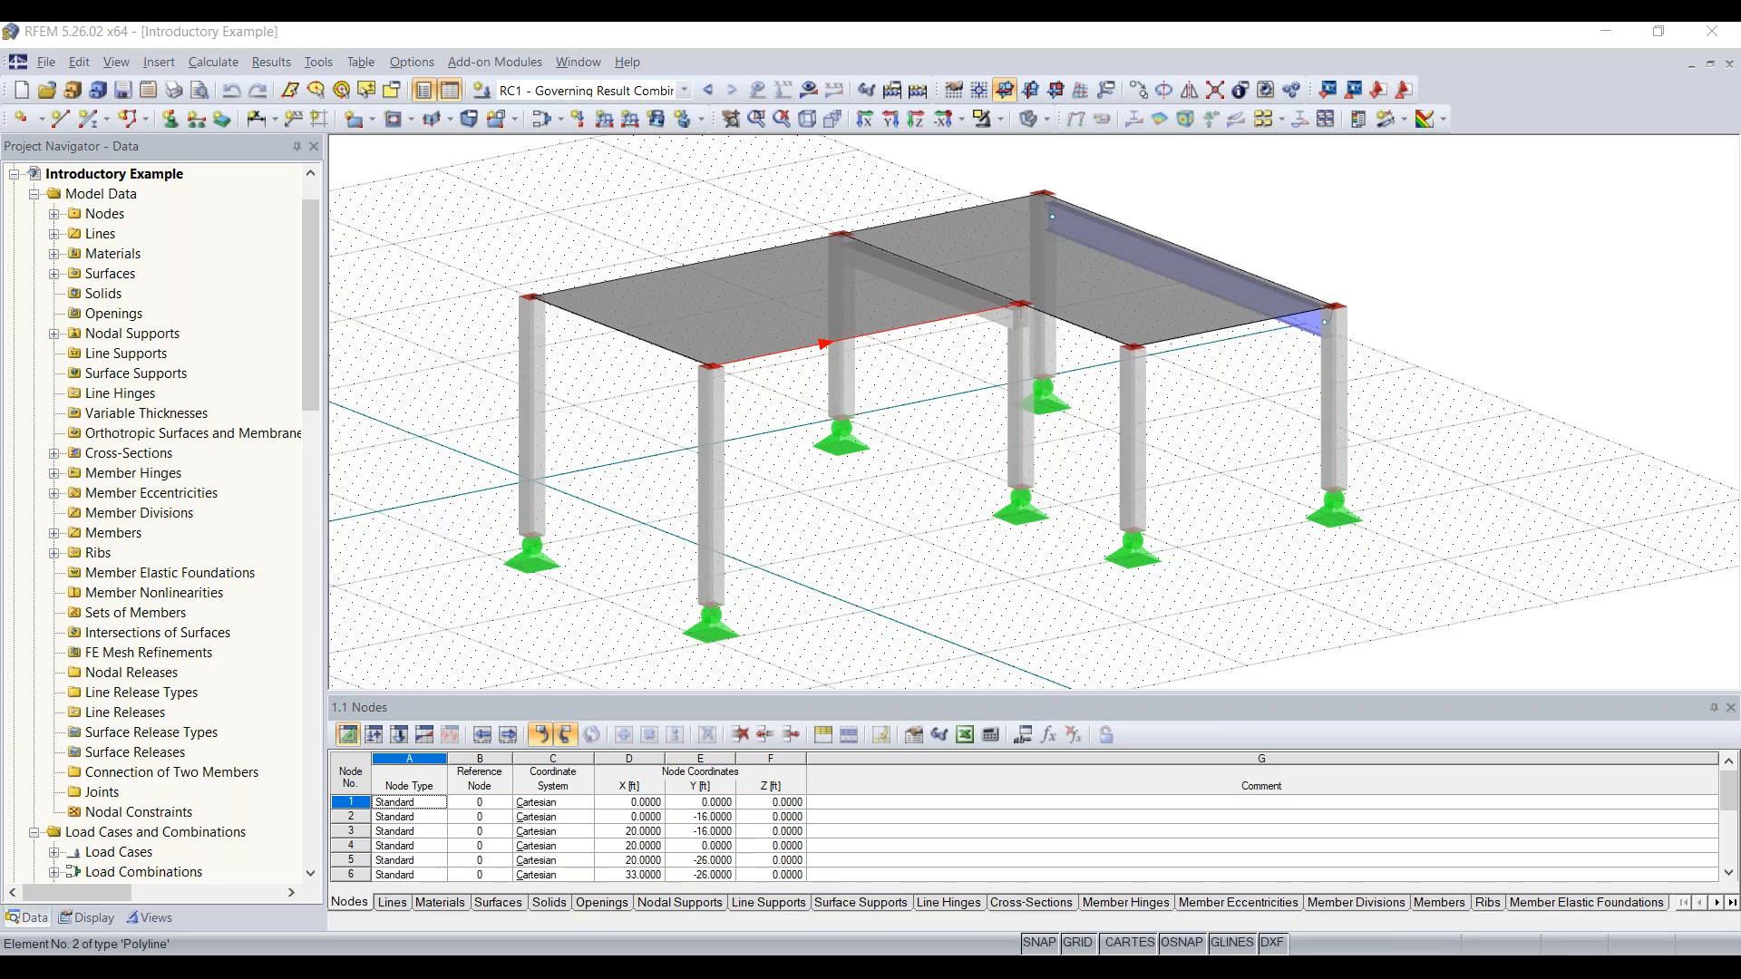
# Inspect where the 4000 psi concrete and Steel A992 materials are used by highlighting each from the model data tree
pyautogui.moveTo(937, 562); pyautogui.dragTo(997, 502, button='middle')
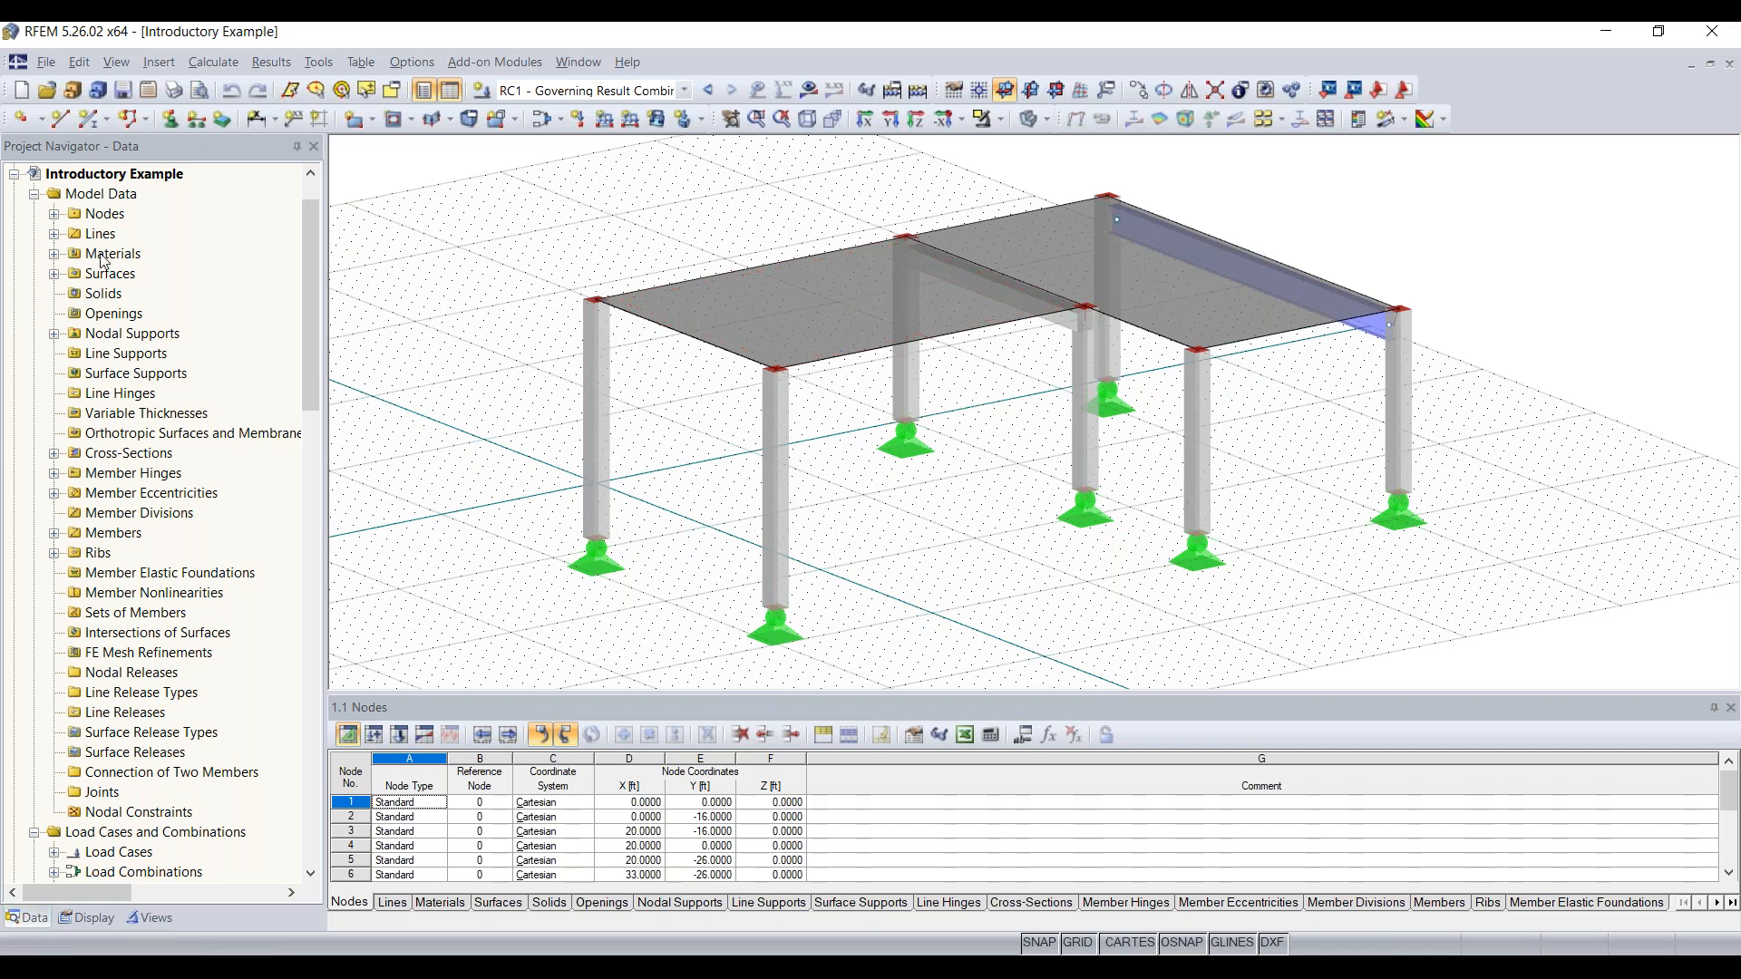
pyautogui.click(122, 179)
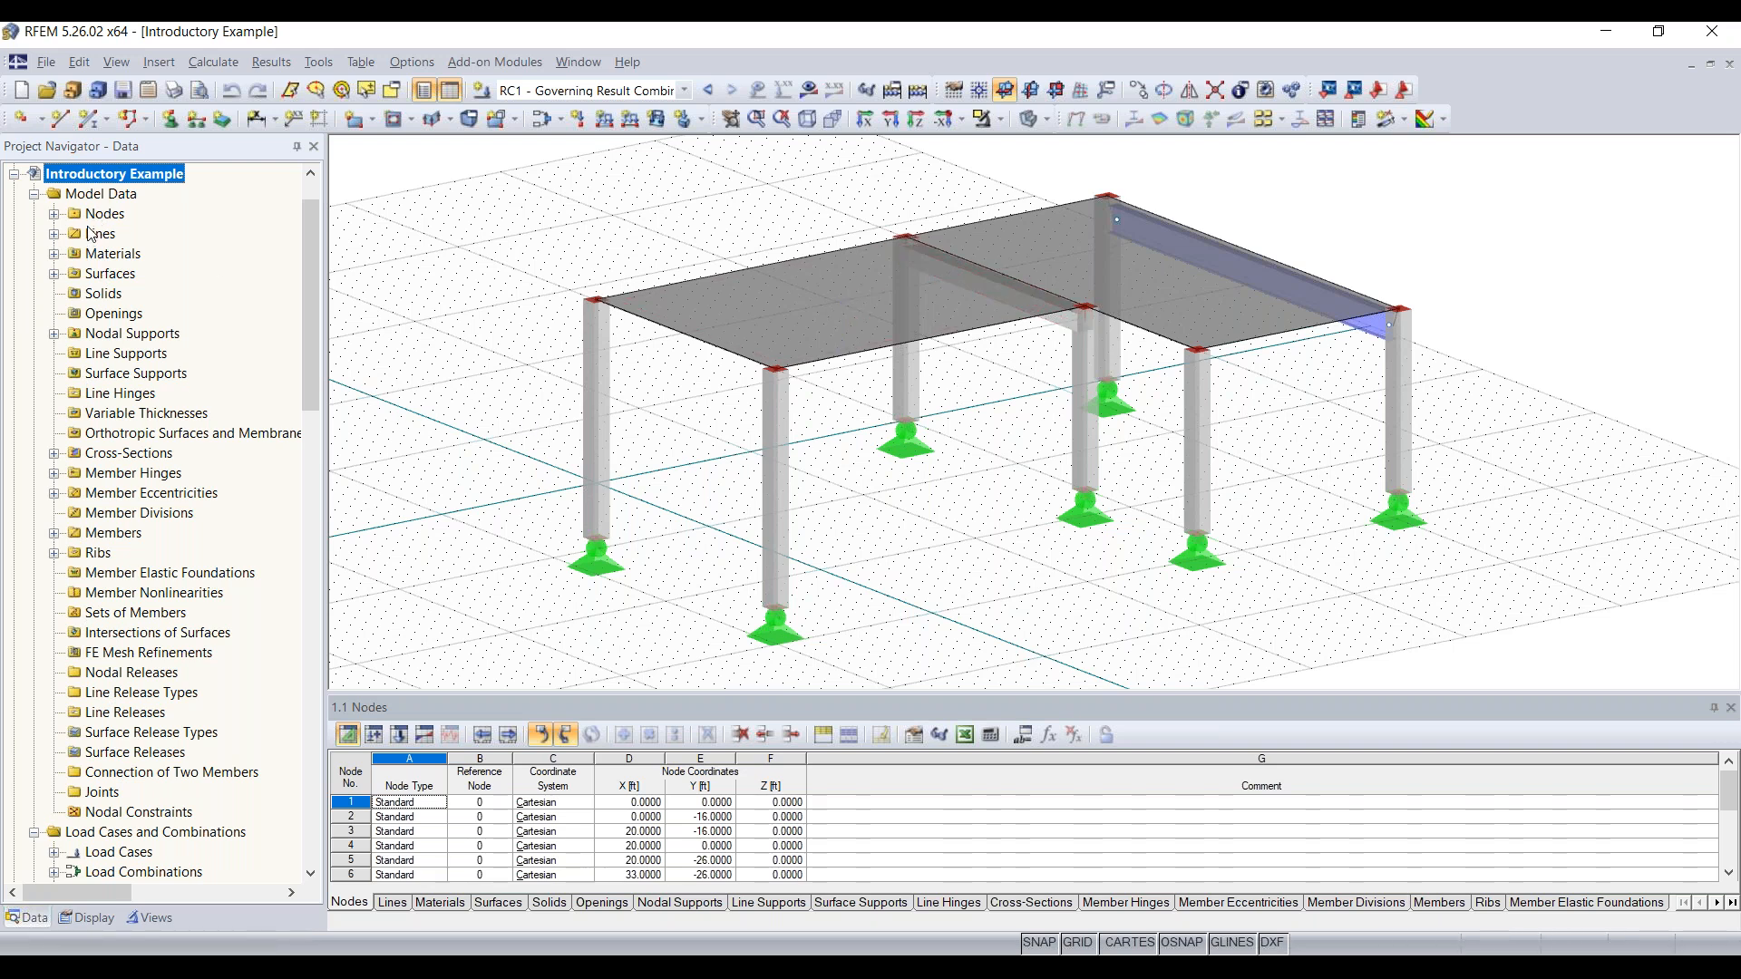
pyautogui.click(54, 215)
pyautogui.click(54, 215)
pyautogui.click(54, 255)
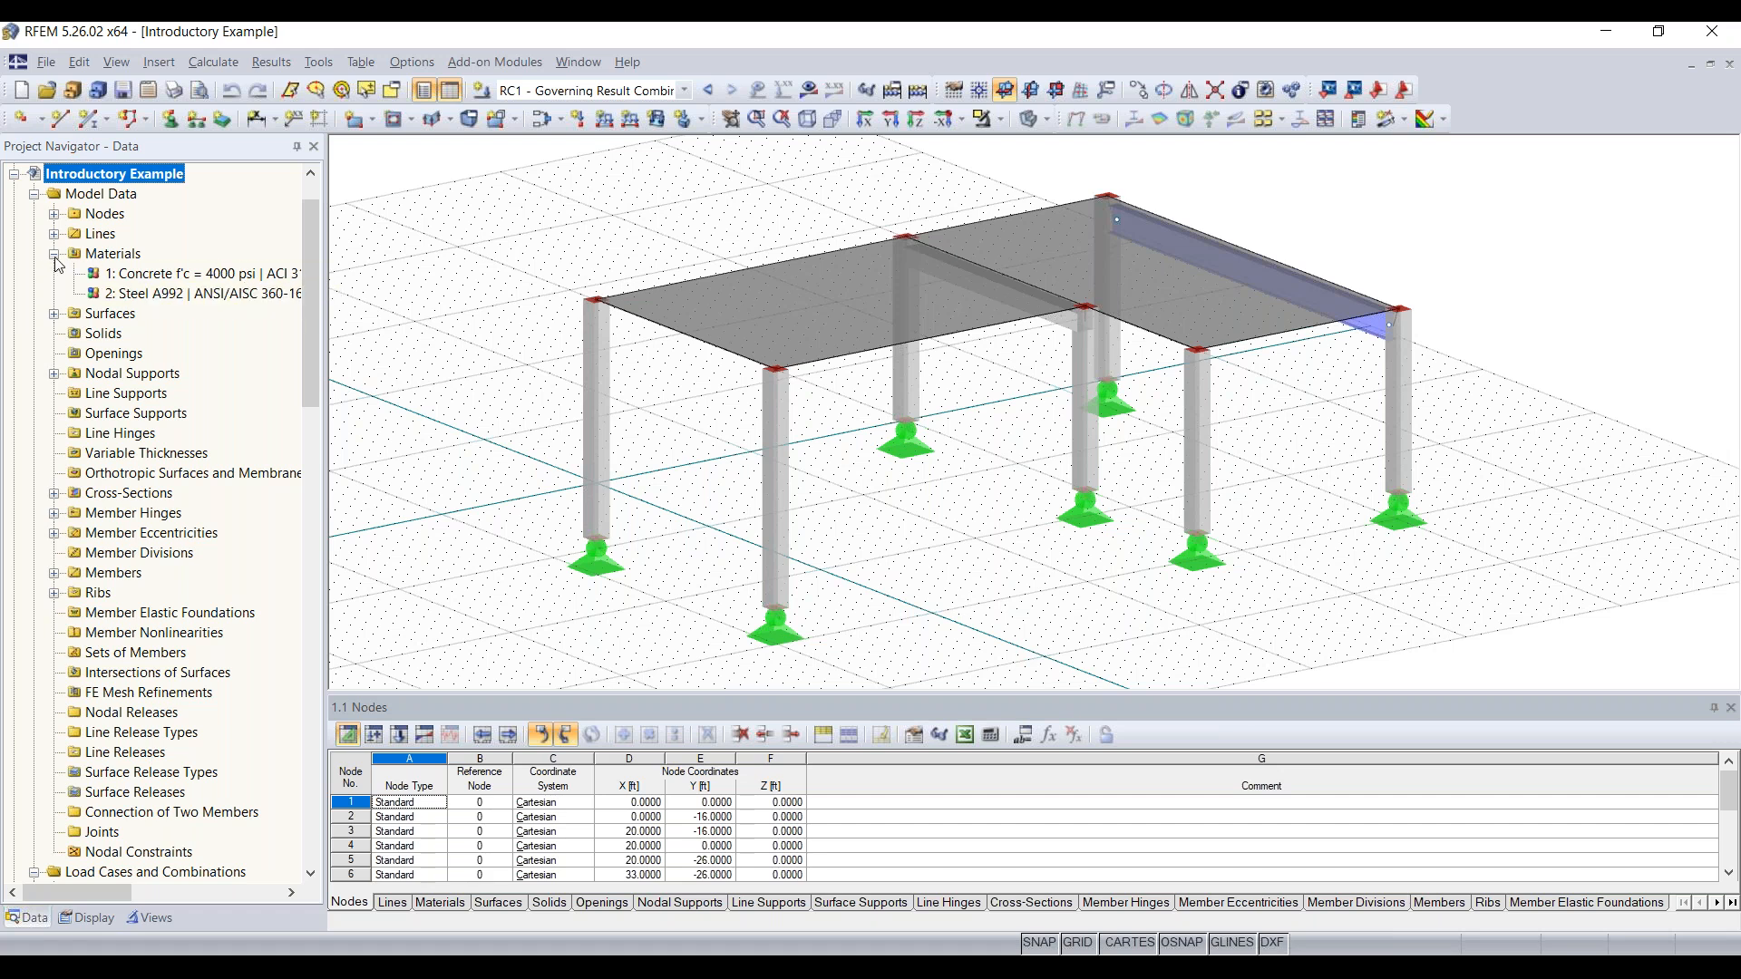
pyautogui.click(127, 274)
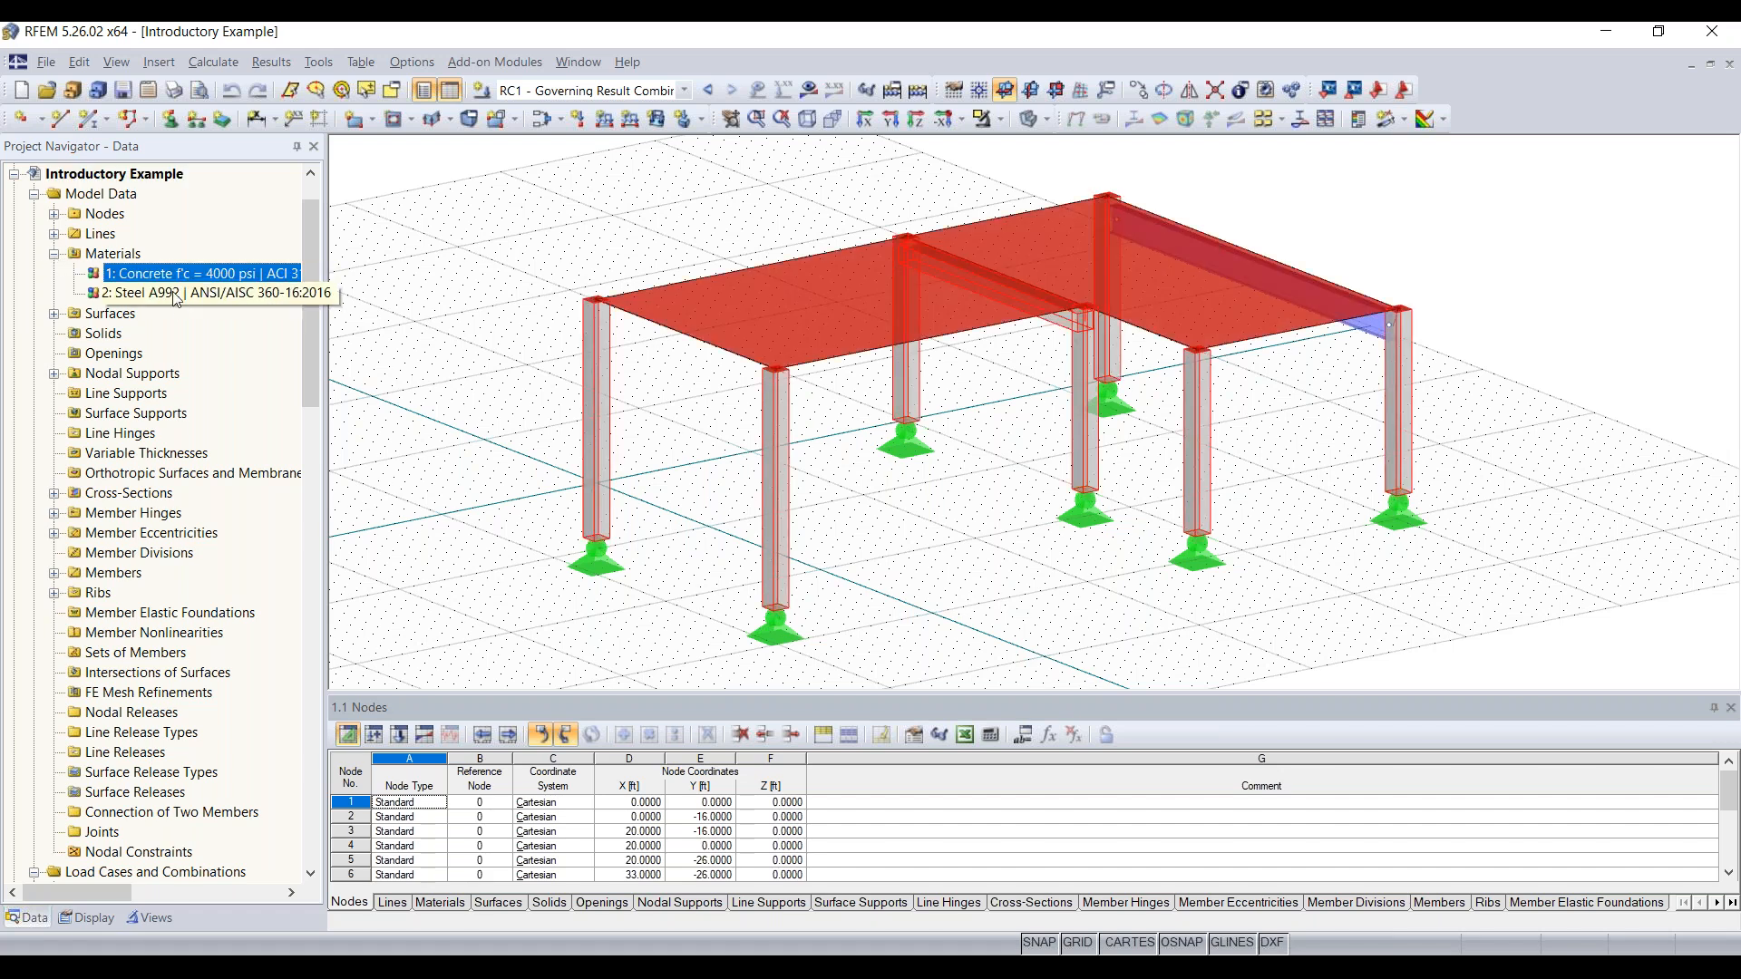
pyautogui.click(175, 293)
pyautogui.click(54, 254)
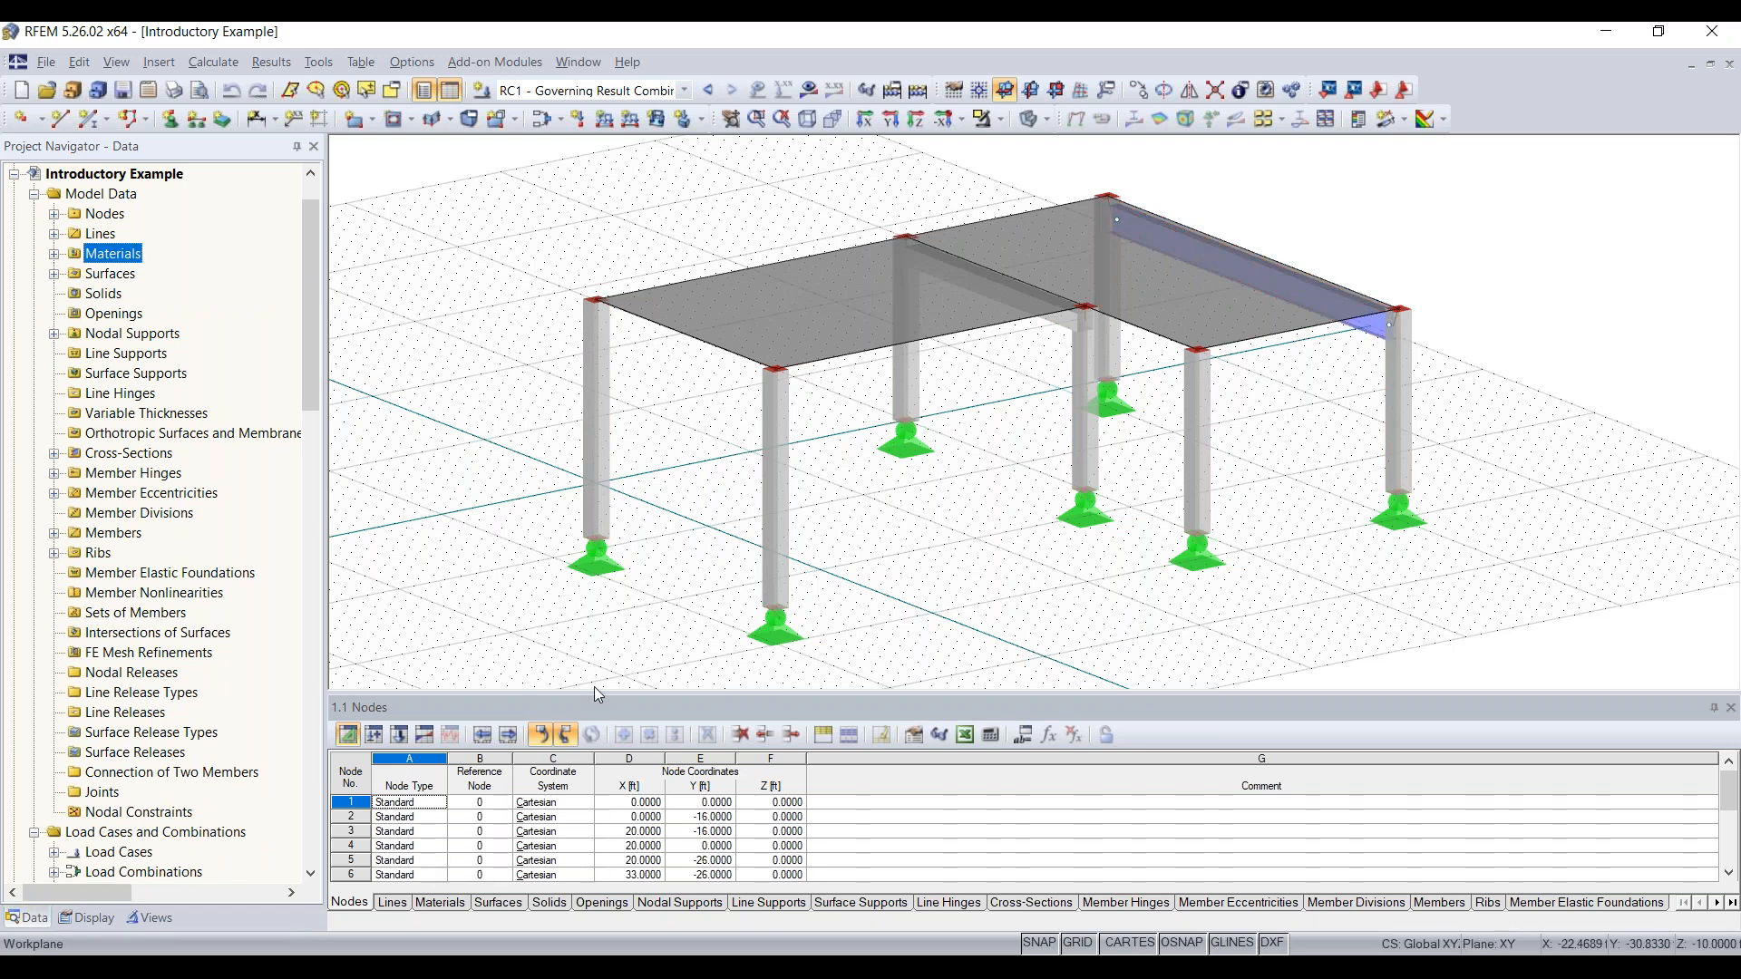
# Enlarge the data table area and view the Line Supports and Nodes tables alongside the whole model
pyautogui.moveTo(595, 691); pyautogui.dragTo(595, 502)
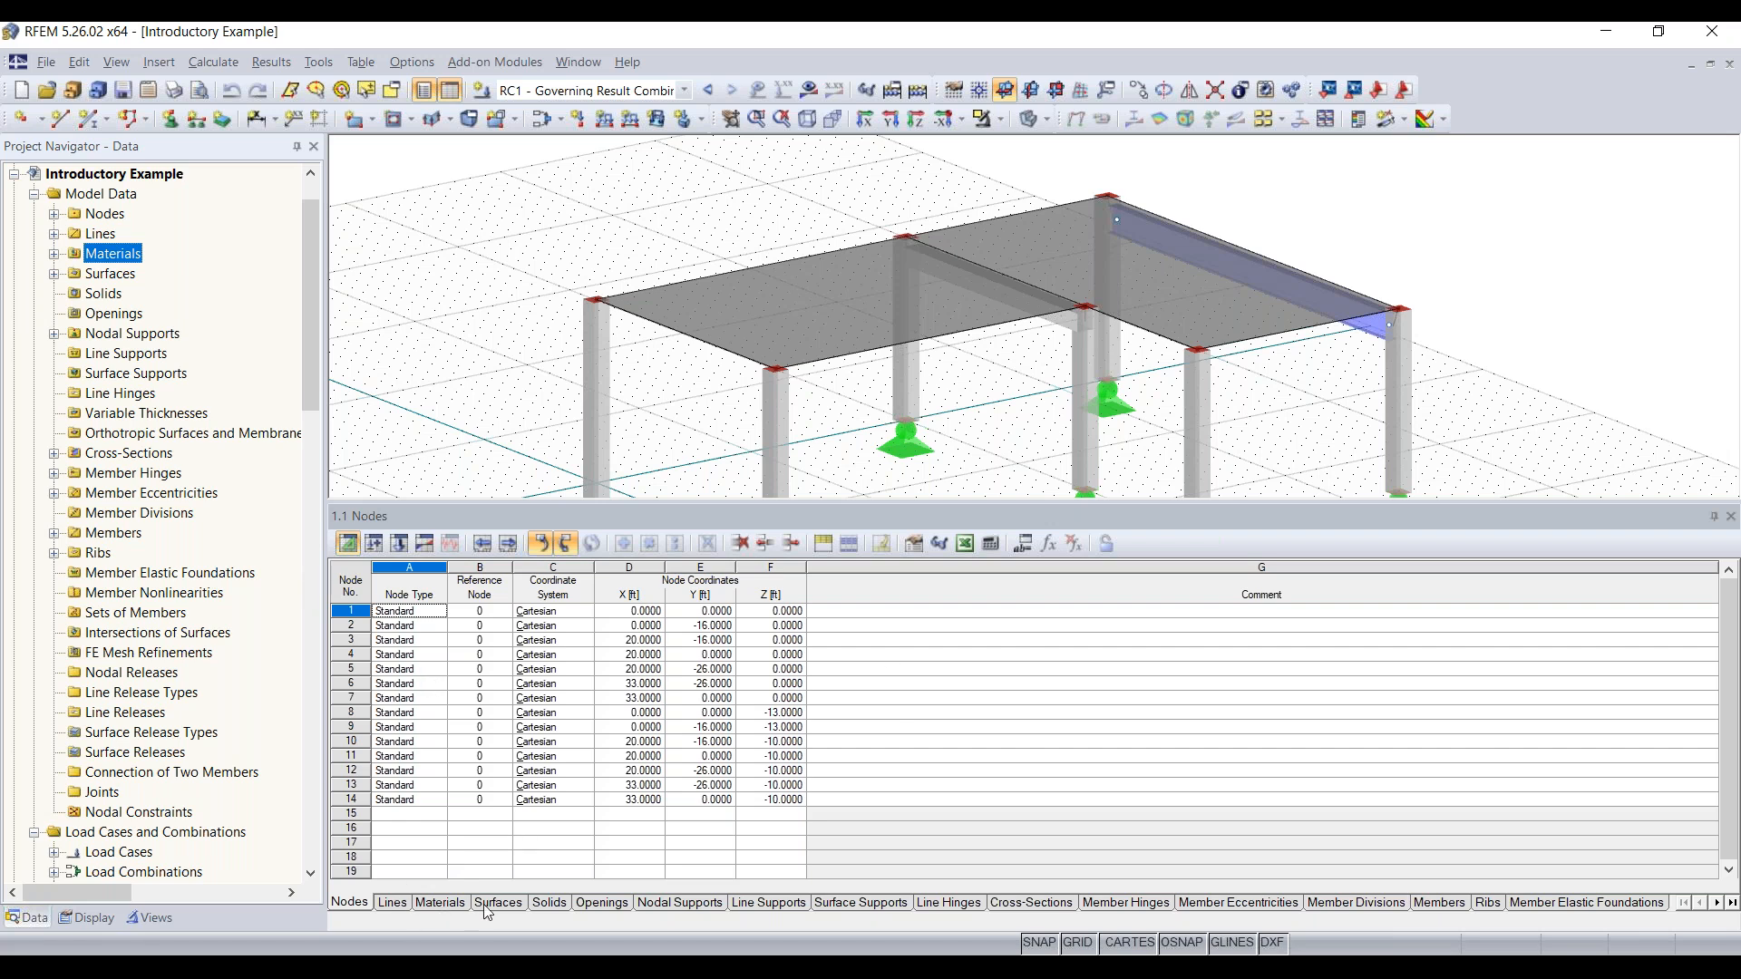
pyautogui.click(738, 886)
pyautogui.click(749, 902)
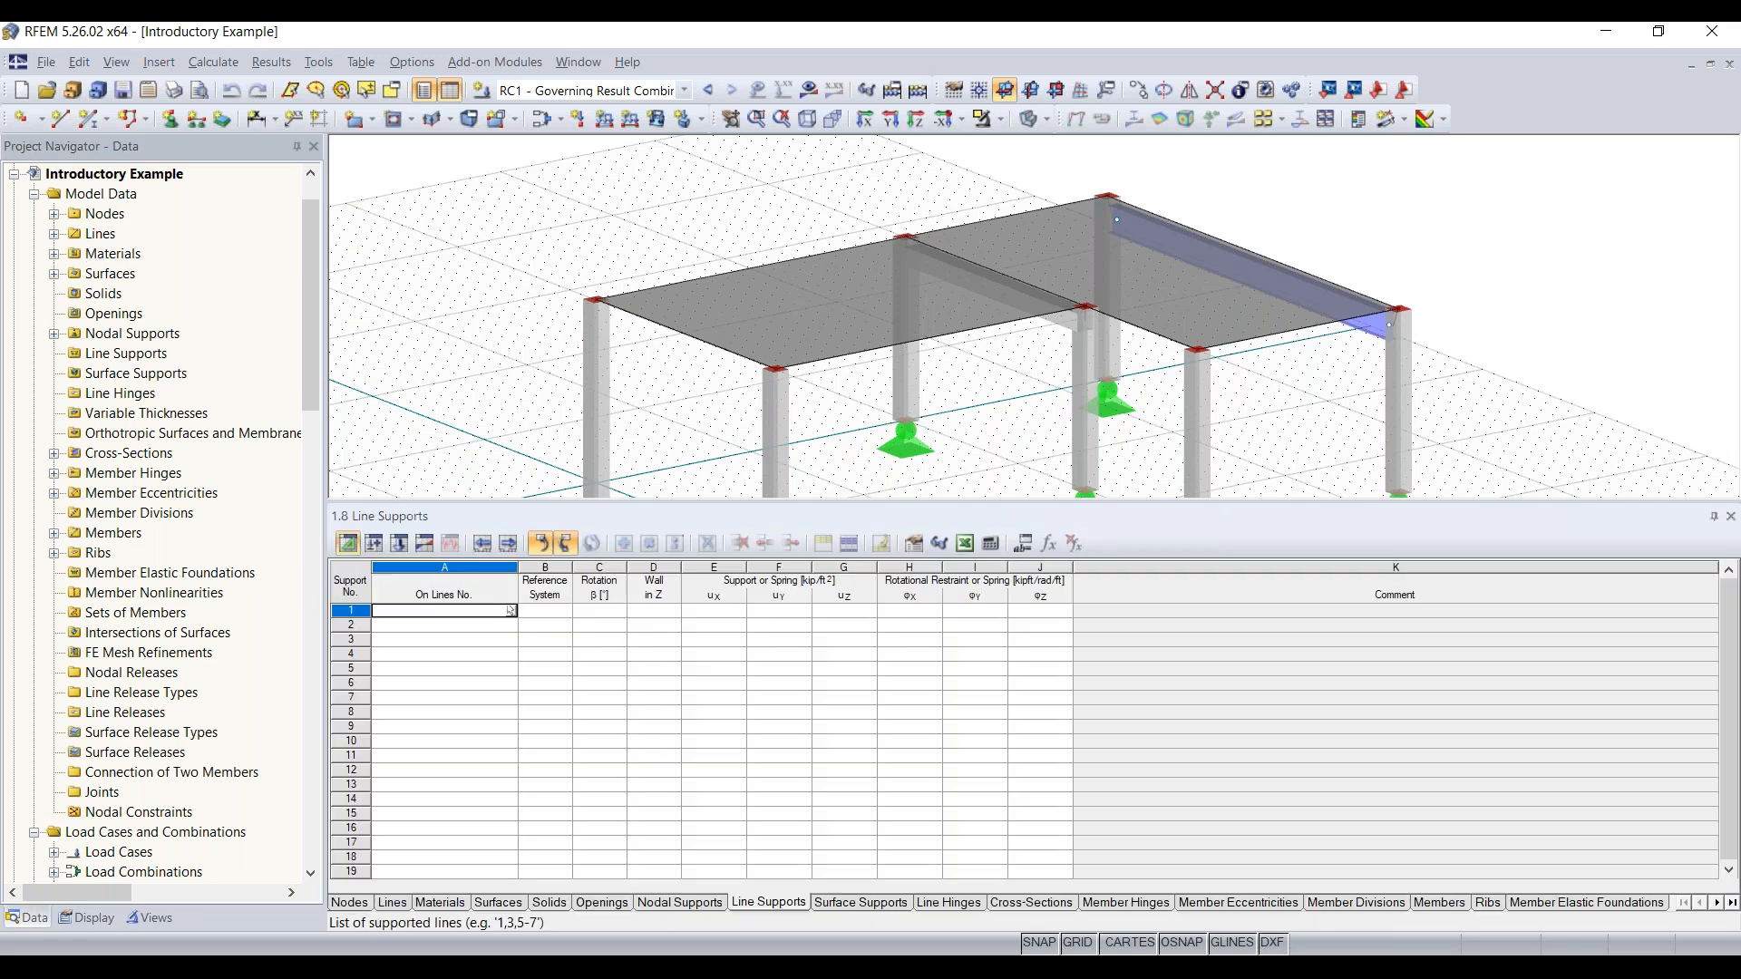
pyautogui.click(343, 905)
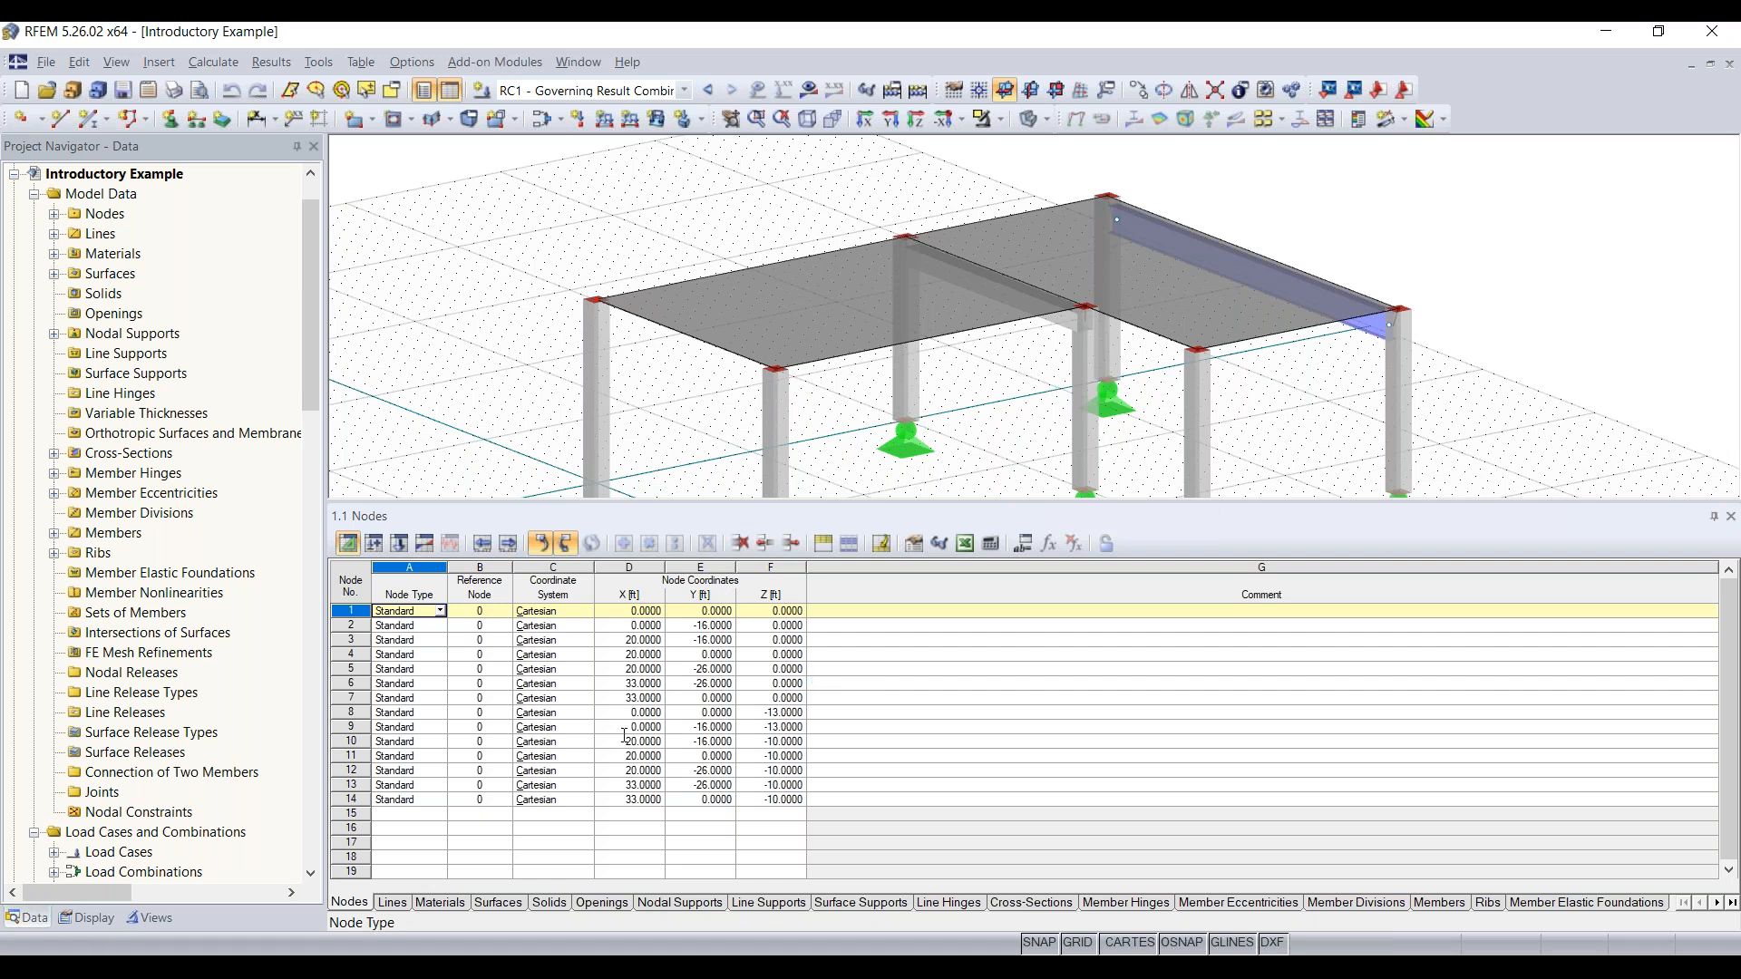
pyautogui.scroll(-4, 825, 389)
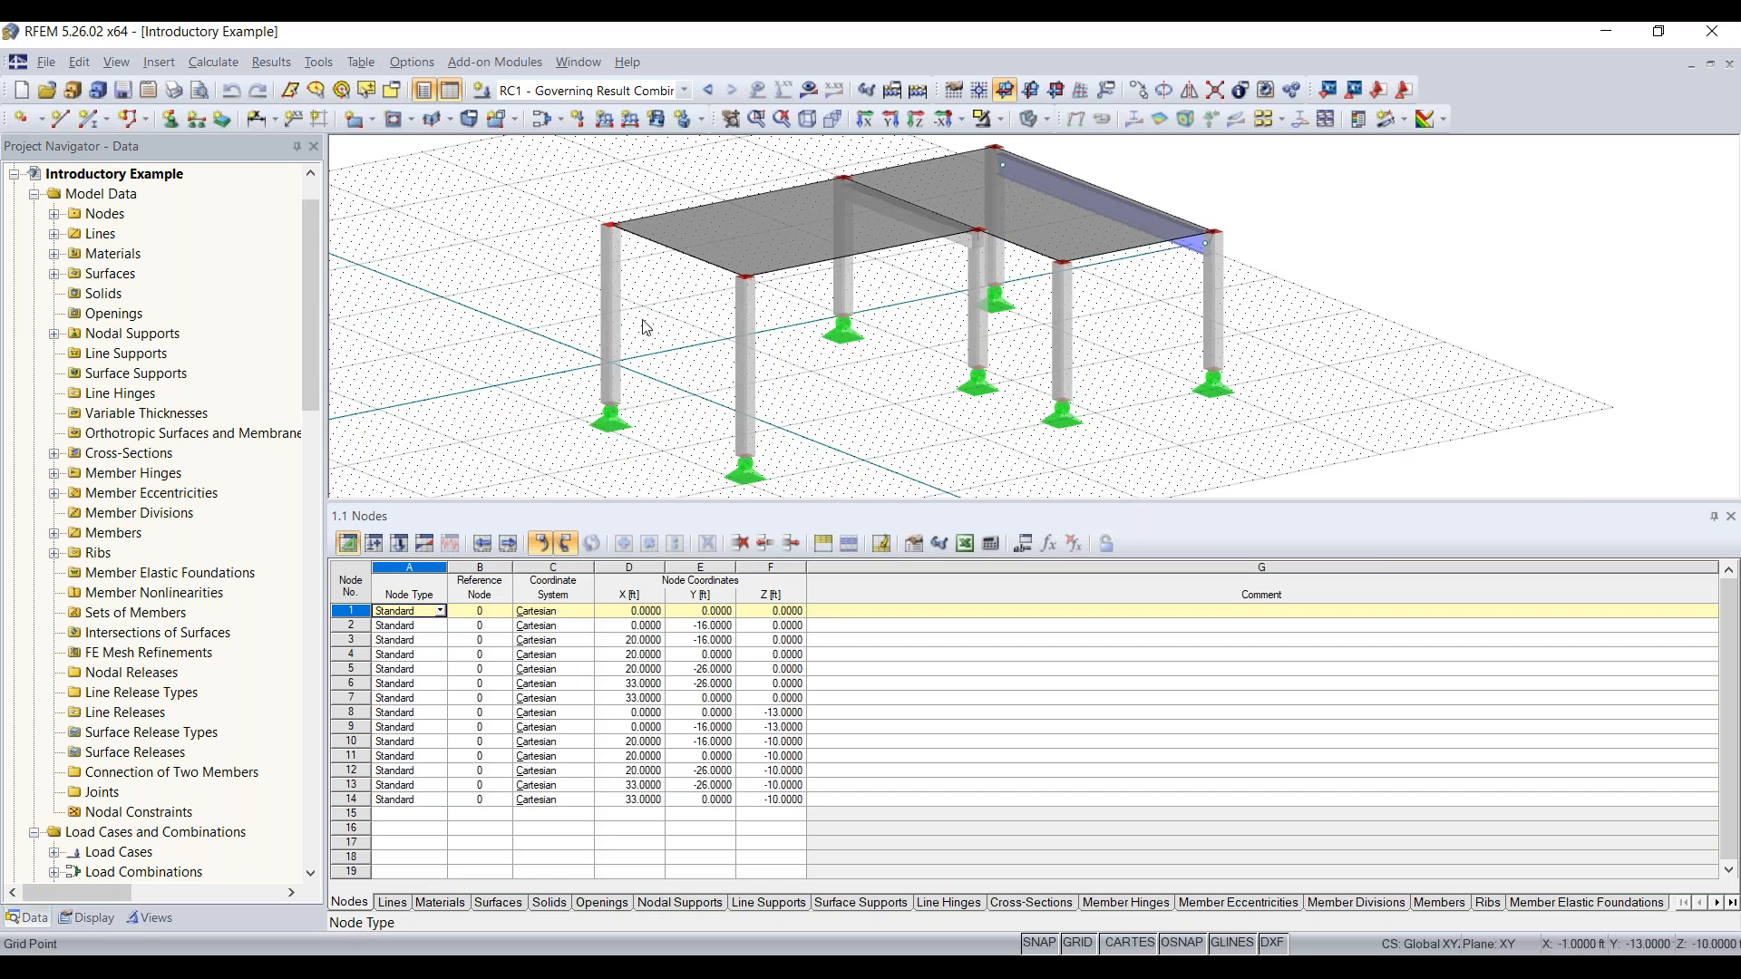
pyautogui.moveTo(954, 399); pyautogui.dragTo(1036, 410, button='middle')
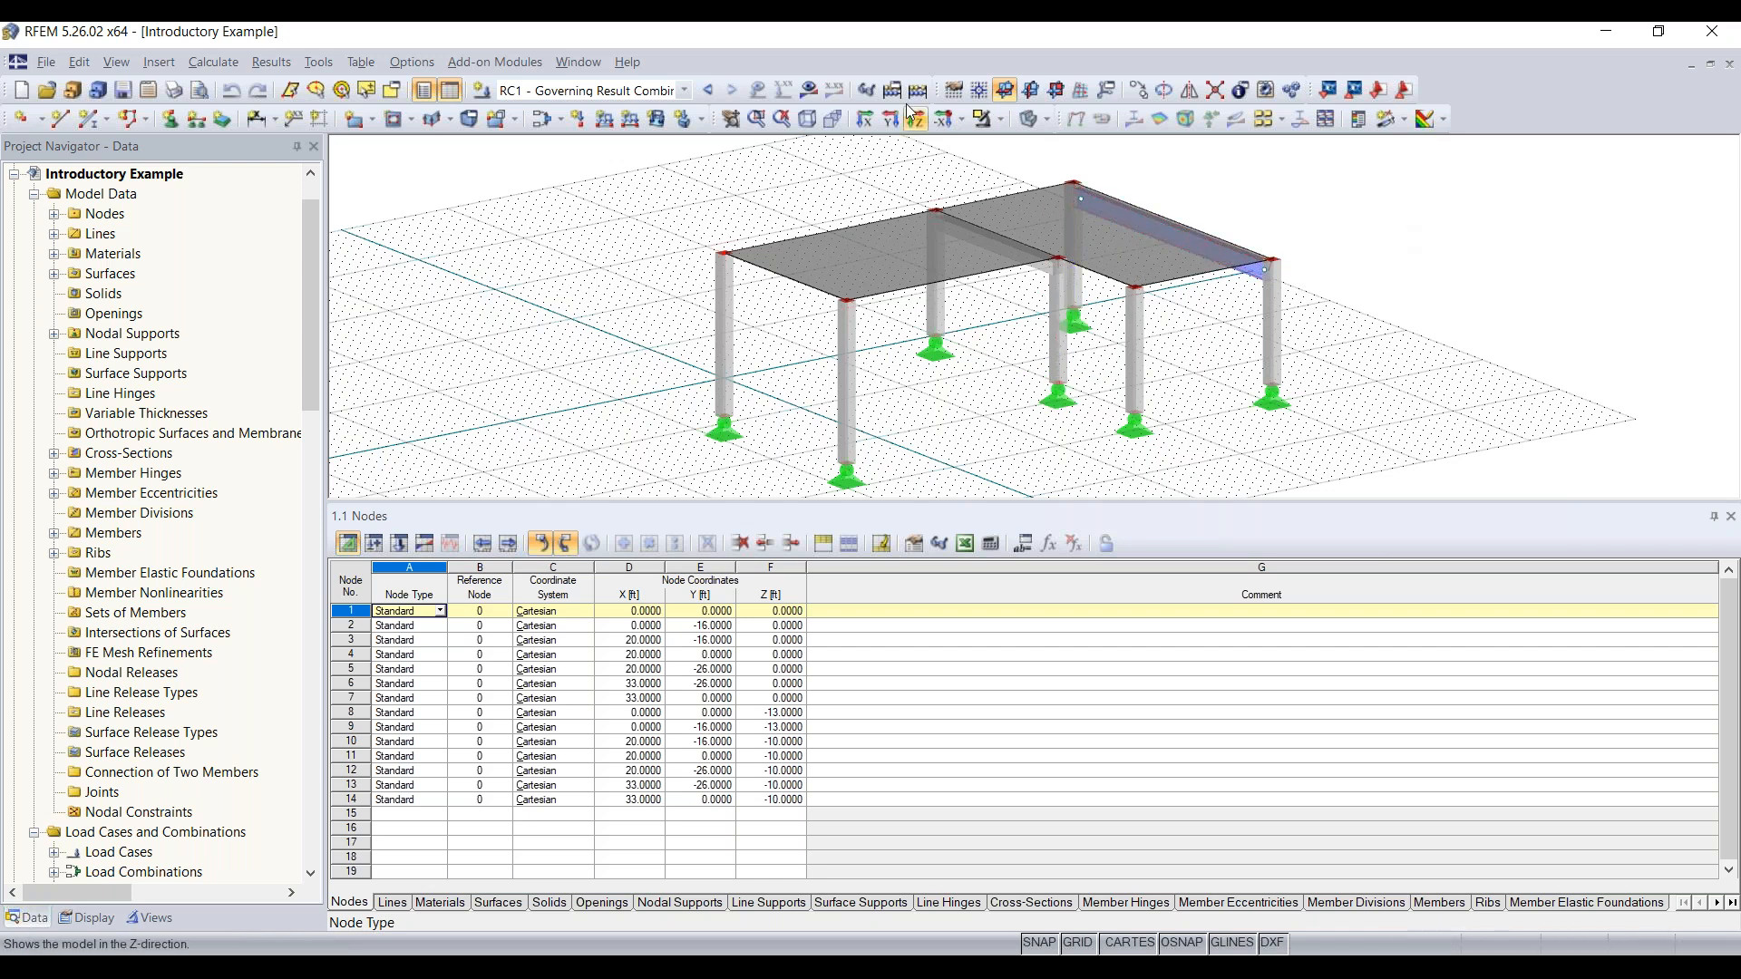
# Try the Standard with black background display configuration and switch back to Standard - White
pyautogui.click(423, 65)
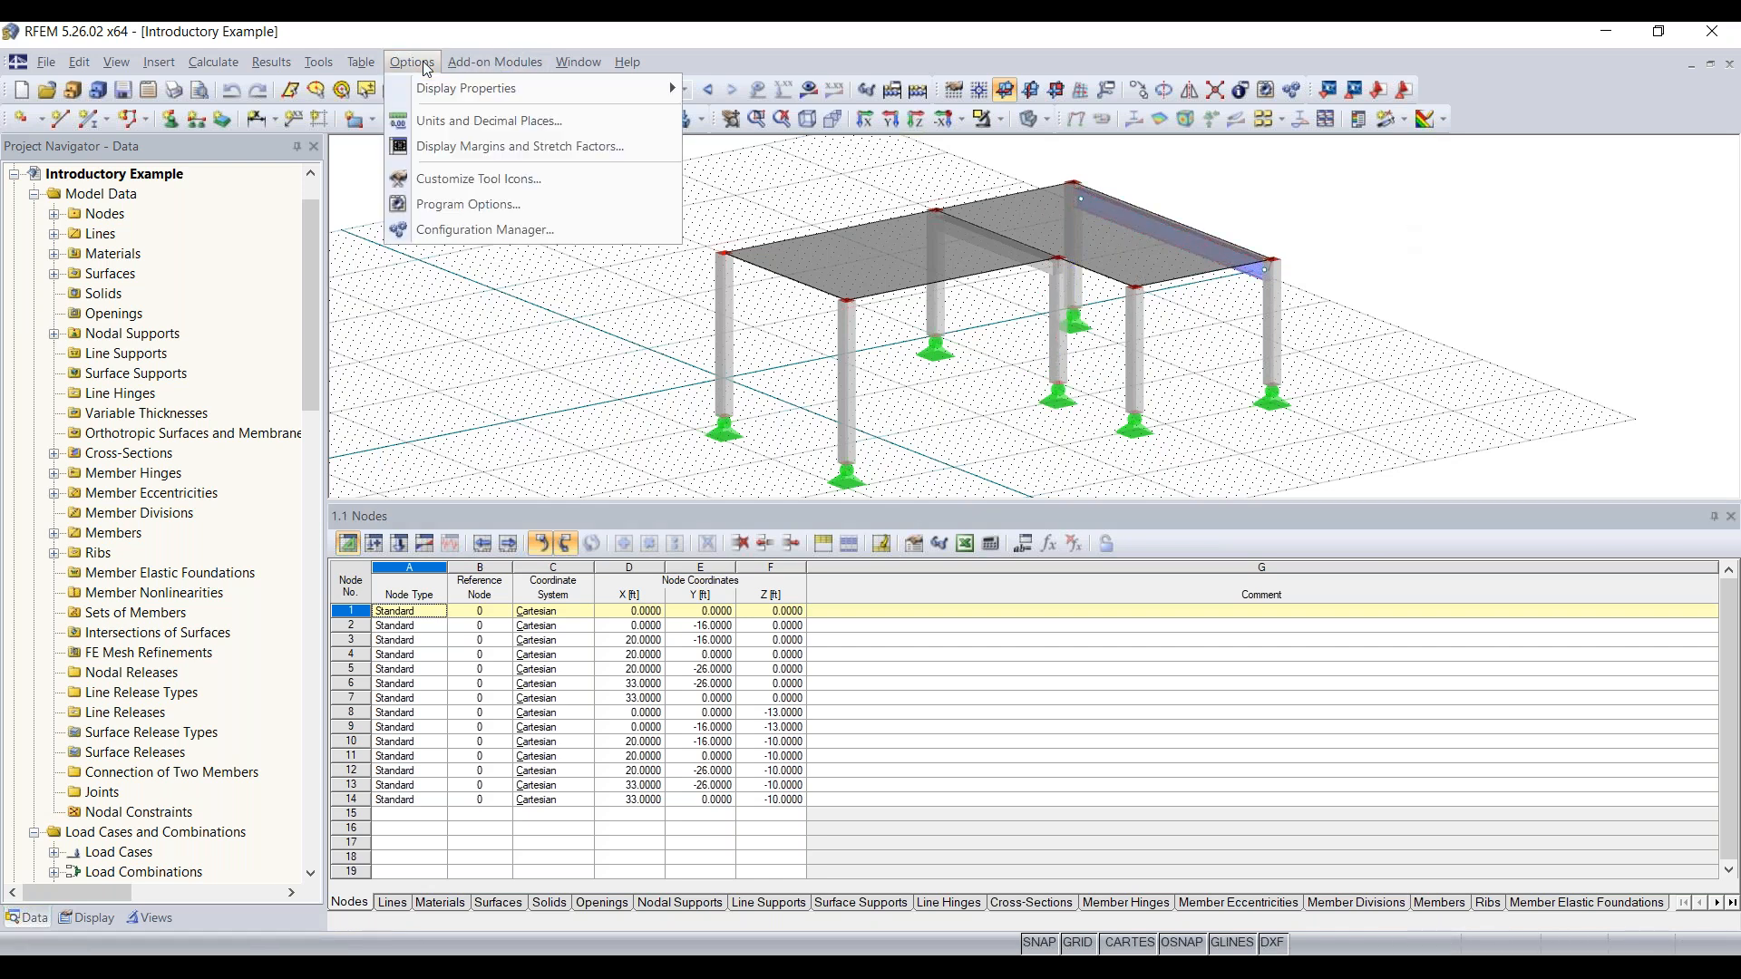
pyautogui.click(479, 234)
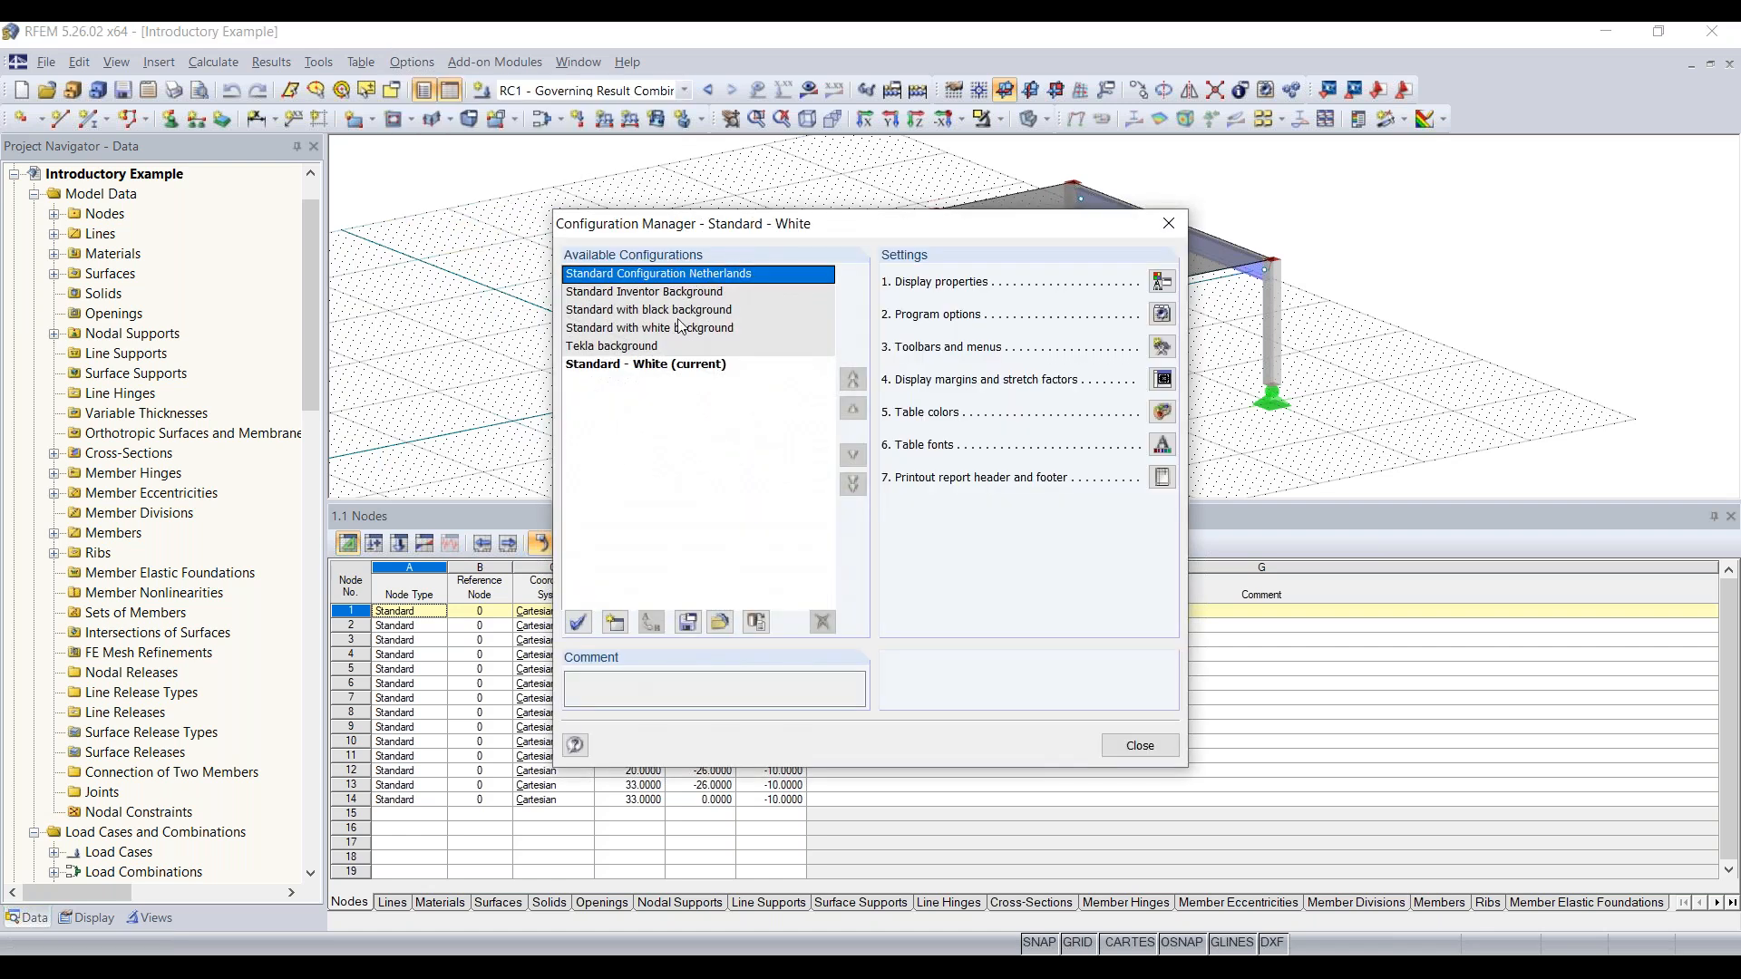
pyautogui.click(662, 311)
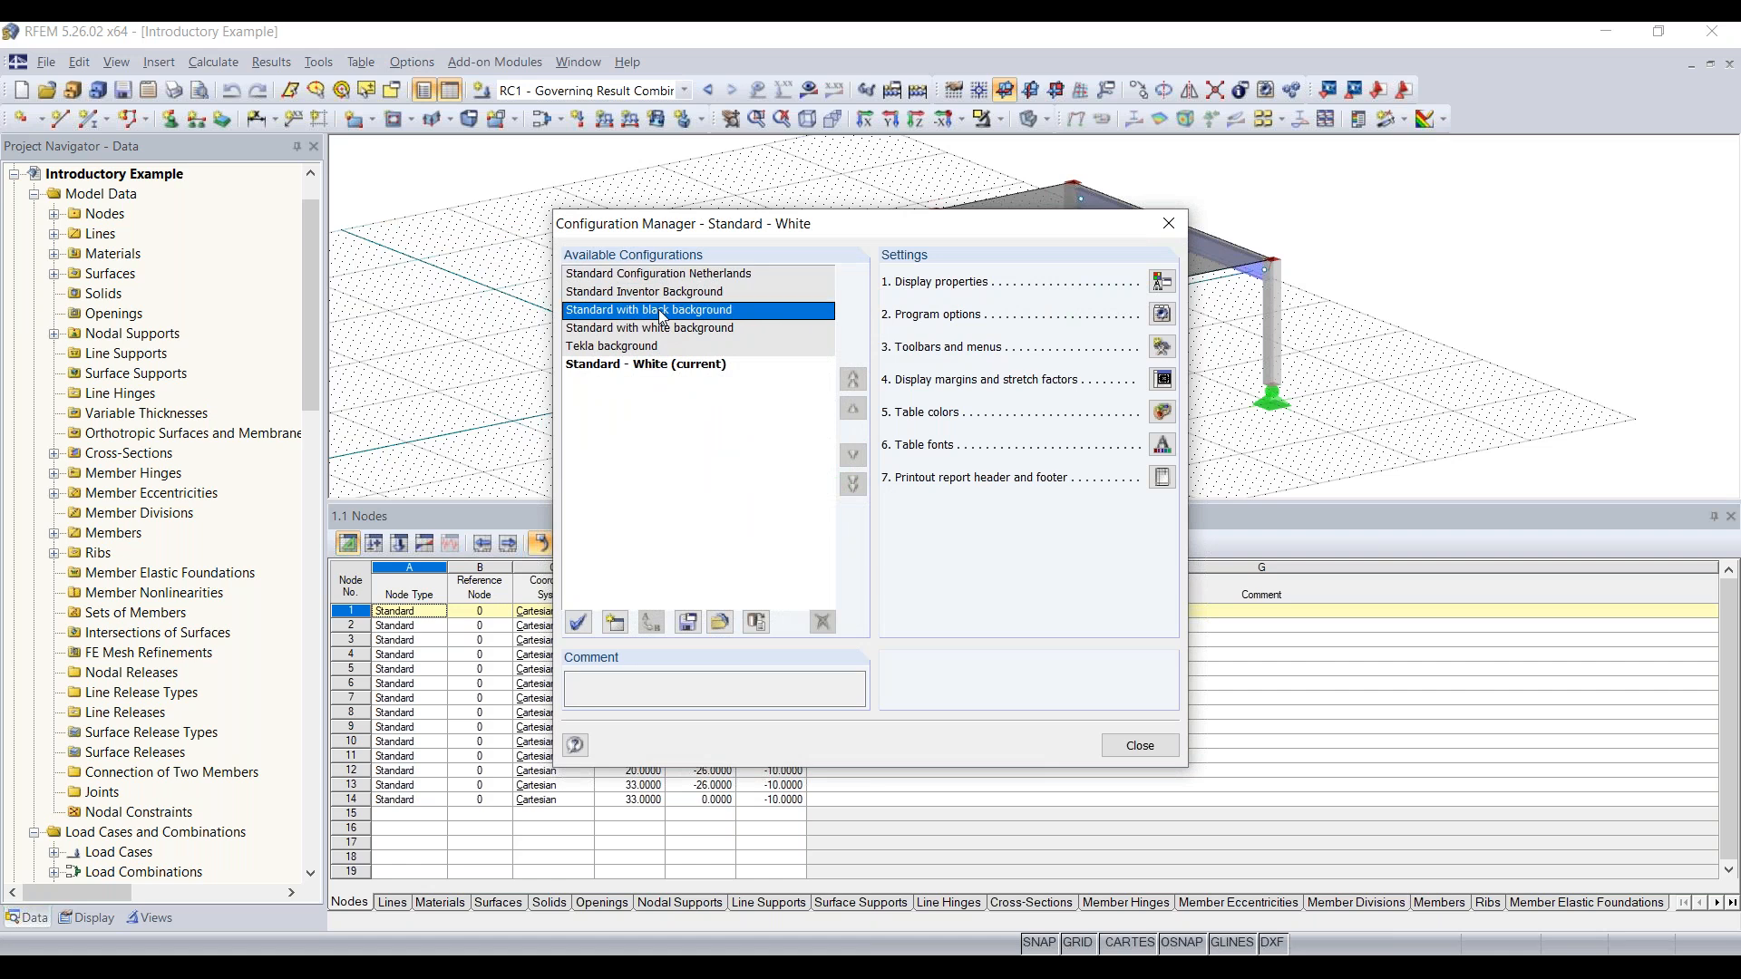
pyautogui.click(578, 622)
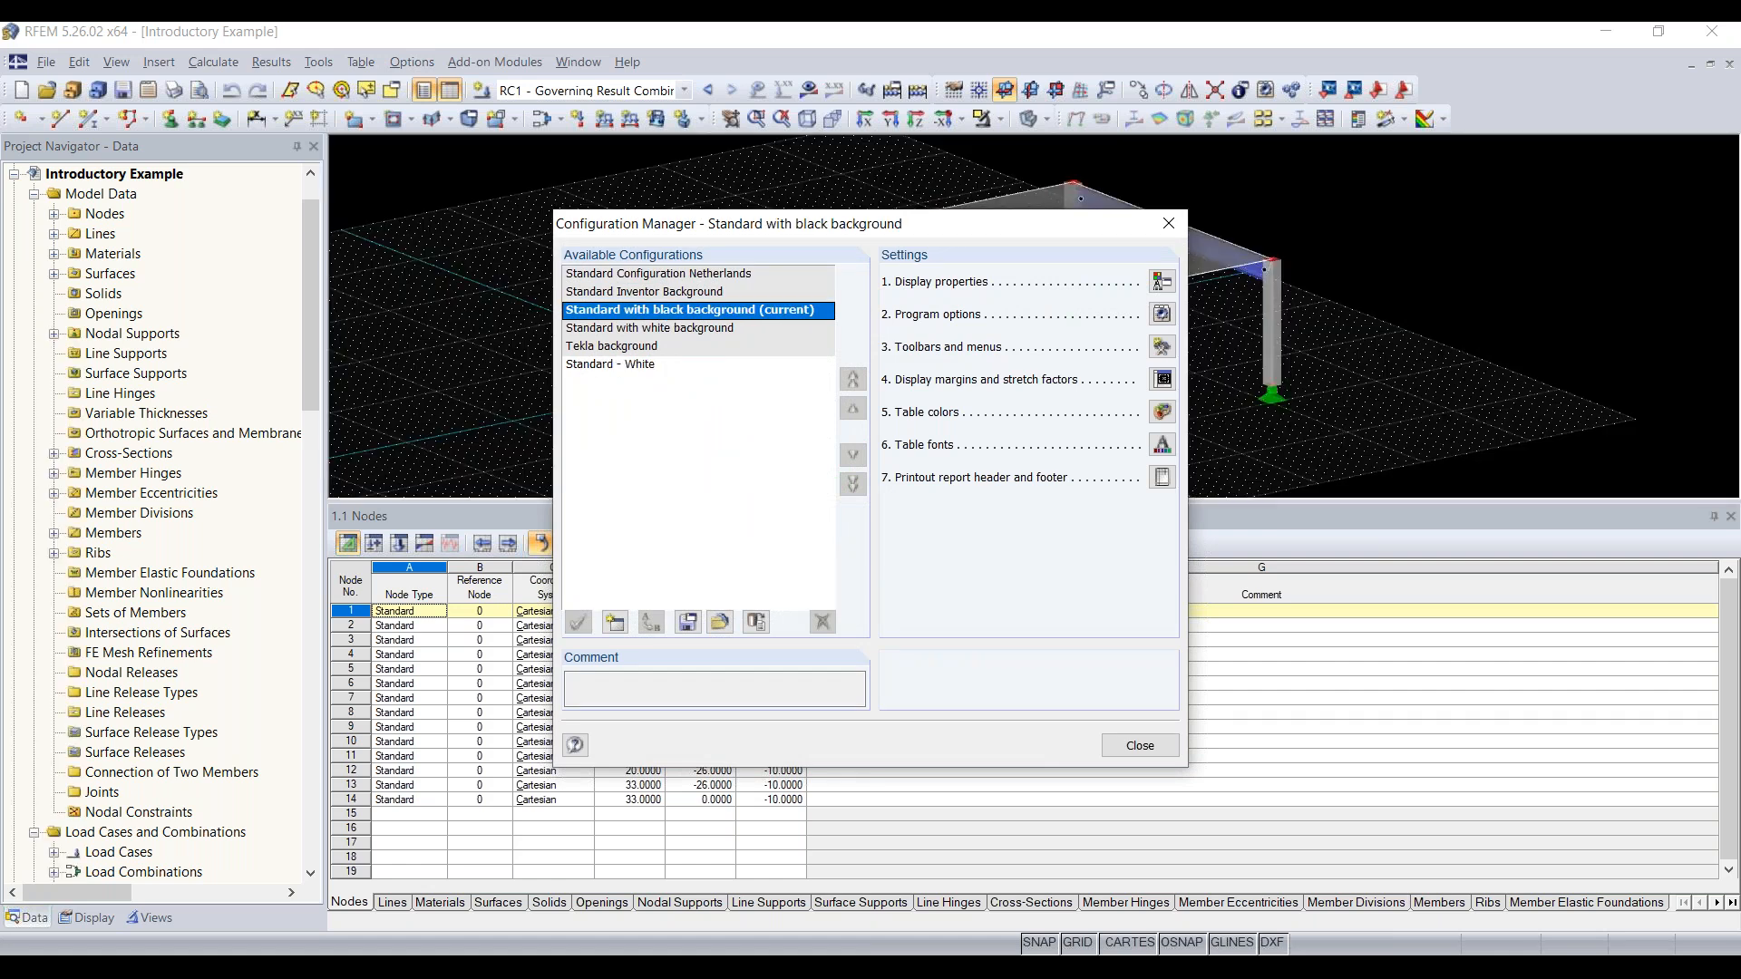
pyautogui.click(603, 365)
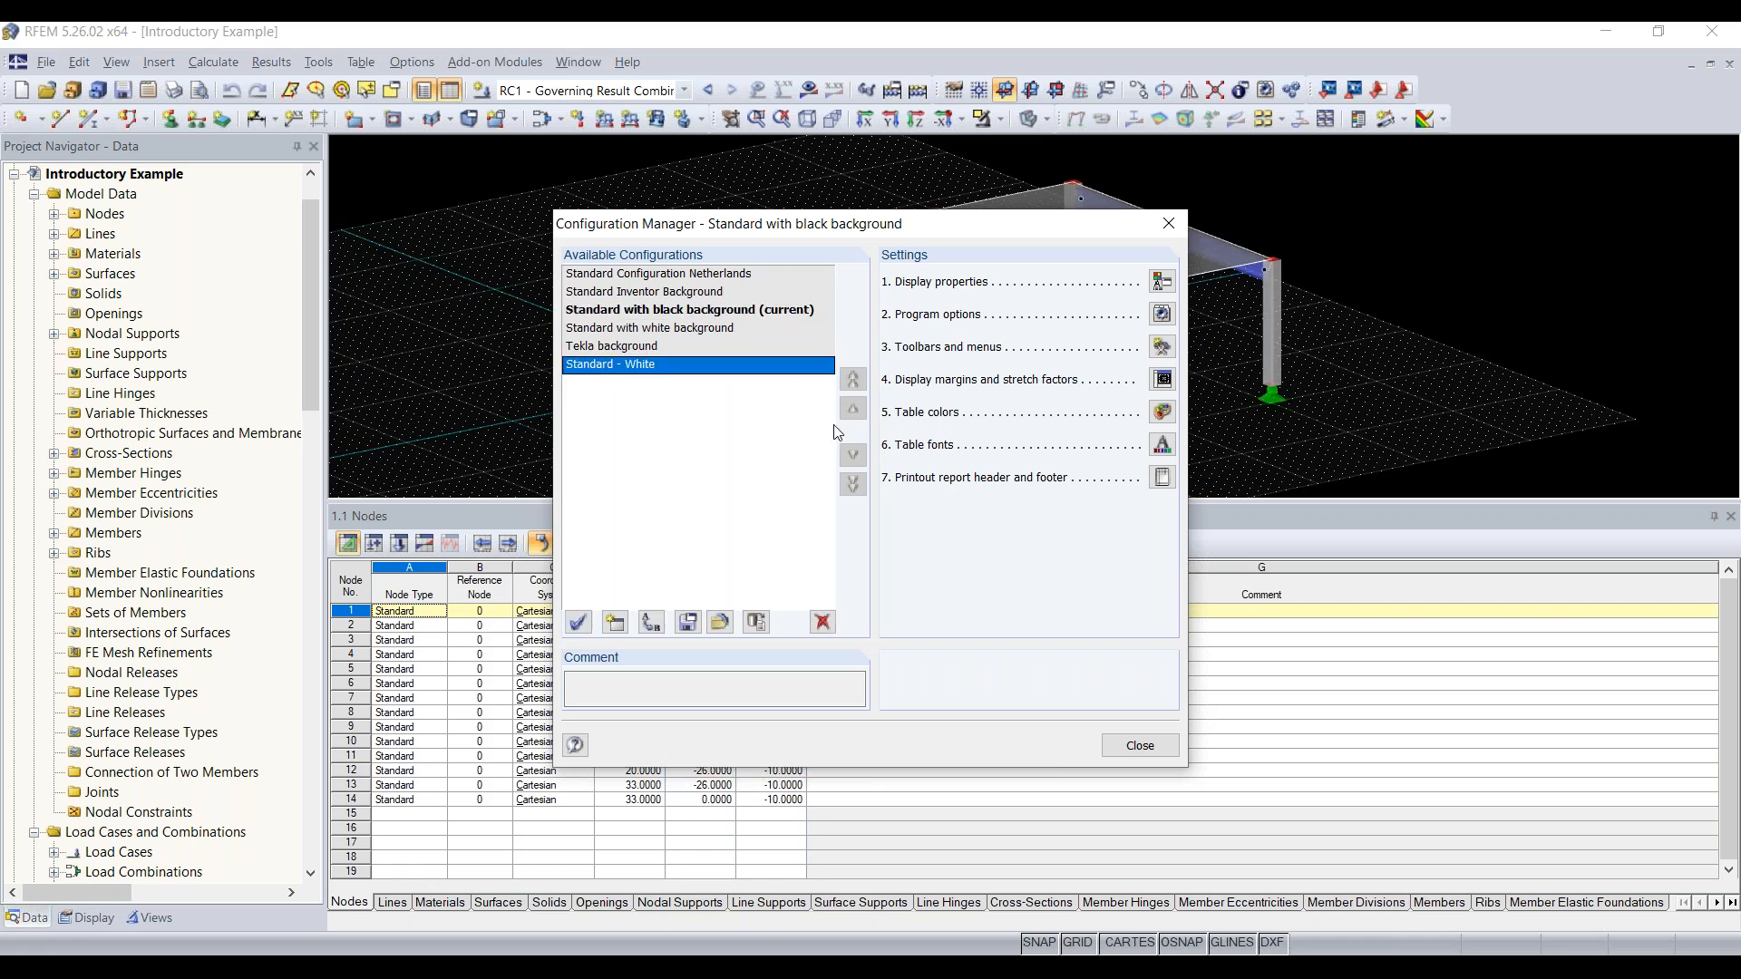
pyautogui.click(1140, 745)
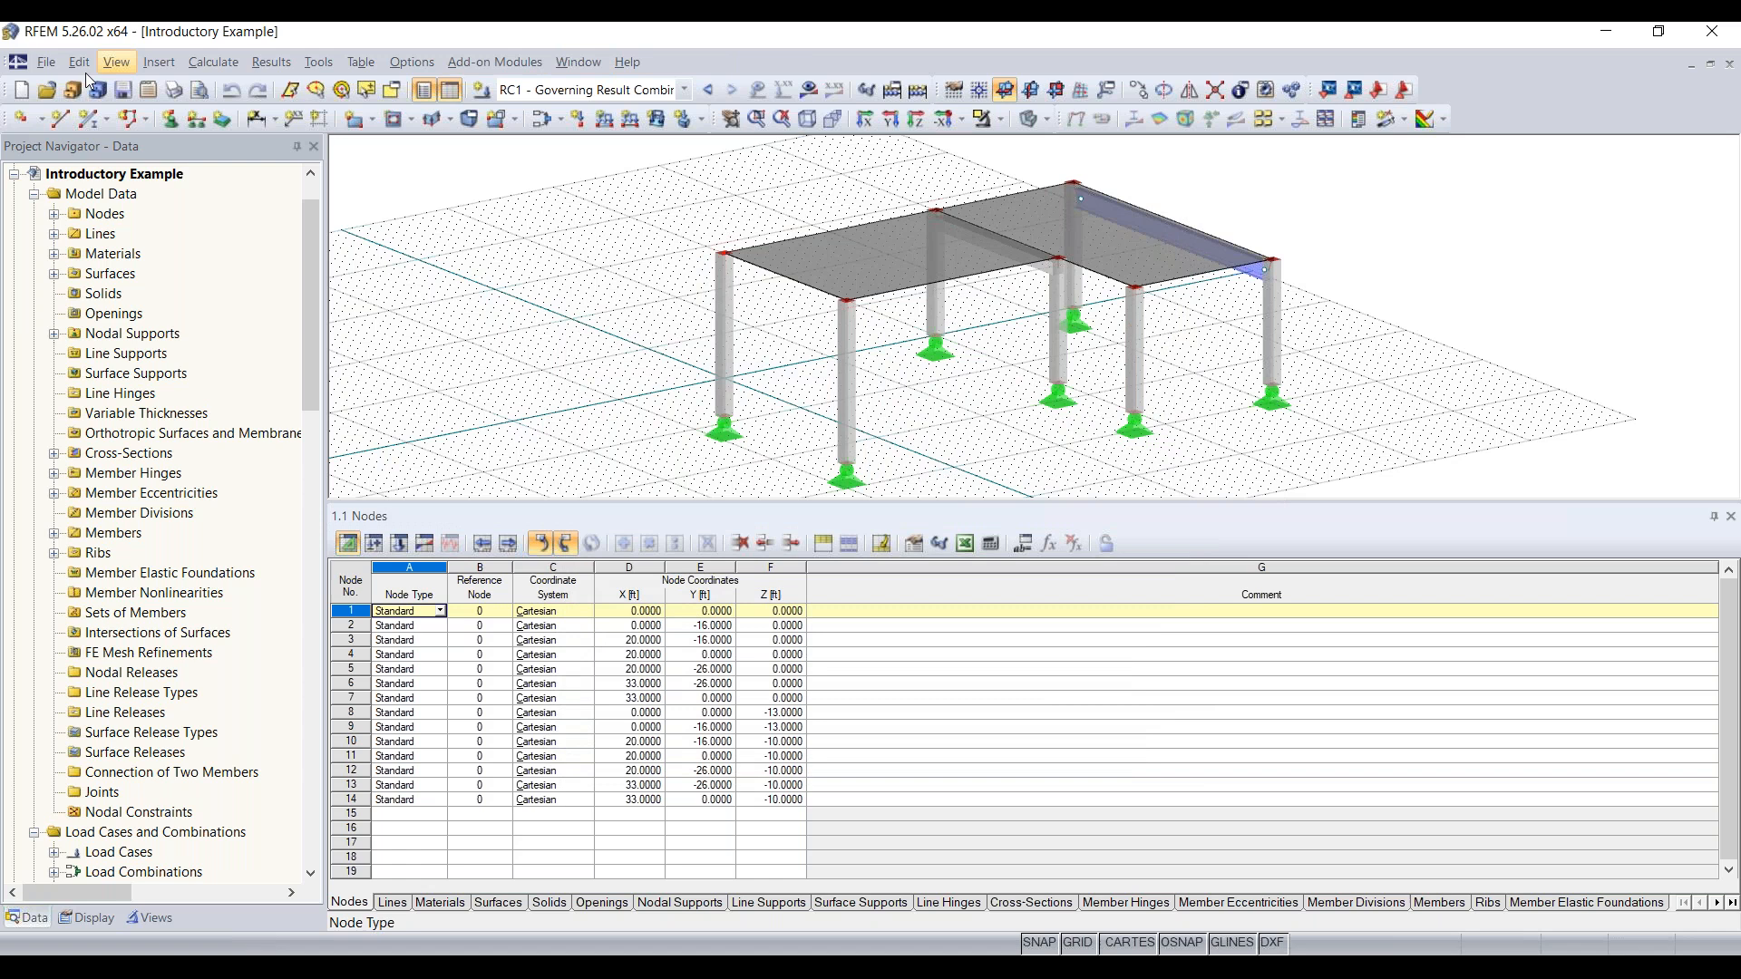
pyautogui.click(152, 65)
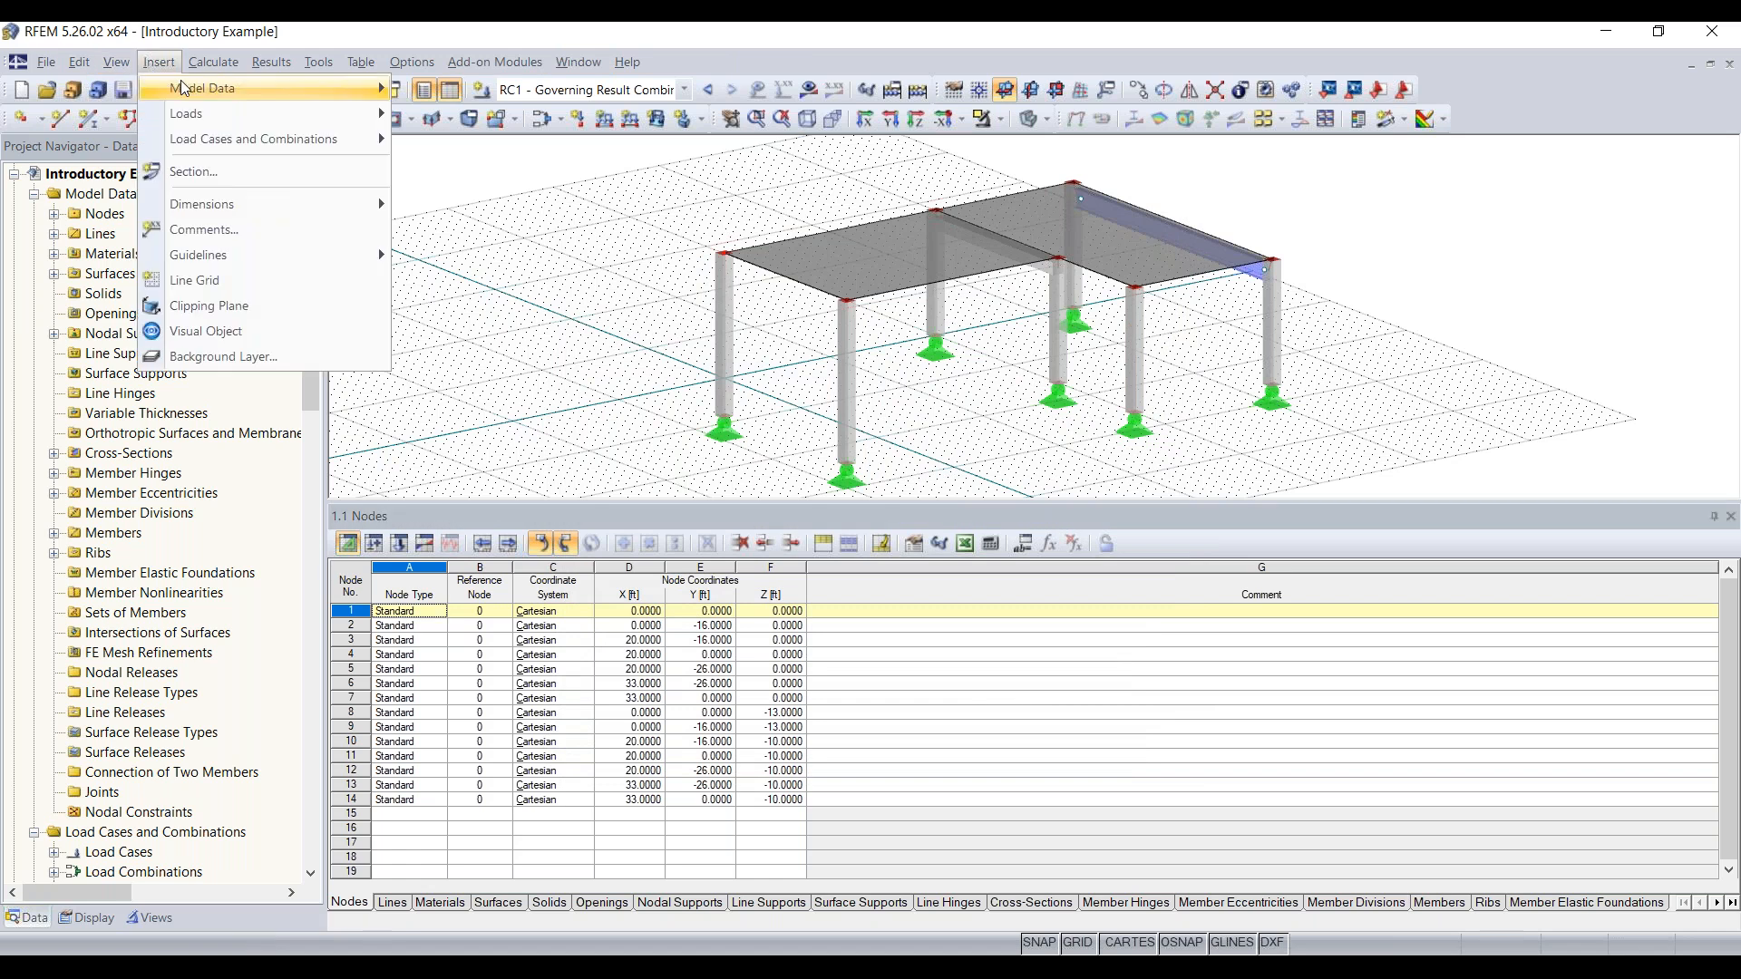
pyautogui.moveTo(182, 87)
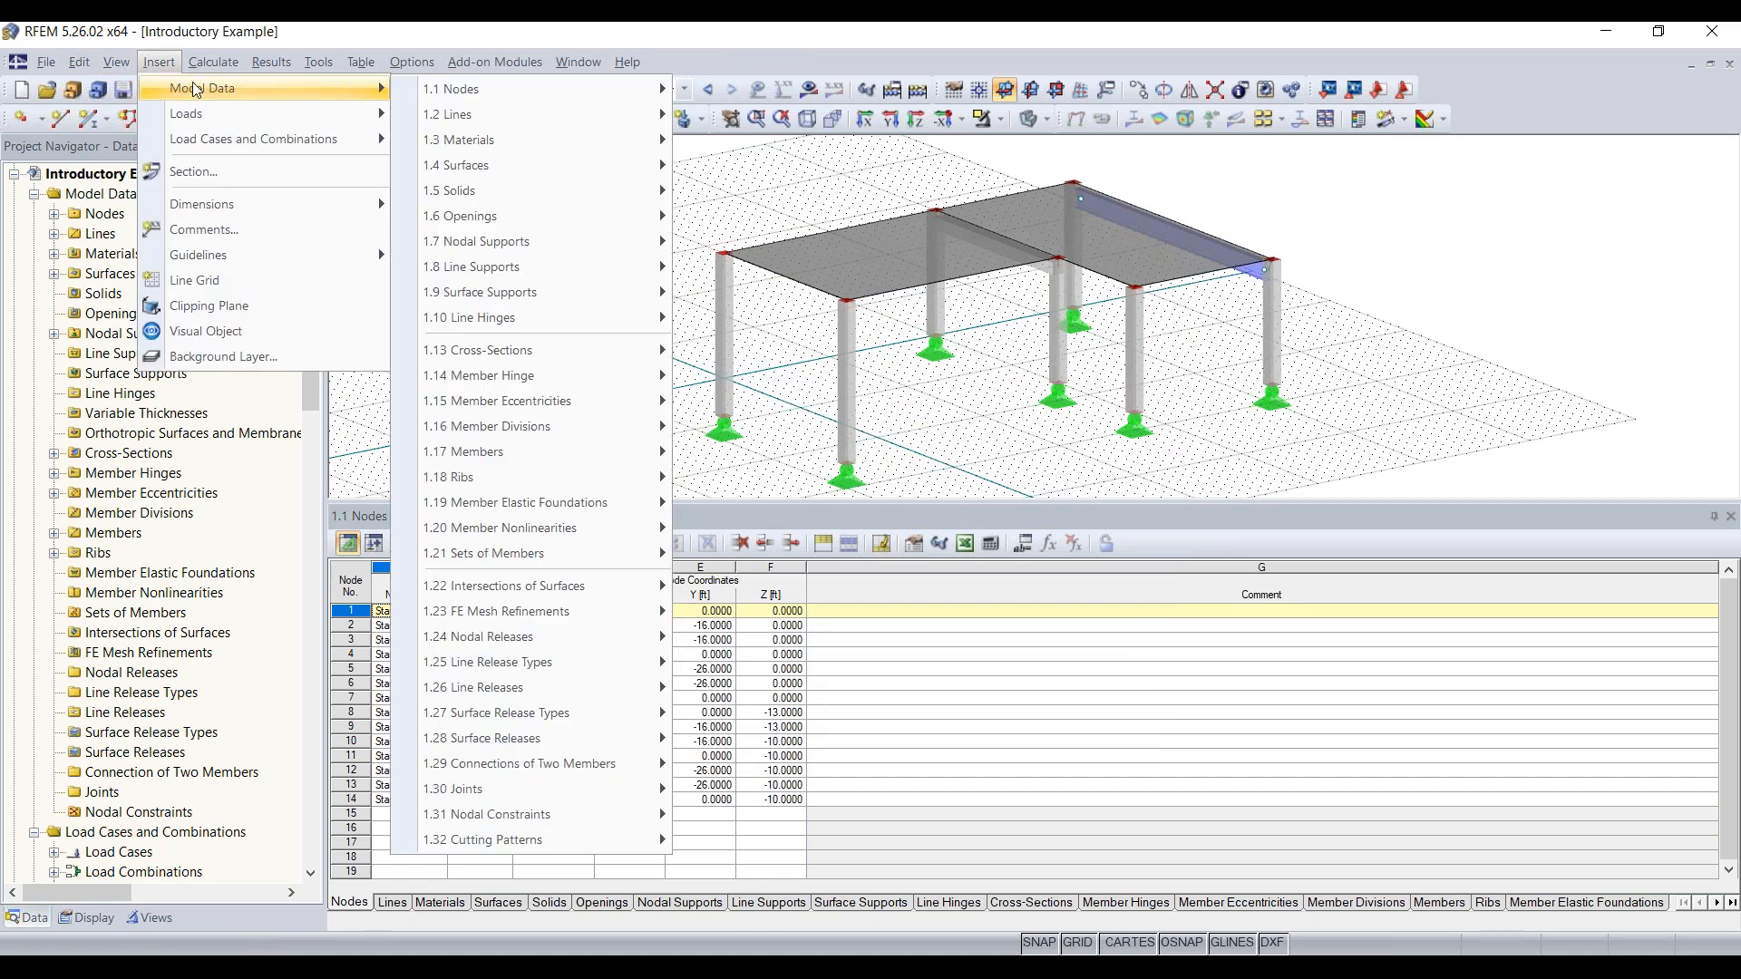
pyautogui.moveTo(497, 101)
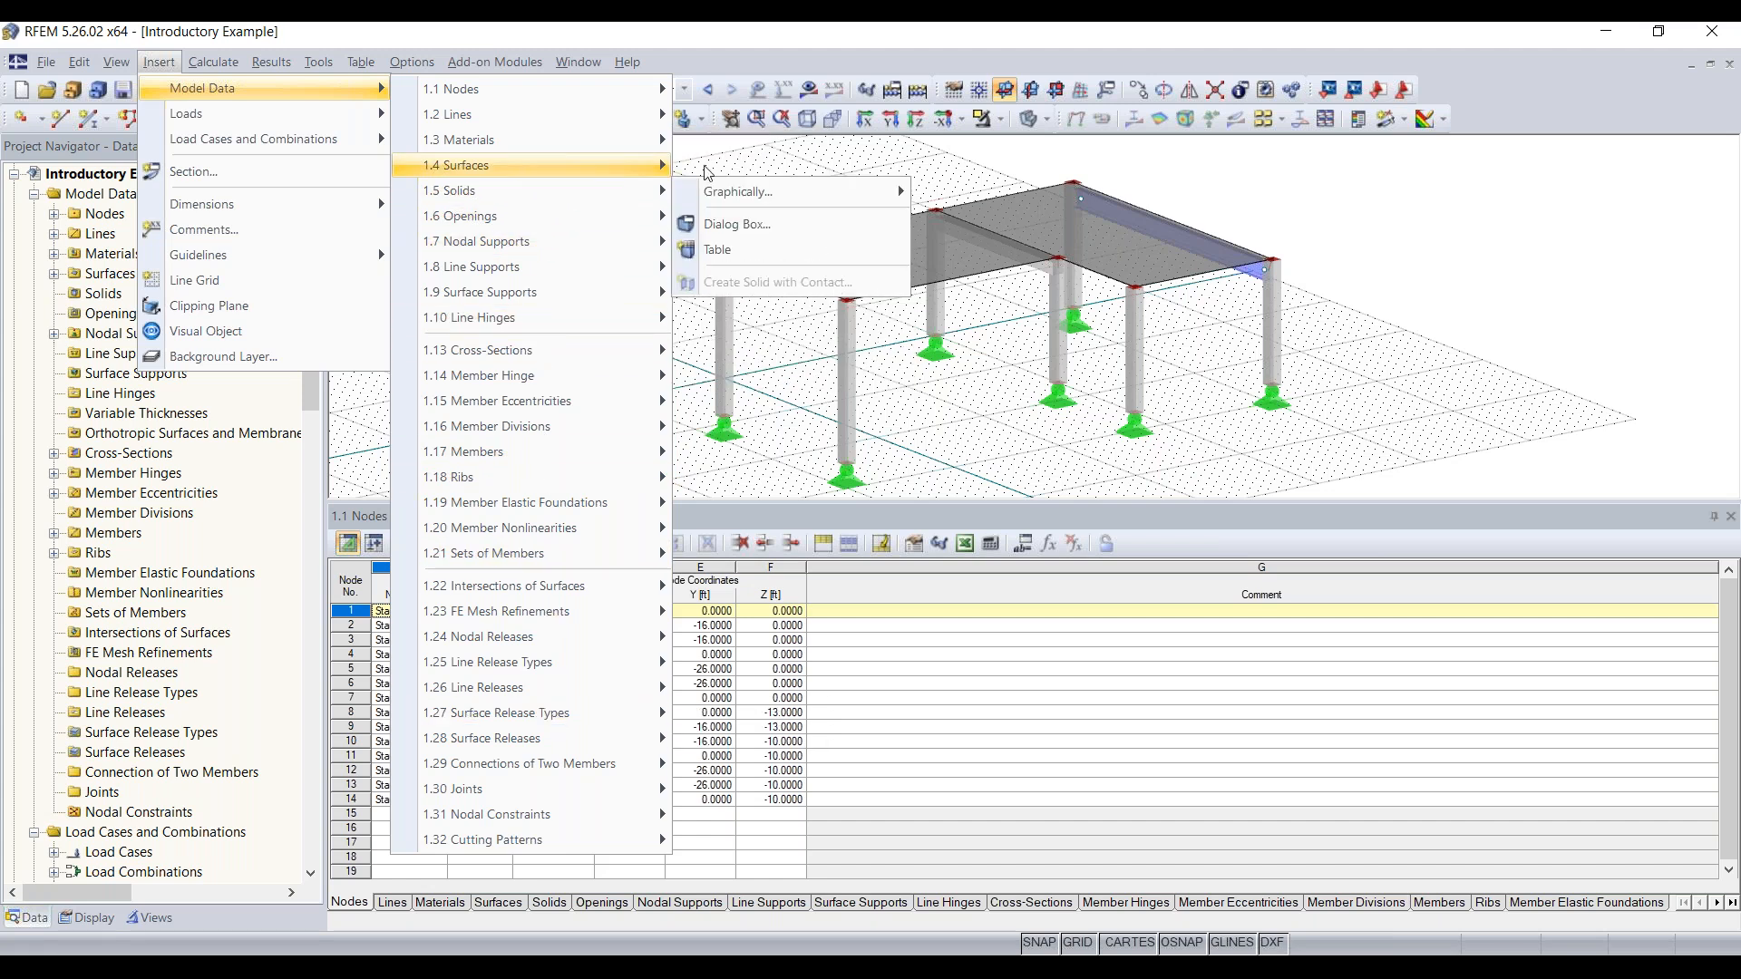
pyautogui.click(800, 440)
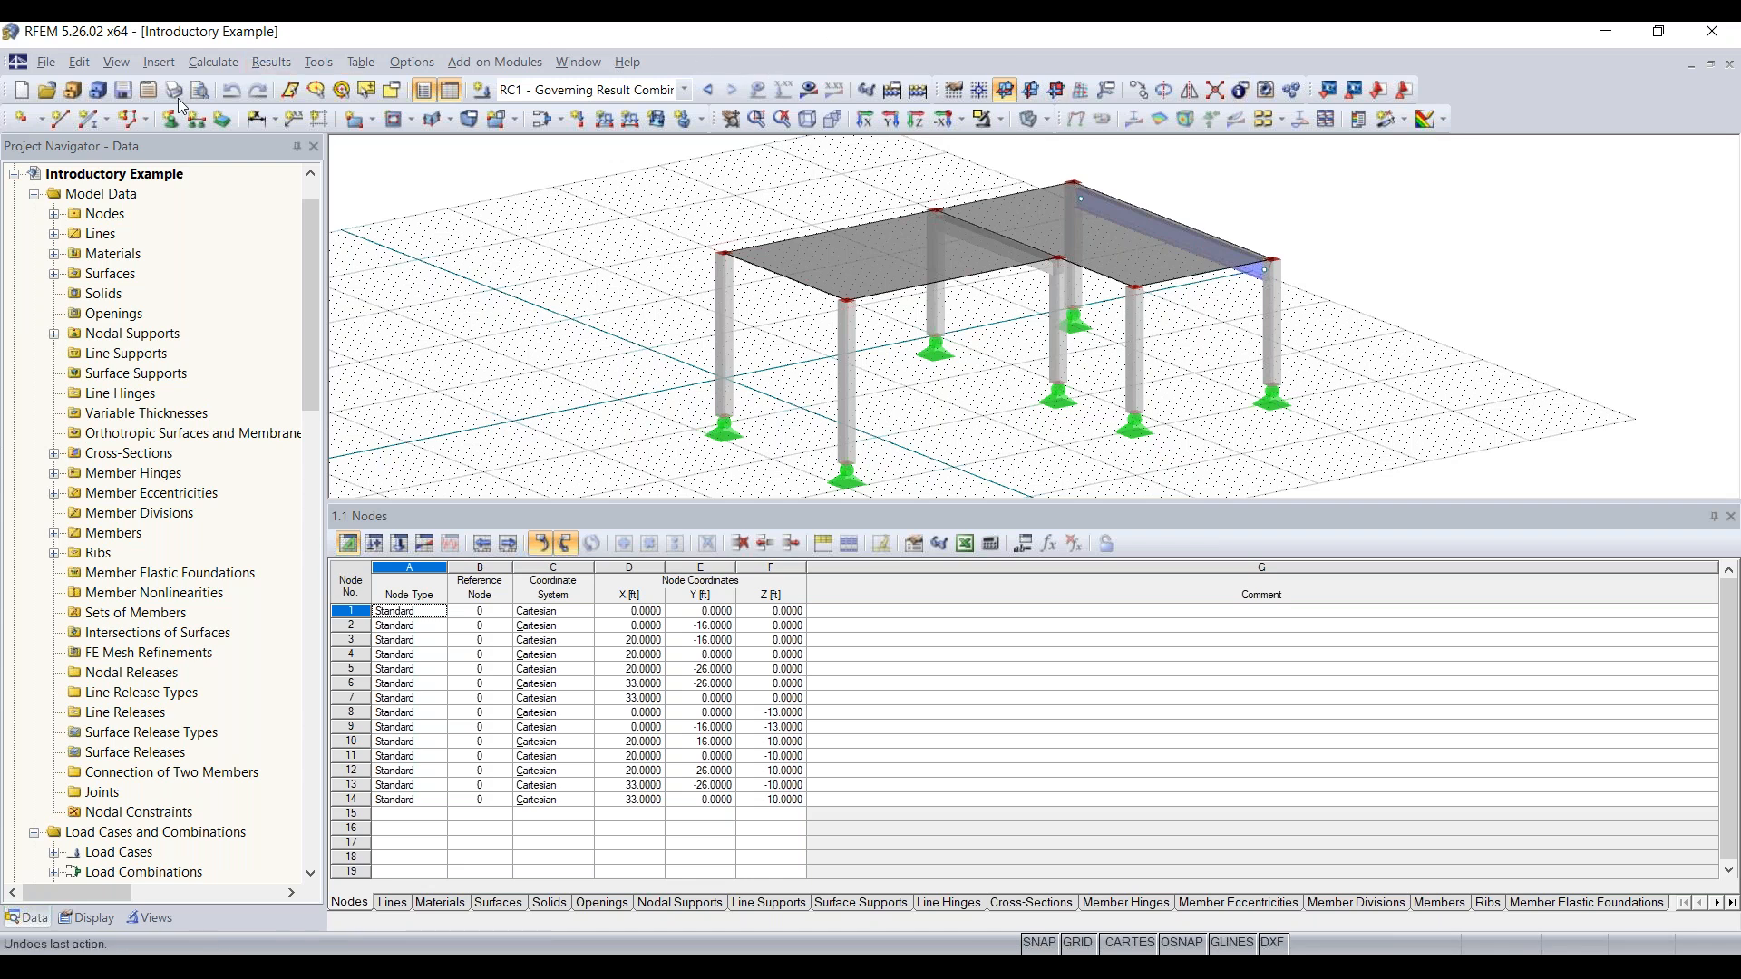
pyautogui.click(960, 101)
# Reset all toolbars and menus to their default arrangement
pyautogui.rightClick(1489, 96)
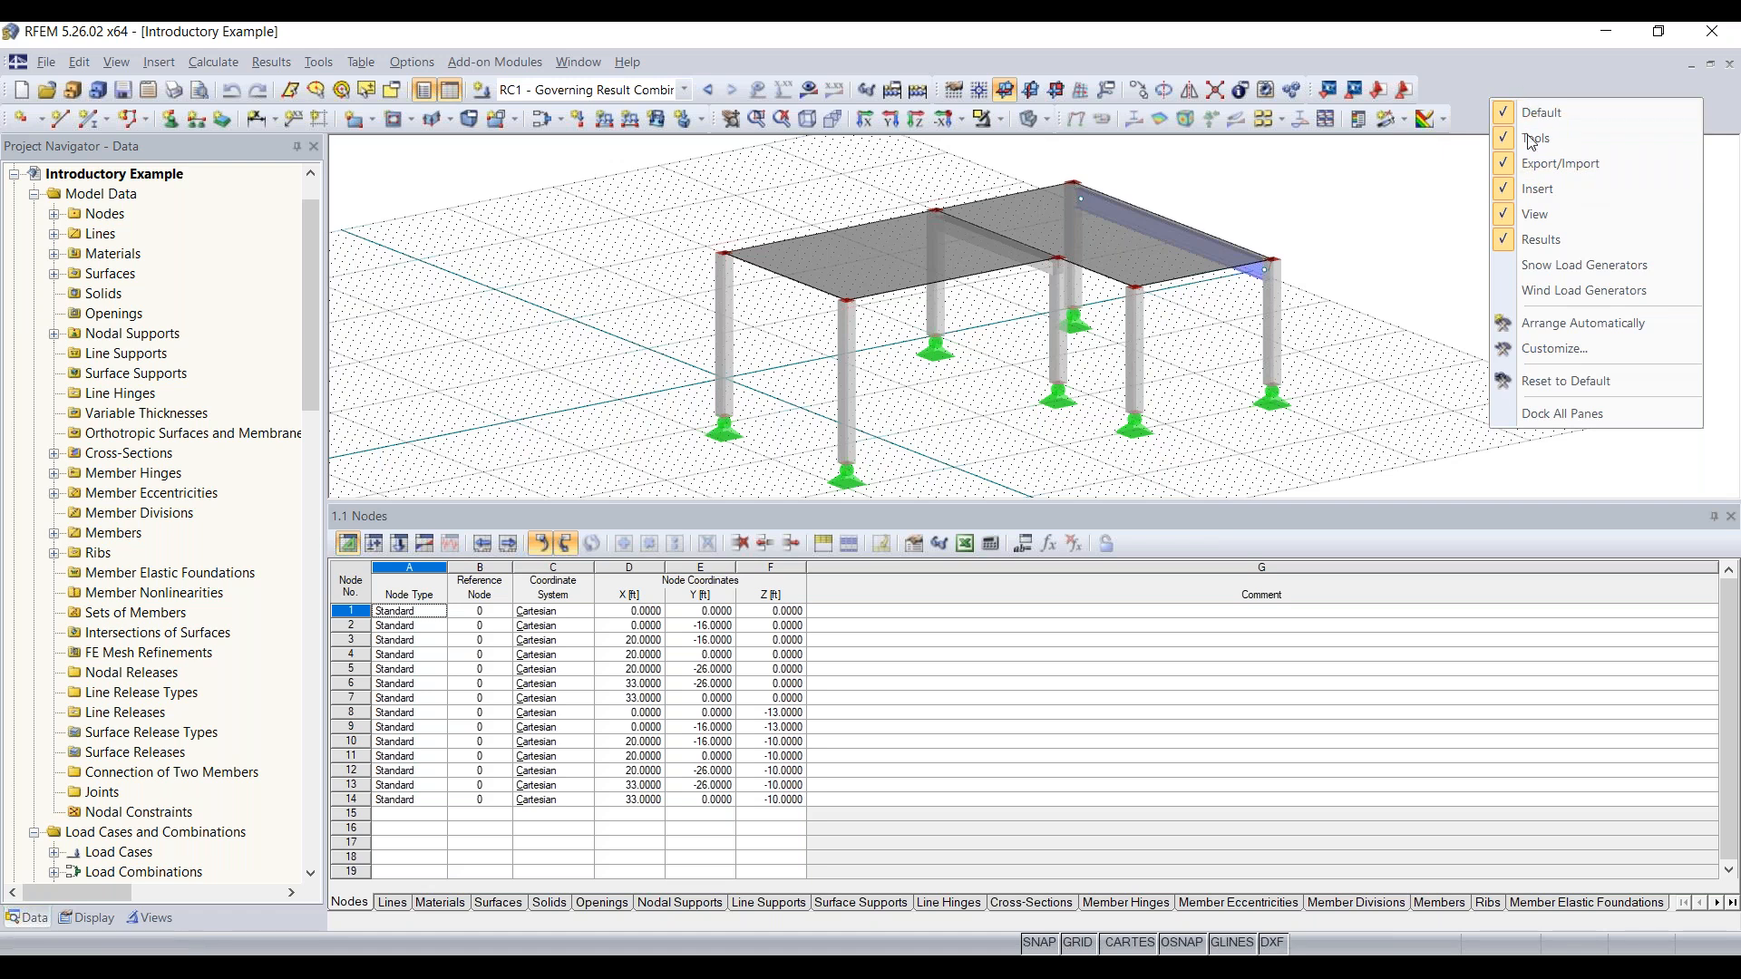
pyautogui.click(1580, 380)
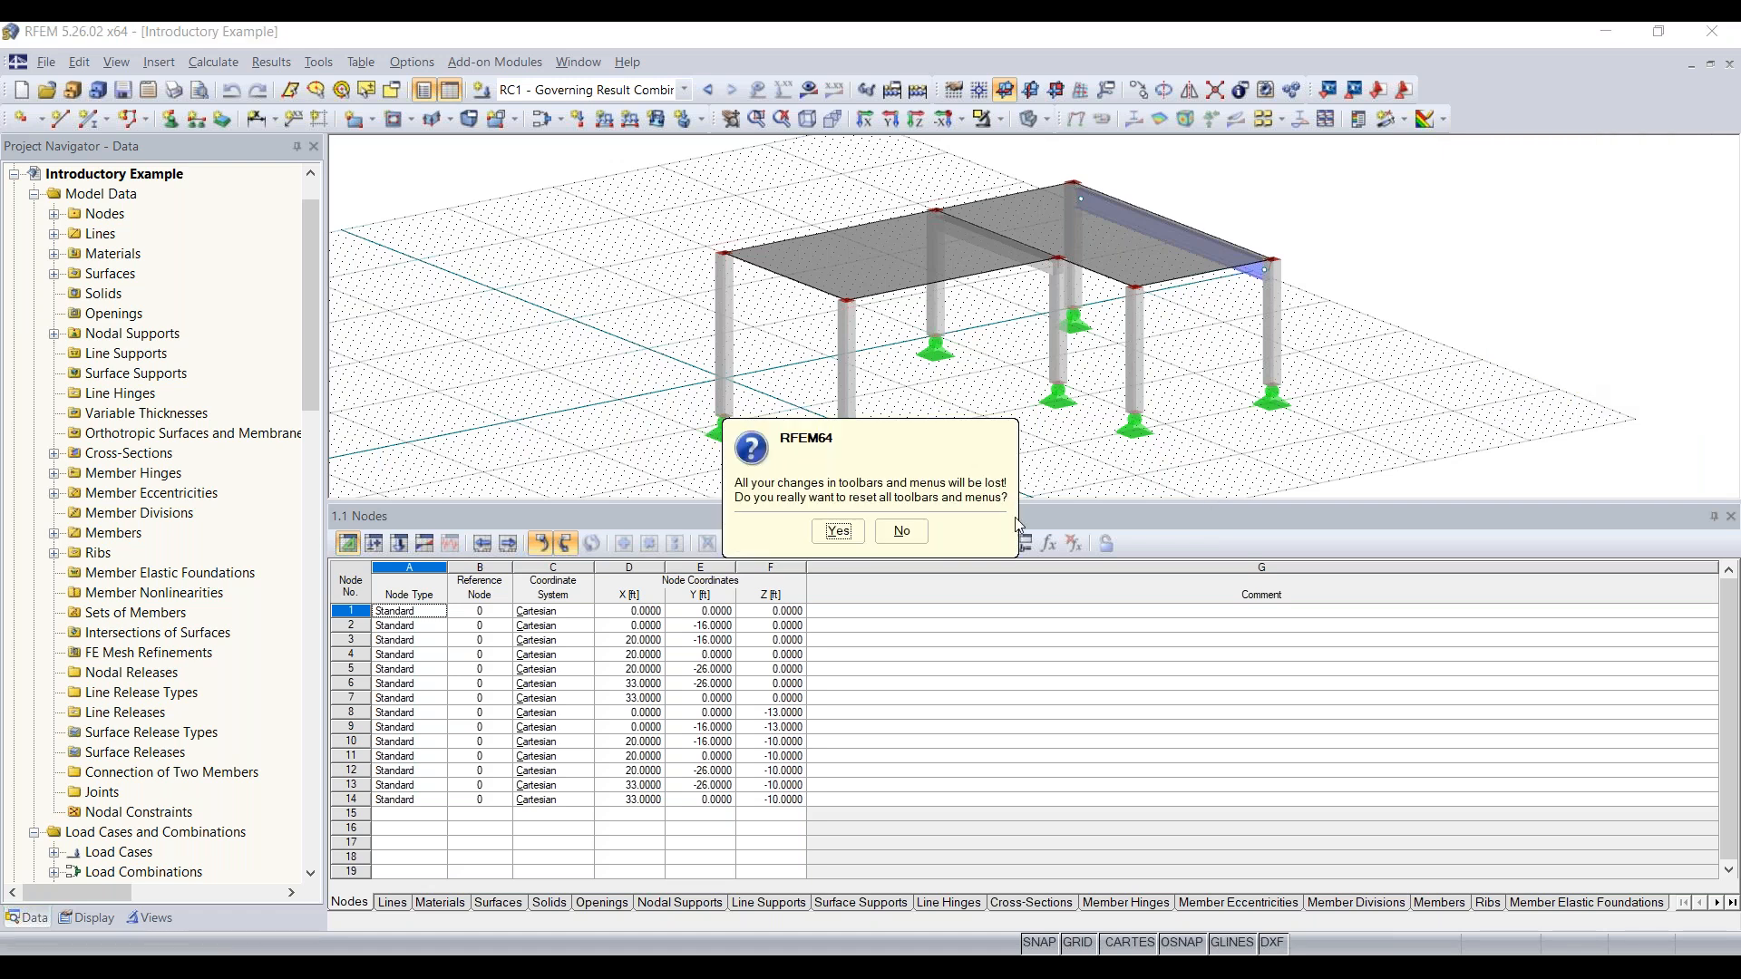
pyautogui.click(838, 531)
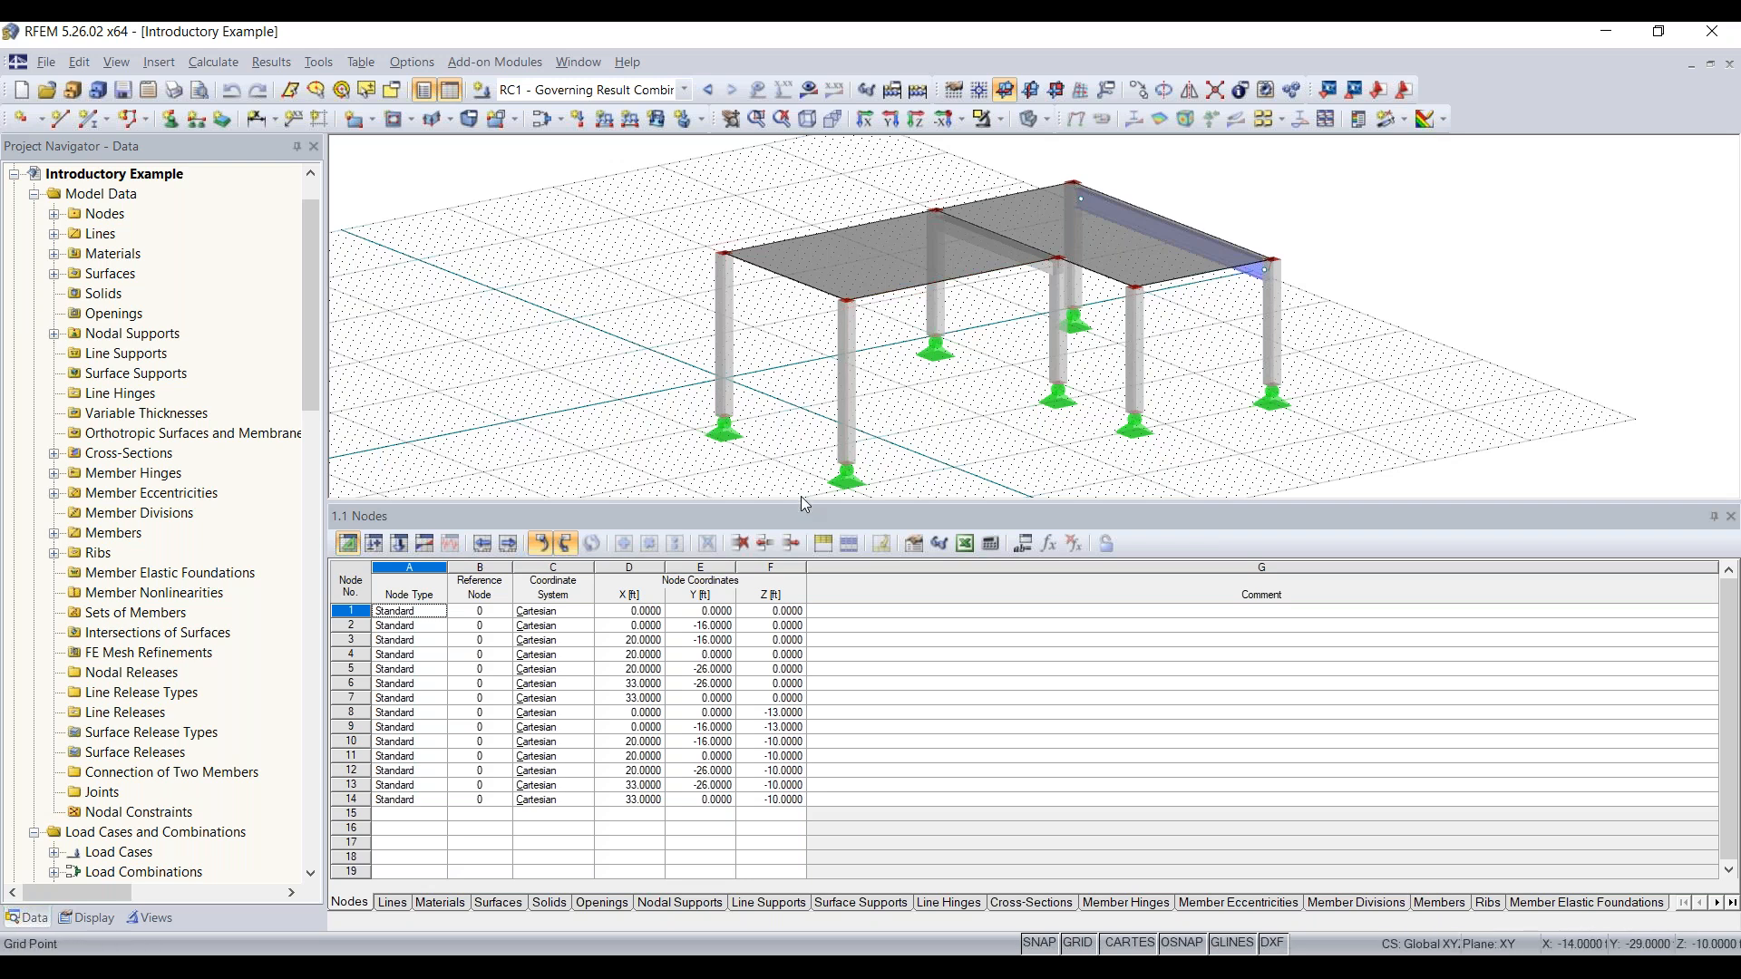
# Shrink the data table area and view the model in the X, Y and Z directions, ending with the isometric view
pyautogui.moveTo(802, 501); pyautogui.dragTo(807, 646)
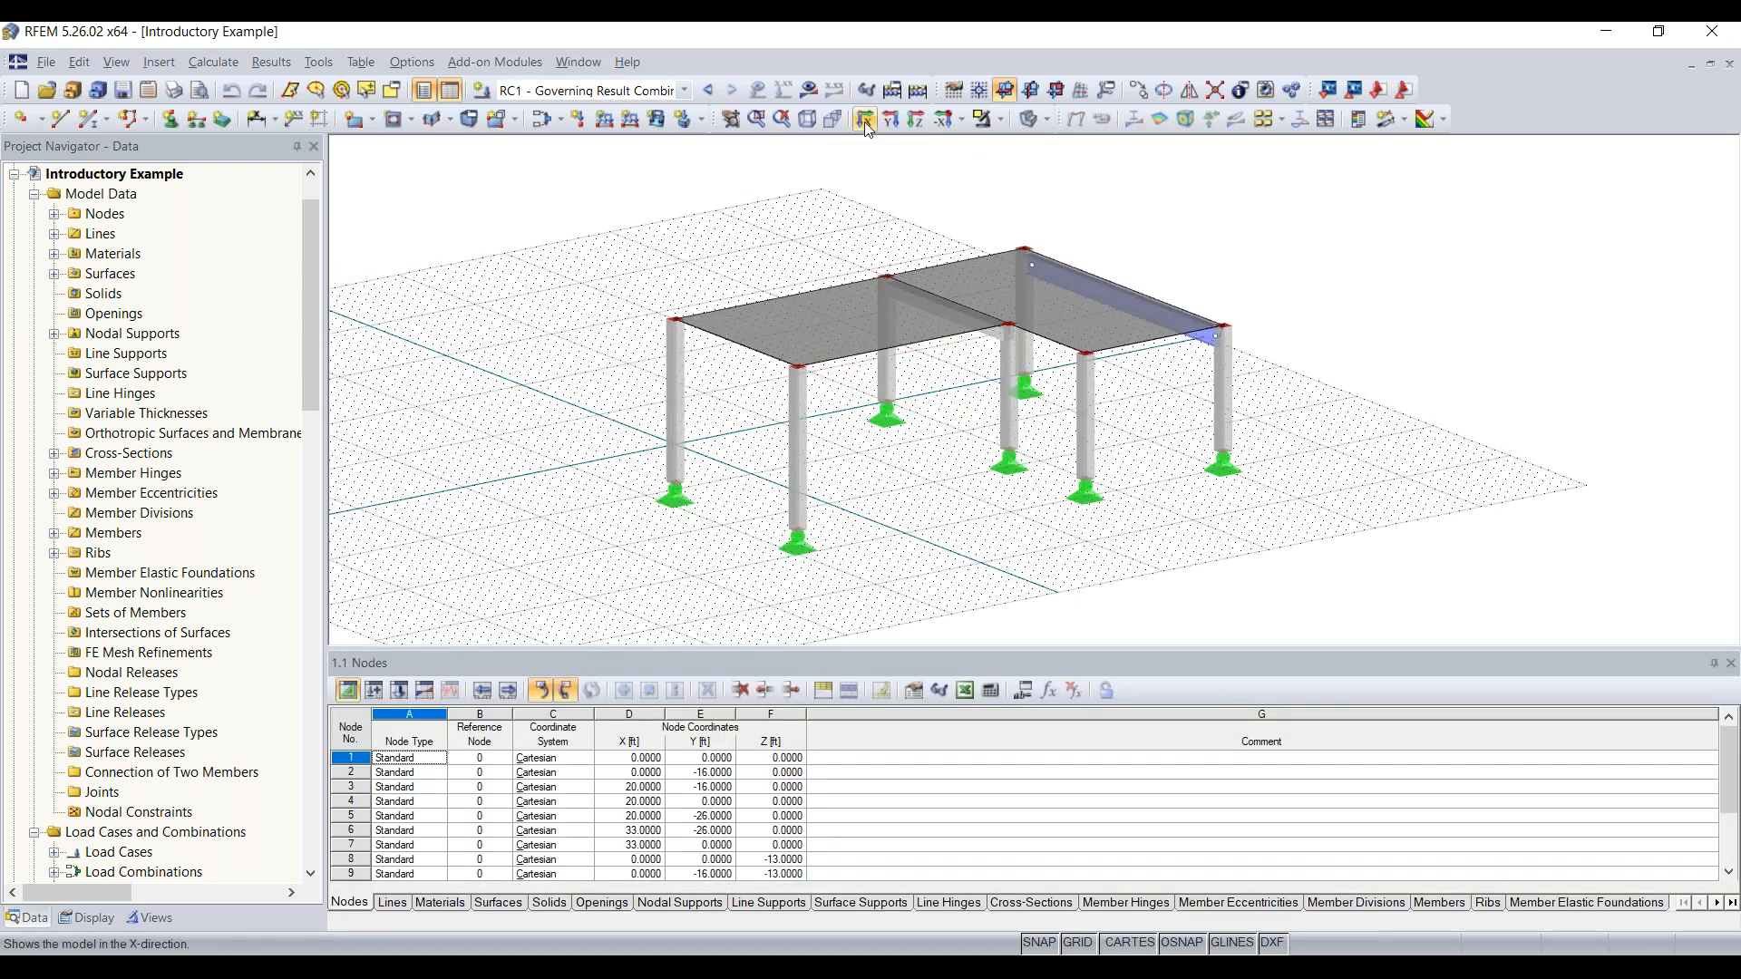
pyautogui.click(862, 124)
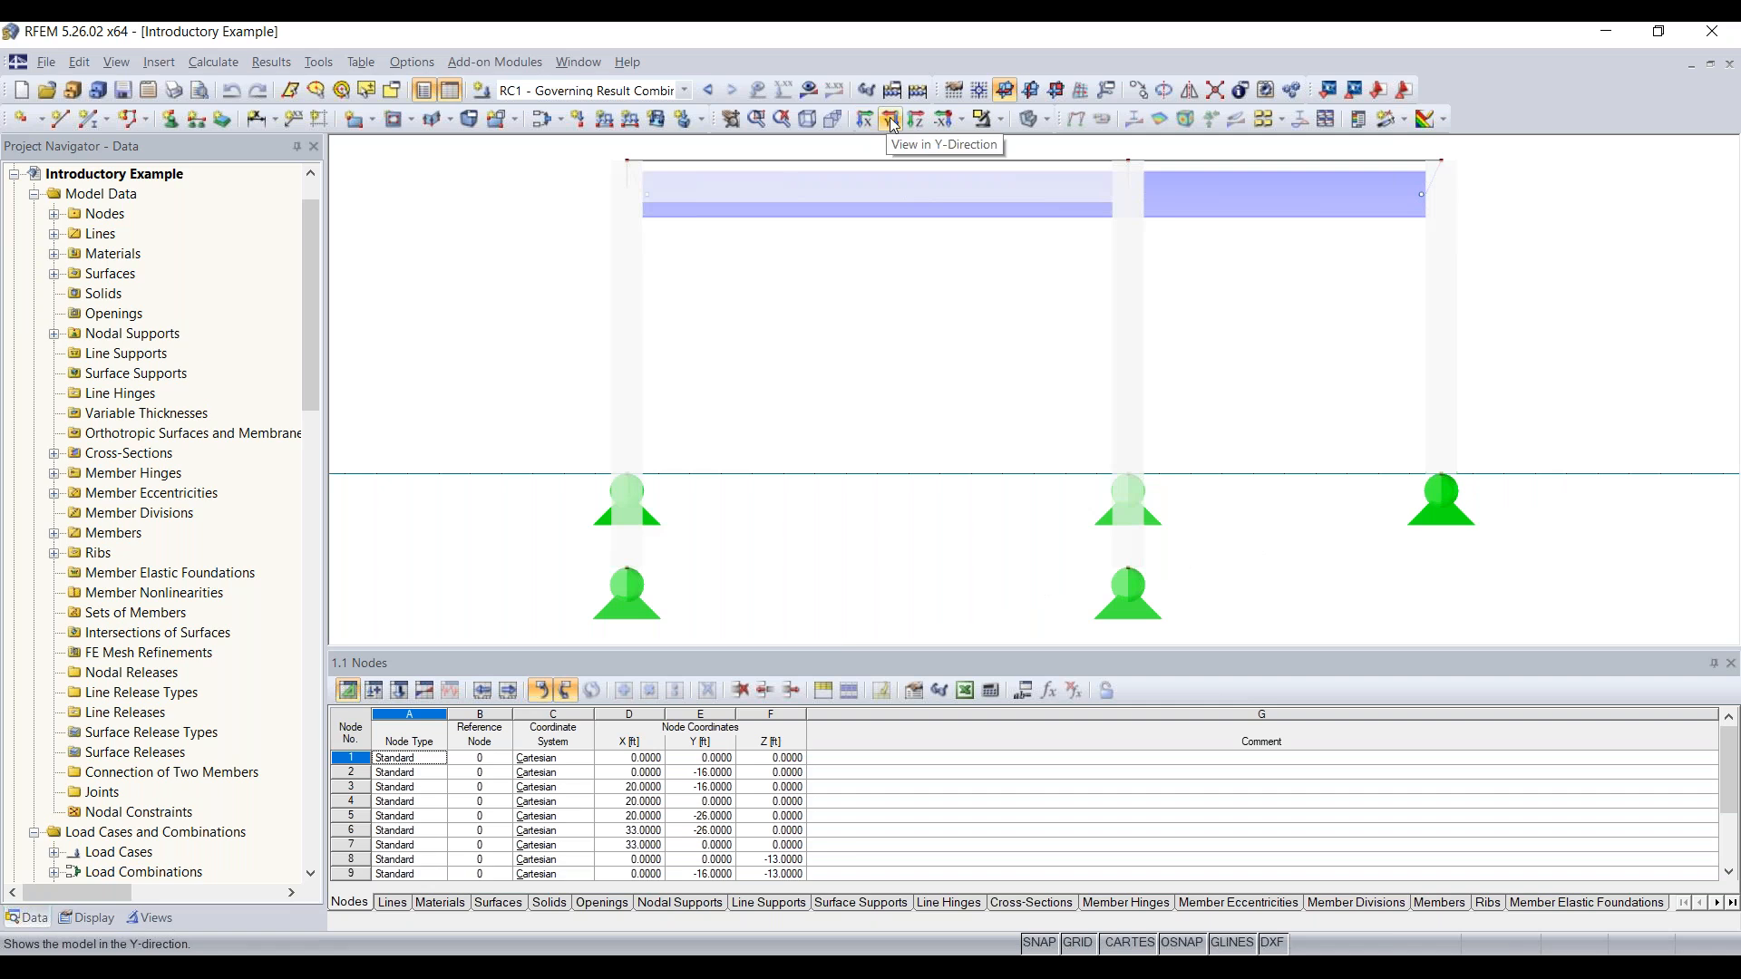
pyautogui.click(890, 118)
pyautogui.click(918, 120)
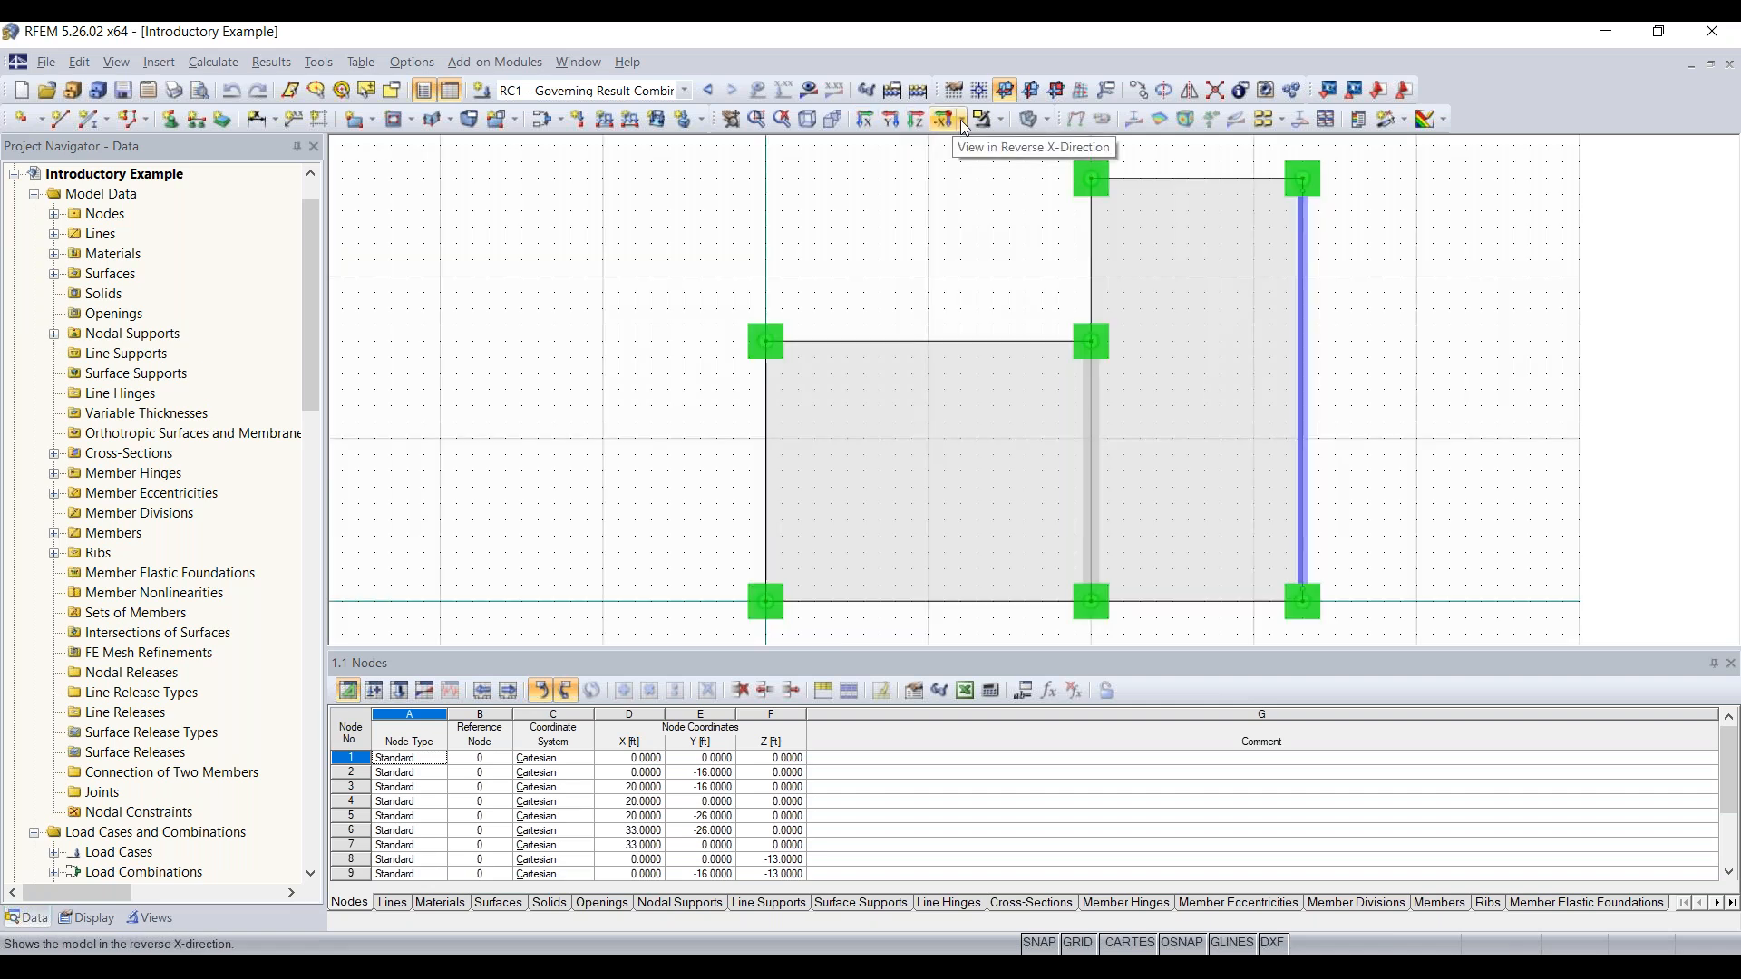
pyautogui.click(963, 121)
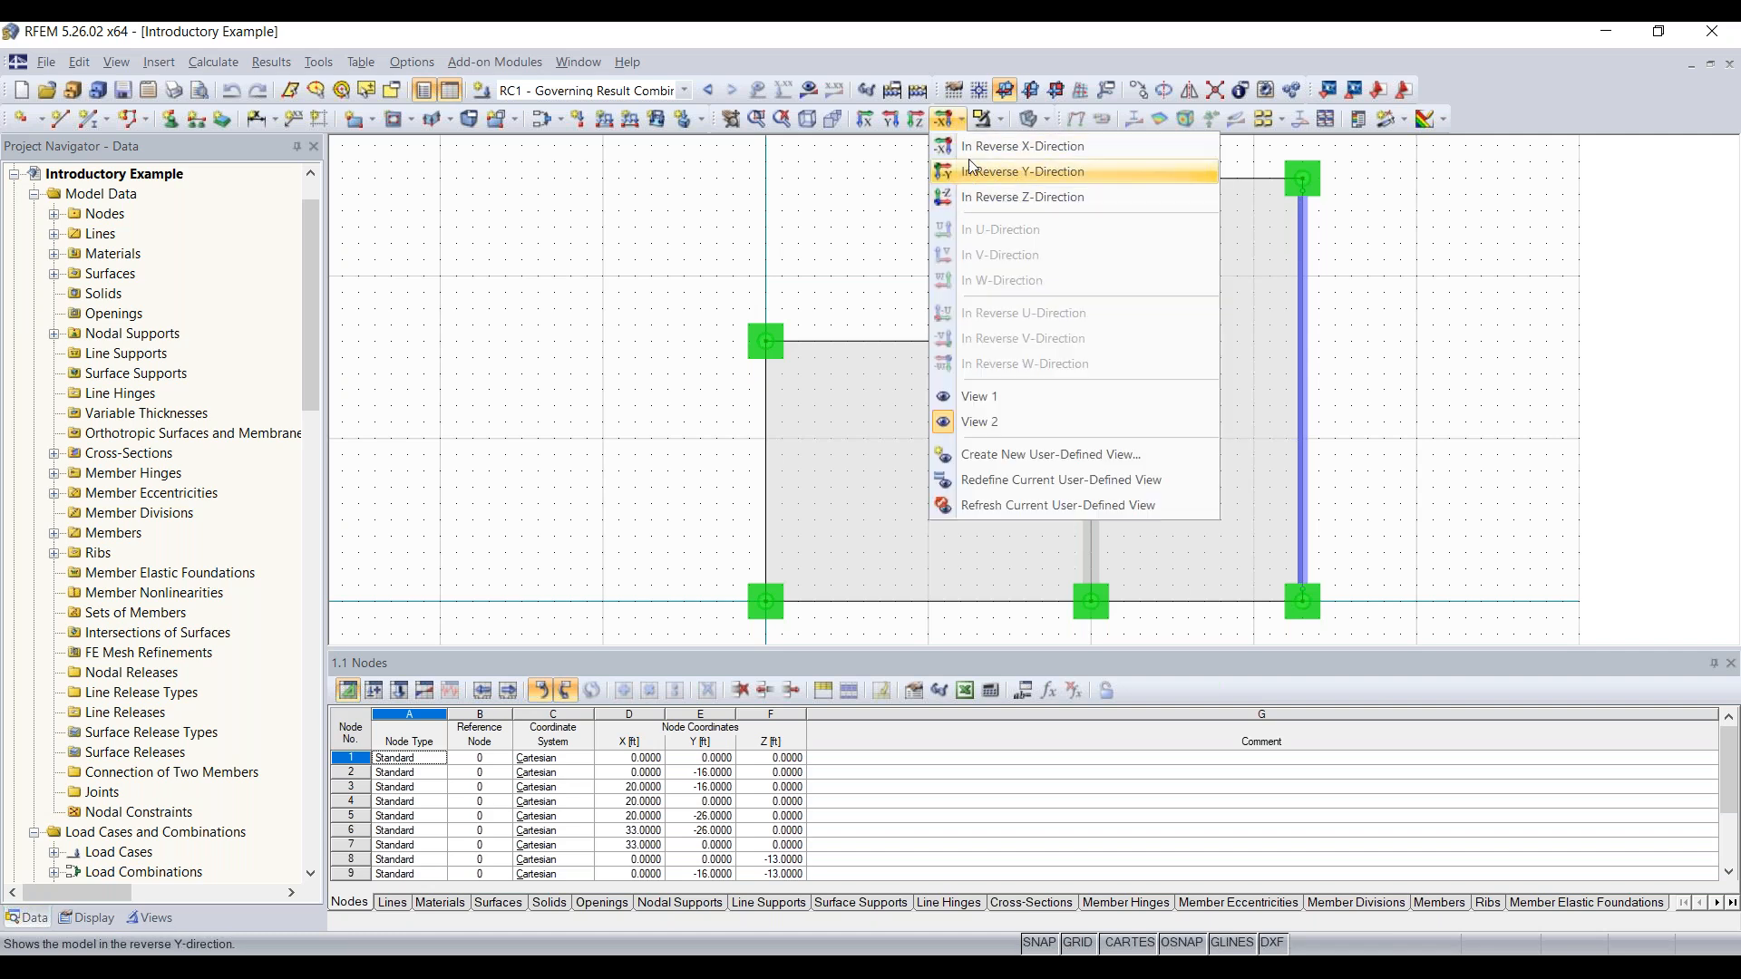
pyautogui.click(882, 163)
pyautogui.click(807, 119)
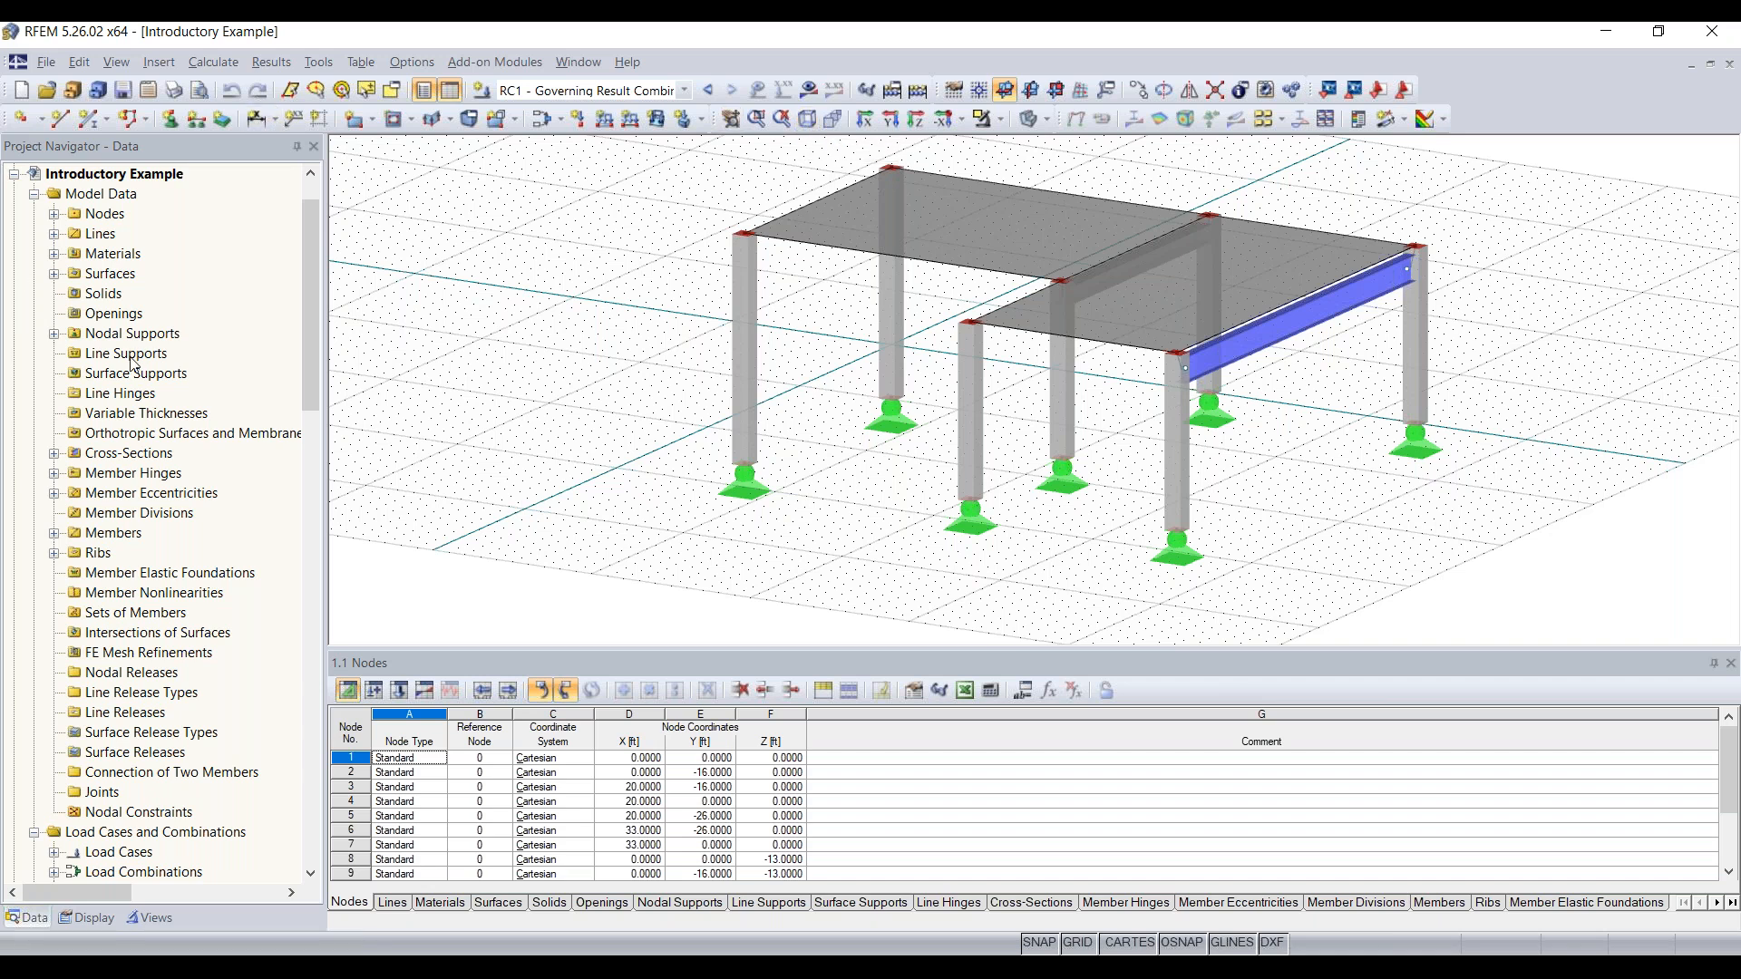
# Examine the add-on modules listed in the project data tree, from steel and concrete to timber and joint design
pyautogui.scroll(-1, 175, 364)
pyautogui.scroll(-10, 174, 364)
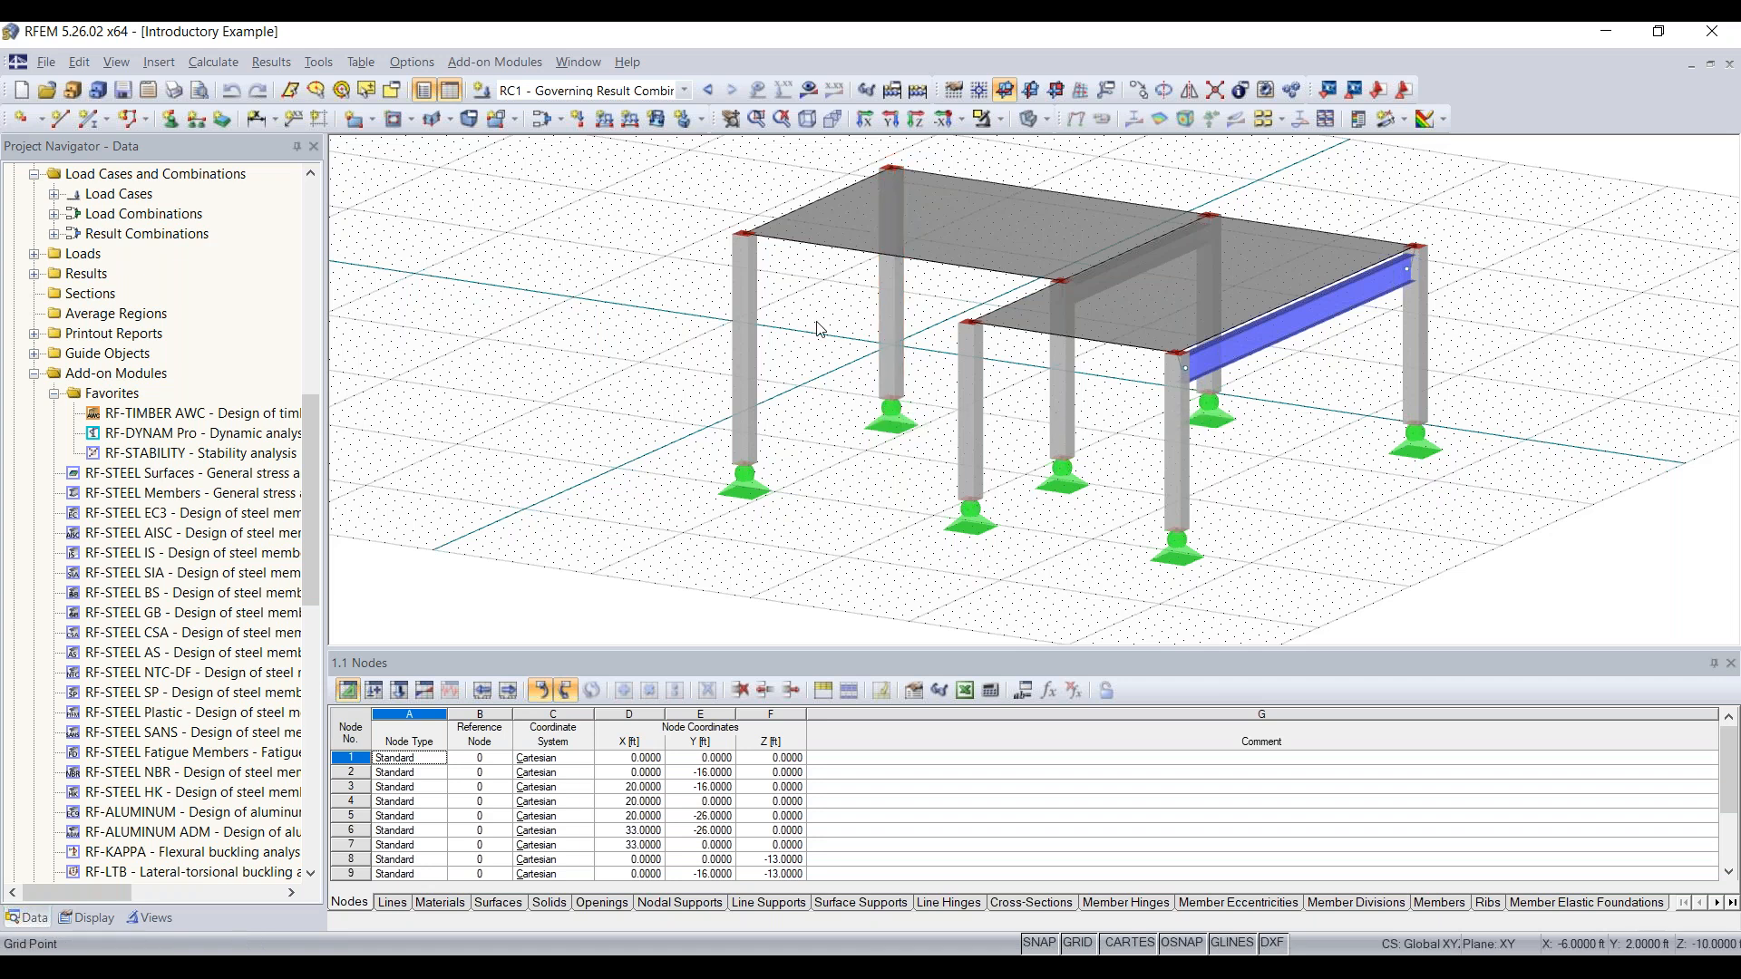
pyautogui.scroll(-3, 218, 537)
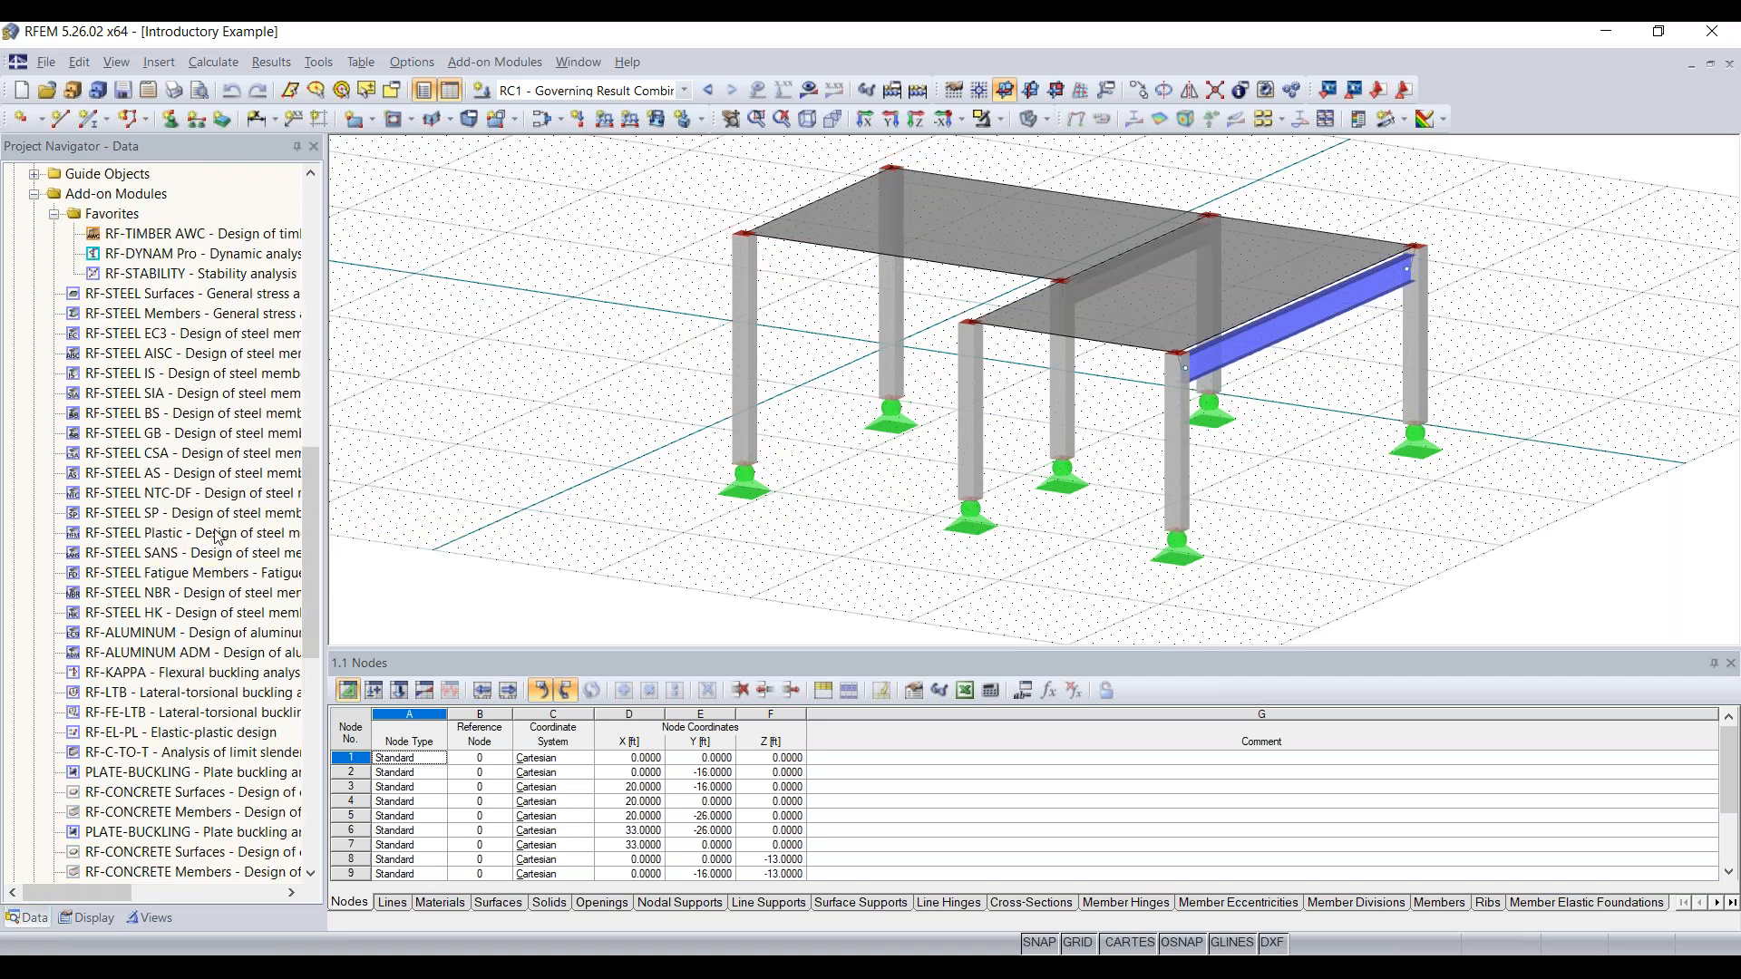
pyautogui.scroll(-3, 216, 481)
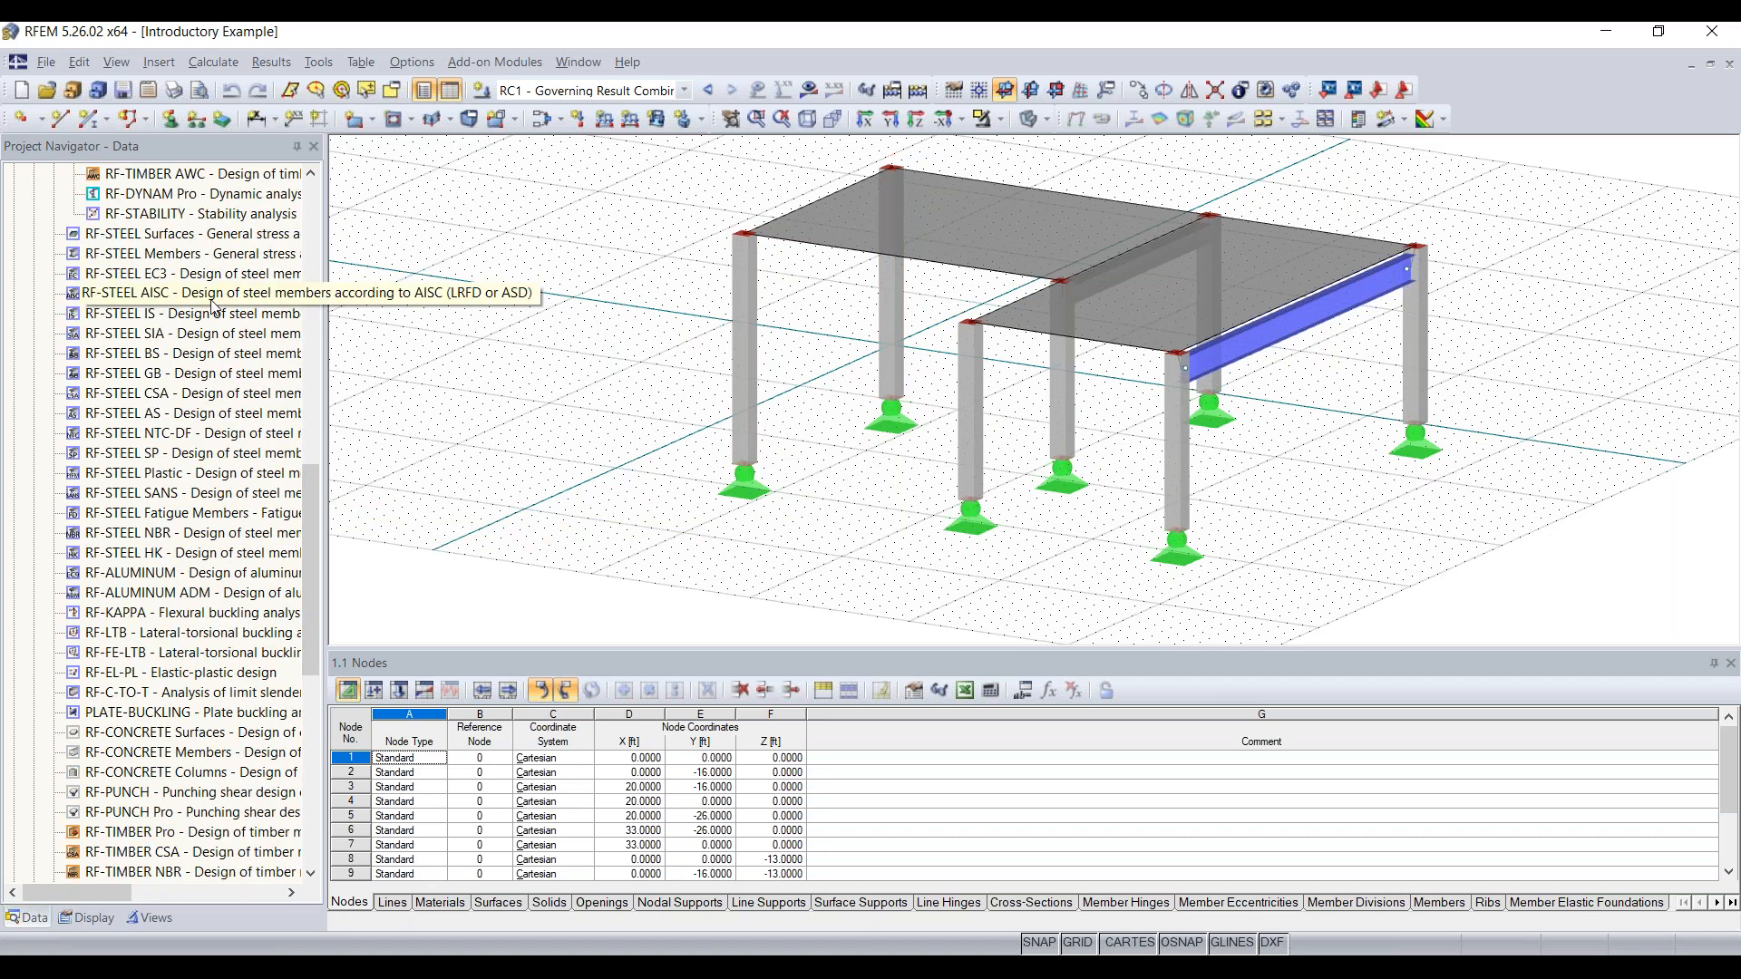
pyautogui.scroll(-2, 211, 699)
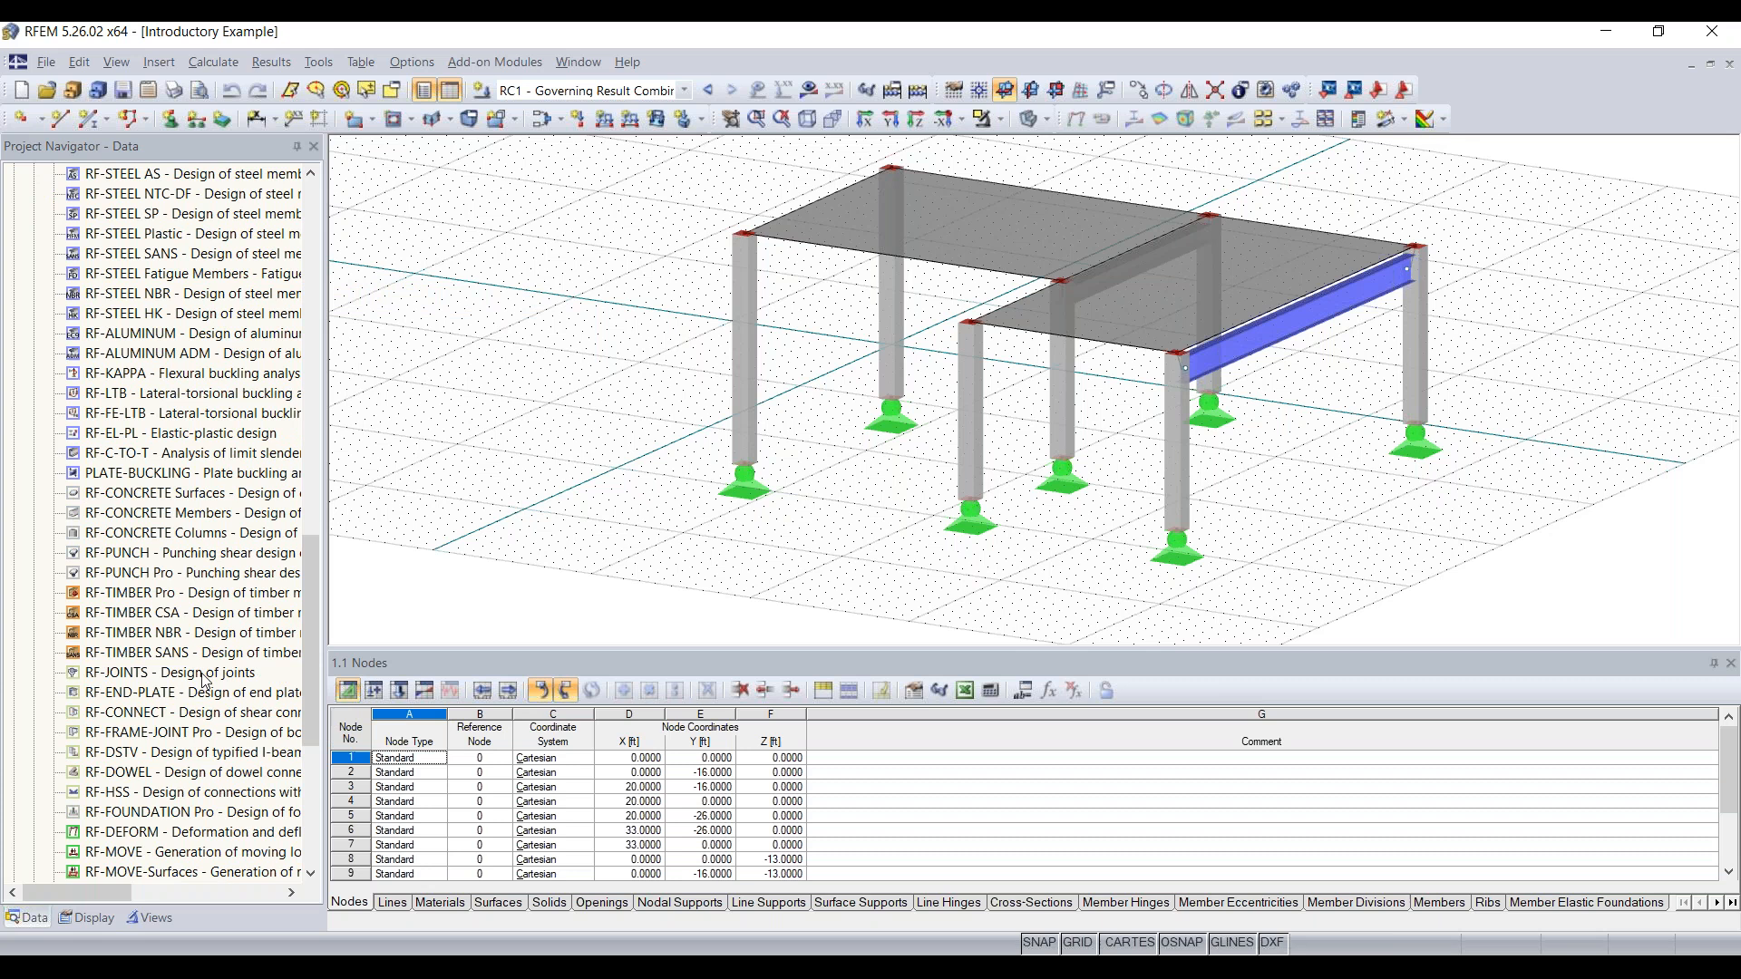
pyautogui.scroll(4, 192, 493)
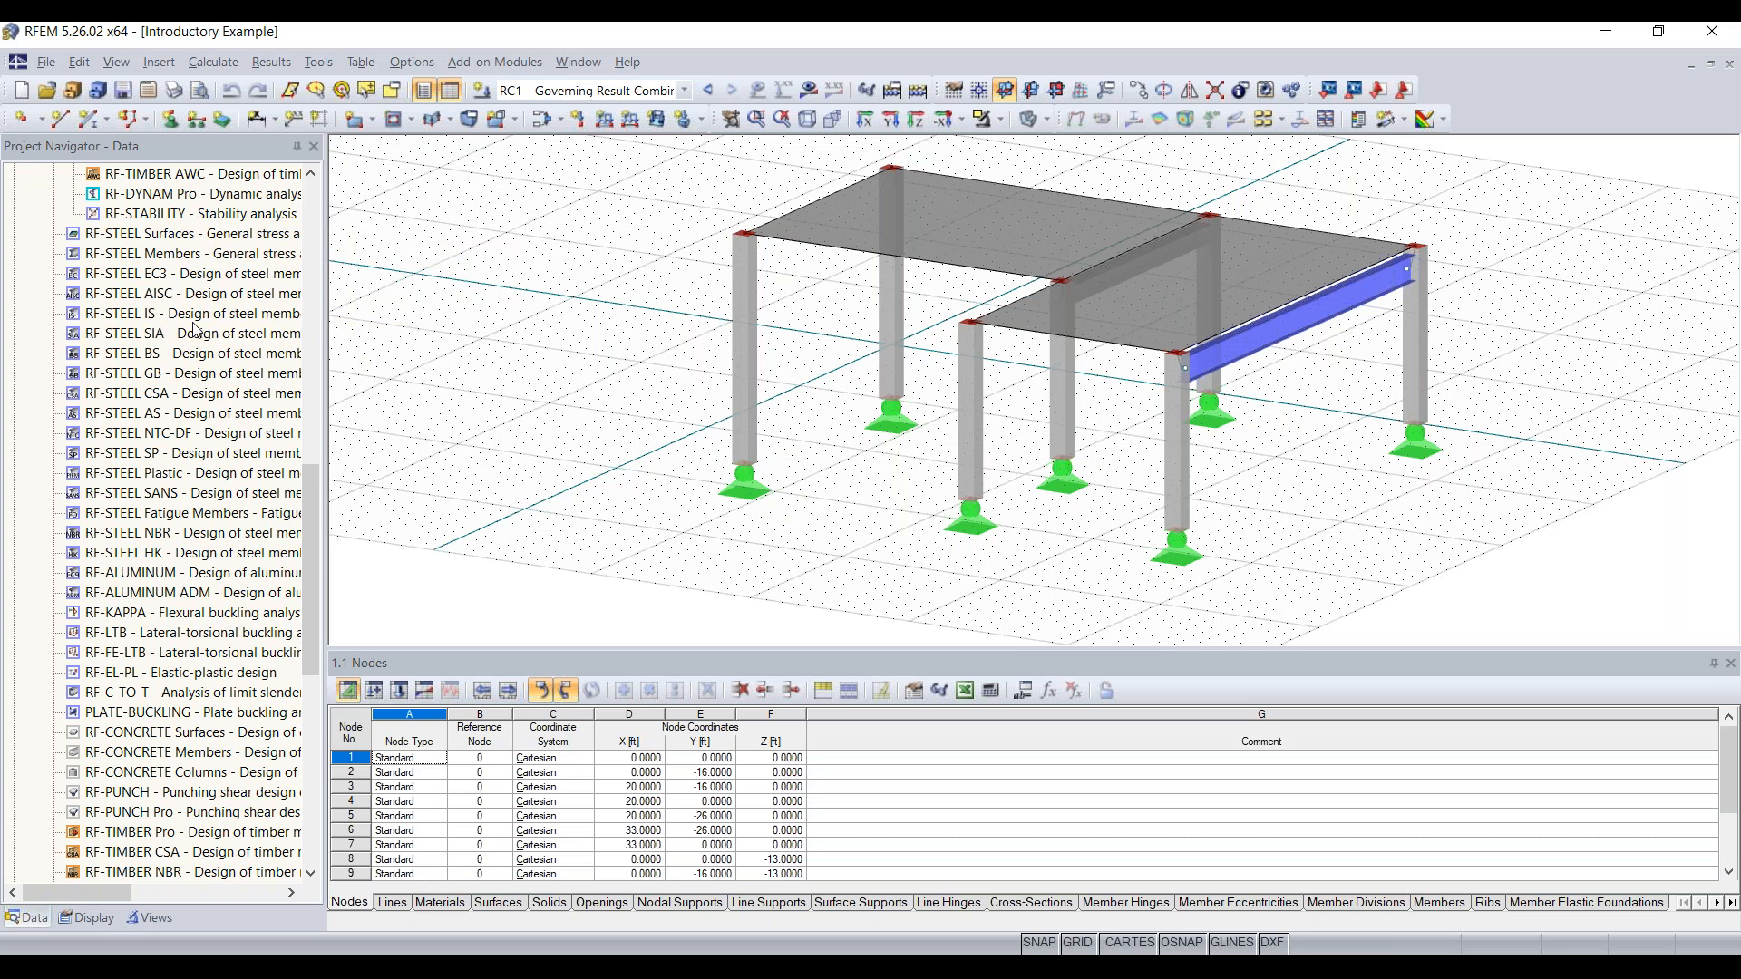
# Look through the display settings for the model, loads and results in the project navigator
pyautogui.click(91, 919)
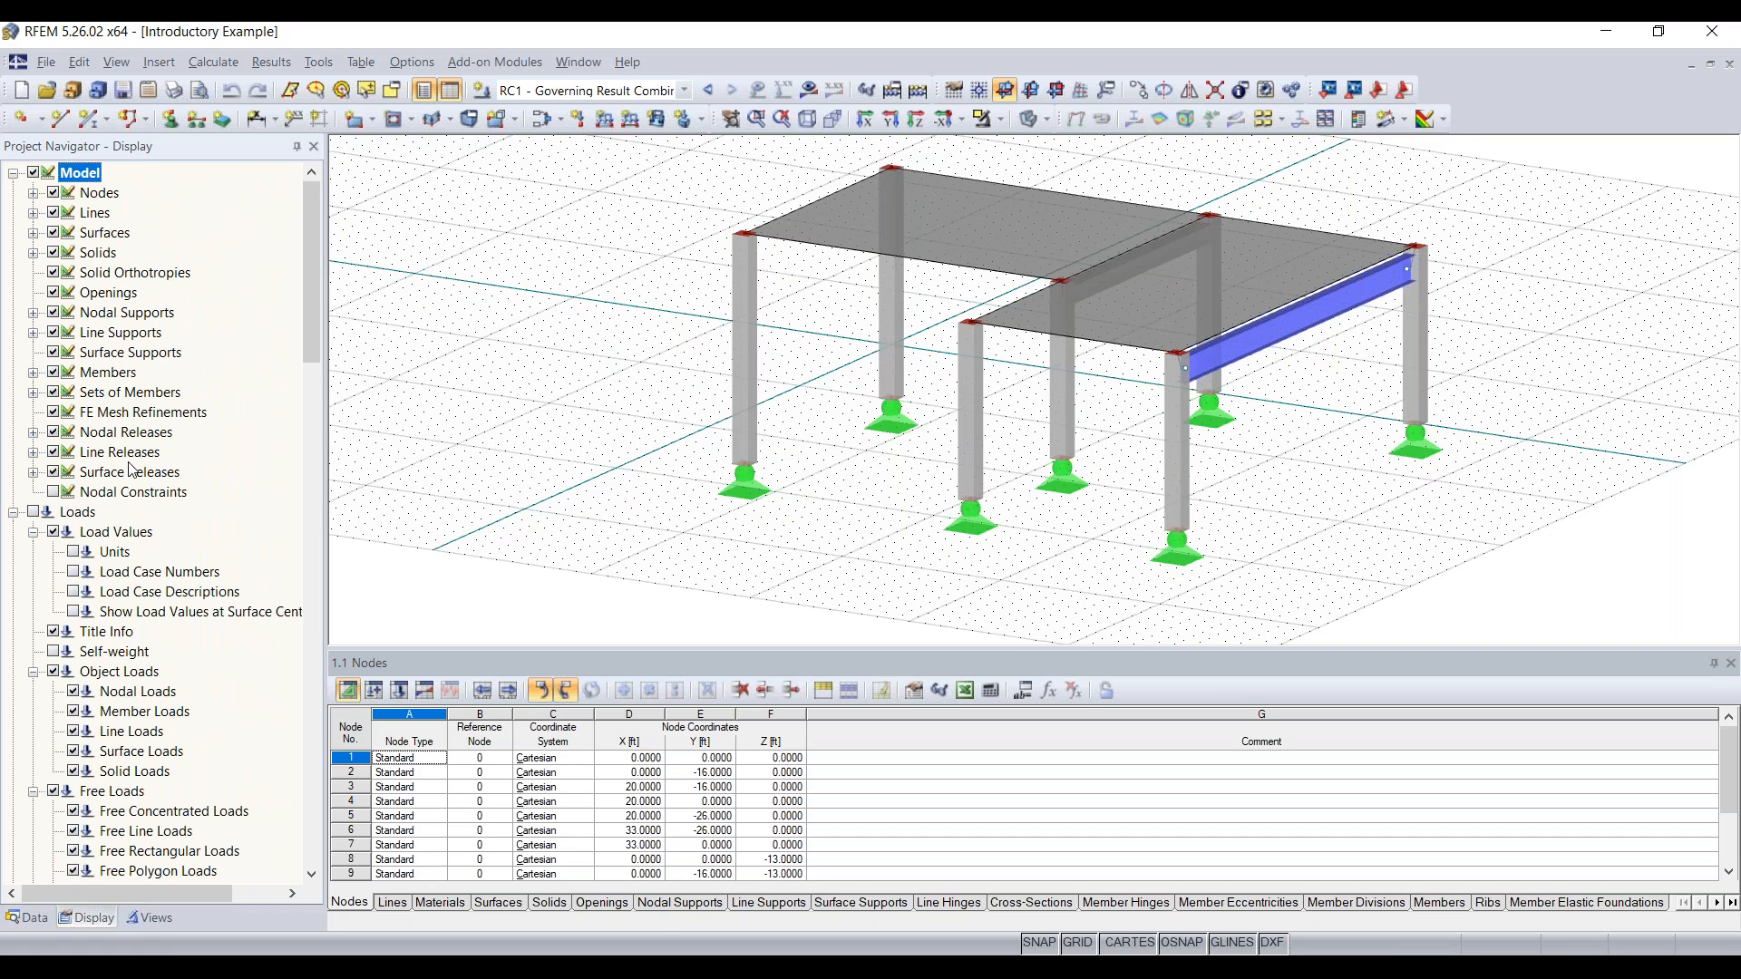
pyautogui.scroll(-5, 181, 402)
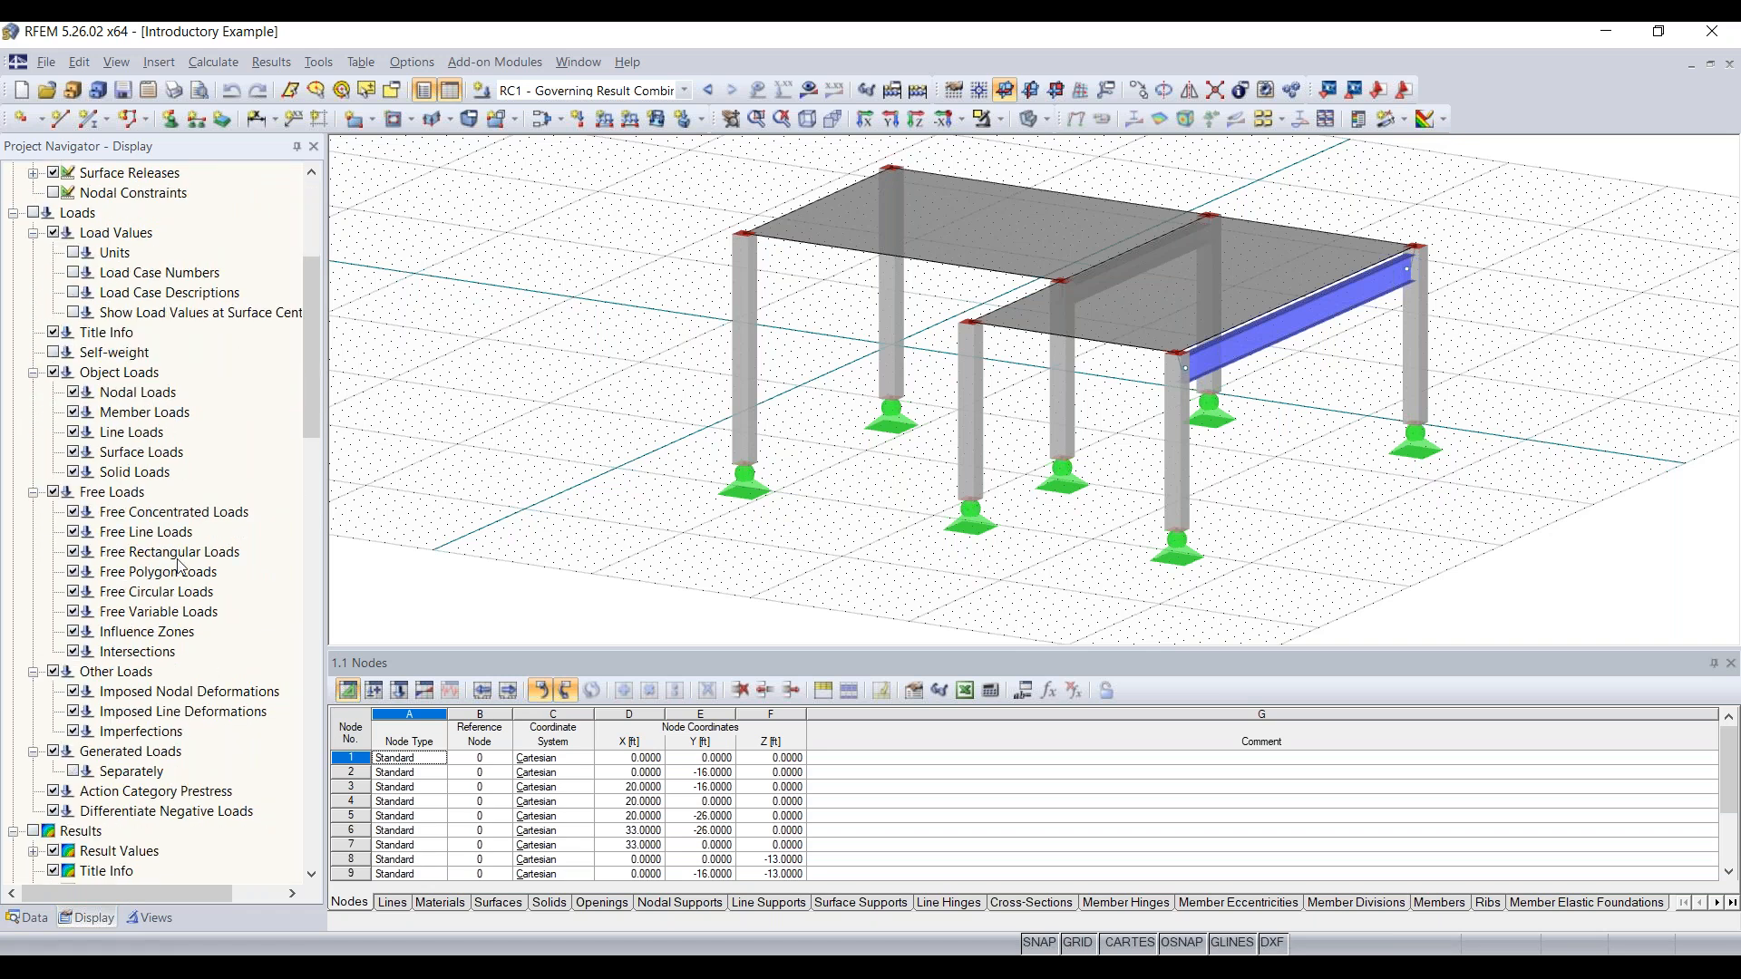
pyautogui.scroll(-3, 109, 763)
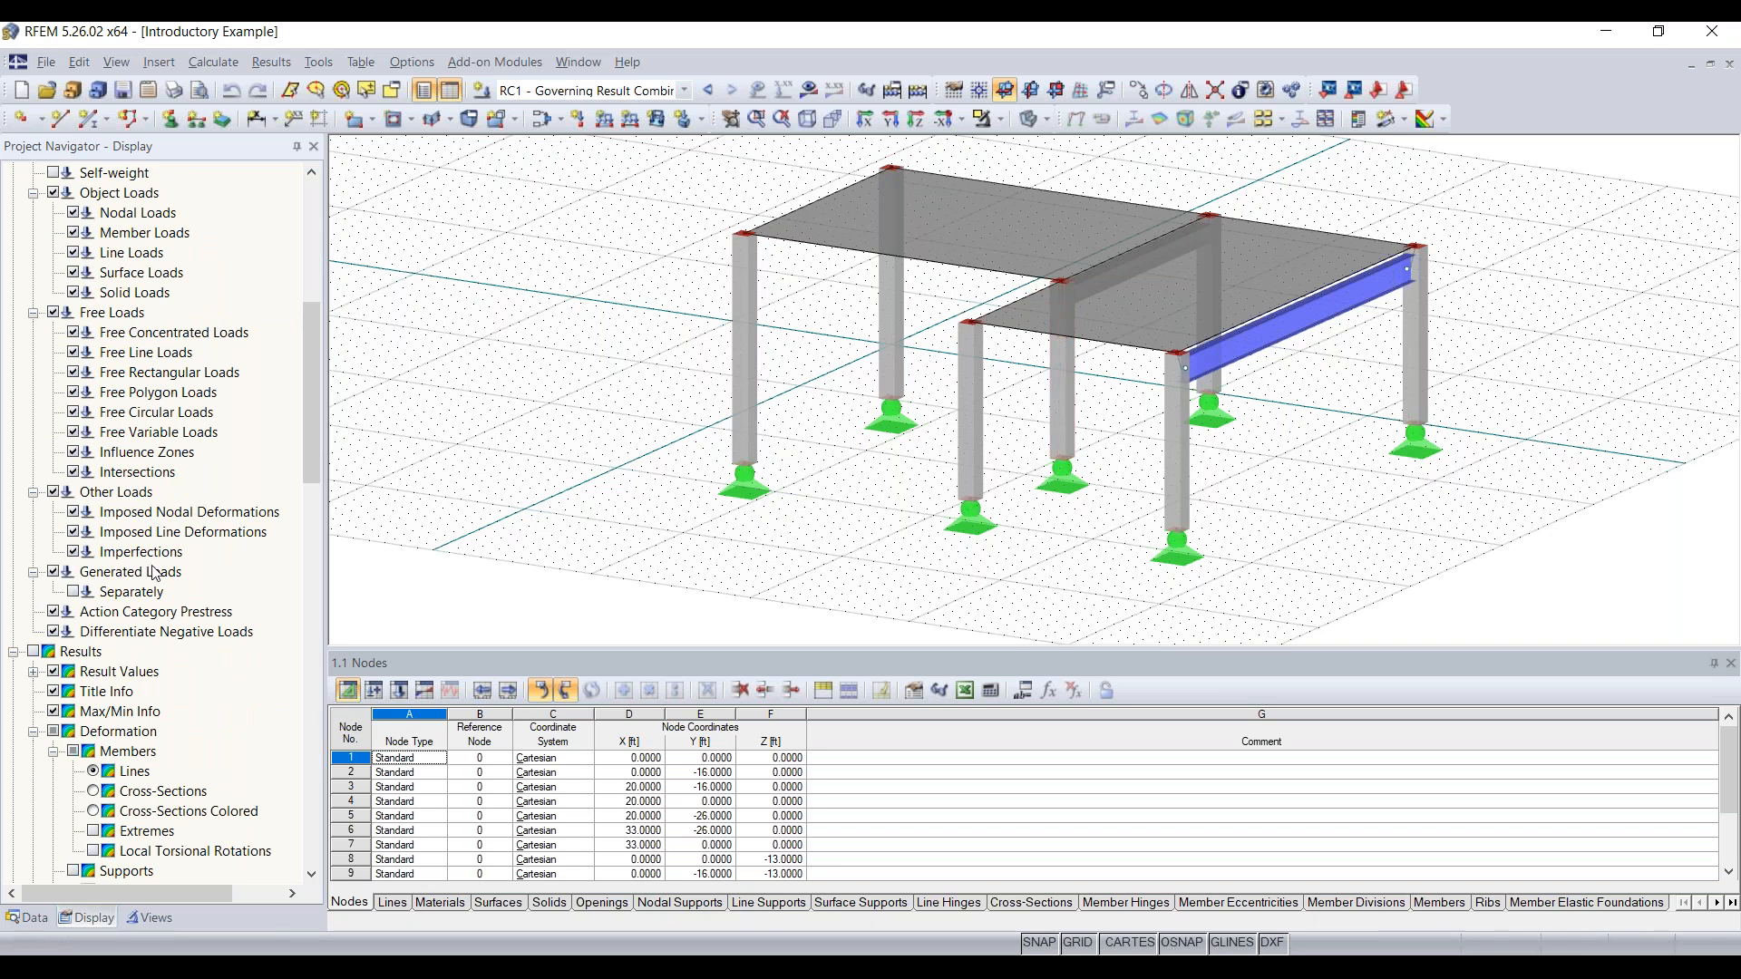
pyautogui.scroll(-2, 118, 555)
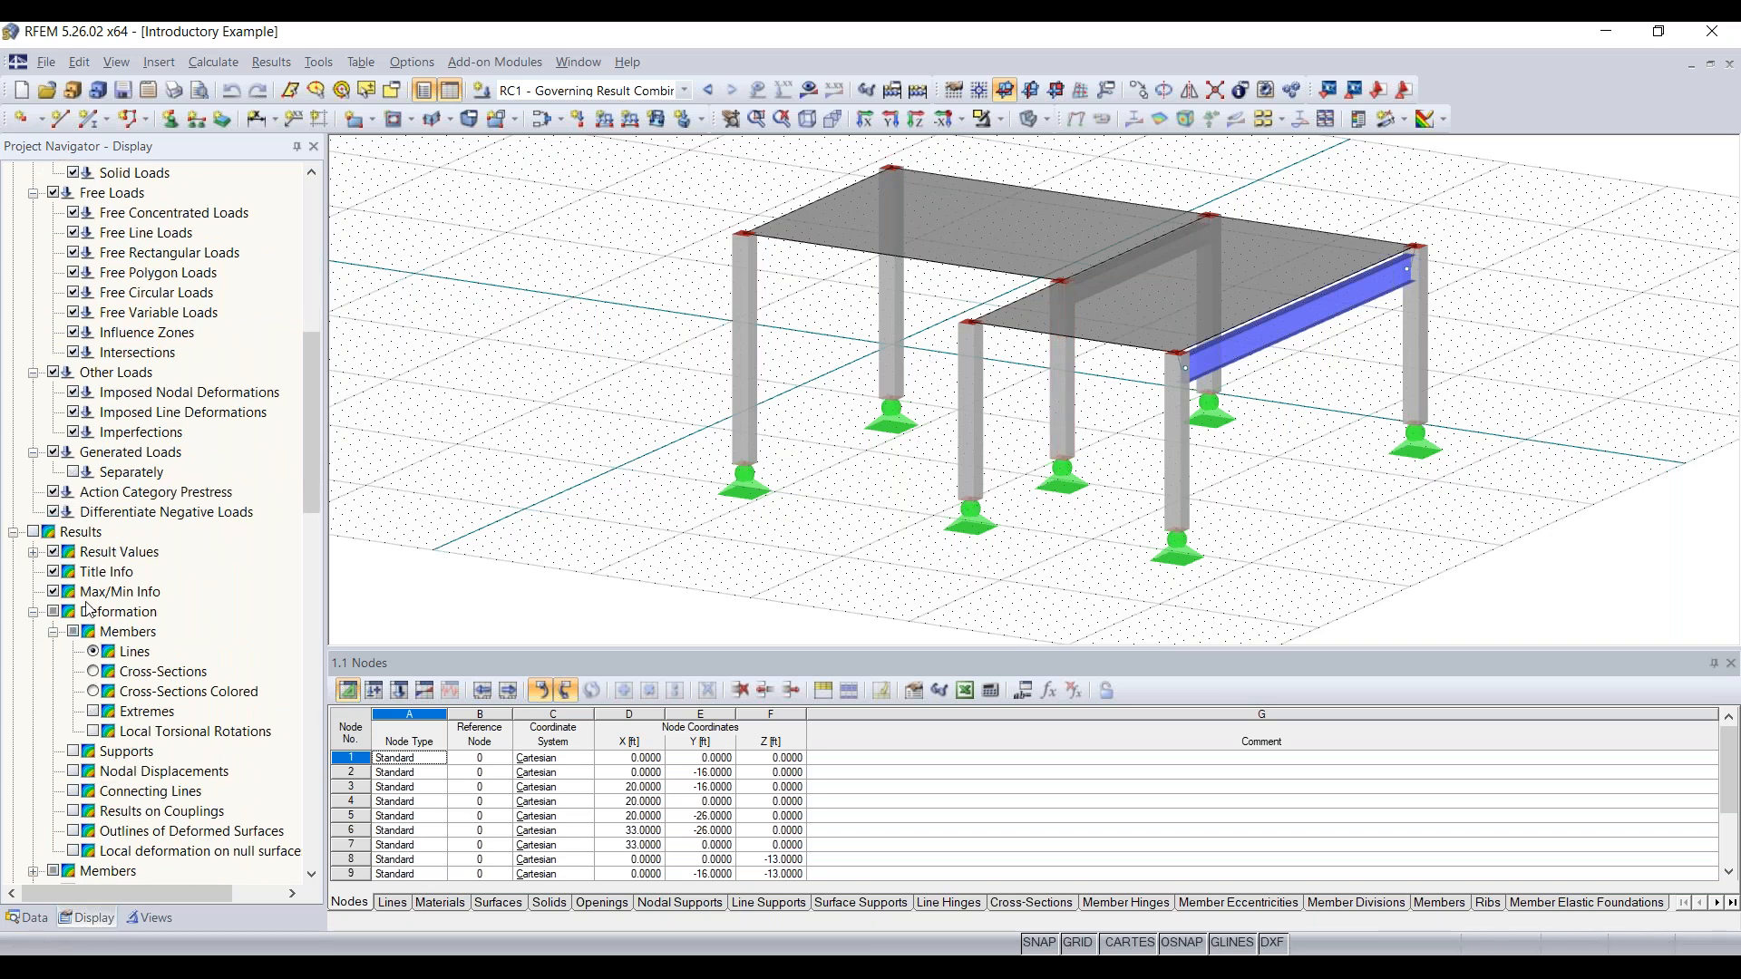
pyautogui.scroll(10, 134, 550)
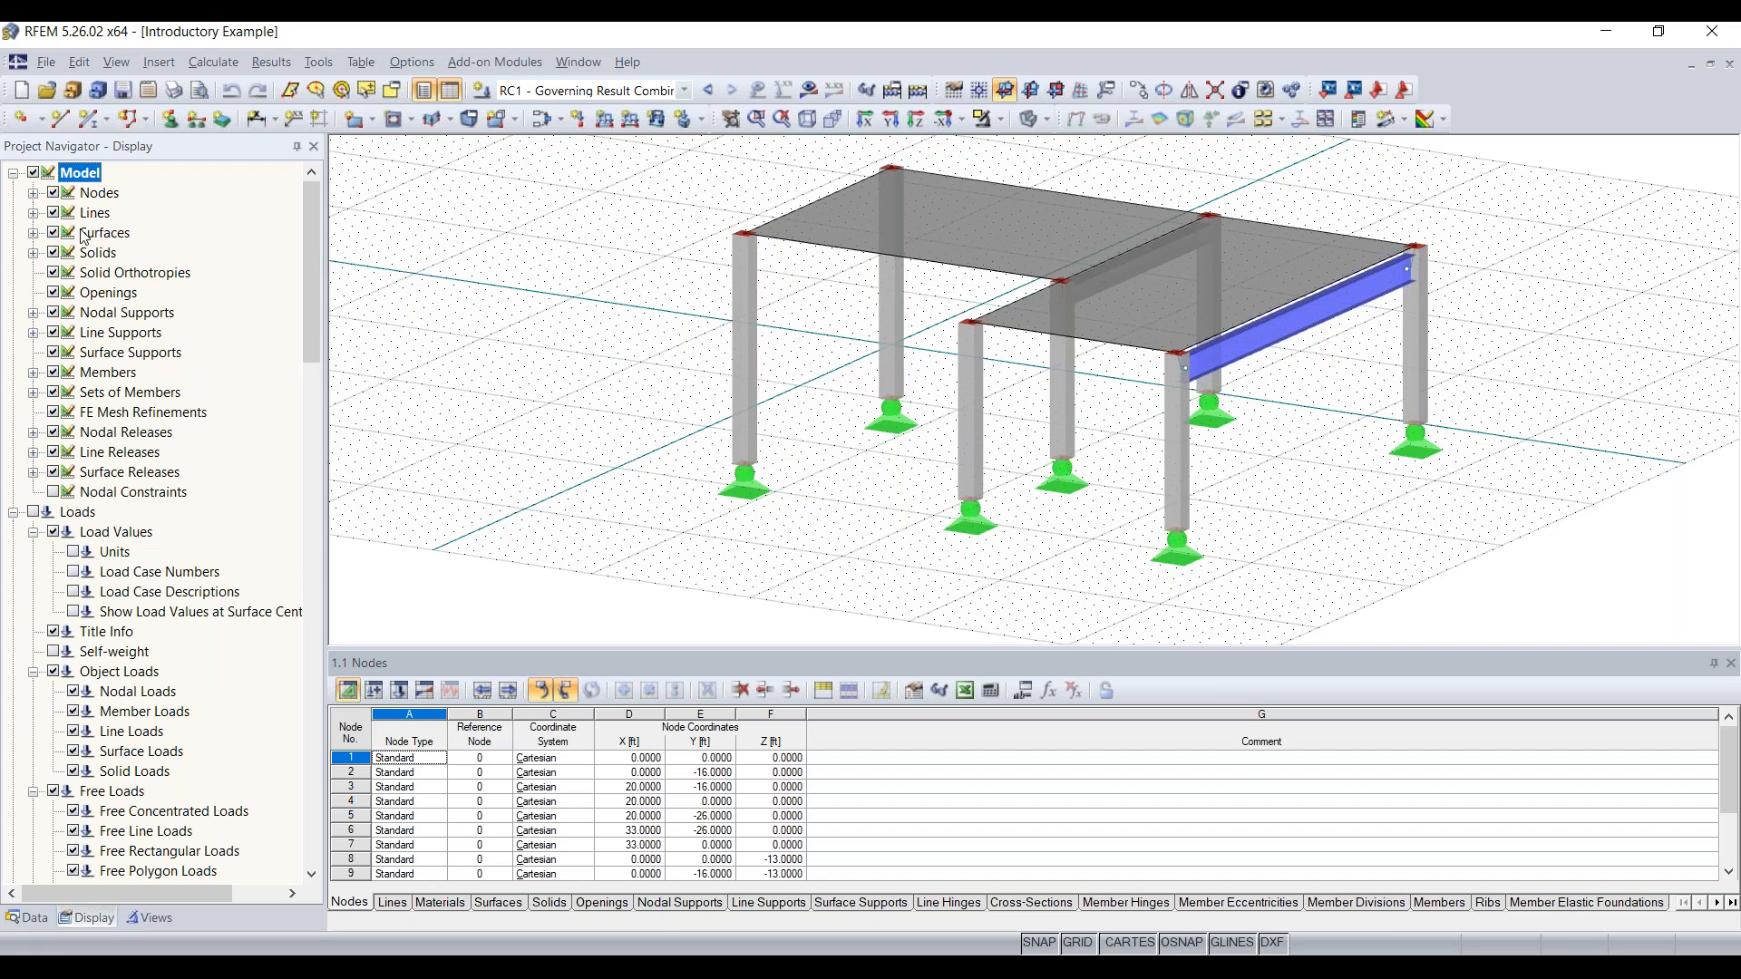
# Hide the surfaces in the model display, inspect the bare frame, and show the surfaces again
pyautogui.click(52, 232)
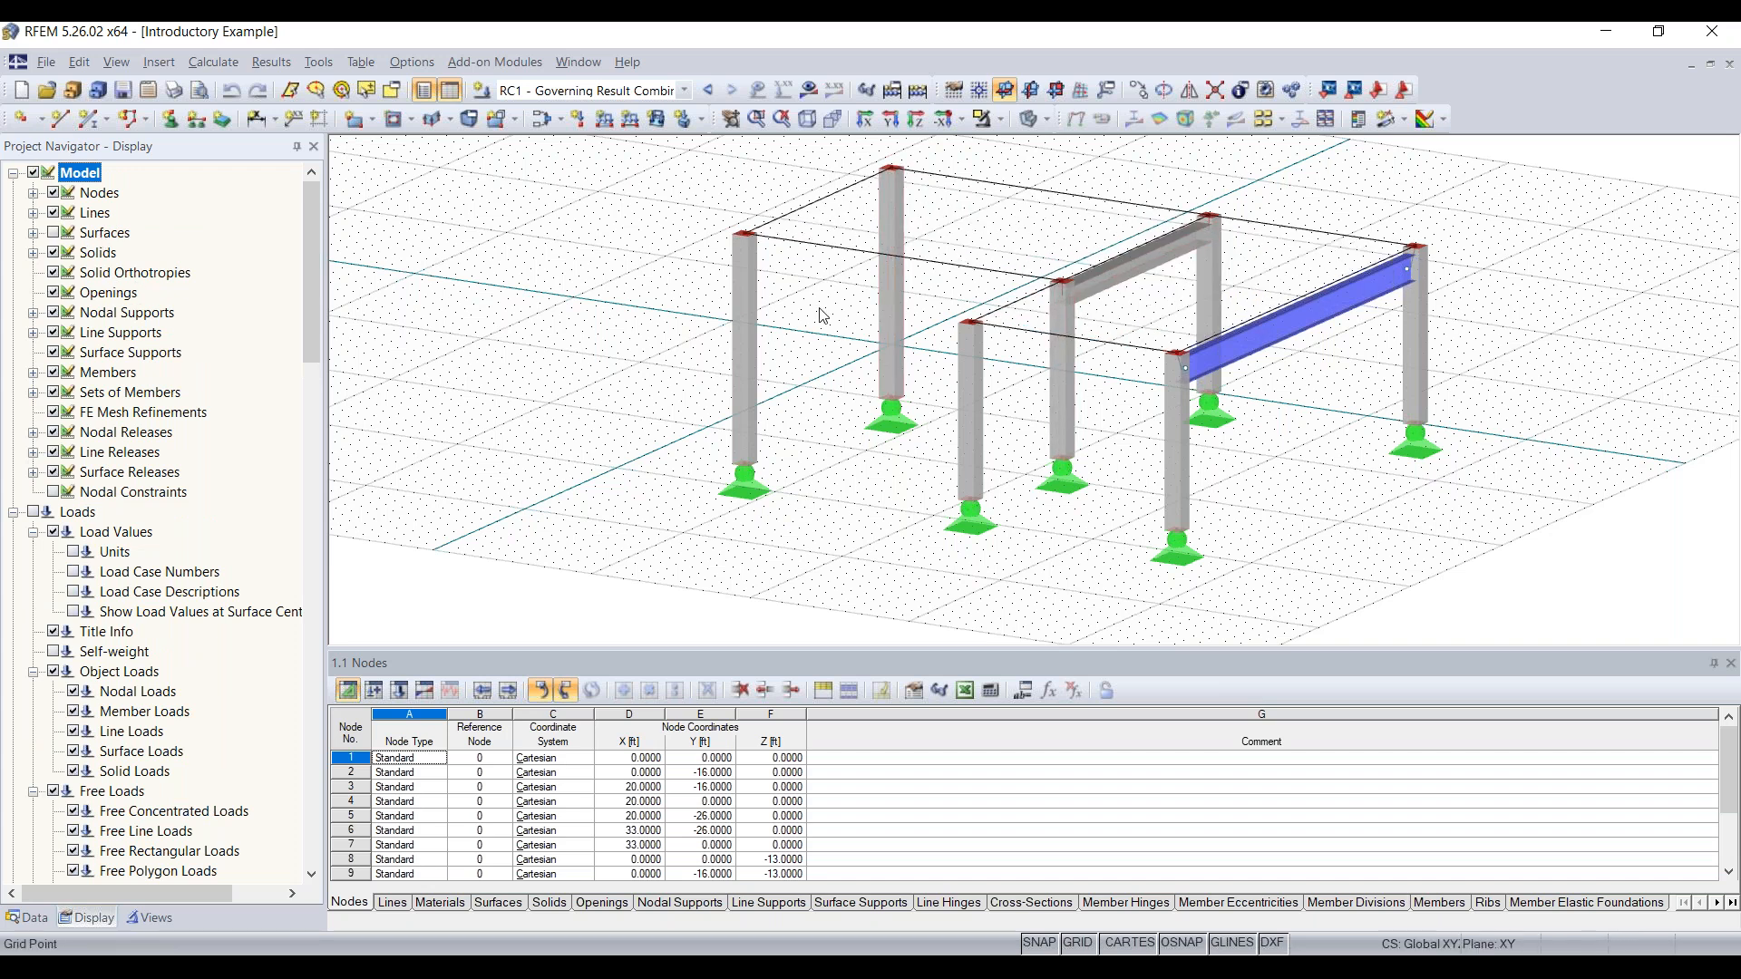
pyautogui.scroll(-1, 979, 281)
pyautogui.moveTo(963, 280); pyautogui.dragTo(765, 306, button='middle')
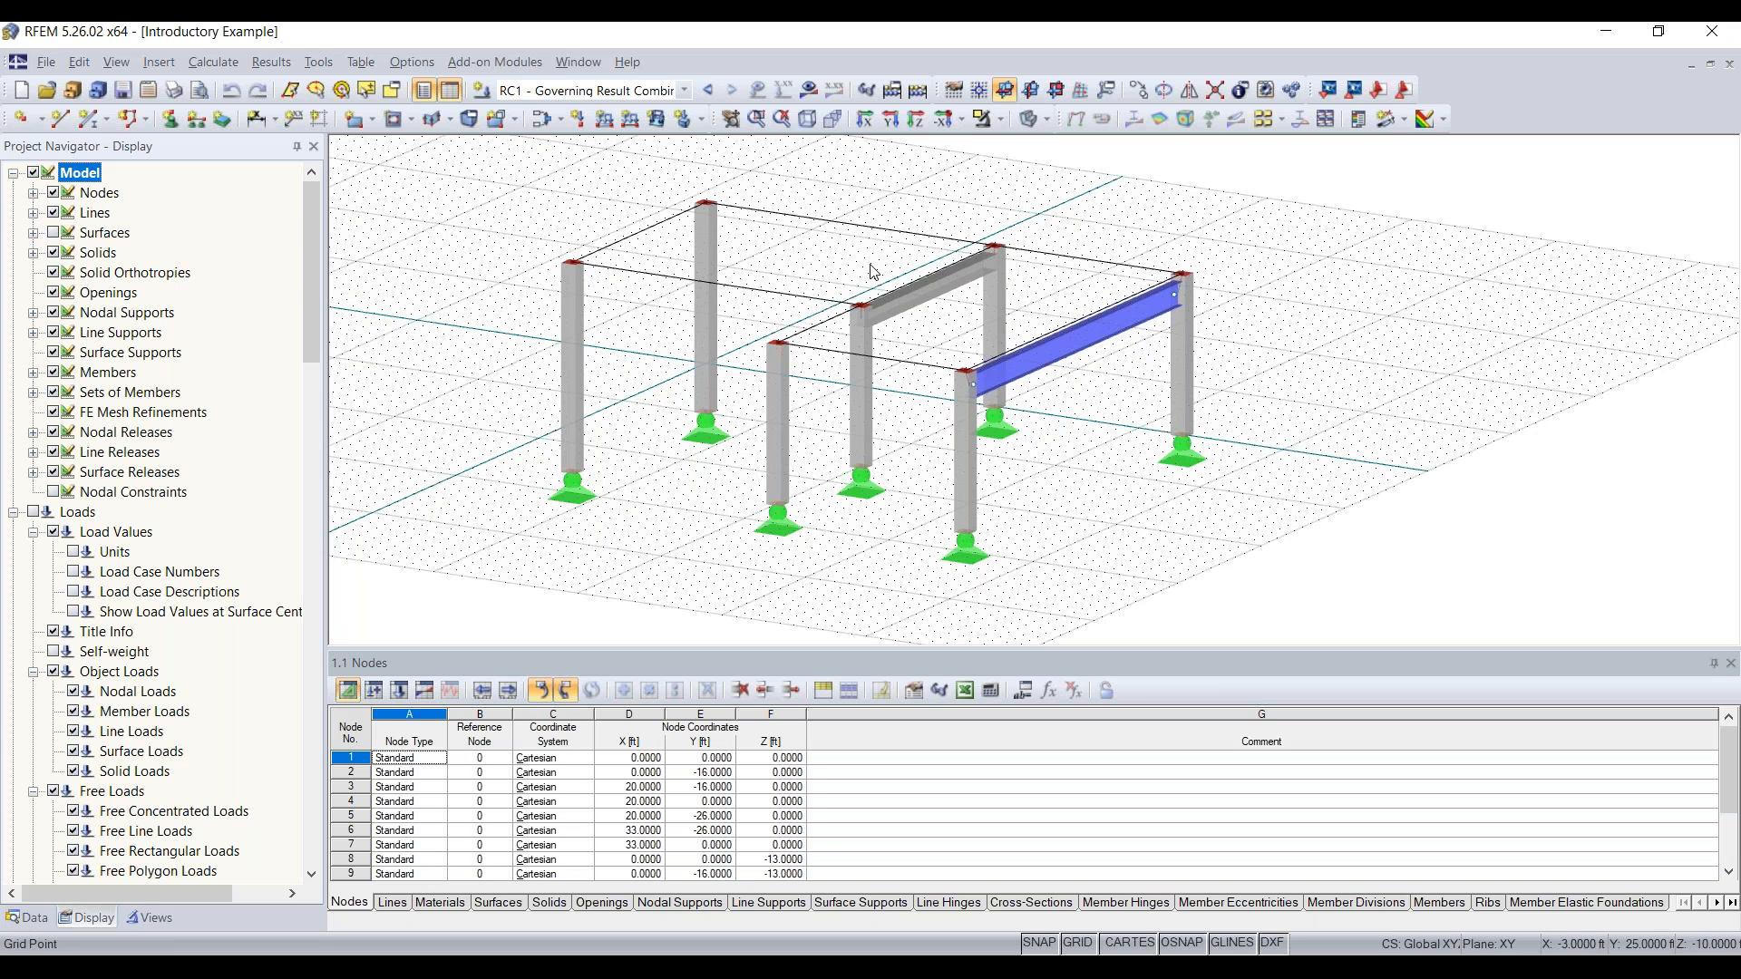
pyautogui.click(52, 233)
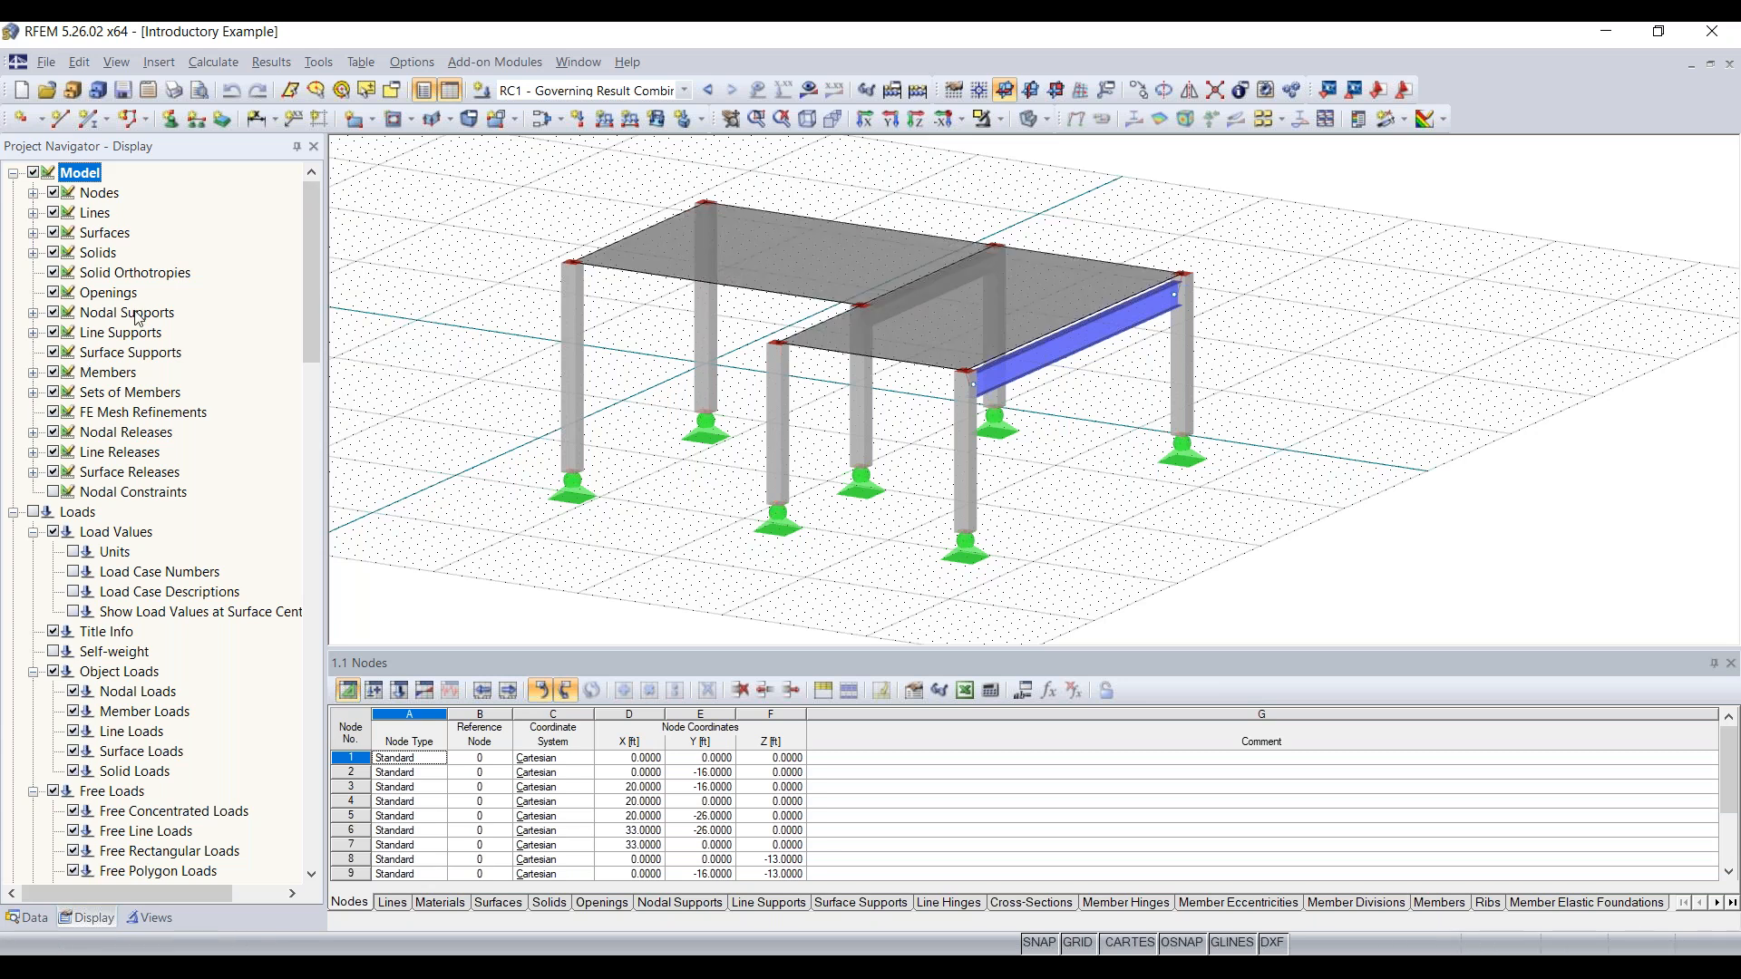
# Examine the load and result display options, including free loads, deformation and member result settings
pyautogui.scroll(-2, 138, 369)
pyautogui.scroll(-4, 139, 369)
pyautogui.scroll(-3, 118, 480)
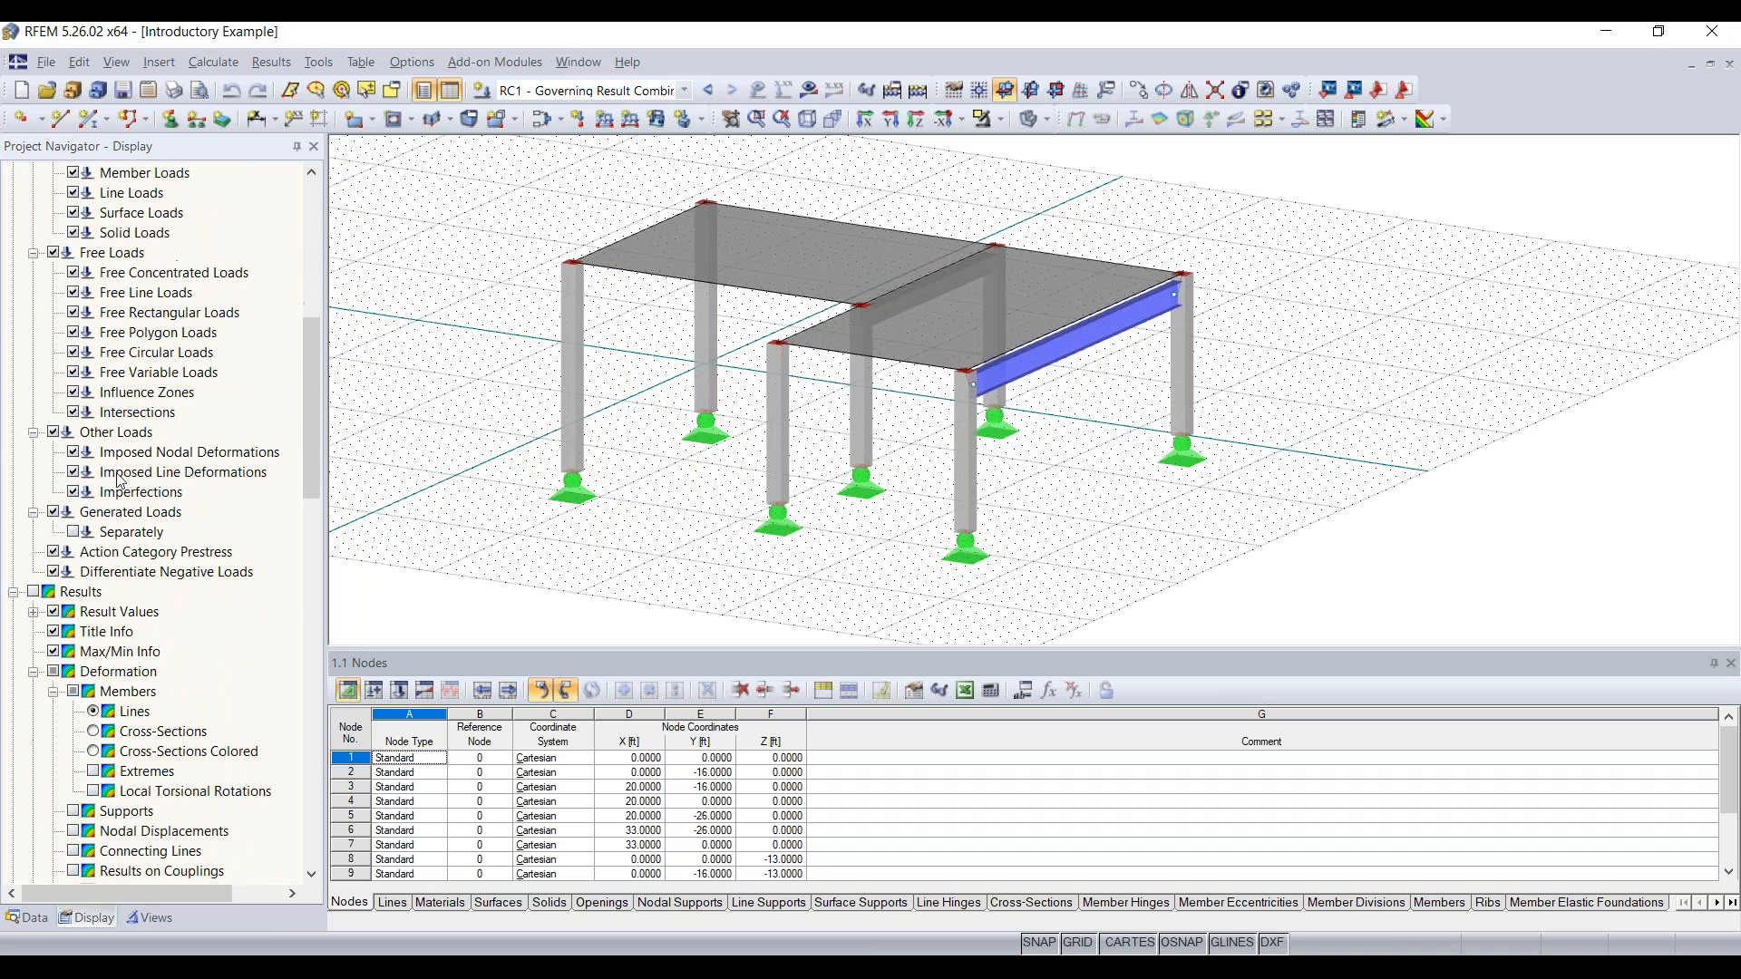
pyautogui.scroll(-3, 121, 481)
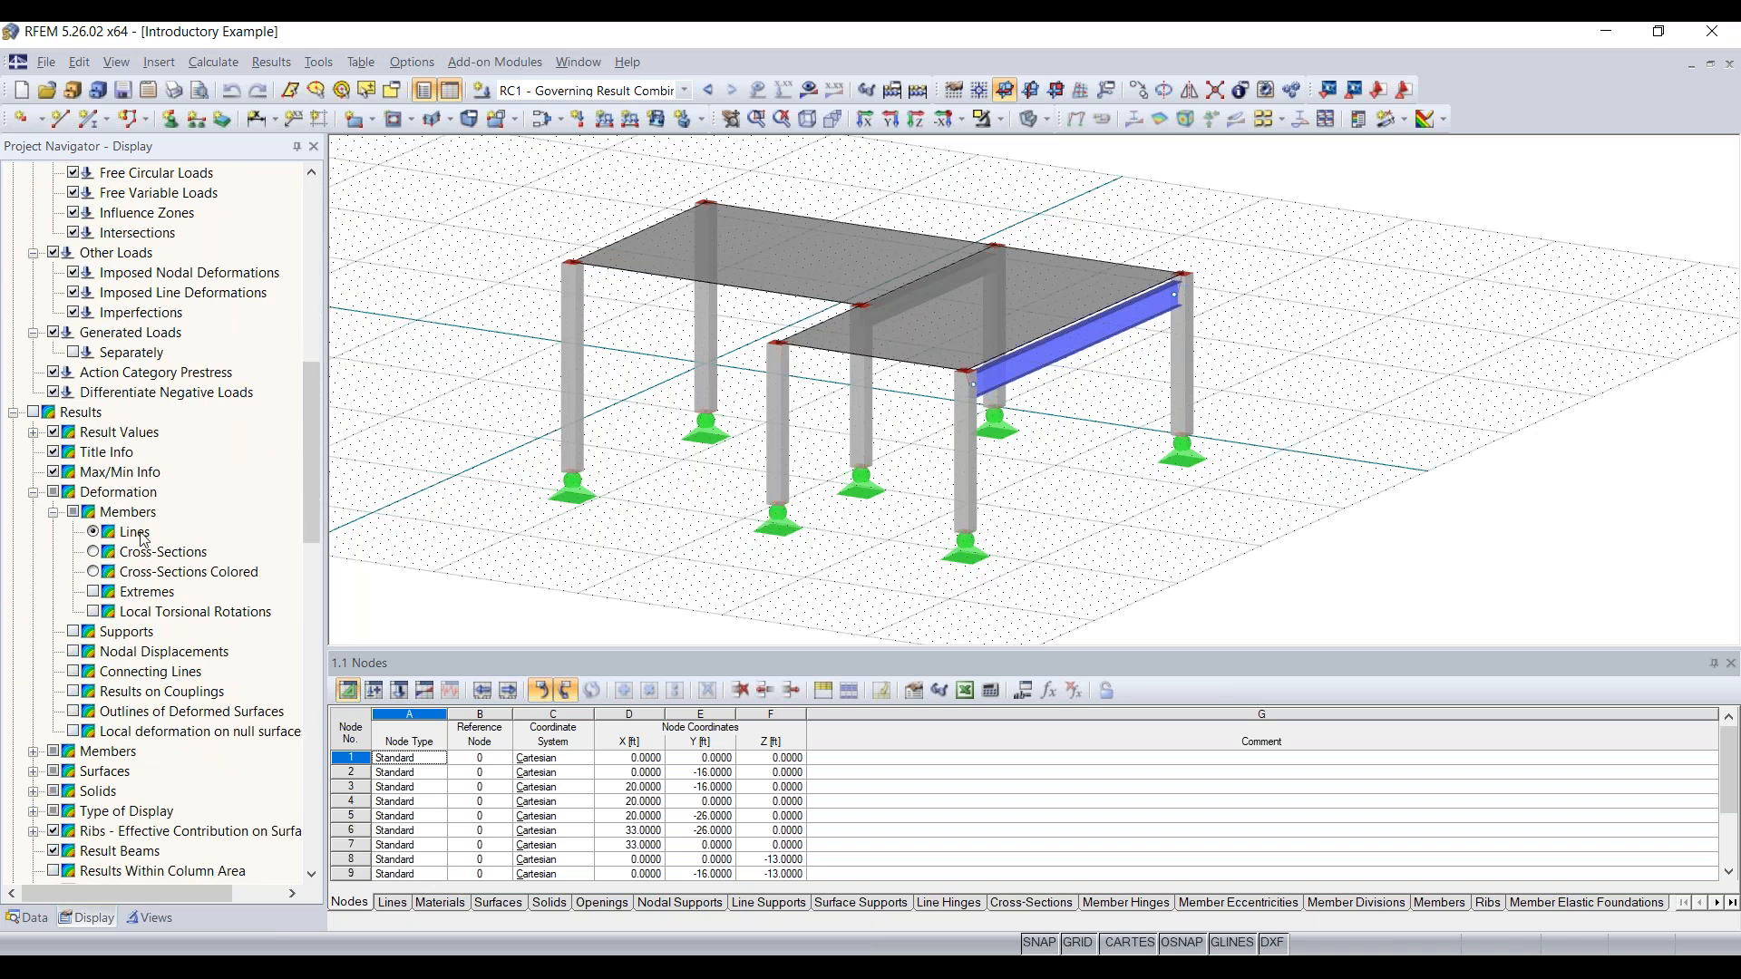
pyautogui.scroll(-3, 143, 538)
pyautogui.scroll(-2, 76, 620)
pyautogui.scroll(18, 224, 387)
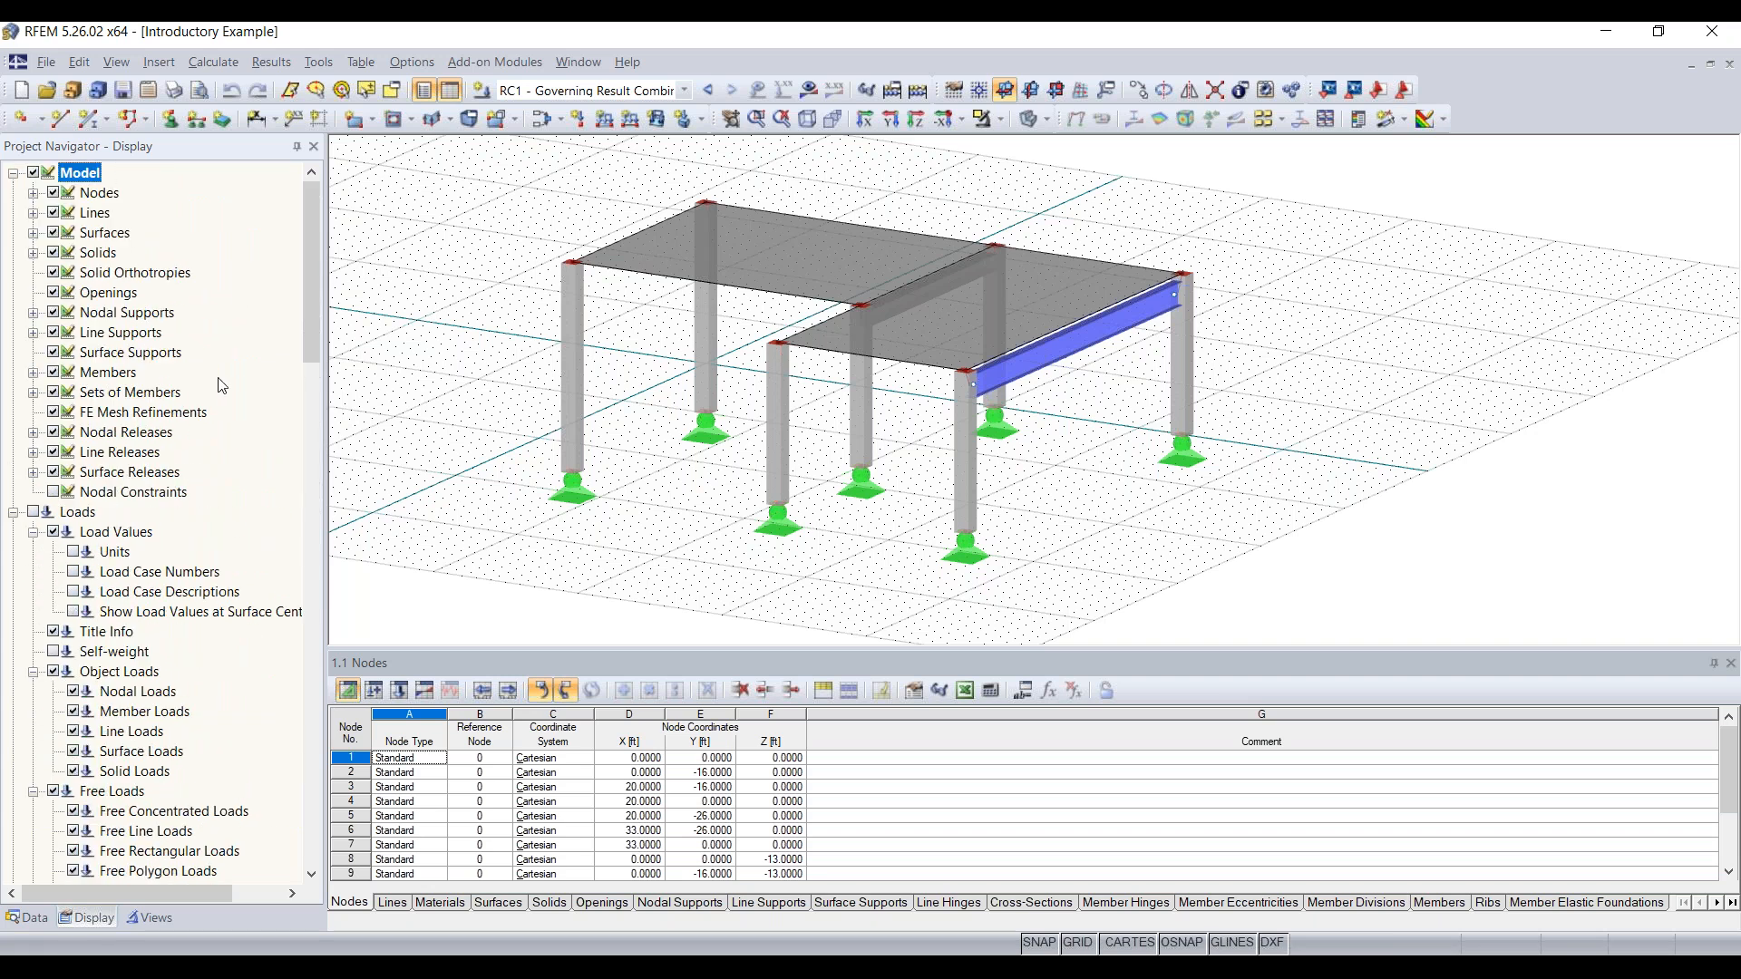
# Activate the generated visibilities, expand Members by Cross-Section to the W 18x50 entry, and inspect the isolated beam from several angles
pyautogui.click(150, 917)
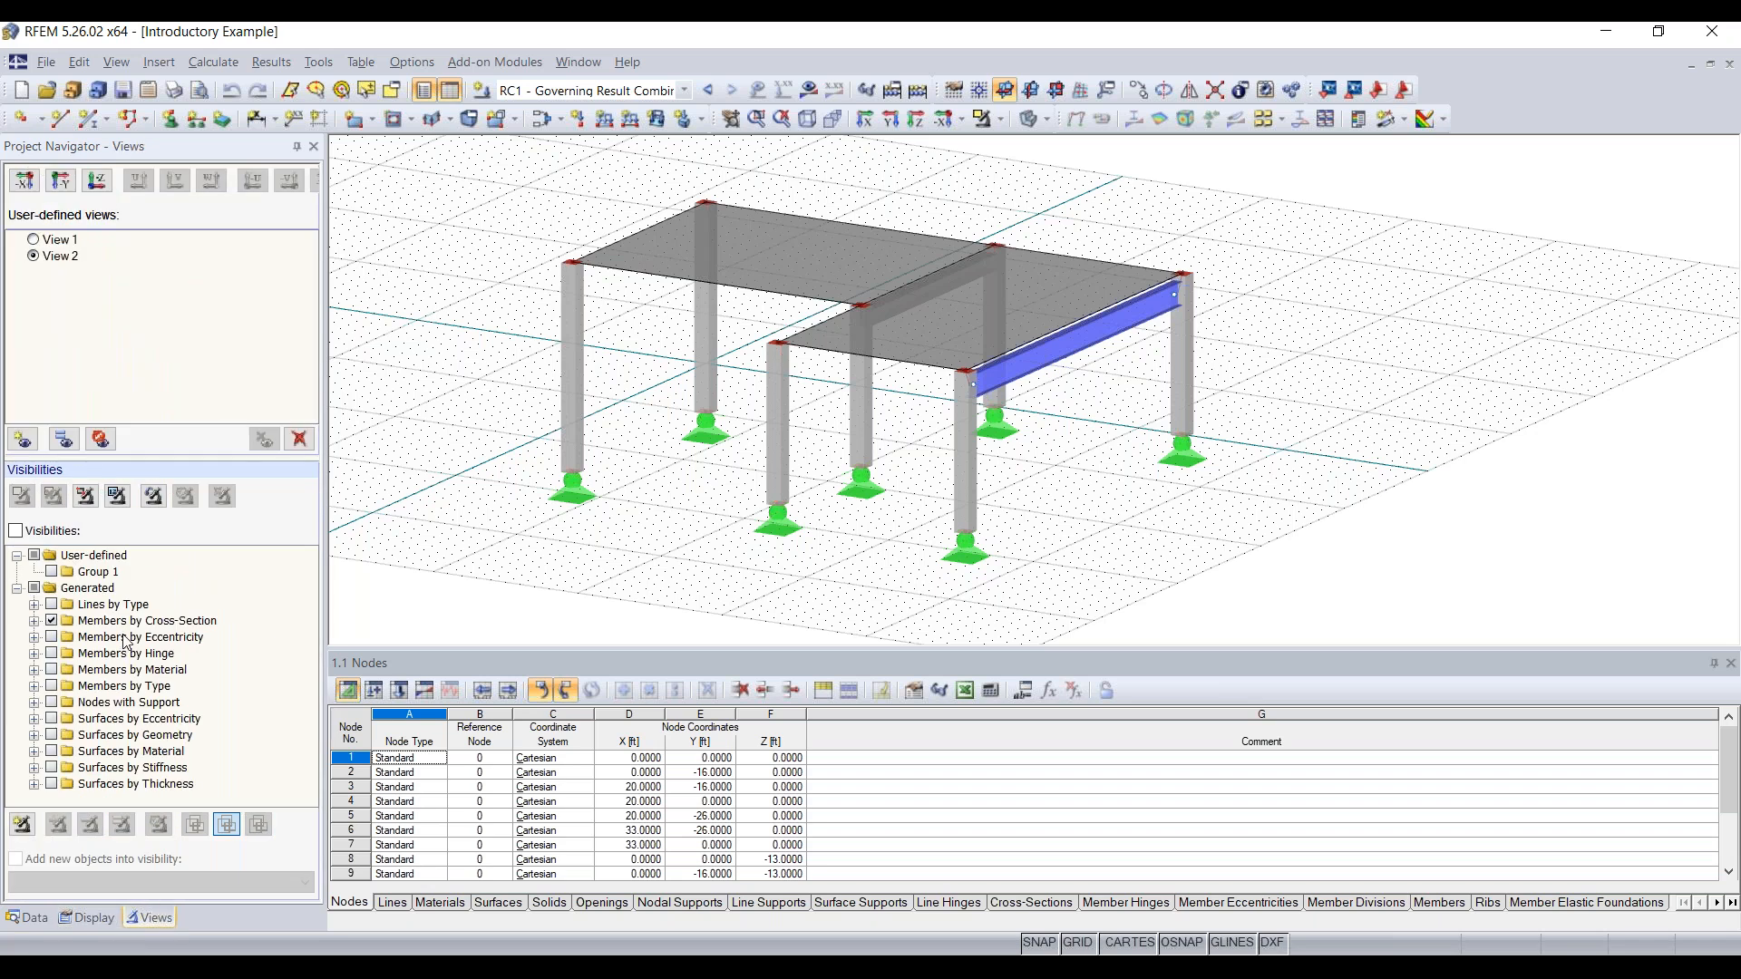
pyautogui.click(44, 533)
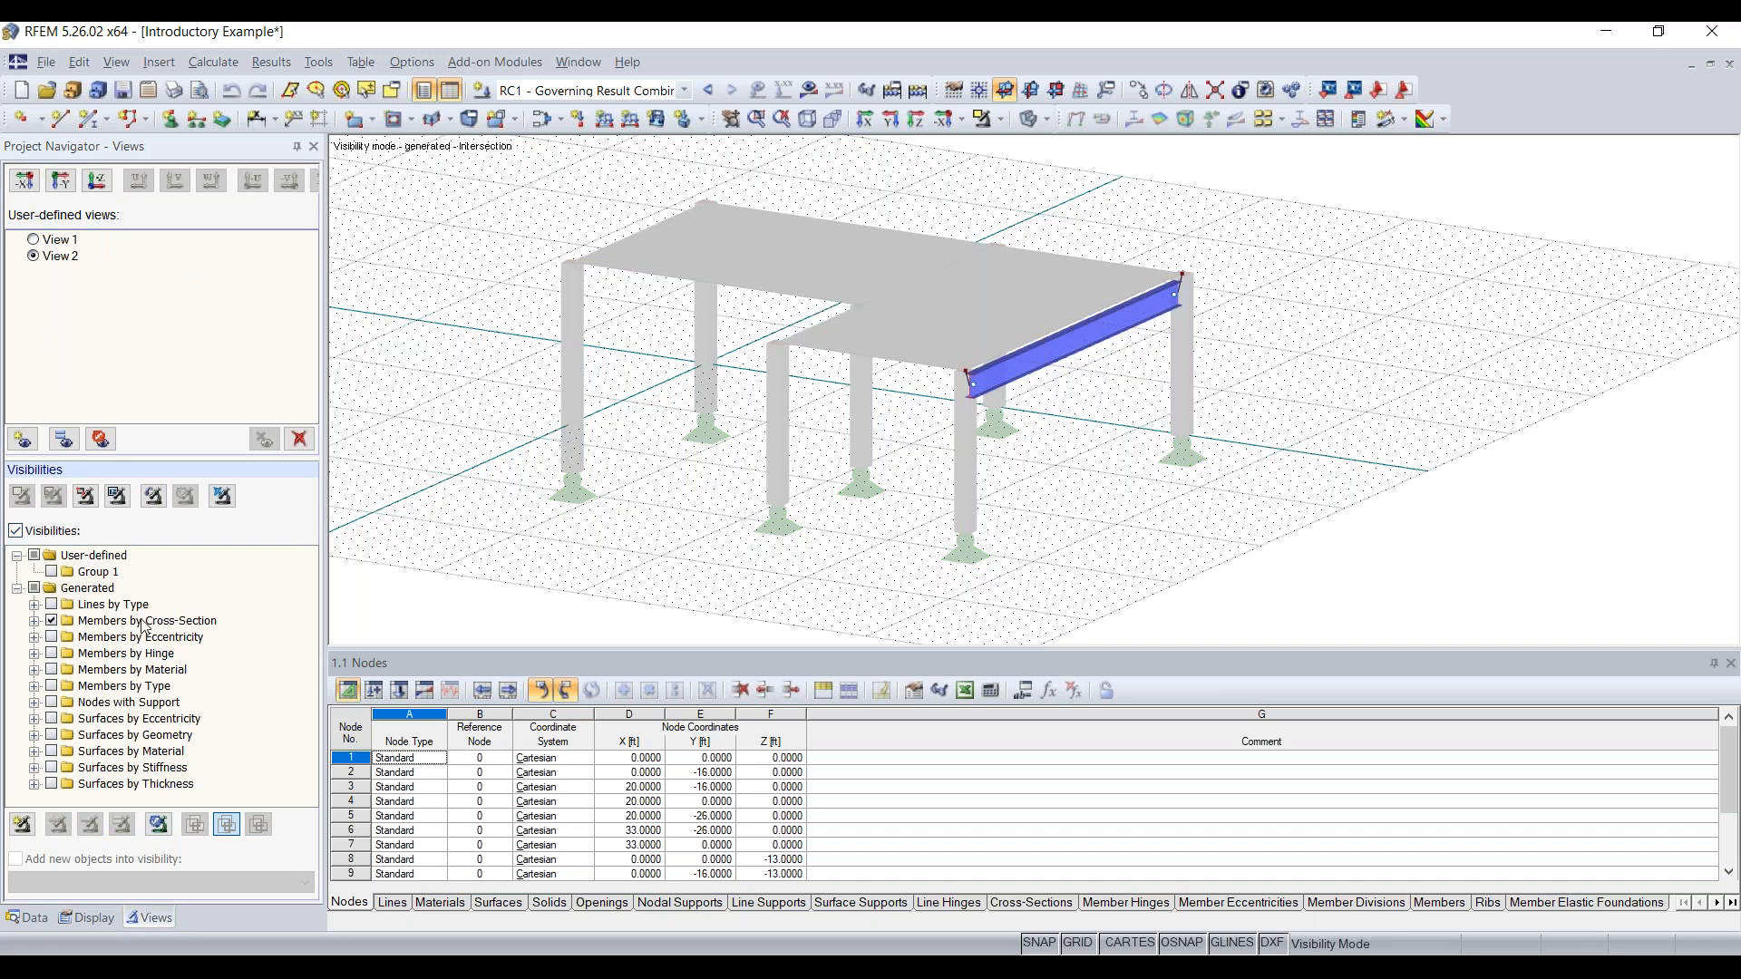
pyautogui.click(34, 621)
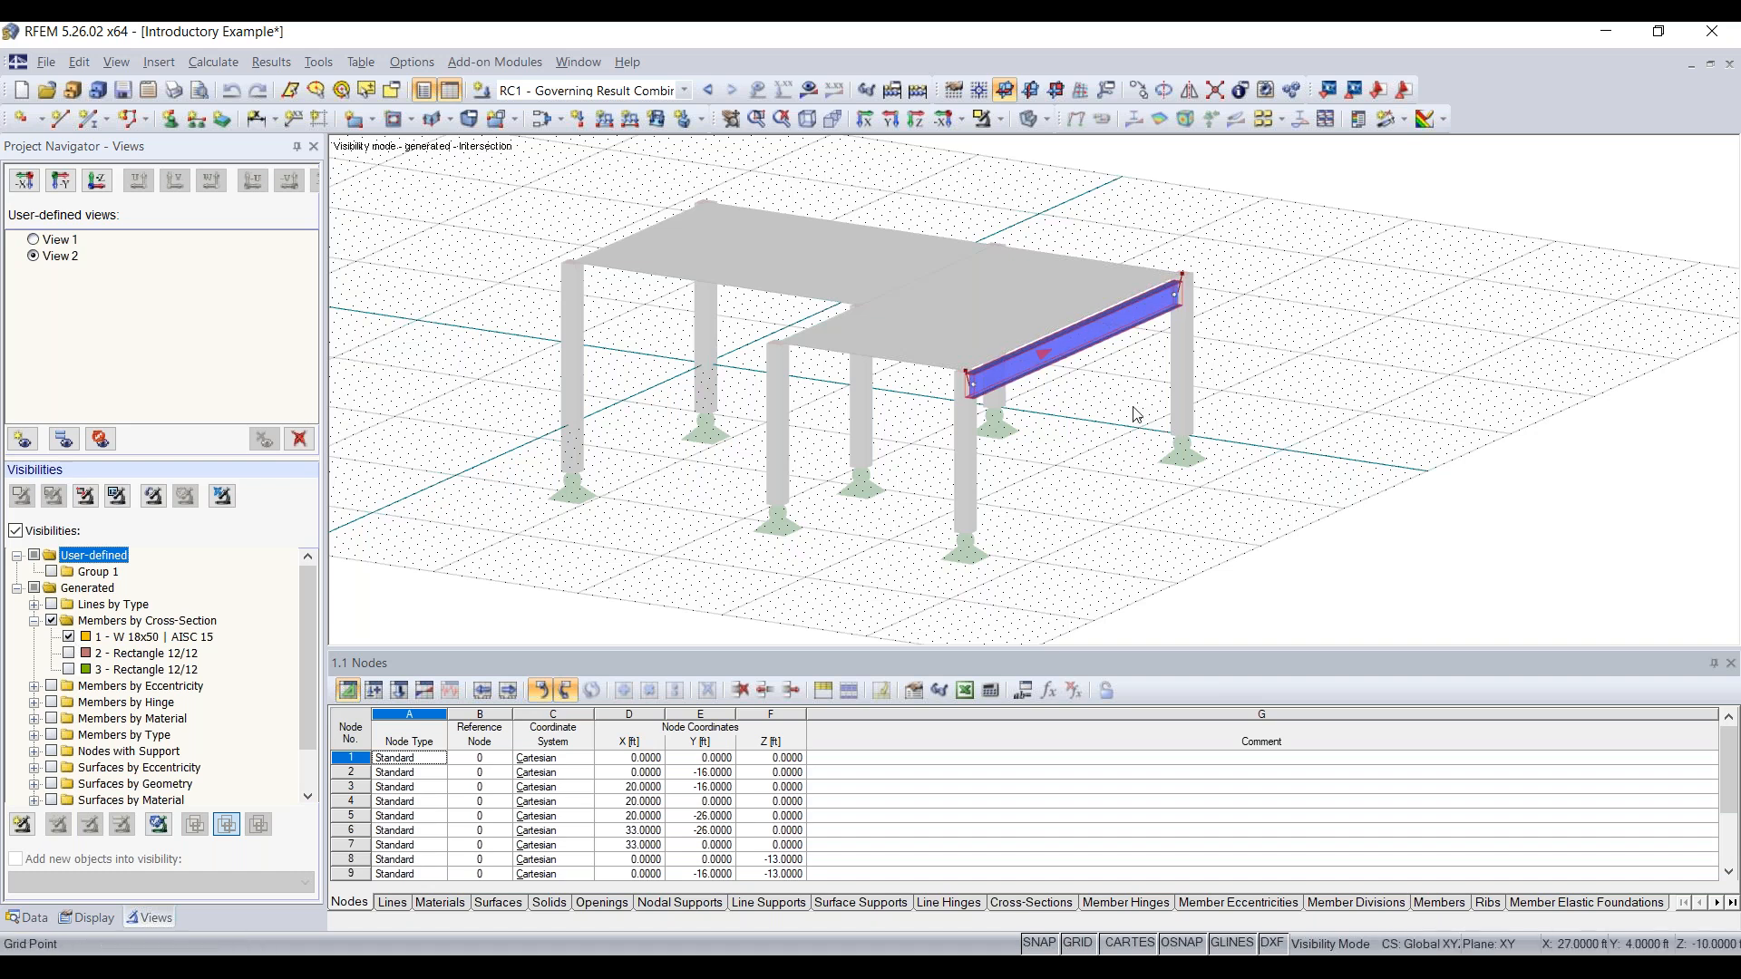
pyautogui.keyDown('ctrl'); pyautogui.moveTo(1110, 403); pyautogui.dragTo(1240, 229, button='middle'); pyautogui.keyUp('ctrl')
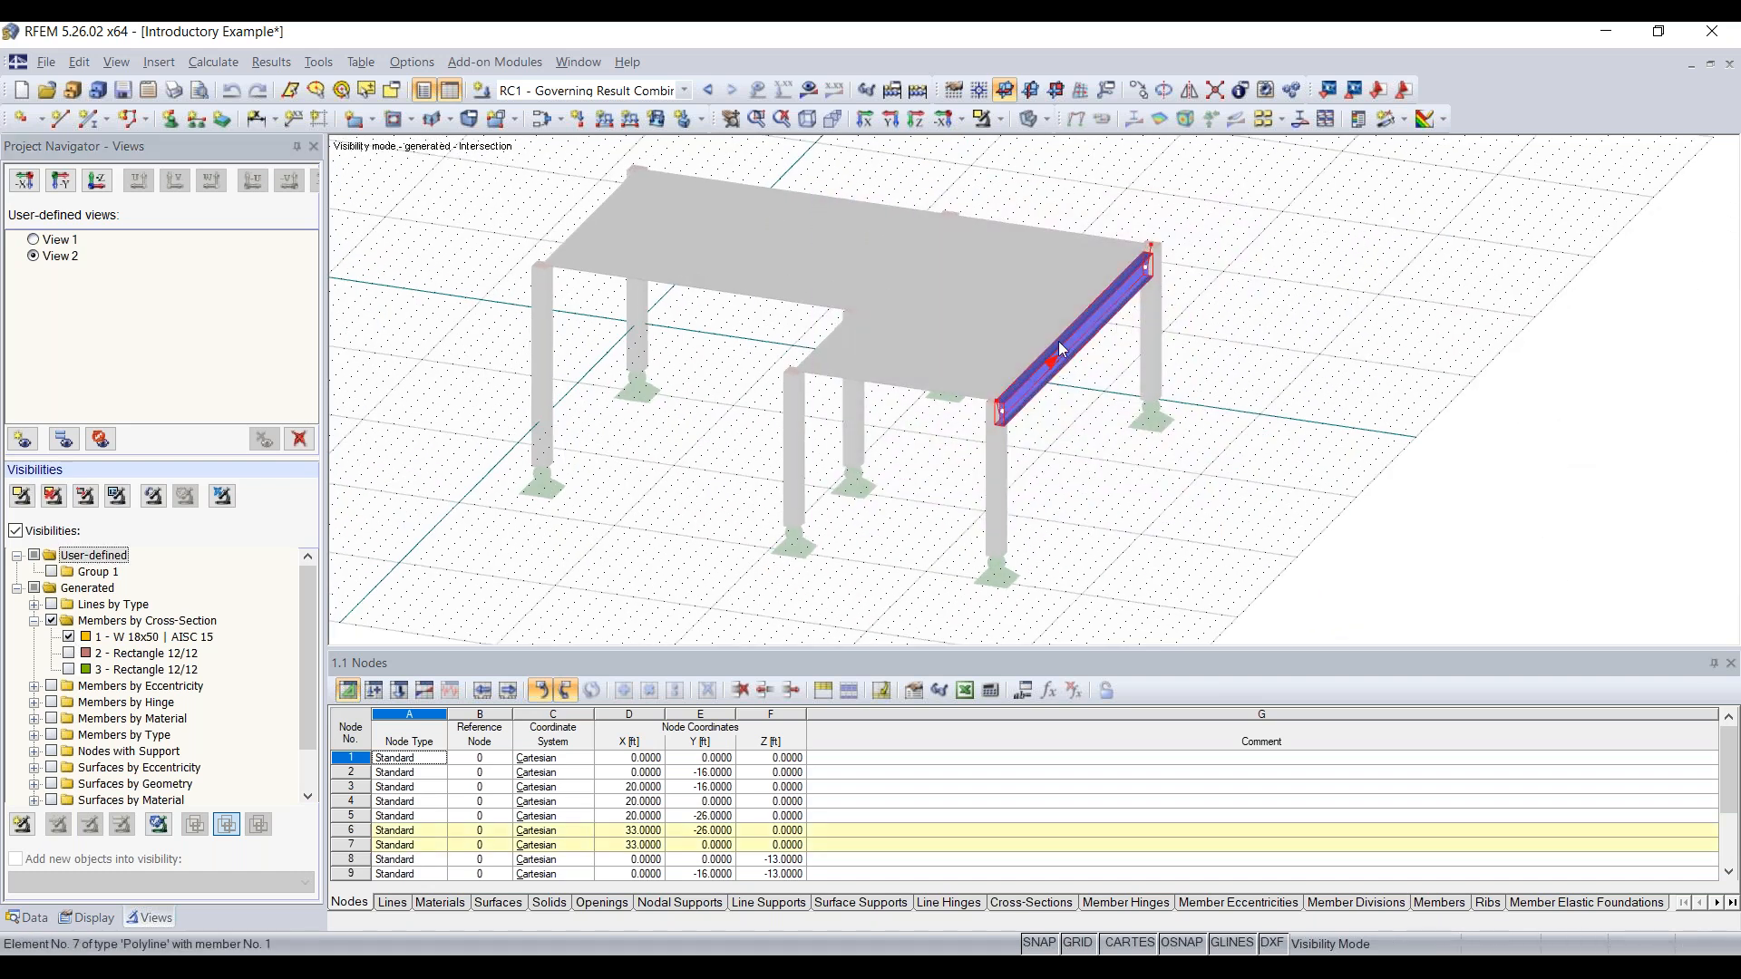
pyautogui.keyDown('ctrl'); pyautogui.moveTo(1237, 389); pyautogui.dragTo(1184, 347, button='middle'); pyautogui.keyUp('ctrl')
pyautogui.rightClick(1184, 347)
pyautogui.click(1282, 323)
pyautogui.moveTo(1019, 374)
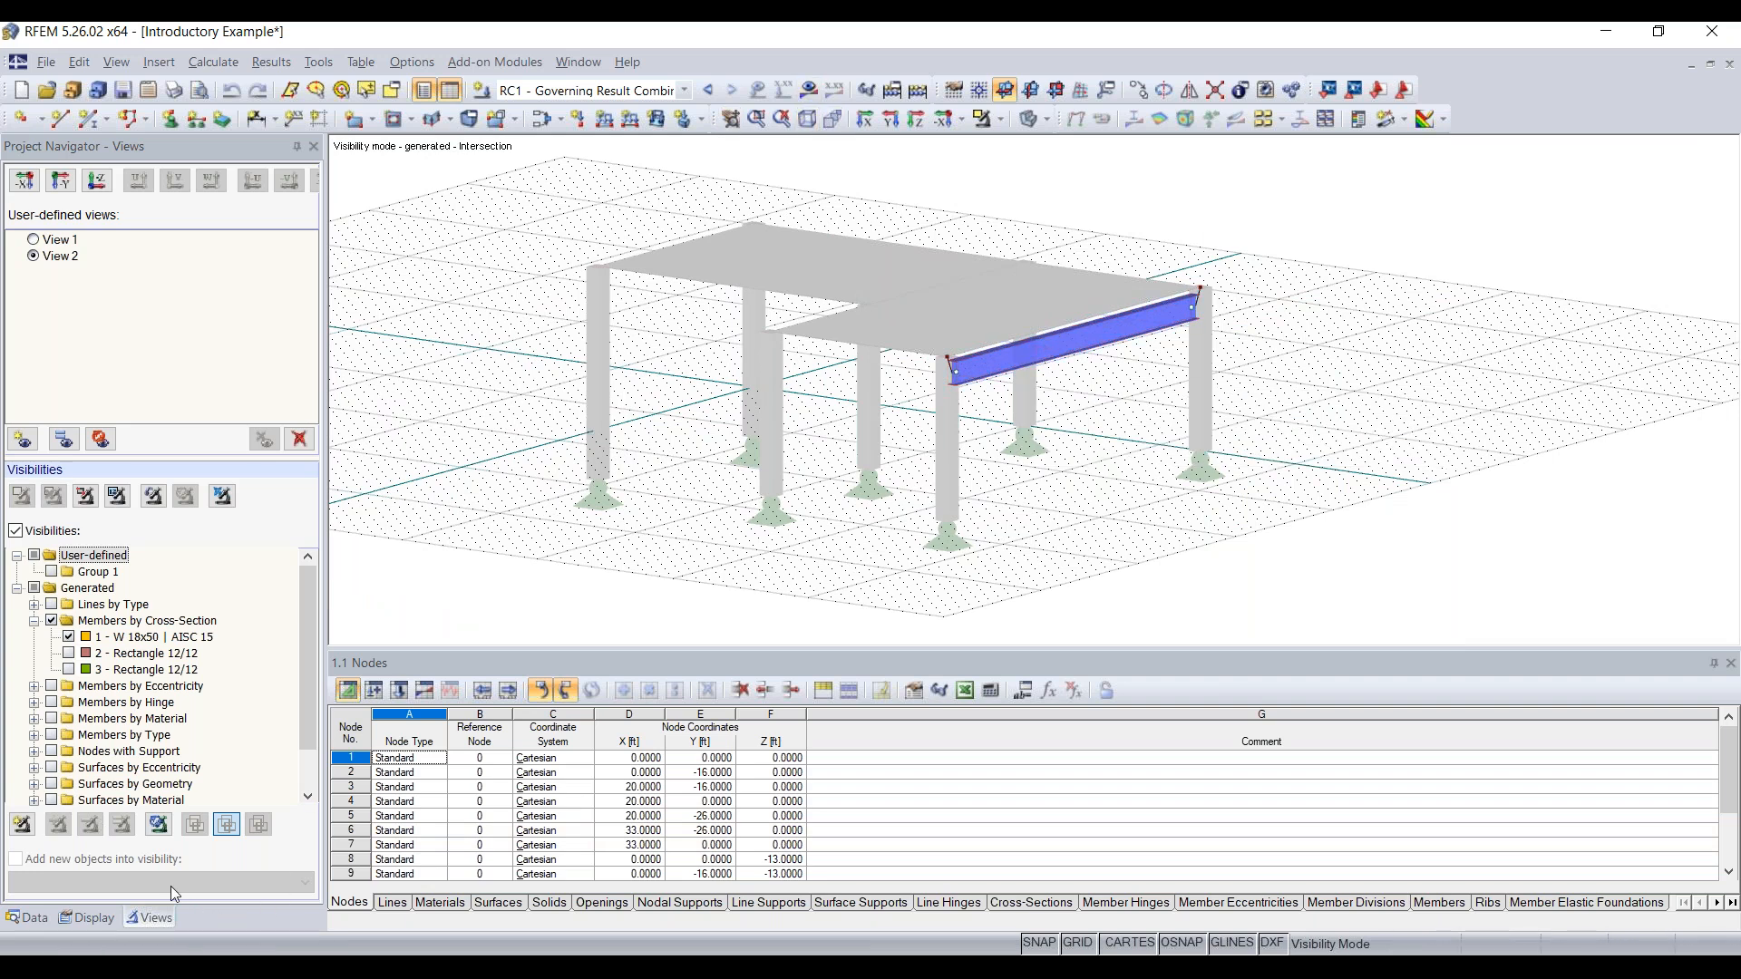
# Display the RC1 results and switch off the visibilities so that the results cover the whole model
pyautogui.click(810, 90)
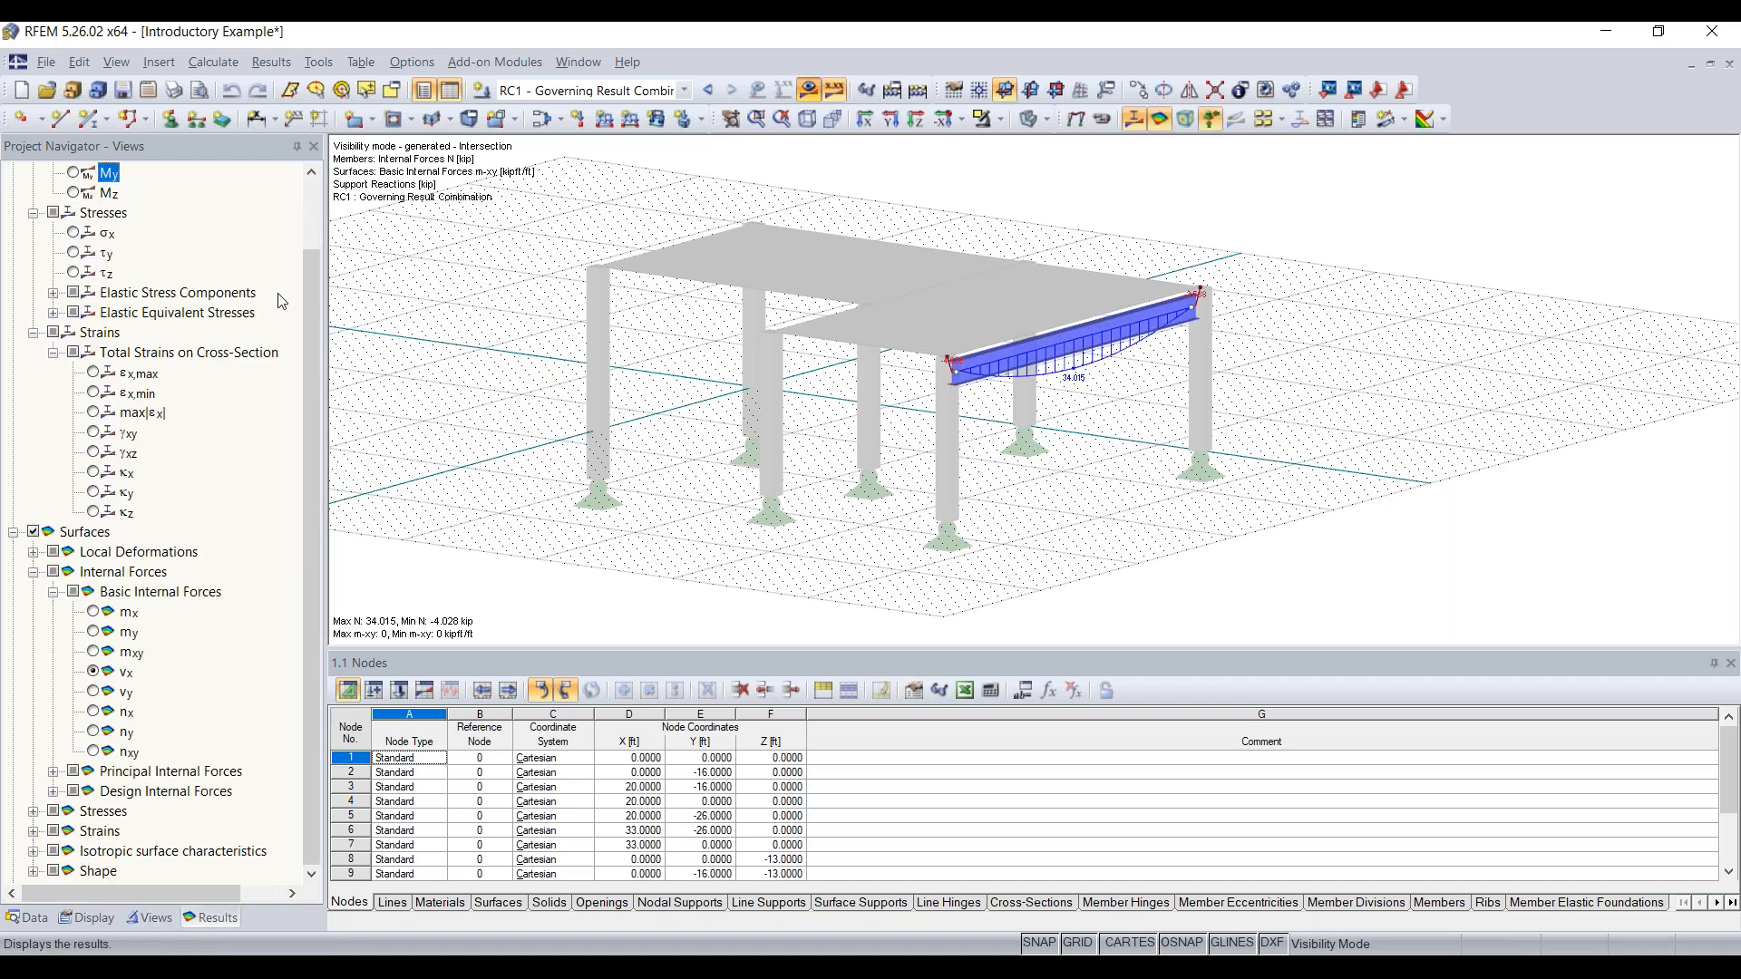
pyautogui.click(154, 913)
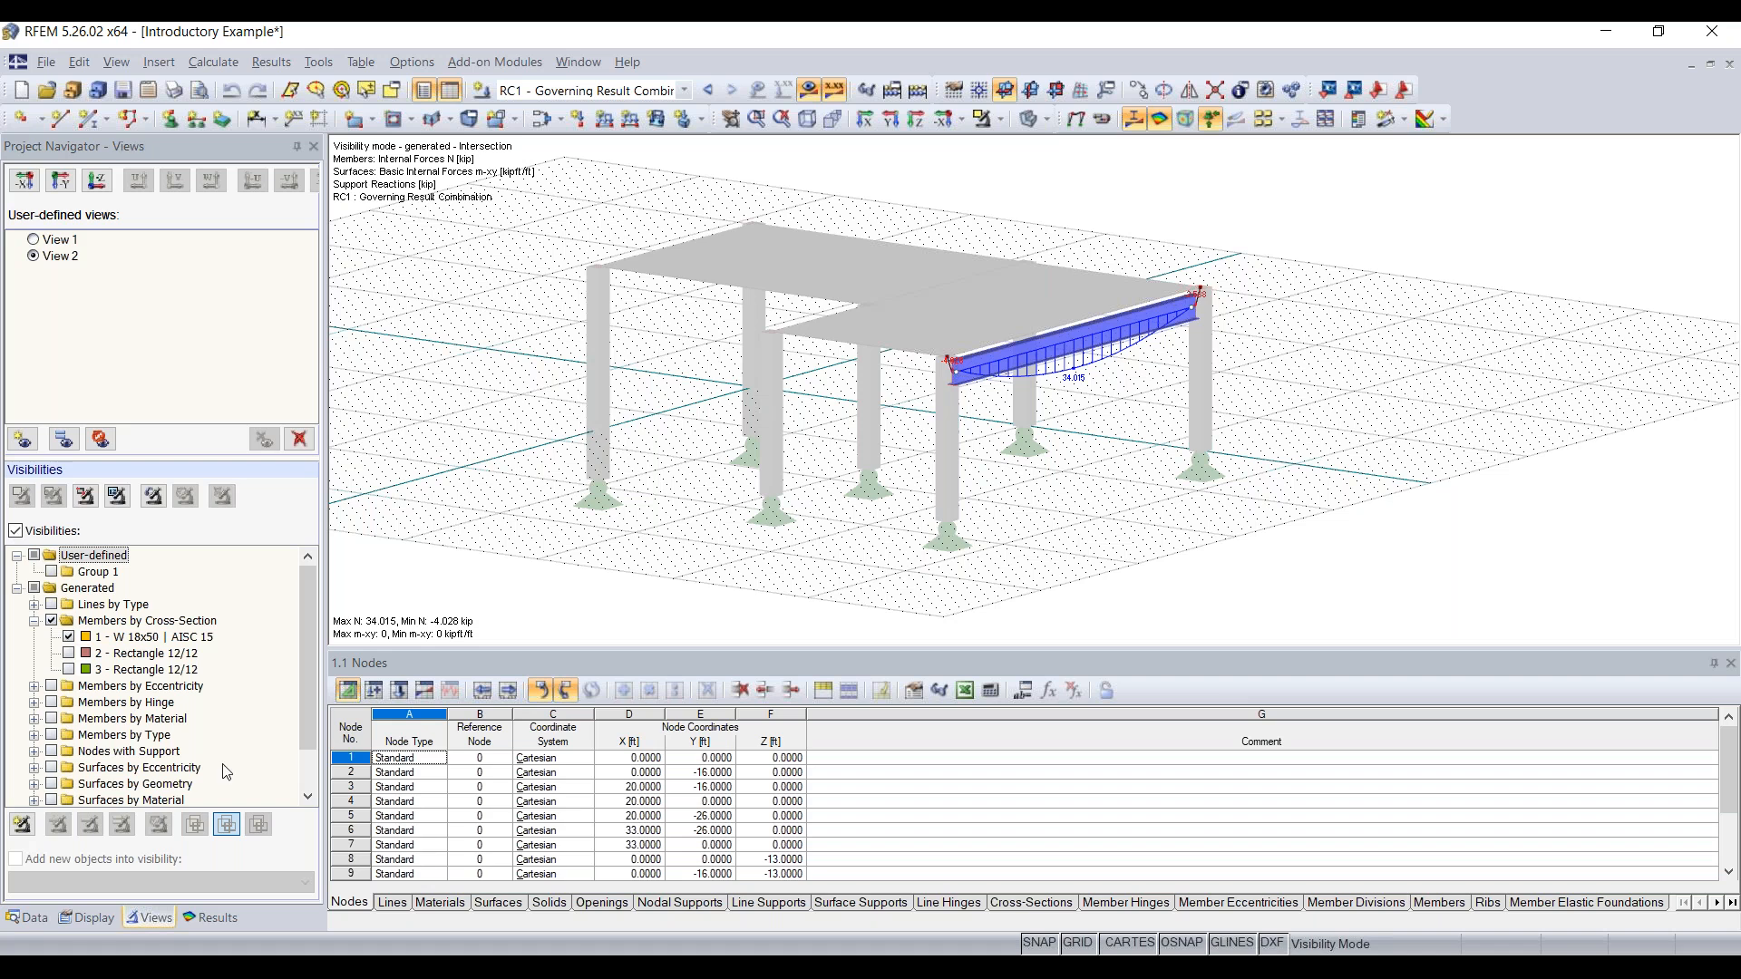
pyautogui.click(16, 531)
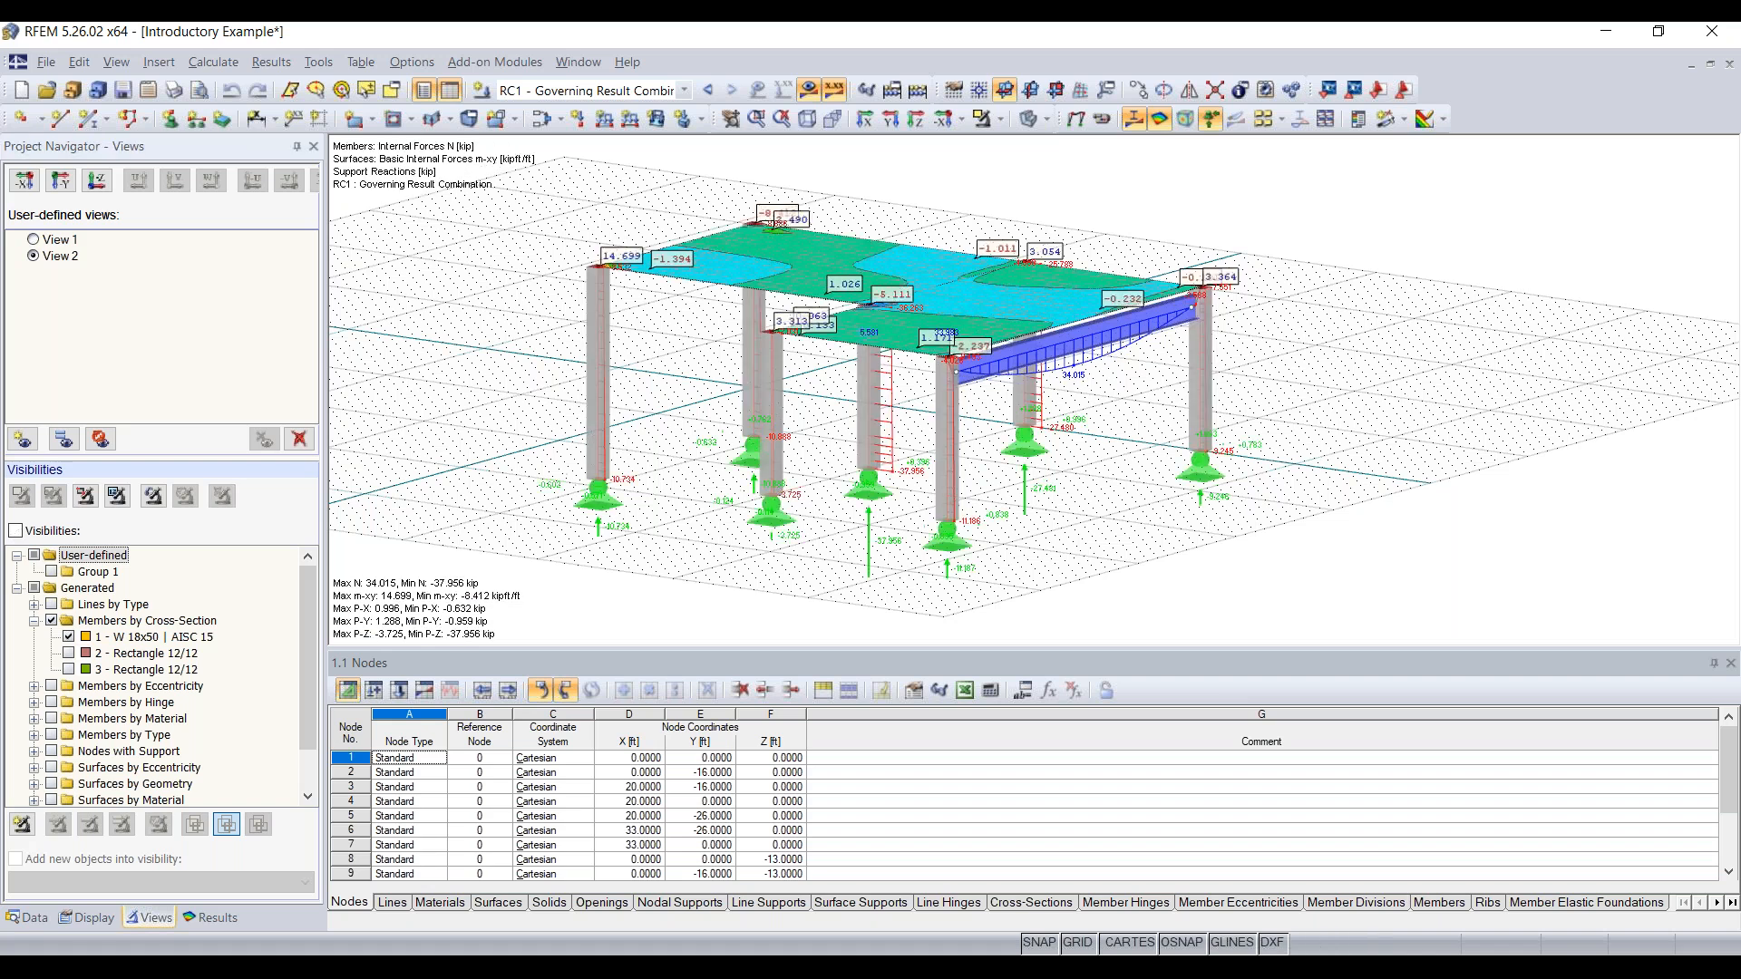
# Expand the member result categories, display the global deformations u, and review the available result types
pyautogui.click(216, 918)
pyautogui.scroll(2, 131, 531)
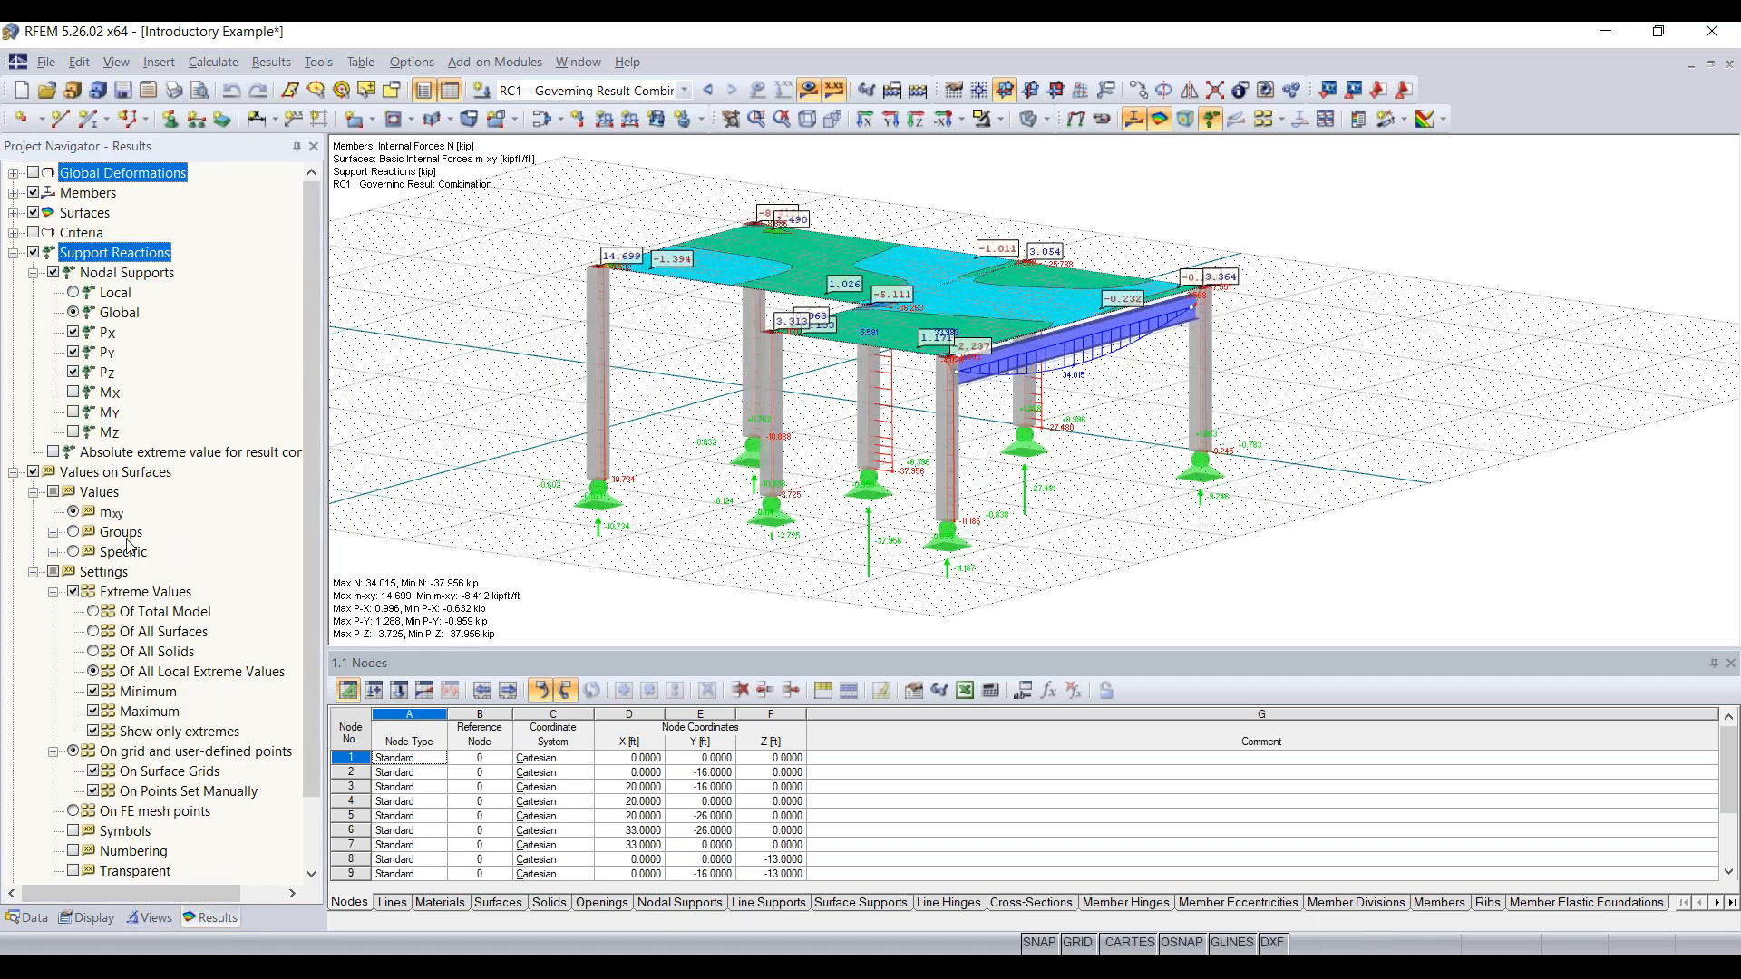
pyautogui.click(13, 193)
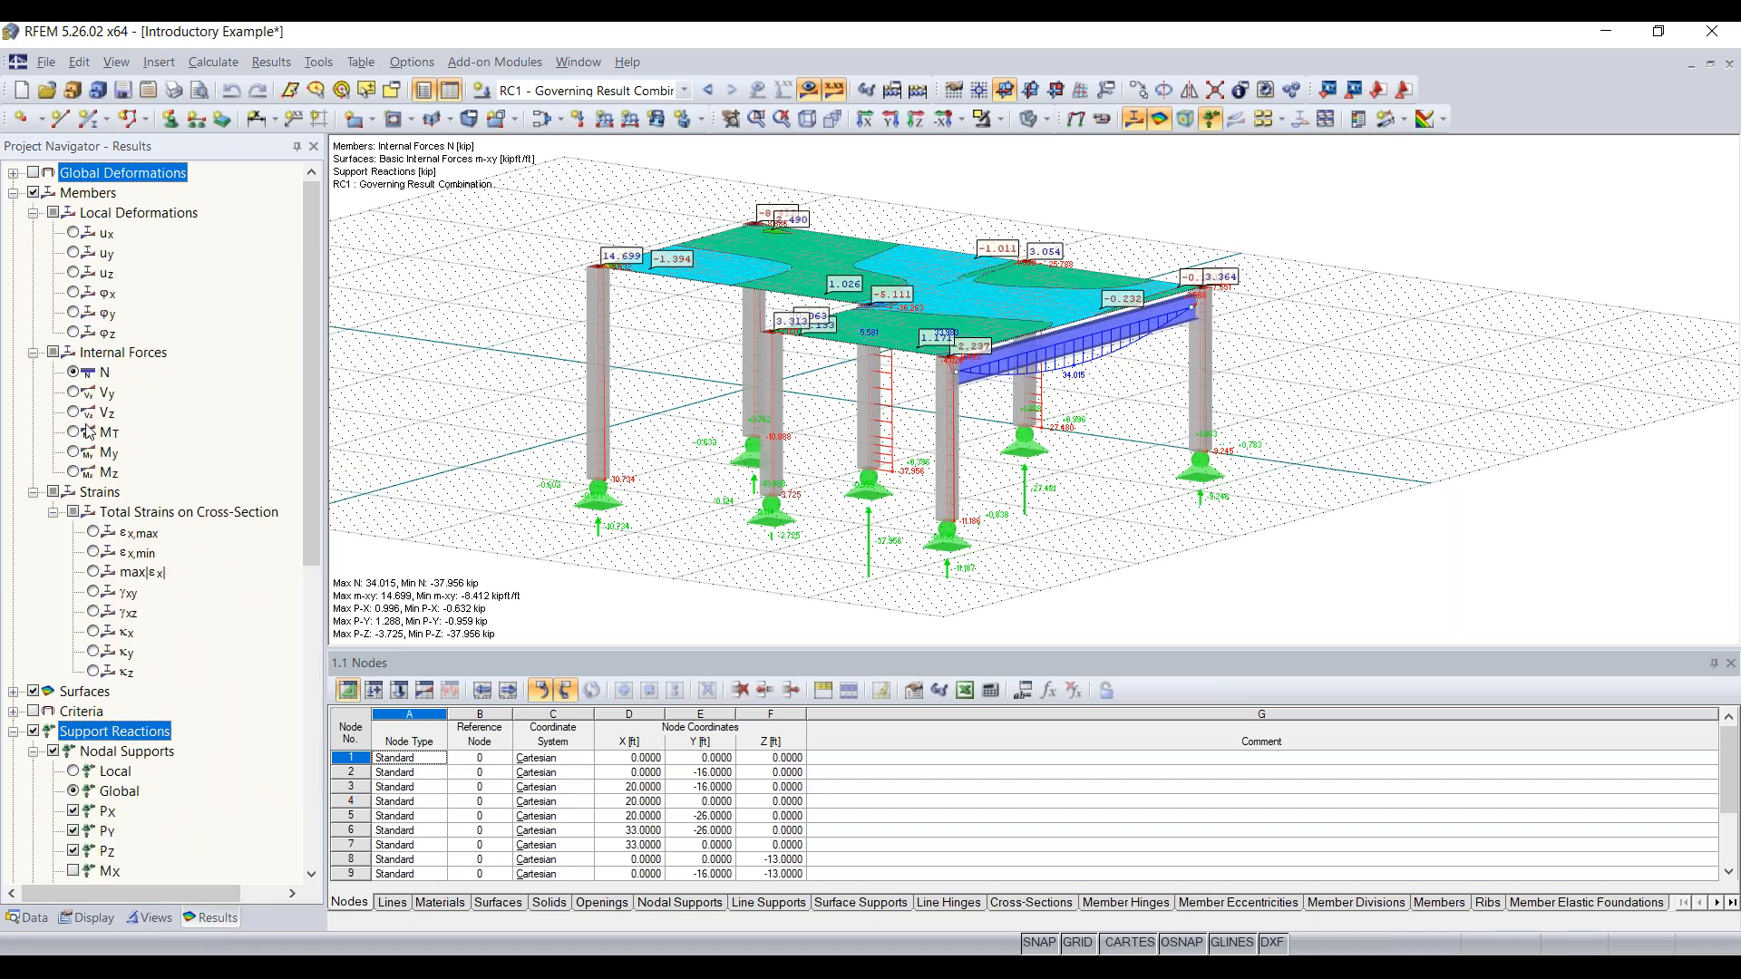
pyautogui.keyDown('ctrl'); pyautogui.moveTo(1126, 414); pyautogui.dragTo(1170, 410, button='middle'); pyautogui.keyUp('ctrl')
pyautogui.click(37, 174)
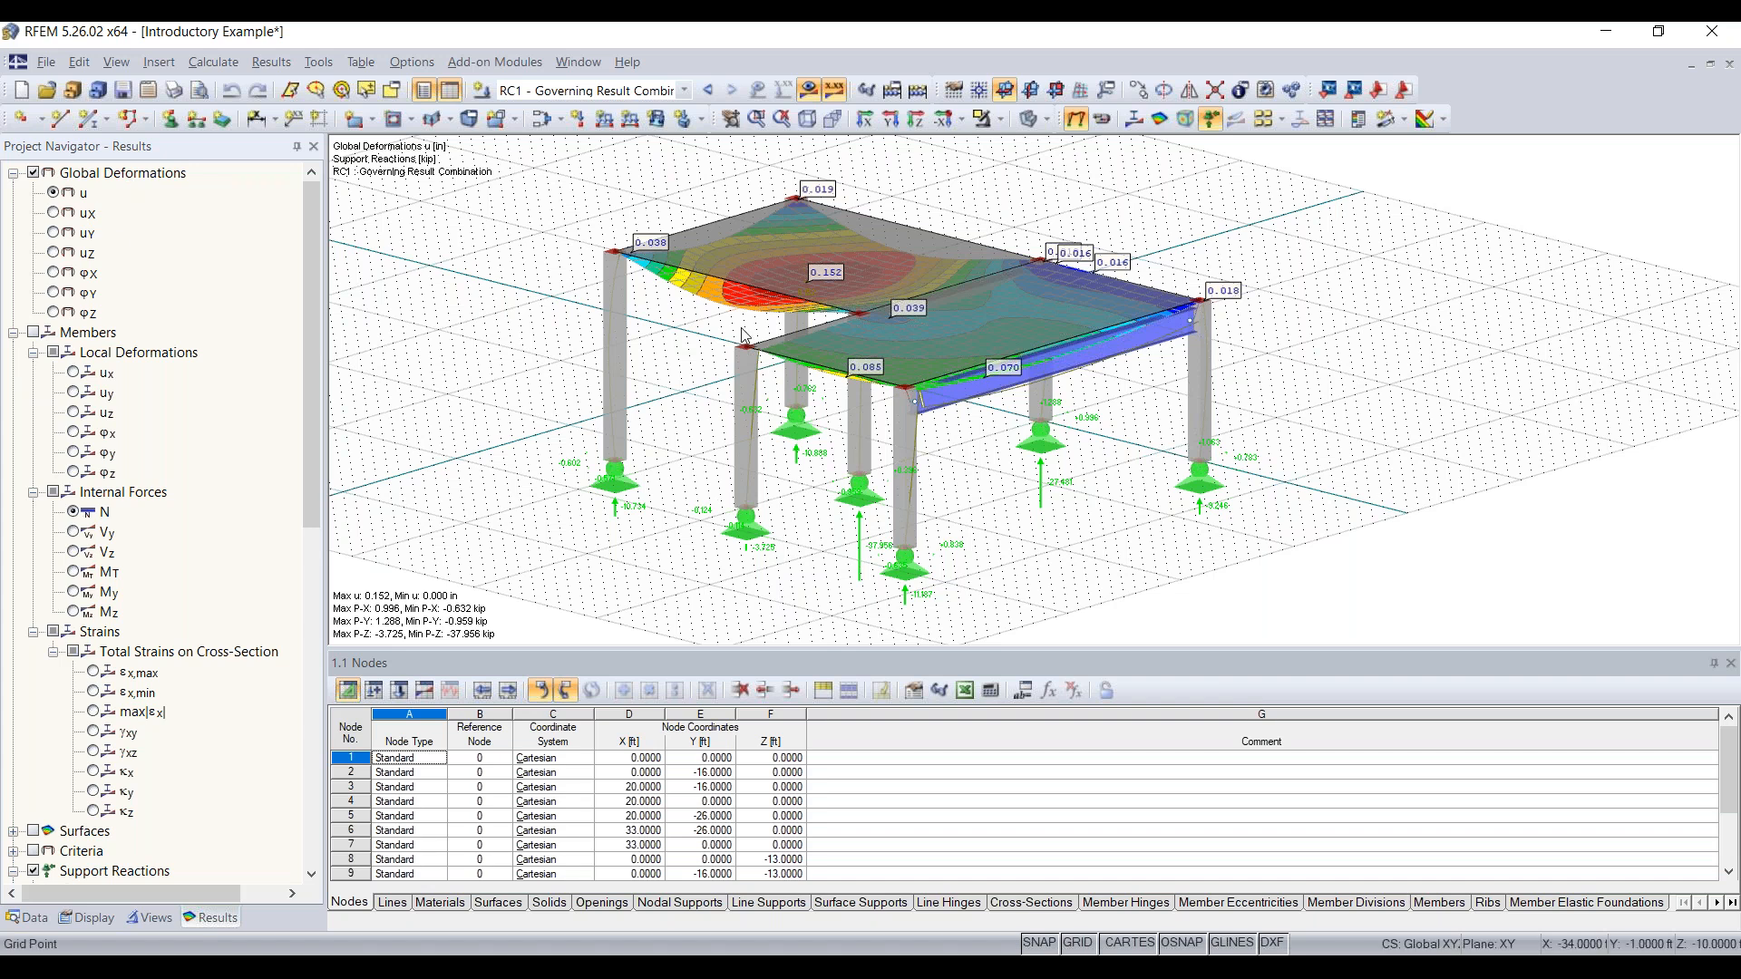
pyautogui.keyDown('ctrl'); pyautogui.moveTo(1066, 563); pyautogui.dragTo(1100, 545, button='middle'); pyautogui.keyUp('ctrl')
pyautogui.rightClick(1111, 349)
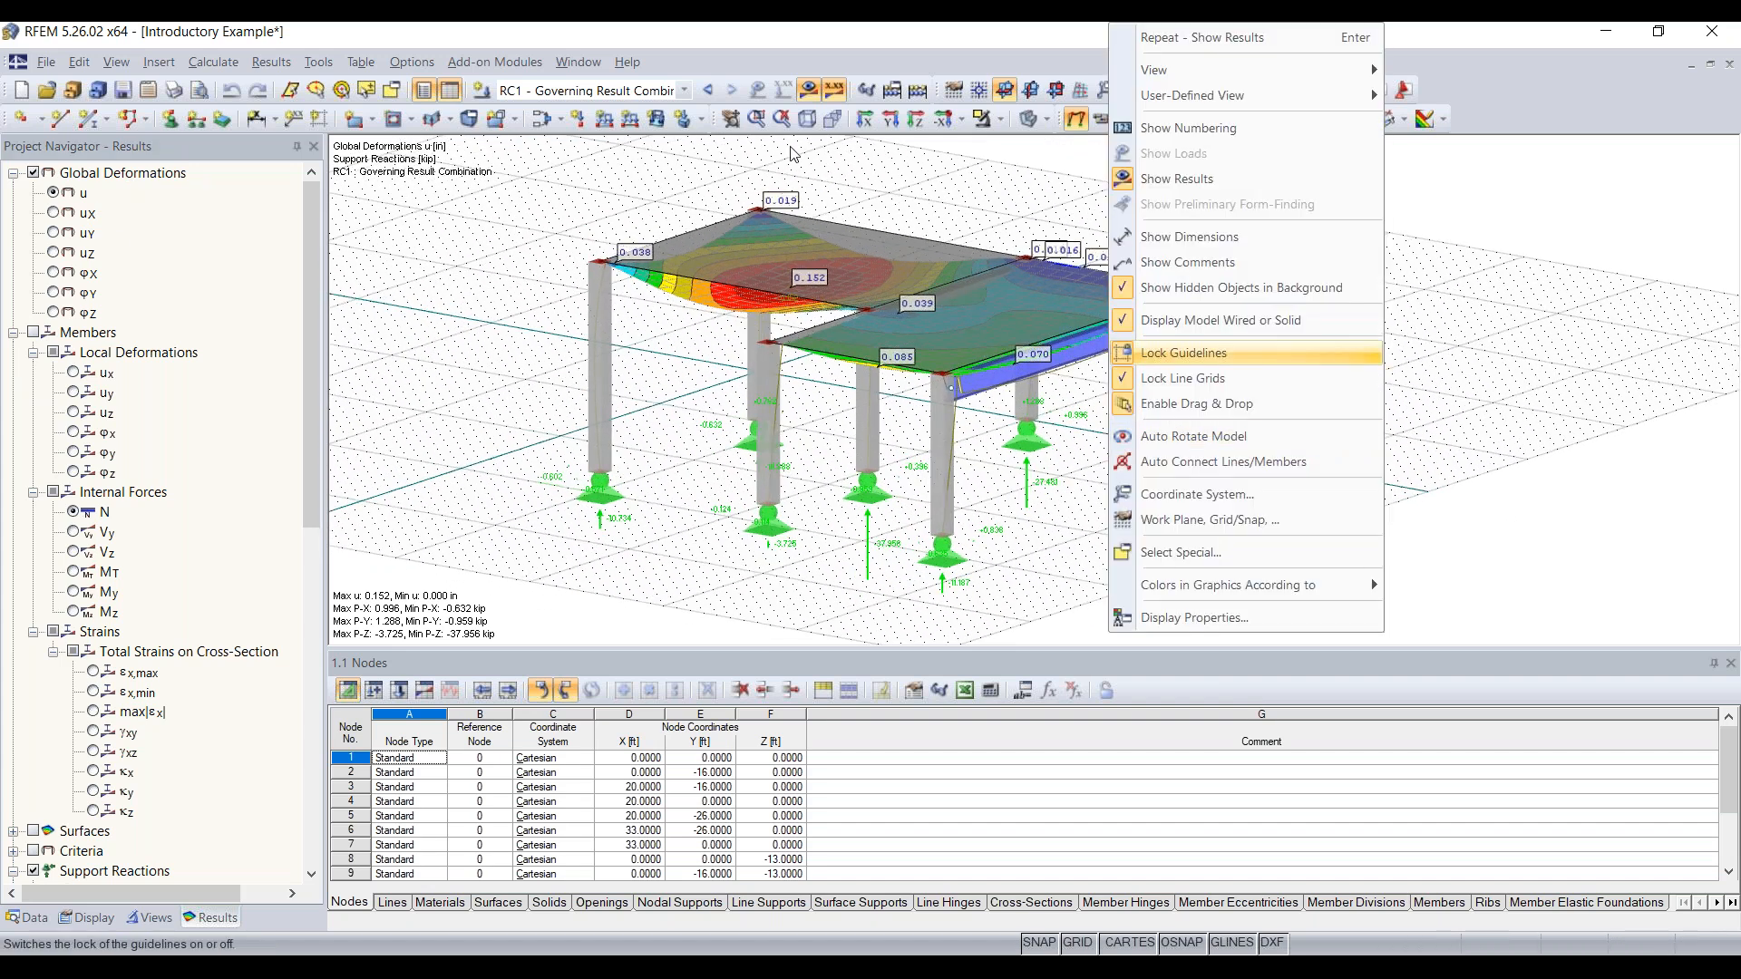
pyautogui.click(557, 217)
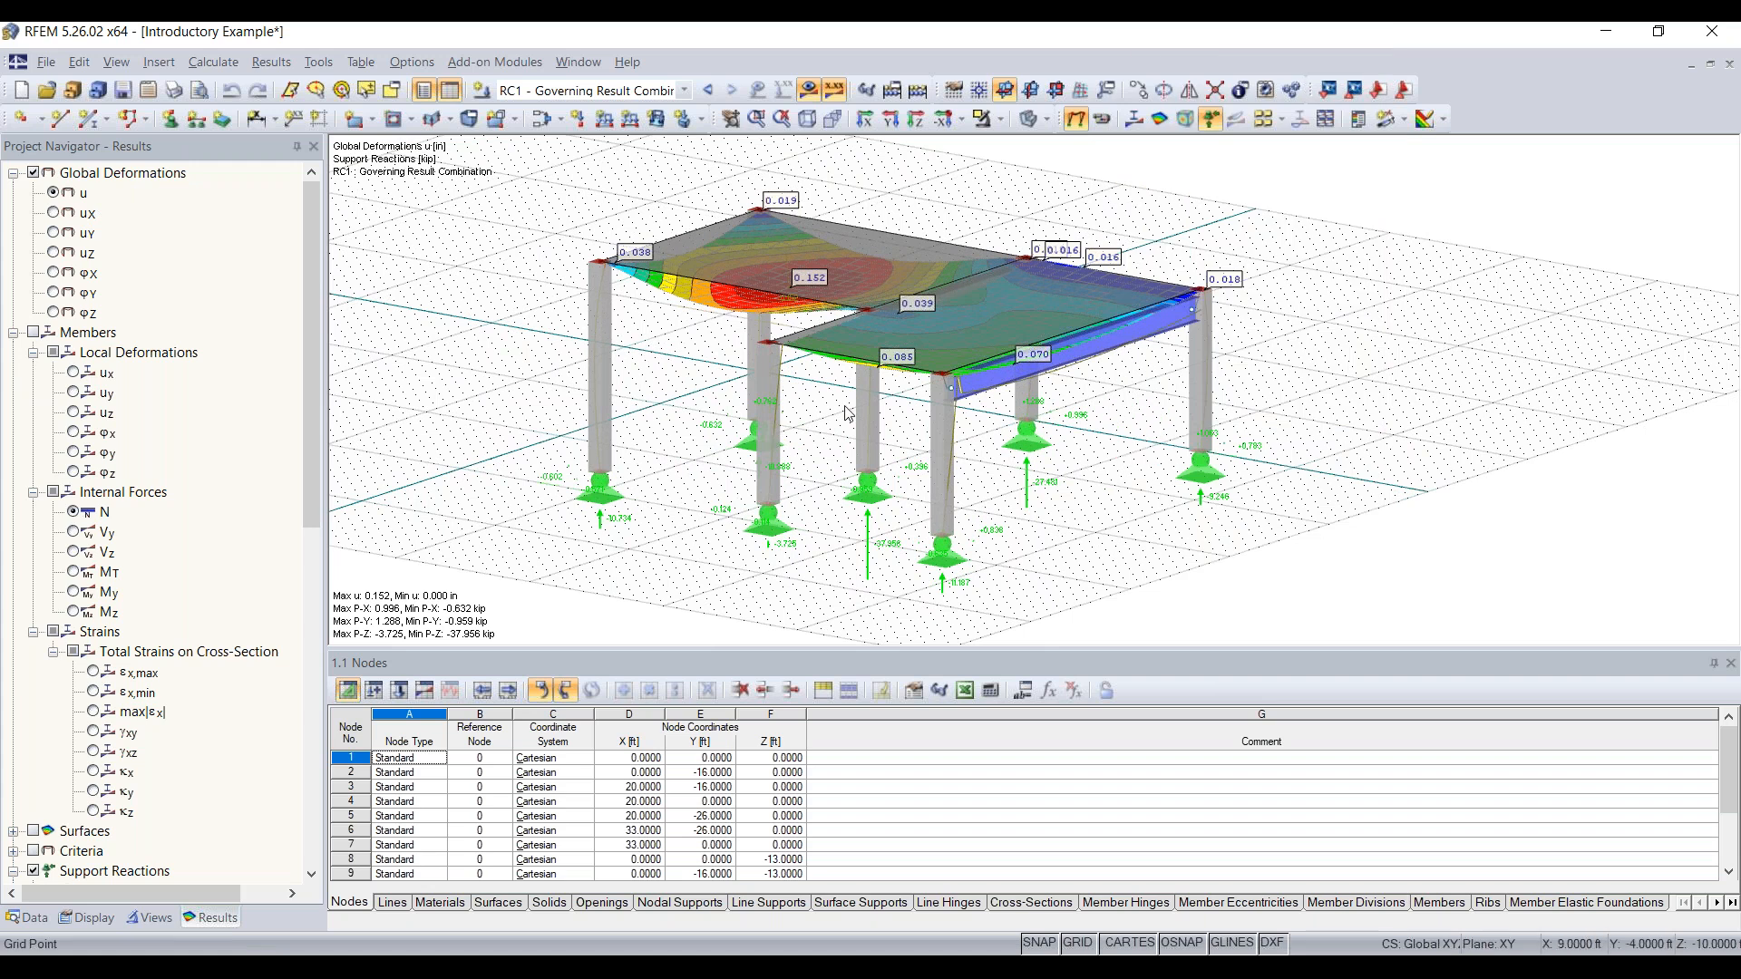
pyautogui.scroll(-3, 116, 591)
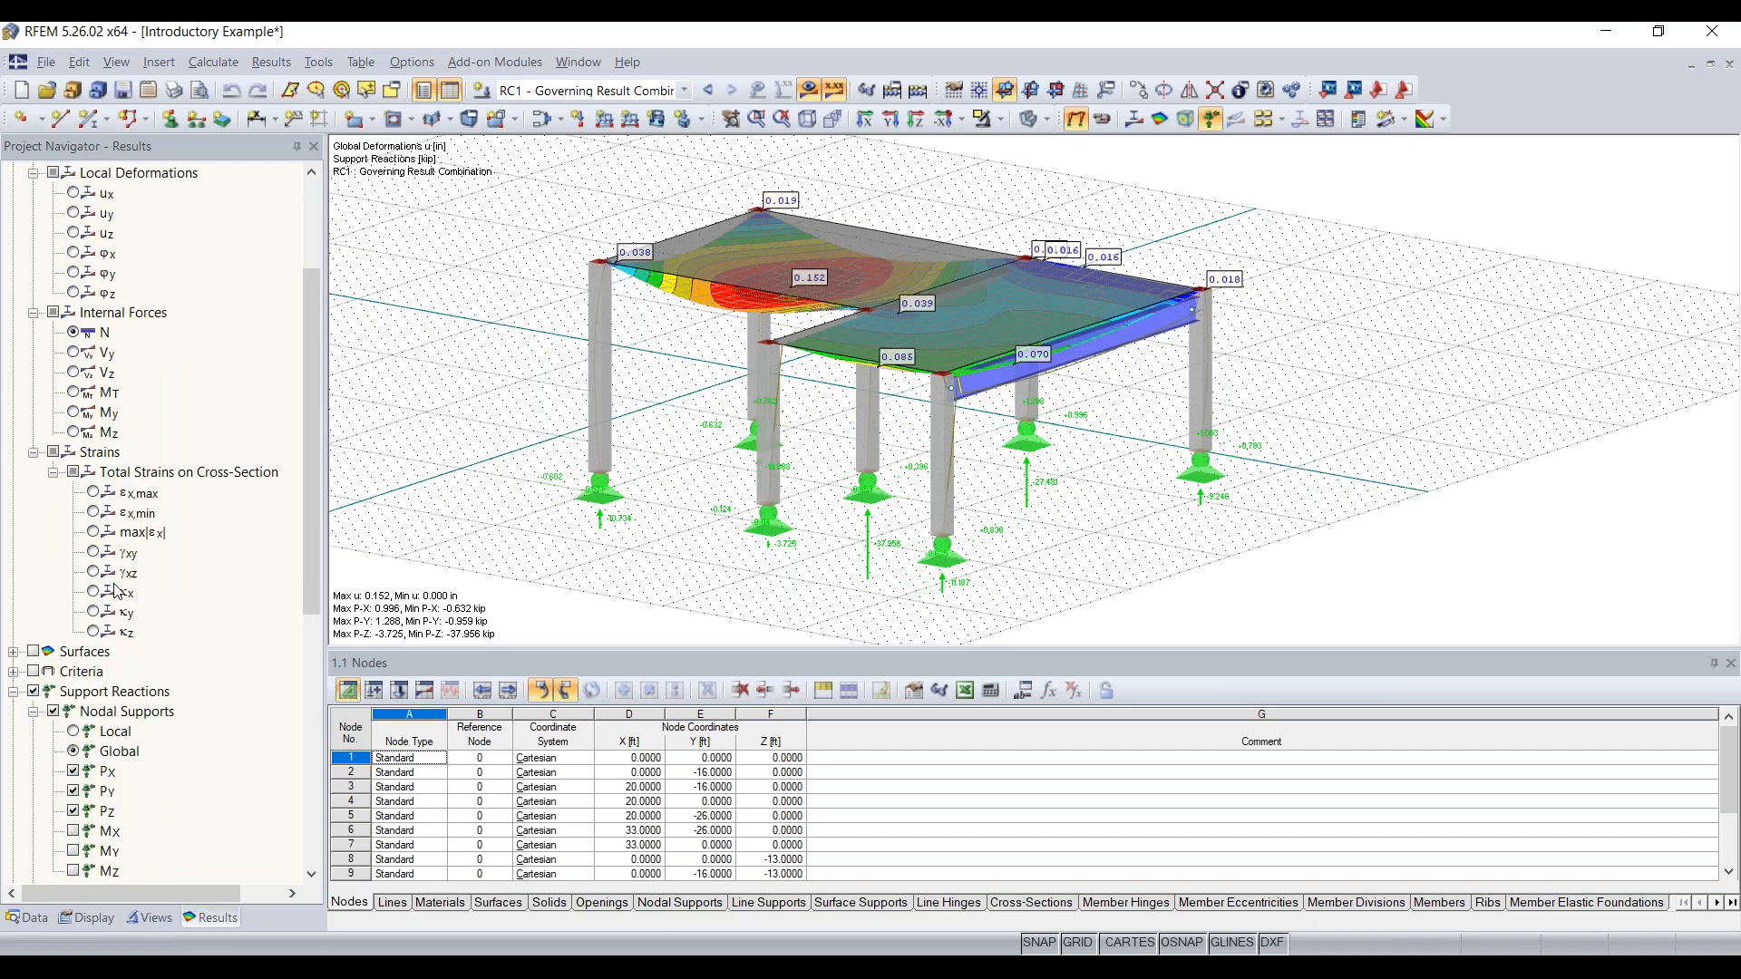
pyautogui.scroll(3, 116, 591)
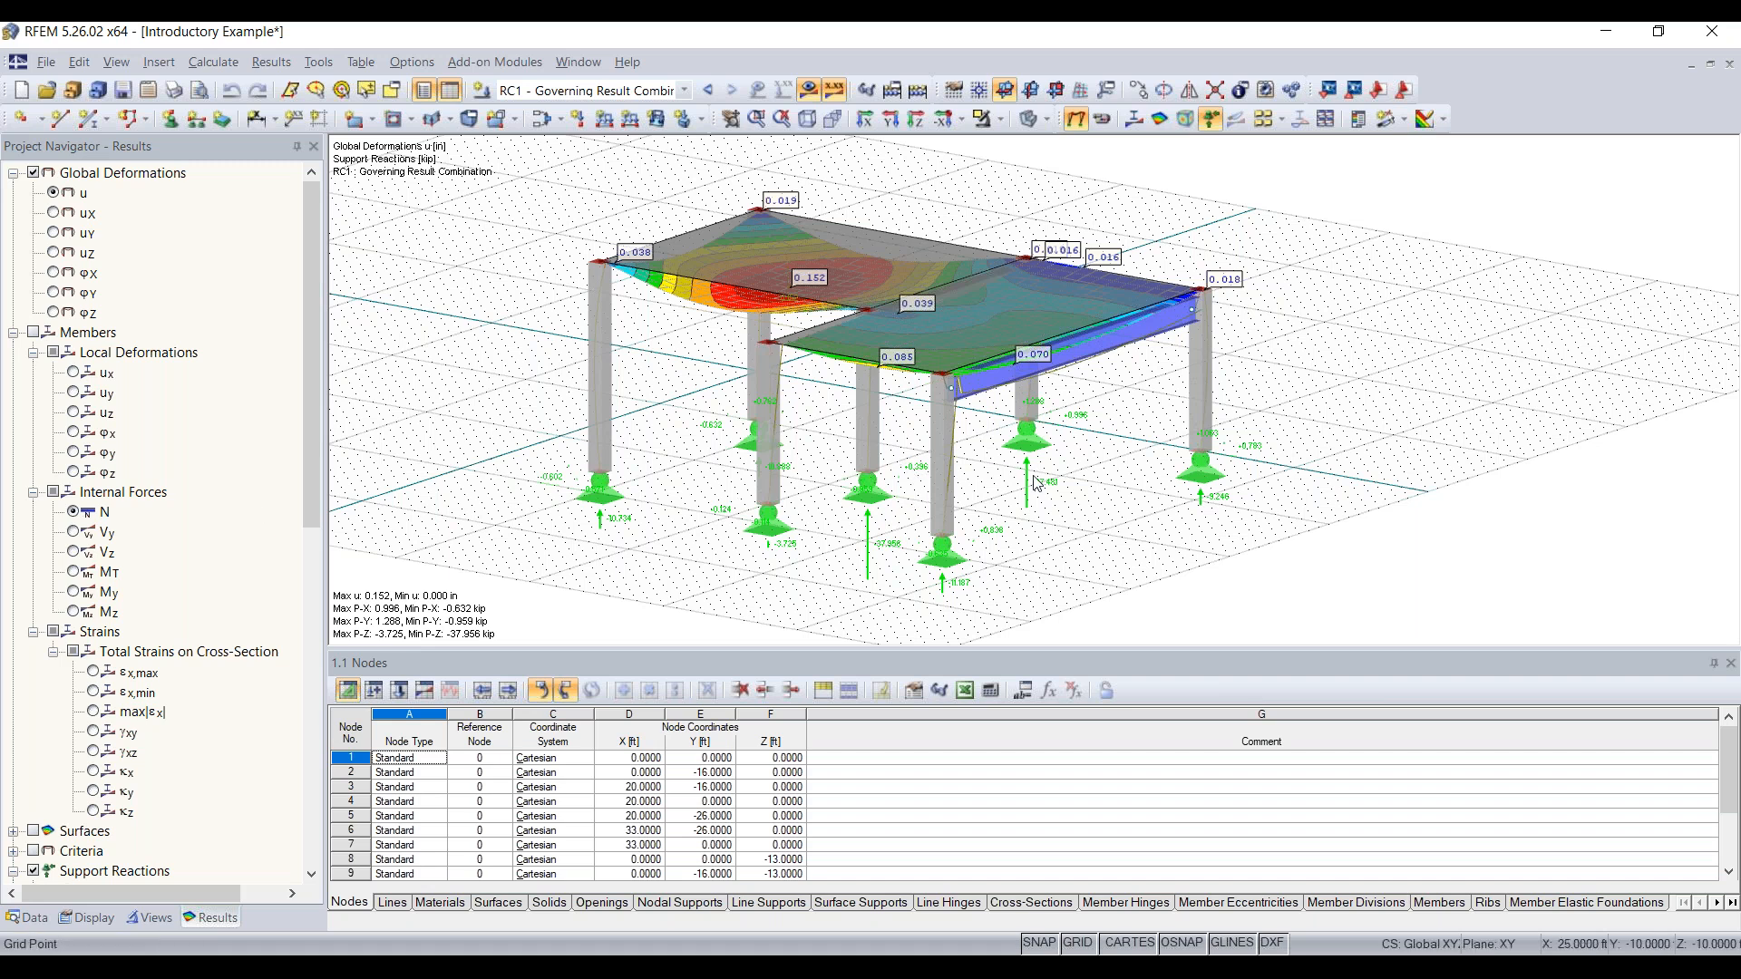
# Pan, zoom and rotate the view freely around the deformed model
pyautogui.moveTo(1076, 514); pyautogui.dragTo(1034, 505, button='middle')
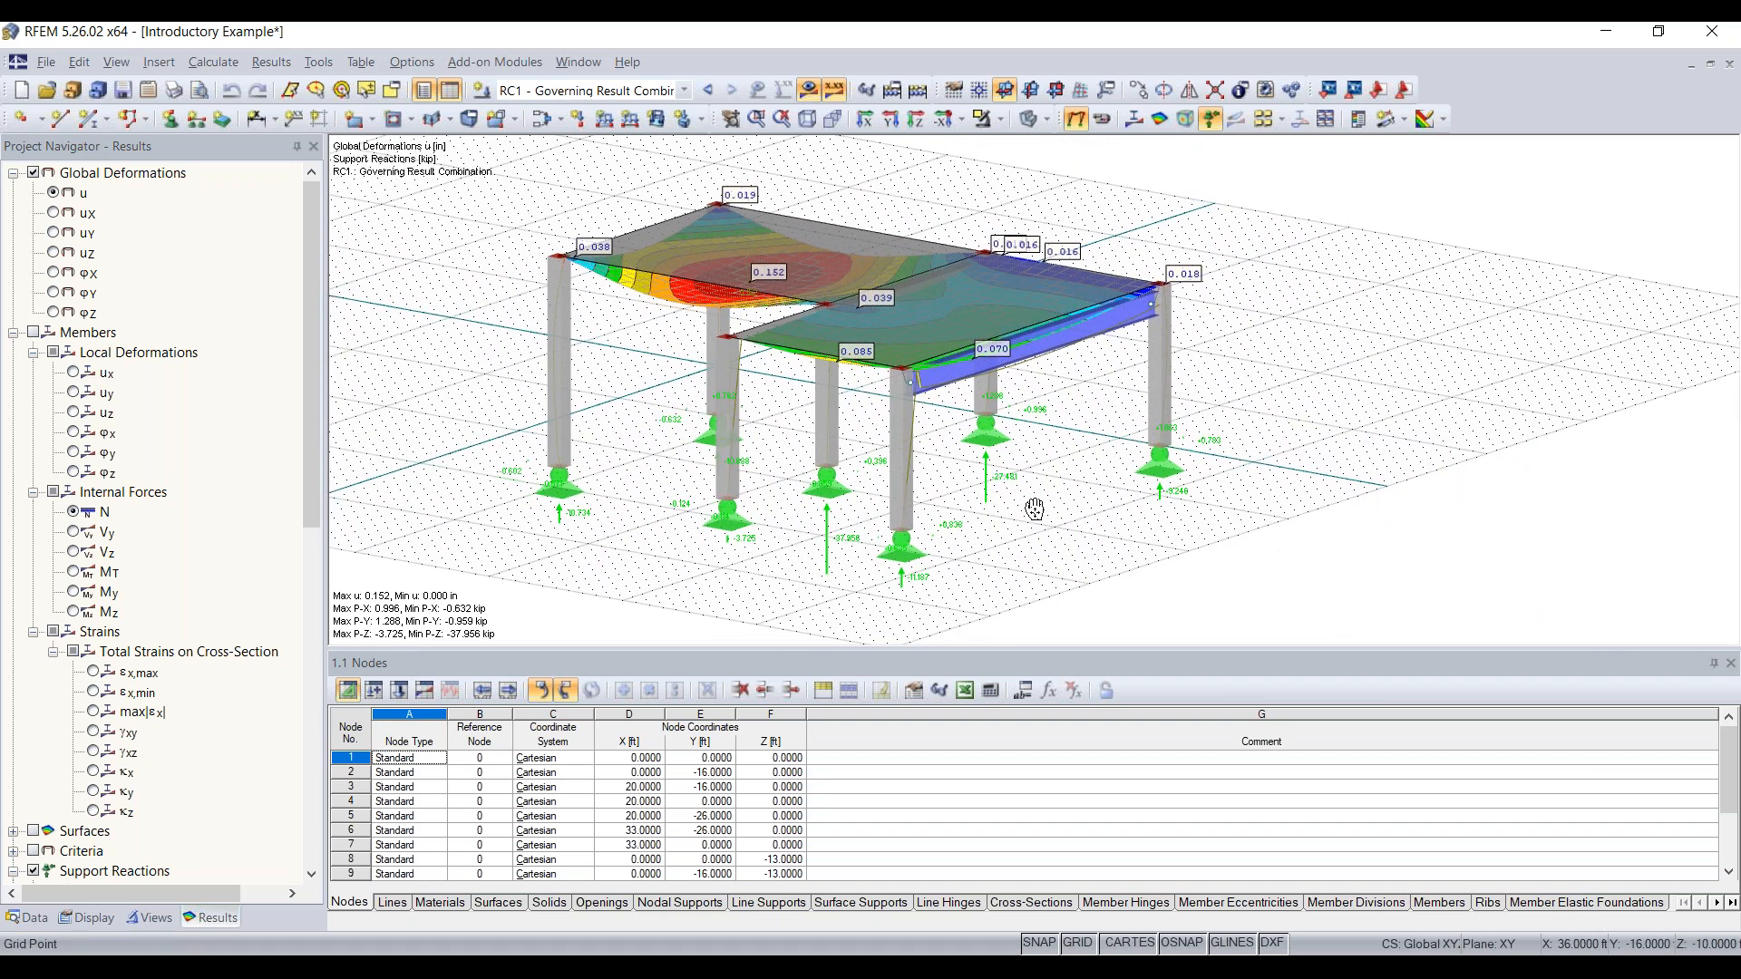
pyautogui.scroll(1, 1038, 513)
pyautogui.moveTo(1039, 514); pyautogui.dragTo(1101, 471, button='middle')
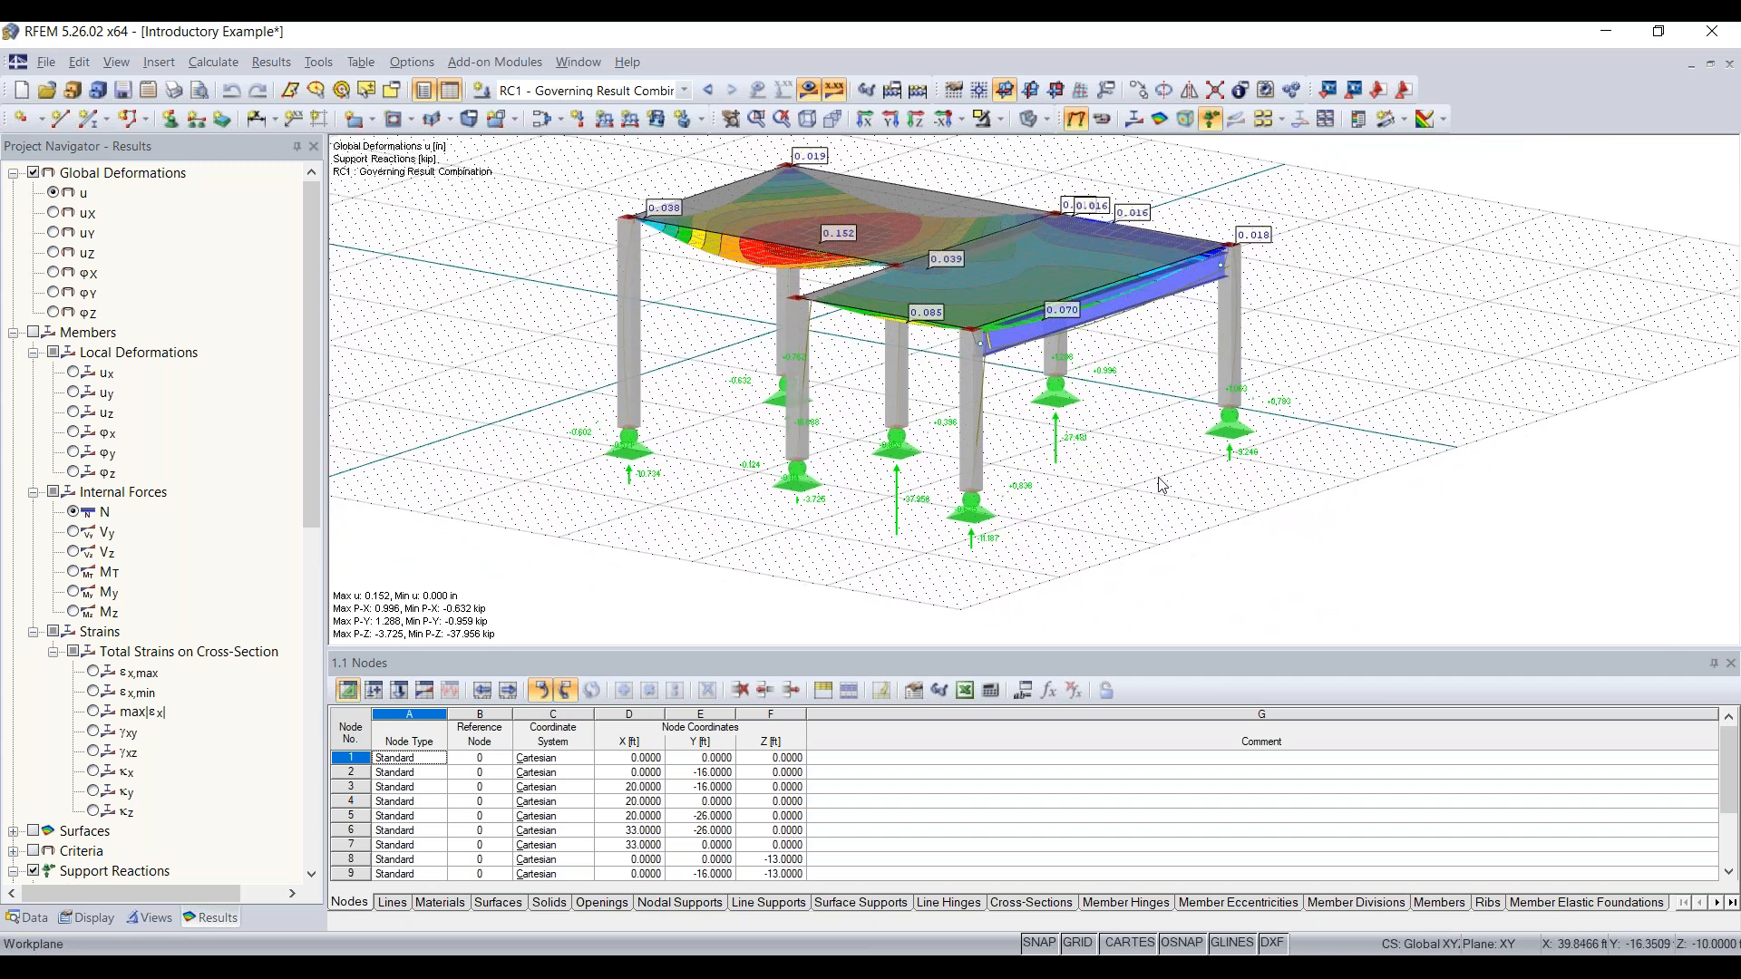
pyautogui.scroll(-2, 1163, 485)
pyautogui.scroll(3, 1161, 482)
pyautogui.scroll(-3, 1157, 479)
pyautogui.scroll(4, 1145, 467)
pyautogui.scroll(-1, 1134, 458)
pyautogui.moveTo(1132, 455); pyautogui.dragTo(1126, 501, button='middle')
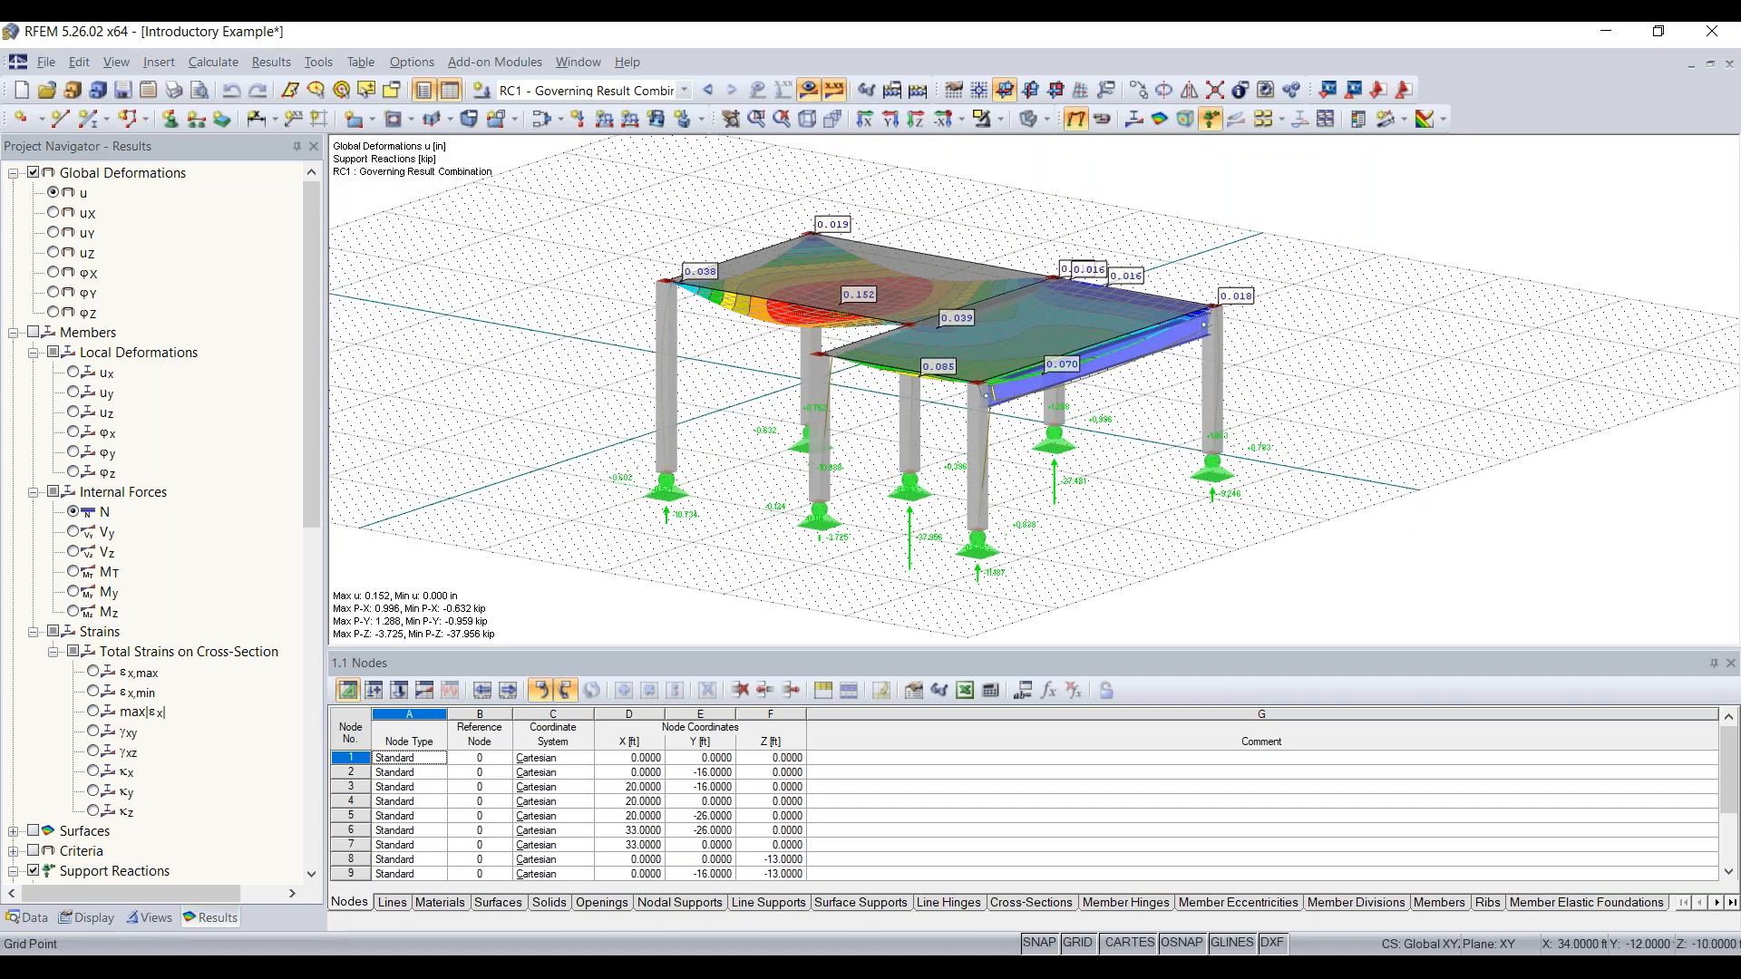
pyautogui.moveTo(1131, 493)
pyautogui.keyDown('ctrl'); pyautogui.mouseDown(button='middle')
pyautogui.moveTo(1216, 342)
pyautogui.moveTo(1088, 426)
pyautogui.moveTo(997, 452)
pyautogui.moveTo(1100, 493)
pyautogui.mouseUp(button='middle'); pyautogui.keyUp('ctrl')
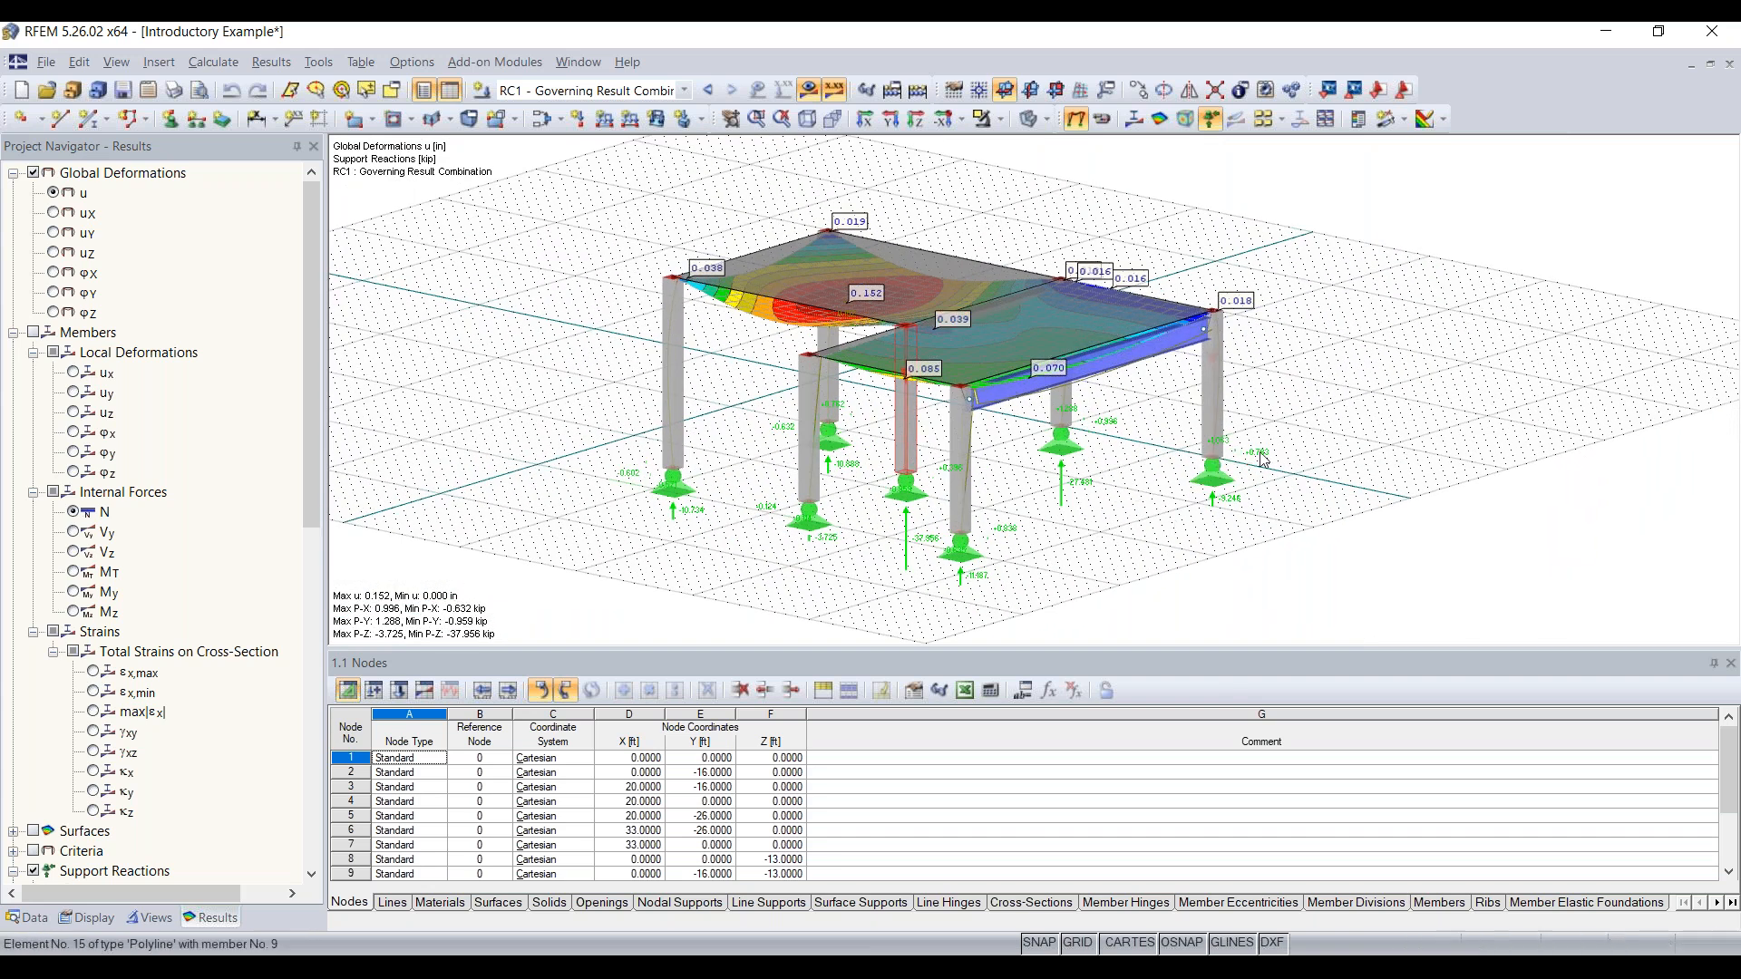
# Shift the view of the deformed model sideways and vertically in small increments
pyautogui.press('Left')
pyautogui.press('Left')
pyautogui.press('Right')
pyautogui.press('Right')
pyautogui.press('Right')
pyautogui.press('Right')
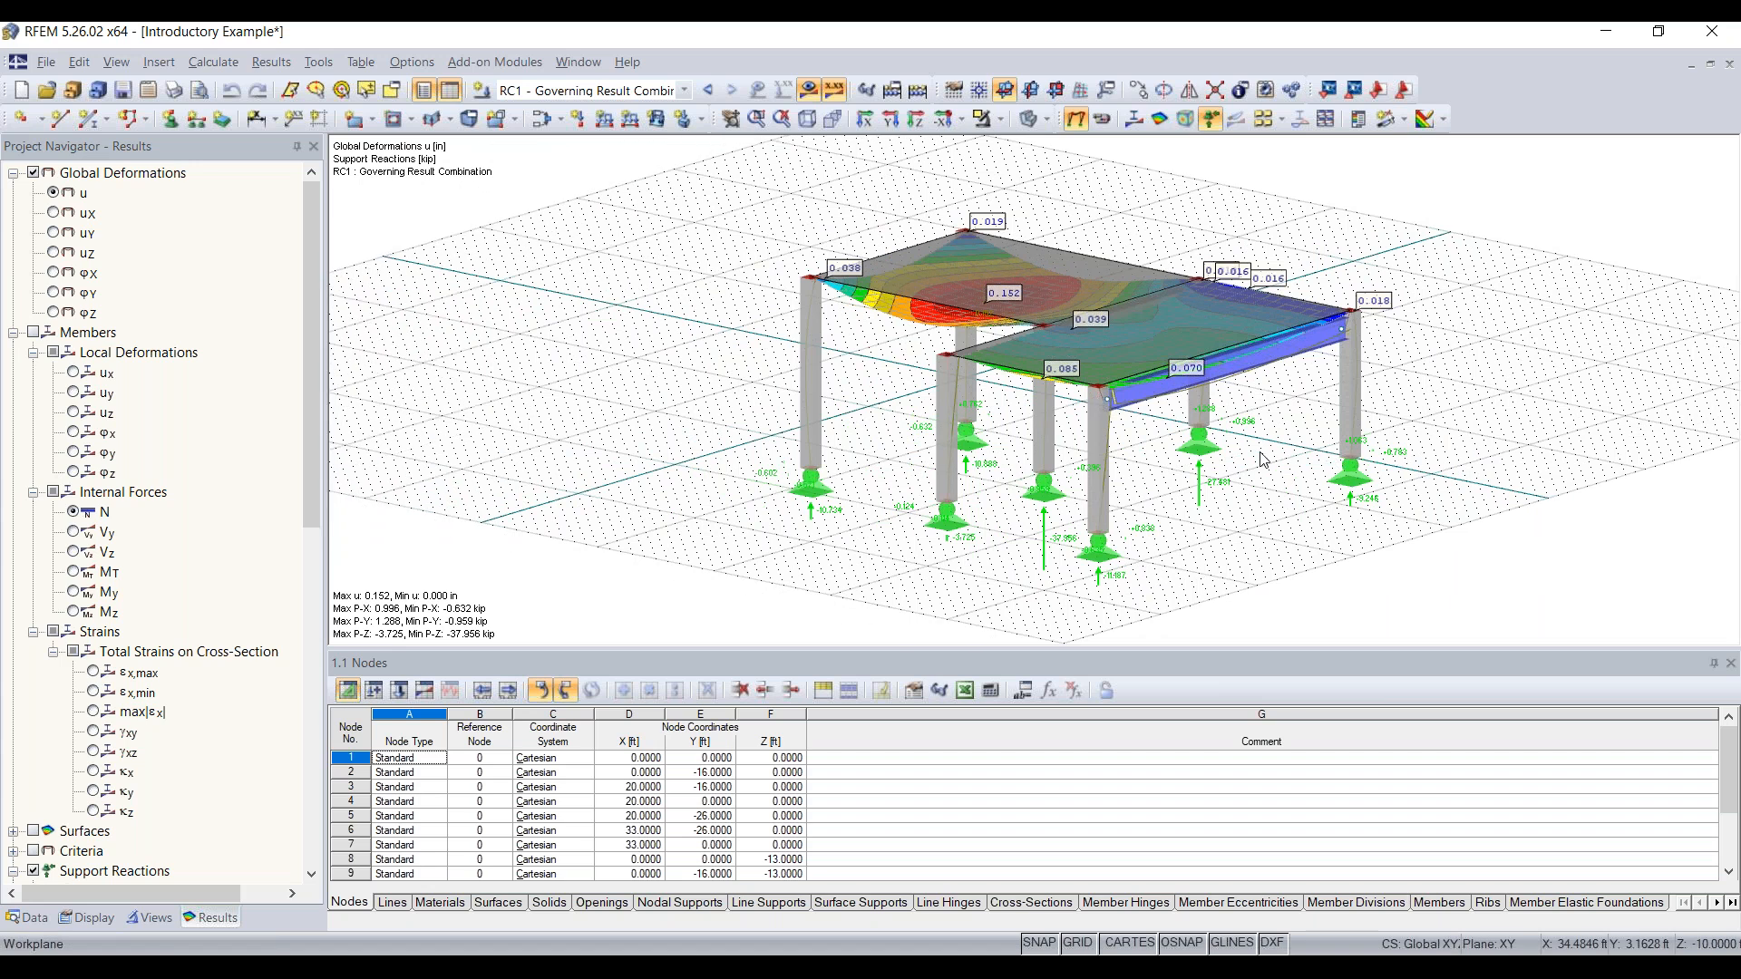
pyautogui.press('Left')
pyautogui.press('Left')
pyautogui.press('Up')
pyautogui.press('Down')
pyautogui.press('Up')
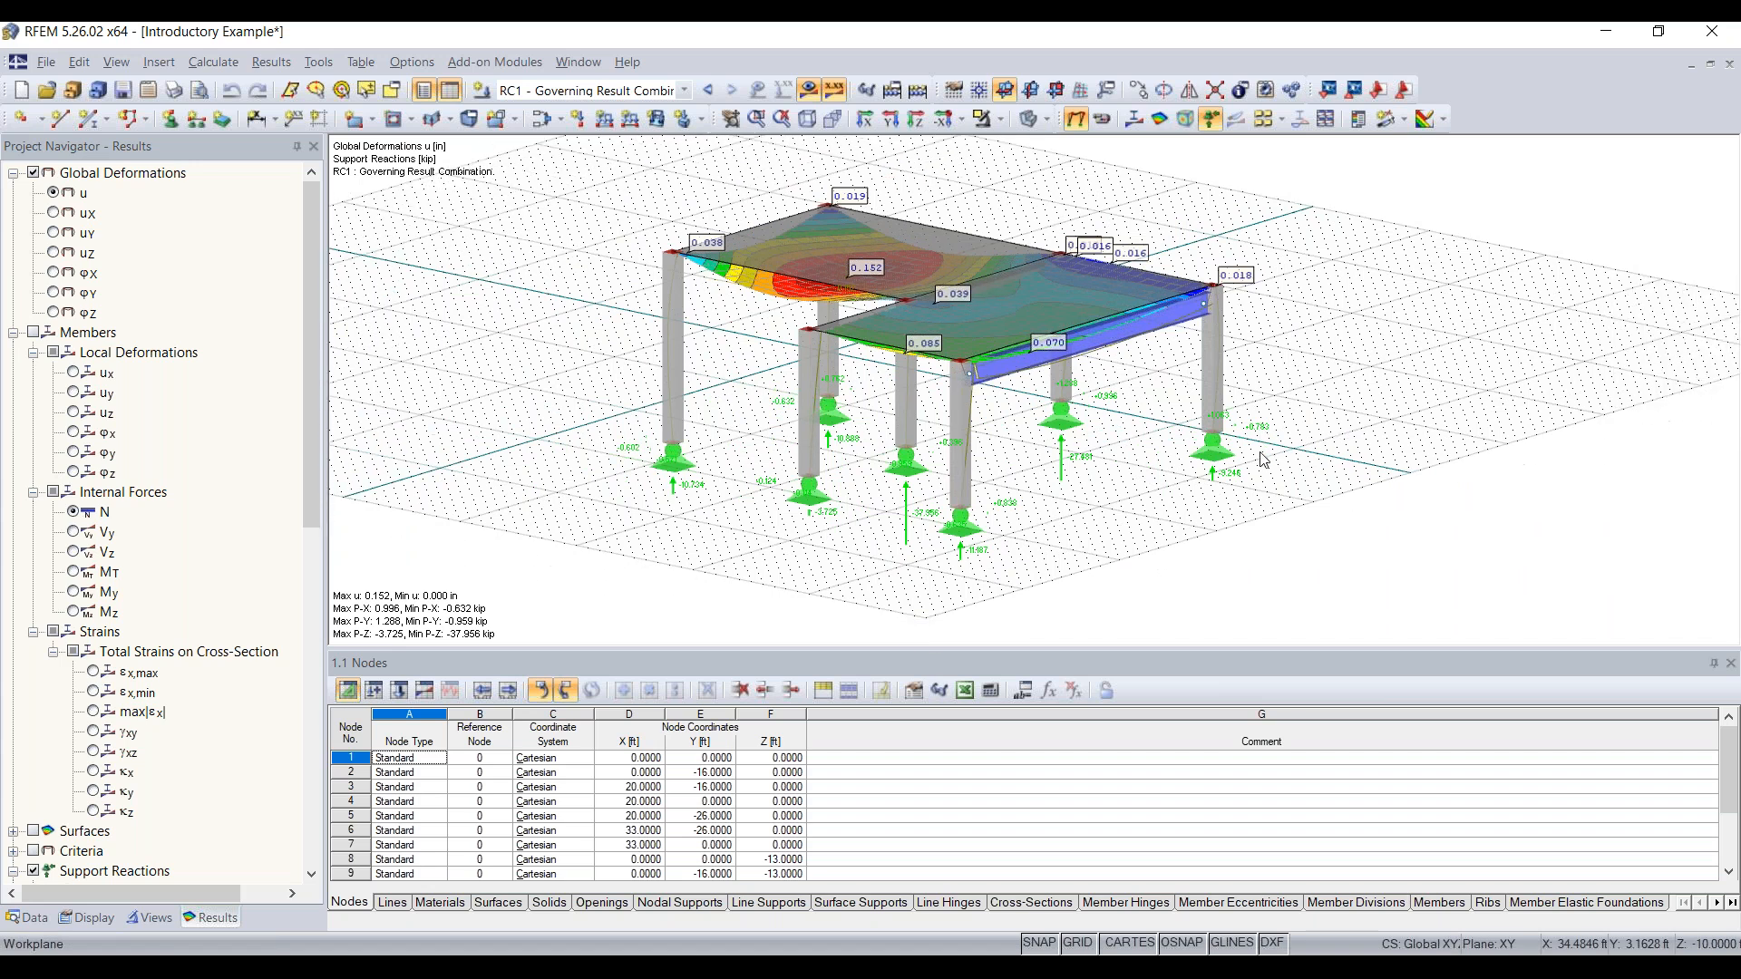
pyautogui.press('Right')
# Rotate the deformed model in small increments, horizontally and then vertically, to view it from different angles
pyautogui.hotkey('ctrl', 'Right')
pyautogui.hotkey('ctrl', 'Right')
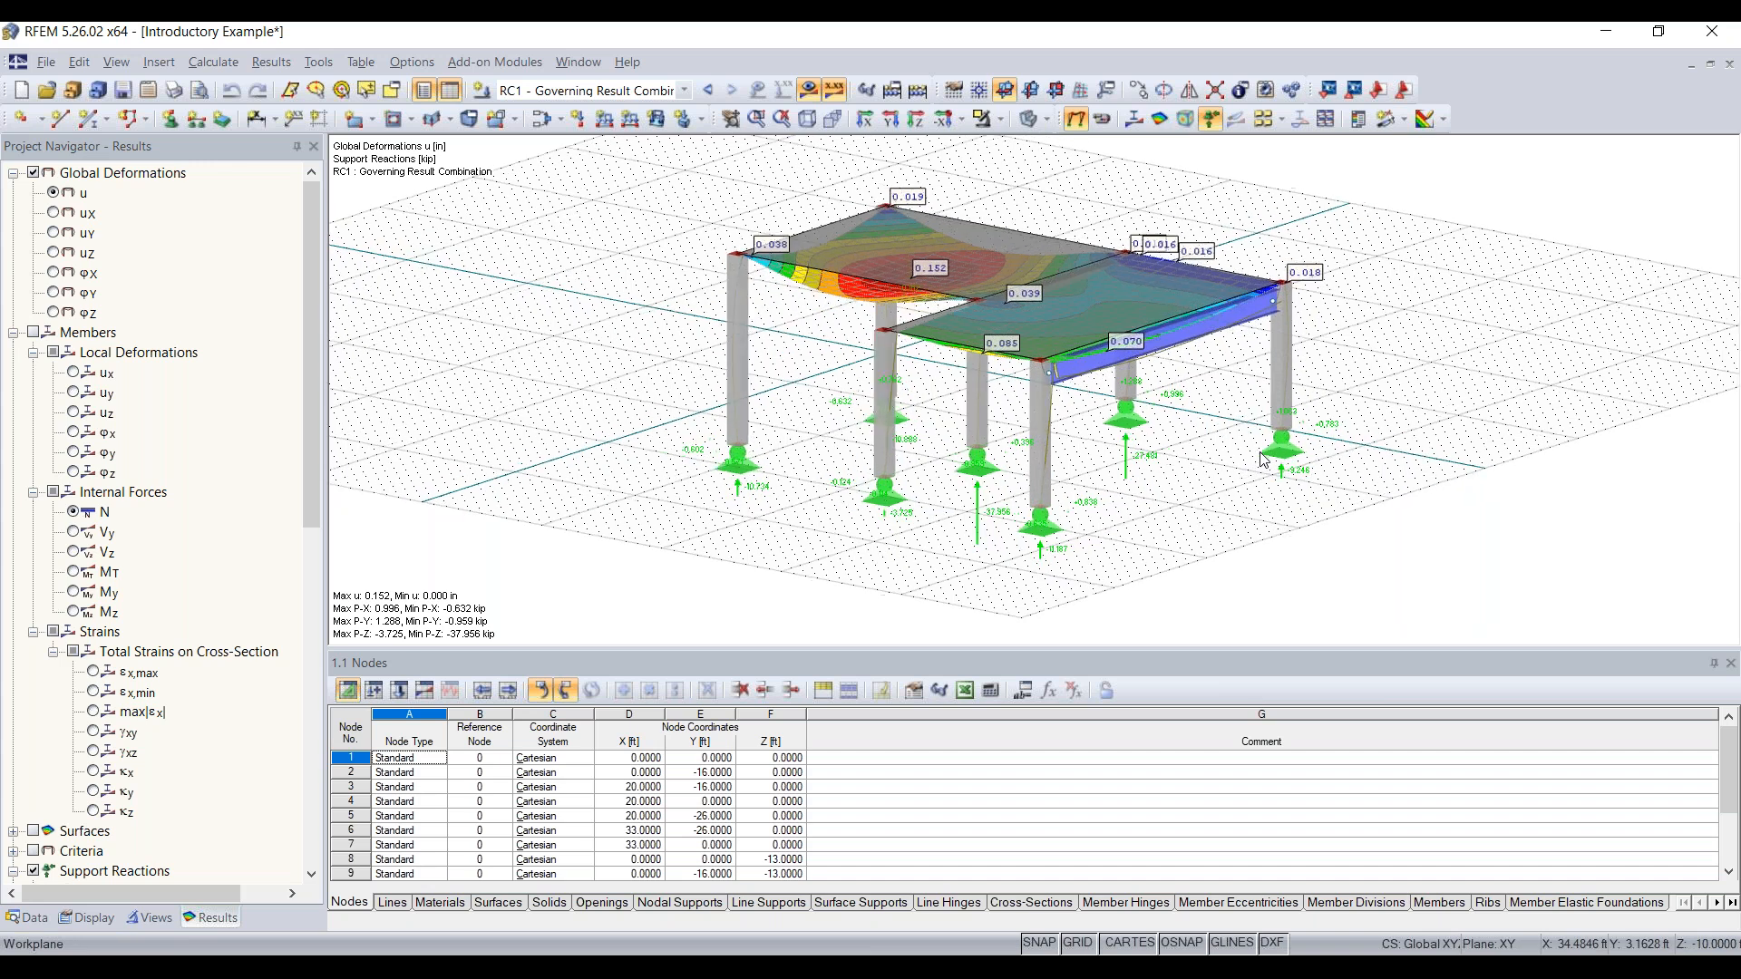
pyautogui.hotkey('ctrl', 'Right')
pyautogui.hotkey('ctrl', 'Right')
pyautogui.hotkey('ctrl', 'Right')
pyautogui.hotkey('ctrl', 'Right')
pyautogui.hotkey('ctrl', 'Right')
pyautogui.hotkey('ctrl', 'Right')
pyautogui.hotkey('ctrl', 'Up')
pyautogui.hotkey('ctrl', 'Up')
pyautogui.hotkey('ctrl', 'Down')
pyautogui.hotkey('ctrl', 'Down')
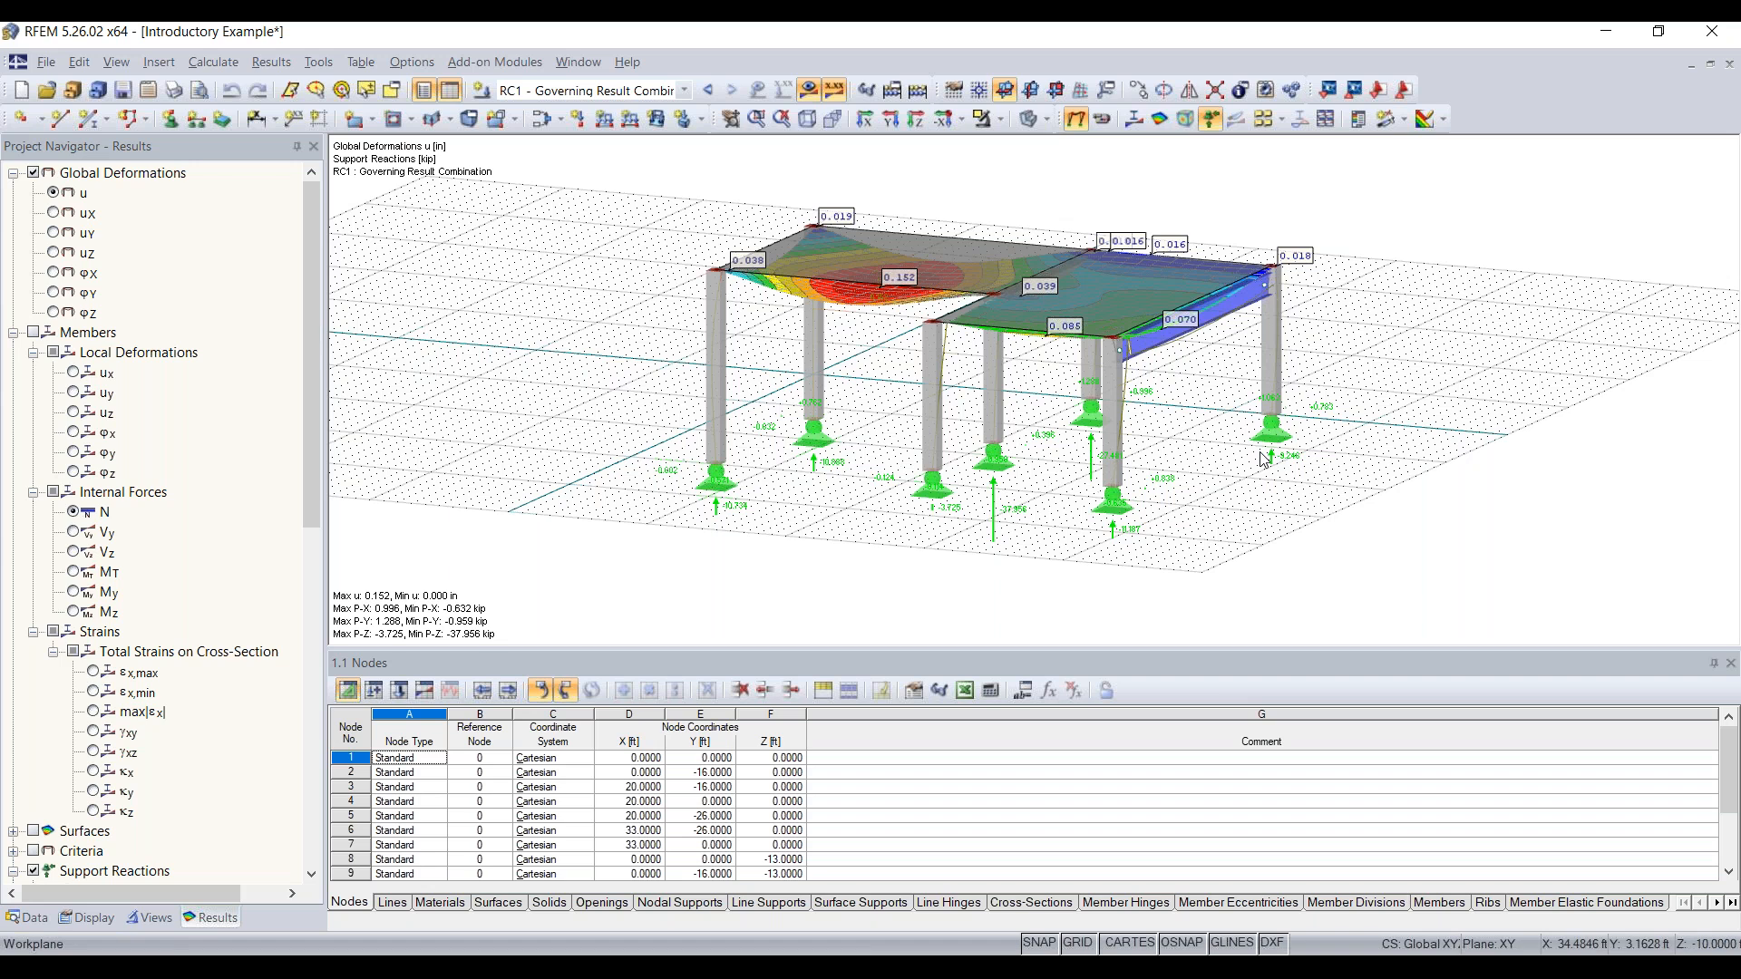
pyautogui.hotkey('ctrl', 'Up')
pyautogui.hotkey('ctrl', 'Up')
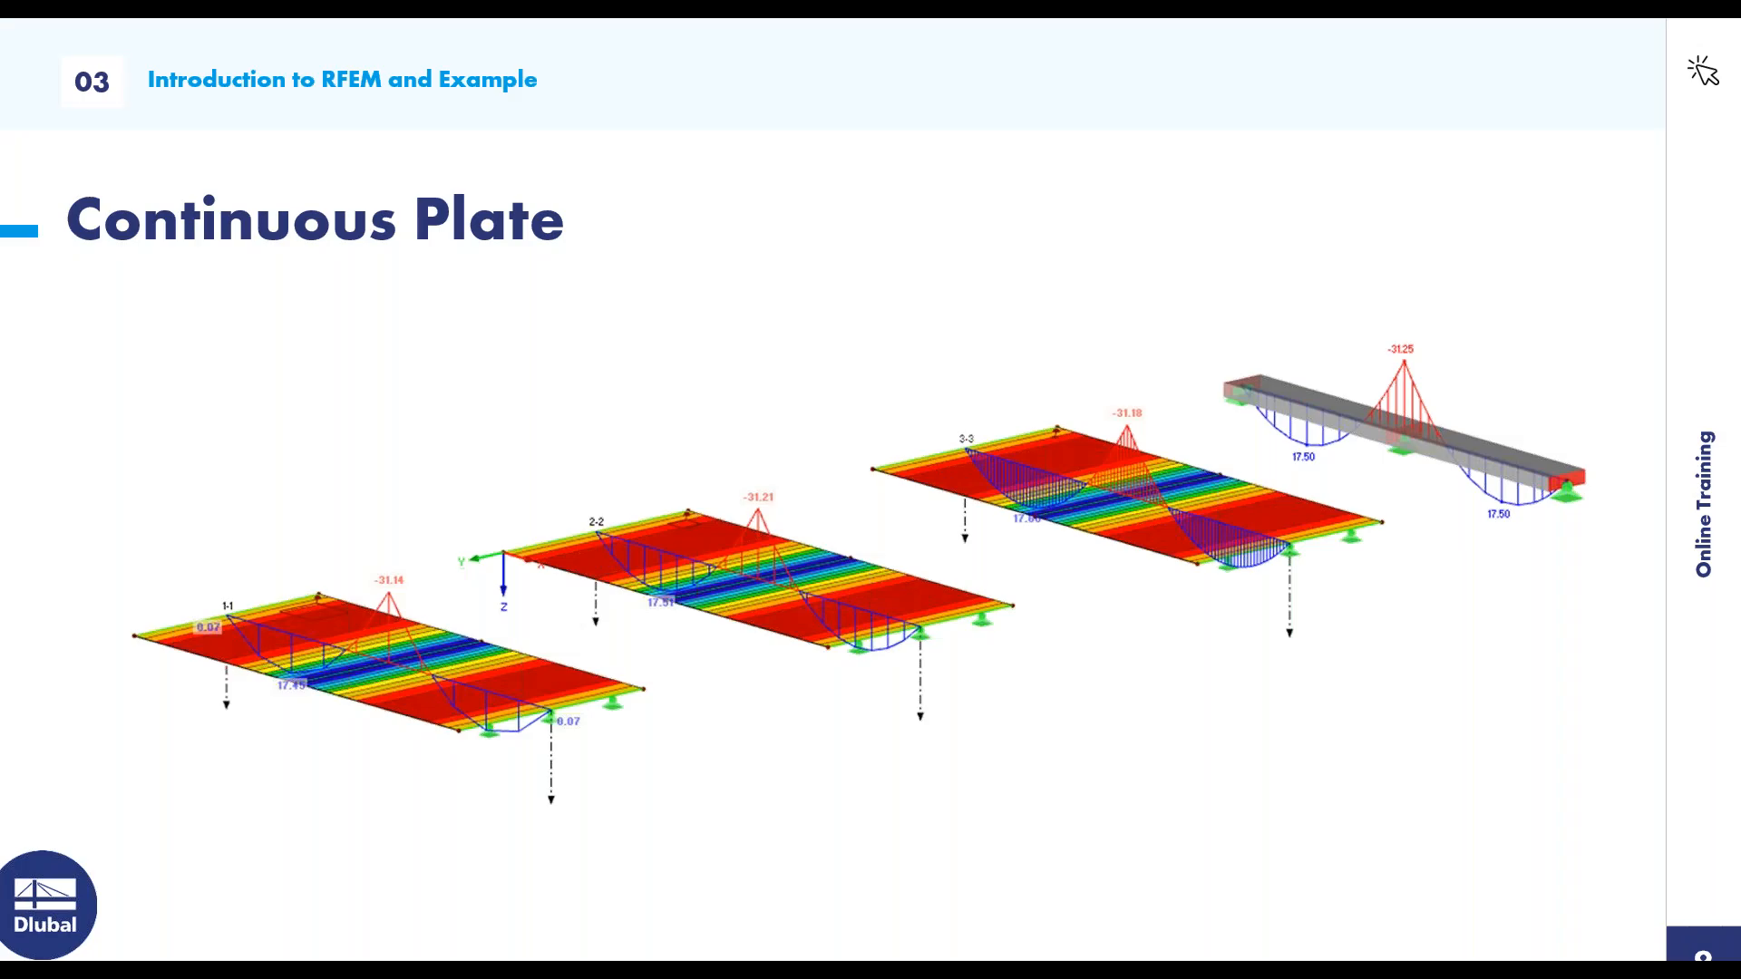
pyautogui.press('Right')
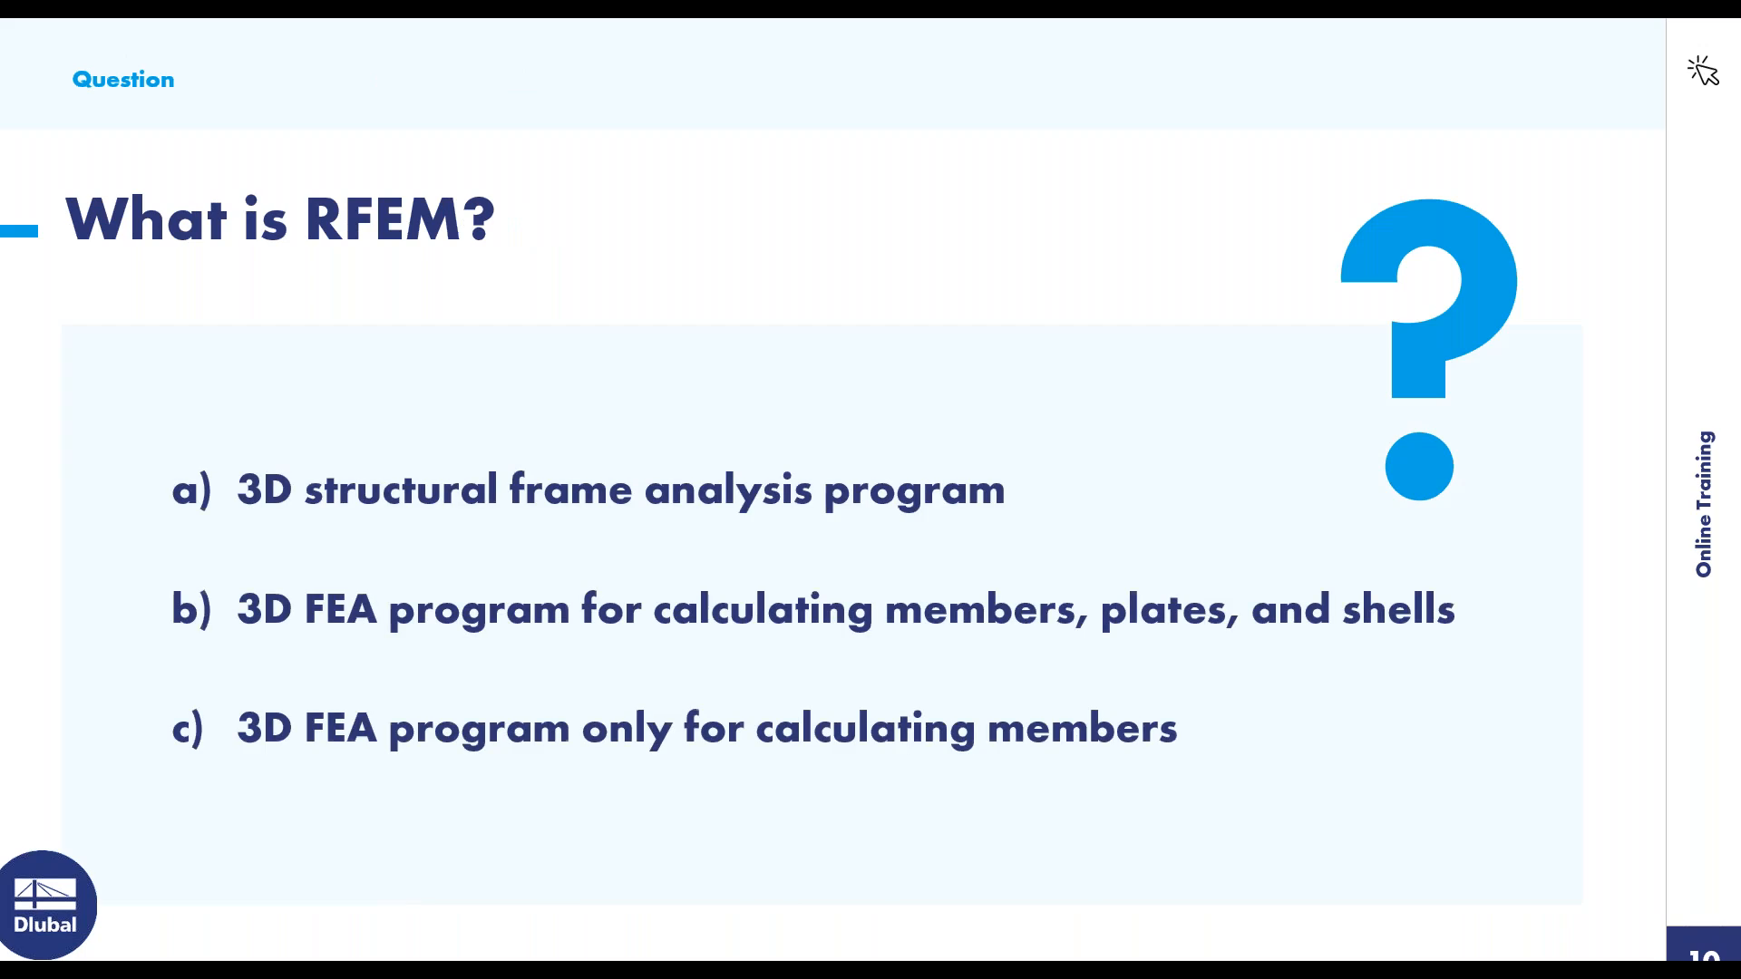
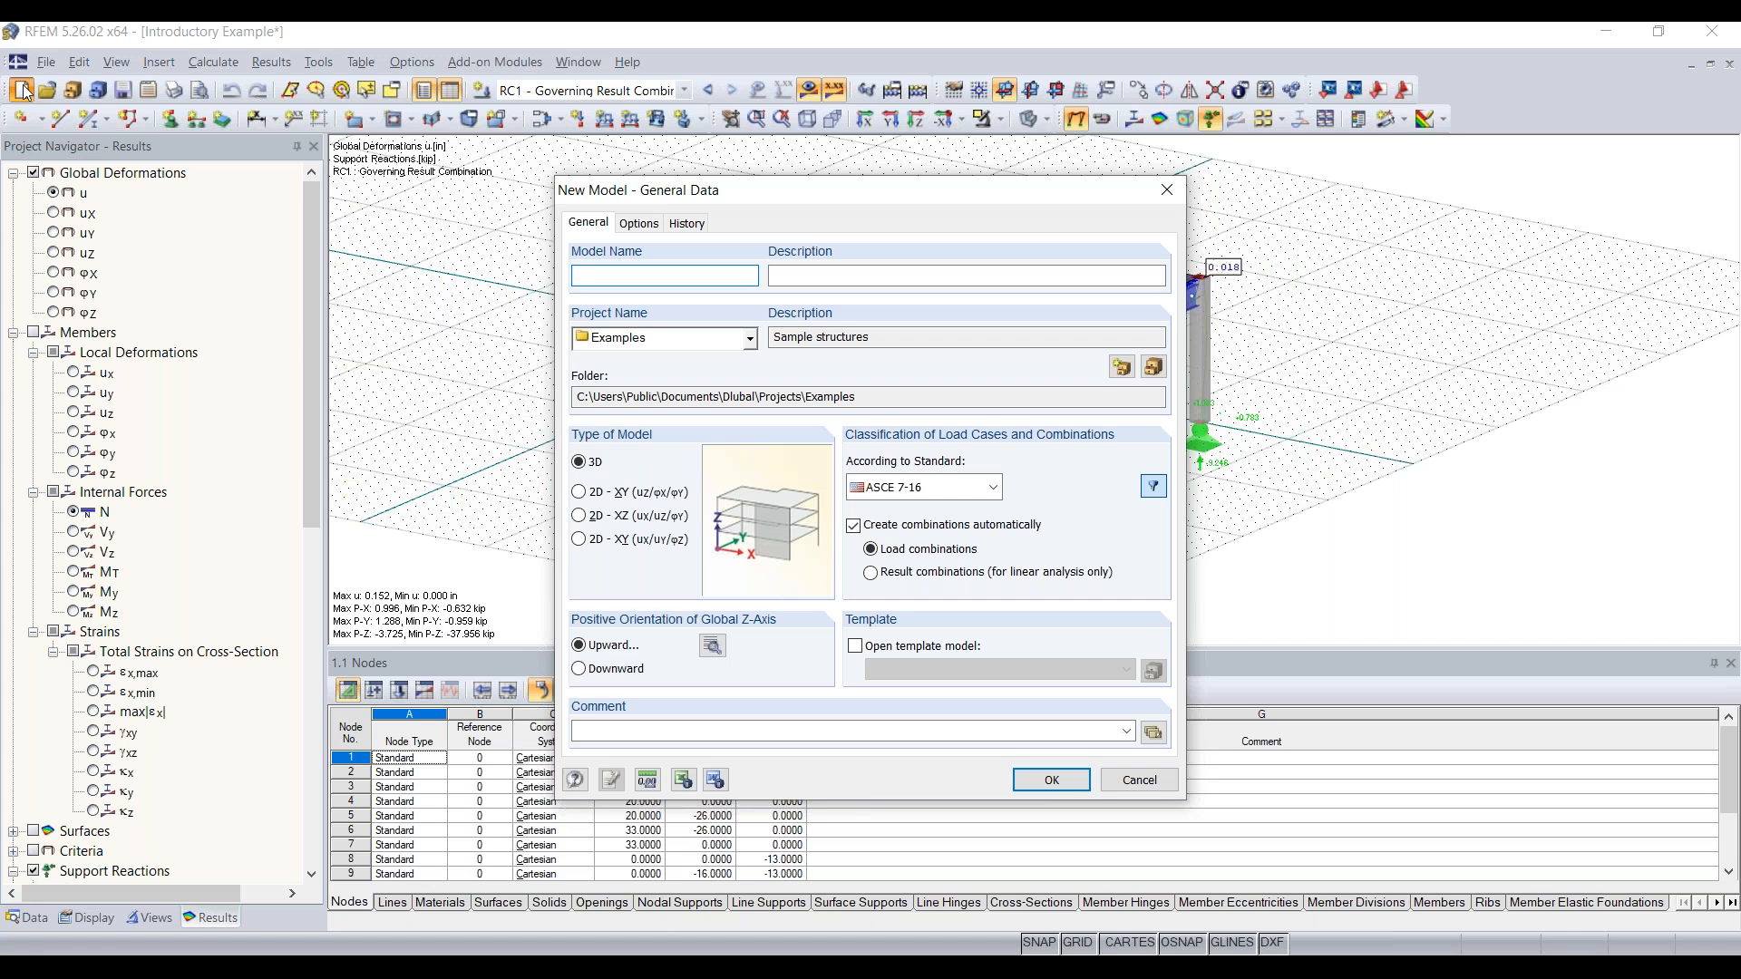
# Name the new model "Continous Plate 20" and leave its description empty
pyautogui.write('Continous Plate')
pyautogui.write('20')
pyautogui.click(873, 270)
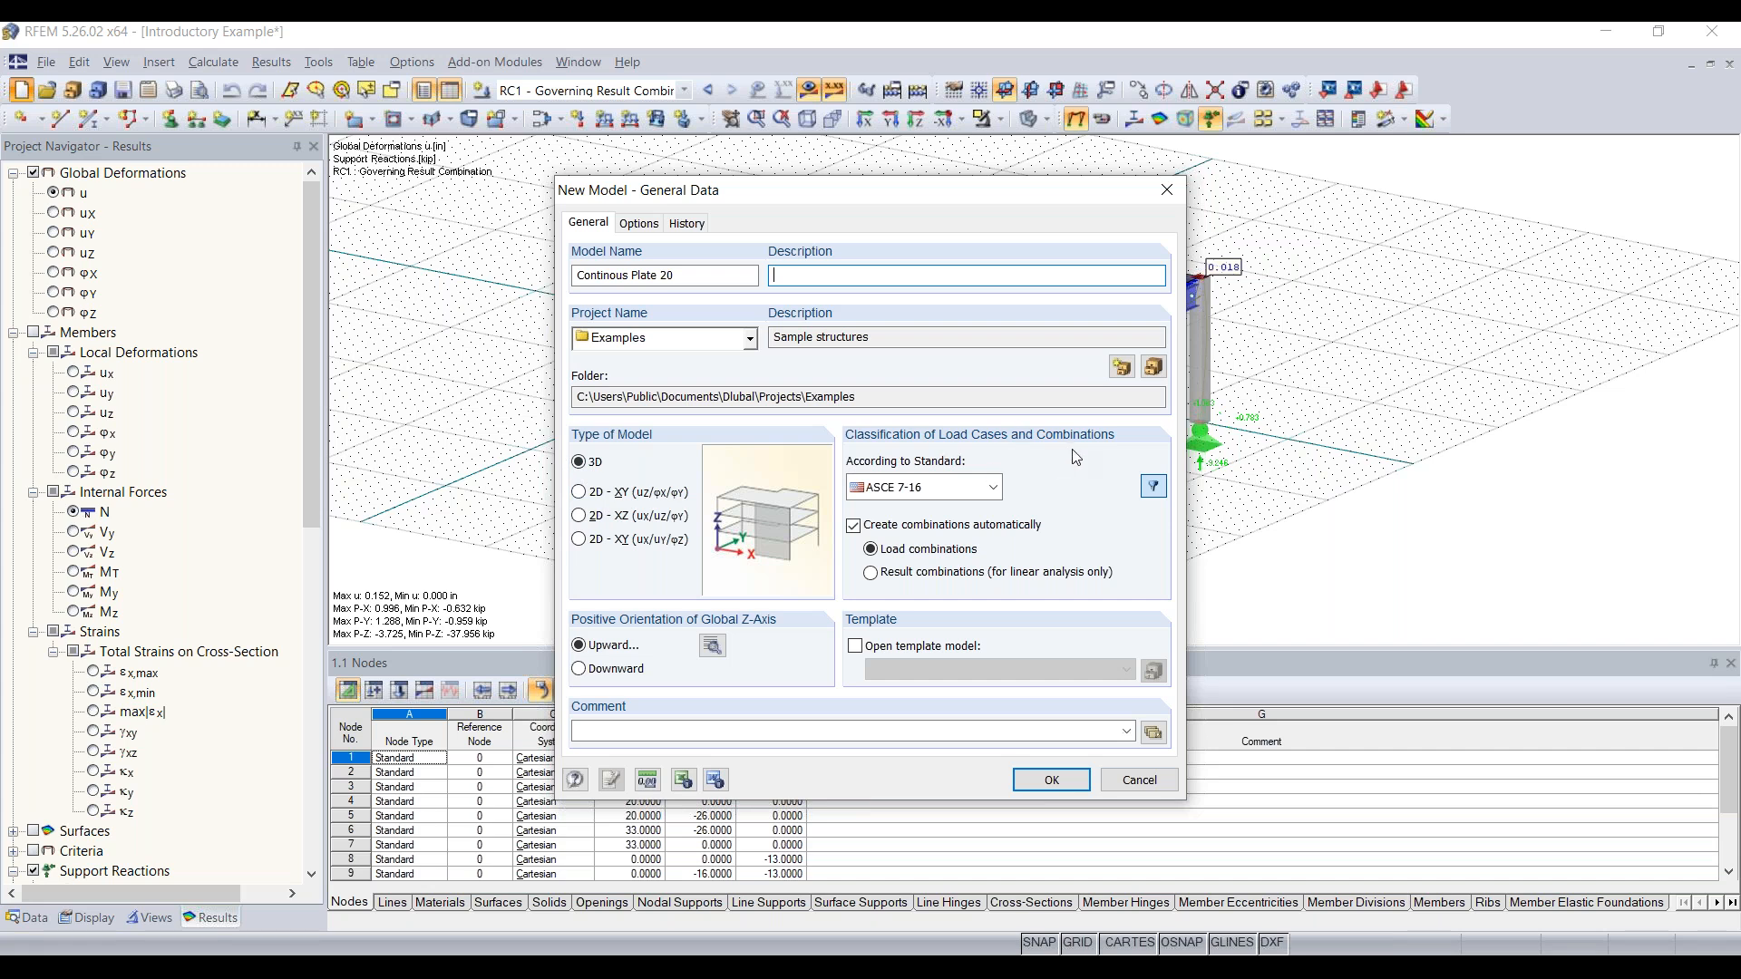
# Review the available standards and select ASCE 7-16 for classifying the load cases and combinations
pyautogui.click(995, 488)
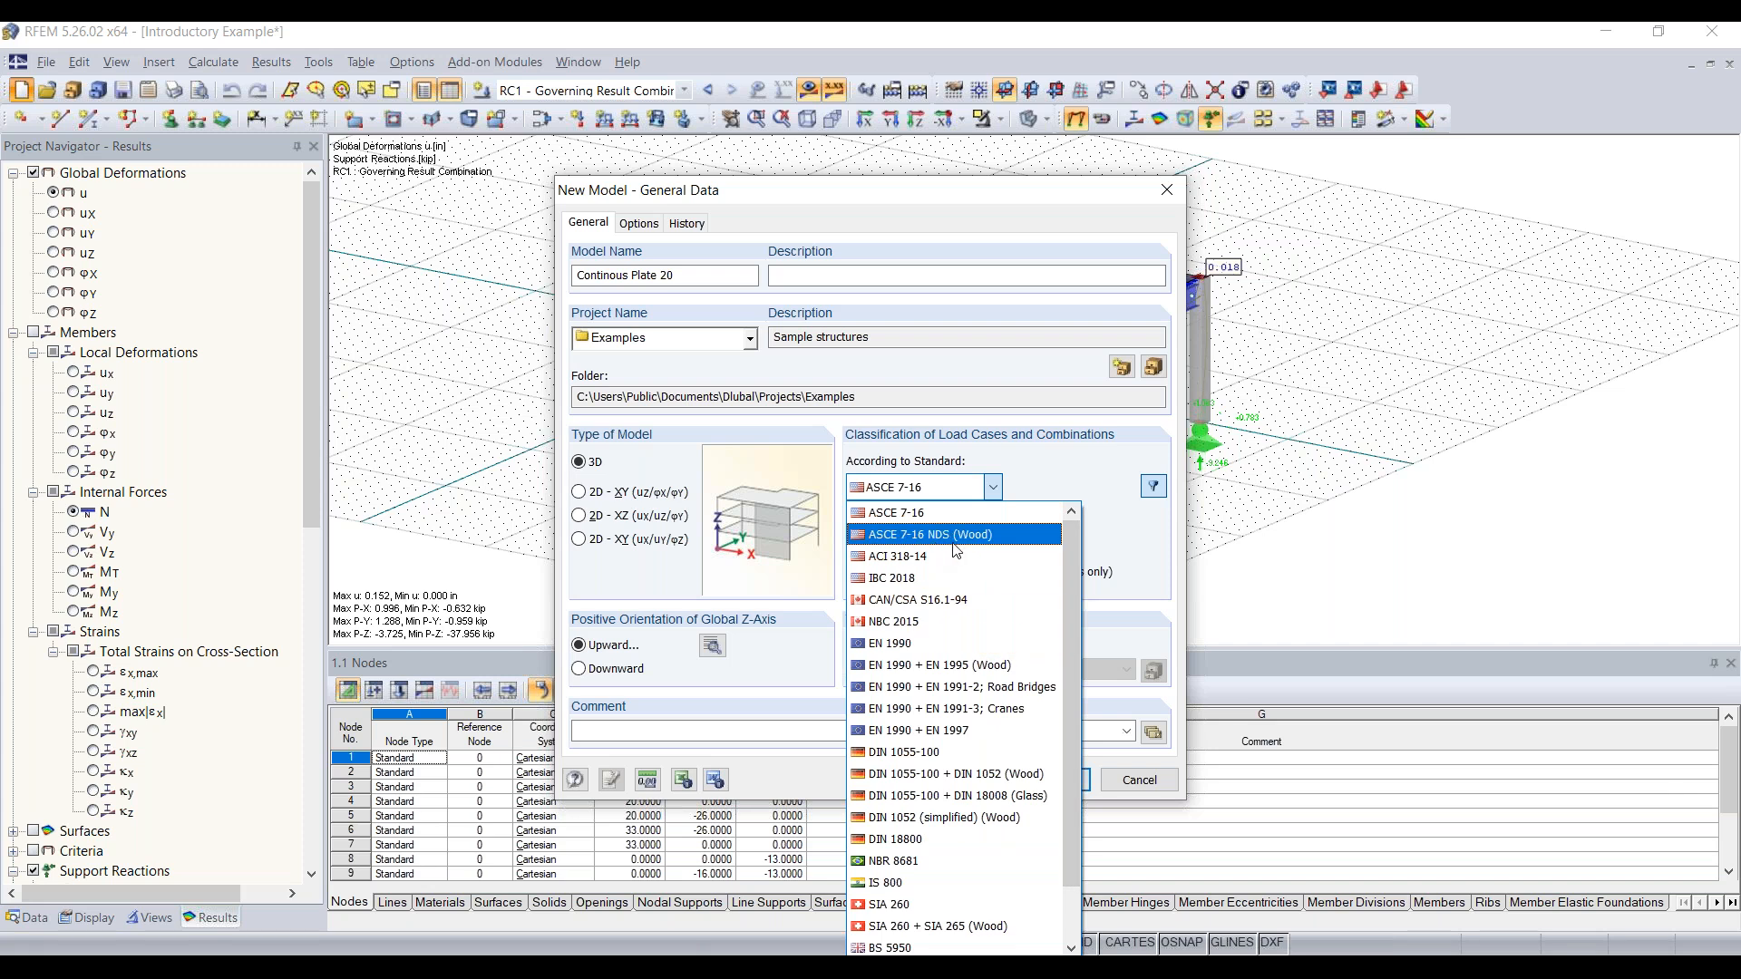
pyautogui.scroll(-1, 952, 550)
pyautogui.scroll(1, 1008, 626)
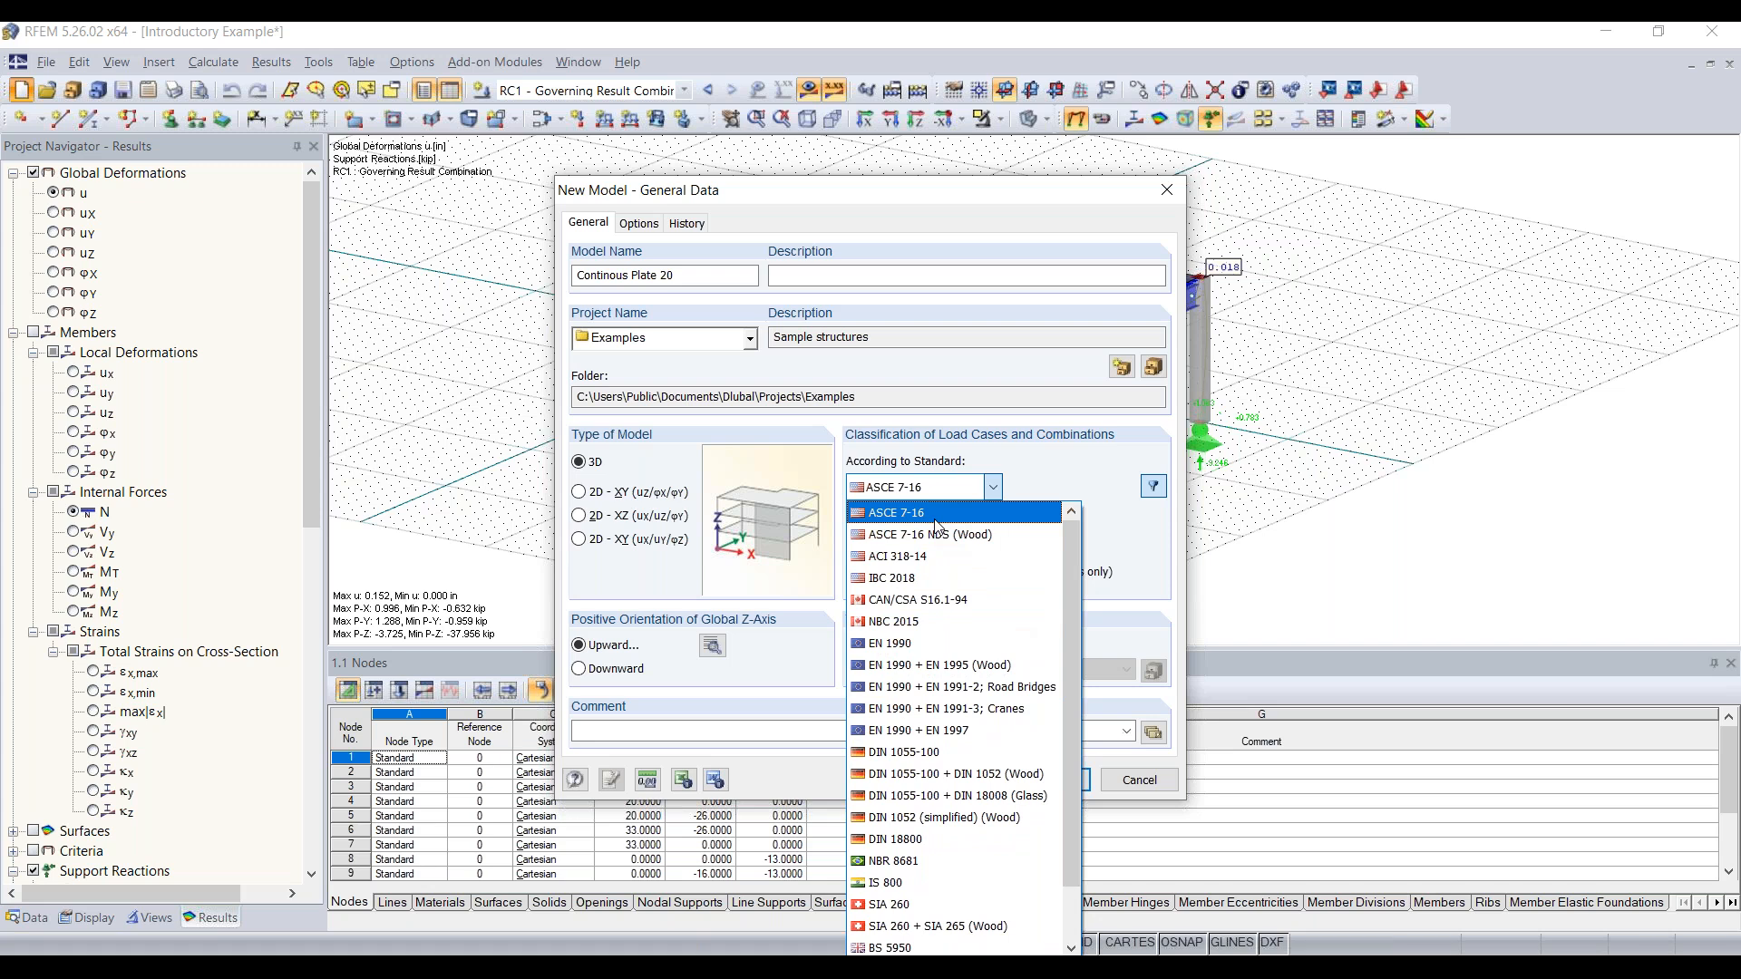
pyautogui.click(939, 515)
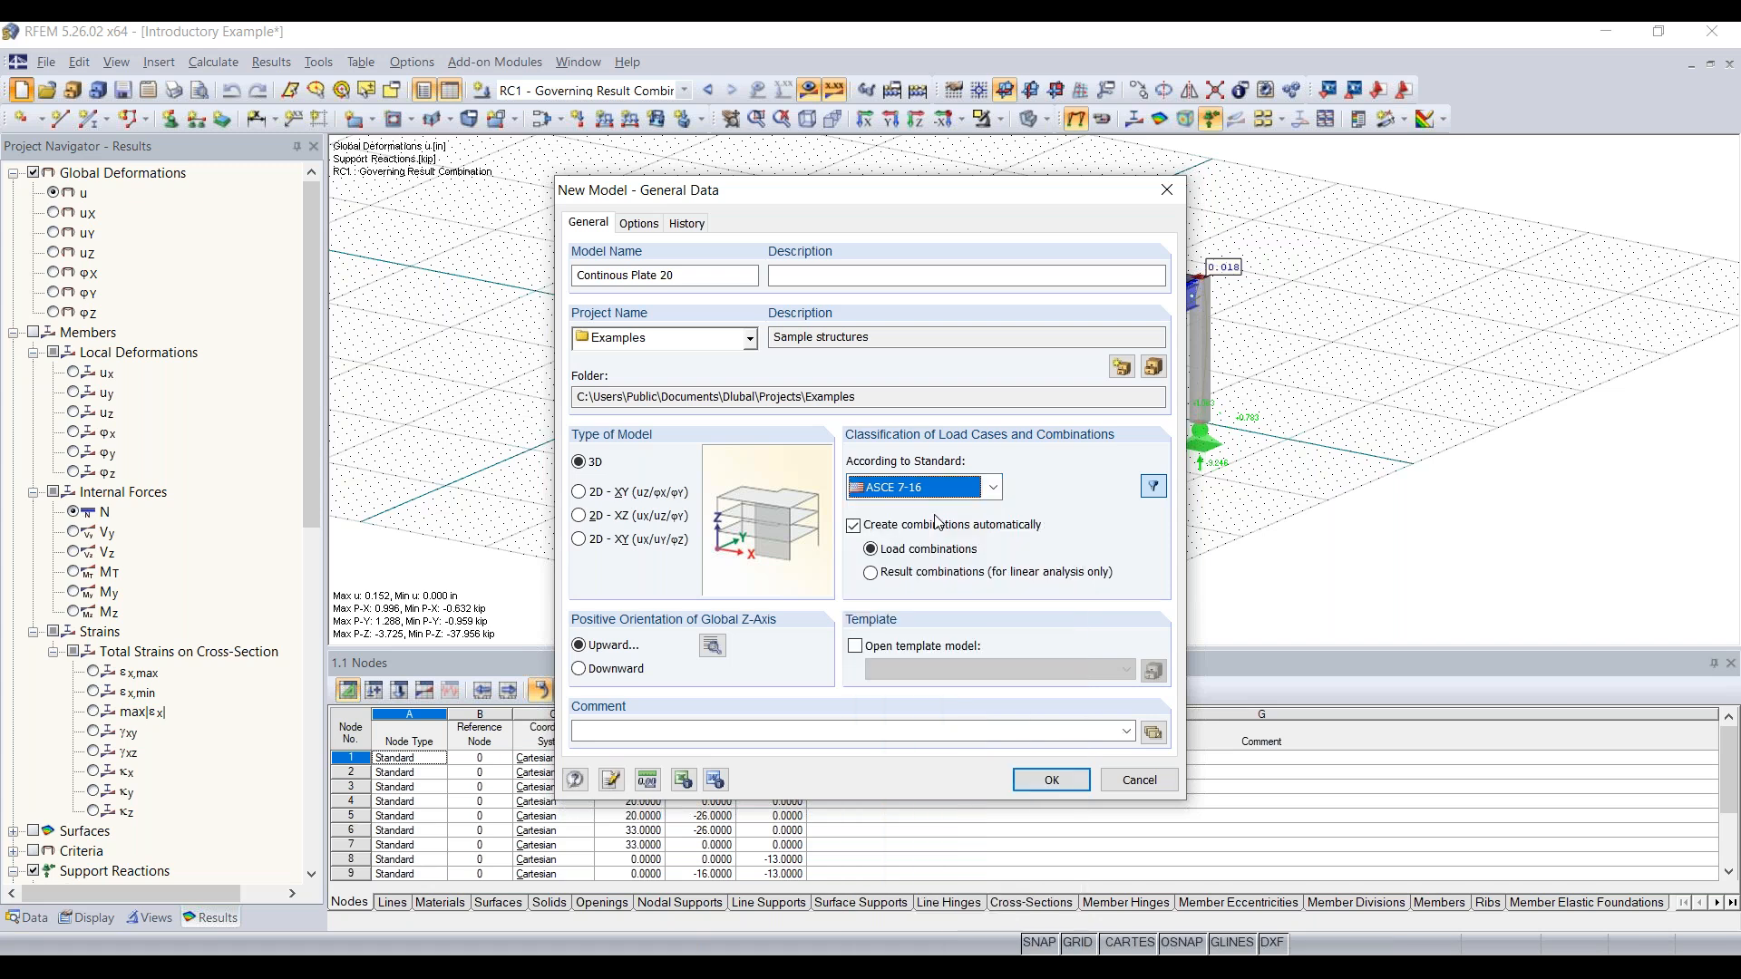
pyautogui.click(993, 490)
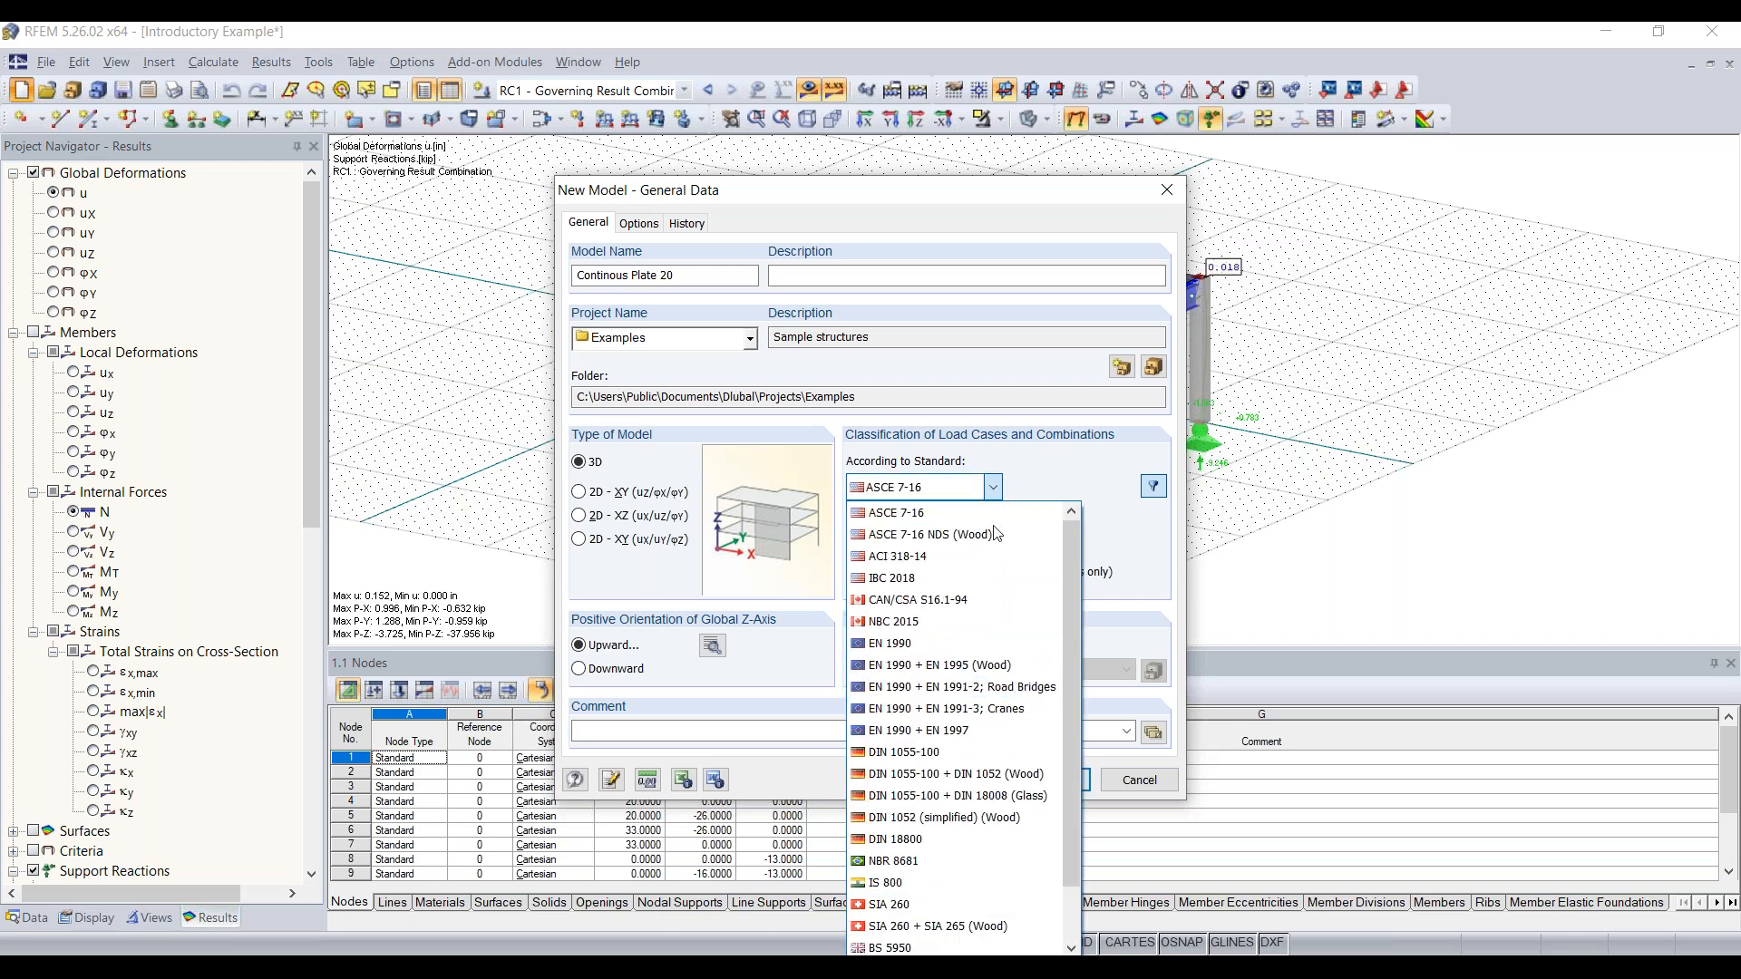
pyautogui.click(997, 491)
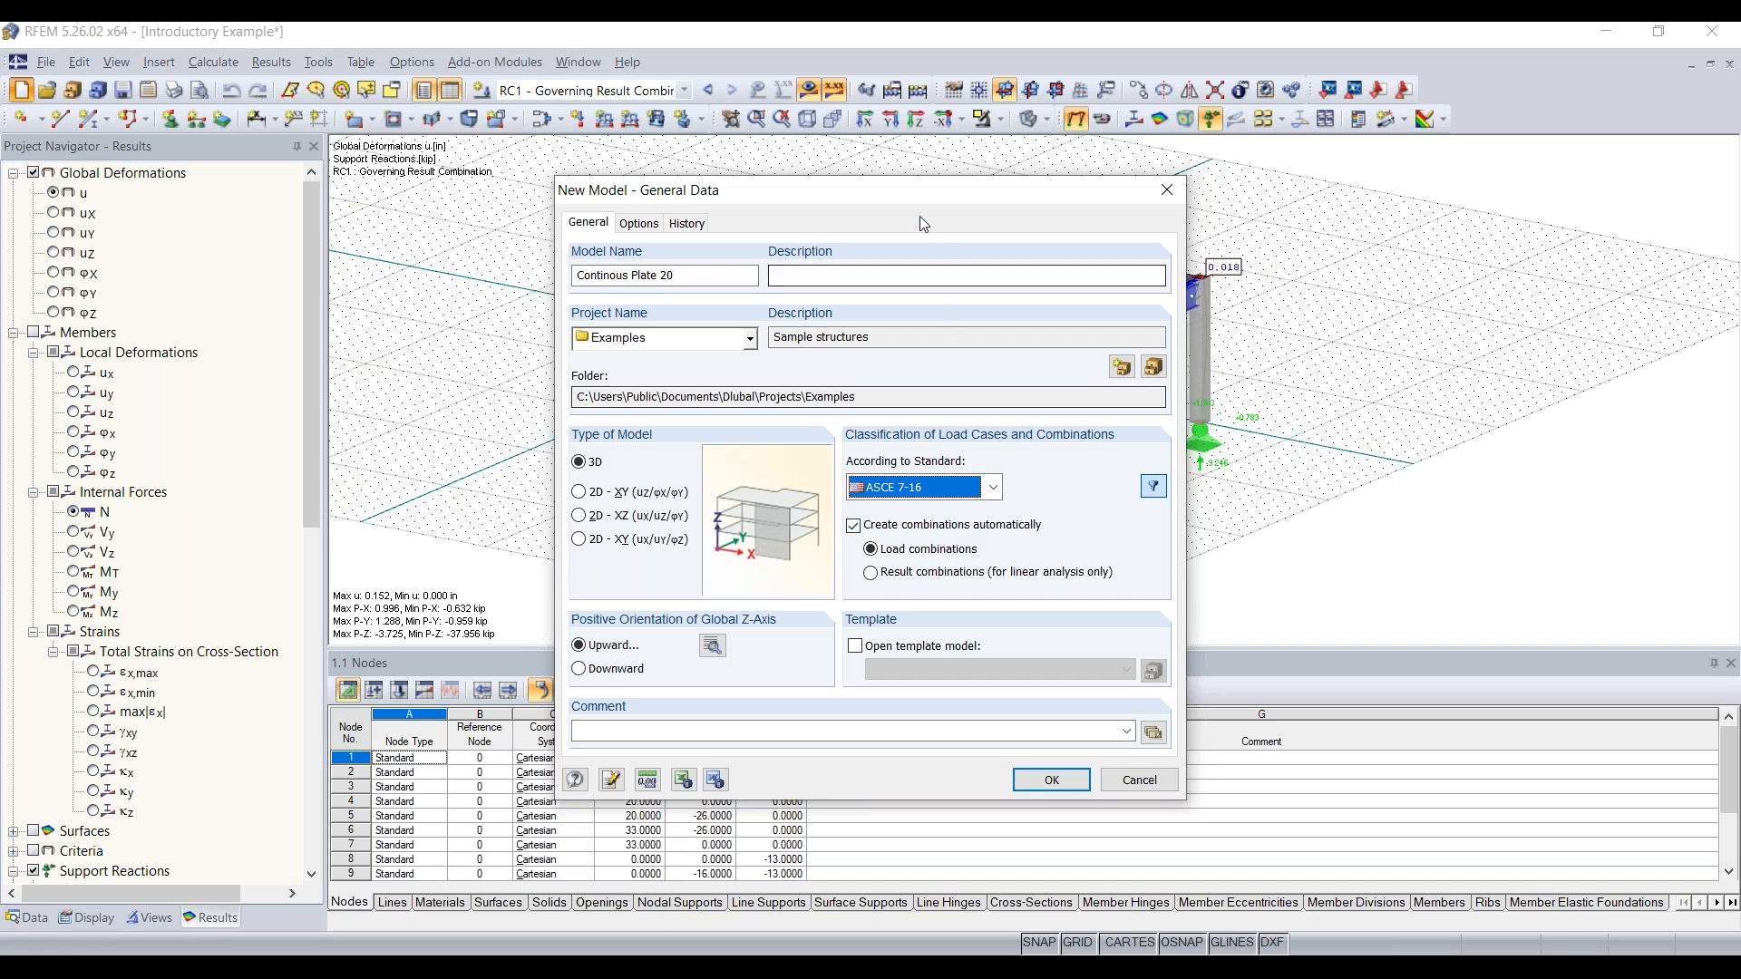
# Accept the downward orientation of the local z-axis and create the new 3D model
pyautogui.moveTo(905, 199); pyautogui.dragTo(859, 144)
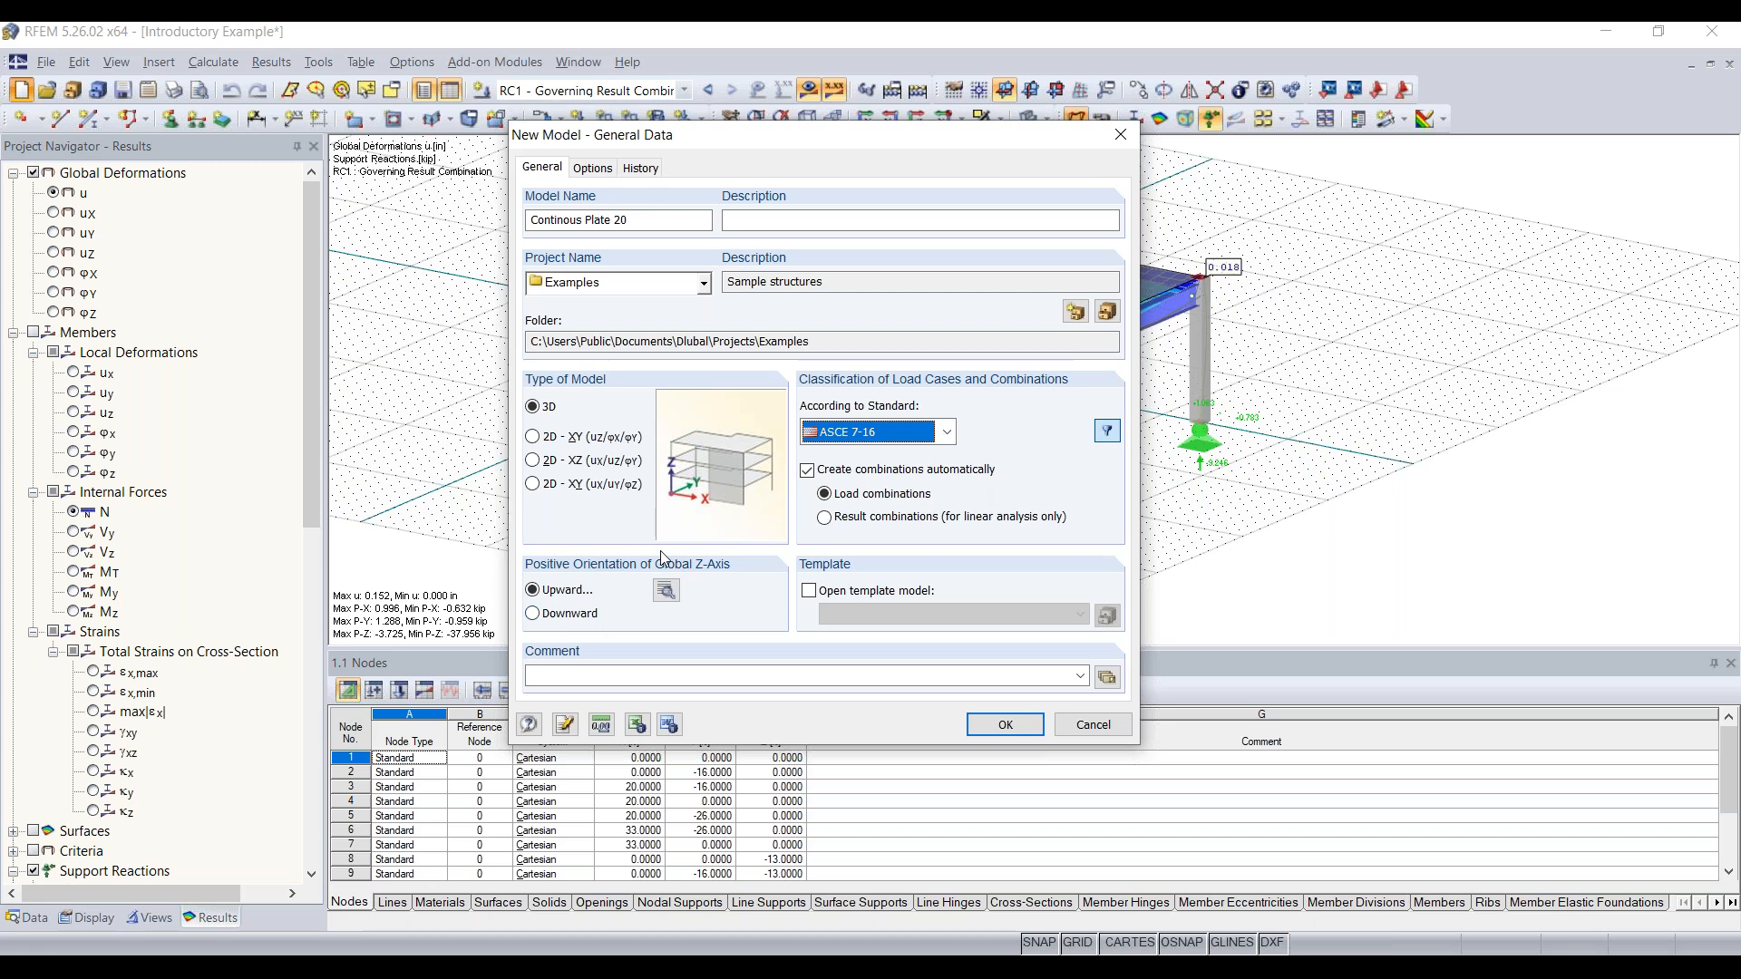
pyautogui.click(668, 591)
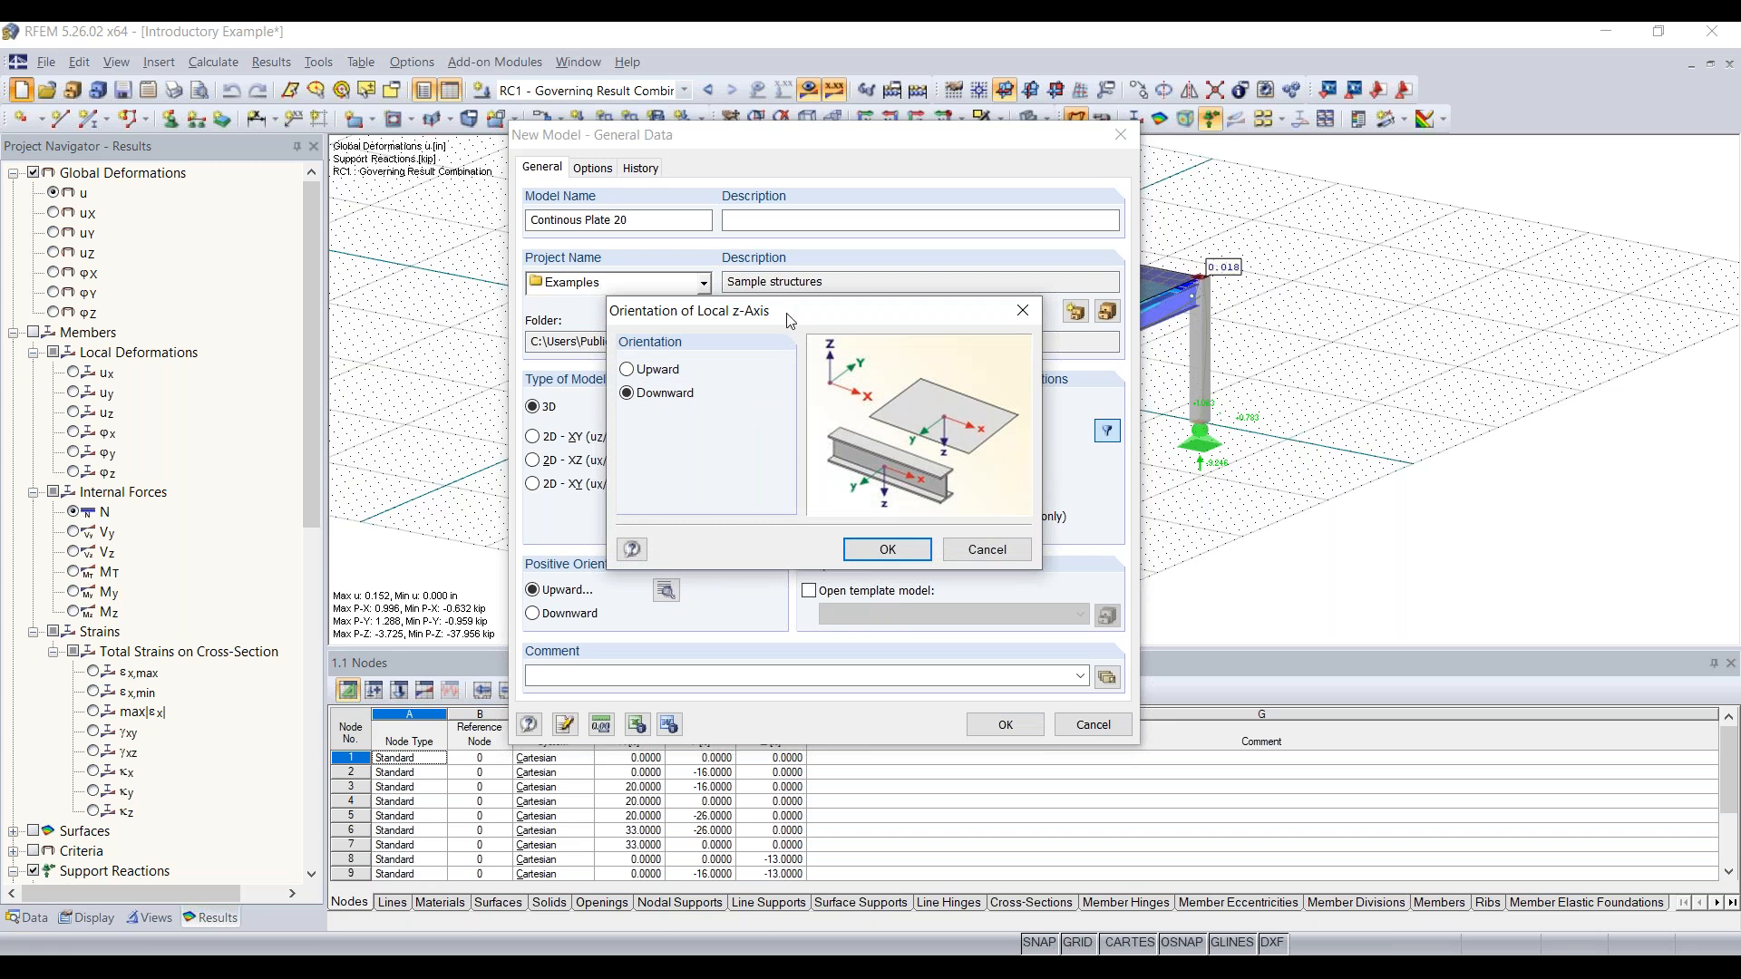
pyautogui.moveTo(784, 313); pyautogui.dragTo(757, 324)
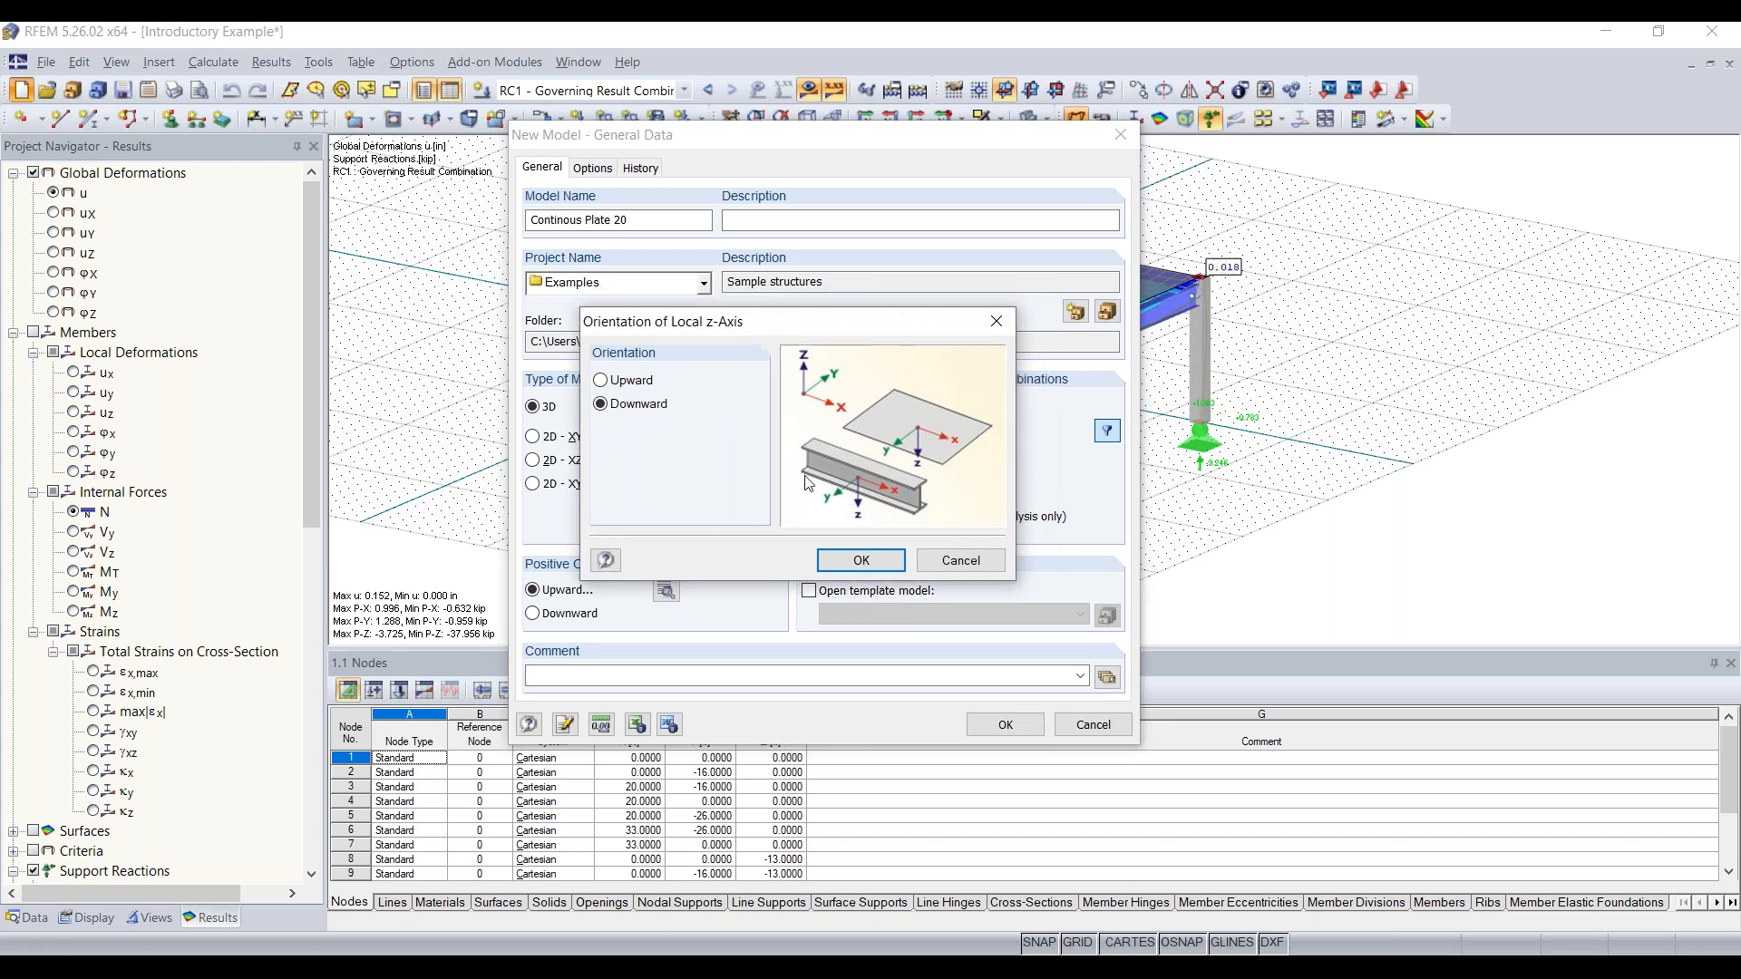
pyautogui.click(878, 561)
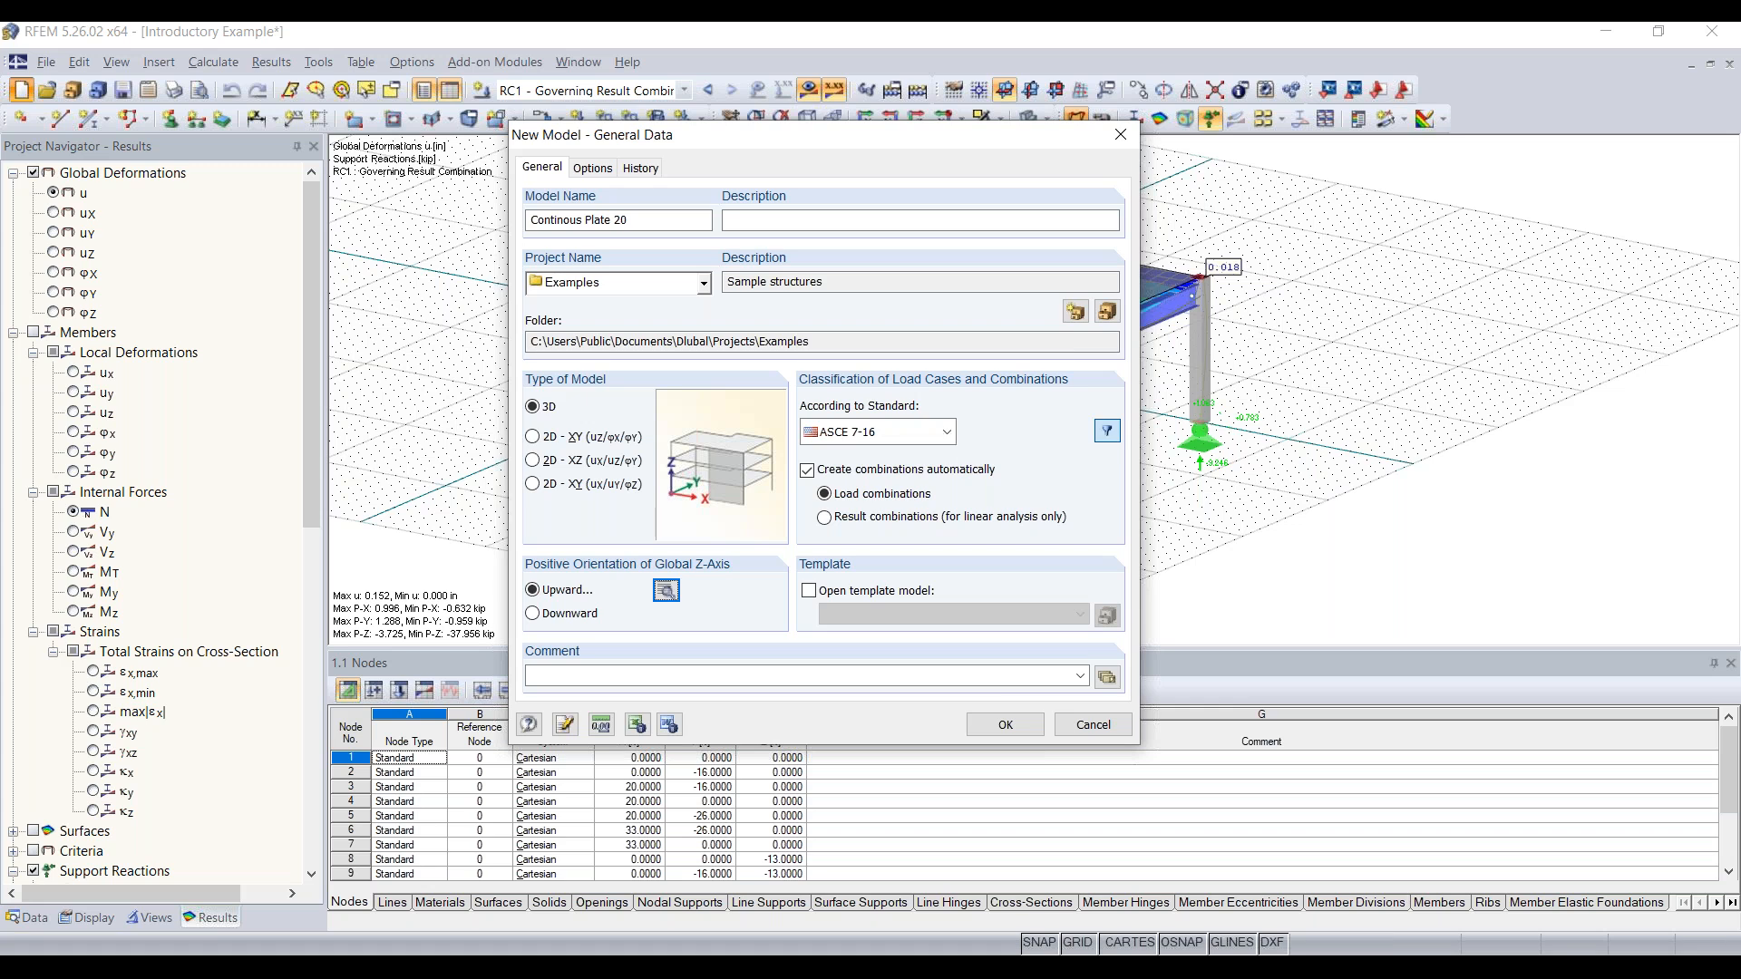
pyautogui.click(1005, 724)
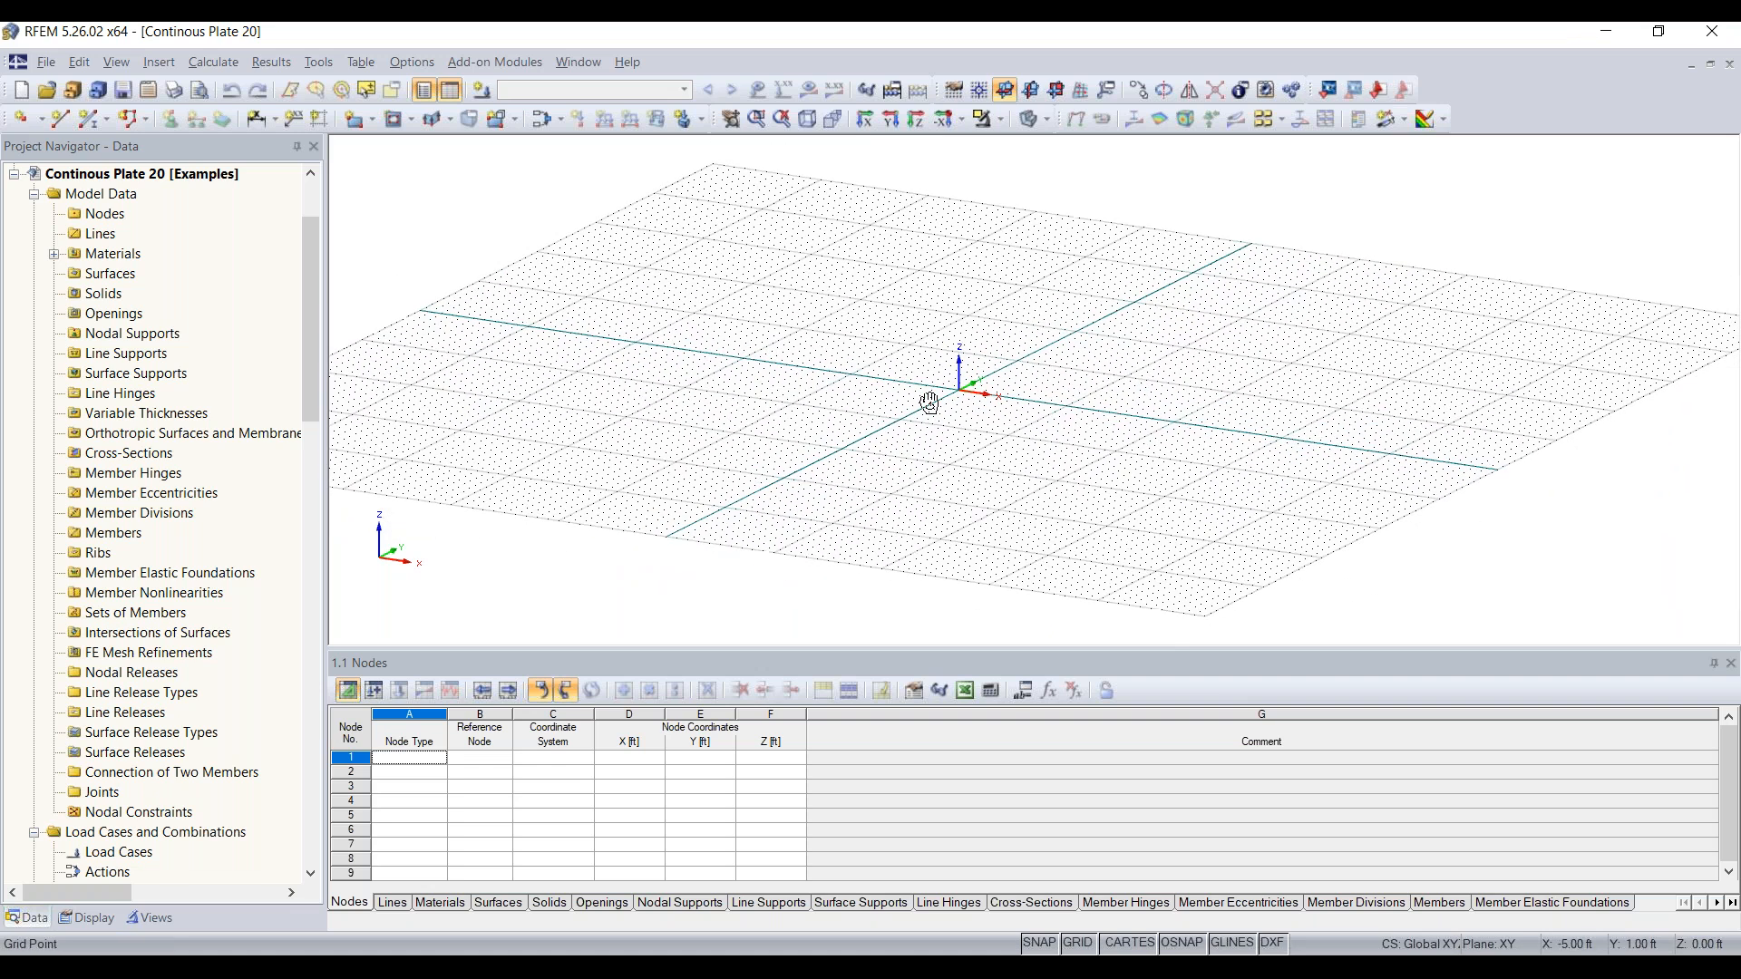
# Load the Metric profile into the model's units and decimal places settings
pyautogui.click(414, 60)
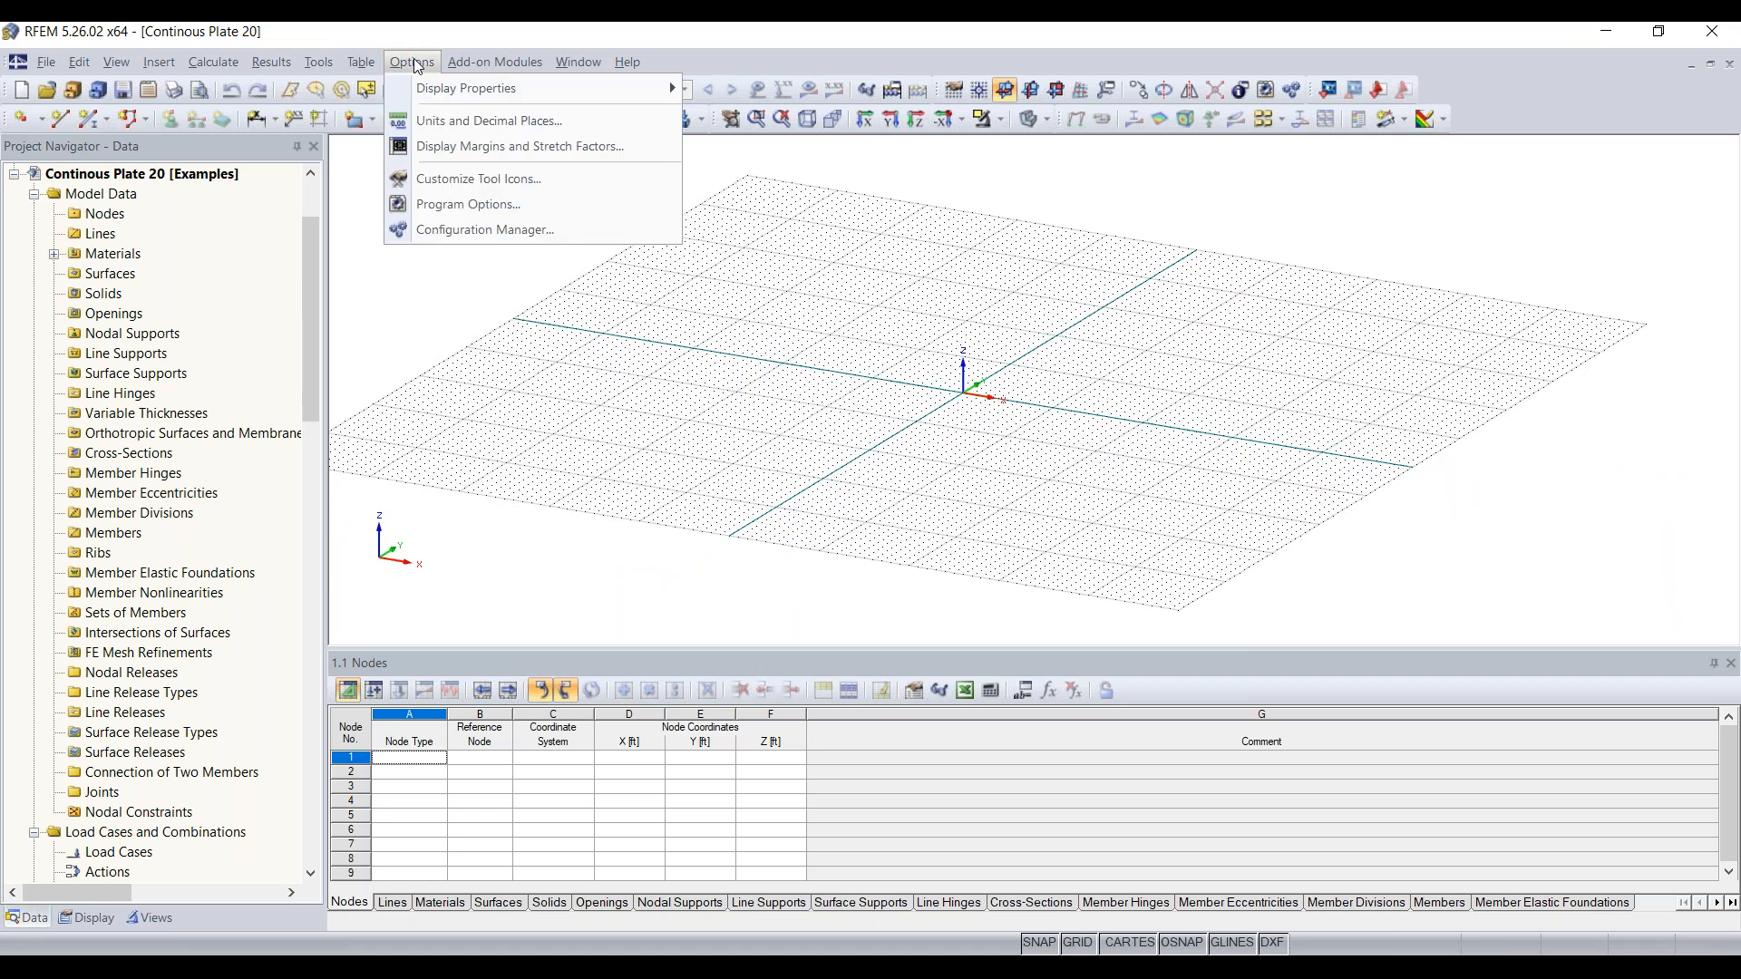
pyautogui.click(482, 126)
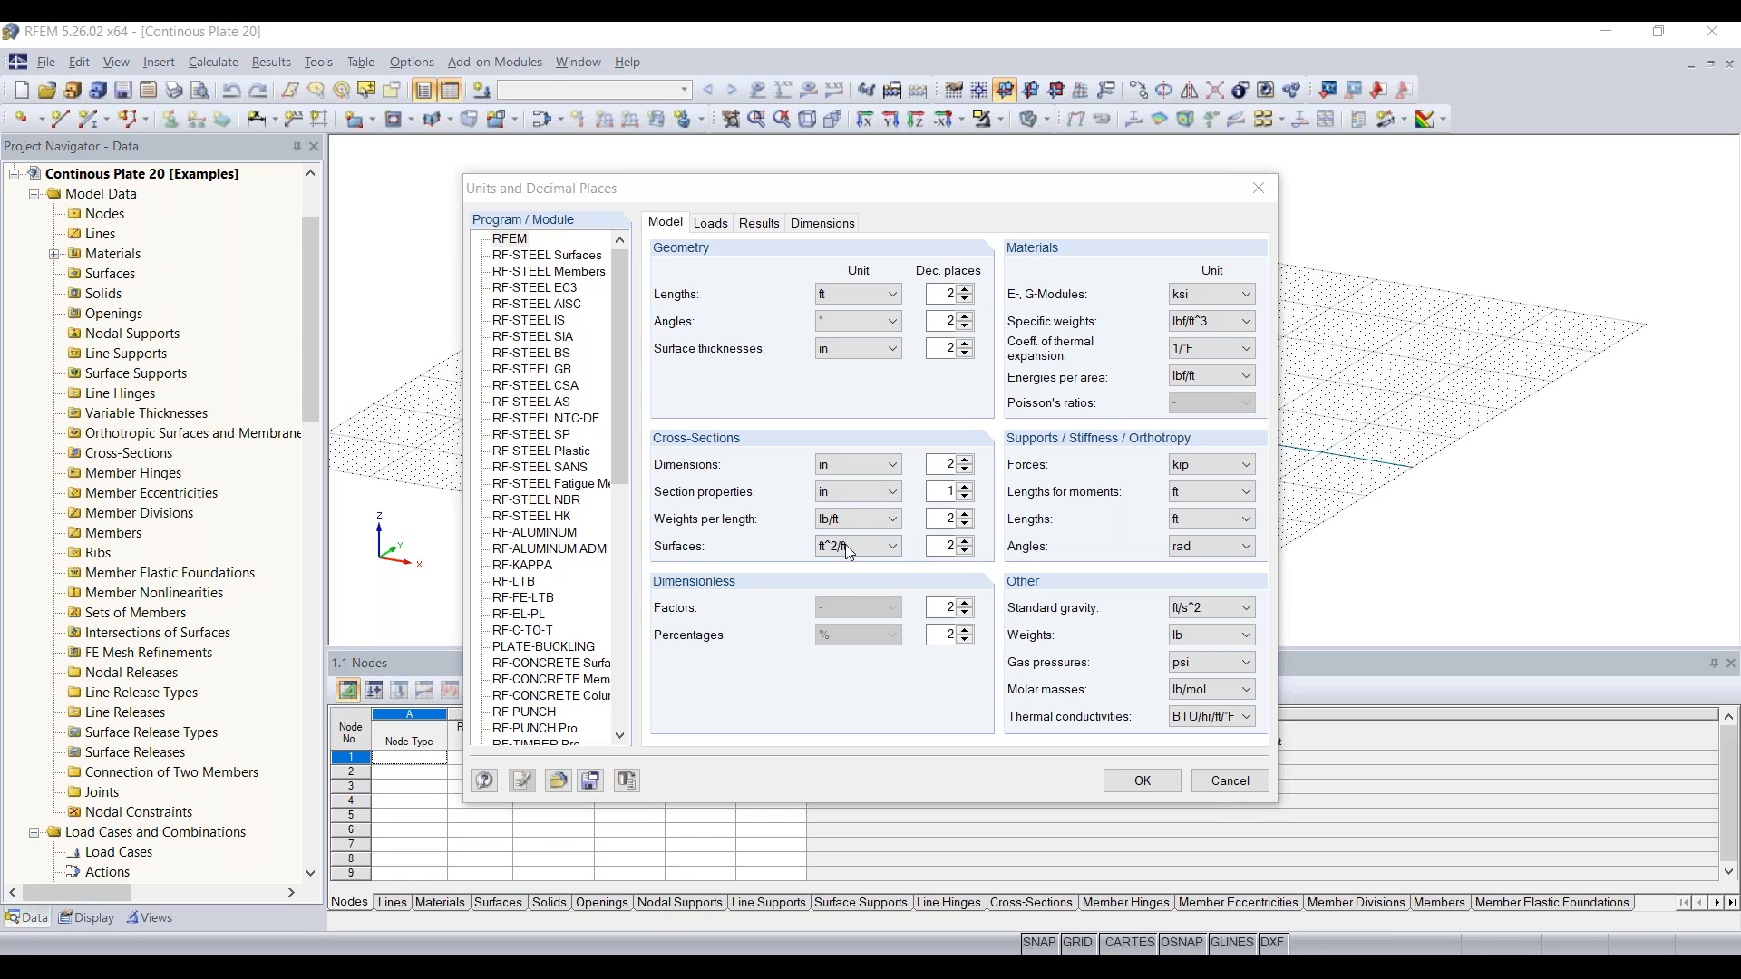
pyautogui.click(560, 781)
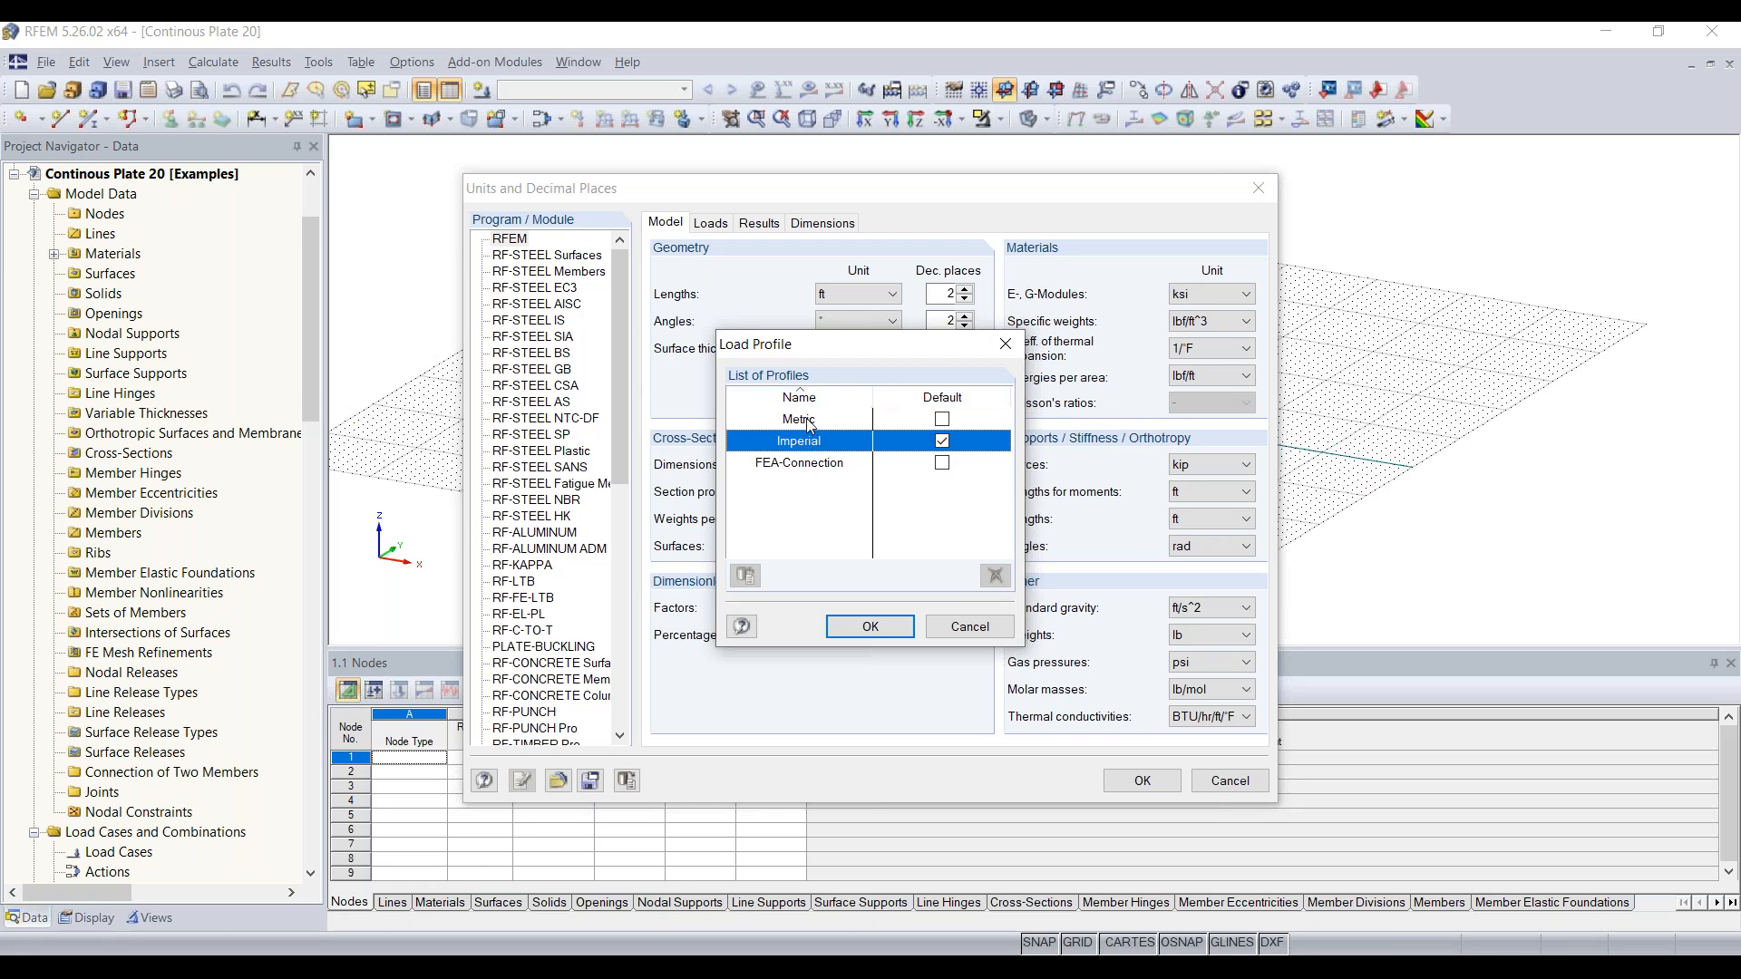
pyautogui.doubleClick(810, 422)
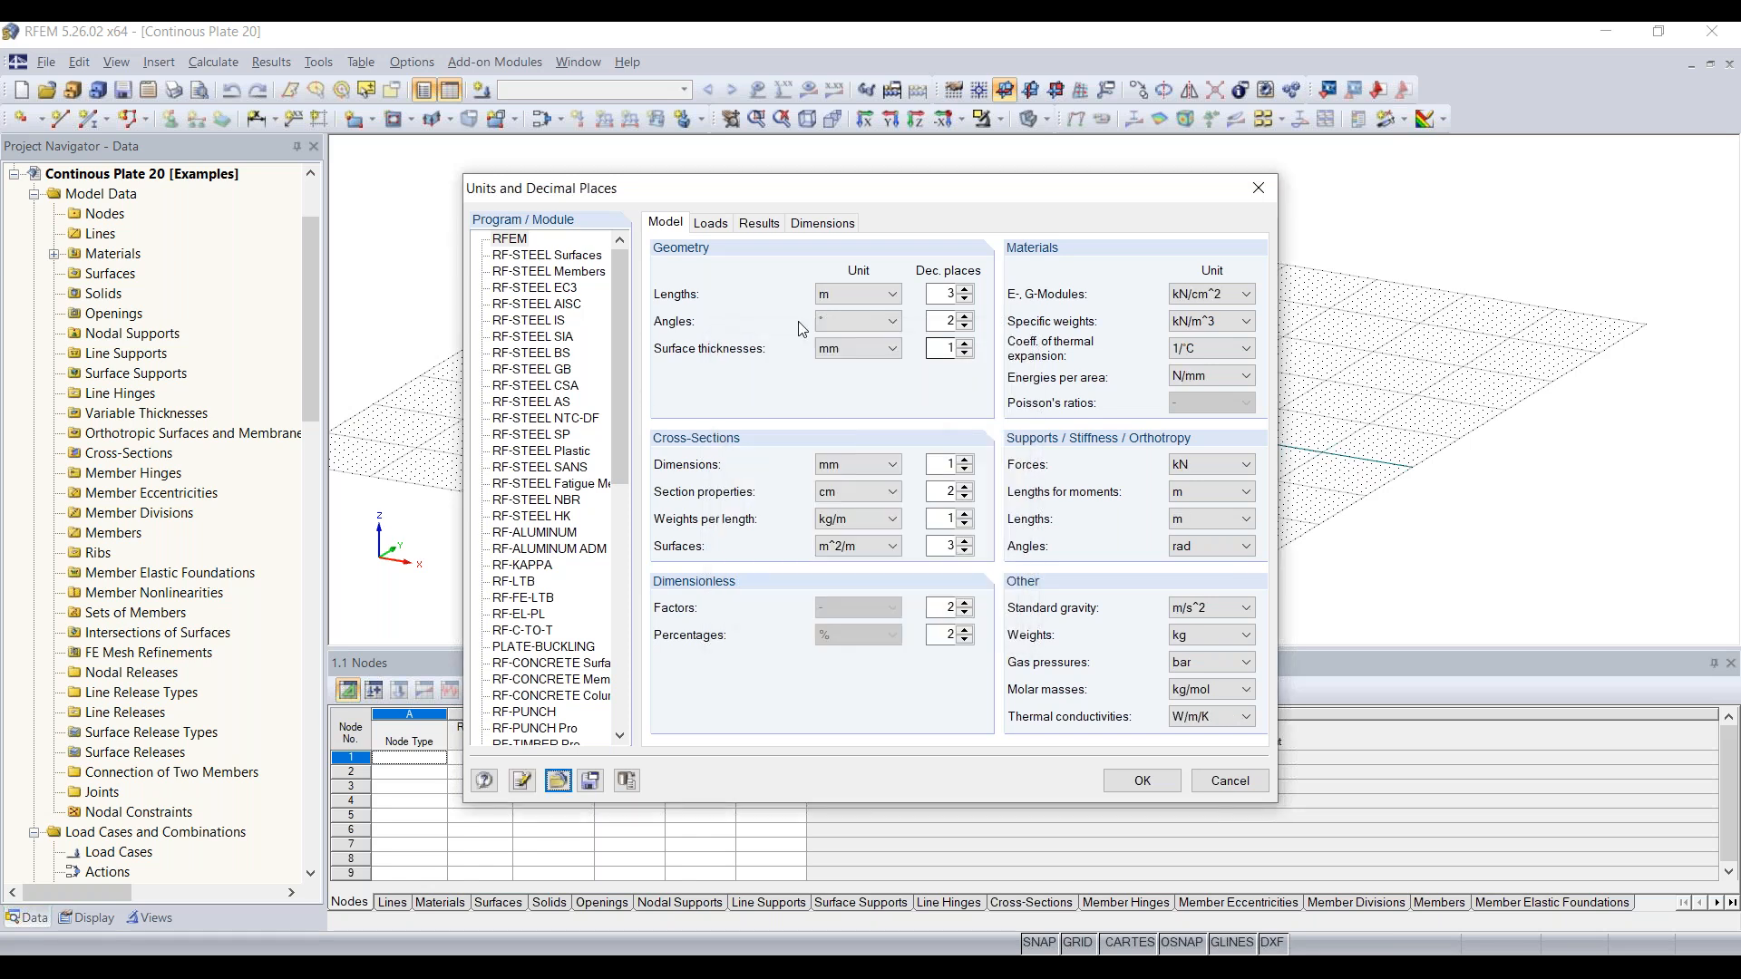
# Load the Imperial profile for units and decimal places and apply it to the model
pyautogui.click(559, 780)
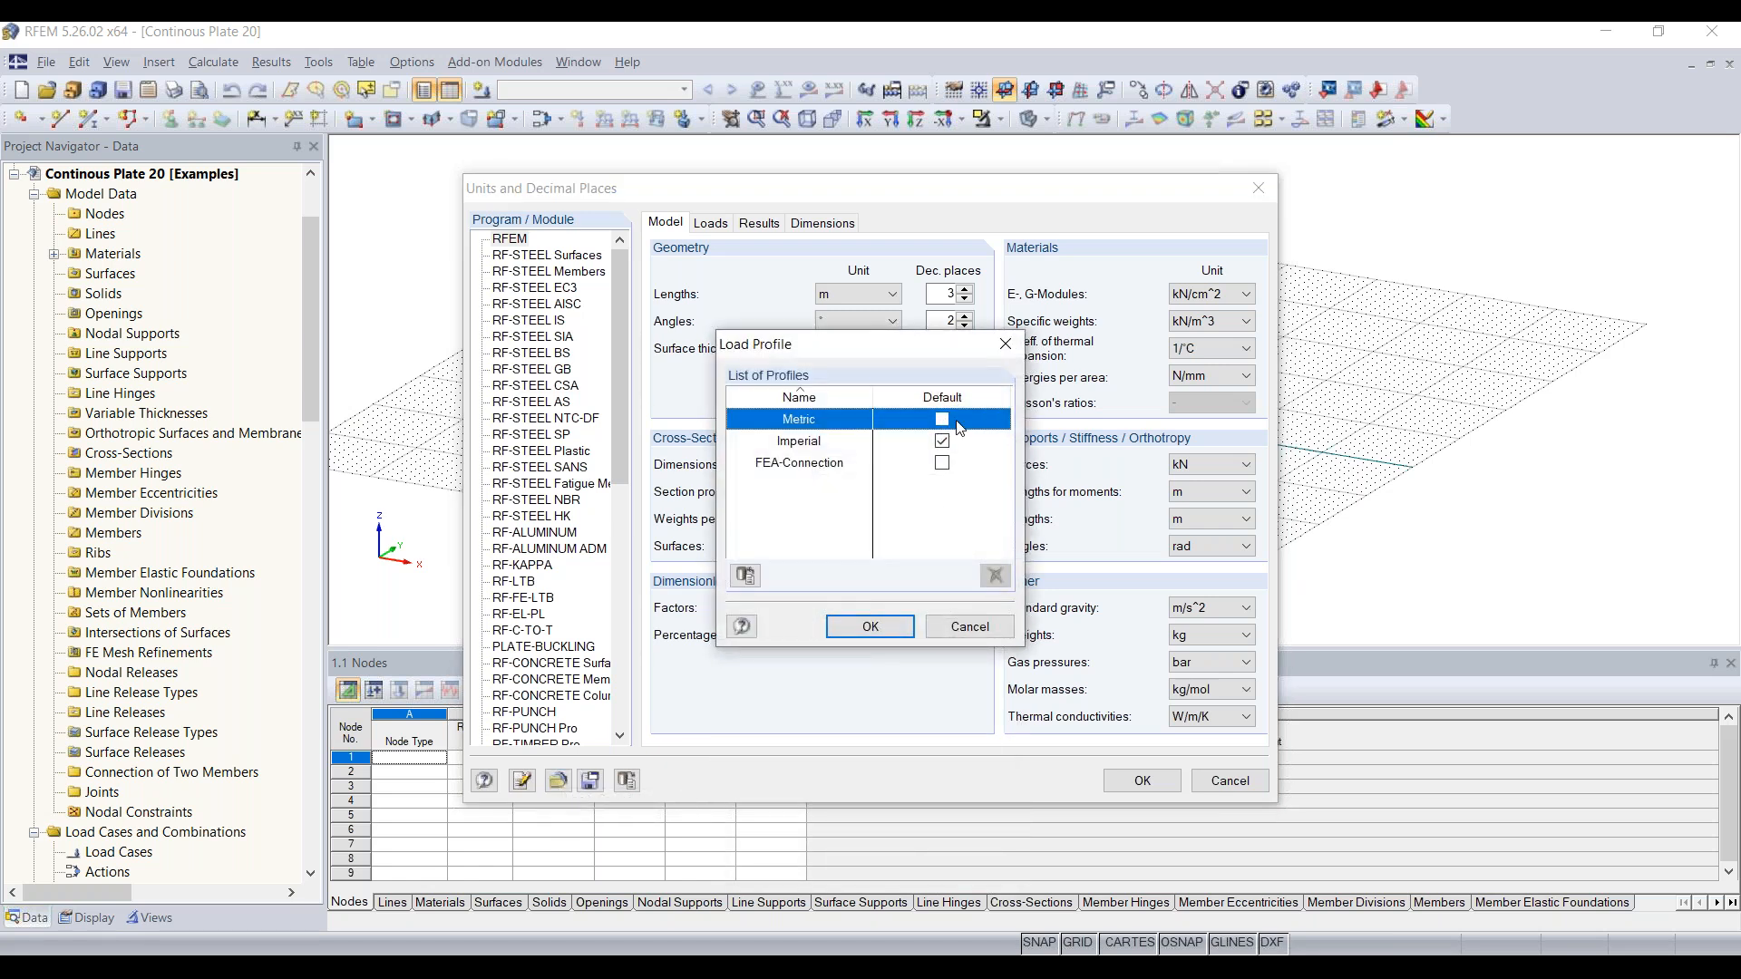
pyautogui.click(810, 444)
pyautogui.click(875, 627)
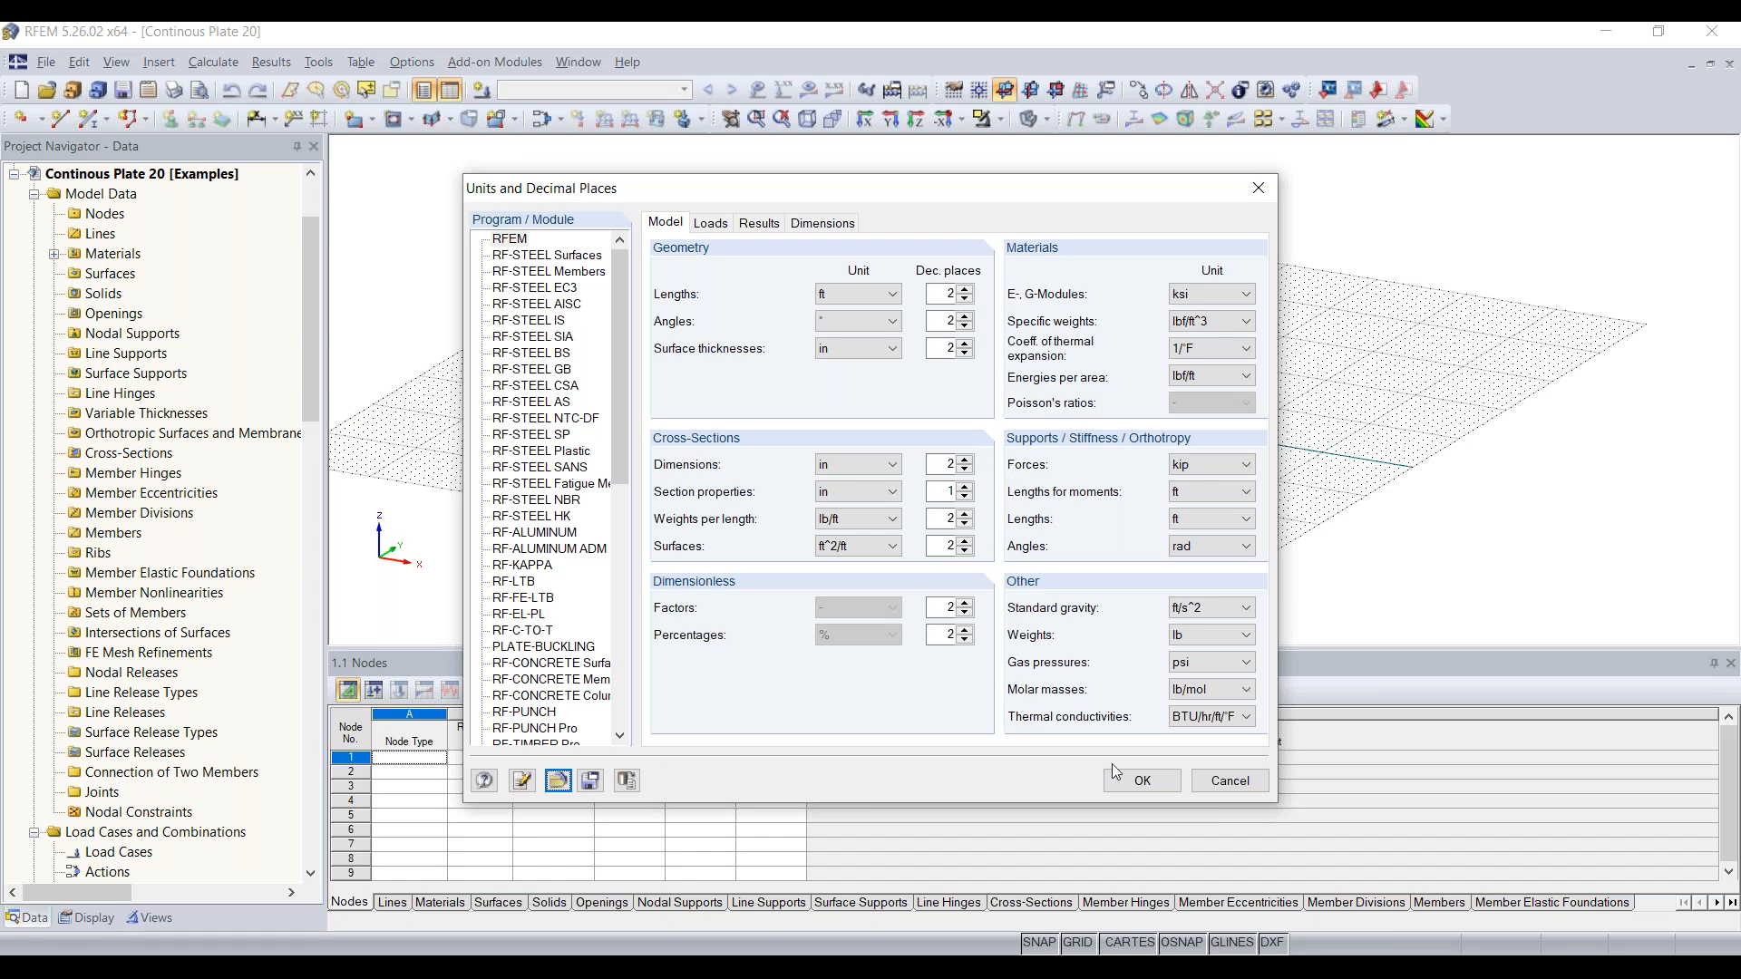
pyautogui.click(1142, 780)
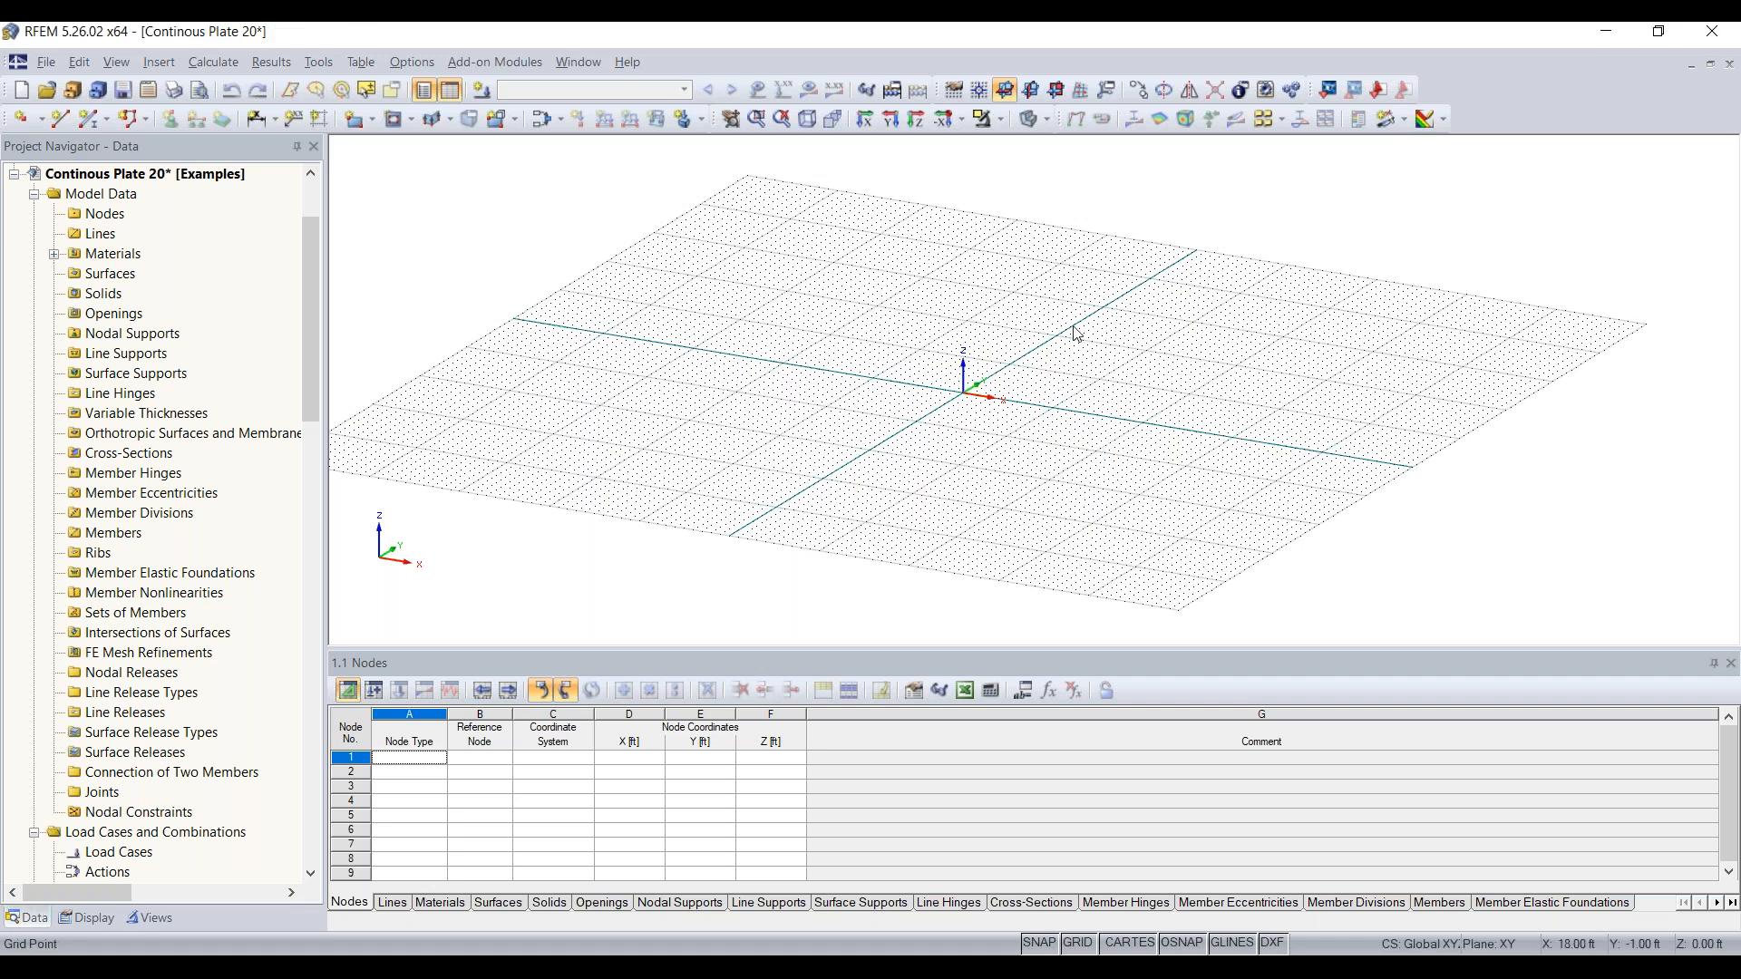
# Examine the work plane grid and review its point spacing and number of grid points in the work plane settings
pyautogui.scroll(-5, 997, 430)
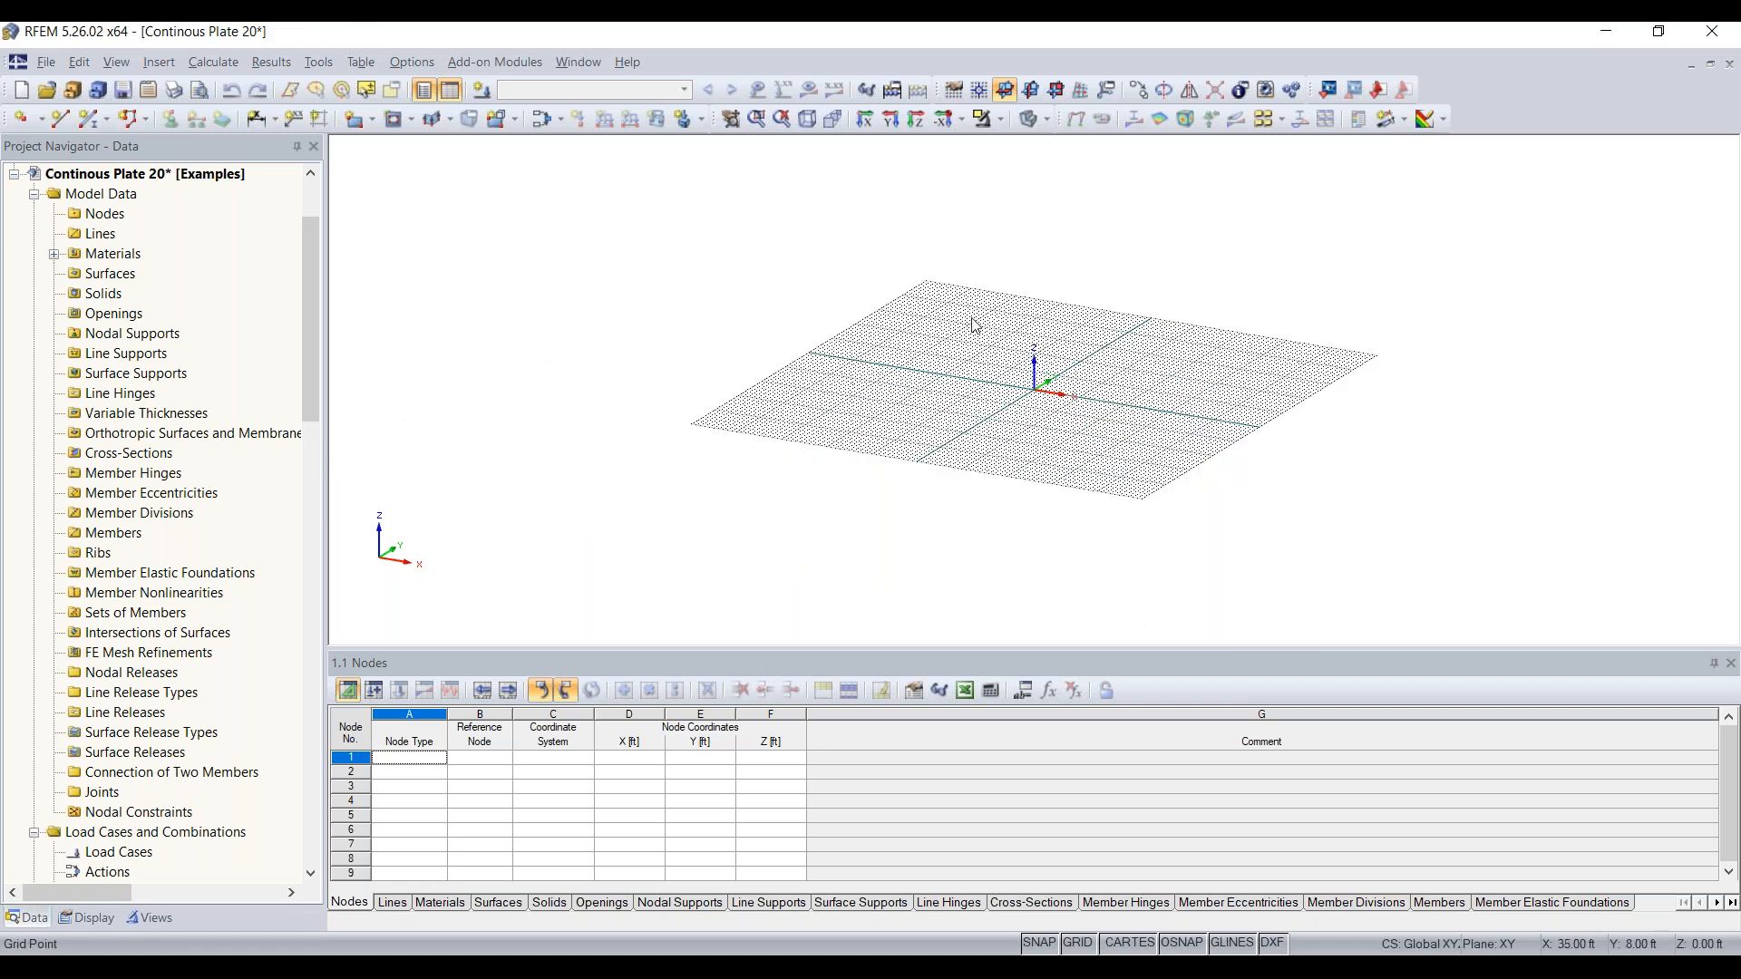
pyautogui.scroll(6, 1039, 393)
pyautogui.moveTo(987, 370); pyautogui.dragTo(714, 311, button='middle')
pyautogui.keyDown('ctrl'); pyautogui.moveTo(894, 357); pyautogui.dragTo(987, 463, button='middle'); pyautogui.keyUp('ctrl')
pyautogui.moveTo(993, 345); pyautogui.dragTo(941, 464, button='middle')
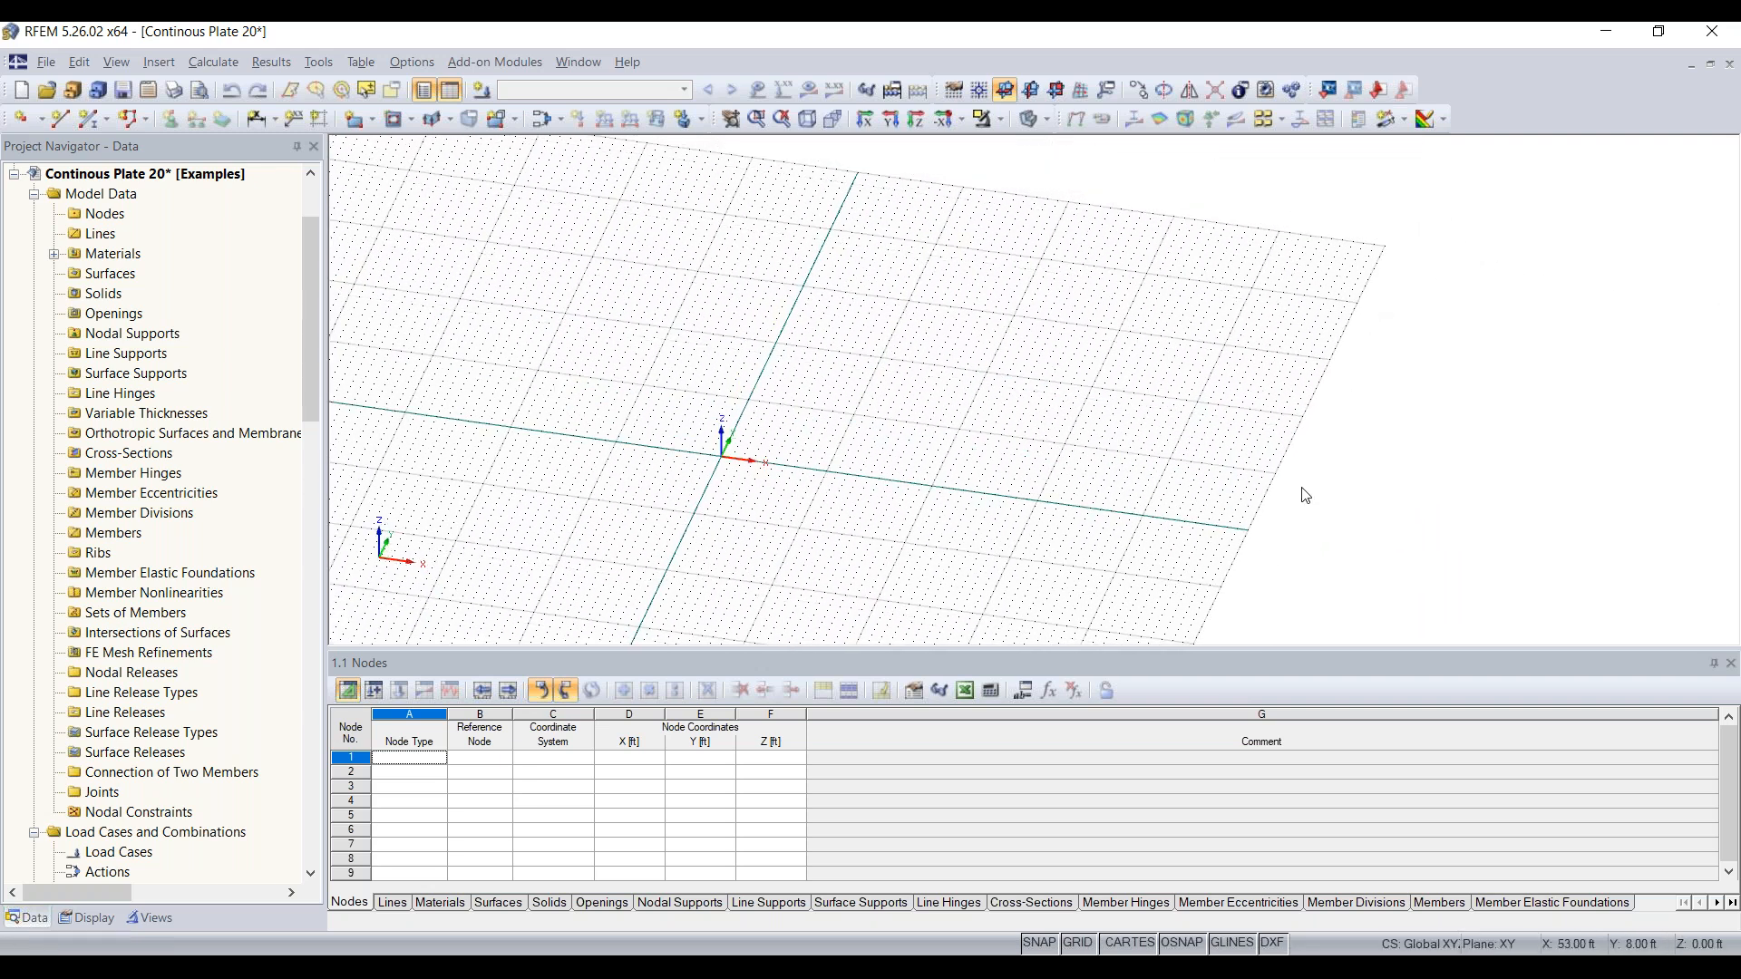
pyautogui.scroll(3, 780, 481)
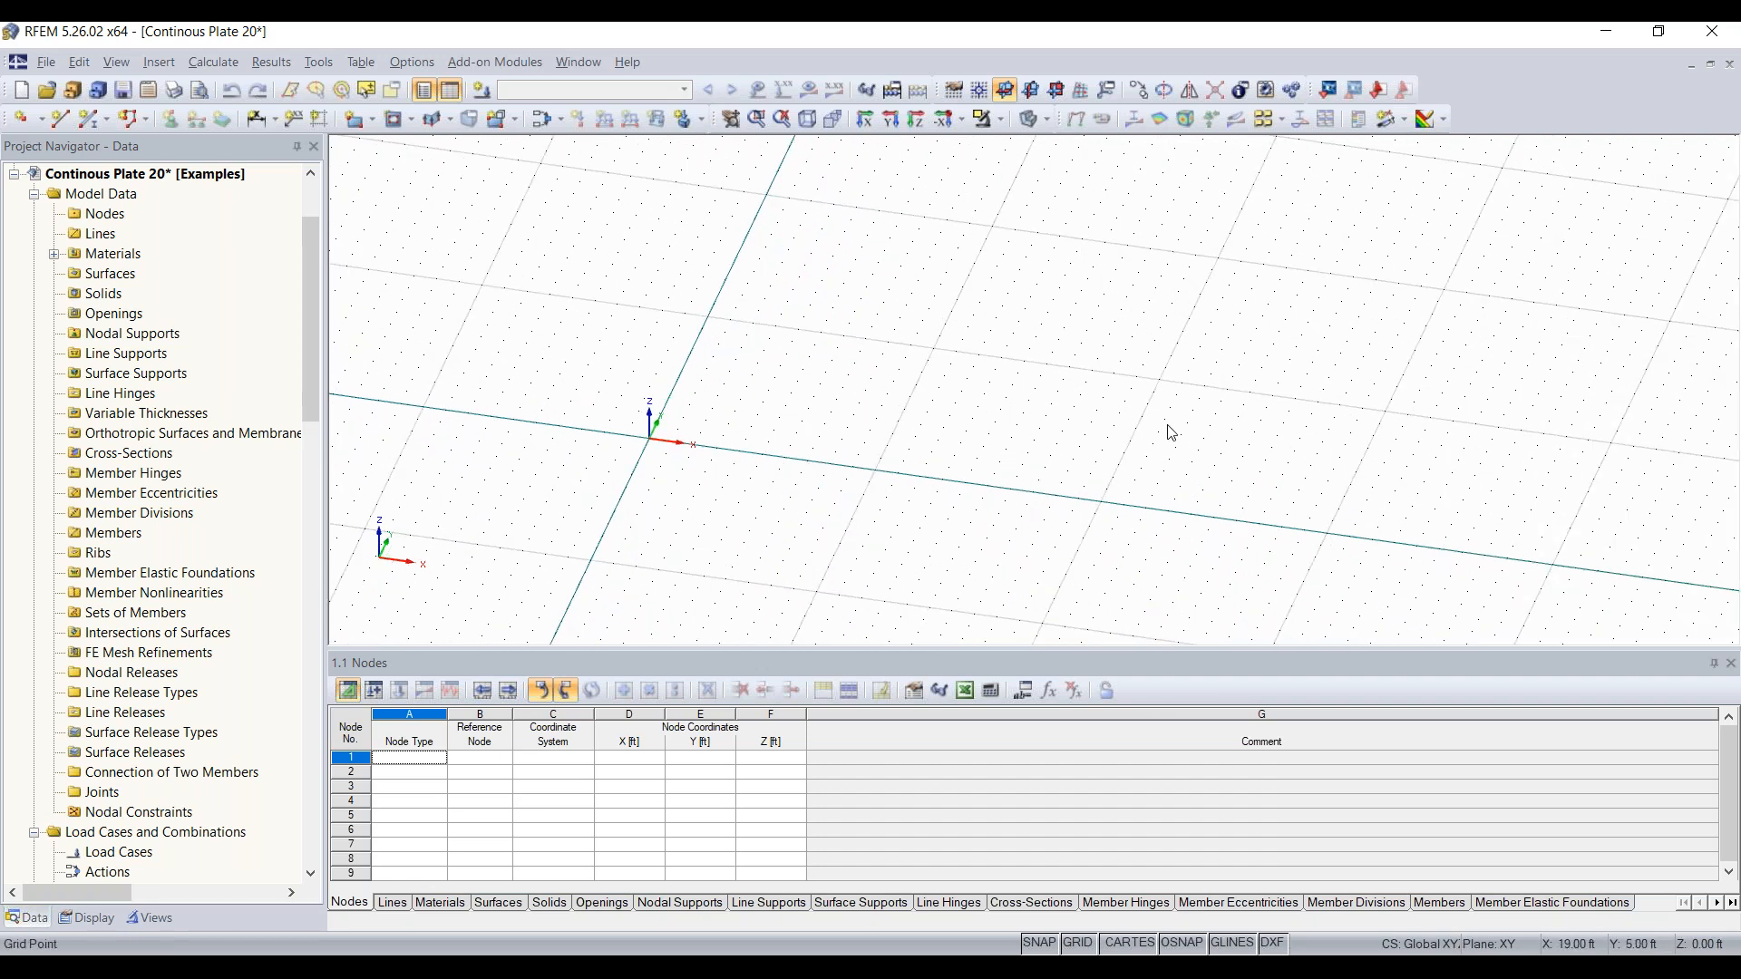
pyautogui.click(950, 92)
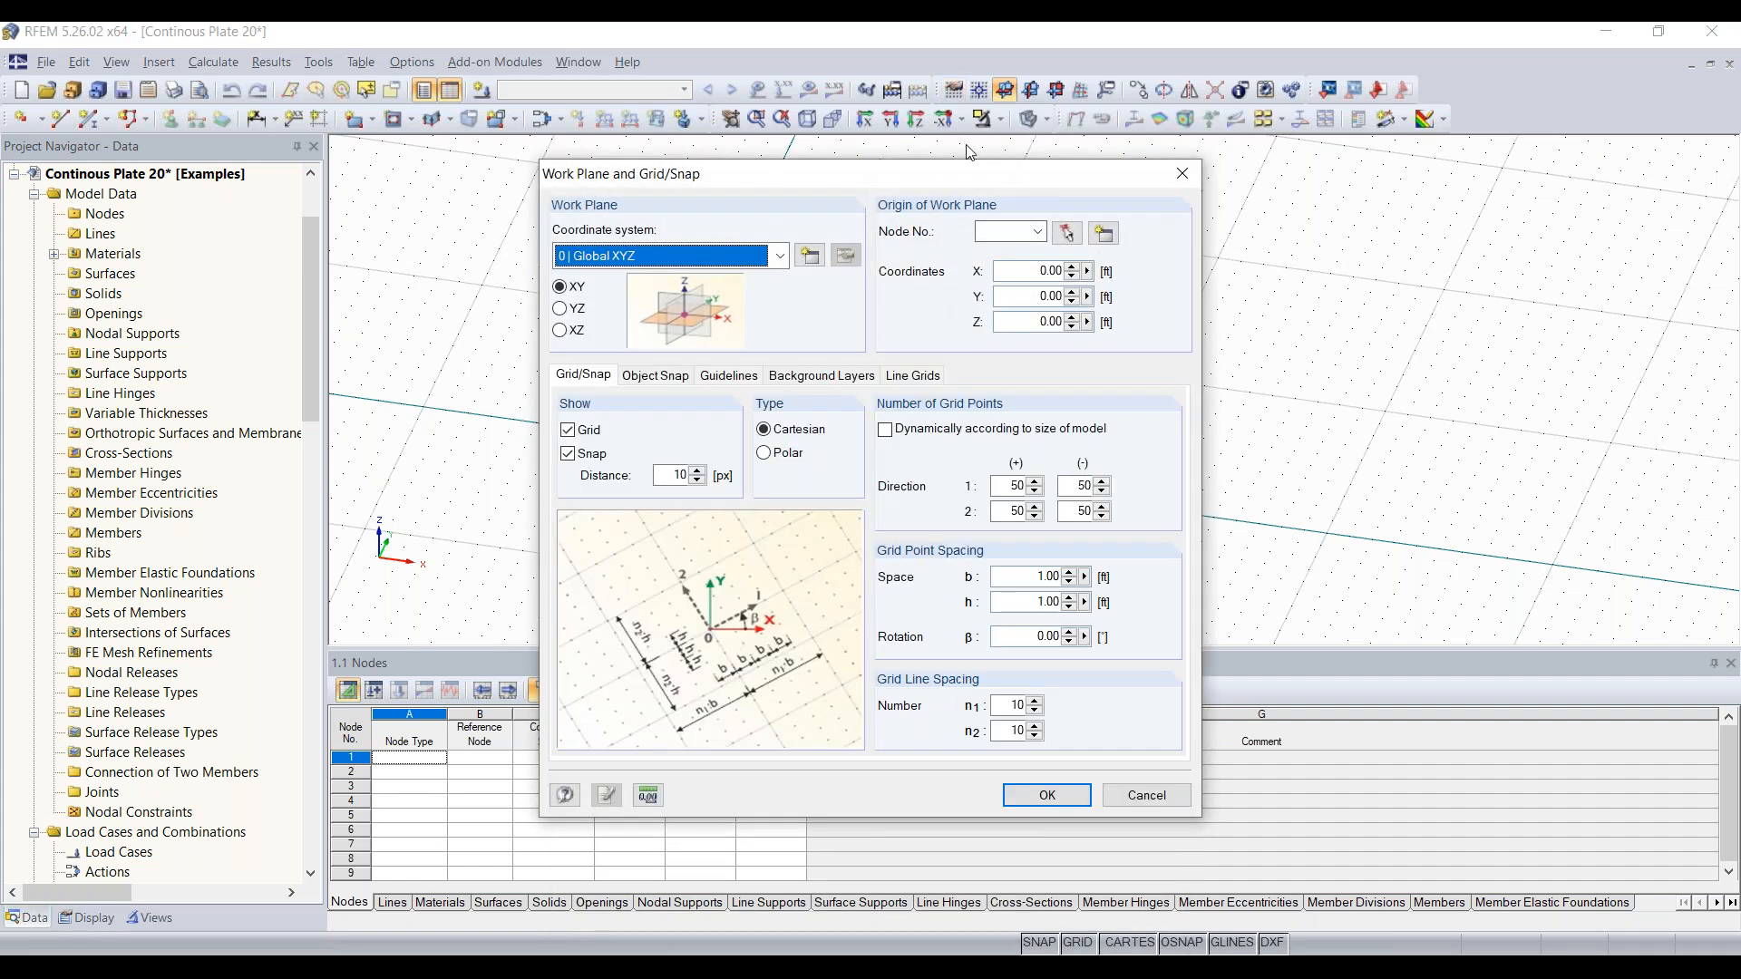
pyautogui.moveTo(978, 174); pyautogui.dragTo(911, 164)
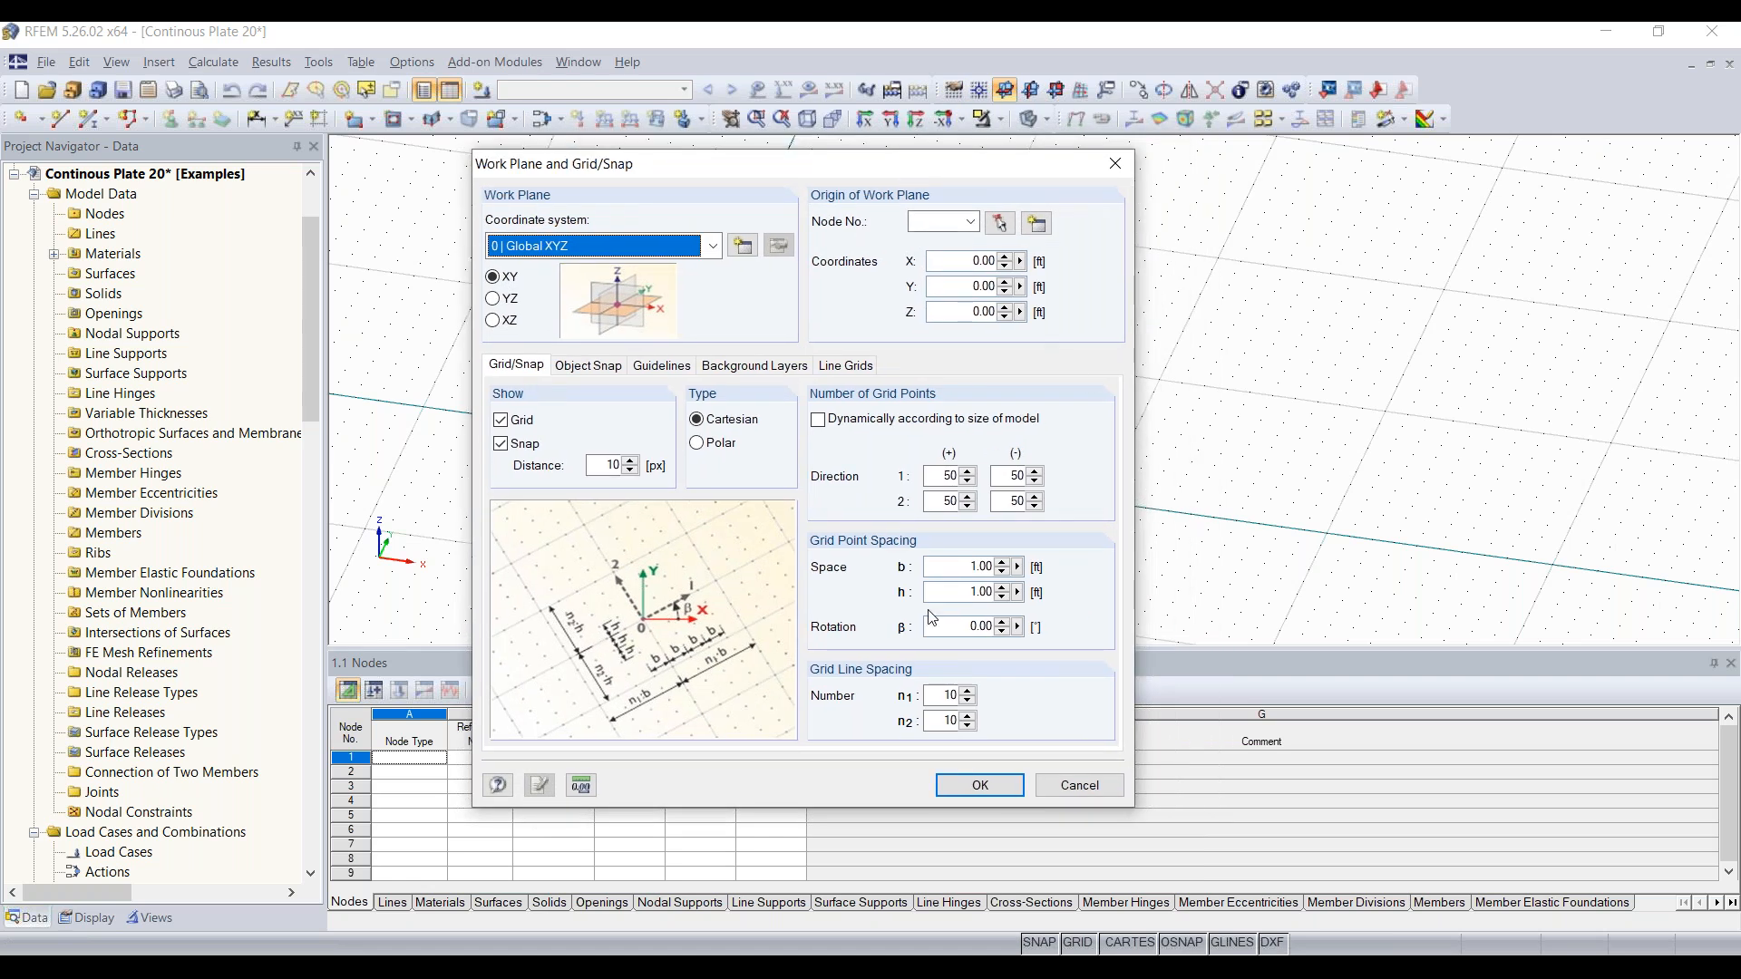
pyautogui.click(961, 567)
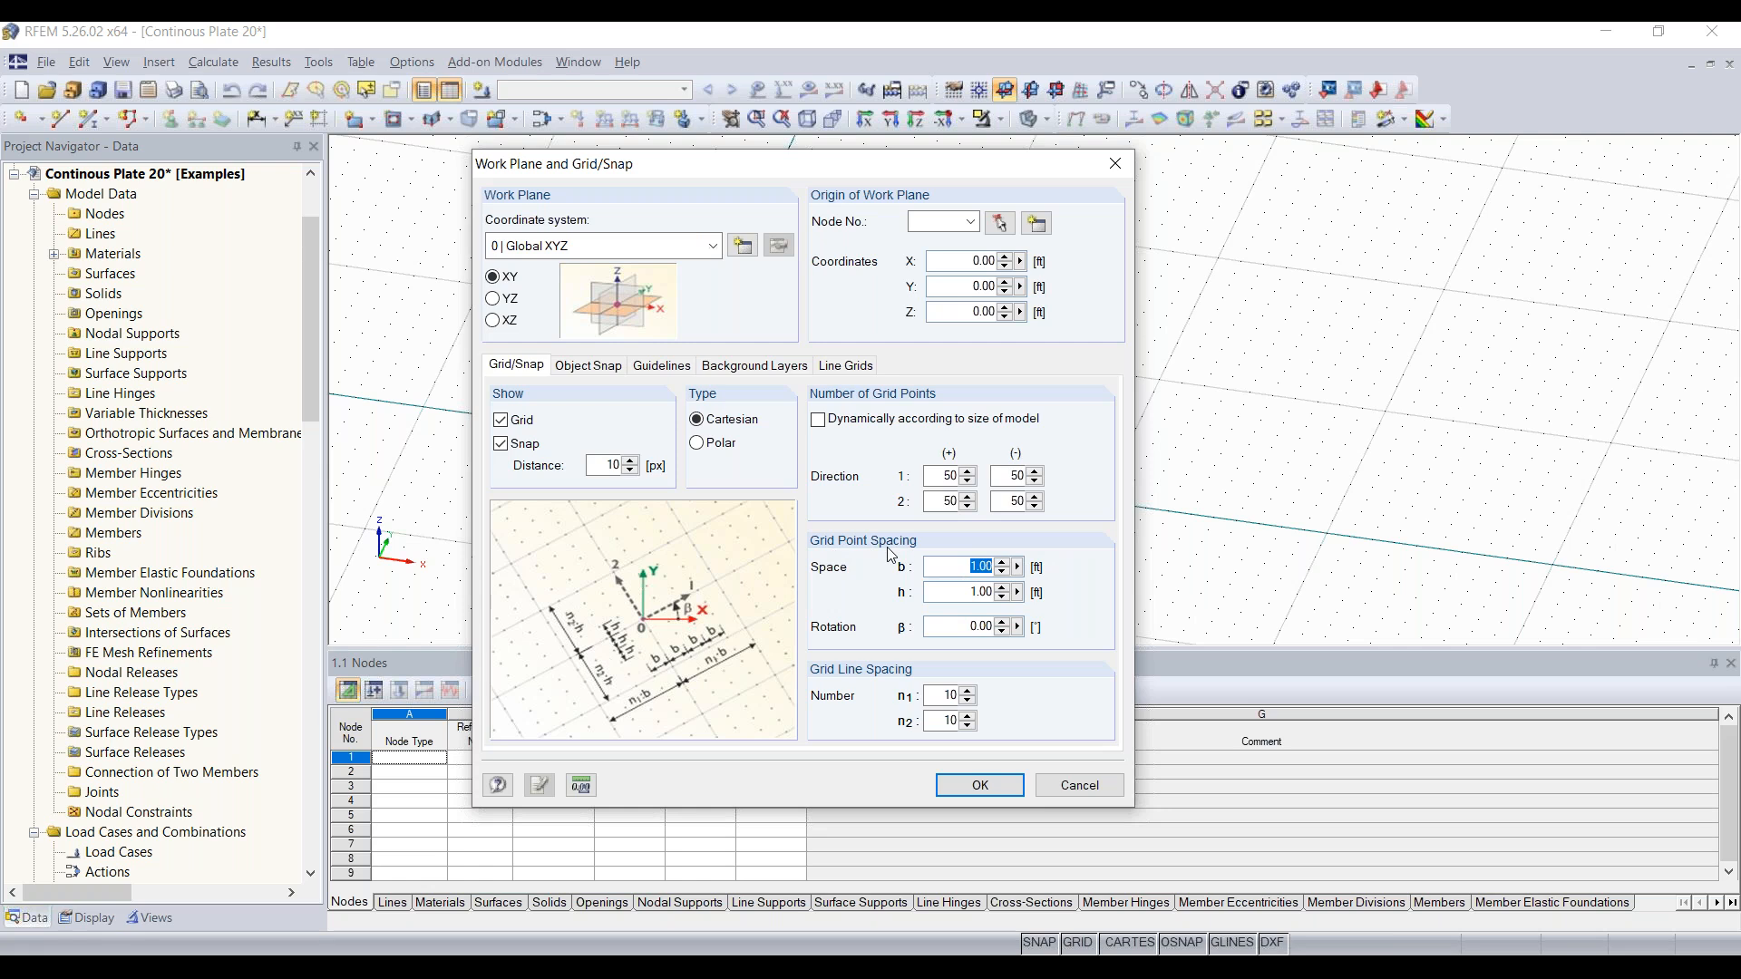
pyautogui.press('Tab')
pyautogui.doubleClick(941, 475)
pyautogui.click(1123, 164)
# Start a new rectangular surface and check the material list for surface 1, keeping Concrete f'c = 4000 psi selected
pyautogui.moveTo(1228, 276); pyautogui.dragTo(1079, 426, button='middle')
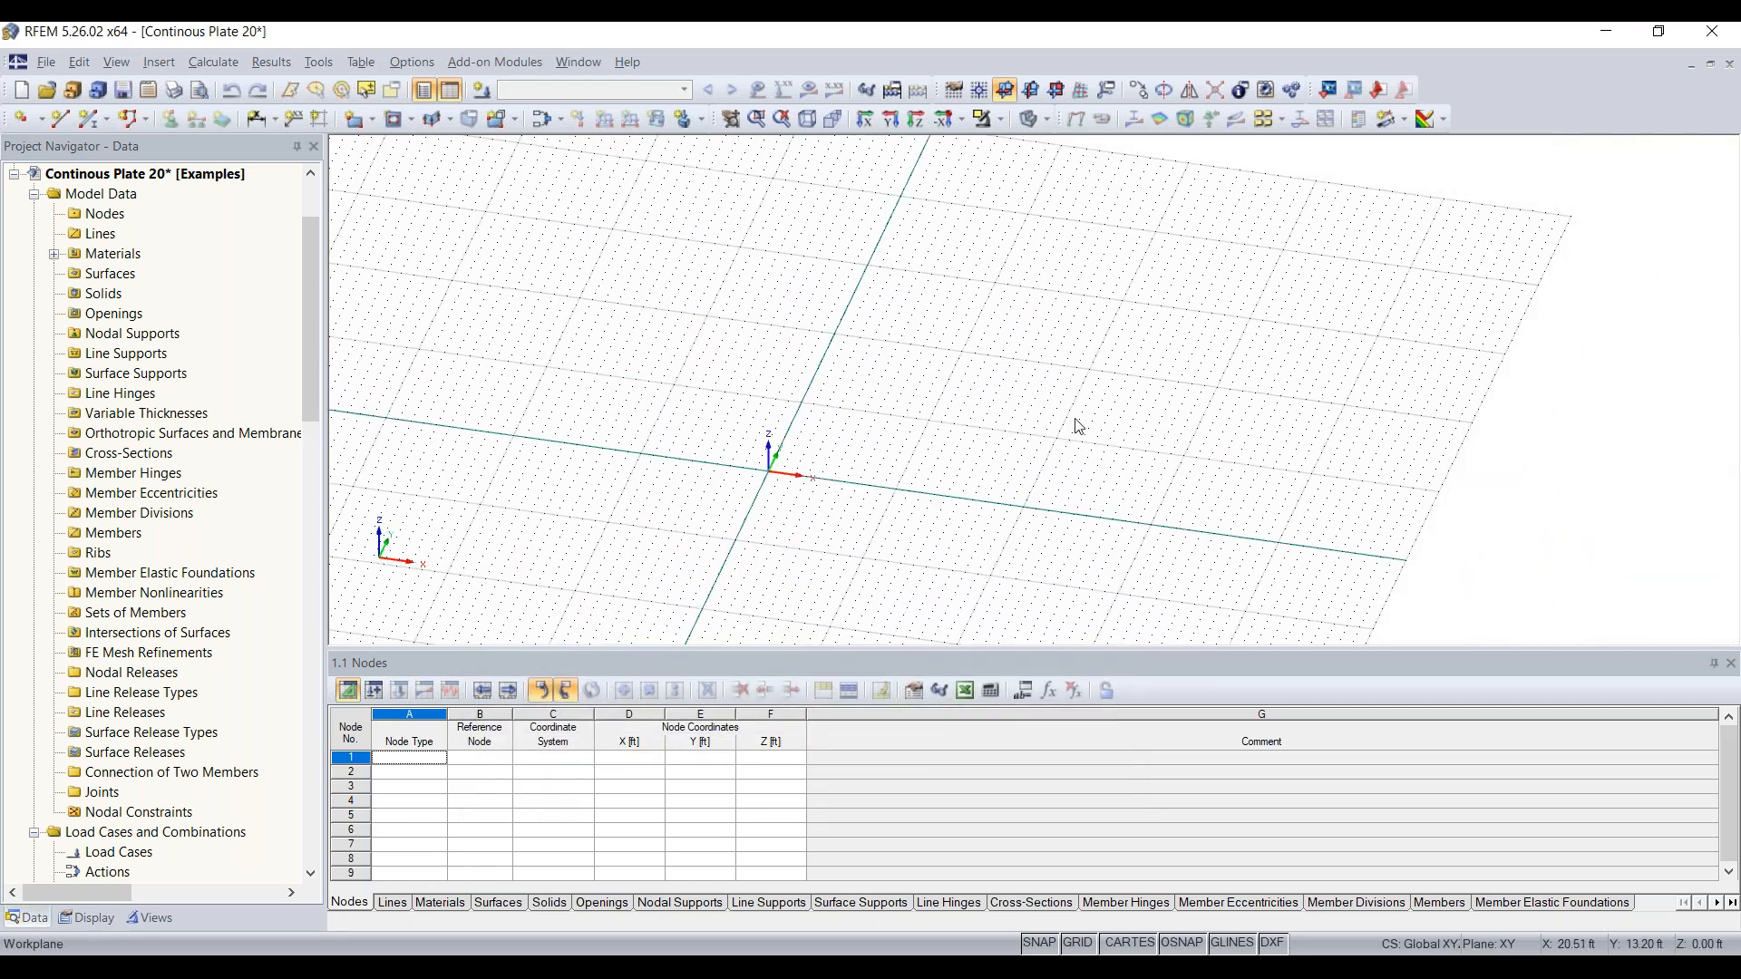
pyautogui.keyDown('ctrl'); pyautogui.moveTo(917, 458); pyautogui.dragTo(671, 424, button='middle'); pyautogui.keyUp('ctrl')
pyautogui.scroll(2, 723, 493)
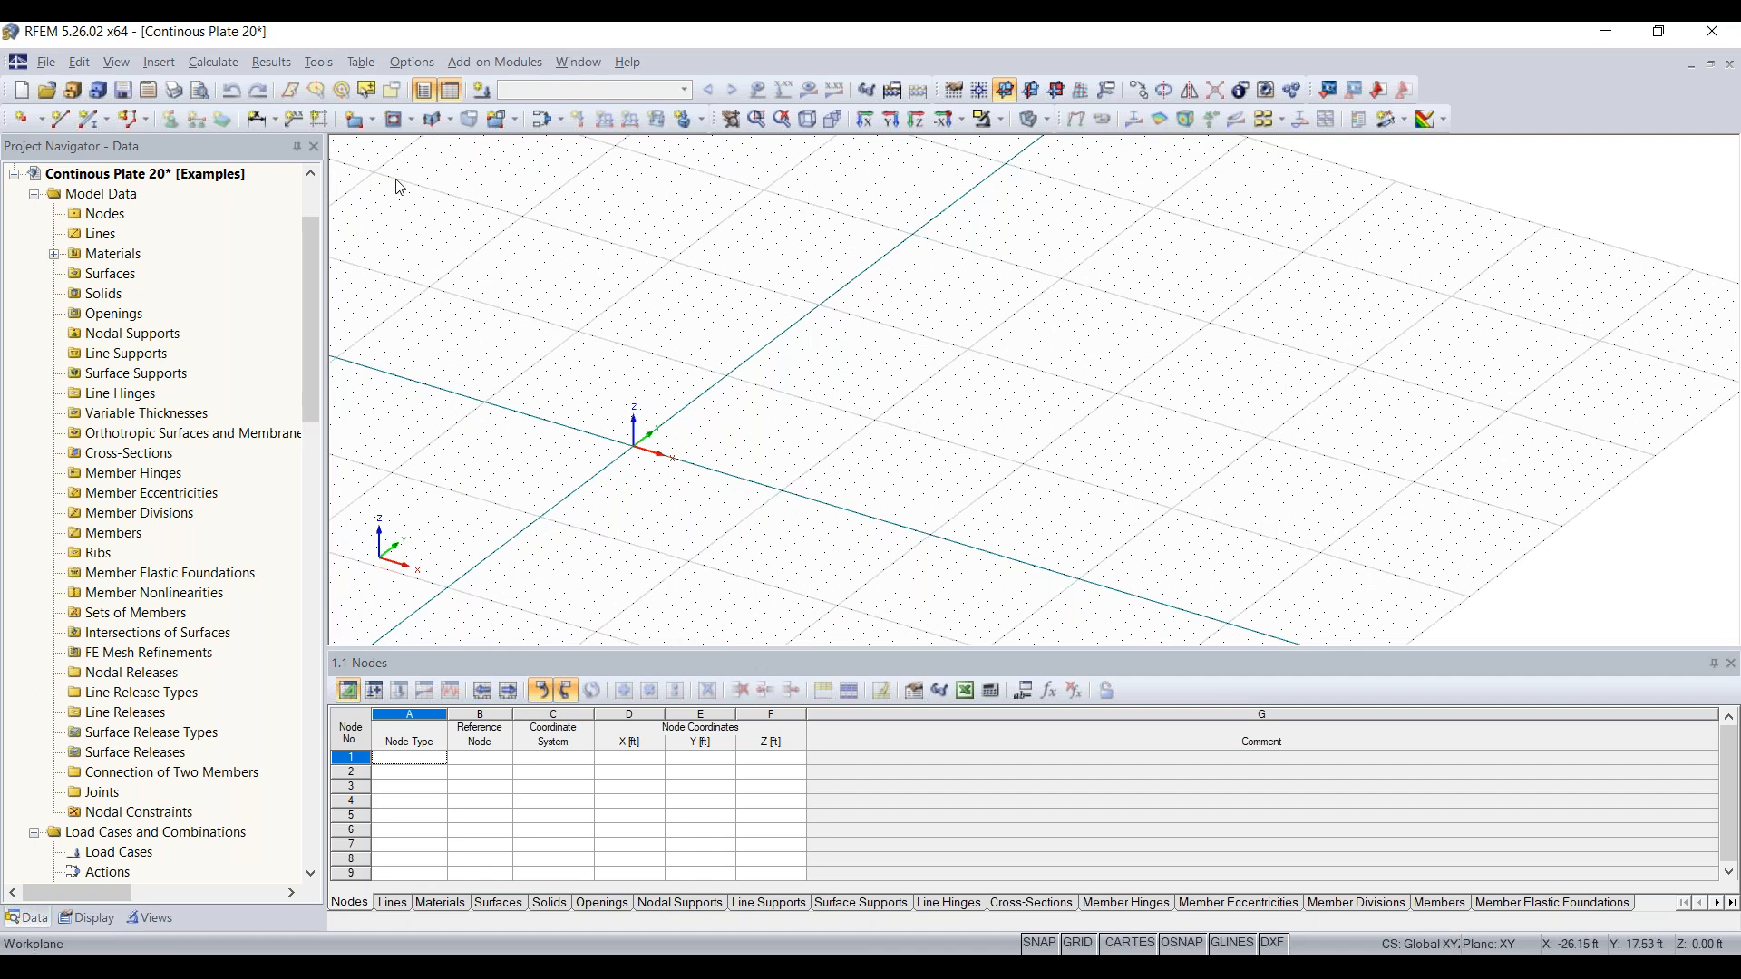
pyautogui.click(357, 121)
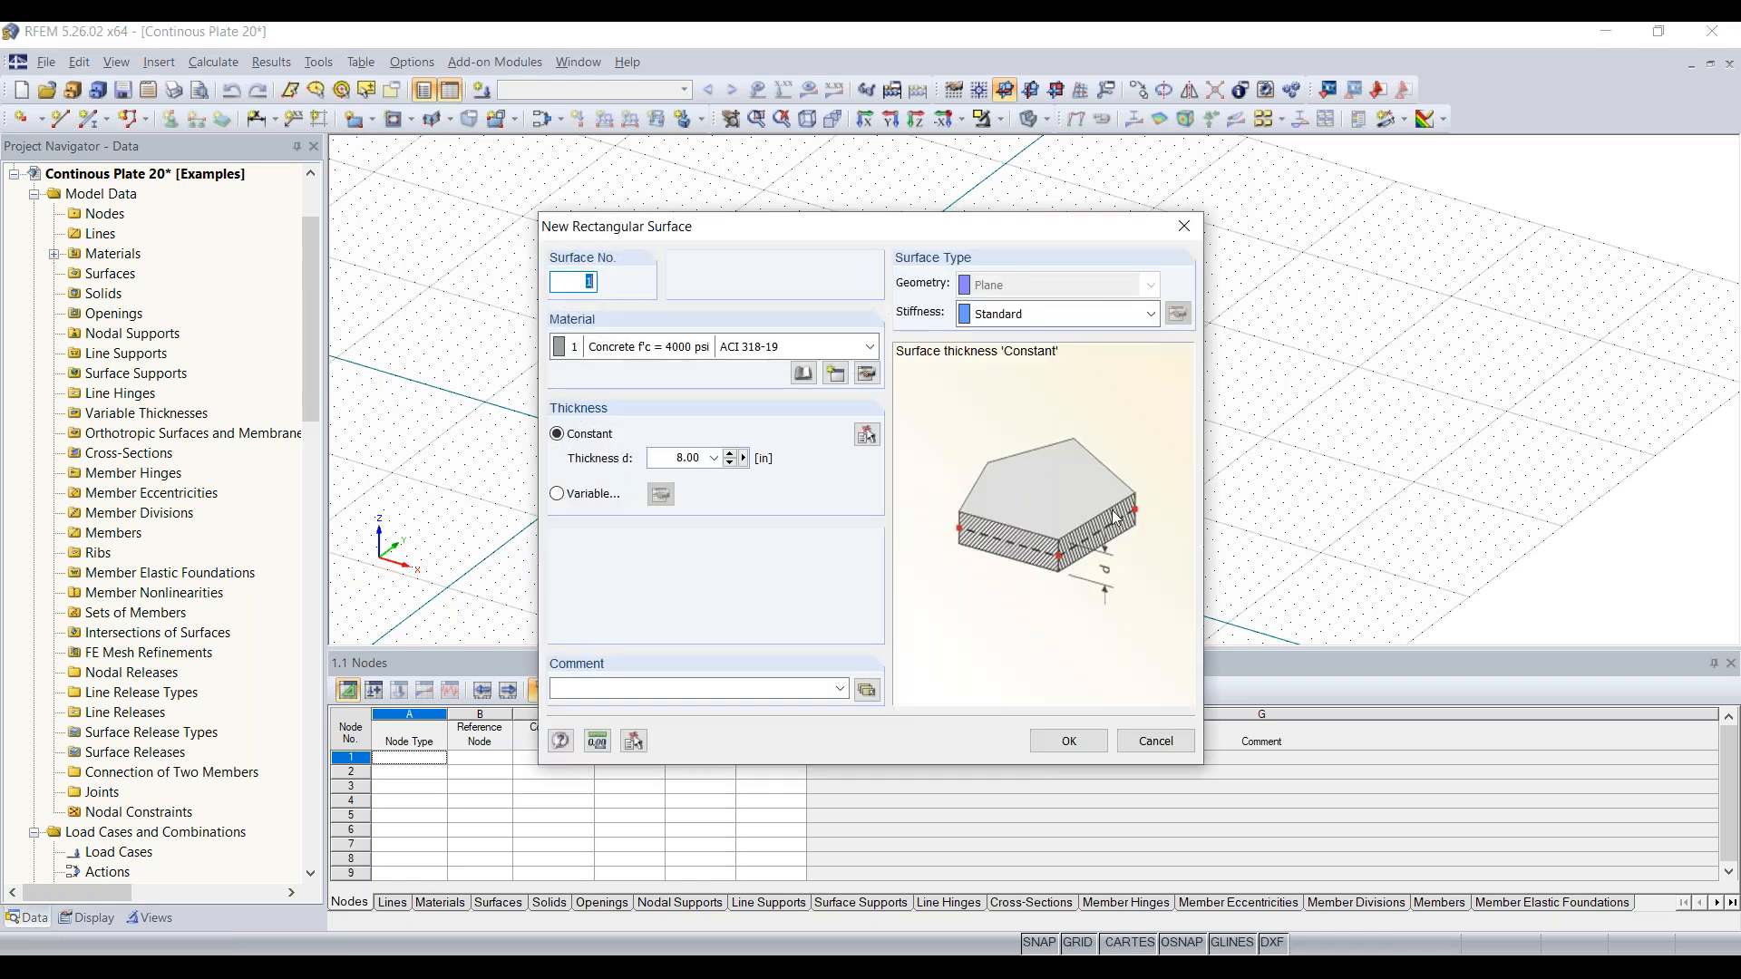
pyautogui.moveTo(842, 234); pyautogui.dragTo(810, 193)
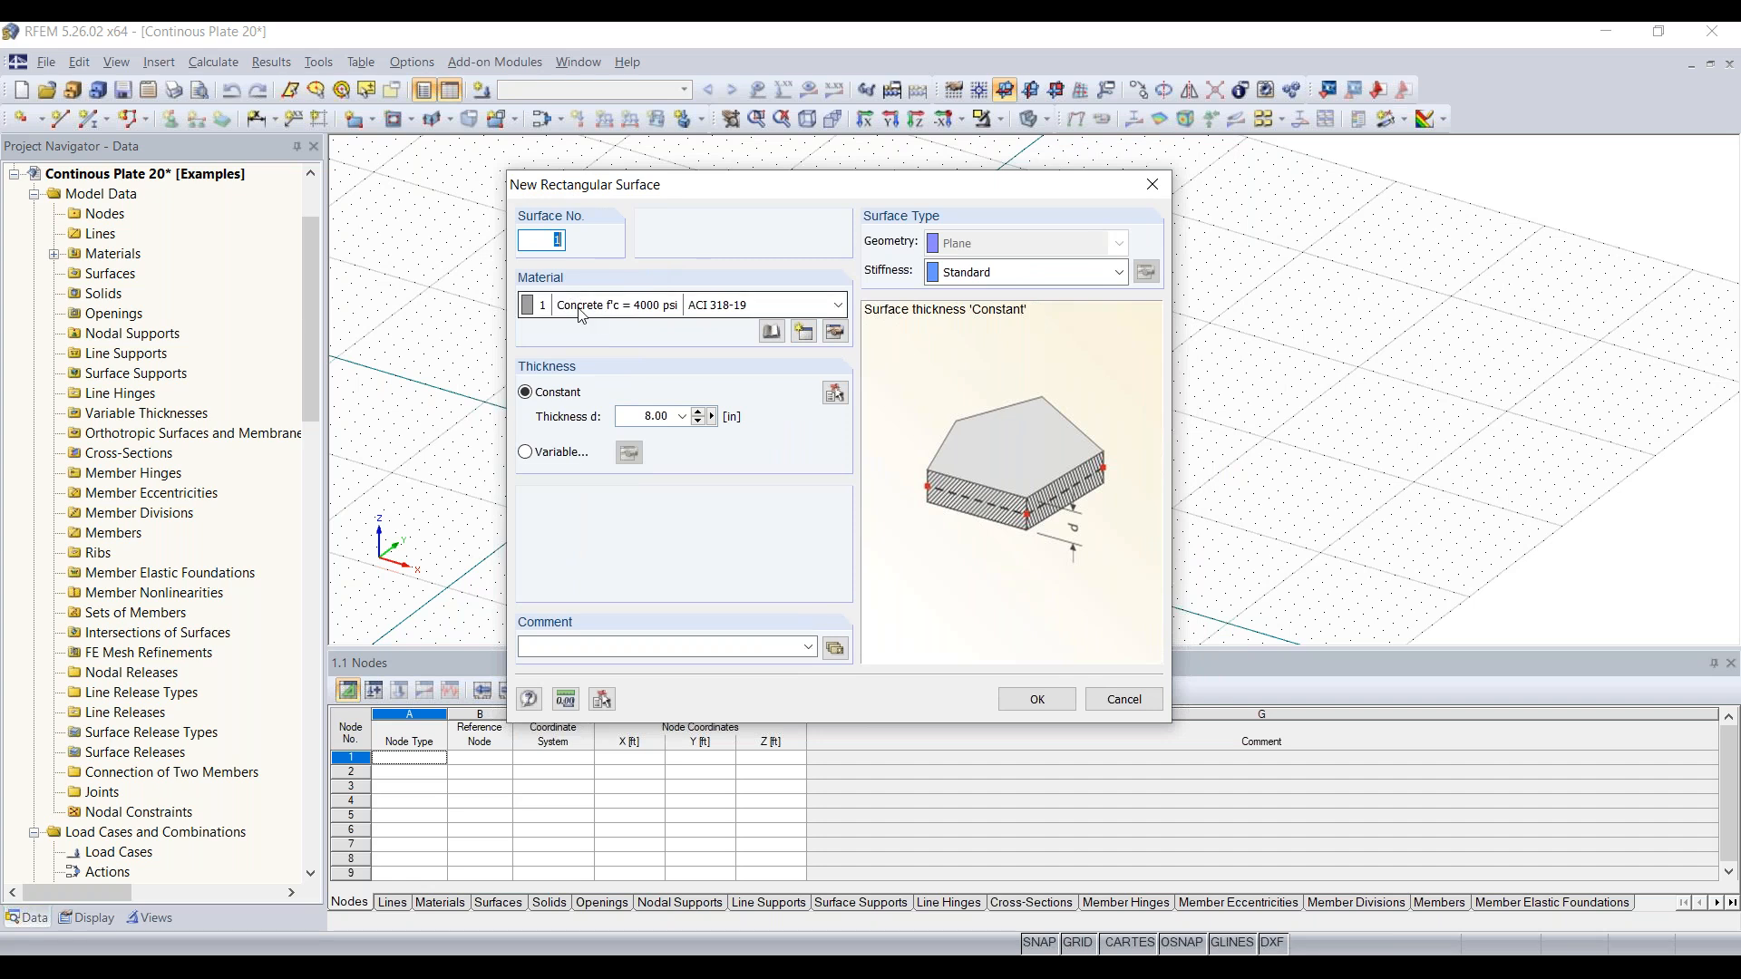
pyautogui.click(716, 315)
pyautogui.click(712, 330)
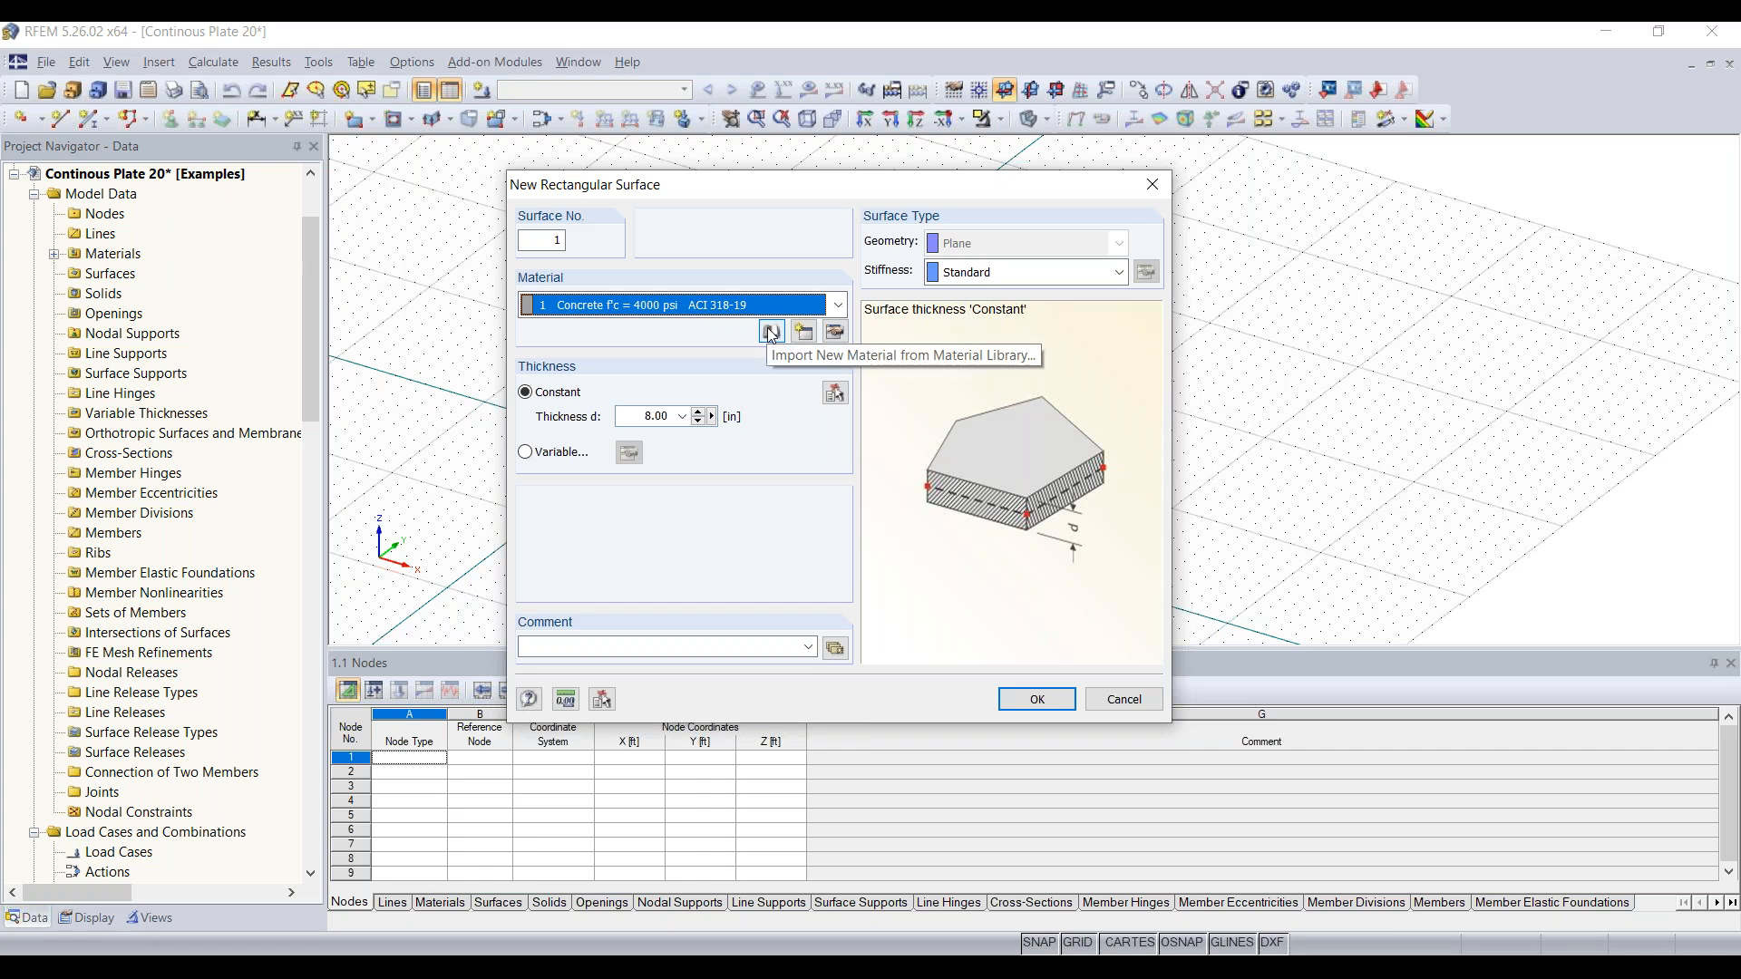
# Start a new material for the surface and filter the material library to the Concrete category group
pyautogui.click(803, 340)
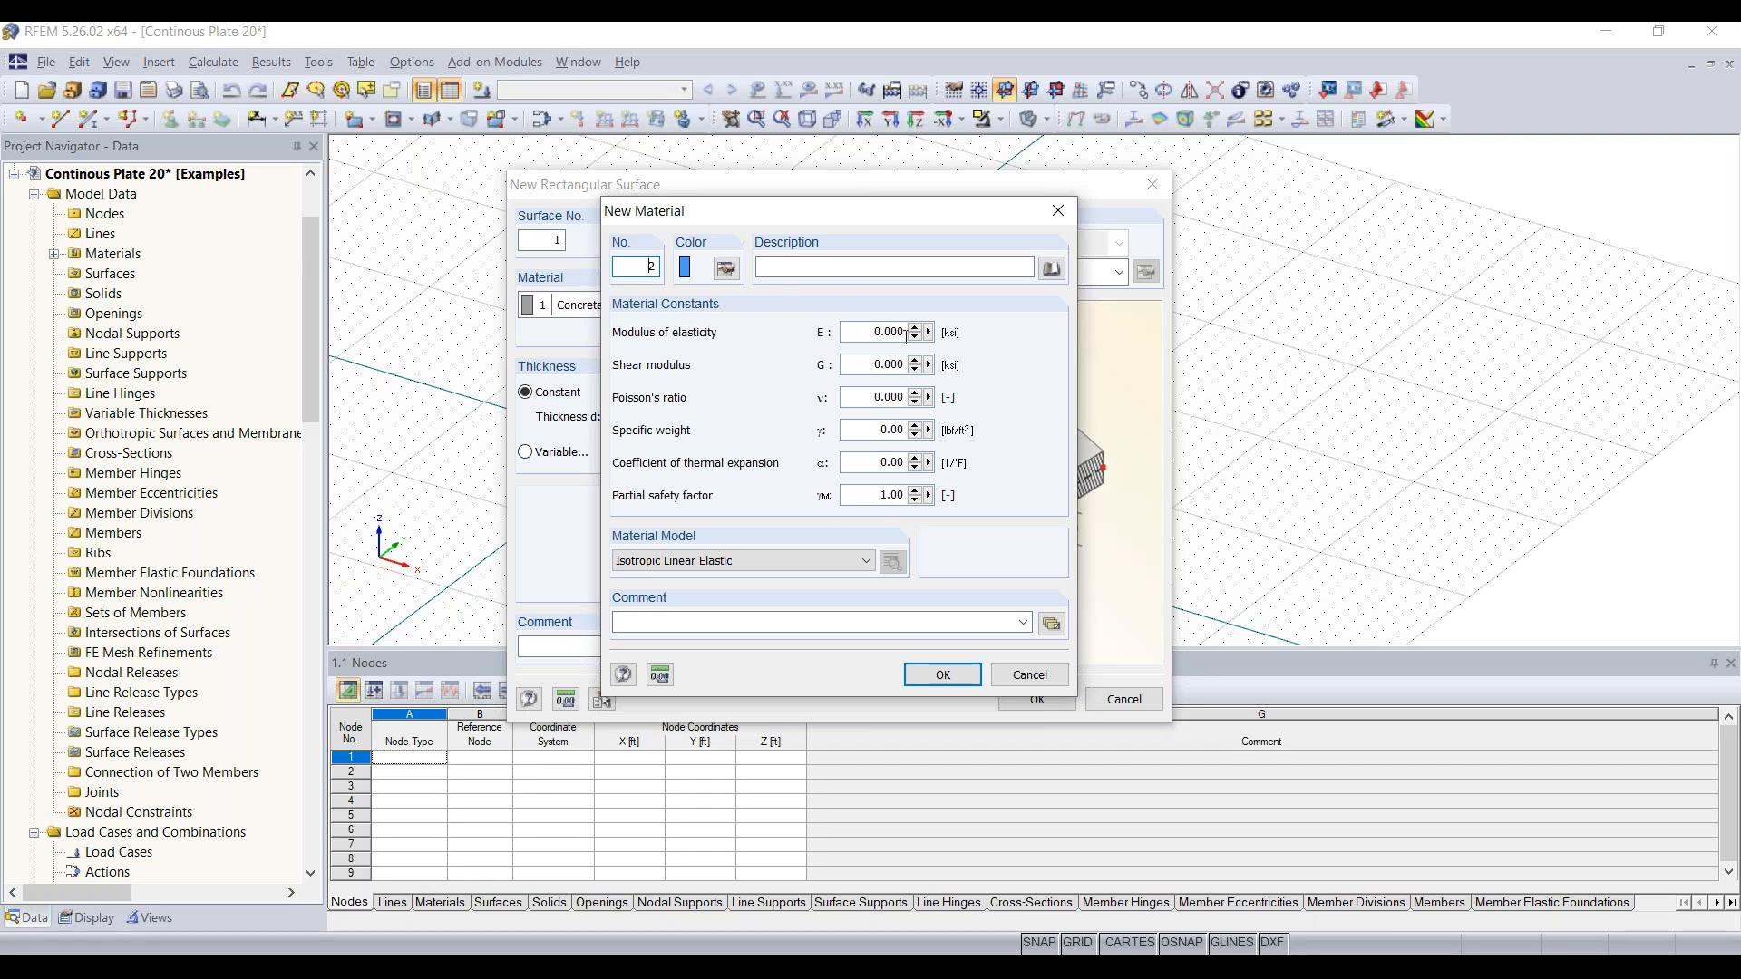
pyautogui.click(1052, 269)
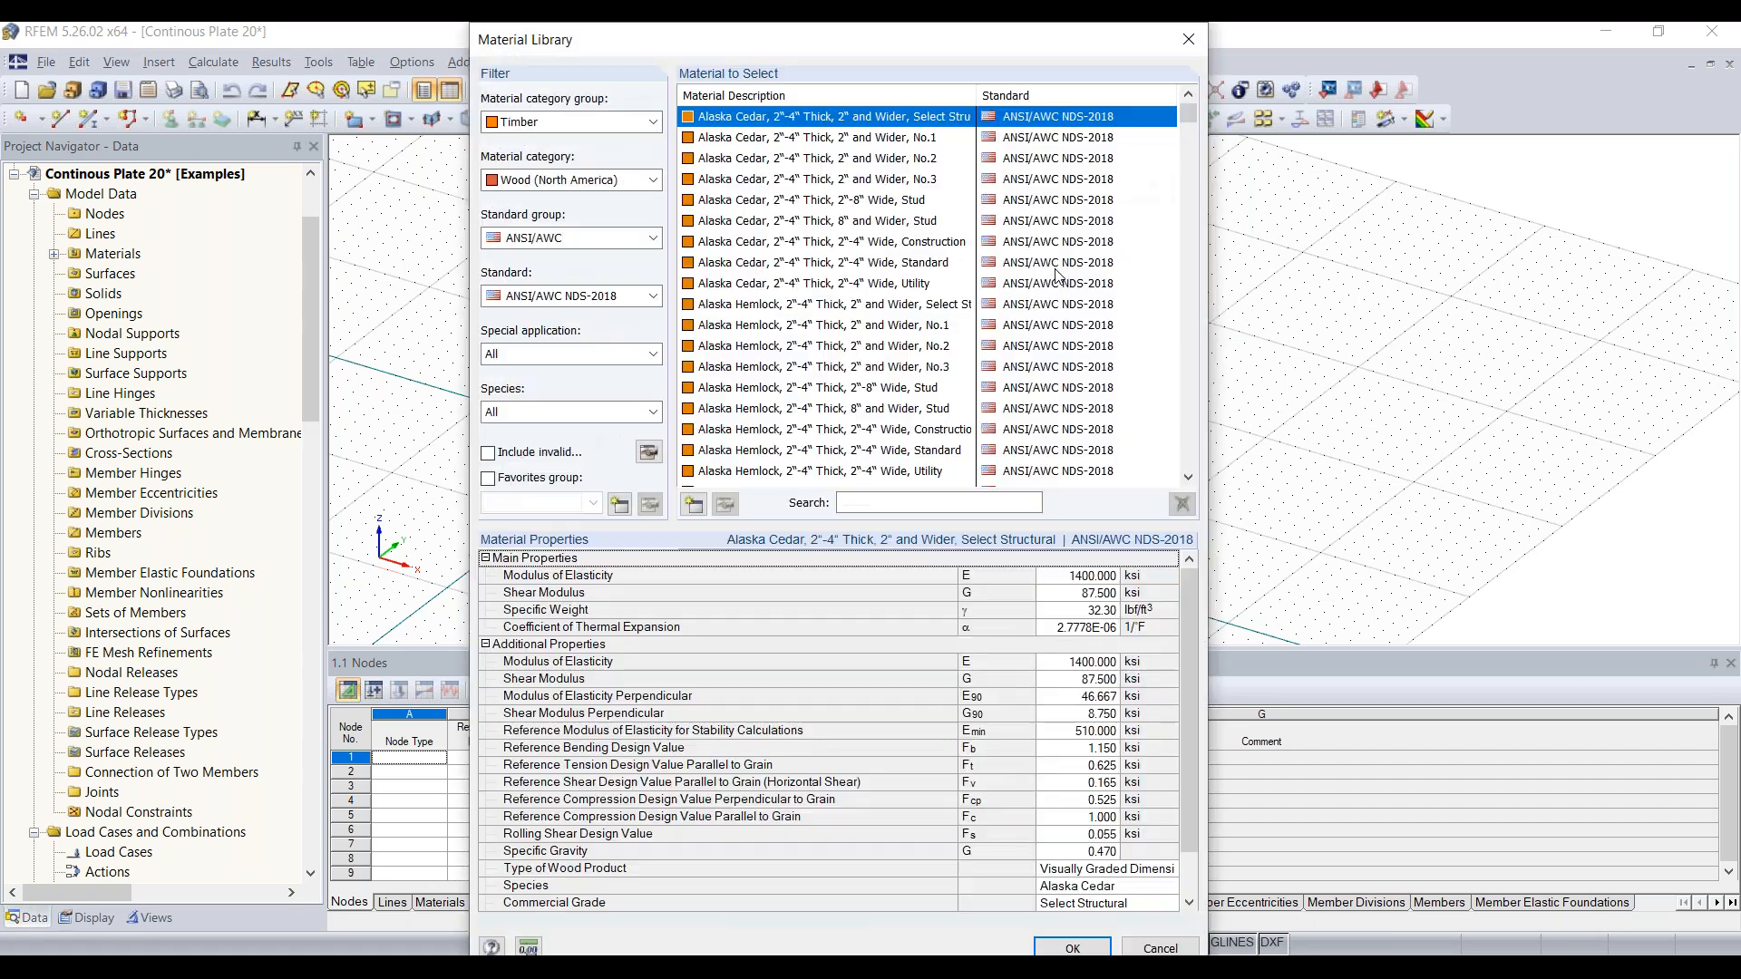
pyautogui.click(651, 124)
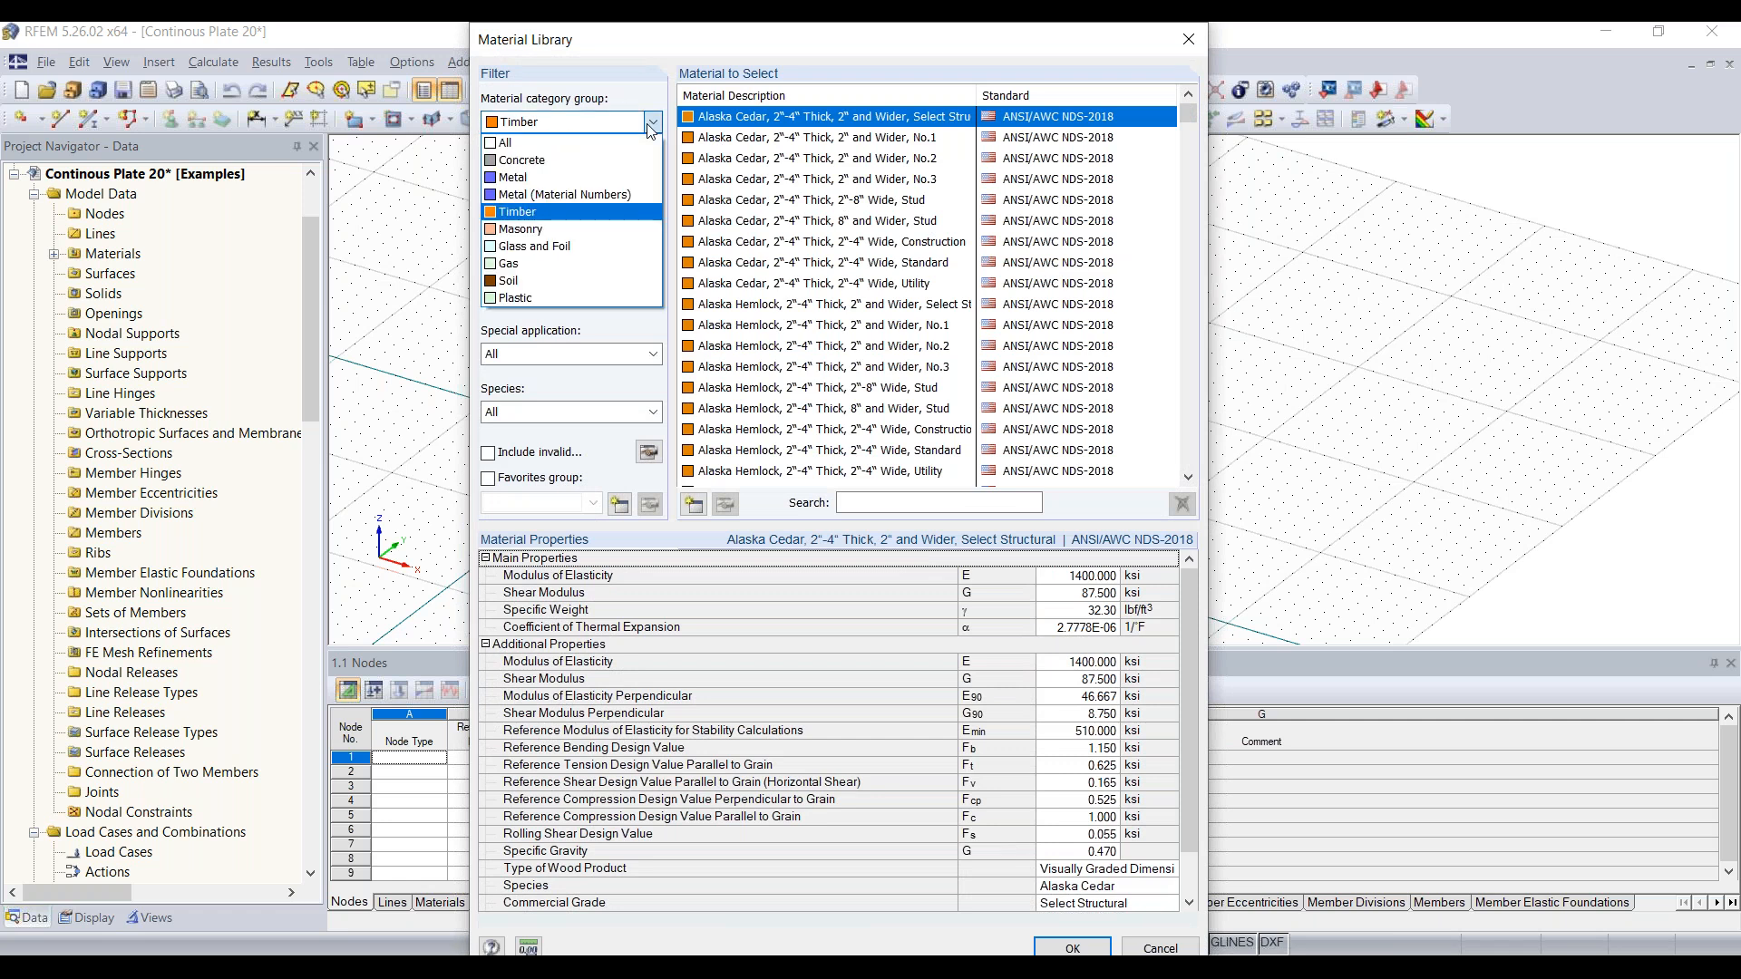
pyautogui.click(652, 126)
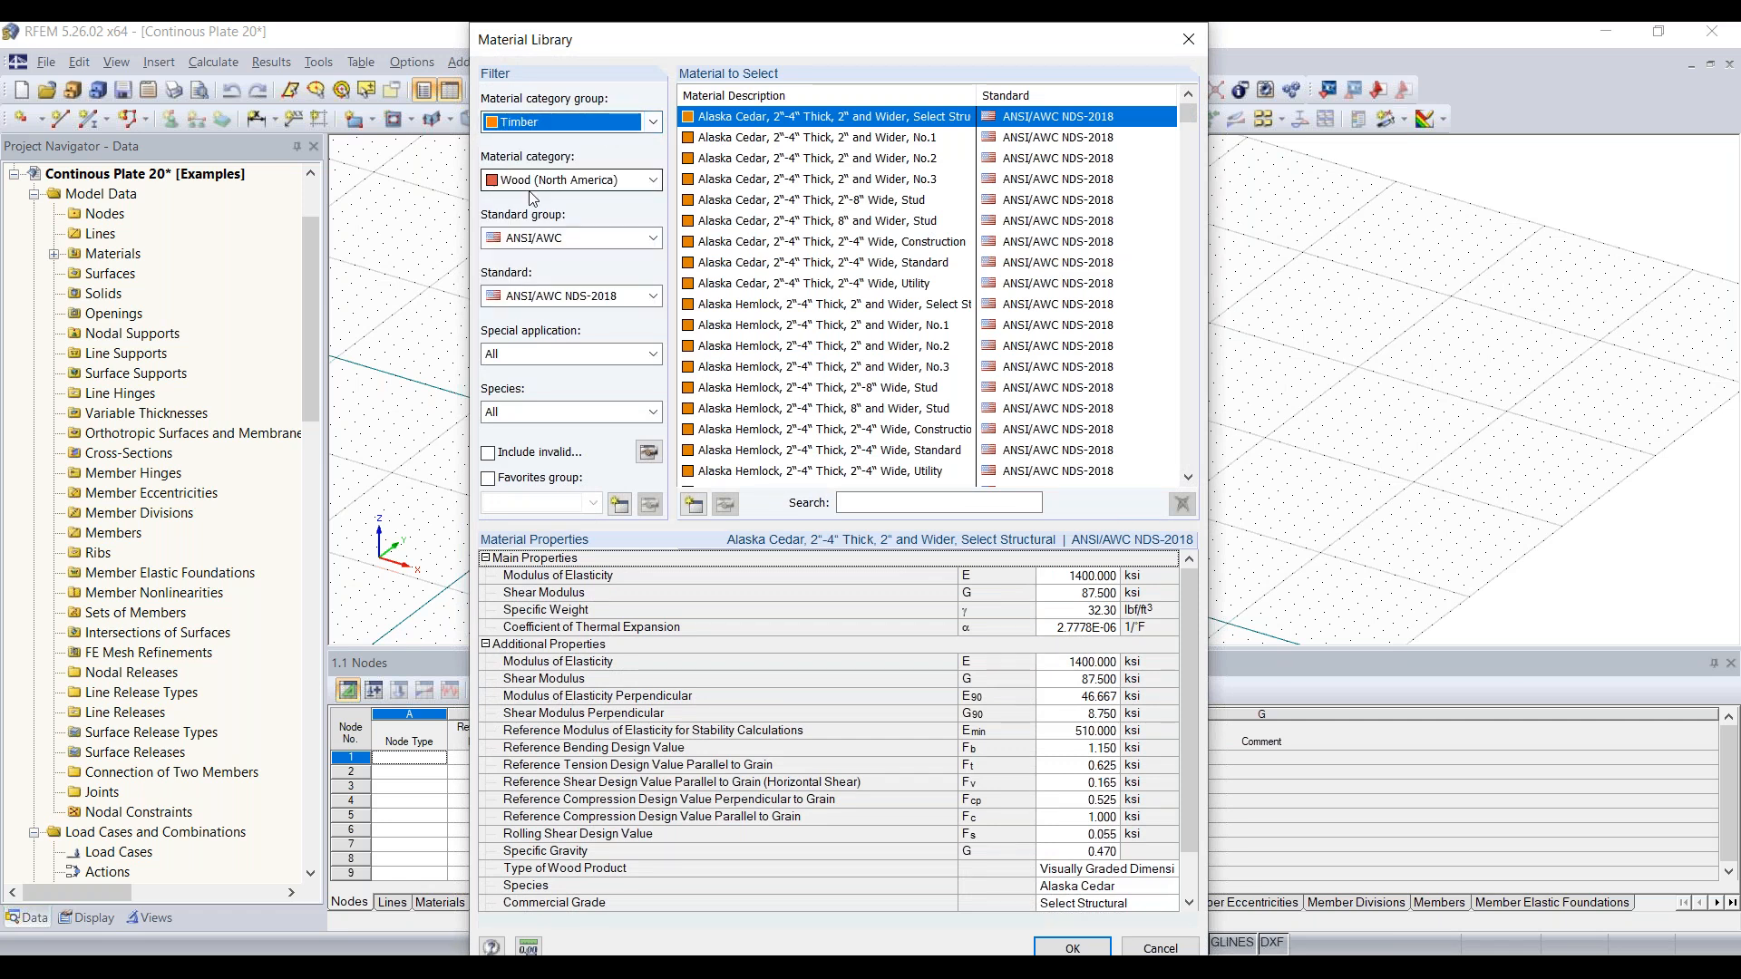
pyautogui.click(651, 122)
pyautogui.click(607, 159)
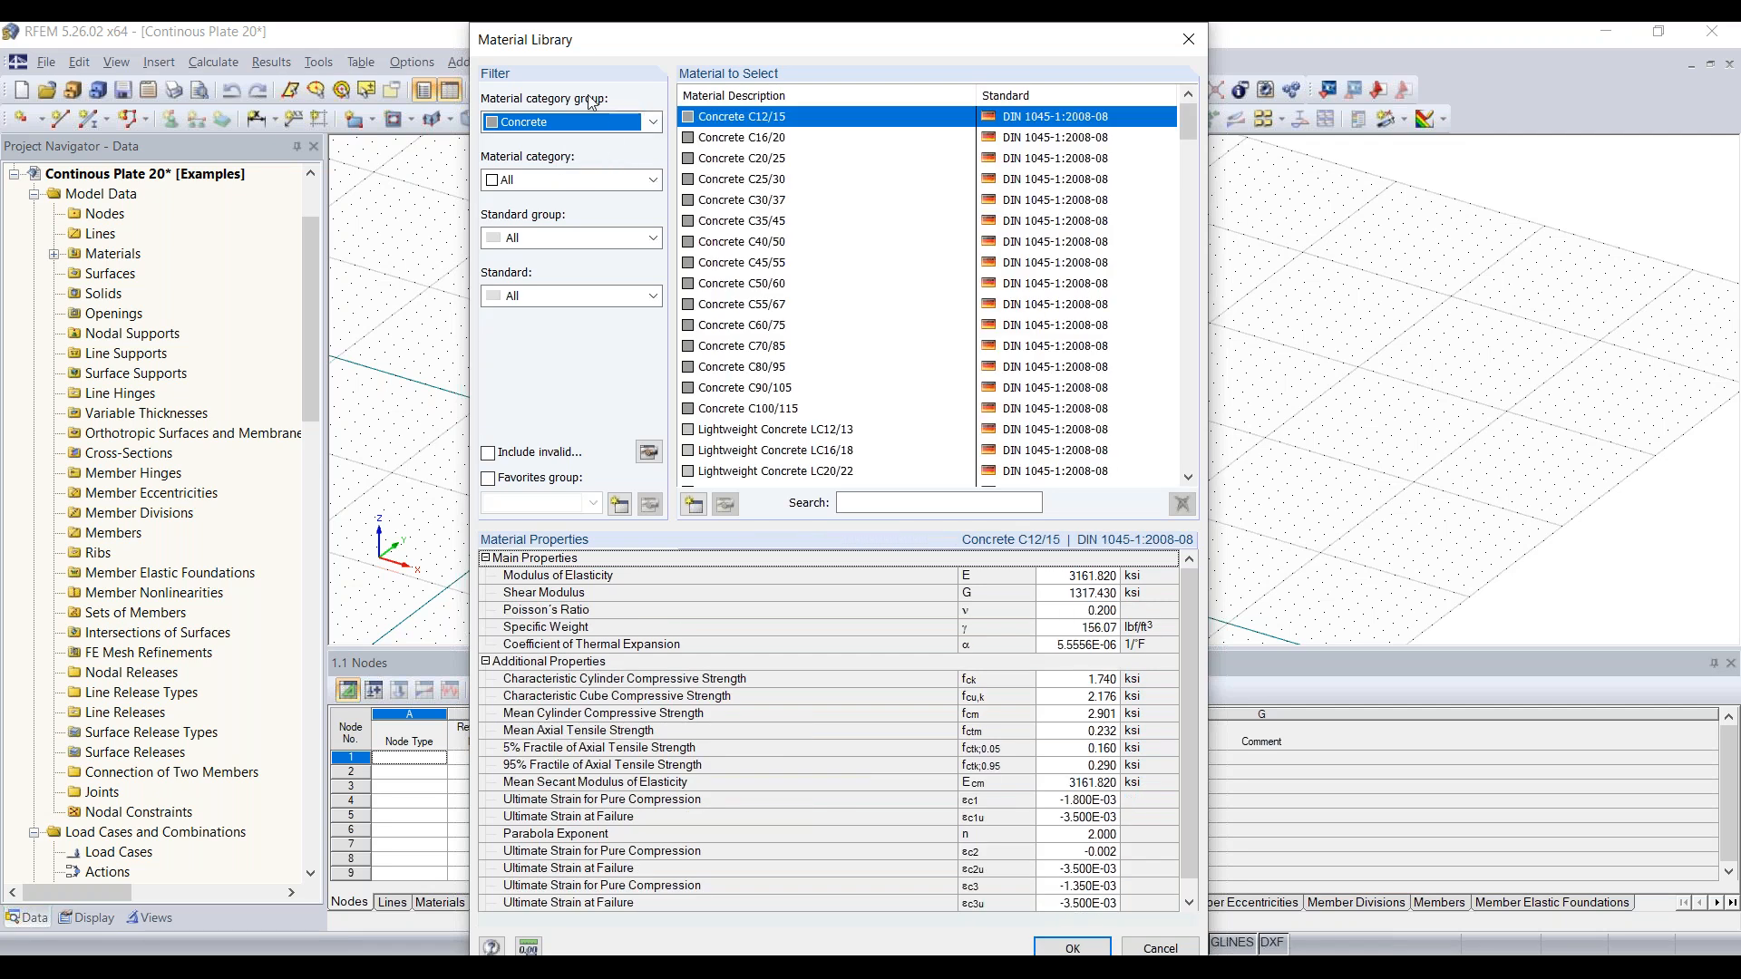
# Narrow the material library to the Concrete category, standard group ACI and standard ACI 318-19
pyautogui.click(606, 180)
pyautogui.click(592, 218)
pyautogui.click(582, 238)
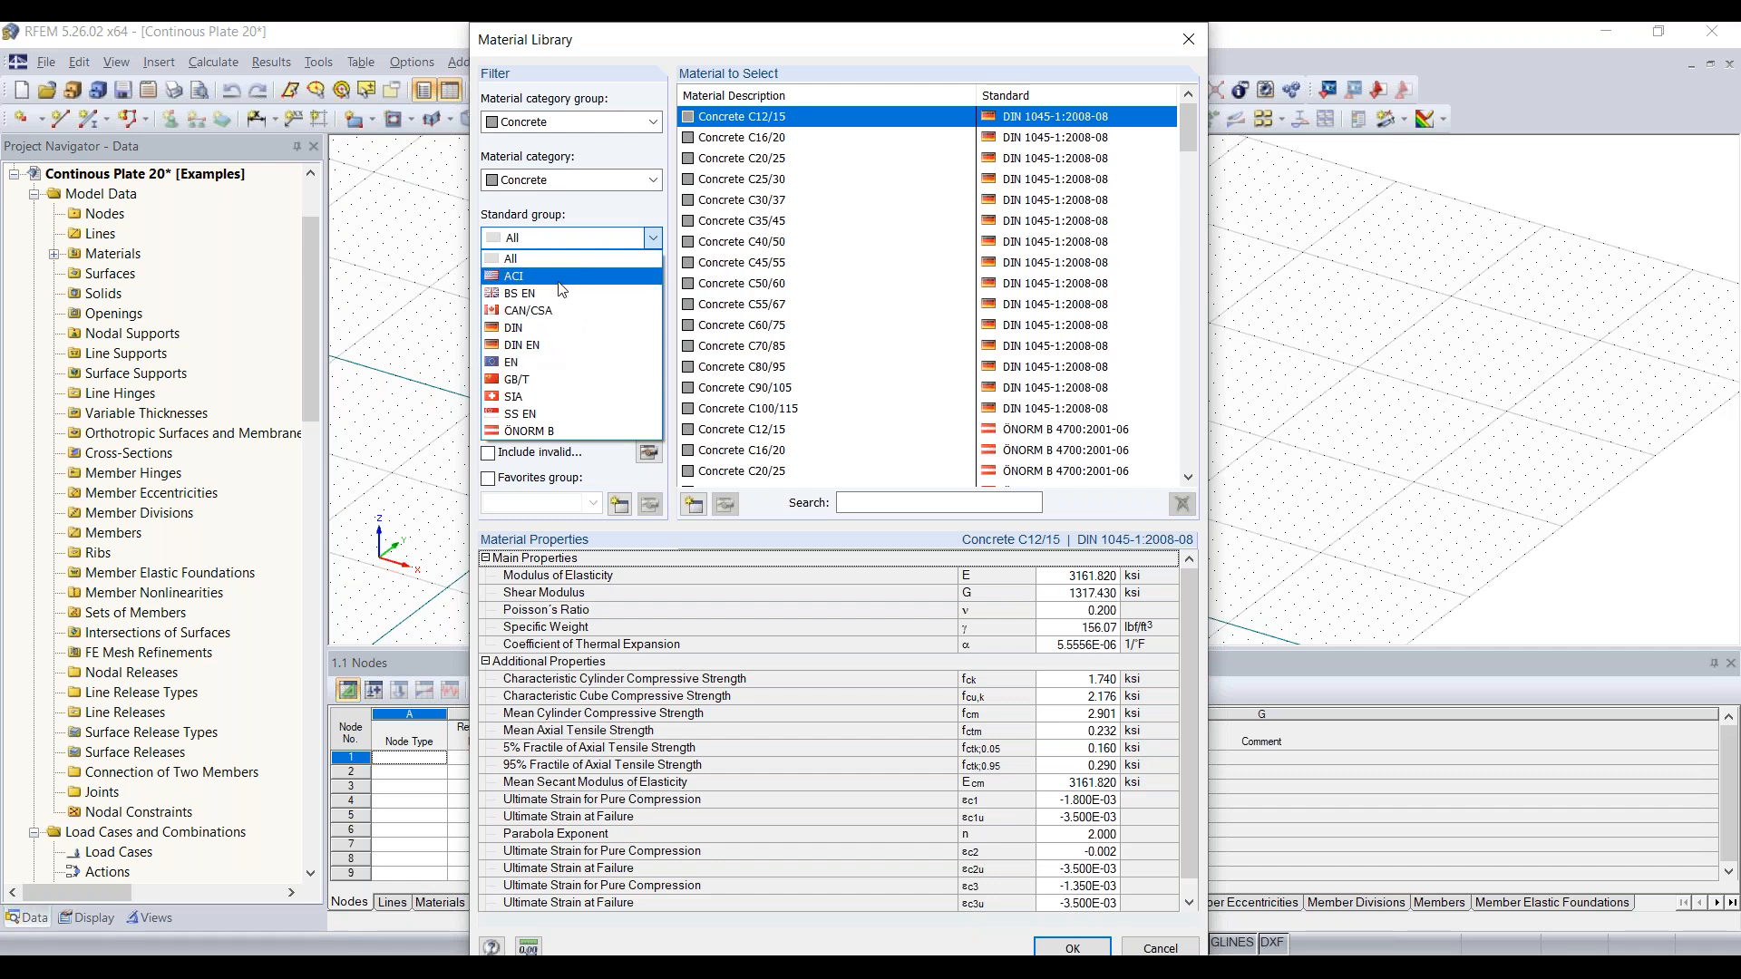
pyautogui.click(559, 279)
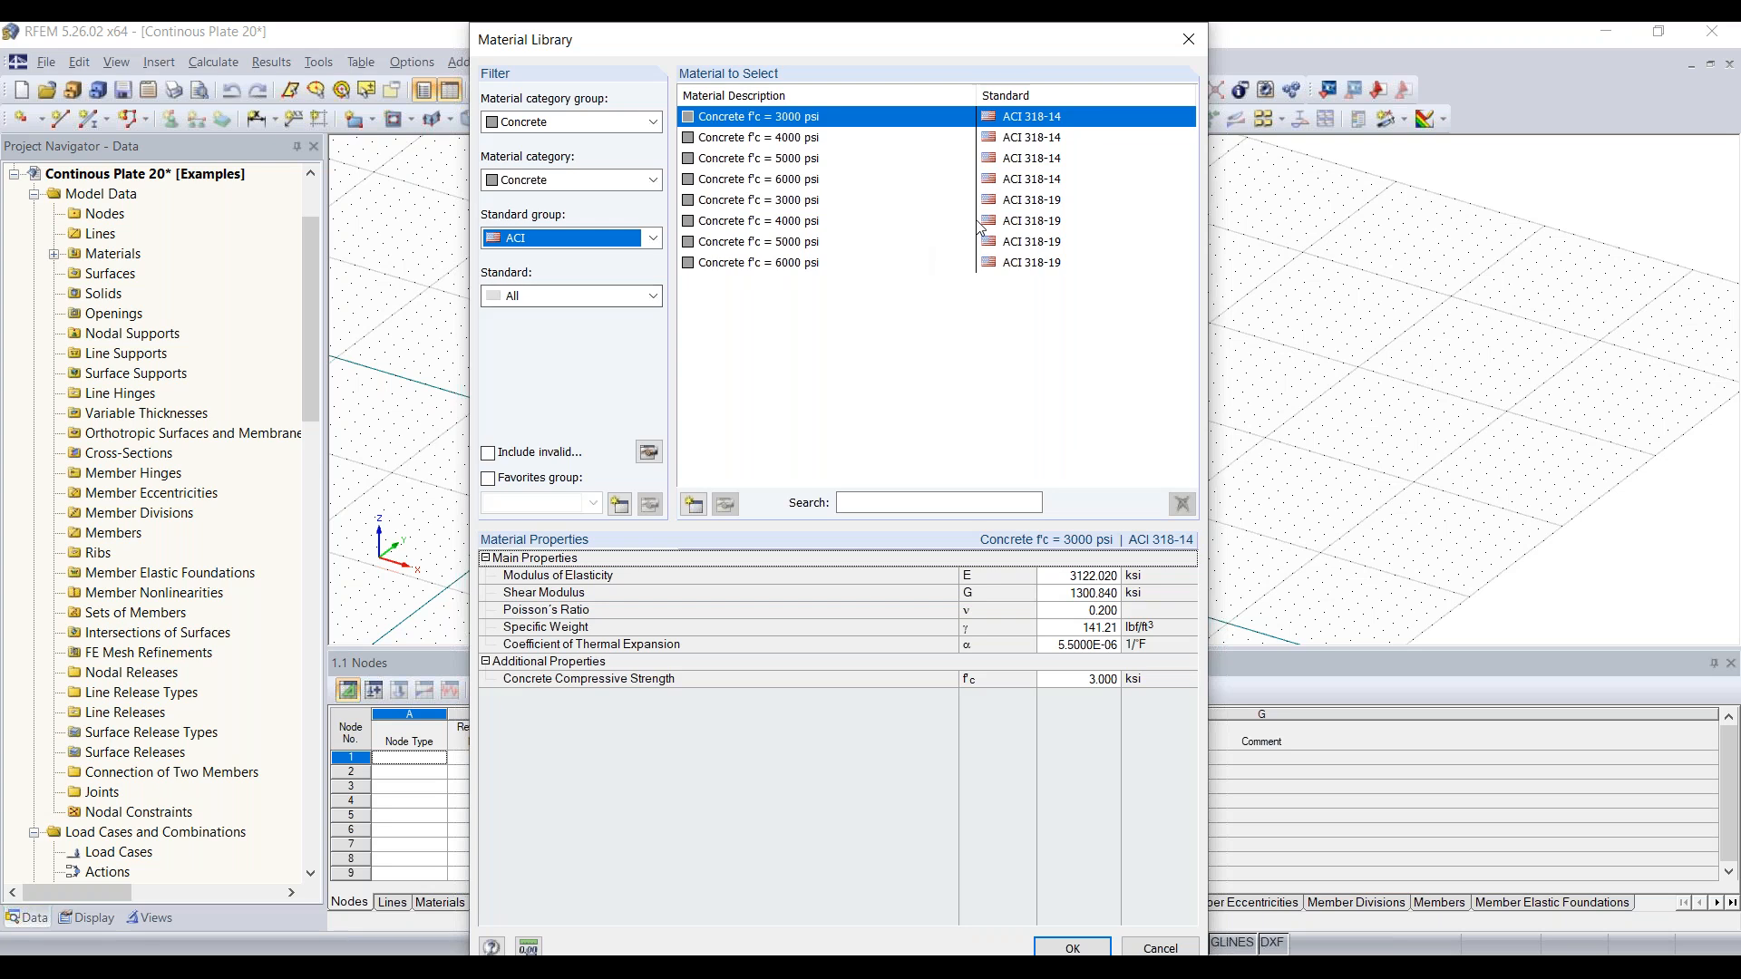
pyautogui.click(651, 296)
pyautogui.click(606, 352)
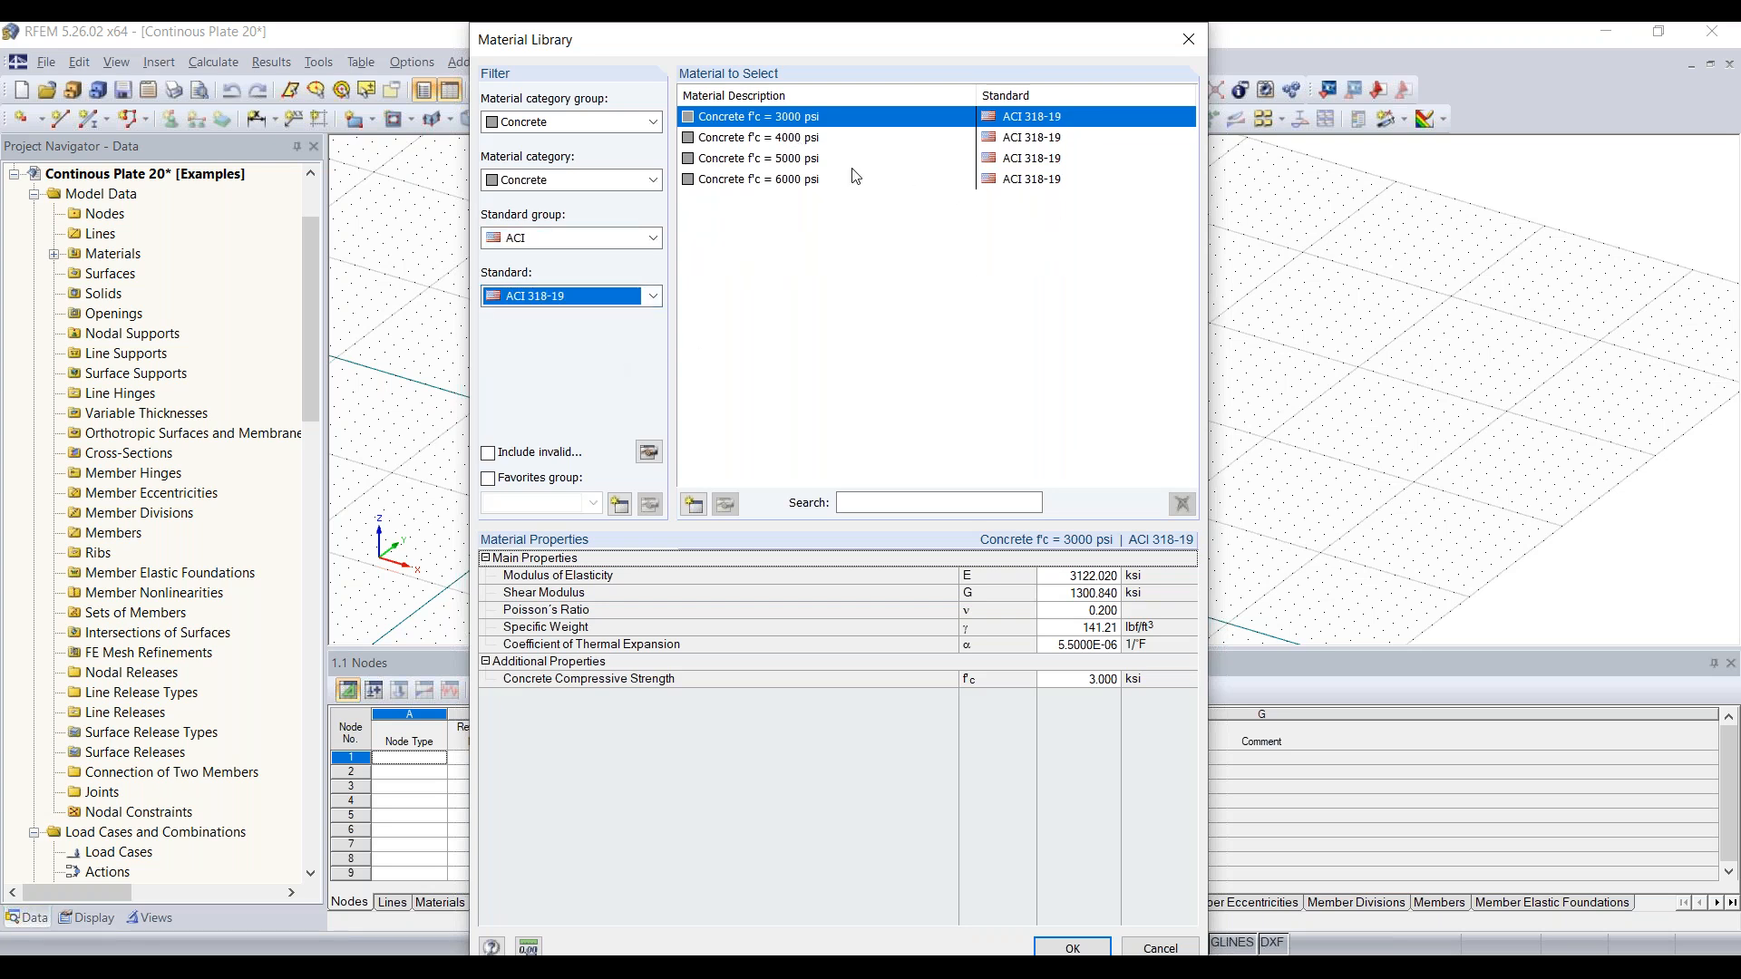
# Choose Concrete f'c = 4000 psi from the library and assign it to the surface as material 2
pyautogui.click(806, 141)
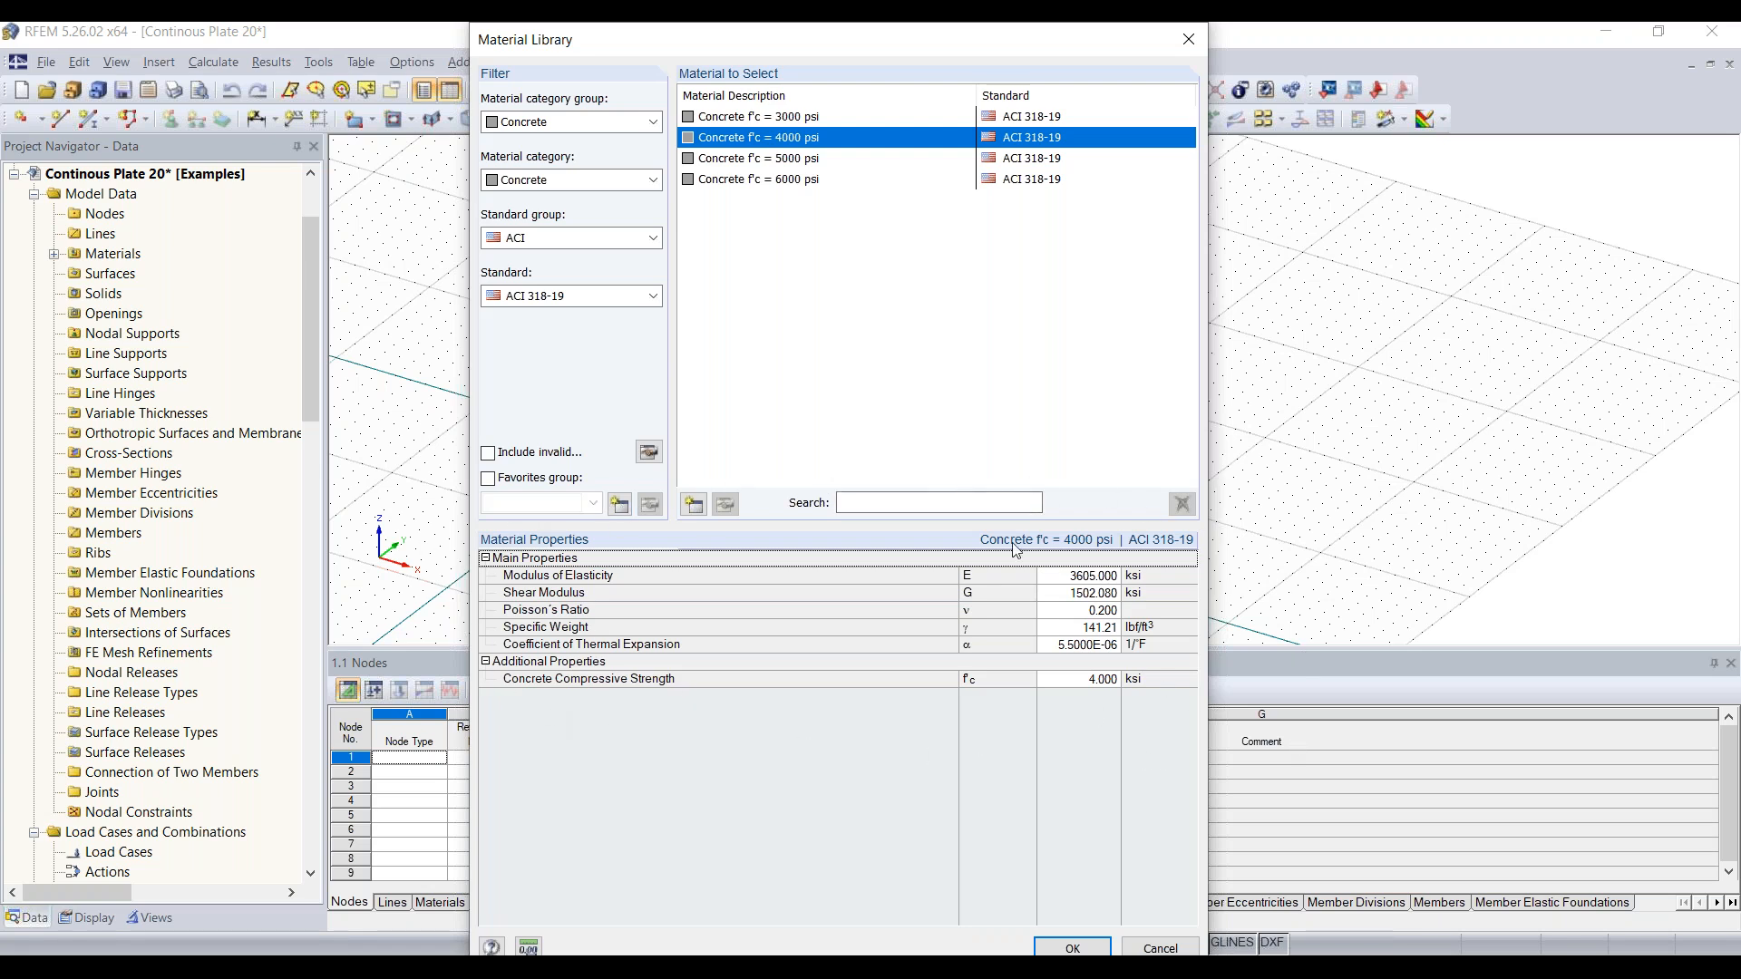
pyautogui.click(1074, 947)
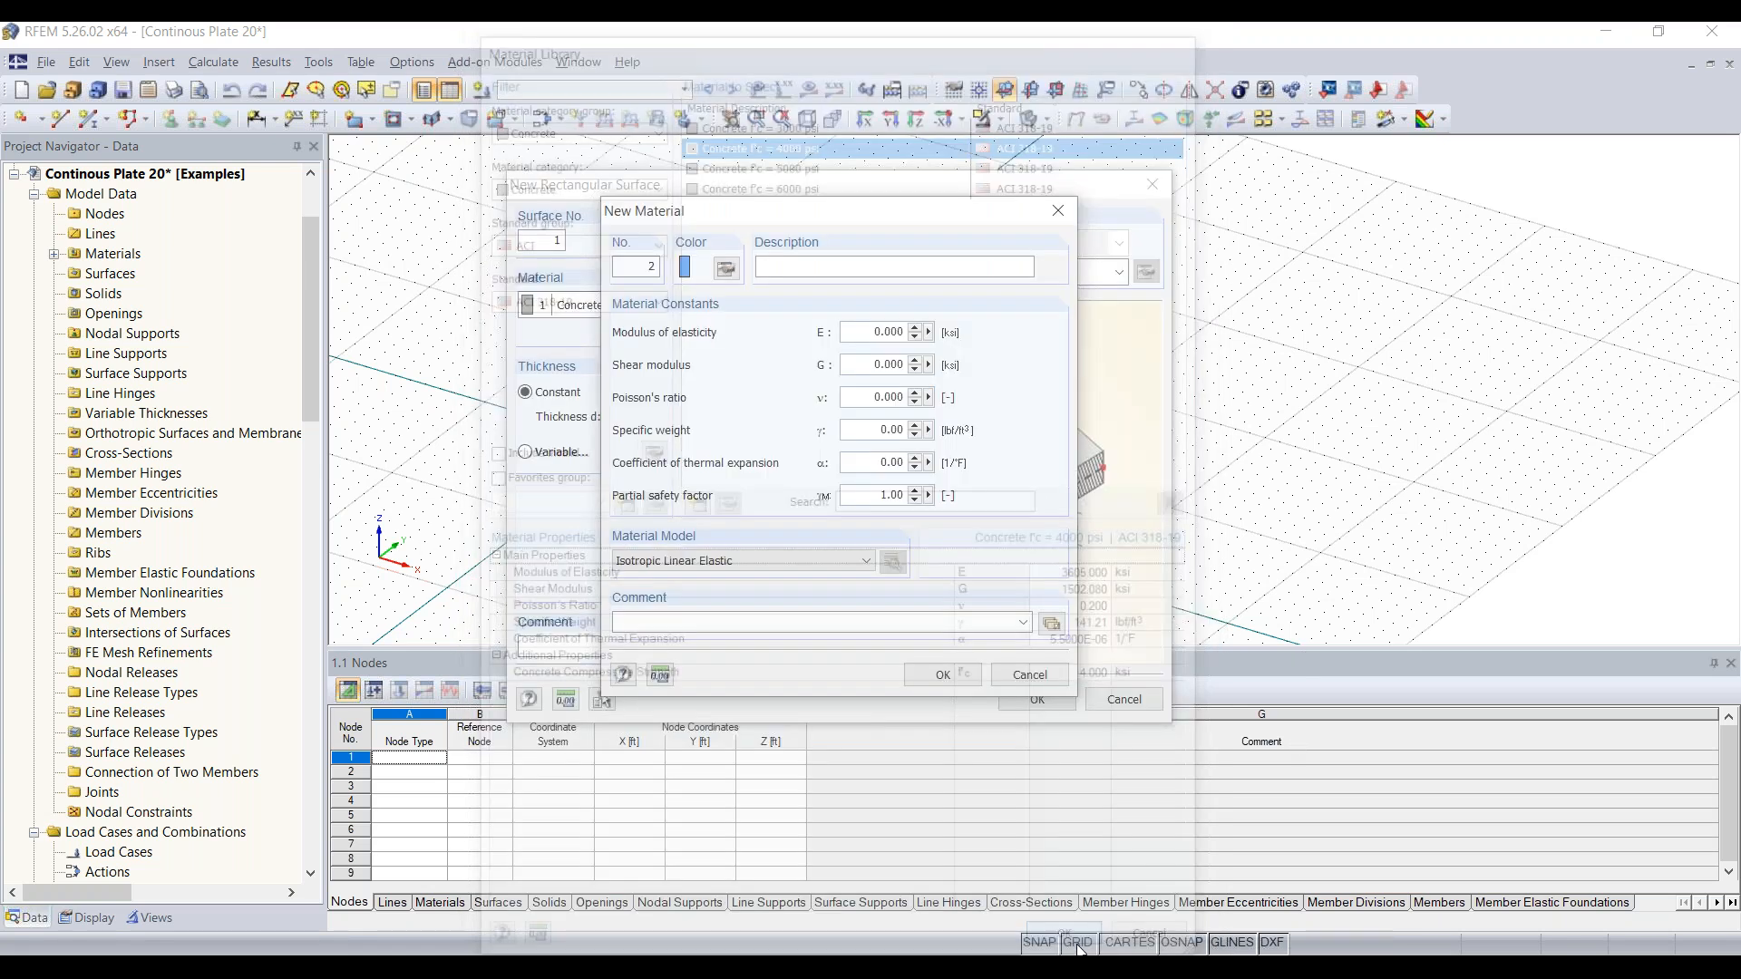
pyautogui.click(954, 677)
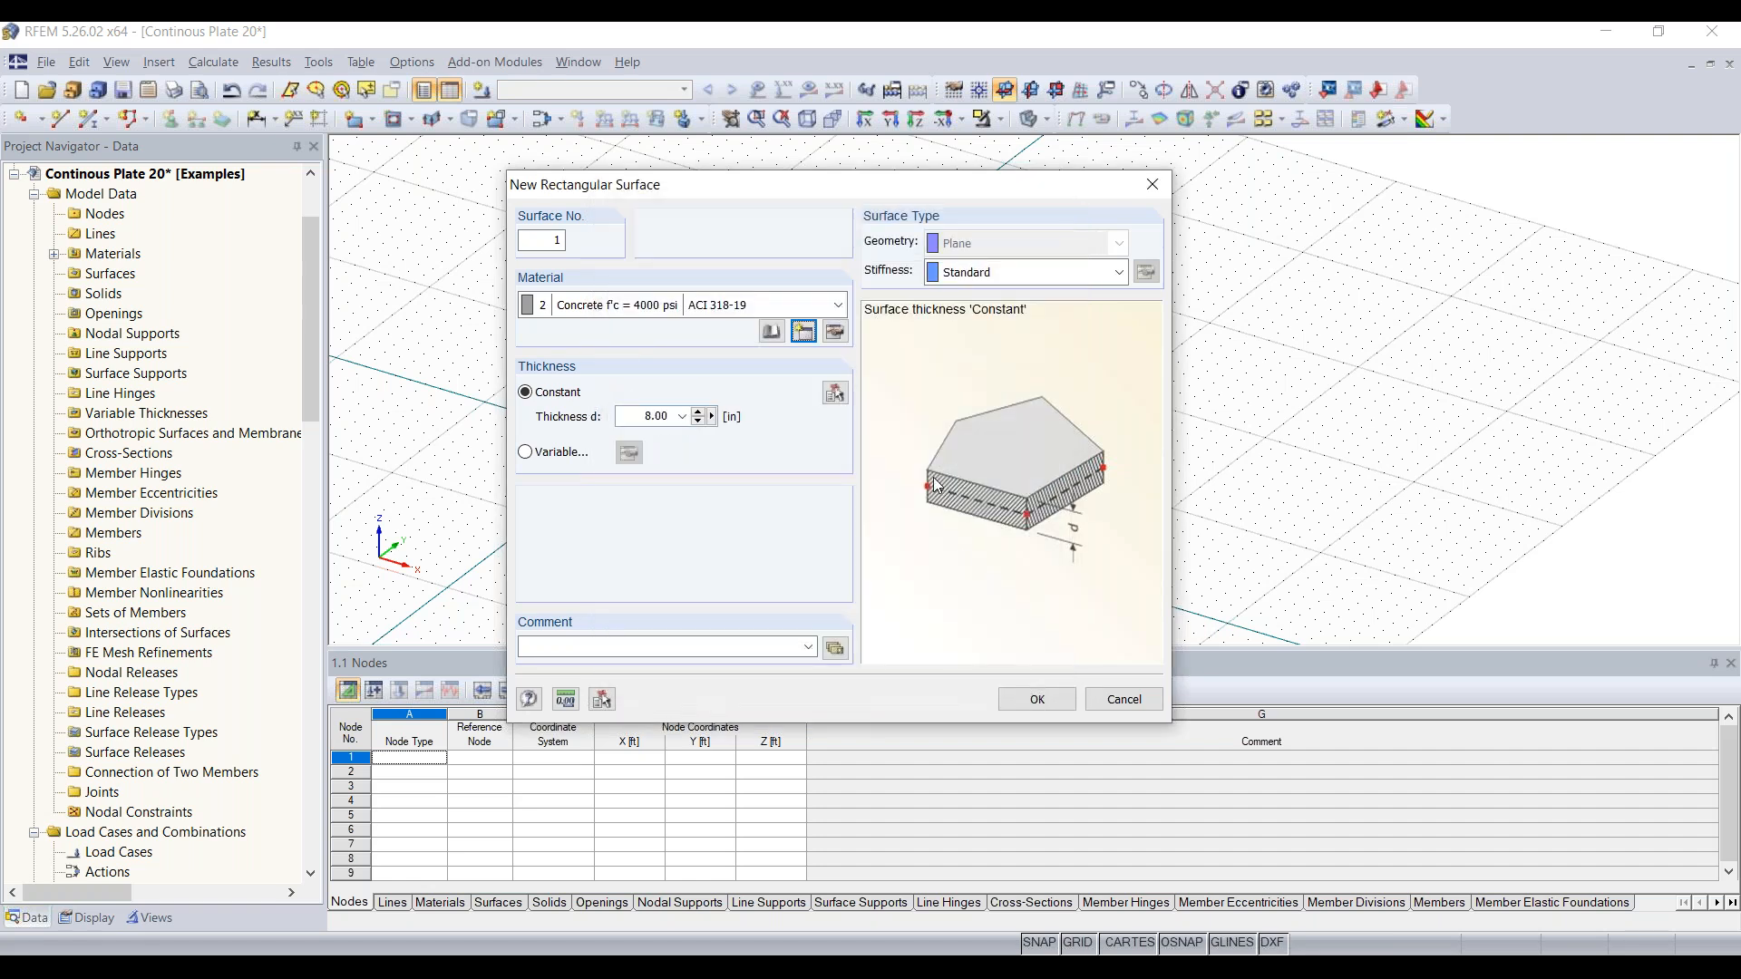
# Set the rectangular surface's constant thickness to 12 in and accept its definition
pyautogui.doubleClick(637, 415)
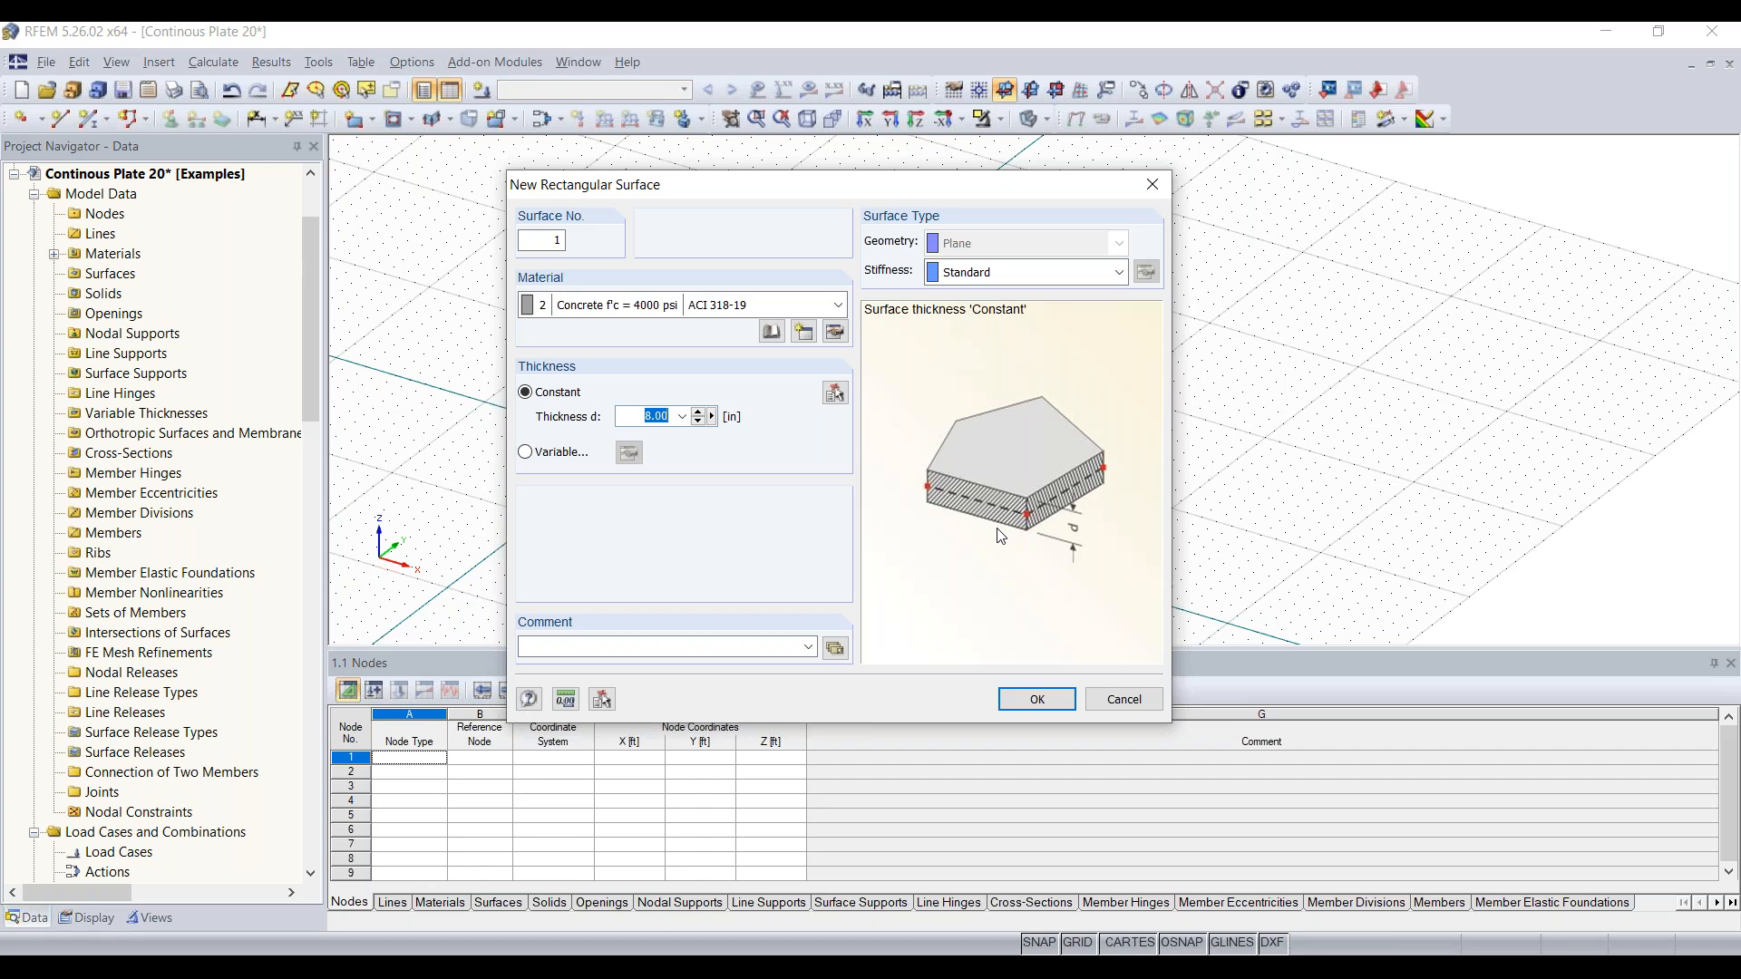
pyautogui.write('12')
pyautogui.click(1040, 700)
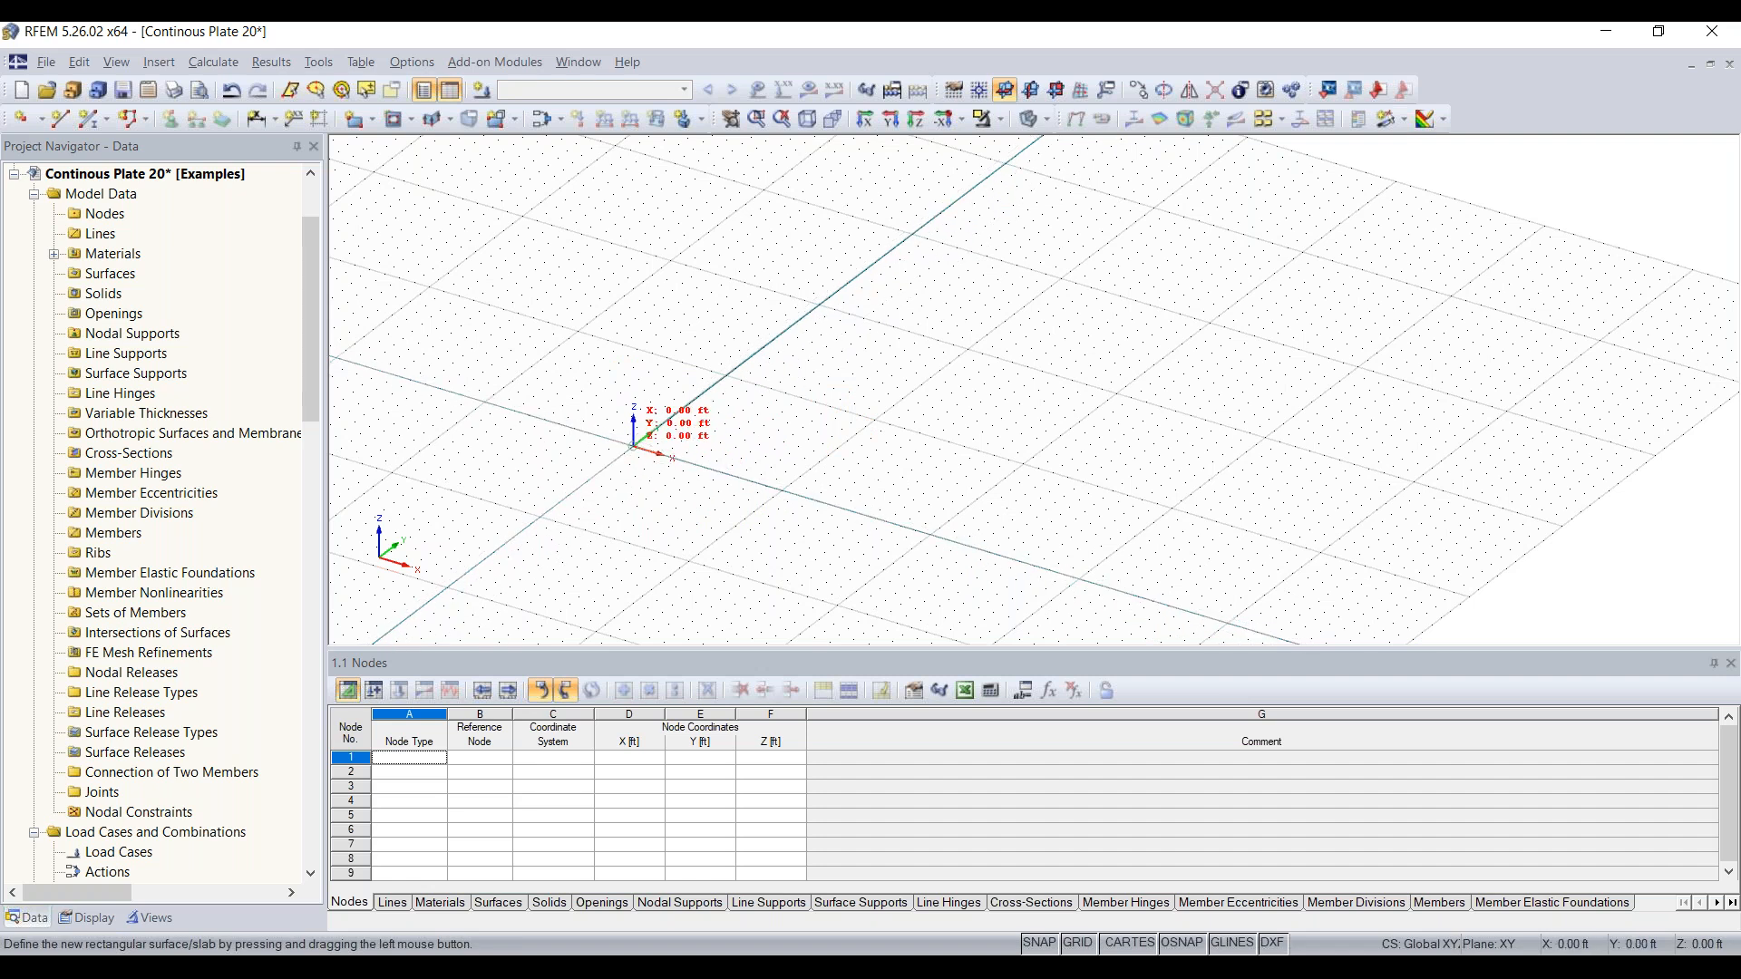
# Draw the rectangular plate from the origin to the opposite corner at X 32 ft, Y 16 ft, and end the command
pyautogui.click(633, 447)
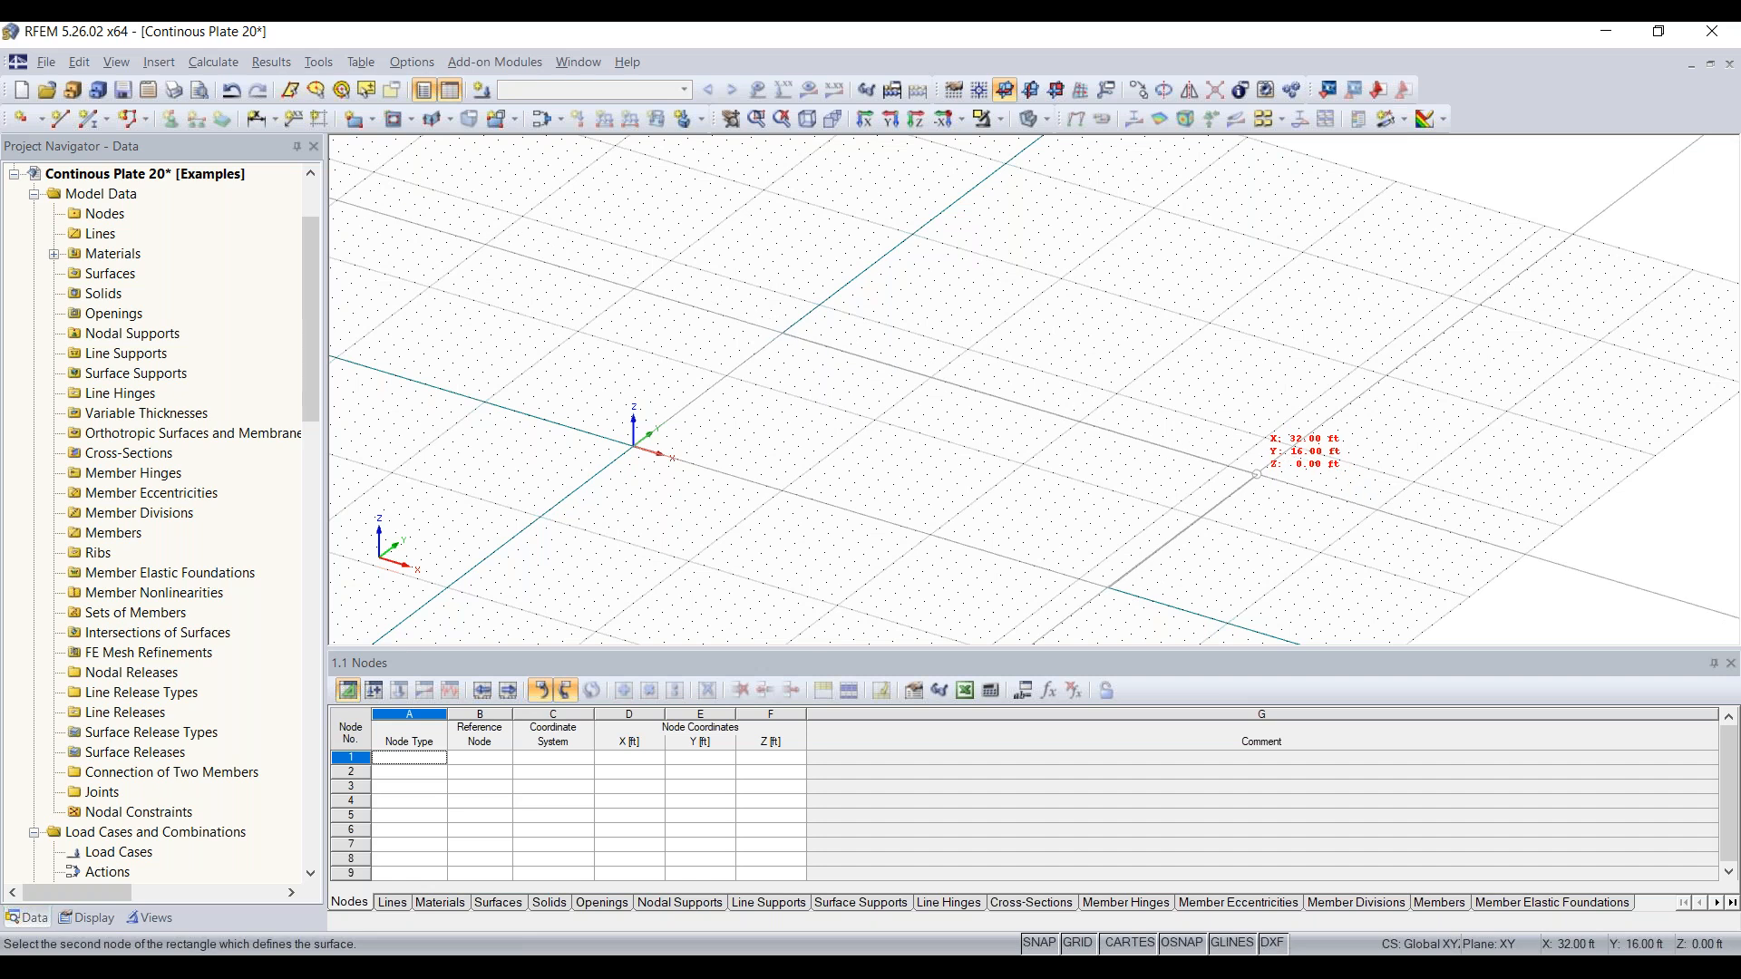
pyautogui.click(1257, 474)
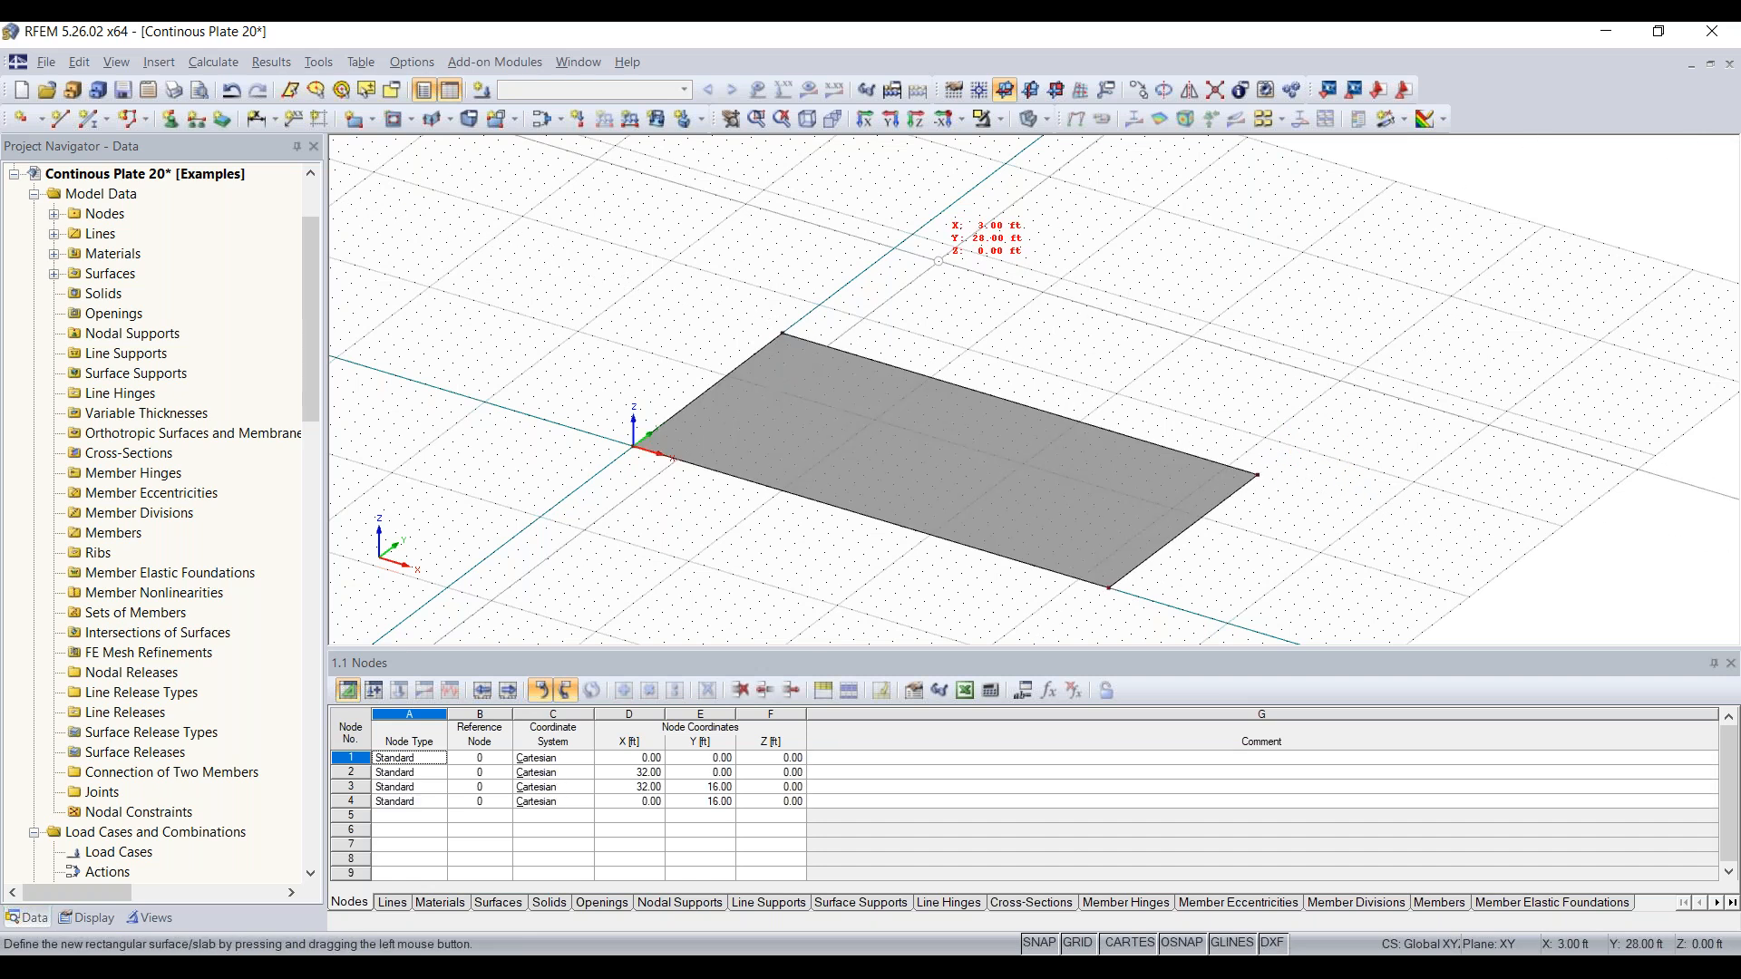
pyautogui.scroll(-2, 1099, 358)
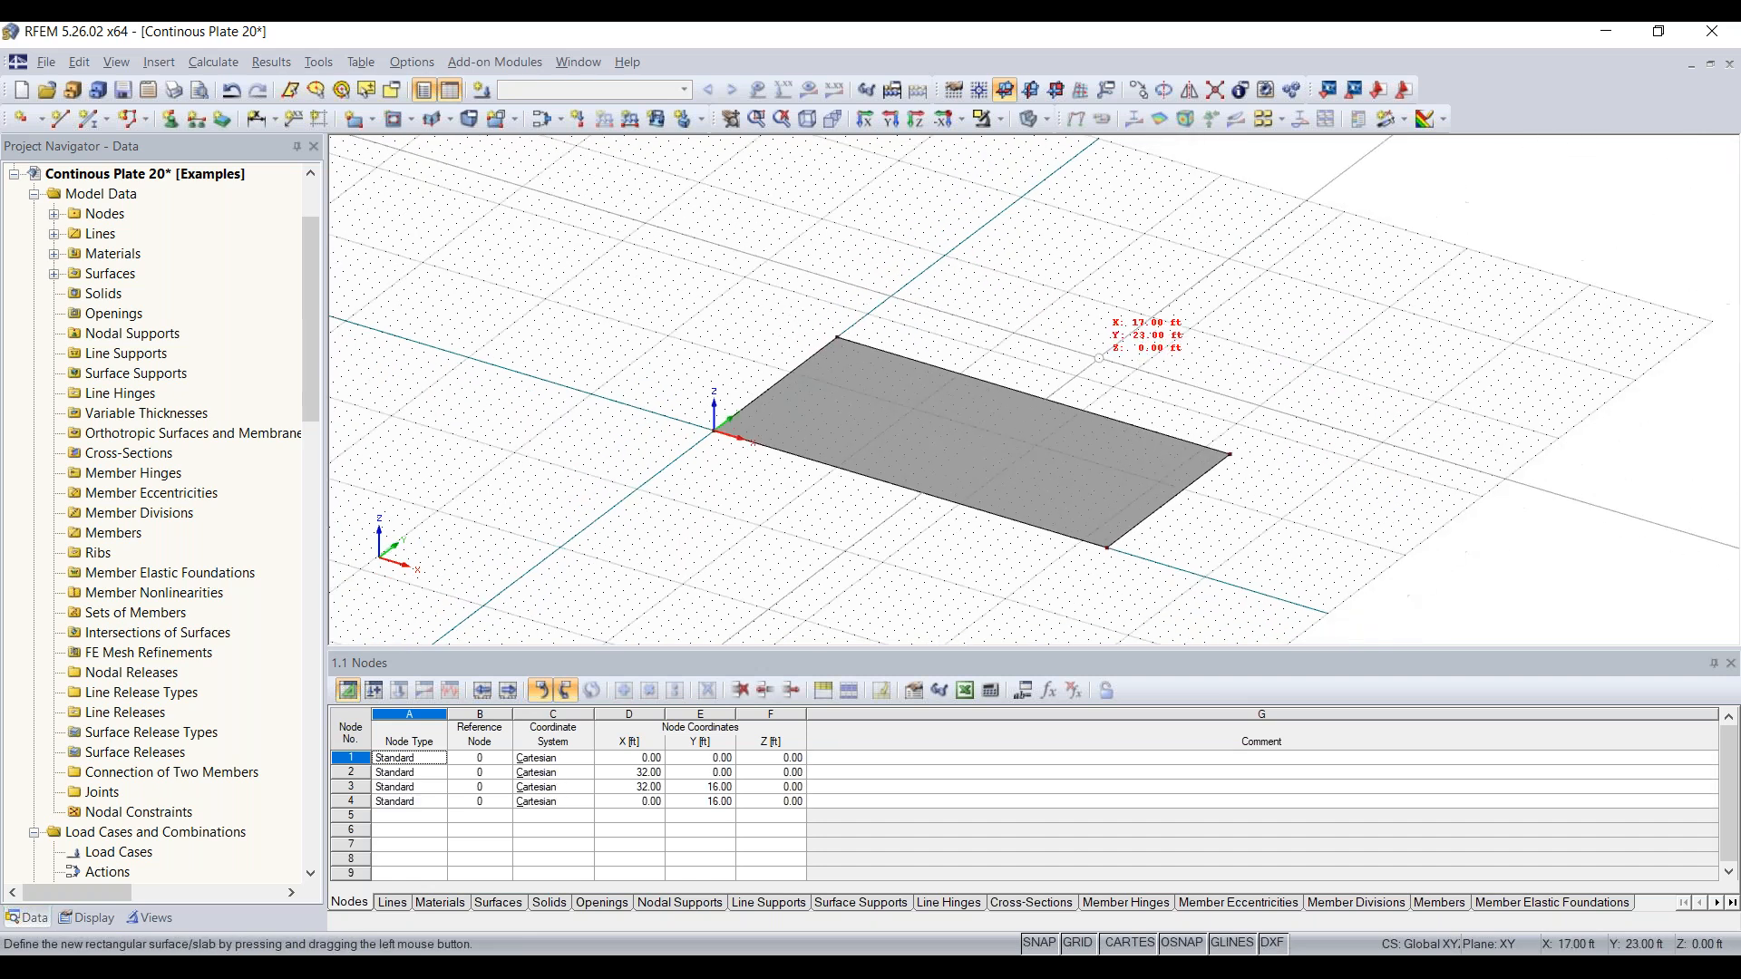
pyautogui.keyDown('ctrl'); pyautogui.moveTo(1099, 358); pyautogui.dragTo(922, 360, button='middle'); pyautogui.keyUp('ctrl')
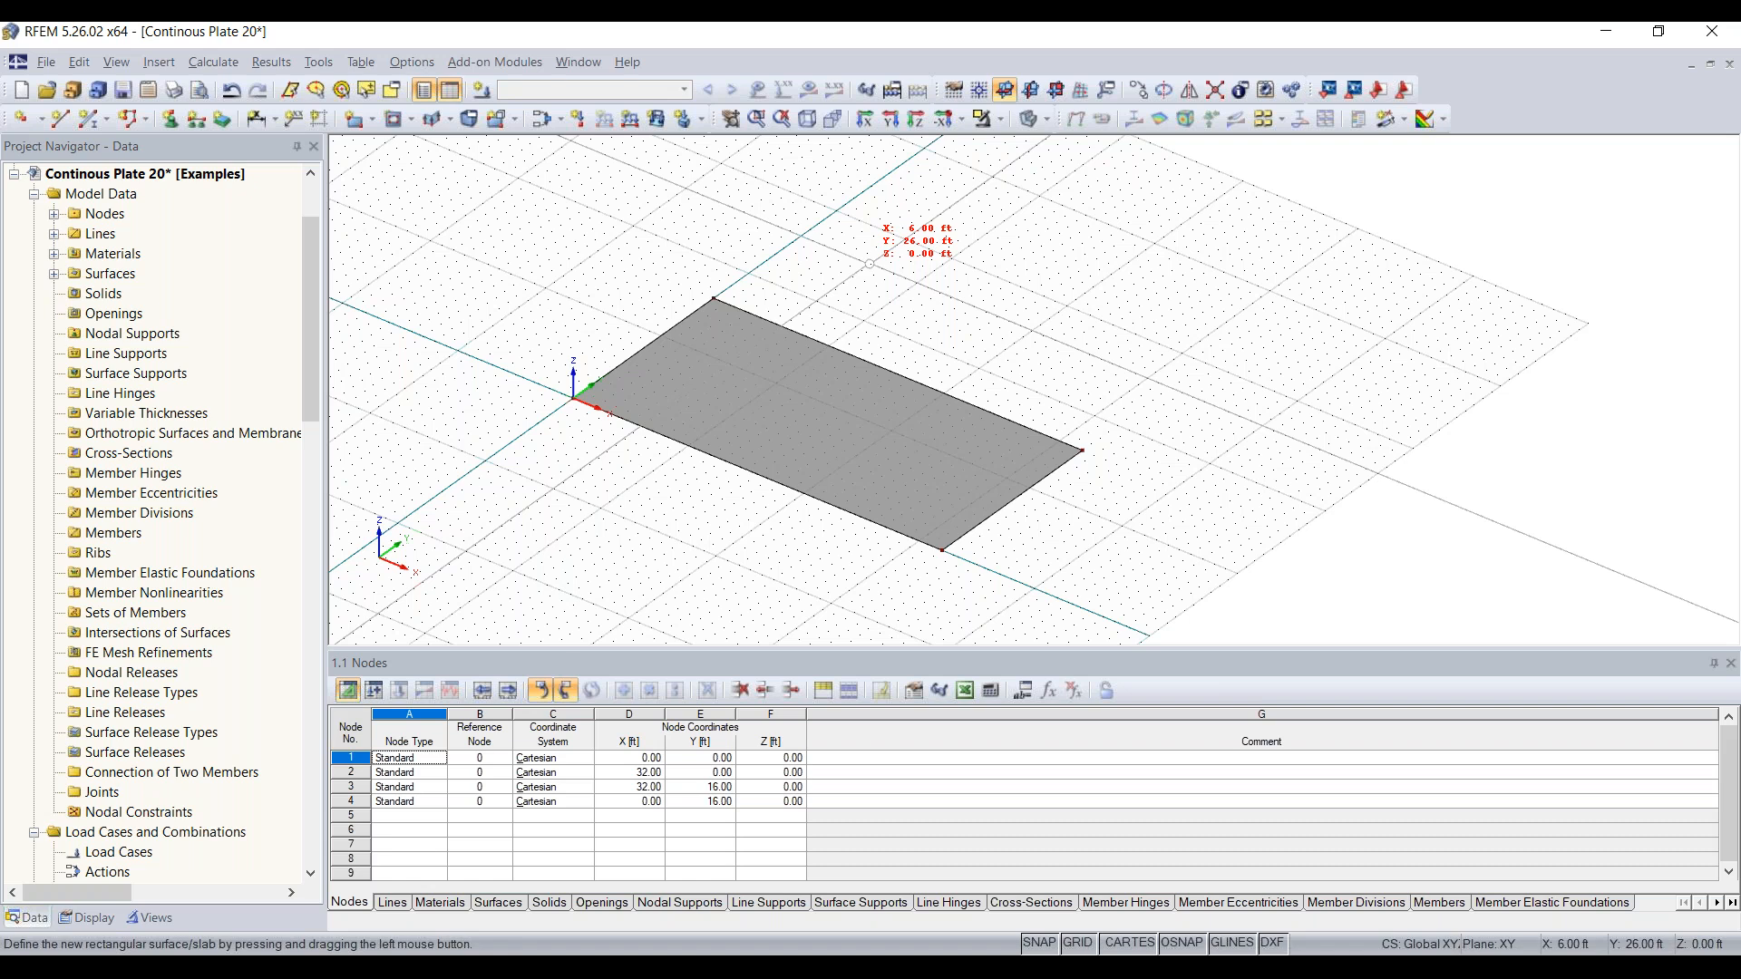
pyautogui.press('Escape')
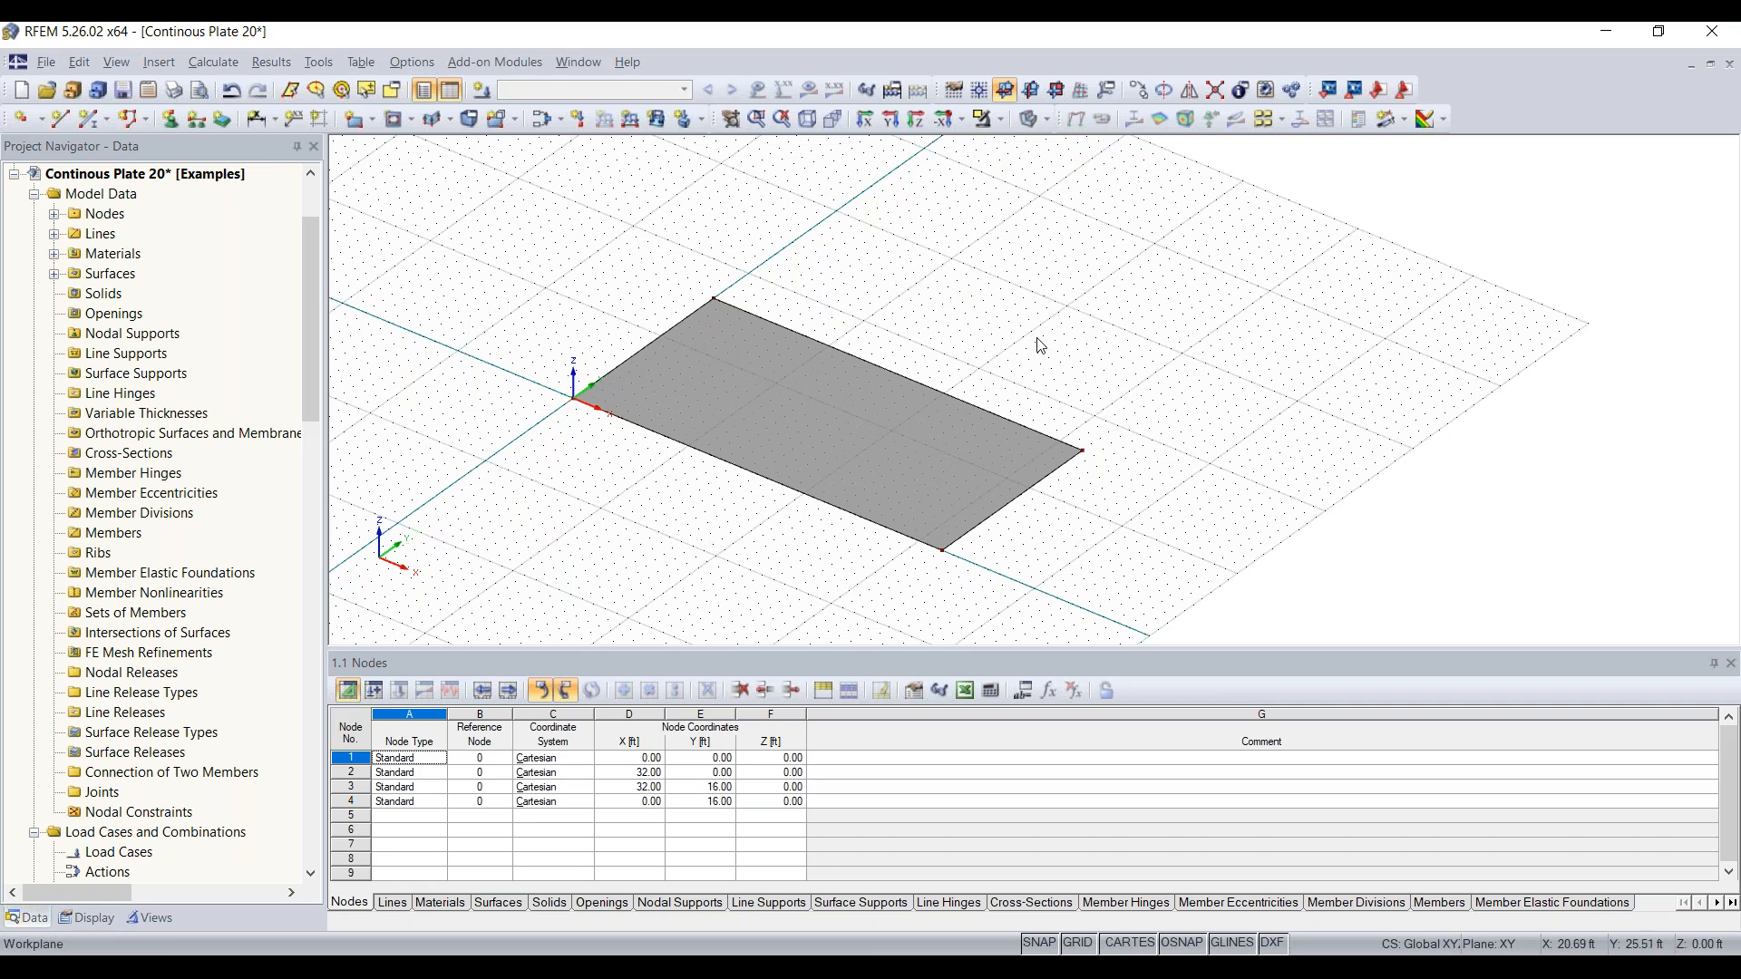
# Copy the whole plate directly in the work plane so its origin corner lands at X 0, Y 21 ft
pyautogui.scroll(-1, 1043, 340)
pyautogui.moveTo(1121, 290); pyautogui.dragTo(511, 575)
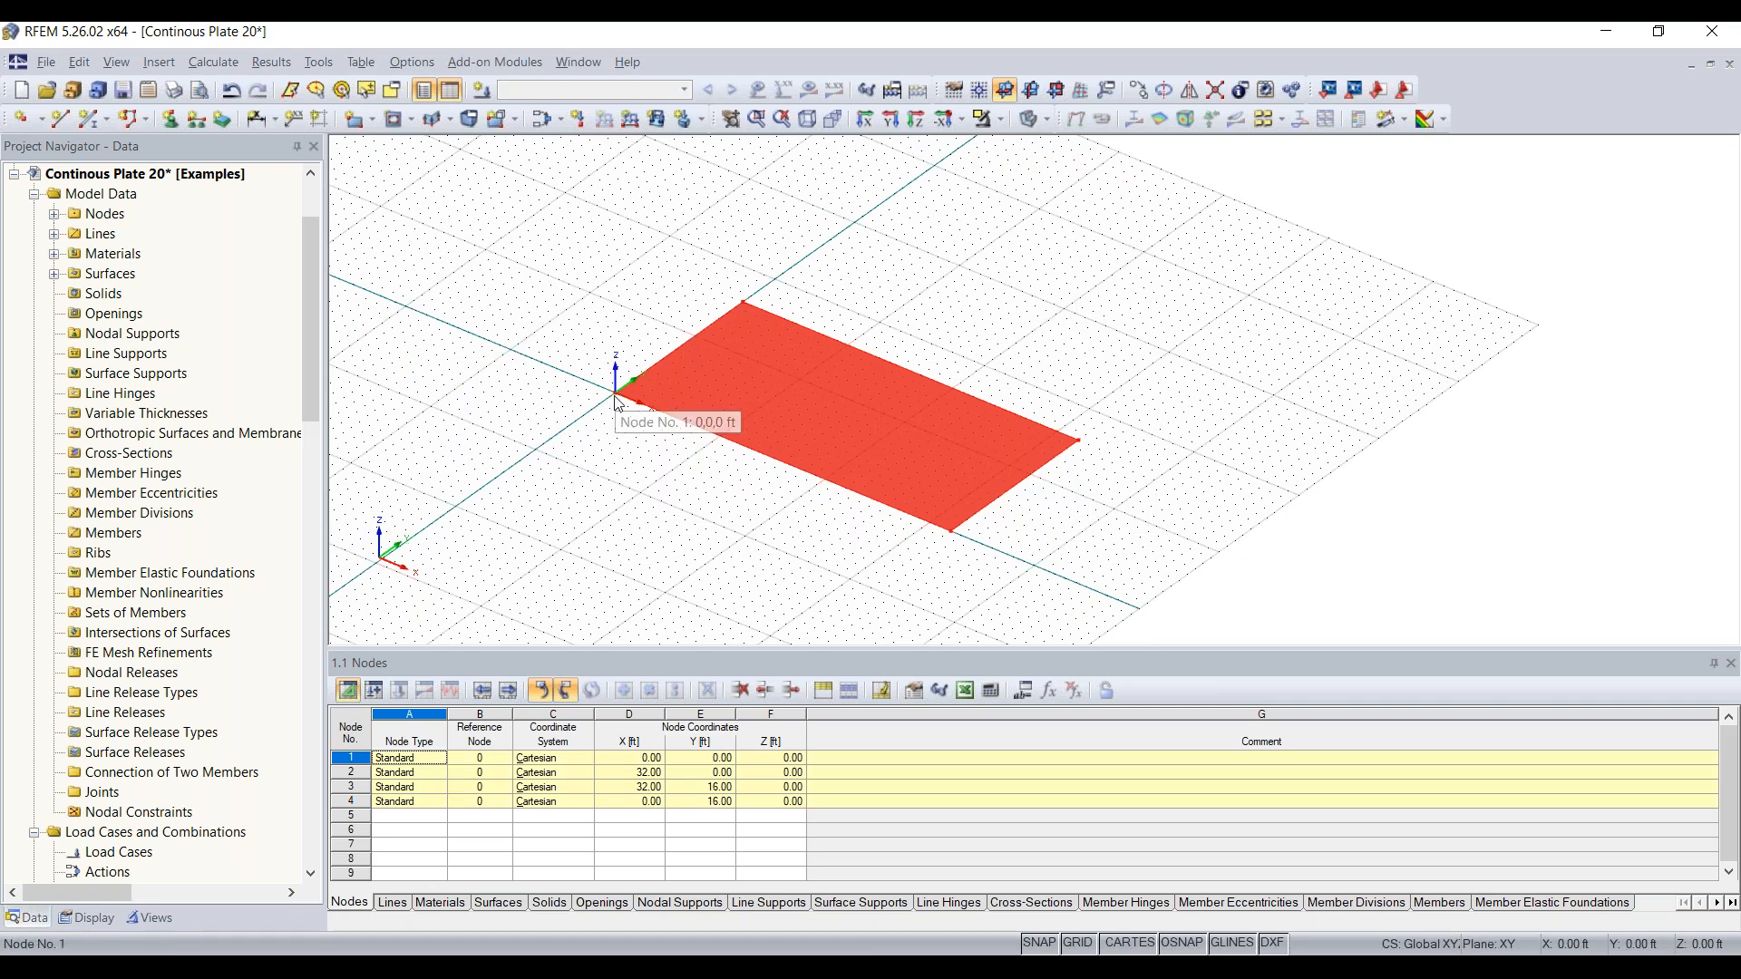
pyautogui.keyDown('ctrl'); pyautogui.moveTo(616, 402); pyautogui.dragTo(785, 282); pyautogui.keyUp('ctrl')
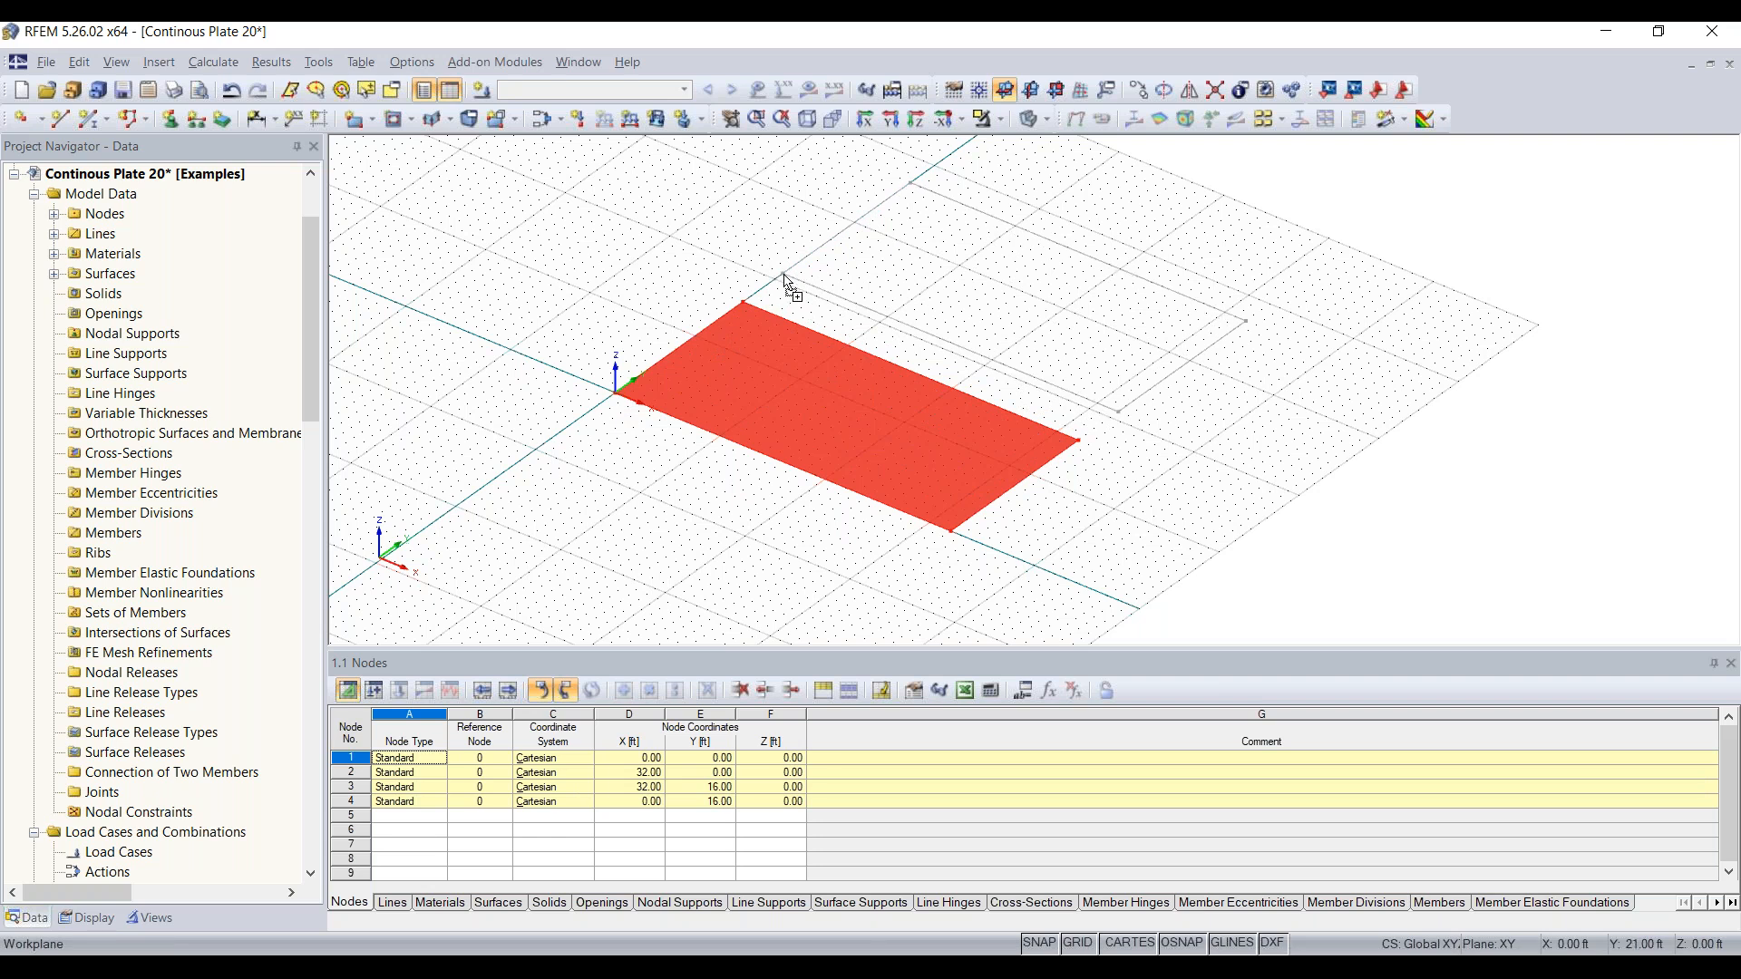
pyautogui.keyDown('ctrl'); pyautogui.moveTo(786, 282); pyautogui.dragTo(785, 282); pyautogui.keyUp('ctrl')
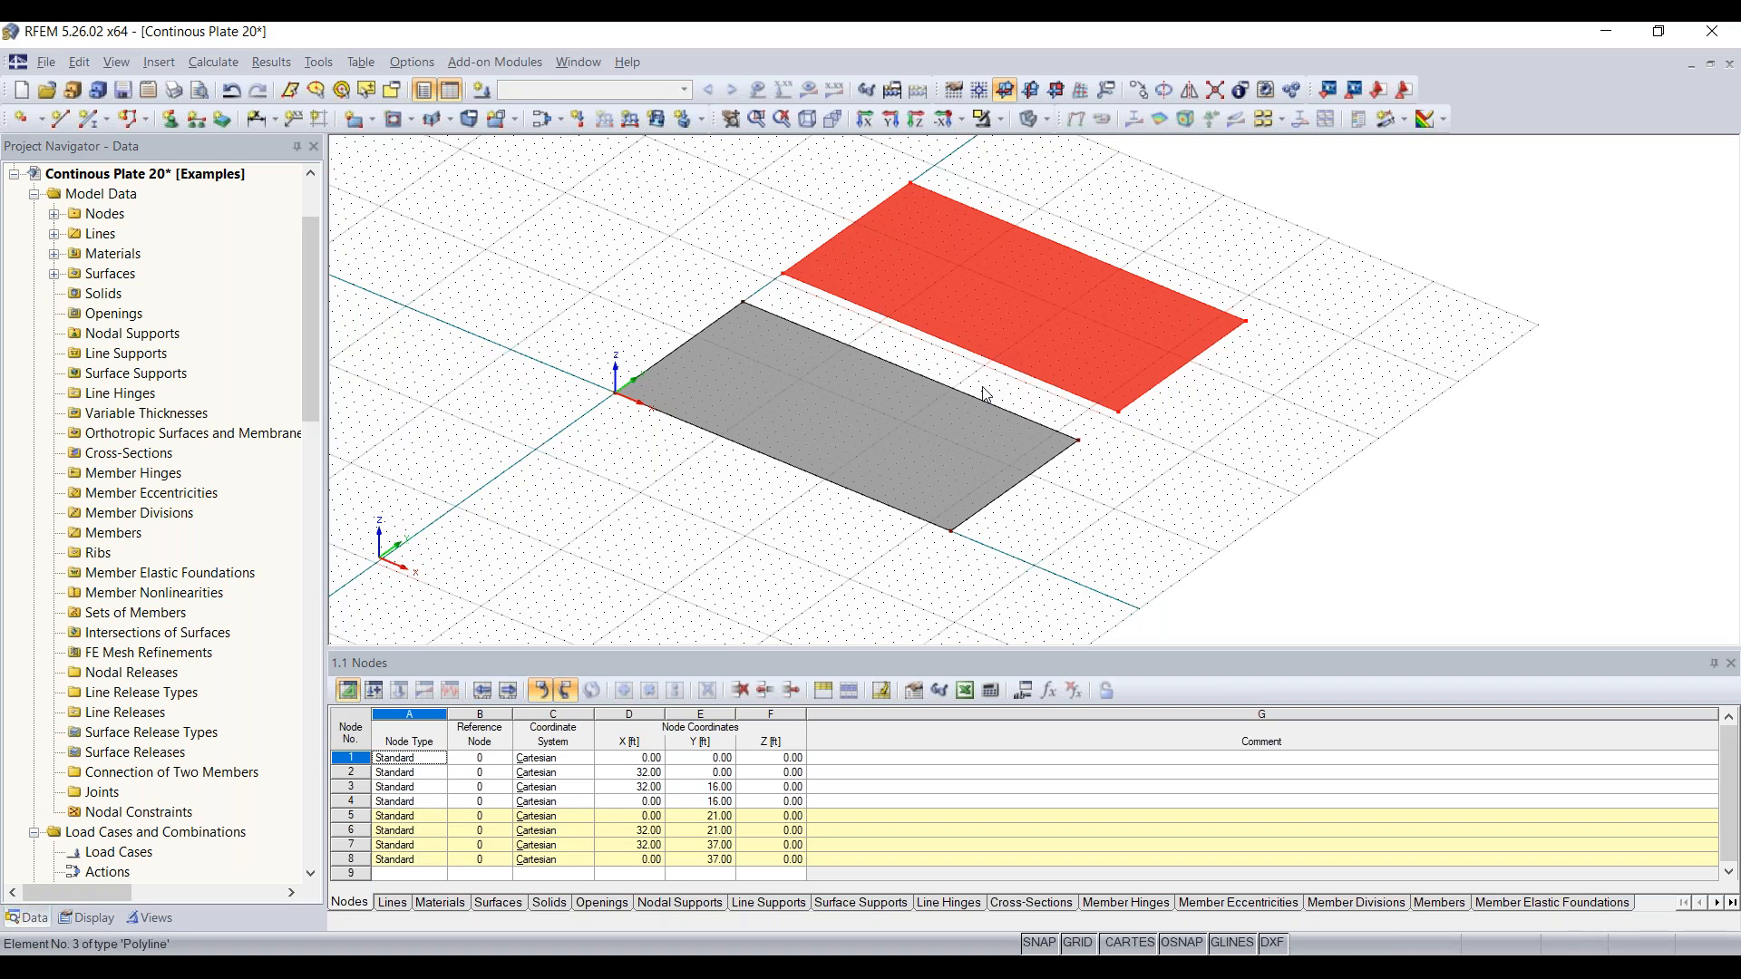
pyautogui.click(943, 362)
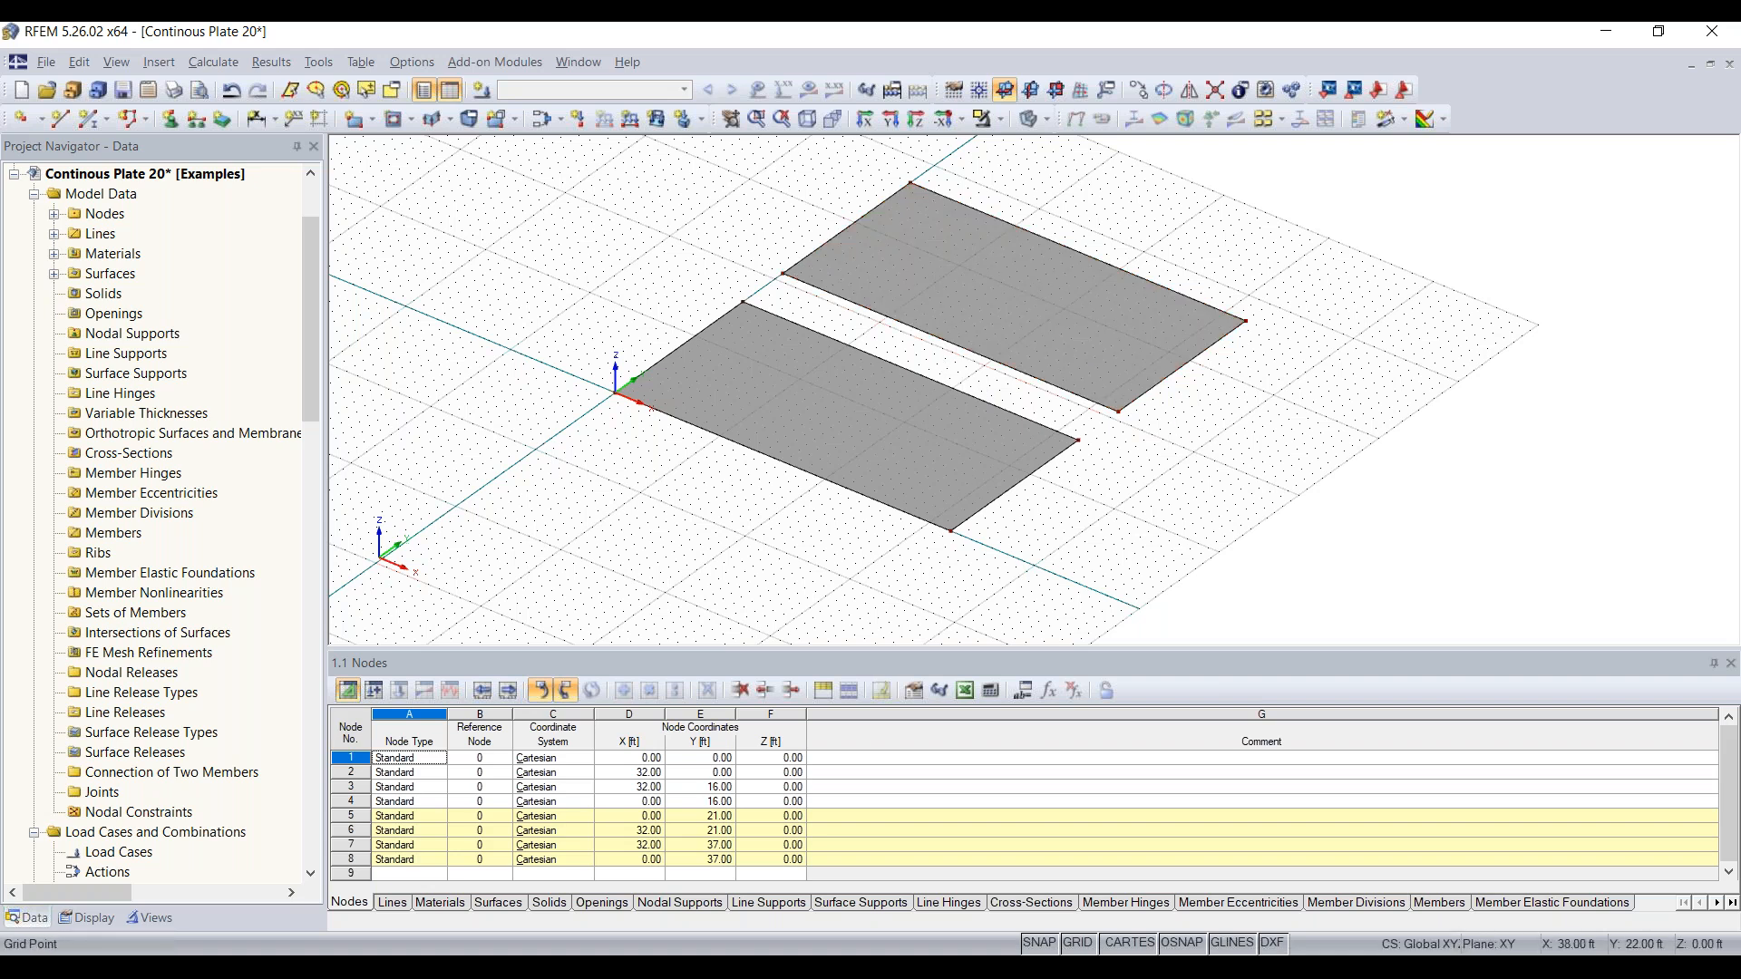
# Make one copy of the second plate with a displacement of 21 ft in Y
pyautogui.moveTo(1238, 480); pyautogui.dragTo(1069, 529, button='middle')
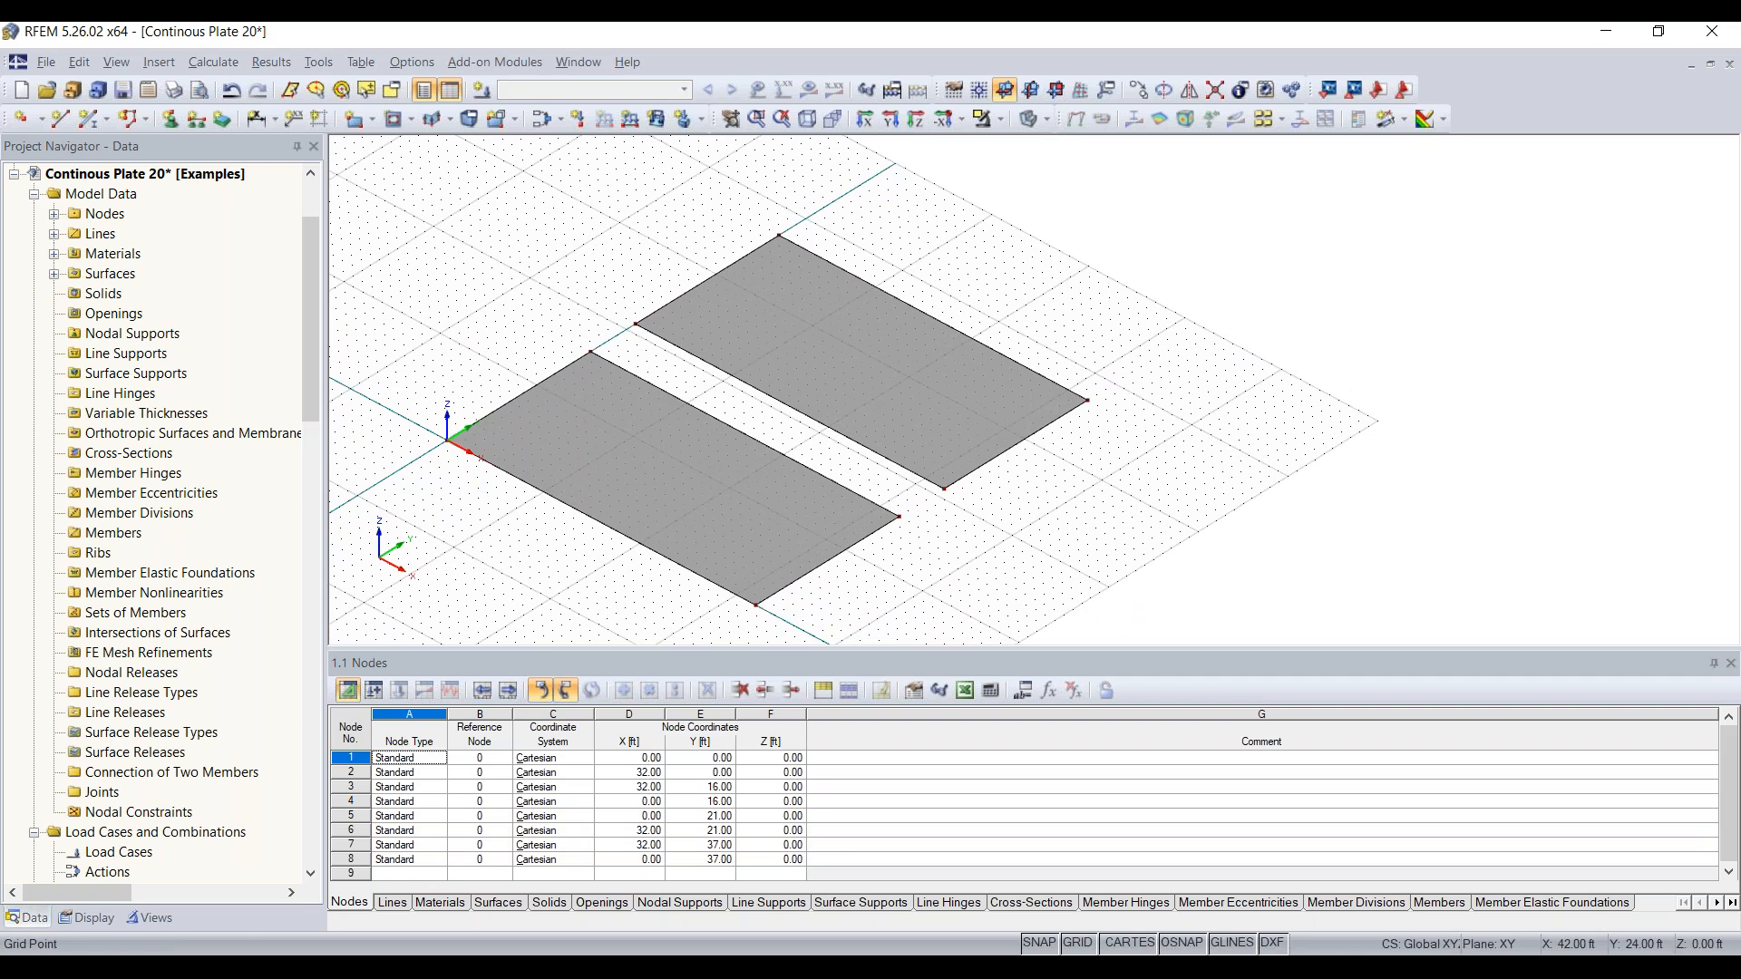
pyautogui.keyDown('ctrl'); pyautogui.moveTo(727, 441); pyautogui.dragTo(981, 470, button='middle'); pyautogui.keyUp('ctrl')
pyautogui.keyDown('ctrl'); pyautogui.moveTo(1048, 284); pyautogui.dragTo(1116, 378, button='middle'); pyautogui.keyUp('ctrl')
pyautogui.moveTo(1085, 201); pyautogui.dragTo(439, 399)
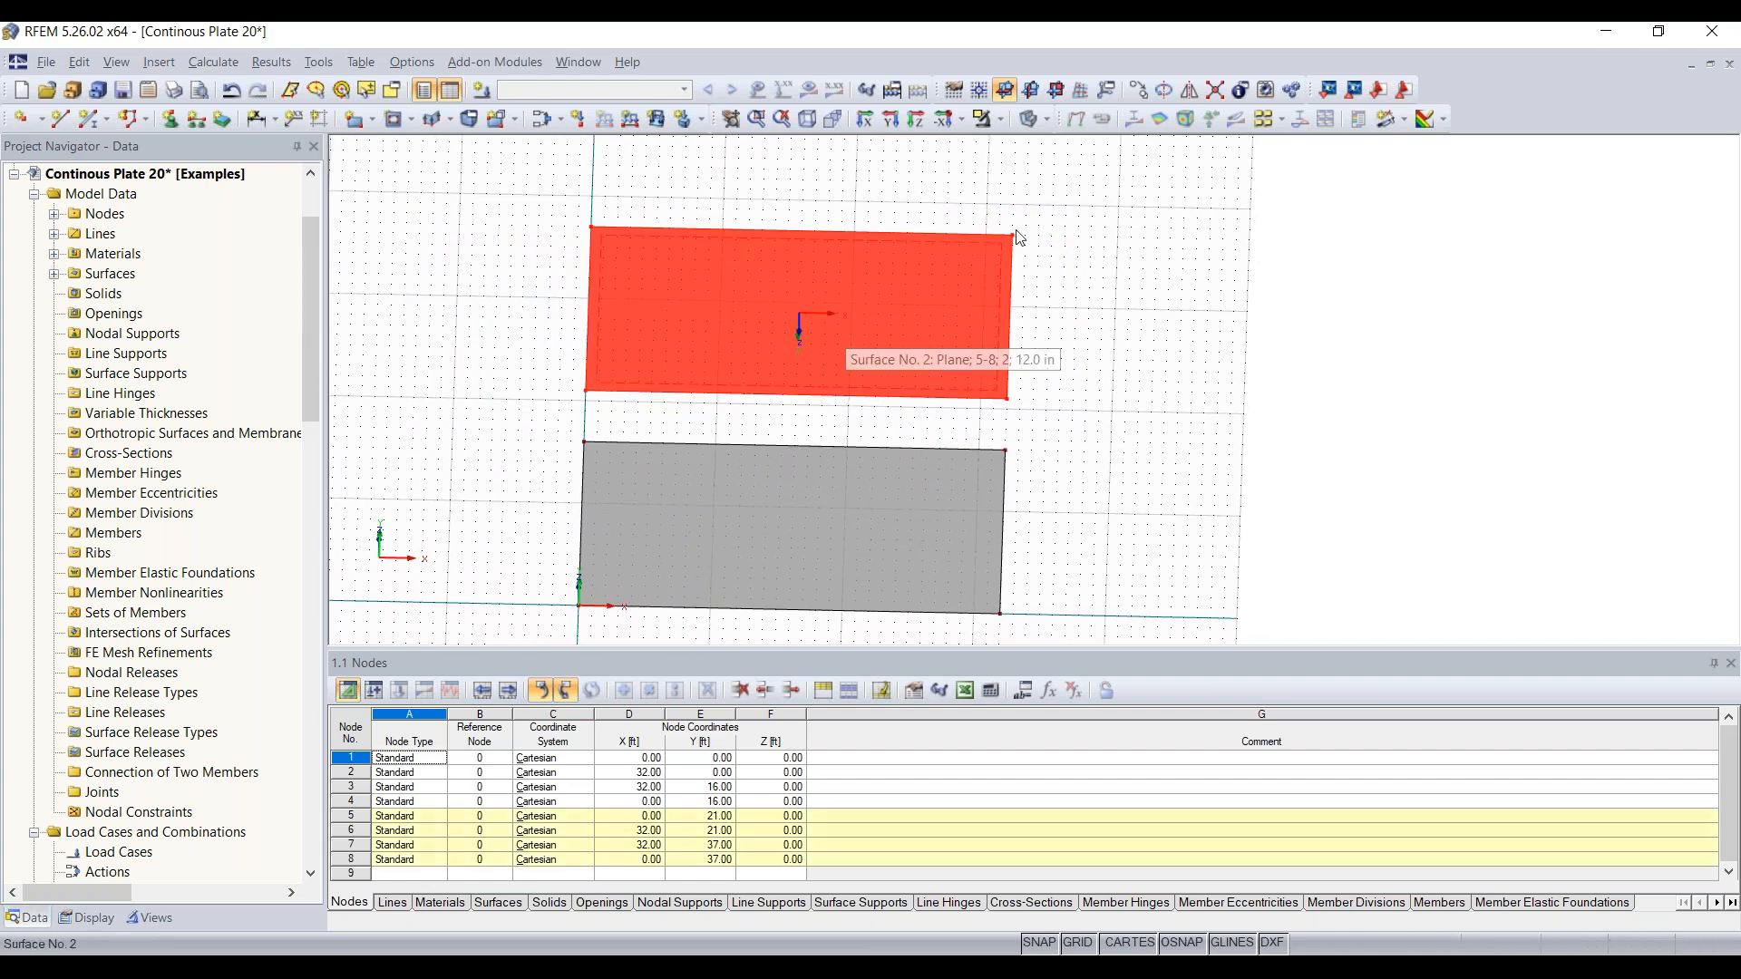
pyautogui.click(1139, 90)
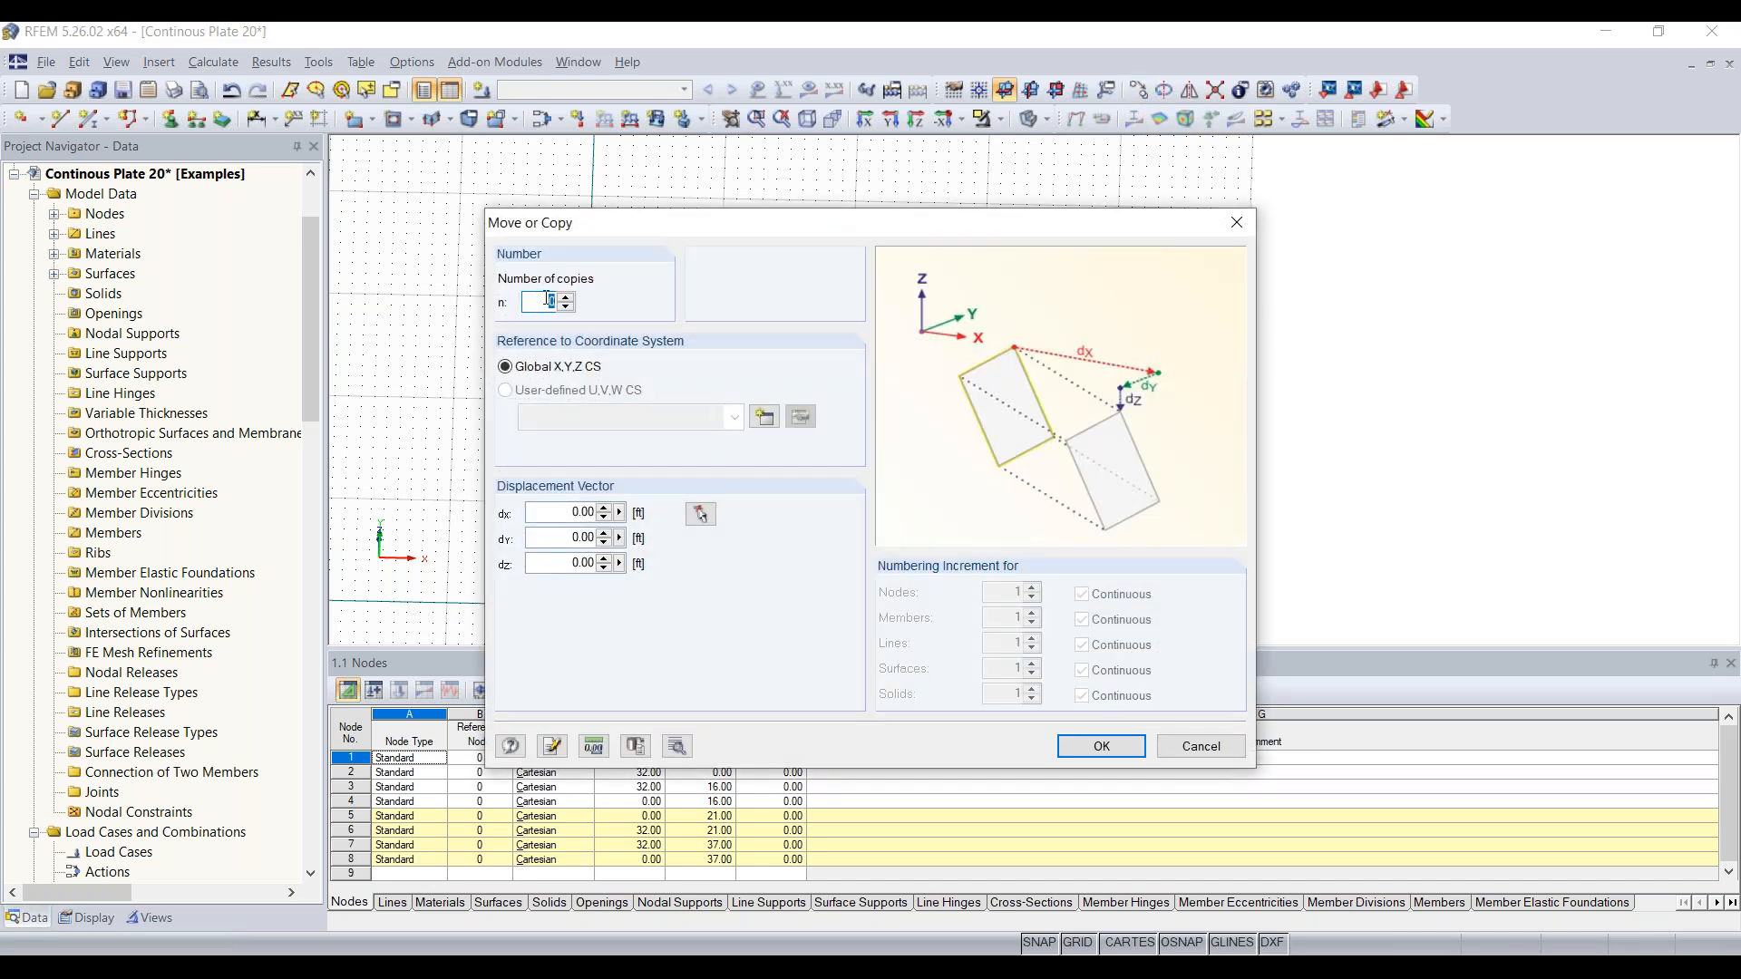
pyautogui.write('1')
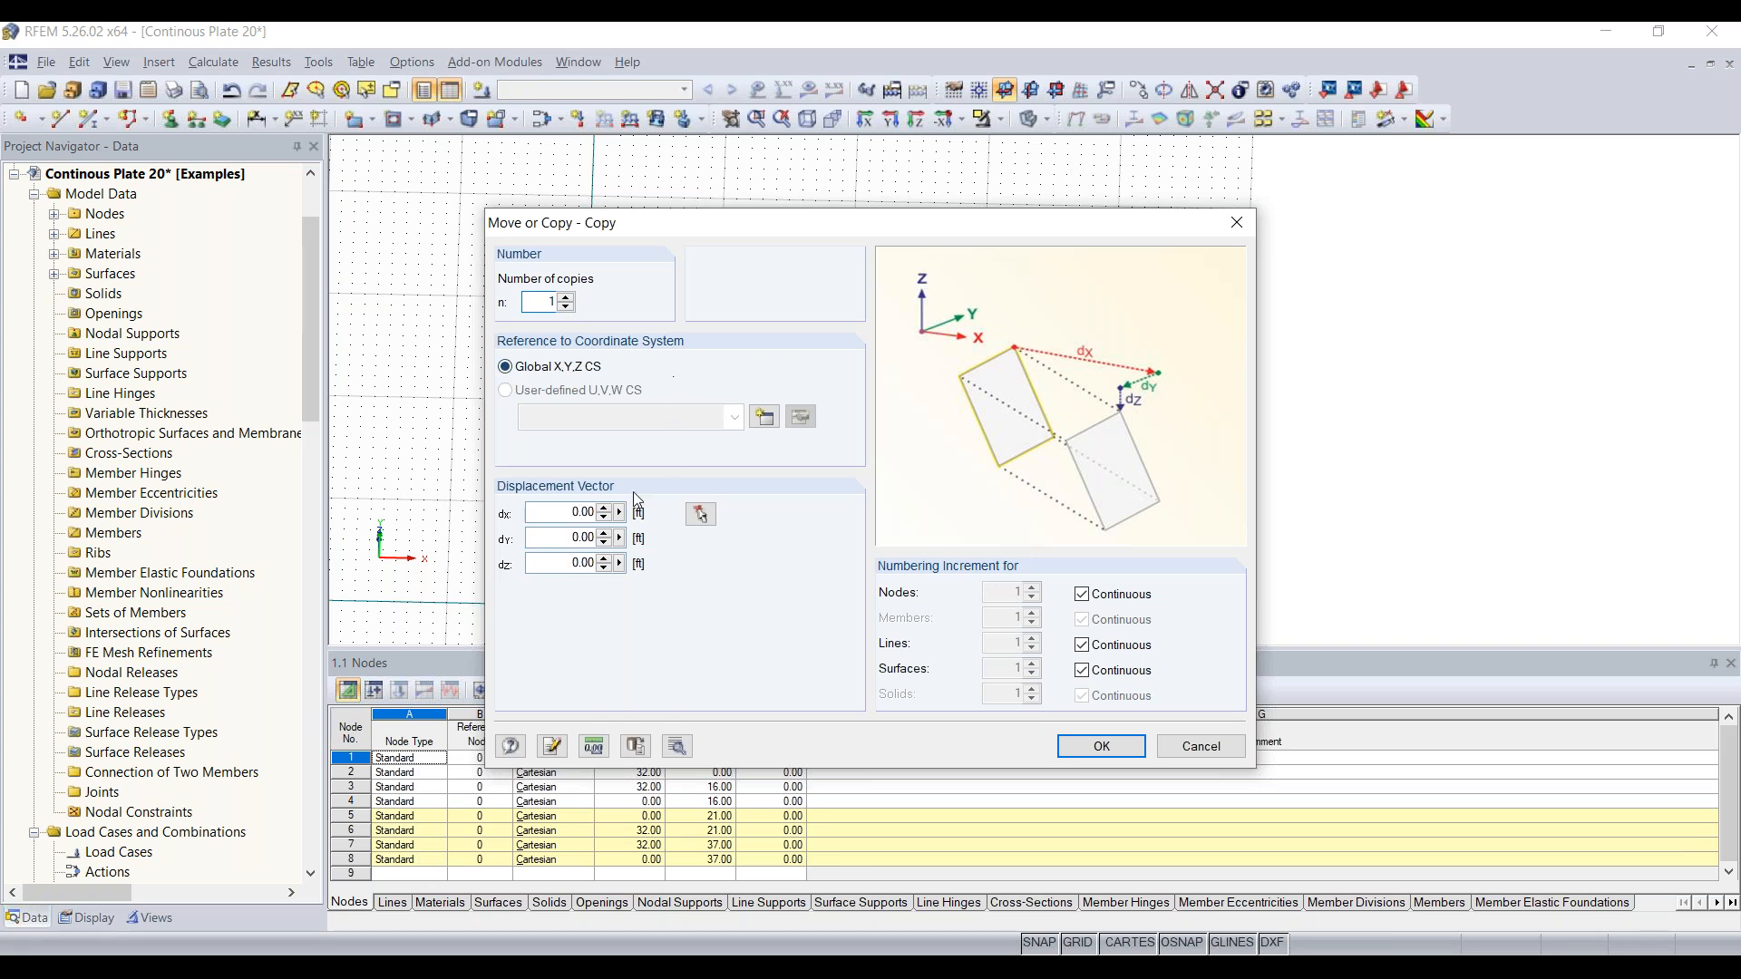
pyautogui.doubleClick(555, 542)
pyautogui.write('21')
pyautogui.click(1102, 746)
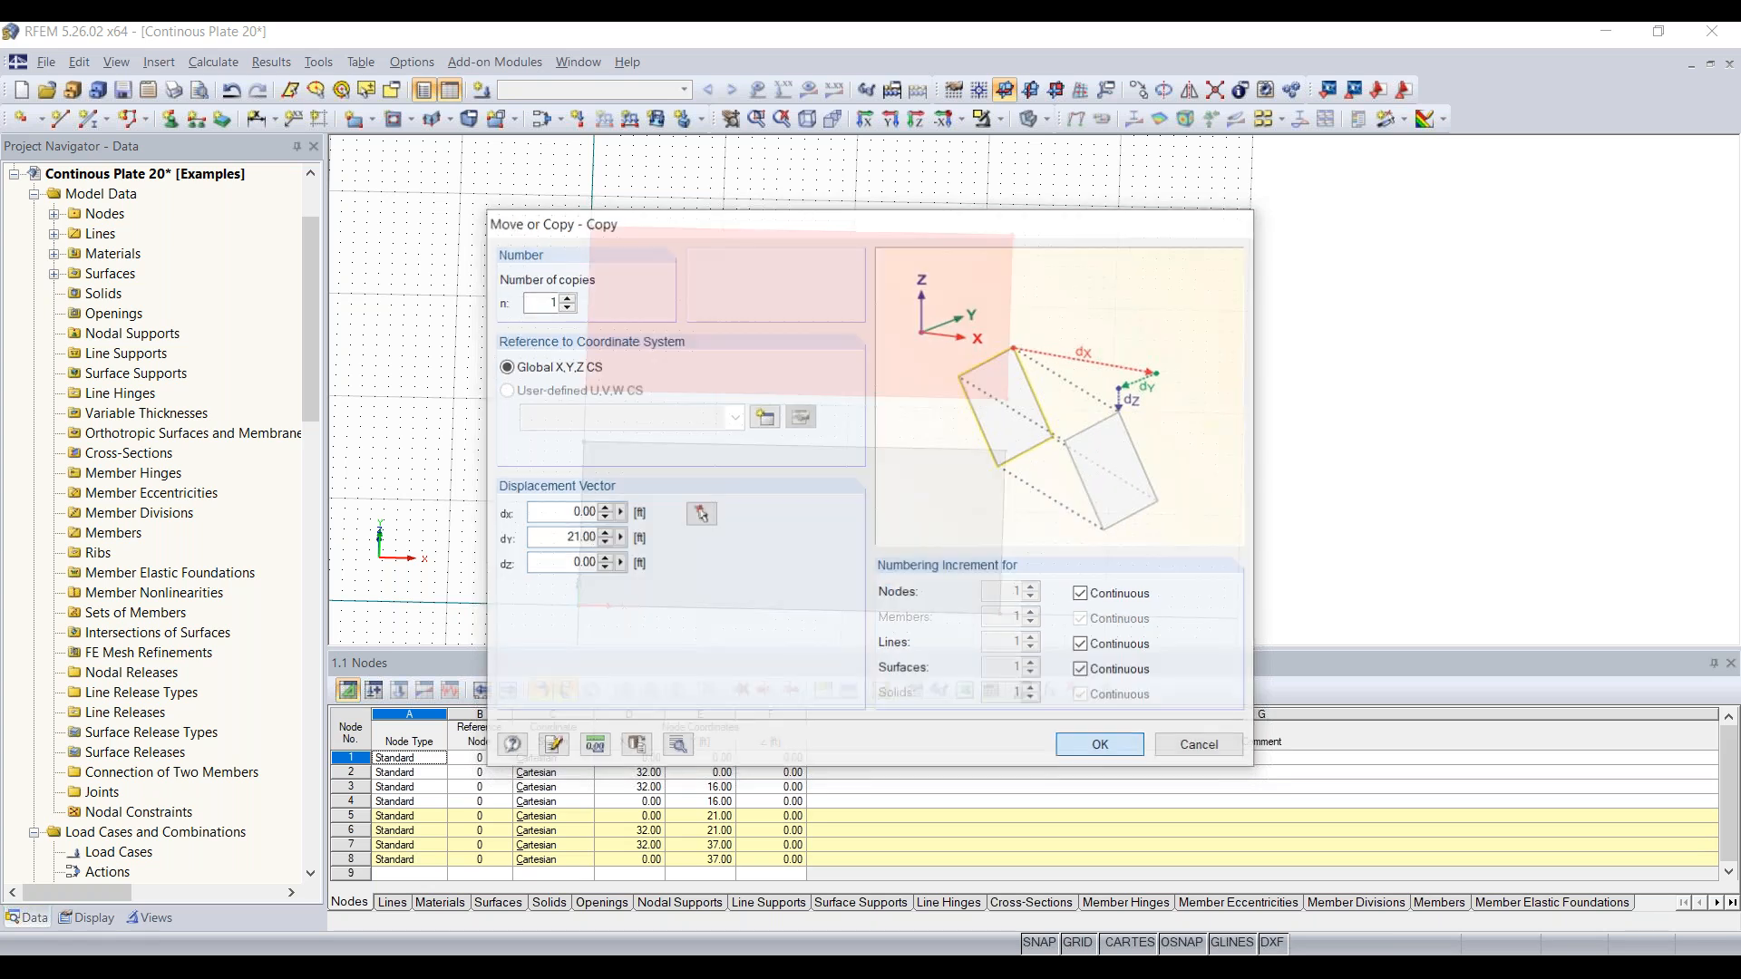
pyautogui.keyDown('ctrl'); pyautogui.moveTo(1088, 454); pyautogui.dragTo(882, 322, button='middle'); pyautogui.keyUp('ctrl')
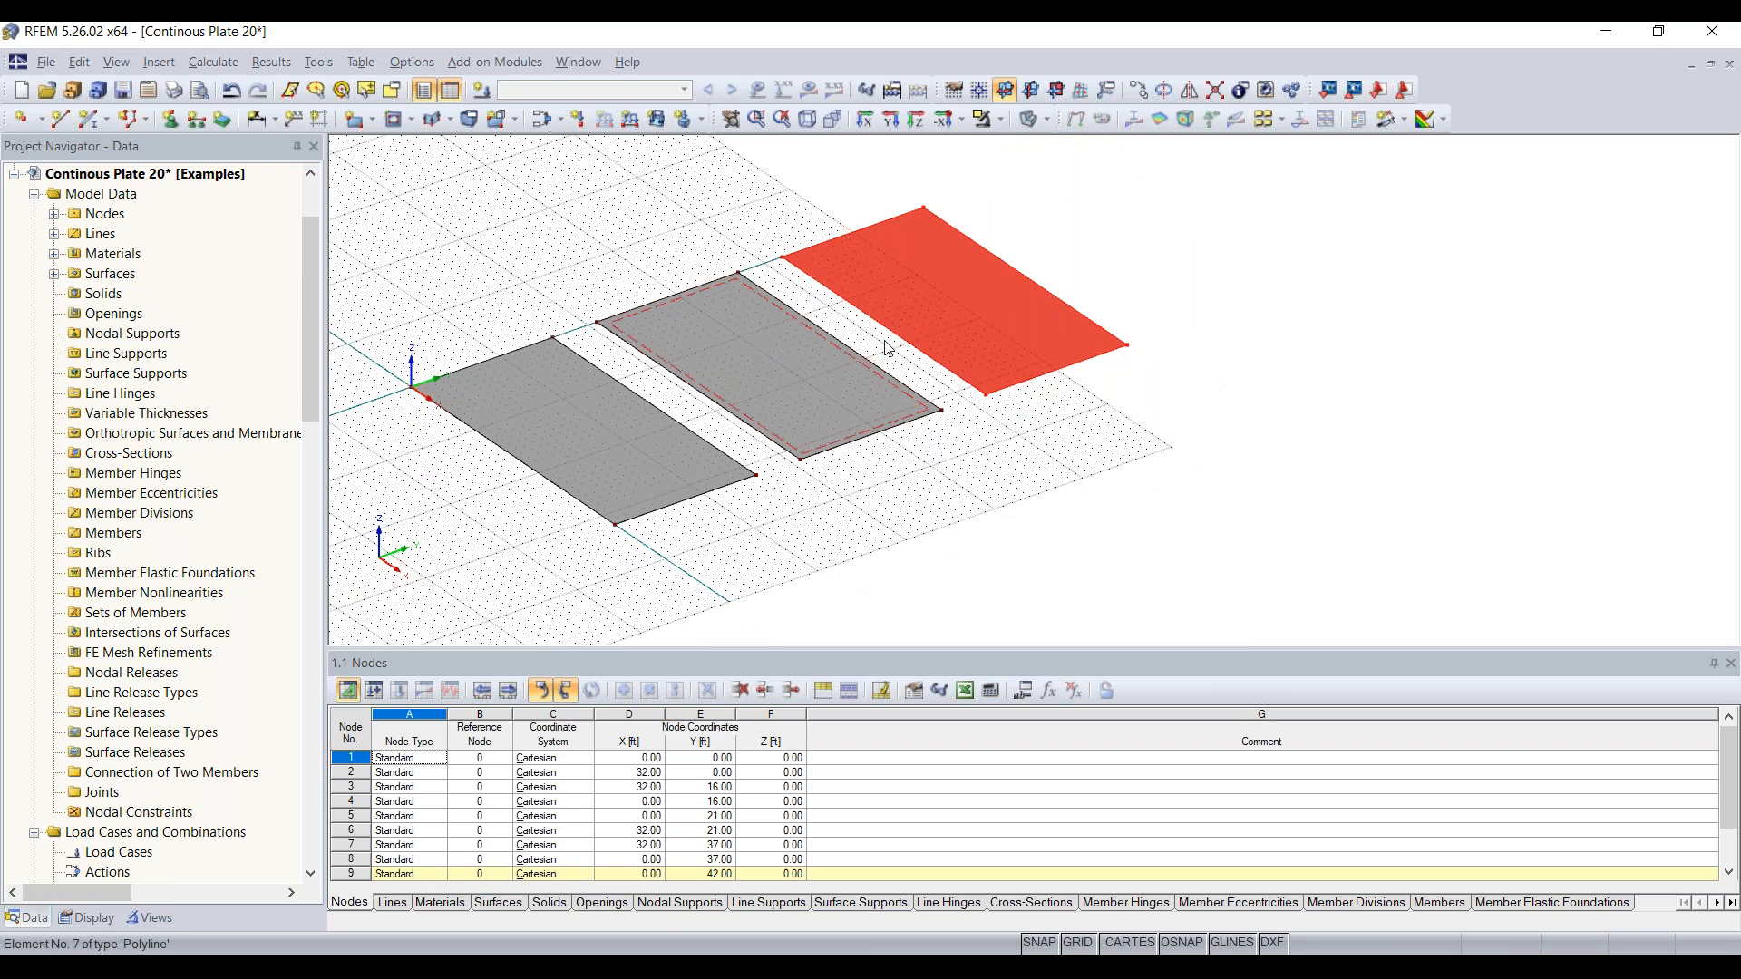
pyautogui.click(1040, 370)
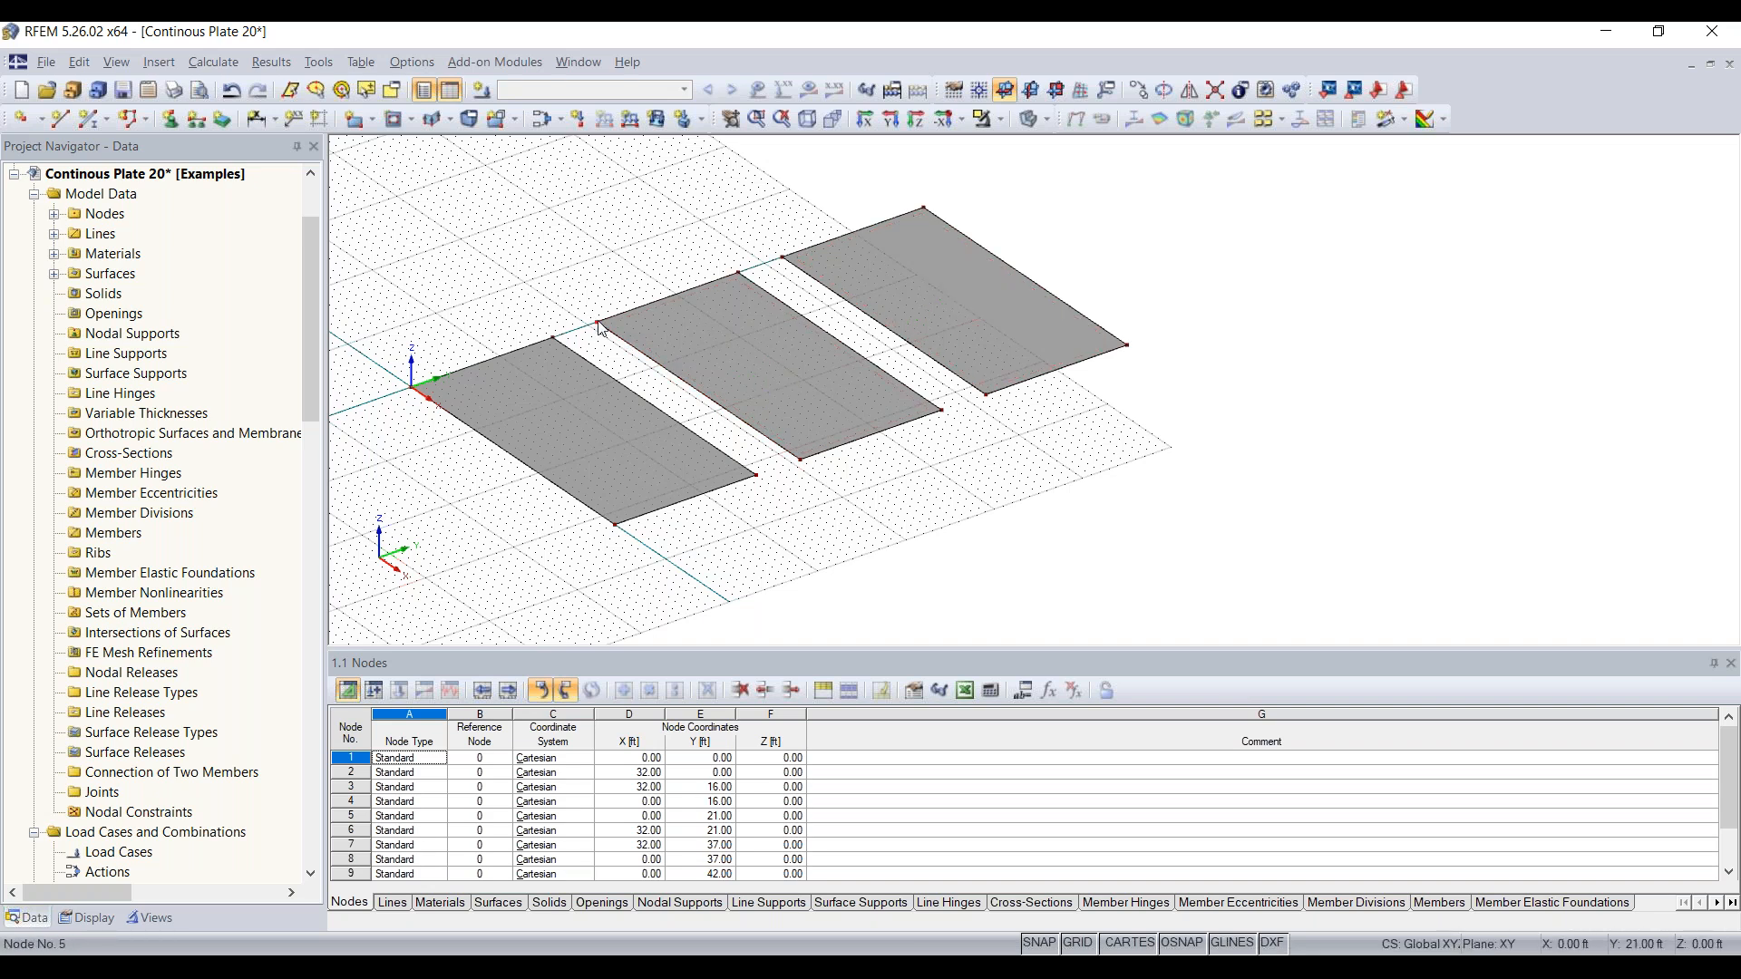
# Move all three plates together by -21 ft in Y so the middle plate's corner node sits at the origin
pyautogui.scroll(1, 594, 324)
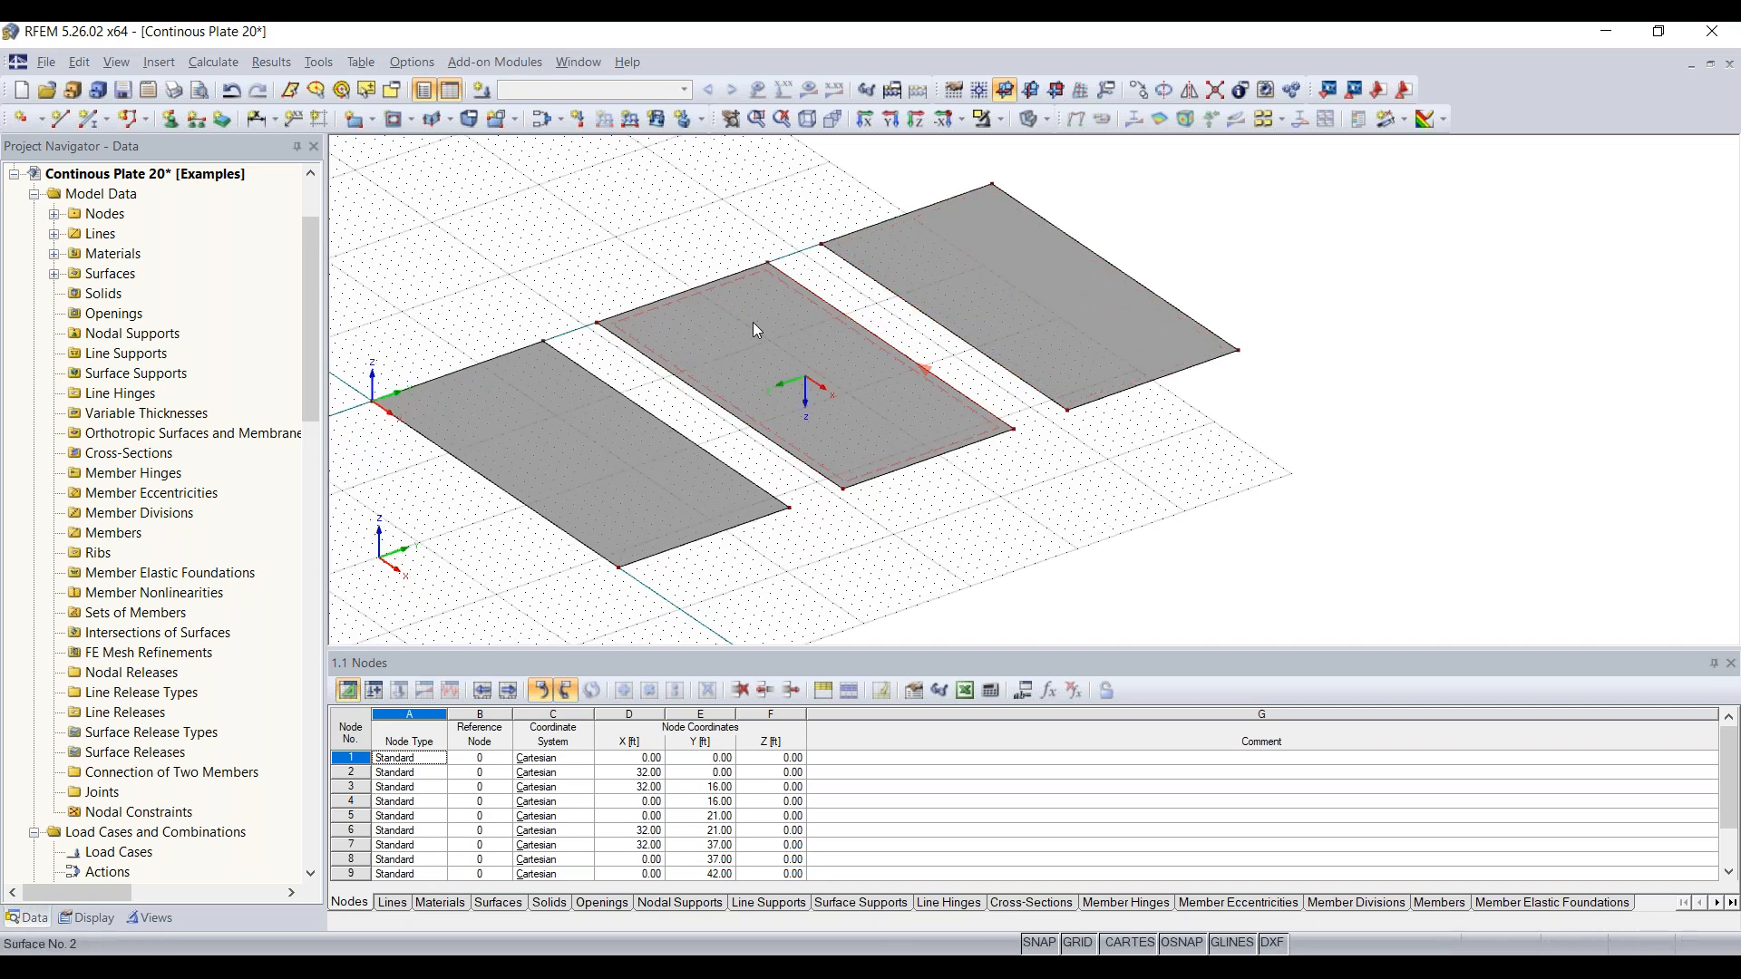
pyautogui.moveTo(1008, 548); pyautogui.dragTo(1152, 488, button='middle')
pyautogui.moveTo(1038, 497); pyautogui.dragTo(1121, 502, button='middle')
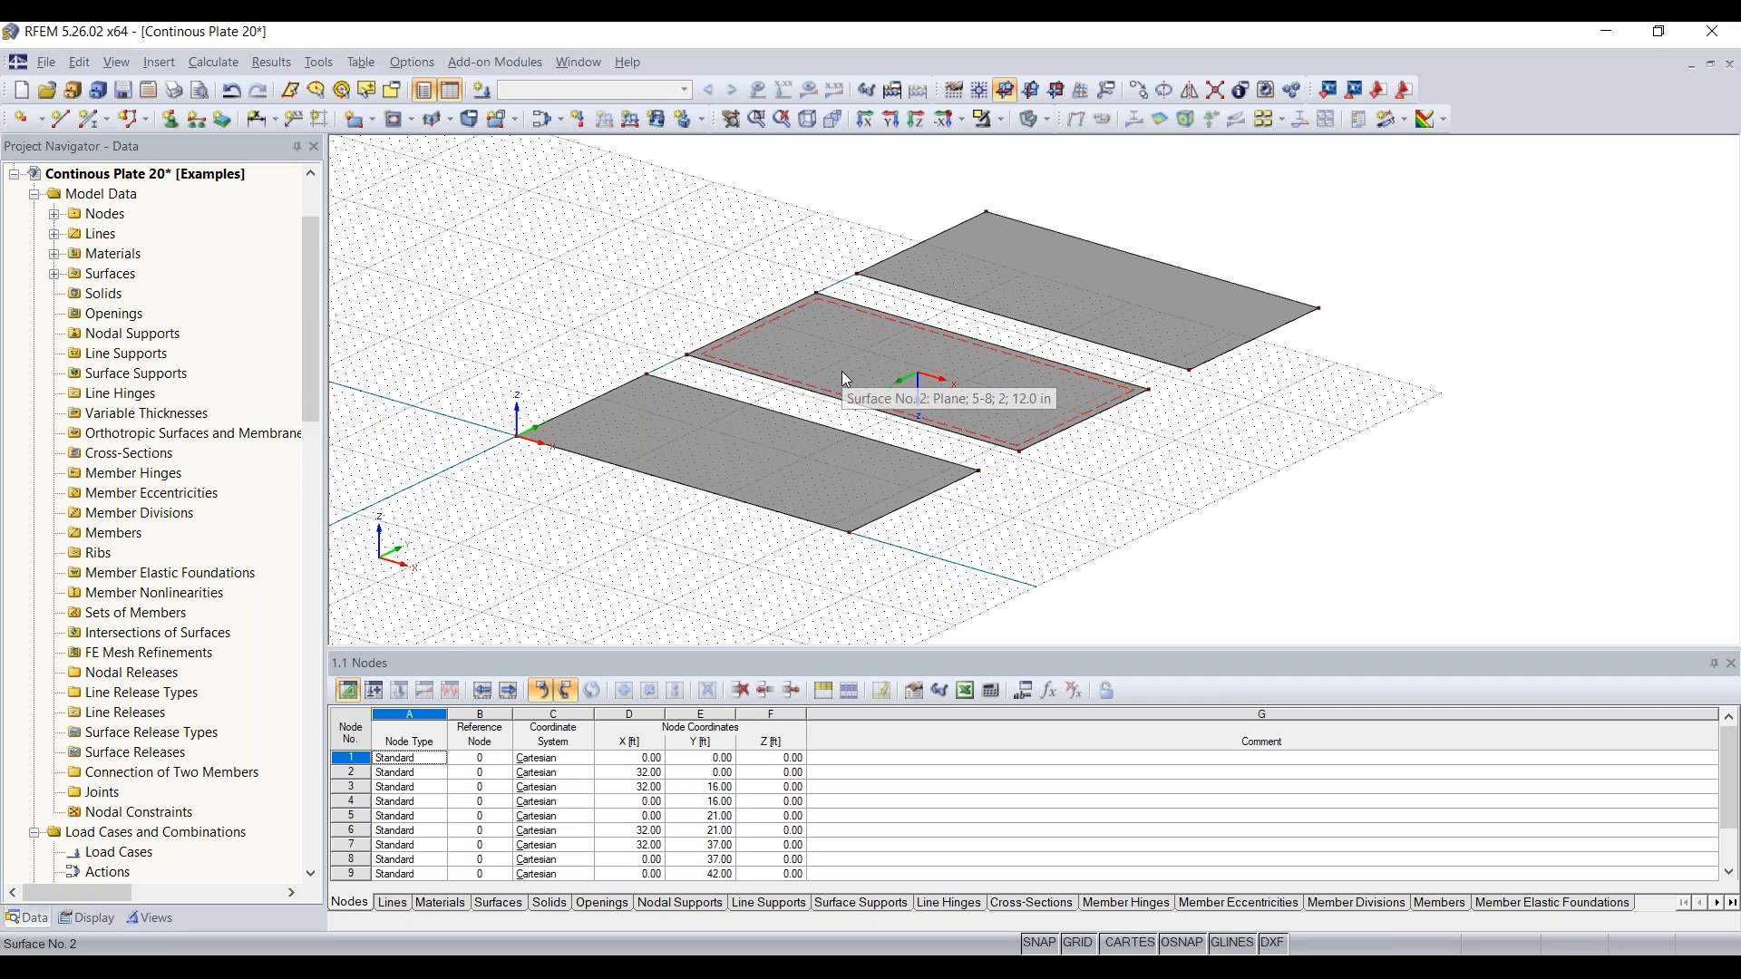
pyautogui.keyDown('ctrl'); pyautogui.moveTo(842, 371); pyautogui.dragTo(921, 412, button='middle'); pyautogui.keyUp('ctrl')
pyautogui.scroll(-3, 921, 412)
pyautogui.moveTo(1298, 218); pyautogui.dragTo(562, 610)
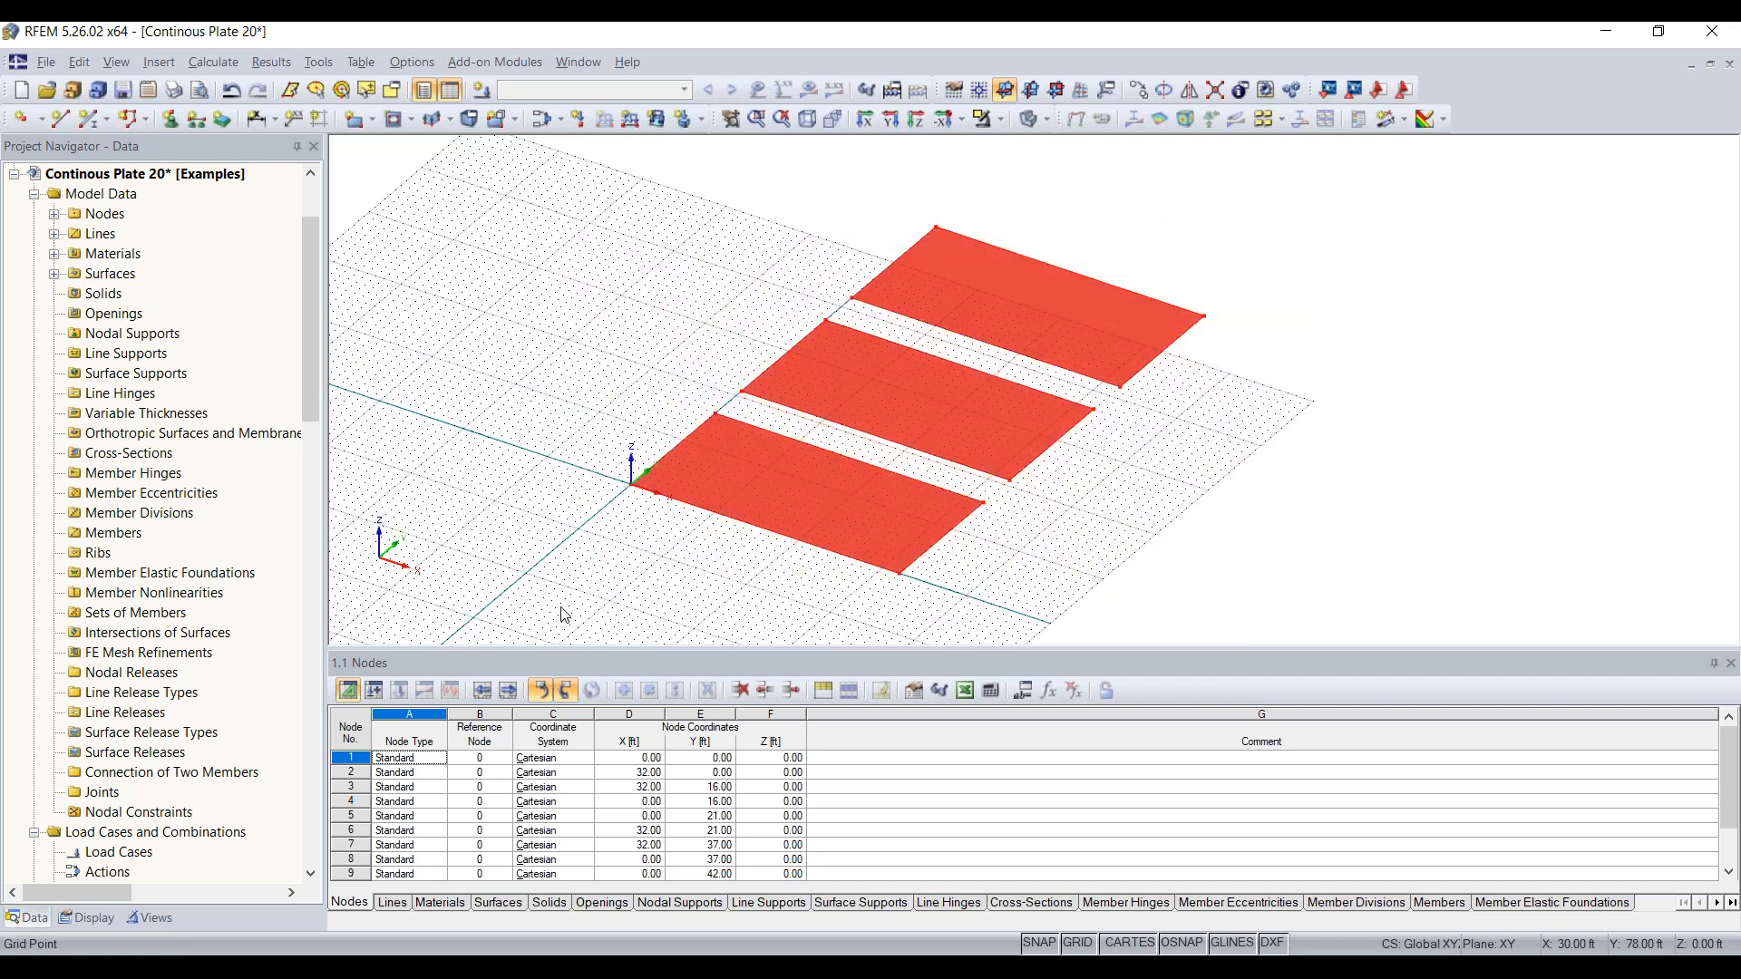
pyautogui.rightClick(742, 393)
pyautogui.moveTo(725, 410); pyautogui.dragTo(633, 486)
pyautogui.moveTo(579, 397); pyautogui.dragTo(677, 304, button='middle')
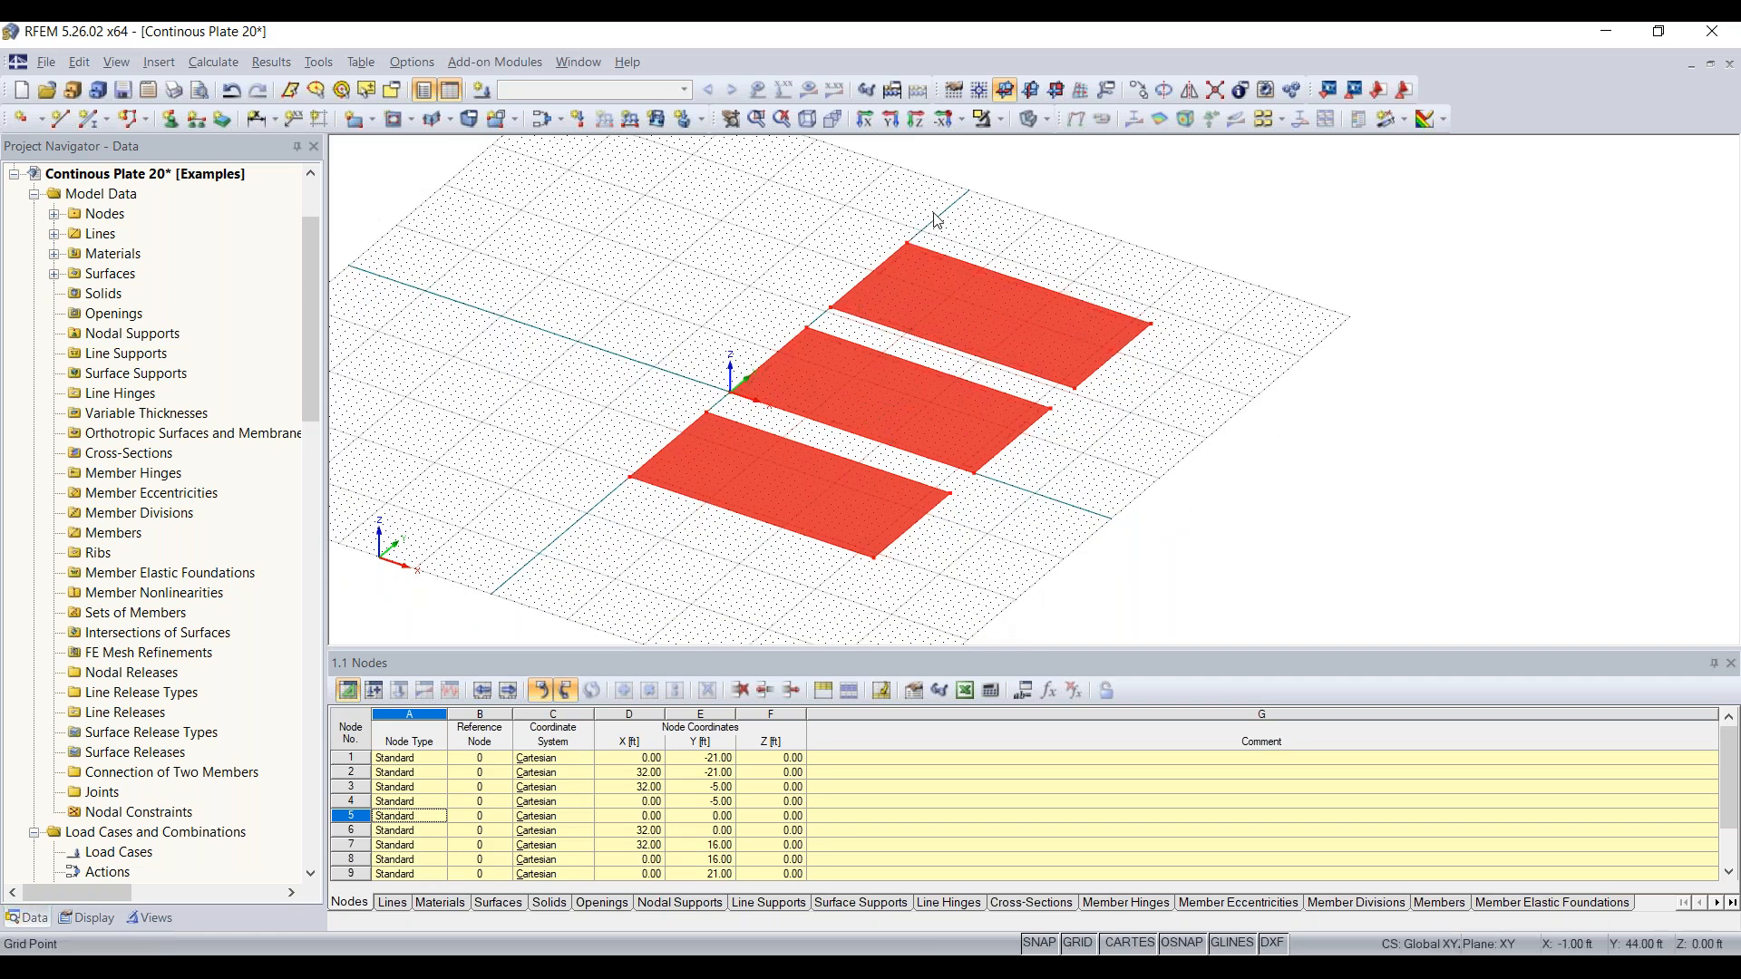
pyautogui.click(1239, 363)
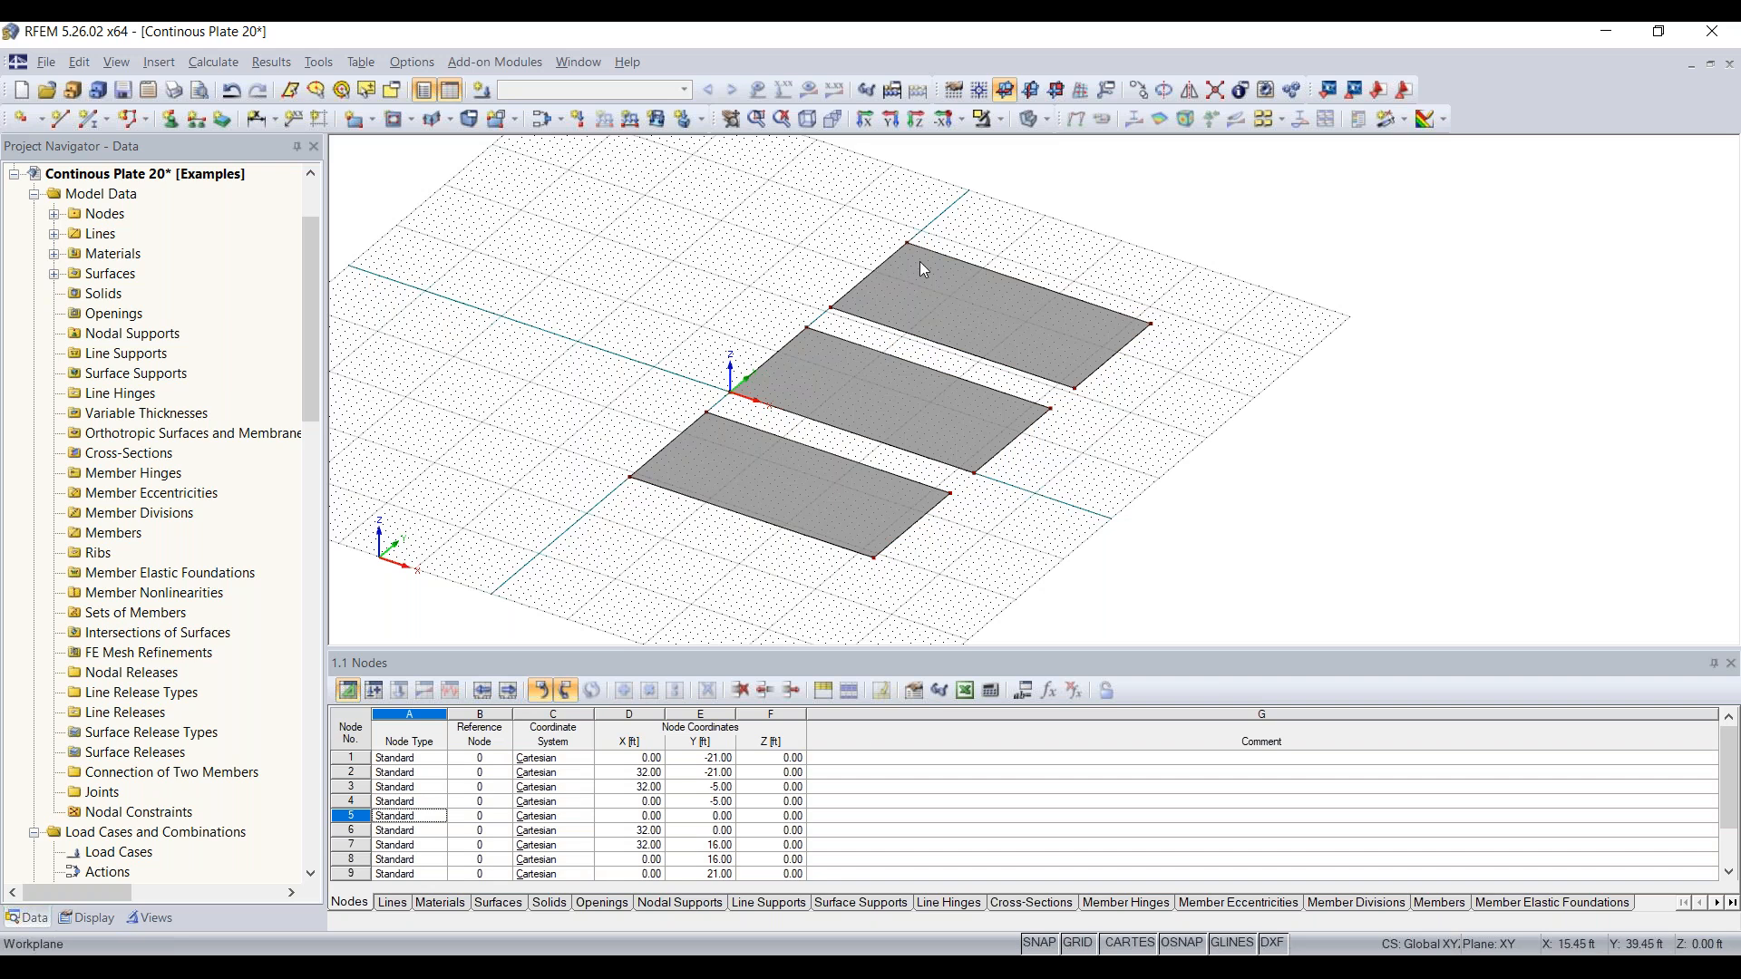
# Start a new beam member and give it a rectangular concrete cross-section with b 40 in, h 12 in and material f'c = 4000 psi
pyautogui.click(96, 120)
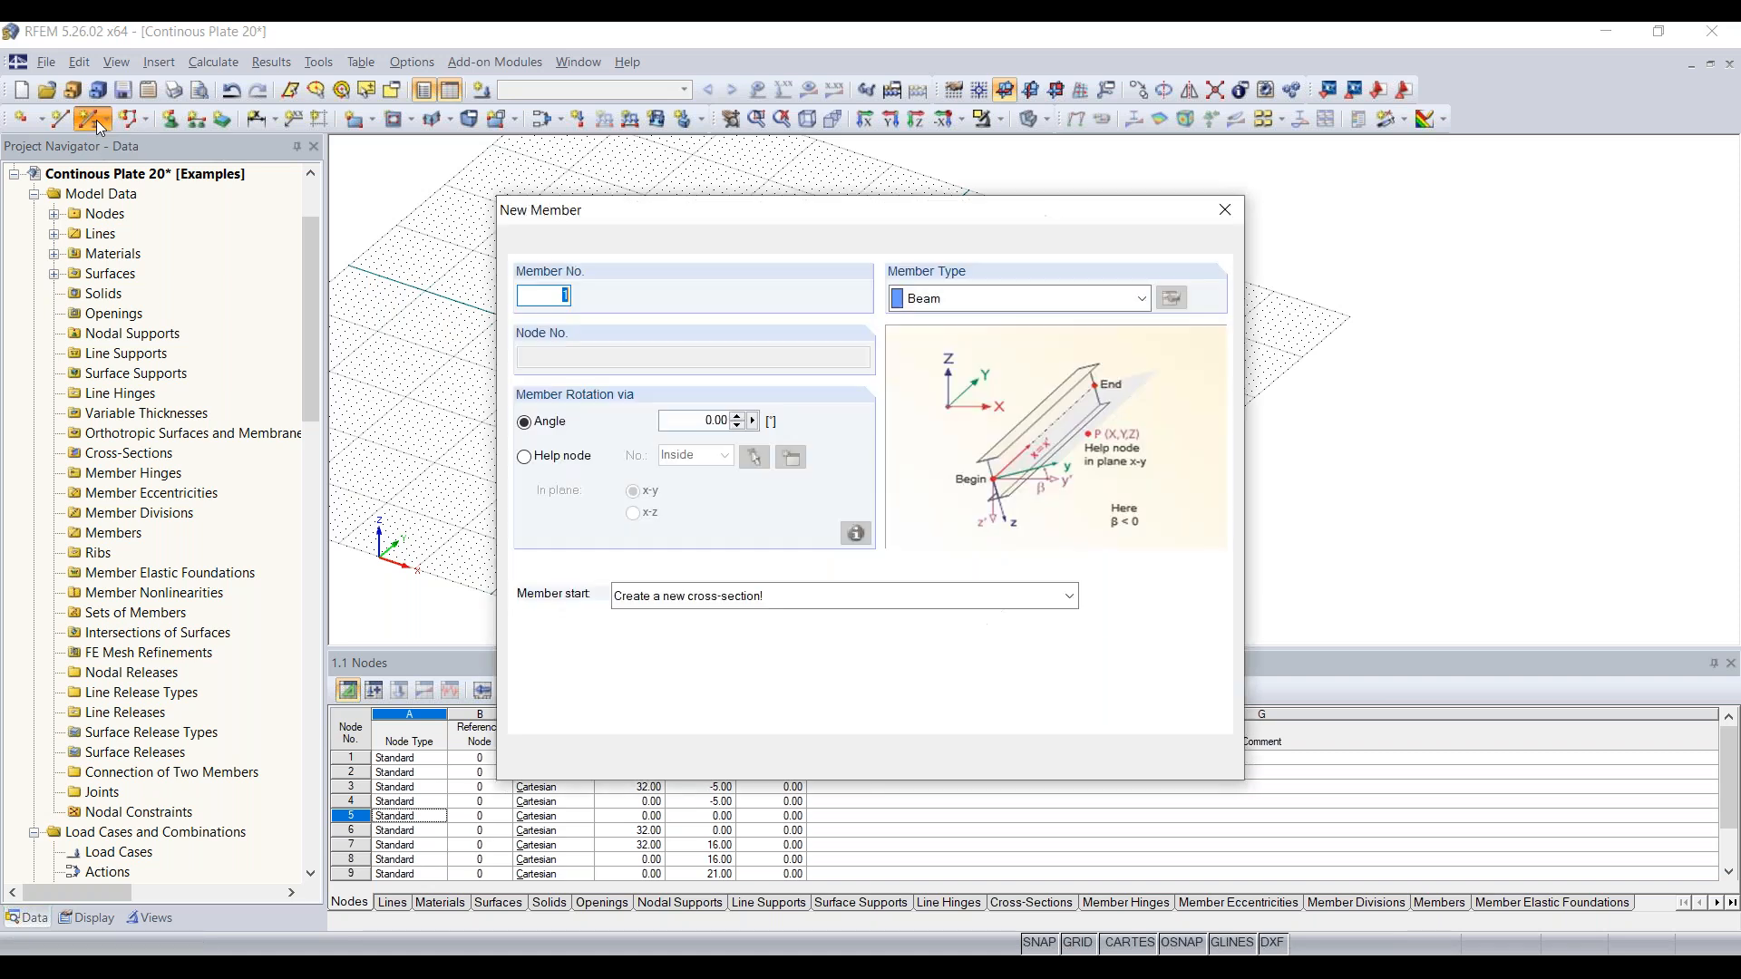
pyautogui.moveTo(758, 209)
pyautogui.mouseDown()
pyautogui.moveTo(802, 218)
pyautogui.moveTo(768, 214)
pyautogui.mouseUp()
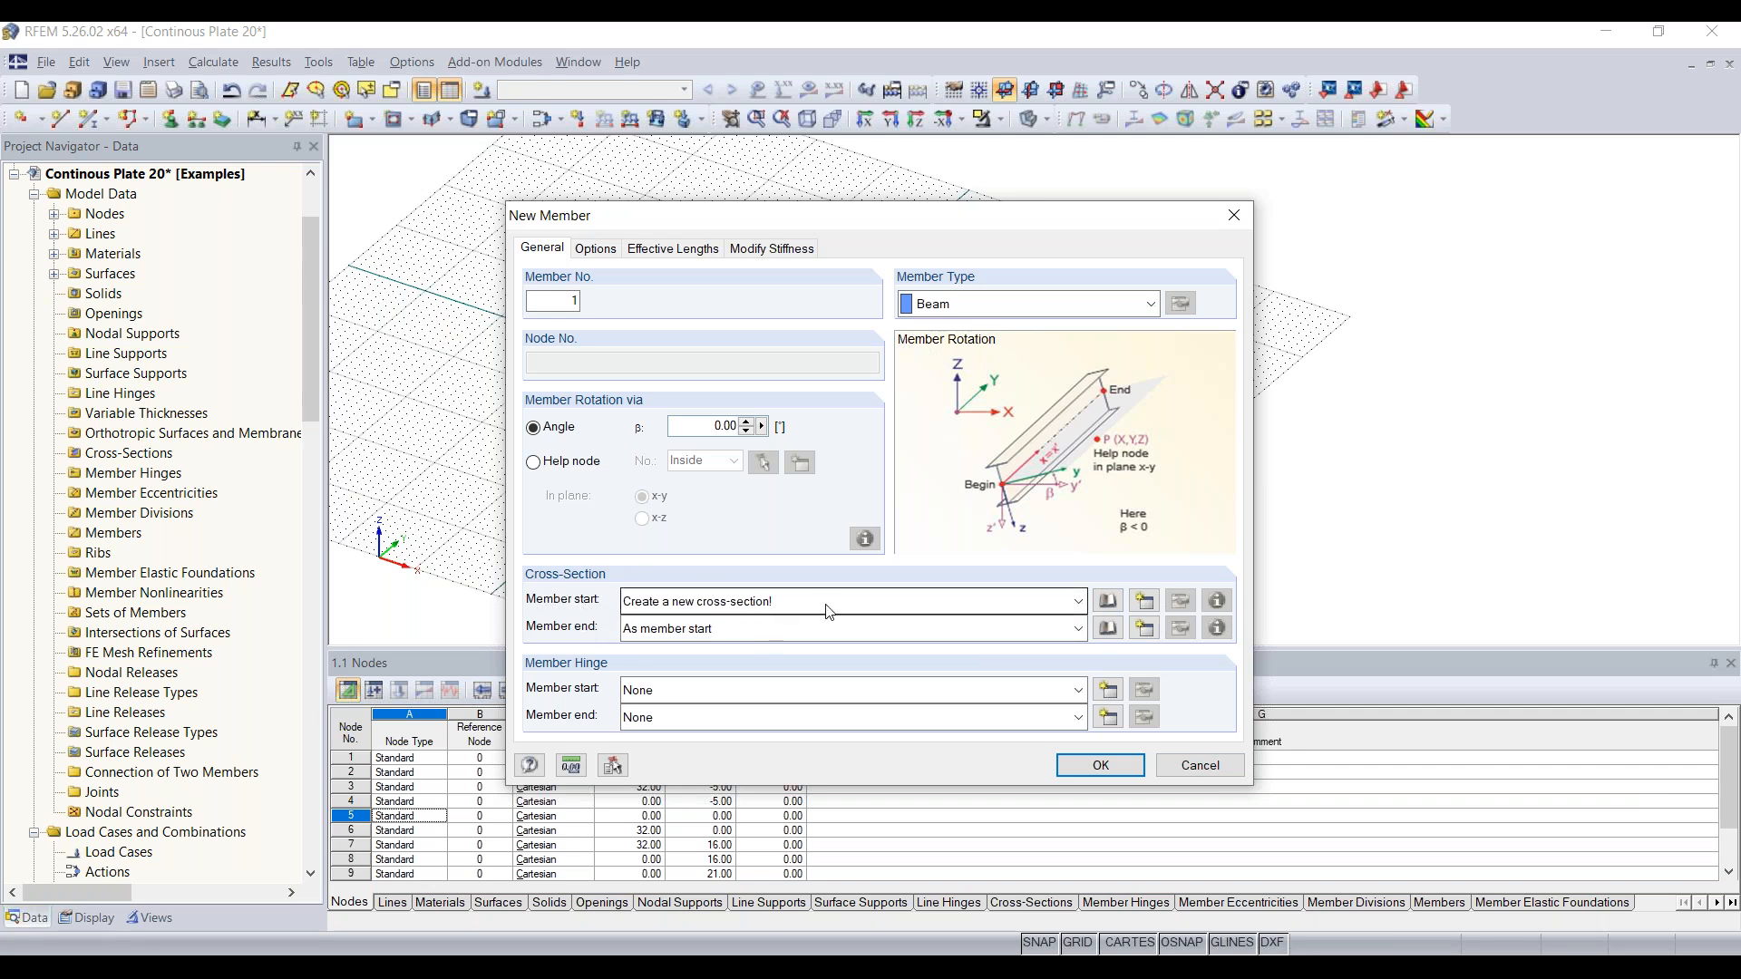
pyautogui.click(1146, 603)
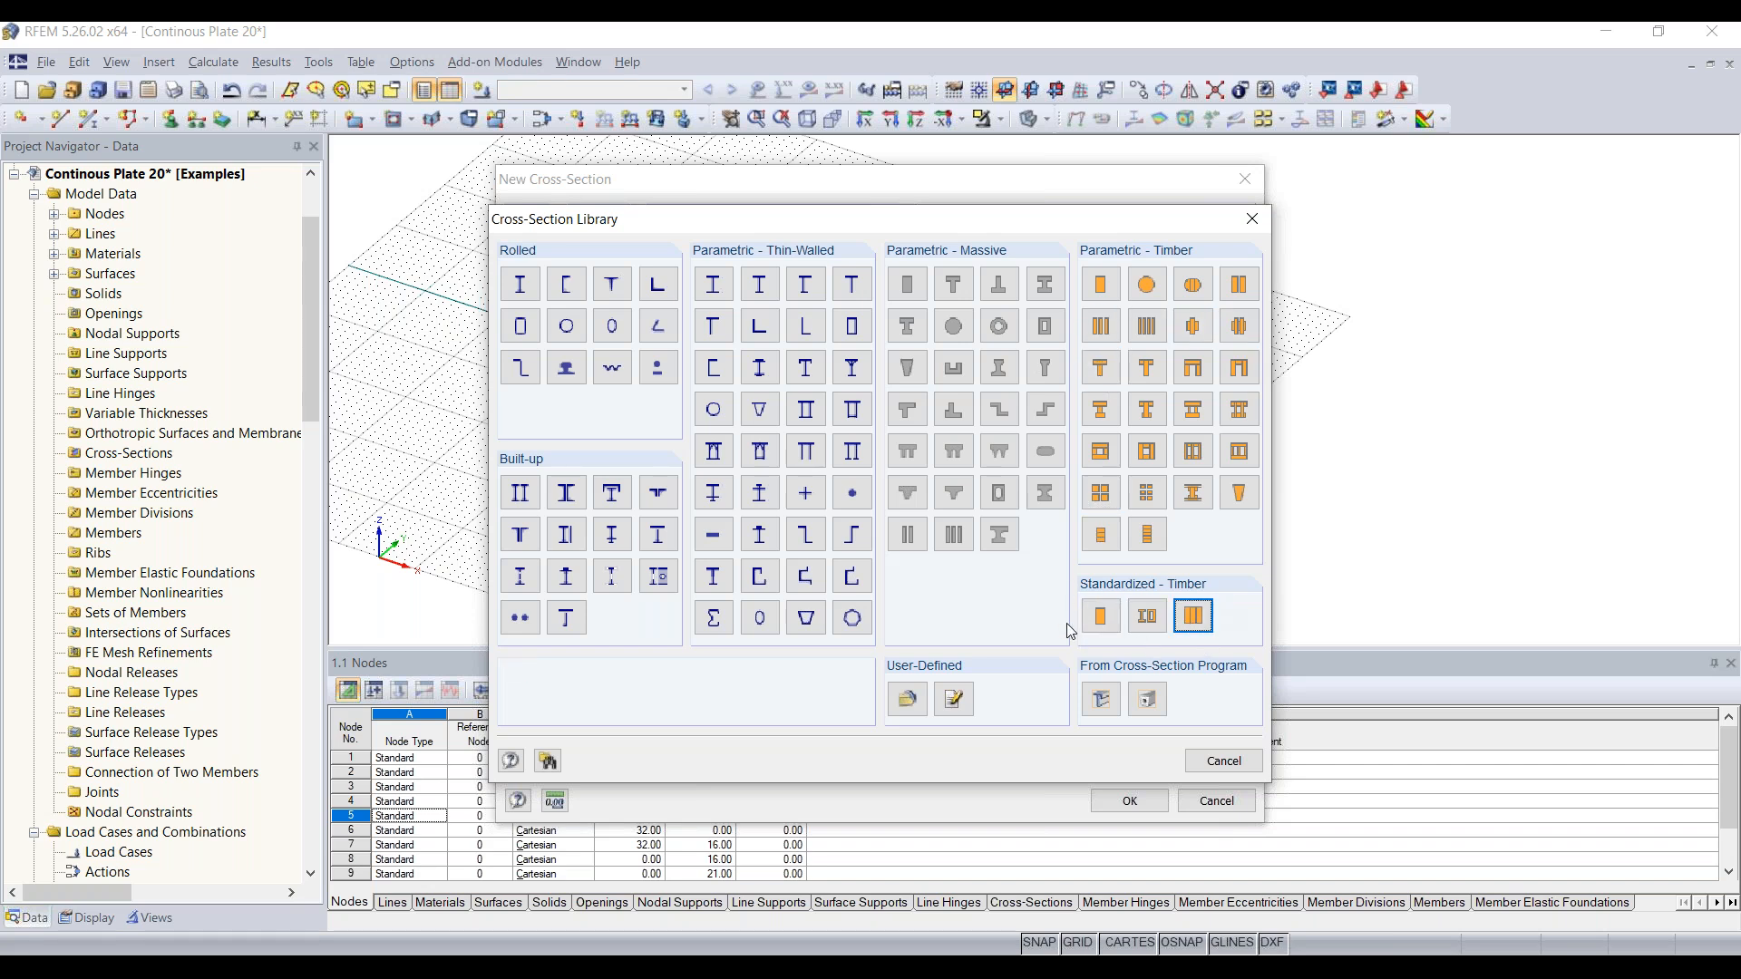
pyautogui.click(909, 289)
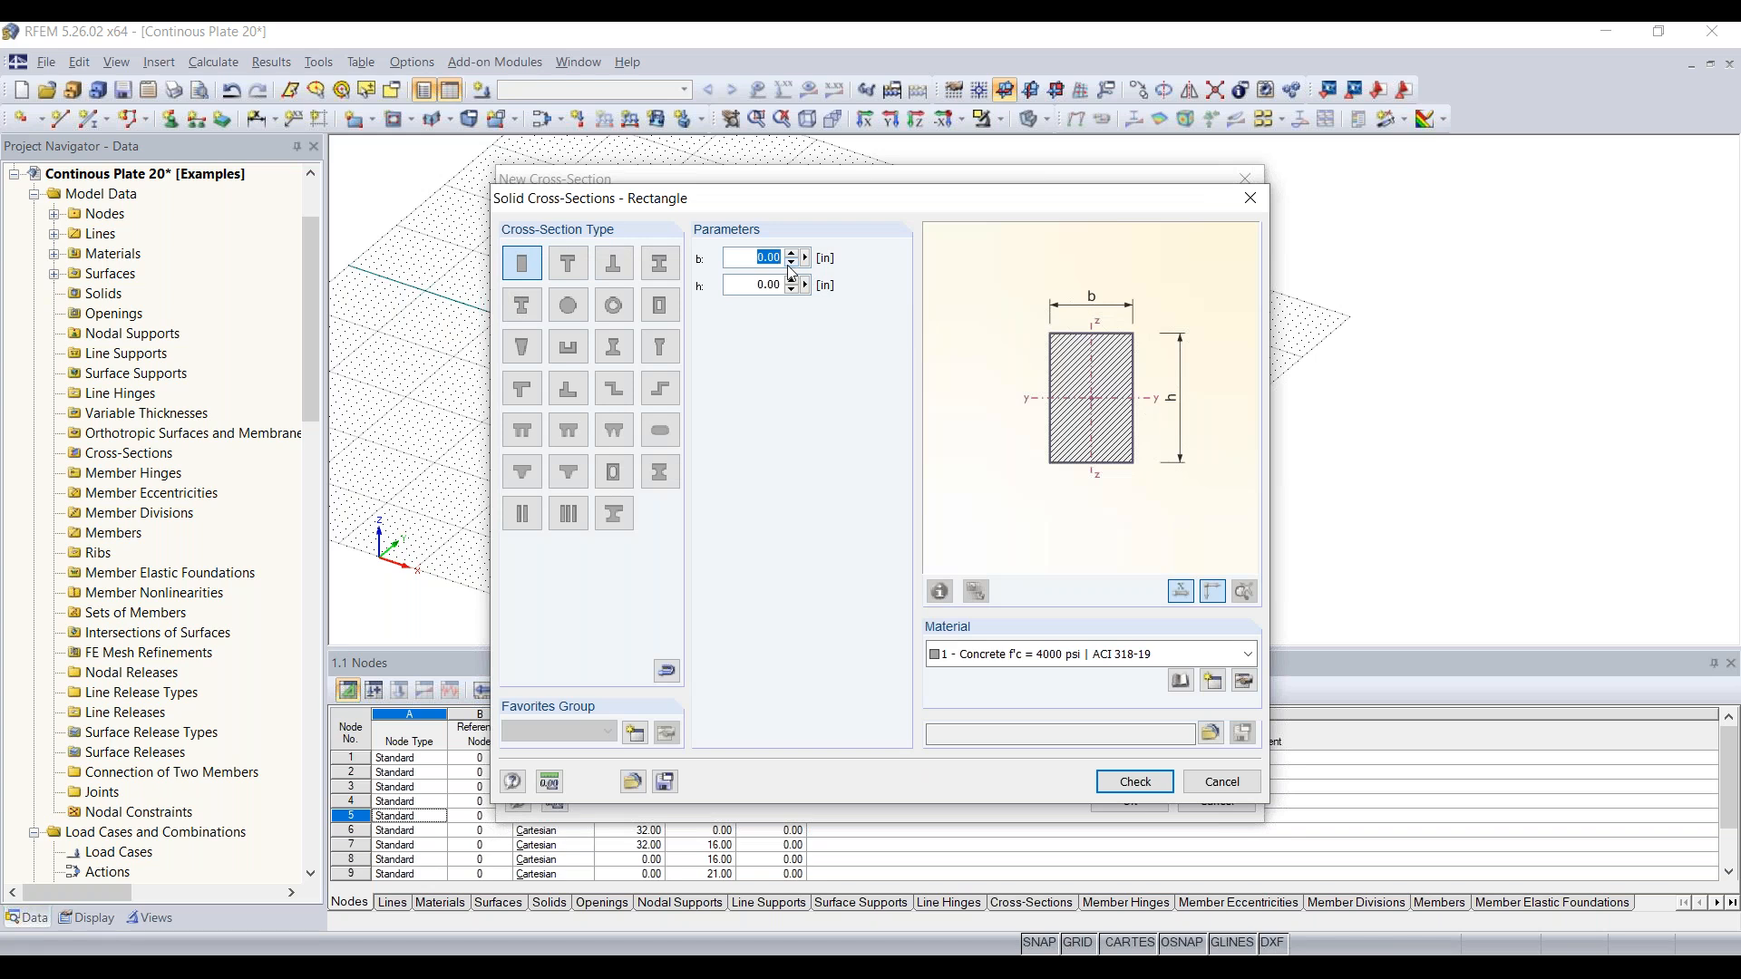
pyautogui.write('40')
pyautogui.press('Tab')
pyautogui.write('16')
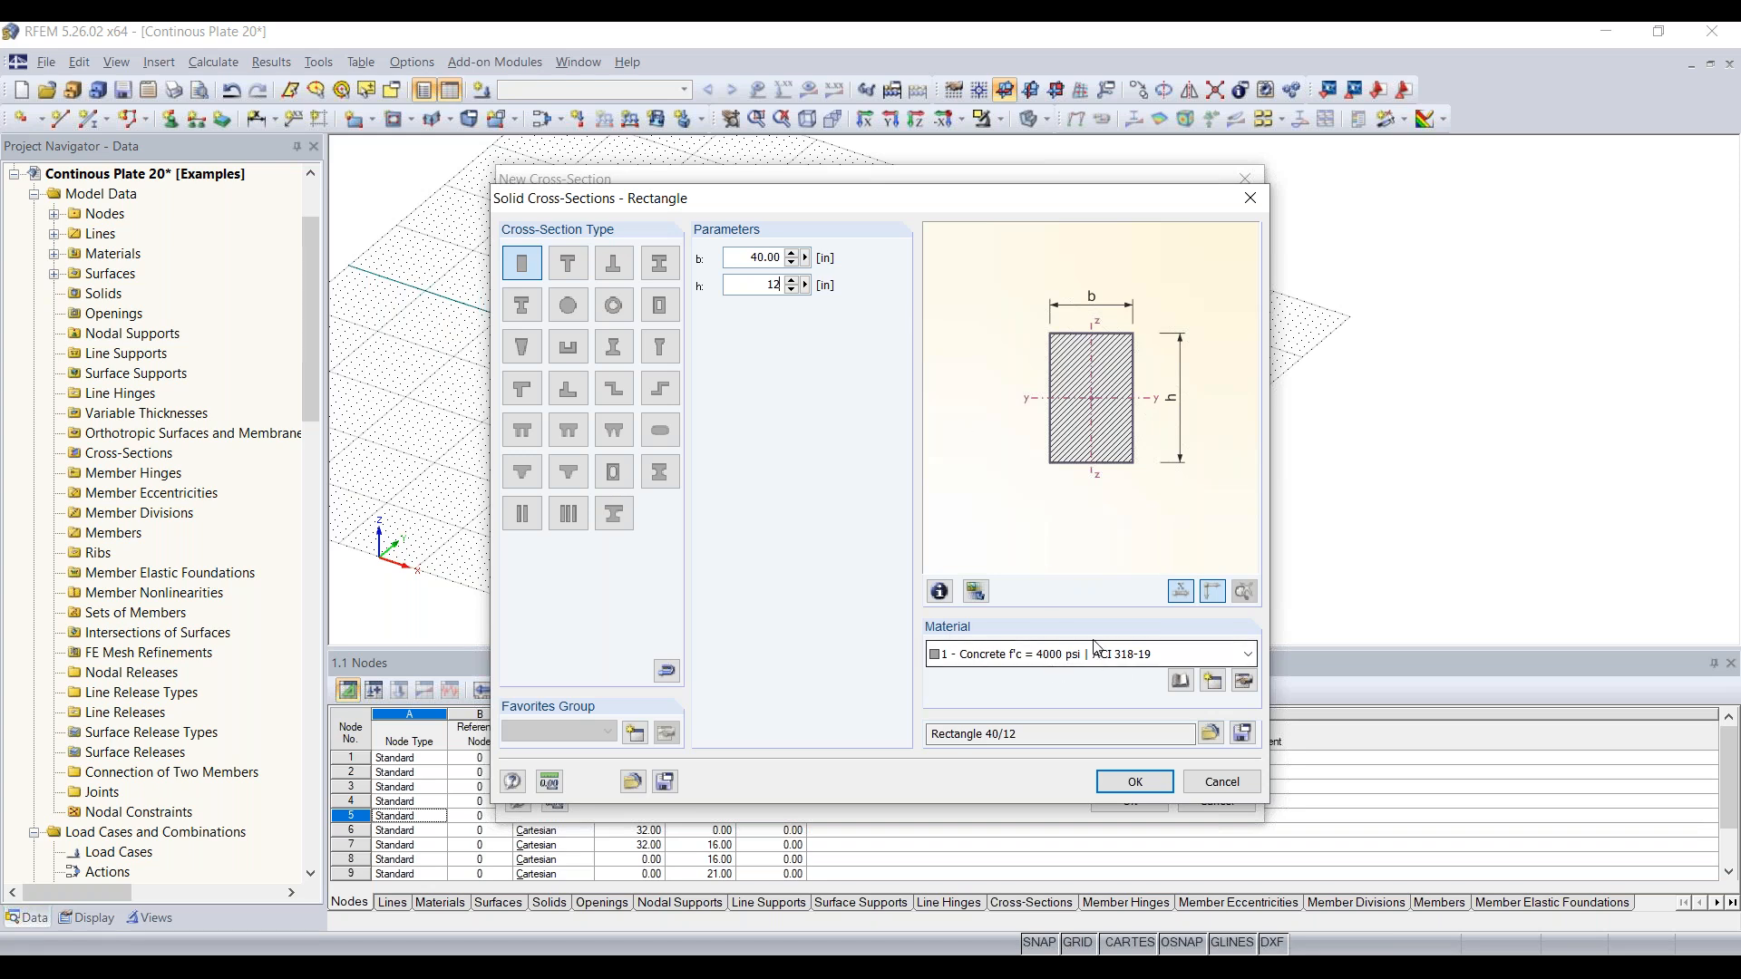
pyautogui.click(1137, 781)
pyautogui.click(1130, 802)
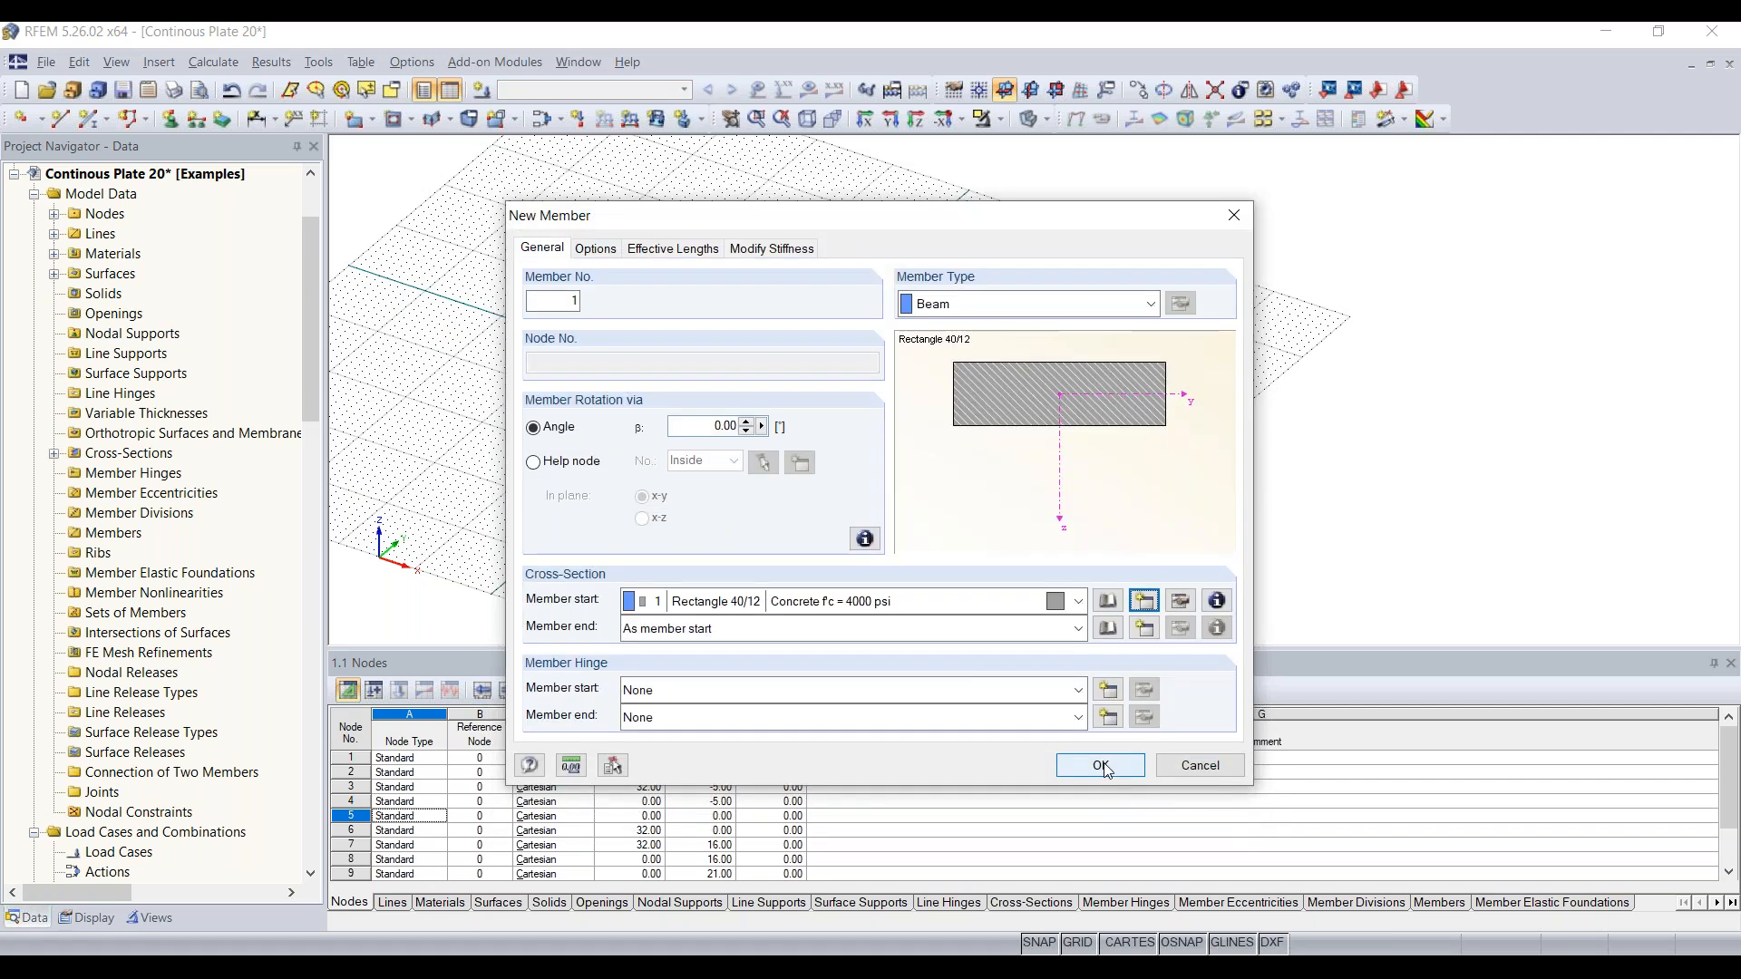
# Draw a single member about 32 ft long in the X direction, starting at X 0, Y 42 ft beyond the third plate, and end the command
pyautogui.click(1101, 766)
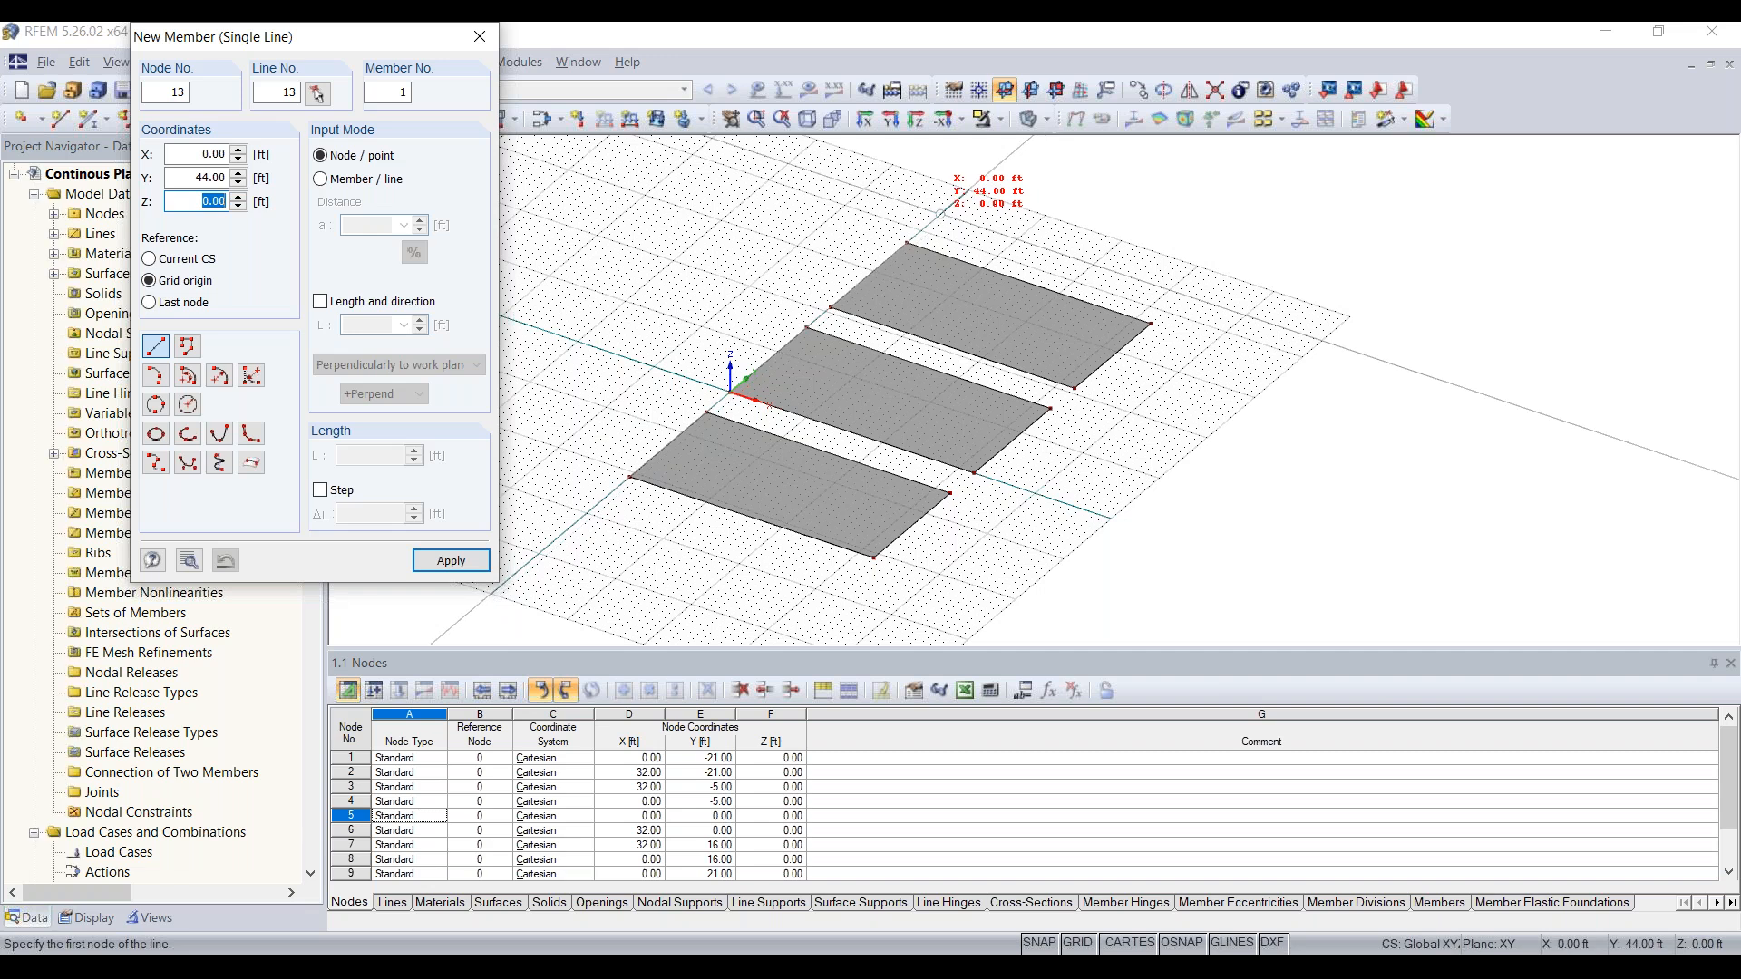
pyautogui.moveTo(943, 233); pyautogui.dragTo(750, 324, button='middle')
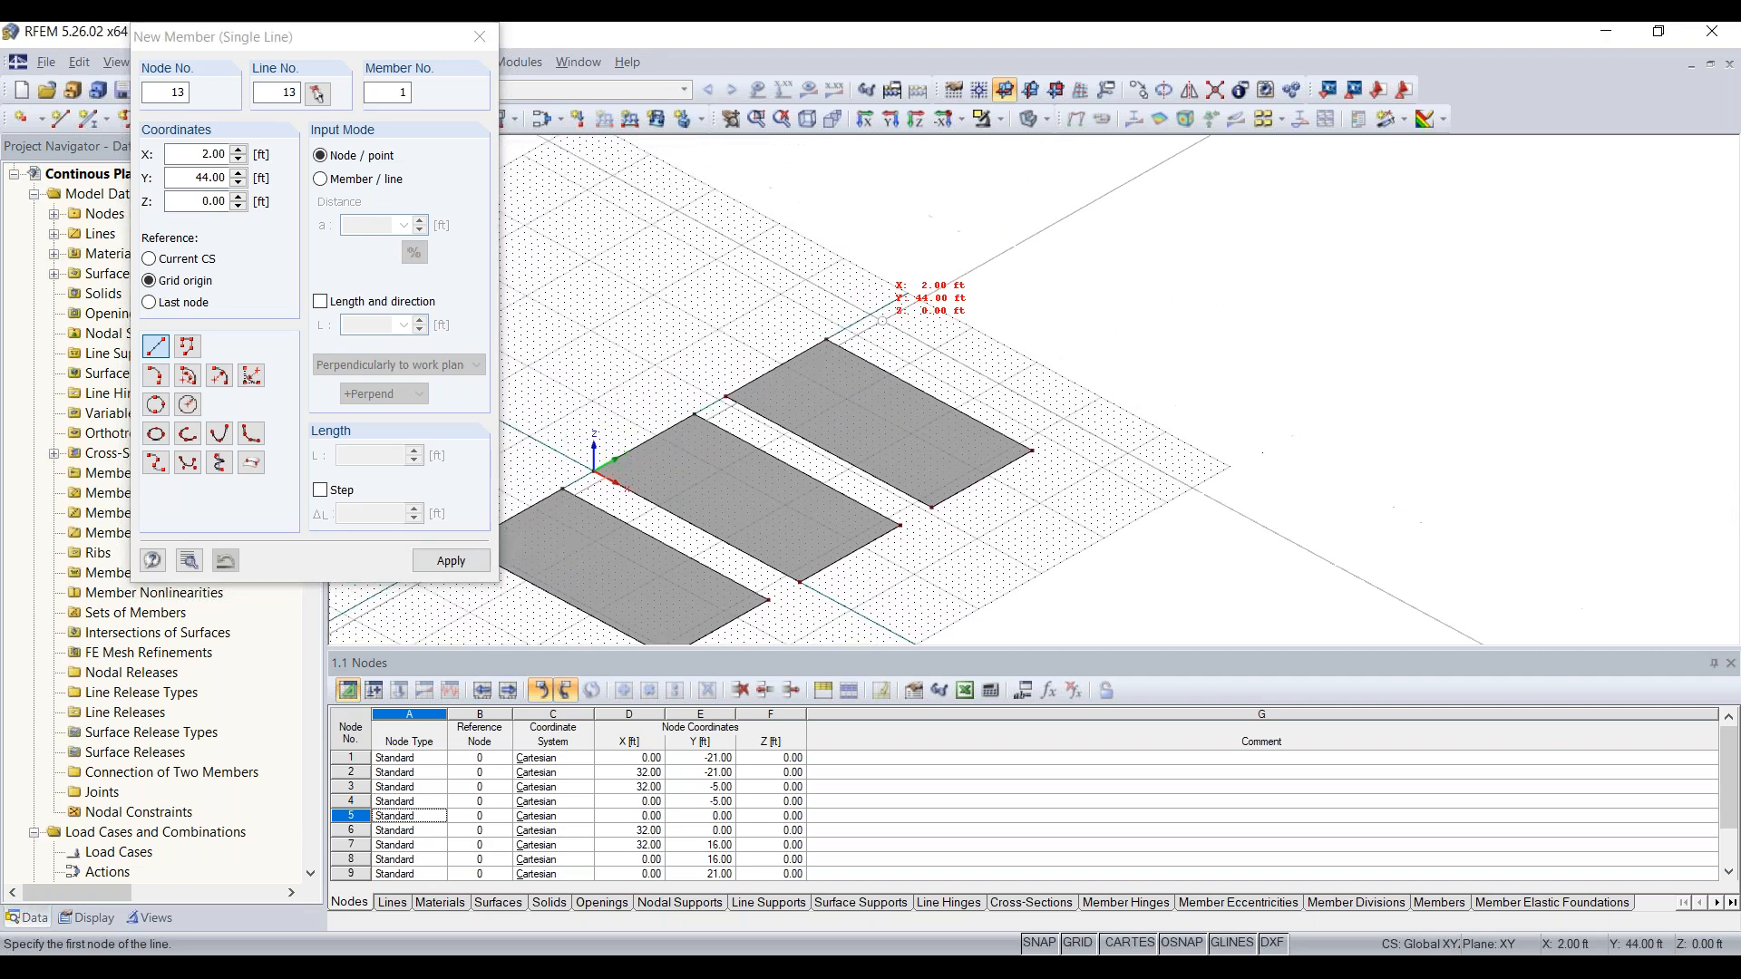
pyautogui.scroll(6, 864, 345)
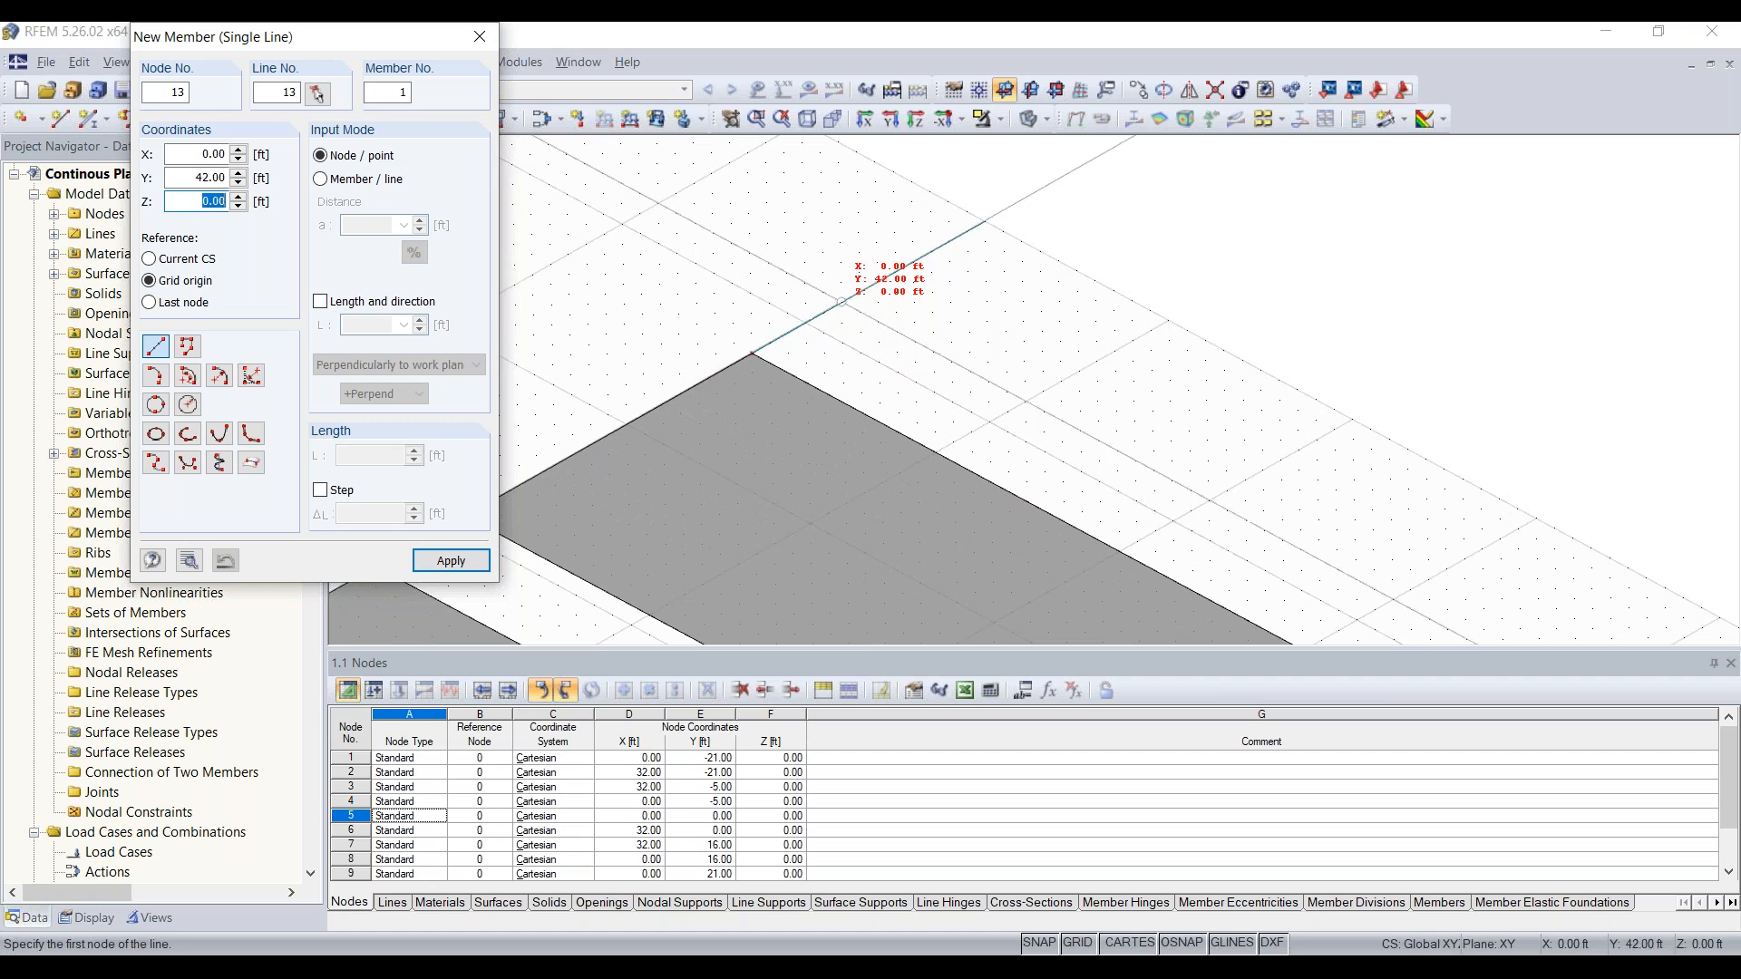
pyautogui.click(843, 301)
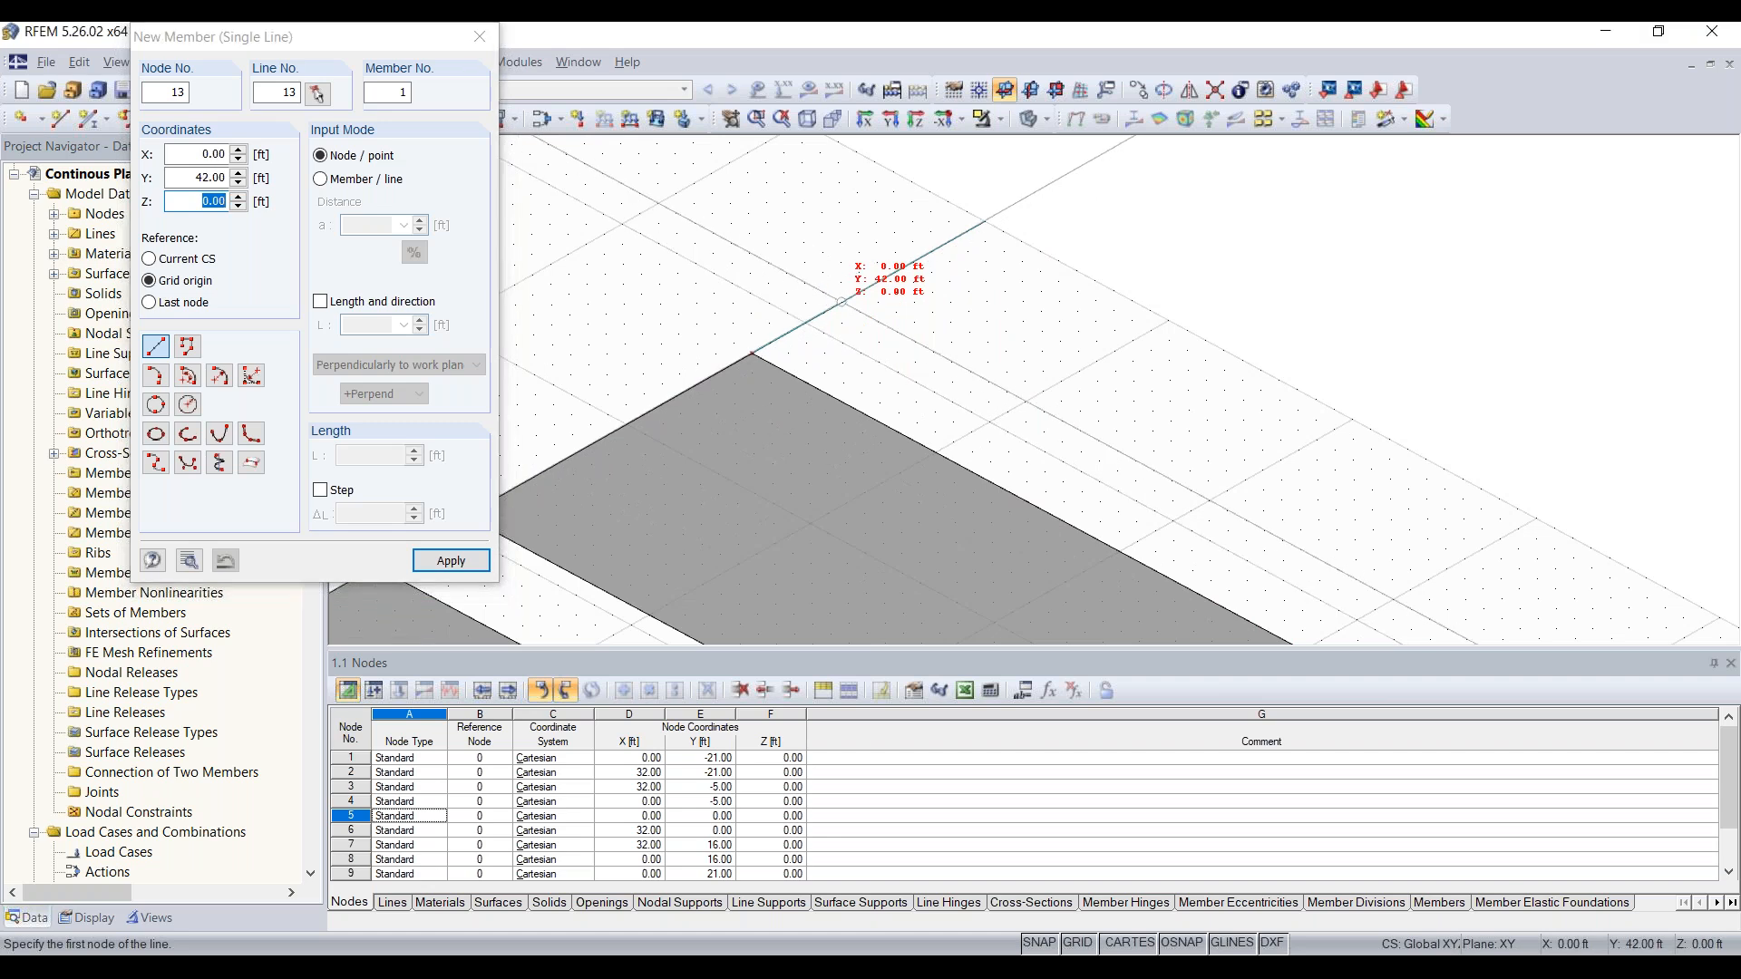
pyautogui.scroll(-2, 1013, 424)
pyautogui.moveTo(1050, 436); pyautogui.dragTo(754, 337, button='middle')
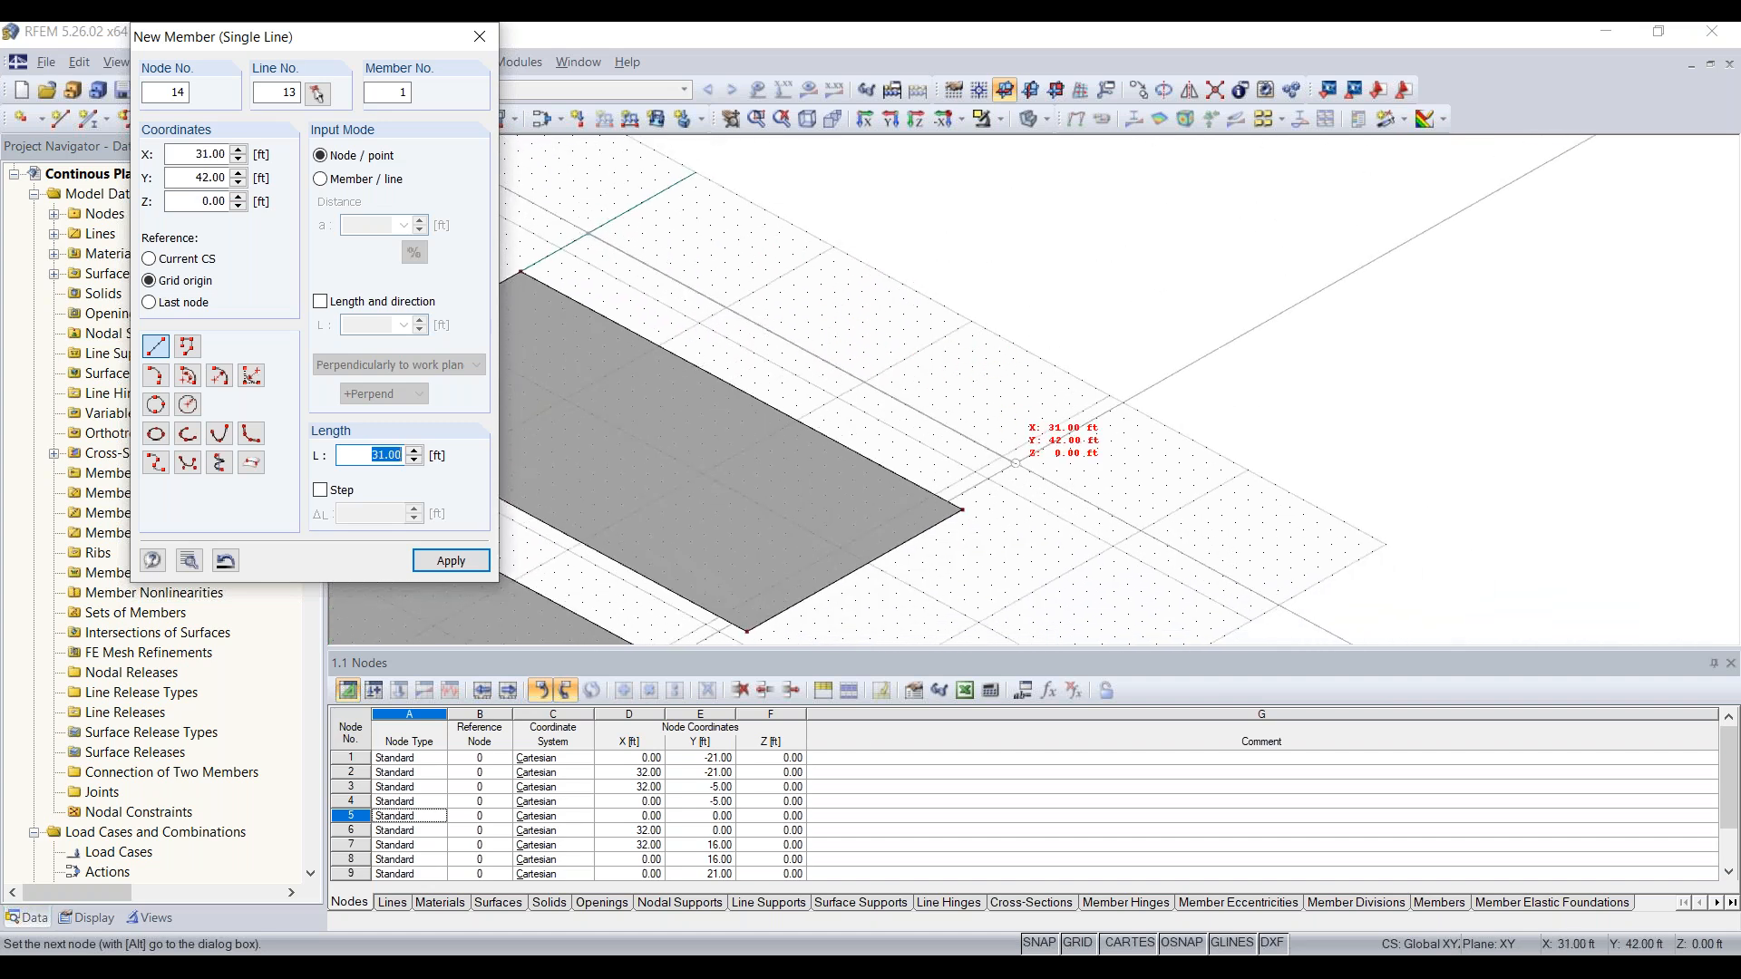
pyautogui.click(1028, 471)
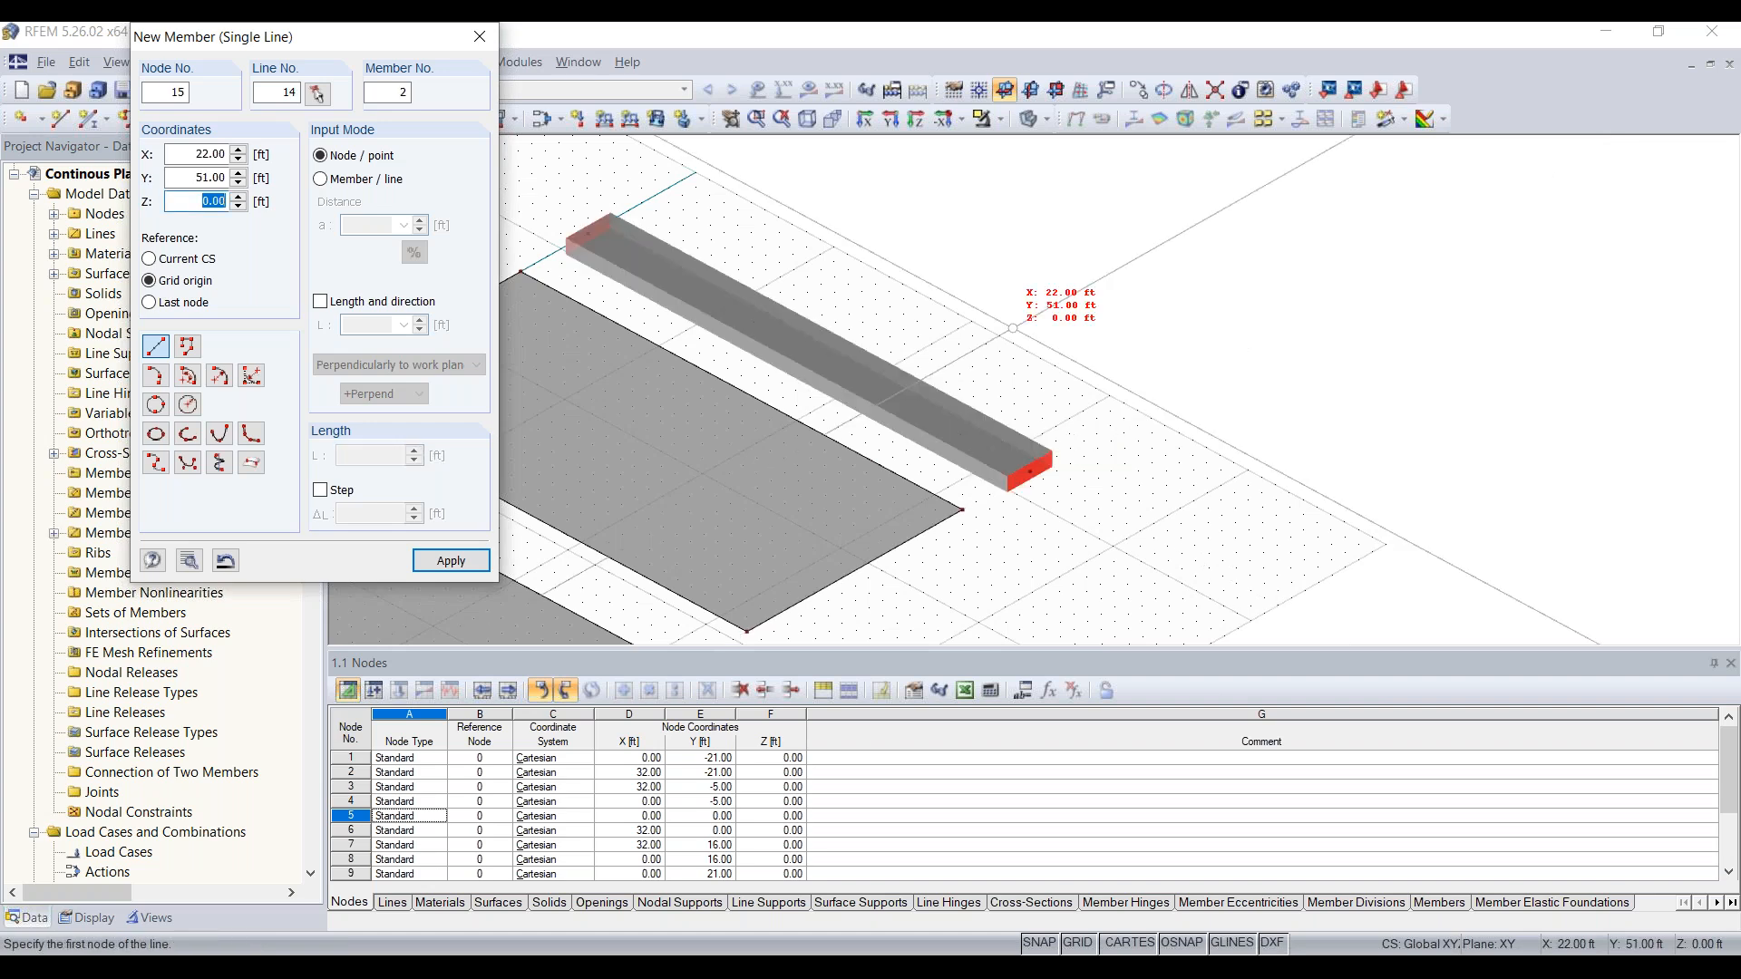
pyautogui.press('Escape')
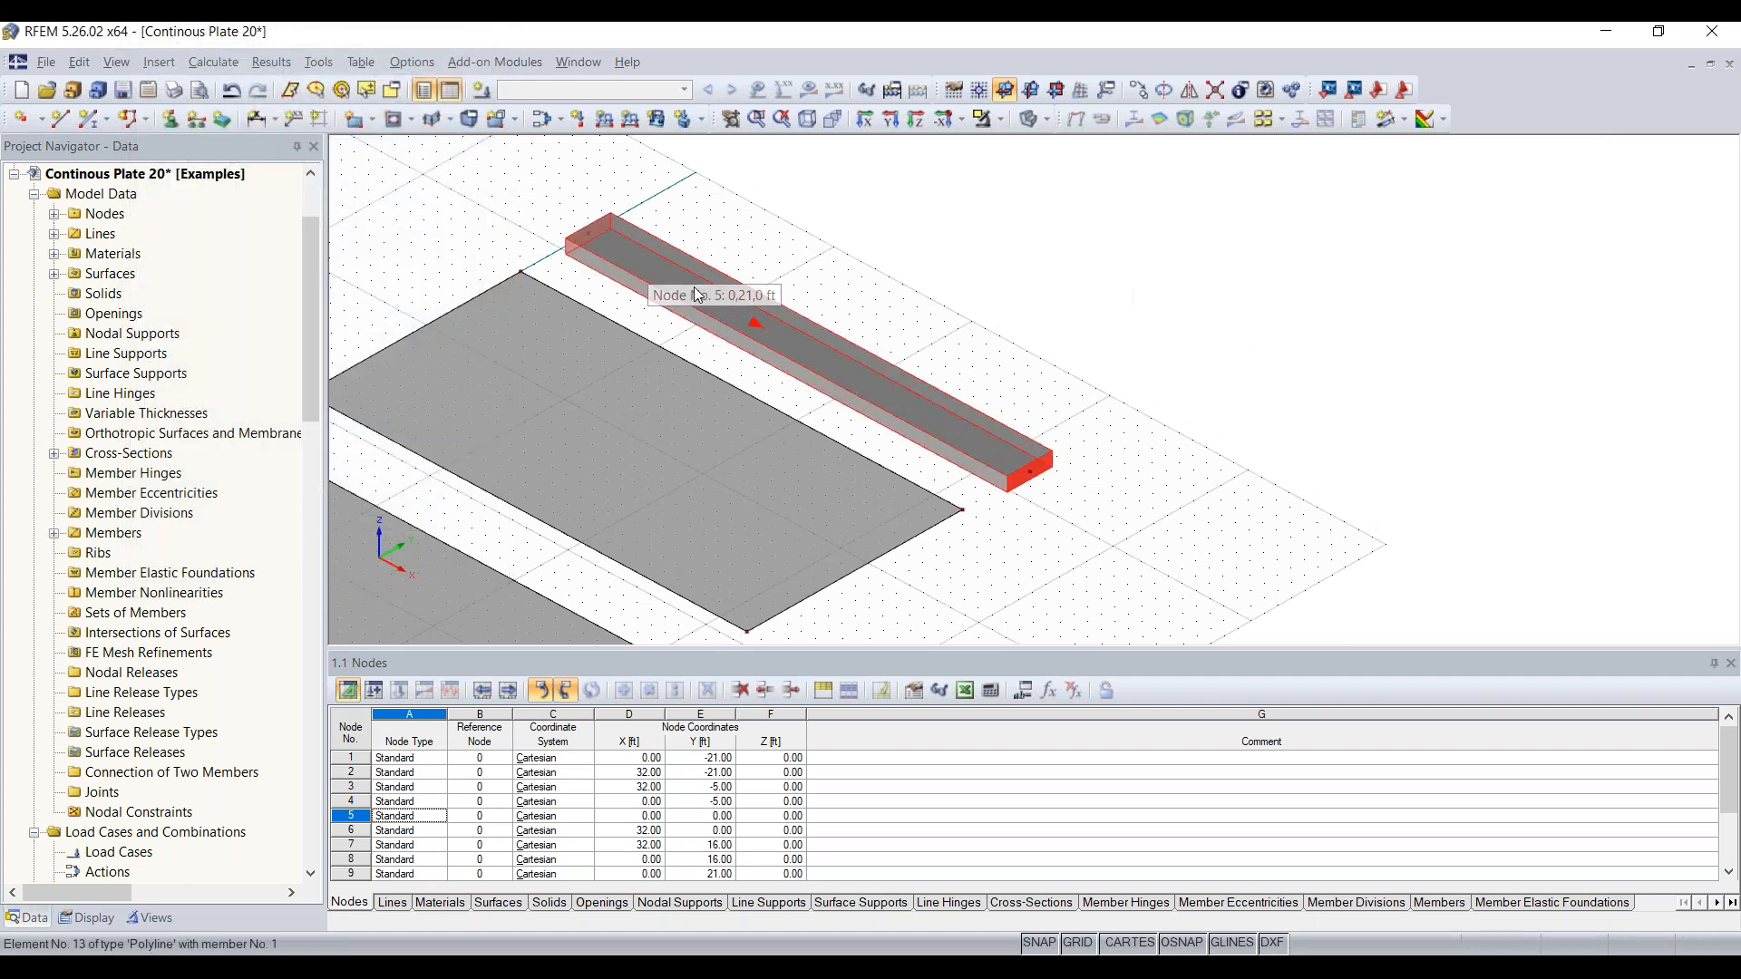
# Divide both 32 ft edges of the first plate, at Y -21 ft and Y -5 ft, graphically at 16 ft
pyautogui.keyDown('ctrl'); pyautogui.moveTo(1139, 412); pyautogui.dragTo(1060, 365, button='middle'); pyautogui.keyUp('ctrl')
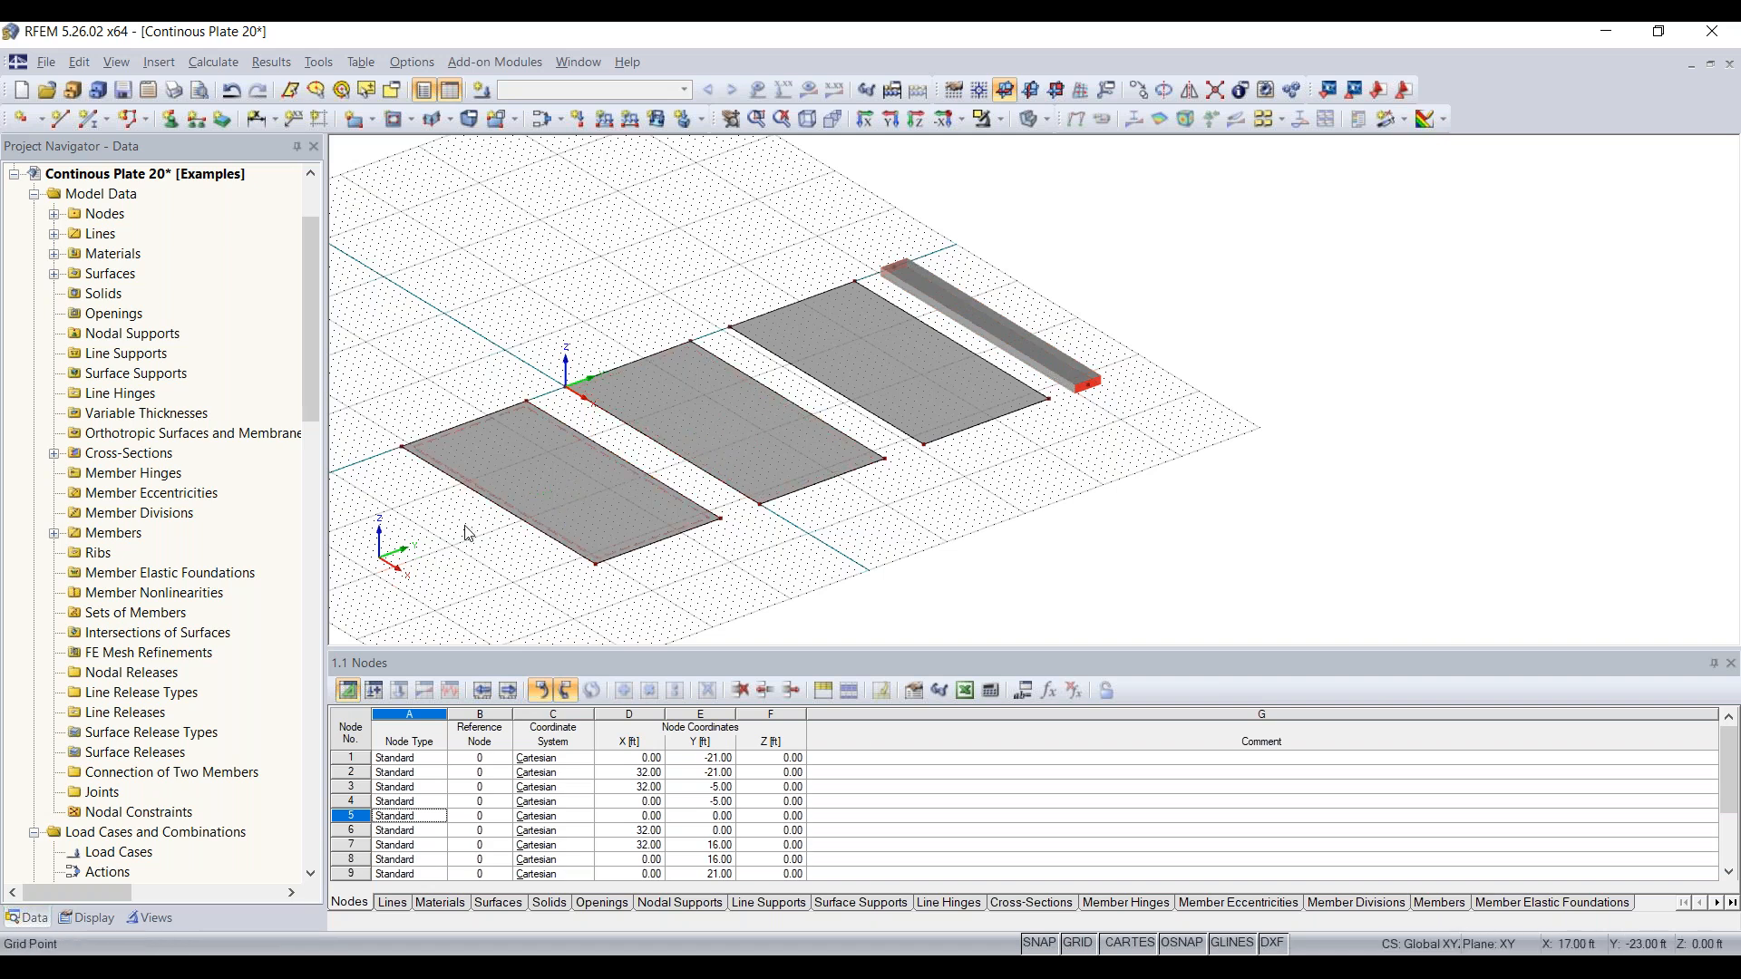
pyautogui.keyDown('ctrl'); pyautogui.moveTo(915, 548); pyautogui.dragTo(999, 526, button='middle'); pyautogui.keyUp('ctrl')
pyautogui.moveTo(509, 505); pyautogui.dragTo(657, 467, button='middle')
pyautogui.scroll(3, 715, 463)
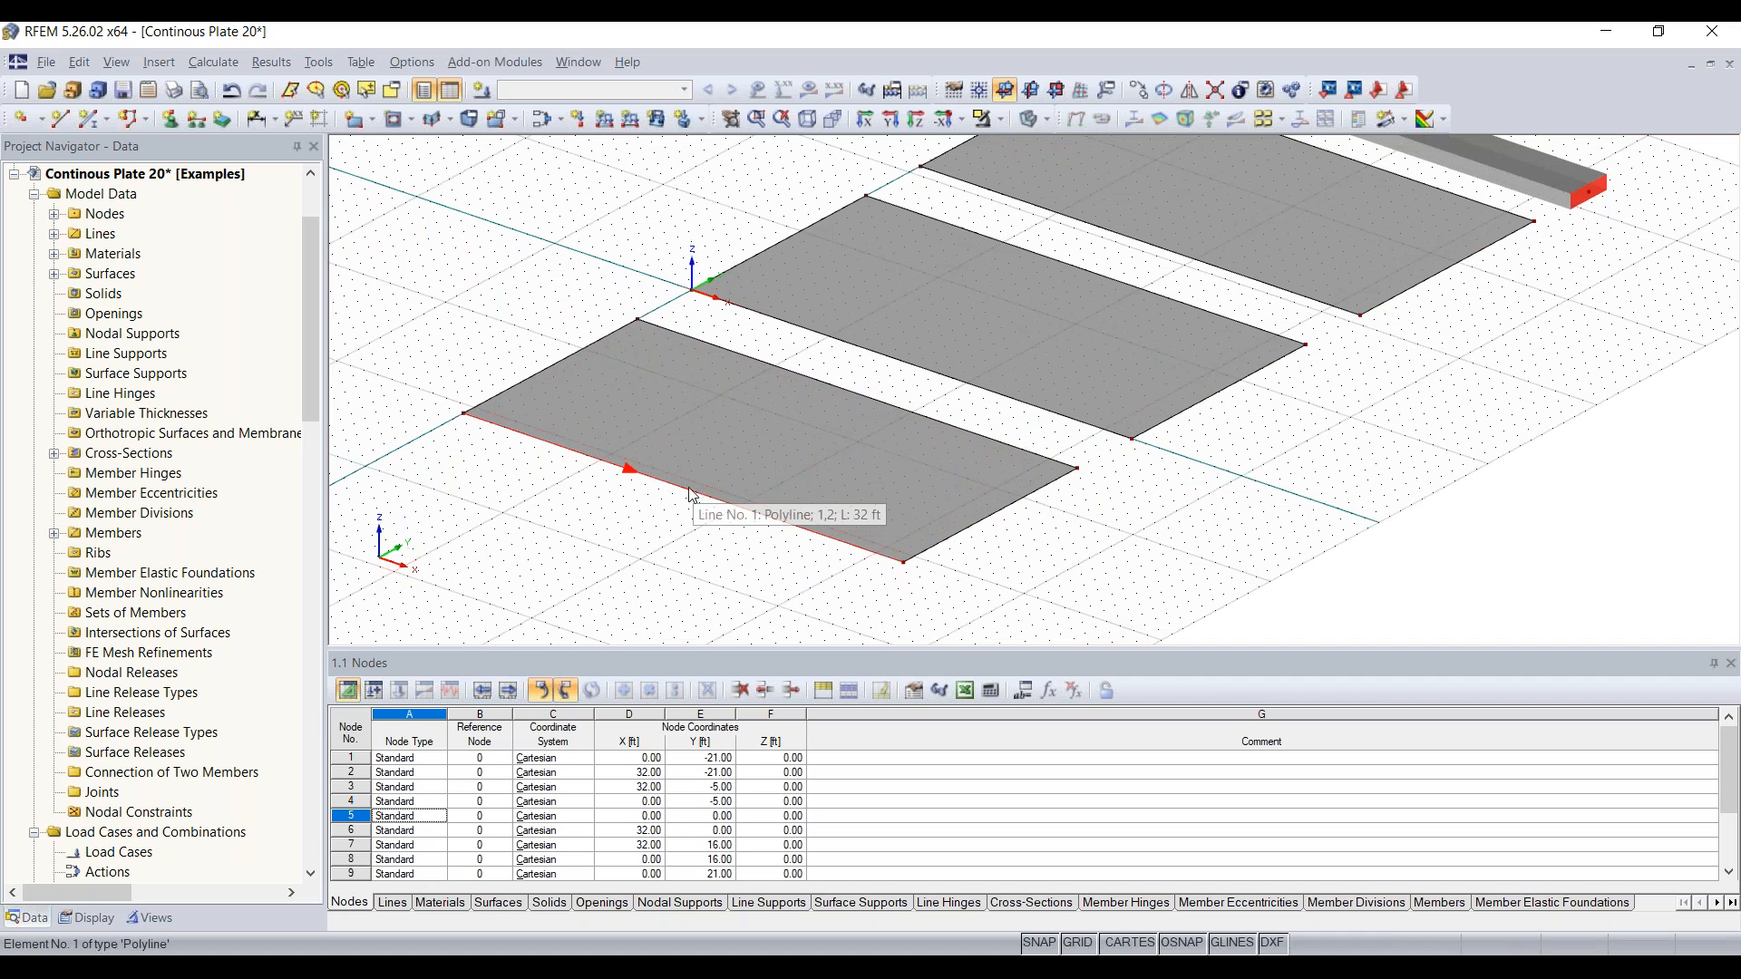
pyautogui.rightClick(692, 496)
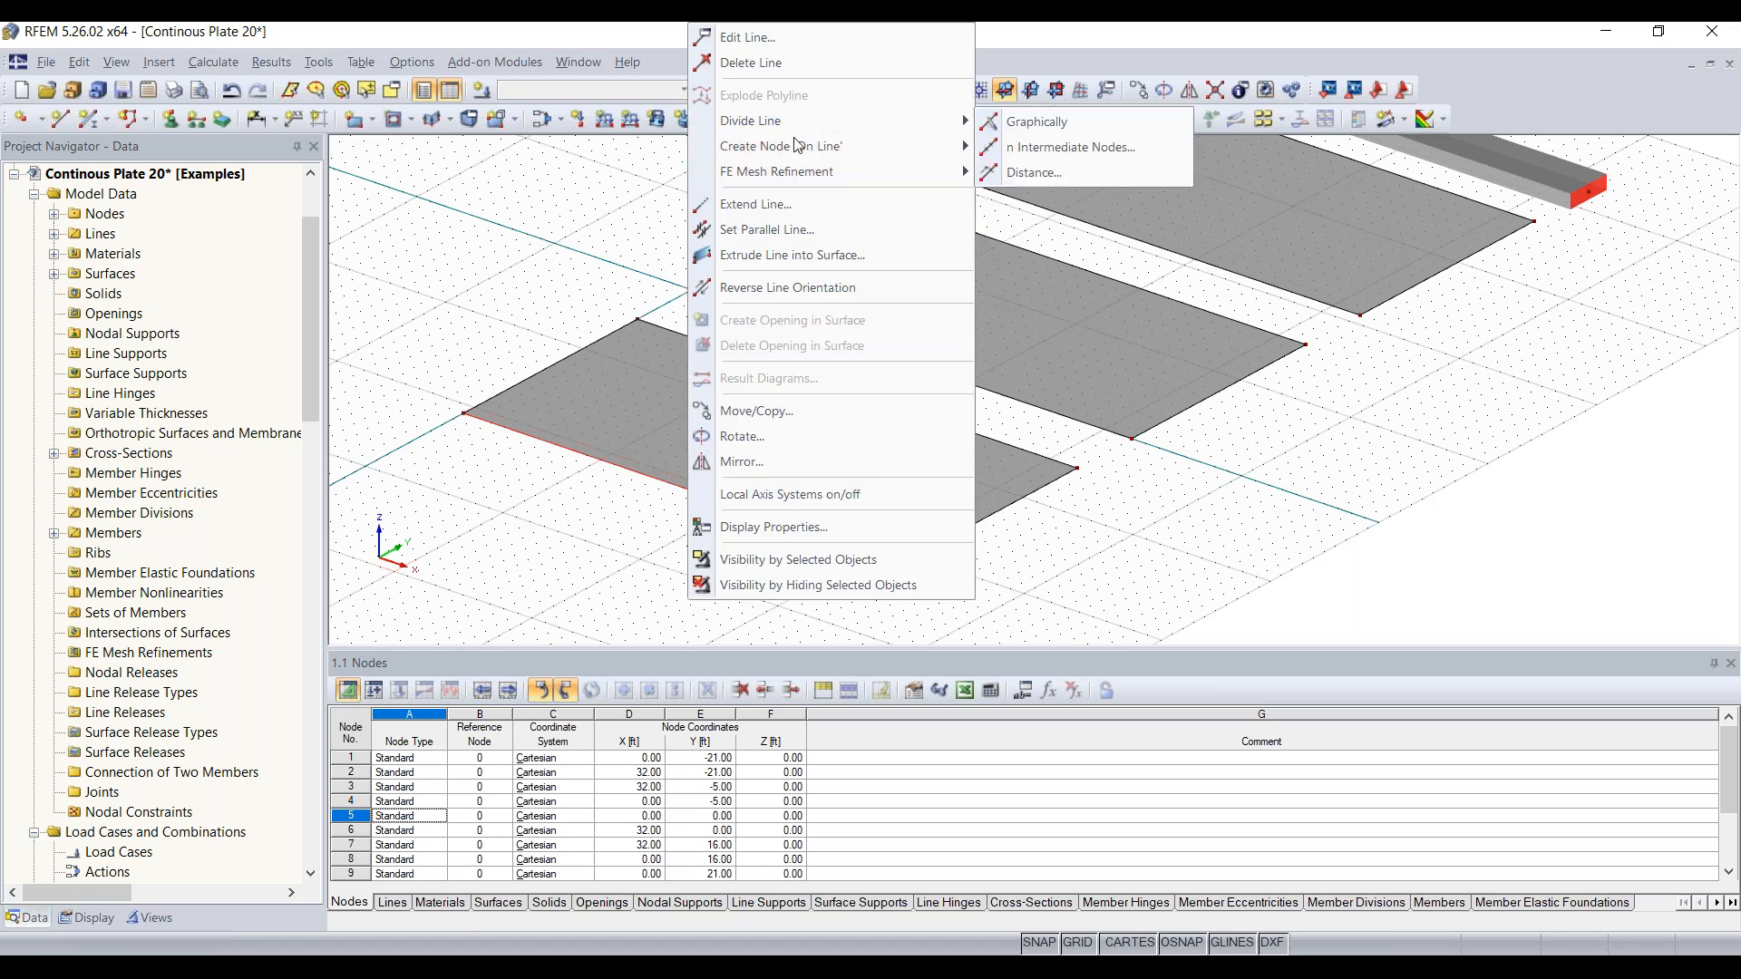
pyautogui.moveTo(818, 120)
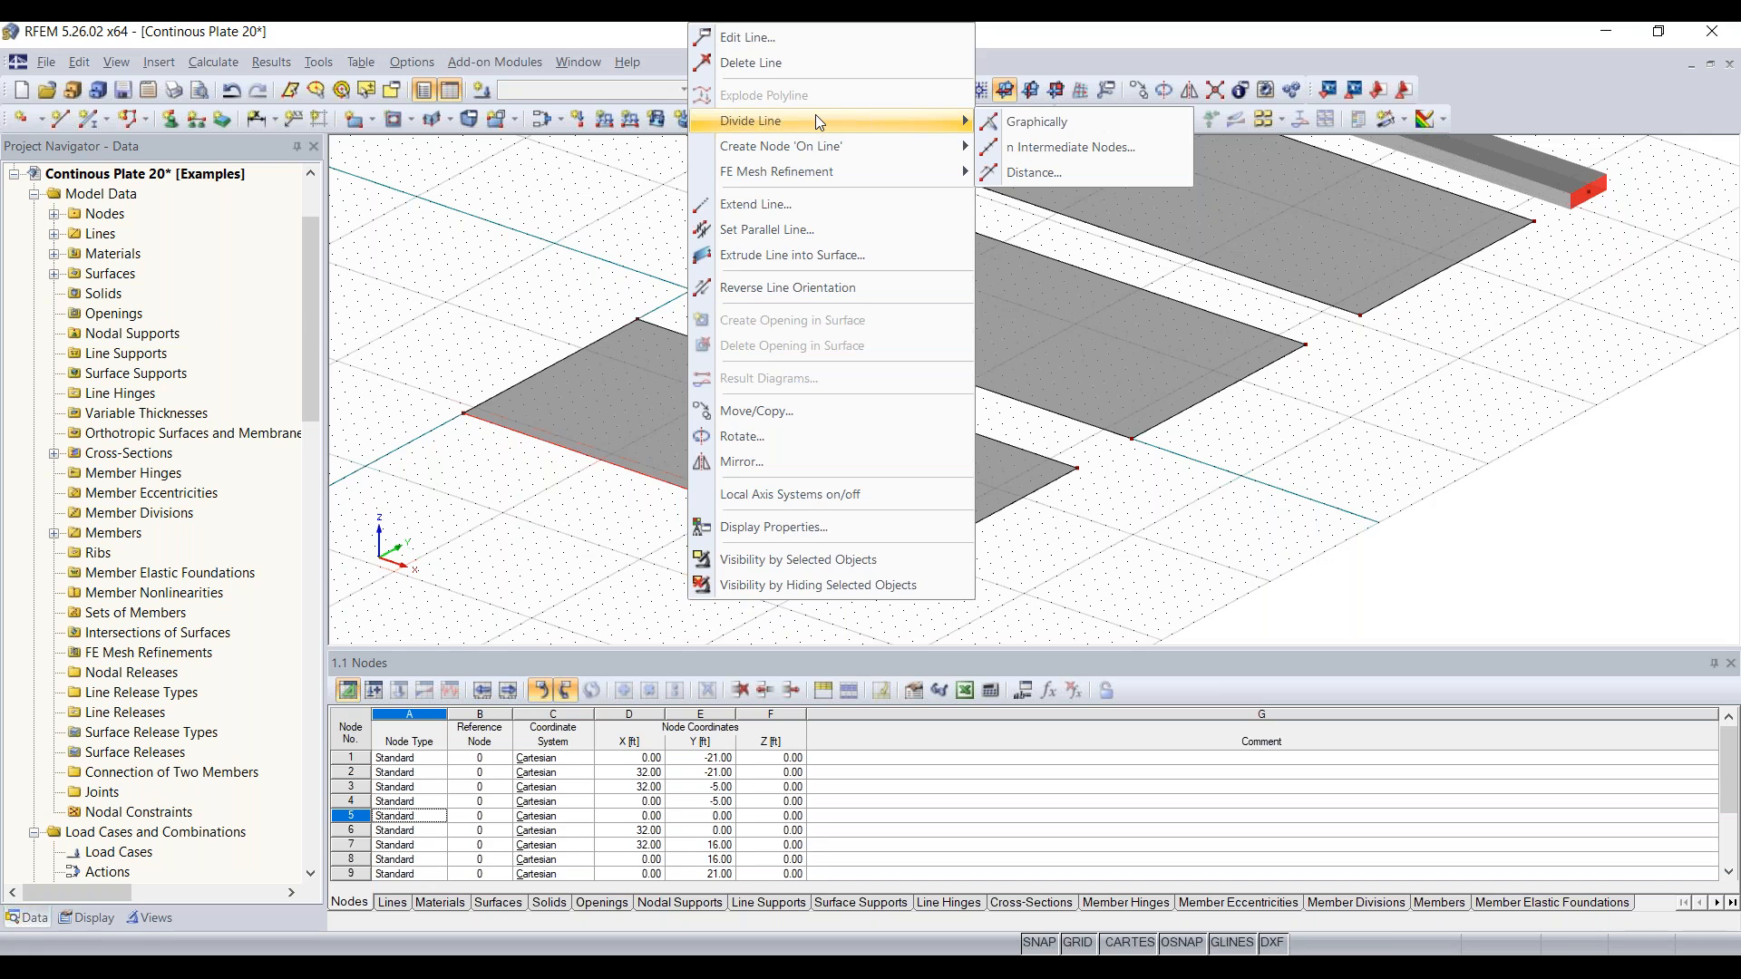
pyautogui.click(1115, 119)
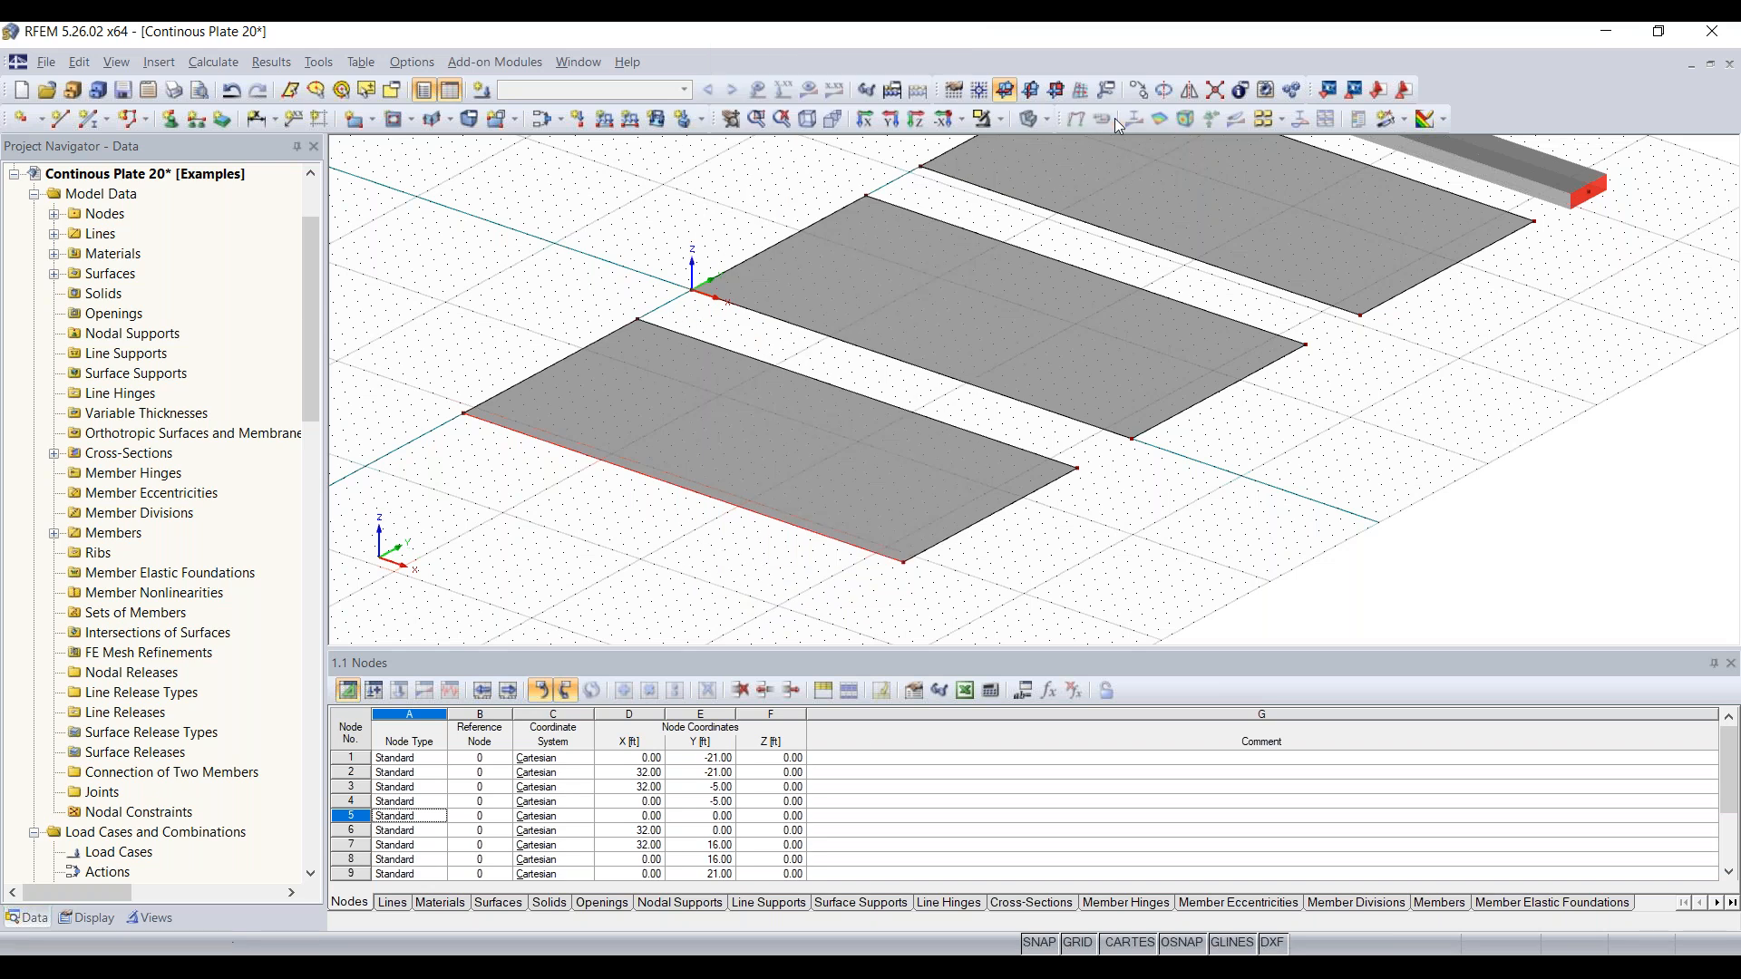
pyautogui.click(683, 495)
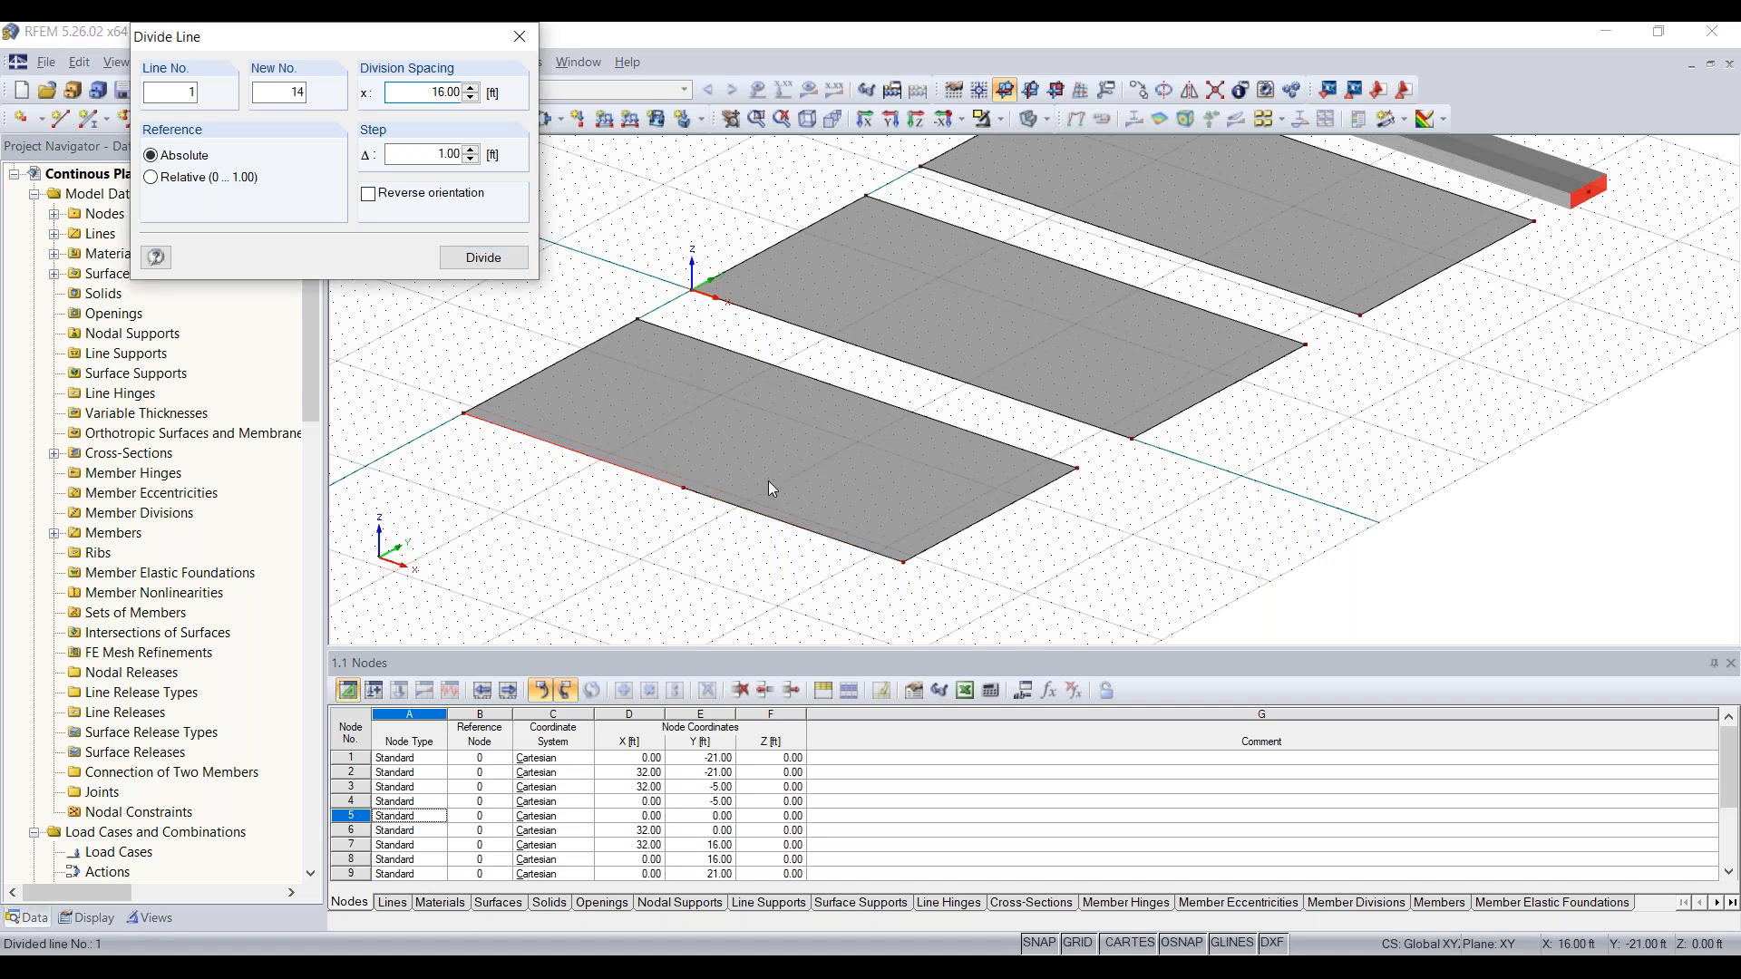
pyautogui.click(851, 389)
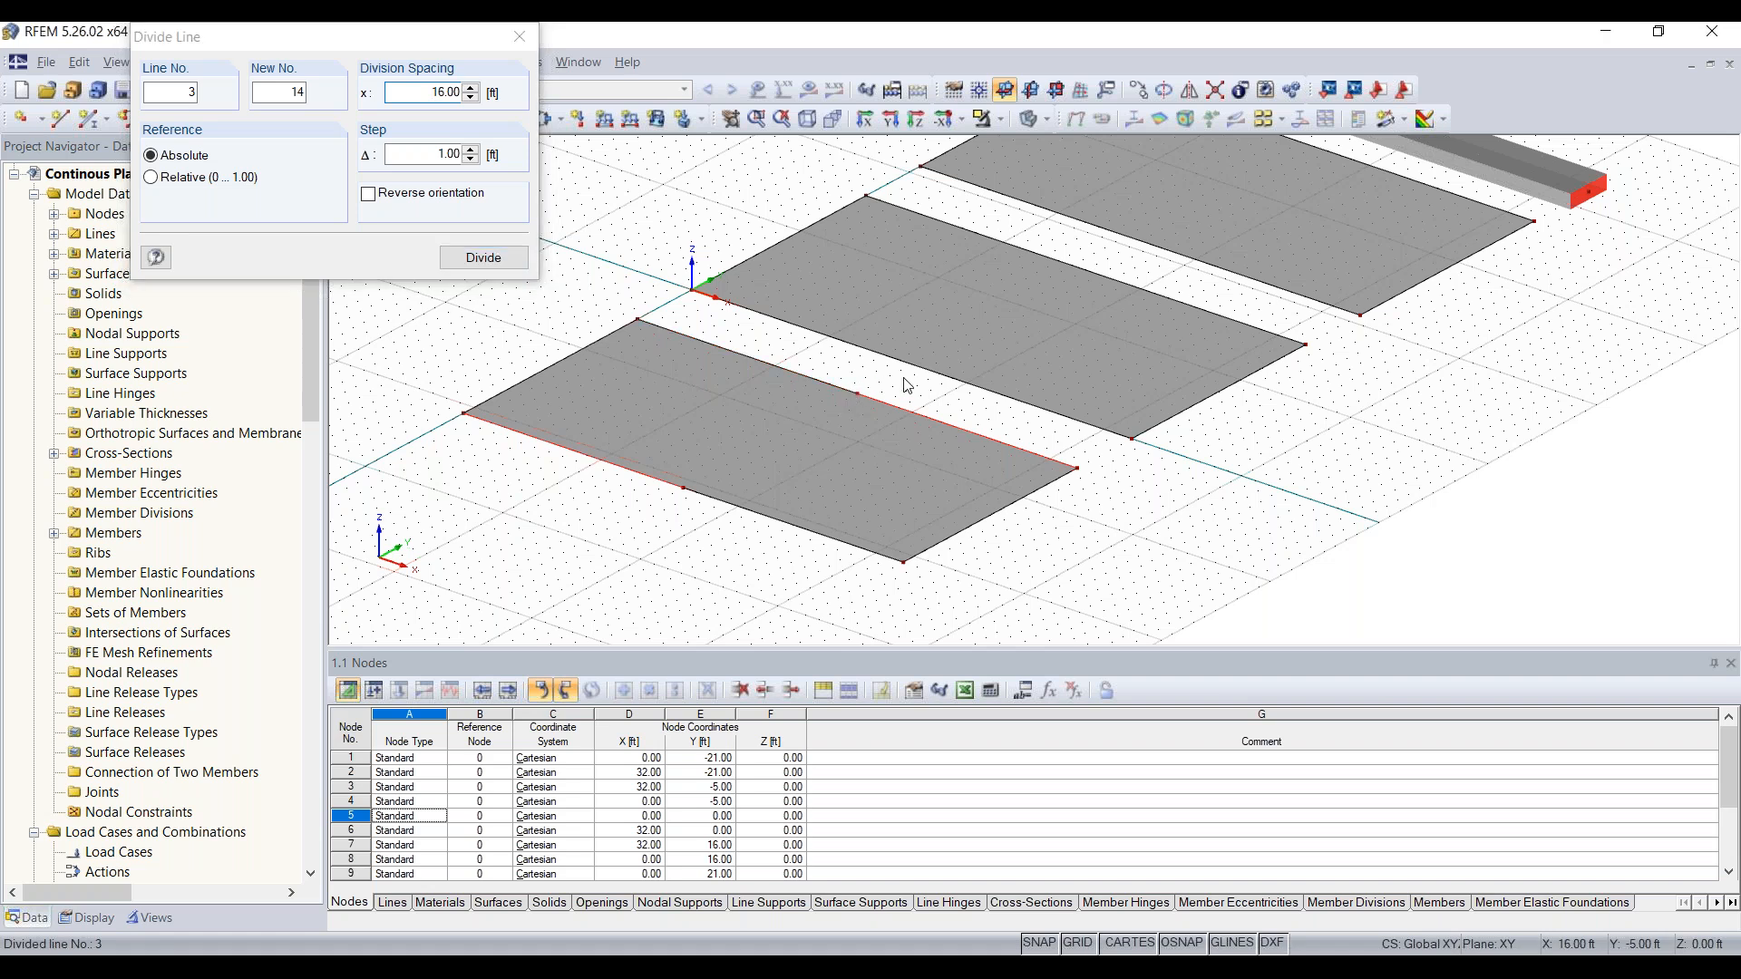
# Divide the middle plate's long edge at Y 0 into two lines using one intermediate node
pyautogui.keyDown('ctrl'); pyautogui.moveTo(922, 387); pyautogui.dragTo(863, 434, button='middle'); pyautogui.keyUp('ctrl')
pyautogui.click(888, 404)
pyautogui.rightClick(890, 366)
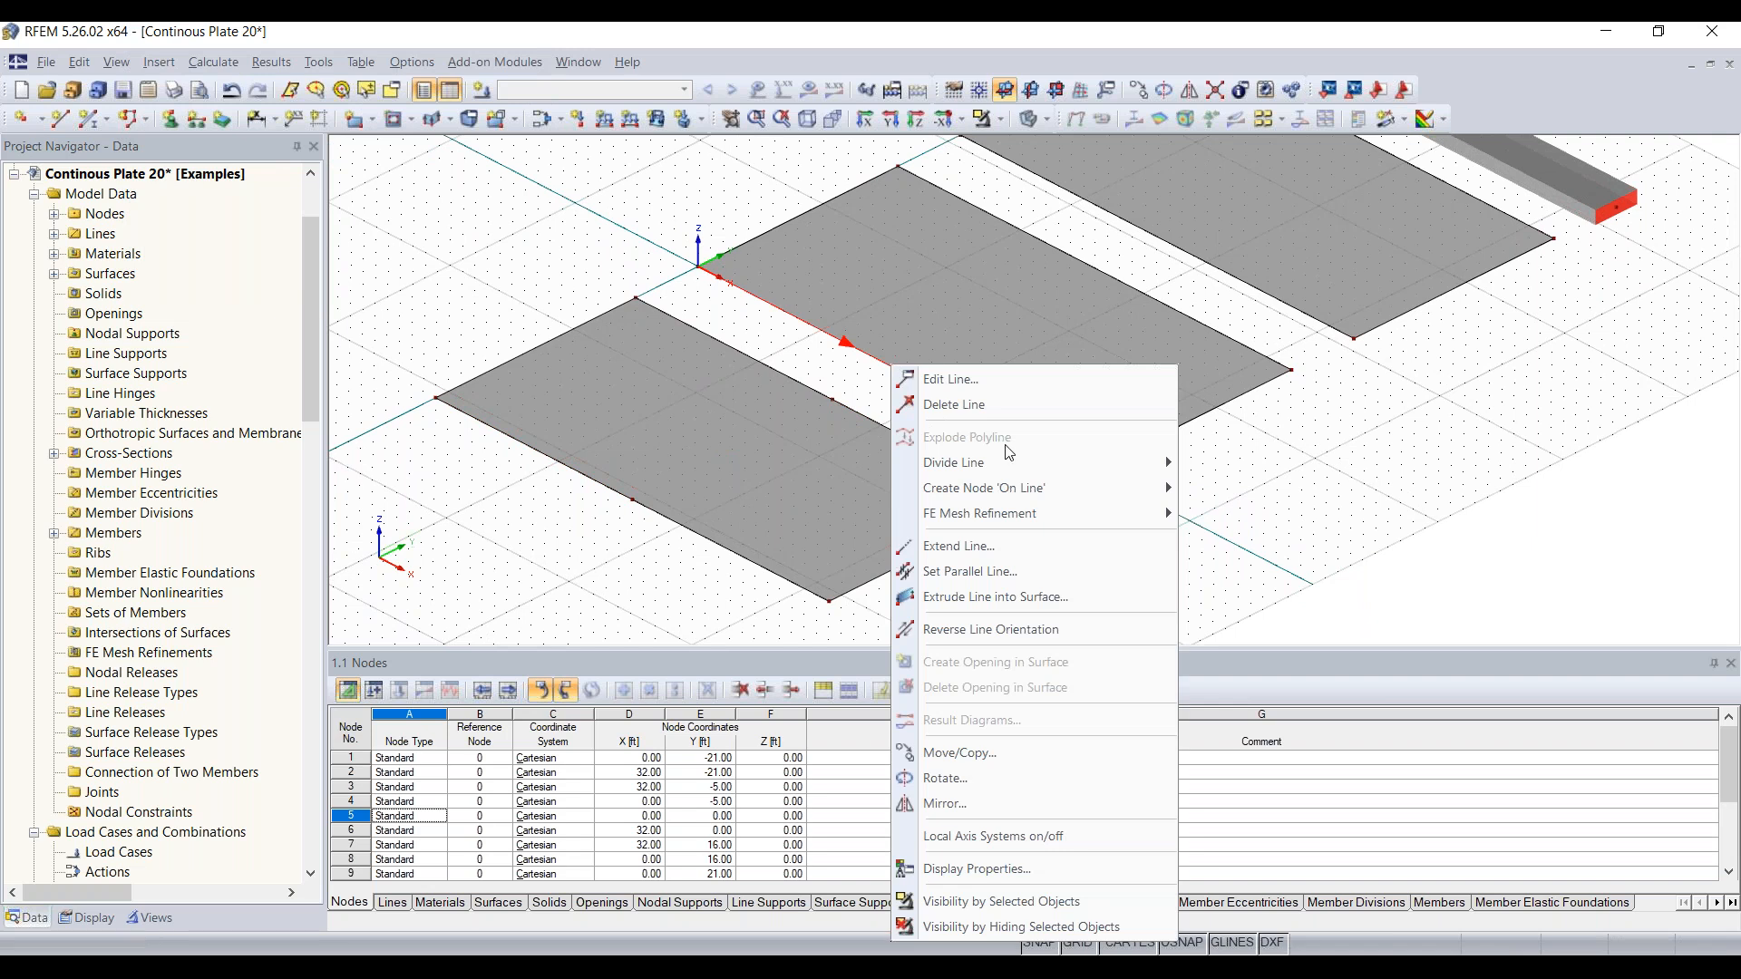
pyautogui.moveTo(1012, 464)
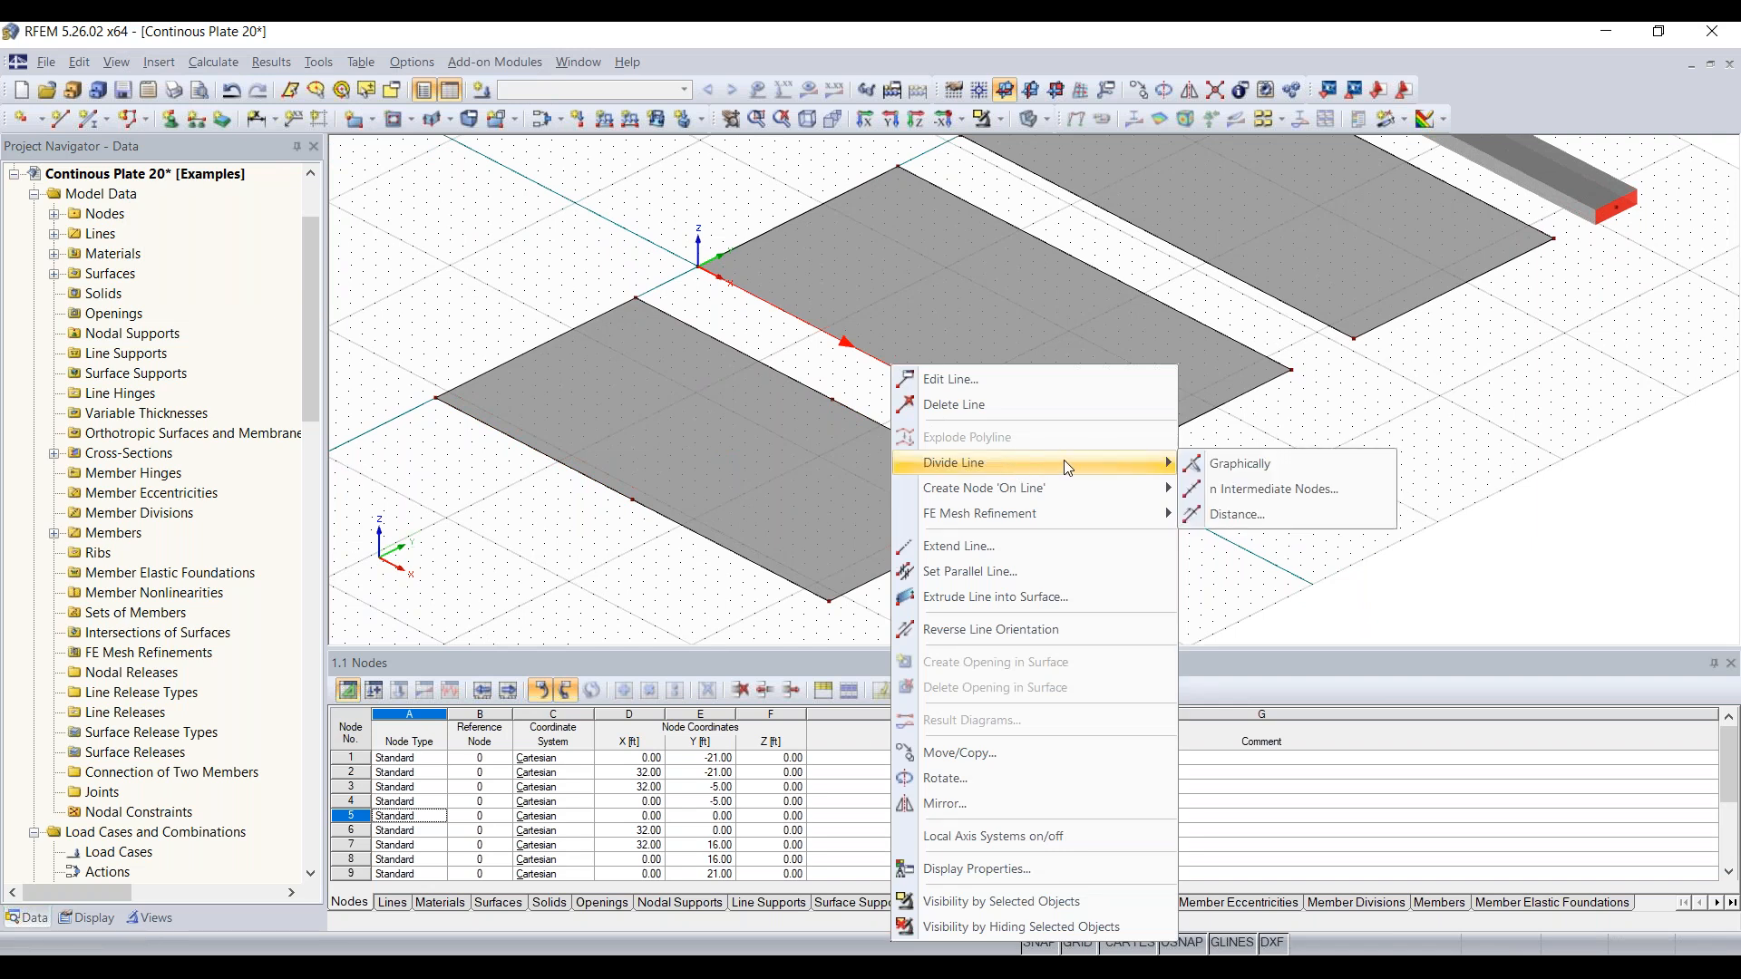
pyautogui.click(1252, 486)
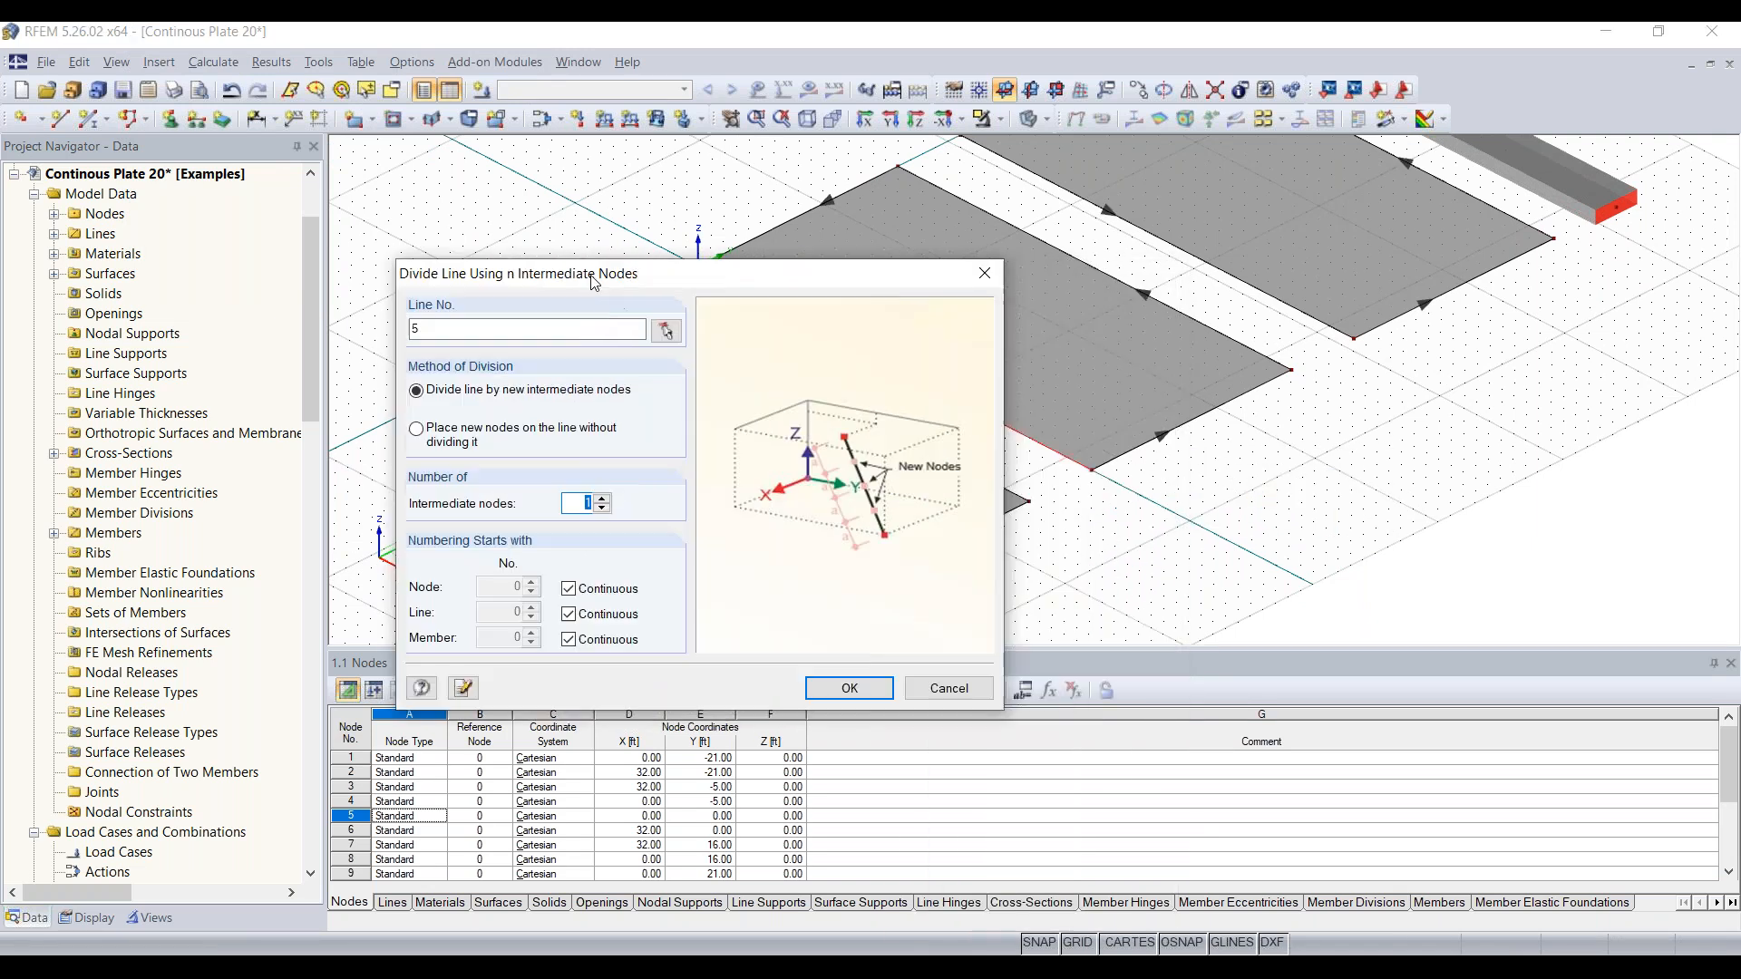
pyautogui.moveTo(904, 283); pyautogui.dragTo(440, 197)
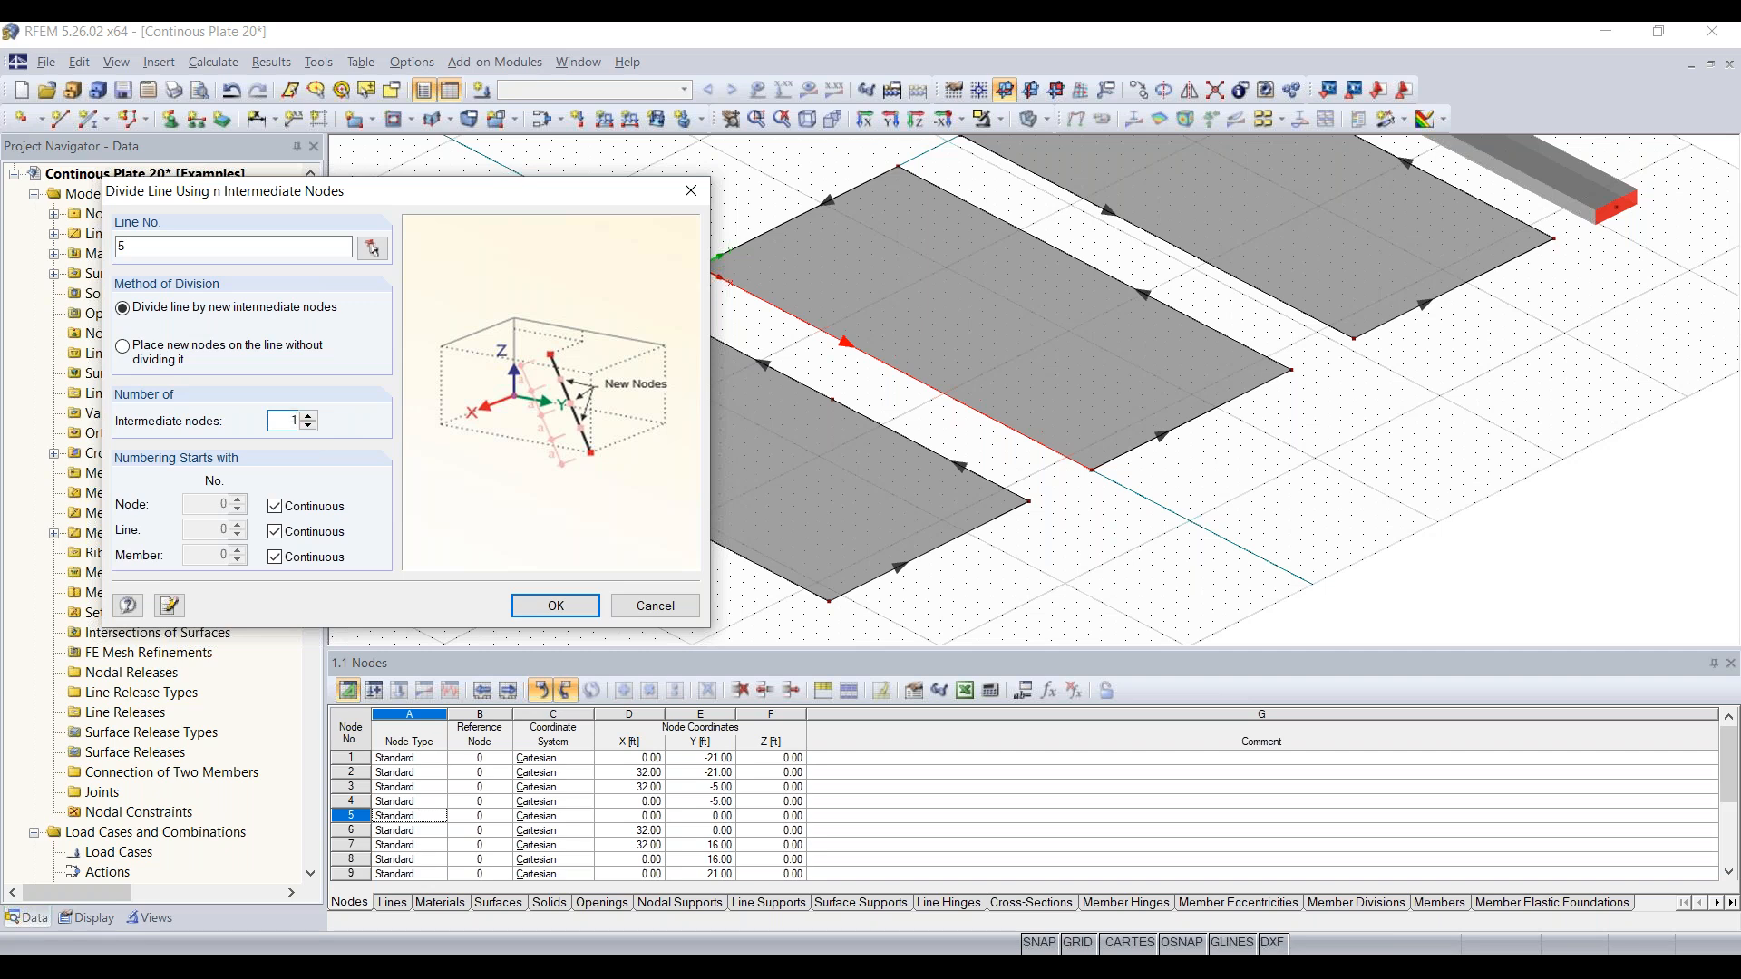
pyautogui.click(556, 606)
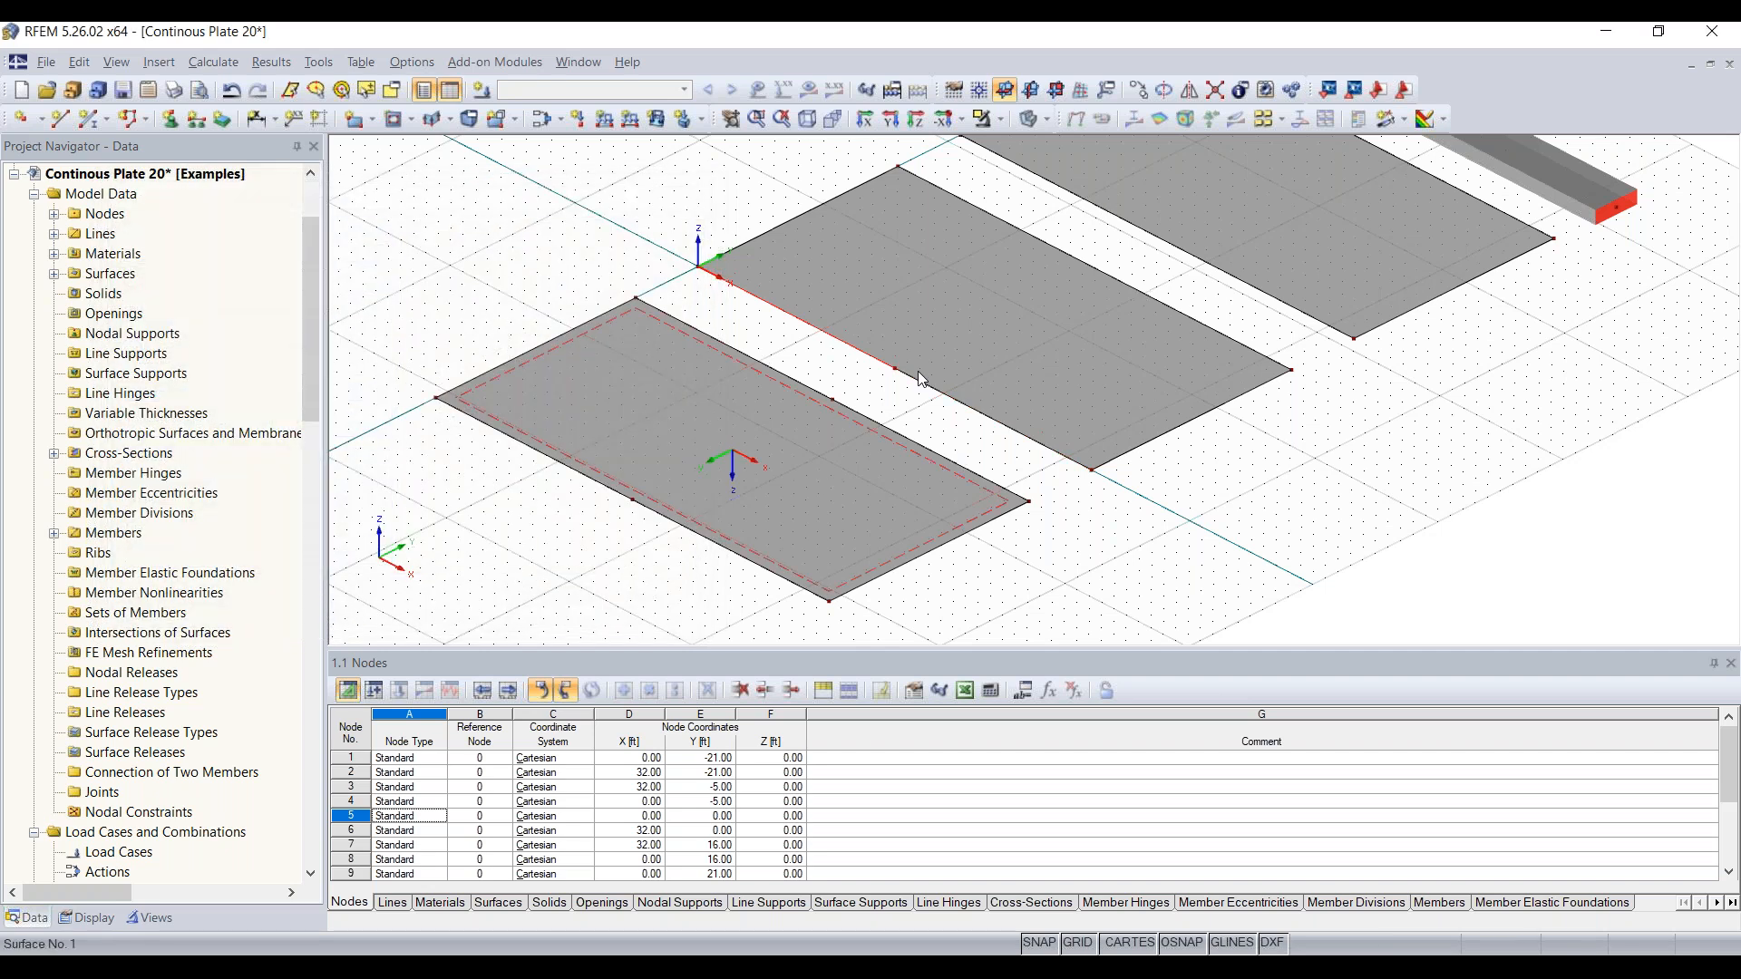
# Divide the middle plate's long edge at Y 16 ft by distance, with the new node 16 ft (50%) from the line start
pyautogui.moveTo(1077, 375); pyautogui.dragTo(878, 477, button='middle')
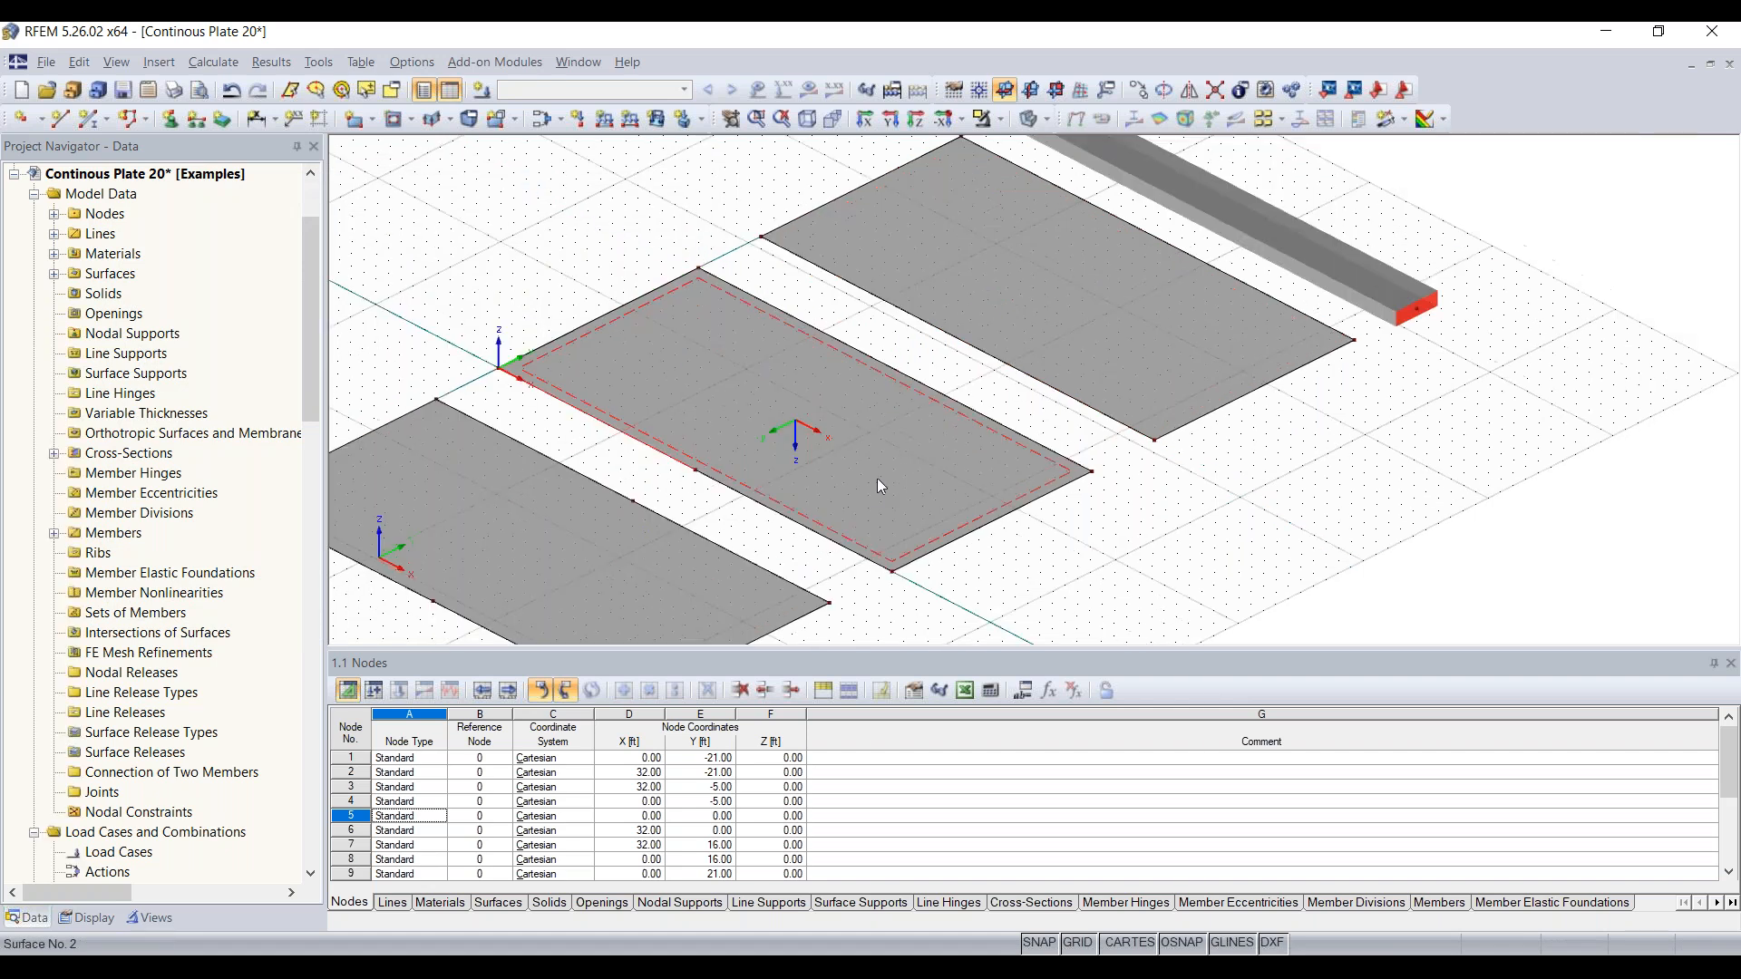
pyautogui.rightClick(899, 367)
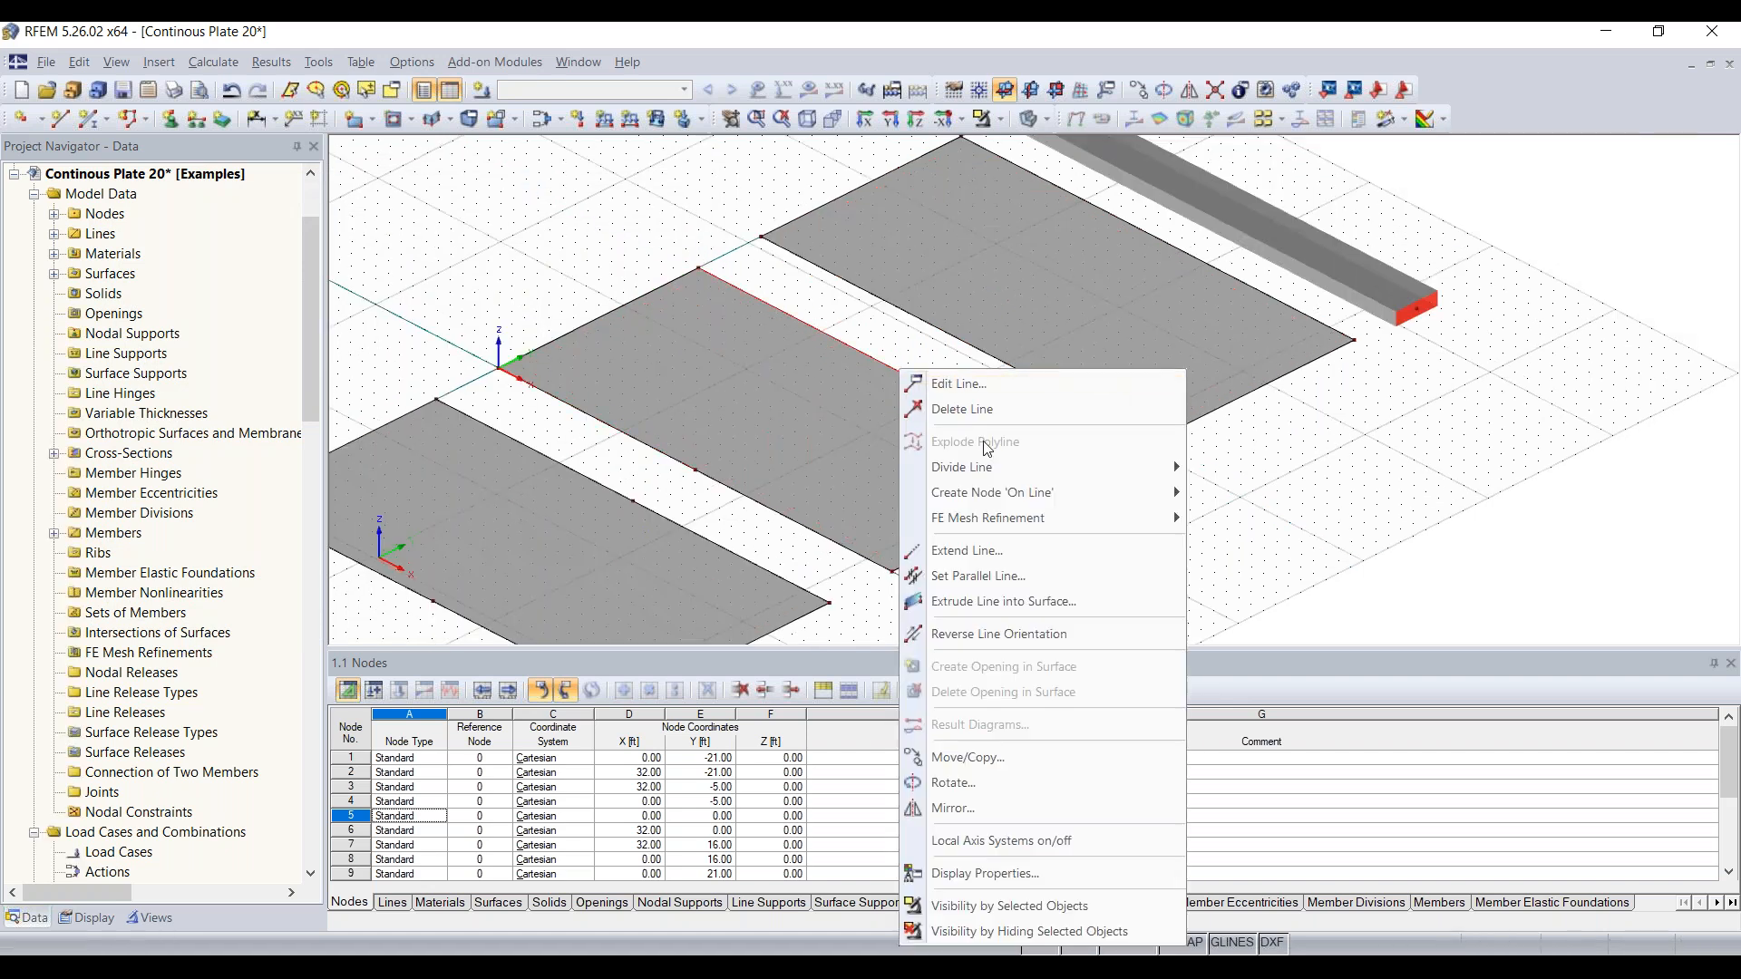
pyautogui.click(1263, 521)
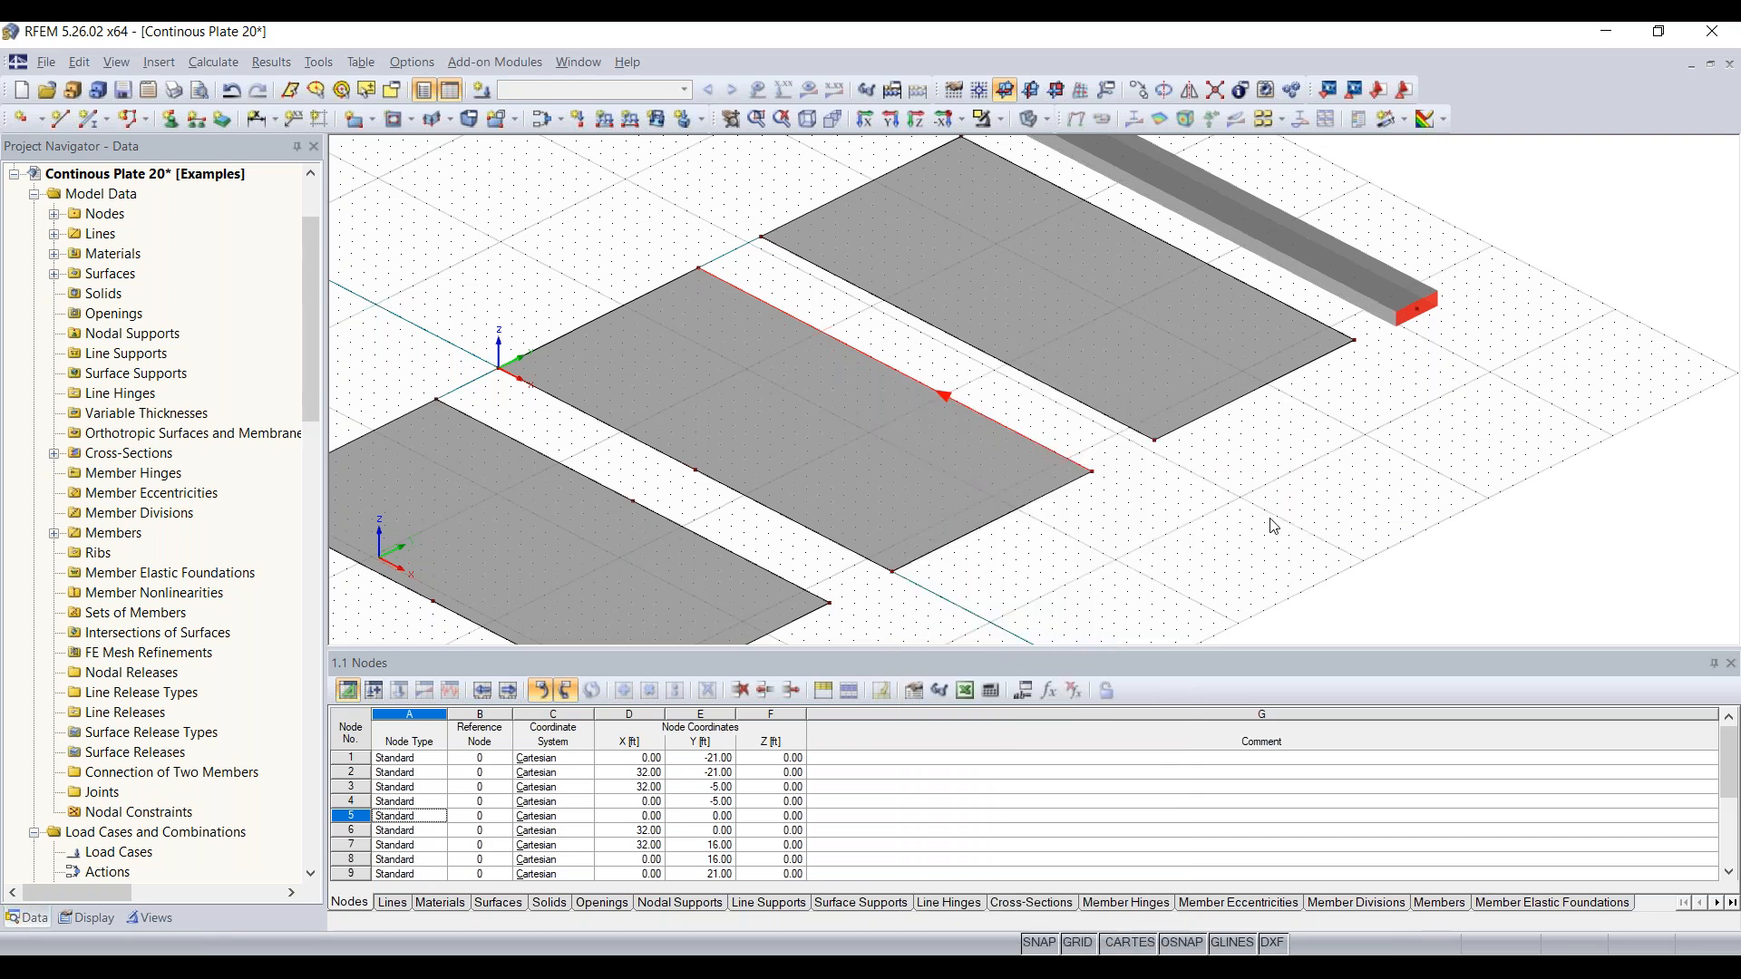
pyautogui.moveTo(685, 376); pyautogui.dragTo(463, 193)
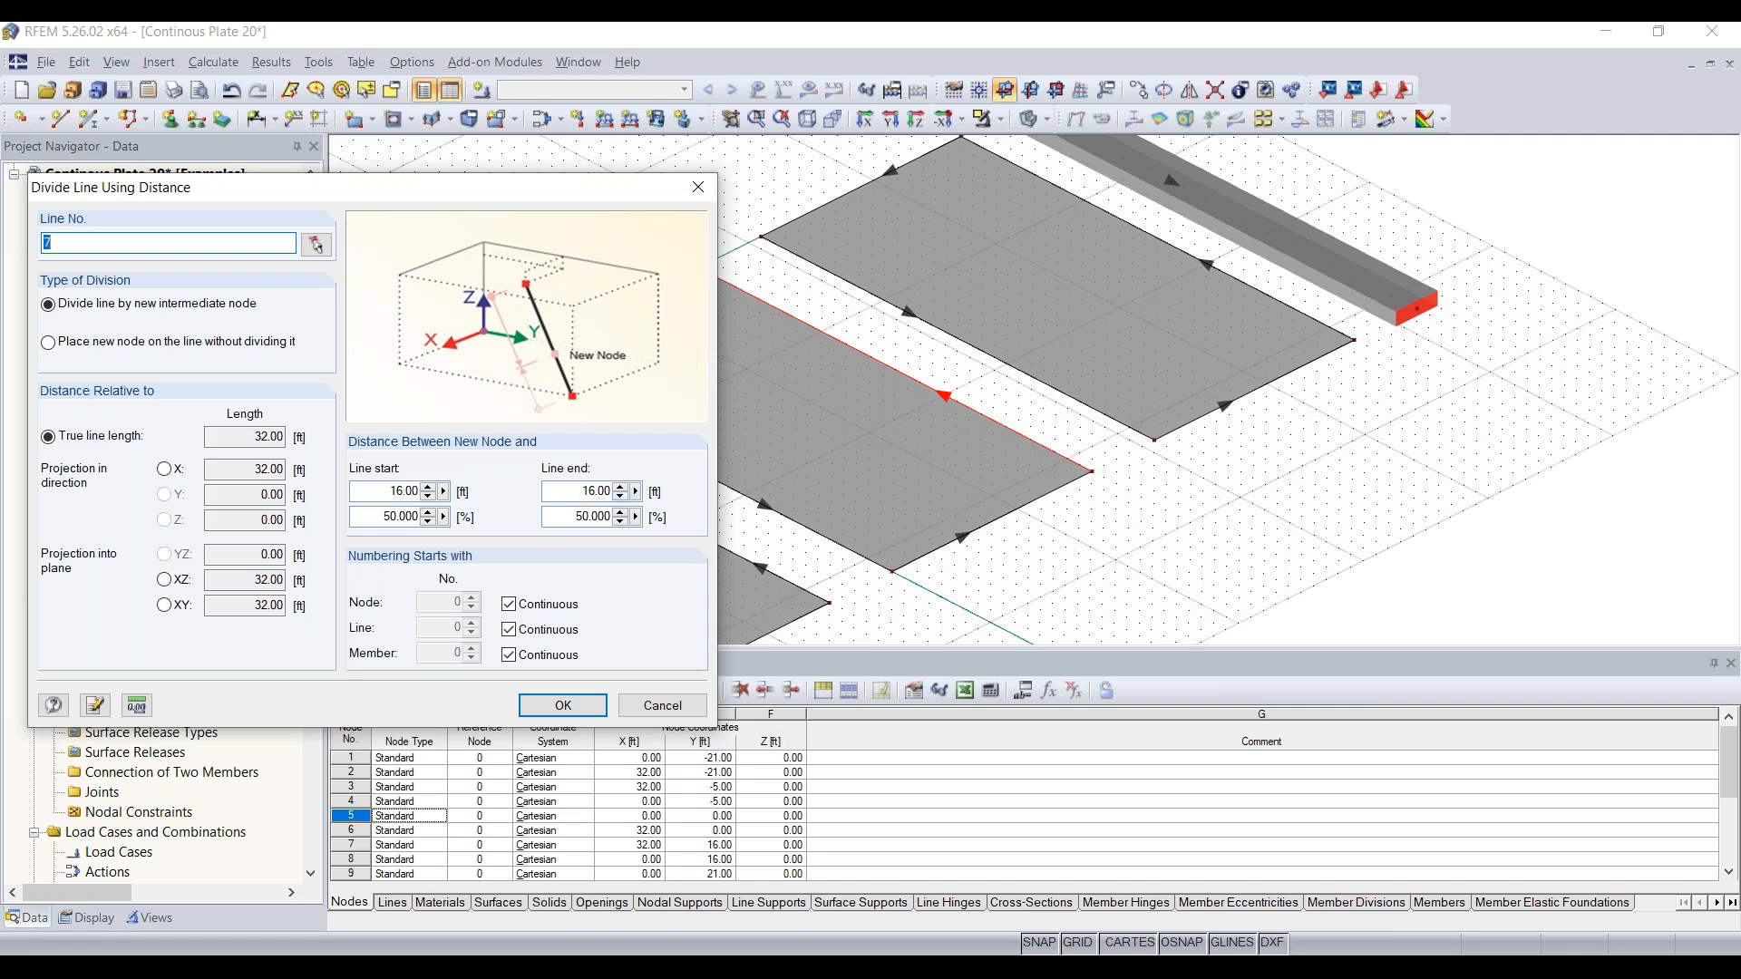
pyautogui.click(373, 514)
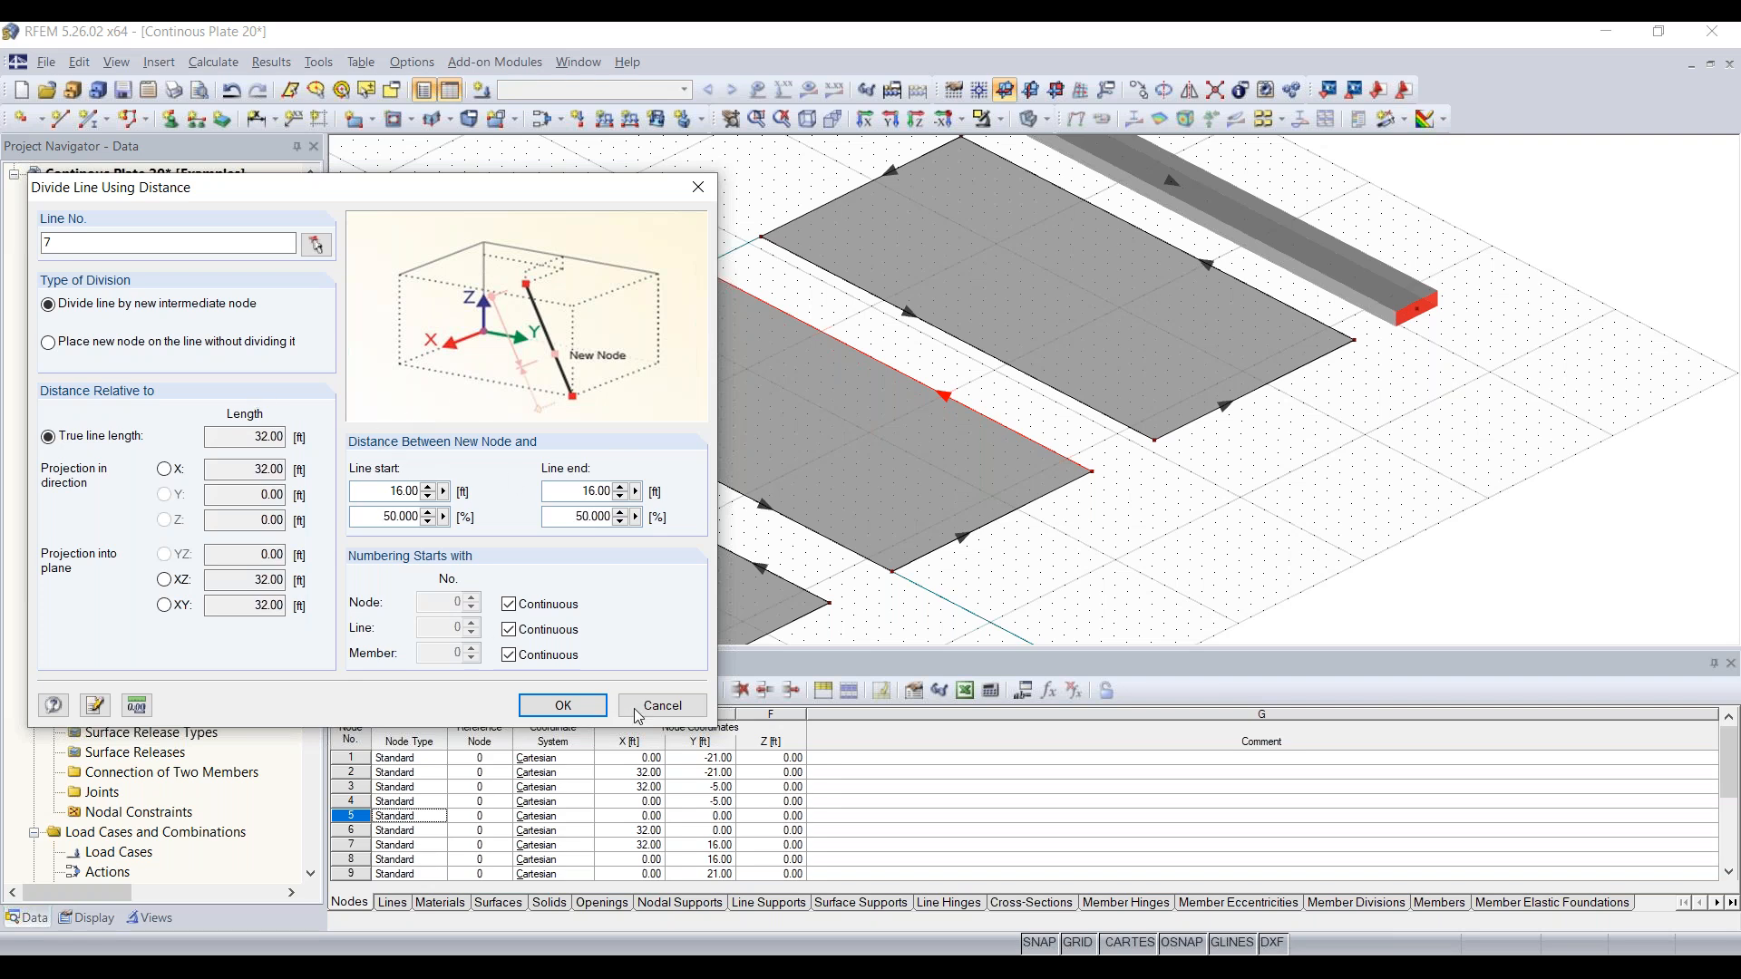
pyautogui.click(564, 707)
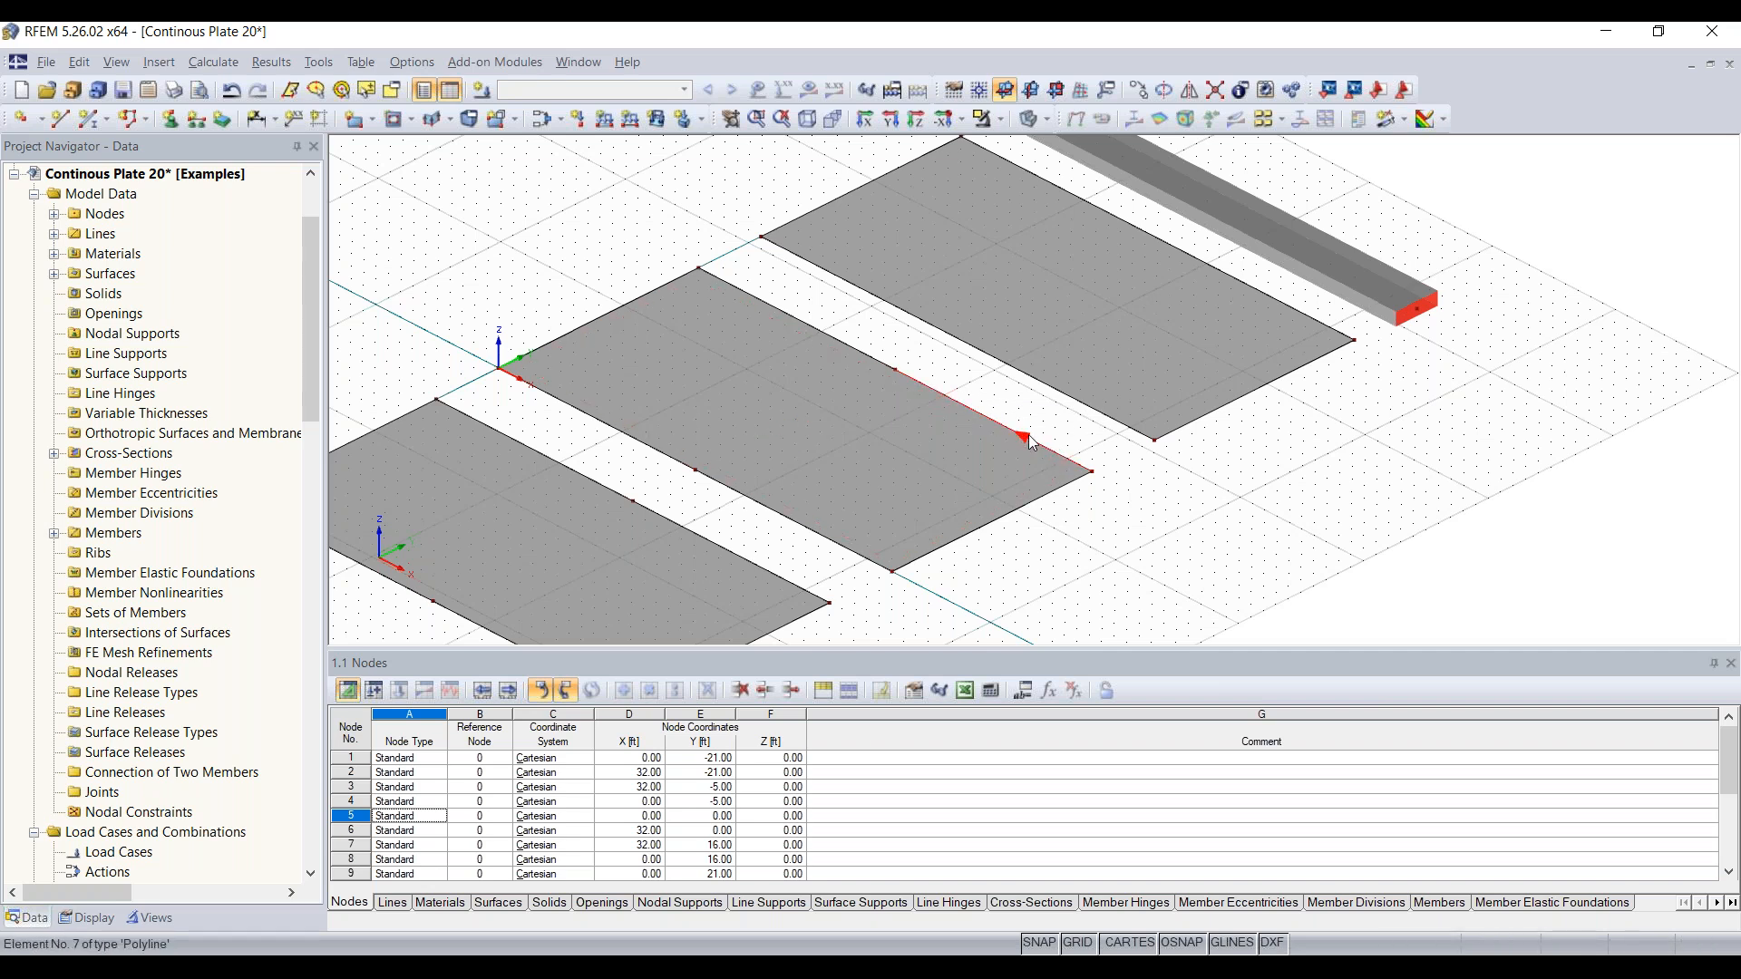
# Divide both 32 ft long edges of the third plate graphically at 16 ft and end the command
pyautogui.scroll(2, 1028, 435)
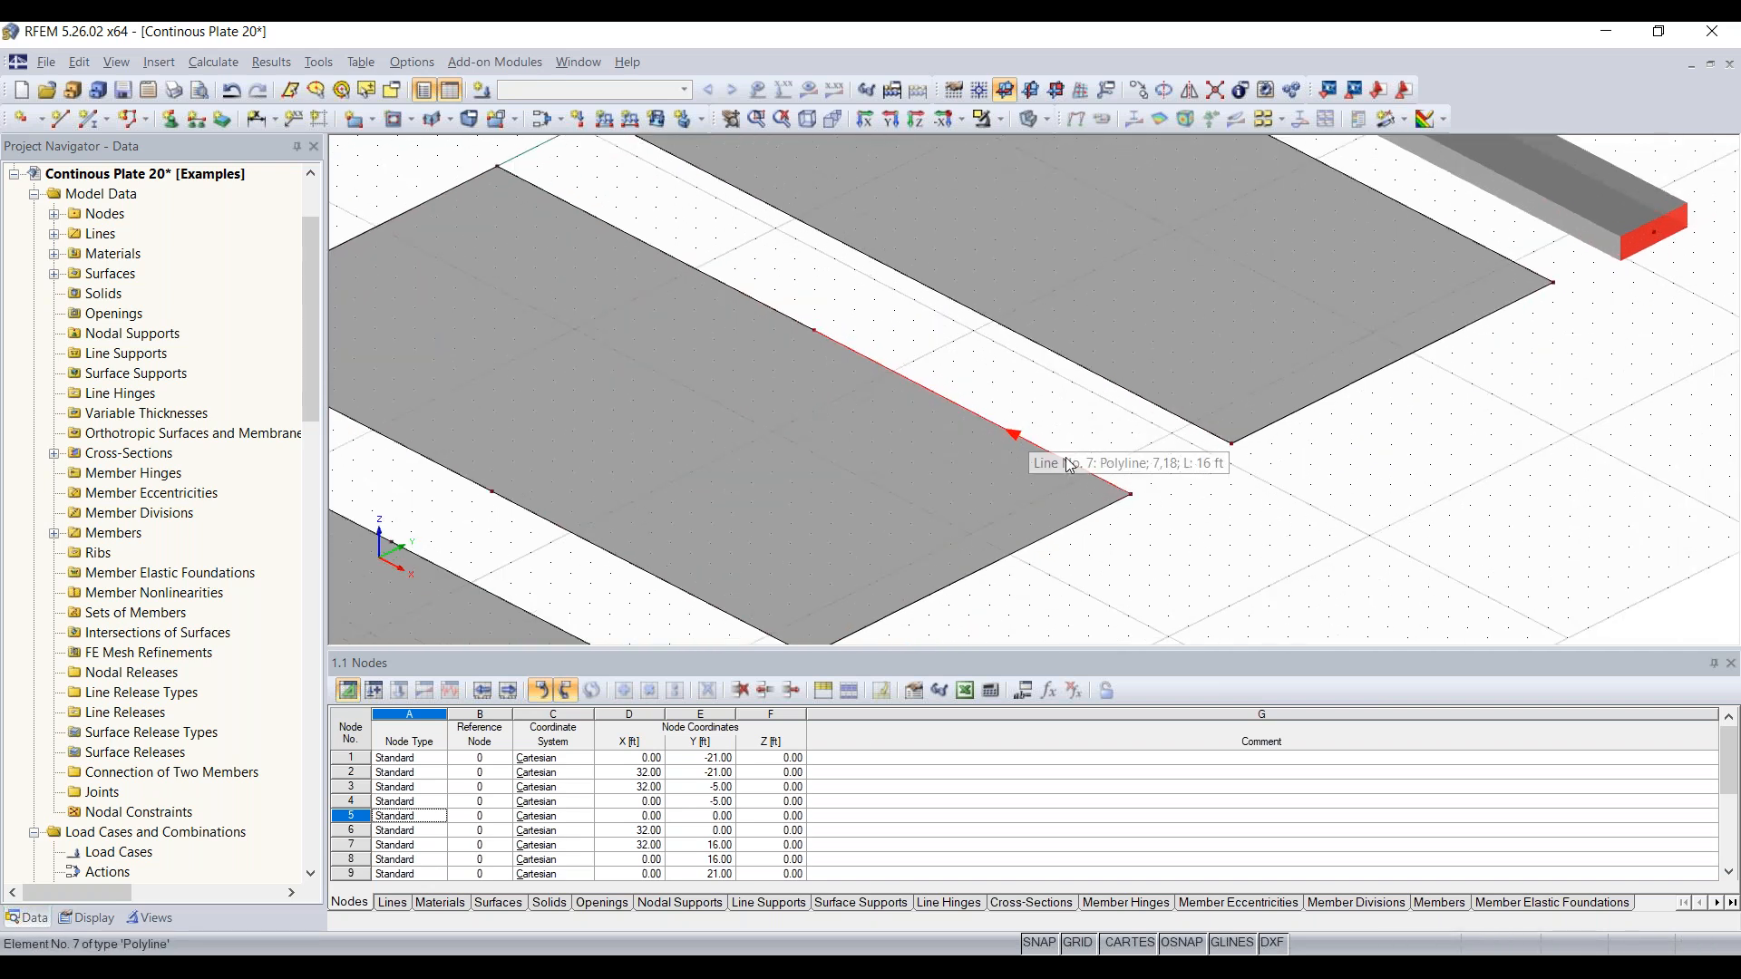
pyautogui.scroll(-3, 1014, 426)
pyautogui.scroll(-2, 1240, 248)
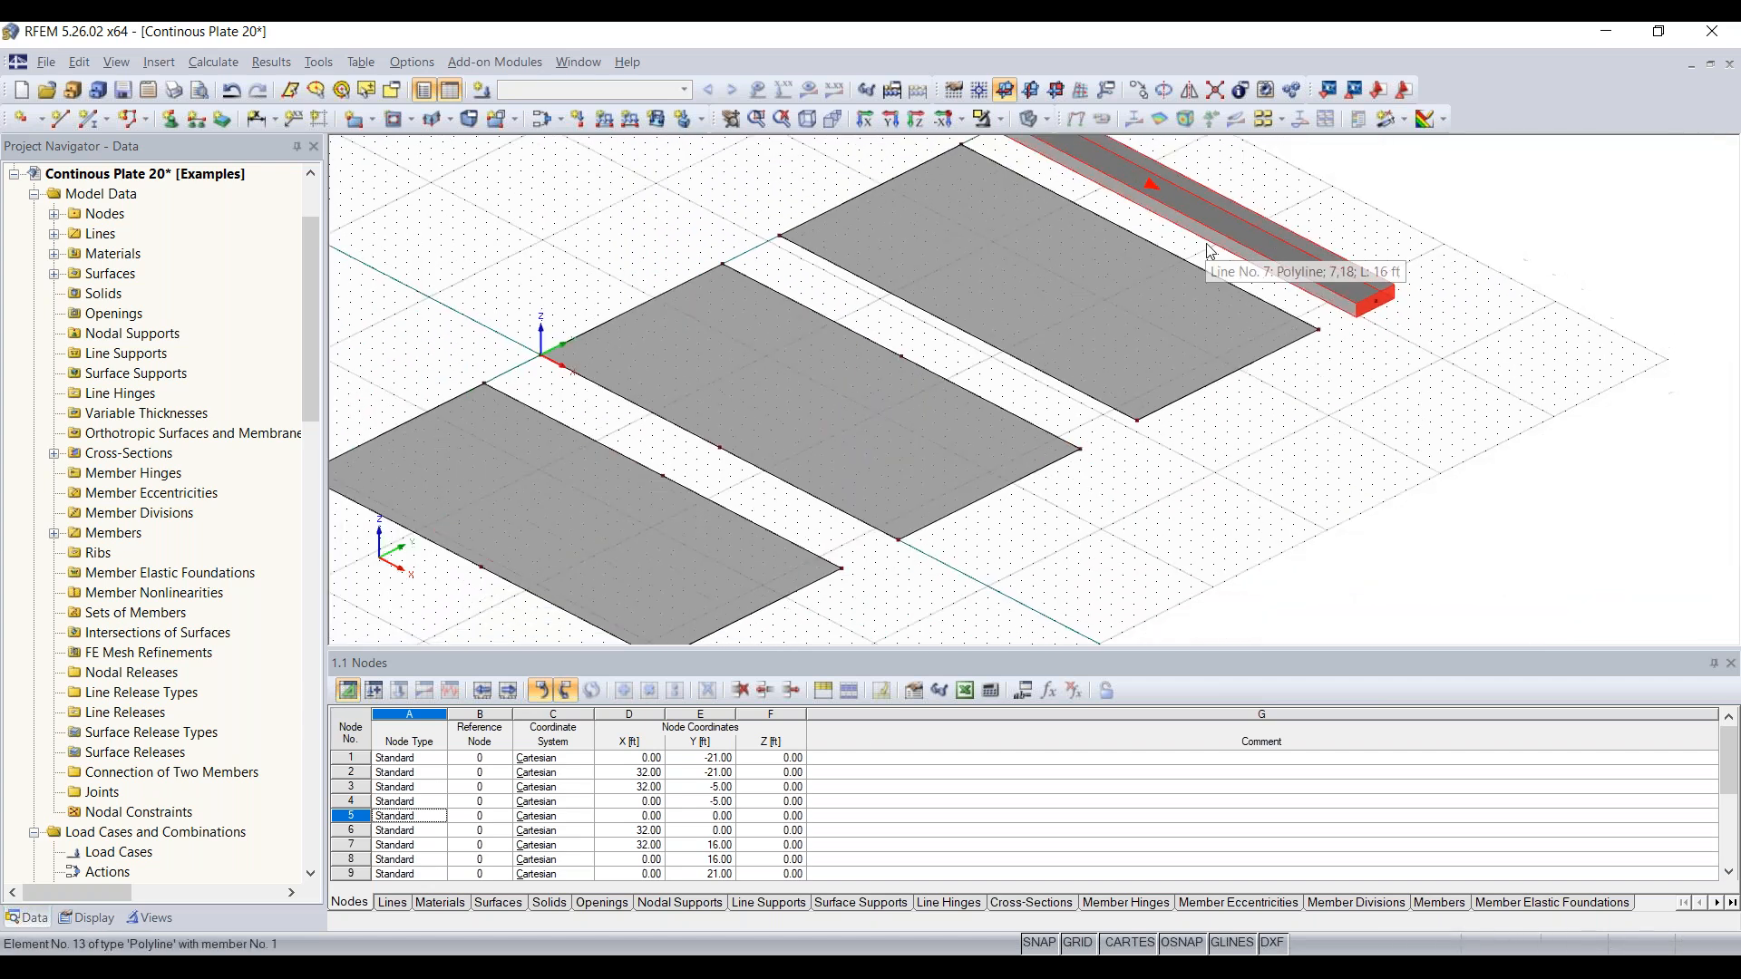
pyautogui.scroll(2, 920, 420)
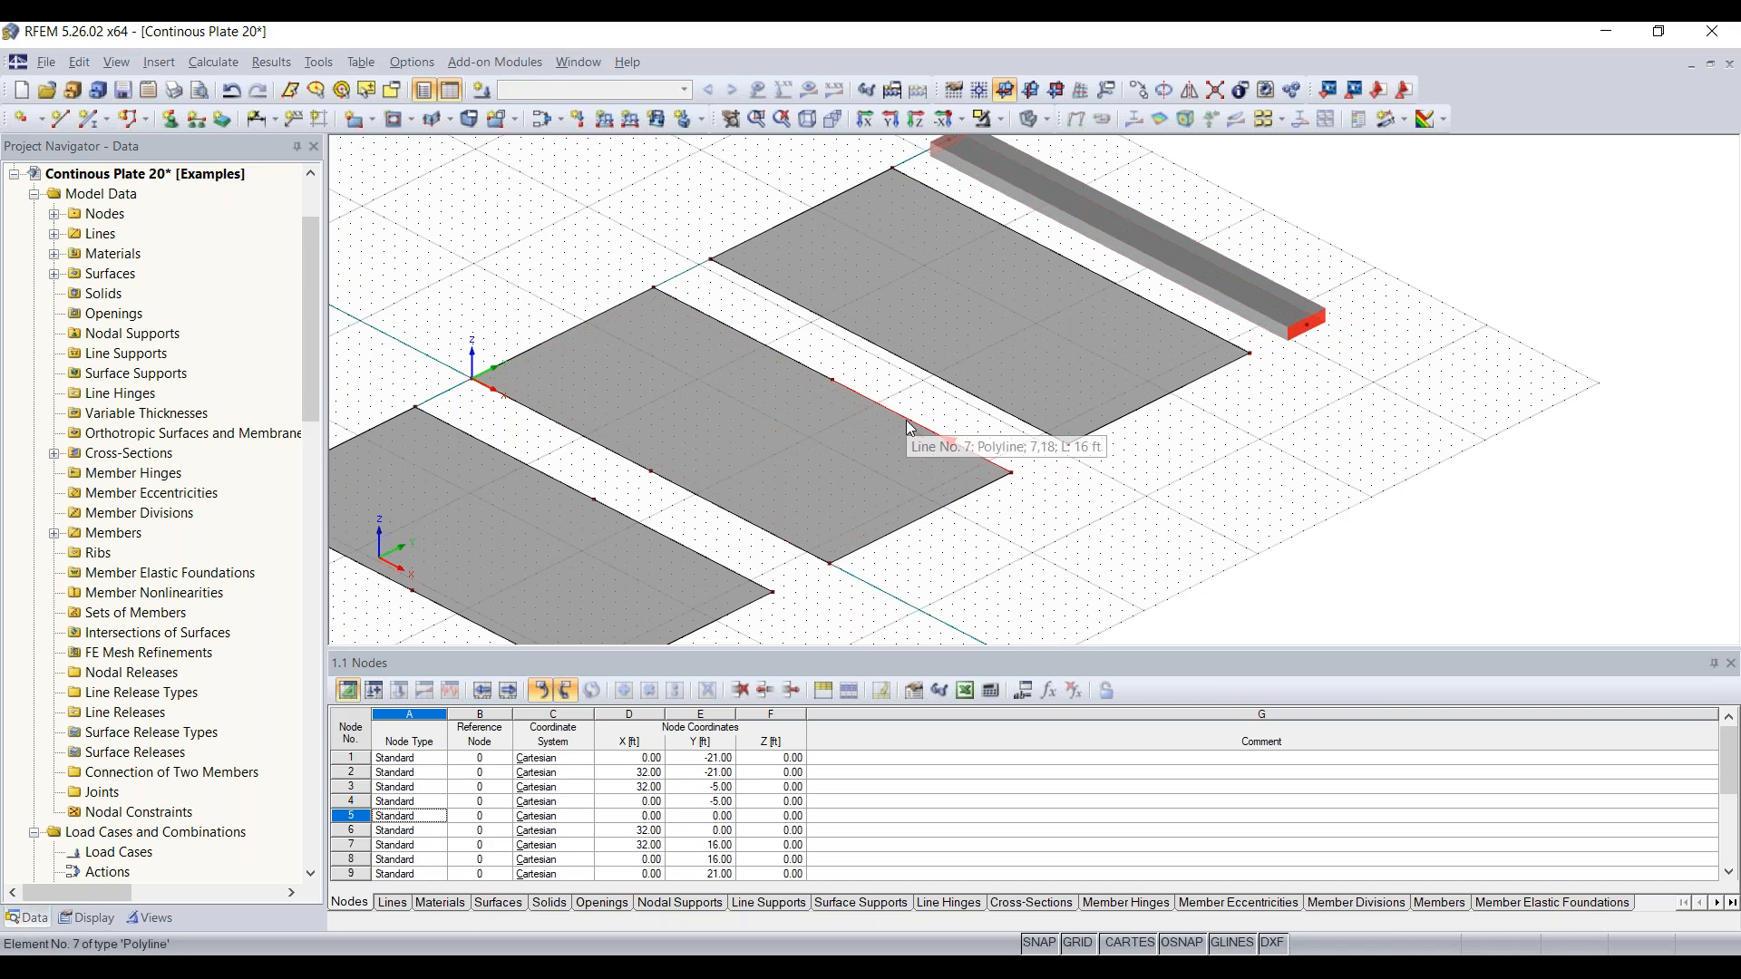
pyautogui.rightClick(935, 377)
pyautogui.moveTo(1018, 476)
pyautogui.click(1356, 476)
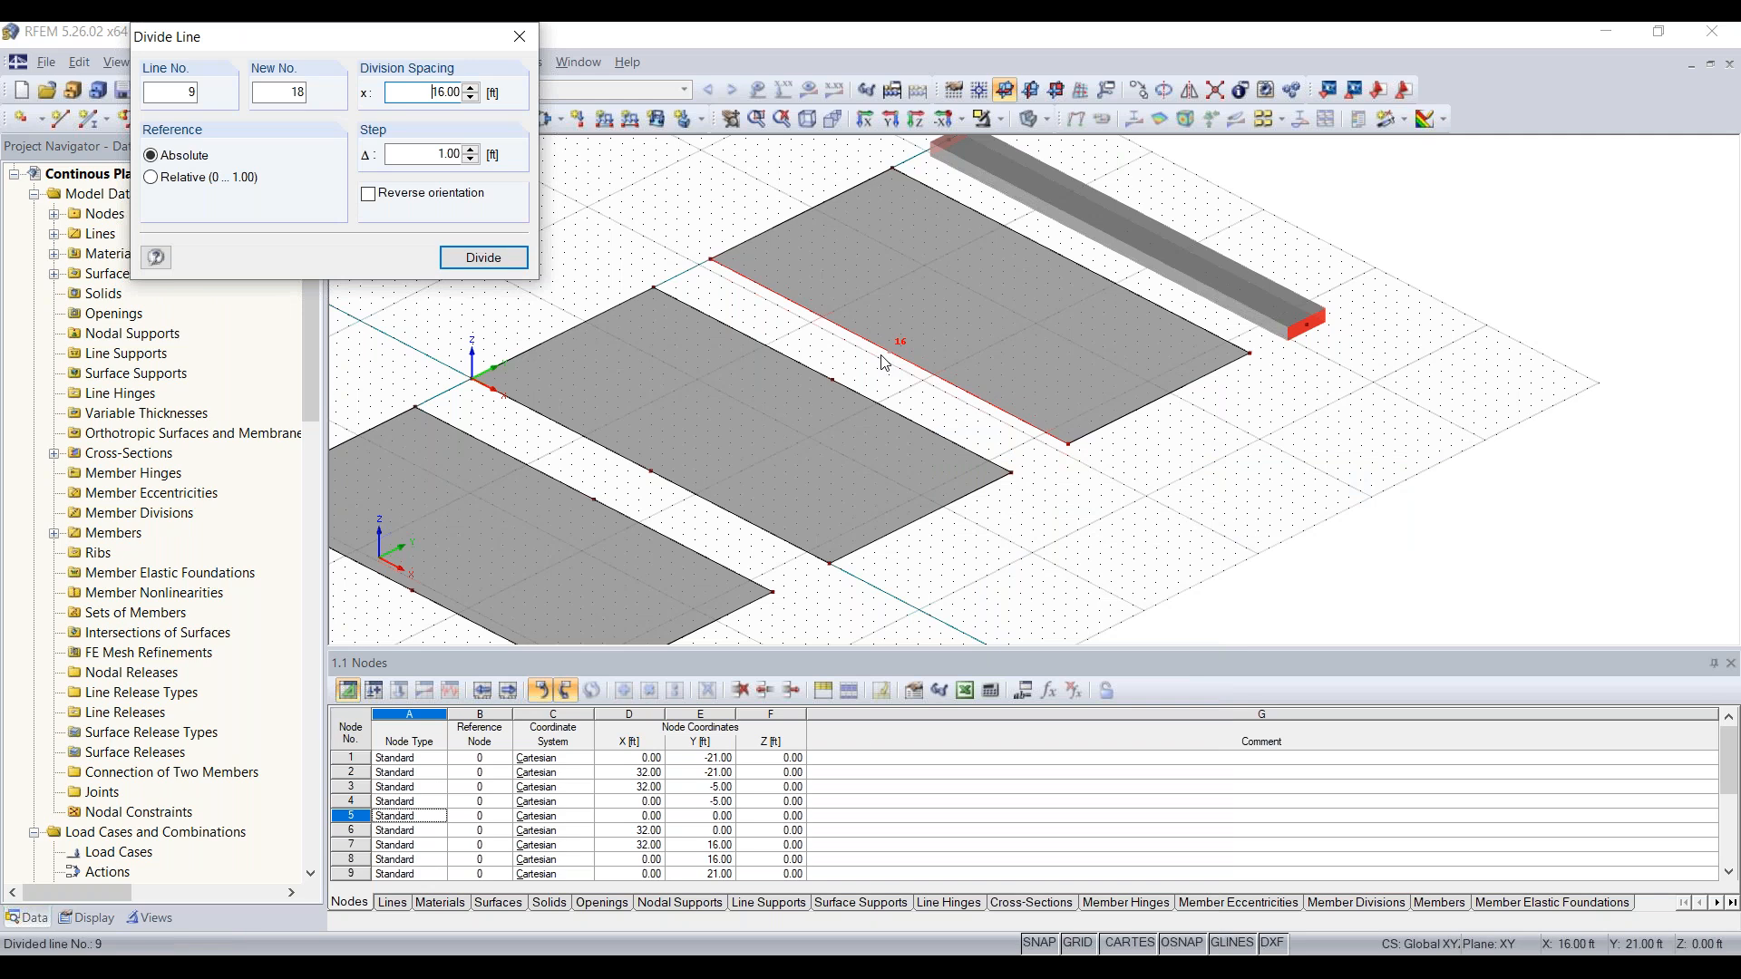
pyautogui.click(1075, 265)
pyautogui.press('Escape')
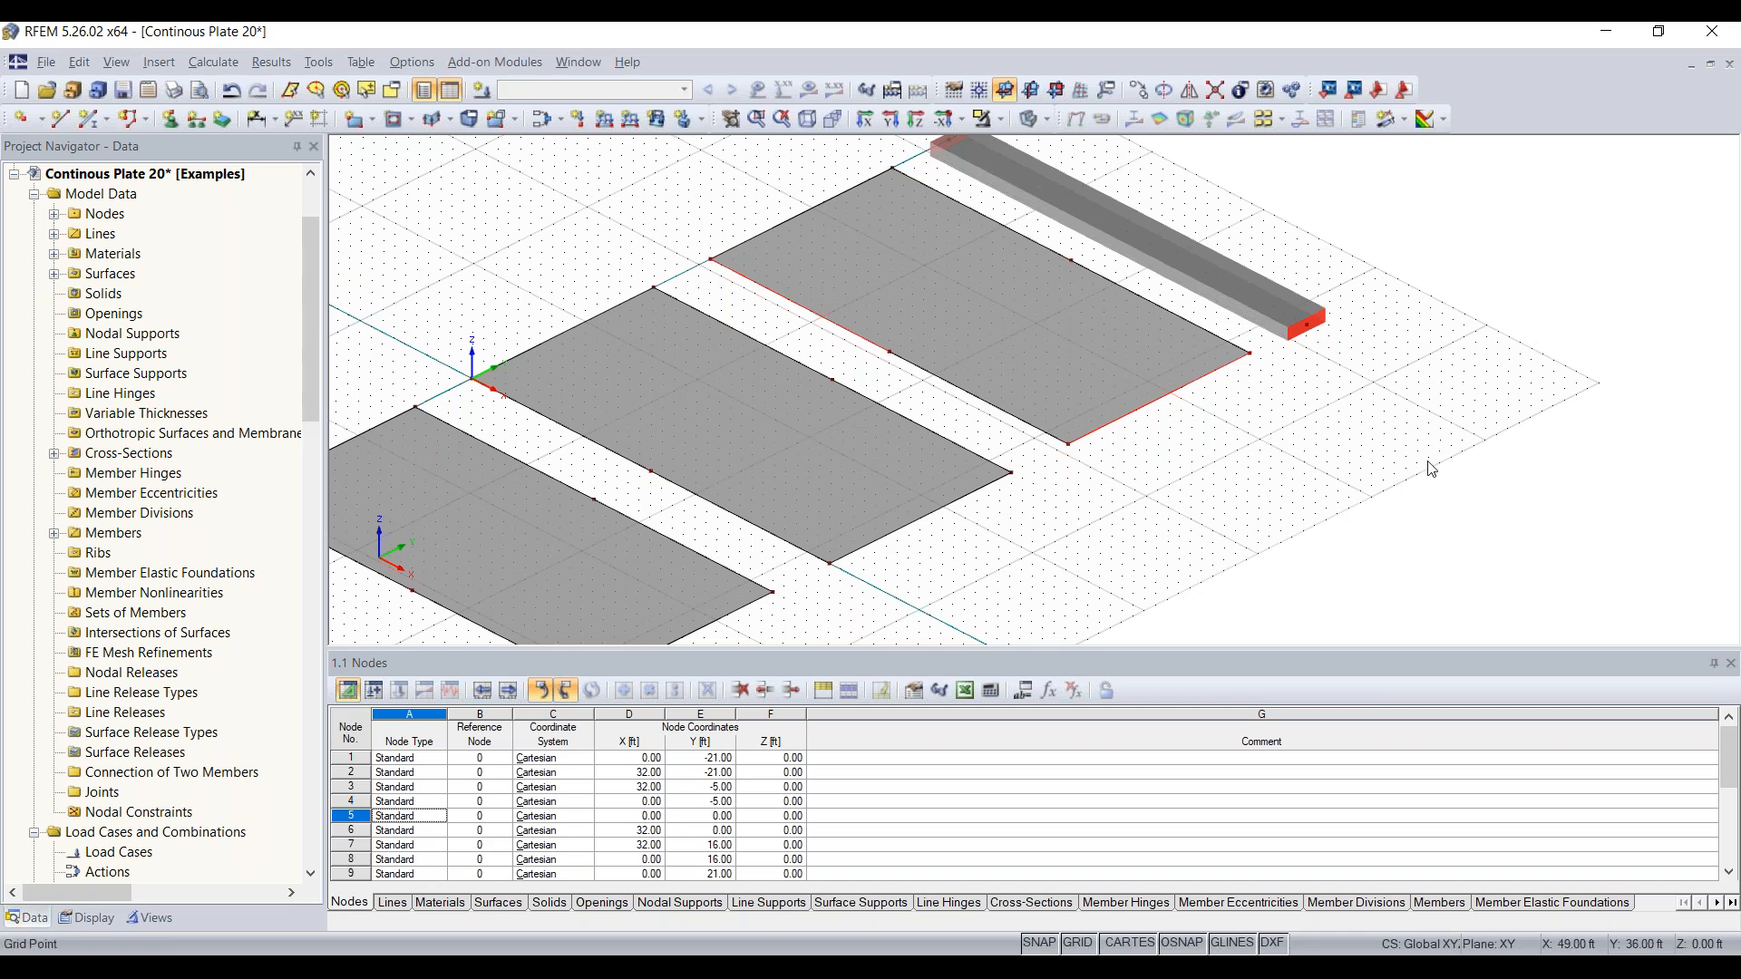
# Divide the member beyond the third plate into two equal parts with an intermediate node
pyautogui.rightClick(1103, 230)
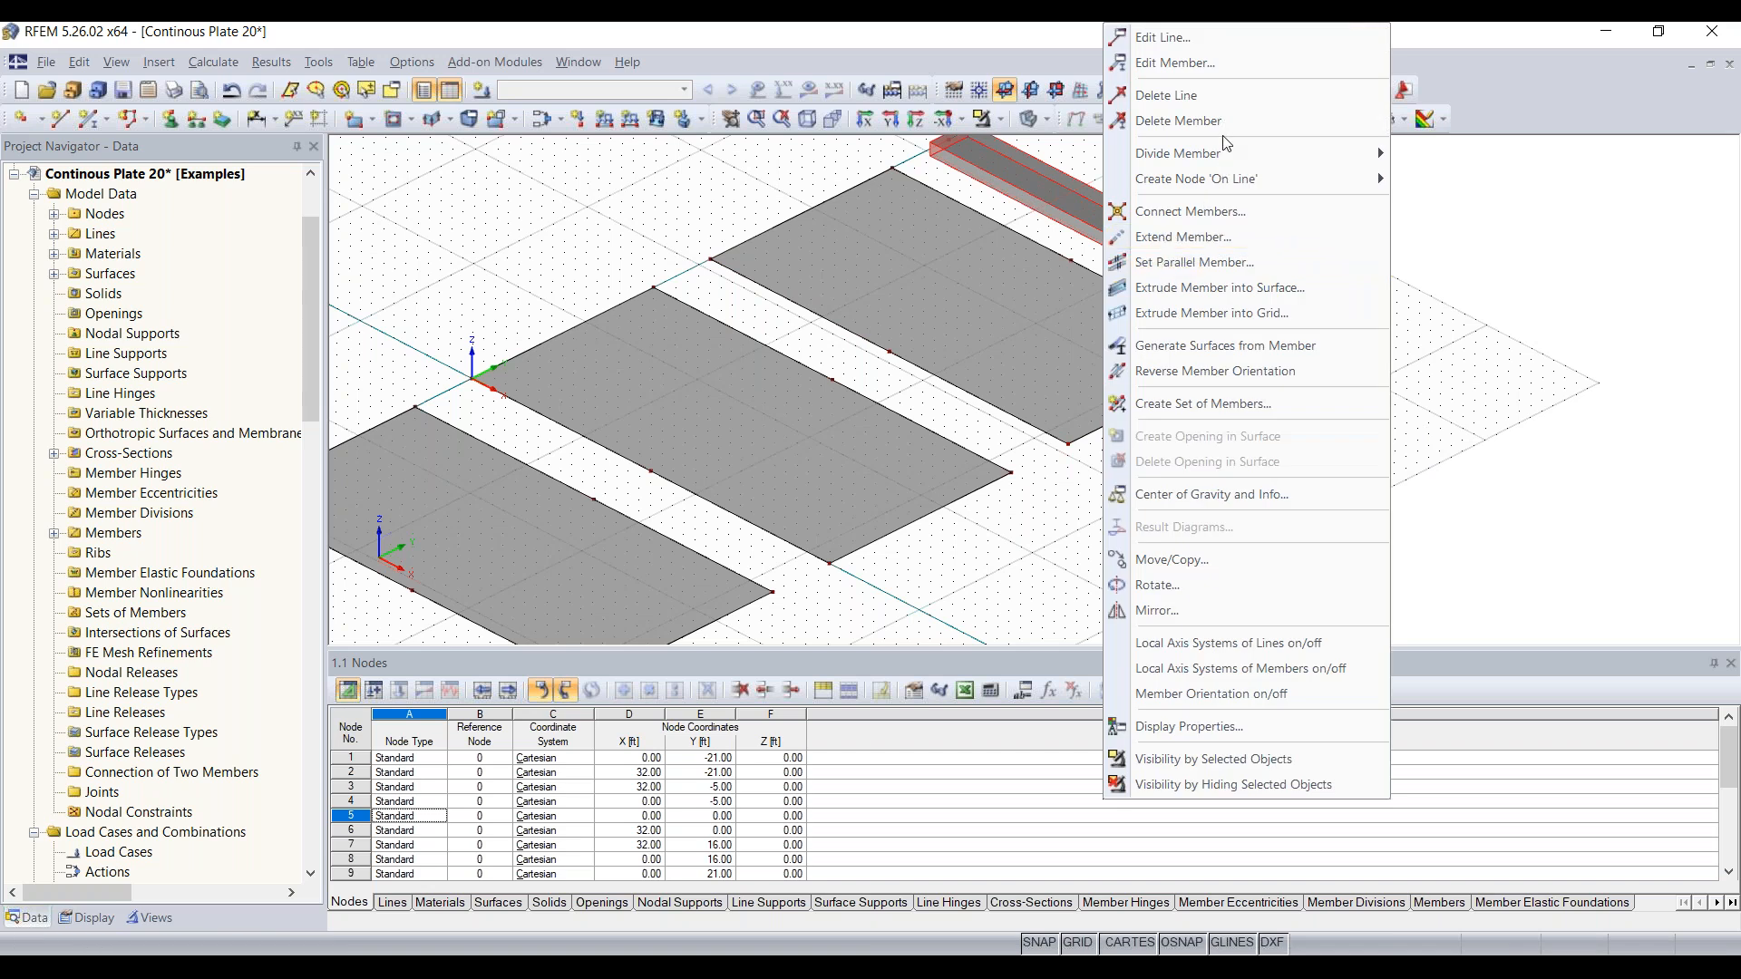
pyautogui.moveTo(1266, 153)
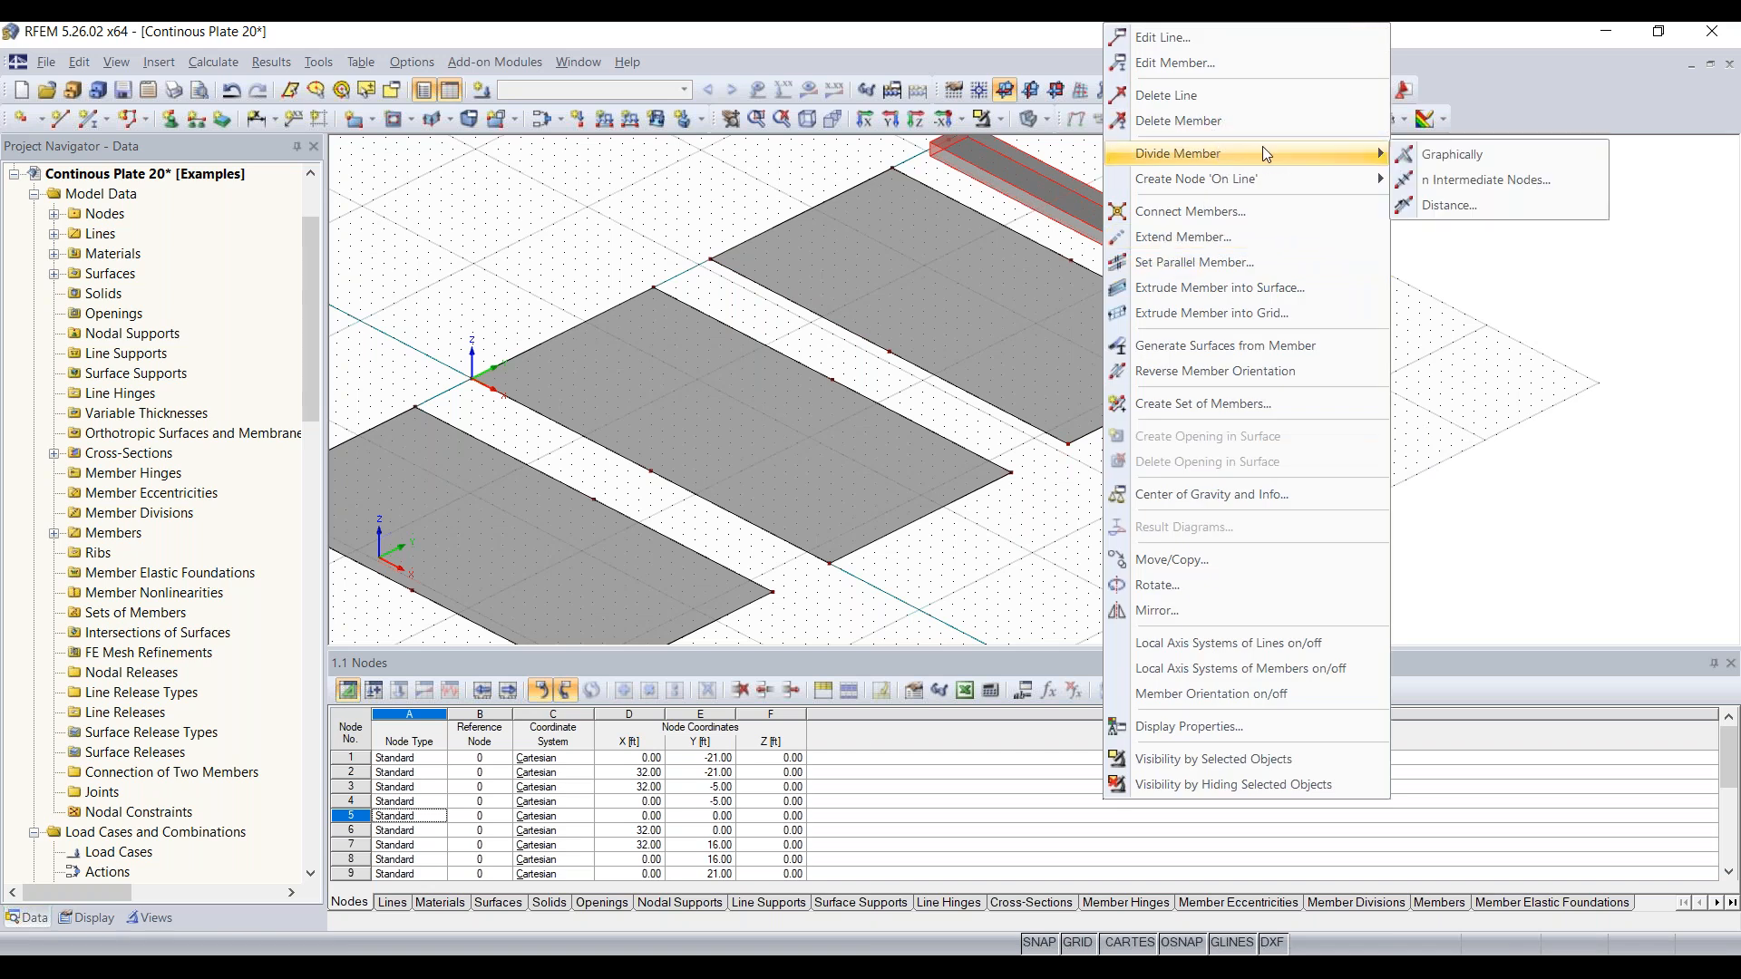
pyautogui.click(1464, 181)
pyautogui.click(994, 696)
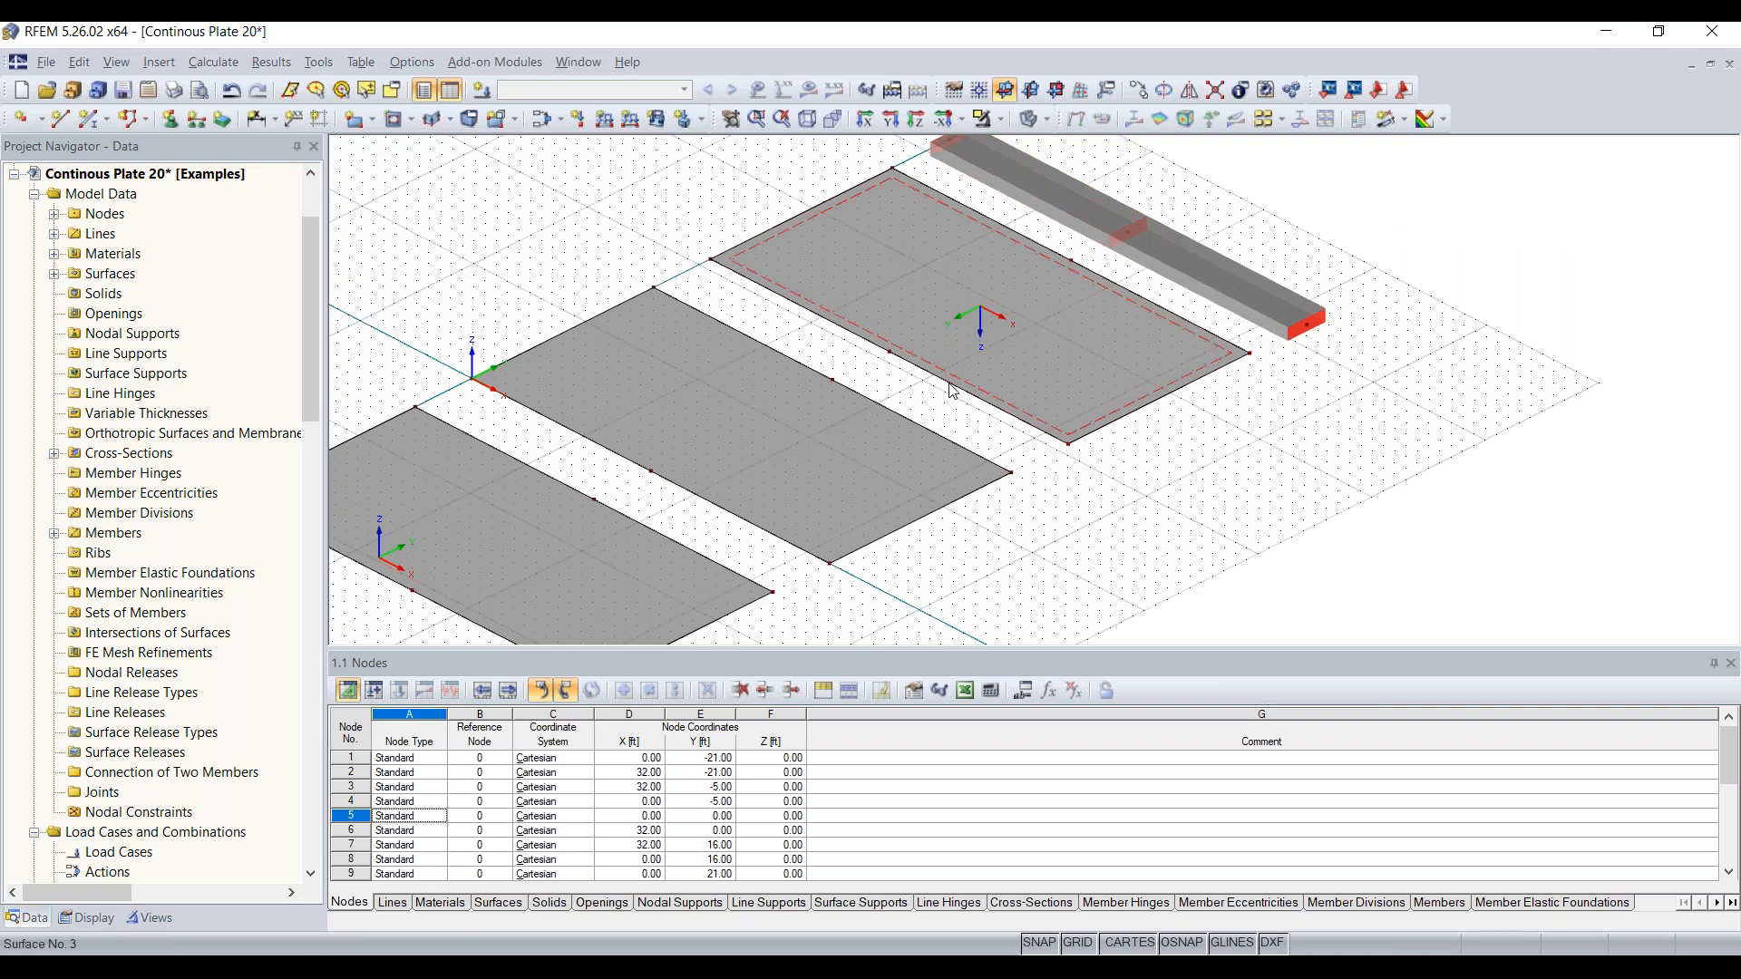
# Draw a line across each of the three plates at X 16 ft, connecting the midspan nodes of their long edges
pyautogui.scroll(-3, 917, 553)
pyautogui.moveTo(953, 546); pyautogui.dragTo(995, 512, button='middle')
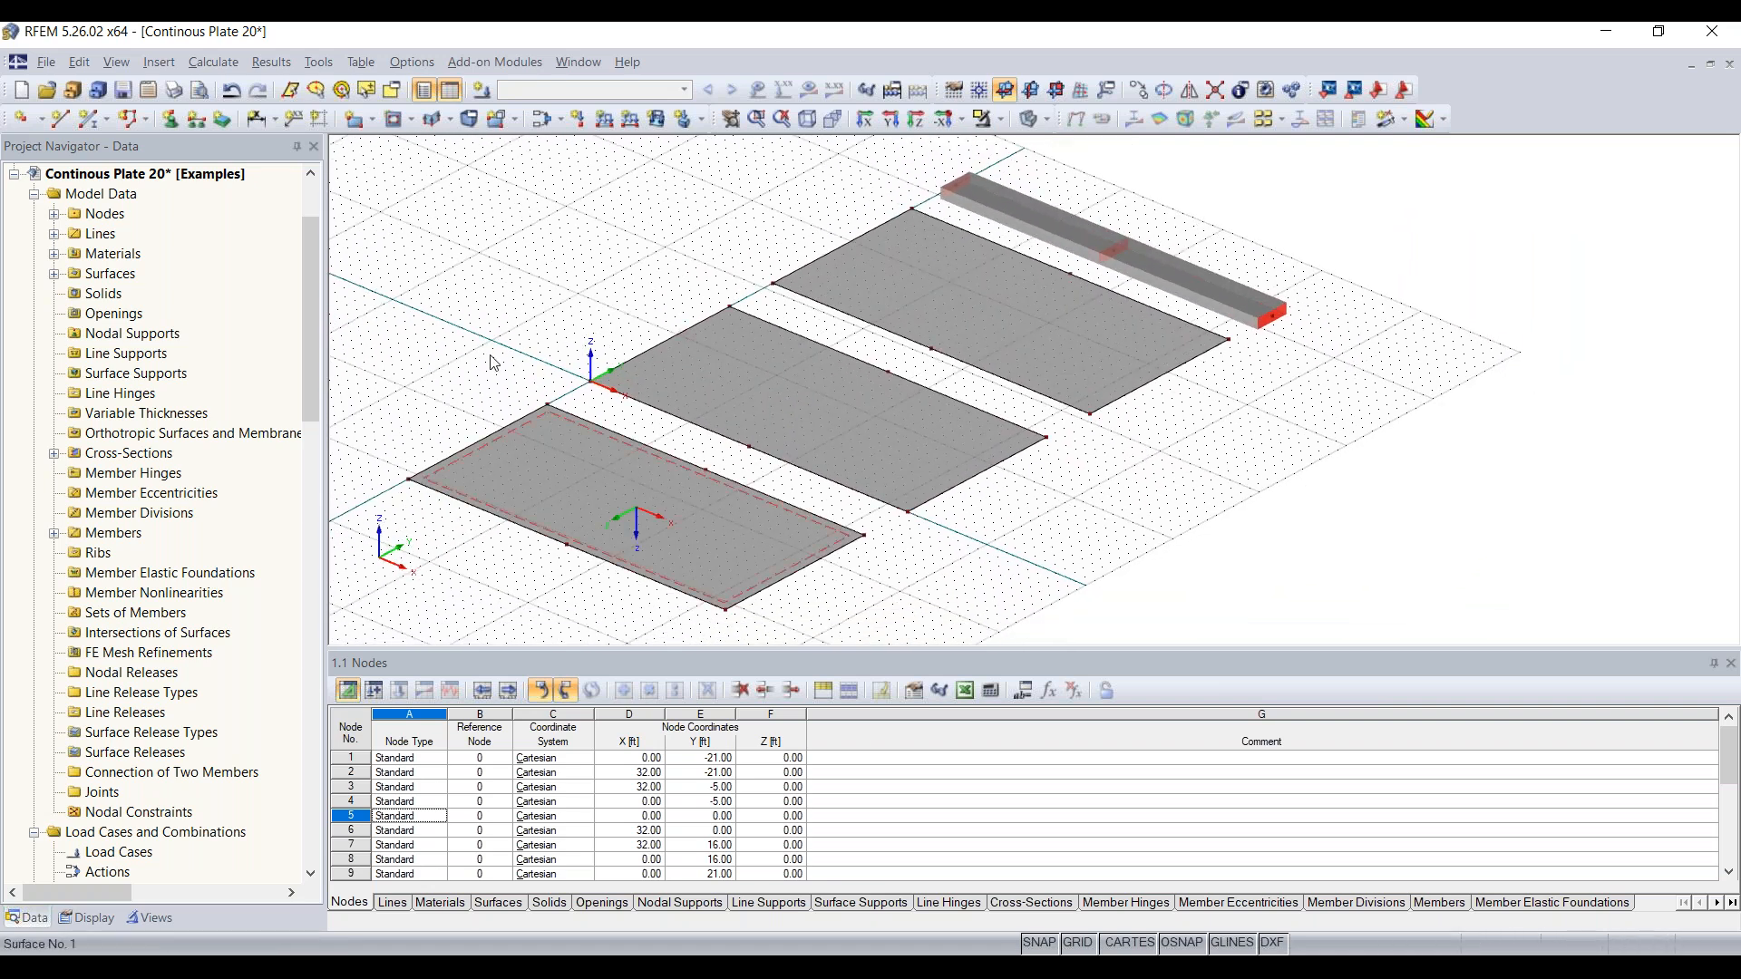
pyautogui.click(60, 120)
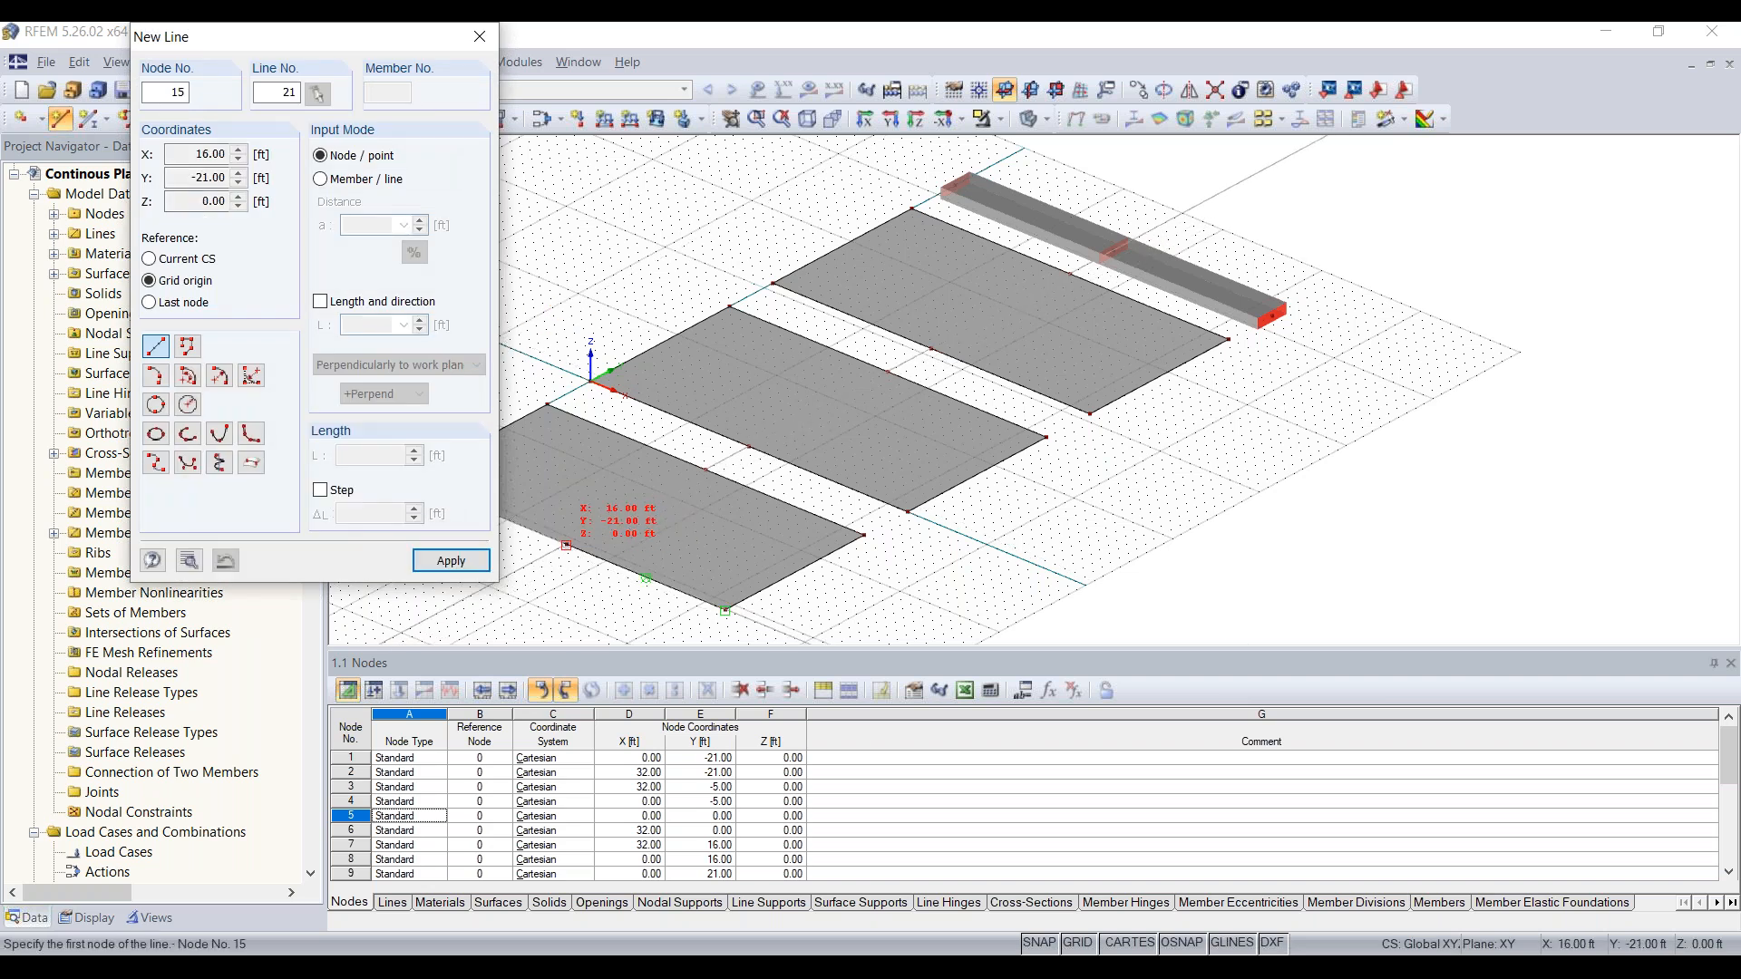
pyautogui.click(566, 545)
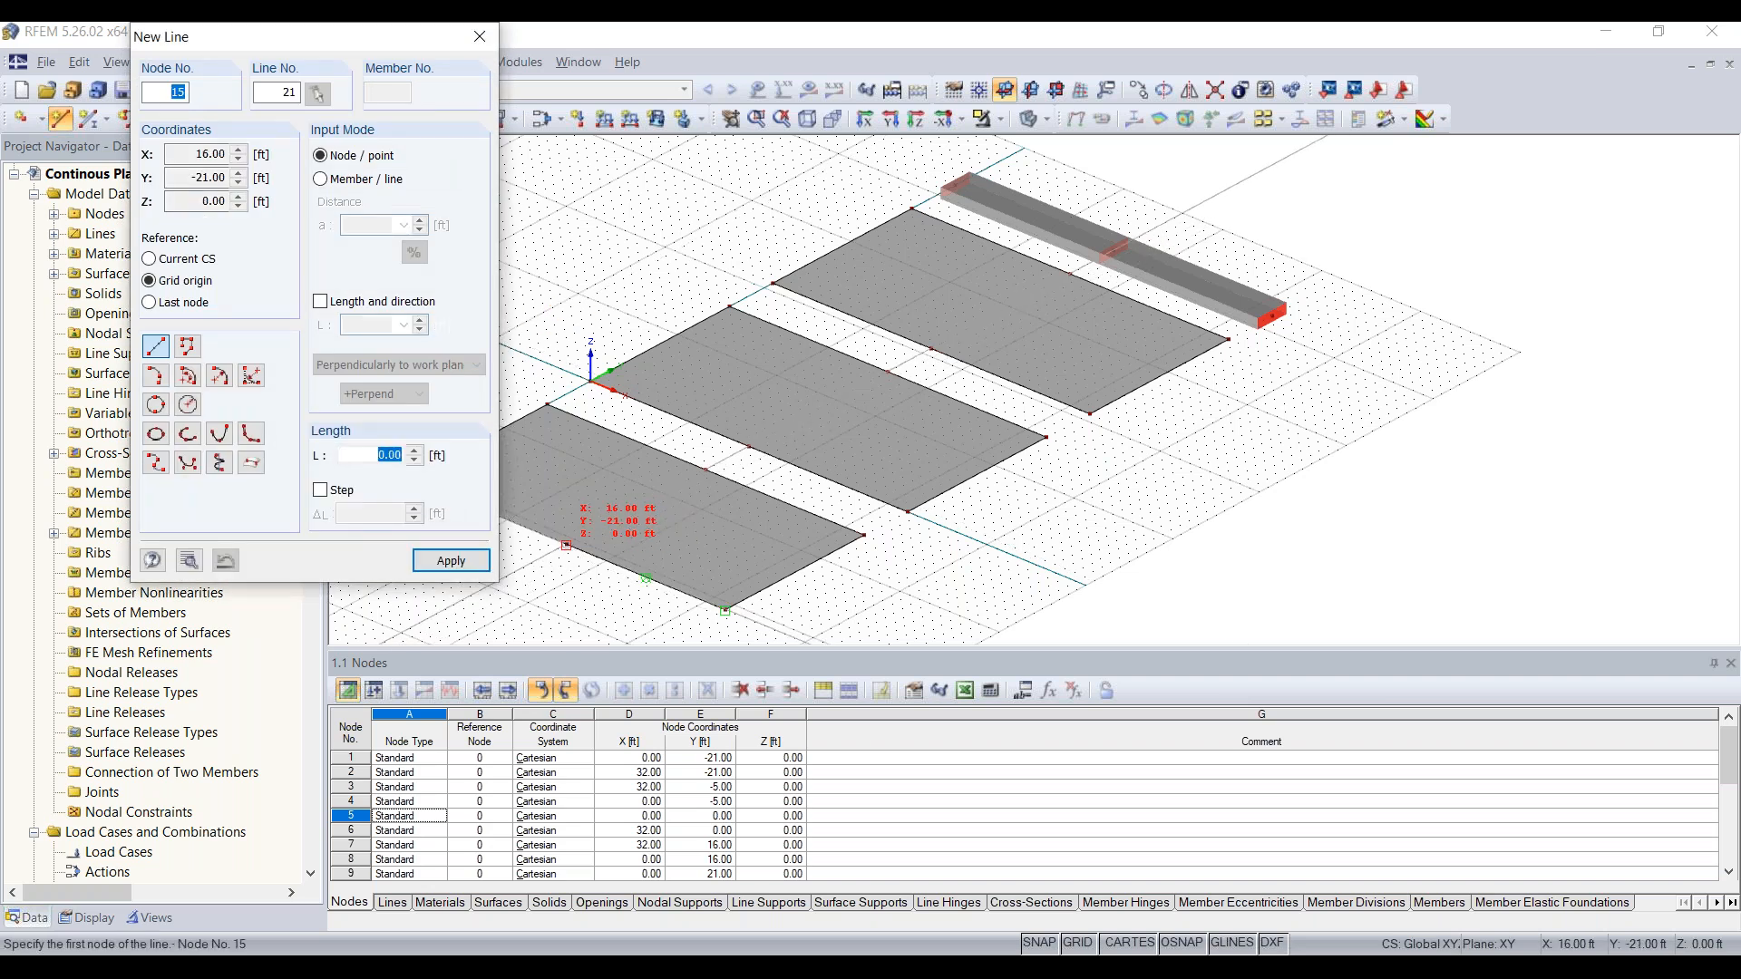
pyautogui.click(704, 470)
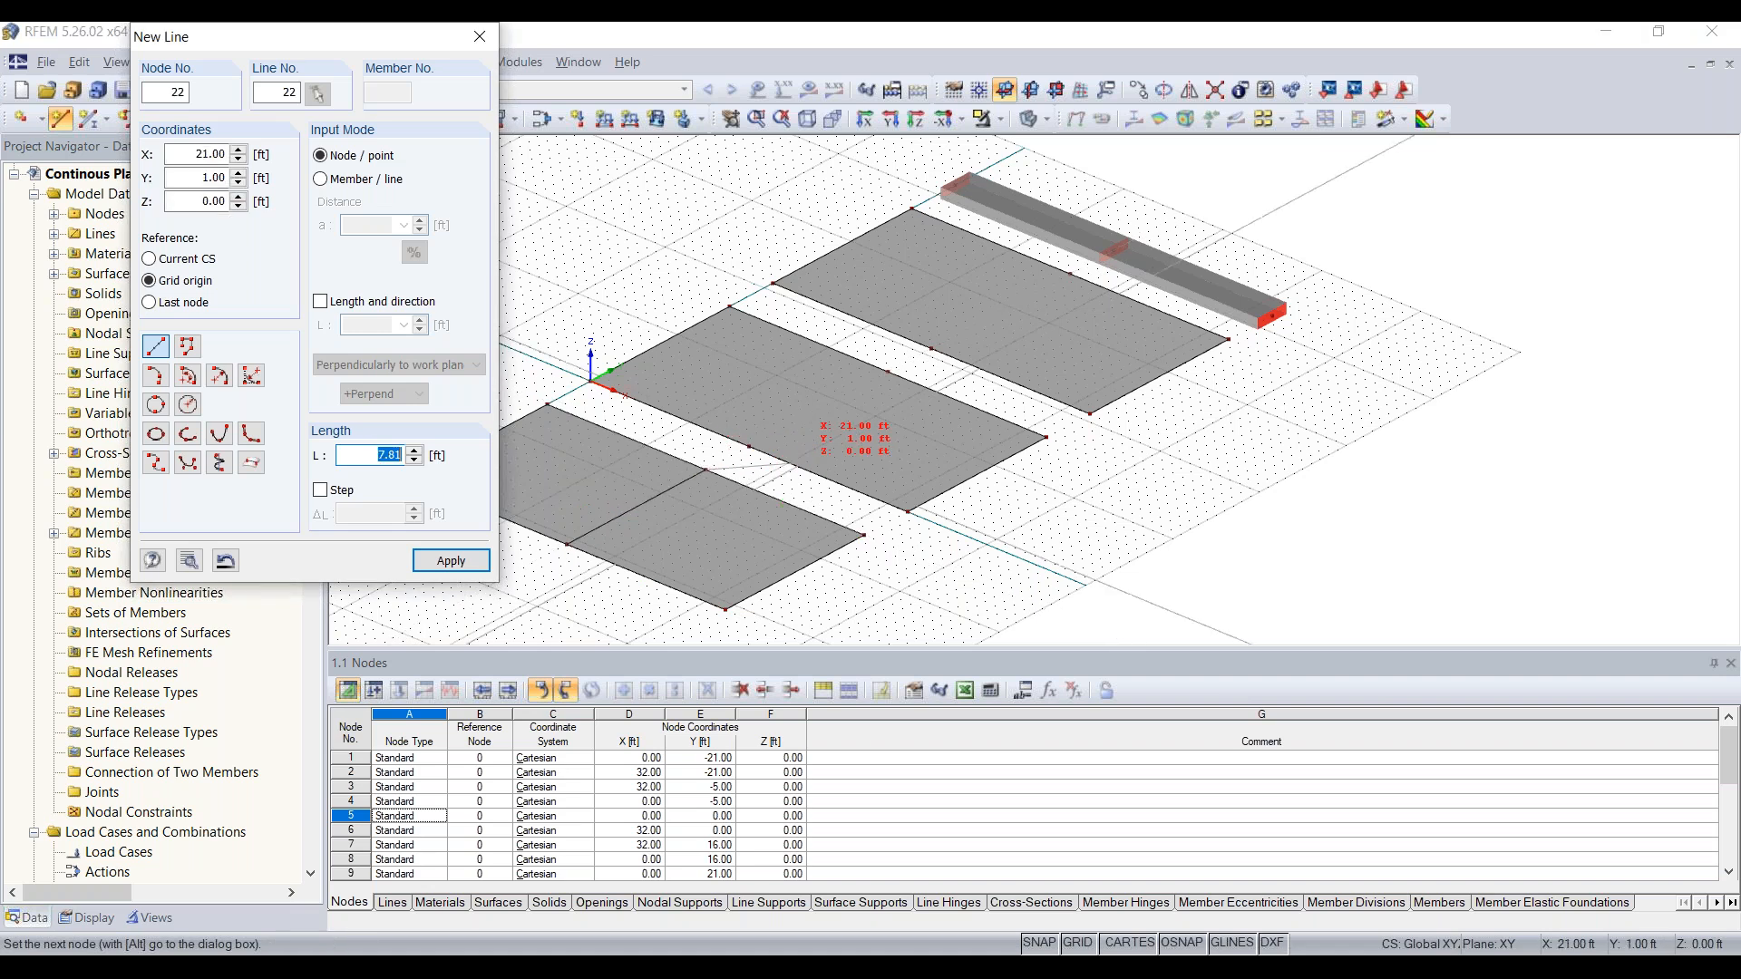
pyautogui.click(1045, 437)
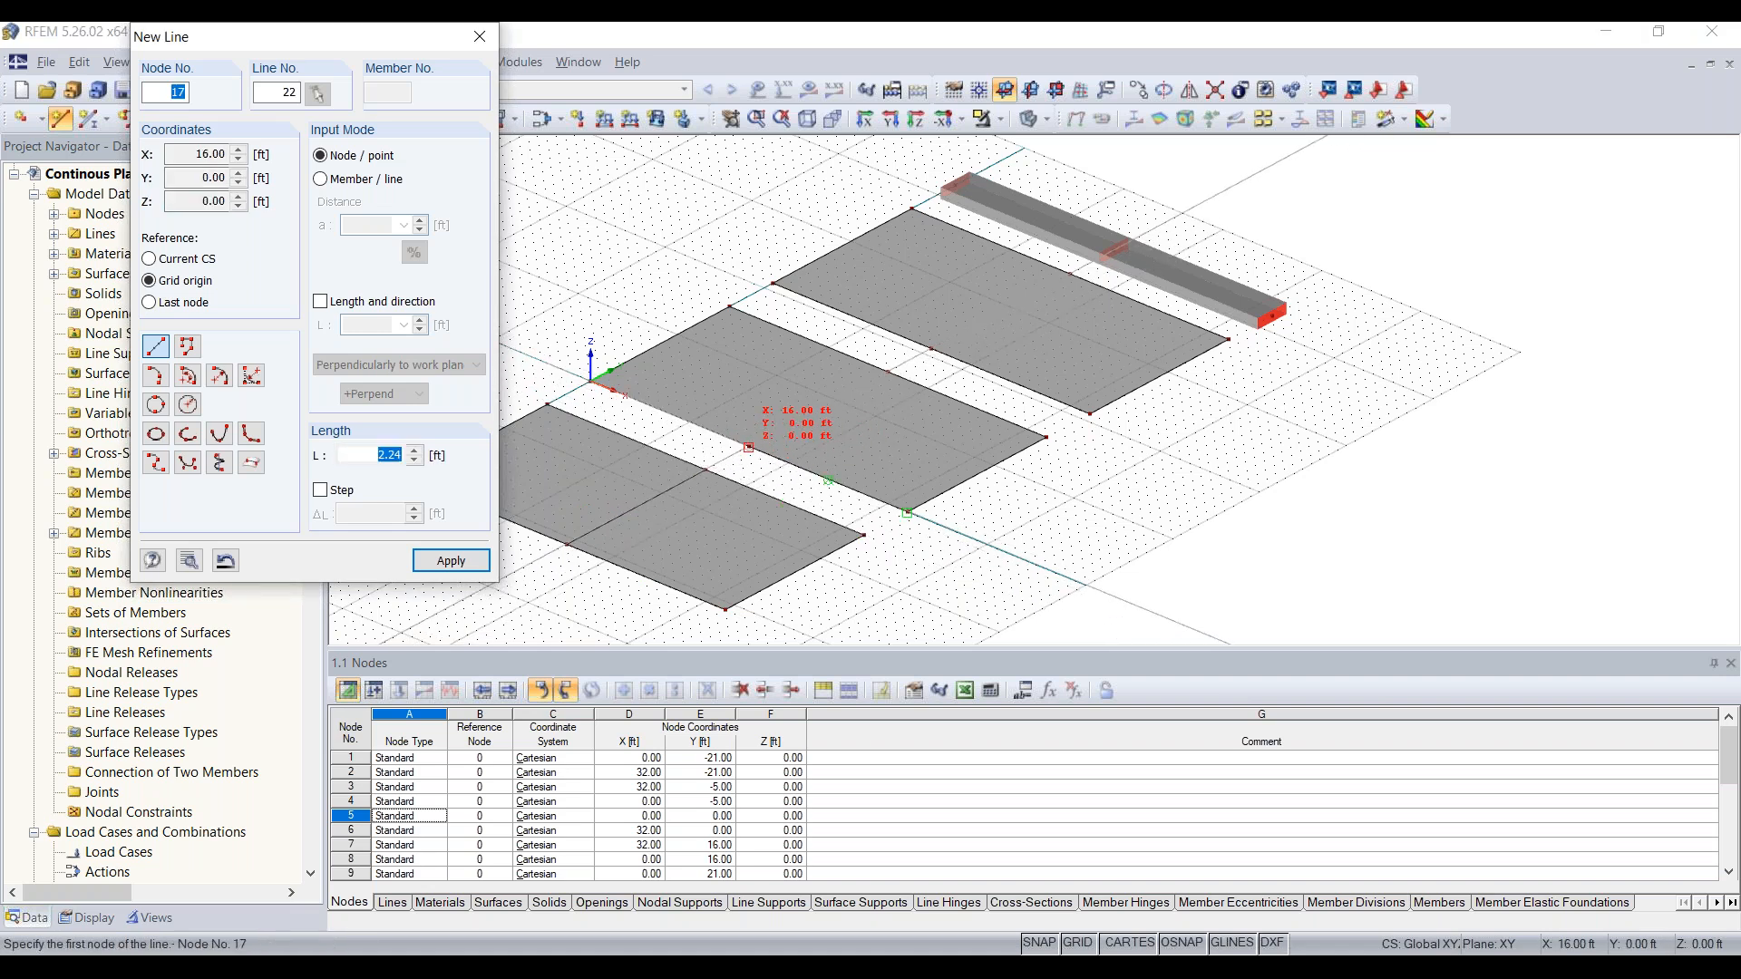
pyautogui.click(887, 372)
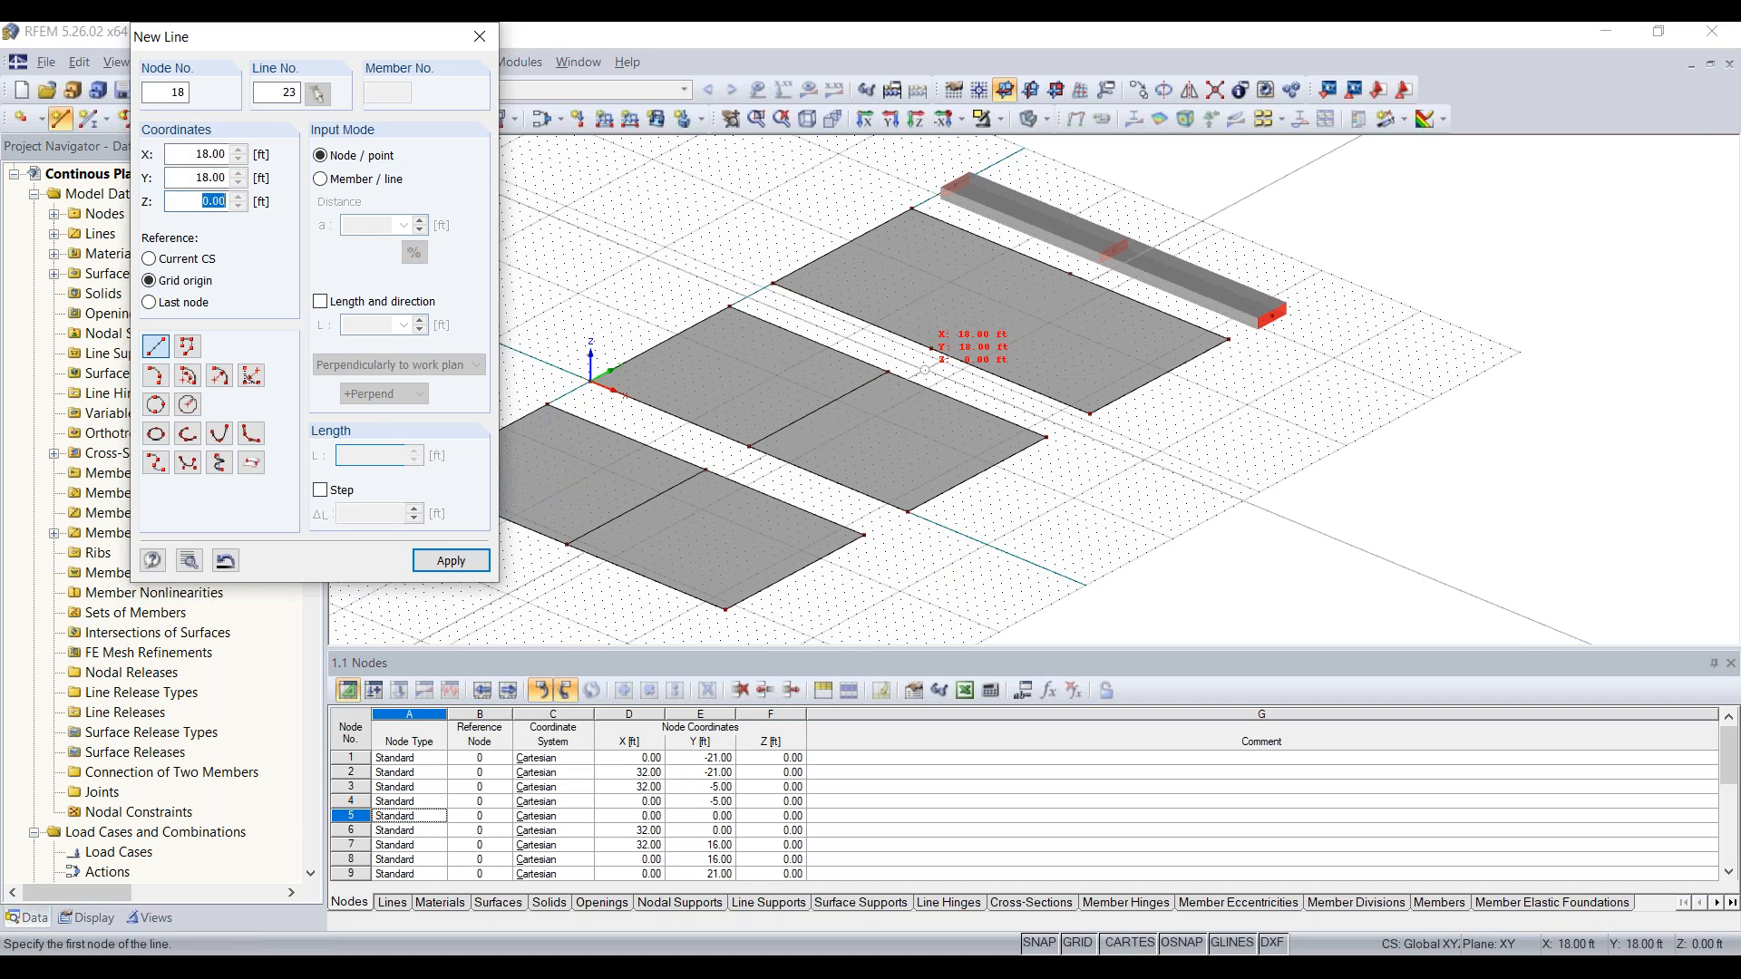
pyautogui.click(1070, 274)
pyautogui.press('Escape')
# Define a new line support in global axes with uX, uY and uZ supported and all rotations free
pyautogui.moveTo(468, 334); pyautogui.dragTo(556, 323, button='middle')
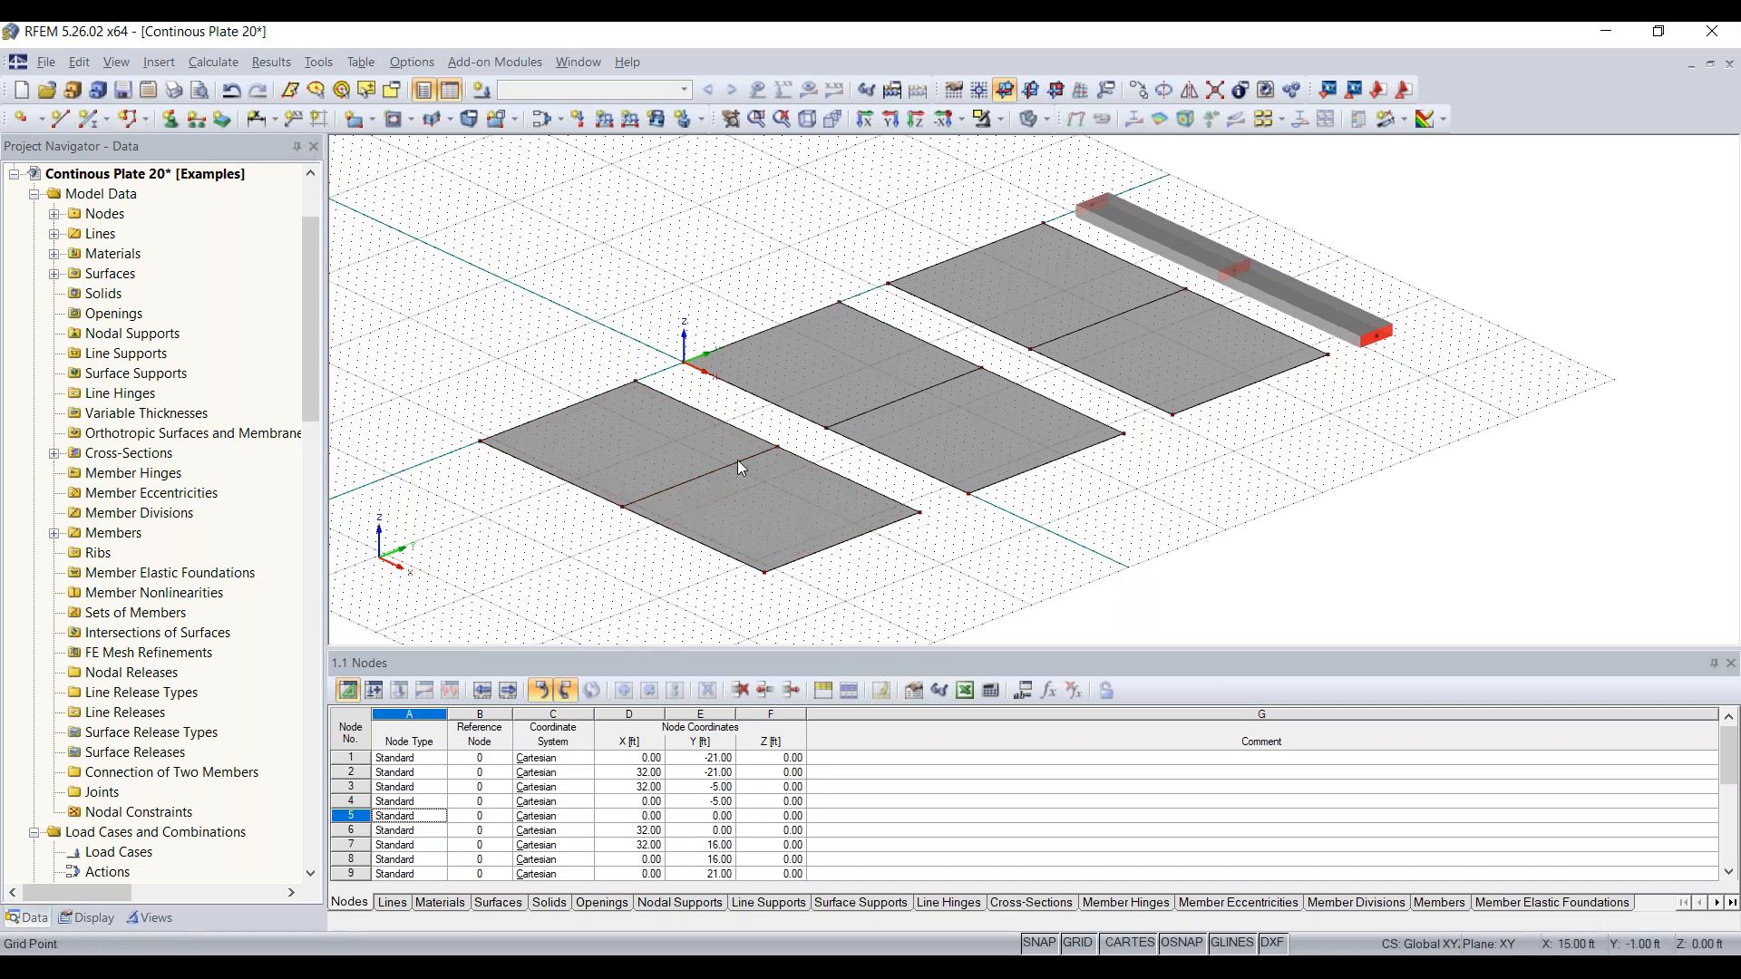
pyautogui.click(194, 119)
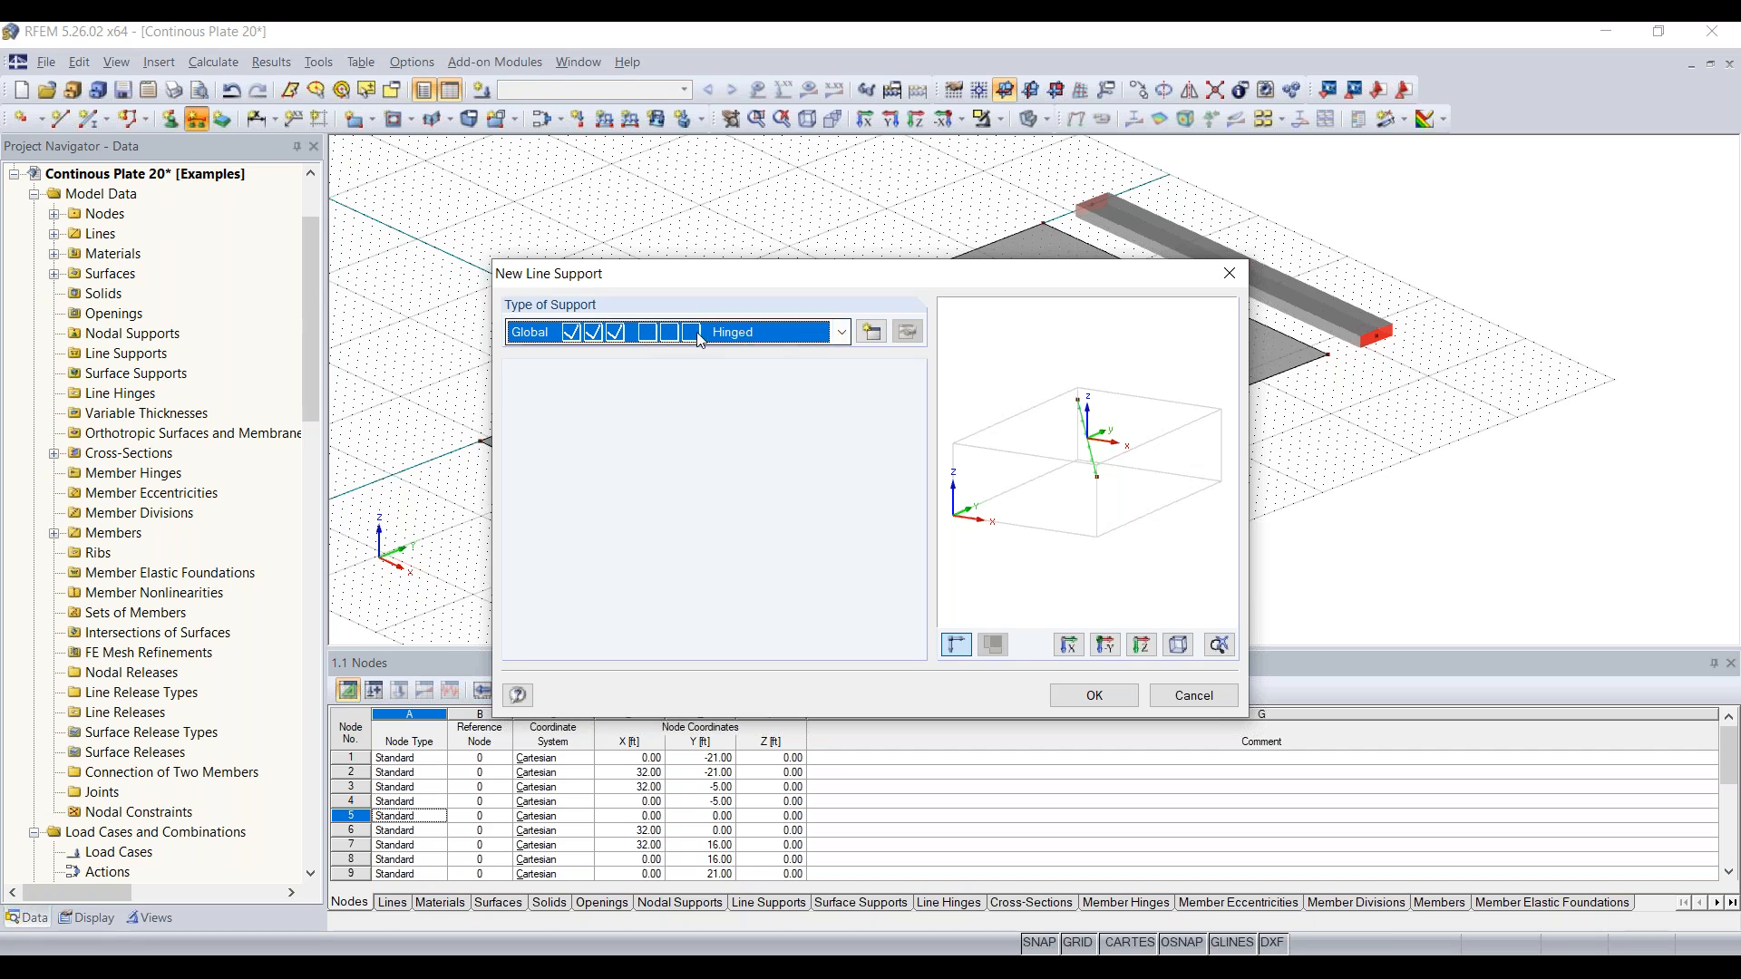
pyautogui.click(840, 335)
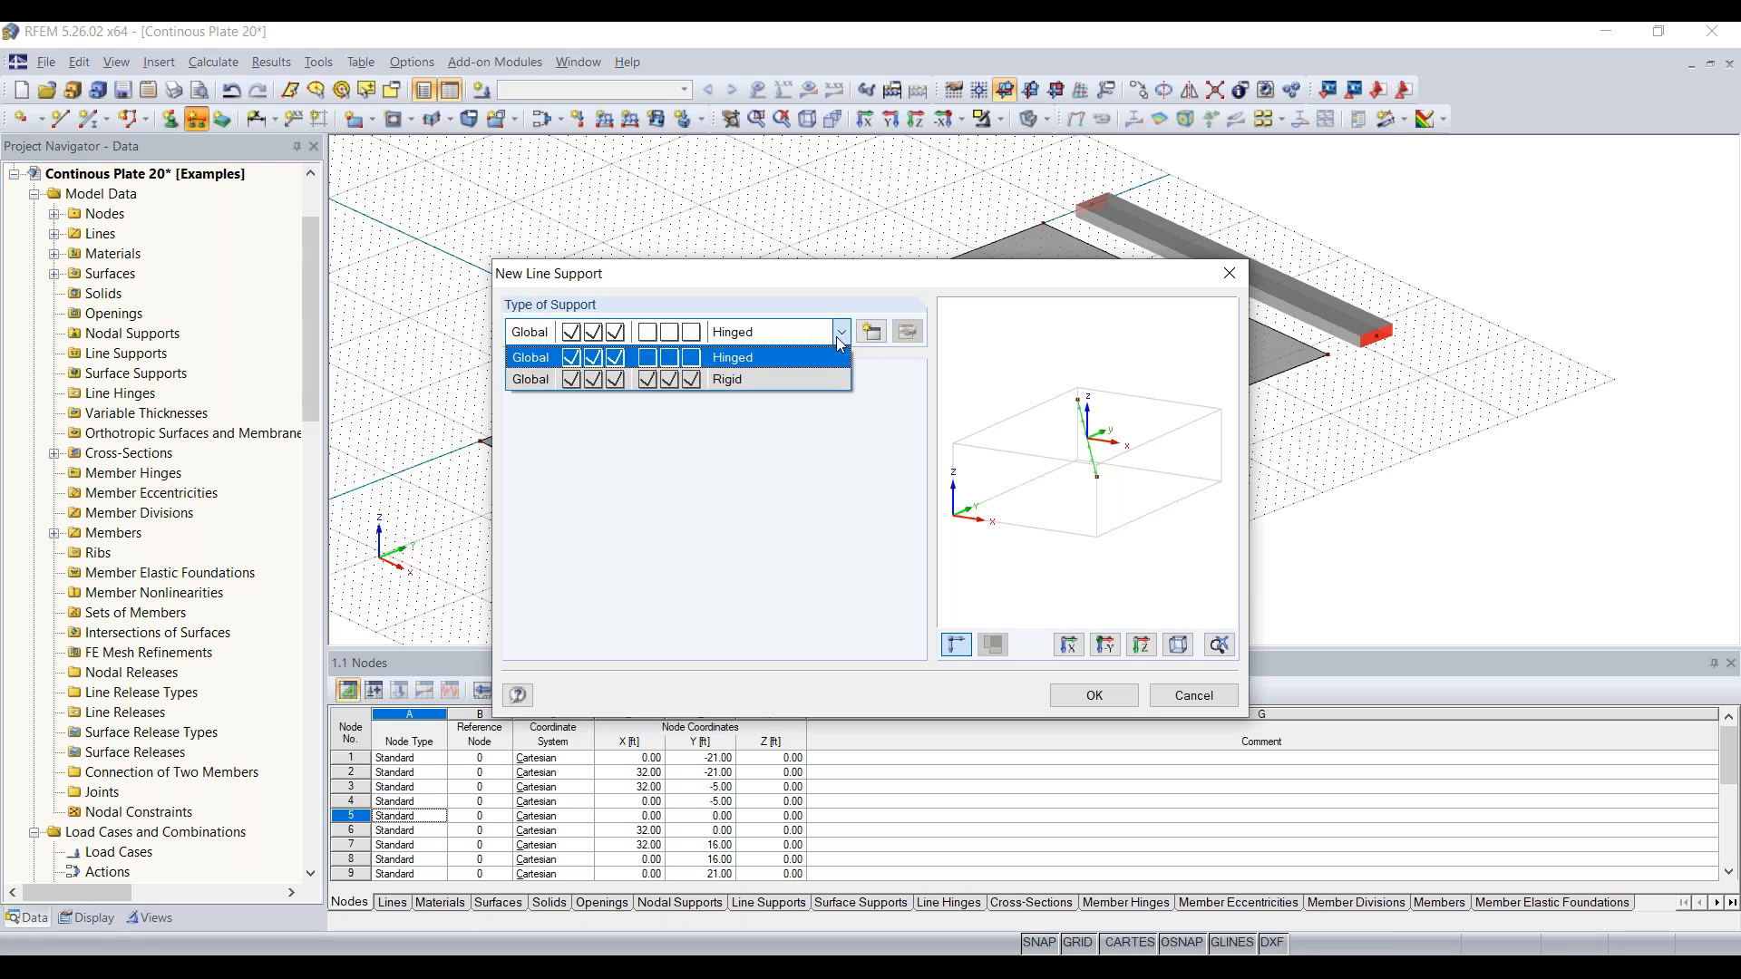
pyautogui.click(840, 336)
pyautogui.click(836, 333)
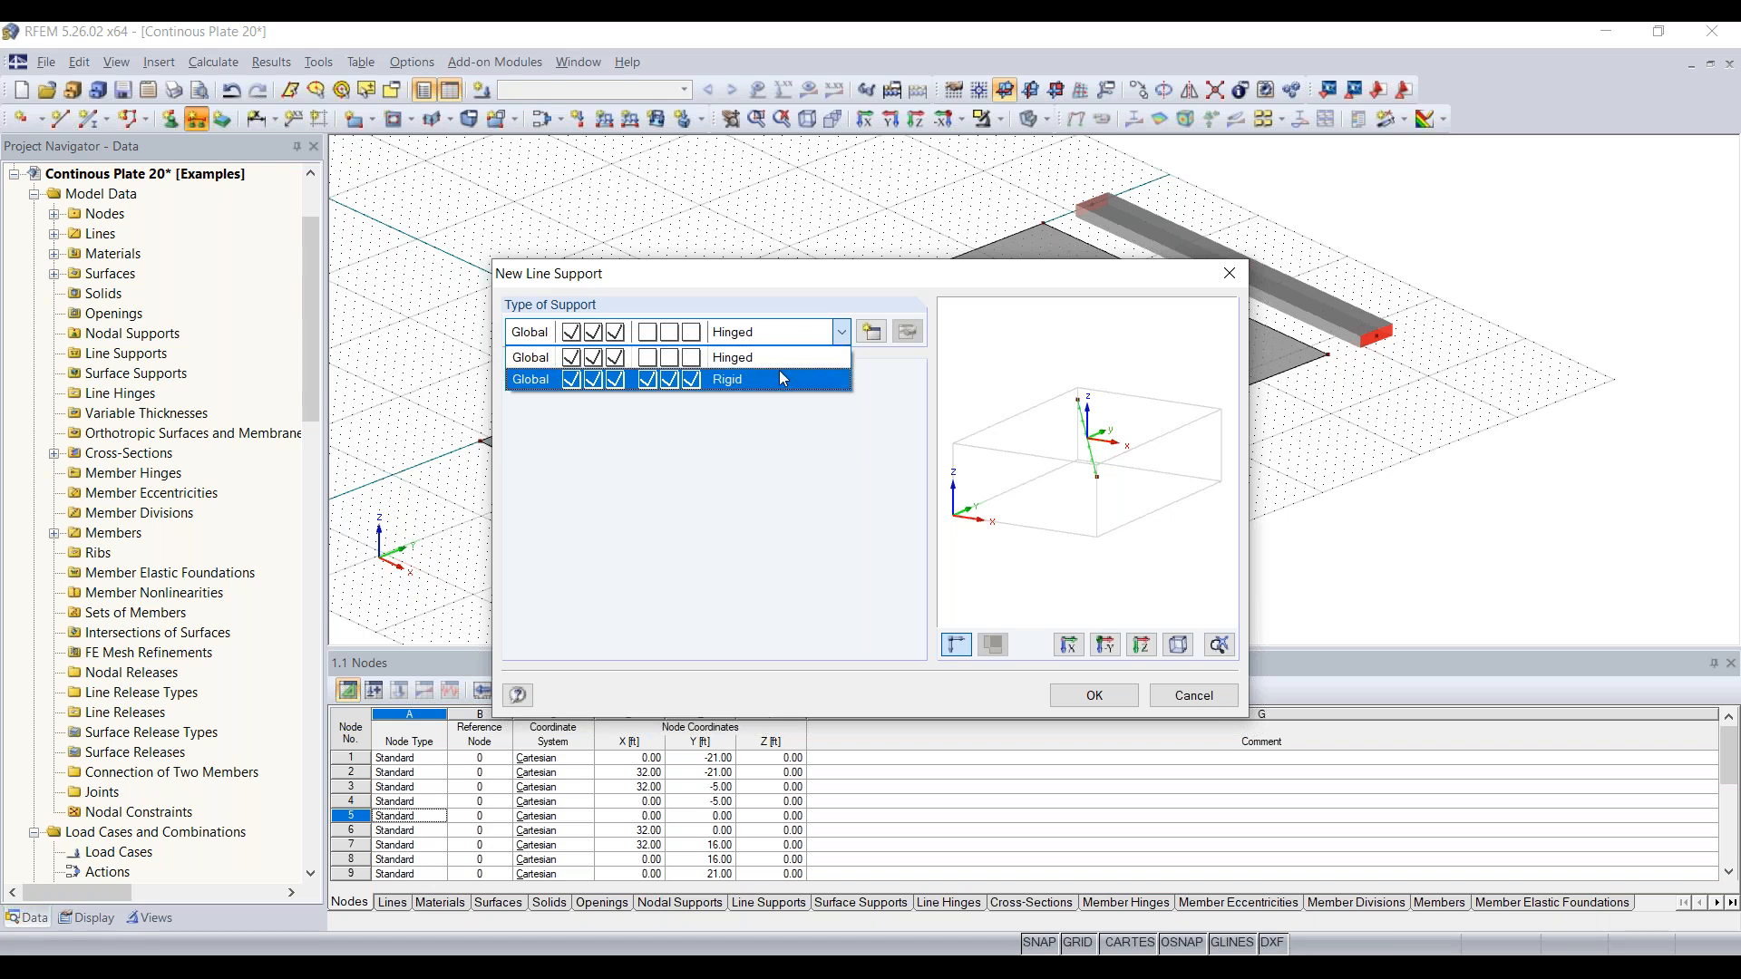
pyautogui.click(899, 366)
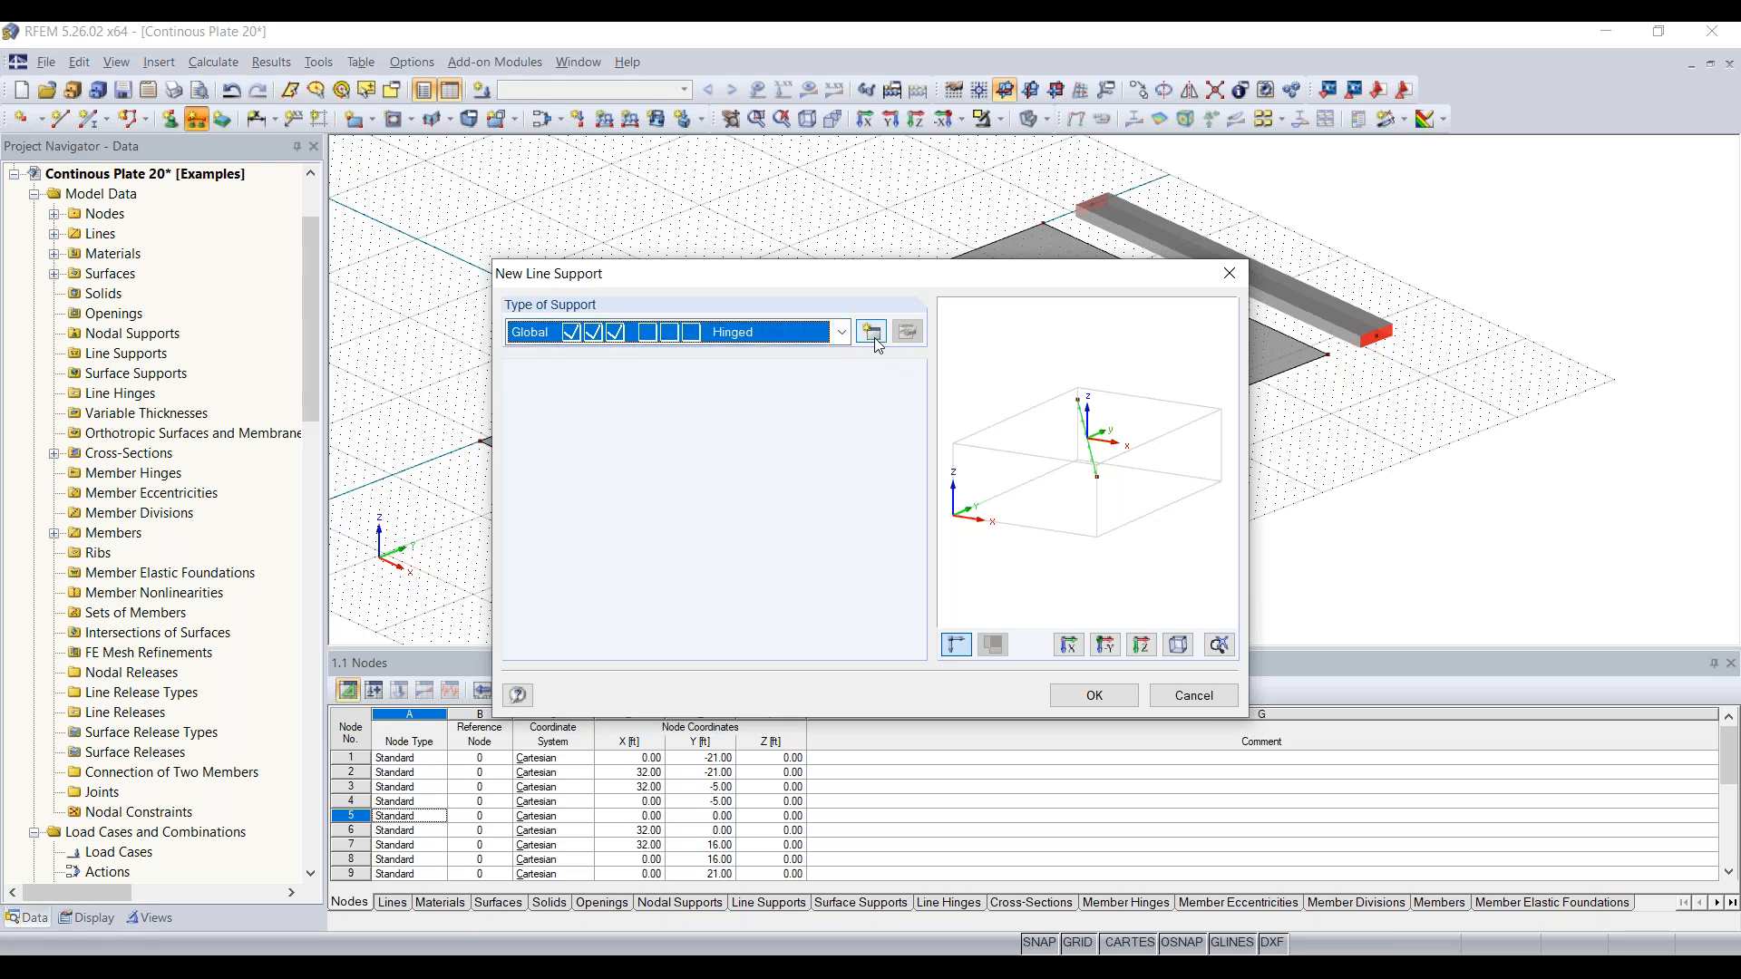
pyautogui.click(876, 340)
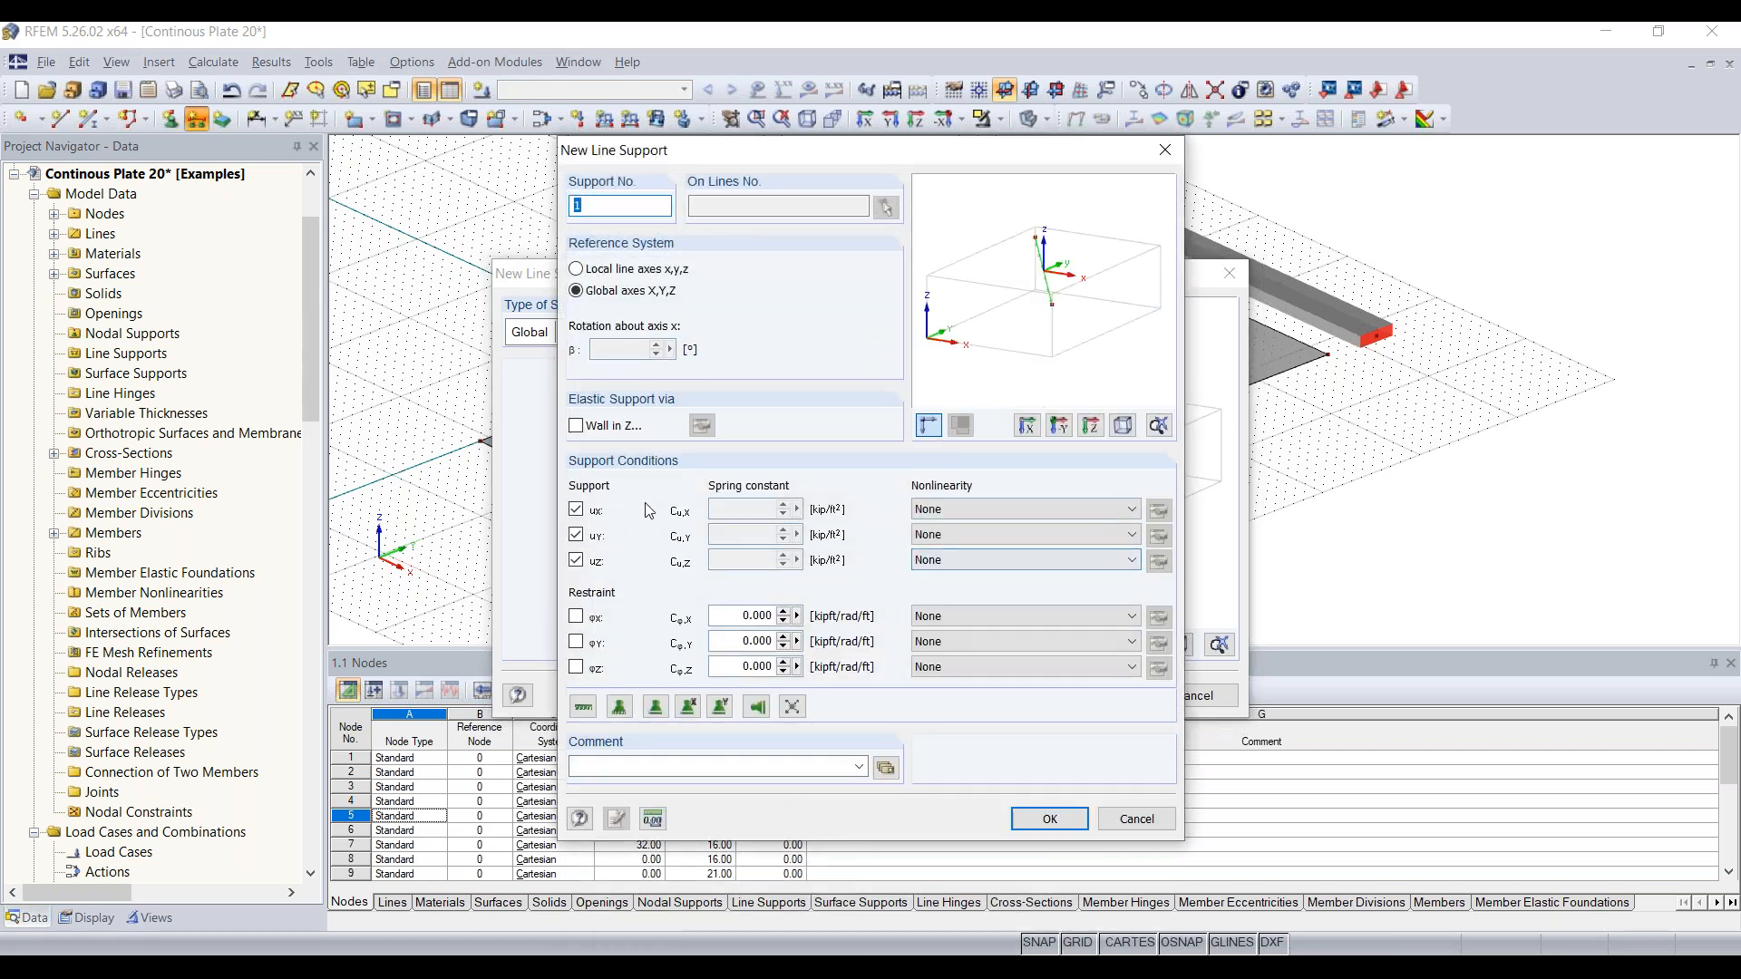
pyautogui.click(577, 511)
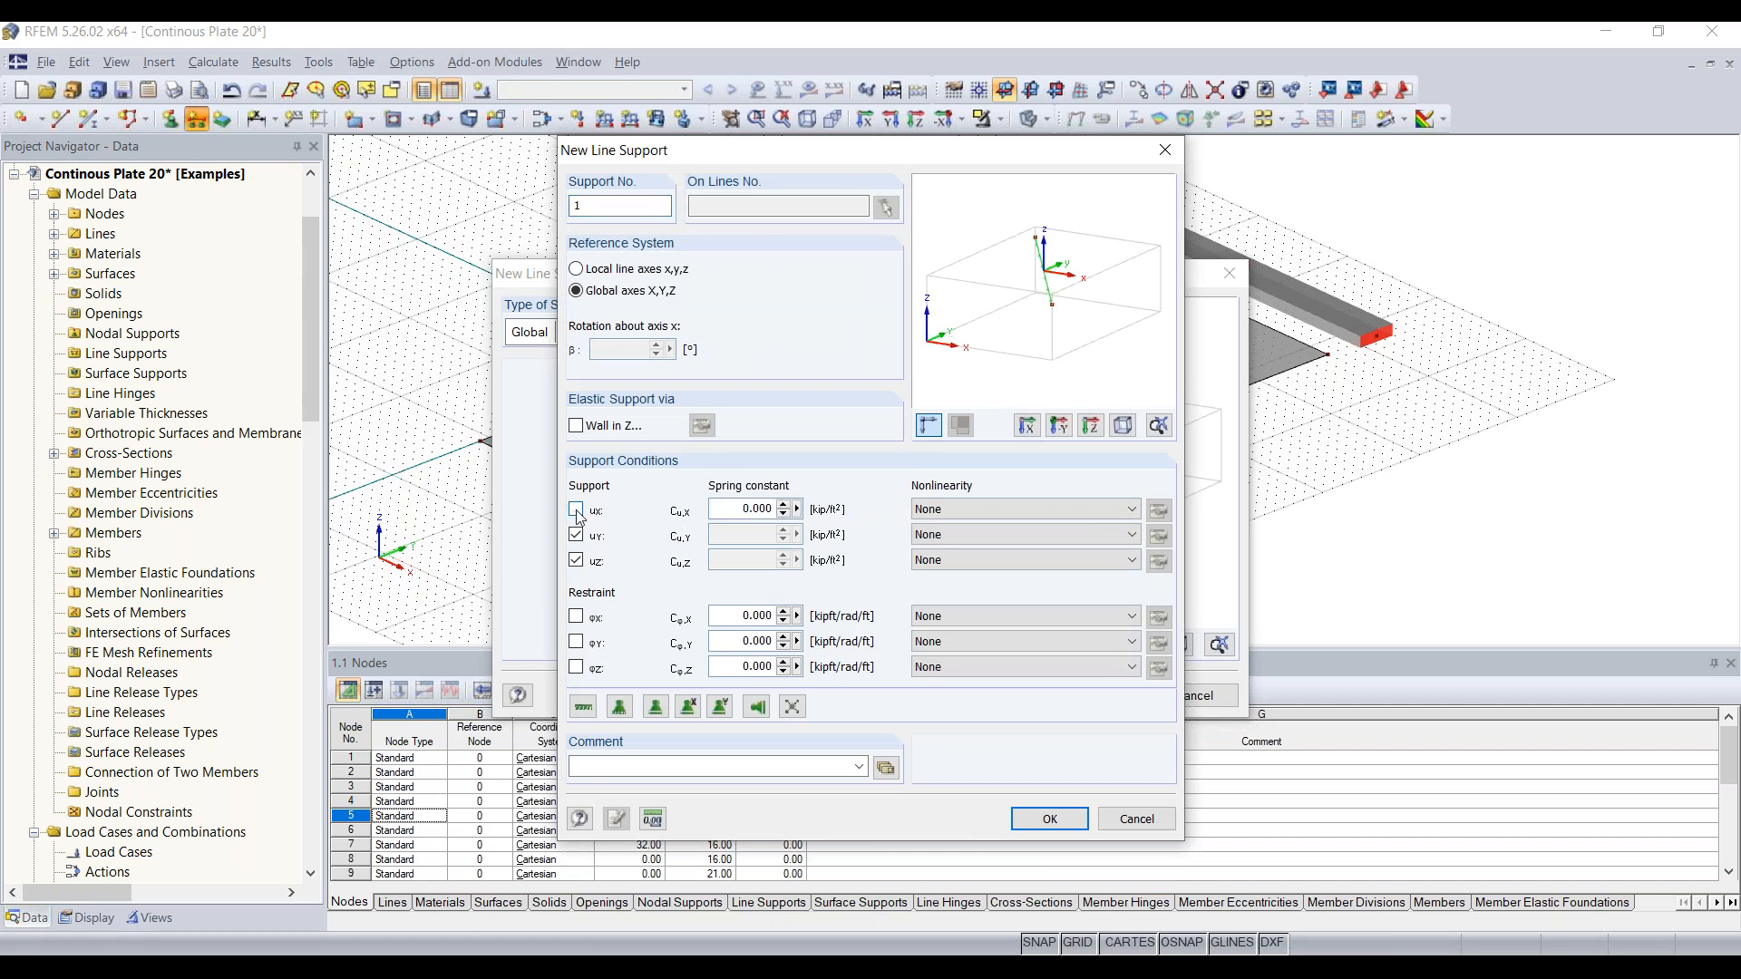
pyautogui.click(577, 513)
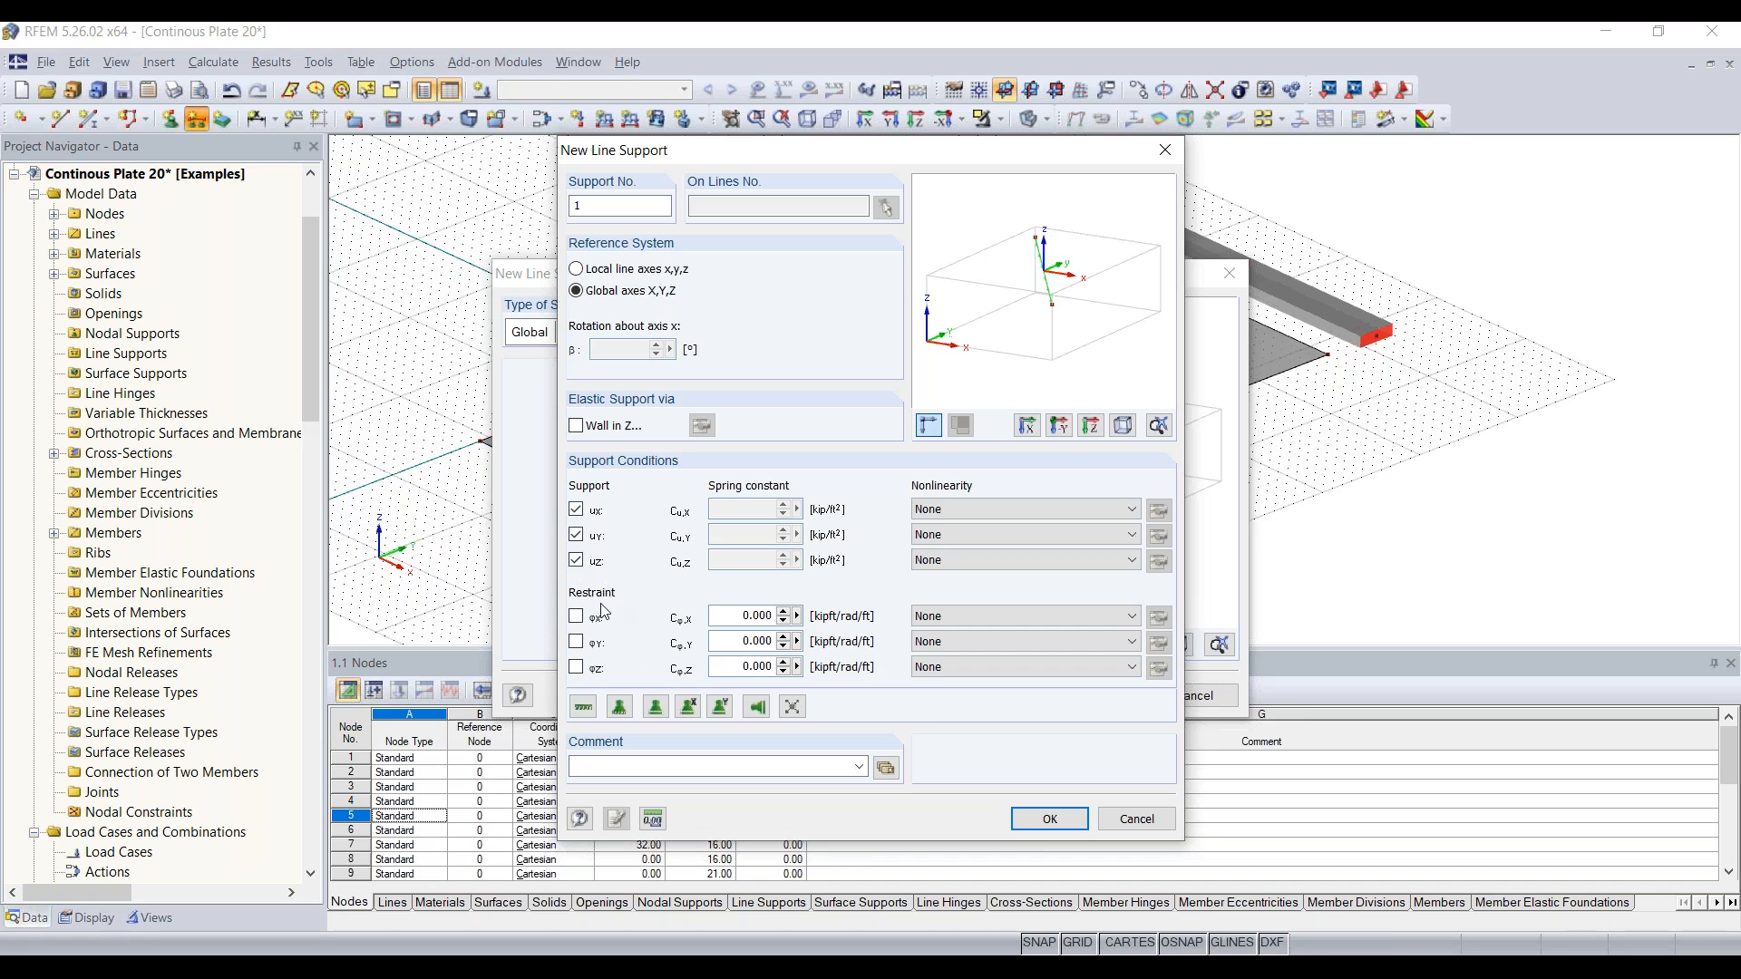
pyautogui.click(1049, 819)
# Place the line support on the midspan line and both short edges of each of the three plates
pyautogui.click(1094, 696)
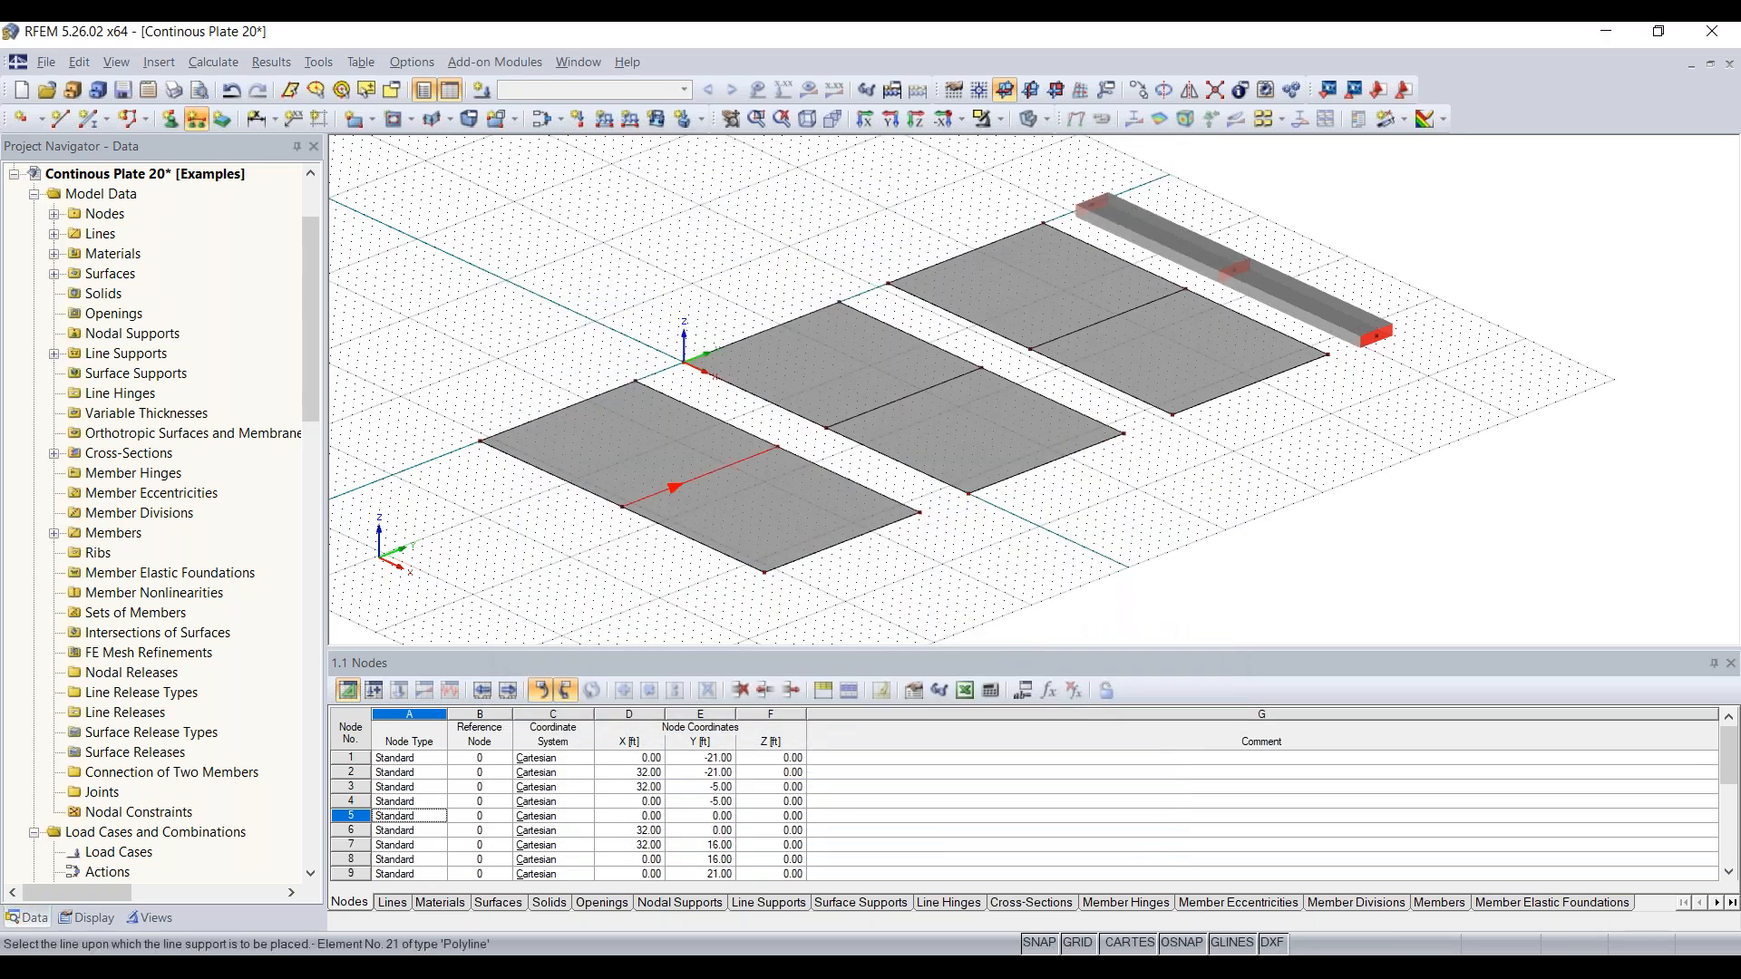
pyautogui.click(908, 397)
pyautogui.click(1112, 318)
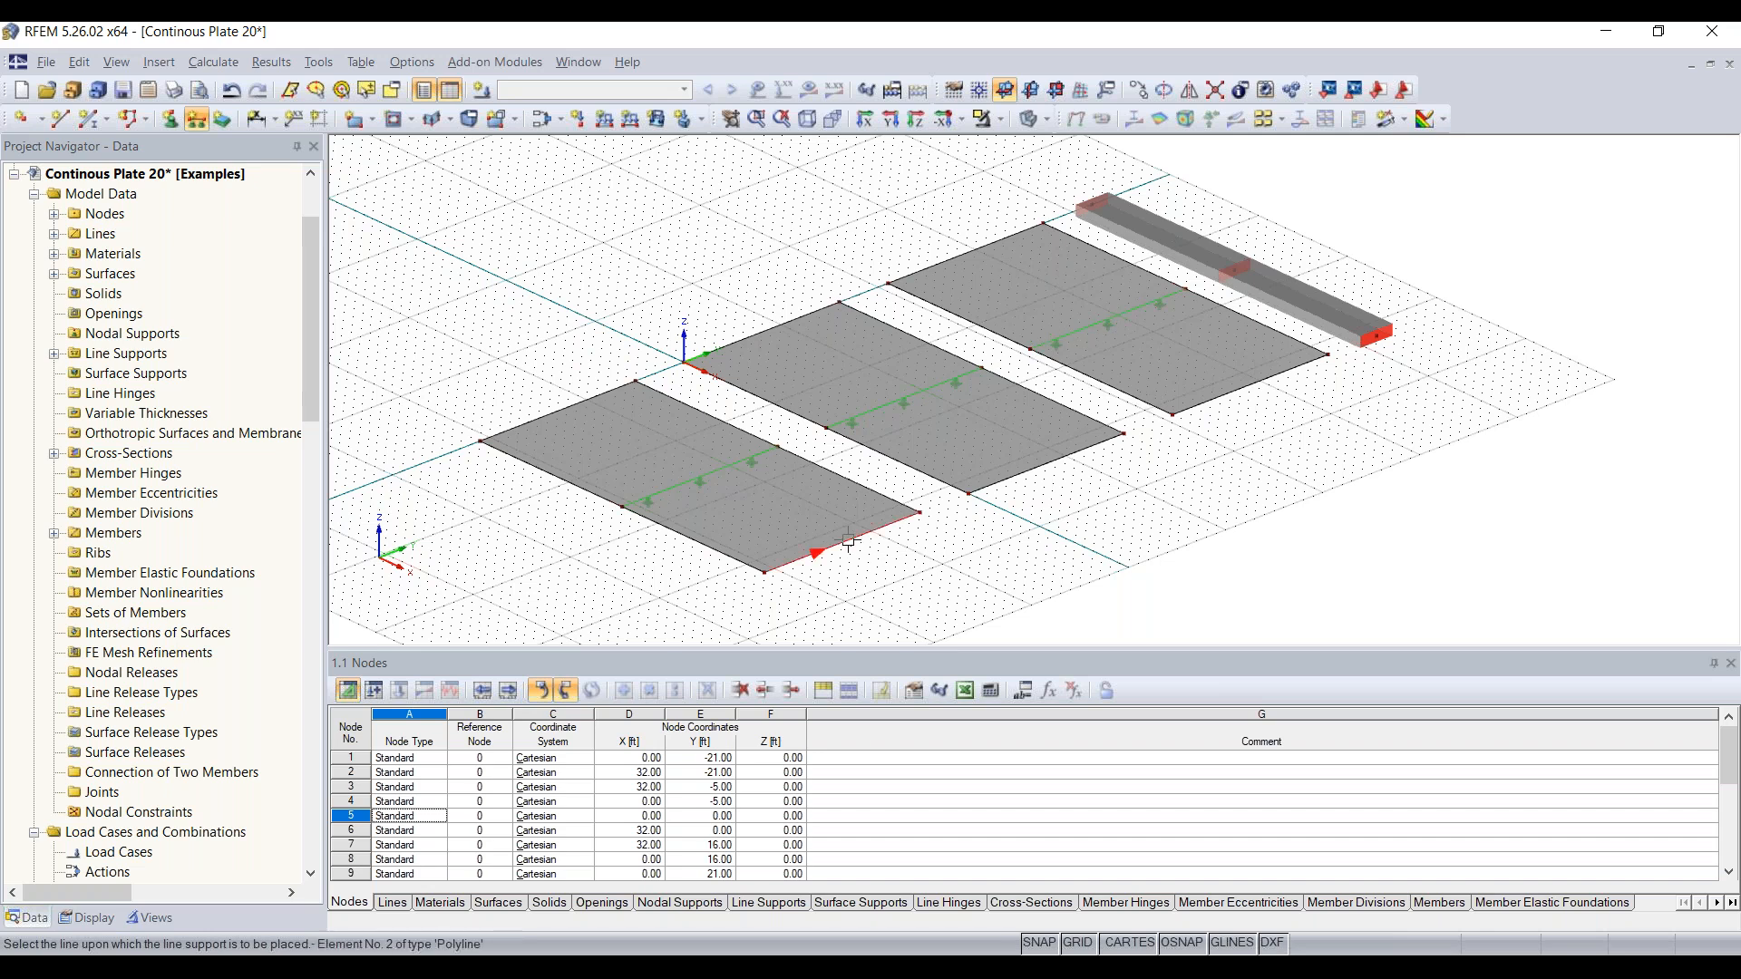
pyautogui.click(571, 404)
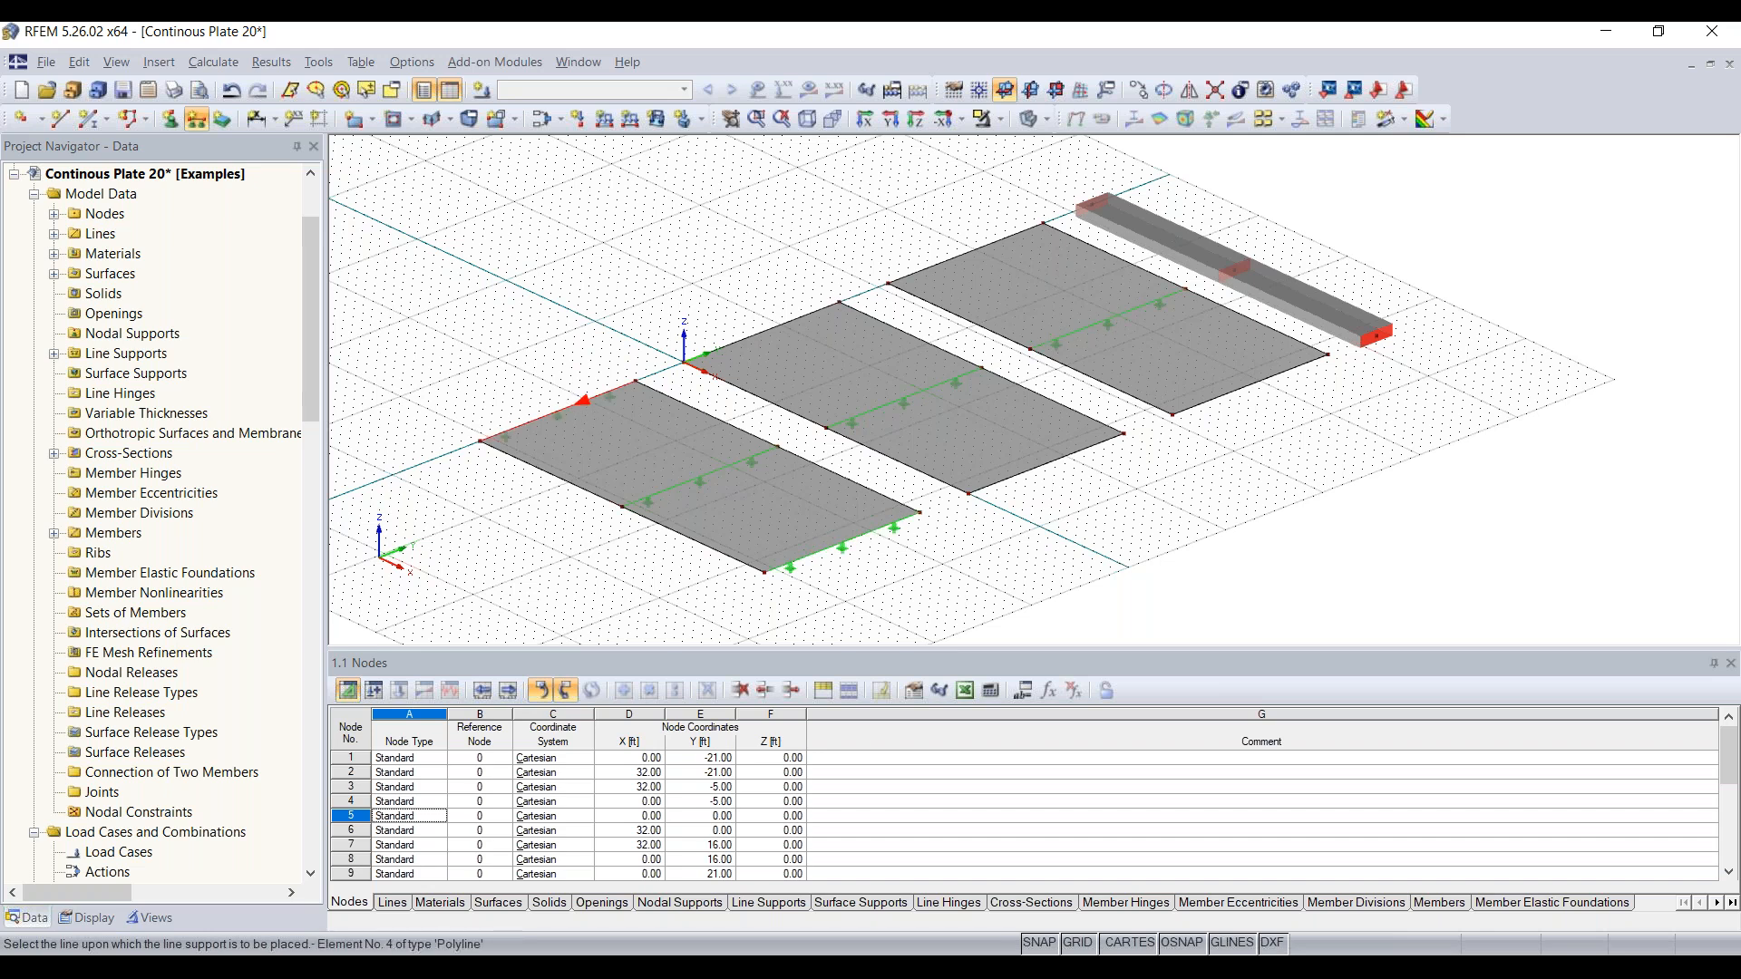
pyautogui.click(1036, 461)
pyautogui.click(1243, 381)
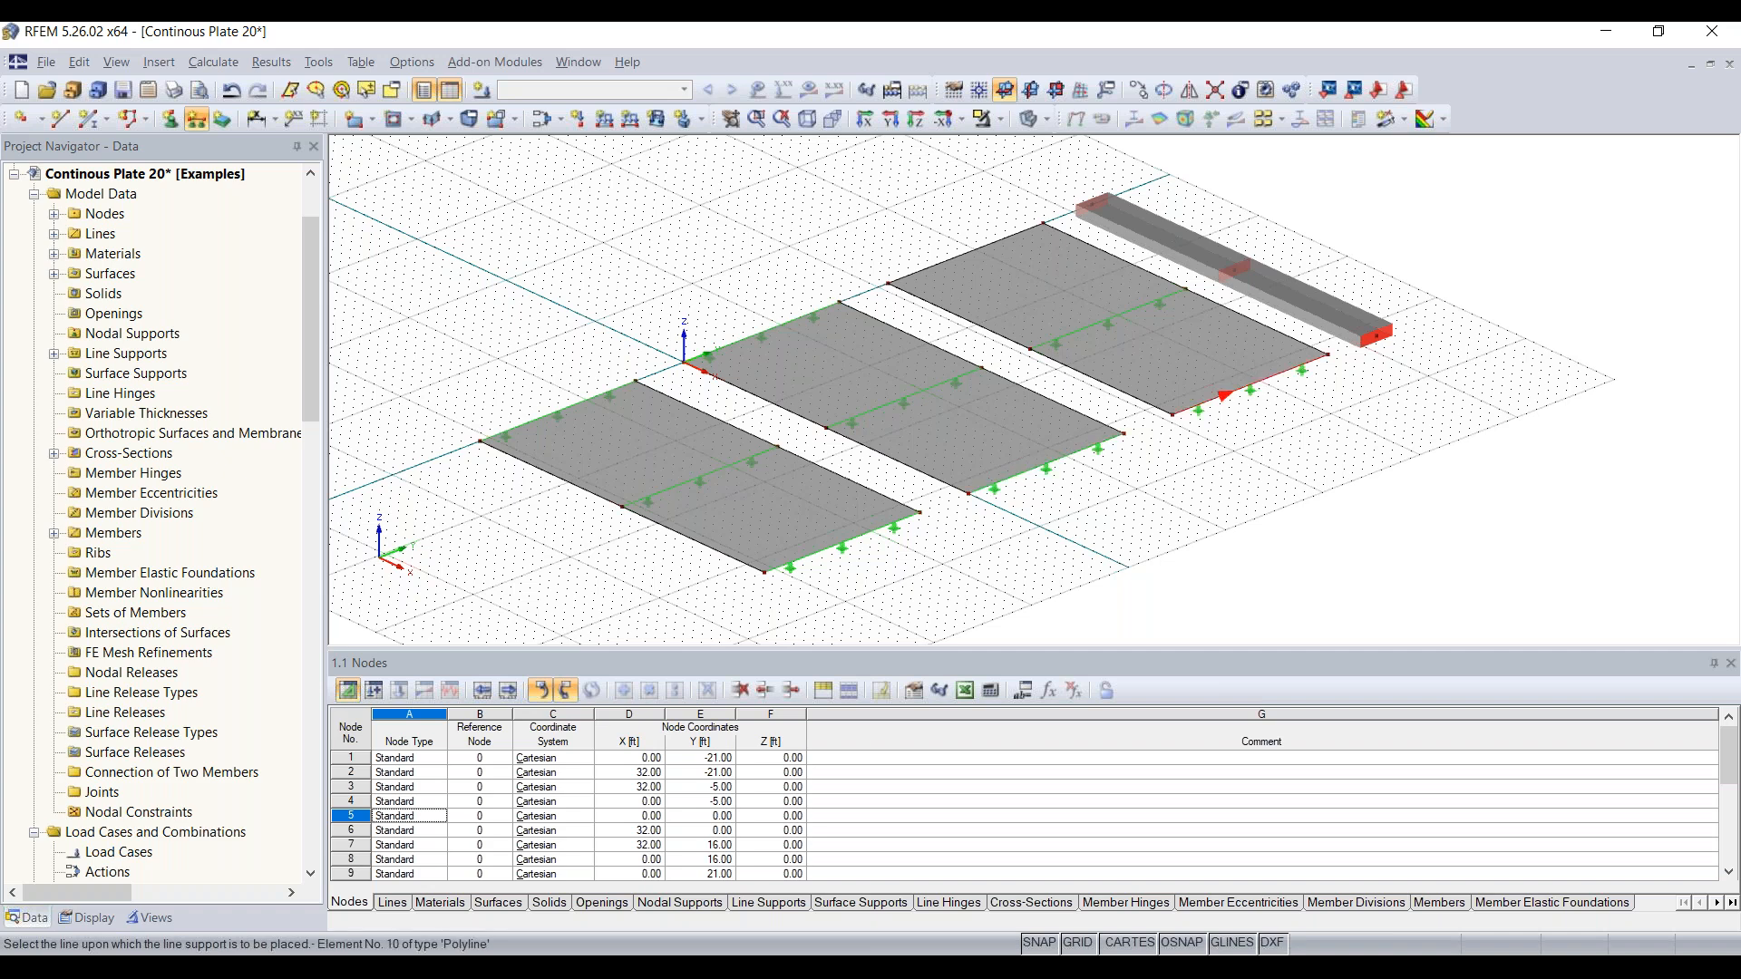
pyautogui.rightClick(982, 560)
# Place hinged nodal supports on the member's start node and midspan node
pyautogui.moveTo(1368, 440); pyautogui.dragTo(1208, 513, button='middle')
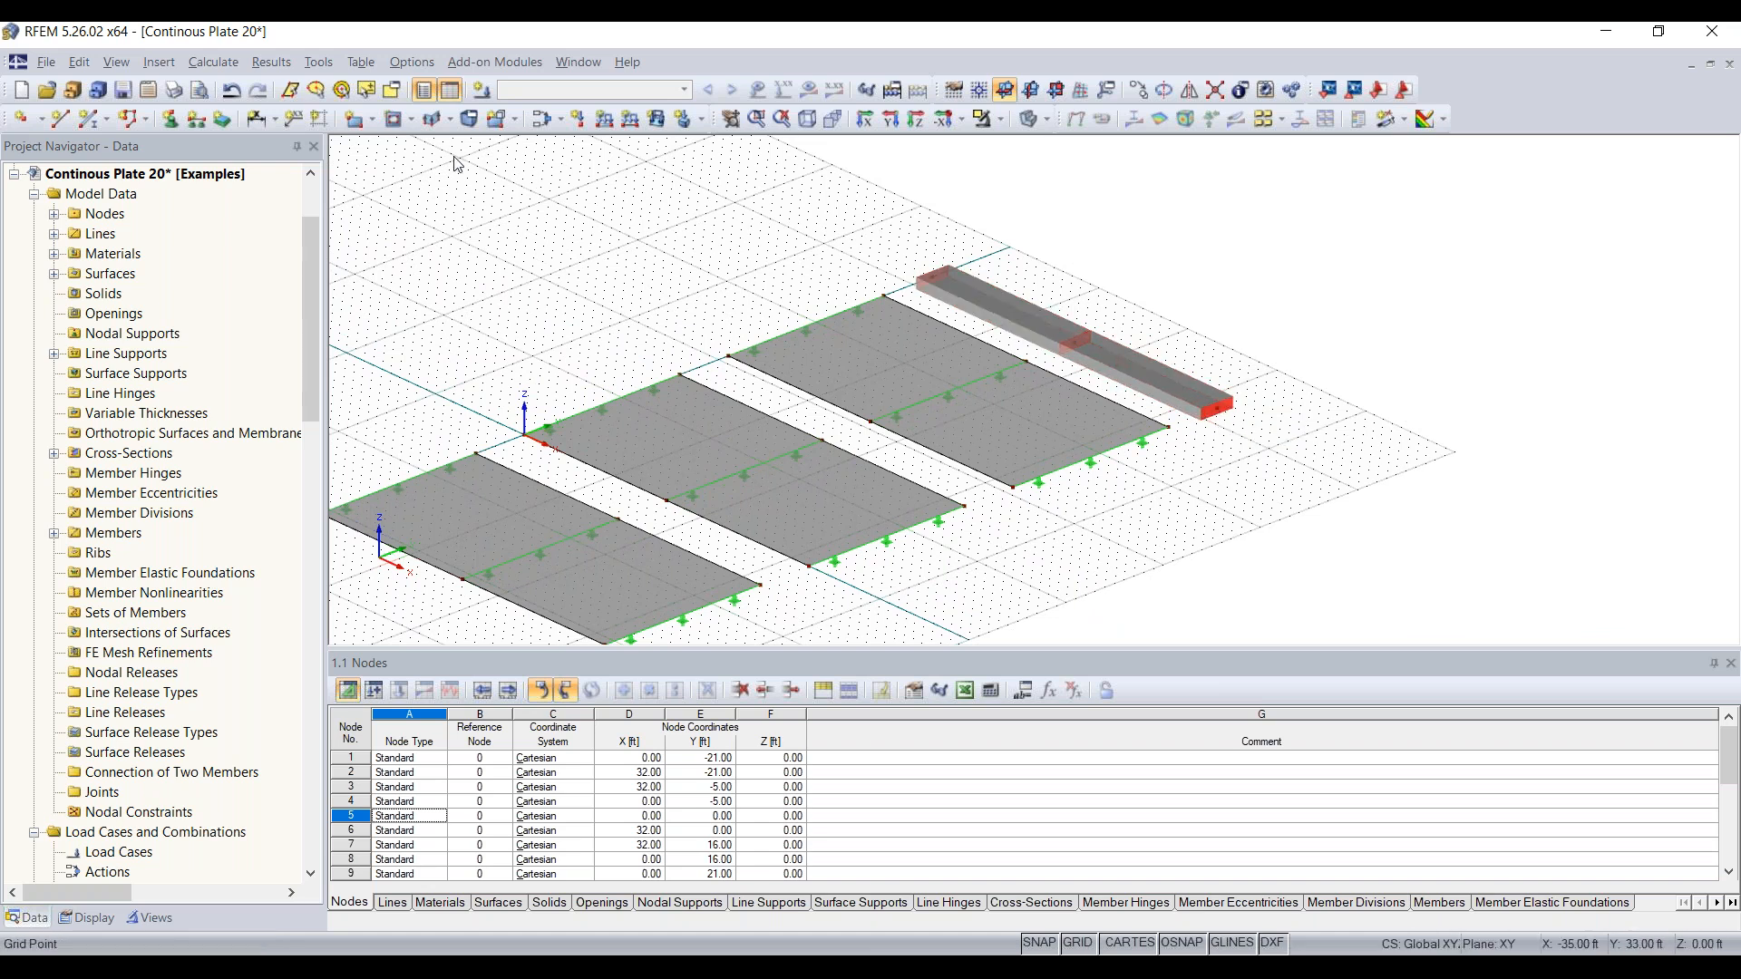
pyautogui.click(171, 121)
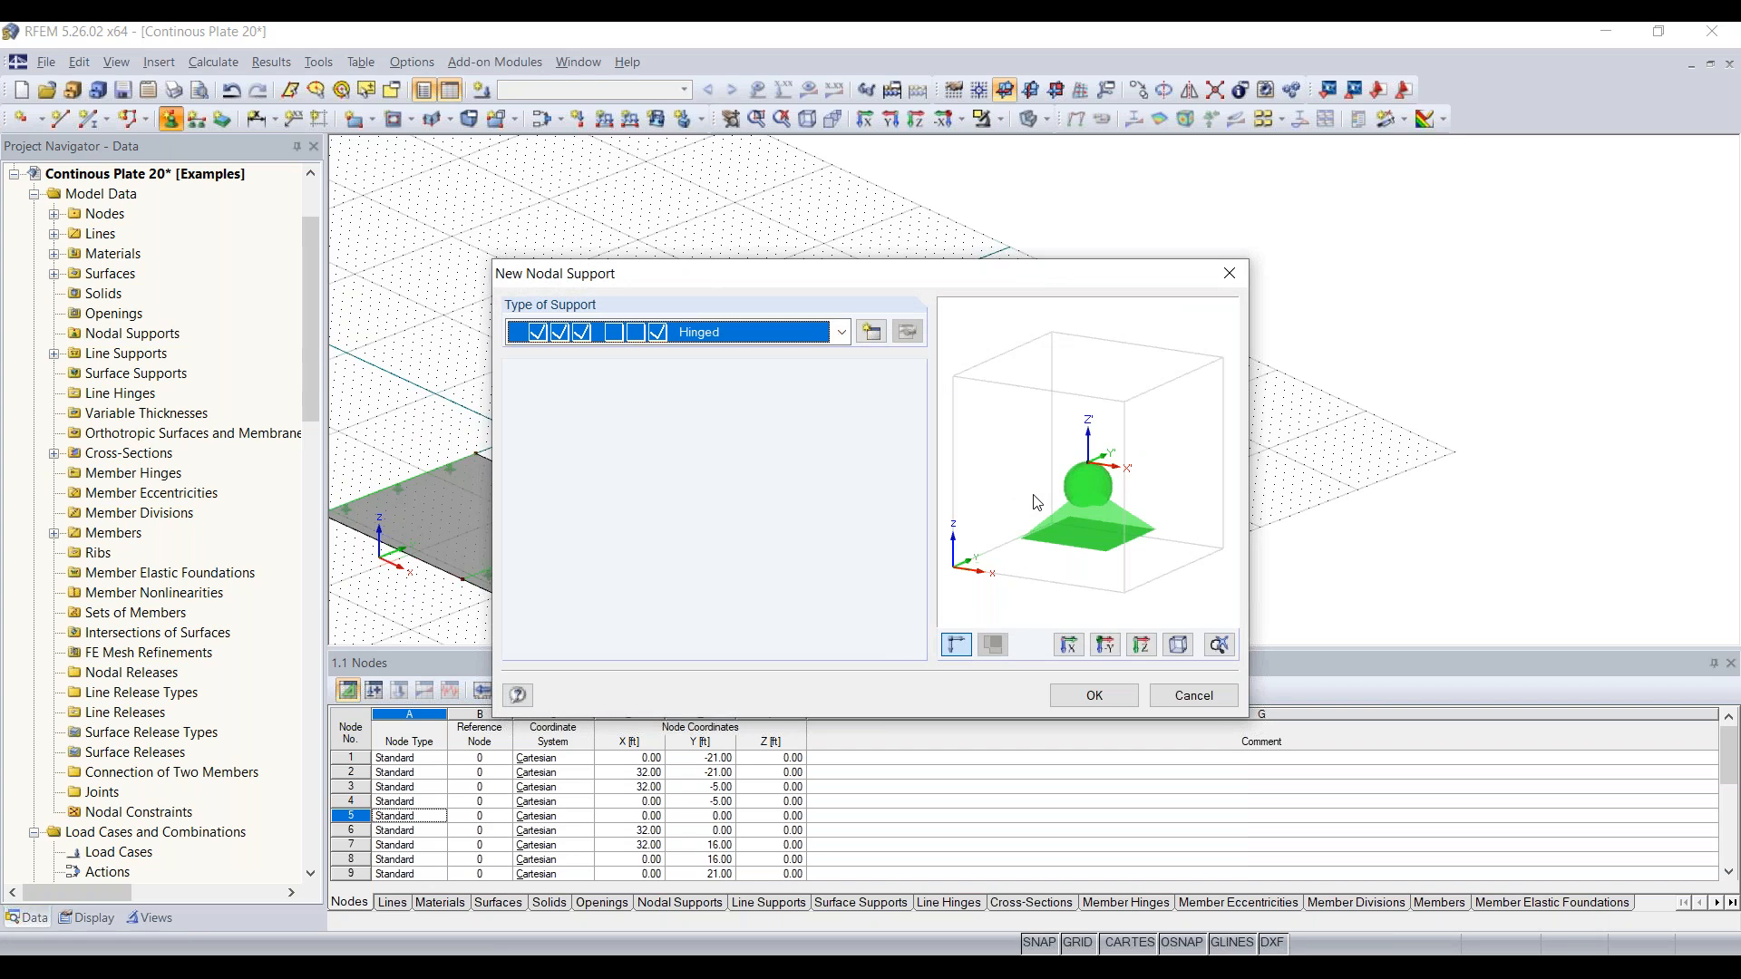
pyautogui.click(1085, 693)
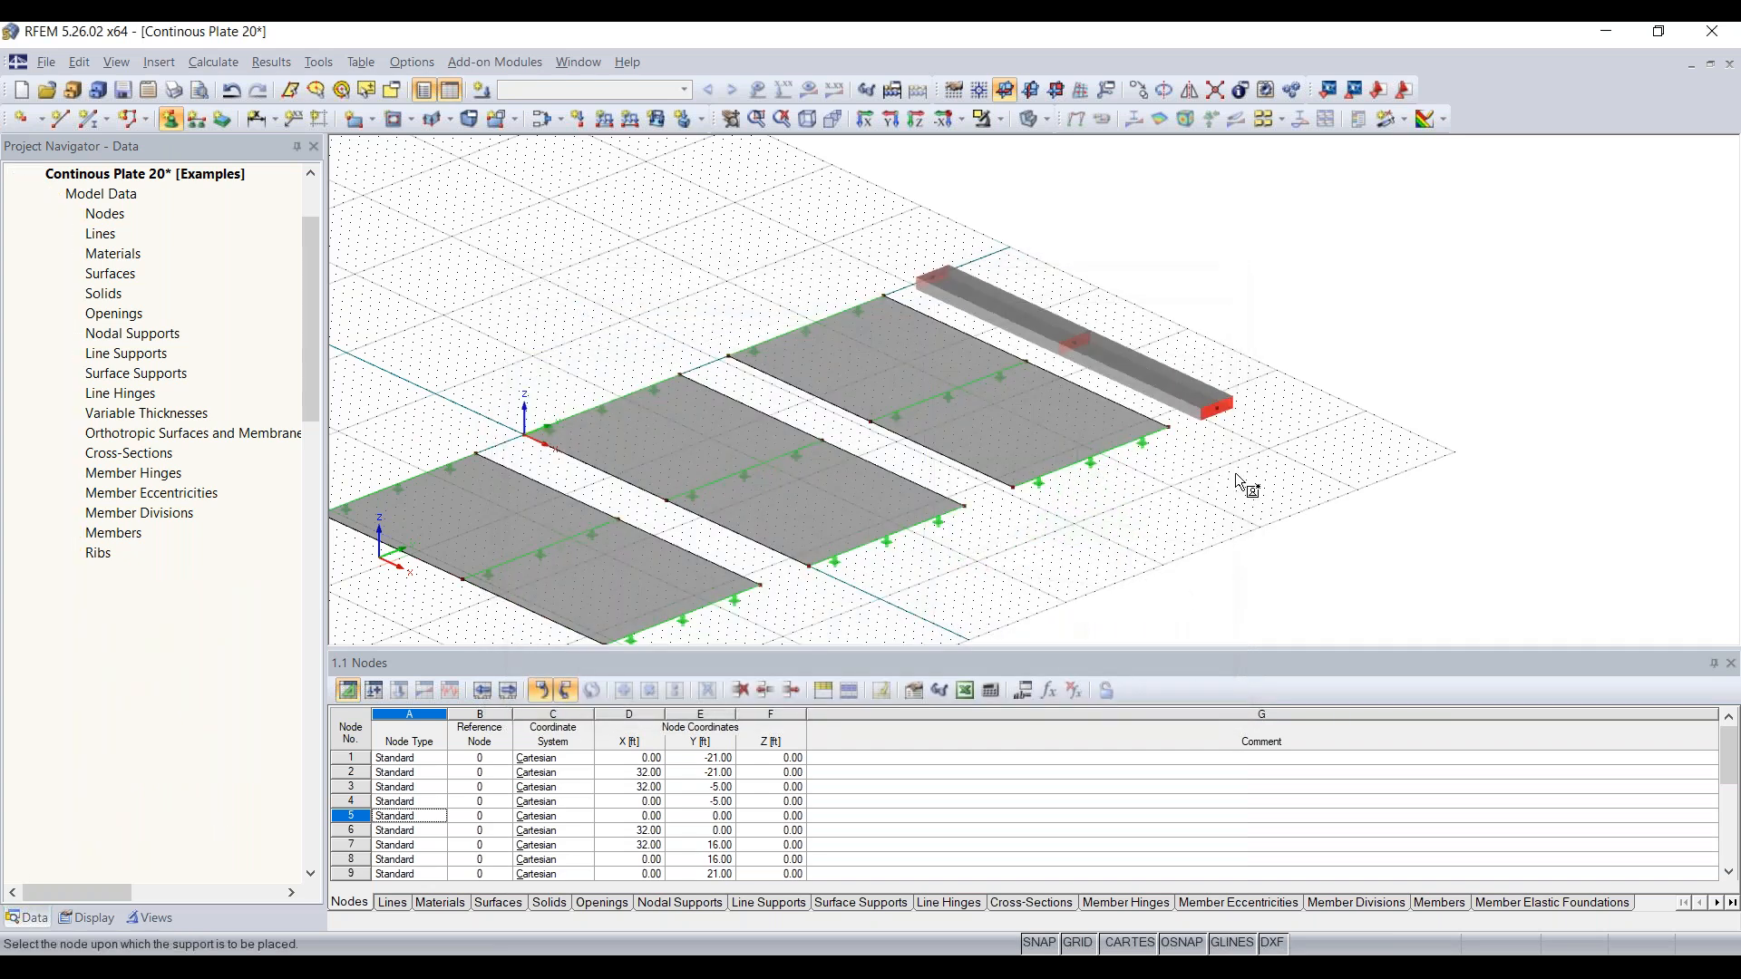
pyautogui.click(930, 279)
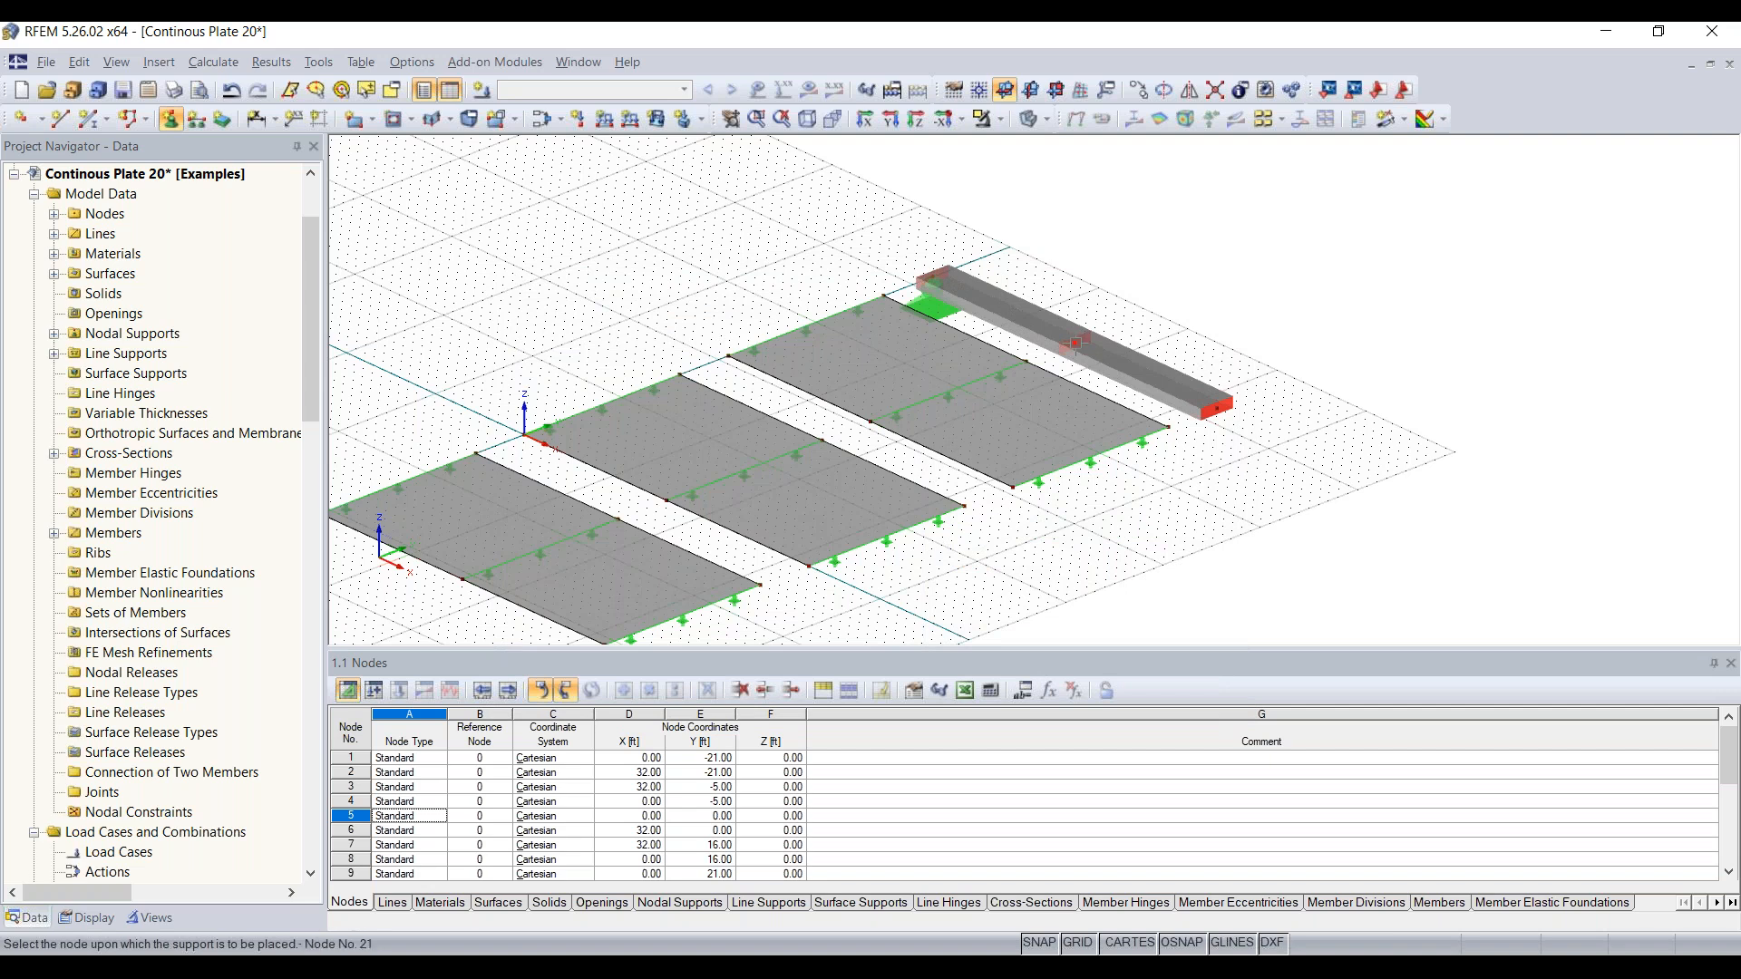
pyautogui.click(1073, 342)
pyautogui.press('Escape')
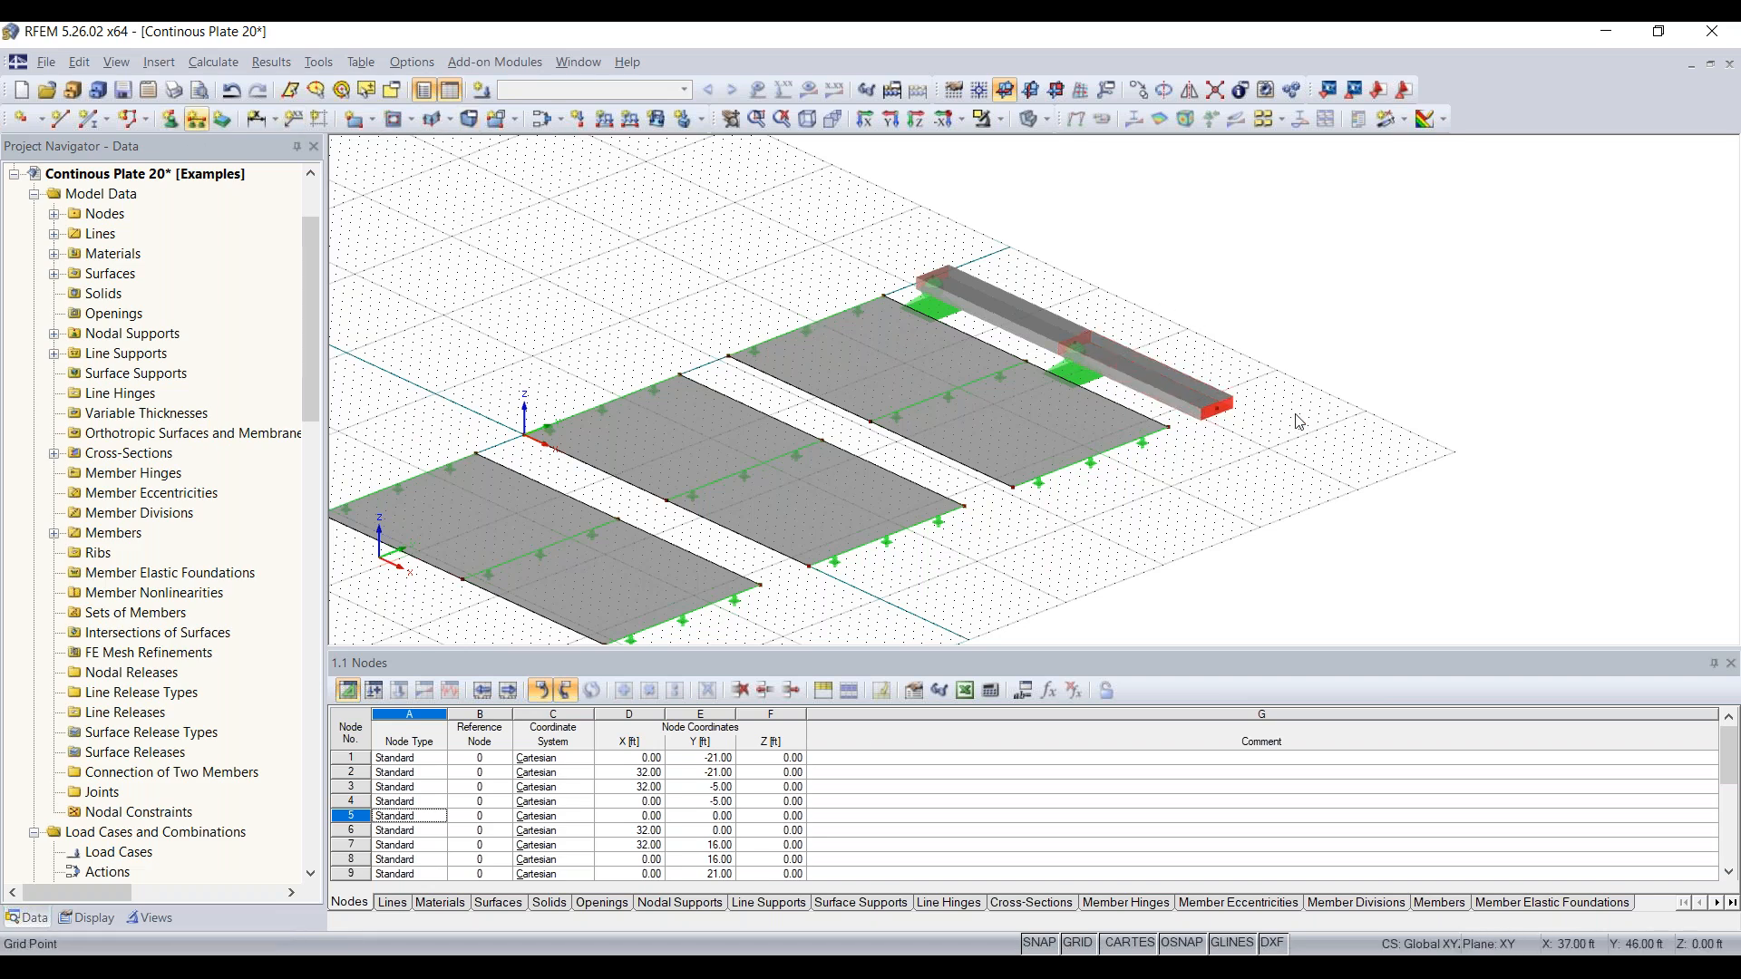
# Turn on the display of the members' local axis systems, leaving the lines' local axis systems hidden
pyautogui.scroll(2, 1264, 441)
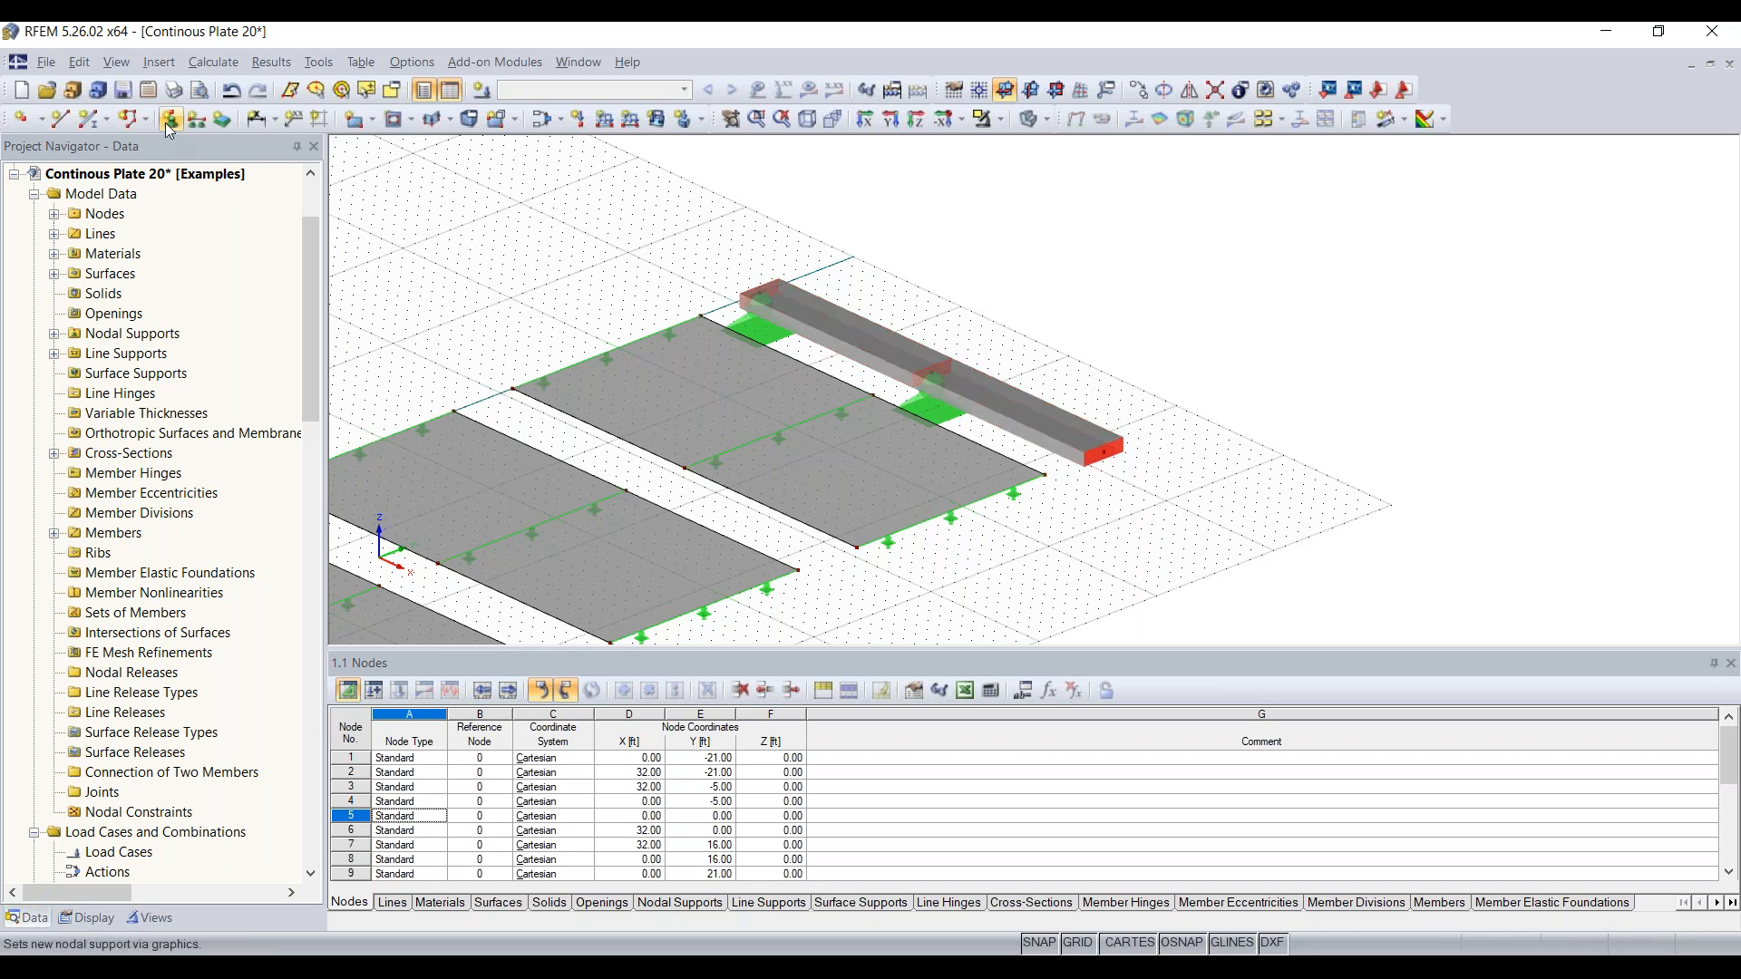
pyautogui.rightClick(1063, 425)
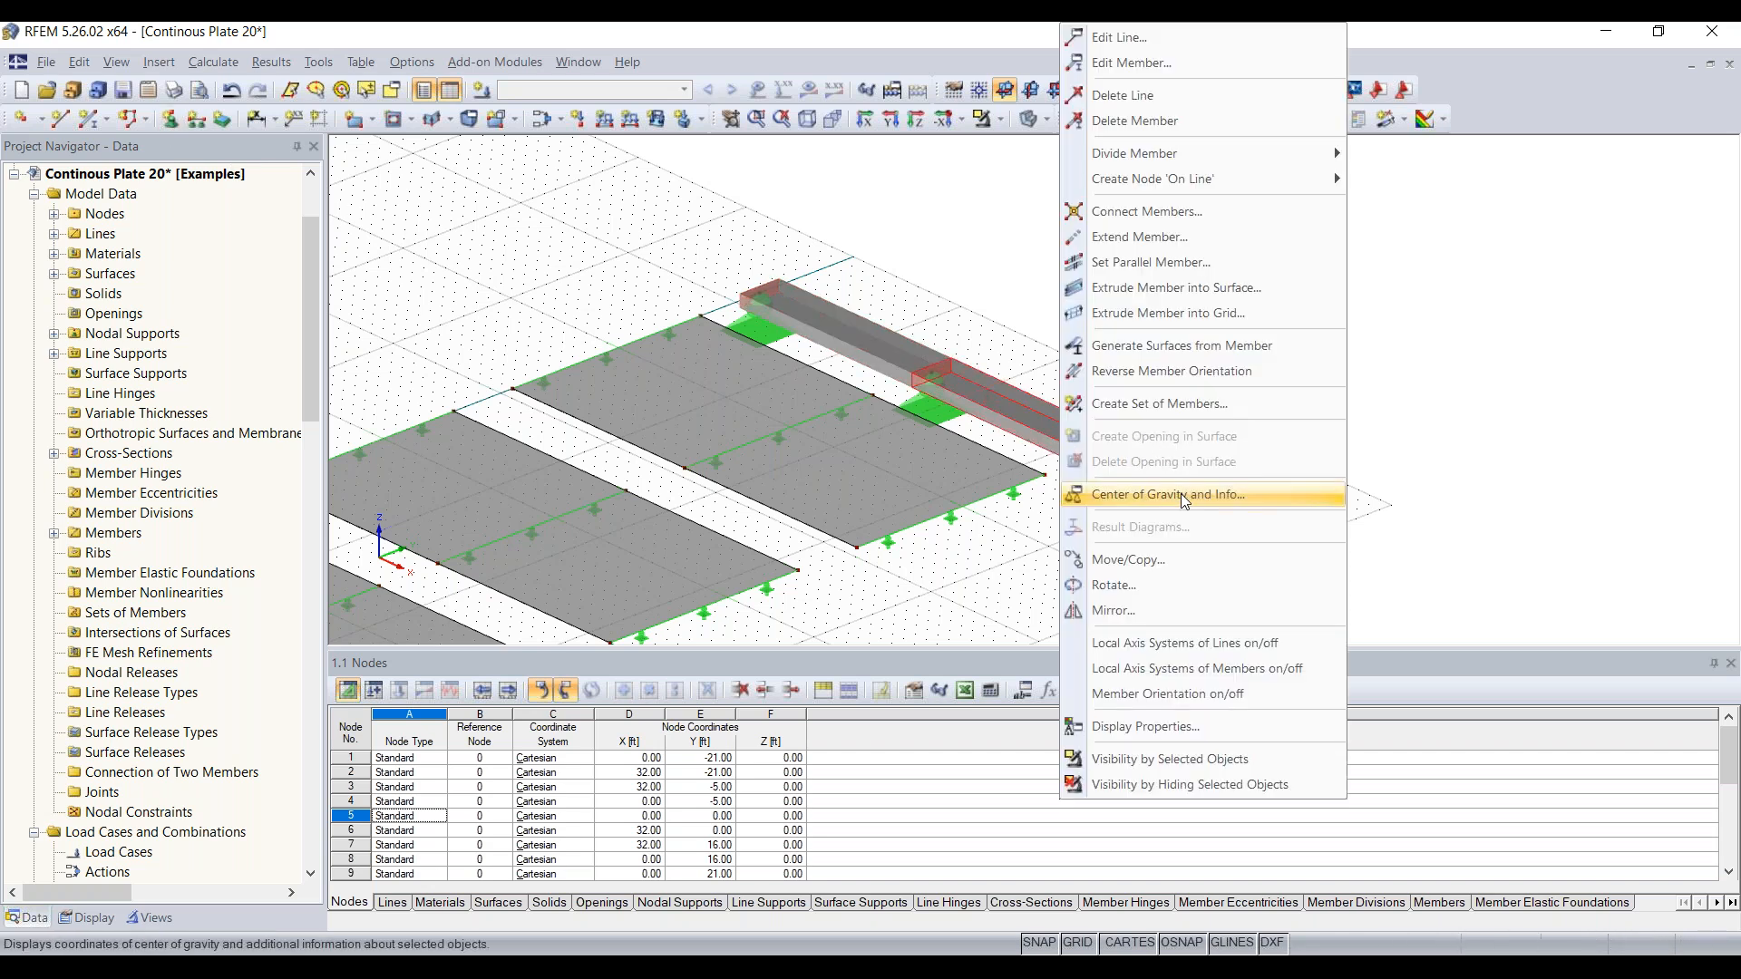
pyautogui.click(1188, 644)
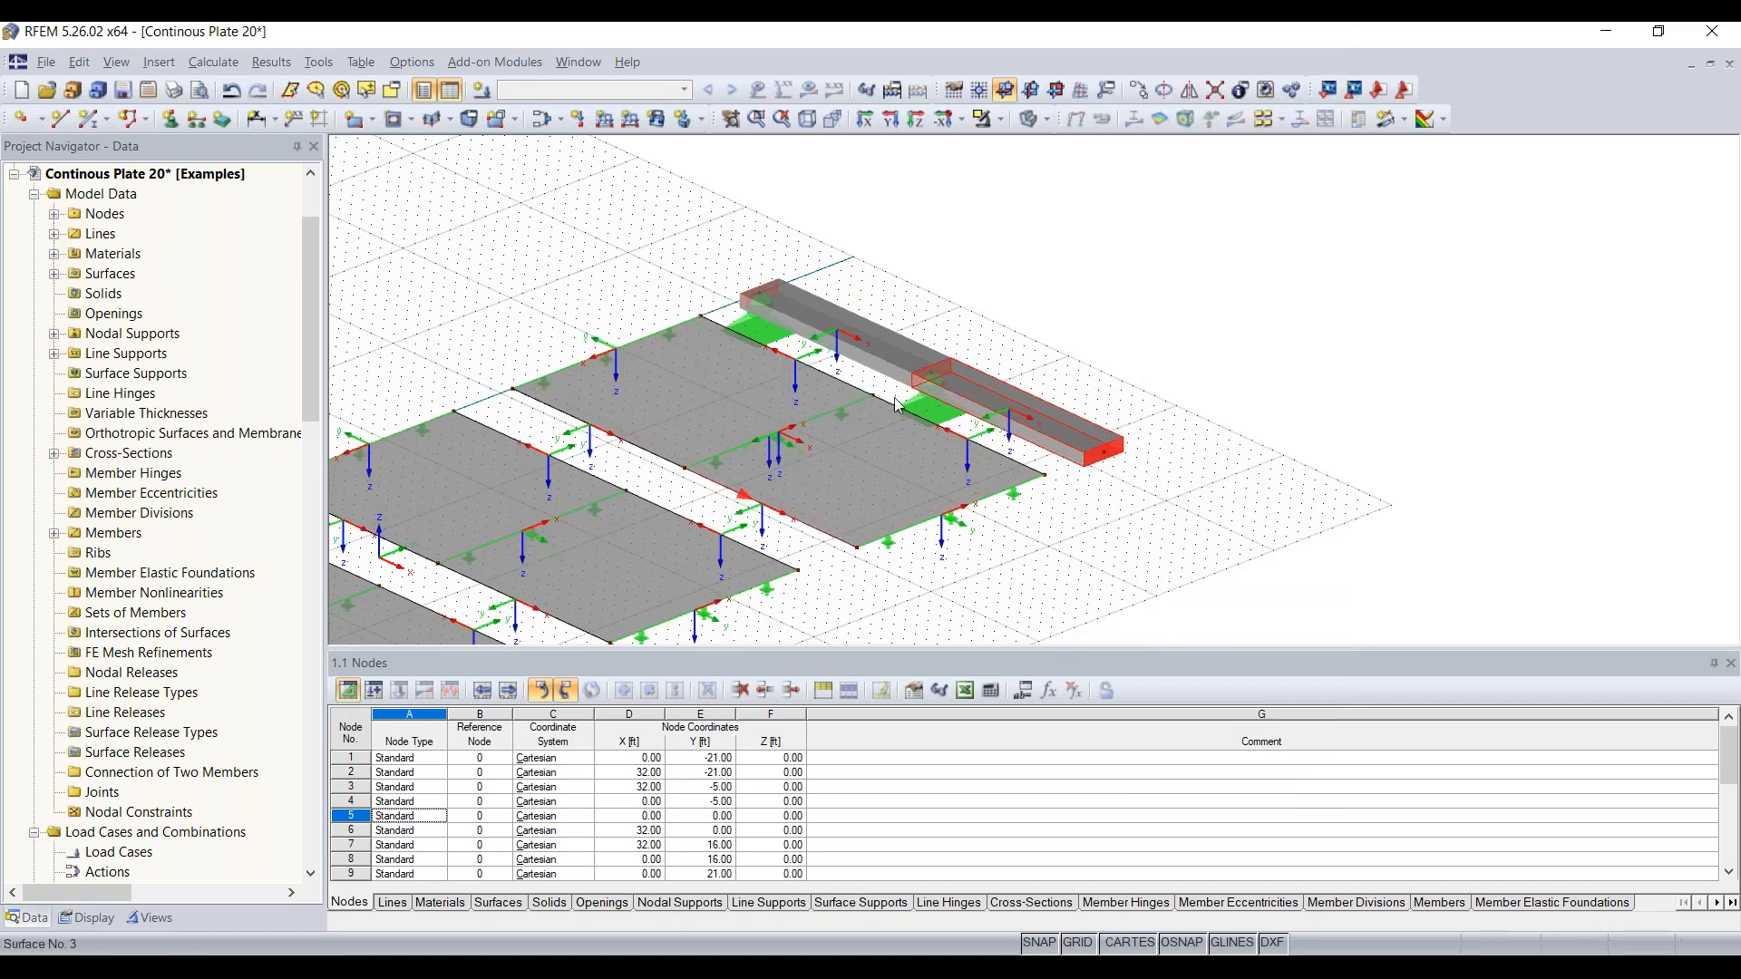
pyautogui.rightClick(1040, 424)
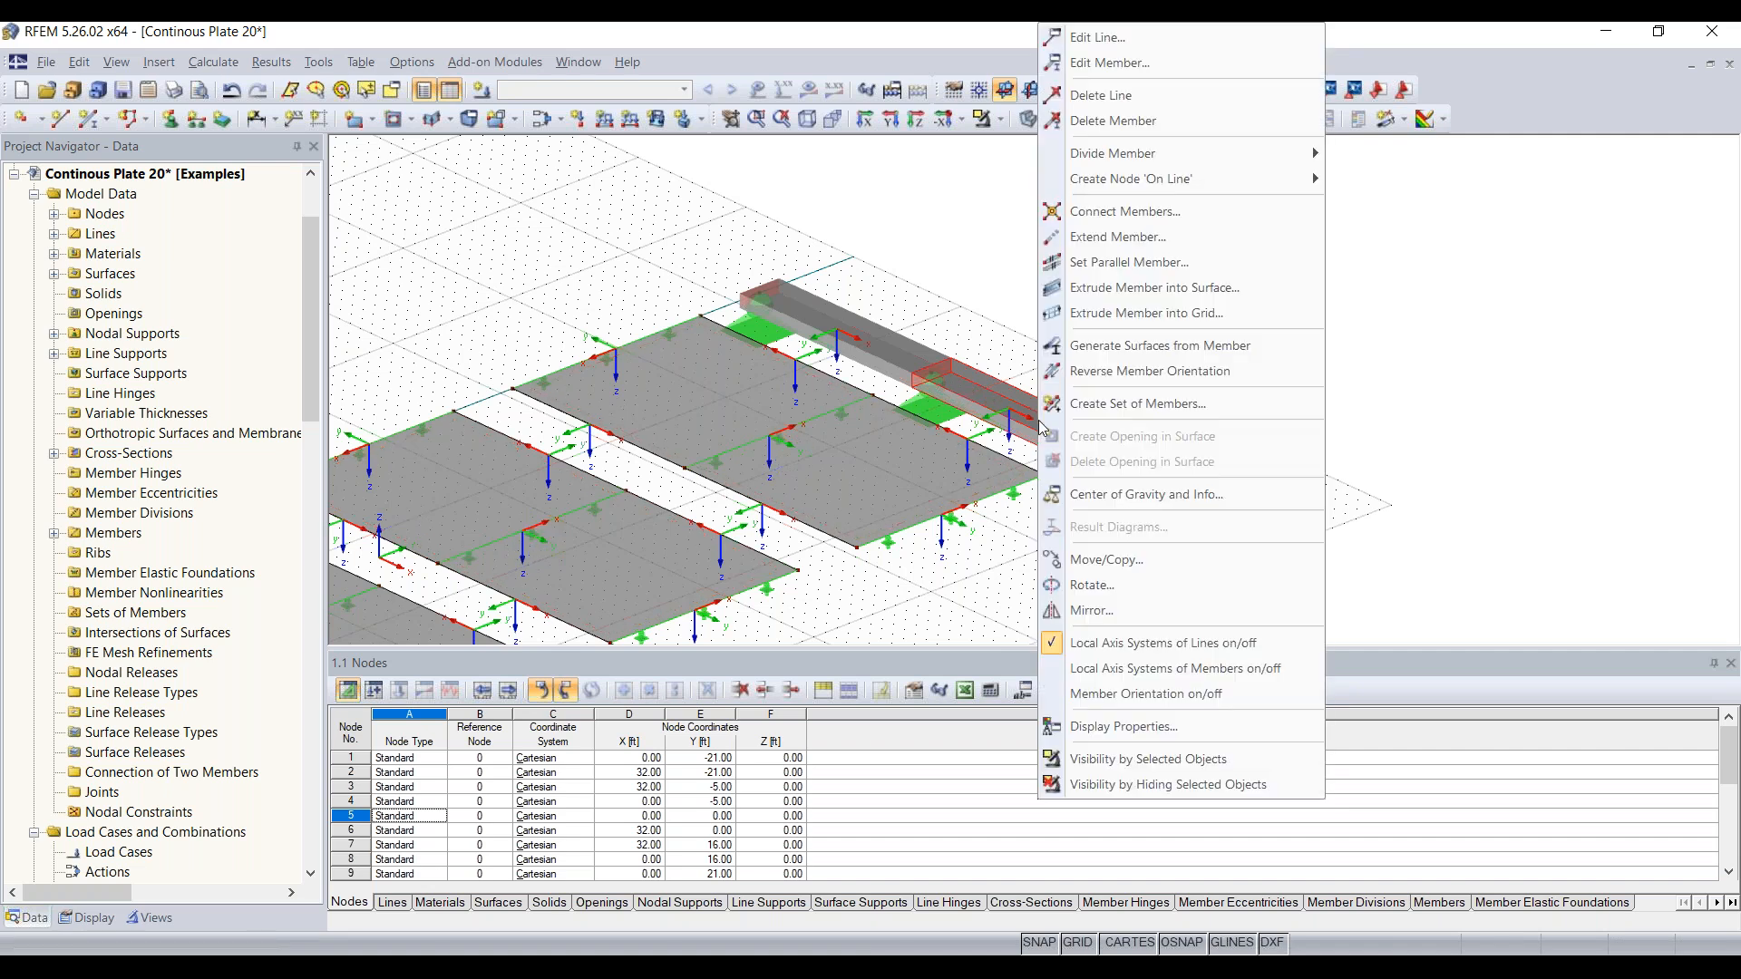
pyautogui.click(1175, 668)
pyautogui.rightClick(1063, 467)
pyautogui.click(1188, 645)
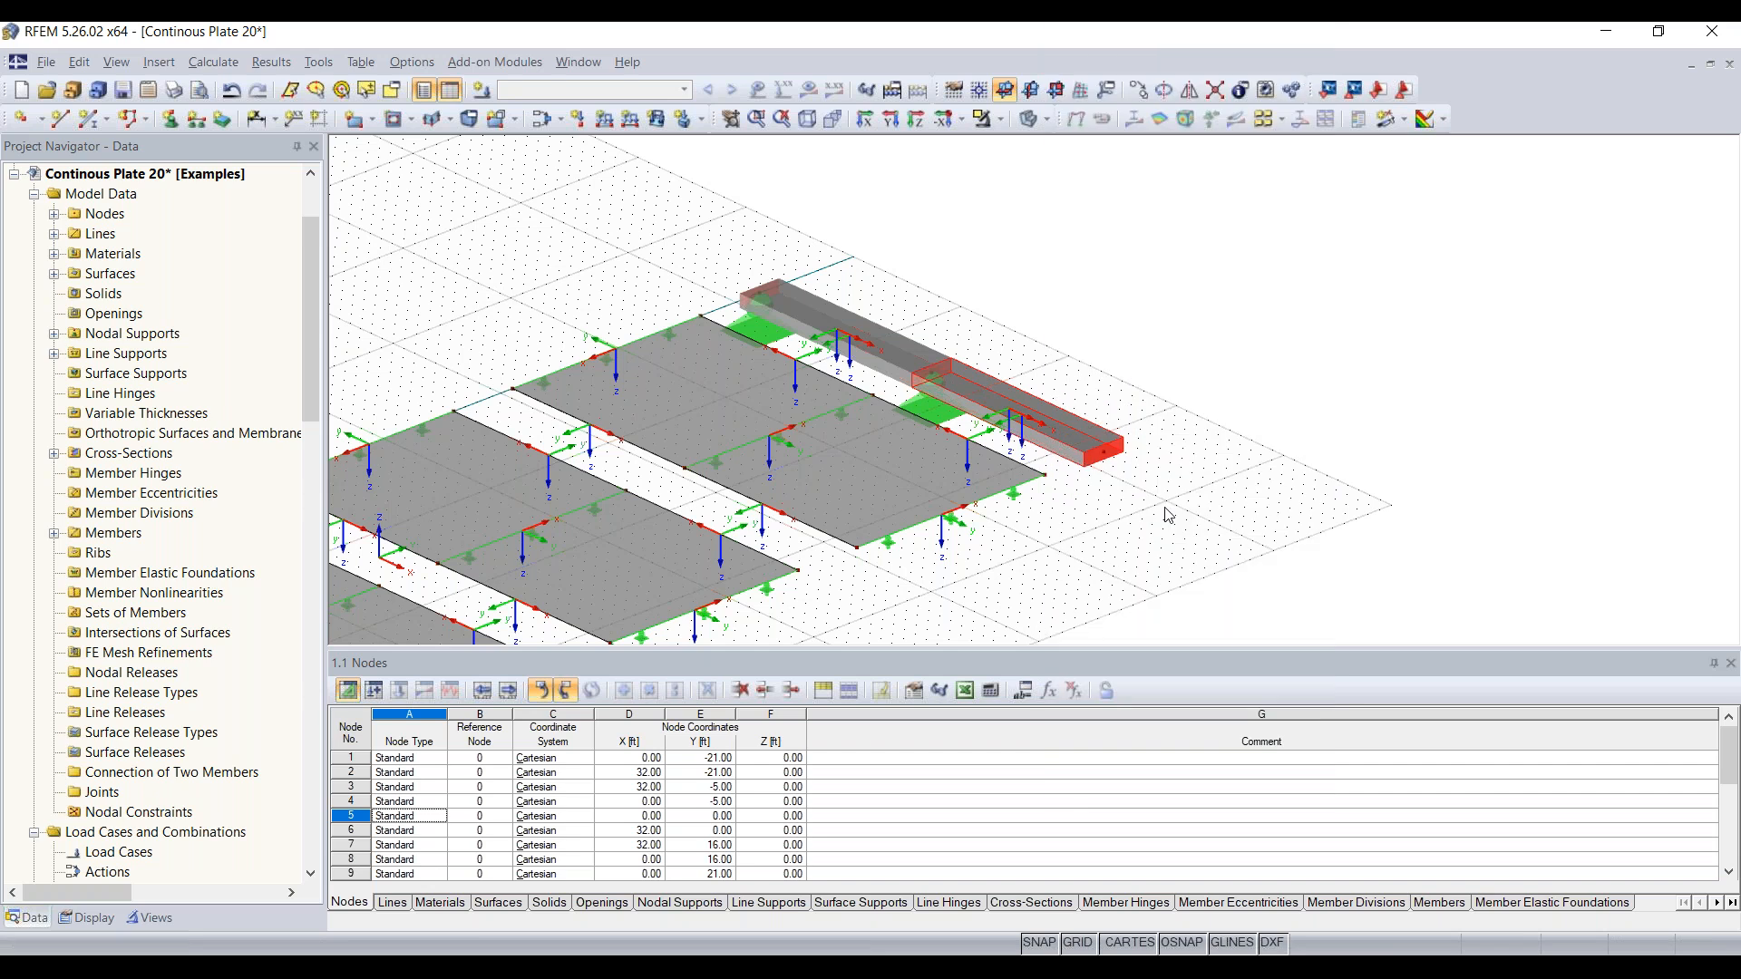
pyautogui.scroll(1, 1022, 413)
pyautogui.scroll(3, 1022, 413)
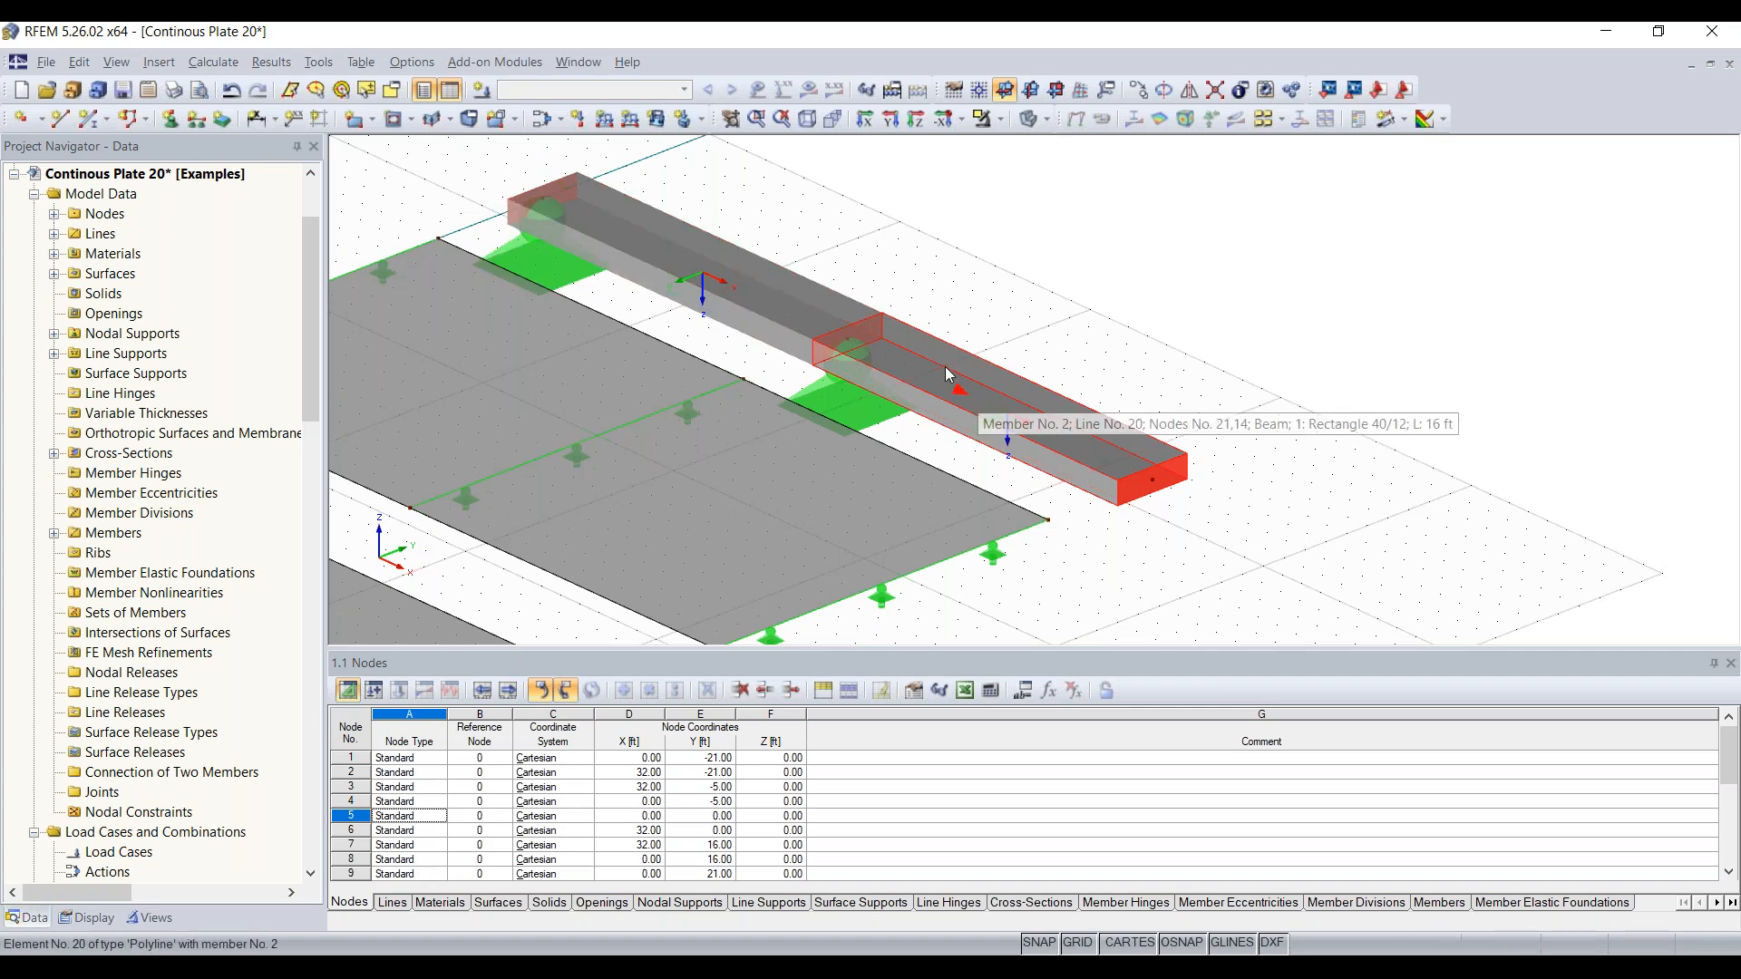
pyautogui.scroll(-1, 852, 319)
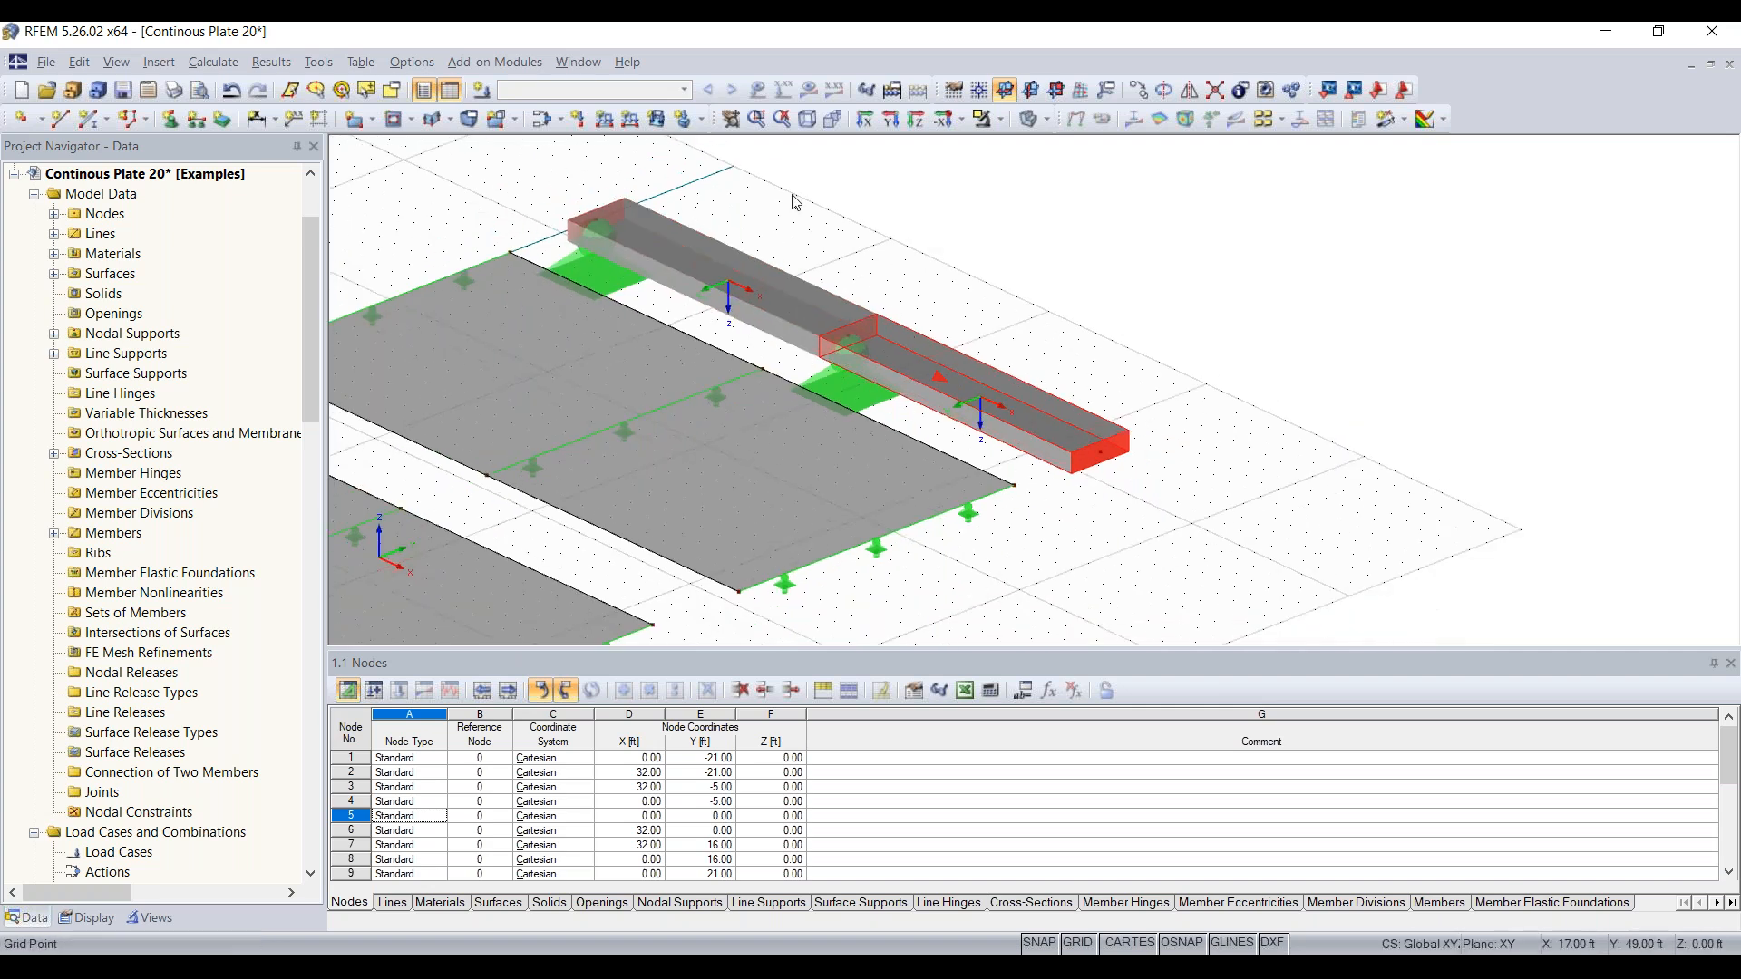
# Define a new nodal support in global axes with uX, uY, uZ, φX and φZ restrained and φY free
pyautogui.click(168, 122)
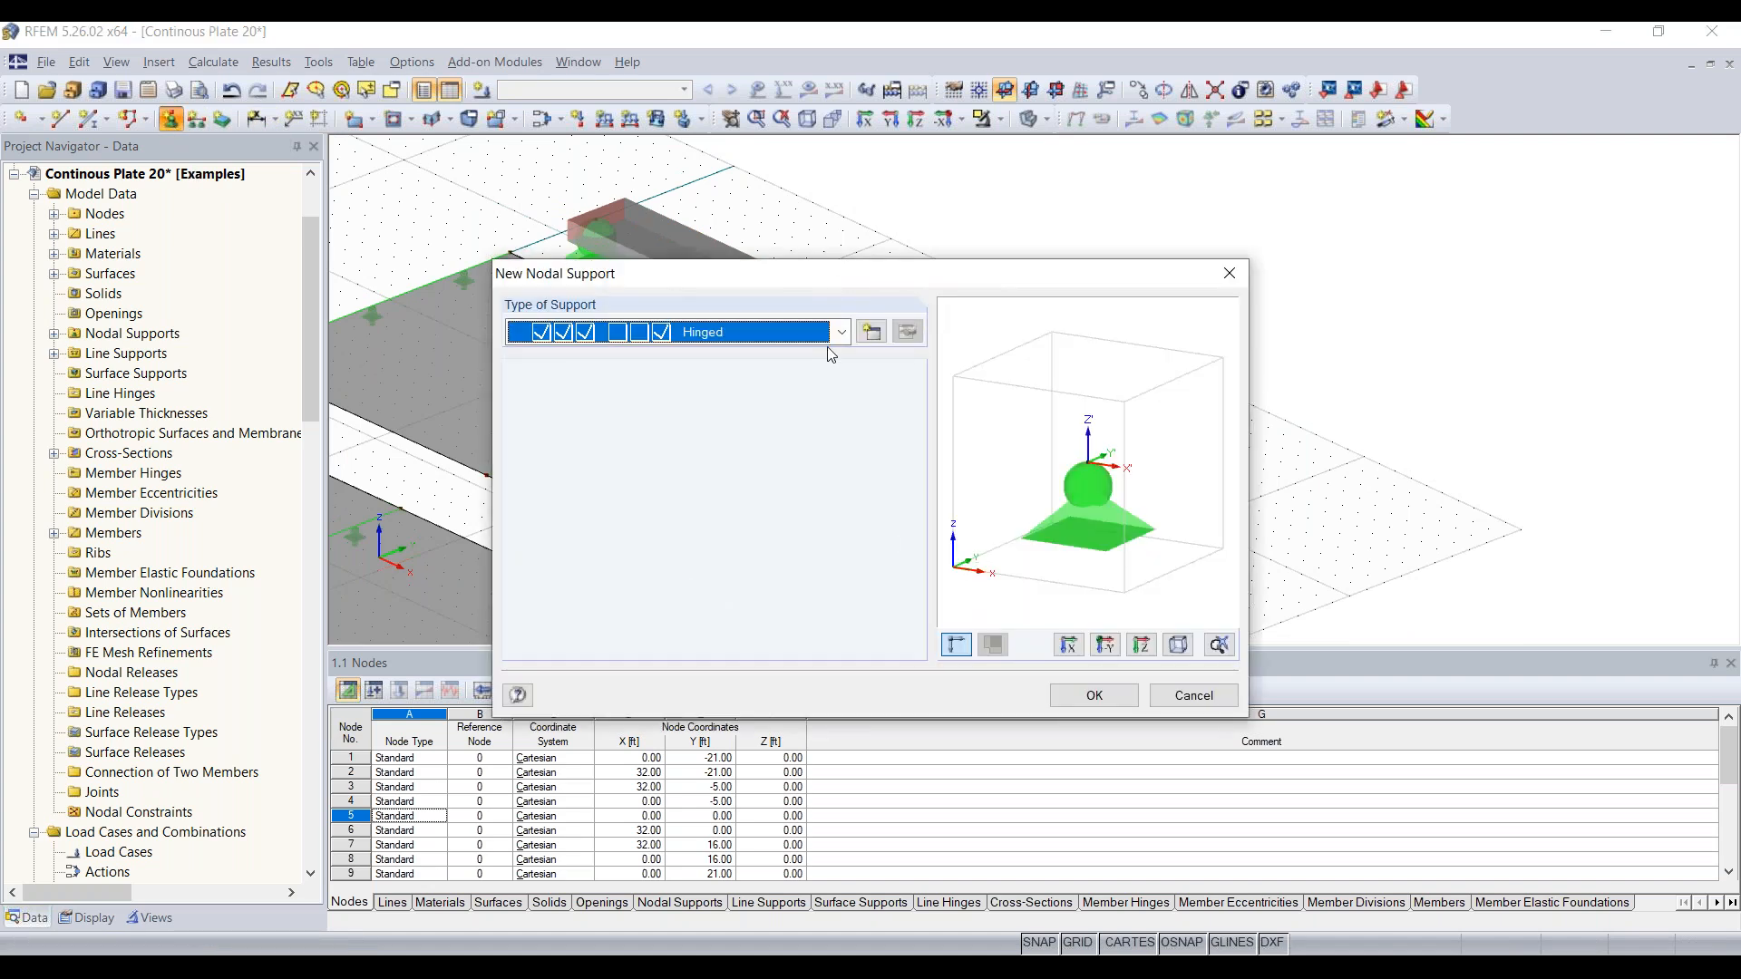
pyautogui.click(876, 339)
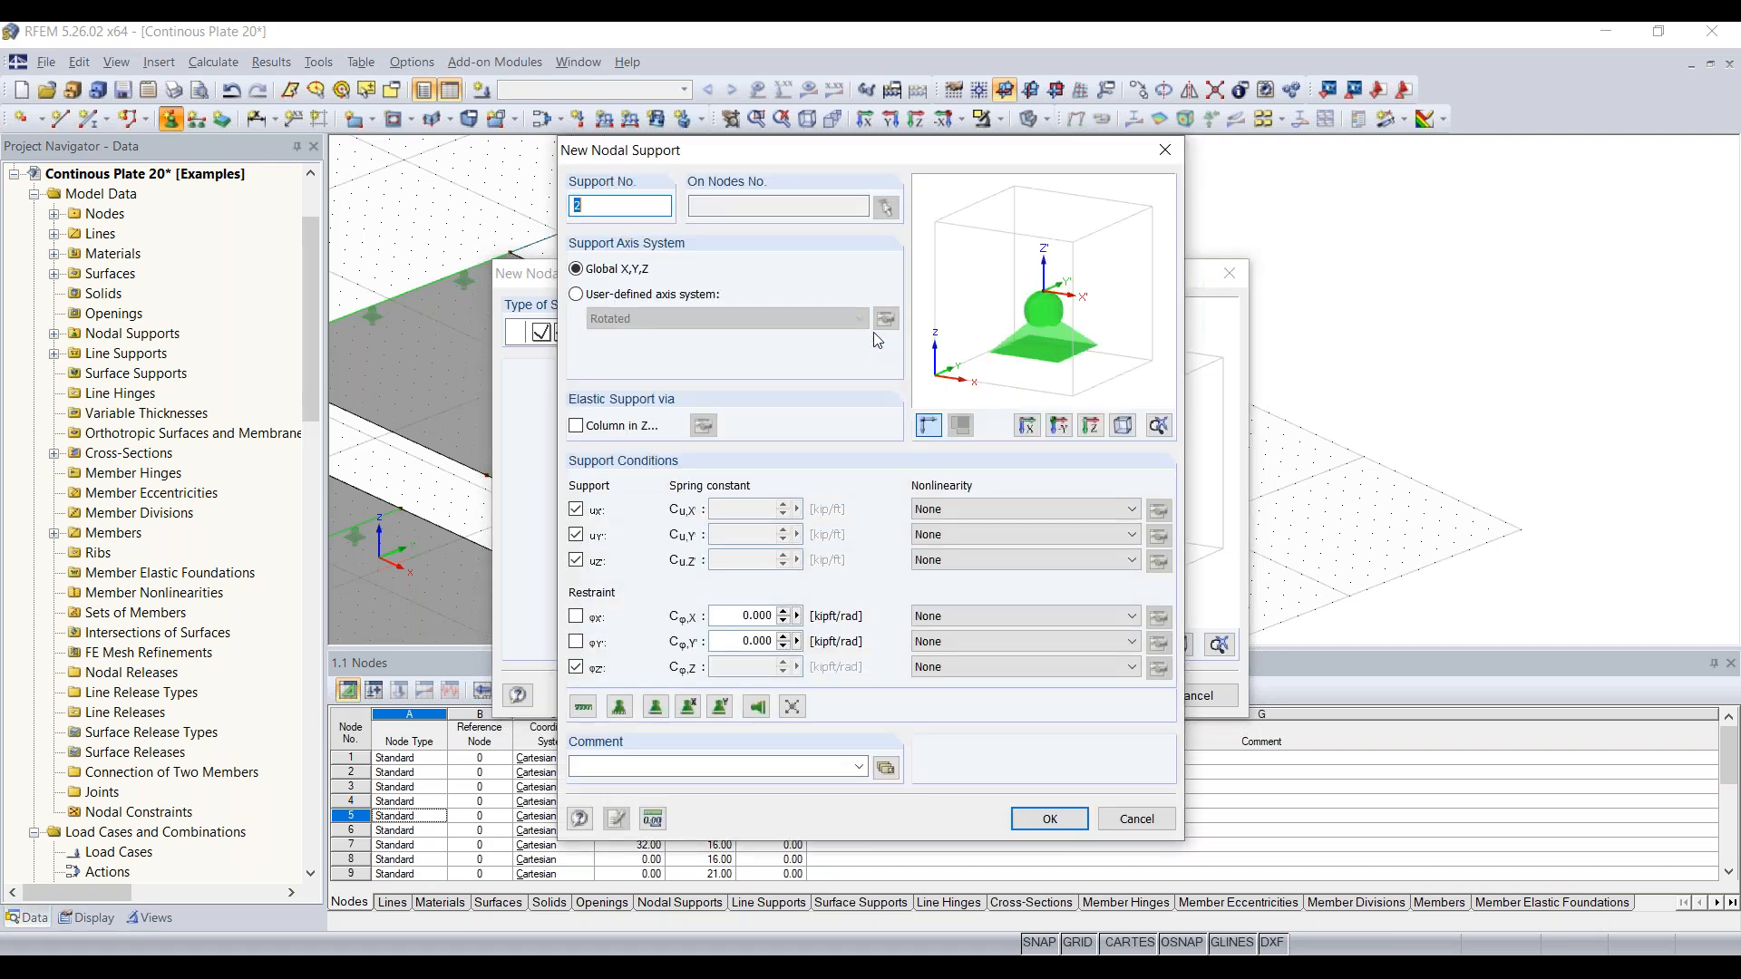
pyautogui.click(576, 618)
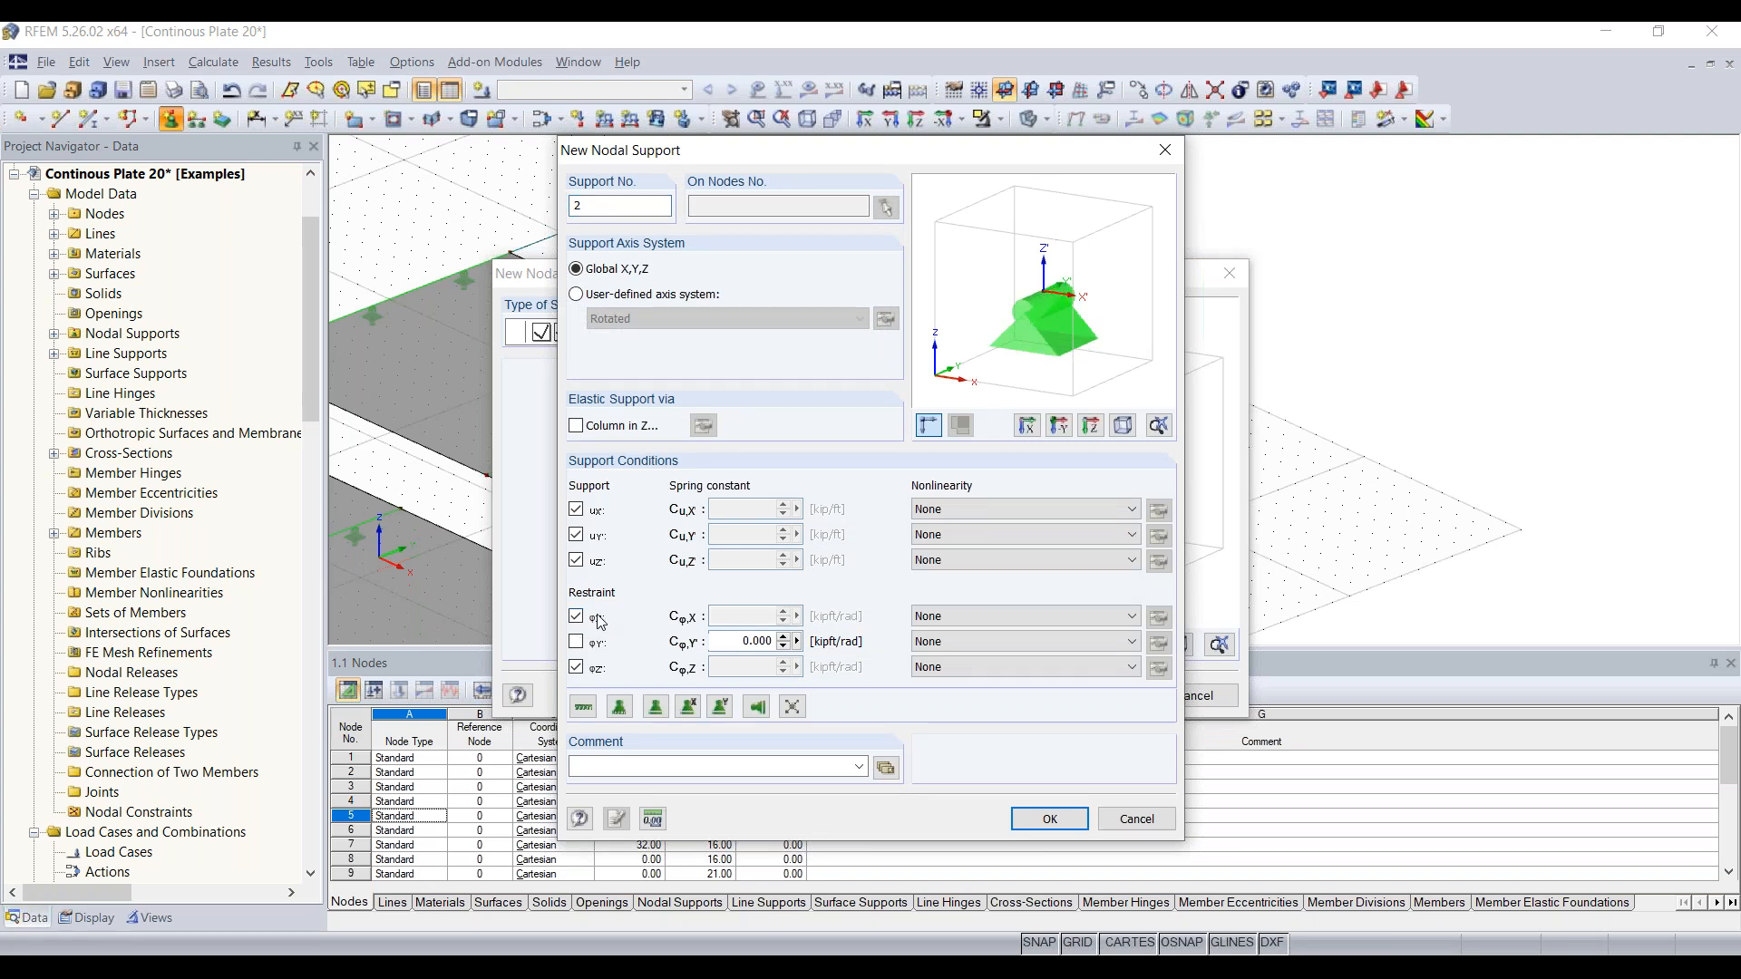
pyautogui.click(1052, 819)
pyautogui.click(1099, 695)
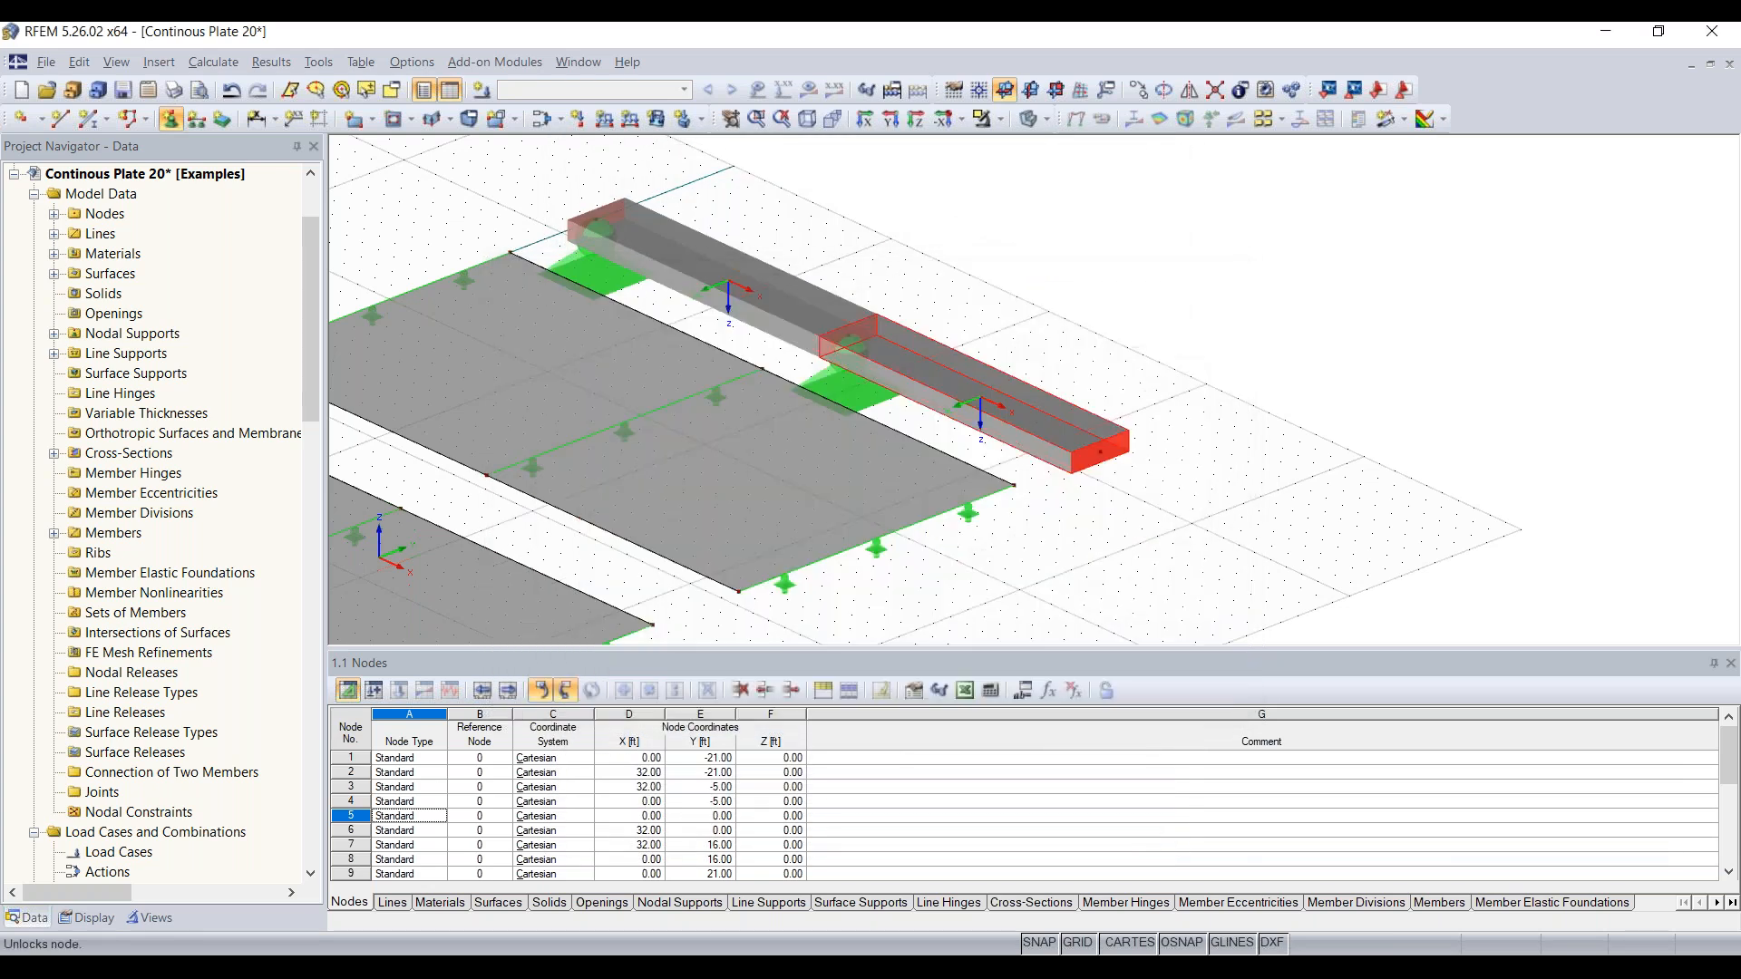
# Place the nodal support on the member's unsupported end node and check the supports along the member
pyautogui.click(1100, 452)
pyautogui.press('Escape')
pyautogui.keyDown('ctrl'); pyautogui.moveTo(1279, 481); pyautogui.dragTo(876, 200, button='middle'); pyautogui.keyUp('ctrl')
pyautogui.scroll(5, 896, 488)
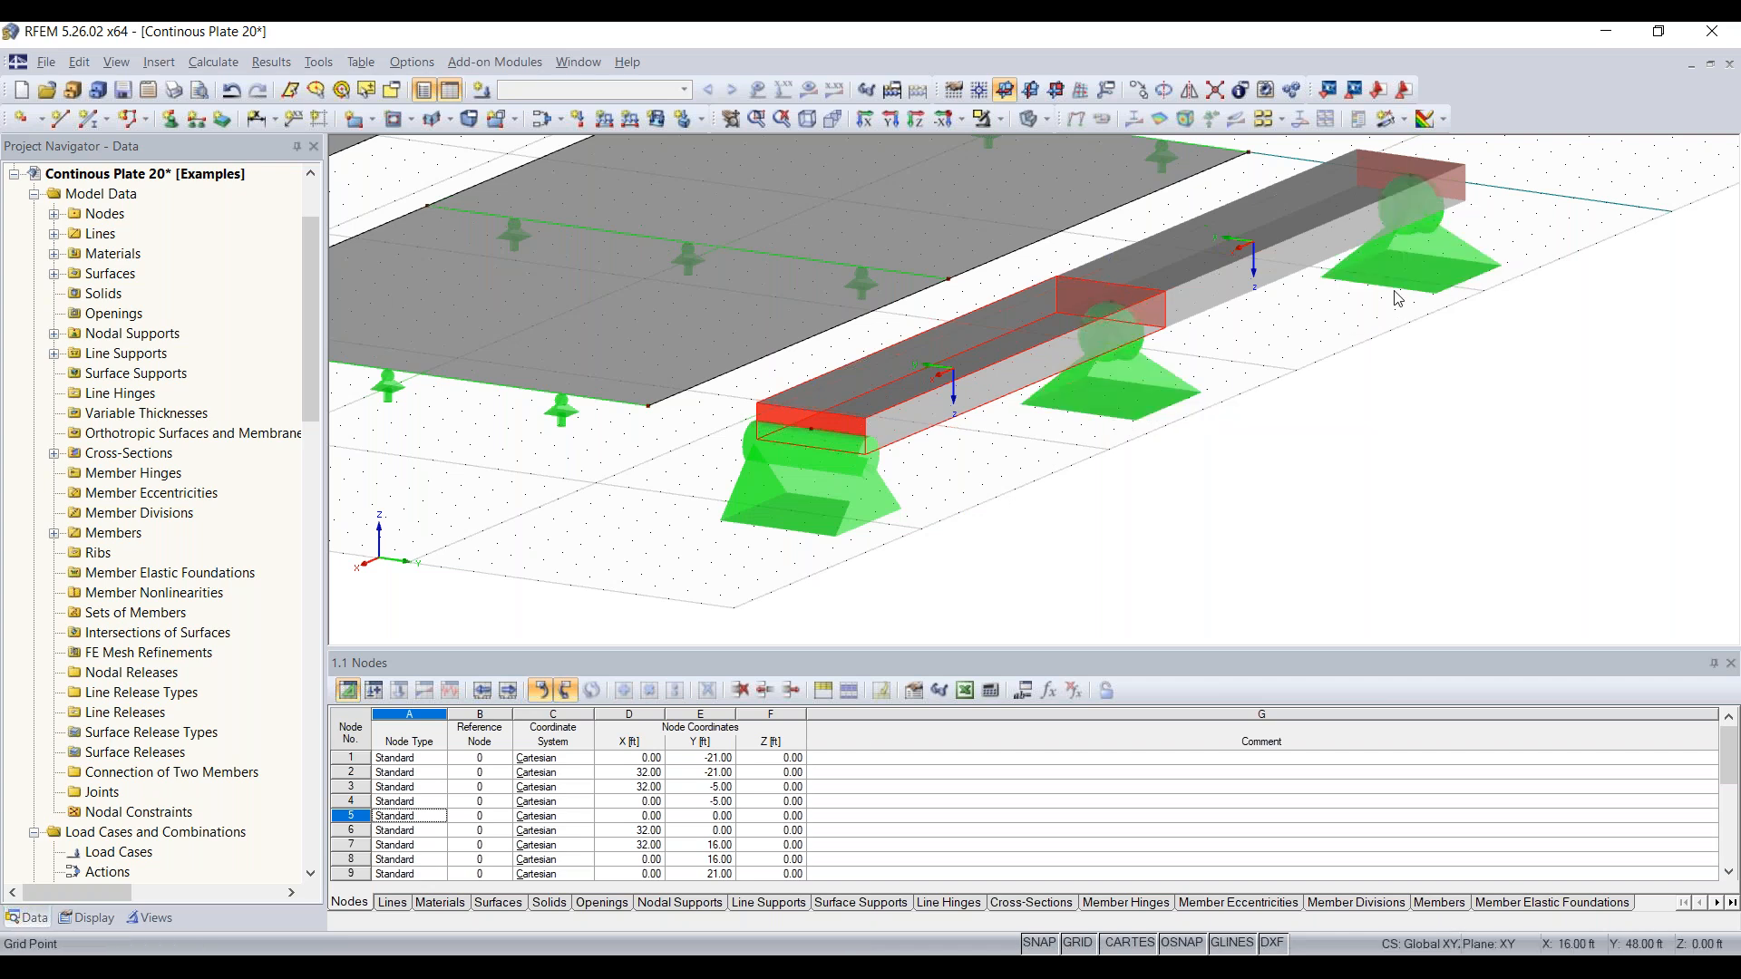
pyautogui.scroll(-5, 1112, 420)
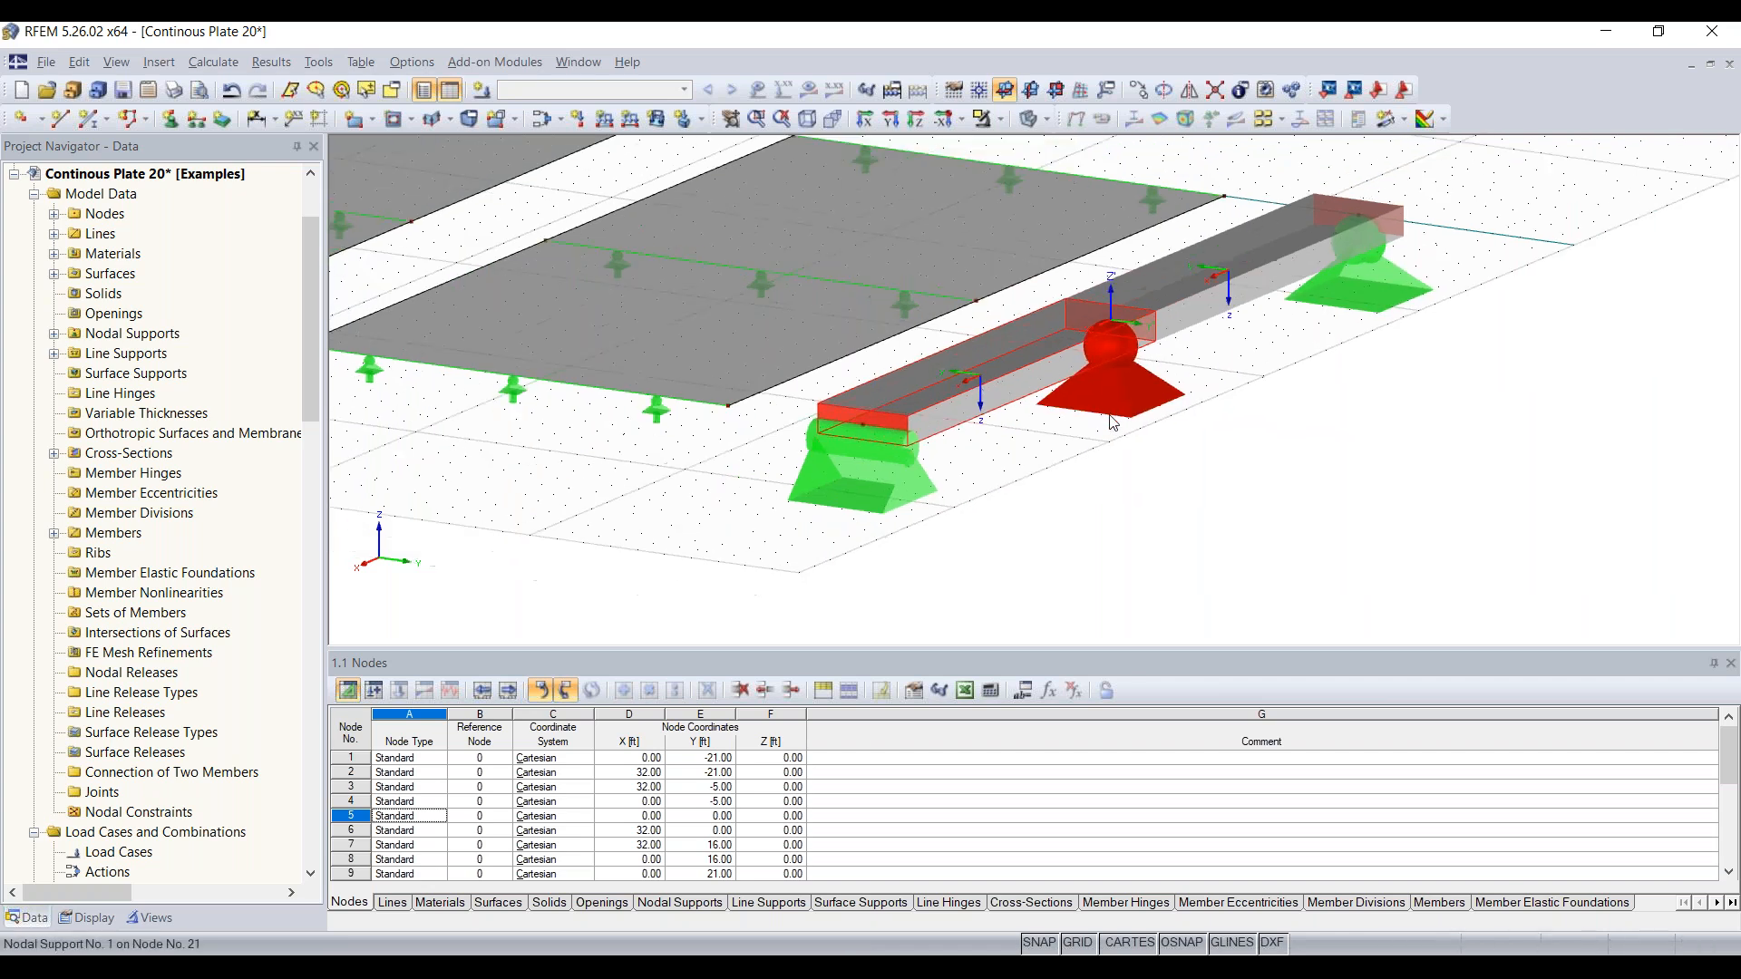
pyautogui.scroll(-3, 854, 511)
pyautogui.moveTo(853, 513); pyautogui.dragTo(1616, 581, button='middle')
pyautogui.scroll(-1, 902, 472)
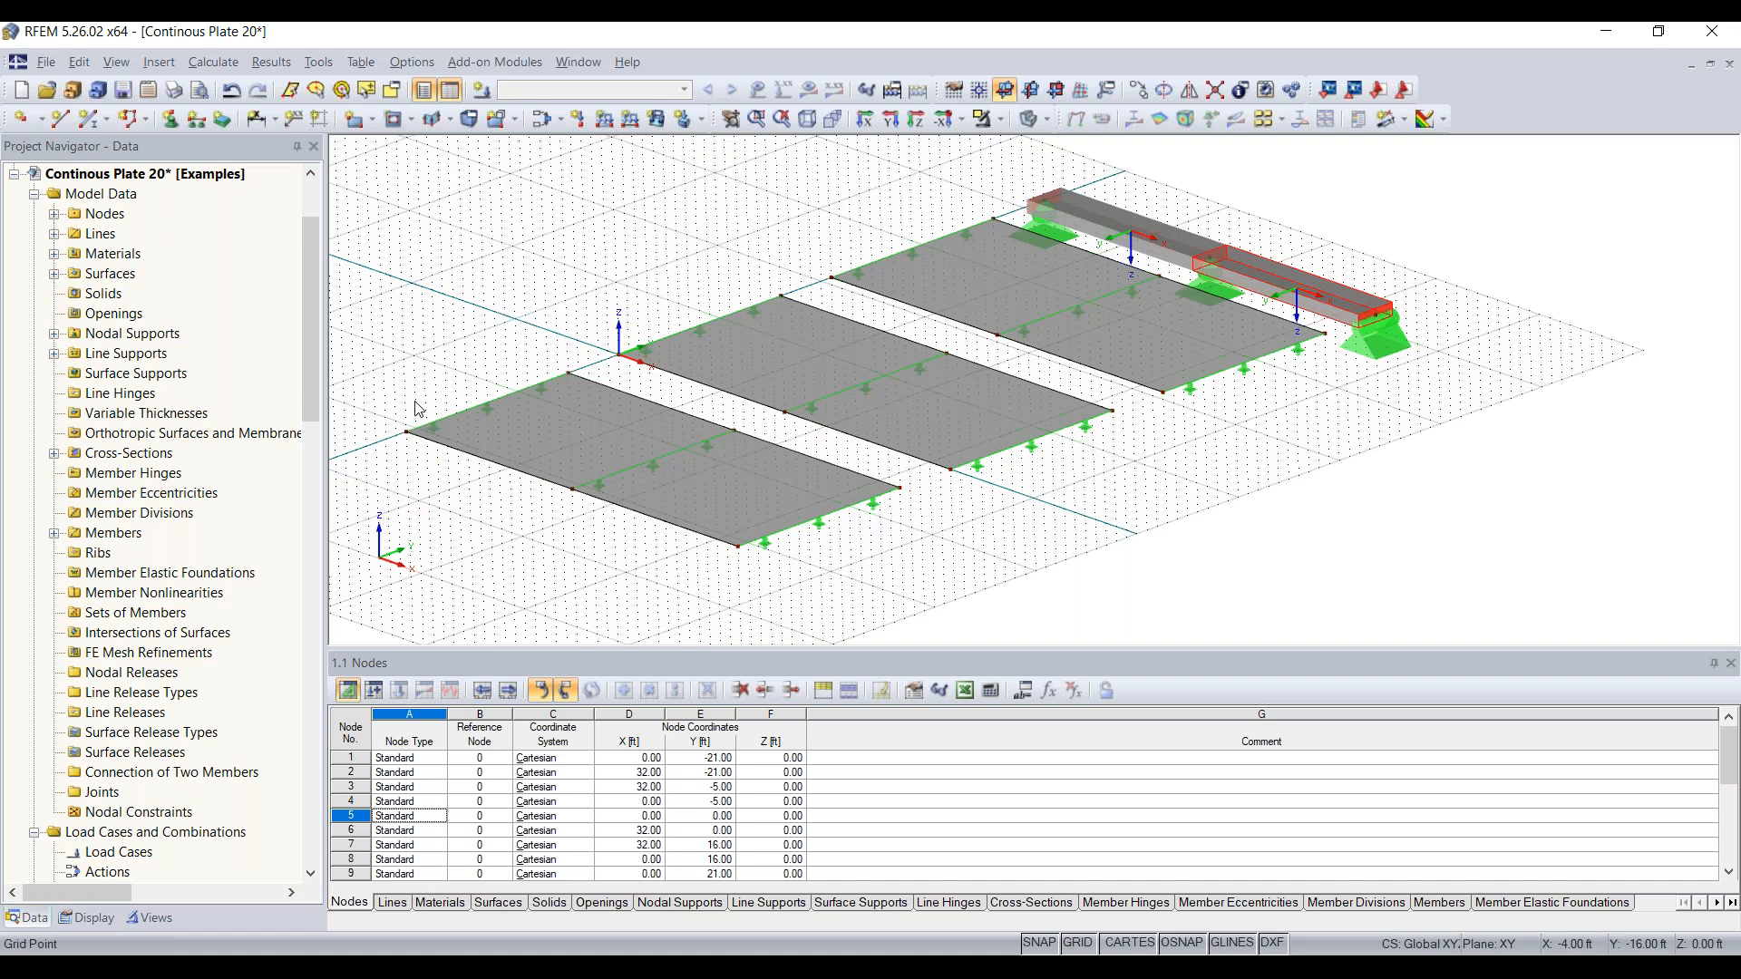
# Create load case LC1 described as Test in the Dead category with self-weight inactive, and make it the current load case
pyautogui.click(480, 91)
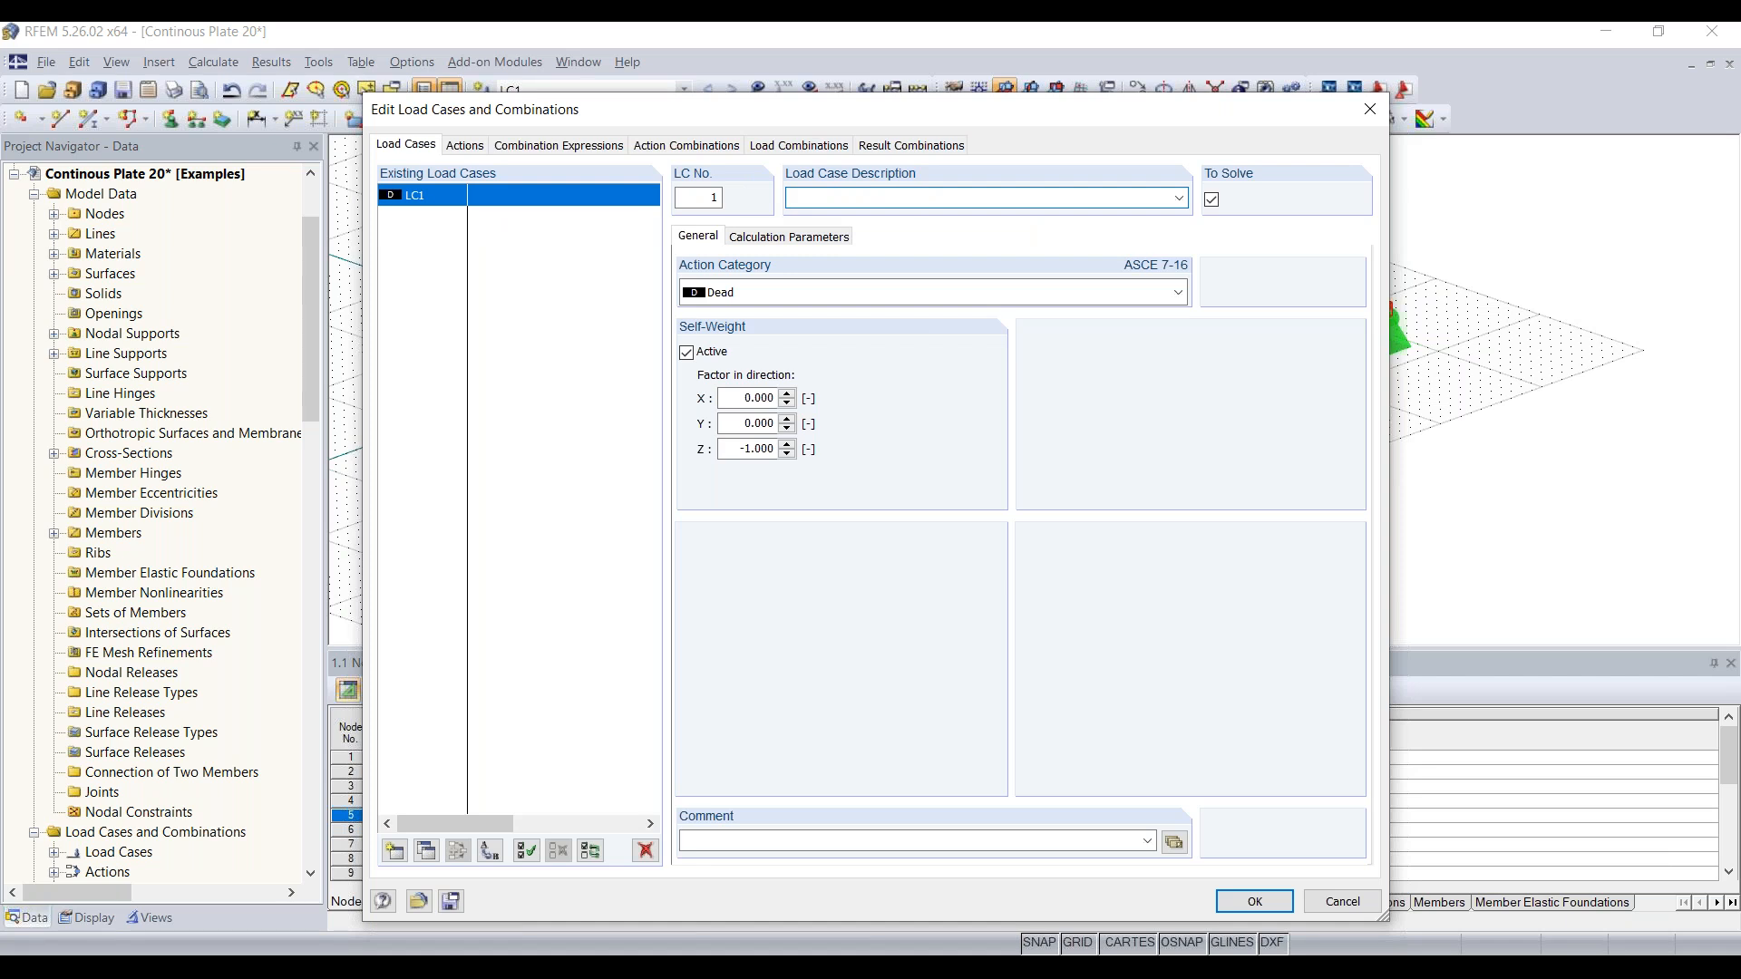
pyautogui.write('Test')
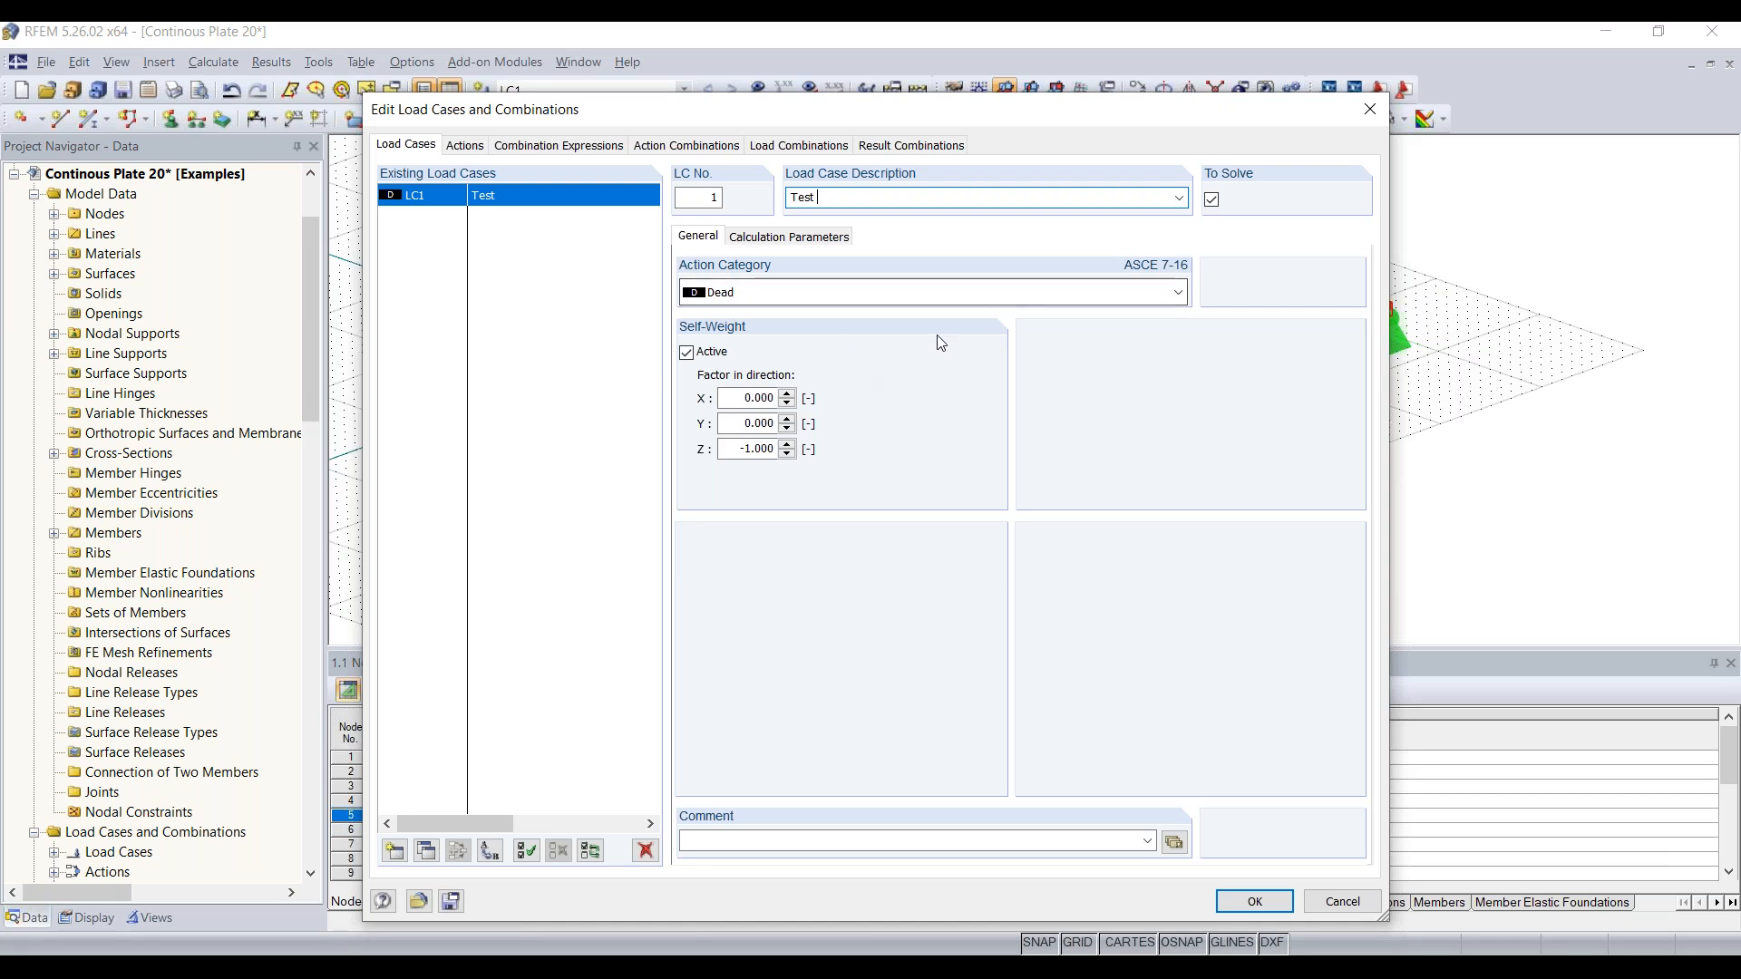
pyautogui.moveTo(756, 120)
pyautogui.mouseDown()
pyautogui.moveTo(758, 414)
pyautogui.moveTo(751, 100)
pyautogui.mouseUp()
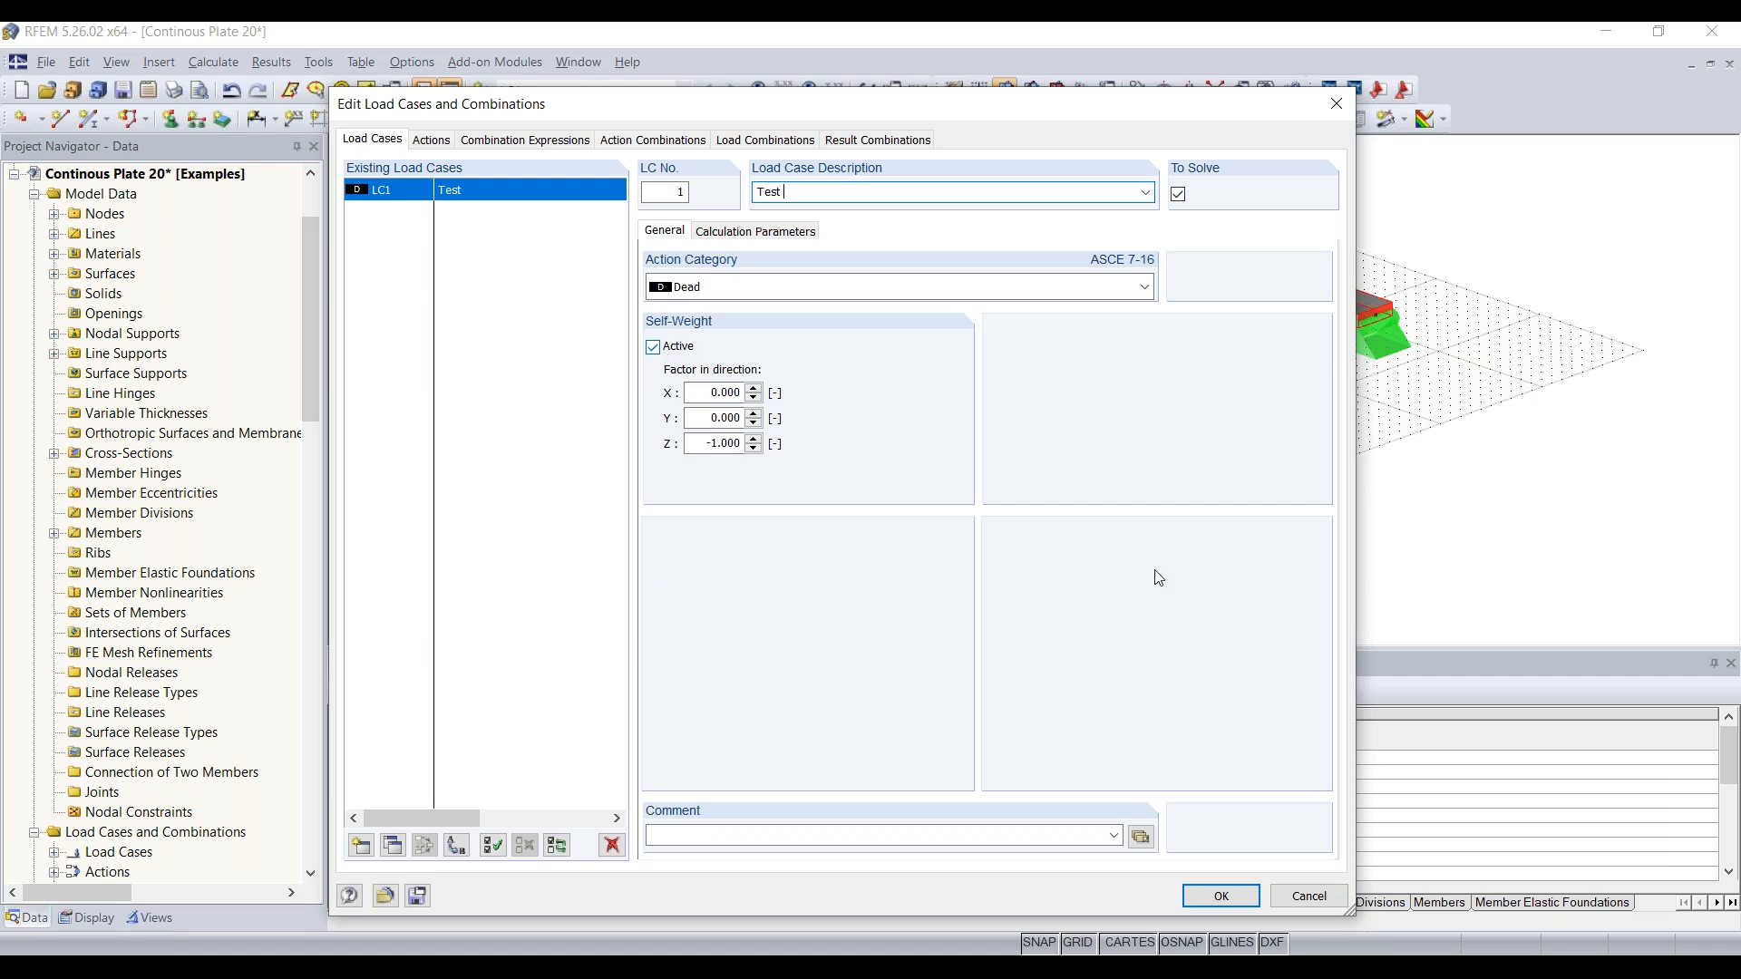
pyautogui.moveTo(986, 103); pyautogui.dragTo(904, 113)
pyautogui.click(636, 354)
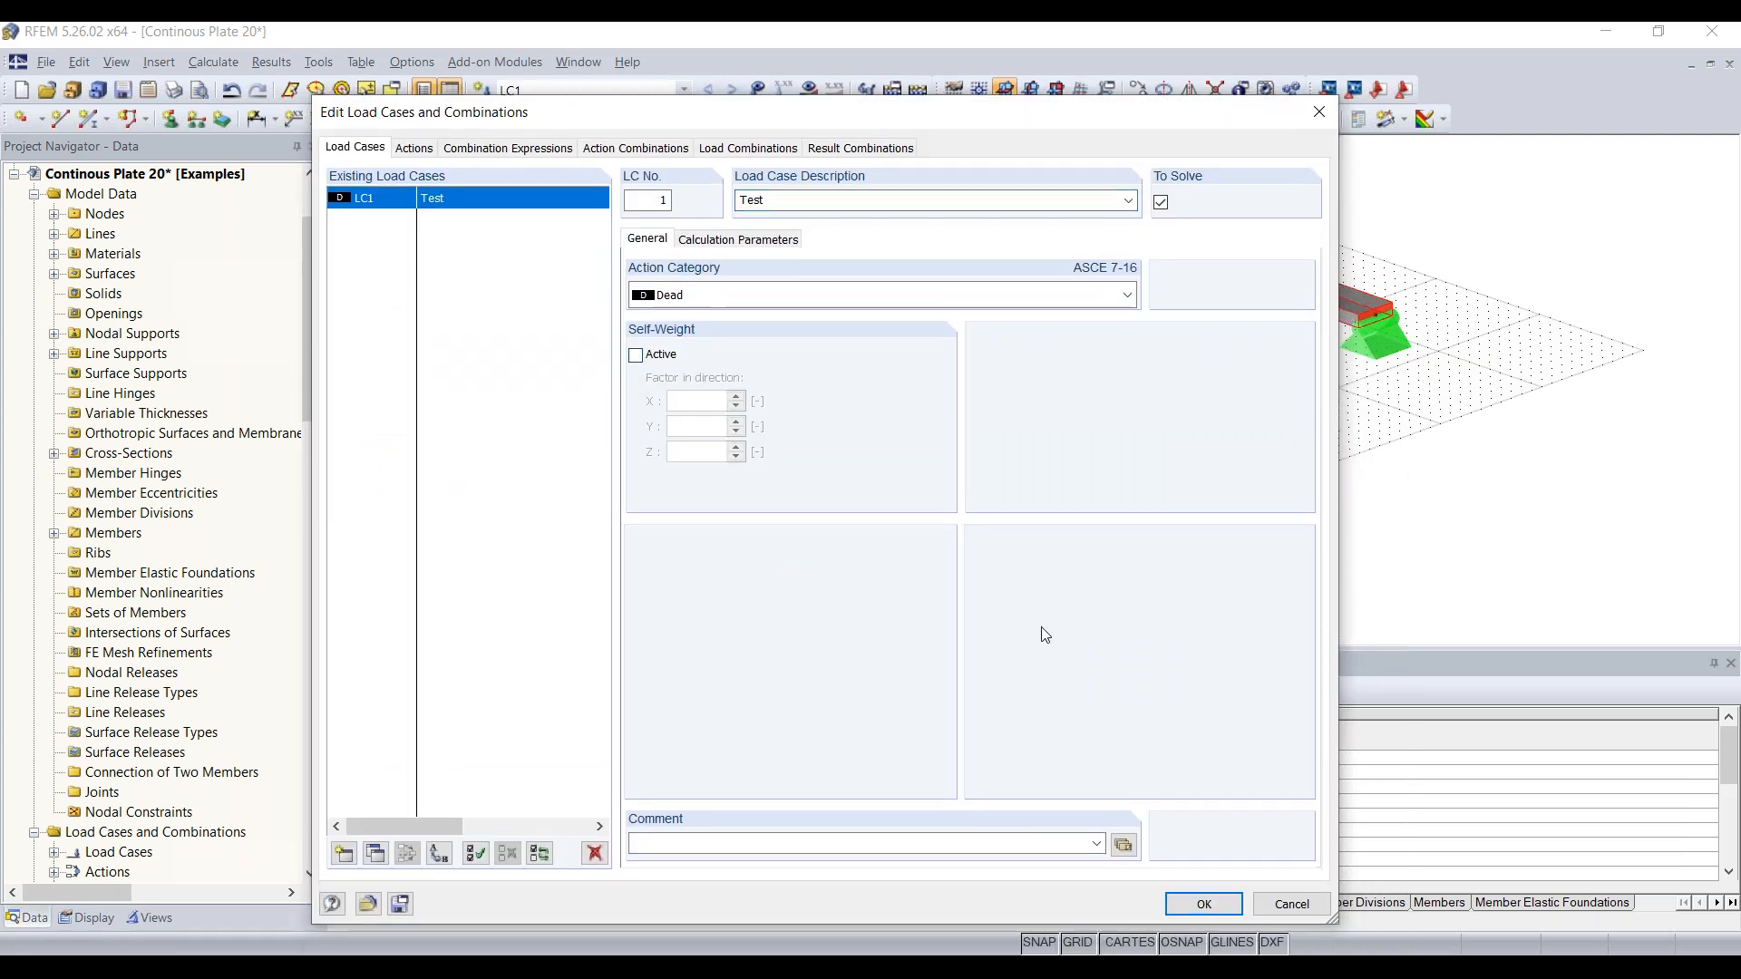
pyautogui.click(1197, 906)
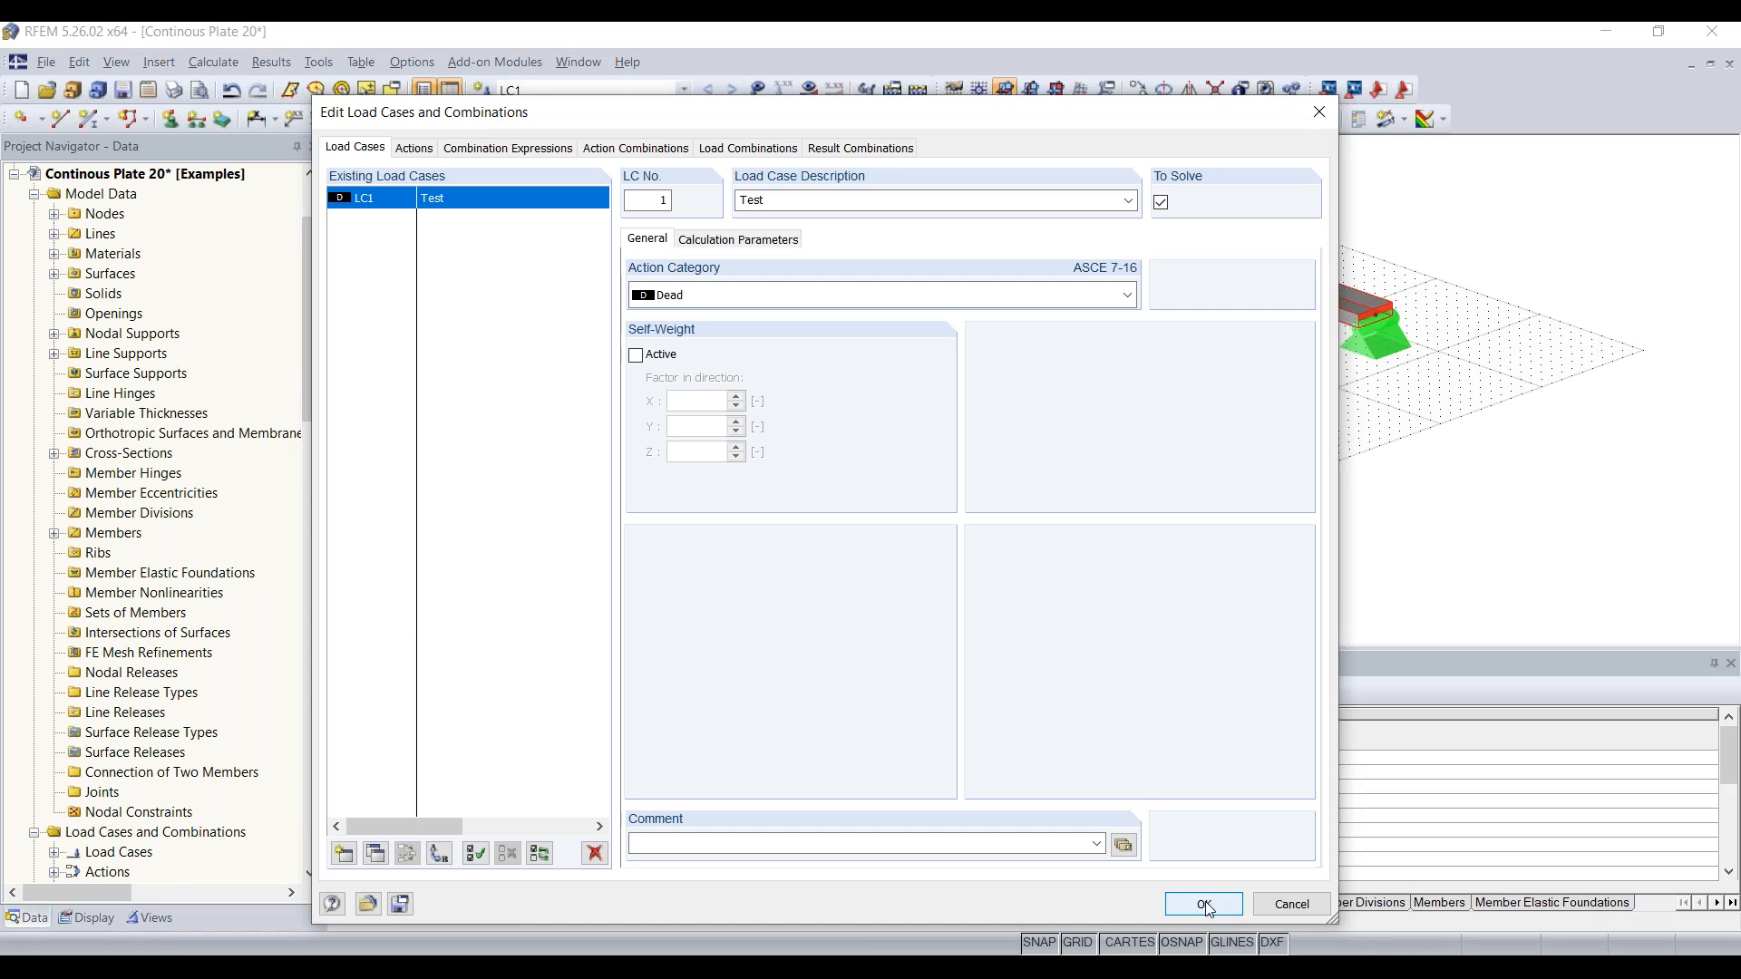
pyautogui.click(1206, 906)
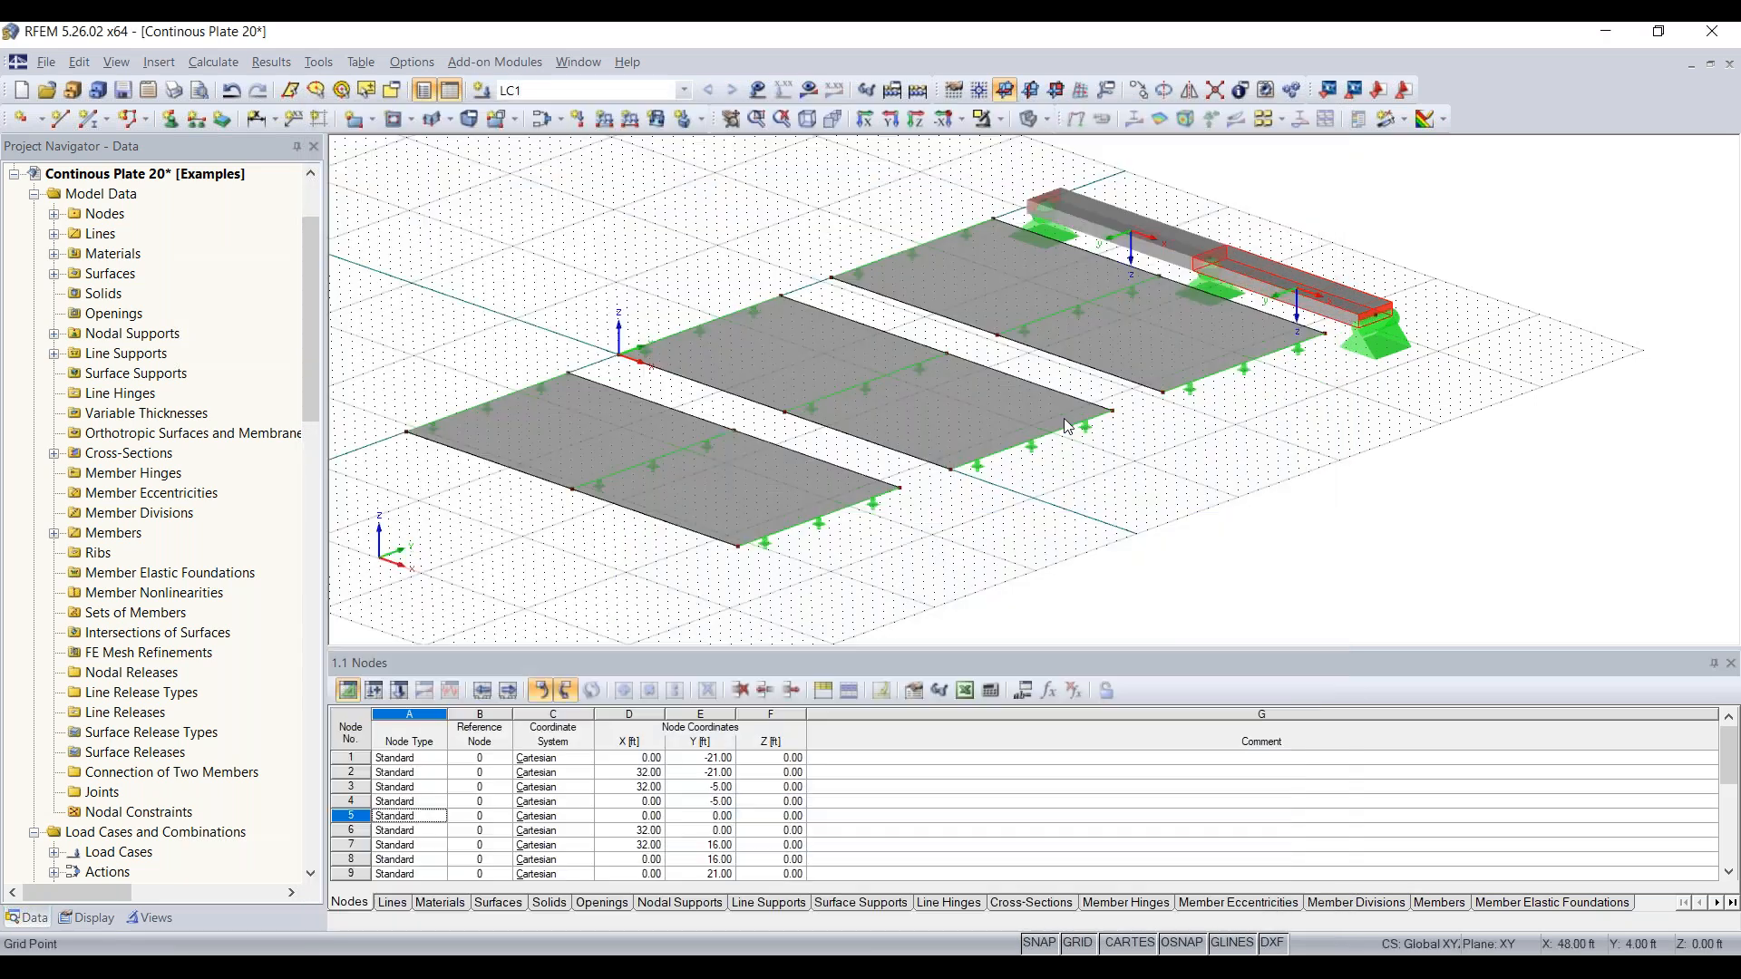
pyautogui.click(593, 92)
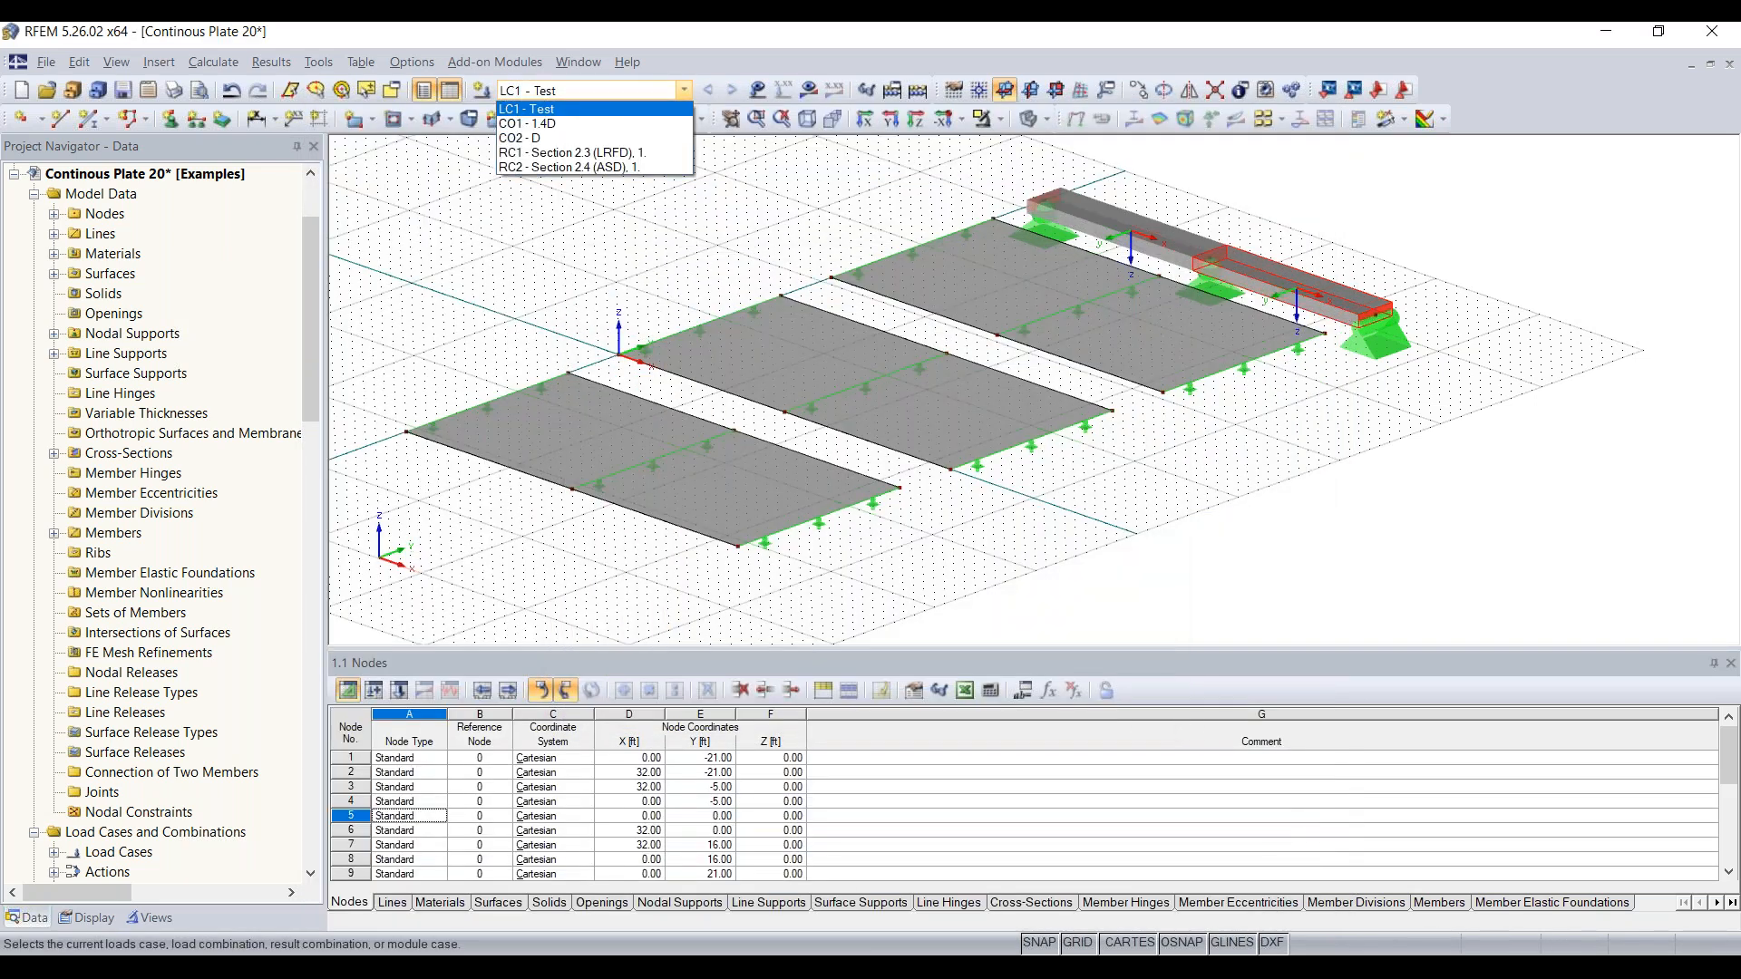
pyautogui.click(545, 110)
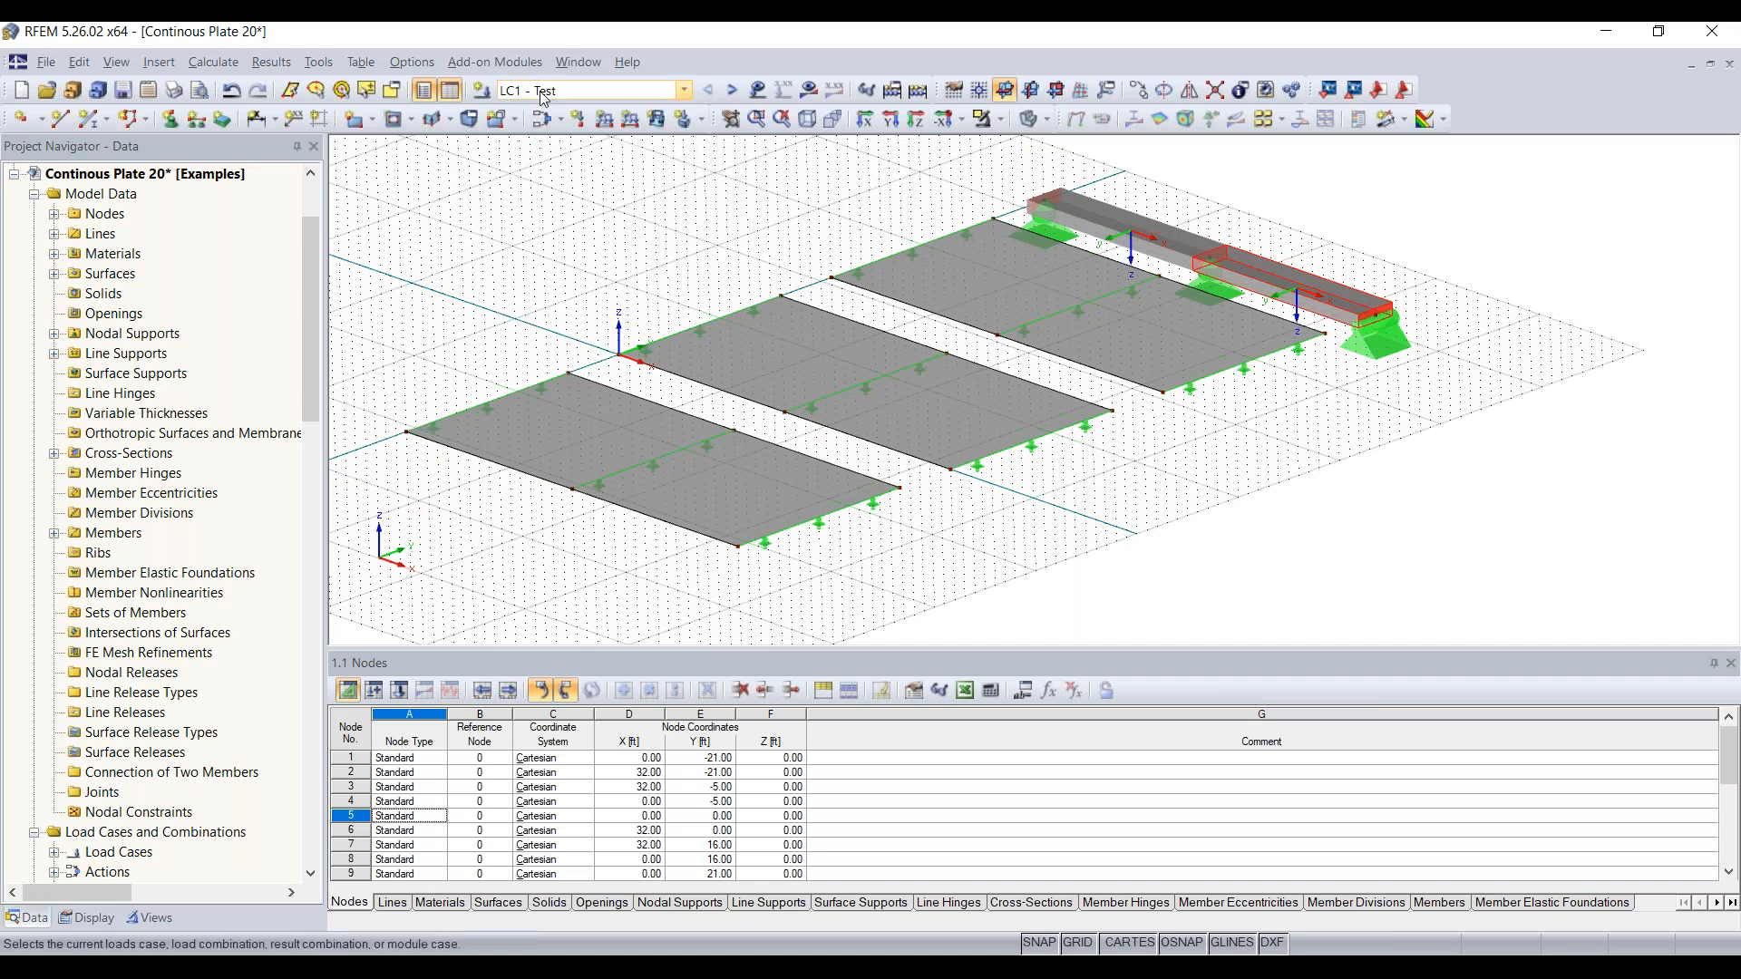
# Apply a uniform surface force of -0.210 ksf in the global ZL direction to all three plates
pyautogui.keyDown('ctrl'); pyautogui.moveTo(661, 270); pyautogui.dragTo(717, 272, button='middle'); pyautogui.keyUp('ctrl')
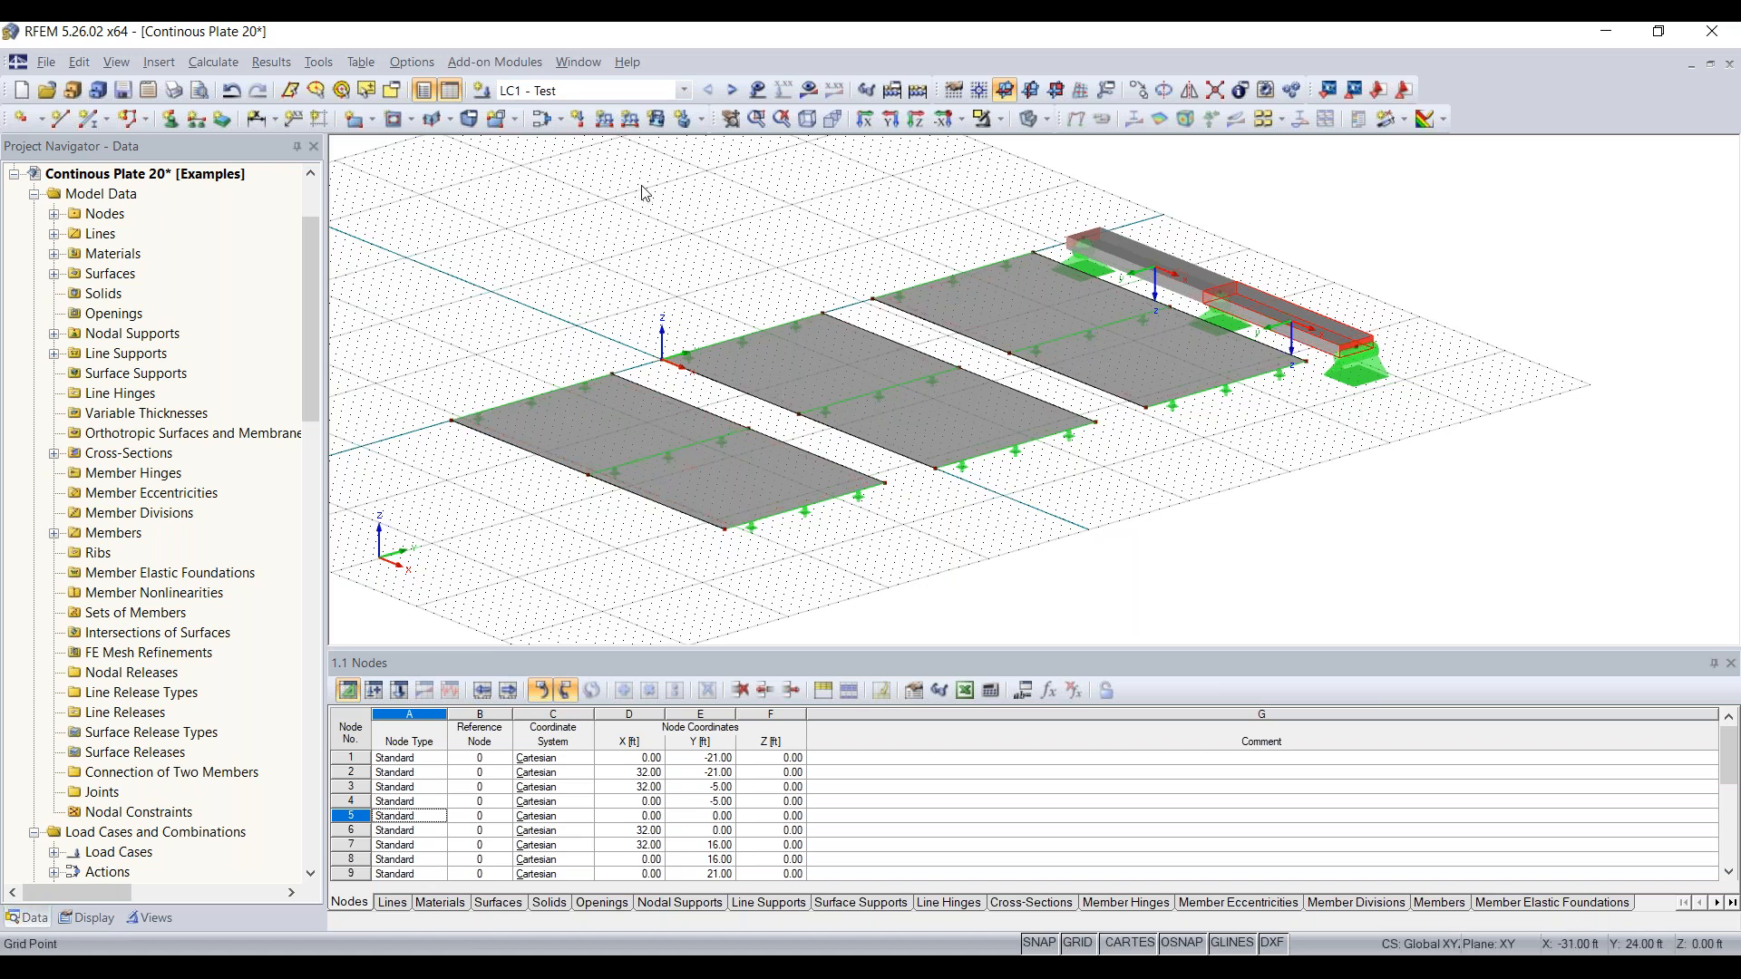
pyautogui.click(656, 120)
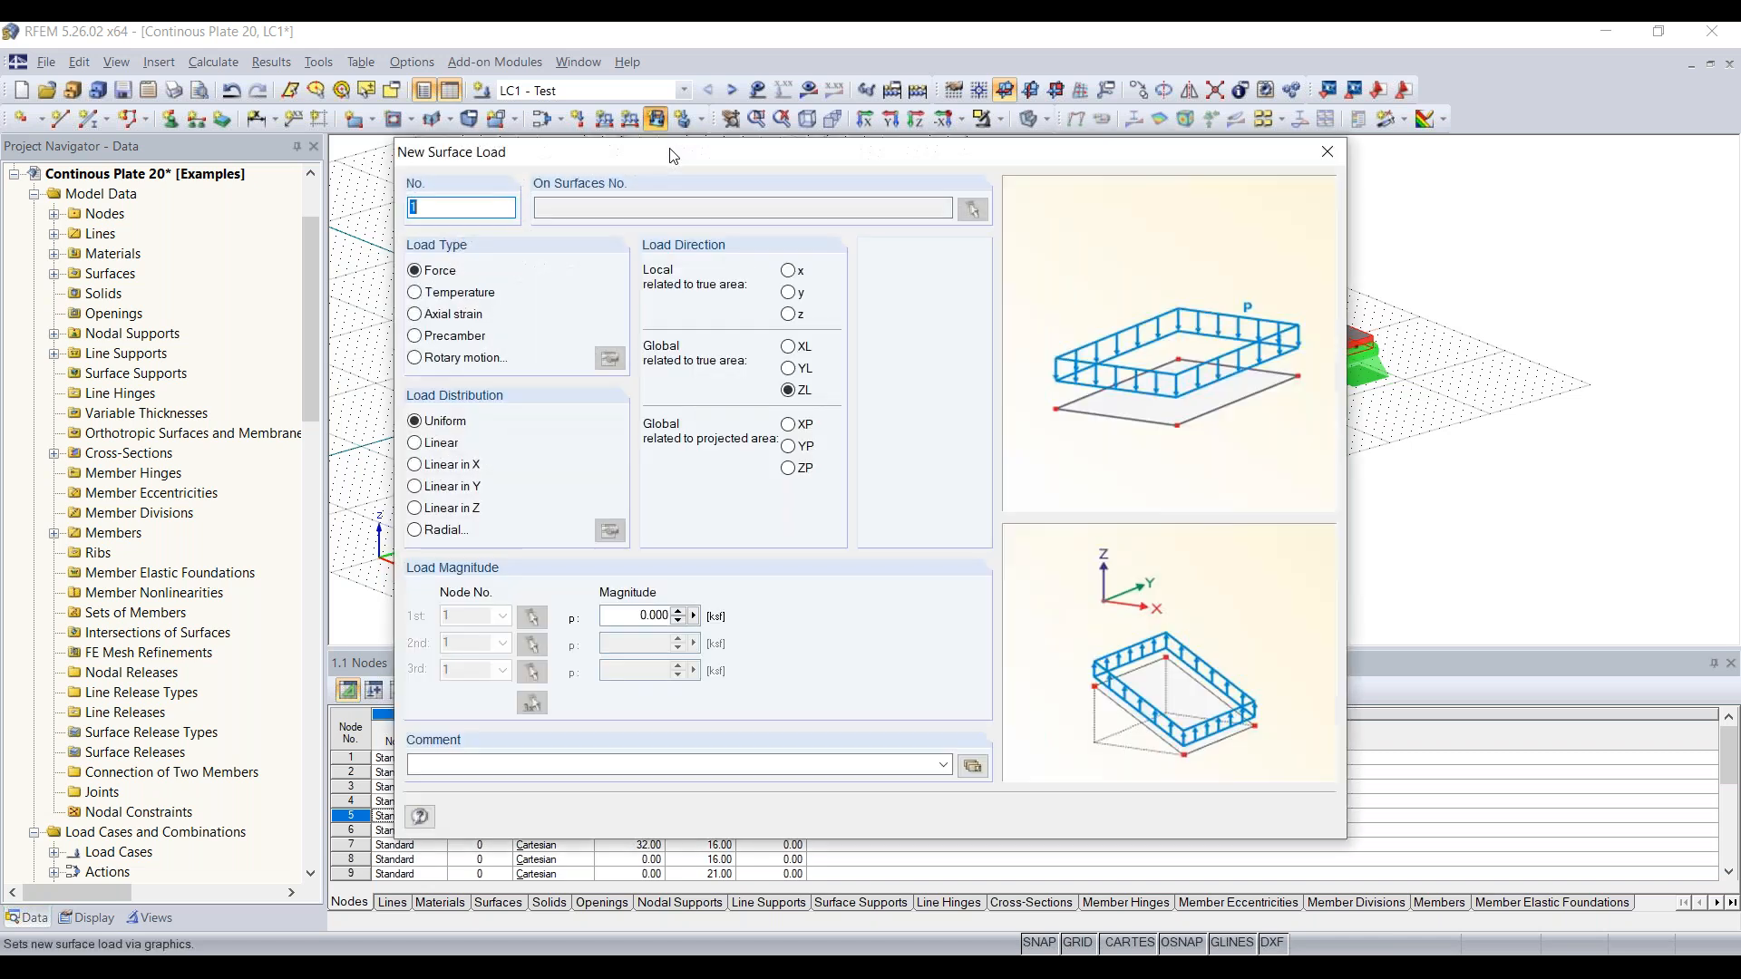
pyautogui.moveTo(635, 160)
pyautogui.mouseDown()
pyautogui.moveTo(676, 173)
pyautogui.moveTo(634, 171)
pyautogui.mouseUp()
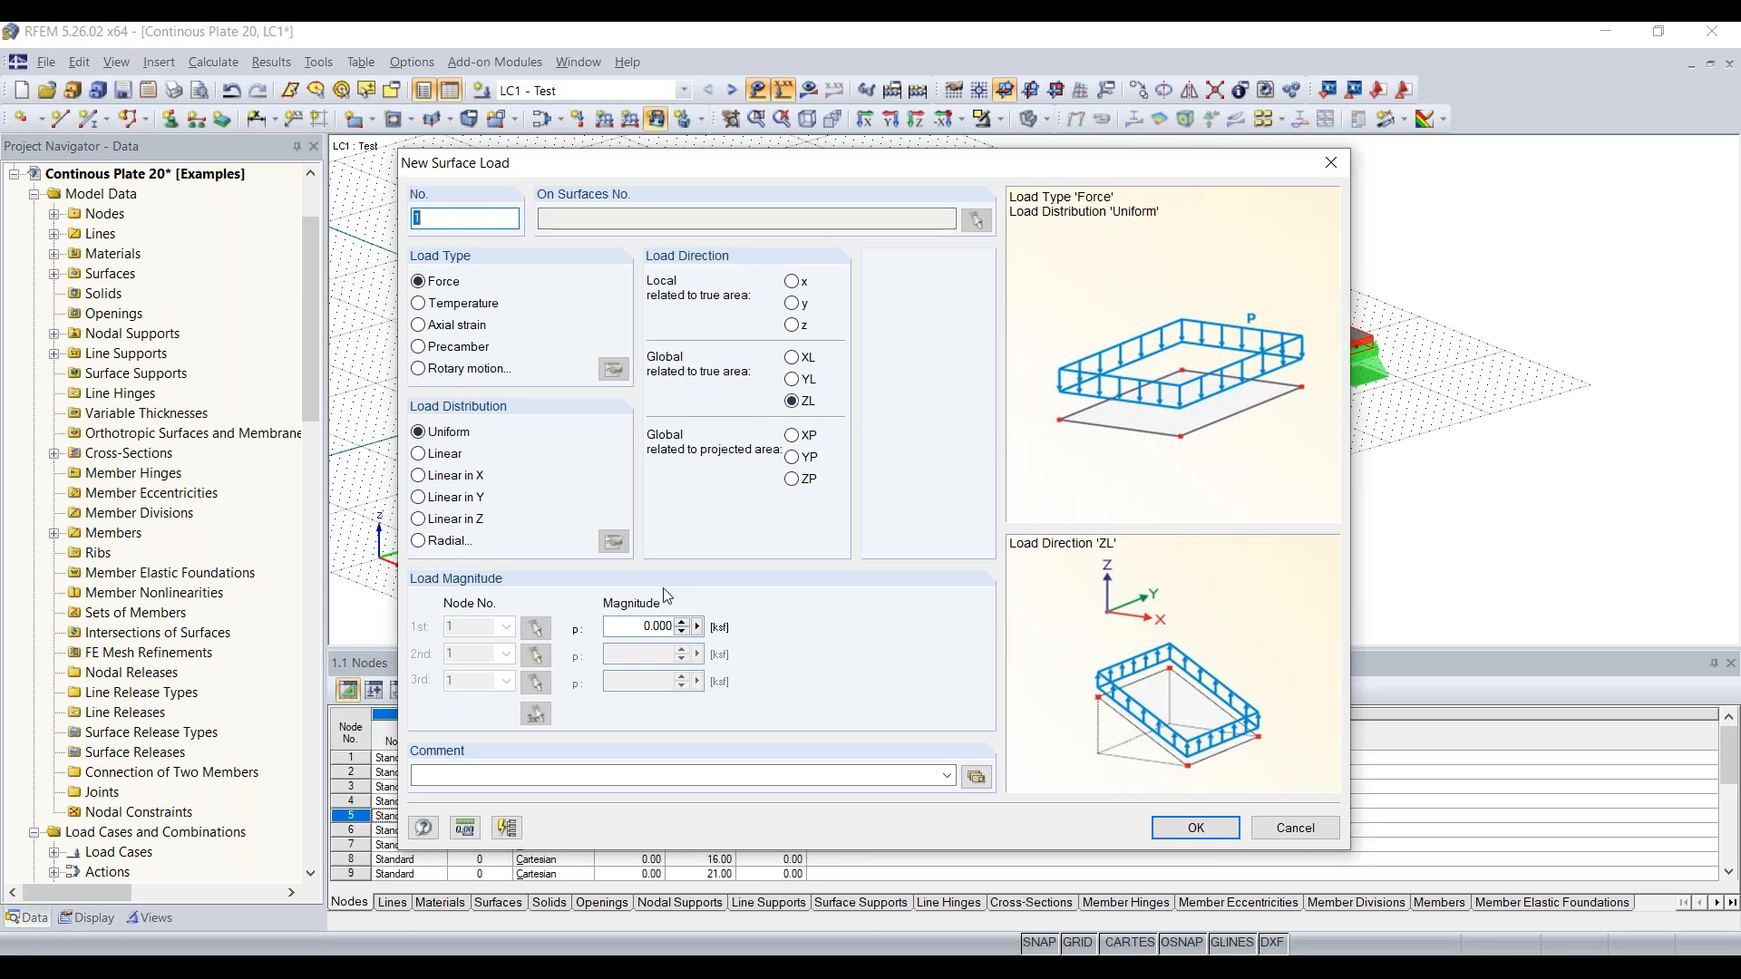
pyautogui.click(646, 626)
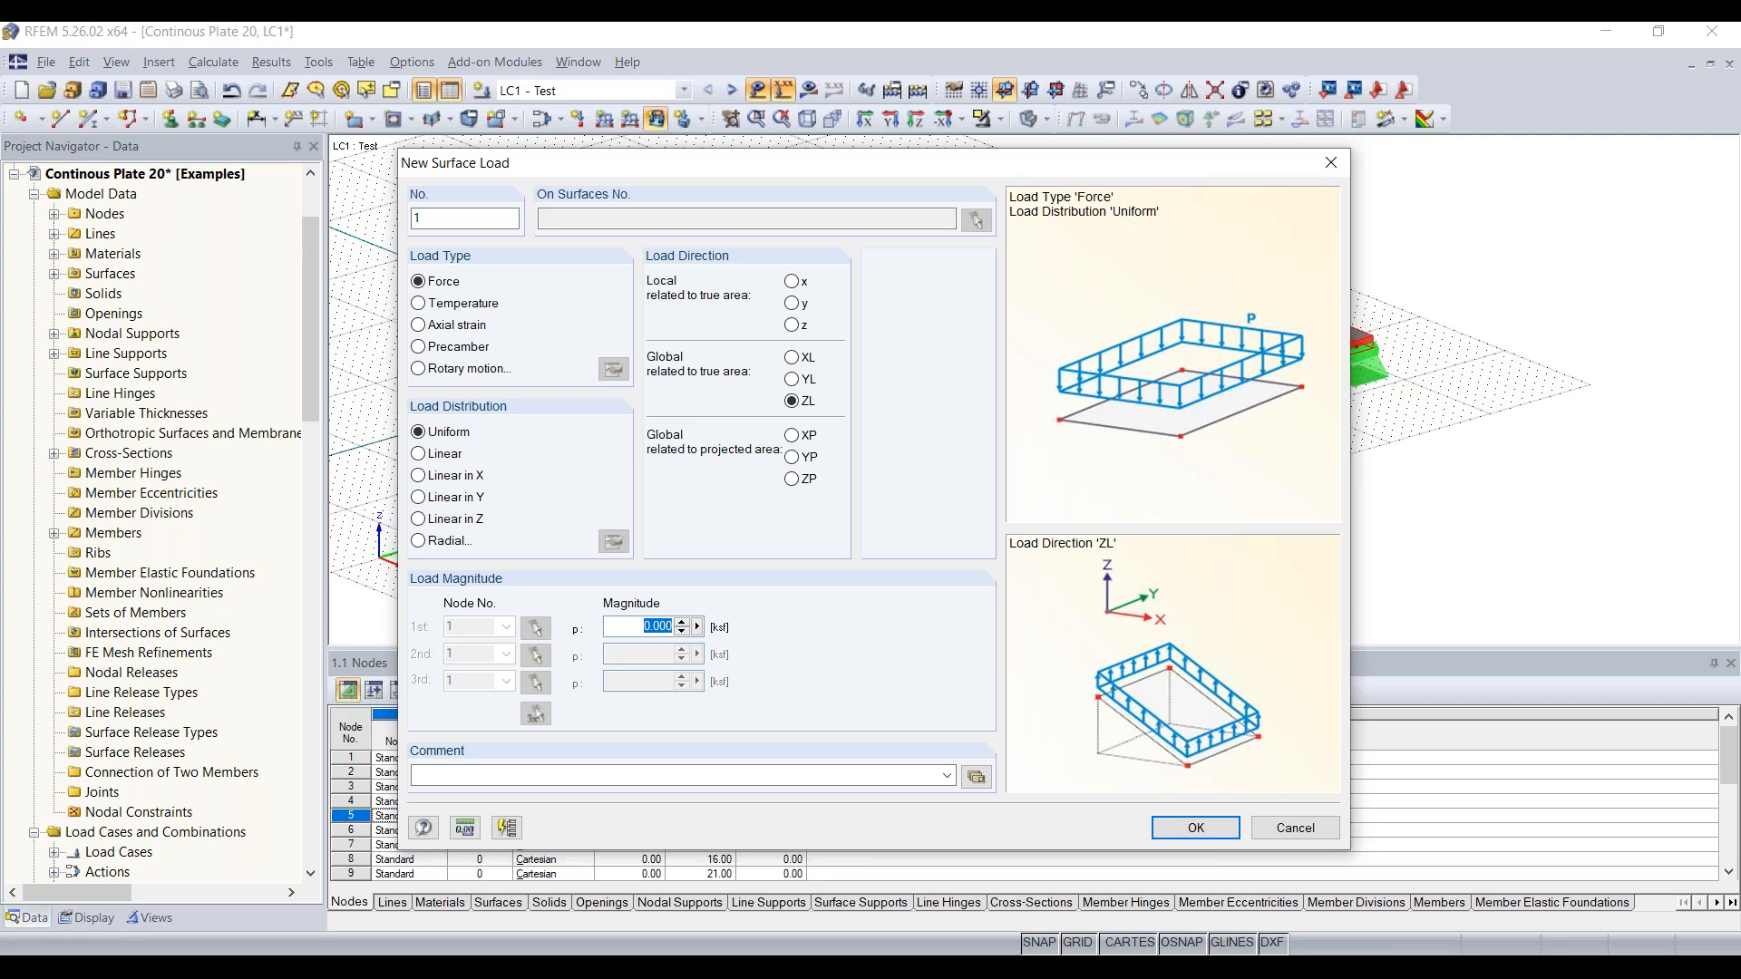
pyautogui.write('-0')
pyautogui.write('.210')
pyautogui.click(1193, 828)
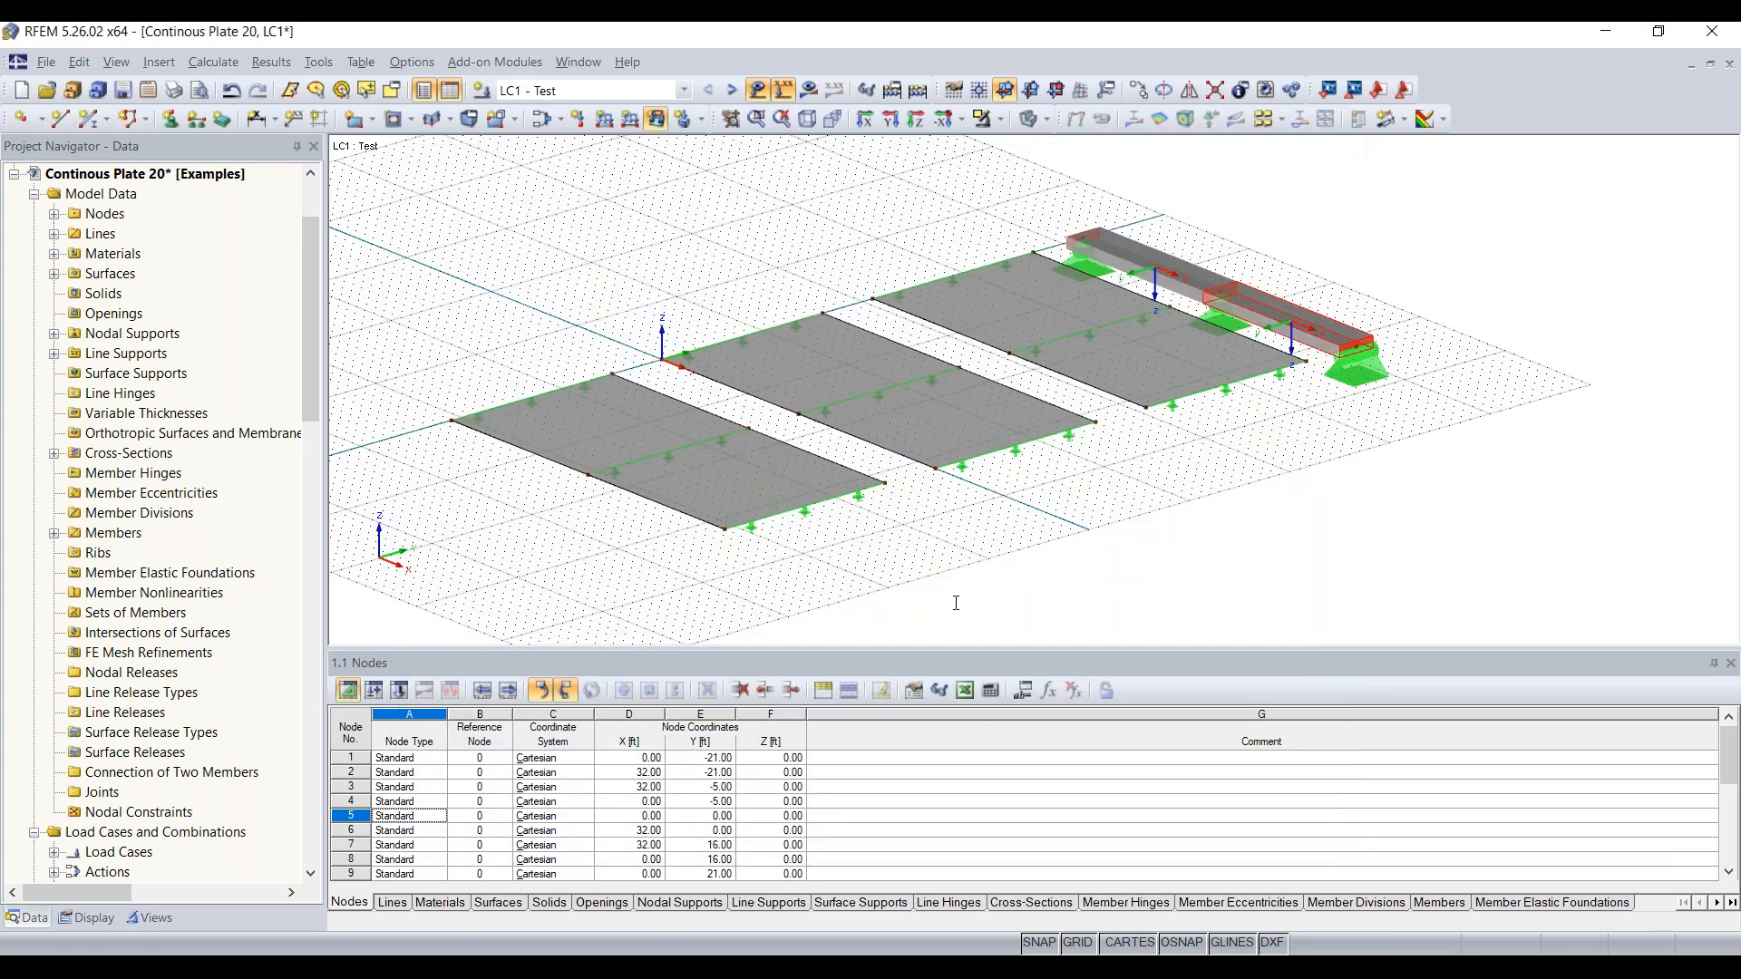
pyautogui.click(754, 474)
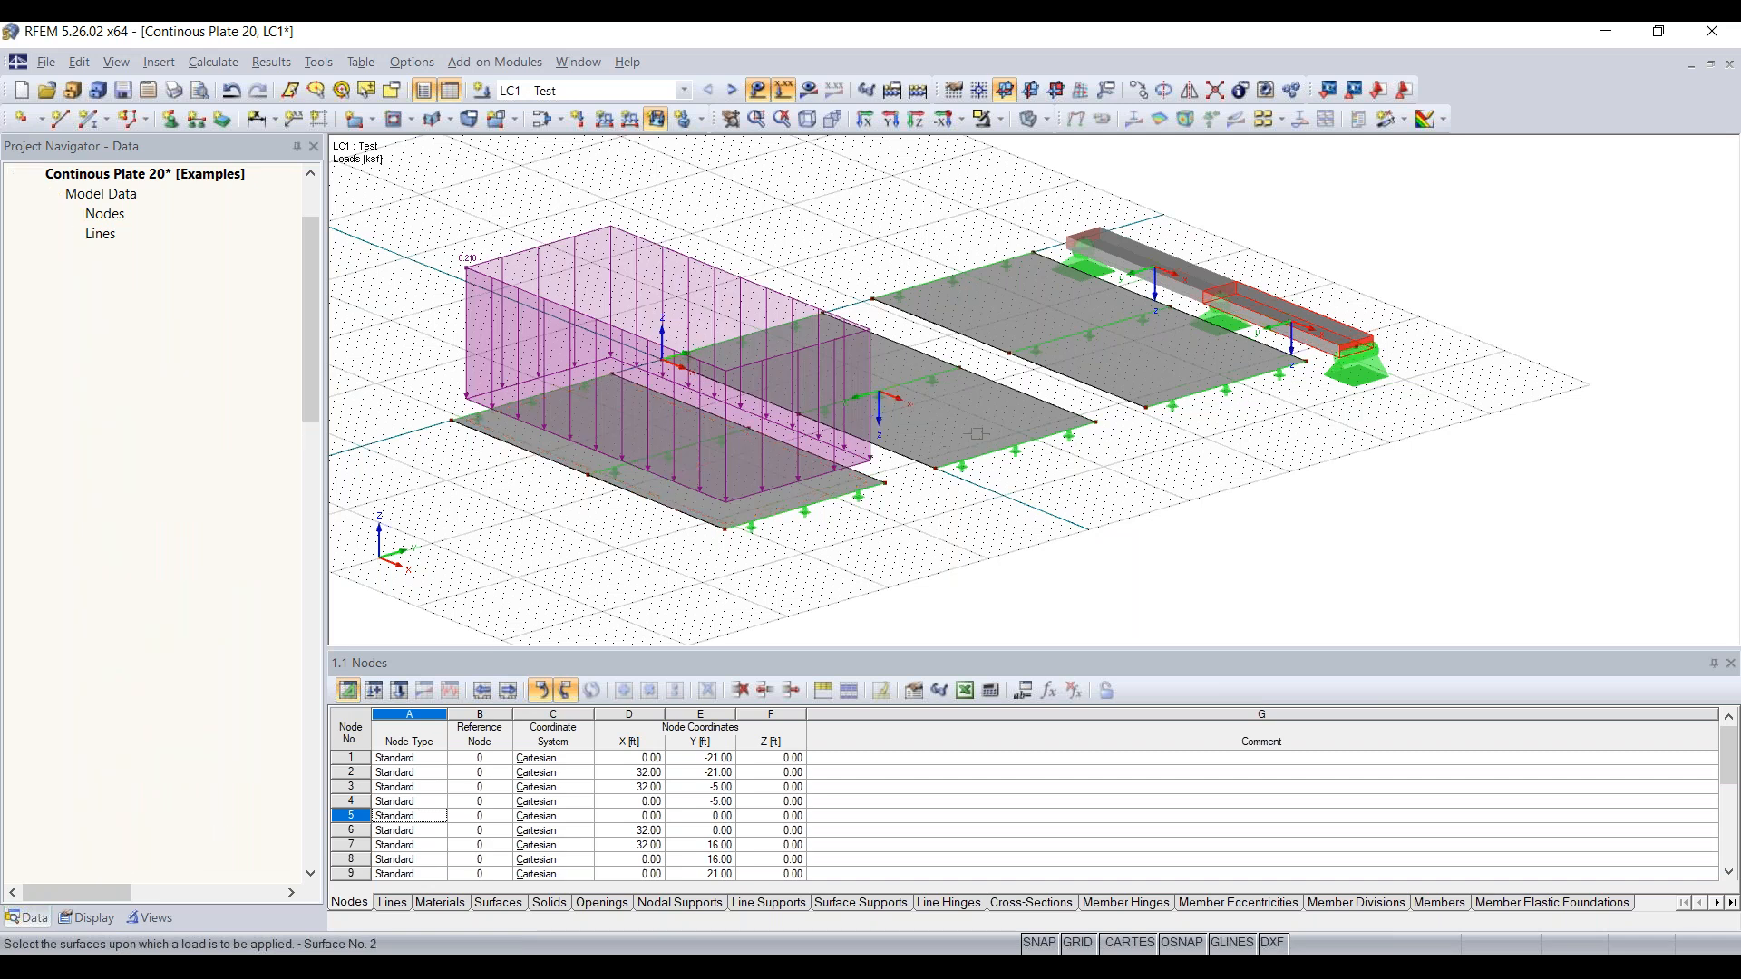
pyautogui.click(979, 433)
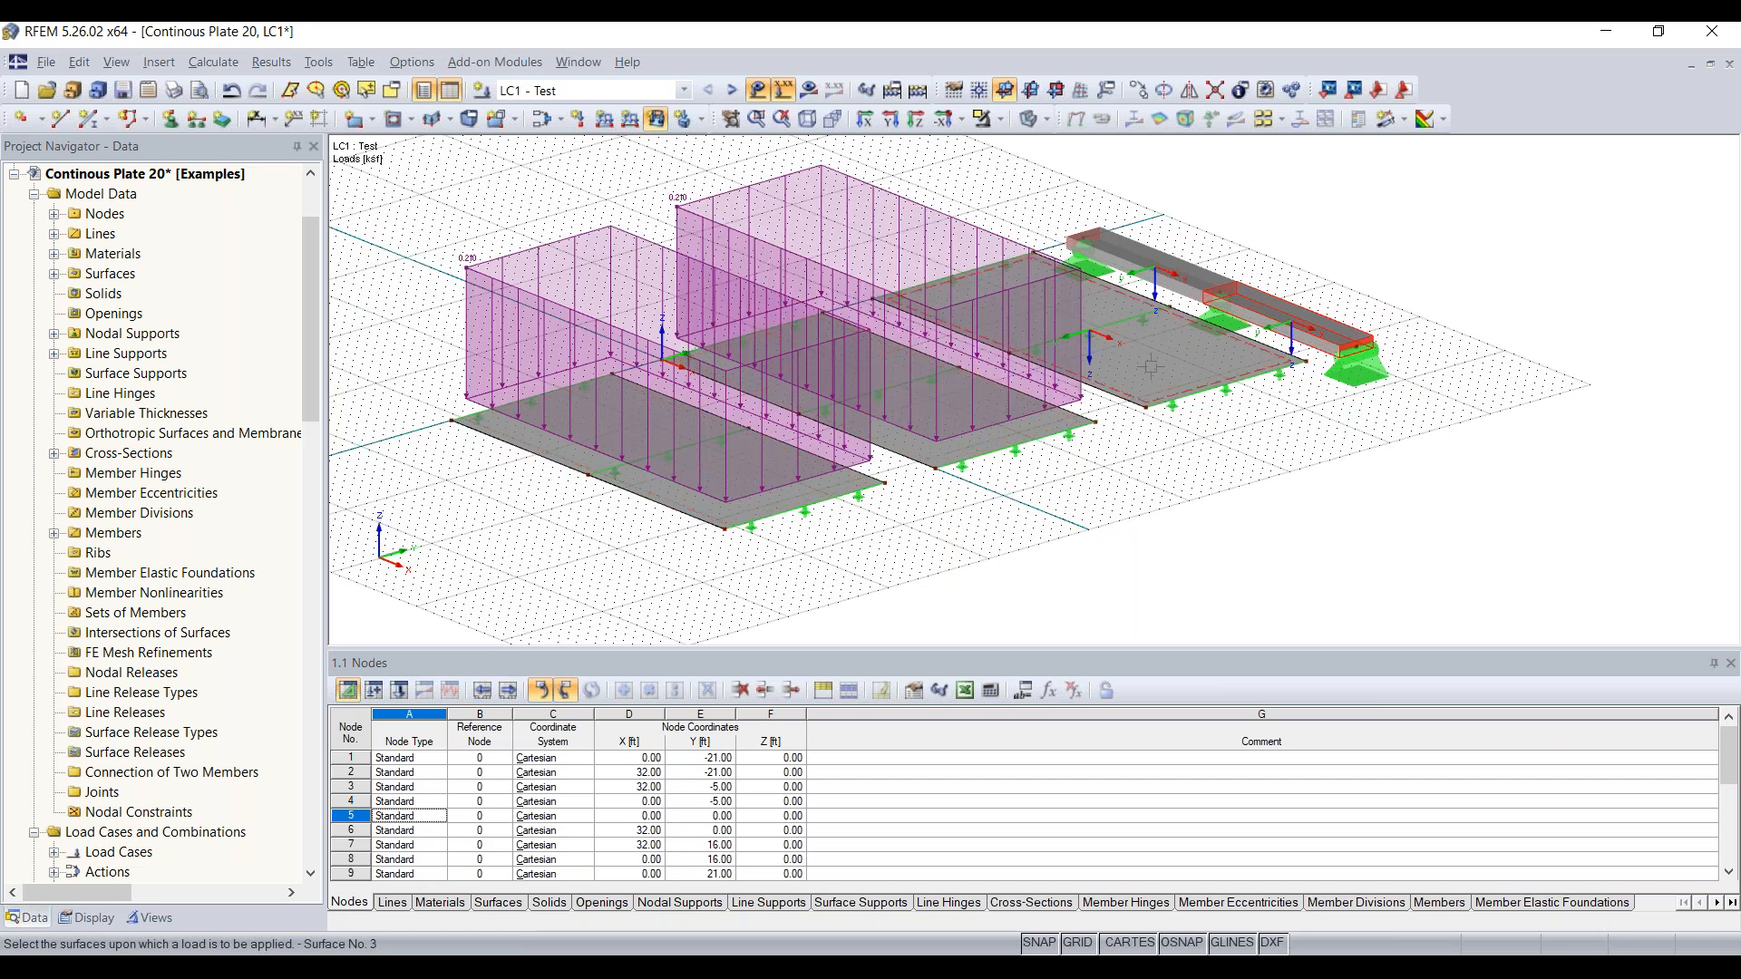
pyautogui.click(1100, 346)
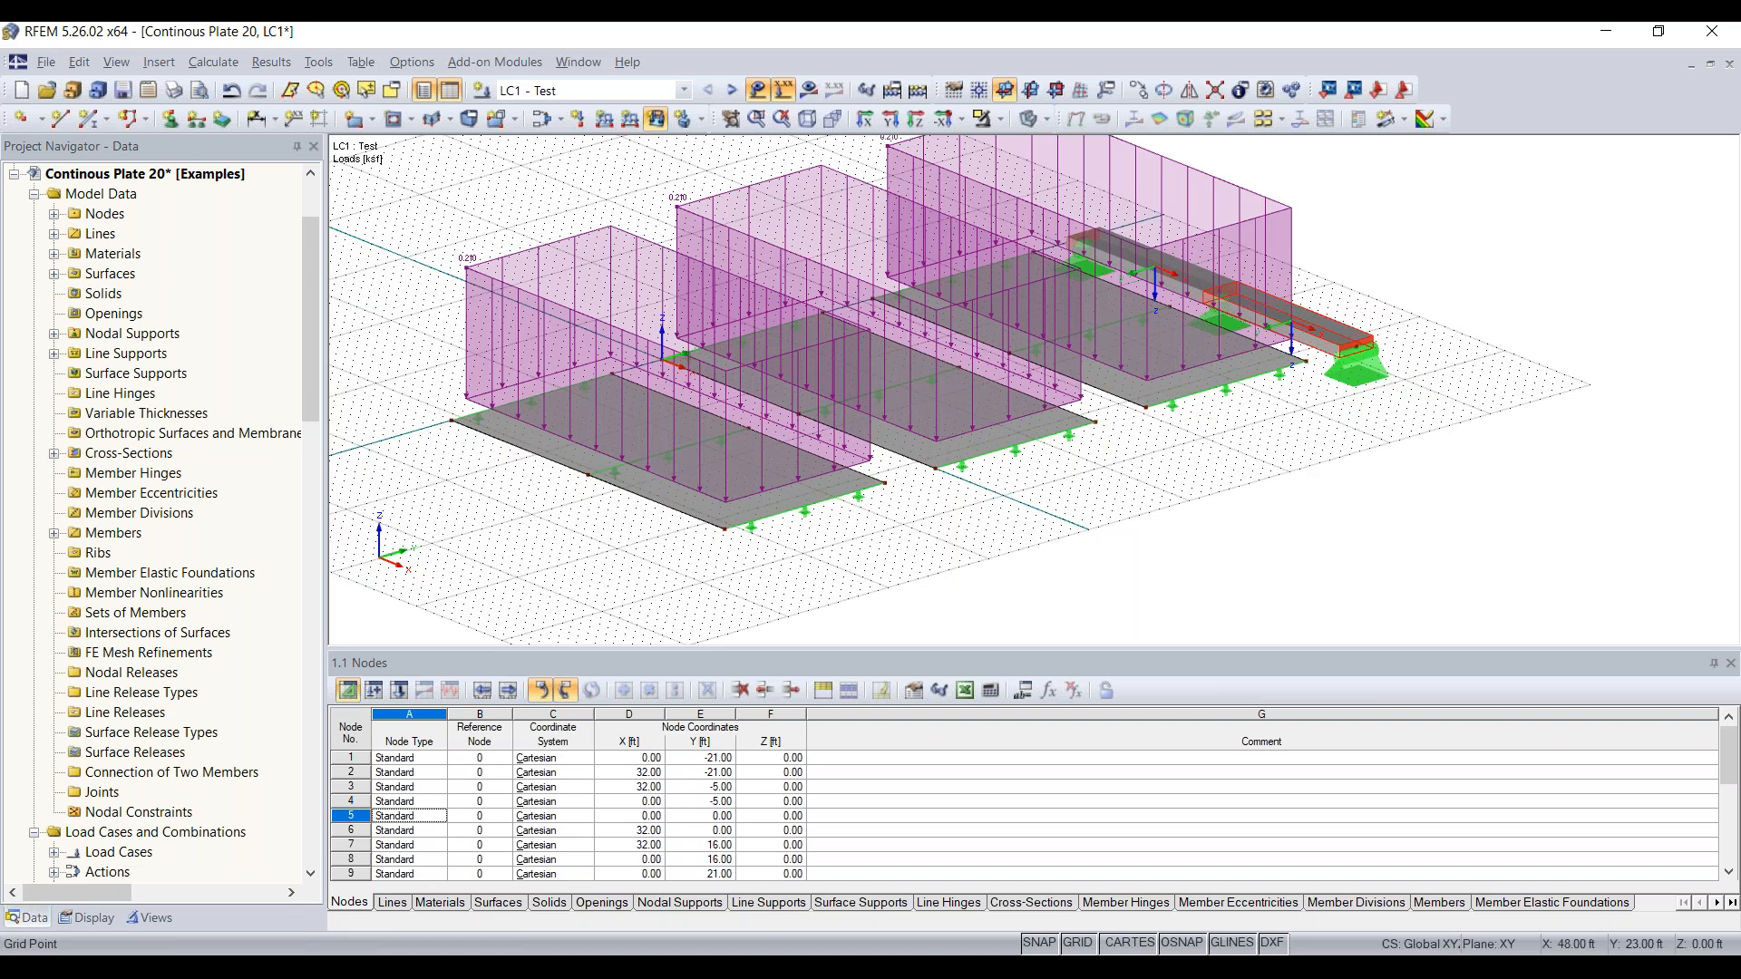
# Apply a uniform member force of -0.210 kip/ft in the global ZL direction to both spans of the beam
pyautogui.keyDown('ctrl'); pyautogui.moveTo(1449, 438); pyautogui.dragTo(702, 495, button='middle'); pyautogui.keyUp('ctrl')
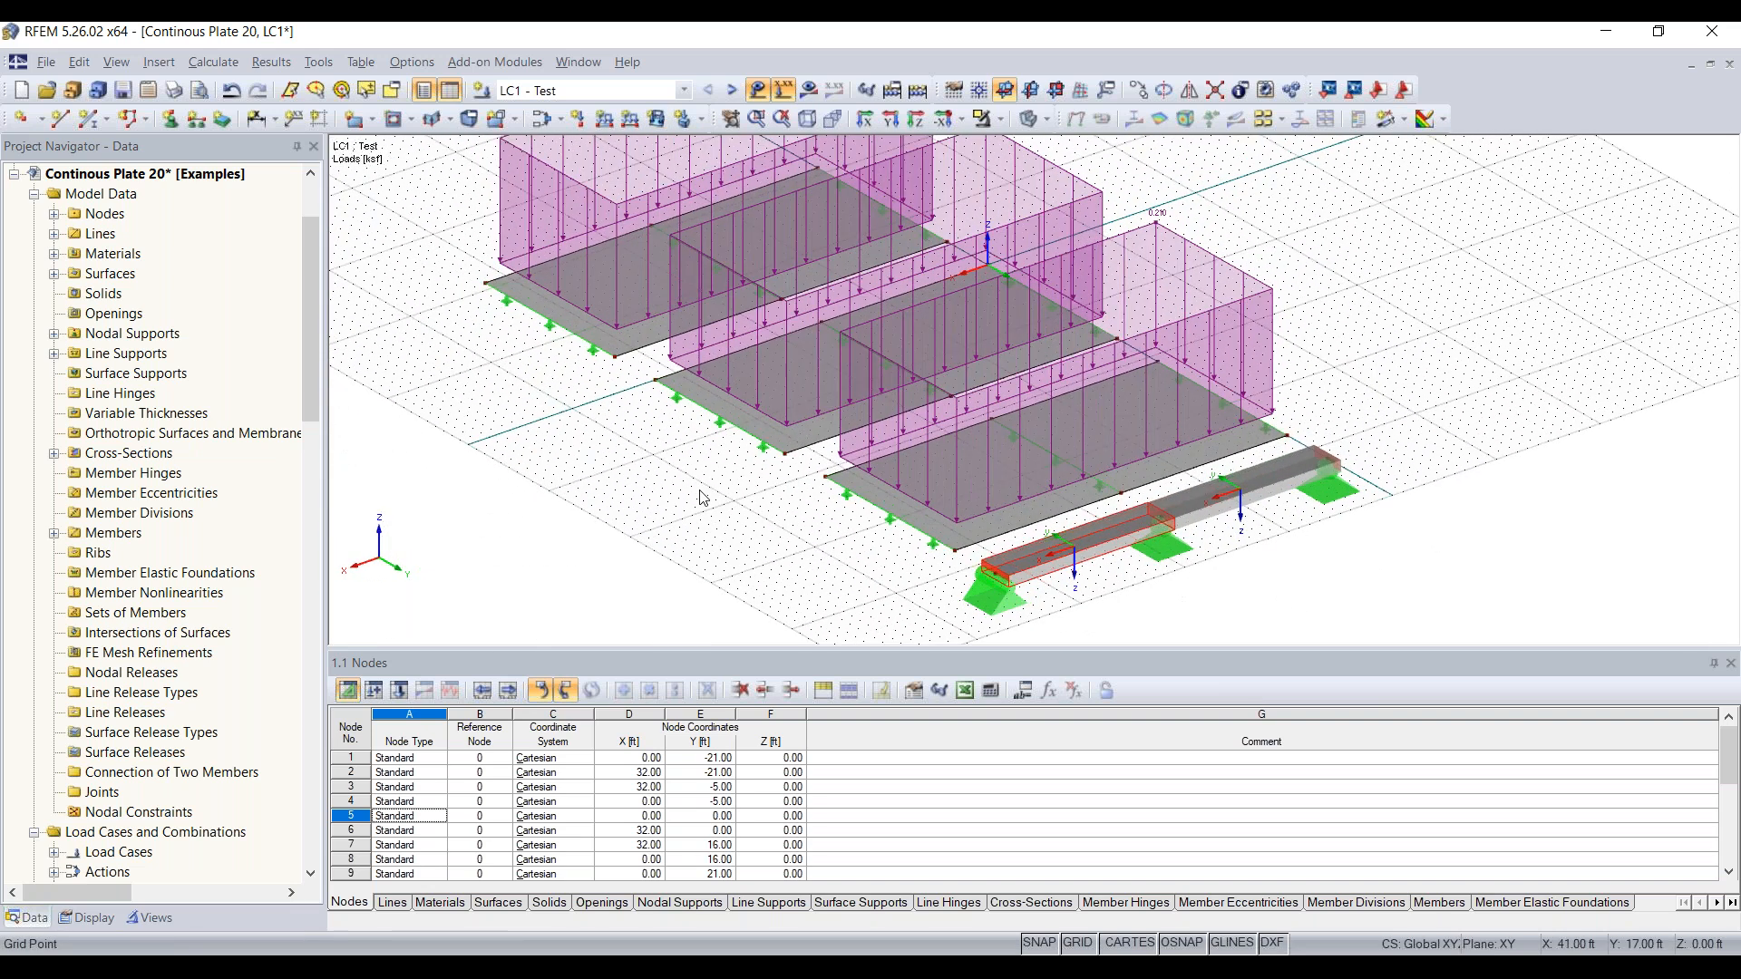
pyautogui.rightClick(702, 494)
pyautogui.click(1251, 608)
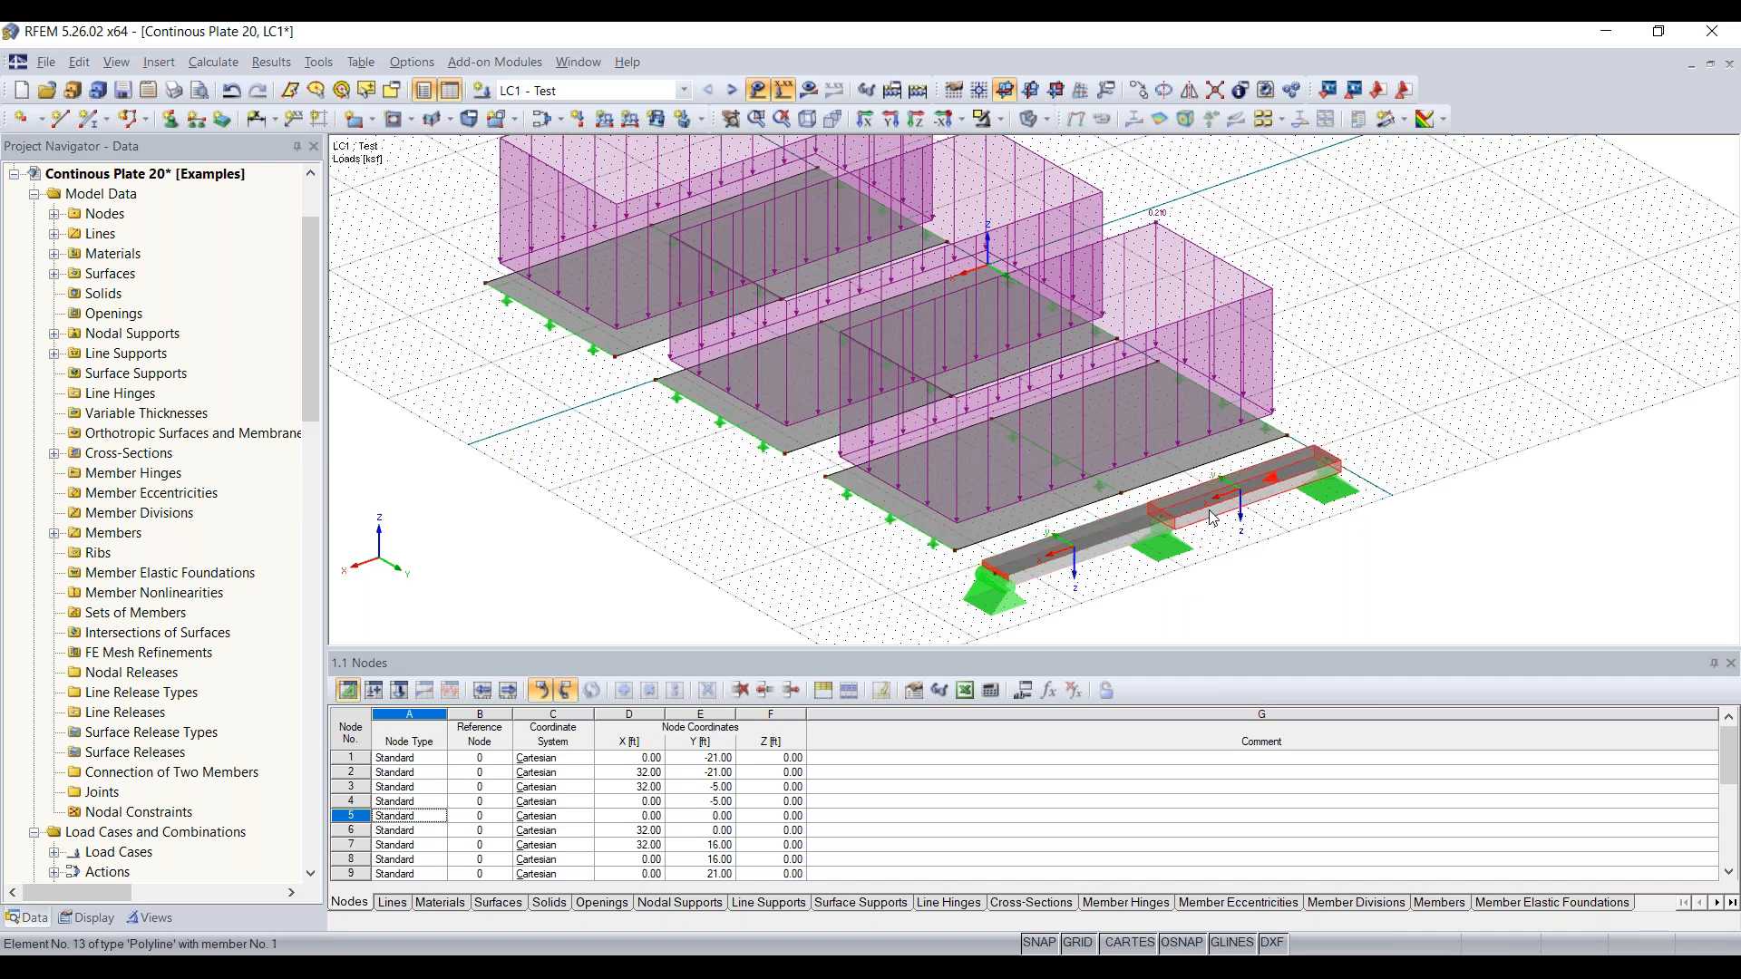
pyautogui.scroll(3, 1138, 521)
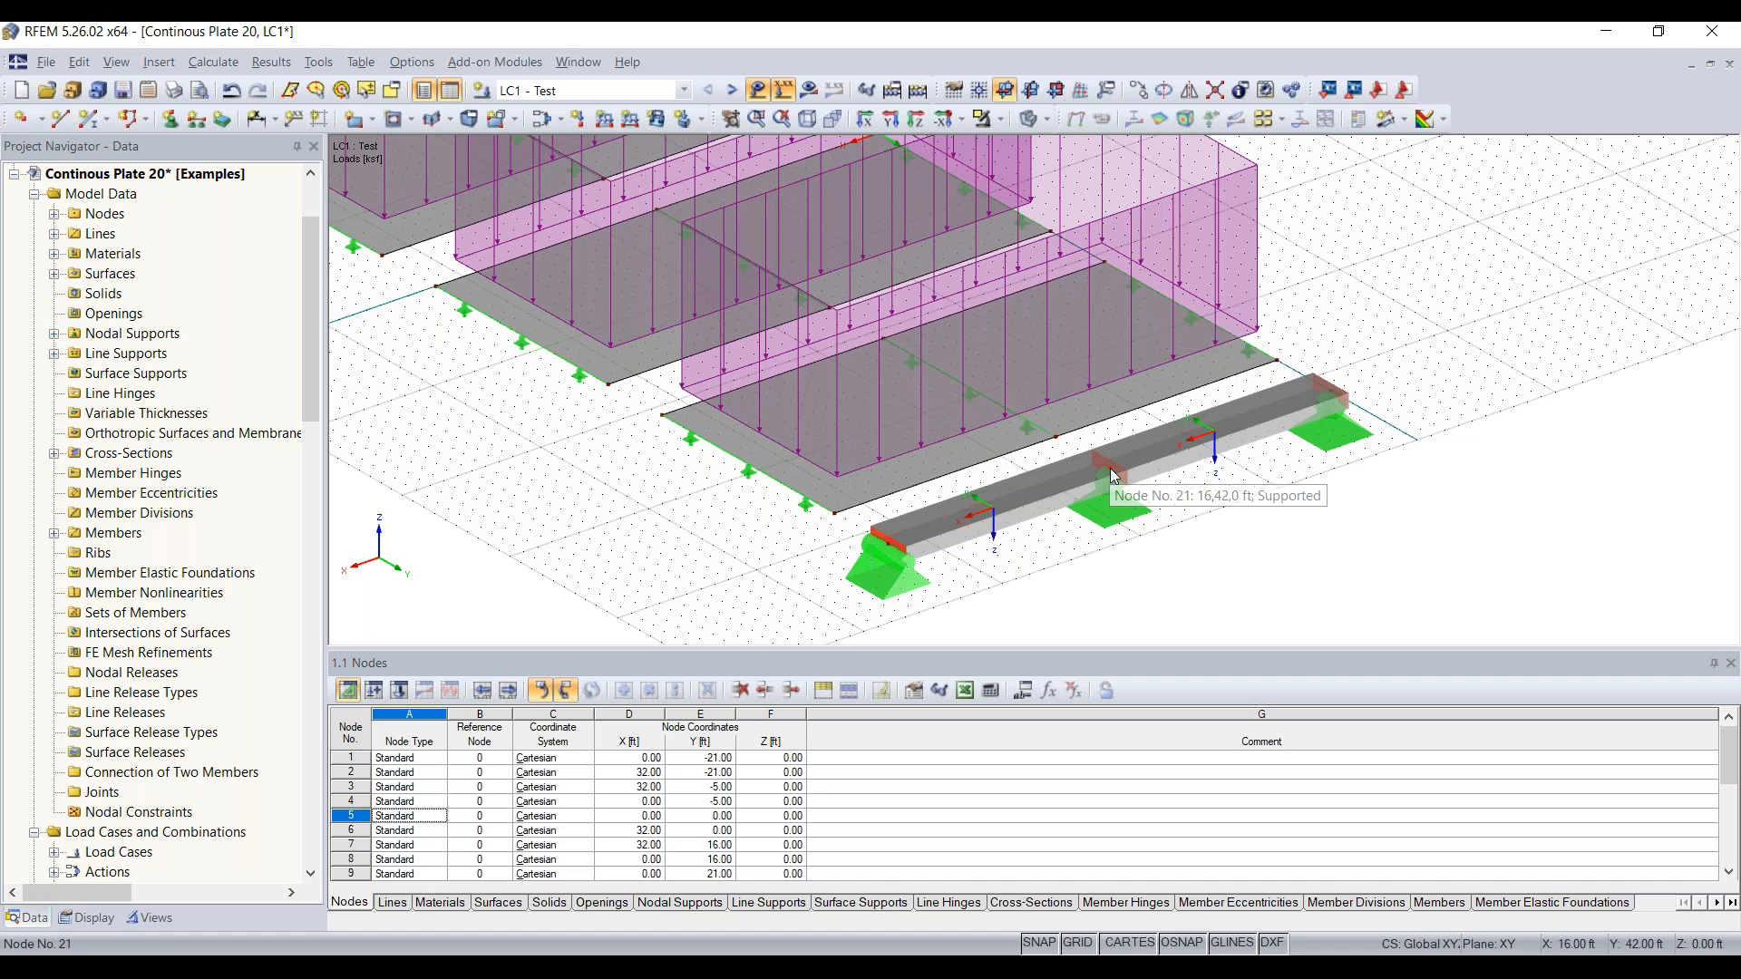
pyautogui.click(605, 120)
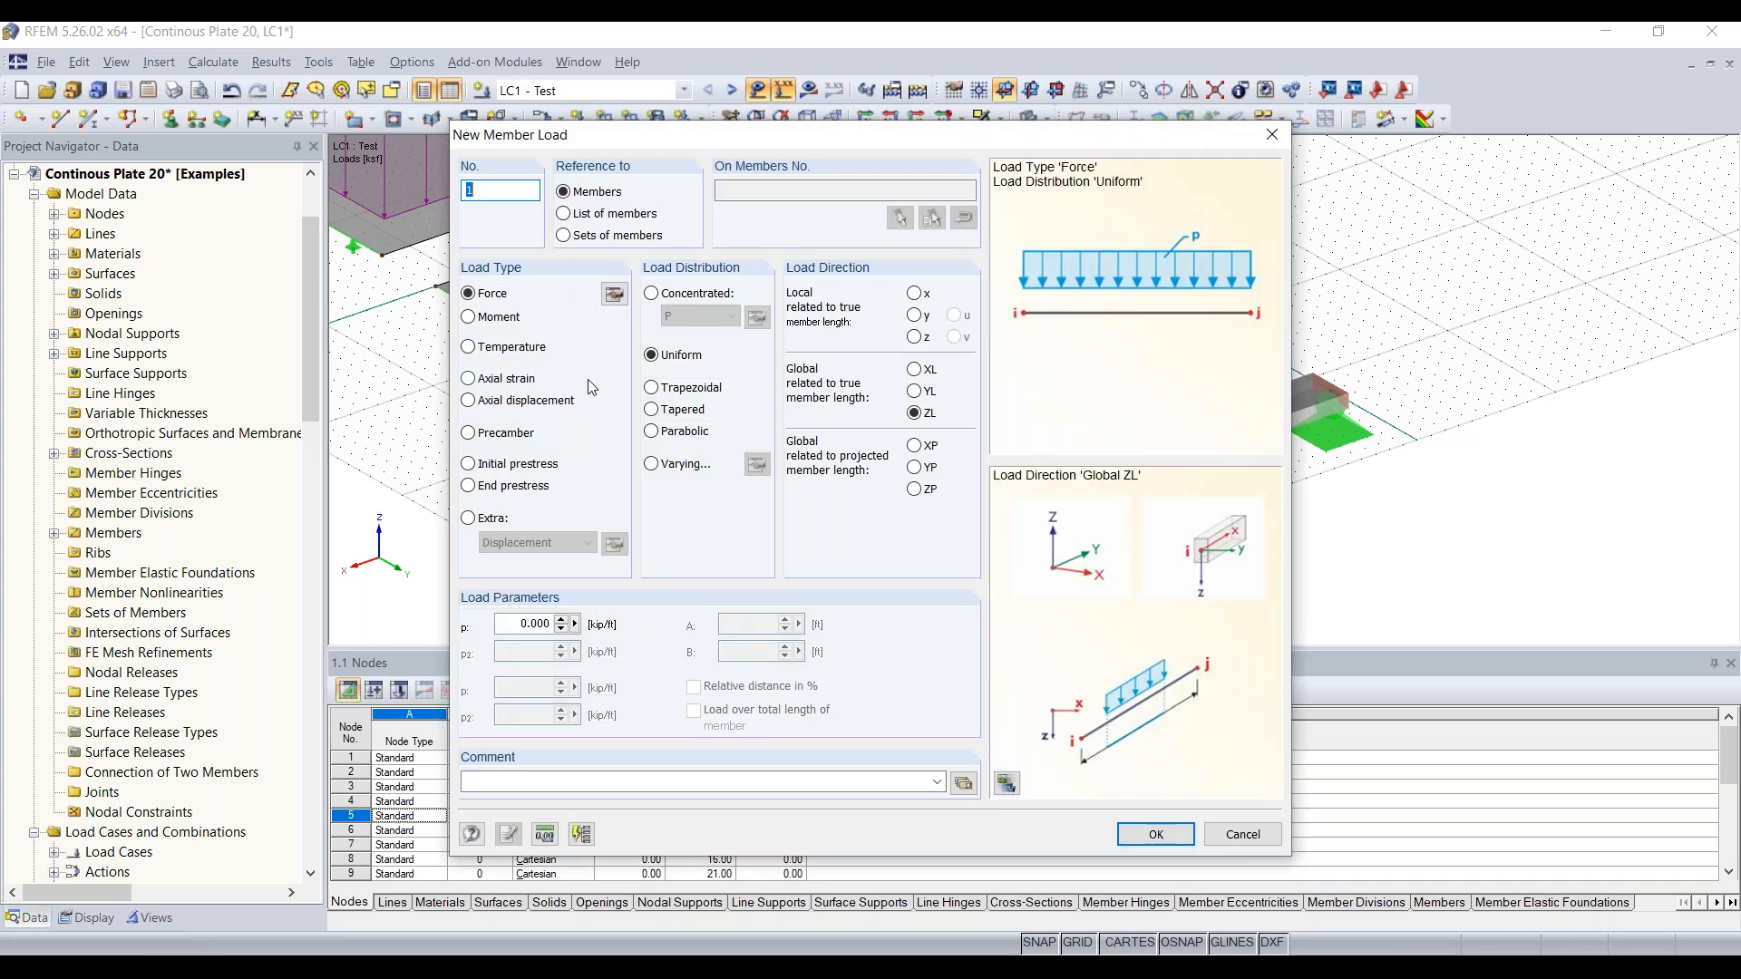
pyautogui.moveTo(744, 136)
pyautogui.mouseDown()
pyautogui.moveTo(730, 201)
pyautogui.moveTo(724, 133)
pyautogui.mouseUp()
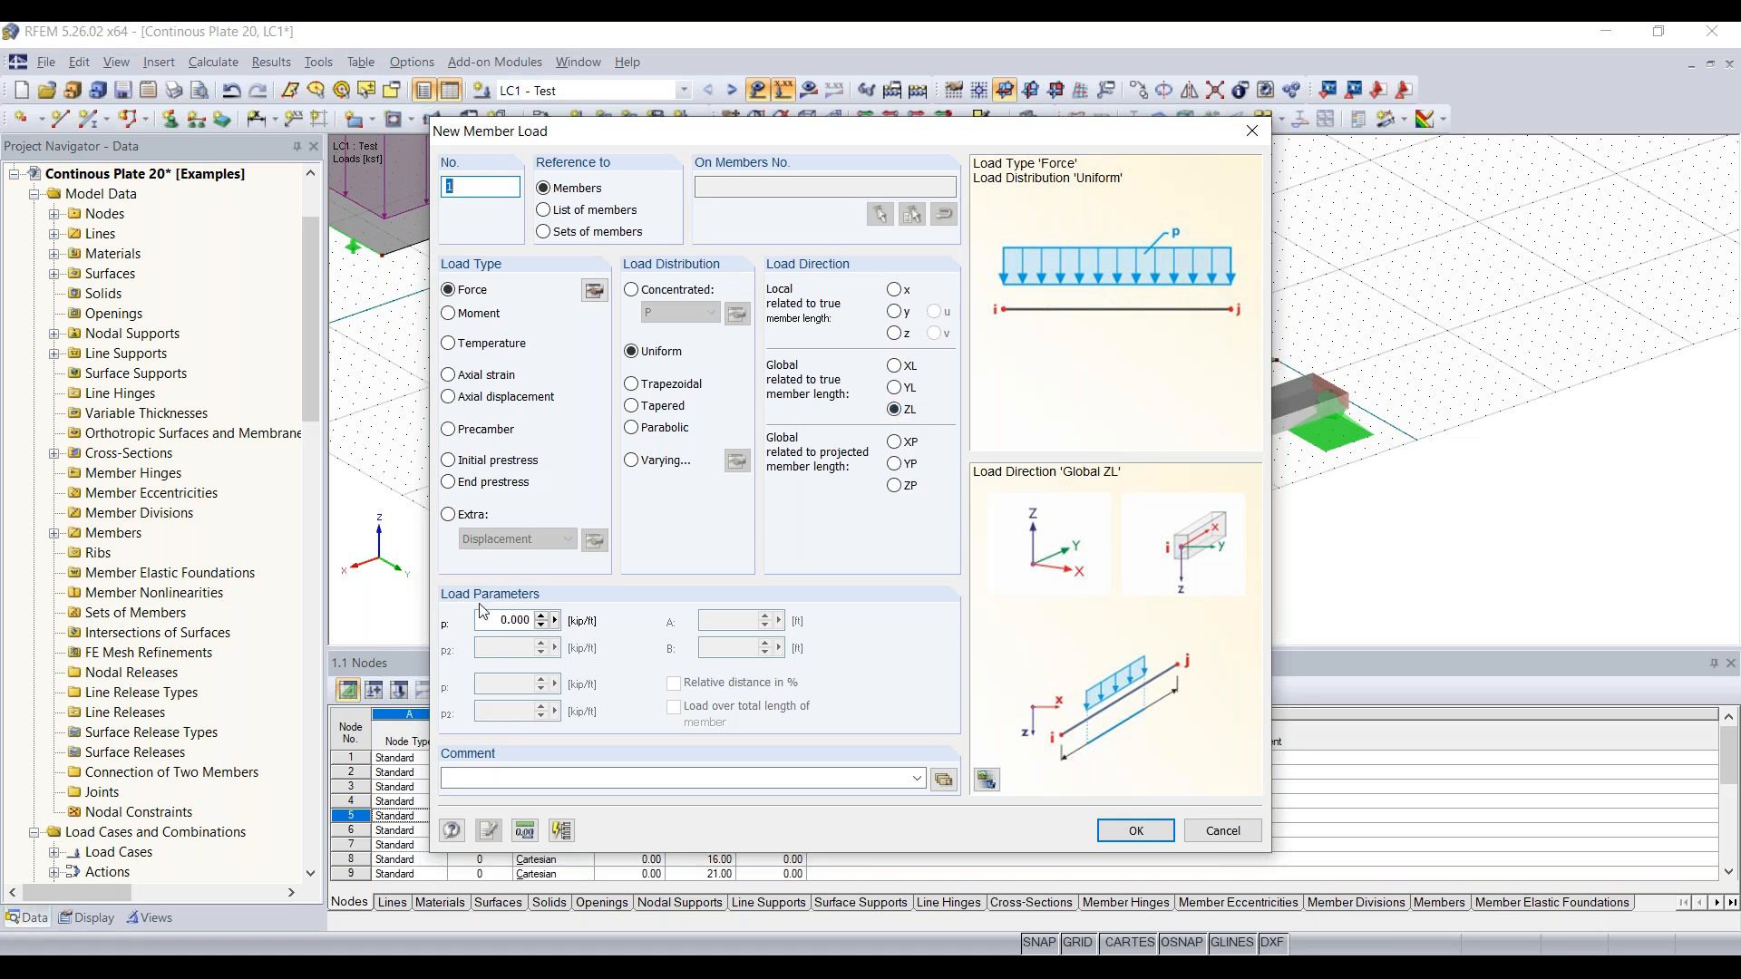
pyautogui.click(508, 621)
pyautogui.write('-')
pyautogui.write('0.210')
pyautogui.click(1136, 831)
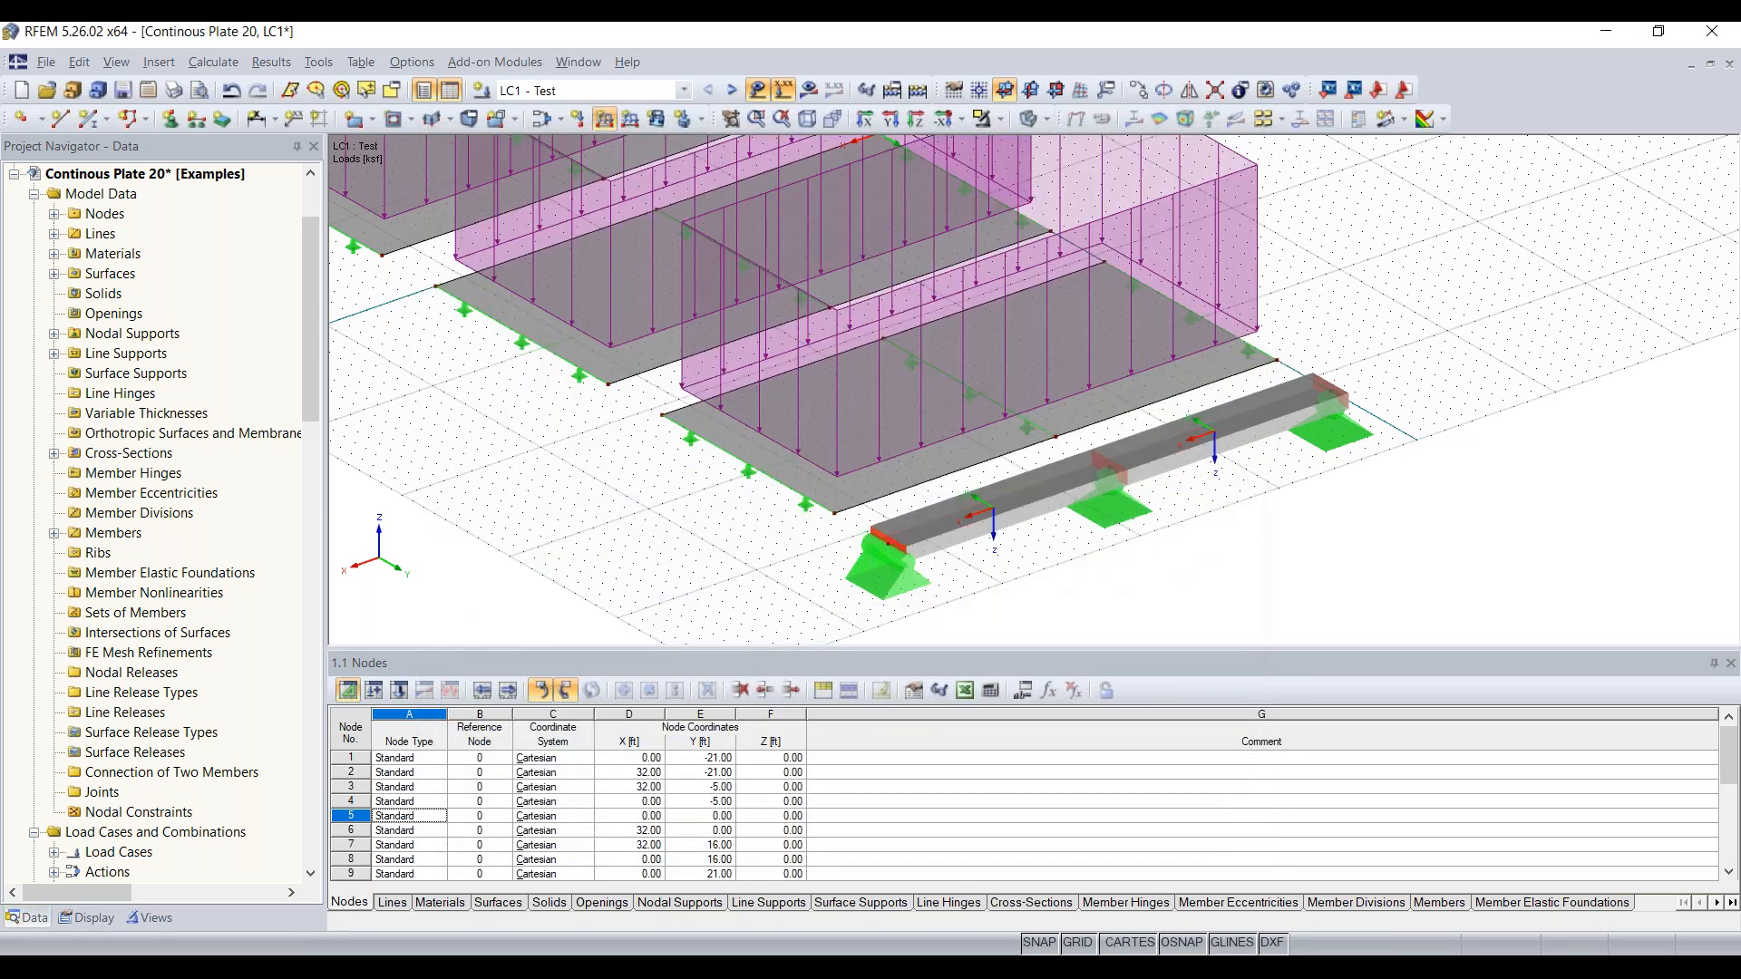
pyautogui.click(1164, 450)
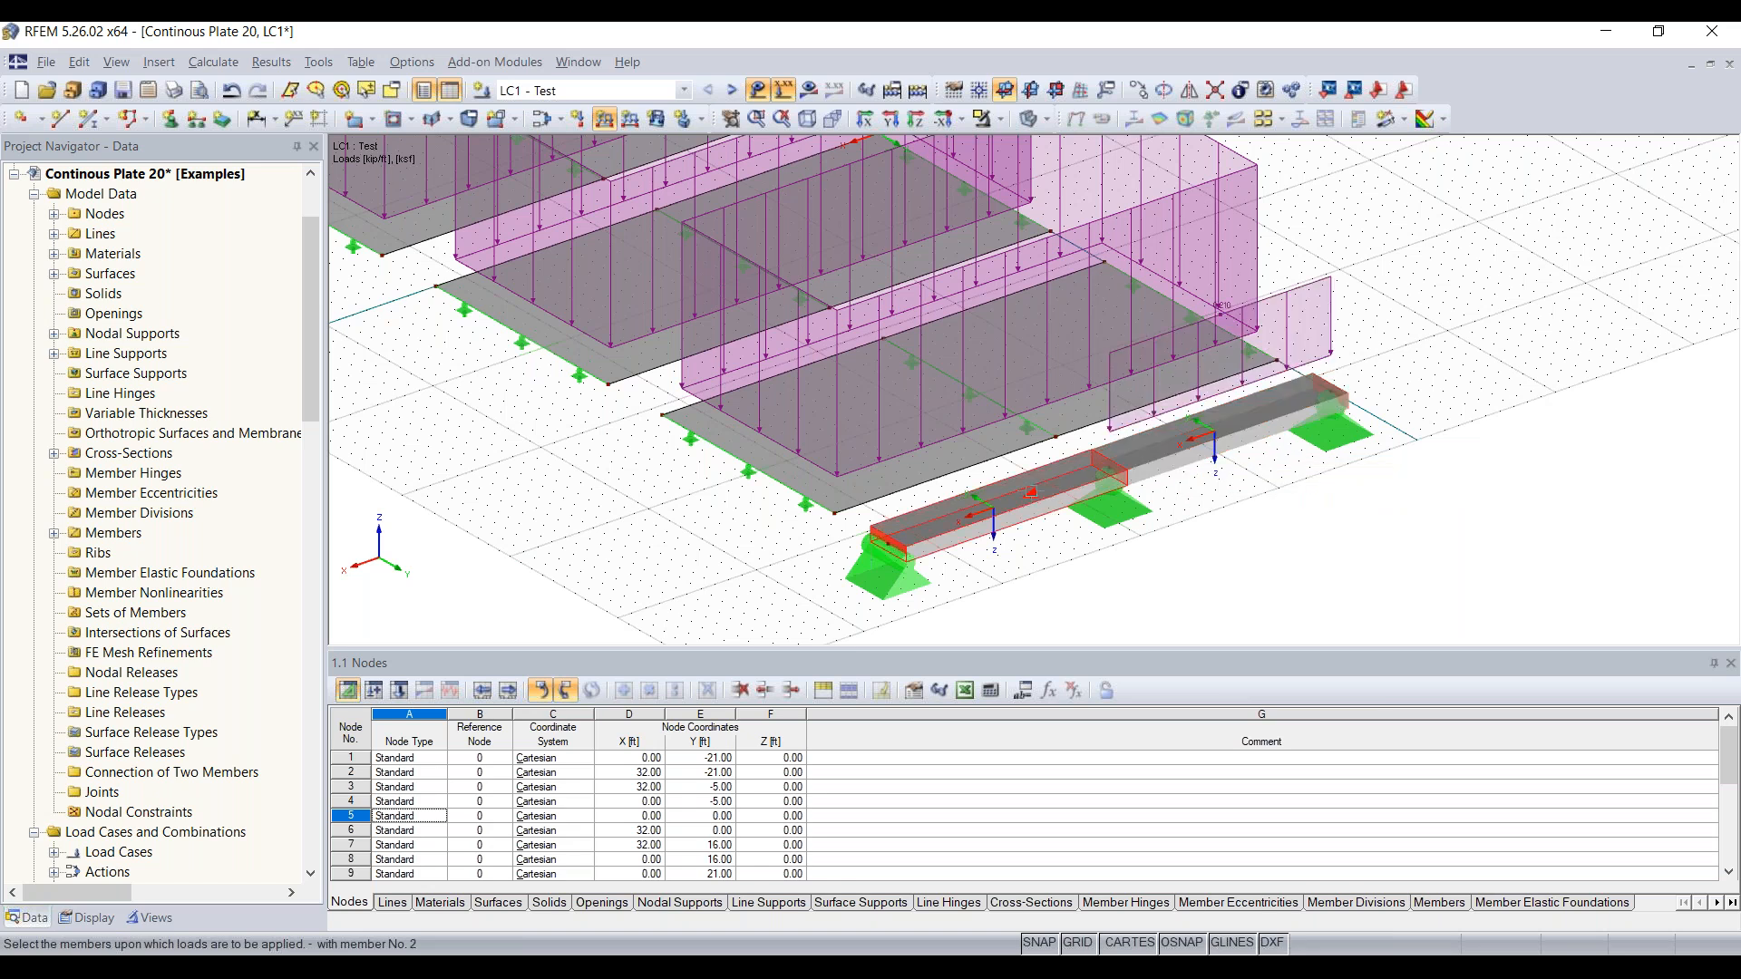
pyautogui.click(1031, 493)
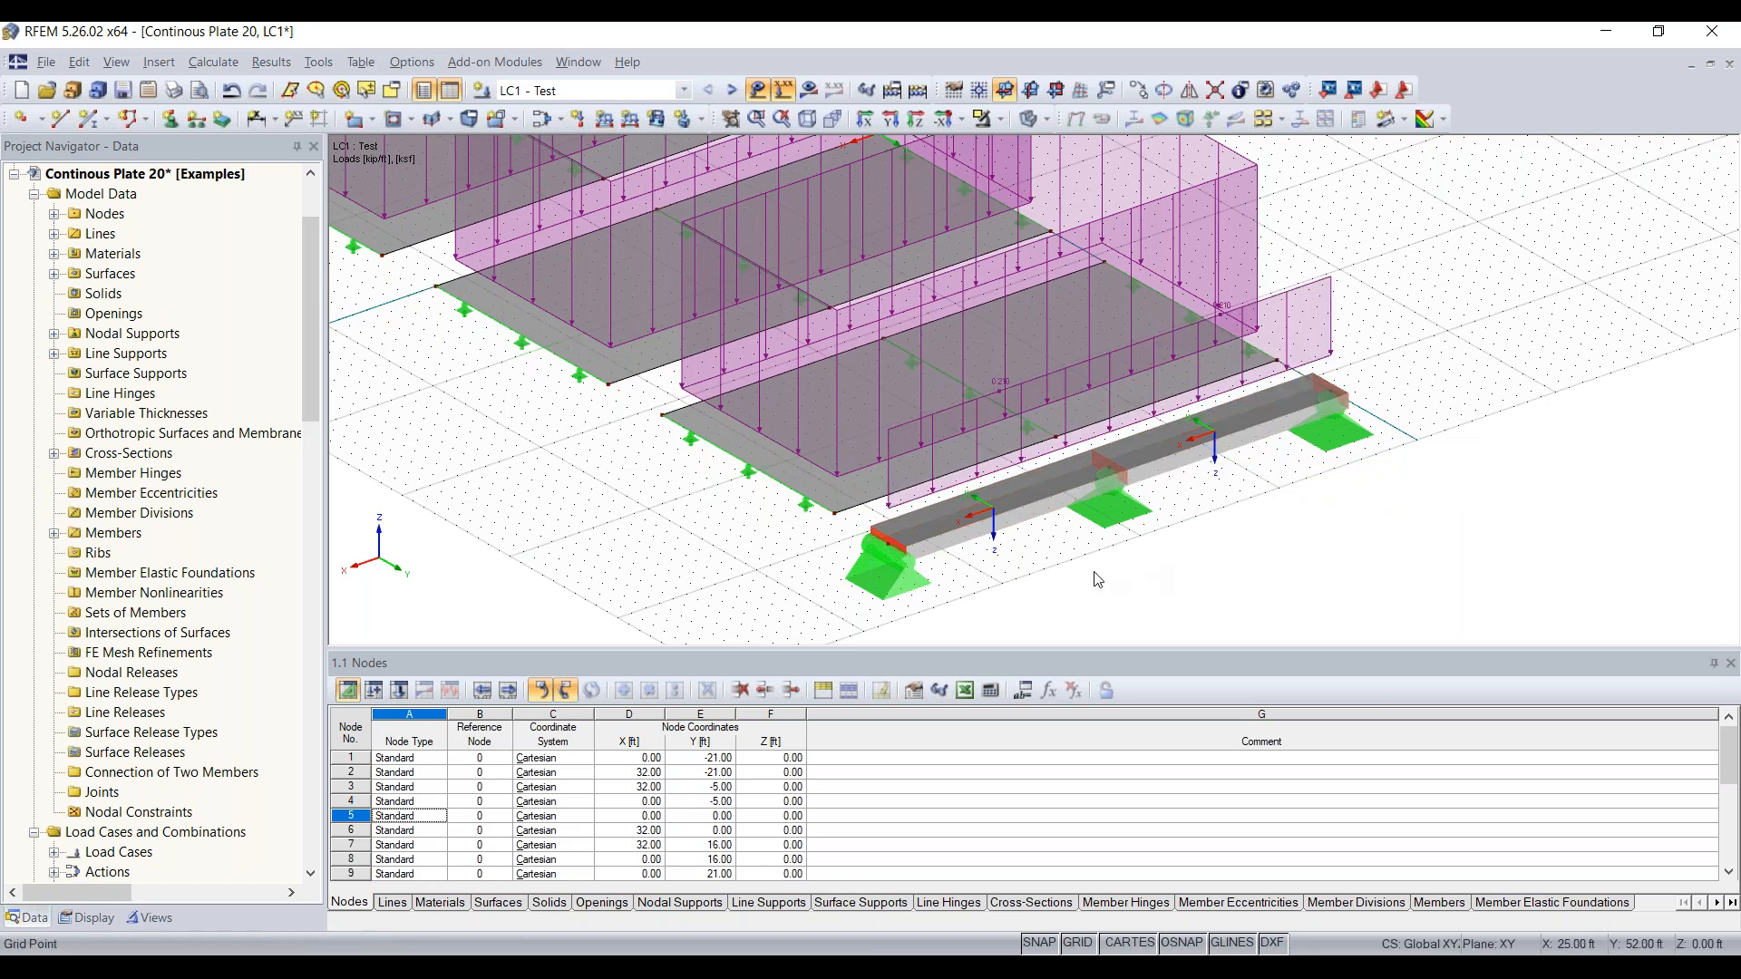
# Inspect the applied plate and member loads, and turn off the load display
pyautogui.keyDown('ctrl'); pyautogui.moveTo(1073, 594); pyautogui.dragTo(1293, 550, button='middle'); pyautogui.keyUp('ctrl')
pyautogui.scroll(4, 1141, 433)
pyautogui.scroll(-2, 1422, 517)
pyautogui.keyDown('ctrl'); pyautogui.moveTo(1424, 519); pyautogui.dragTo(1296, 462, button='middle'); pyautogui.keyUp('ctrl')
pyautogui.scroll(-6, 1297, 462)
pyautogui.keyDown('ctrl'); pyautogui.moveTo(1225, 541); pyautogui.dragTo(1304, 552, button='middle'); pyautogui.keyUp('ctrl')
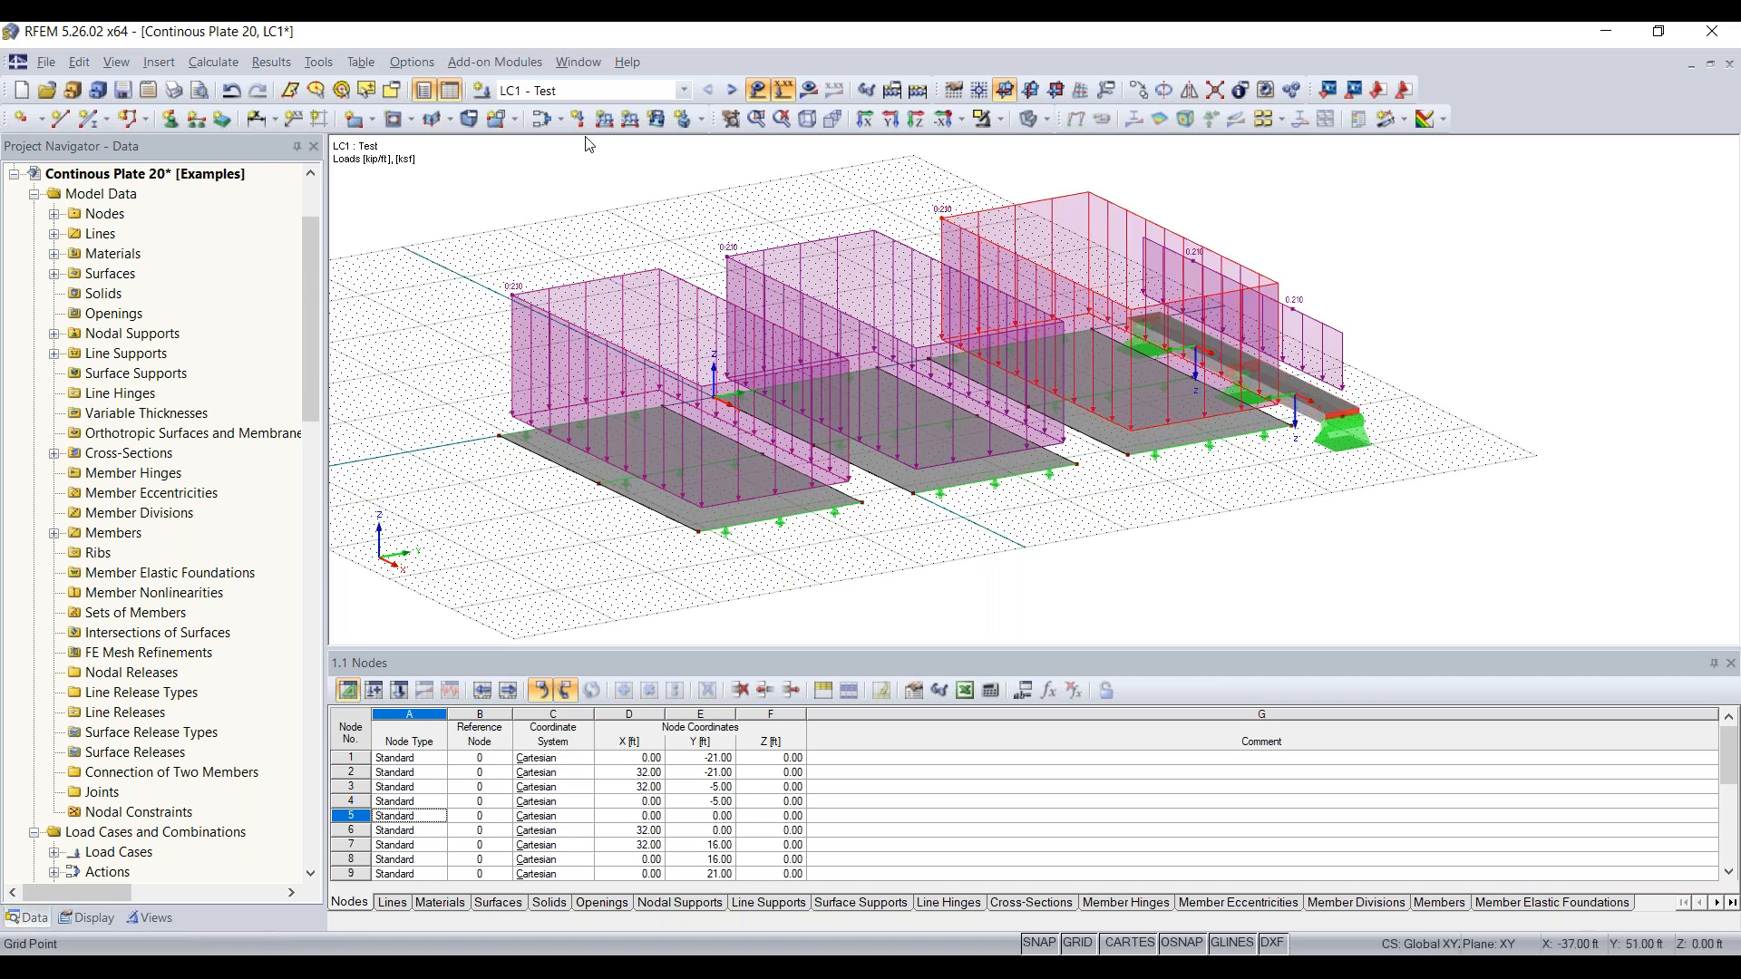
pyautogui.click(758, 91)
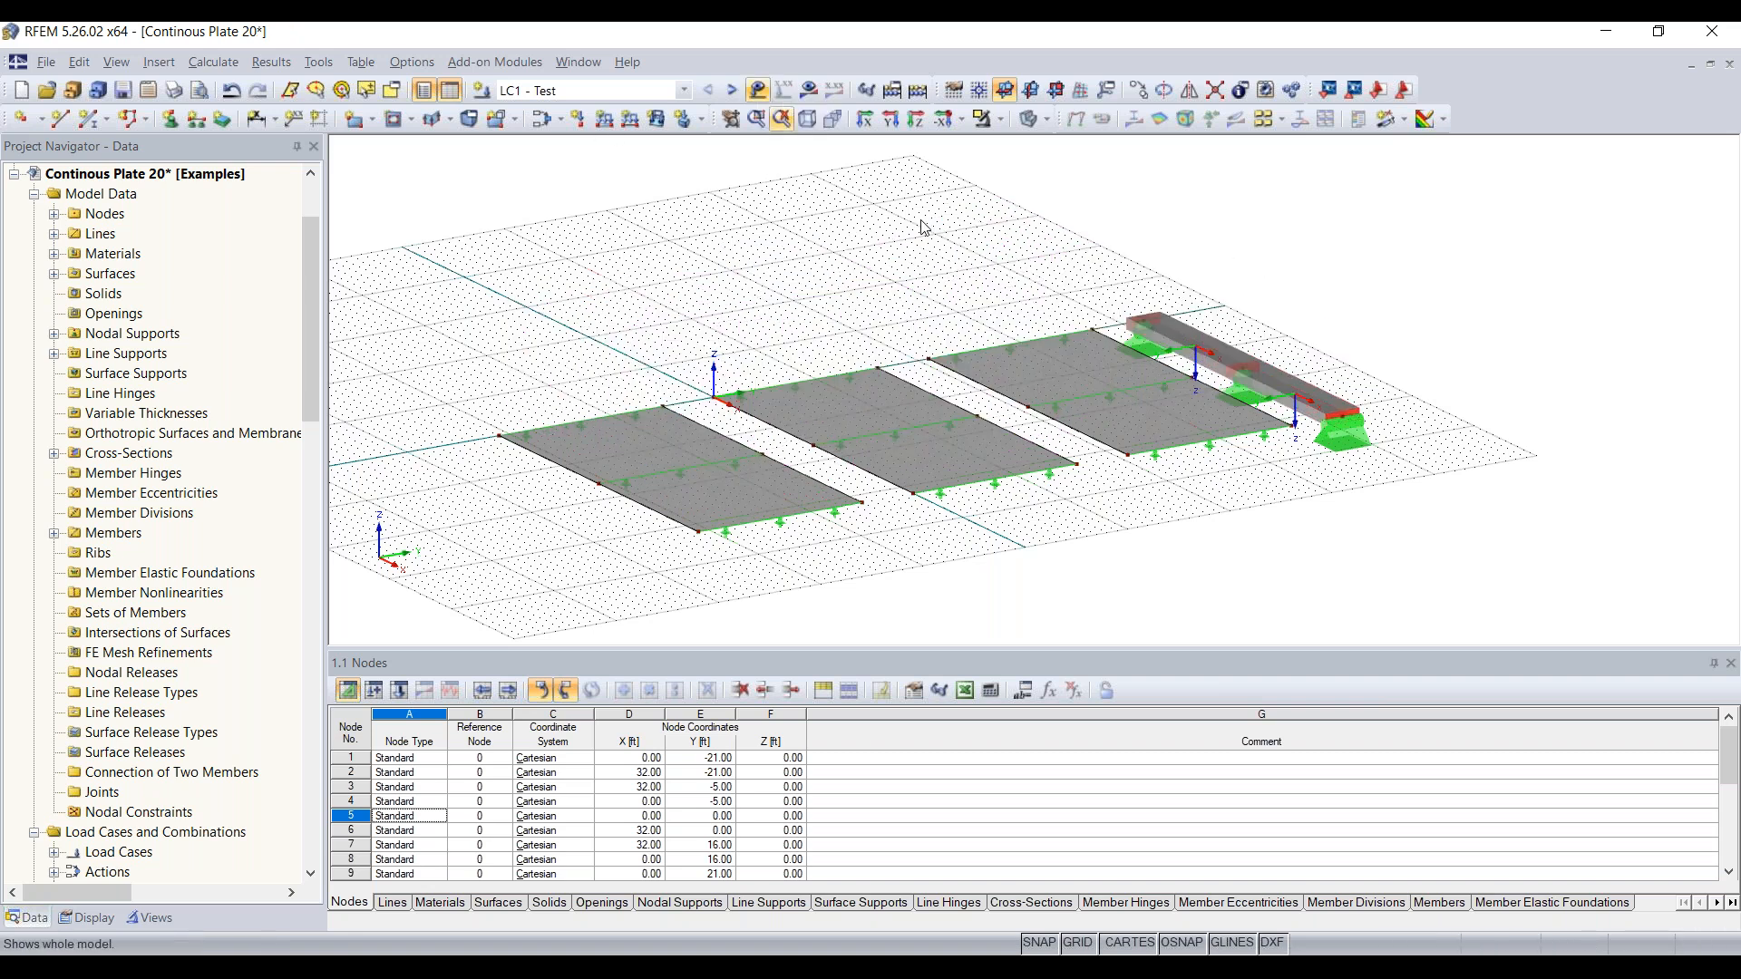
# Create a surface FE mesh refinement with a target FE length of 0.20 ft and assign it to surface 1
pyautogui.keyDown('ctrl'); pyautogui.moveTo(1115, 539); pyautogui.dragTo(1208, 539, button='middle'); pyautogui.keyUp('ctrl')
pyautogui.scroll(4, 771, 495)
pyautogui.moveTo(759, 503); pyautogui.dragTo(570, 324, button='middle')
pyautogui.scroll(-2, 570, 323)
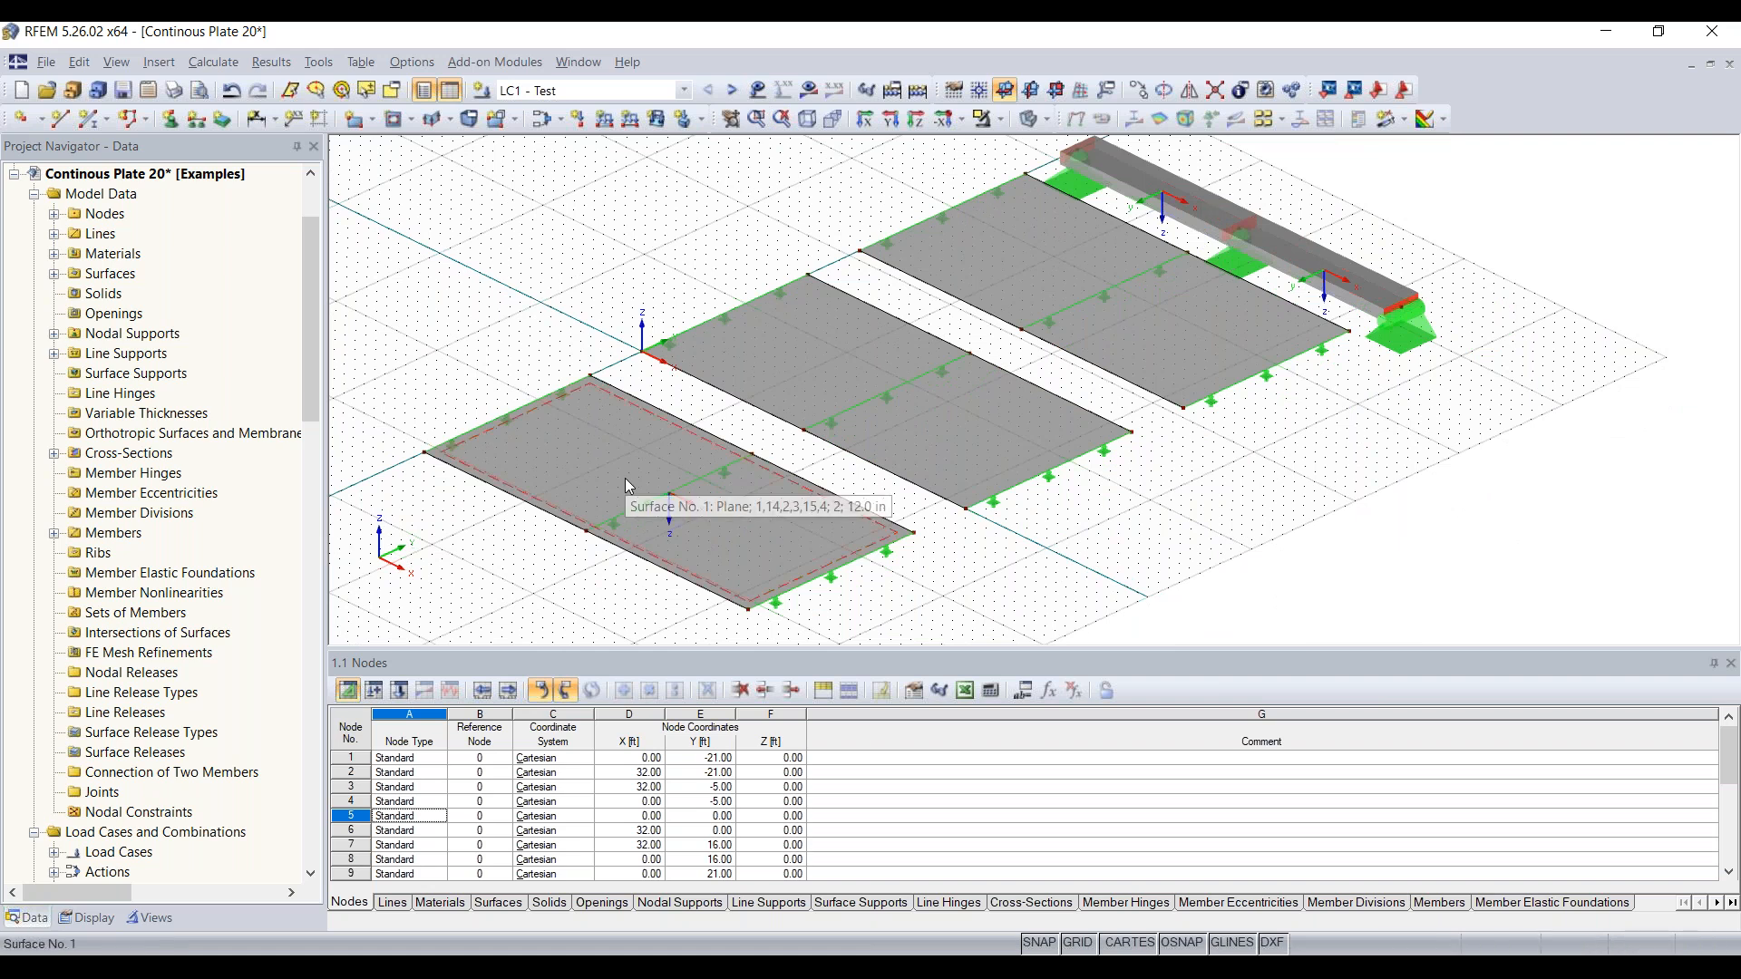
pyautogui.rightClick(582, 451)
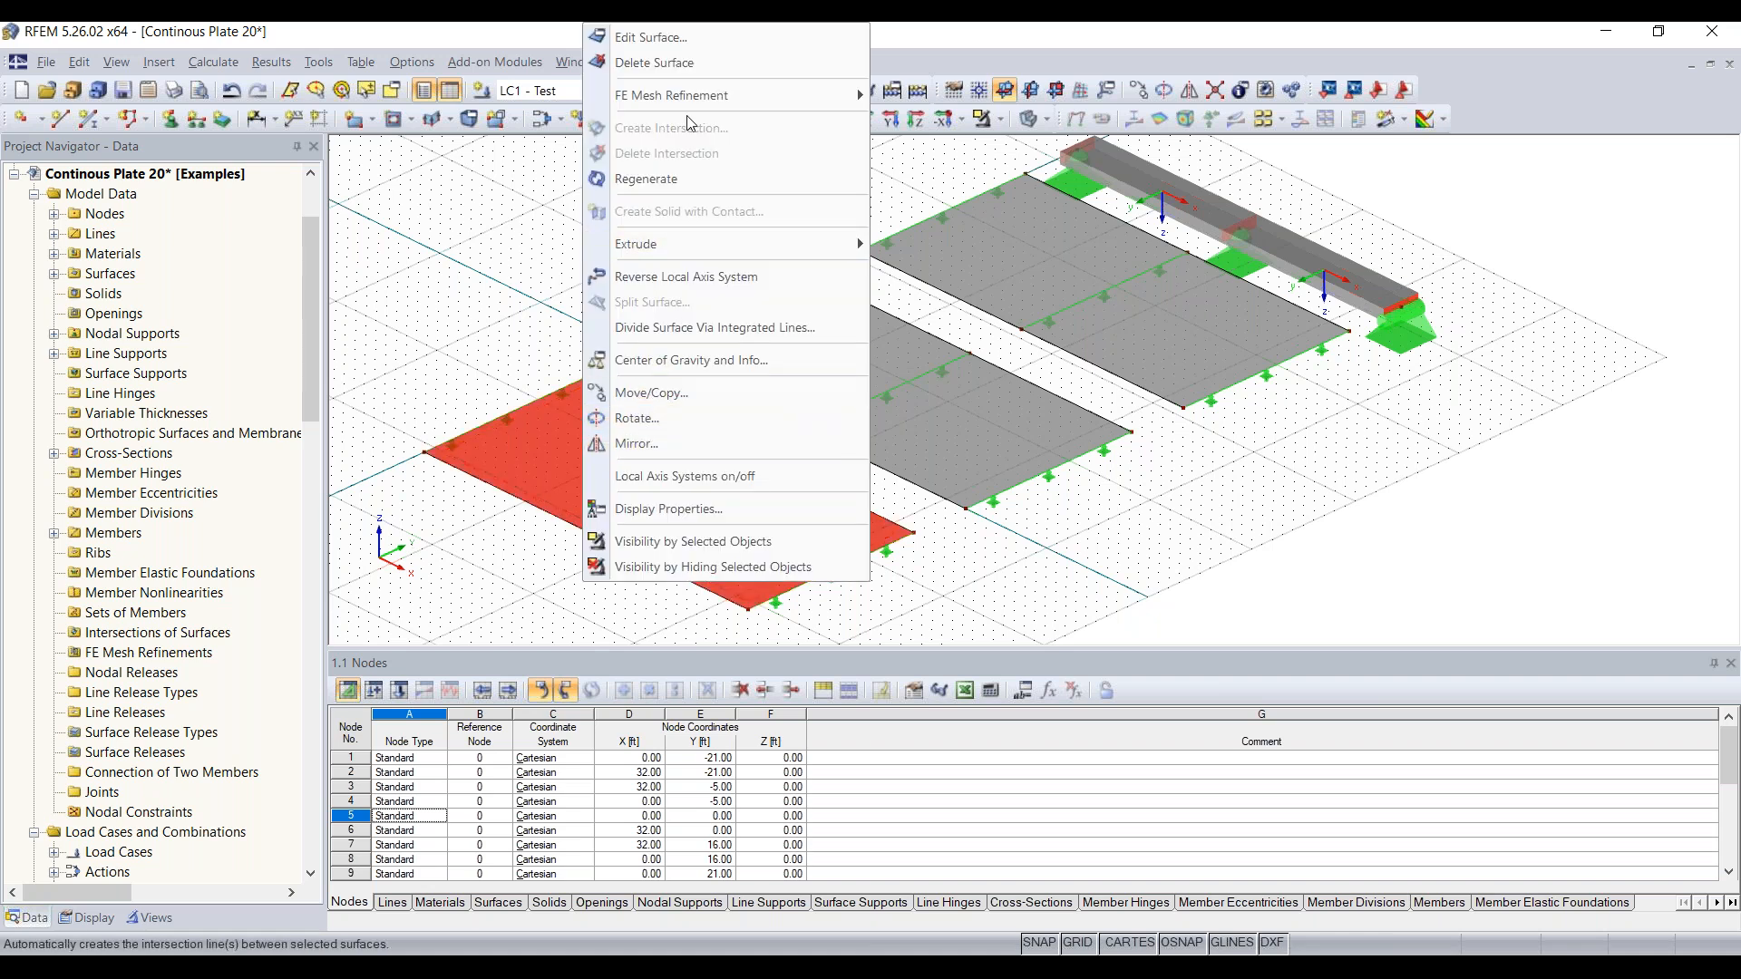
pyautogui.moveTo(681, 93)
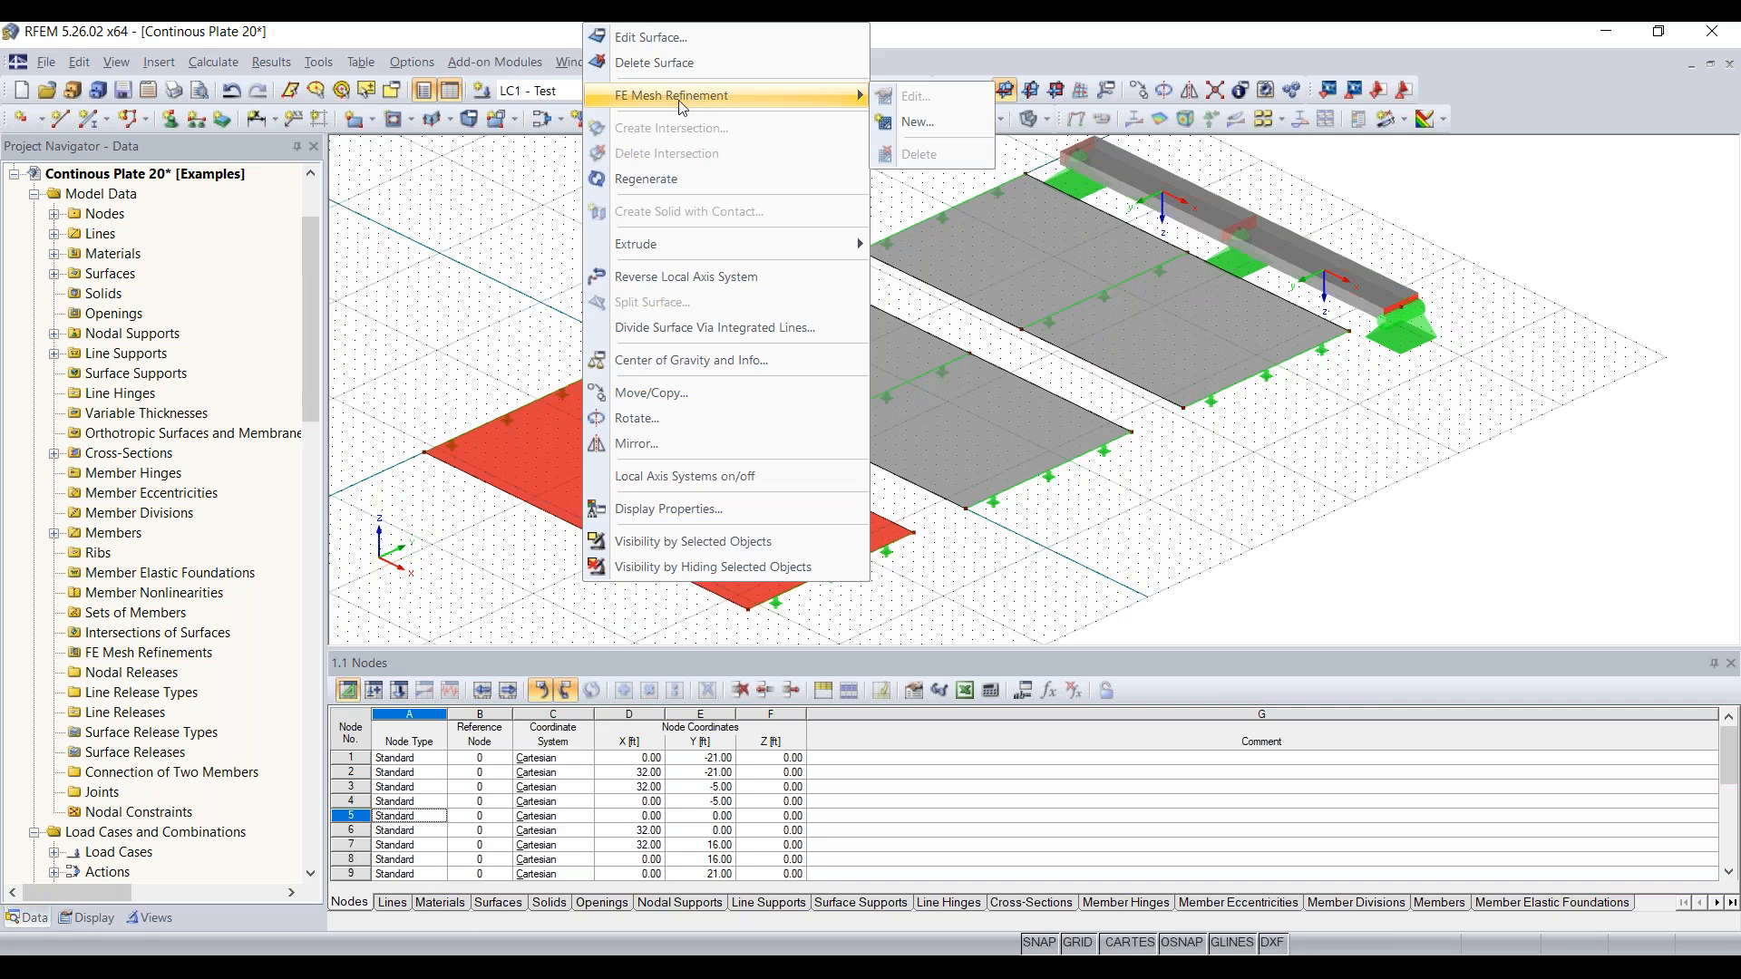
pyautogui.click(950, 119)
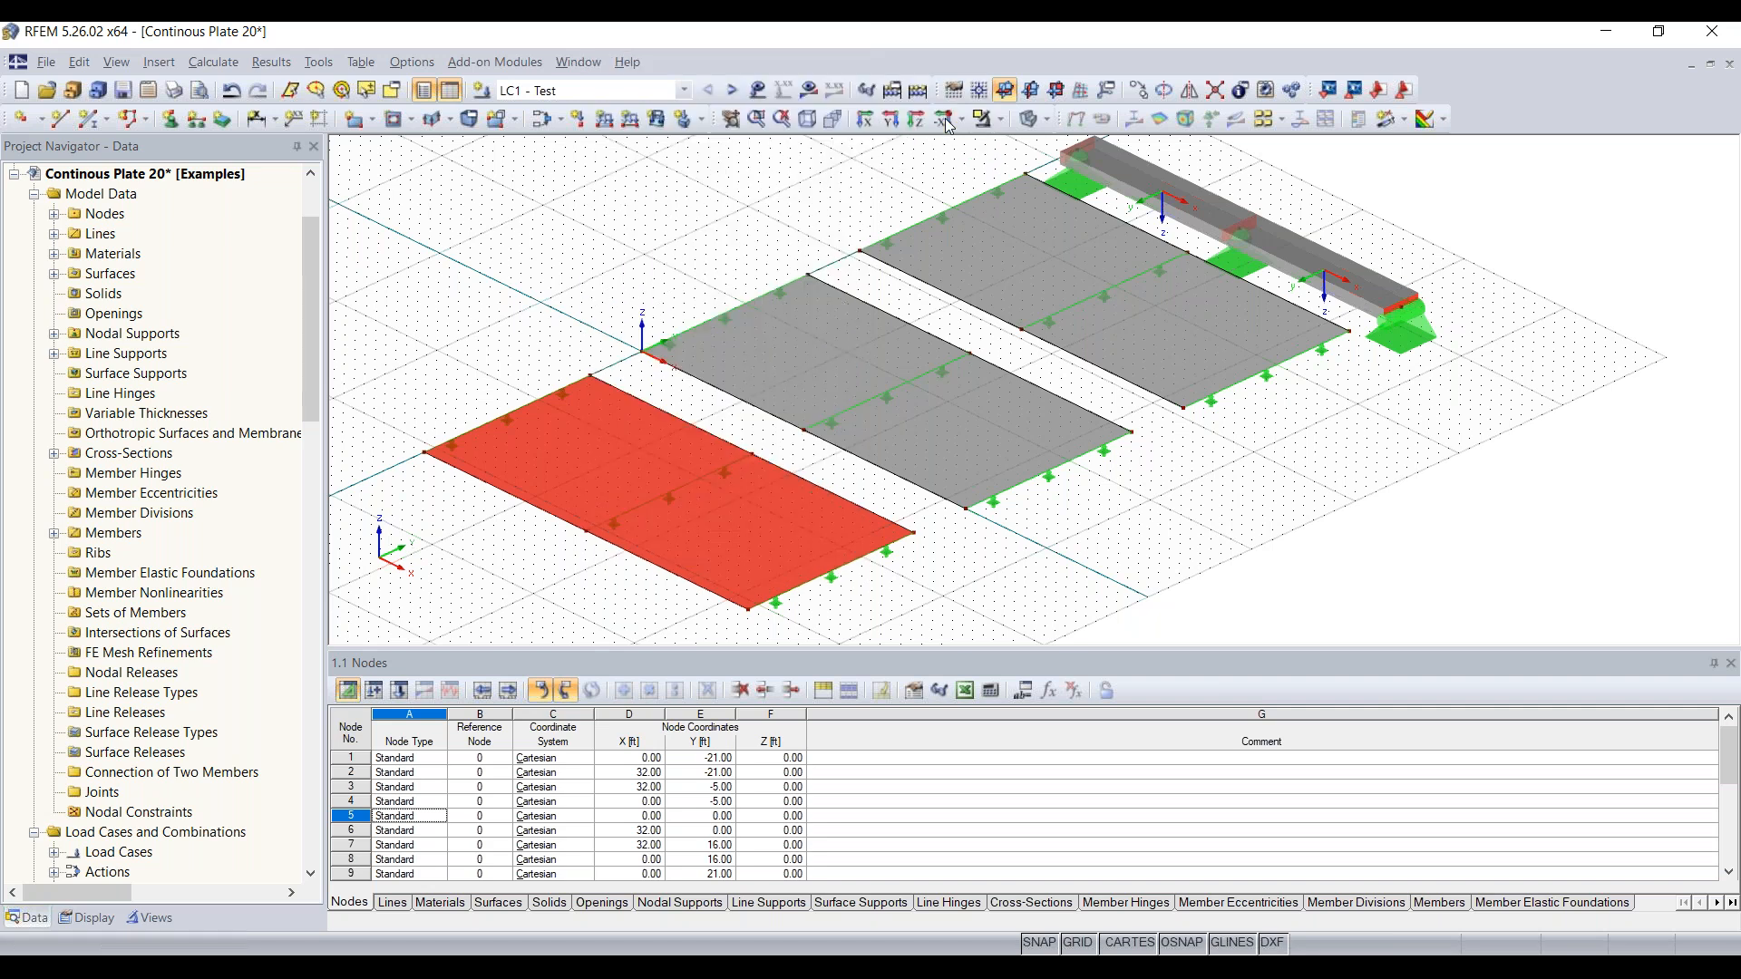
pyautogui.moveTo(853, 399); pyautogui.dragTo(876, 361)
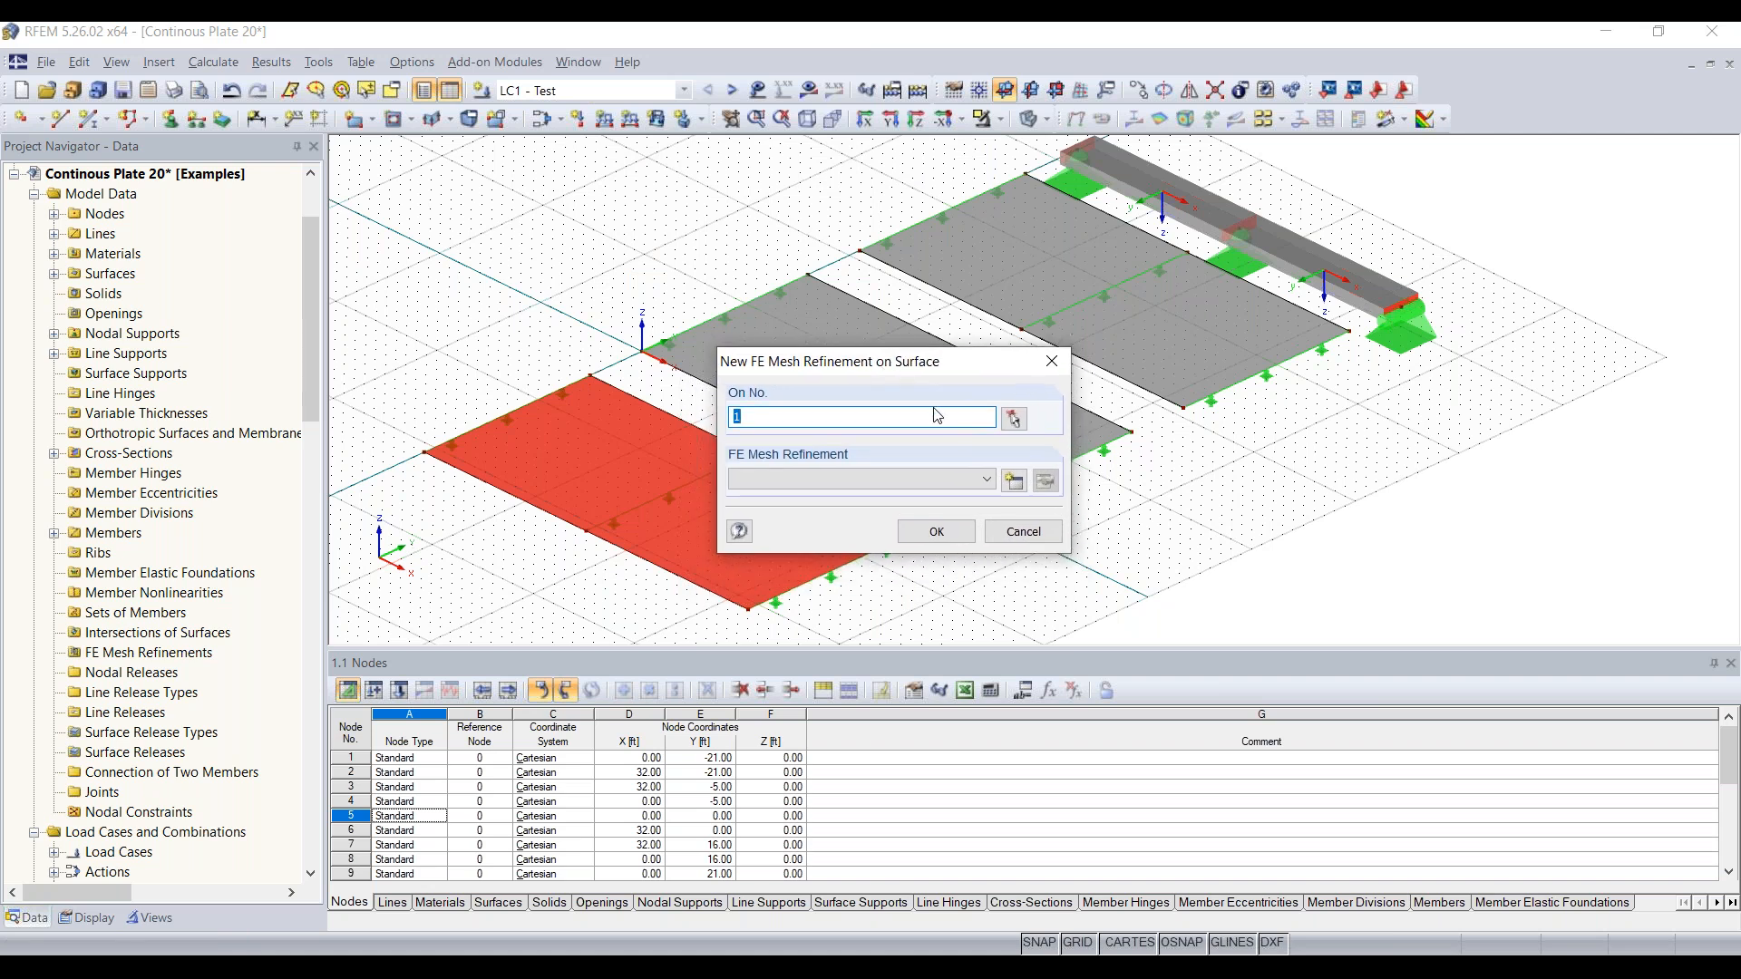
pyautogui.click(1015, 481)
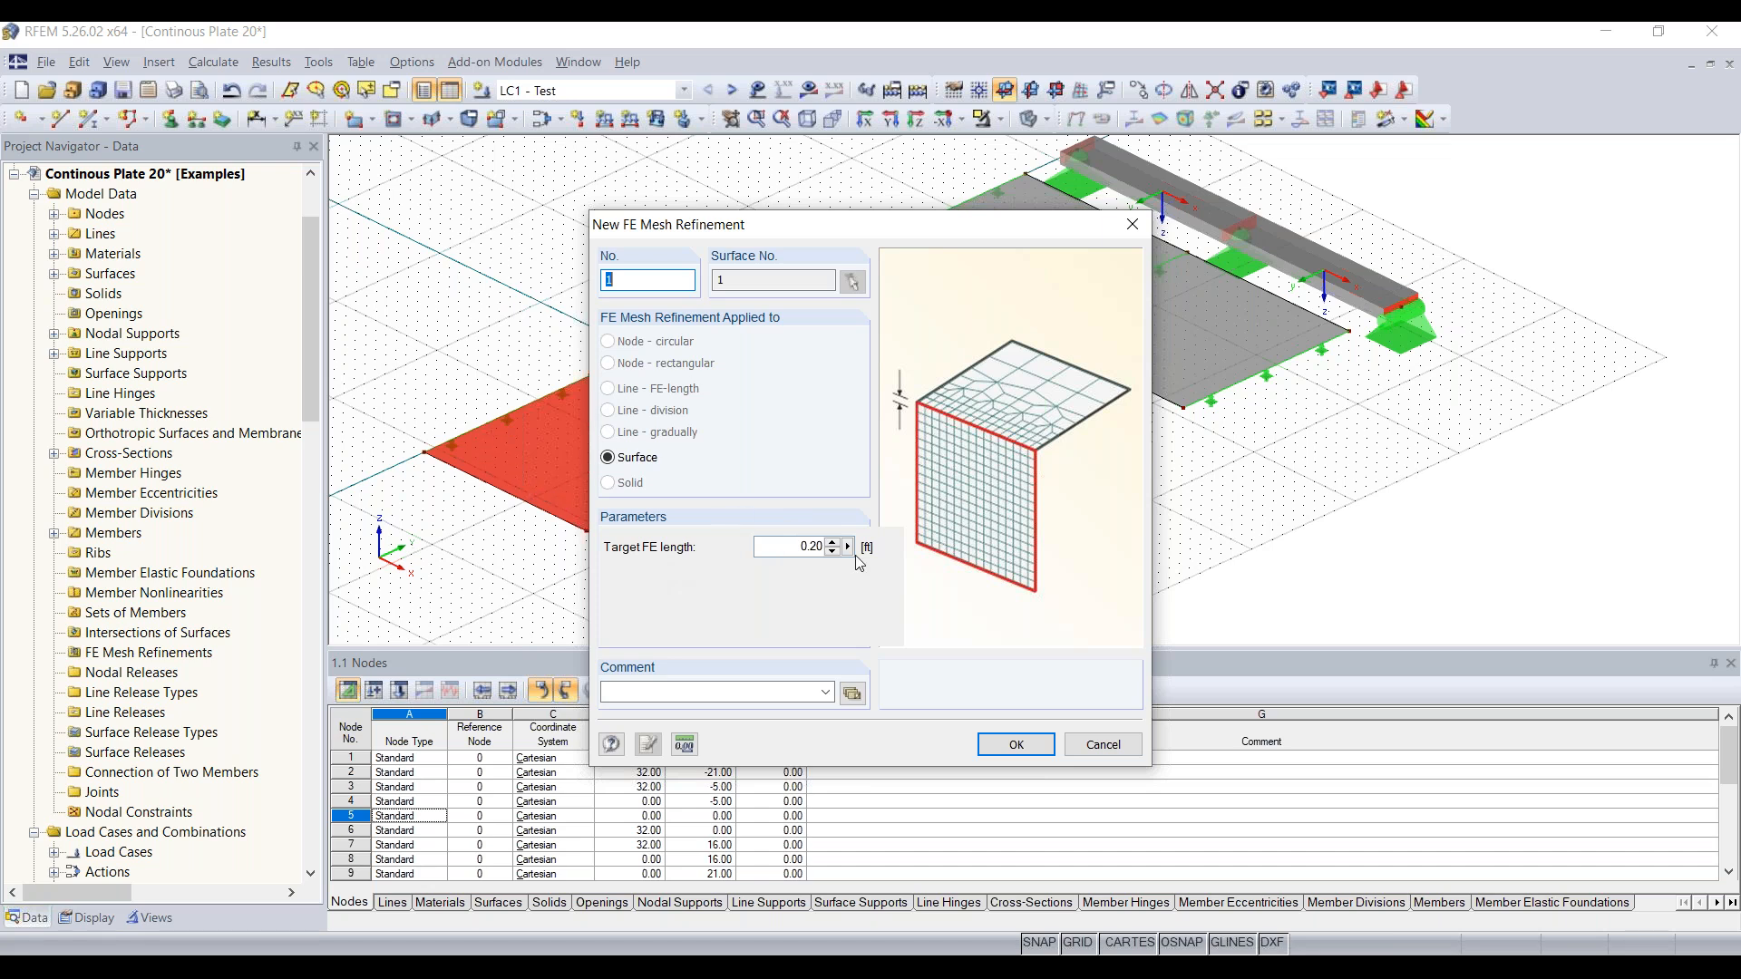
pyautogui.doubleClick(810, 546)
pyautogui.click(1016, 745)
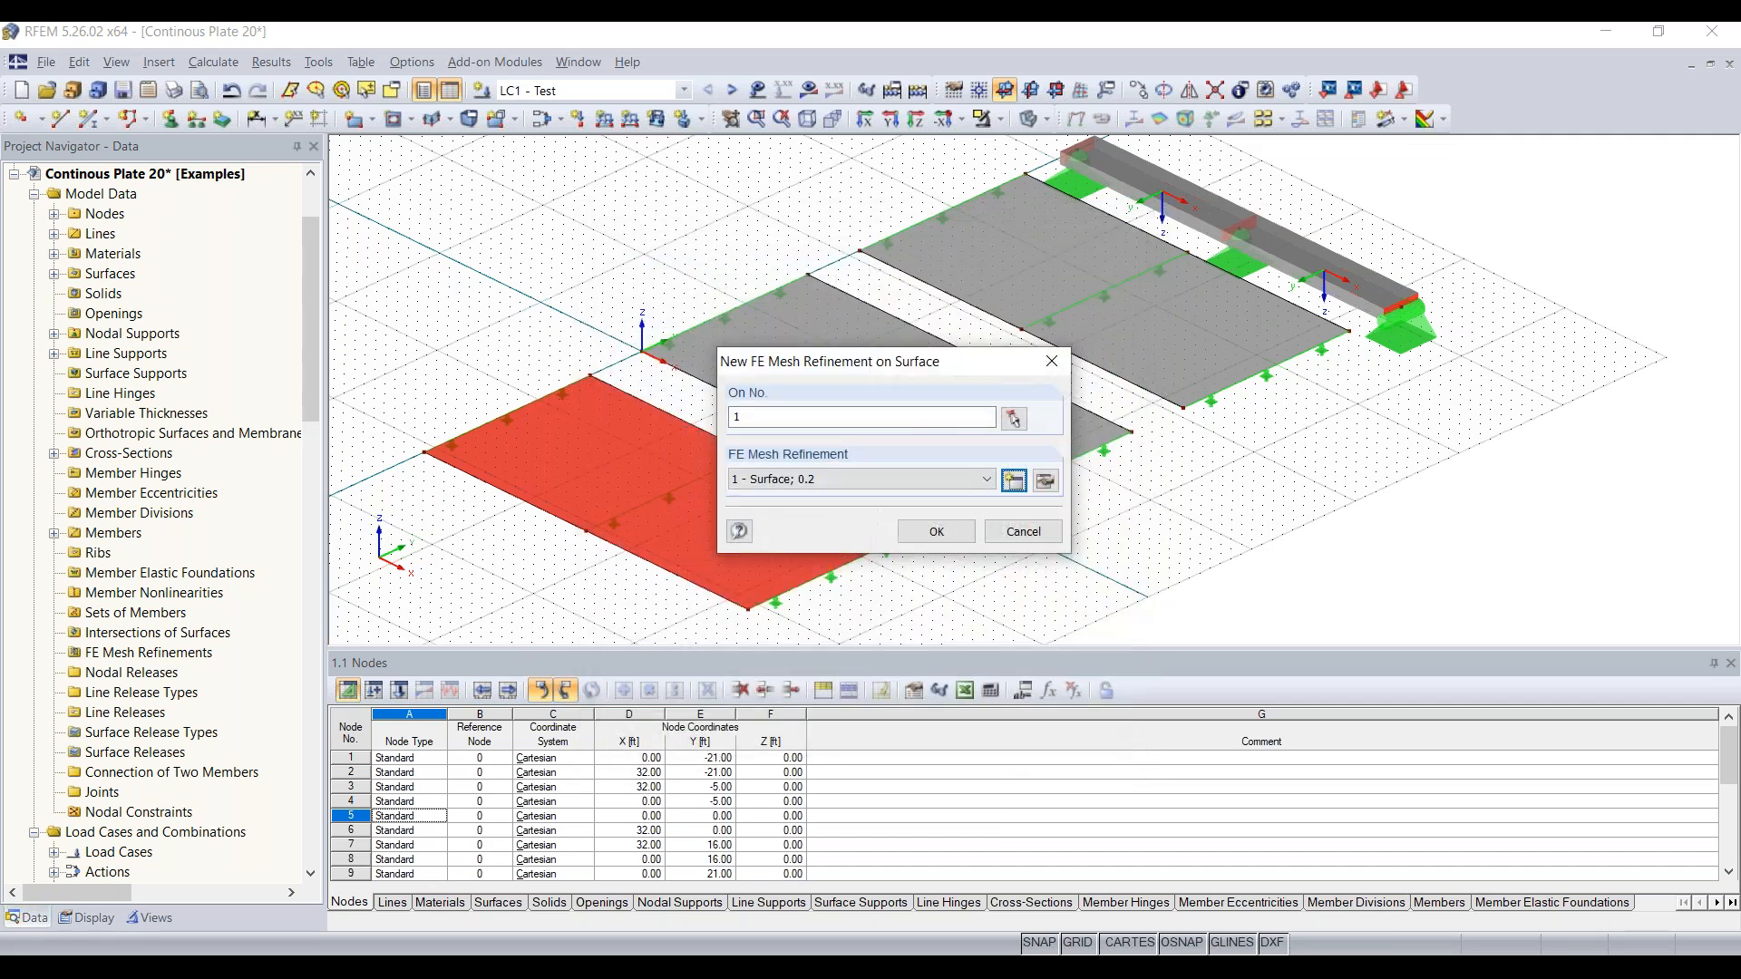
pyautogui.click(939, 532)
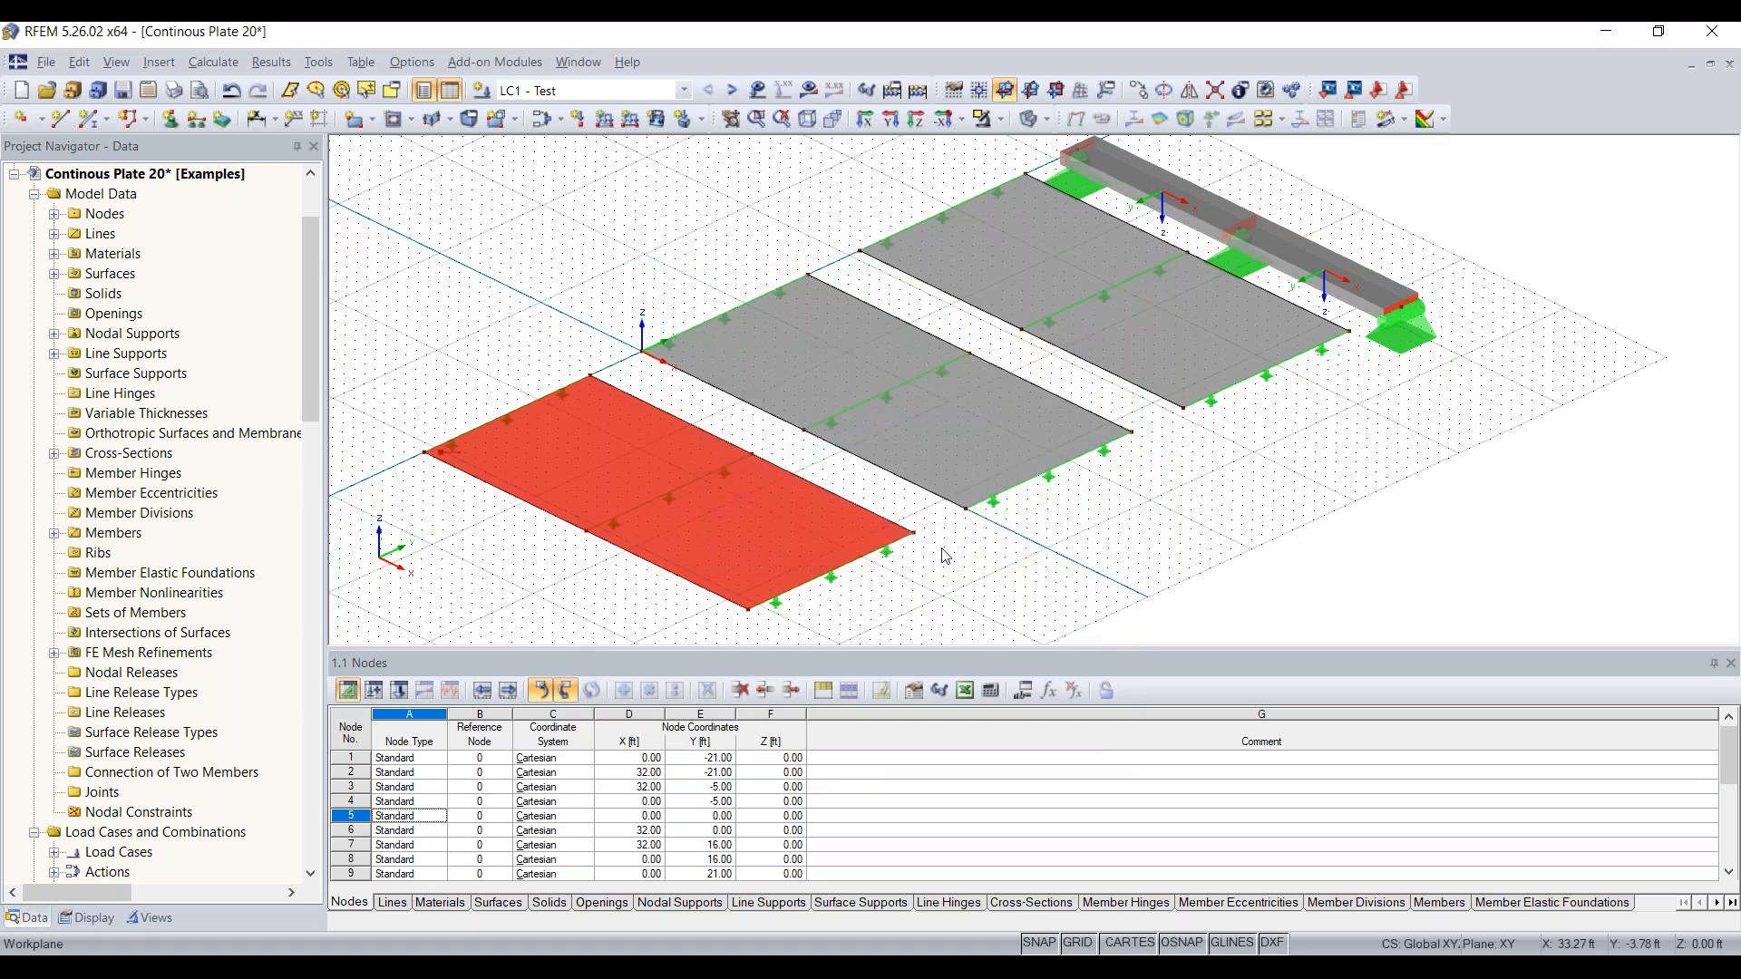
# Create a second surface FE mesh refinement with a target FE length of 0.4 ft and assign it to surface 2, the middle plate
pyautogui.scroll(10, 455, 416)
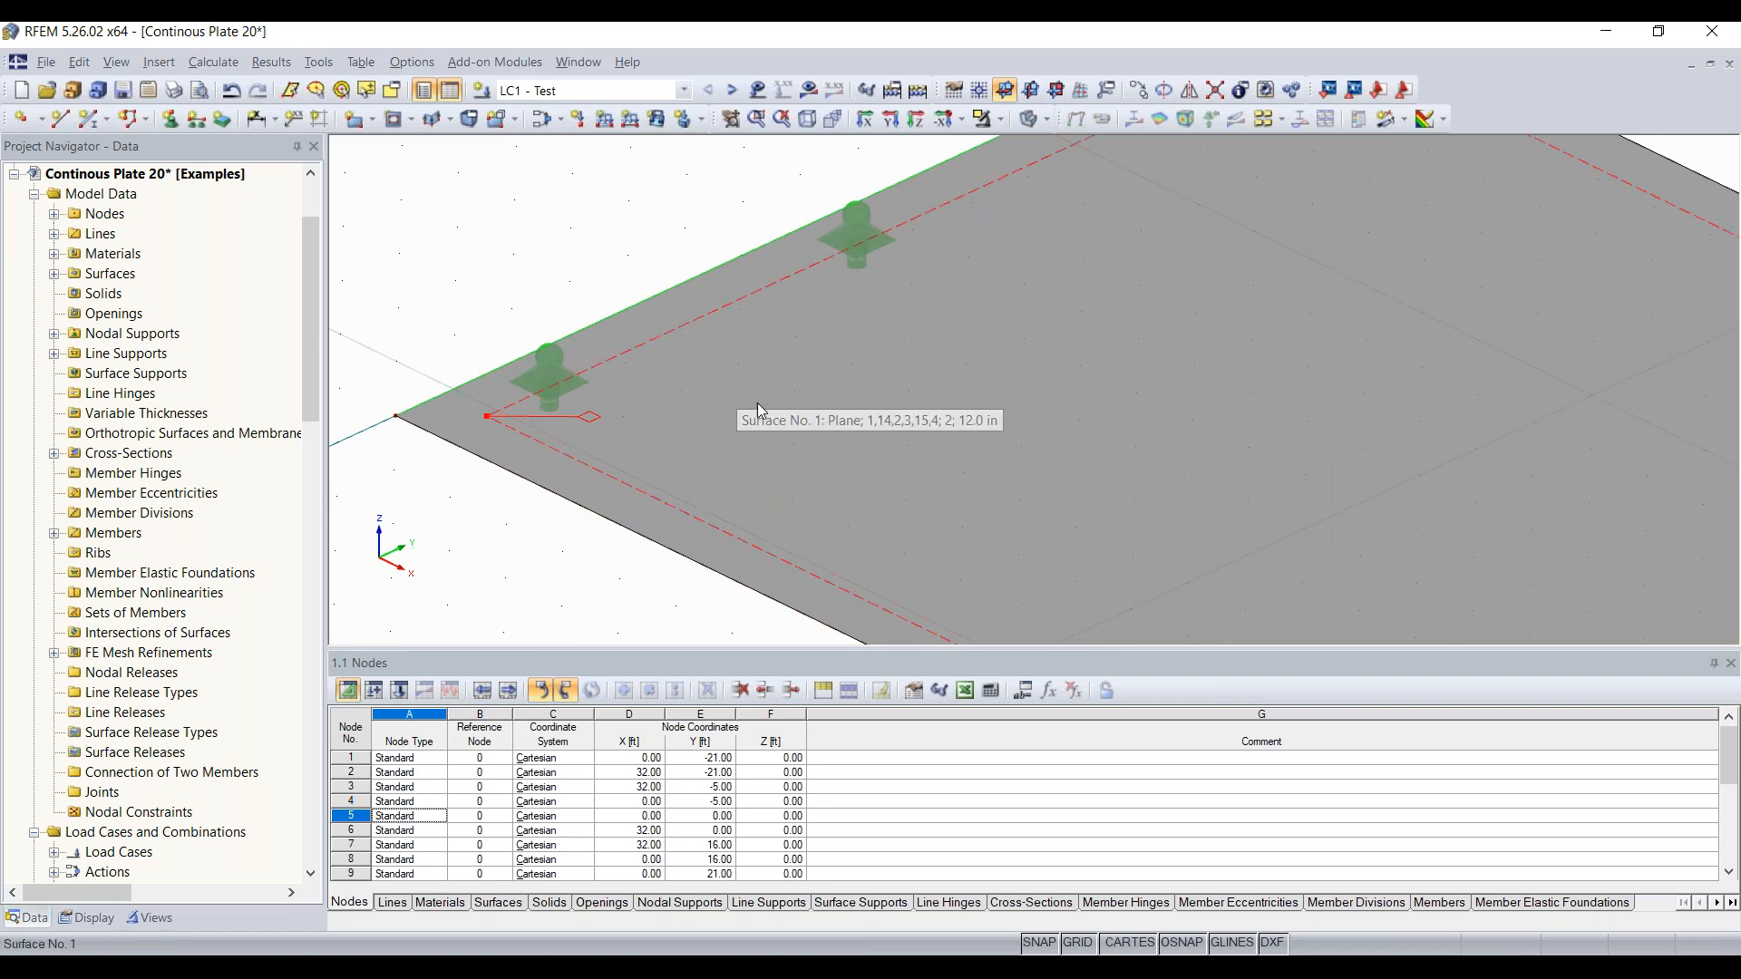
pyautogui.scroll(-10, 803, 430)
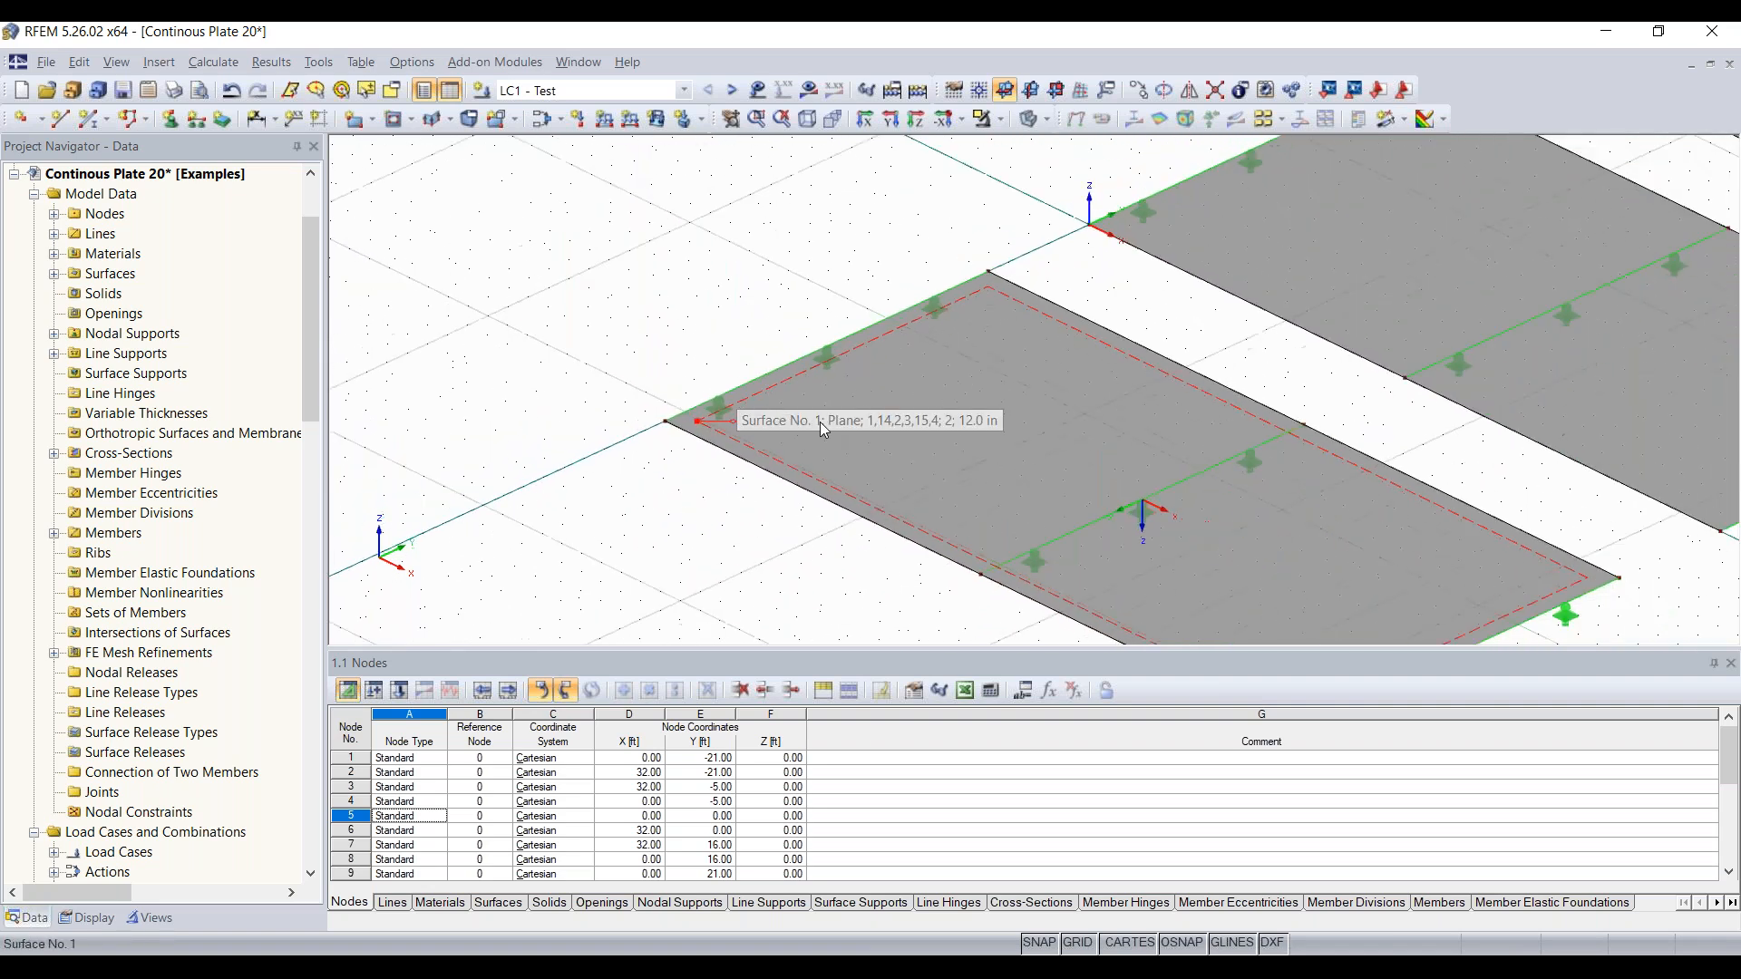
pyautogui.scroll(-2, 1047, 458)
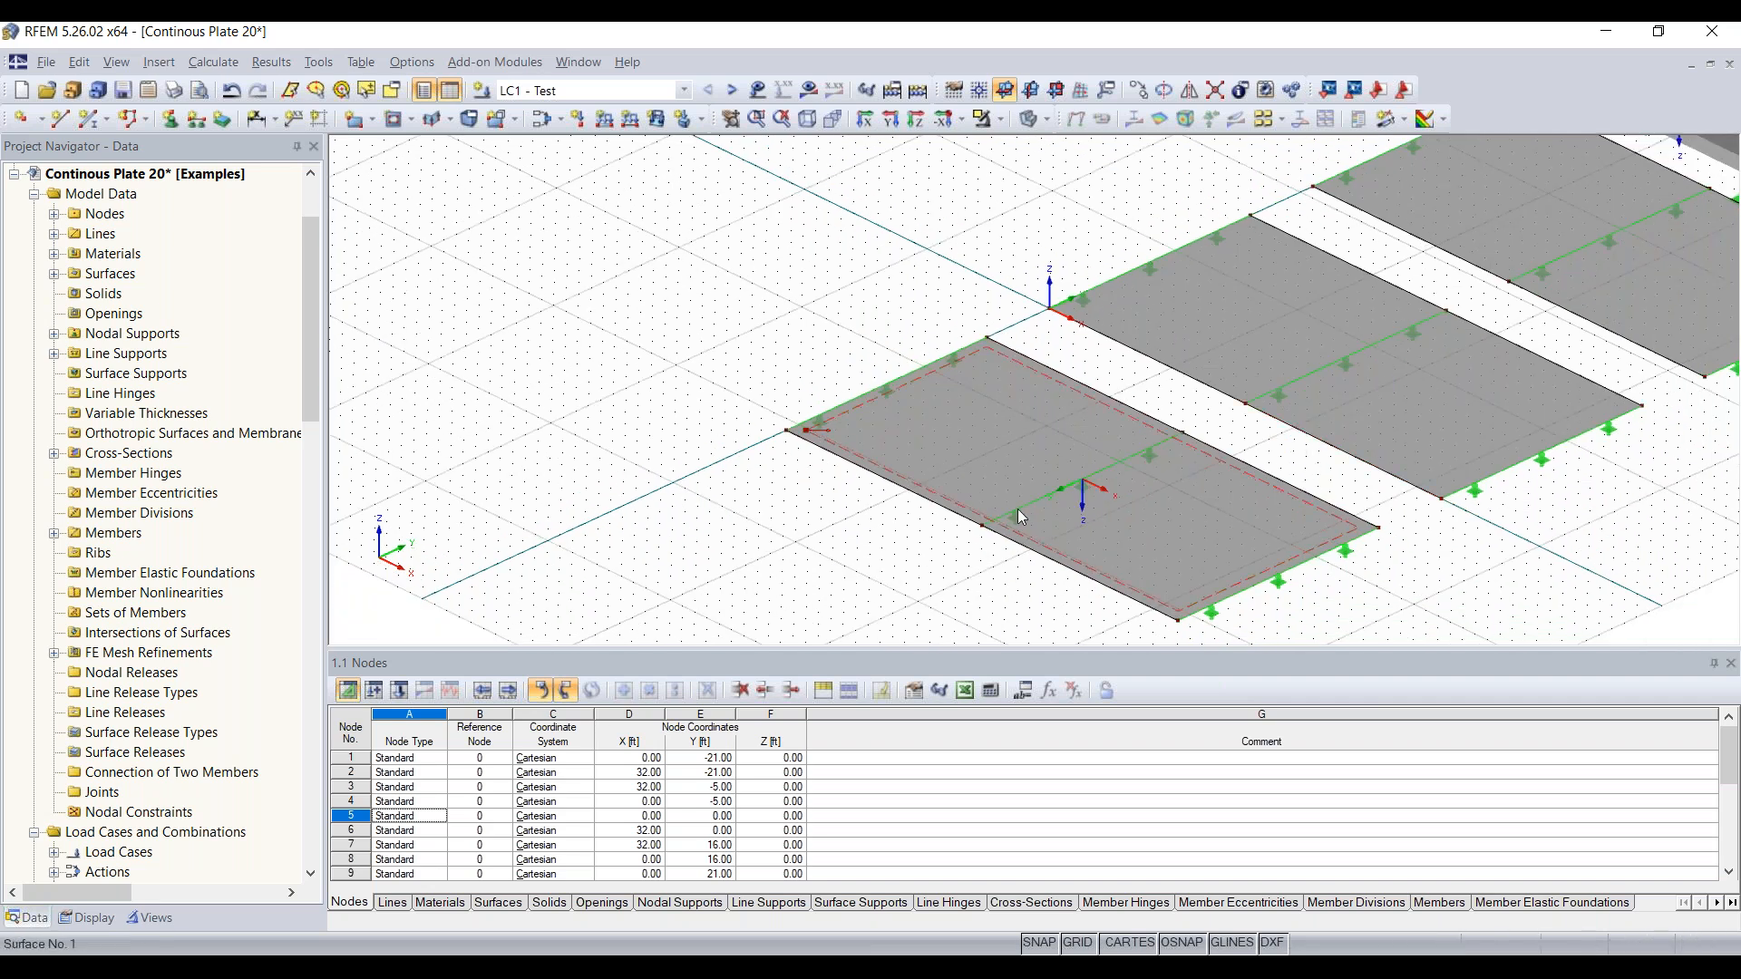
pyautogui.moveTo(1392, 496); pyautogui.dragTo(976, 498, button='middle')
pyautogui.moveTo(1274, 501); pyautogui.dragTo(1150, 499, button='middle')
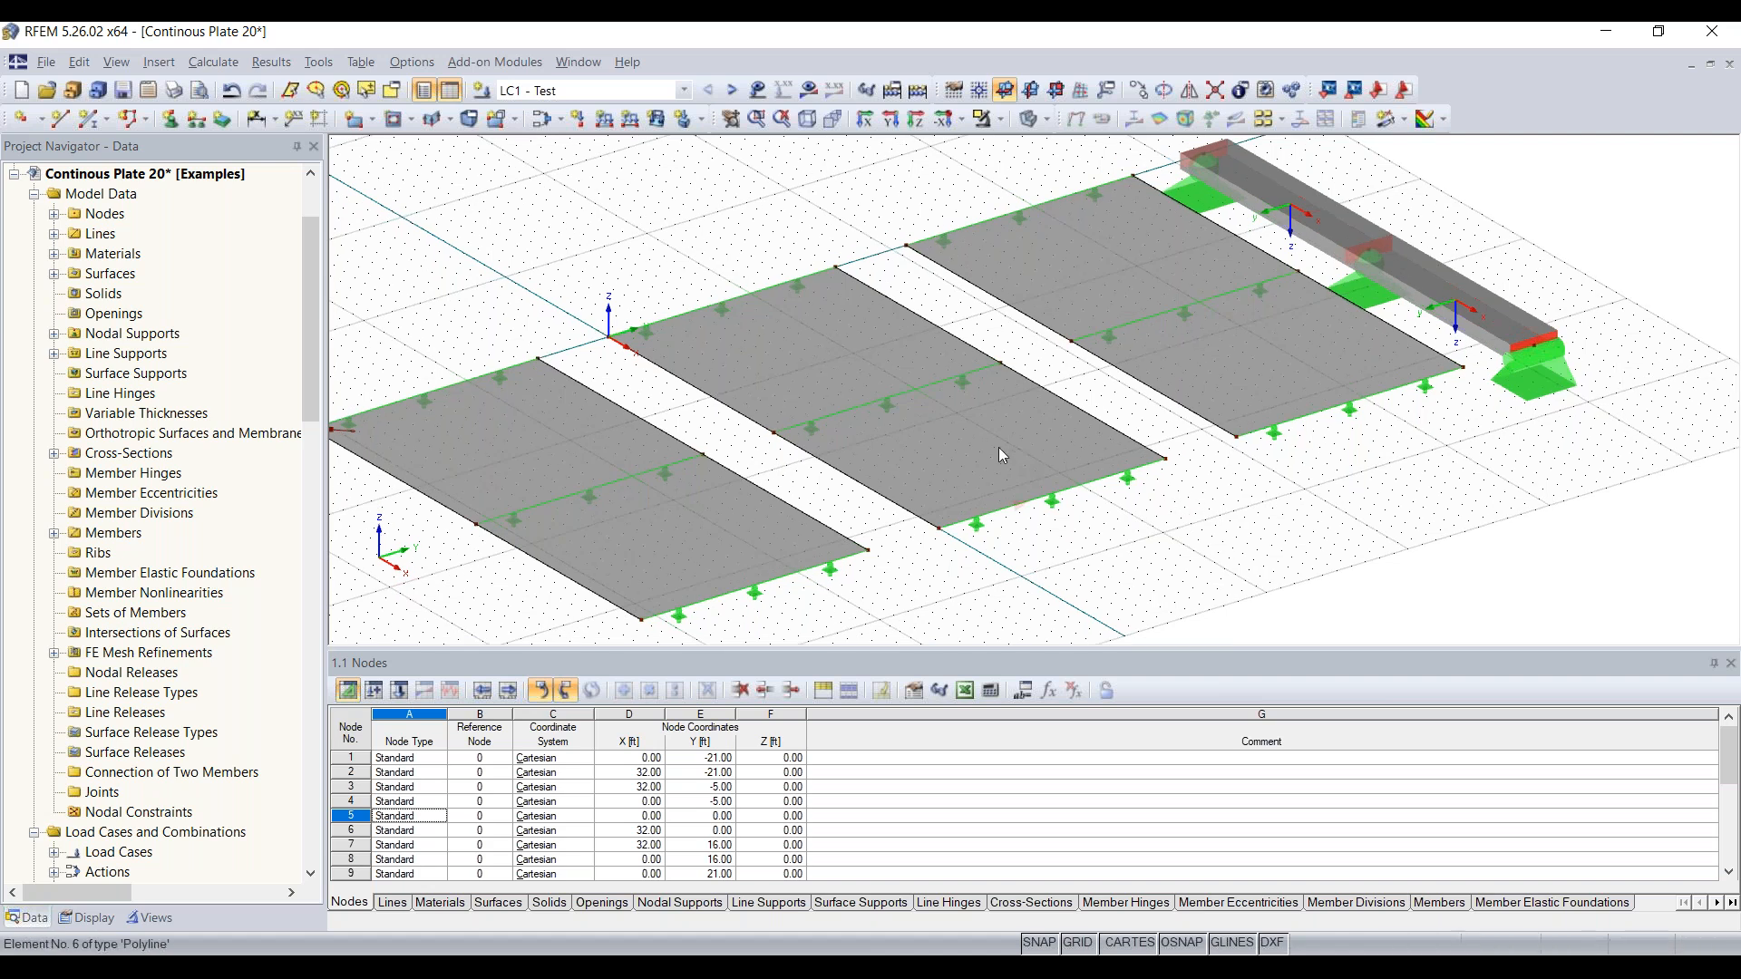
pyautogui.click(956, 430)
pyautogui.rightClick(956, 430)
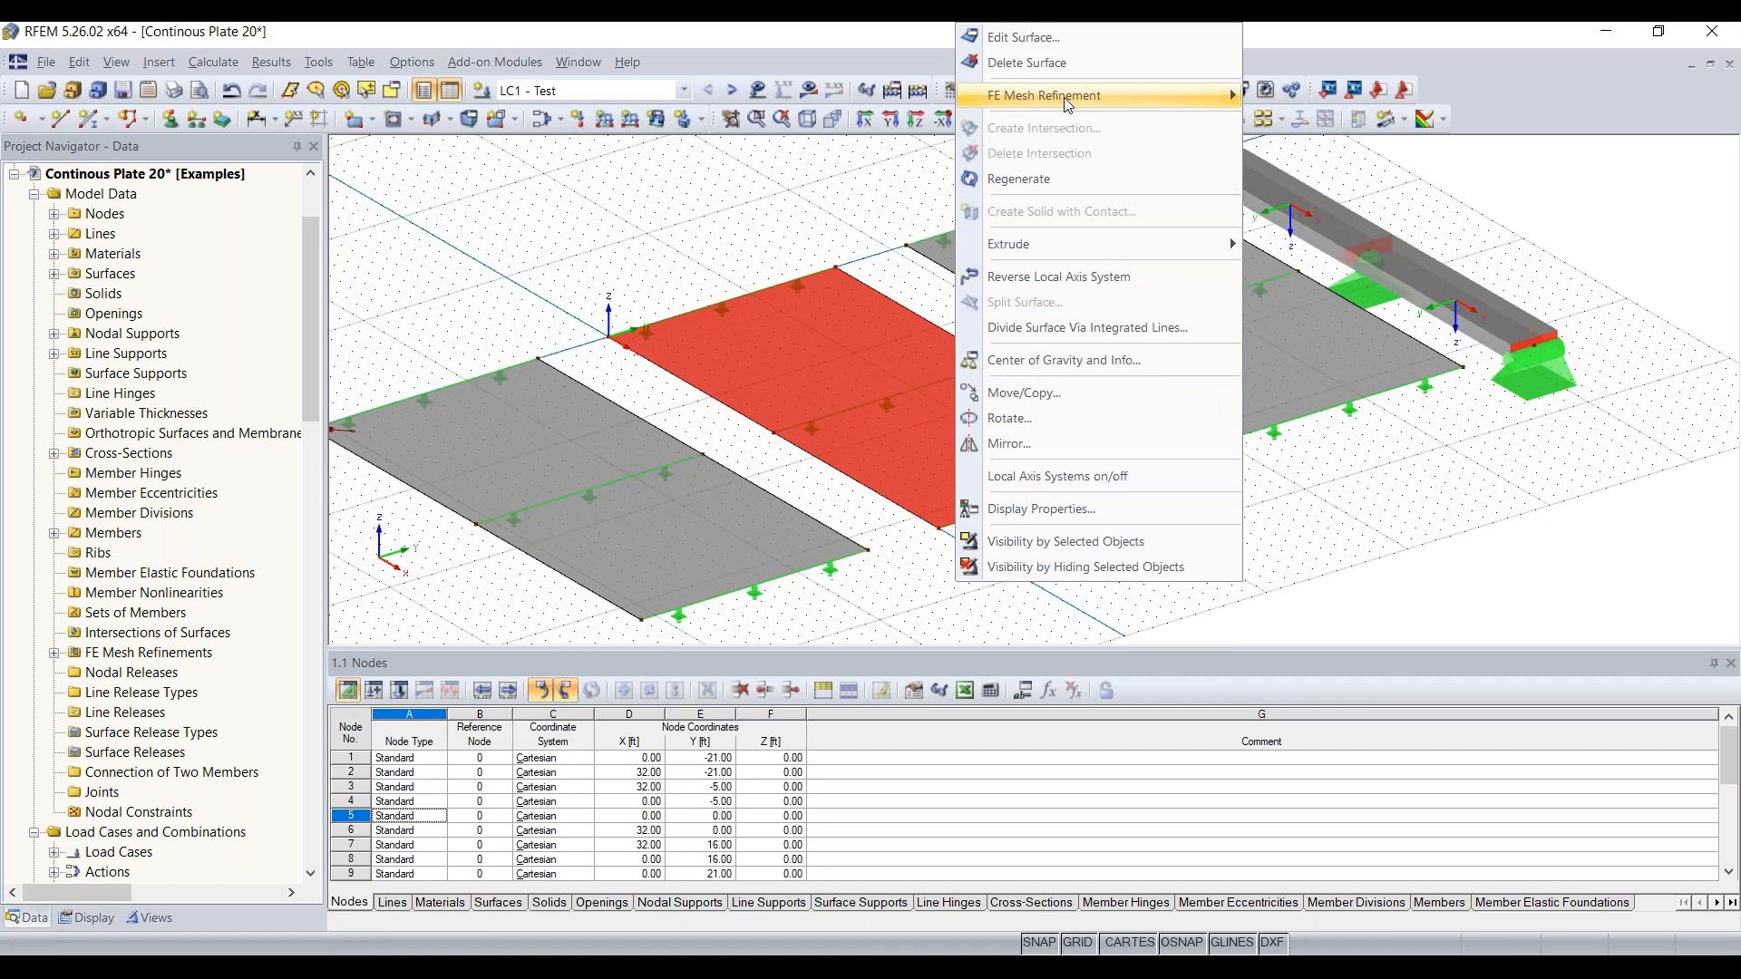
pyautogui.moveTo(1064, 95)
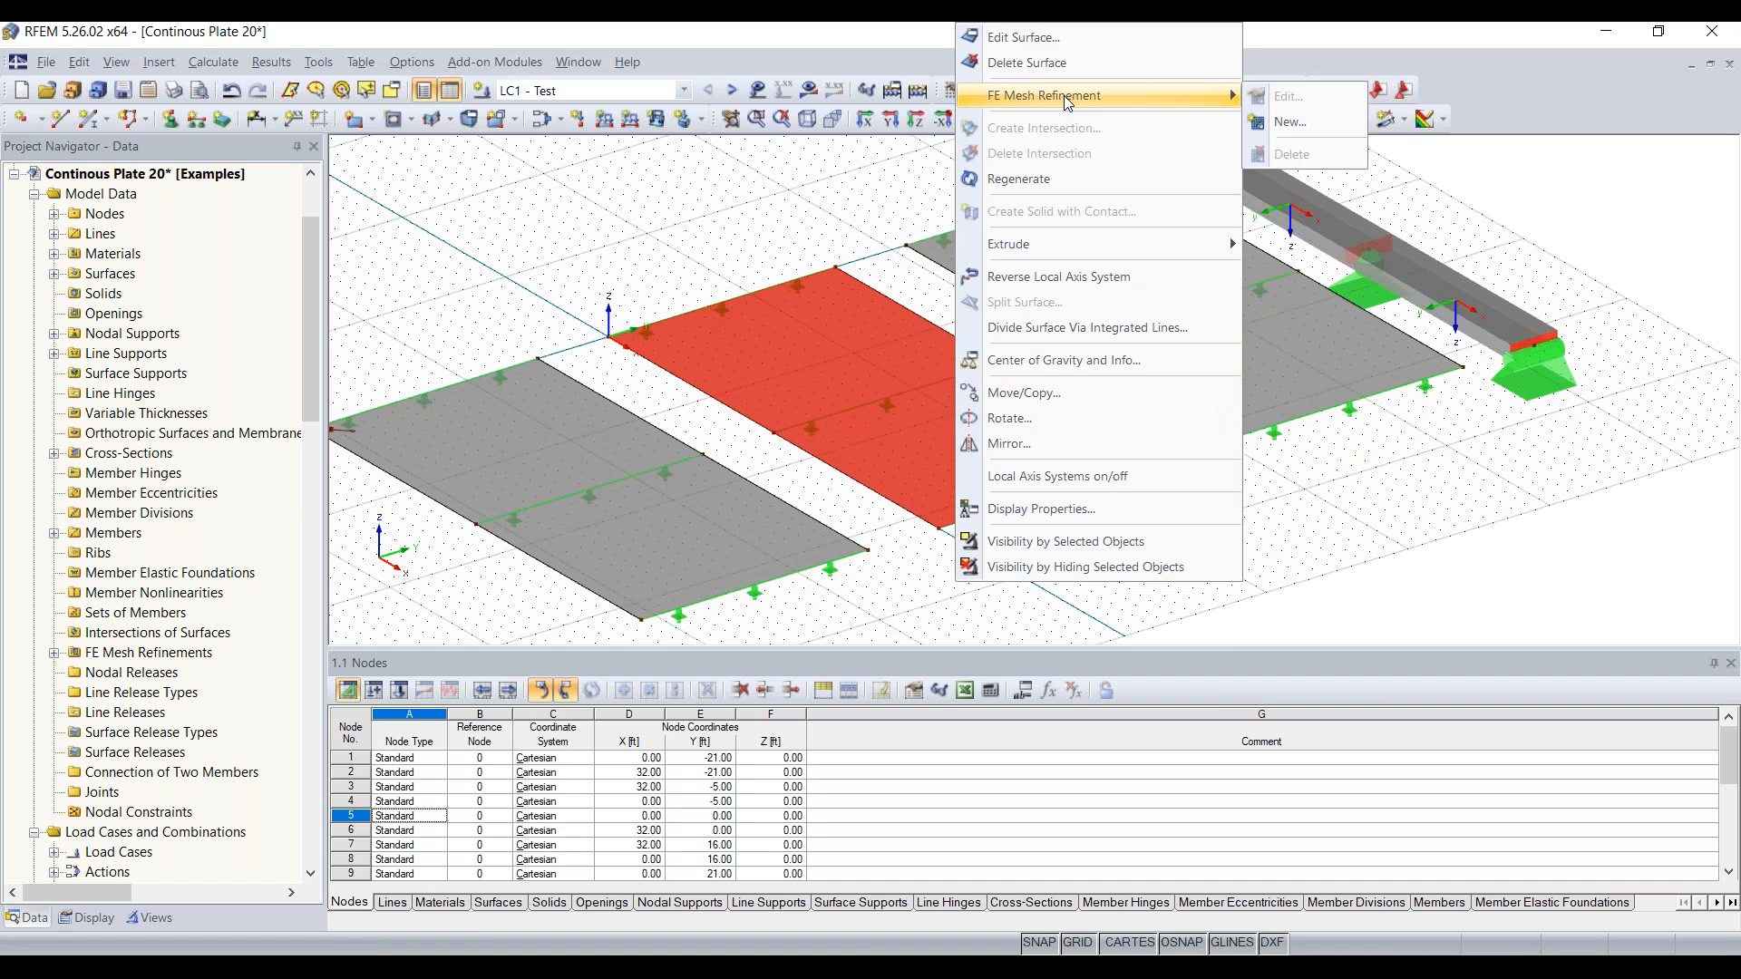
pyautogui.click(1324, 122)
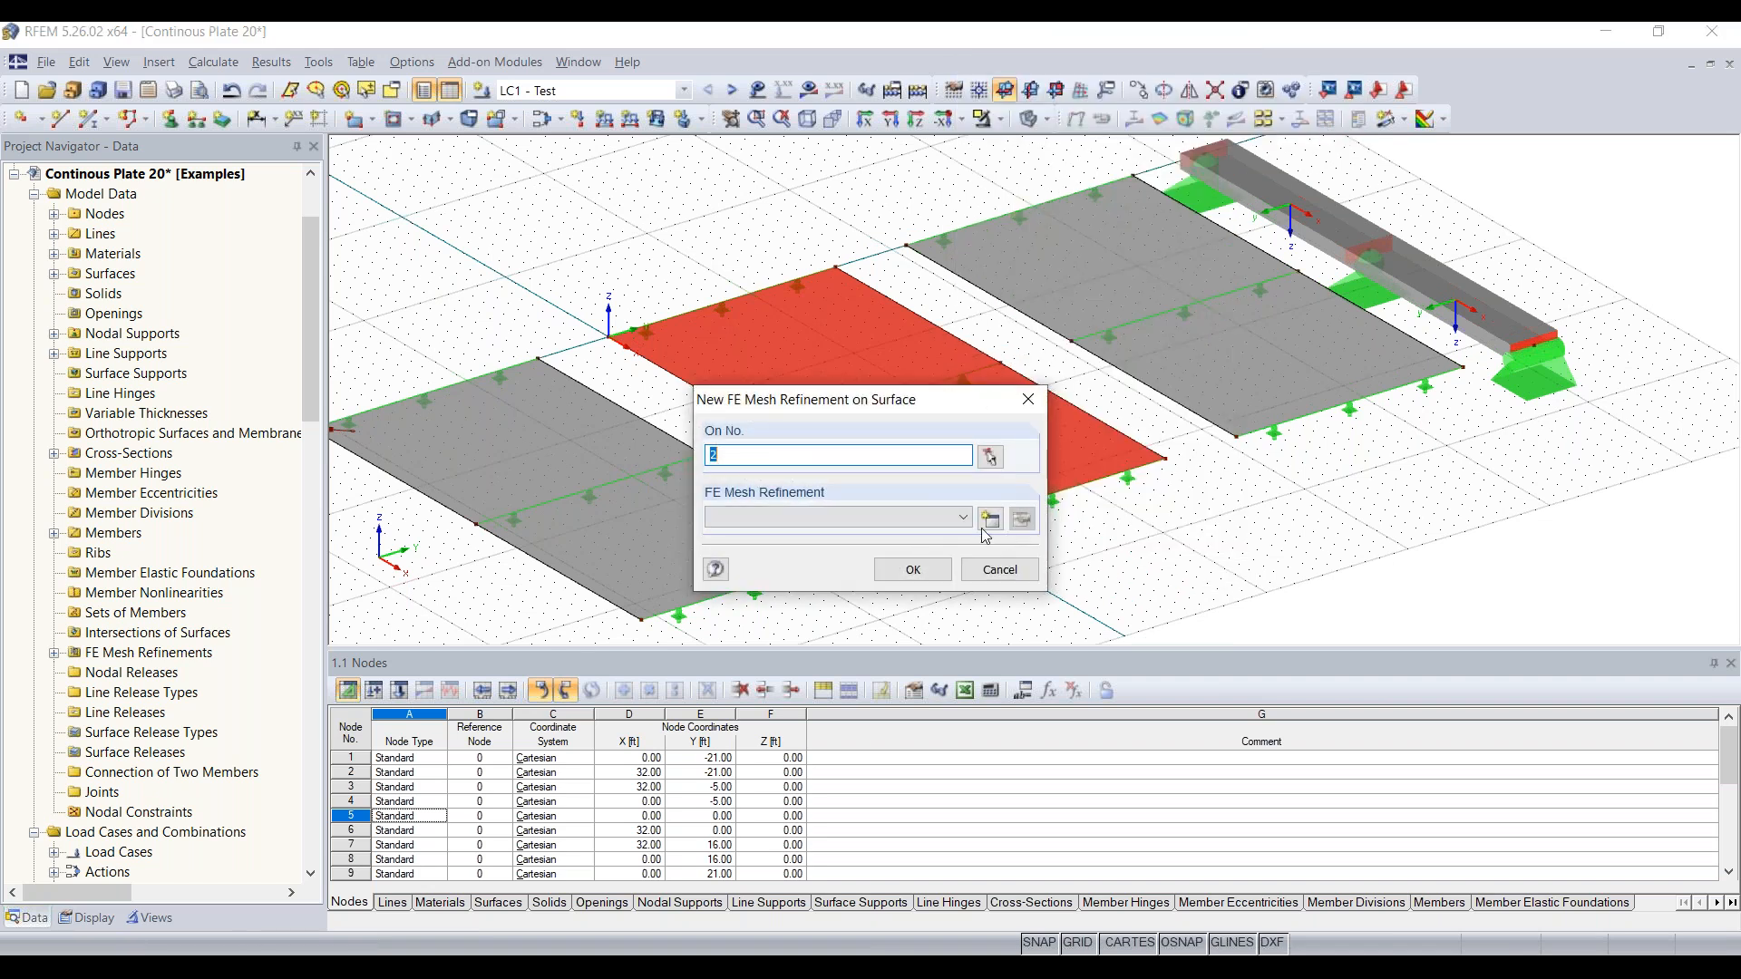
pyautogui.click(963, 523)
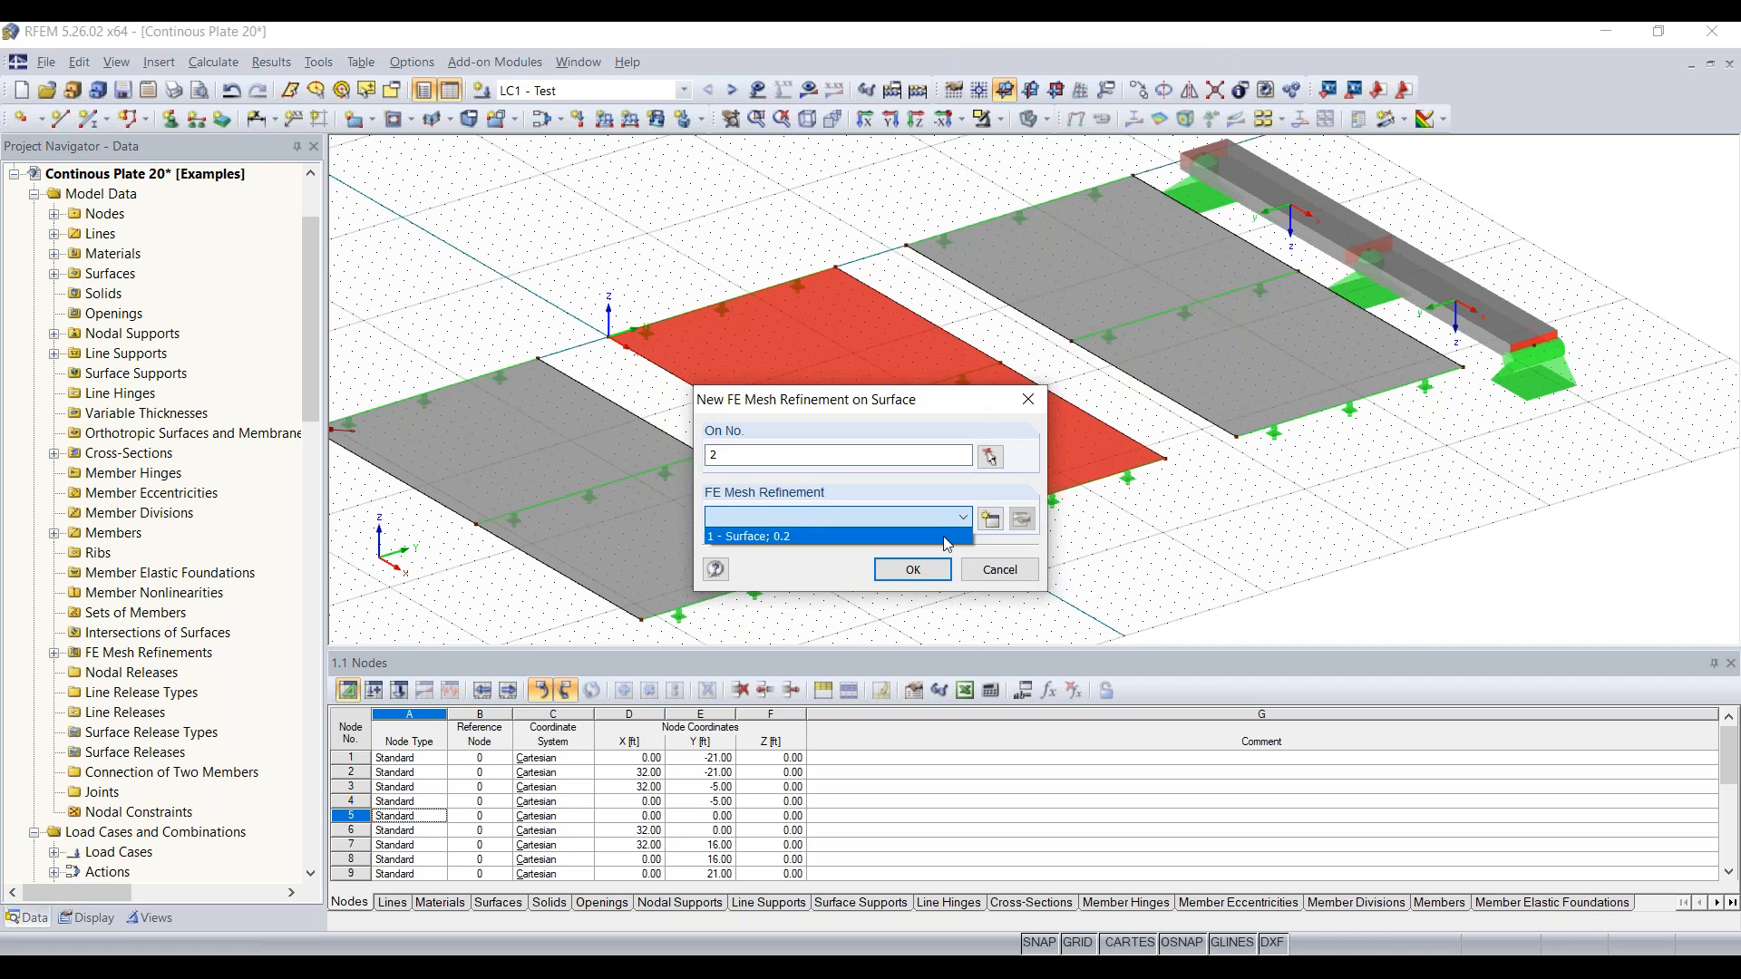
pyautogui.click(961, 519)
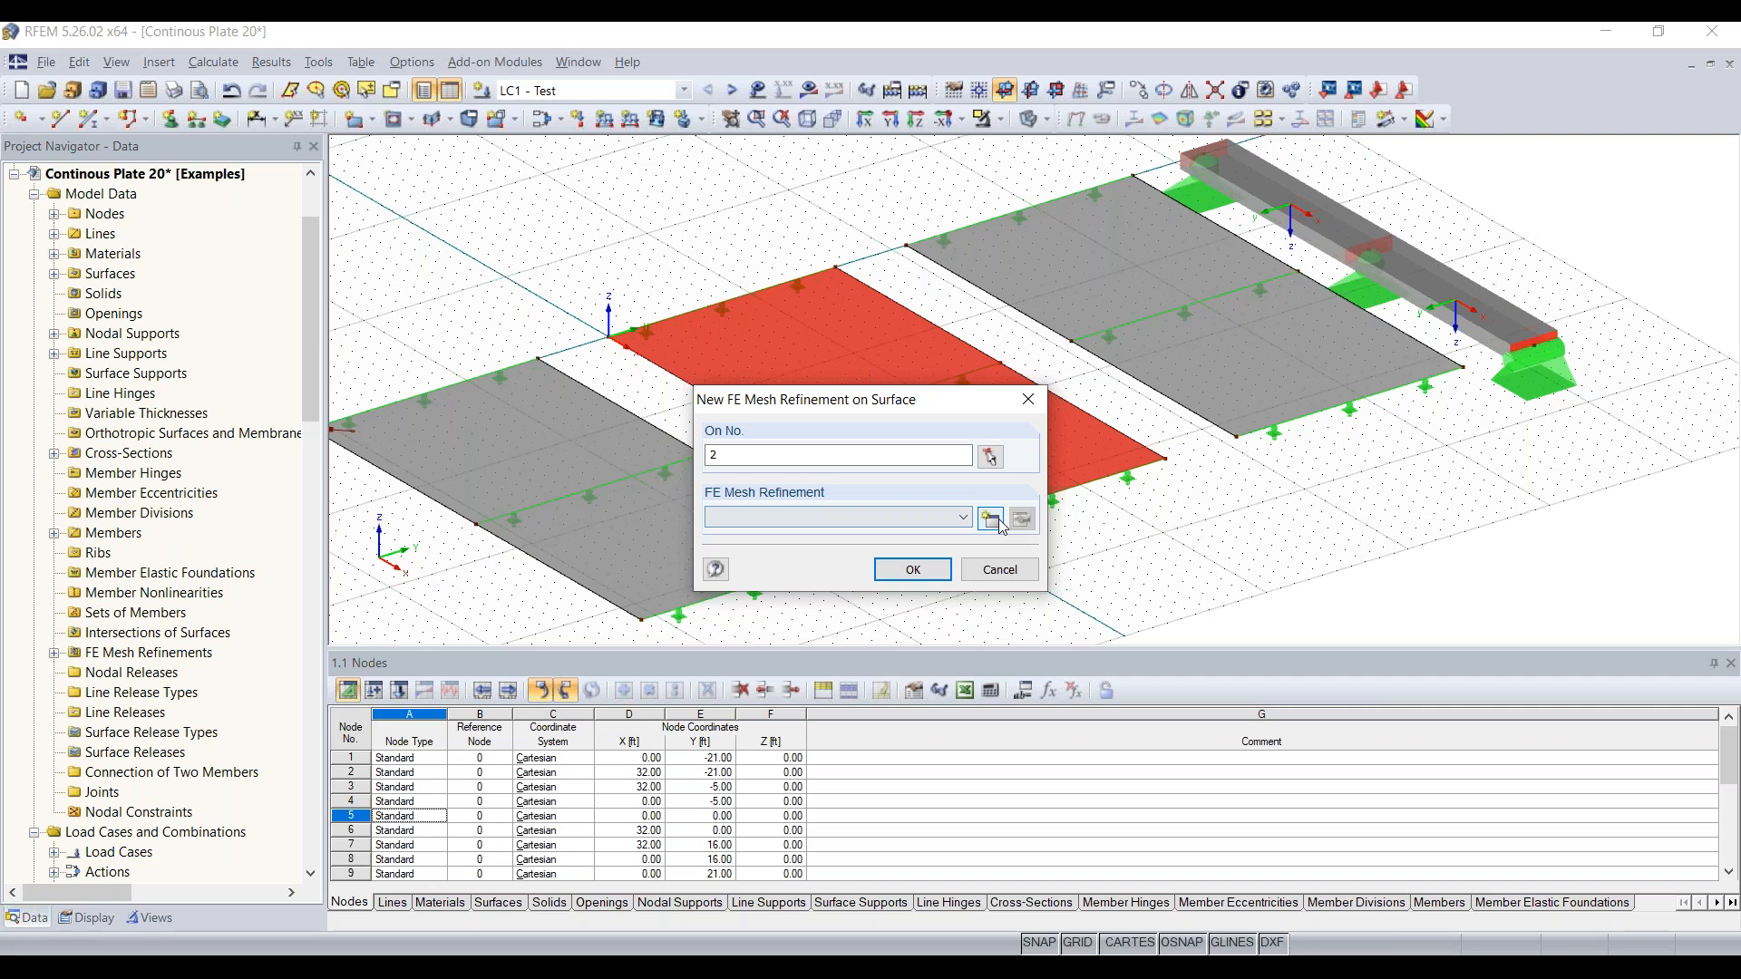
pyautogui.click(1021, 519)
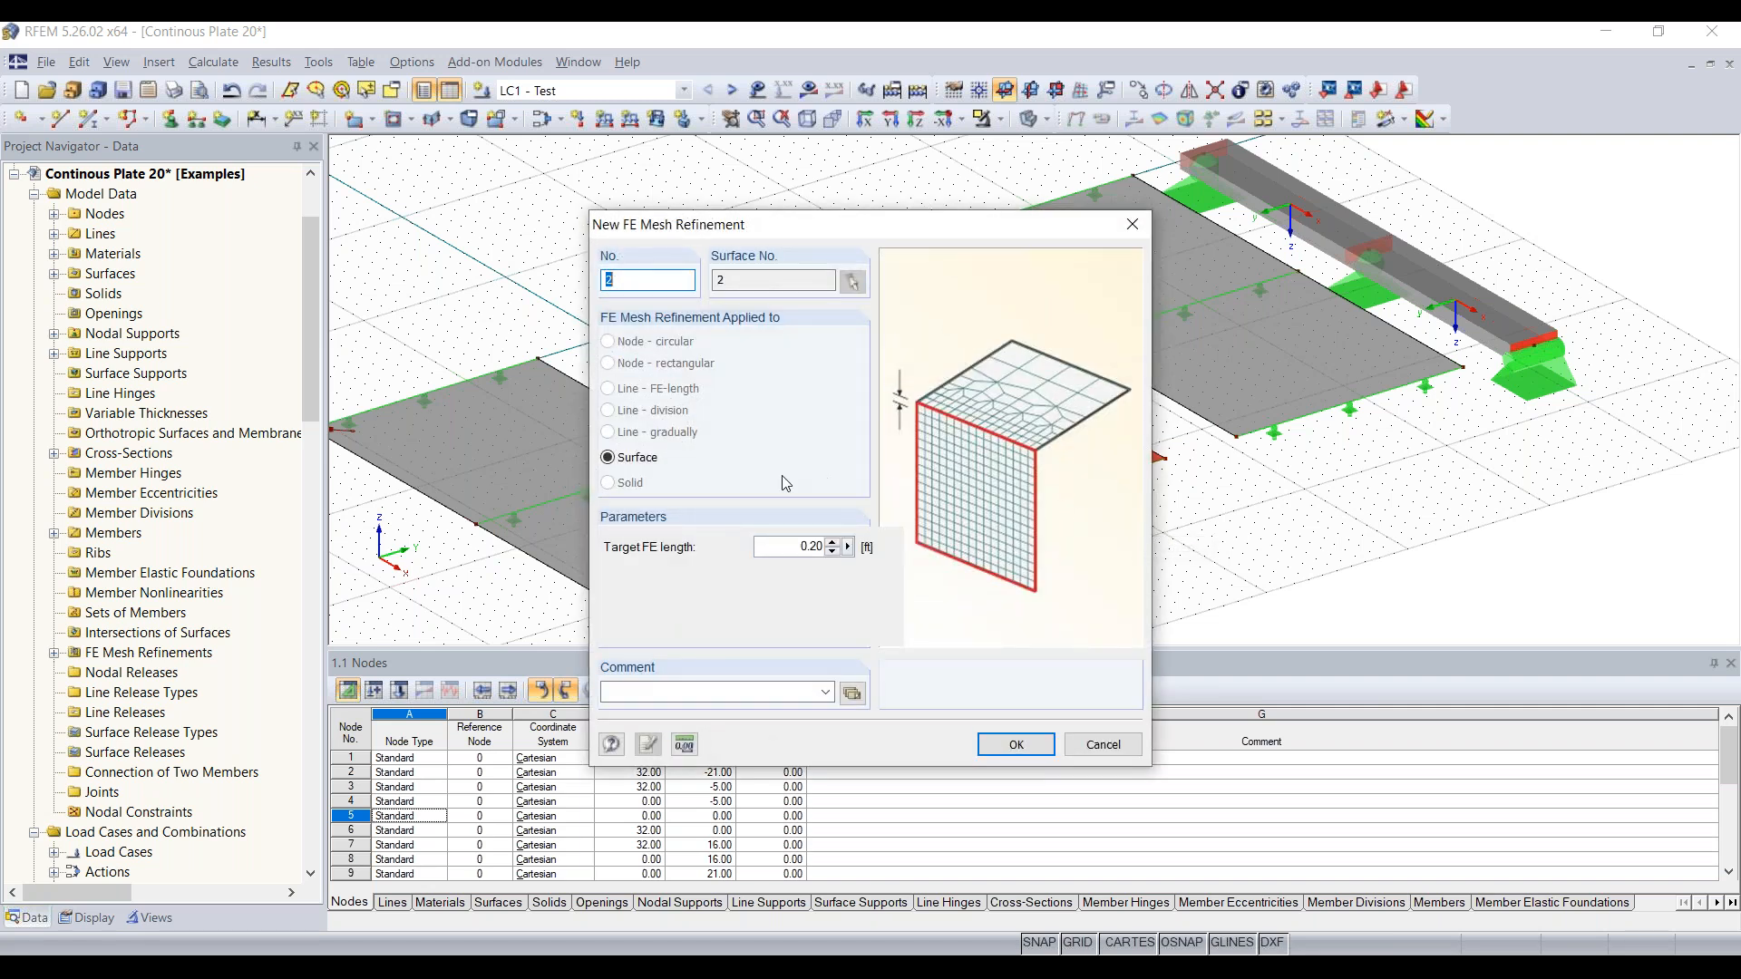
pyautogui.write('0.4')
pyautogui.click(1017, 744)
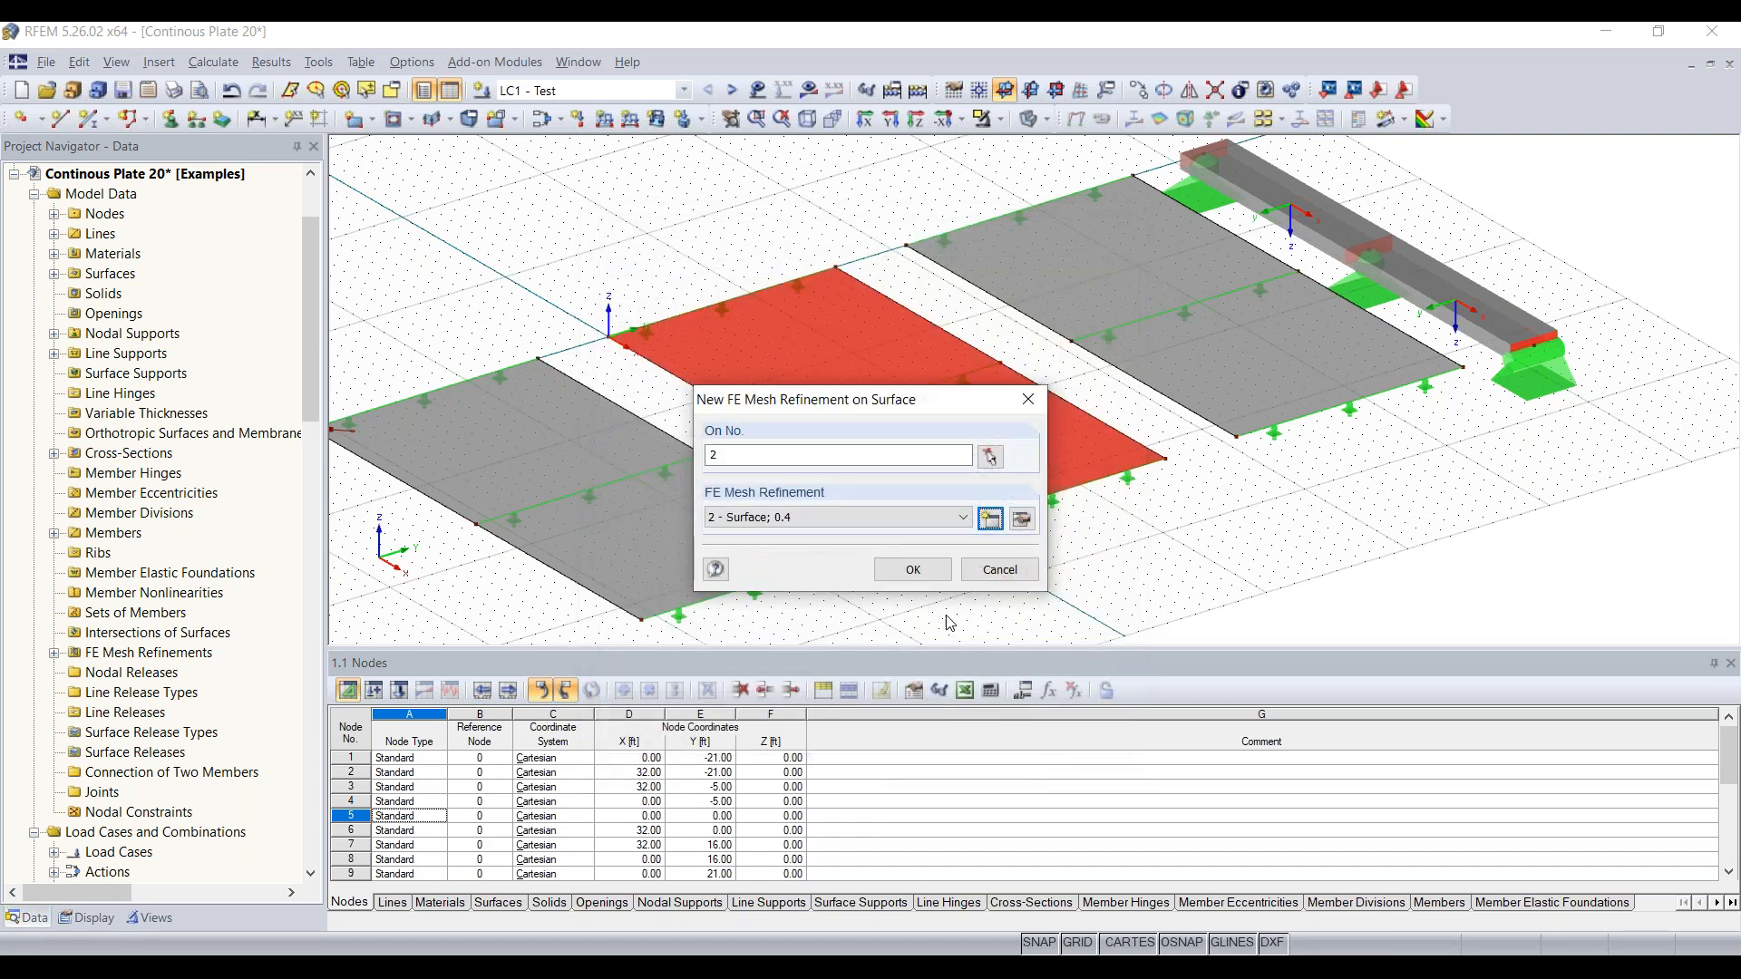
pyautogui.click(912, 568)
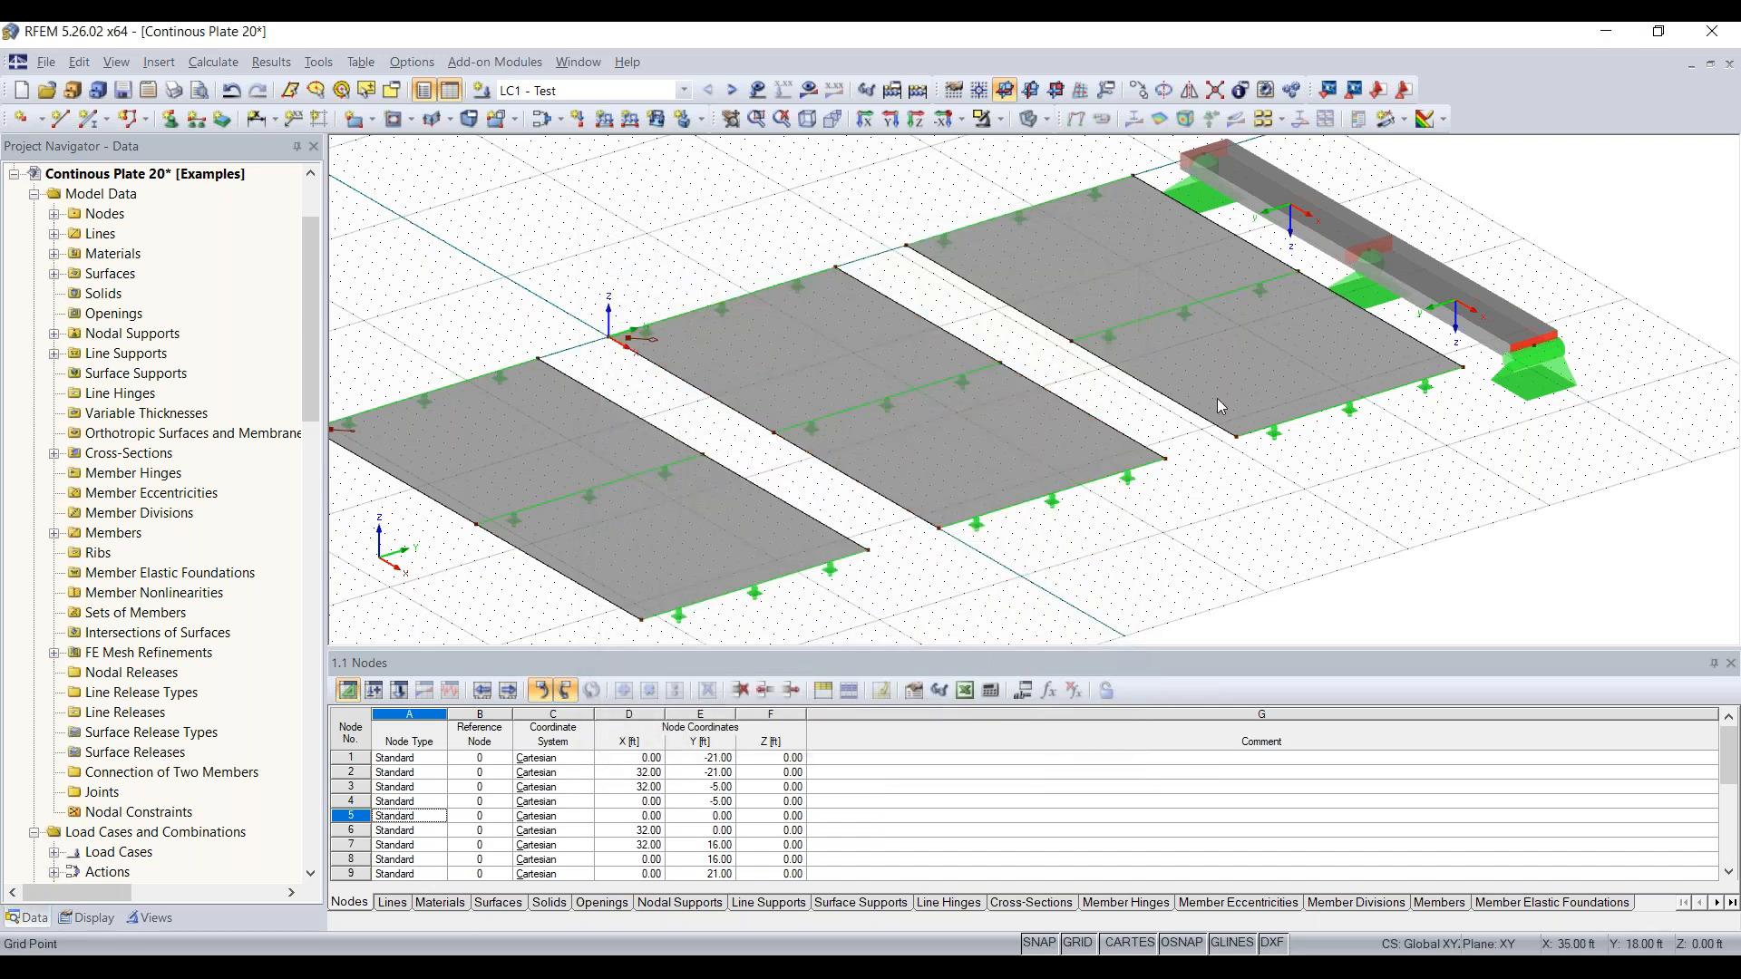
# Expand the FE mesh refinements in the model data to review the defined entries
pyautogui.rightClick(1249, 363)
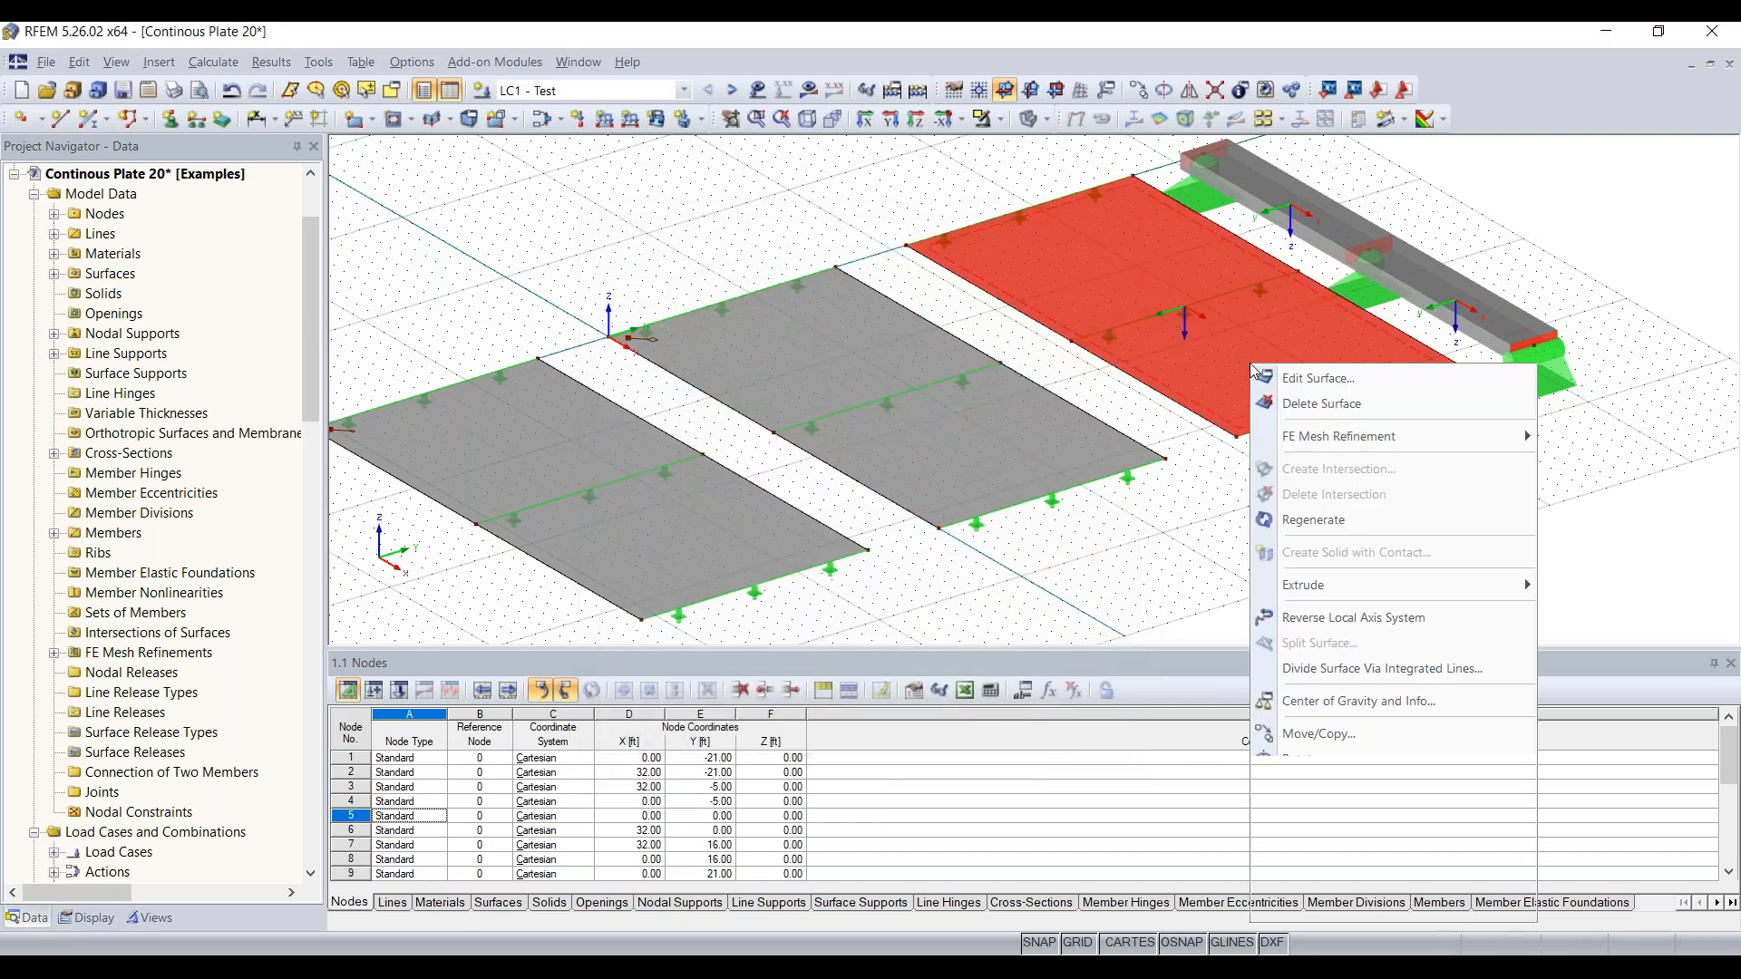
pyautogui.click(1230, 485)
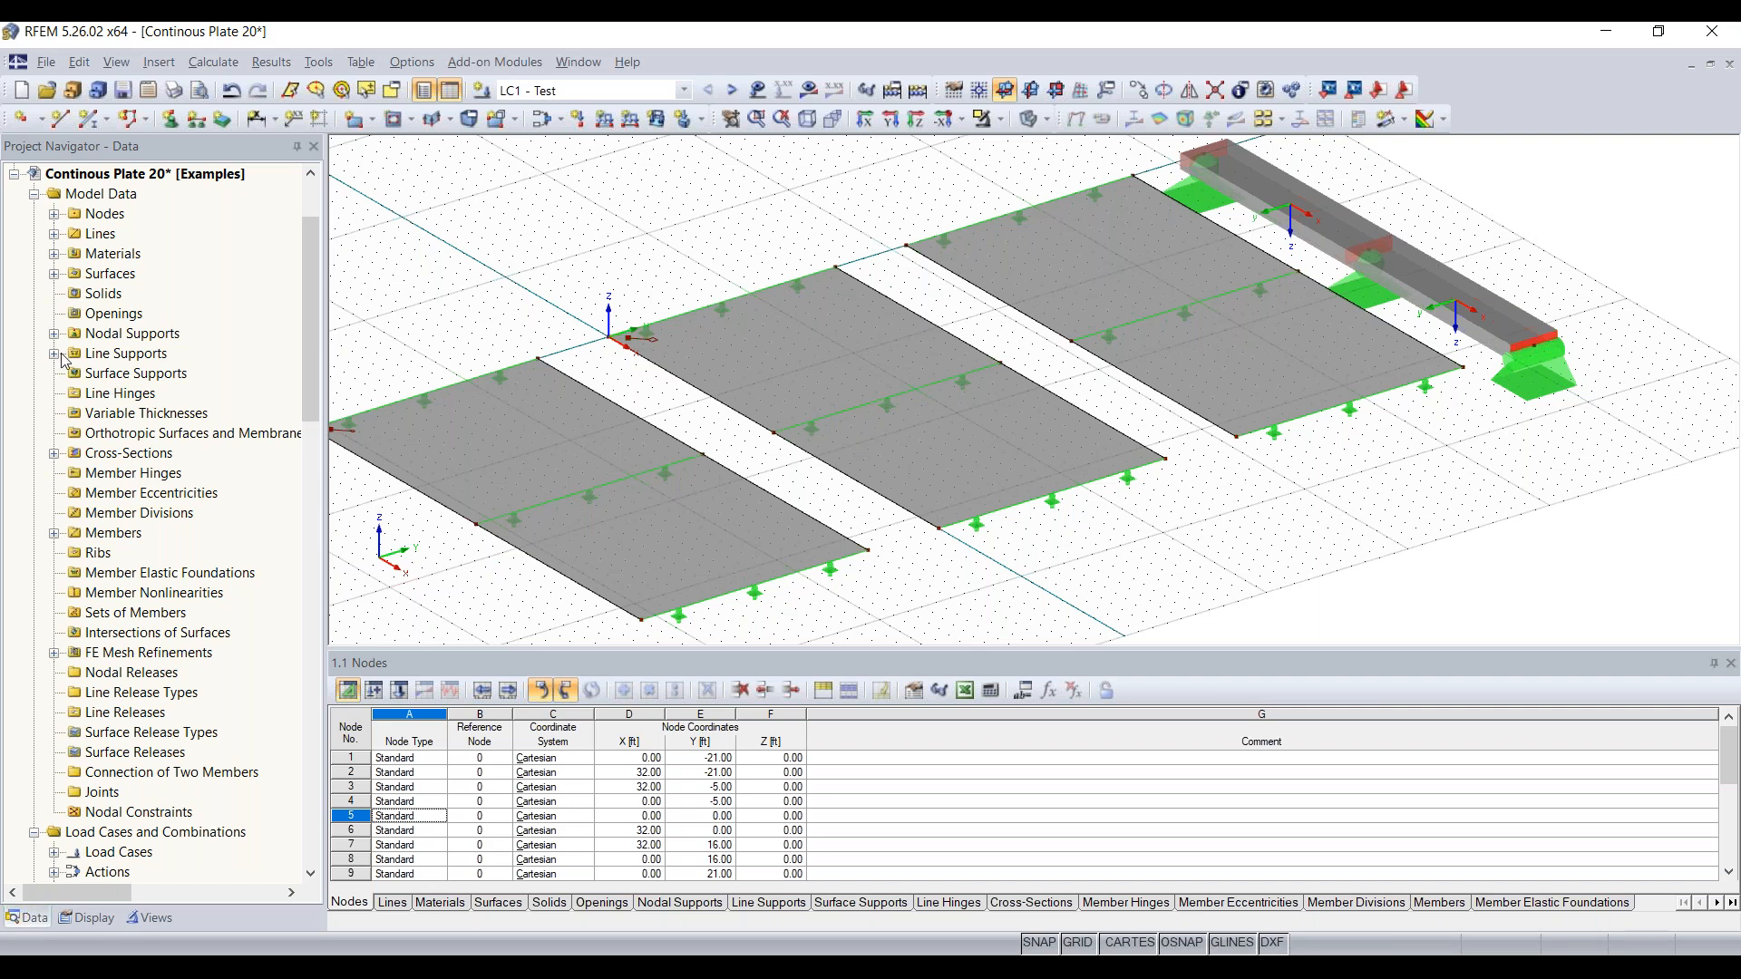
pyautogui.scroll(-1, 125, 500)
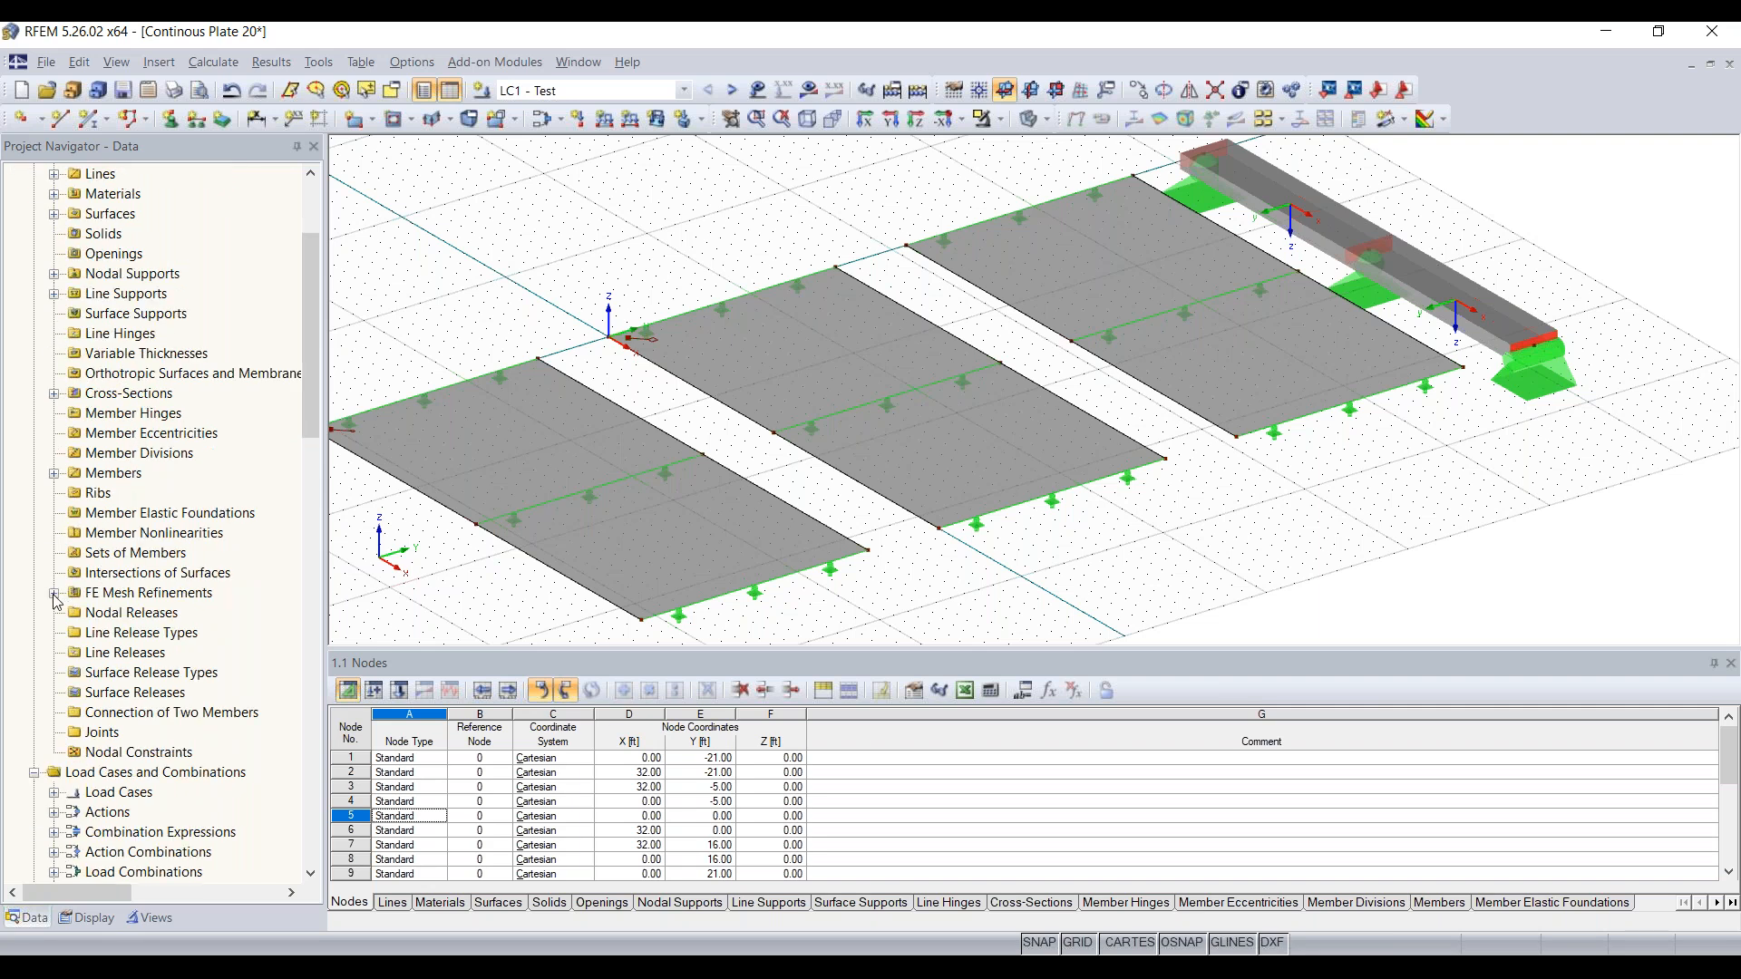
pyautogui.click(126, 598)
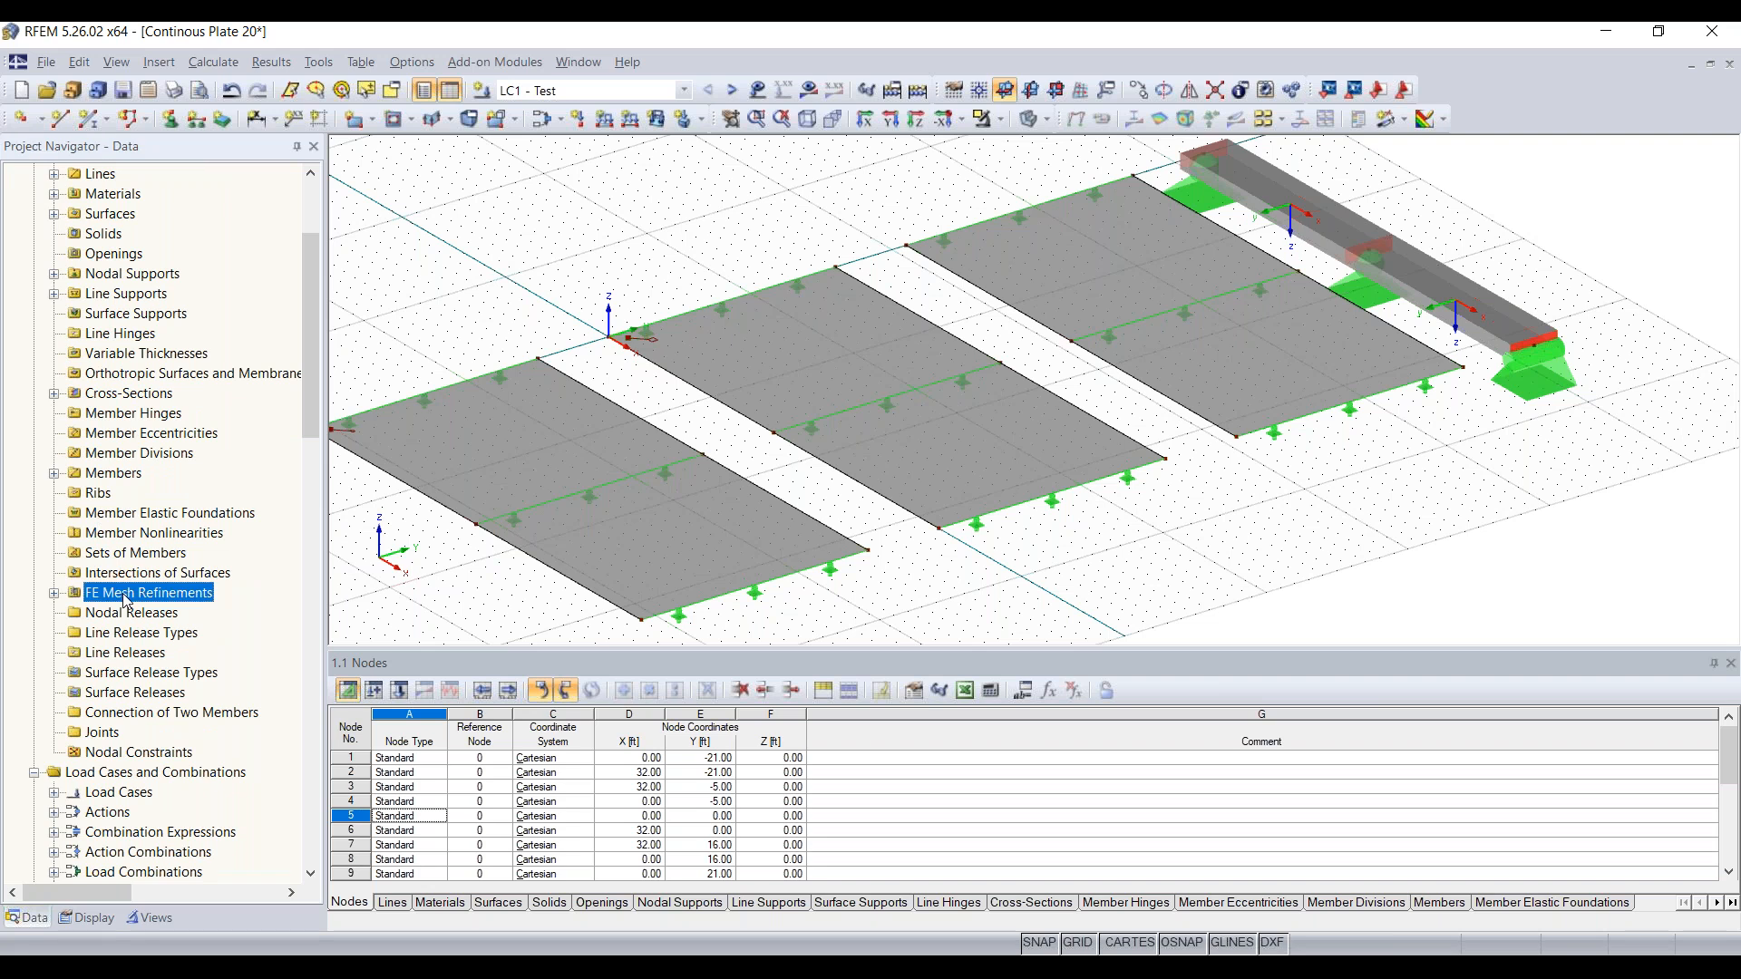
pyautogui.click(55, 594)
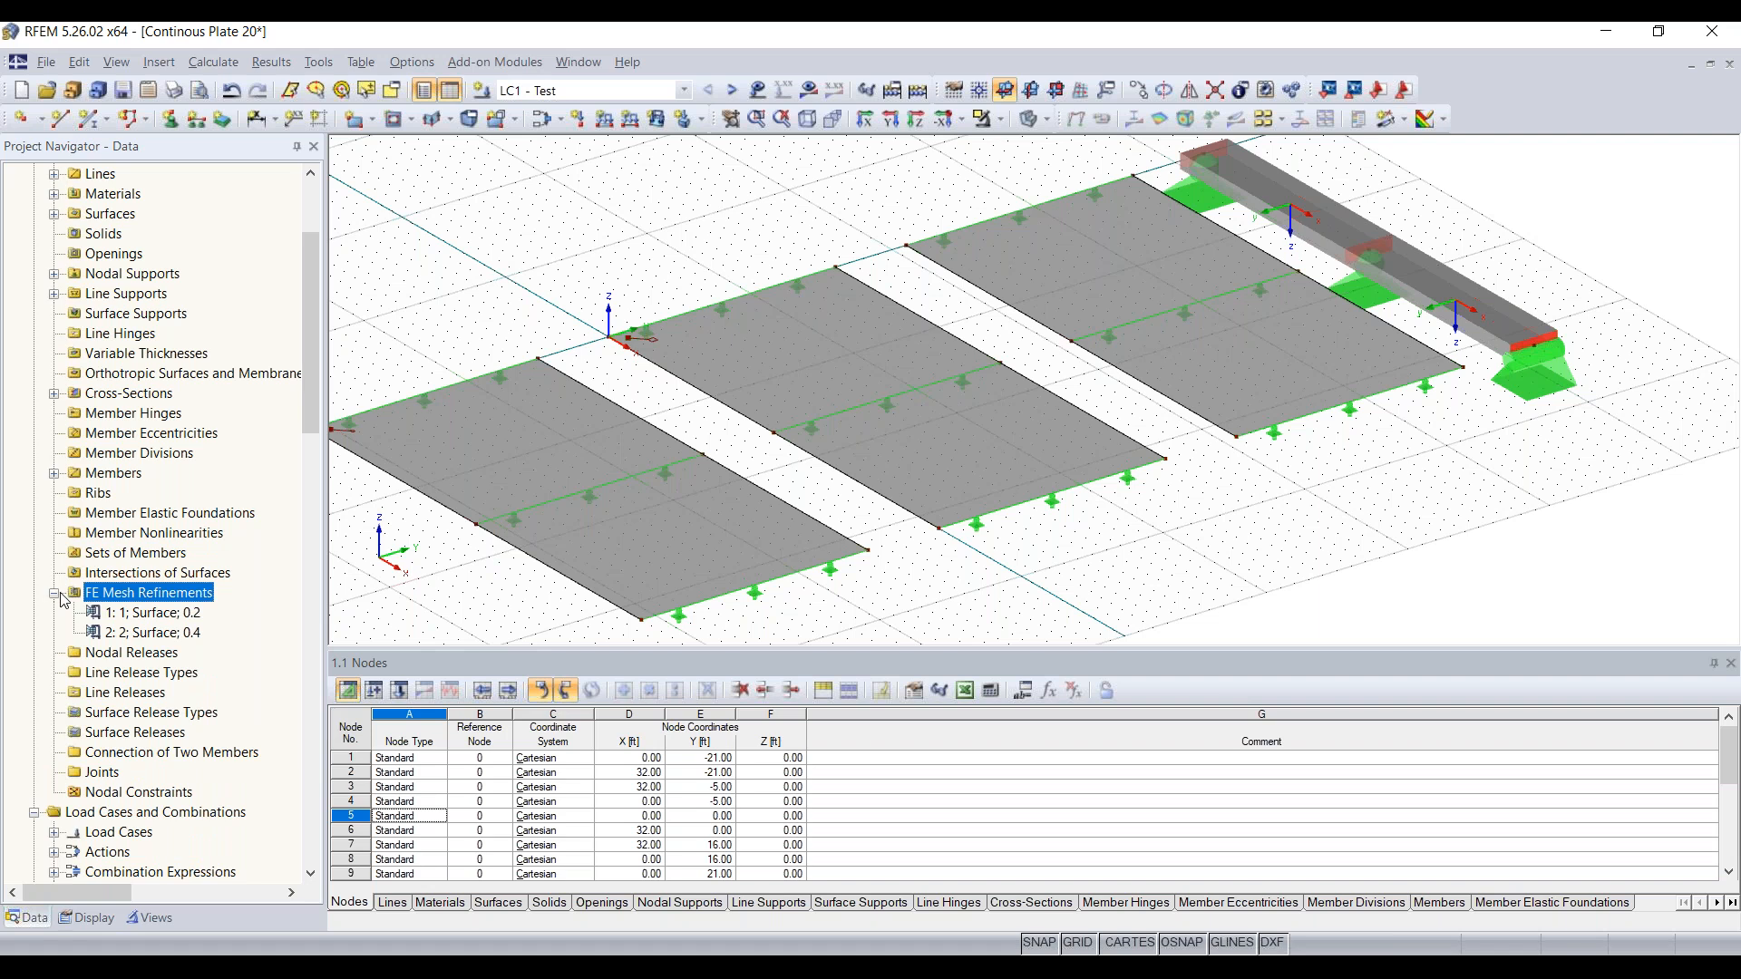
# Create a third surface FE mesh refinement with a target FE length of 0.6 ft and assign it to surface 3
pyautogui.rightClick(164, 600)
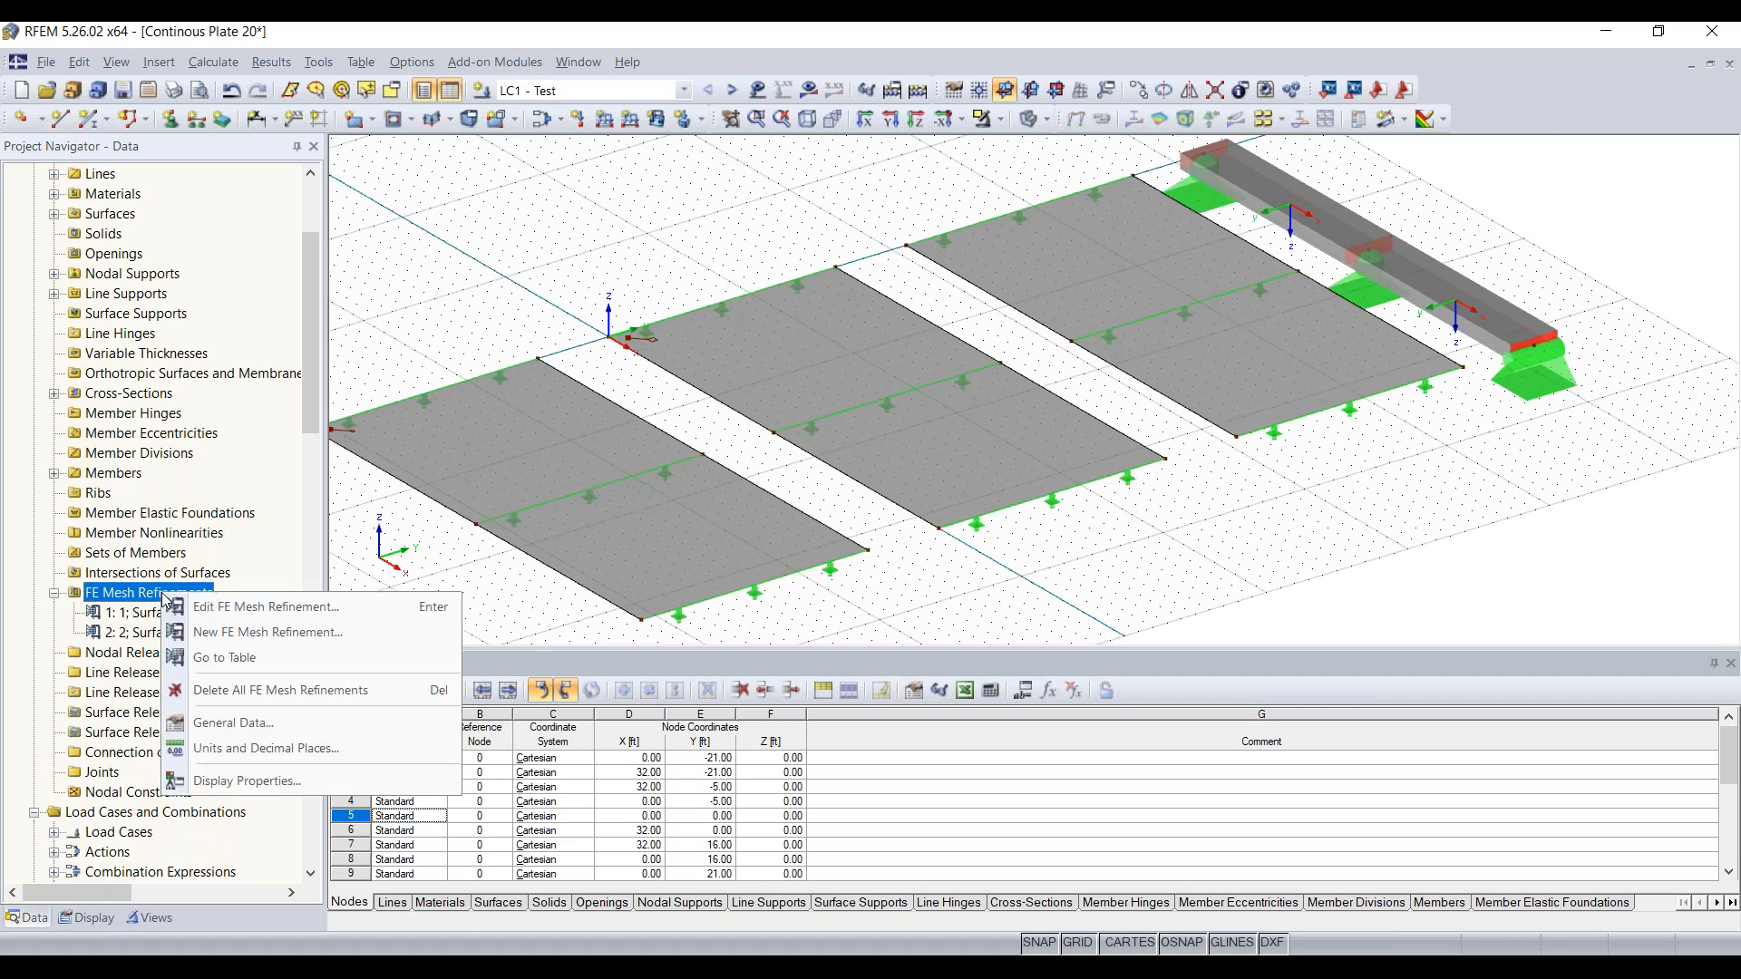
pyautogui.click(265, 637)
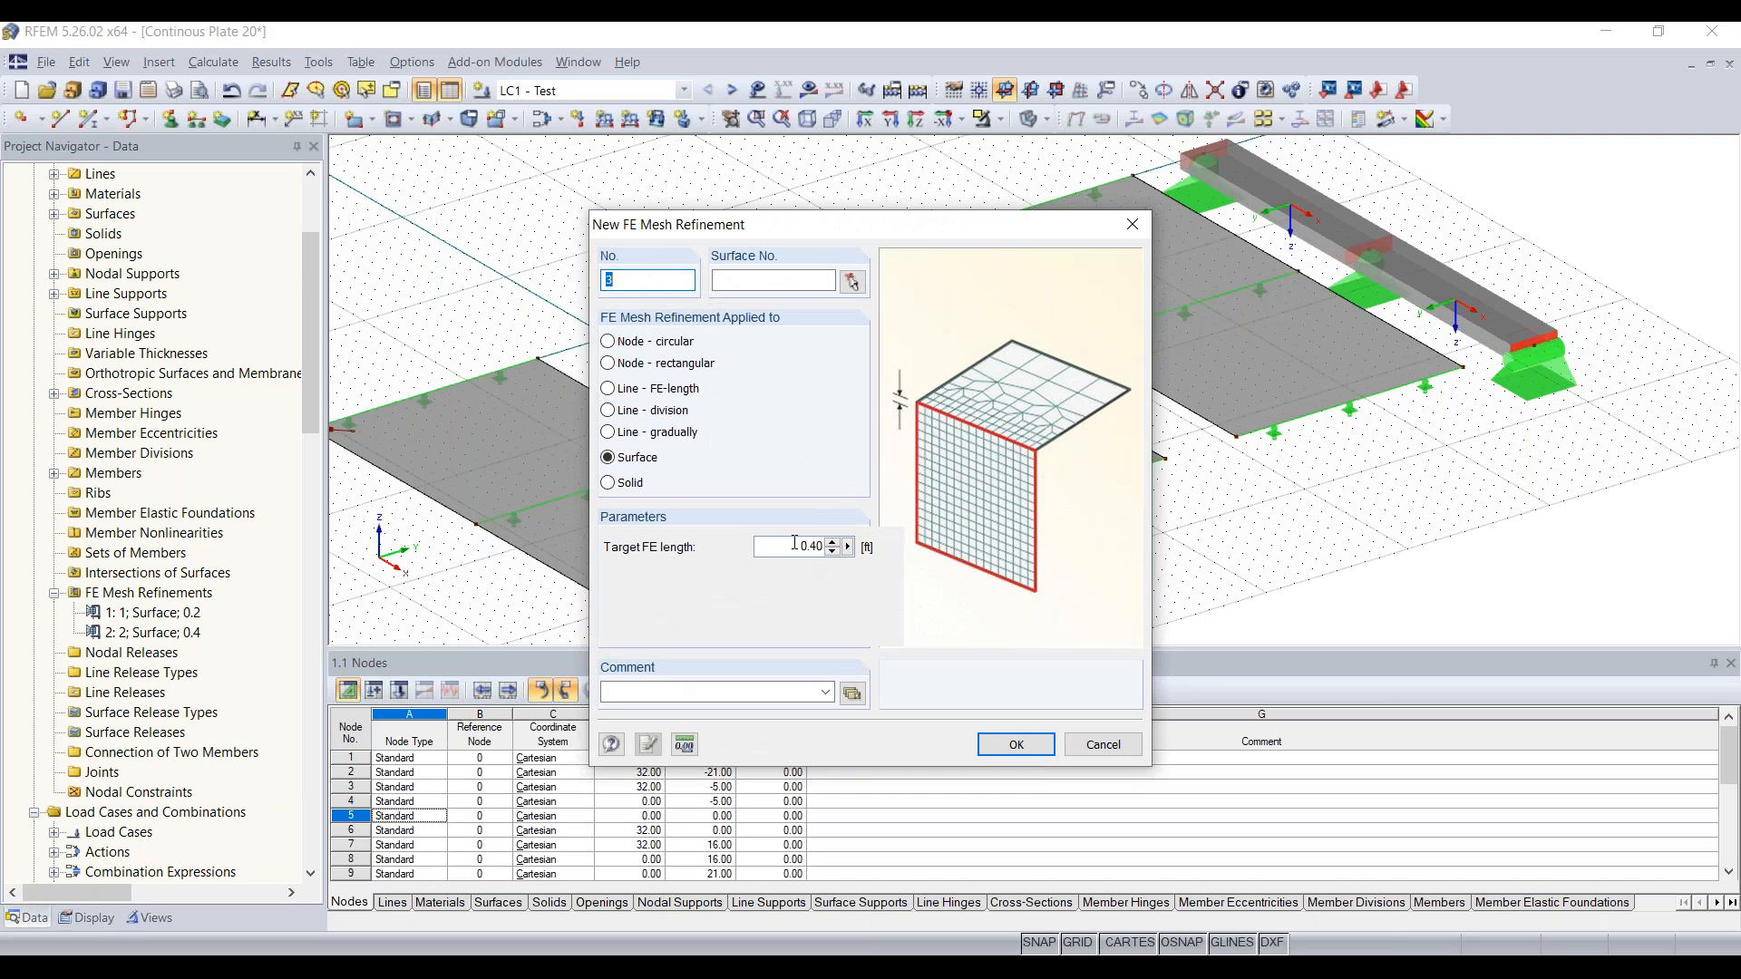
pyautogui.click(794, 542)
pyautogui.write('0.6')
pyautogui.click(1017, 745)
pyautogui.click(869, 539)
pyautogui.click(852, 283)
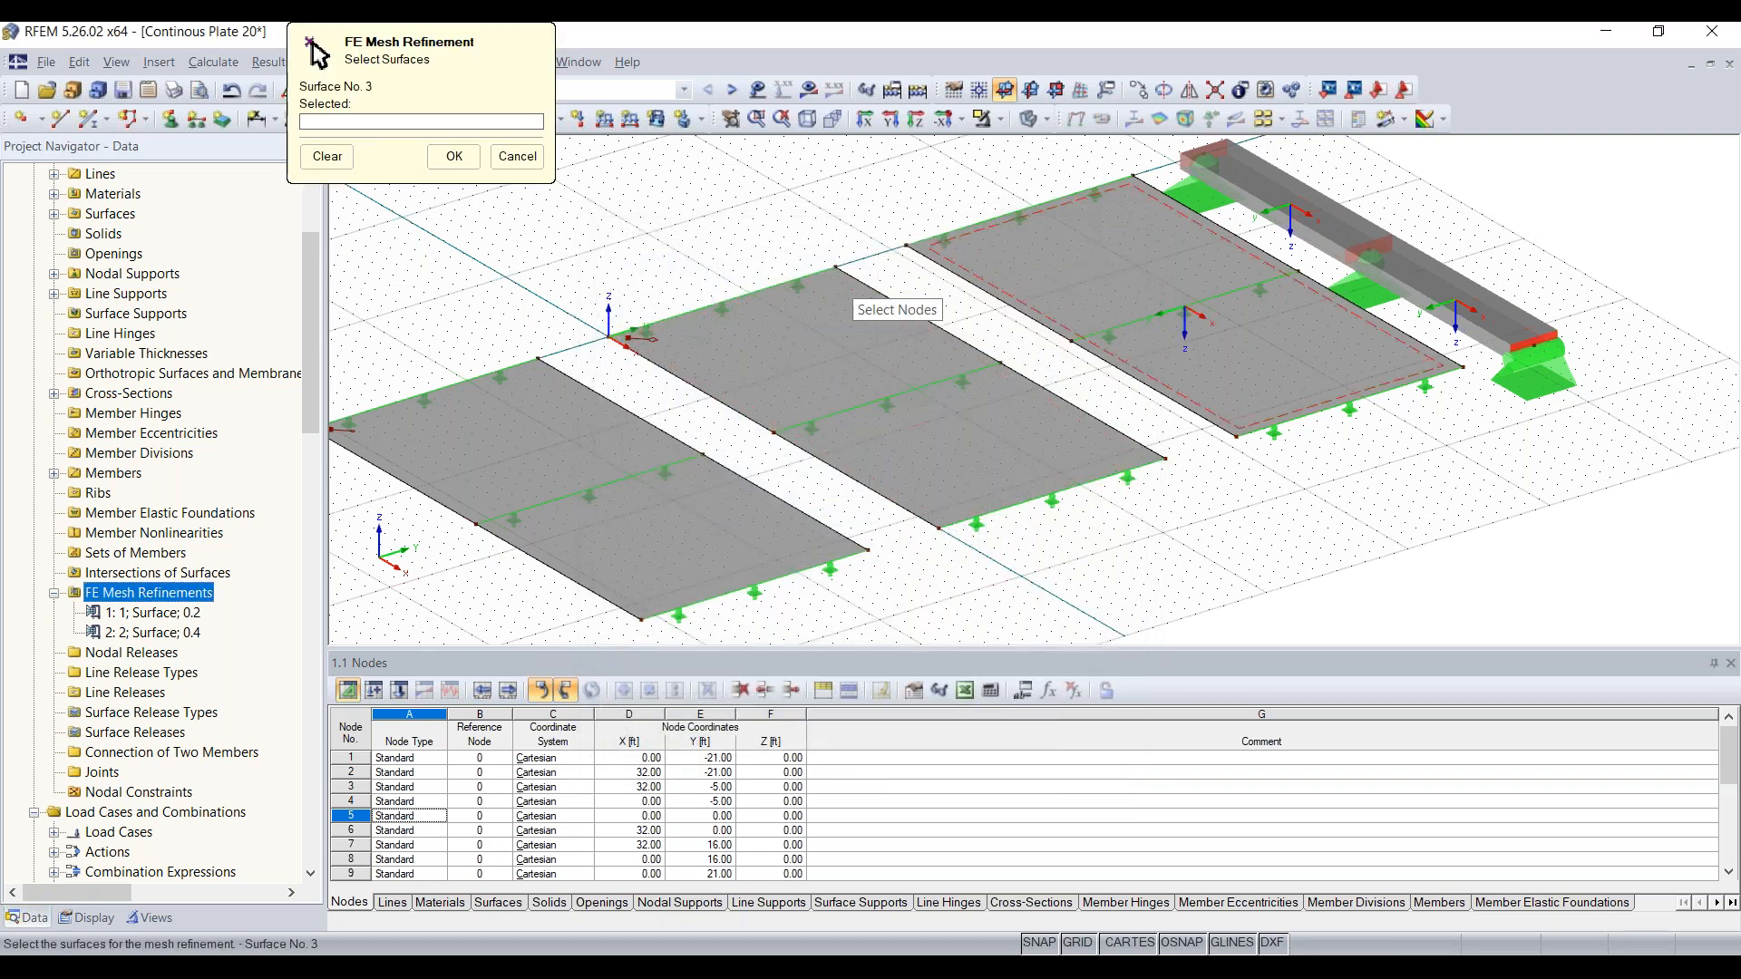
pyautogui.click(455, 156)
pyautogui.click(1015, 744)
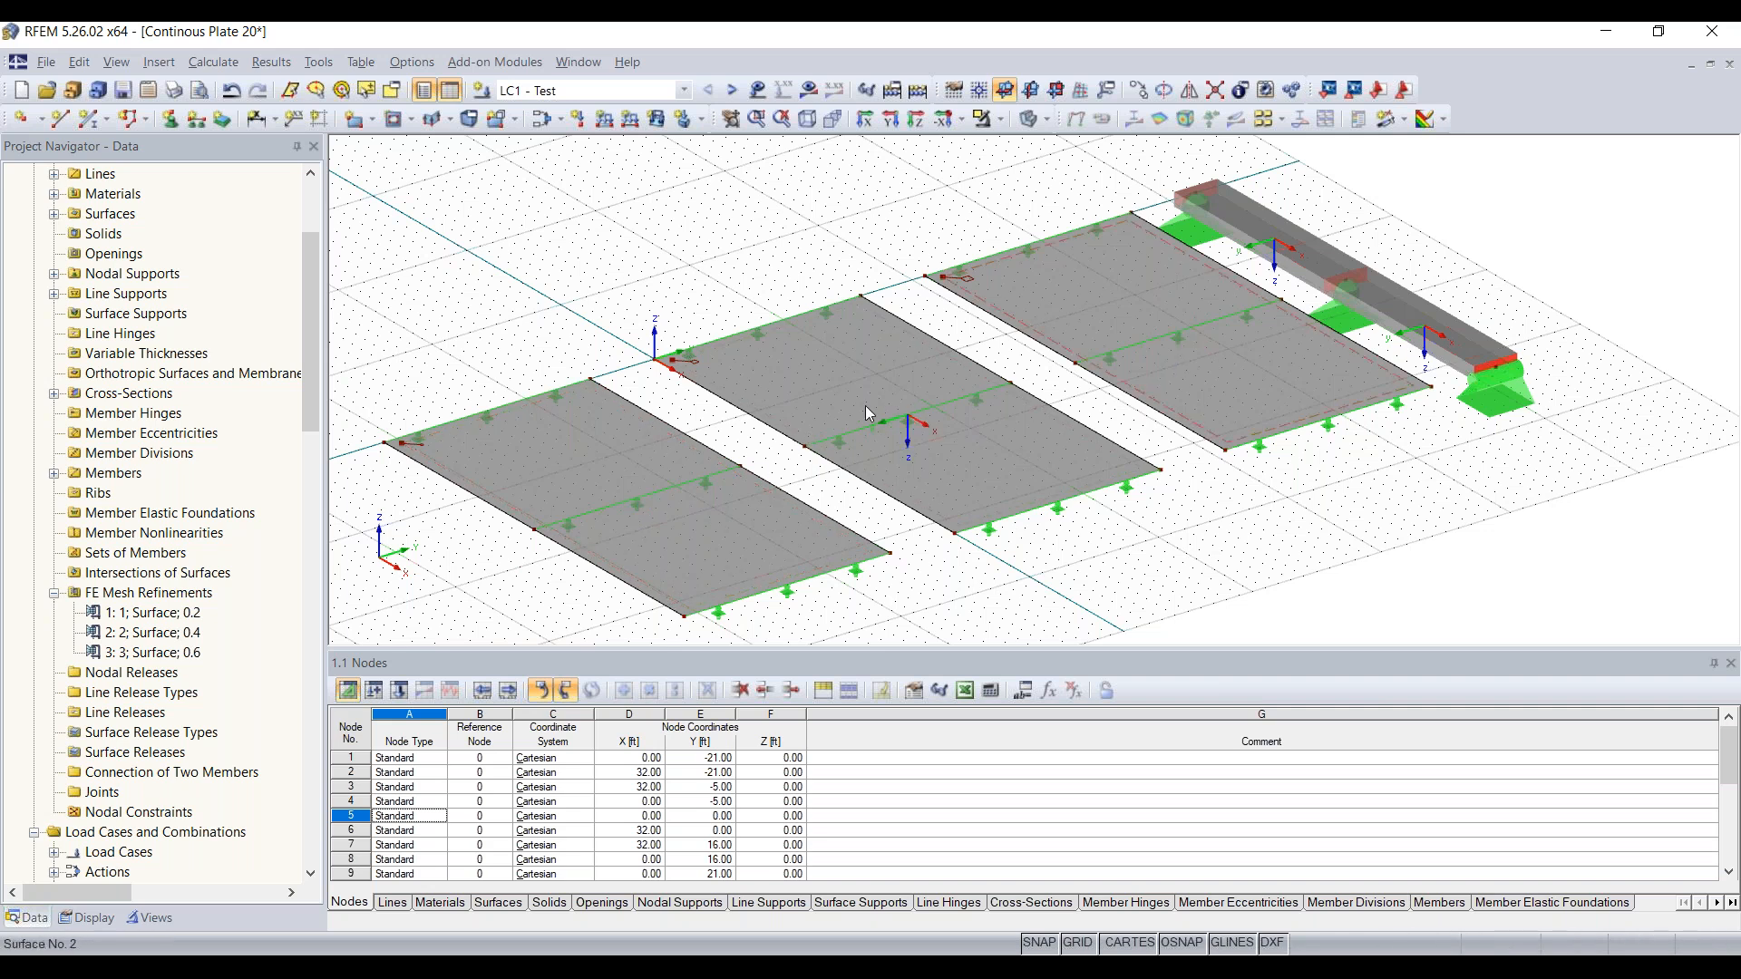
# Create surface section AA through the middle of the first plate, from X 0, Y -13 ft to X 32, Y -13 ft
pyautogui.keyDown('ctrl'); pyautogui.moveTo(1155, 564); pyautogui.dragTo(1186, 531, button='middle'); pyautogui.keyUp('ctrl')
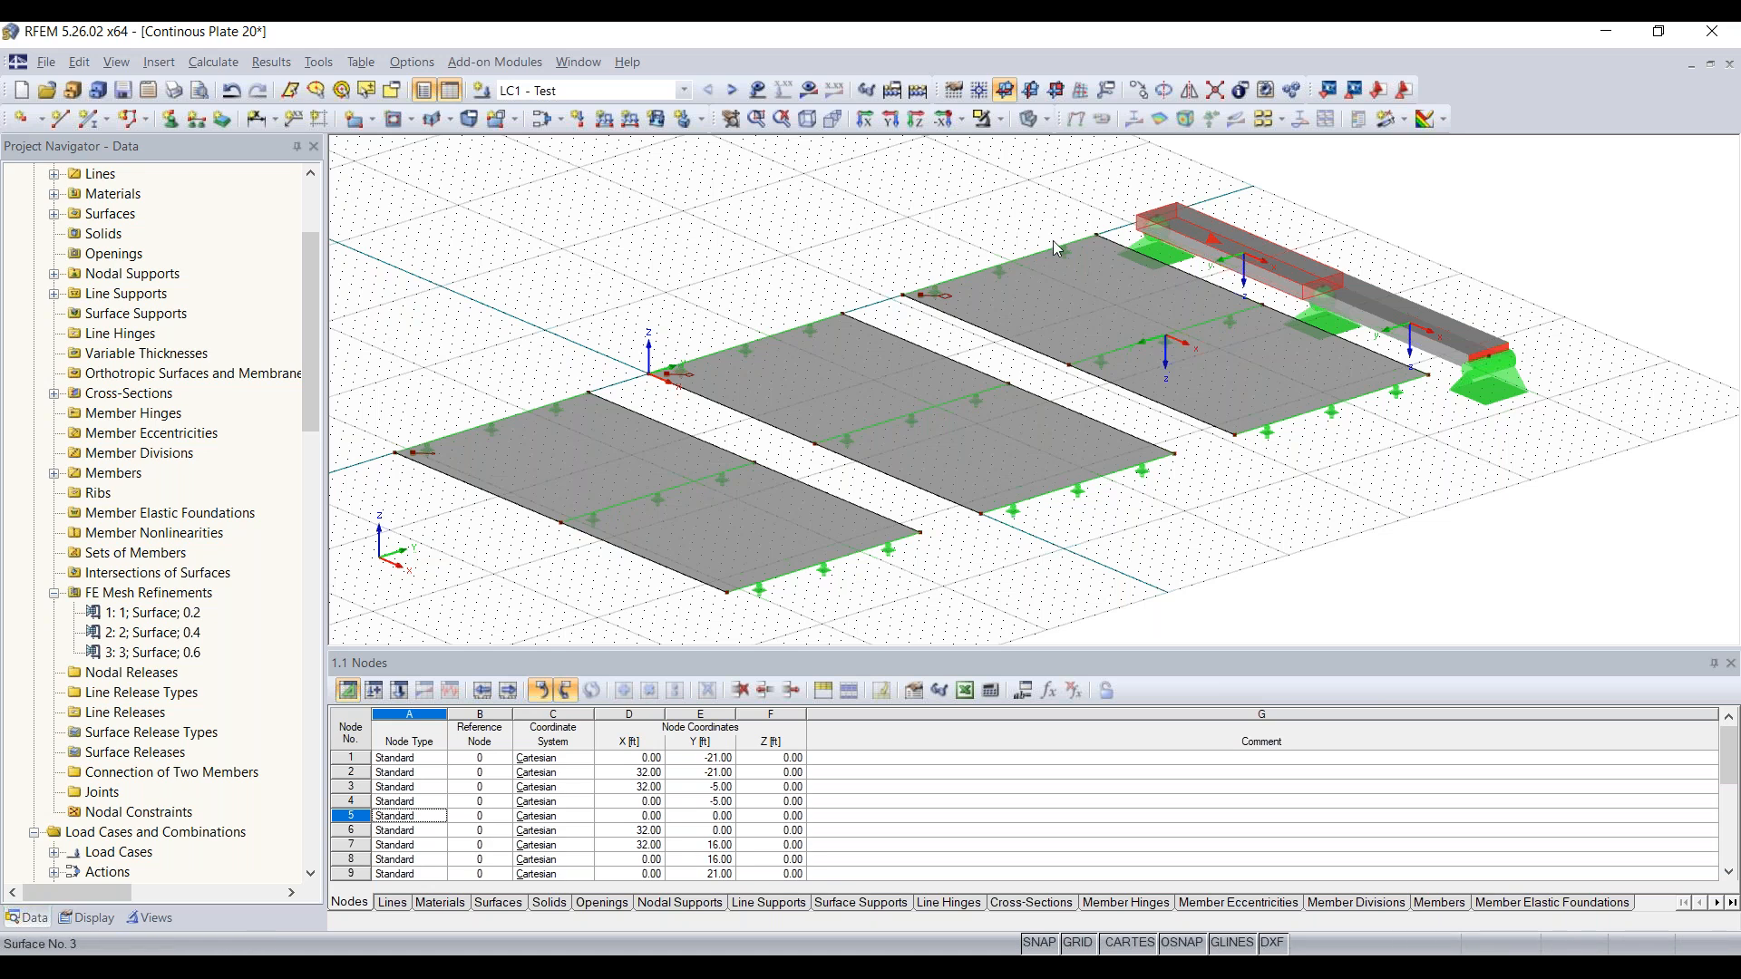
pyautogui.moveTo(827, 228)
pyautogui.mouseDown(button='middle')
pyautogui.moveTo(893, 217)
pyautogui.moveTo(819, 223)
pyautogui.mouseUp(button='middle')
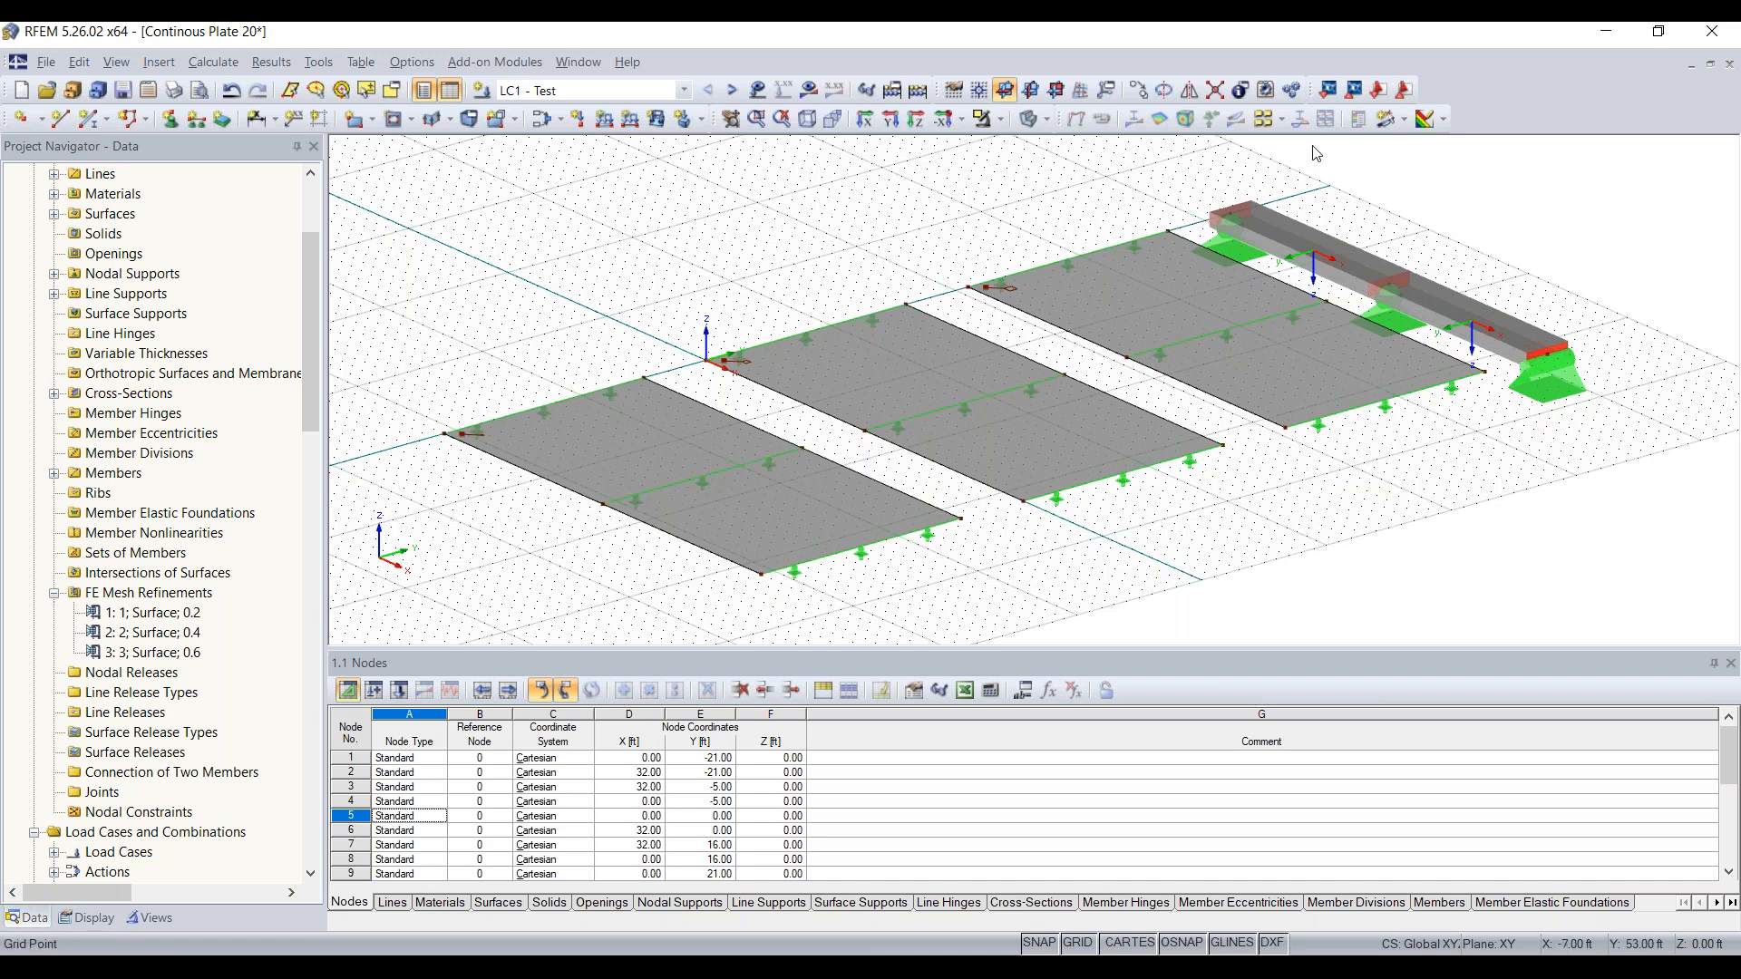
pyautogui.click(1407, 118)
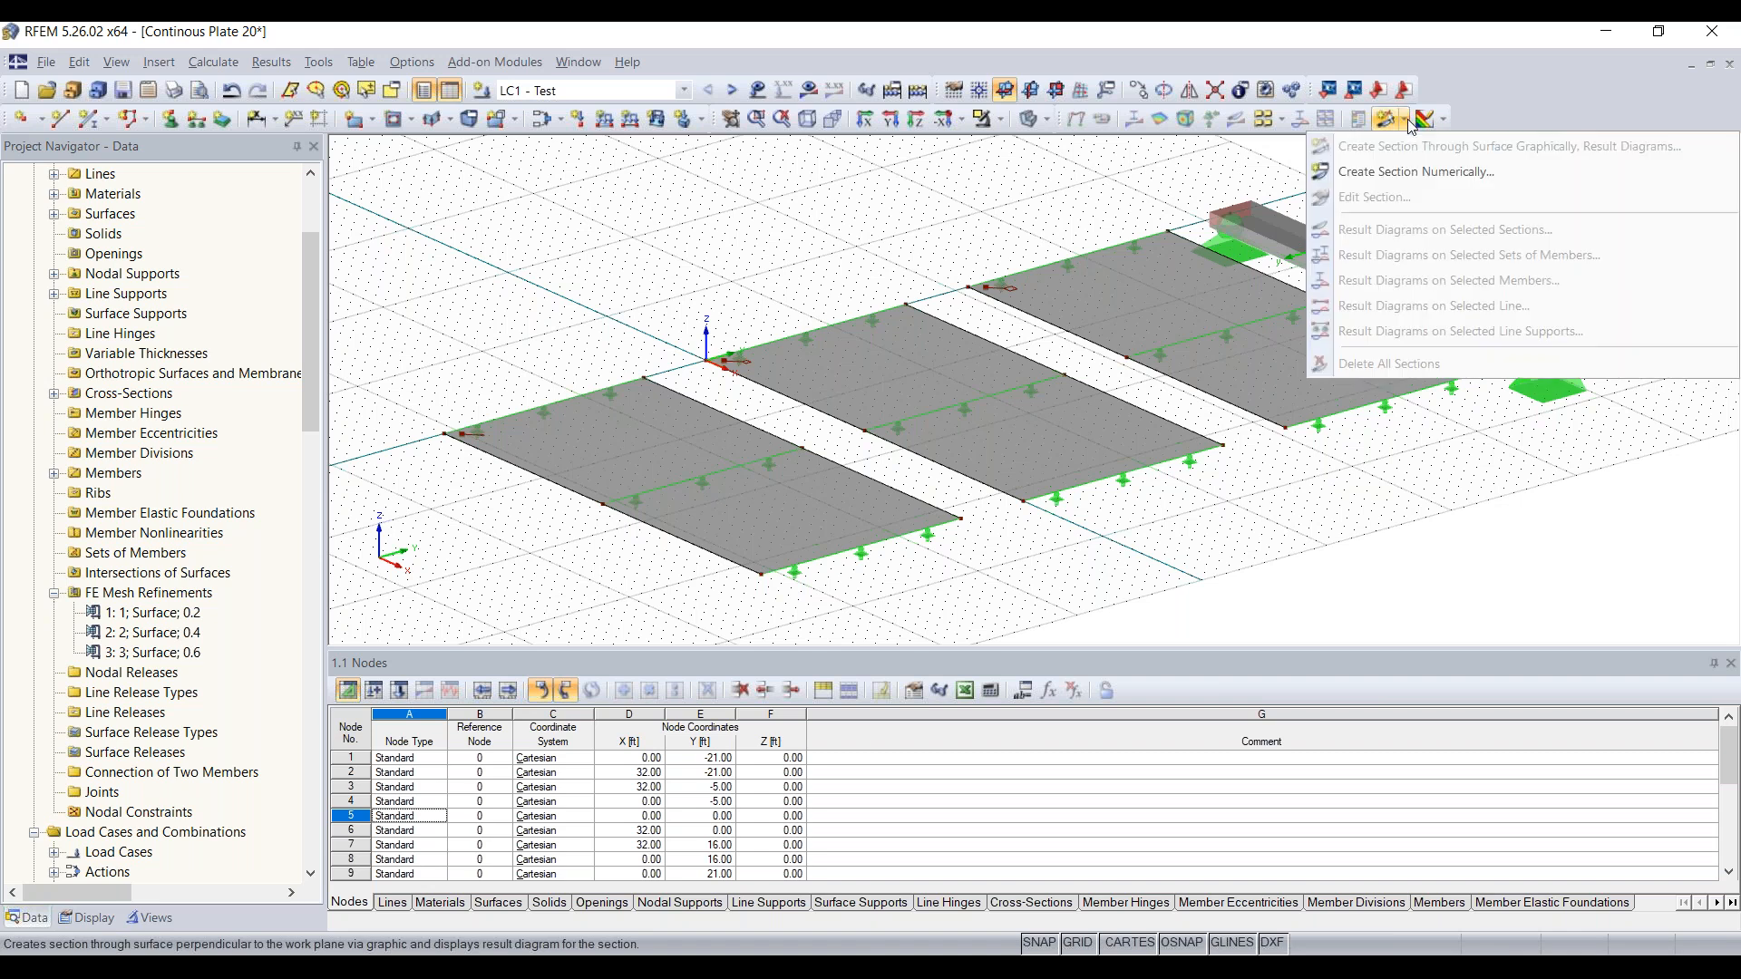
pyautogui.click(1407, 172)
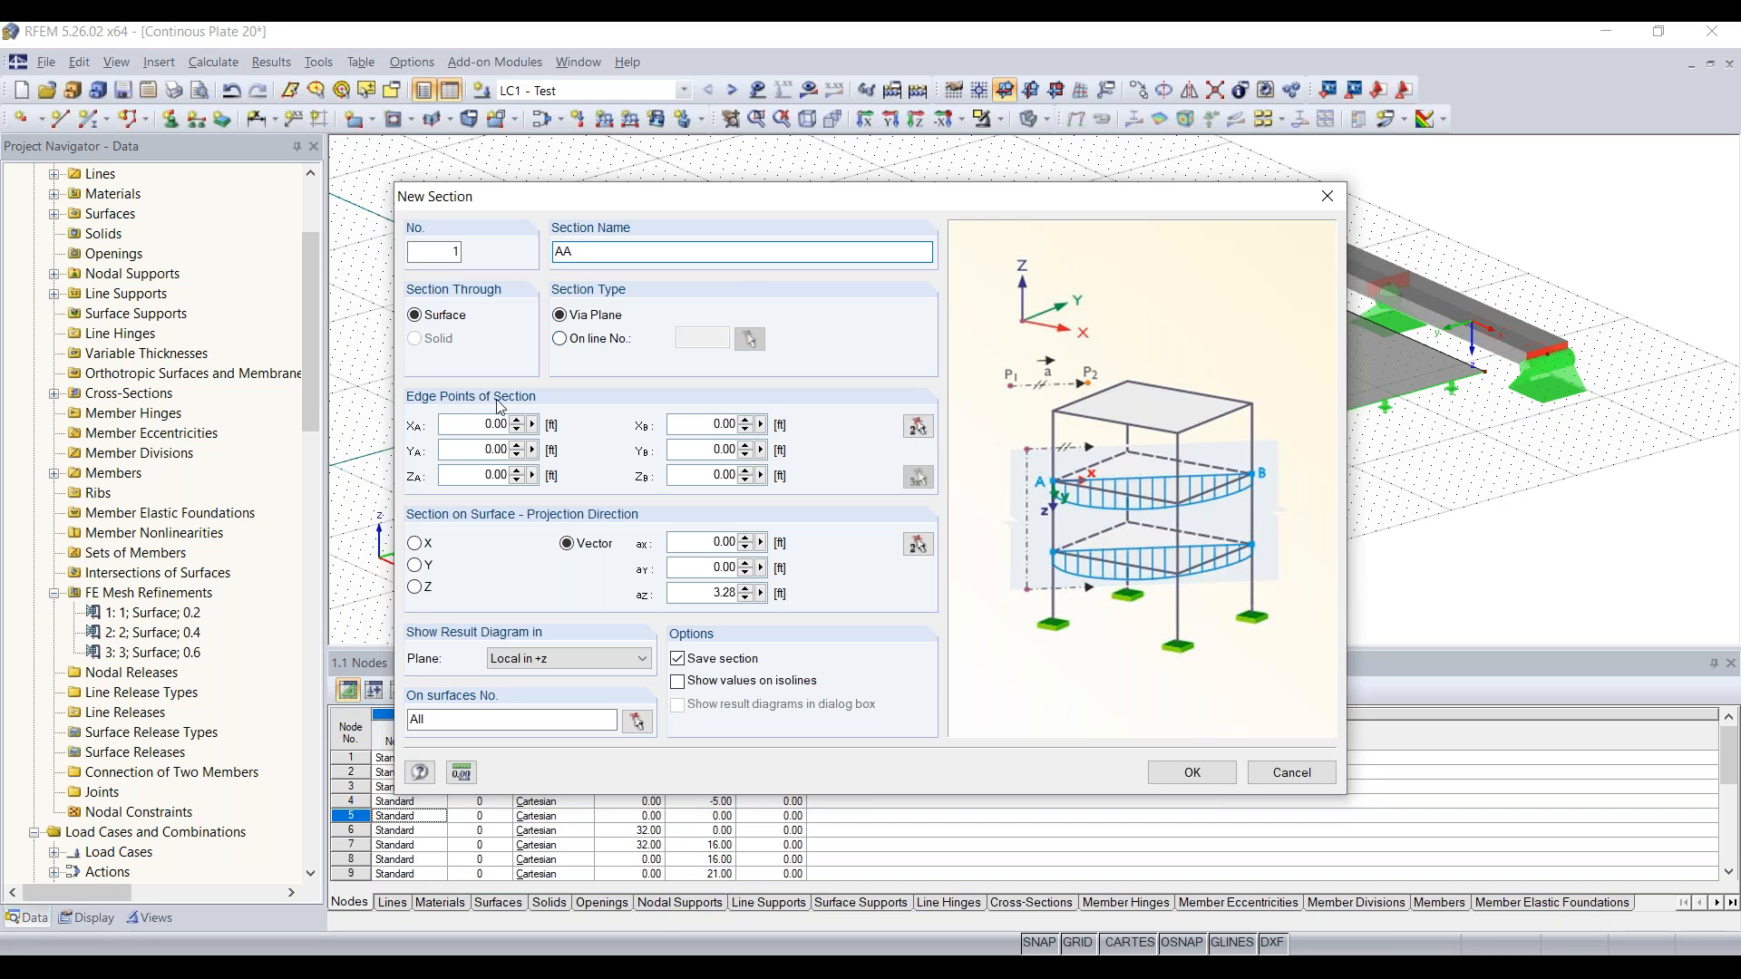
pyautogui.click(918, 427)
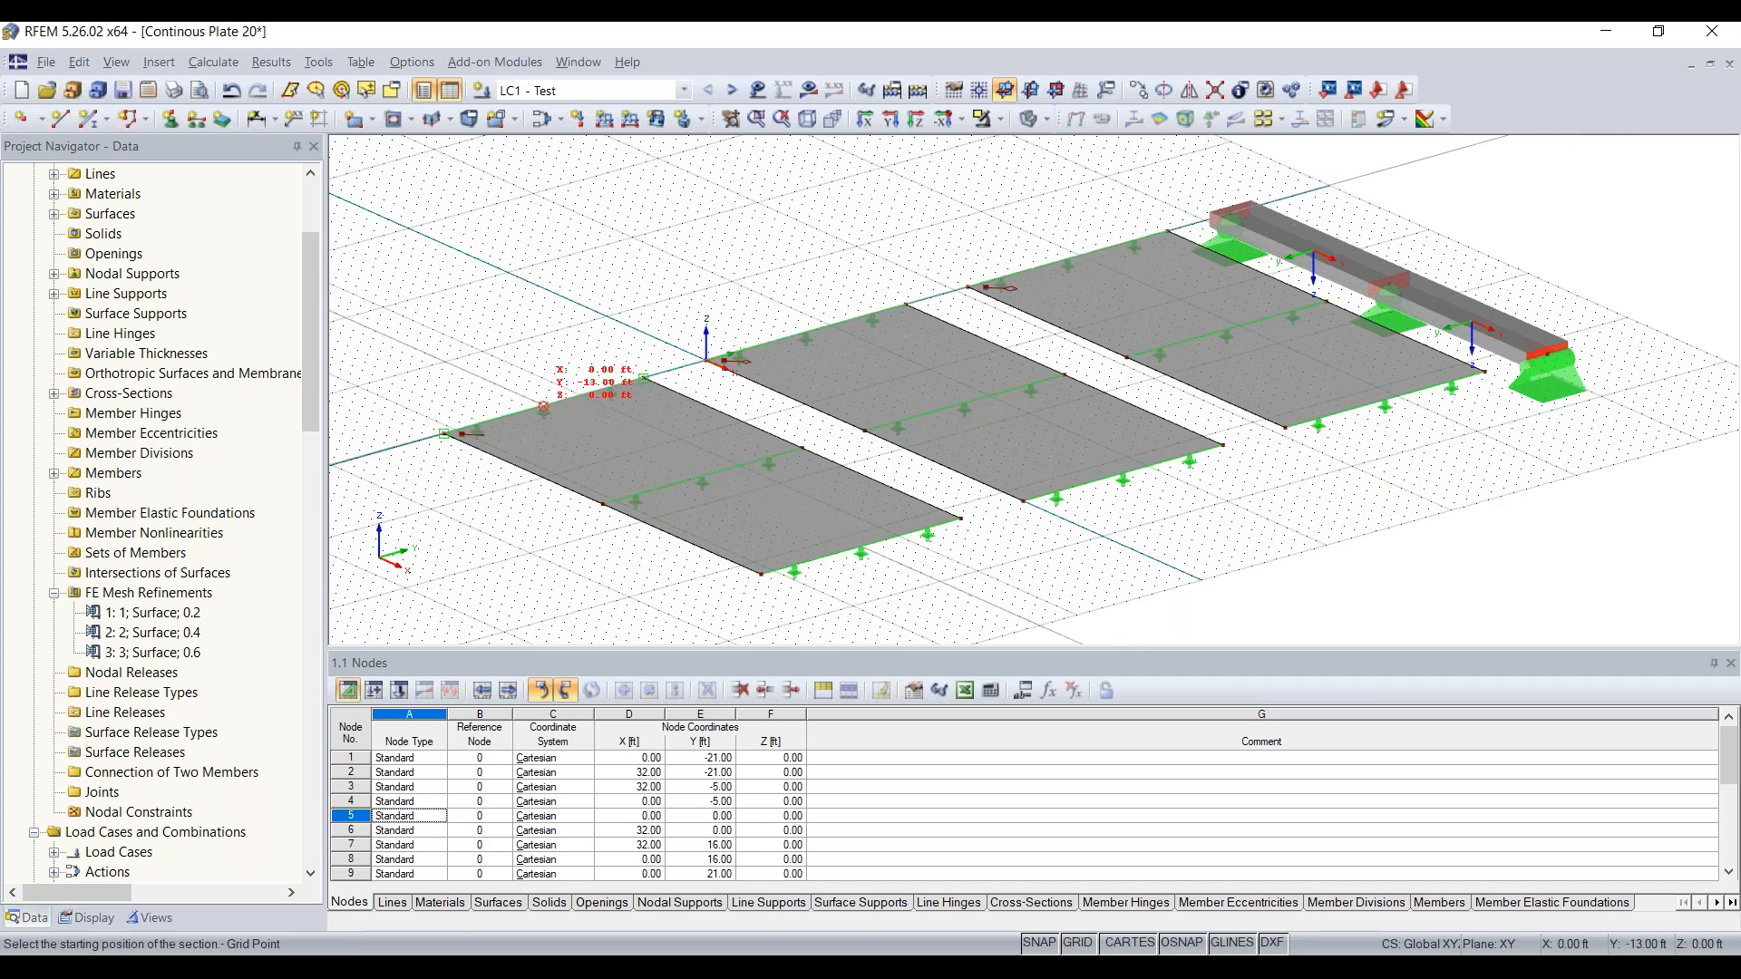
pyautogui.click(543, 407)
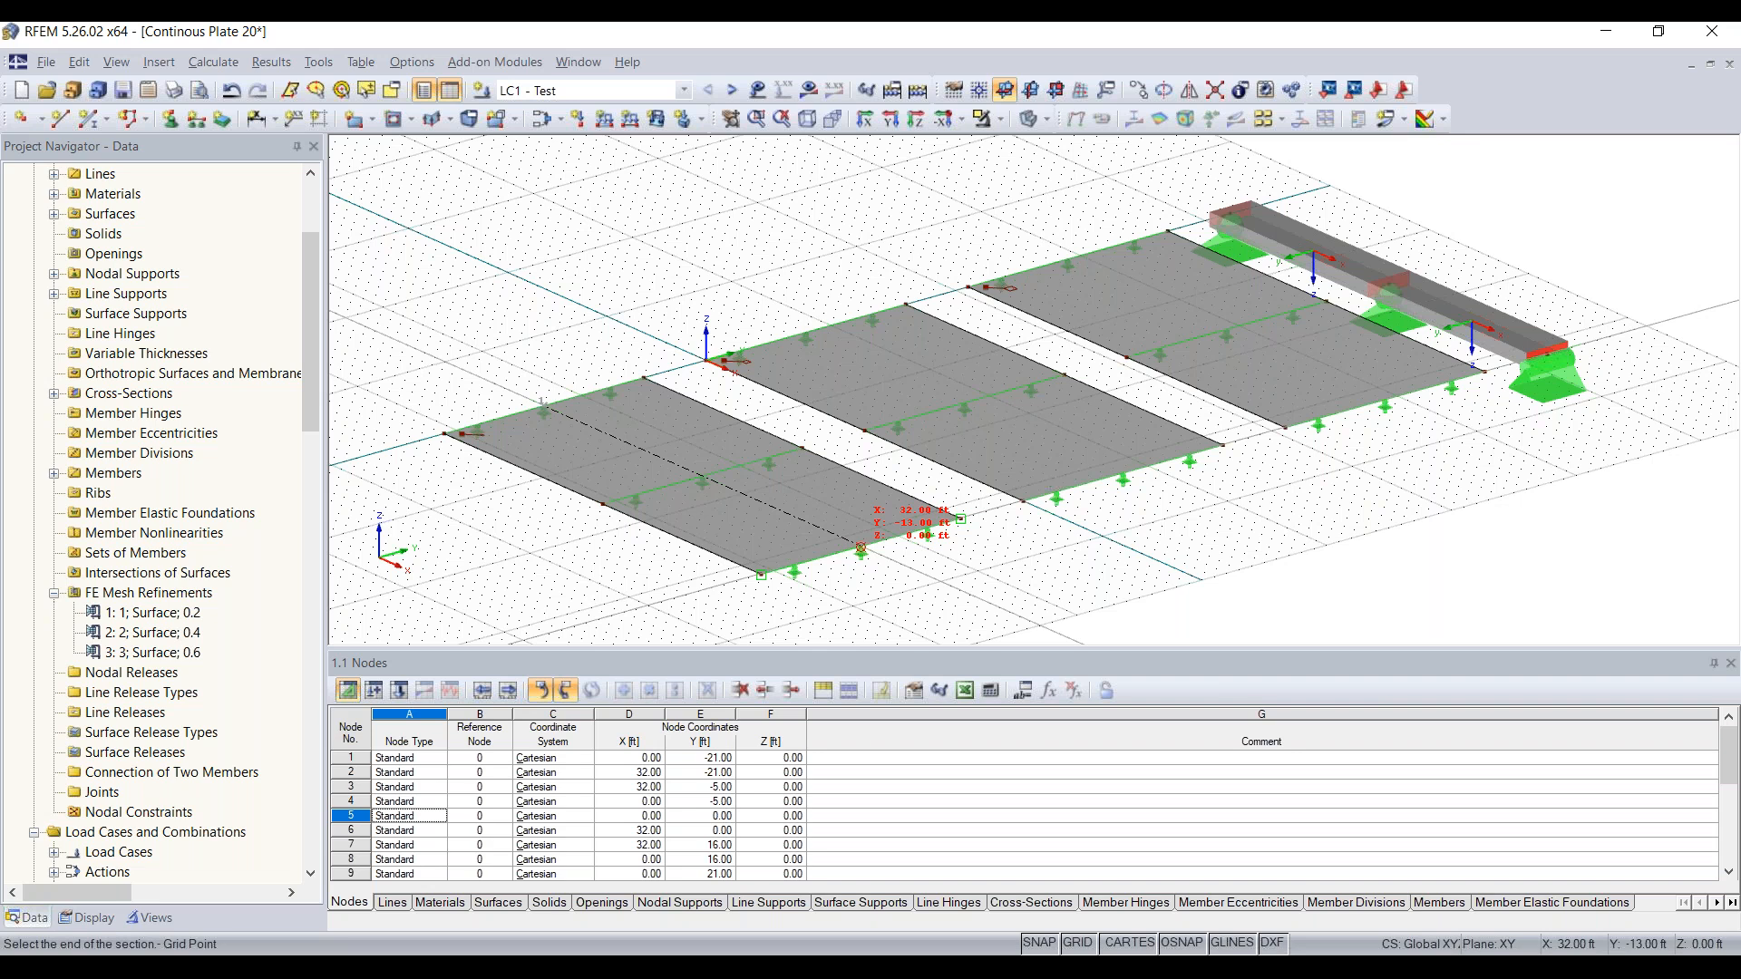
pyautogui.click(861, 547)
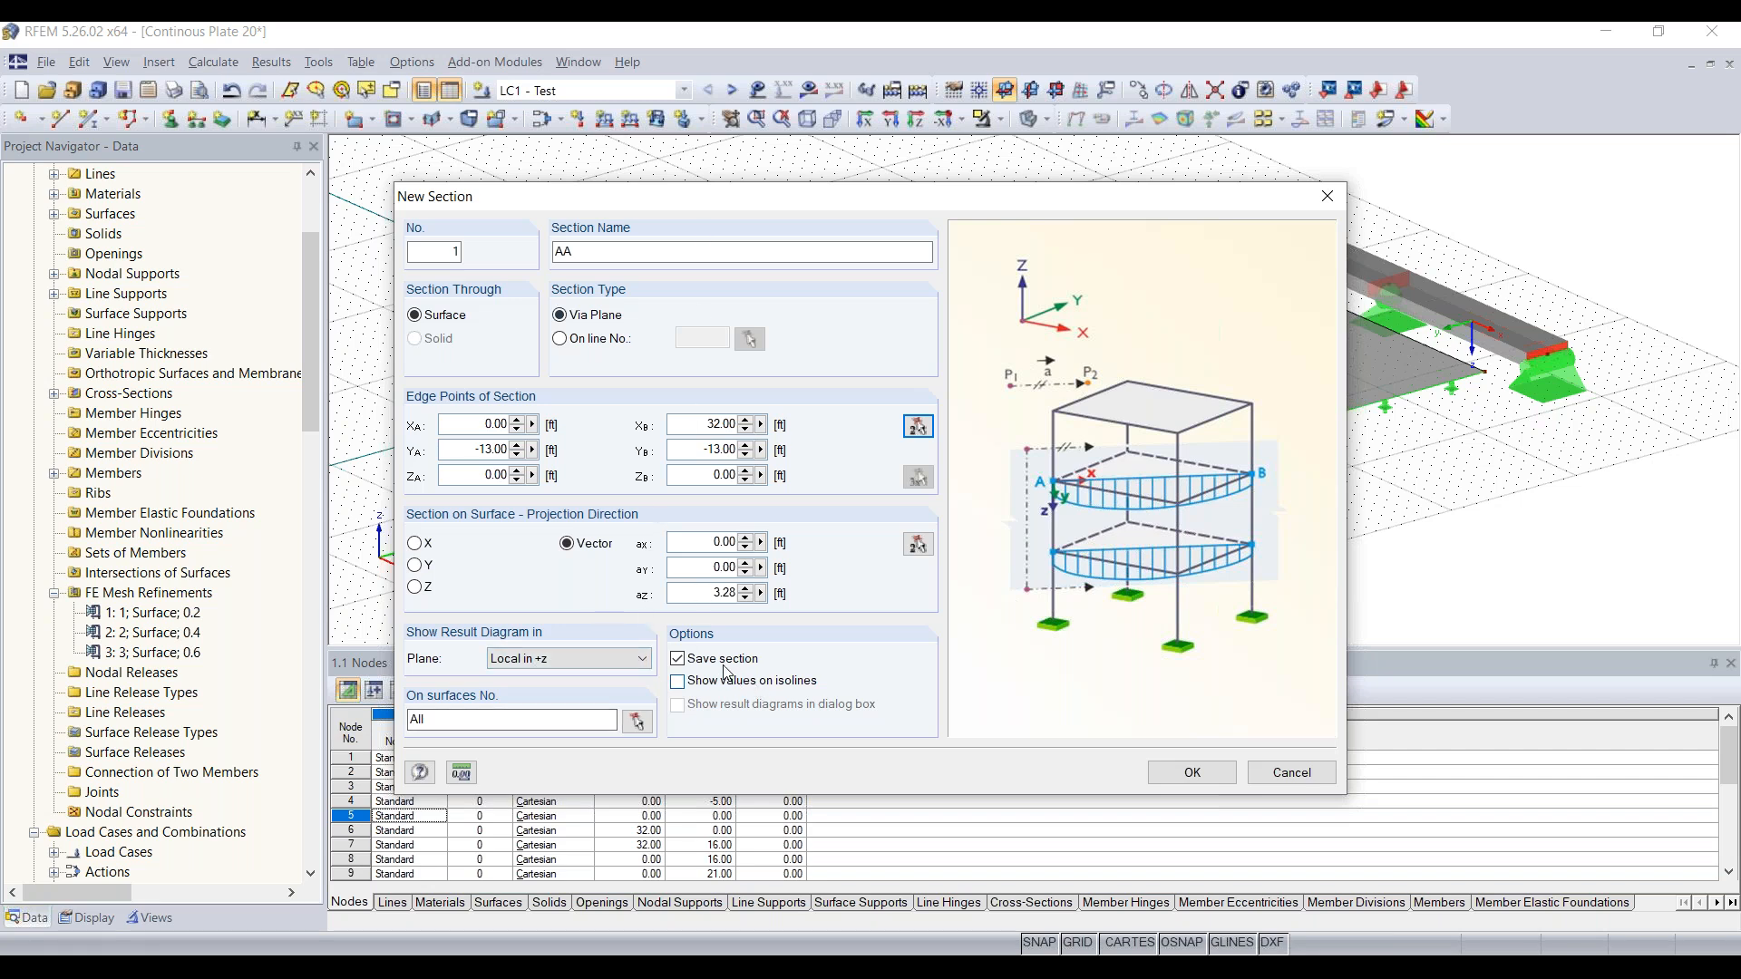
pyautogui.click(1191, 772)
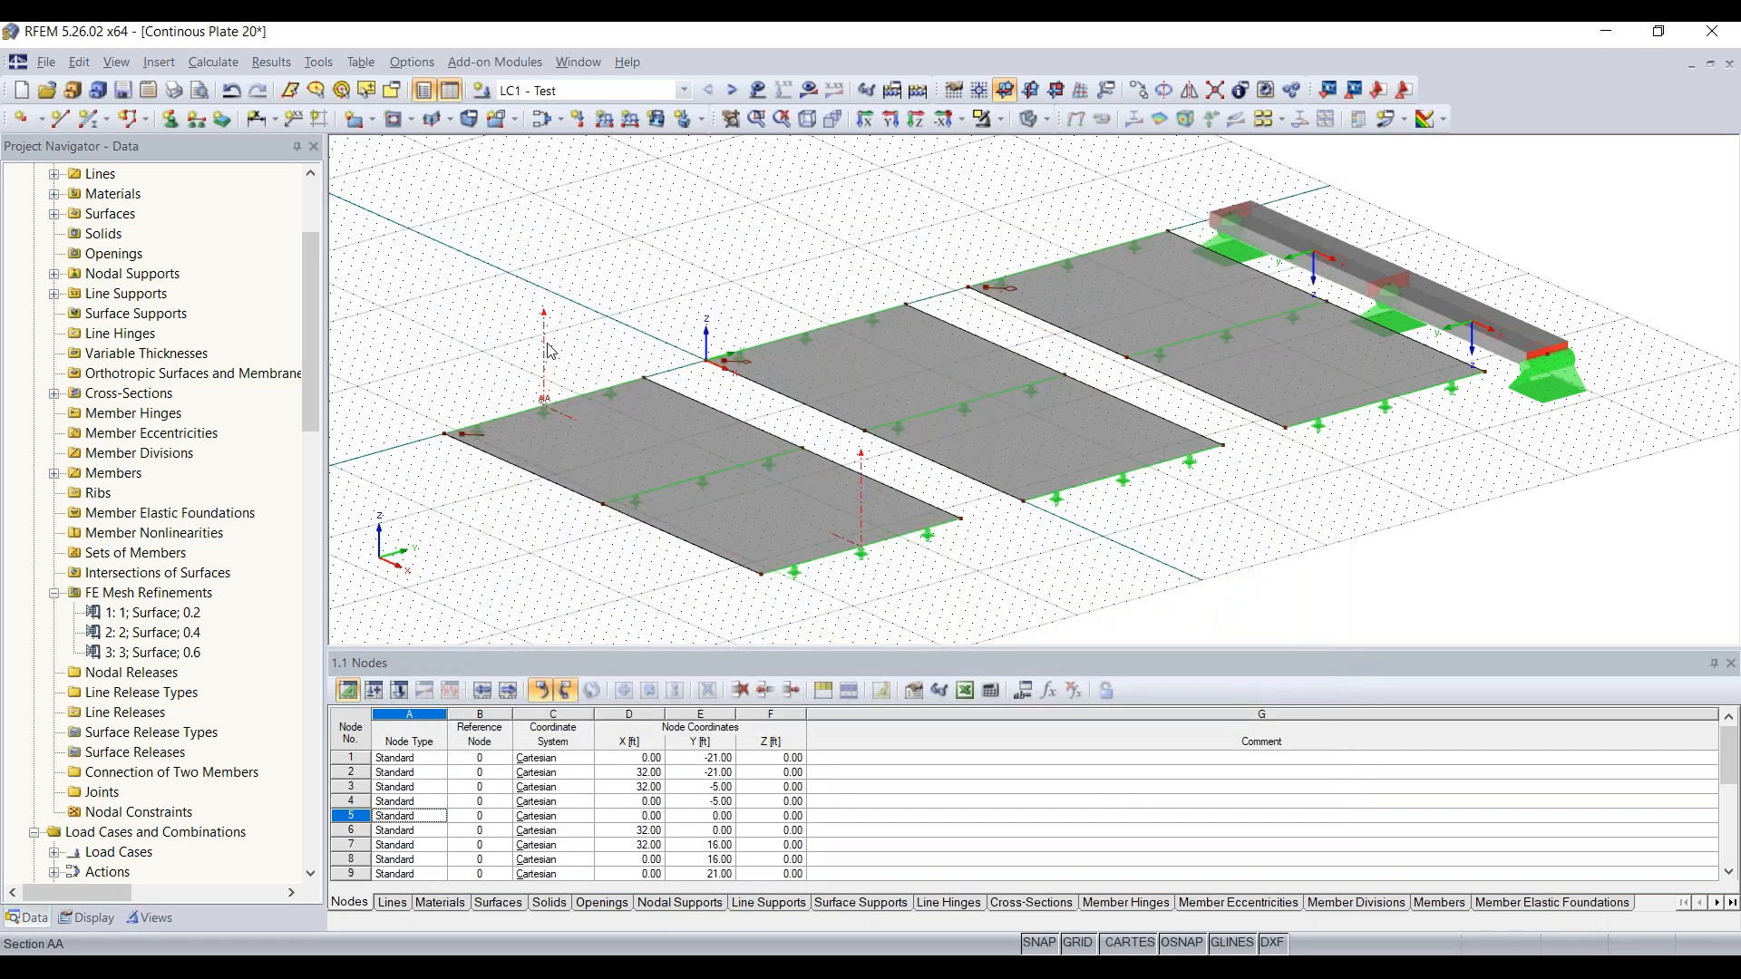
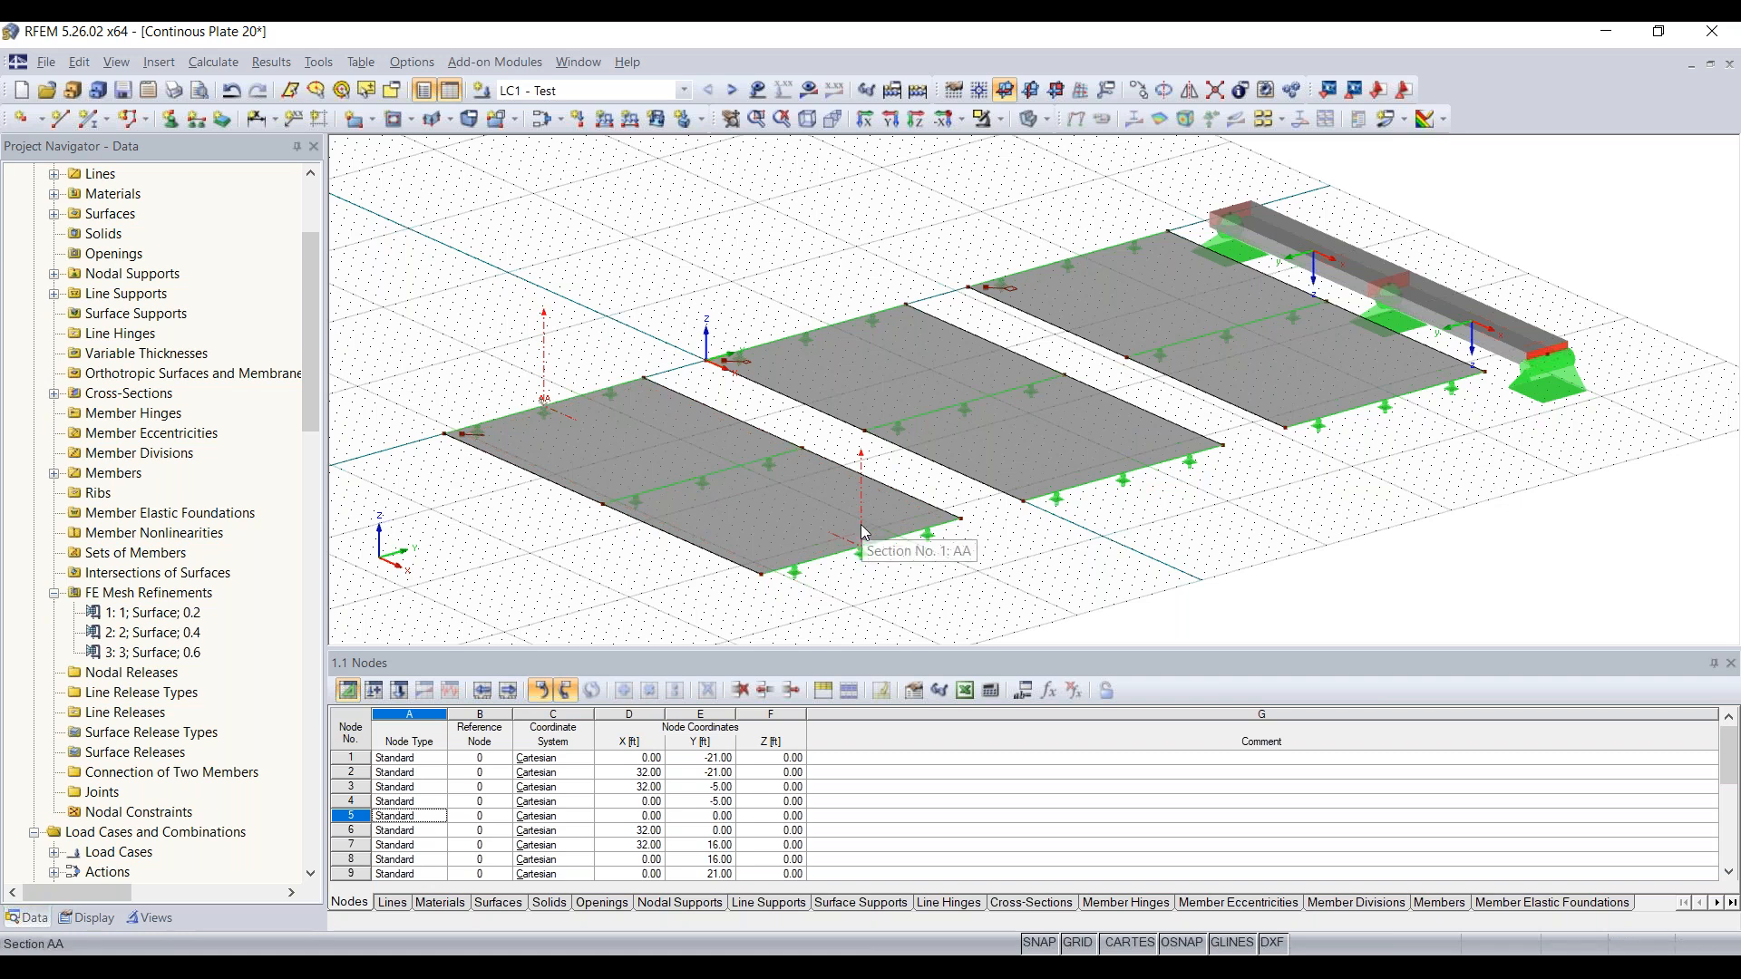
# Copy section AA to the middle plate at Y 8 ft and to the third plate at Y 29 ft
pyautogui.keyDown('ctrl'); pyautogui.moveTo(1125, 475); pyautogui.dragTo(1124, 475); pyautogui.keyUp('ctrl')
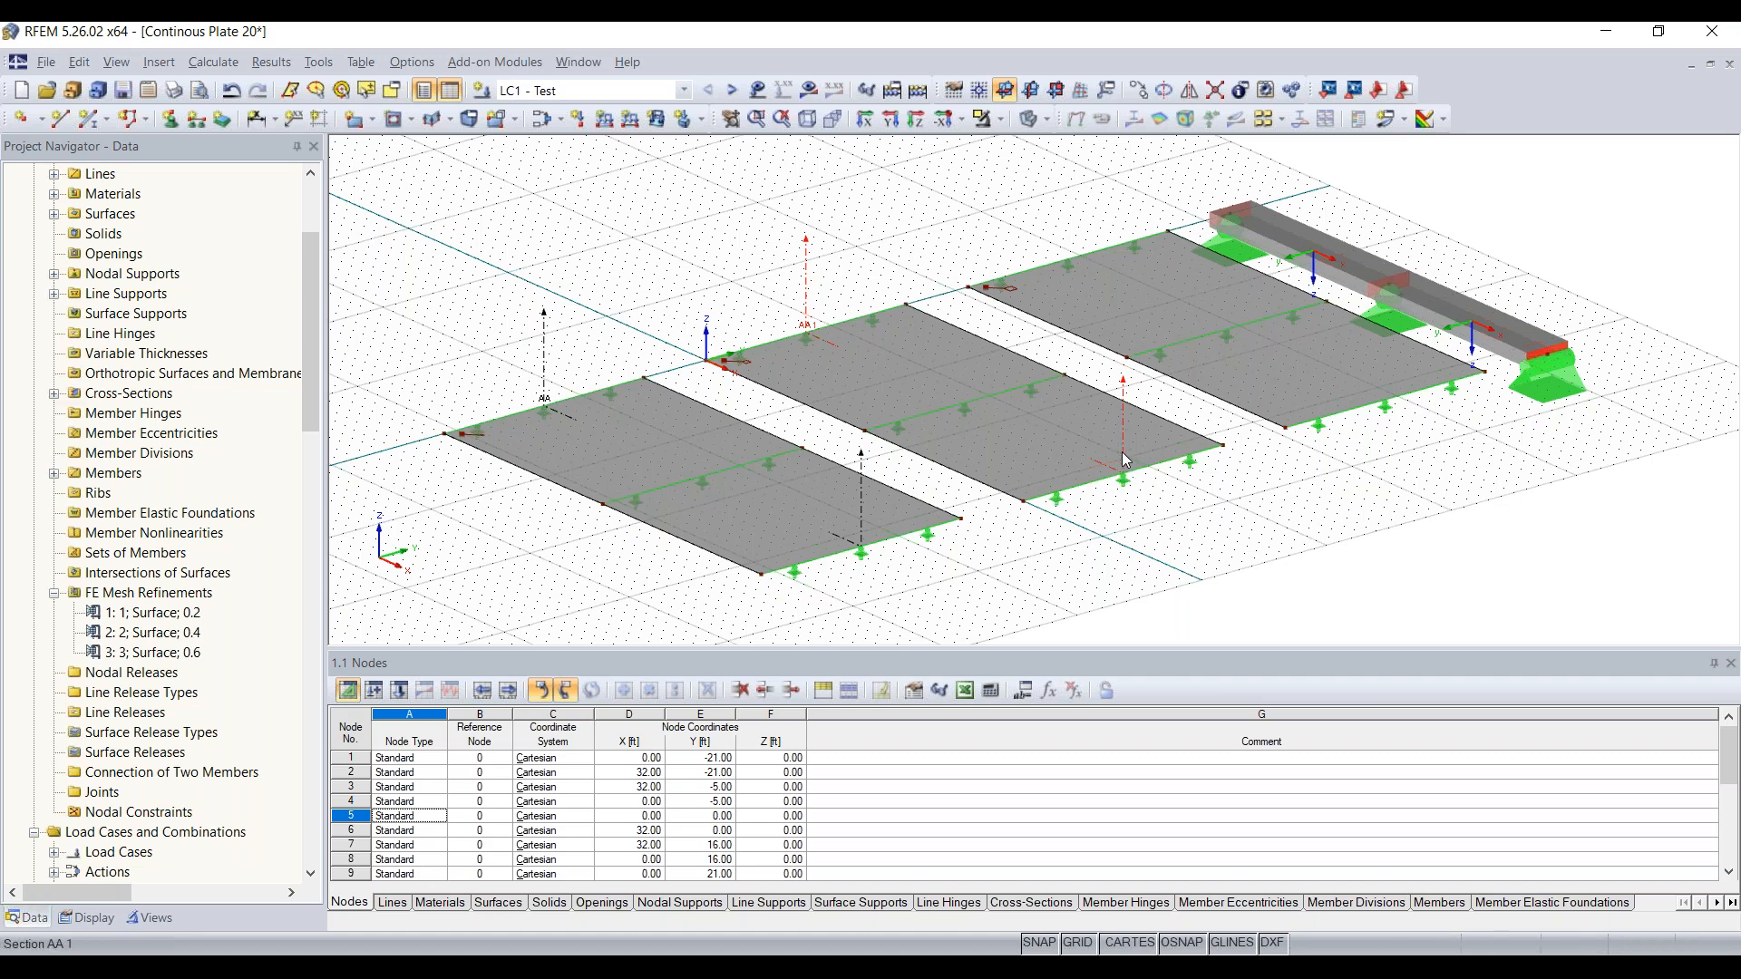
pyautogui.keyDown('ctrl'); pyautogui.moveTo(1124, 455); pyautogui.dragTo(1386, 408); pyautogui.keyUp('ctrl')
pyautogui.scroll(5, 829, 337)
pyautogui.scroll(-3, 829, 338)
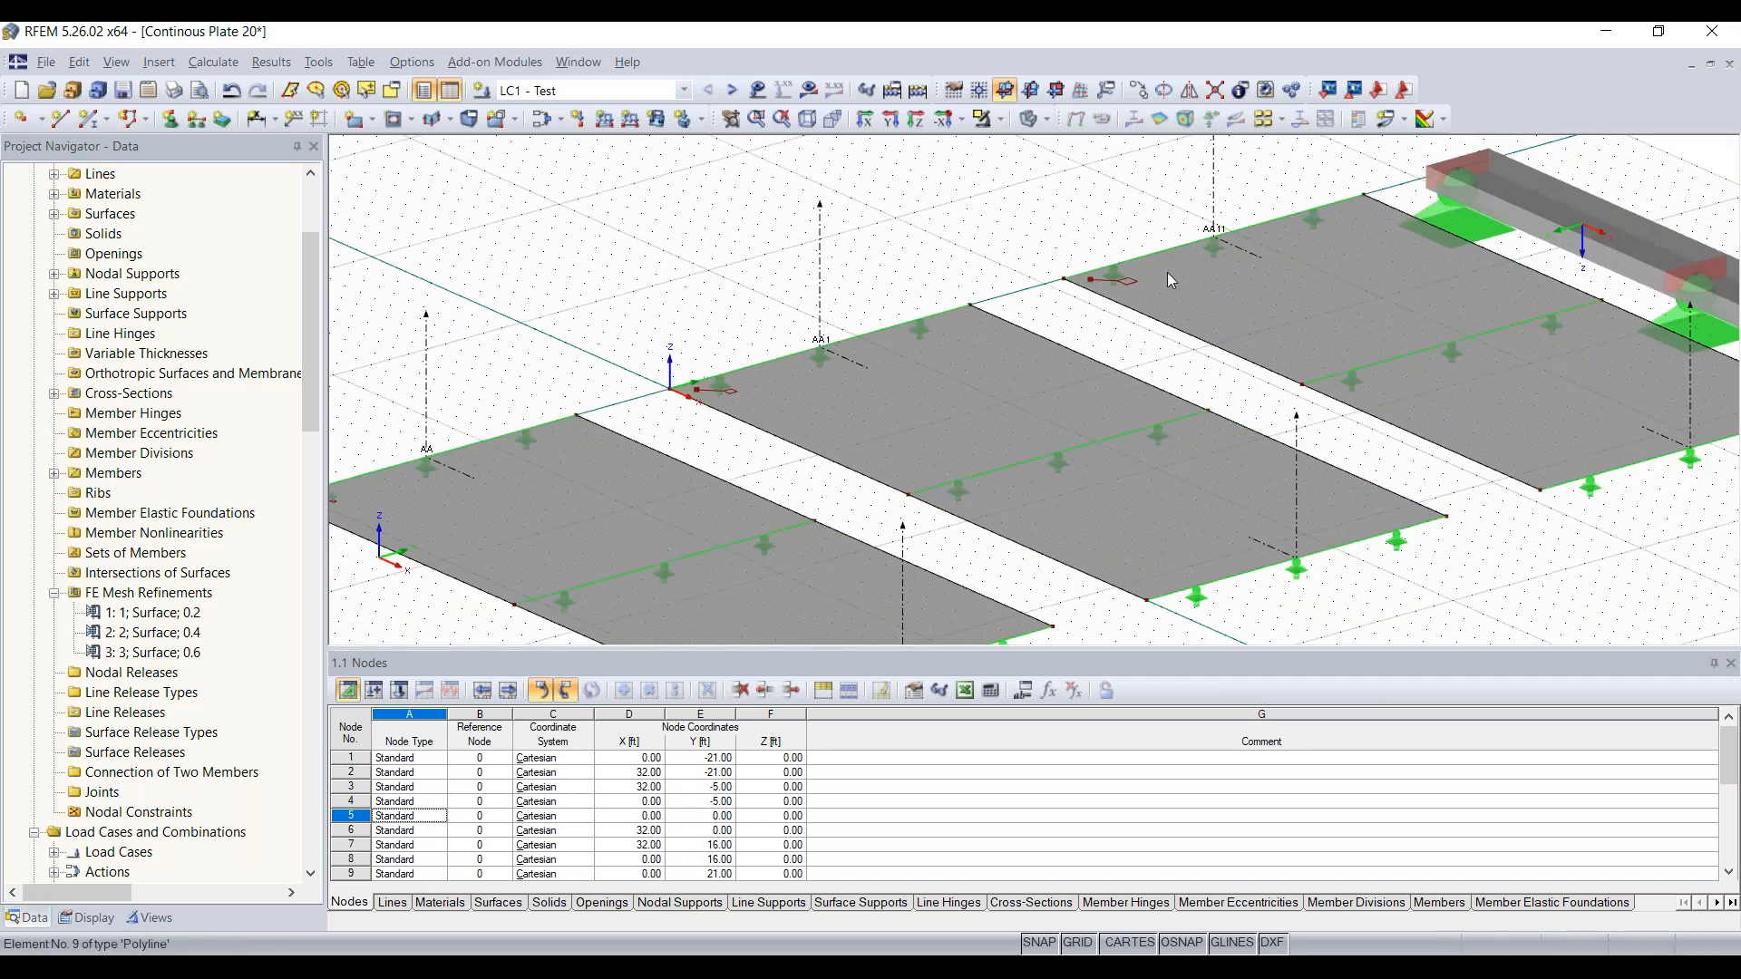
pyautogui.scroll(-2, 929, 292)
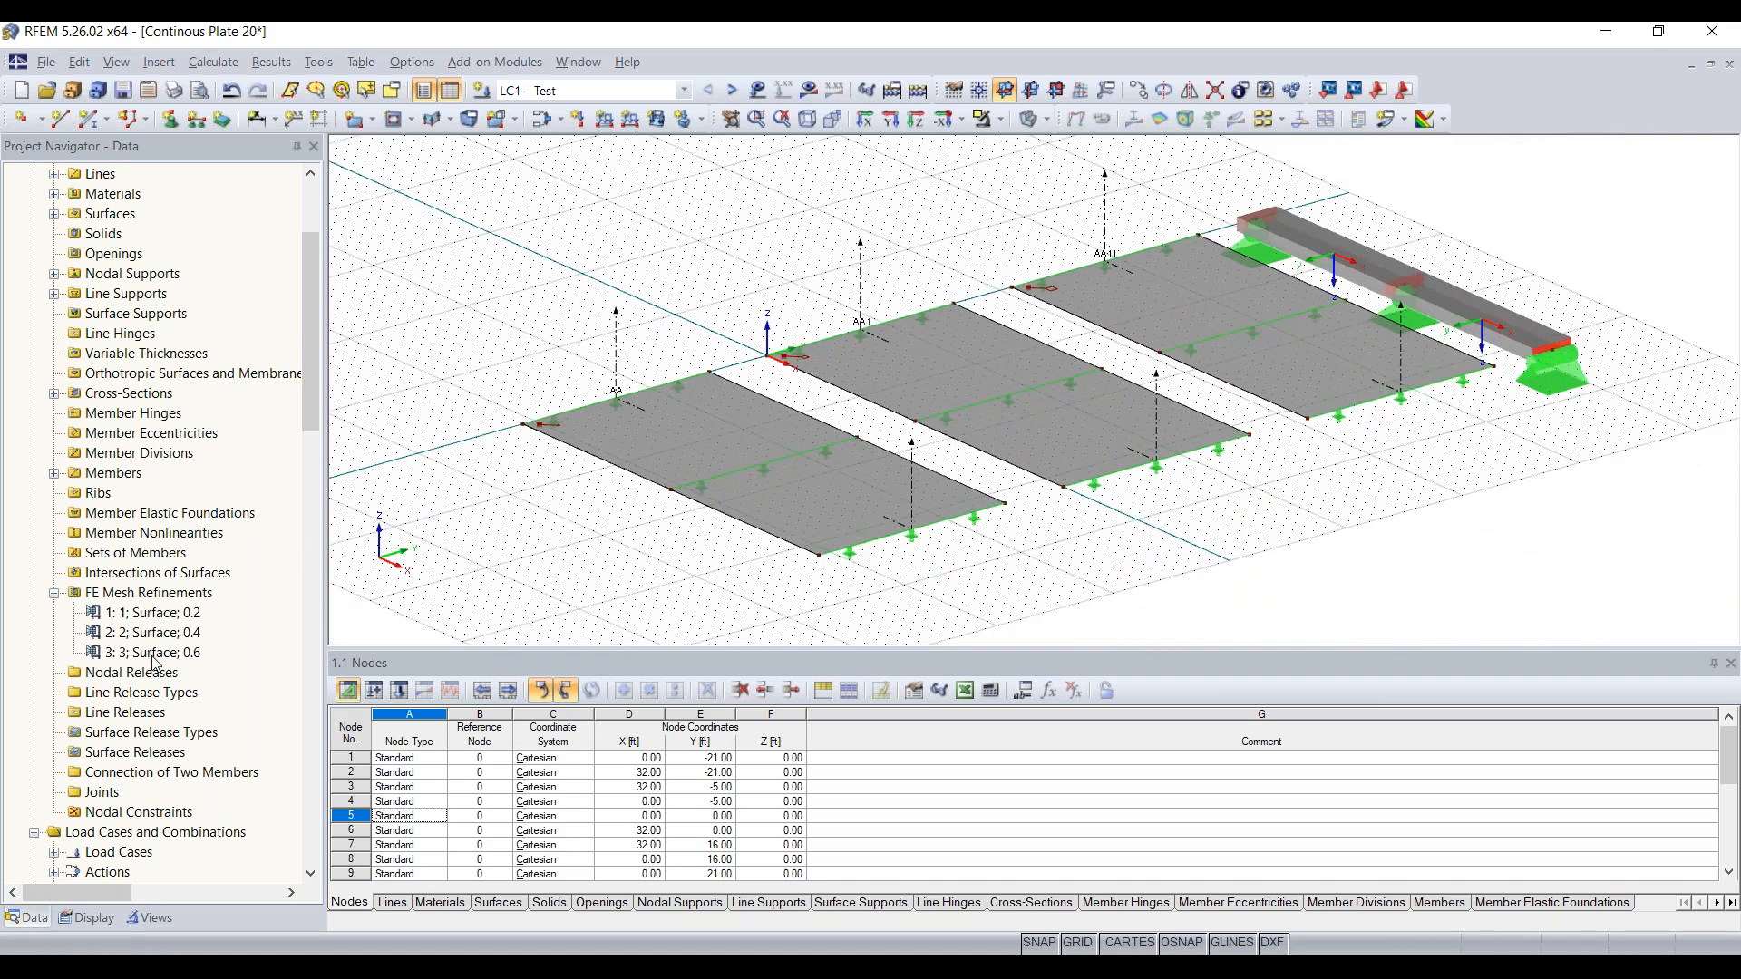
# Rename the middle plate's section as AB
pyautogui.scroll(-3, 154, 664)
pyautogui.scroll(2, 145, 622)
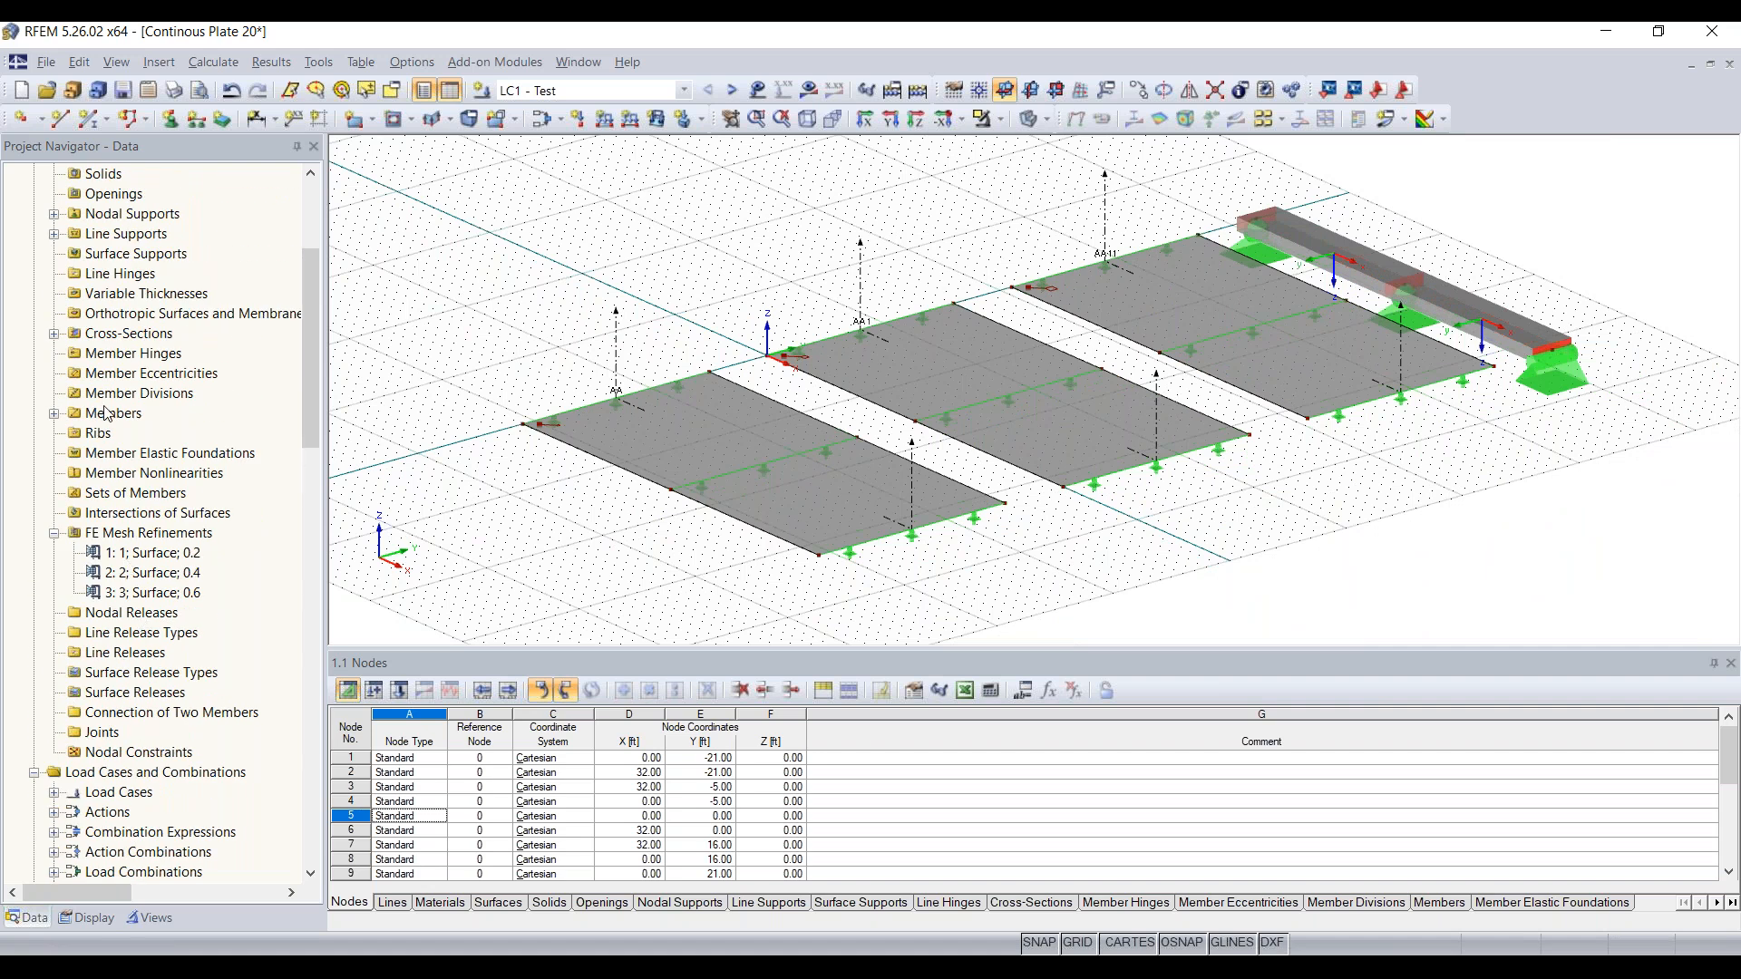
pyautogui.scroll(-7, 105, 426)
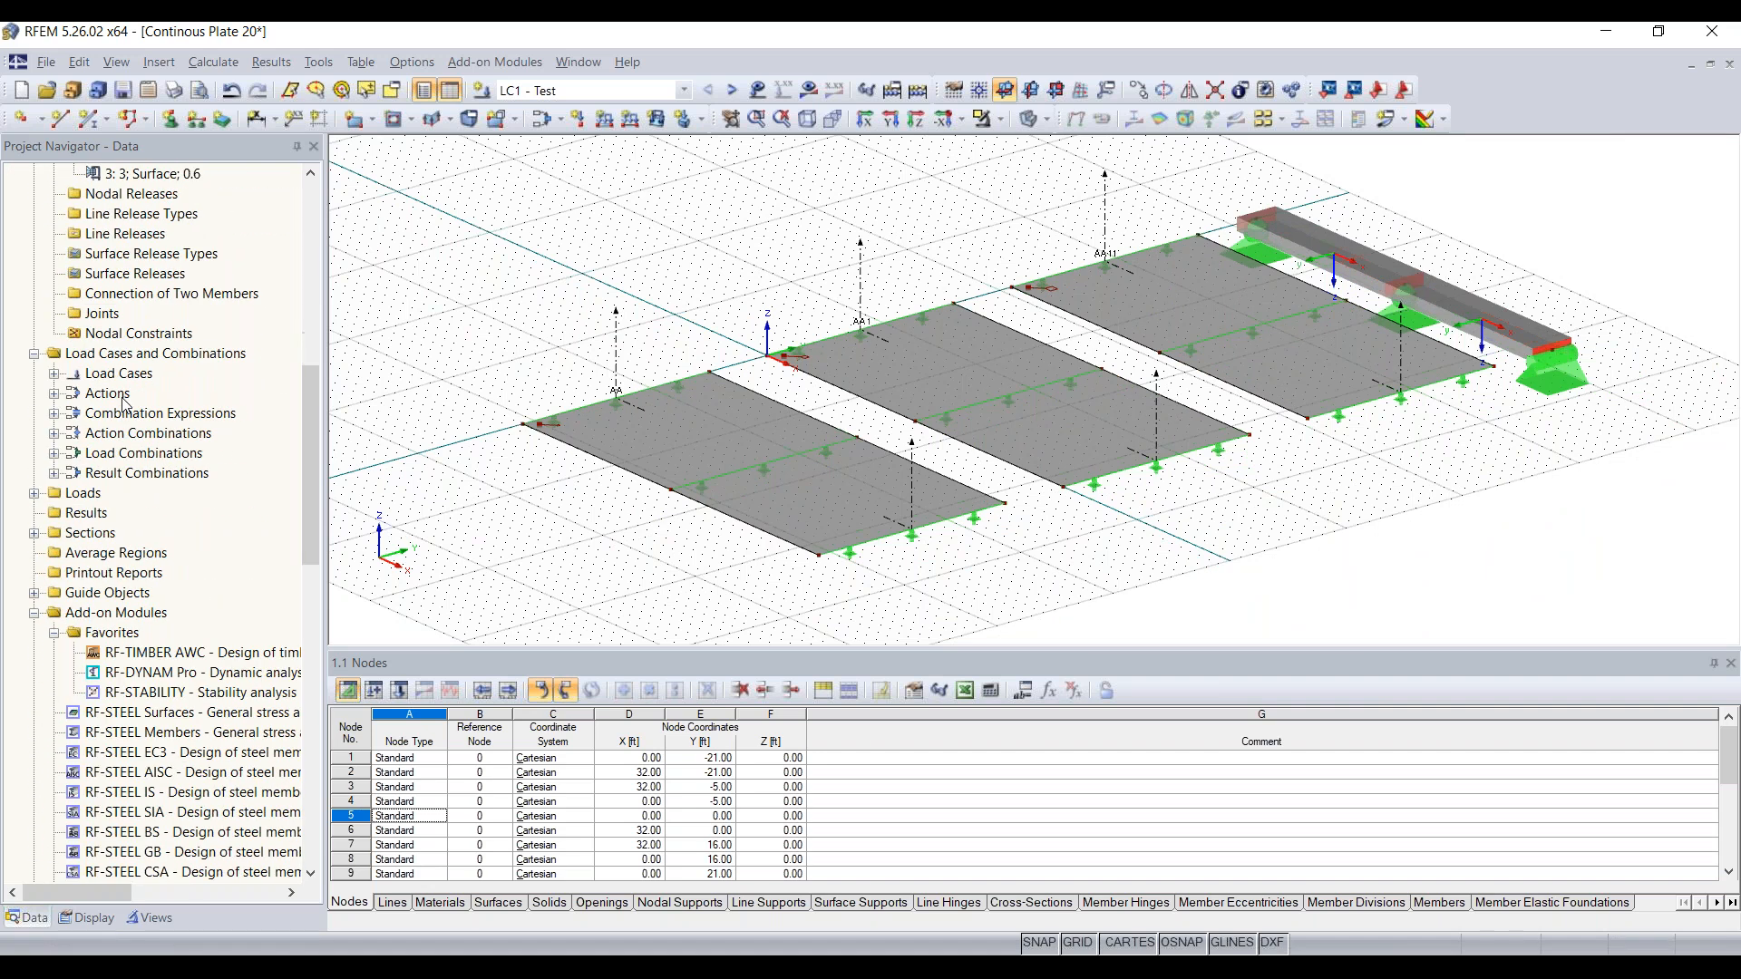
pyautogui.click(35, 534)
pyautogui.doubleClick(104, 574)
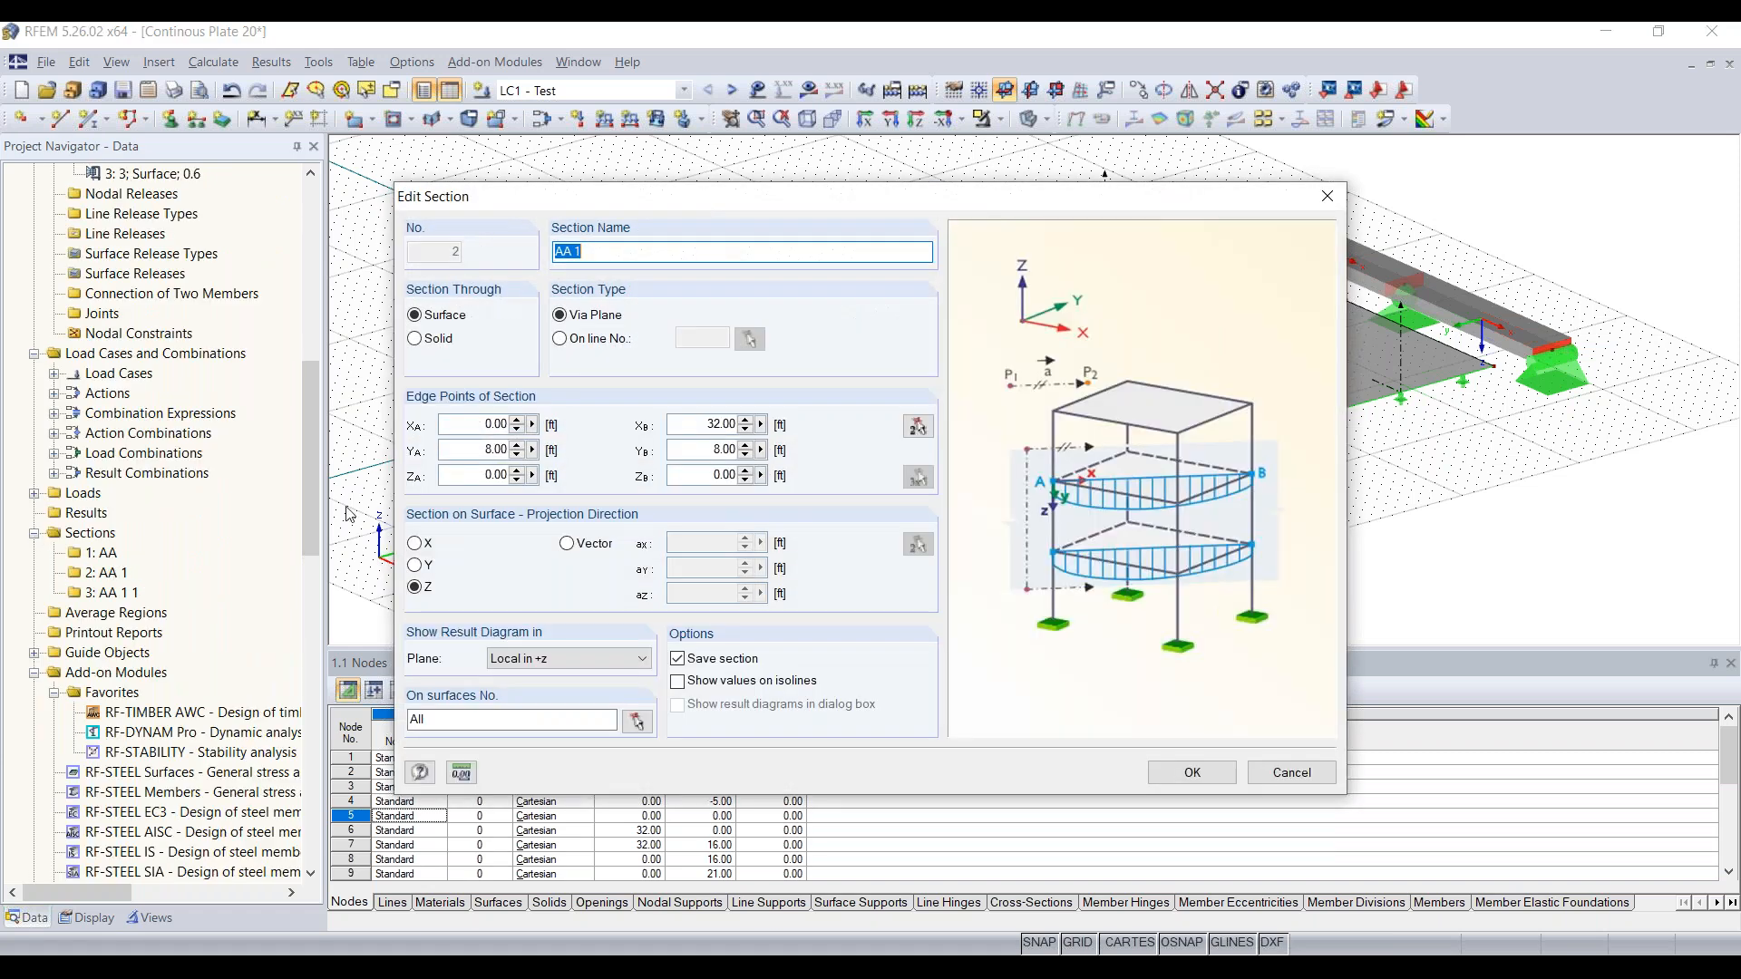
pyautogui.click(673, 254)
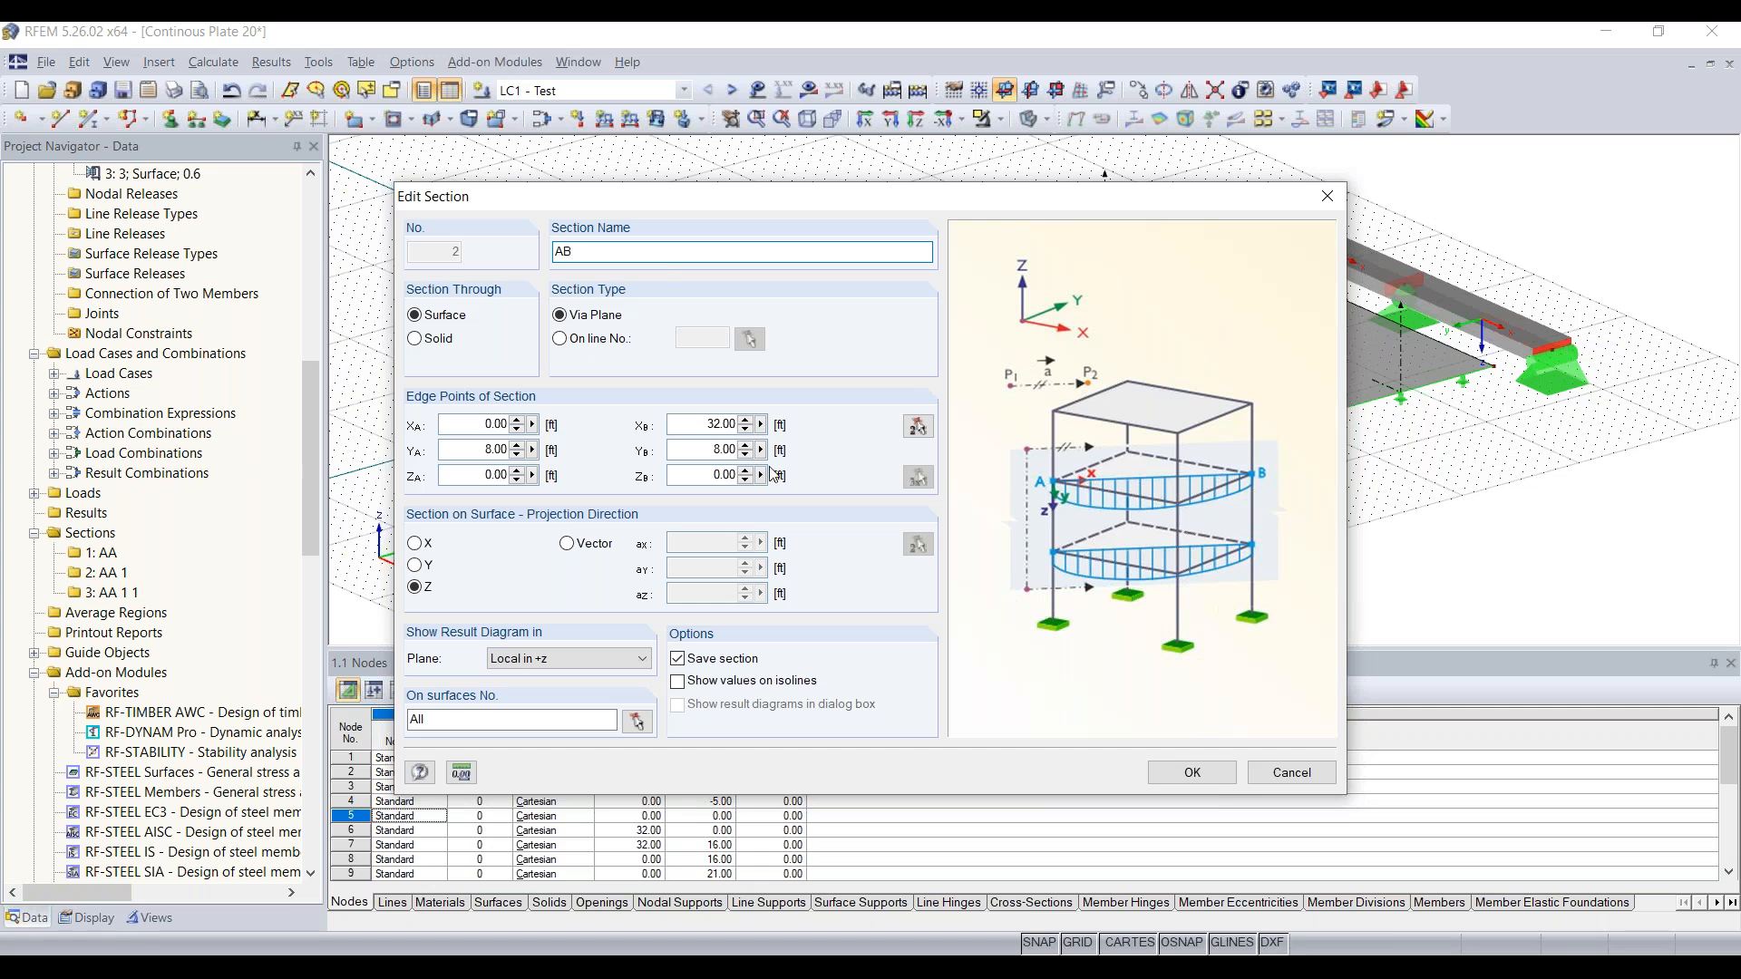
pyautogui.click(1192, 773)
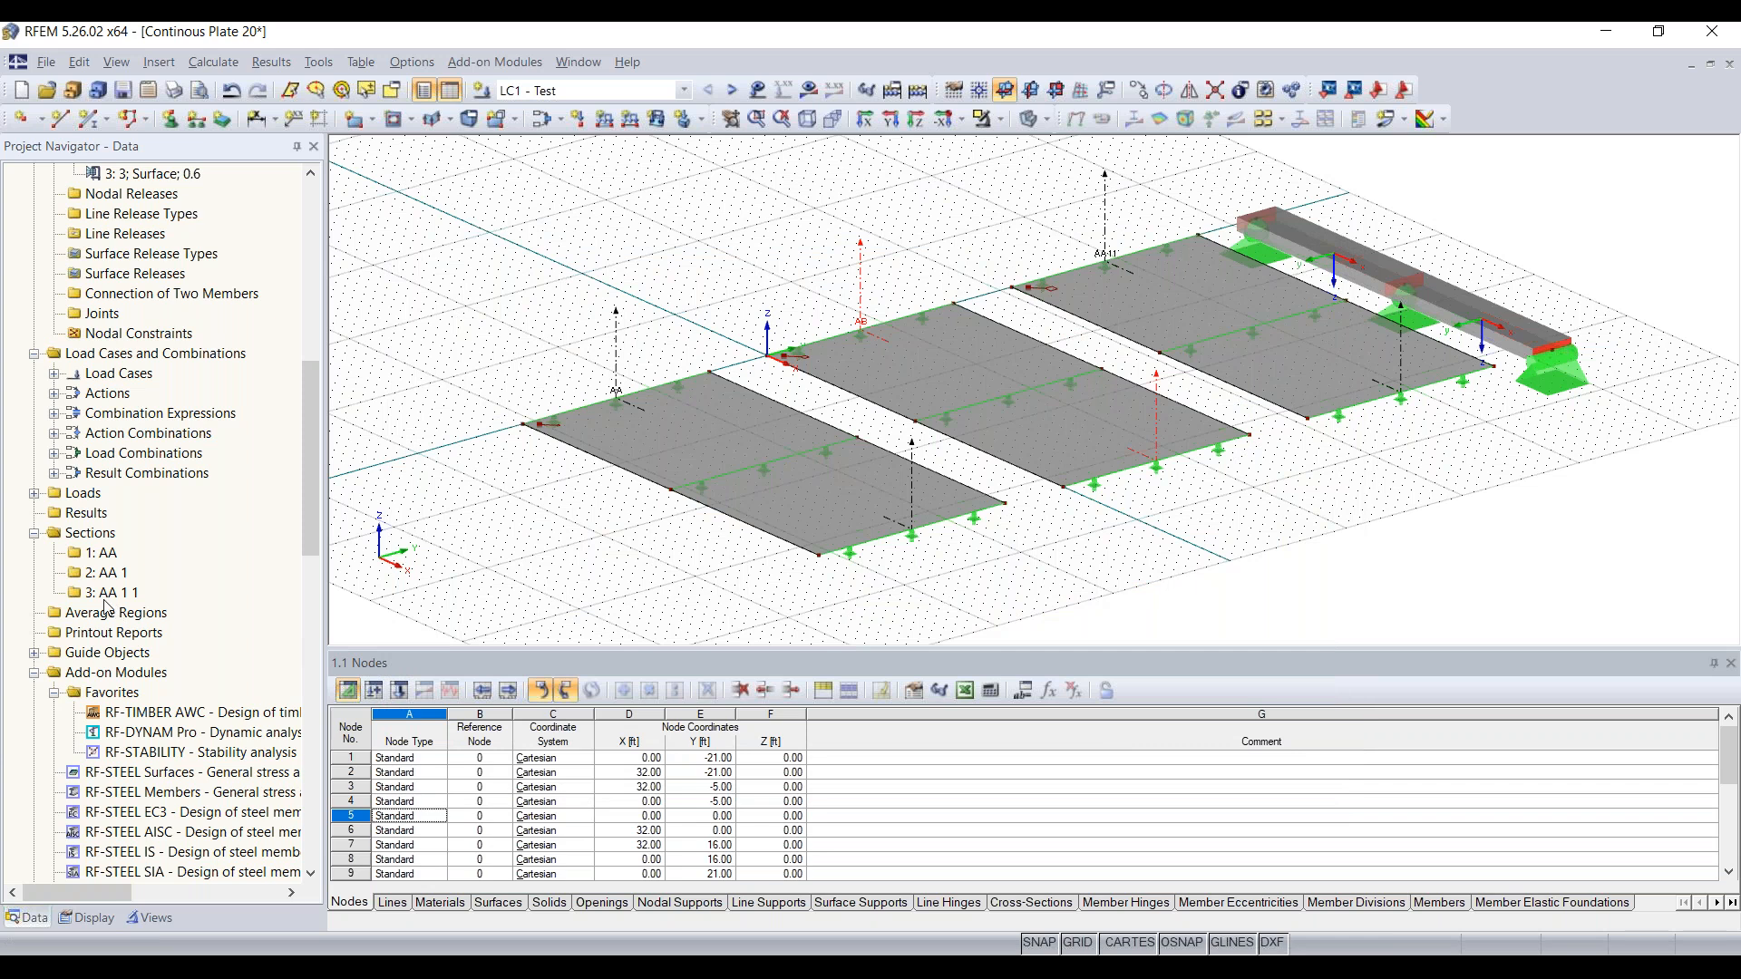
# Rename the third plate's section as AC
pyautogui.doubleClick(109, 593)
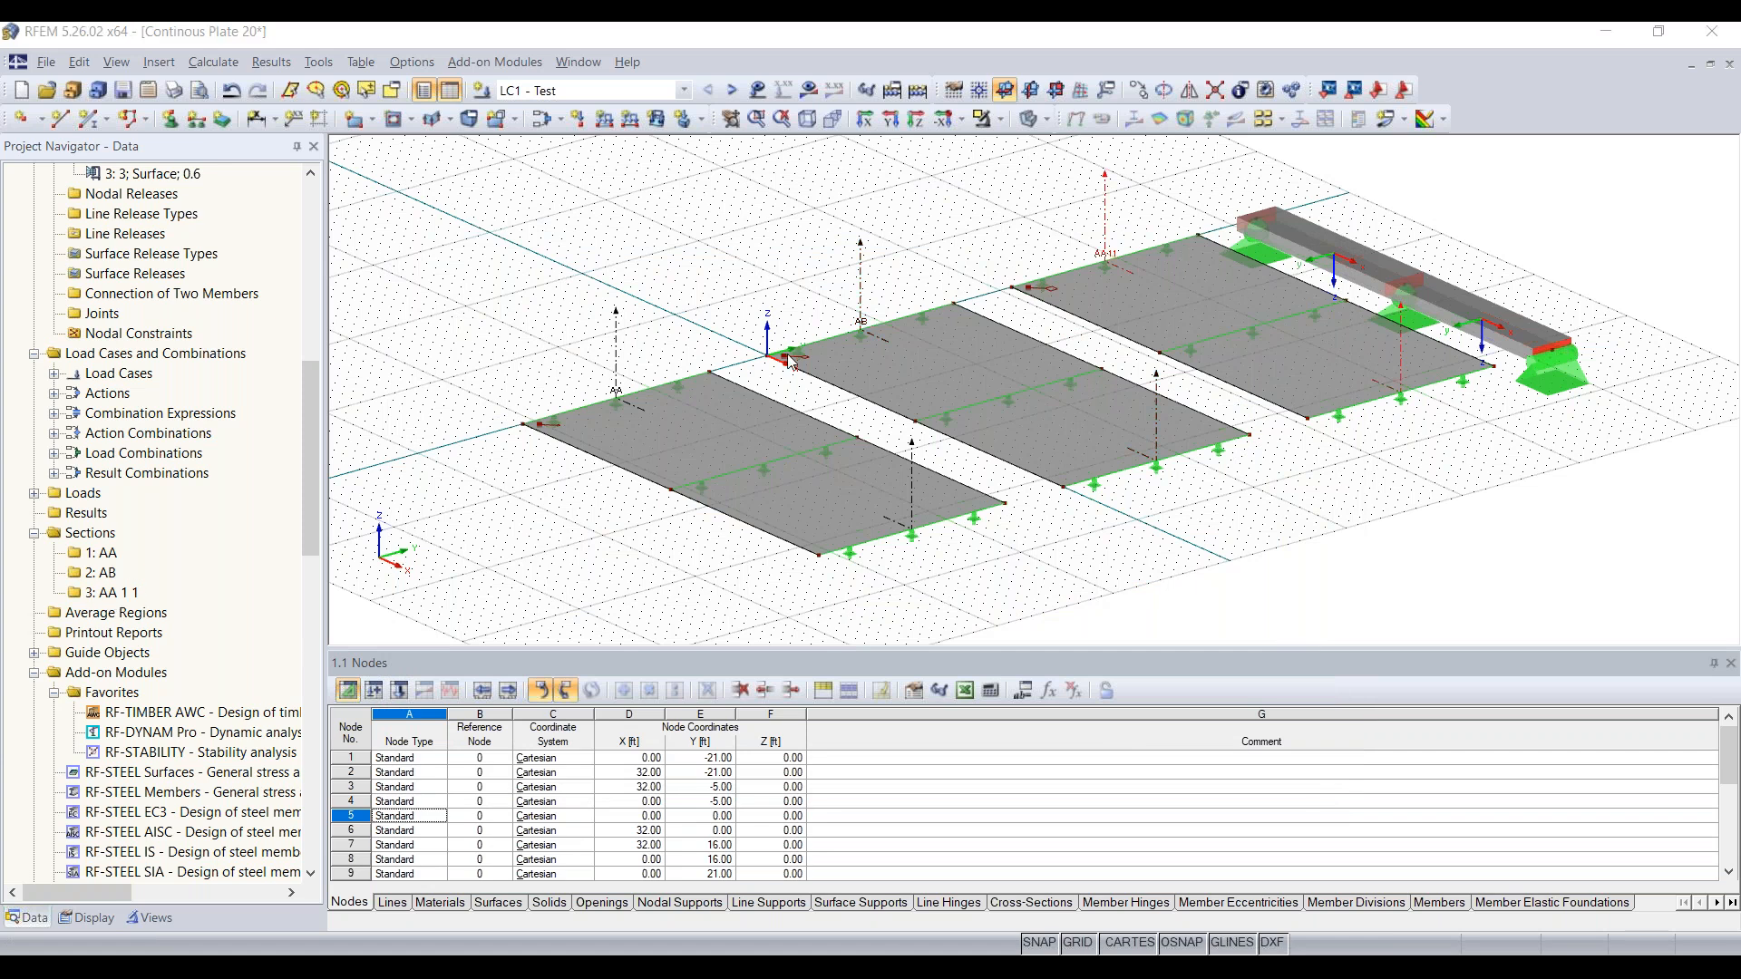
pyautogui.click(669, 256)
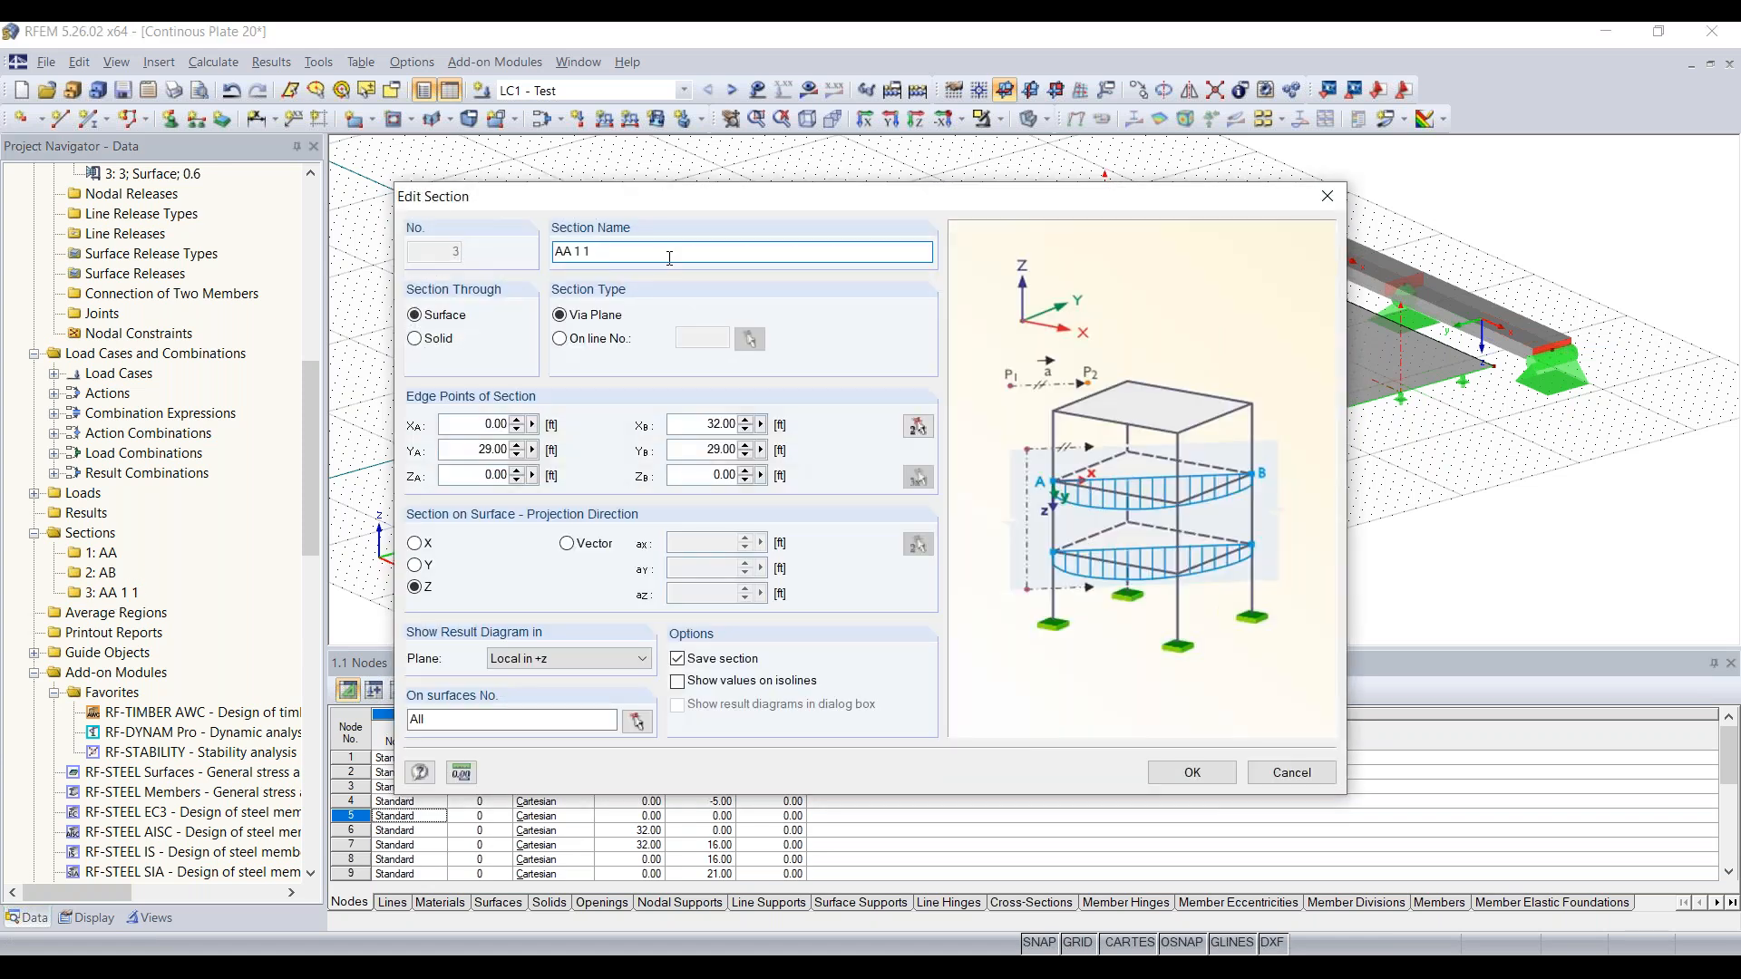
pyautogui.write('AB')
pyautogui.press('BackSpace')
pyautogui.write('C')
pyautogui.click(1193, 773)
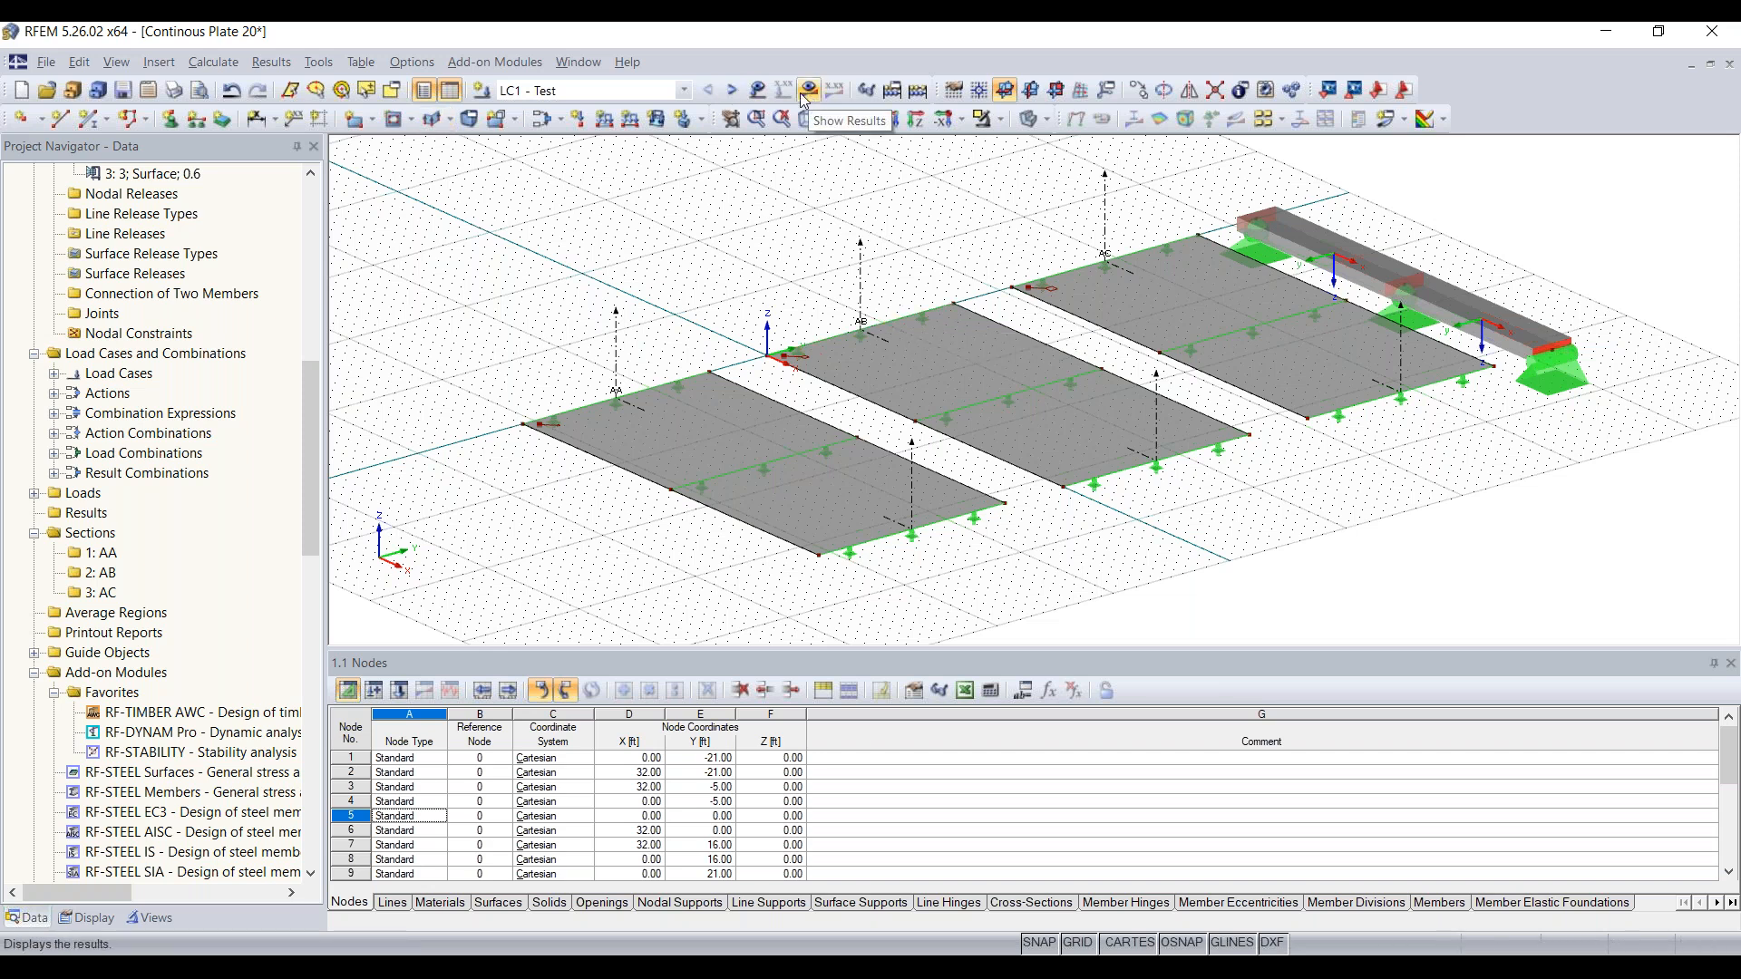
# Calculate load case LC1 - Test and display its results
pyautogui.click(590, 91)
pyautogui.click(591, 90)
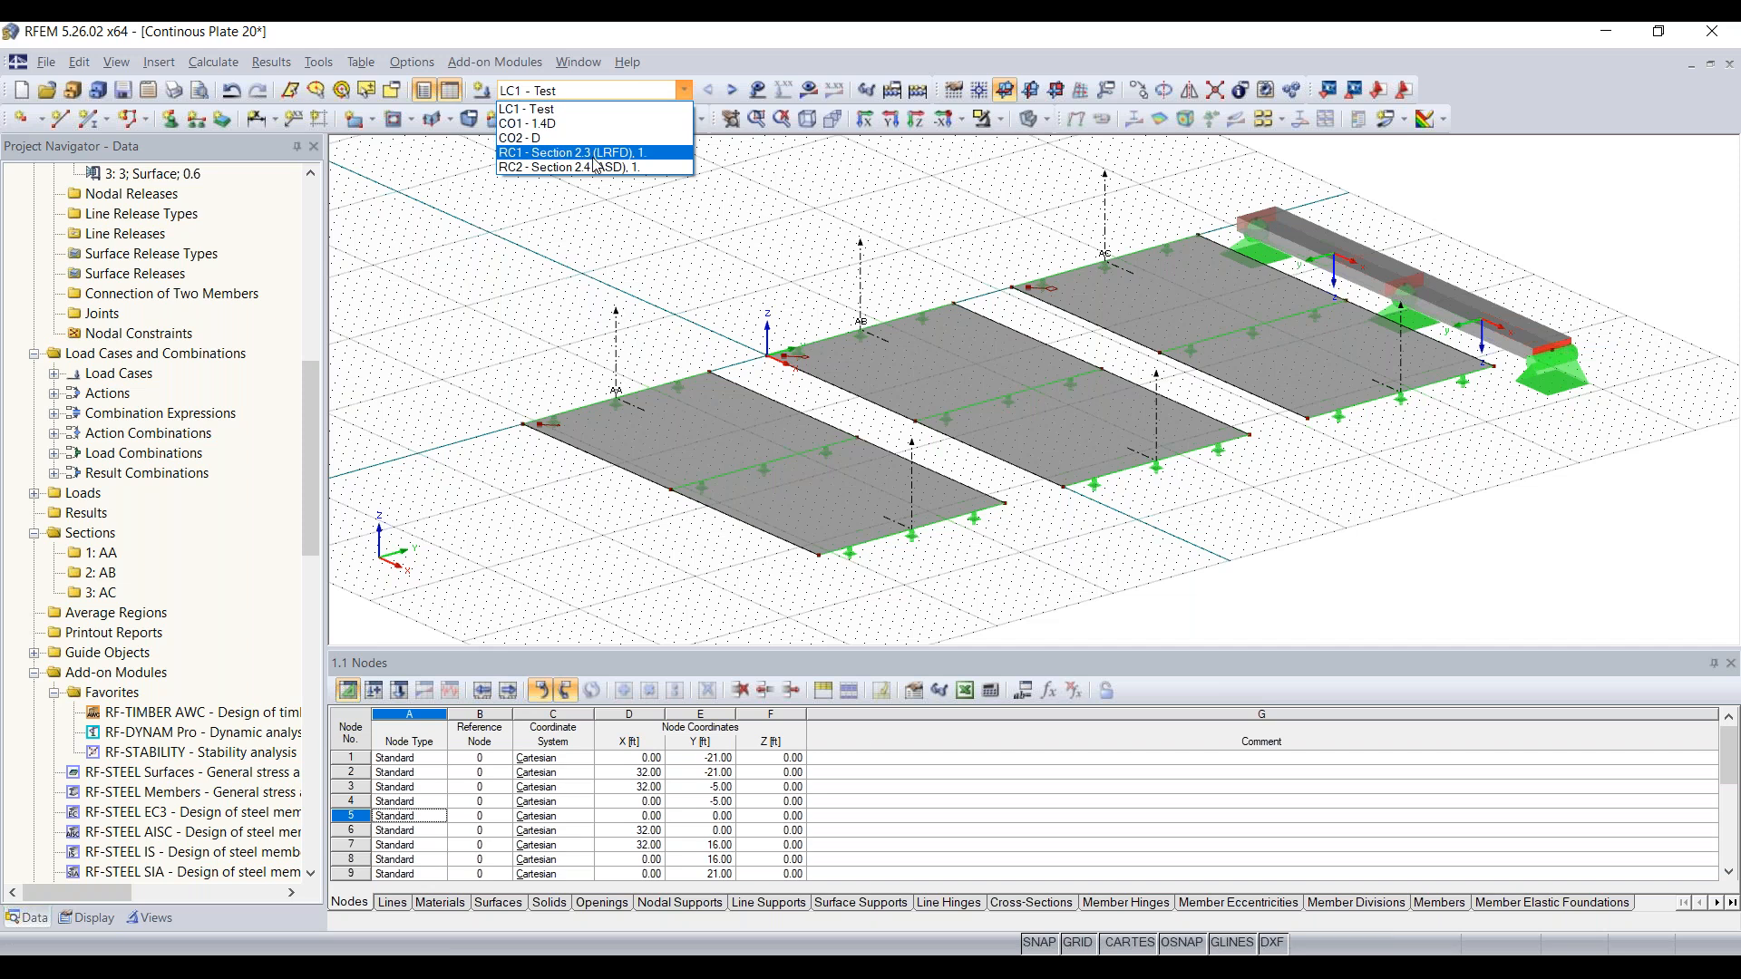
pyautogui.click(544, 109)
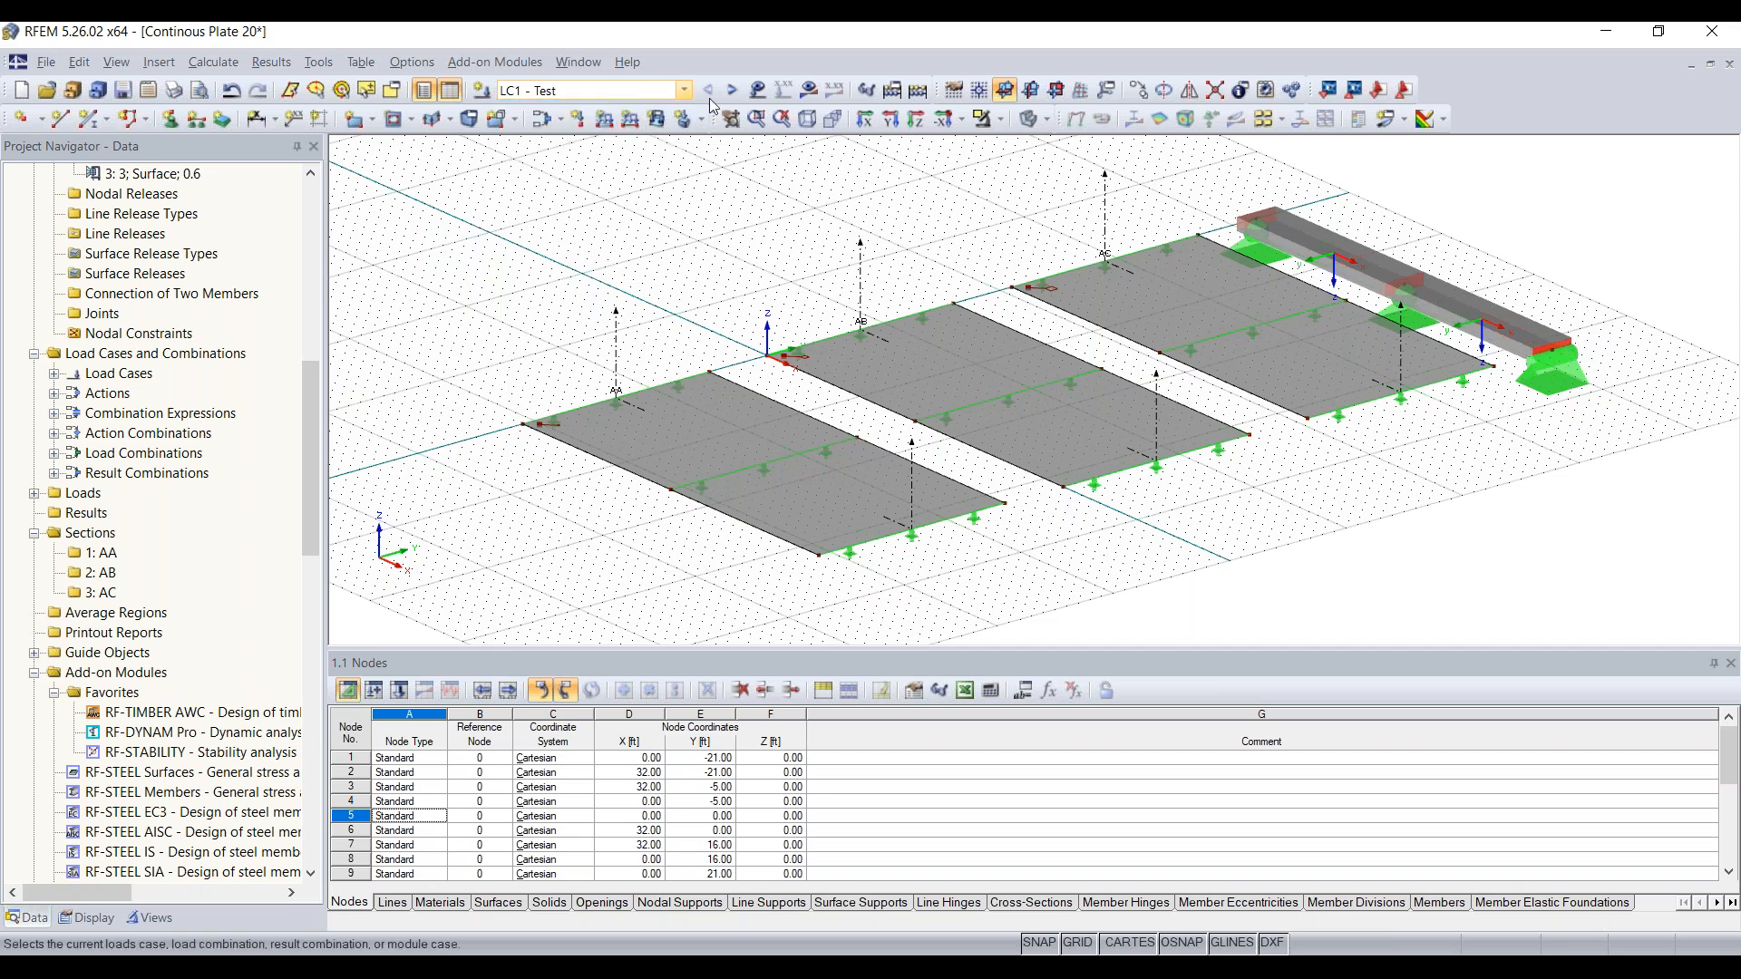
pyautogui.click(919, 91)
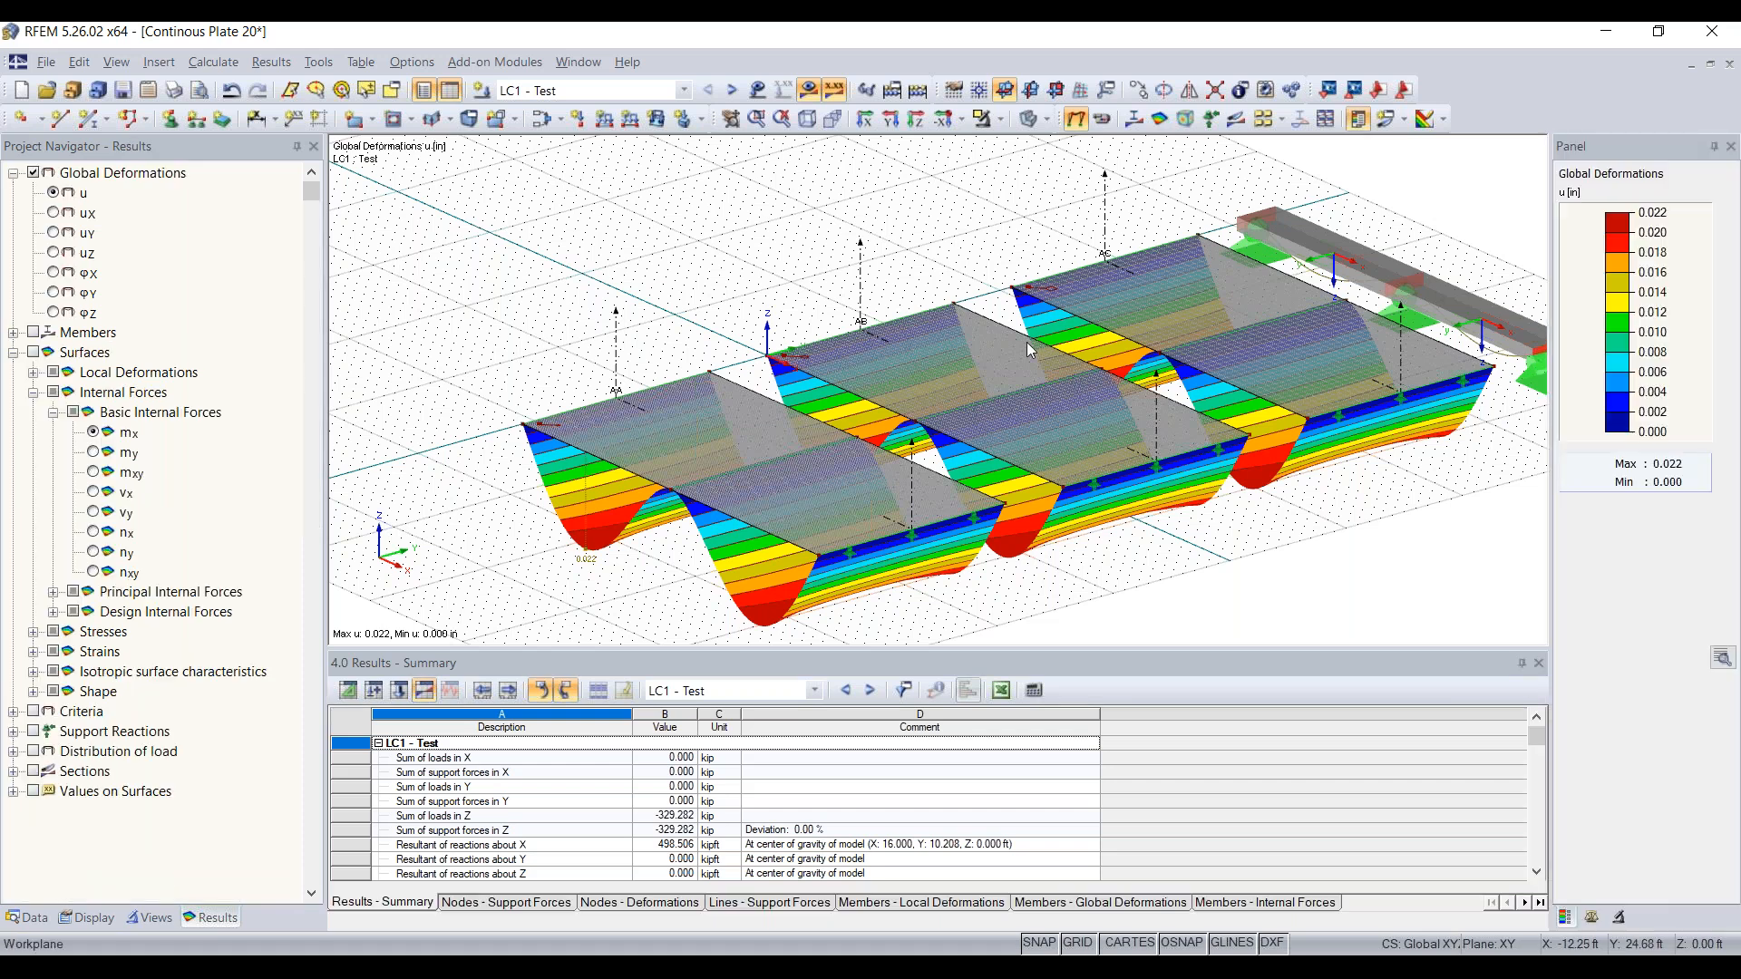
# Examine the global deformations u of the three plates and the two-span member
pyautogui.scroll(-1, 1028, 343)
pyautogui.moveTo(1379, 510); pyautogui.dragTo(1239, 507, button='middle')
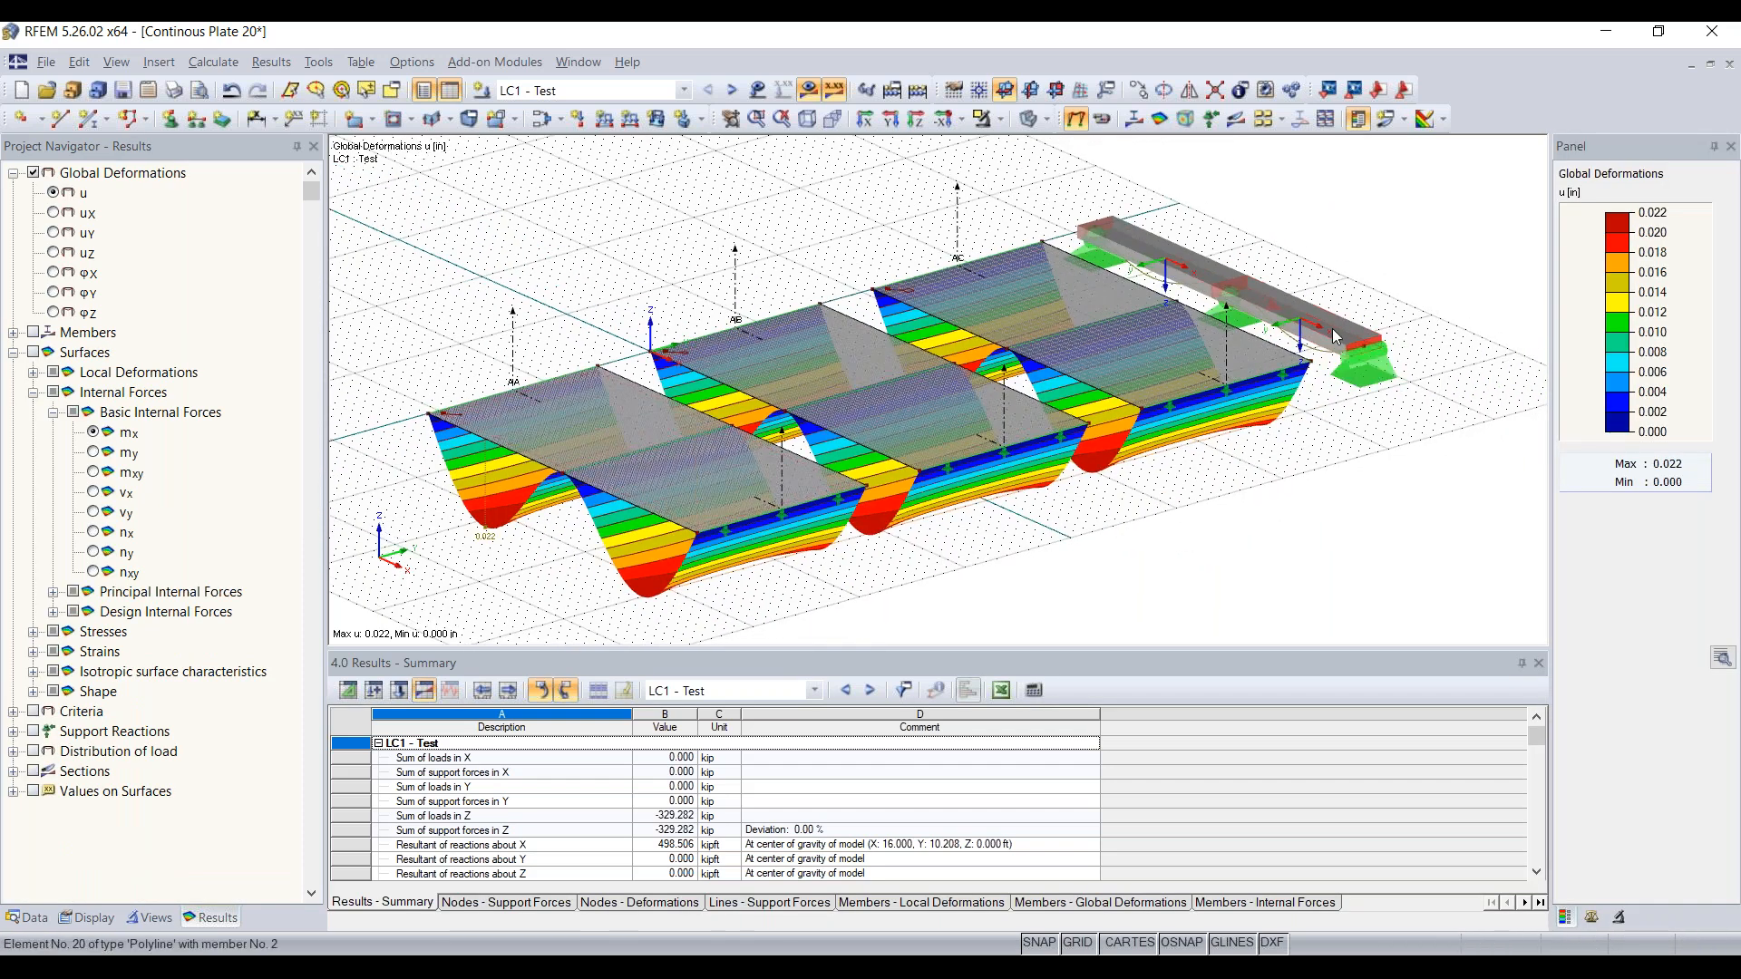
pyautogui.scroll(5, 1118, 222)
pyautogui.scroll(-1, 1119, 223)
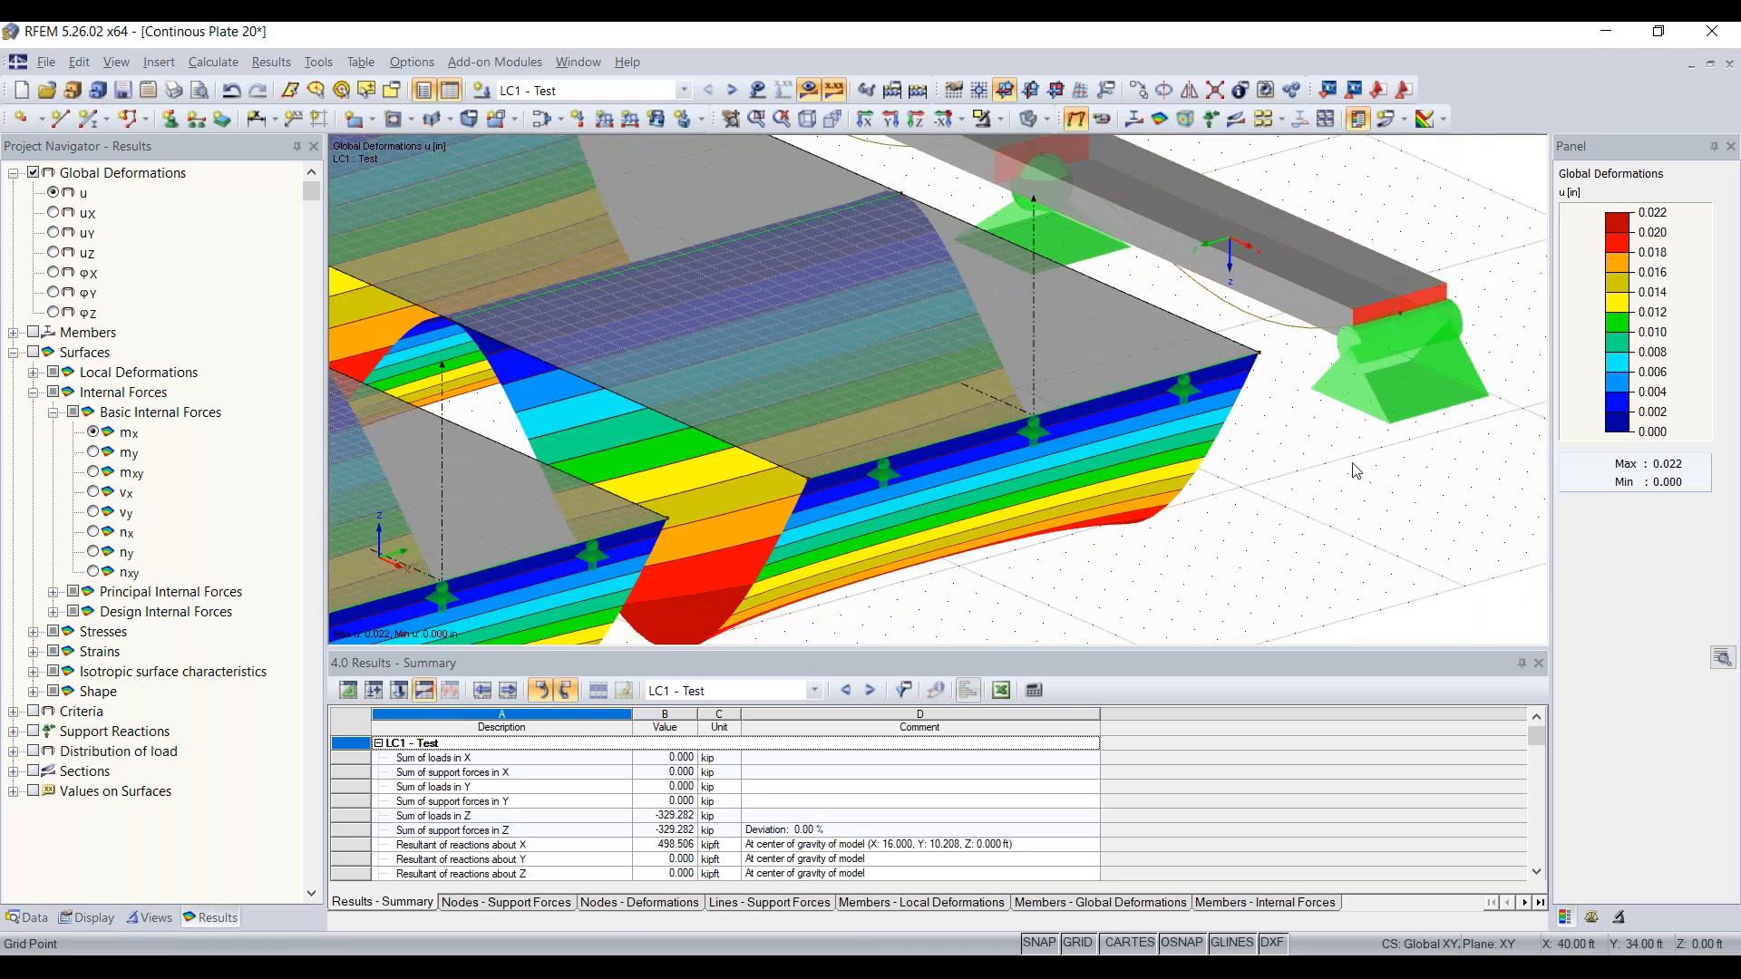
pyautogui.moveTo(1352, 466); pyautogui.dragTo(1364, 623, button='middle')
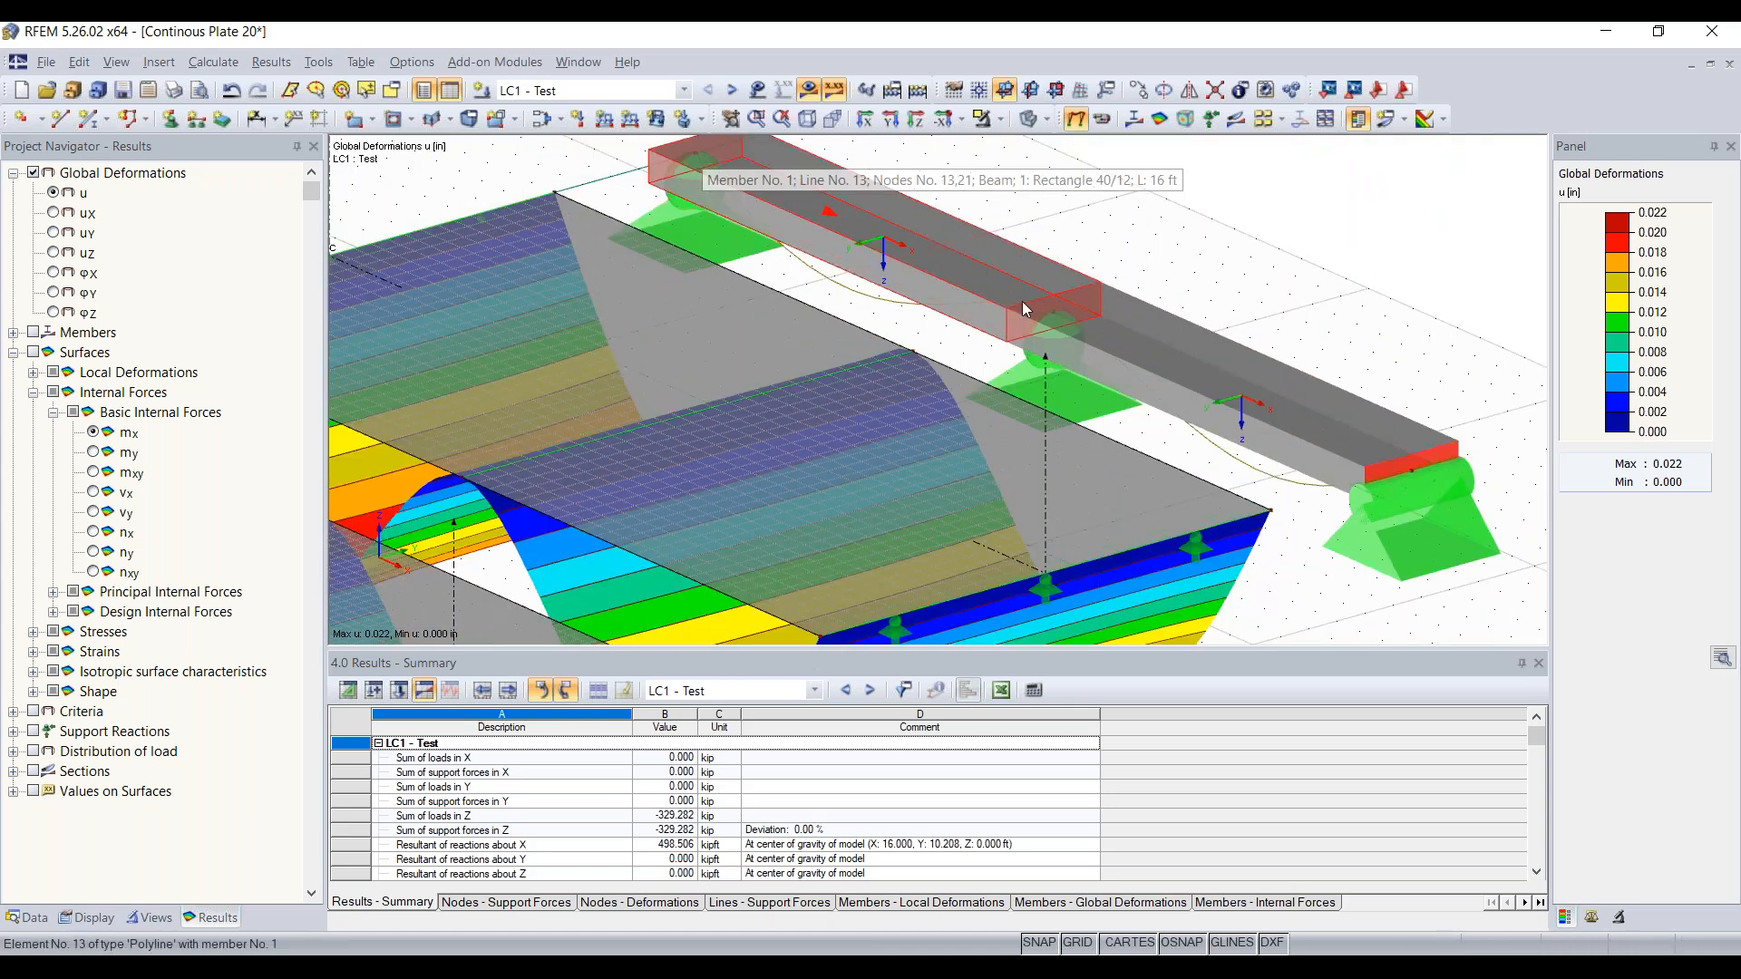
pyautogui.scroll(-4, 1313, 462)
pyautogui.scroll(-5, 1308, 504)
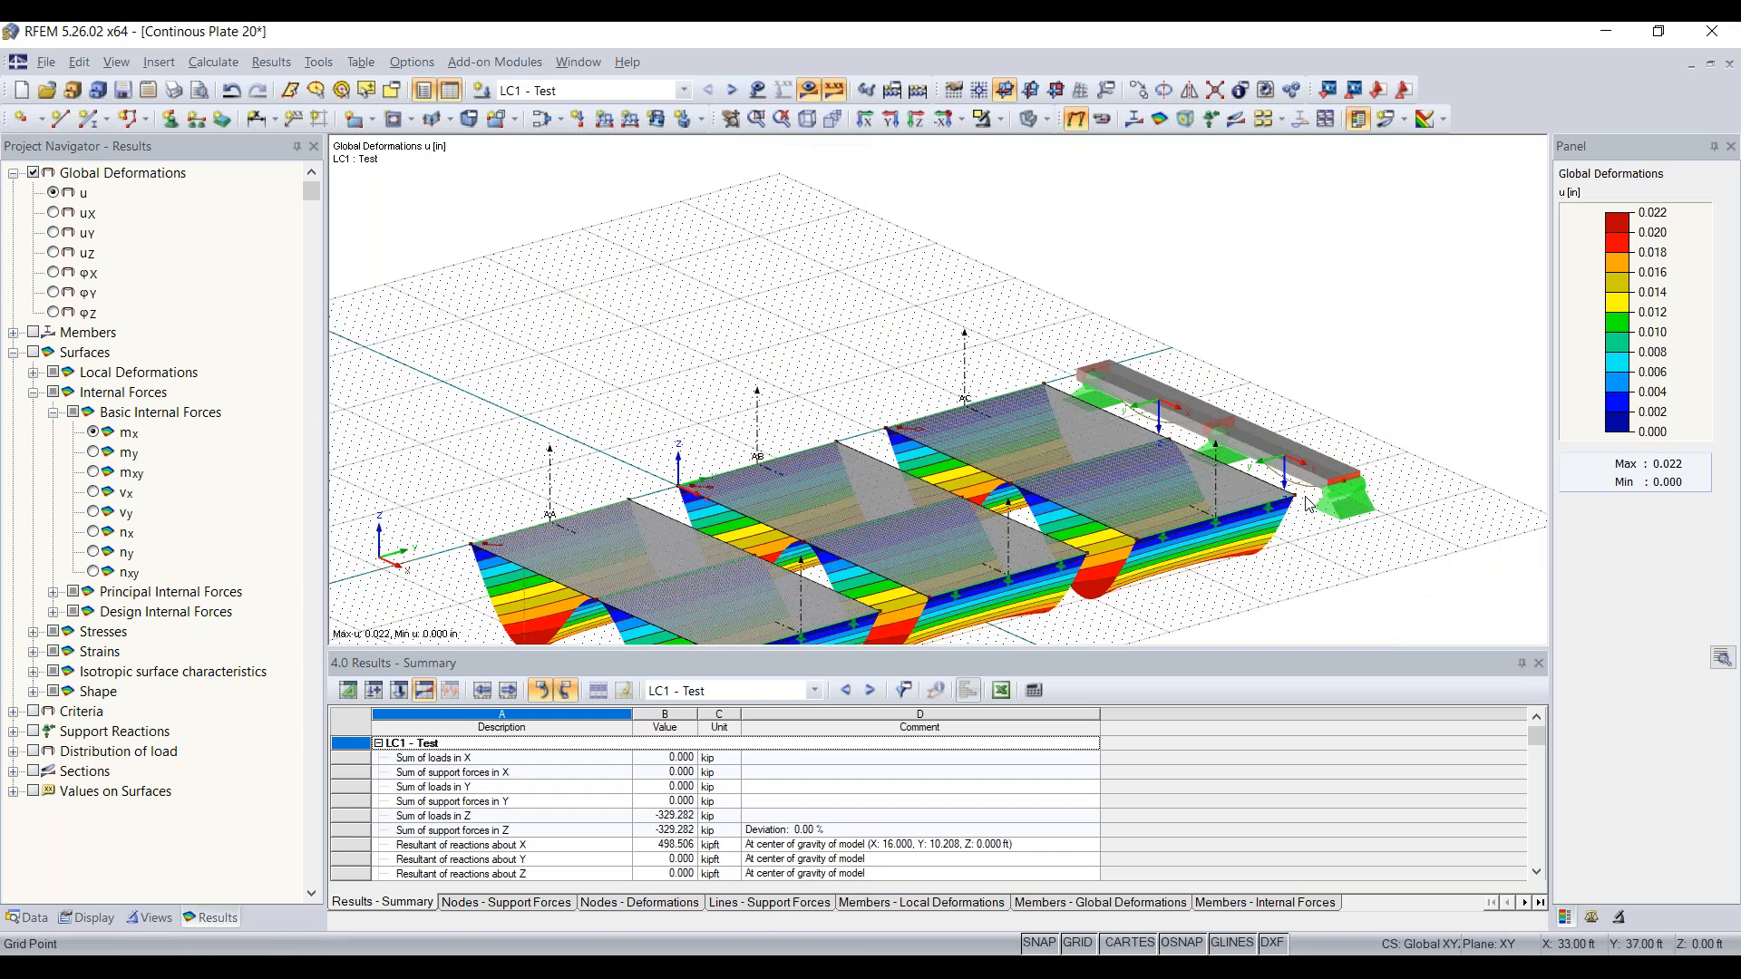
pyautogui.scroll(-2, 939, 526)
pyautogui.moveTo(940, 526); pyautogui.dragTo(914, 422, button='middle')
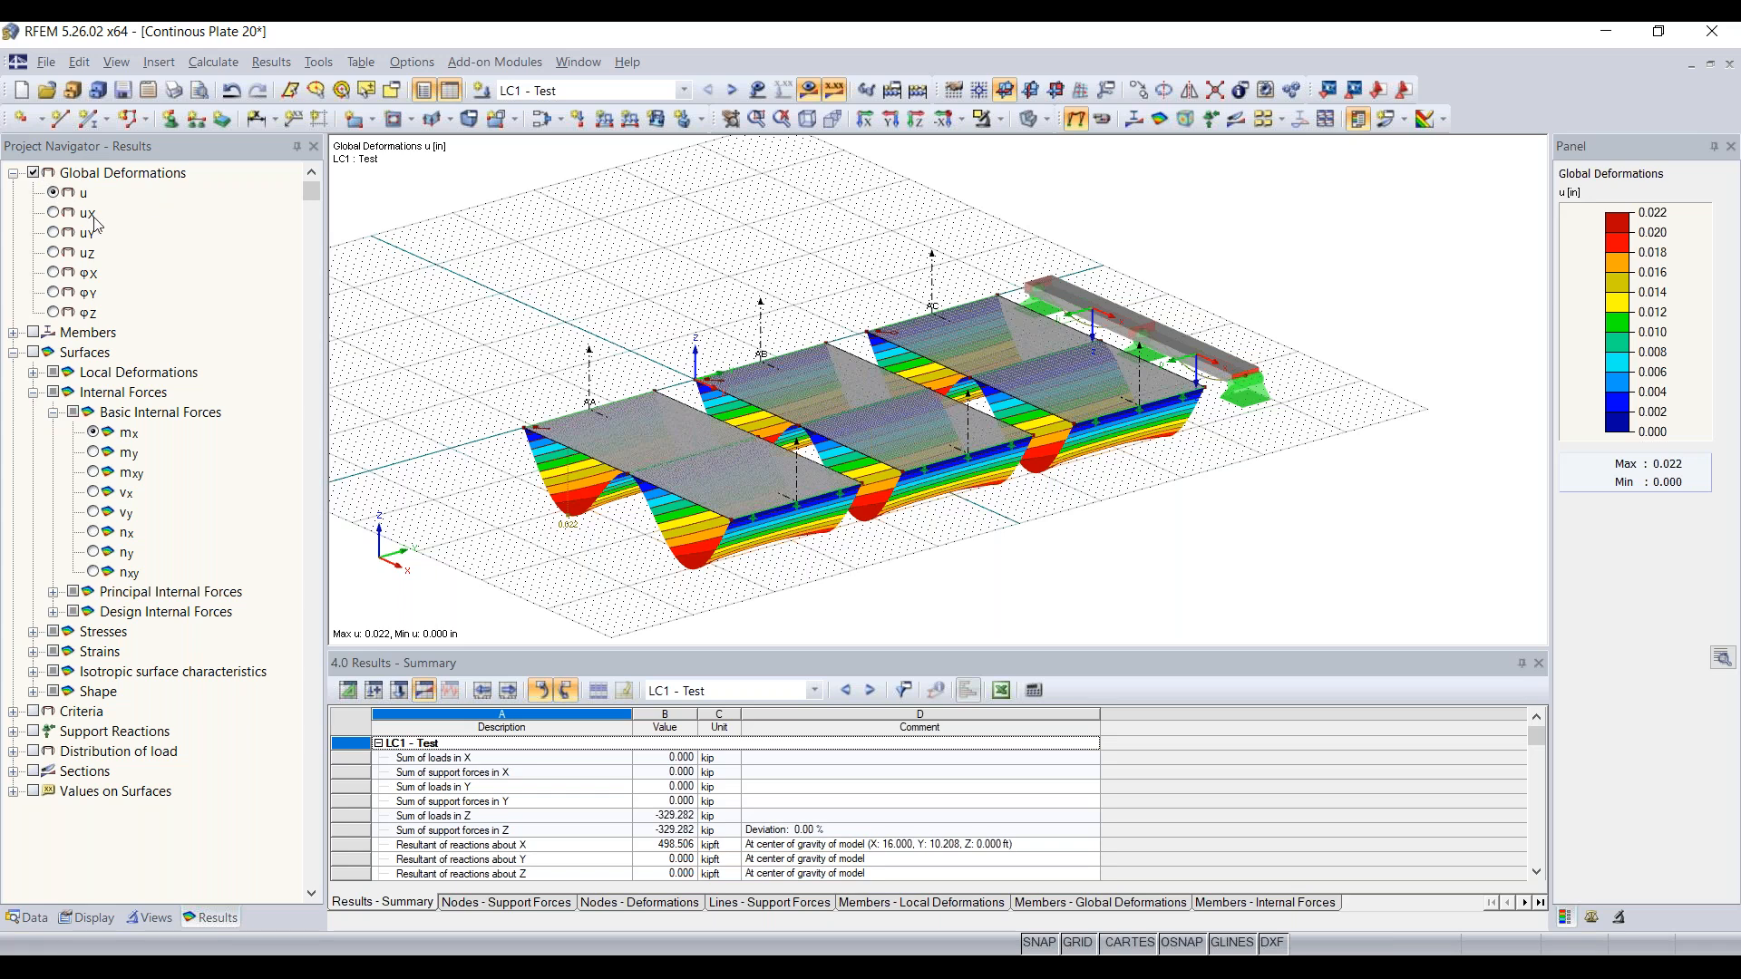
# Review the global deformations in the X and Y directions, and return to the total deformation u
pyautogui.click(53, 213)
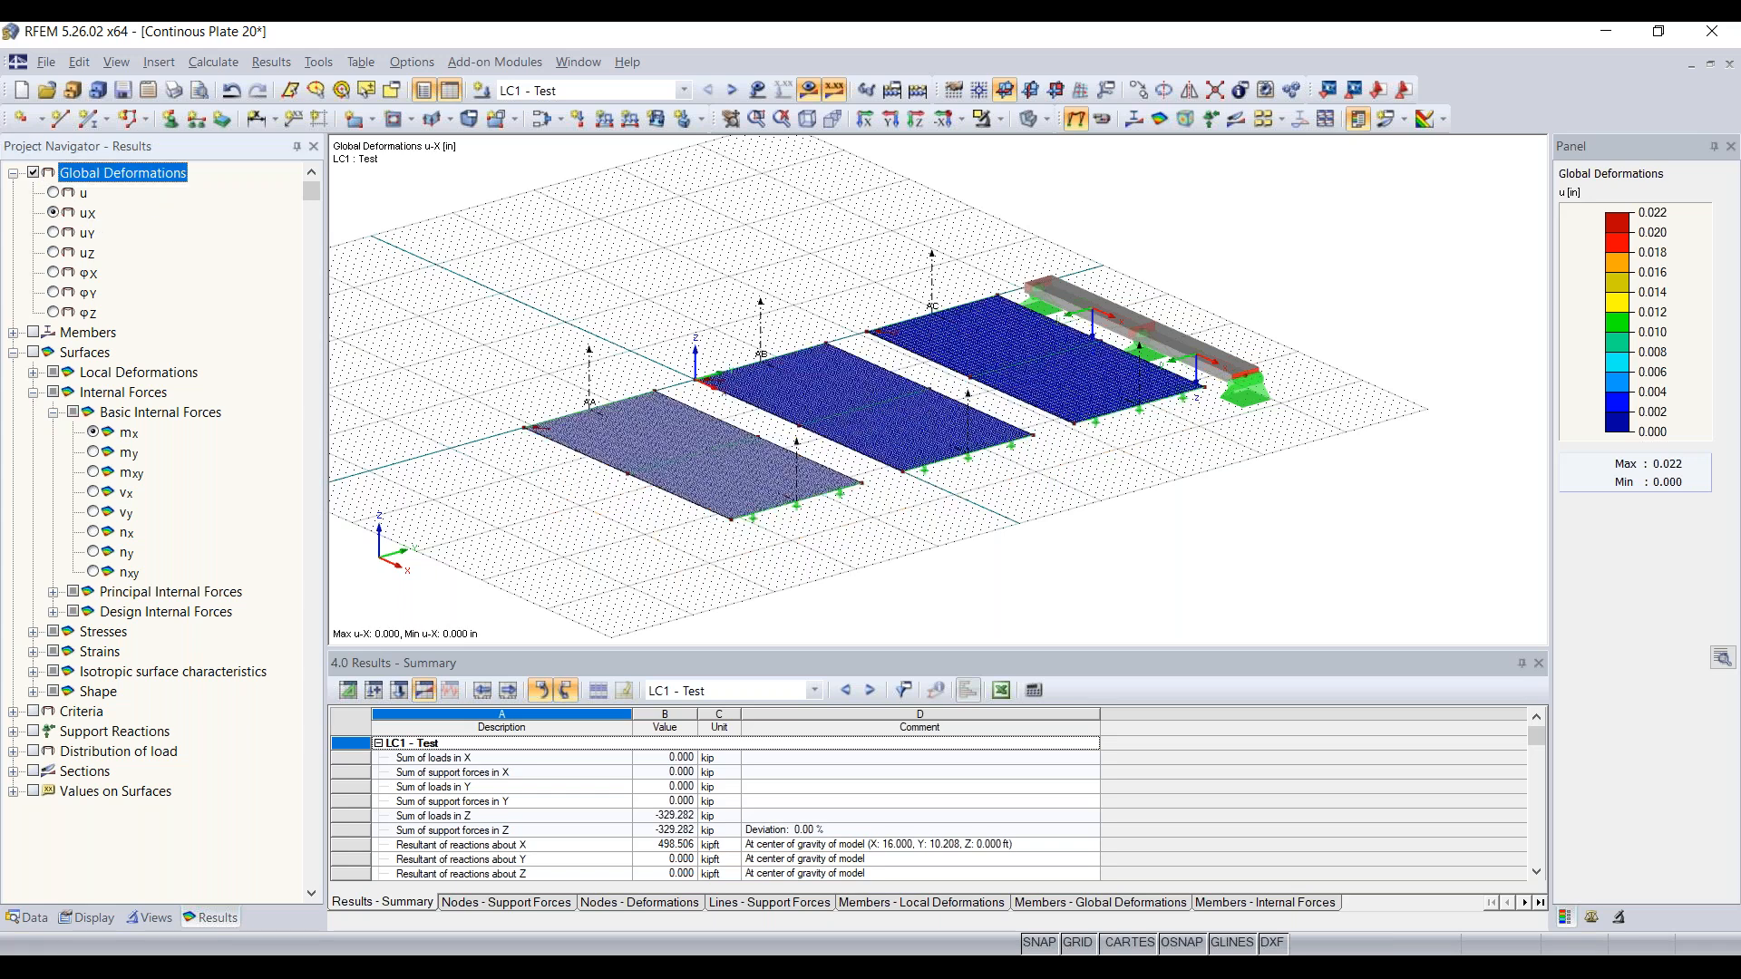
pyautogui.click(53, 234)
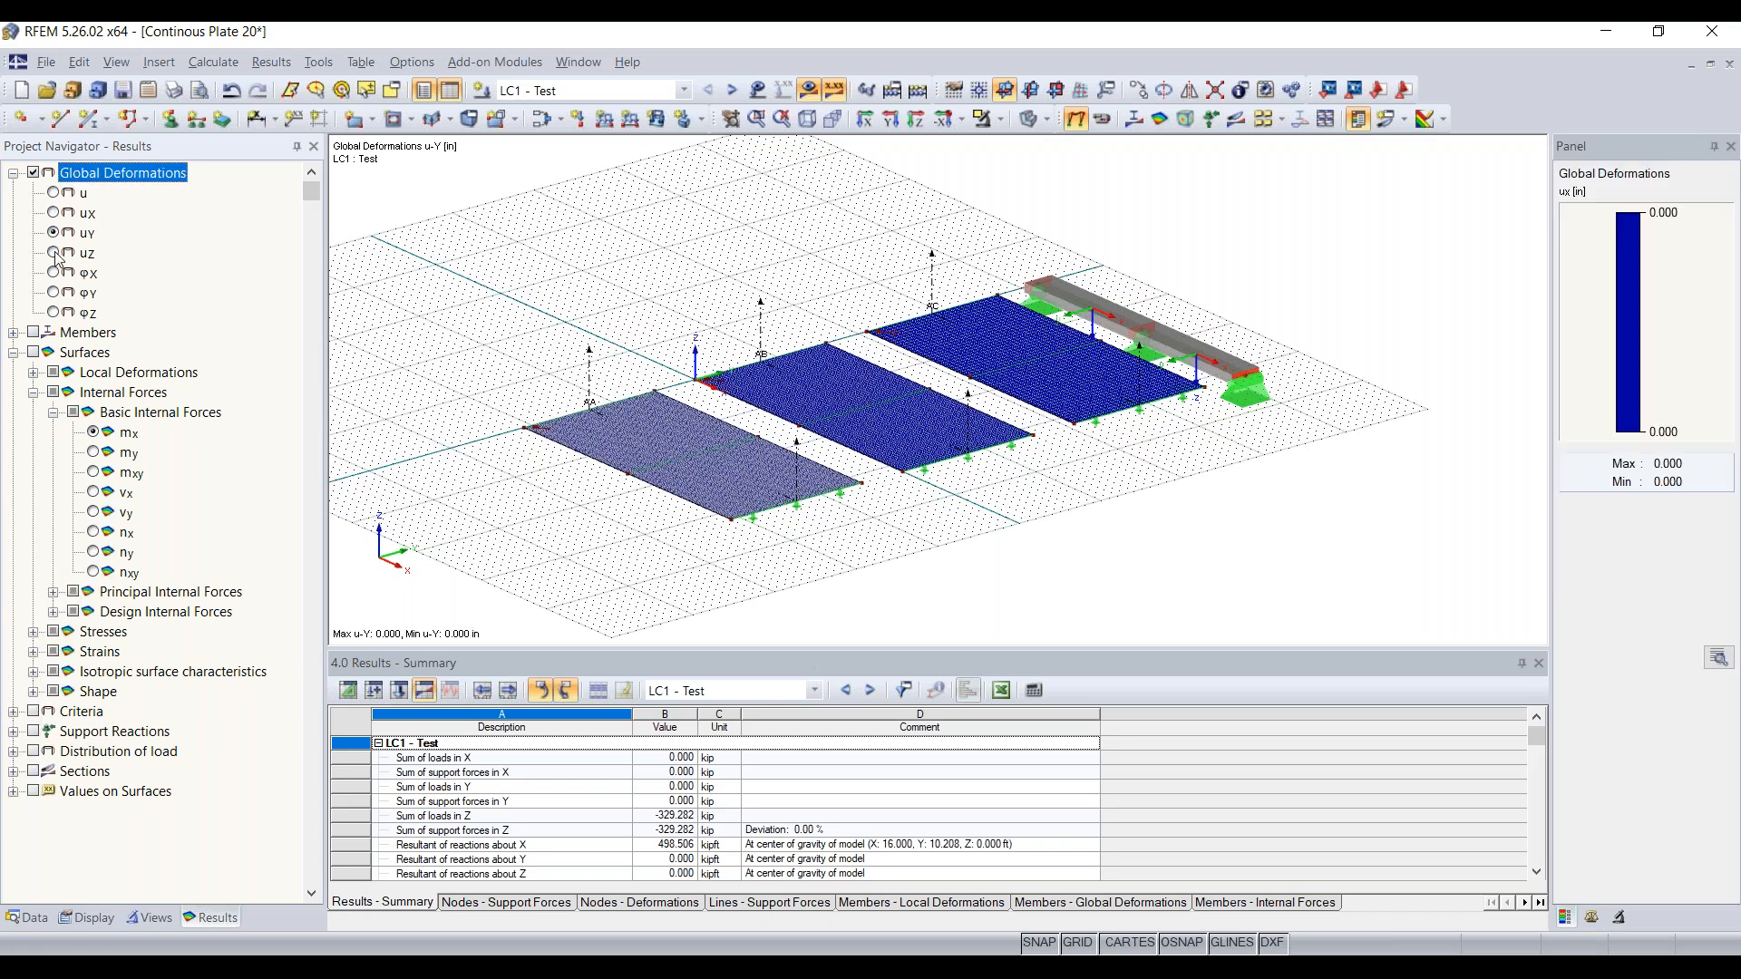
pyautogui.click(54, 194)
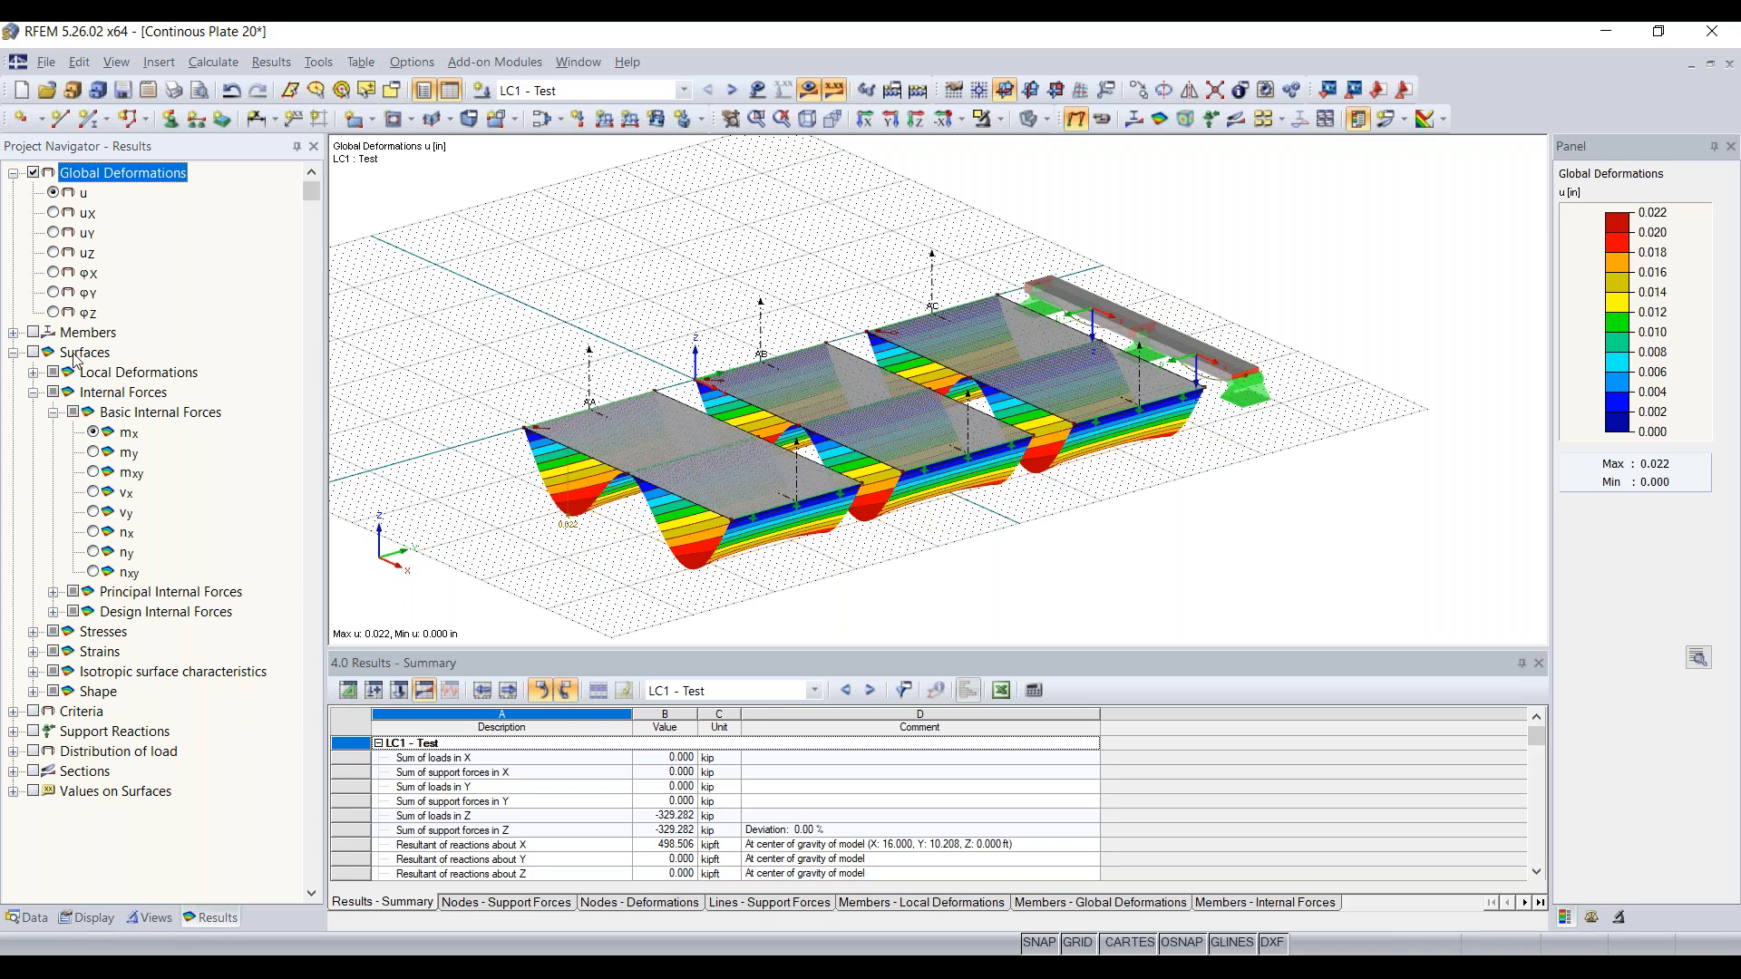
# Display the member internal forces My in place of the global deformations and examine them along the two-span member
pyautogui.click(13, 333)
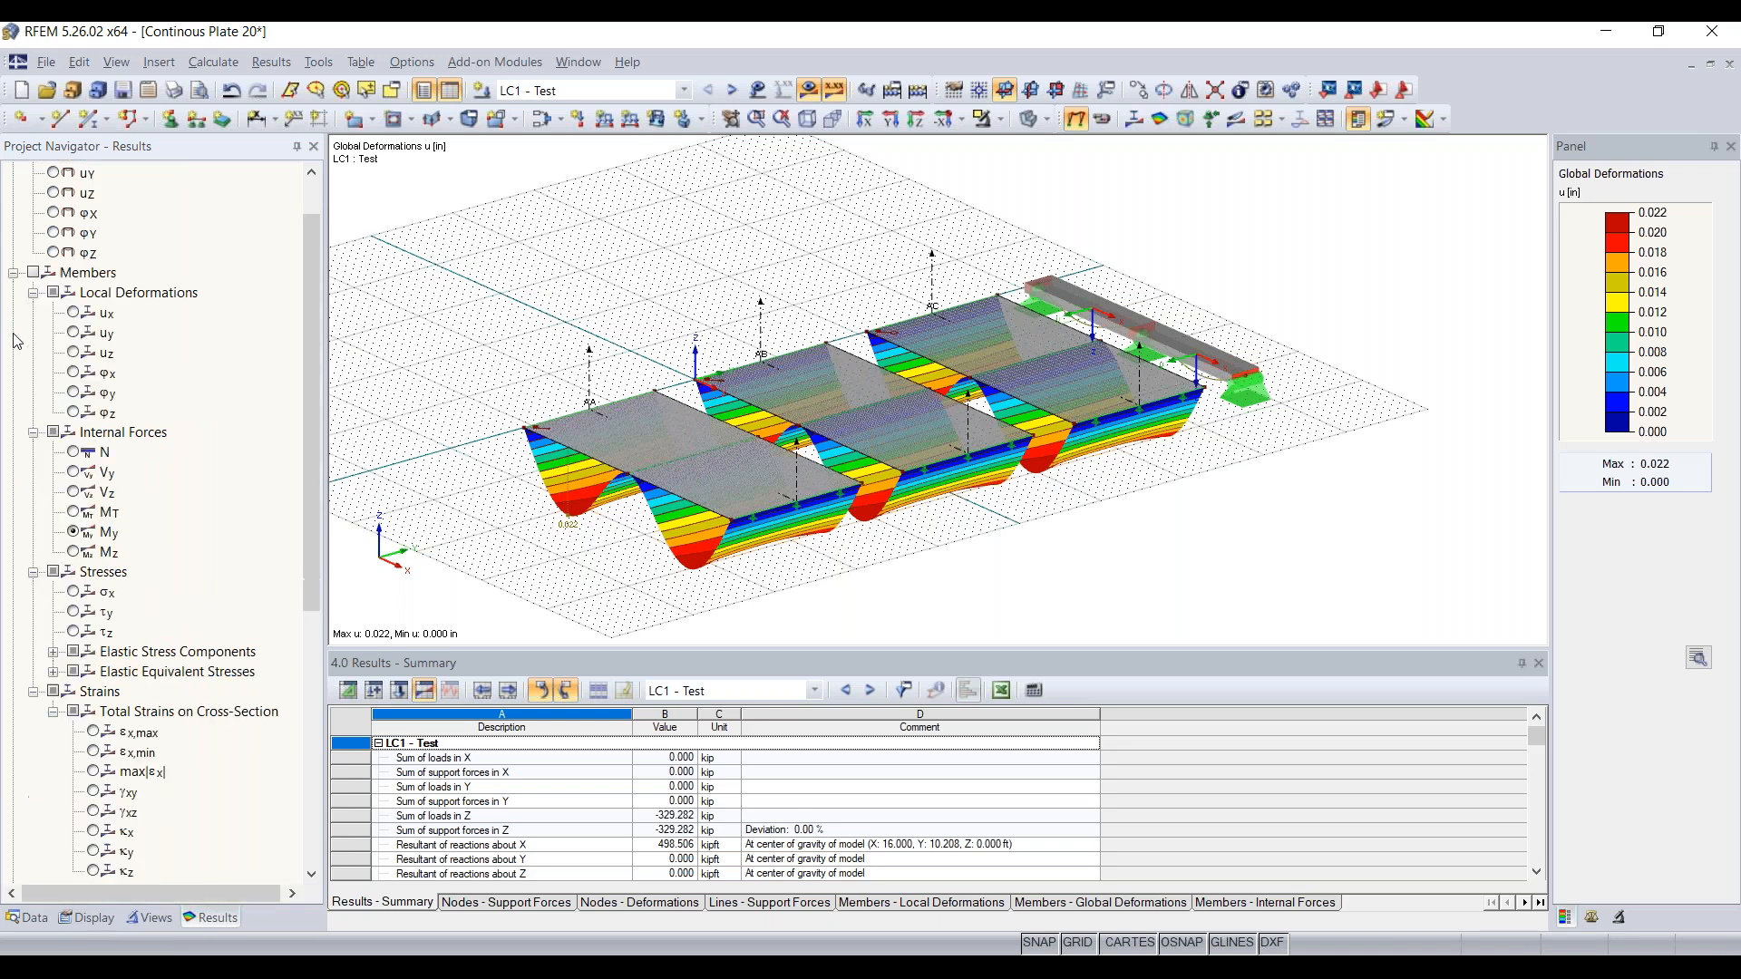
pyautogui.click(34, 274)
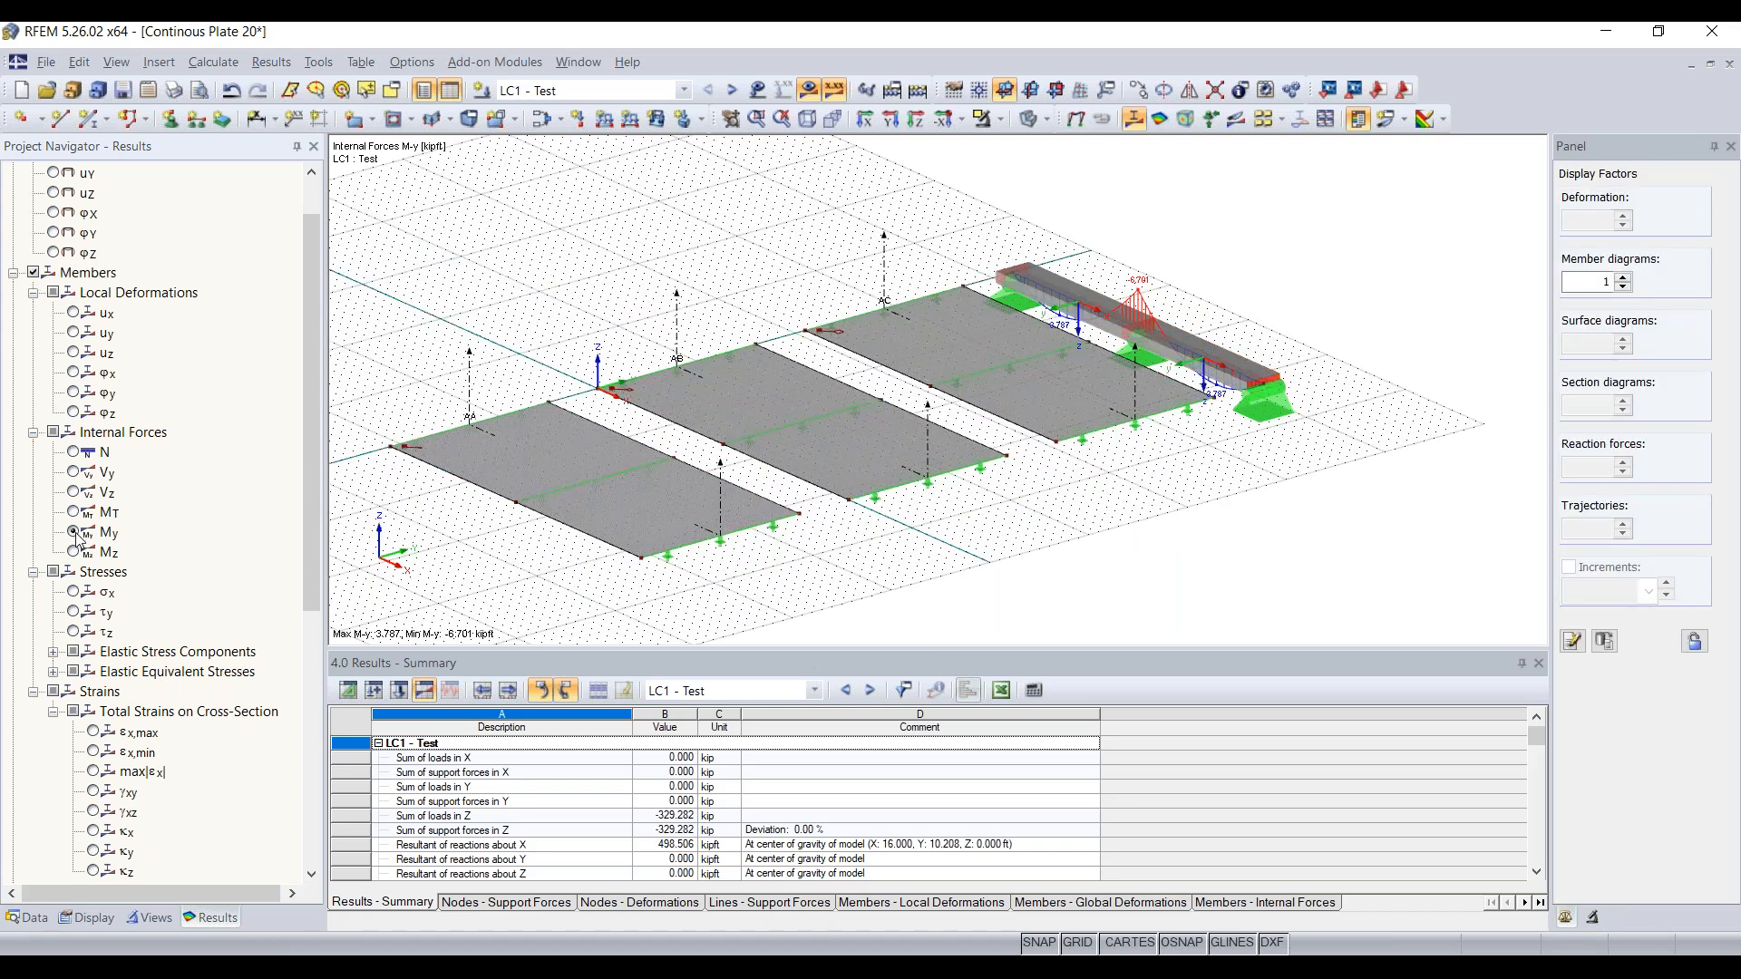
pyautogui.scroll(3, 1160, 352)
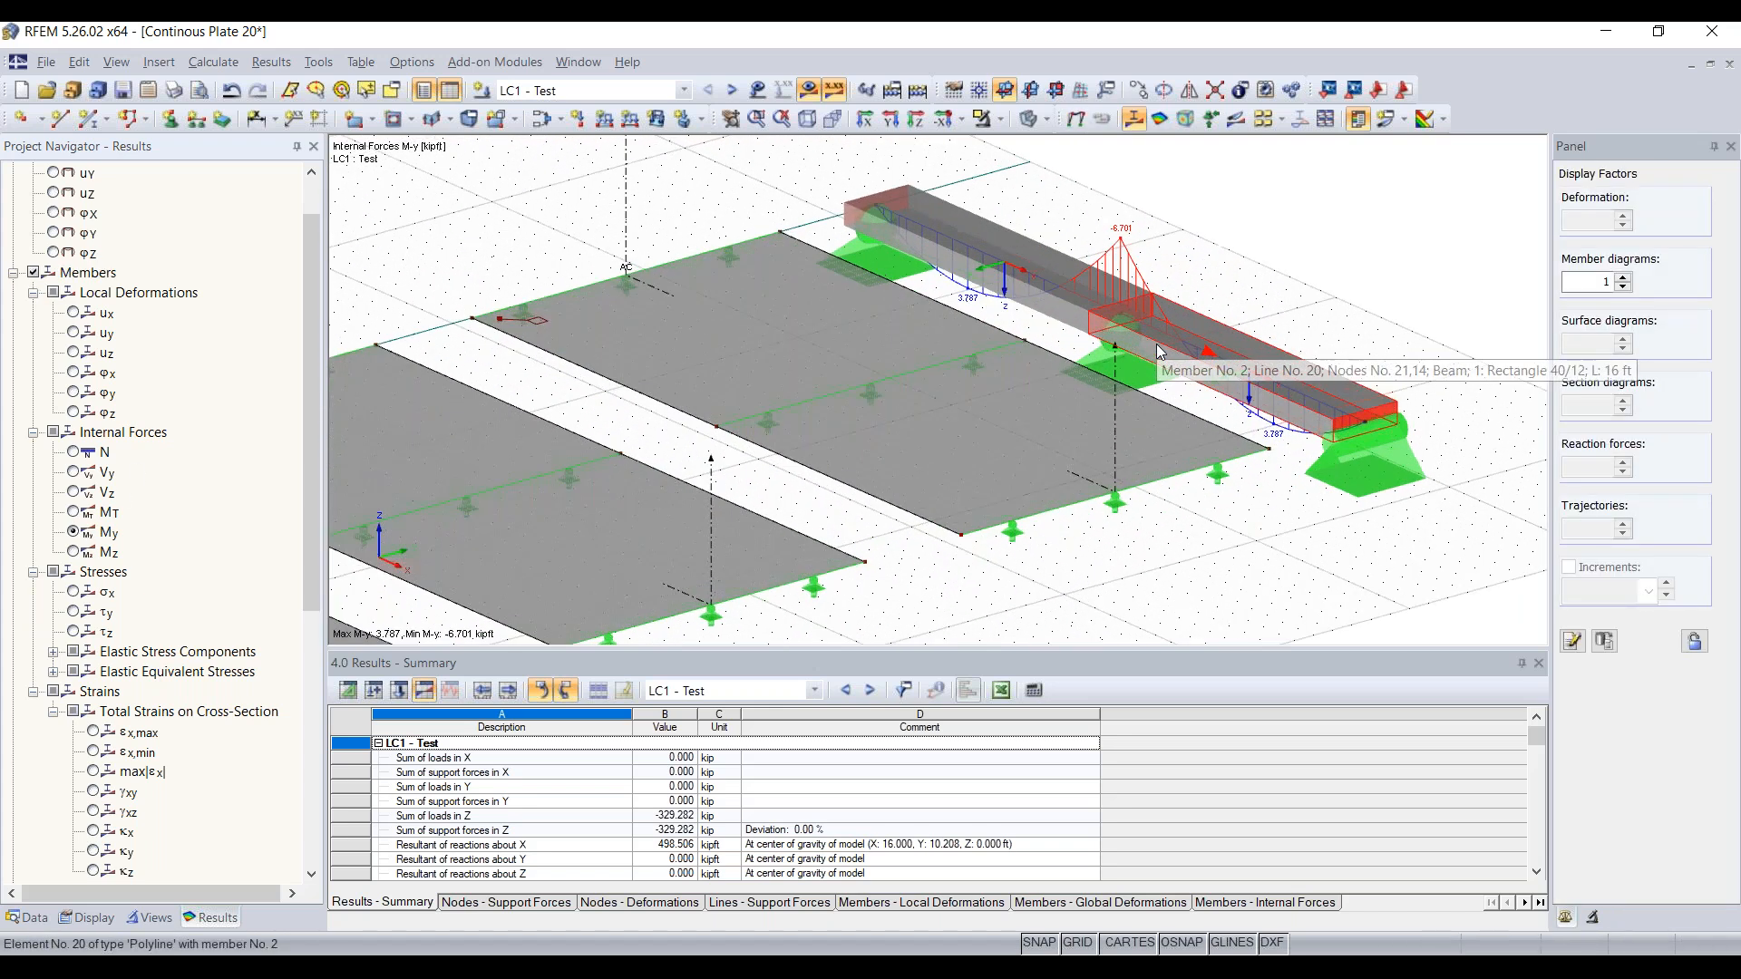
pyautogui.moveTo(1225, 288)
pyautogui.mouseDown(button='middle')
pyautogui.moveTo(1135, 330)
pyautogui.moveTo(1208, 314)
pyautogui.mouseUp(button='middle')
pyautogui.scroll(3, 696, 261)
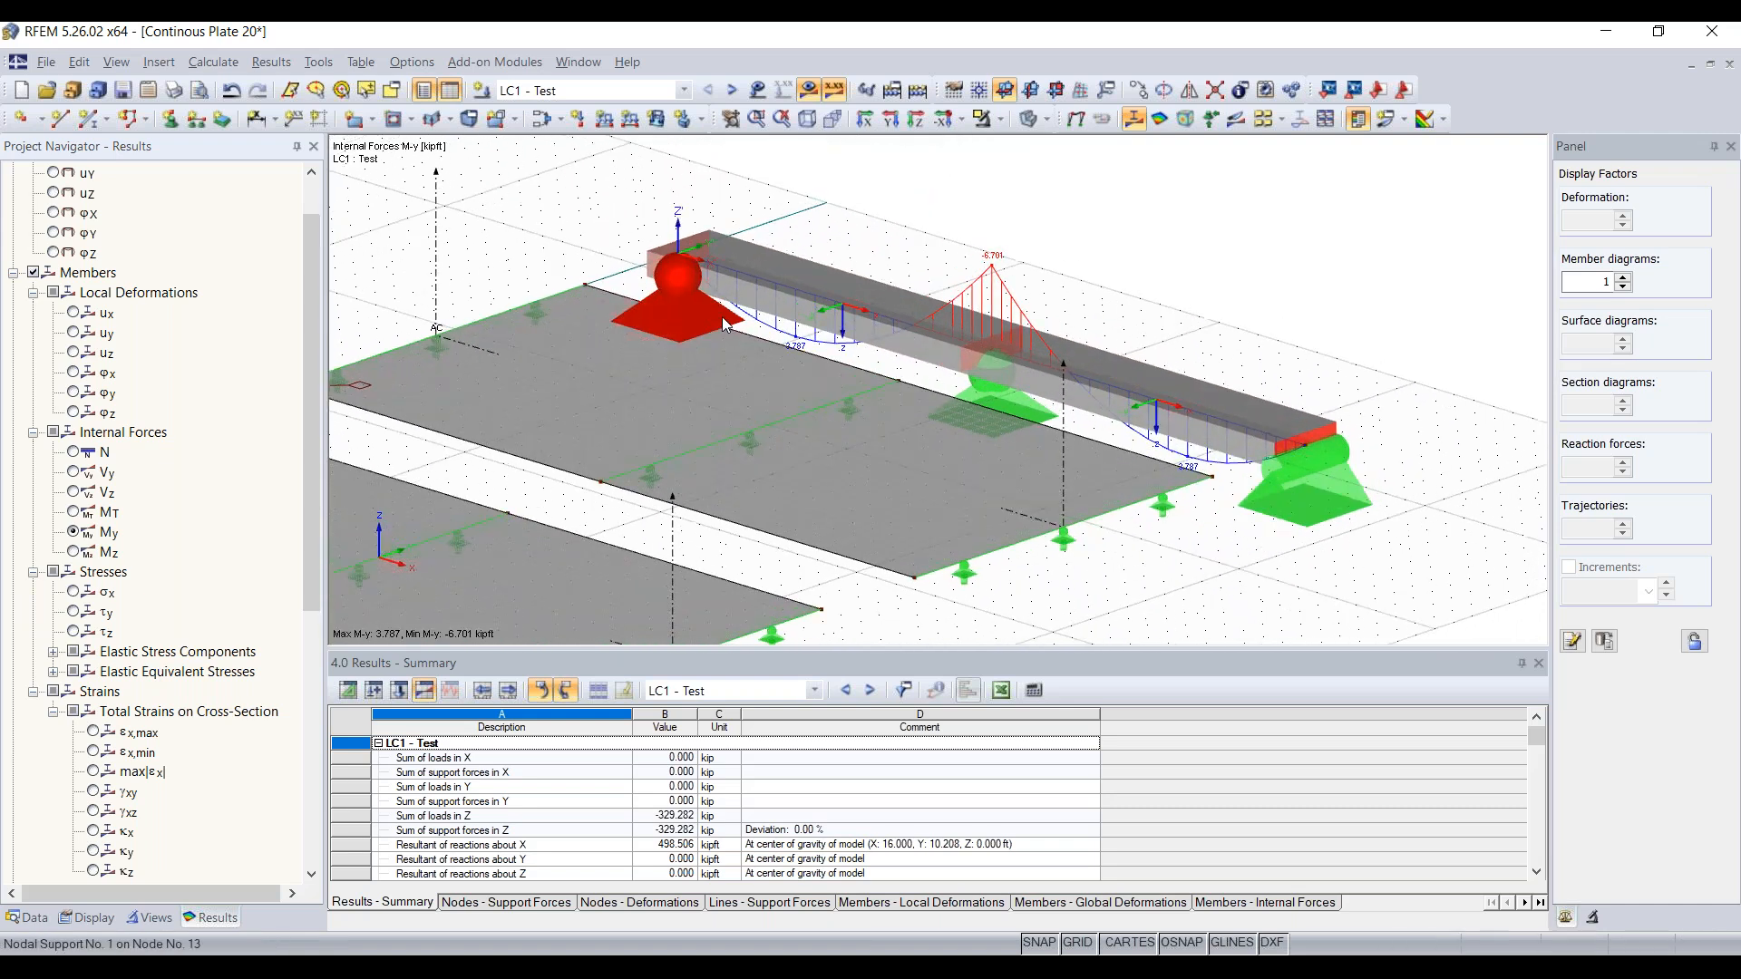
pyautogui.scroll(-1, 811, 279)
pyautogui.scroll(-1, 1088, 207)
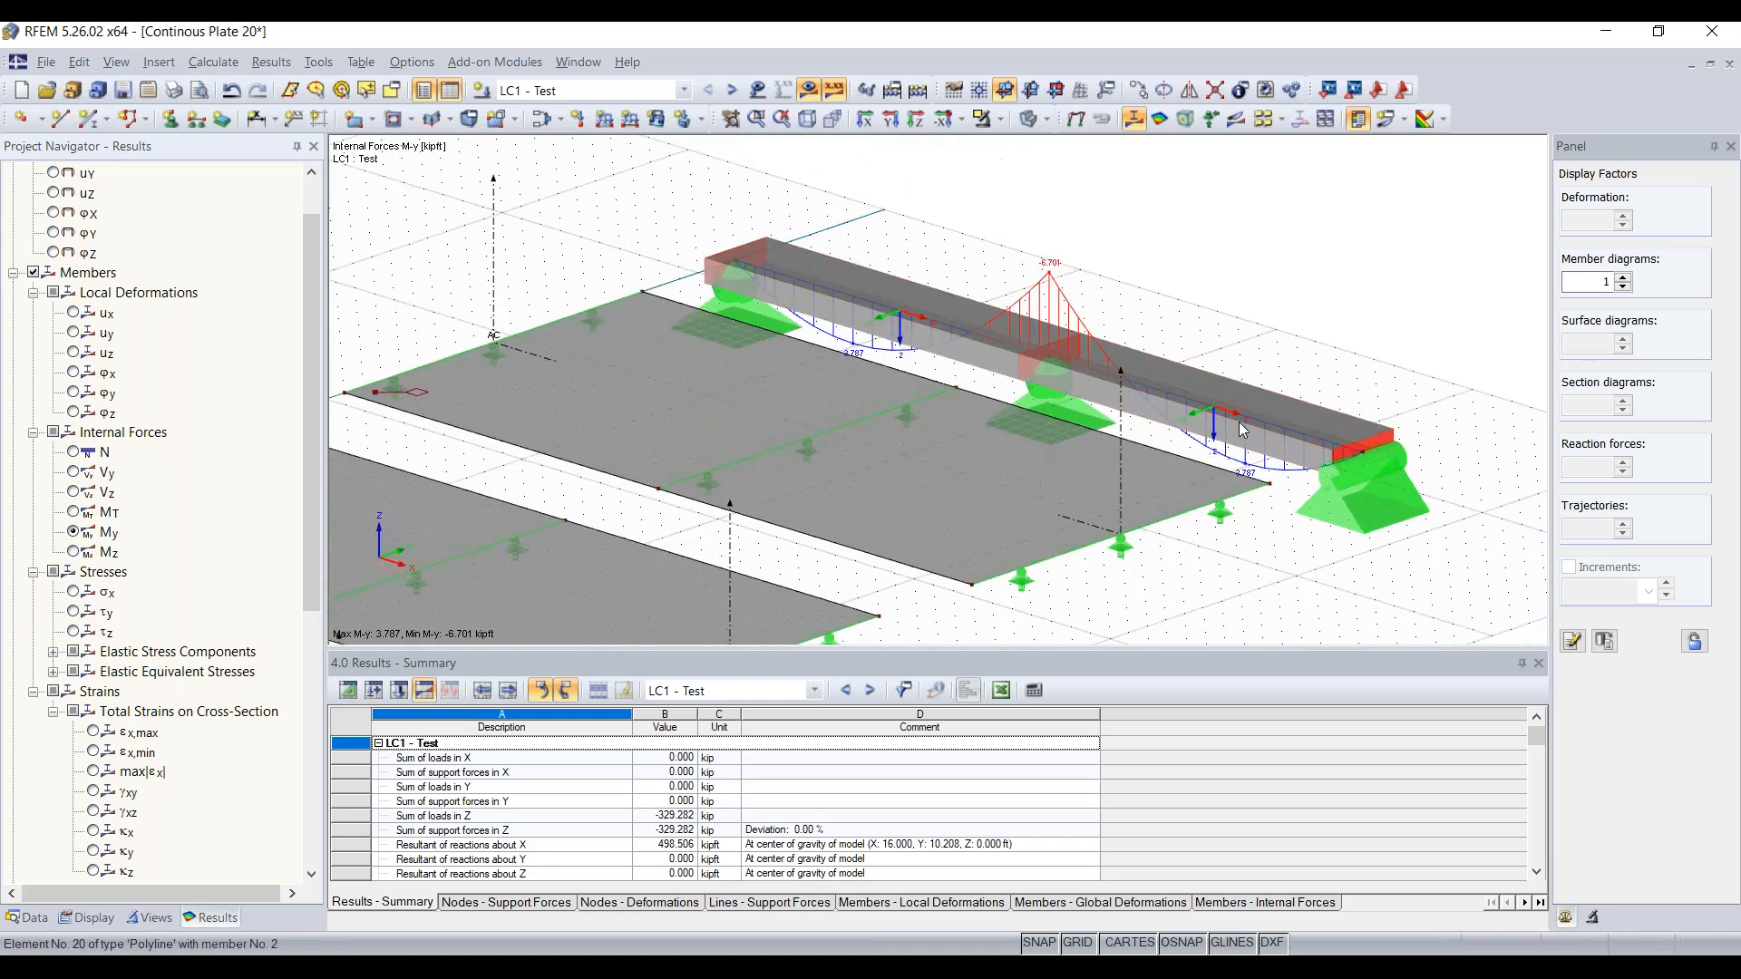
# Switch the model to wireframe display and examine the My moment diagram over the member's middle support and spans
pyautogui.click(1030, 122)
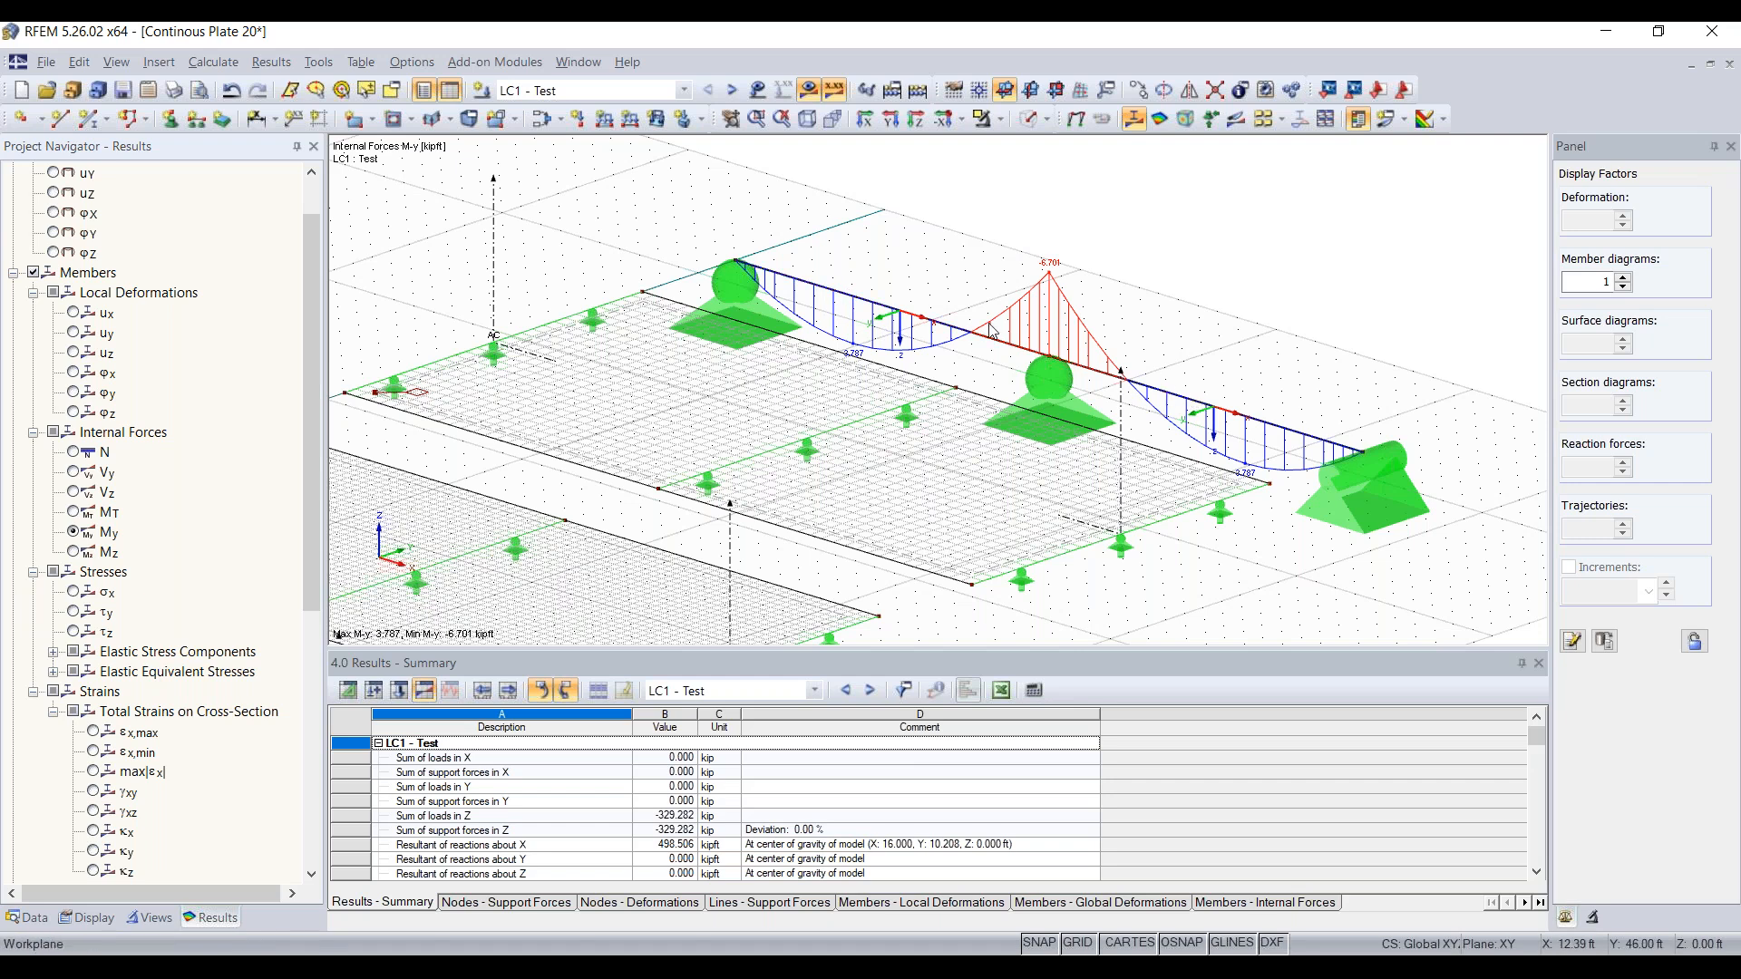
pyautogui.keyDown('ctrl'); pyautogui.moveTo(952, 369); pyautogui.dragTo(905, 389, button='middle'); pyautogui.keyUp('ctrl')
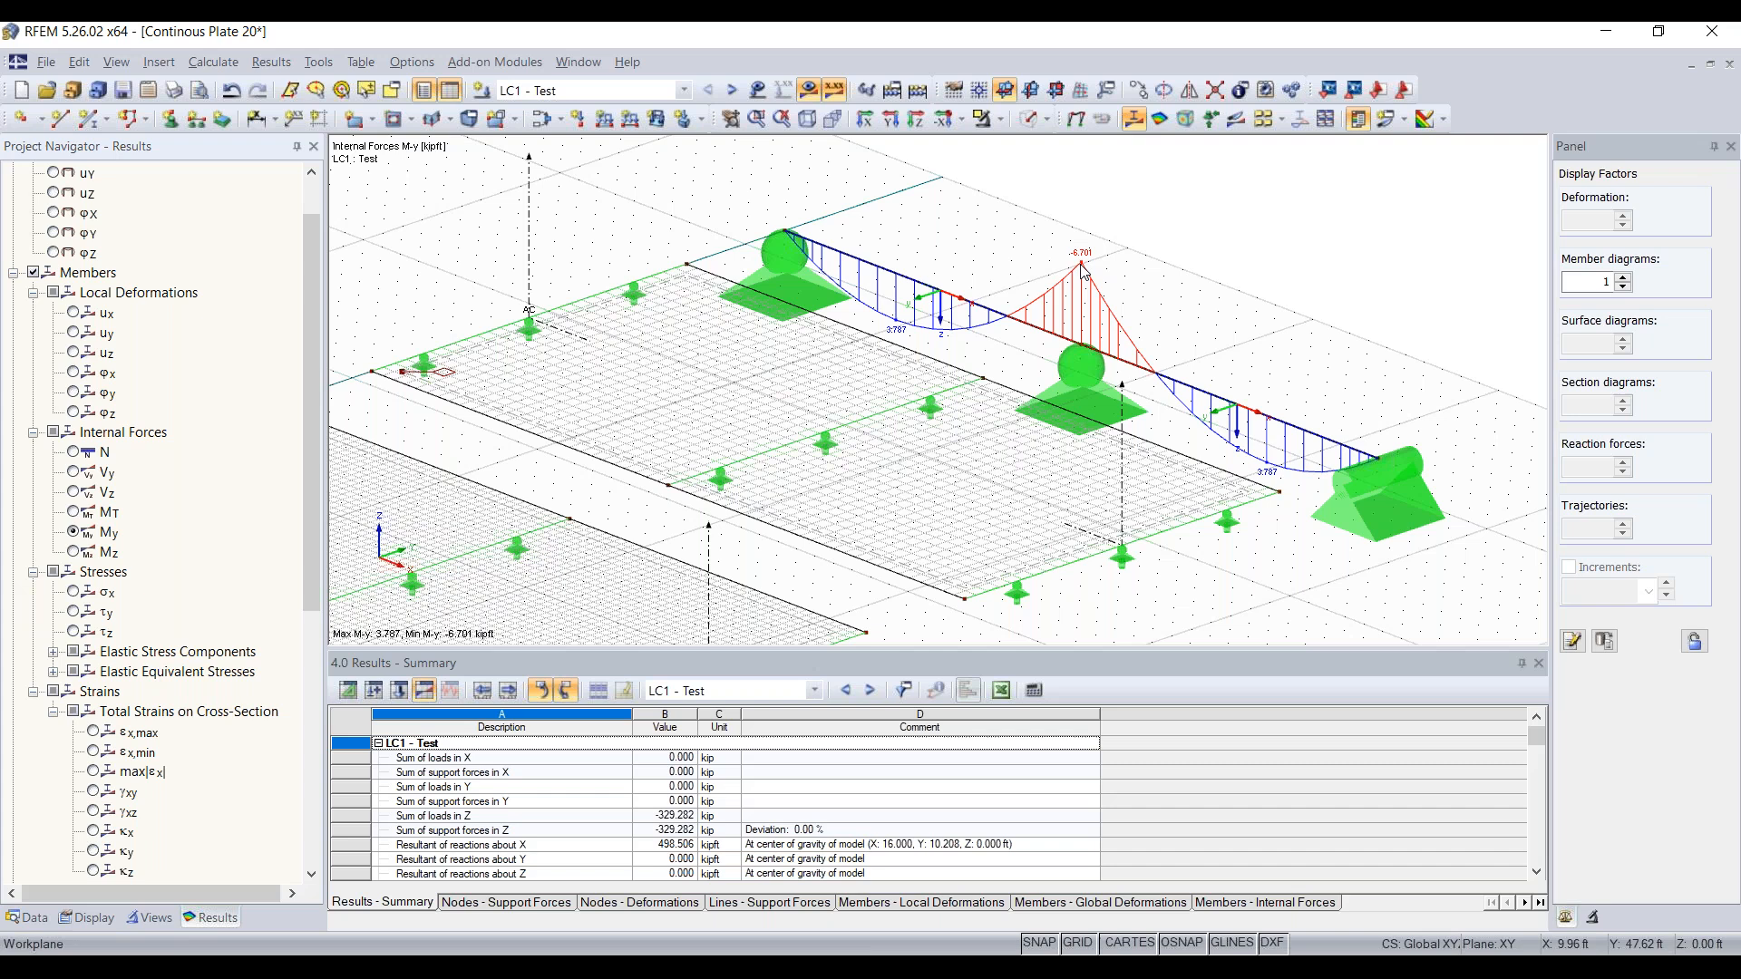
pyautogui.scroll(2, 1084, 270)
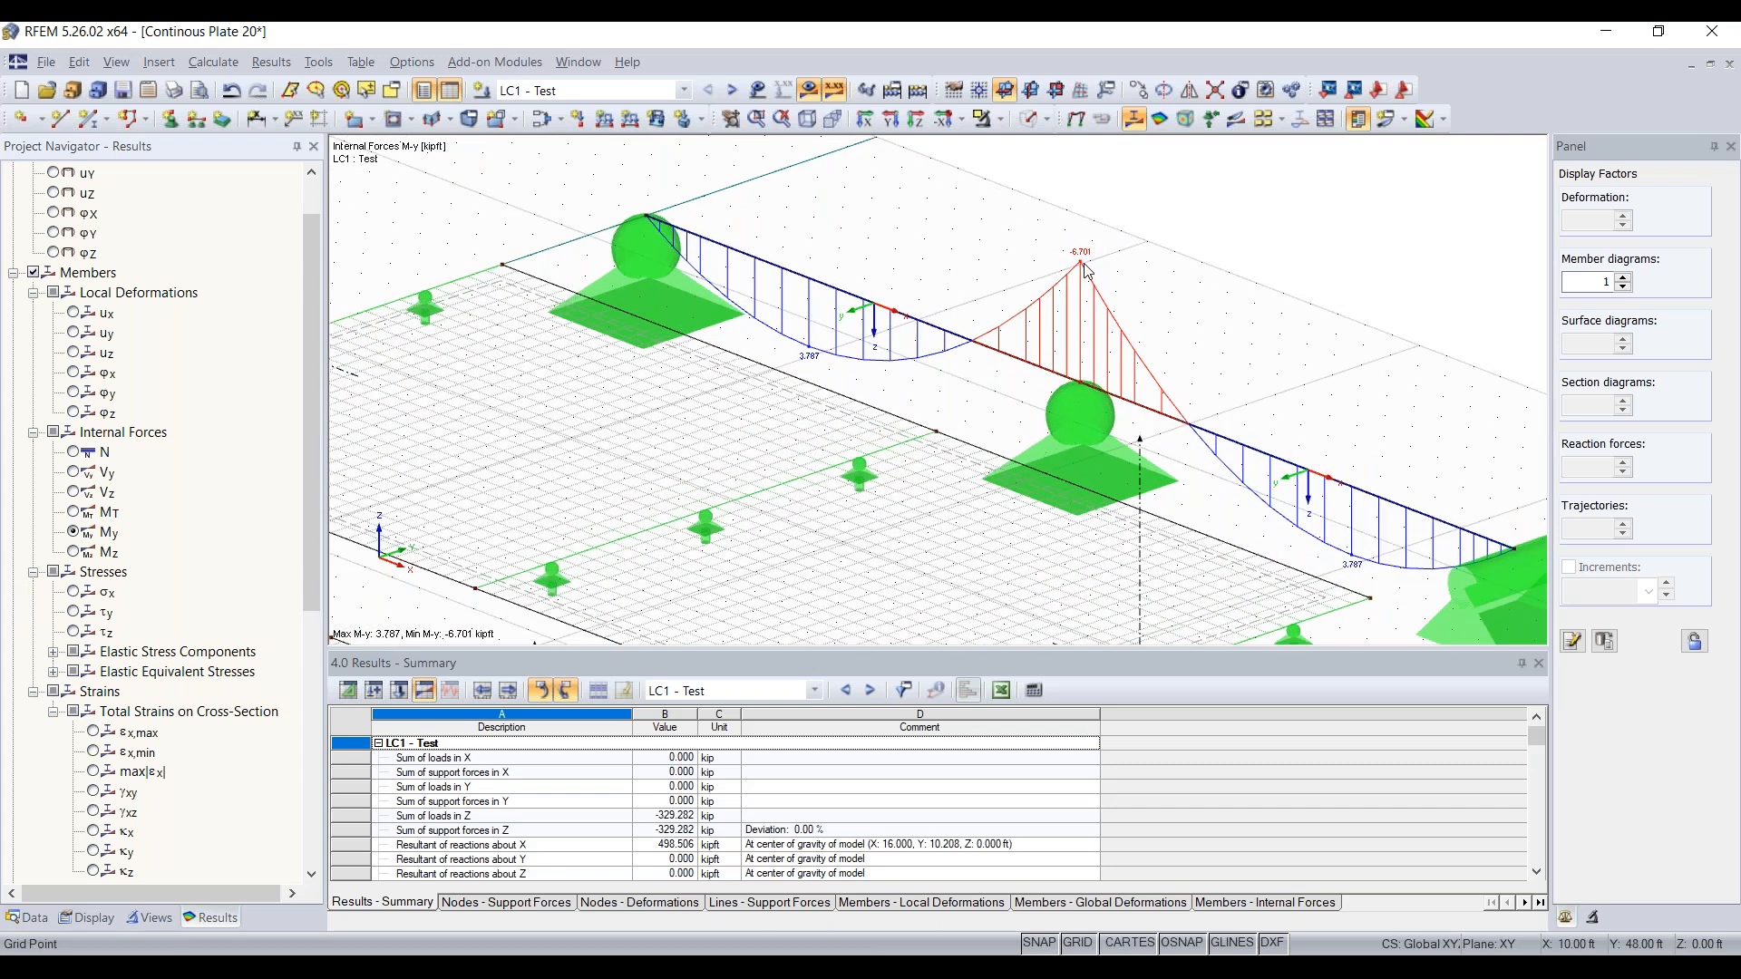
pyautogui.scroll(-2, 1084, 271)
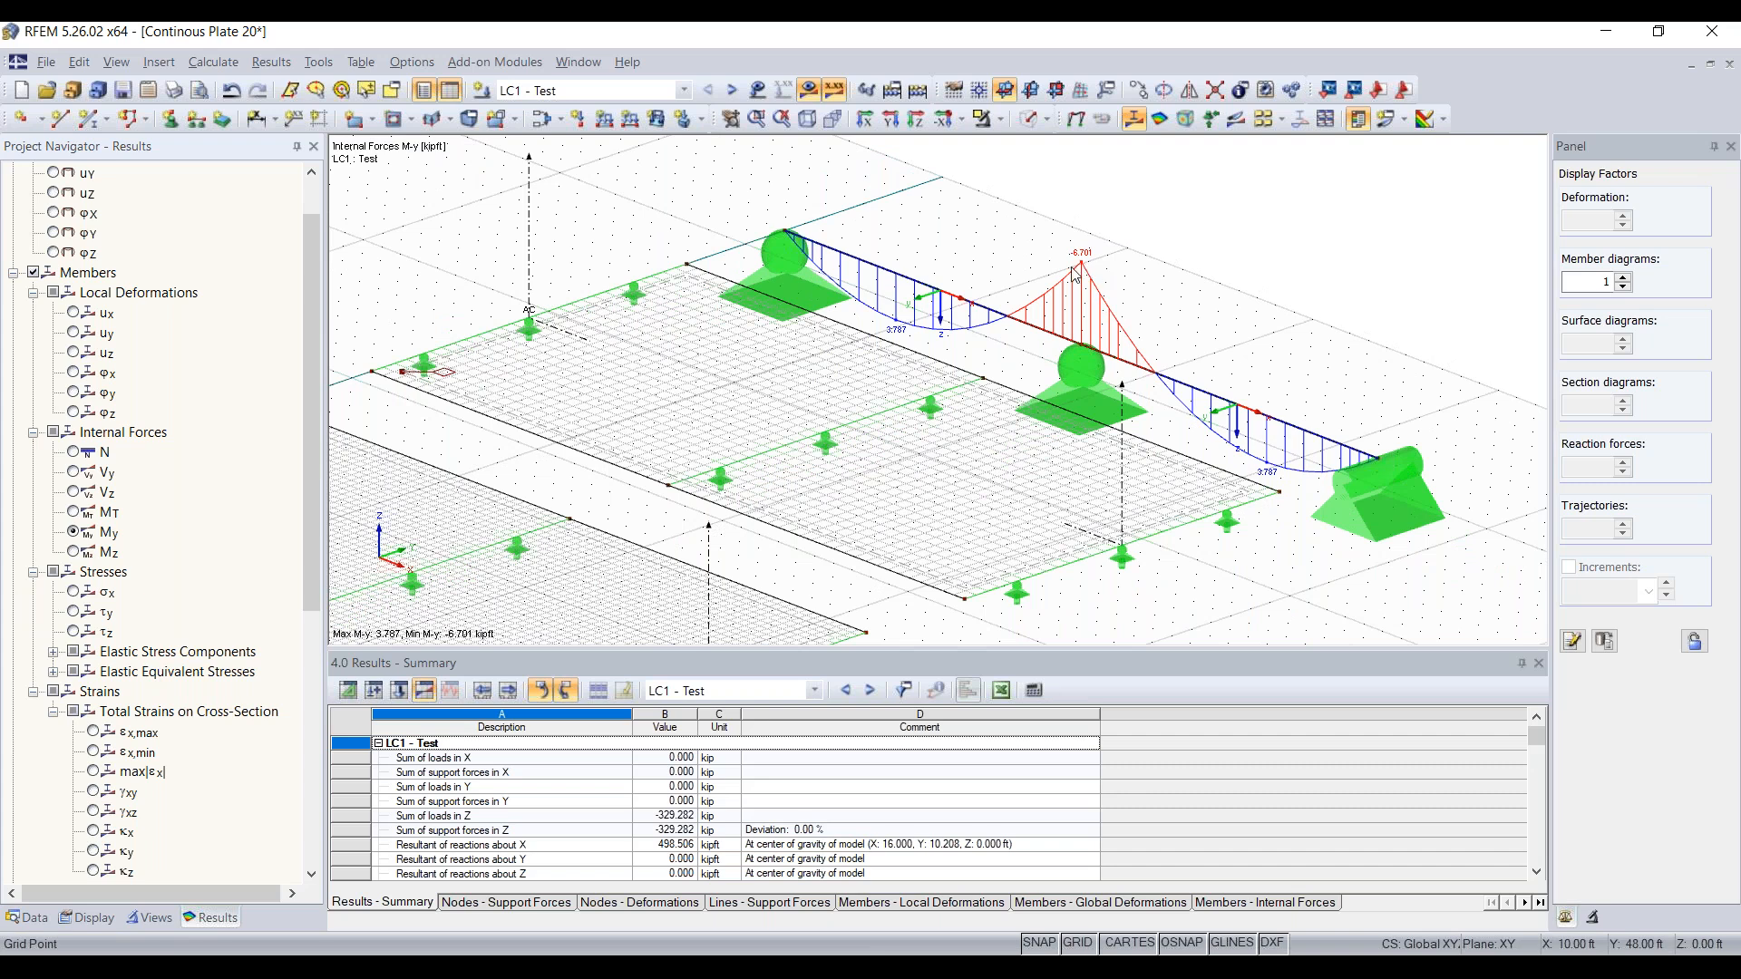
pyautogui.scroll(-2, 696, 359)
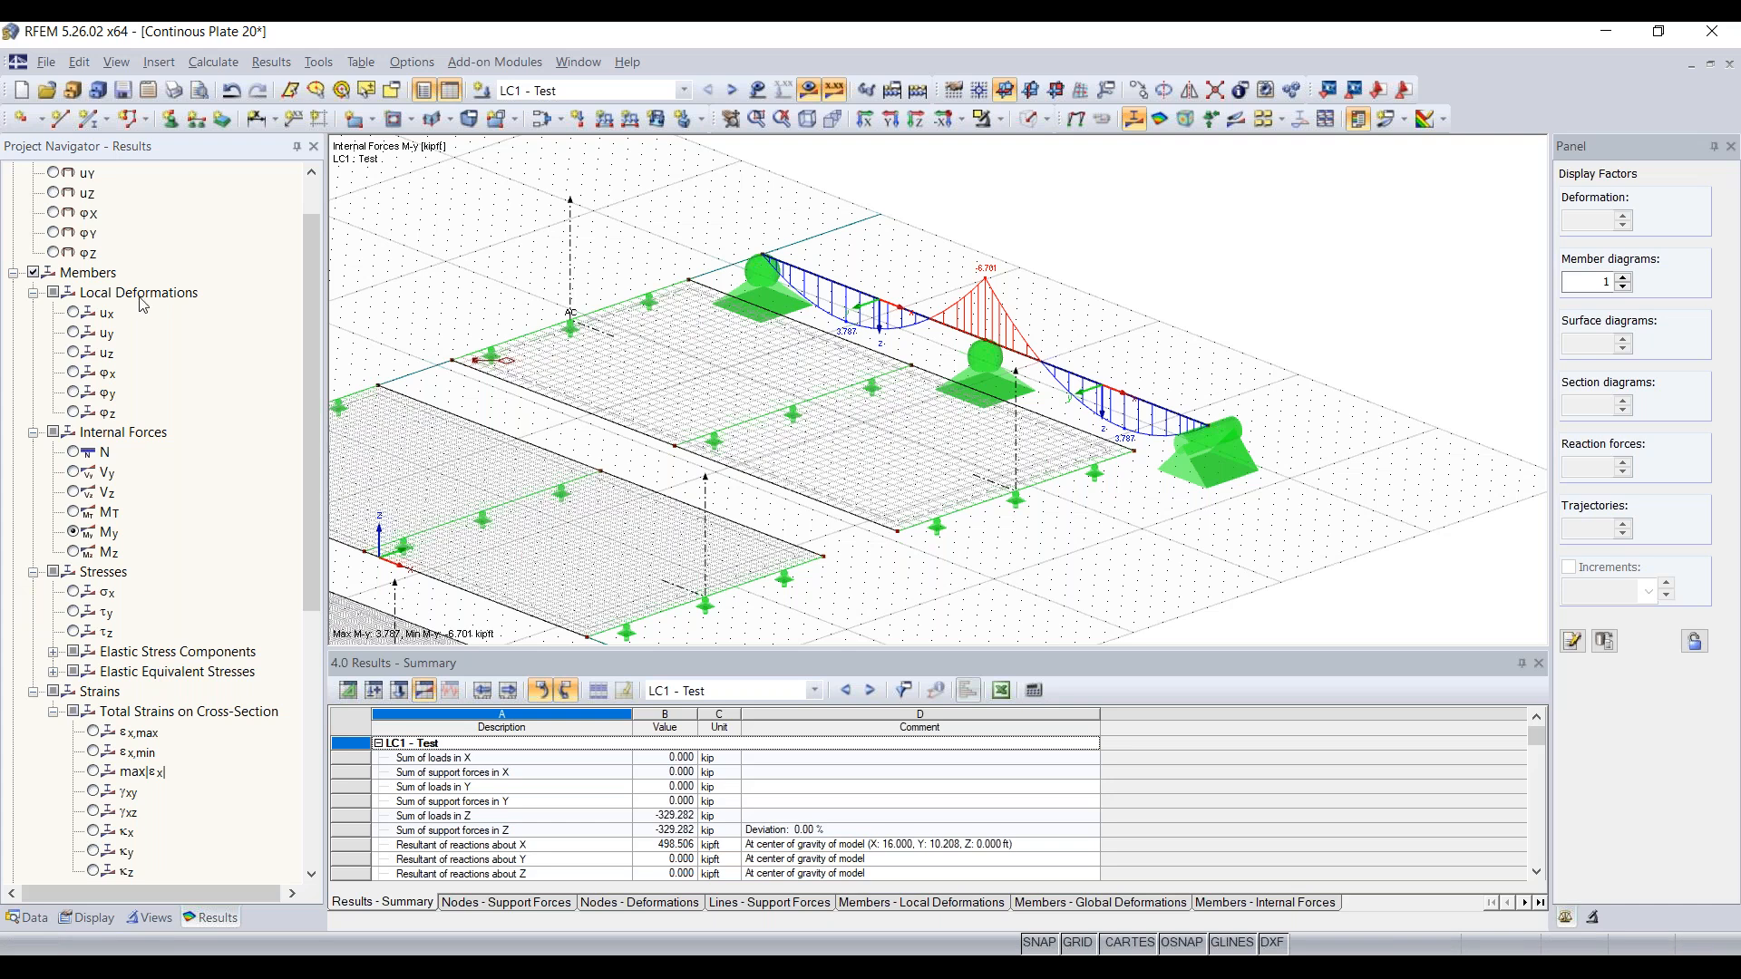
# Display the basic internal forces mx on the surfaces together with the member results
pyautogui.scroll(-8, 109, 342)
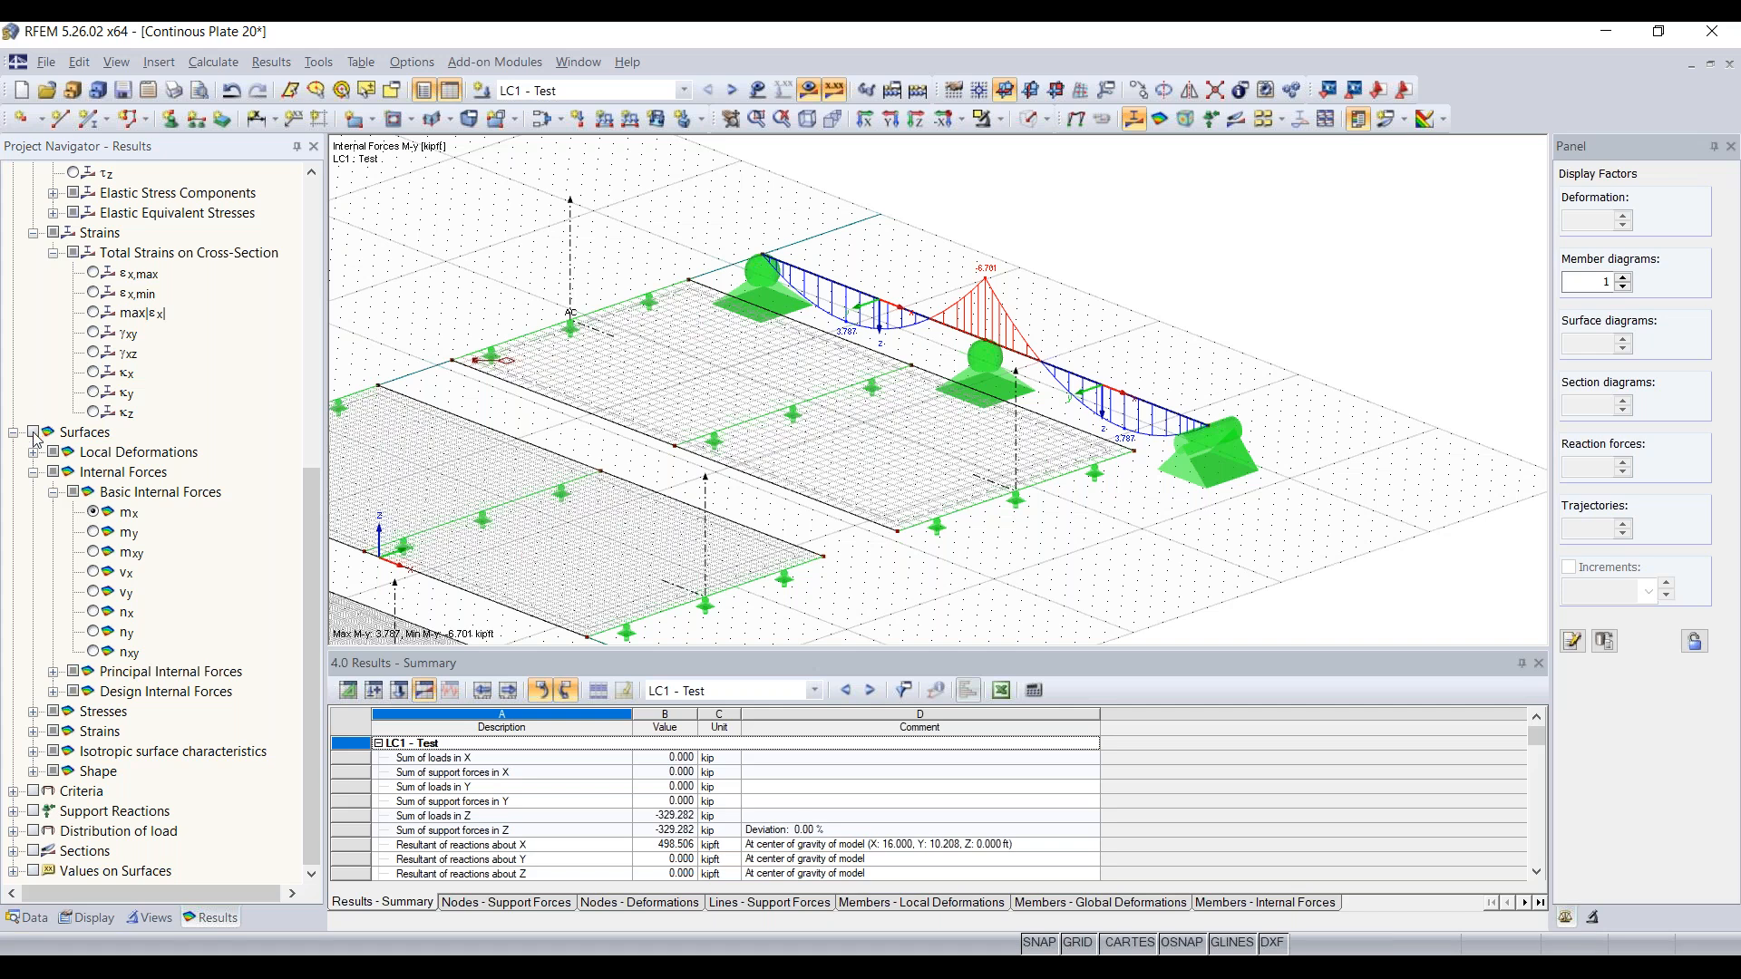
pyautogui.click(34, 433)
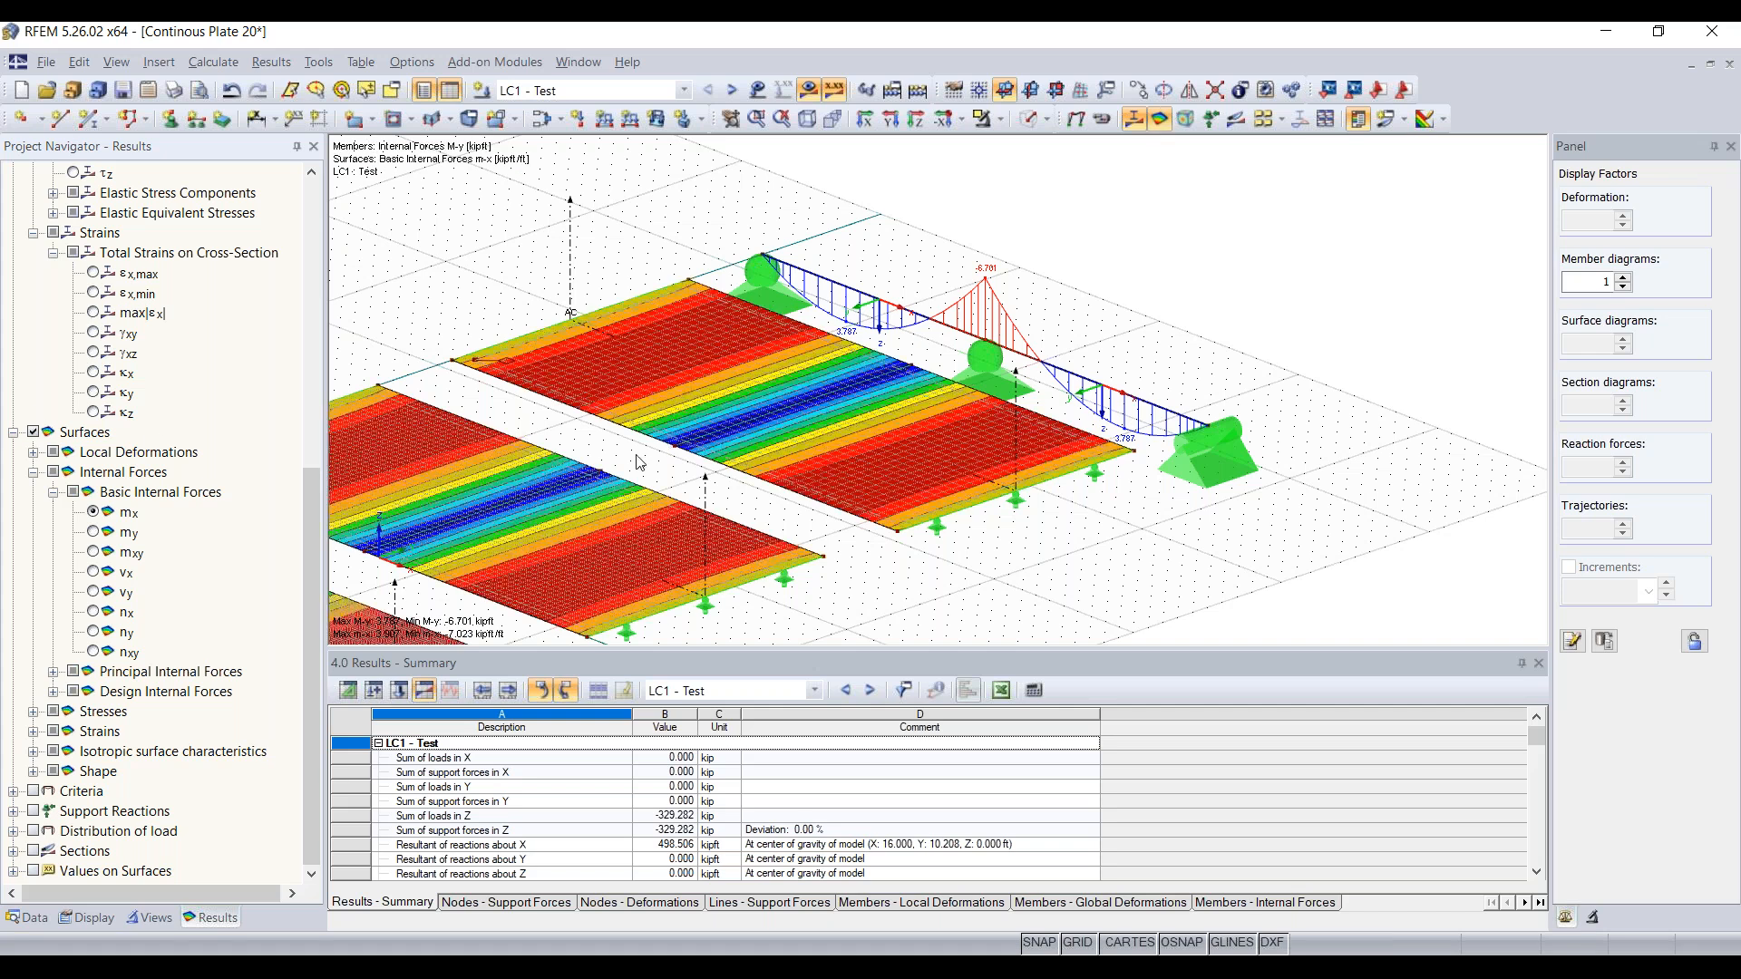
pyautogui.scroll(-3, 640, 462)
pyautogui.scroll(5, 639, 462)
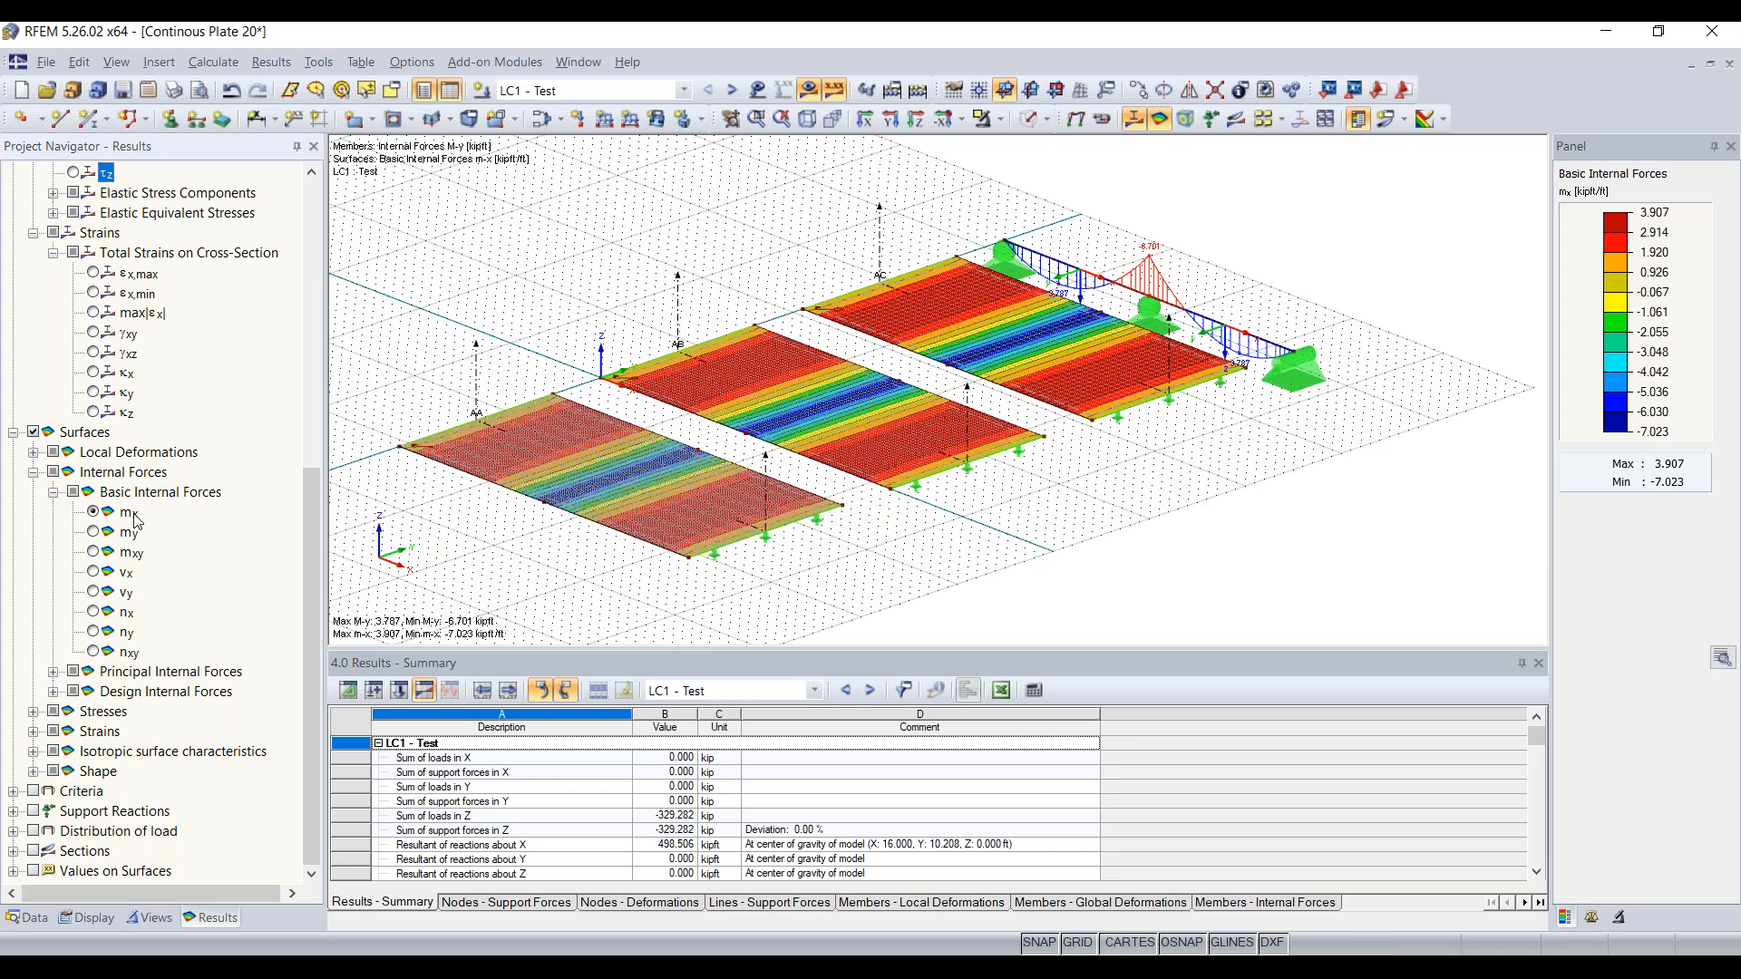
pyautogui.scroll(3, 136, 520)
pyautogui.scroll(-3, 136, 519)
pyautogui.scroll(5, 115, 374)
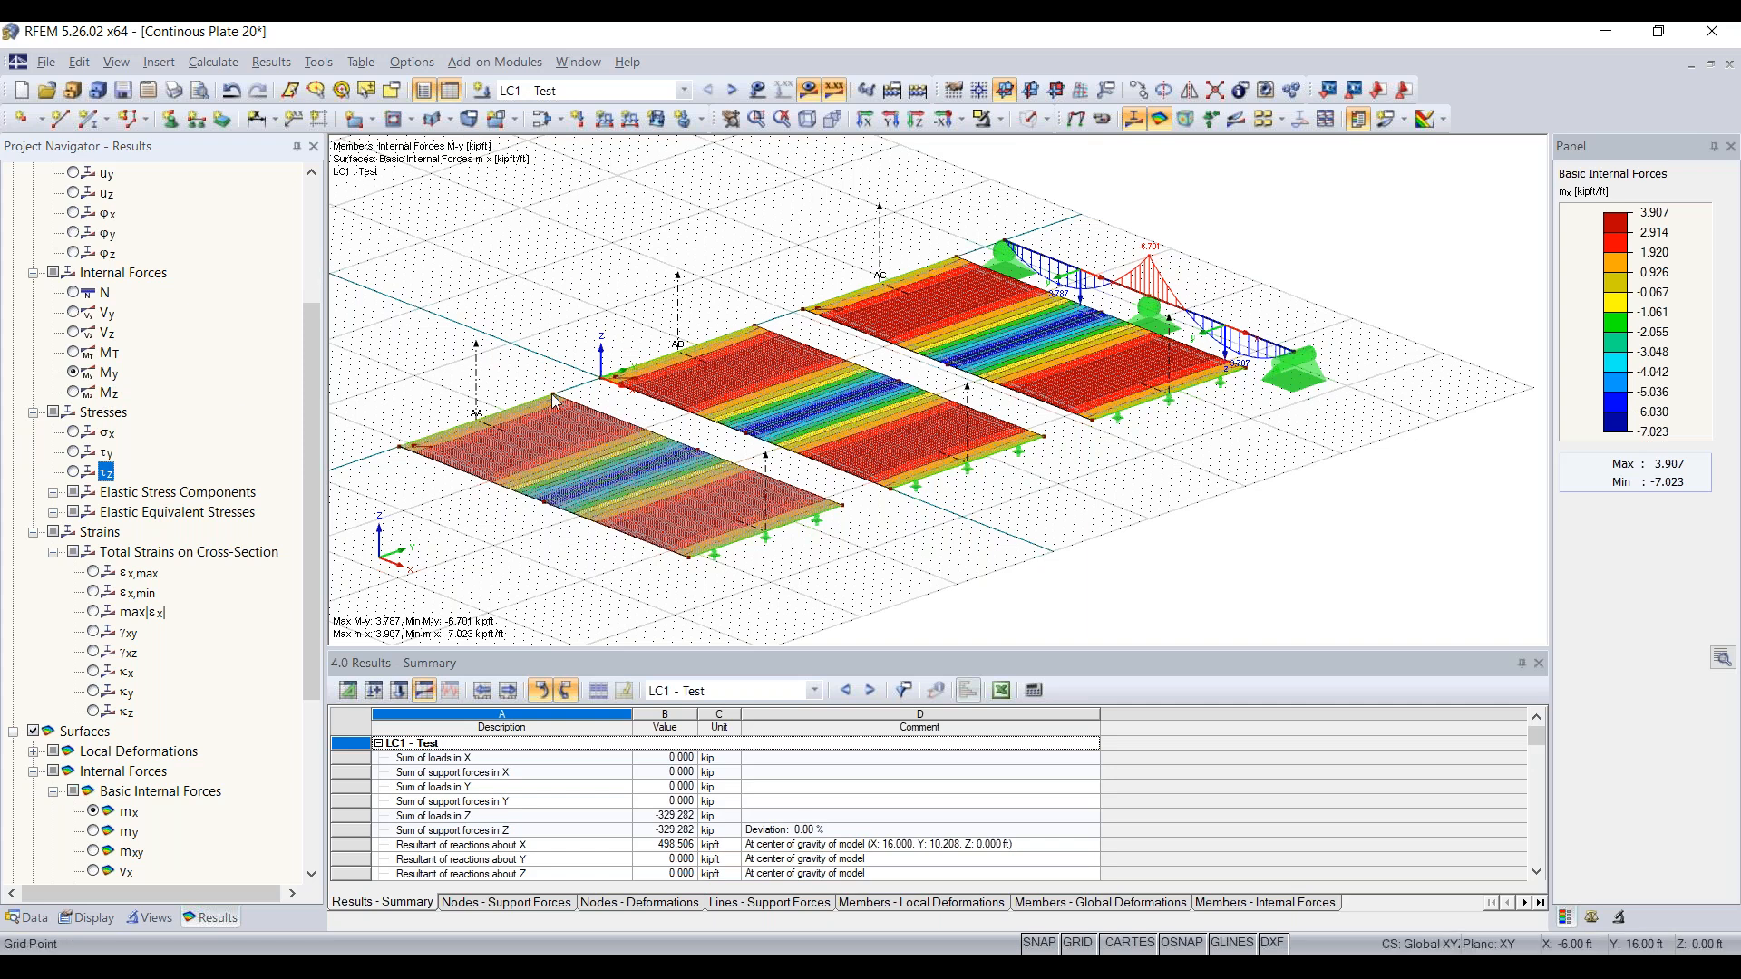
pyautogui.scroll(2, 651, 487)
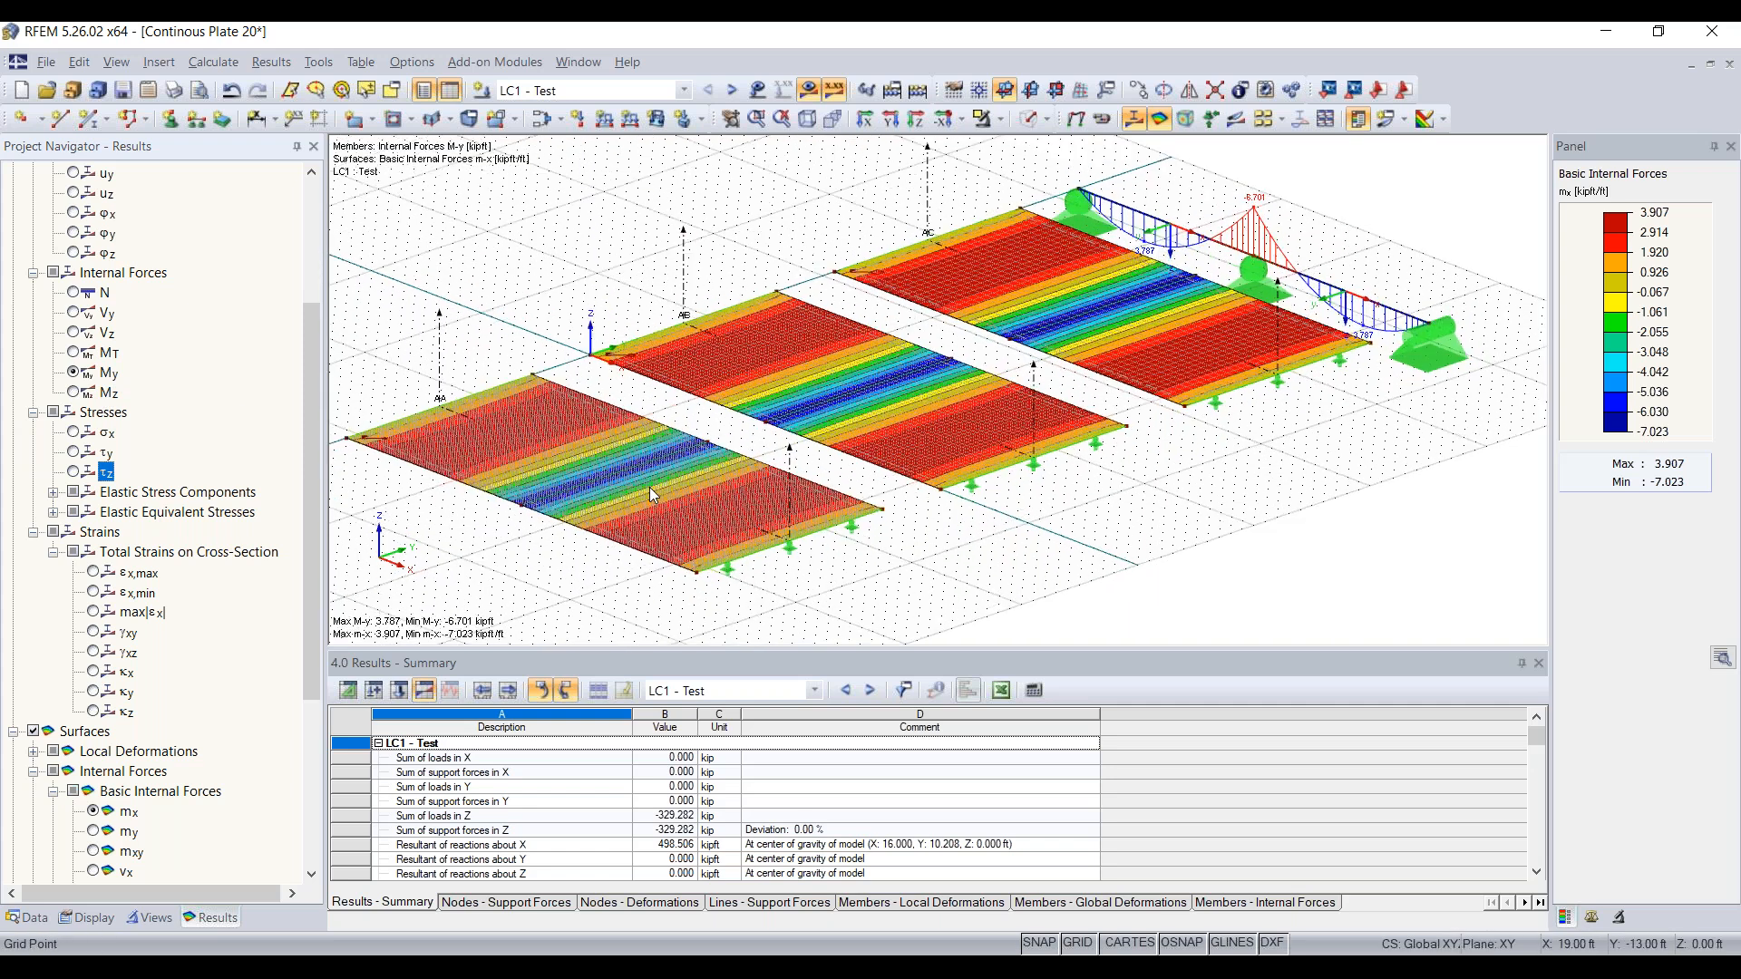
pyautogui.rightClick(655, 487)
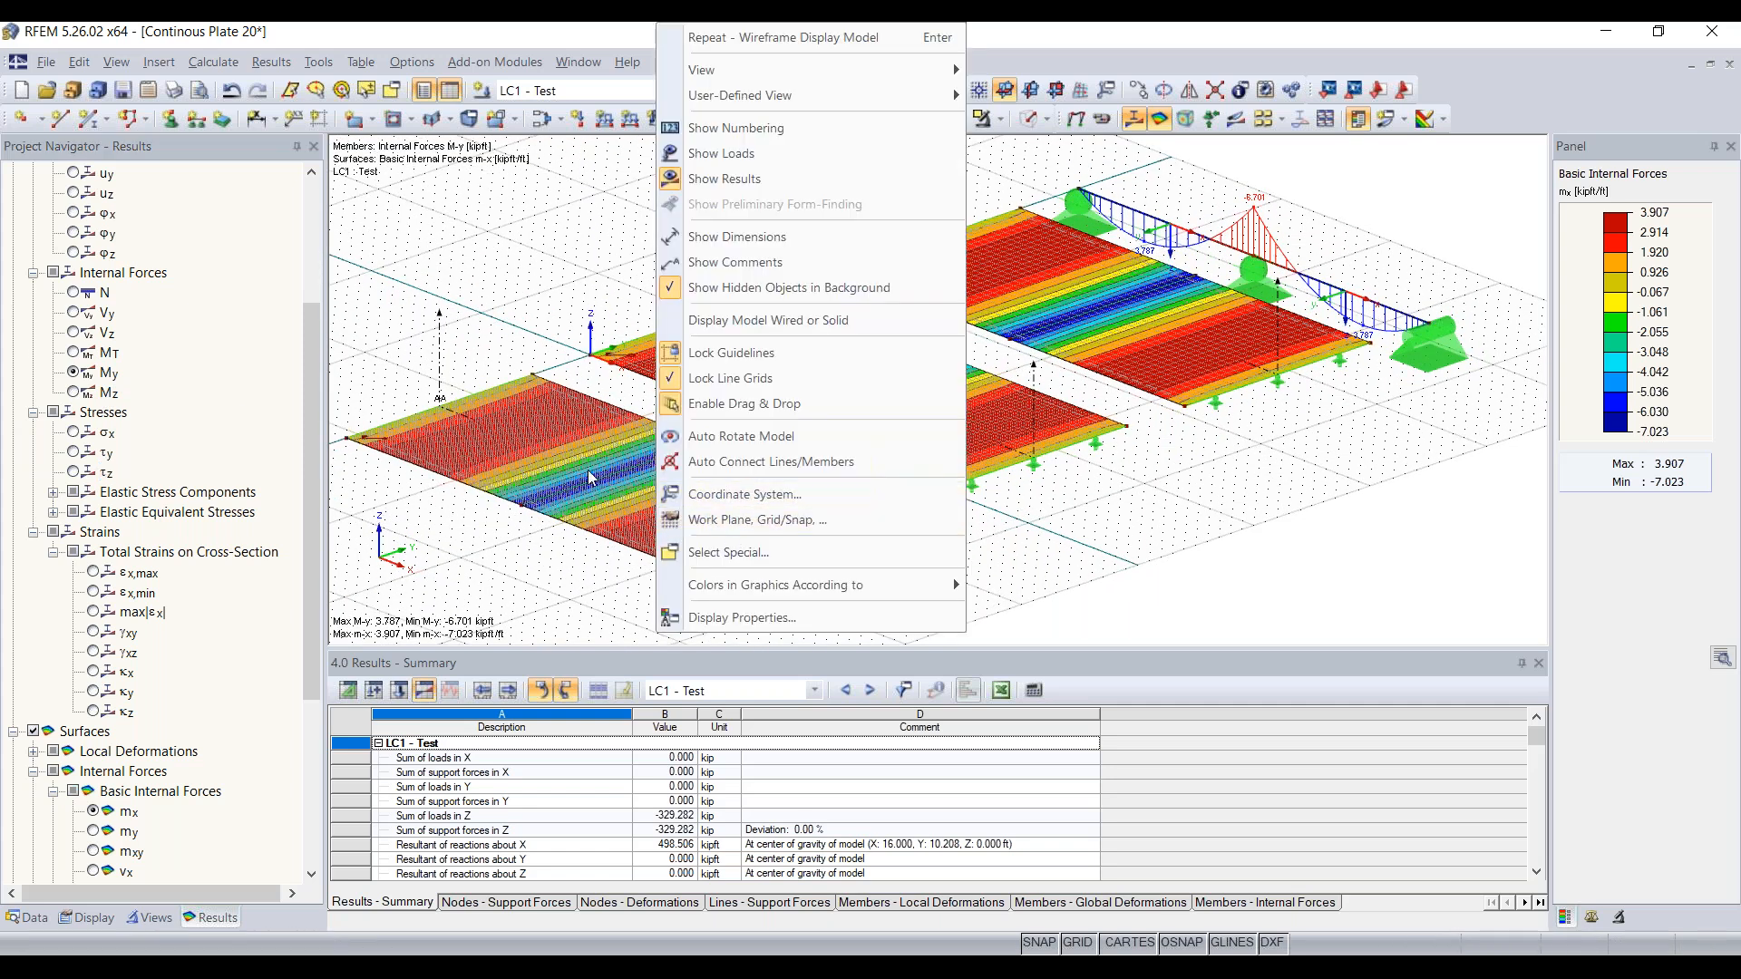
pyautogui.click(557, 515)
pyautogui.rightClick(558, 516)
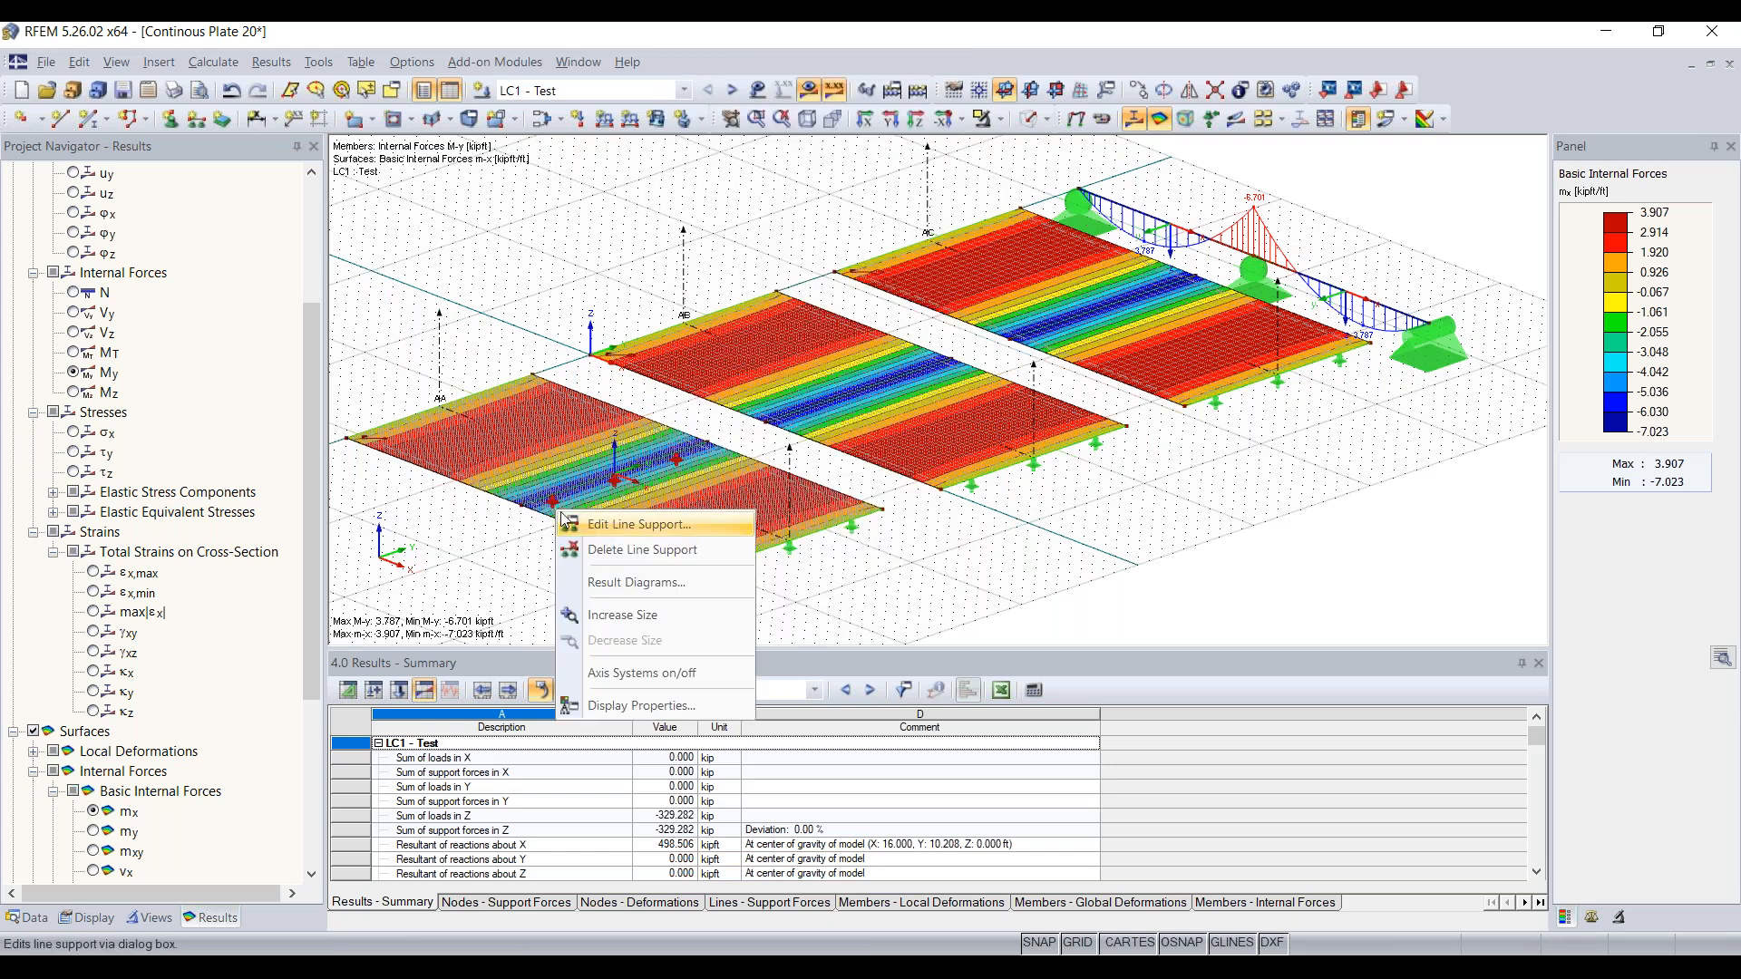
pyautogui.rightClick(557, 517)
pyautogui.press('Escape')
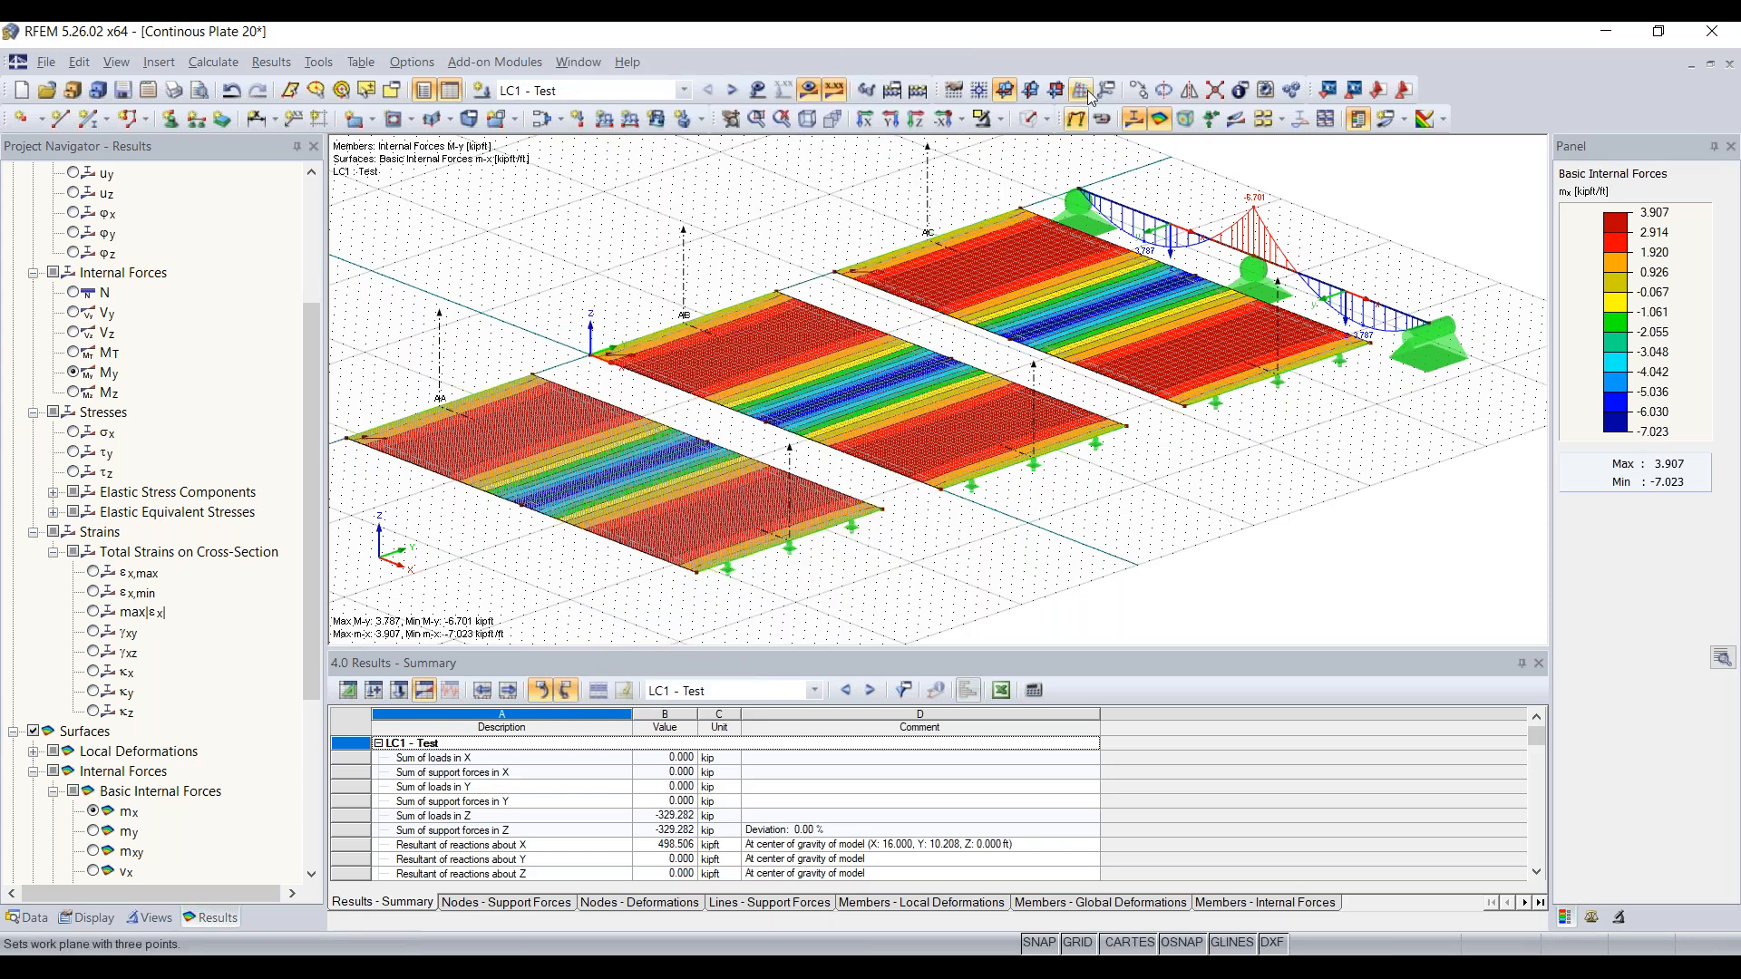
# Return the model to transparent solid display and turn on the local axis systems of the surfaces
pyautogui.click(1029, 119)
pyautogui.click(1030, 119)
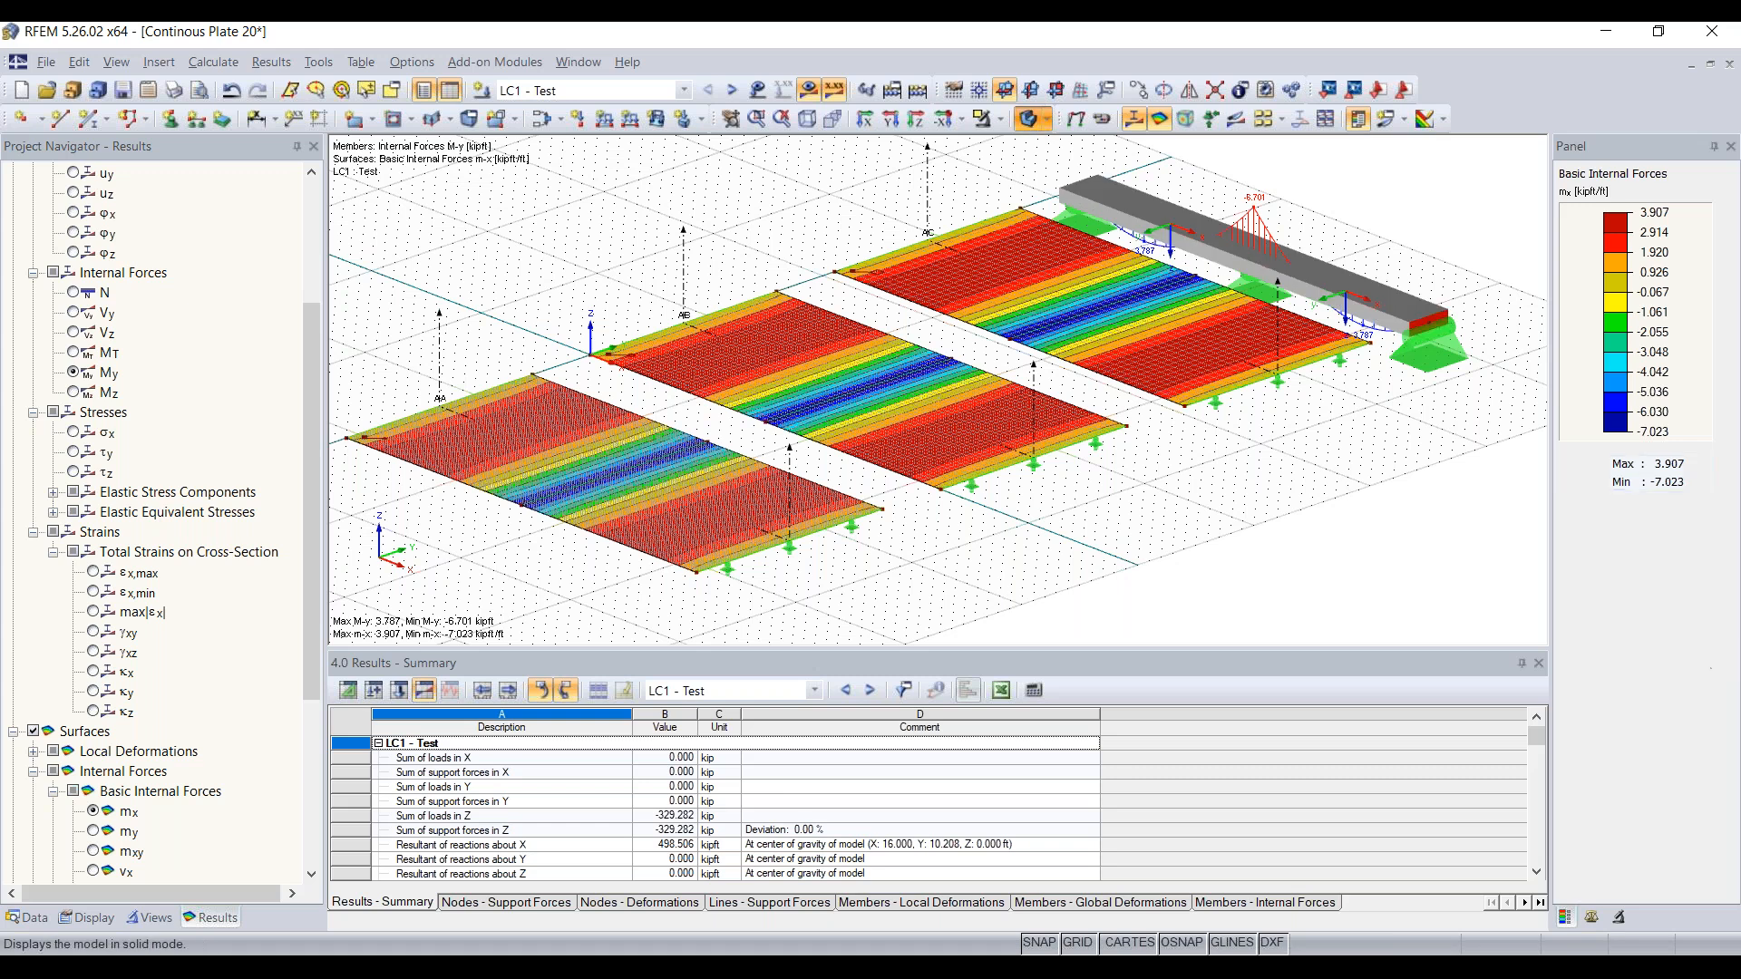
pyautogui.rightClick(676, 508)
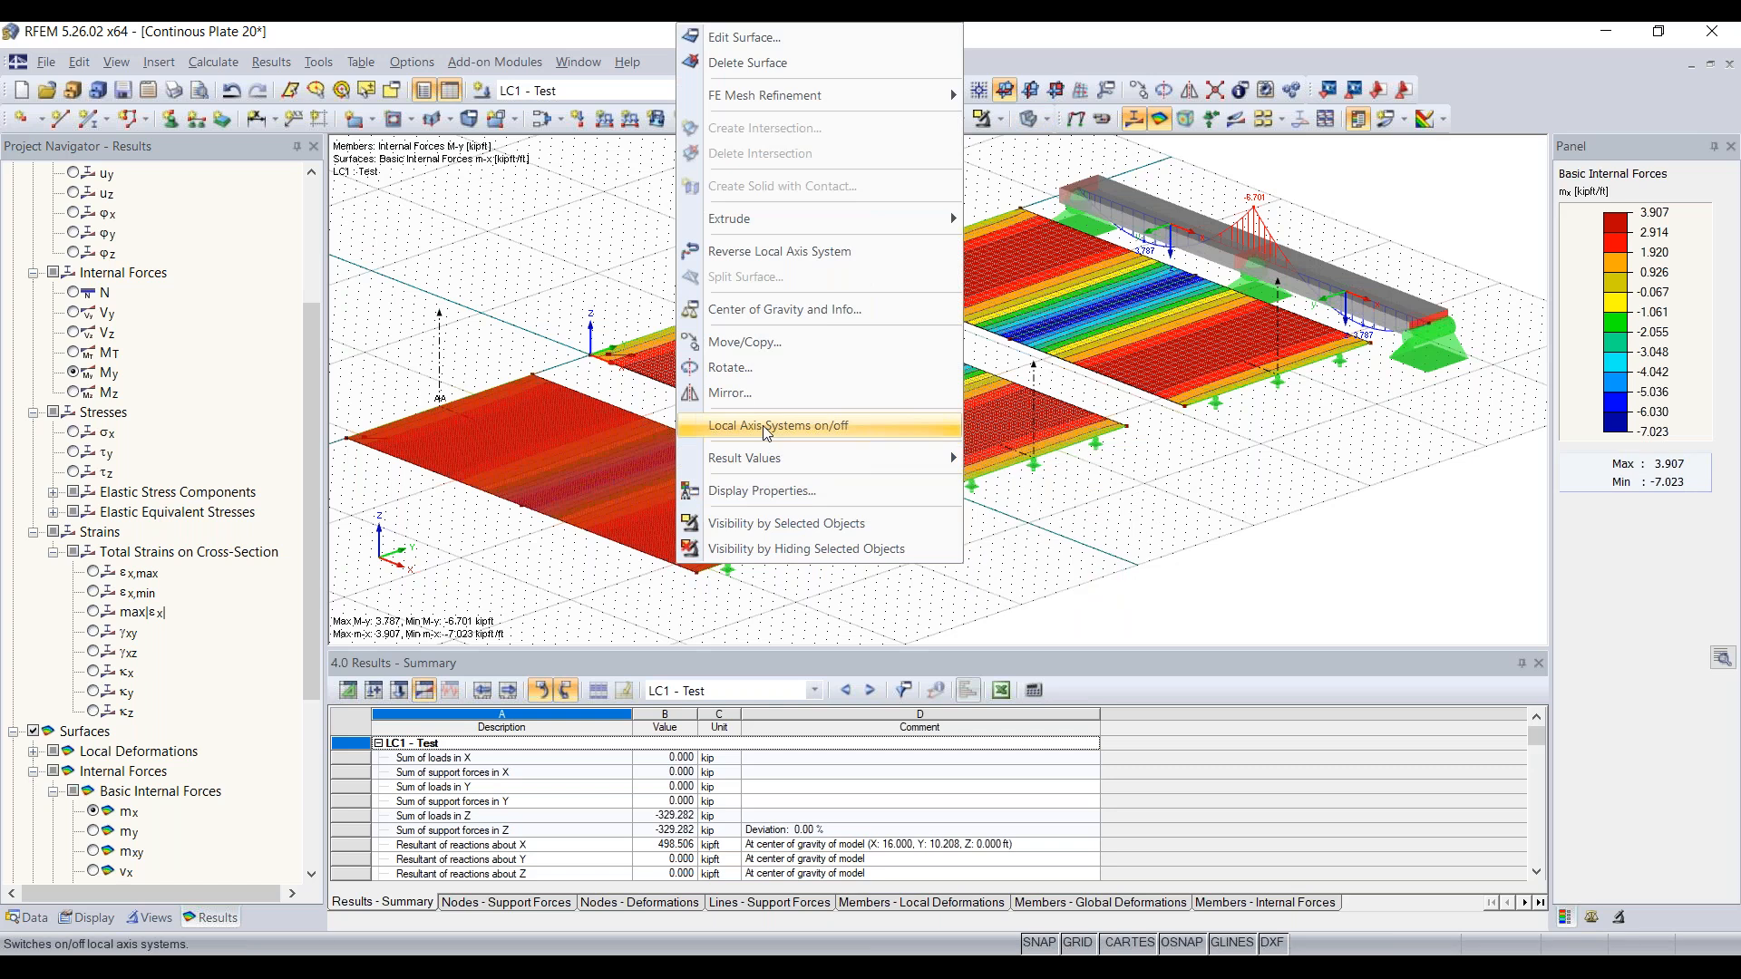
pyautogui.click(764, 427)
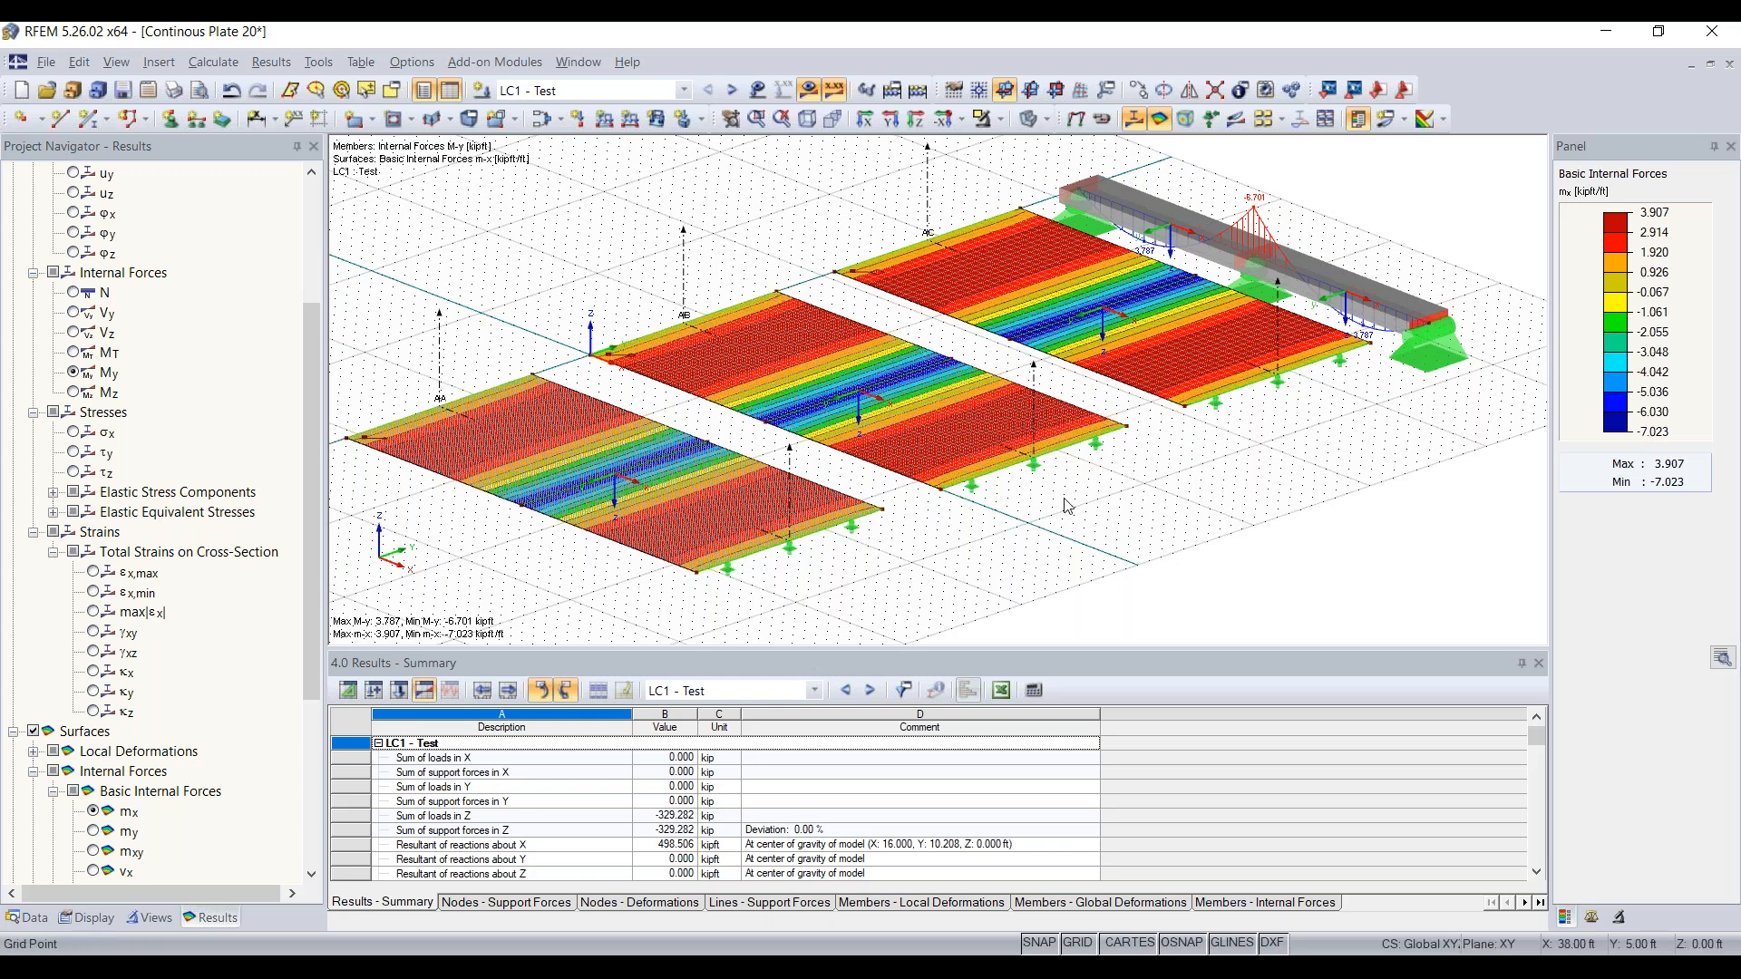
# Display the result diagrams of sections AA, AB and AC and compare their mx moments with the member's My
pyautogui.scroll(-5, 220, 468)
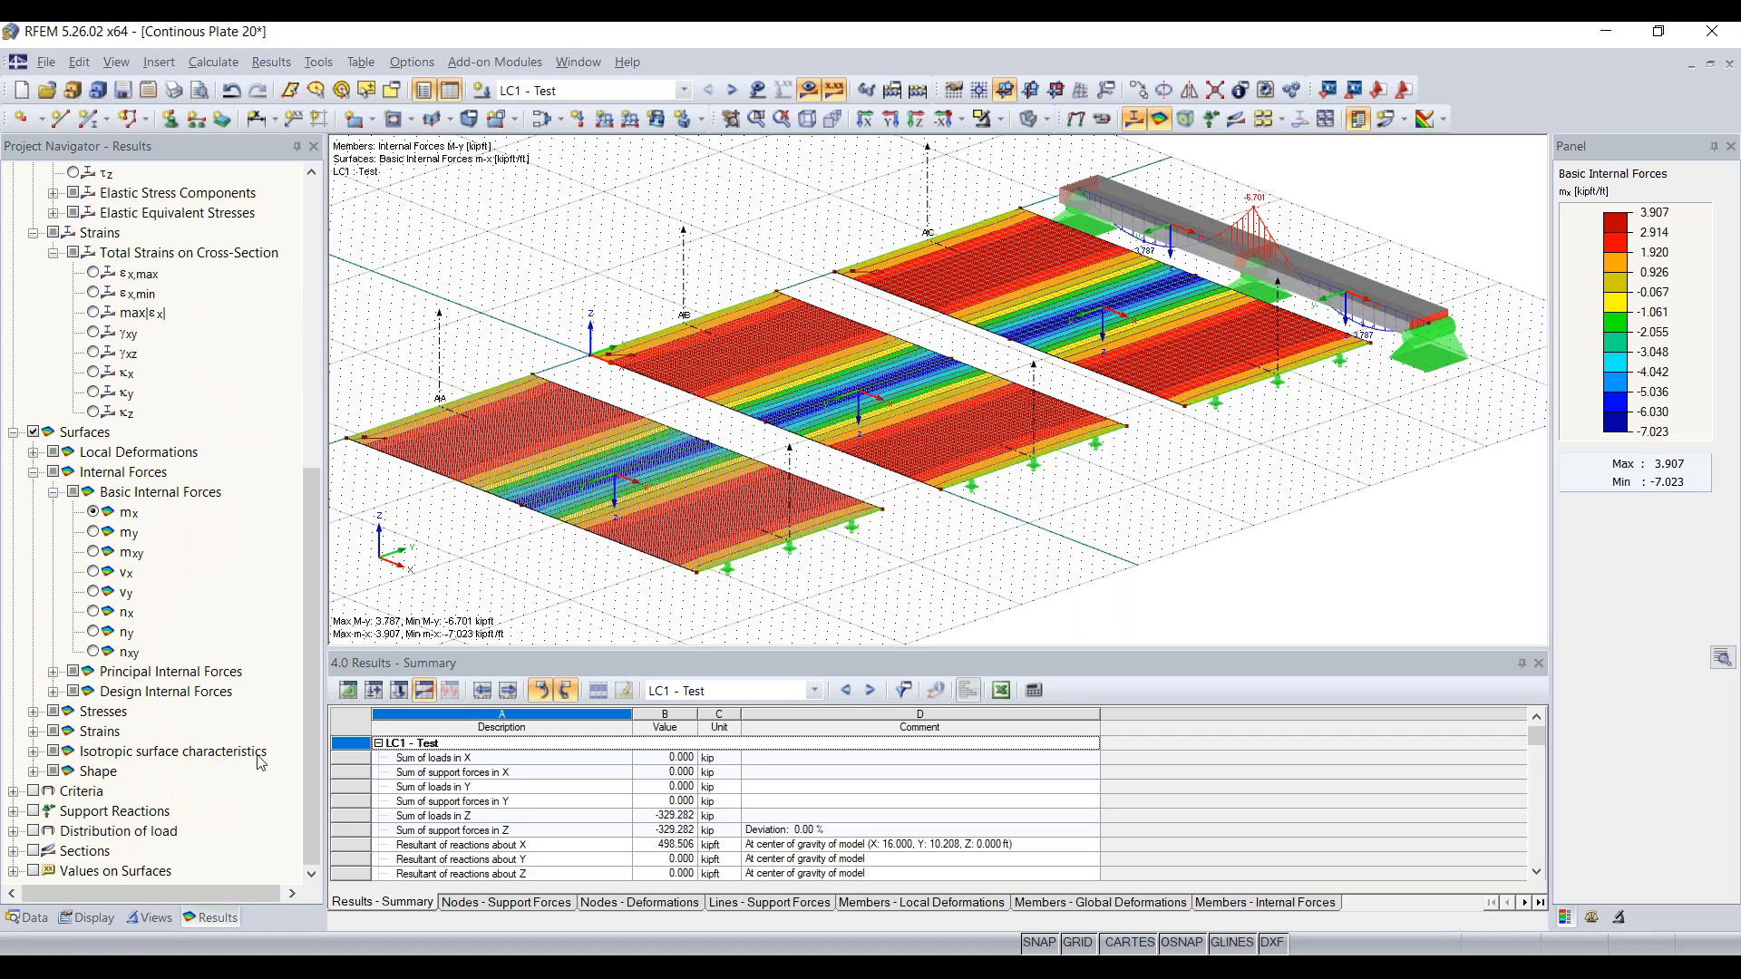
pyautogui.click(33, 852)
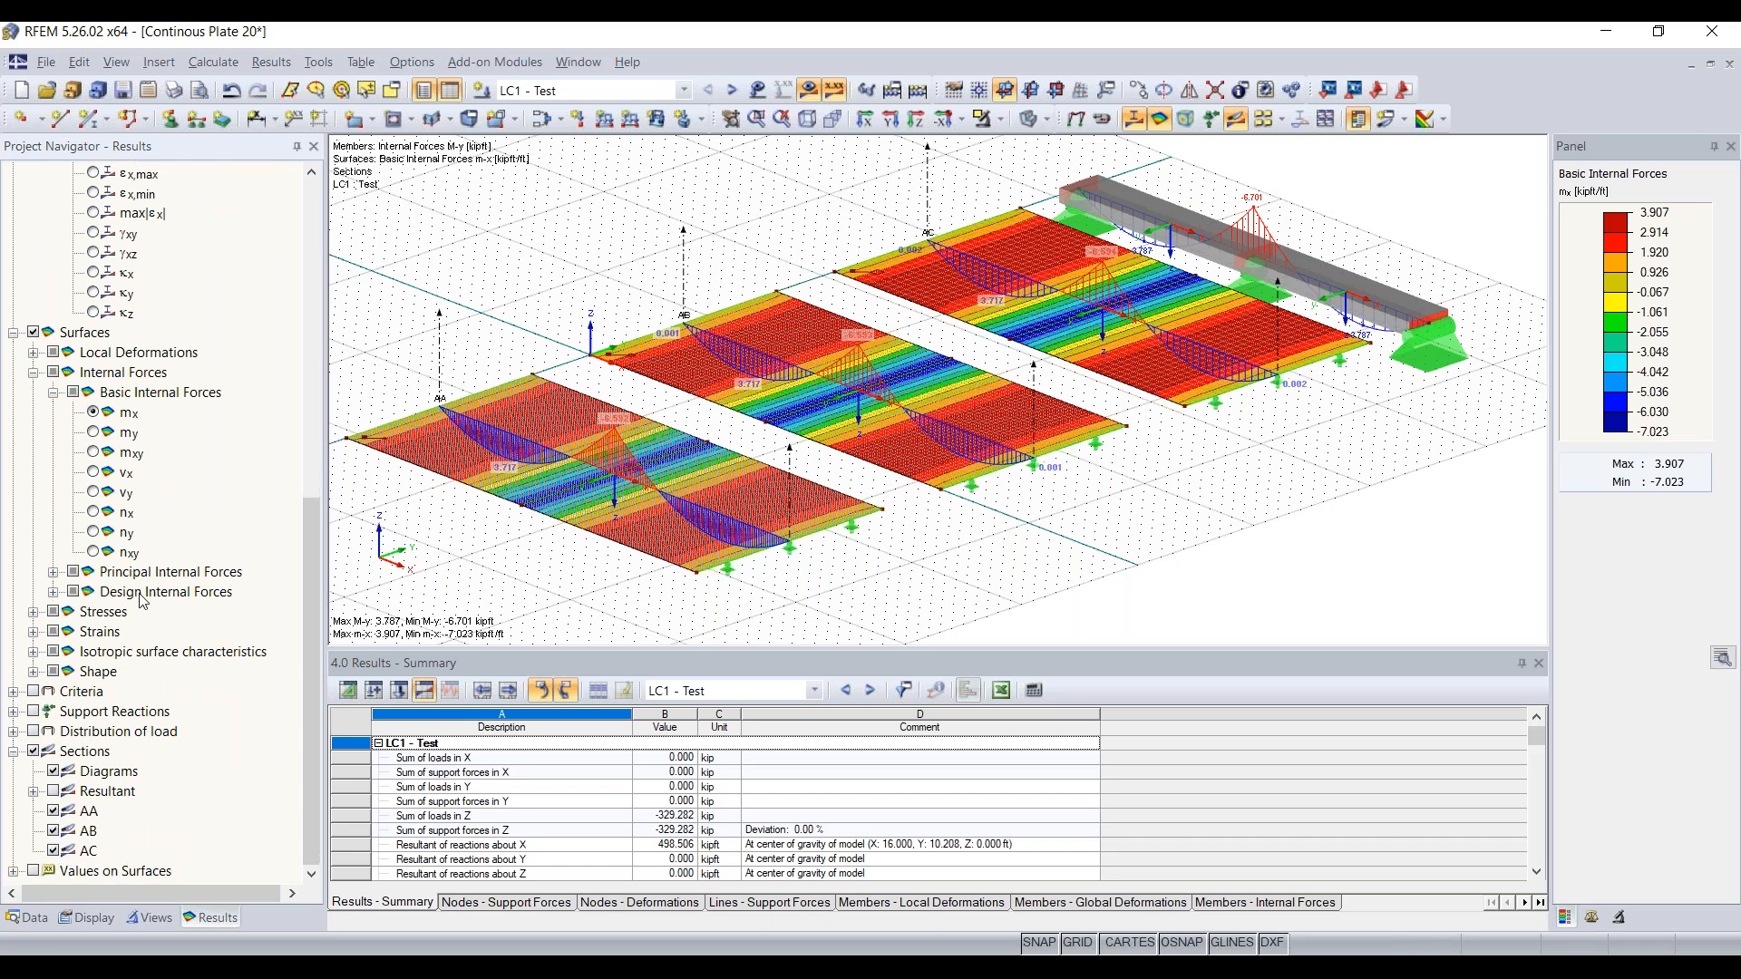
pyautogui.scroll(10, 141, 594)
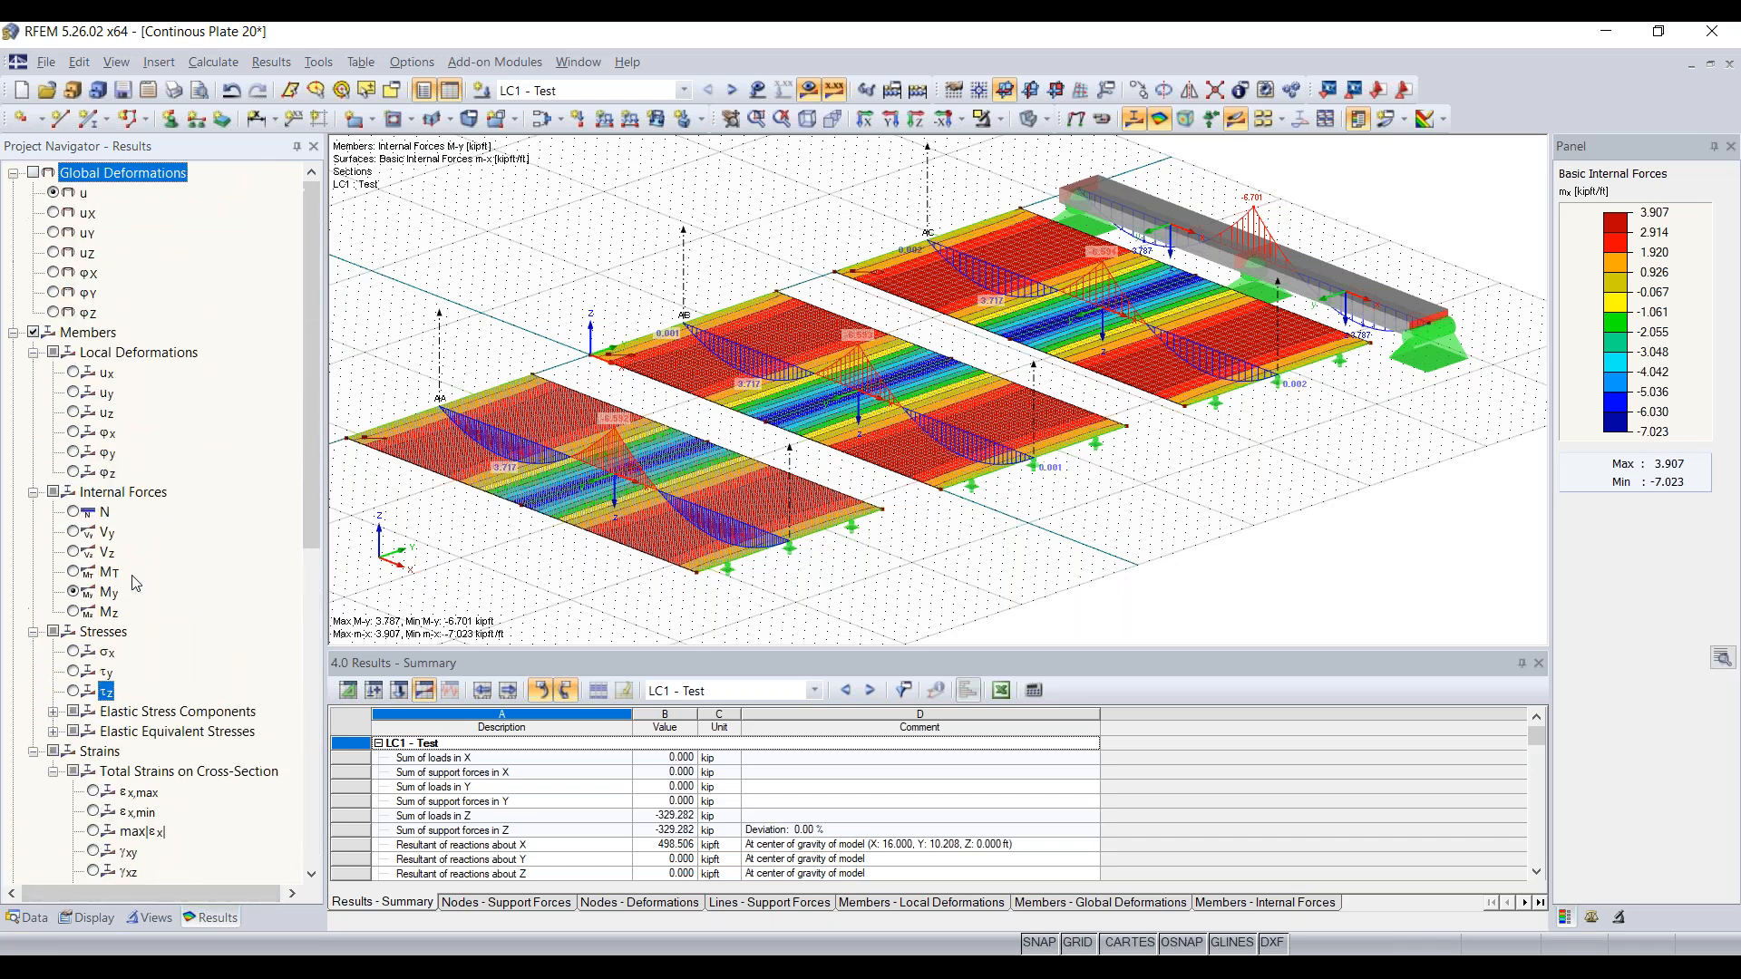
pyautogui.scroll(-10, 145, 634)
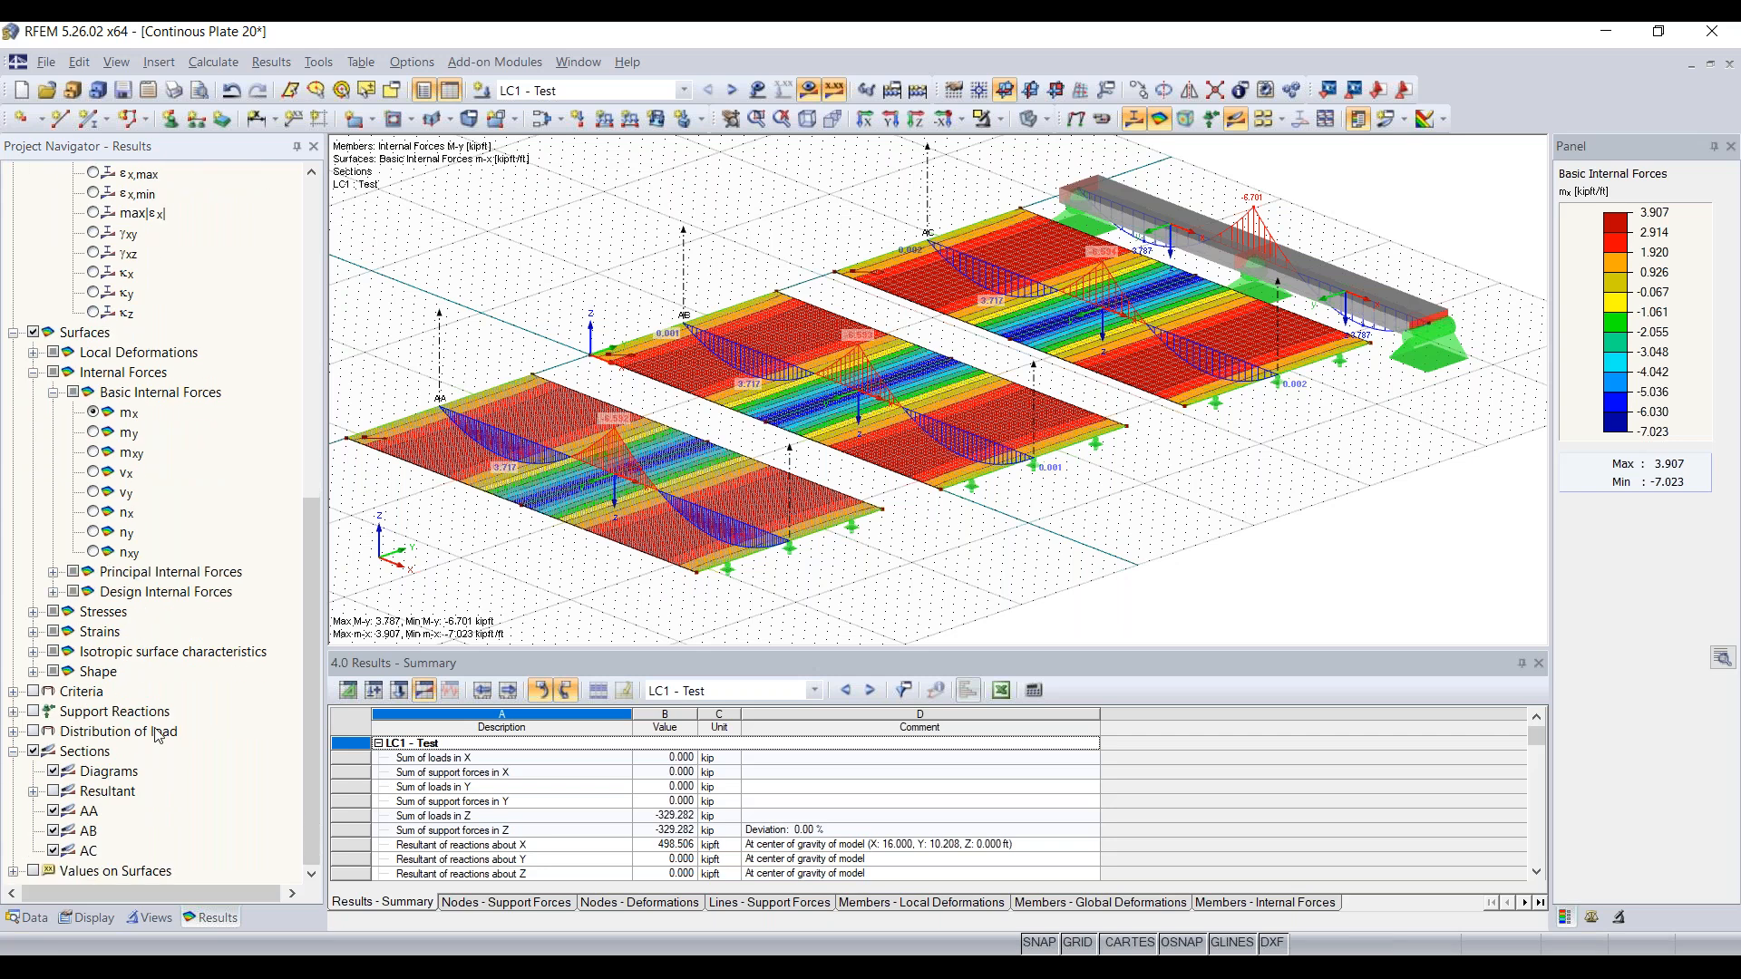
pyautogui.click(60, 755)
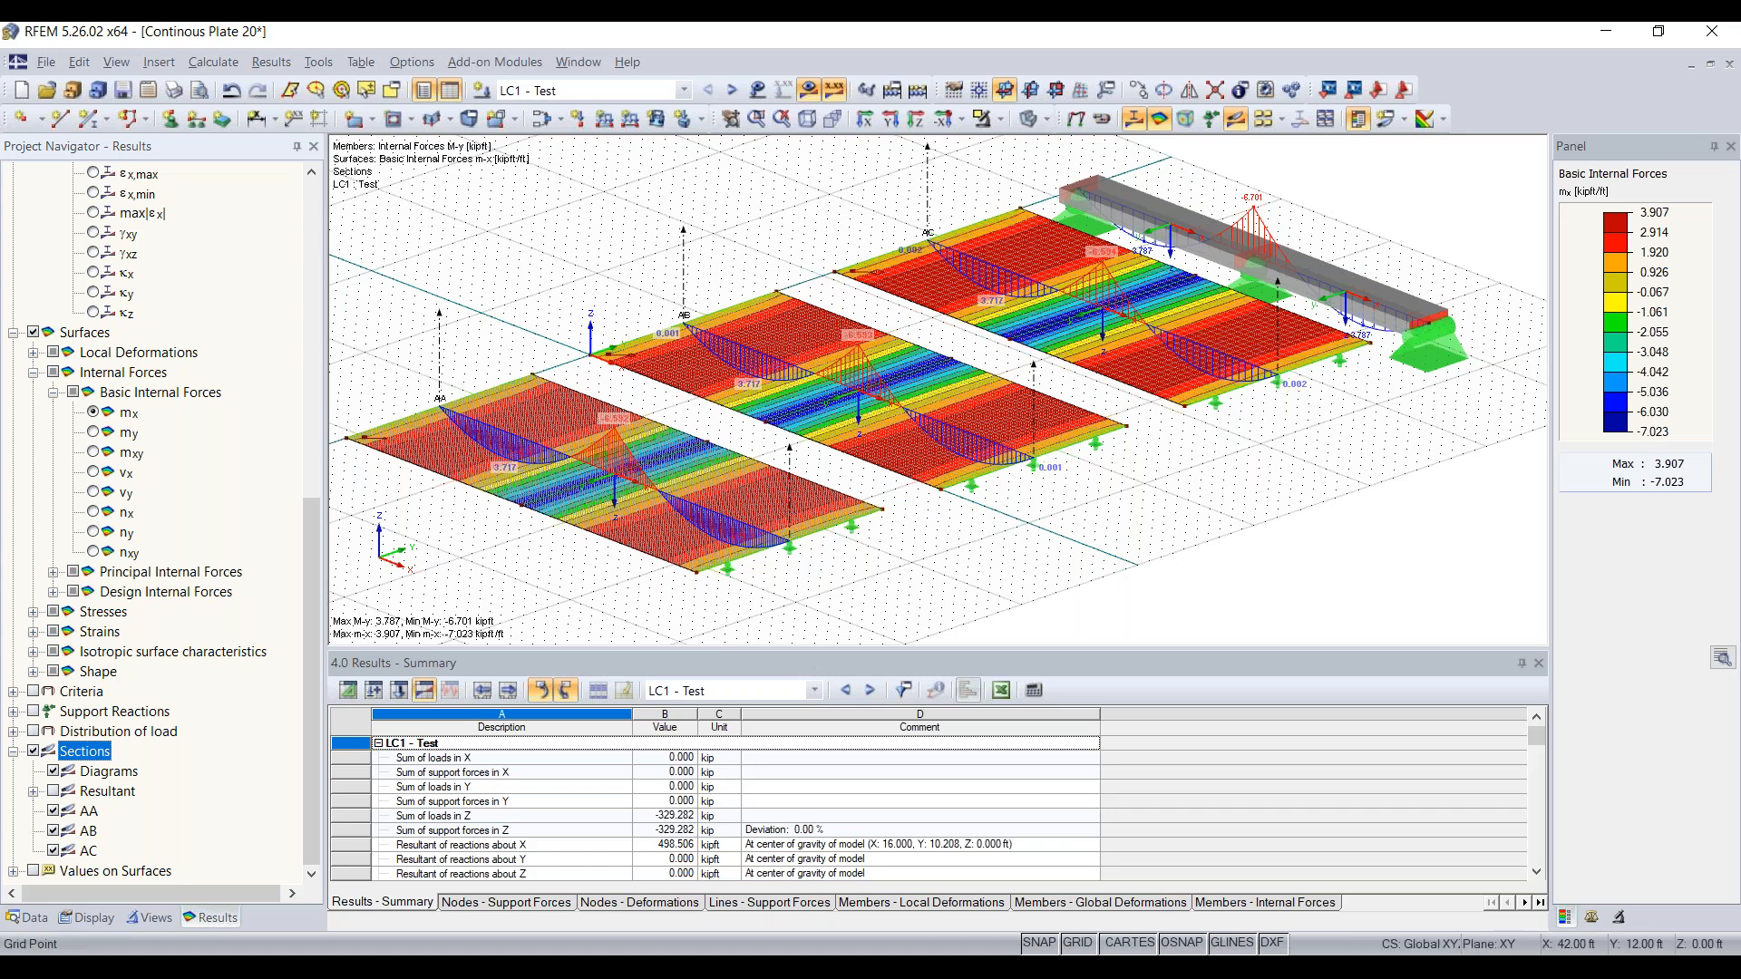
pyautogui.keyDown('ctrl'); pyautogui.moveTo(1154, 370); pyautogui.dragTo(1092, 377, button='middle'); pyautogui.keyUp('ctrl')
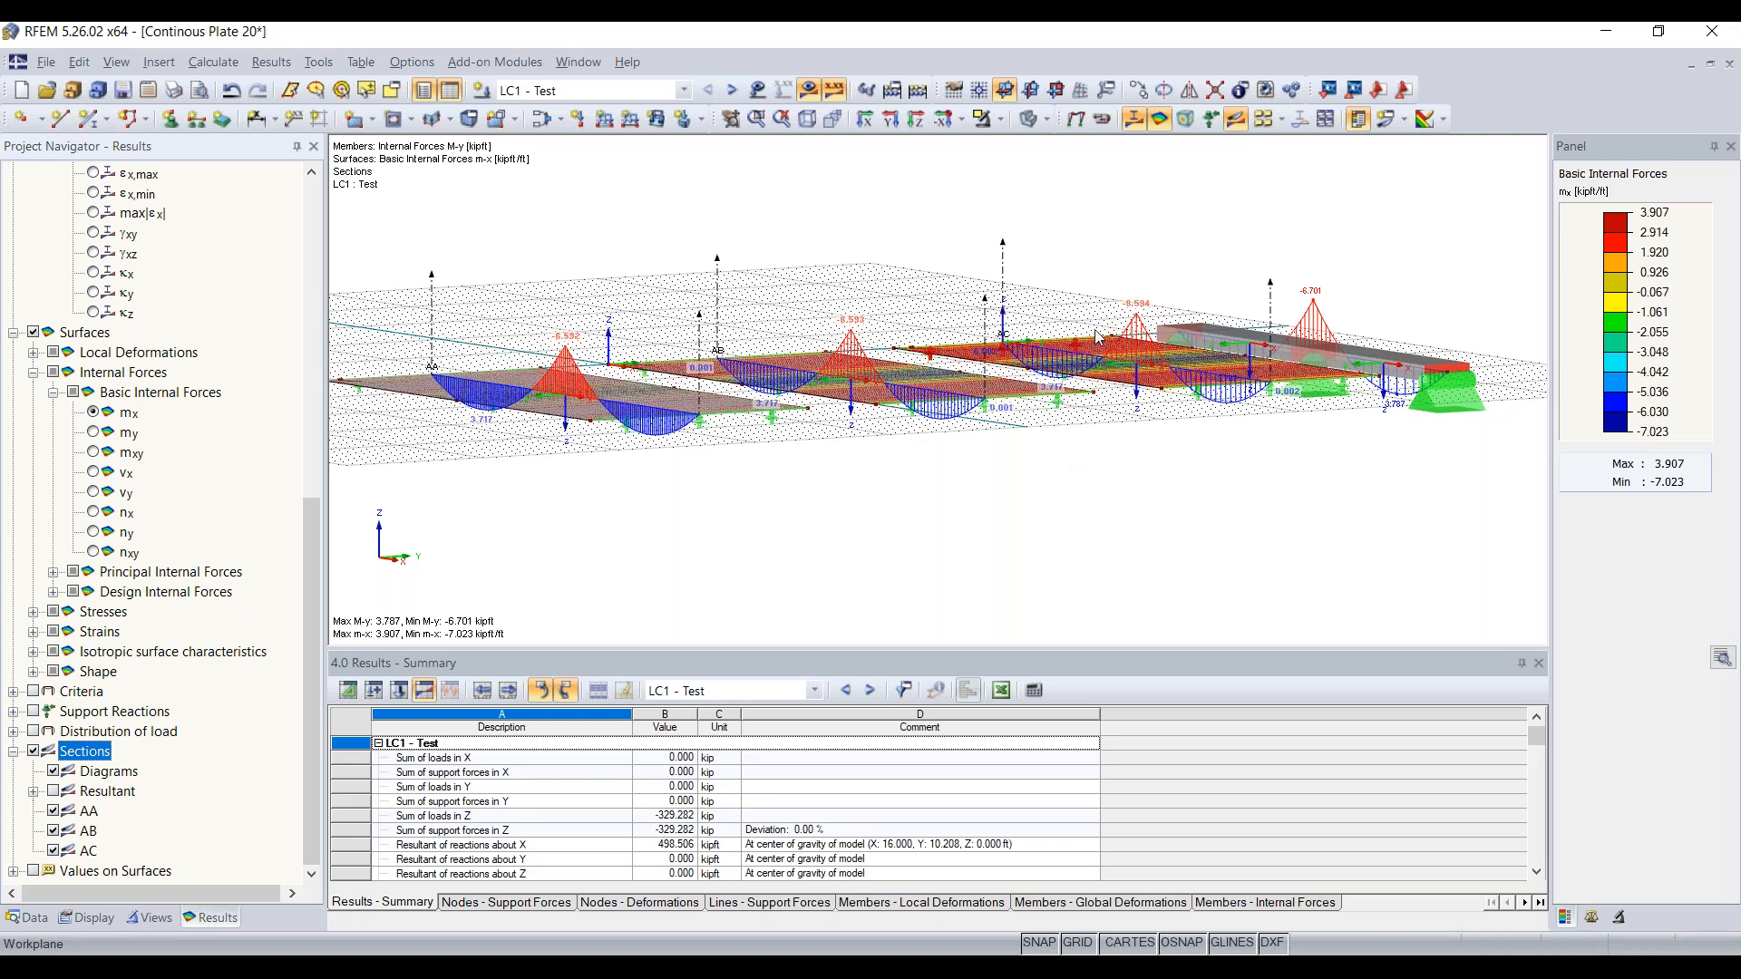
pyautogui.keyDown('ctrl'); pyautogui.moveTo(1097, 337); pyautogui.dragTo(1268, 367, button='middle'); pyautogui.keyUp('ctrl')
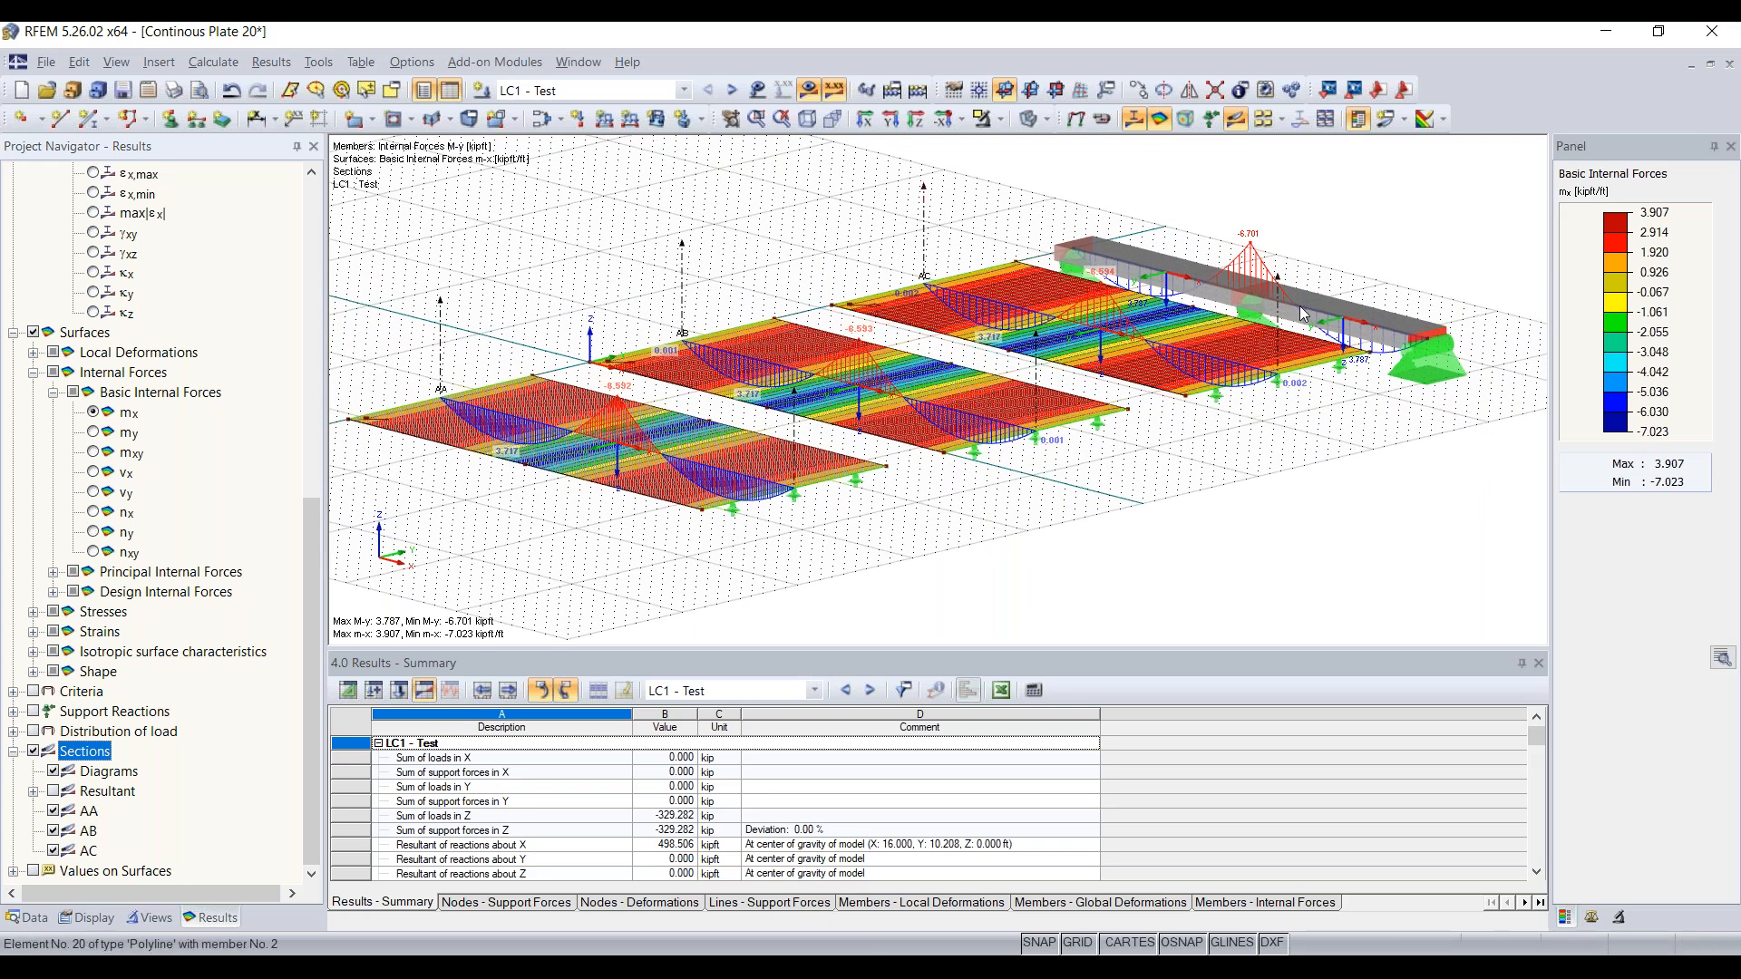
# Review the FE mesh settings, in particular the target length of finite elements, and keep them as they are
pyautogui.click(216, 63)
pyautogui.click(307, 375)
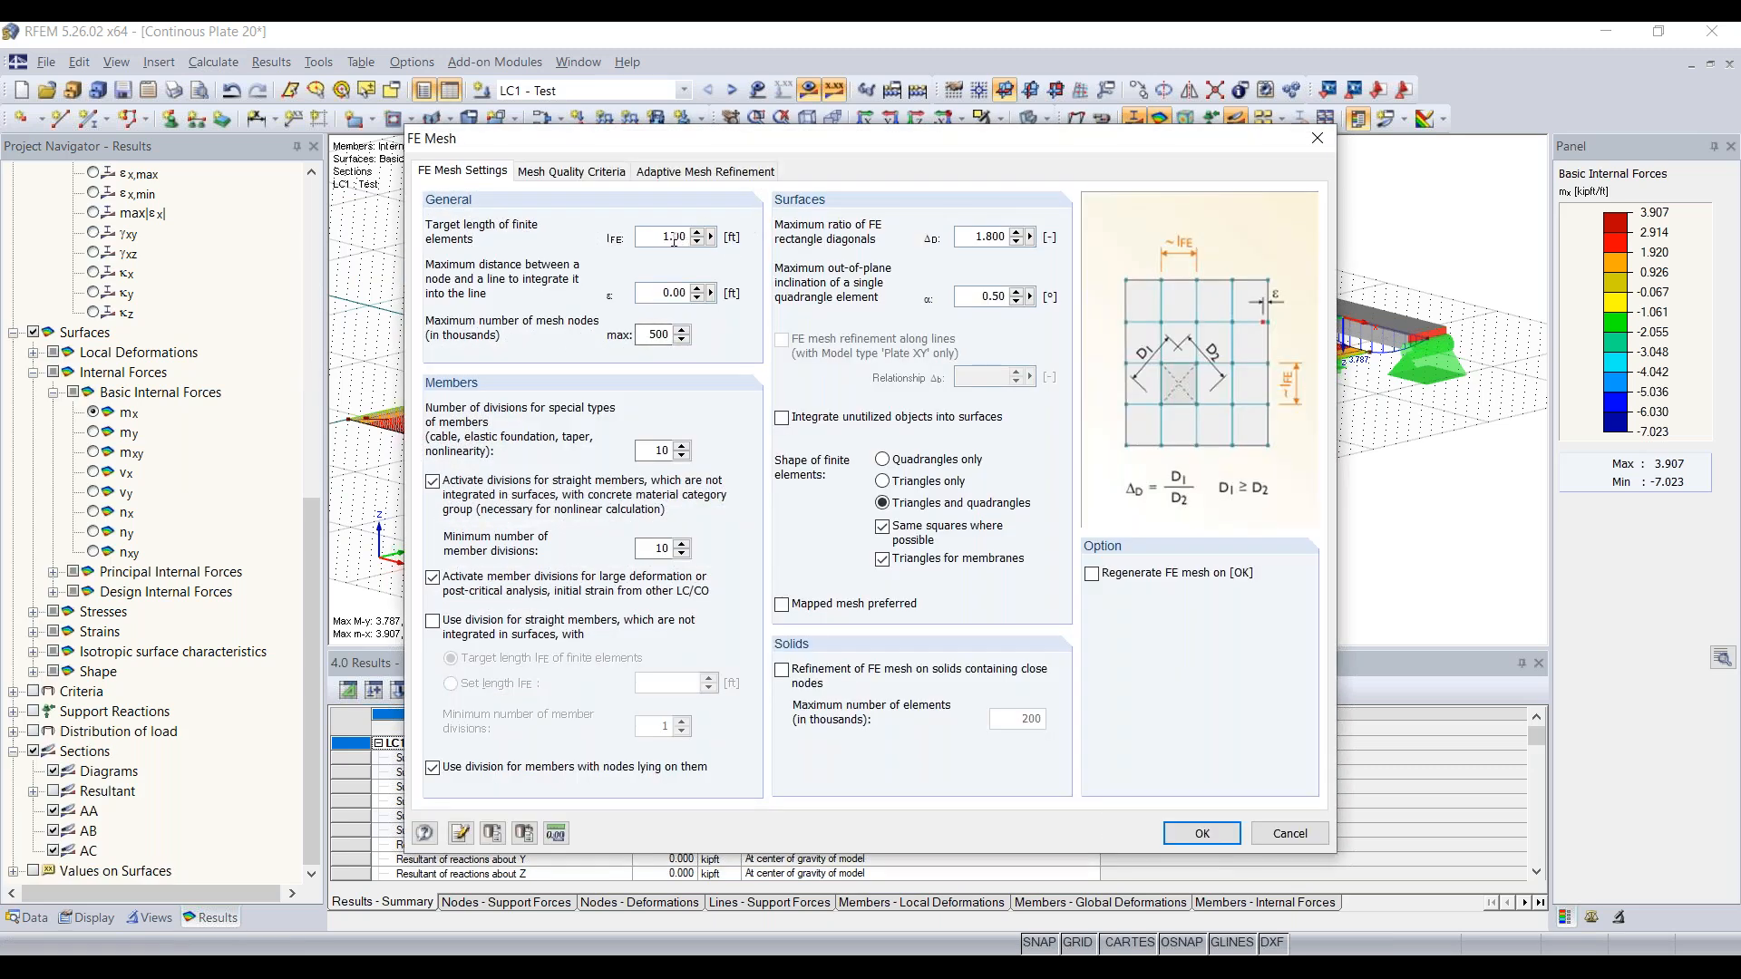
pyautogui.doubleClick(671, 237)
pyautogui.moveTo(776, 147); pyautogui.dragTo(773, 525)
pyautogui.moveTo(880, 519); pyautogui.dragTo(871, 293)
pyautogui.click(671, 390)
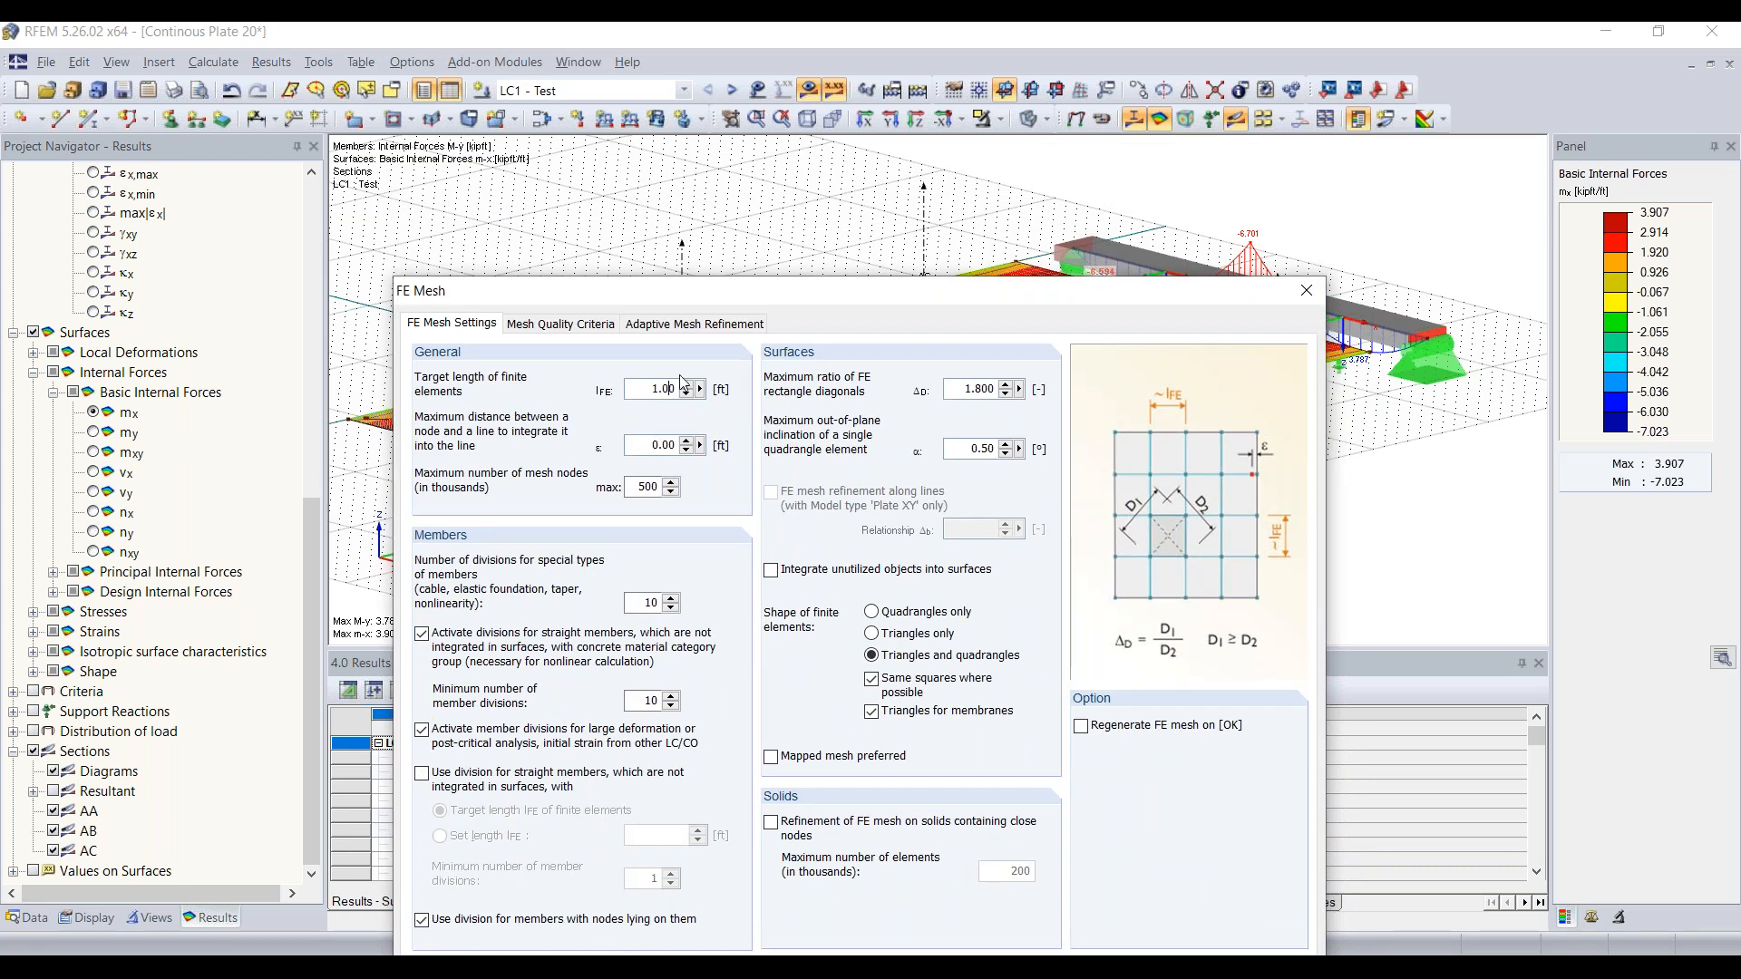
pyautogui.moveTo(843, 291); pyautogui.dragTo(780, 142)
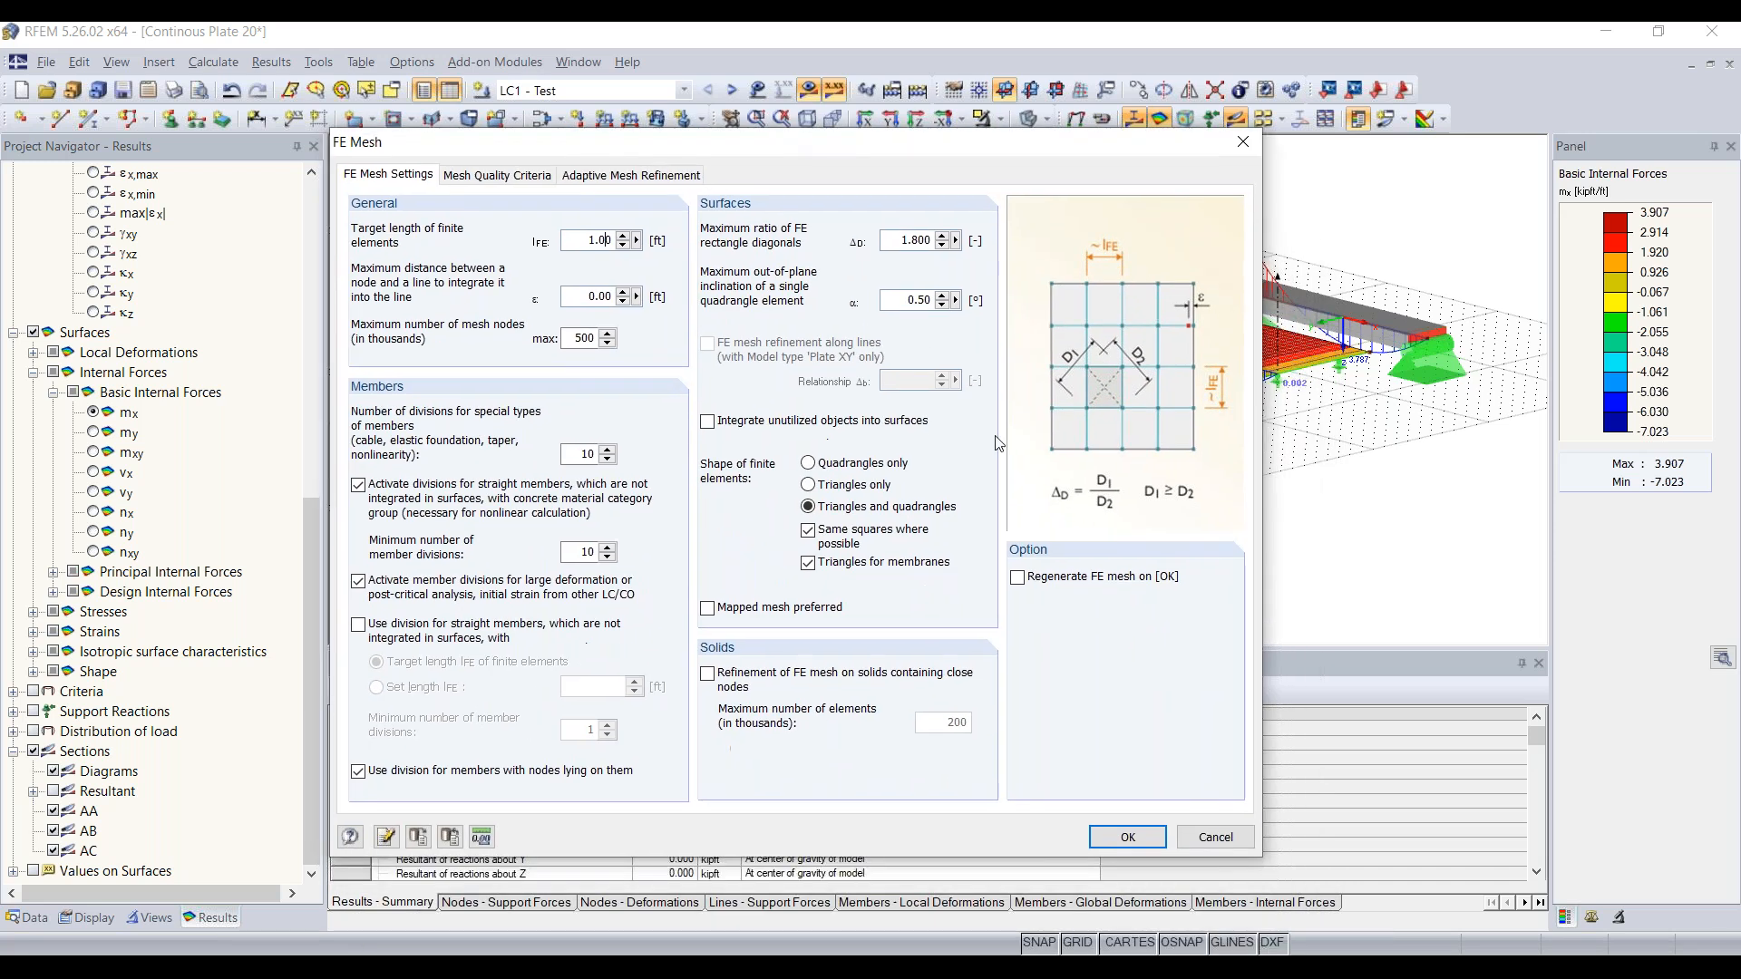
pyautogui.click(1129, 837)
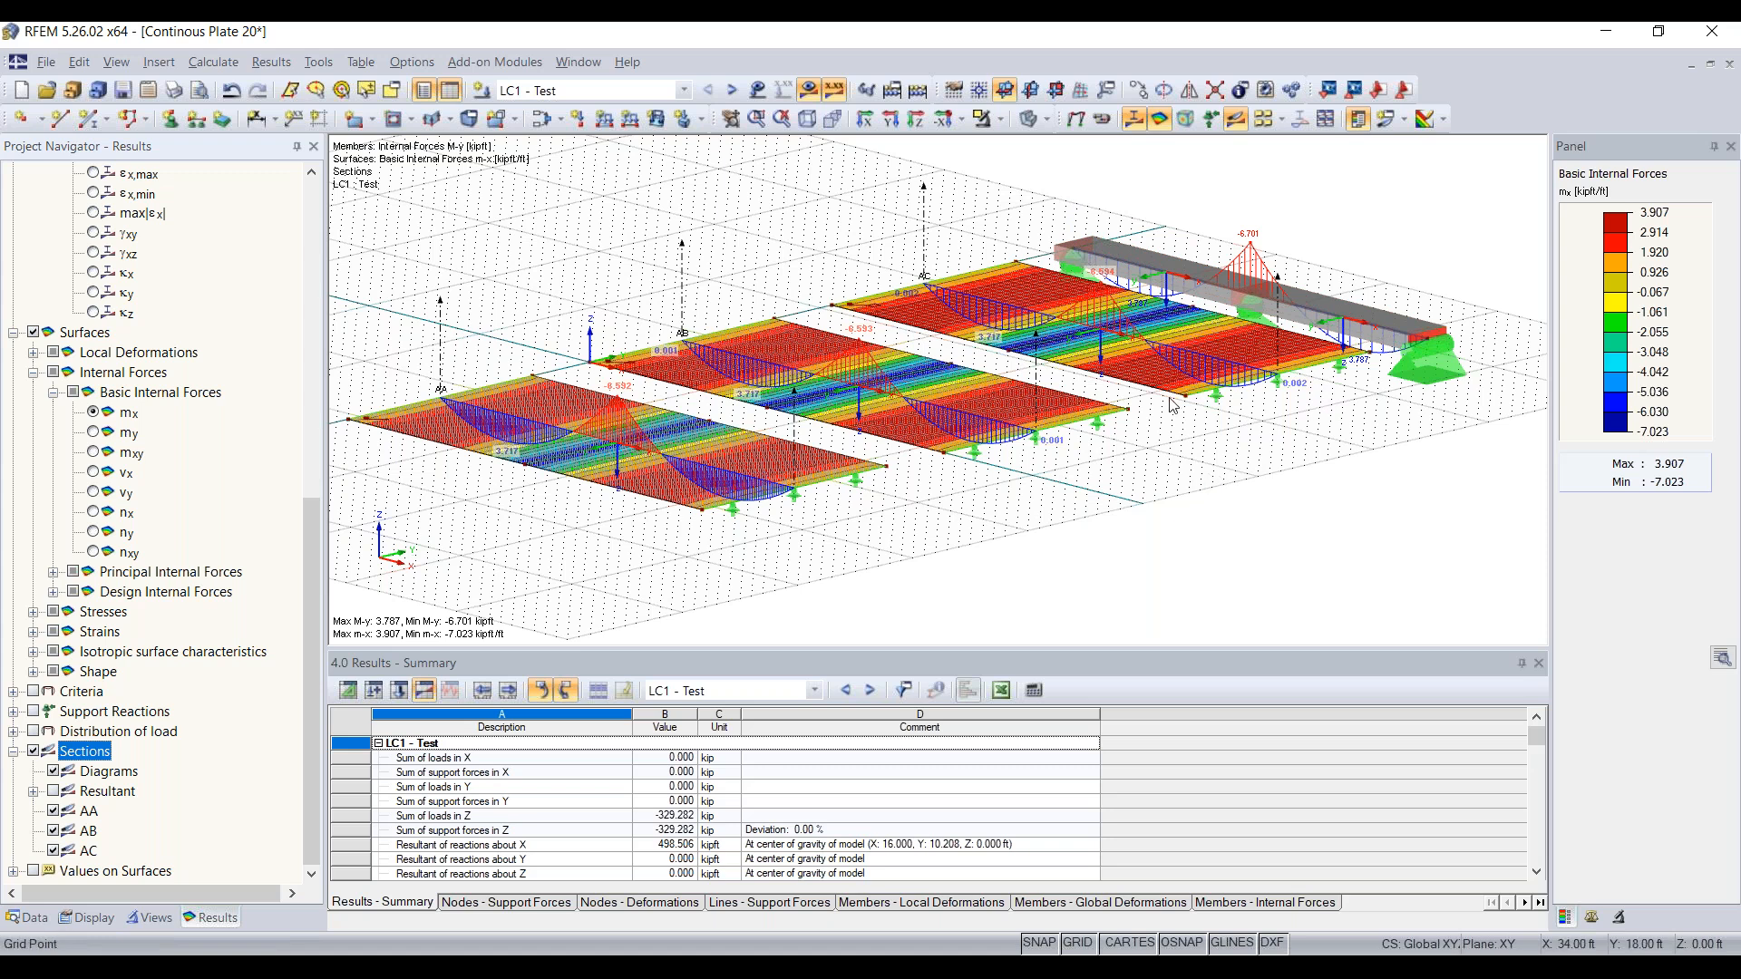
# Deactivate the shear stiffness of members in the global calculation parameters and accept deleting all existing results
pyautogui.click(213, 62)
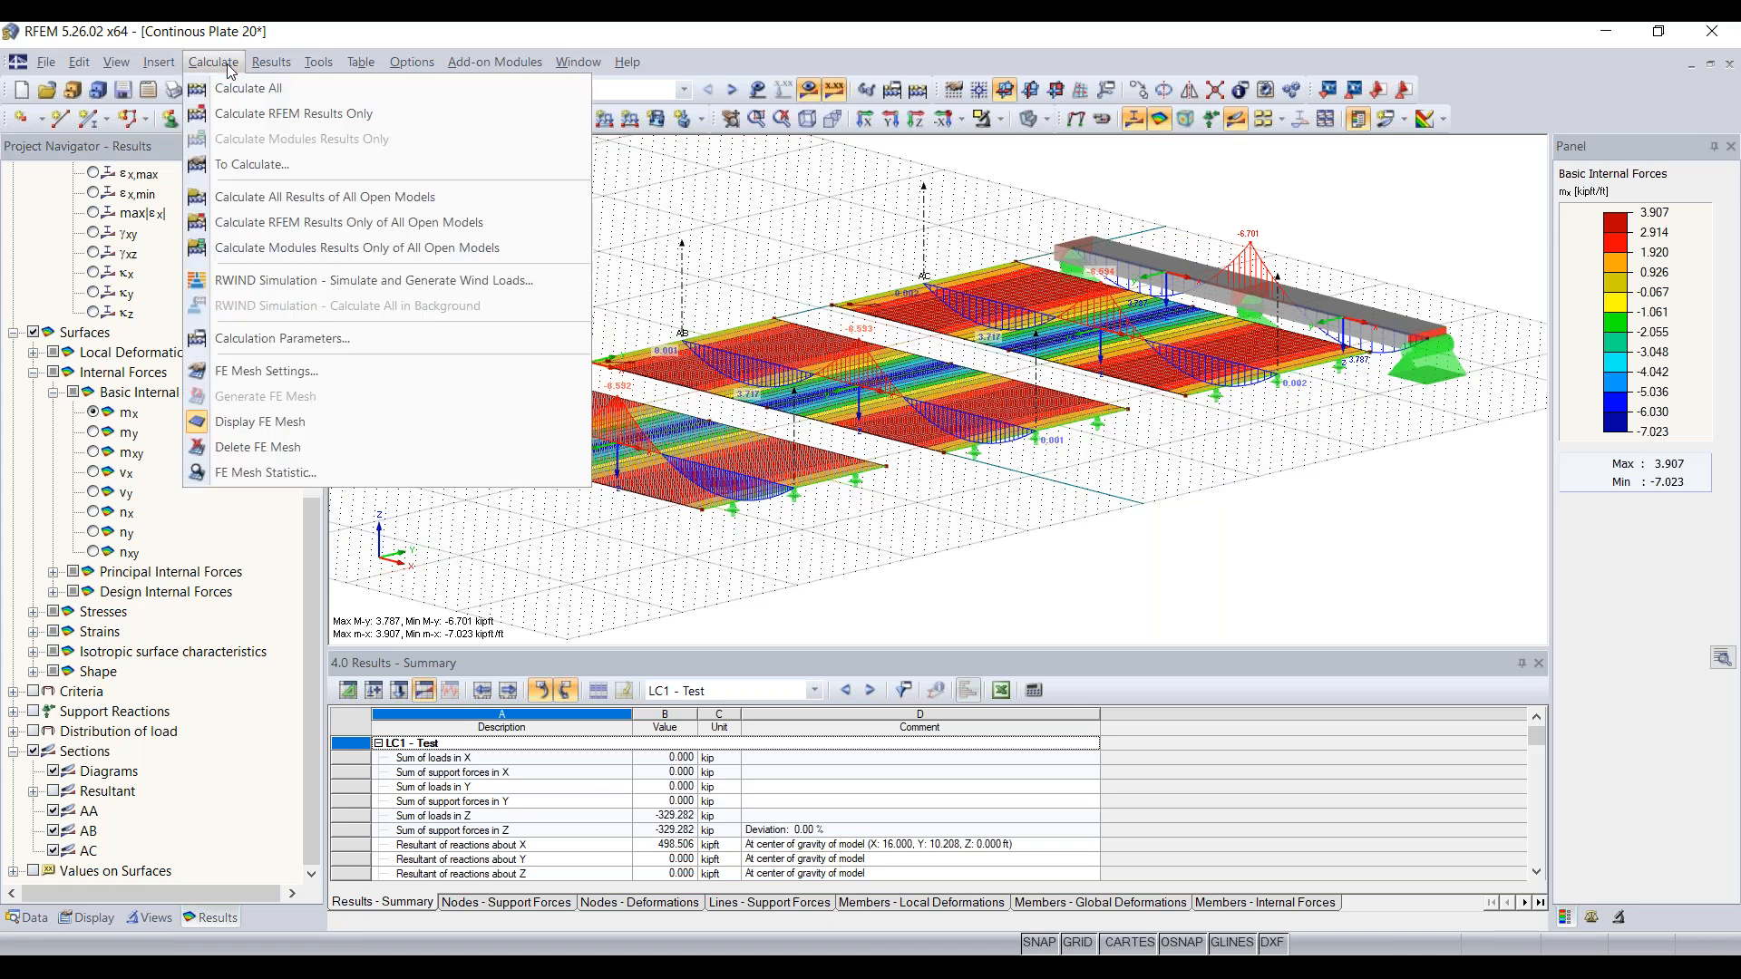
pyautogui.click(302, 339)
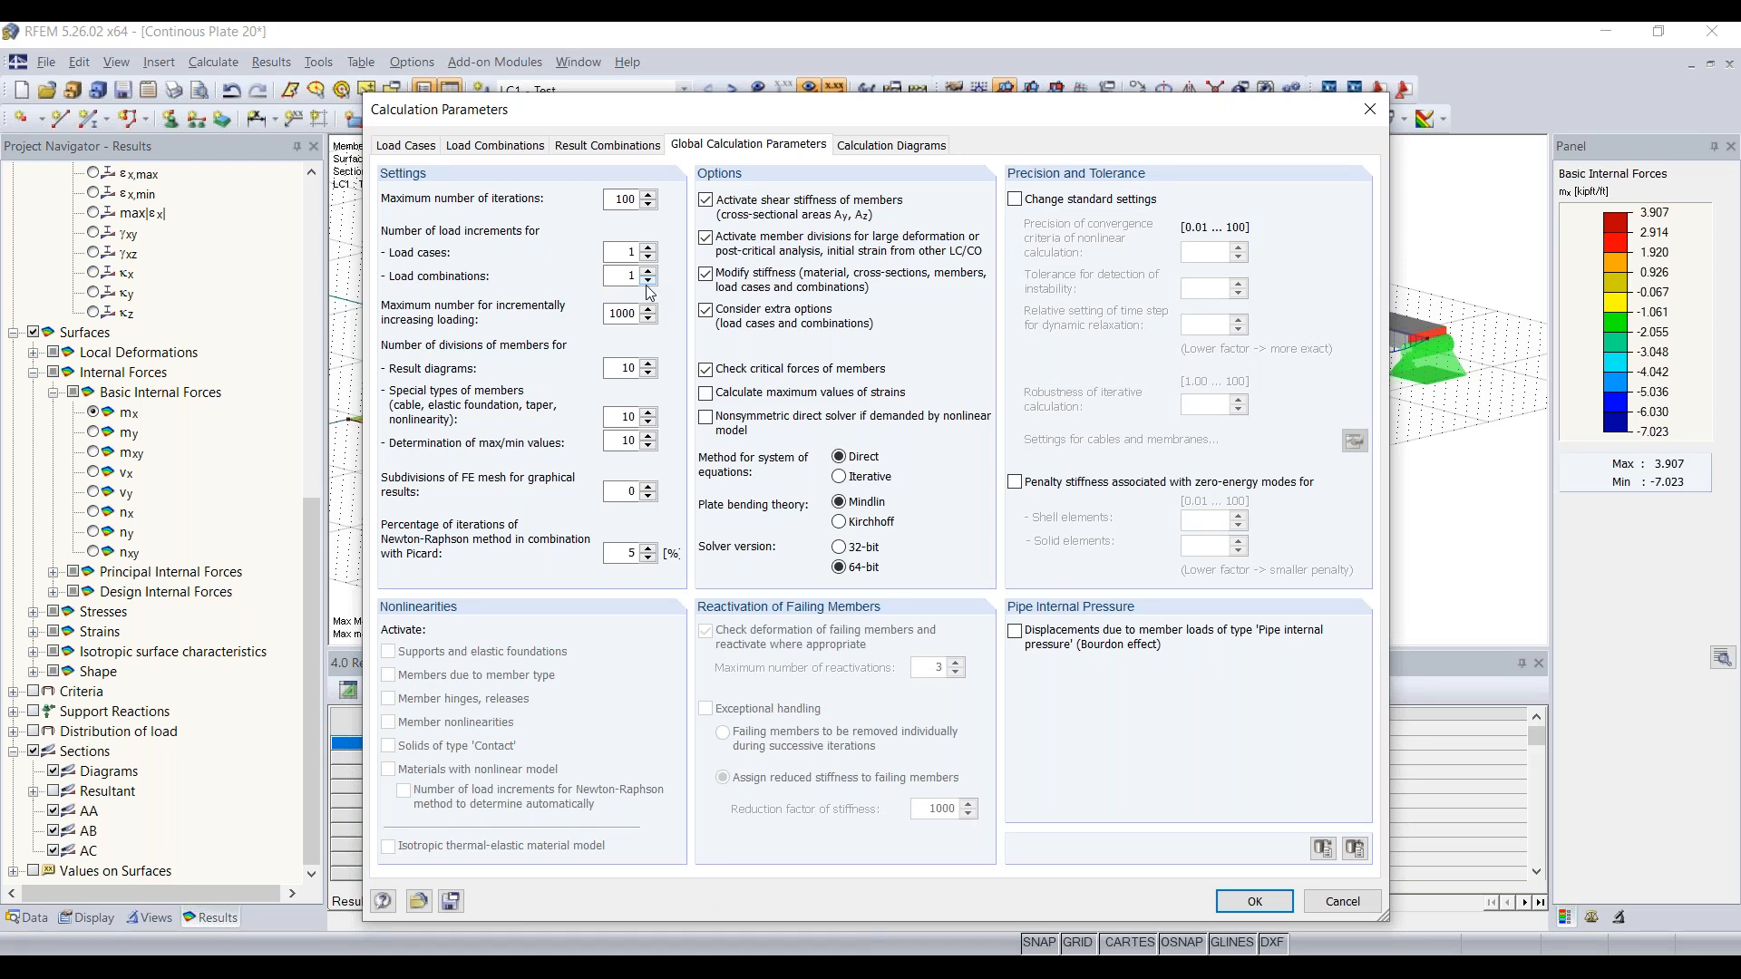
pyautogui.moveTo(794, 123); pyautogui.dragTo(759, 198)
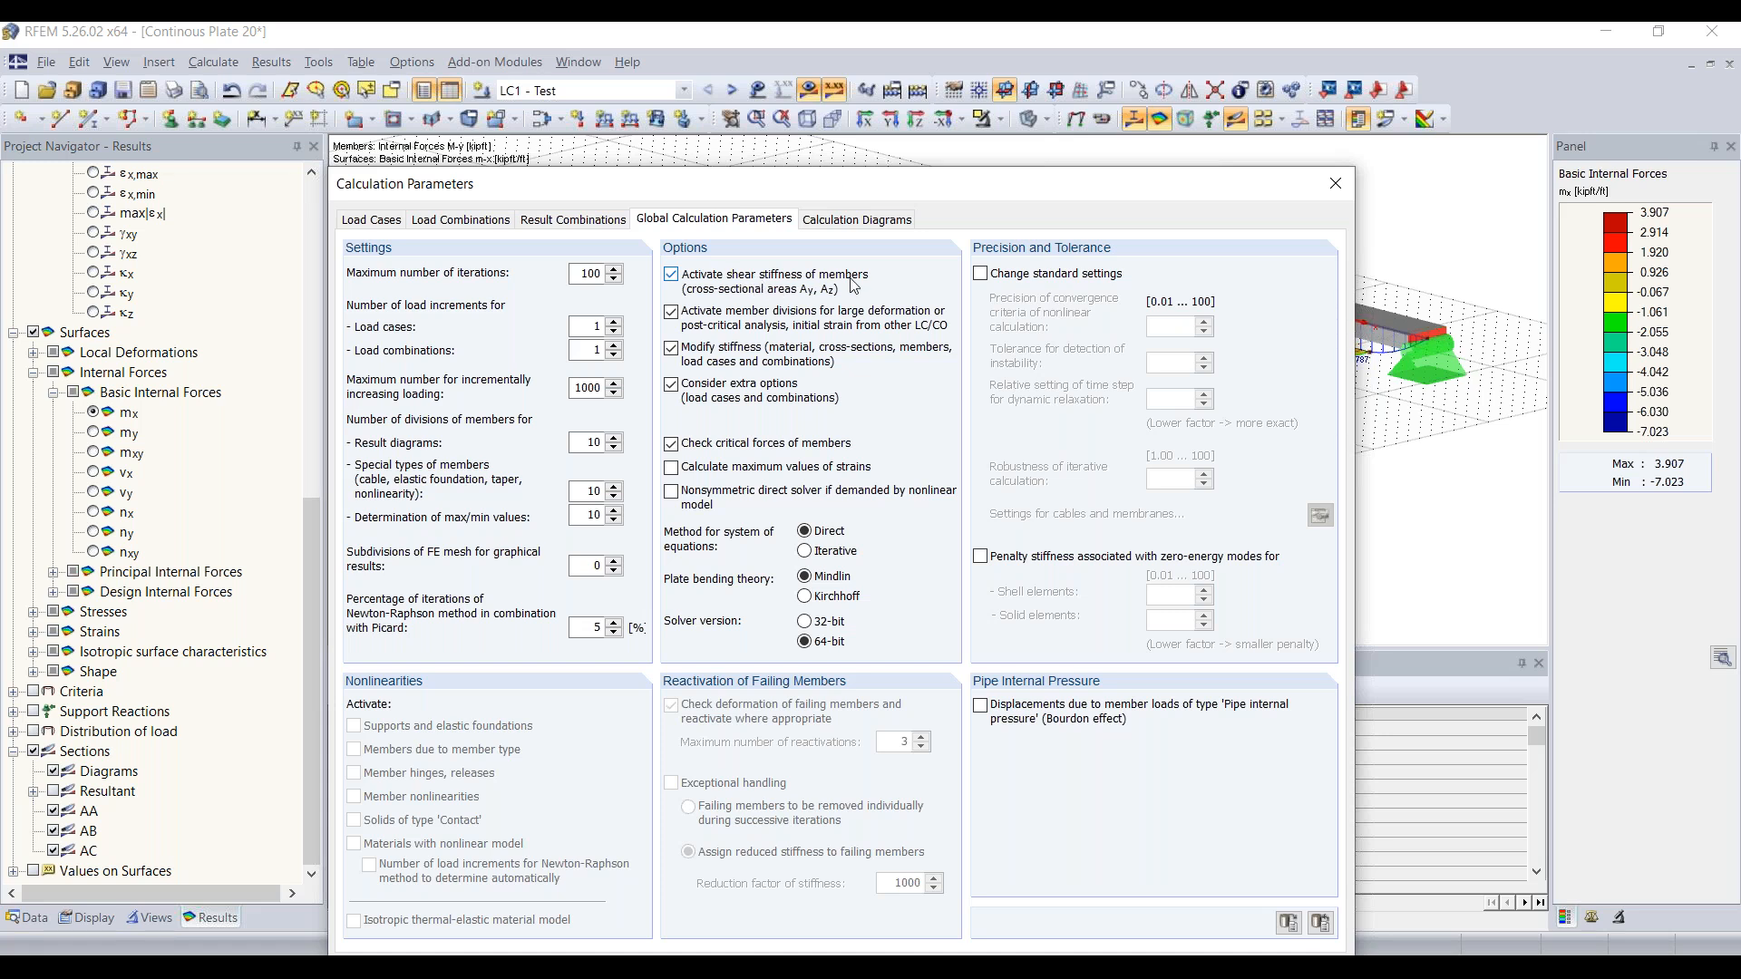
pyautogui.click(672, 277)
pyautogui.moveTo(810, 190)
pyautogui.mouseDown()
pyautogui.moveTo(813, 214)
pyautogui.moveTo(816, 181)
pyautogui.mouseUp()
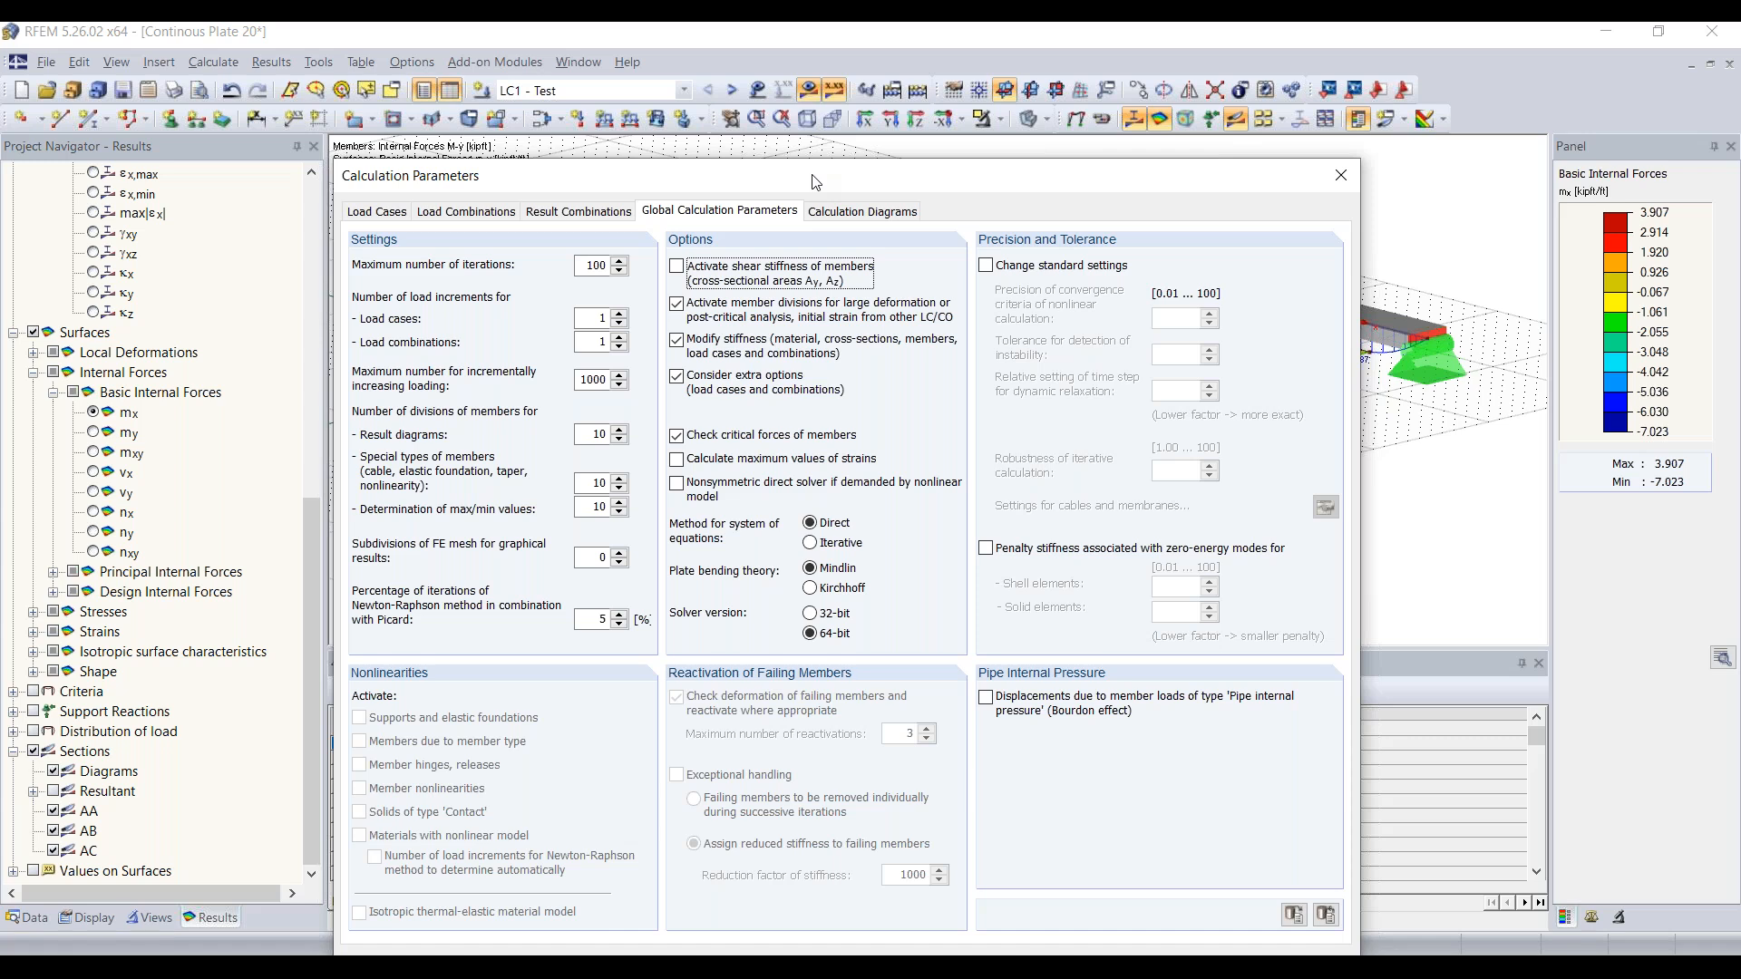
pyautogui.moveTo(814, 181); pyautogui.dragTo(814, 108)
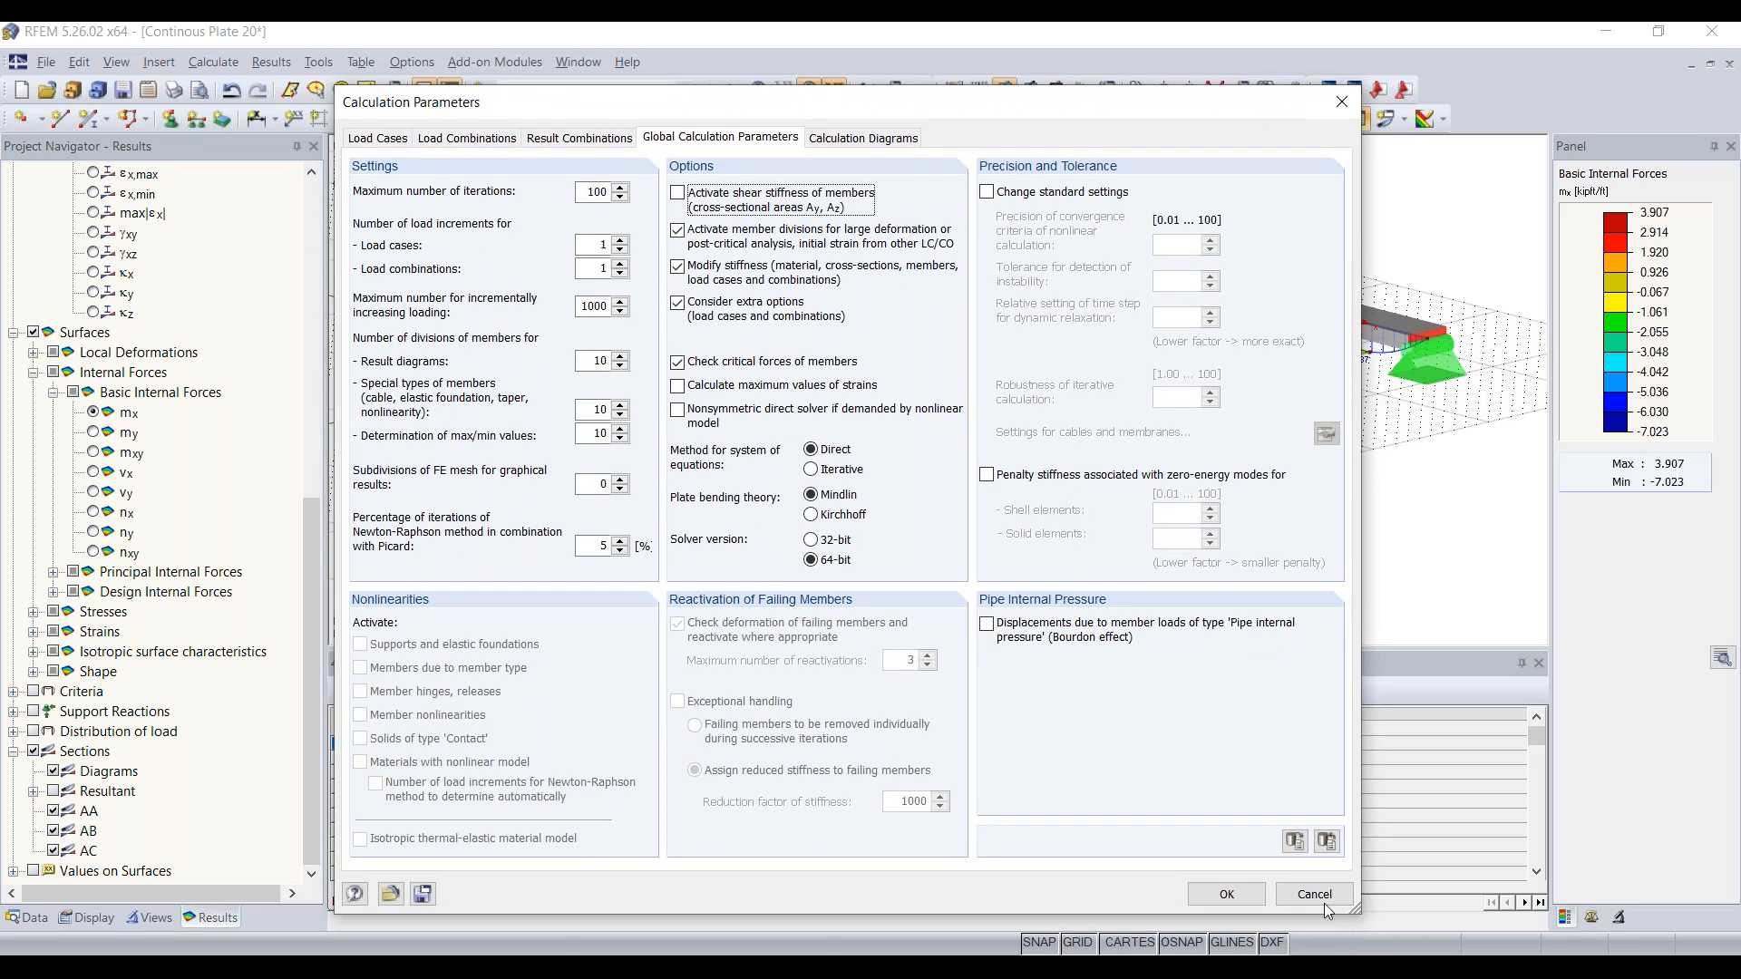
pyautogui.click(1232, 893)
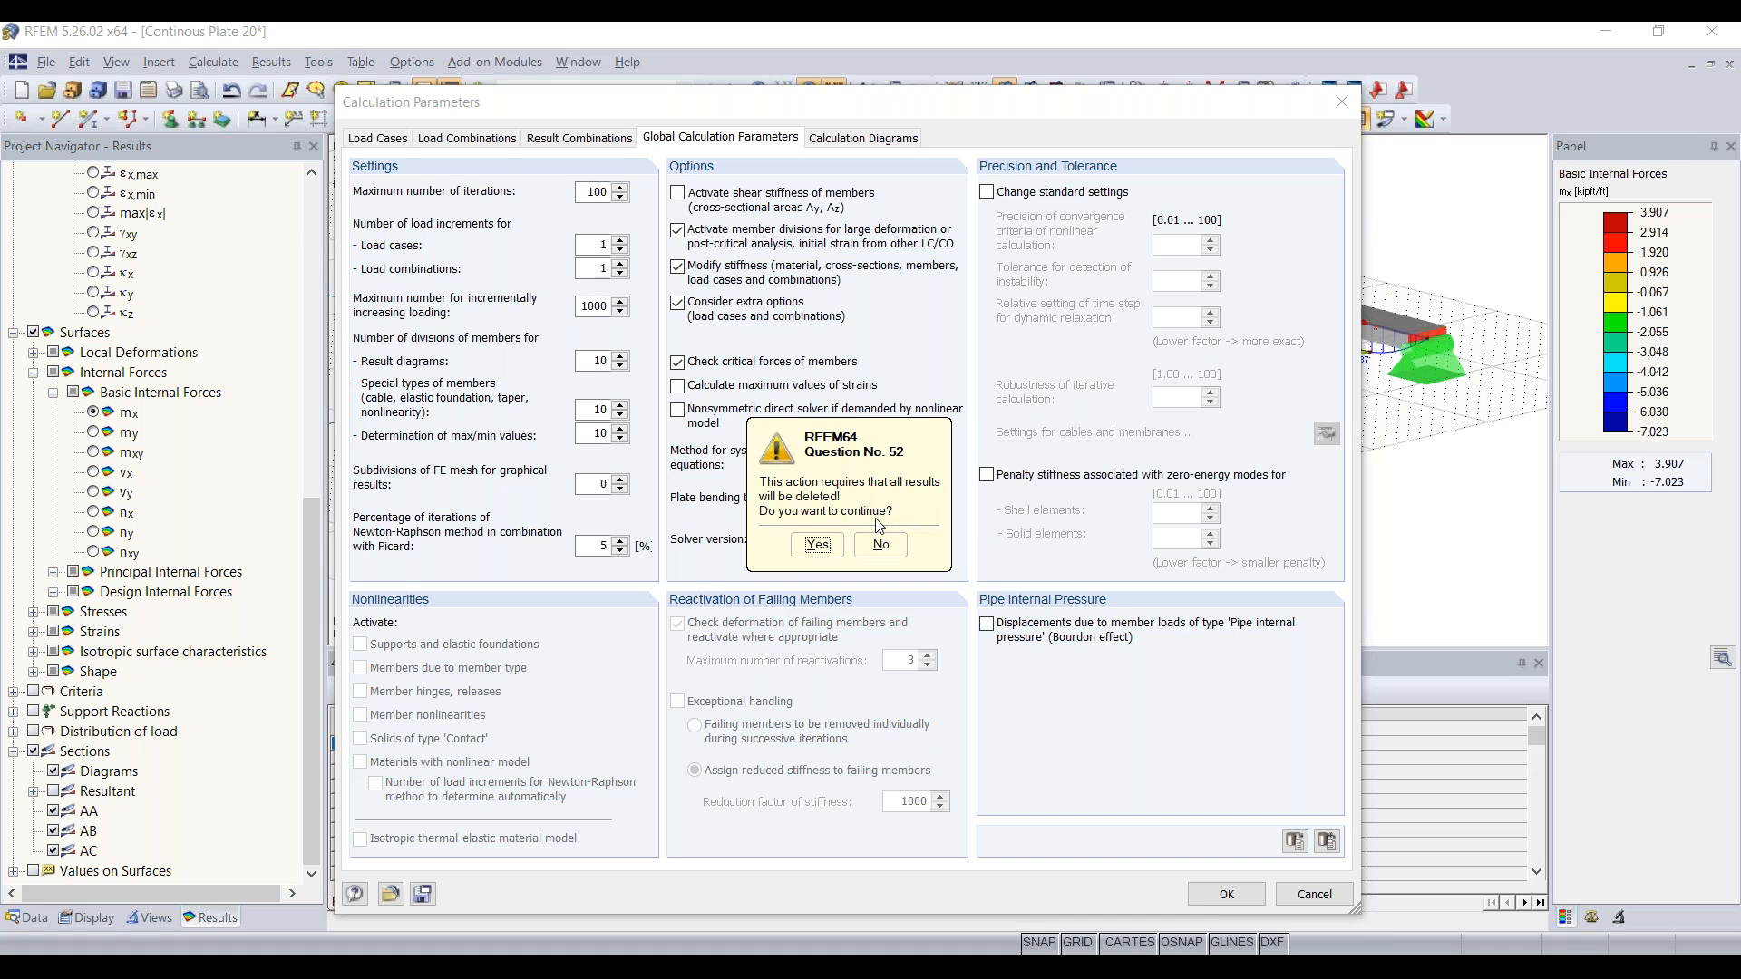
pyautogui.click(817, 545)
pyautogui.moveTo(972, 117); pyautogui.dragTo(1136, 412)
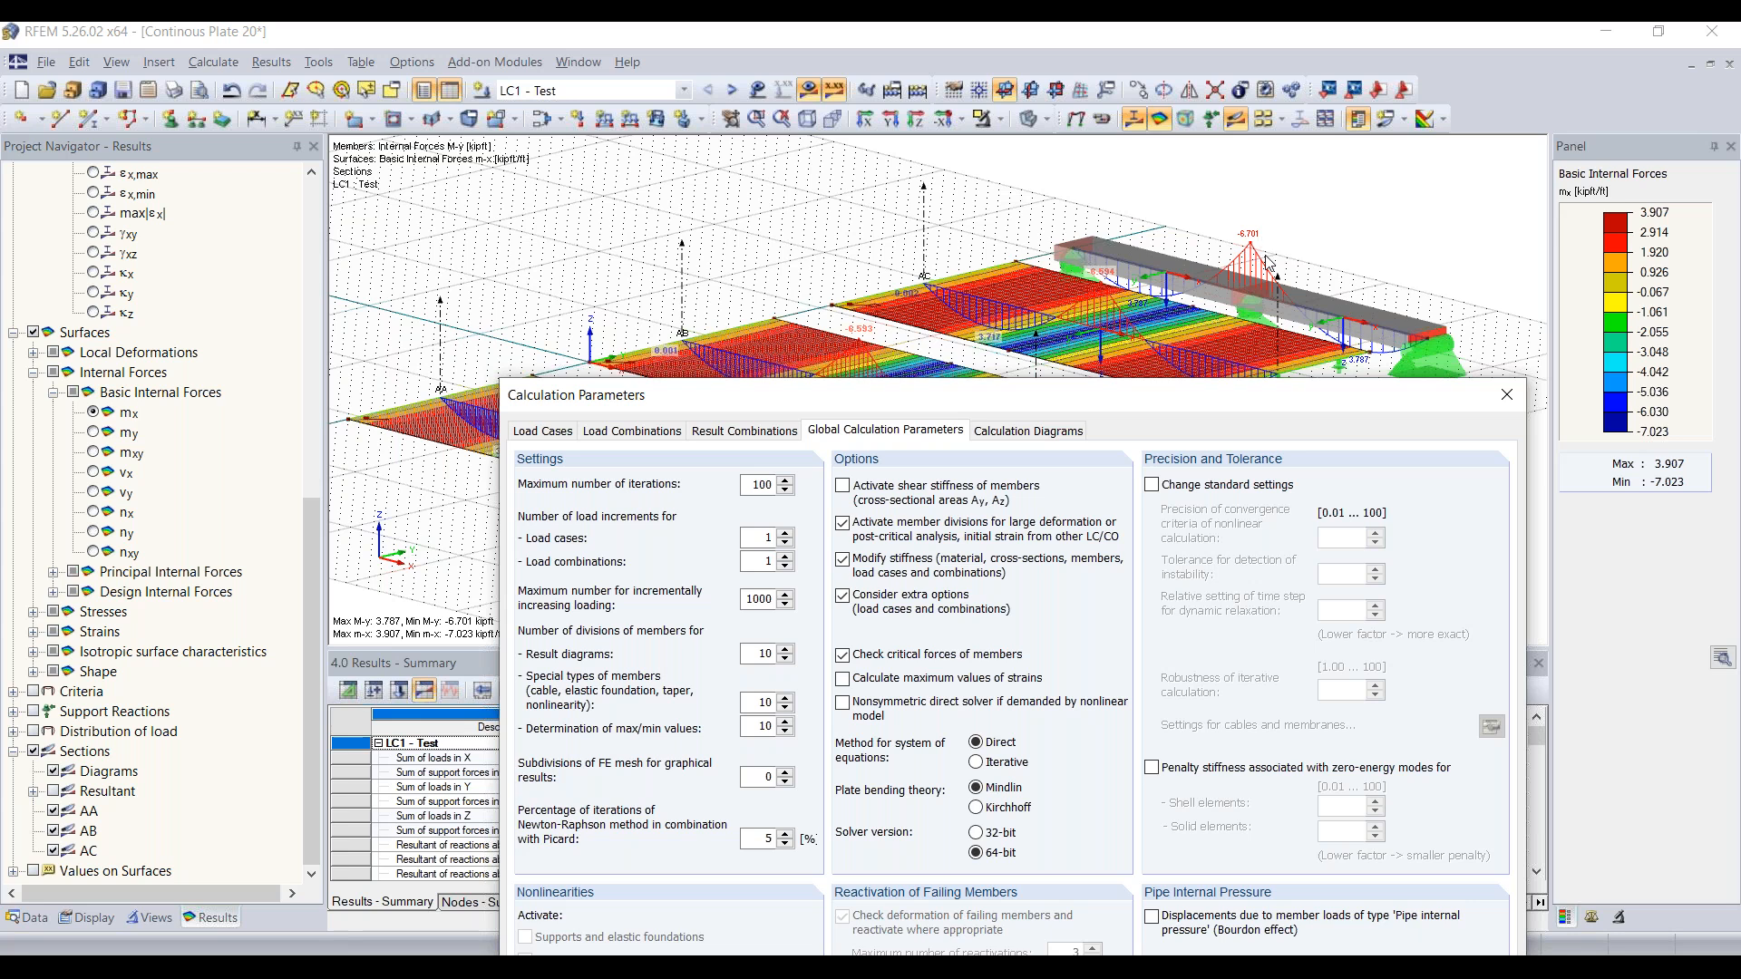
pyautogui.moveTo(1233, 399); pyautogui.dragTo(1052, 169)
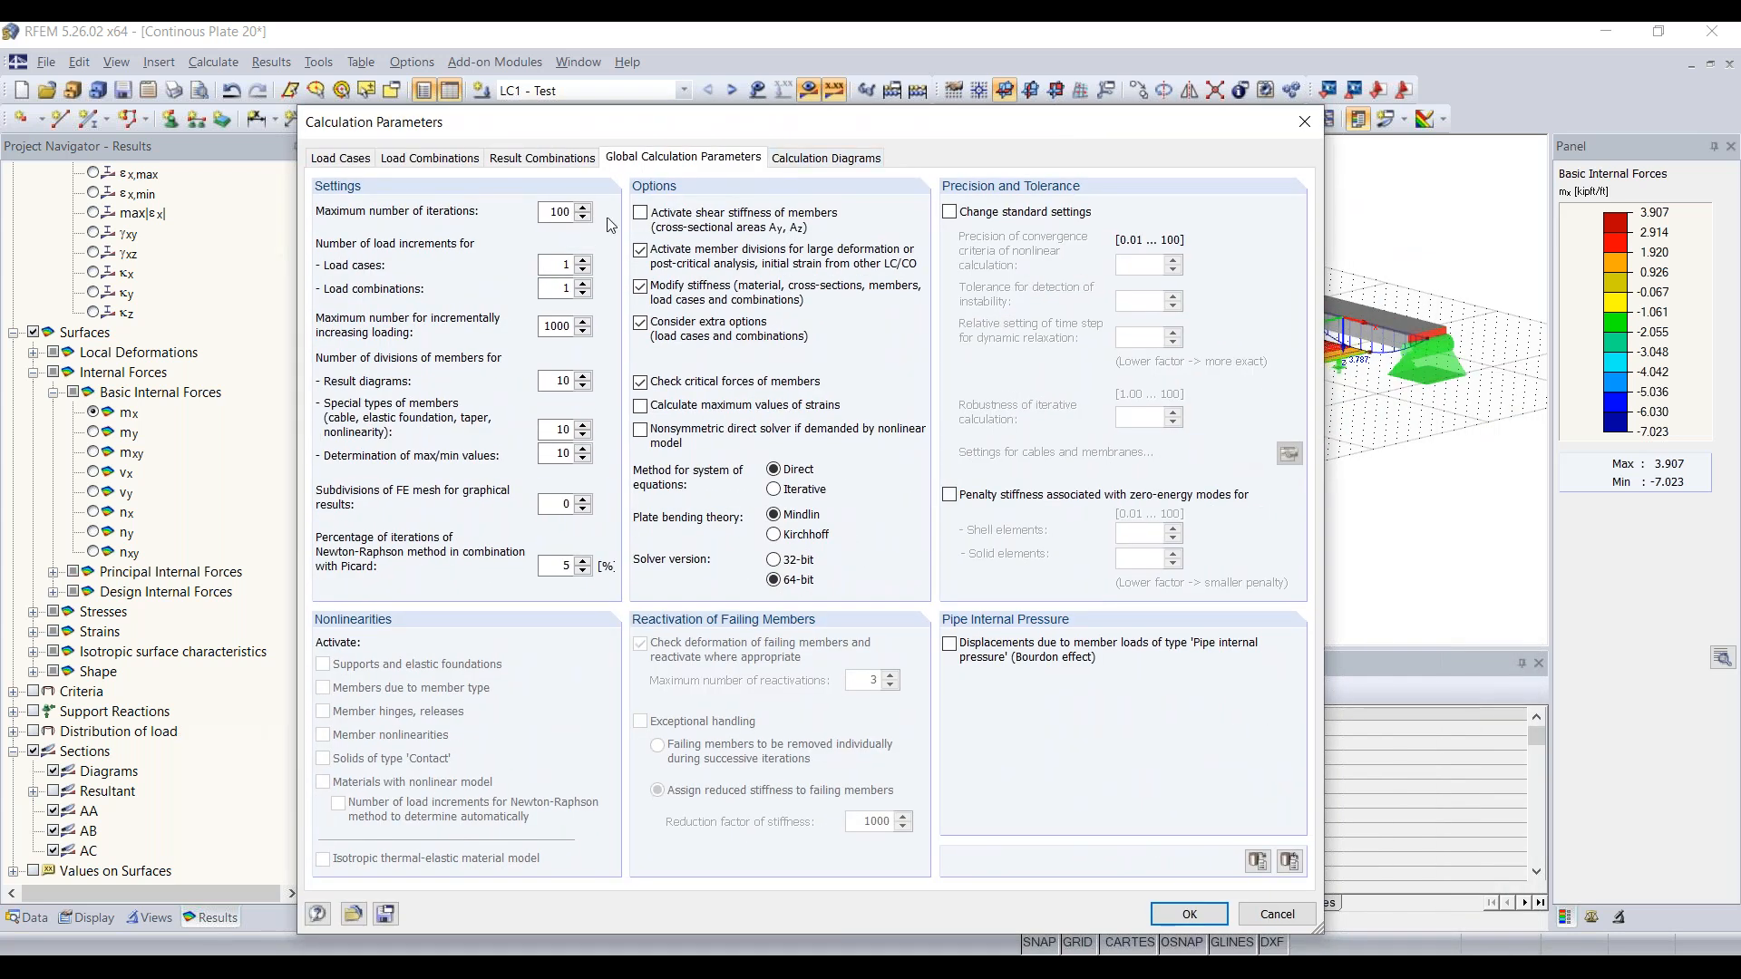
pyautogui.click(1207, 919)
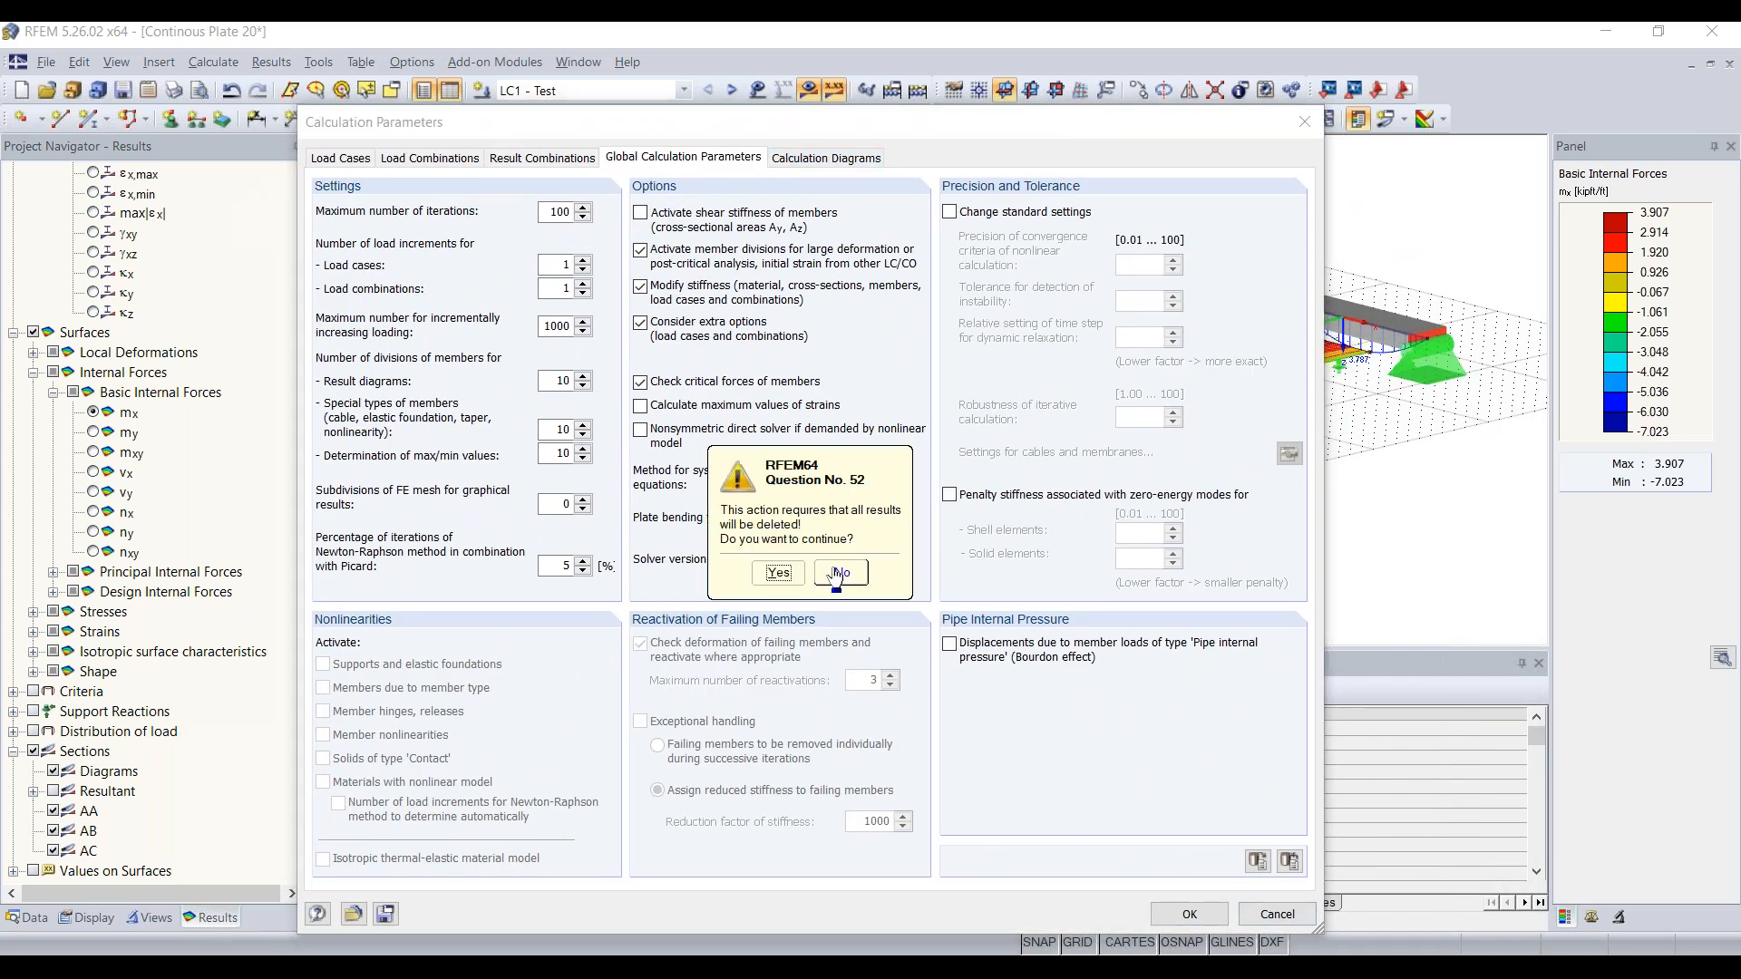
pyautogui.click(778, 578)
# Recalculate load case LC1 - Test by turning its results display on
pyautogui.click(810, 90)
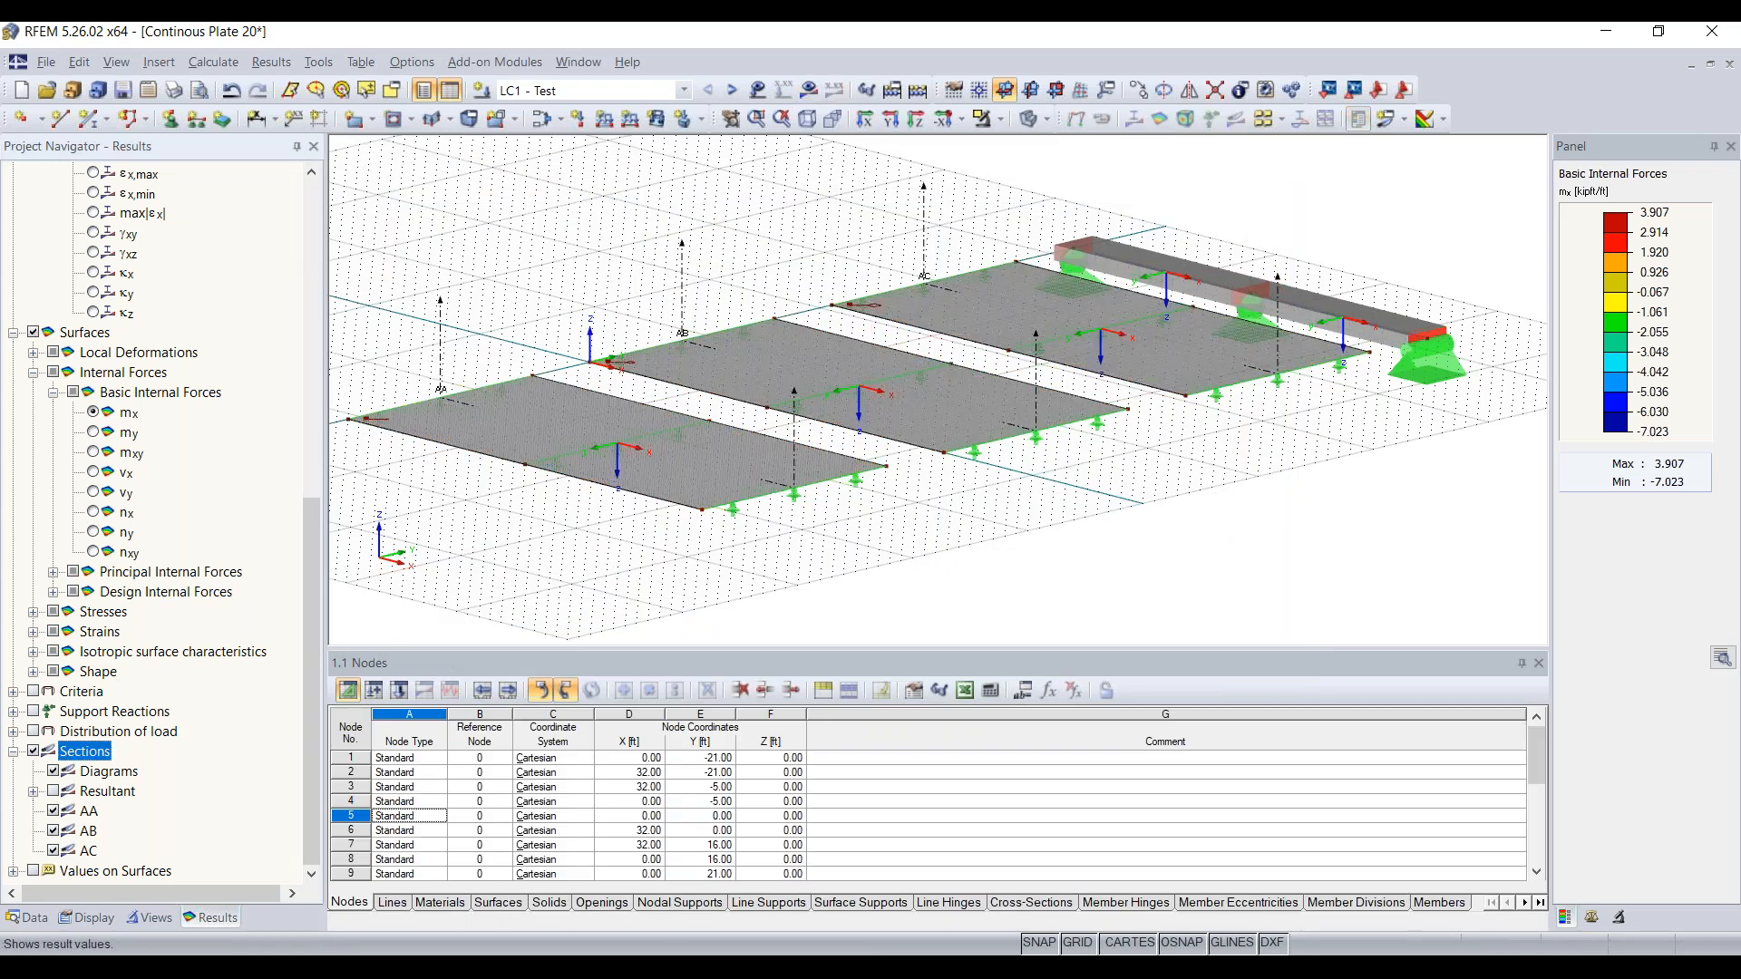
pyautogui.click(814, 94)
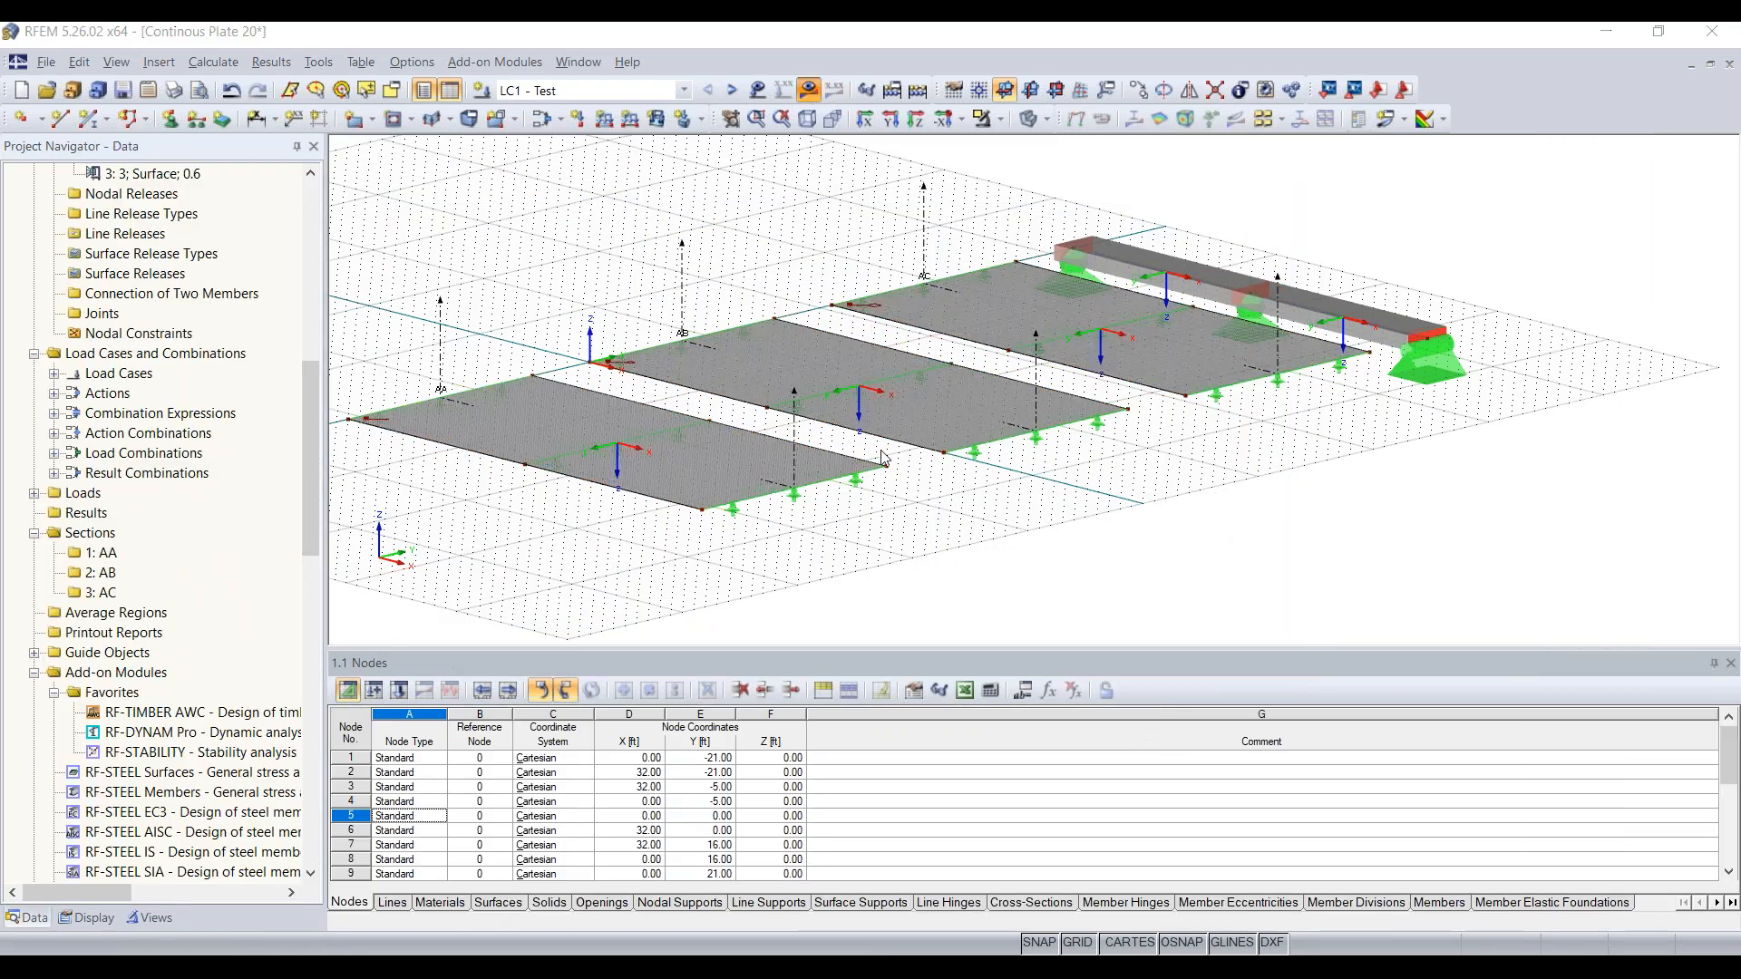
pyautogui.click(846, 532)
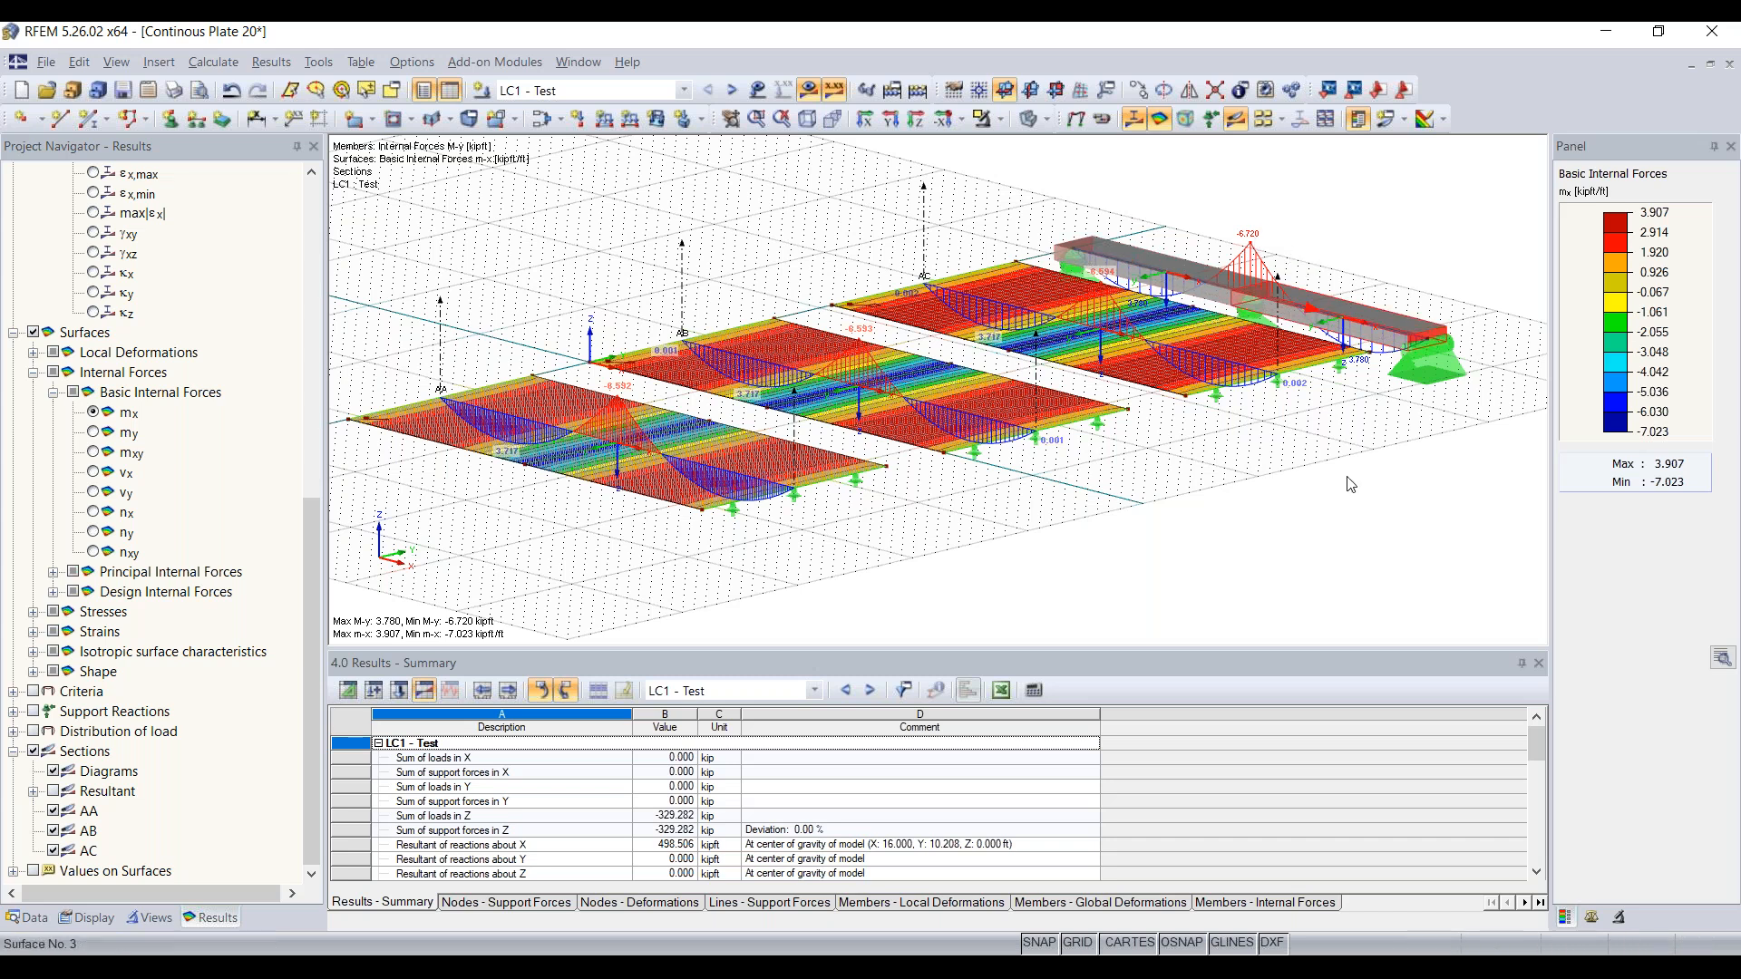
pyautogui.scroll(-1, 1402, 485)
pyautogui.keyDown('ctrl'); pyautogui.moveTo(1402, 485); pyautogui.dragTo(1361, 492, button='middle'); pyautogui.keyUp('ctrl')
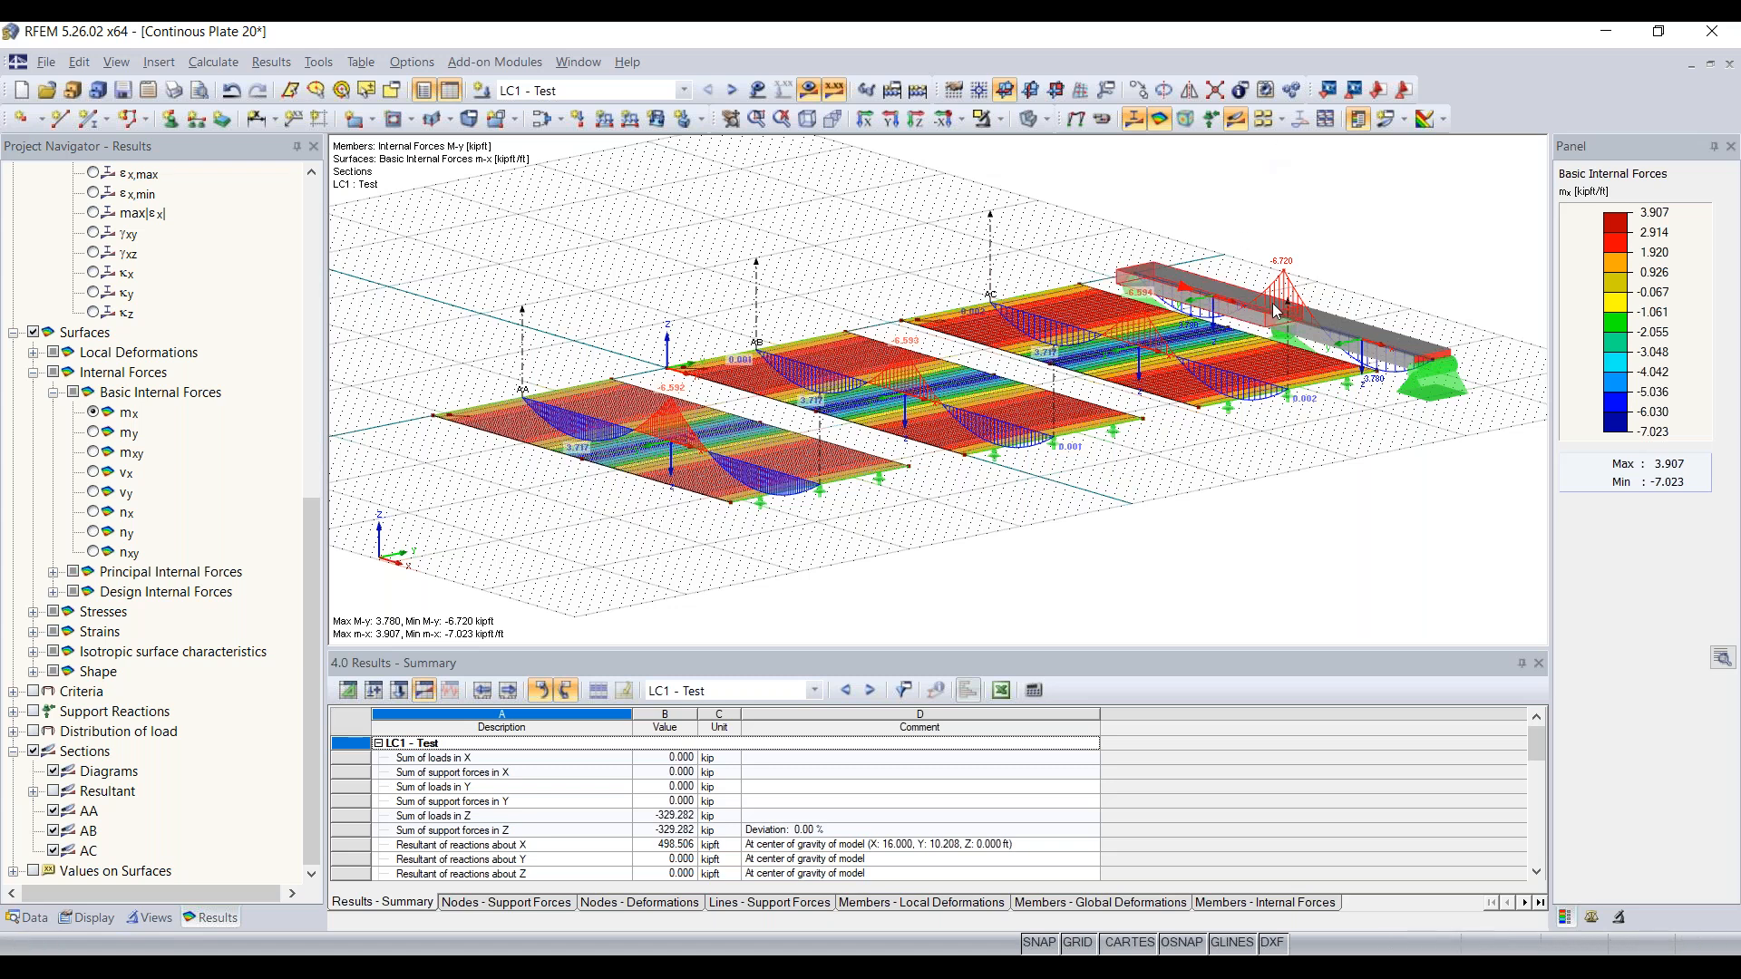
pyautogui.moveTo(1275, 311)
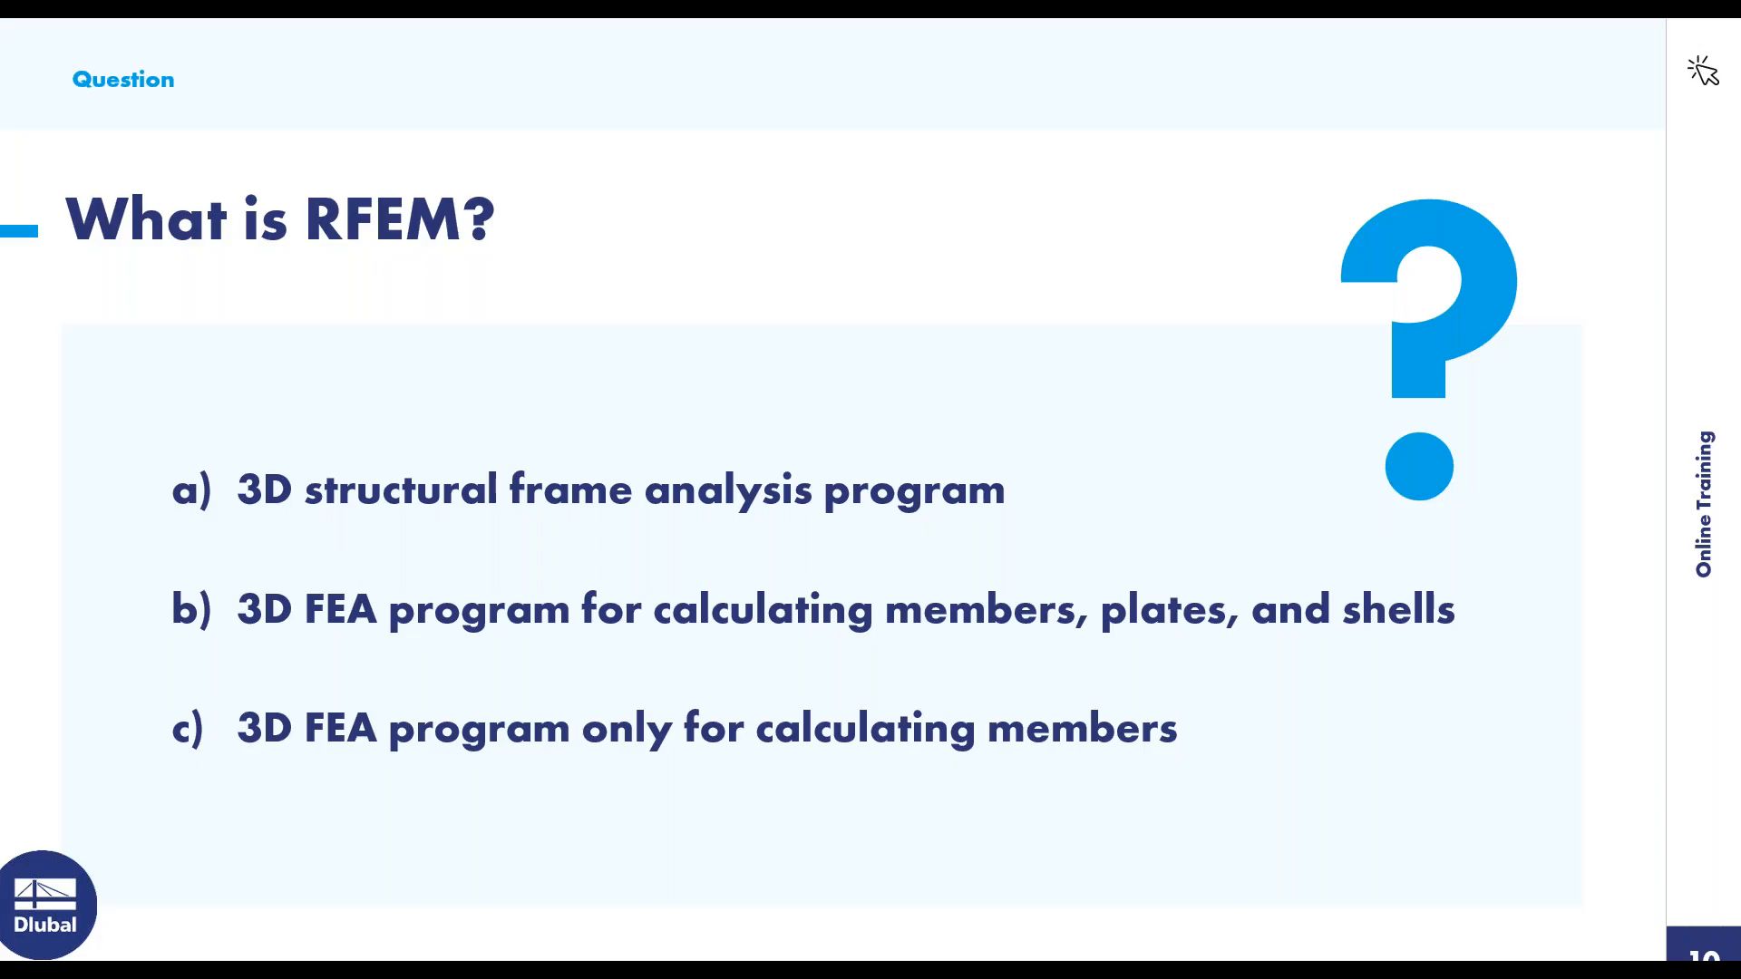
pyautogui.press('Right')
pyautogui.press('Right')
pyautogui.press('Right')
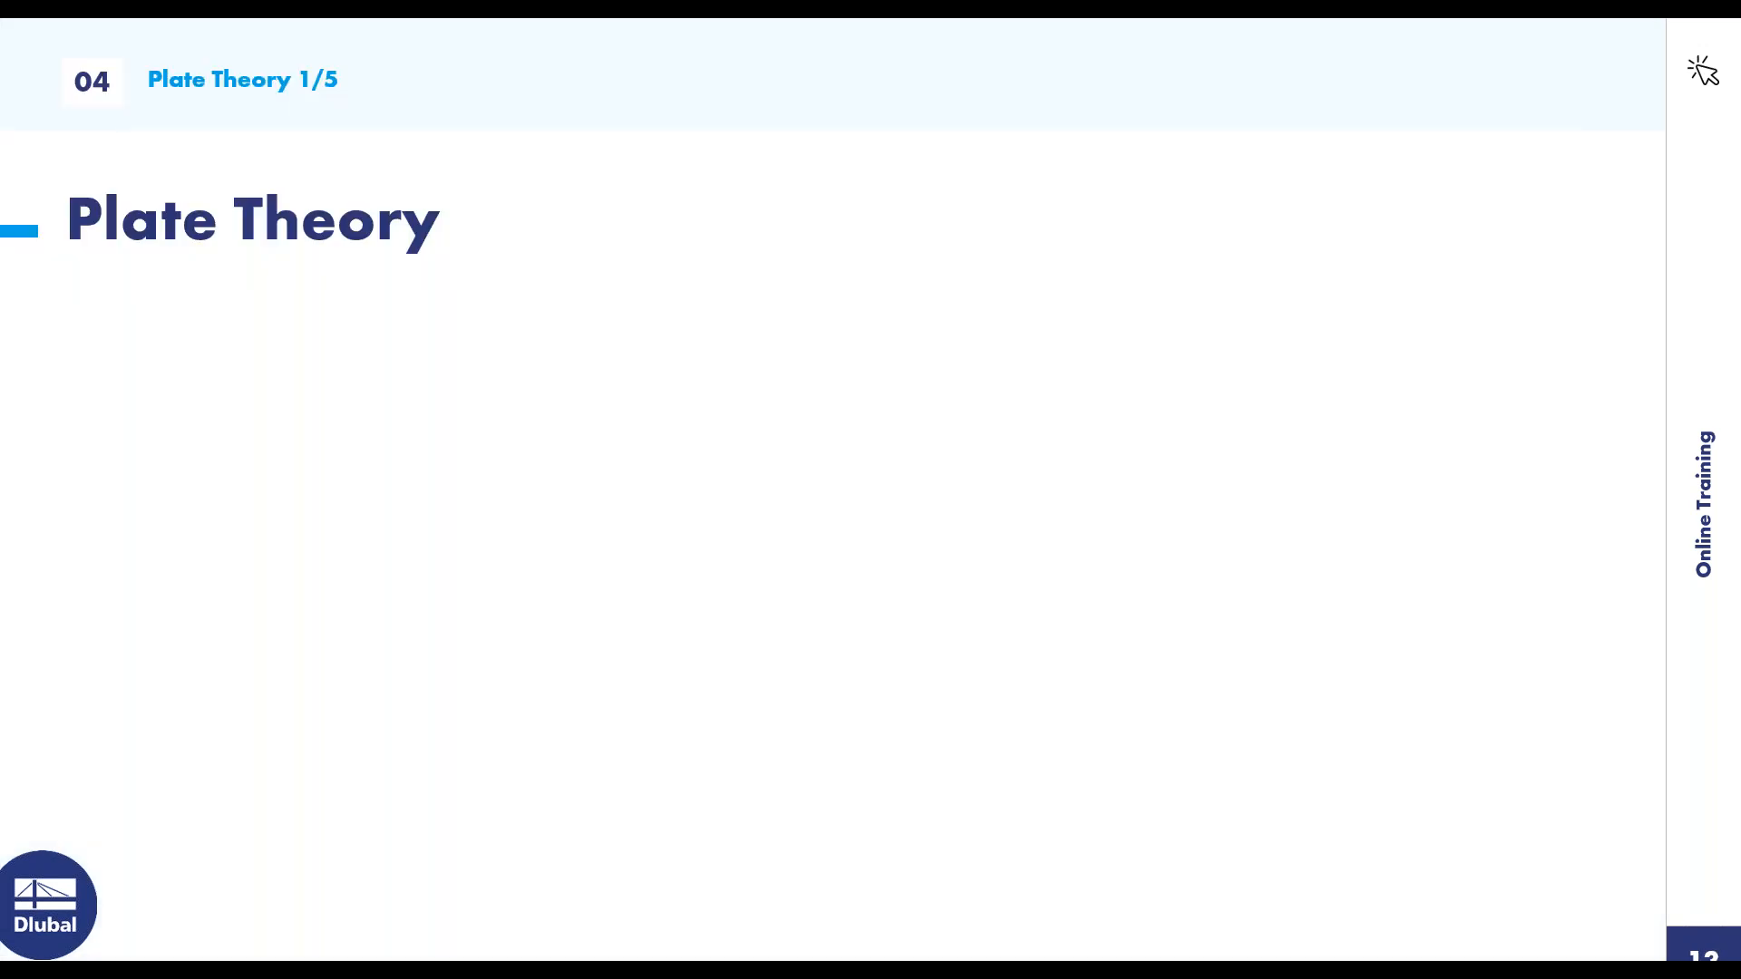
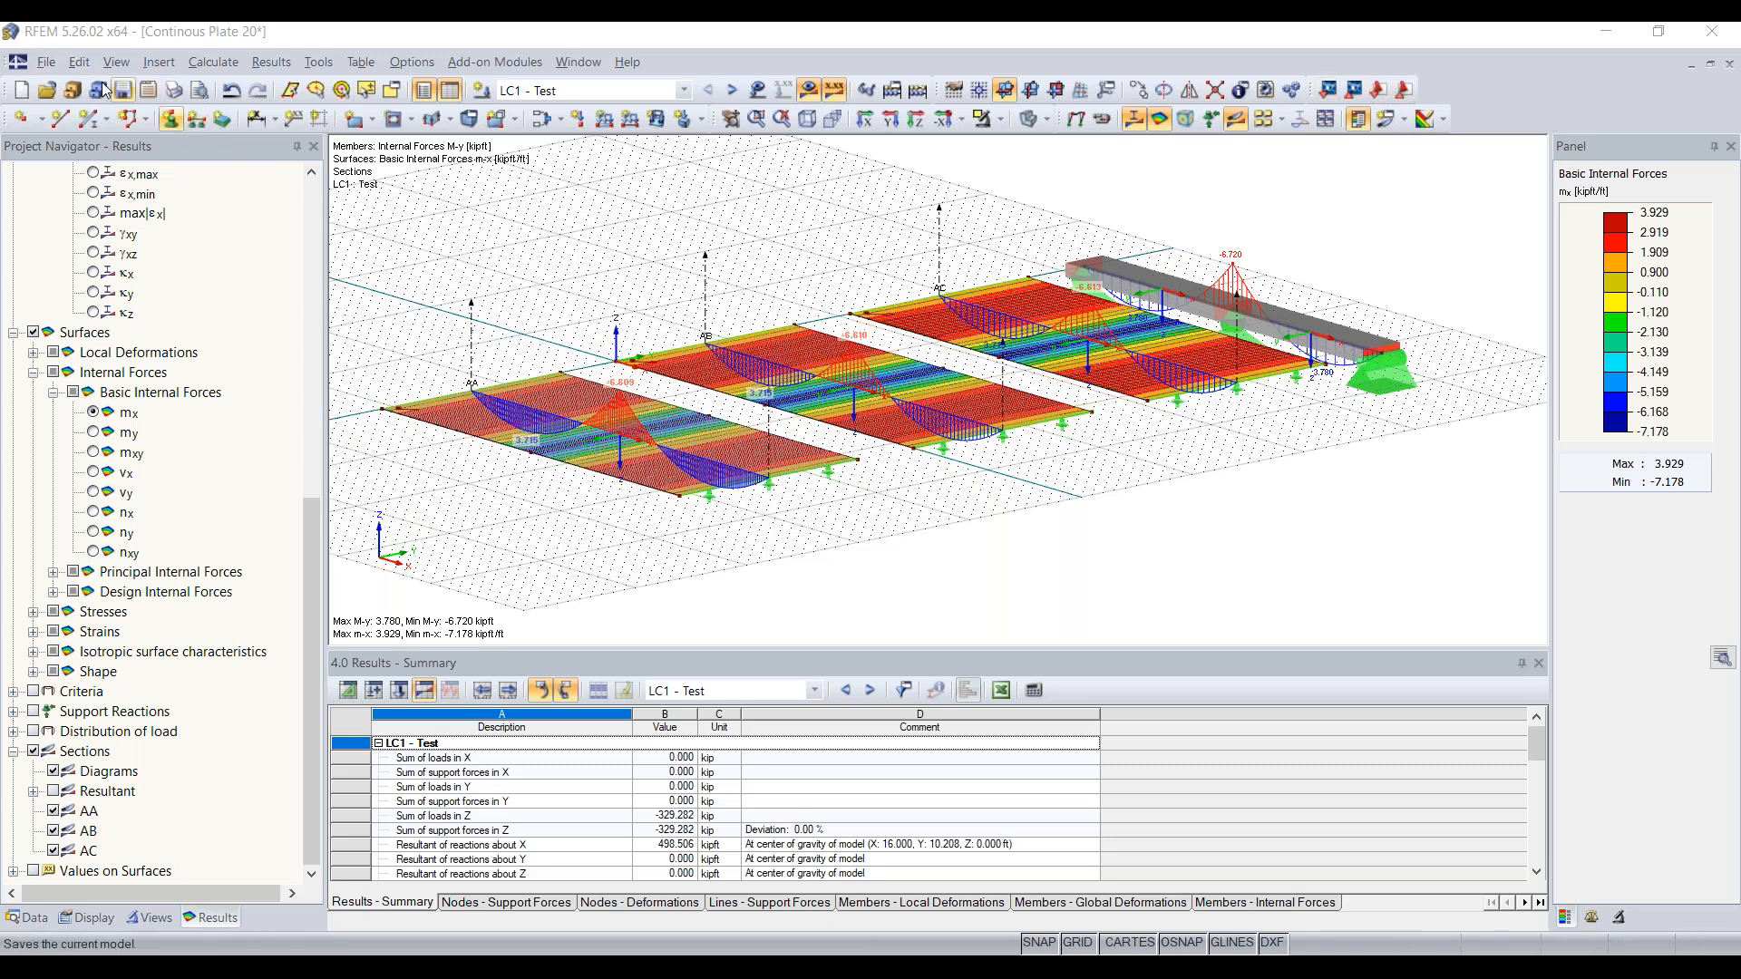
# Review the file formats available for importing models, without importing anything
pyautogui.click(46, 62)
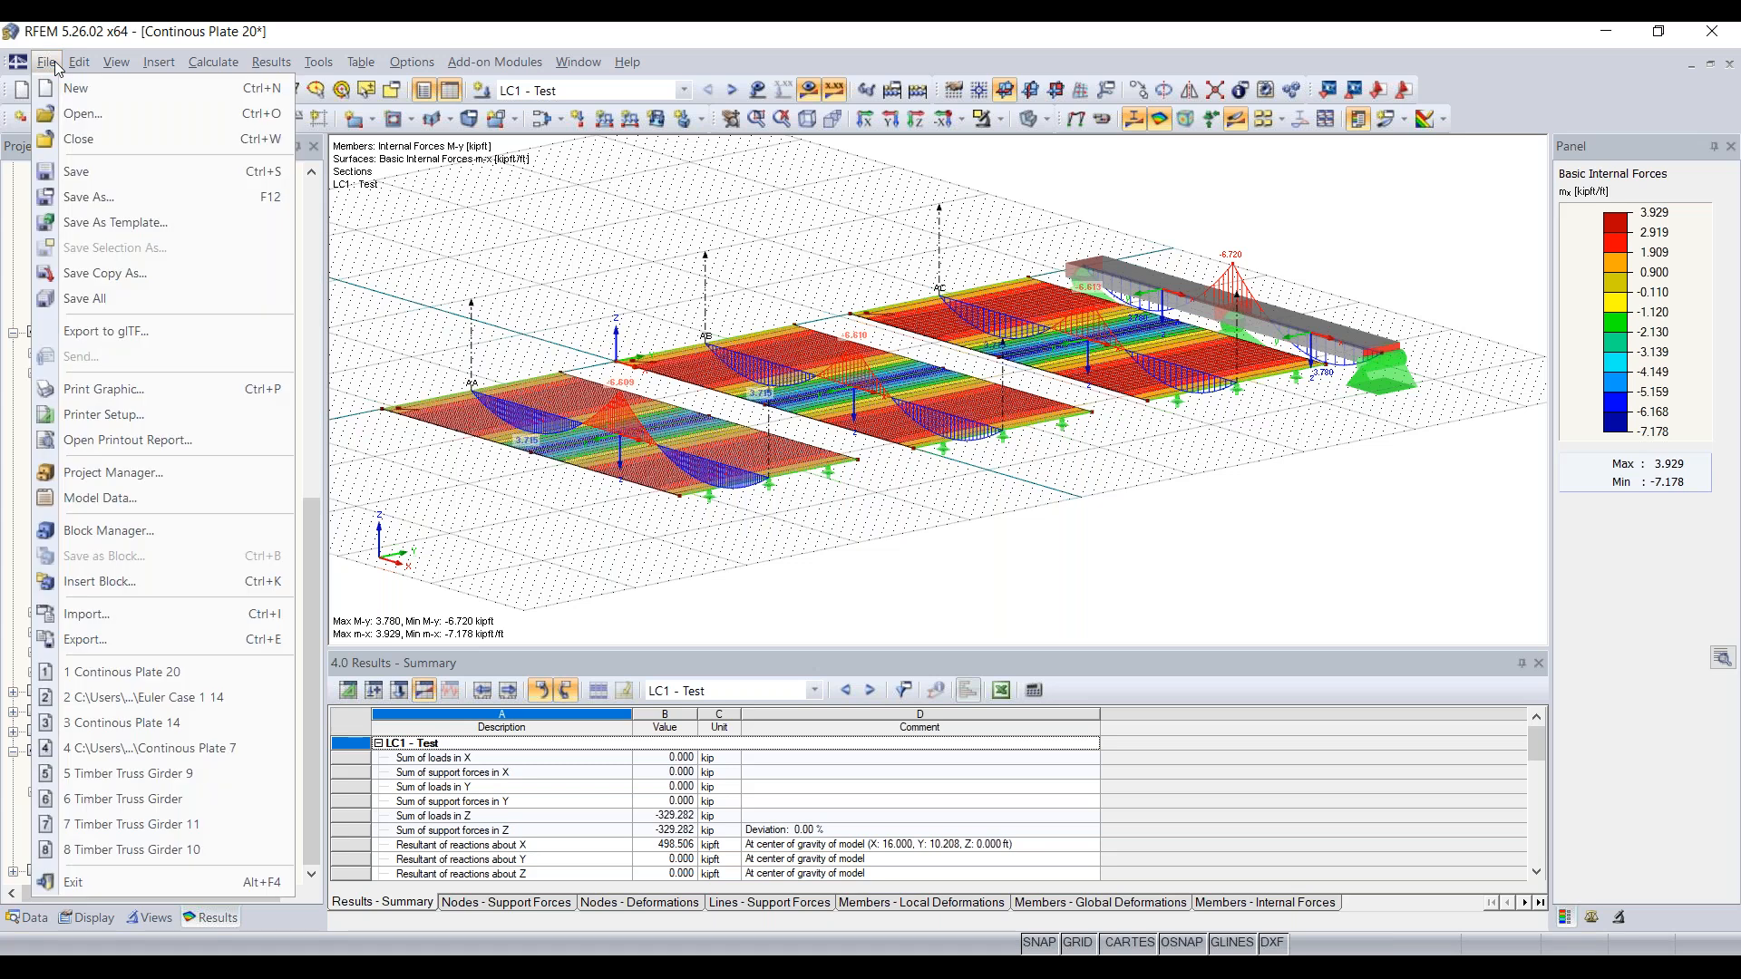
pyautogui.click(140, 617)
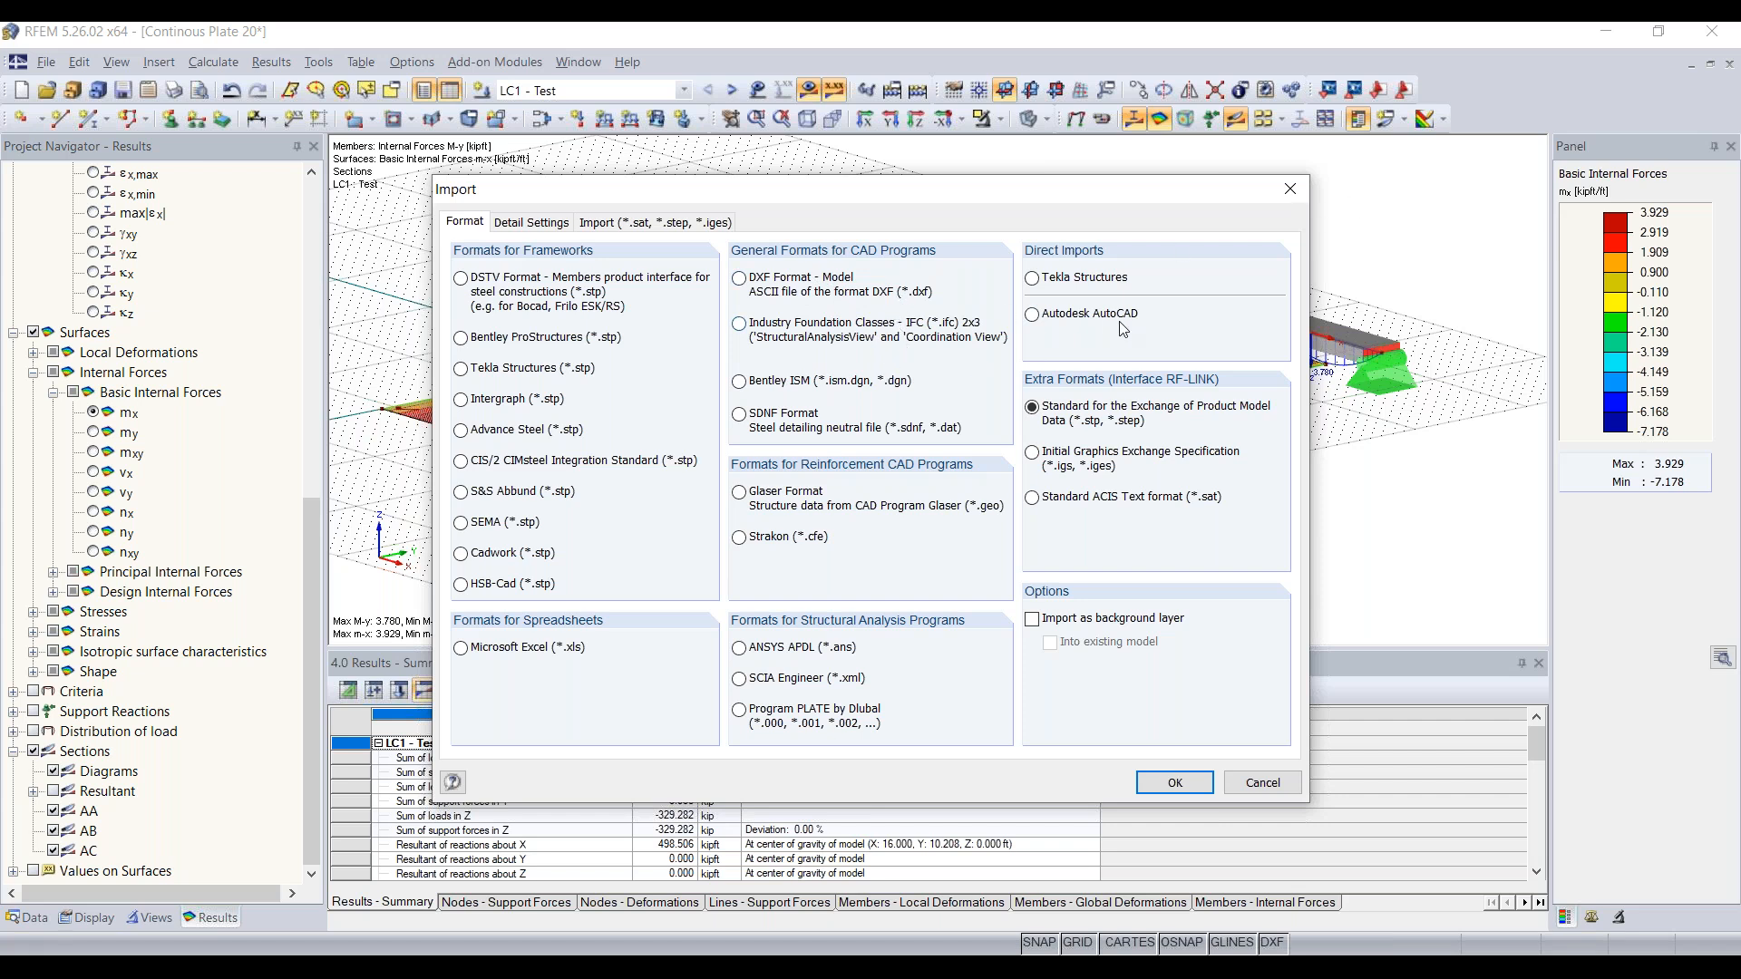
pyautogui.click(1288, 190)
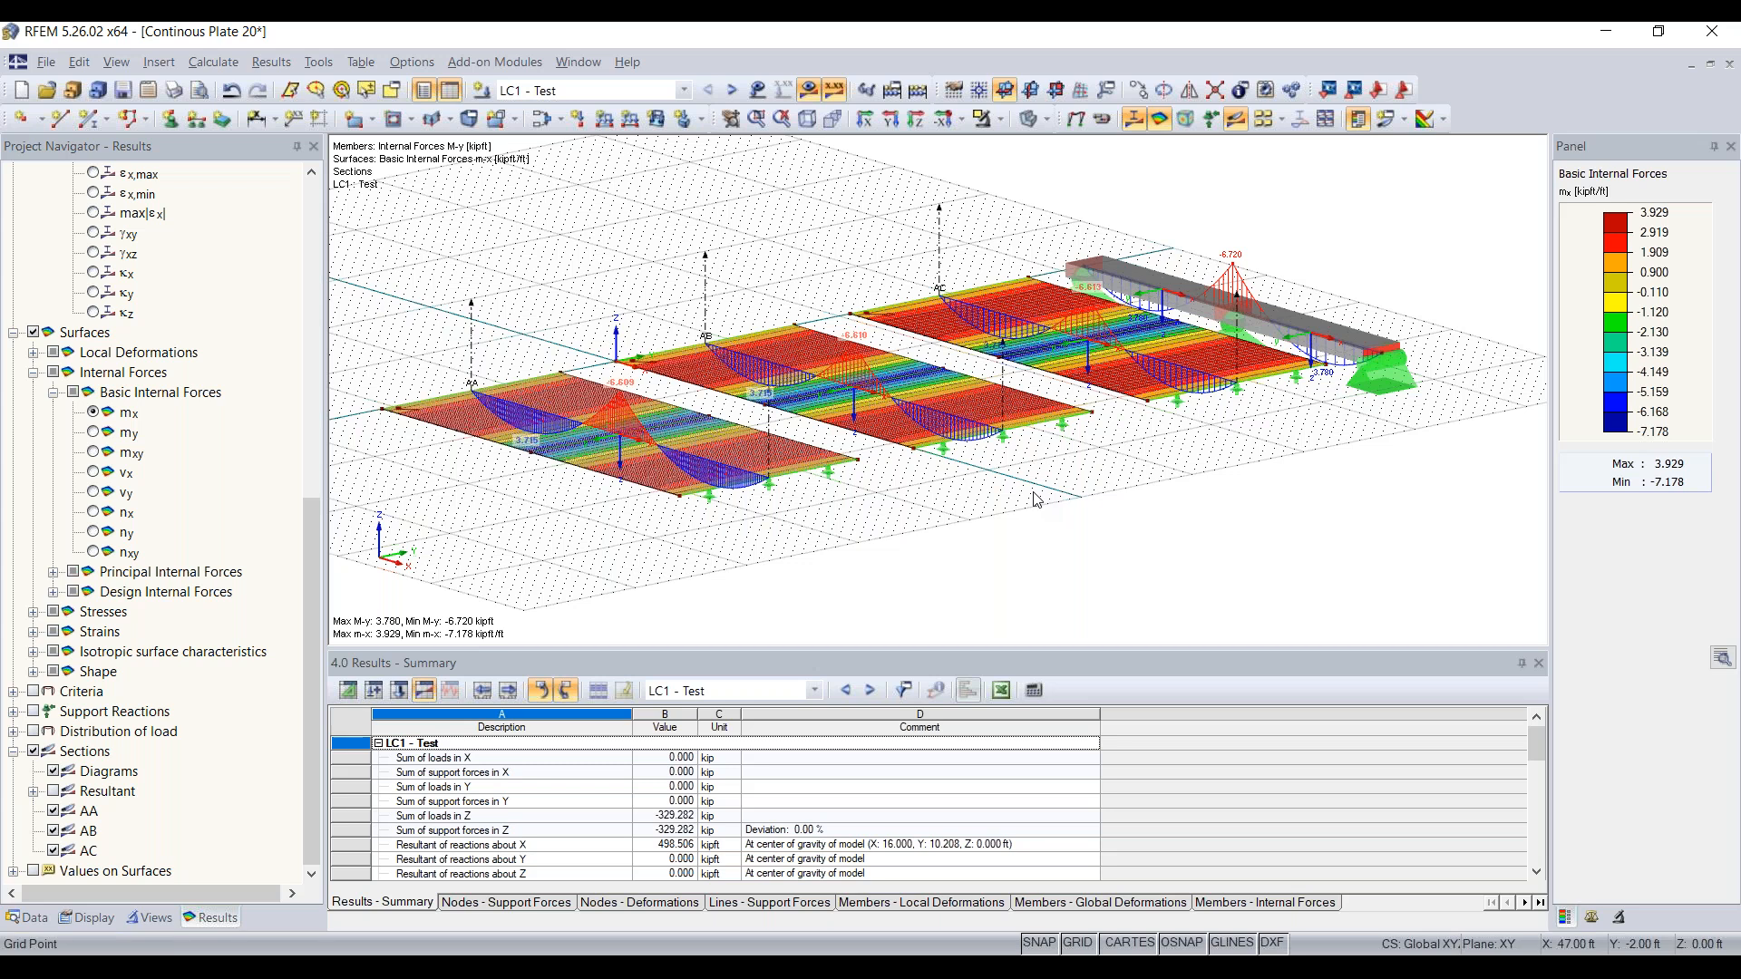
pyautogui.click(47, 63)
pyautogui.click(115, 614)
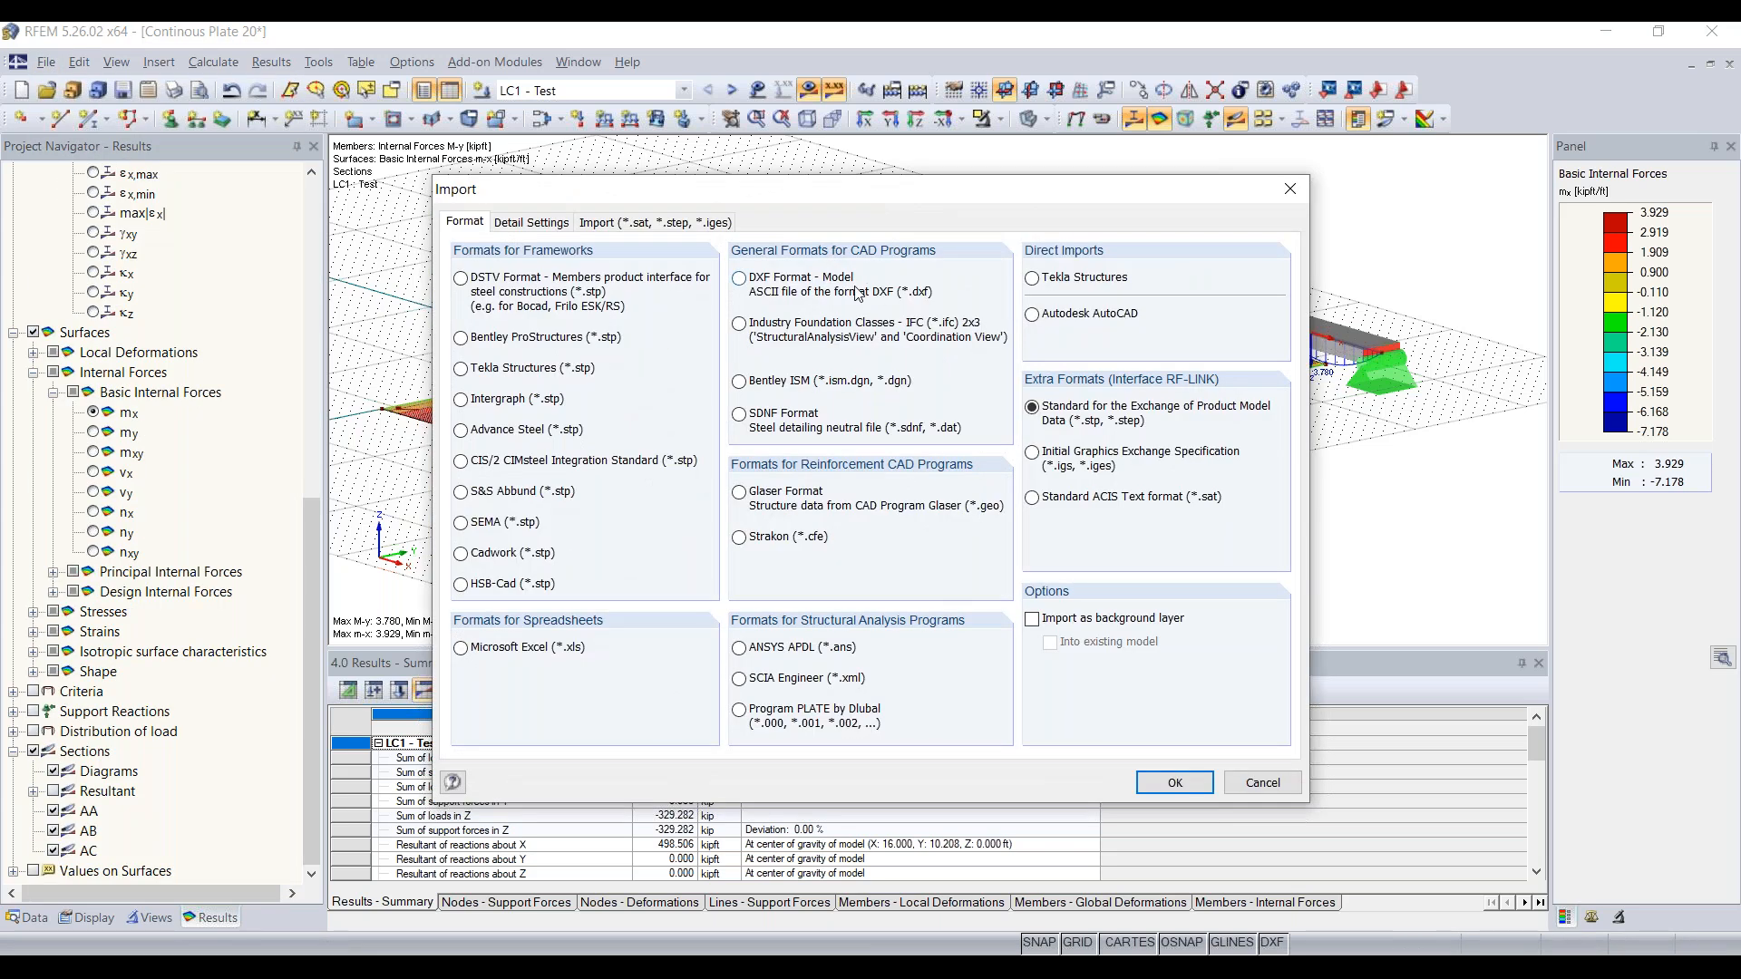
pyautogui.click(1287, 192)
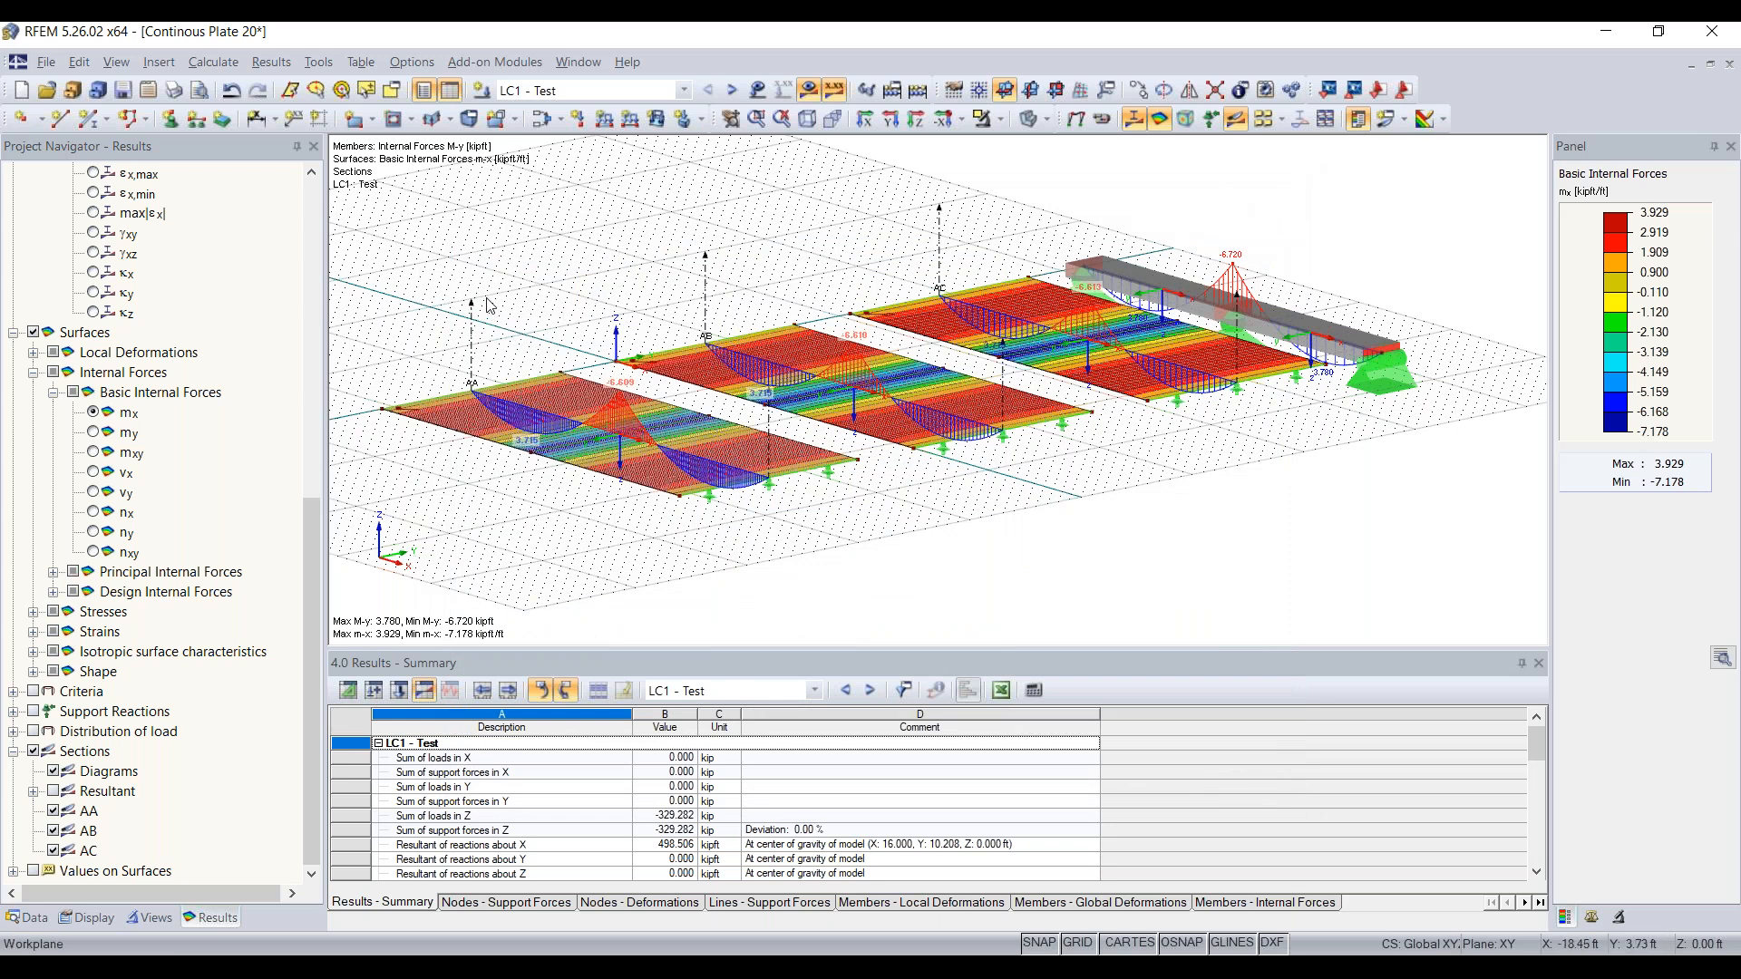
# Review the local z-axis orientation options in the general data of the Continous Plate 20 model, discarding any change
pyautogui.click(28, 918)
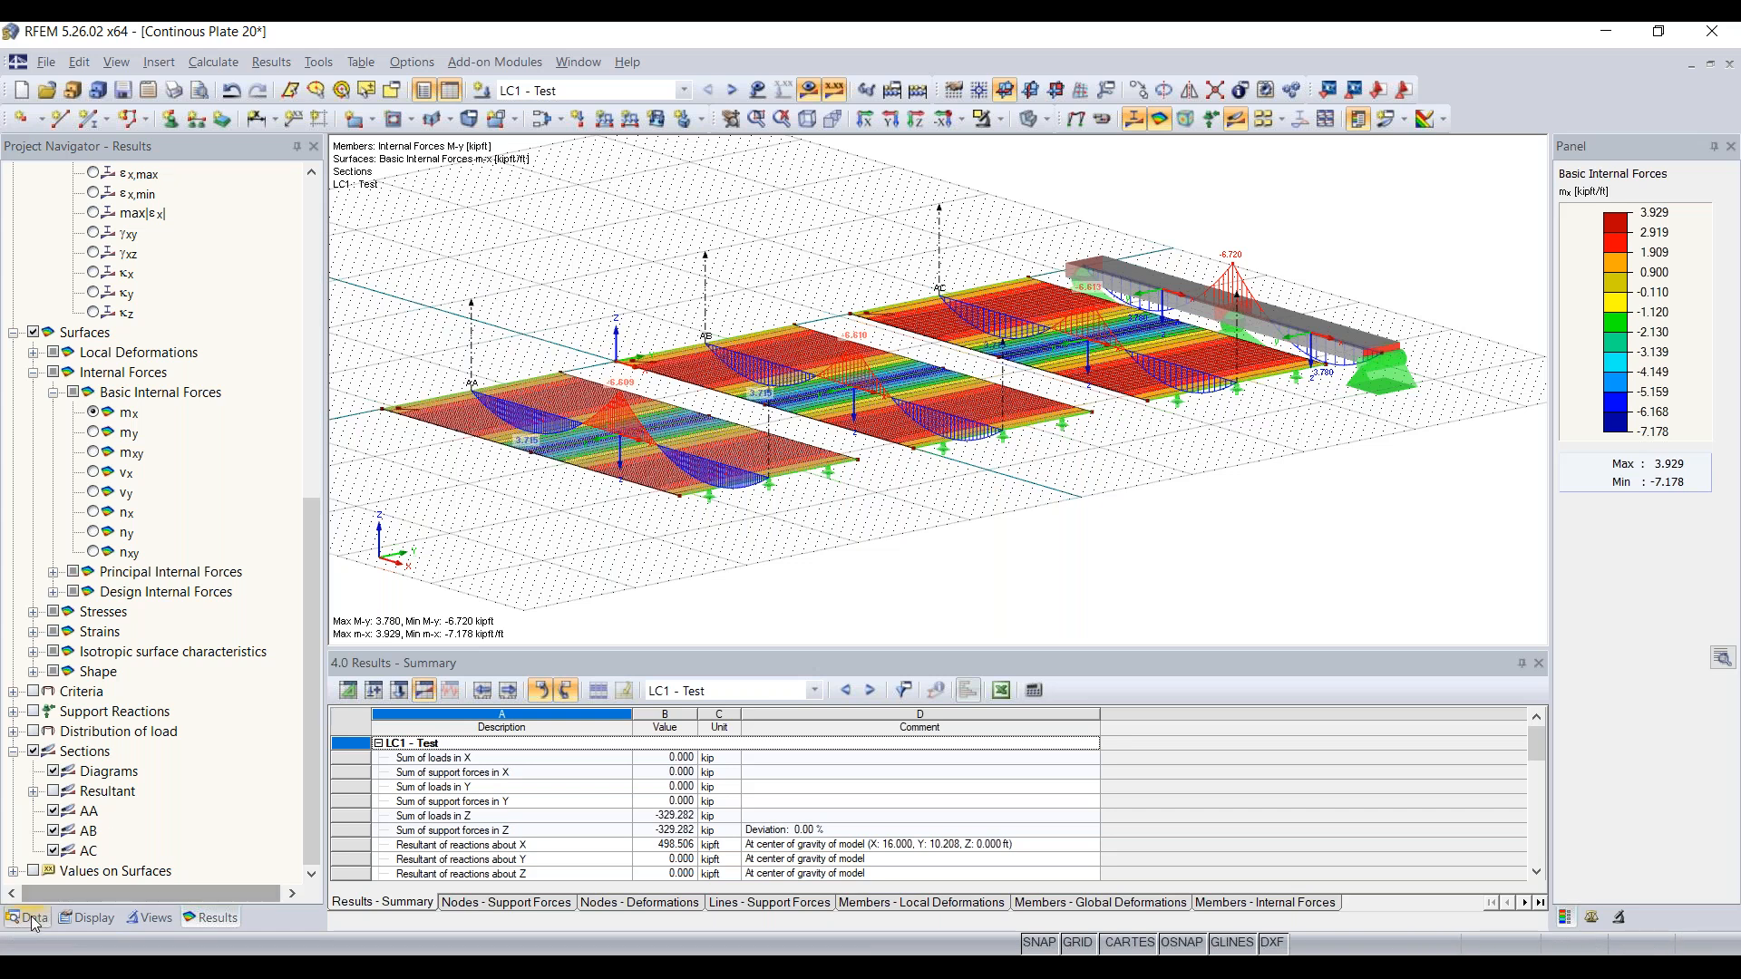
pyautogui.moveTo(312, 490); pyautogui.dragTo(312, 311)
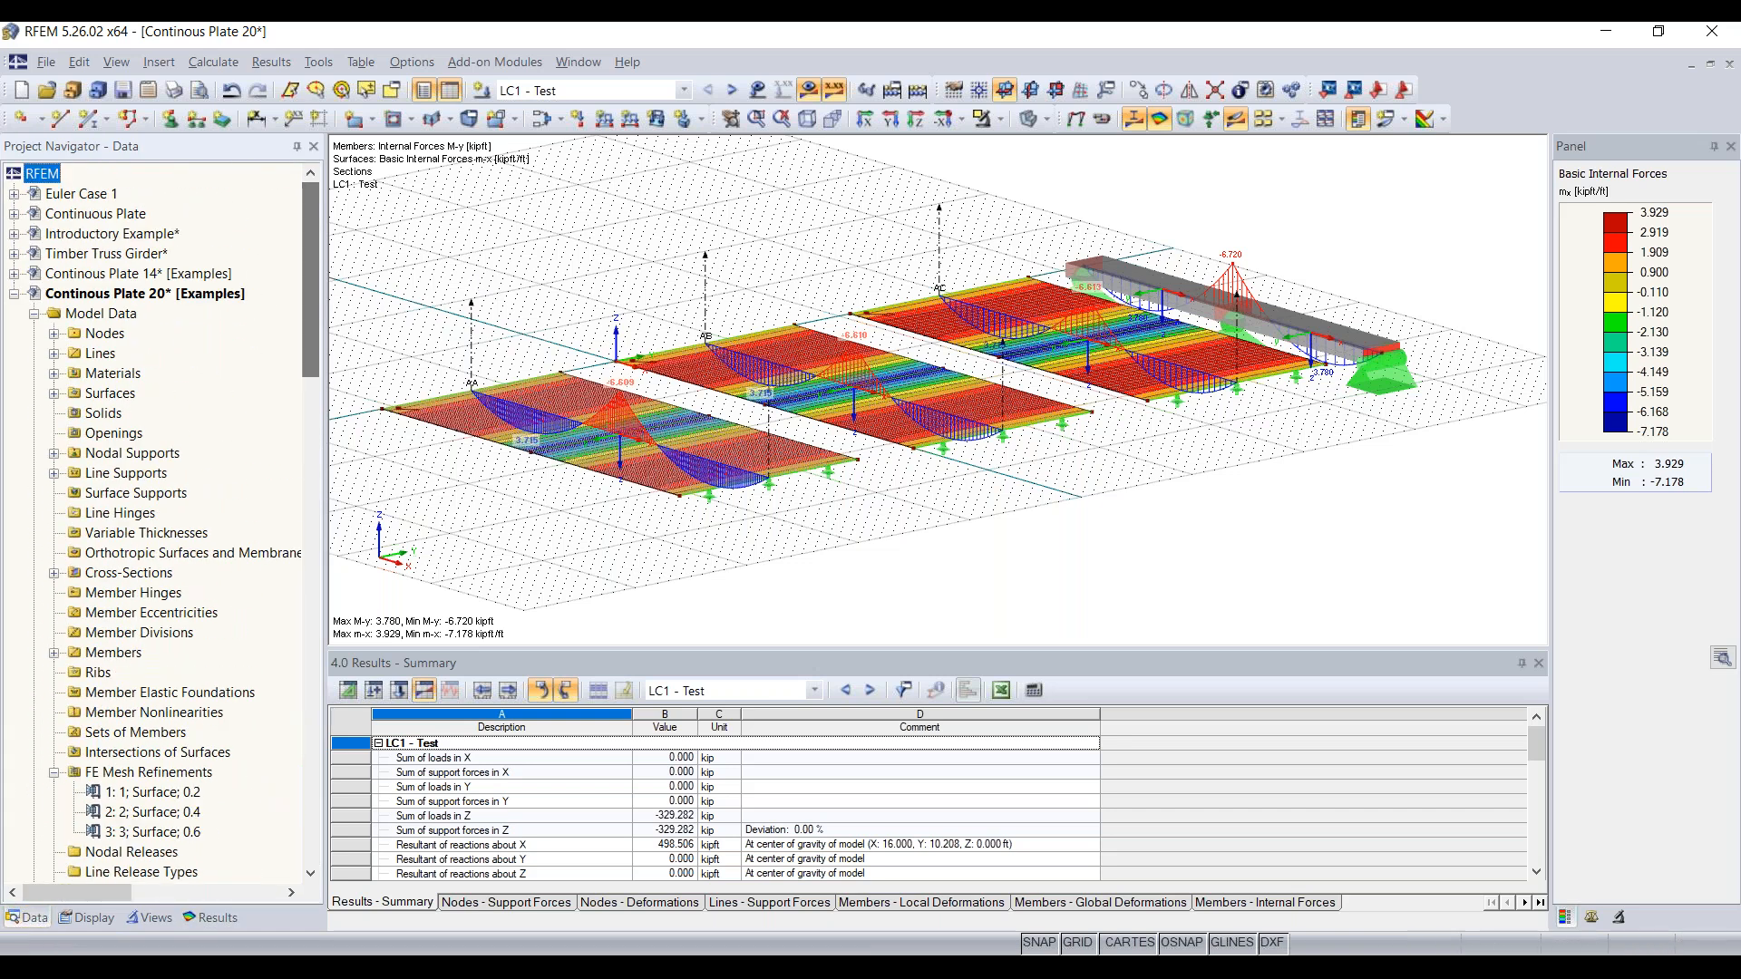
pyautogui.rightClick(233, 295)
pyautogui.click(530, 274)
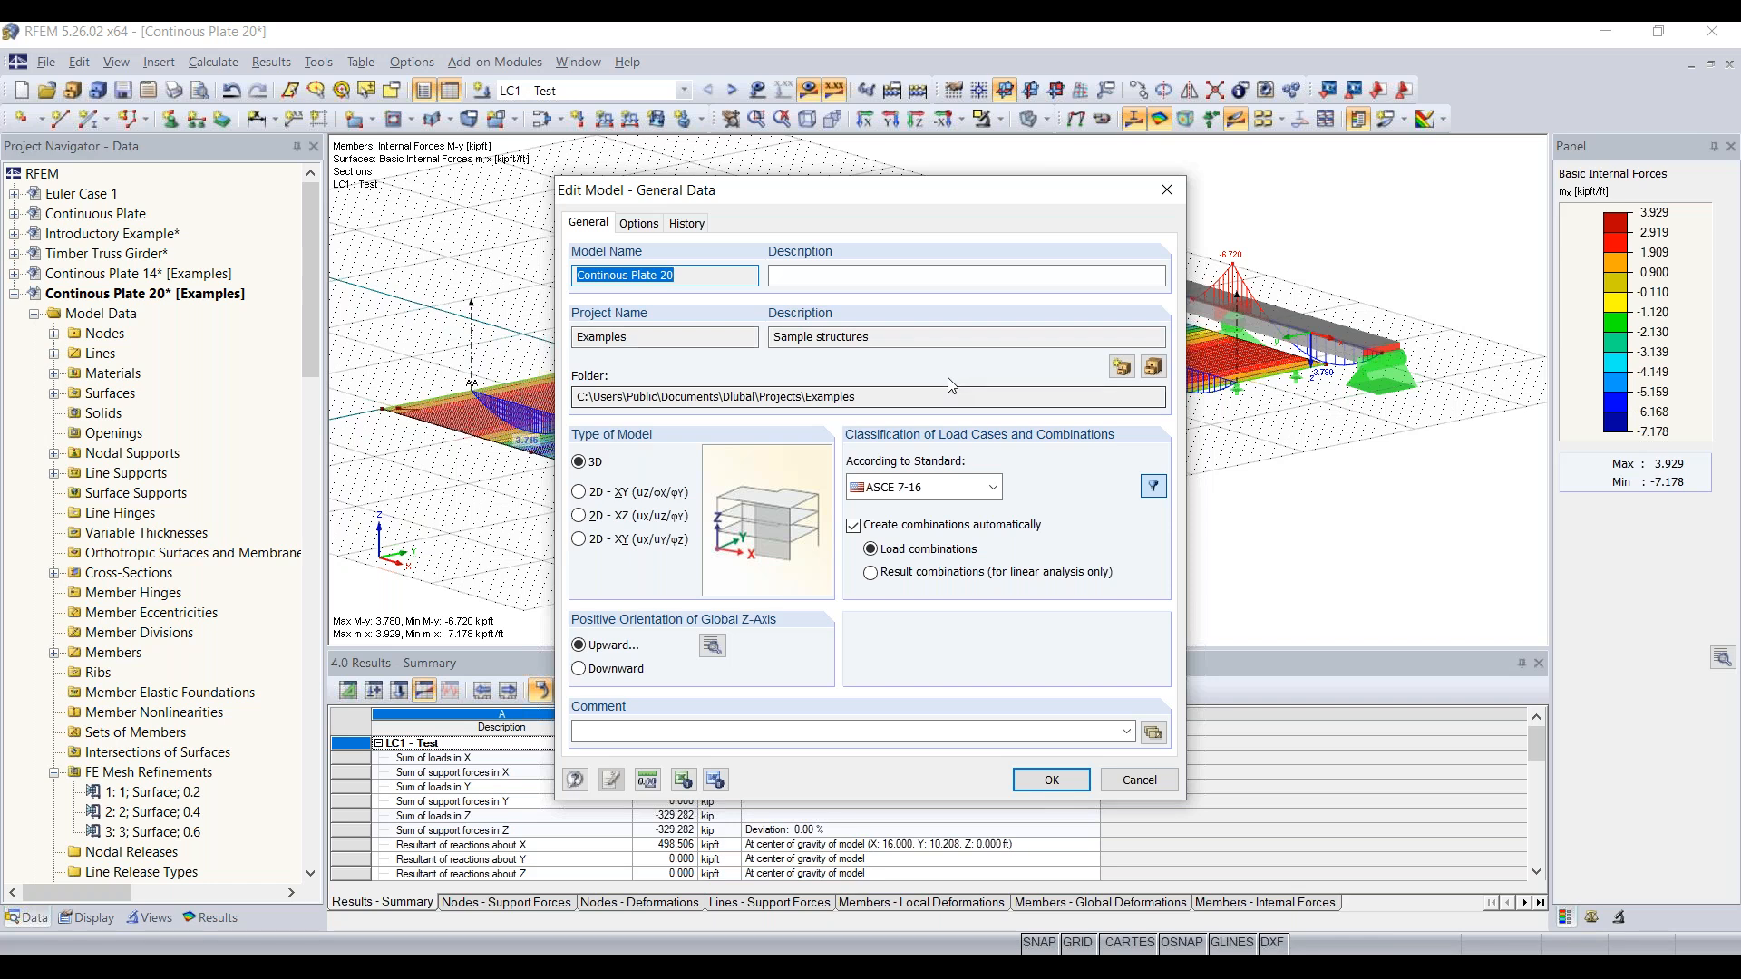
pyautogui.click(712, 646)
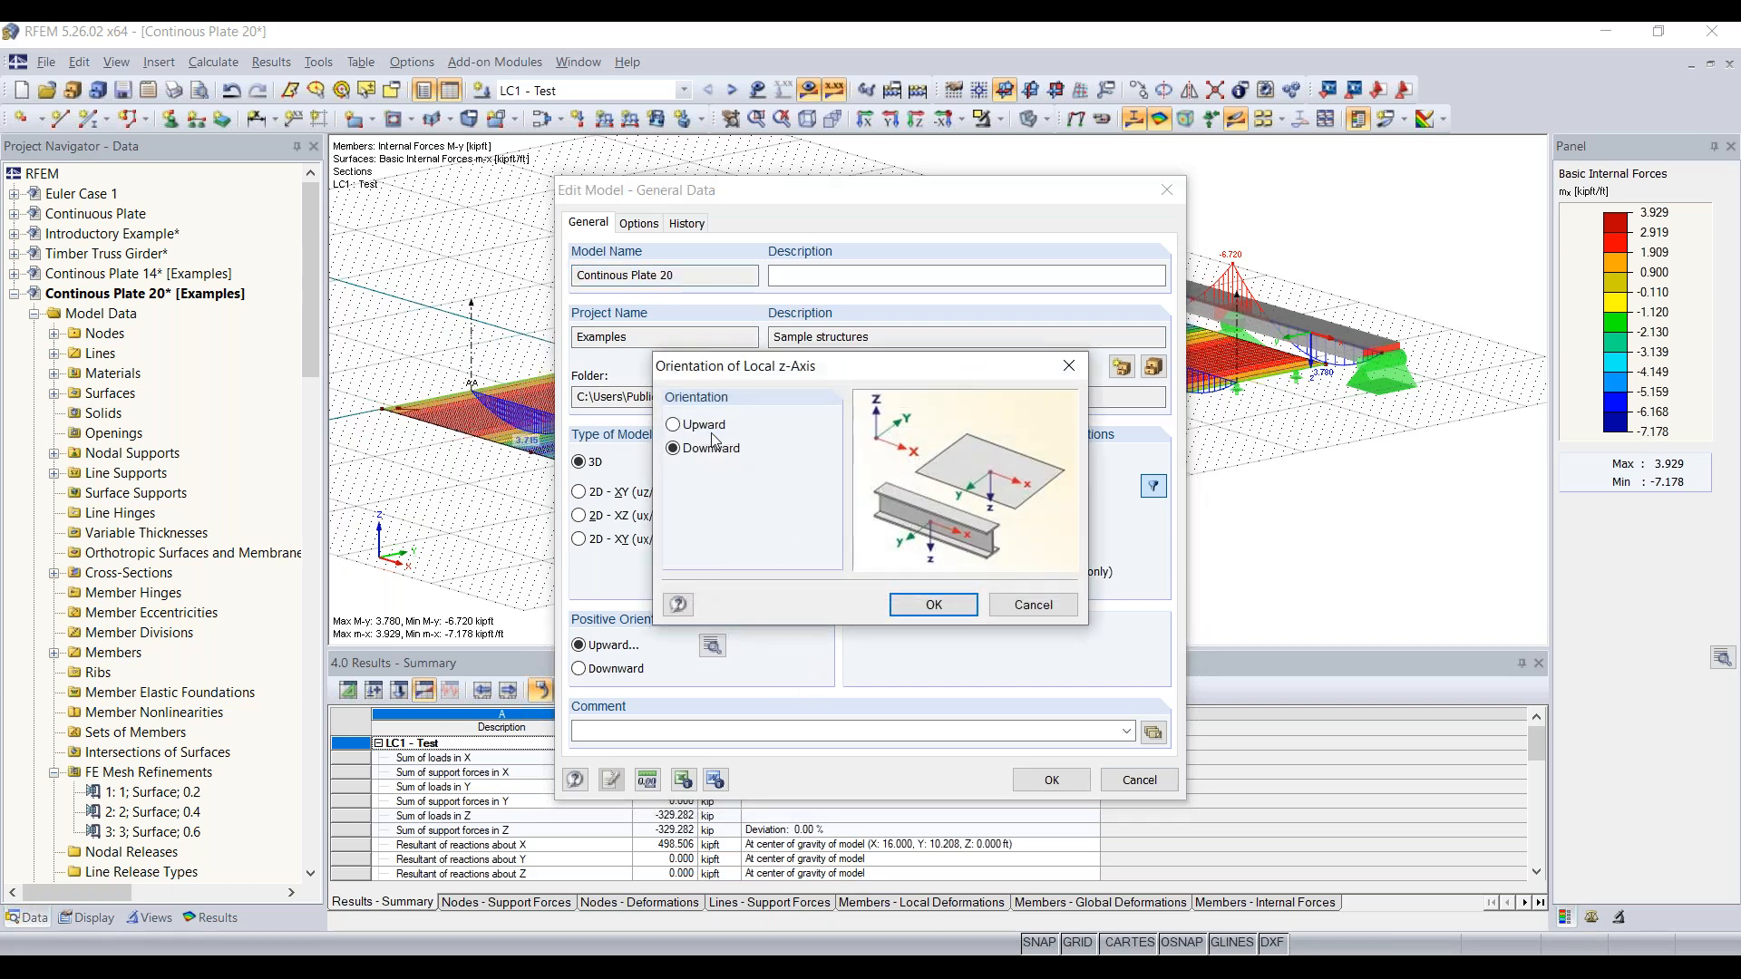
pyautogui.click(714, 425)
pyautogui.click(710, 448)
pyautogui.click(1065, 376)
pyautogui.click(1167, 190)
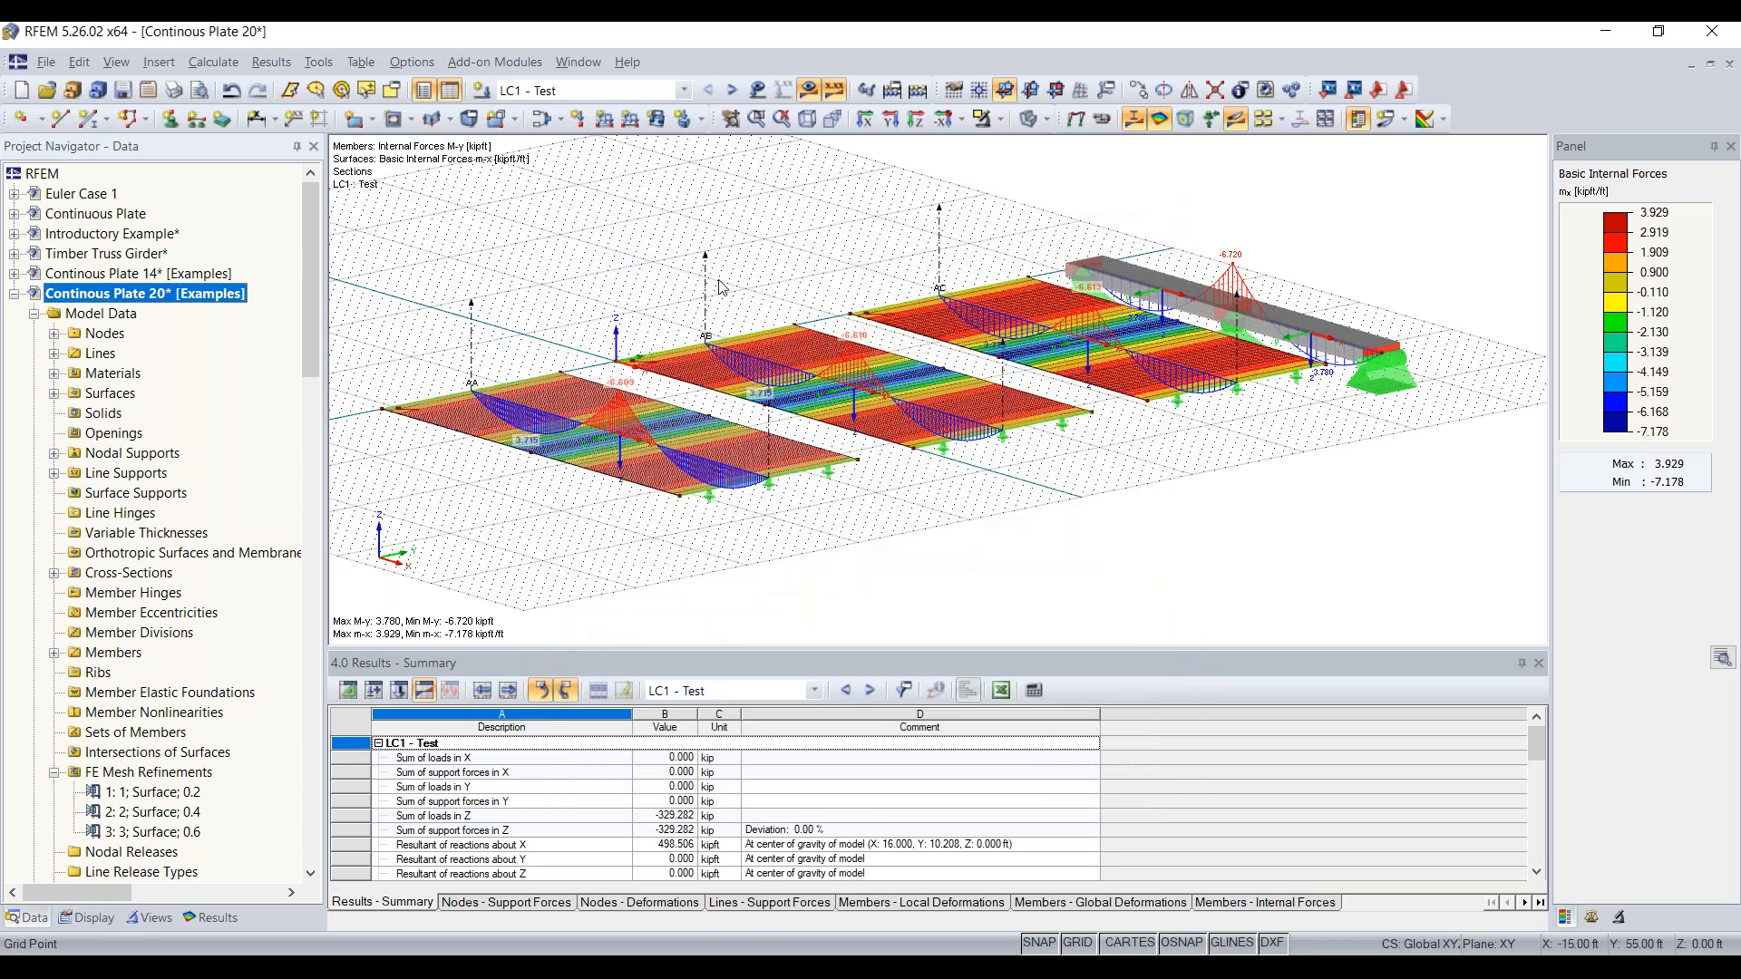
pyautogui.scroll(-14, 309, 635)
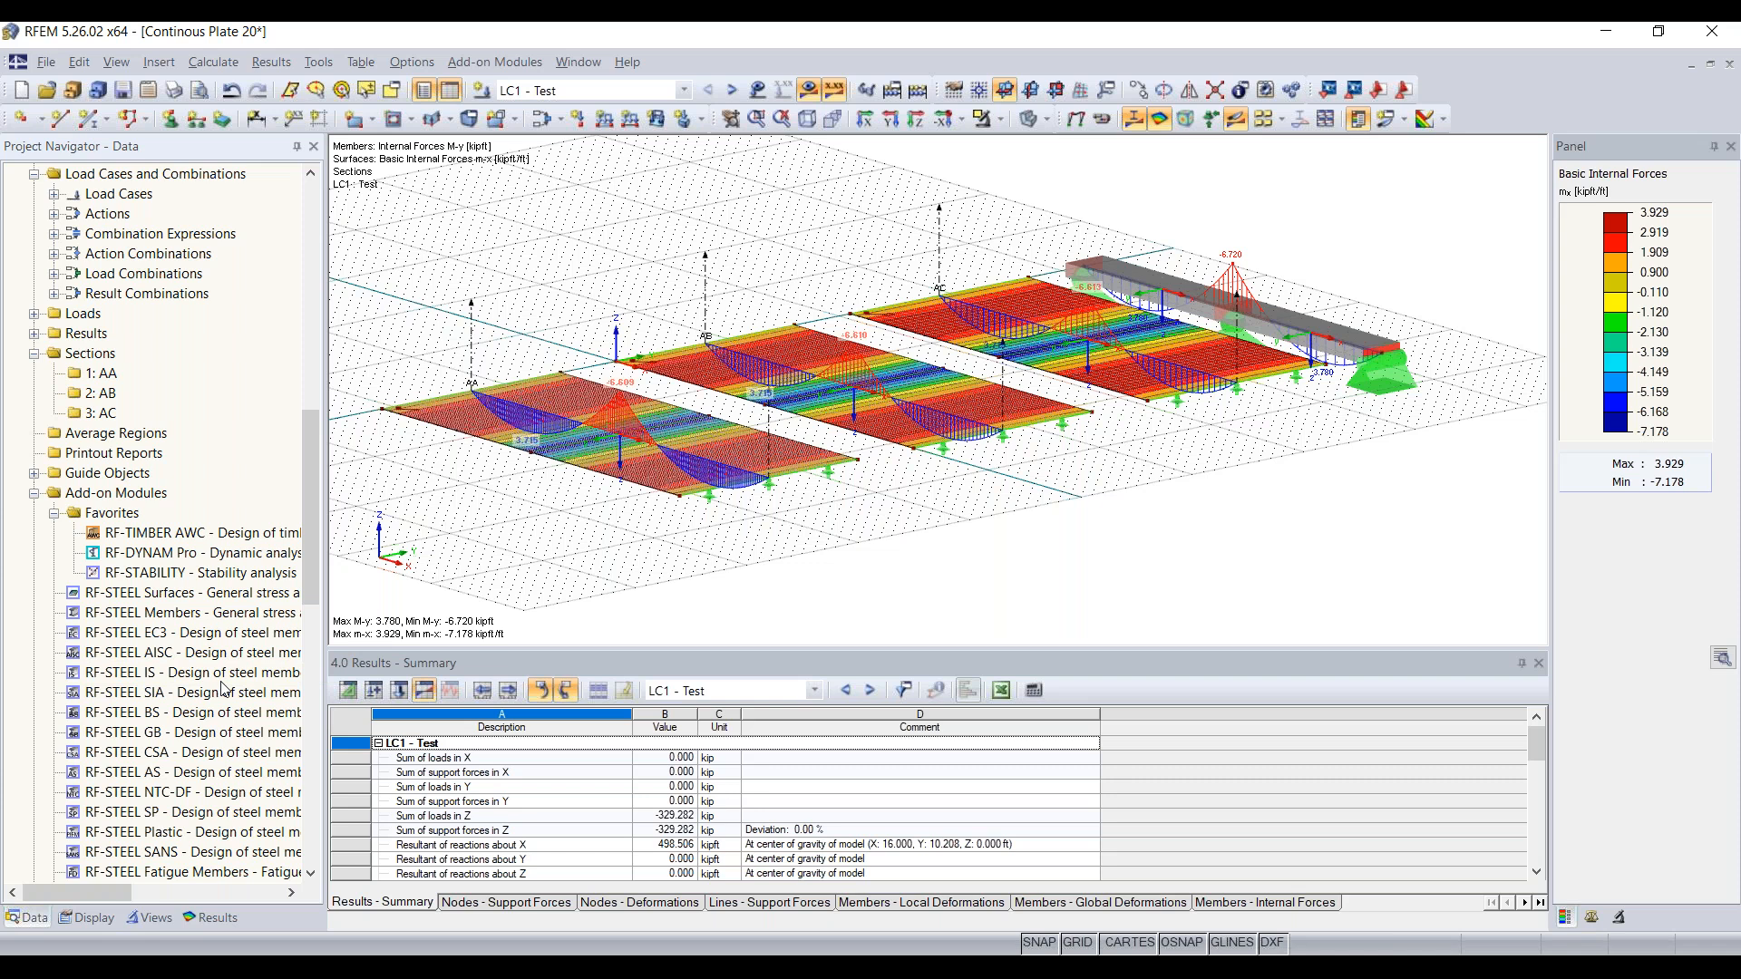
pyautogui.scroll(-1, 222, 689)
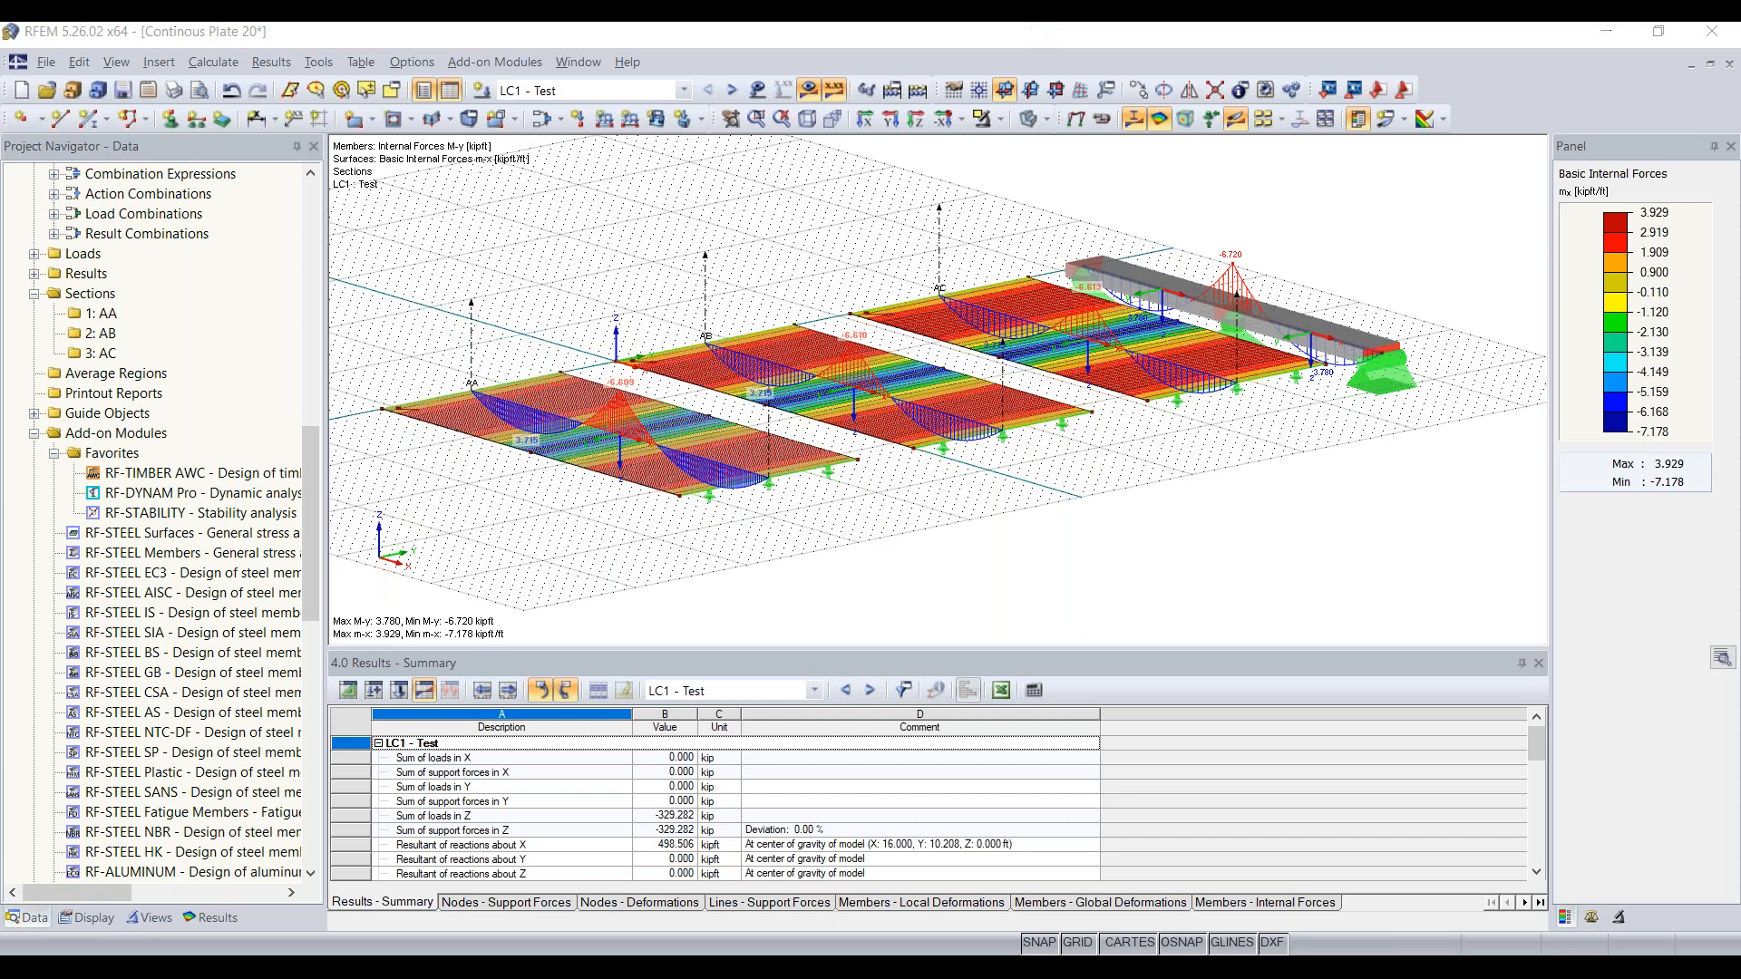
# Switch to the PowerPoint slide show and advance it to the Coffee Break slide
pyautogui.moveTo(1092, 965)
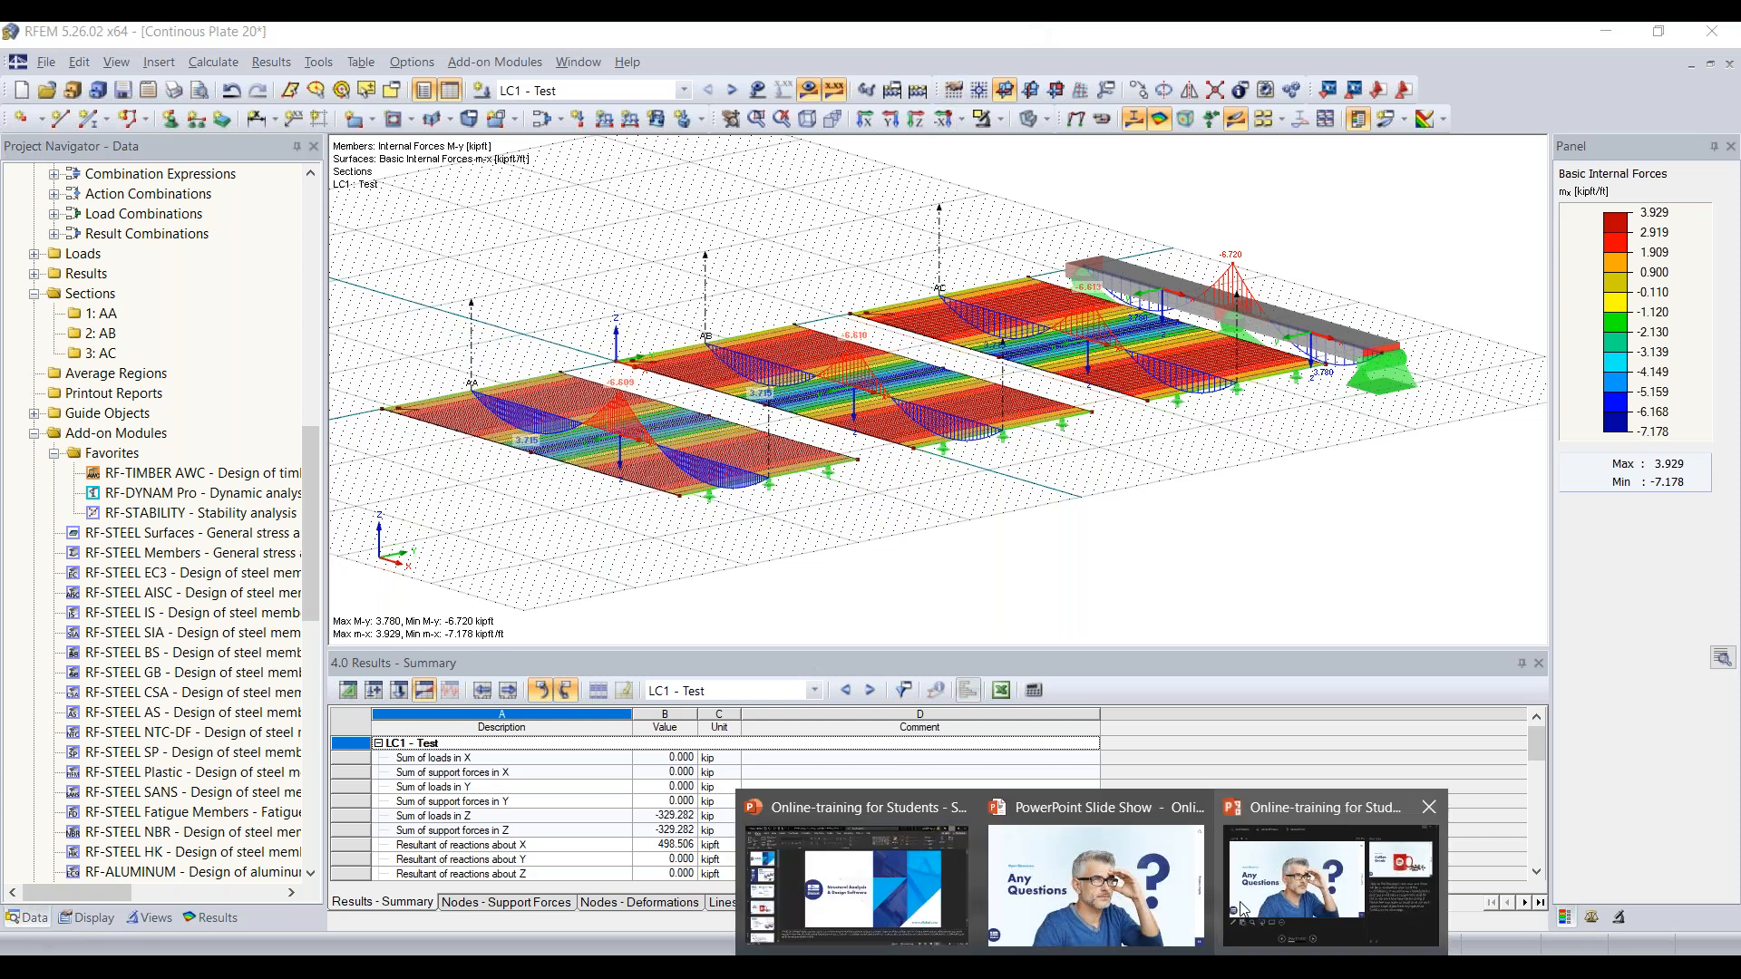
pyautogui.click(1146, 903)
pyautogui.click(723, 938)
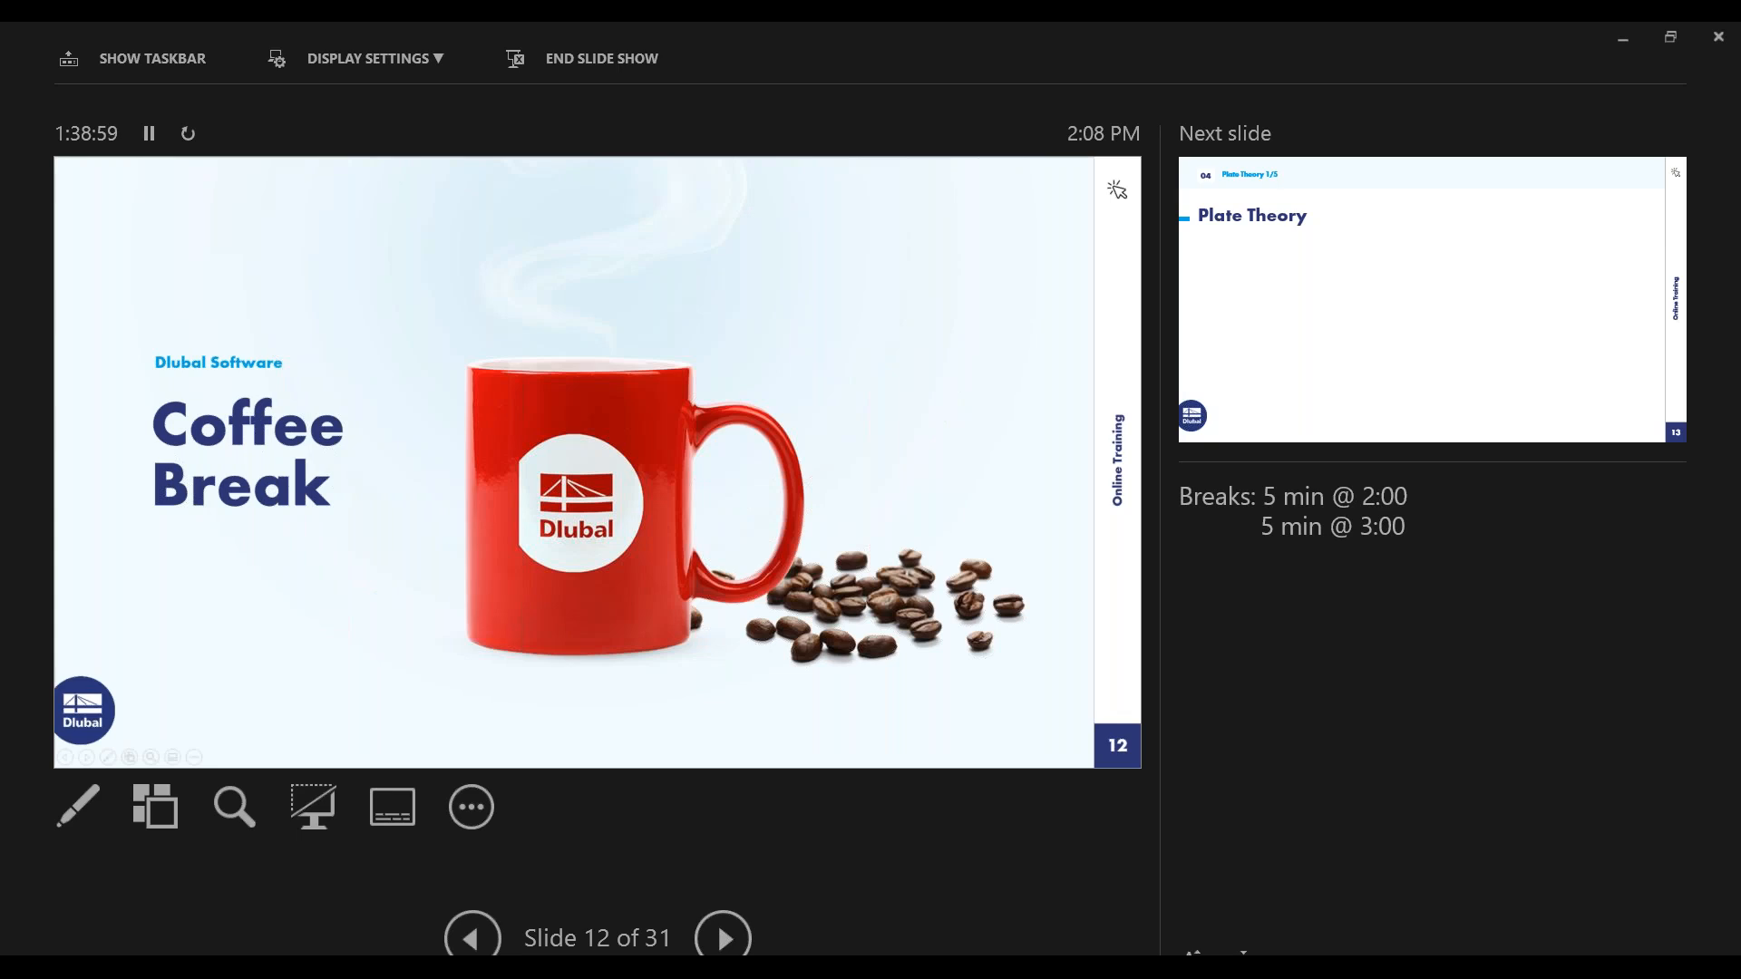
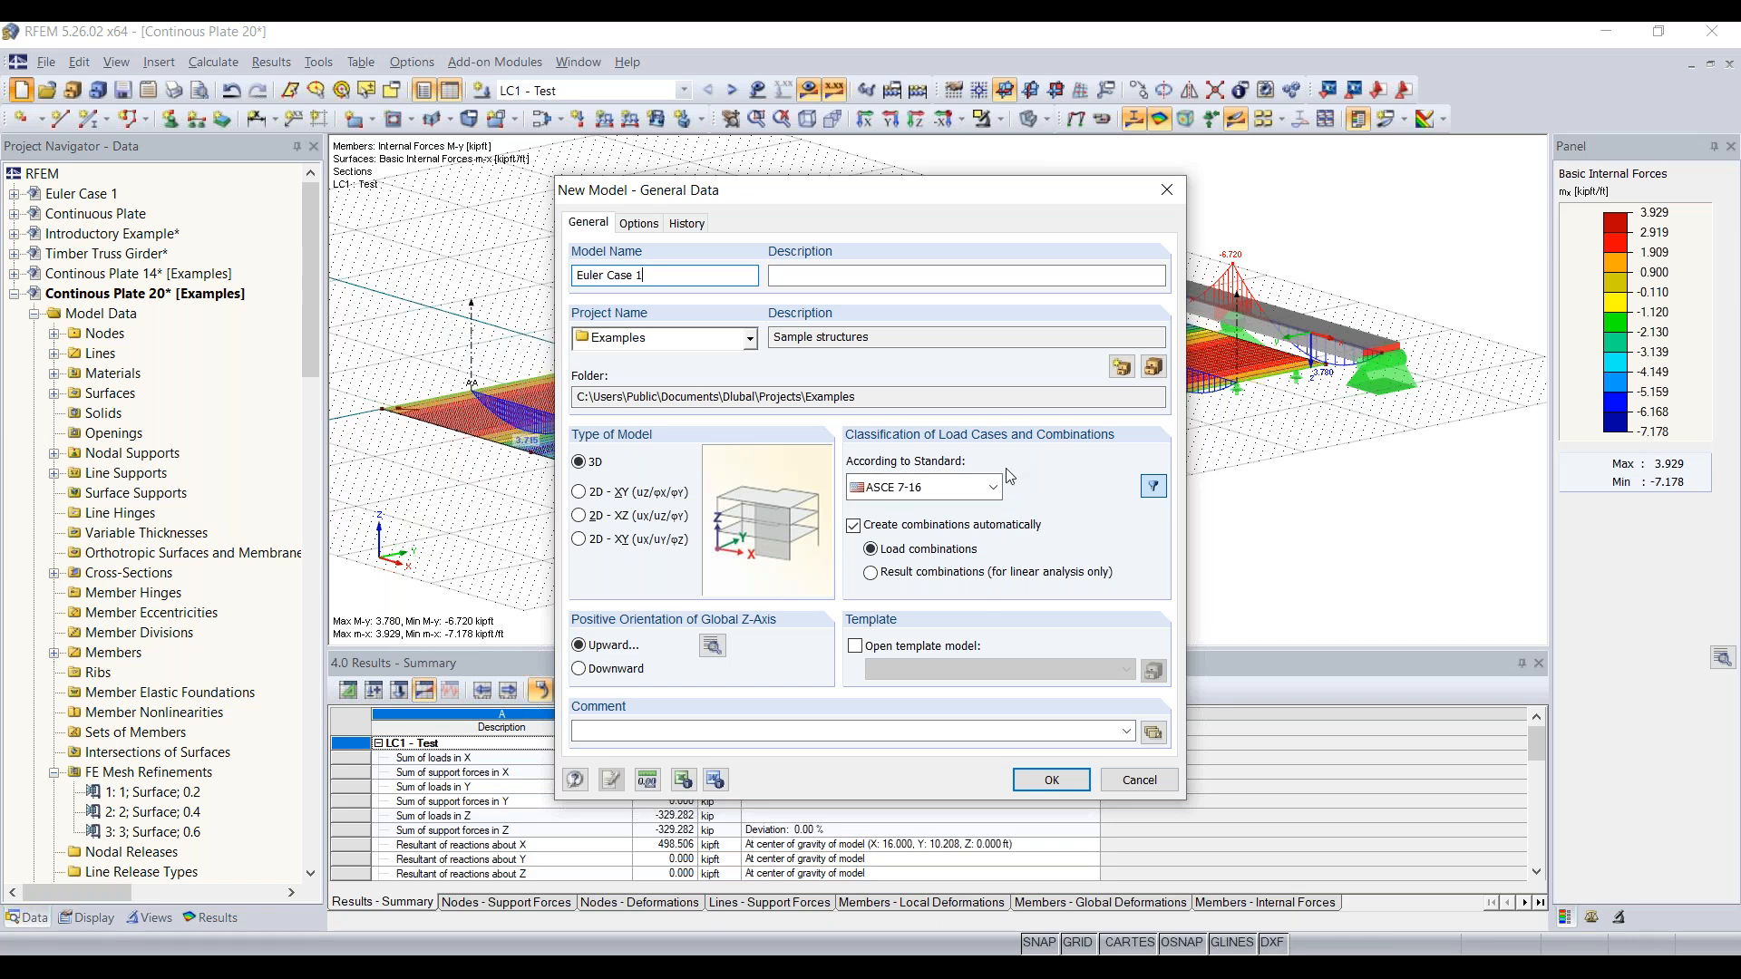
# Confirm the local z-axis orientation and create the 3D model Euler Case 1 in the Examples project
pyautogui.click(713, 646)
pyautogui.click(956, 613)
pyautogui.click(1046, 786)
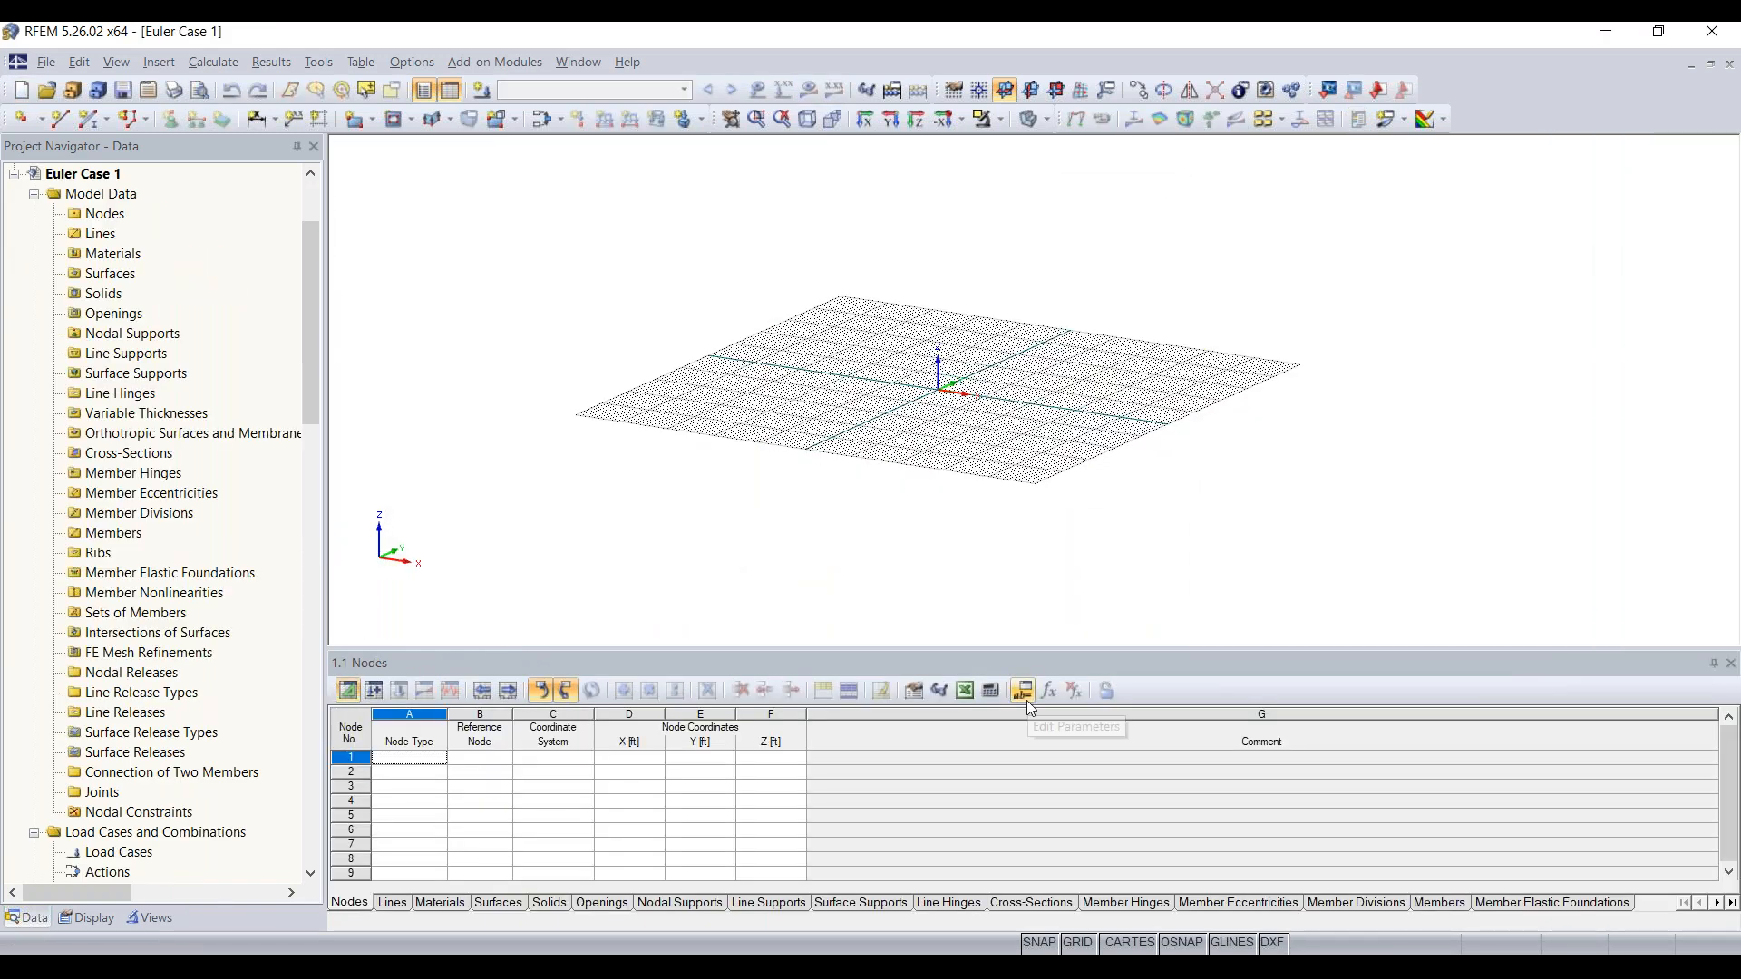
# Start a new beam member and open the rolled I-section library for a new cross-section at its start
pyautogui.scroll(5, 903, 456)
pyautogui.scroll(-3, 902, 457)
pyautogui.moveTo(941, 459); pyautogui.dragTo(980, 464, button='middle')
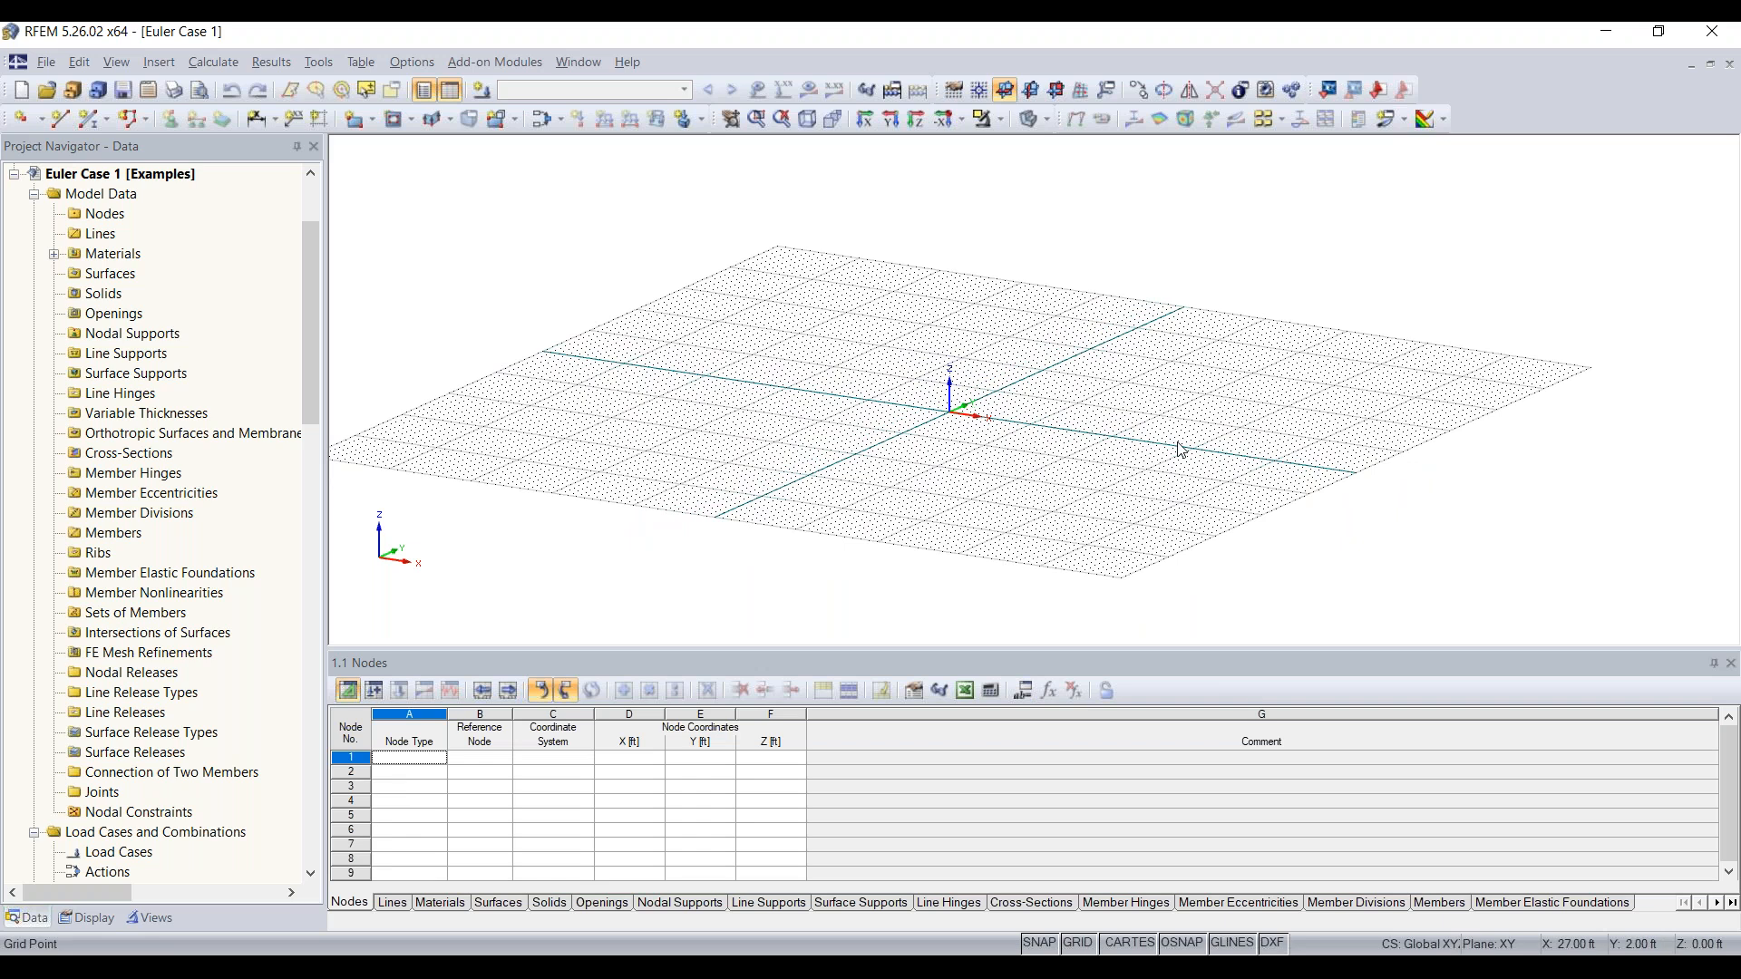
pyautogui.click(91, 118)
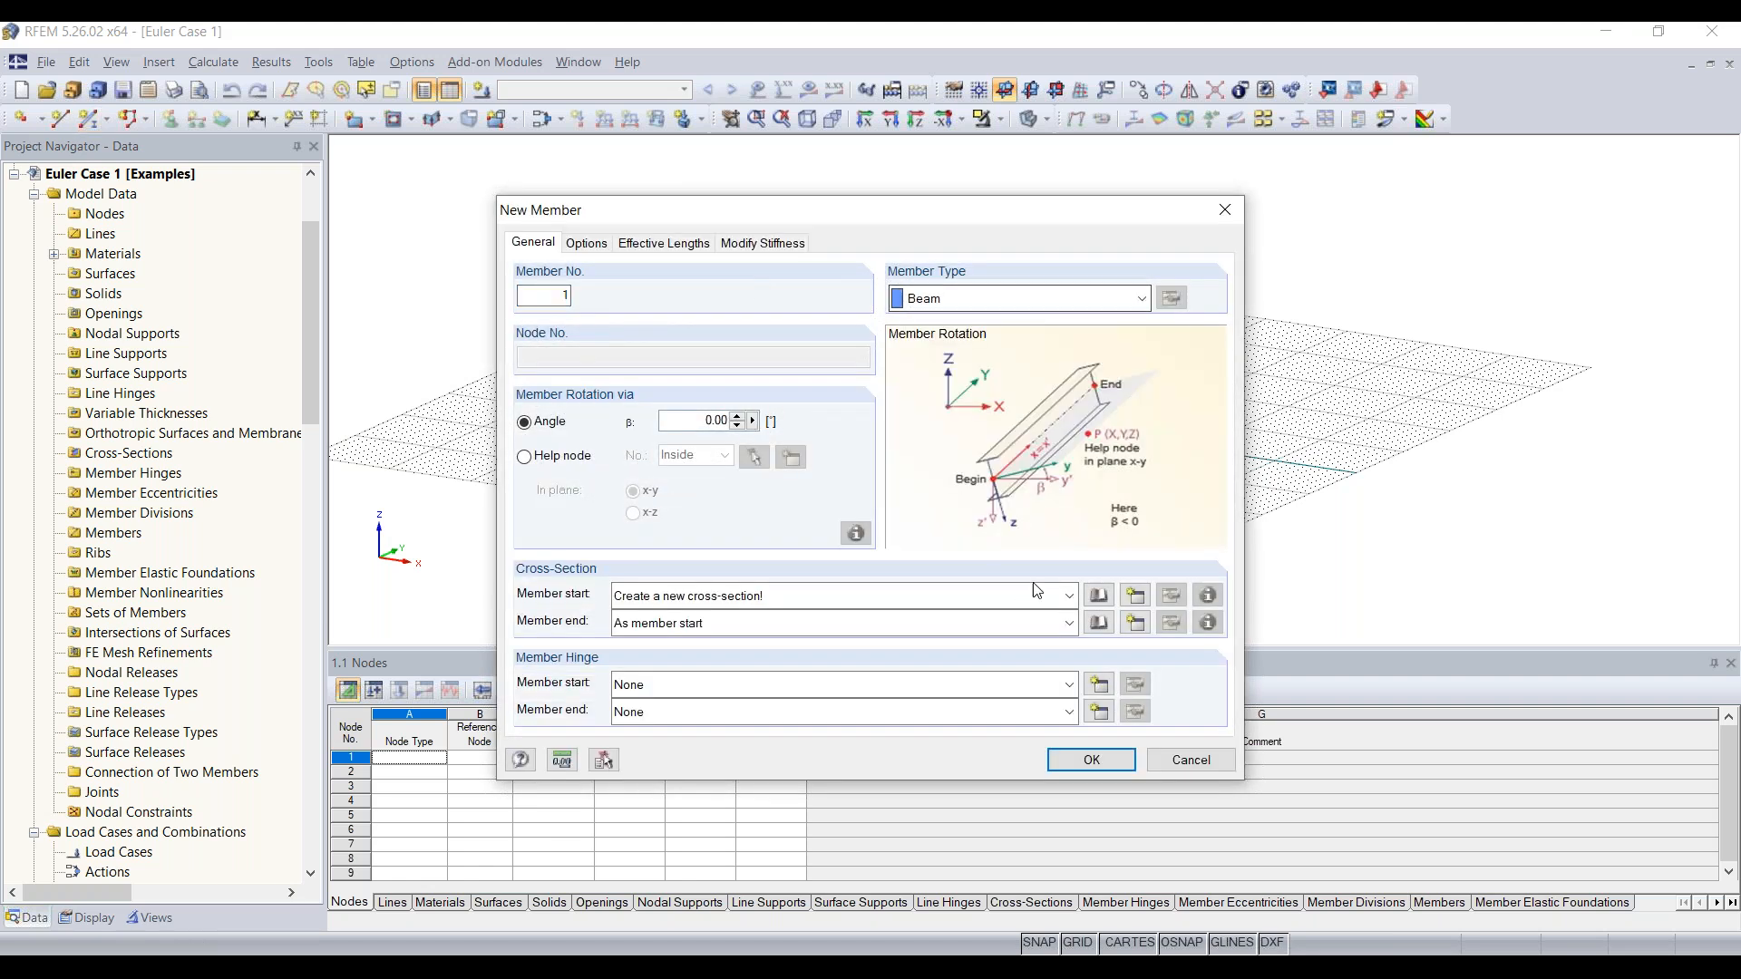
pyautogui.click(1139, 602)
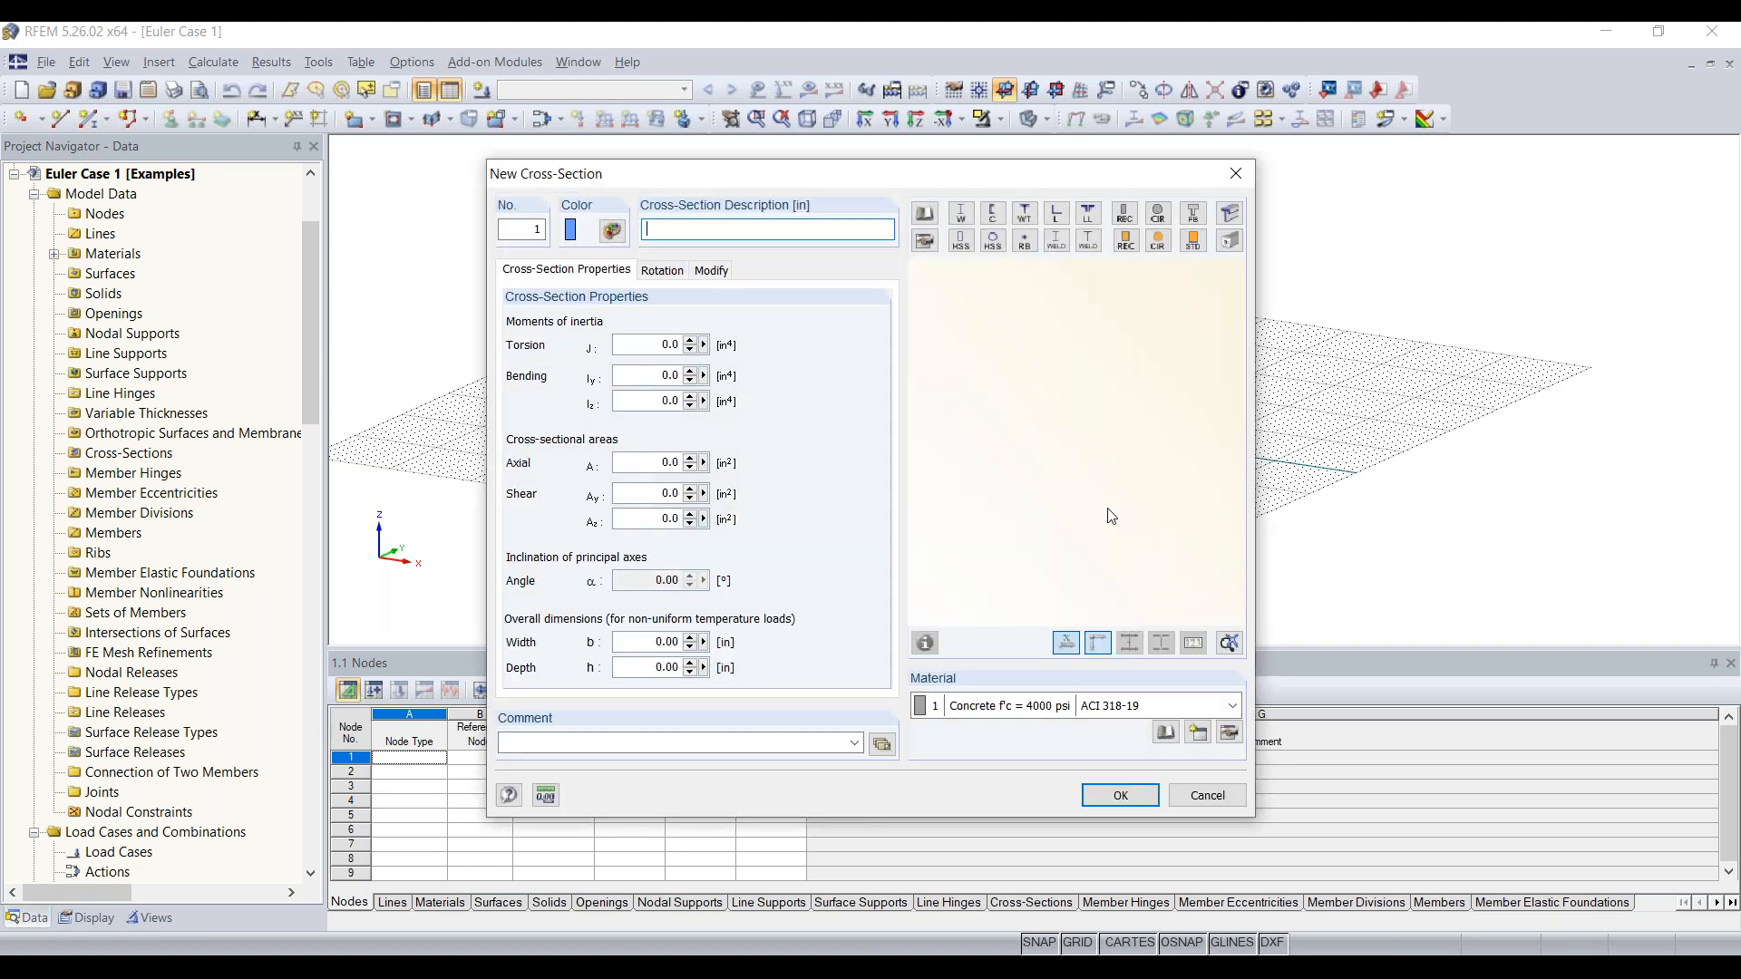
pyautogui.click(962, 213)
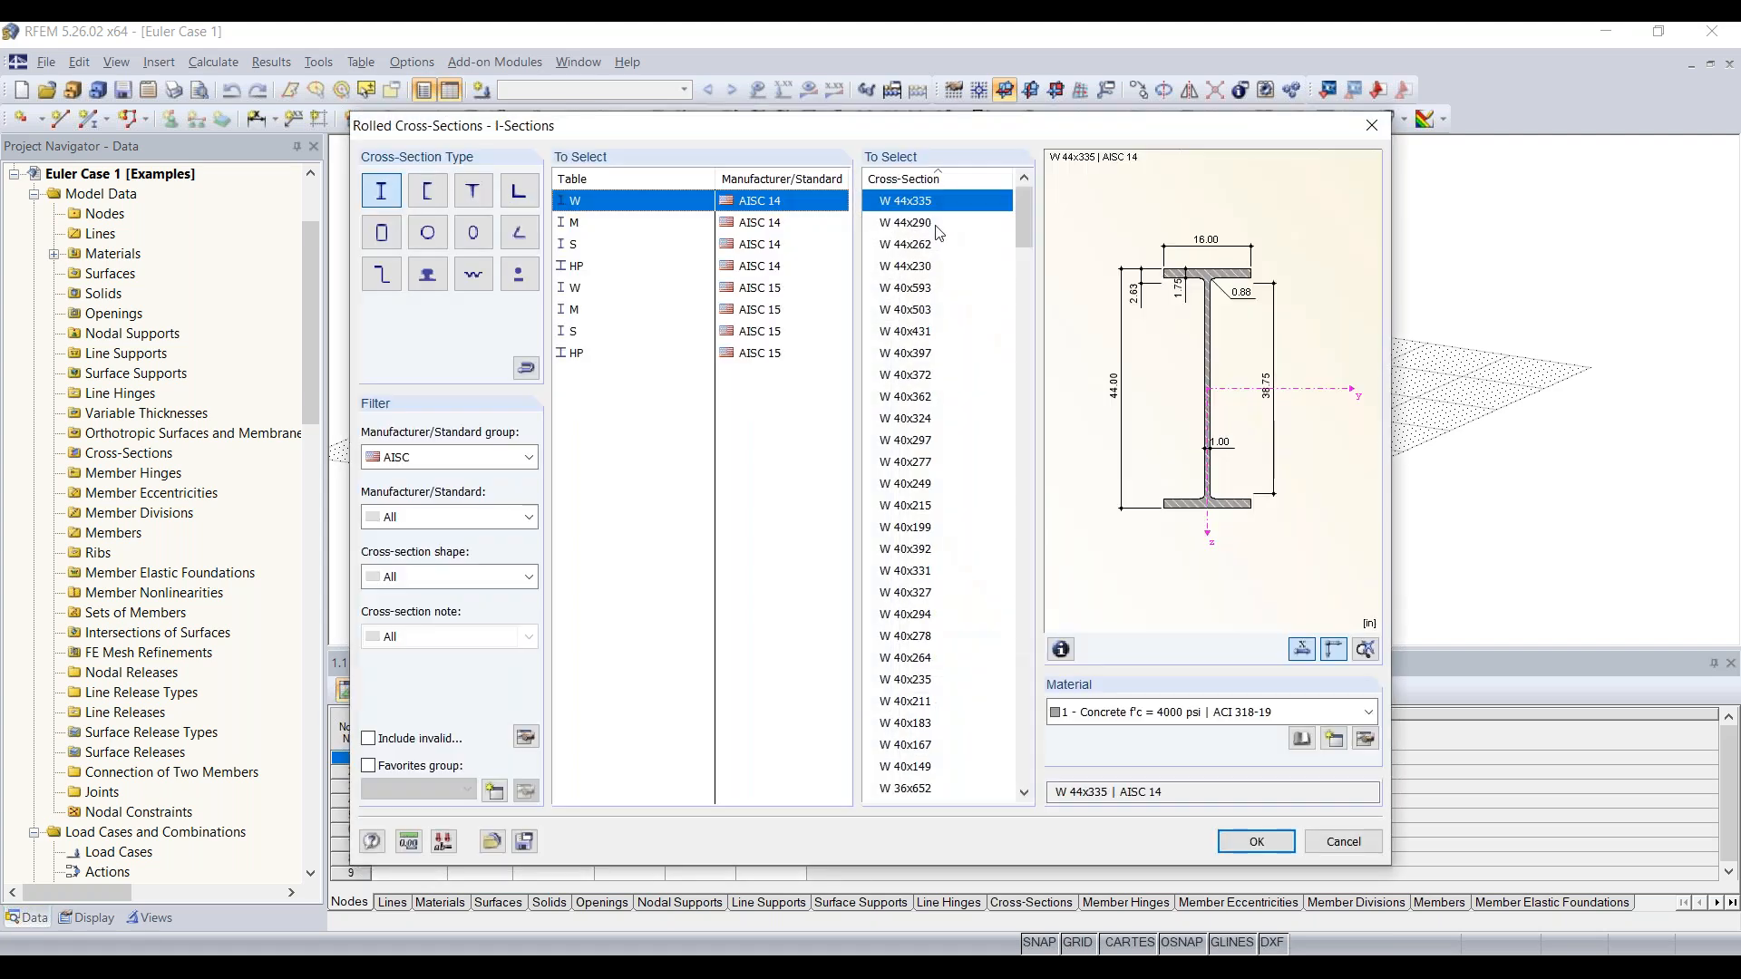
# Filter the rolled I-sections to the AISC group, AISC 15 standard and all shapes, and choose the W table
pyautogui.click(420, 469)
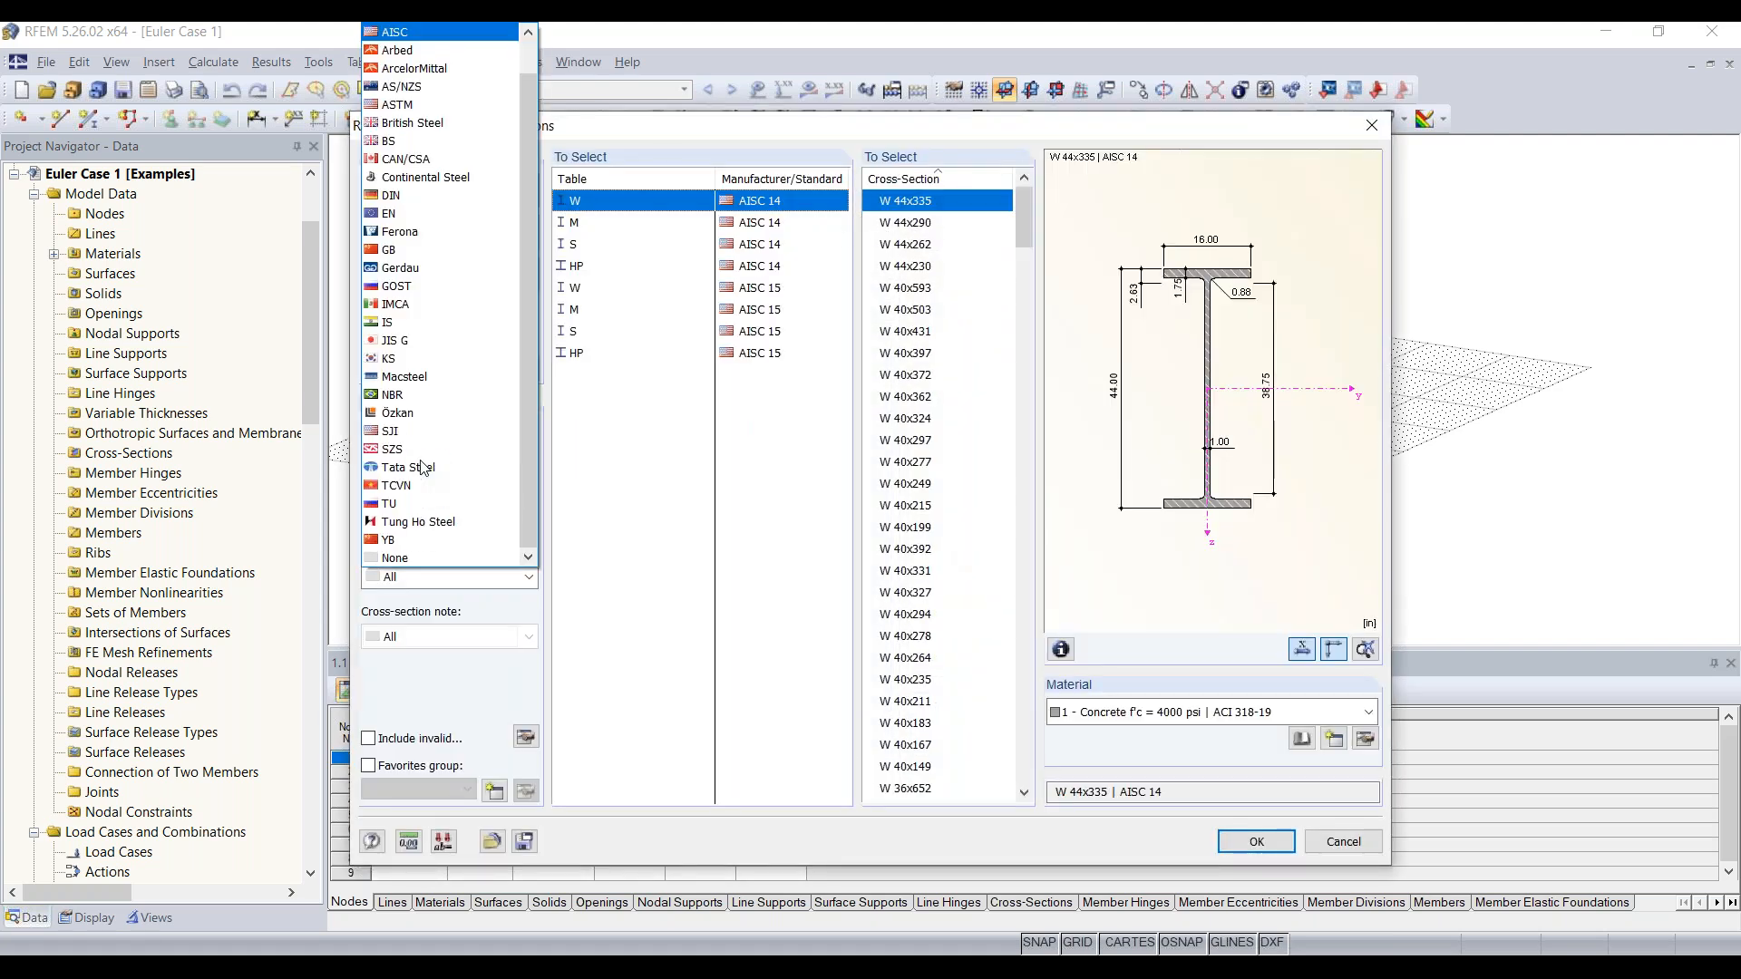
pyautogui.click(447, 36)
pyautogui.click(420, 517)
pyautogui.click(402, 557)
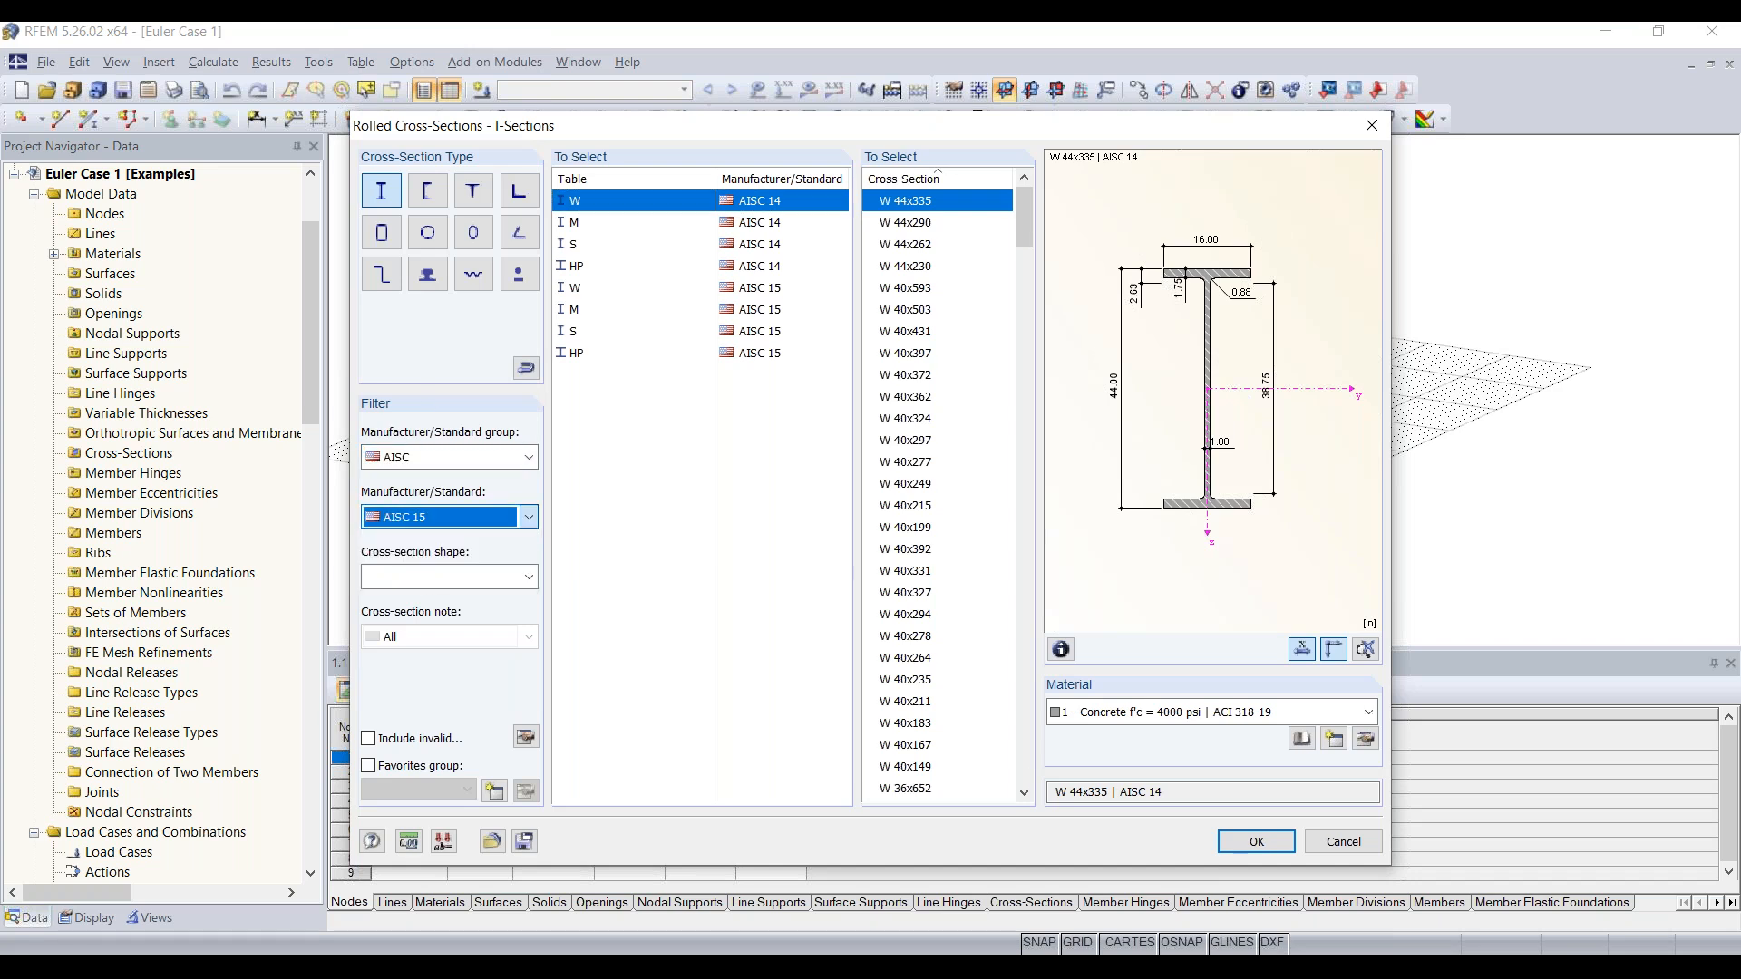
pyautogui.click(426, 577)
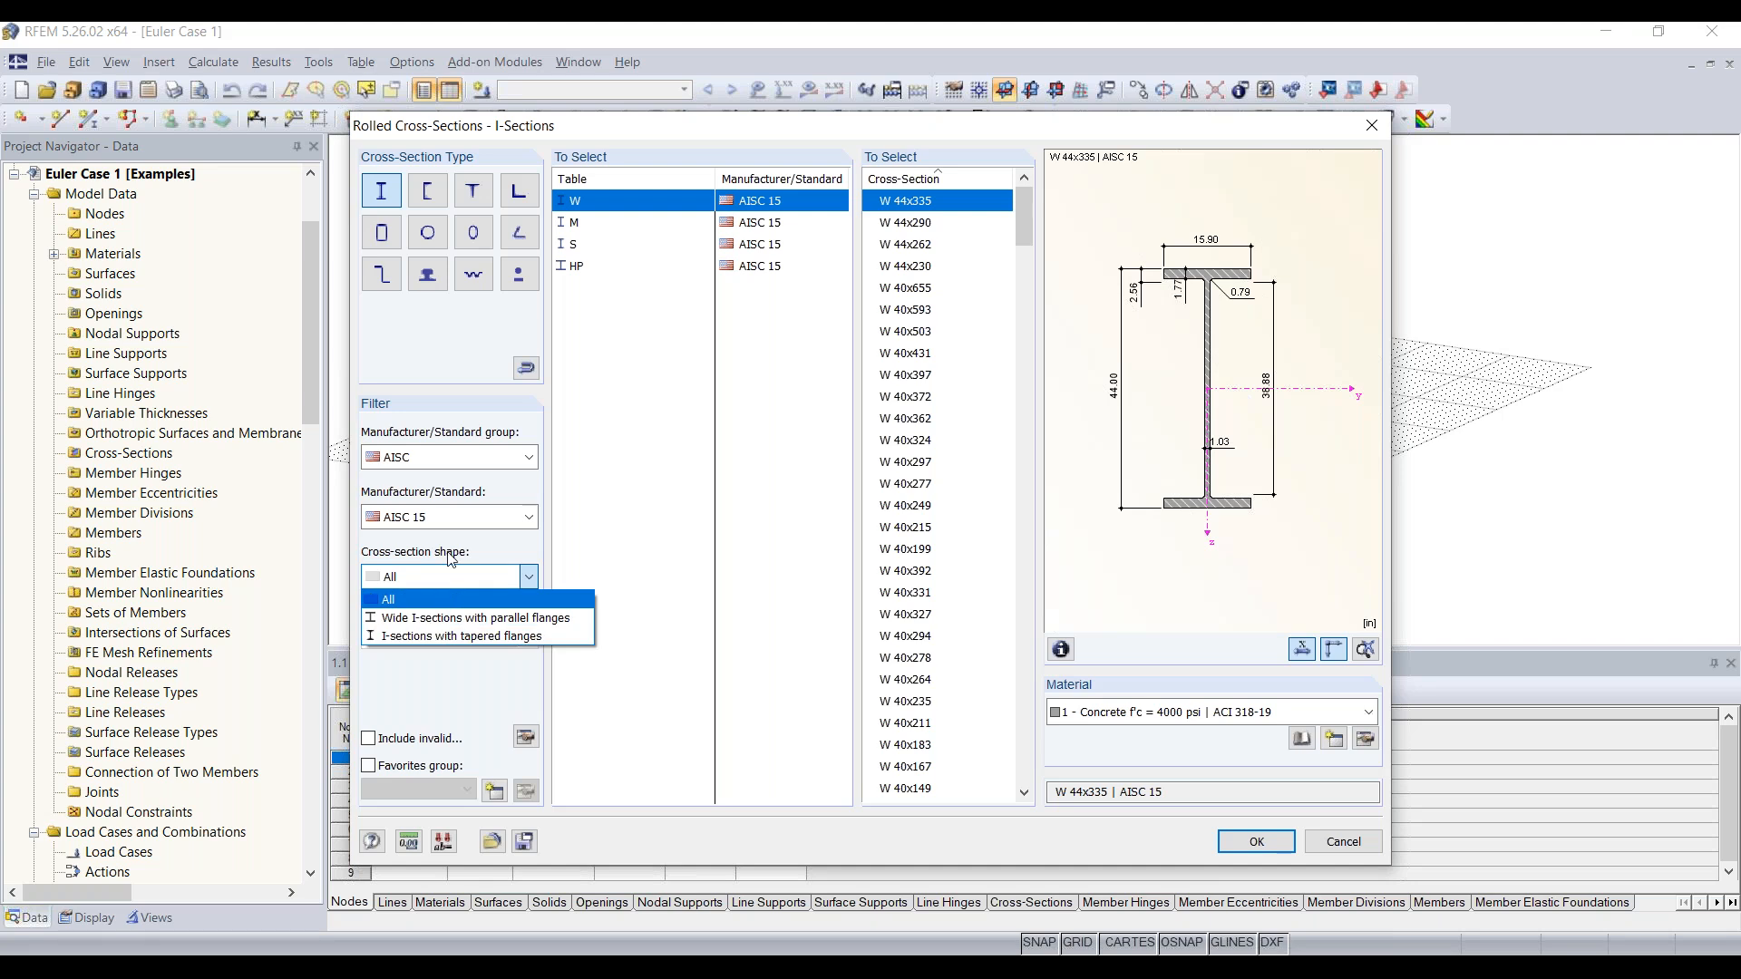
pyautogui.click(445, 598)
pyautogui.click(577, 207)
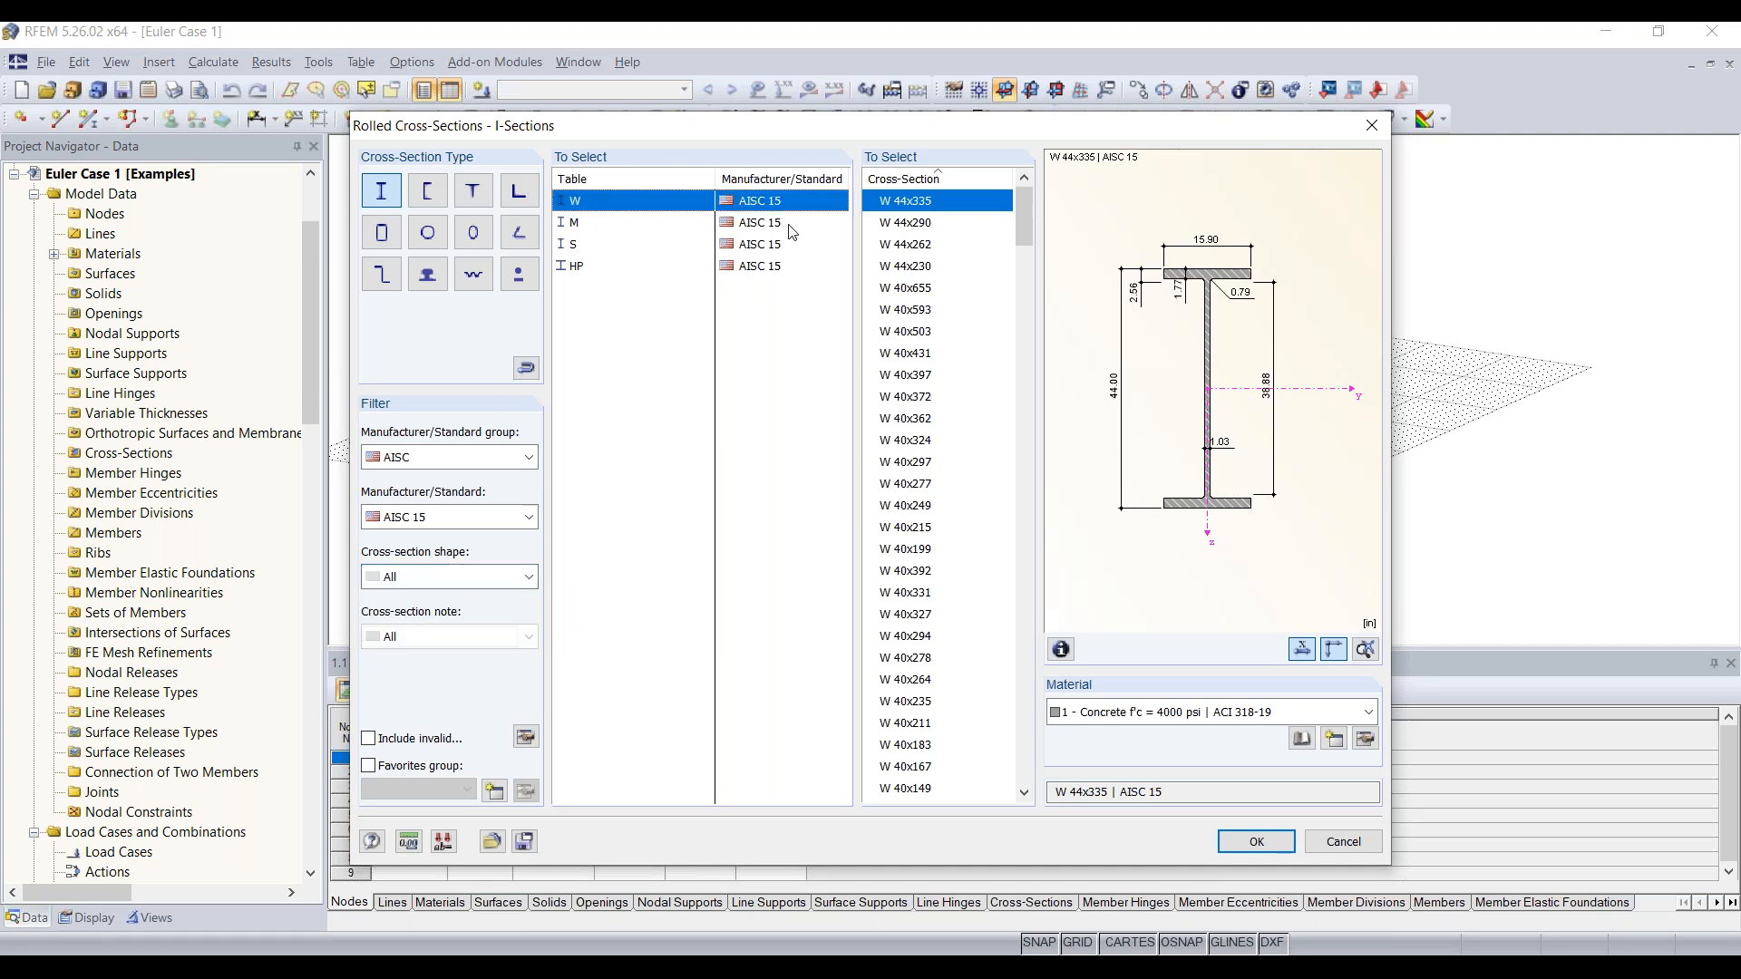
# Select the W 12x35 cross-section from the AISC 15 W-shapes
pyautogui.scroll(-7, 934, 281)
pyautogui.scroll(-20, 939, 292)
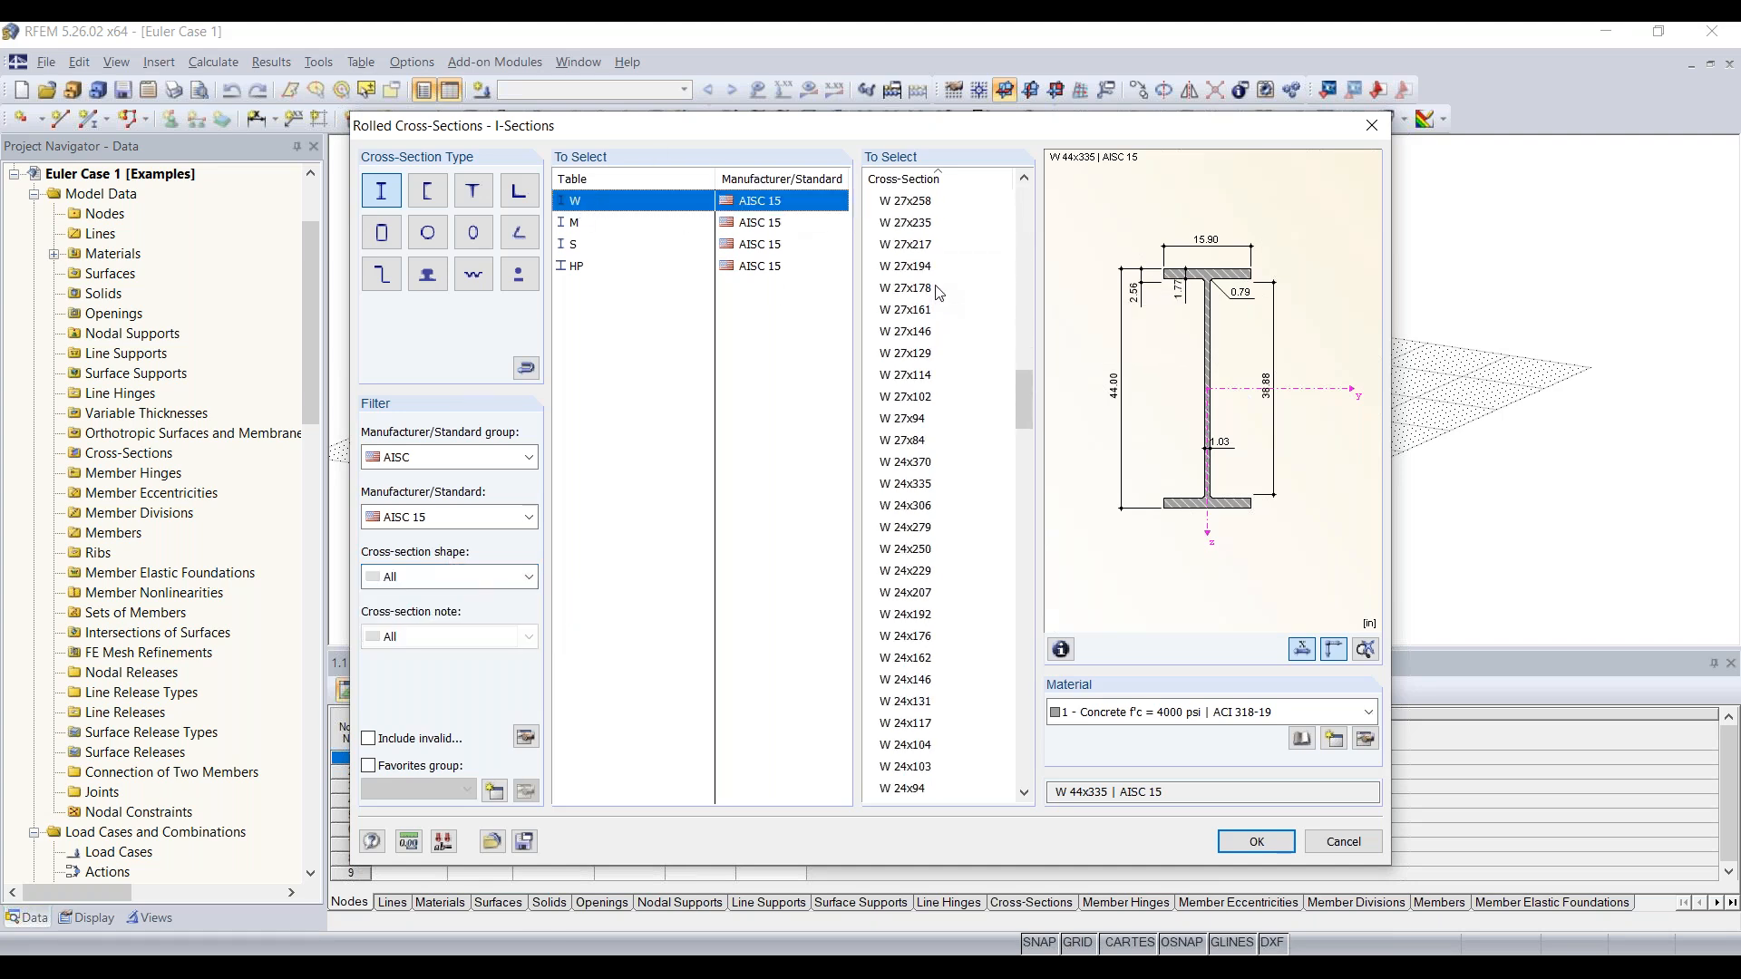
pyautogui.scroll(-20, 939, 292)
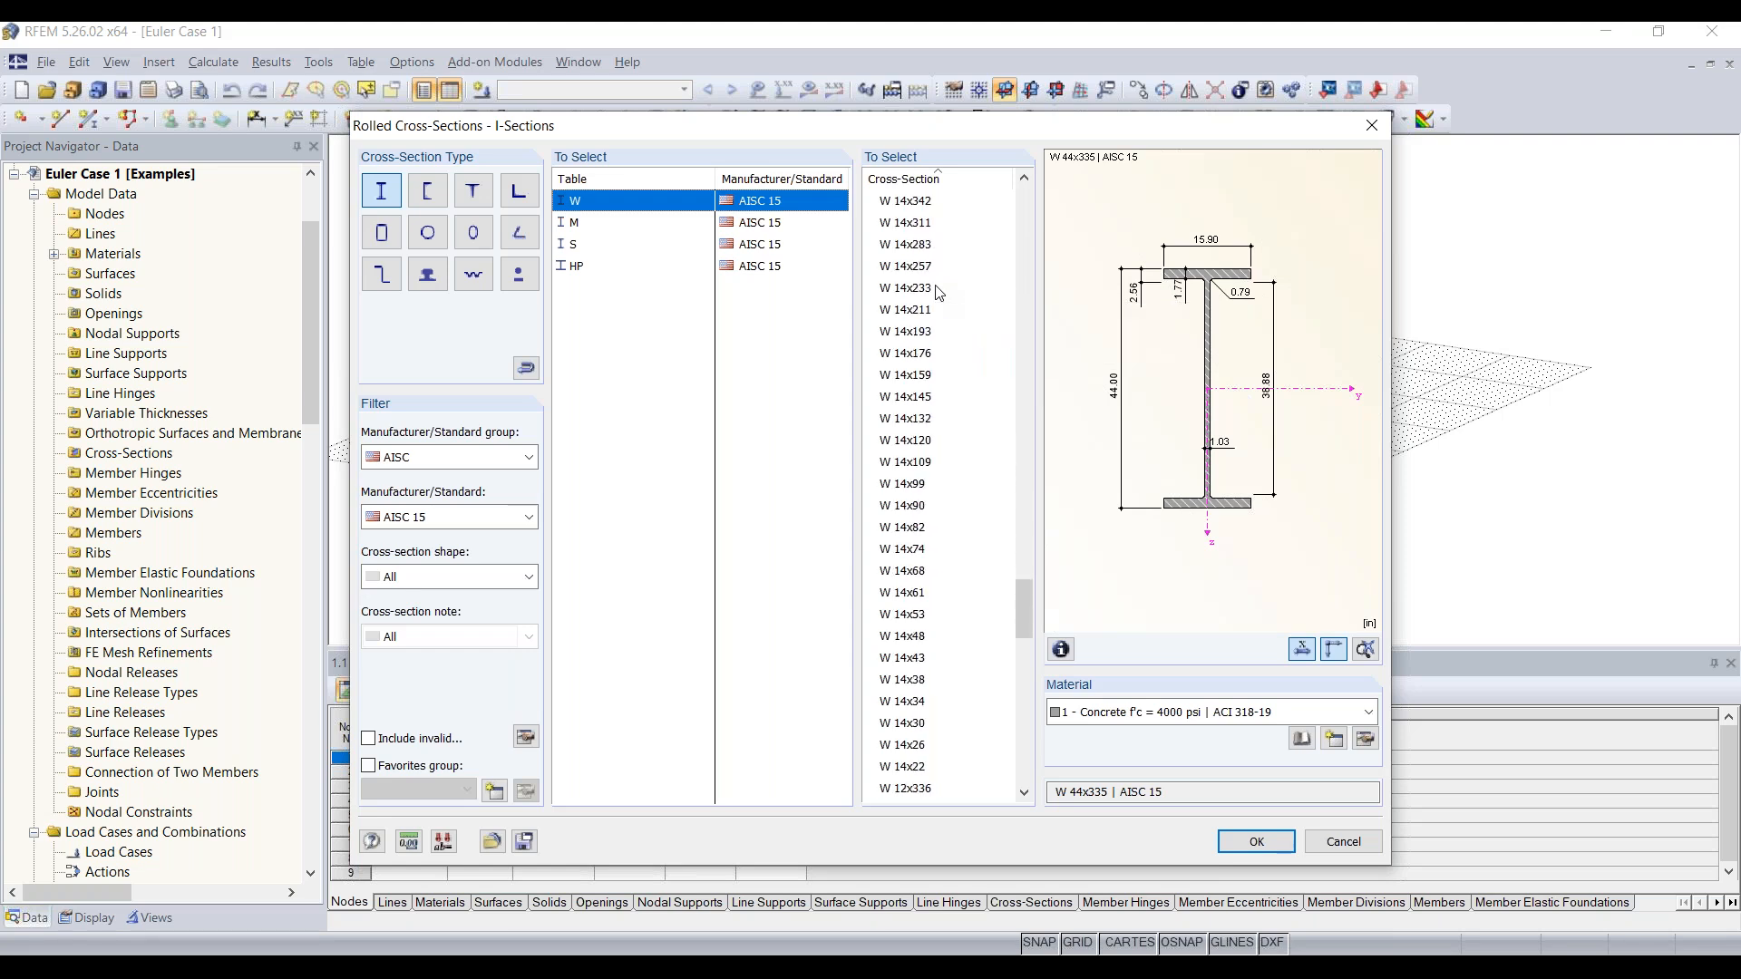
pyautogui.scroll(-5, 938, 356)
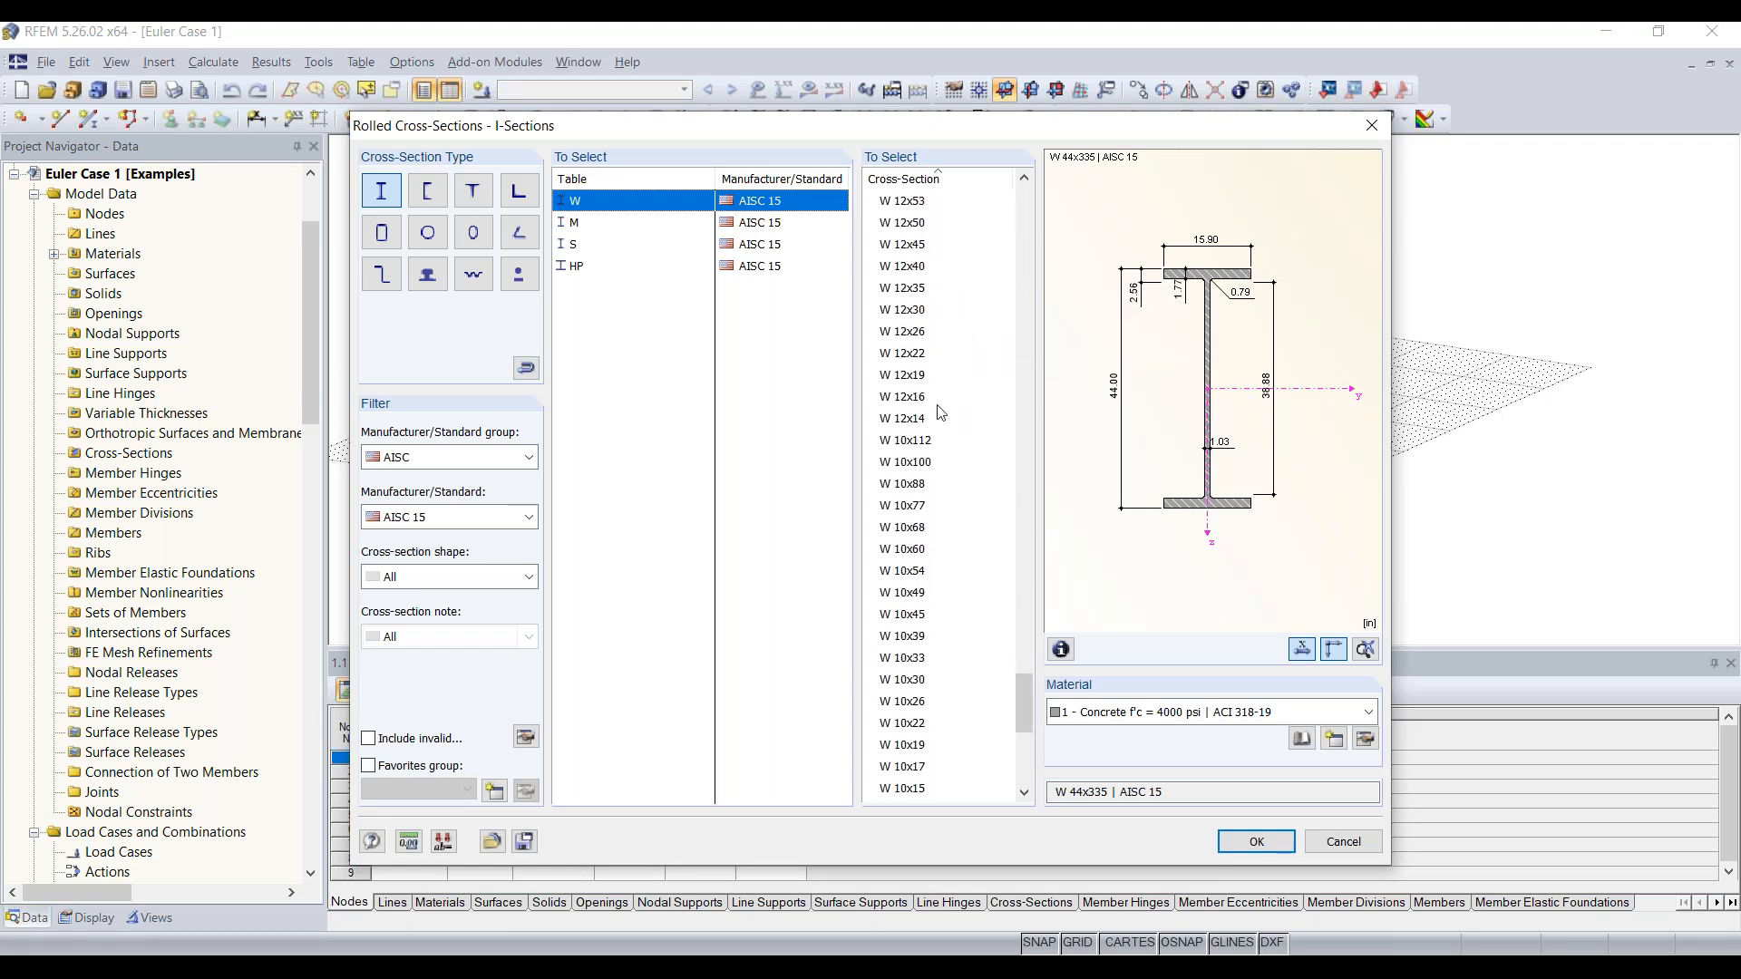
pyautogui.click(918, 289)
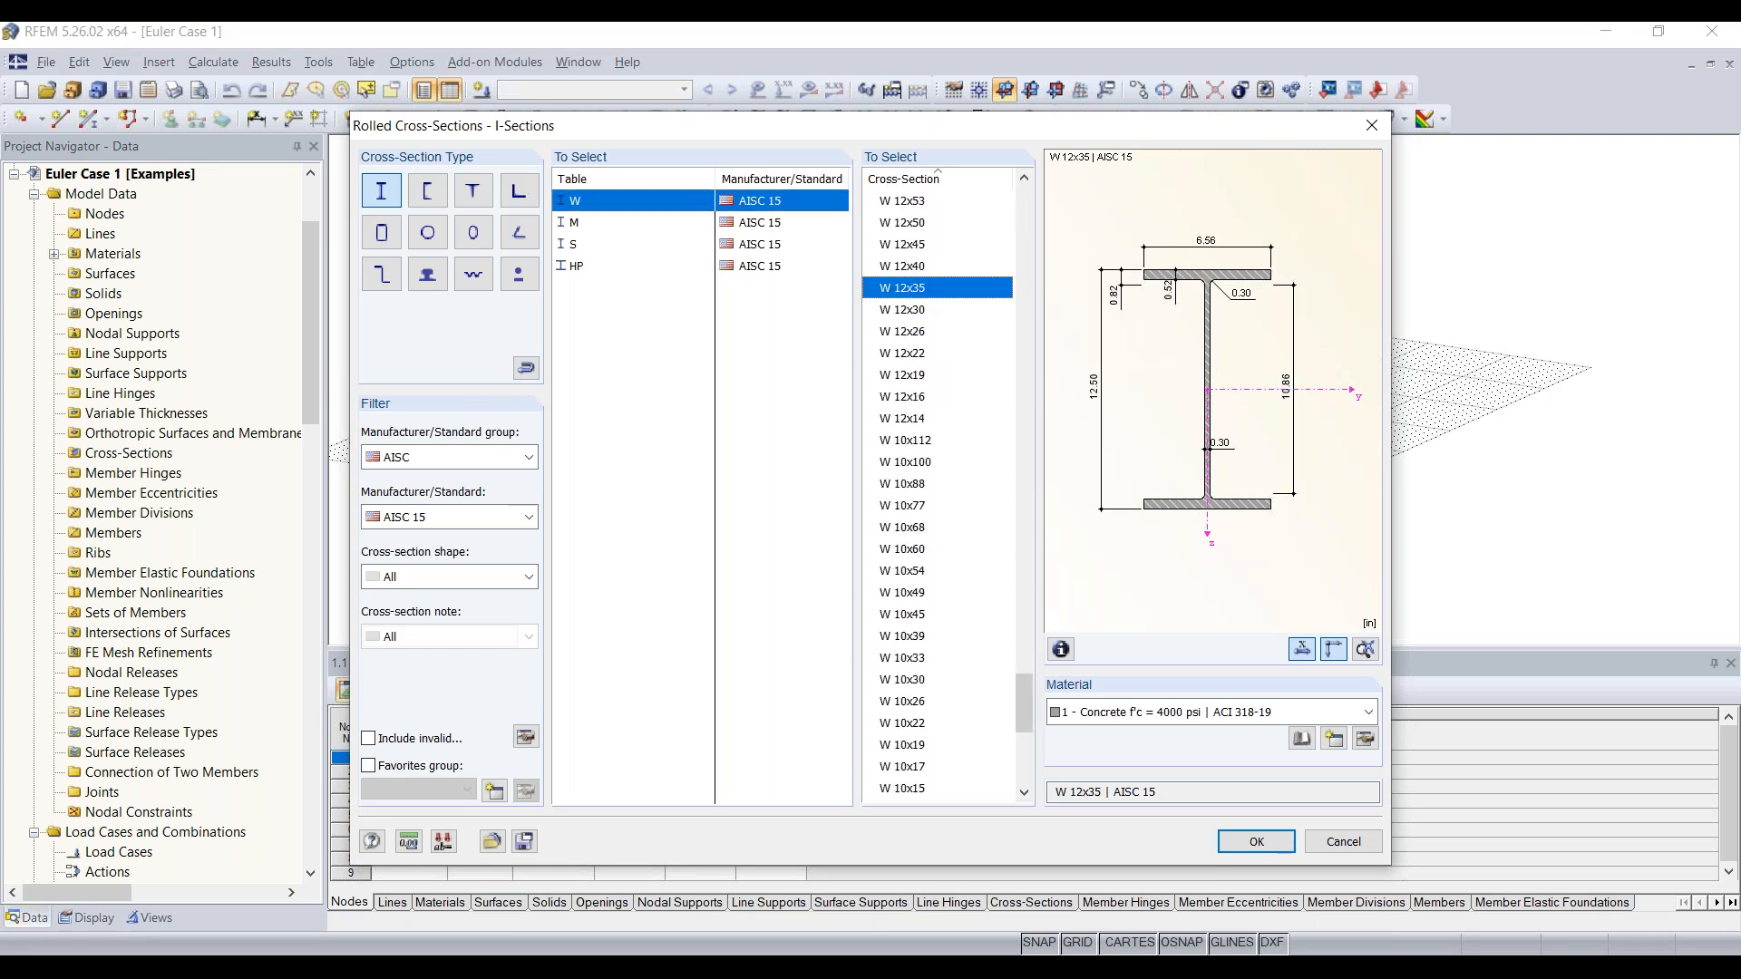
# Open the material library for the cross-section and filter it to steel, the ASTM group and the ANSI/AISC 360-16:2016 standard
pyautogui.click(1230, 715)
pyautogui.click(1238, 736)
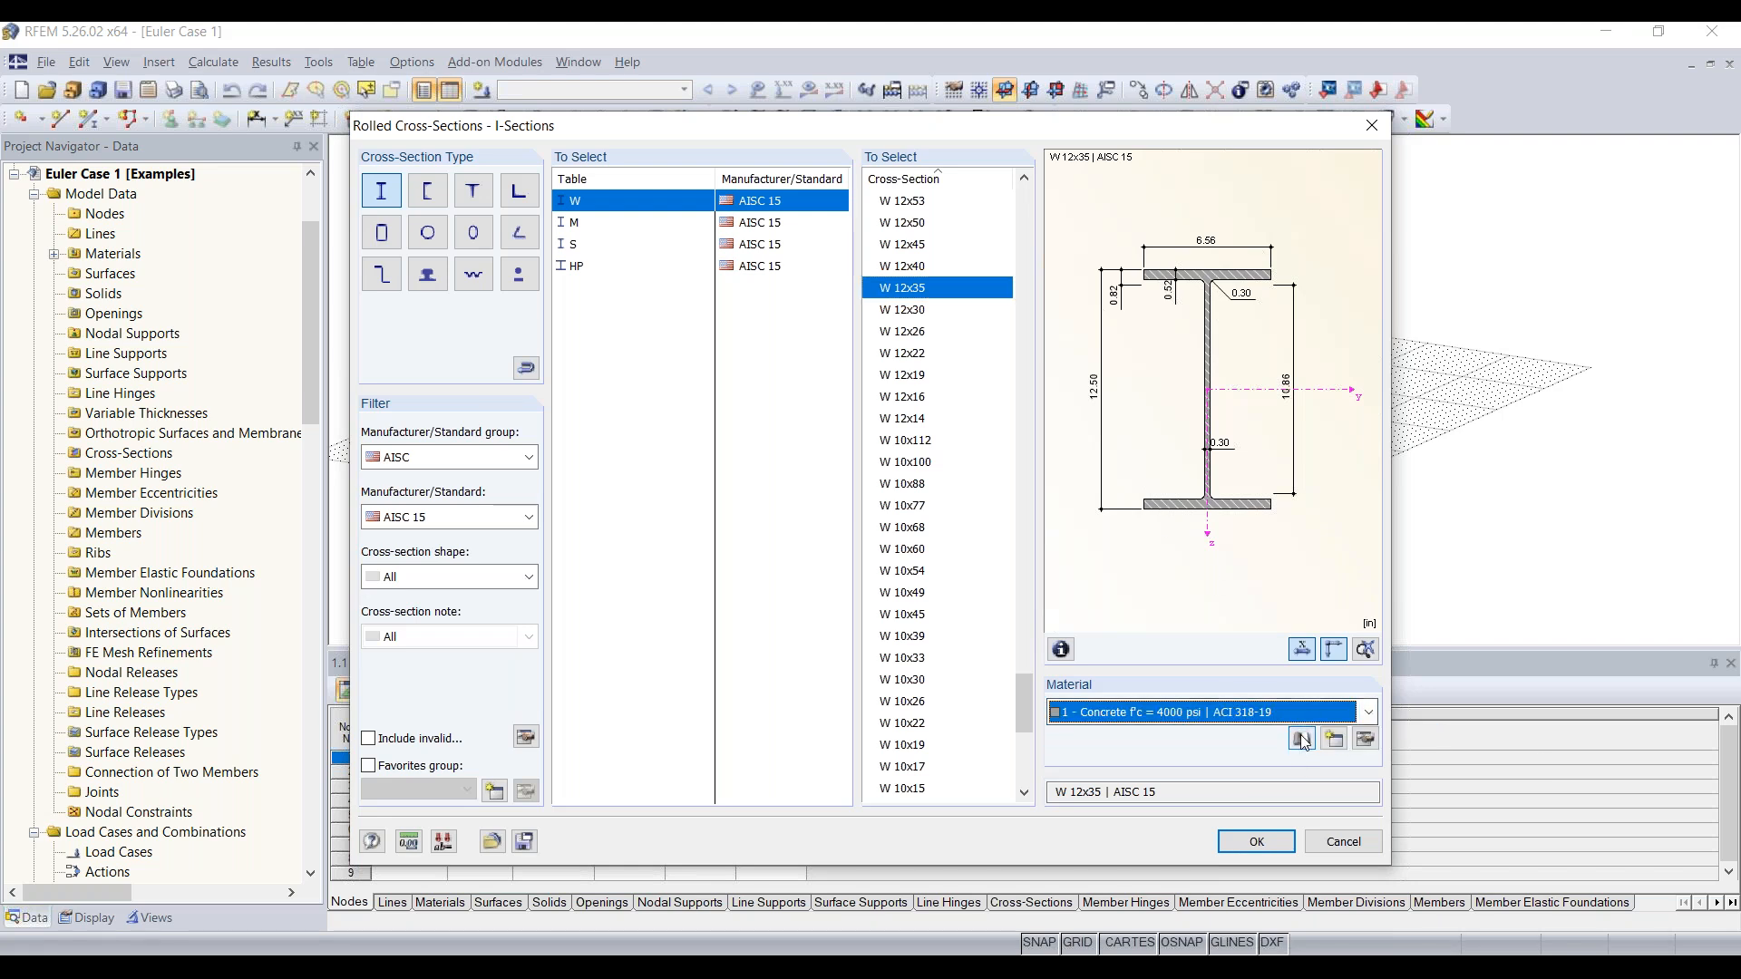
pyautogui.click(1303, 739)
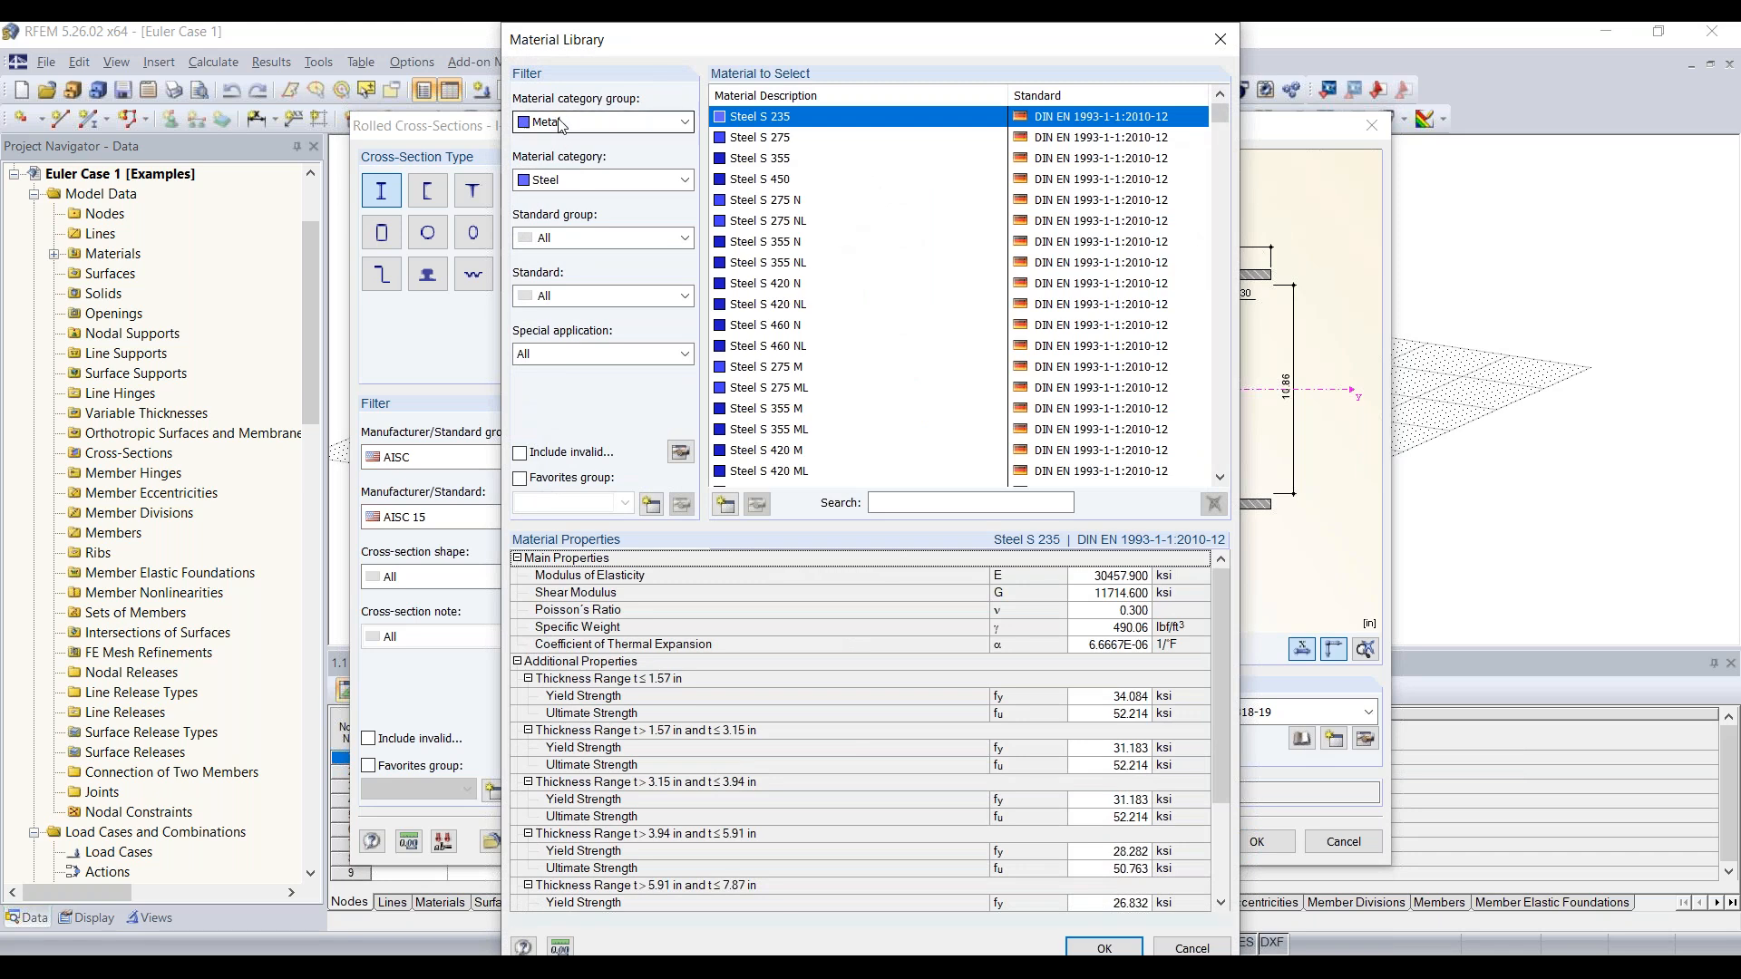
pyautogui.click(579, 178)
pyautogui.click(578, 203)
pyautogui.click(581, 238)
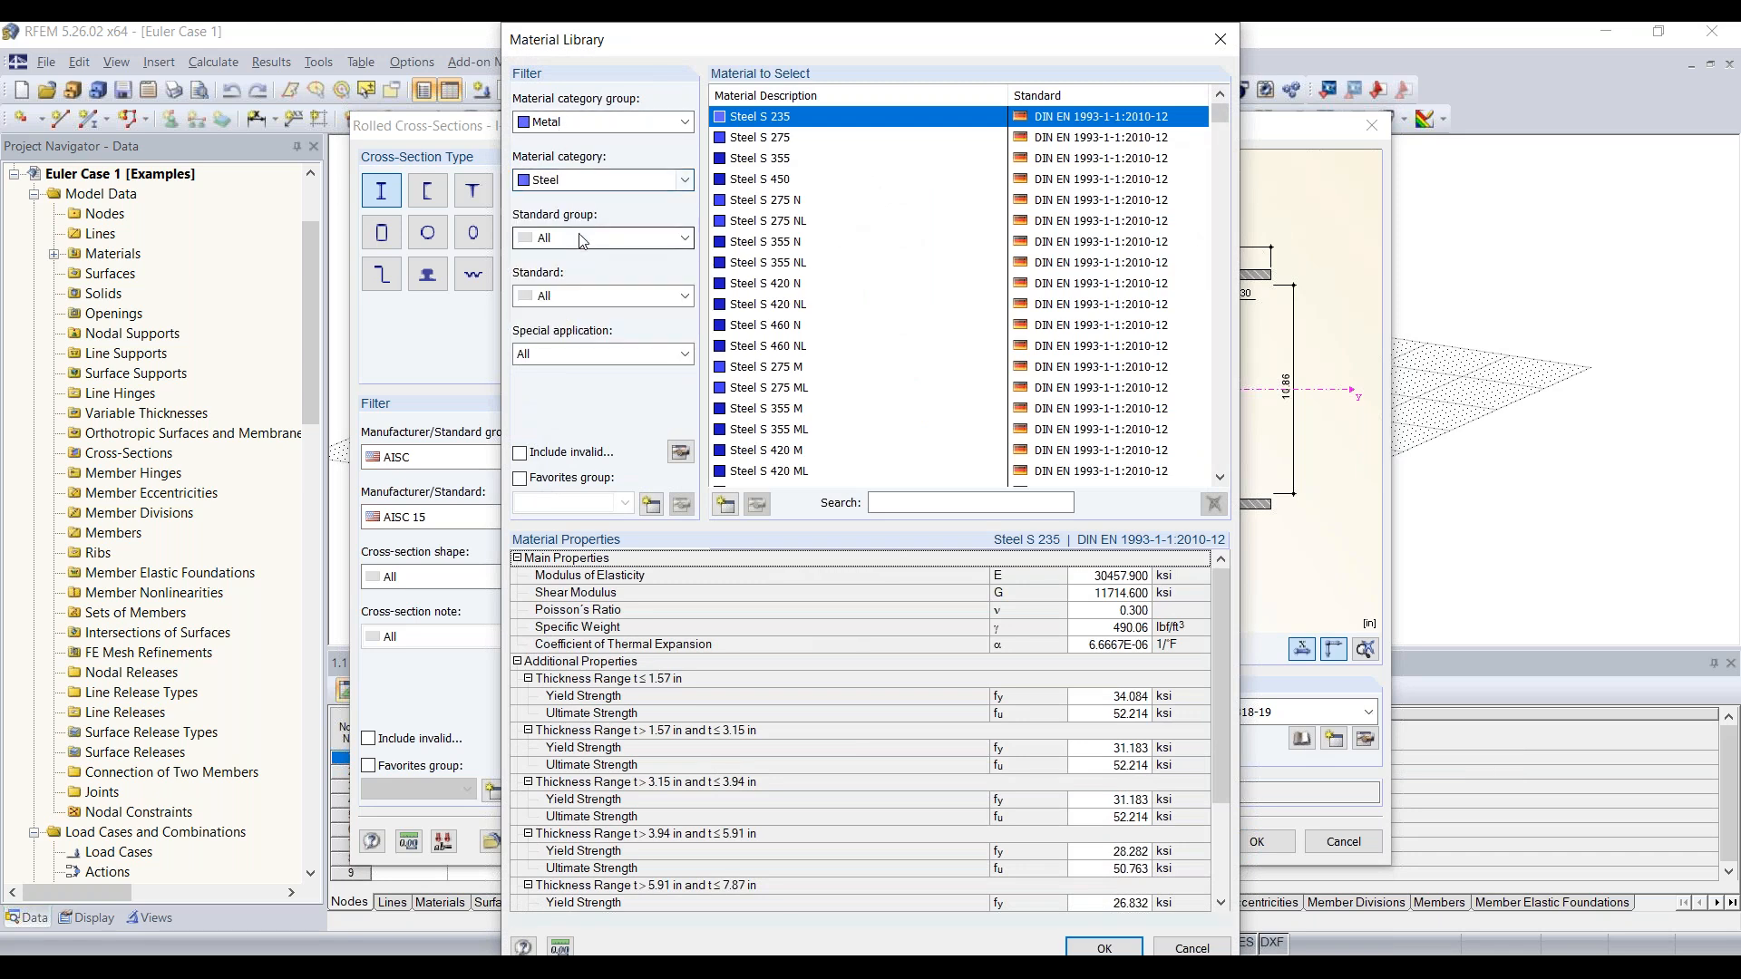
pyautogui.click(574, 311)
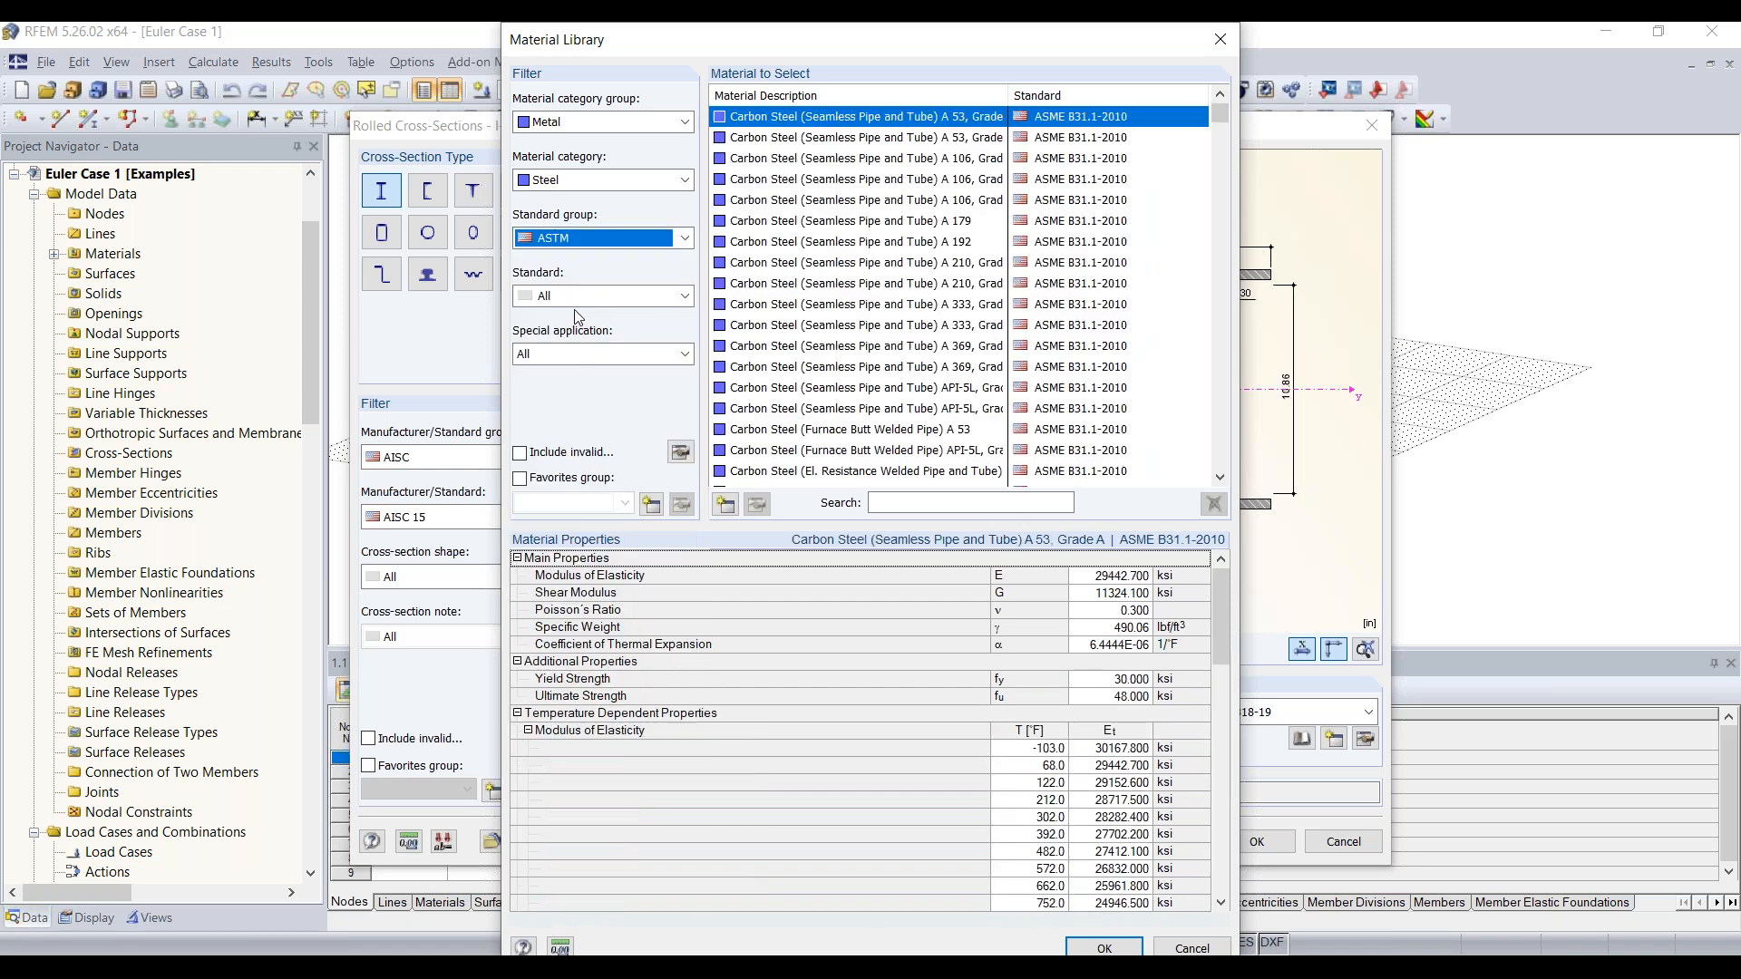
pyautogui.click(578, 296)
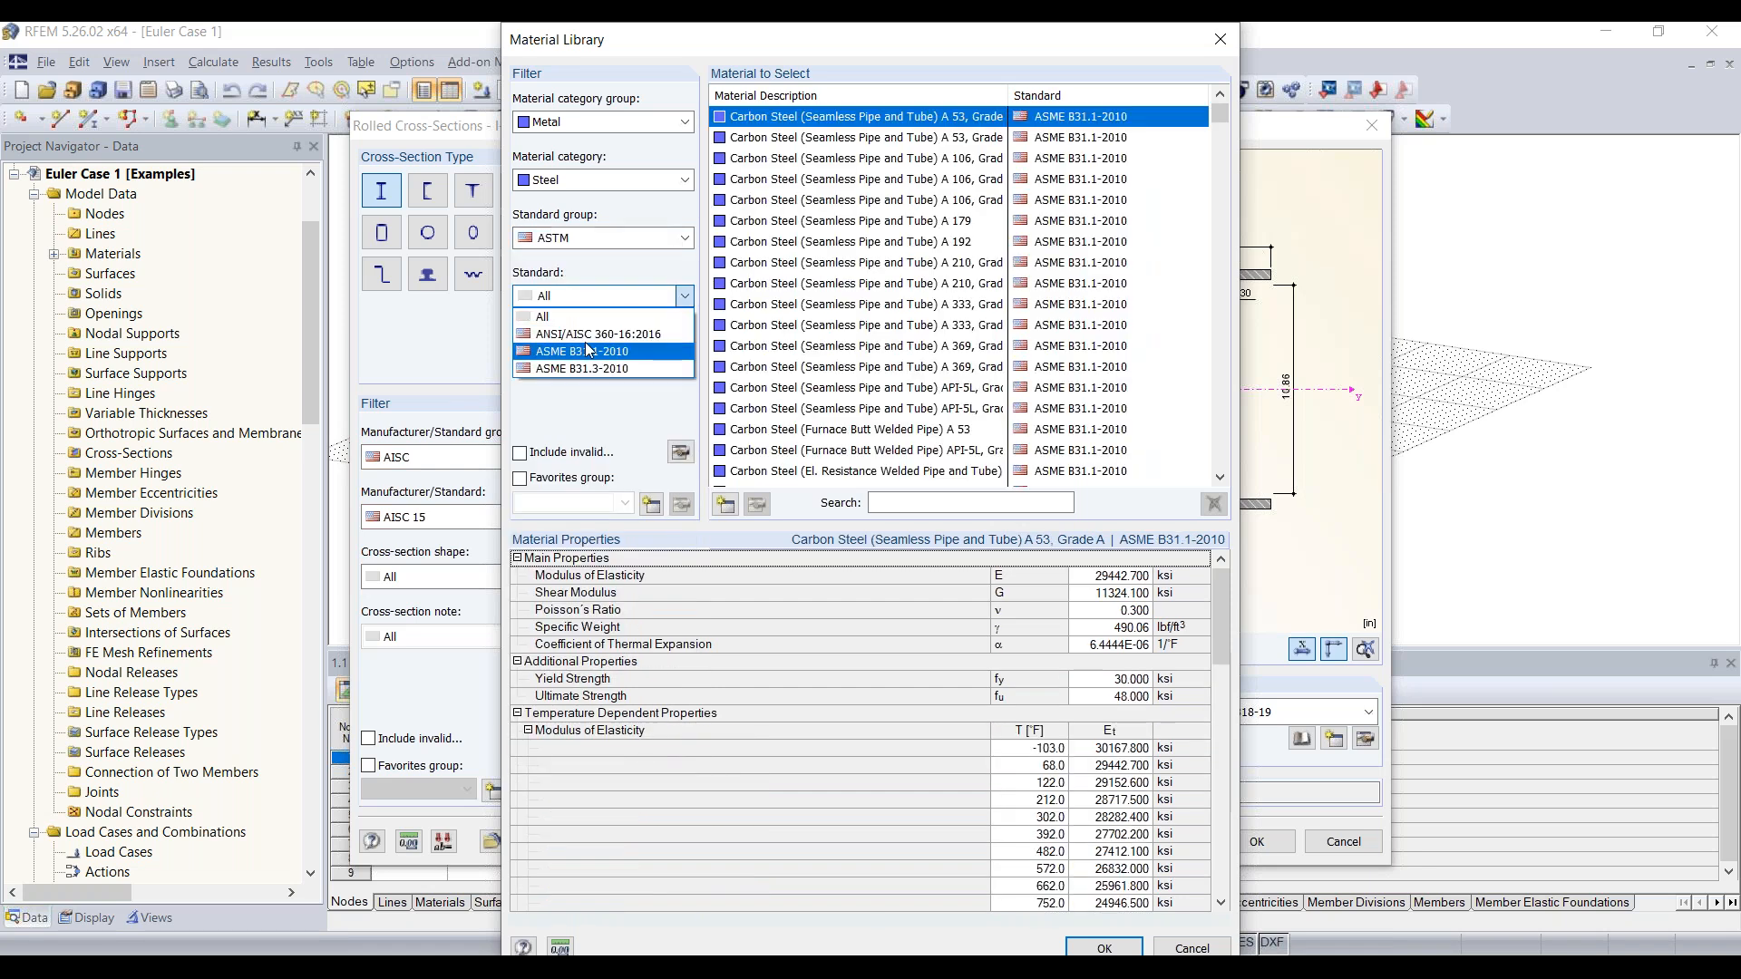
pyautogui.click(589, 333)
# Assign Steel A992 to the W 12x35 cross-section and accept the new beam member's settings
pyautogui.scroll(-5, 848, 260)
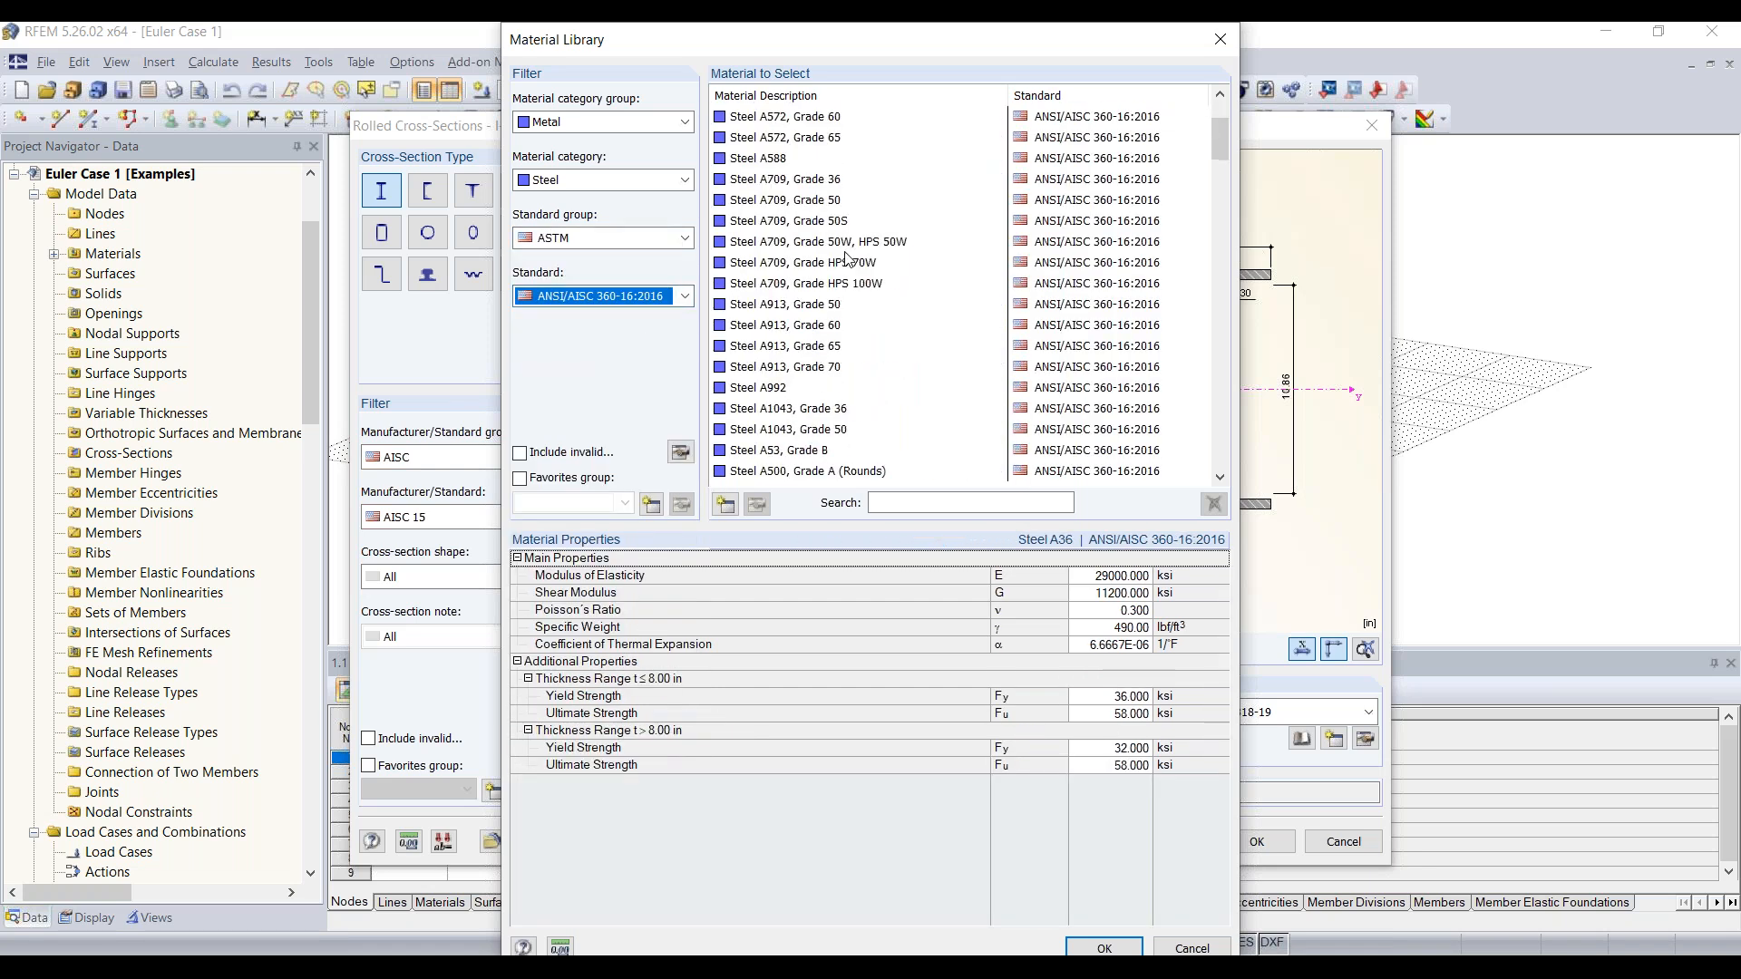
pyautogui.click(764, 200)
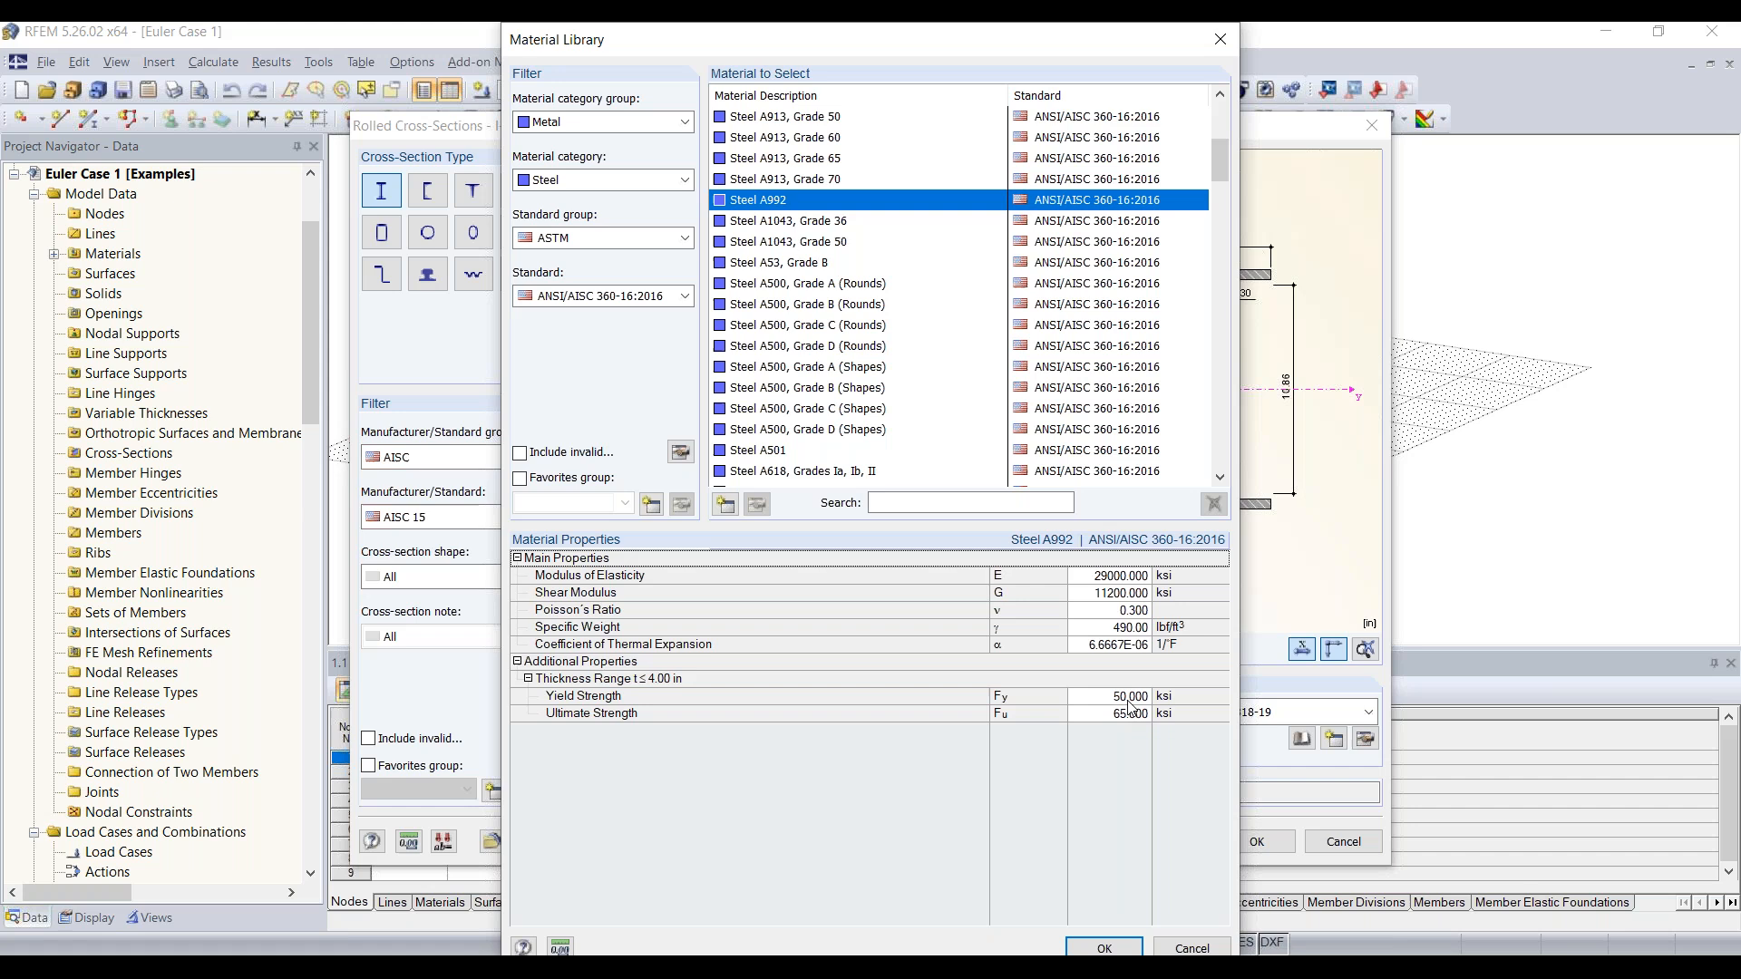
pyautogui.click(1105, 948)
pyautogui.click(1264, 845)
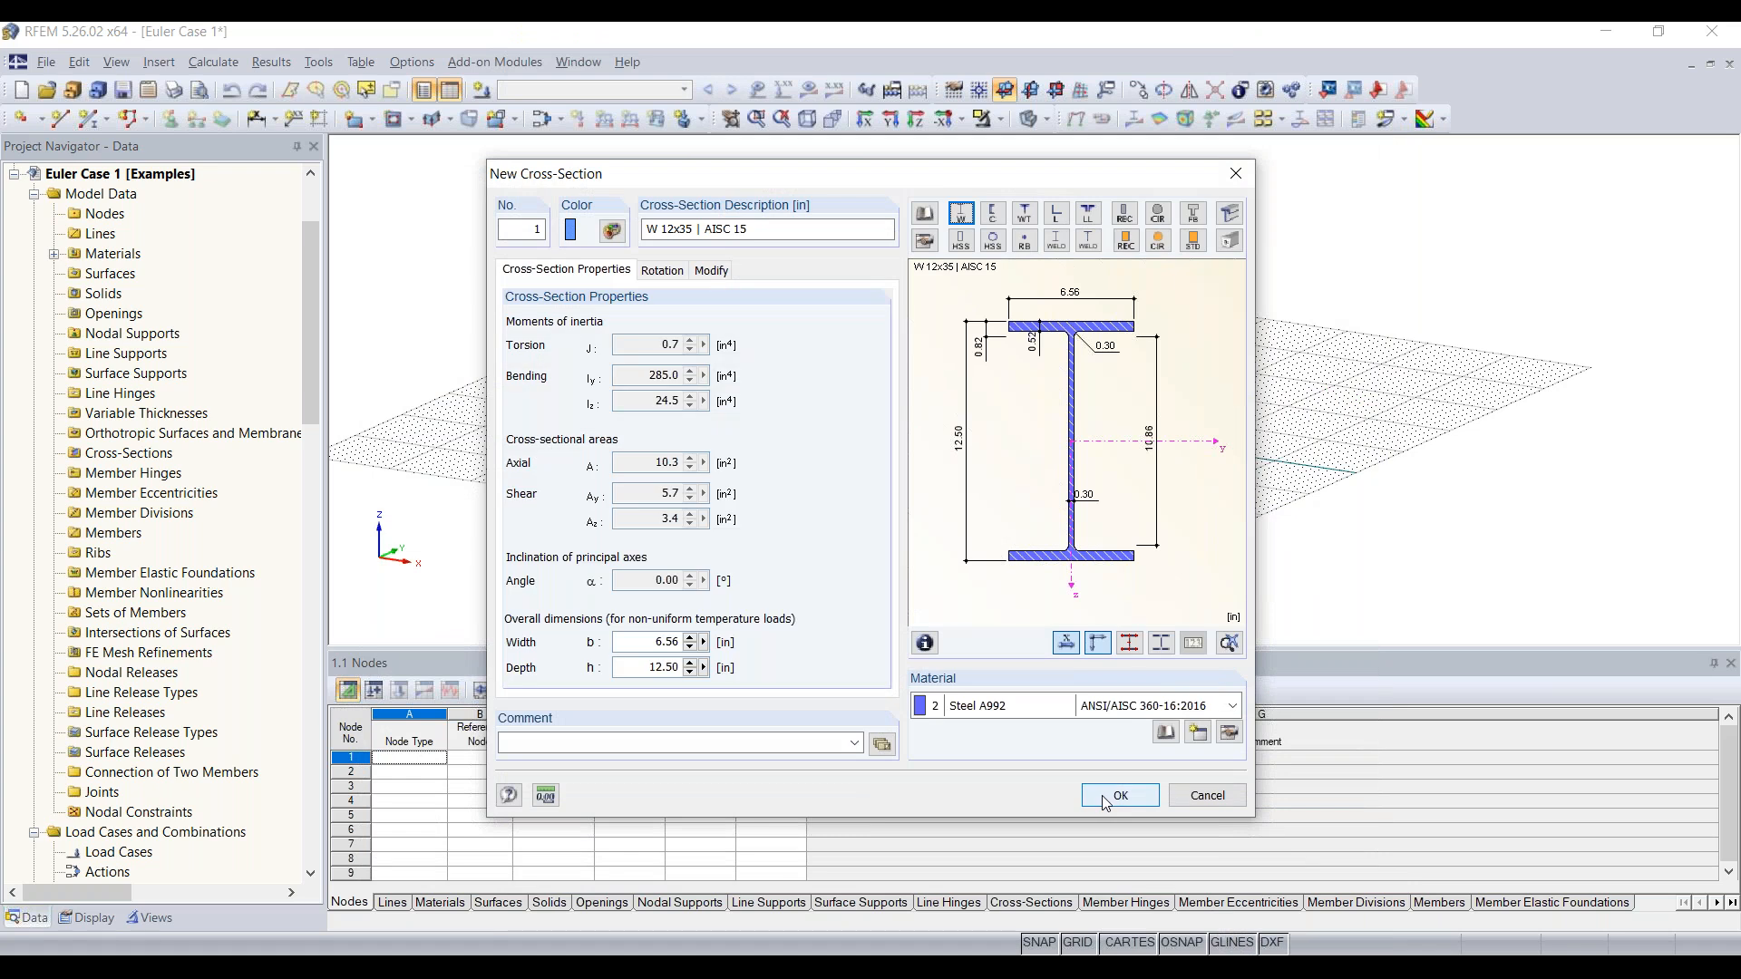
pyautogui.click(1105, 798)
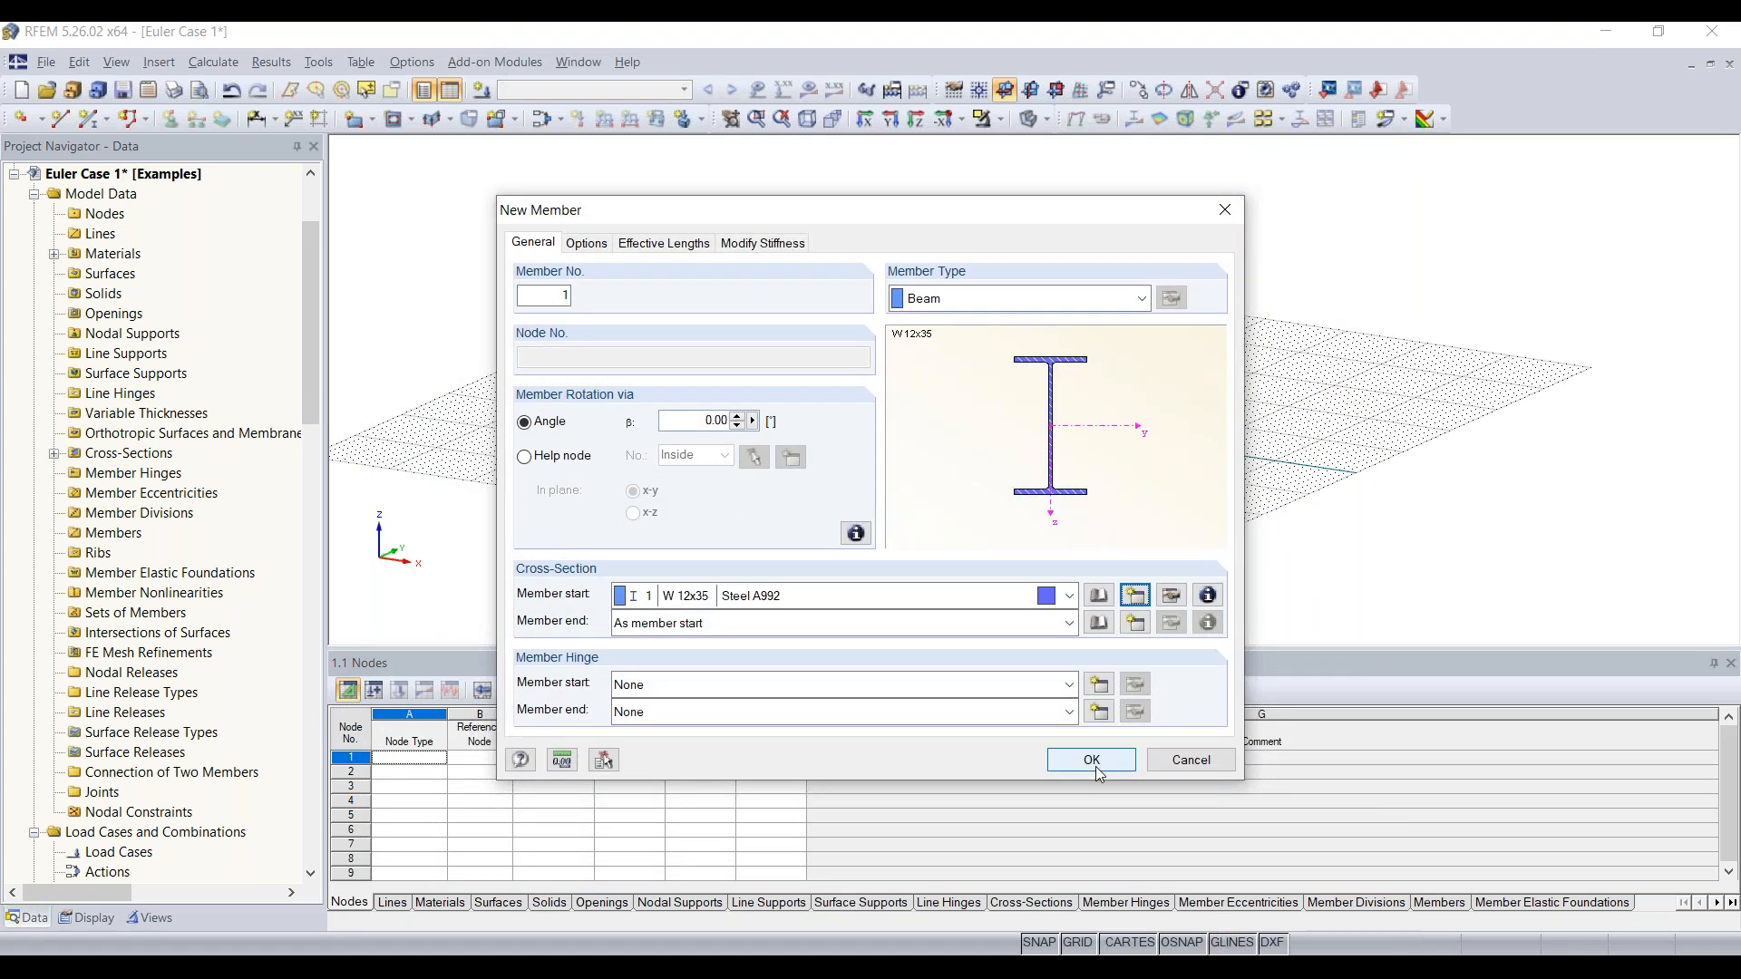
pyautogui.click(1093, 762)
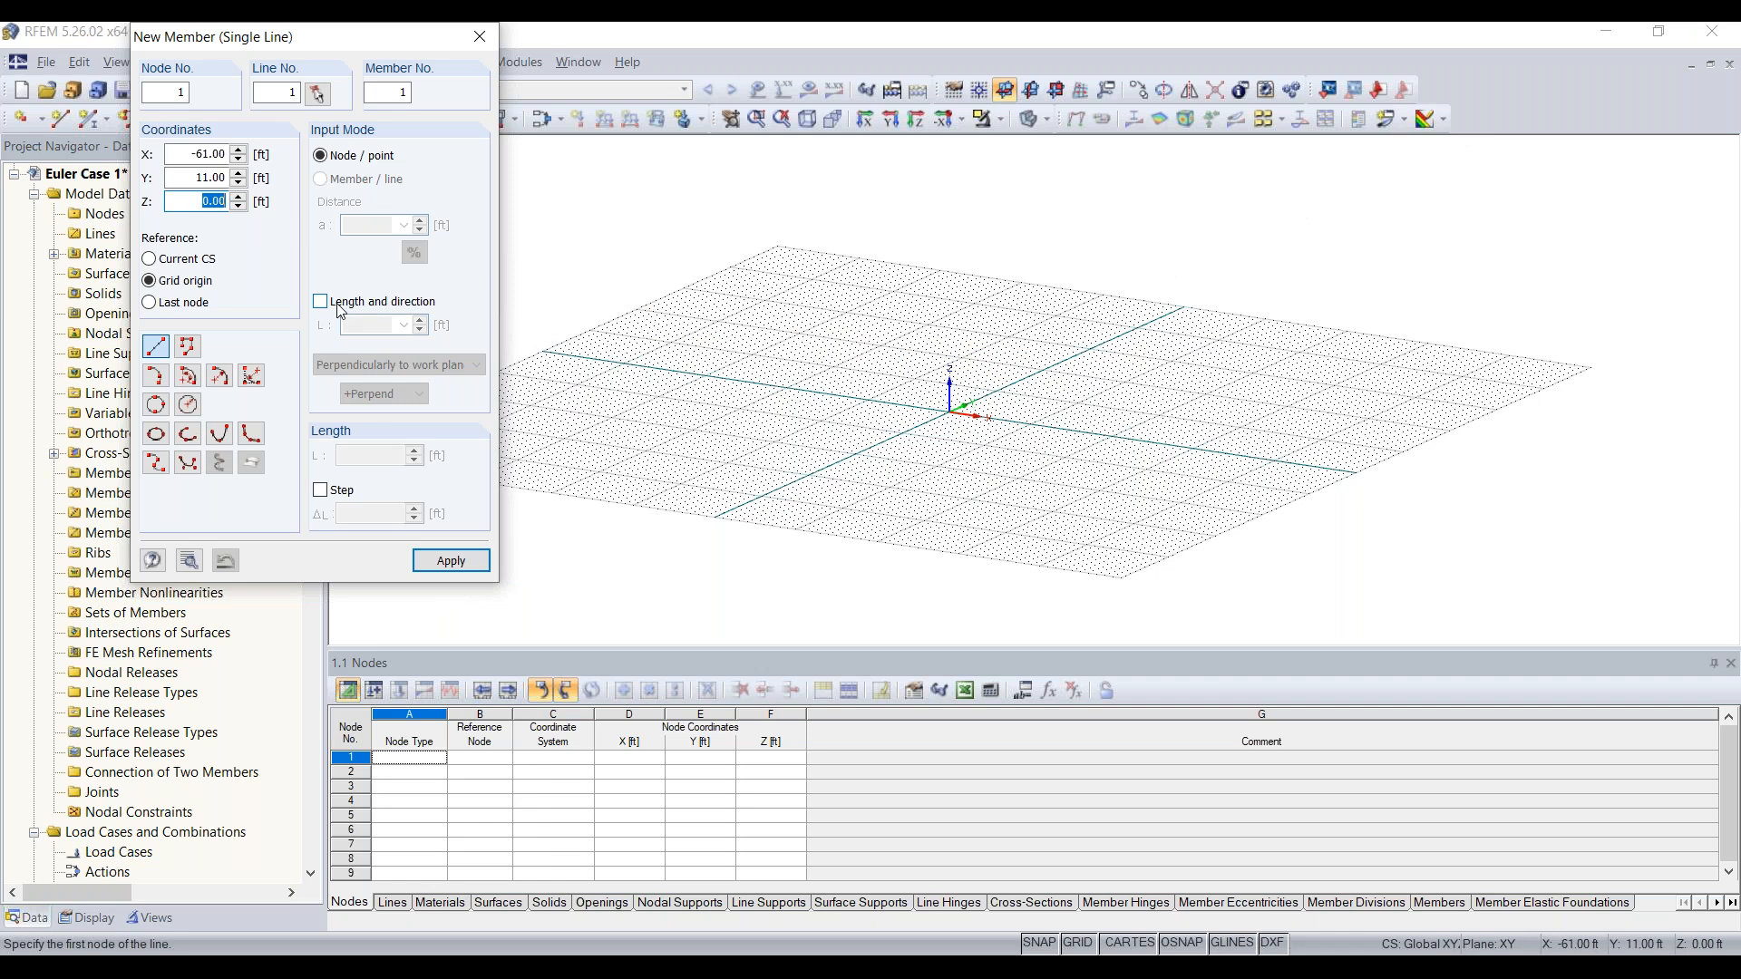
# Define the new member by length and direction, 30 ft long and perpendicular to the work plane in the +Perpend direction
pyautogui.moveTo(295, 38); pyautogui.dragTo(268, 148)
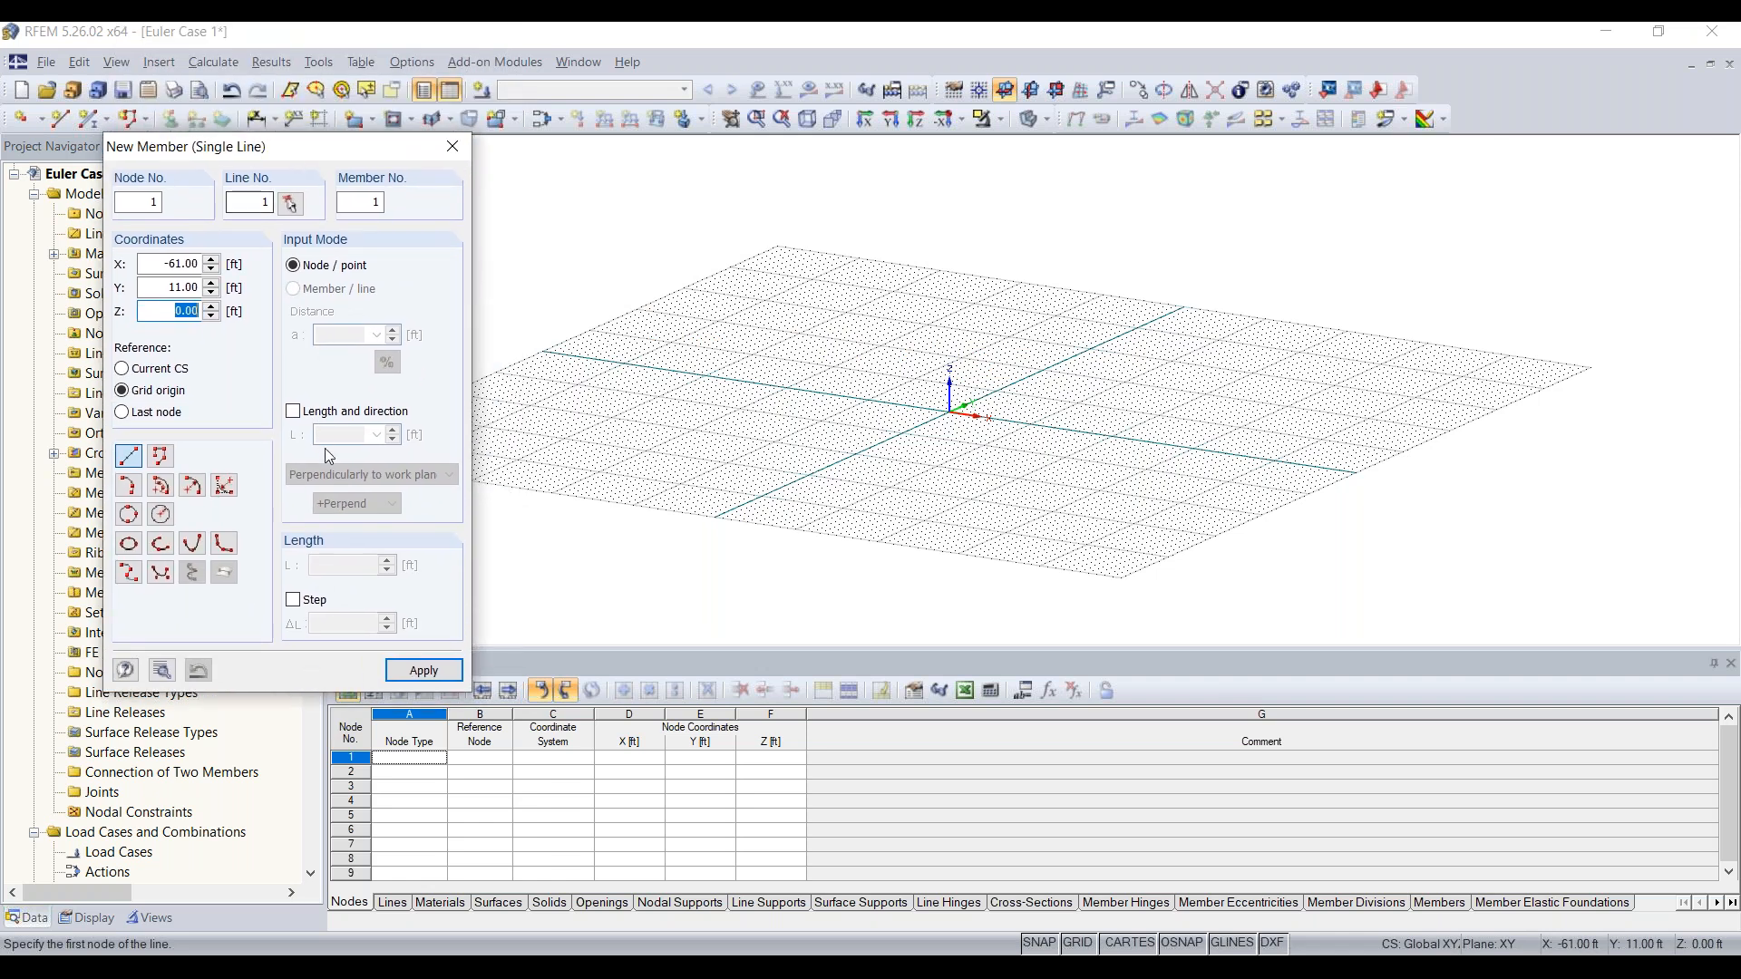
pyautogui.click(331, 410)
pyautogui.click(350, 435)
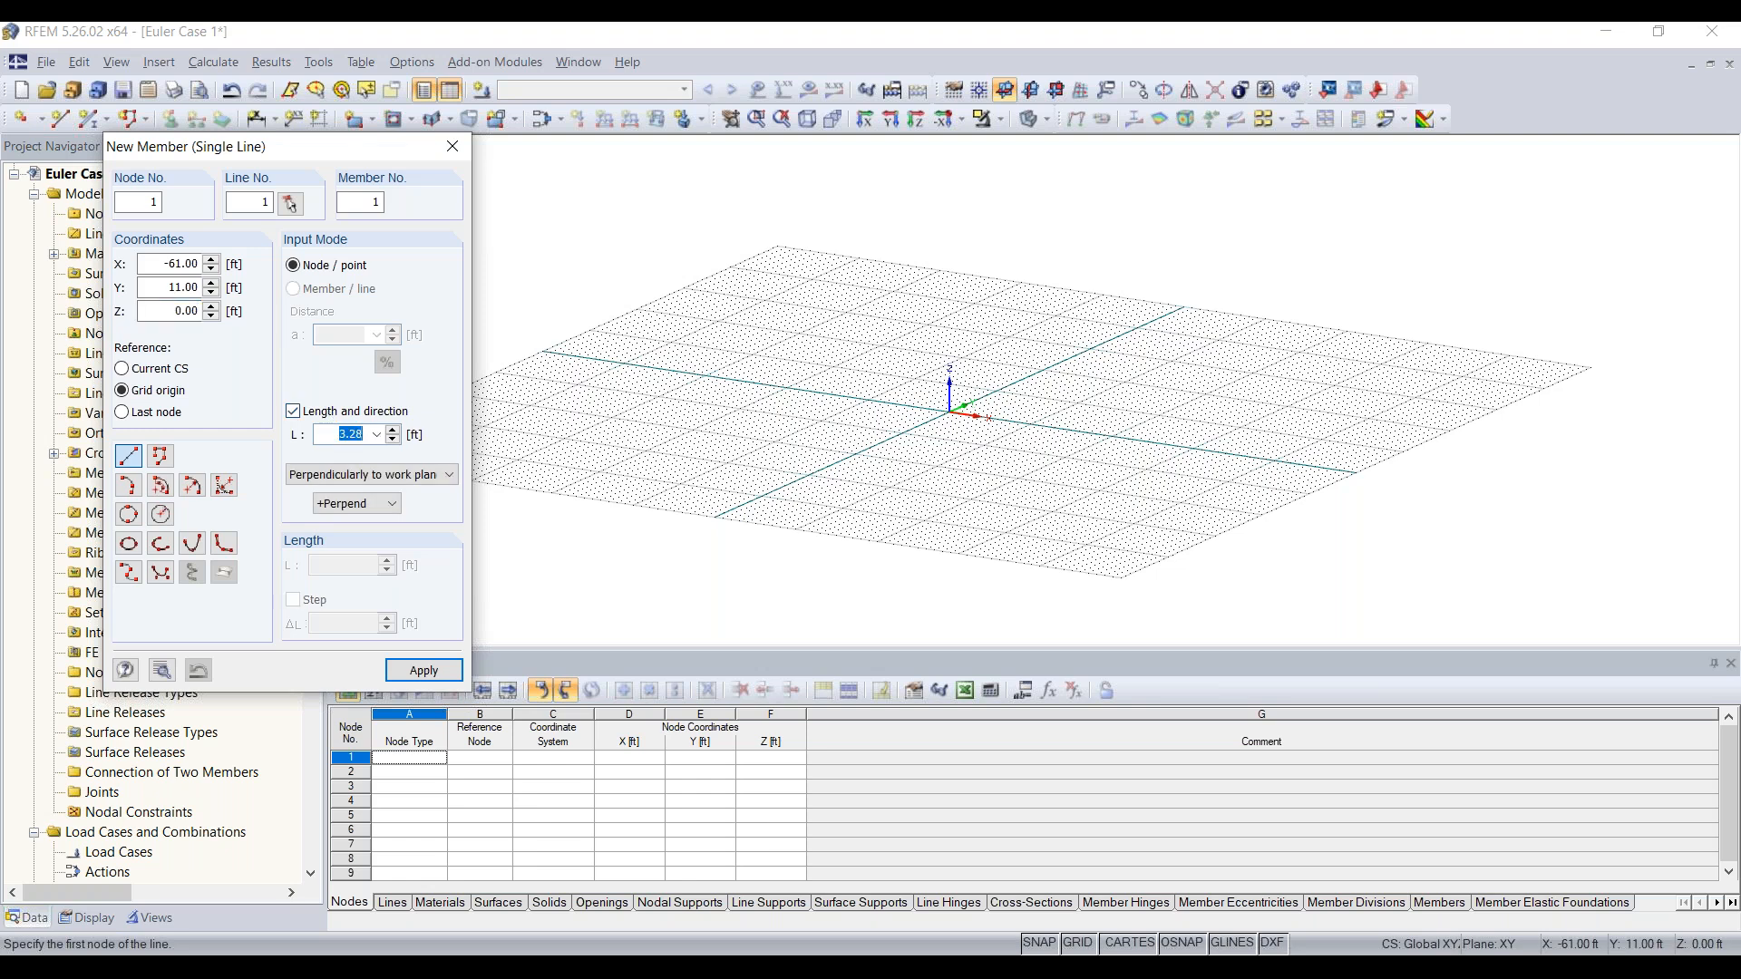
pyautogui.write('30')
pyautogui.click(403, 483)
pyautogui.click(403, 483)
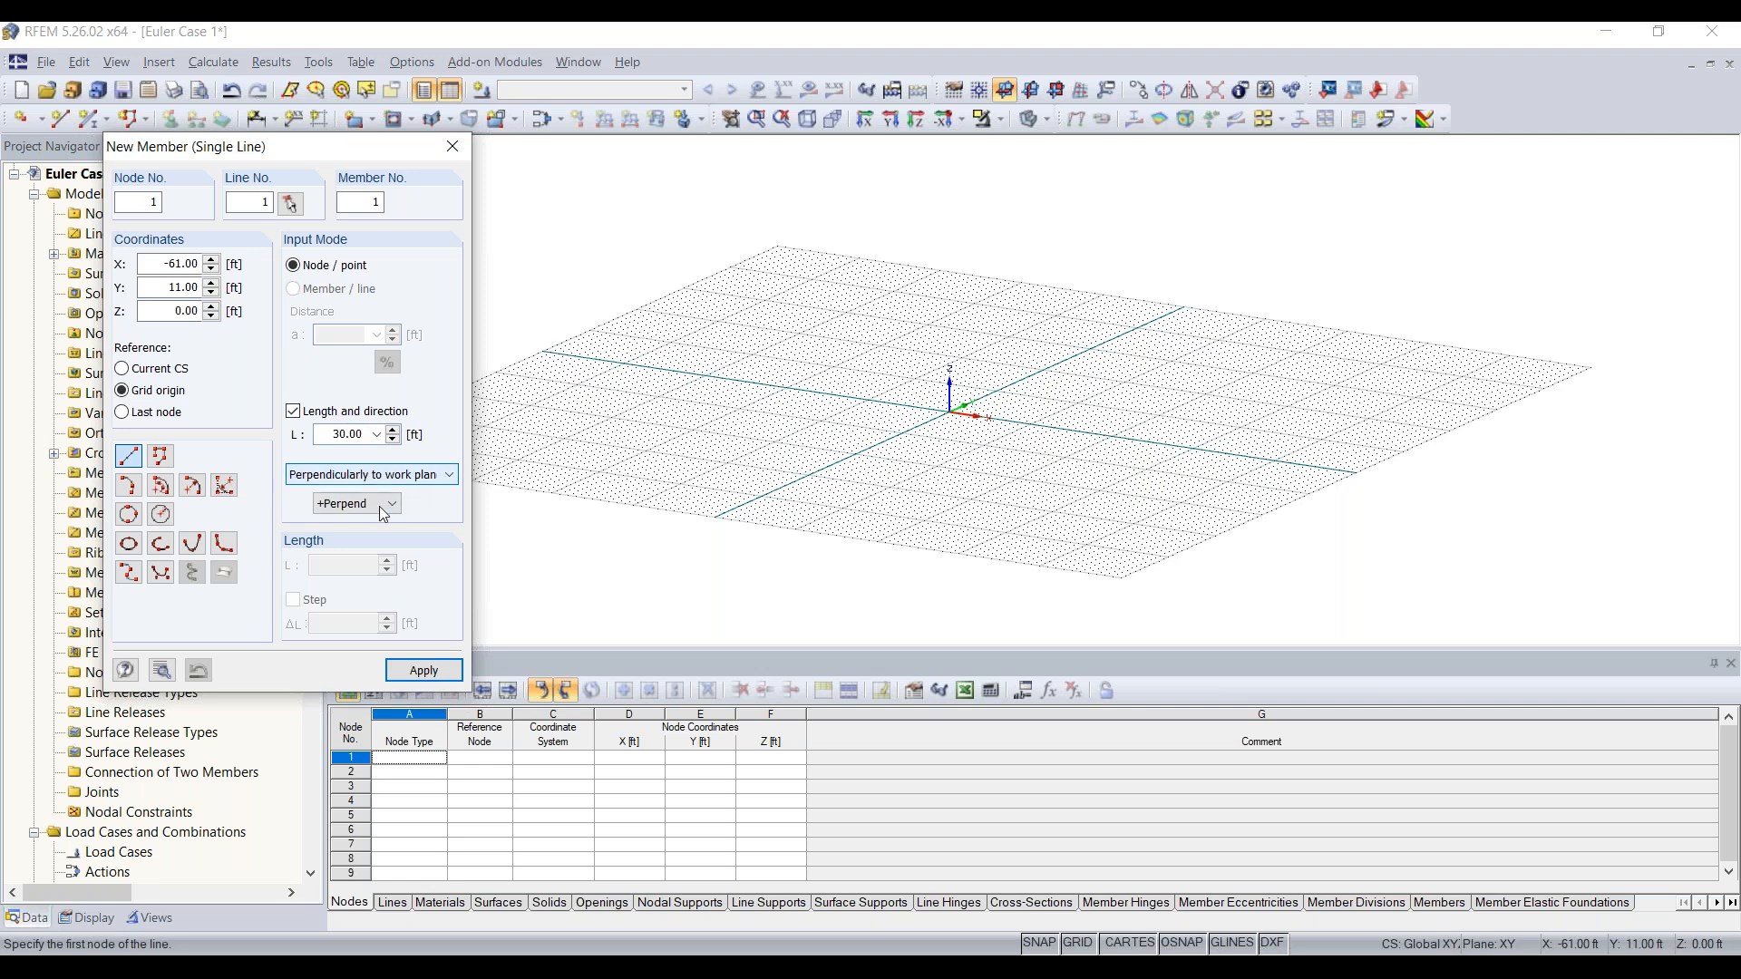
# Place the vertical member with its base at the grid origin (0, 0, 0) and finish member placement
pyautogui.click(968, 442)
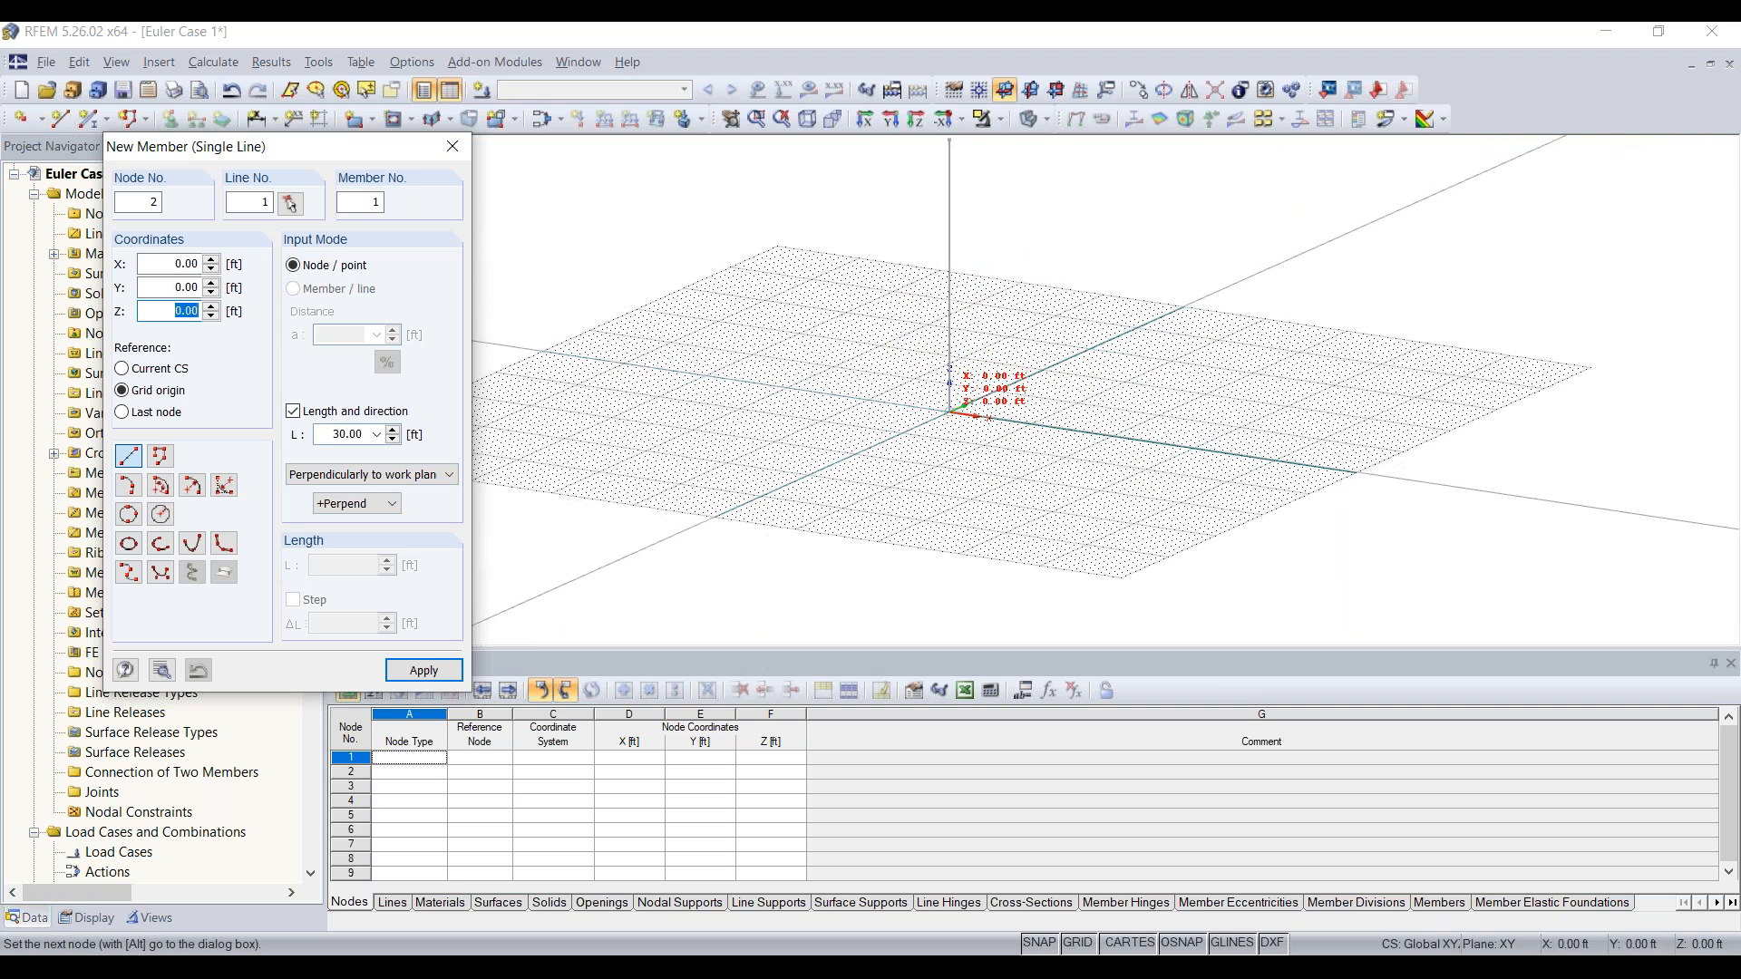
pyautogui.click(950, 410)
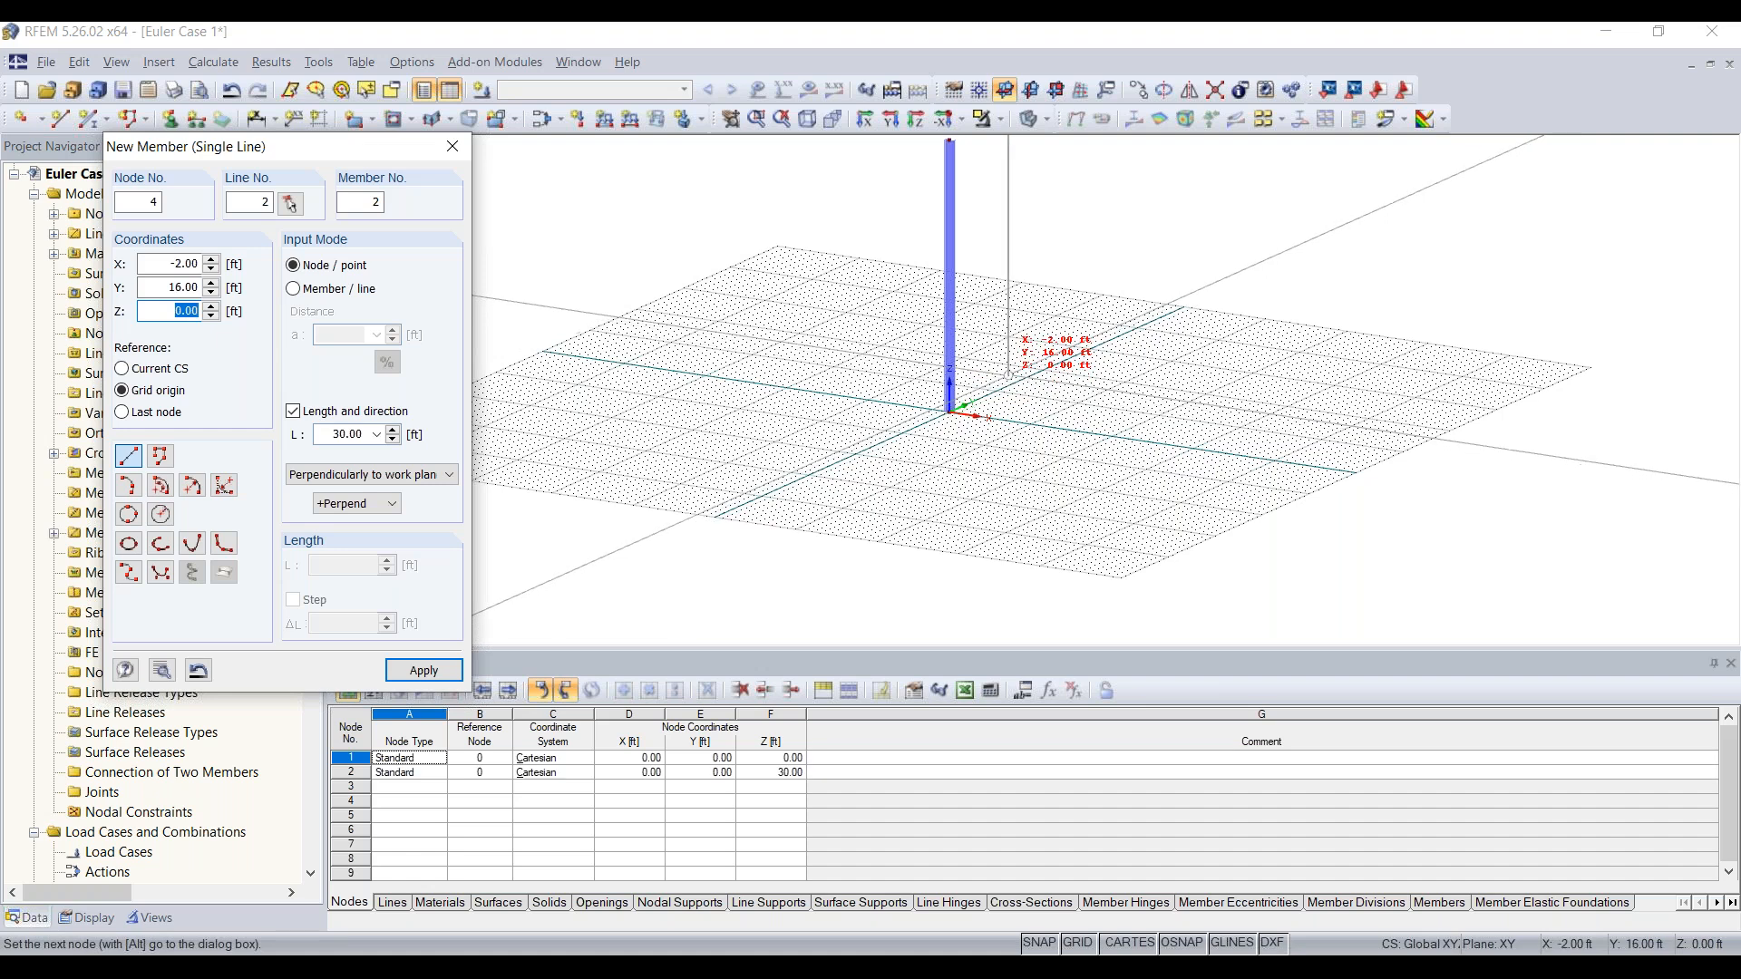
pyautogui.moveTo(1008, 374); pyautogui.dragTo(935, 456, button='middle')
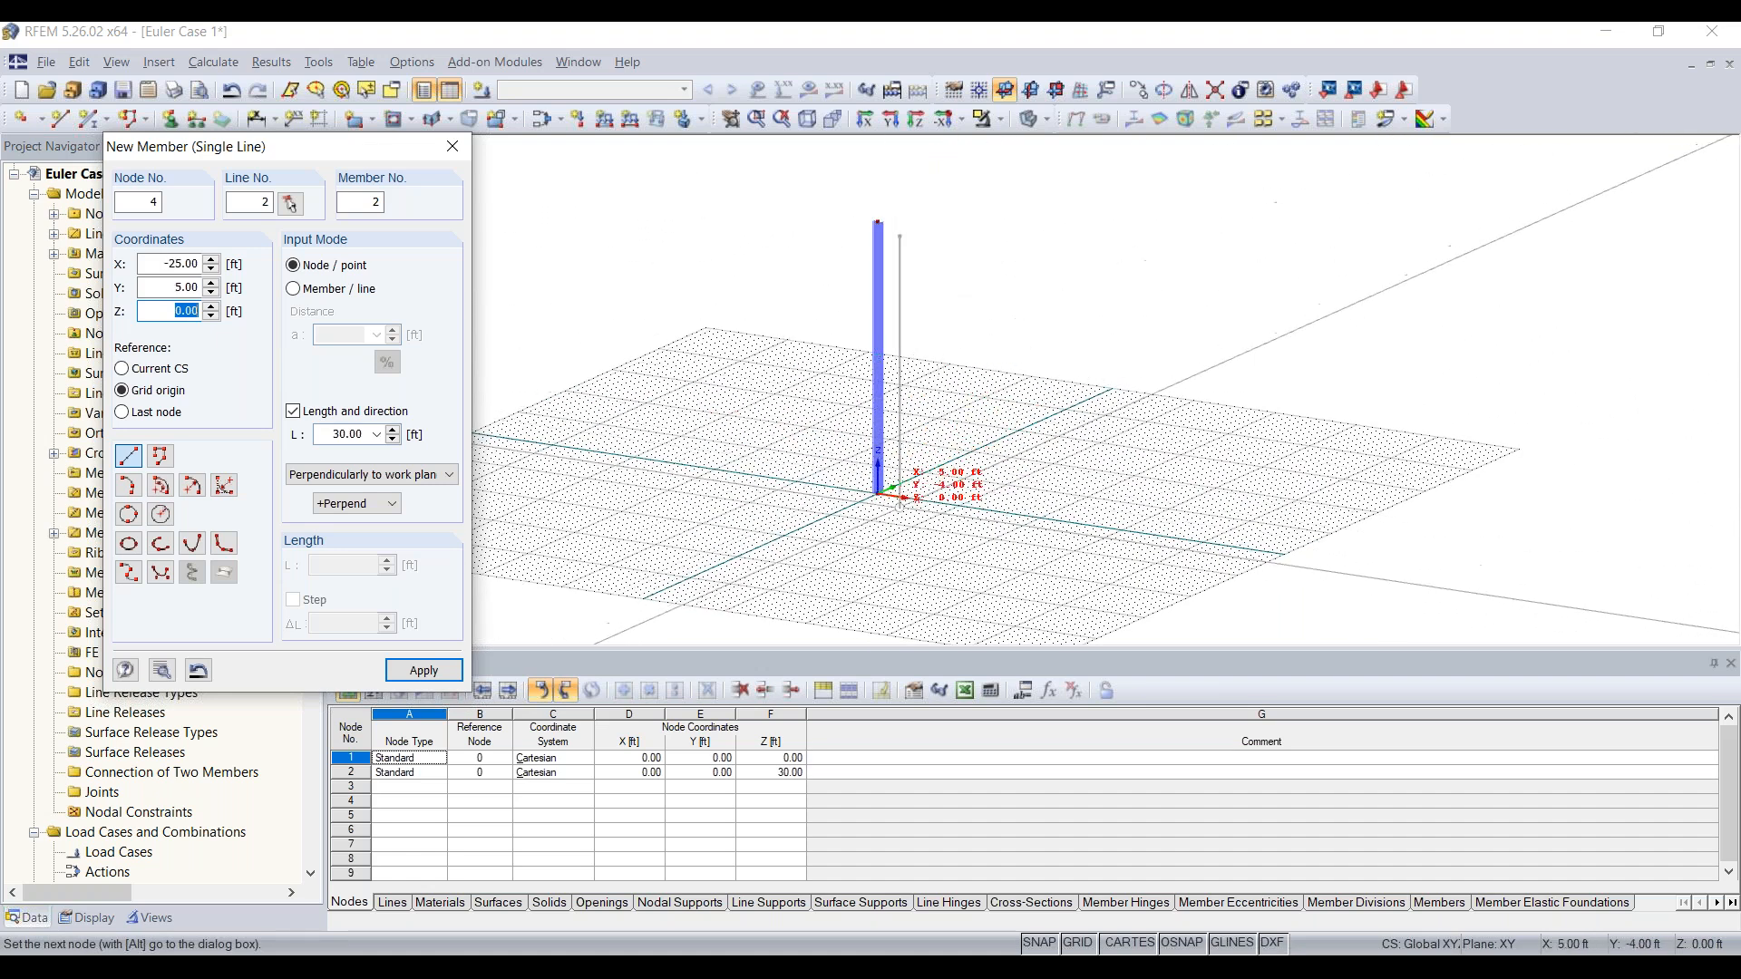
pyautogui.press('Escape')
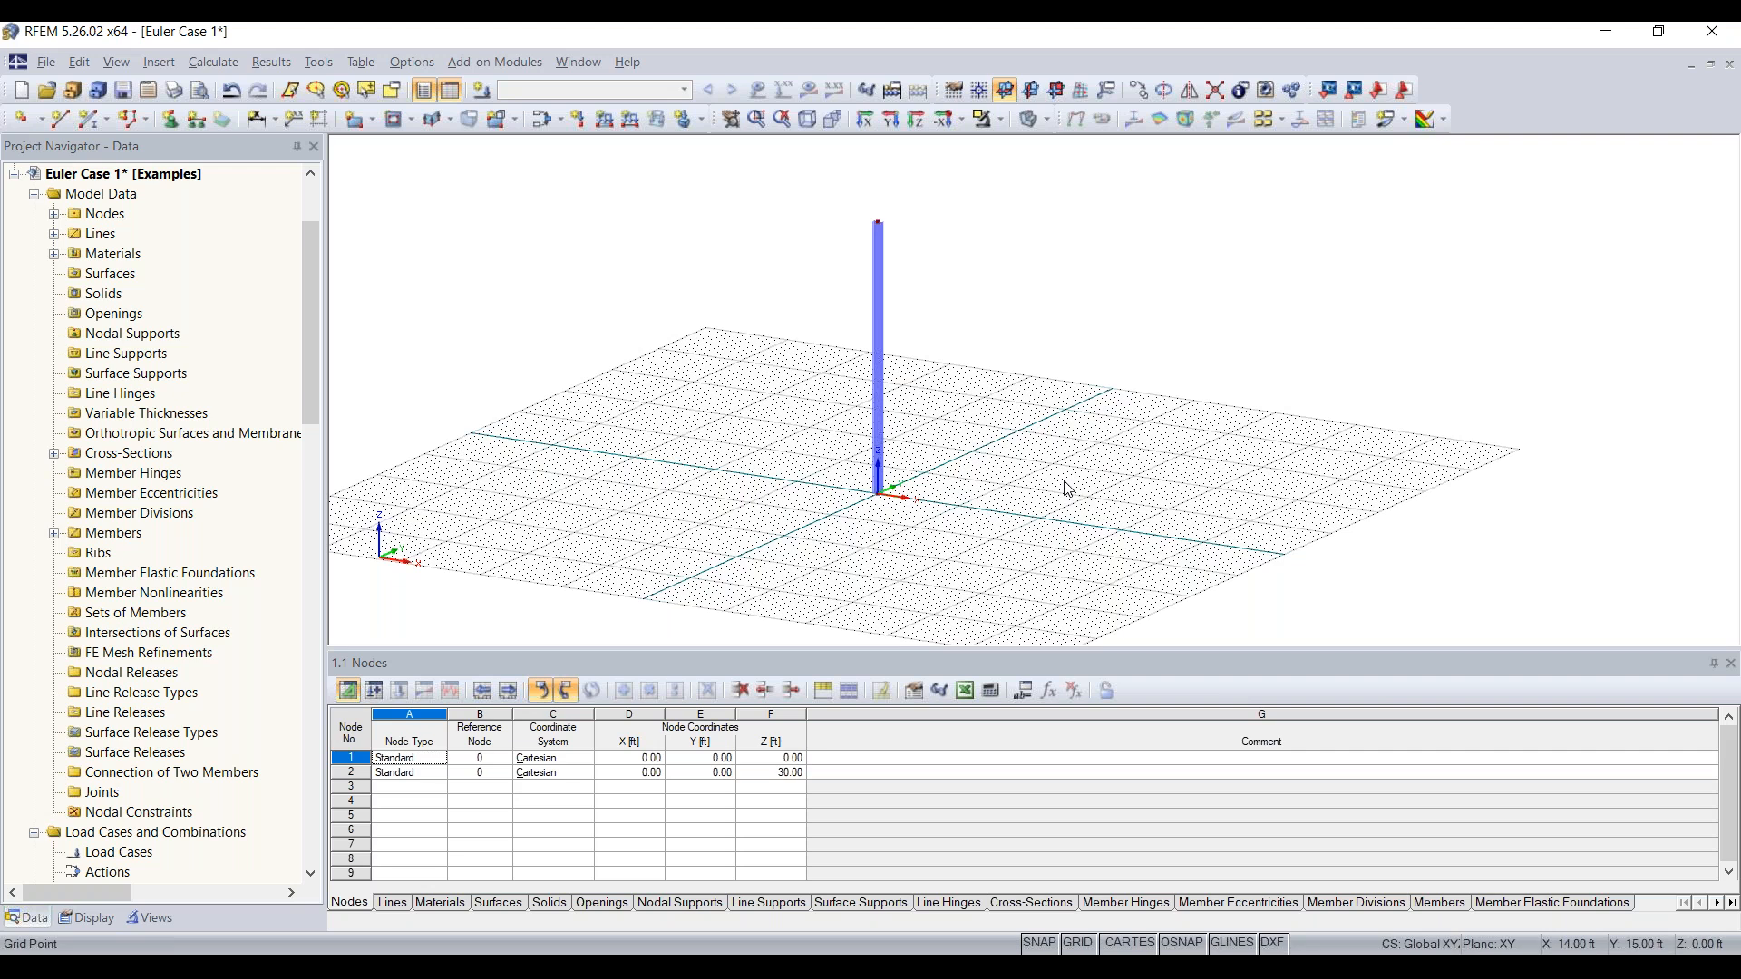
# Show the YZ and XZ work planes in turn and return to the XY work plane
pyautogui.click(1033, 90)
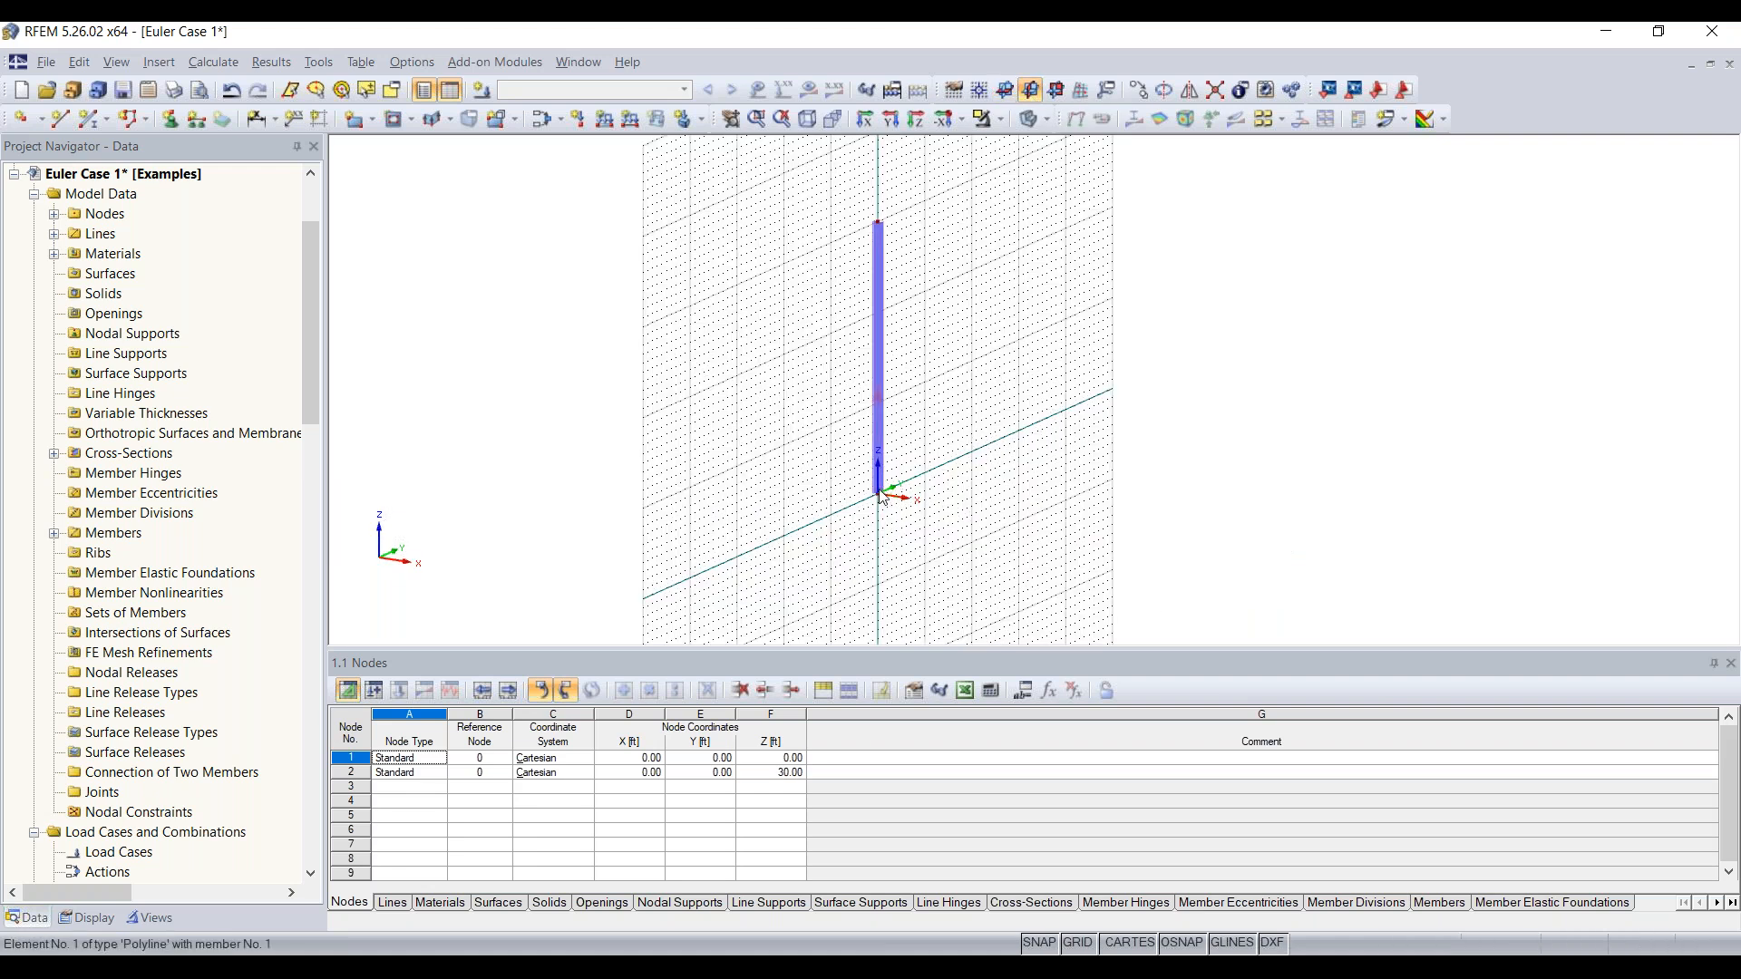
pyautogui.click(1057, 93)
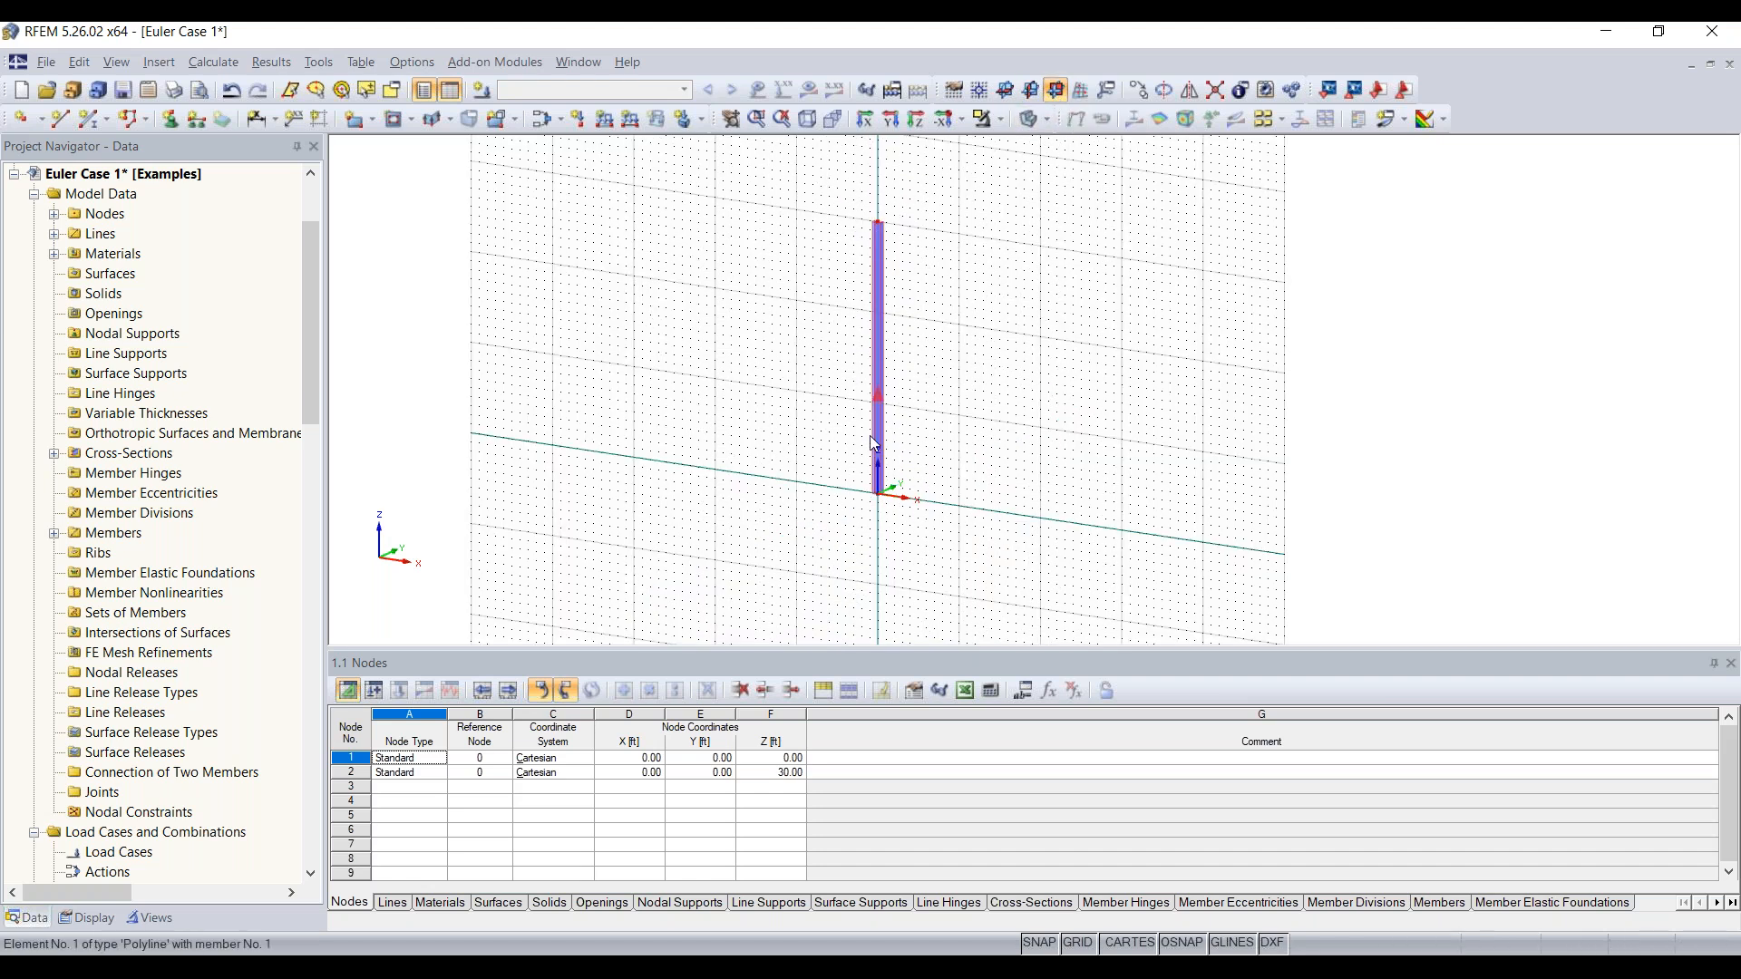
pyautogui.click(1000, 94)
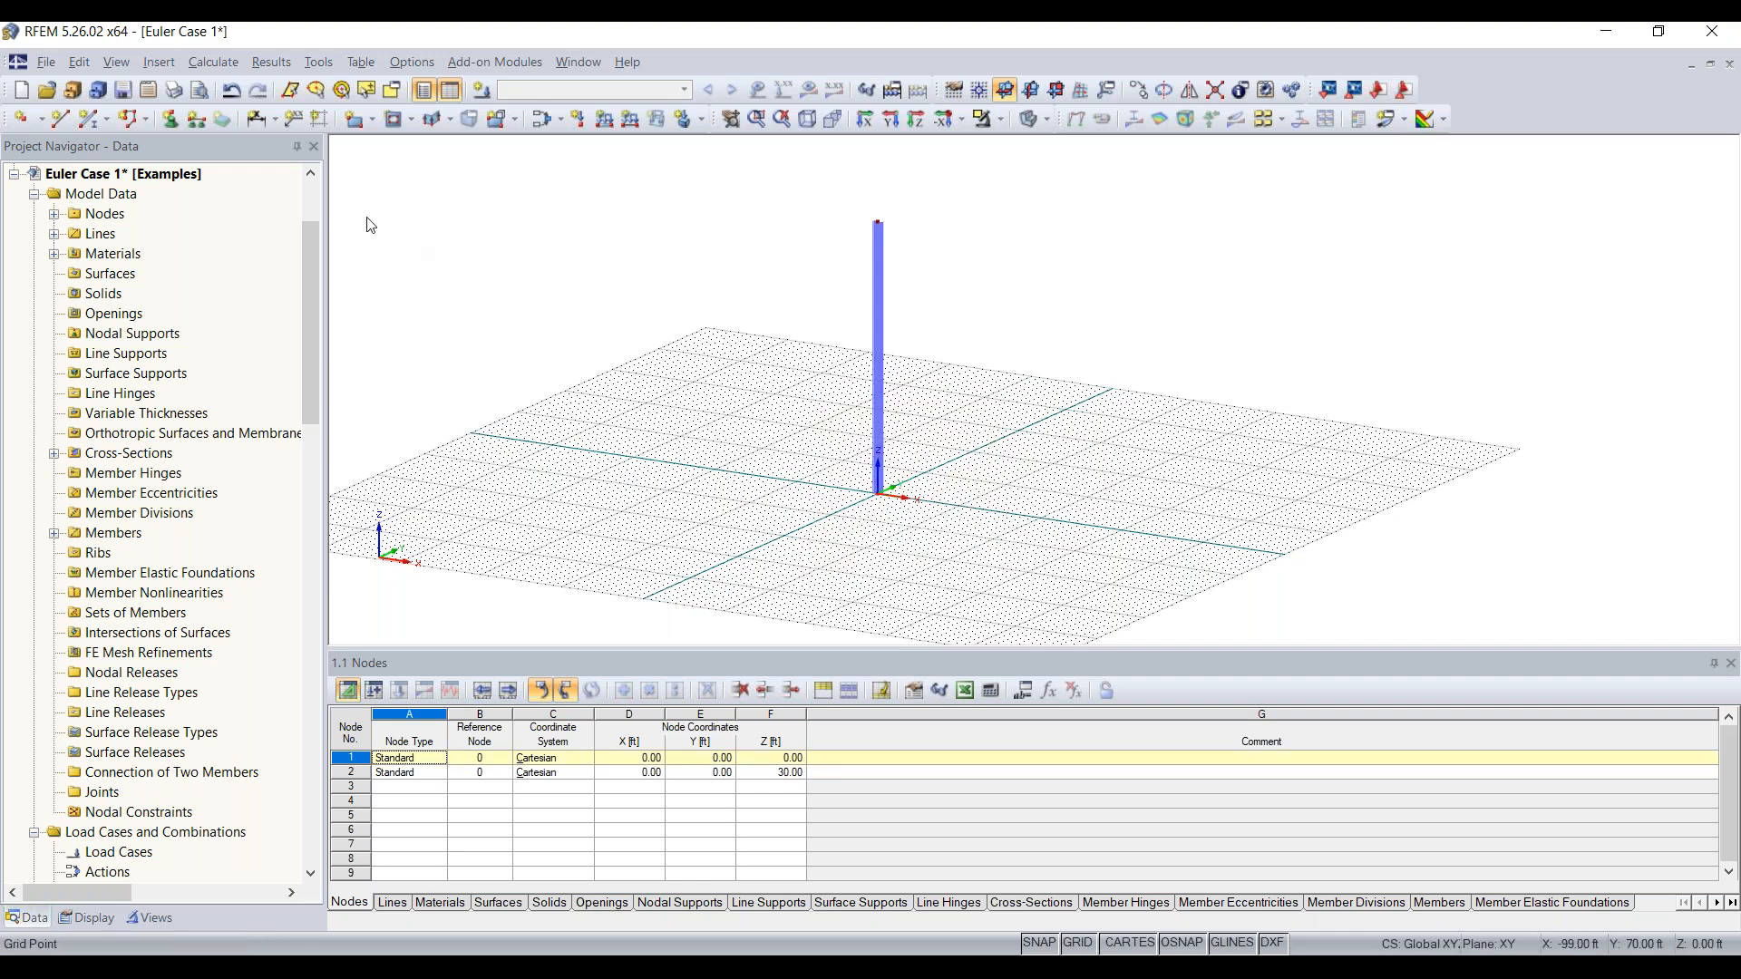
# Add a rigid nodal support at node 1, the base of the column
pyautogui.click(168, 124)
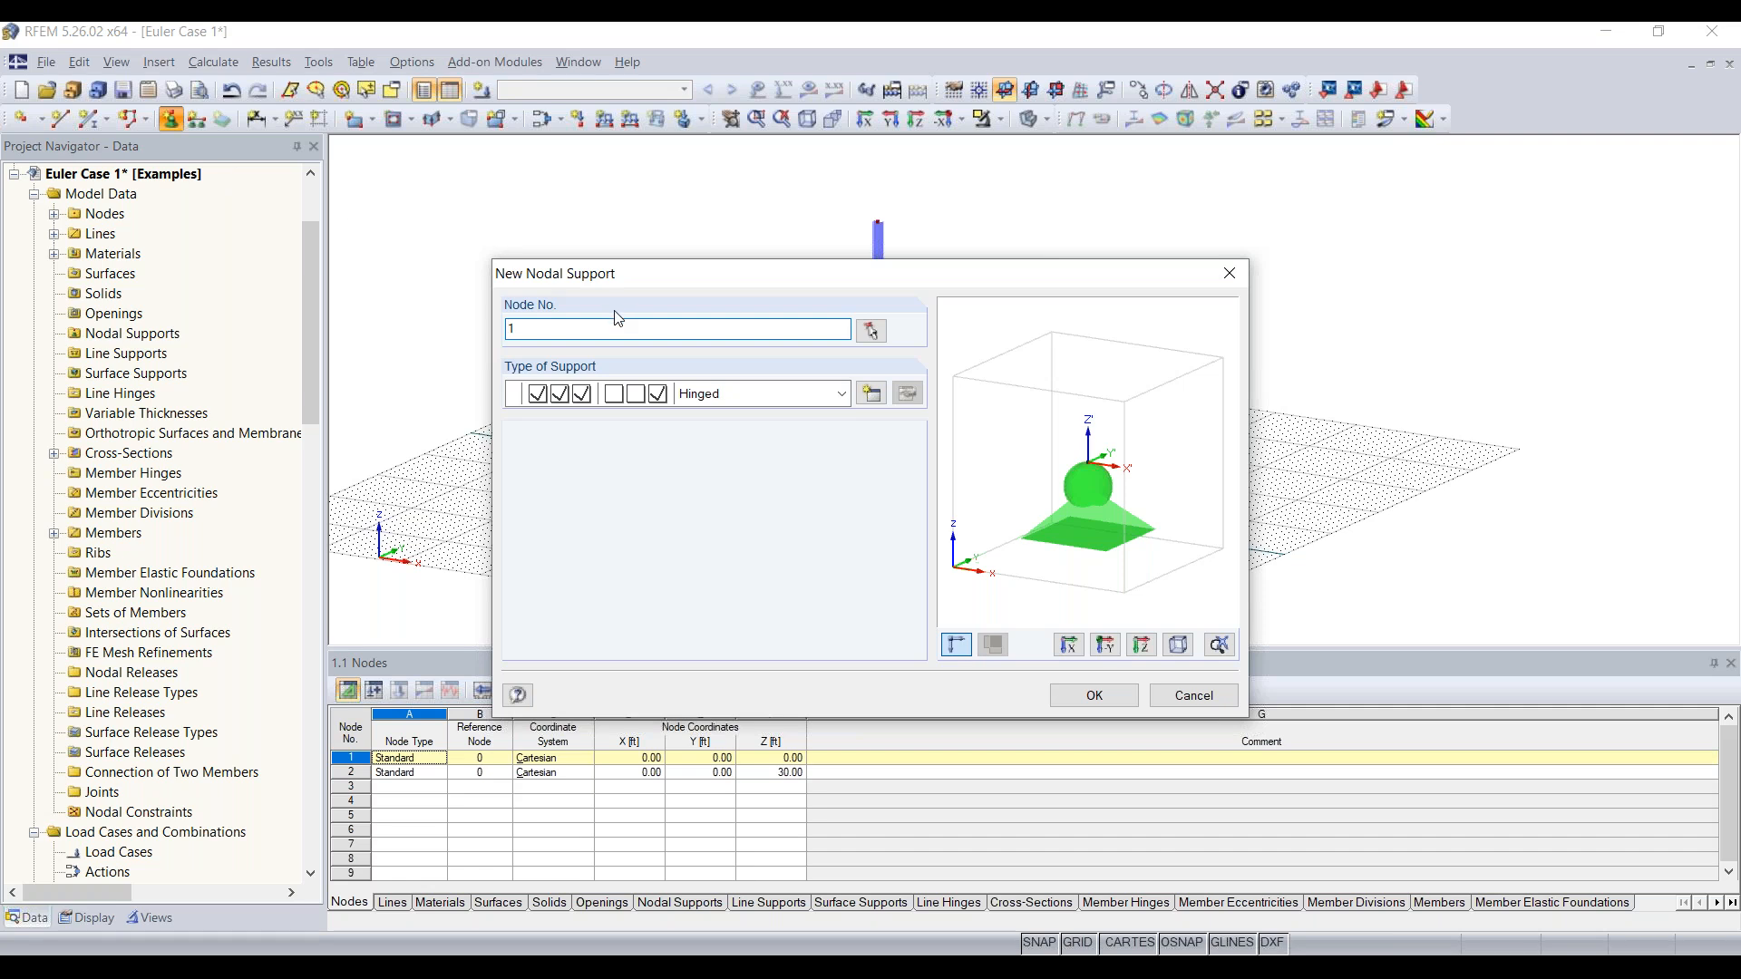
pyautogui.click(842, 395)
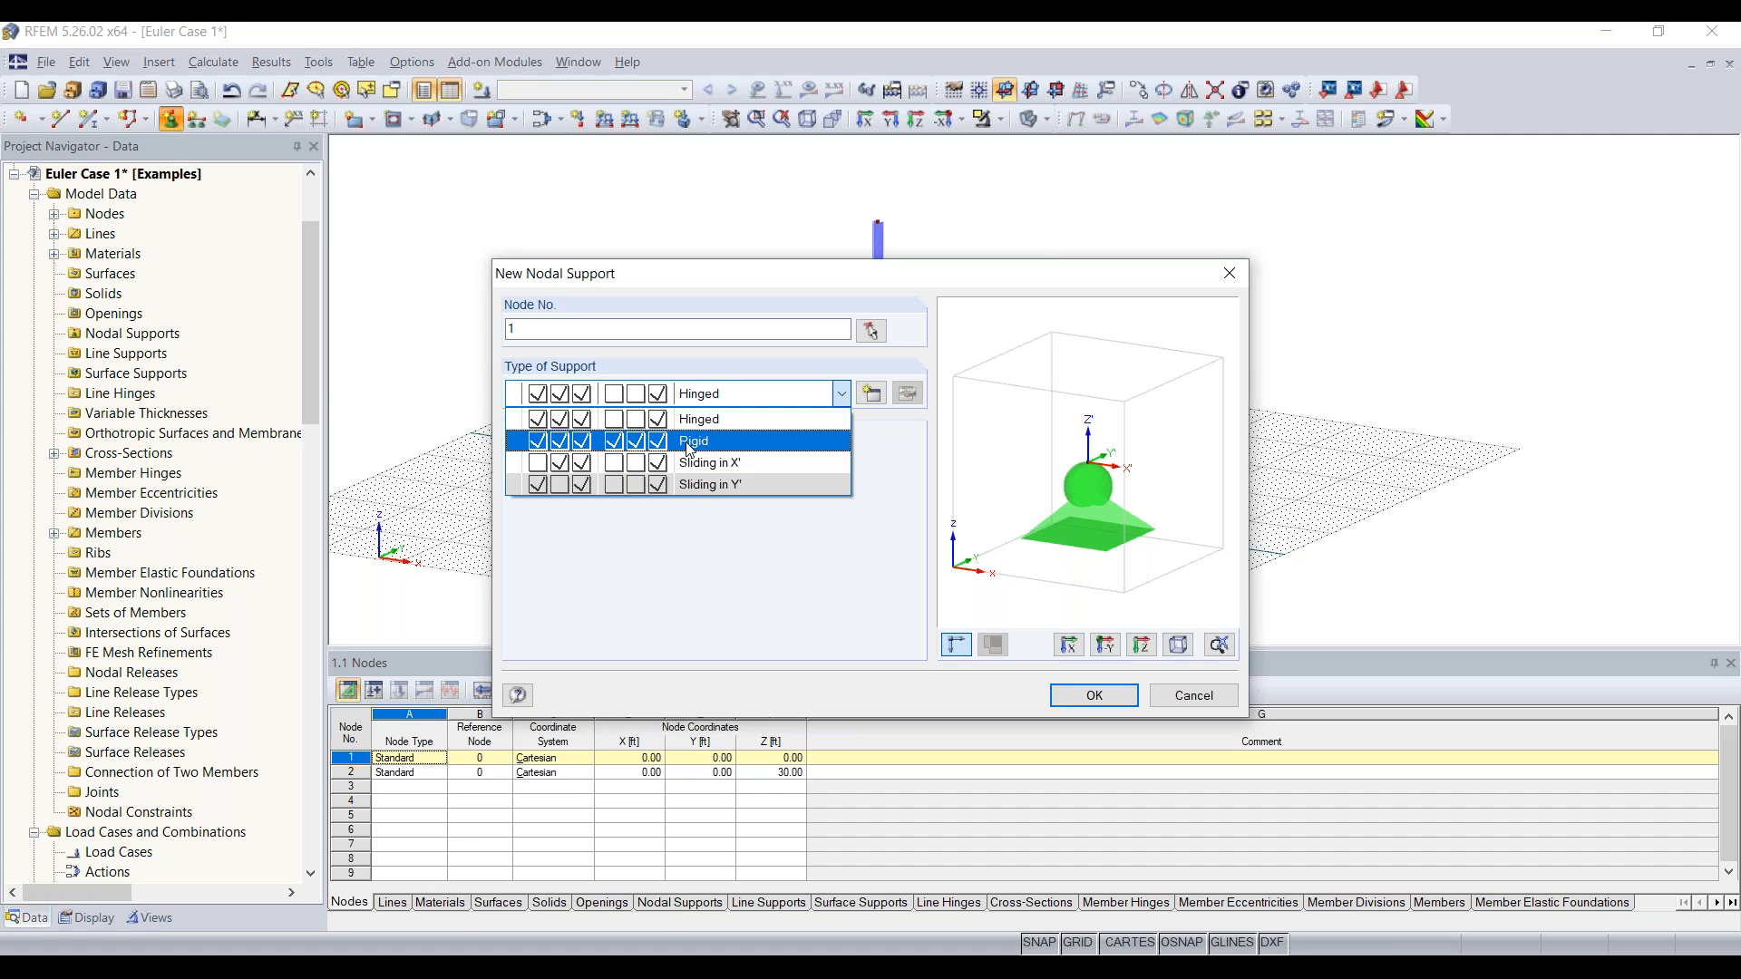
pyautogui.click(645, 444)
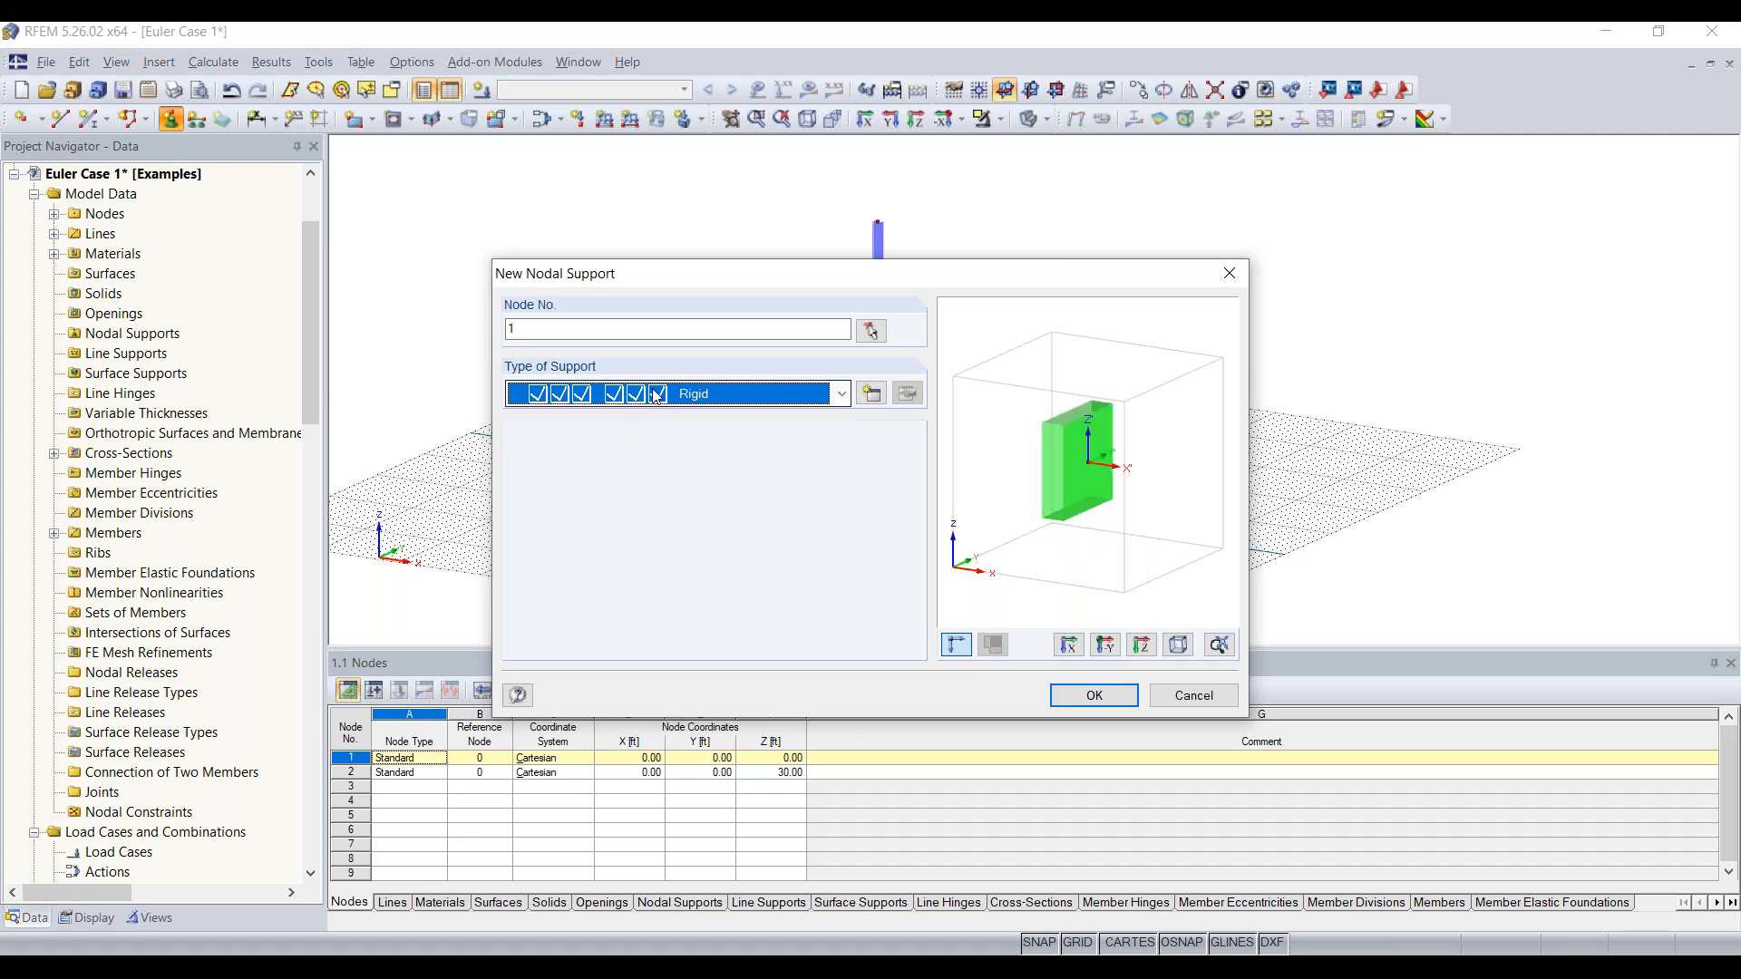
pyautogui.click(1087, 697)
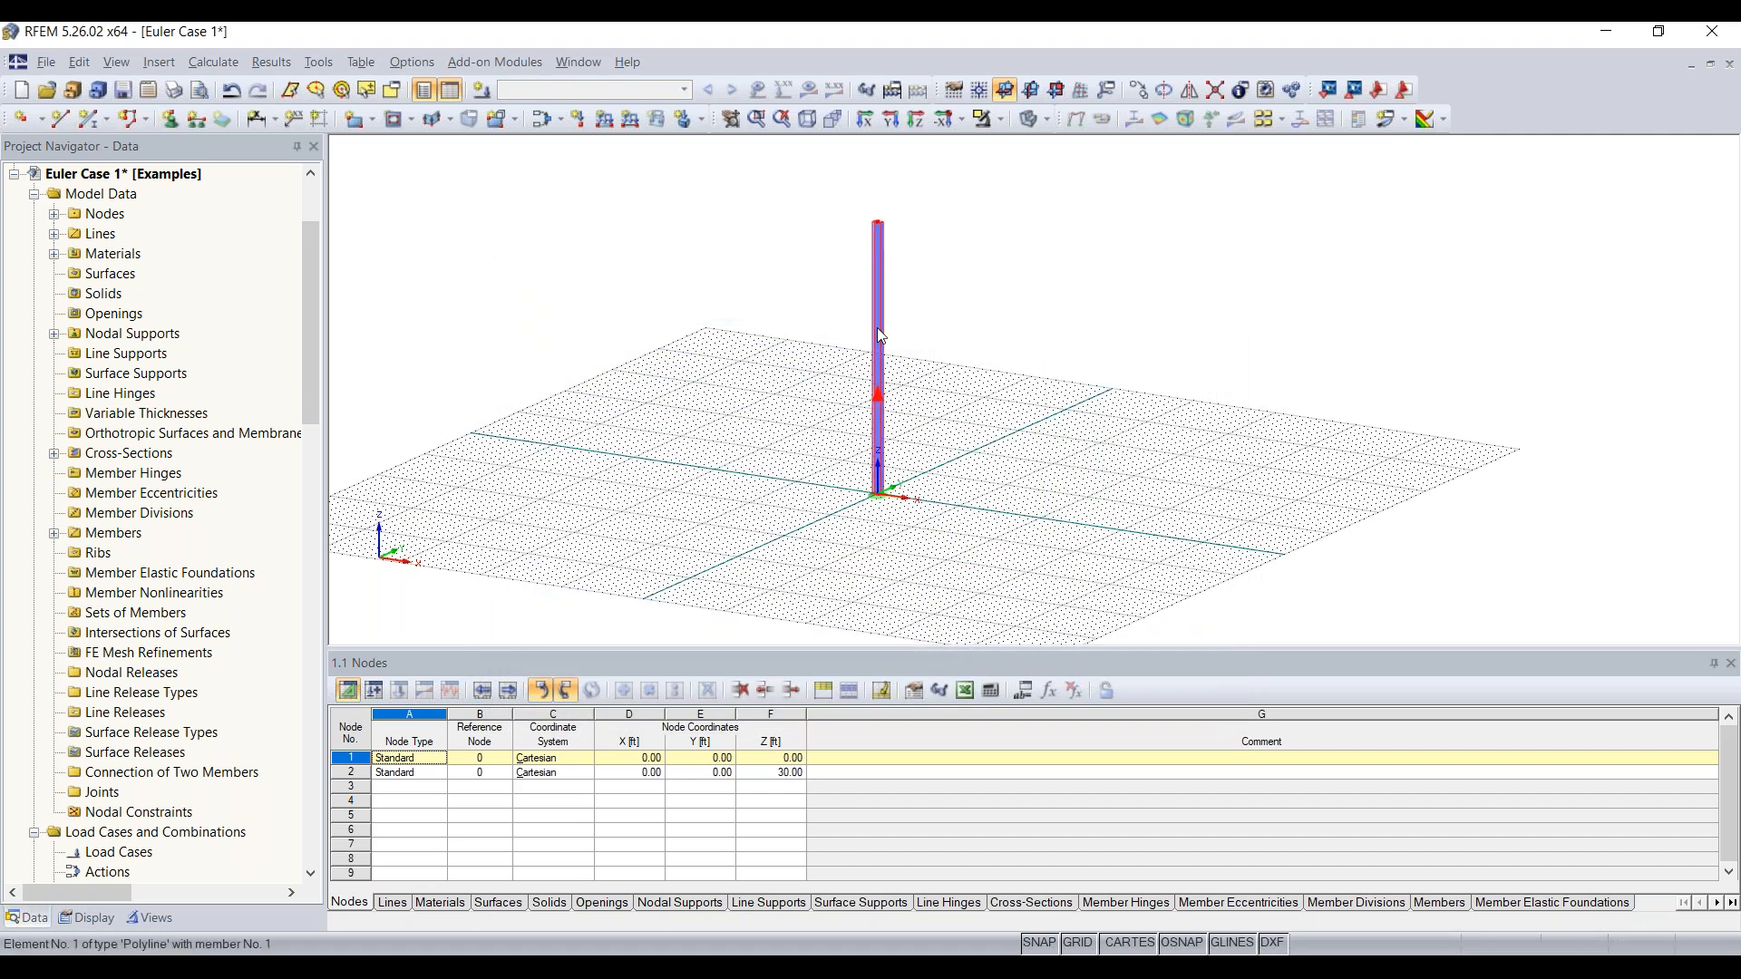
pyautogui.moveTo(878, 504)
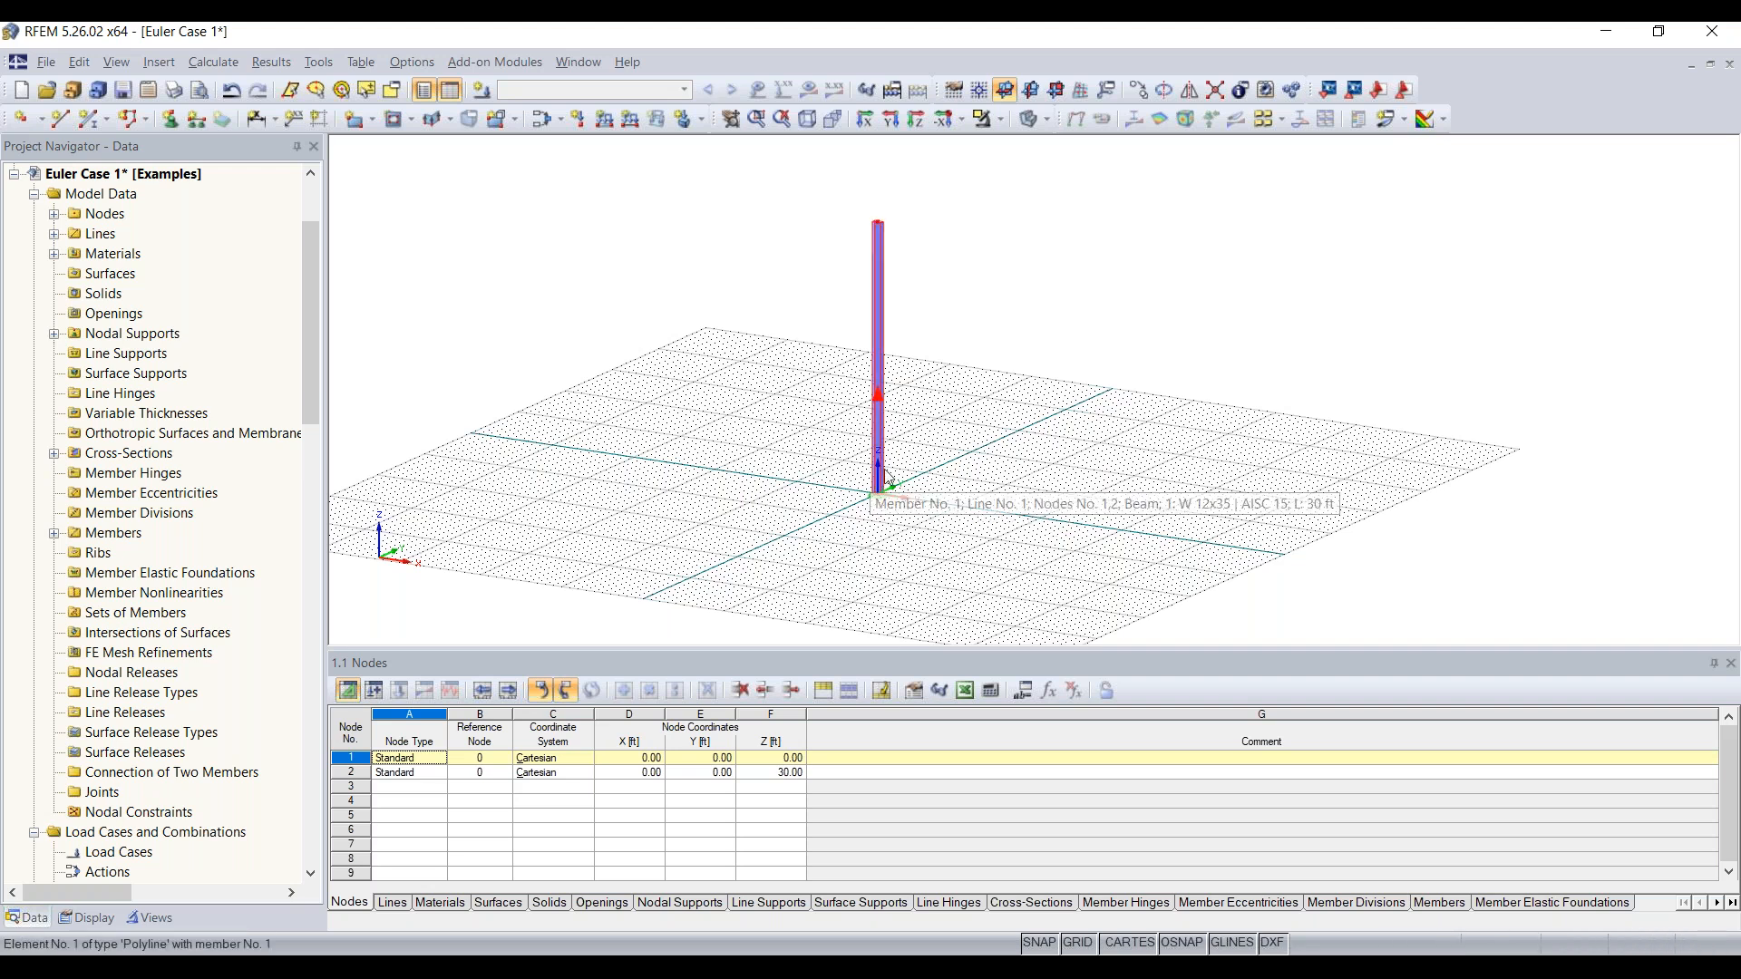
pyautogui.moveTo(946, 432); pyautogui.dragTo(960, 508, button='middle')
pyautogui.scroll(2, 943, 489)
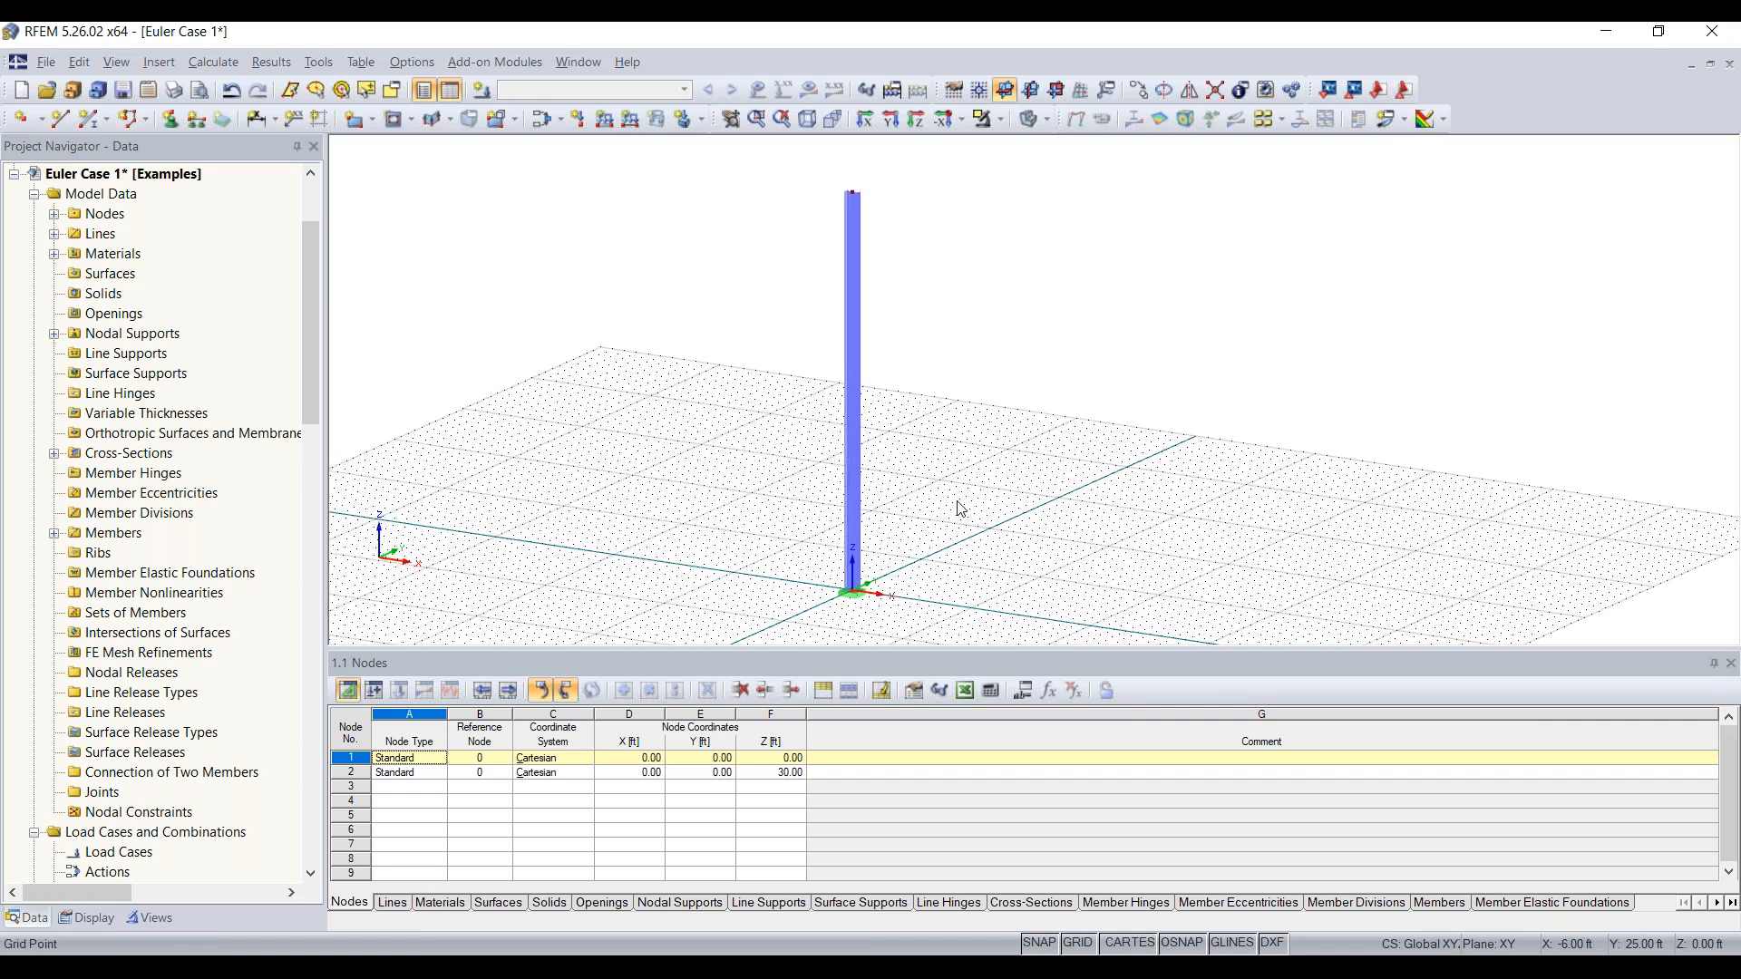
# Create a load case described as Test in the Dead category with self-weight deactivated
pyautogui.click(485, 98)
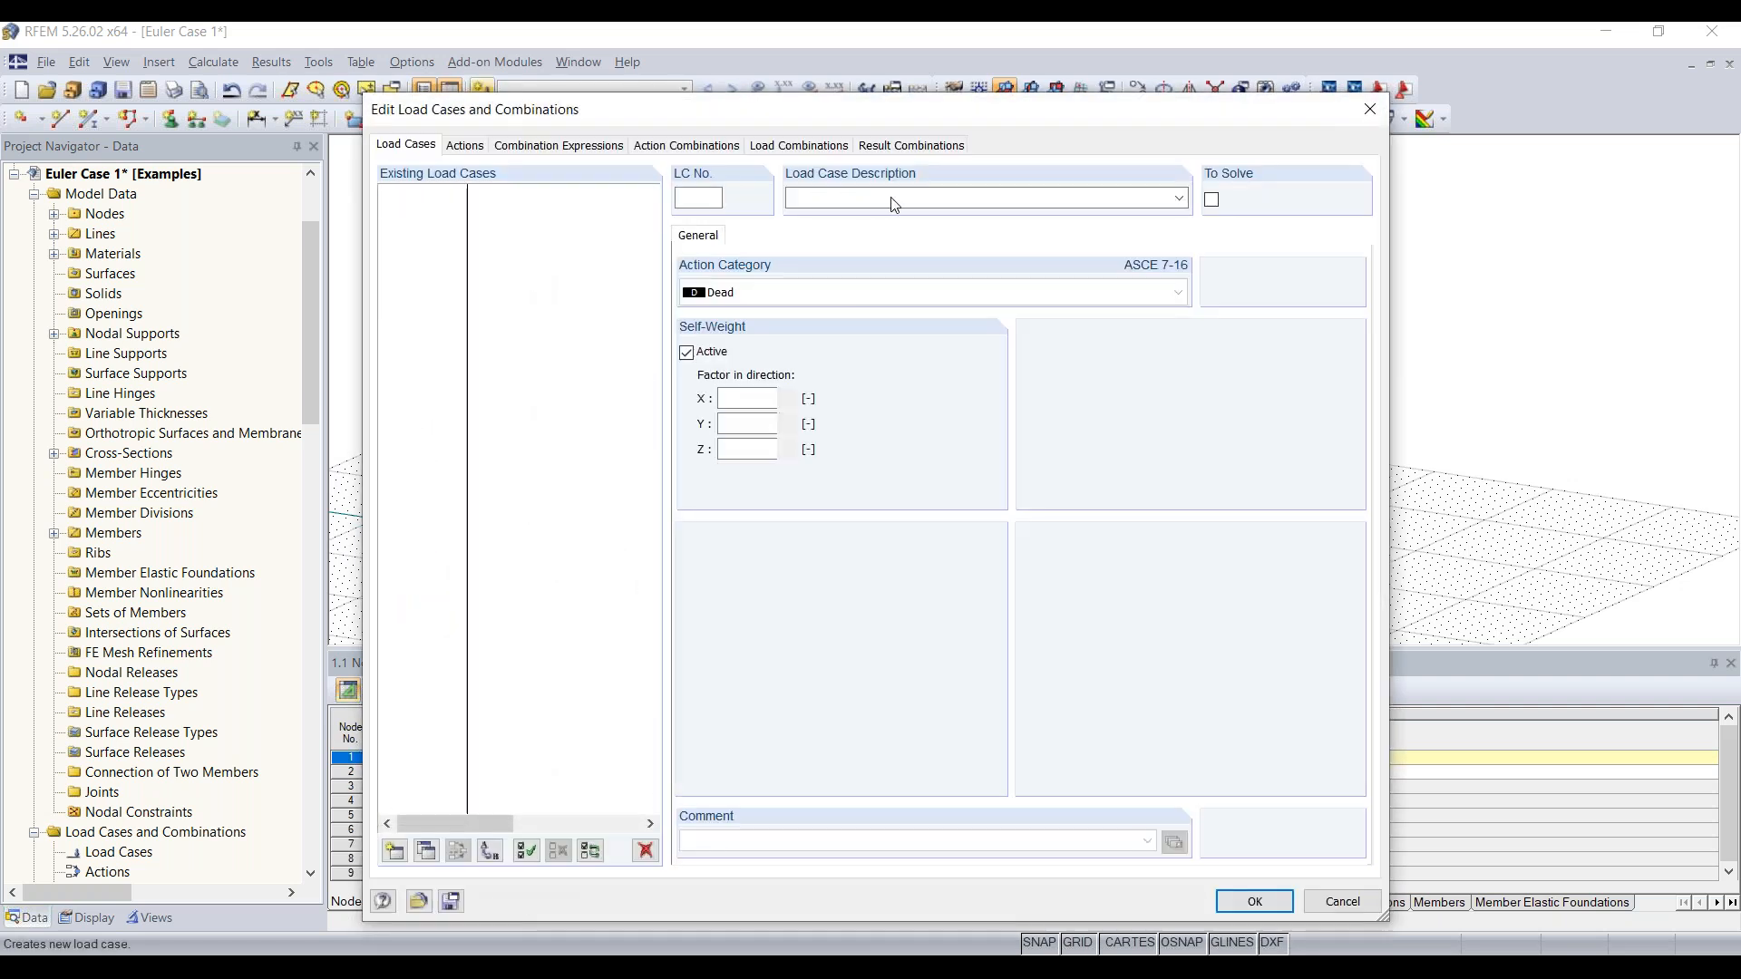
pyautogui.click(894, 198)
pyautogui.write('Test')
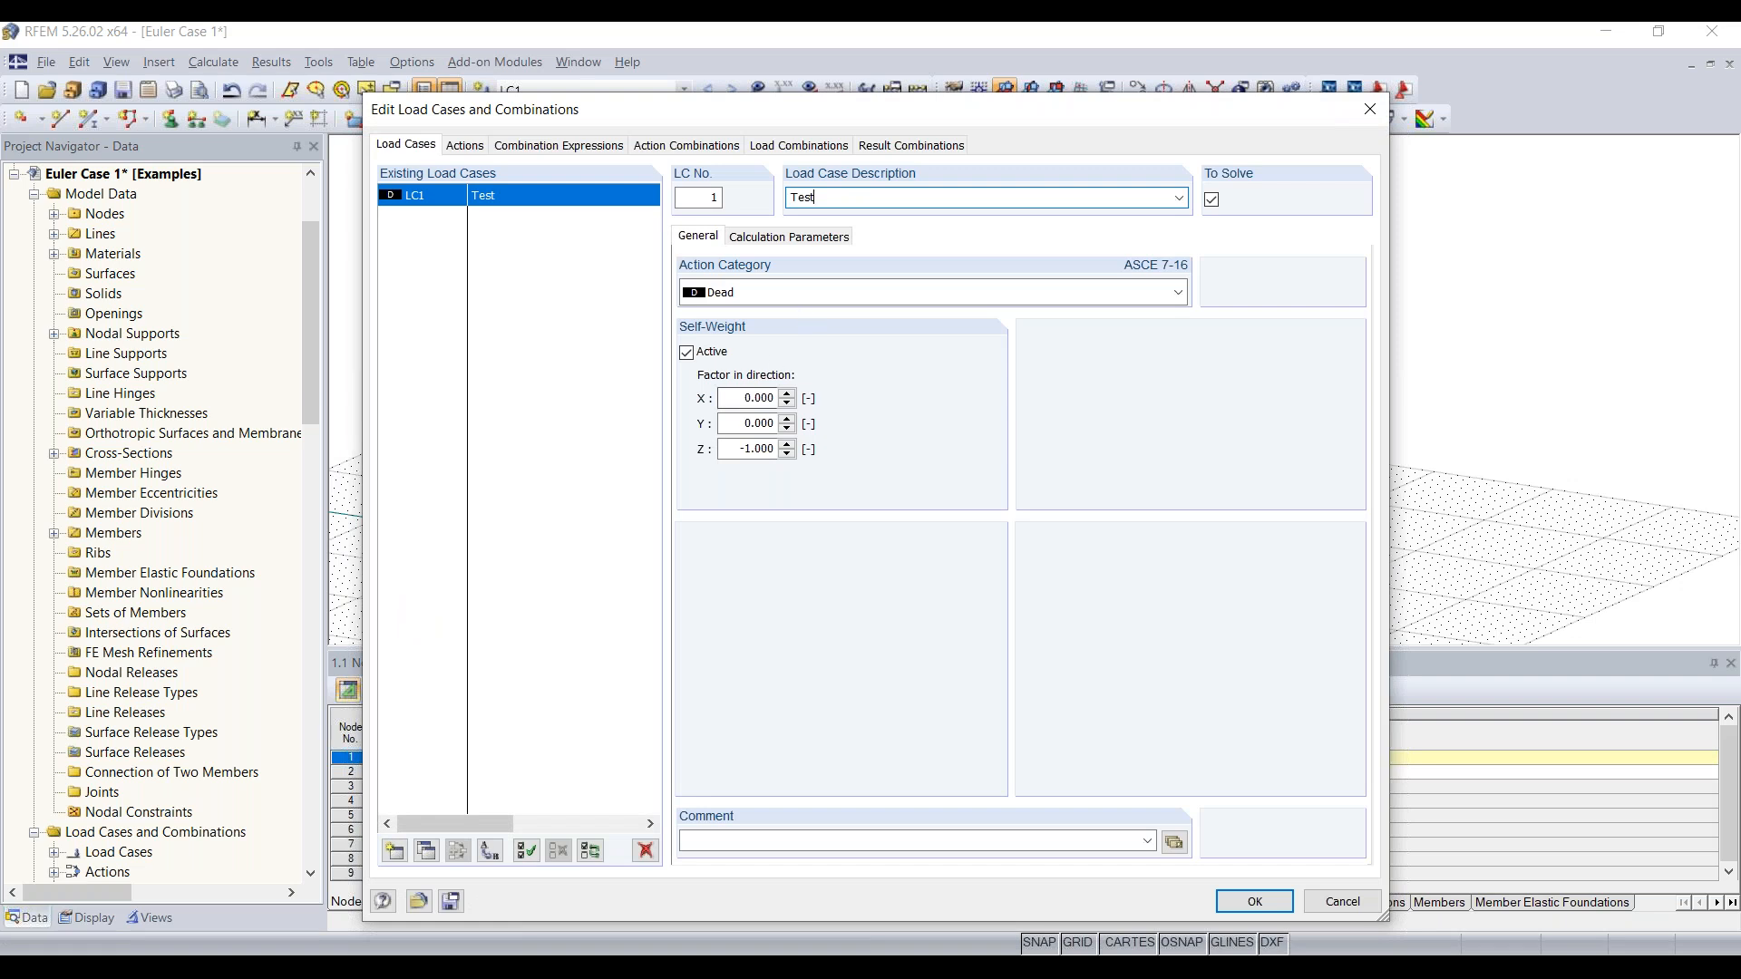
pyautogui.click(687, 351)
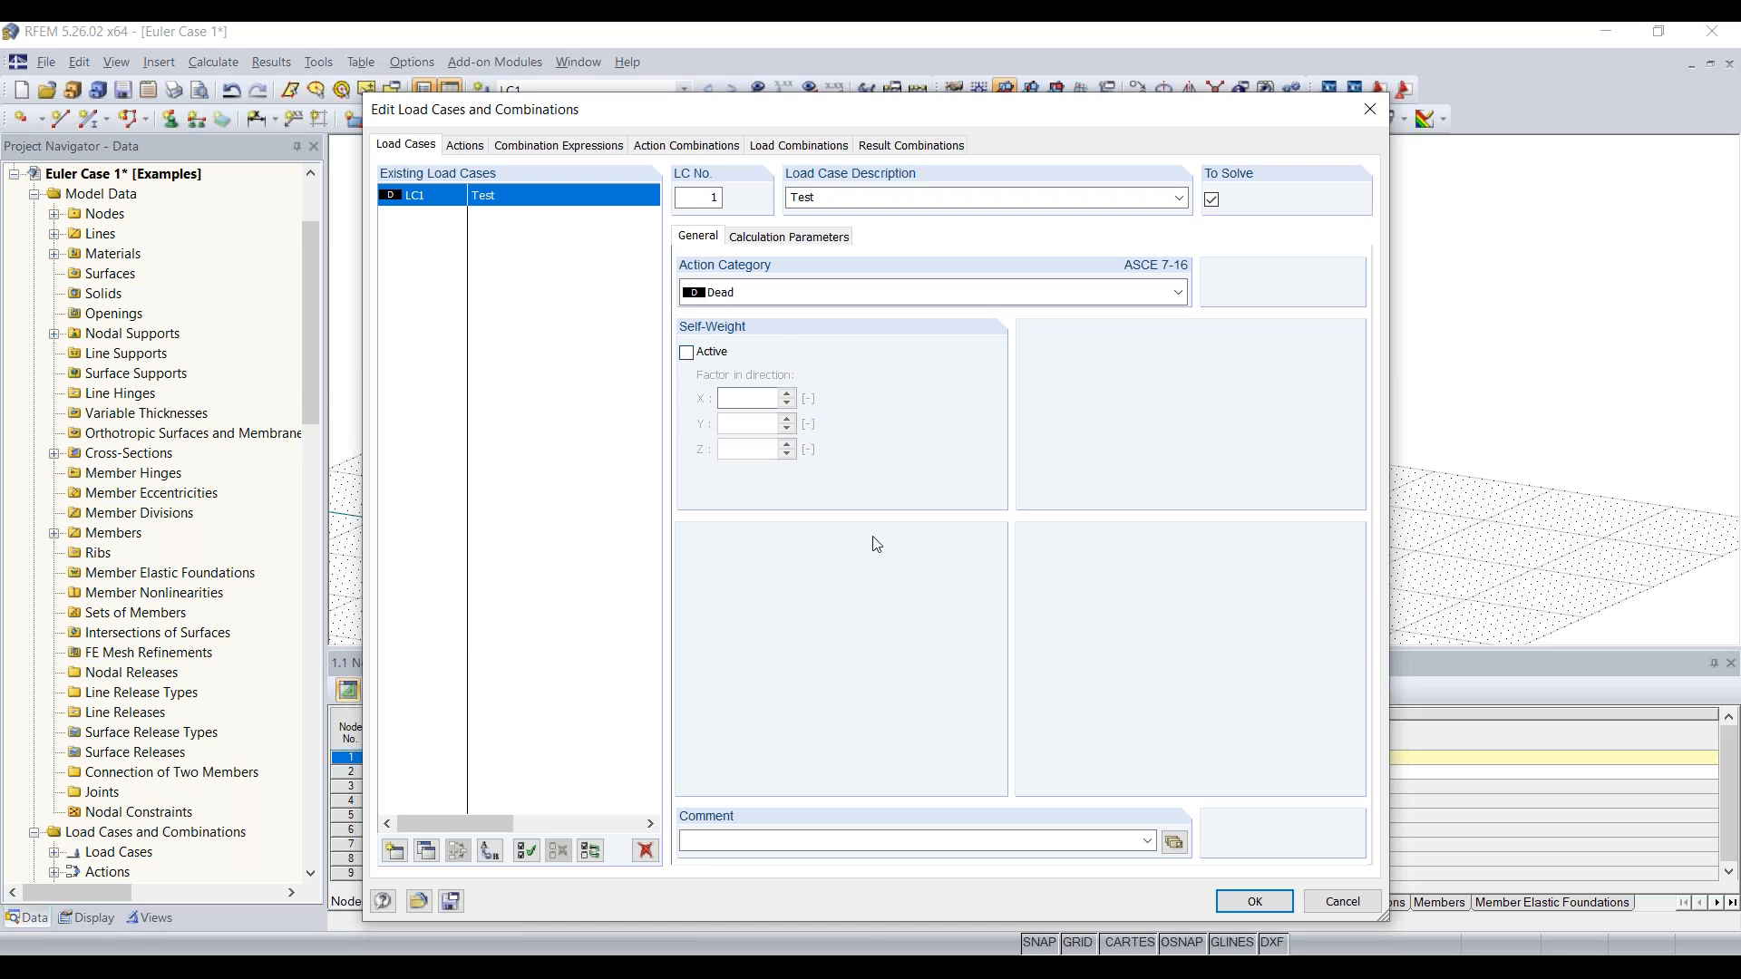
pyautogui.click(1253, 903)
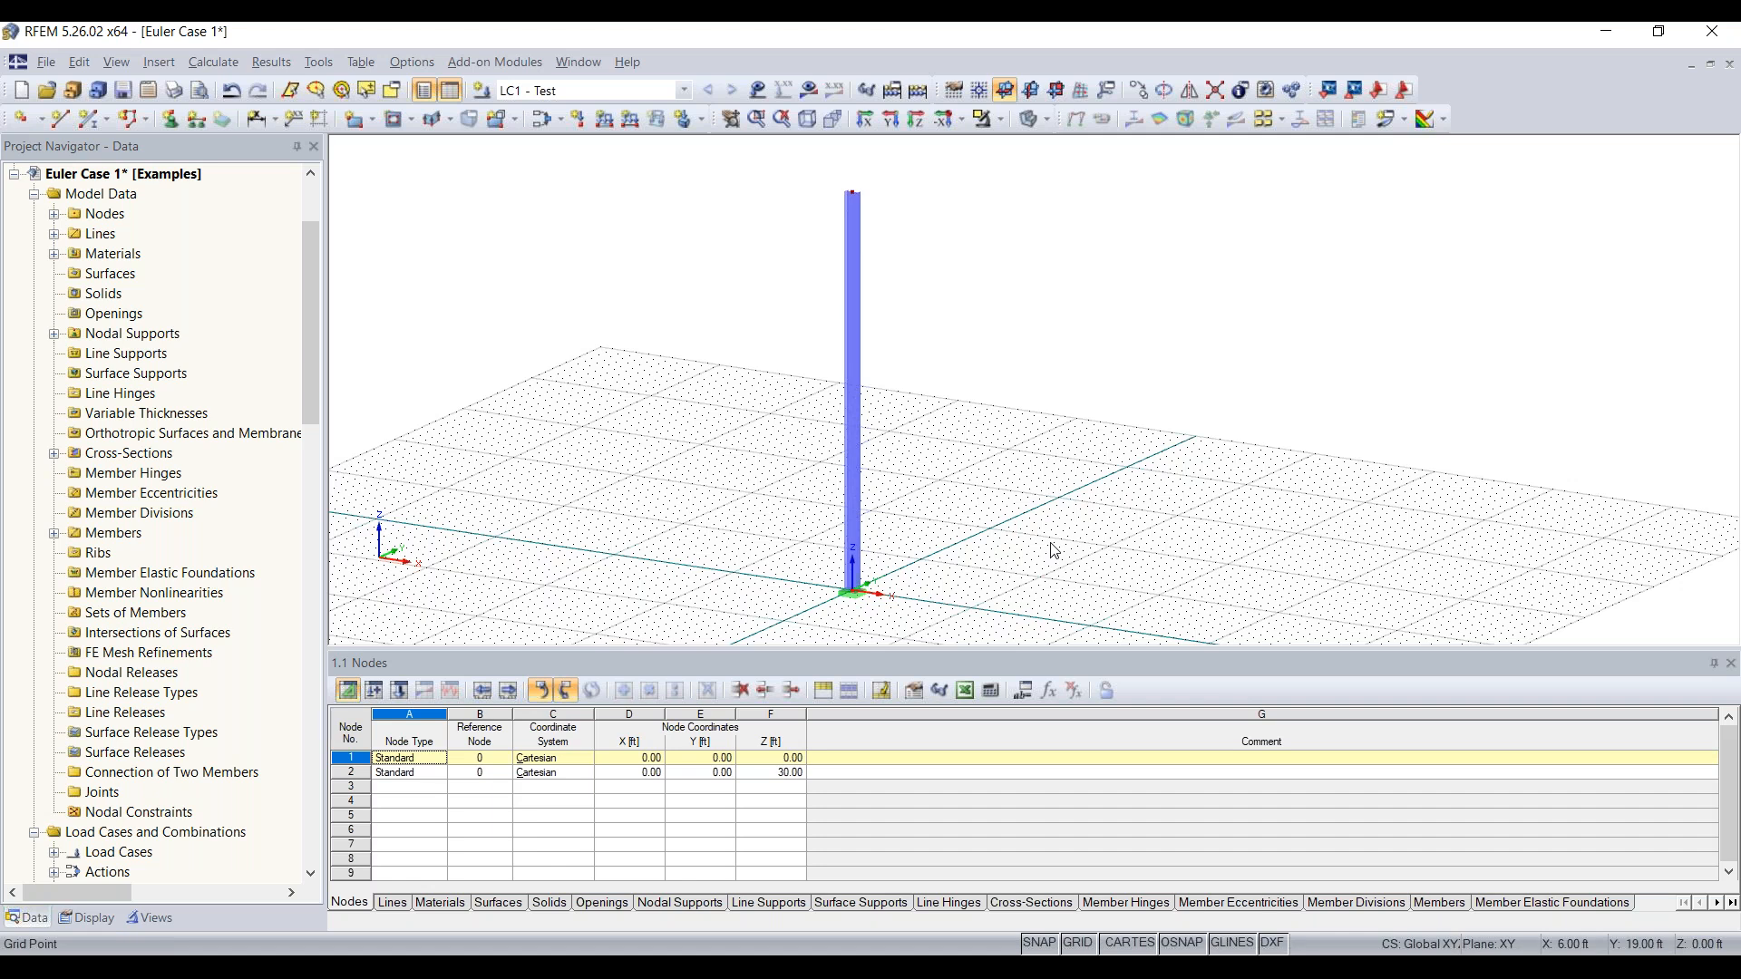
# Add a nodal load on node 2 at the column top with PX = 2 kip and PZ = -5 kip
pyautogui.keyDown('ctrl'); pyautogui.moveTo(1052, 550); pyautogui.dragTo(995, 517, button='middle'); pyautogui.keyUp('ctrl')
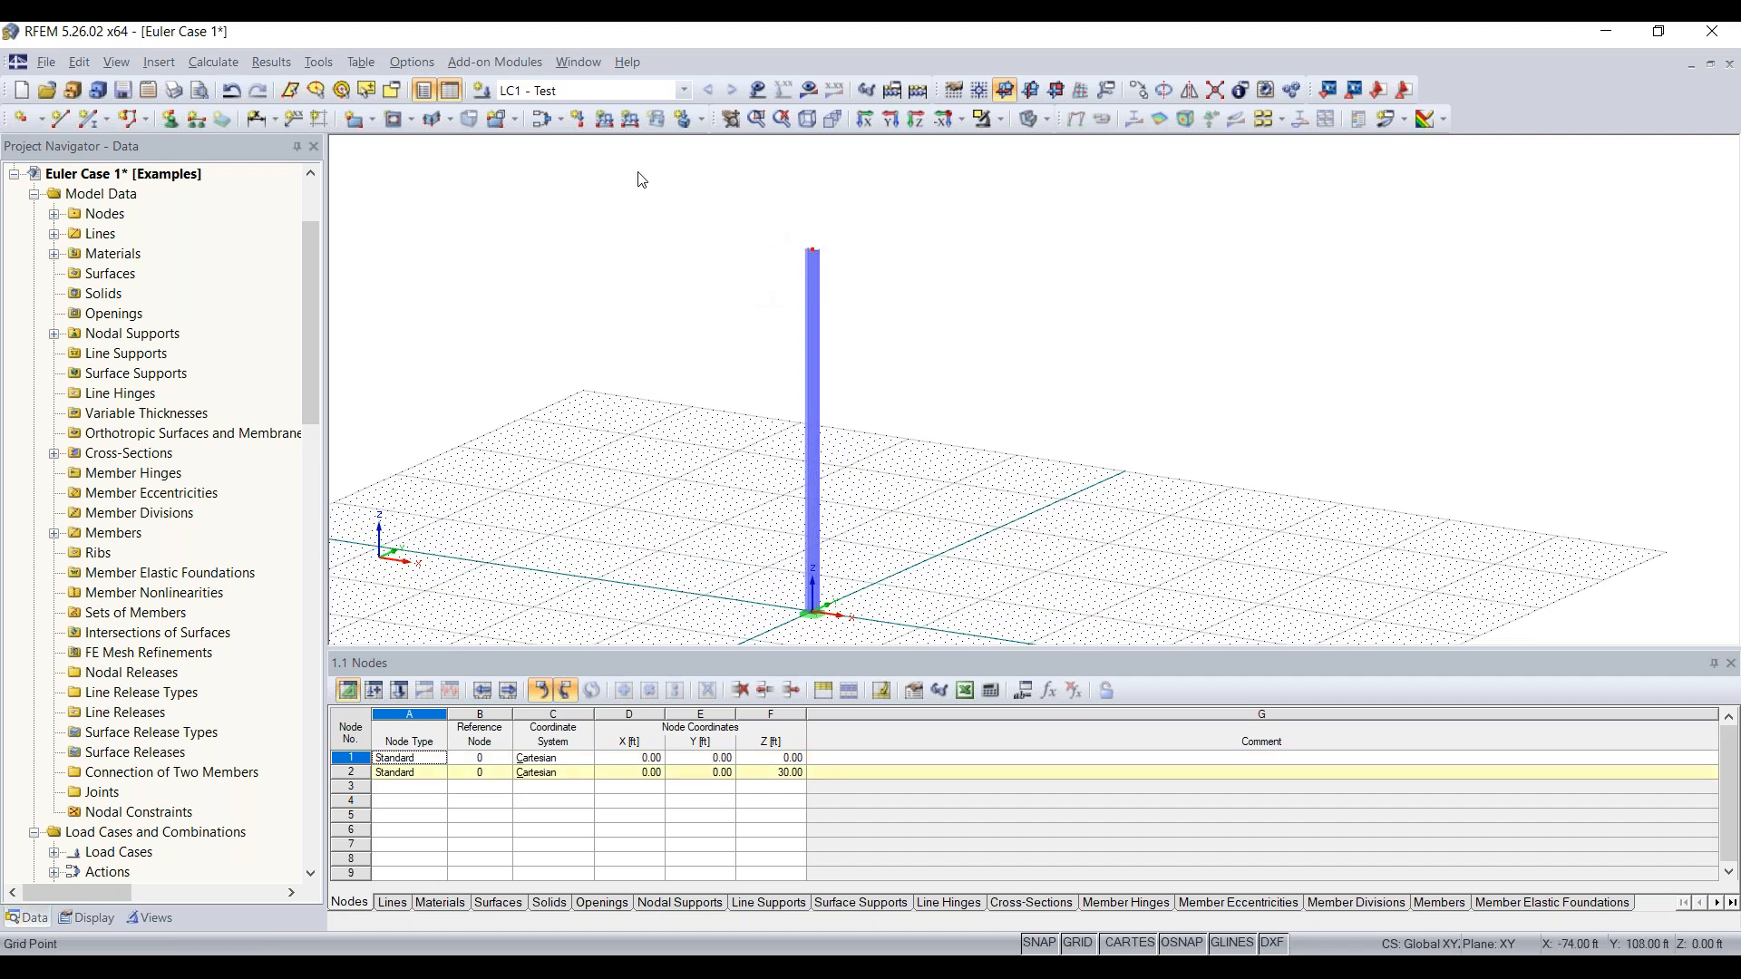
pyautogui.click(579, 121)
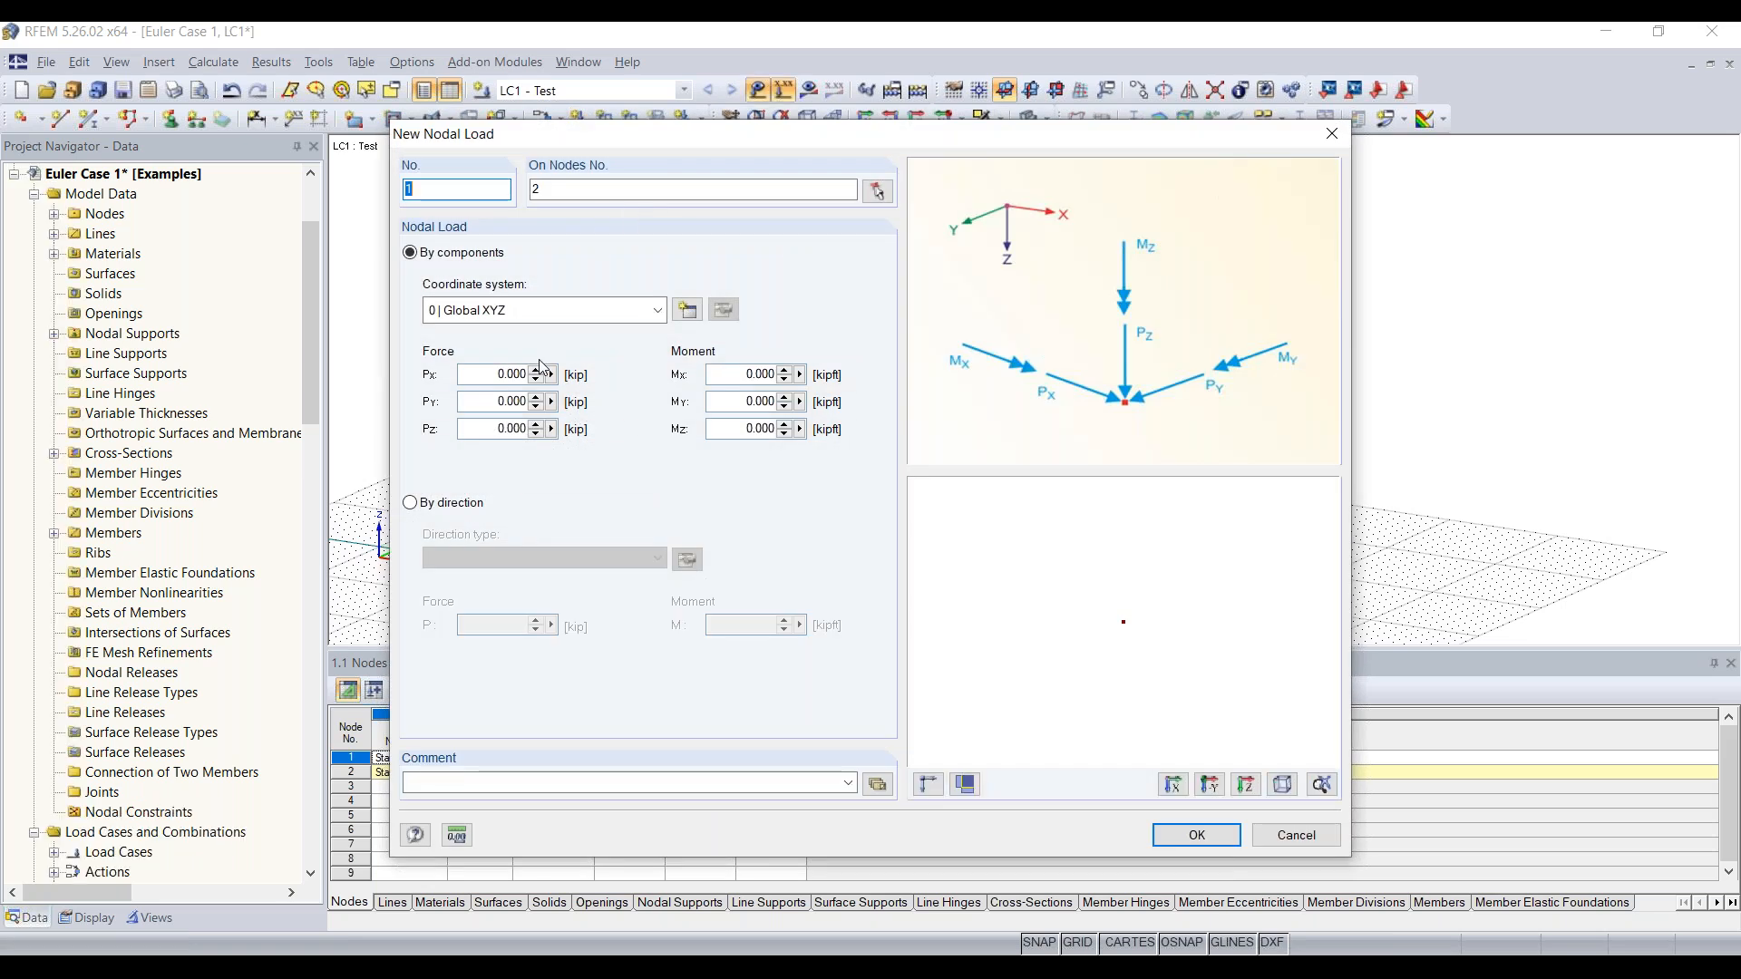
pyautogui.click(508, 429)
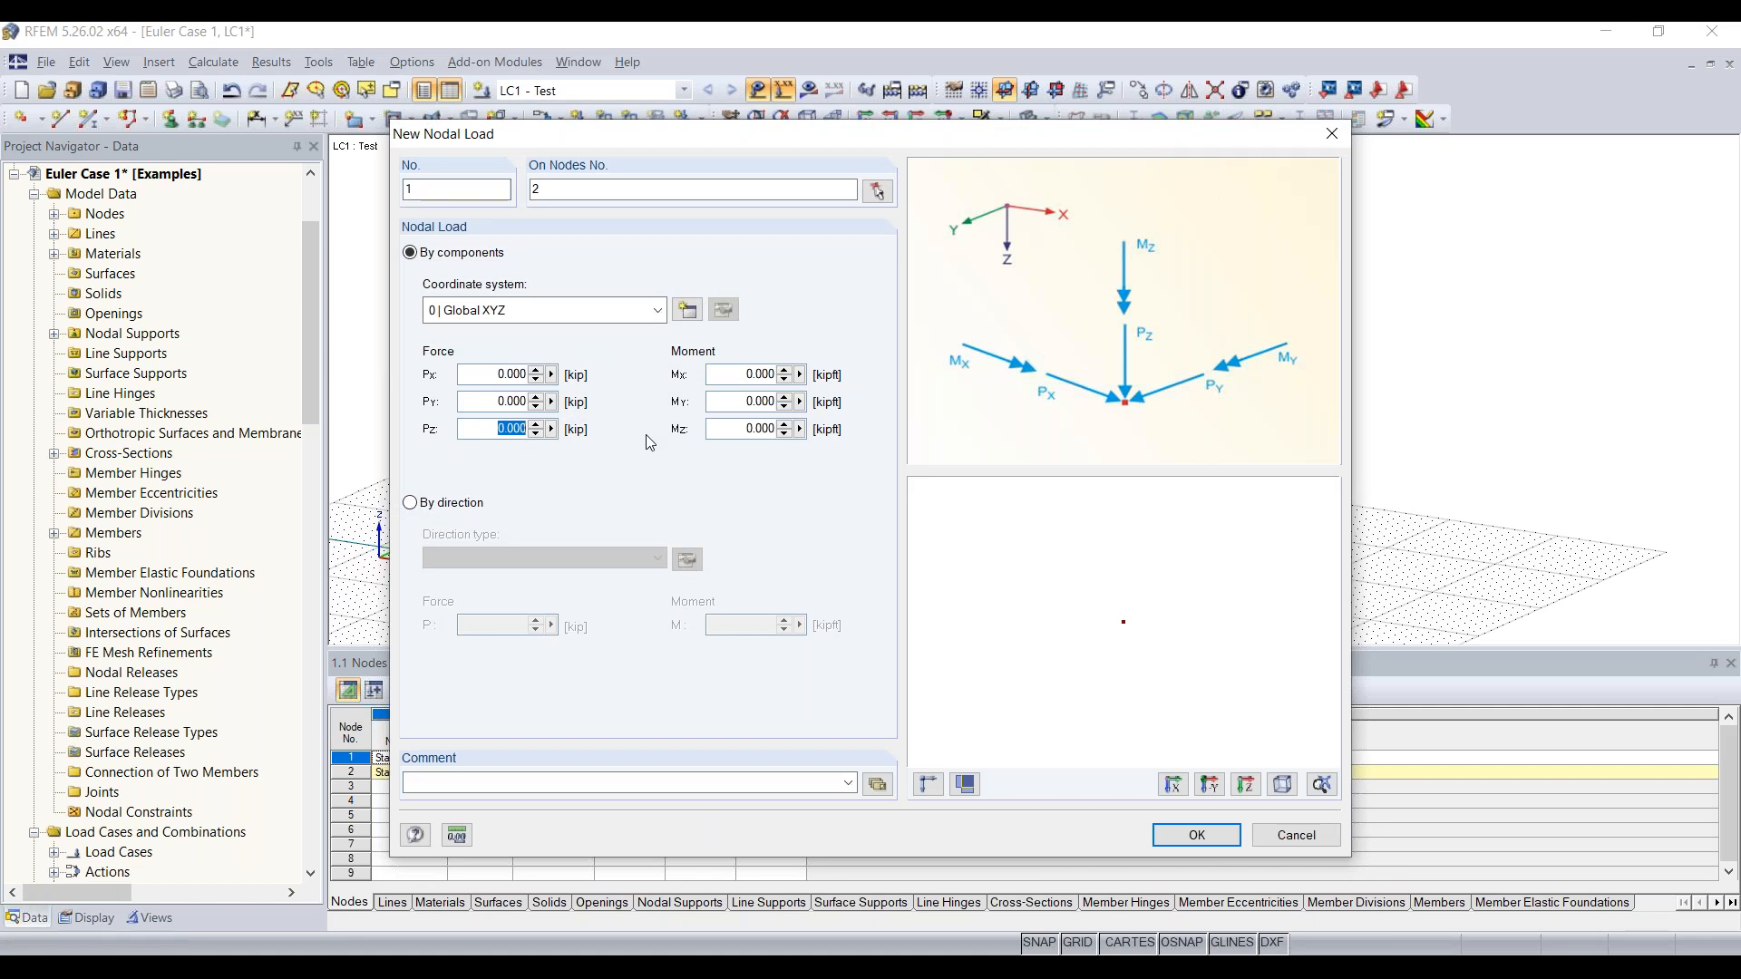
pyautogui.write('-5')
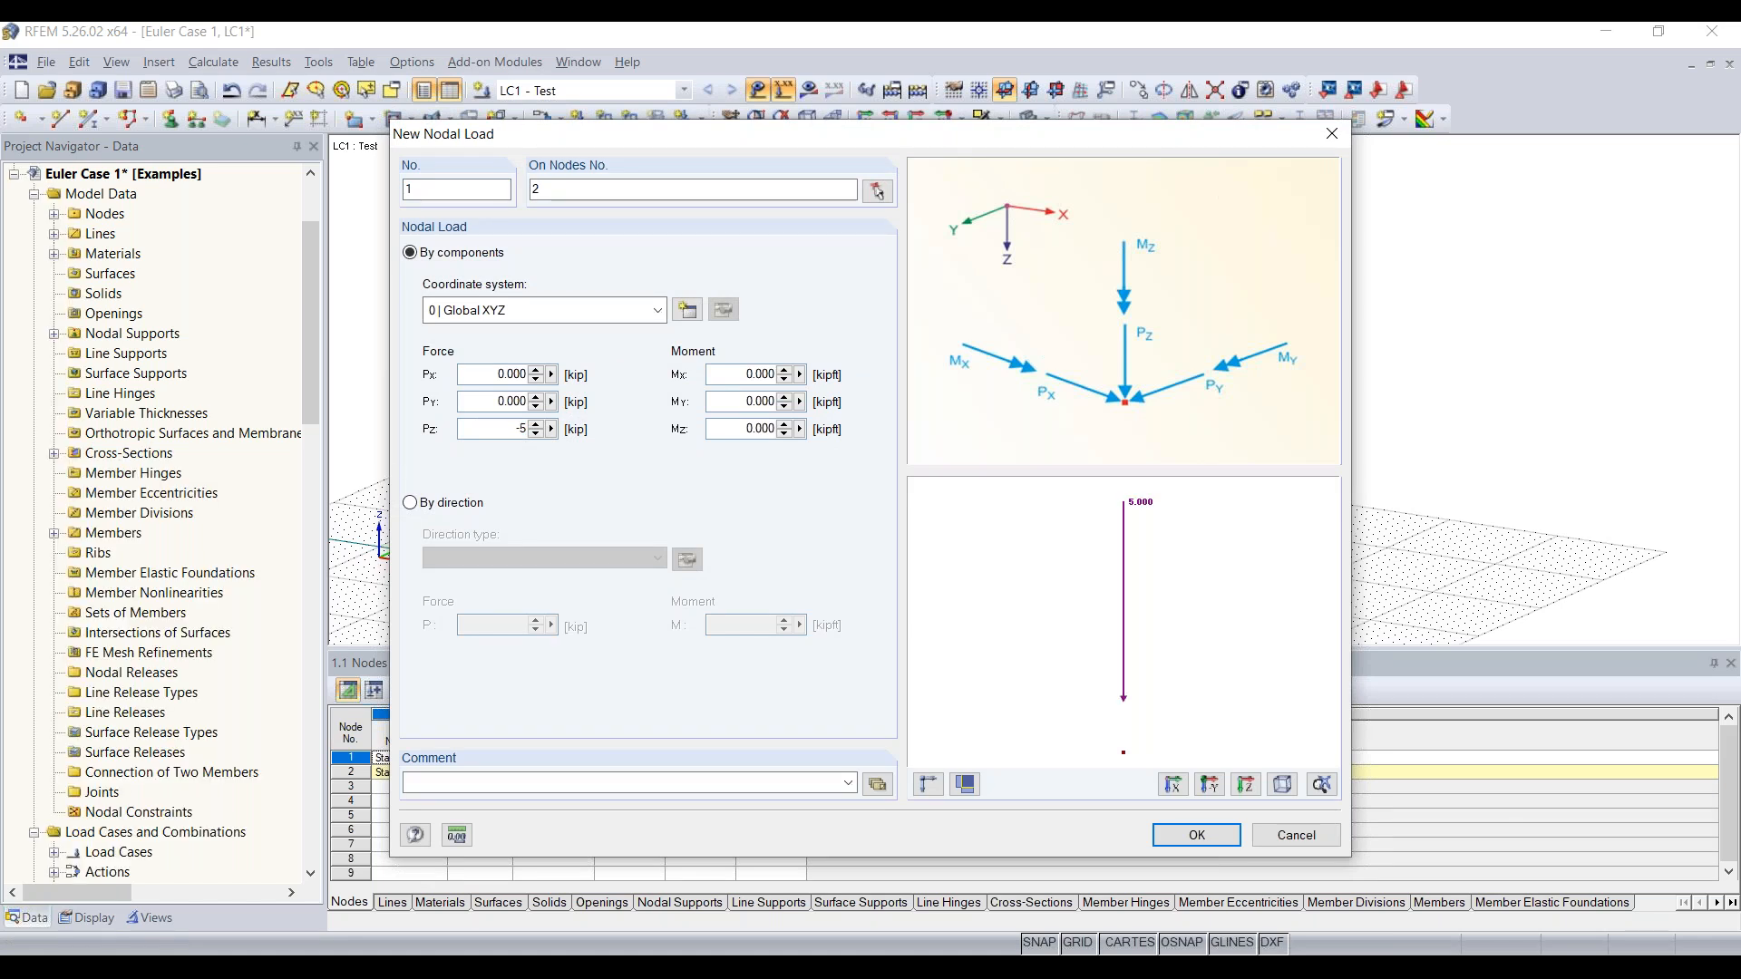
pyautogui.click(741, 374)
pyautogui.doubleClick(479, 375)
pyautogui.write('2')
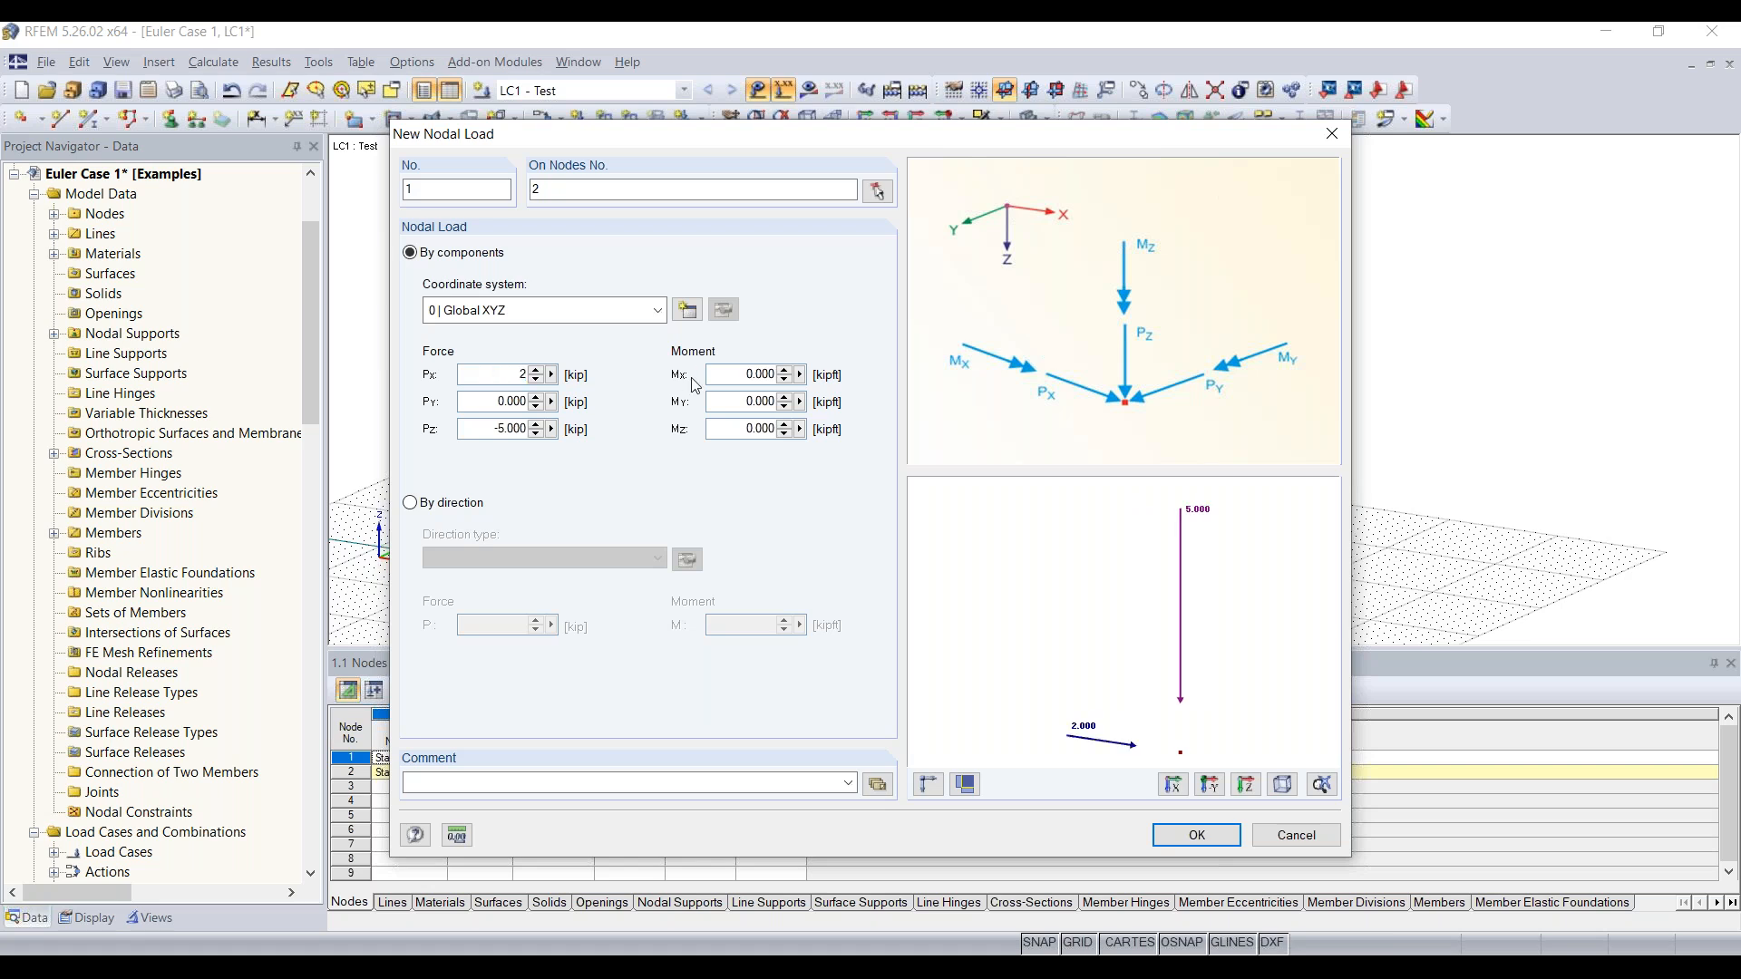
pyautogui.click(1192, 834)
# Calculate load case LC1 and display its global deformation results
pyautogui.scroll(1, 813, 247)
pyautogui.scroll(3, 814, 247)
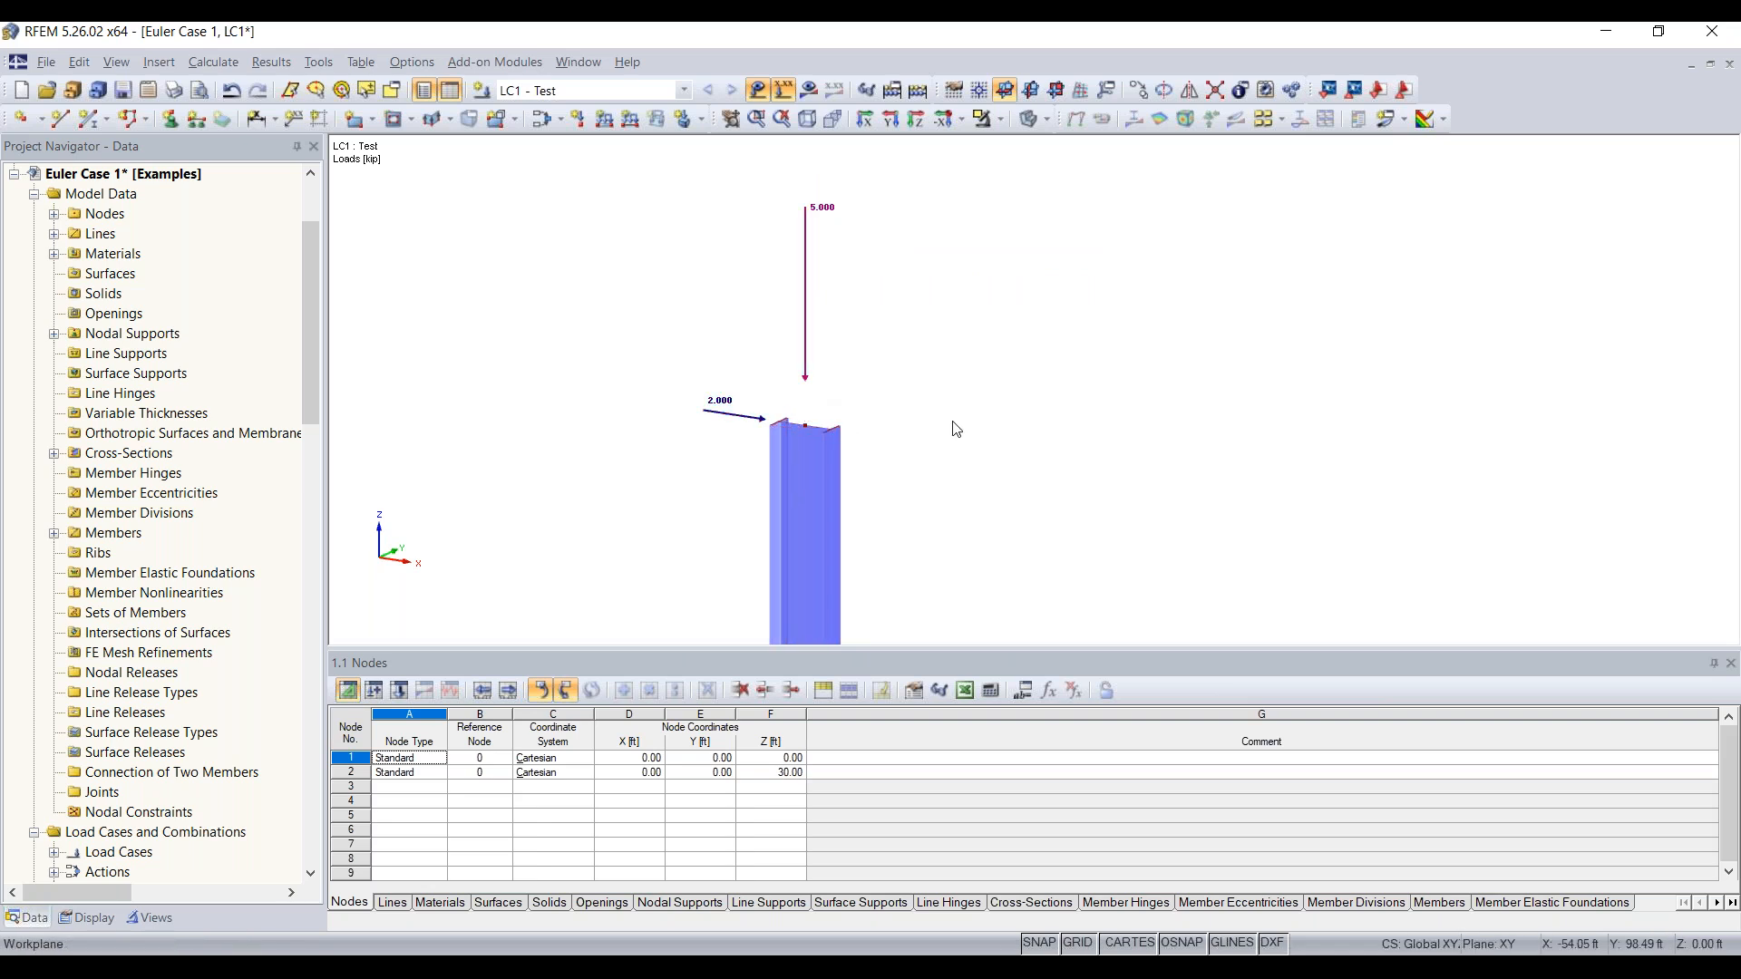
pyautogui.scroll(-2, 954, 428)
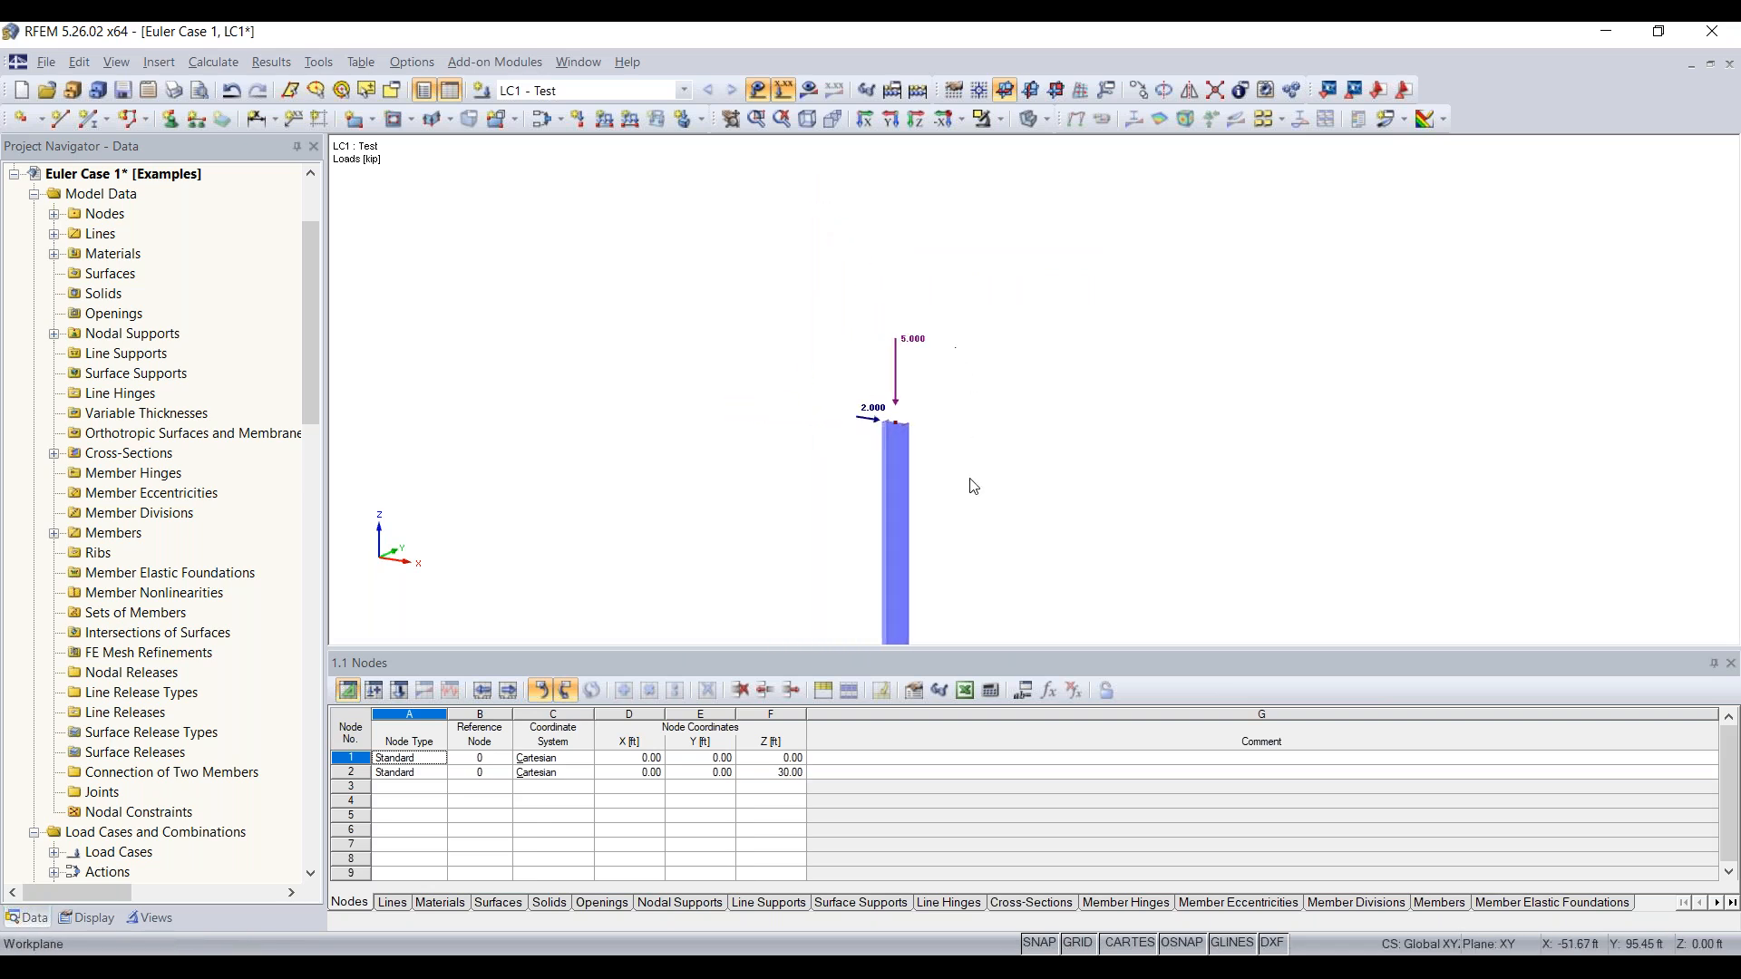
pyautogui.scroll(-2, 960, 416)
pyautogui.scroll(-4, 960, 299)
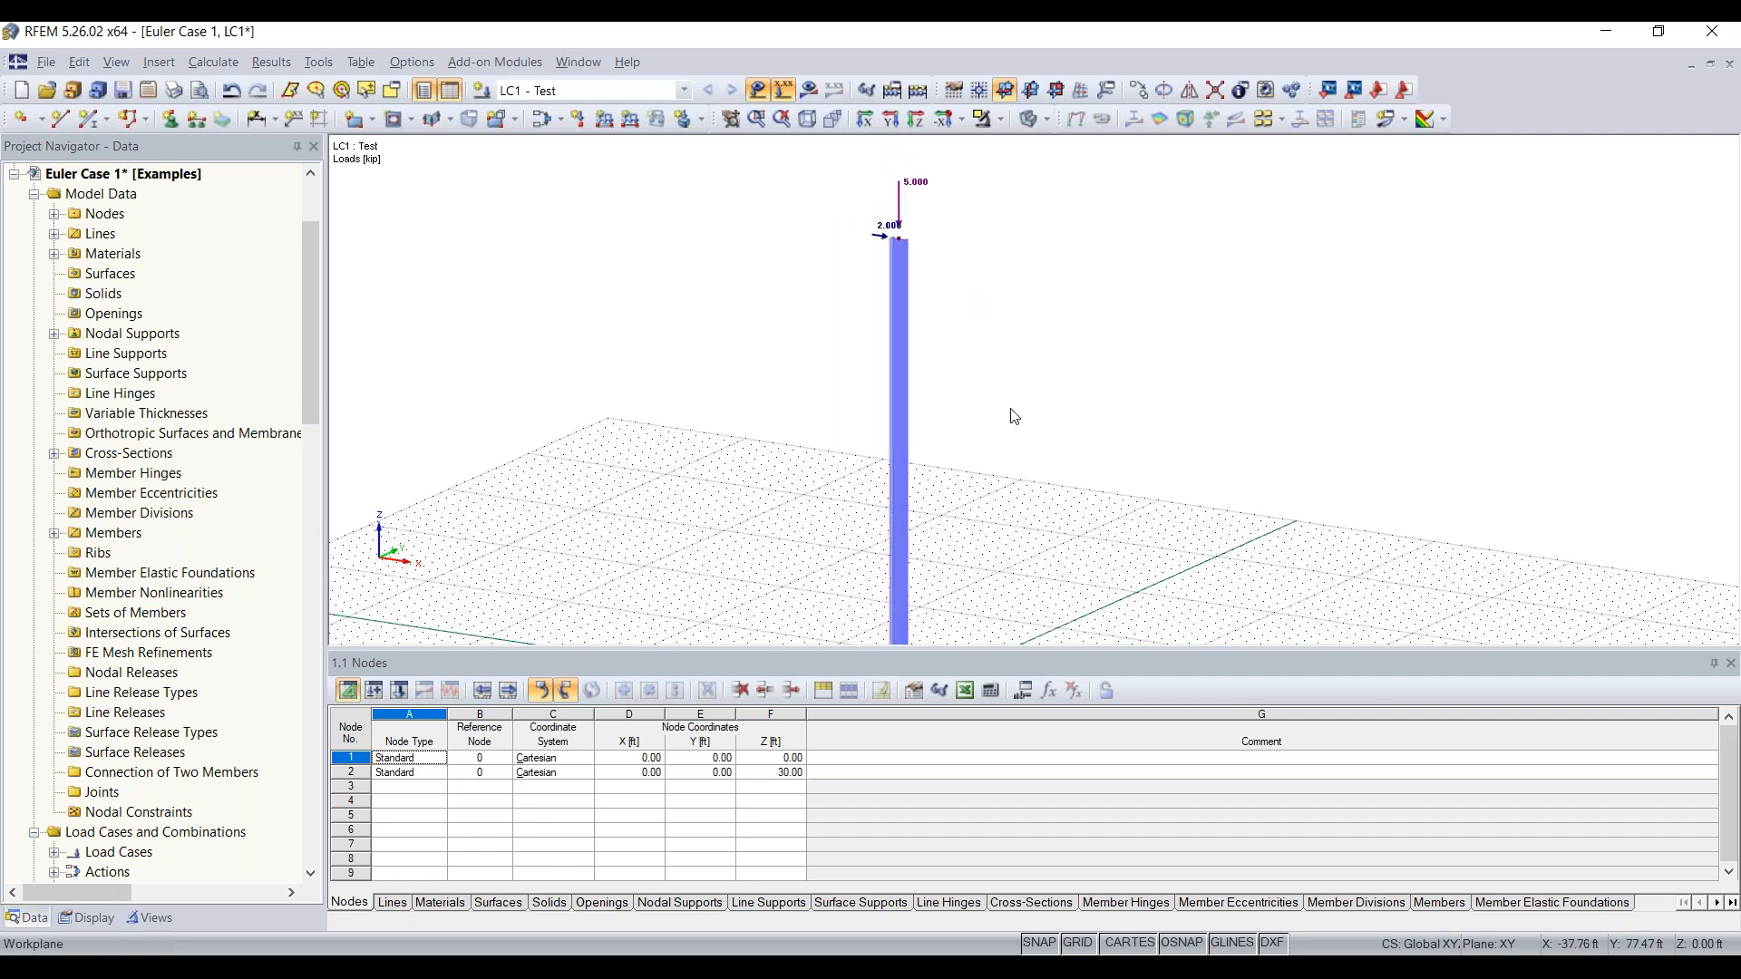
pyautogui.moveTo(1018, 454); pyautogui.dragTo(968, 376, button='middle')
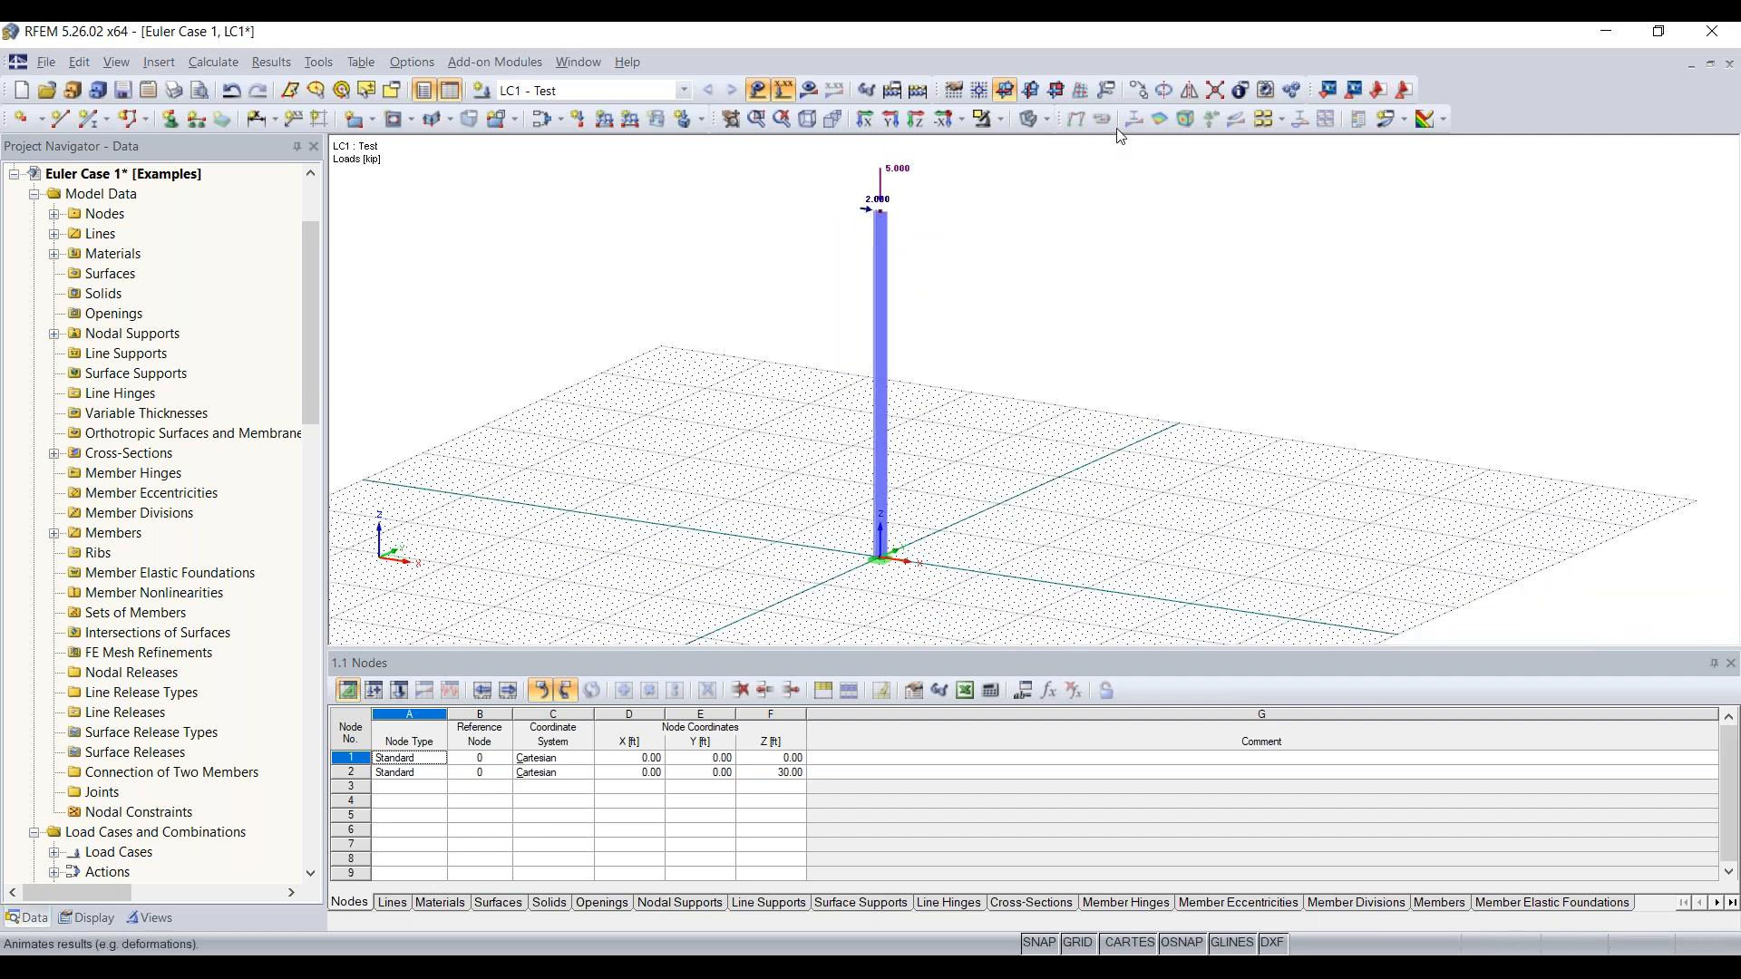
pyautogui.click(918, 91)
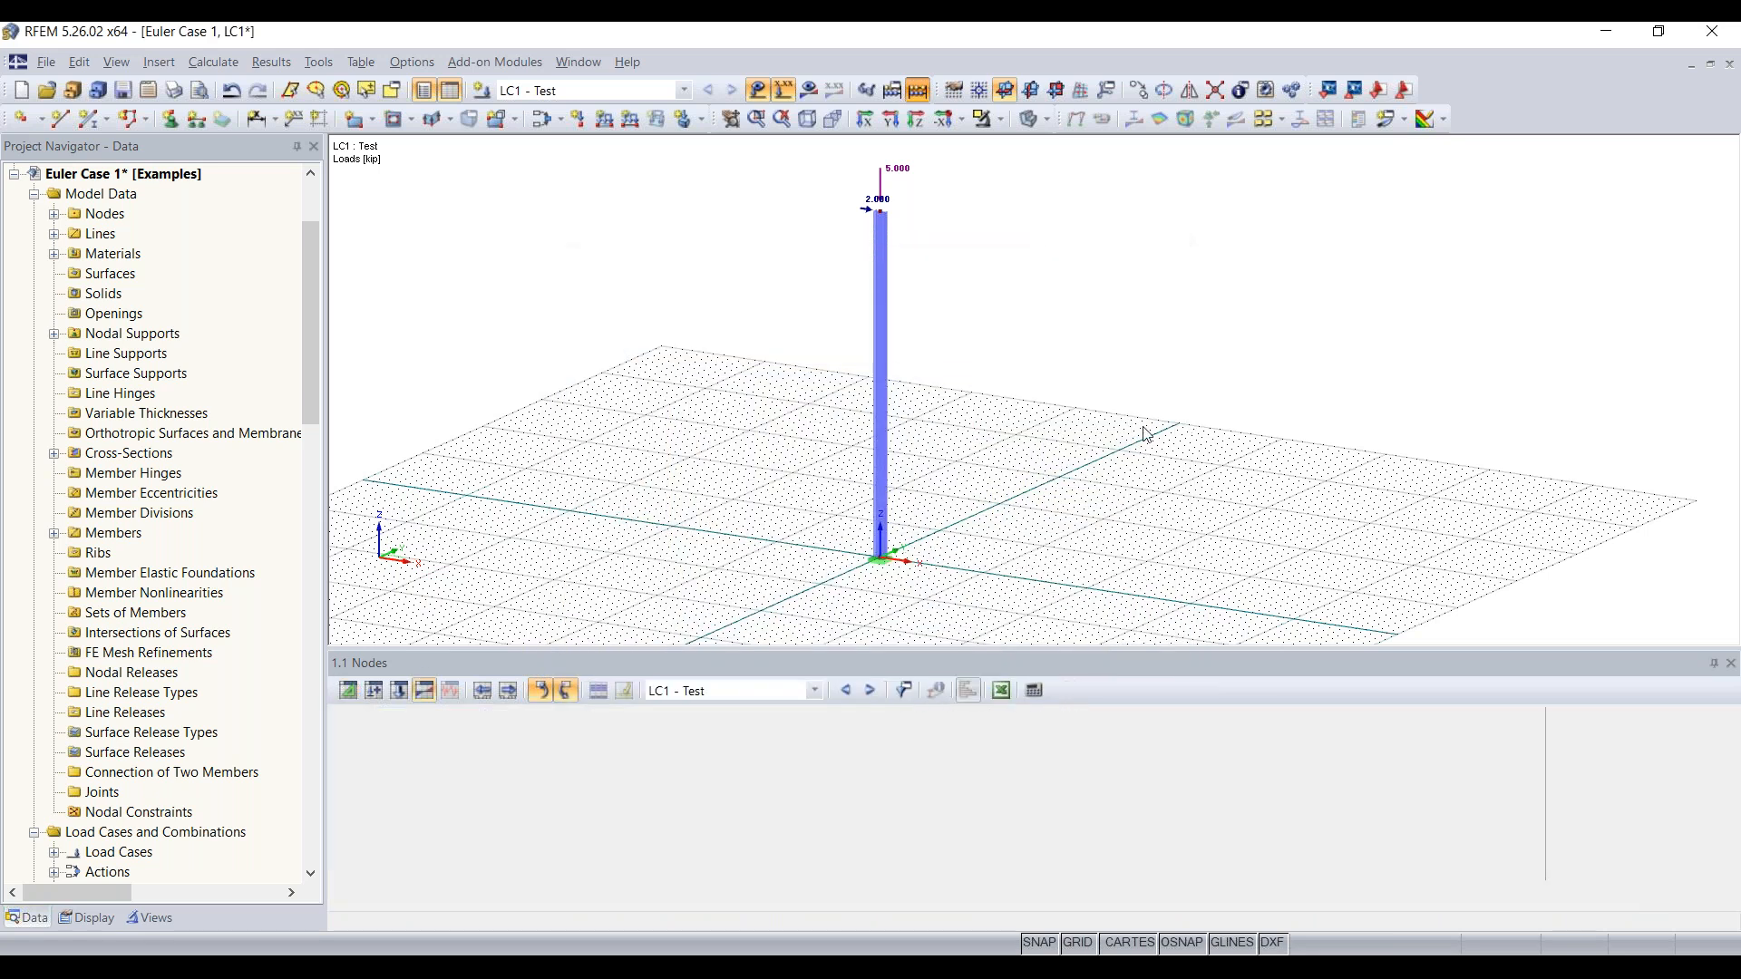
pyautogui.click(870, 584)
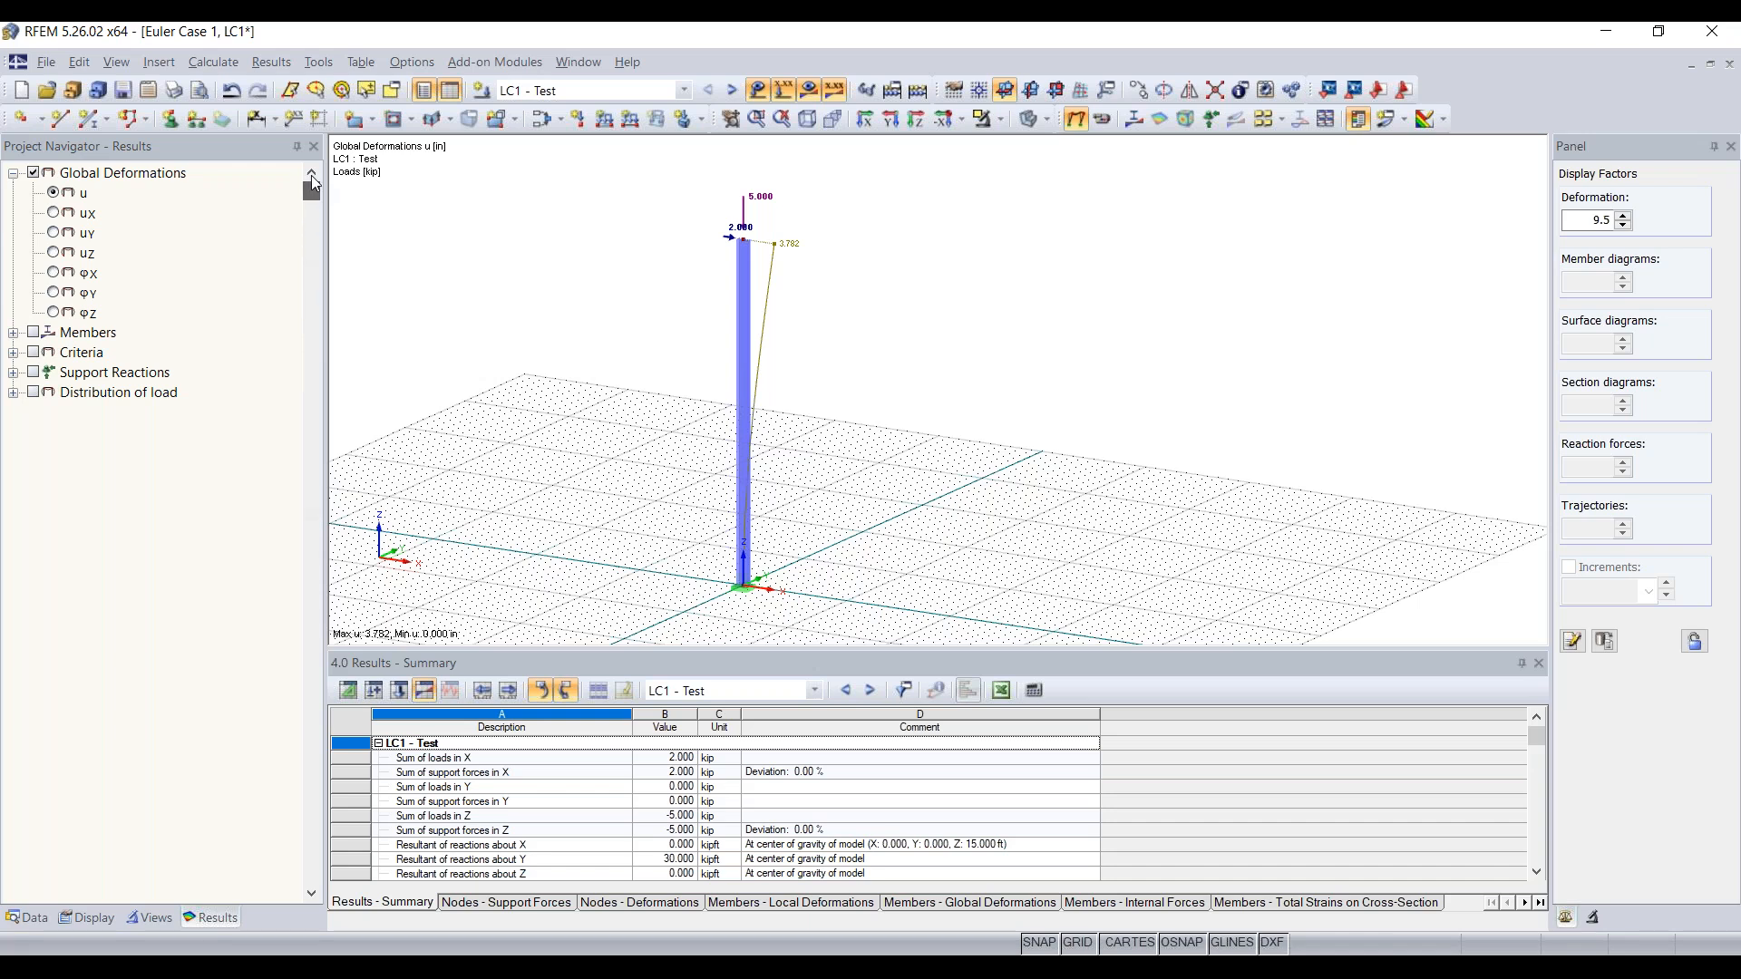
# View the column along the Y axis and render the member deformation as colored cross-sections
pyautogui.keyDown('ctrl'); pyautogui.moveTo(858, 374); pyautogui.dragTo(914, 365, button='middle'); pyautogui.keyUp('ctrl')
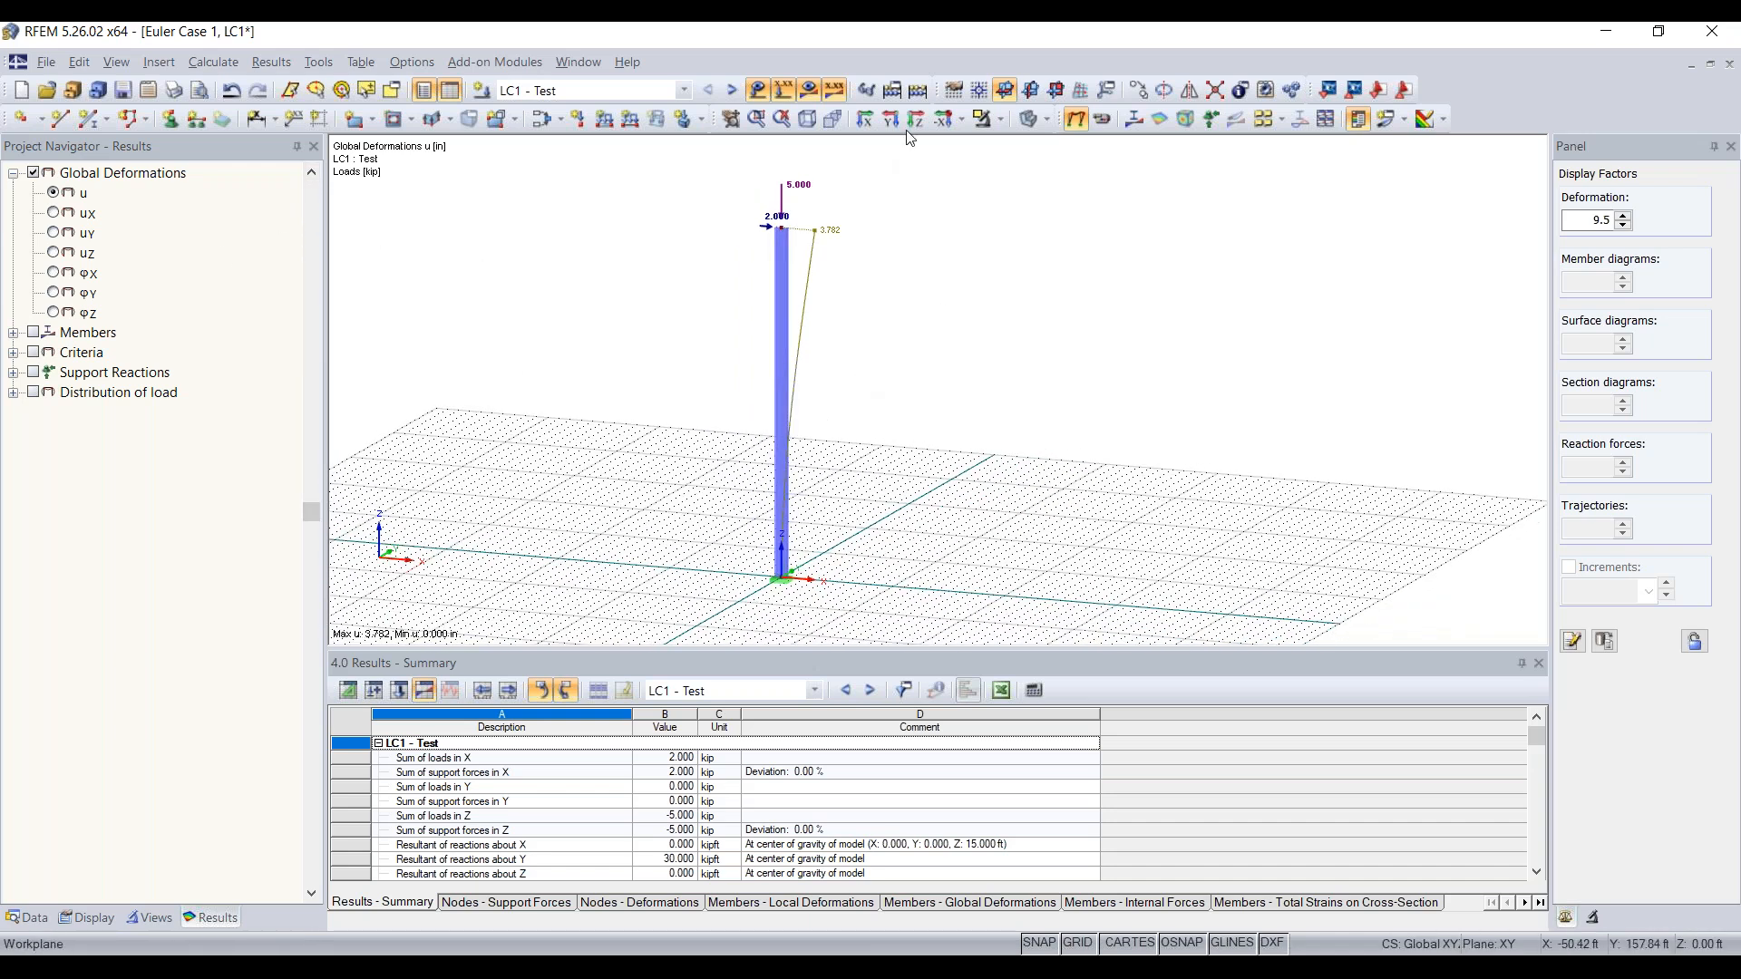
pyautogui.click(891, 124)
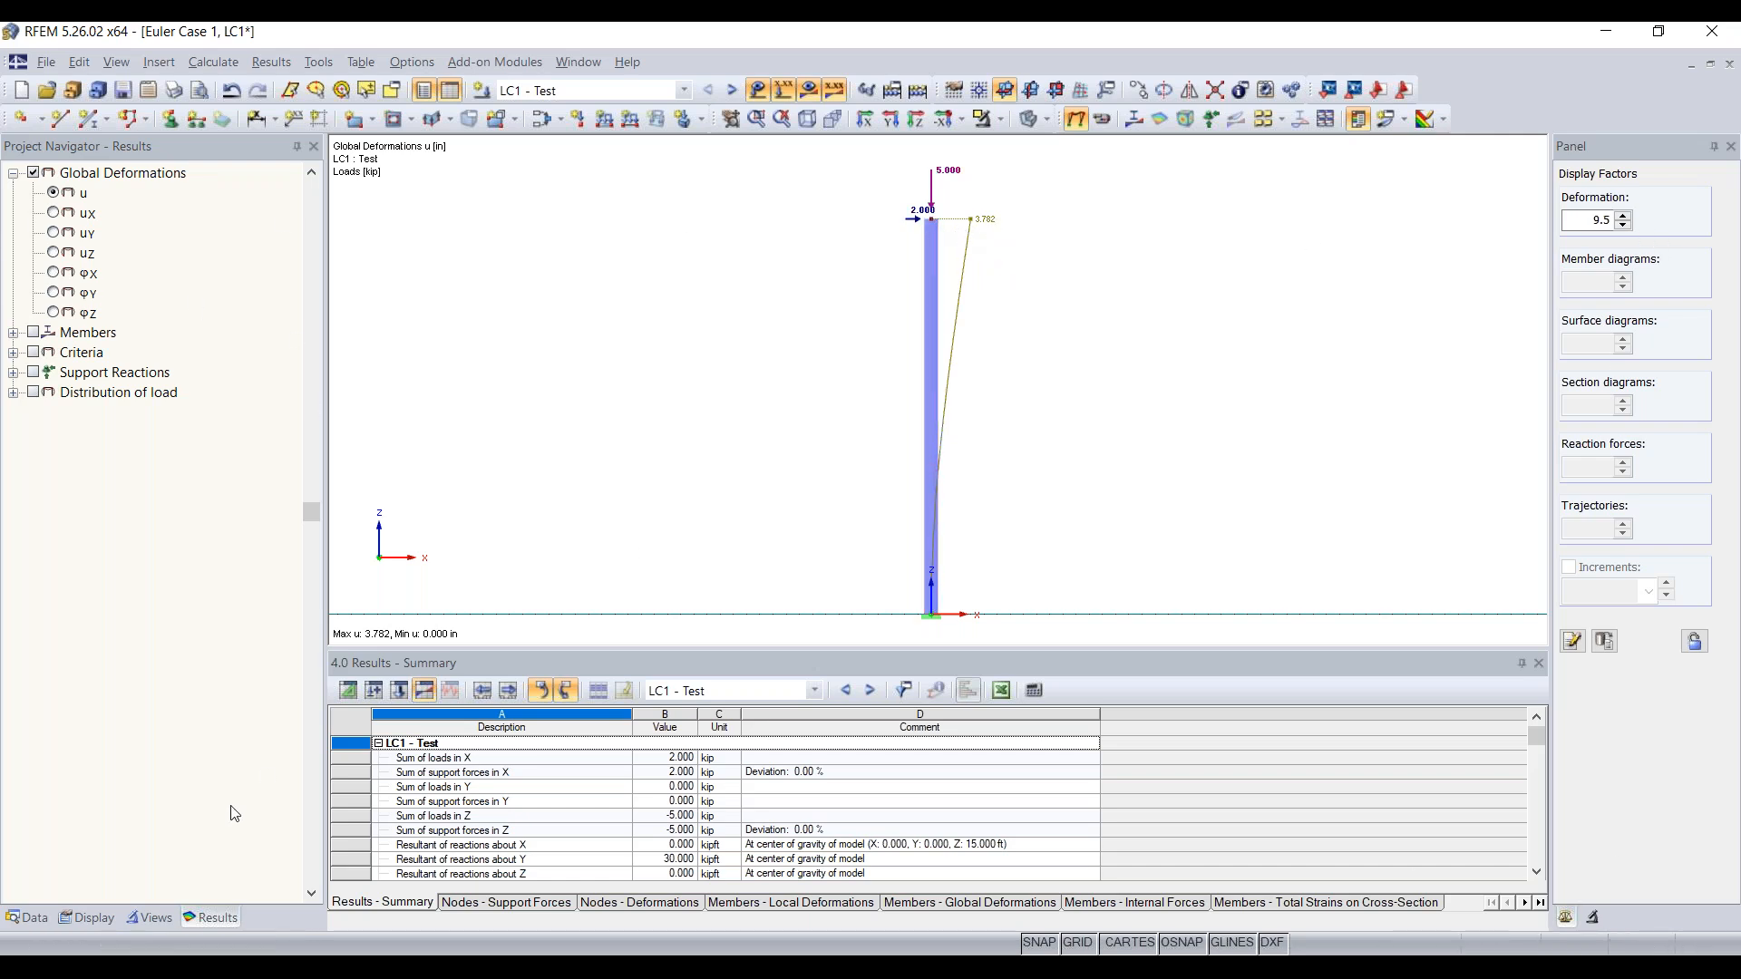
pyautogui.click(88, 918)
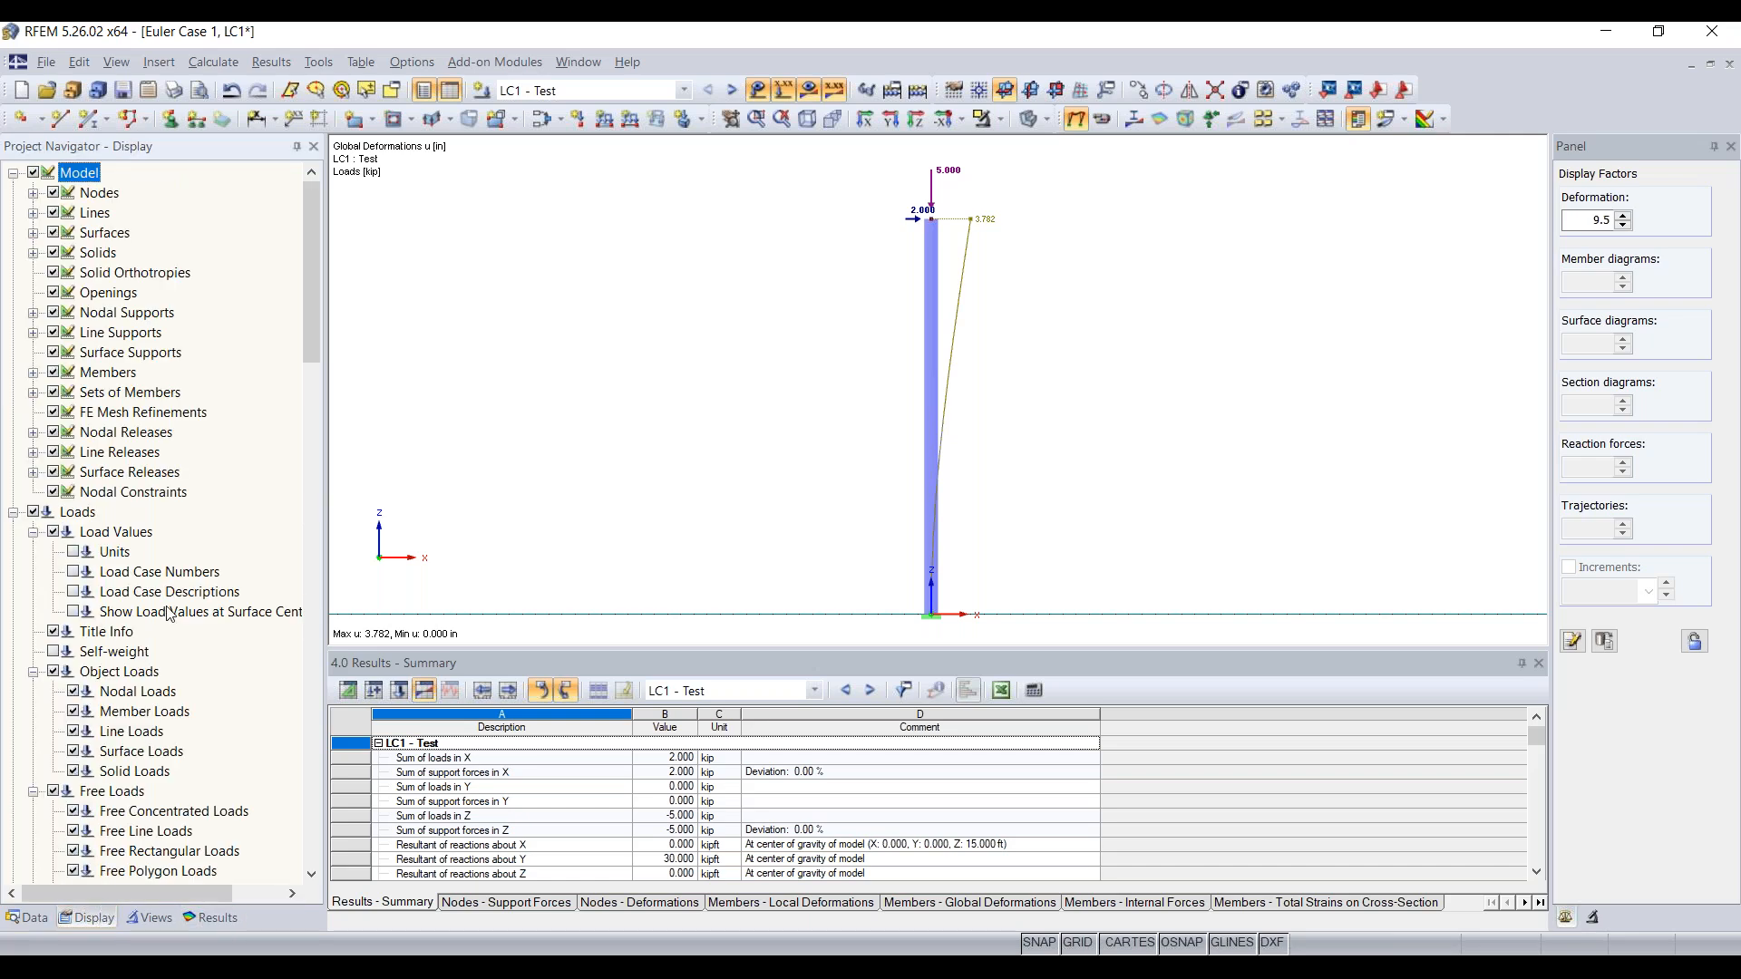
pyautogui.scroll(-7, 170, 614)
pyautogui.scroll(-4, 169, 614)
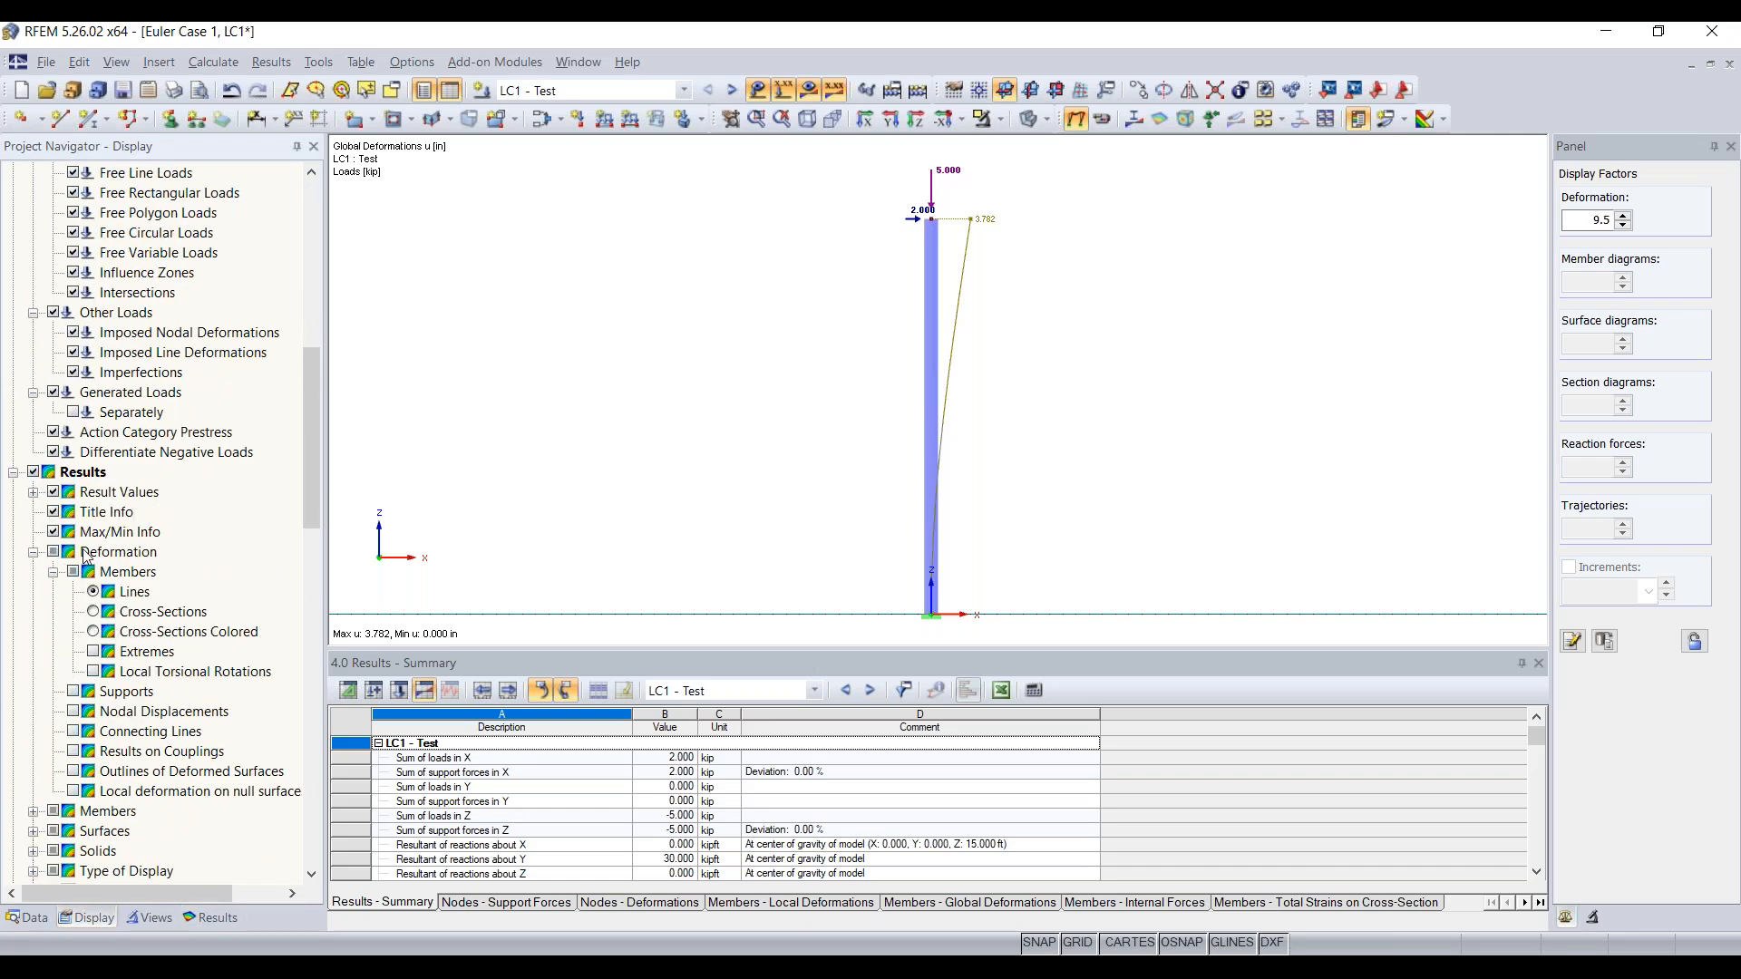
pyautogui.click(93, 632)
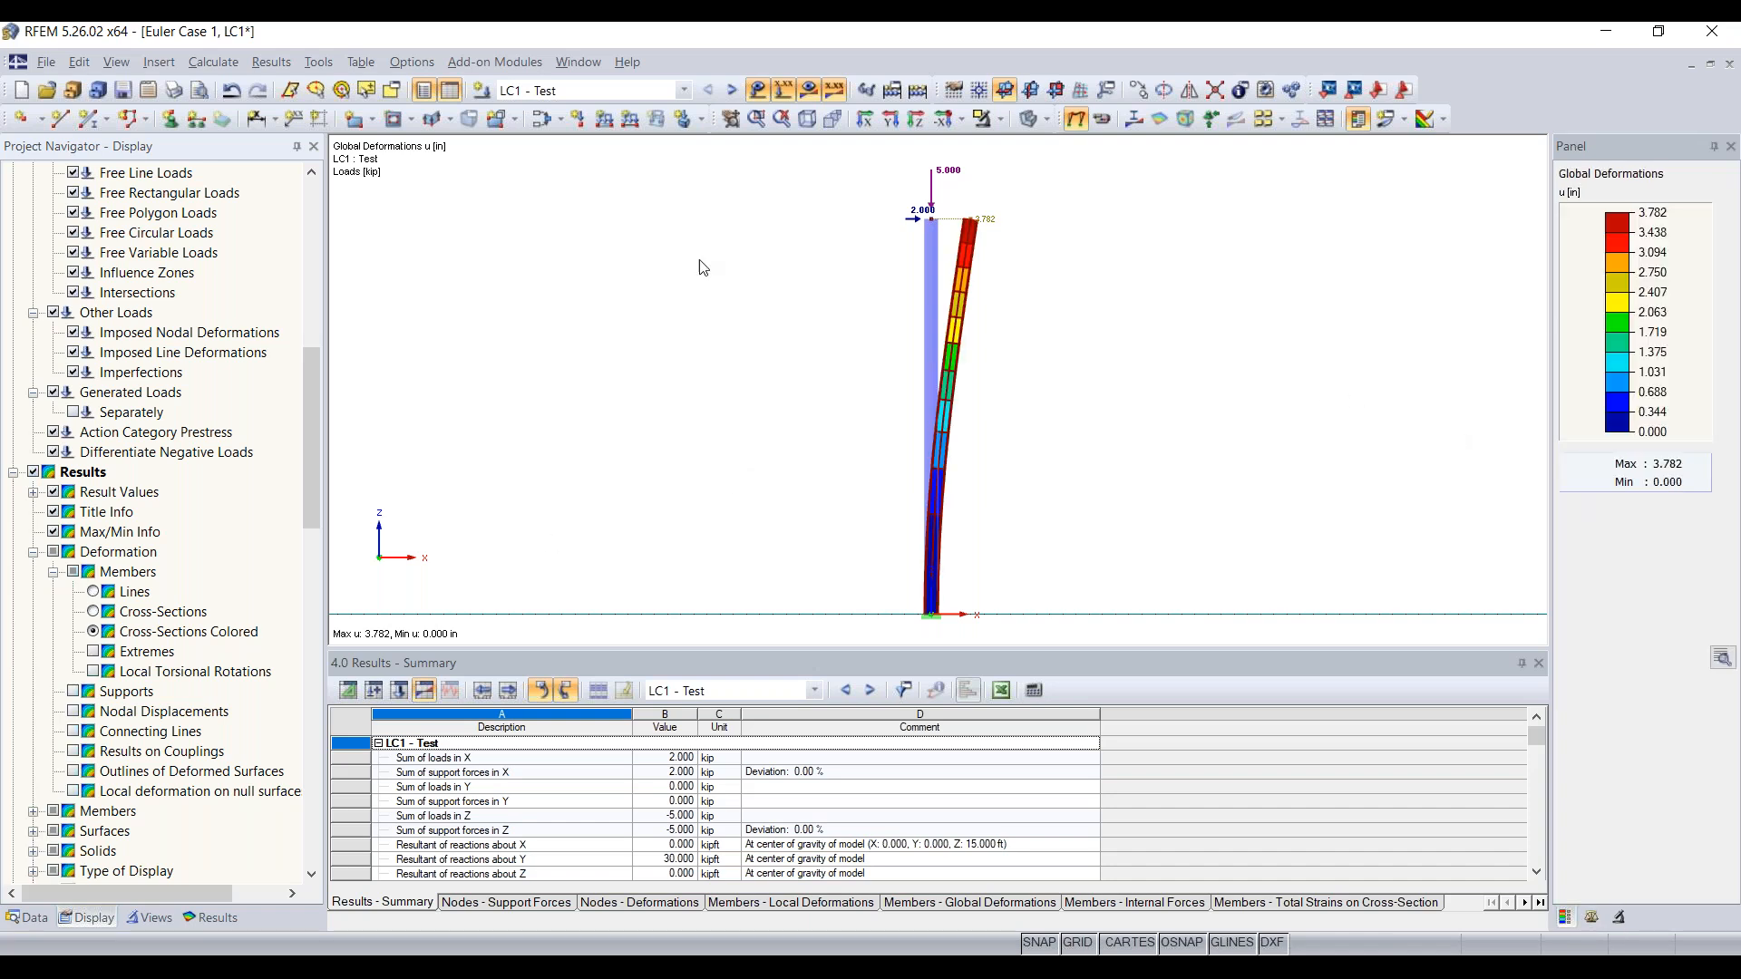
# Display the member internal force diagram for the bending moment My in LC1
pyautogui.click(208, 918)
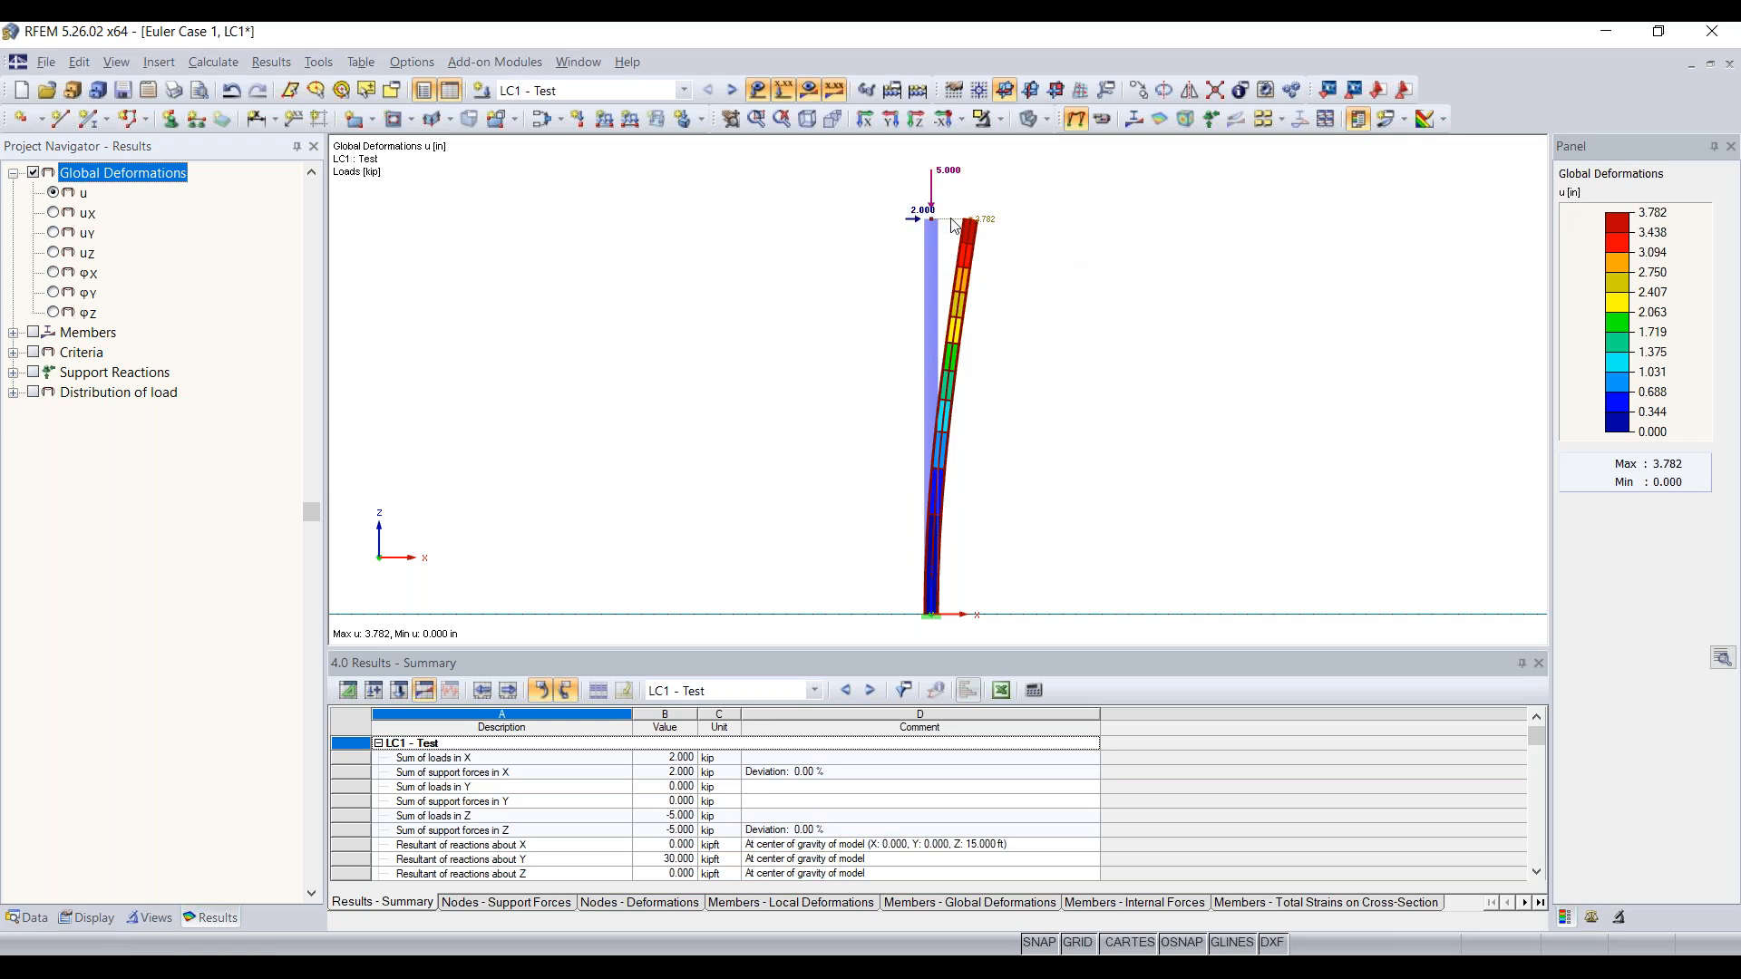
pyautogui.scroll(1, 955, 227)
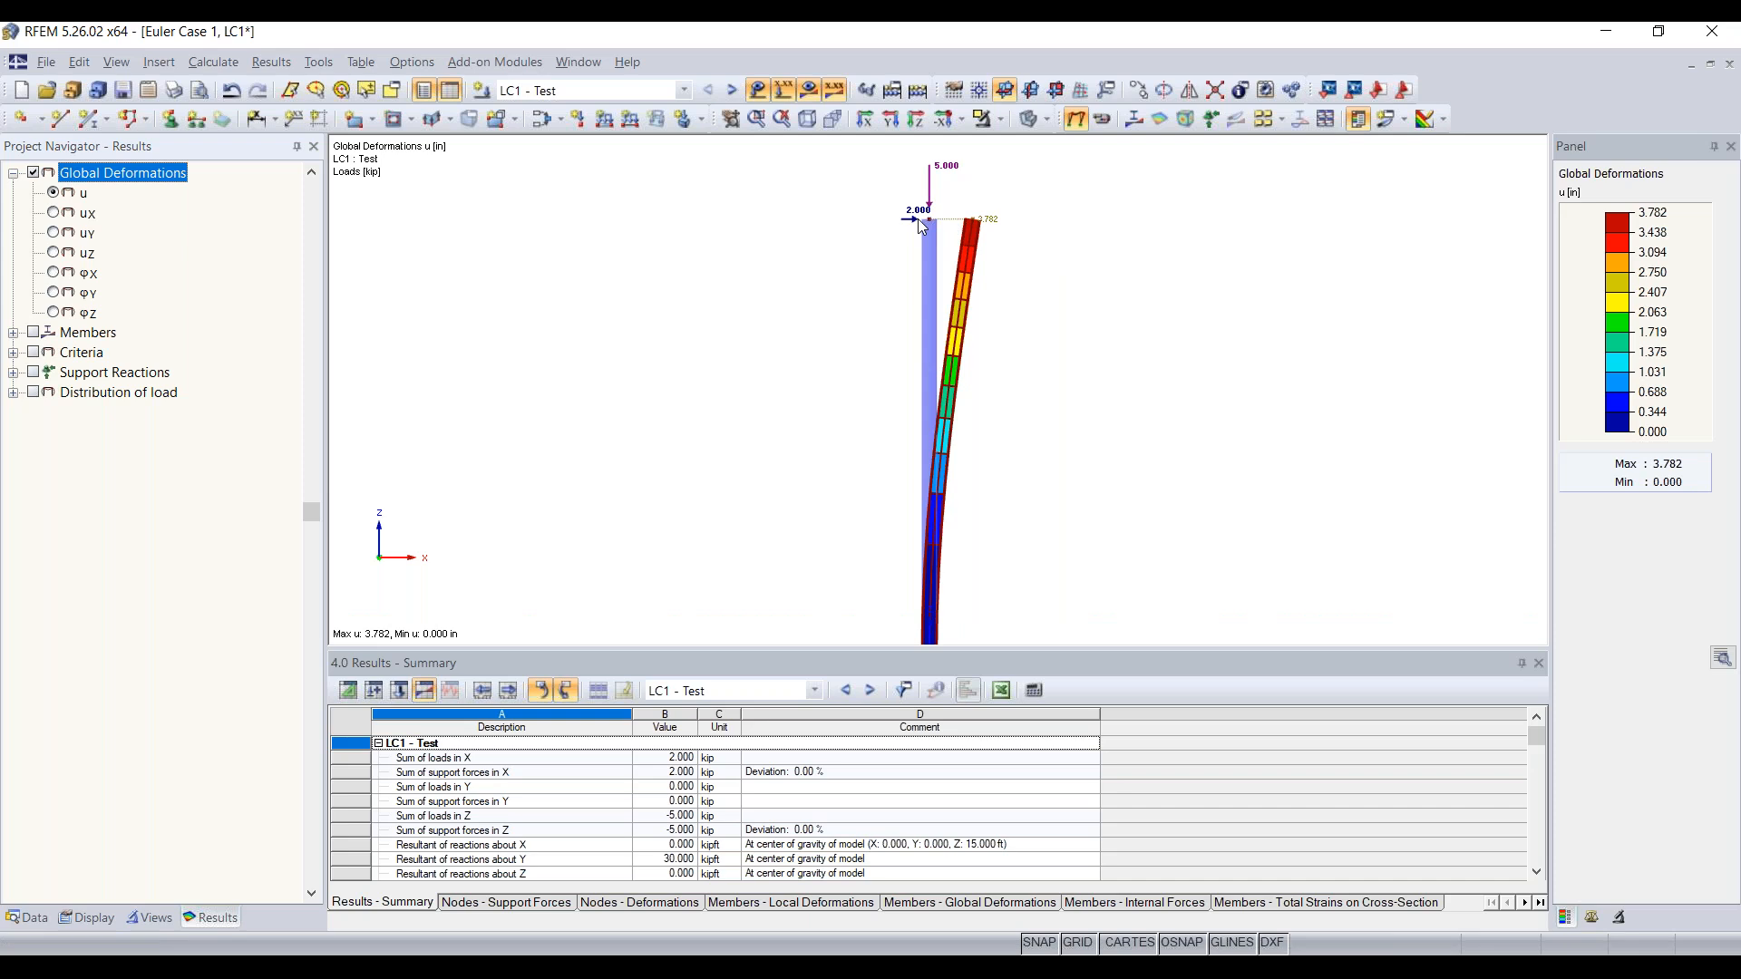
pyautogui.click(13, 333)
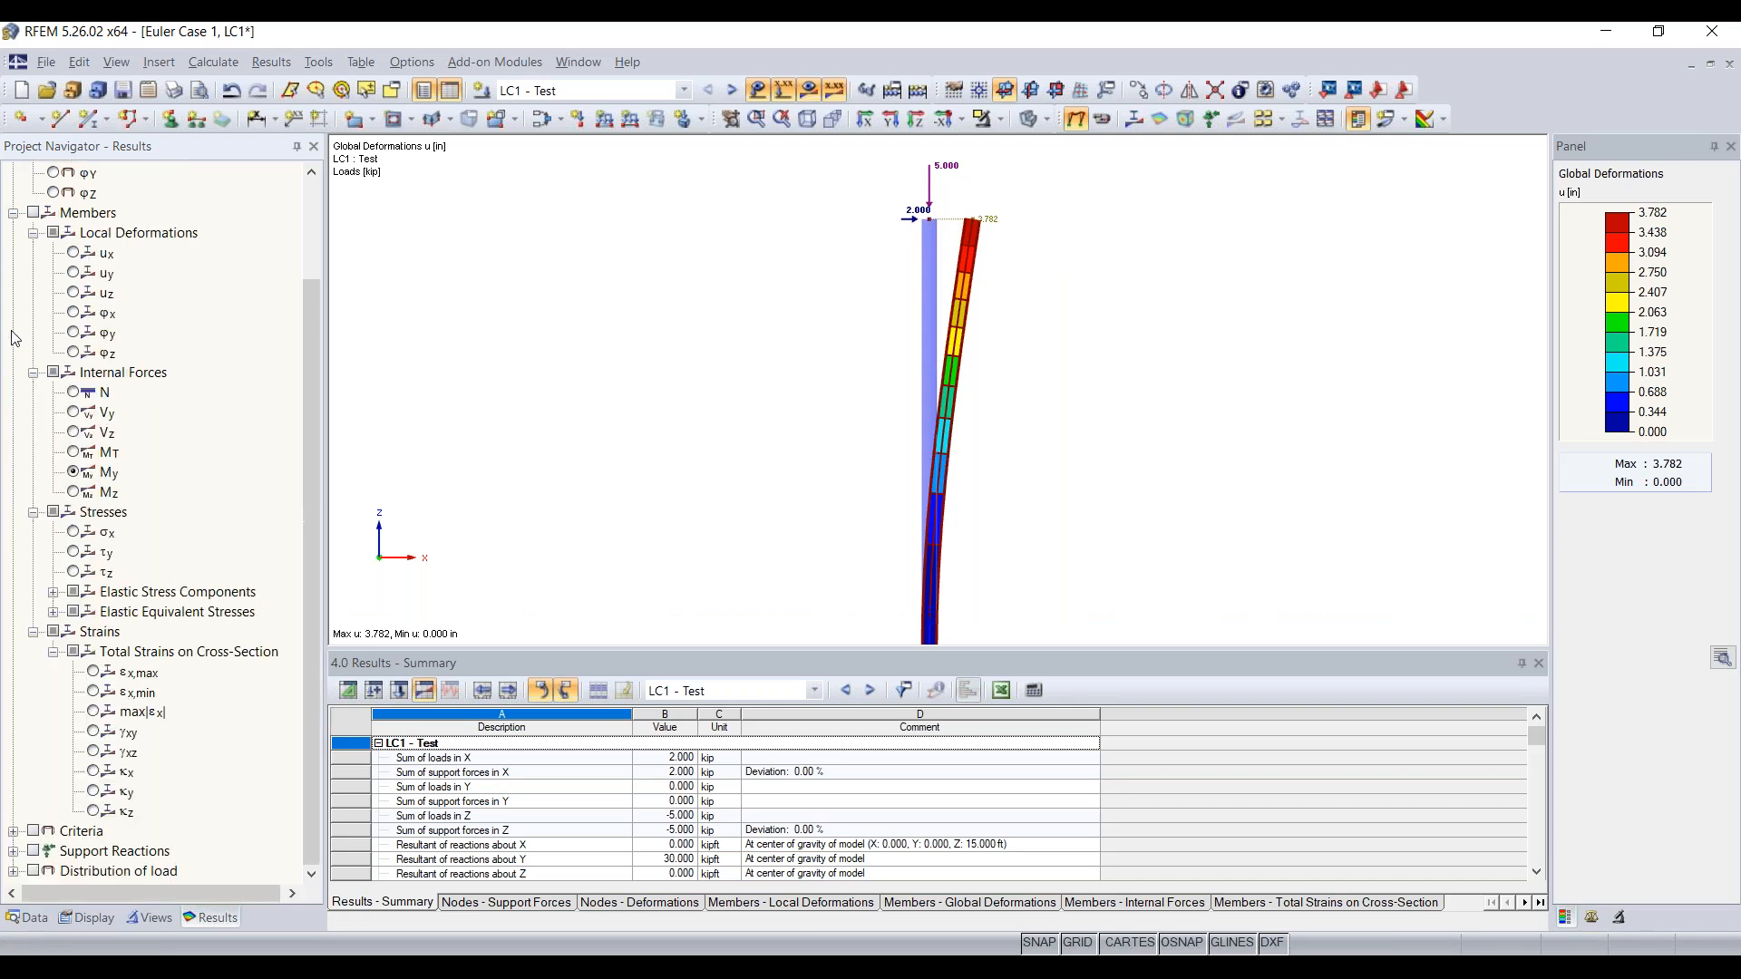
pyautogui.click(33, 213)
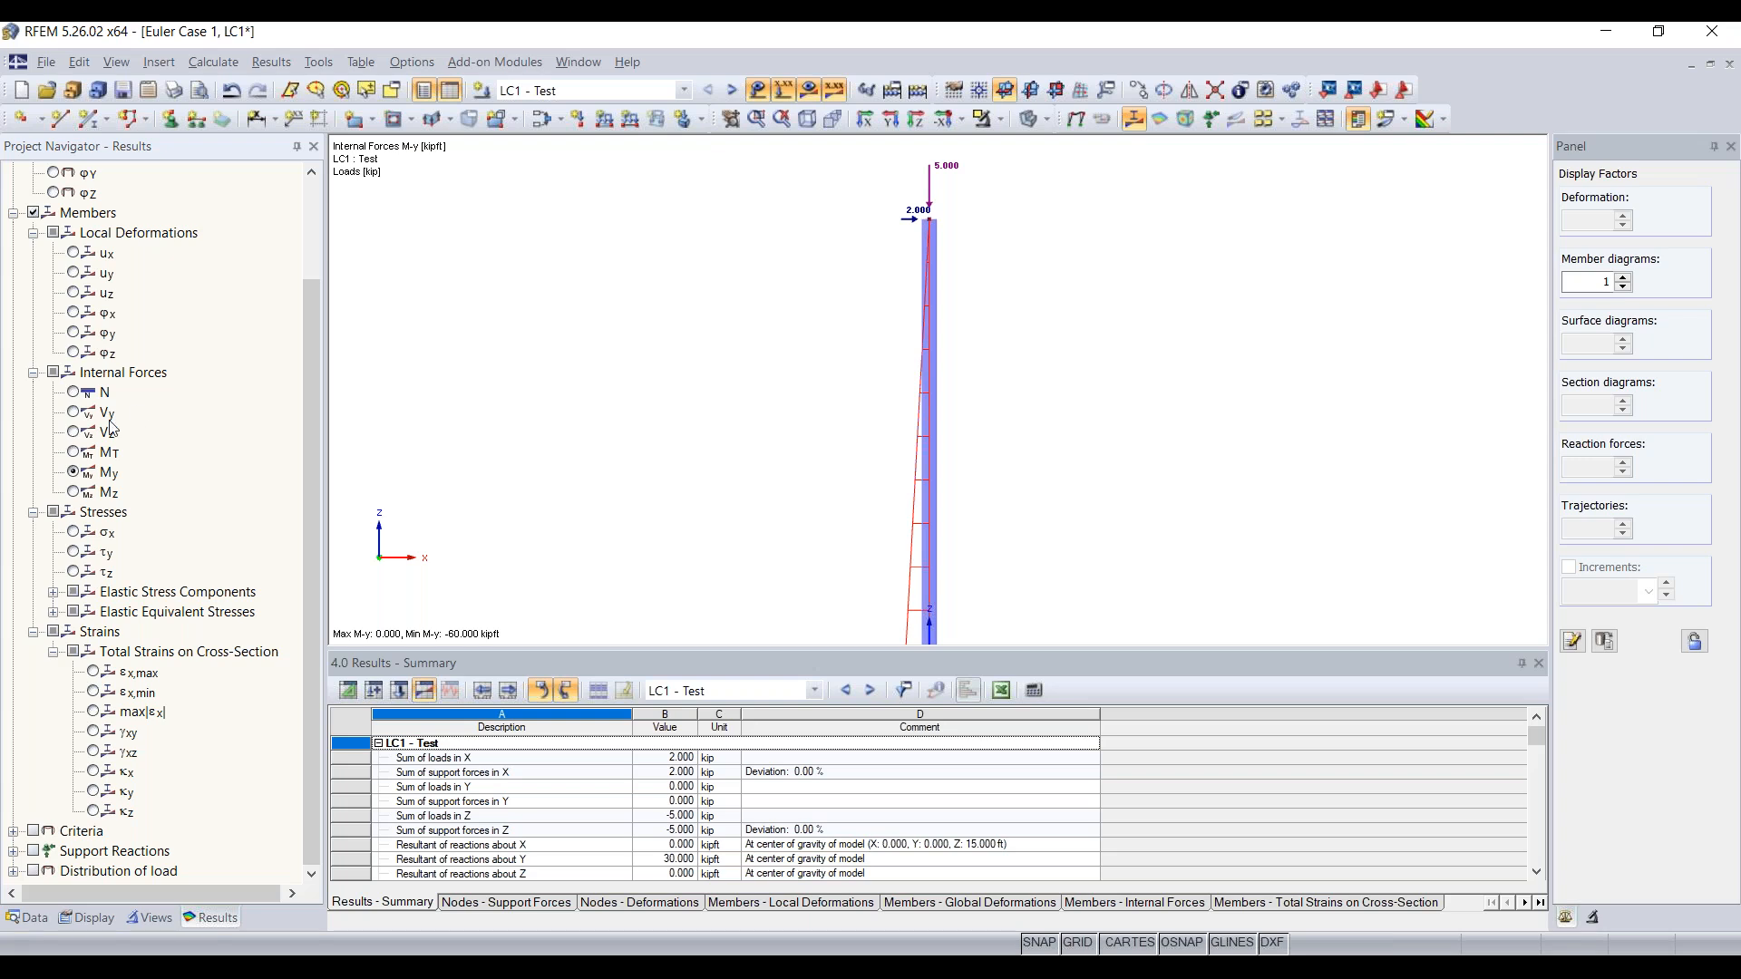
pyautogui.click(116, 374)
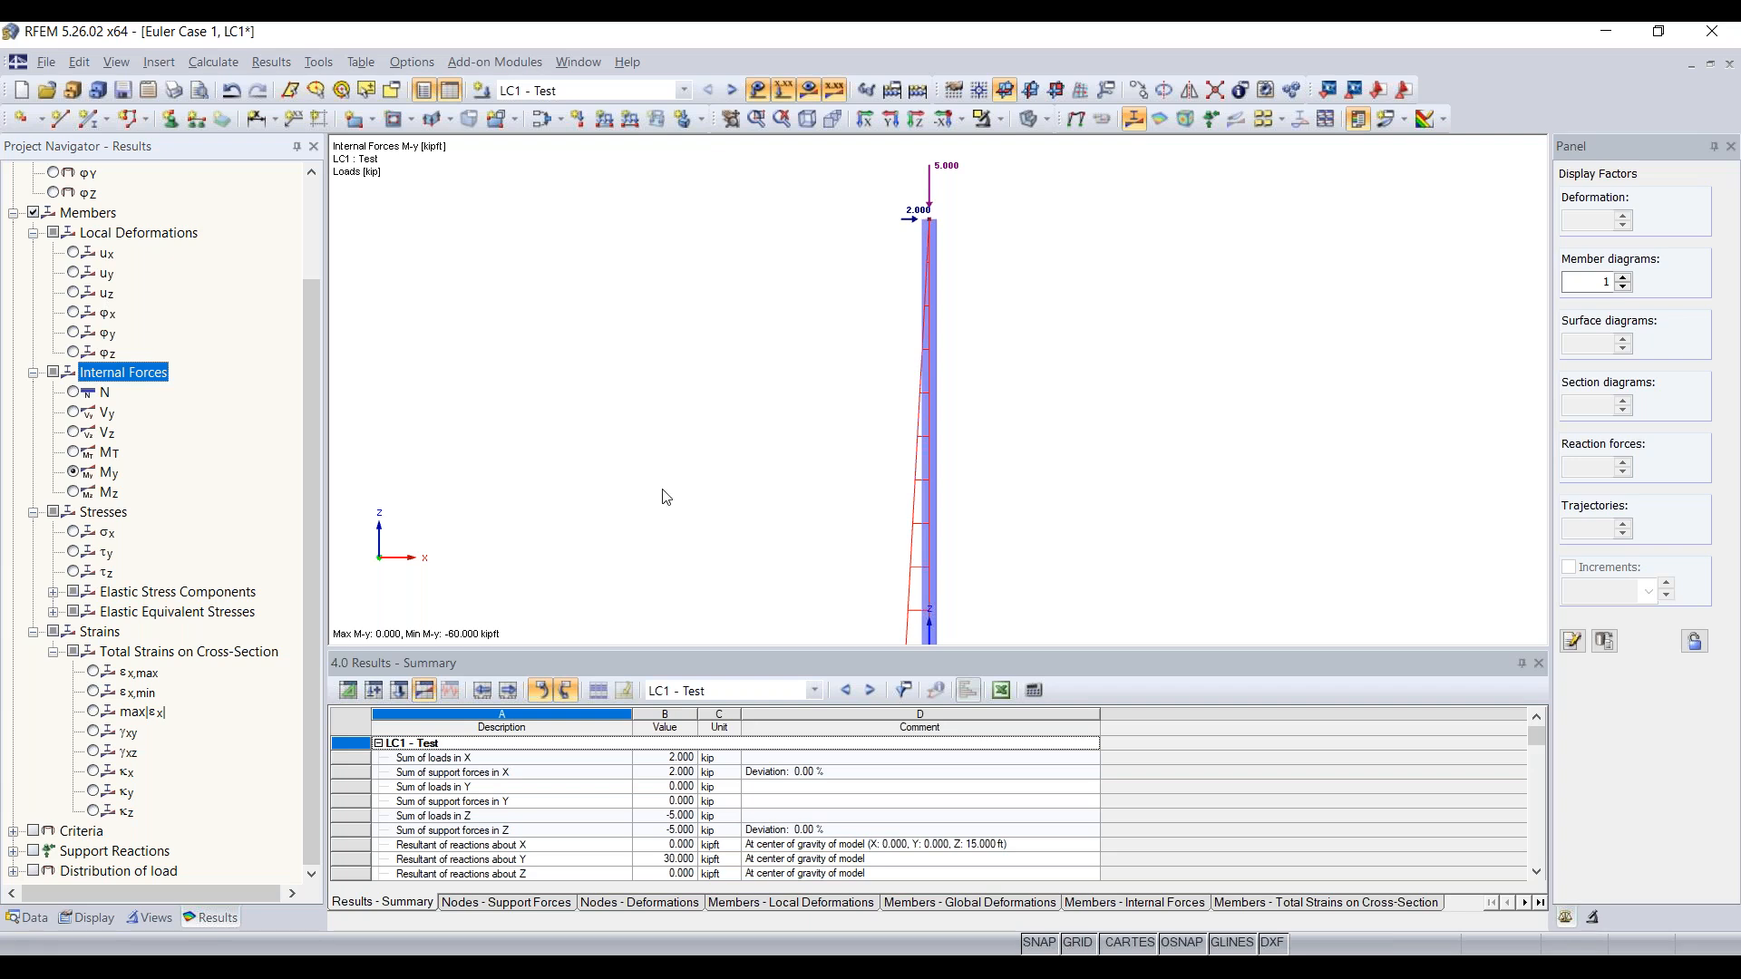
# Examine the My moment at the column base and then display the global deformation component uX
pyautogui.scroll(-2, 617, 490)
pyautogui.scroll(3, 874, 535)
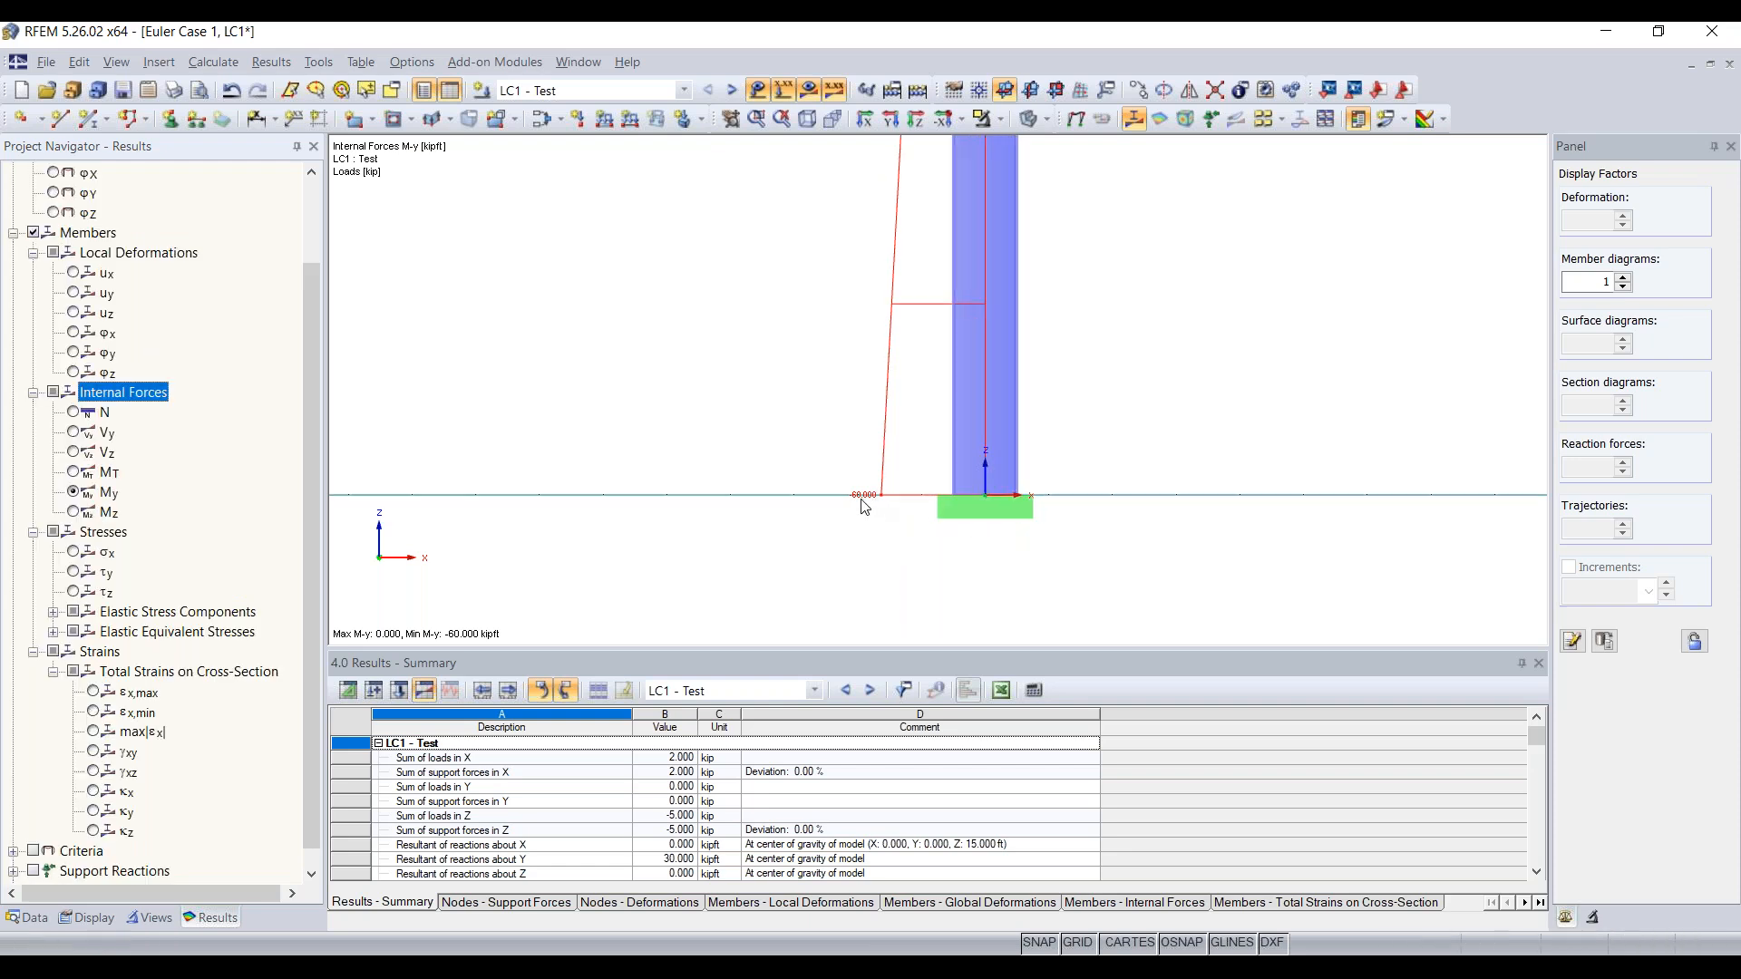
pyautogui.scroll(-1, 865, 508)
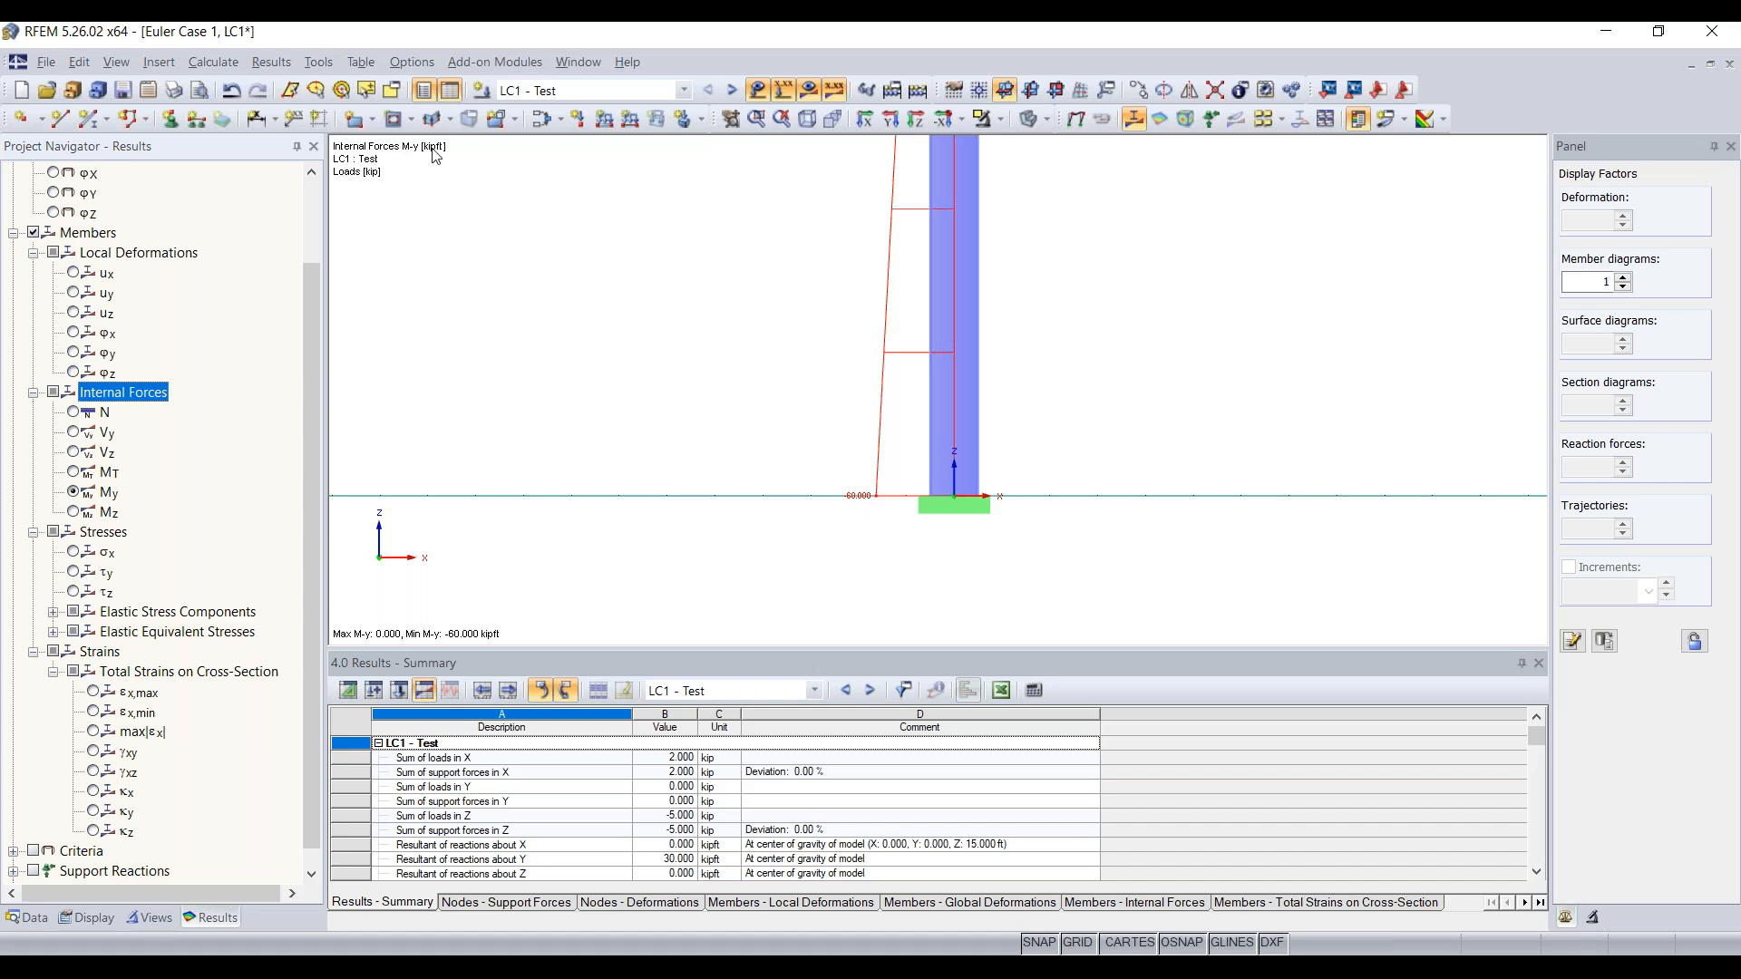
pyautogui.scroll(-3, 997, 444)
pyautogui.moveTo(1073, 231); pyautogui.dragTo(979, 468, button='middle')
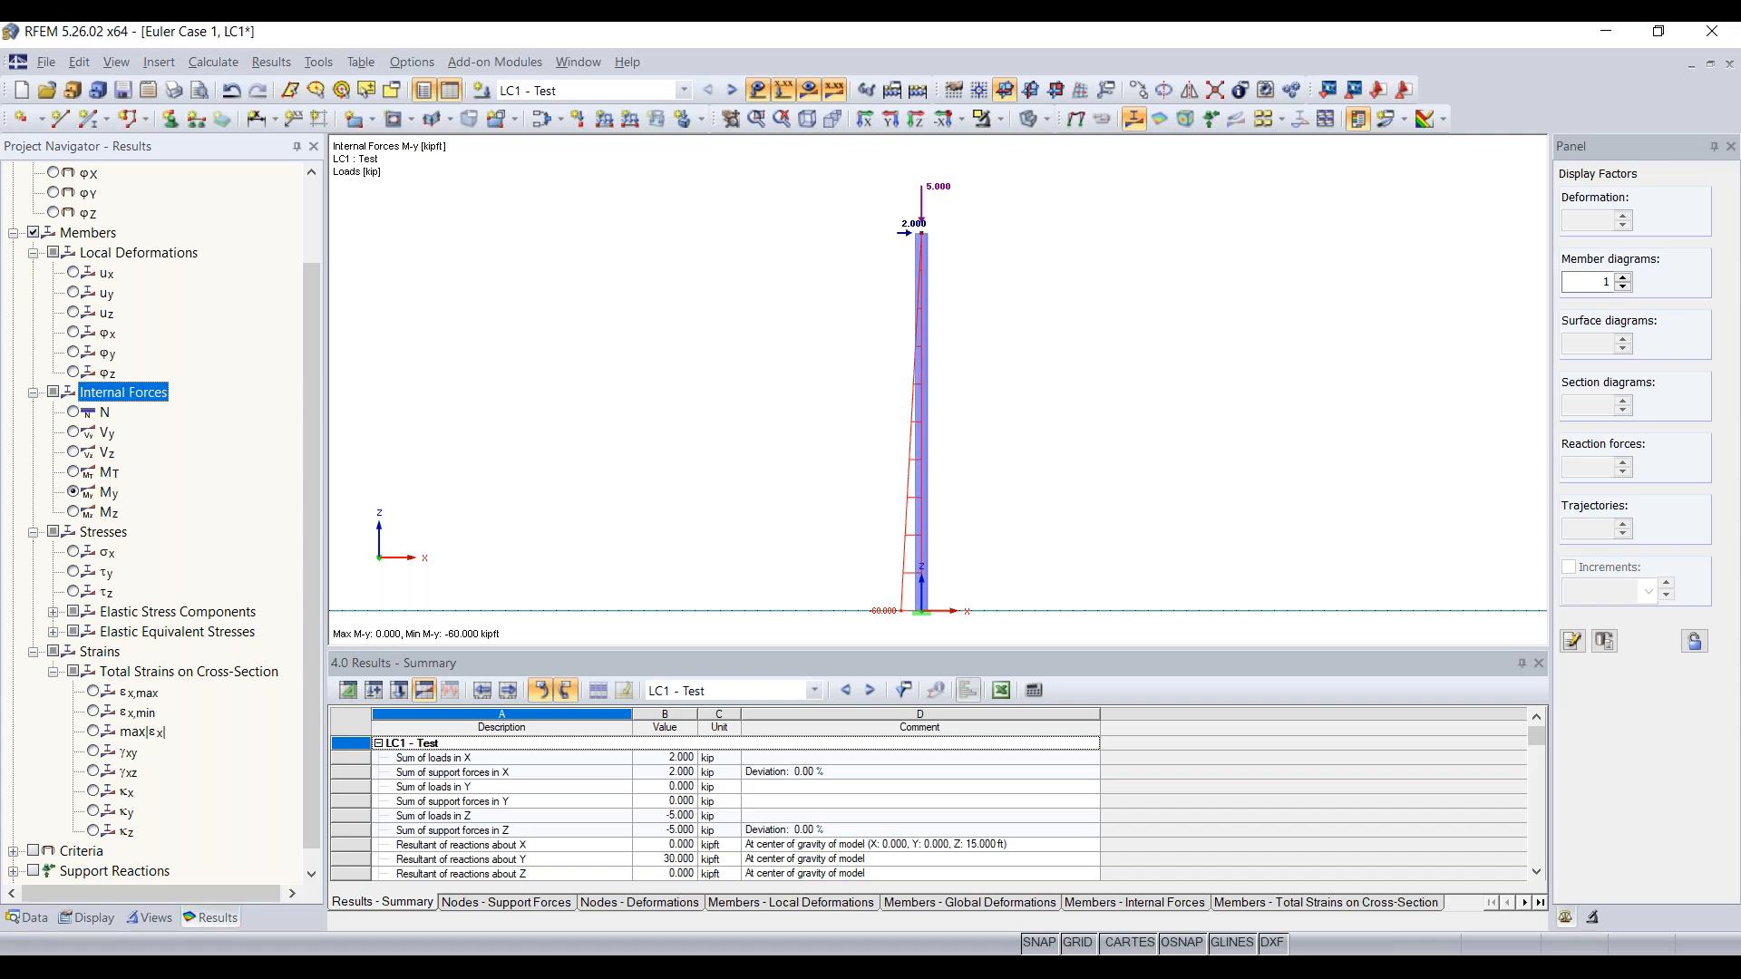
pyautogui.scroll(2, 273, 490)
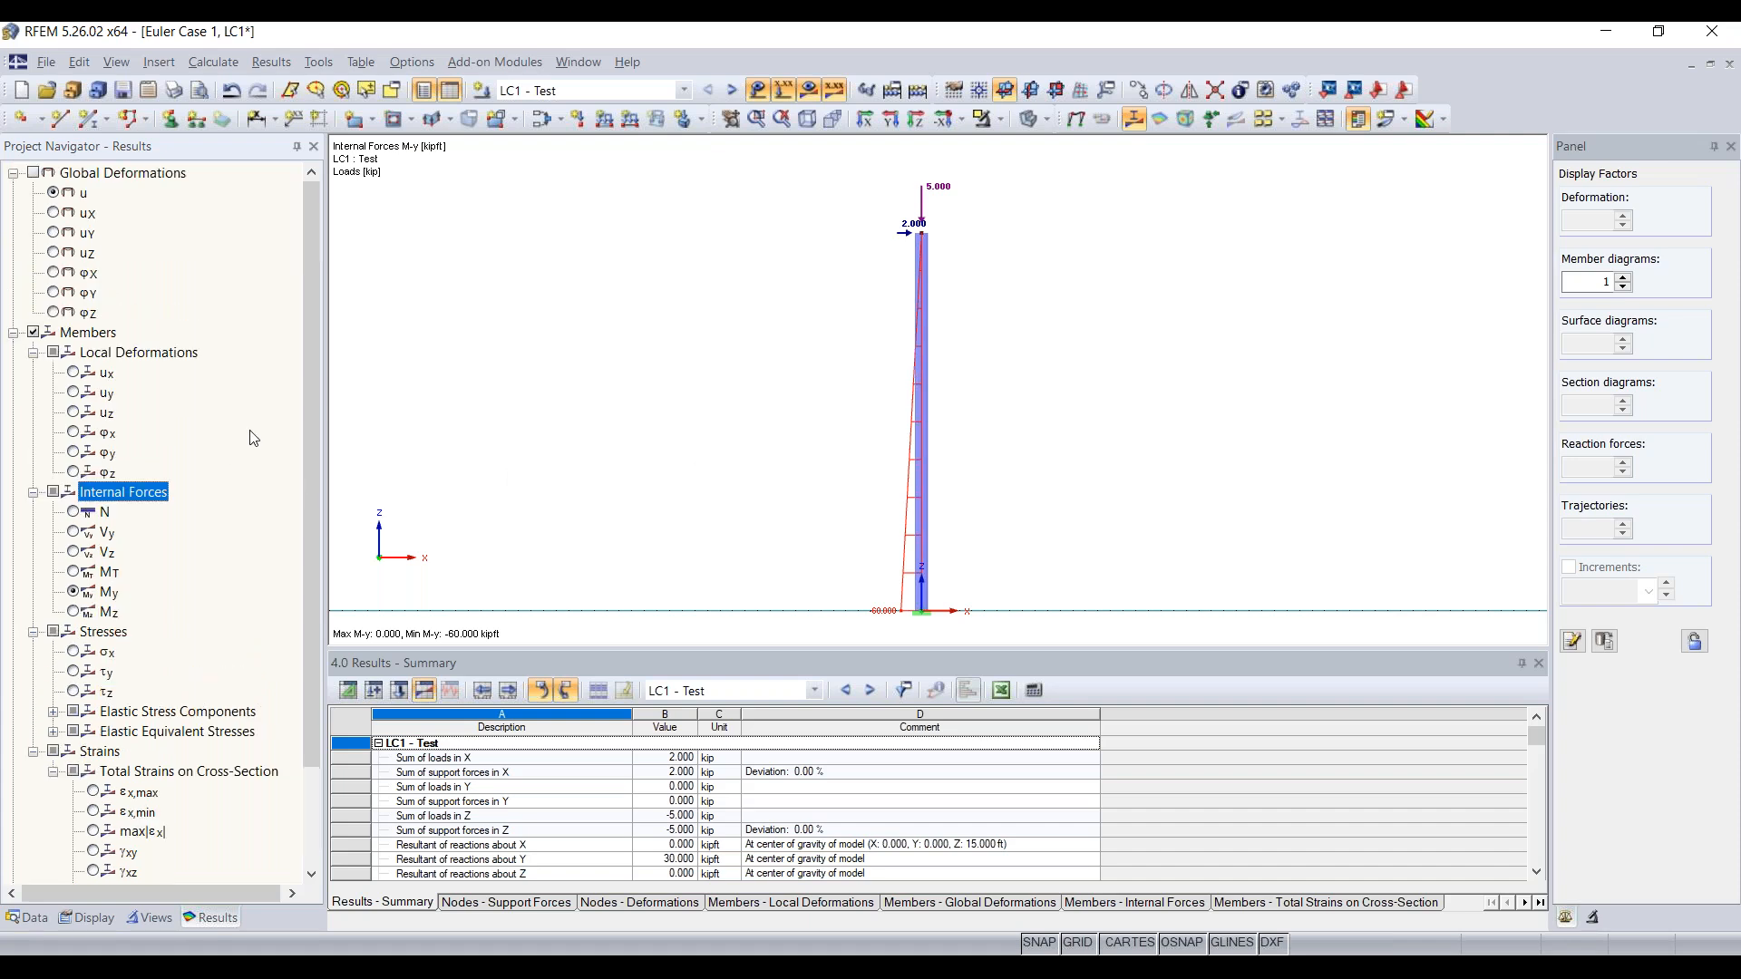
pyautogui.click(54, 213)
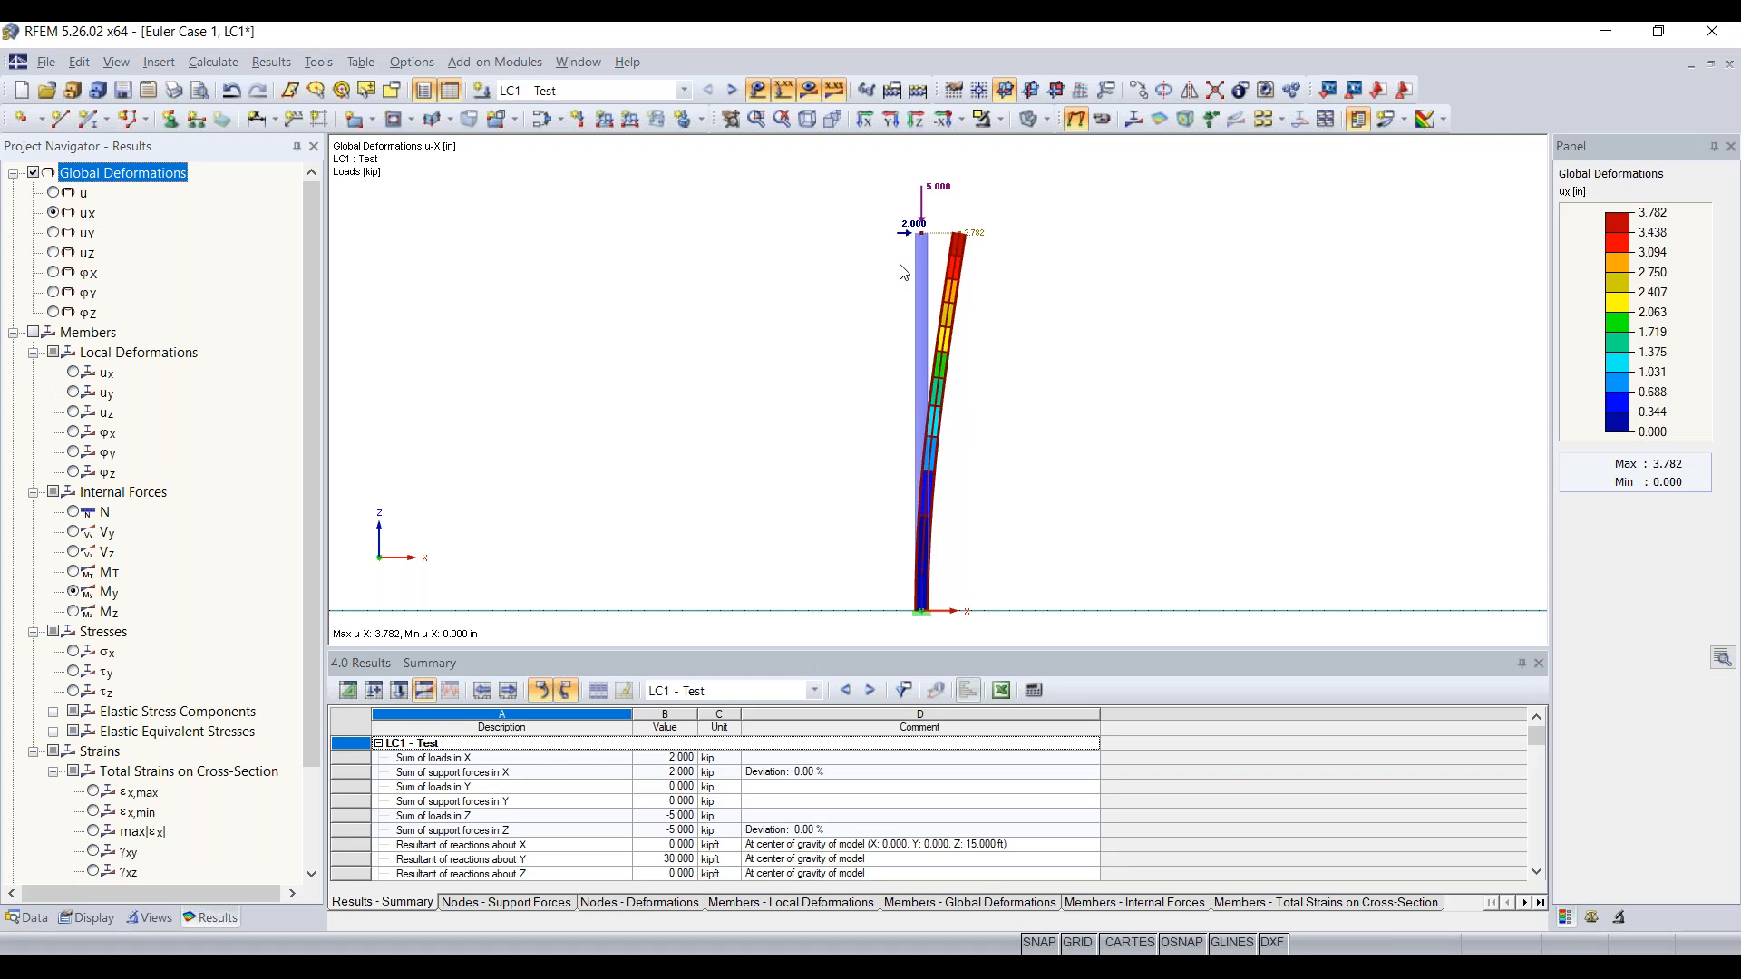
# Check the analysis method of load combination CO1 and set load case LC1 to Second-order analysis (P-Delta / P-delta)
pyautogui.click(542, 120)
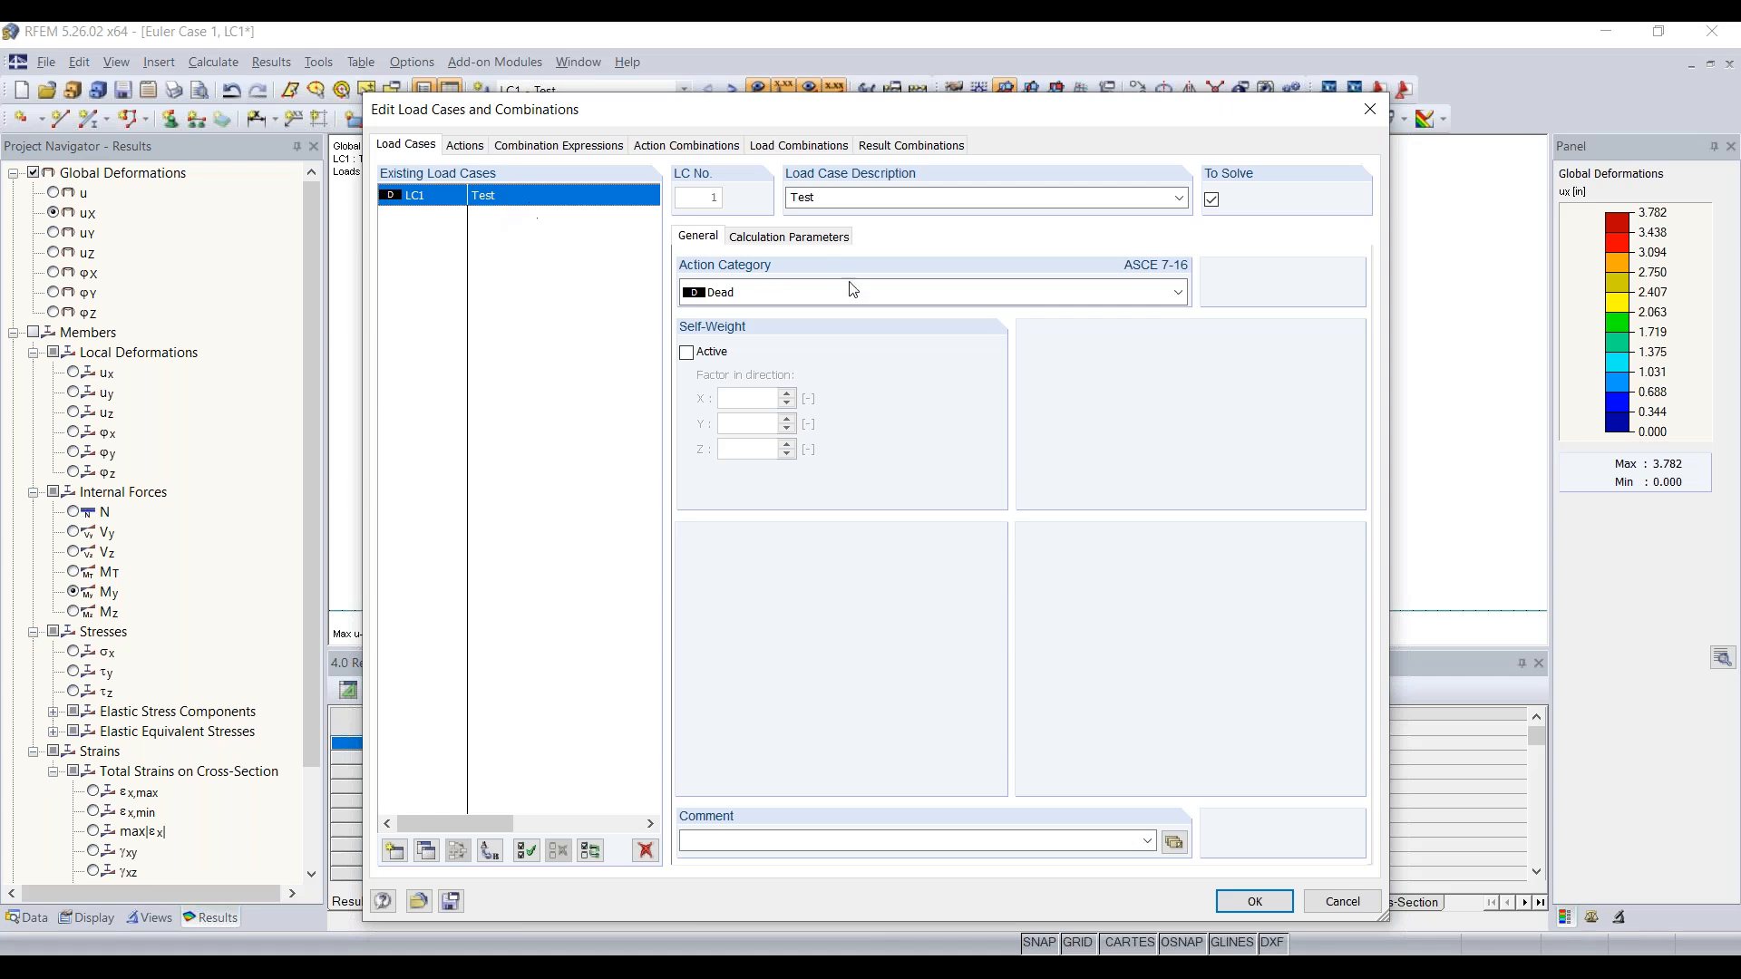
pyautogui.click(784, 238)
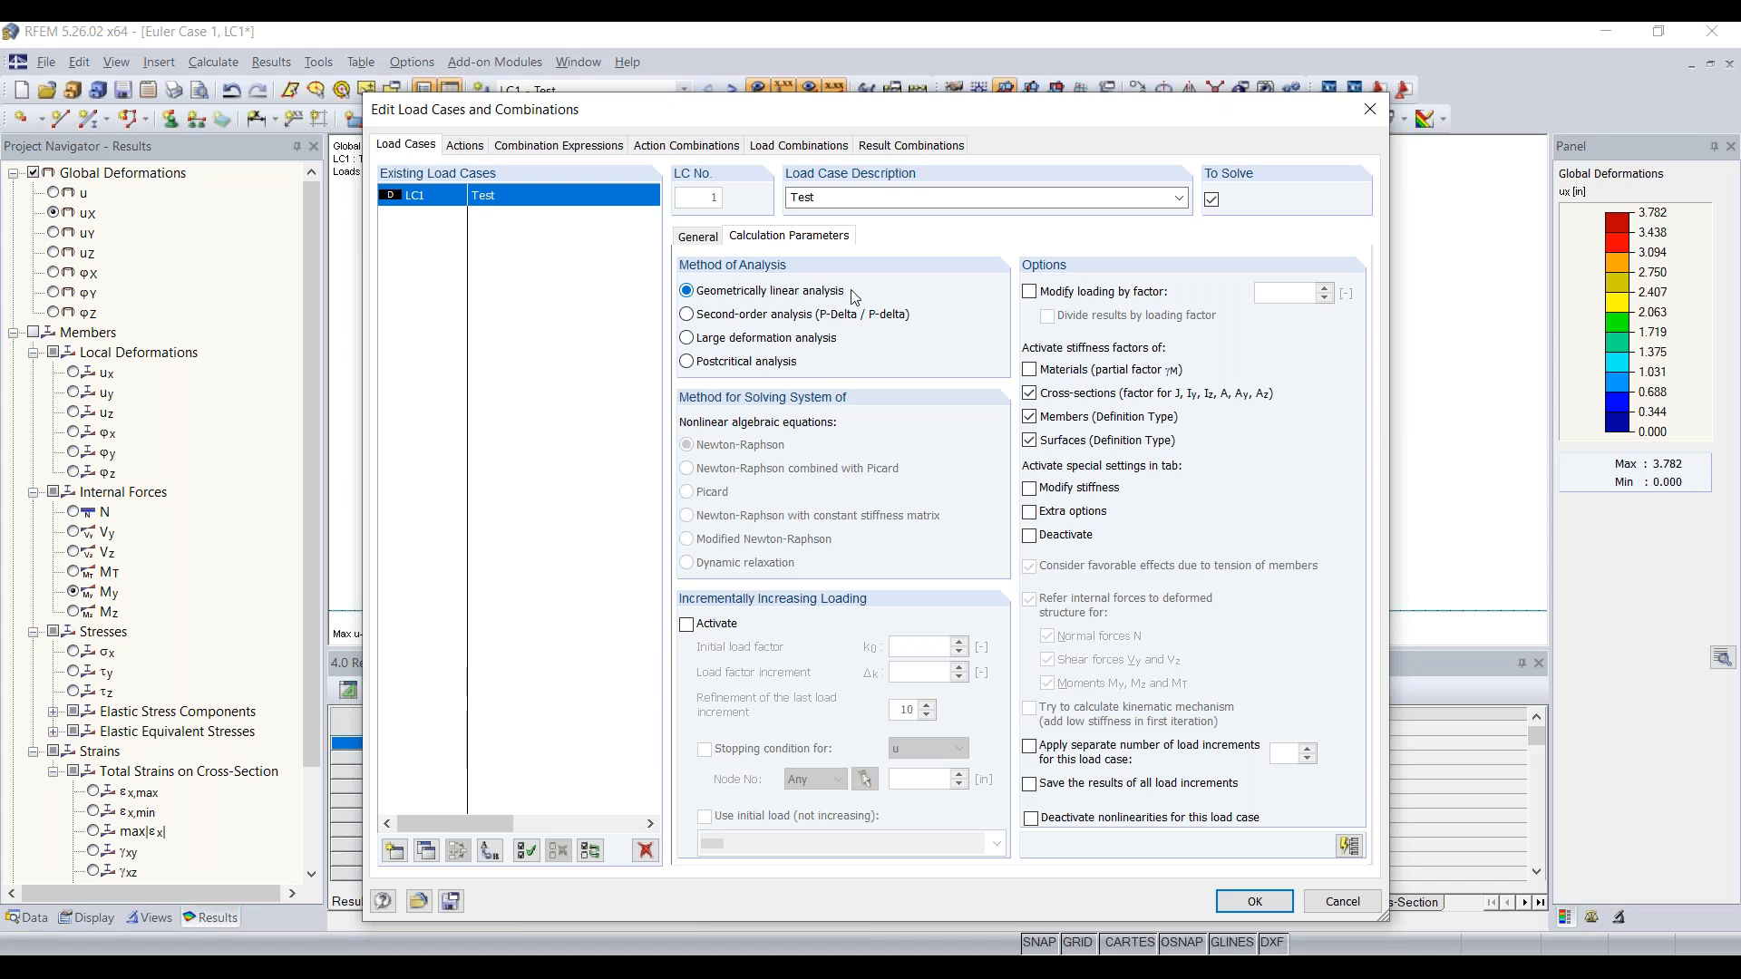
pyautogui.click(781, 152)
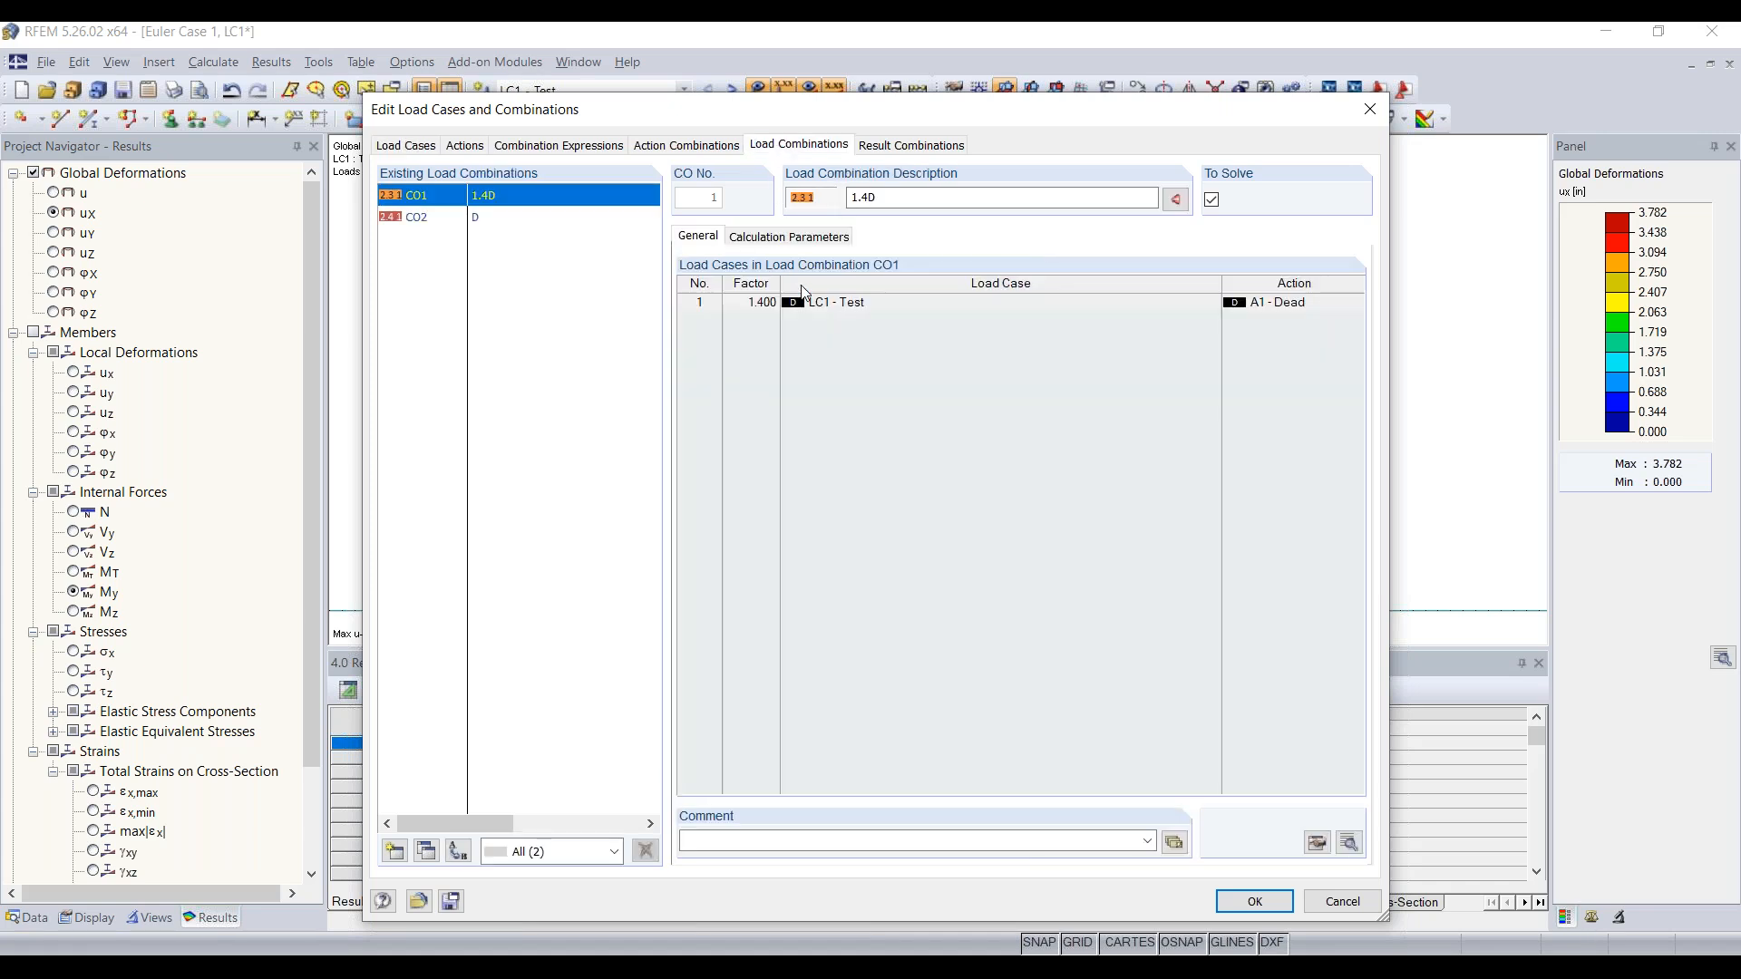
pyautogui.click(784, 238)
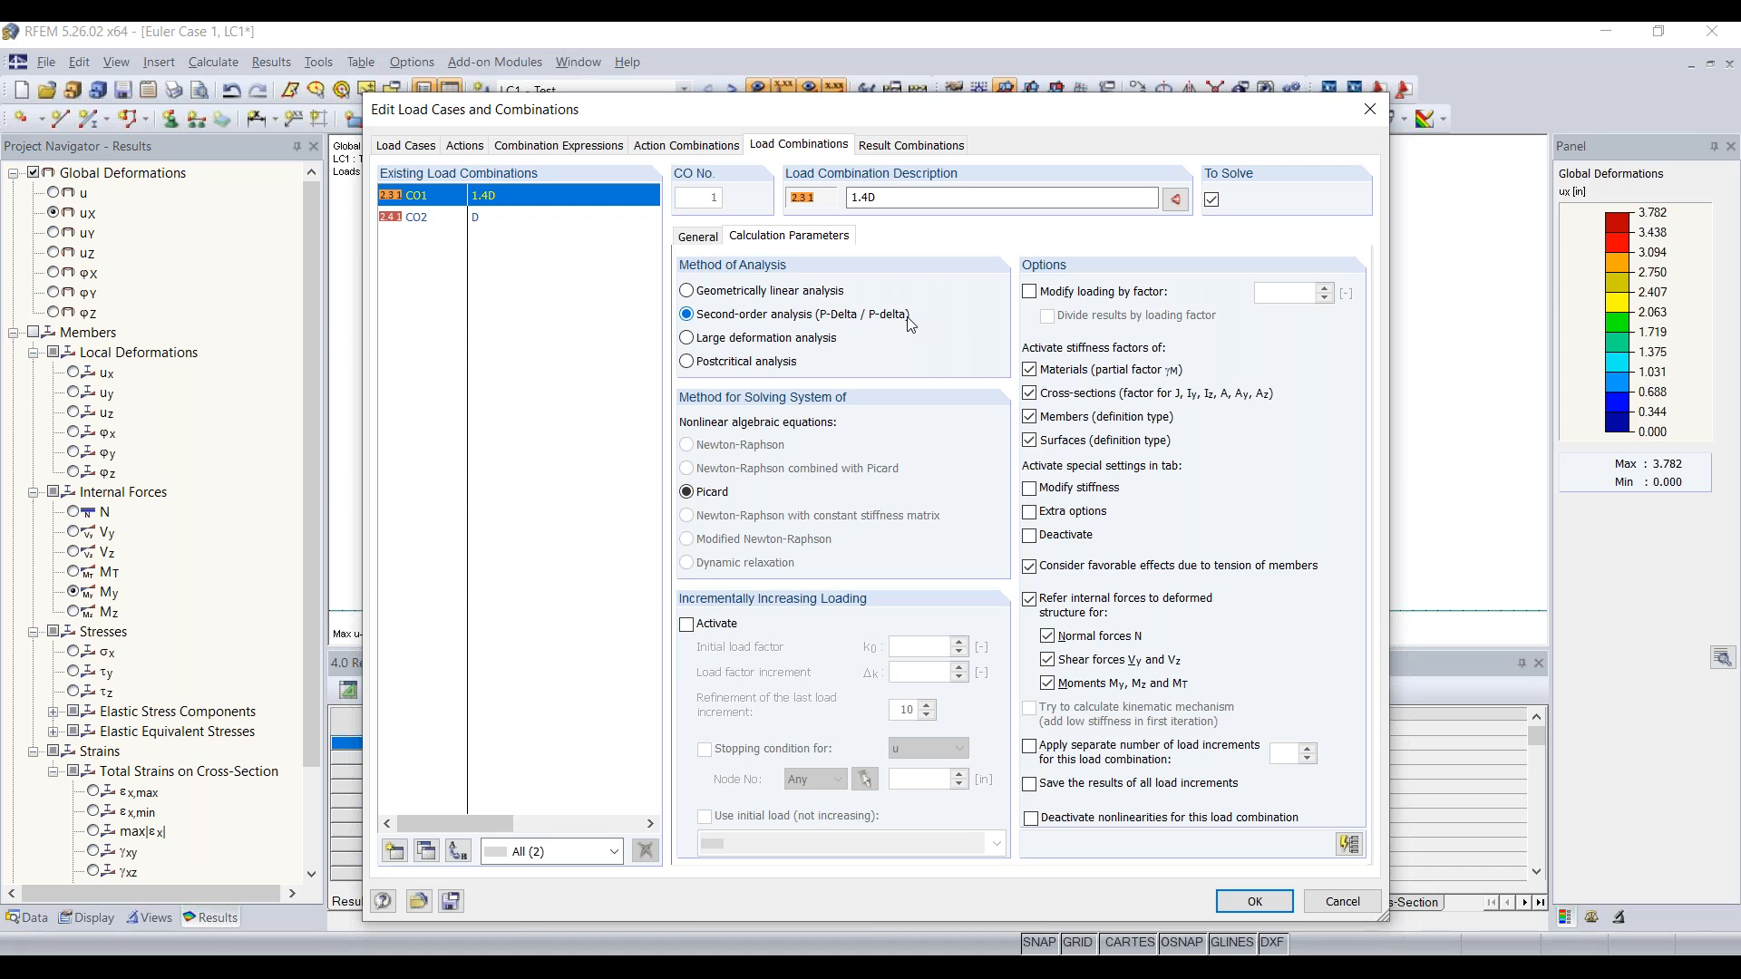
pyautogui.click(404, 147)
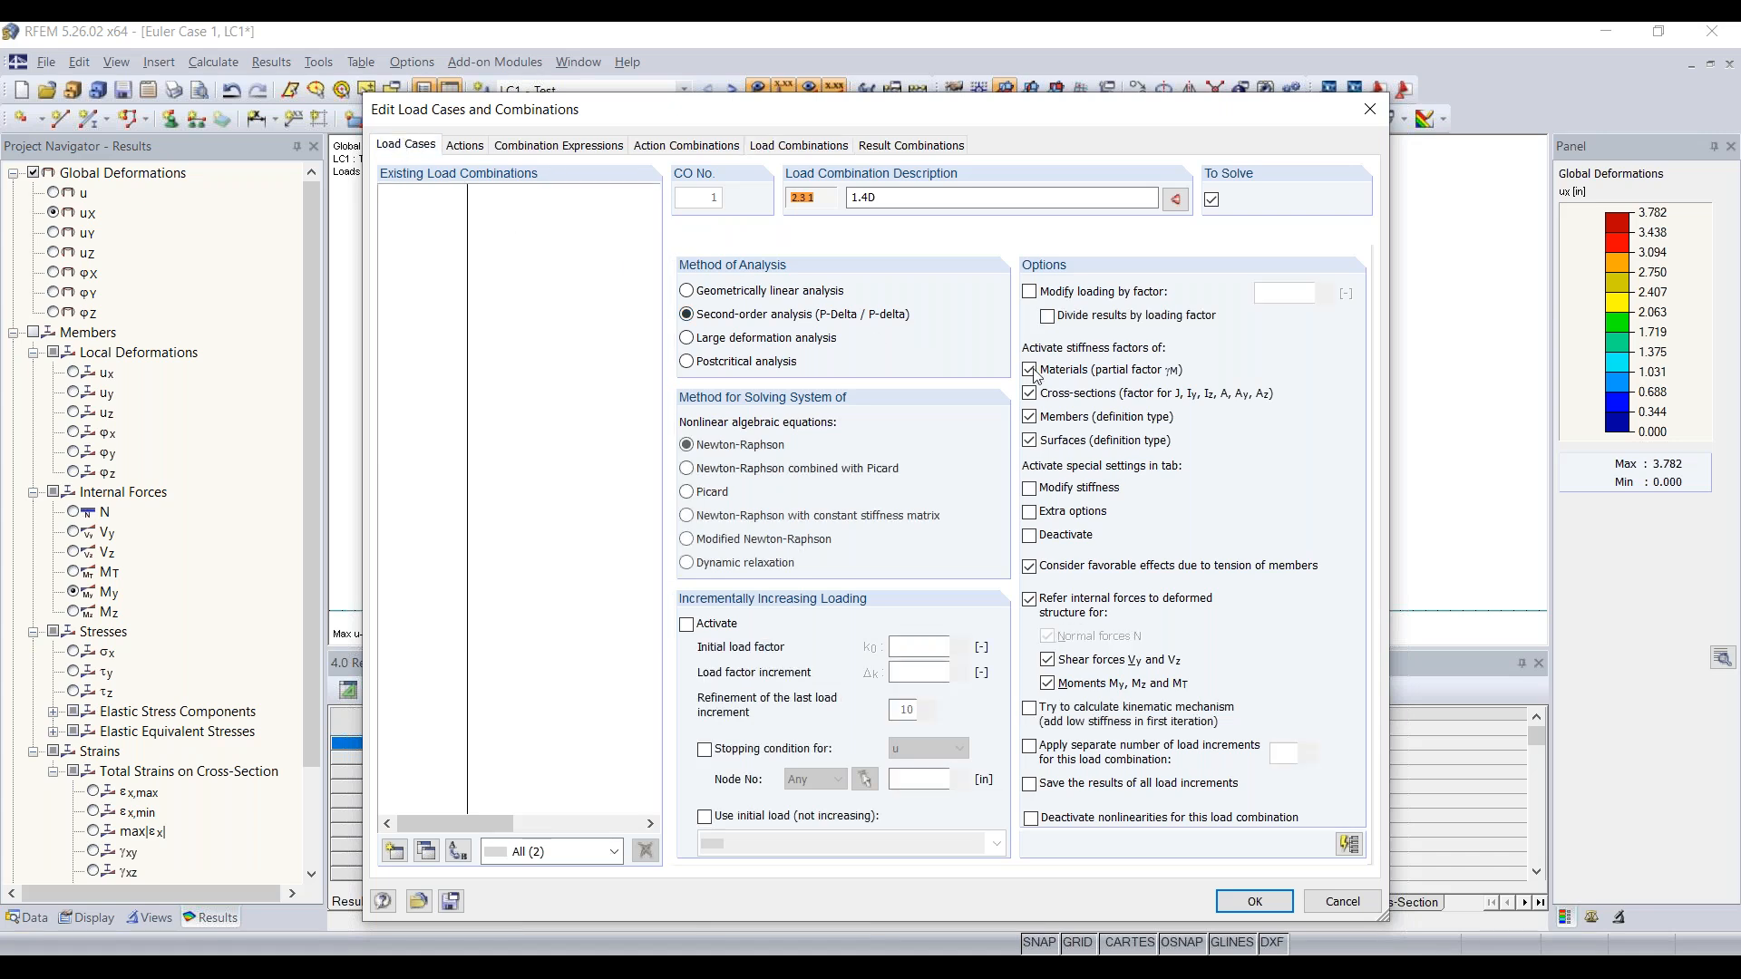
pyautogui.click(784, 318)
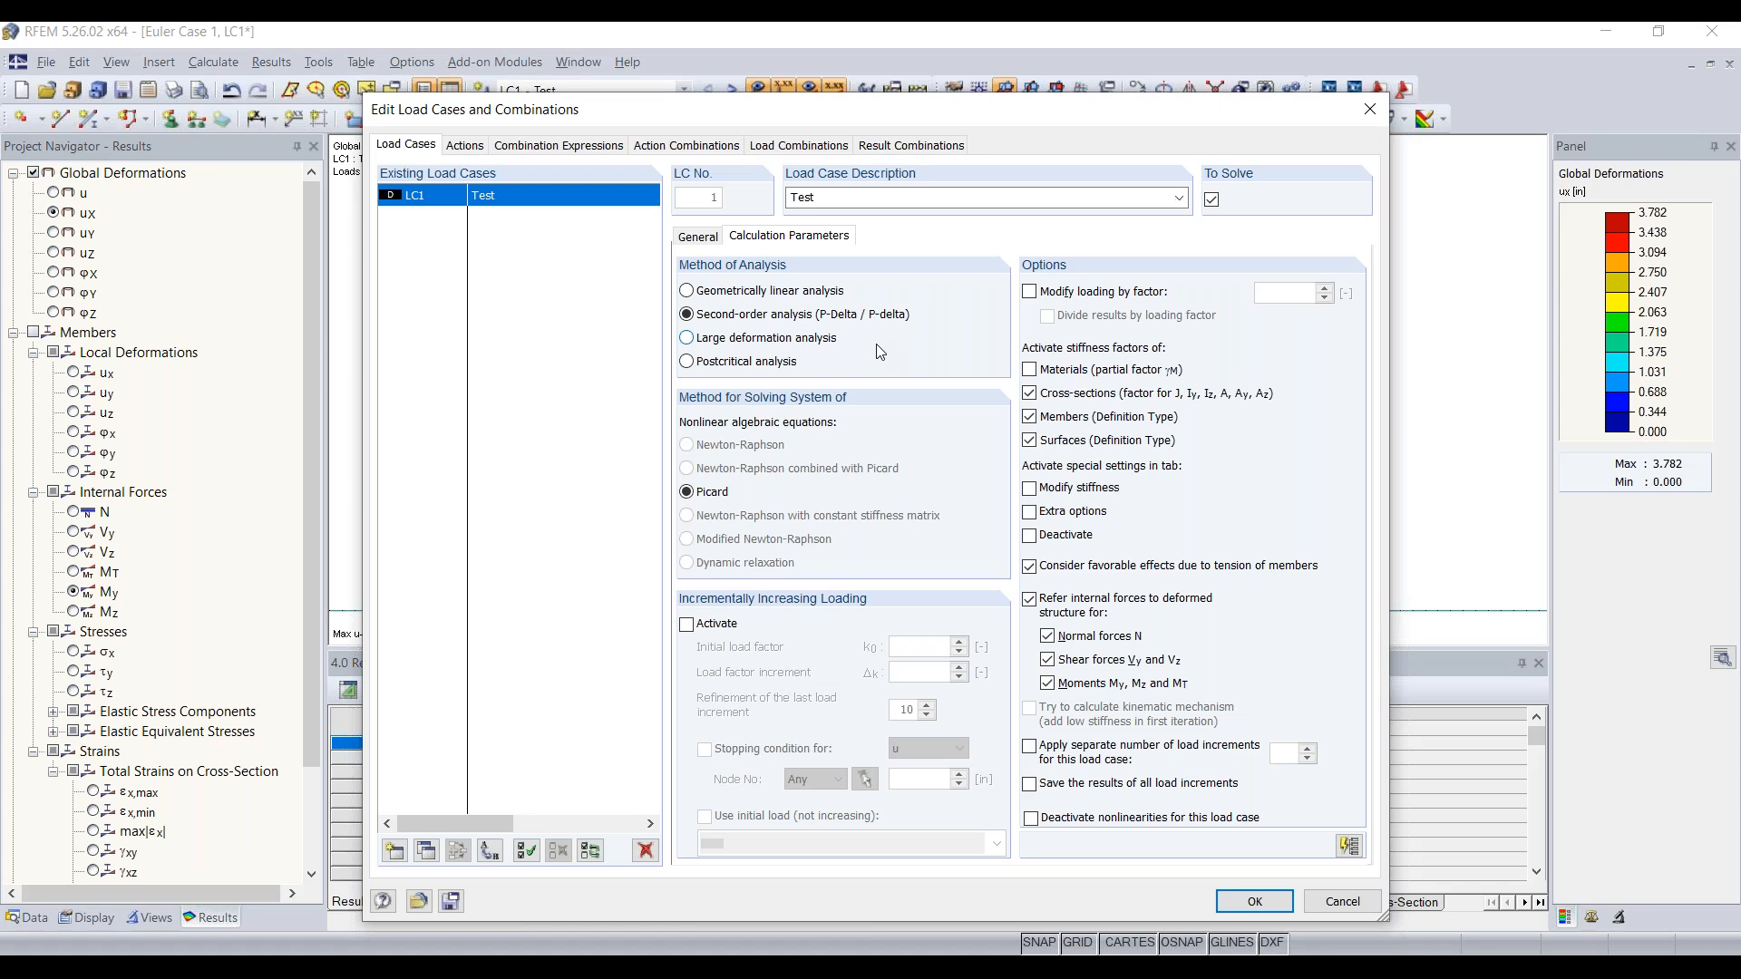
pyautogui.click(1256, 901)
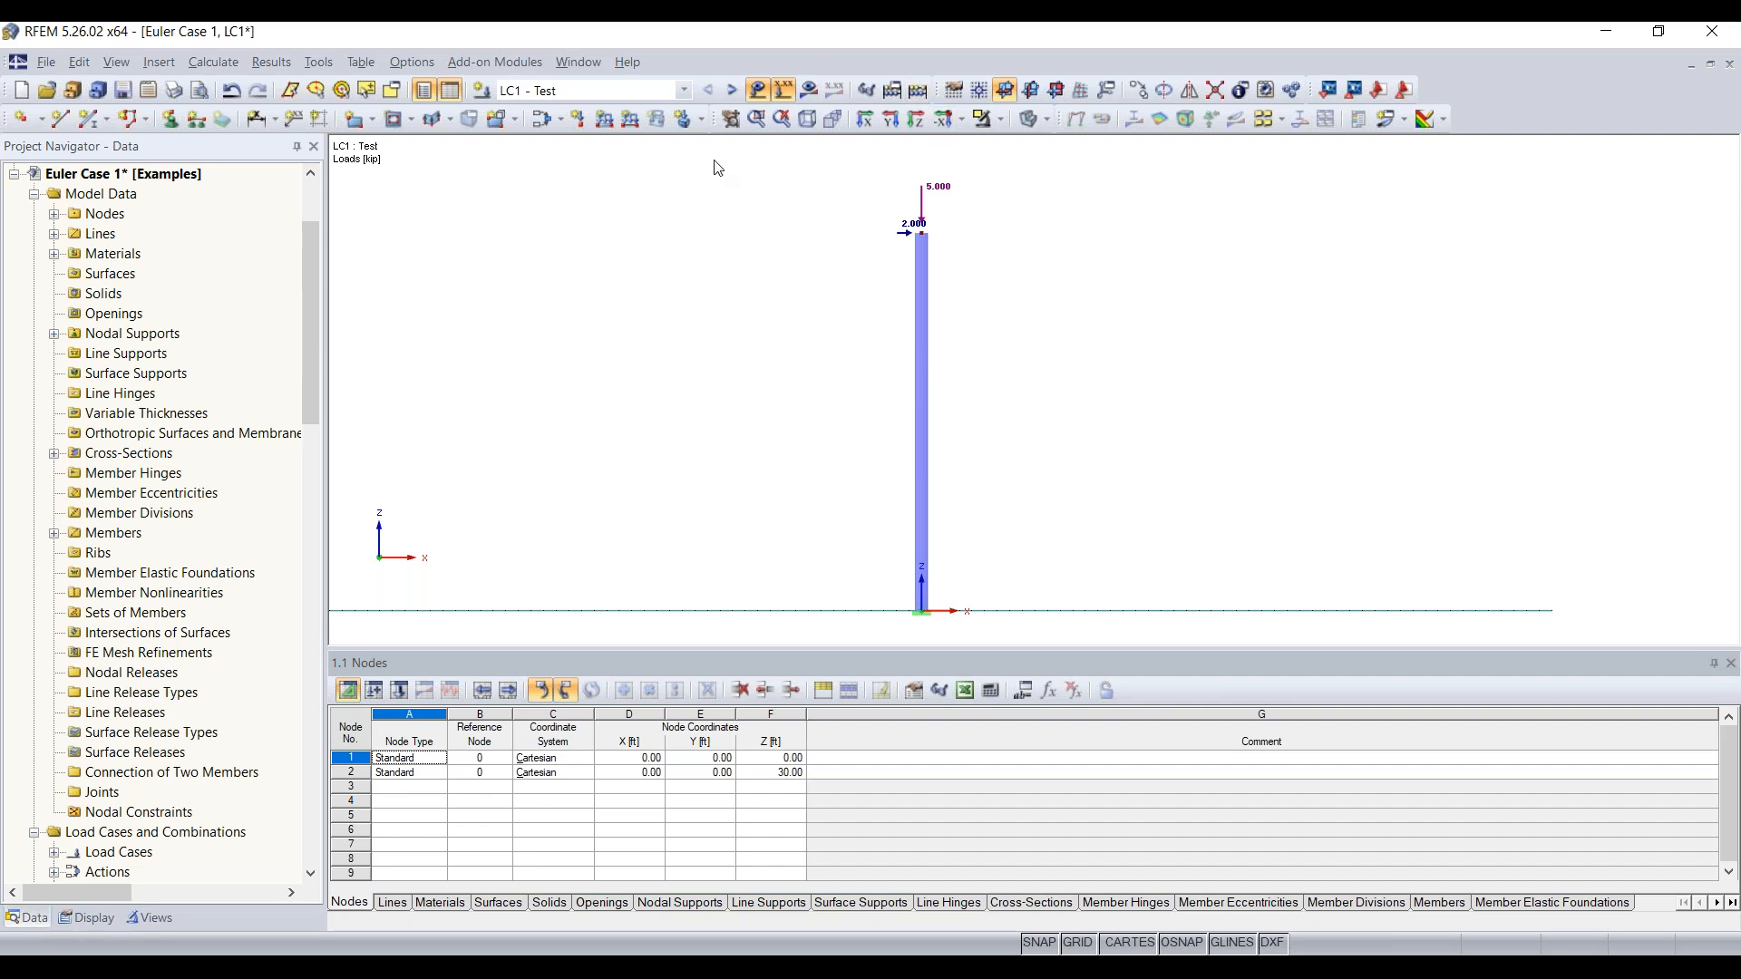
# Recalculate load case LC1 and show its updated uX deformation results
pyautogui.click(809, 92)
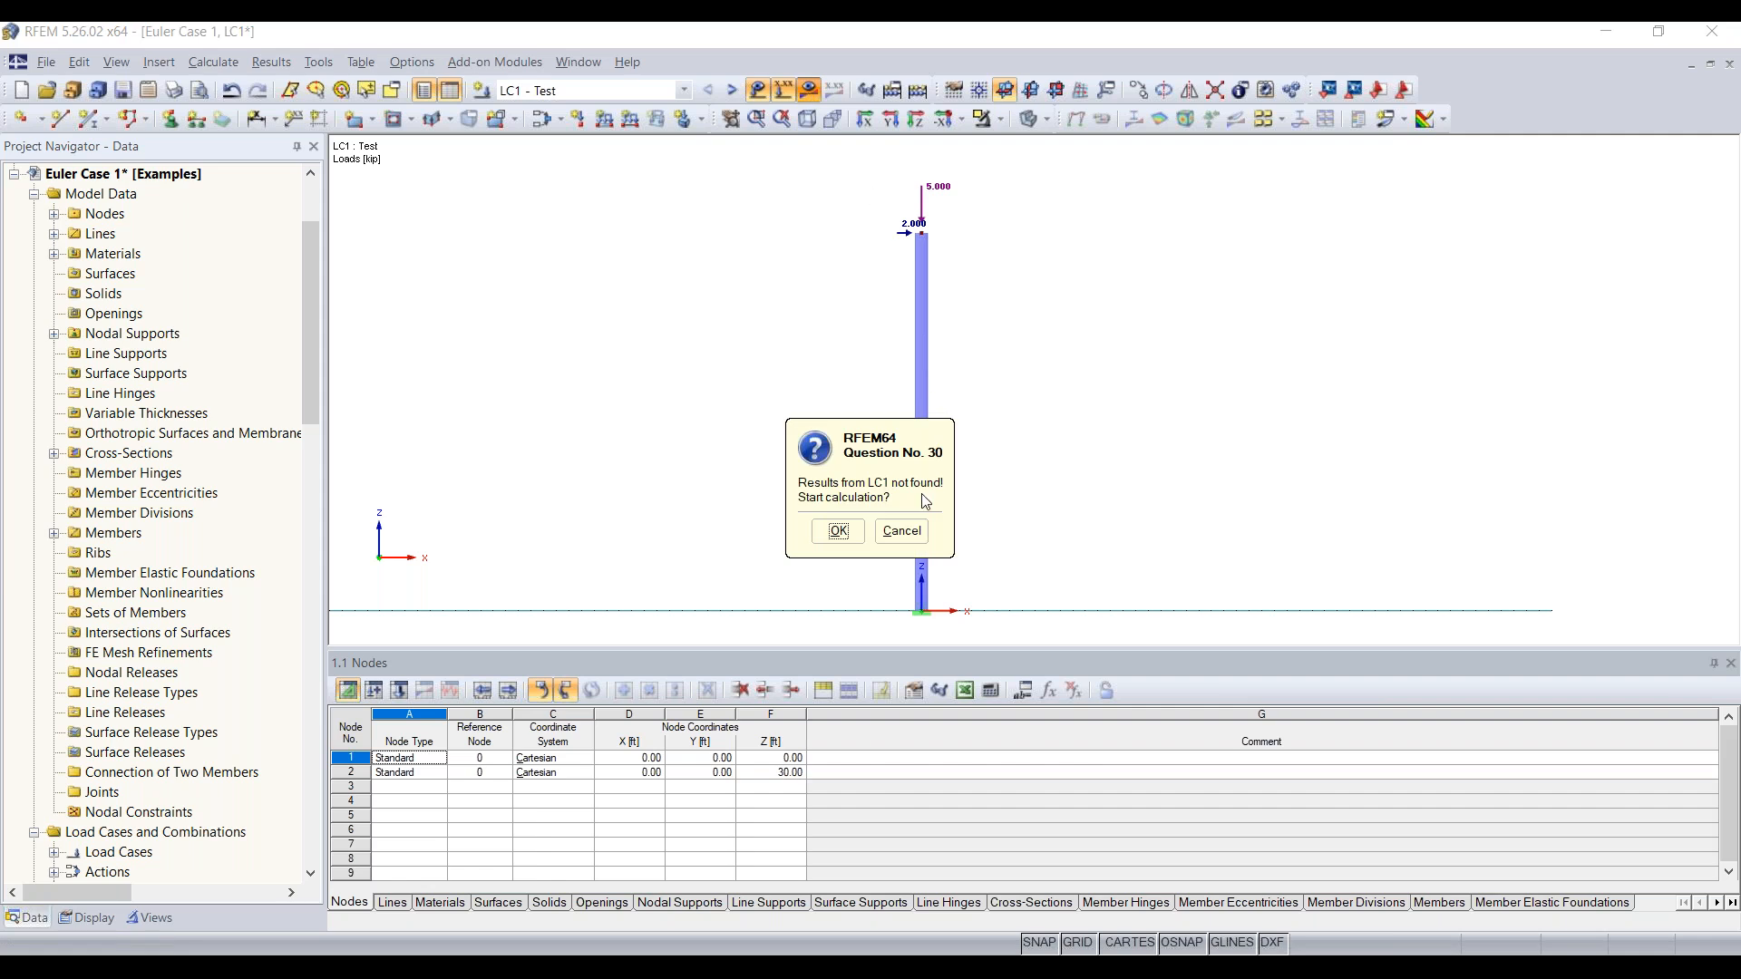
pyautogui.click(838, 530)
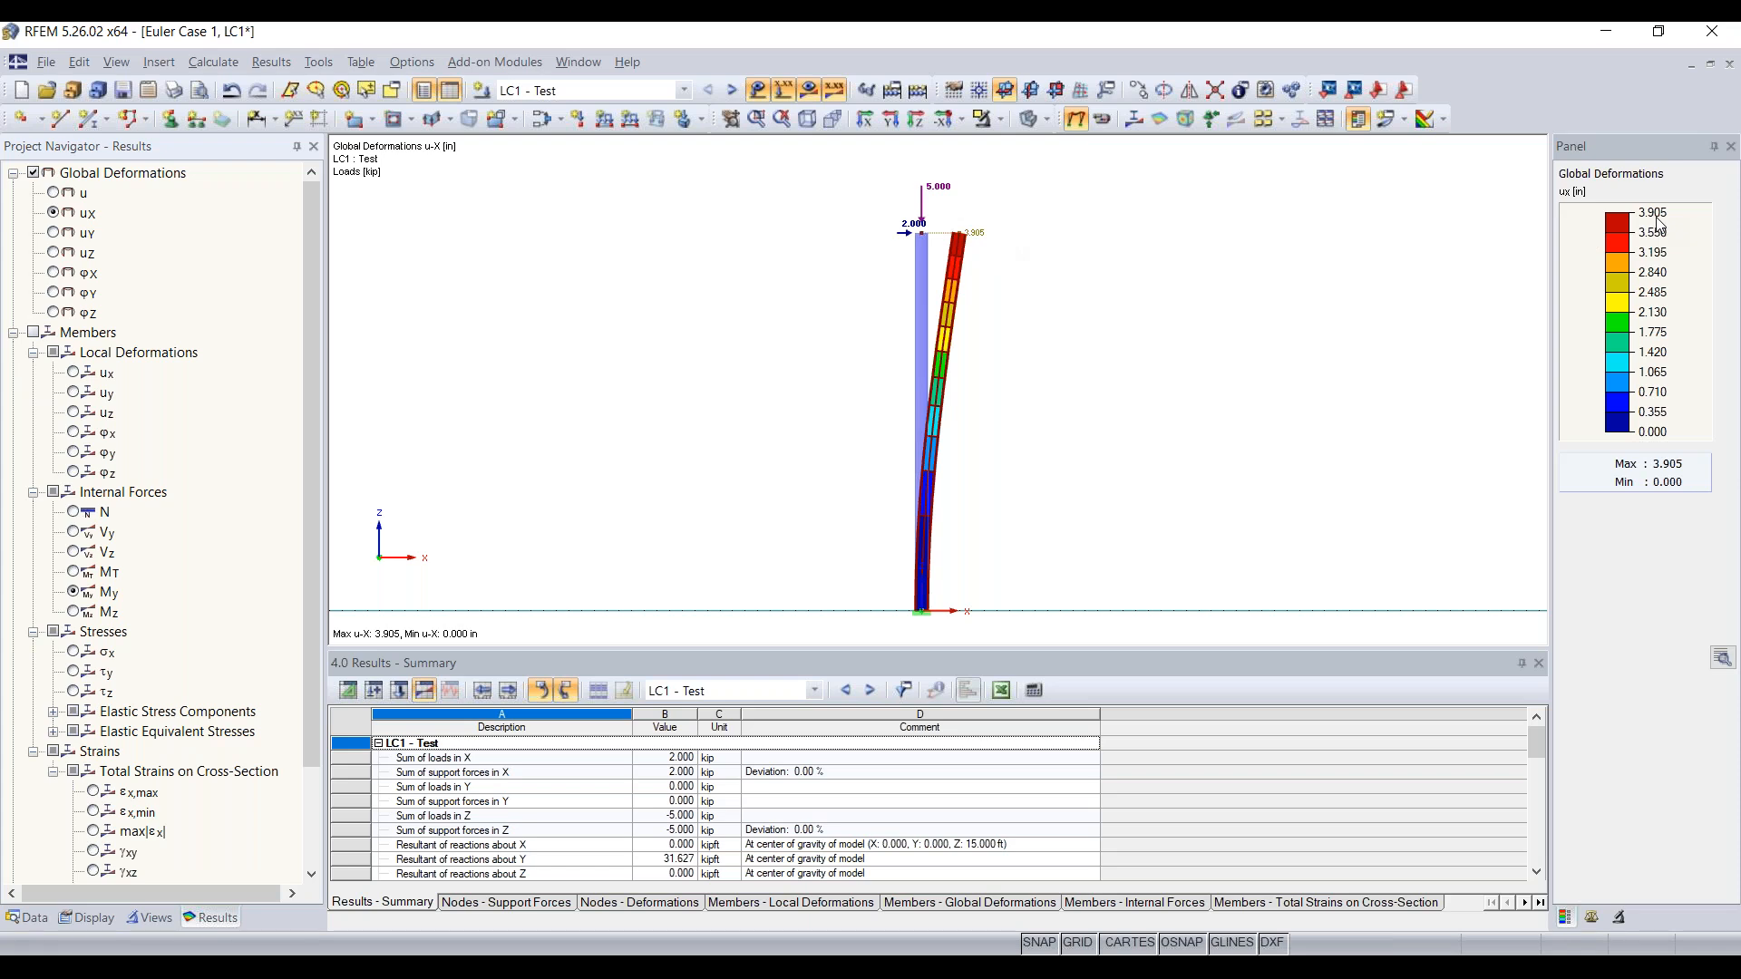
# Display the column's My bending moment diagram and check the general properties of member 1 without changing them
pyautogui.click(34, 332)
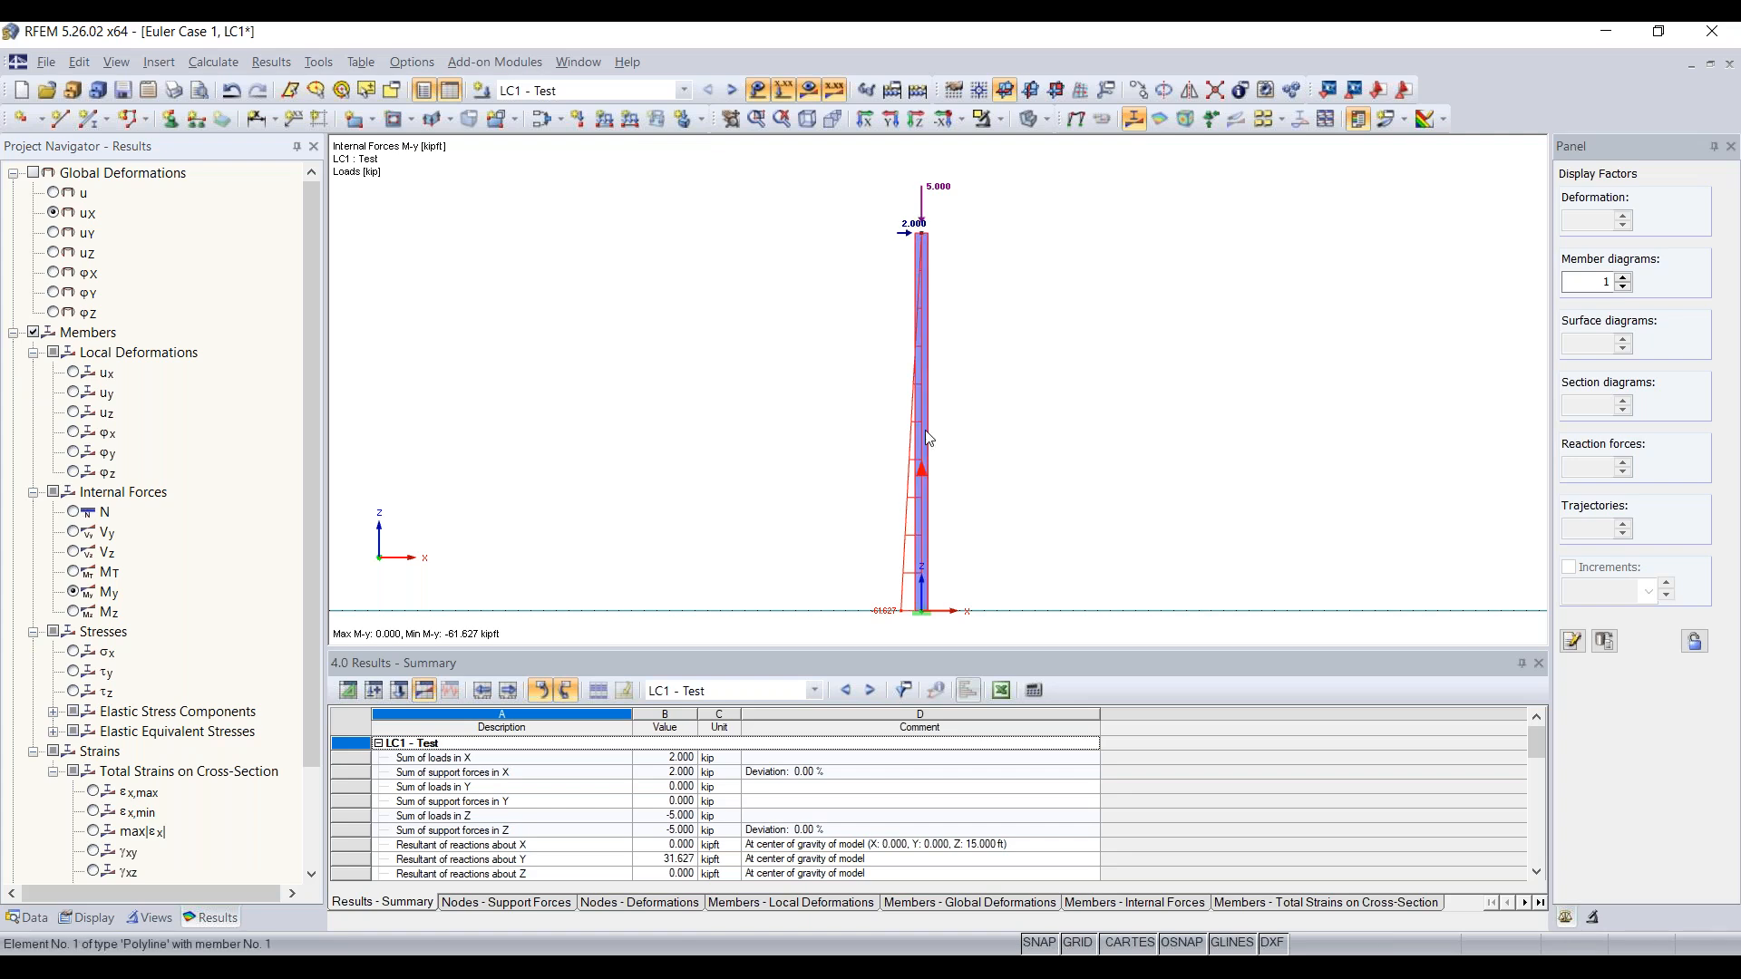
pyautogui.doubleClick(922, 308)
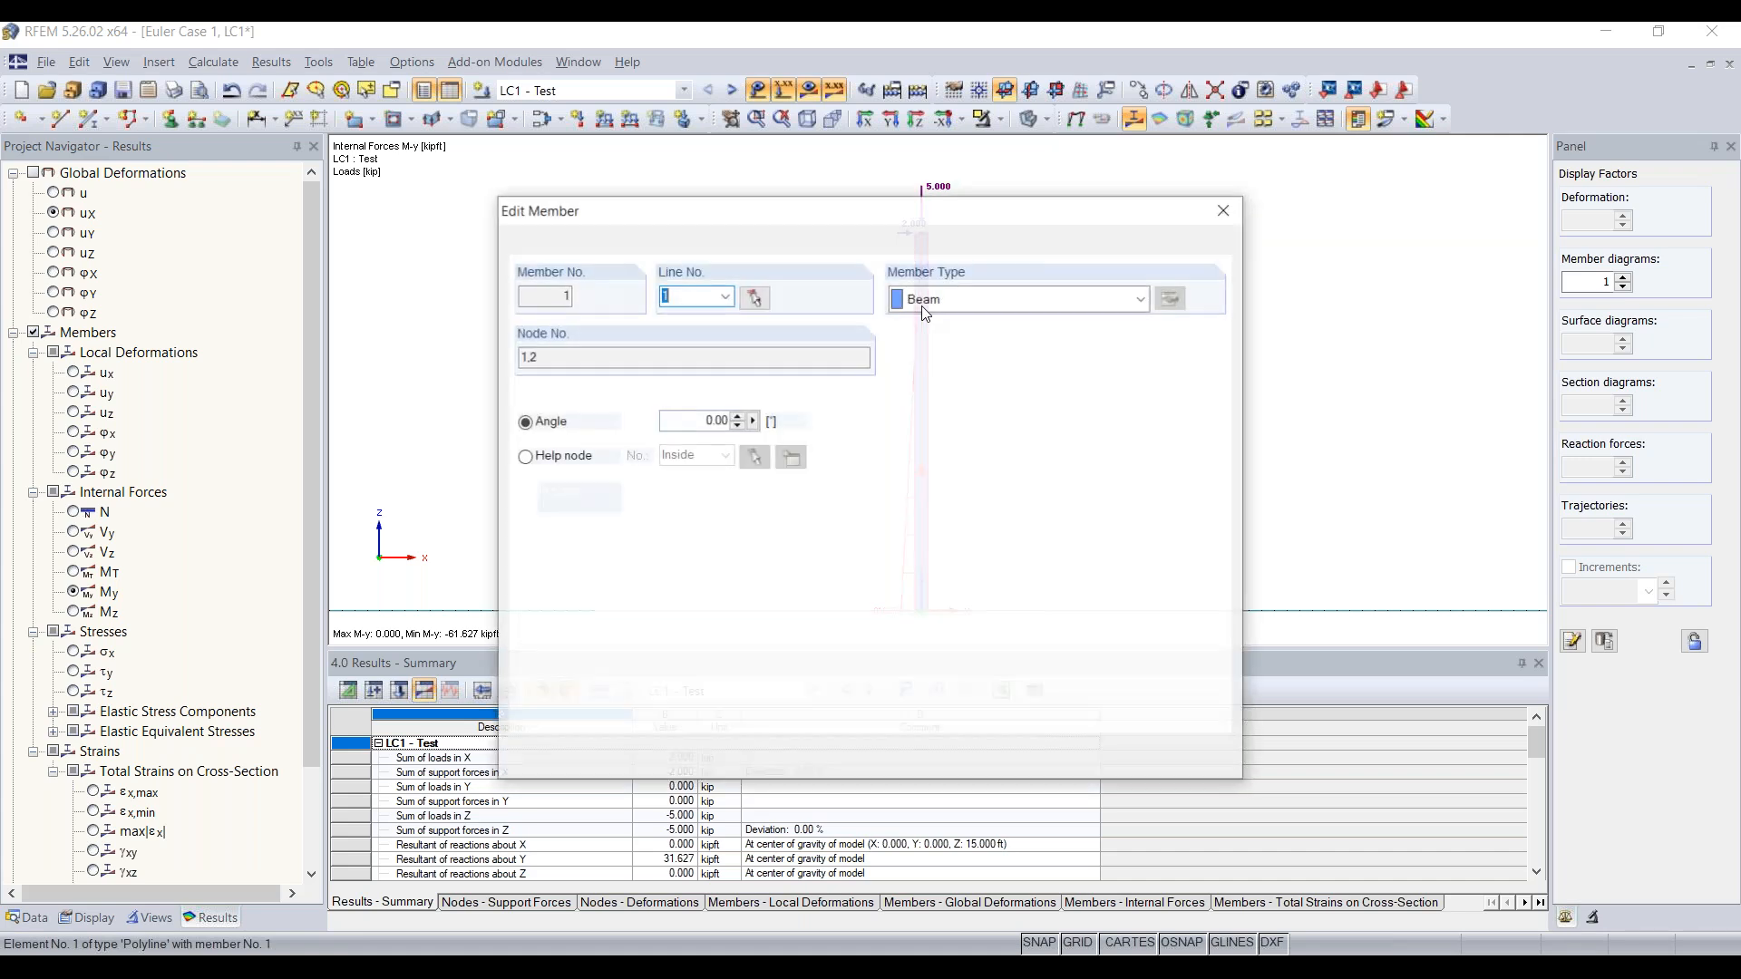
pyautogui.click(918, 297)
pyautogui.click(914, 295)
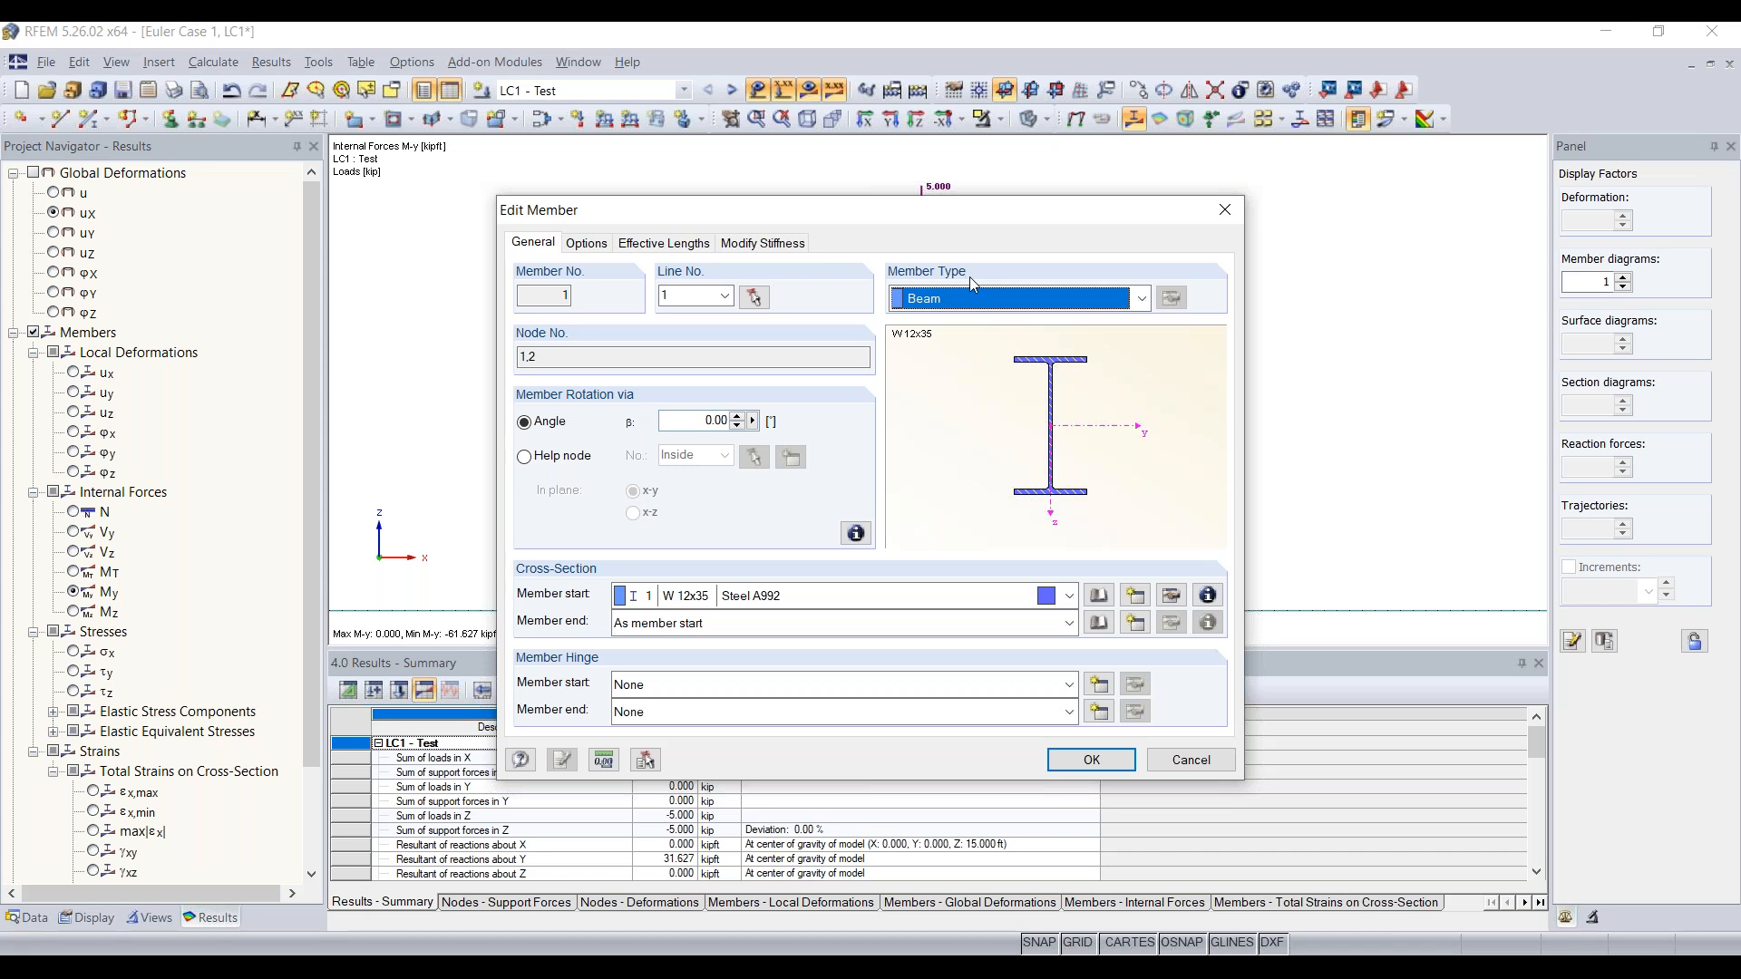
pyautogui.moveTo(1041, 218); pyautogui.dragTo(950, 193)
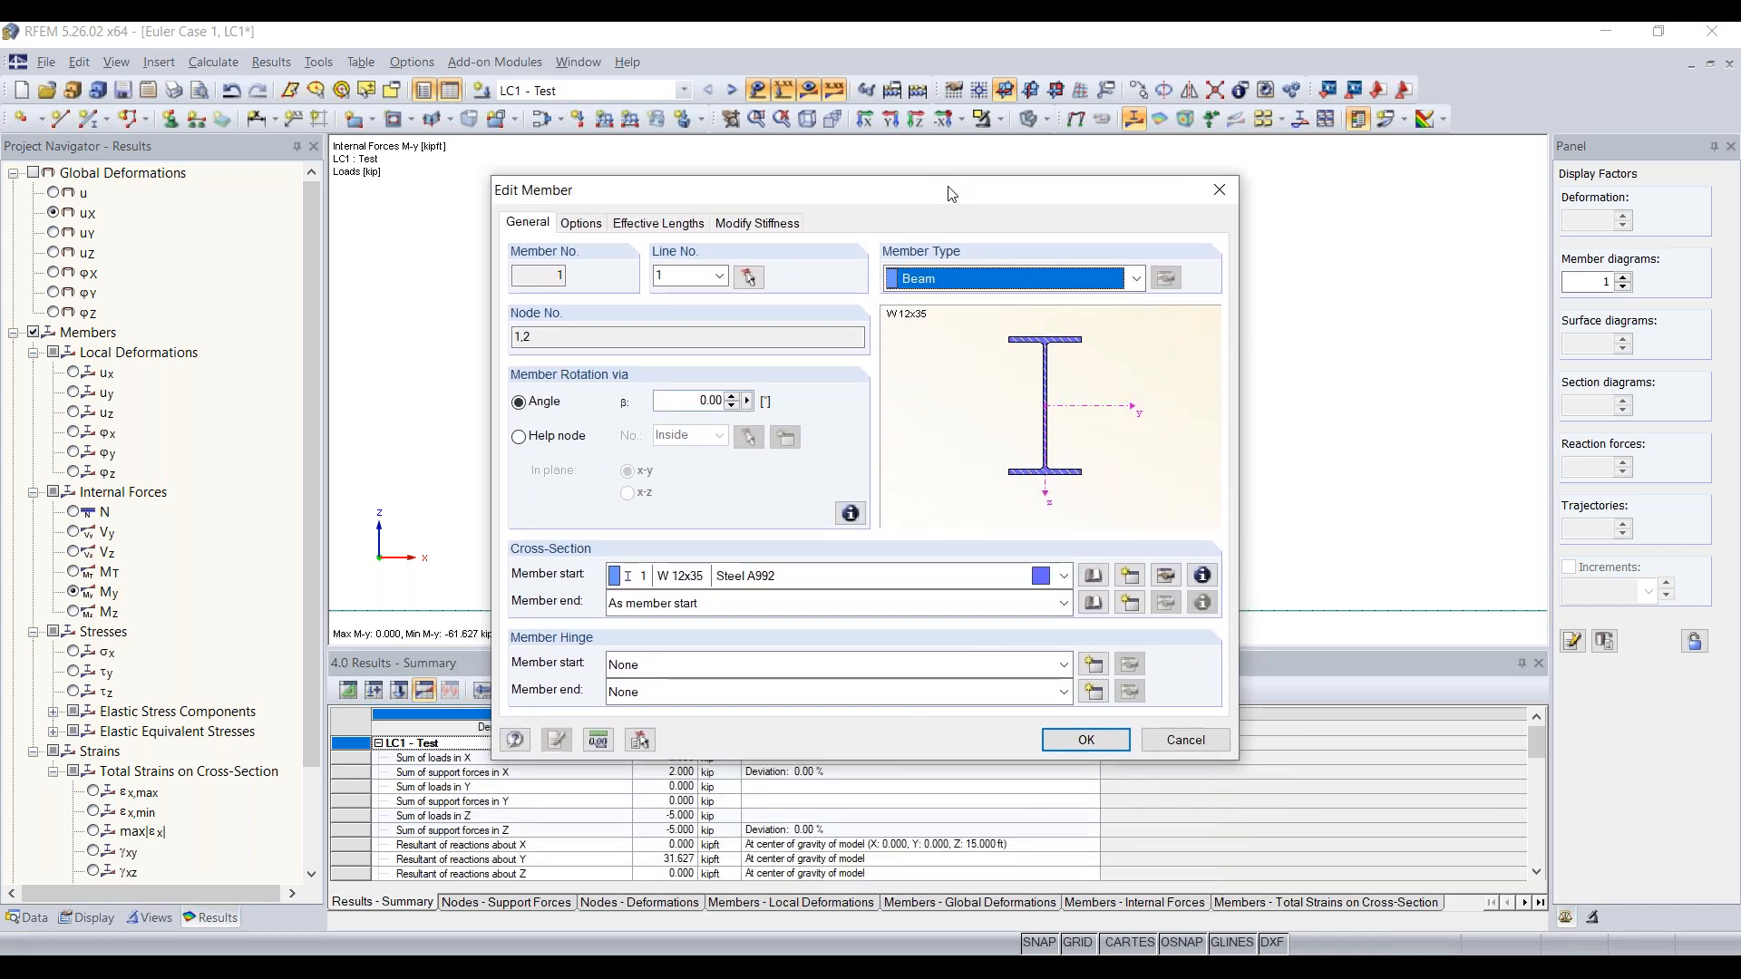
pyautogui.click(1219, 190)
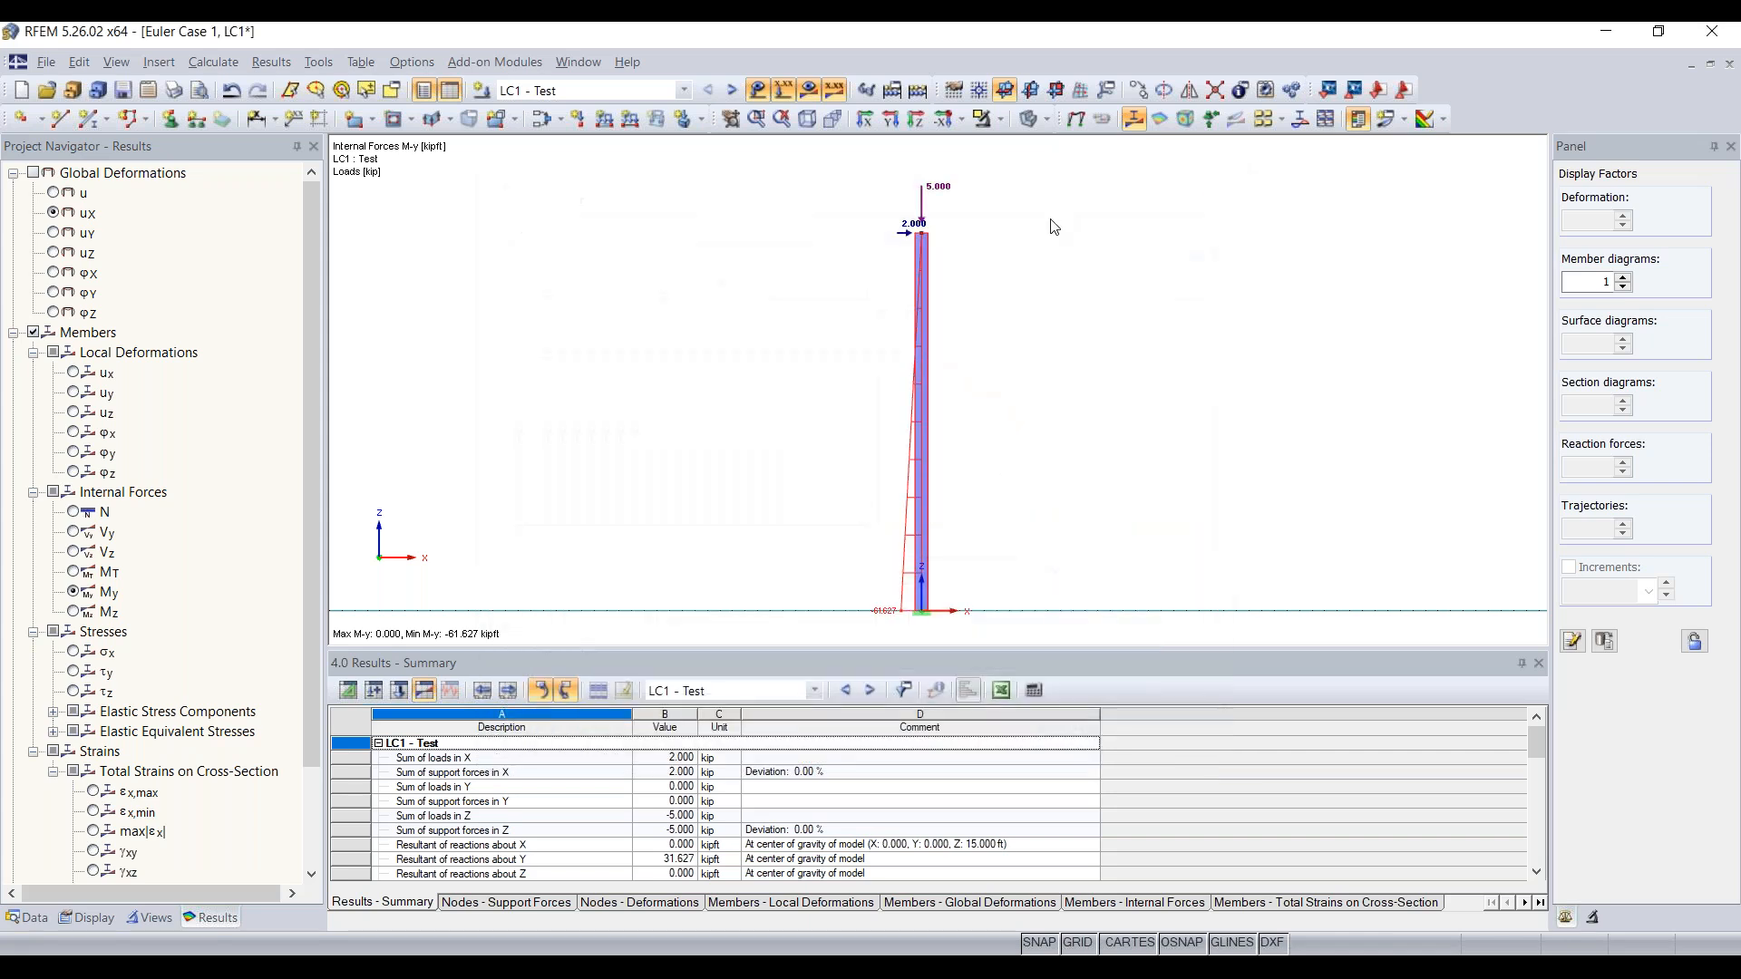
# Edit the nodal load at the column top, setting PX to 0 and PZ to -0.1 kip
pyautogui.moveTo(842, 276); pyautogui.dragTo(1026, 163)
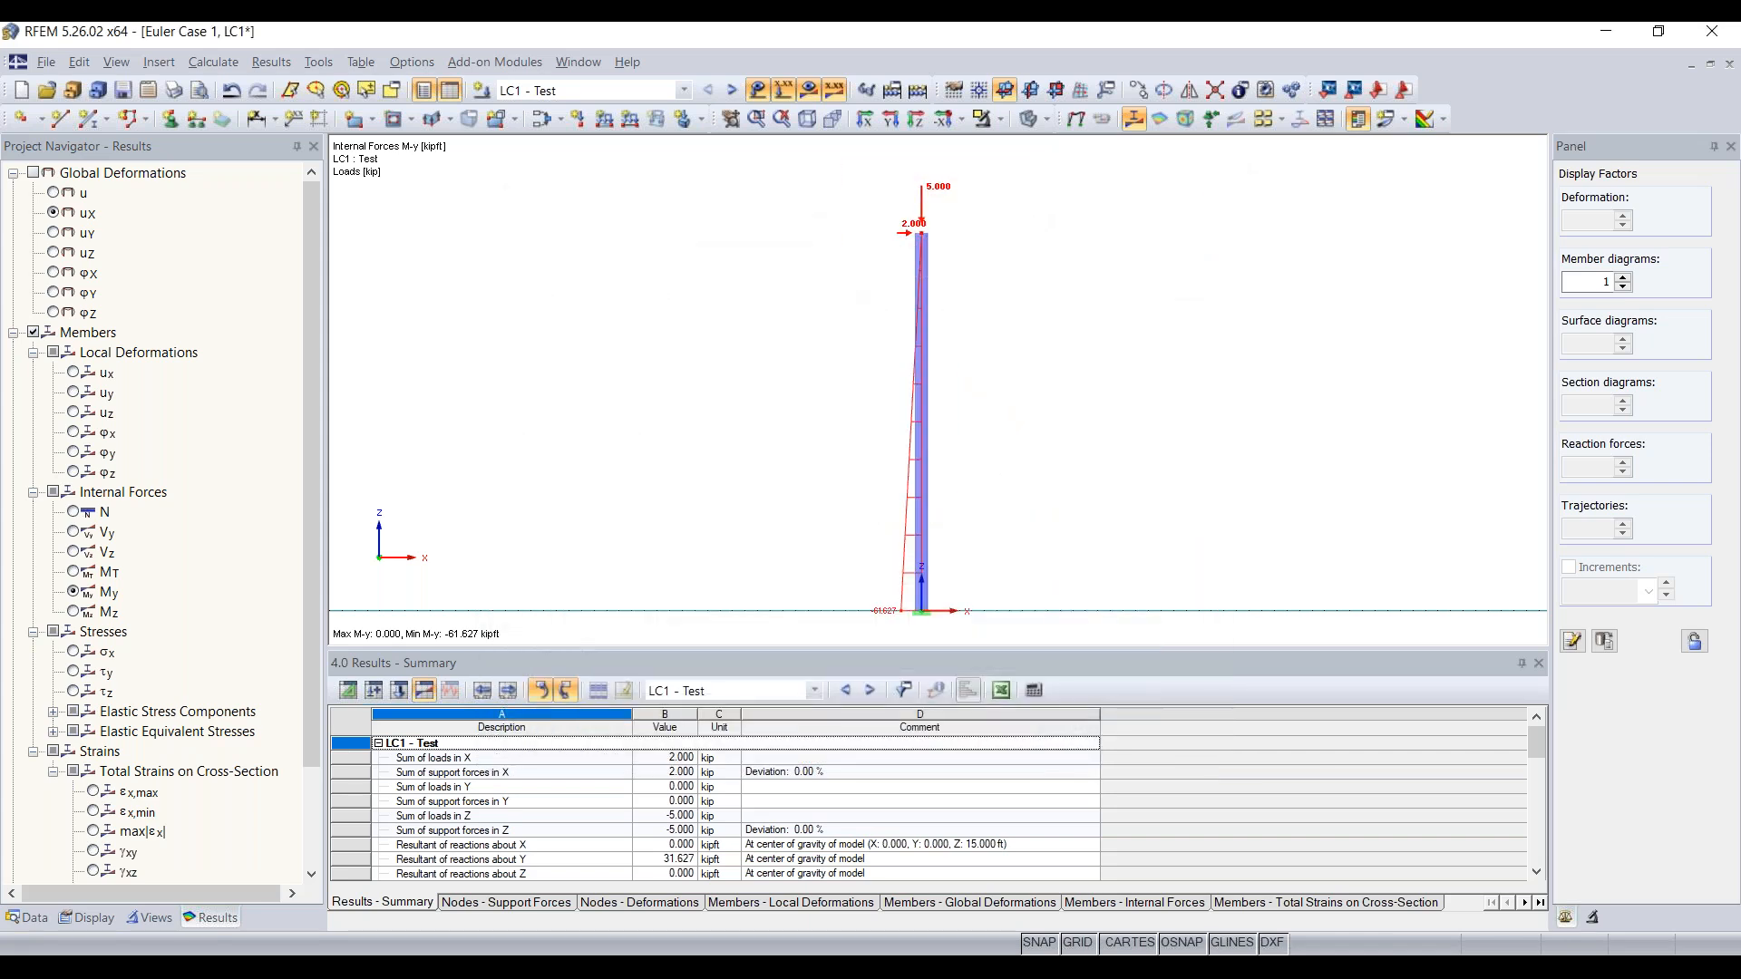
pyautogui.doubleClick(936, 192)
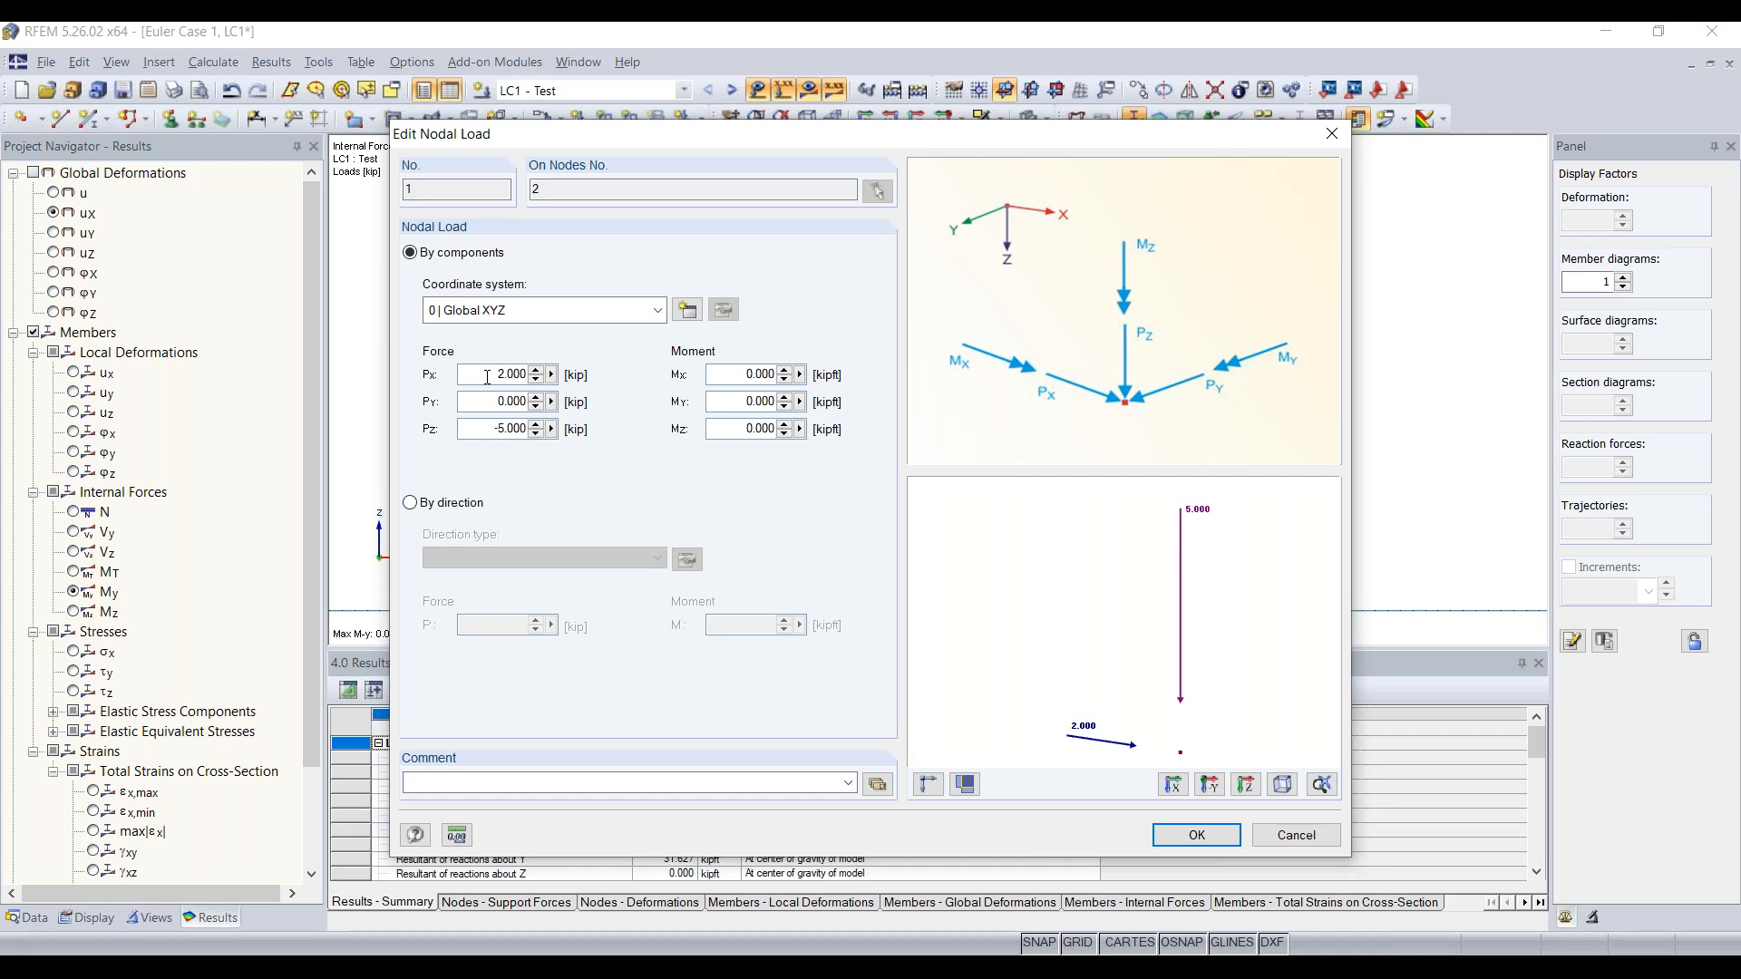
pyautogui.moveTo(493, 435); pyautogui.dragTo(661, 432)
pyautogui.write('0.1')
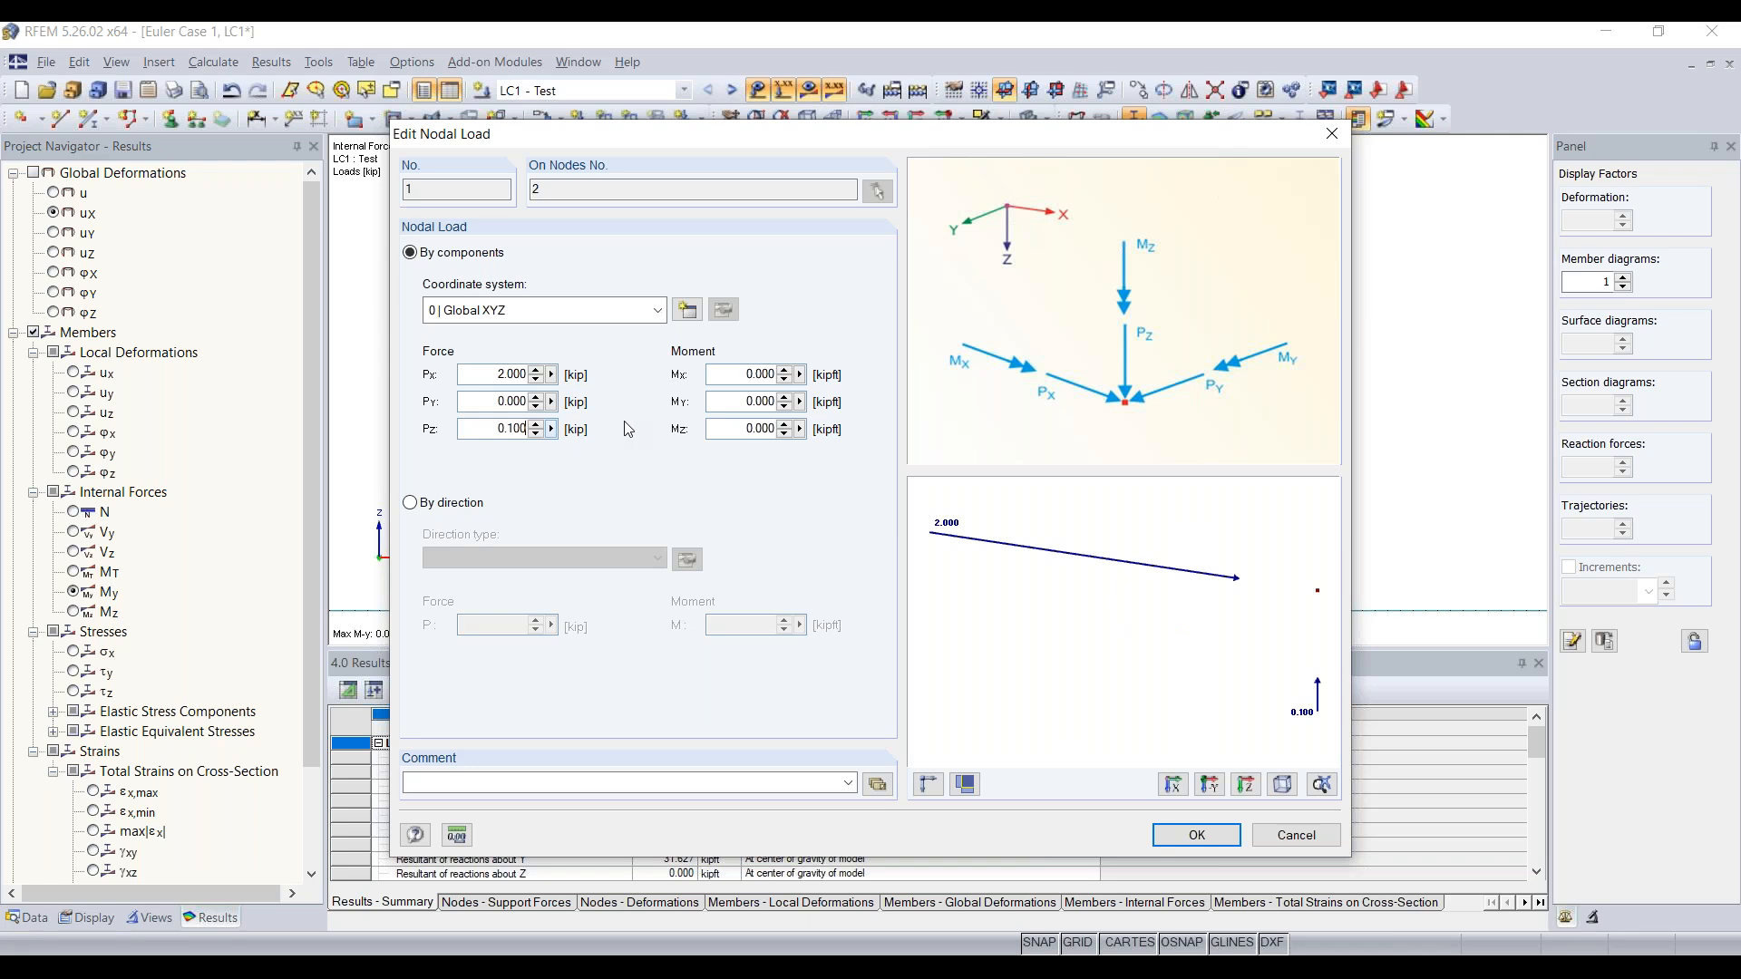
pyautogui.click(494, 375)
pyautogui.moveTo(494, 375); pyautogui.dragTo(608, 385)
pyautogui.write('0')
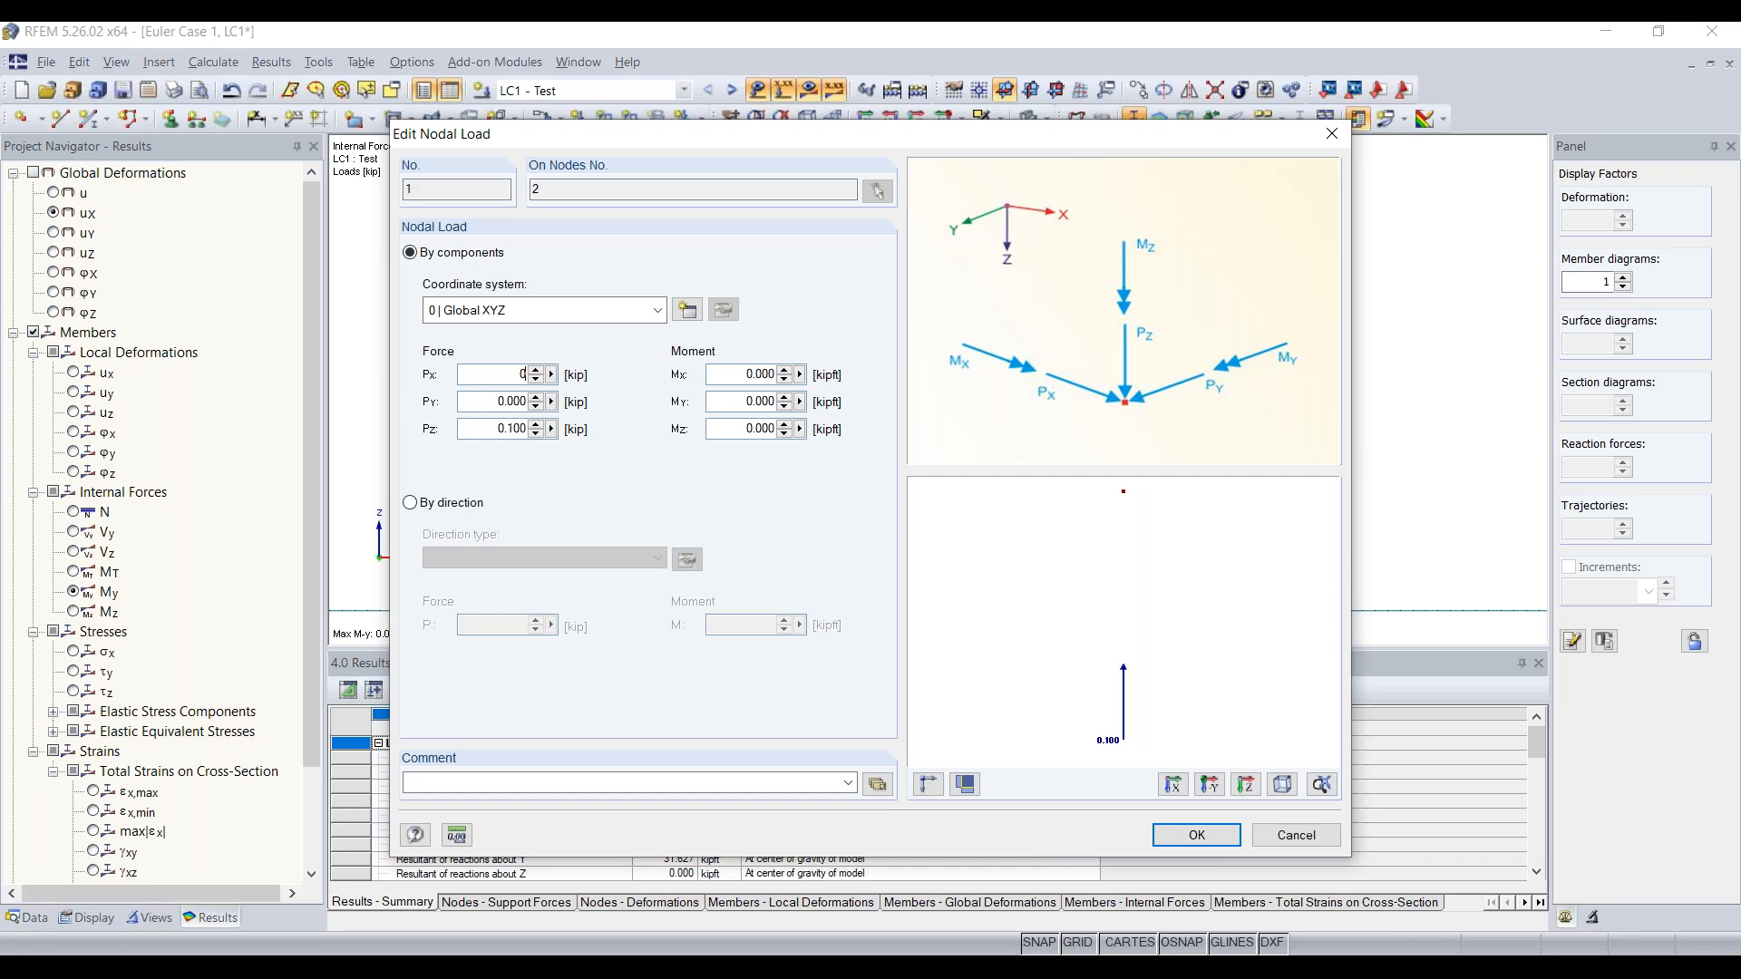
pyautogui.click(1192, 832)
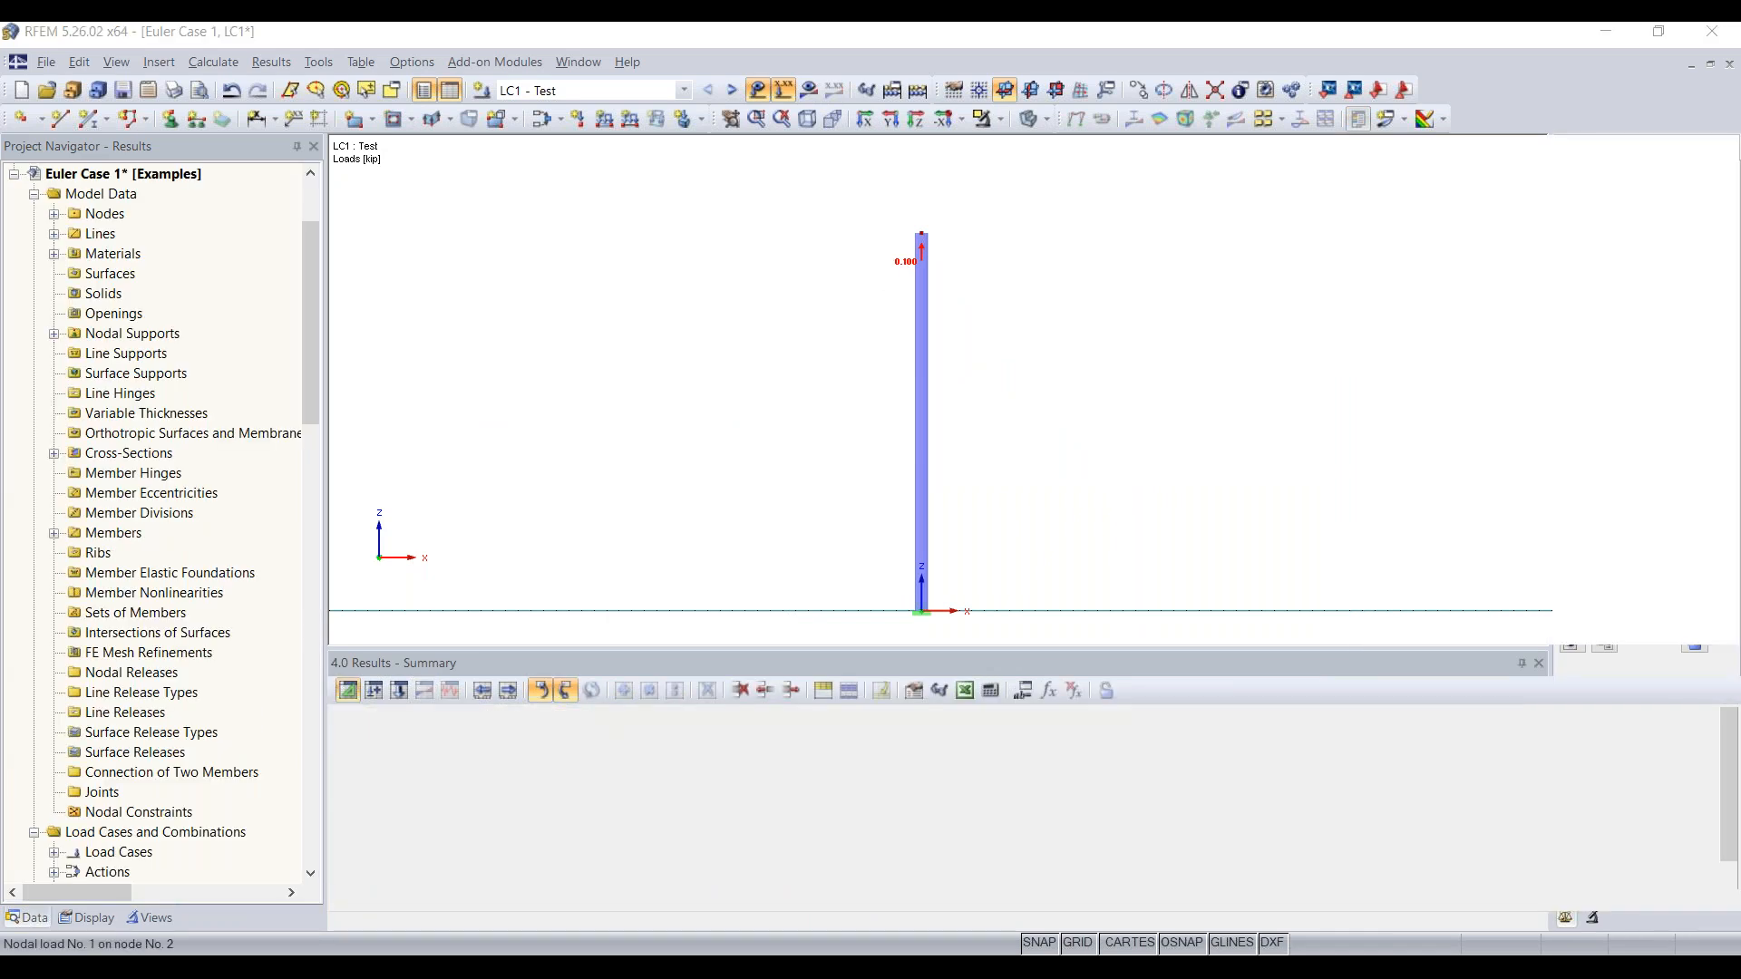
pyautogui.write('-')
pyautogui.press('Return')
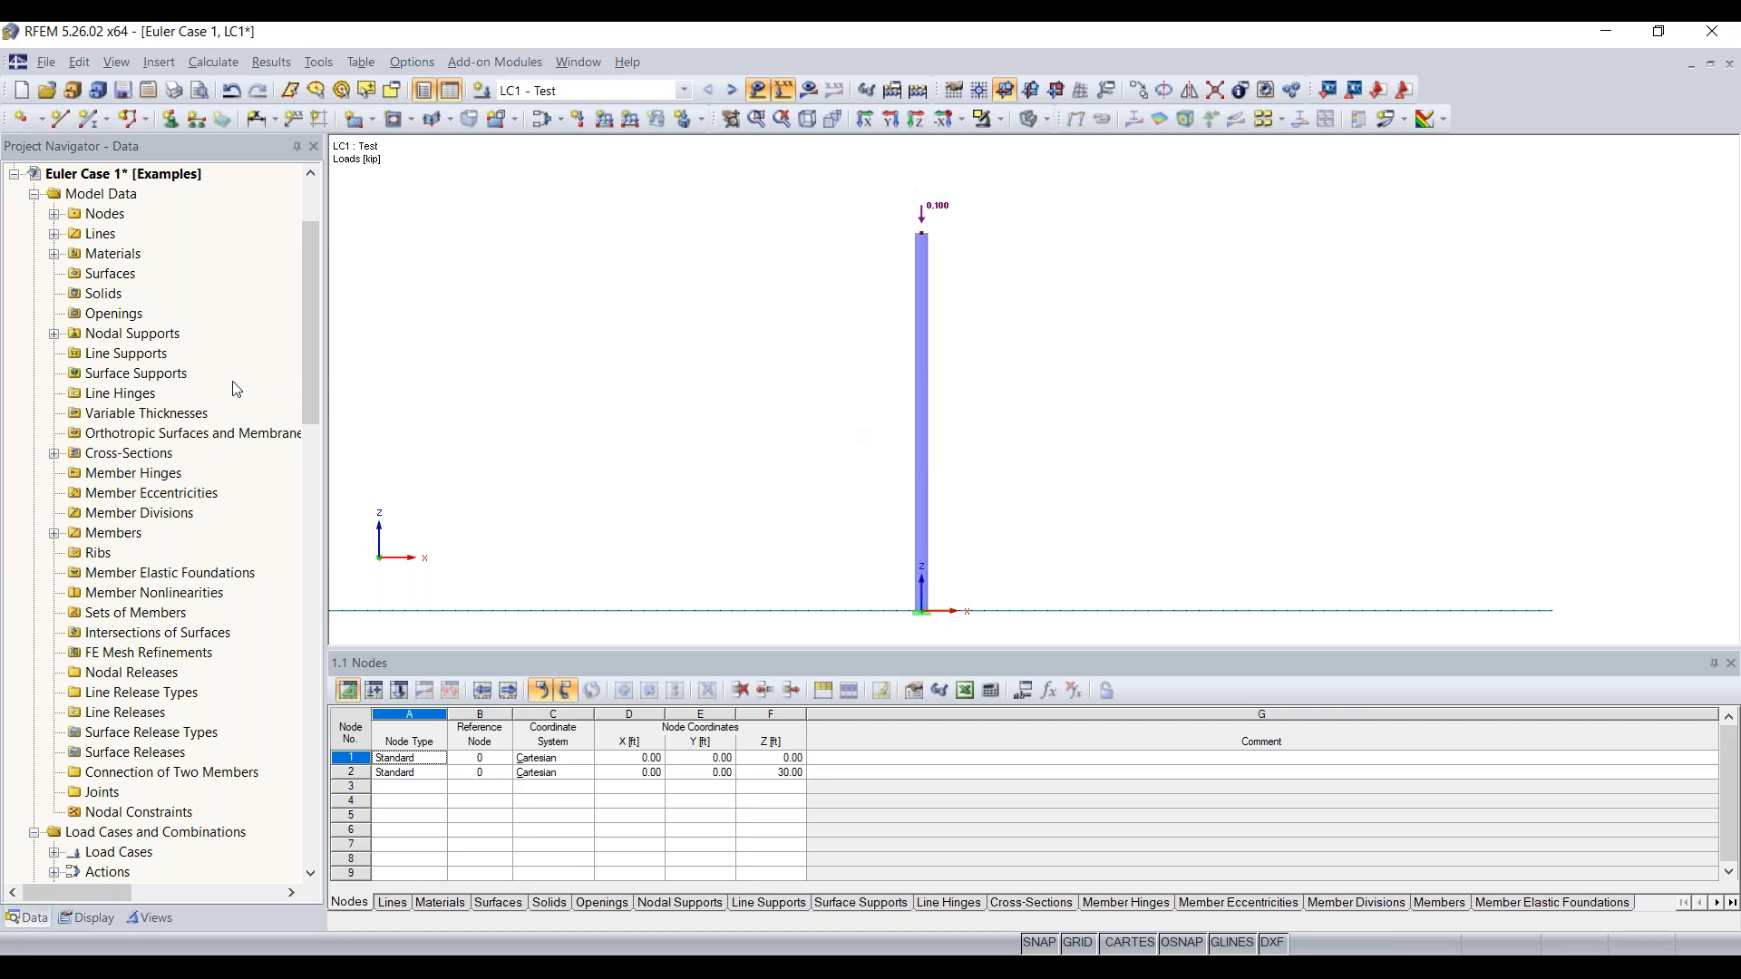
# Browse the available add-on modules and open the RF-STABILITY stability analysis module
pyautogui.scroll(-2, 237, 389)
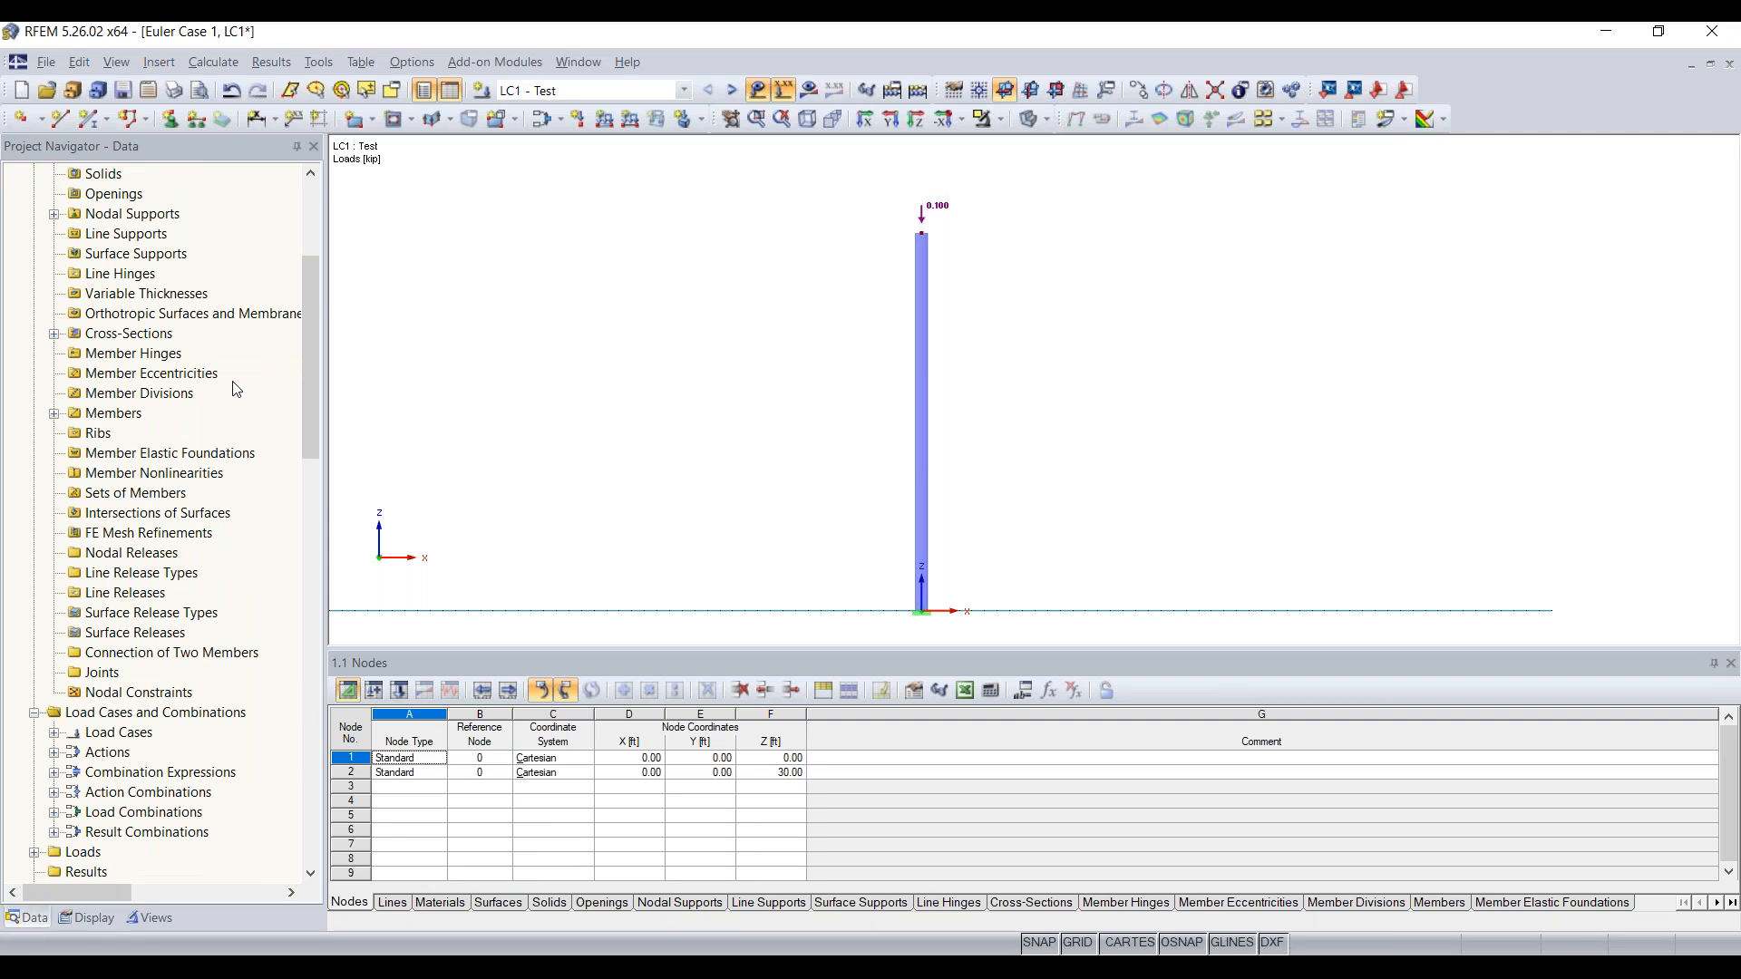
pyautogui.scroll(-2, 236, 390)
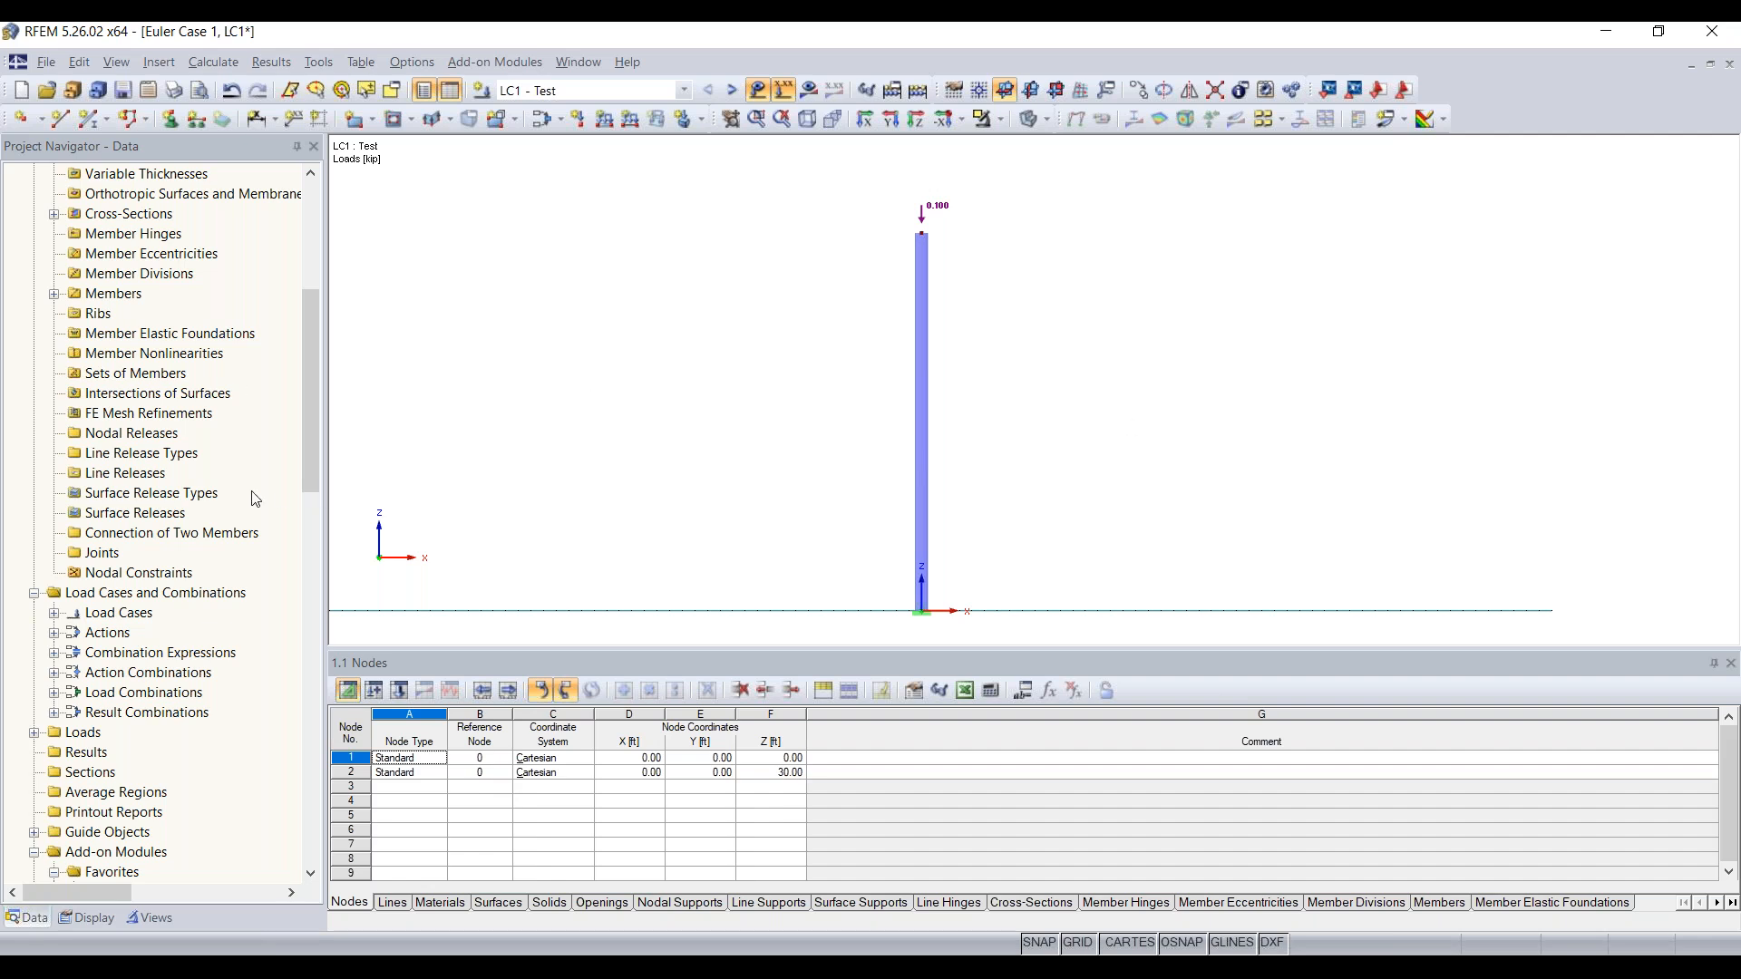
pyautogui.scroll(-9, 255, 499)
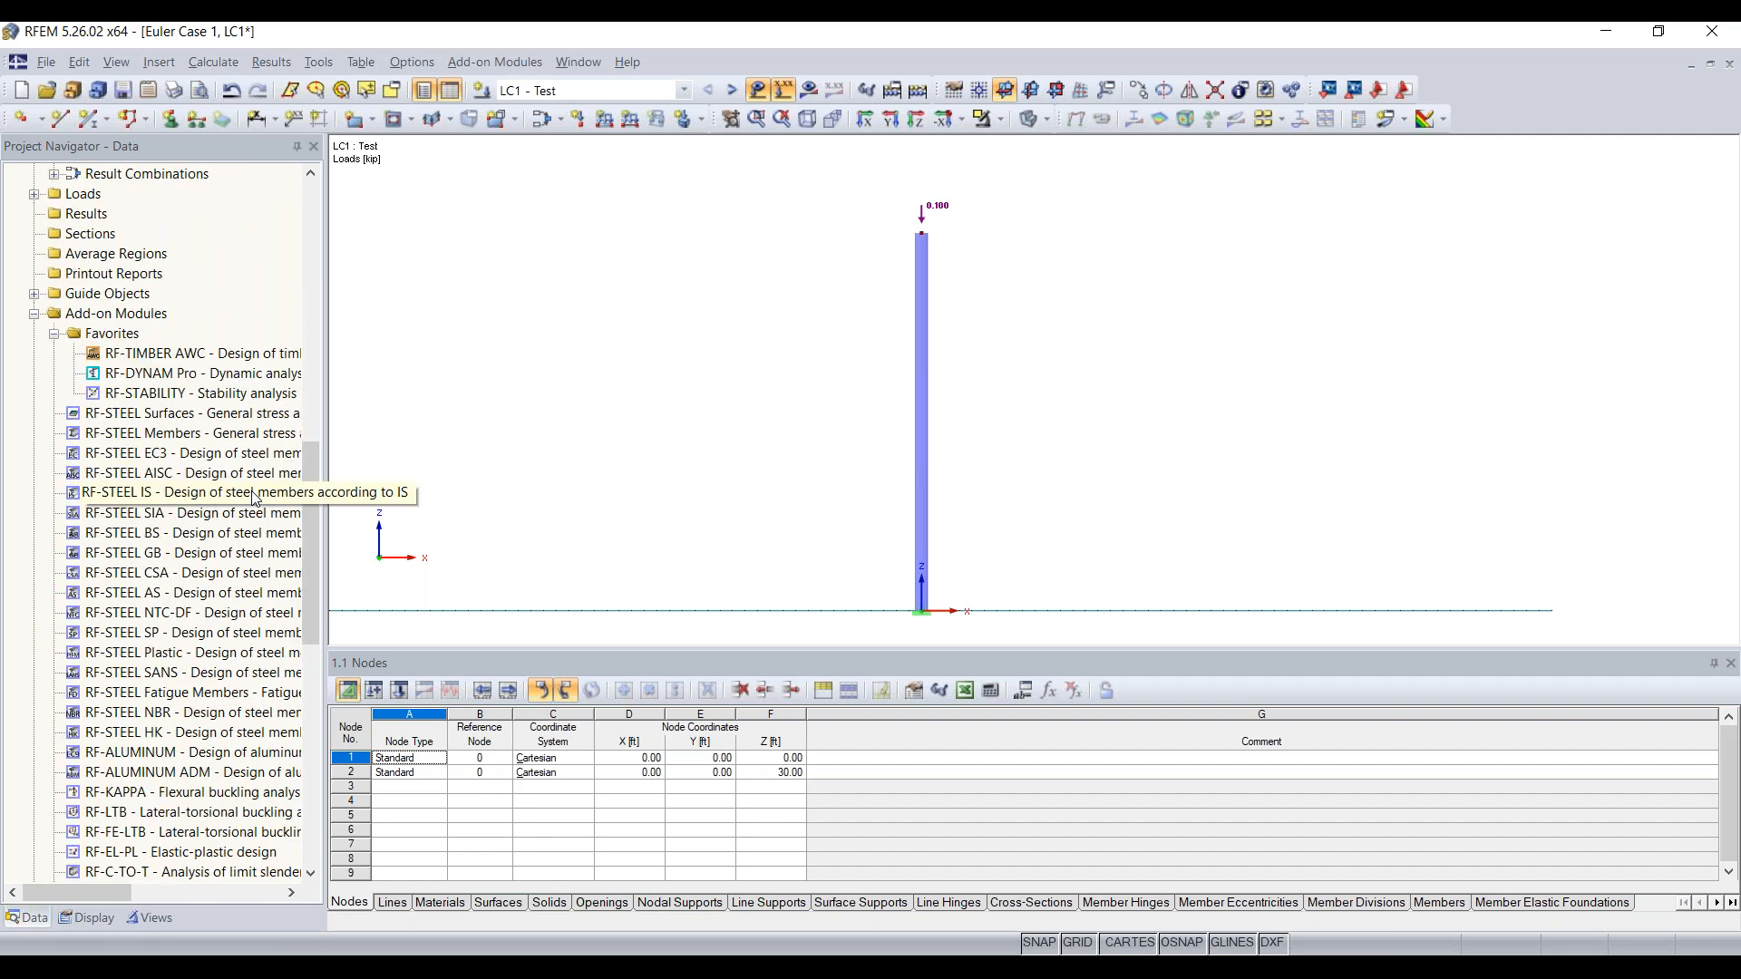
pyautogui.click(131, 319)
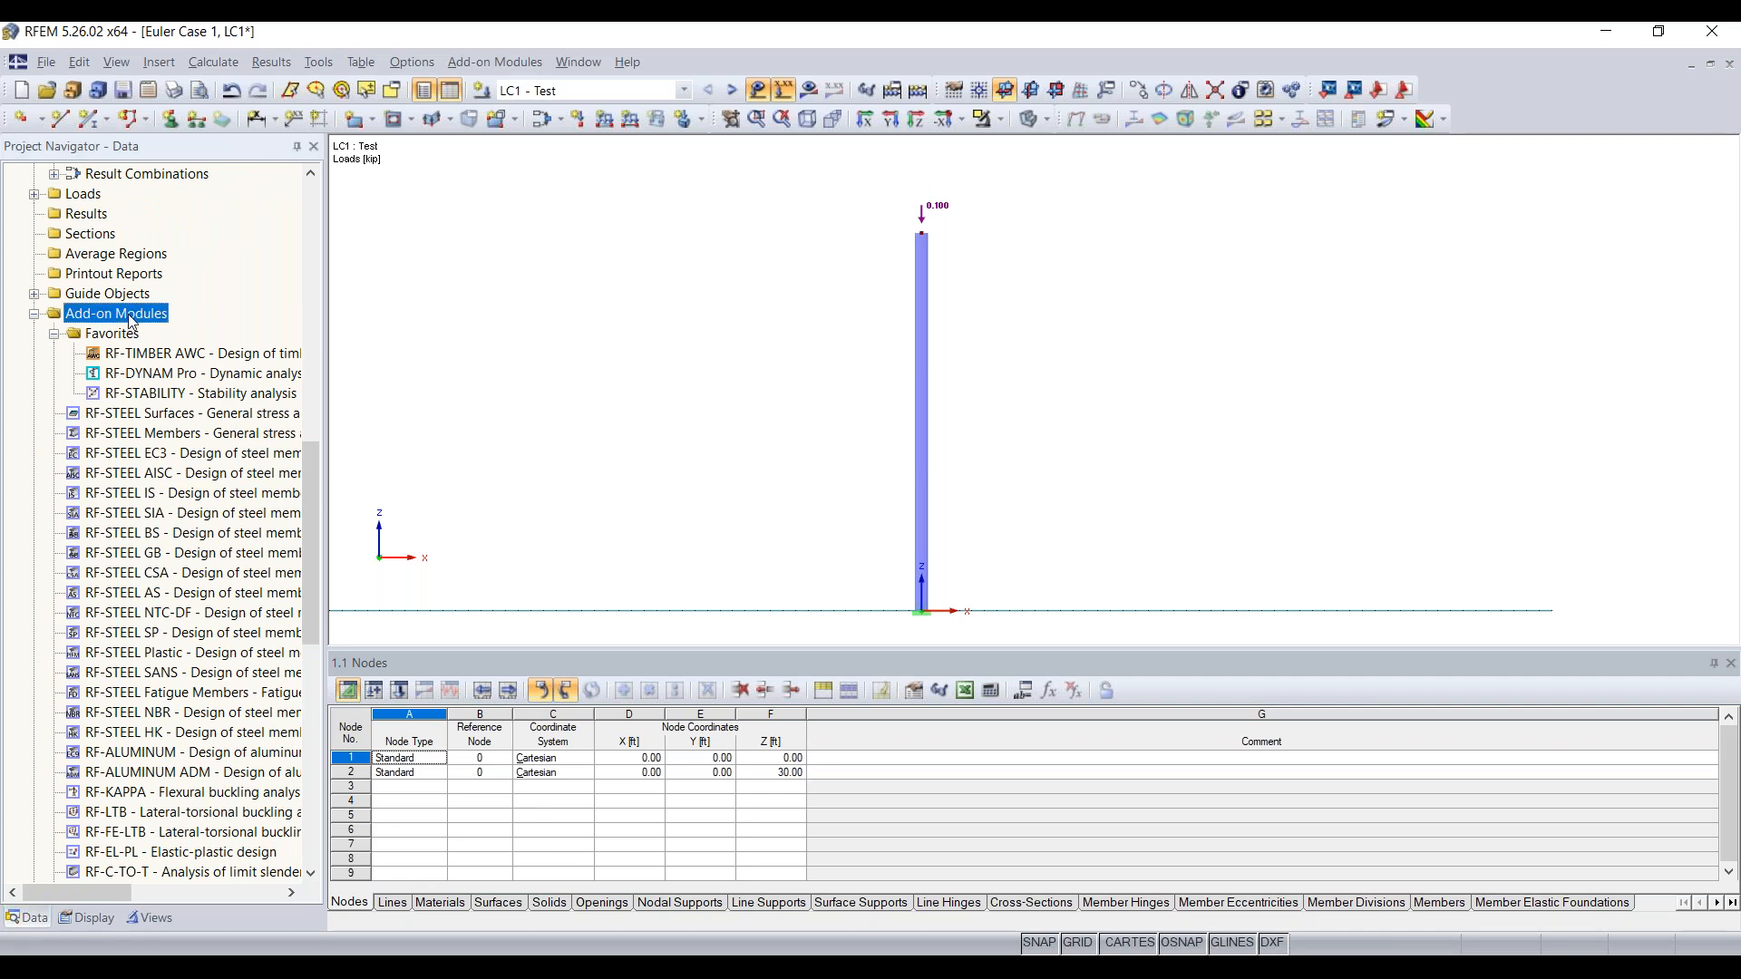
pyautogui.scroll(-4, 148, 531)
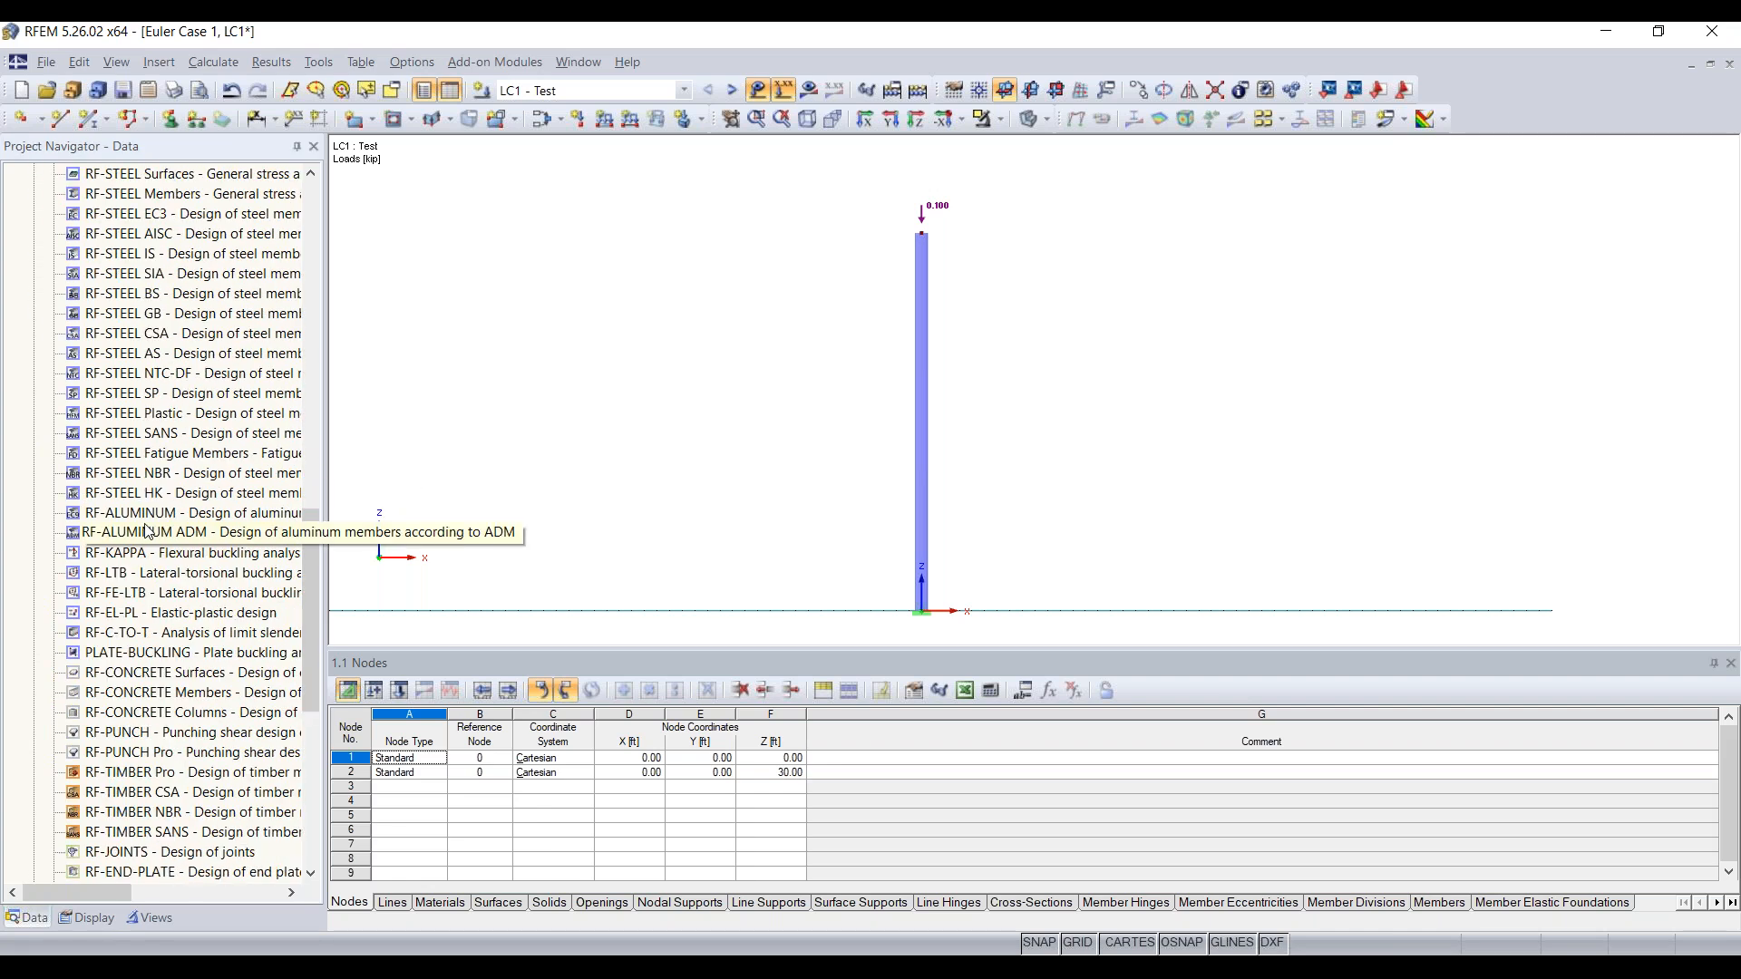
pyautogui.scroll(3, 185, 494)
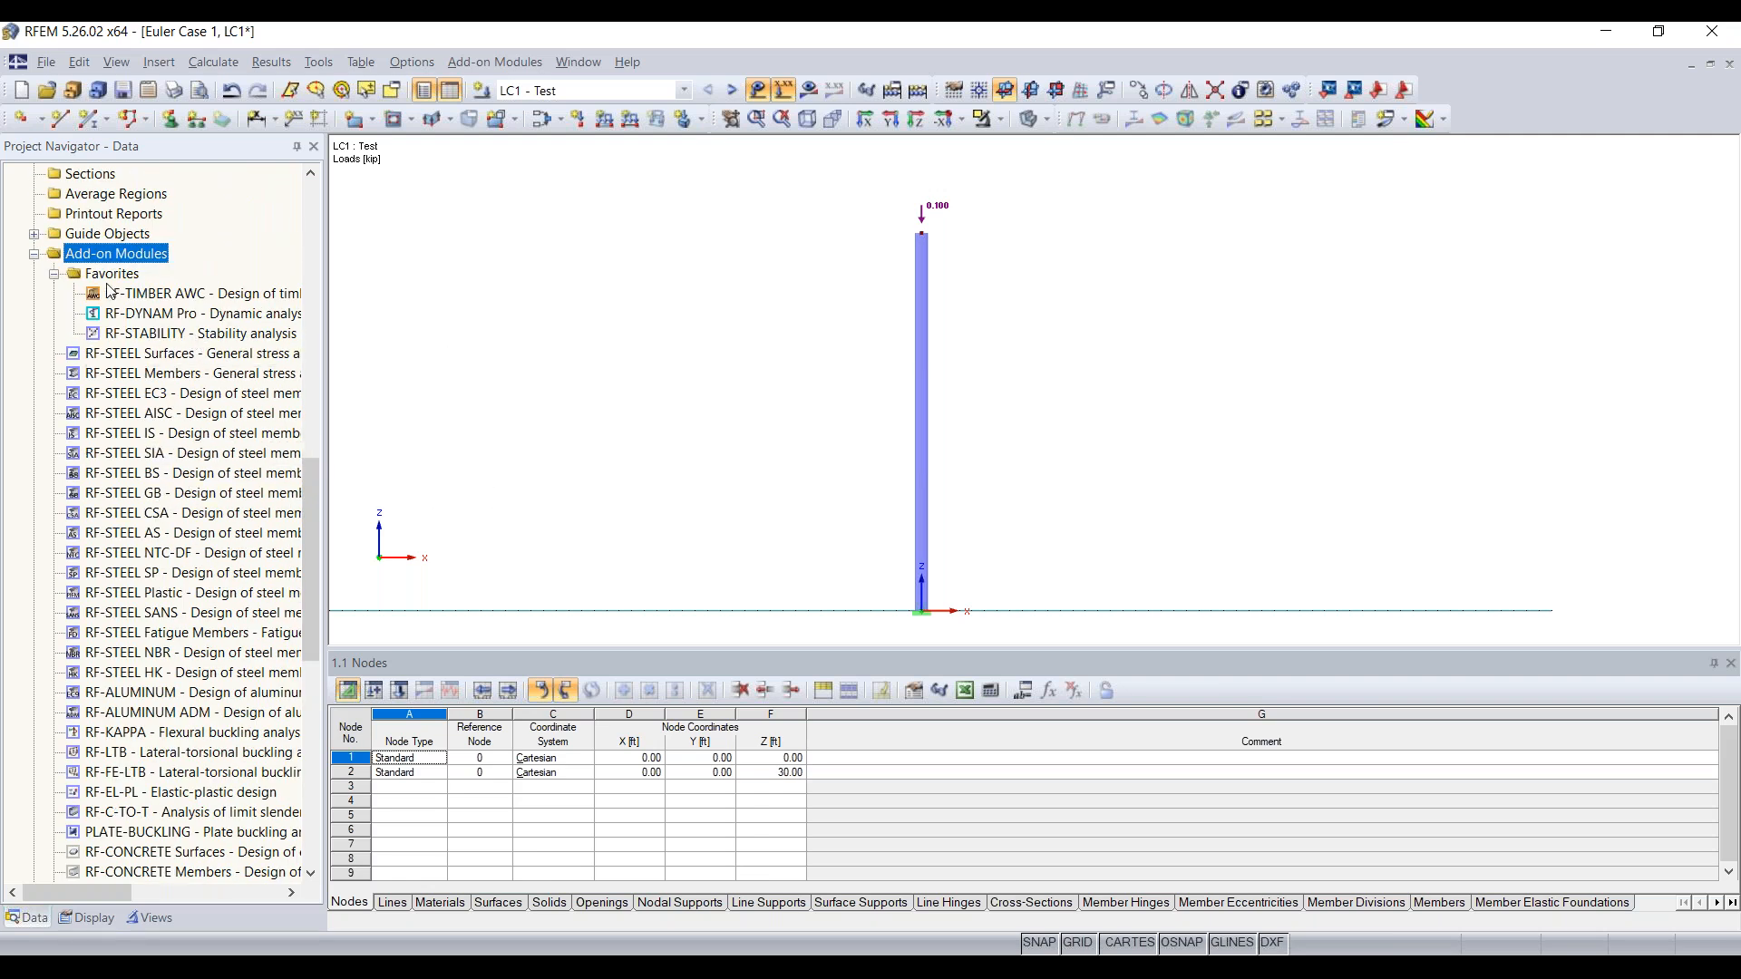
pyautogui.click(486, 62)
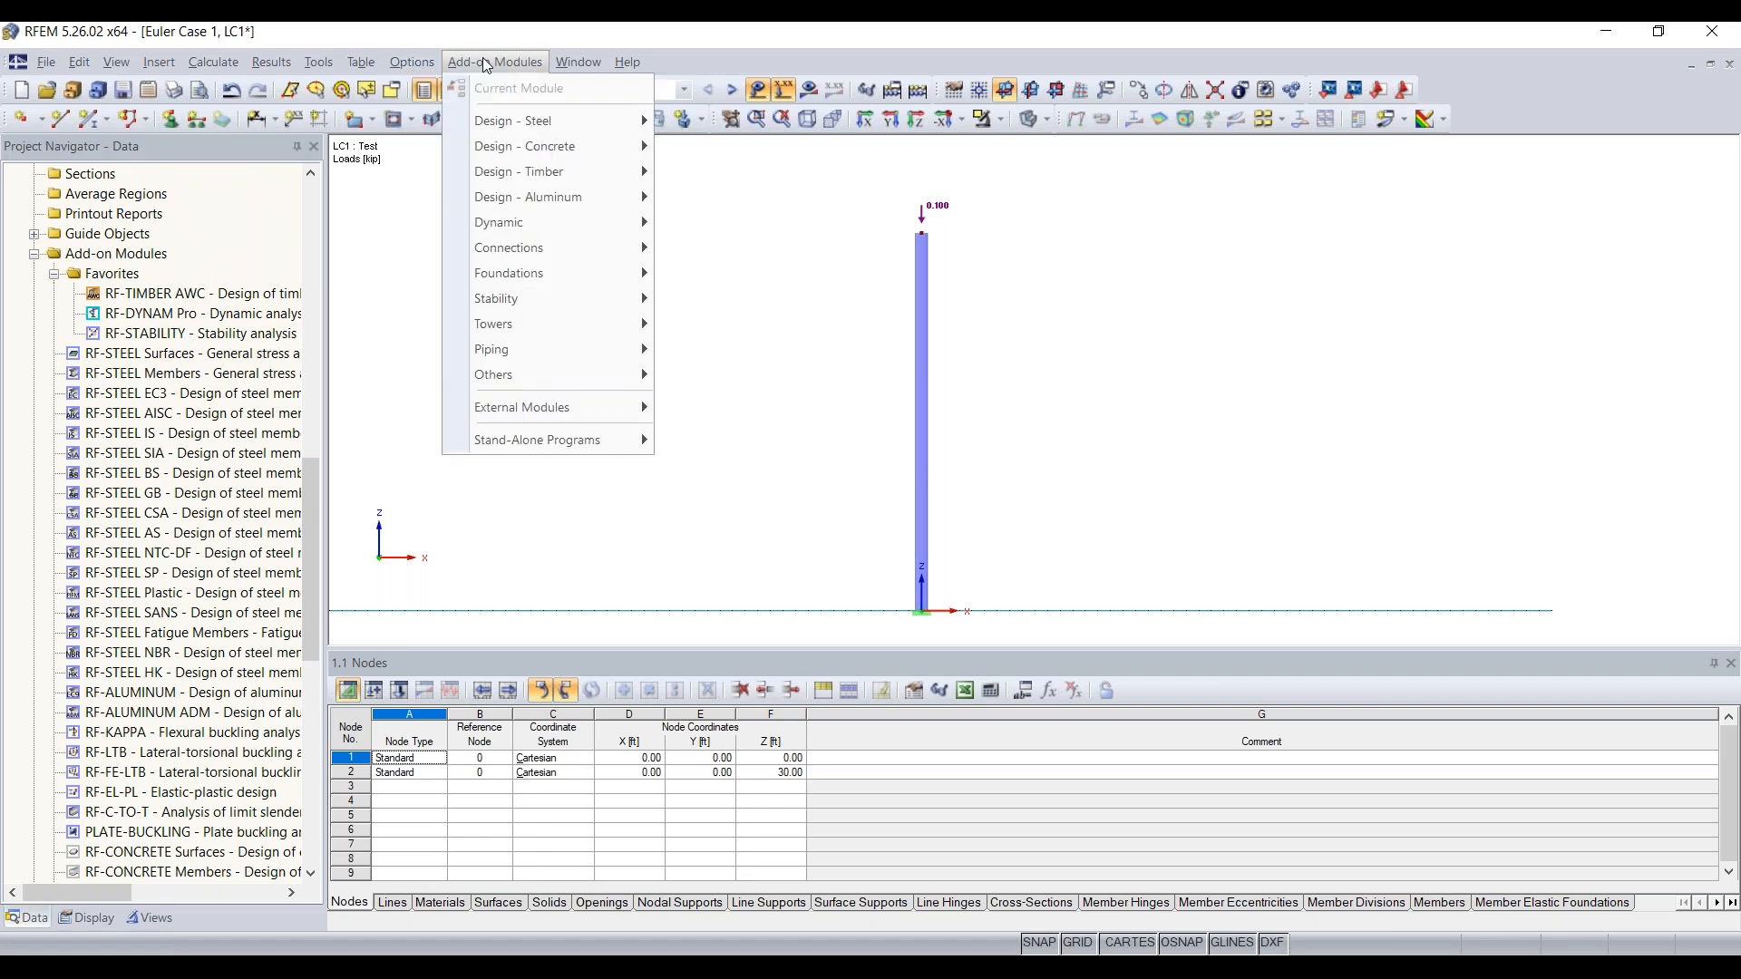
pyautogui.moveTo(531, 299)
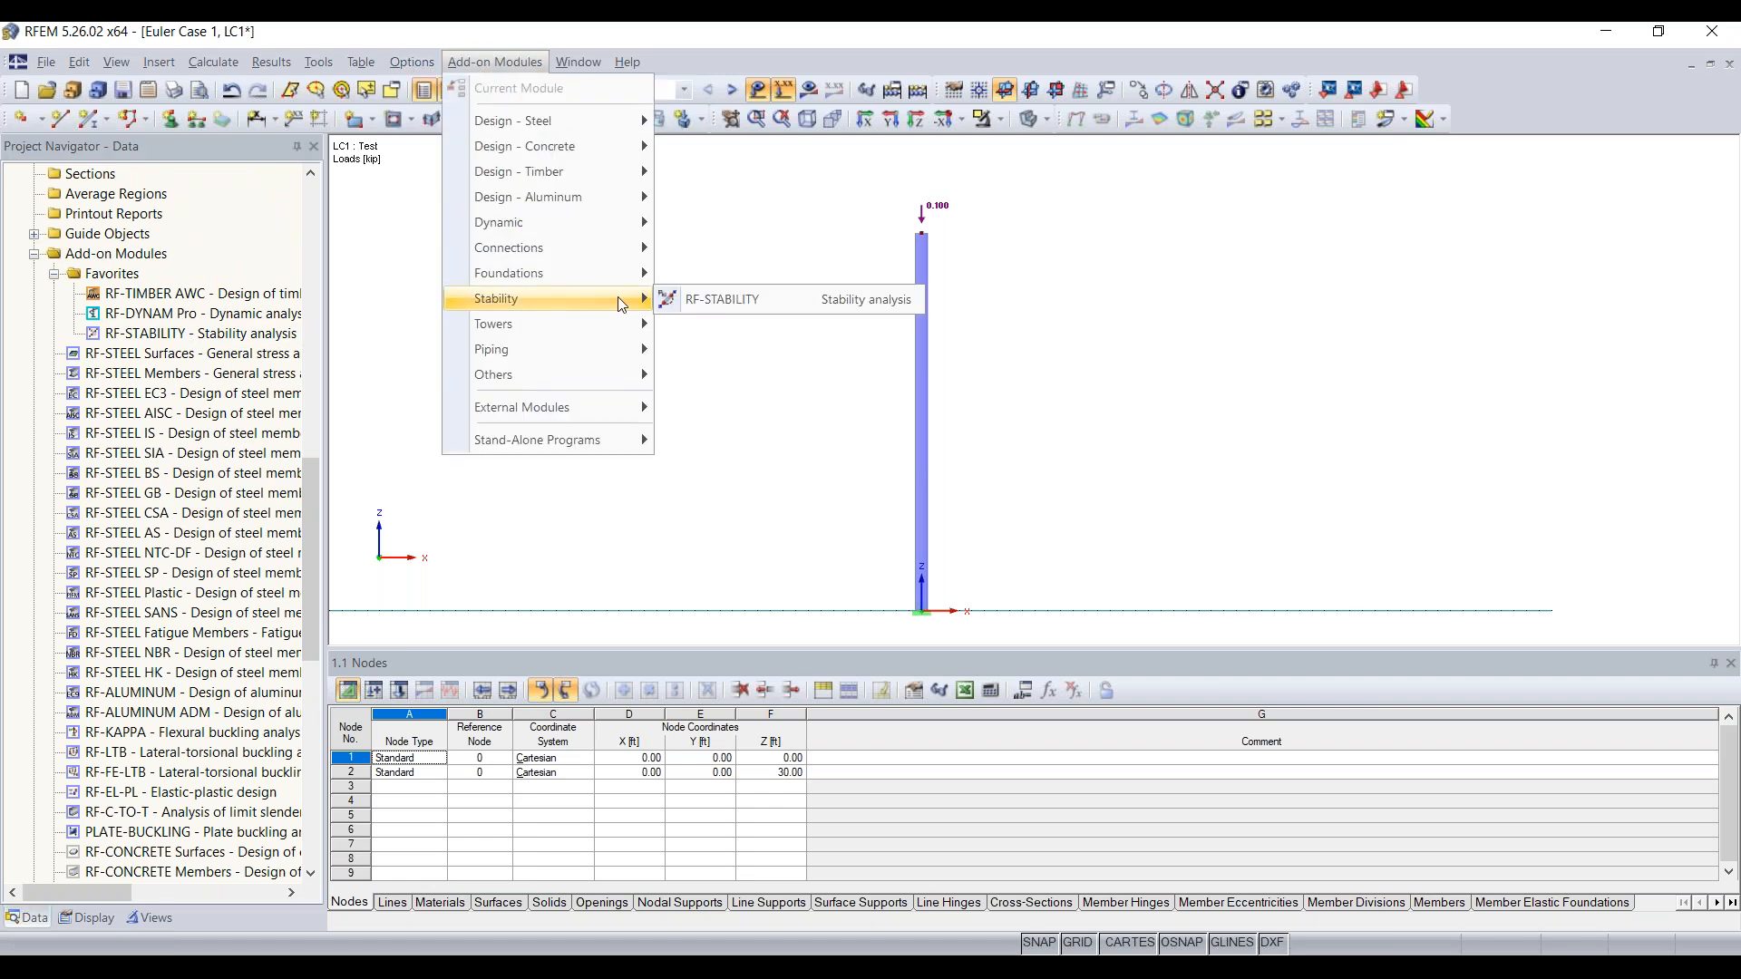
pyautogui.click(743, 311)
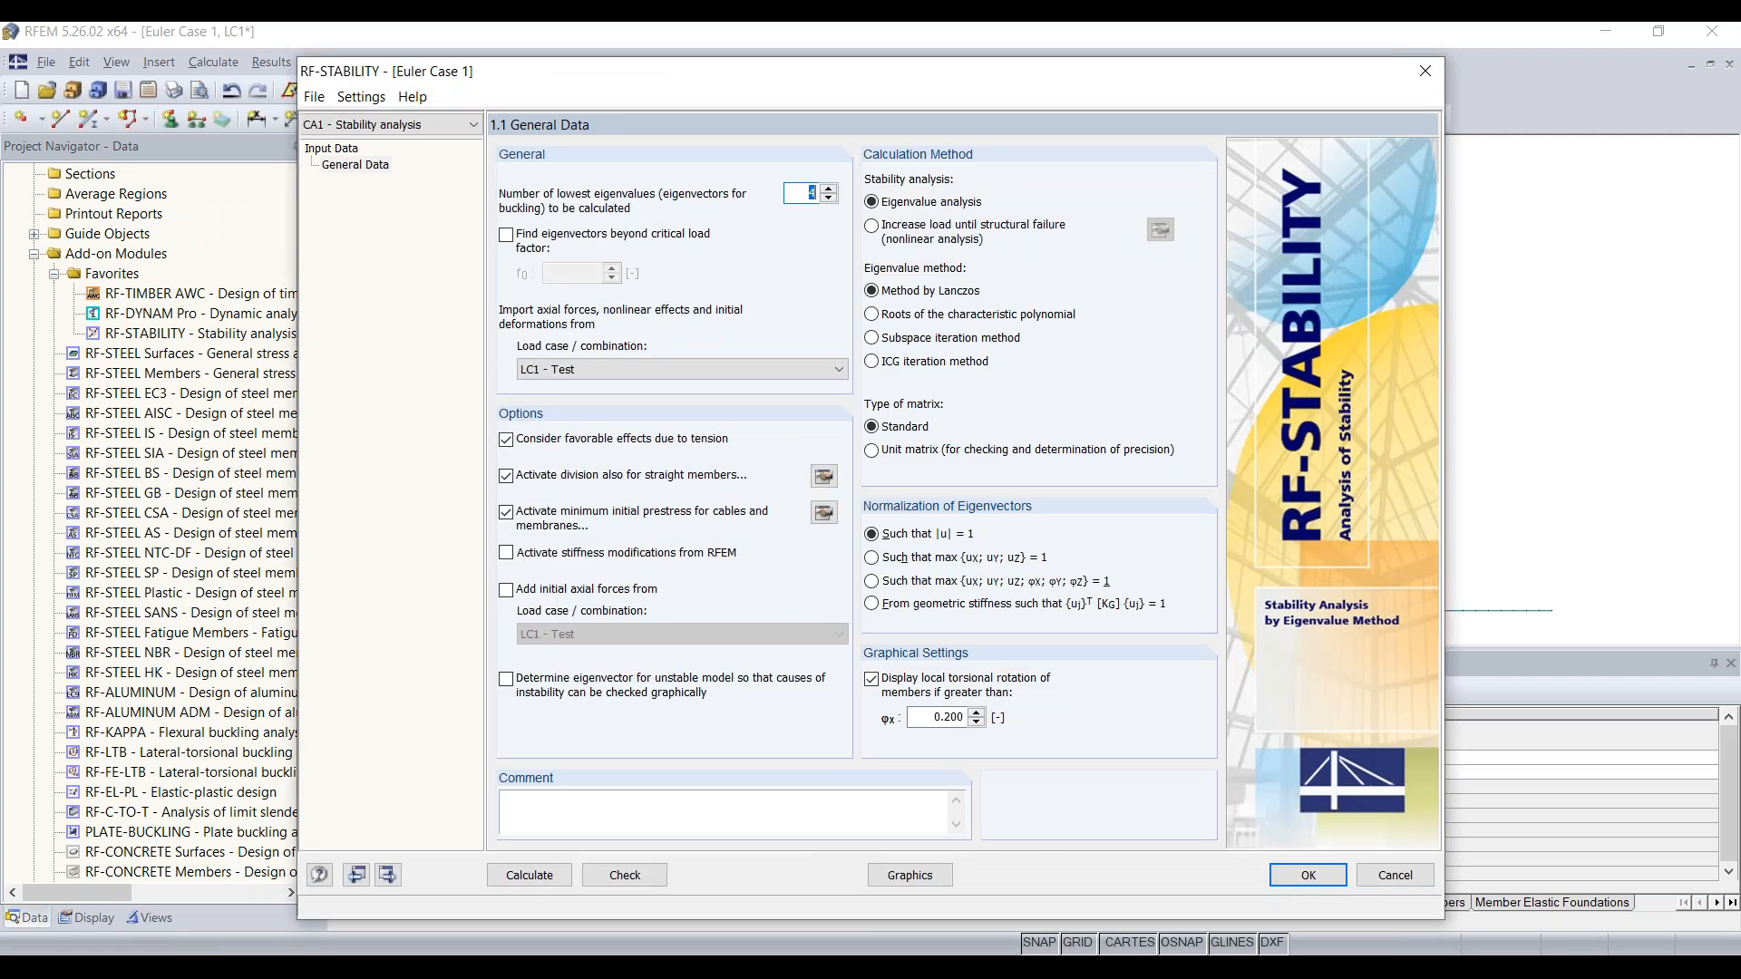
# In the stability case's FE mesh settings, set the minimum number of divisions for straight members to 10
pyautogui.click(332, 167)
pyautogui.moveTo(724, 82)
pyautogui.mouseDown()
pyautogui.moveTo(797, 51)
pyautogui.moveTo(740, 58)
pyautogui.mouseUp()
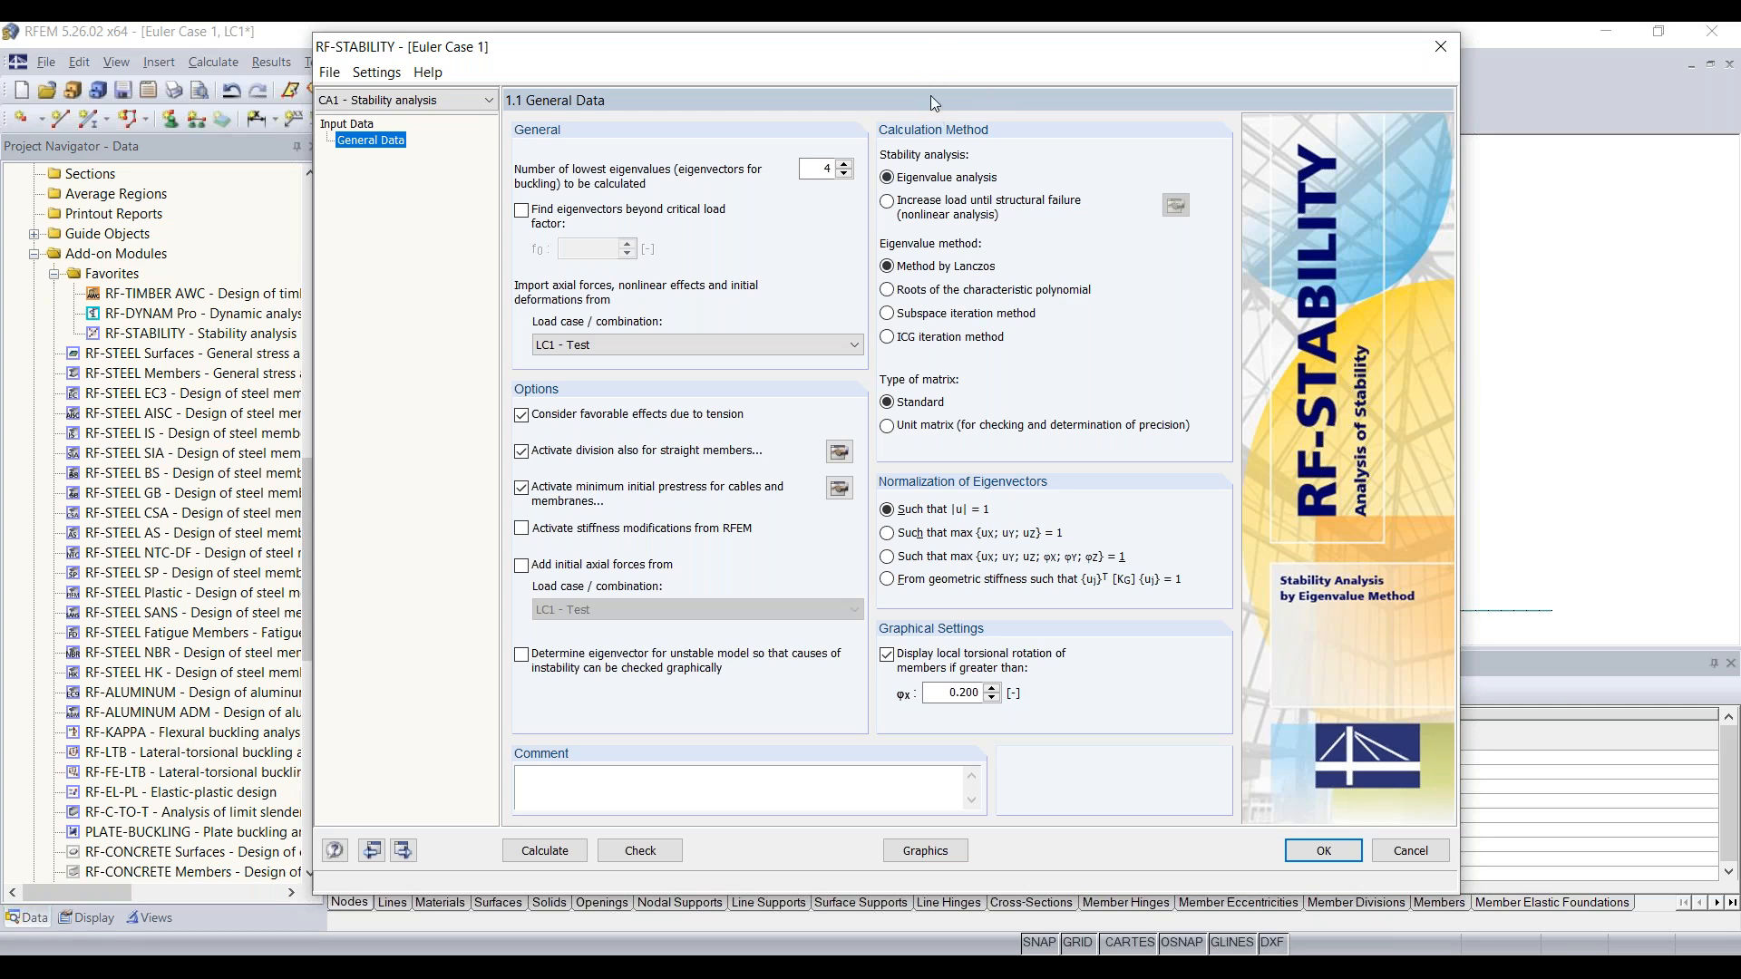
pyautogui.moveTo(918, 53); pyautogui.dragTo(911, 80)
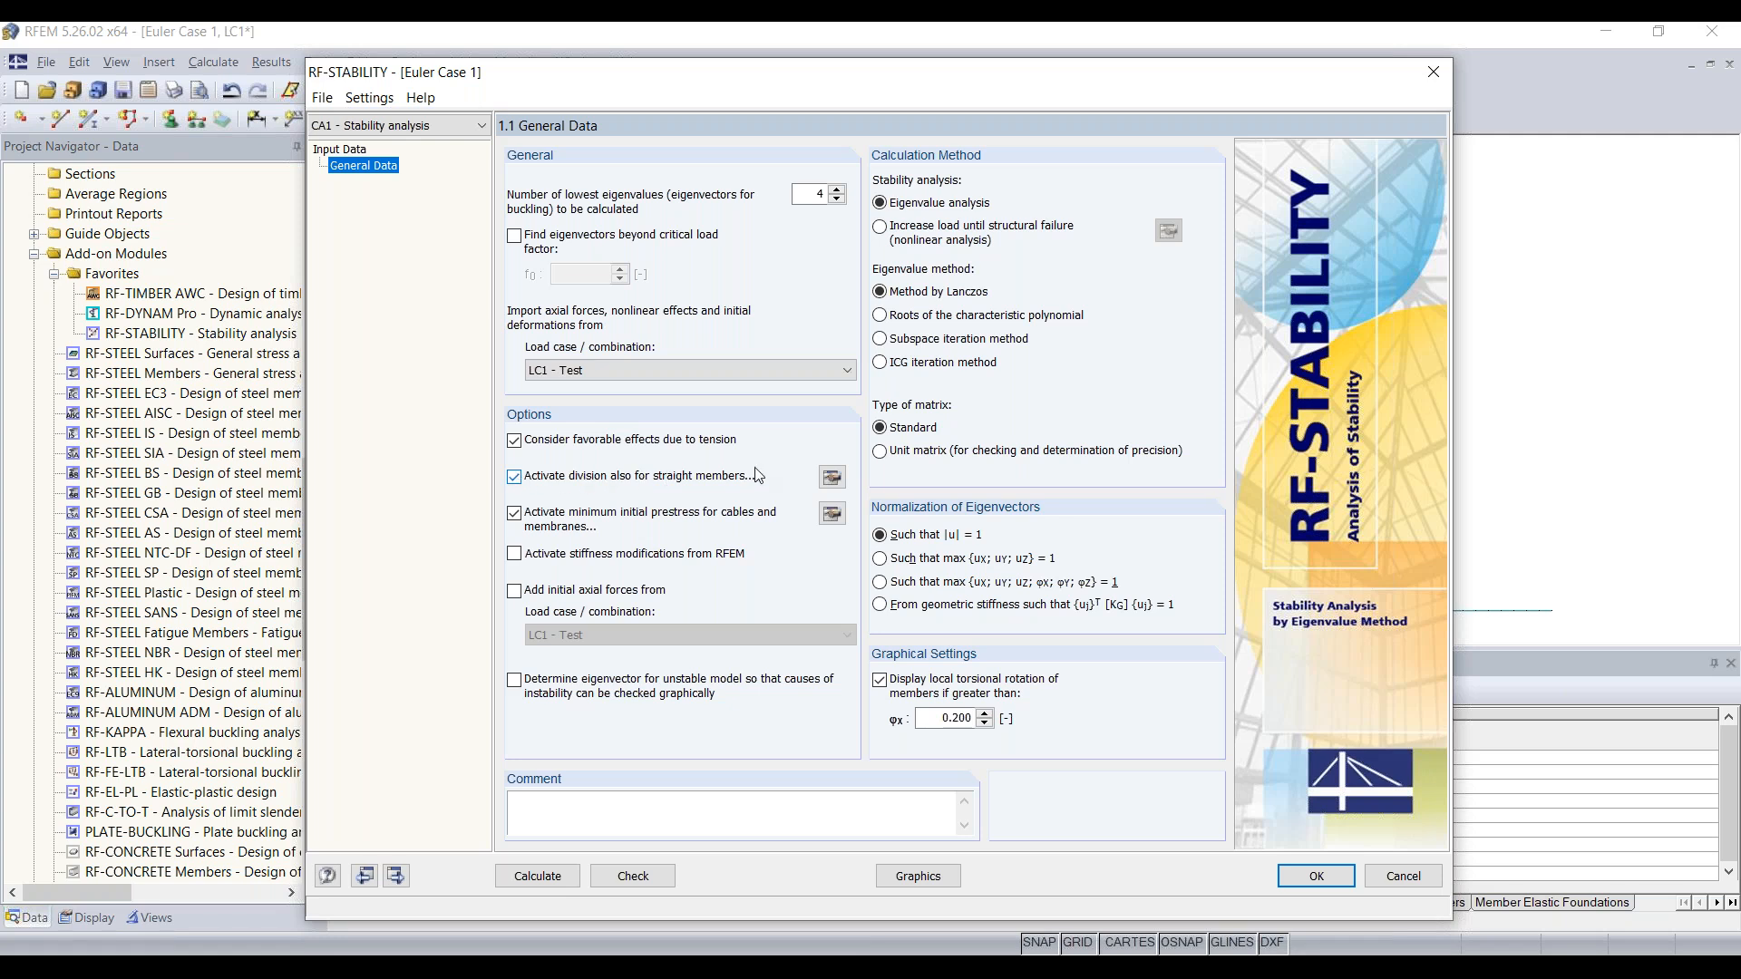
pyautogui.click(833, 478)
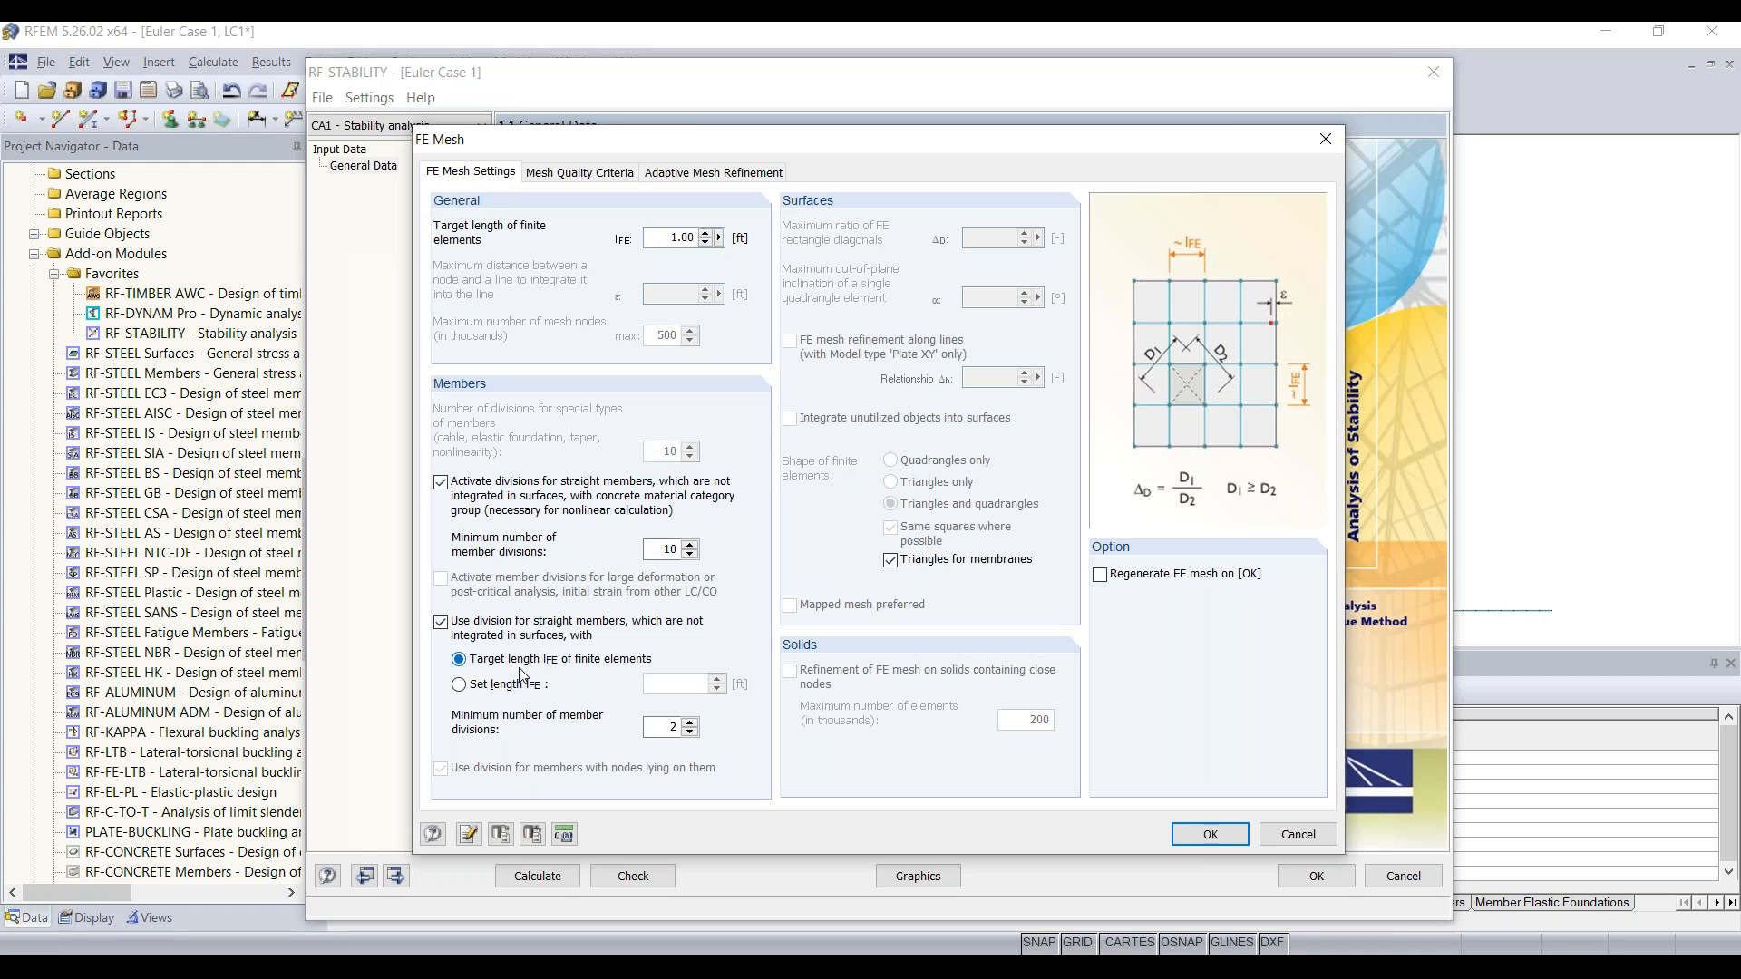
pyautogui.doubleClick(672, 727)
pyautogui.write('10')
pyautogui.click(1226, 835)
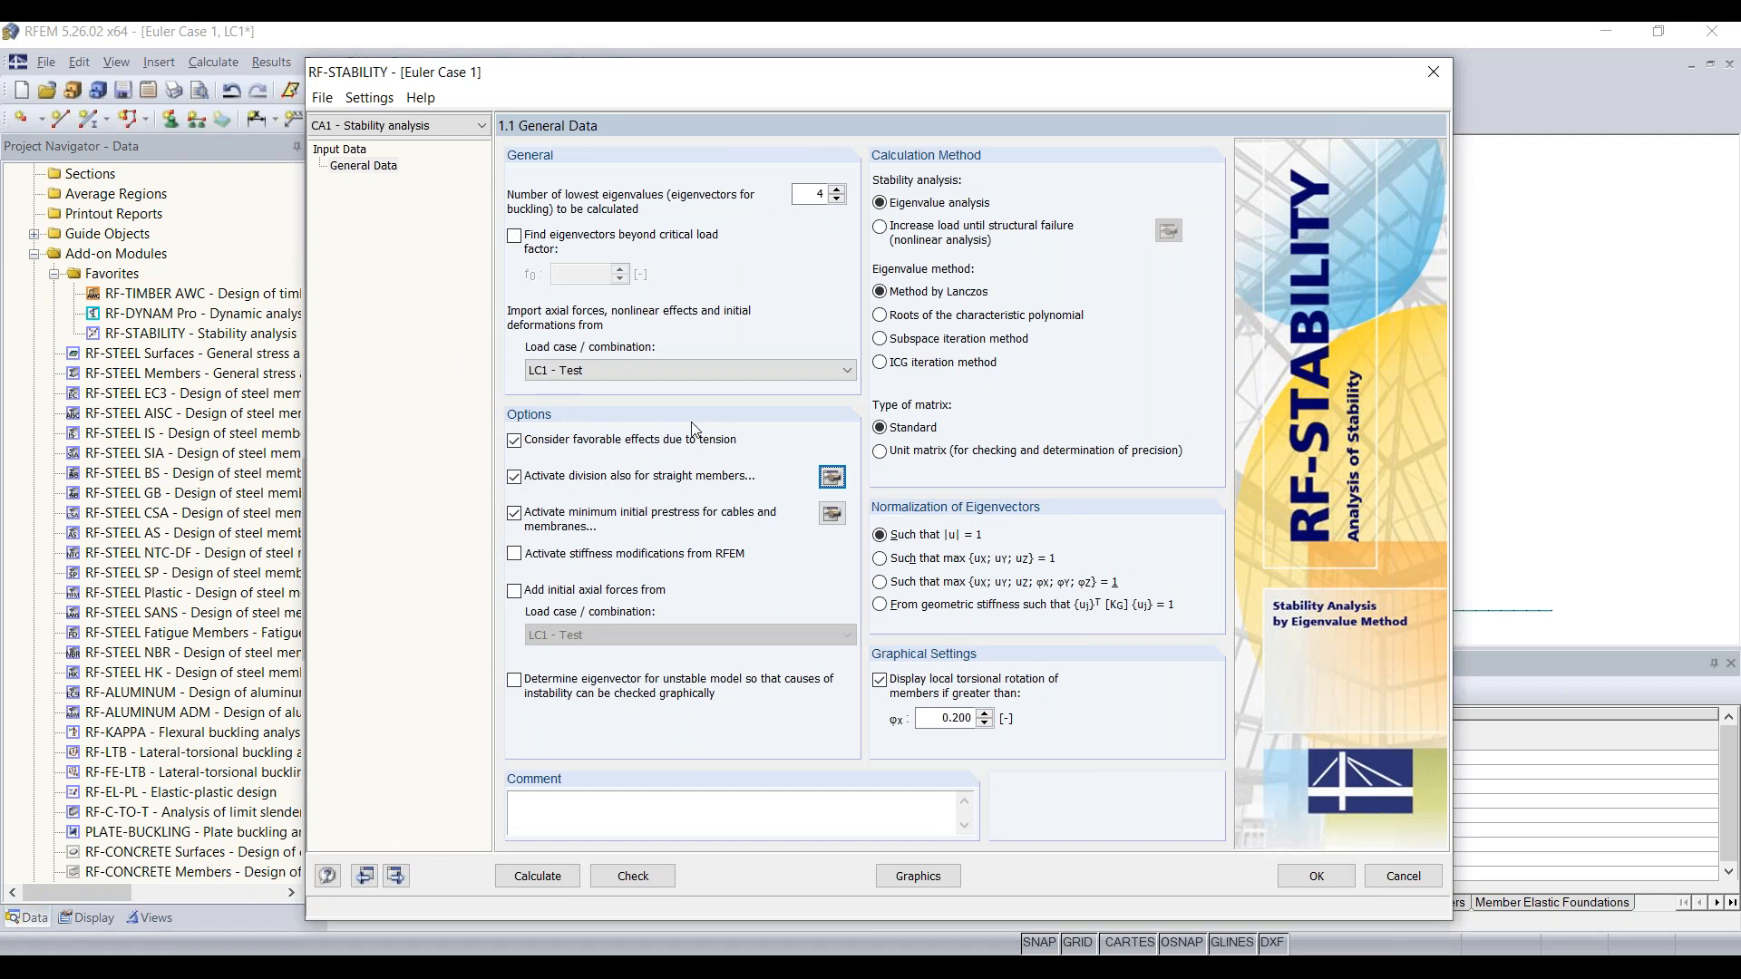
# Run the stability calculation for load case LC1 - Test with 4 lowest eigenvalues
pyautogui.click(589, 373)
pyautogui.click(587, 369)
pyautogui.doubleClick(802, 194)
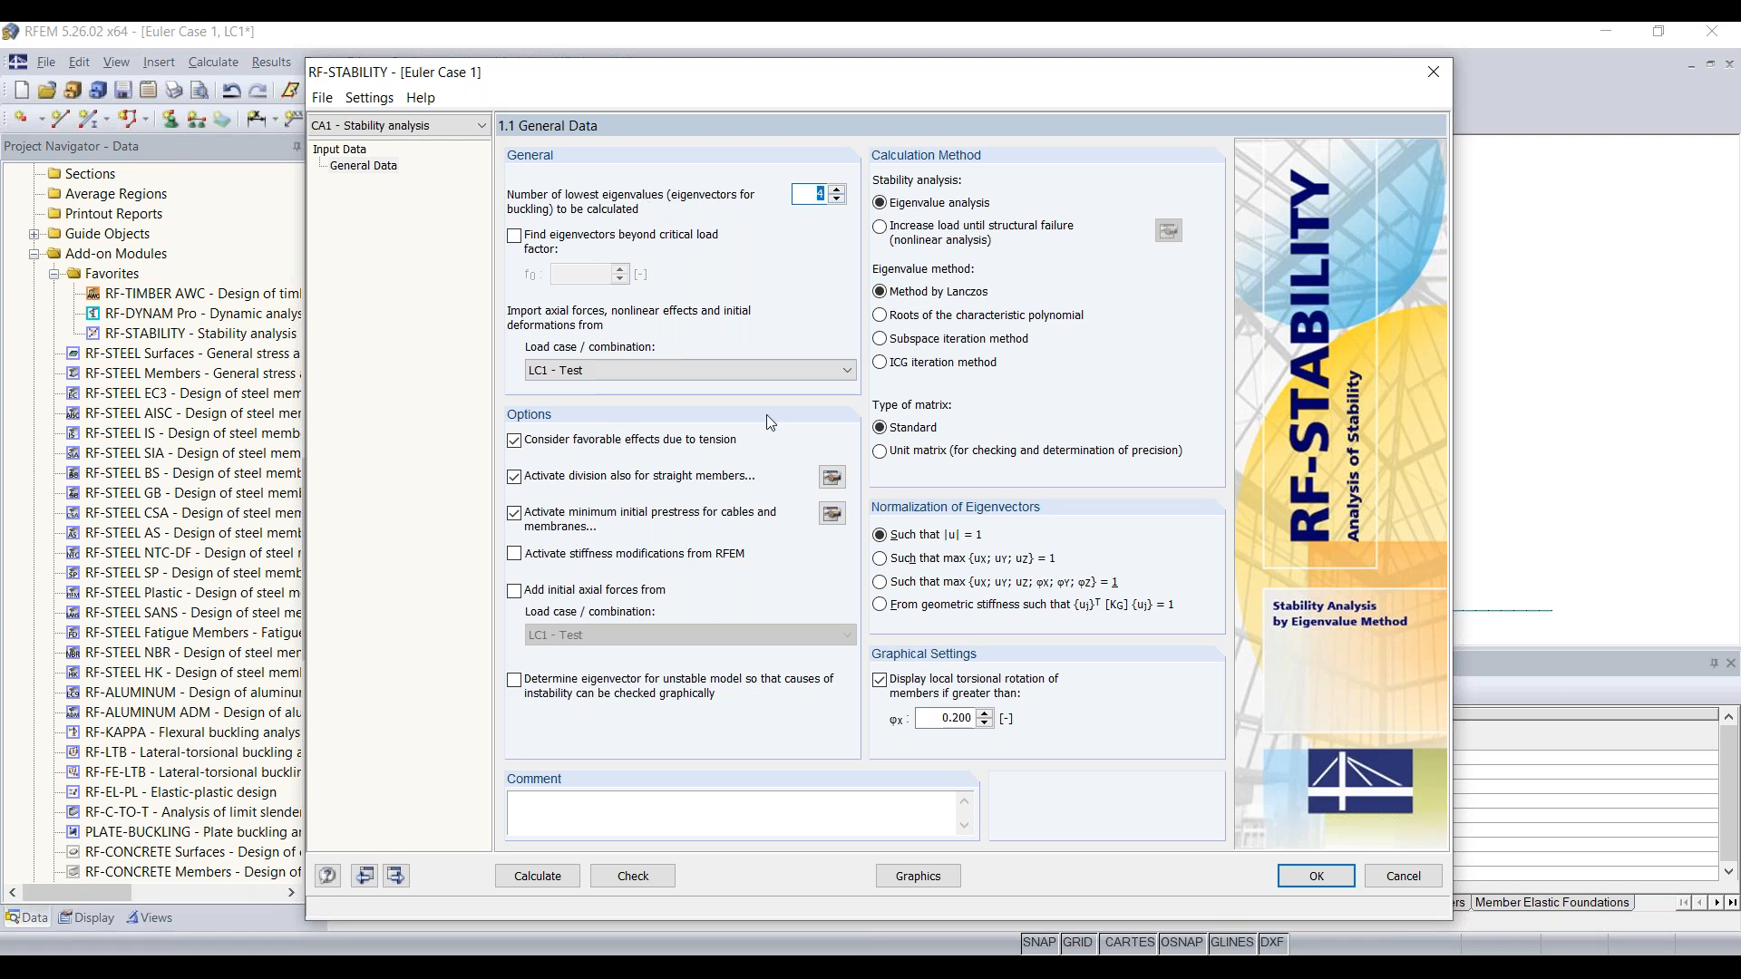
pyautogui.click(539, 876)
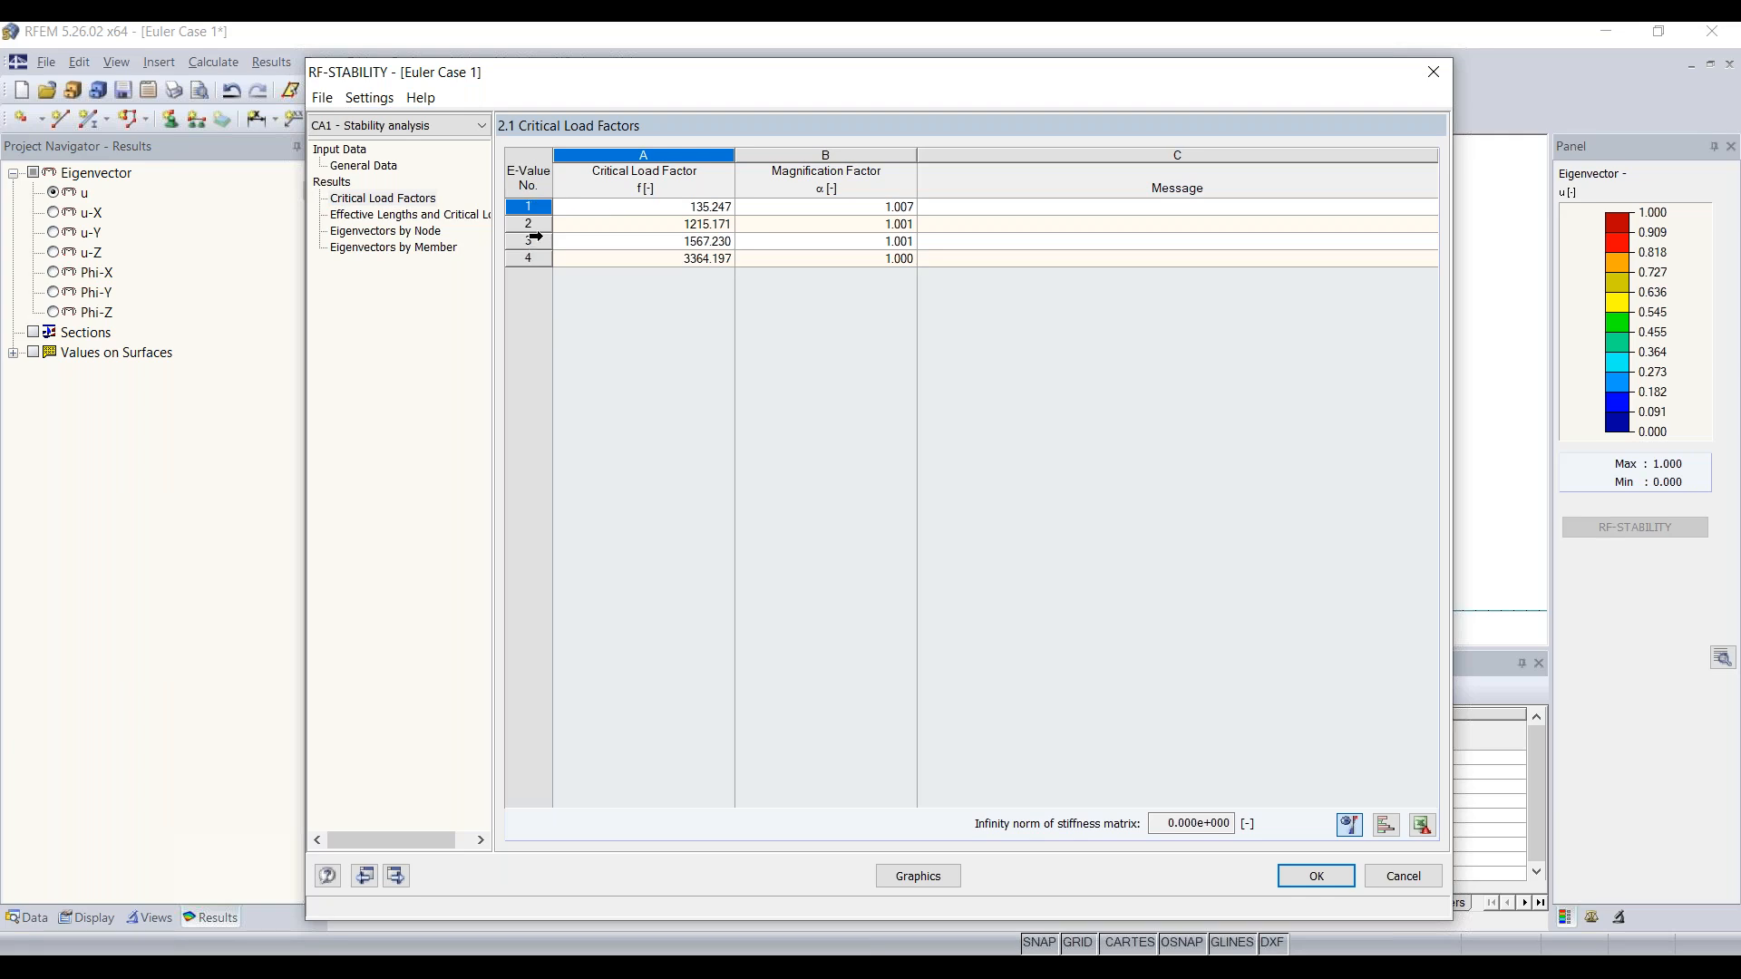
# Review the critical load factors of the eigenvalues and the member's effective lengths and critical loads
pyautogui.click(533, 206)
pyautogui.click(701, 211)
pyautogui.moveTo(733, 80); pyautogui.dragTo(738, 366)
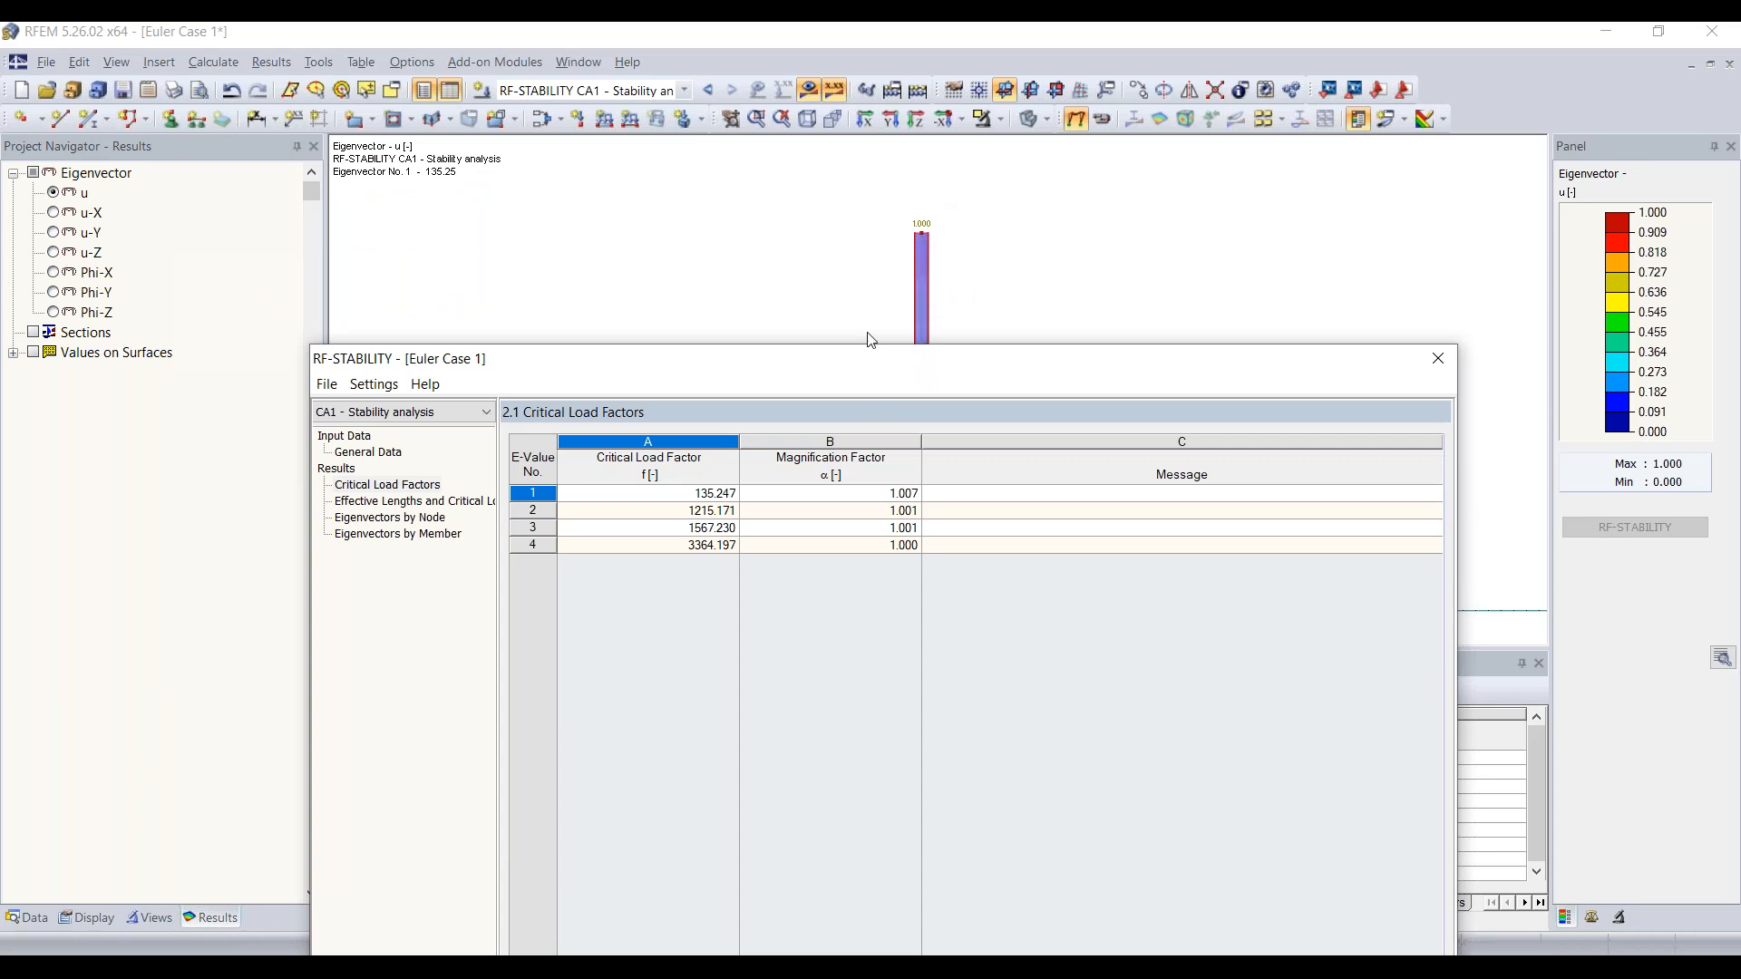
pyautogui.moveTo(863, 366); pyautogui.dragTo(845, 113)
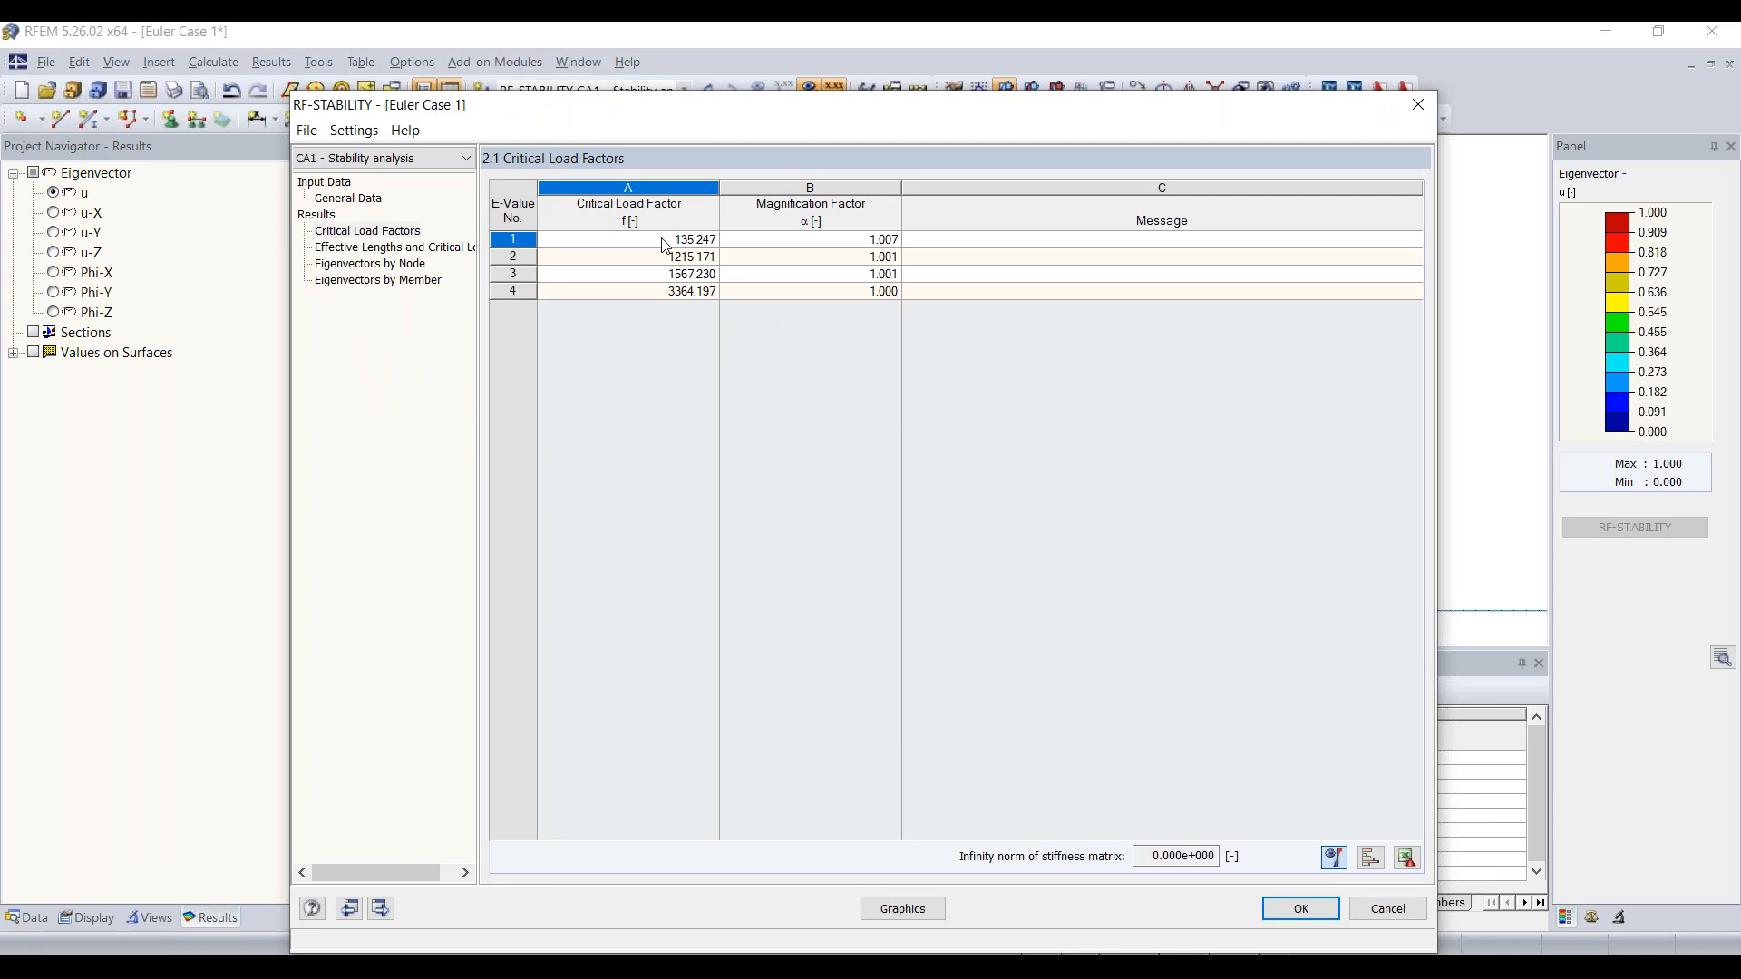
pyautogui.moveTo(828, 107); pyautogui.dragTo(861, 140)
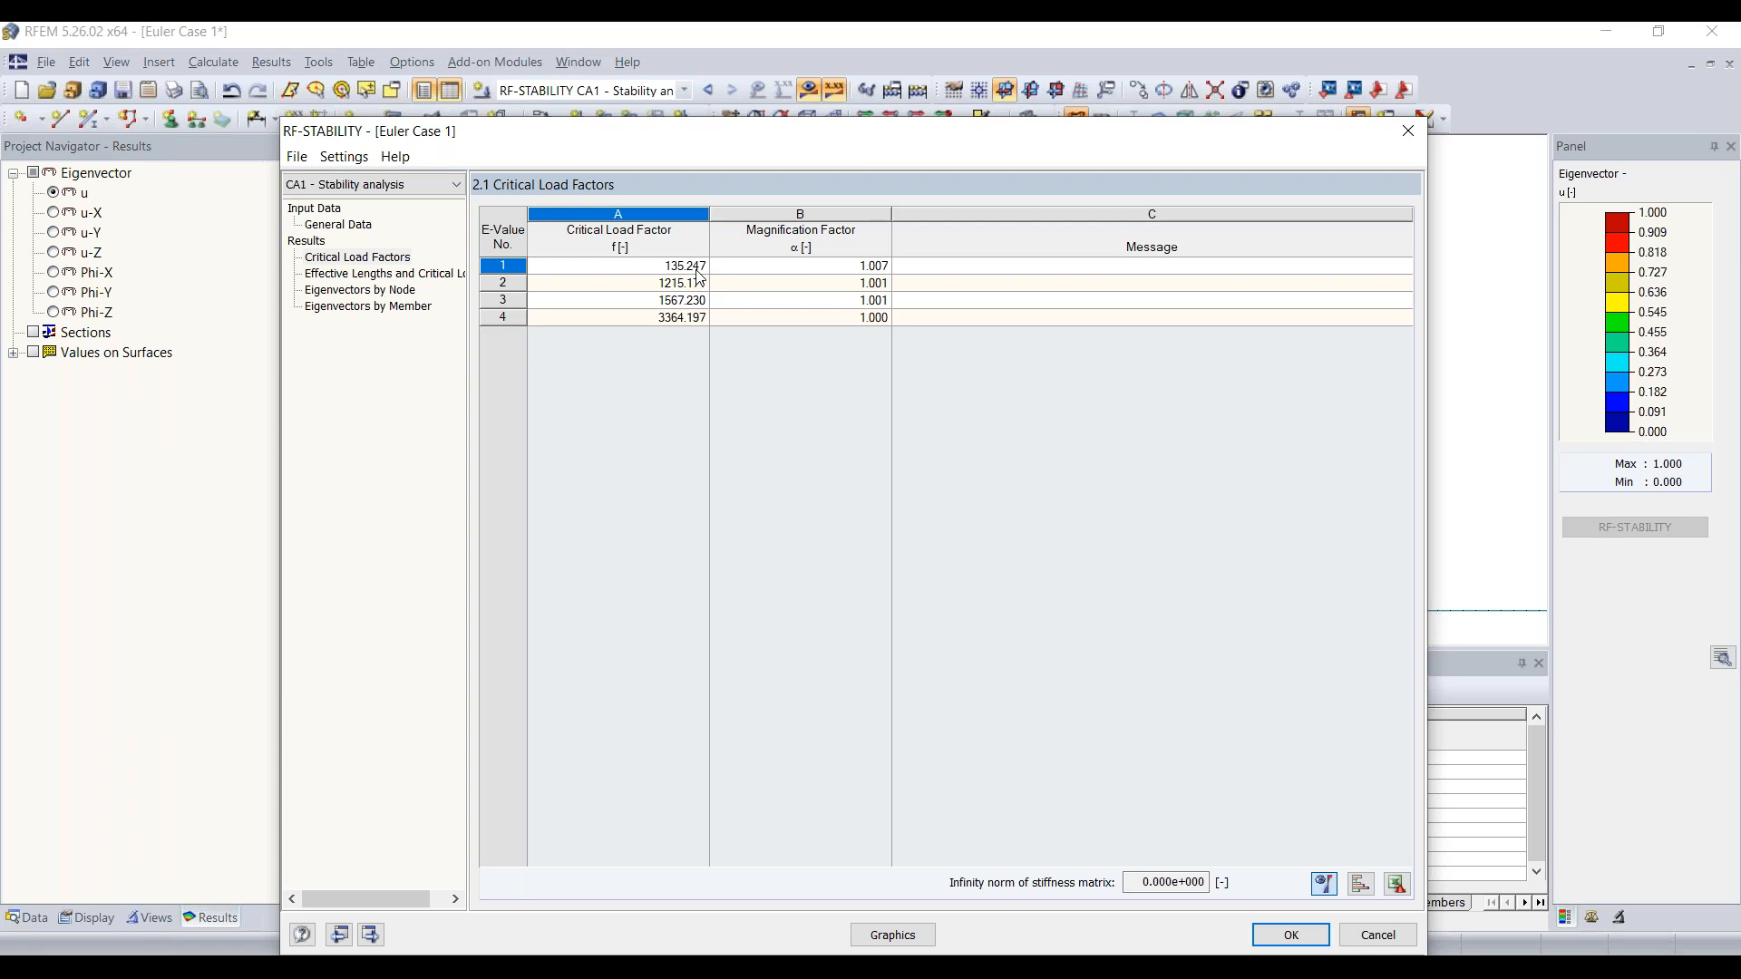
pyautogui.click(381, 273)
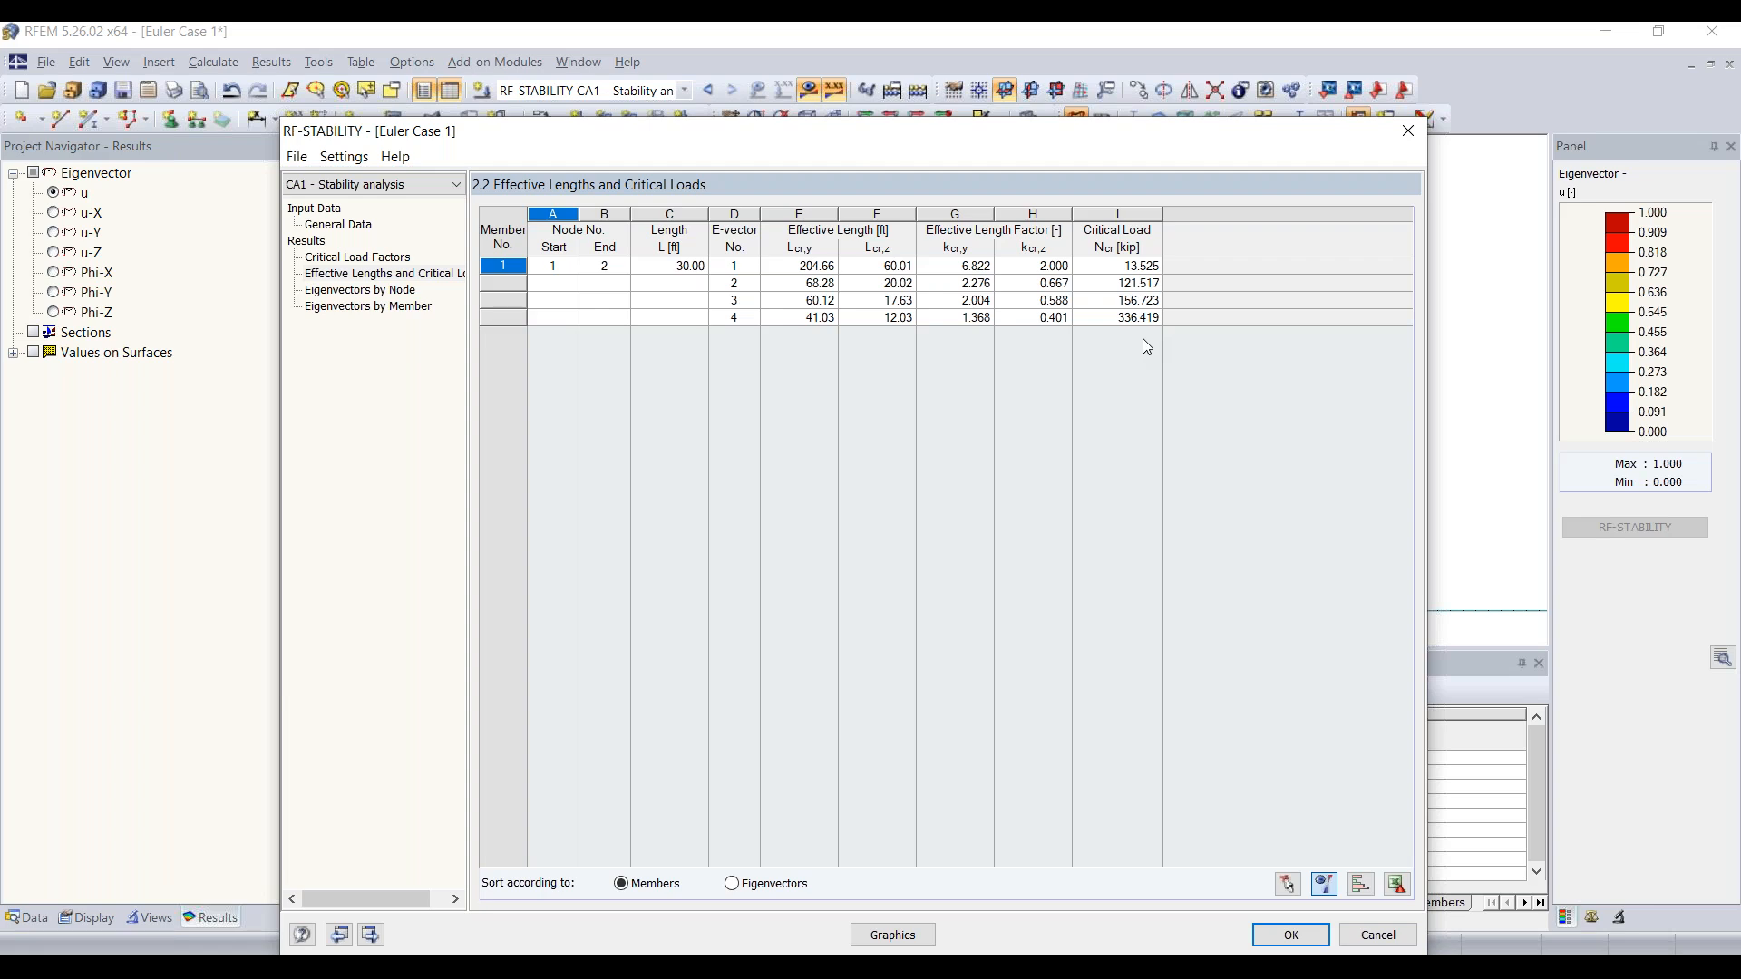
# Display the buckling results graphically, examine eigenvector shapes 2, 3 and 4 of the column, and return to eigenvector 1
pyautogui.click(883, 935)
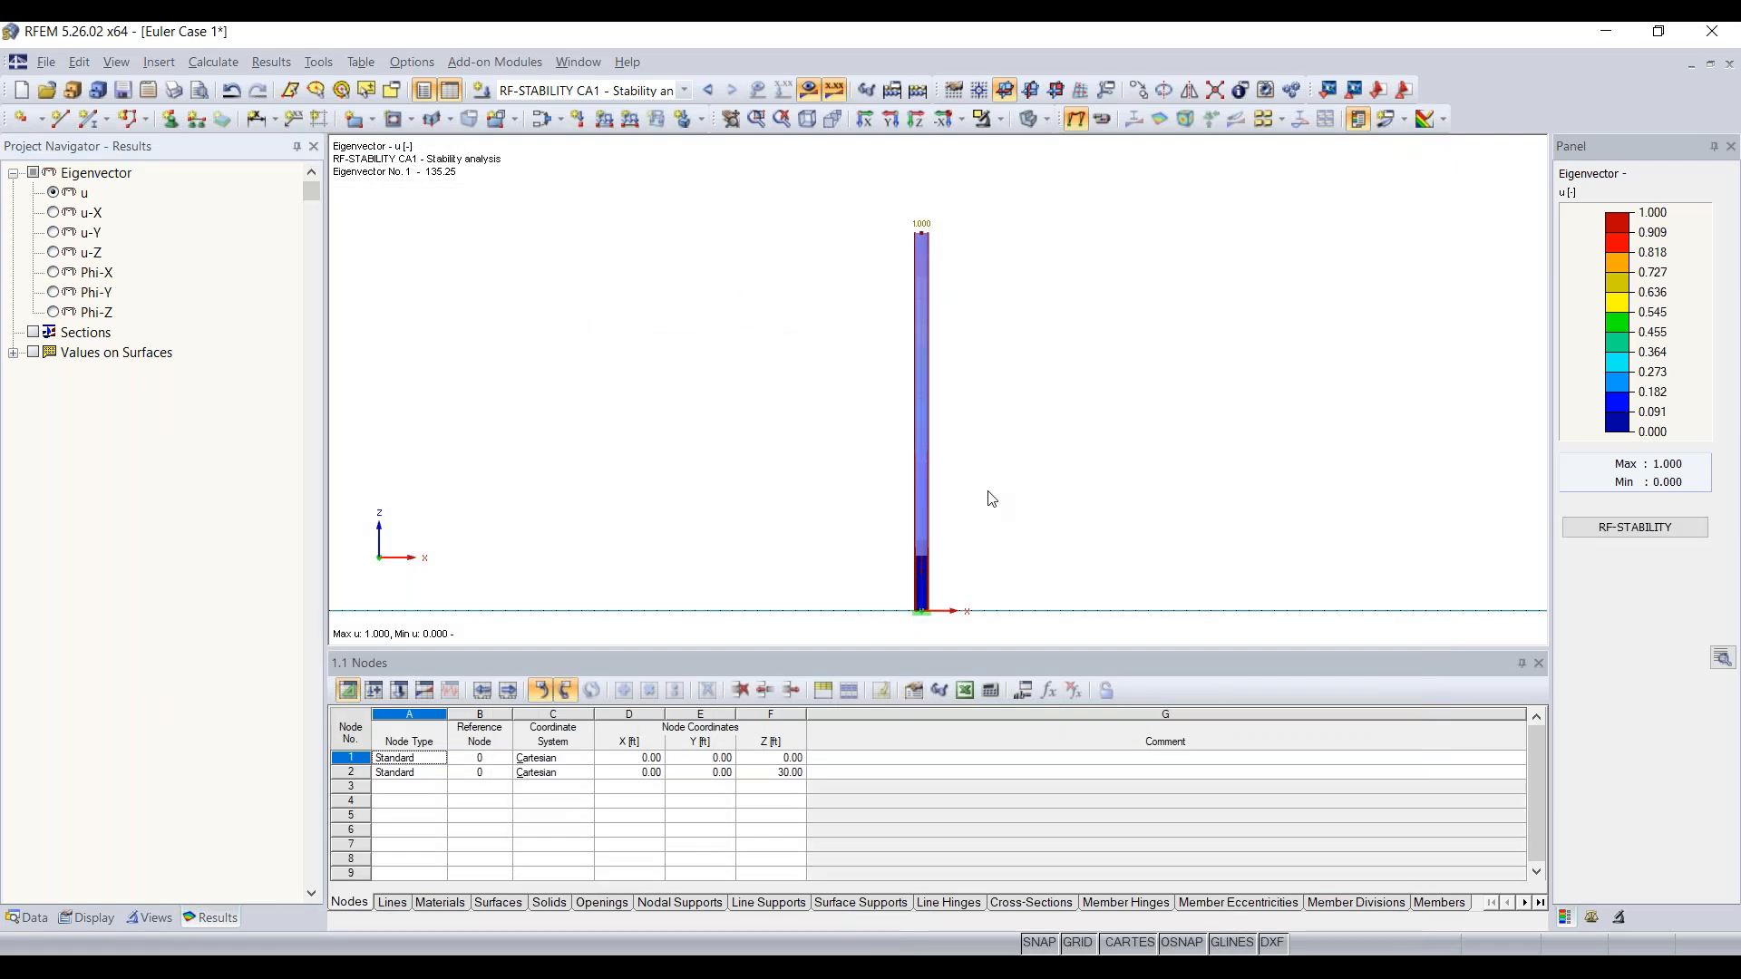
pyautogui.keyDown('ctrl'); pyautogui.moveTo(867, 377); pyautogui.dragTo(1182, 431, button='middle'); pyautogui.keyUp('ctrl')
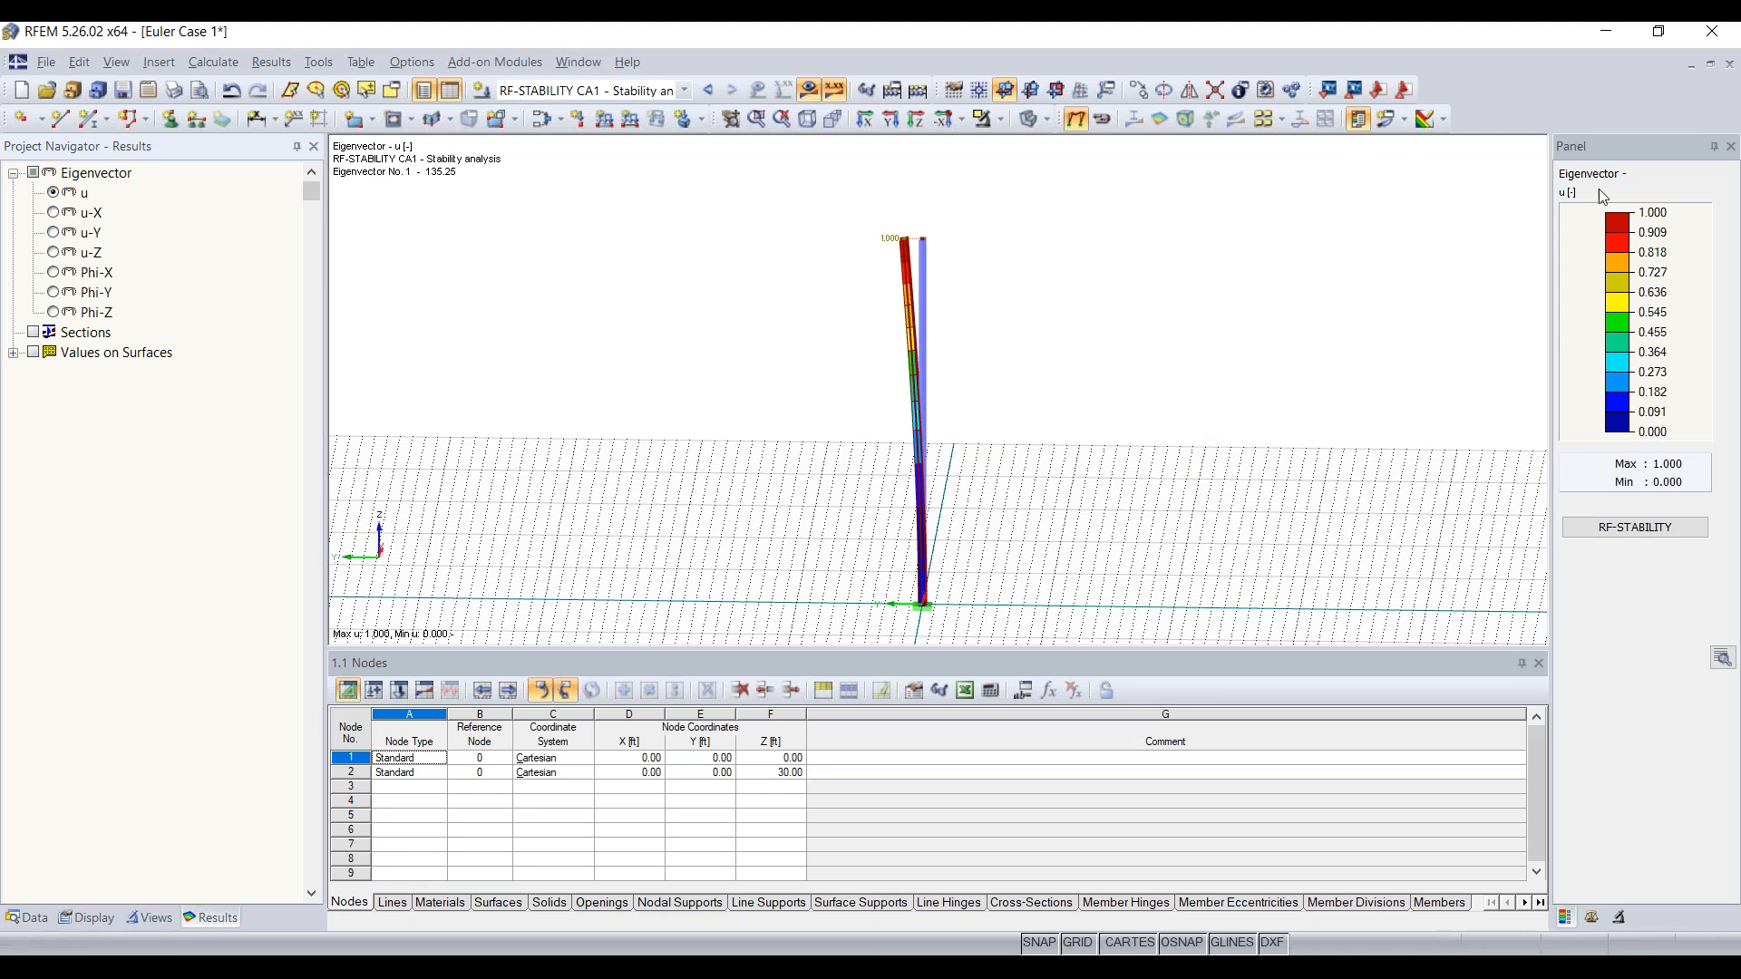
pyautogui.click(1619, 919)
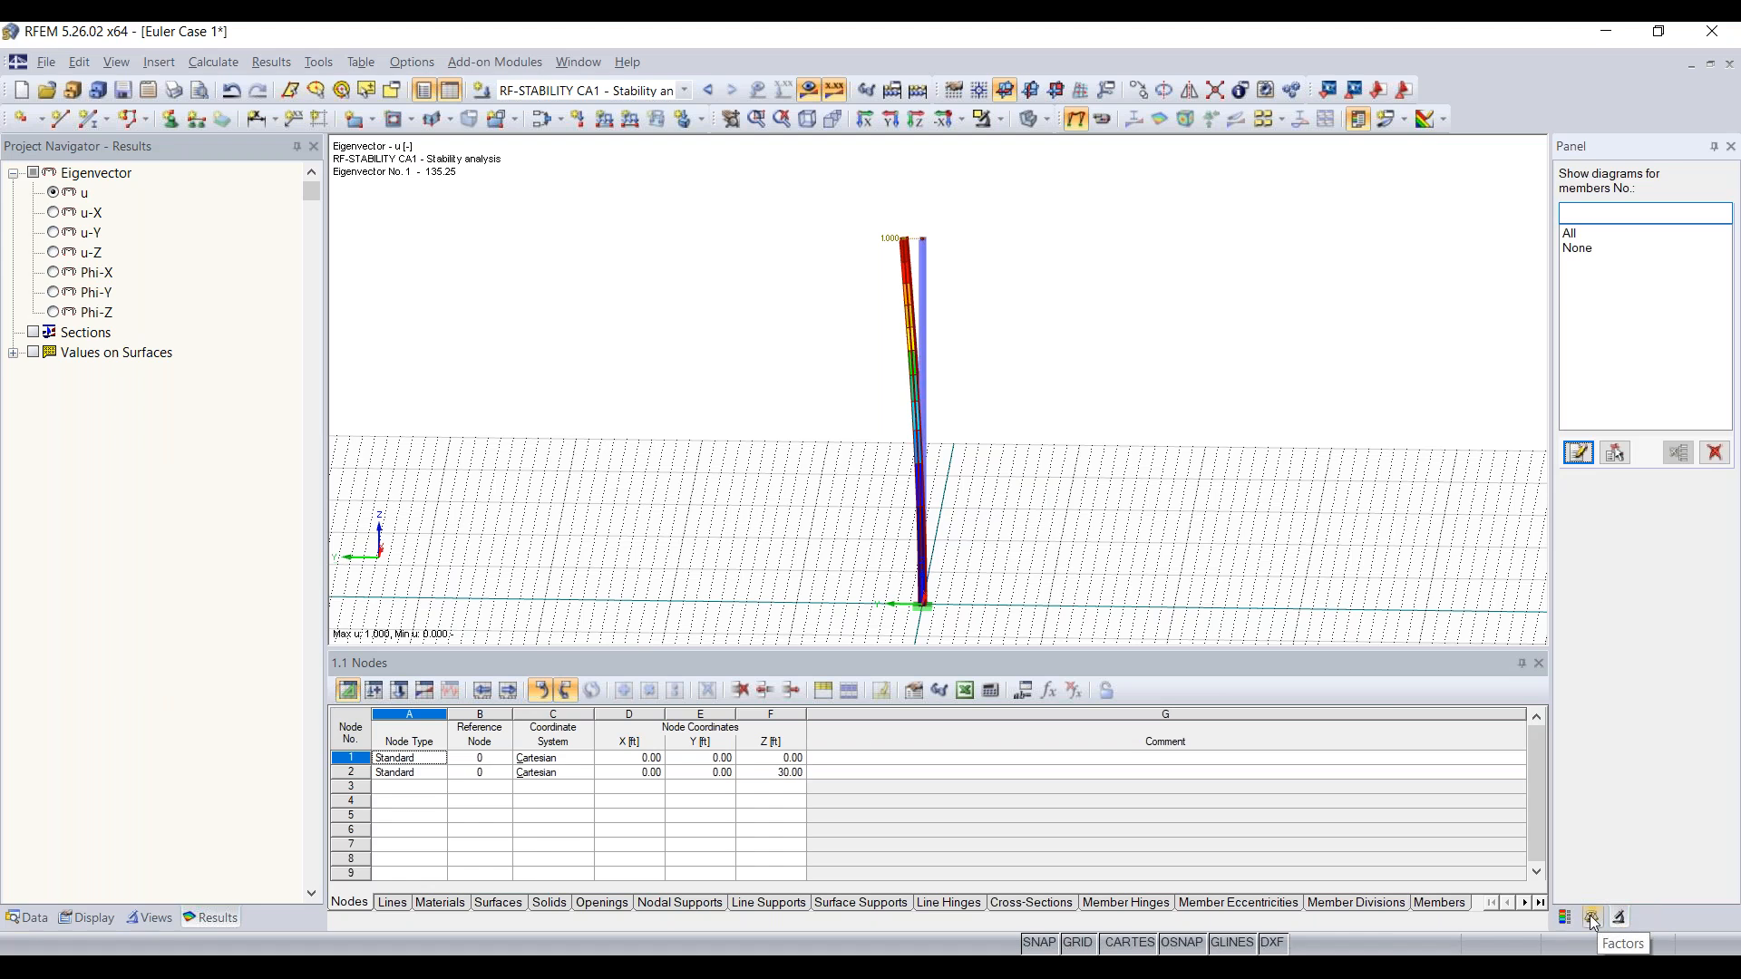
pyautogui.click(1591, 918)
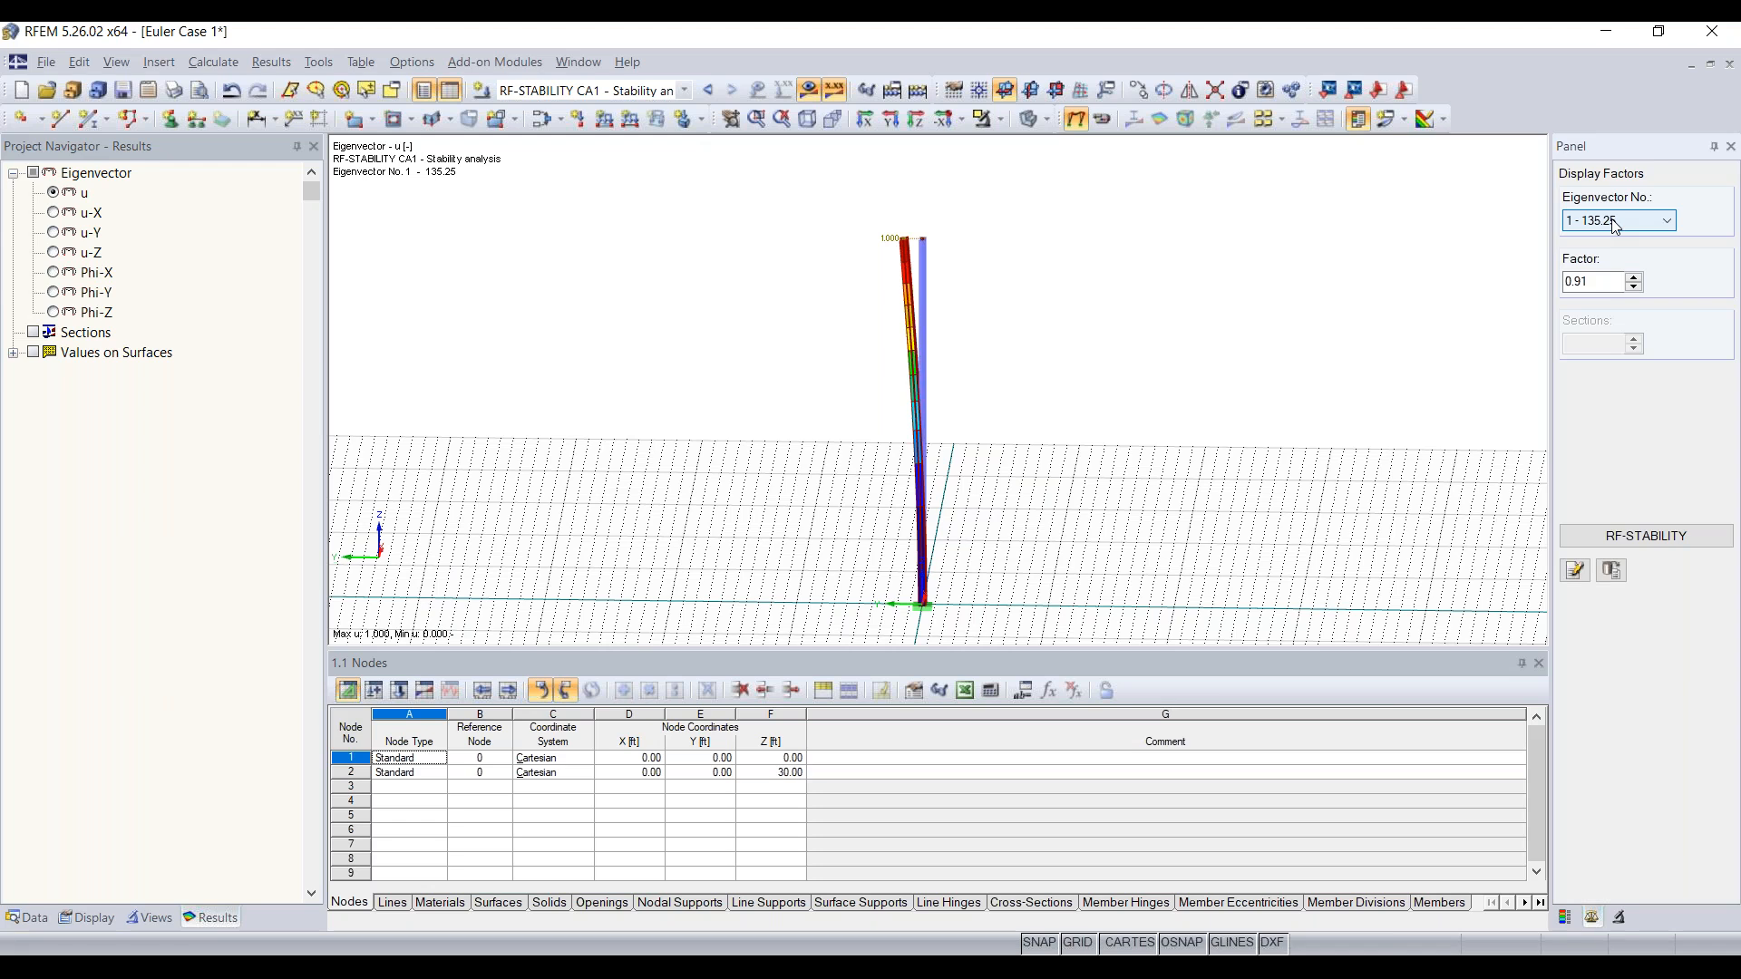
pyautogui.click(1640, 223)
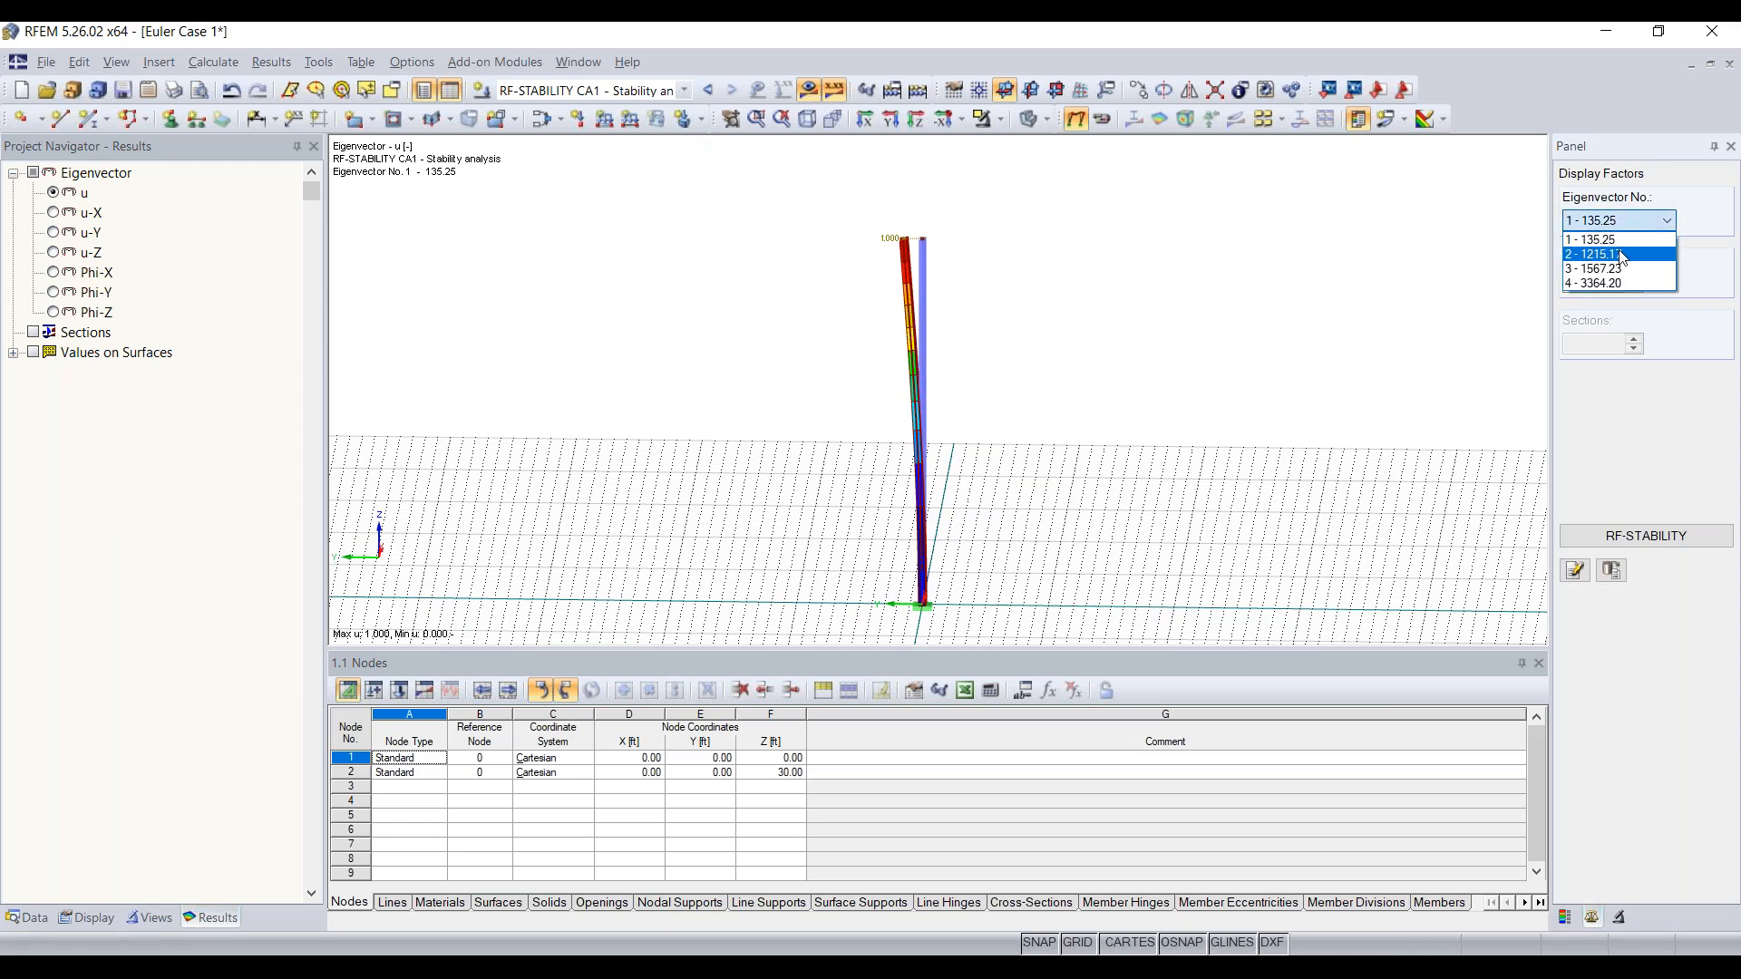
pyautogui.click(1622, 255)
pyautogui.click(1618, 220)
pyautogui.click(1610, 269)
pyautogui.click(1608, 226)
pyautogui.click(1609, 282)
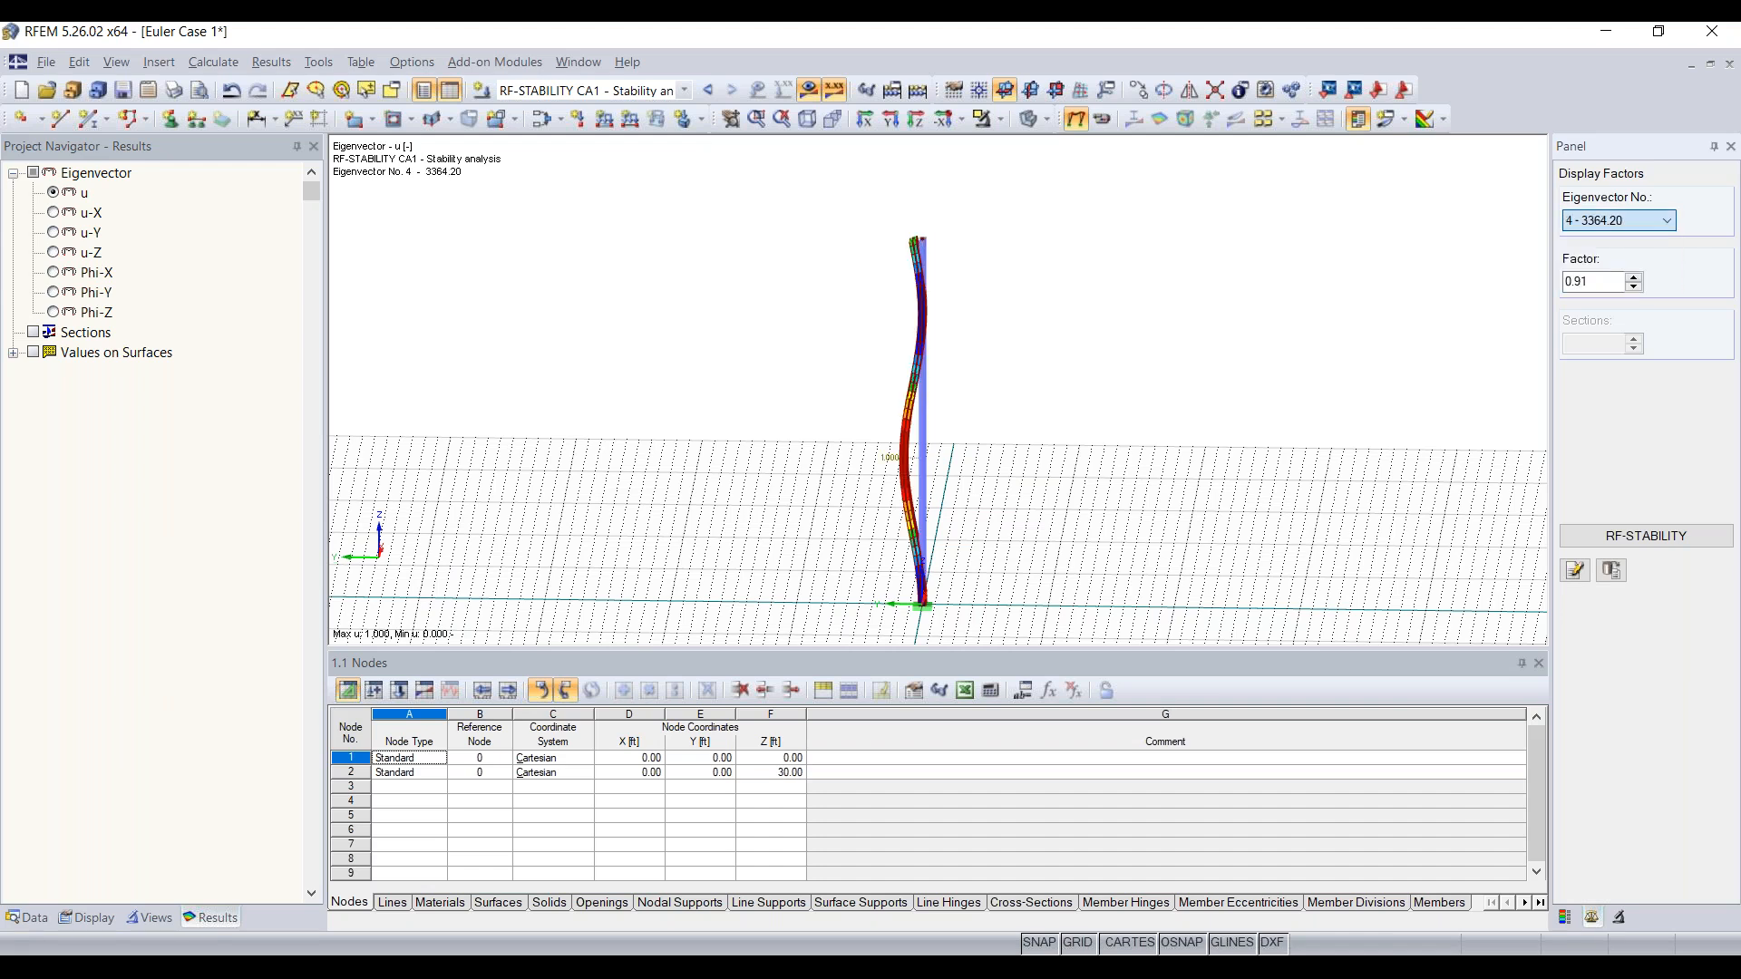
pyautogui.click(1619, 220)
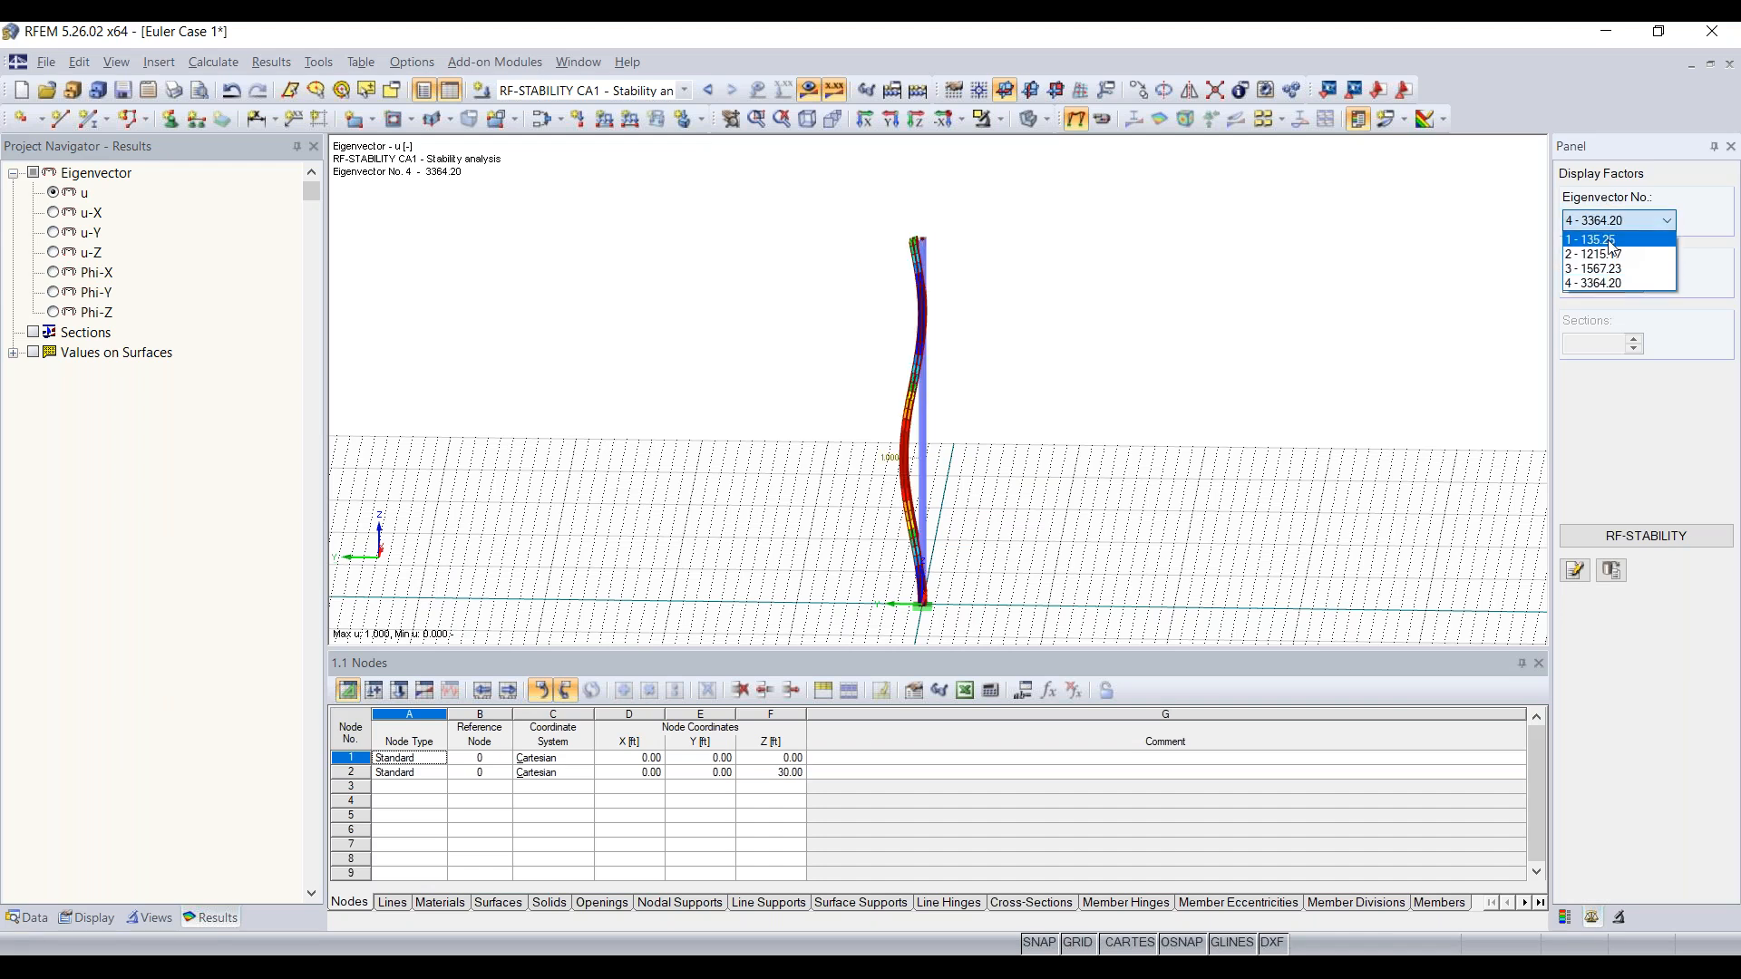
pyautogui.click(1610, 241)
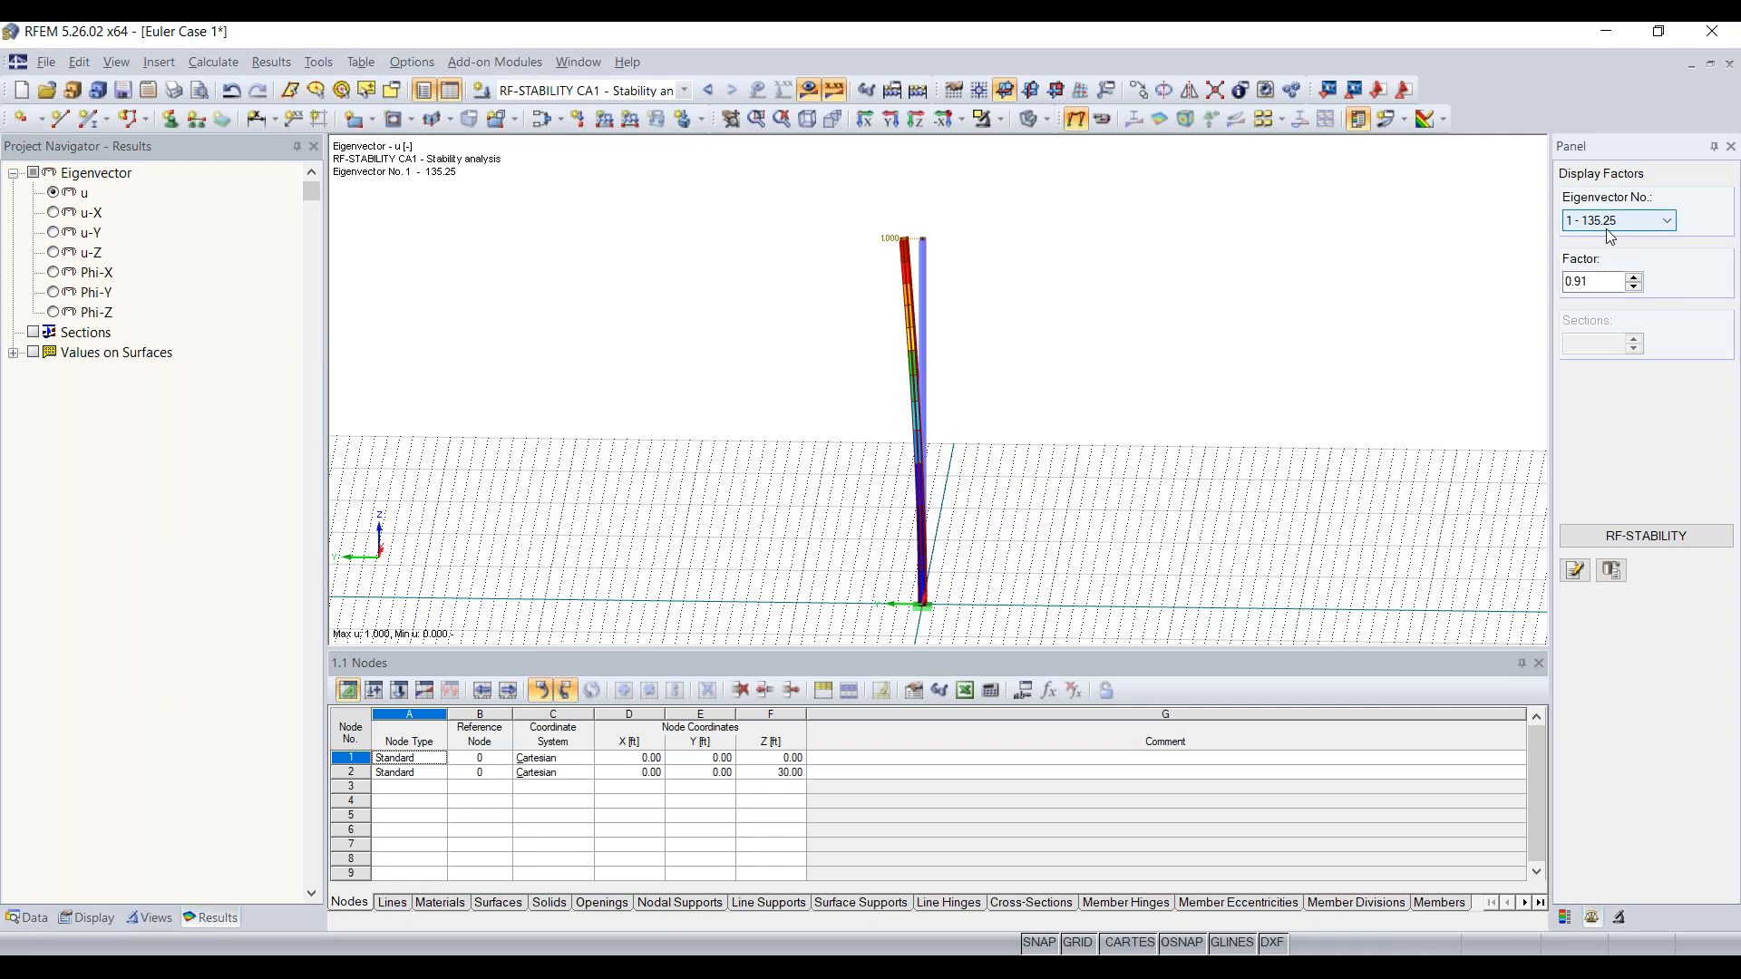
# Inspect the first buckling shape in 3D and check the column cross-section's moment of inertia about the z-axis
pyautogui.keyDown('ctrl'); pyautogui.moveTo(780, 341); pyautogui.dragTo(949, 366, button='middle'); pyautogui.keyUp('ctrl')
pyautogui.moveTo(949, 365); pyautogui.dragTo(980, 361, button='right')
pyautogui.click(804, 274)
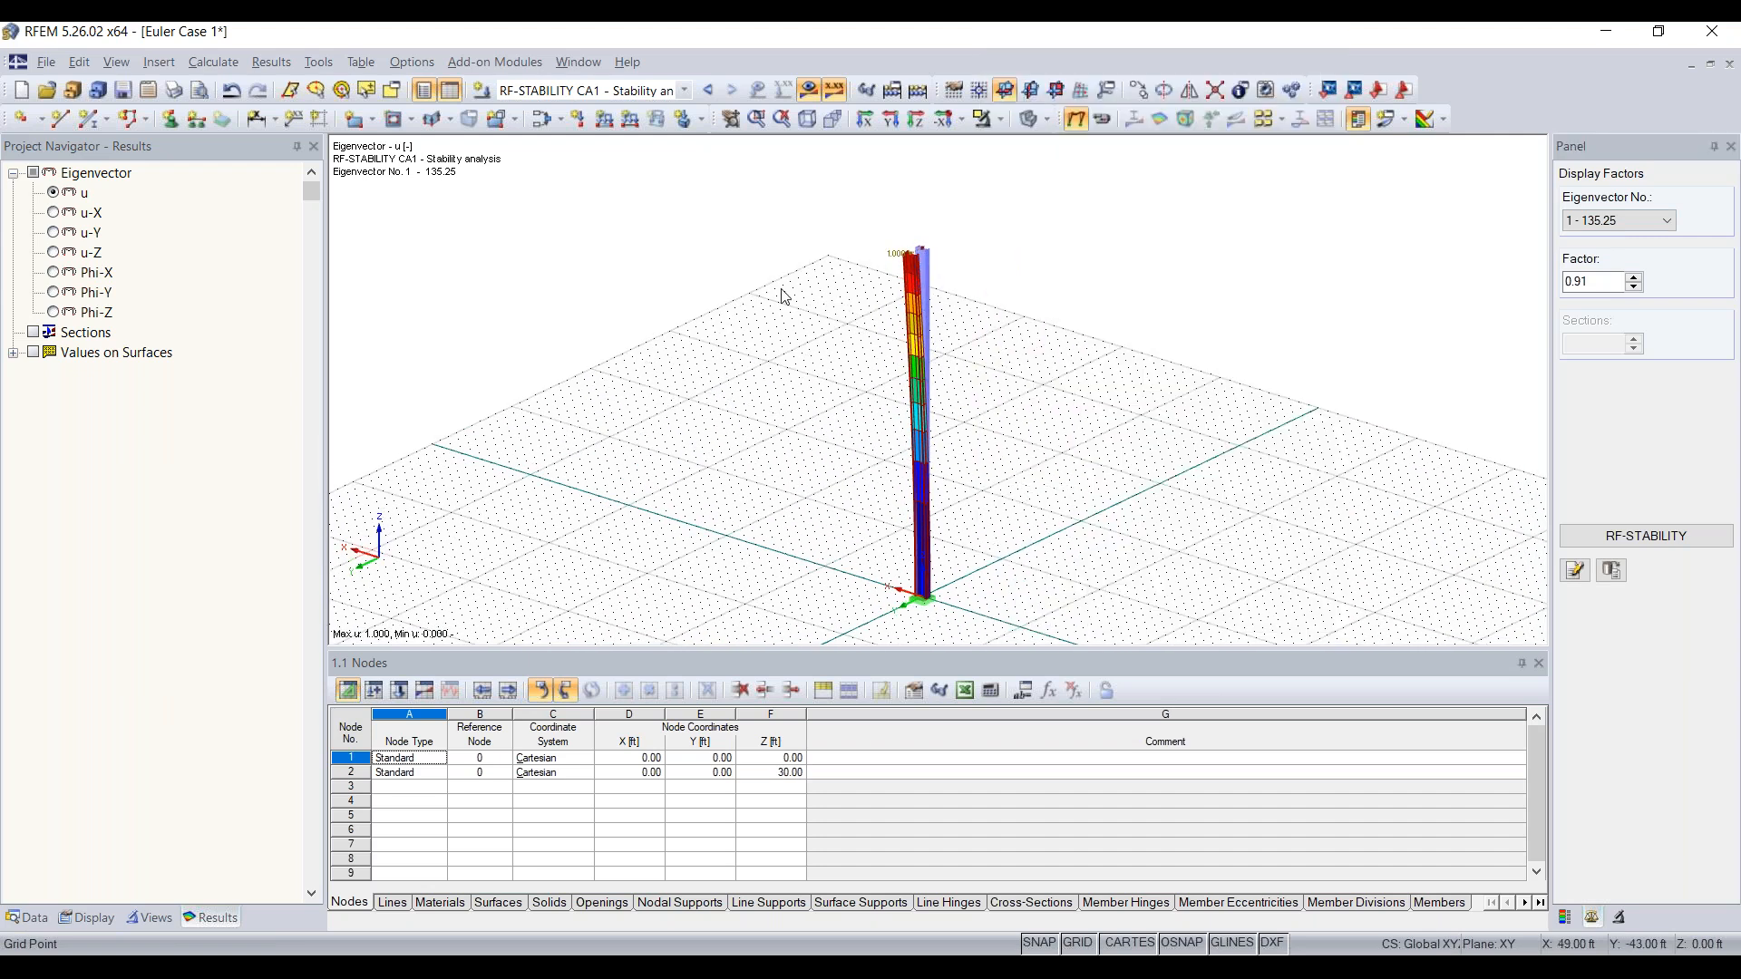
pyautogui.scroll(2, 918, 290)
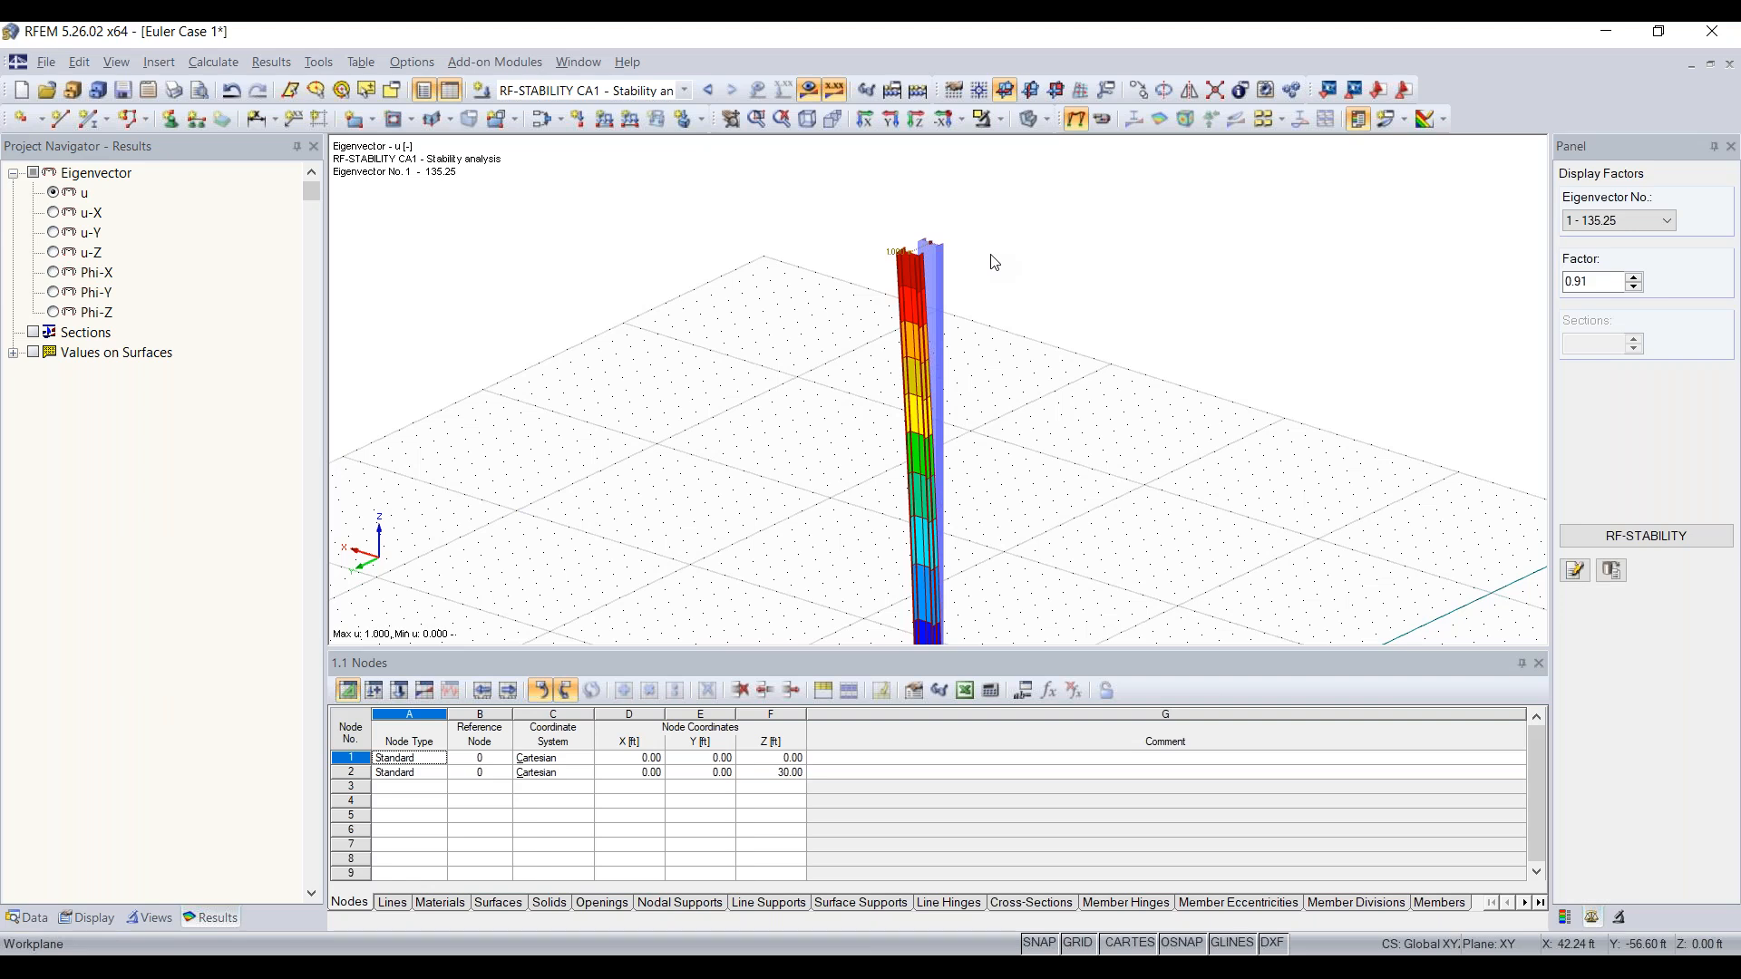
pyautogui.doubleClick(934, 302)
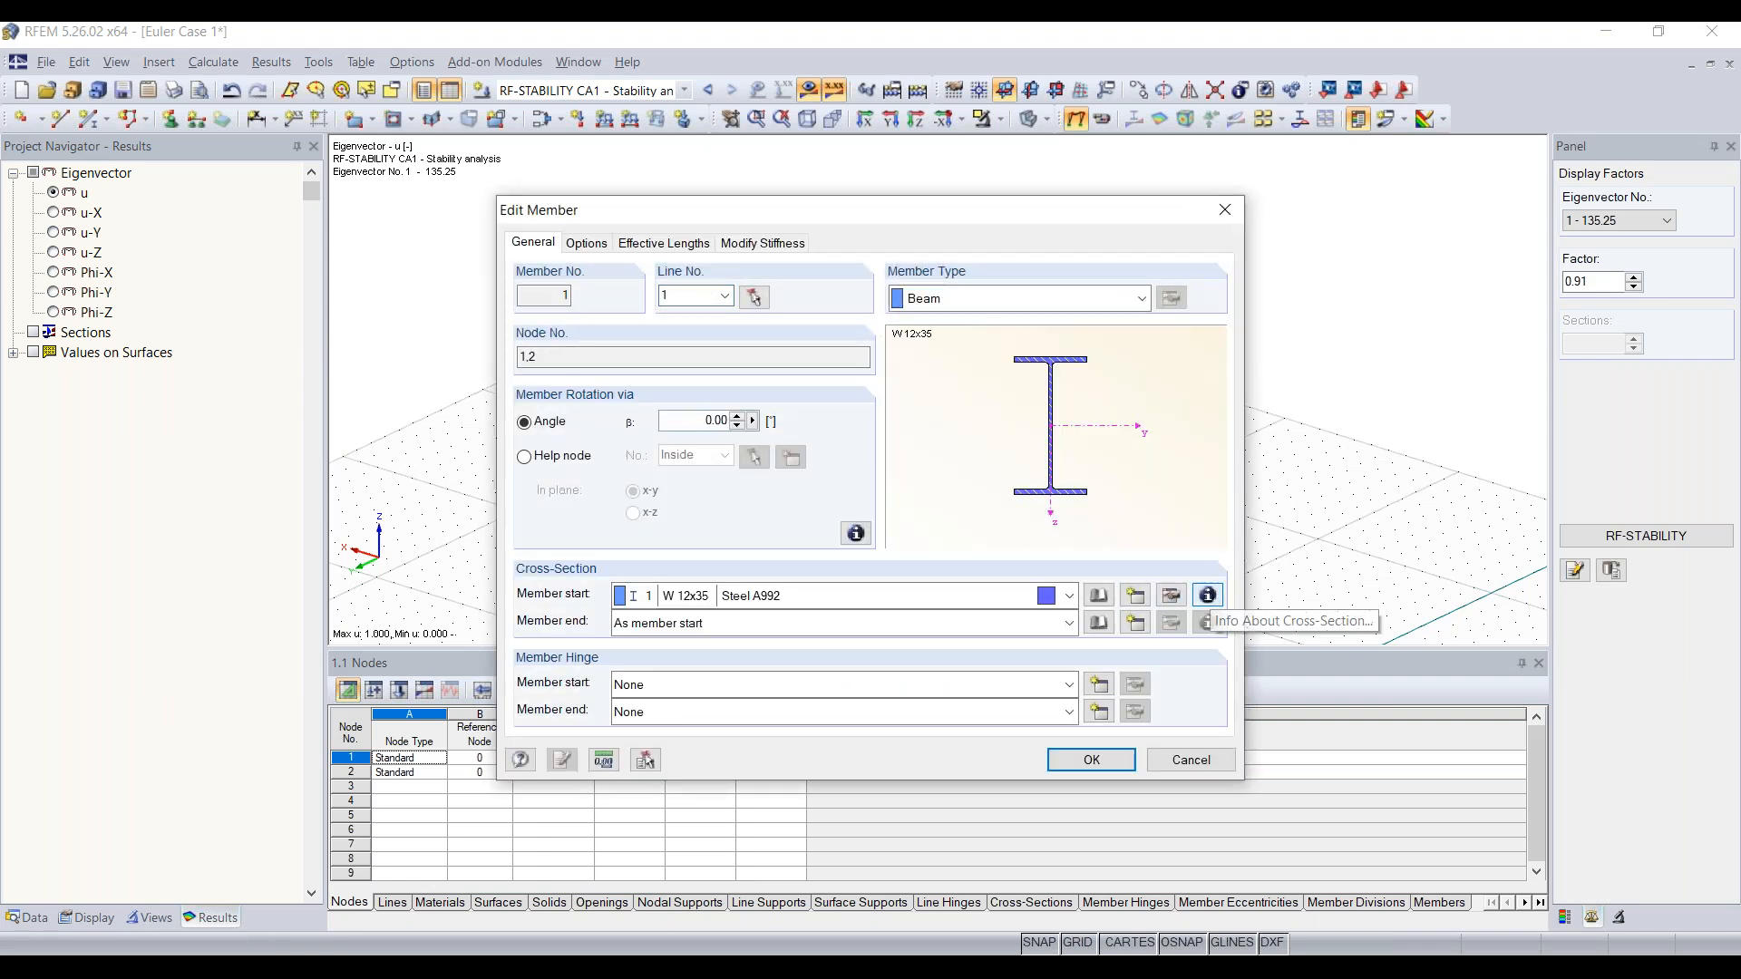
pyautogui.click(1207, 595)
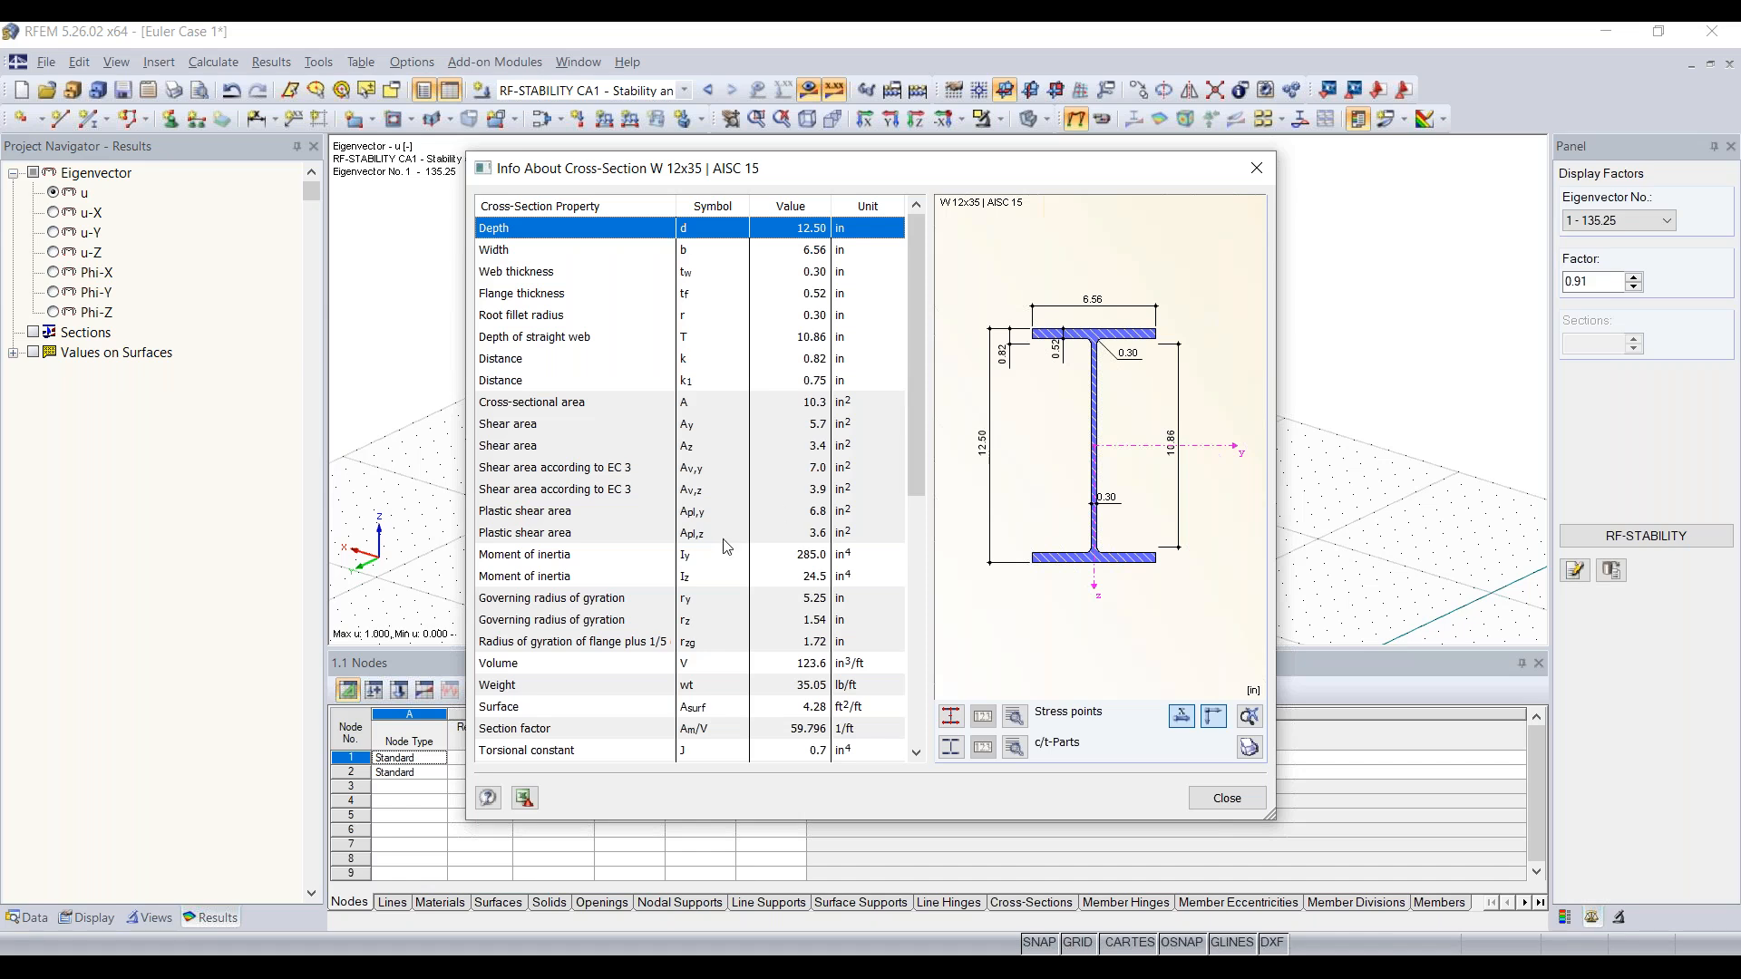
pyautogui.click(698, 575)
pyautogui.click(703, 580)
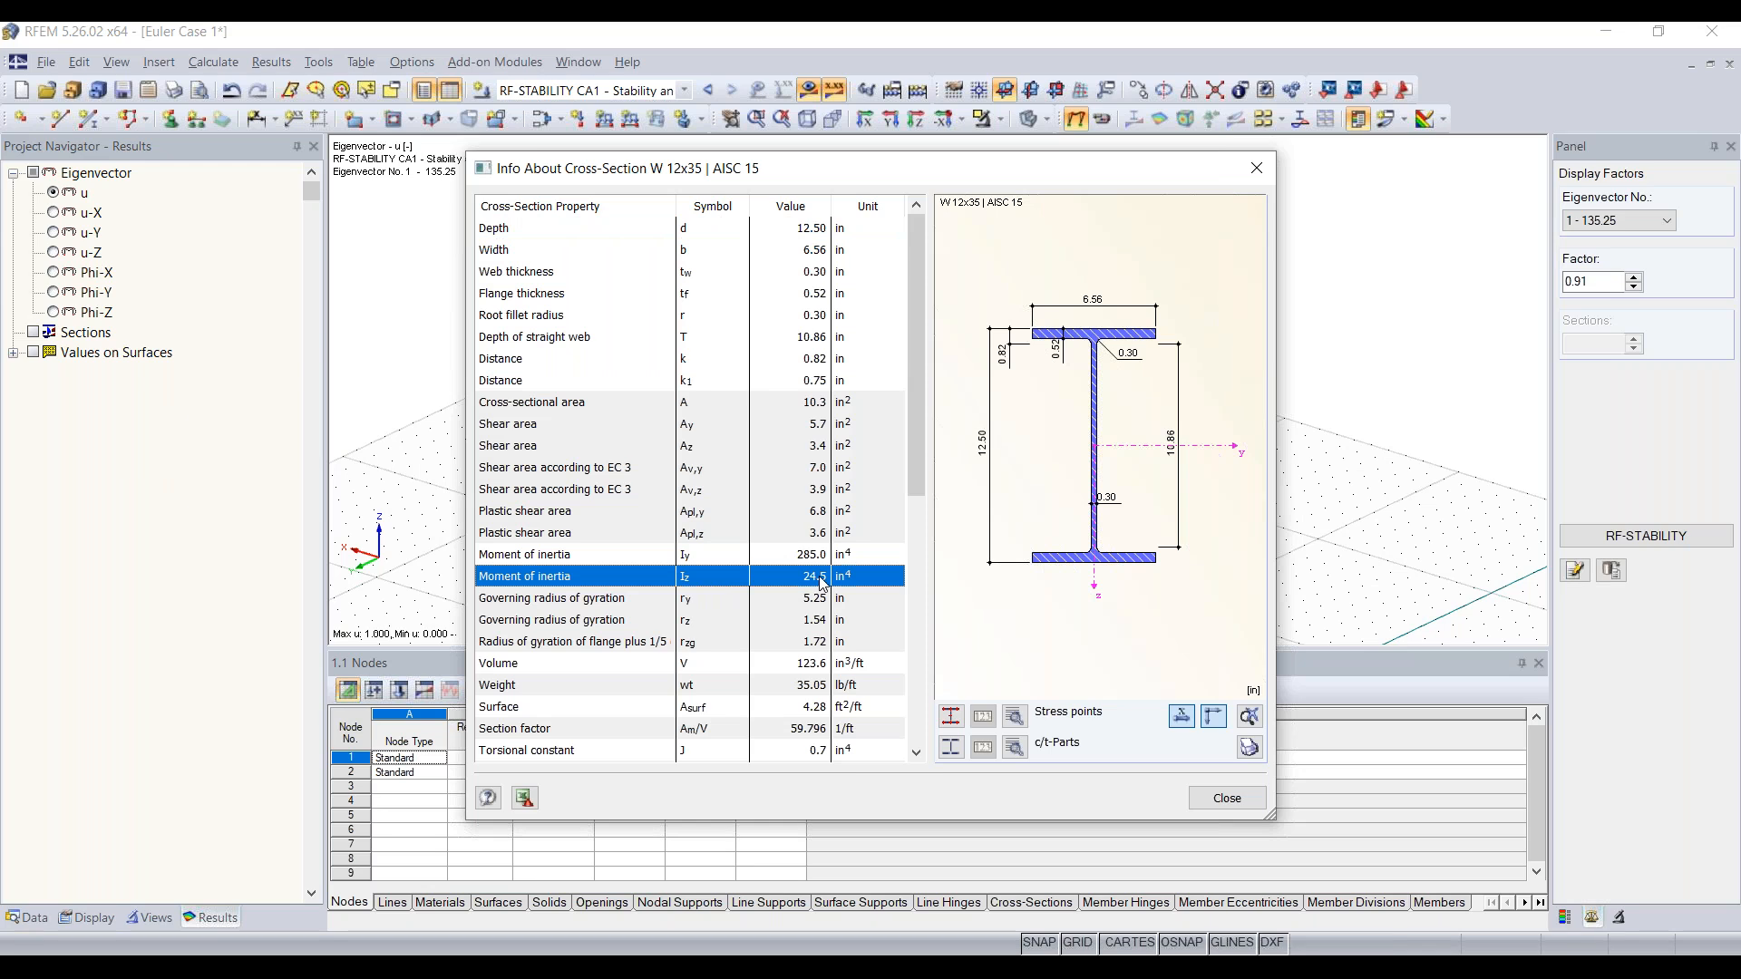
pyautogui.click(1257, 169)
pyautogui.click(1222, 210)
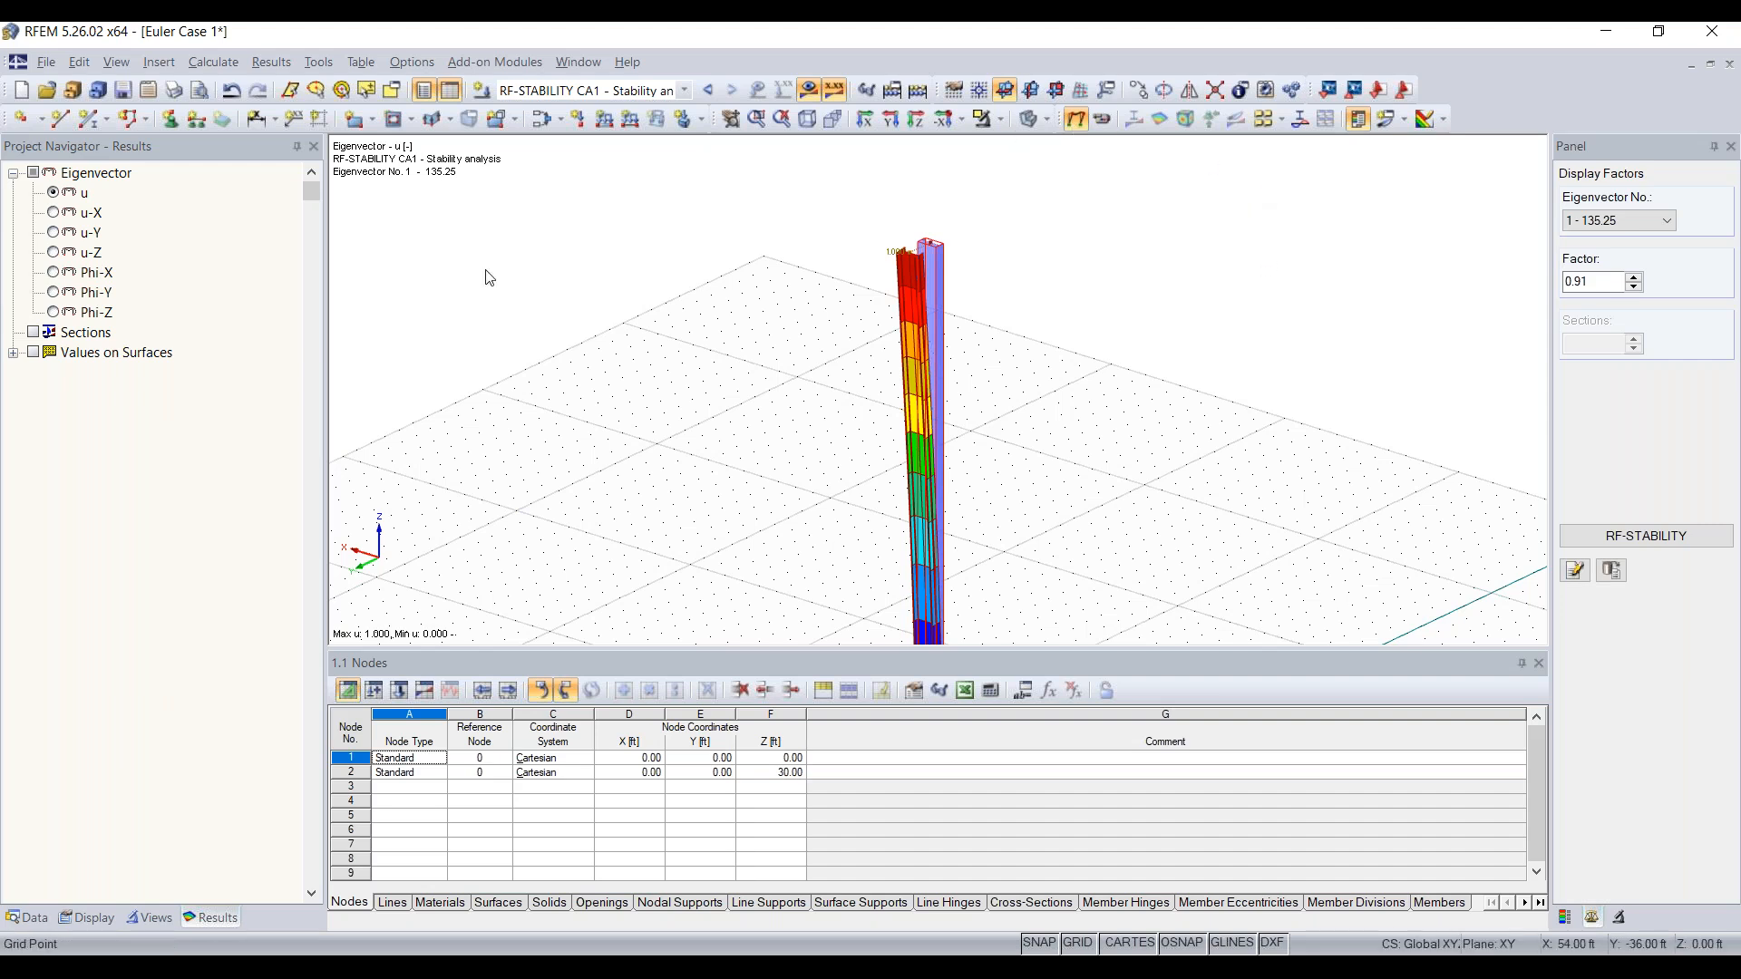
# Reopen the RF-STABILITY results and review the critical load factors, effective lengths and critical loads of the column
pyautogui.click(655, 91)
pyautogui.click(656, 92)
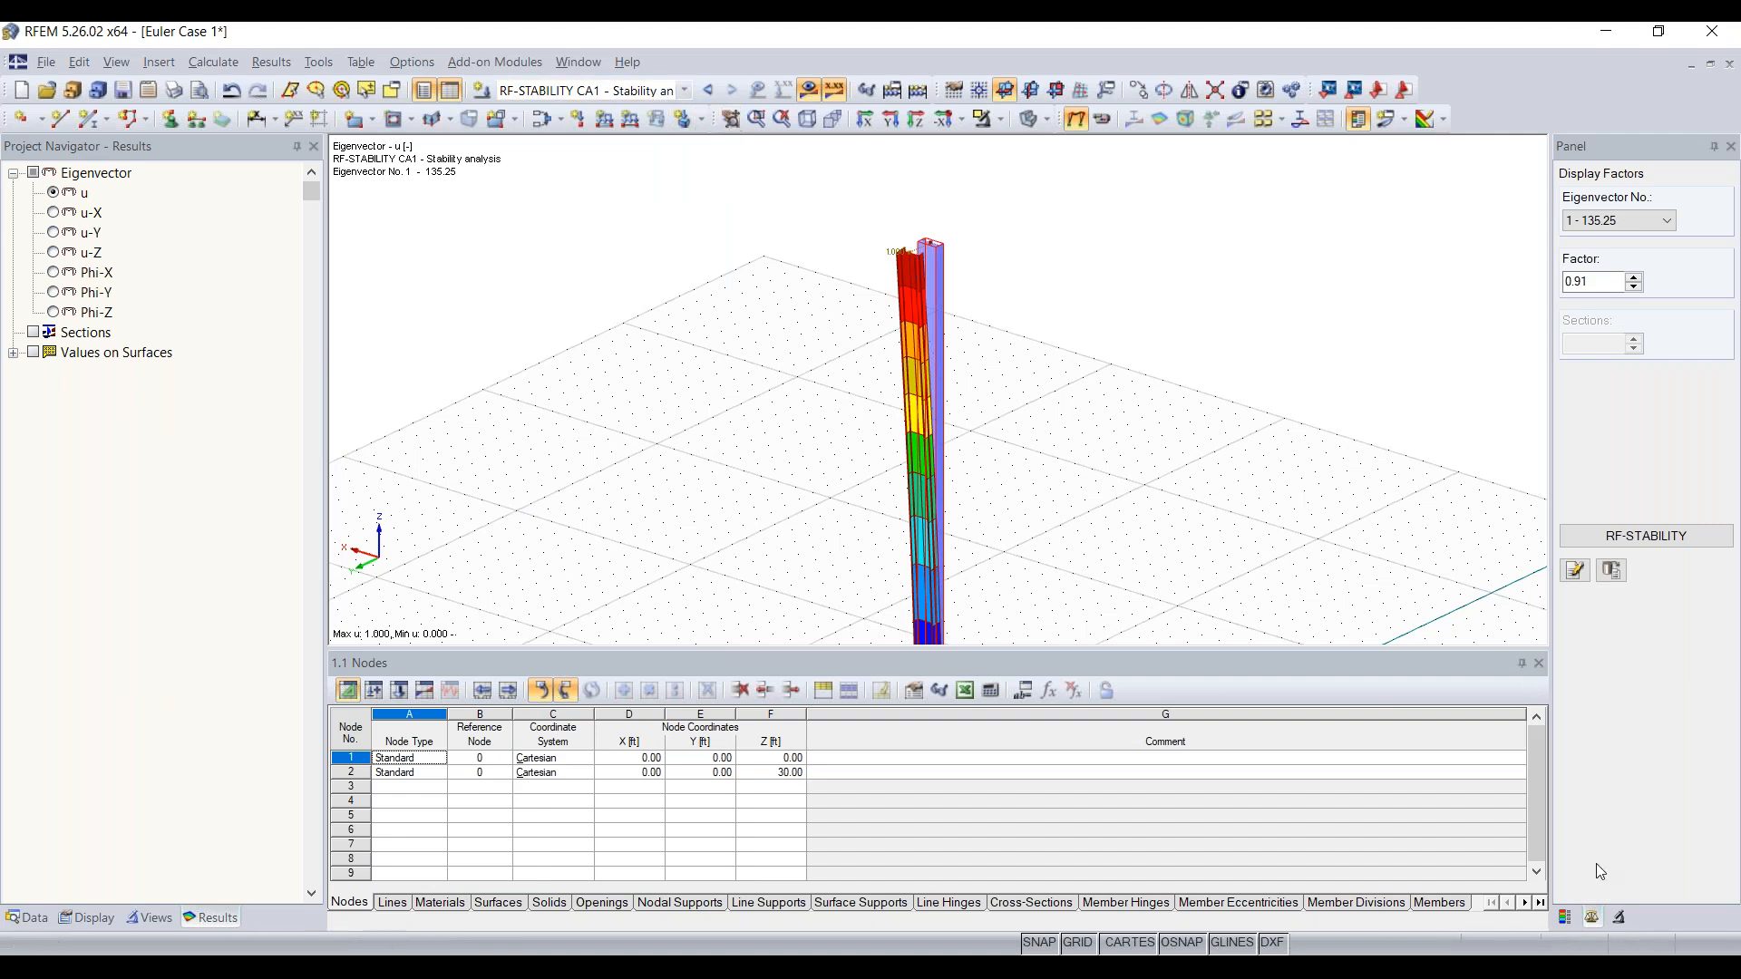
pyautogui.click(1567, 919)
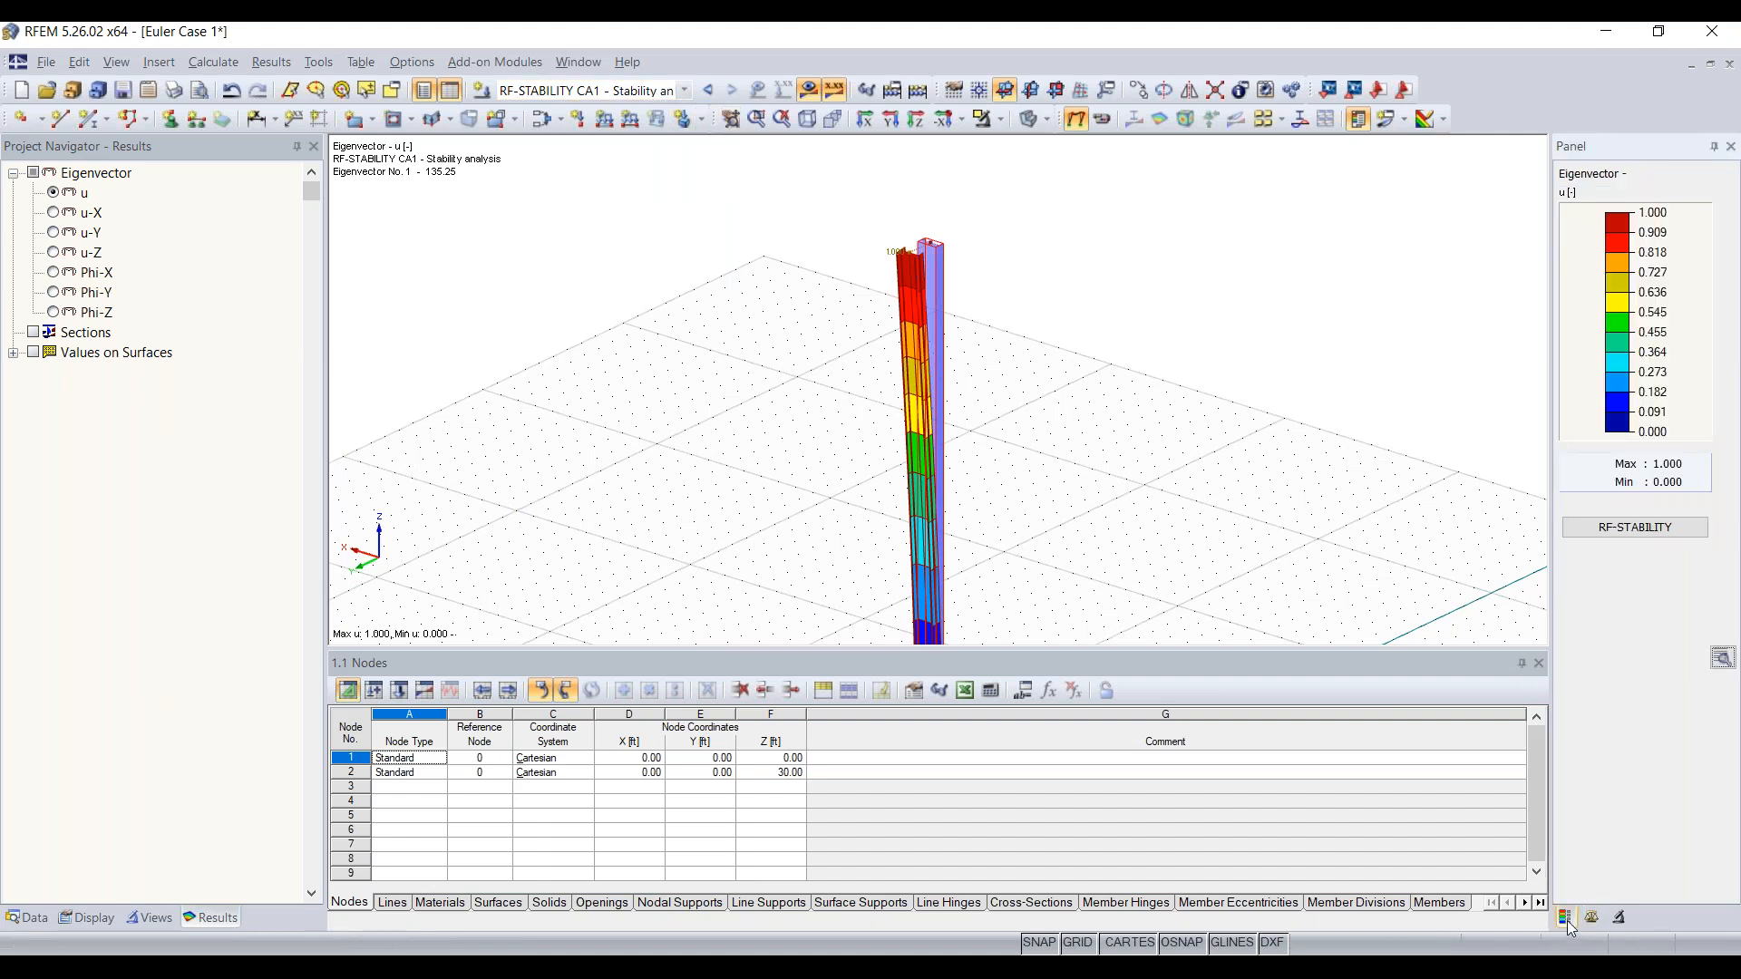
pyautogui.click(1641, 528)
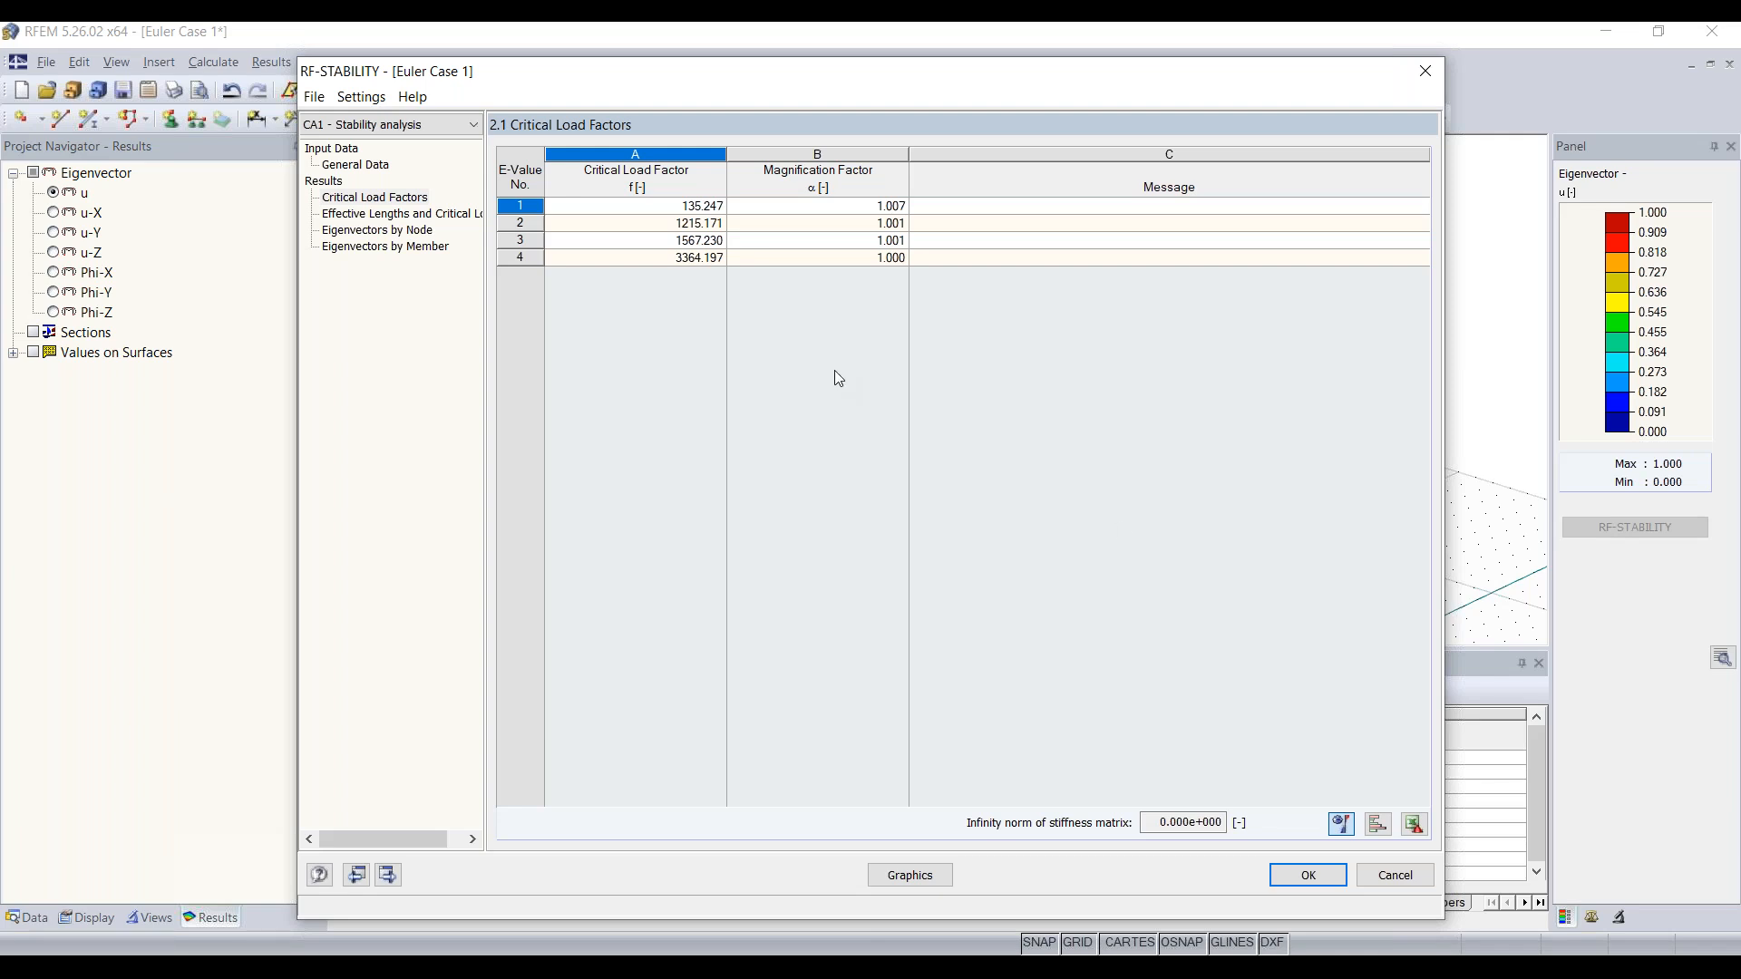
pyautogui.click(399, 218)
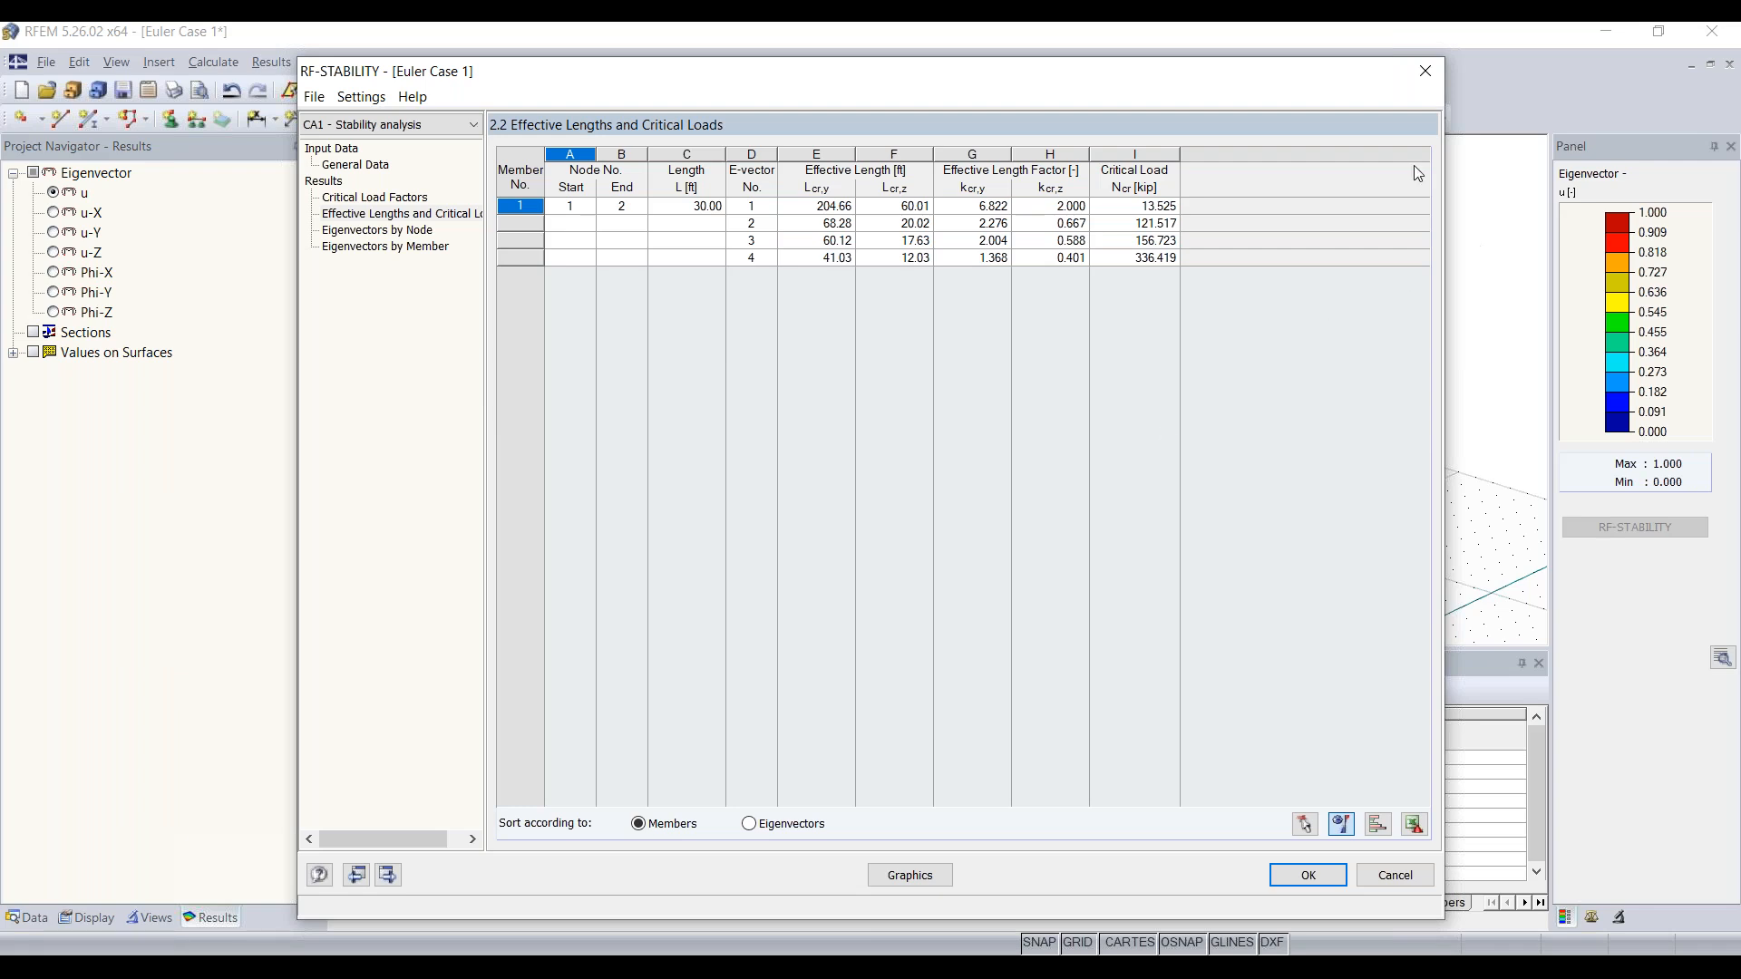
pyautogui.click(1426, 71)
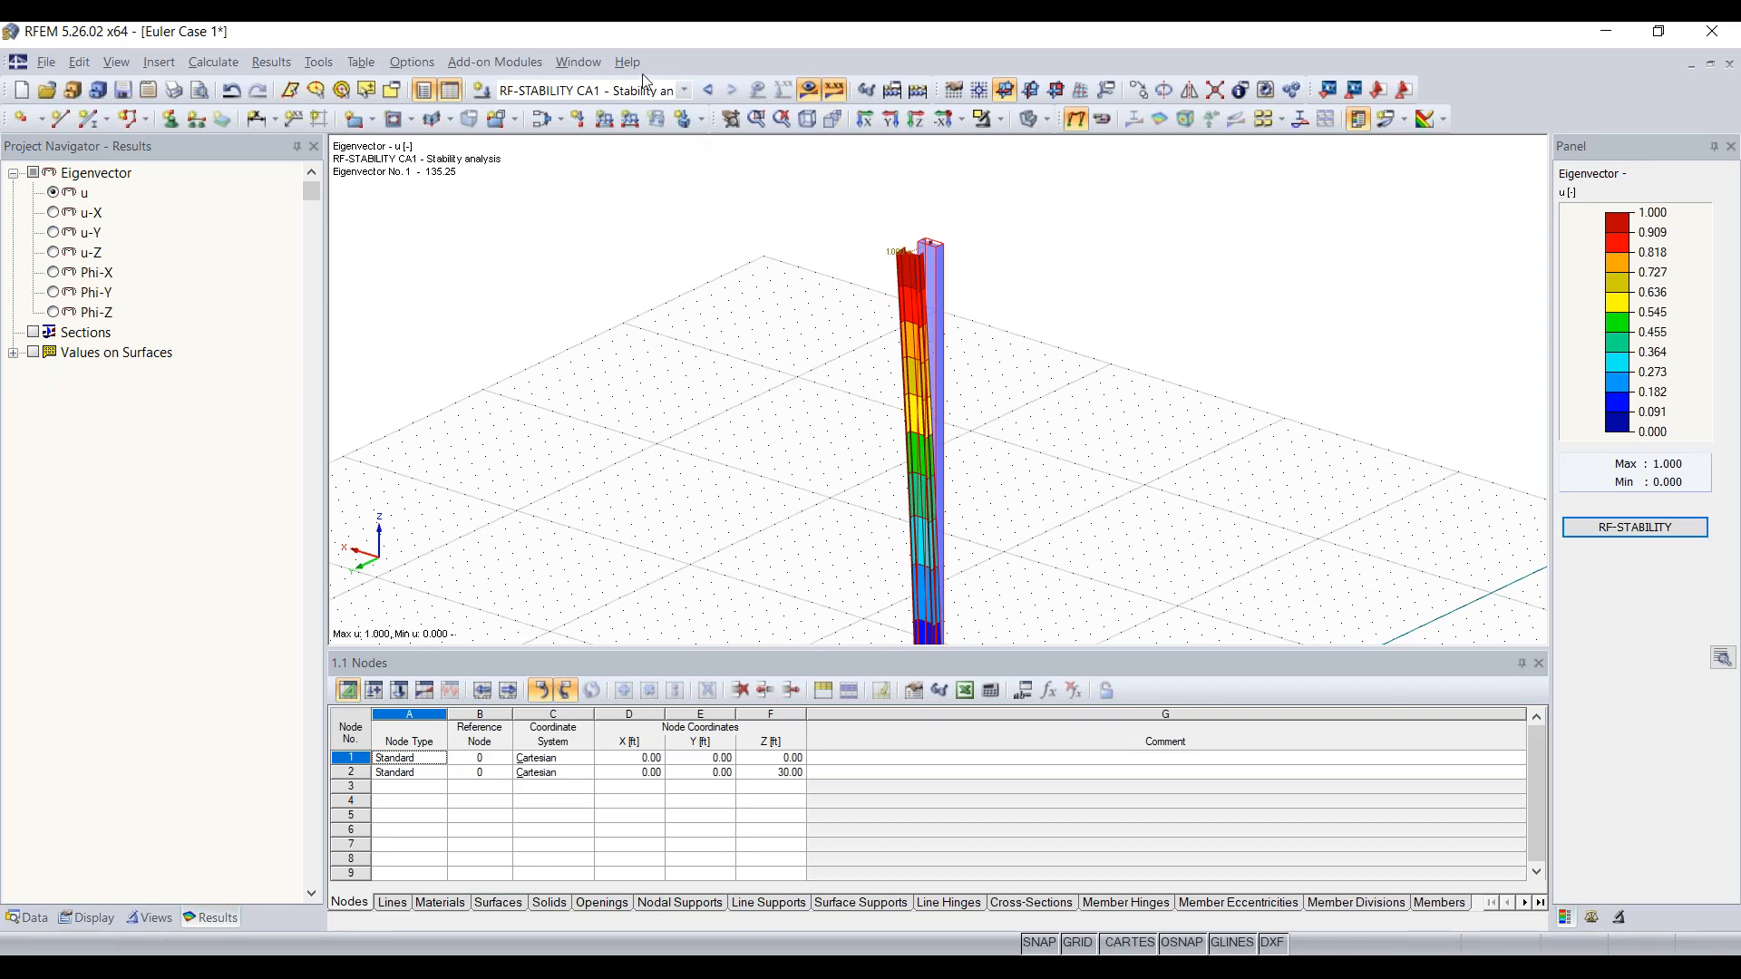
# Switch to load case LC1 - Test and set the column-top nodal load's Z force to -14 kip
pyautogui.click(684, 90)
pyautogui.click(708, 105)
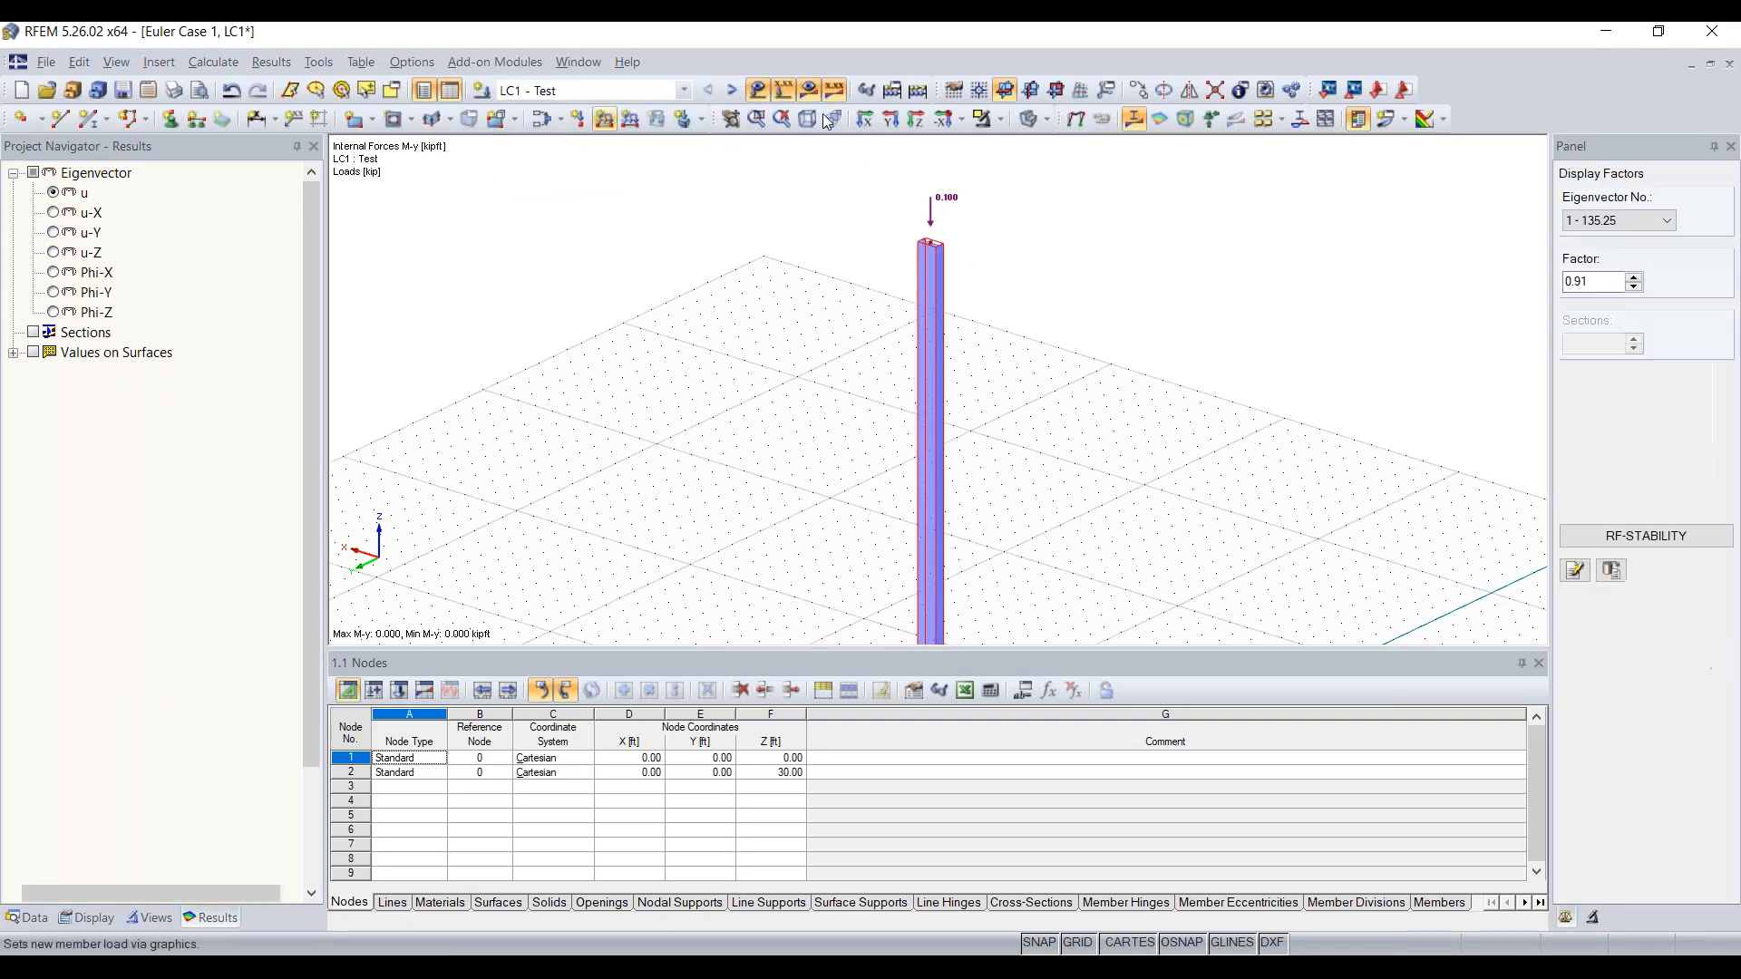
pyautogui.moveTo(950, 205)
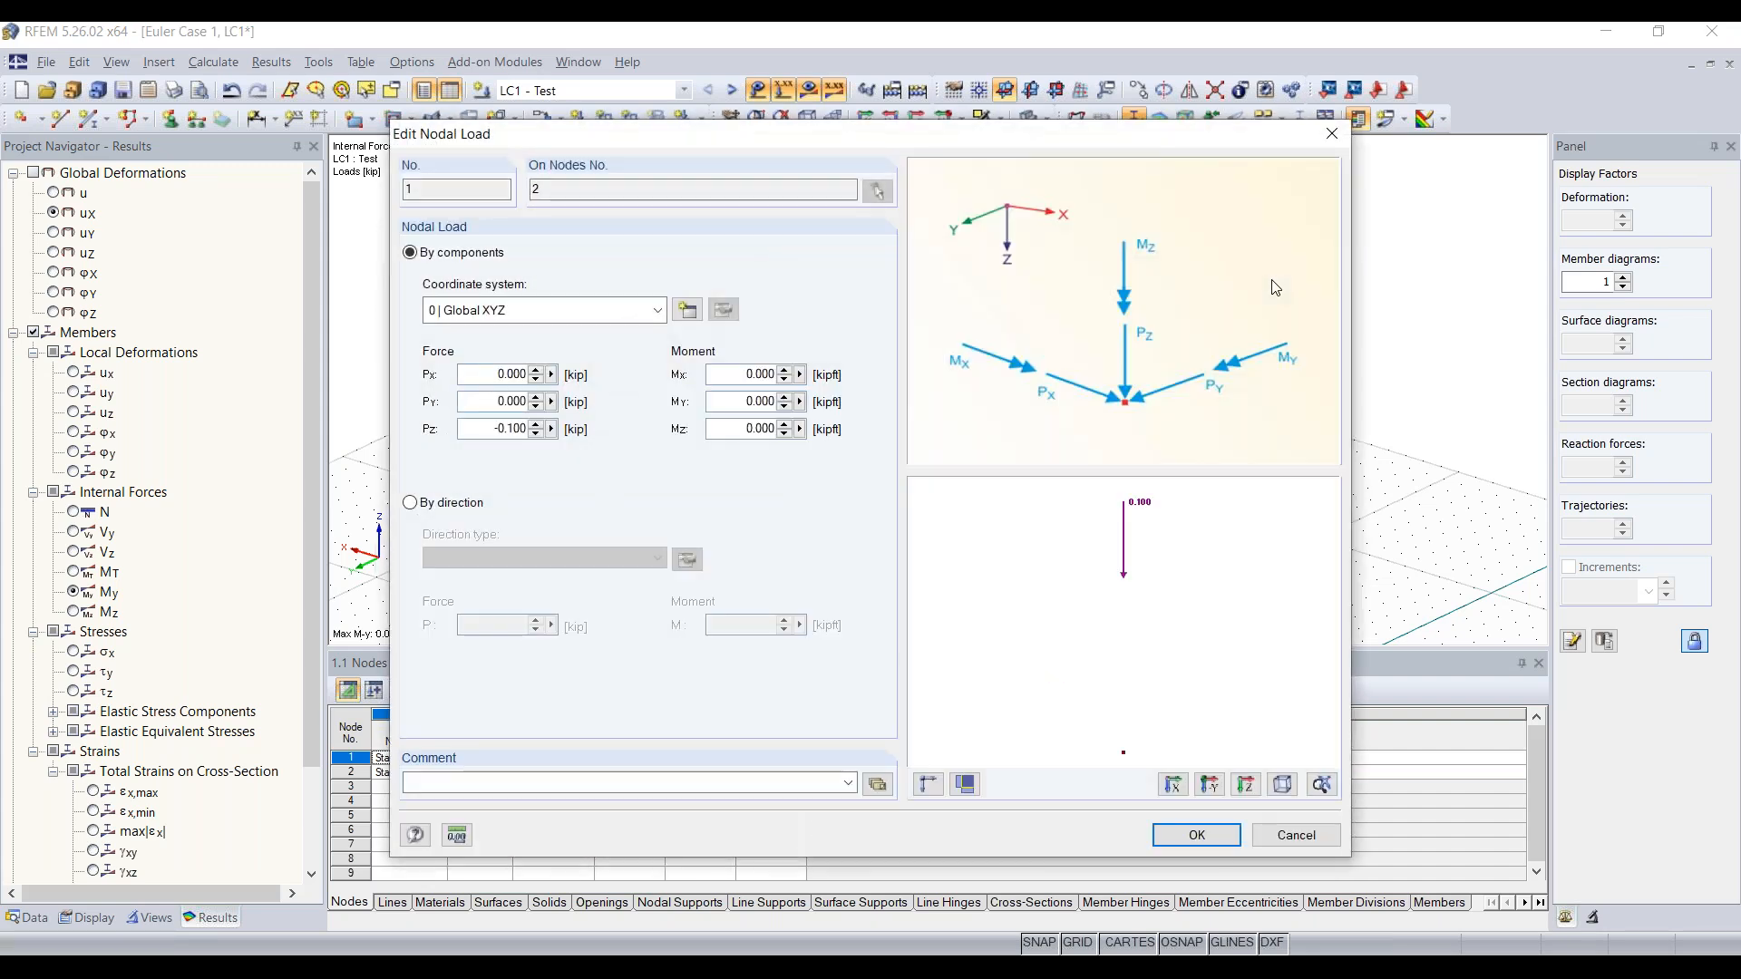
pyautogui.moveTo(484, 433); pyautogui.dragTo(689, 470)
pyautogui.press('BackSpace')
pyautogui.write('-14')
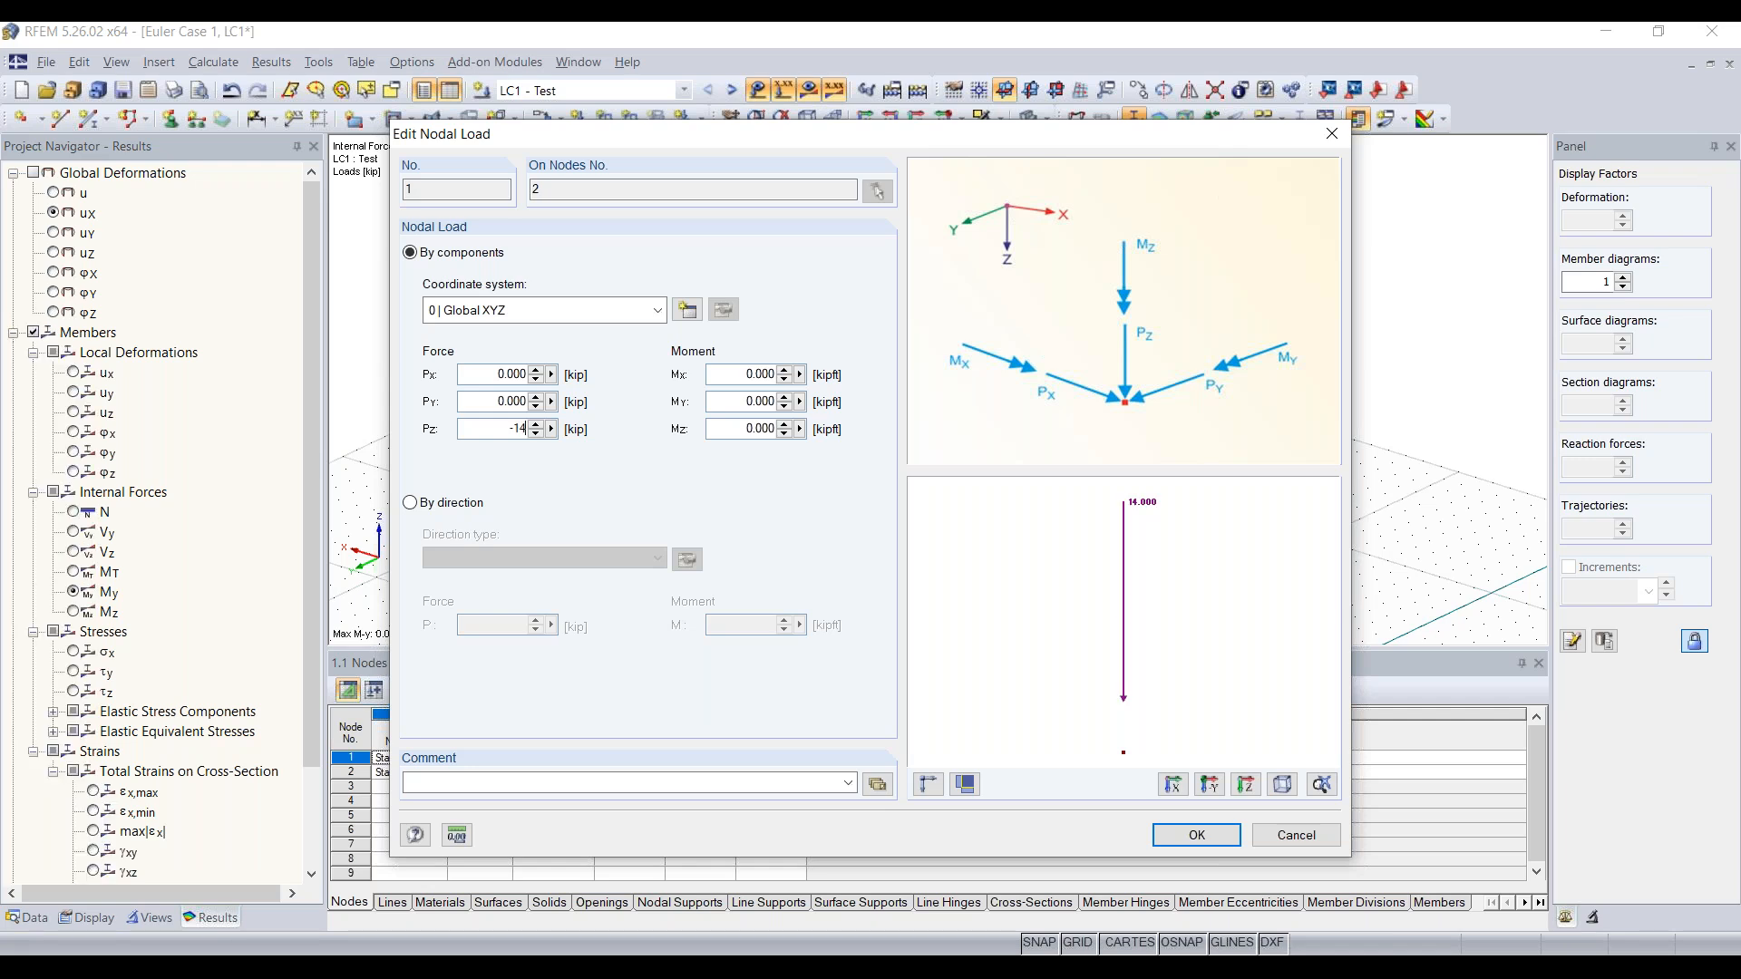
pyautogui.click(1169, 843)
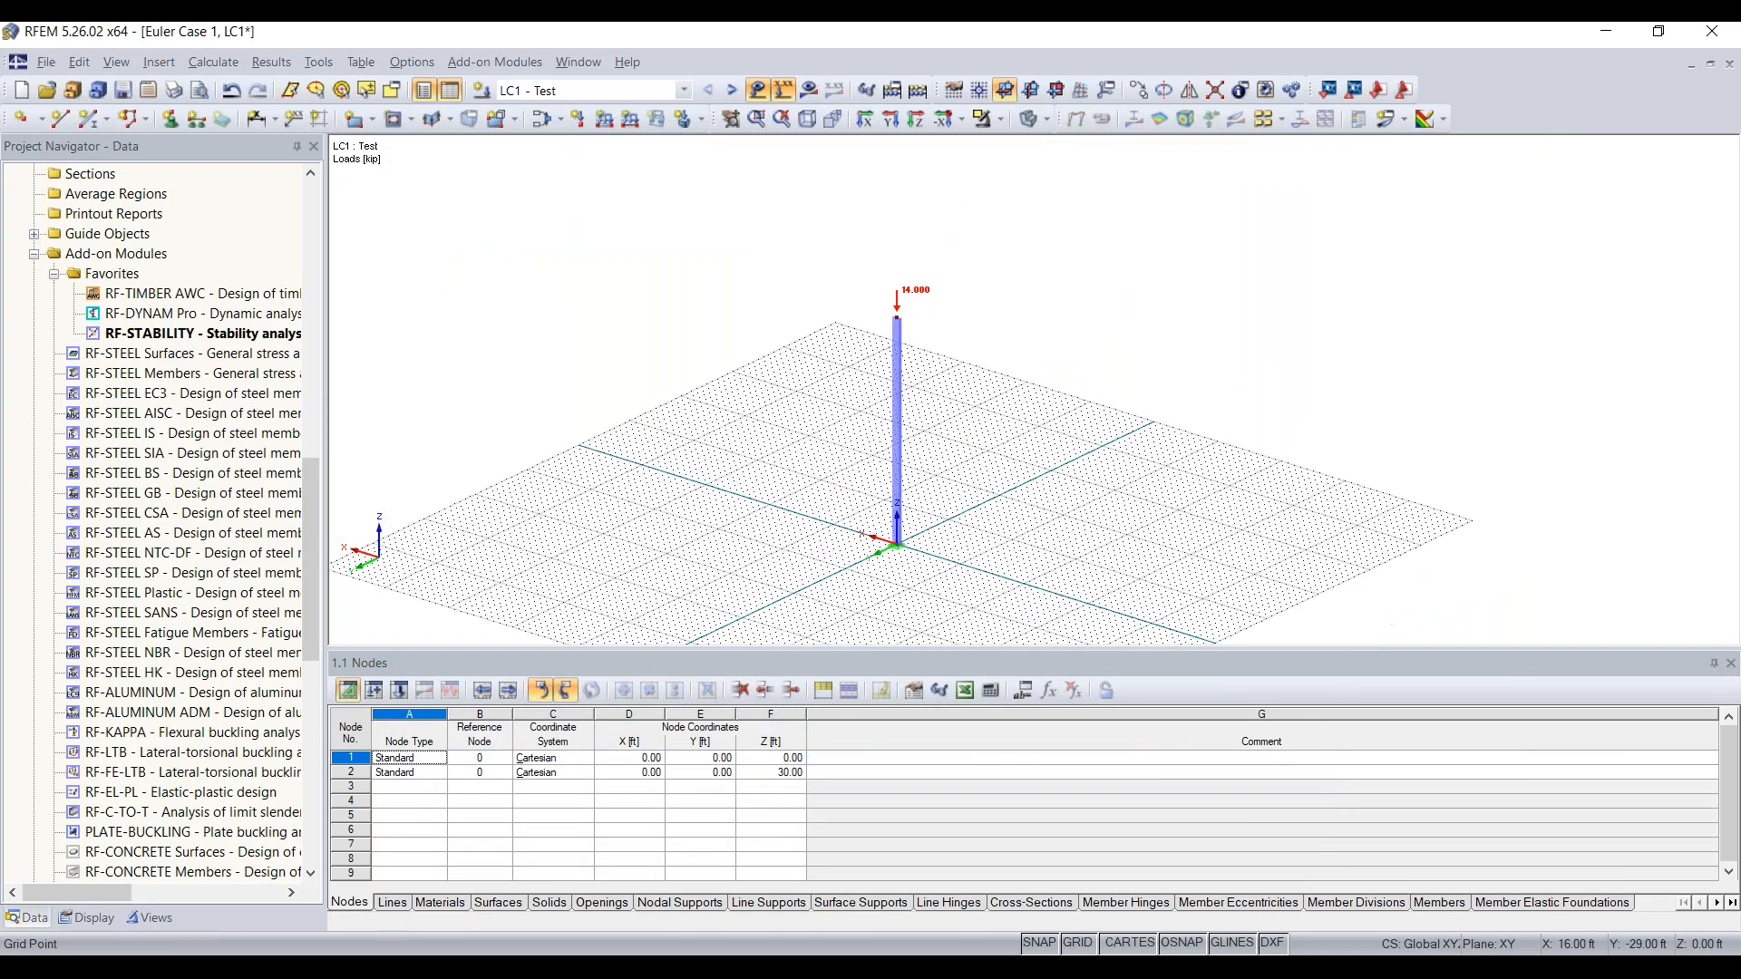
# Set load case LC1's method of analysis to geometrically linear analysis
pyautogui.click(561, 122)
pyautogui.click(560, 120)
pyautogui.click(561, 121)
pyautogui.click(564, 147)
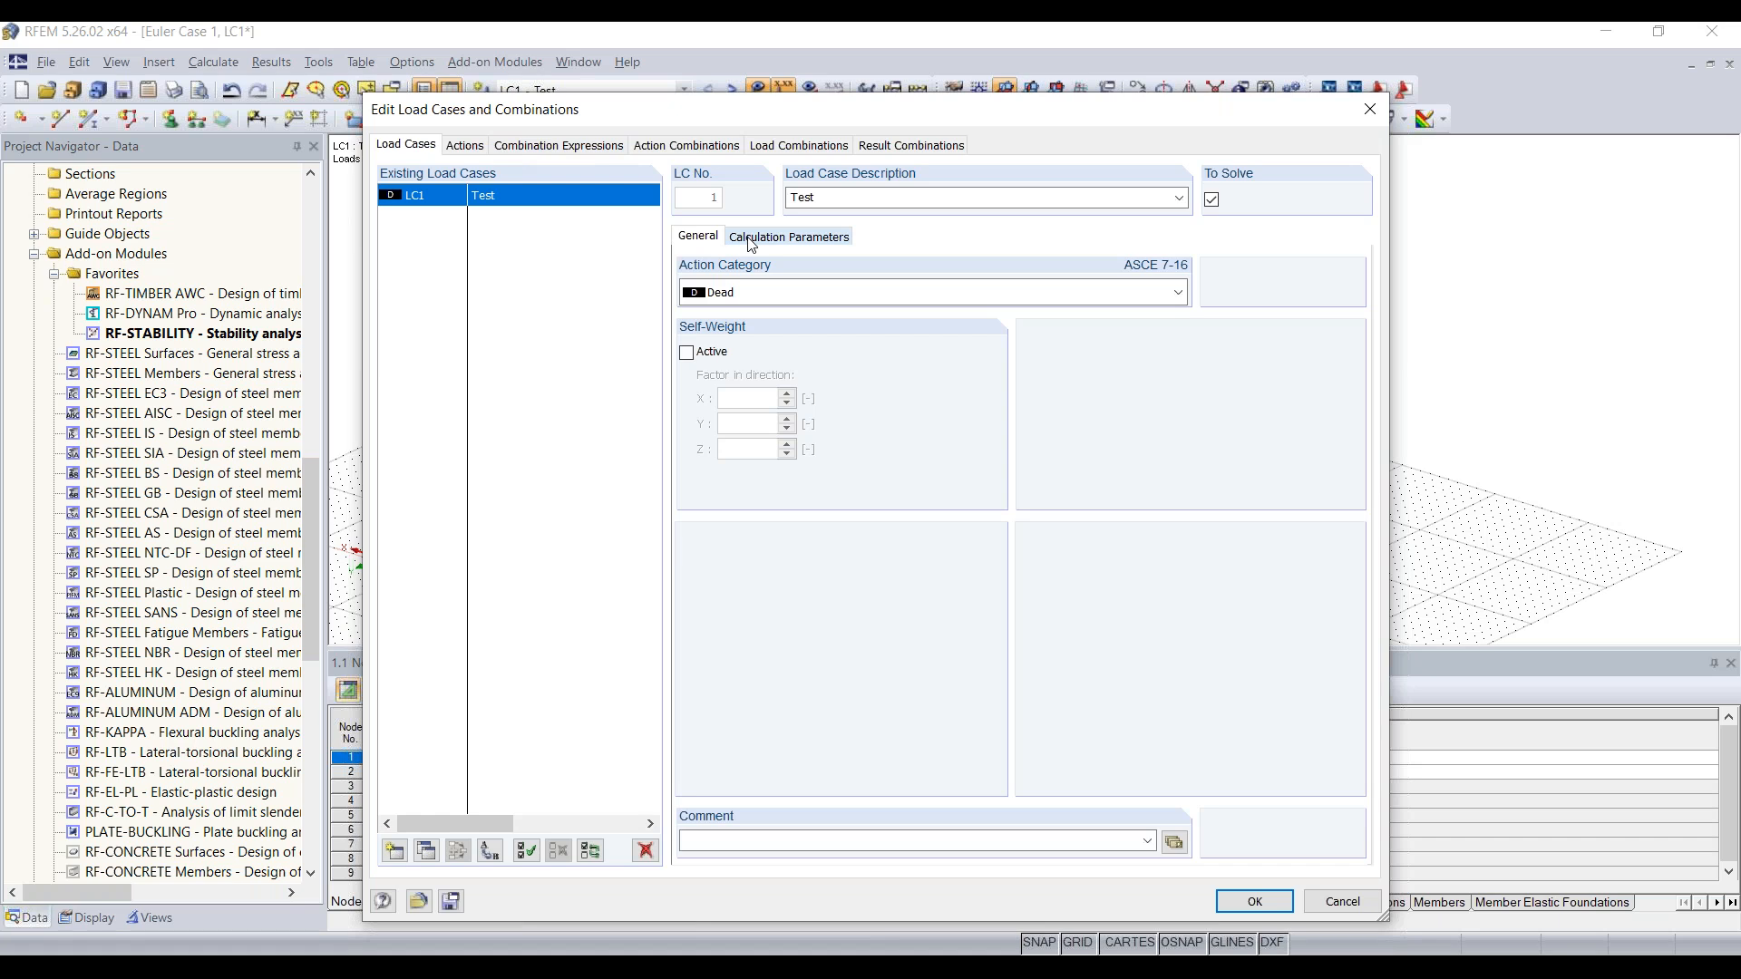
pyautogui.click(767, 239)
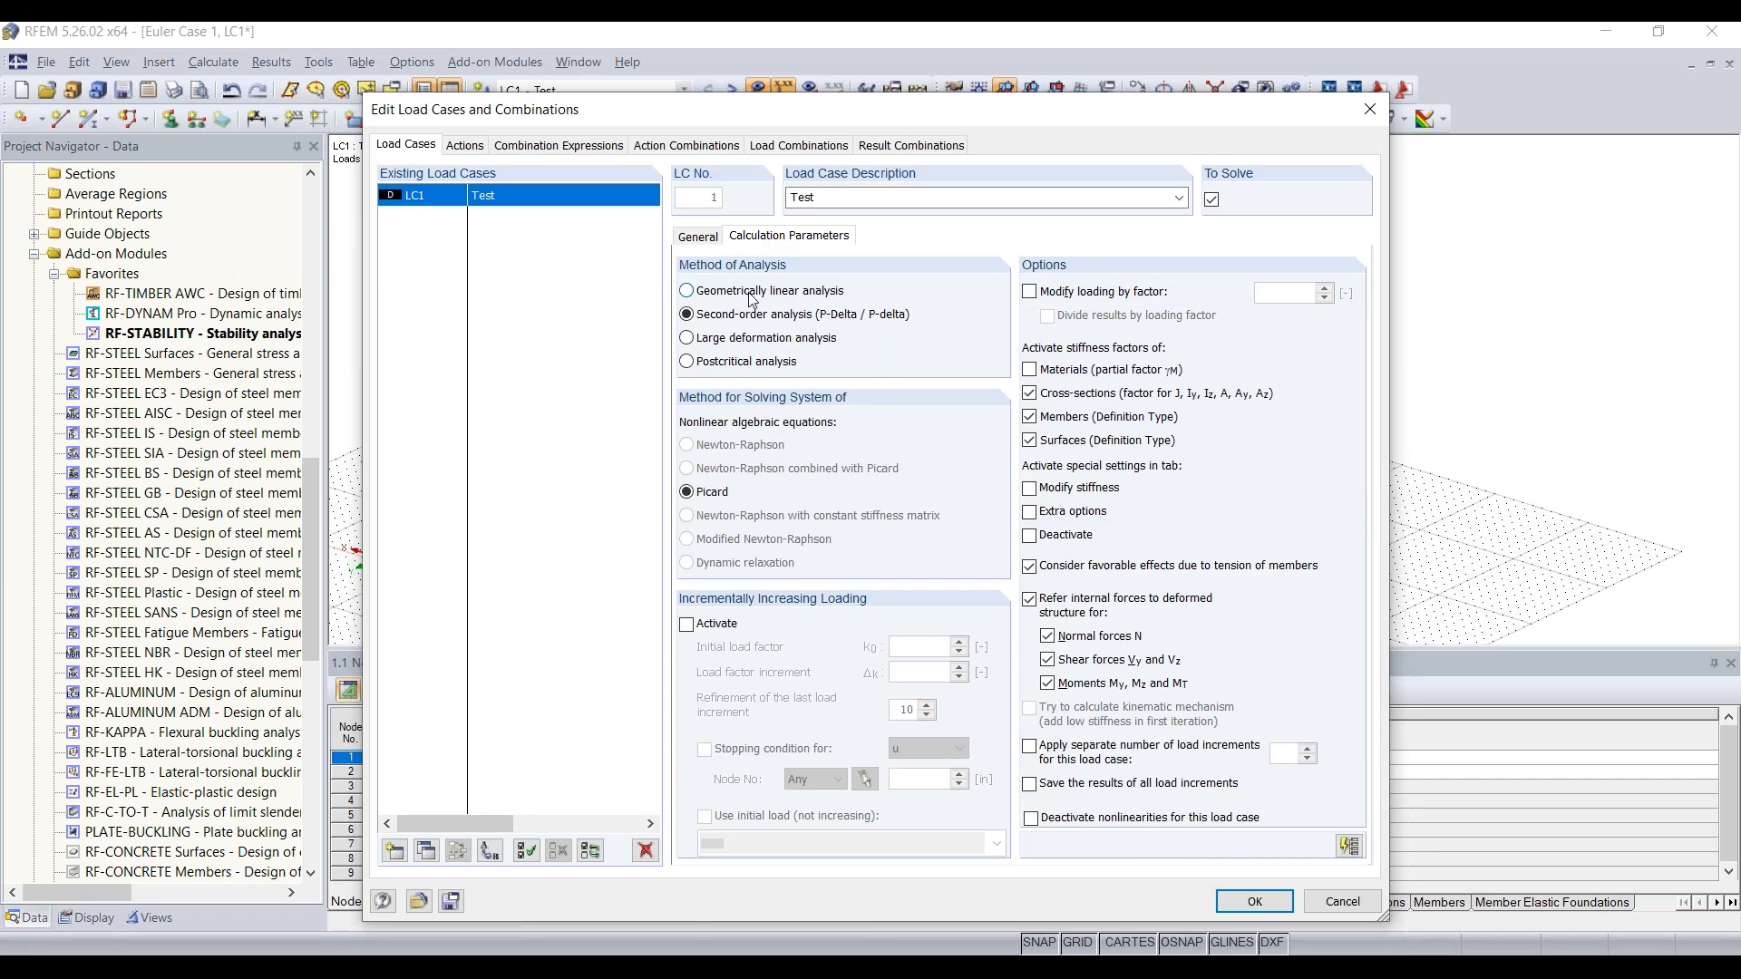
pyautogui.click(751, 298)
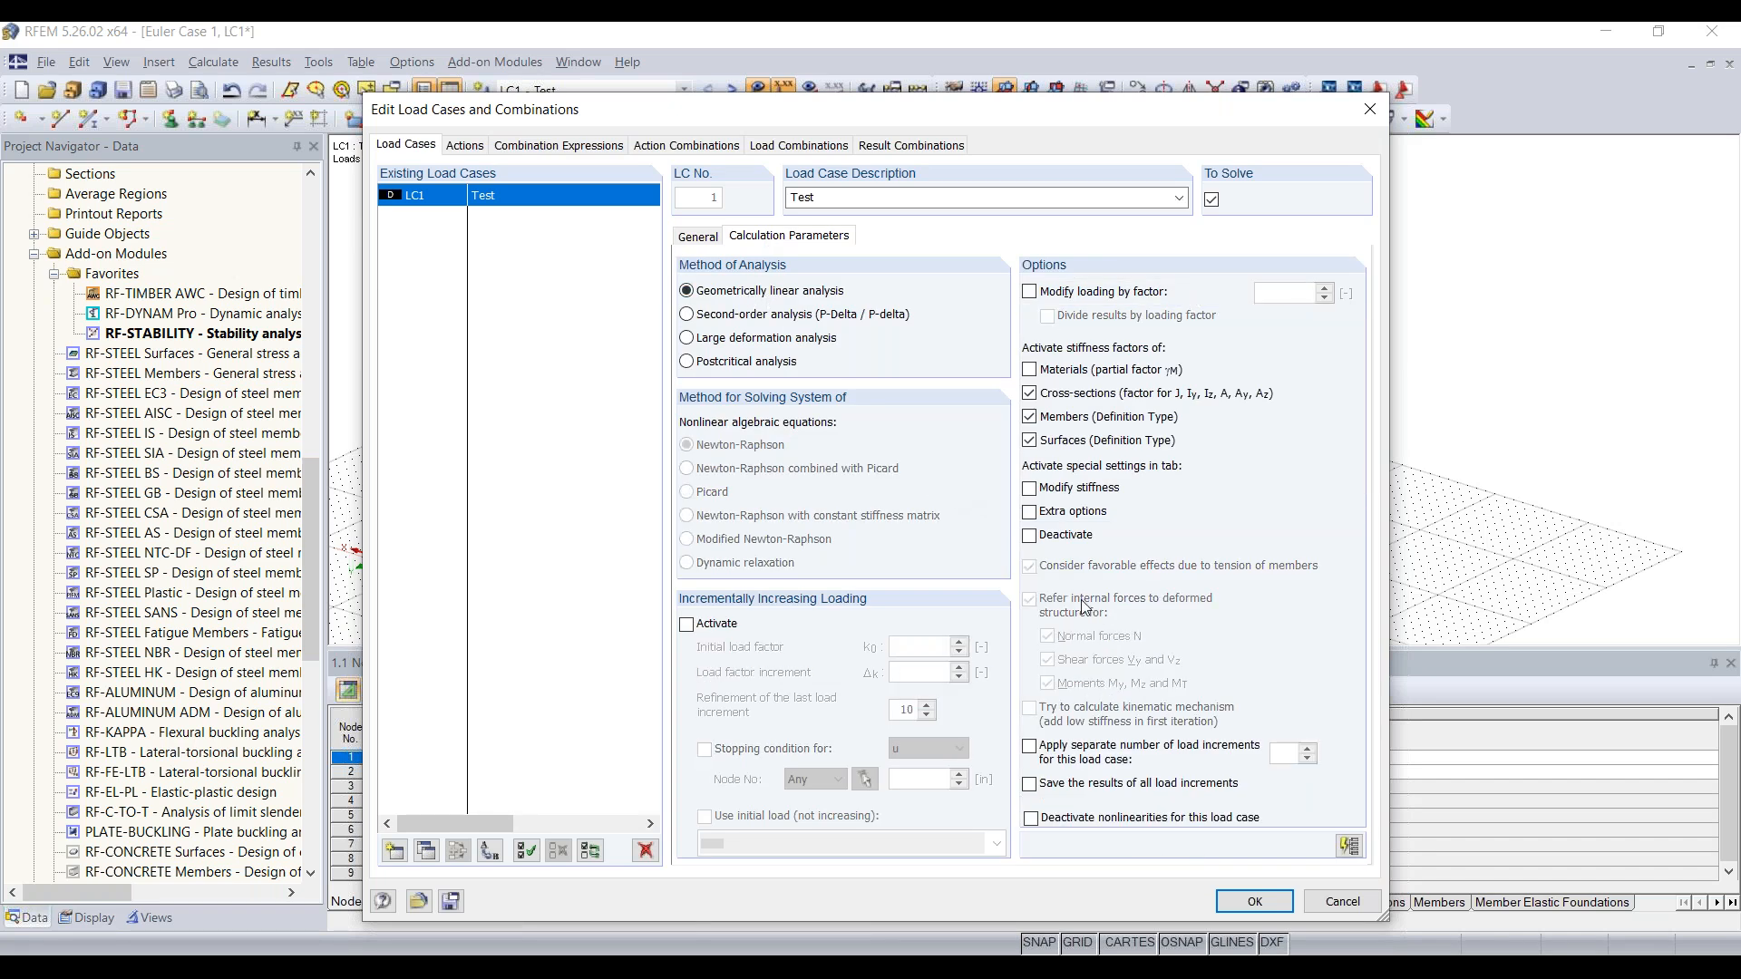
pyautogui.click(1254, 902)
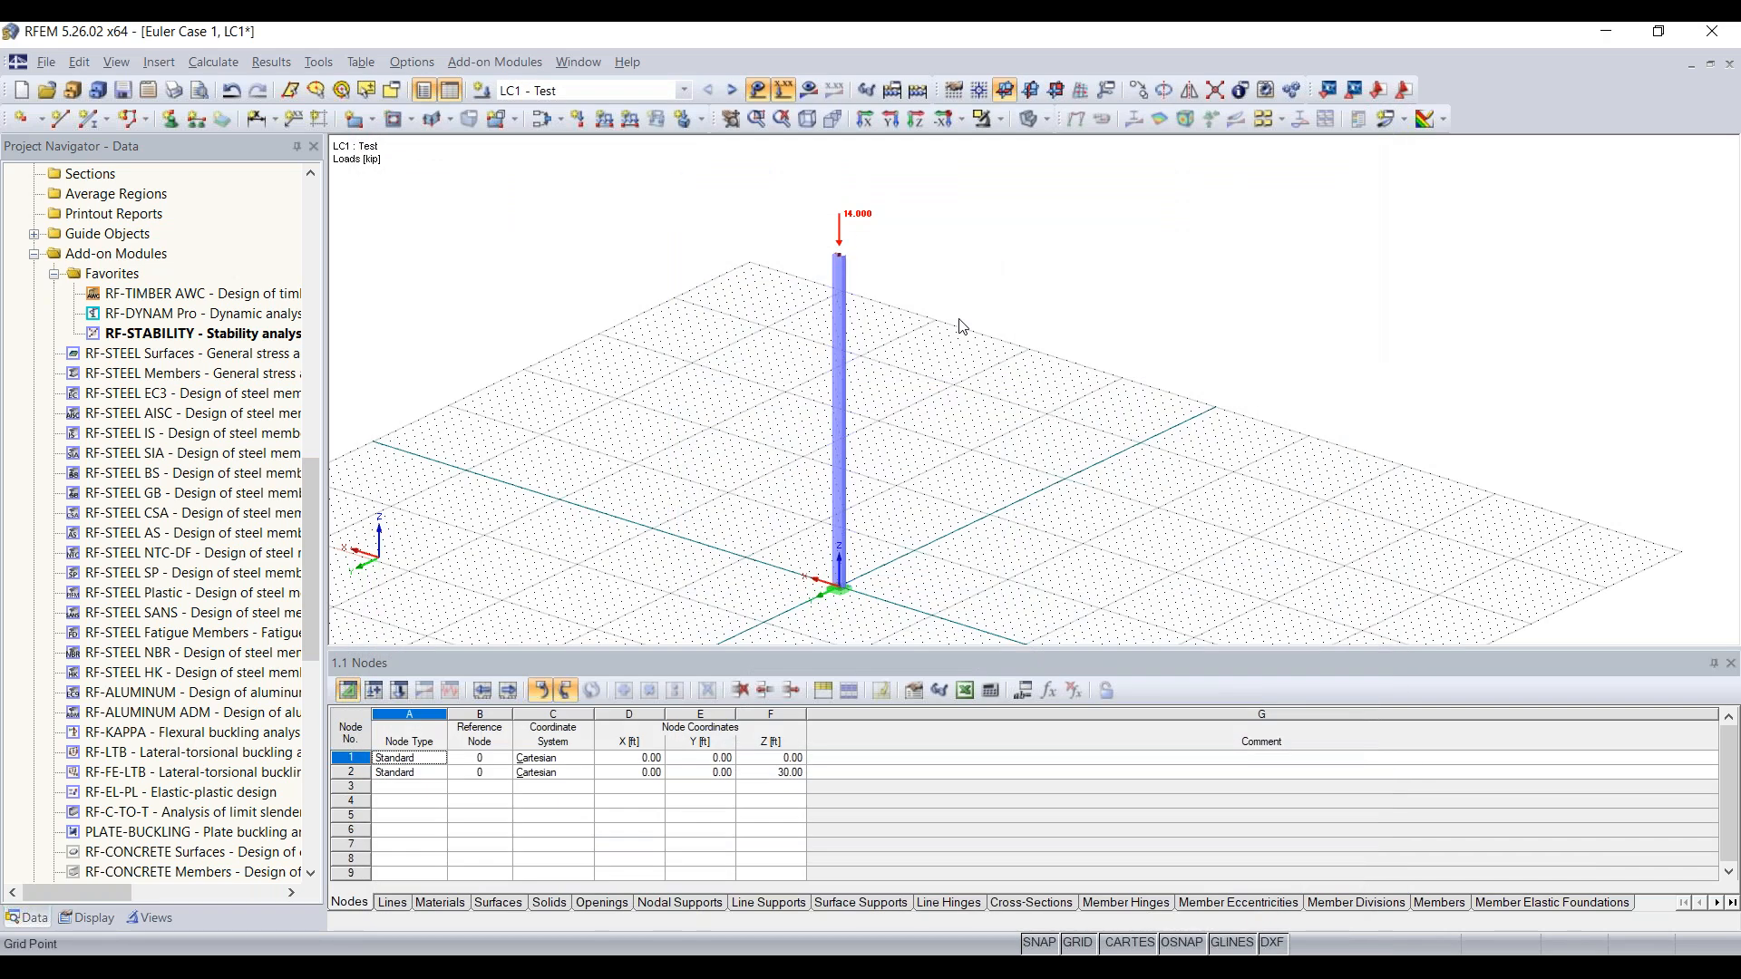
# Rerun the RF-STABILITY calculation for LC1 with the changed load and check the first eigenvalue's critical load factor
pyautogui.doubleClick(200, 333)
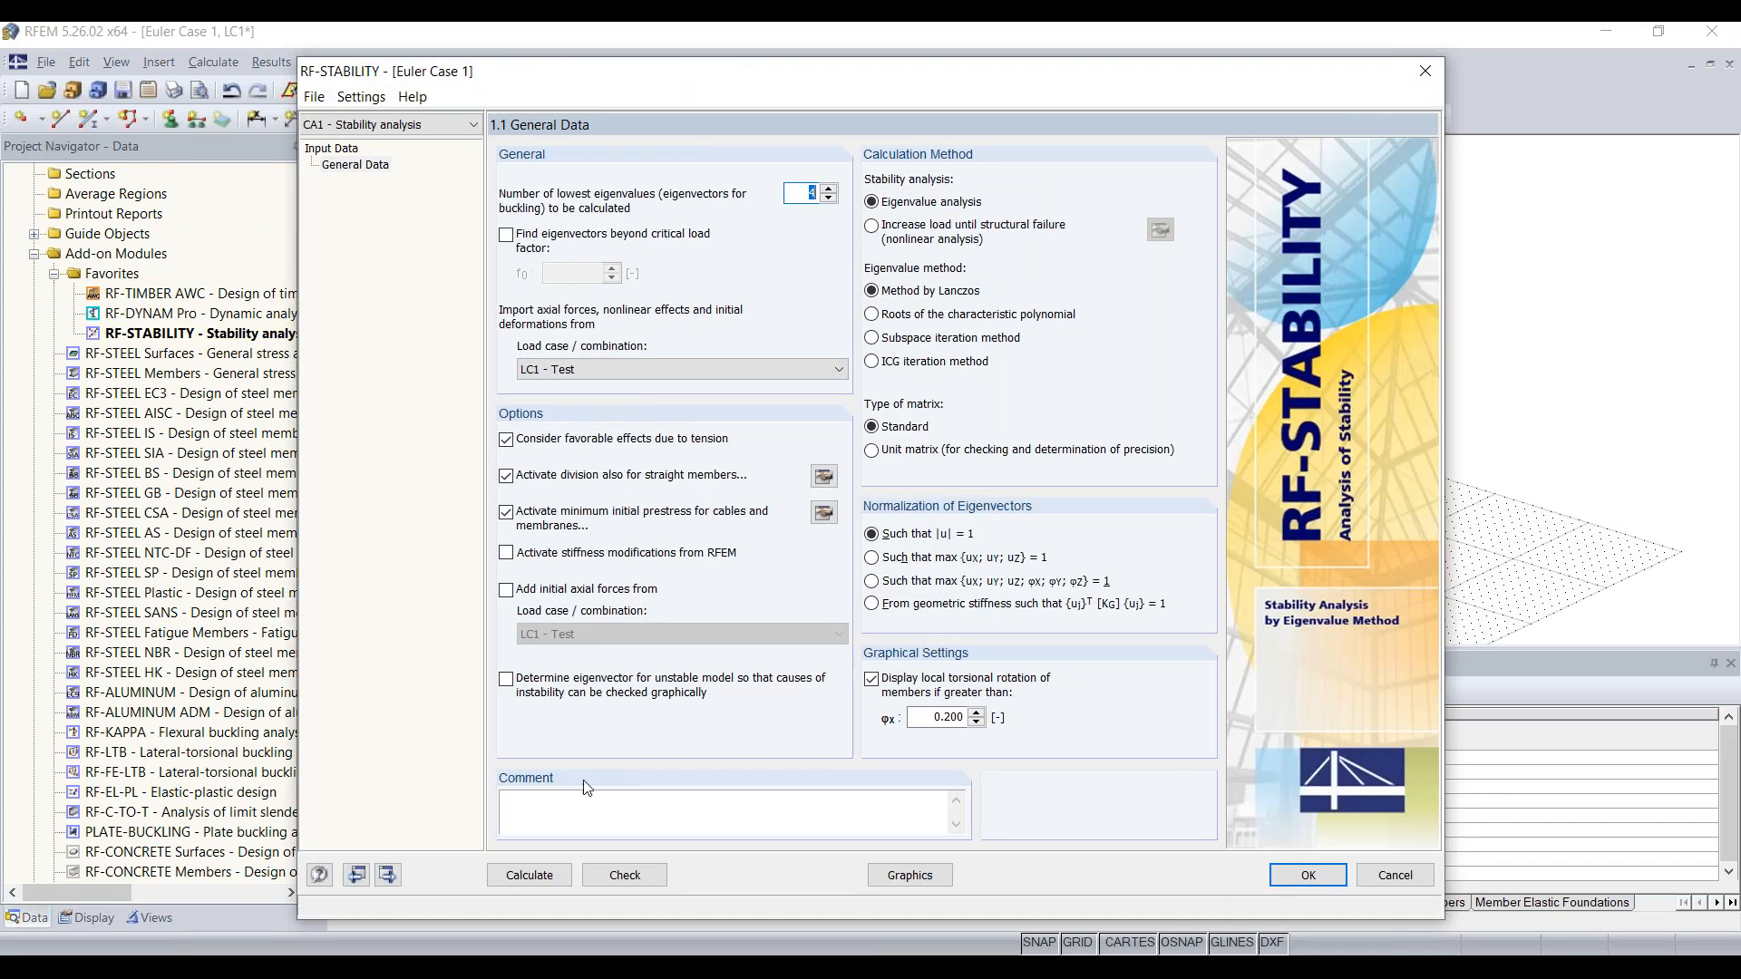
pyautogui.click(530, 875)
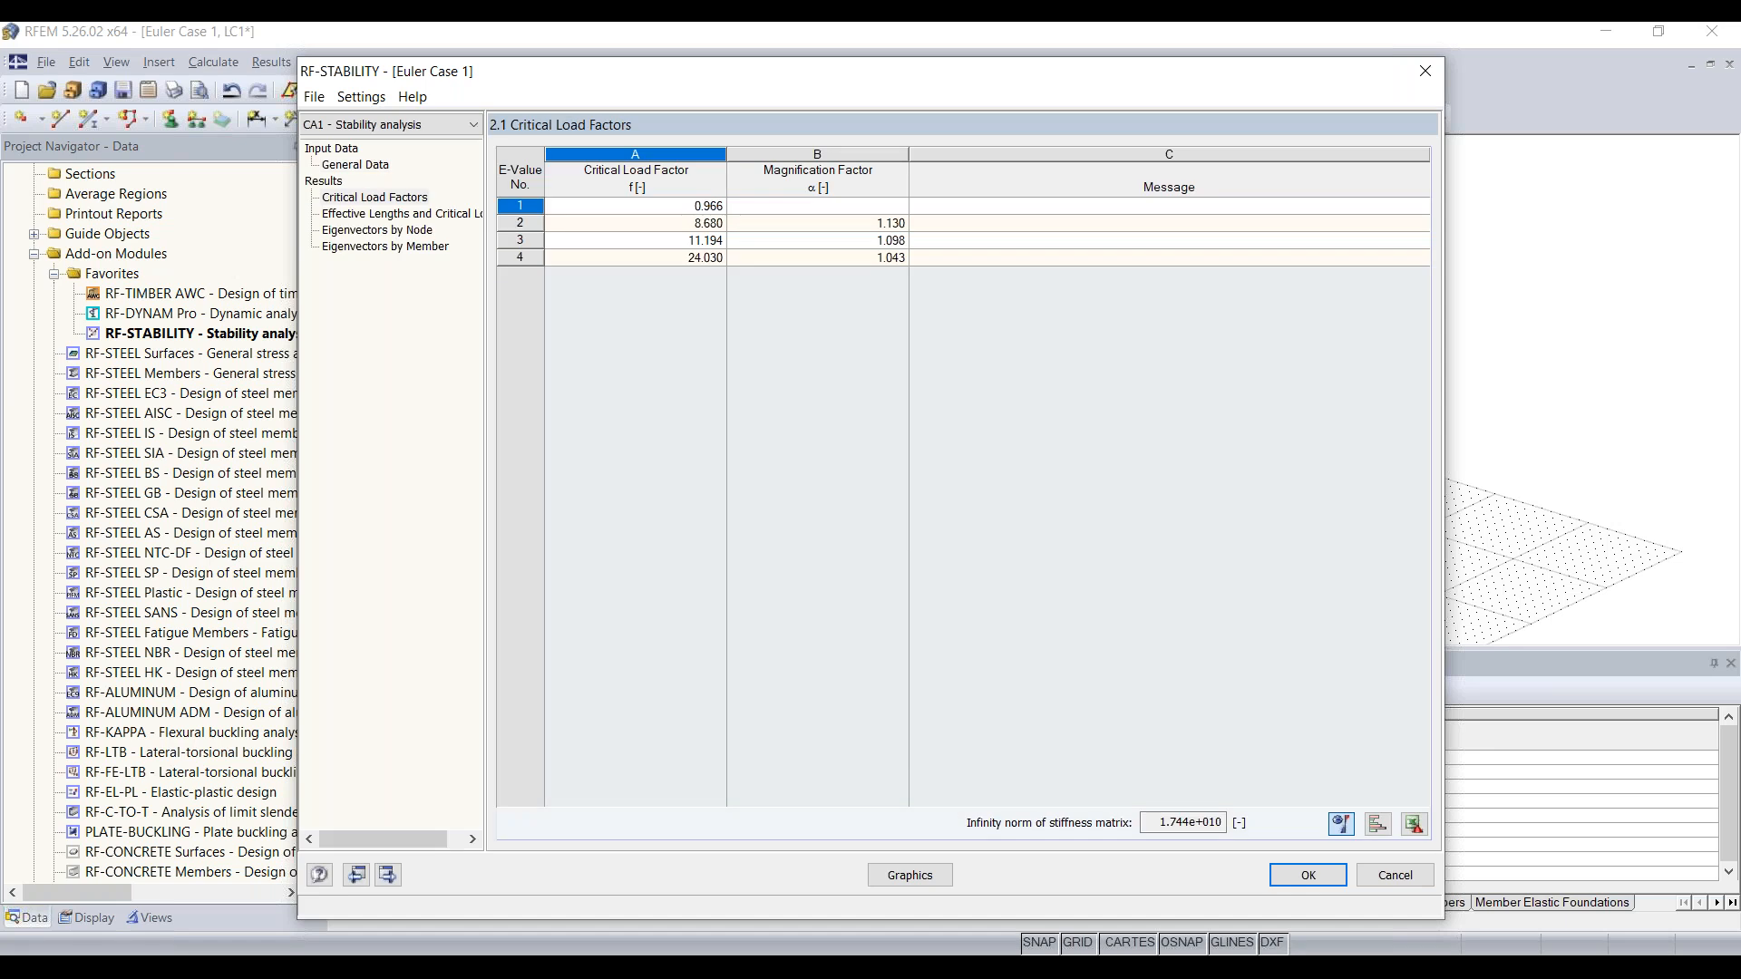
pyautogui.click(399, 198)
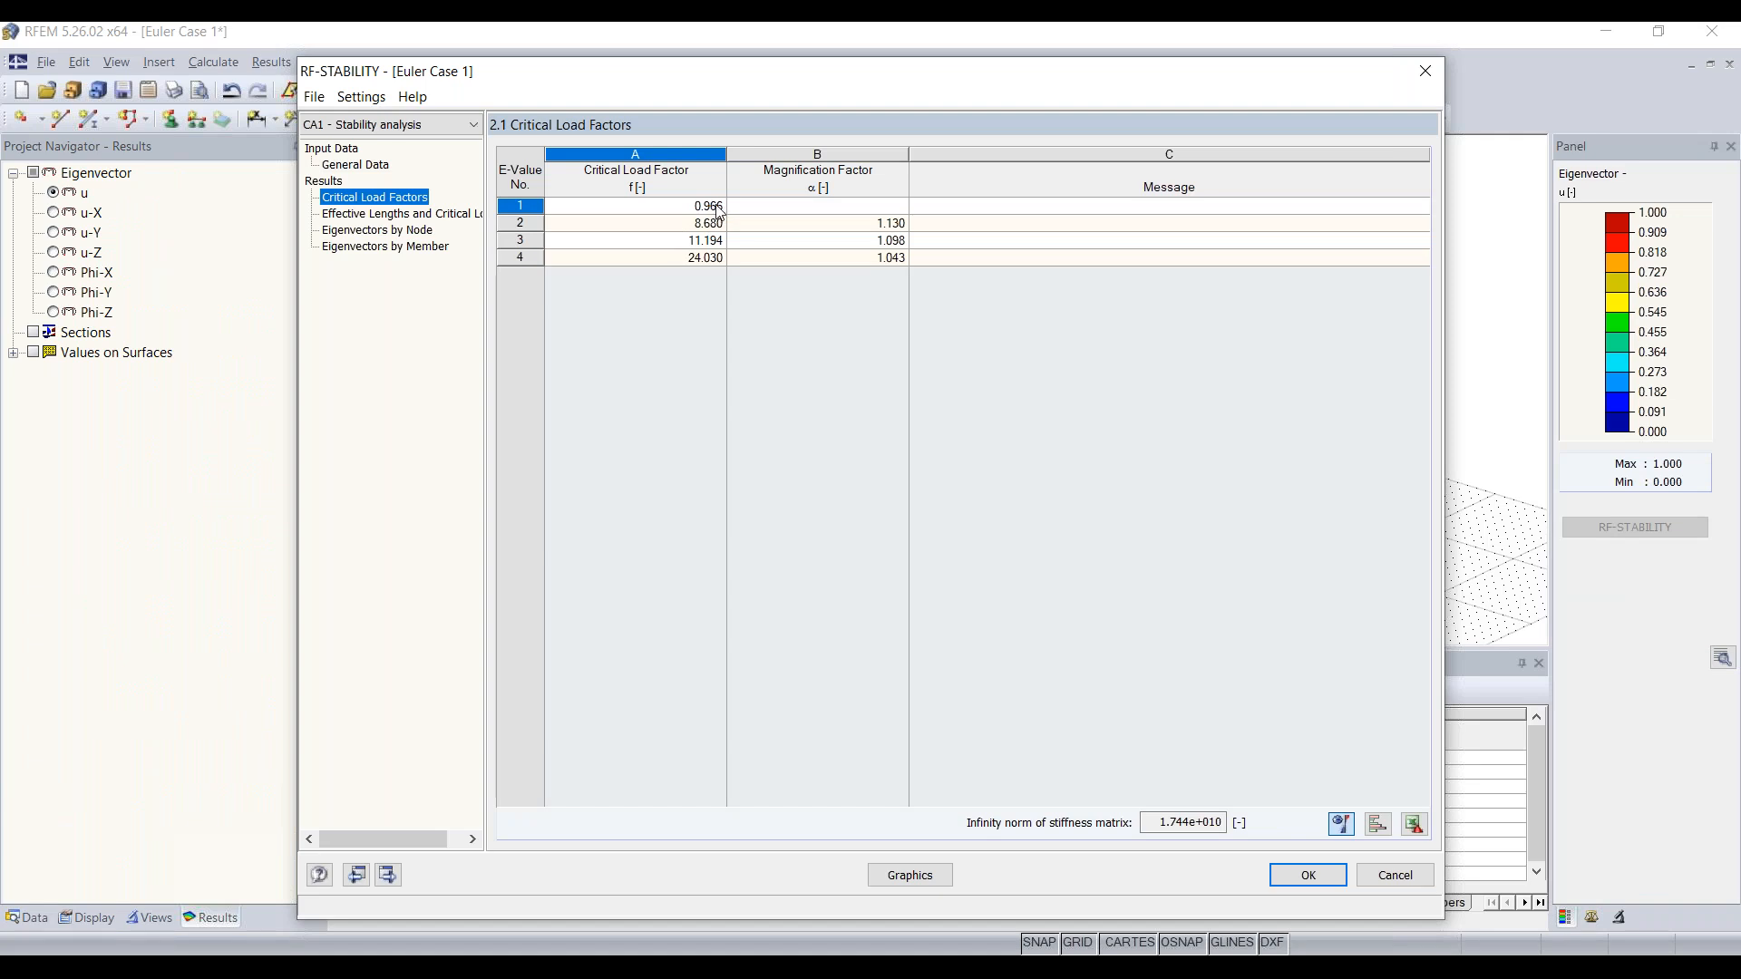
pyautogui.click(704, 214)
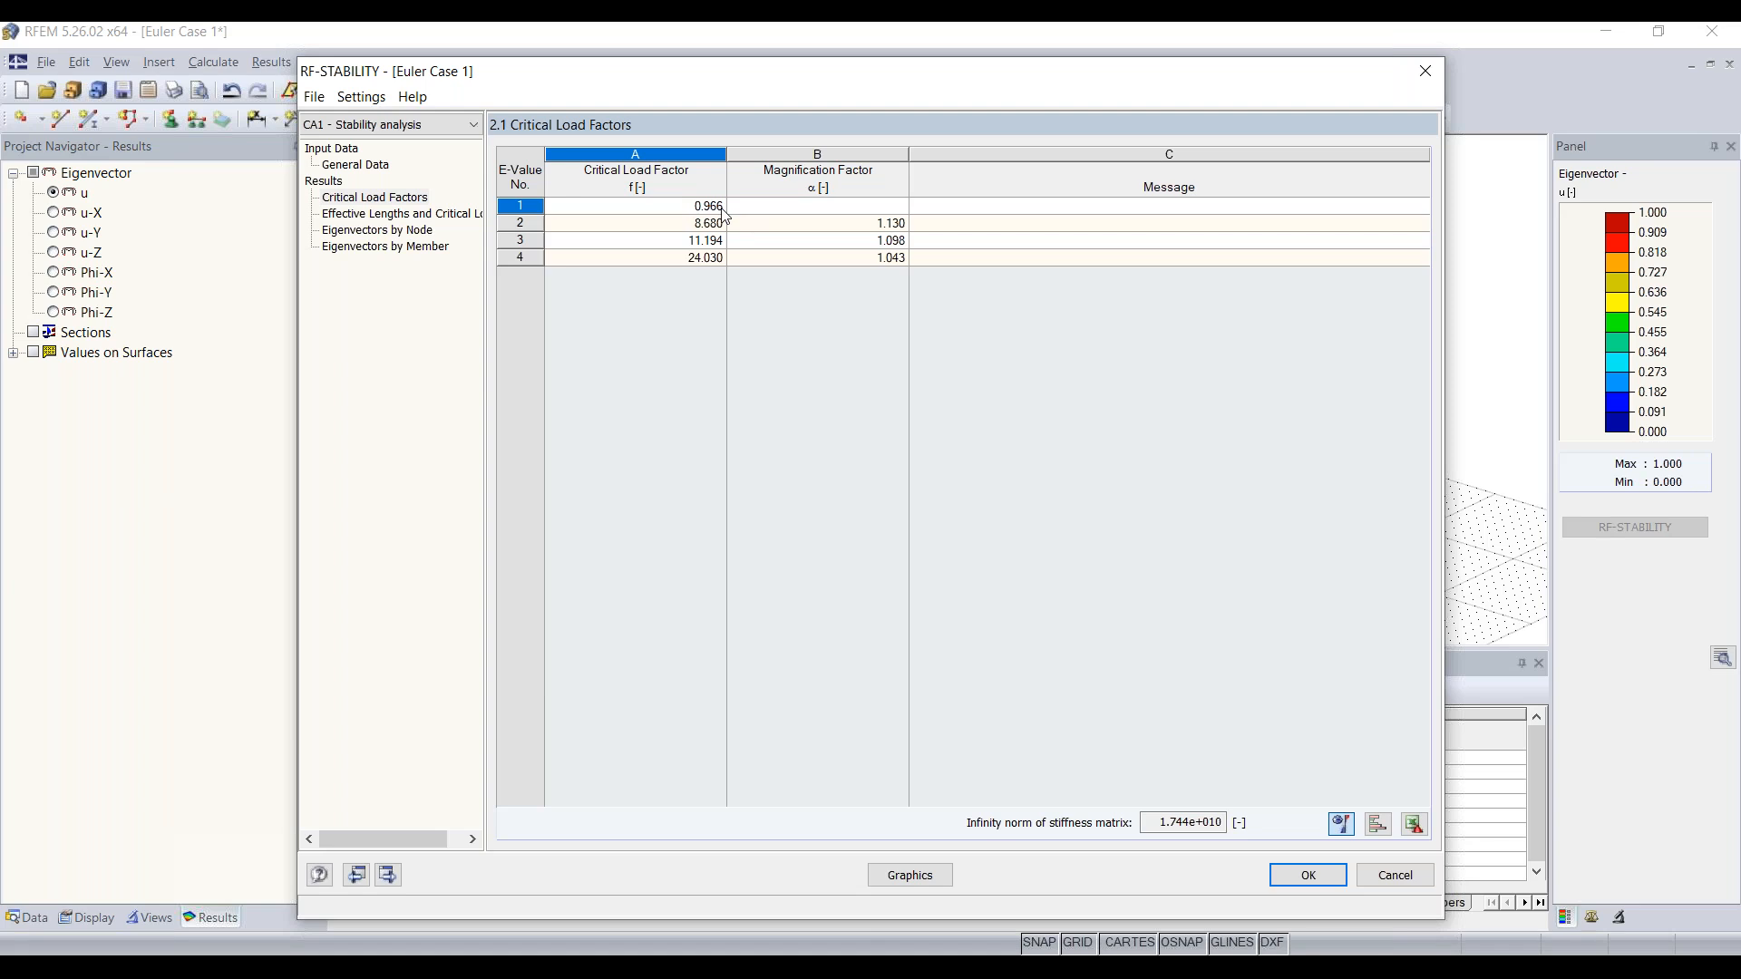
pyautogui.moveTo(763, 70); pyautogui.dragTo(650, 86)
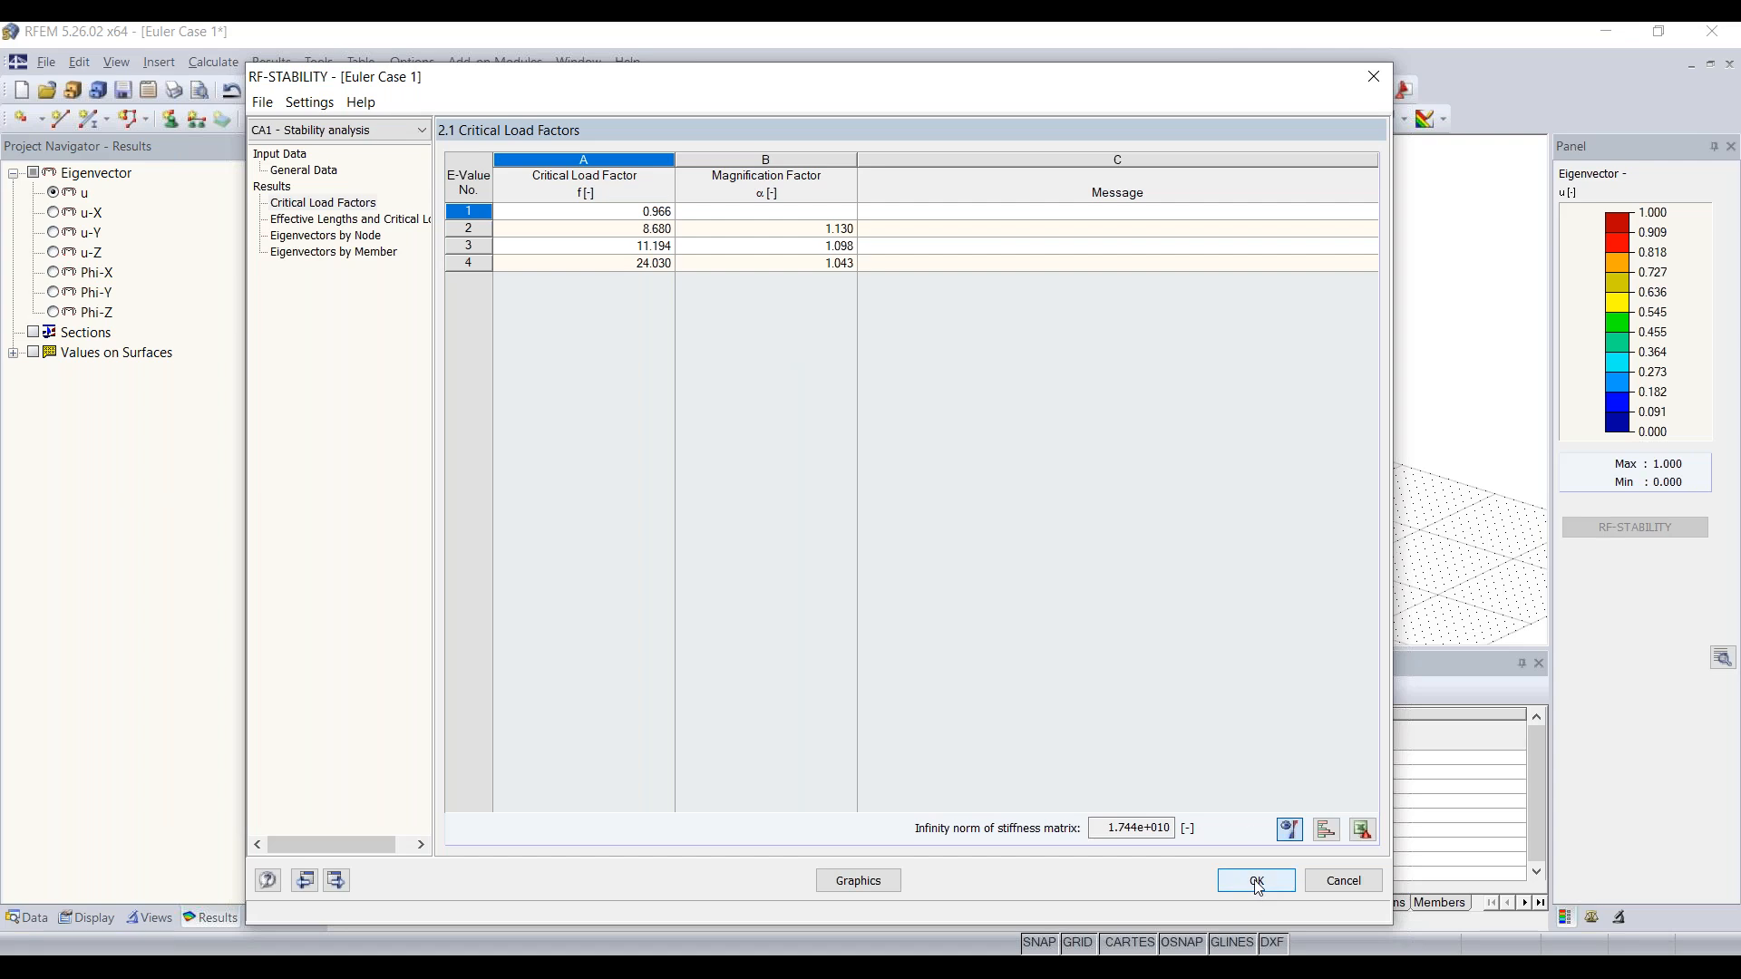
pyautogui.moveTo(1092, 968)
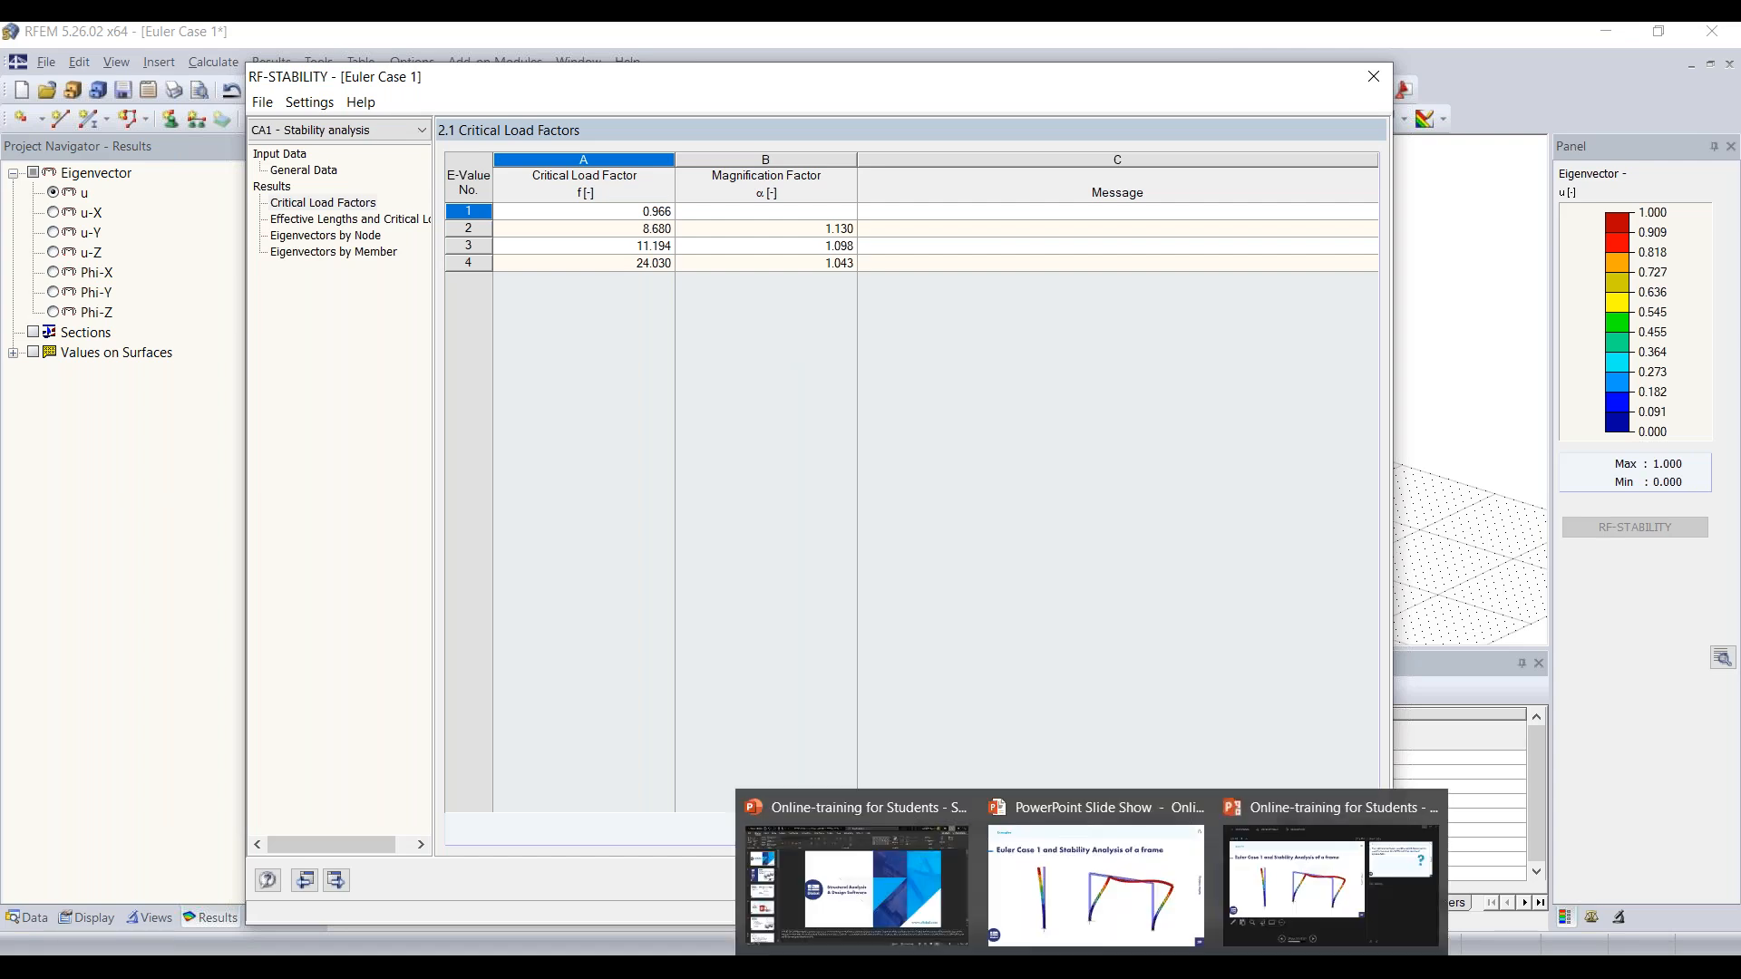
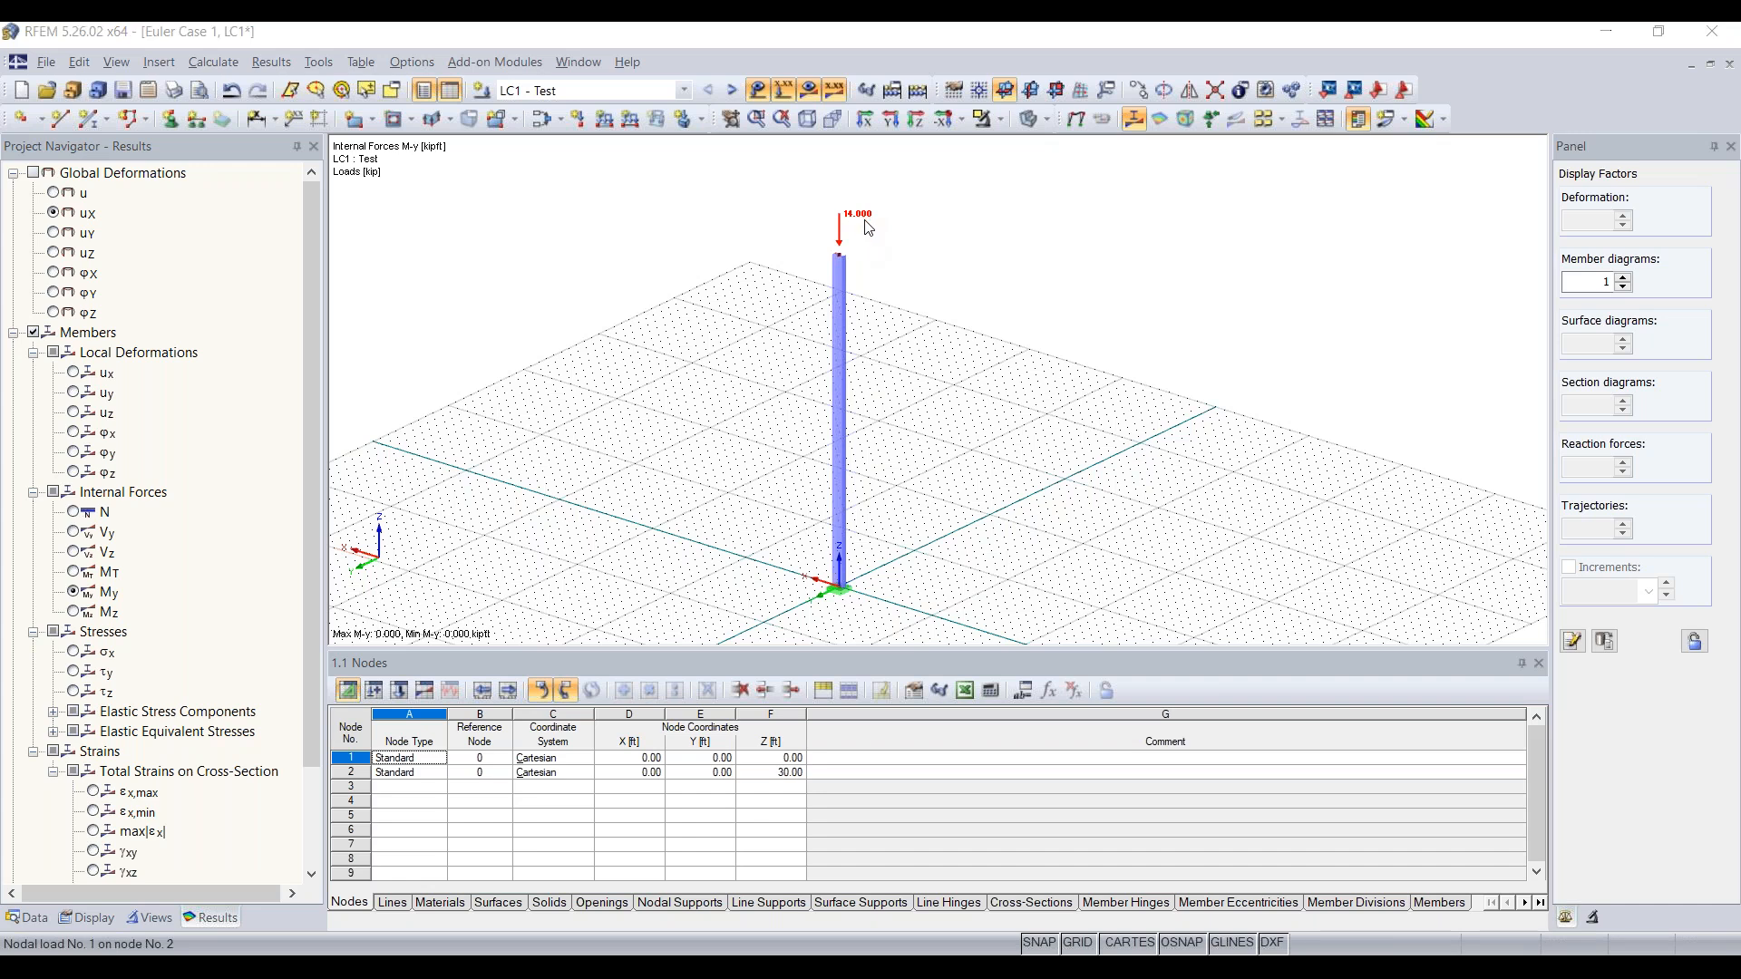
# Set the column-top nodal load's Z force to -5 kip
pyautogui.doubleClick(868, 226)
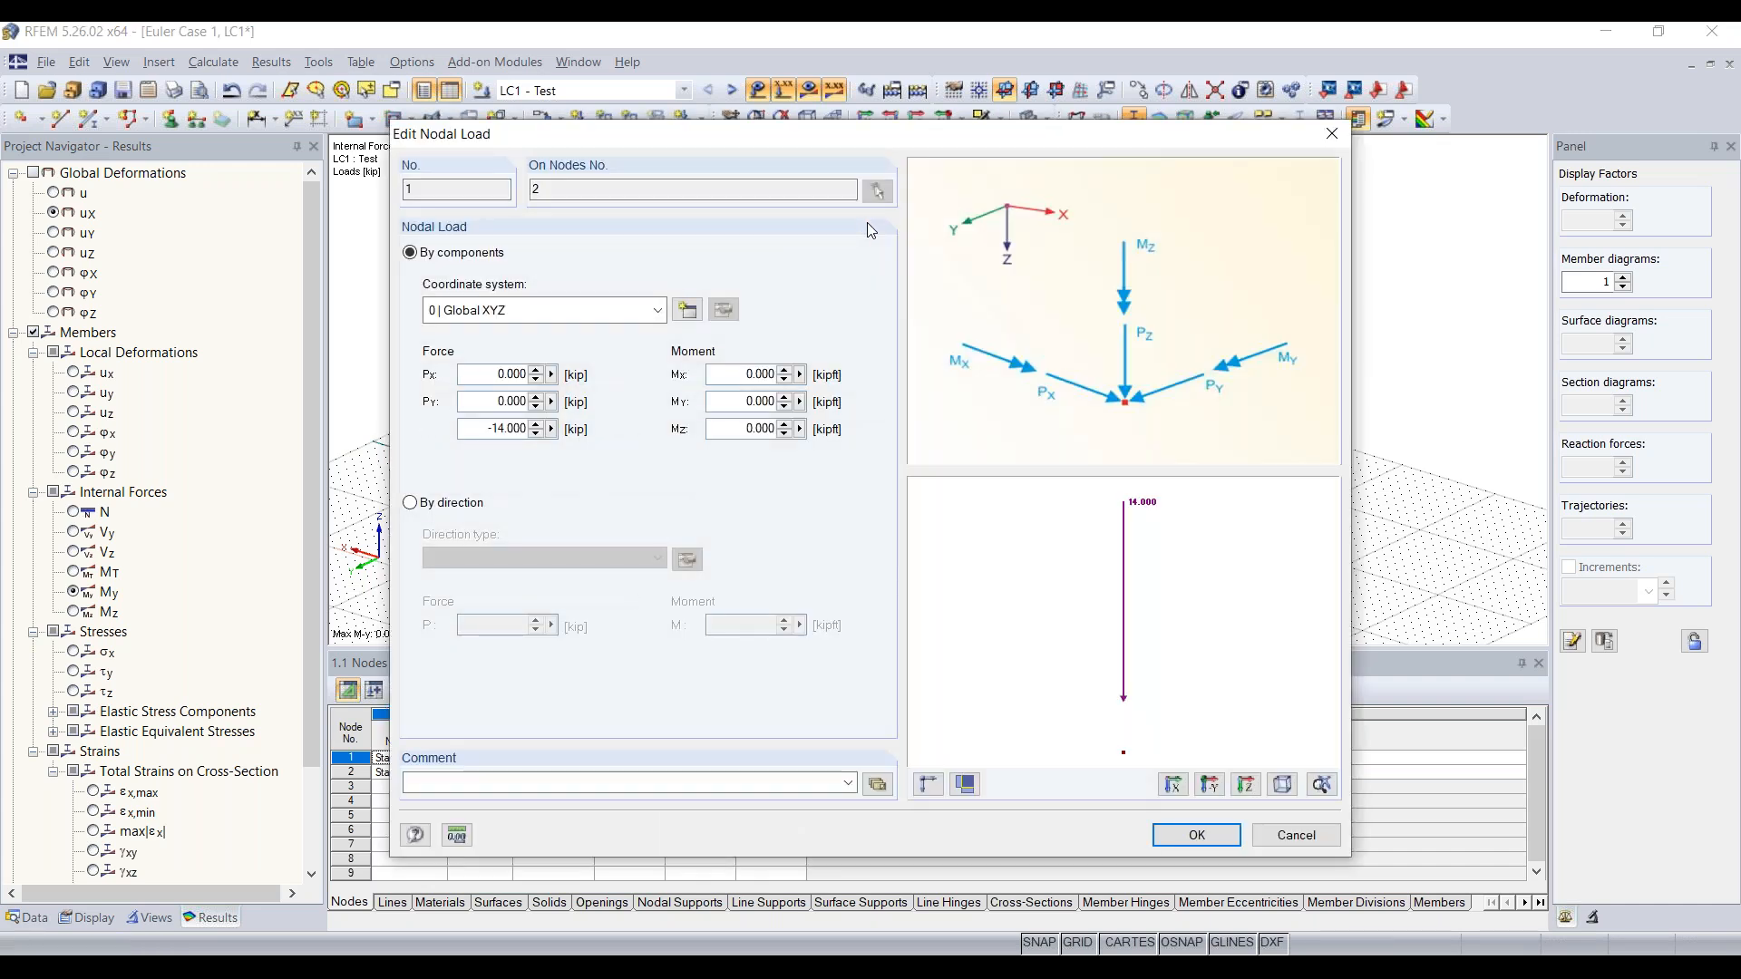
pyautogui.doubleClick(506, 428)
pyautogui.write('-5')
pyautogui.click(1198, 835)
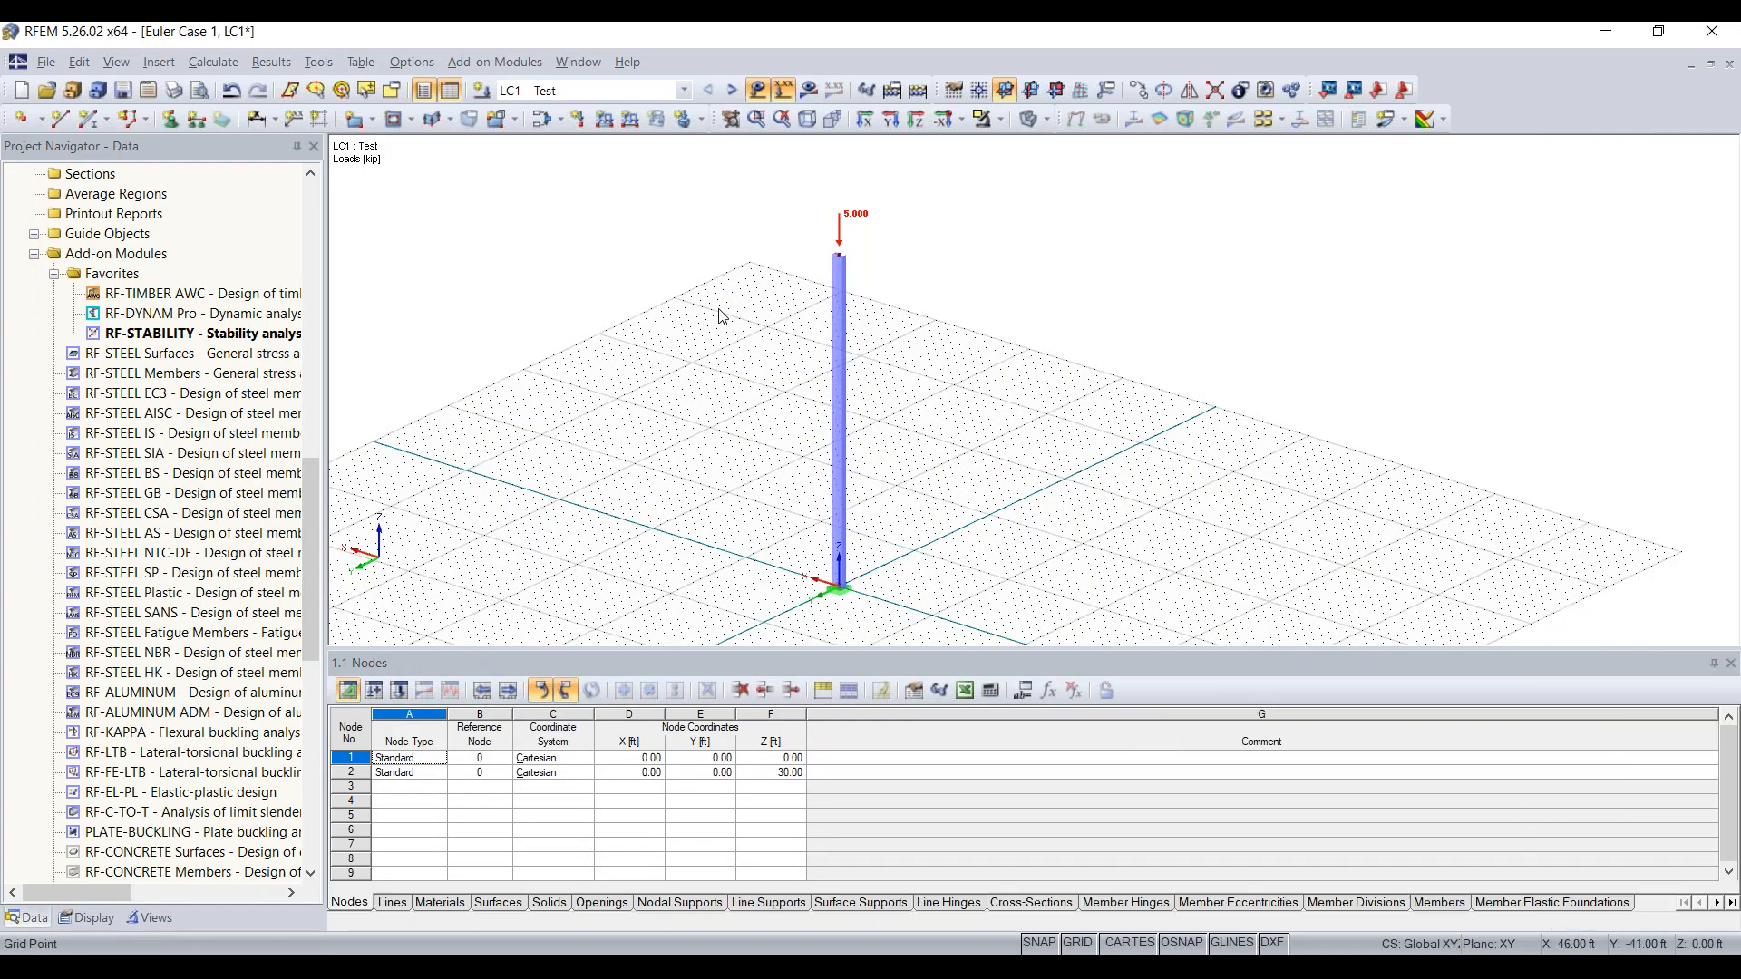
# Copy the whole column with its support and nodal load along the X axis to X = -10 ft
pyautogui.keyDown('ctrl'); pyautogui.moveTo(897, 583); pyautogui.dragTo(744, 521, button='middle'); pyautogui.keyUp('ctrl')
pyautogui.moveTo(678, 574); pyautogui.dragTo(833, 178)
pyautogui.moveTo(731, 546); pyautogui.dragTo(678, 426, button='middle')
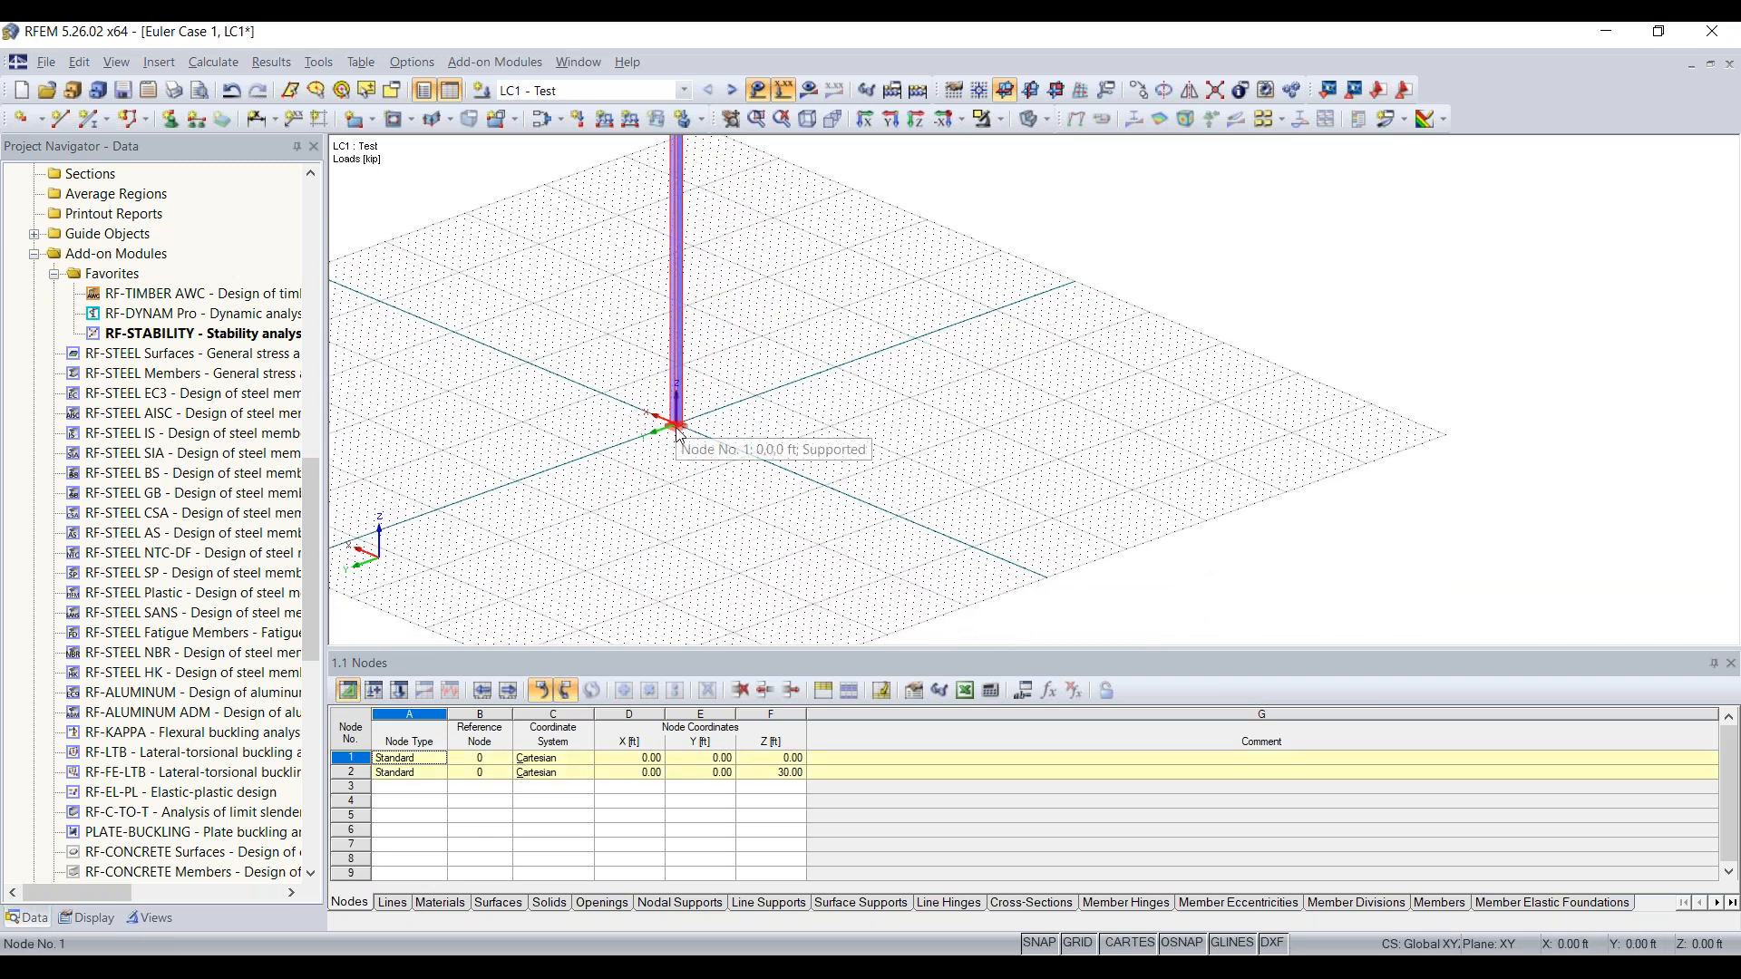
pyautogui.moveTo(680, 430); pyautogui.dragTo(752, 460)
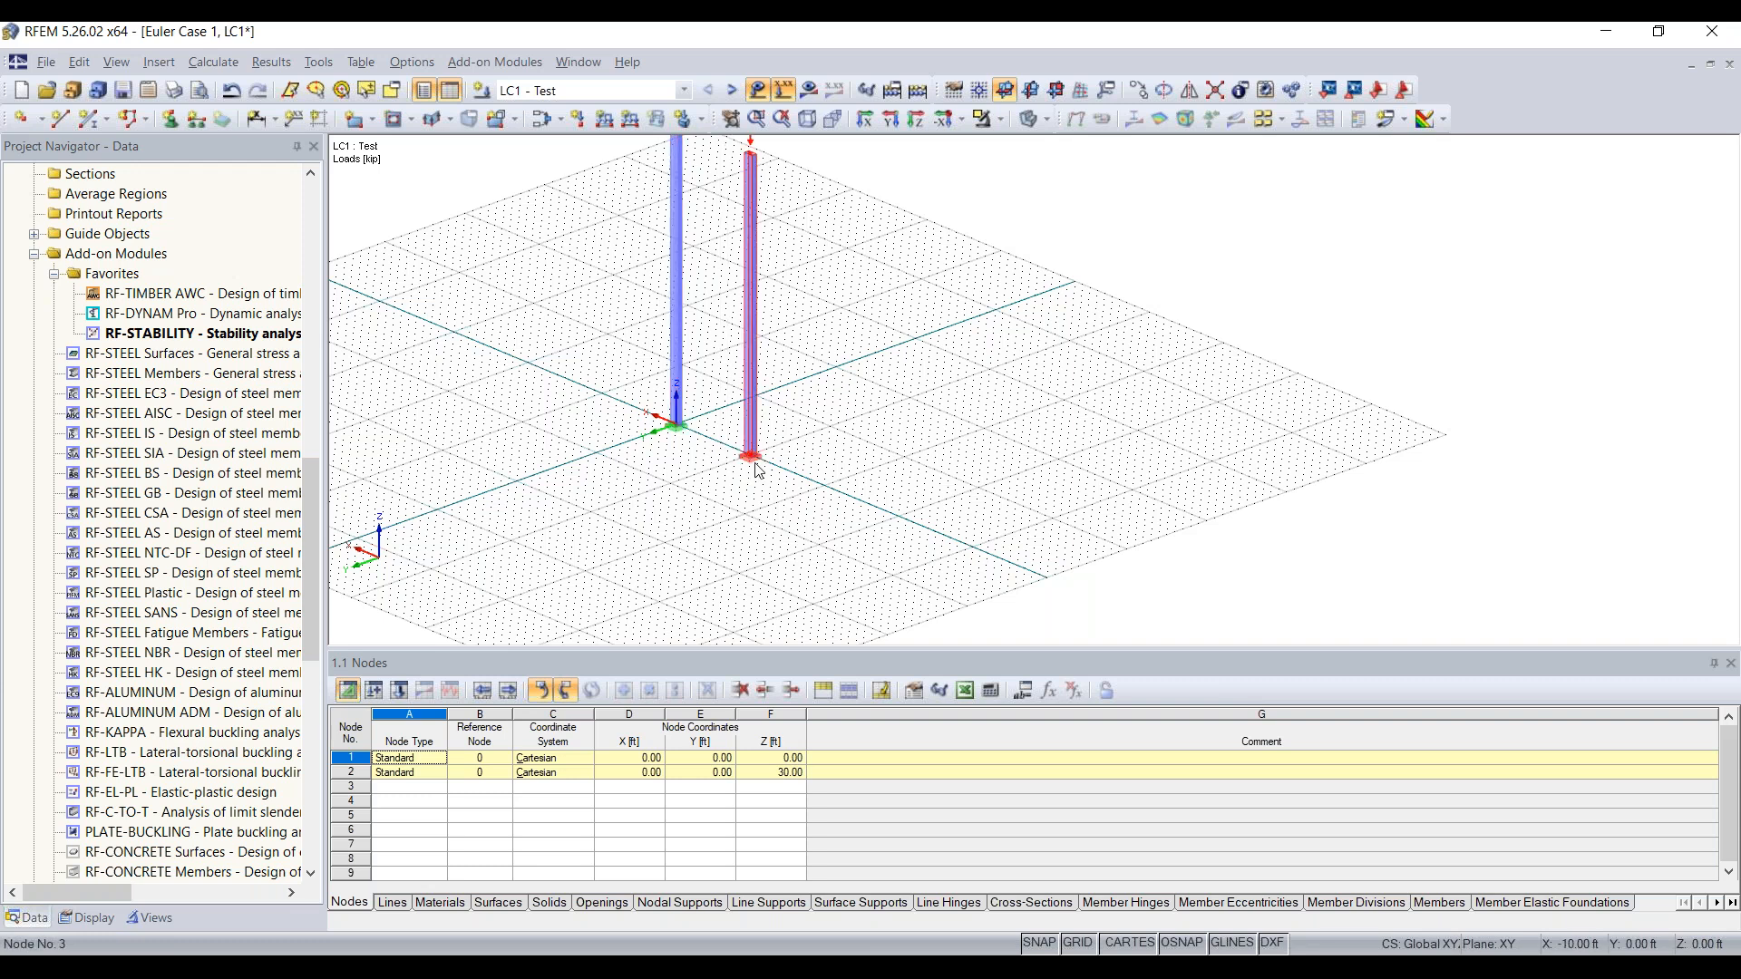
pyautogui.scroll(3, 738, 466)
pyautogui.moveTo(770, 497); pyautogui.dragTo(1188, 567, button='middle')
# Switch the work plane to XZ
pyautogui.moveTo(833, 308); pyautogui.dragTo(1203, 145)
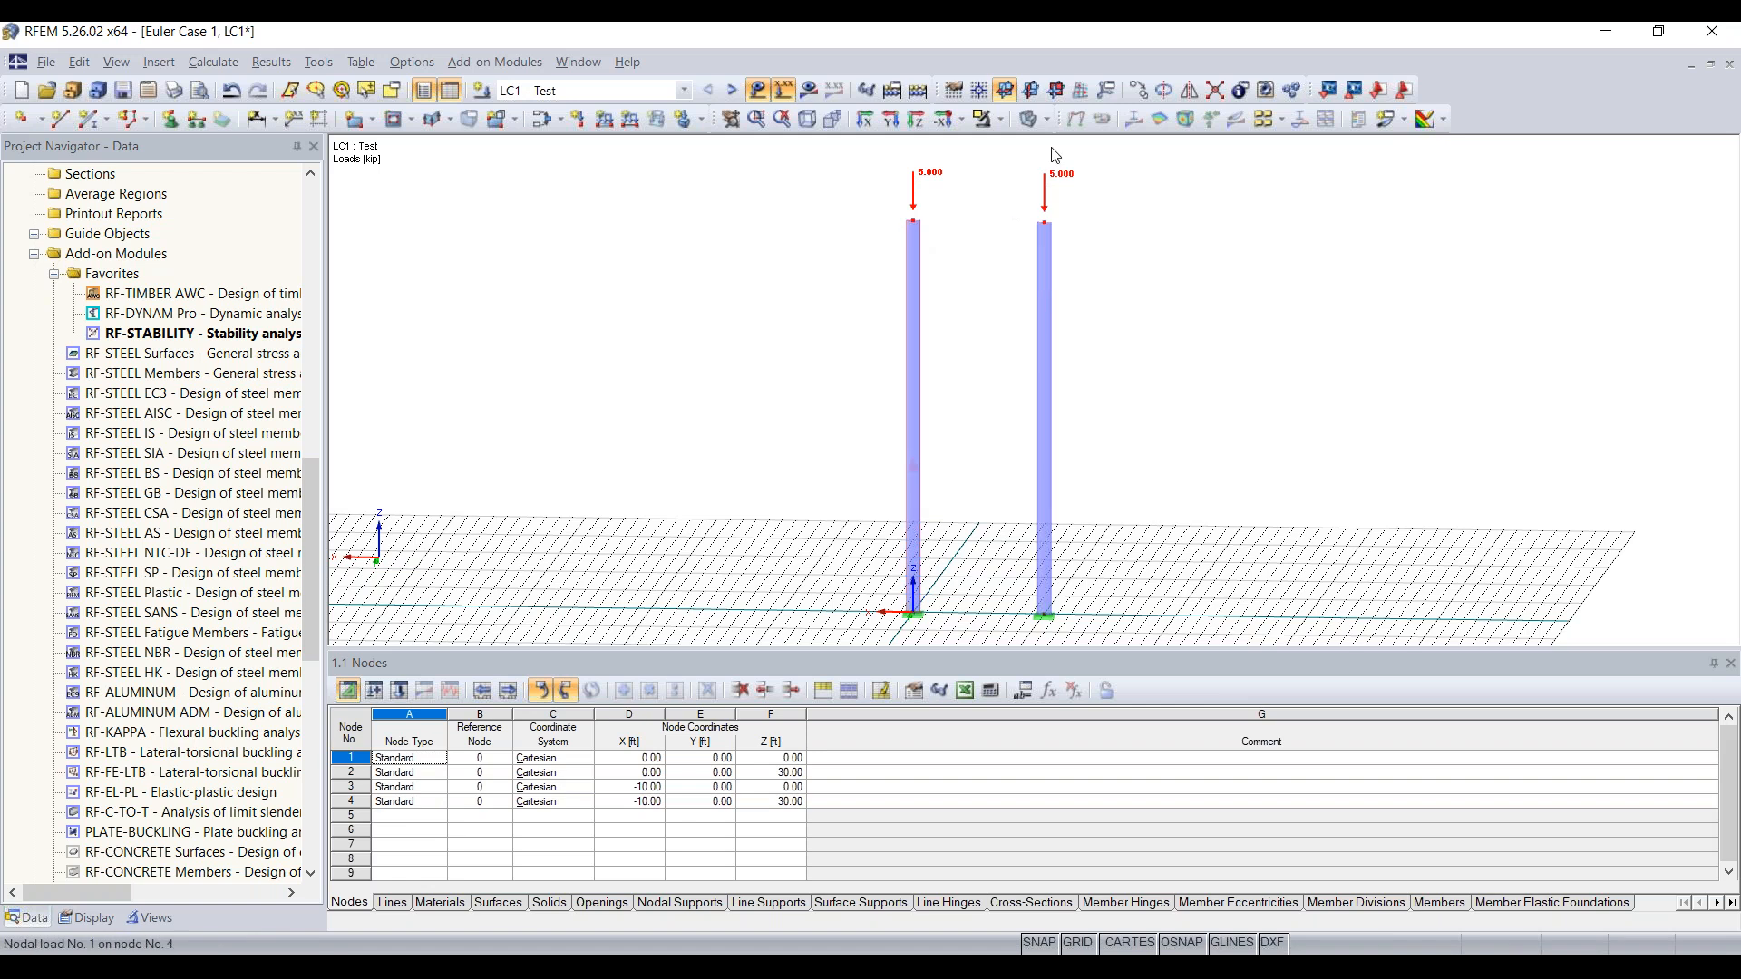
pyautogui.click(1031, 90)
pyautogui.click(1056, 91)
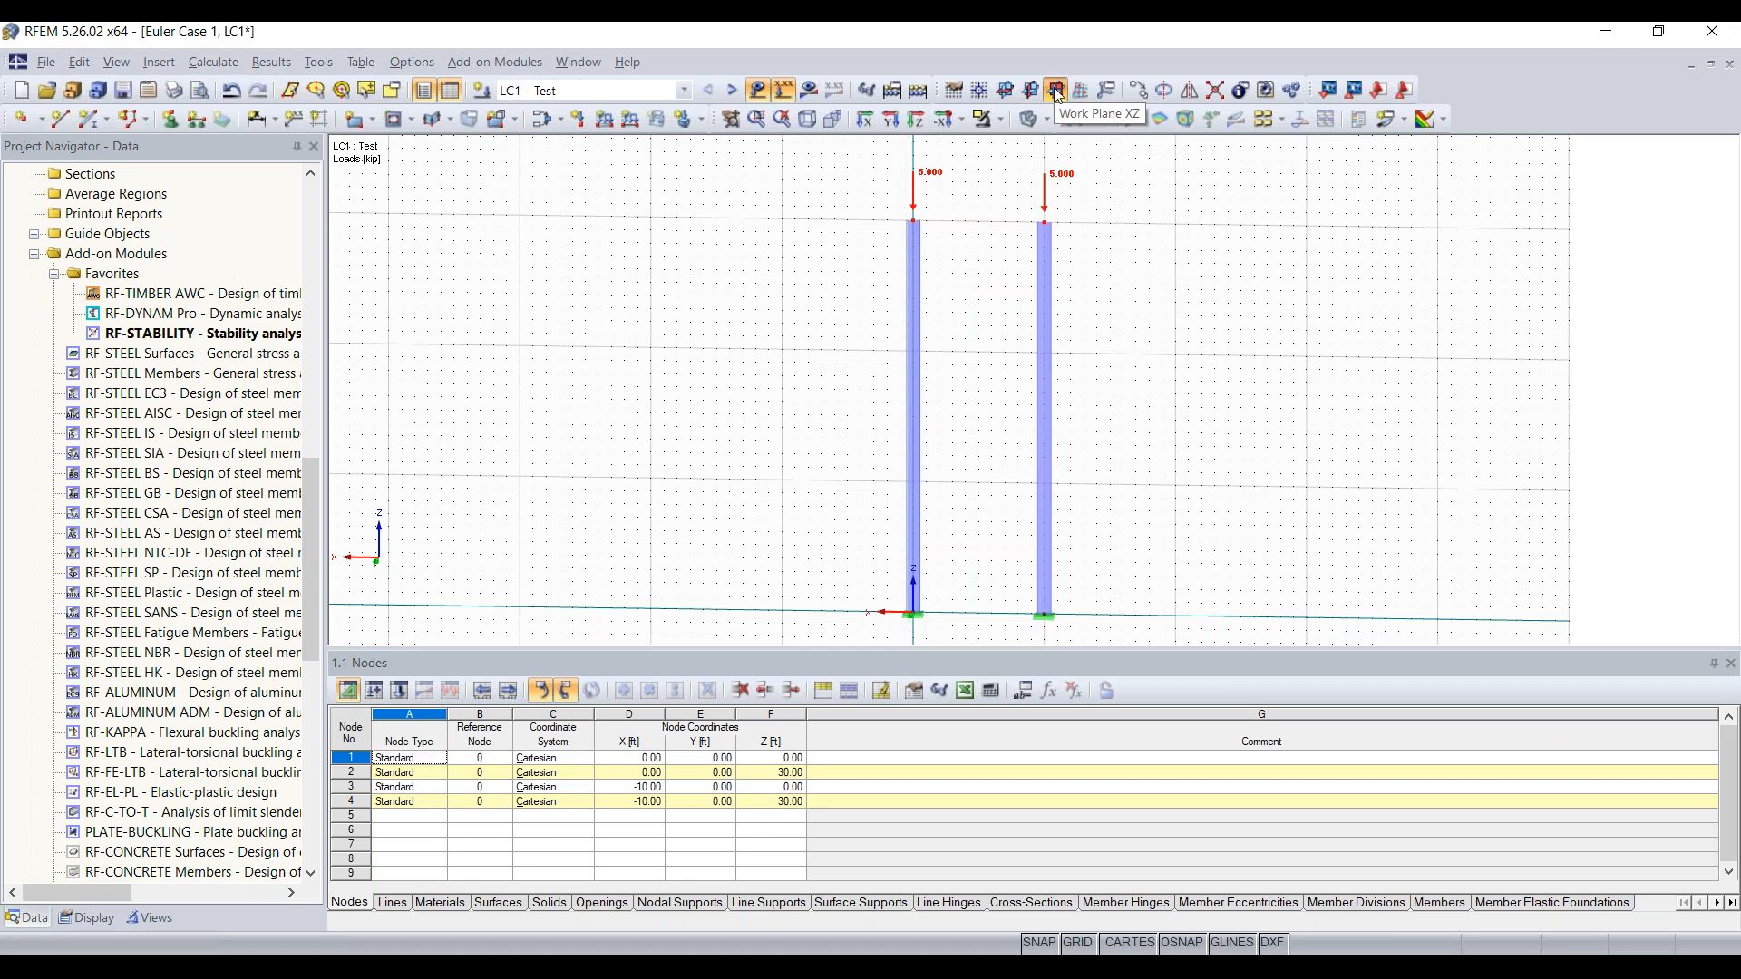
pyautogui.moveTo(917, 356); pyautogui.dragTo(872, 312, button='middle')
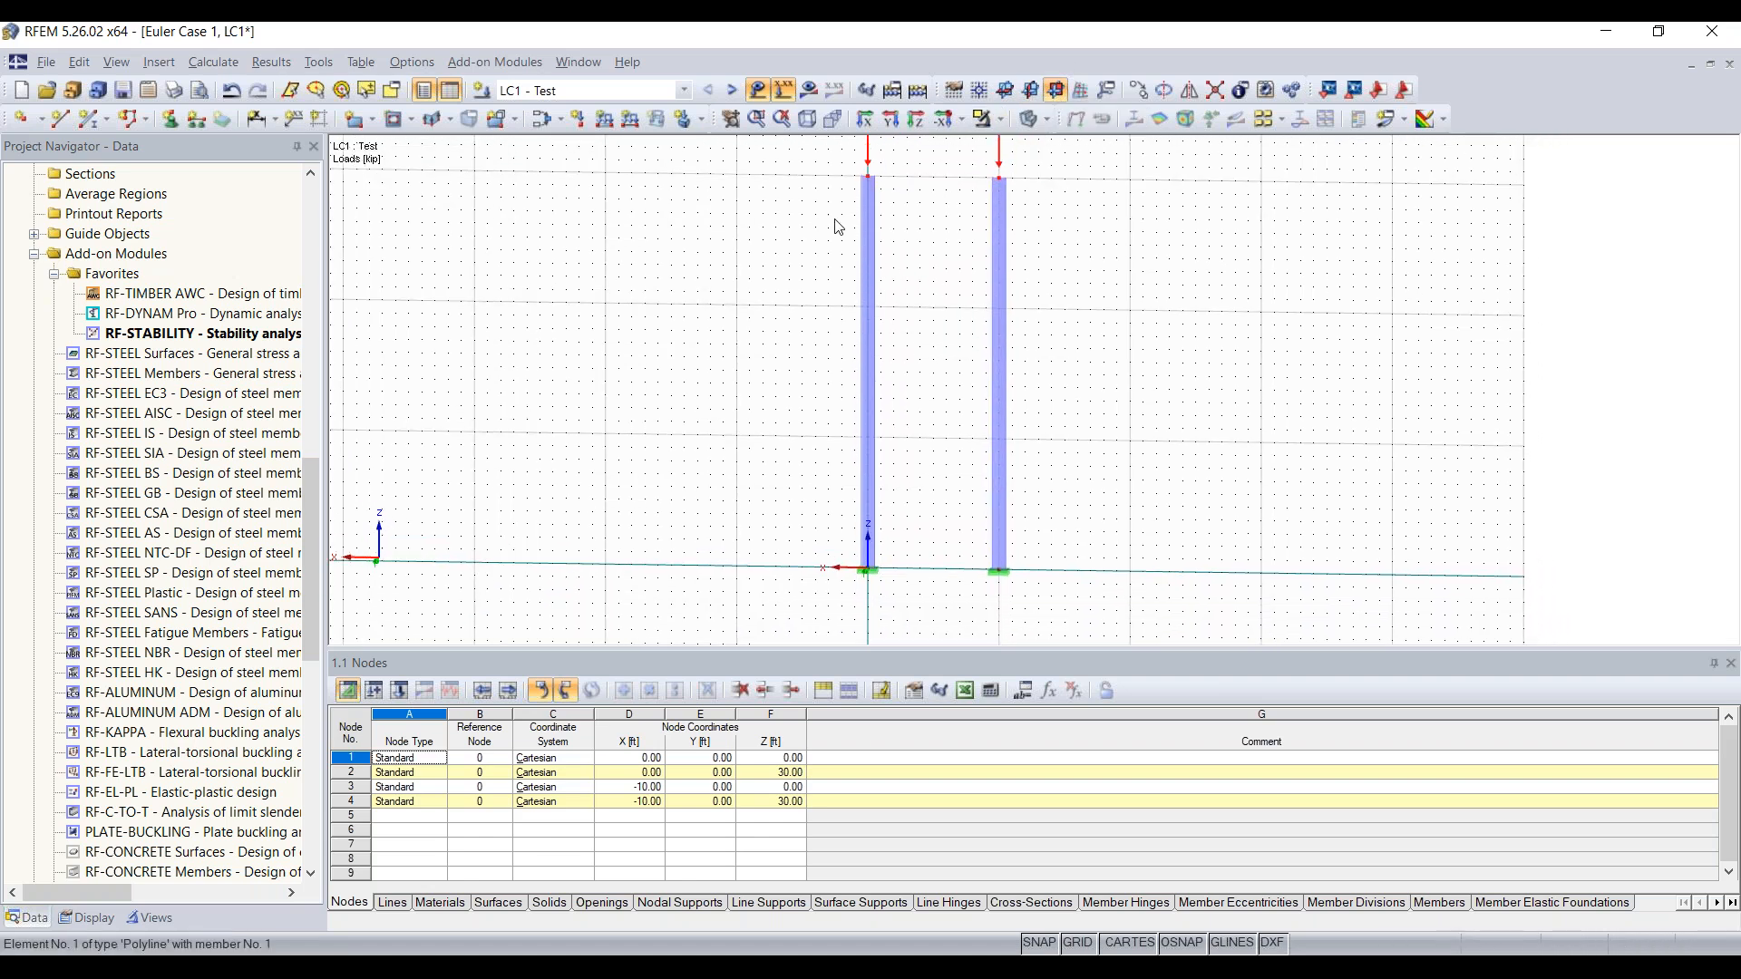
# Shorten both columns by moving their top nodes together down to Z = 10 ft
pyautogui.moveTo(797, 252); pyautogui.dragTo(722, 420, button='middle')
pyautogui.moveTo(716, 403); pyautogui.dragTo(1063, 222)
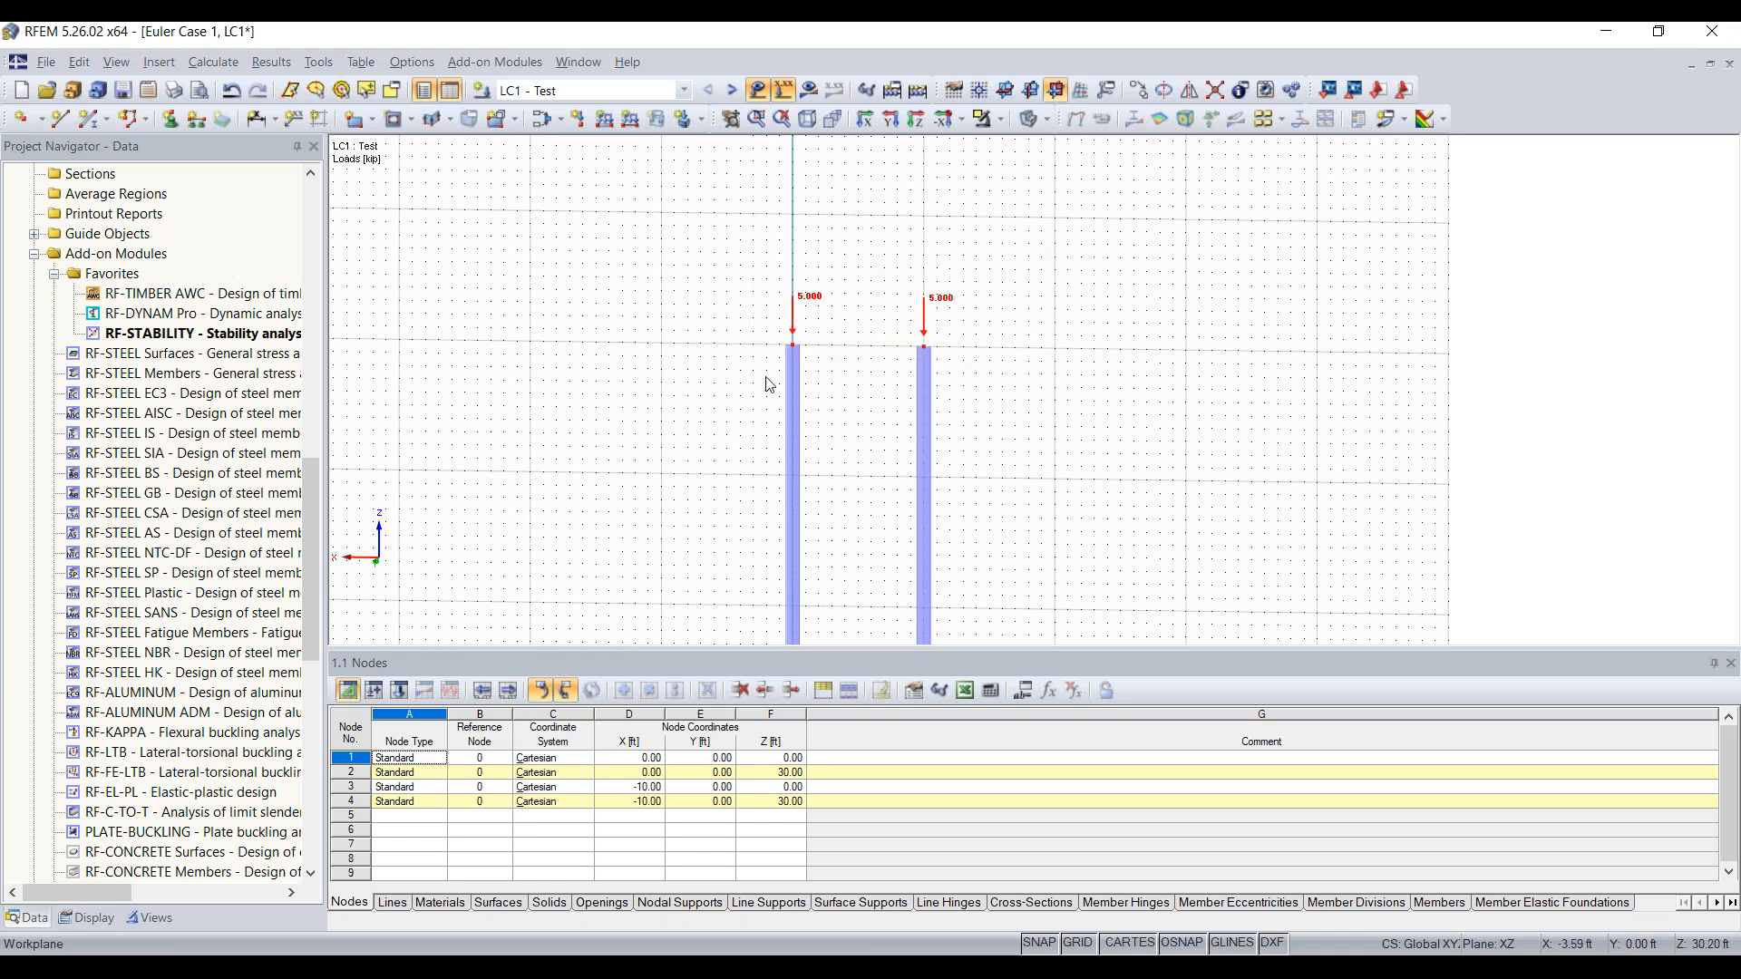
pyautogui.scroll(-1, 836, 381)
pyautogui.moveTo(836, 387); pyautogui.dragTo(868, 238, button='middle')
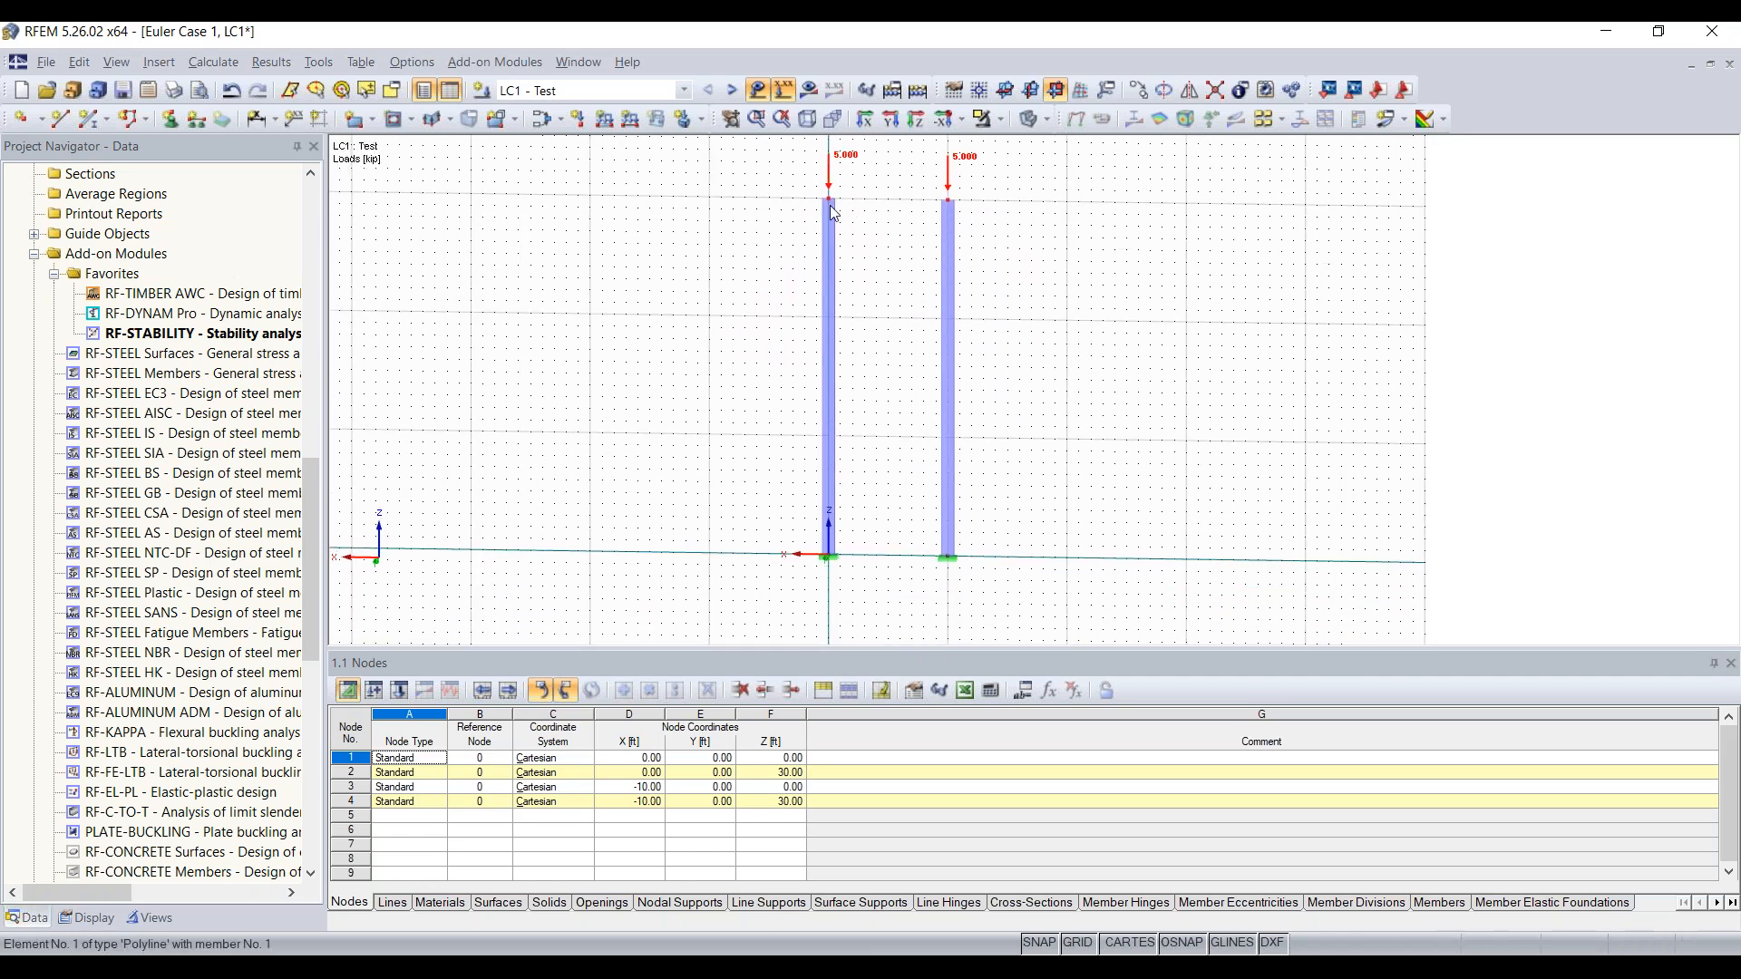
pyautogui.click(830, 205)
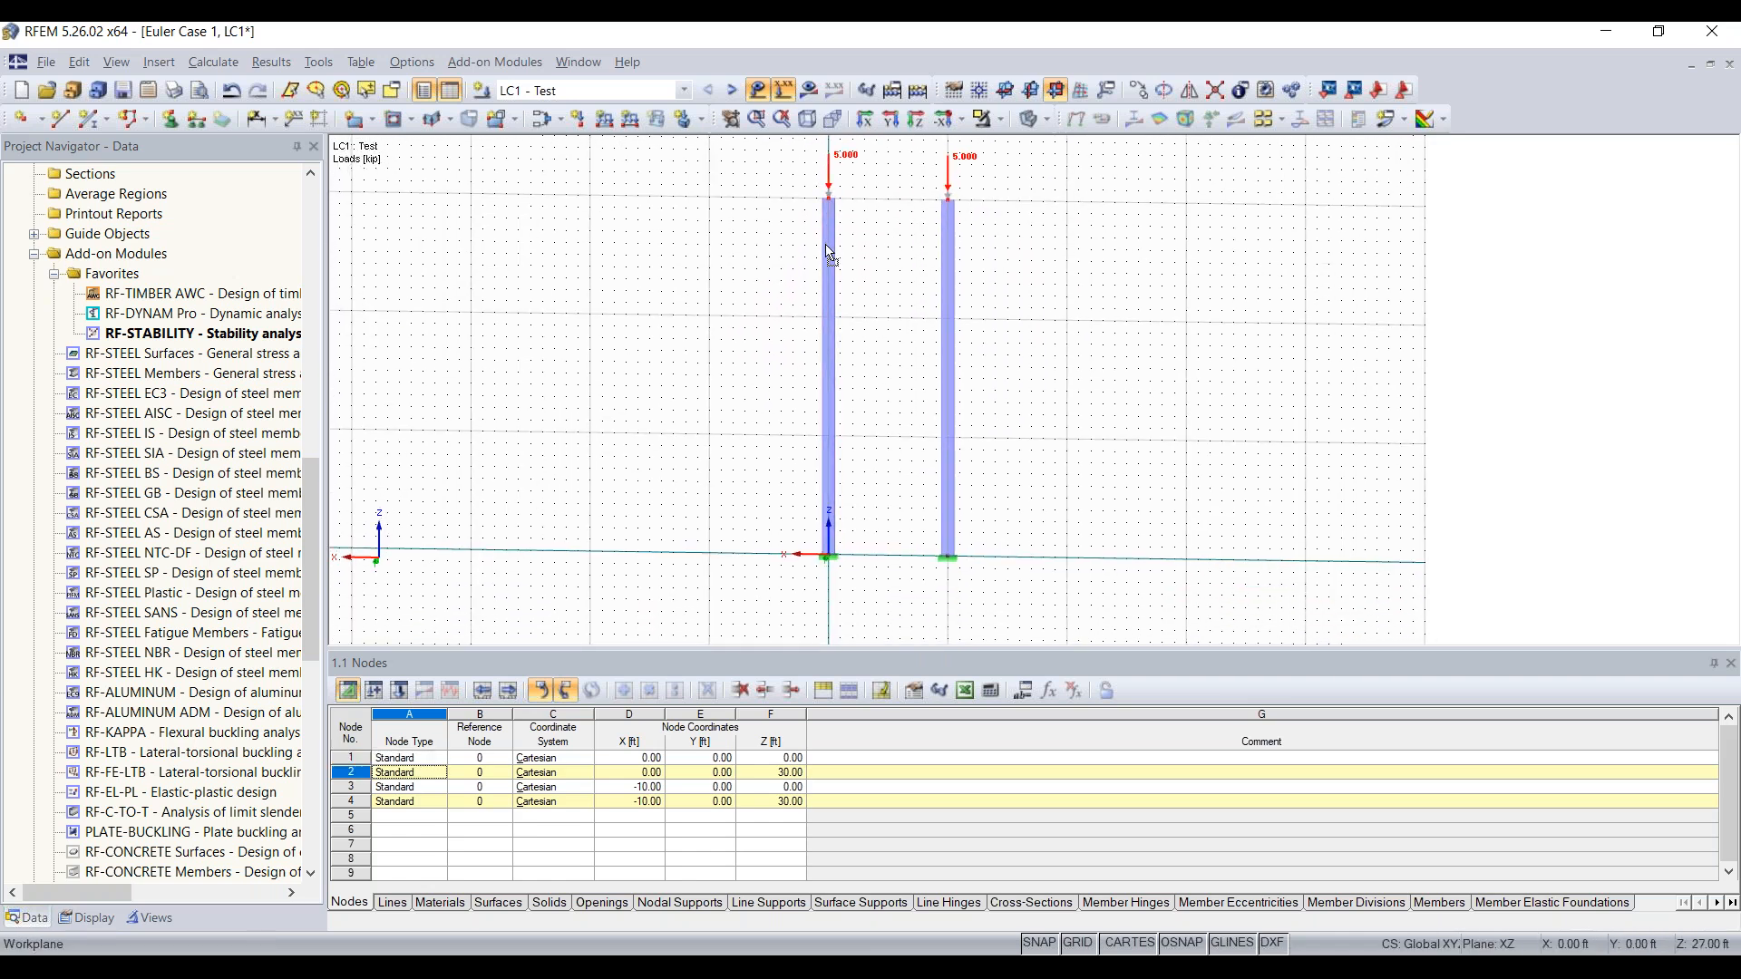
pyautogui.moveTo(830, 435); pyautogui.dragTo(830, 436)
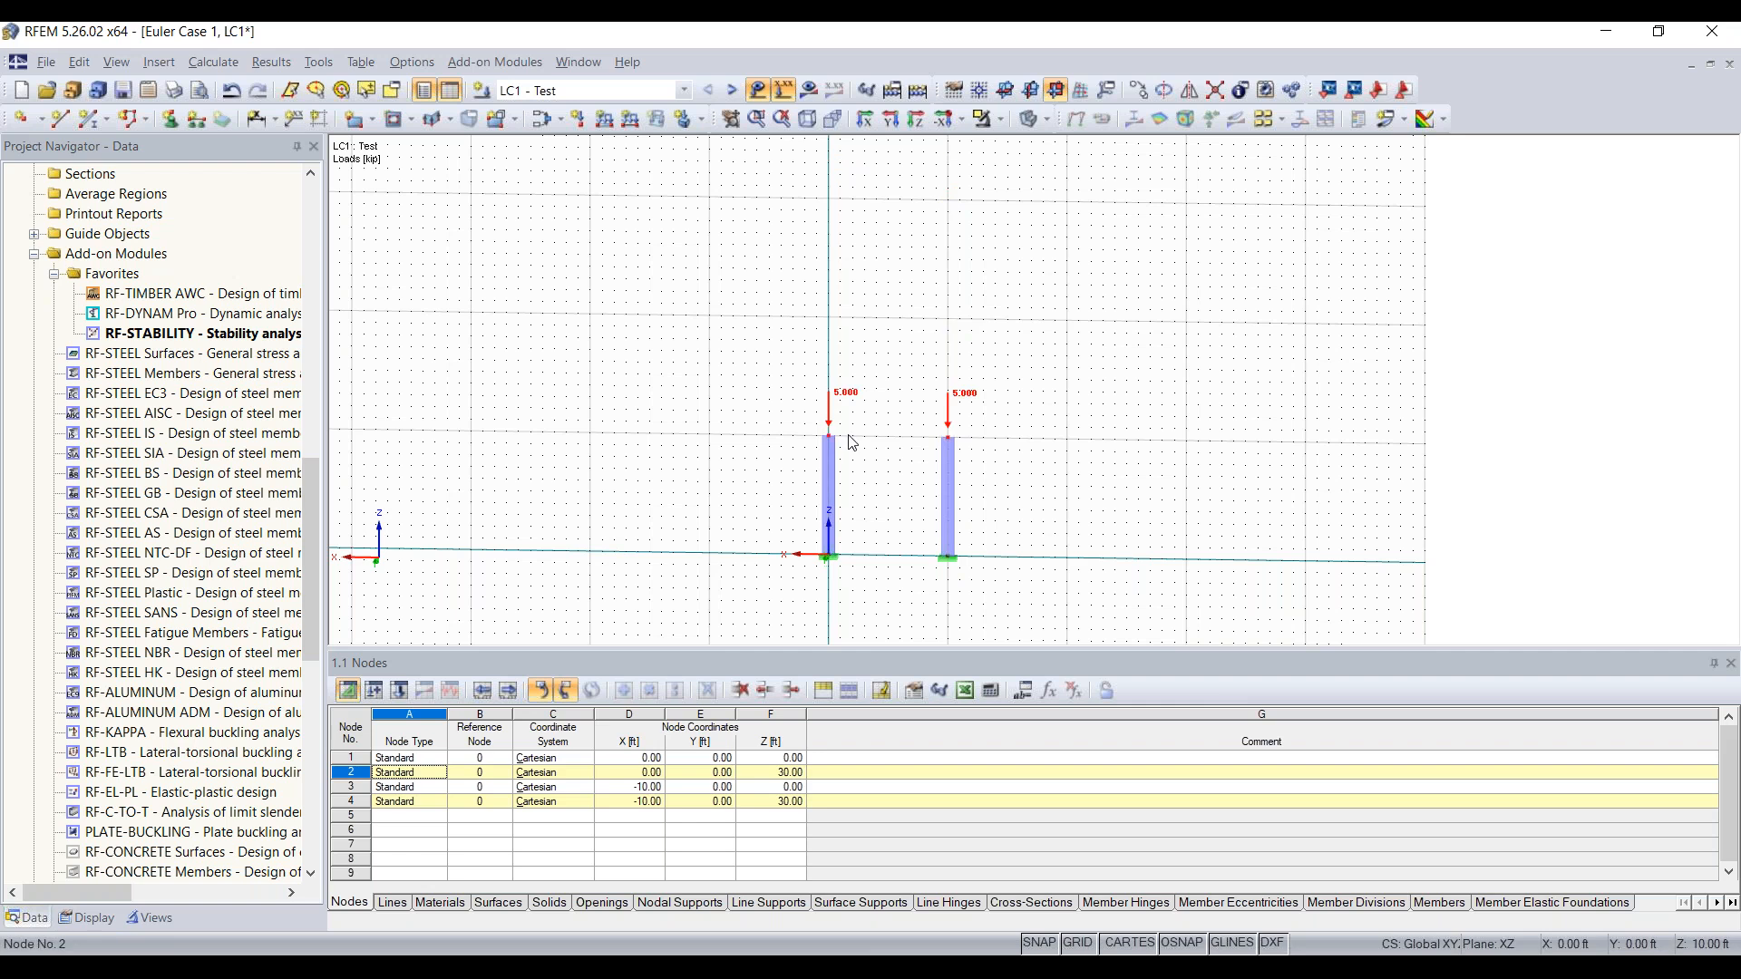
pyautogui.click(905, 419)
pyautogui.scroll(4, 904, 444)
pyautogui.scroll(-4, 902, 460)
pyautogui.moveTo(902, 443); pyautogui.dragTo(931, 282, button='middle')
pyautogui.scroll(-2, 900, 355)
pyautogui.moveTo(901, 355); pyautogui.dragTo(869, 384, button='middle')
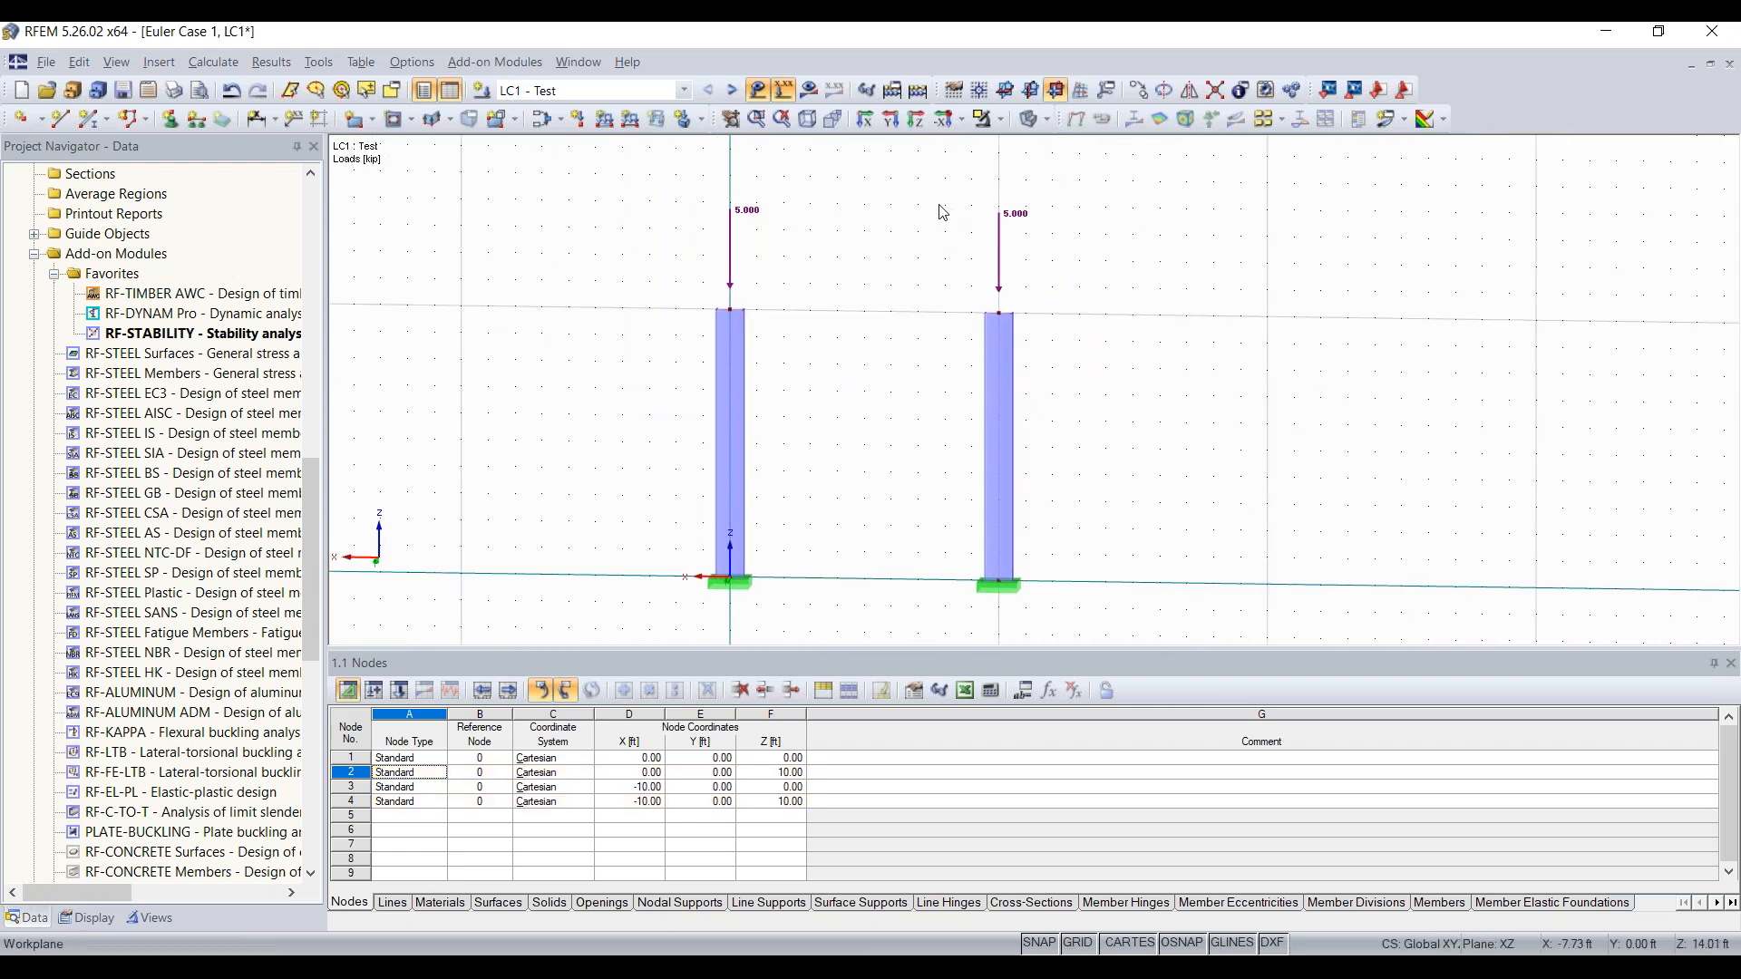
# Define a new beam member with a new AISC 14 W 8x15 cross-section in Steel A992
pyautogui.click(91, 118)
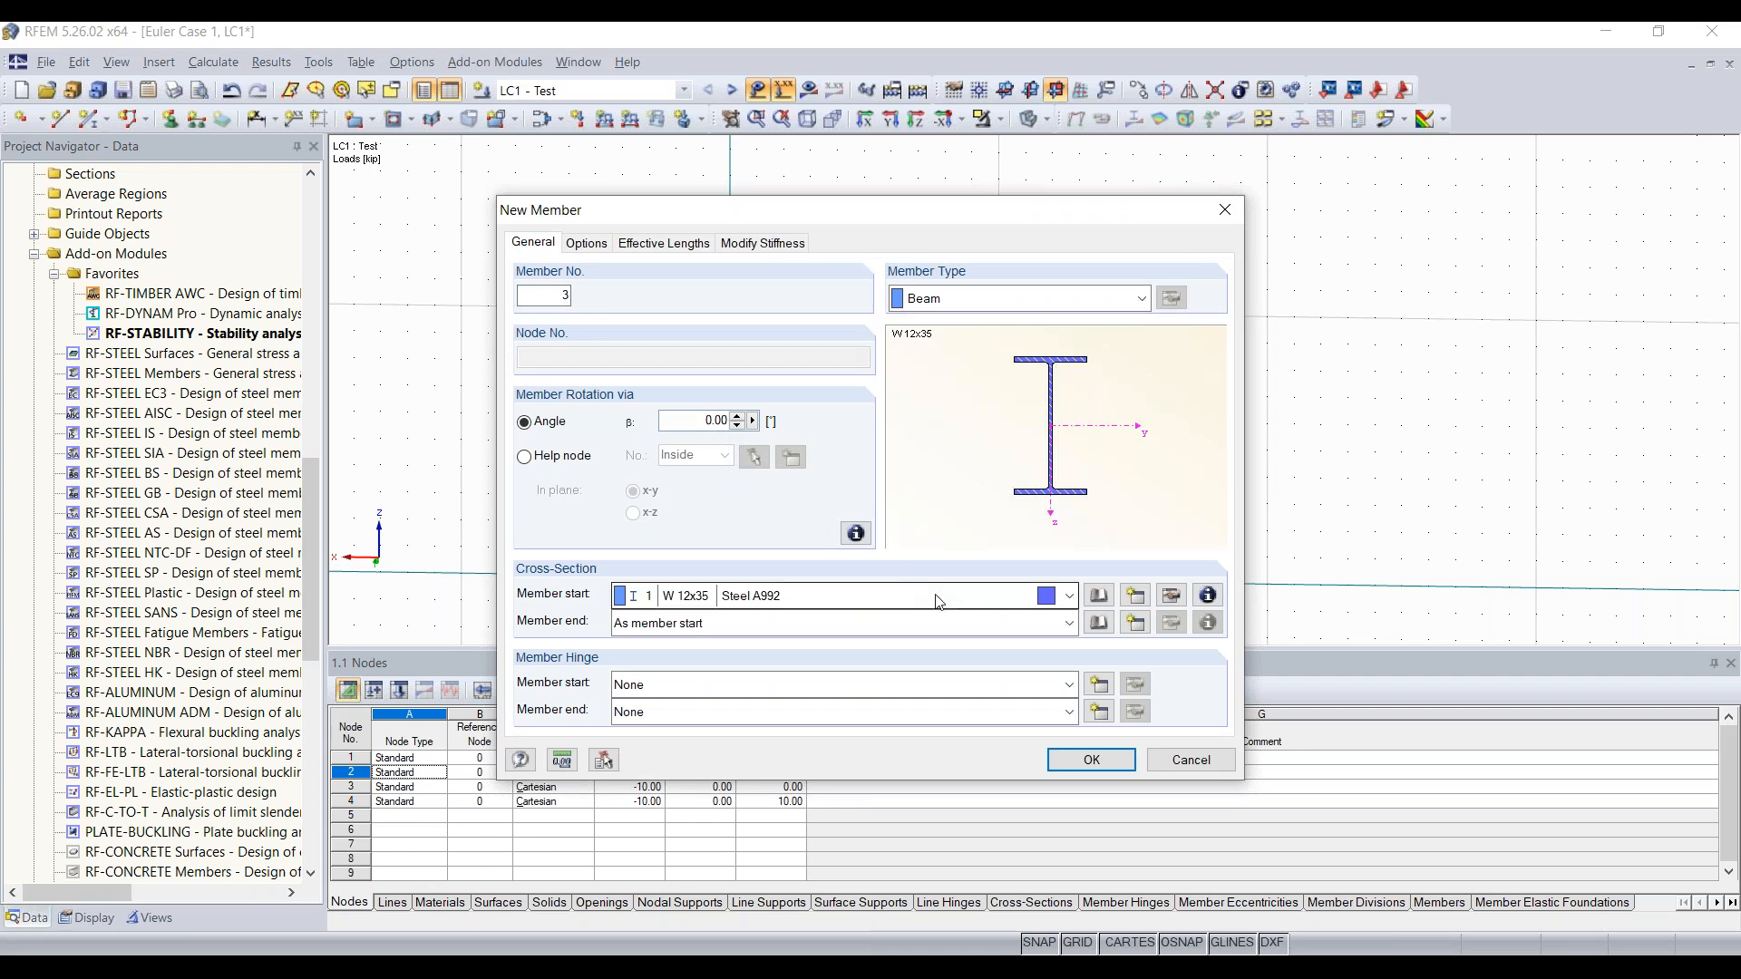
pyautogui.click(1135, 599)
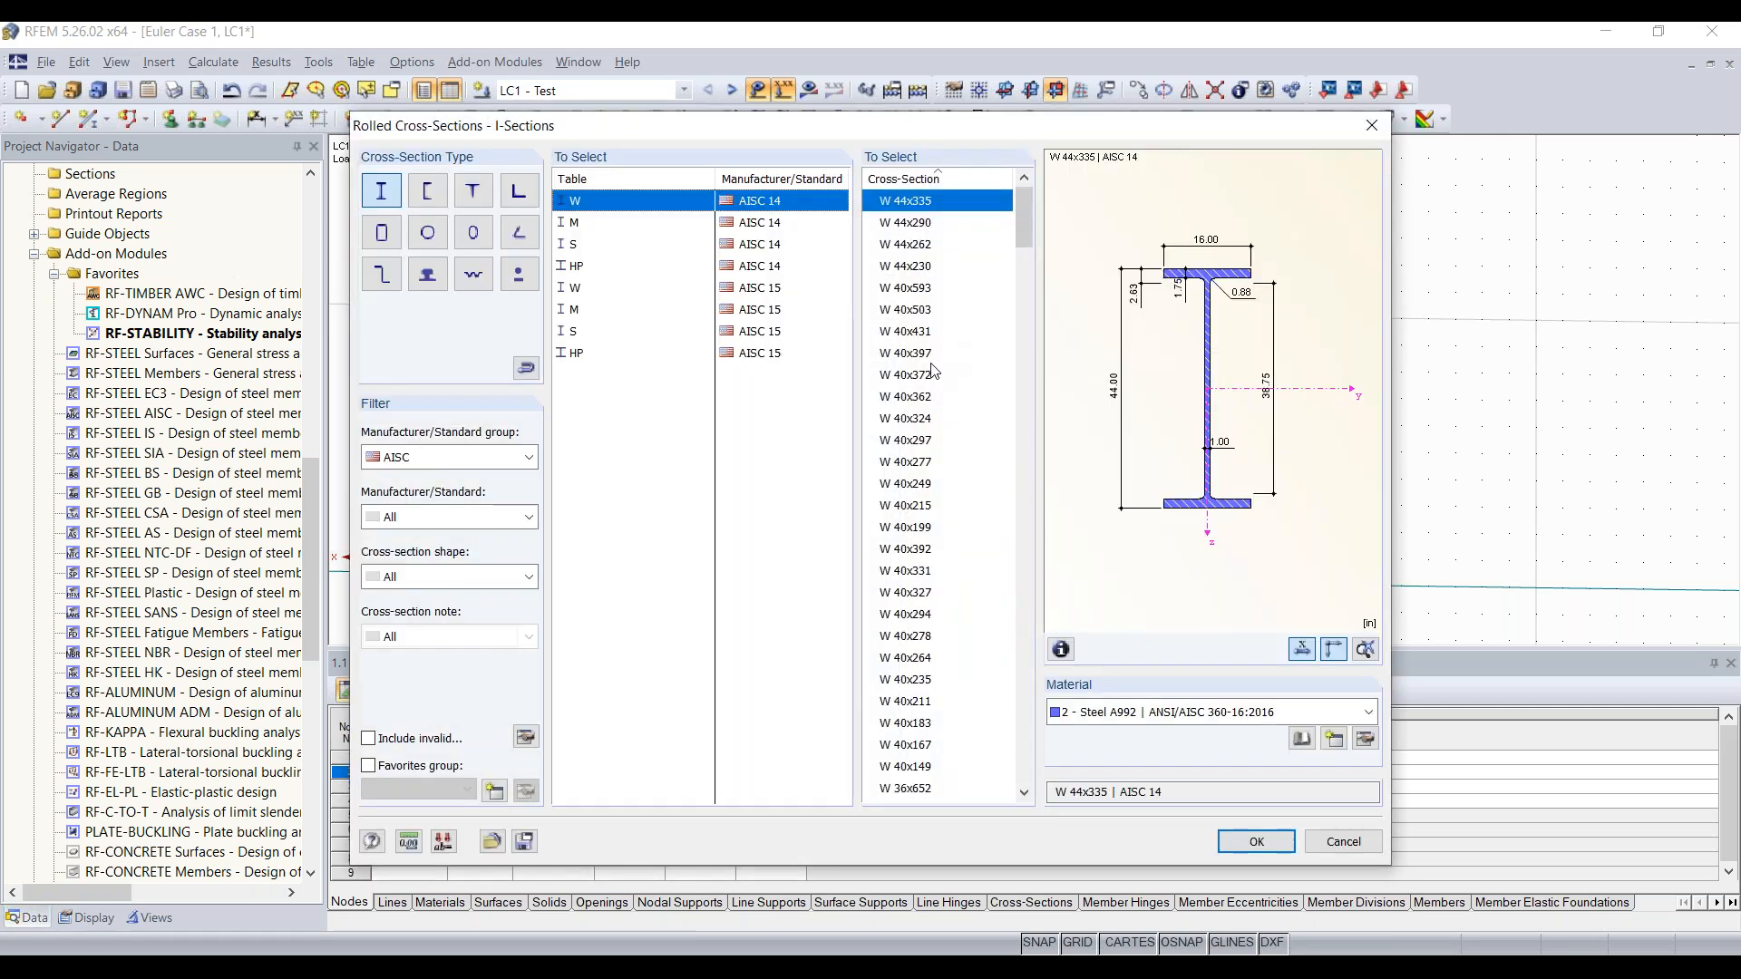
pyautogui.scroll(-20, 934, 390)
pyautogui.scroll(-17, 936, 407)
pyautogui.scroll(-7, 936, 407)
pyautogui.scroll(-20, 936, 417)
pyautogui.scroll(-7, 937, 417)
pyautogui.click(922, 529)
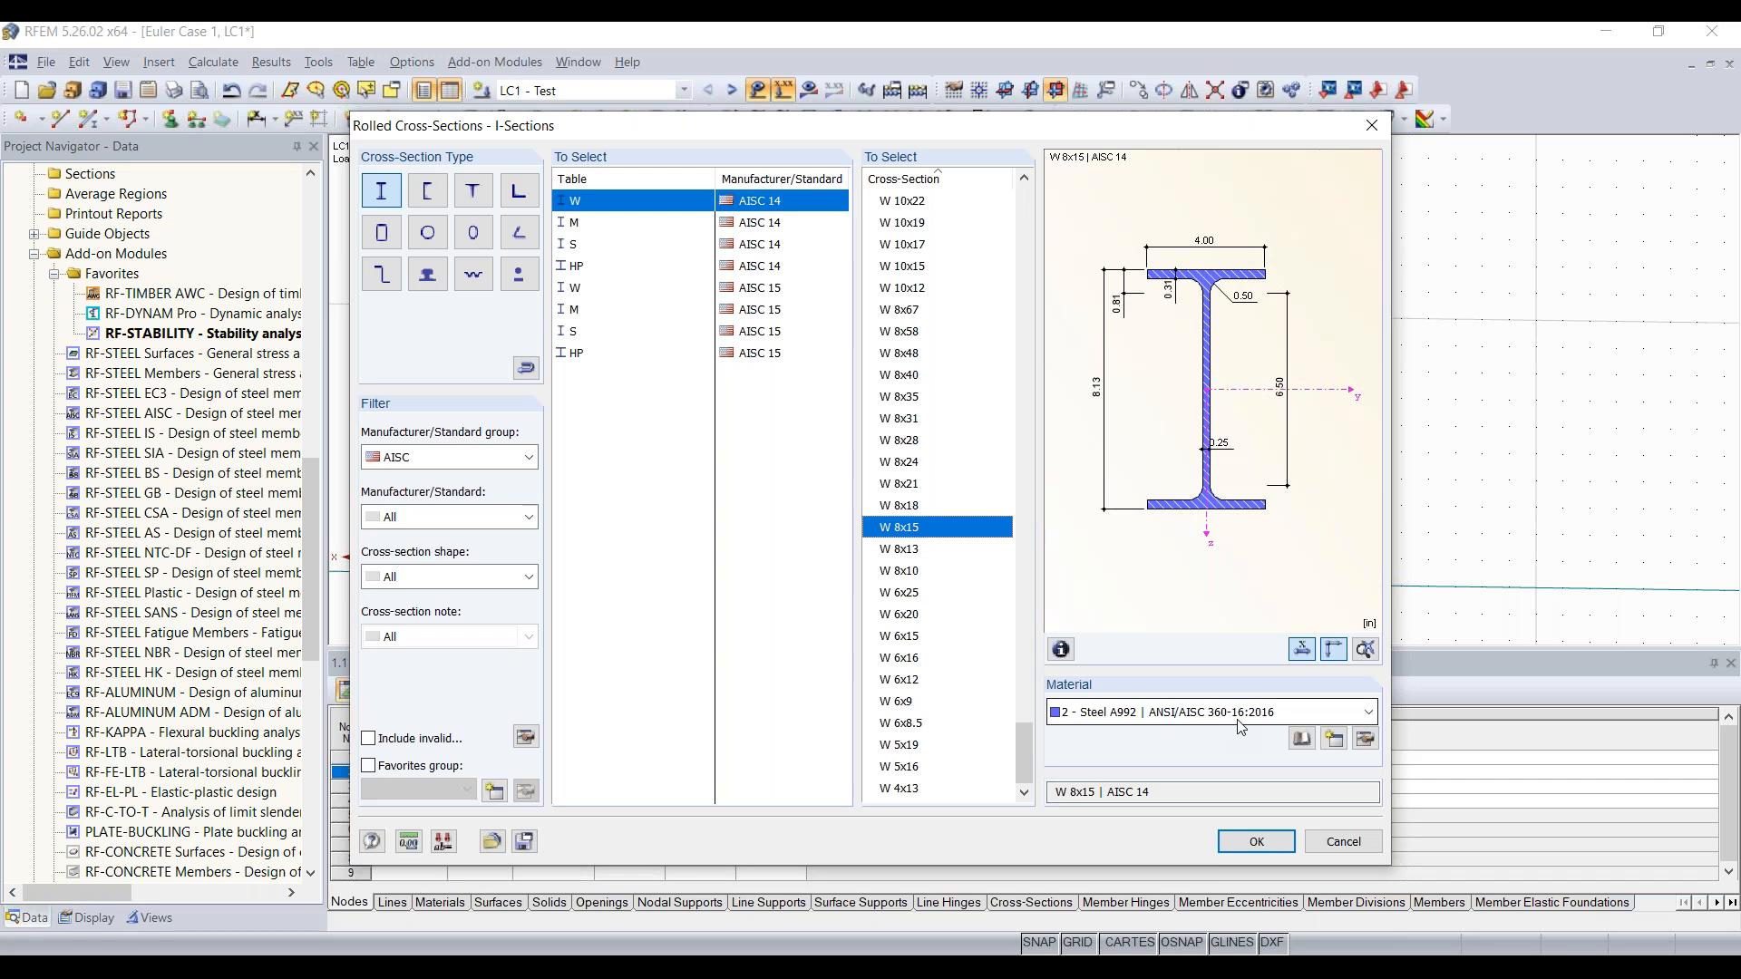
pyautogui.click(1259, 841)
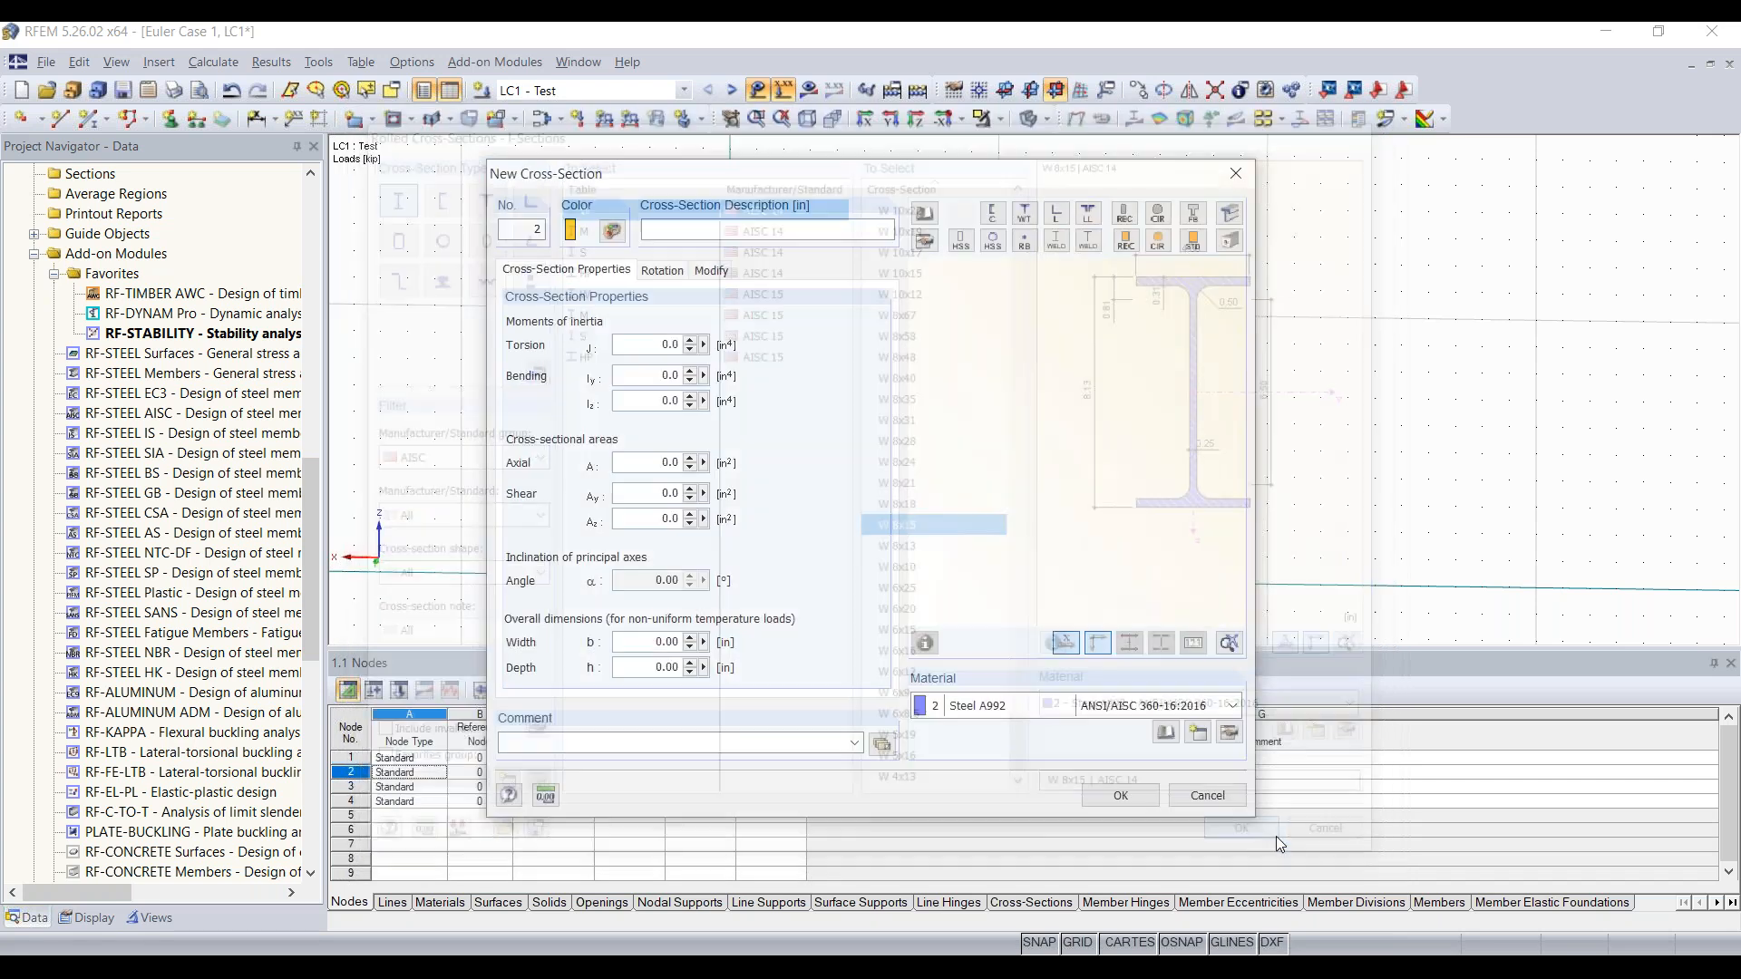
pyautogui.click(1123, 800)
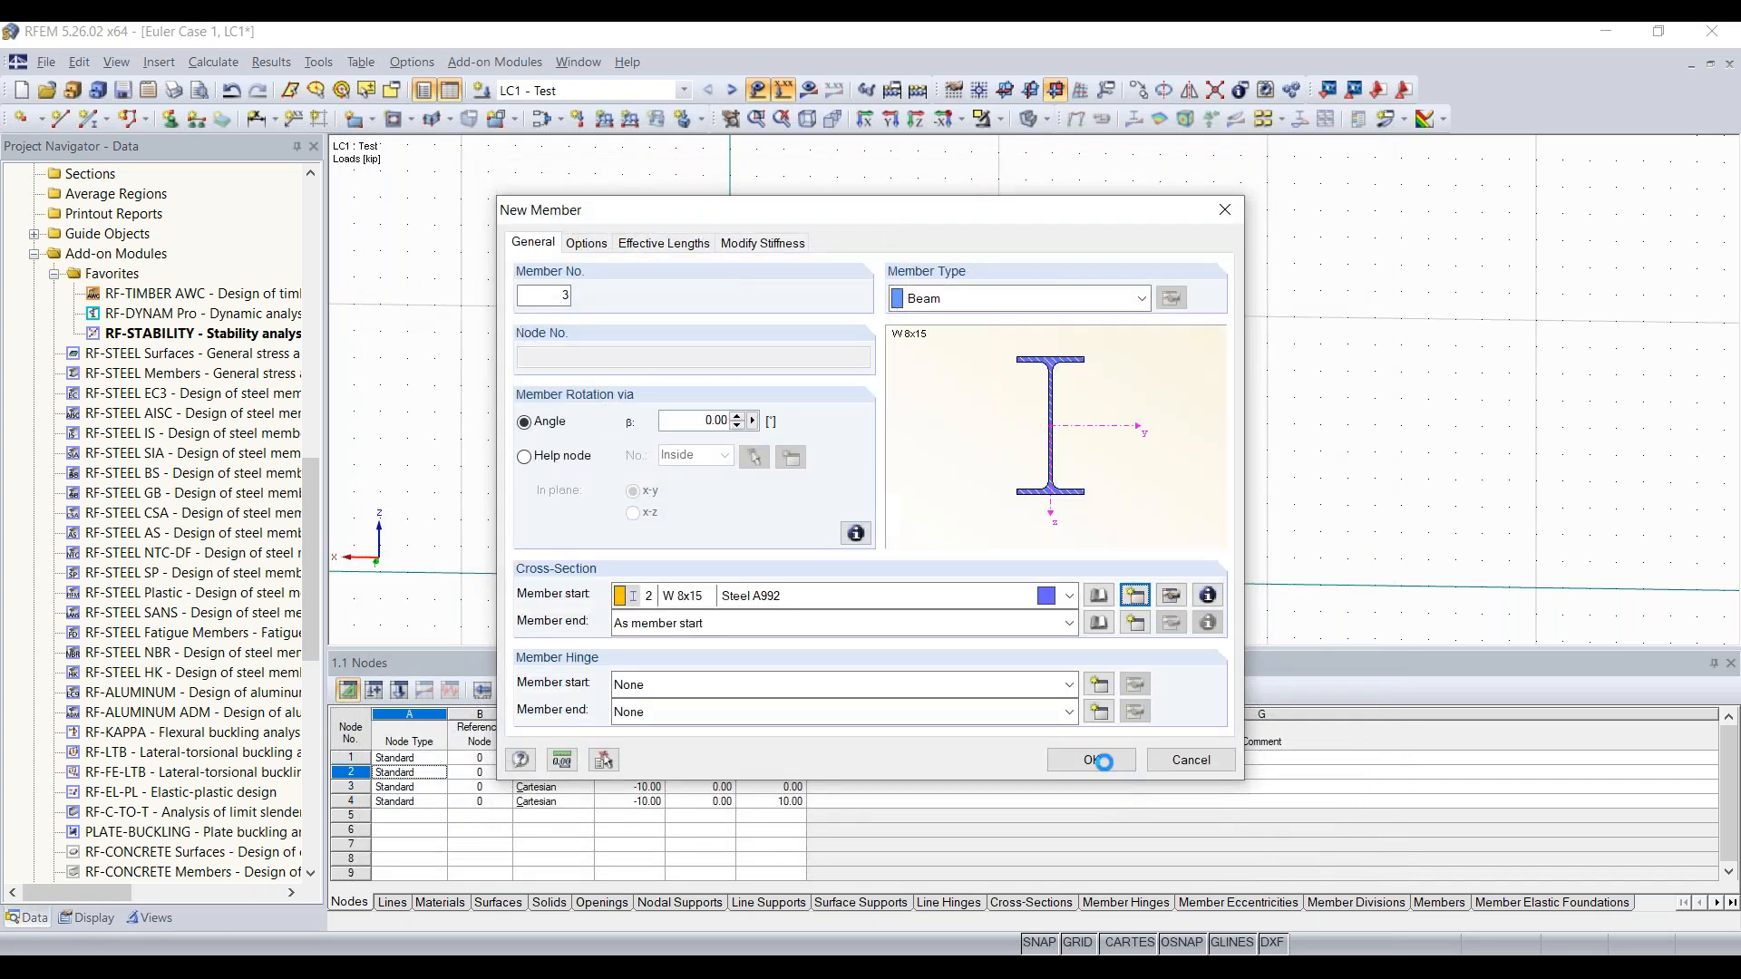
pyautogui.click(1103, 762)
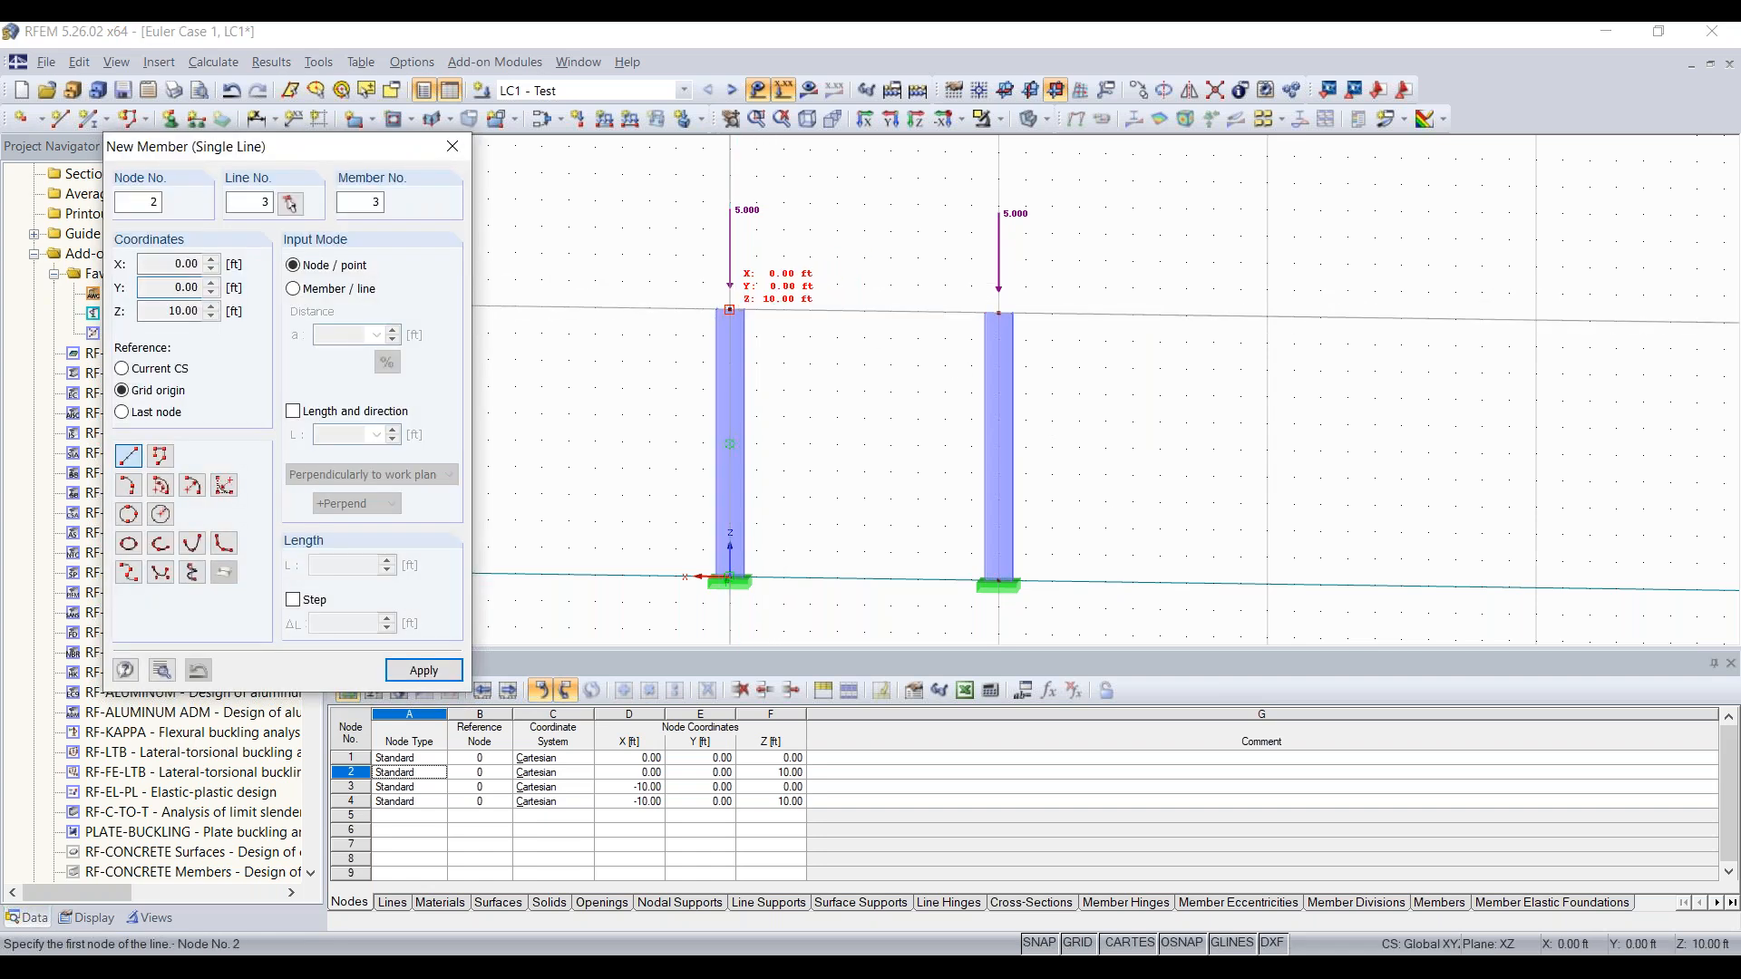
# Place the beam between the top nodes of the two columns to form a portal frame
pyautogui.click(730, 309)
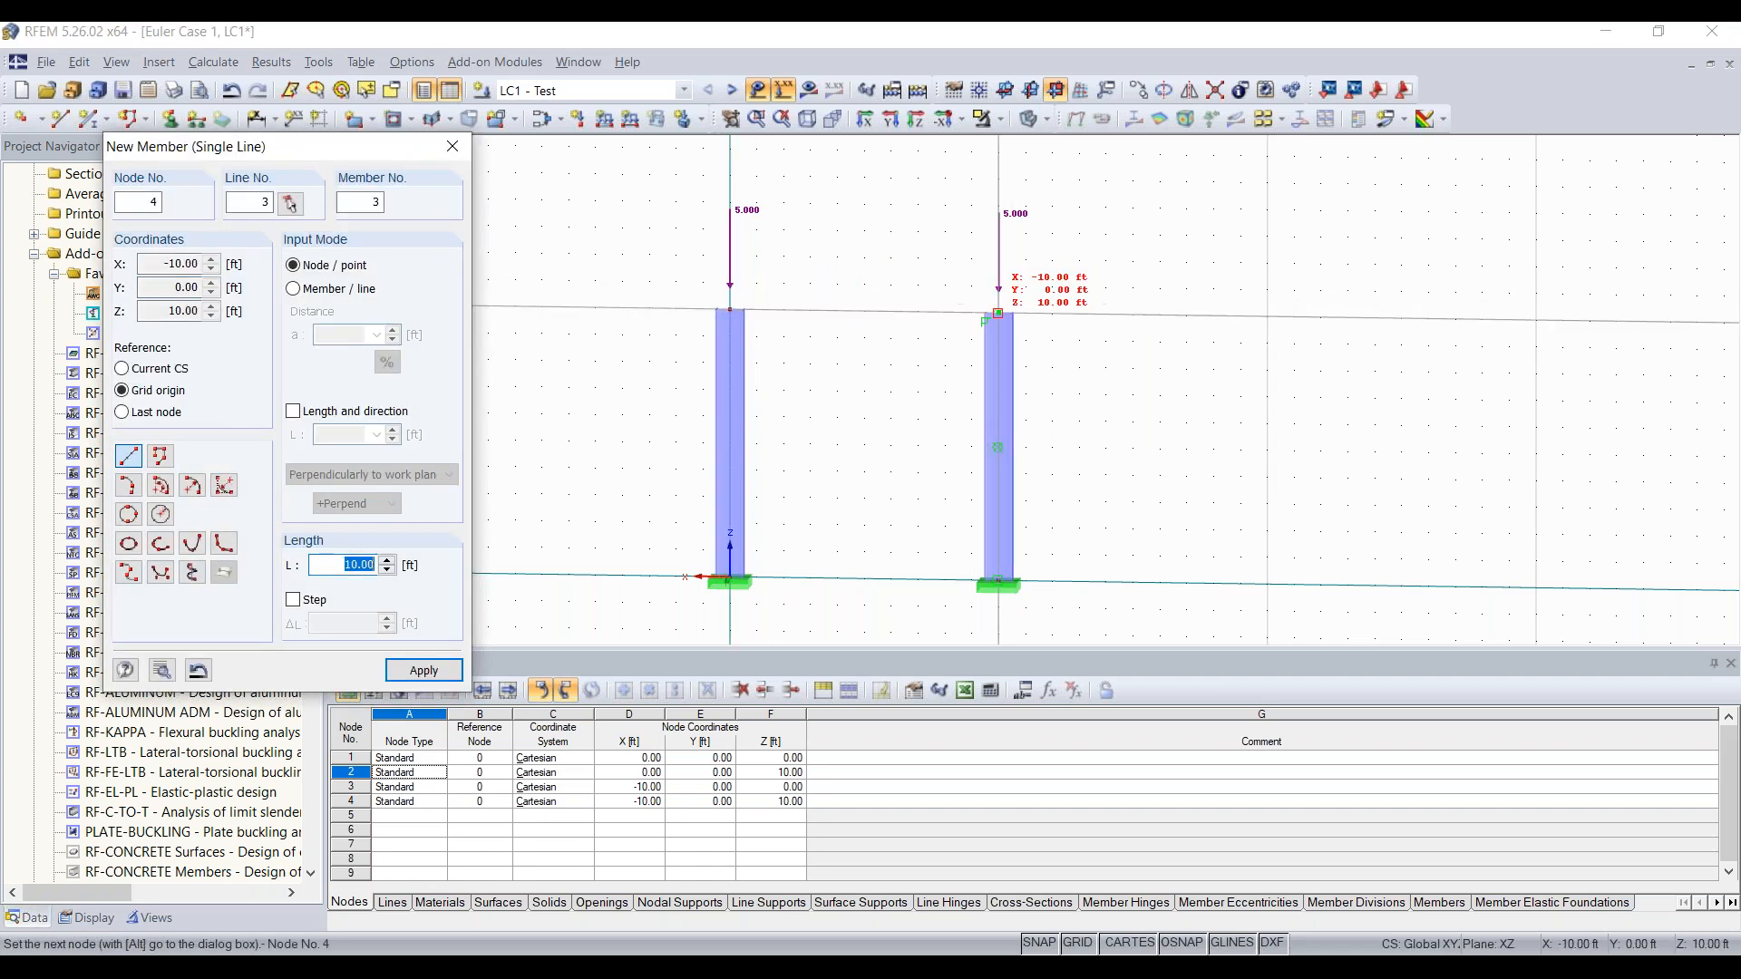
pyautogui.click(998, 313)
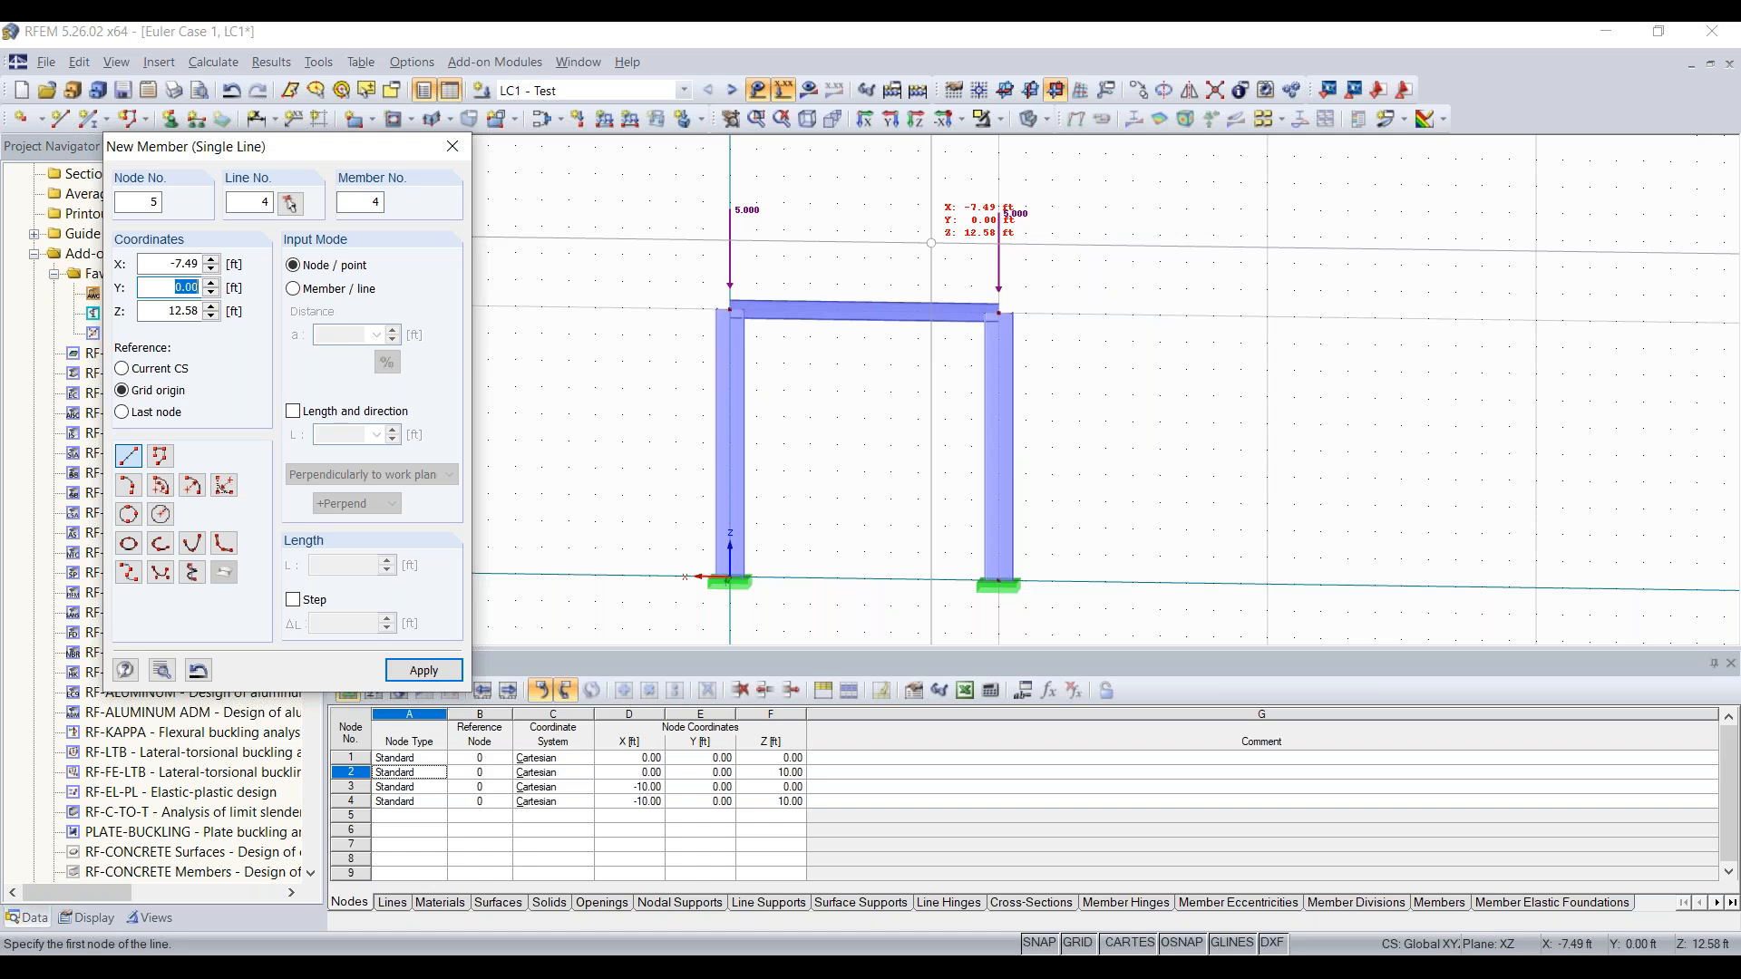
pyautogui.press('Escape')
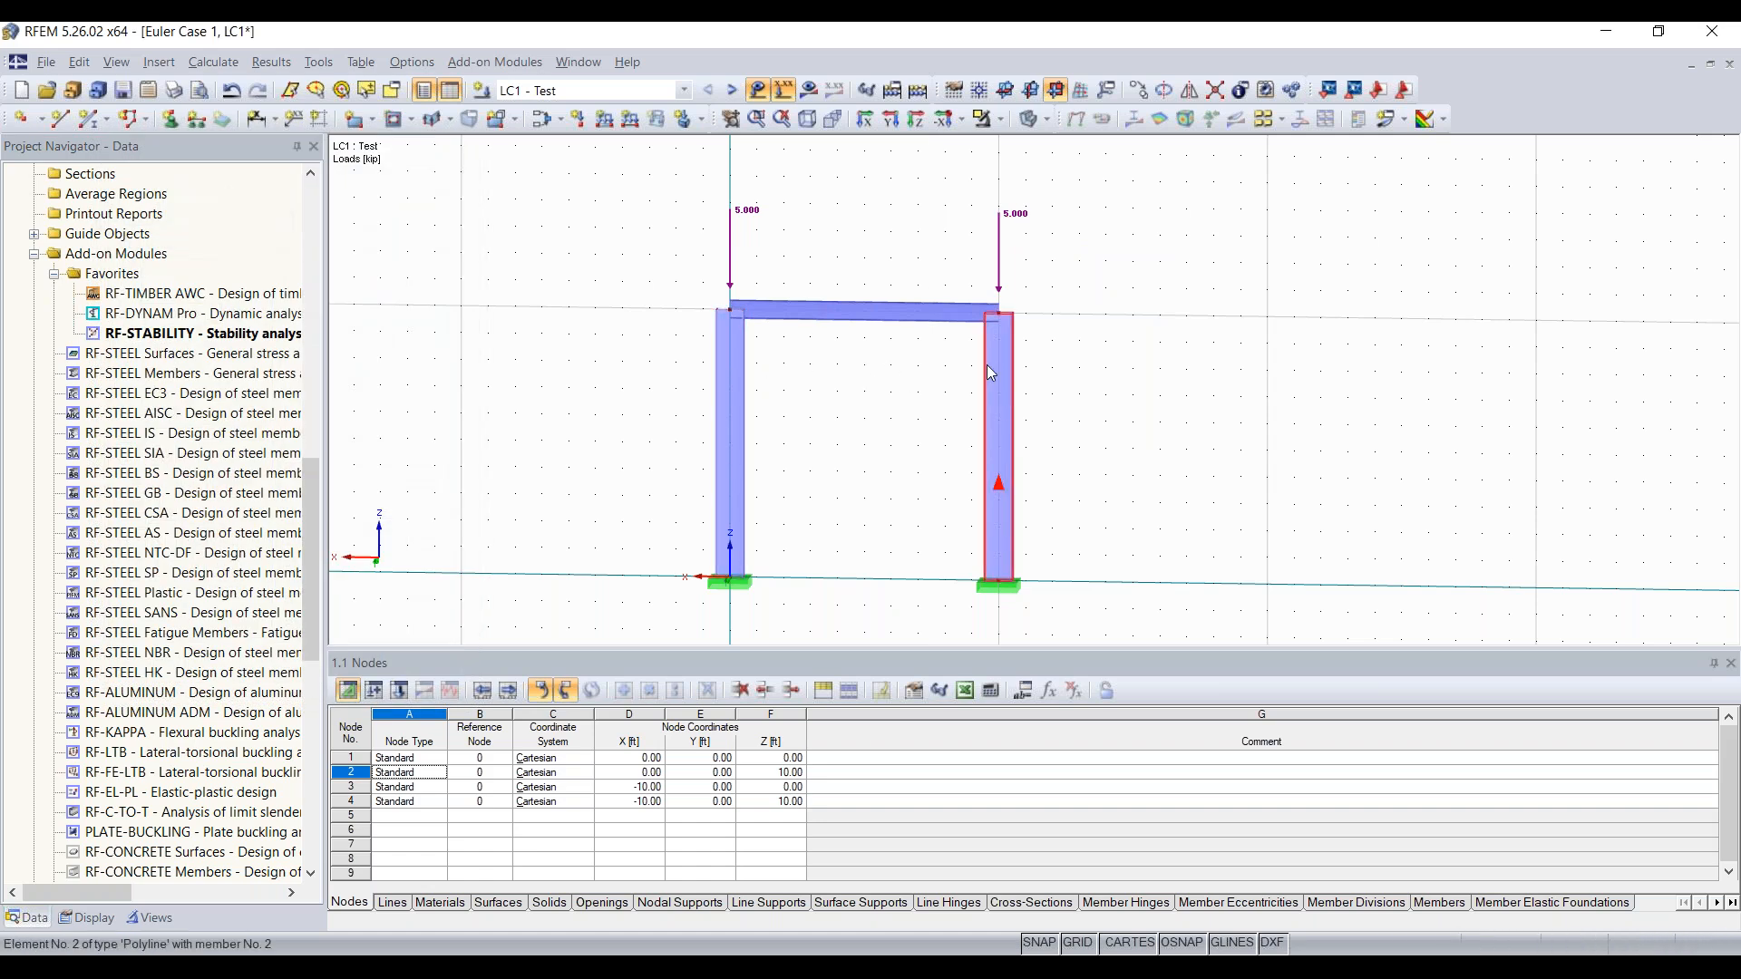
# Apply a uniform member load of -3 kip/ft in the global ZL direction to the top beam
pyautogui.moveTo(941, 309)
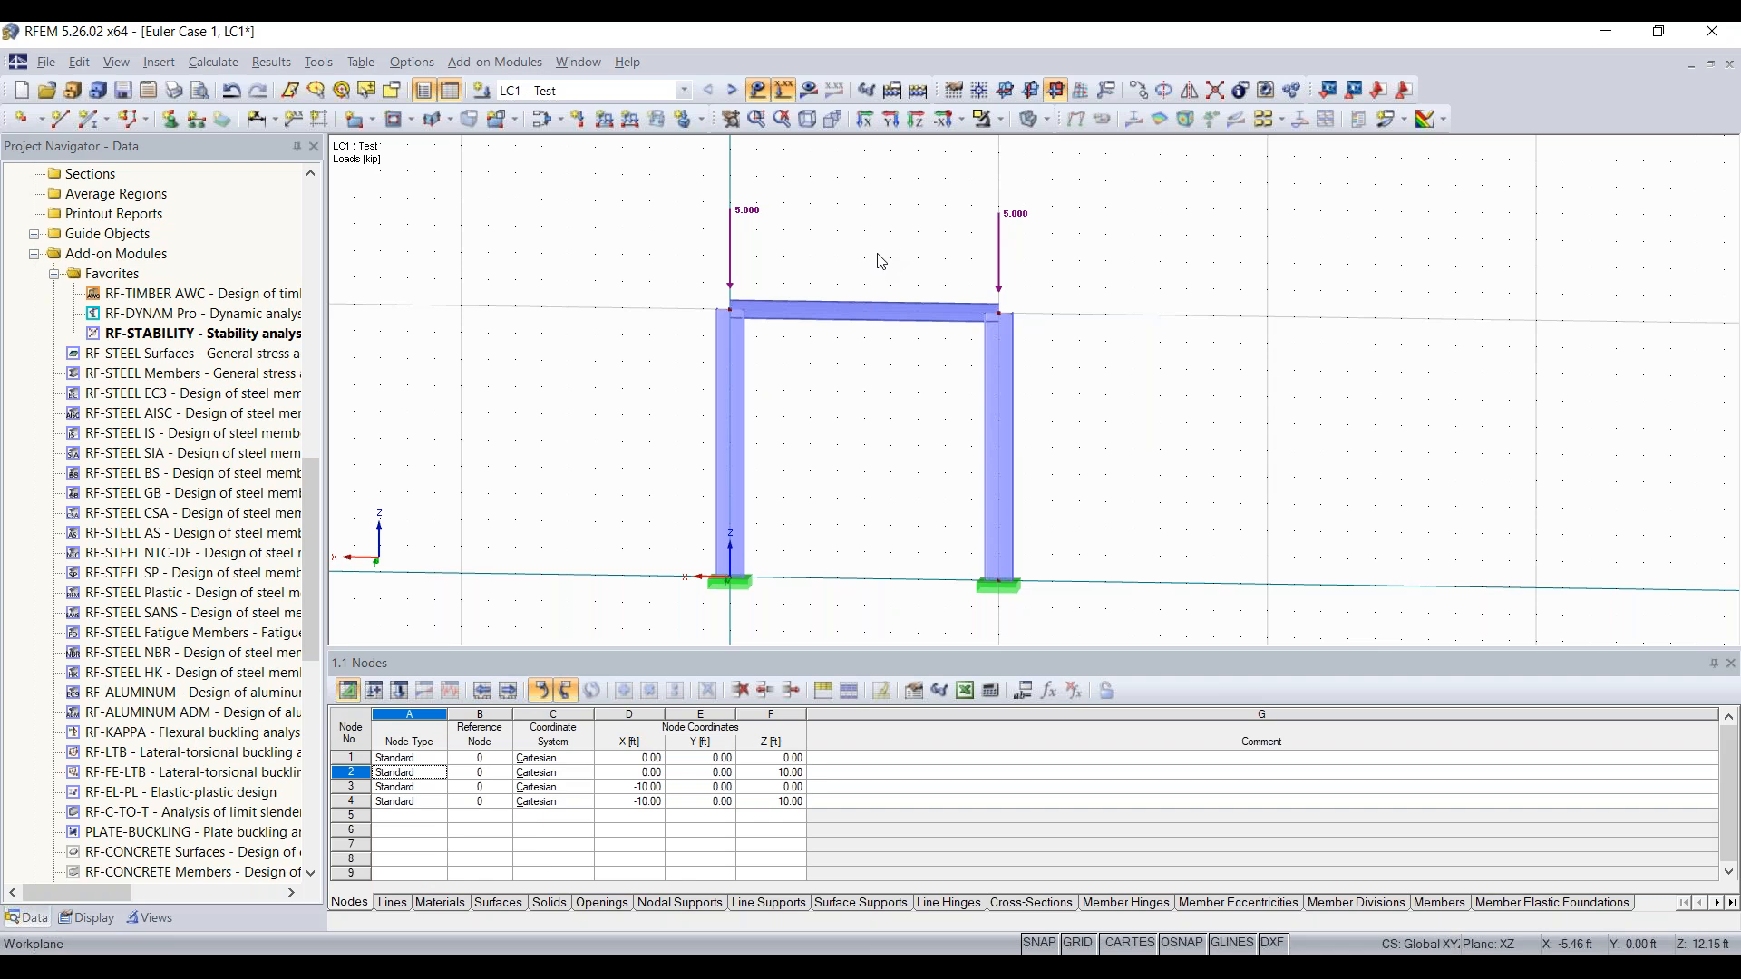
pyautogui.click(606, 122)
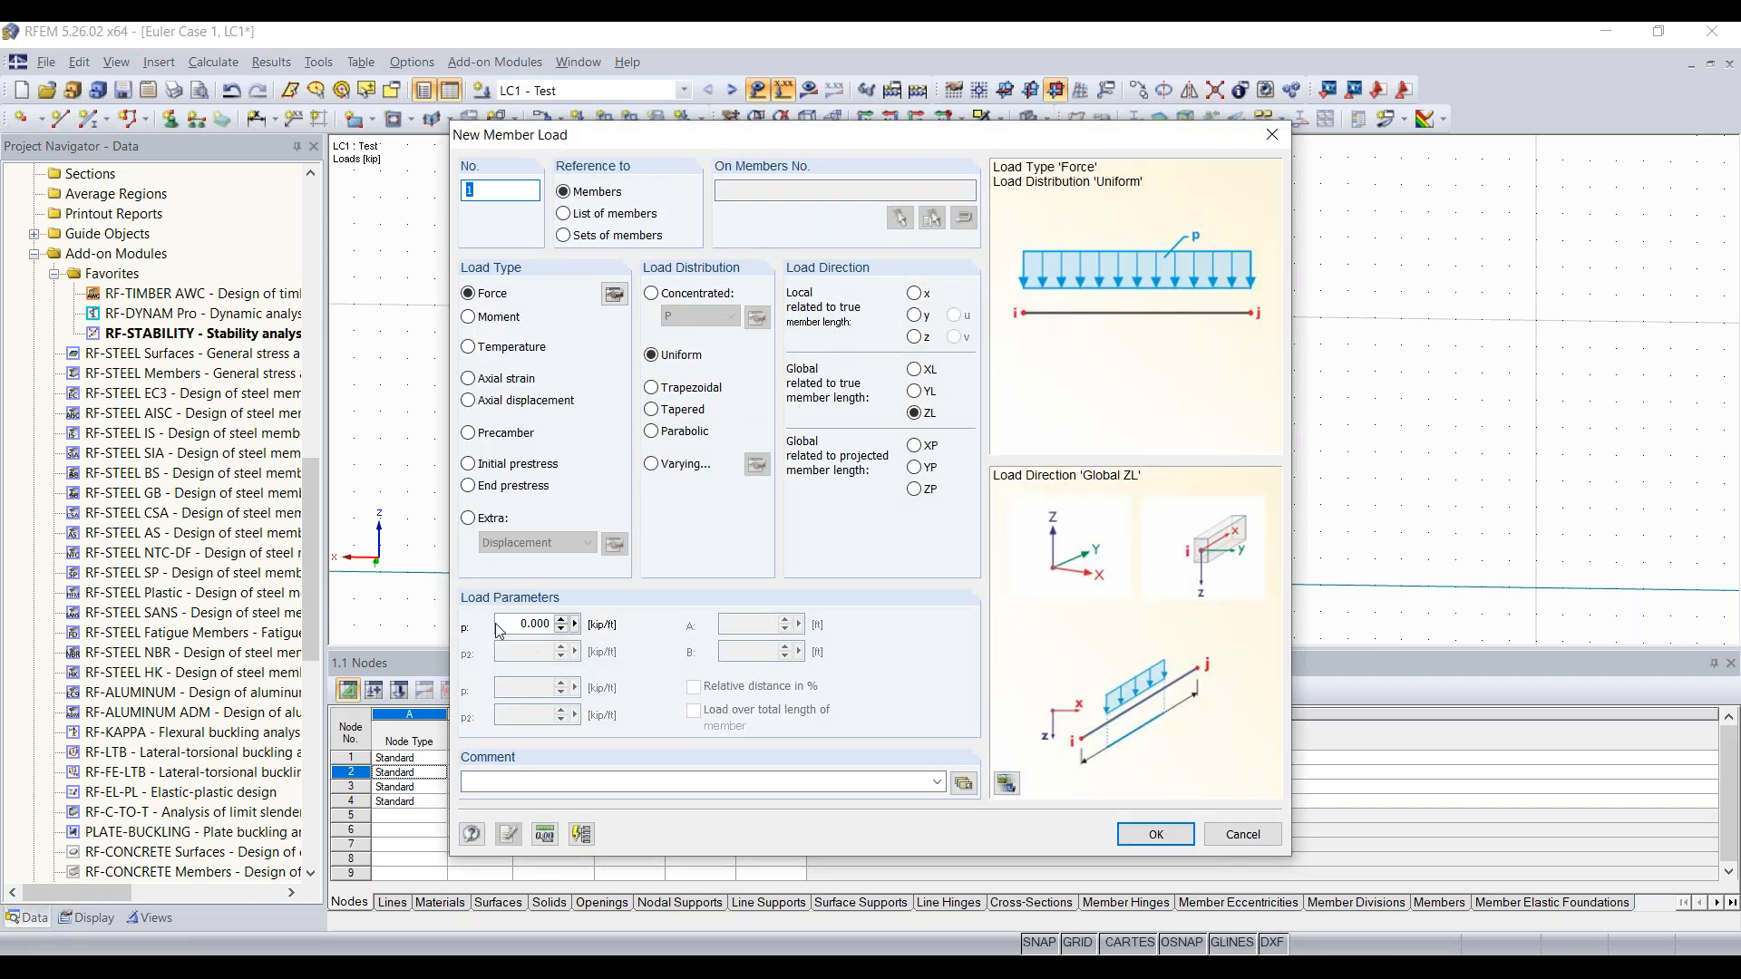
pyautogui.click(508, 627)
pyautogui.write('-3')
pyautogui.click(1156, 834)
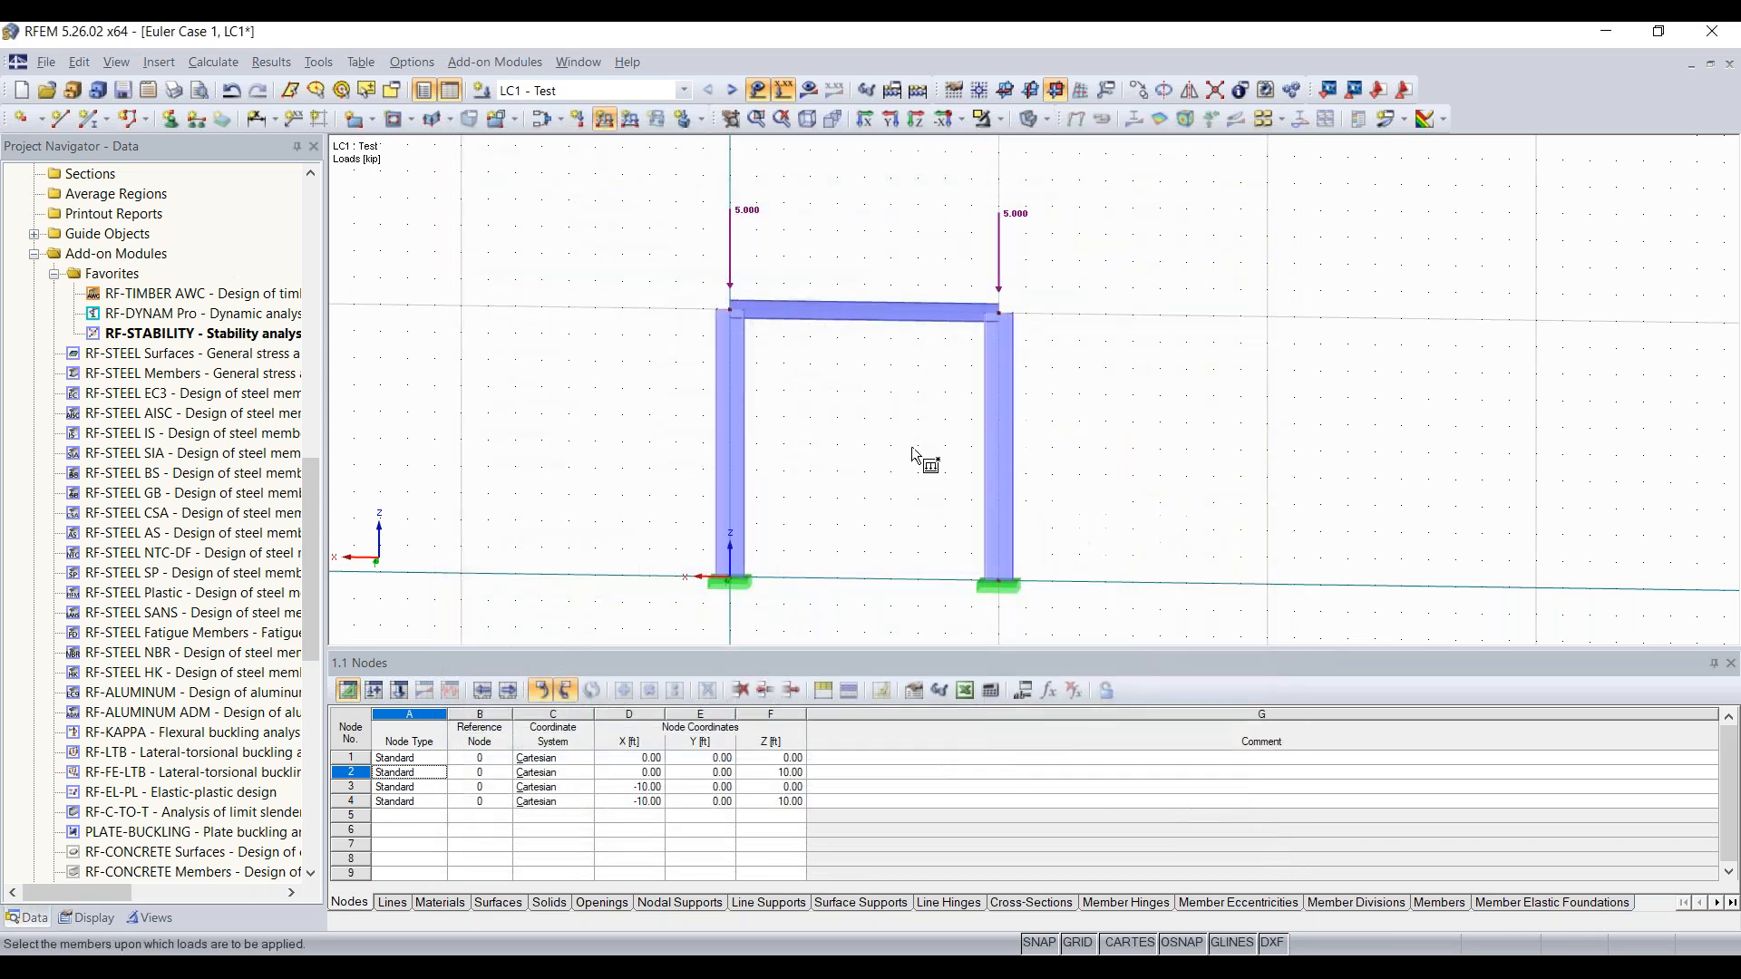
pyautogui.click(861, 311)
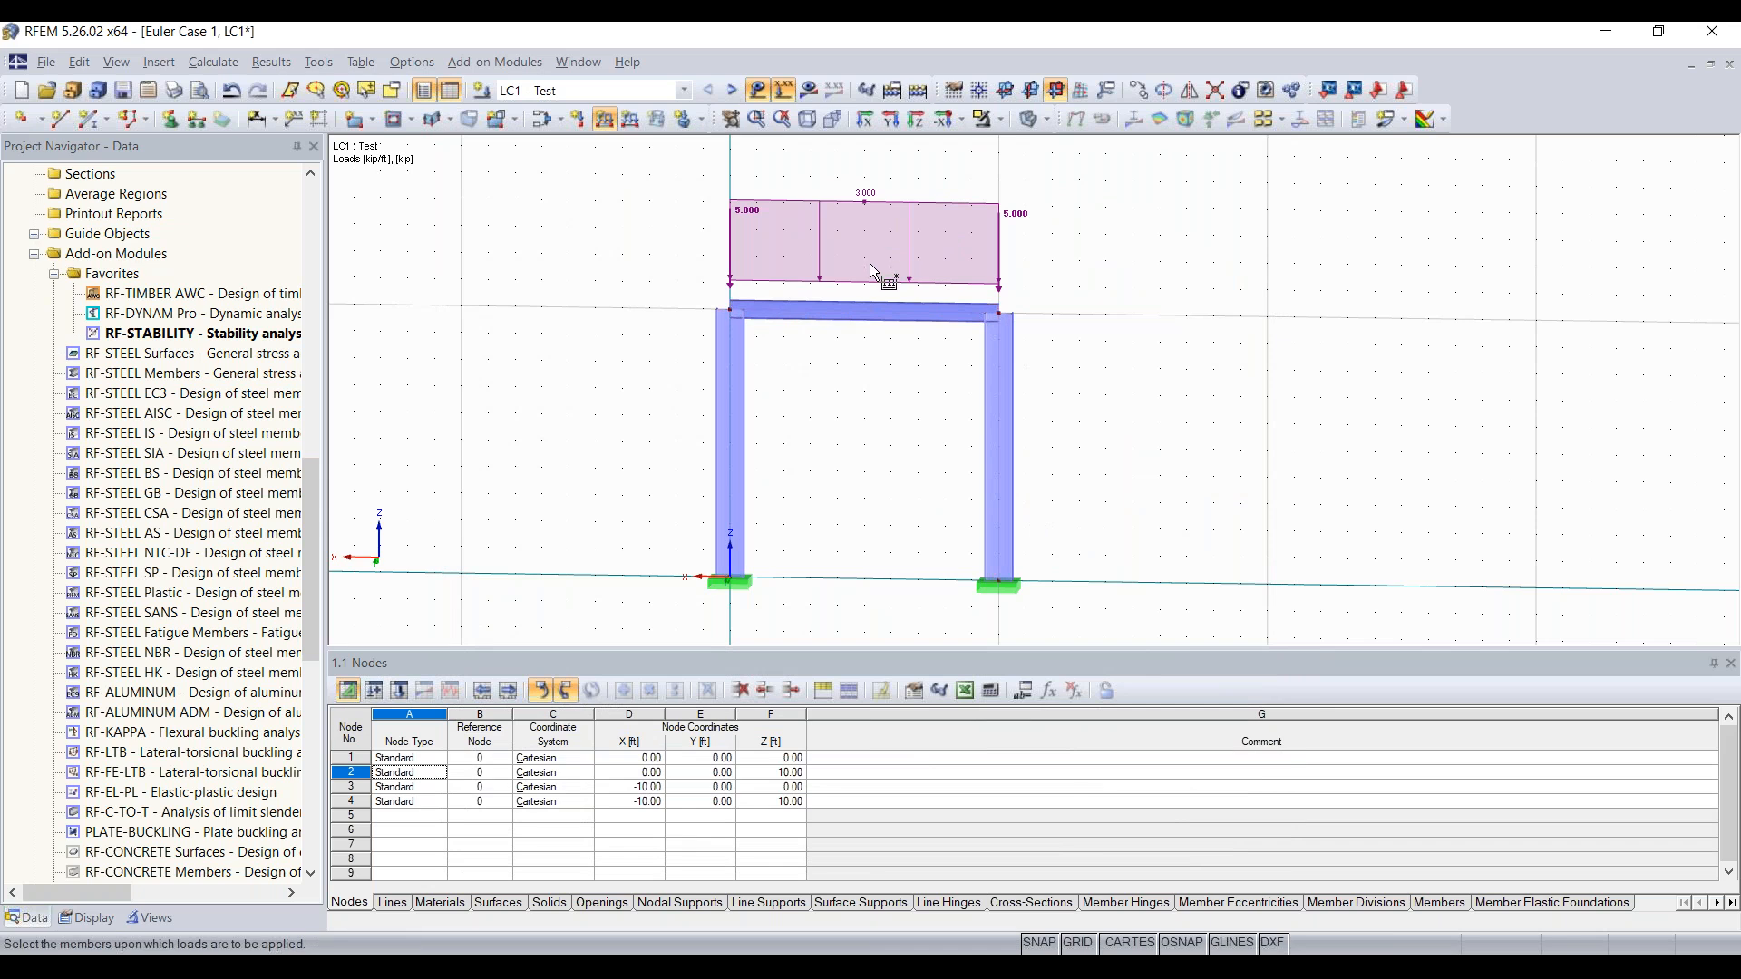
pyautogui.press('Escape')
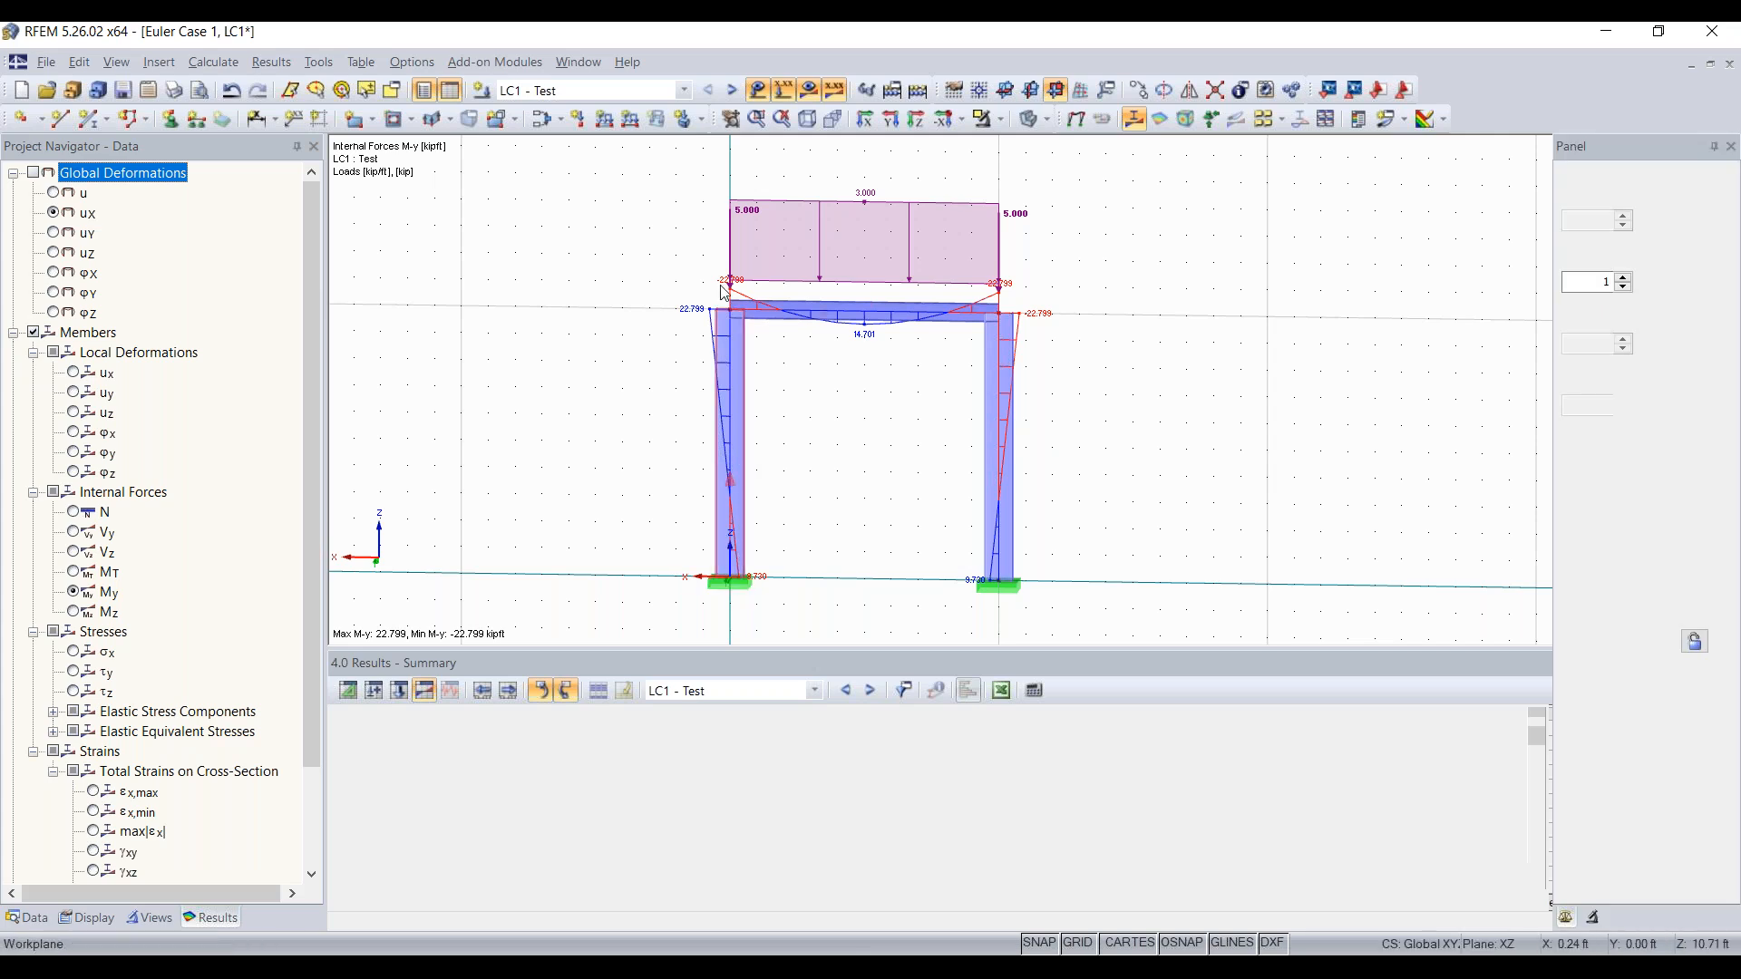
# Review the frame's global deformation u and the My internal force diagram for LC1
pyautogui.click(53, 191)
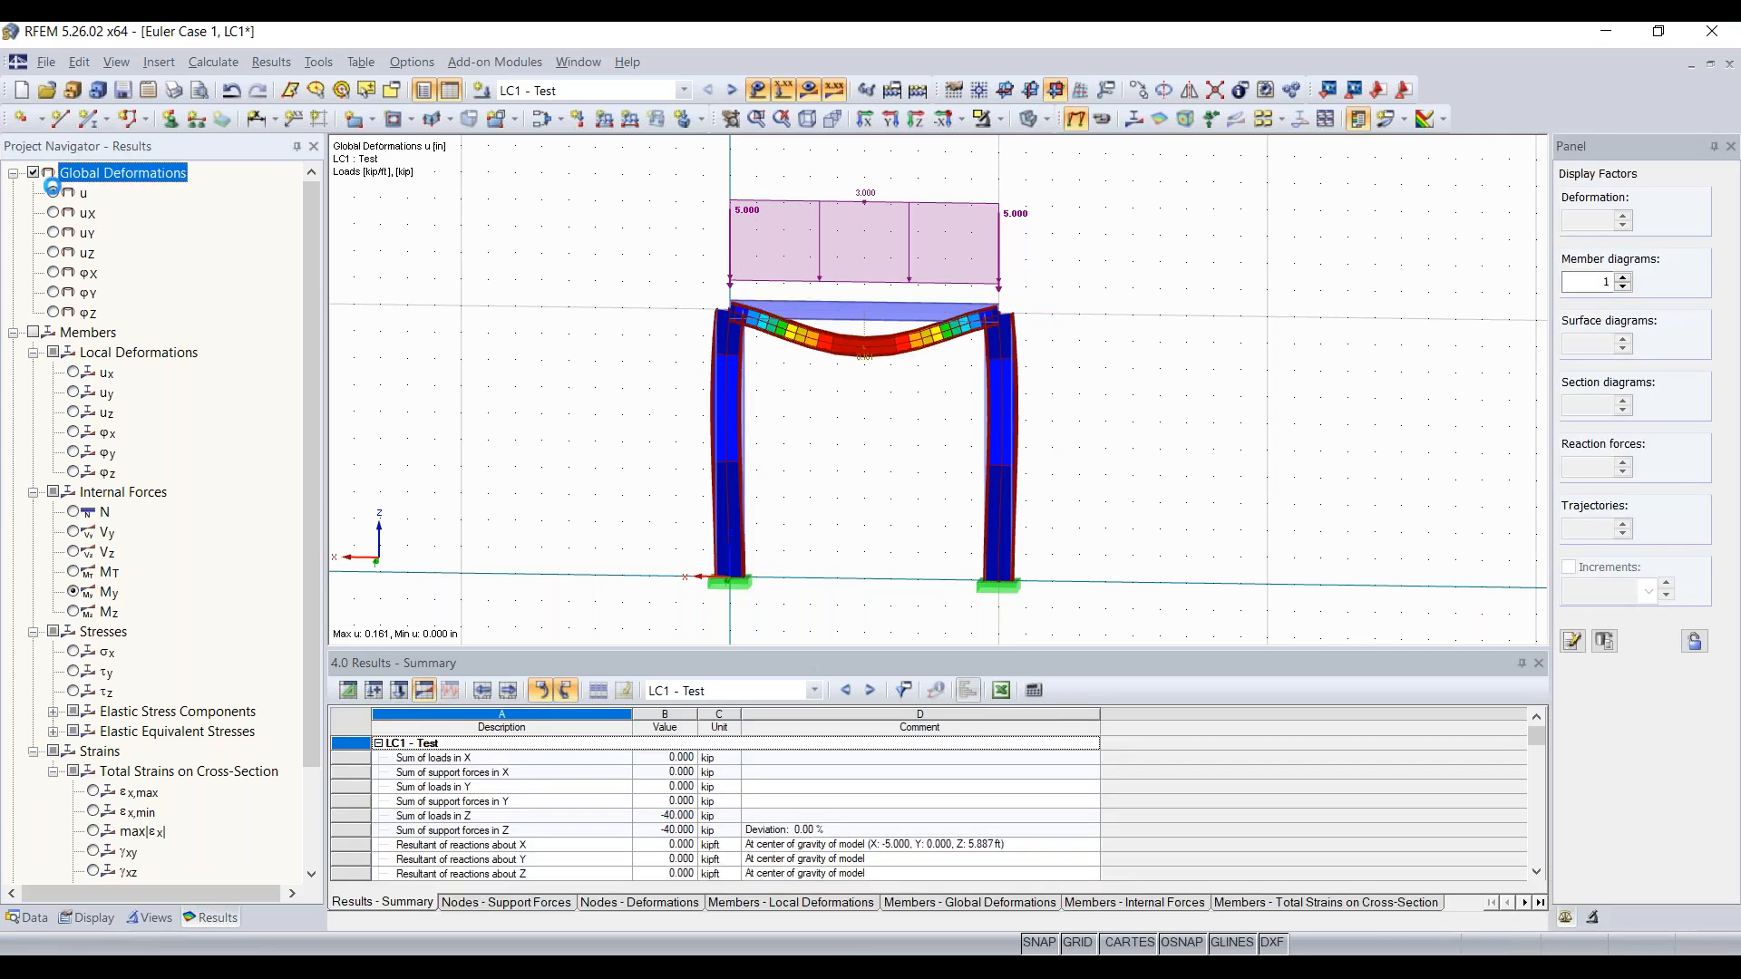
pyautogui.moveTo(798, 458)
pyautogui.keyDown('ctrl'); pyautogui.mouseDown(button='middle')
pyautogui.moveTo(608, 453)
pyautogui.moveTo(825, 453)
pyautogui.mouseUp(button='middle'); pyautogui.keyUp('ctrl')
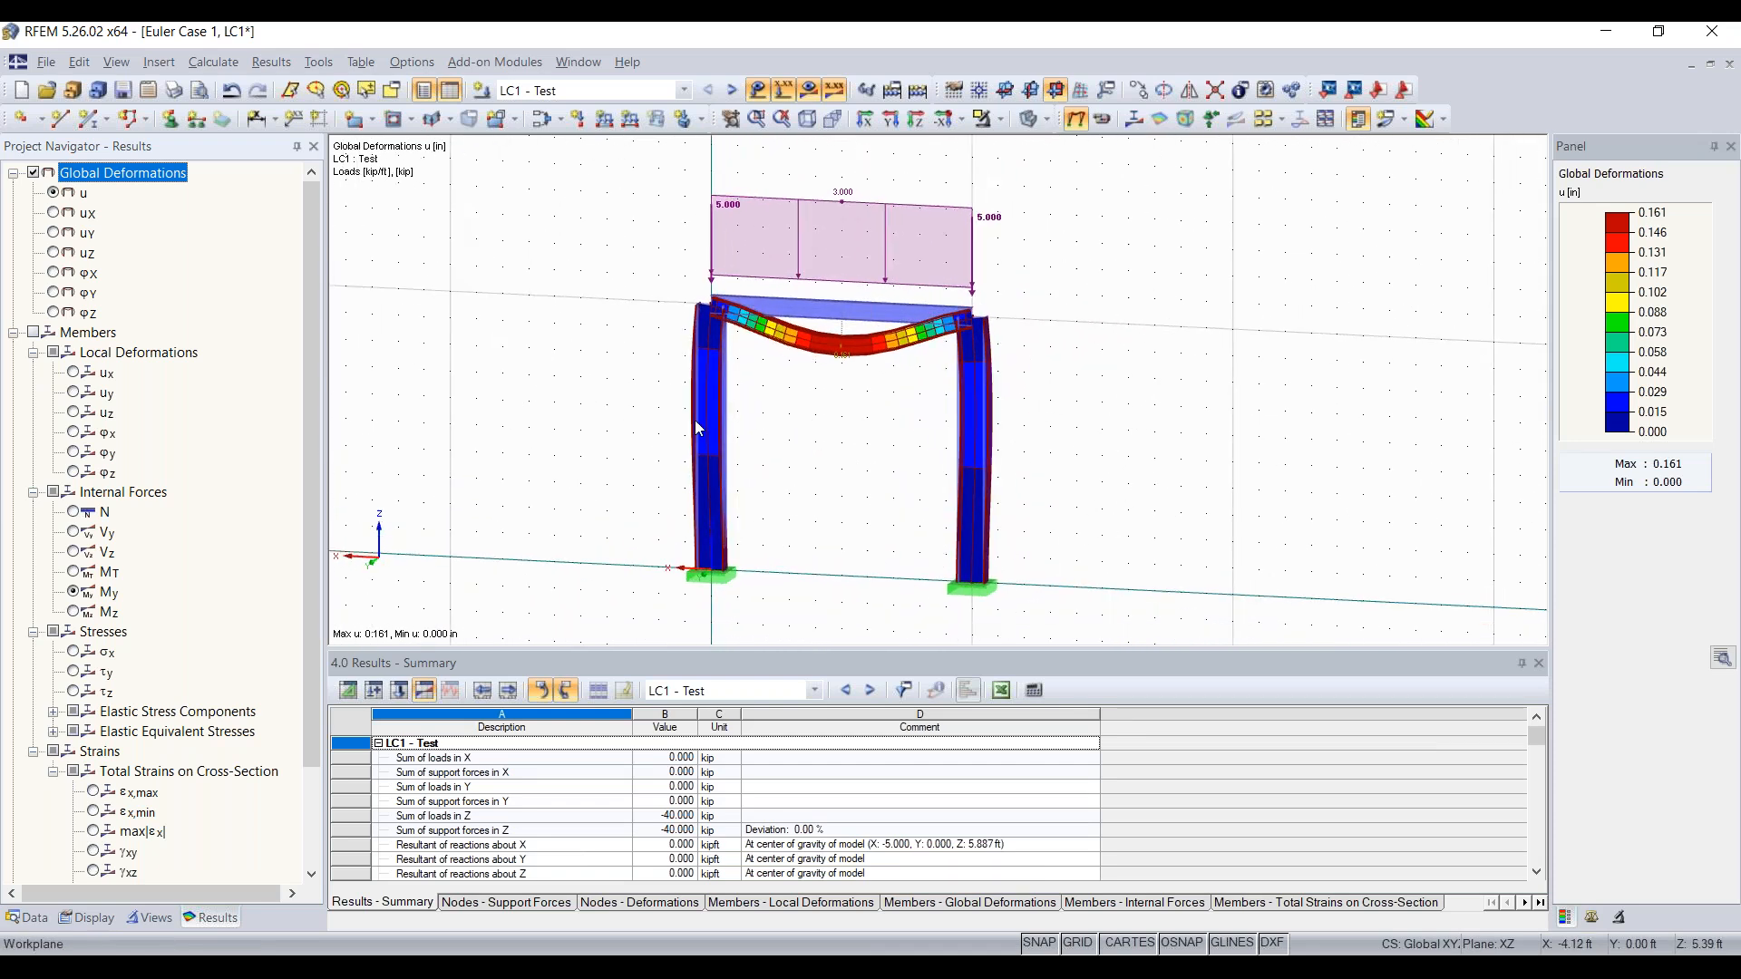
pyautogui.click(50, 337)
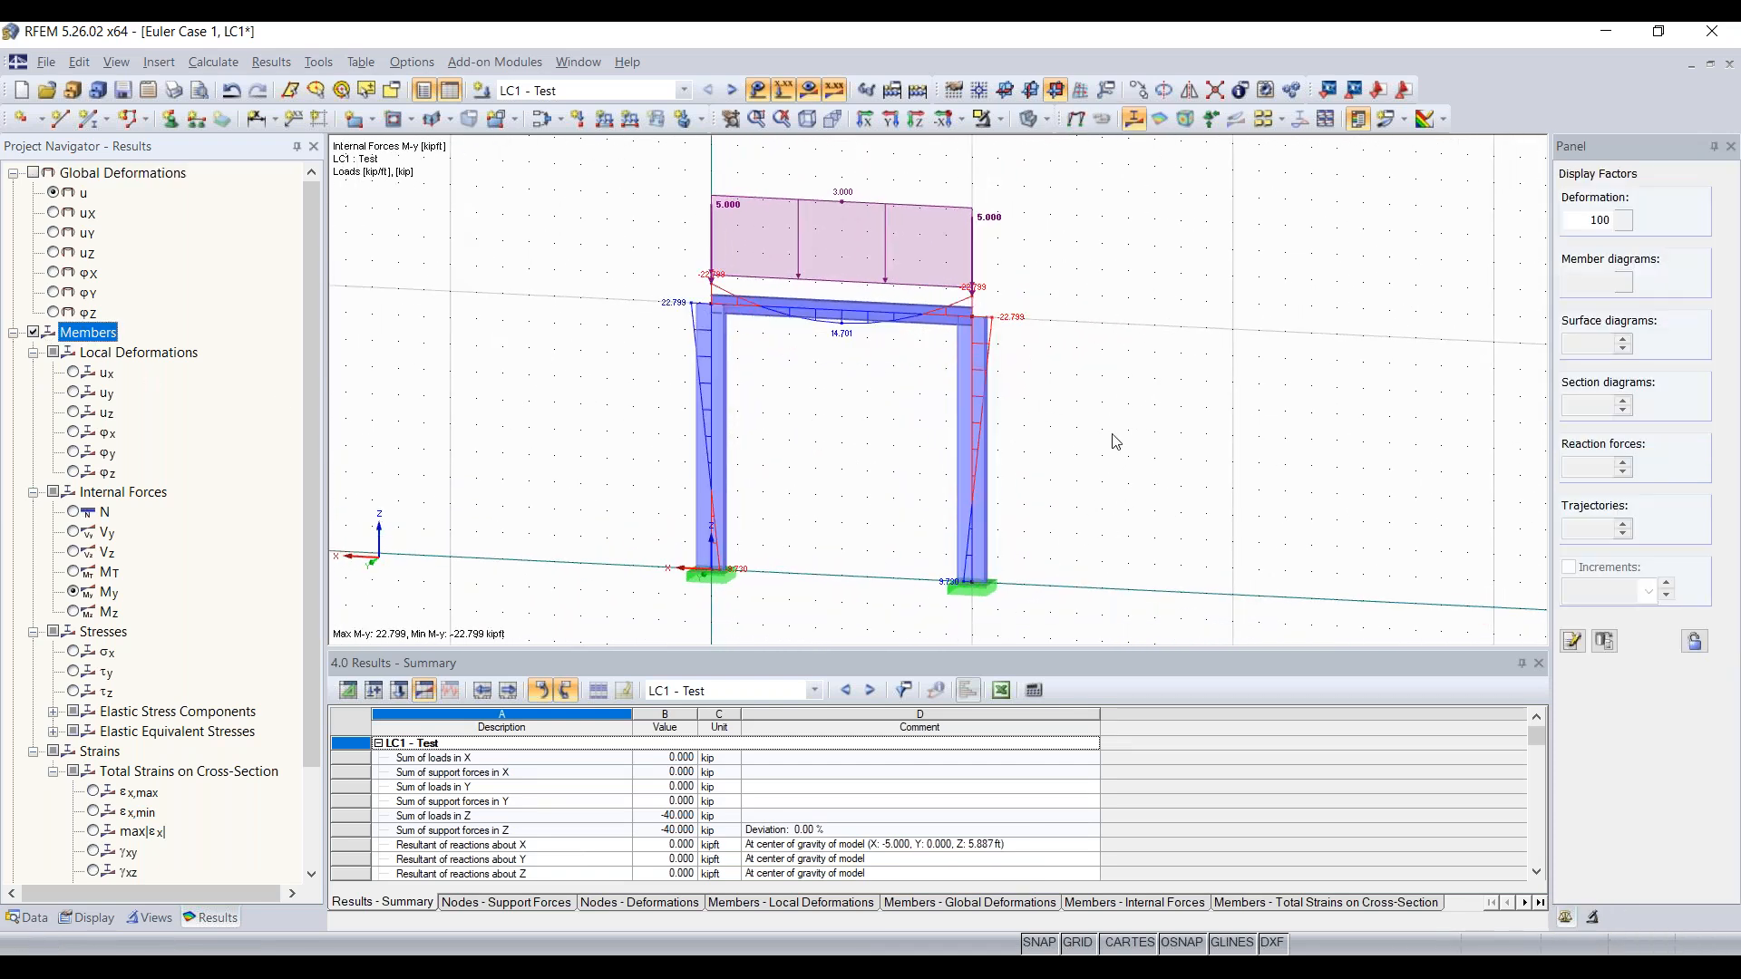
# Show the RF-STABILITY CA1 results on the frame and inspect the buckling shape of eigenvector 1
pyautogui.click(646, 89)
pyautogui.click(635, 183)
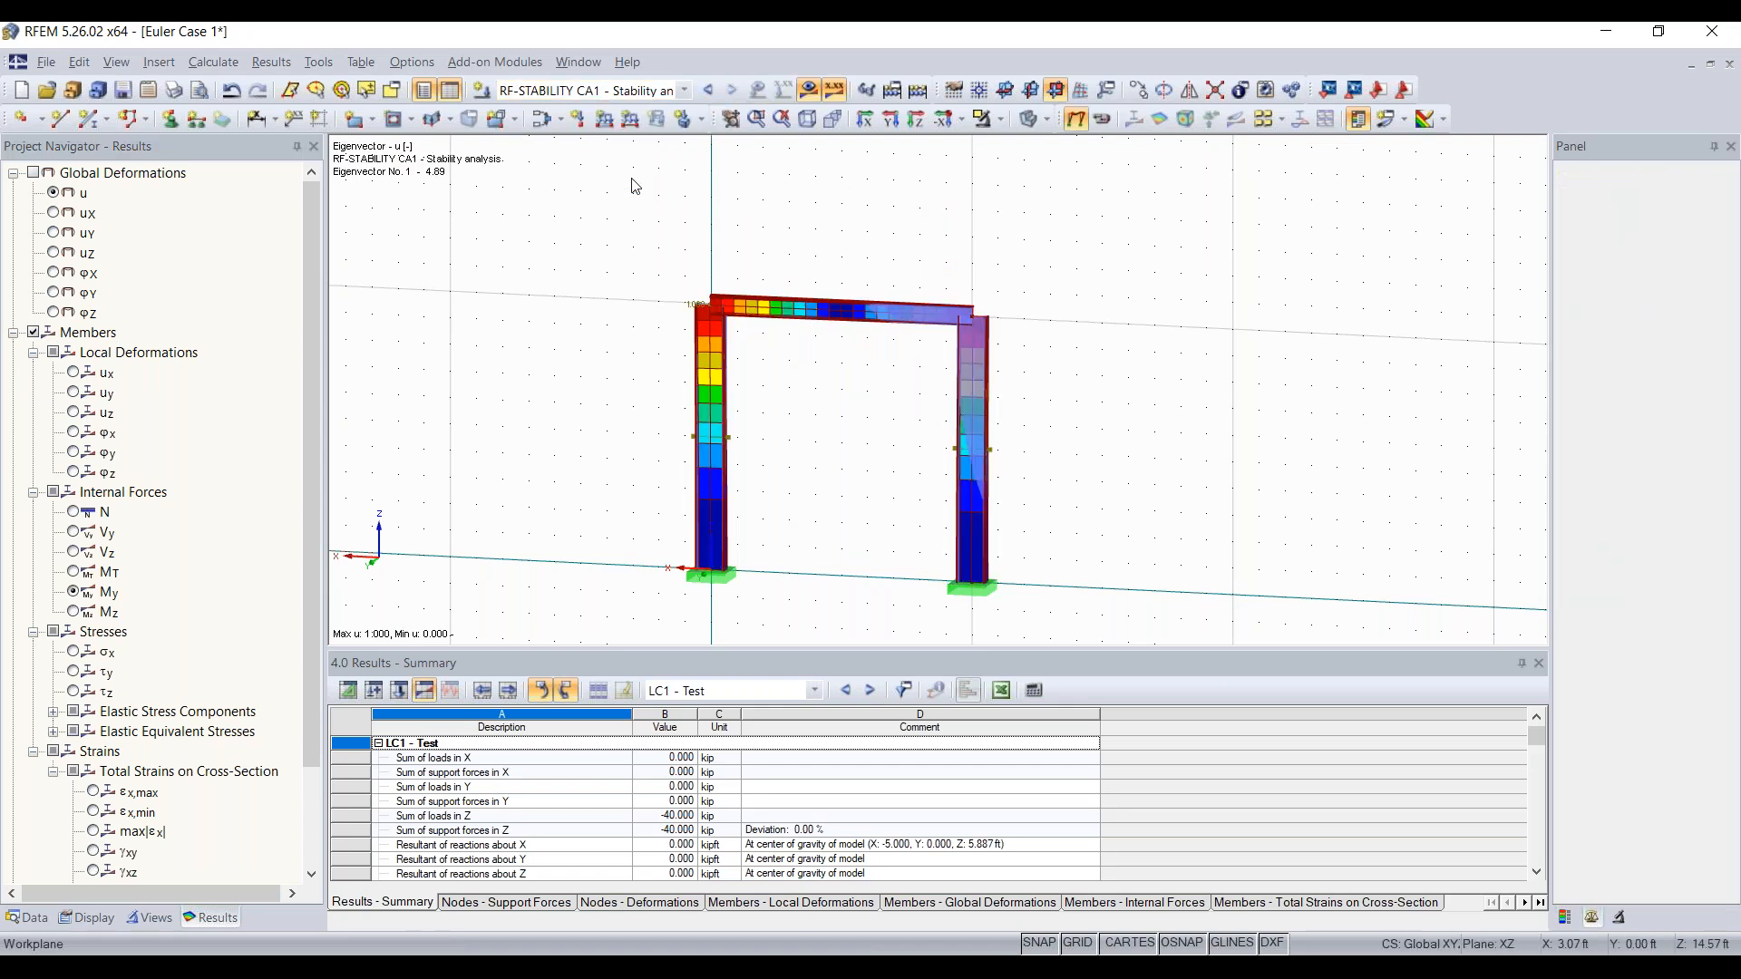
pyautogui.keyDown('ctrl'); pyautogui.moveTo(1106, 268); pyautogui.dragTo(988, 289, button='middle'); pyautogui.keyUp('ctrl')
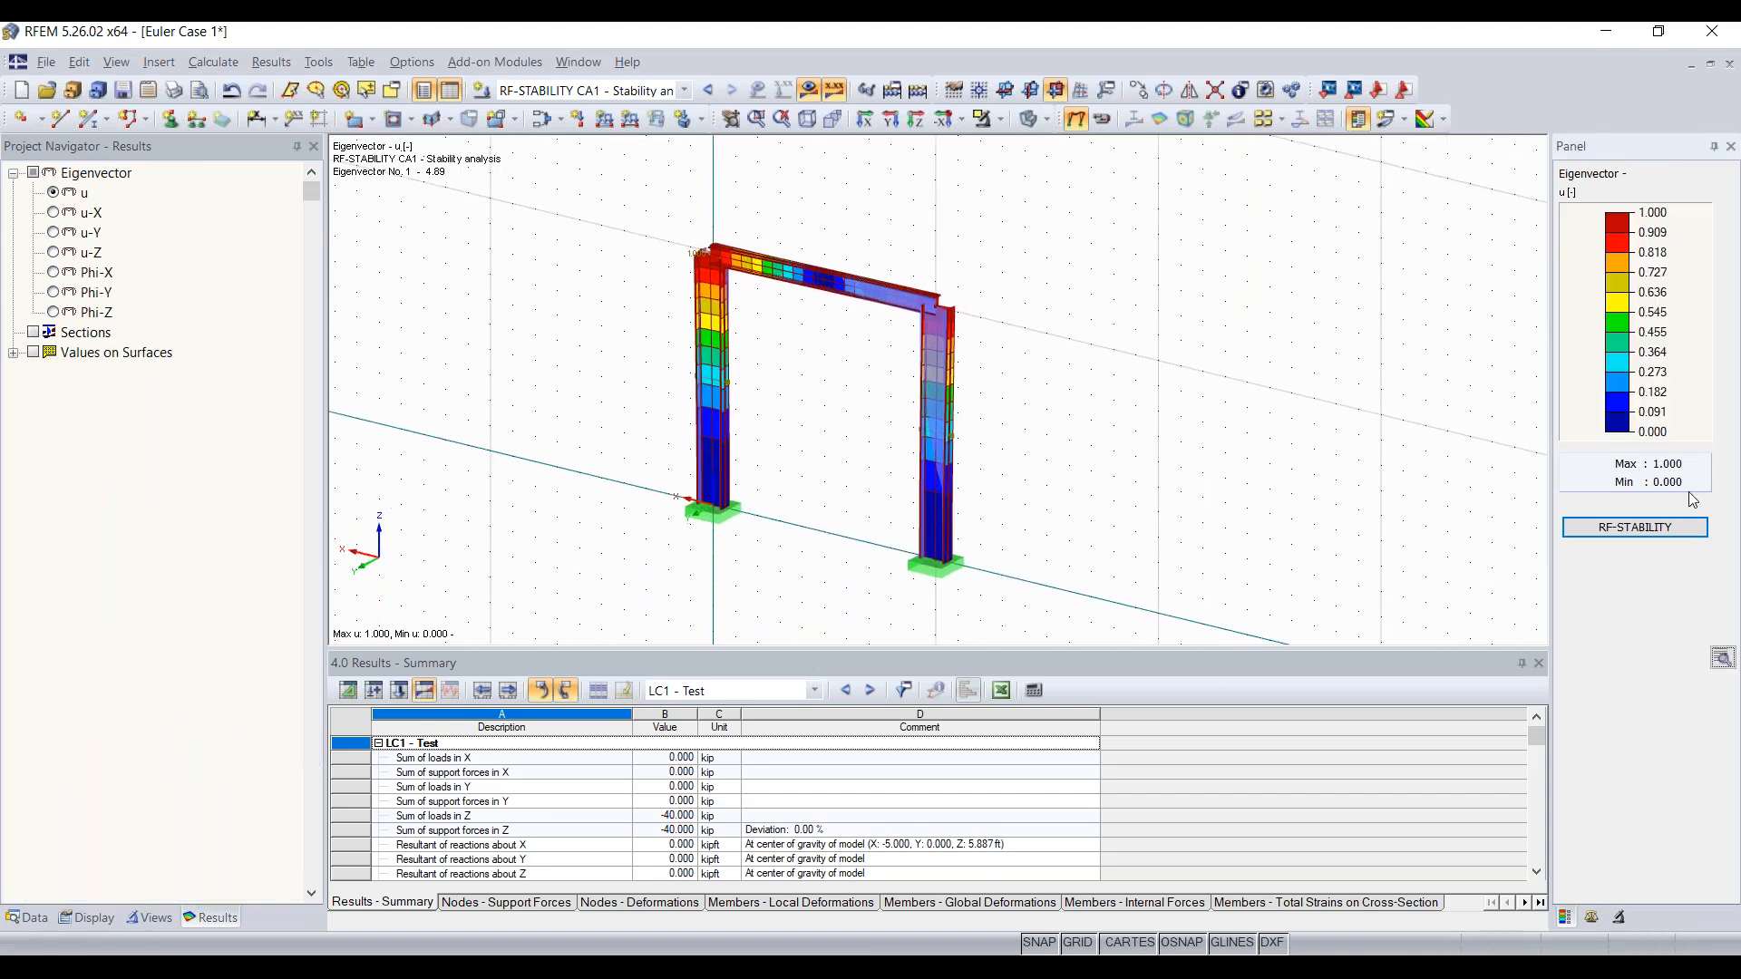
pyautogui.click(1620, 918)
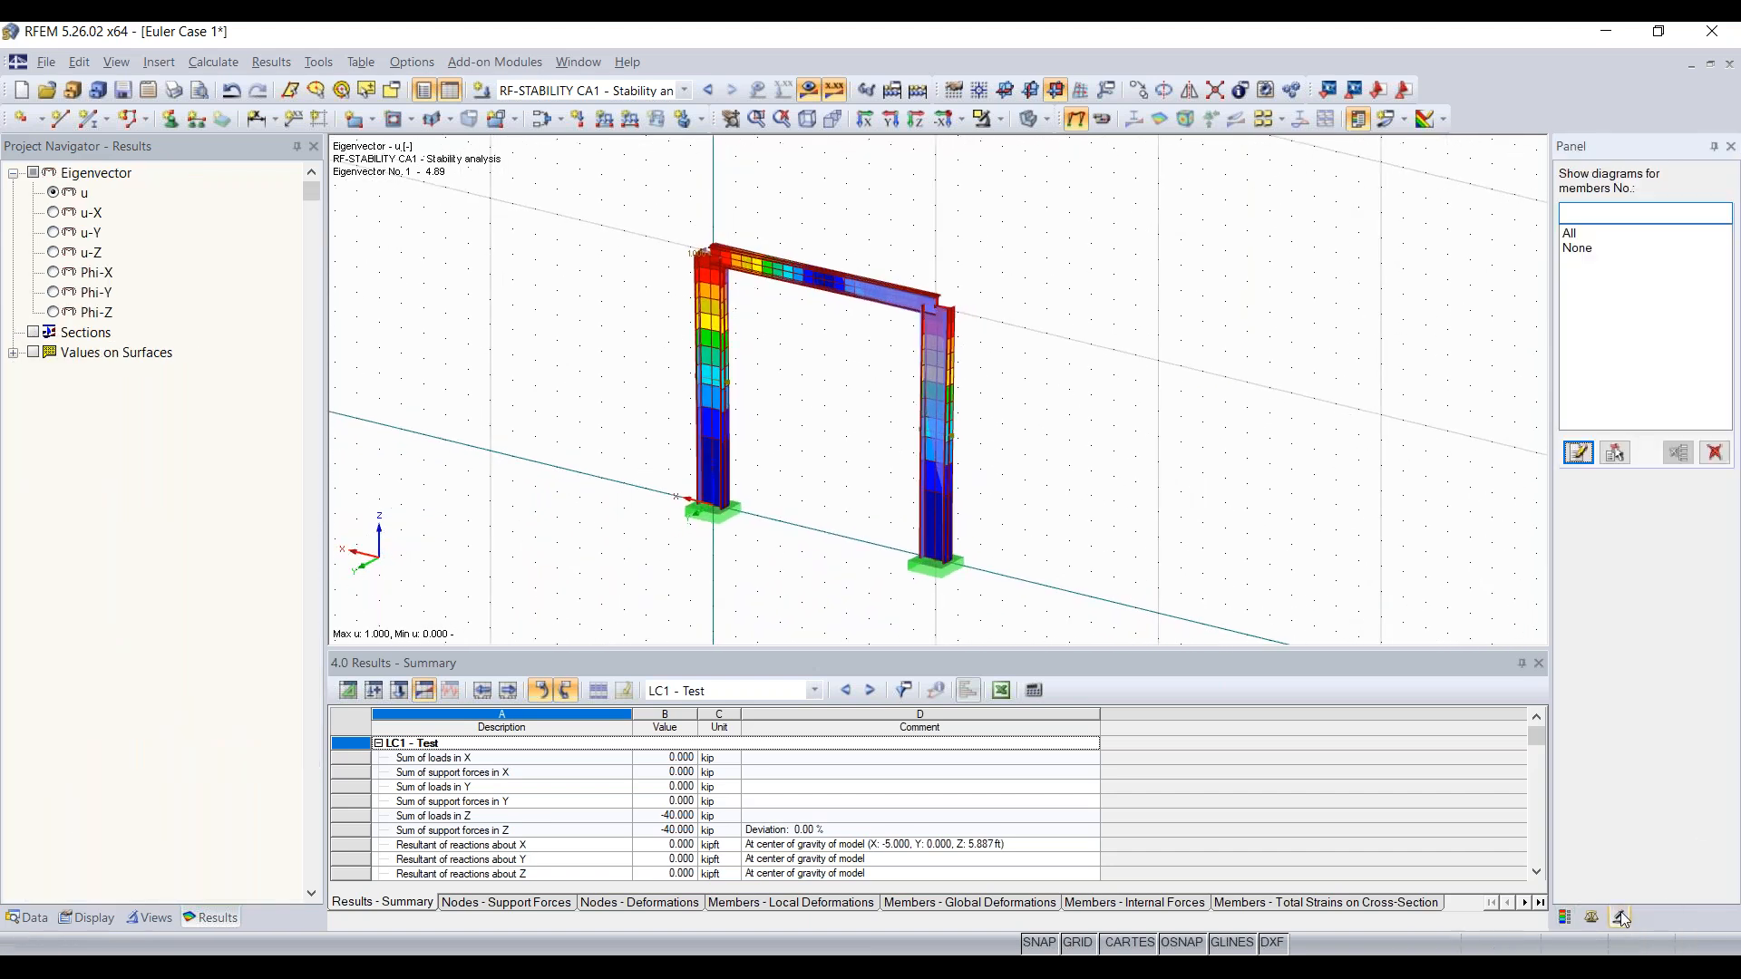
pyautogui.click(1598, 918)
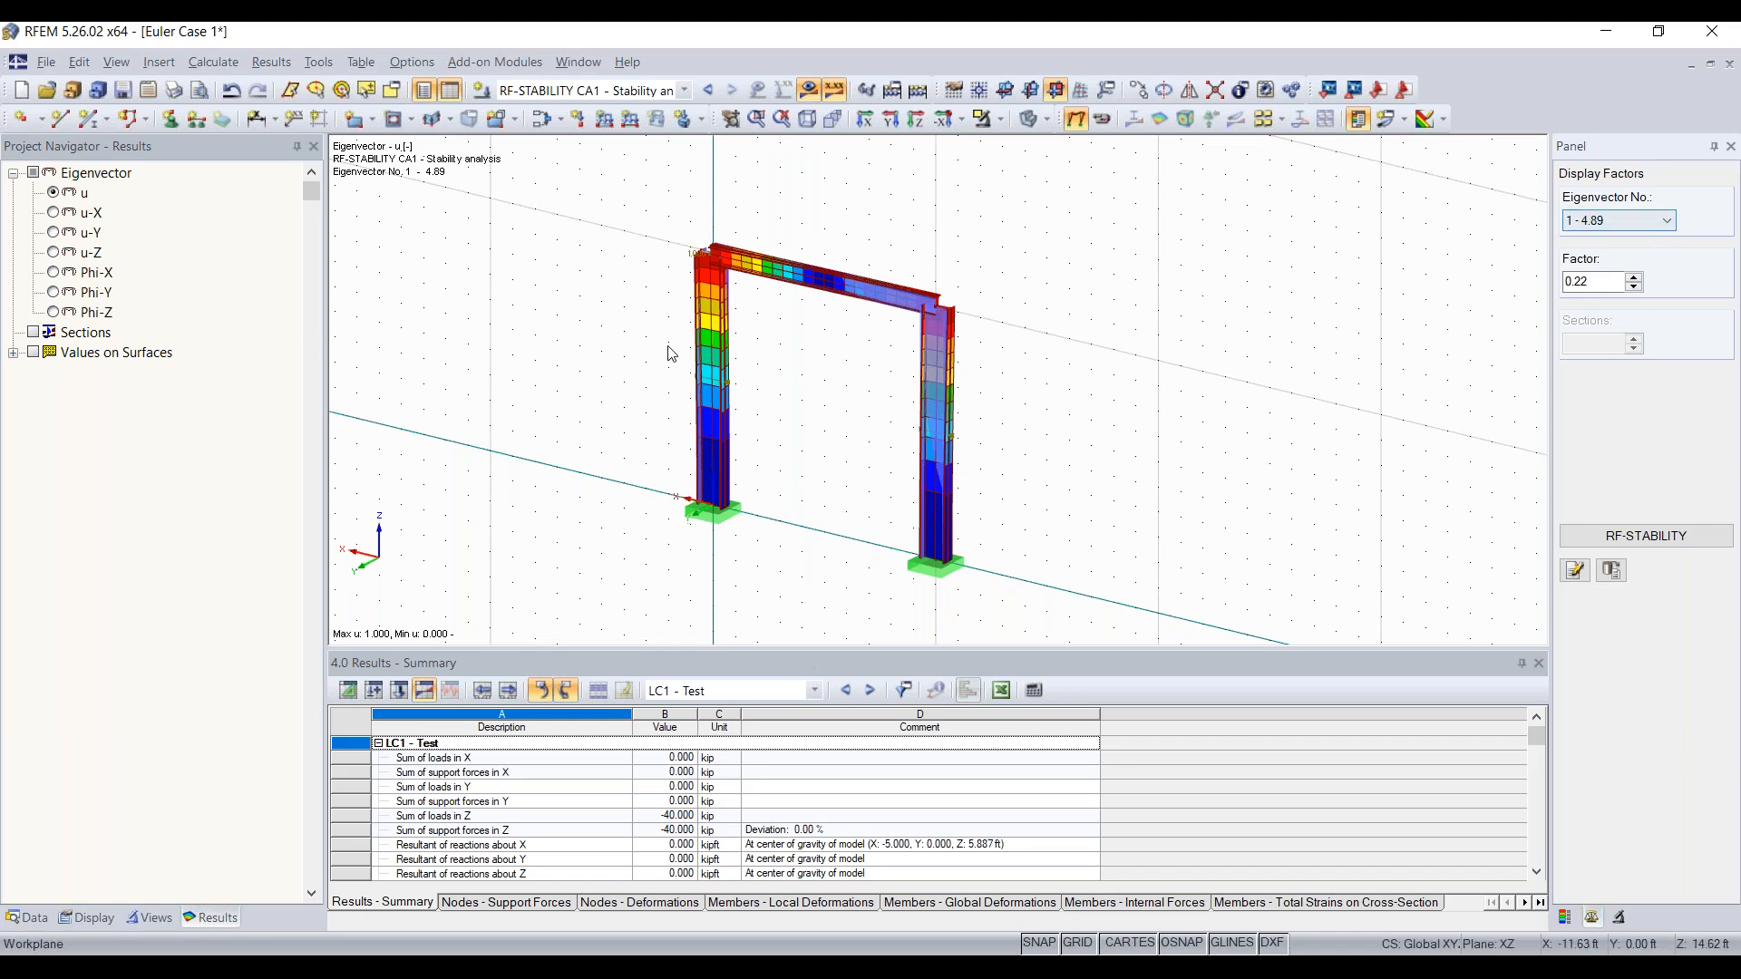
# Go through the frame's higher buckling shapes from eigenvector 2 to eigenvector 4
pyautogui.click(1627, 223)
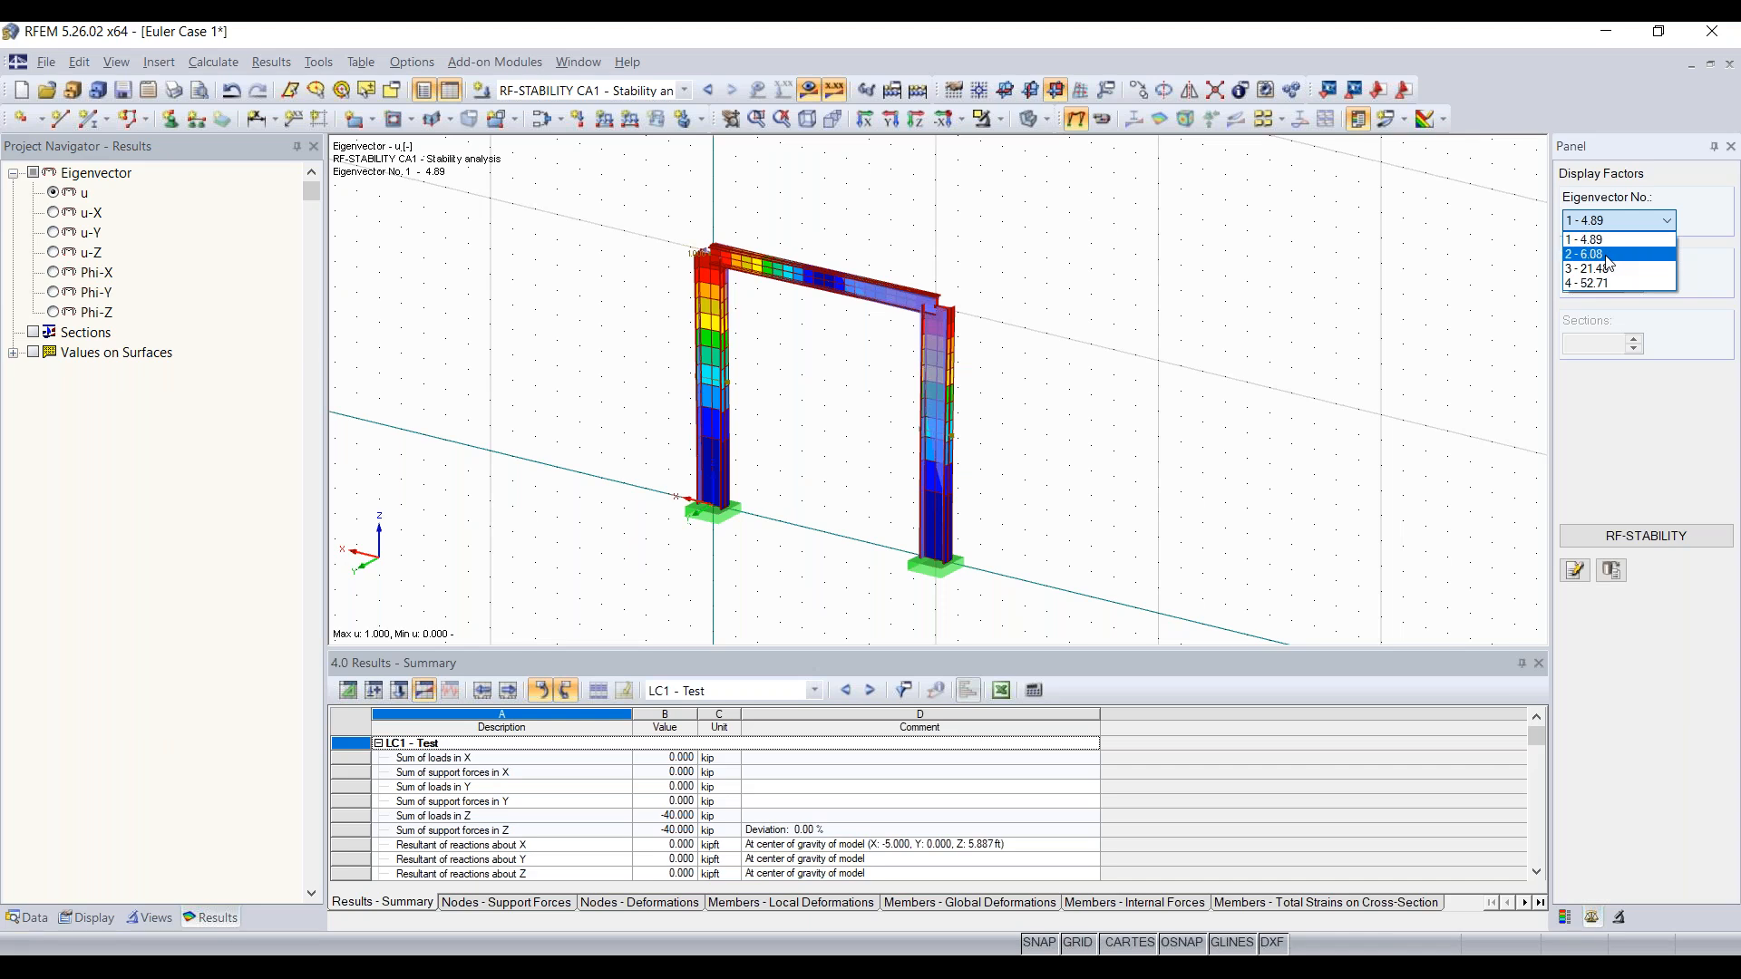
pyautogui.click(1606, 257)
pyautogui.scroll(-1, 1611, 228)
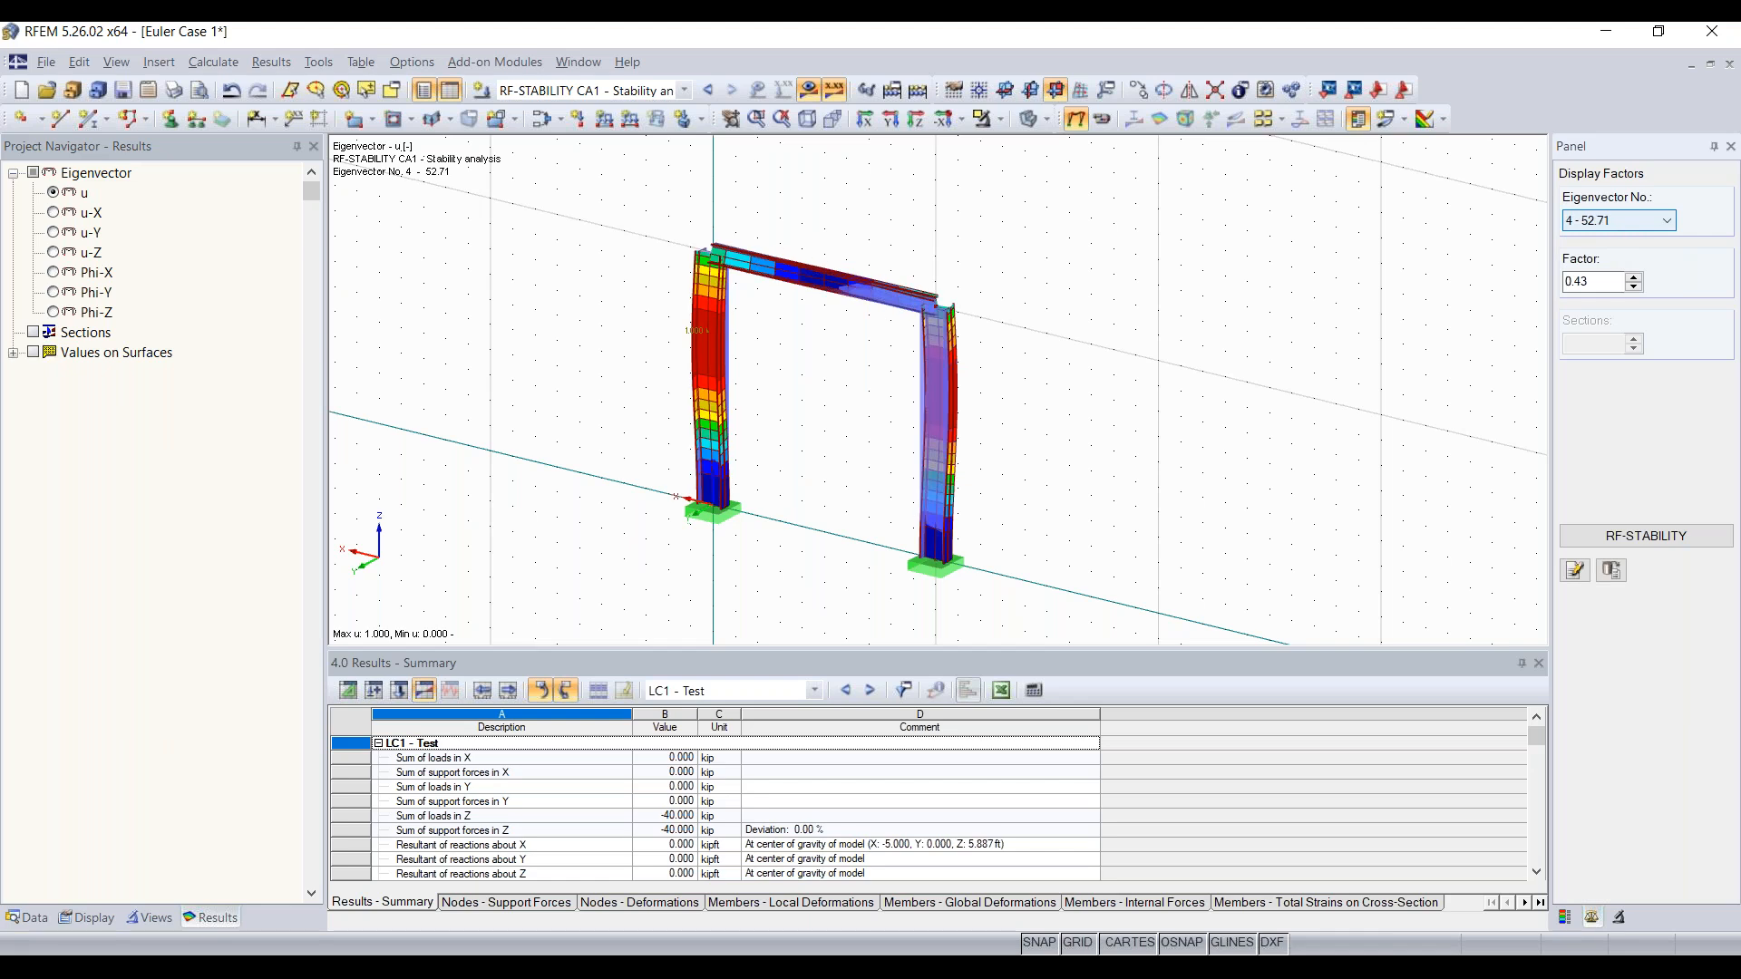
# Return to the frame's eigenvector 1 and check the colour scale, display factor and member filter settings of the results
pyautogui.scroll(2, 1611, 224)
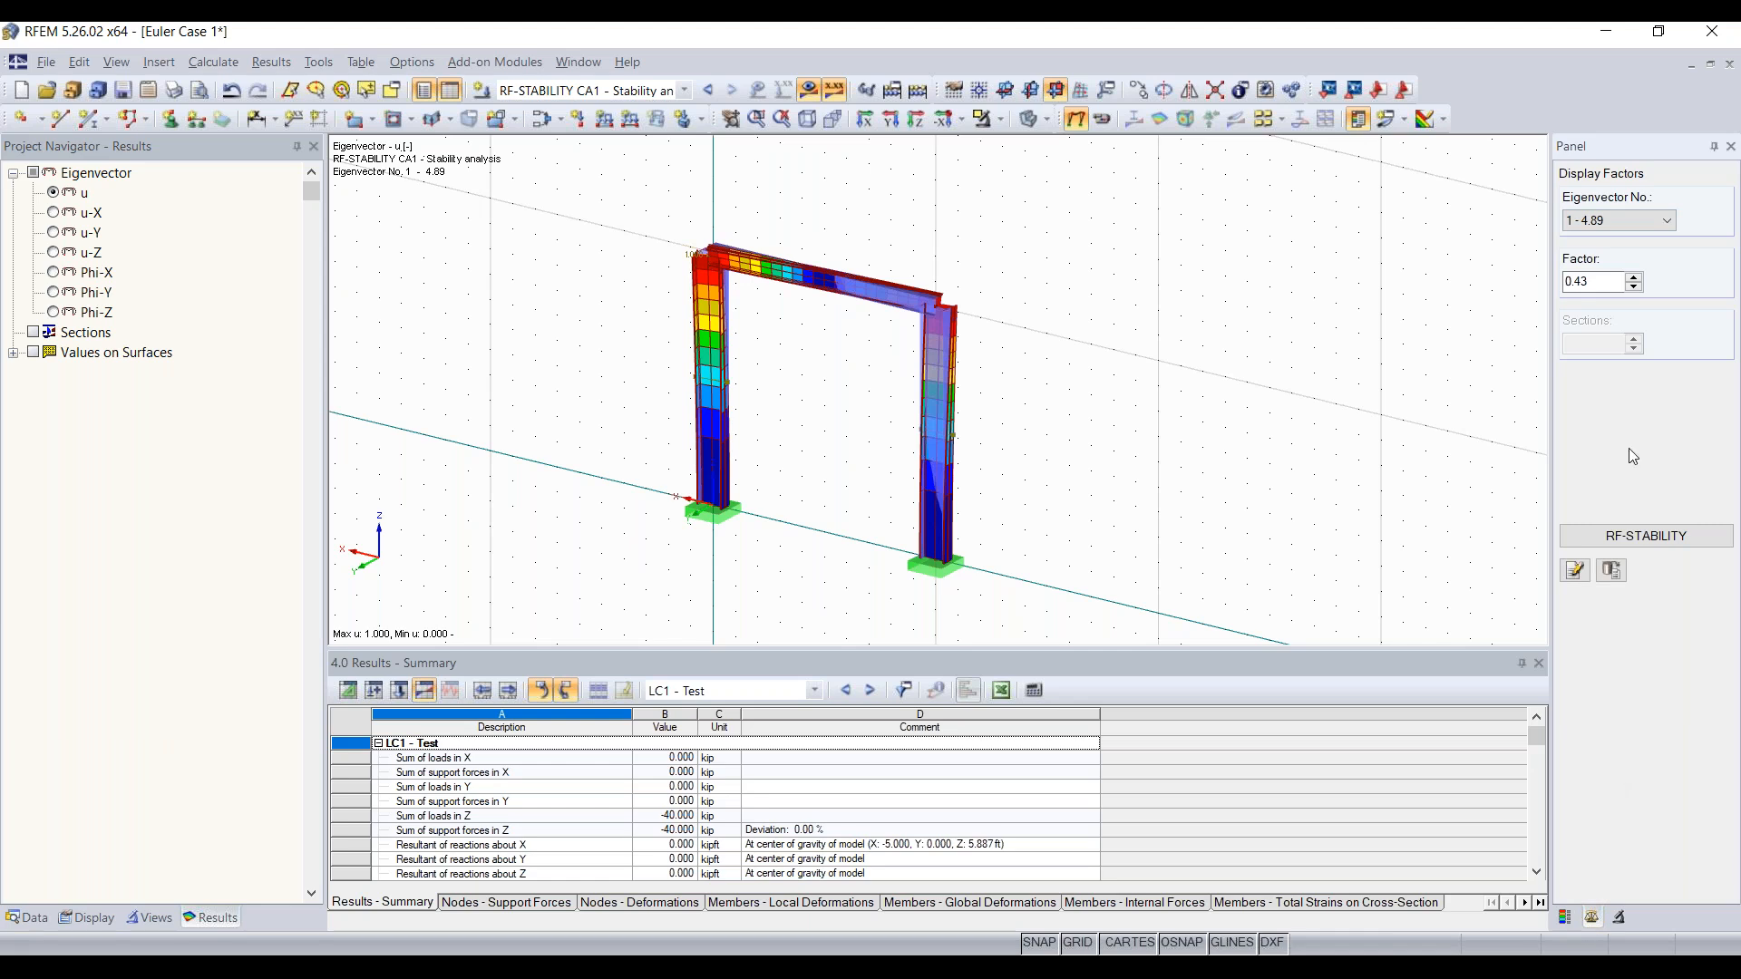
pyautogui.click(1566, 916)
pyautogui.click(1593, 917)
pyautogui.click(1620, 918)
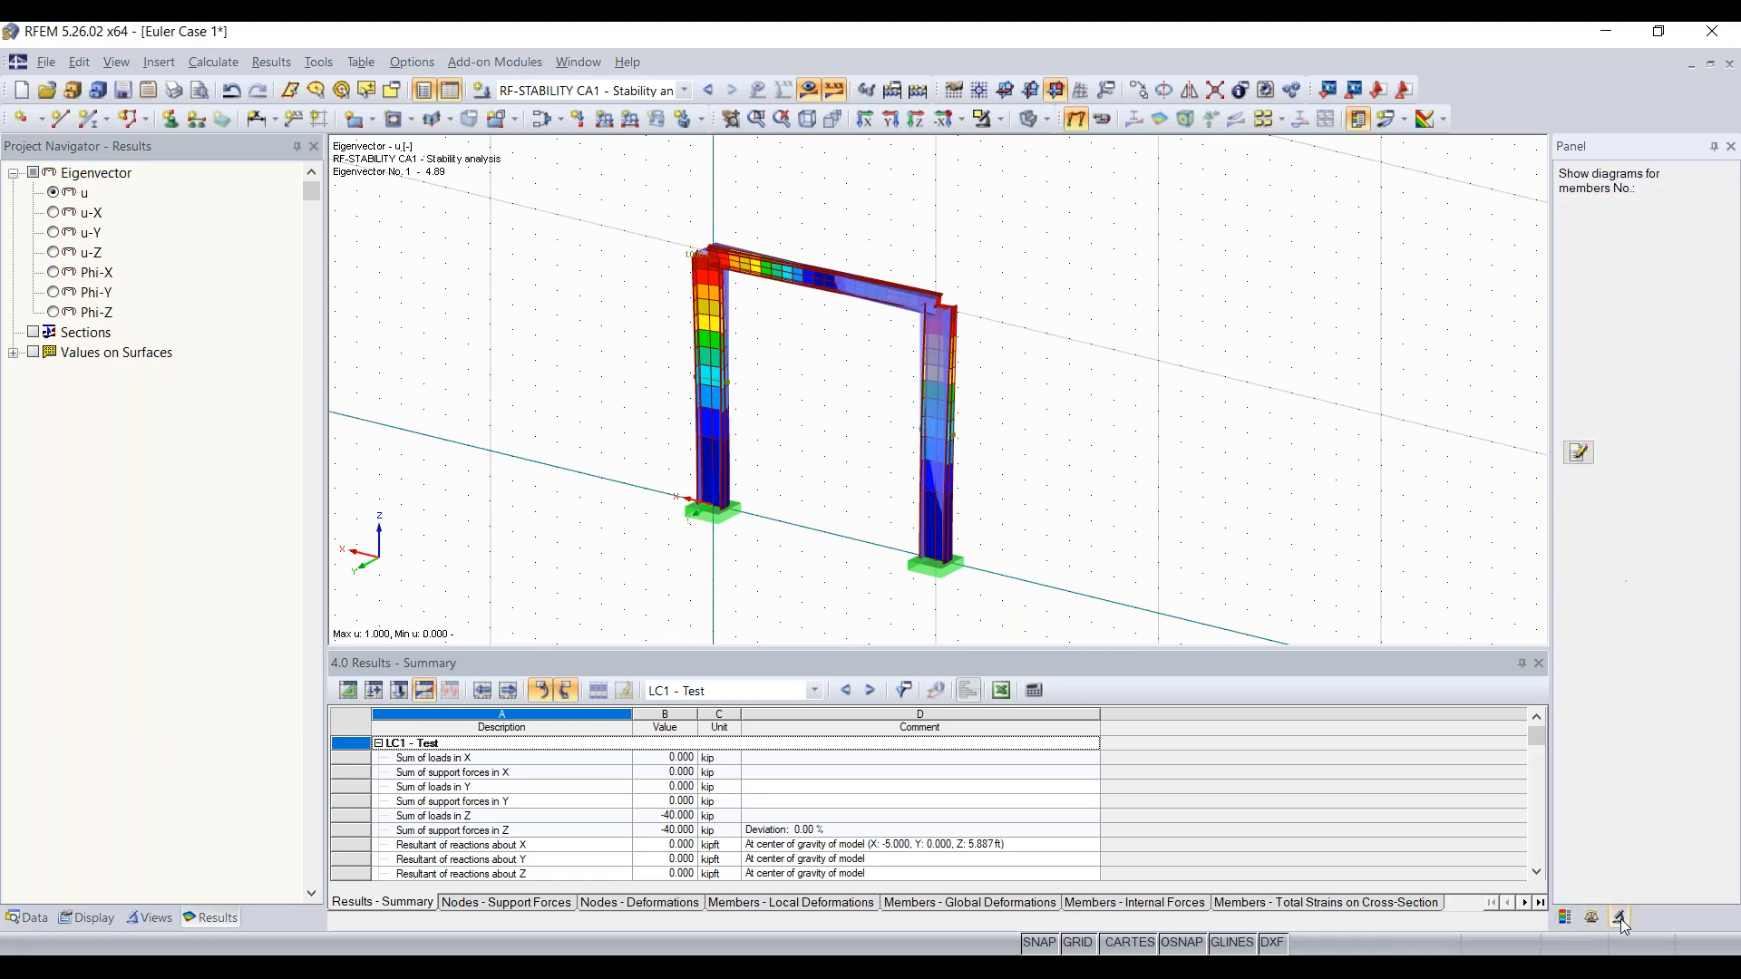
pyautogui.click(1593, 917)
# Exaggerate the eigenvector 1 buckling shape with a display factor up to 3.86, inspect it, and reduce the factor to 1.68
pyautogui.click(1633, 279)
pyautogui.click(1634, 278)
pyautogui.click(1634, 279)
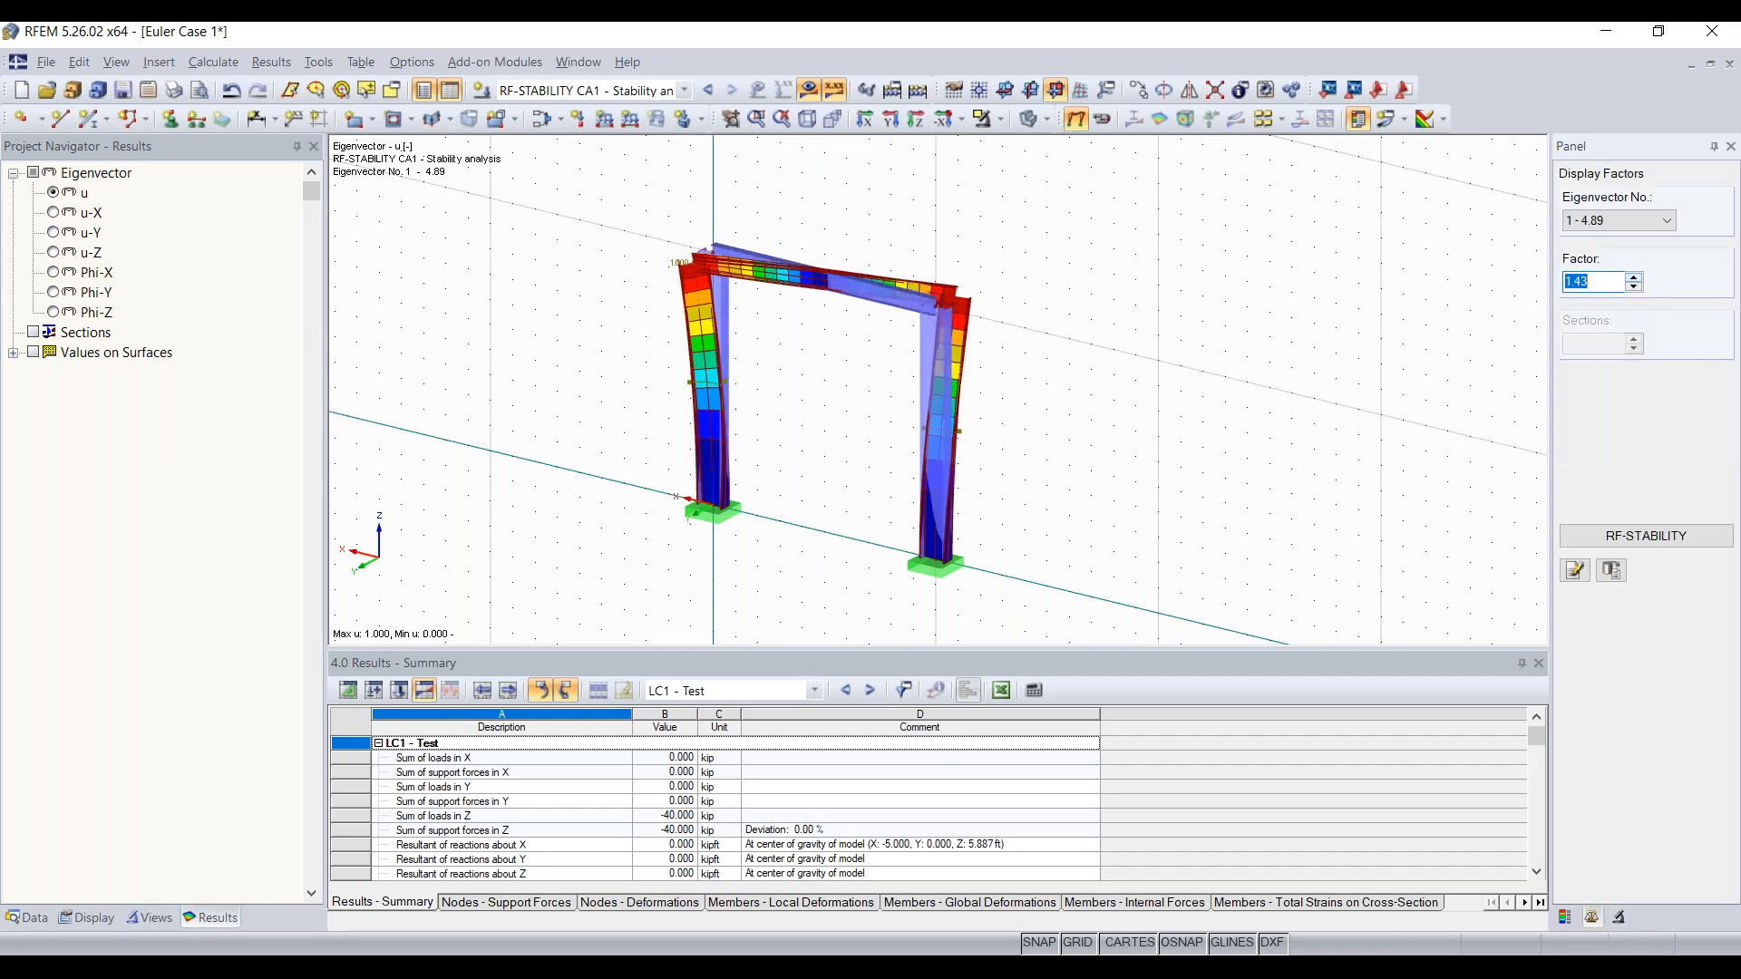
pyautogui.click(1633, 278)
pyautogui.click(1634, 278)
pyautogui.click(1634, 279)
pyautogui.keyDown('ctrl'); pyautogui.moveTo(1104, 352); pyautogui.dragTo(1049, 342, button='middle'); pyautogui.keyUp('ctrl')
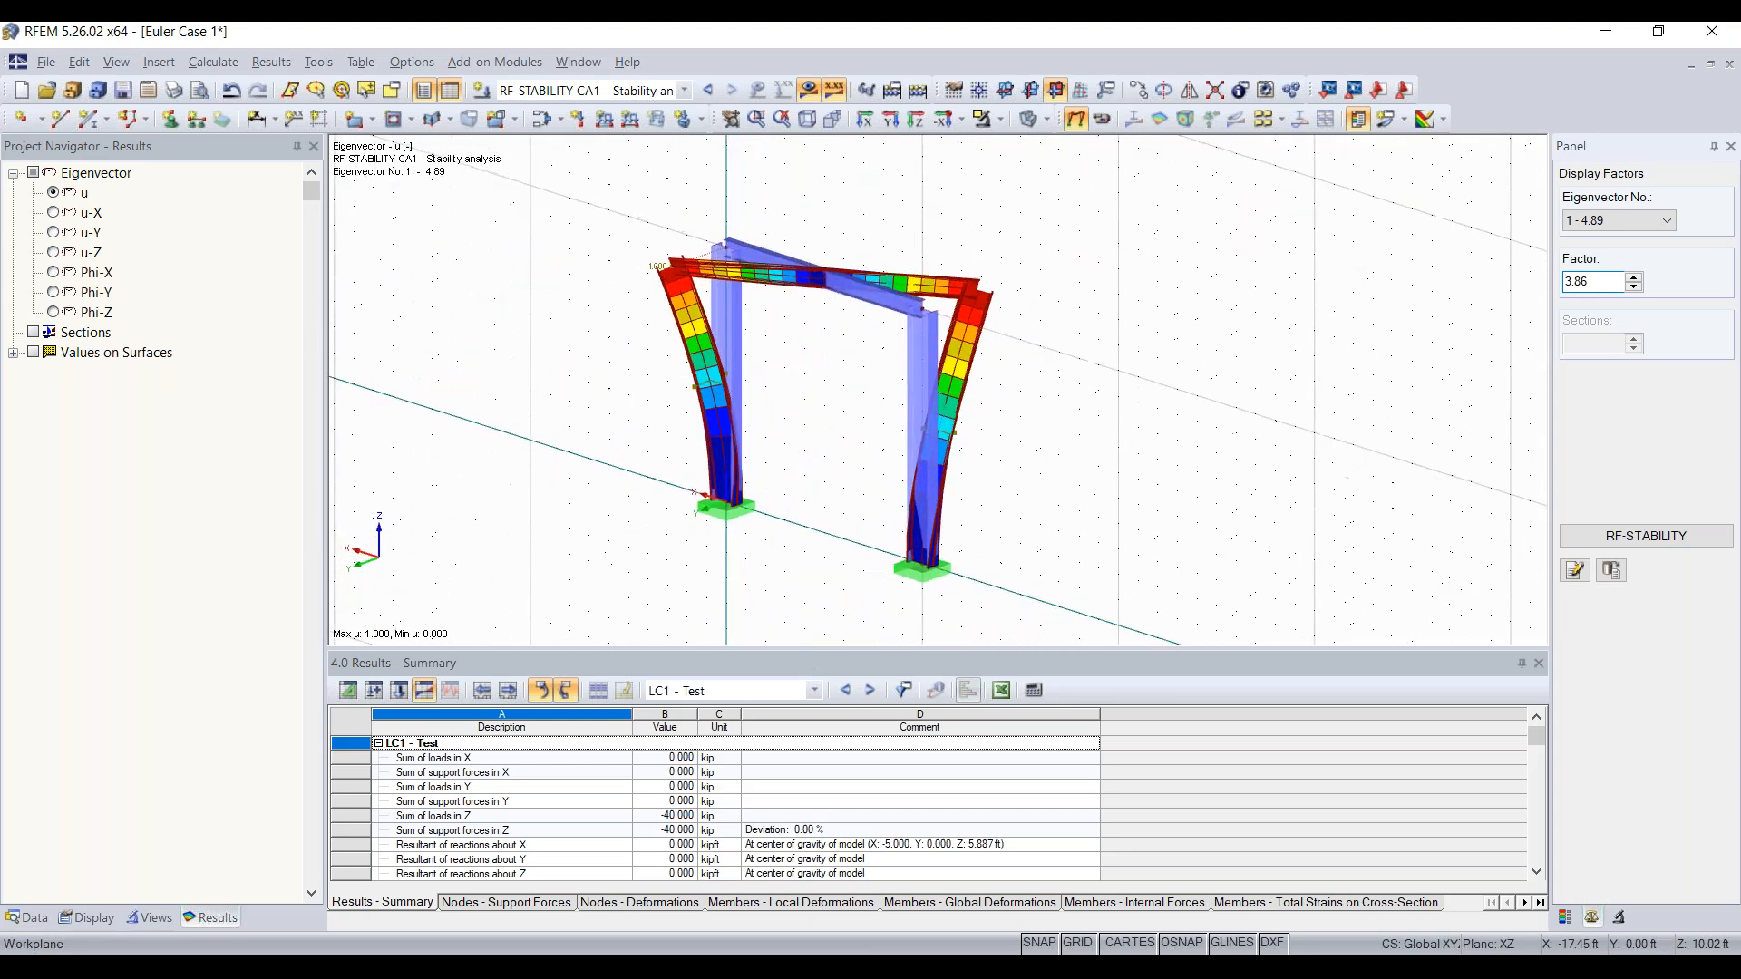
pyautogui.rightClick(1054, 342)
pyautogui.click(1385, 278)
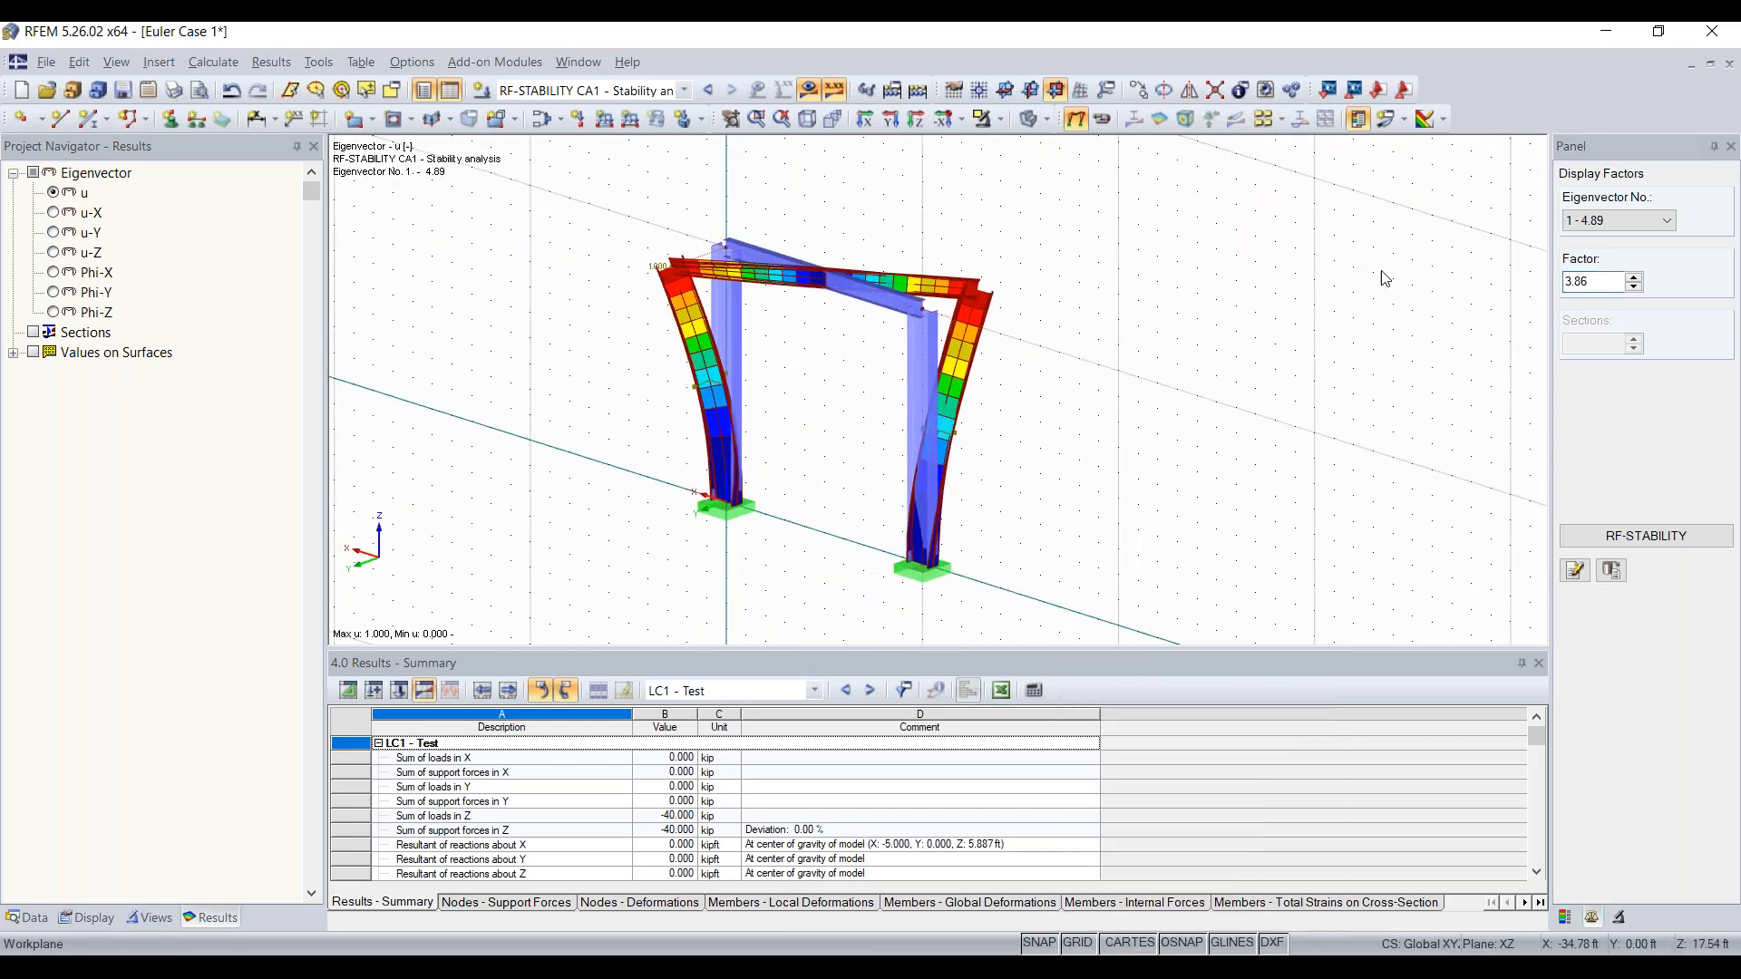
pyautogui.click(1635, 287)
pyautogui.click(1636, 286)
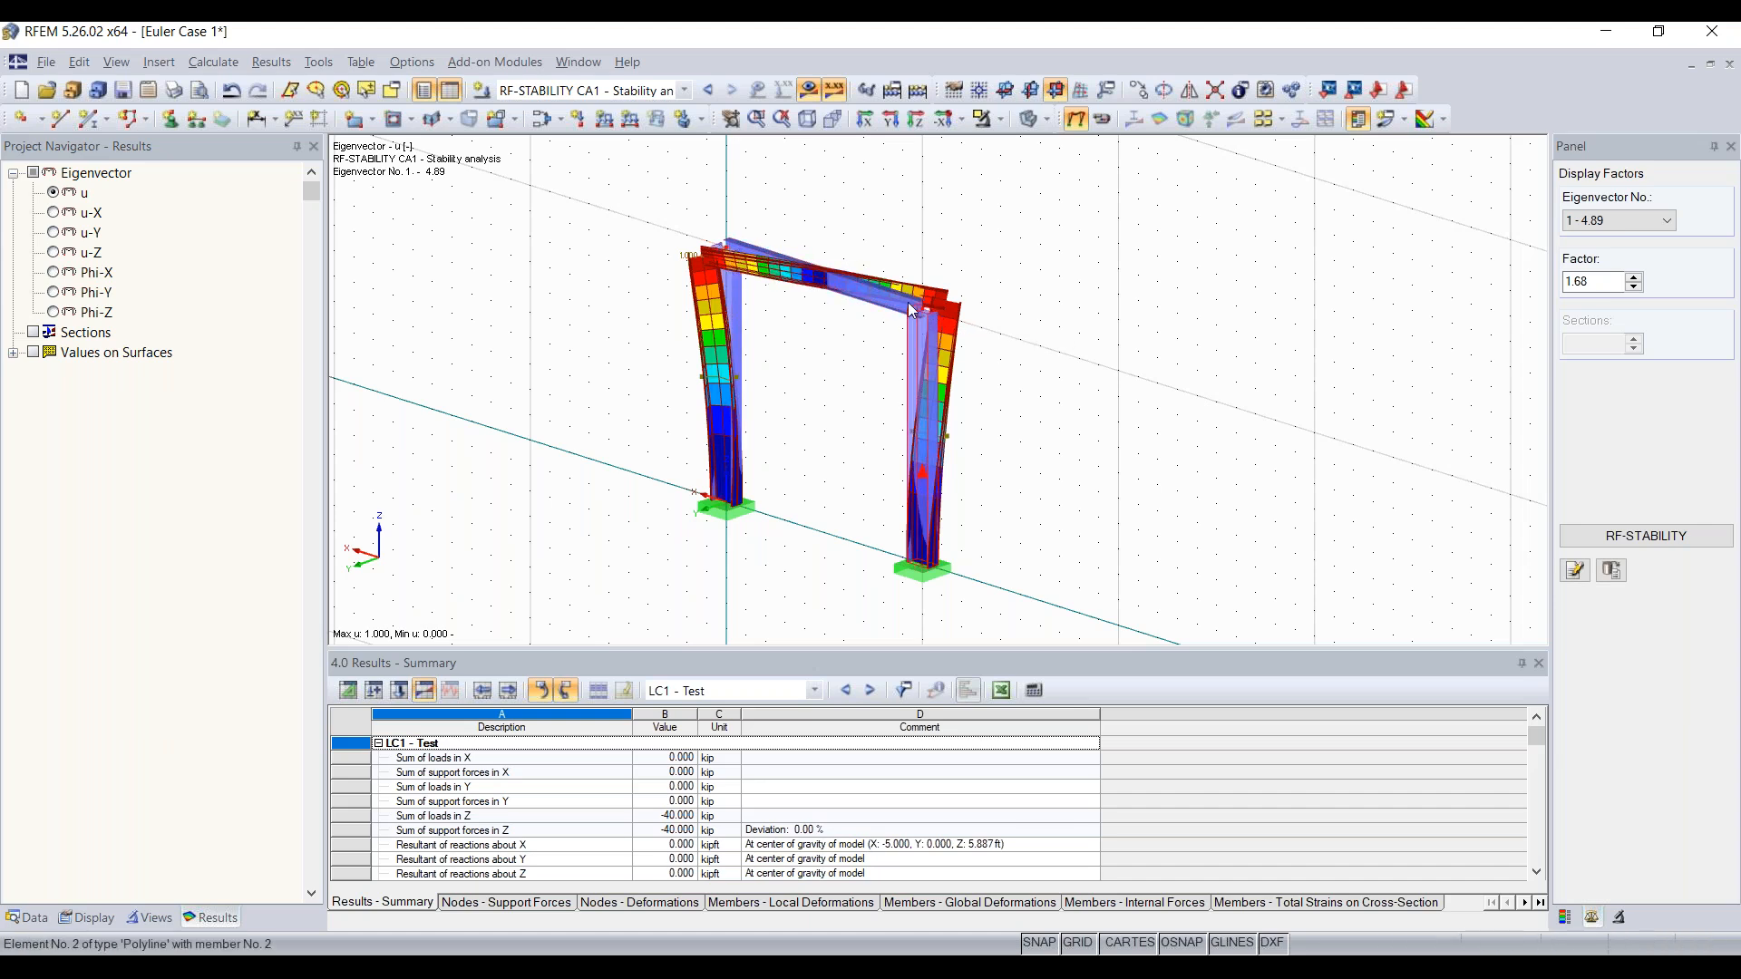
# Assign a new nodal support to nodes 2 and 4 that fixes only uY and leaves all other translations and rotations free
pyautogui.click(170, 121)
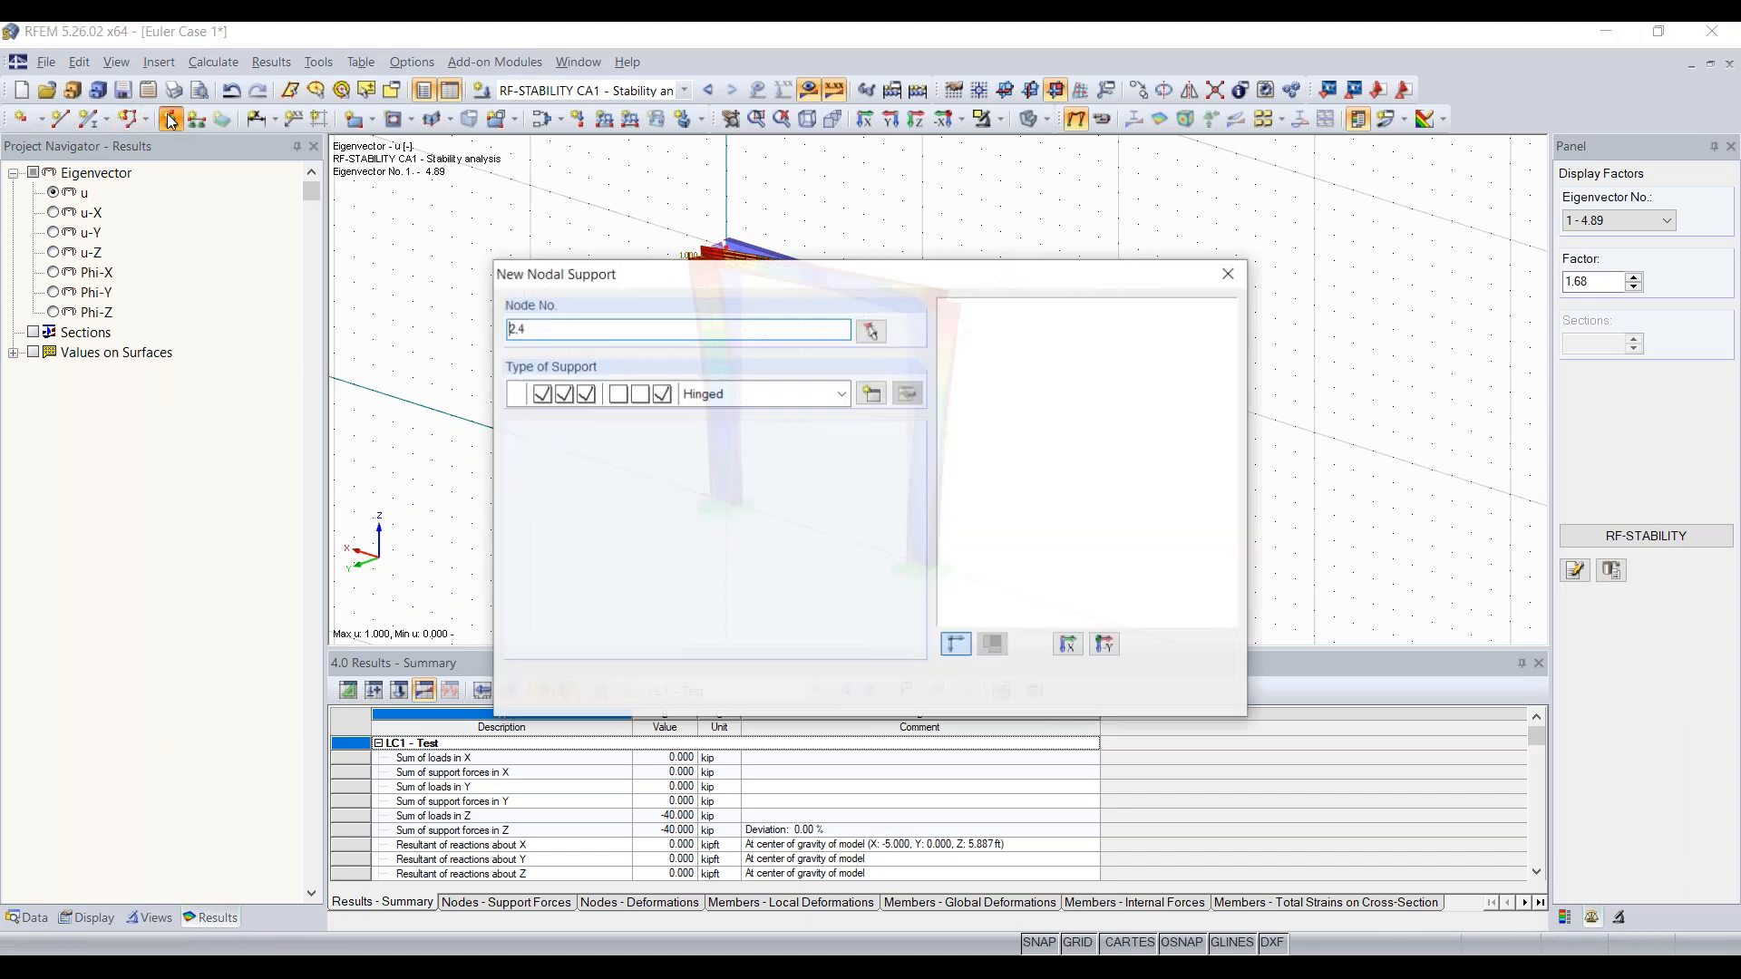
pyautogui.click(871, 395)
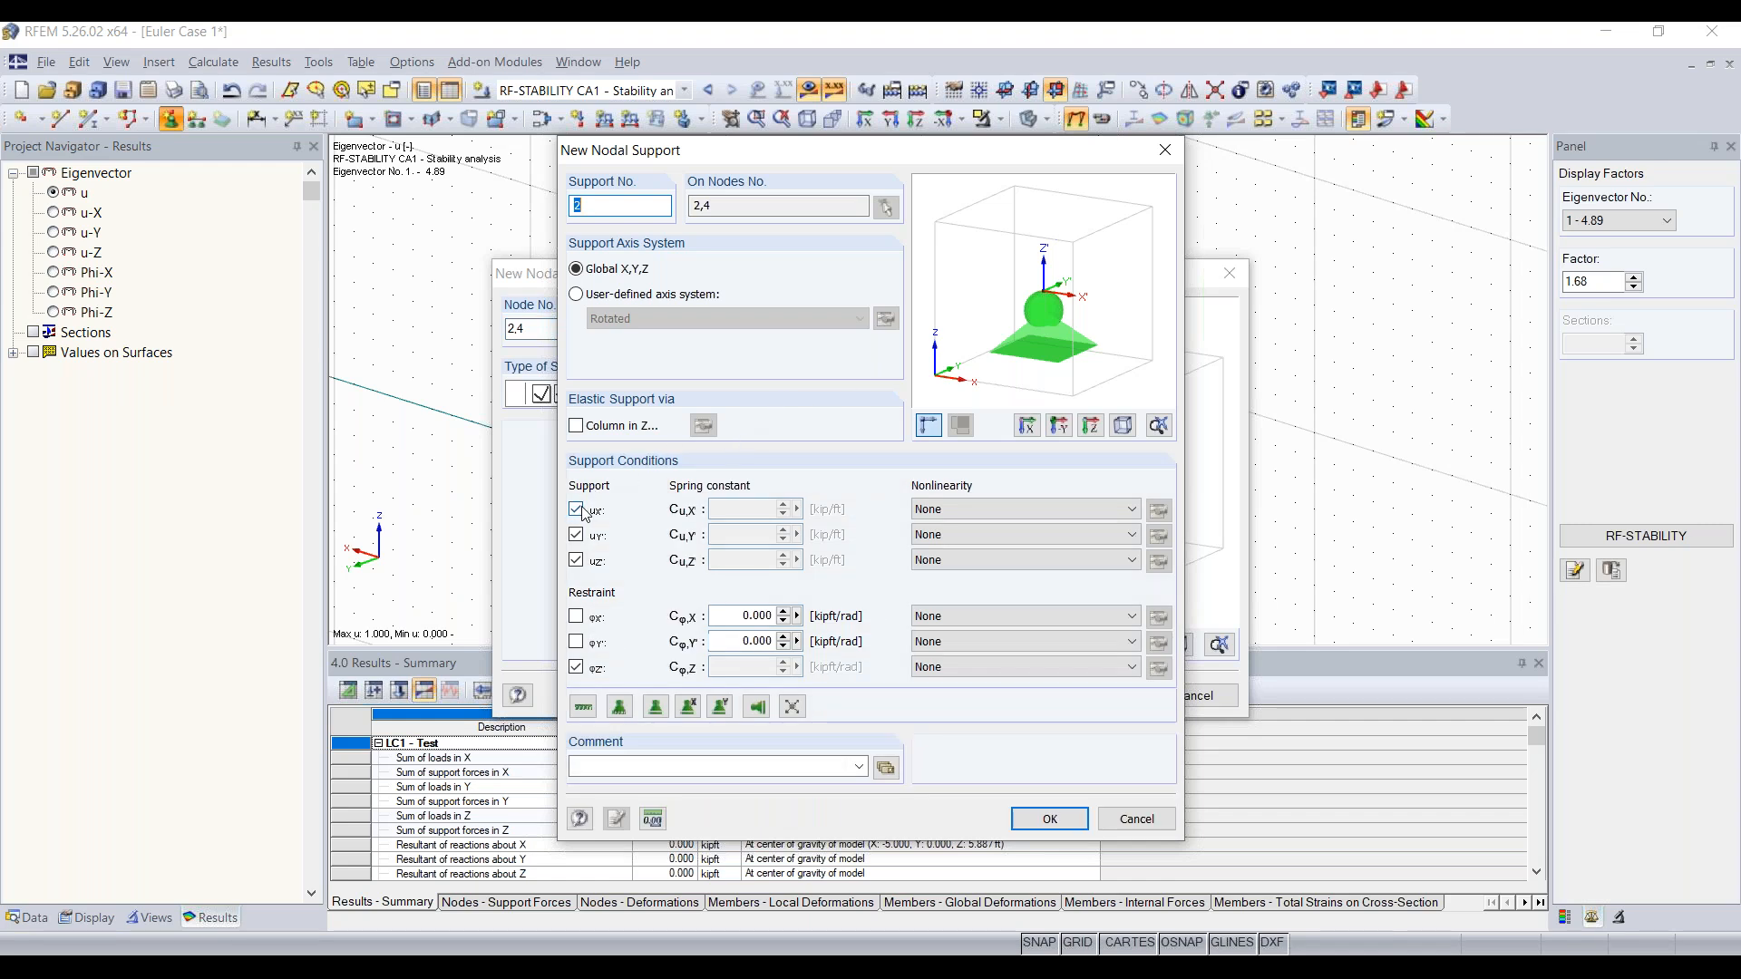
pyautogui.click(576, 668)
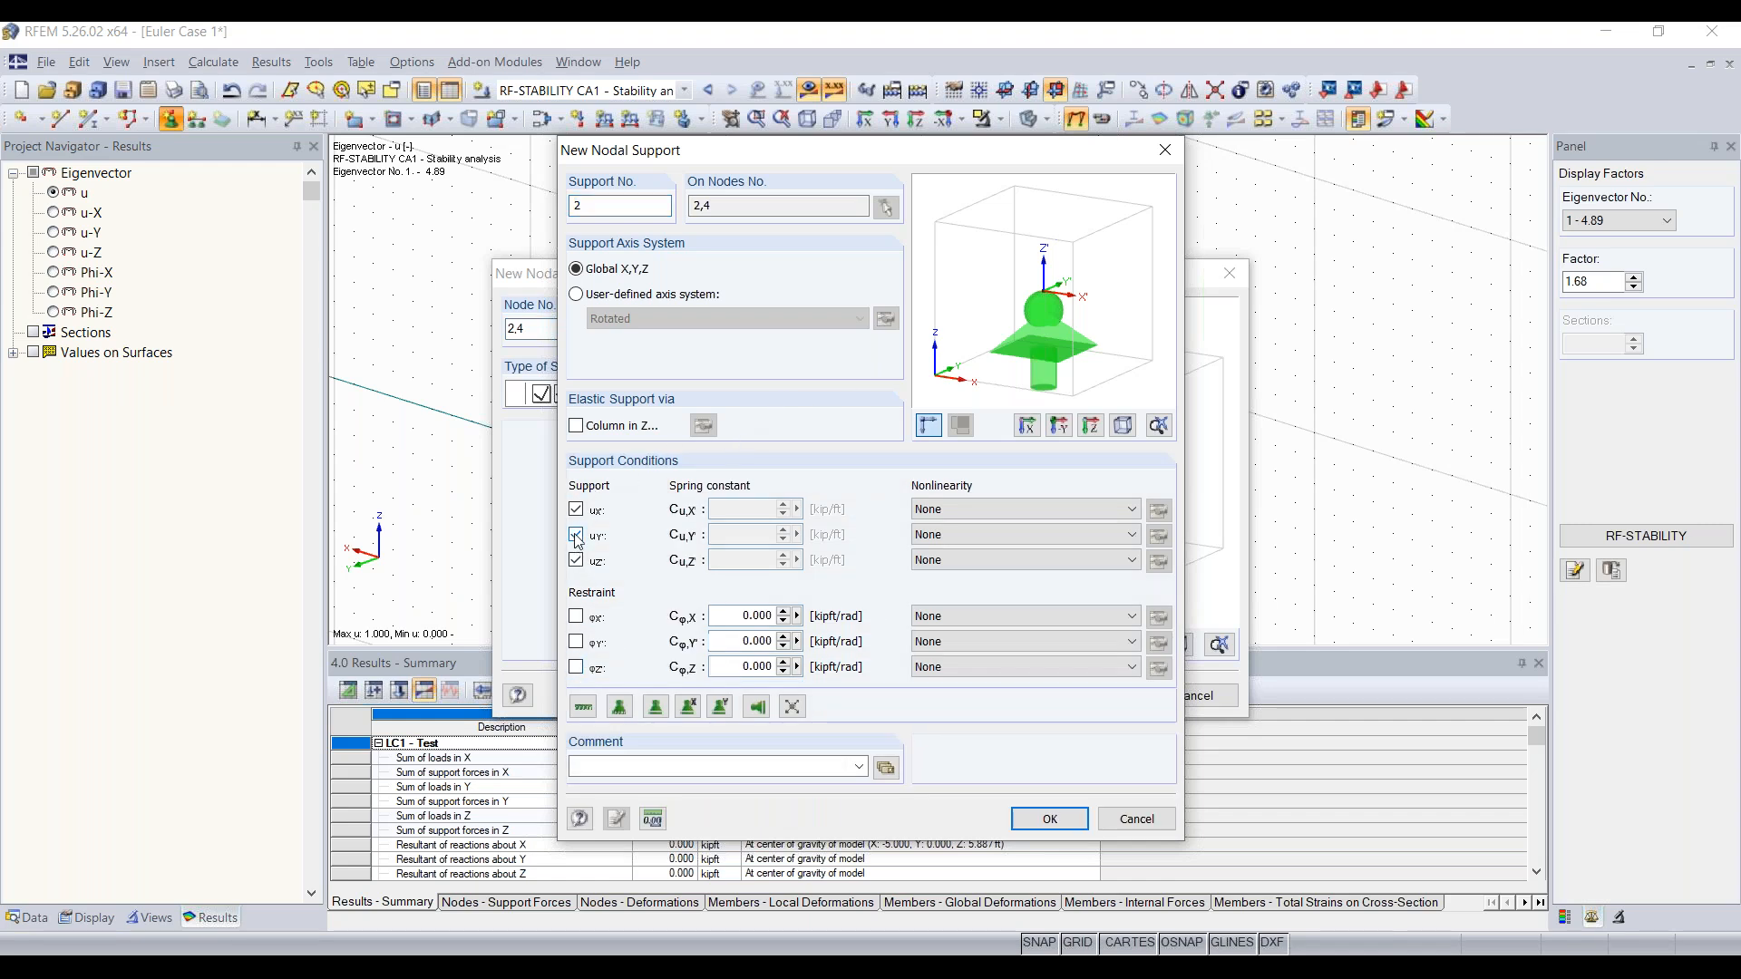
pyautogui.click(576, 560)
pyautogui.click(577, 510)
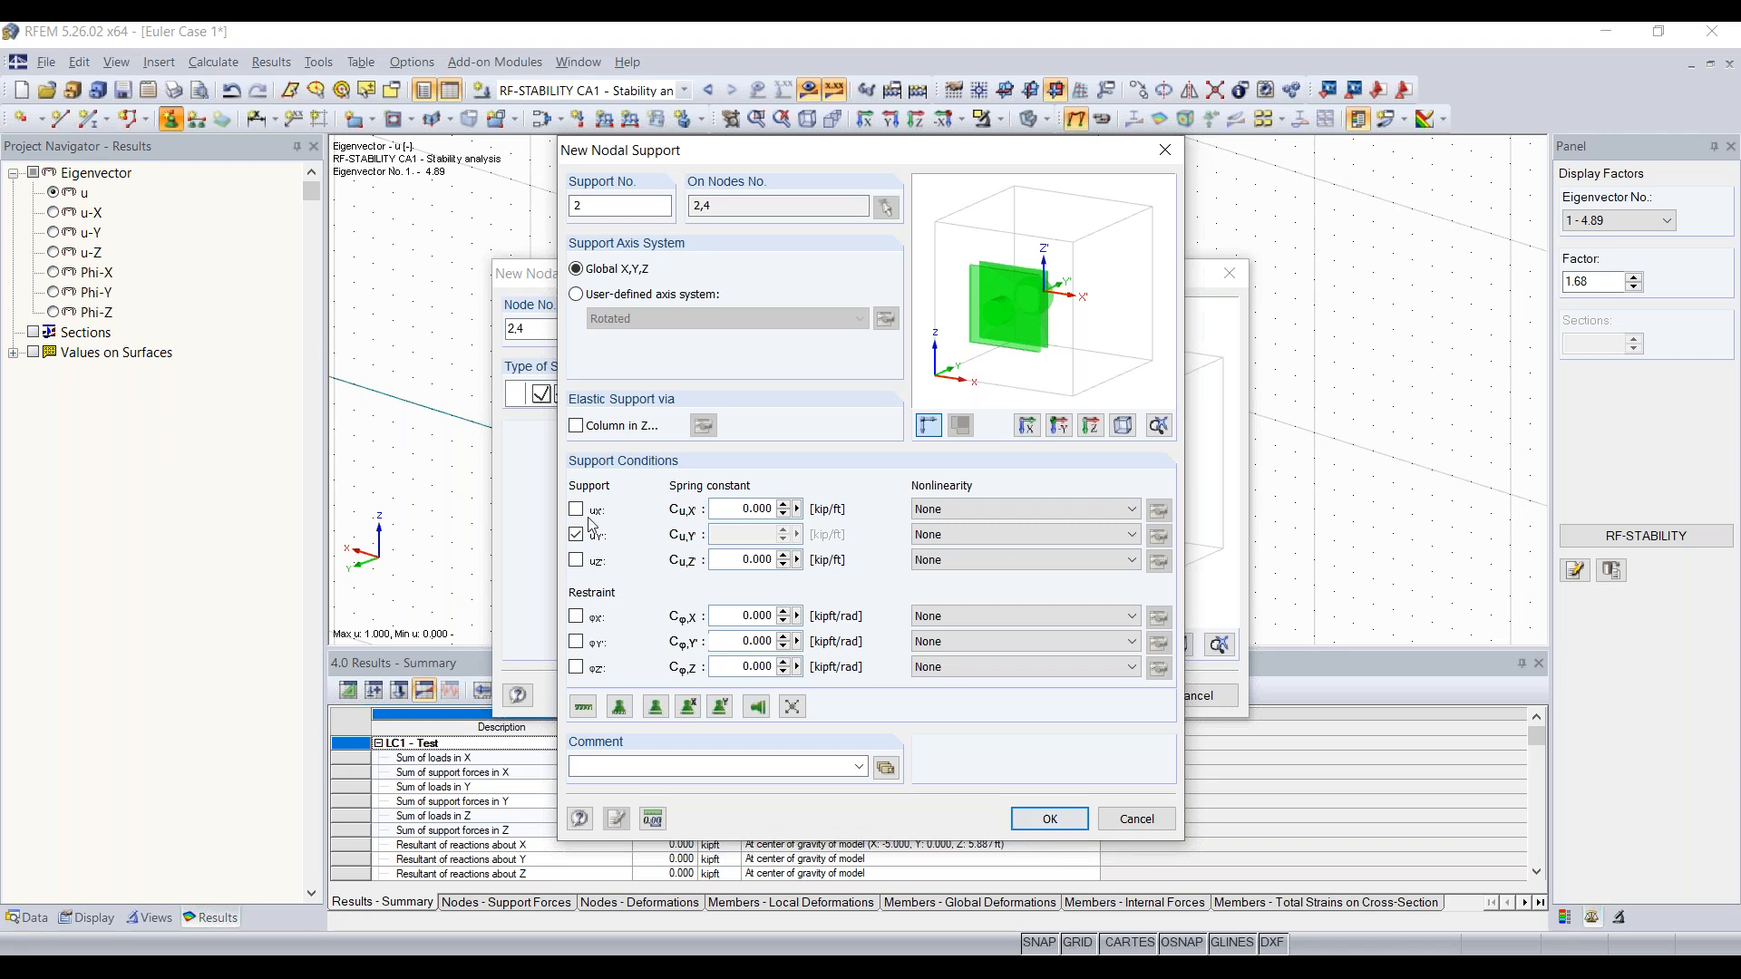
pyautogui.click(1053, 817)
pyautogui.click(1095, 695)
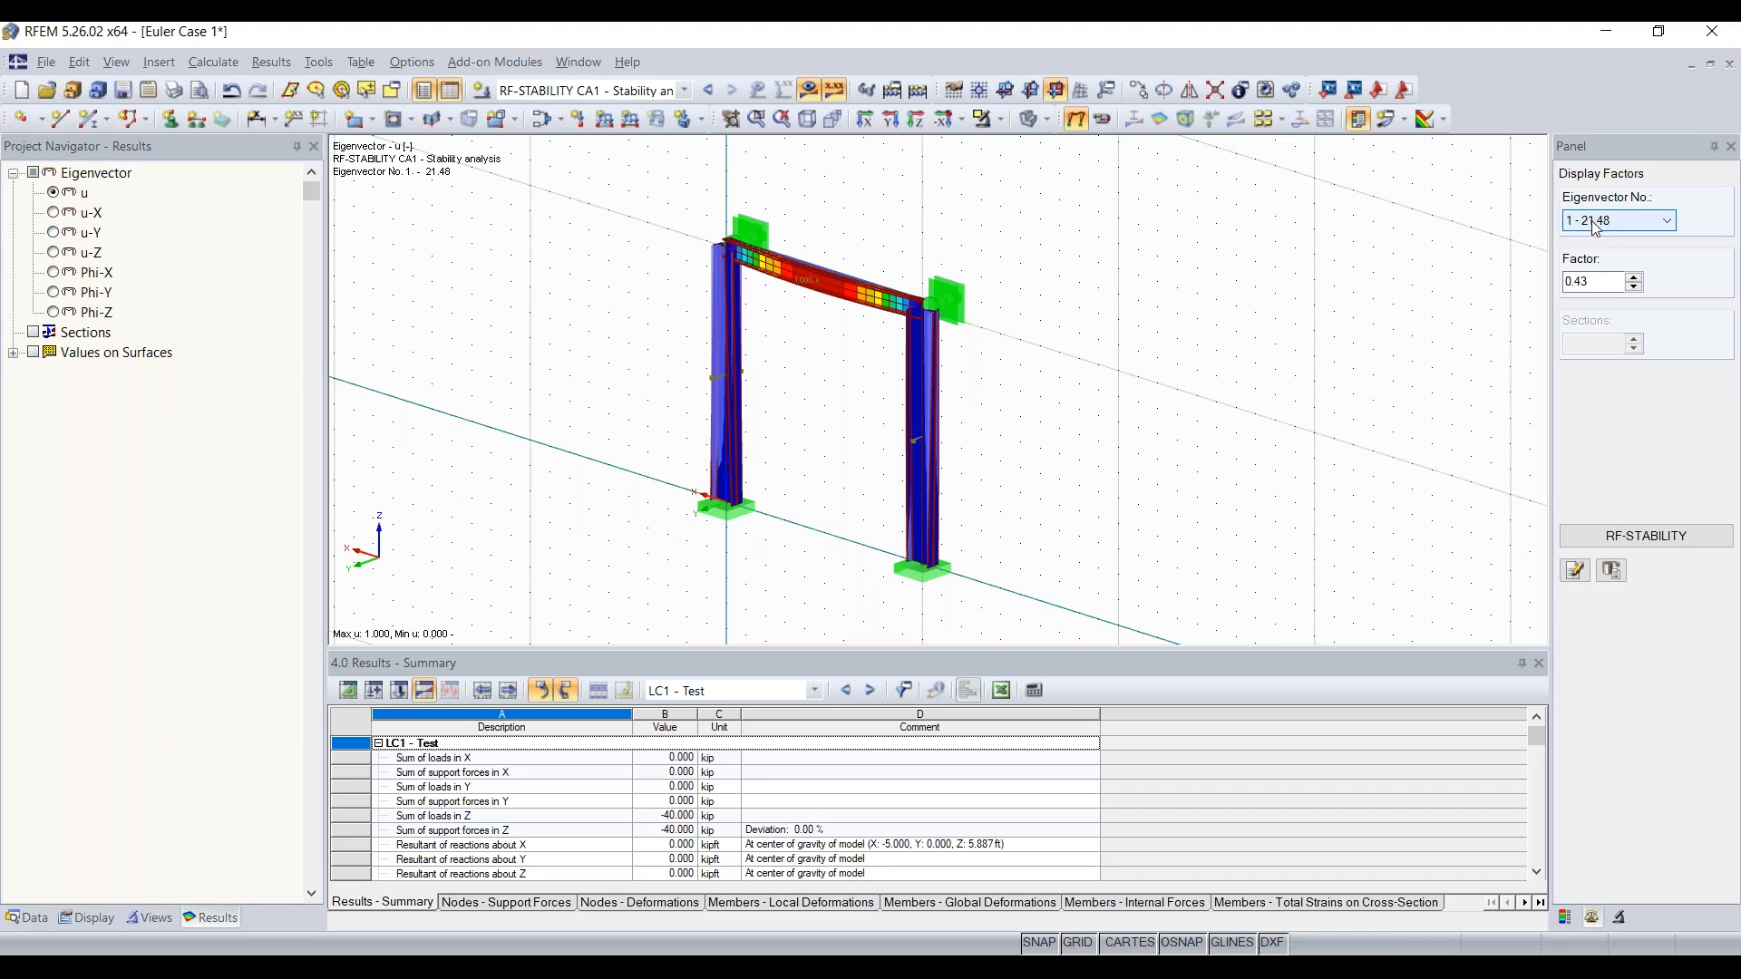
# Inspect the laterally braced frame's eigenvector 1 buckling shape with the display factor raised to 1.43
pyautogui.moveTo(1122, 340); pyautogui.dragTo(1068, 339, button='right')
pyautogui.click(1634, 278)
pyautogui.click(1635, 277)
pyautogui.click(1635, 277)
pyautogui.click(1635, 277)
pyautogui.click(1635, 278)
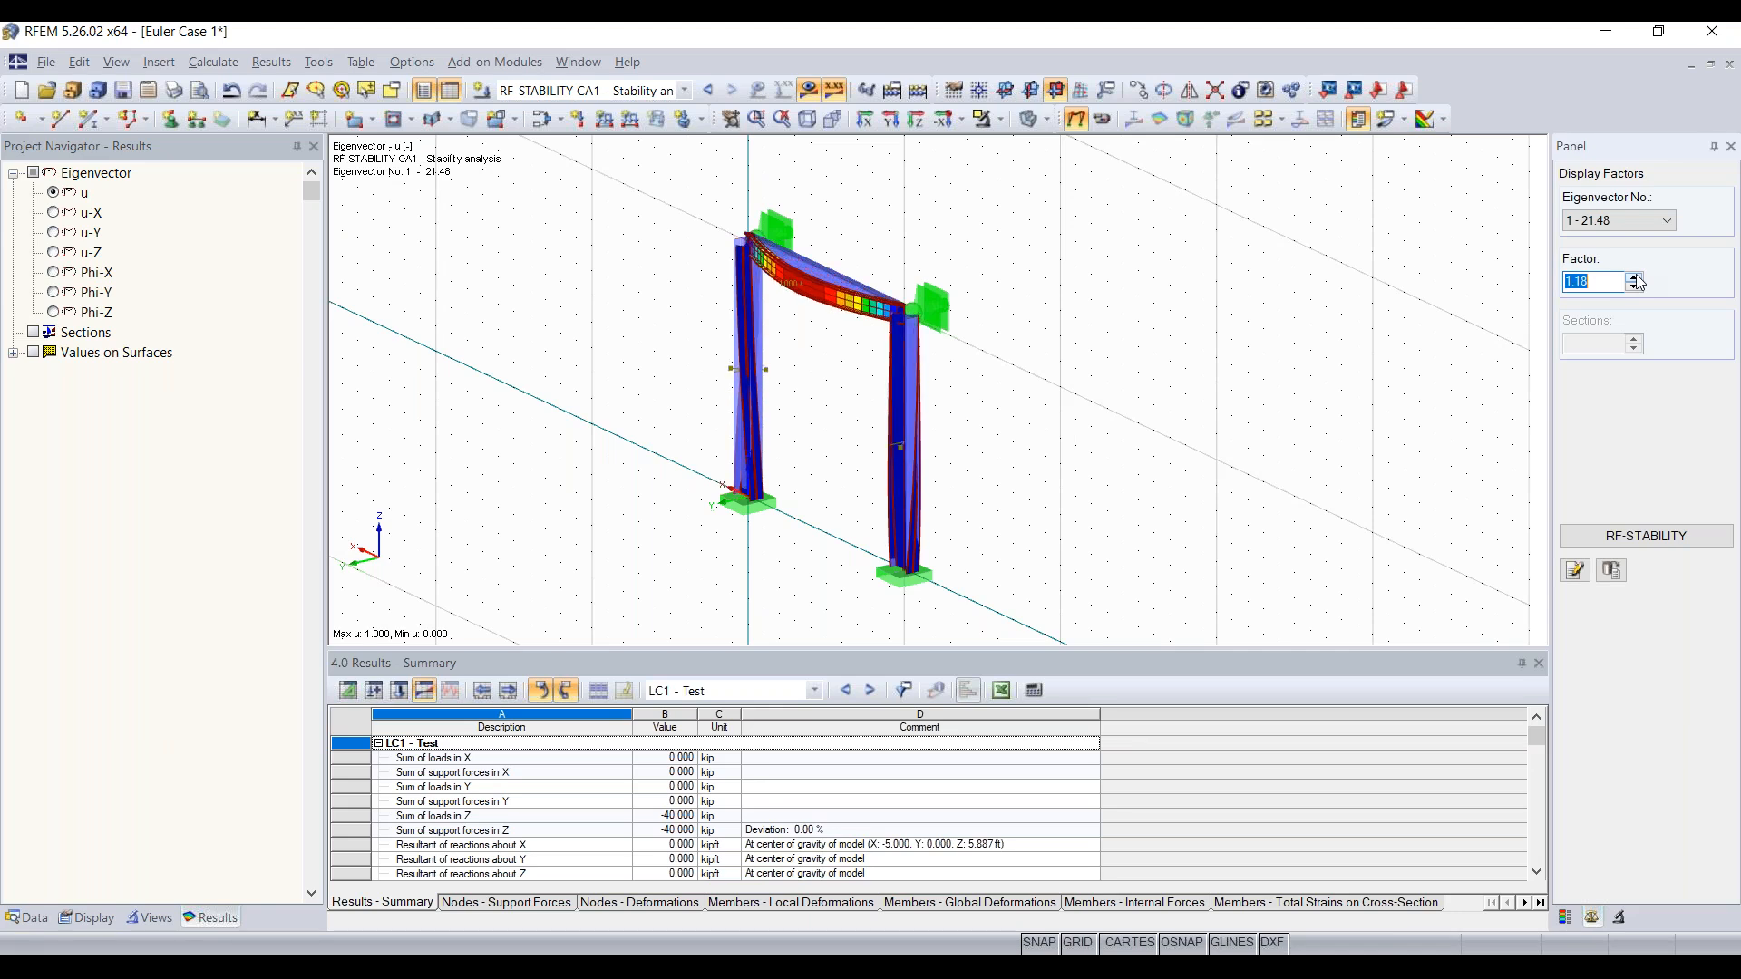
pyautogui.click(1635, 278)
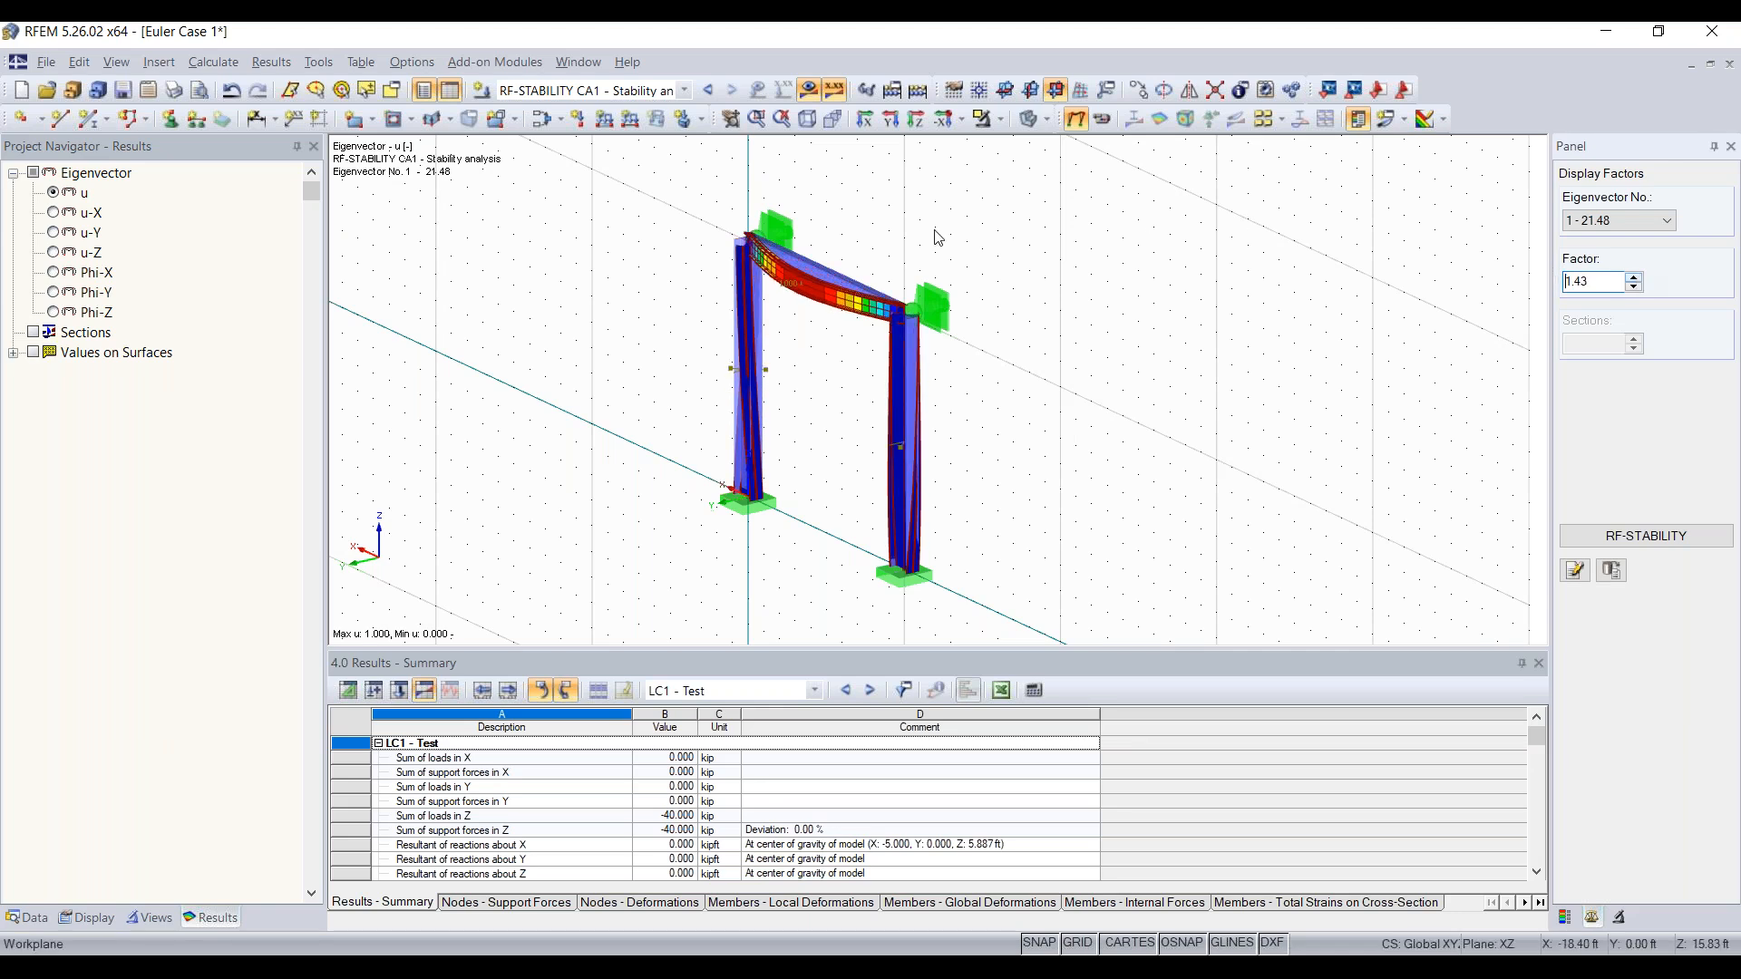
# Go through the braced frame's buckling shapes up to eigenvector 4 and return to eigenvector 1
pyautogui.click(1646, 227)
pyautogui.click(1623, 246)
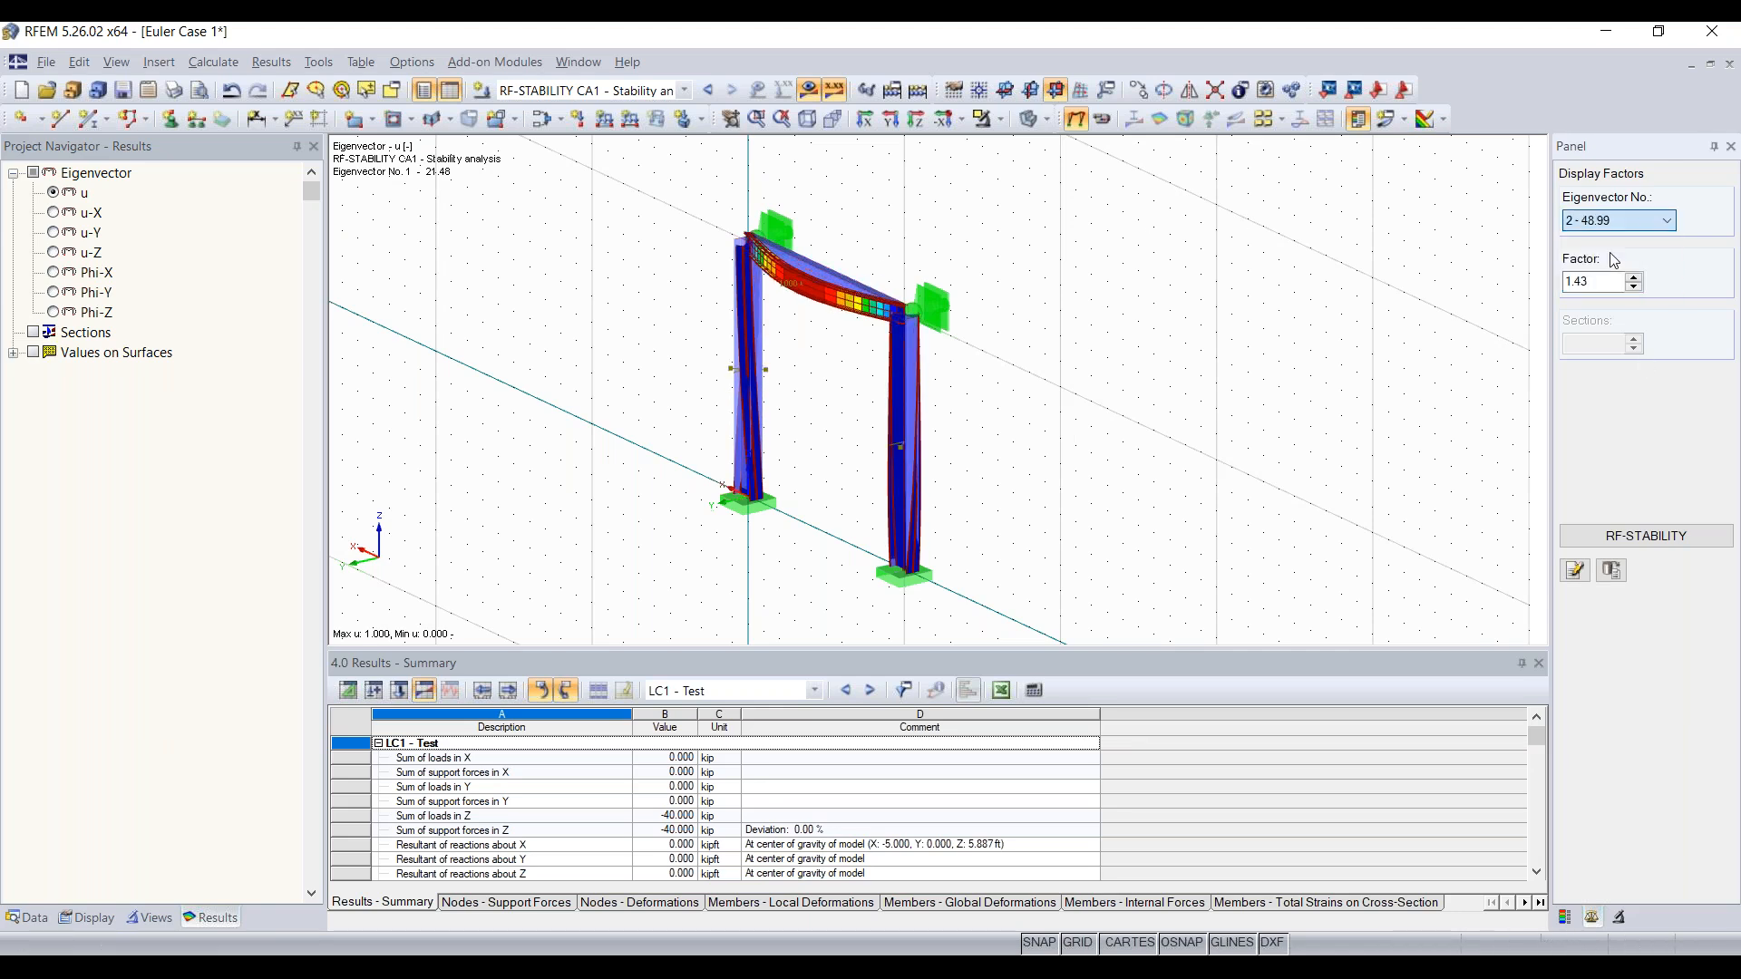
pyautogui.press('Down')
pyautogui.press('Down')
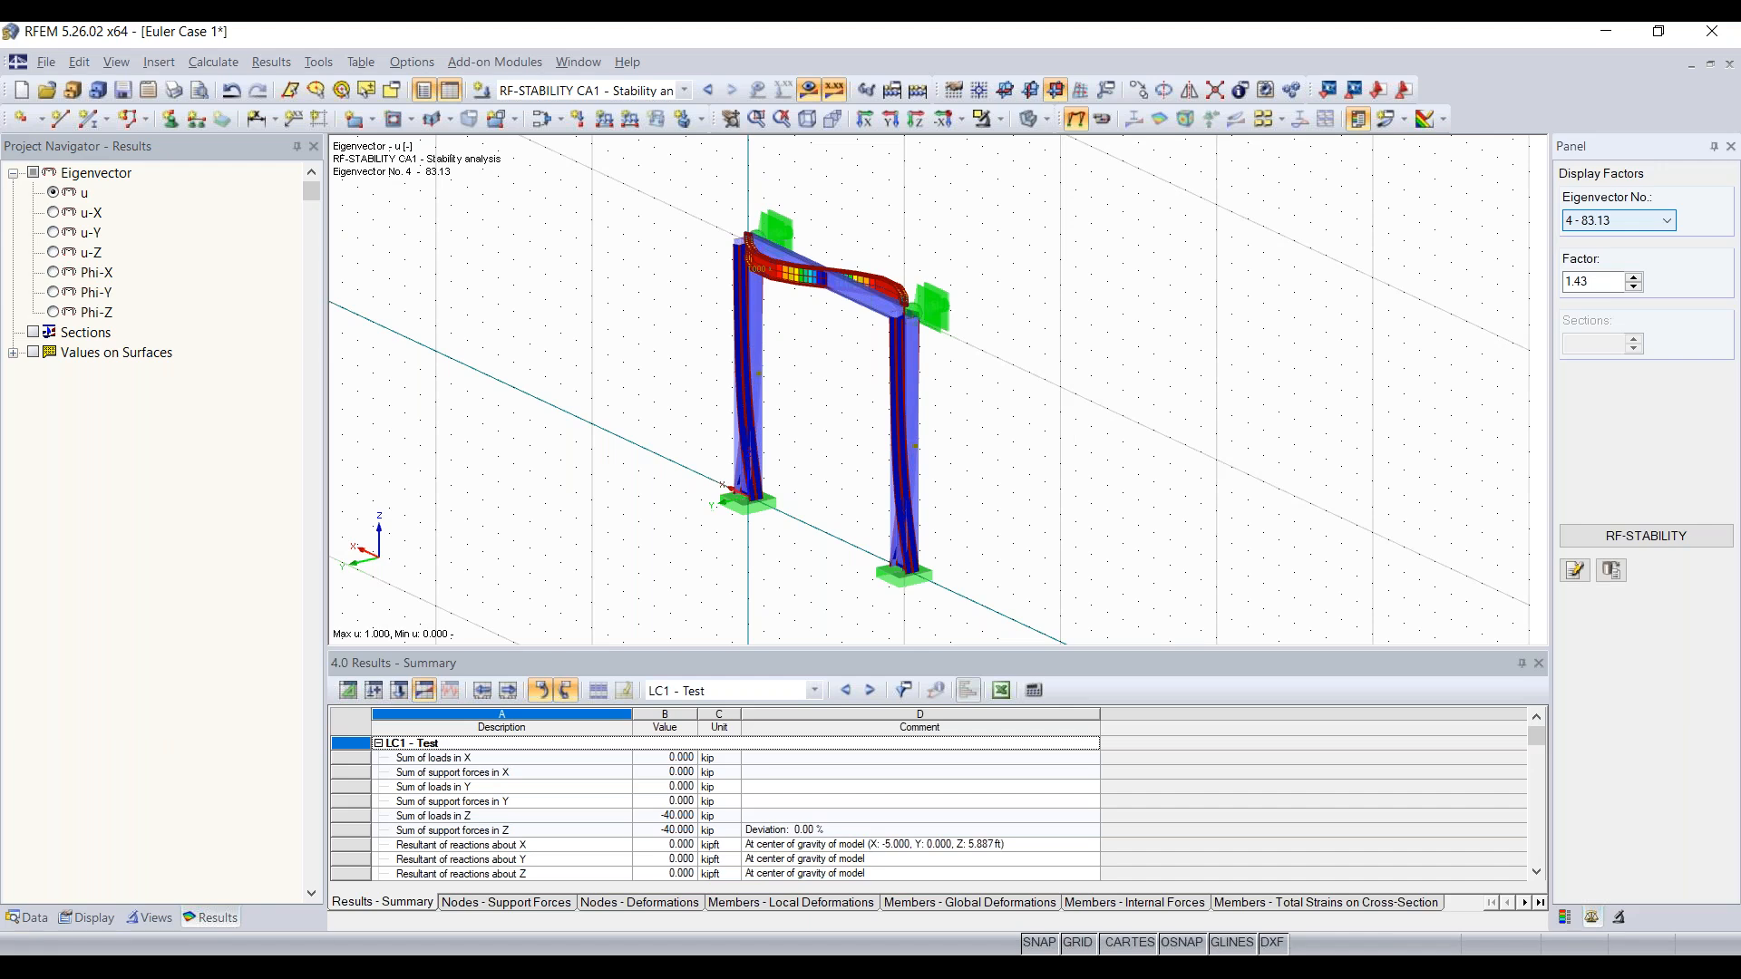
pyautogui.press('Up')
pyautogui.press('Up')
pyautogui.press('Up')
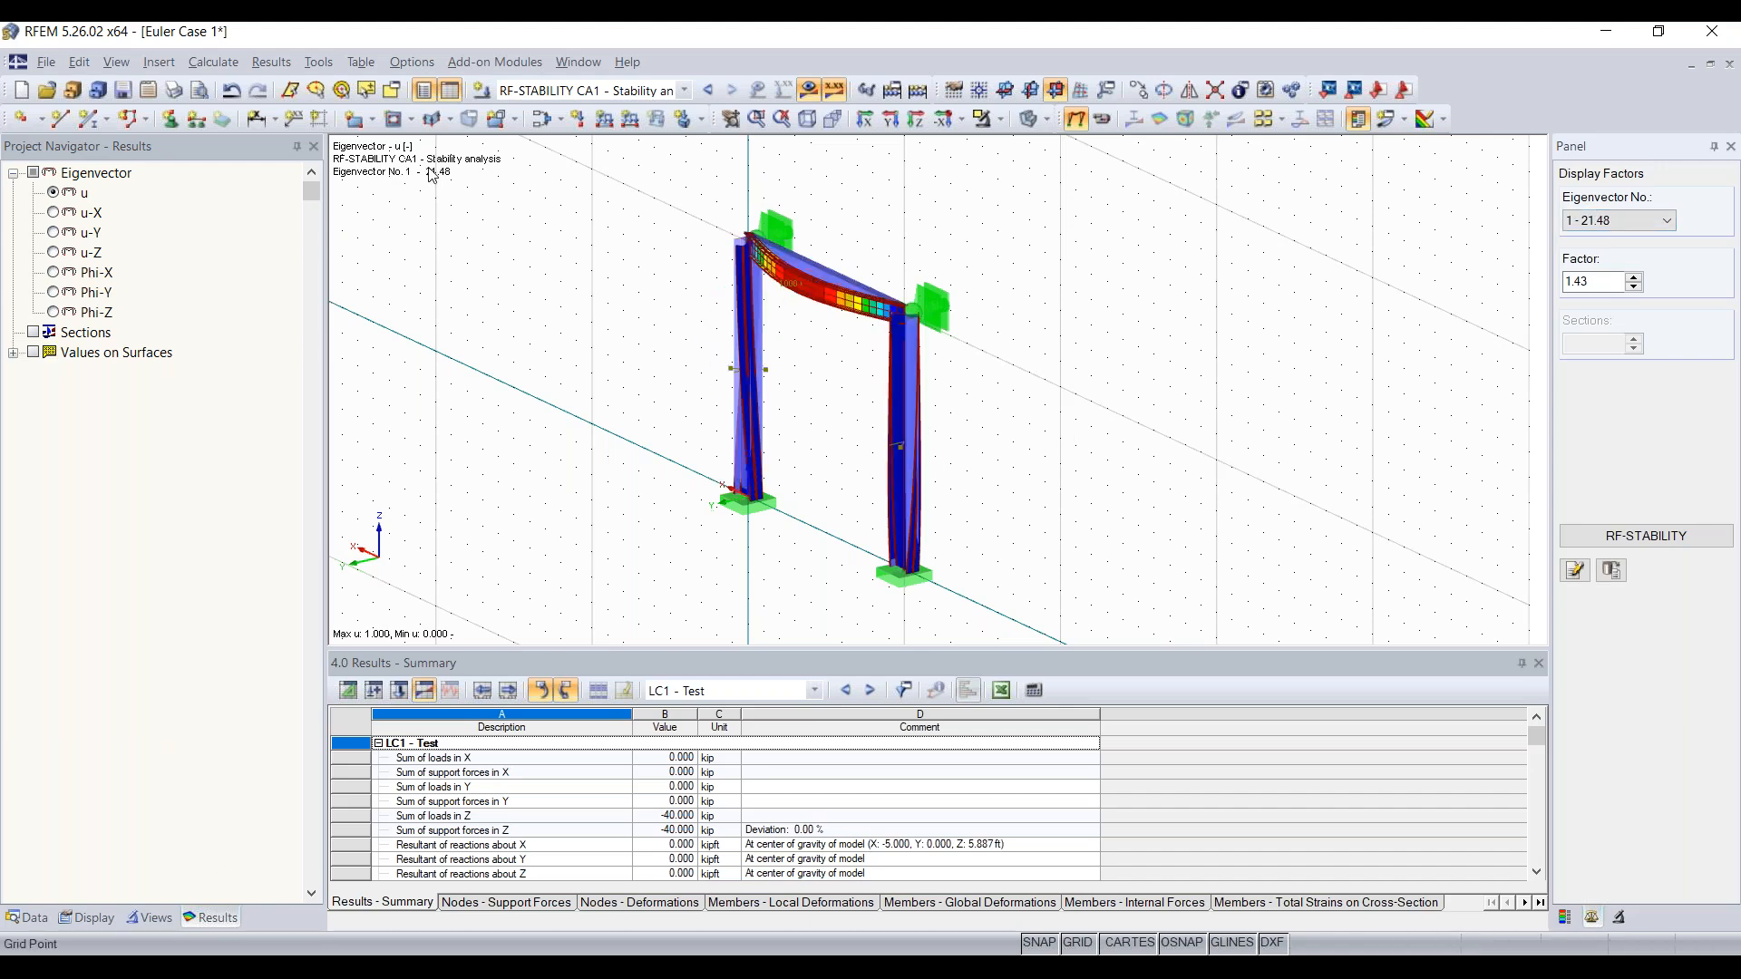
# Show the LC1 results with the nodal support reactions and examine them at the column bases
pyautogui.click(569, 90)
pyautogui.click(569, 108)
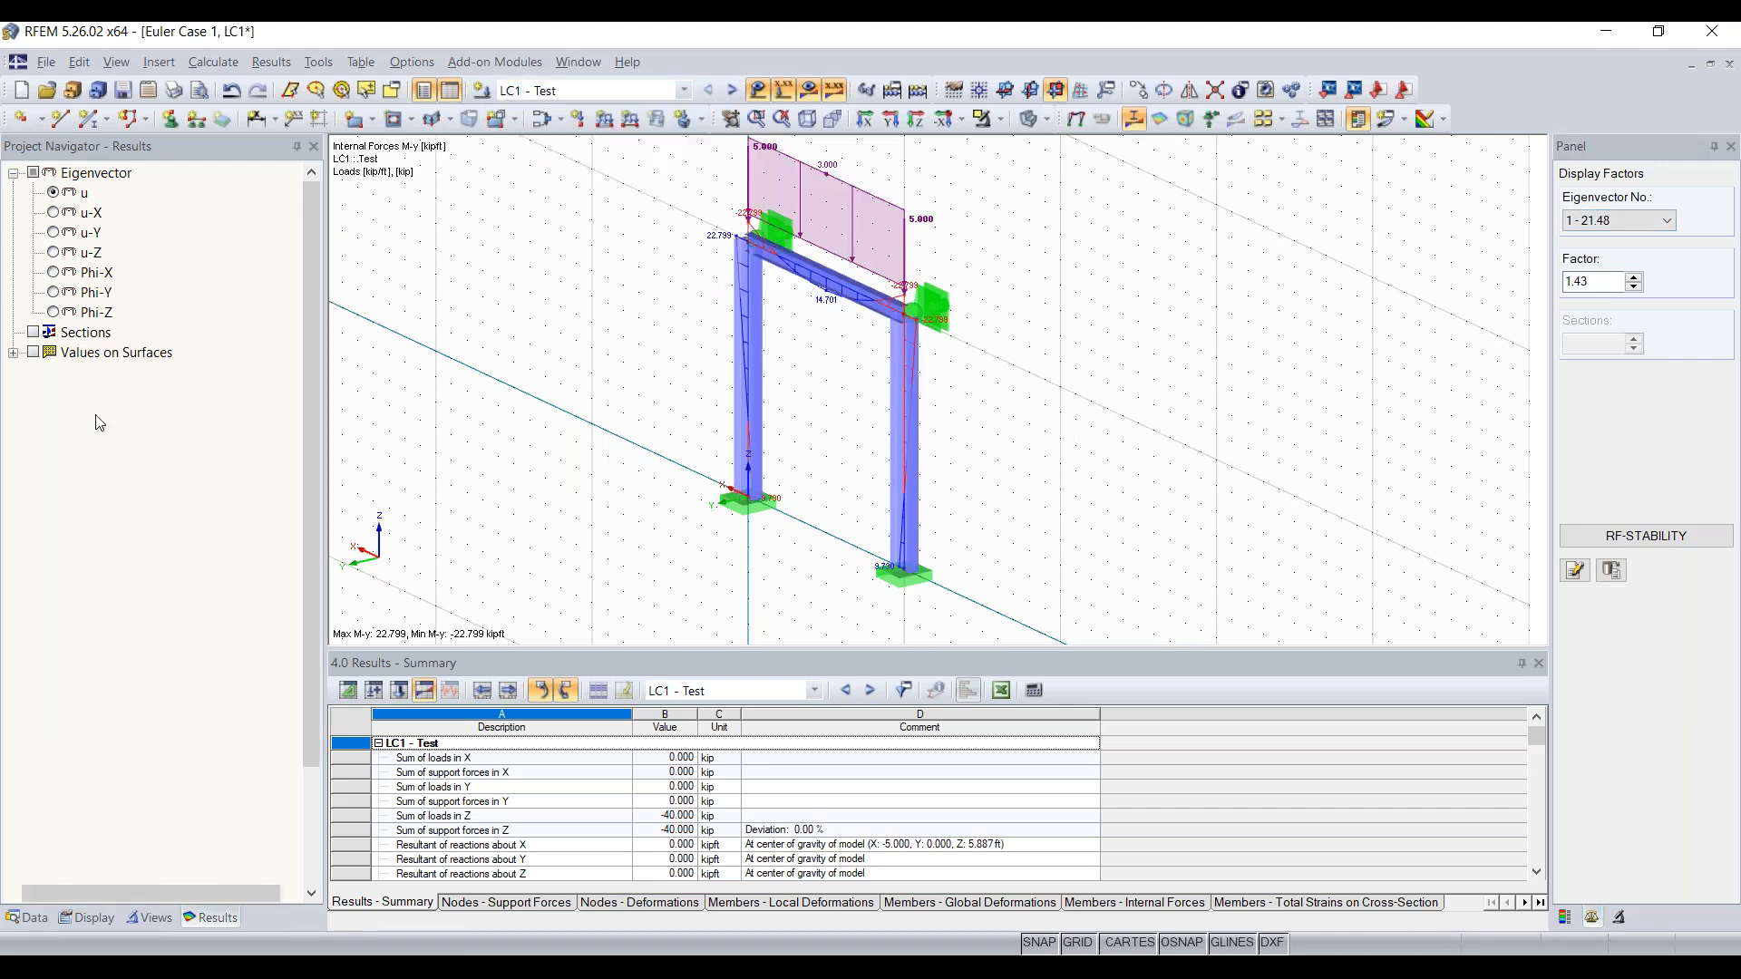
pyautogui.scroll(-2, 59, 398)
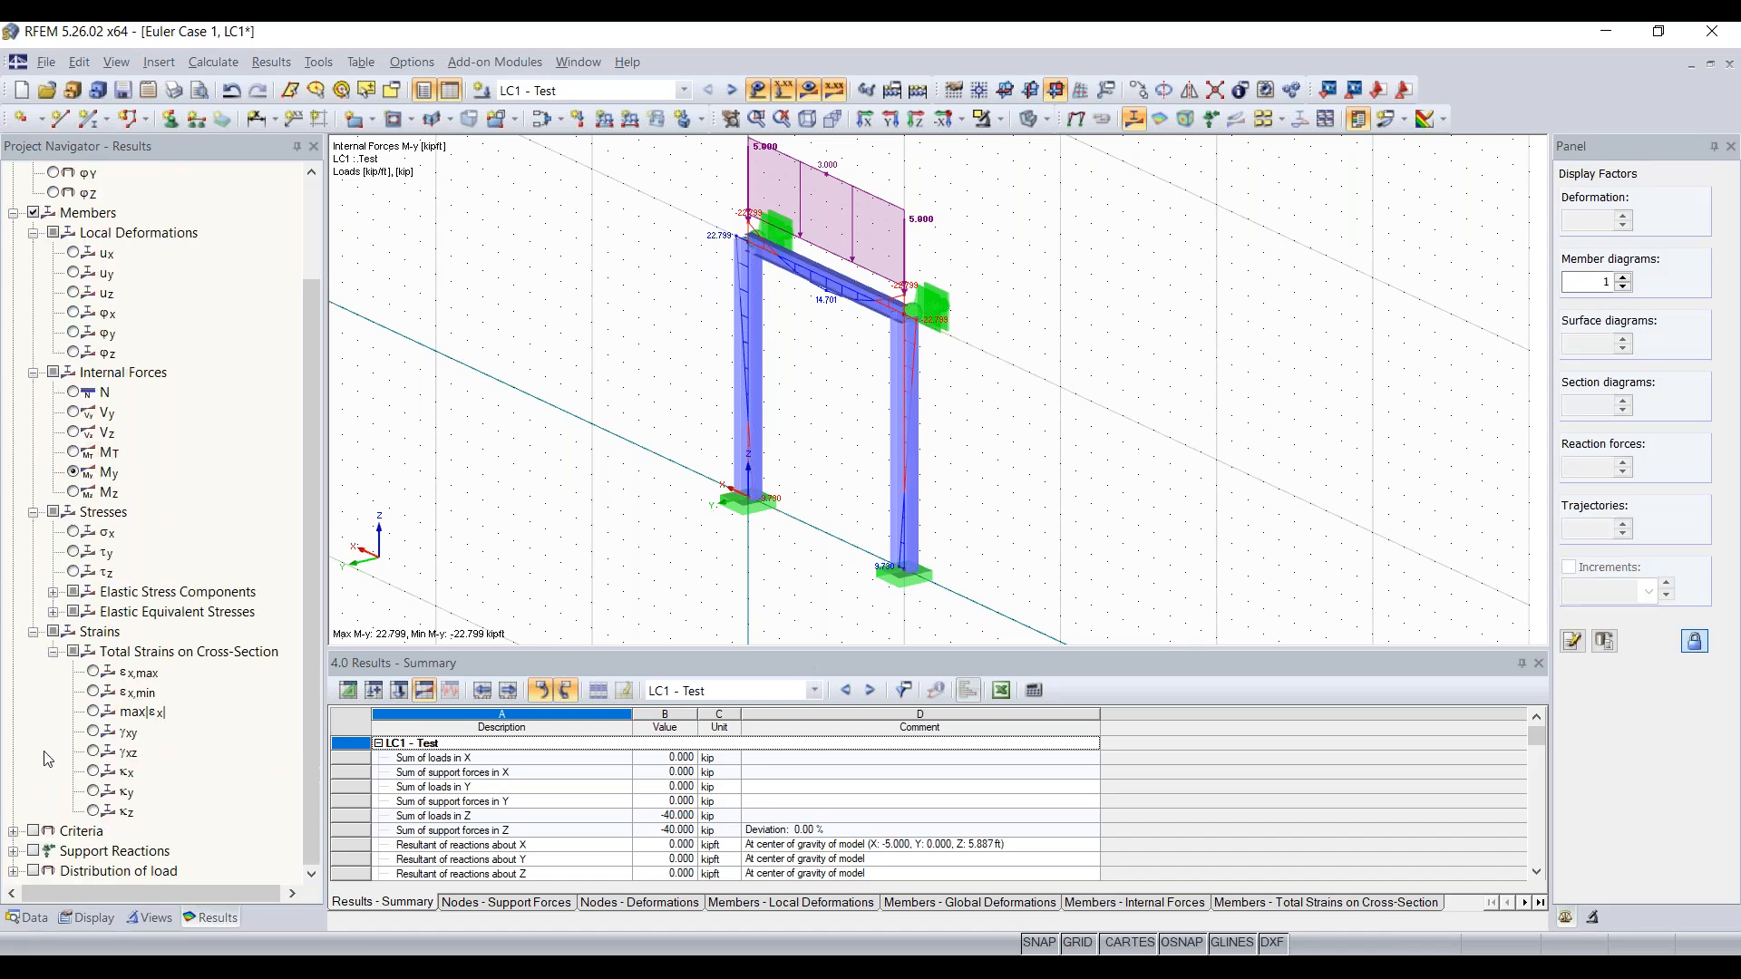
pyautogui.click(34, 853)
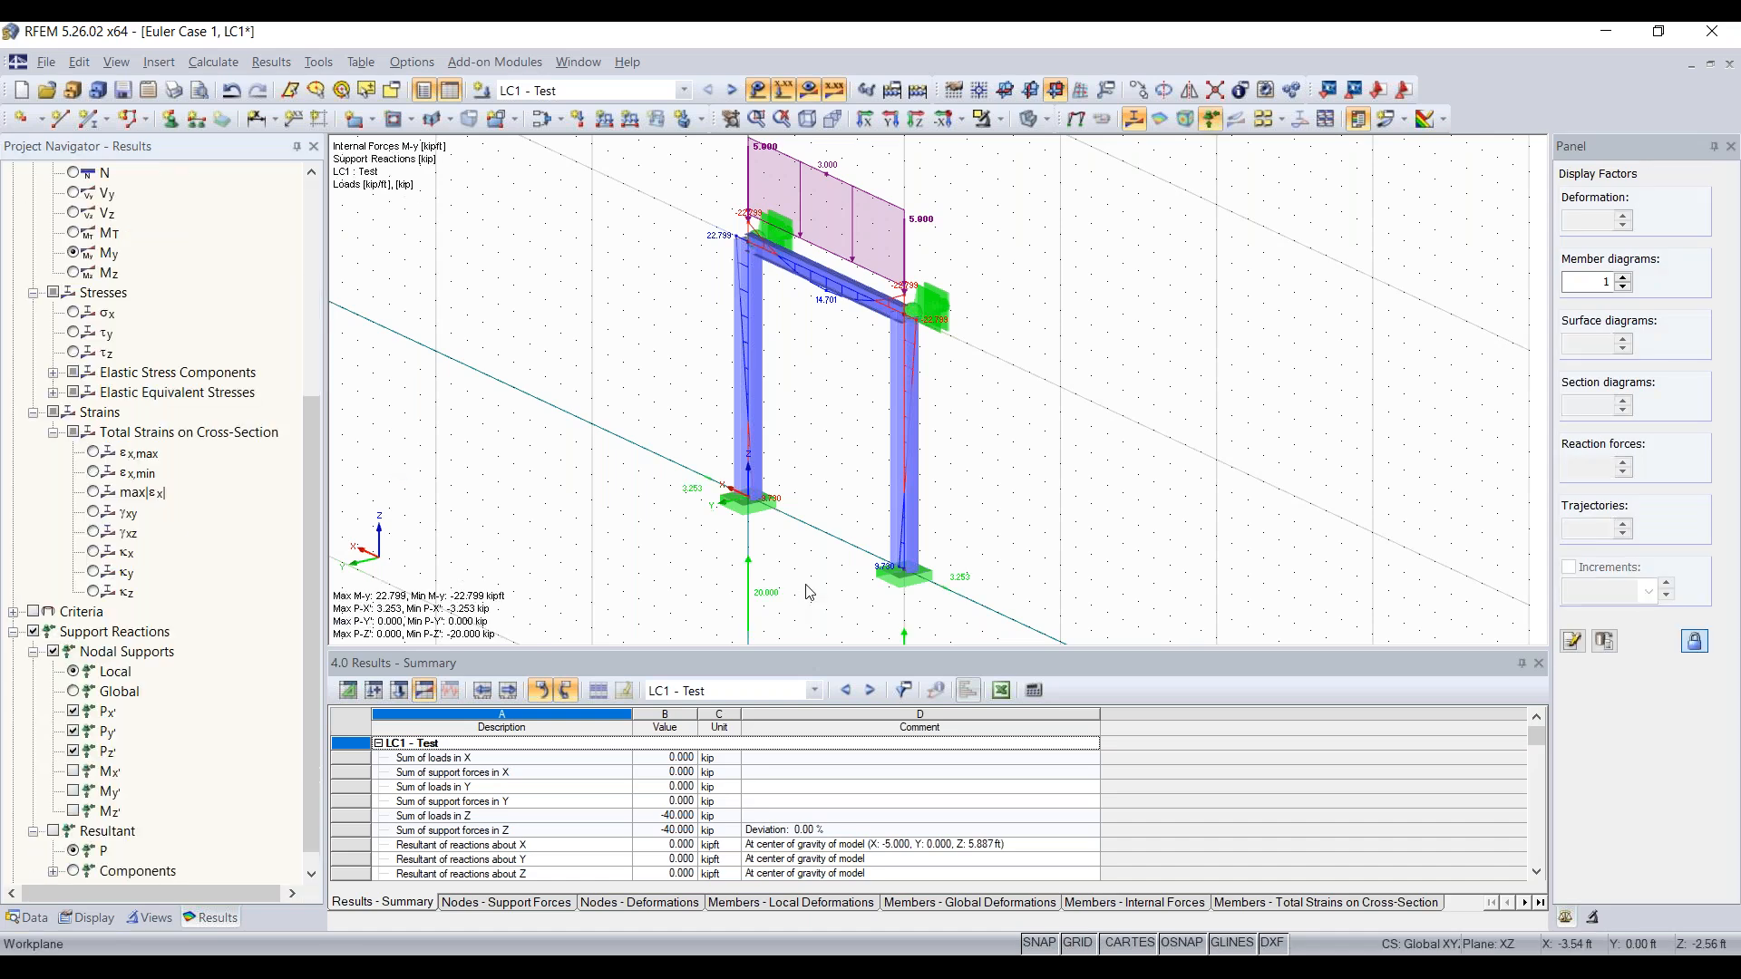
pyautogui.moveTo(806, 584); pyautogui.dragTo(777, 465, button='middle')
pyautogui.scroll(3, 719, 467)
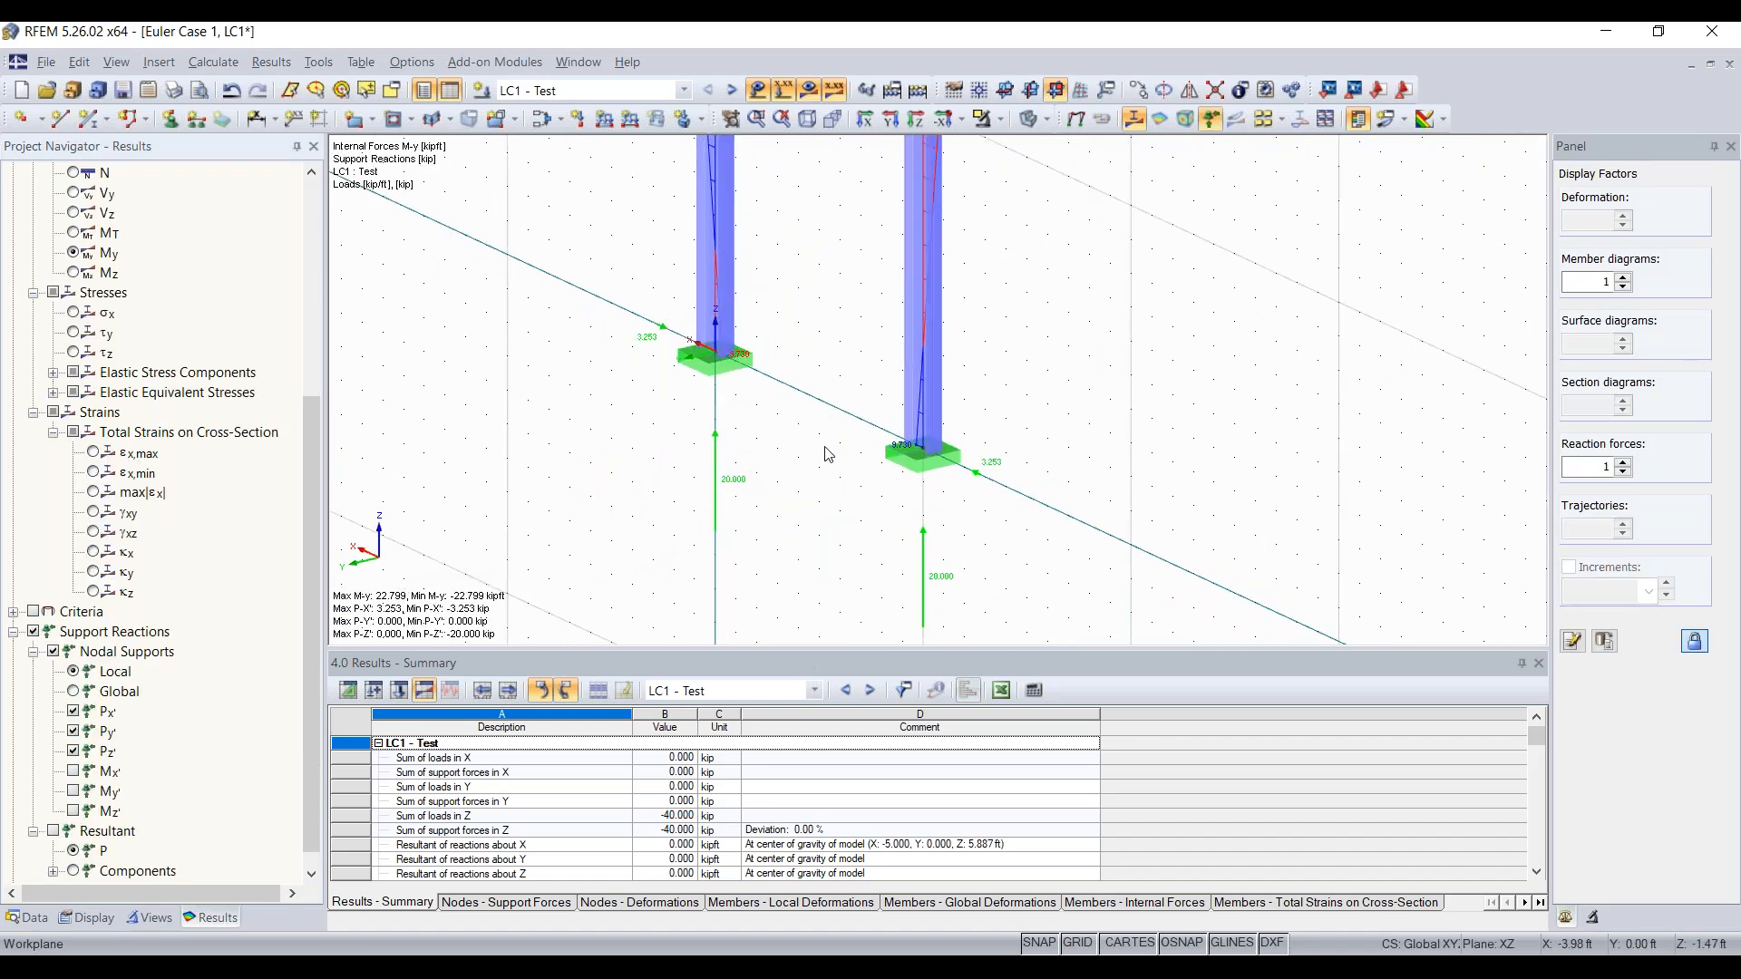
# Review the whole frame's reactions and turn off the display of the LC1 loads and results
pyautogui.scroll(-3, 805, 450)
pyautogui.scroll(1, 944, 370)
pyautogui.moveTo(960, 391)
pyautogui.mouseDown(button='middle')
pyautogui.moveTo(958, 421)
pyautogui.moveTo(1228, 396)
pyautogui.moveTo(953, 386)
pyautogui.moveTo(982, 385)
pyautogui.mouseUp(button='middle')
pyautogui.scroll(-1, 963, 394)
pyautogui.keyDown('ctrl'); pyautogui.moveTo(982, 385); pyautogui.dragTo(1079, 350, button='middle'); pyautogui.keyUp('ctrl')
pyautogui.click(759, 90)
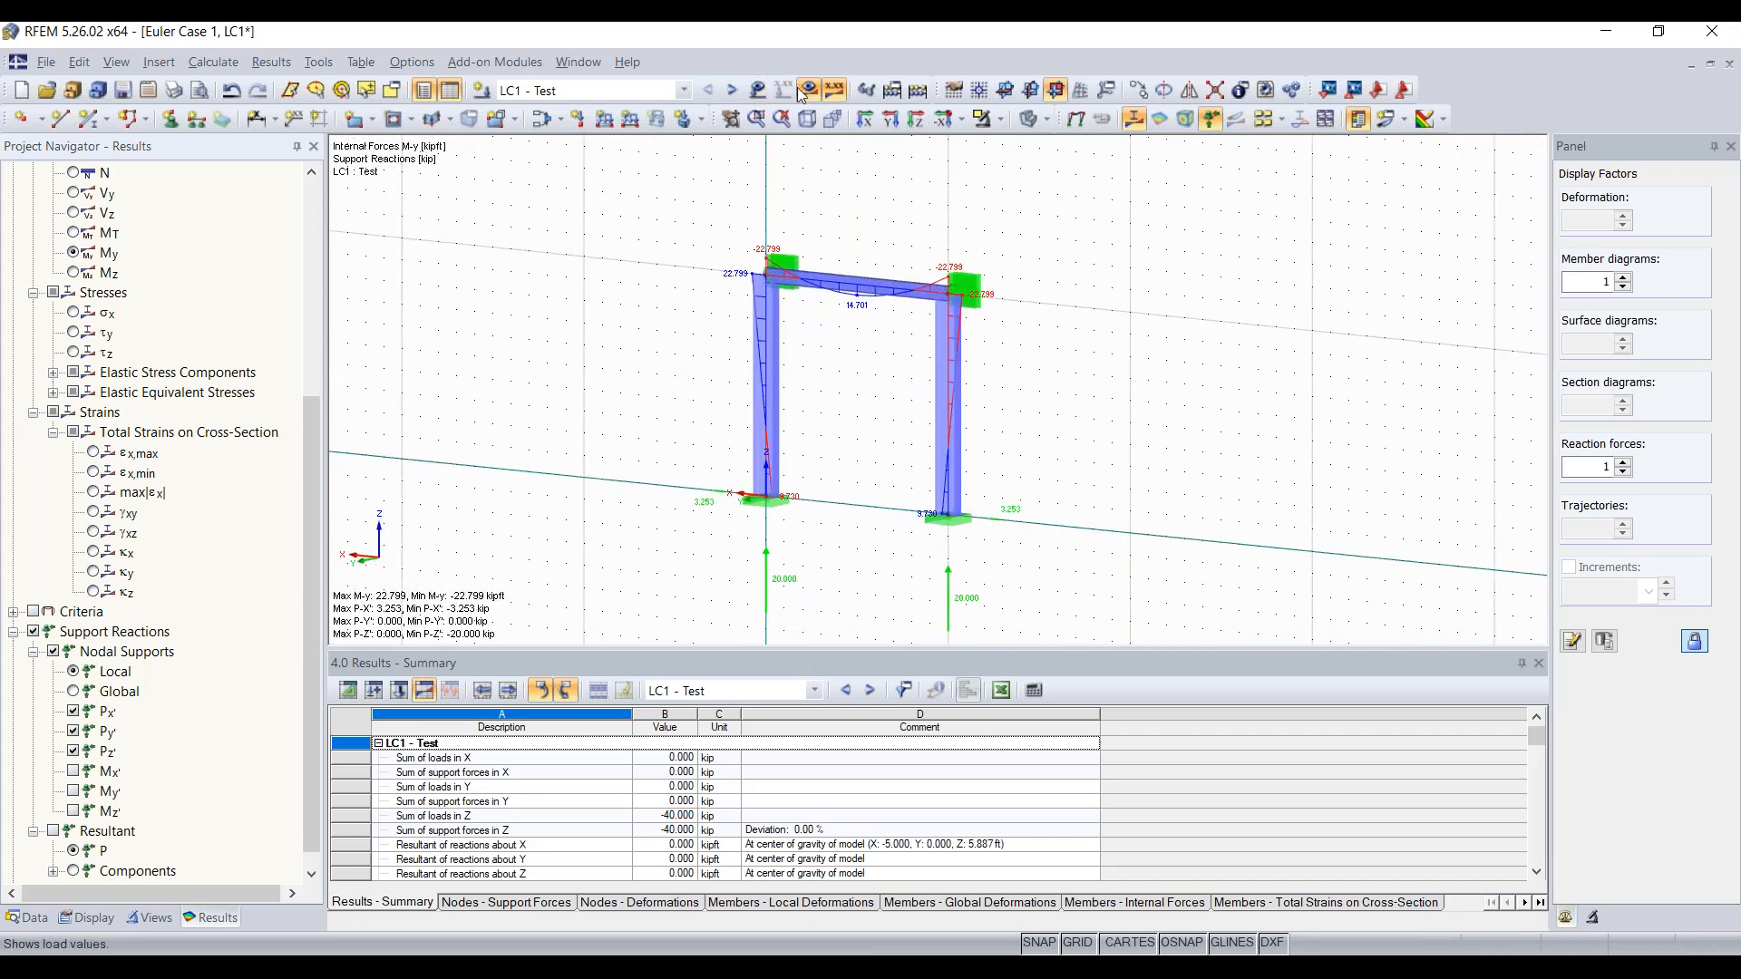
pyautogui.click(806, 89)
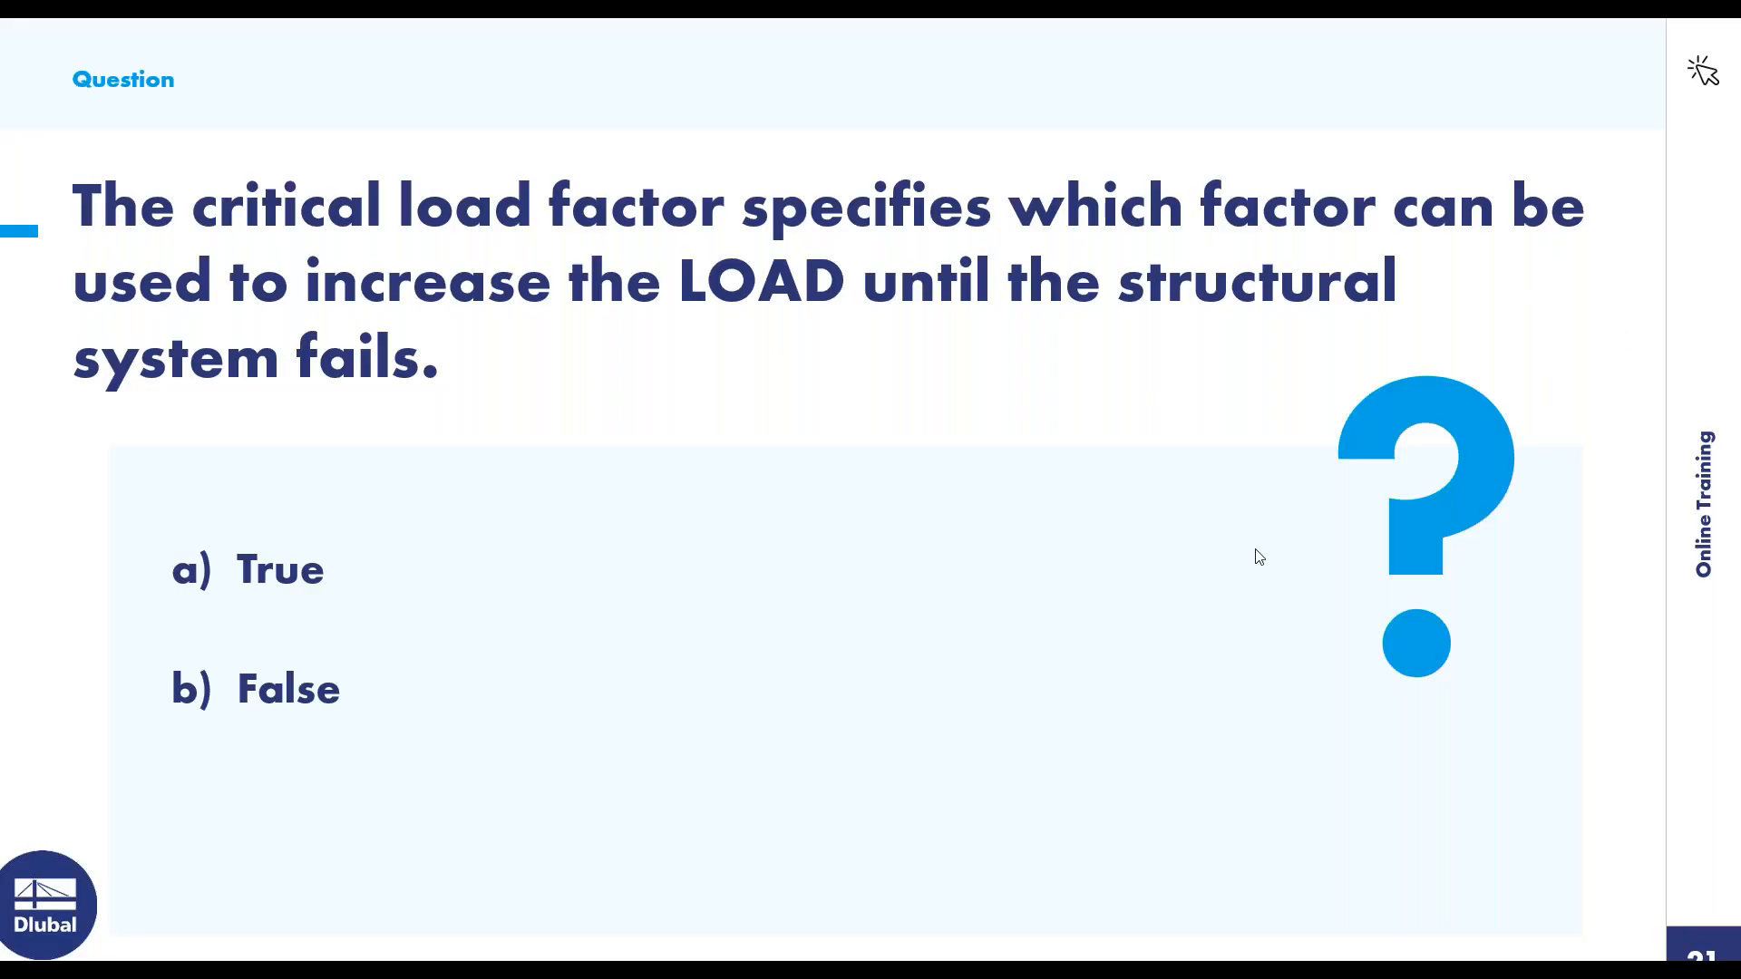
pyautogui.click(1256, 550)
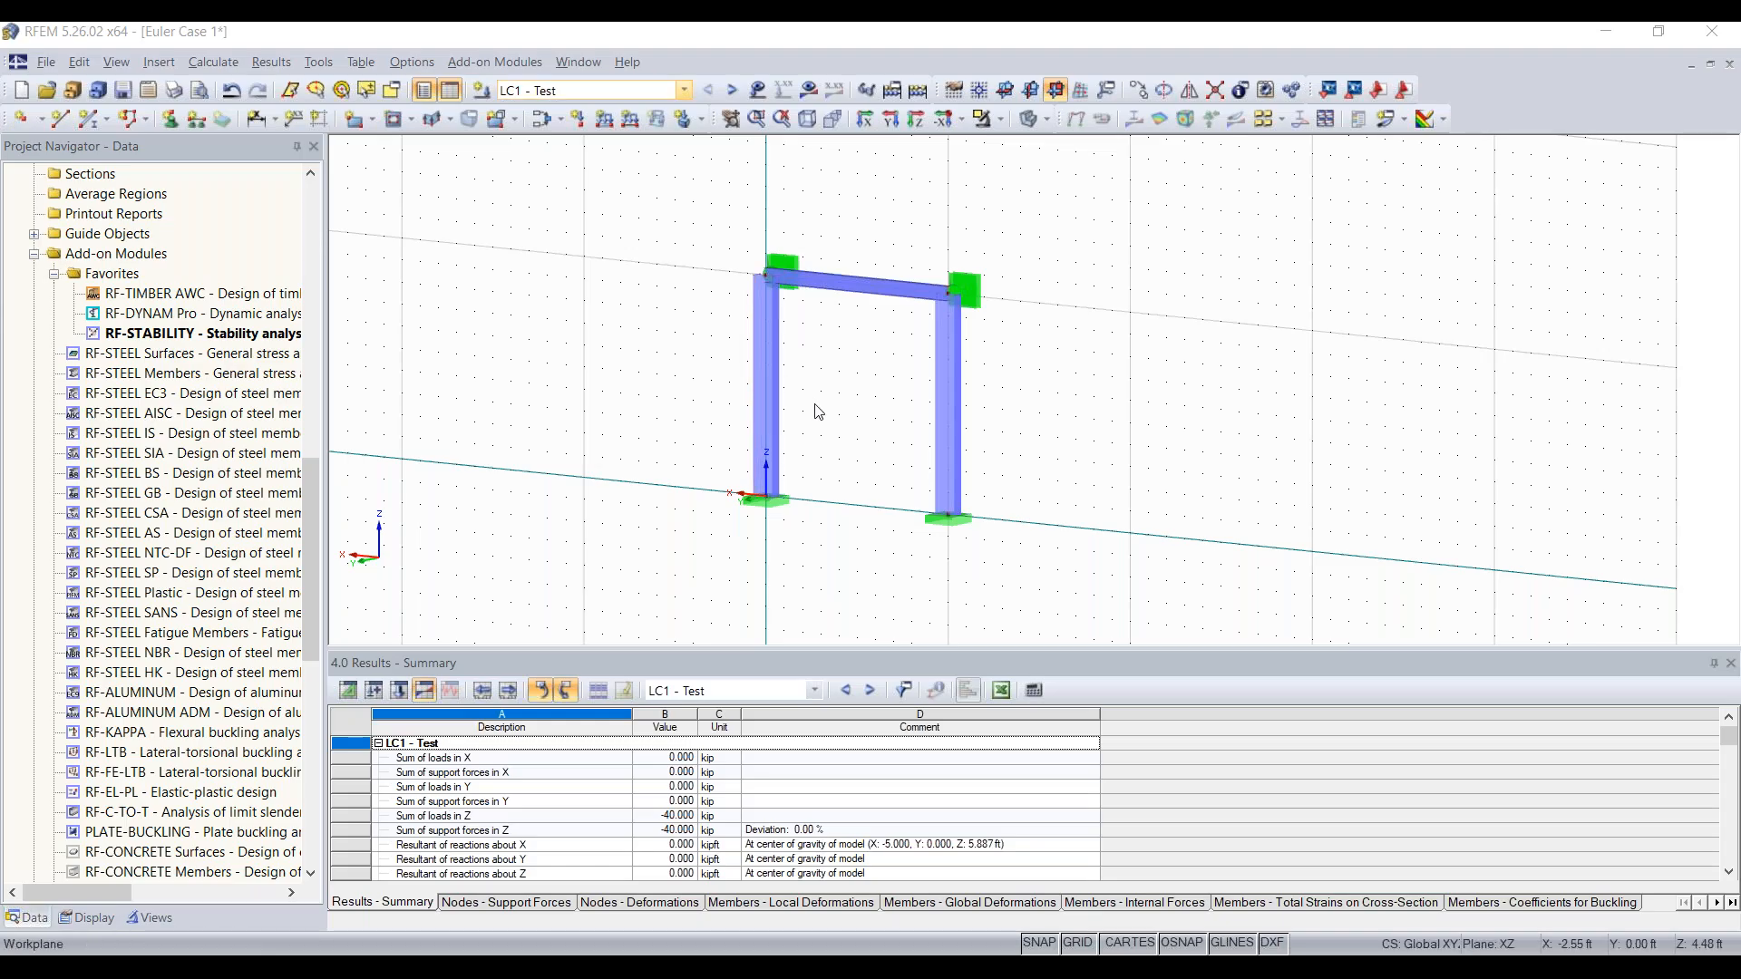
# Create a new model named Timber Truss Girder 15 as a 2D - XZ type with the ASCE 7-16 NDS (Wood) standard
pyautogui.click(23, 94)
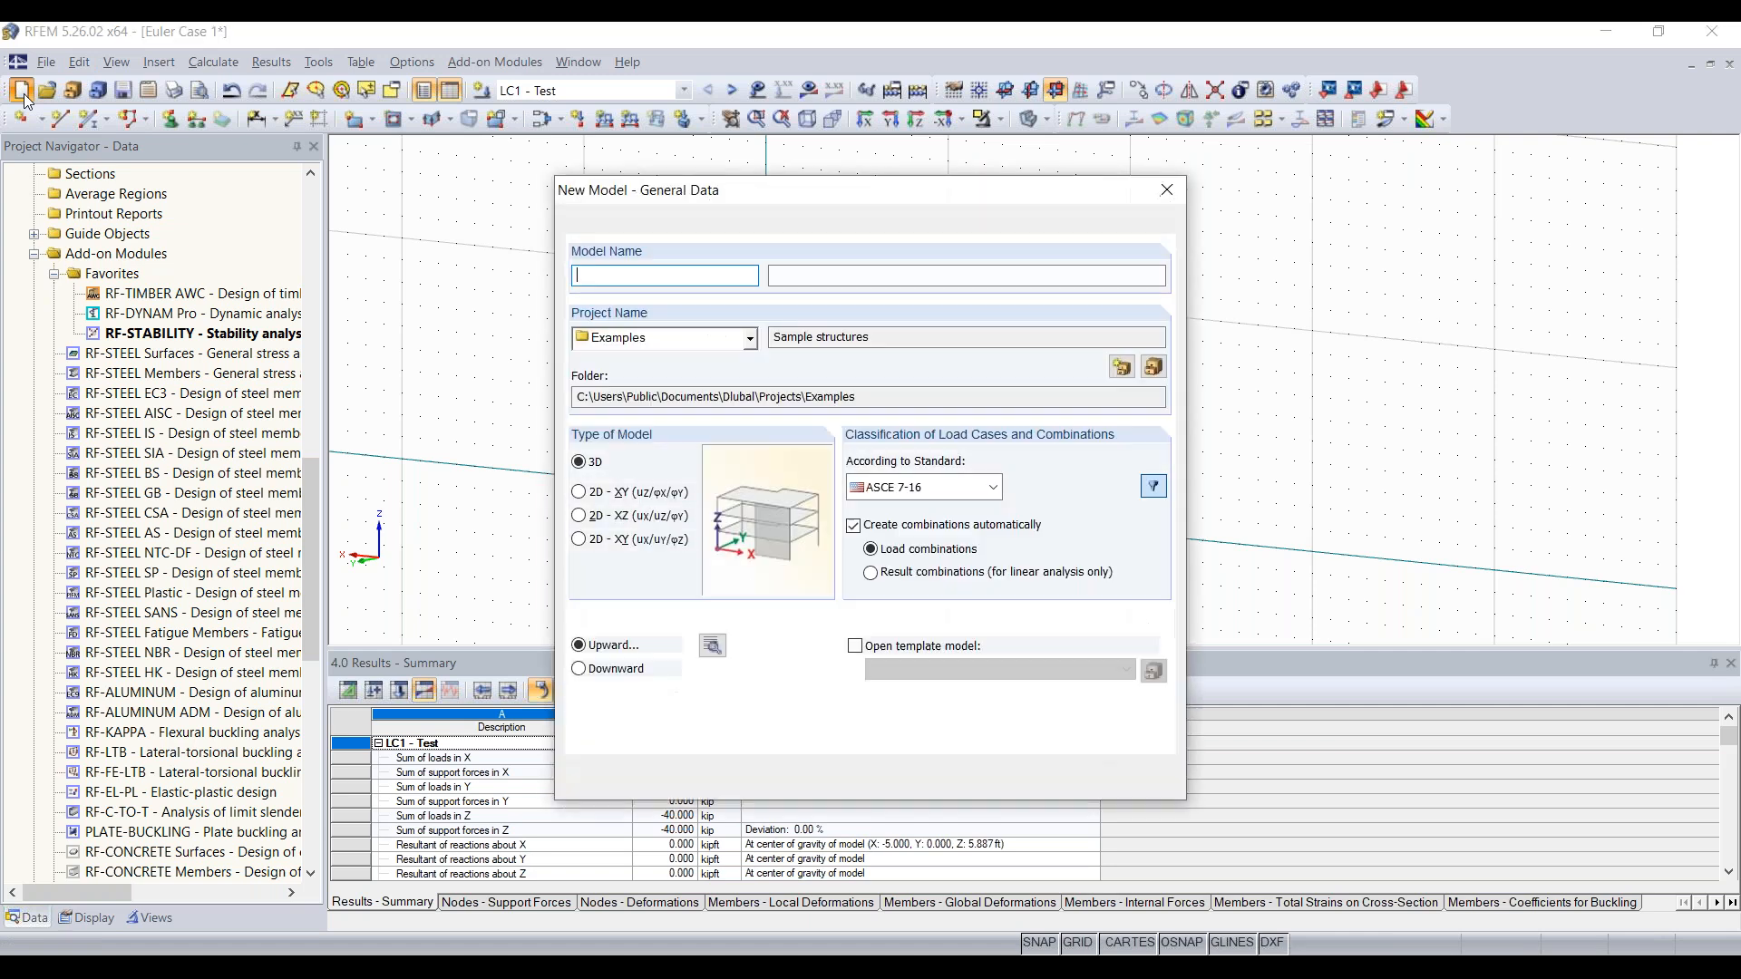
pyautogui.write('Timber ')
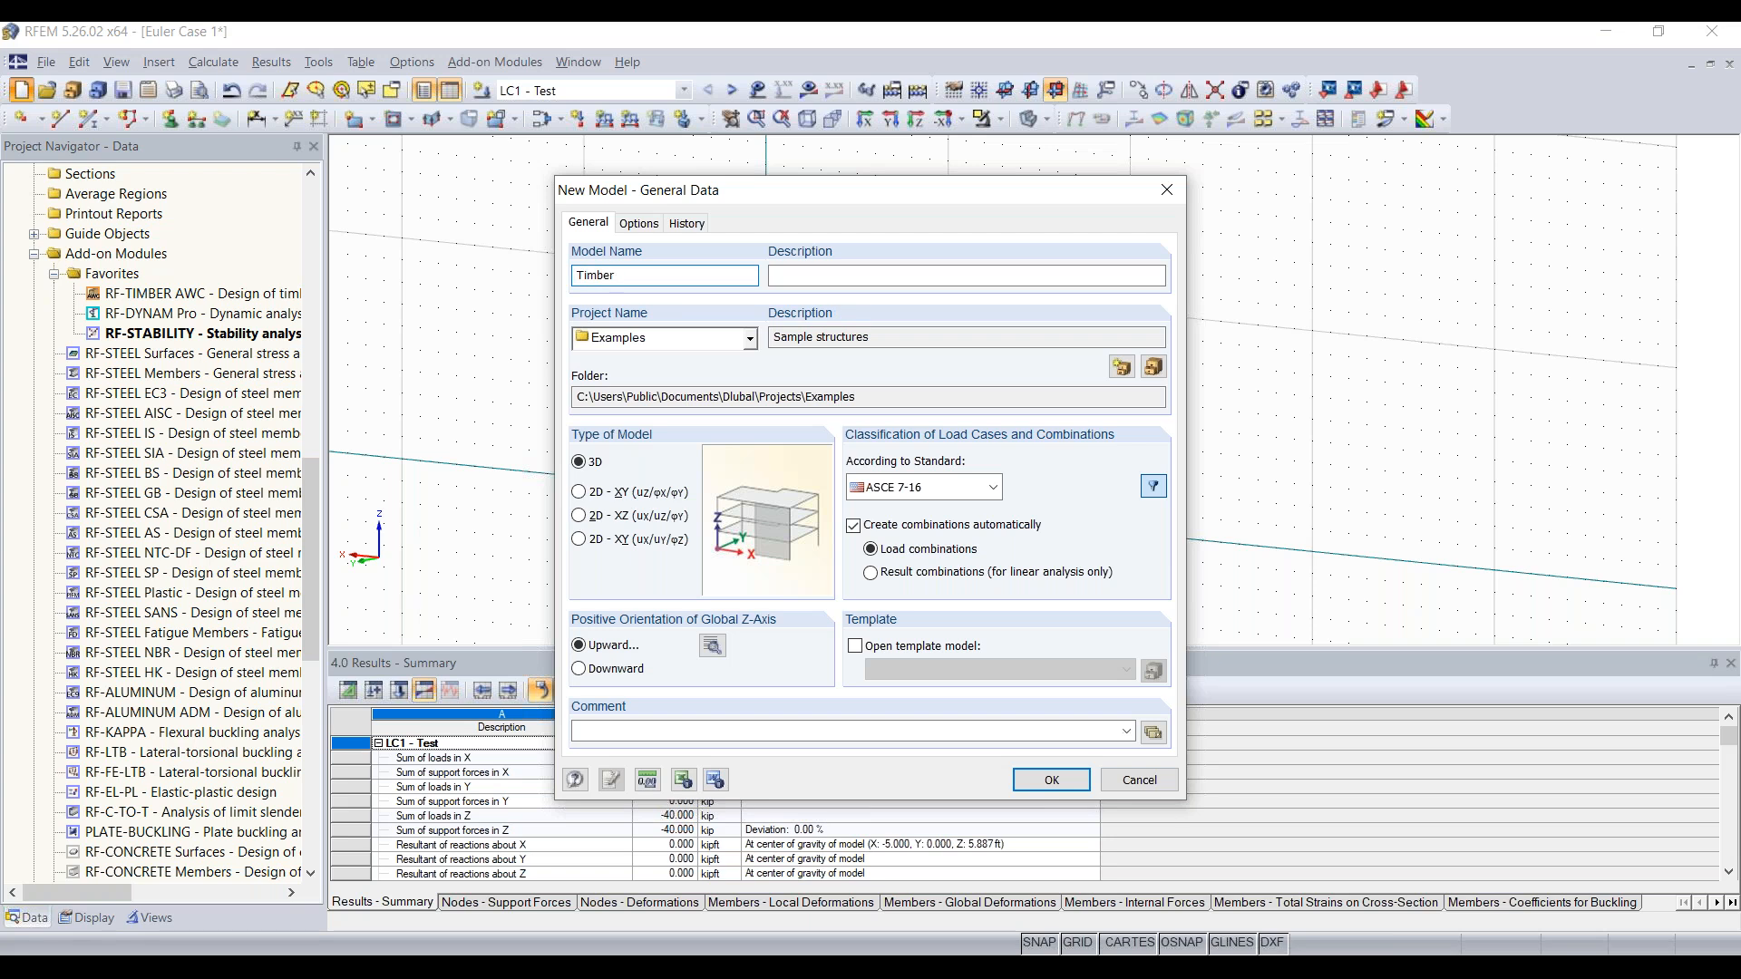
pyautogui.write('Truss Girder 15')
pyautogui.click(649, 517)
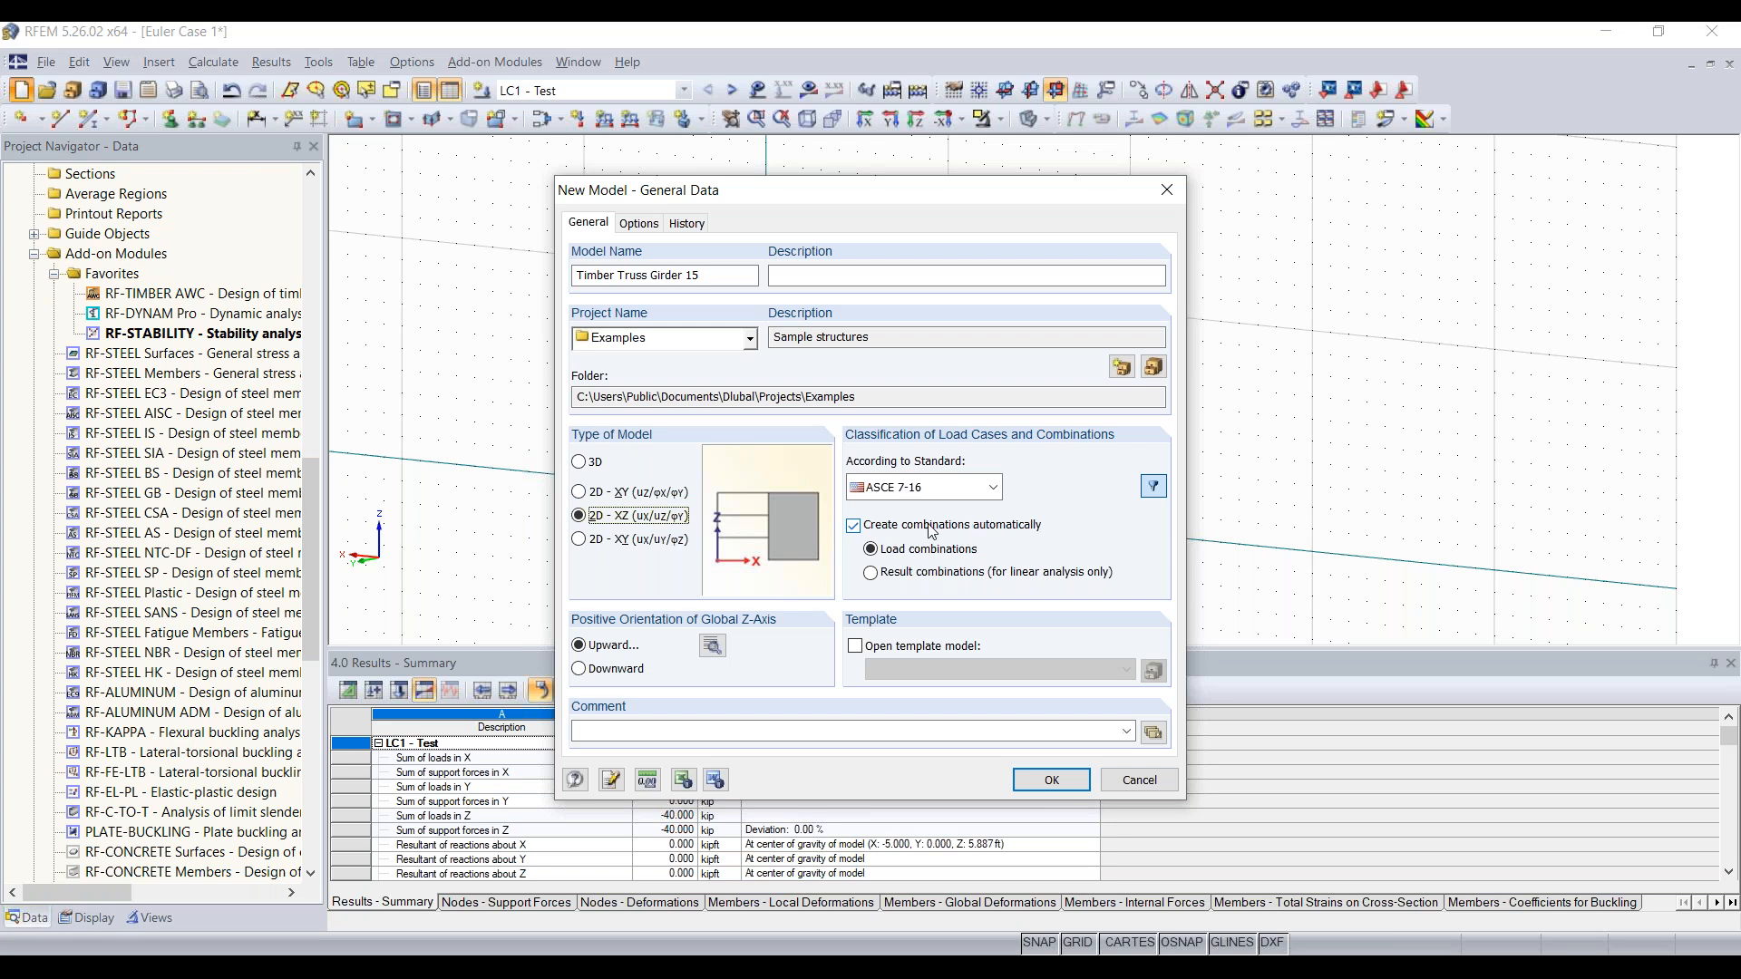
pyautogui.click(954, 489)
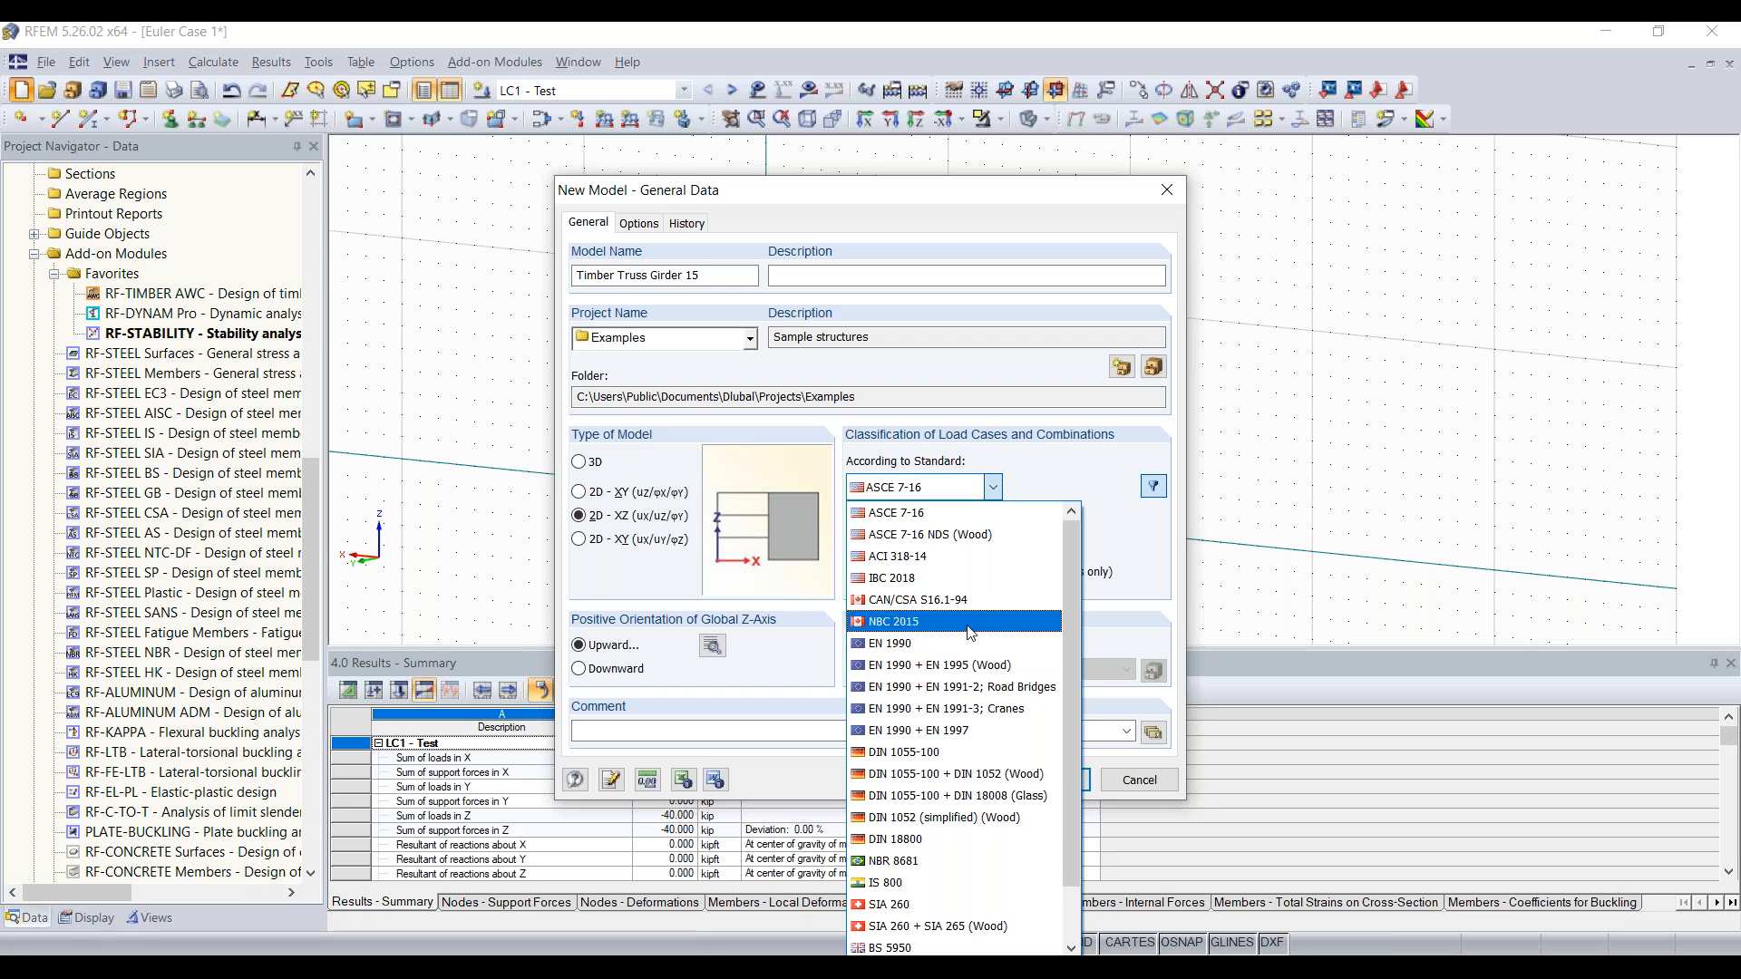
pyautogui.click(1003, 534)
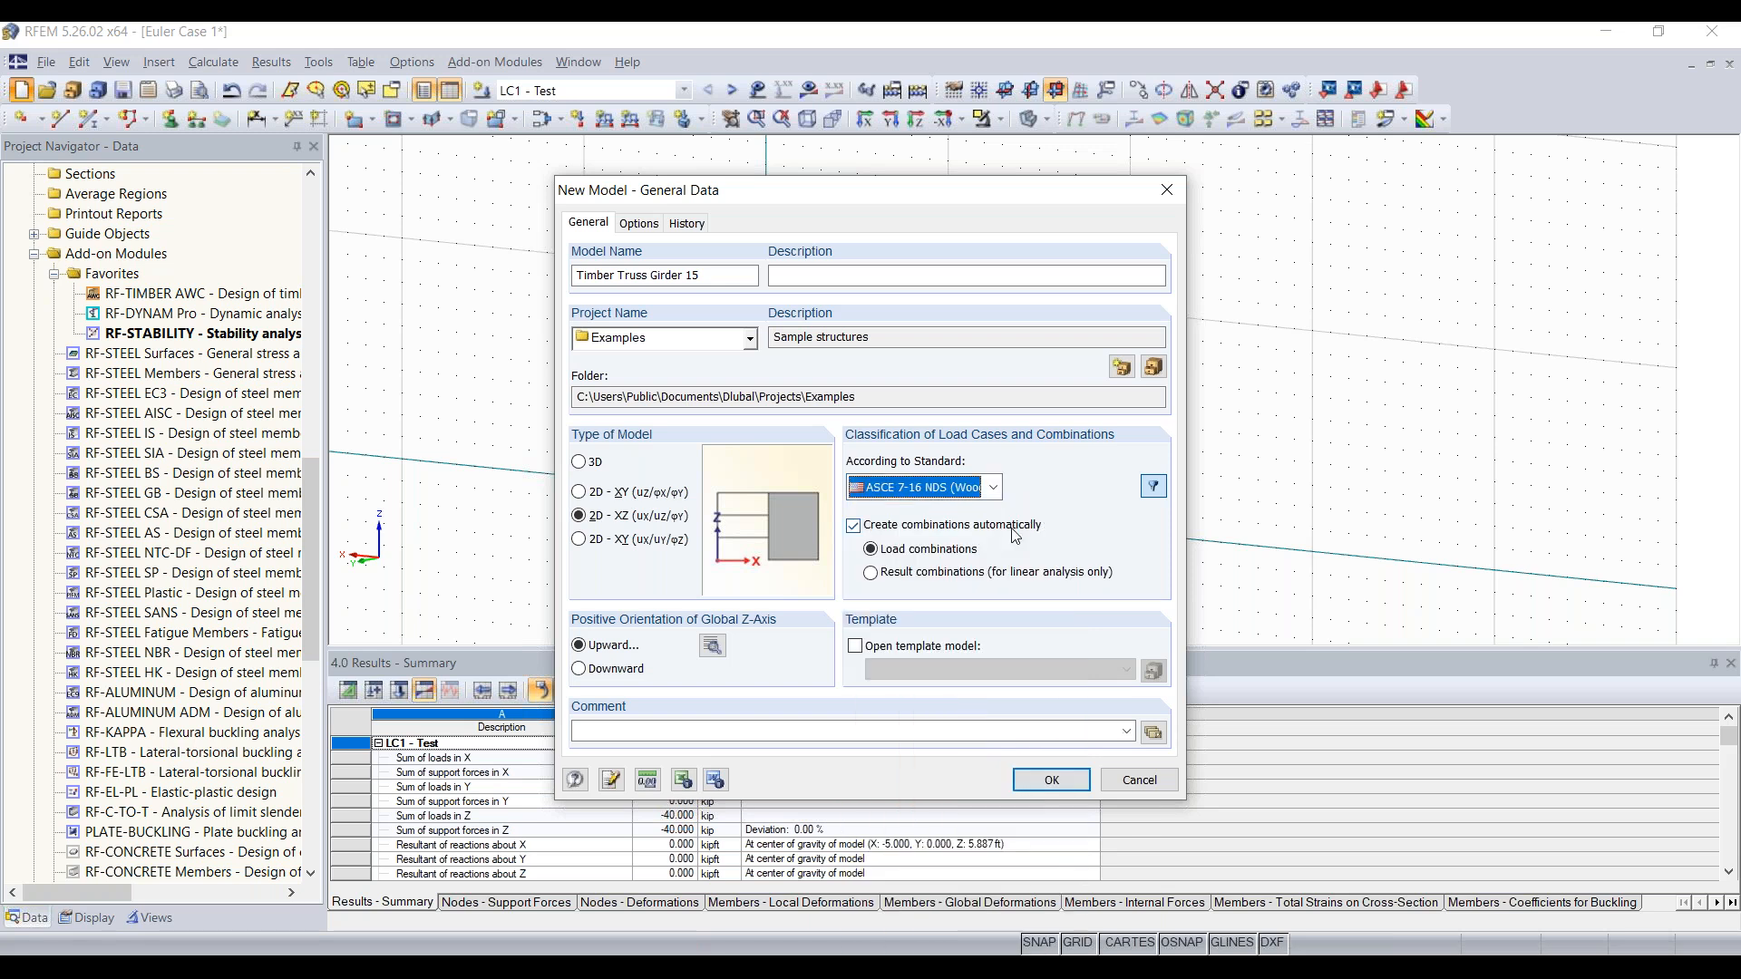
pyautogui.click(1052, 781)
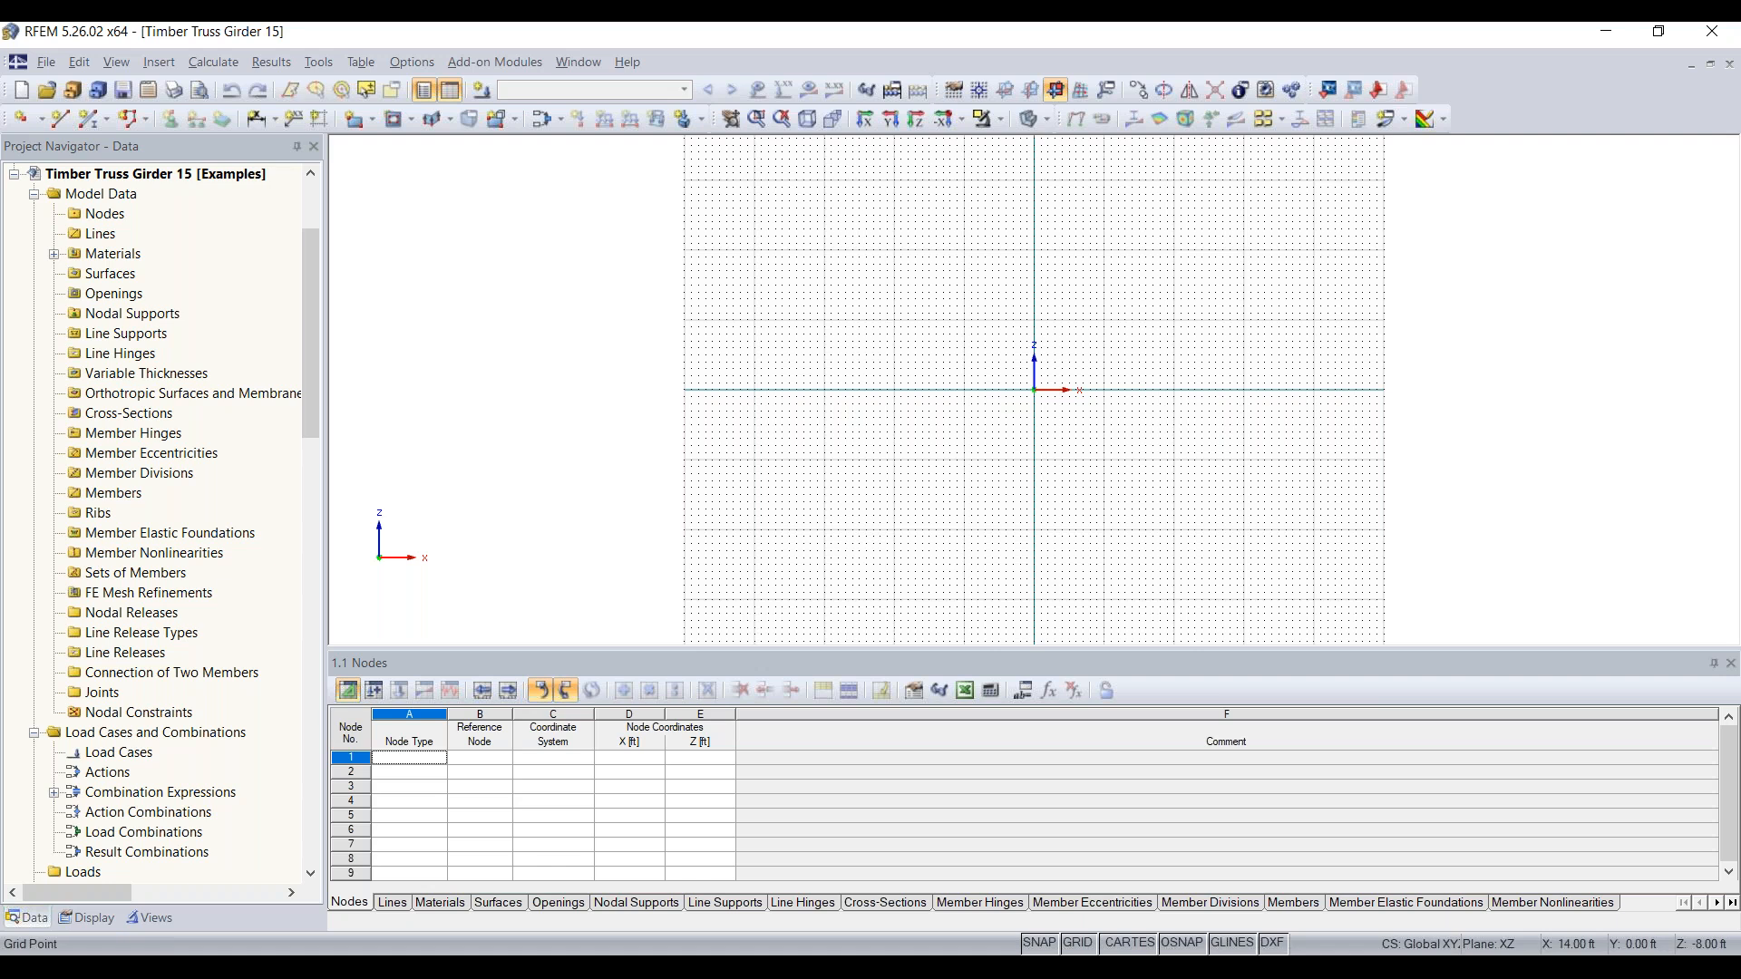
# Open the member model generator for a 2D truss
pyautogui.scroll(-4, 1141, 454)
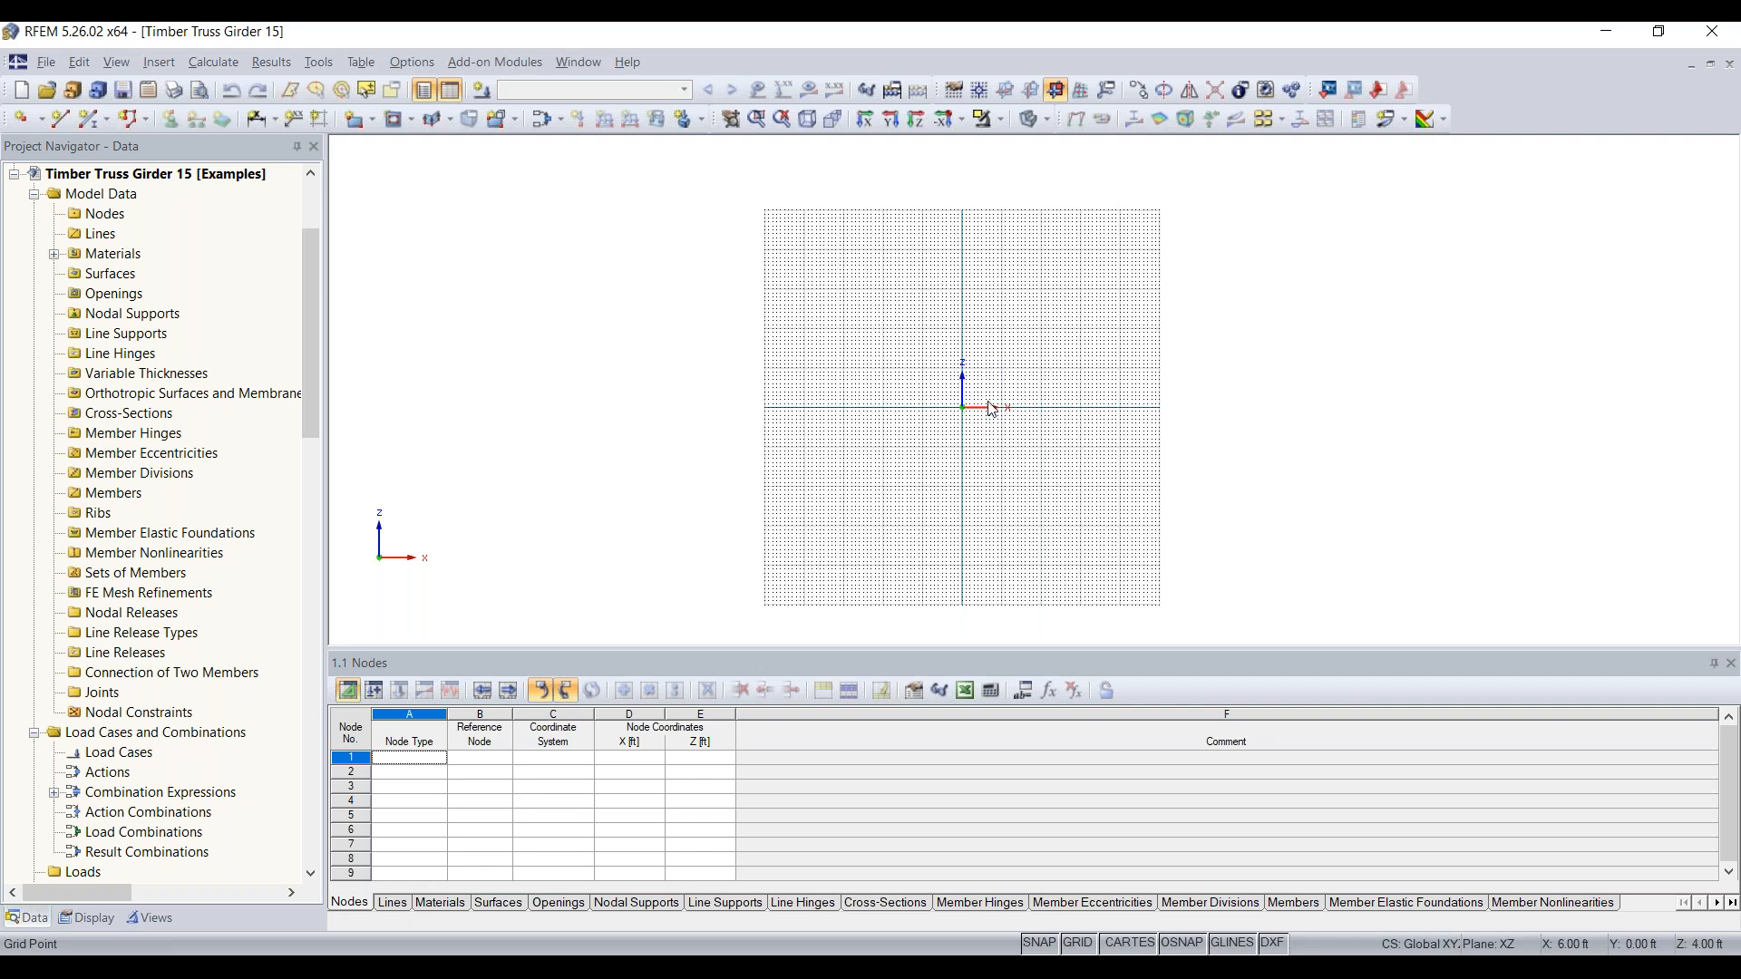
pyautogui.scroll(3, 1001, 405)
pyautogui.scroll(1, 1083, 393)
pyautogui.moveTo(1083, 394); pyautogui.dragTo(907, 445, button='middle')
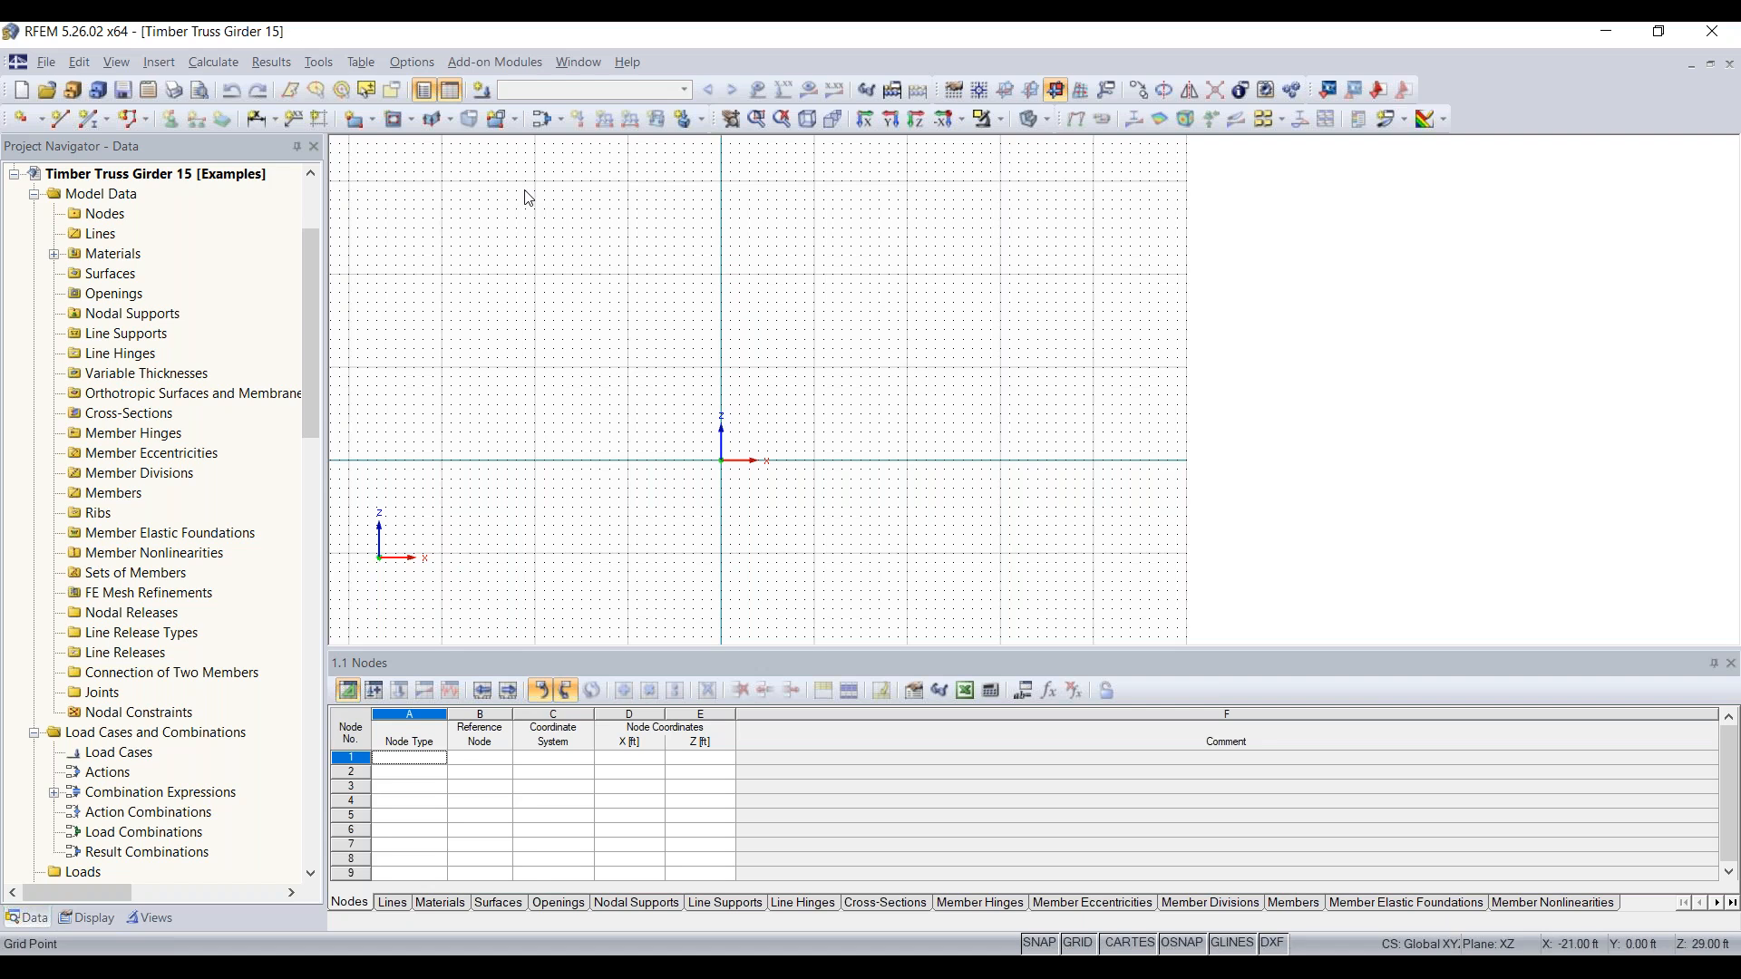
pyautogui.click(319, 62)
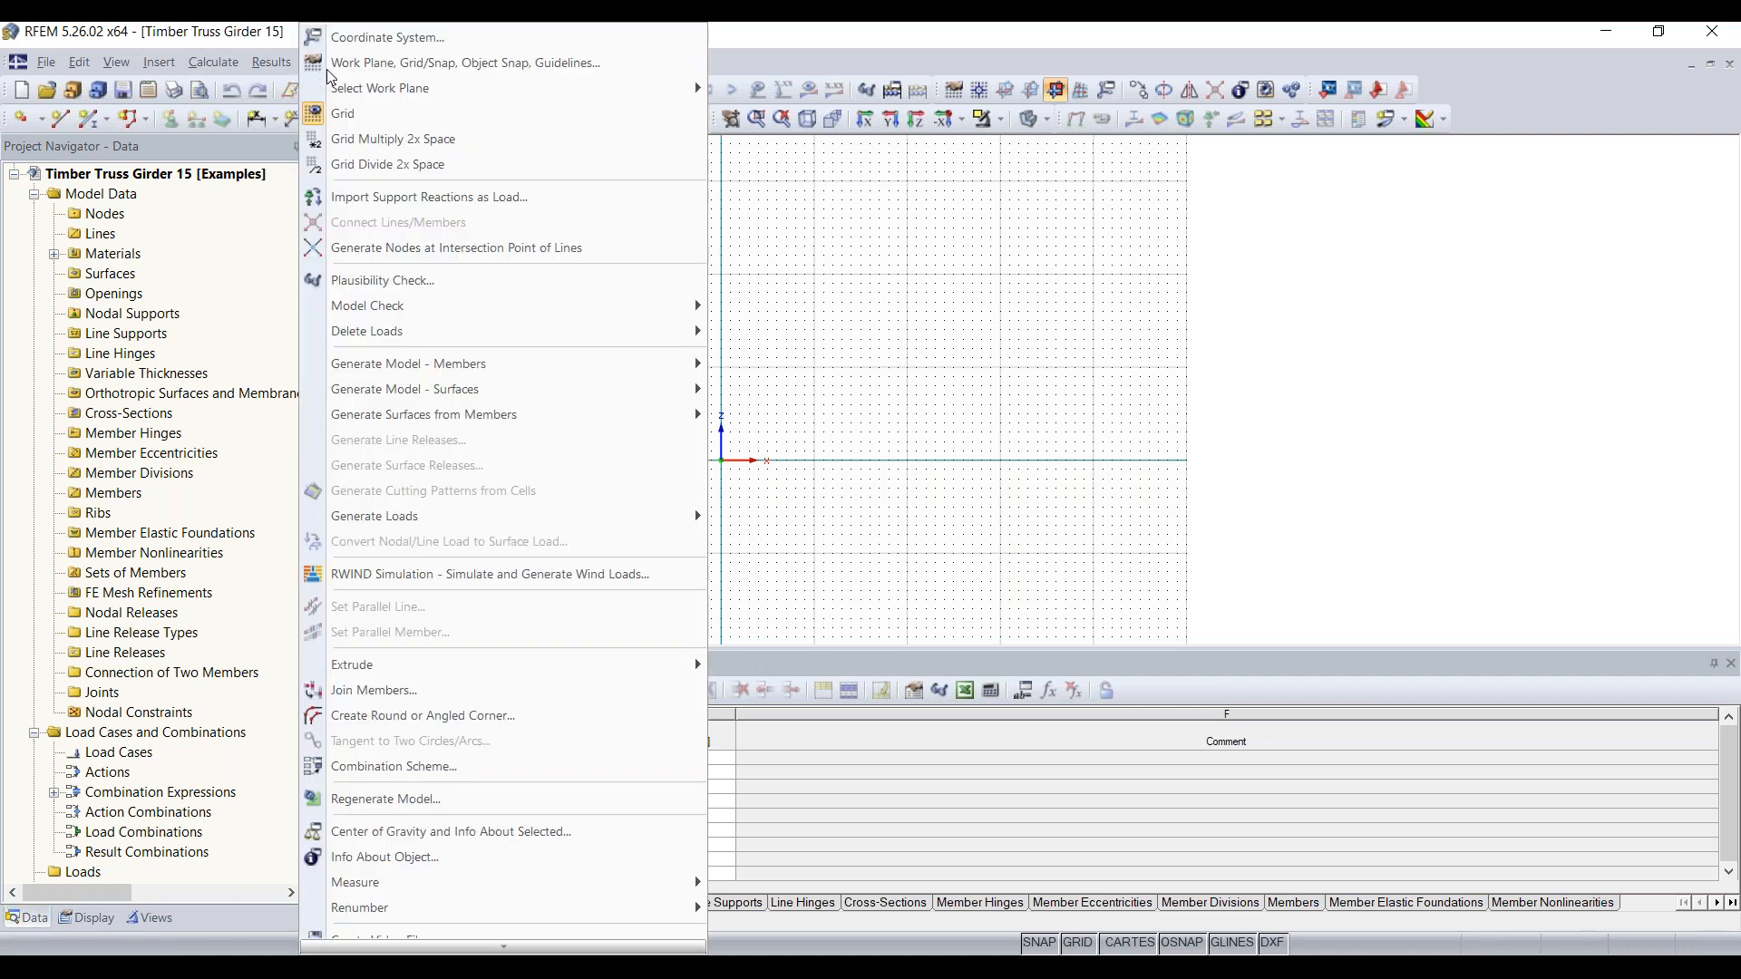
pyautogui.moveTo(478, 367)
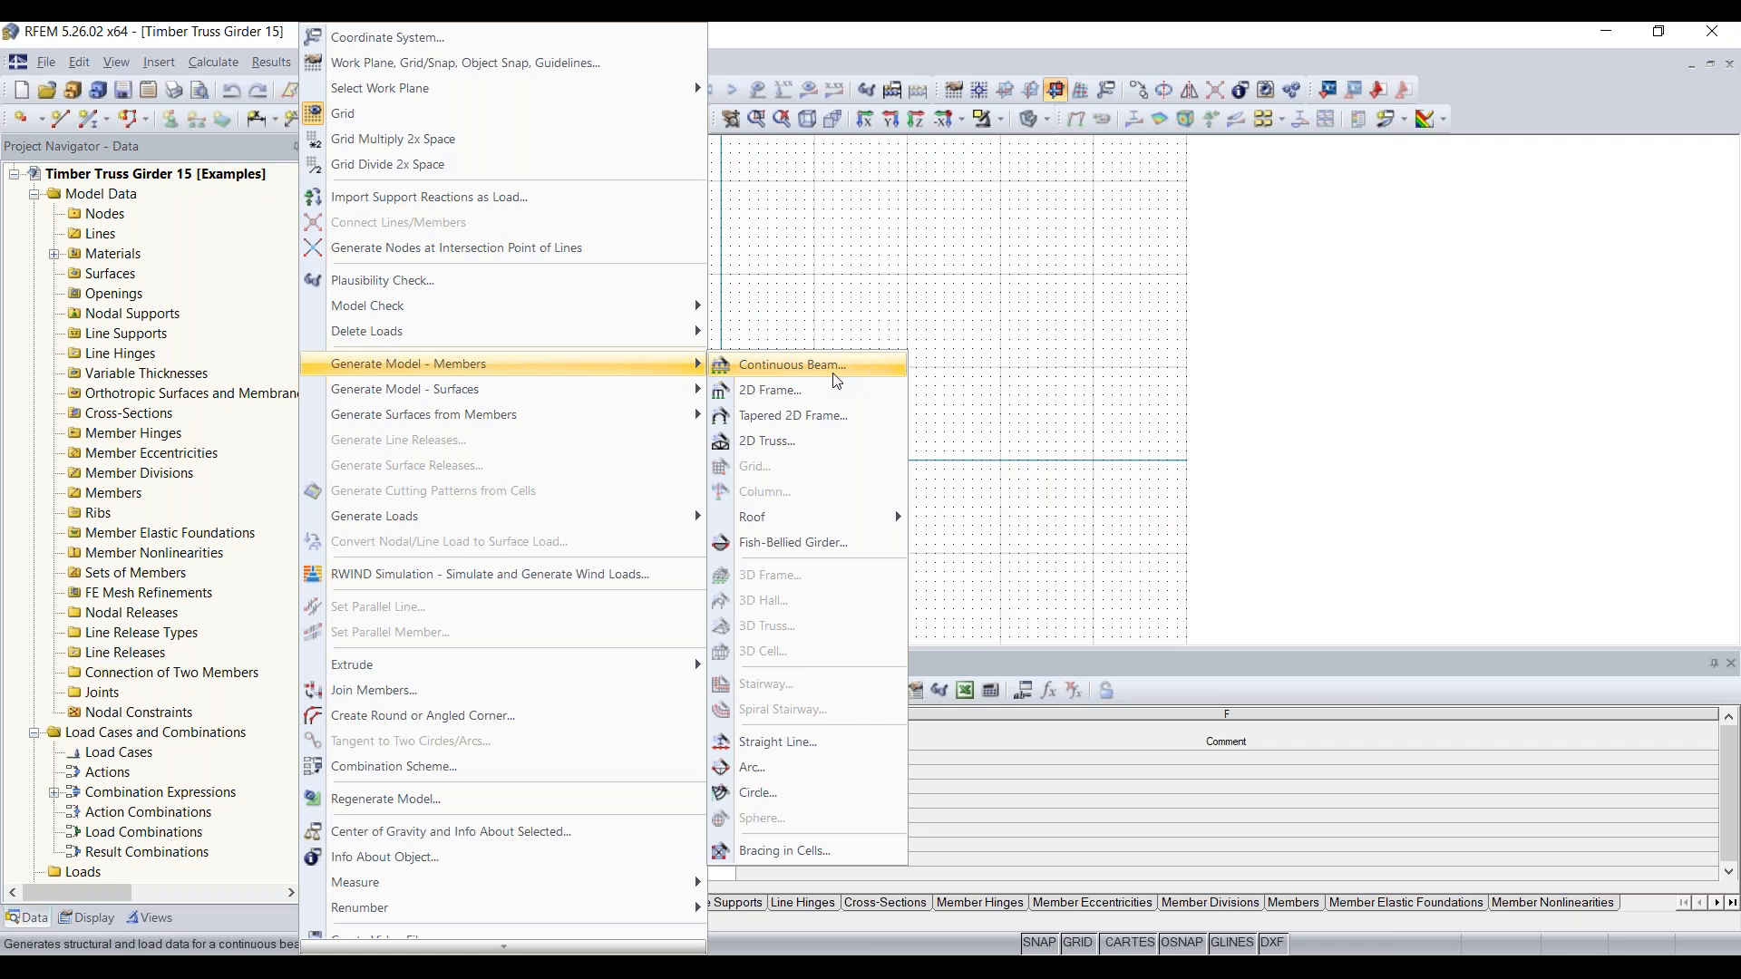
pyautogui.click(846, 439)
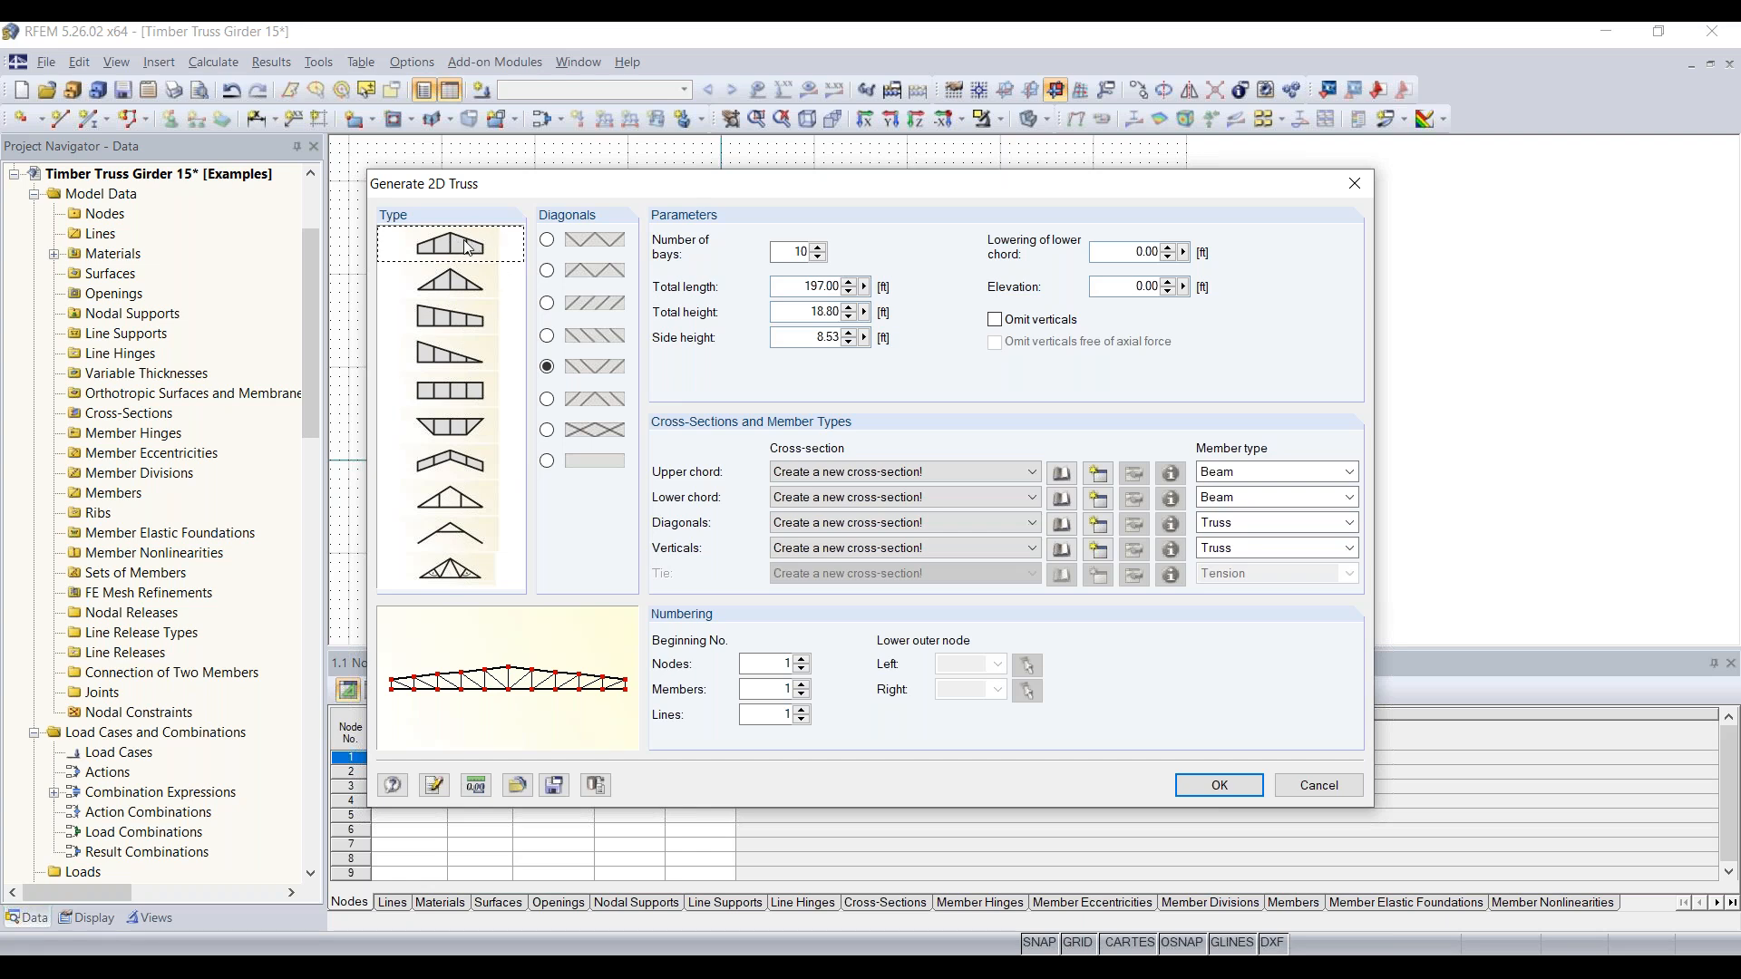
# Select the pitched truss type with side height and check its number of bays, total length, total height and side height
pyautogui.click(469, 277)
pyautogui.click(470, 259)
pyautogui.doubleClick(789, 252)
pyautogui.moveTo(807, 285); pyautogui.dragTo(884, 280)
pyautogui.moveTo(804, 309); pyautogui.dragTo(836, 311)
pyautogui.moveTo(815, 337); pyautogui.dragTo(884, 334)
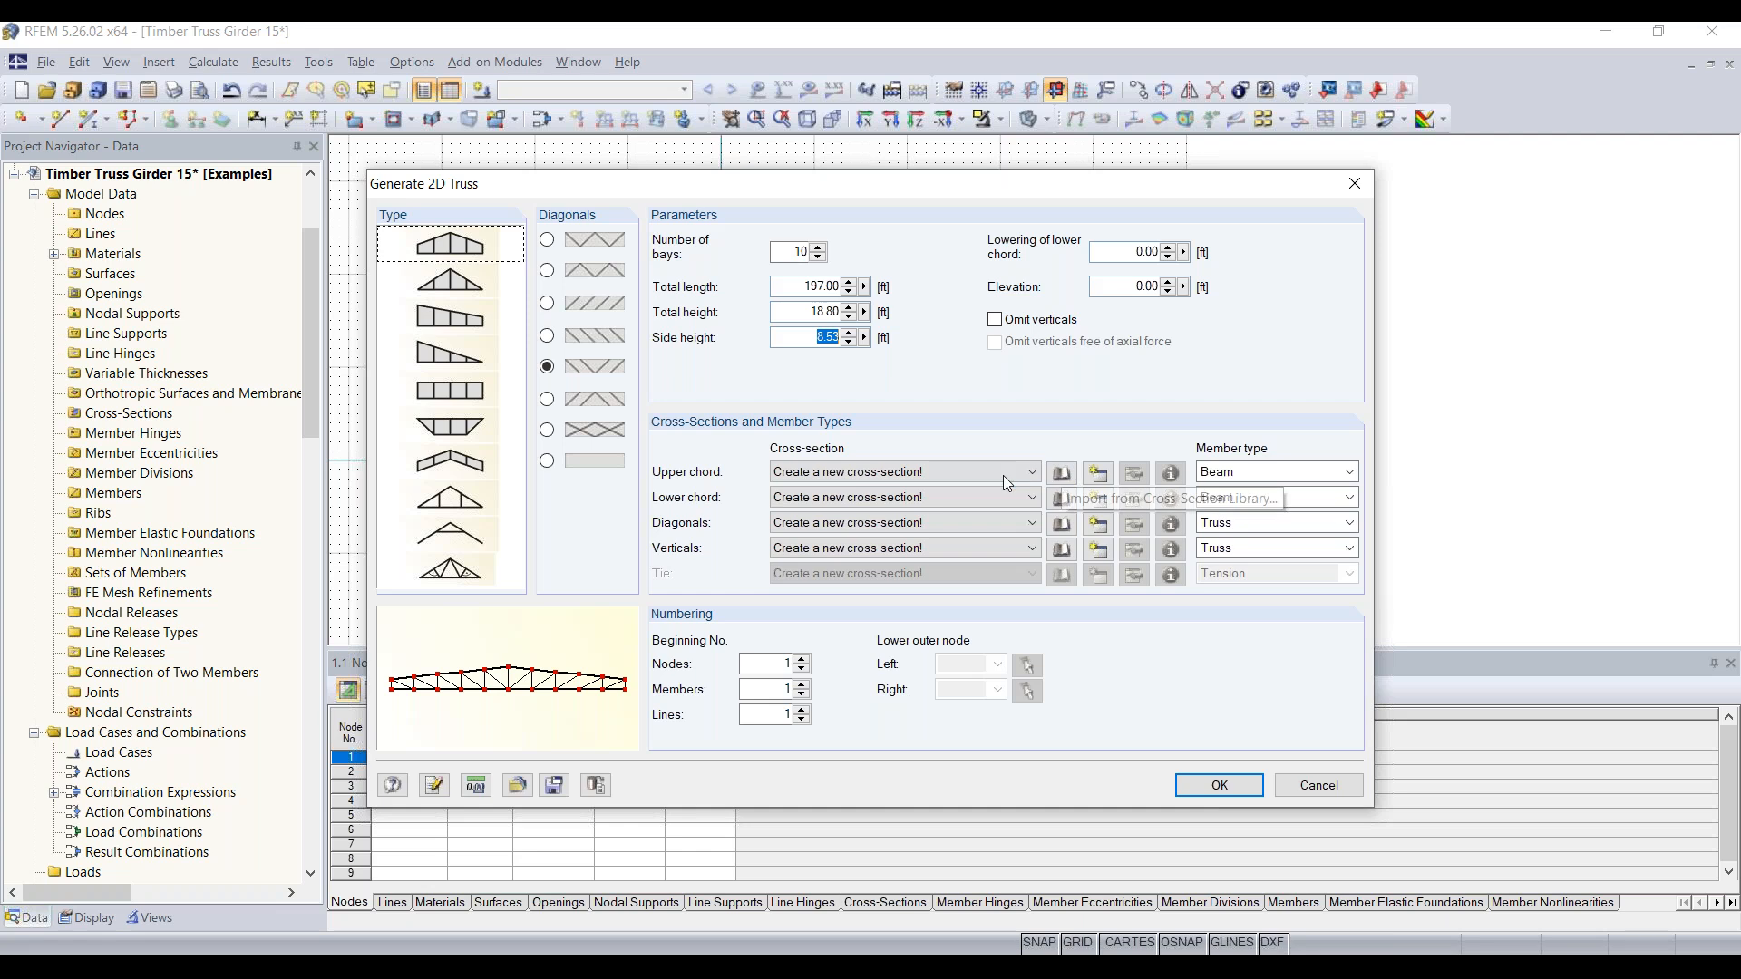
# Create a timber rectangle cross-section for the upper chord with a width of 9 in and a height of 20 in
pyautogui.click(1092, 473)
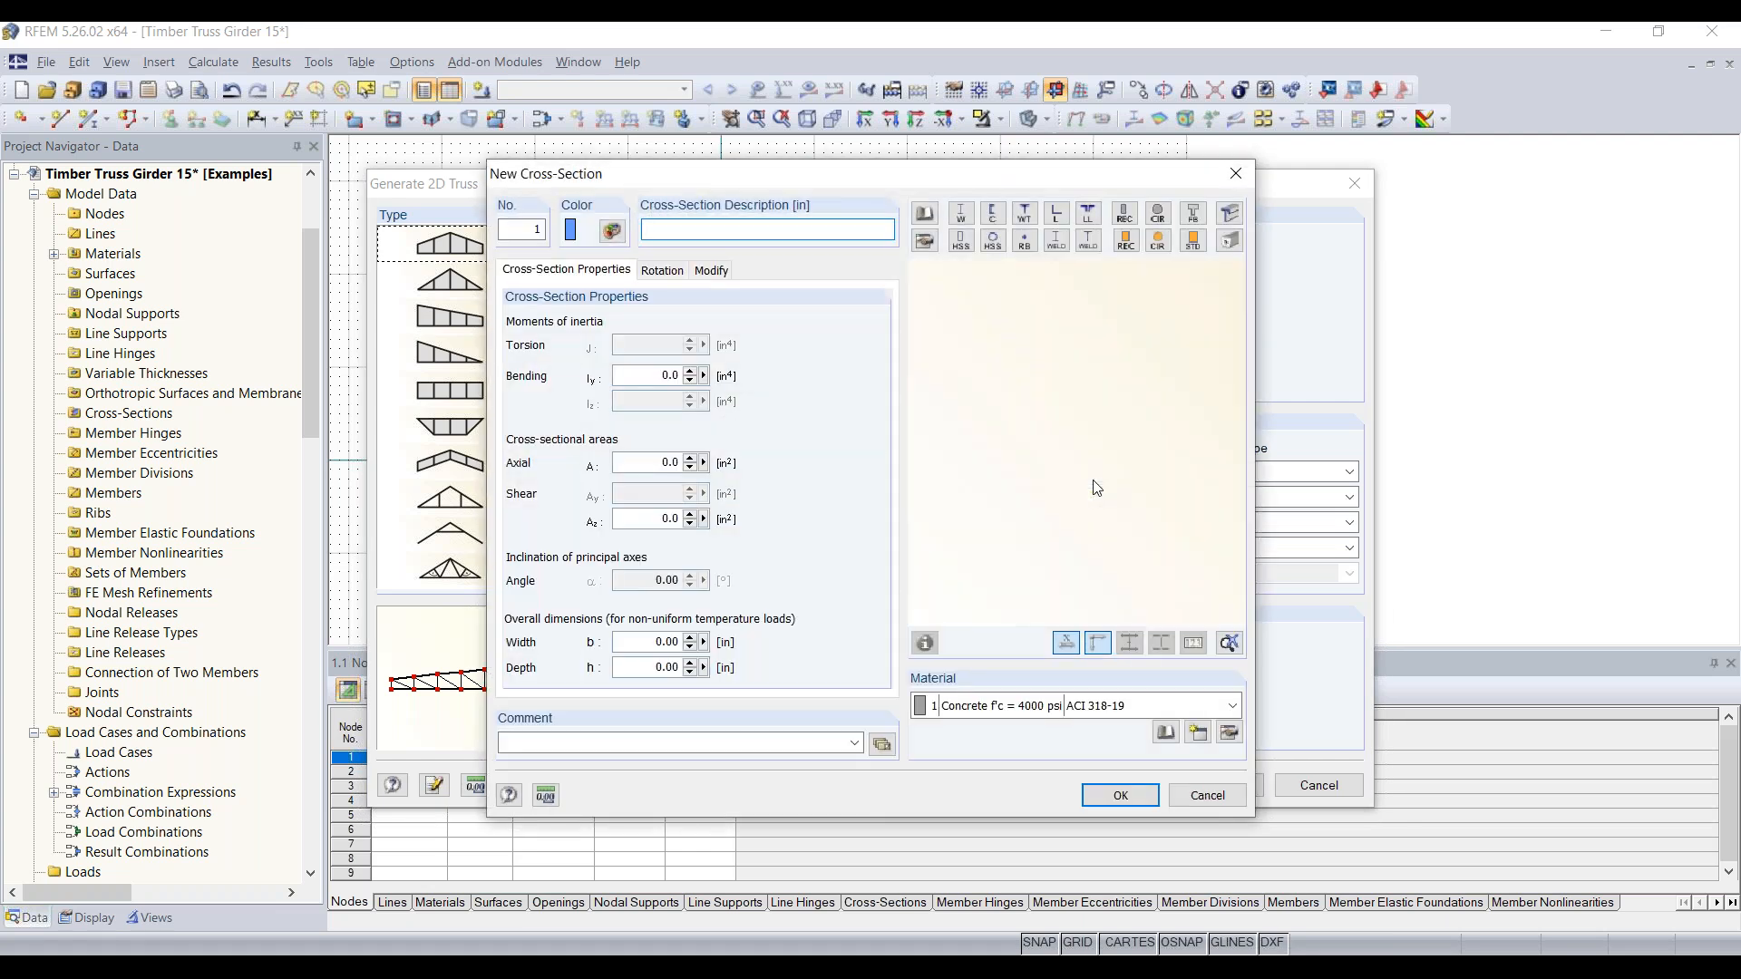
pyautogui.click(1133, 251)
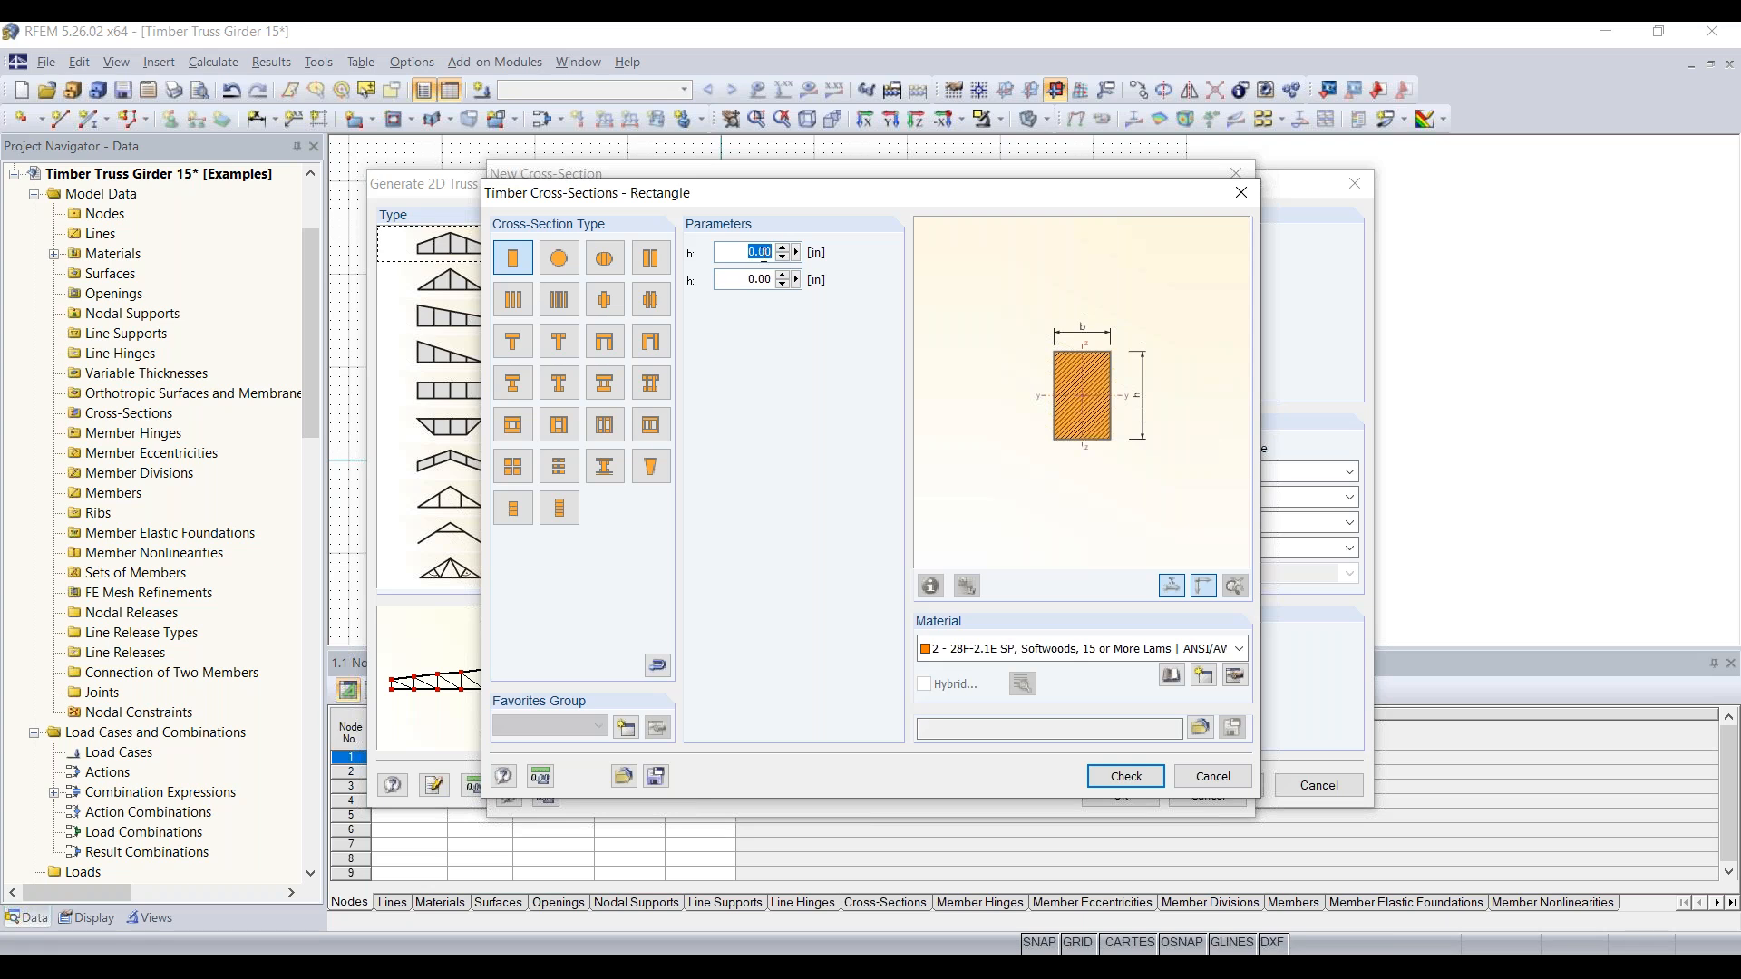
pyautogui.write('9')
pyautogui.press('Tab')
pyautogui.write('20')
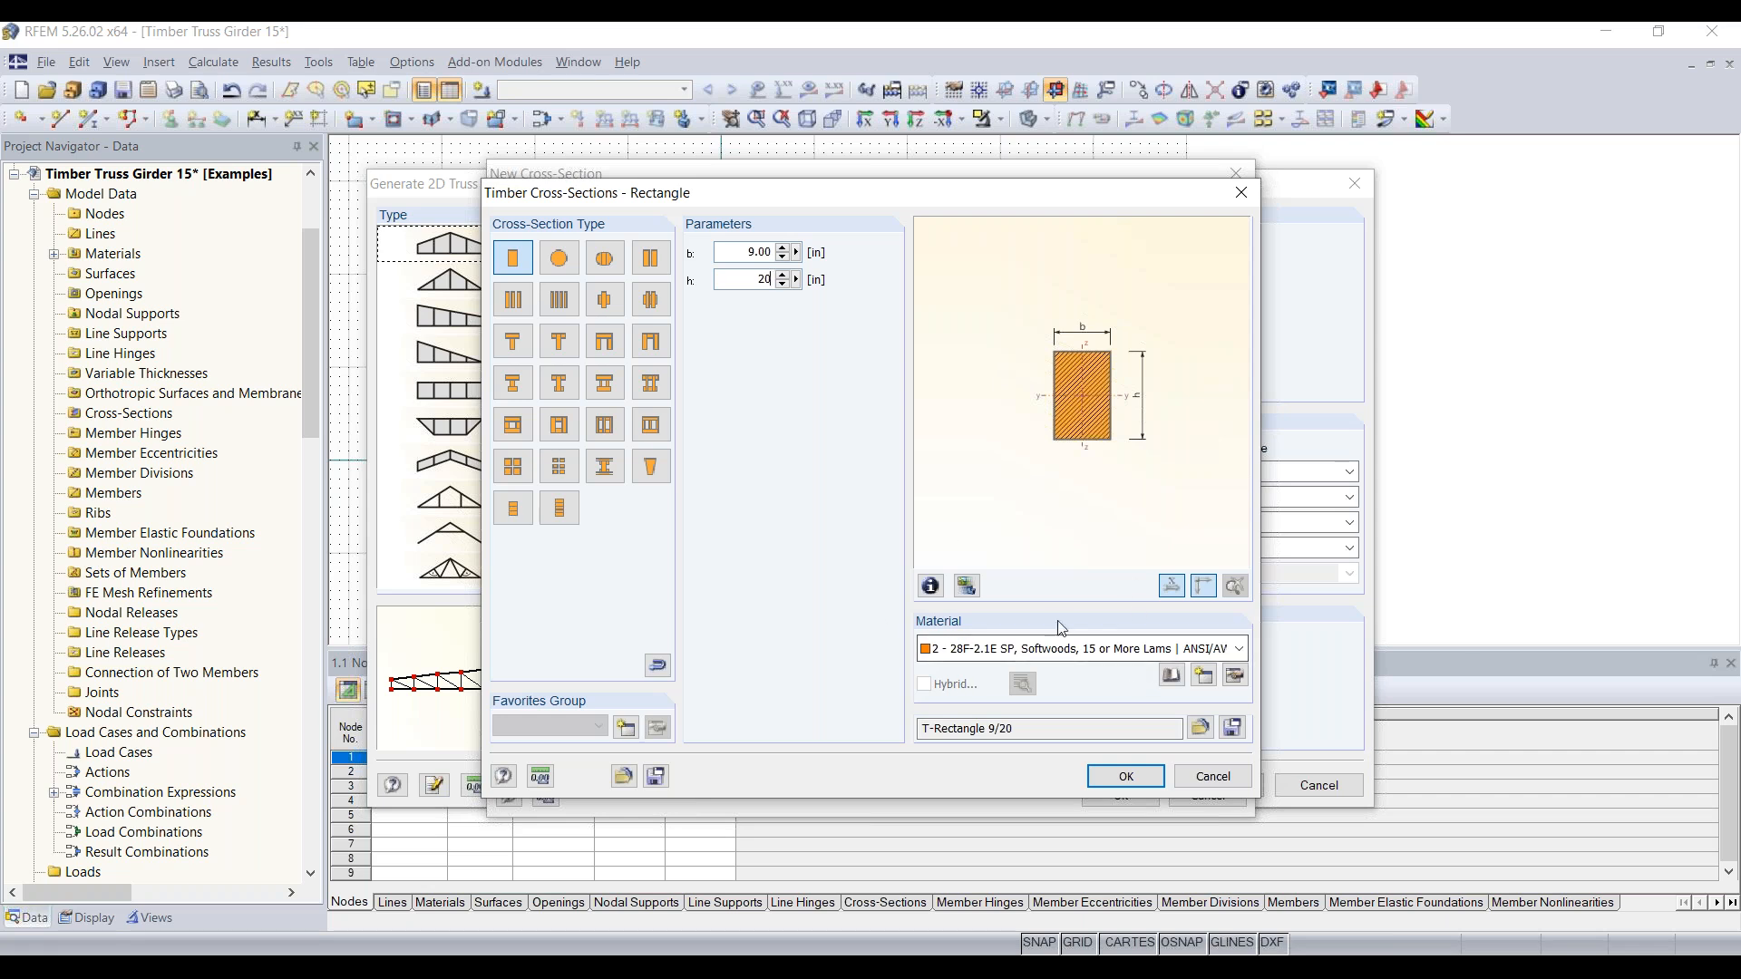
# Import the material 28F-2.1E SP, Softwoods, 15 or More Lams from the material library for the rectangle, checking its properties
pyautogui.click(1162, 650)
pyautogui.click(1158, 660)
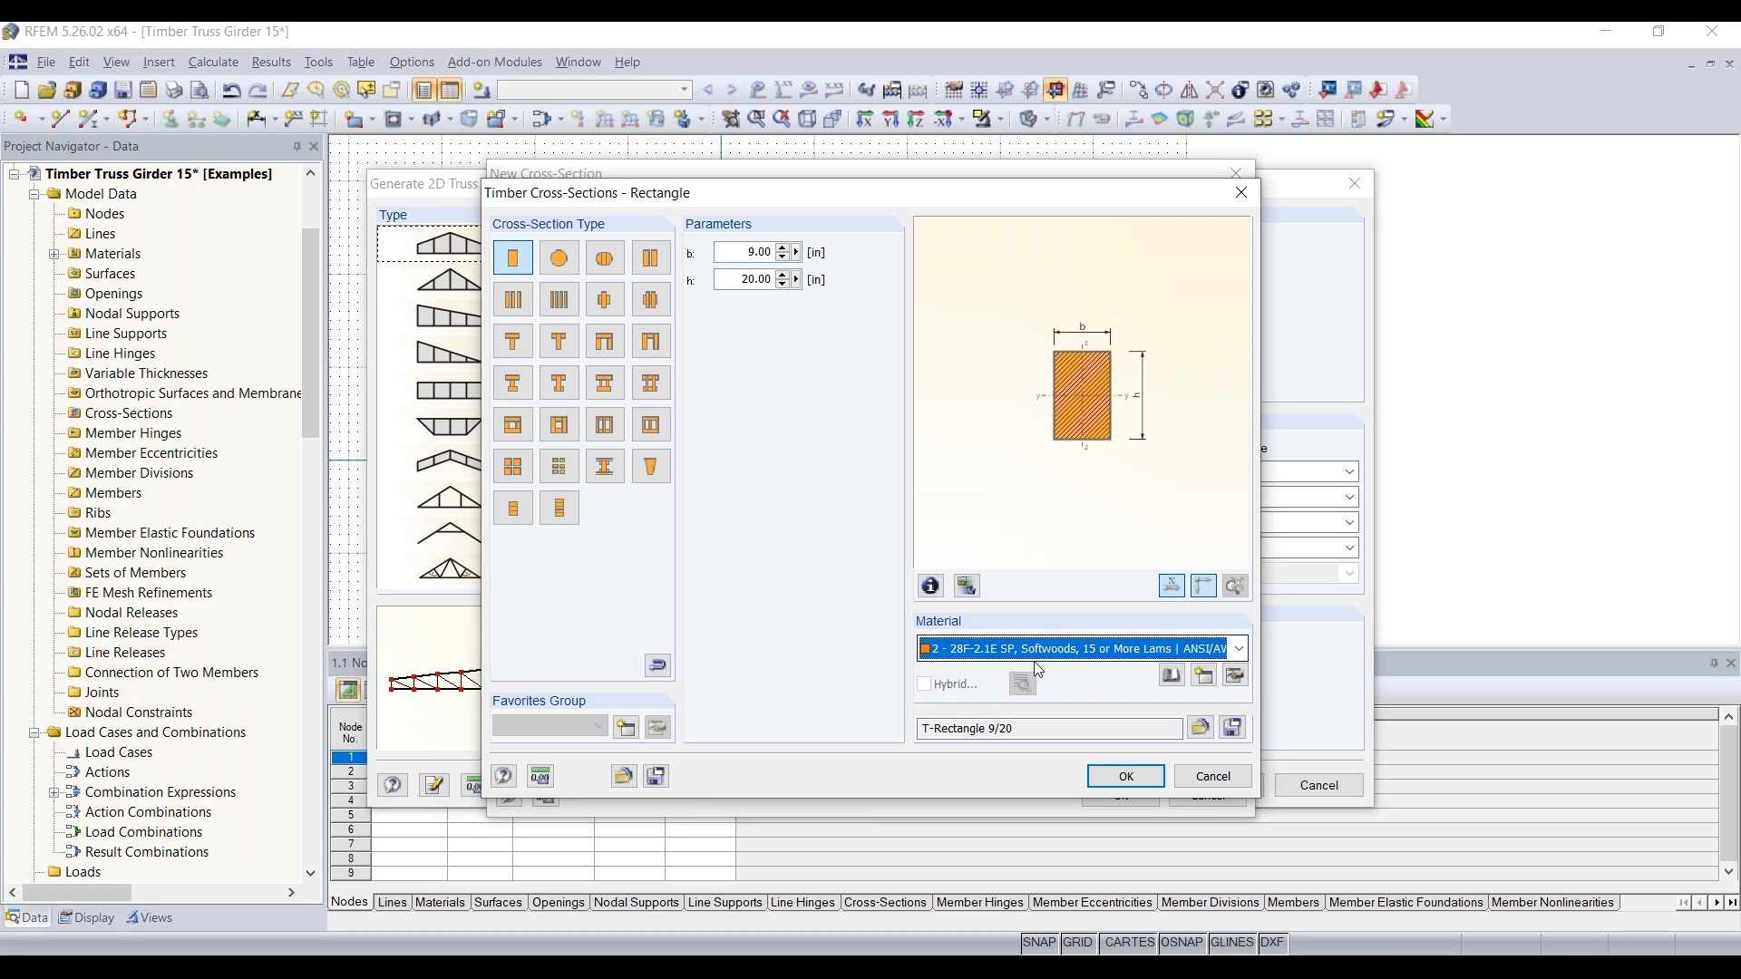
pyautogui.click(1177, 681)
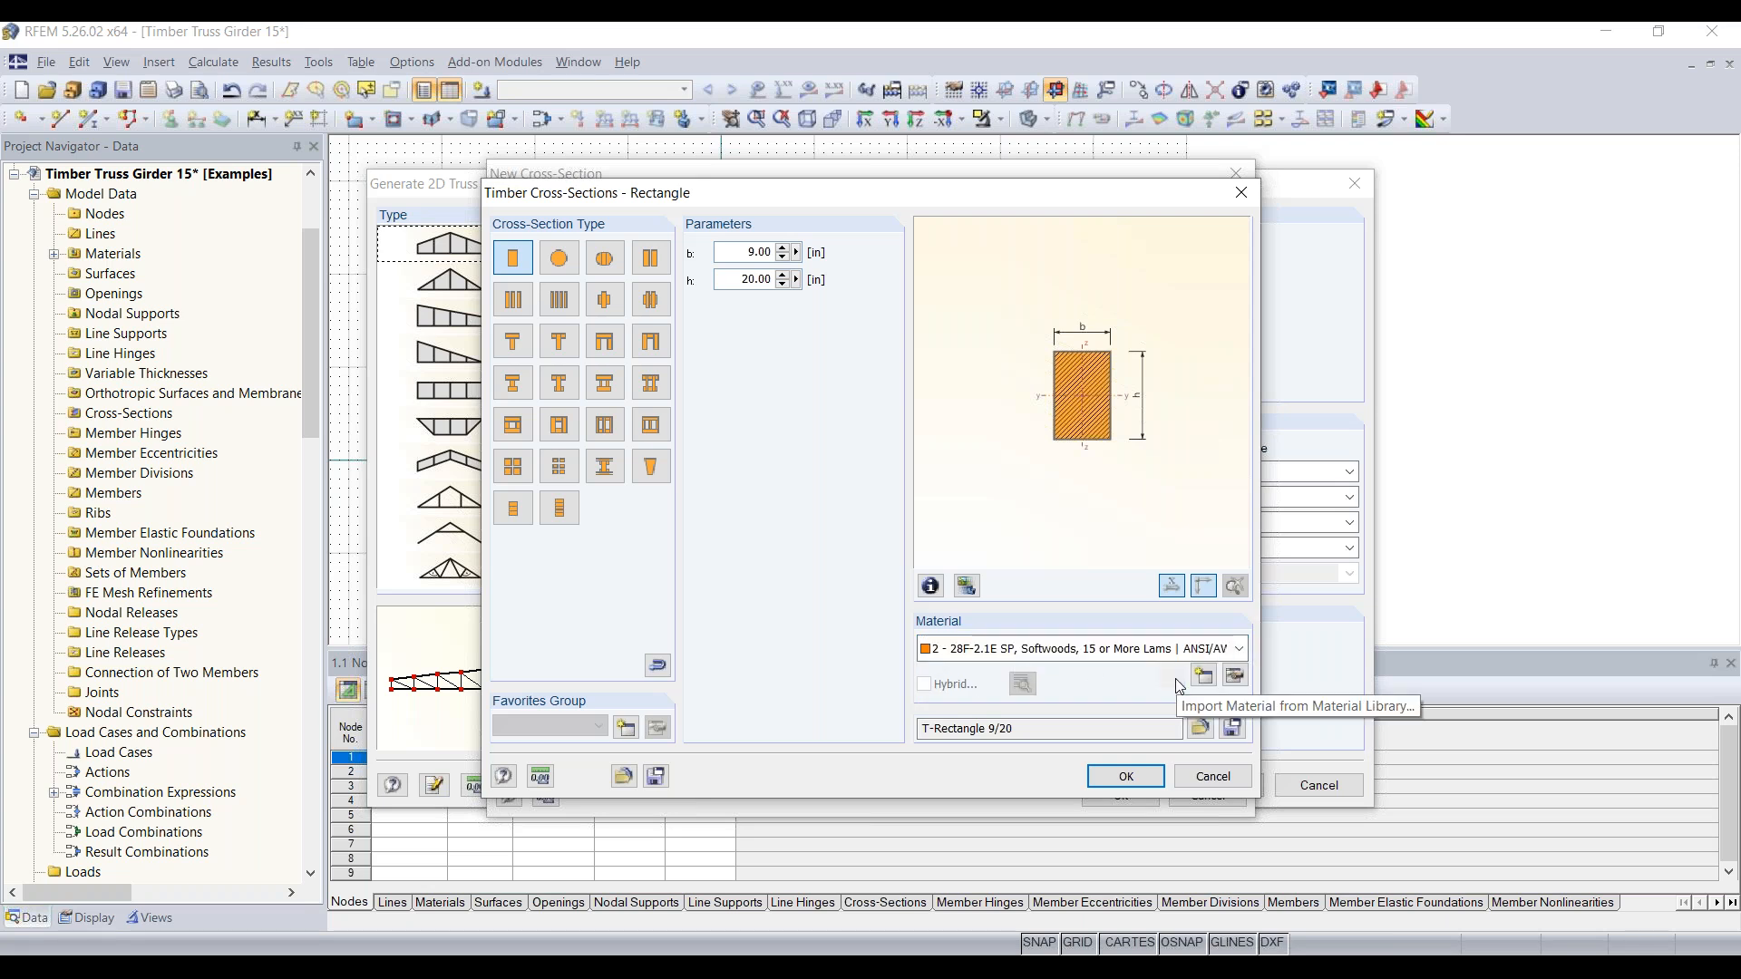
pyautogui.click(1179, 680)
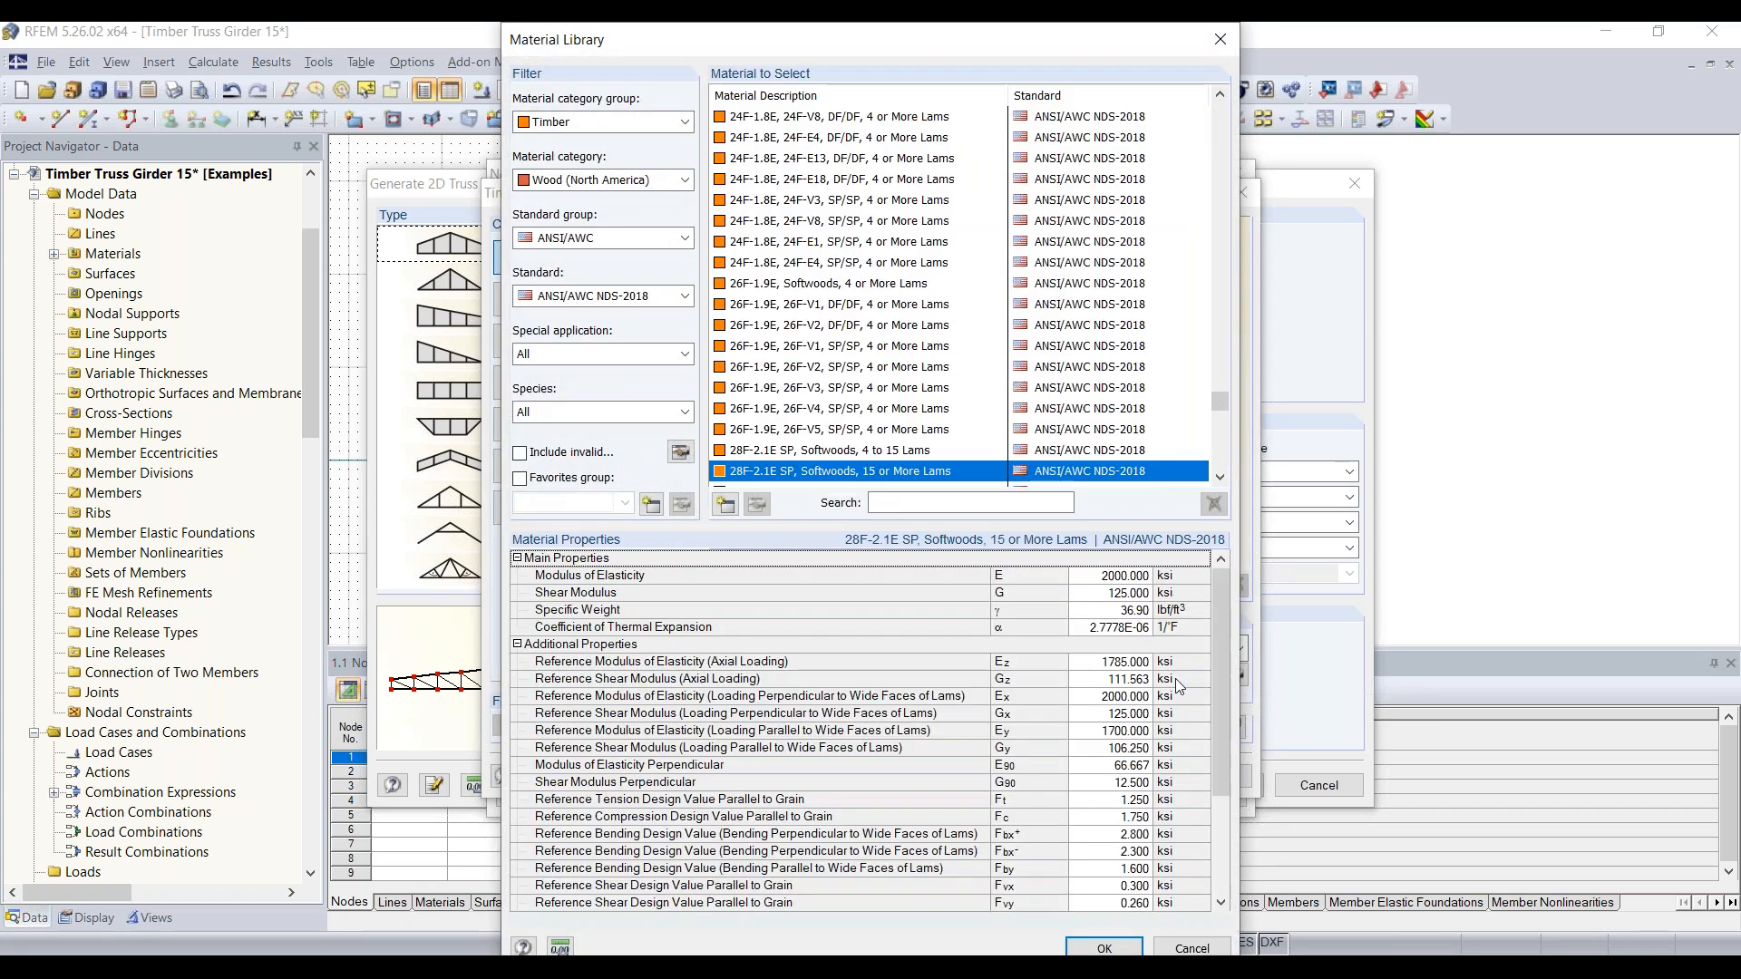
pyautogui.scroll(-2, 877, 476)
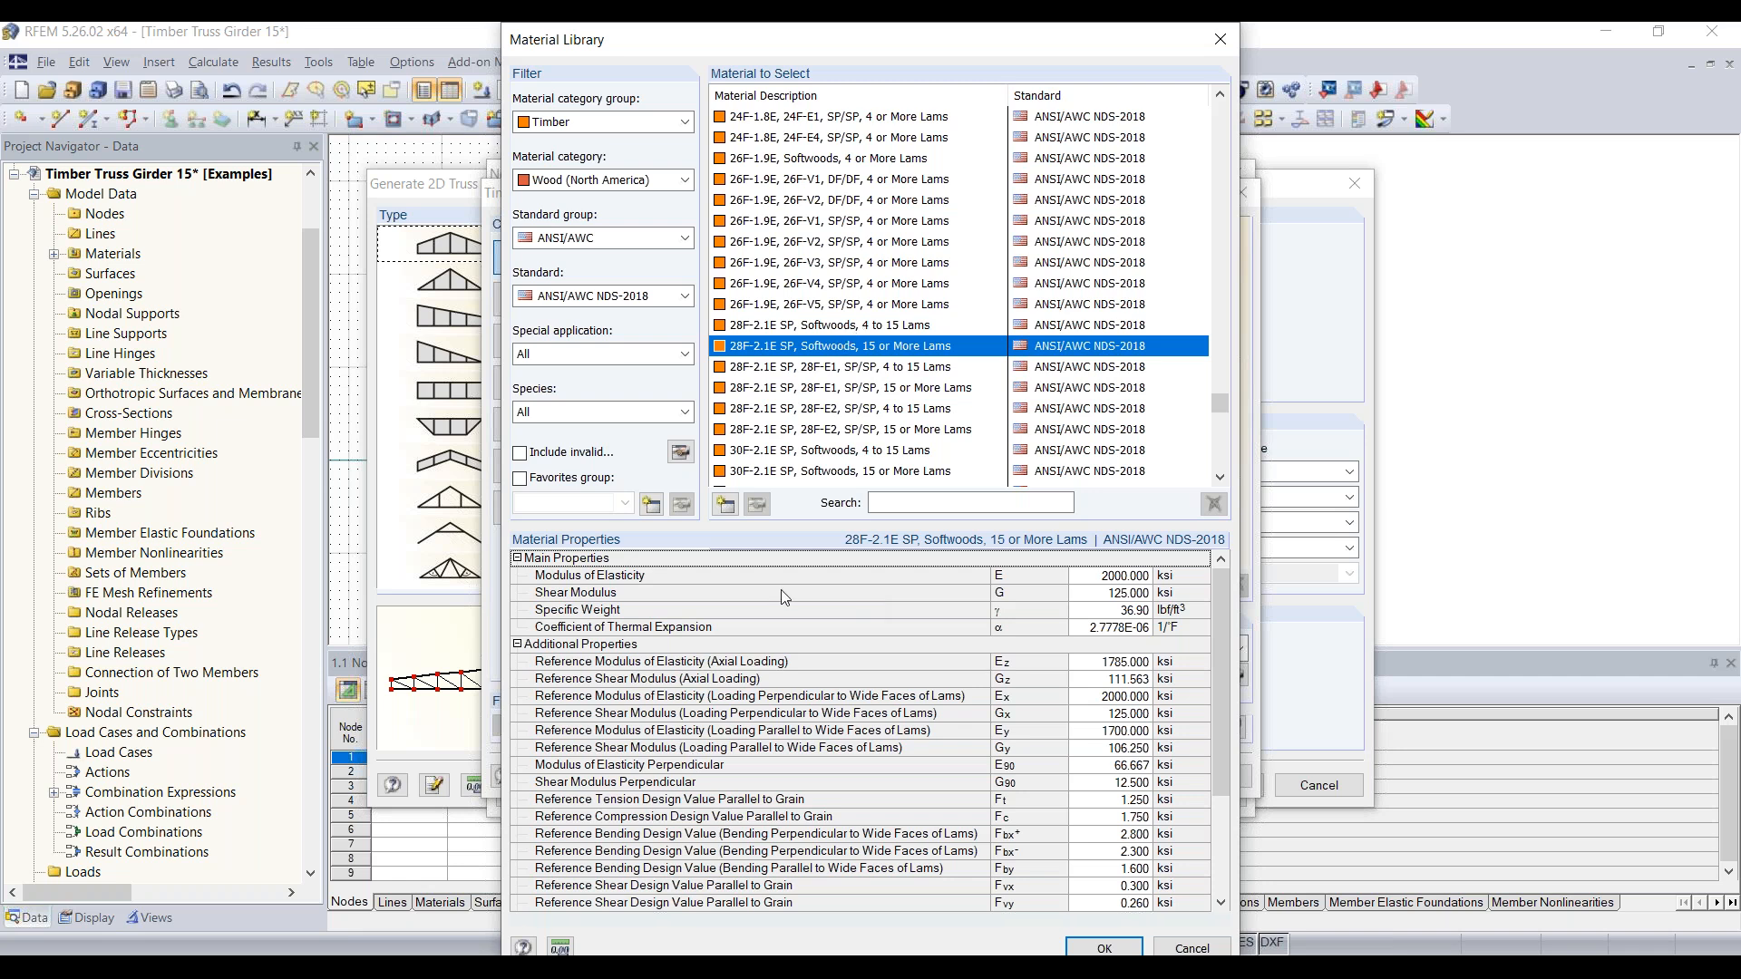
pyautogui.scroll(-3, 791, 716)
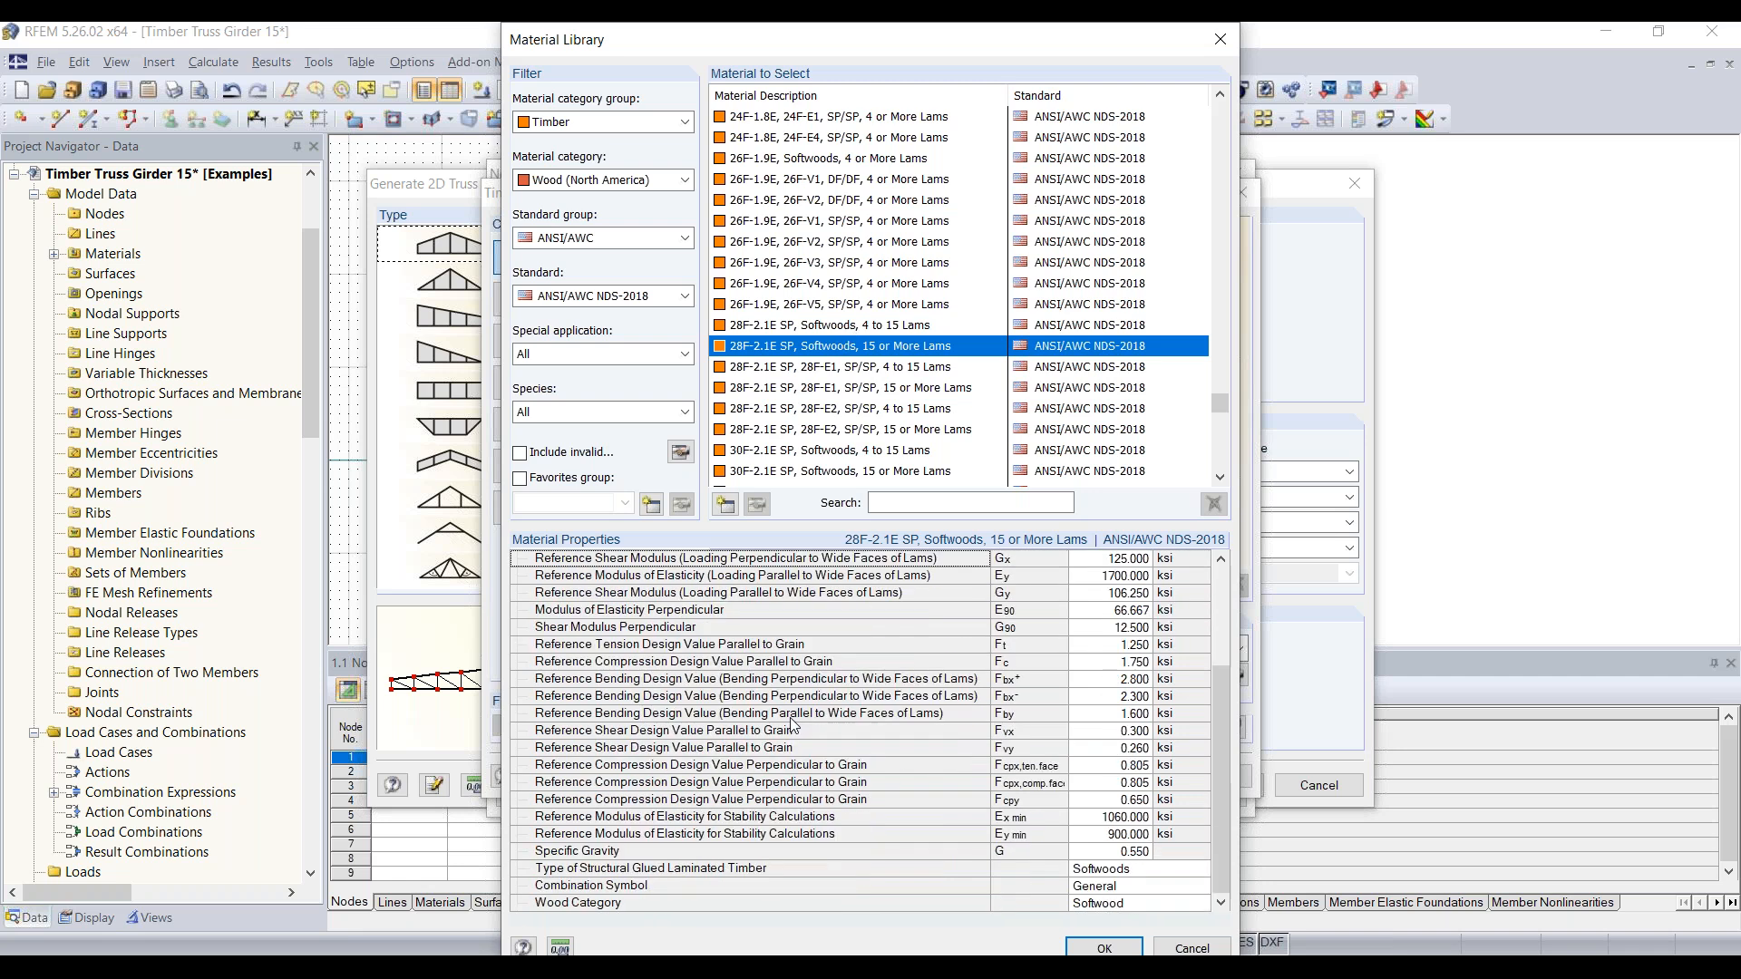
pyautogui.scroll(3, 828, 712)
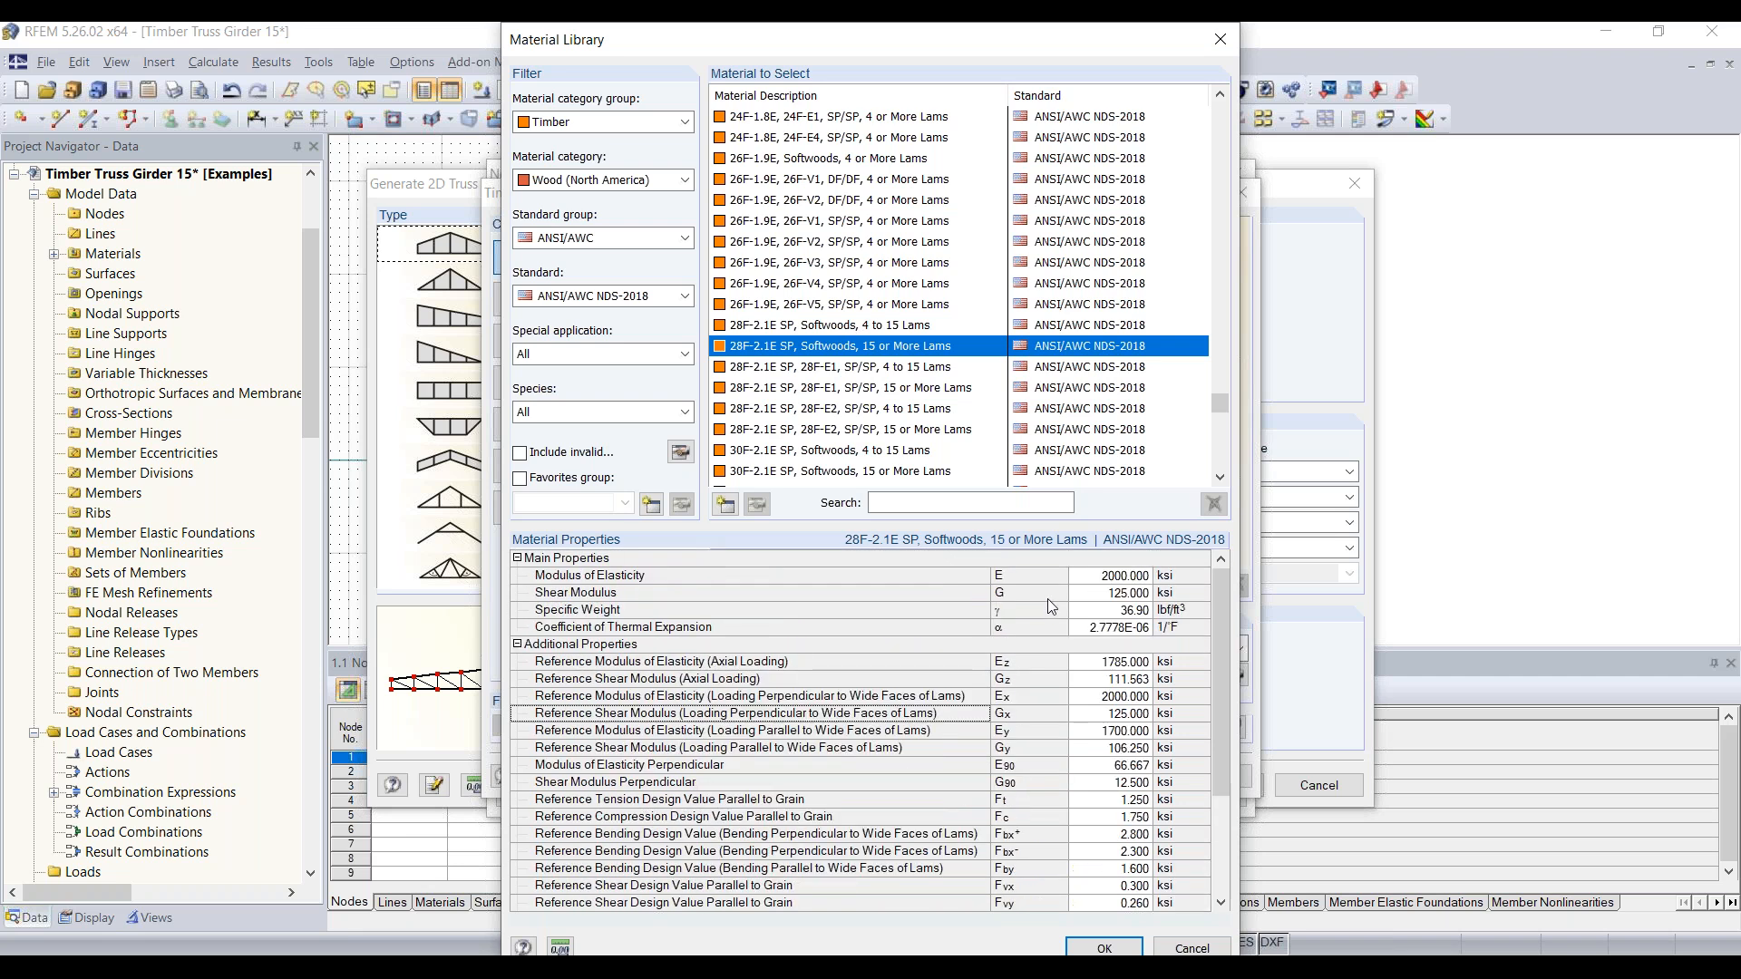
pyautogui.scroll(-3, 932, 624)
pyautogui.click(1104, 948)
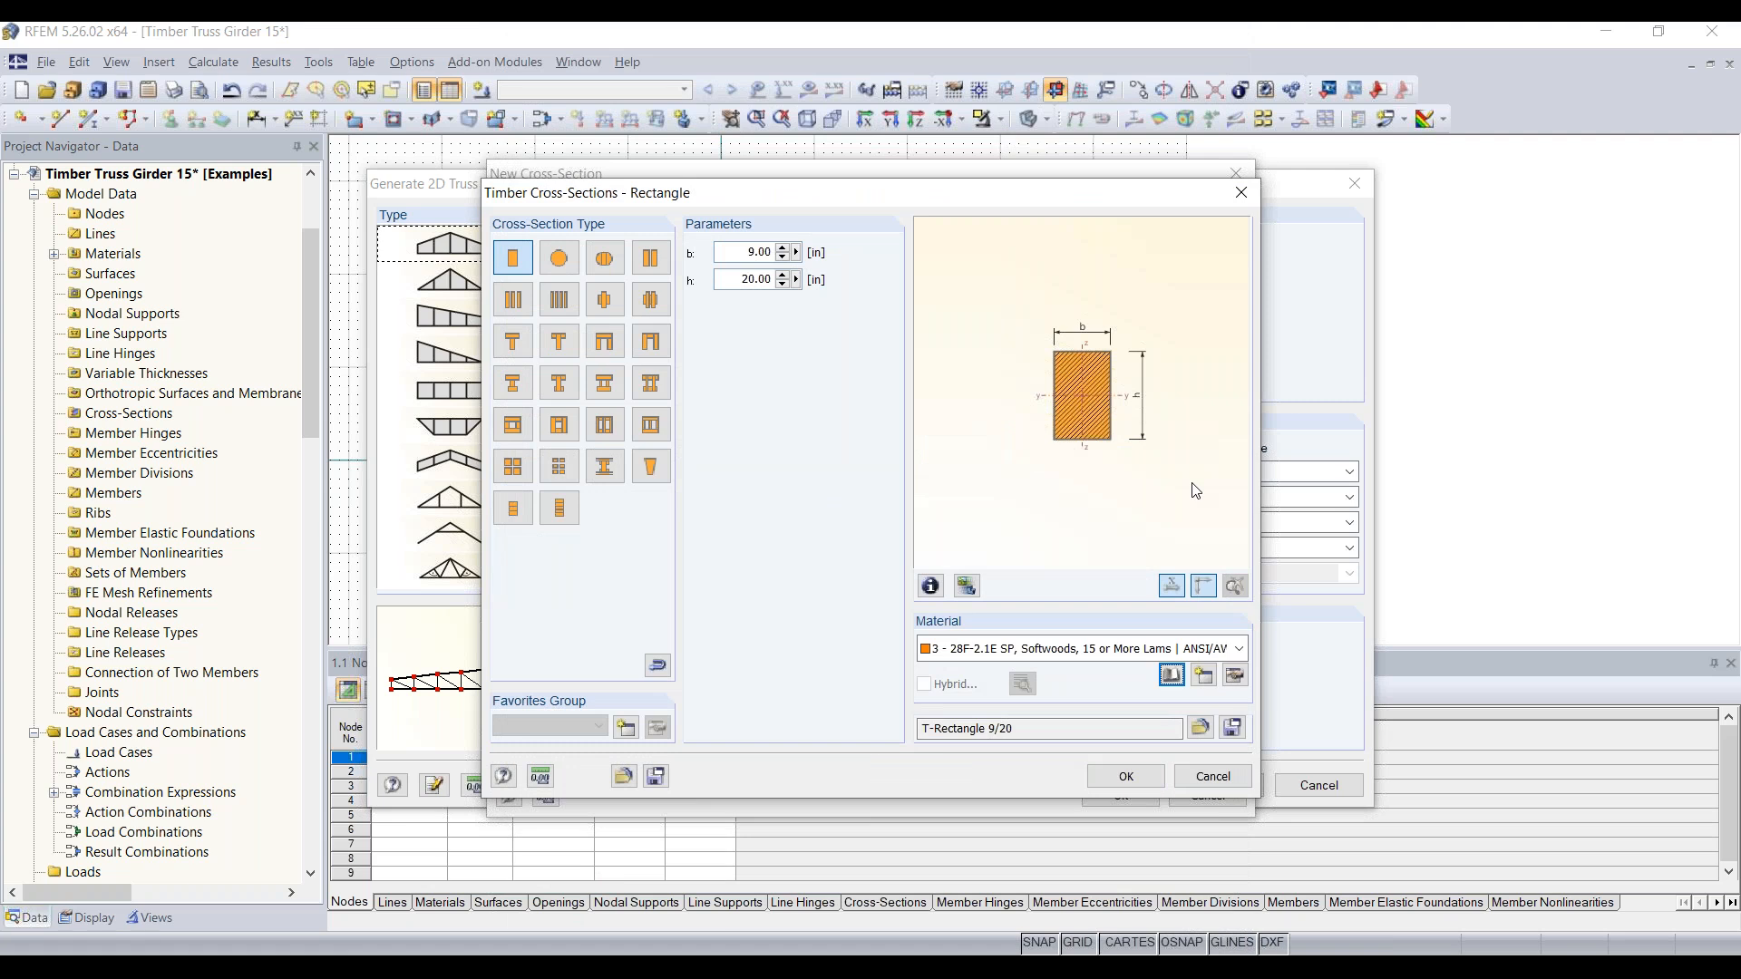
# Accept the upper chord's cross-section and copy its description T-Rectangle 9/20
pyautogui.click(1125, 776)
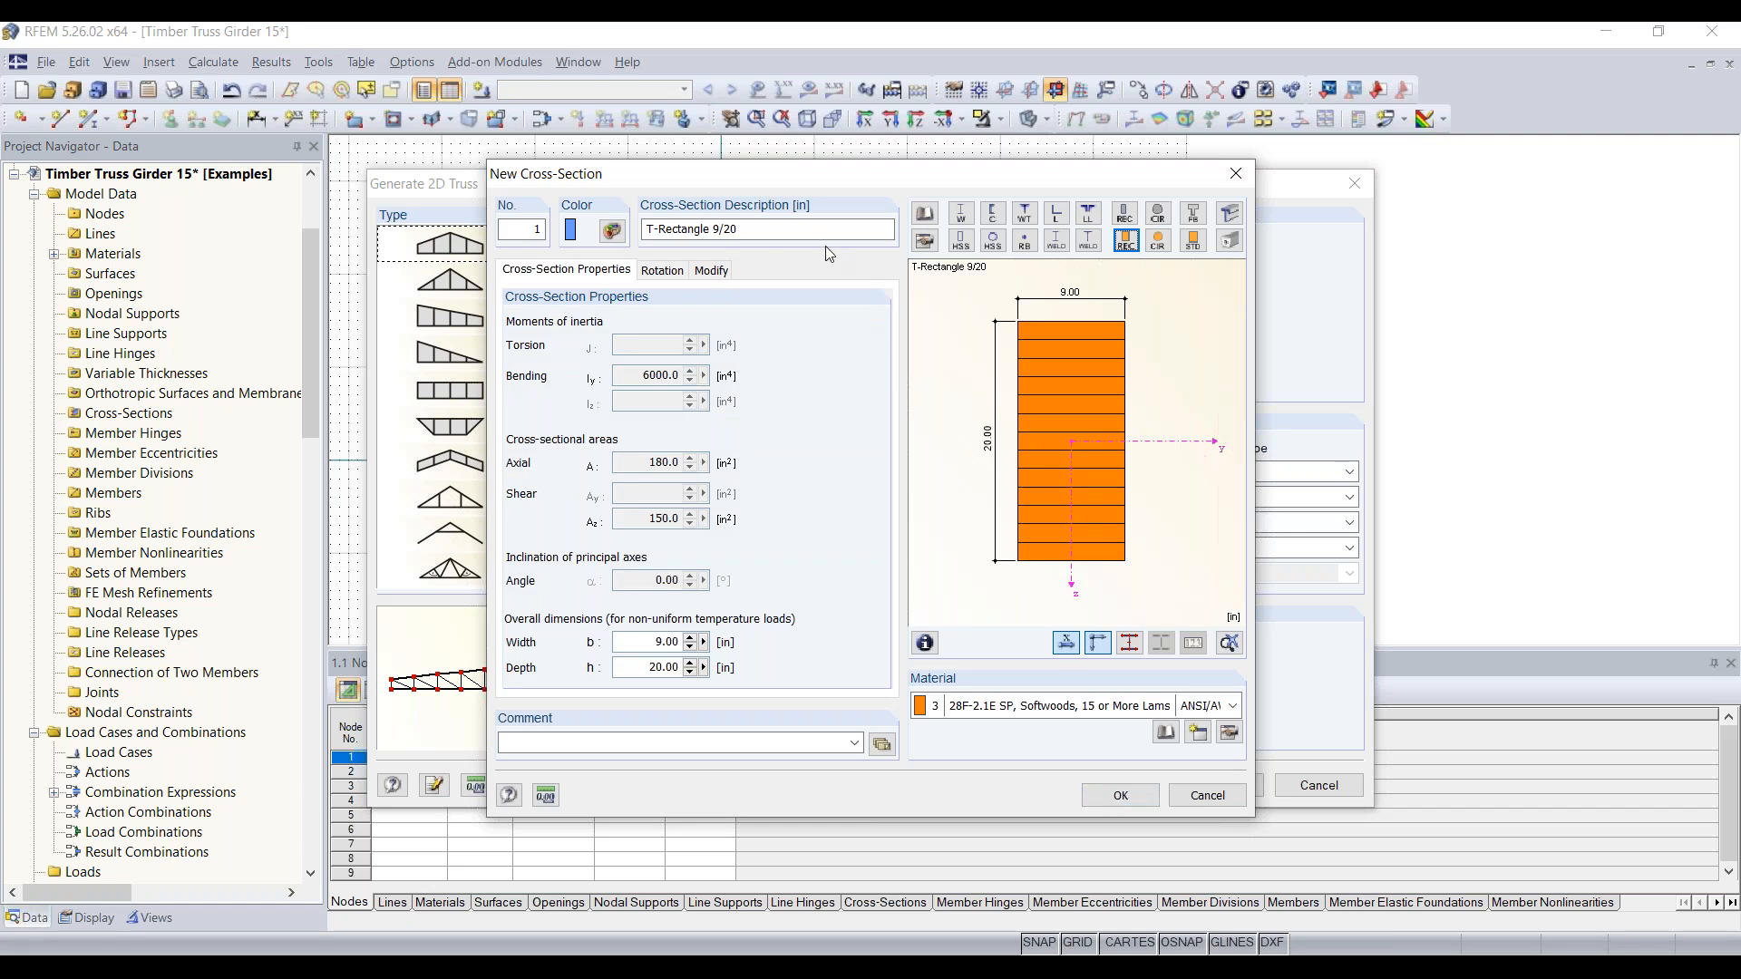
pyautogui.moveTo(779, 231); pyautogui.dragTo(641, 235)
pyautogui.hotkey('ctrl', 'c')
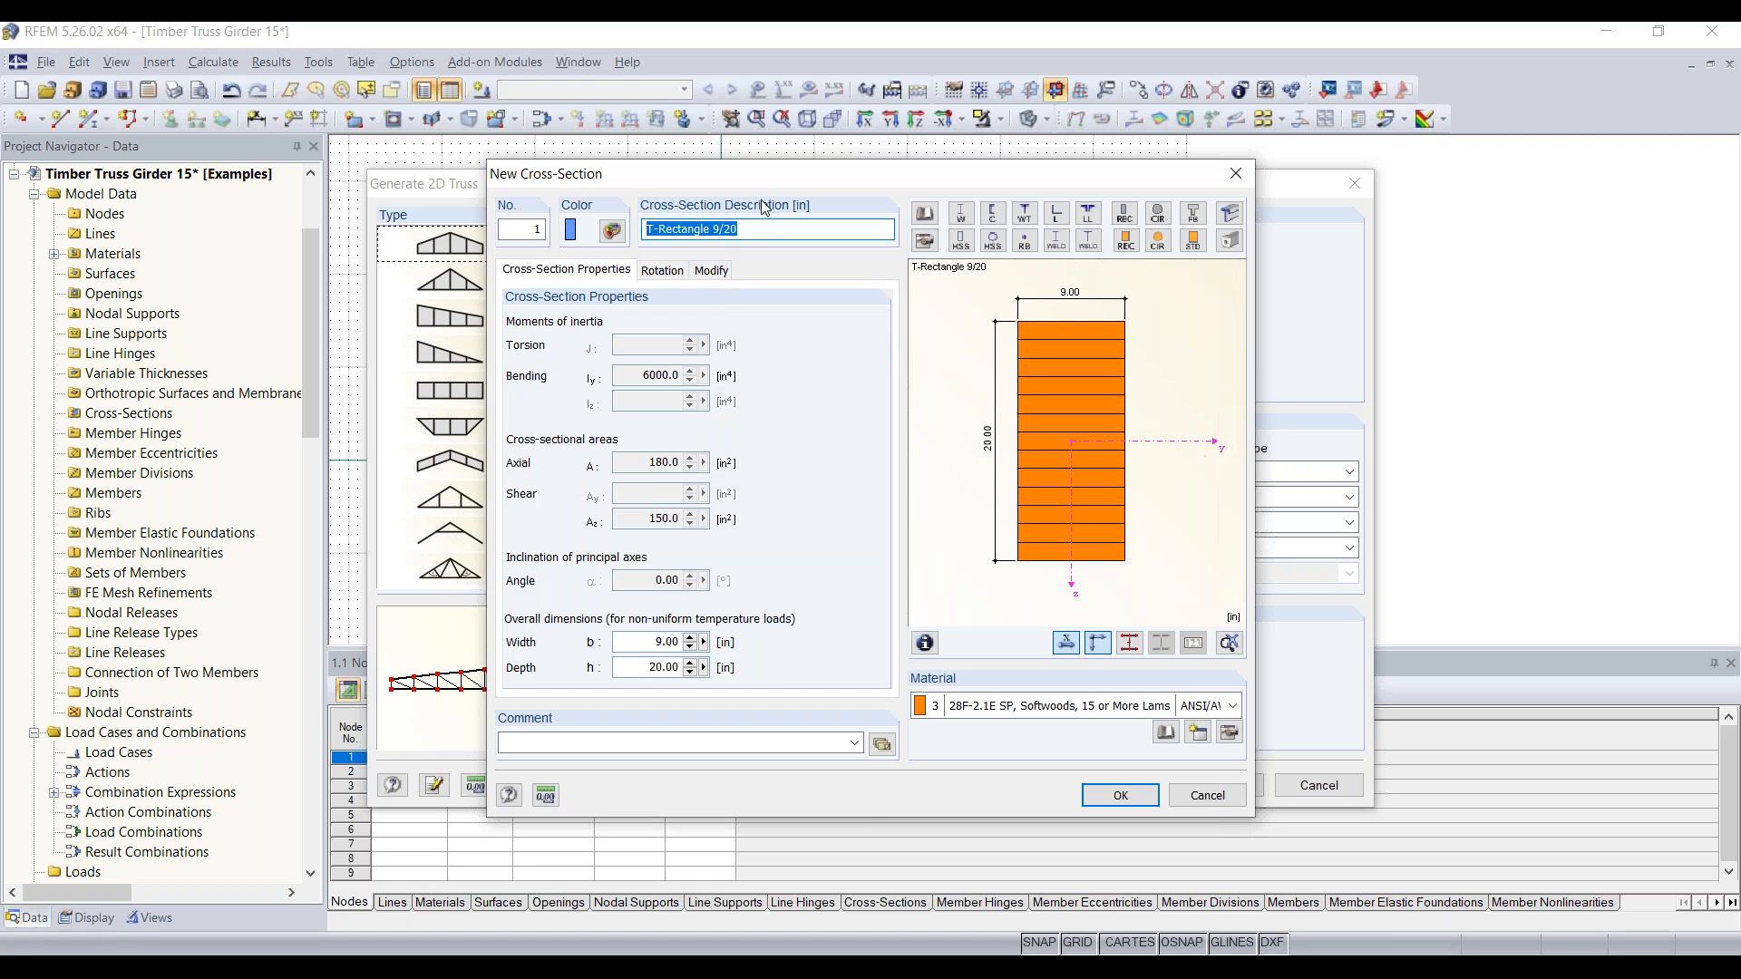
pyautogui.click(1118, 795)
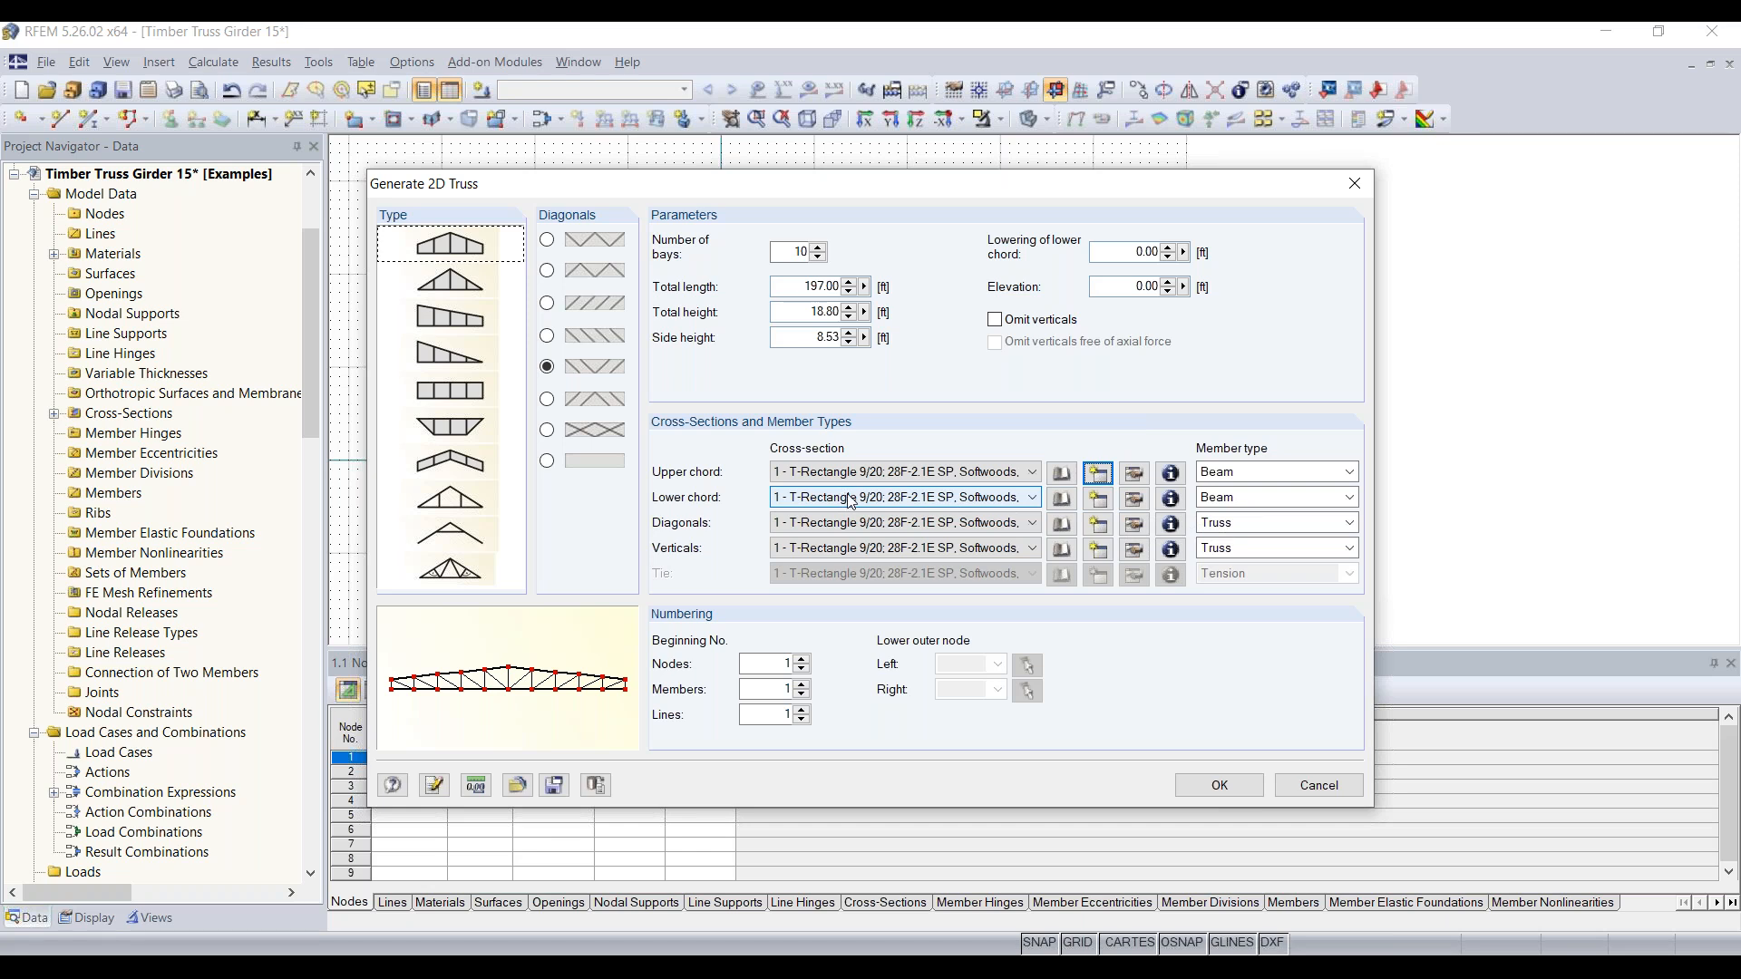
# Create the lower chord's cross-section T-Rectangle 9/22 with material 2, 28F-2.1E SP, Softwoods, 15 or More Lams
pyautogui.click(1097, 498)
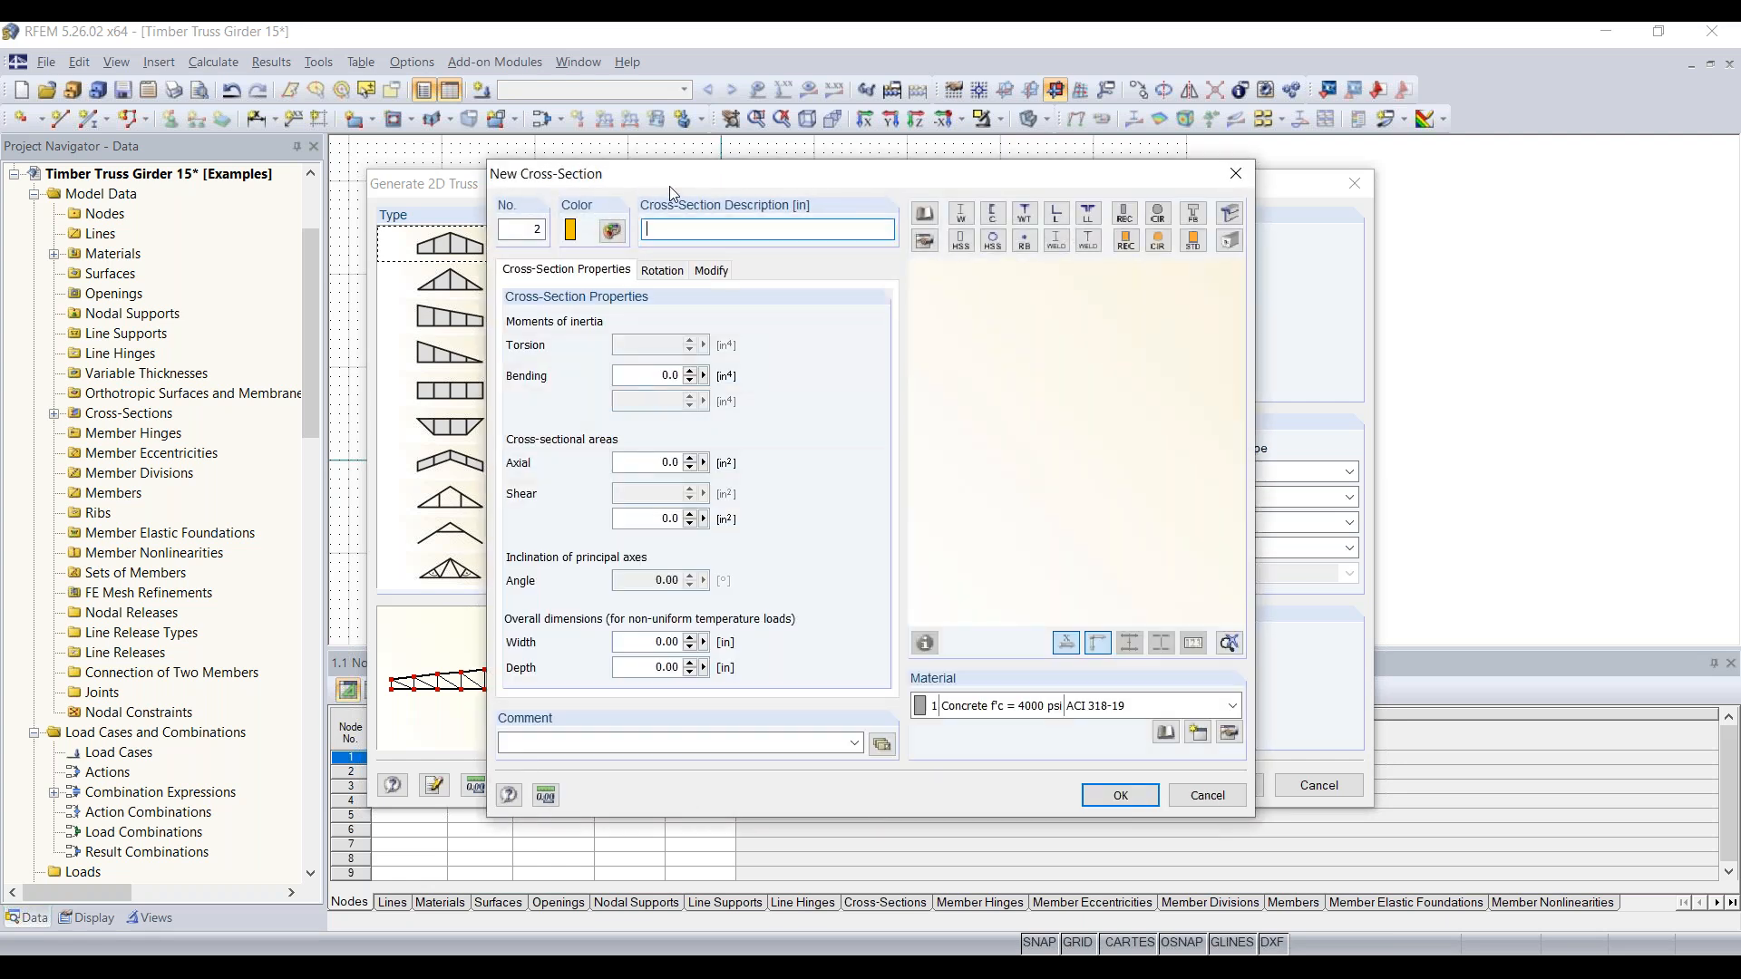
pyautogui.hotkey('ctrl', 'v')
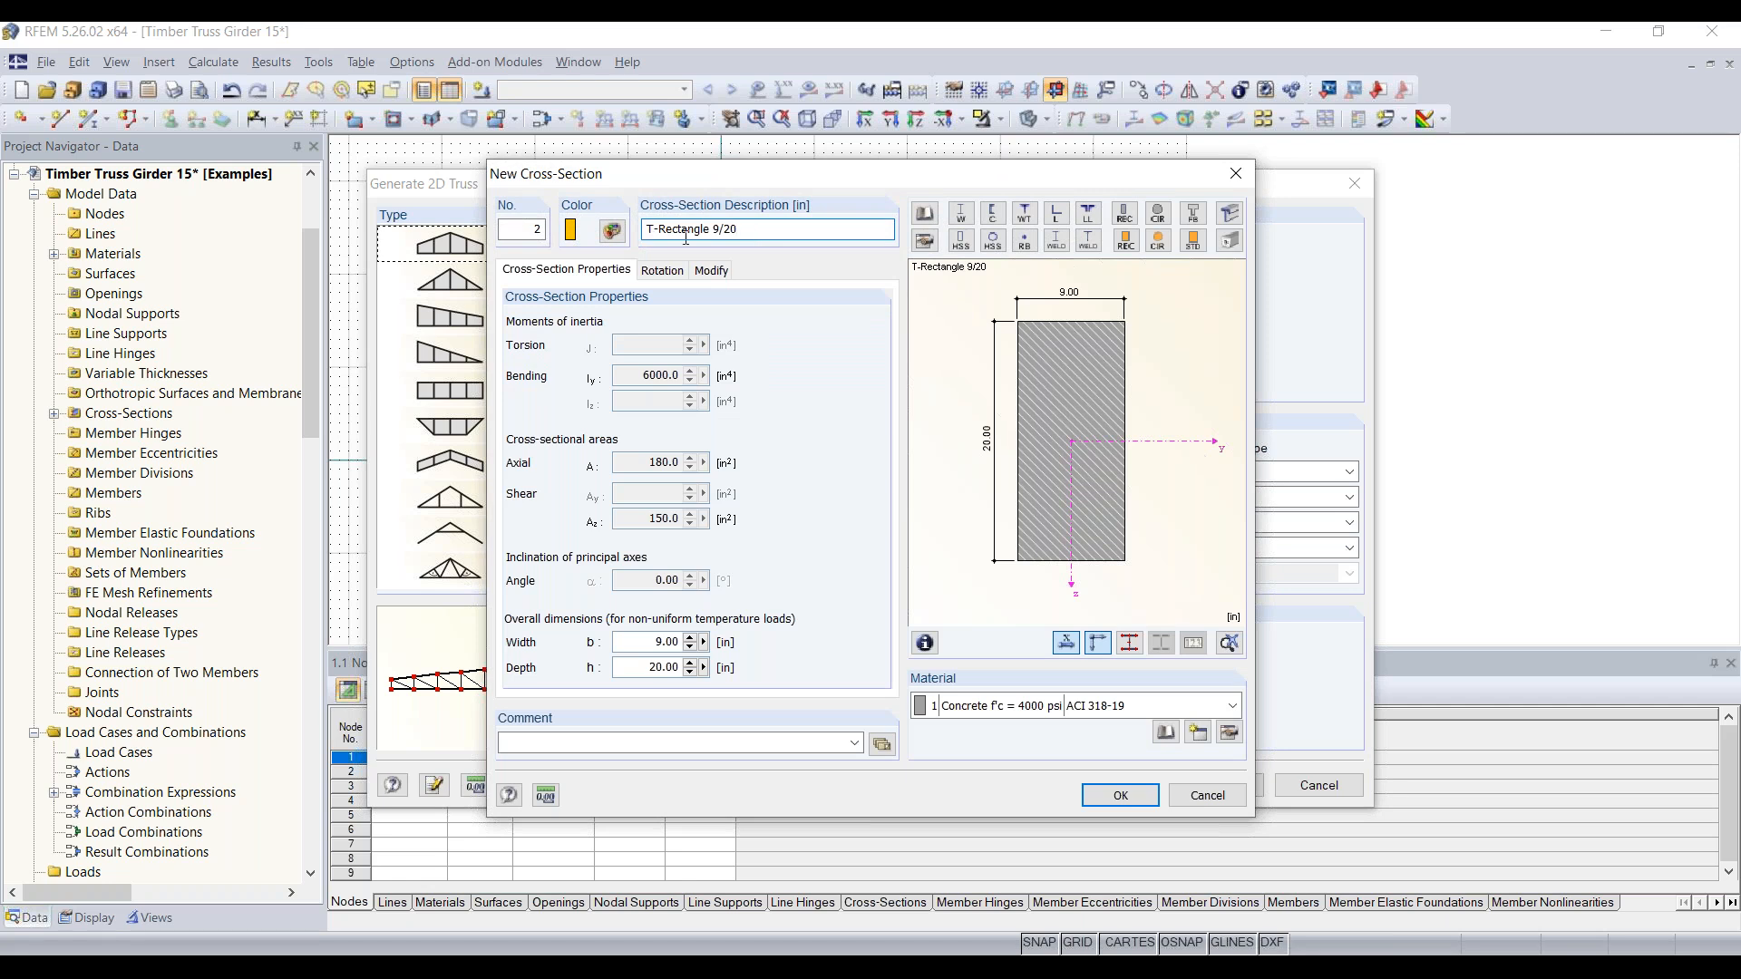
pyautogui.click(1039, 707)
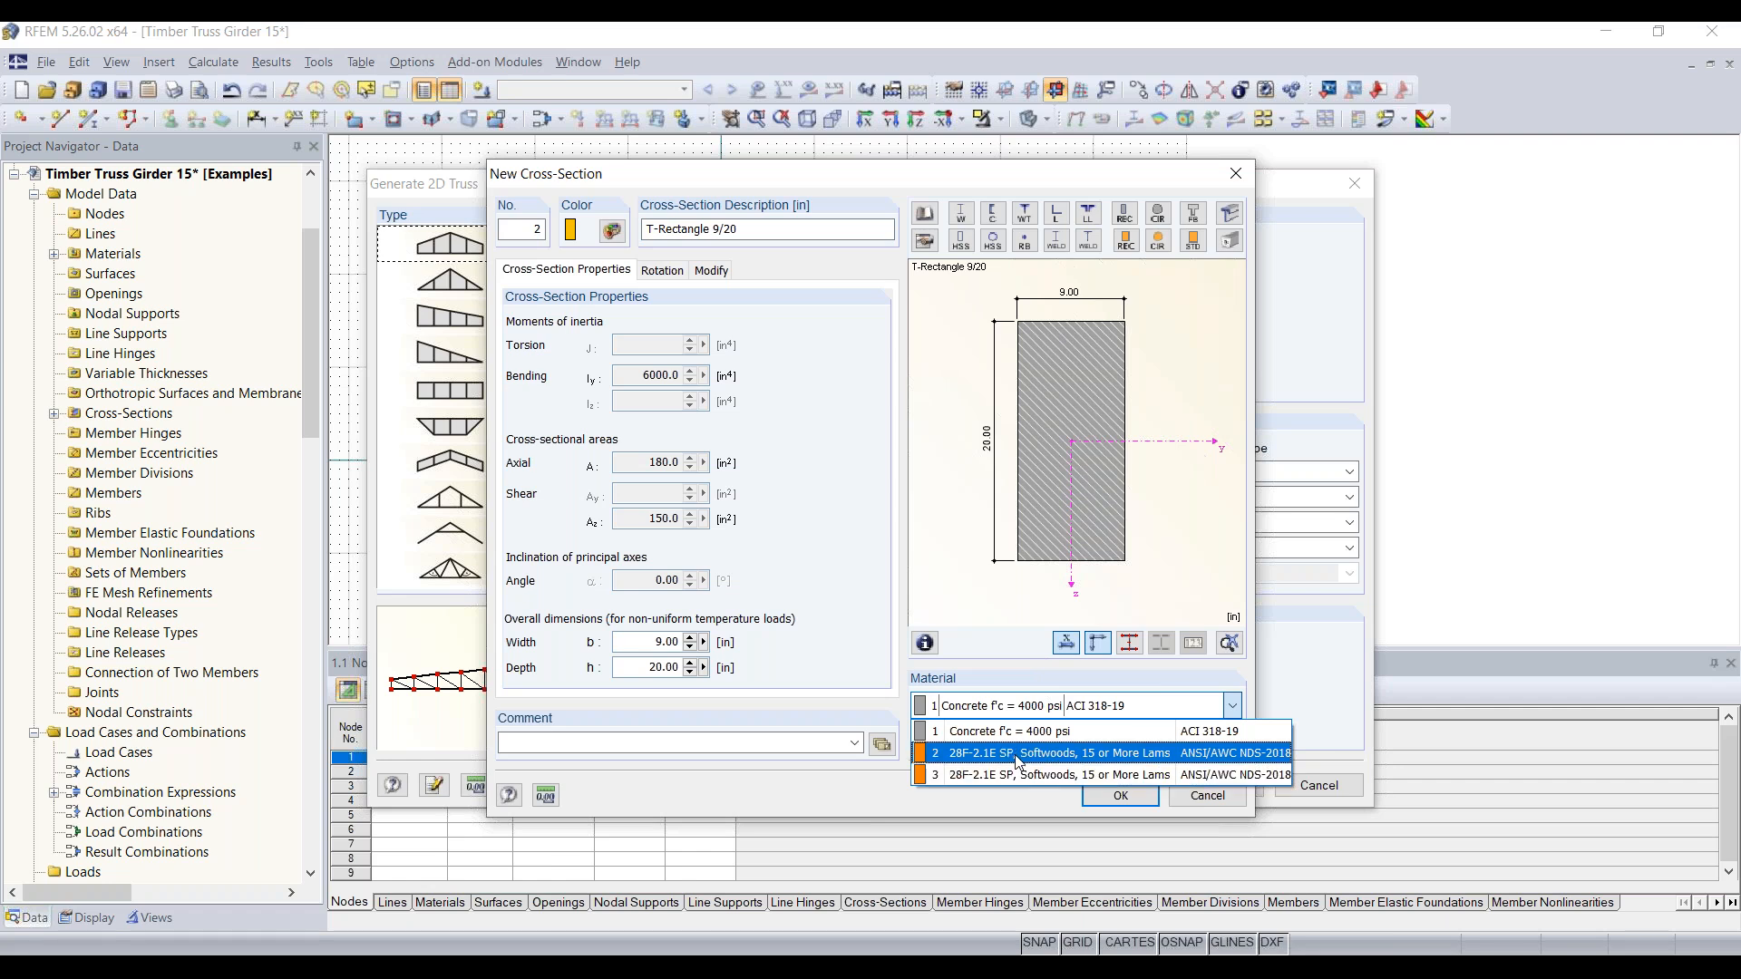
pyautogui.click(1016, 759)
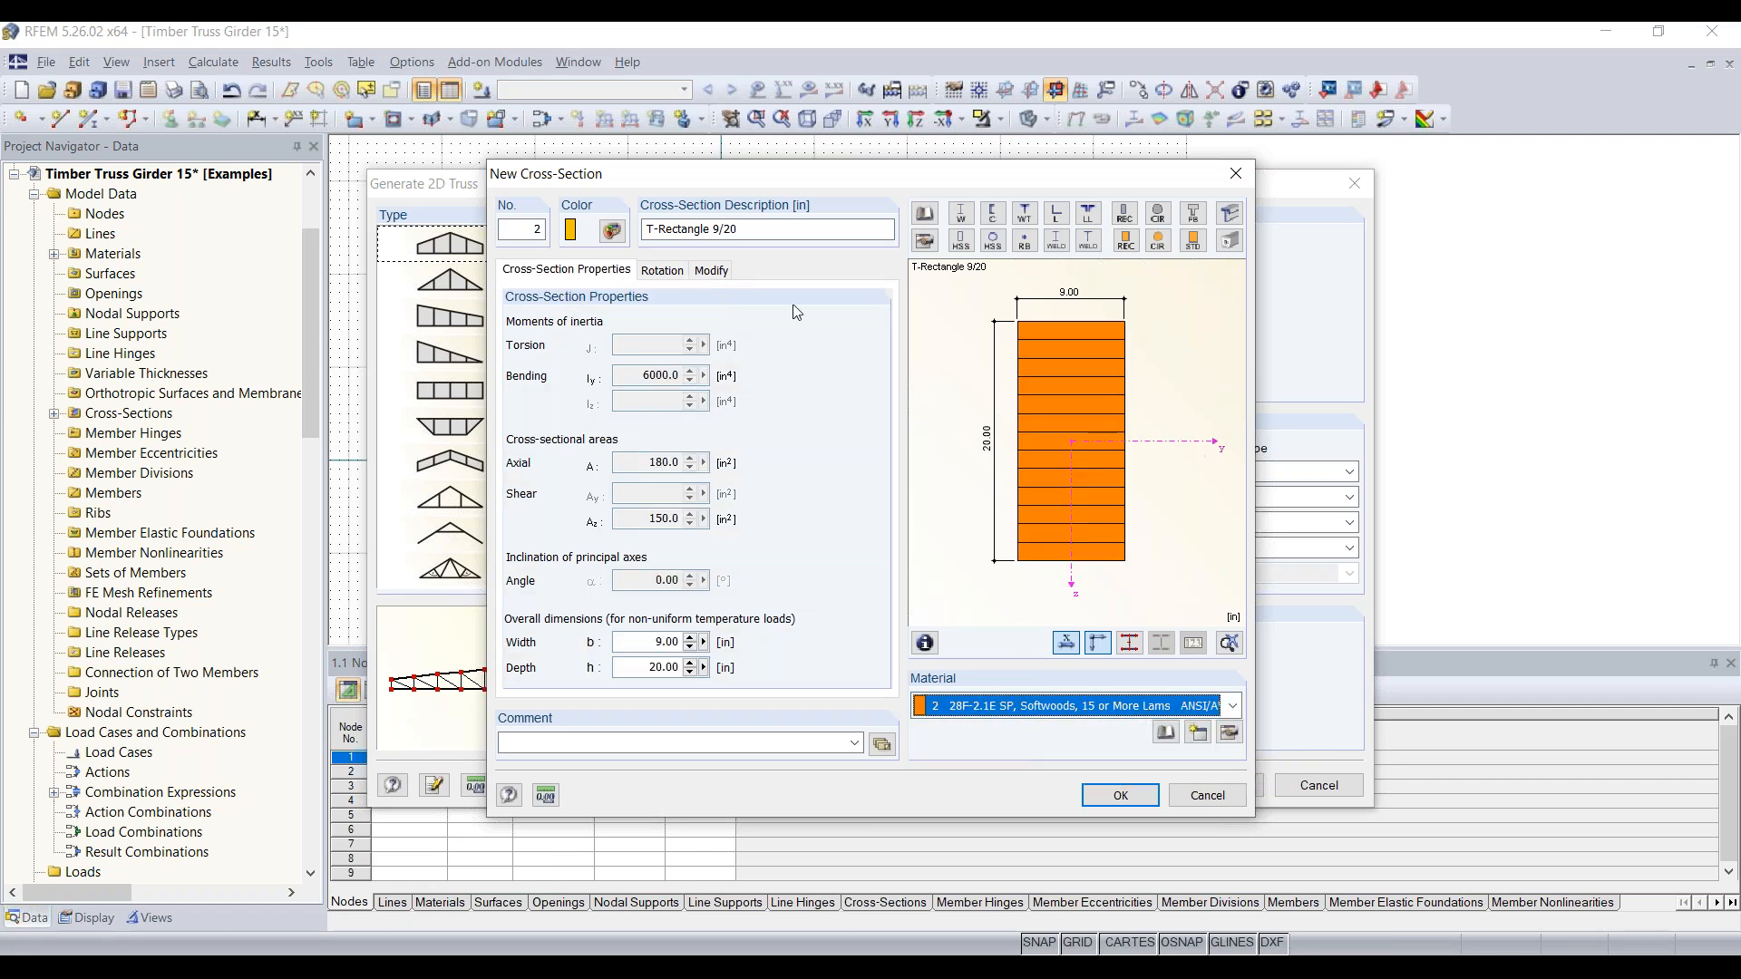
pyautogui.click(735, 226)
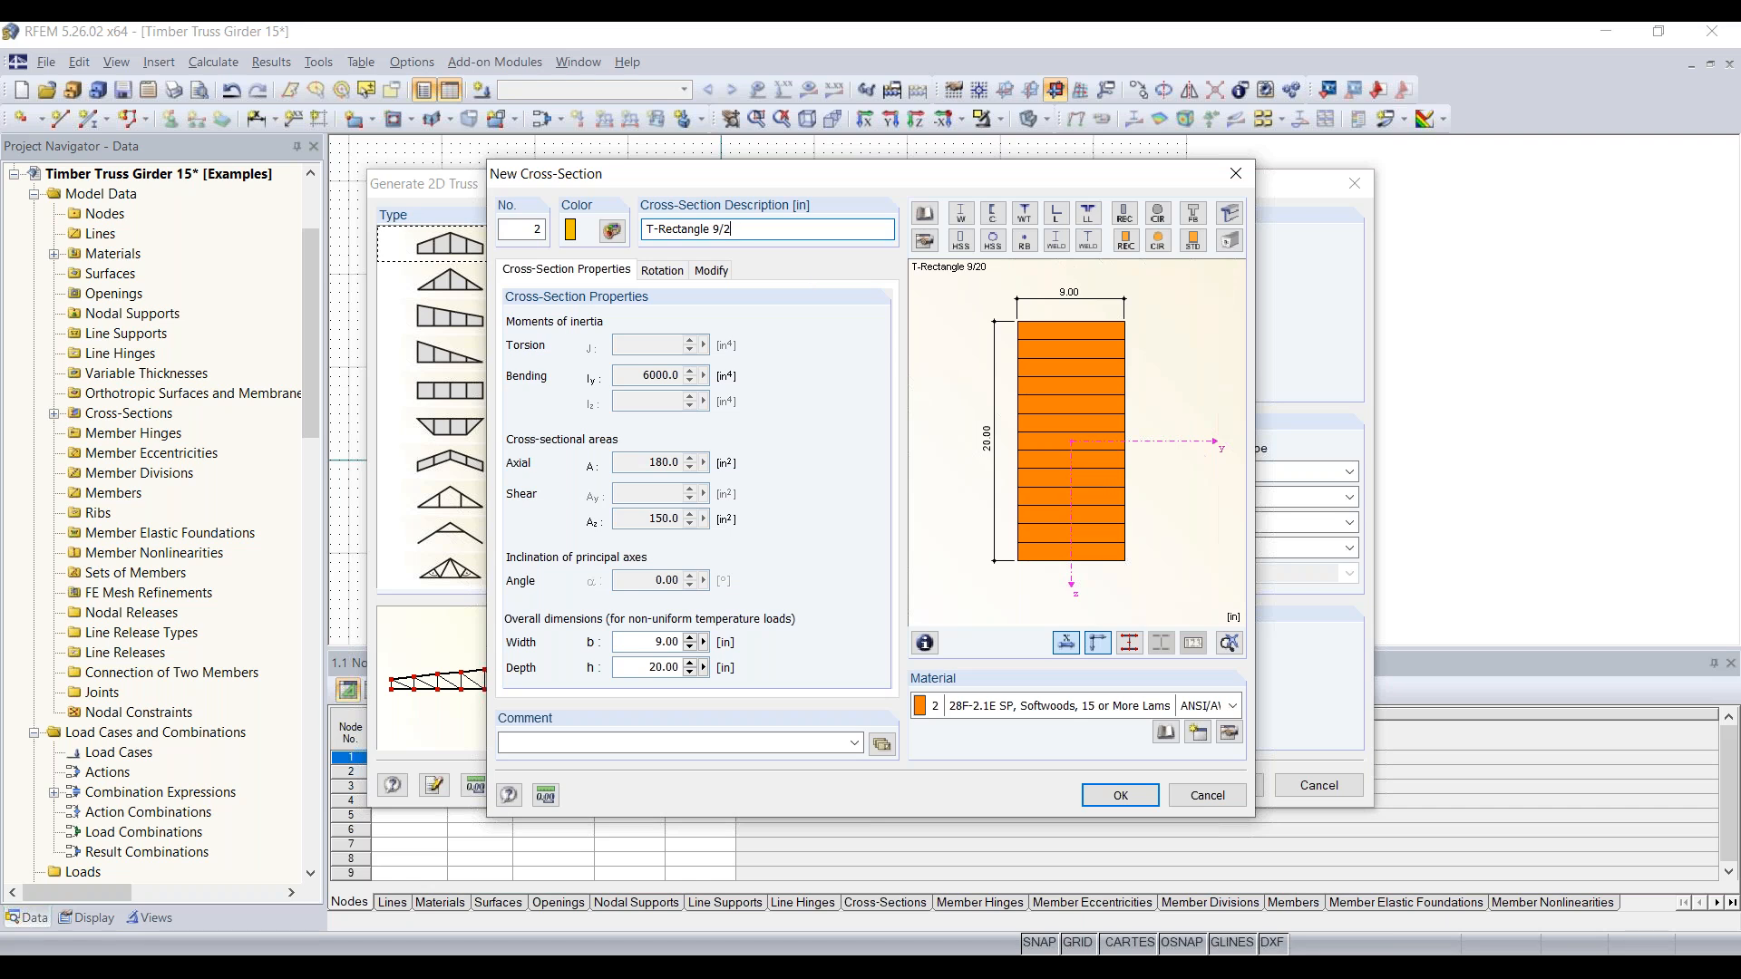
pyautogui.press('BackSpace')
pyautogui.write('2')
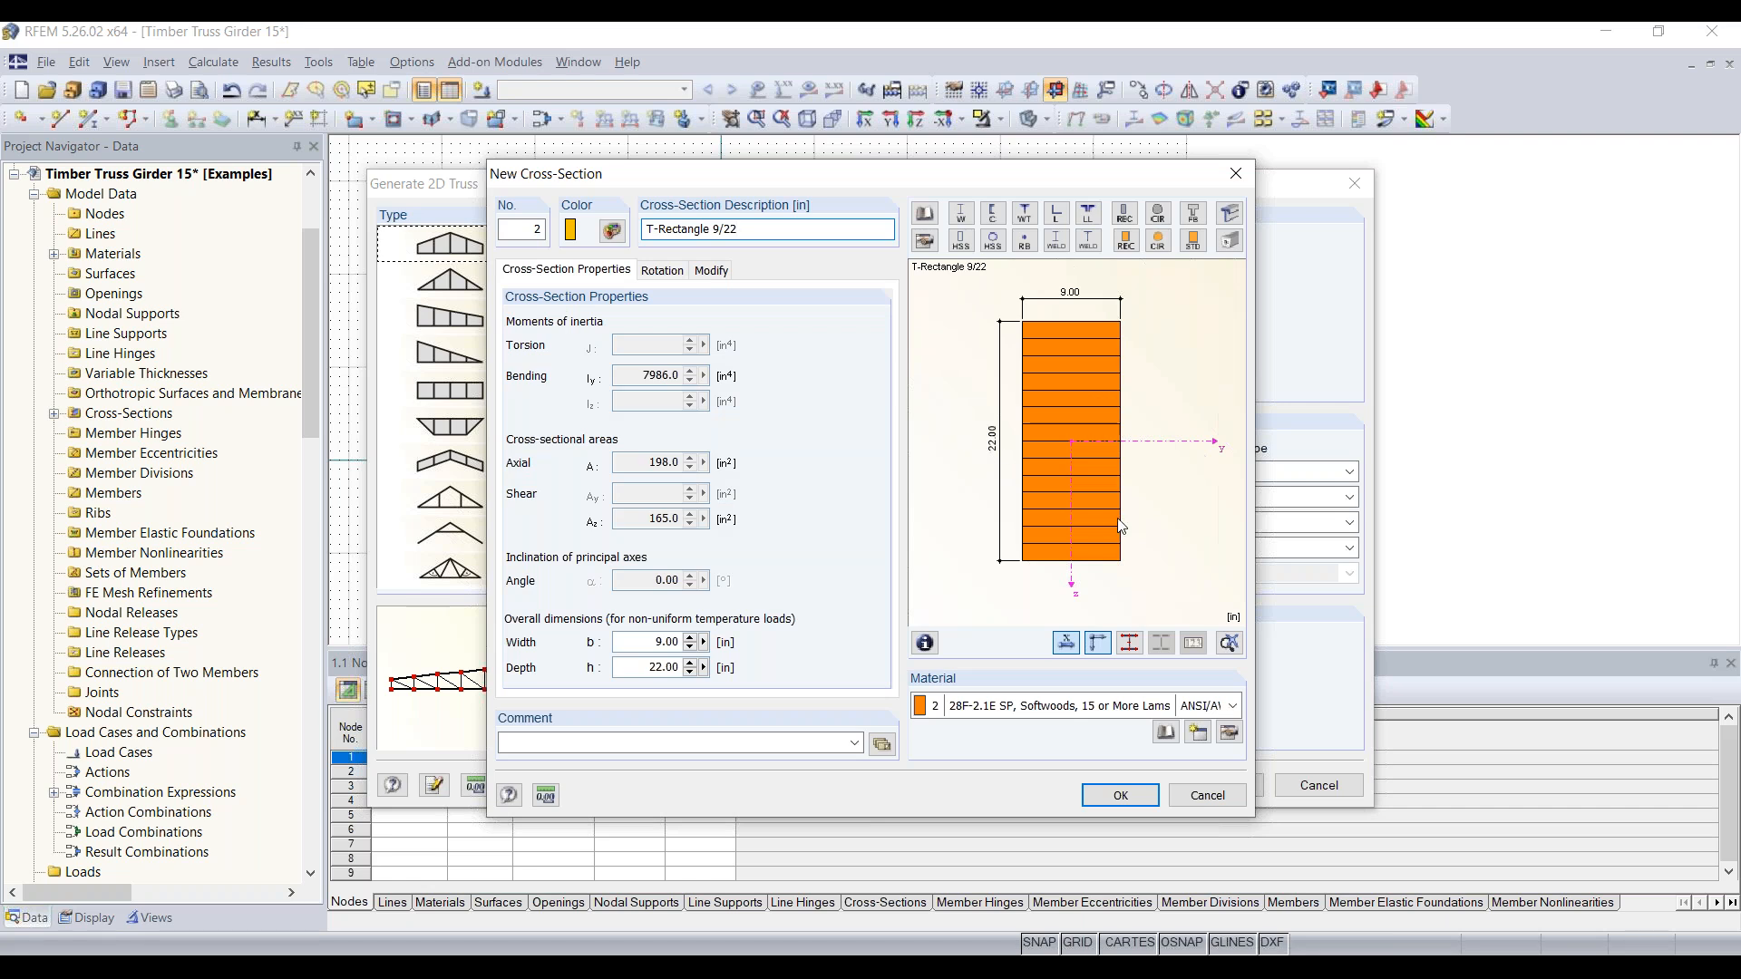
pyautogui.click(1129, 795)
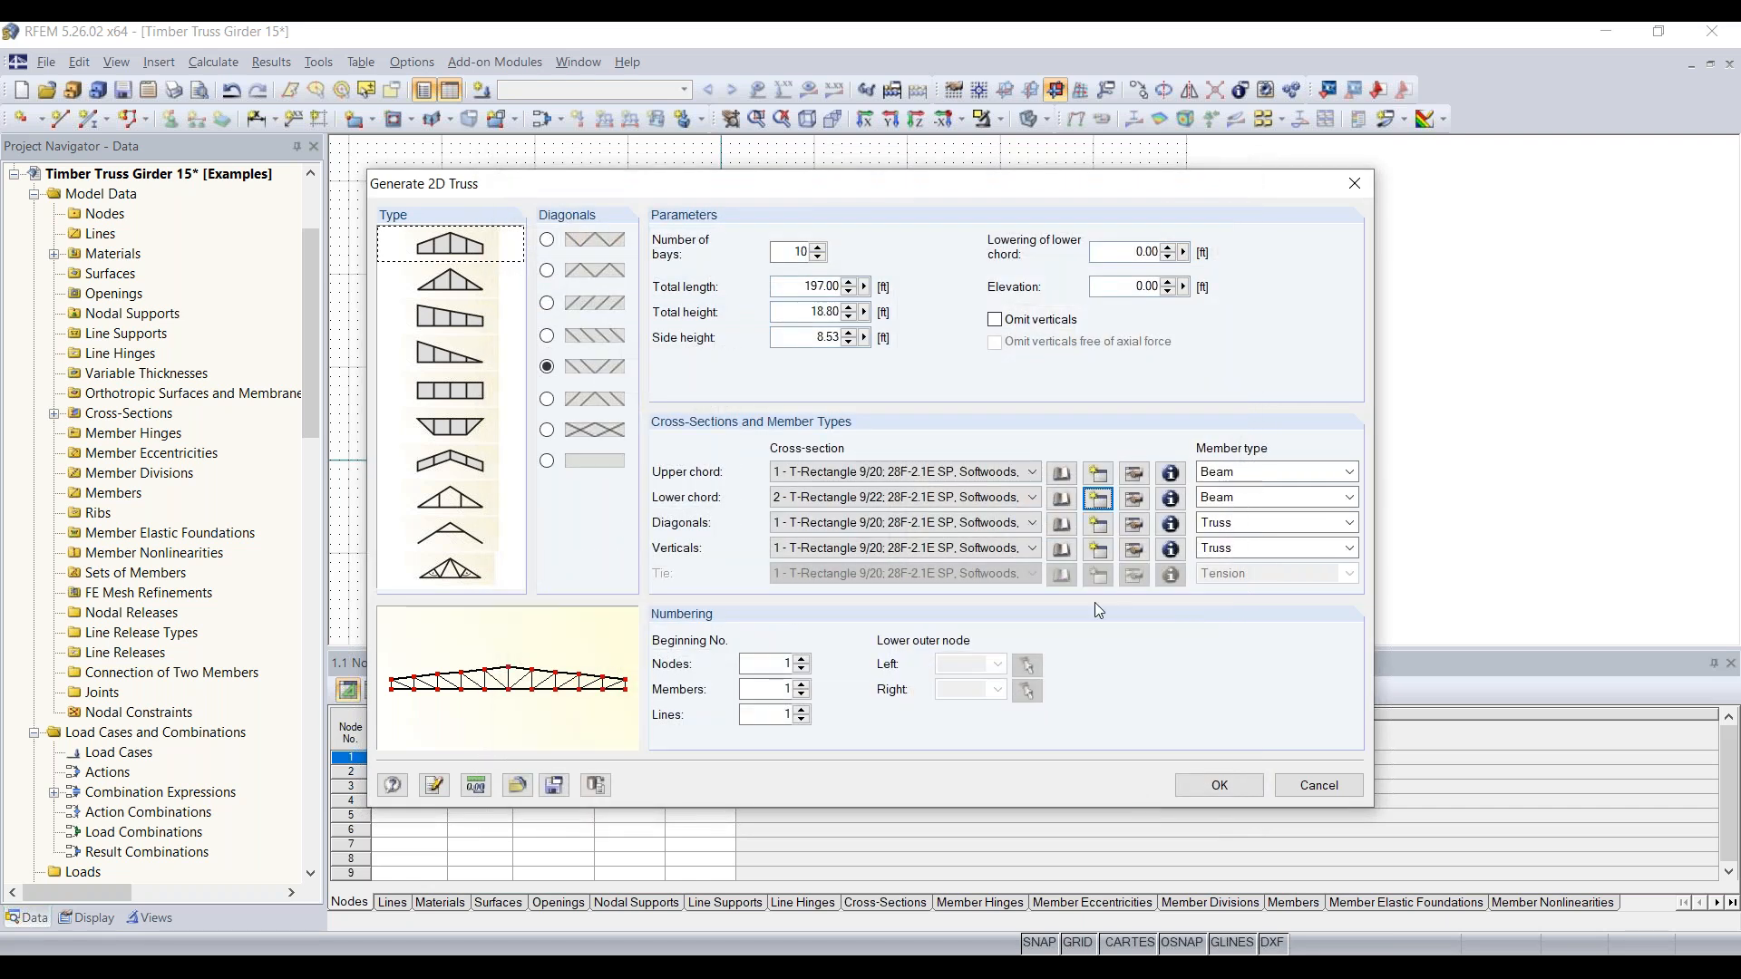
# Create the diagonals' cross-section T-Rectangle 8/8 with material 2, 28F-2.1E SP, Softwoods, 15 or More Lams
pyautogui.click(1099, 526)
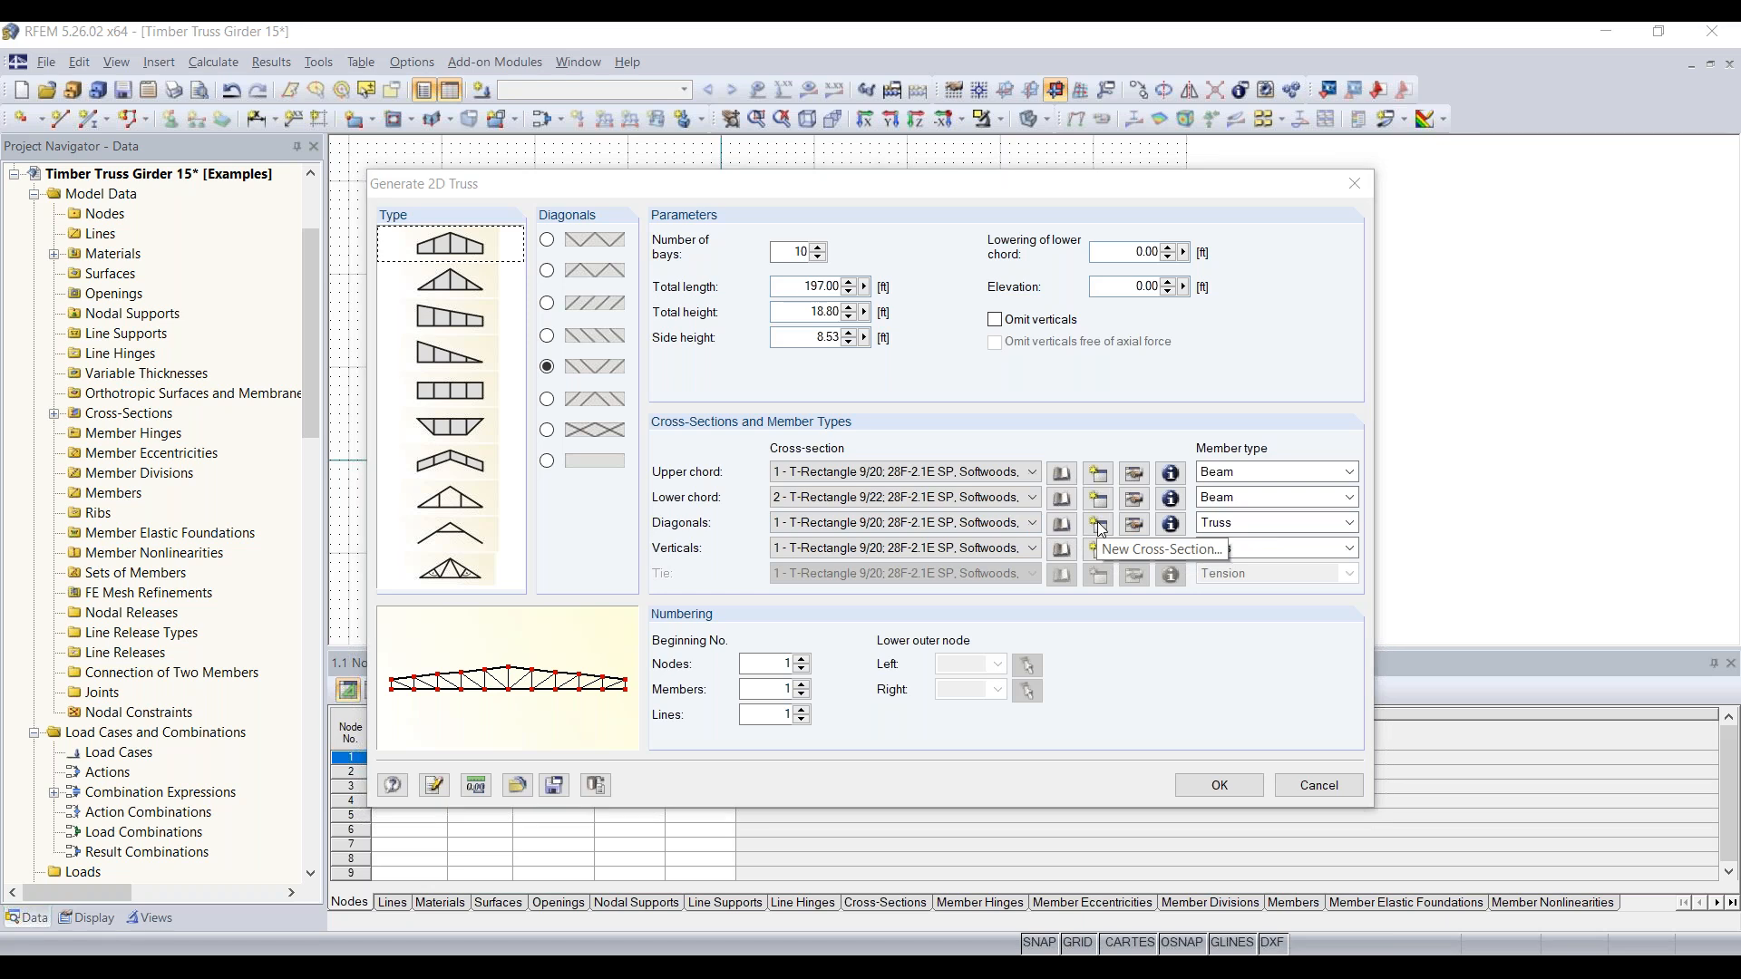
pyautogui.hotkey('ctrl', 'v')
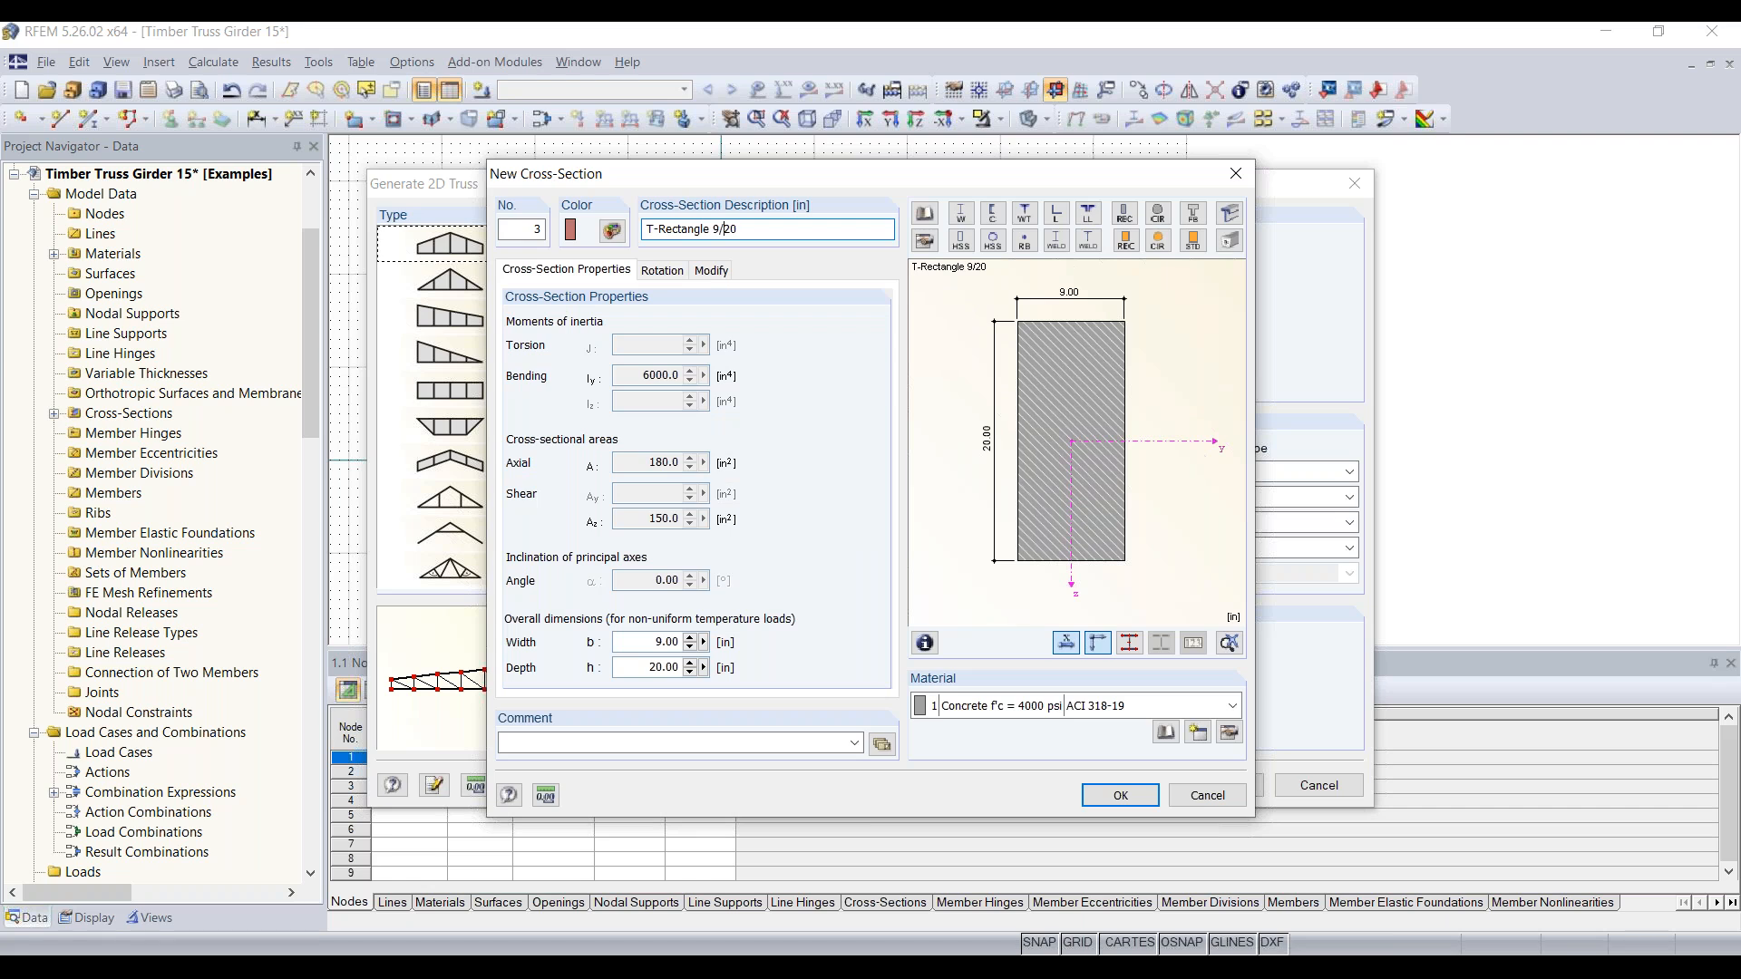
pyautogui.press('BackSpace')
pyautogui.write('8')
pyautogui.press('BackSpace')
pyautogui.press('BackSpace')
pyautogui.write('/')
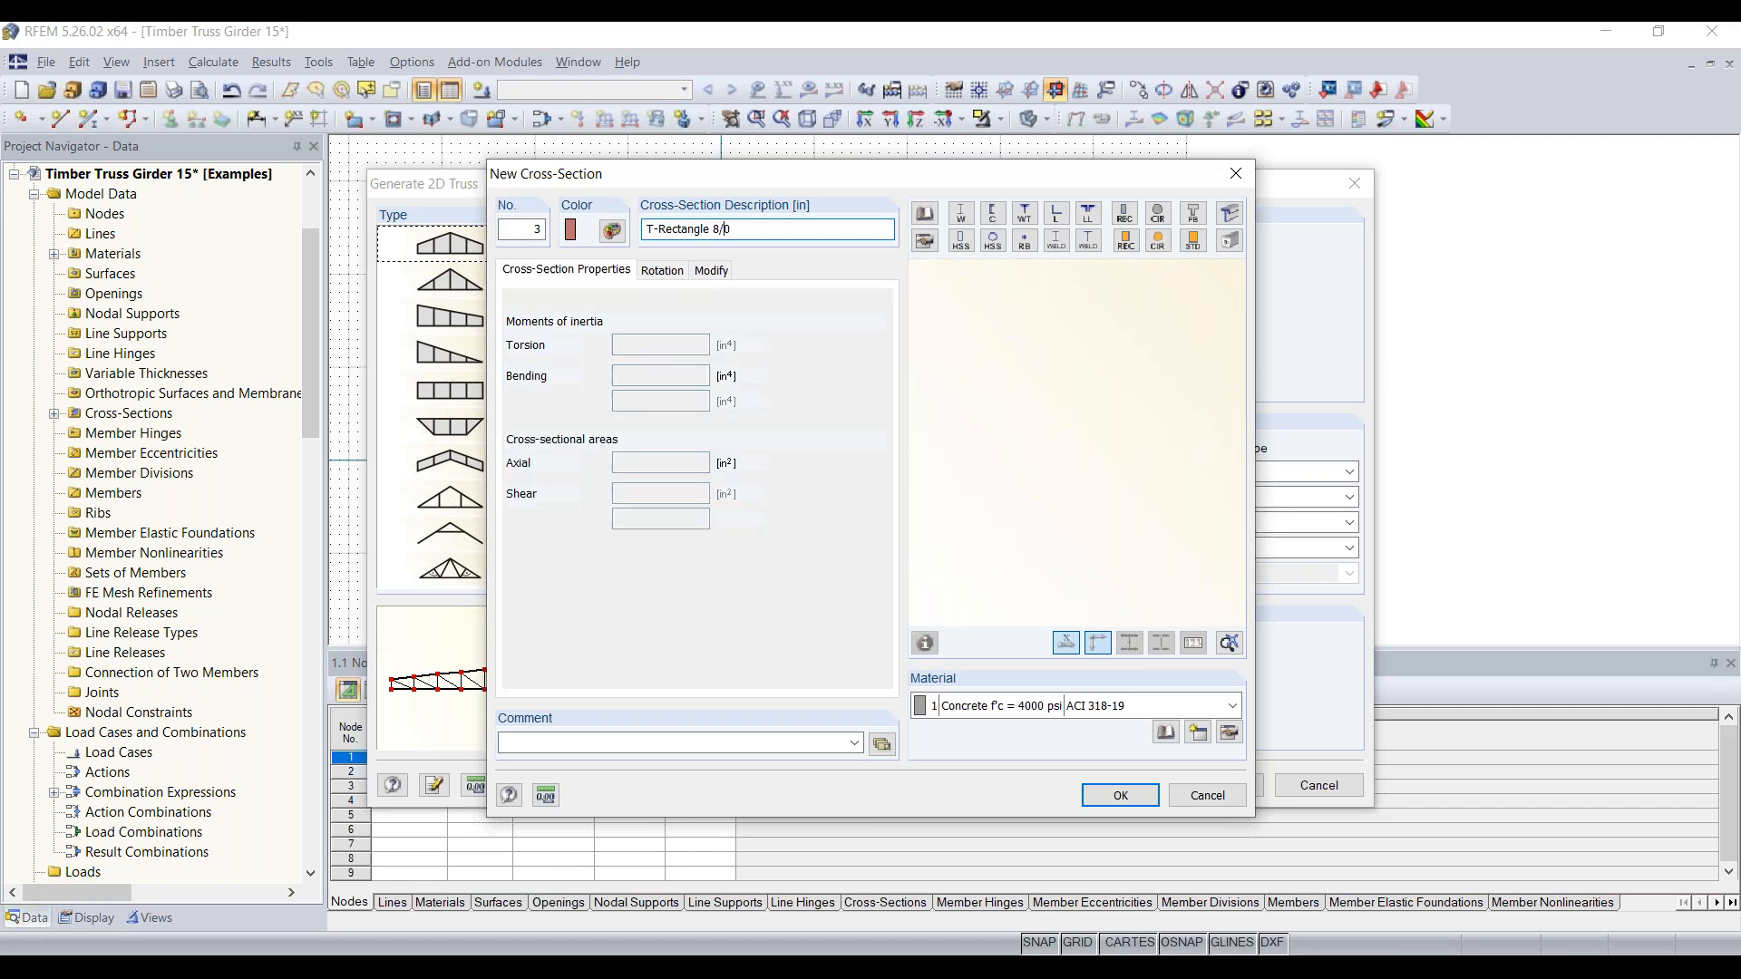
pyautogui.press('BackSpace')
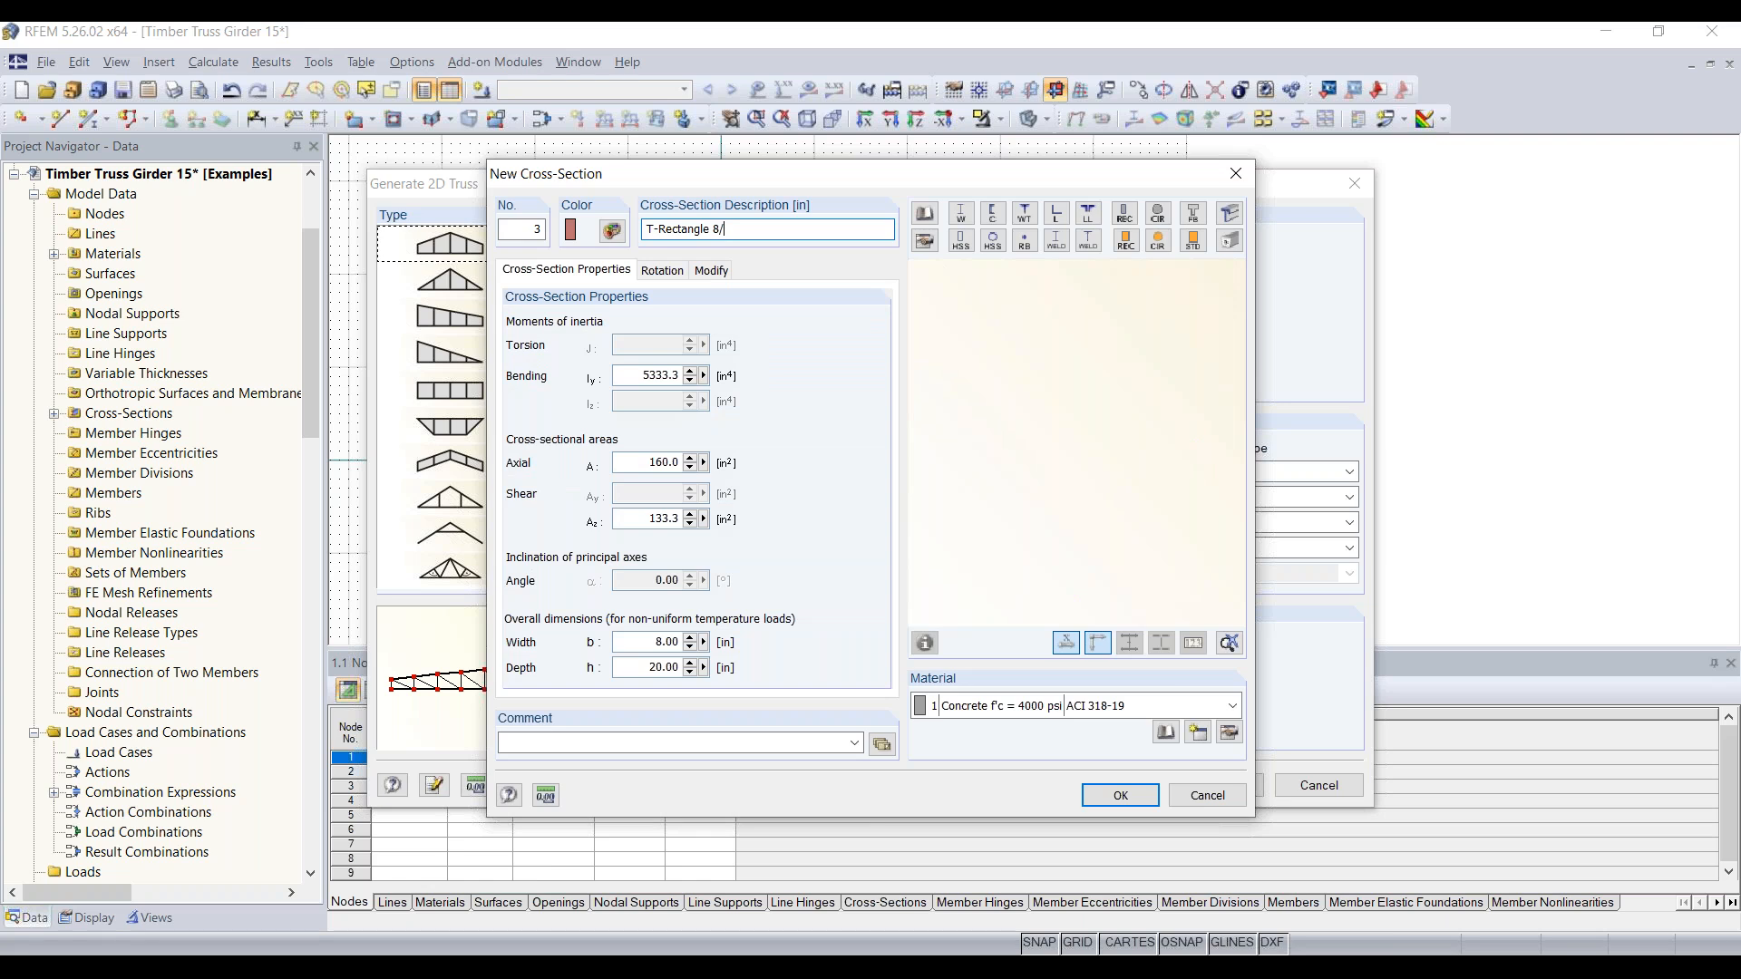
pyautogui.write('8')
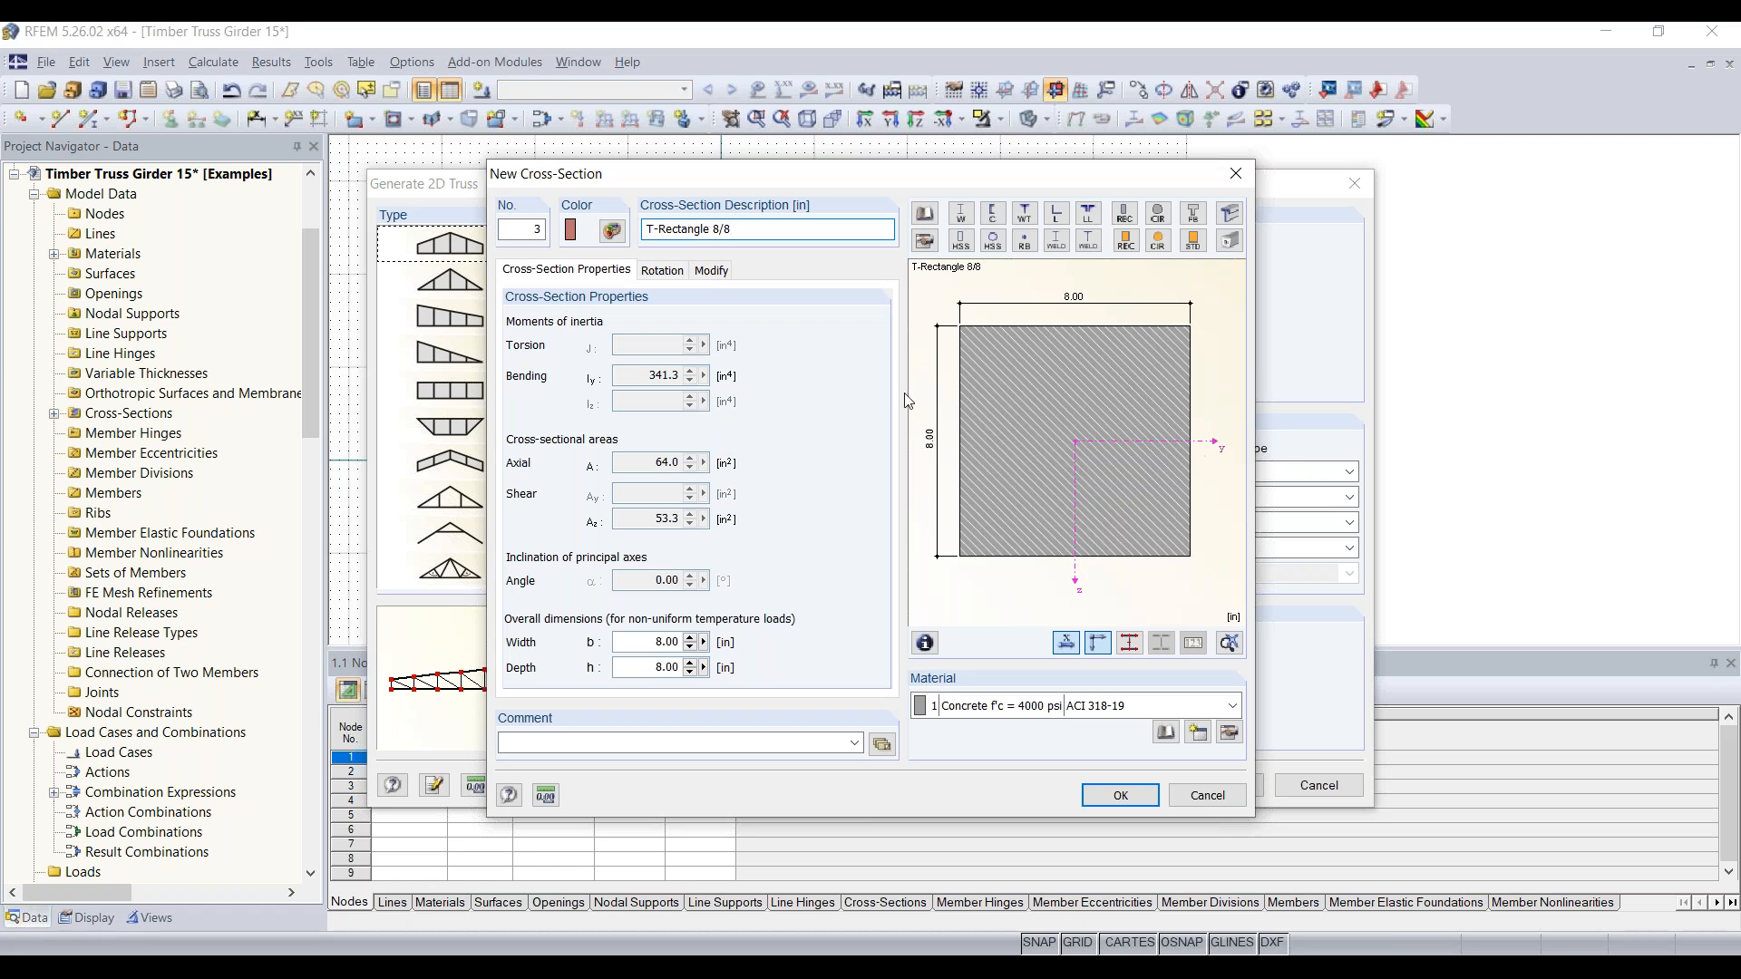
pyautogui.click(1143, 712)
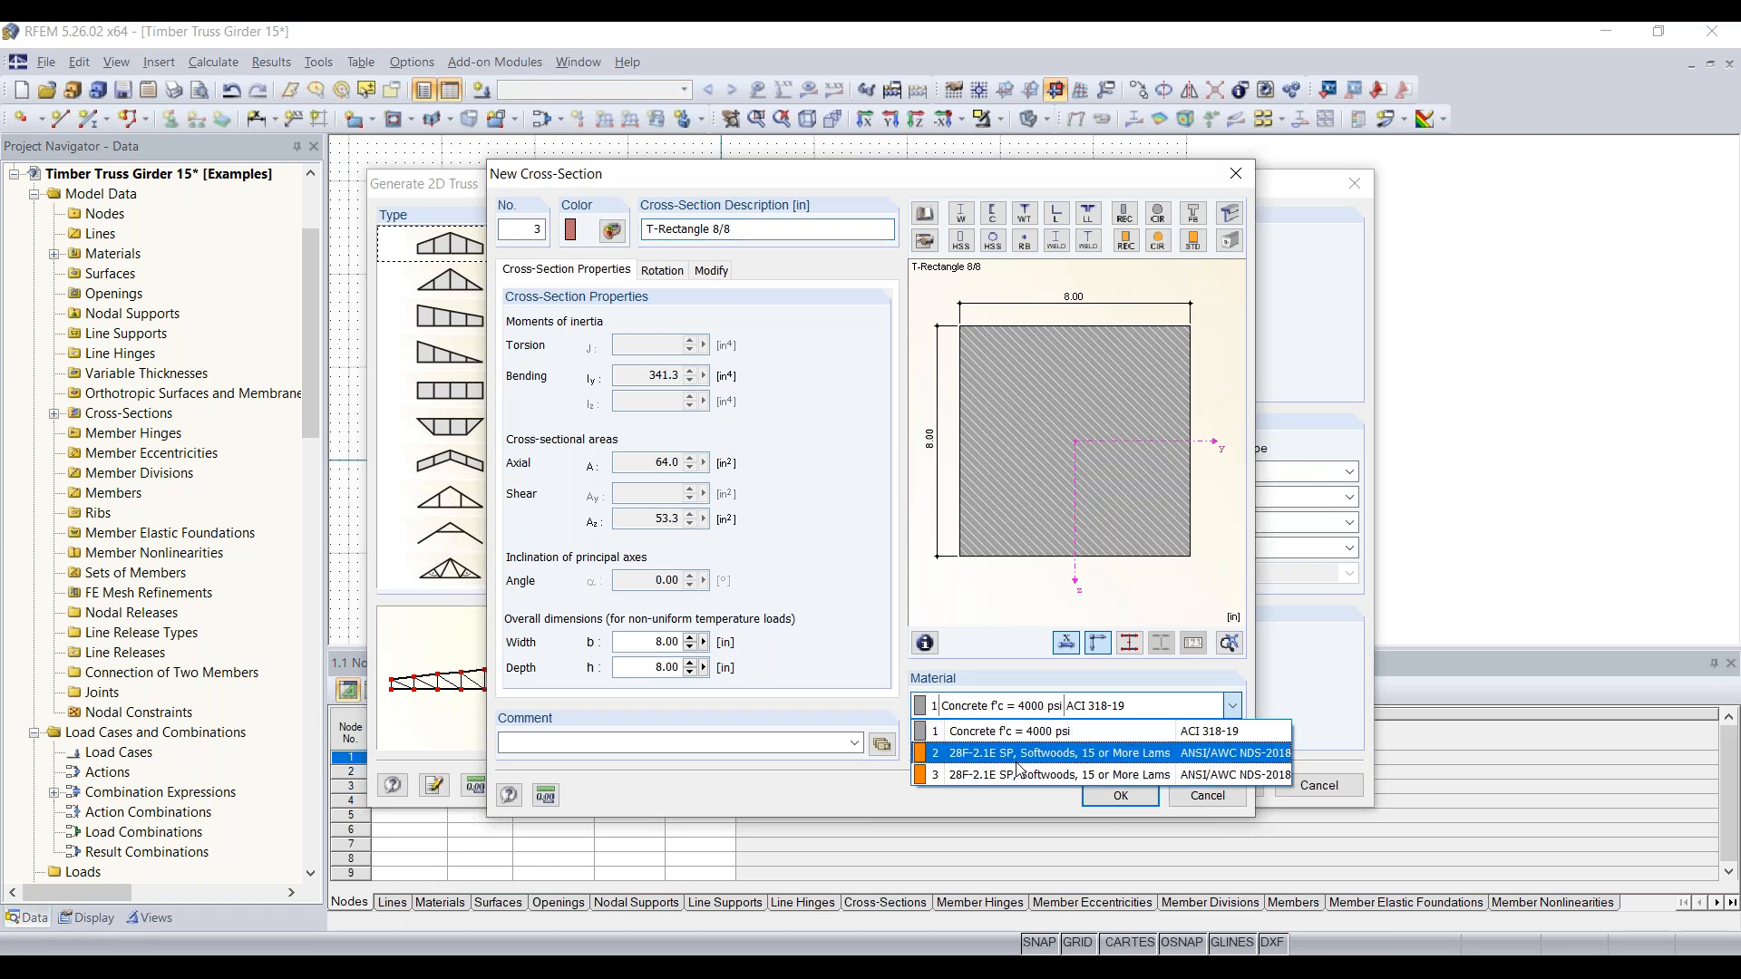
pyautogui.click(1018, 764)
pyautogui.click(1121, 796)
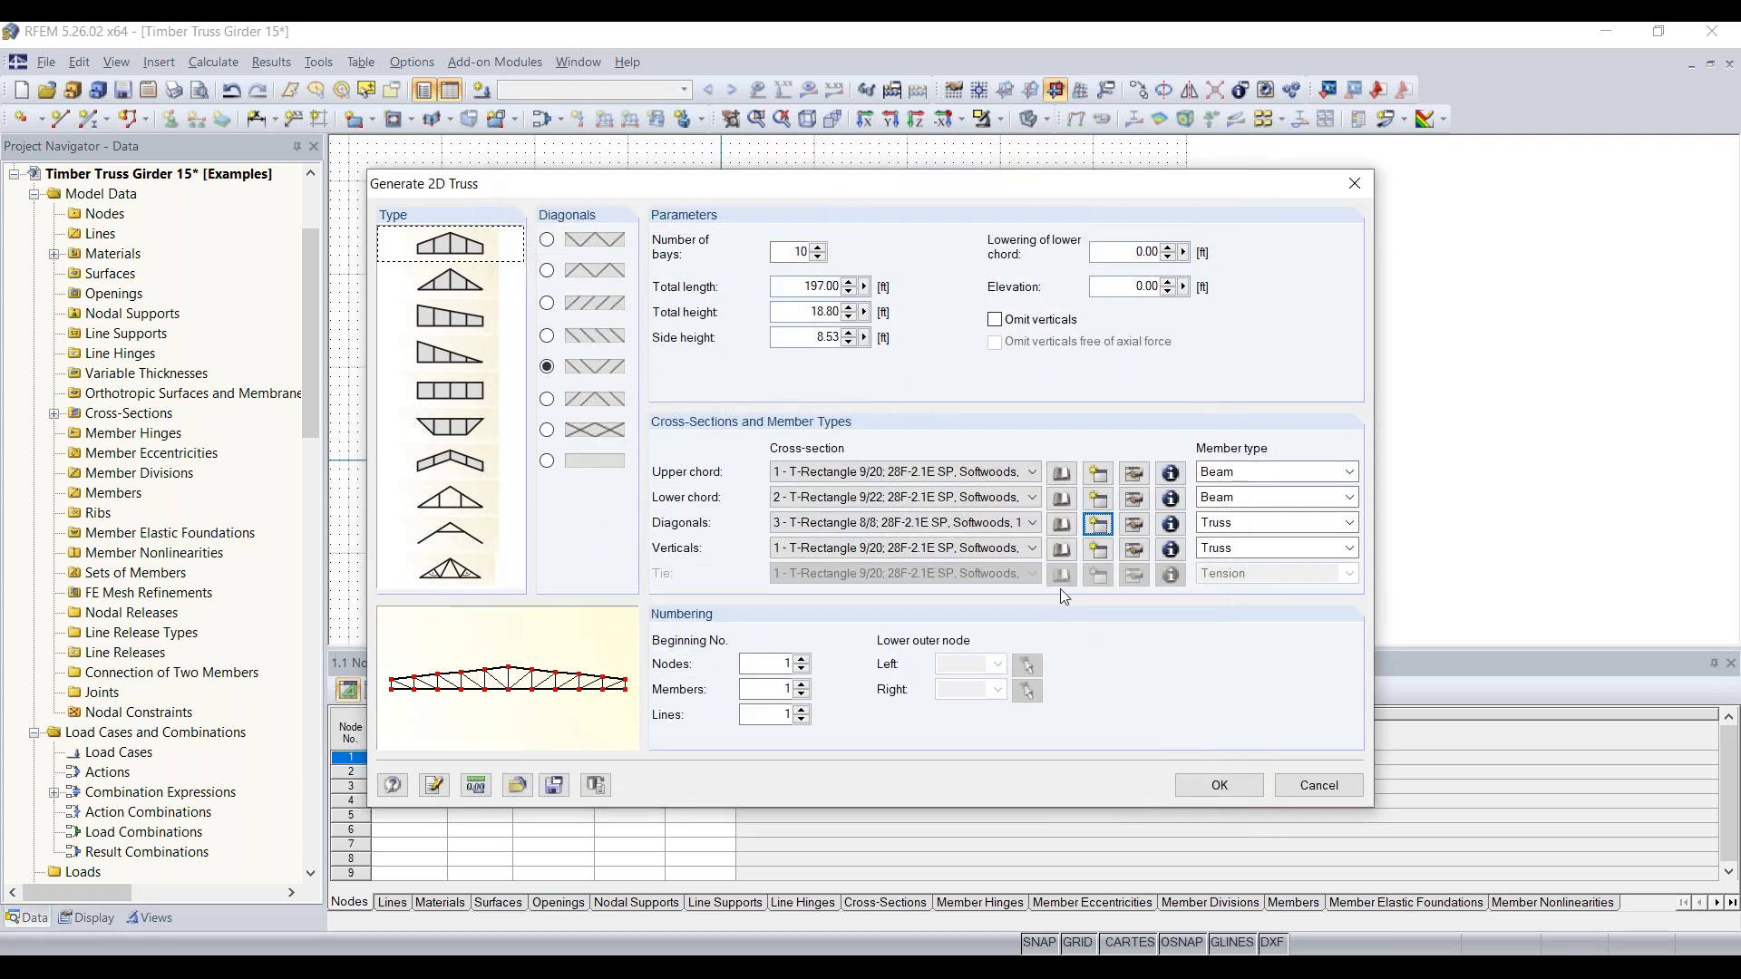
# Create the verticals' cross-section T-Rectangle 8/4 with material 2, 28F-2.1E SP, Softwoods, 15 or More Lams
pyautogui.click(1100, 548)
pyautogui.write('T-Rectangle 9/20')
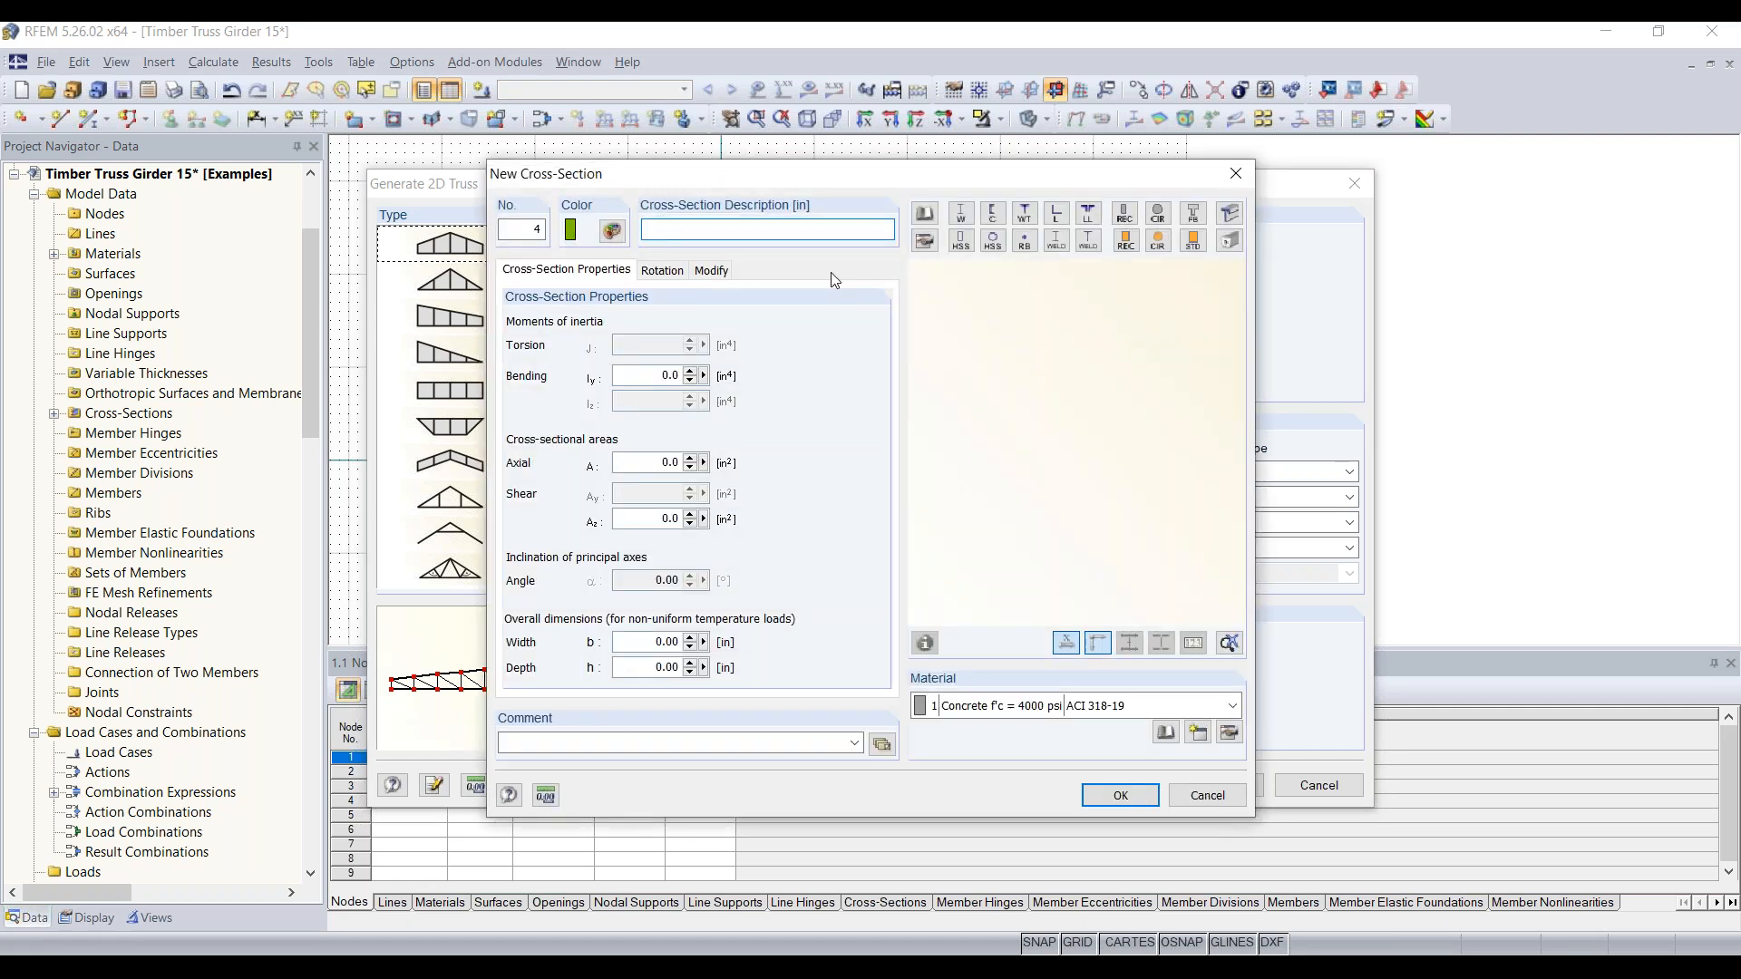
pyautogui.press('BackSpace')
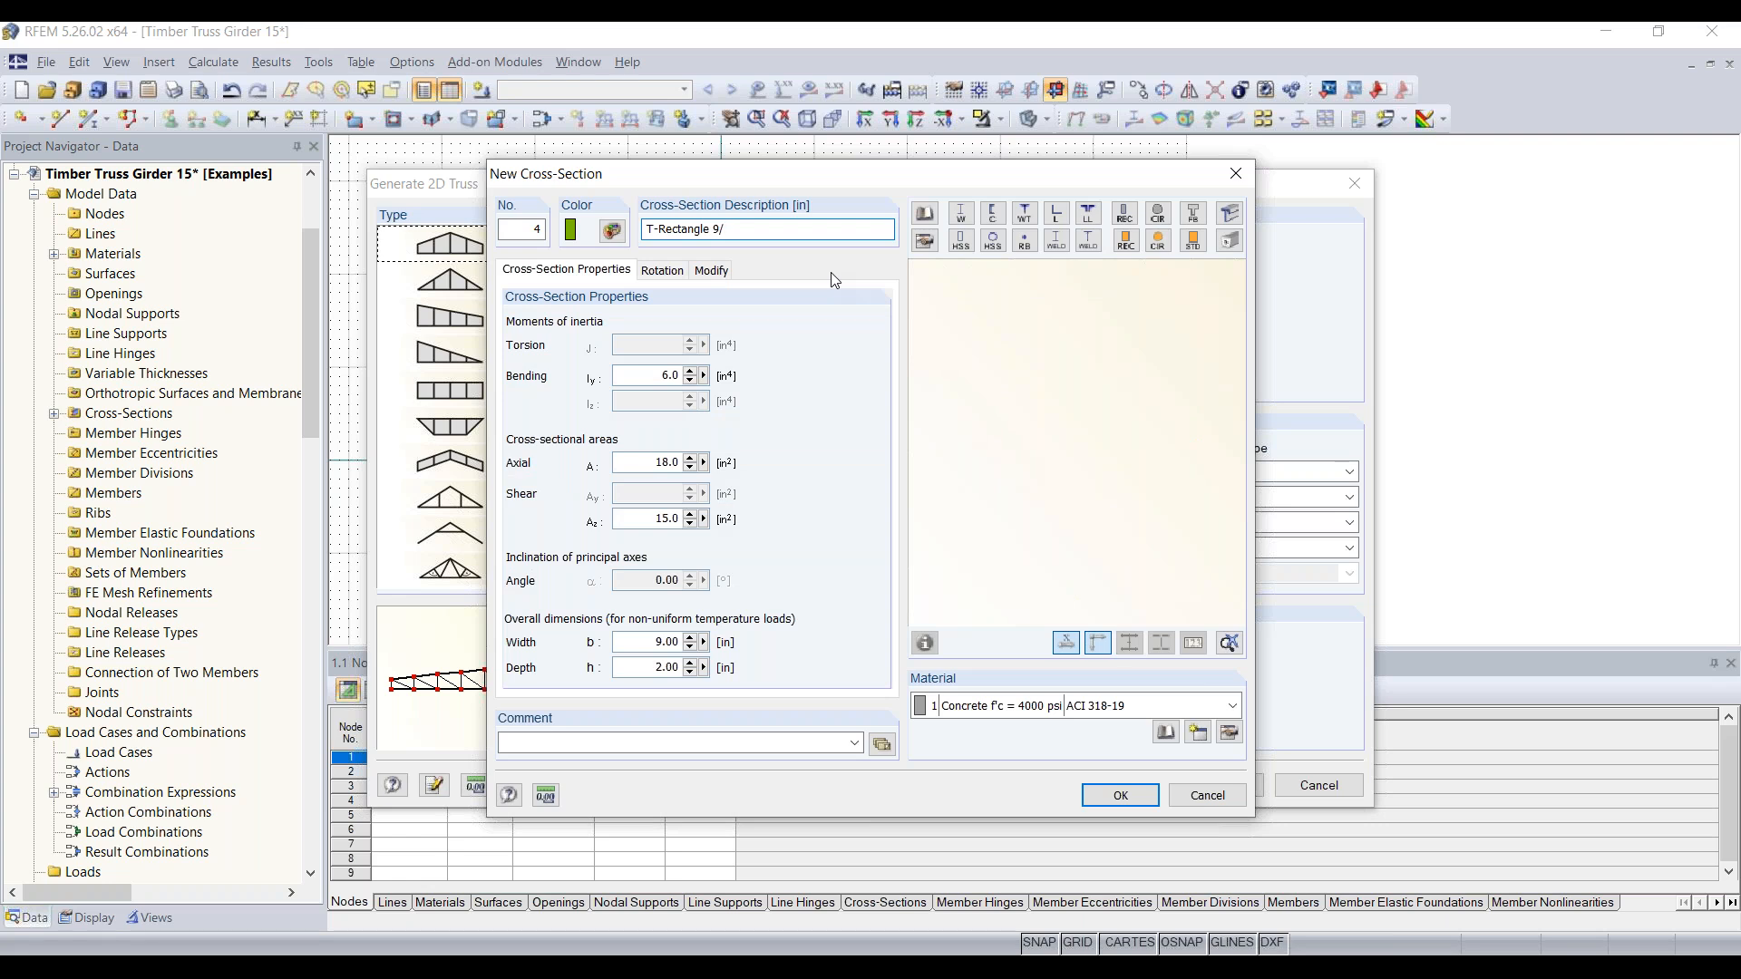
pyautogui.write('8')
pyautogui.press('BackSpace')
pyautogui.write('4')
pyautogui.press('BackSpace')
pyautogui.write('8')
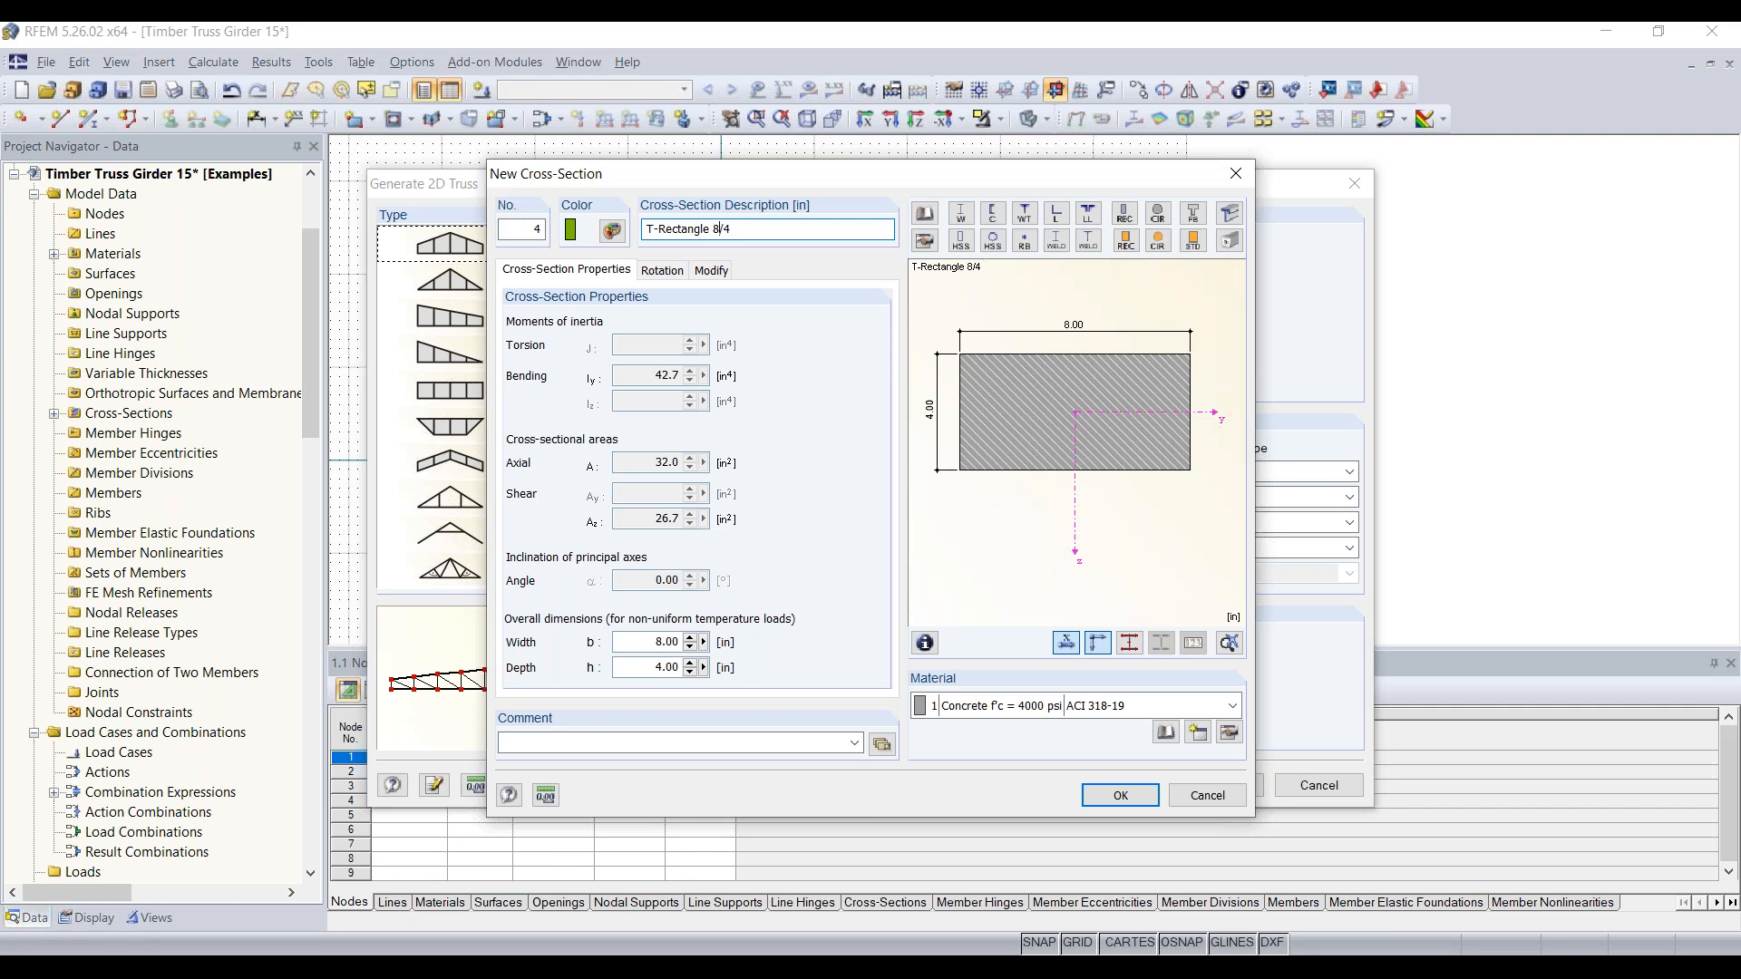
pyautogui.click(1043, 712)
pyautogui.click(1052, 752)
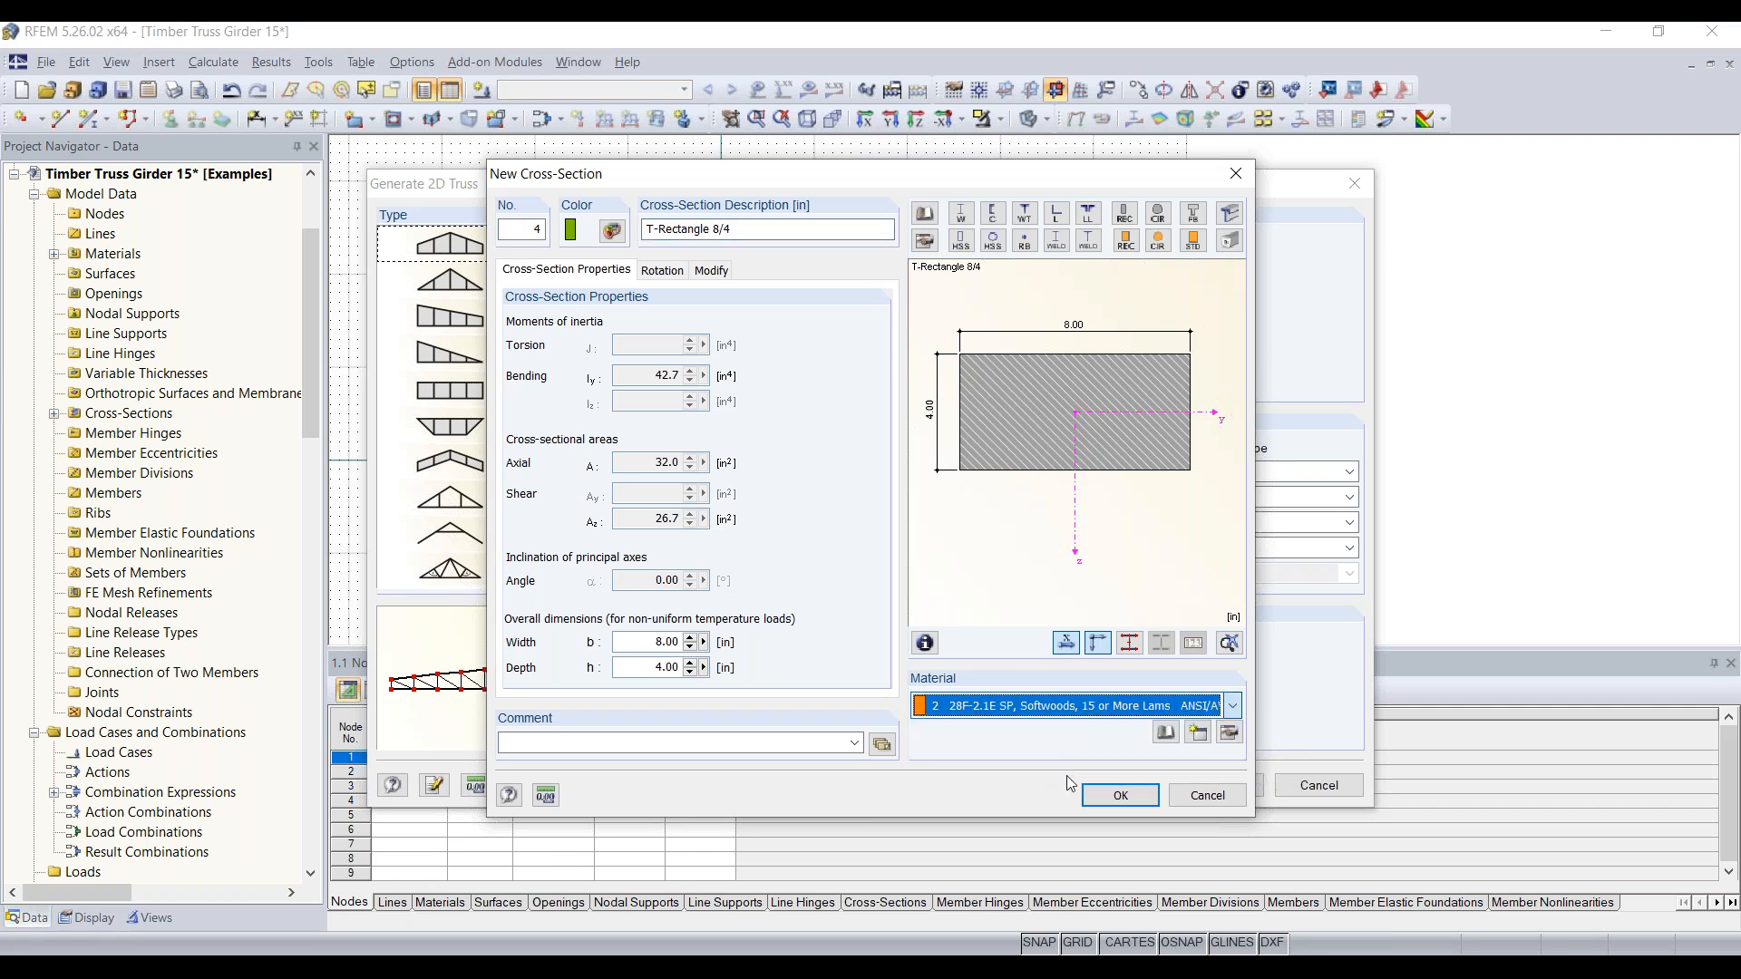
pyautogui.click(1121, 792)
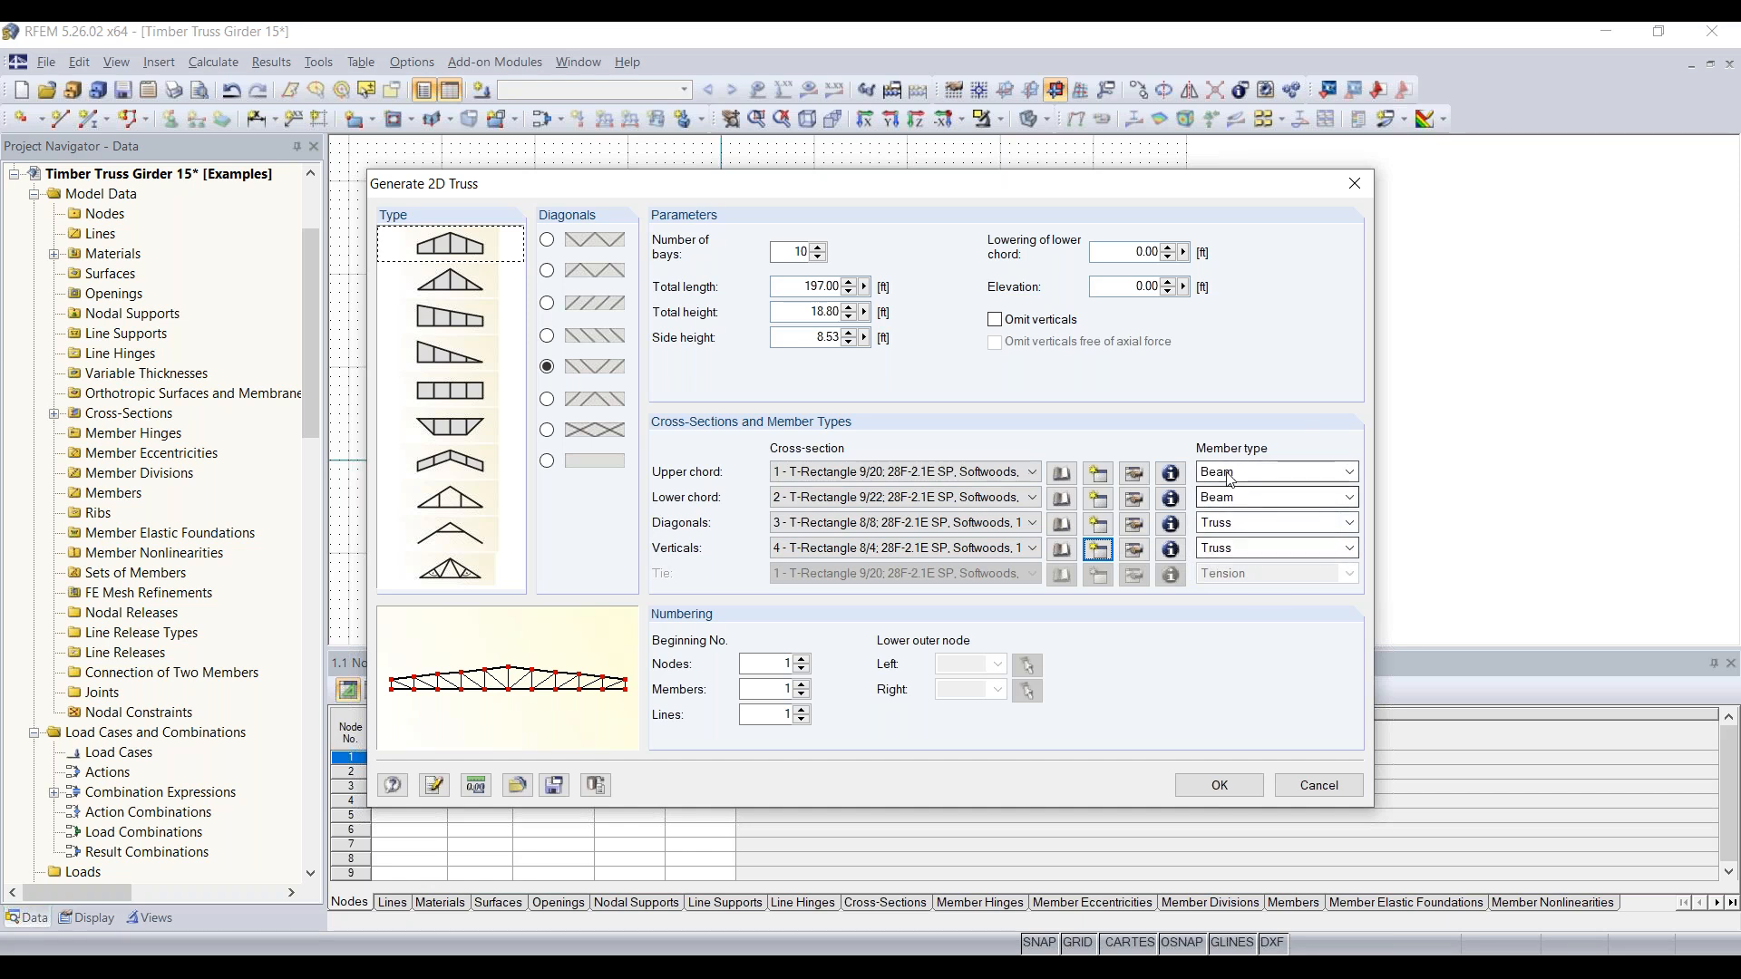
# Check the member types of the upper chord and the diagonals, and generate the 2D truss
pyautogui.click(1259, 472)
pyautogui.click(1258, 472)
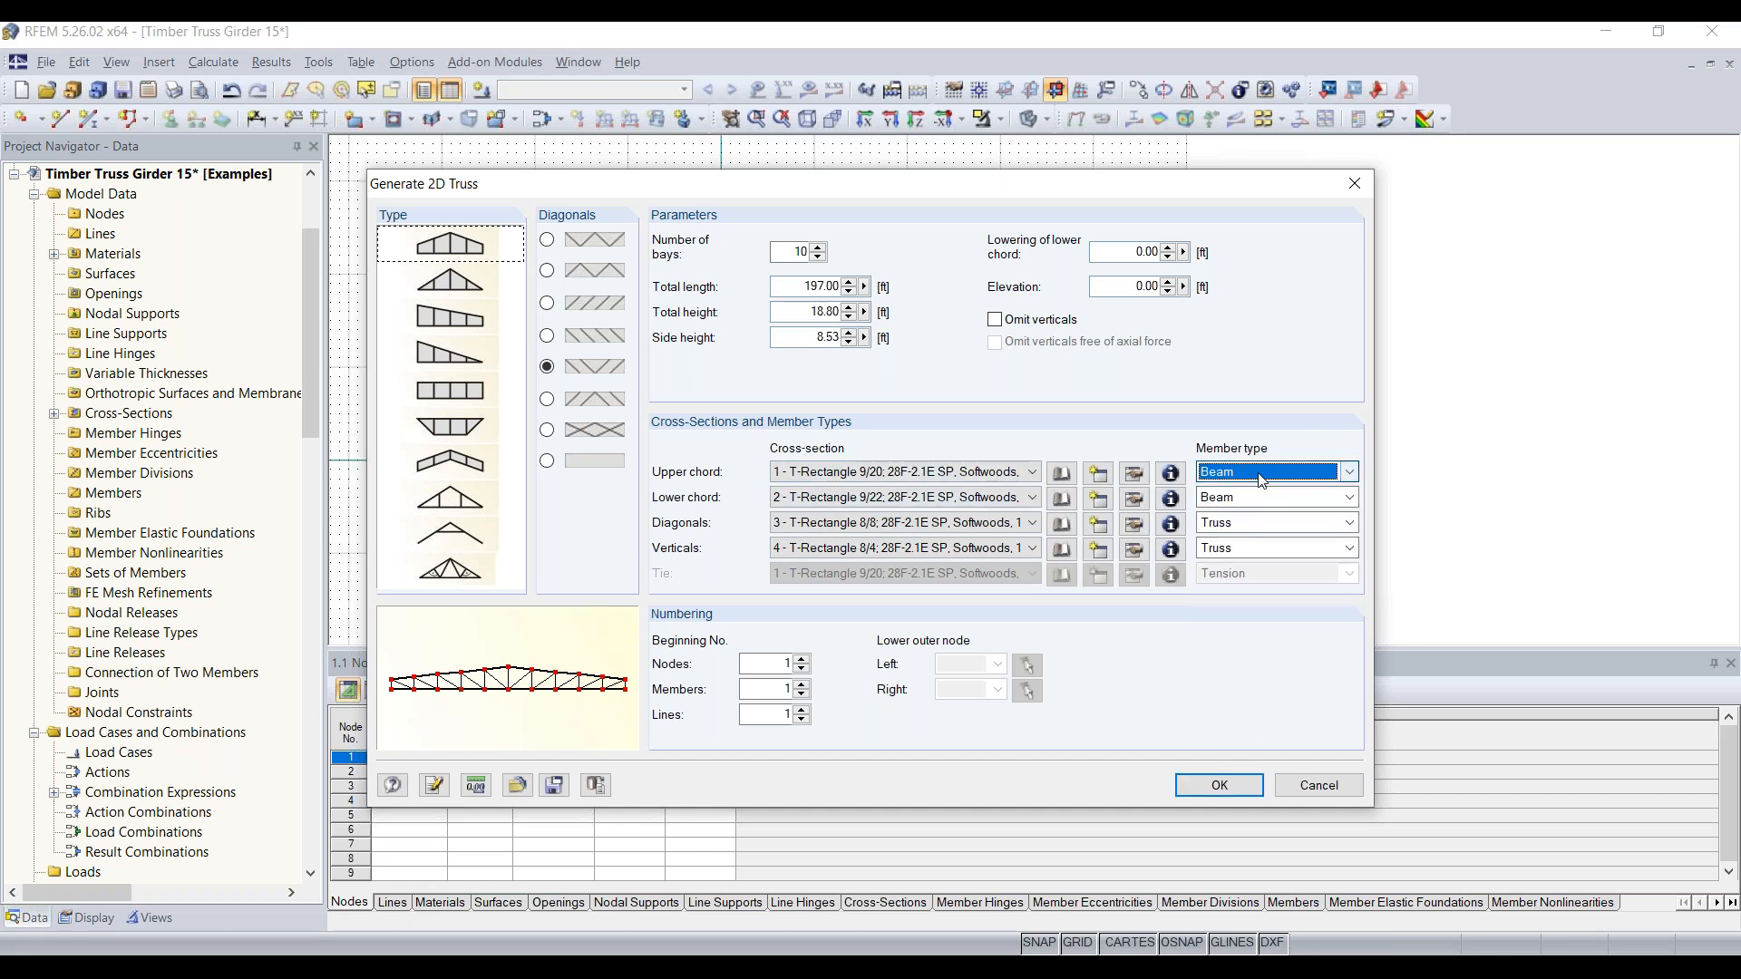
pyautogui.click(1257, 533)
pyautogui.click(1255, 526)
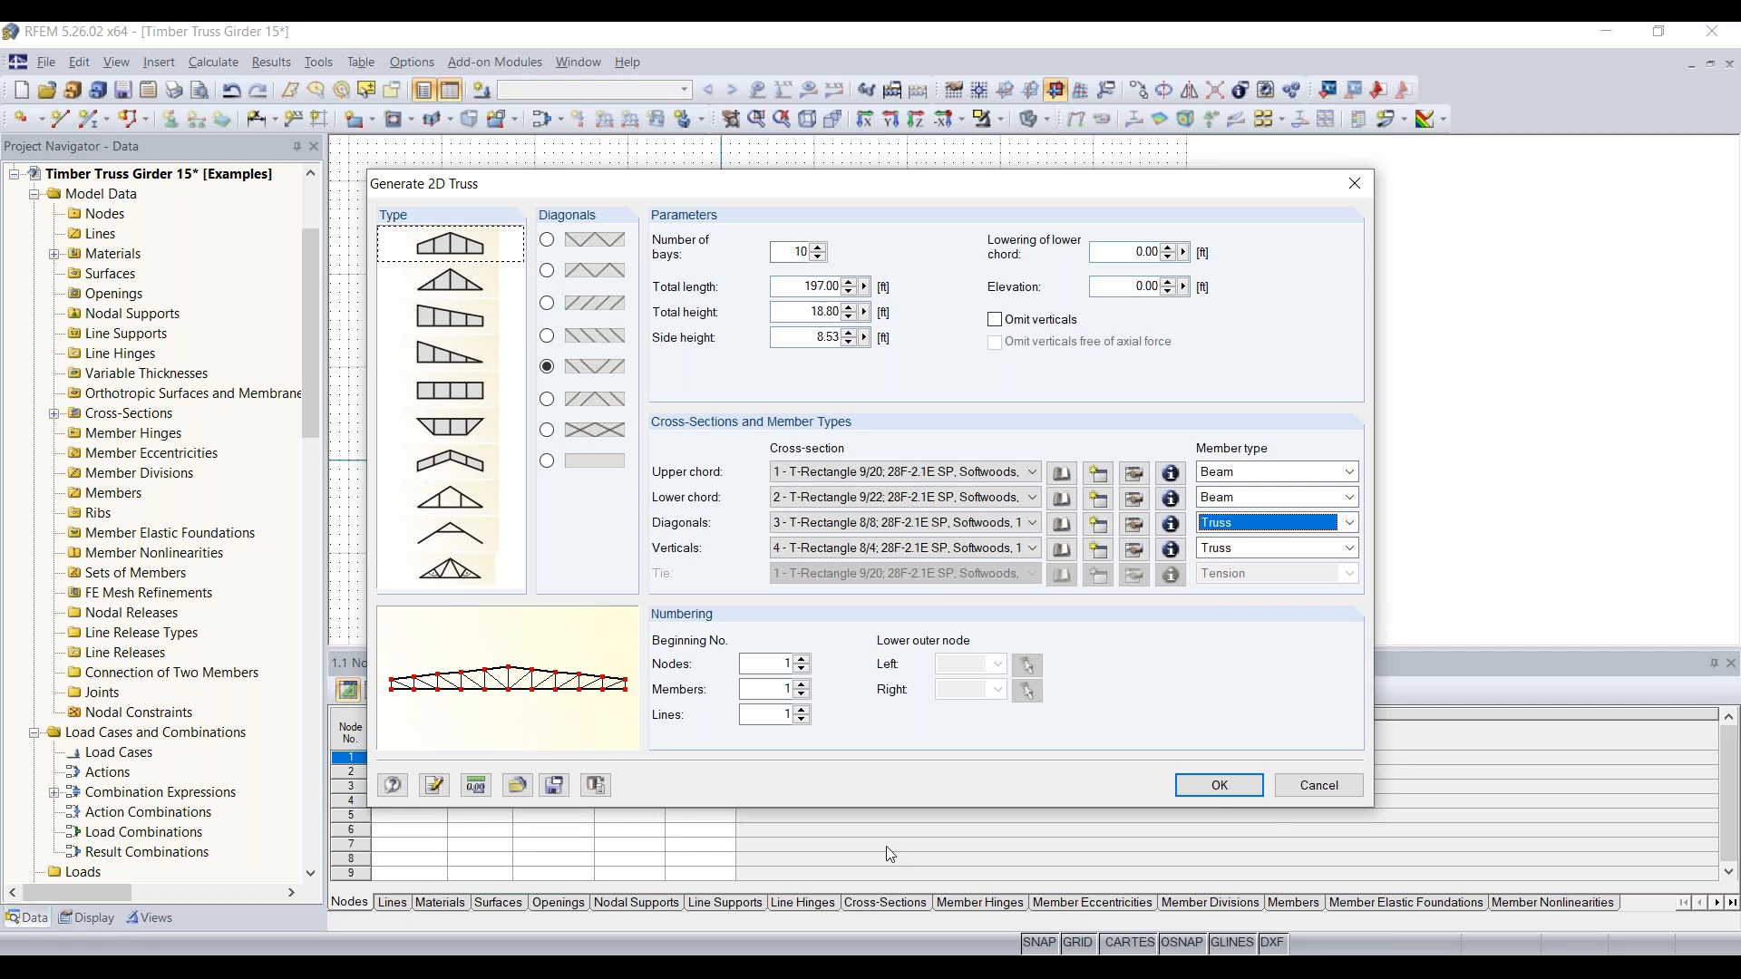
pyautogui.click(1226, 785)
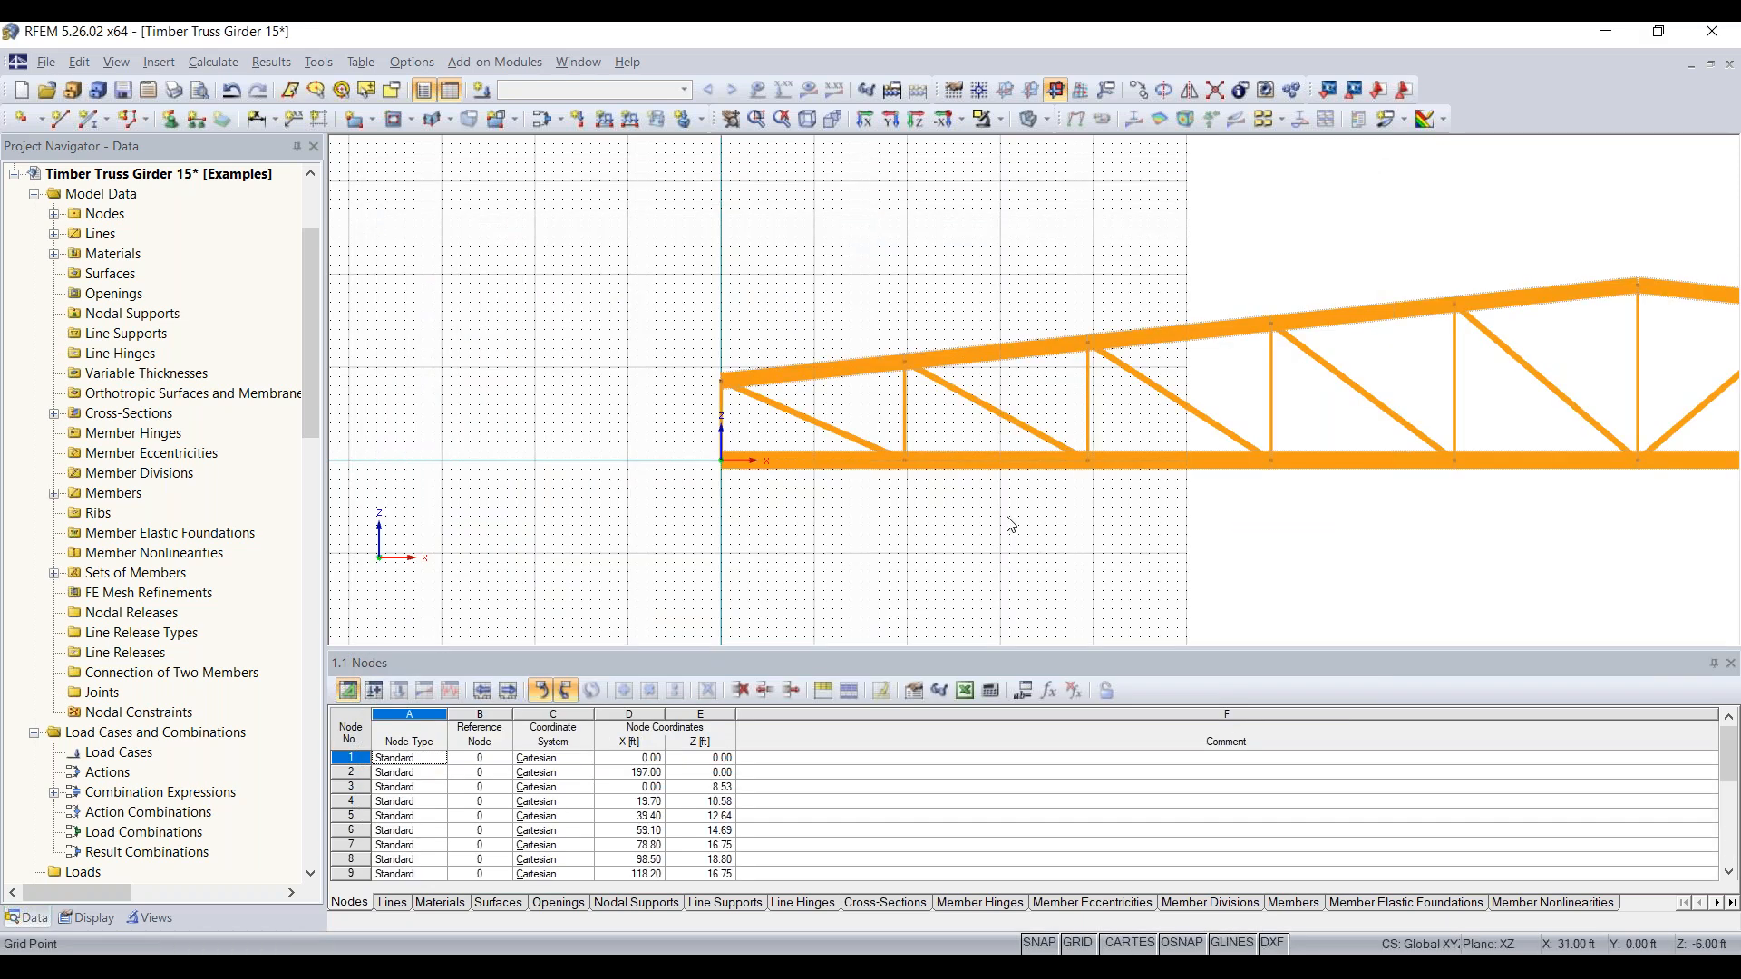
# Change the verticals' cross-section no. 4 to T-Rectangle 8/6
pyautogui.scroll(-2, 1012, 524)
pyautogui.moveTo(1256, 549); pyautogui.dragTo(851, 497, button='middle')
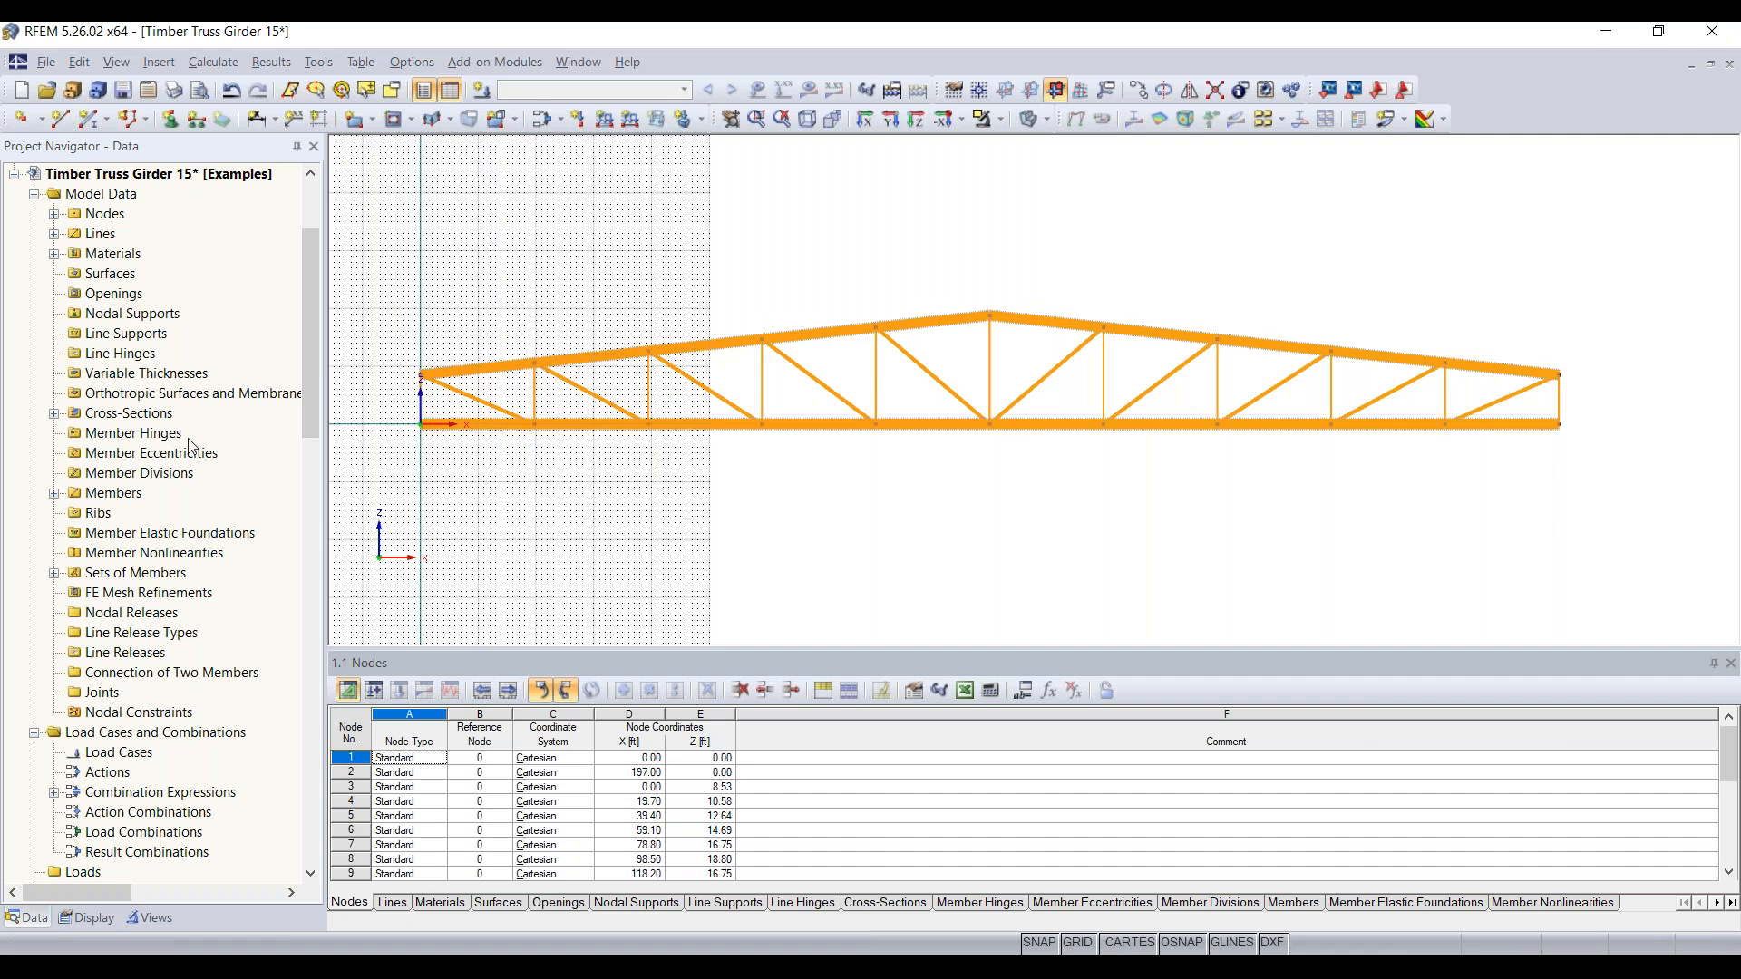
pyautogui.click(54, 415)
pyautogui.click(258, 497)
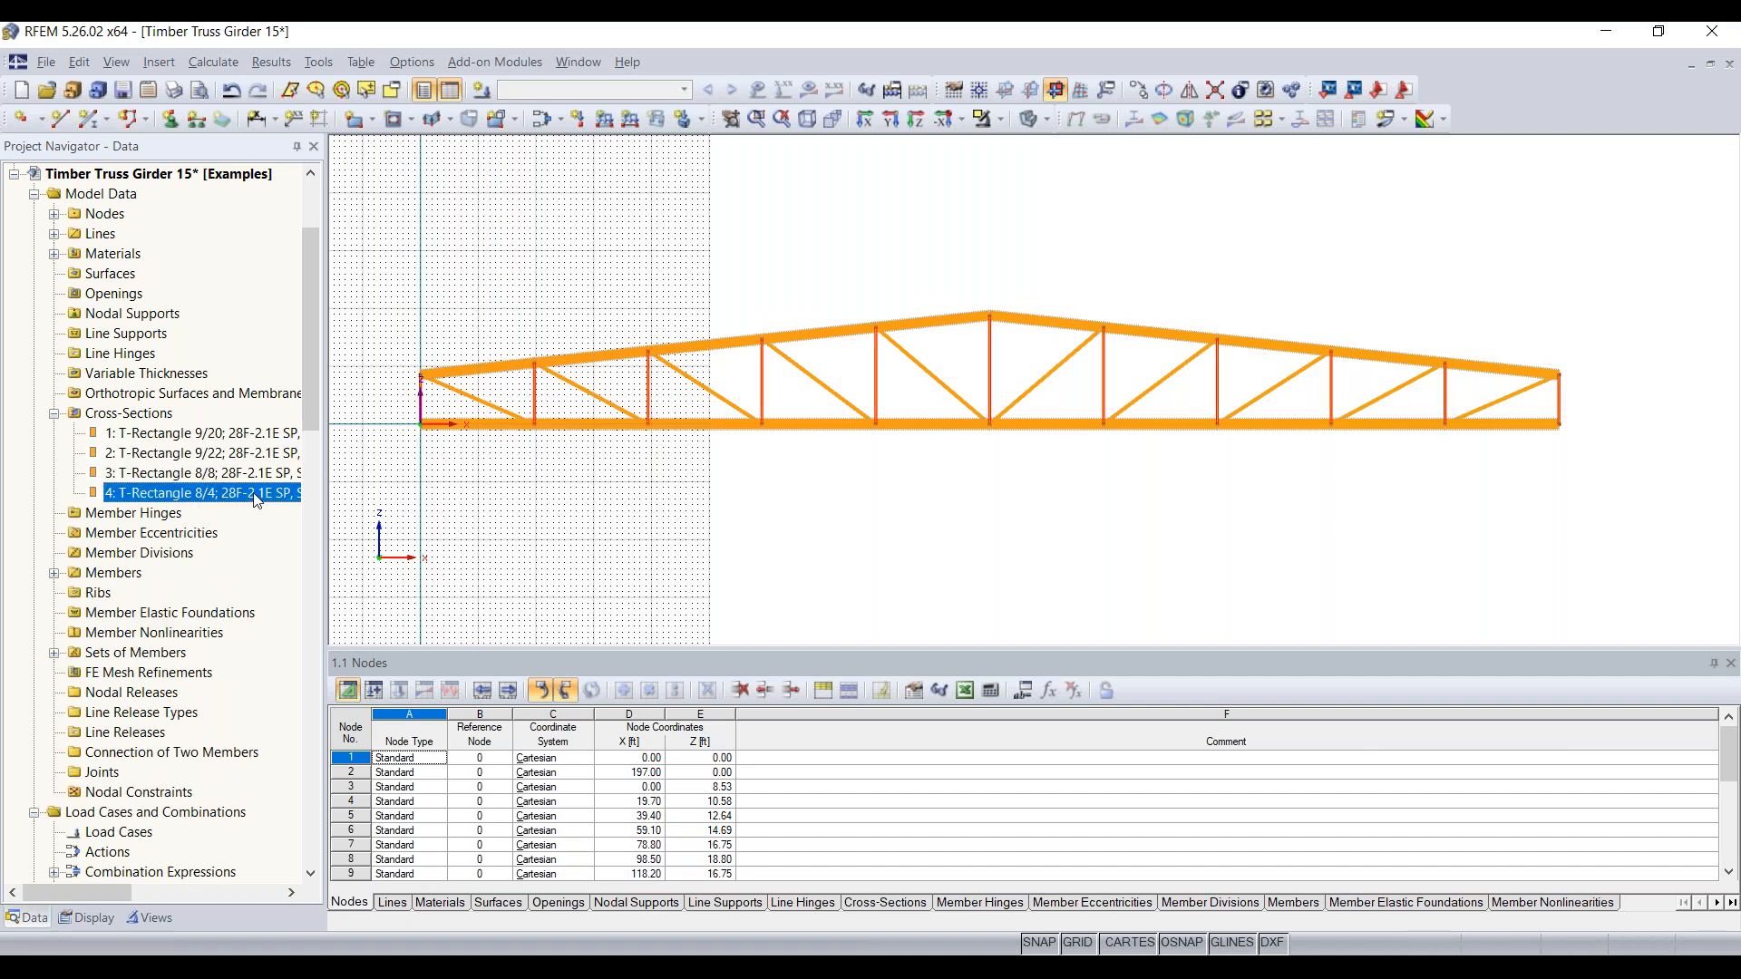
pyautogui.hotkey('alt', 'Tab')
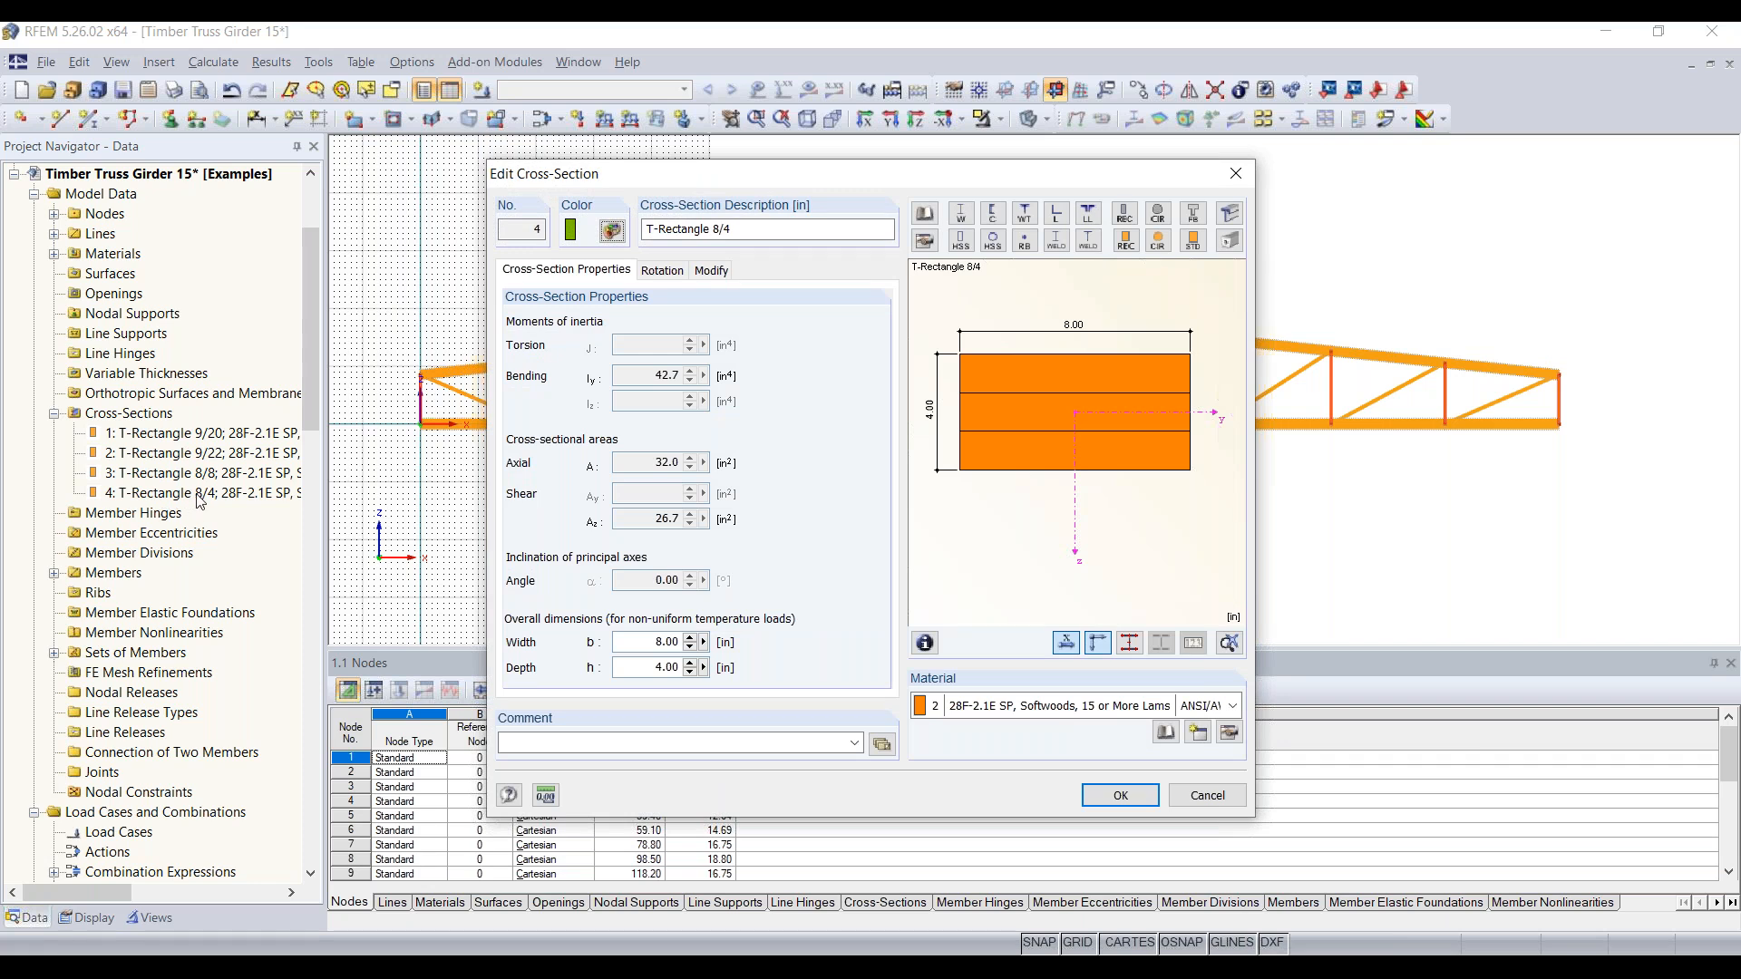
pyautogui.click(748, 230)
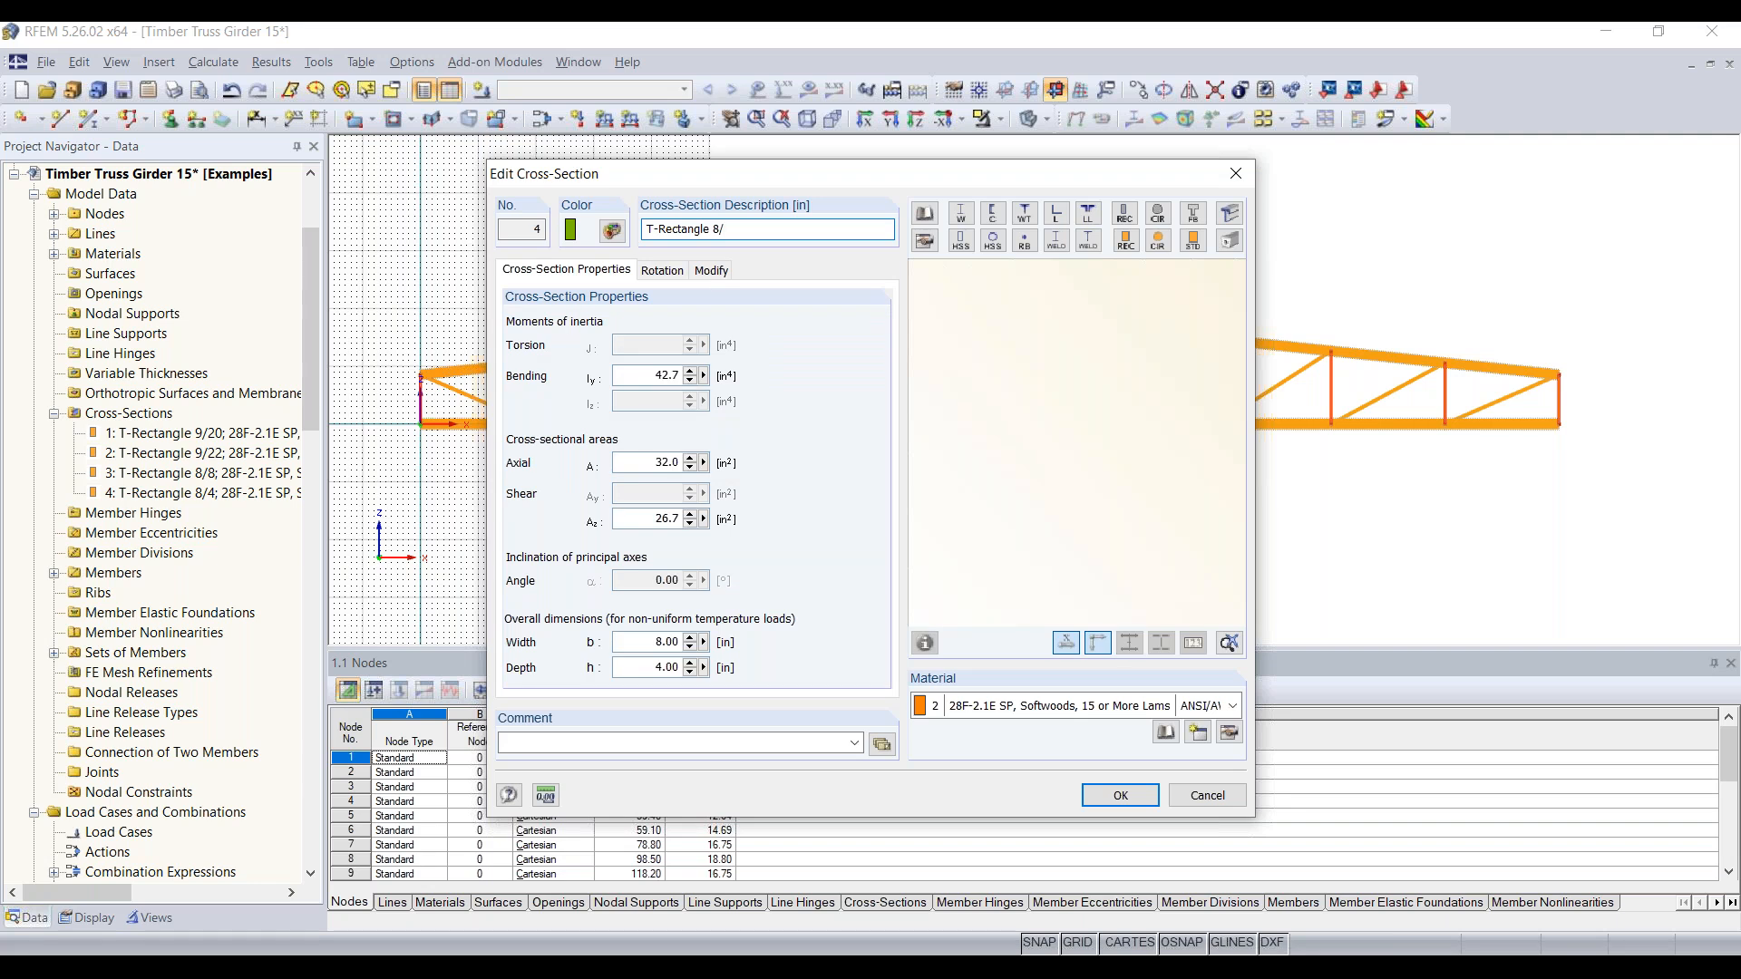
pyautogui.write('6')
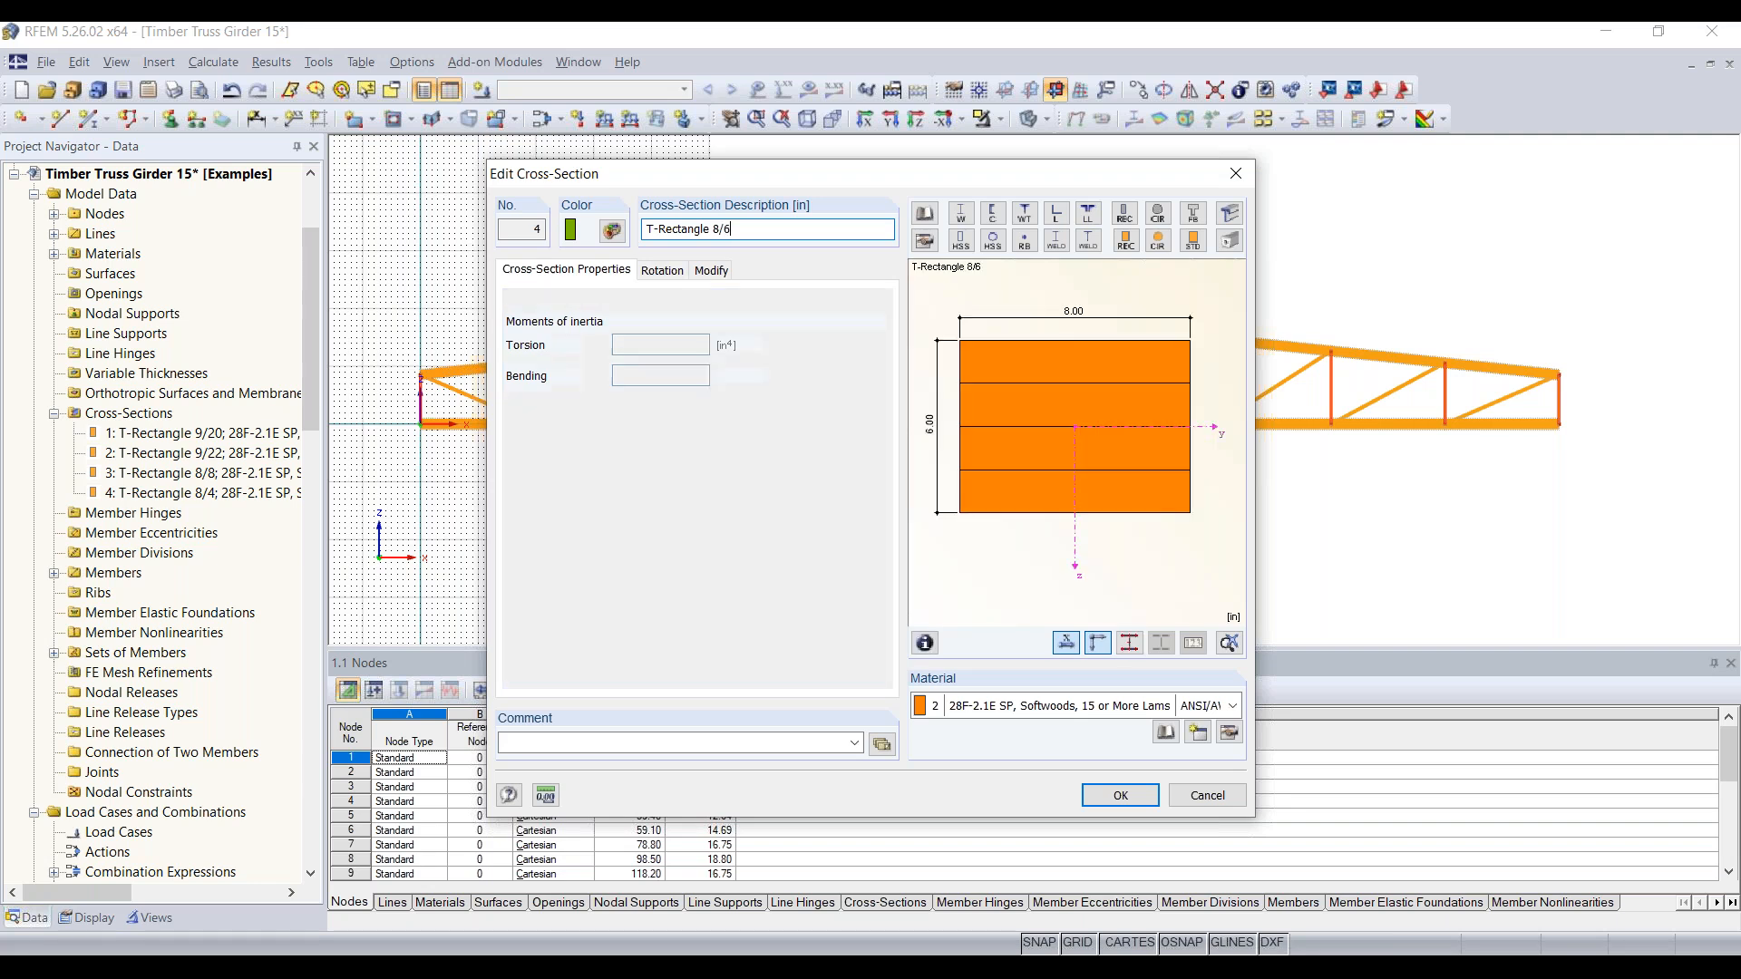
pyautogui.click(1121, 795)
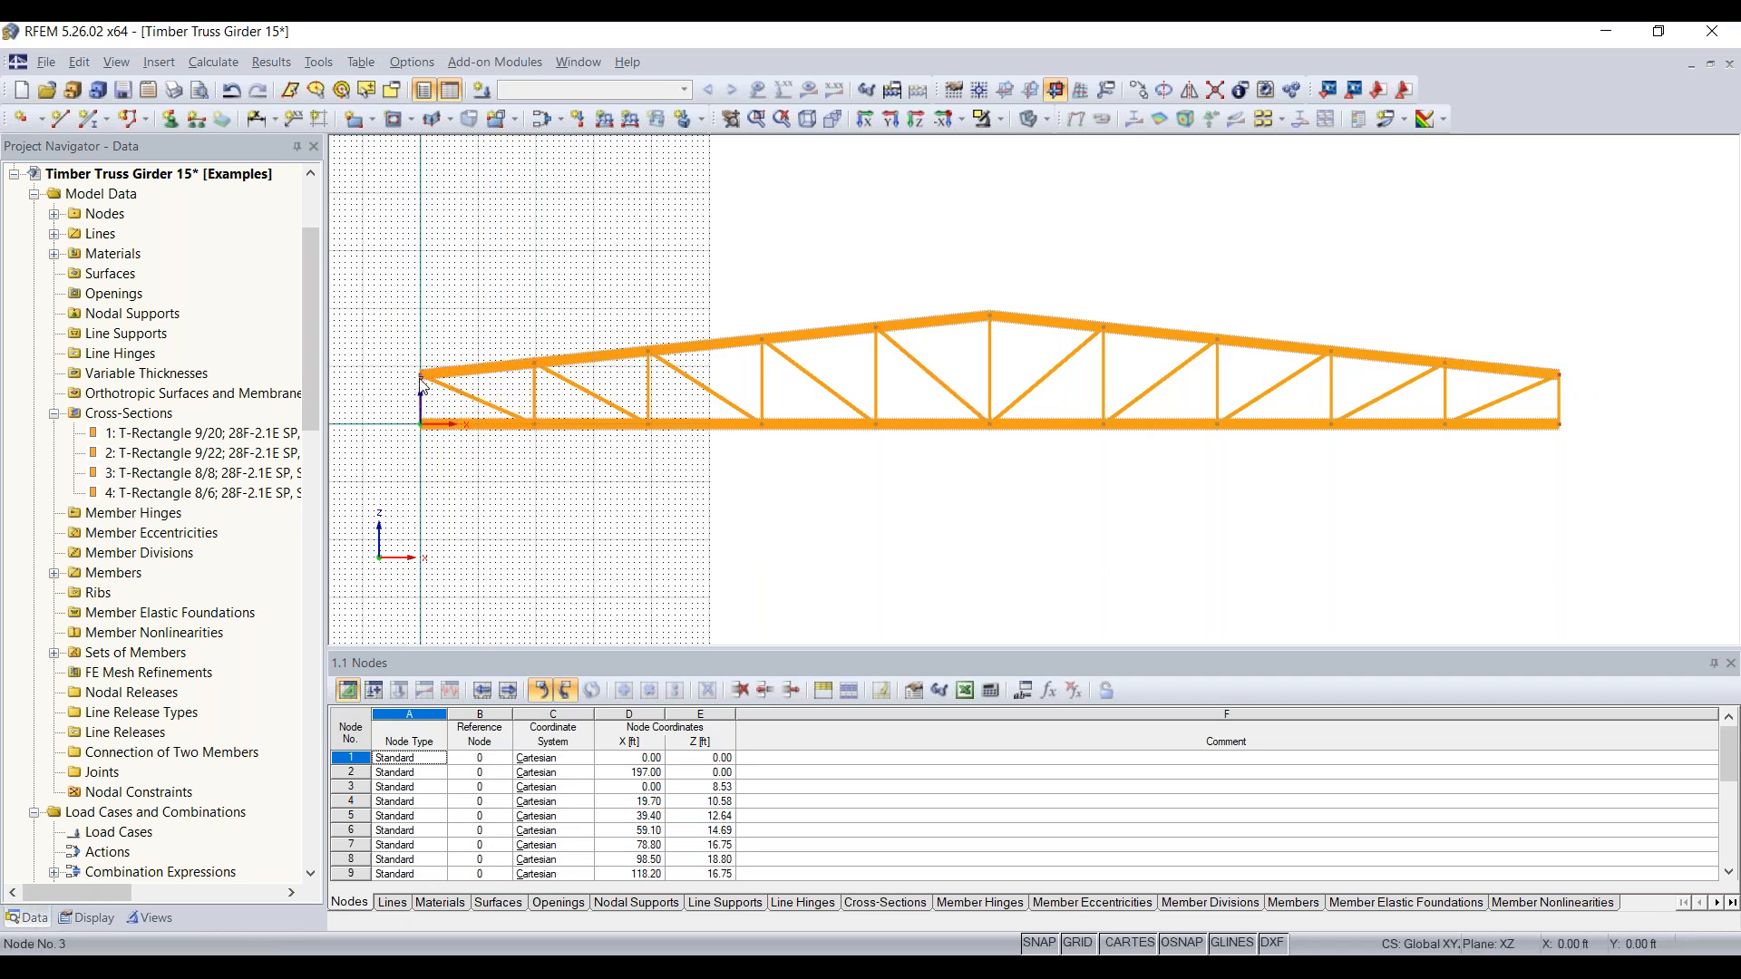
# Delete the end verticals and outermost lower-chord members at both truss ends, plus the leftover lines and node at the far end
pyautogui.scroll(4, 430, 413)
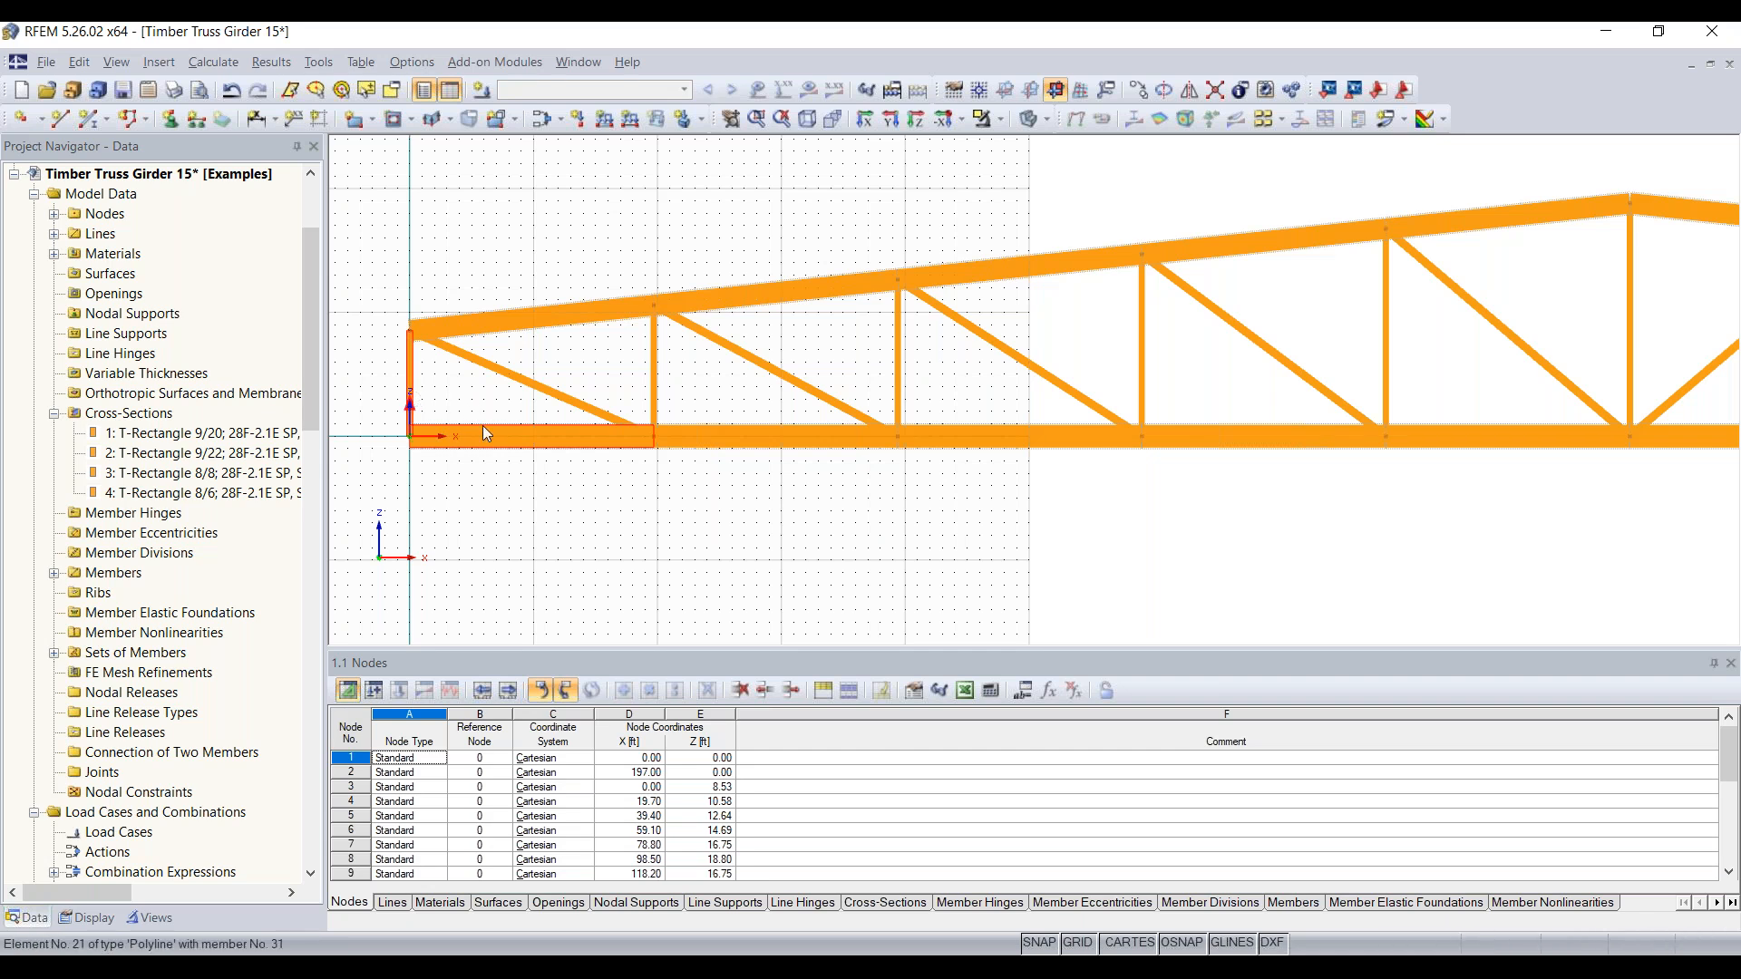
pyautogui.scroll(-4, 484, 428)
pyautogui.moveTo(1229, 492); pyautogui.dragTo(737, 494, button='middle')
pyautogui.scroll(3, 1198, 448)
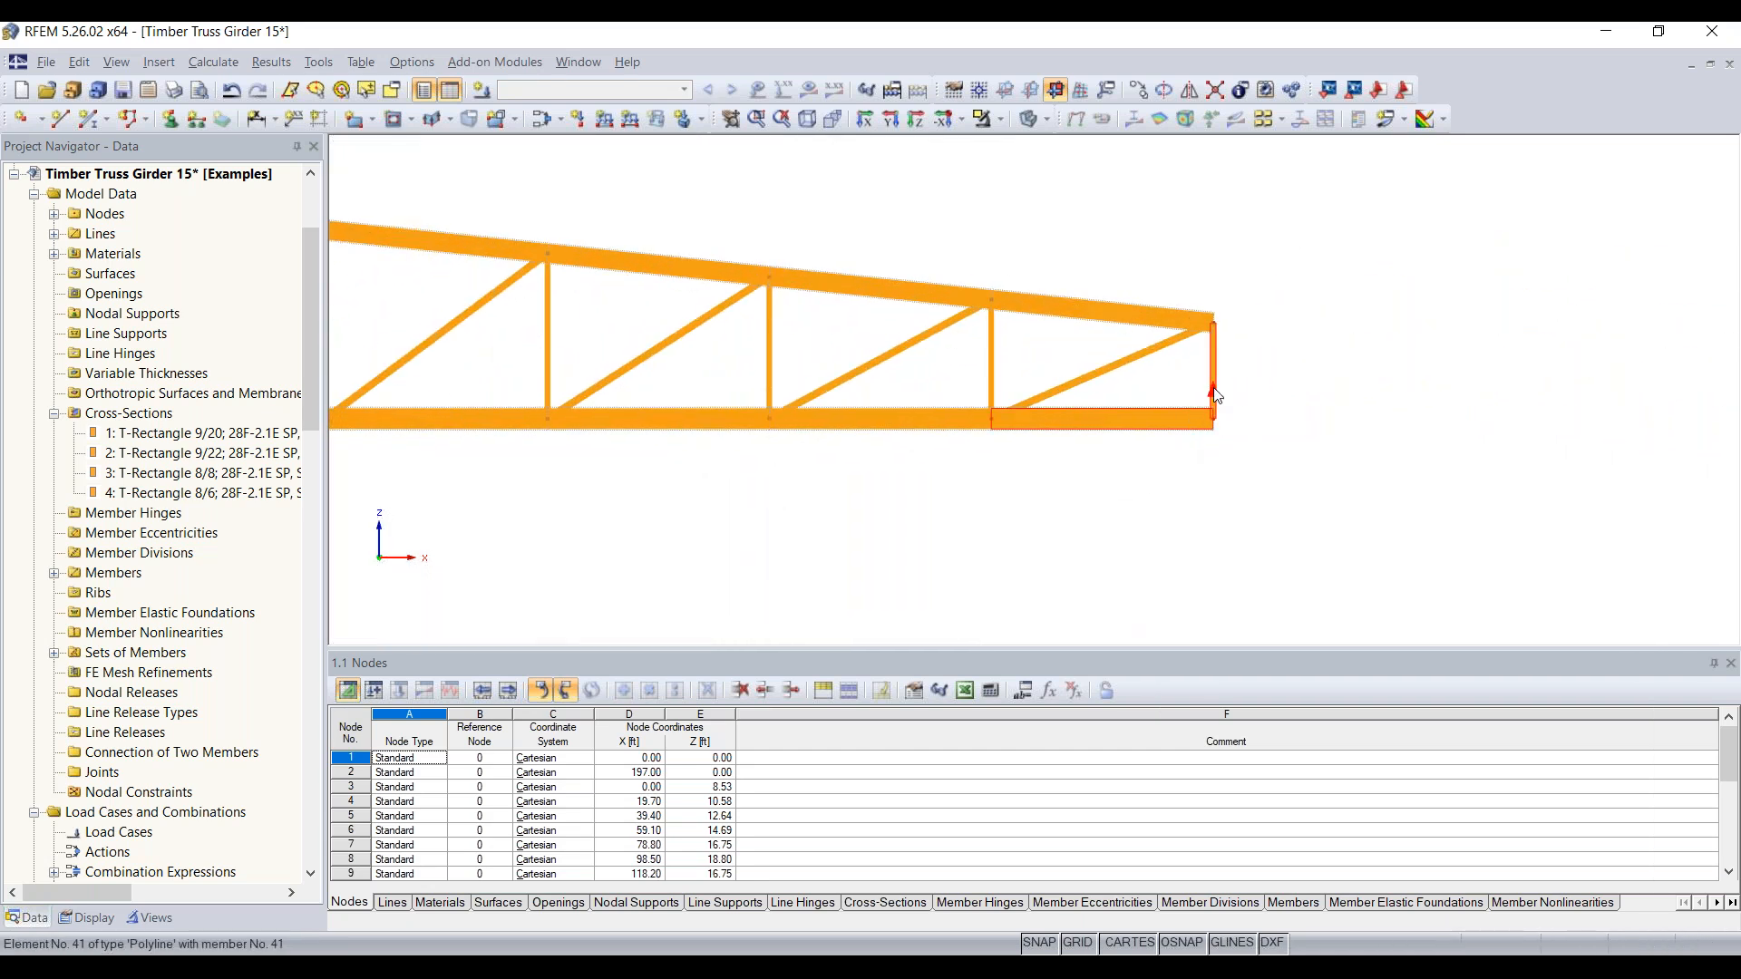
pyautogui.press('Delete')
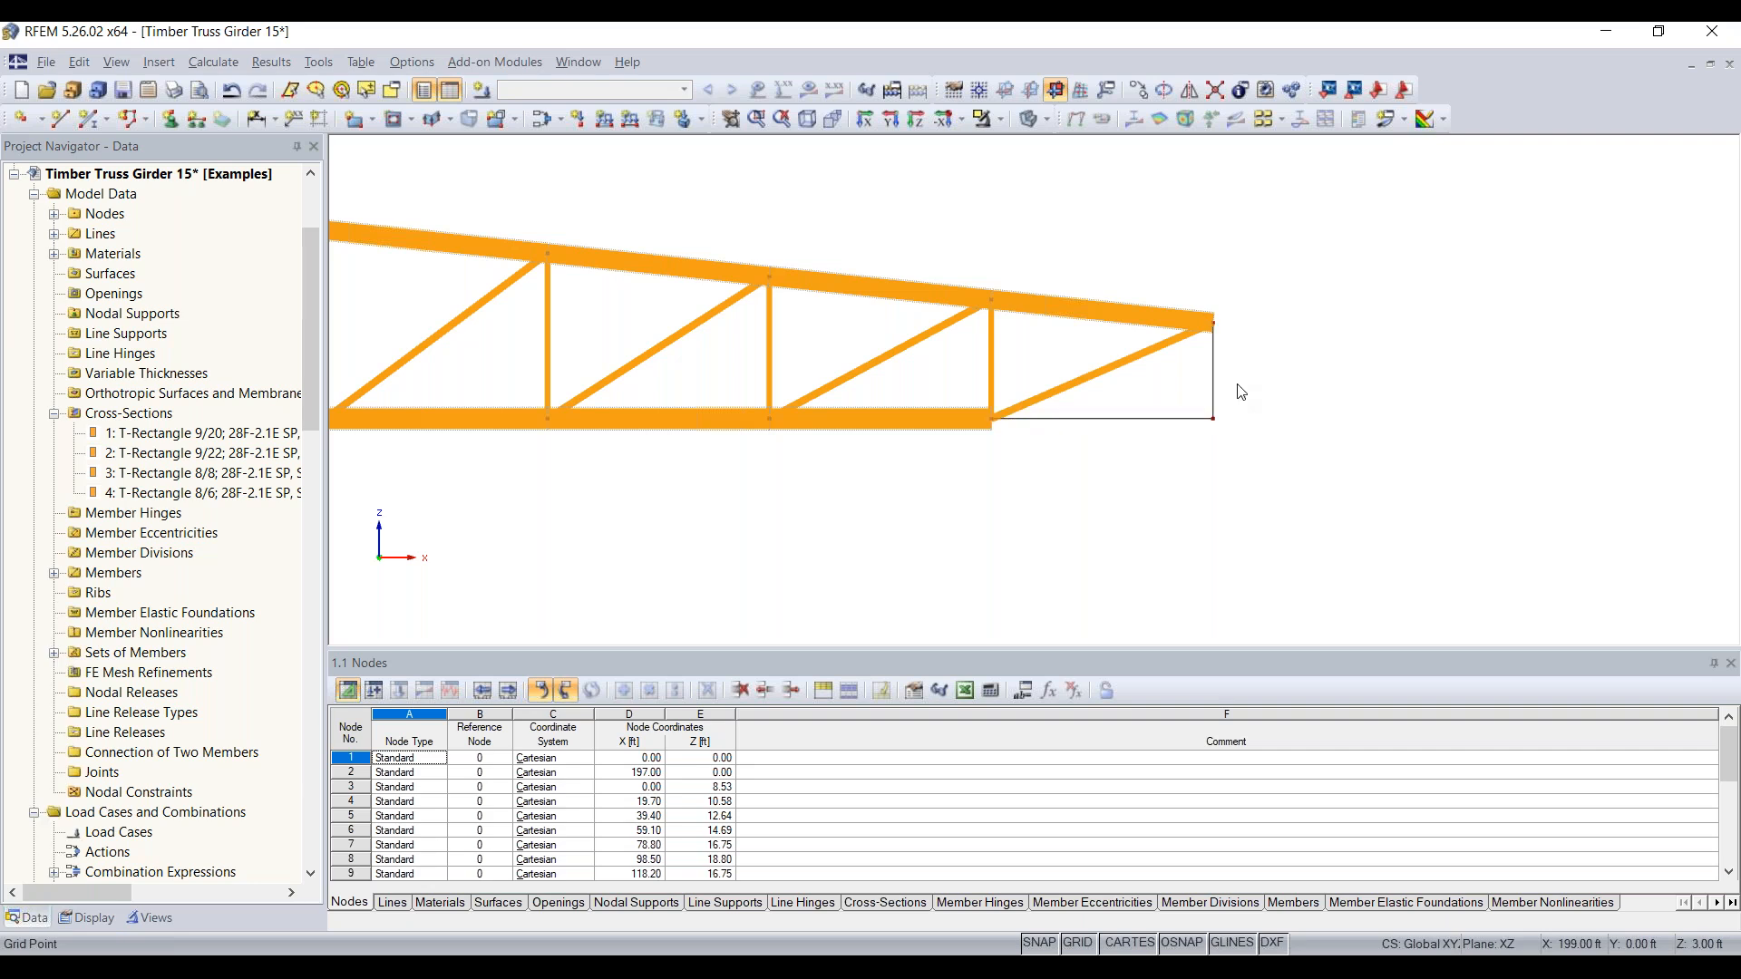
pyautogui.press('Delete')
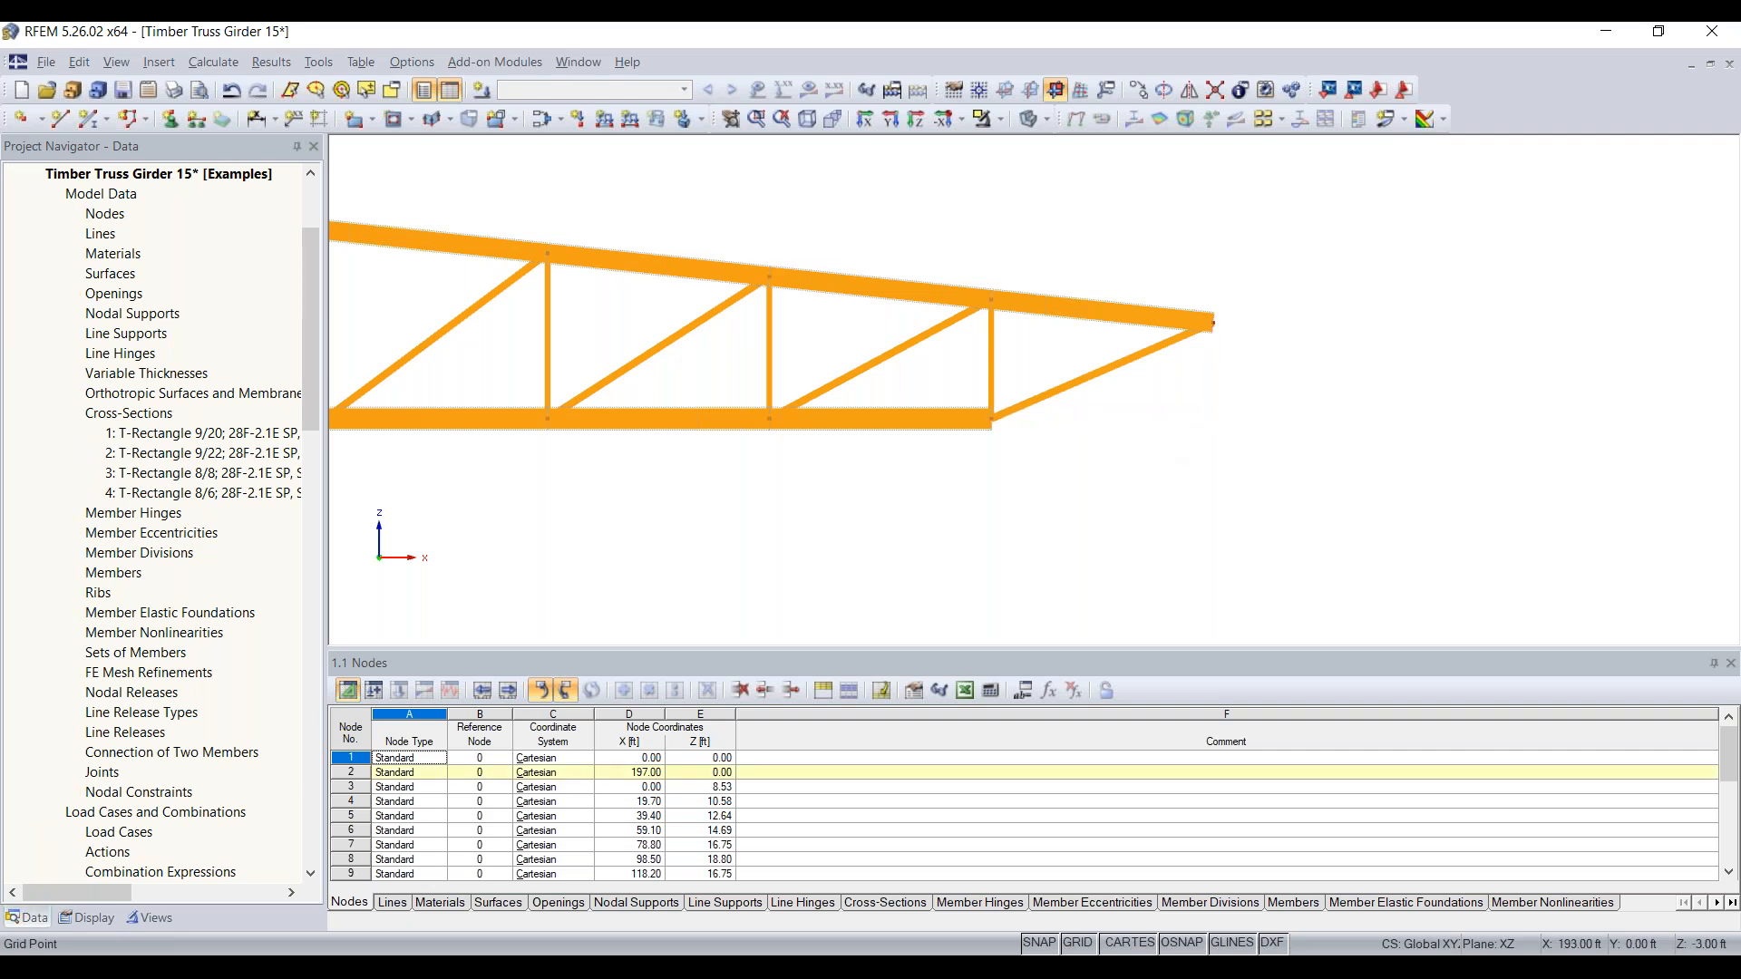
# Delete the leftover lower-chord line and bottom corner node at the truss end by the origin
pyautogui.scroll(-4, 925, 498)
pyautogui.moveTo(789, 496); pyautogui.dragTo(1208, 496, button='middle')
pyautogui.scroll(1, 758, 496)
pyautogui.scroll(2, 752, 495)
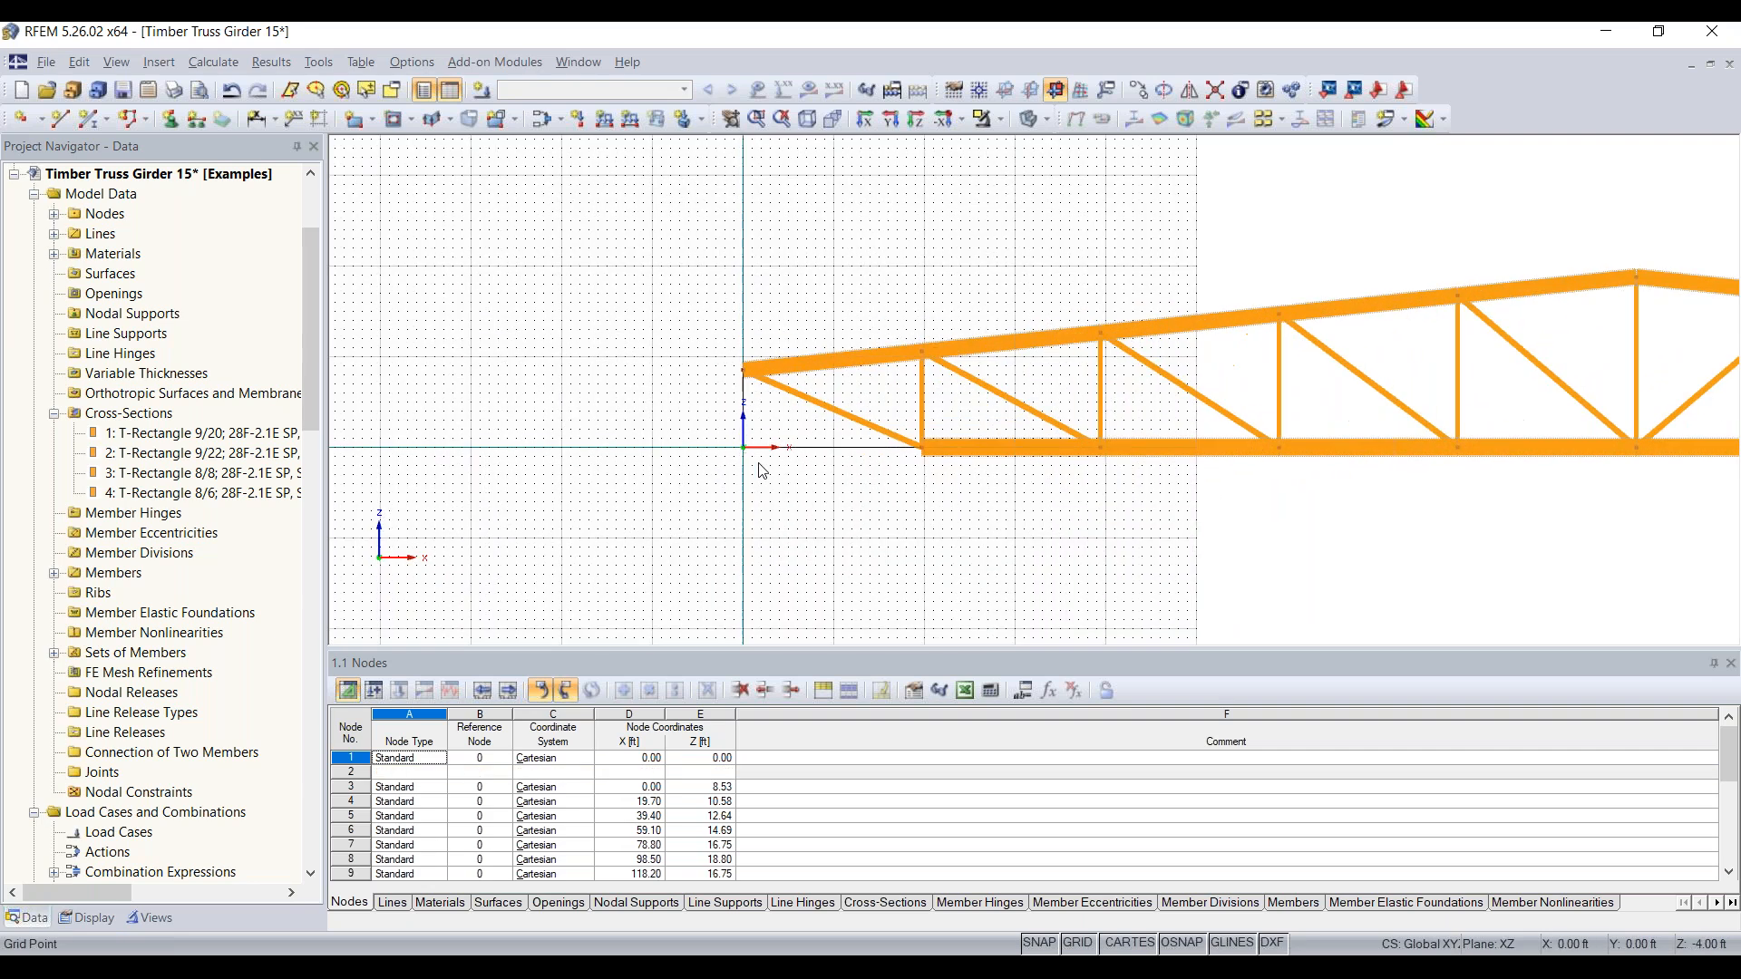
pyautogui.press('Delete')
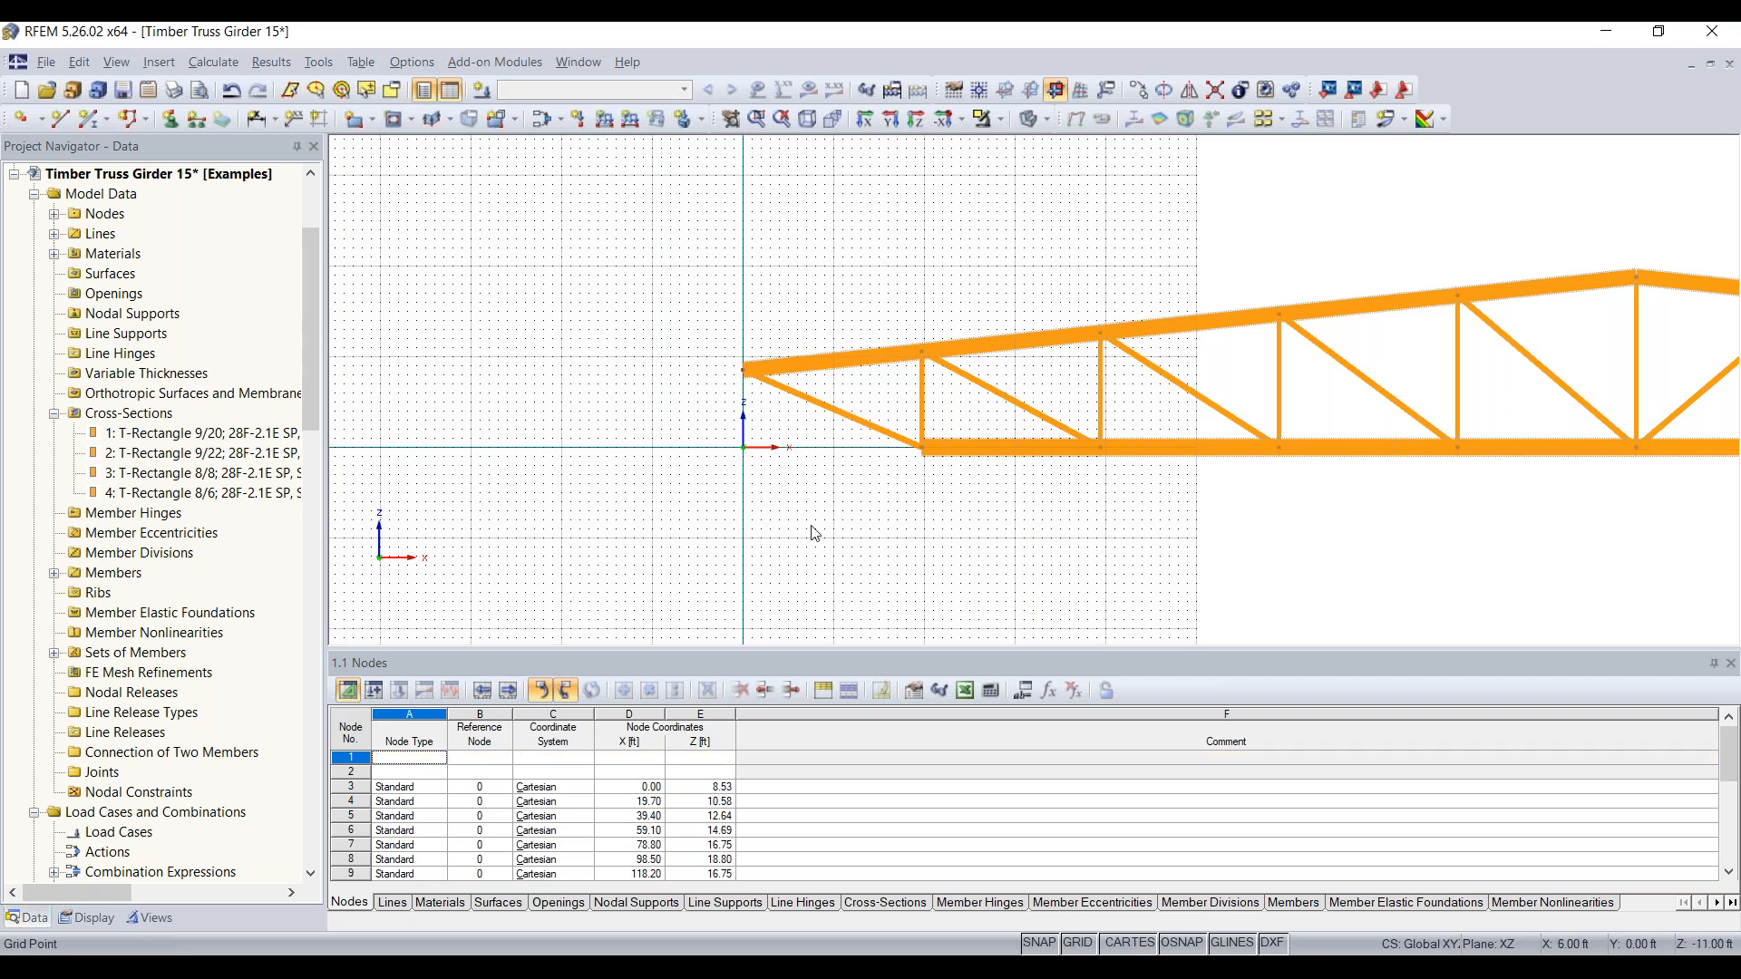
# Set the member type of the two end diagonals, members 21 and 30, to Beam without hinges
pyautogui.scroll(-1, 911, 483)
pyautogui.moveTo(832, 476); pyautogui.dragTo(712, 474, button='middle')
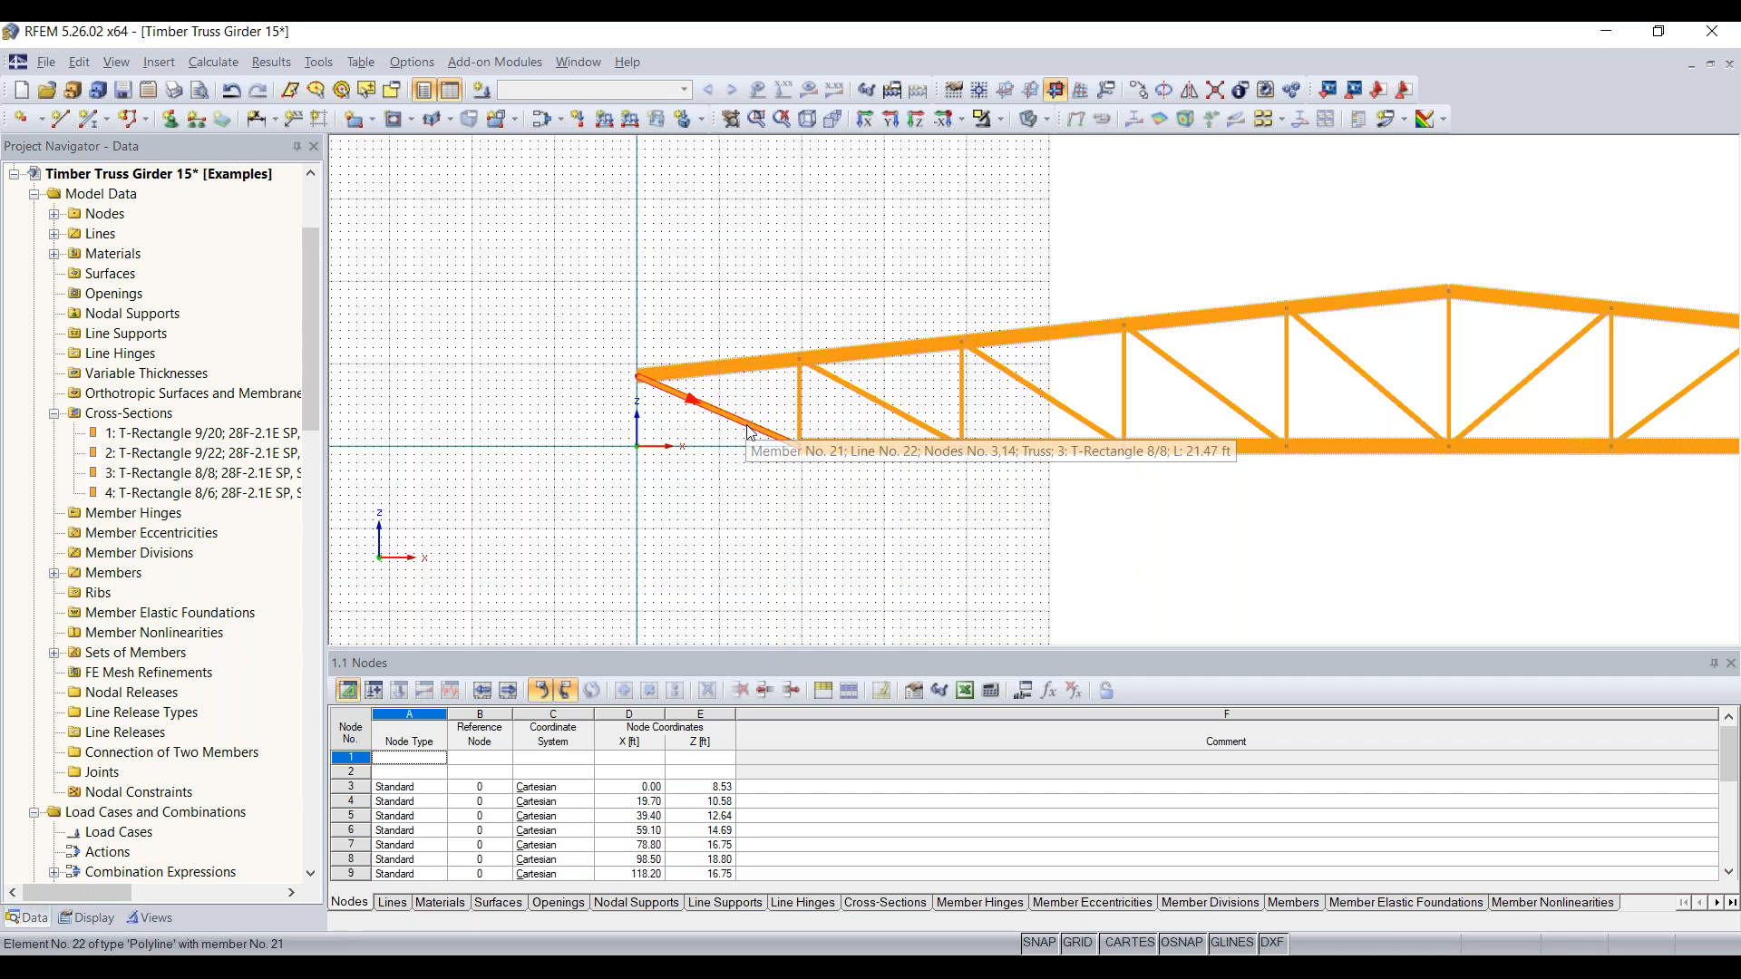
pyautogui.moveTo(800, 463); pyautogui.dragTo(691, 463, button='middle')
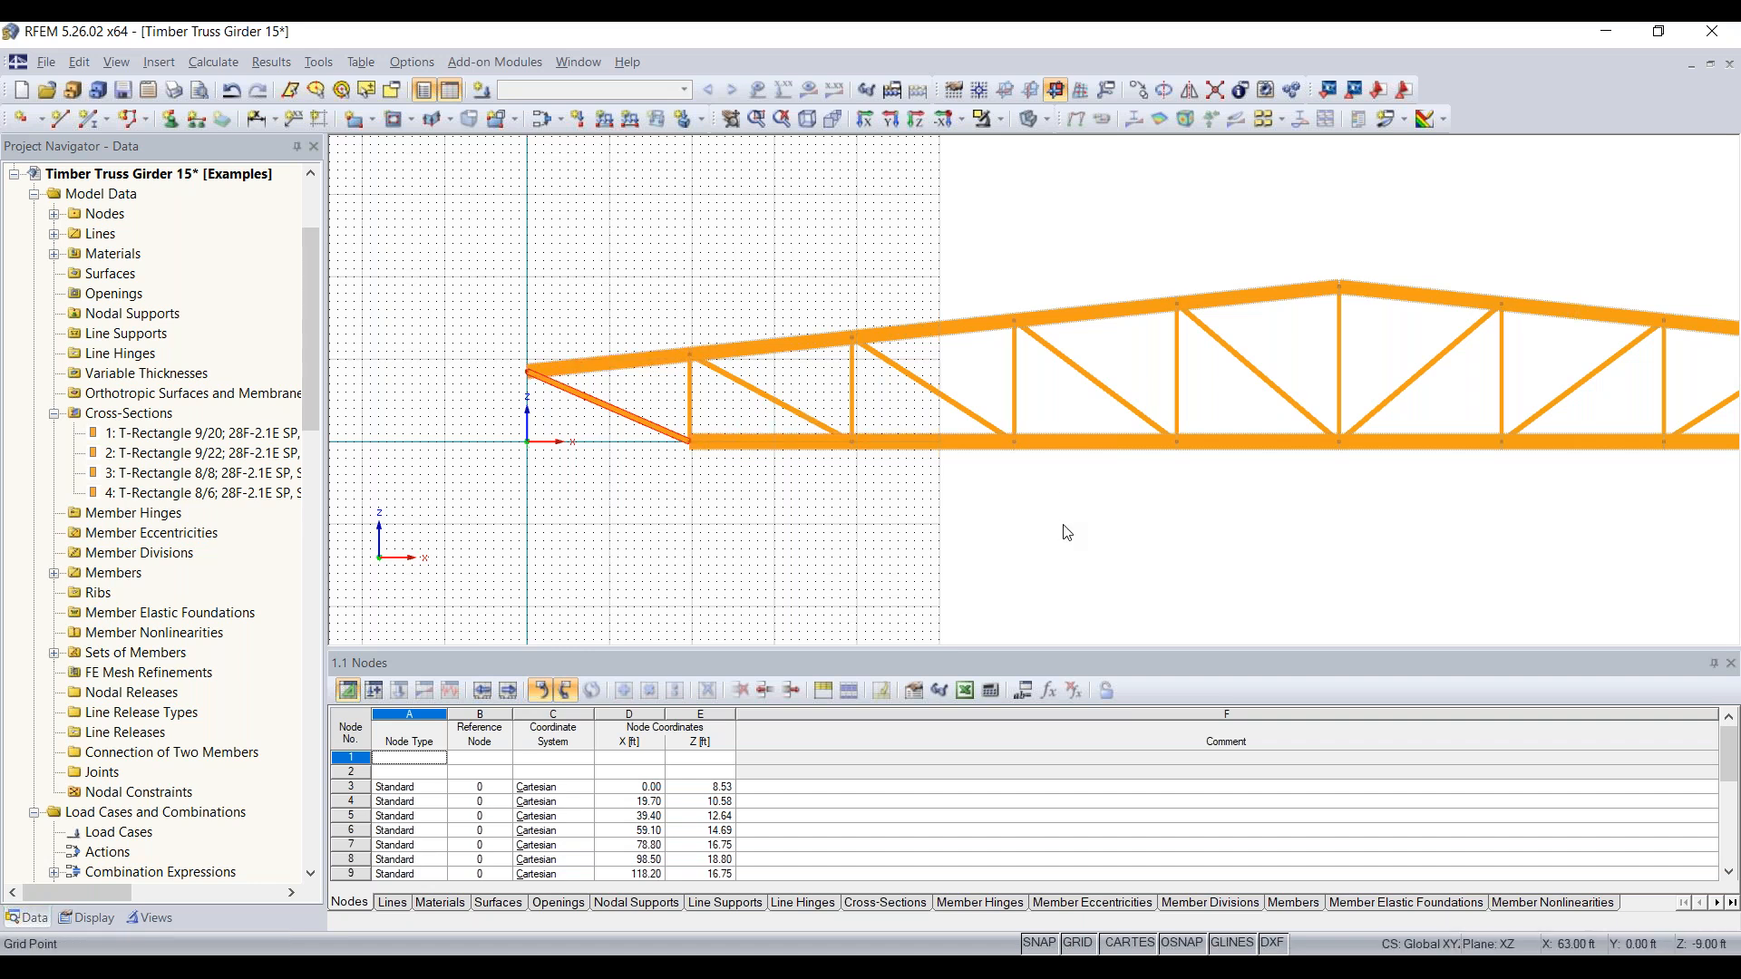
pyautogui.scroll(-1, 1079, 535)
pyautogui.moveTo(1101, 544); pyautogui.dragTo(743, 516, button='middle')
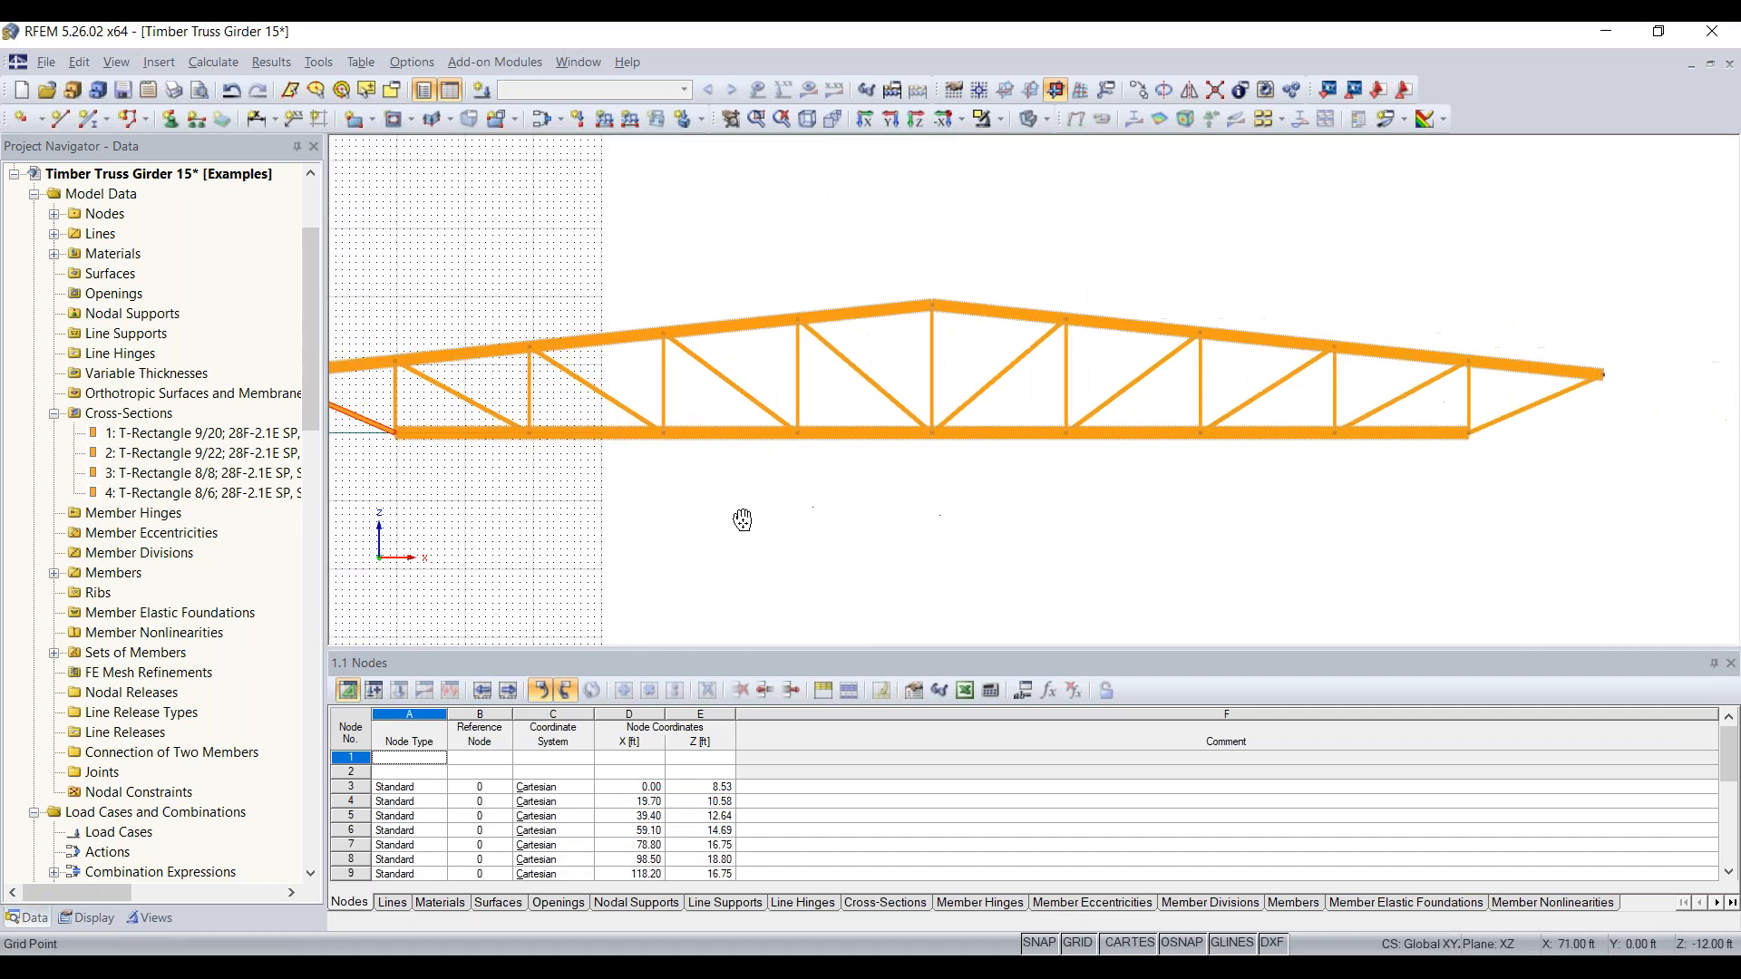
pyautogui.doubleClick(1518, 415)
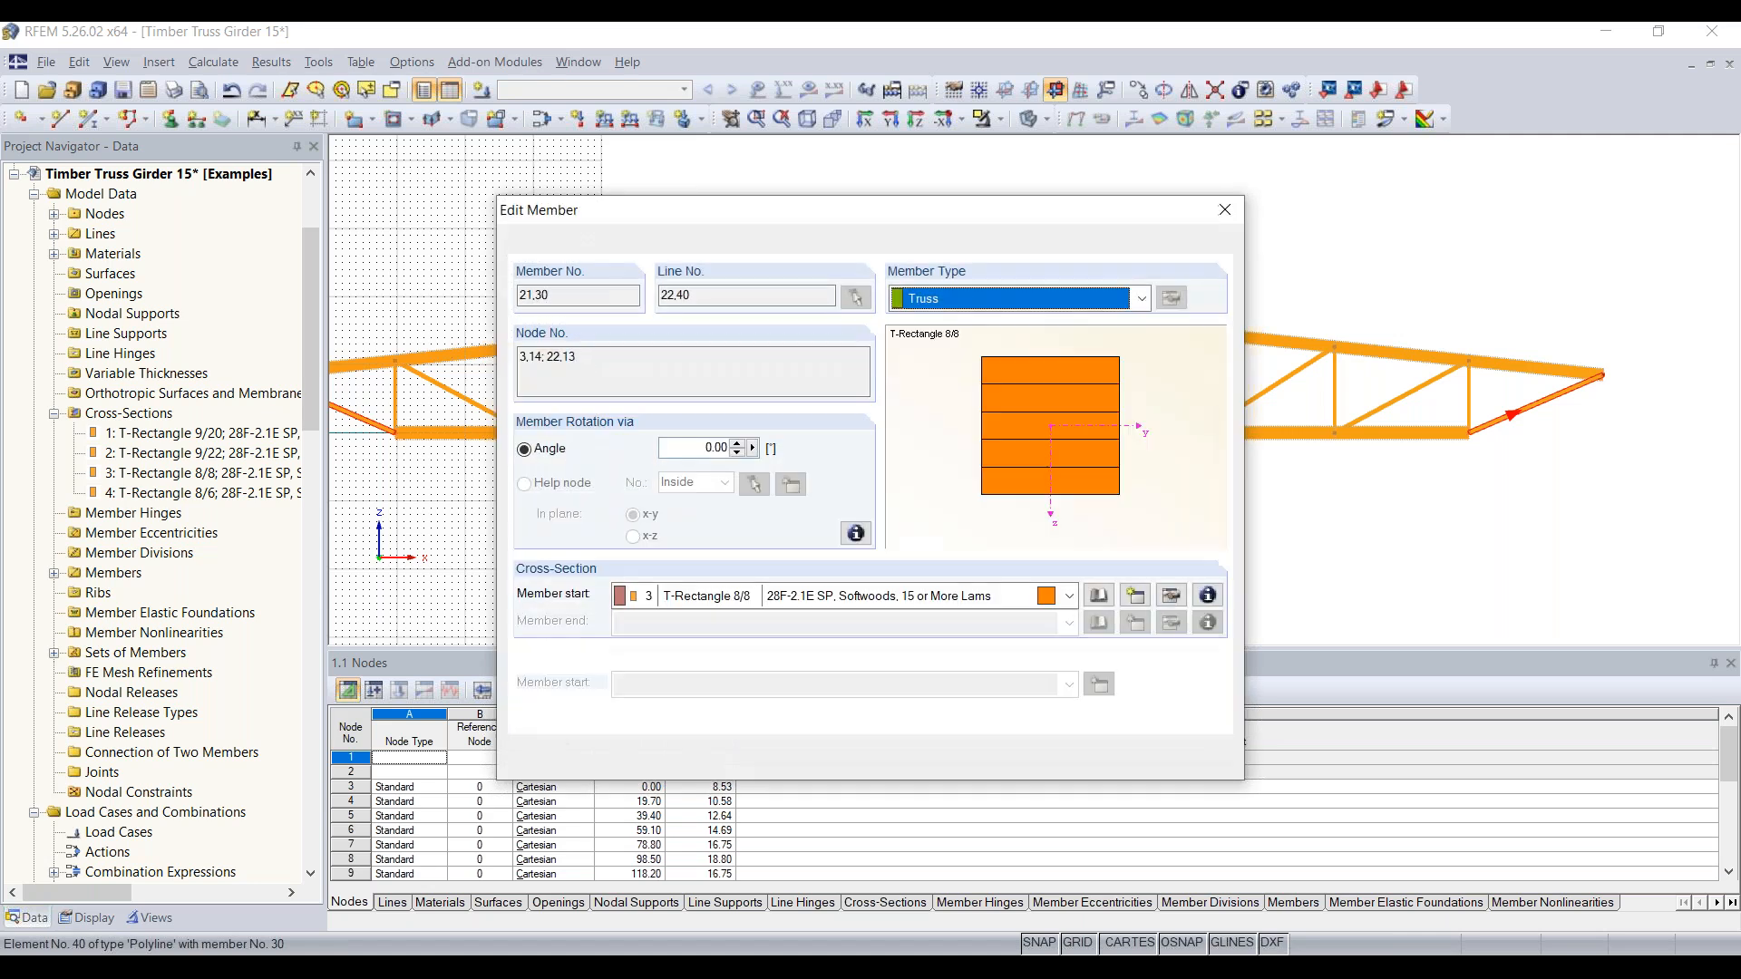
pyautogui.click(998, 308)
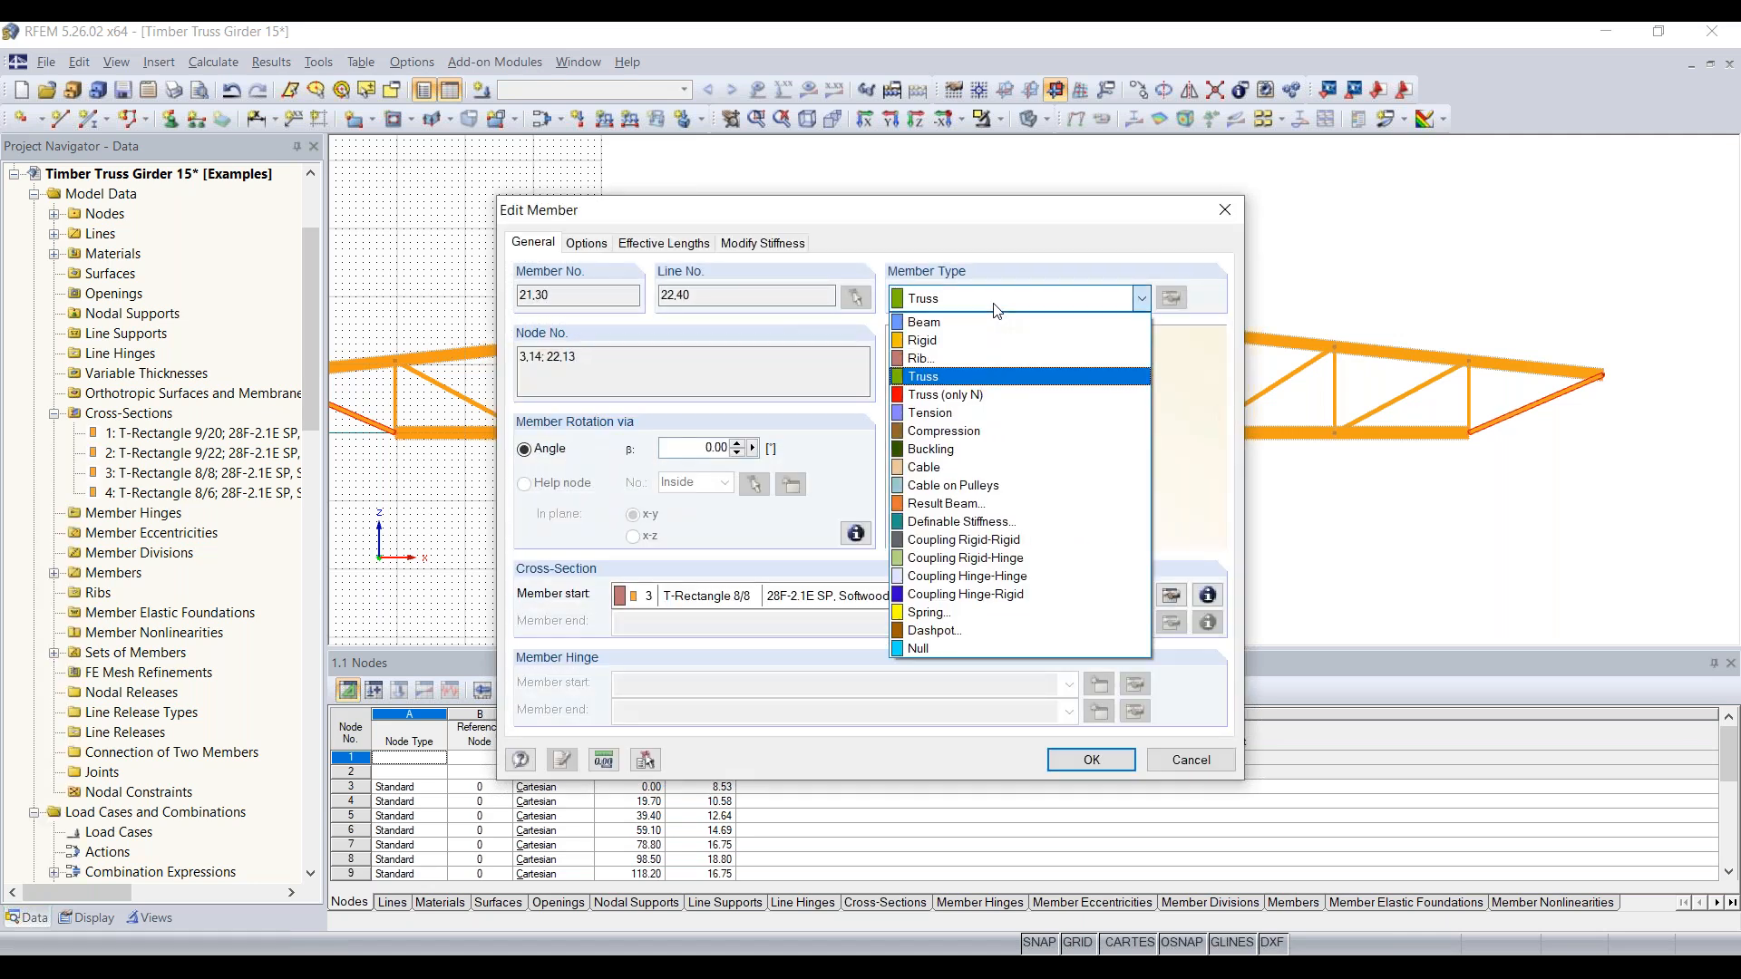
pyautogui.click(987, 324)
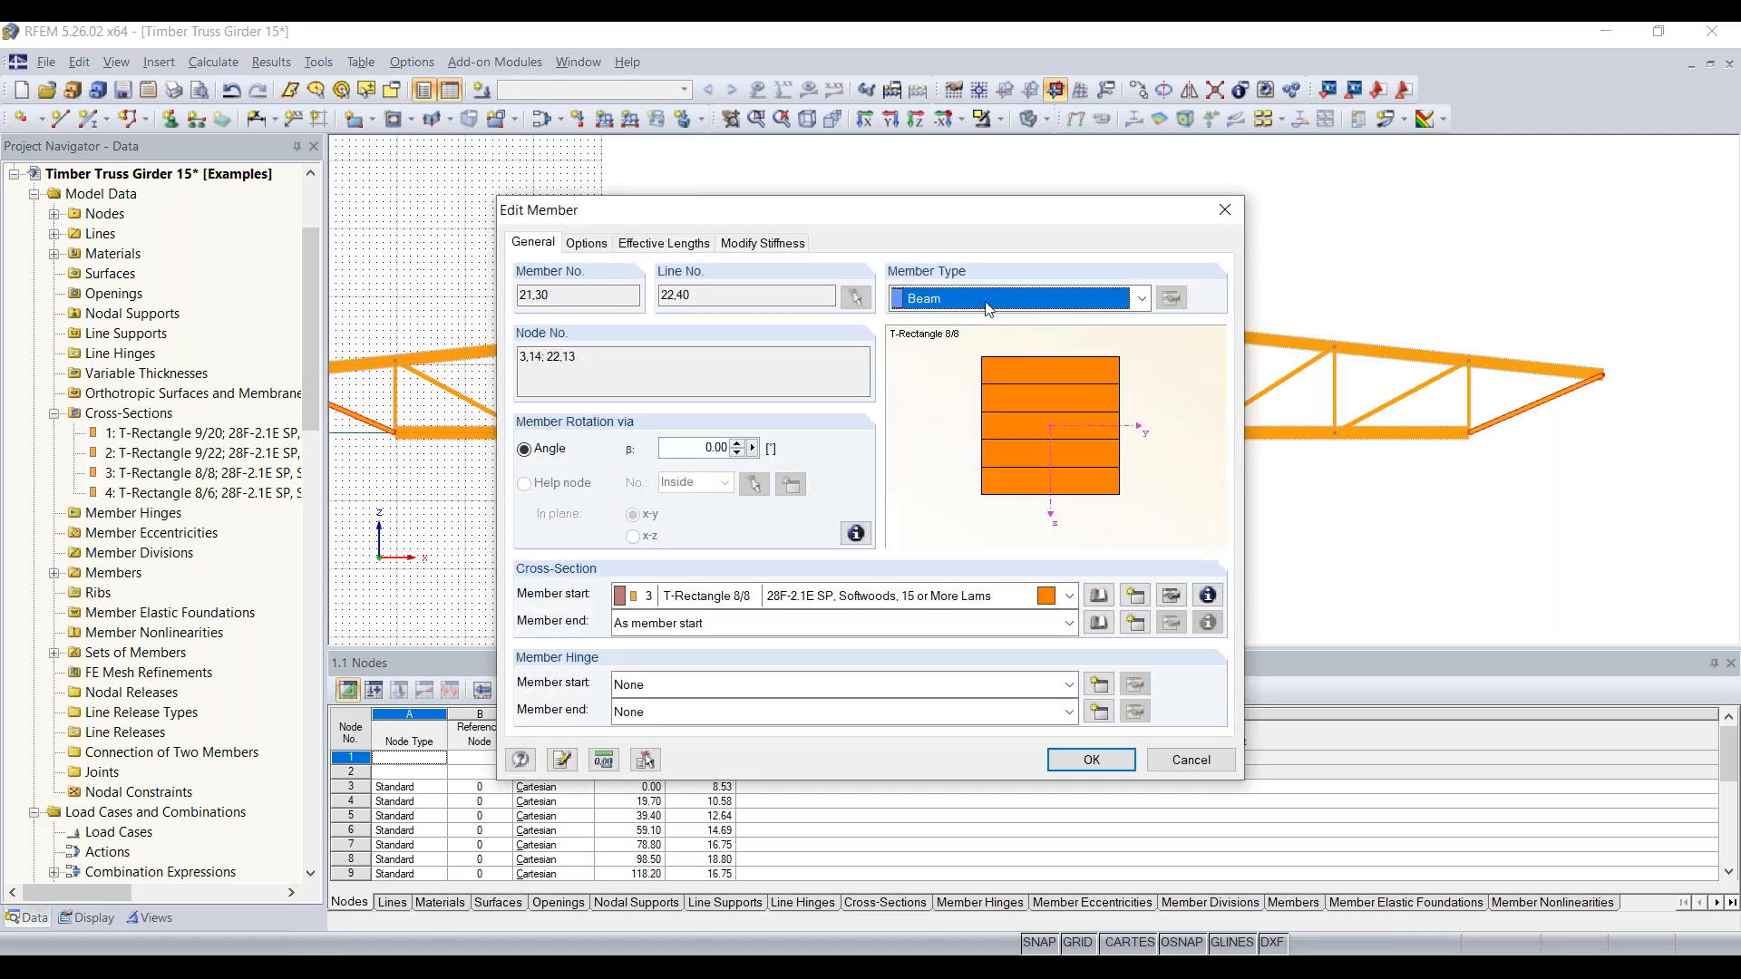
pyautogui.click(1016, 300)
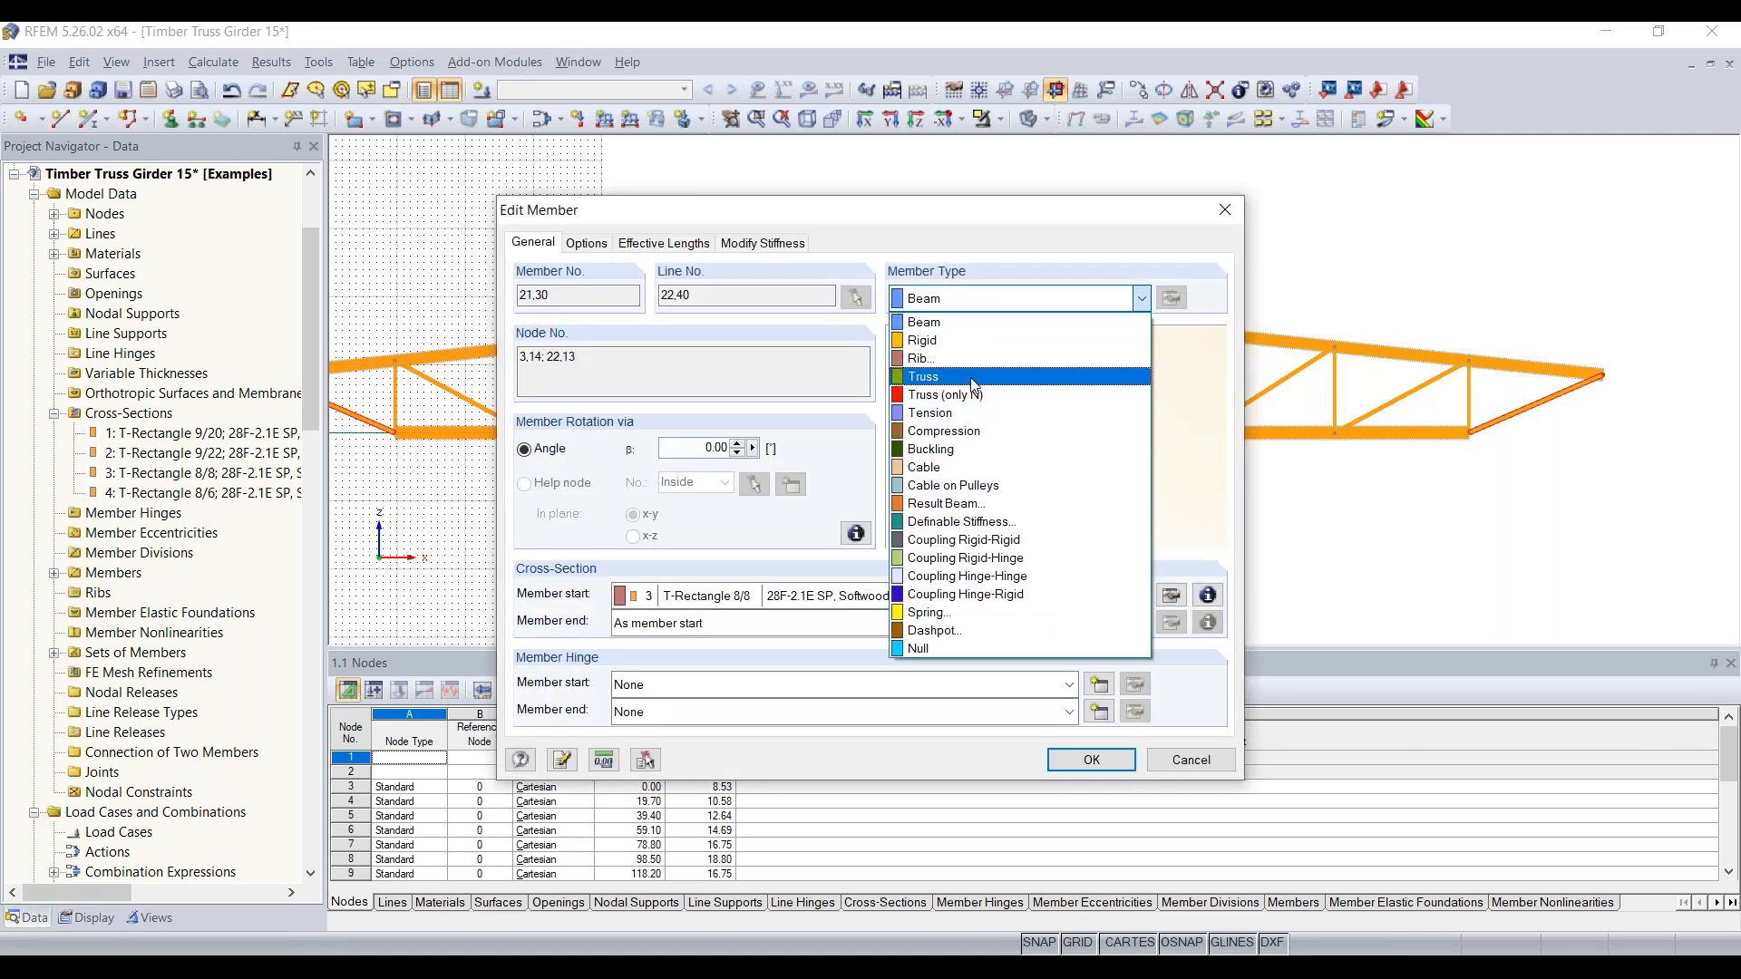
pyautogui.click(986, 376)
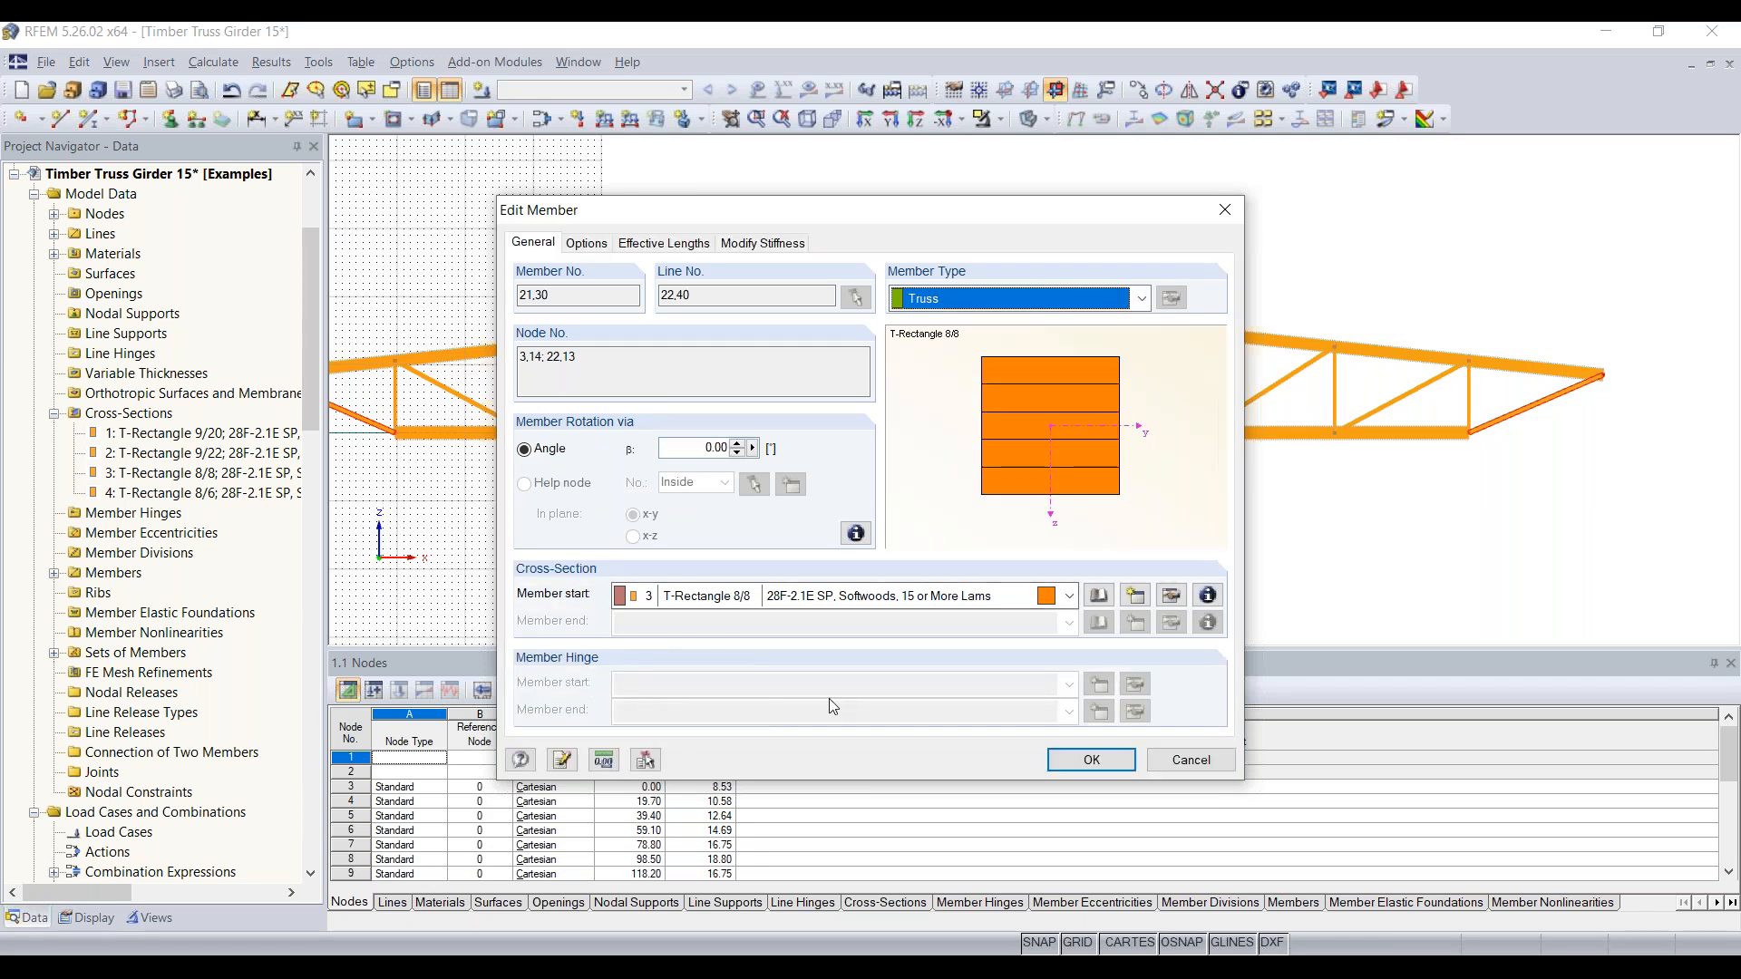
pyautogui.click(962, 300)
pyautogui.scroll(3, 963, 300)
pyautogui.click(962, 320)
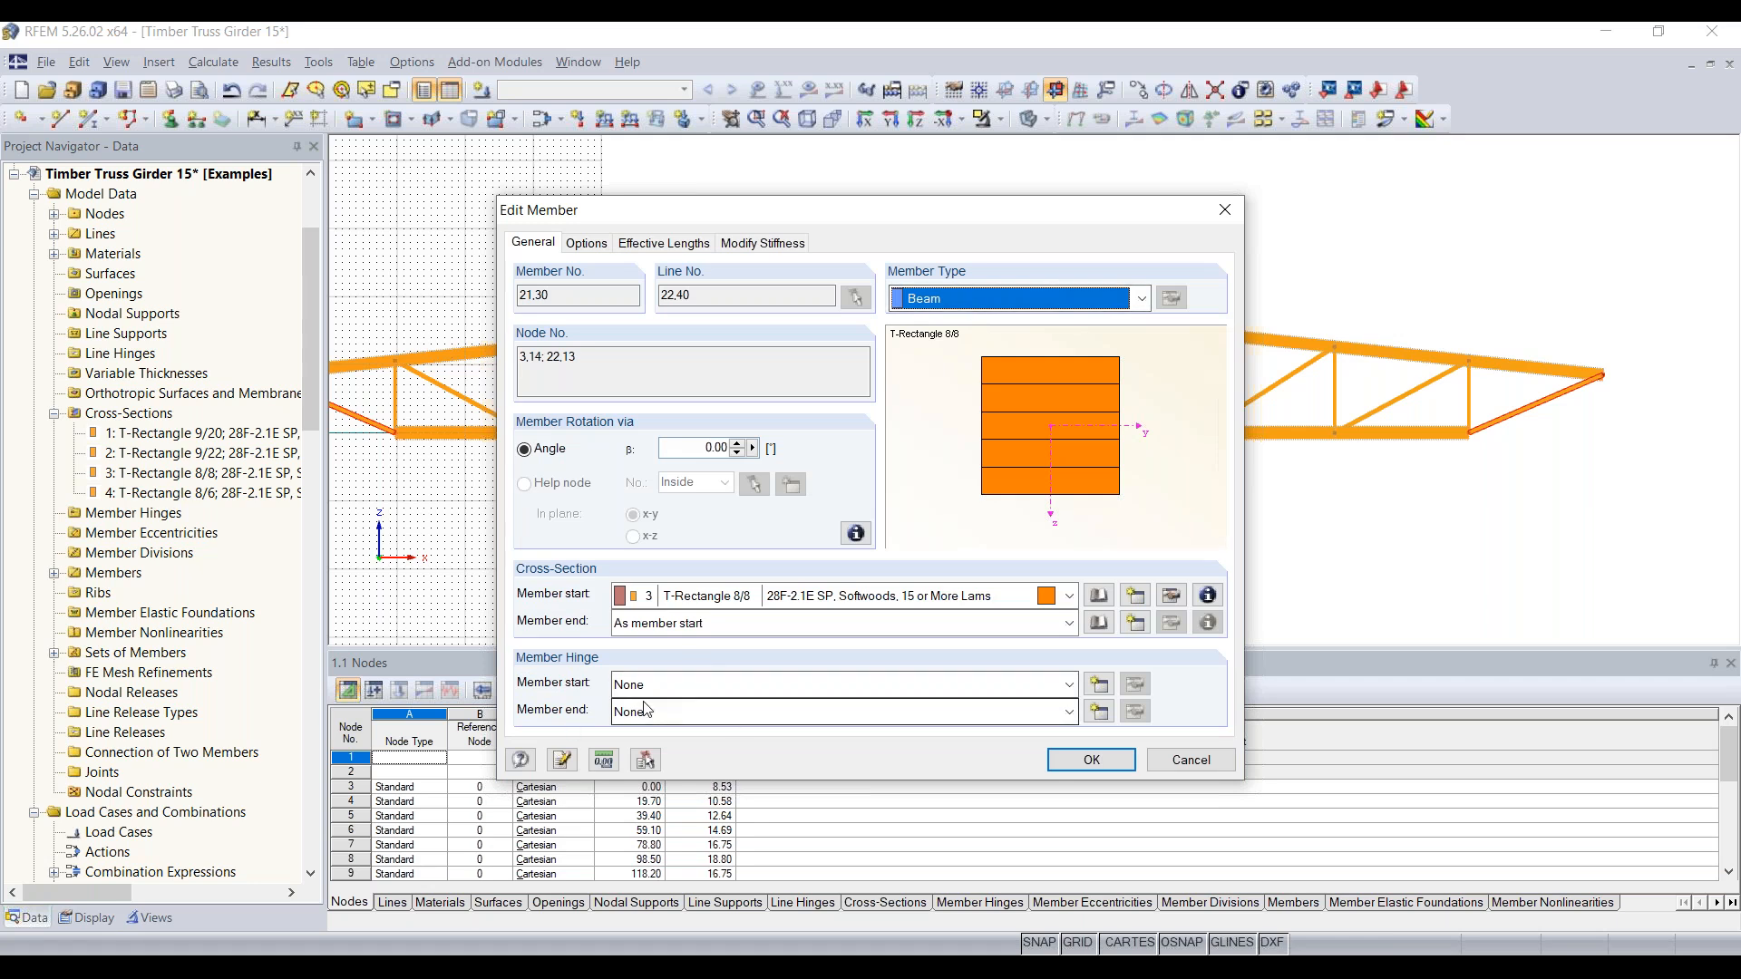
pyautogui.click(1116, 761)
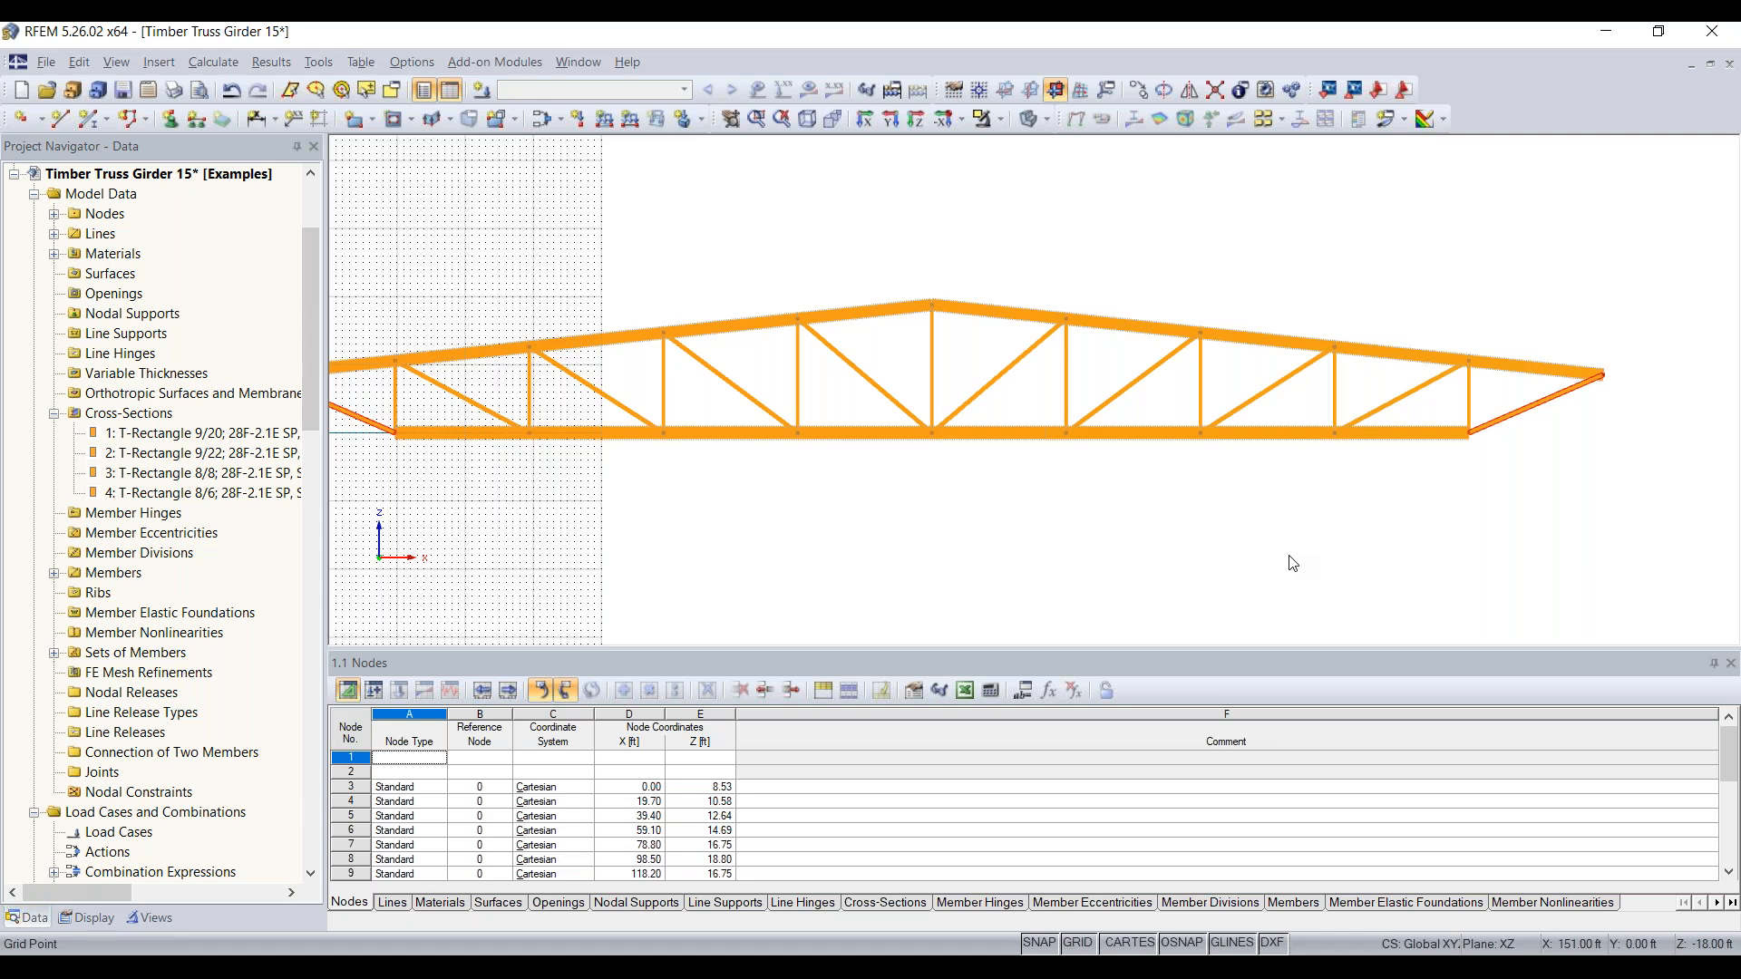
# Clear the selection and display the truss as a wireframe model
pyautogui.click(1286, 496)
pyautogui.scroll(-1, 877, 495)
pyautogui.moveTo(882, 494); pyautogui.dragTo(922, 496, button='middle')
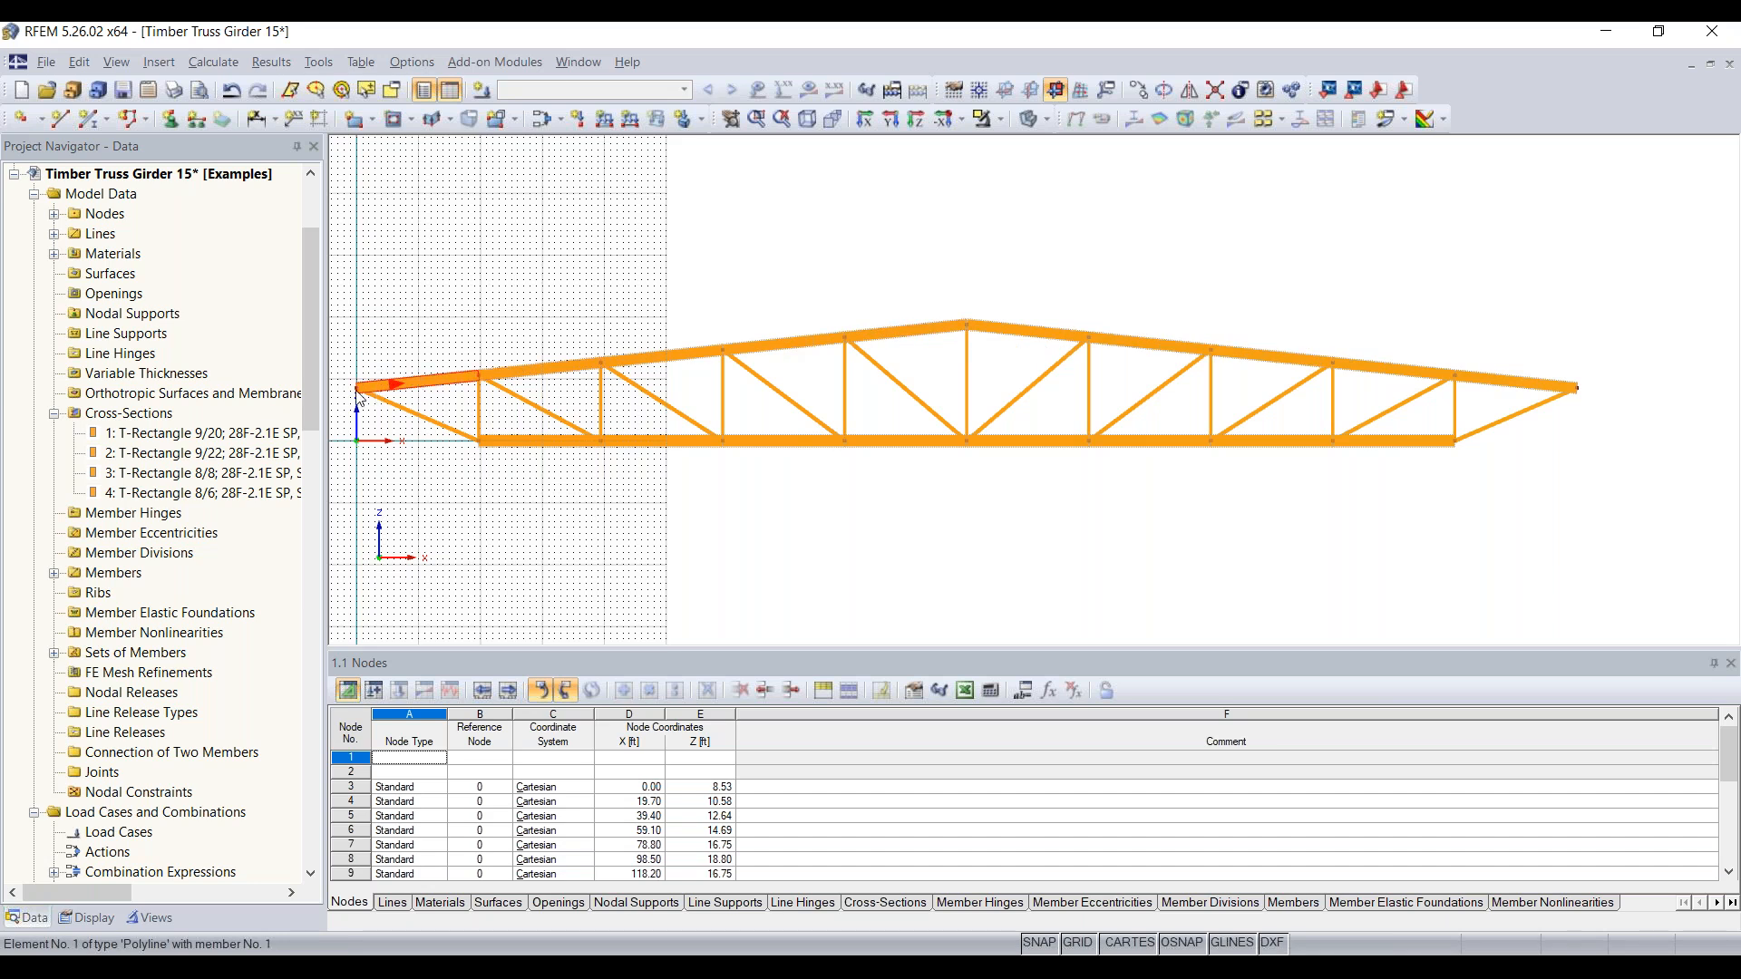
pyautogui.click(1032, 118)
# Examine the upper chord's set of members along the whole wireframe truss
pyautogui.scroll(4, 397, 390)
pyautogui.moveTo(1170, 348); pyautogui.dragTo(824, 393, button='middle')
pyautogui.scroll(5, 923, 366)
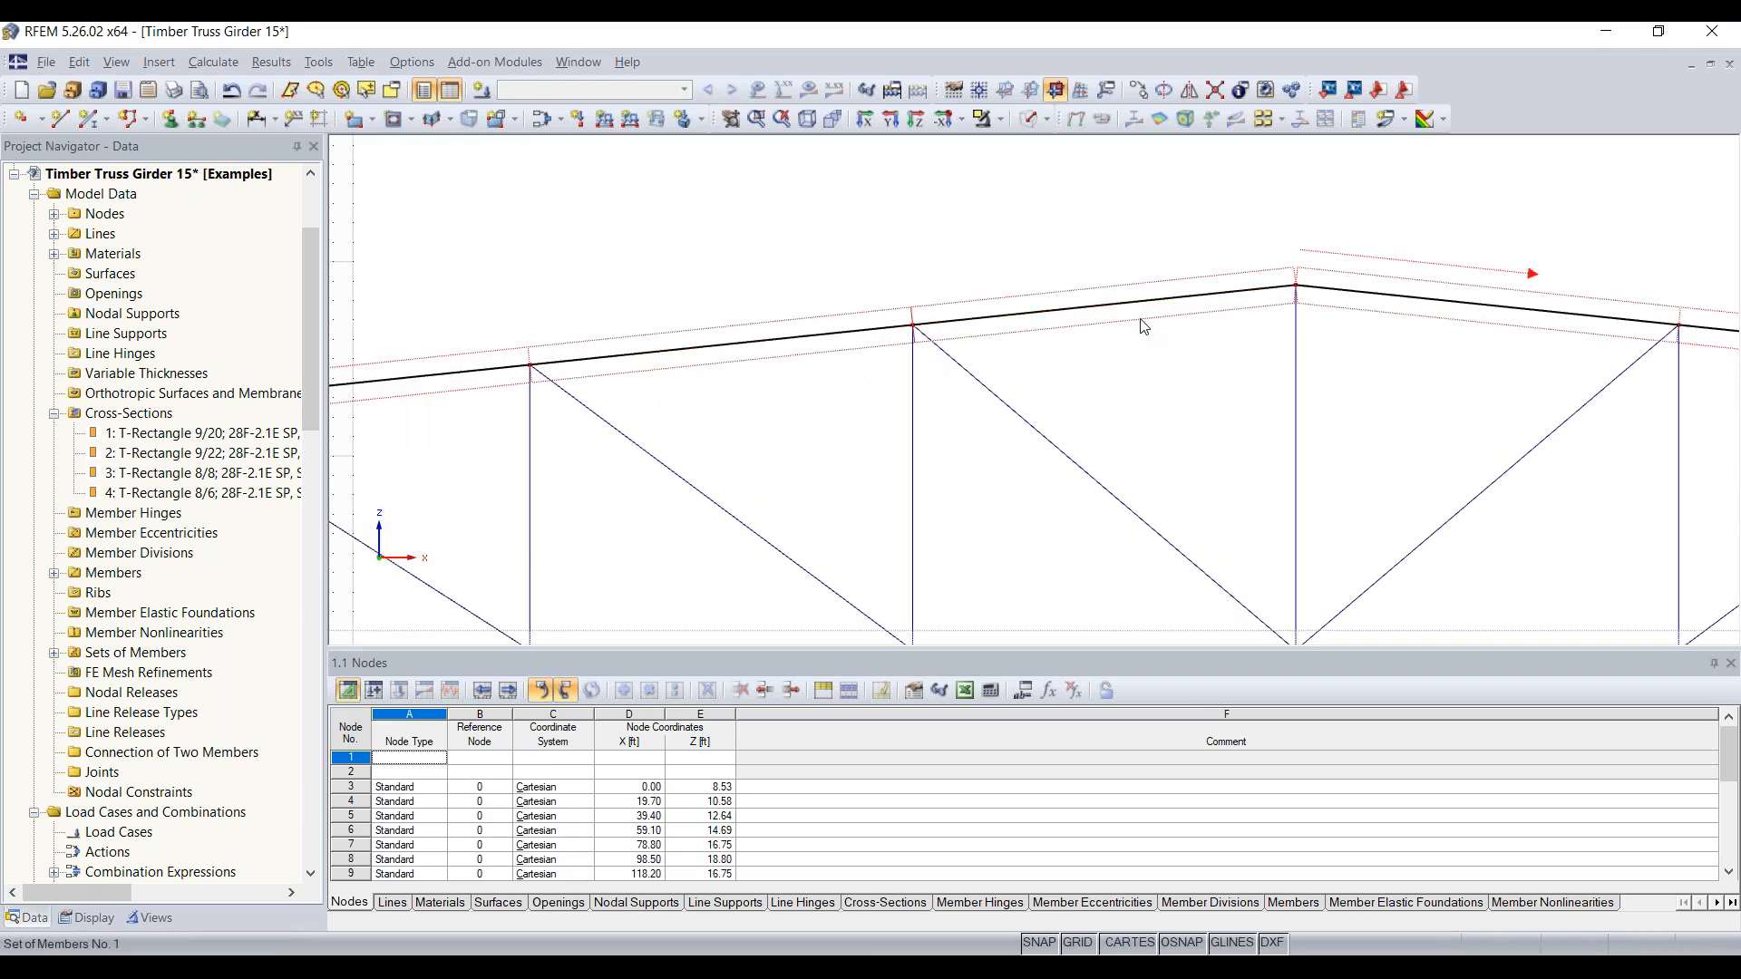
pyautogui.scroll(-4, 1145, 328)
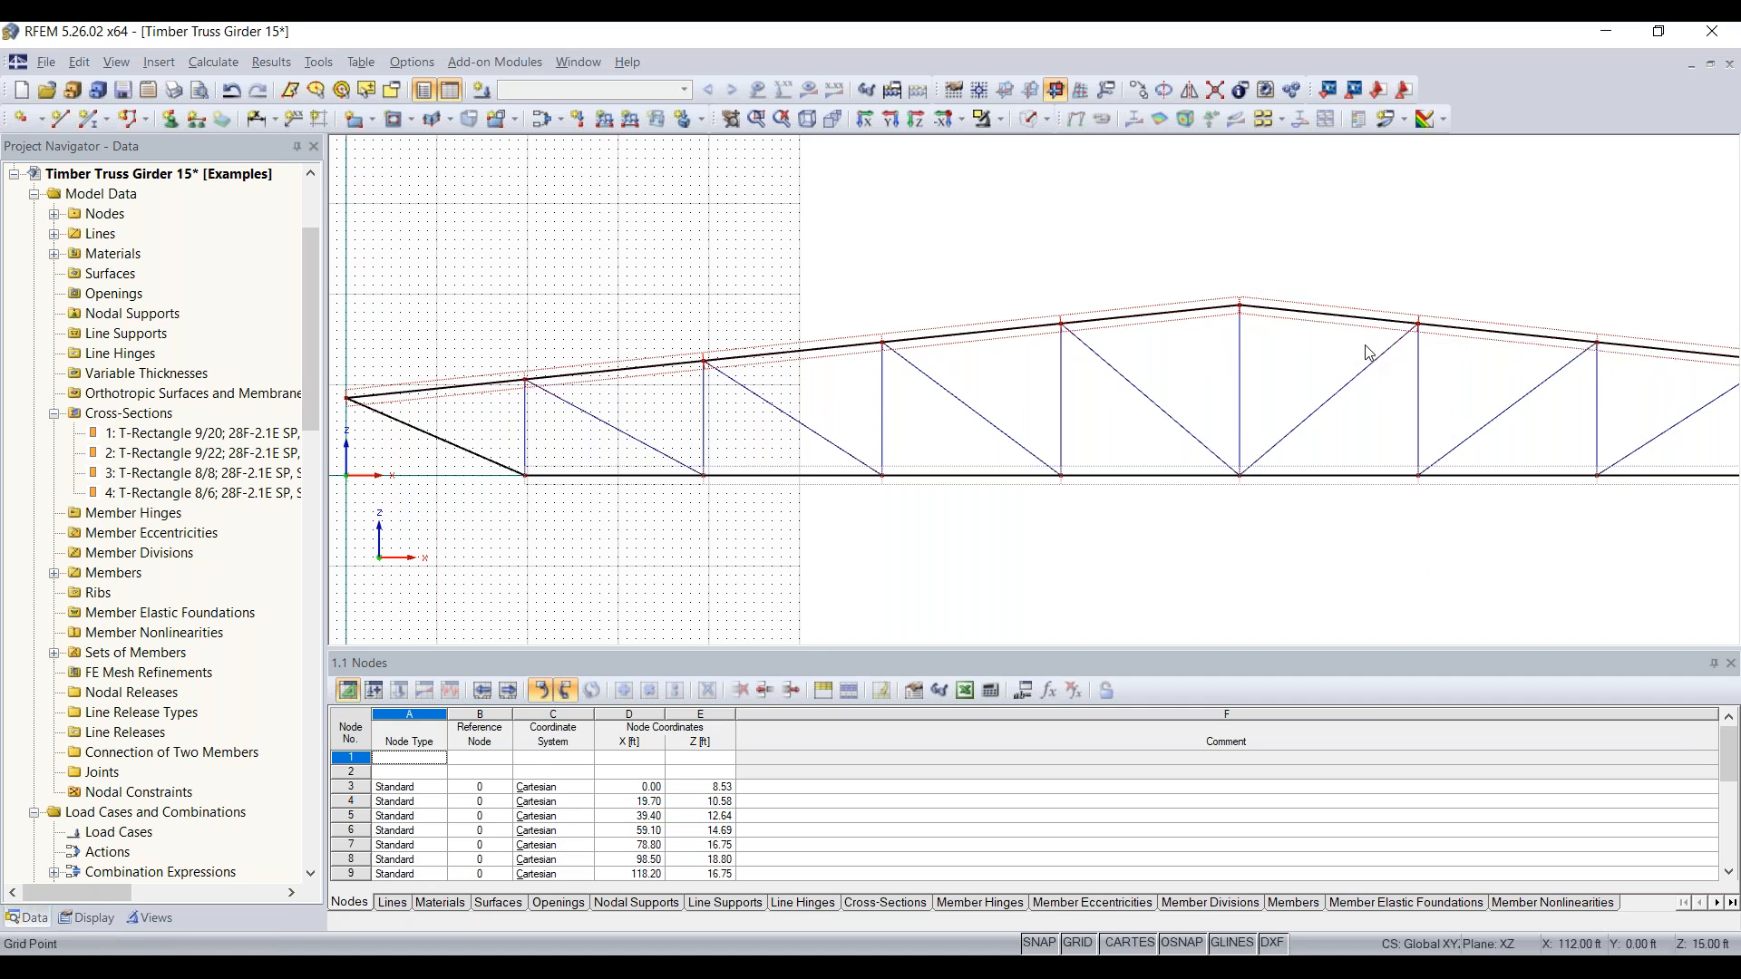
pyautogui.scroll(-1, 1365, 346)
pyautogui.moveTo(1317, 345); pyautogui.dragTo(1201, 326, button='middle')
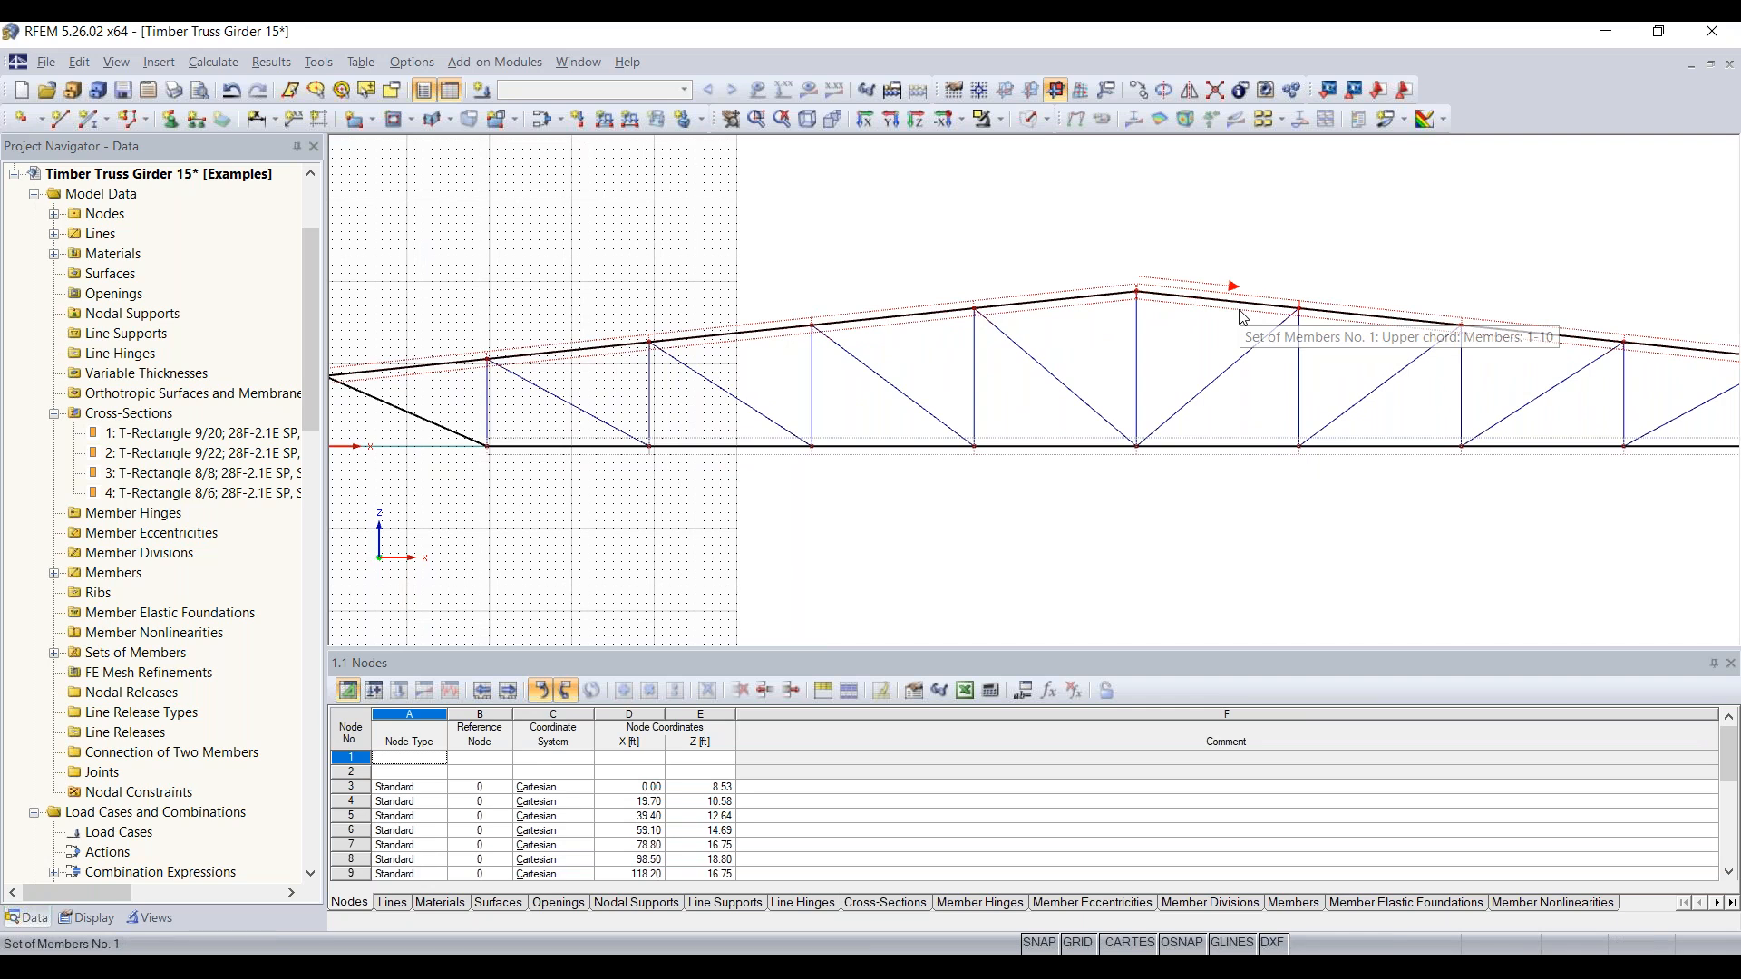
pyautogui.scroll(-1, 1242, 315)
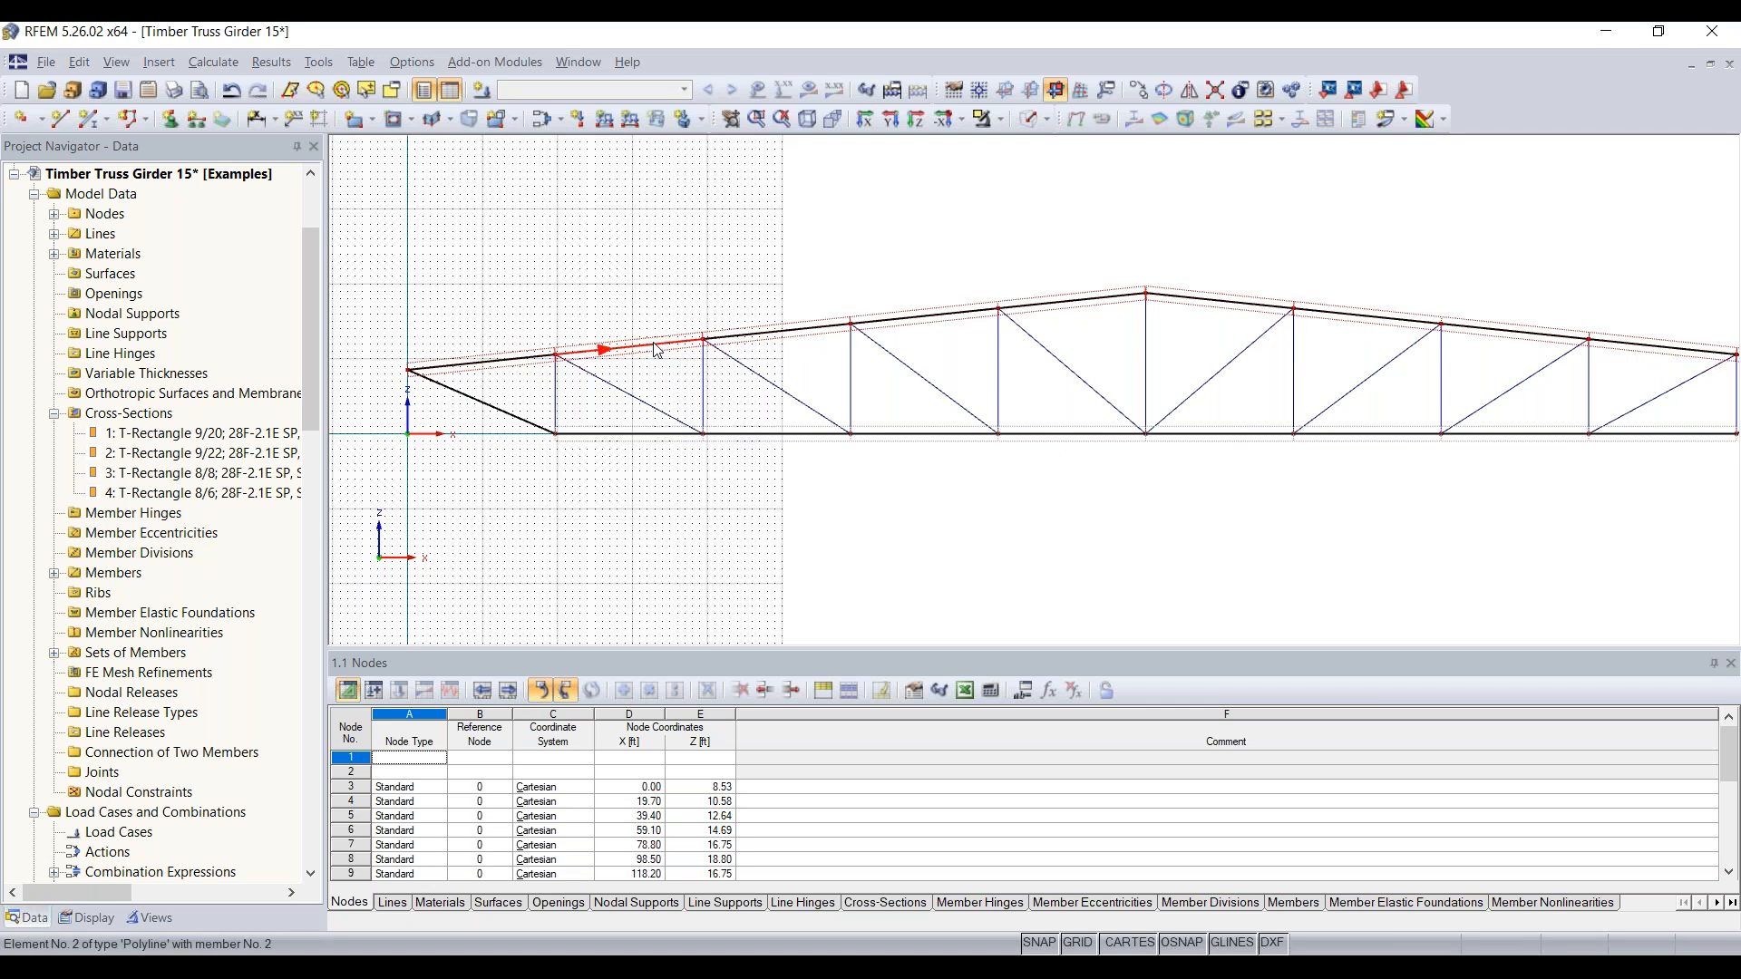
pyautogui.scroll(-2, 1542, 369)
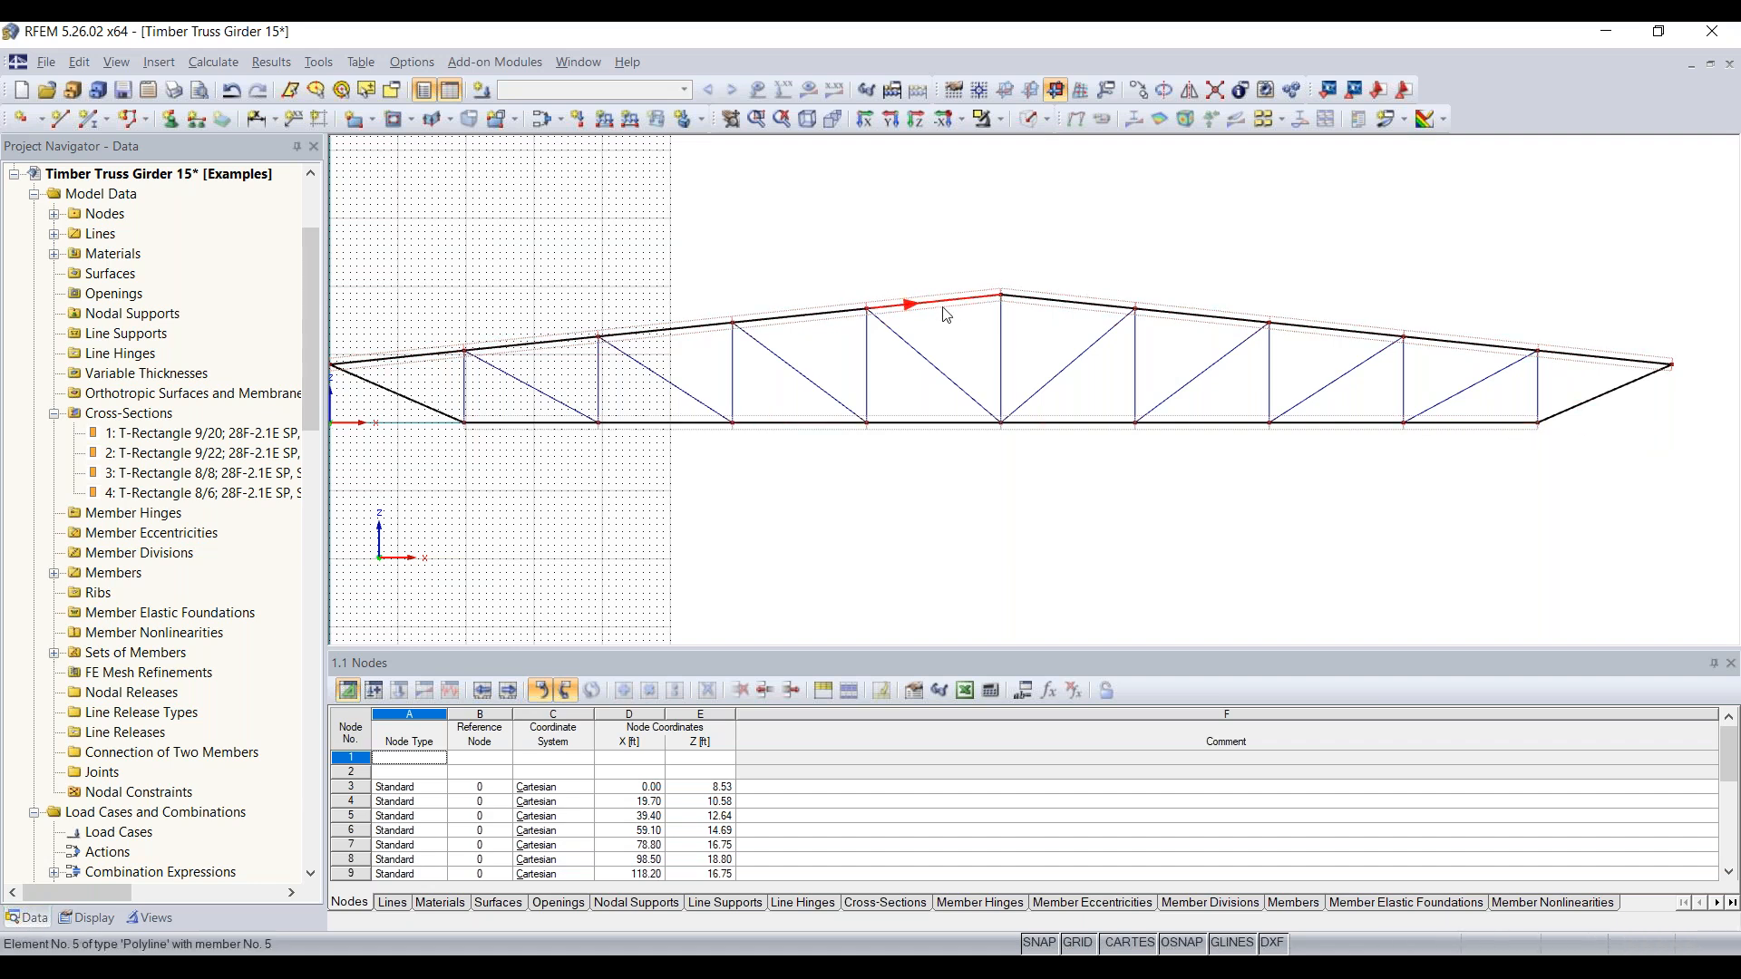
# Open the lower chord's set of members for editing at its member list
pyautogui.scroll(2, 469, 434)
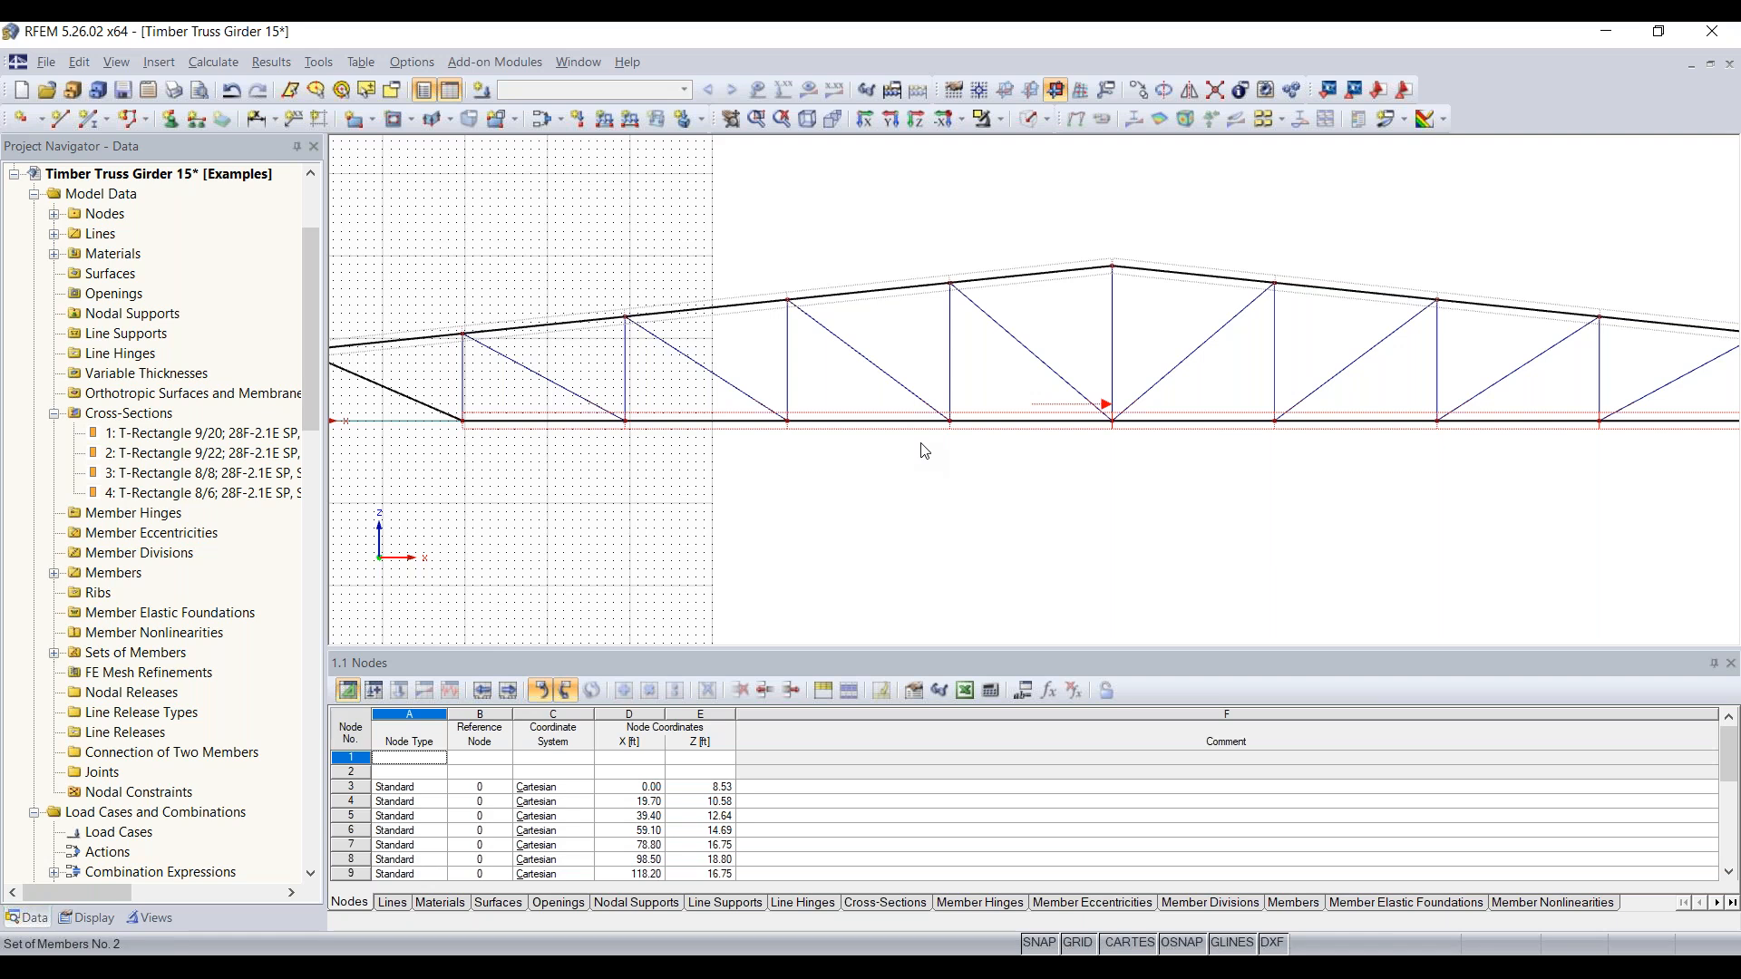
pyautogui.moveTo(1242, 448); pyautogui.dragTo(931, 461, button='middle')
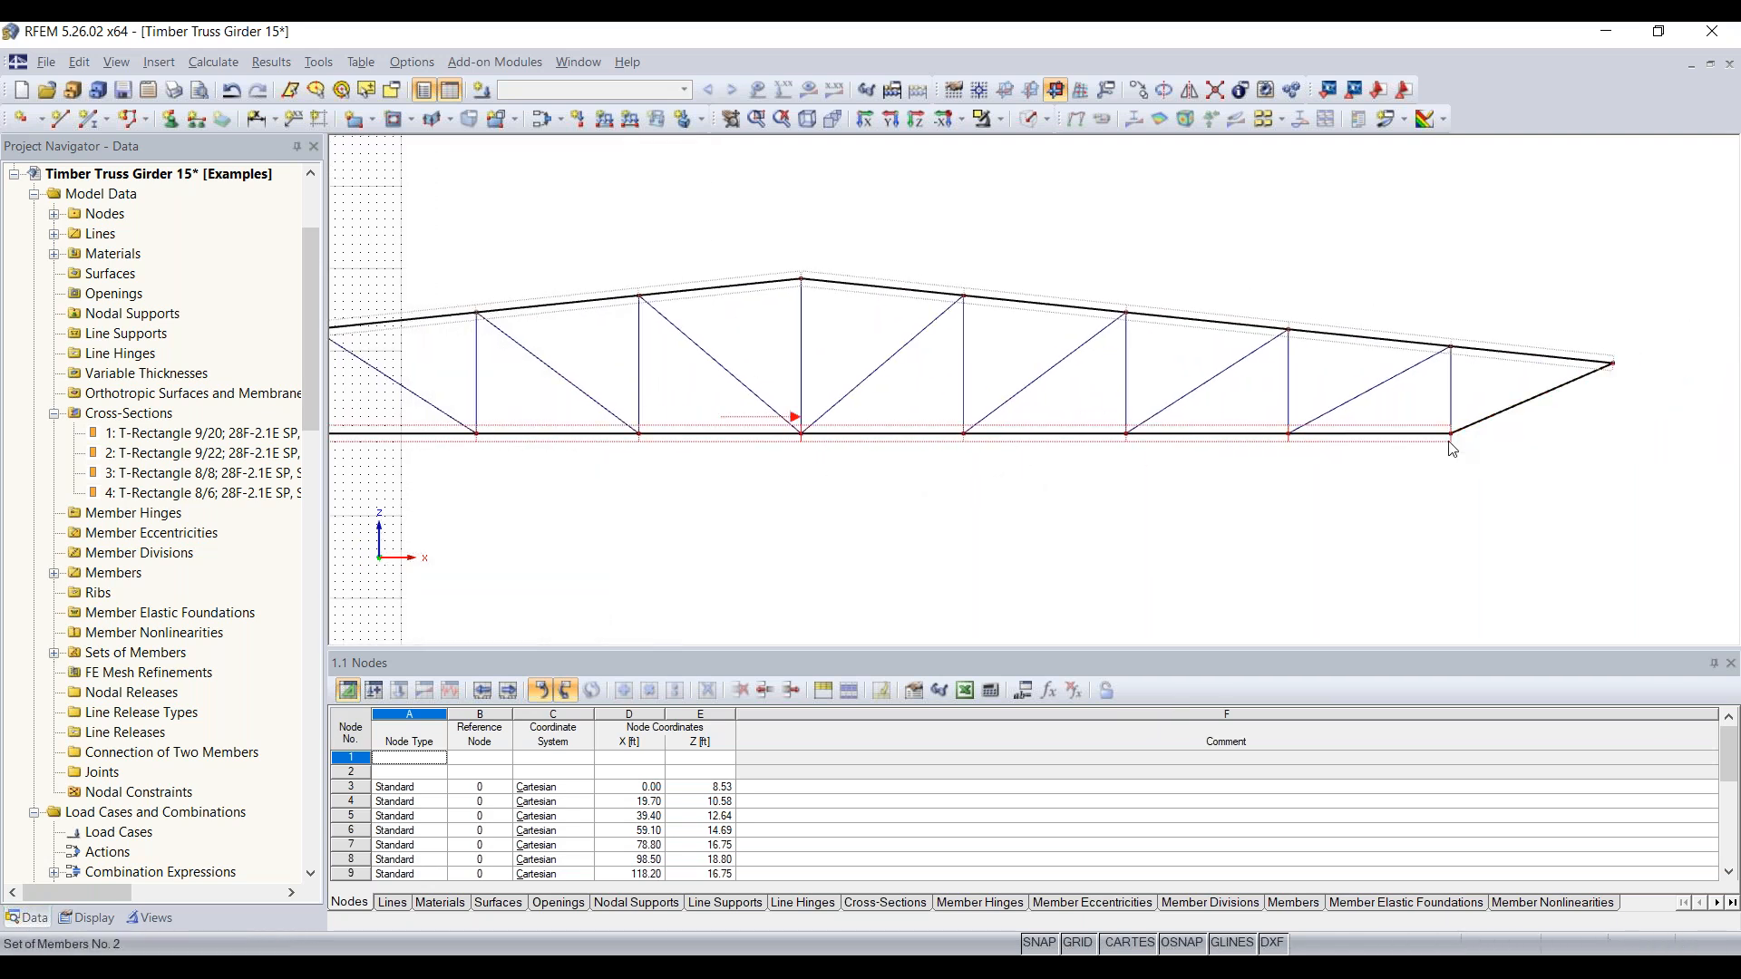
pyautogui.scroll(3, 1451, 450)
pyautogui.moveTo(1411, 413); pyautogui.dragTo(1155, 425, button='middle')
pyautogui.scroll(1, 1139, 423)
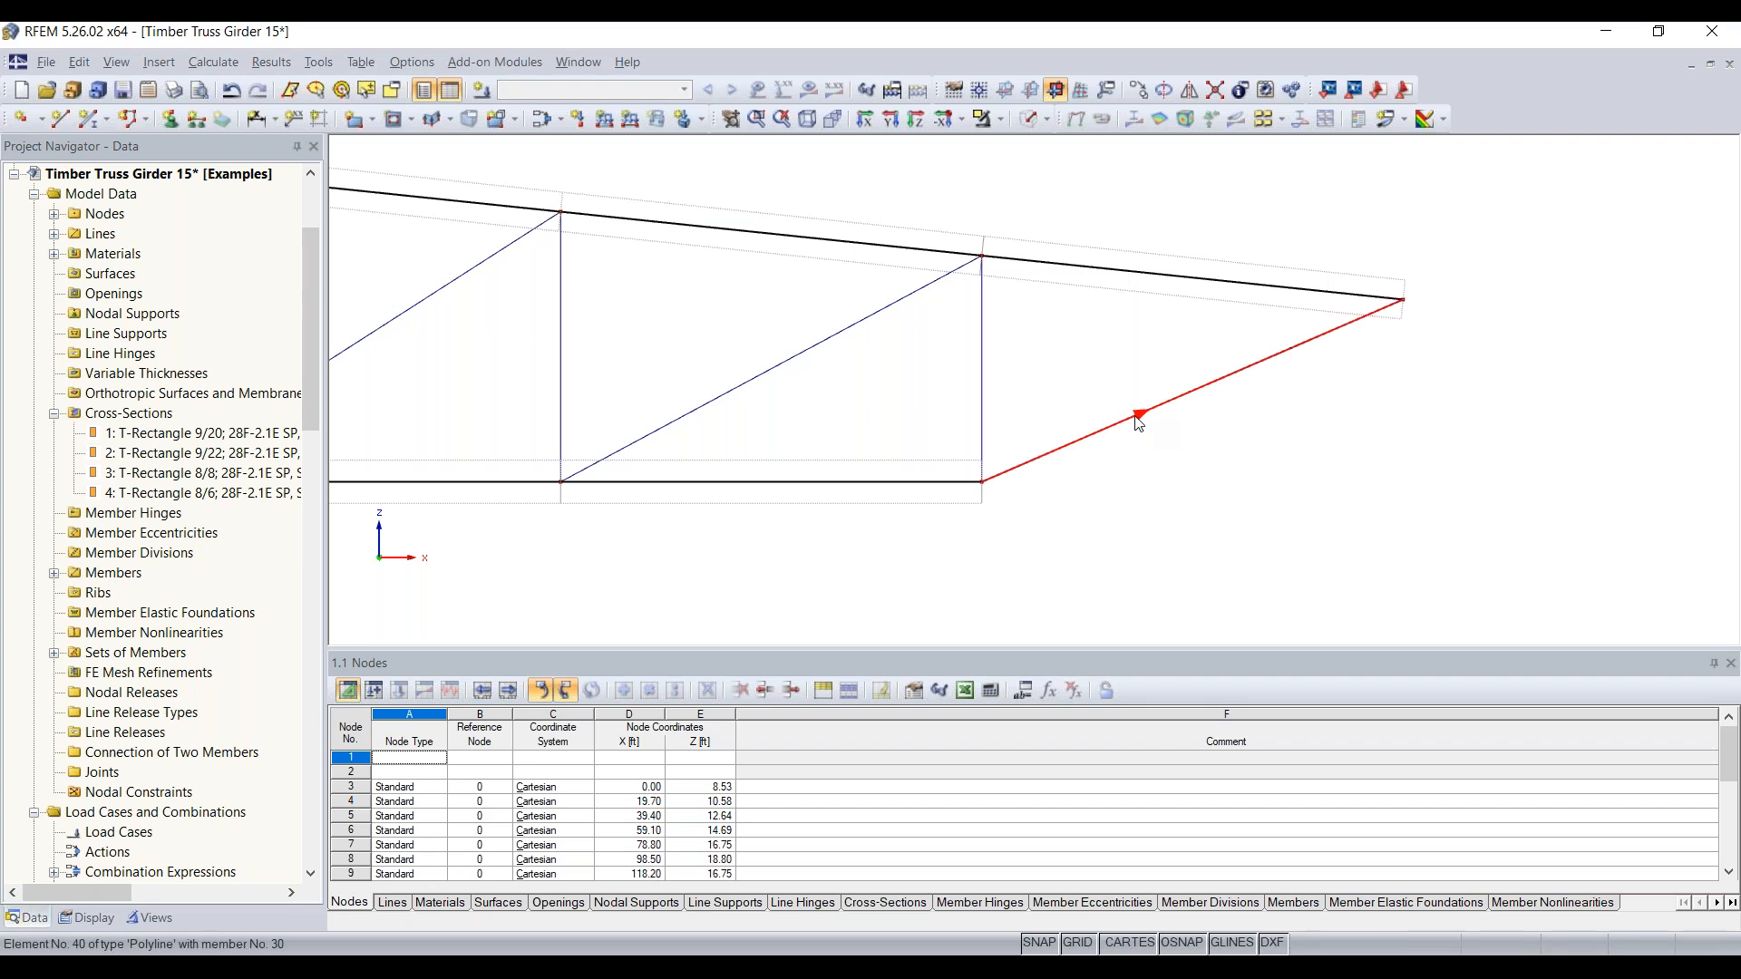
pyautogui.doubleClick(982, 500)
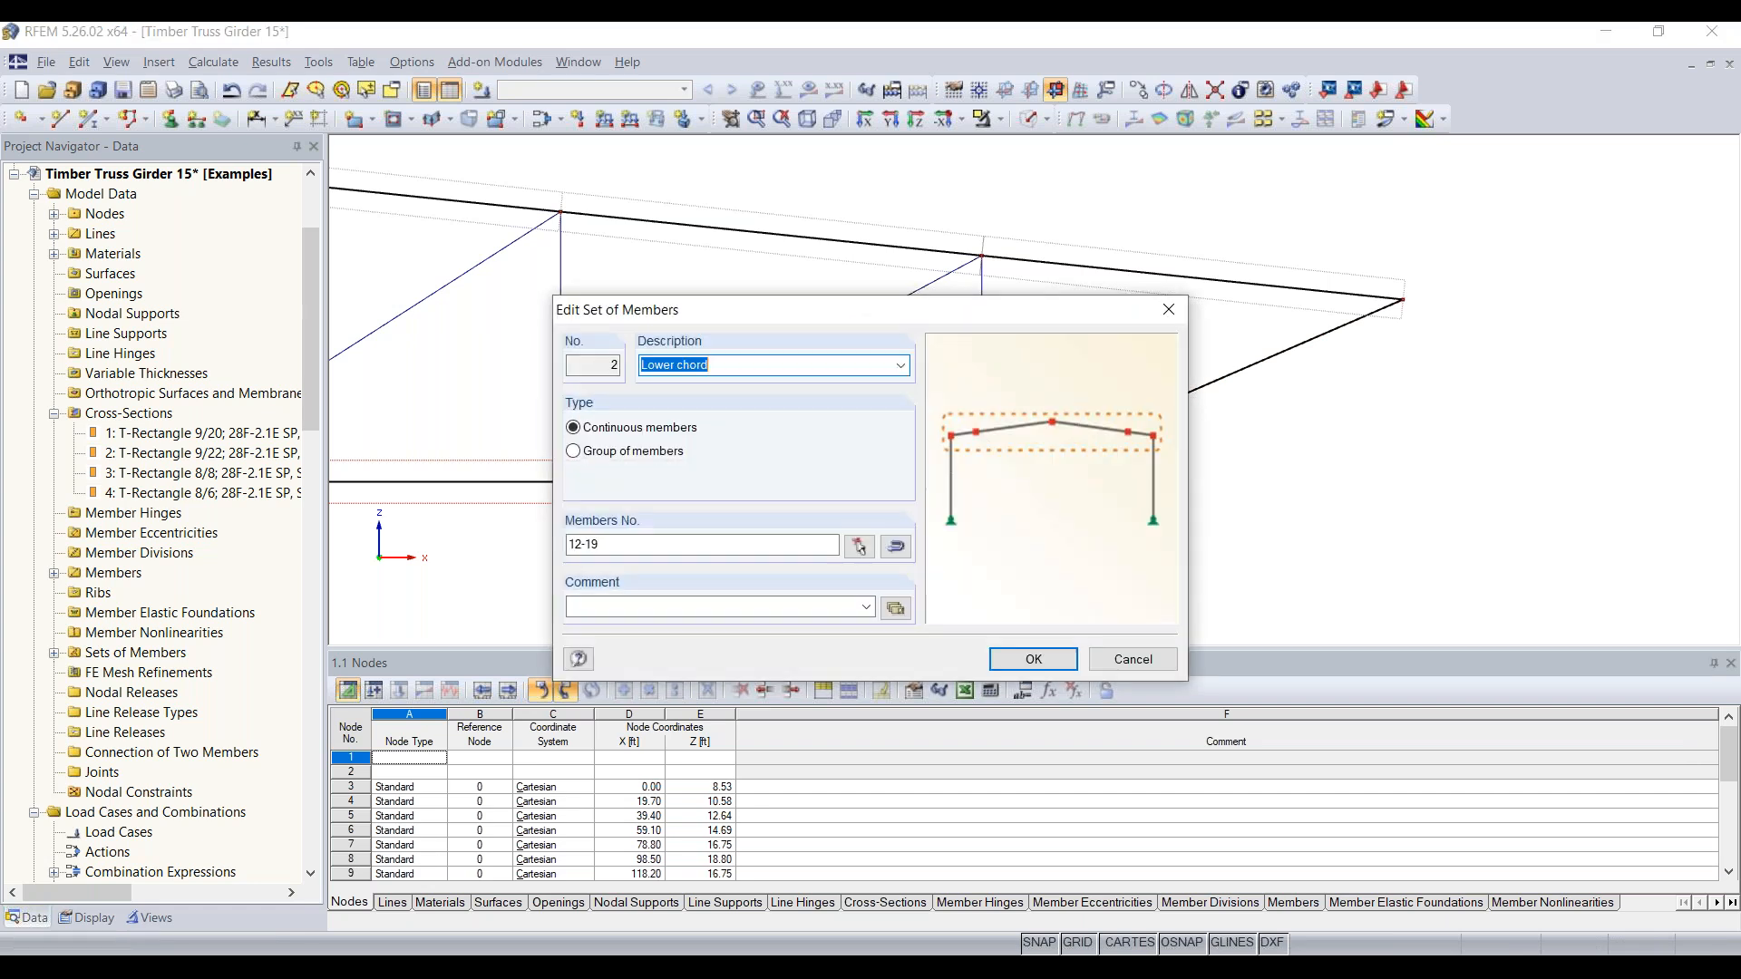
pyautogui.moveTo(823, 318); pyautogui.dragTo(840, 288)
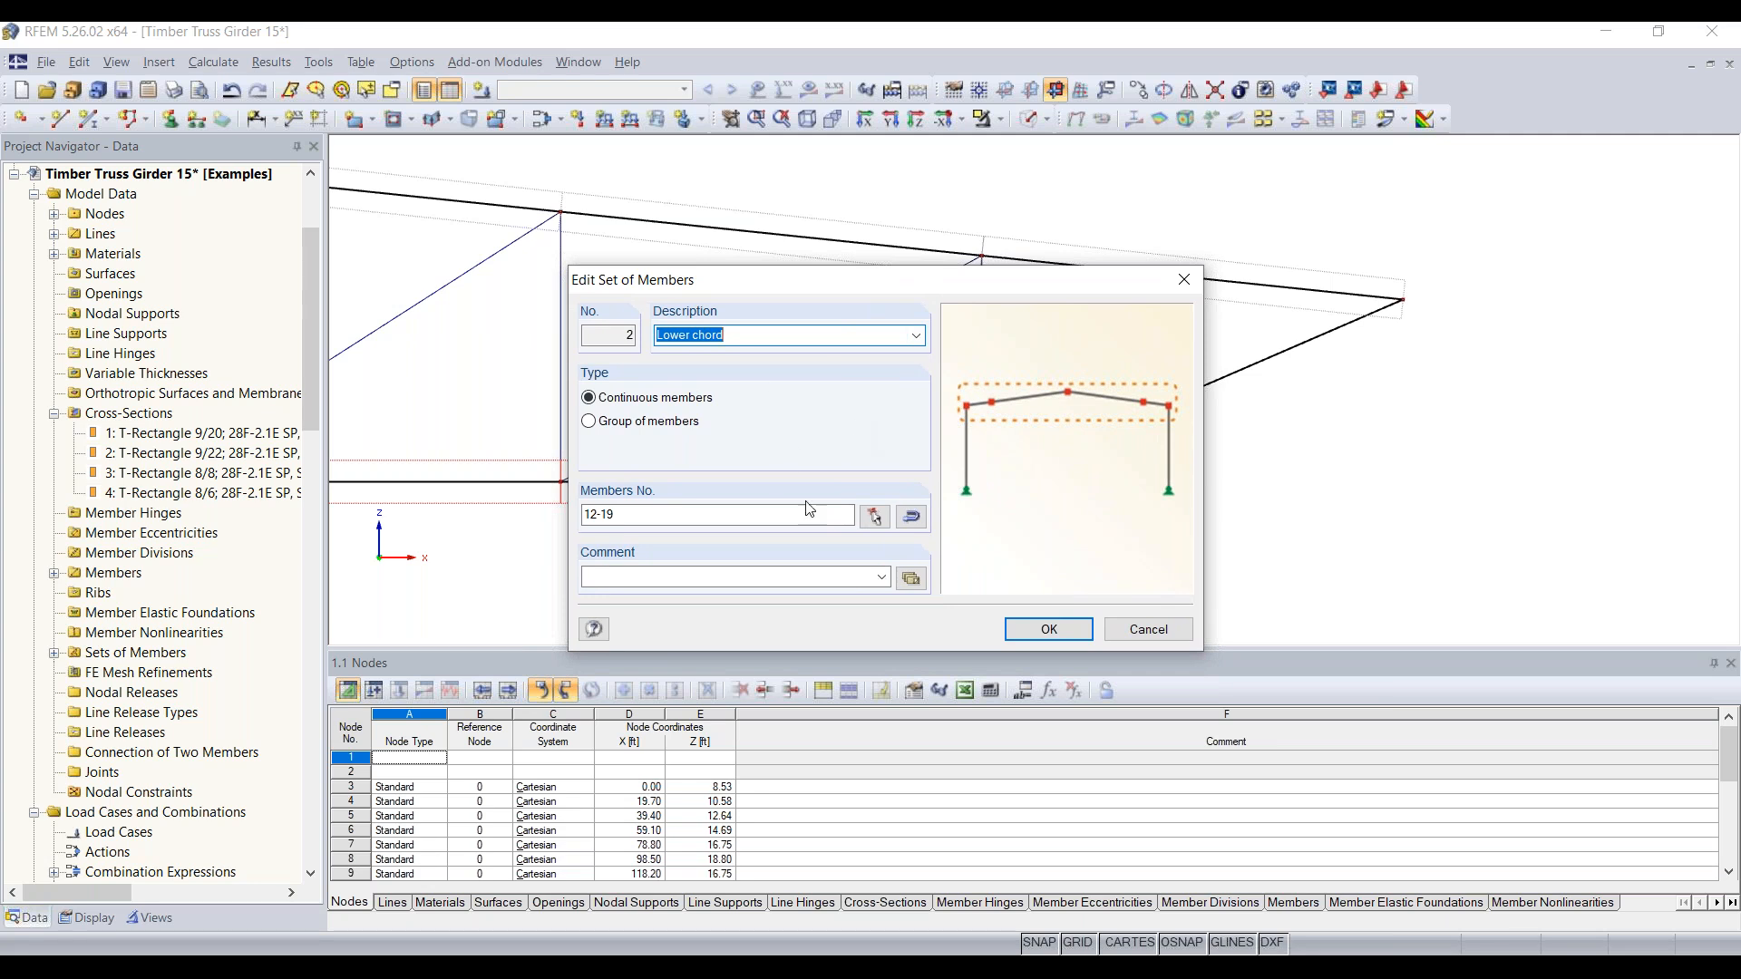
pyautogui.click(739, 515)
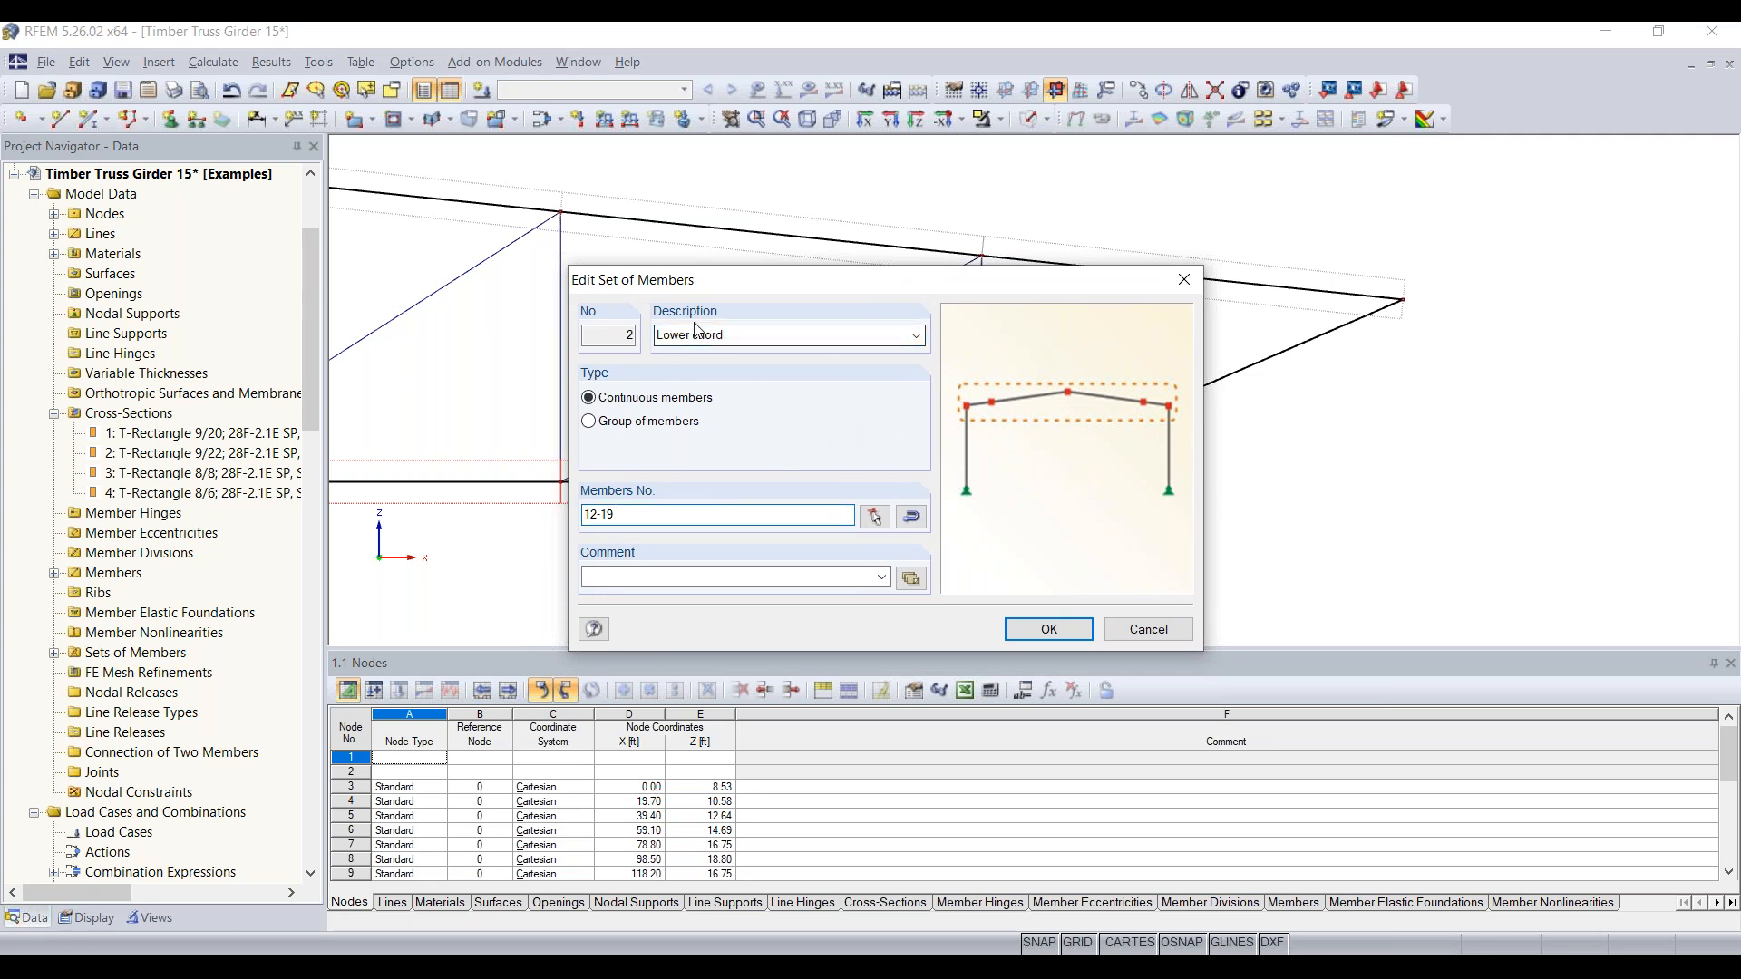
pyautogui.click(635, 334)
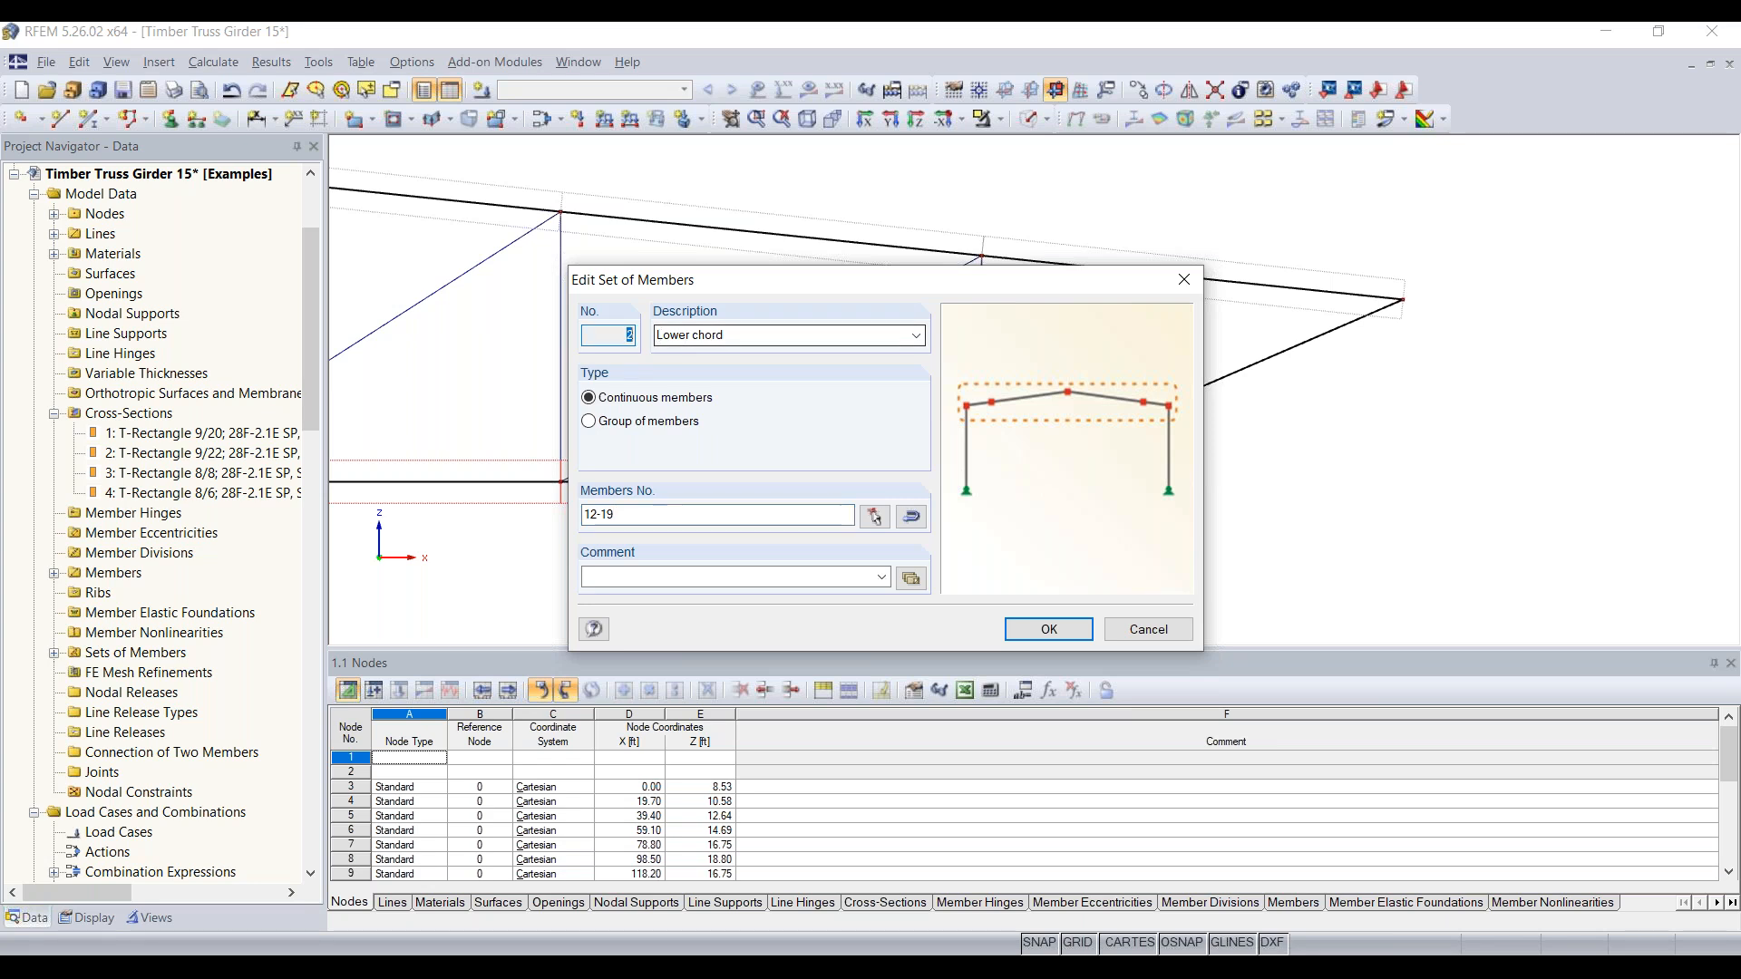
pyautogui.click(735, 334)
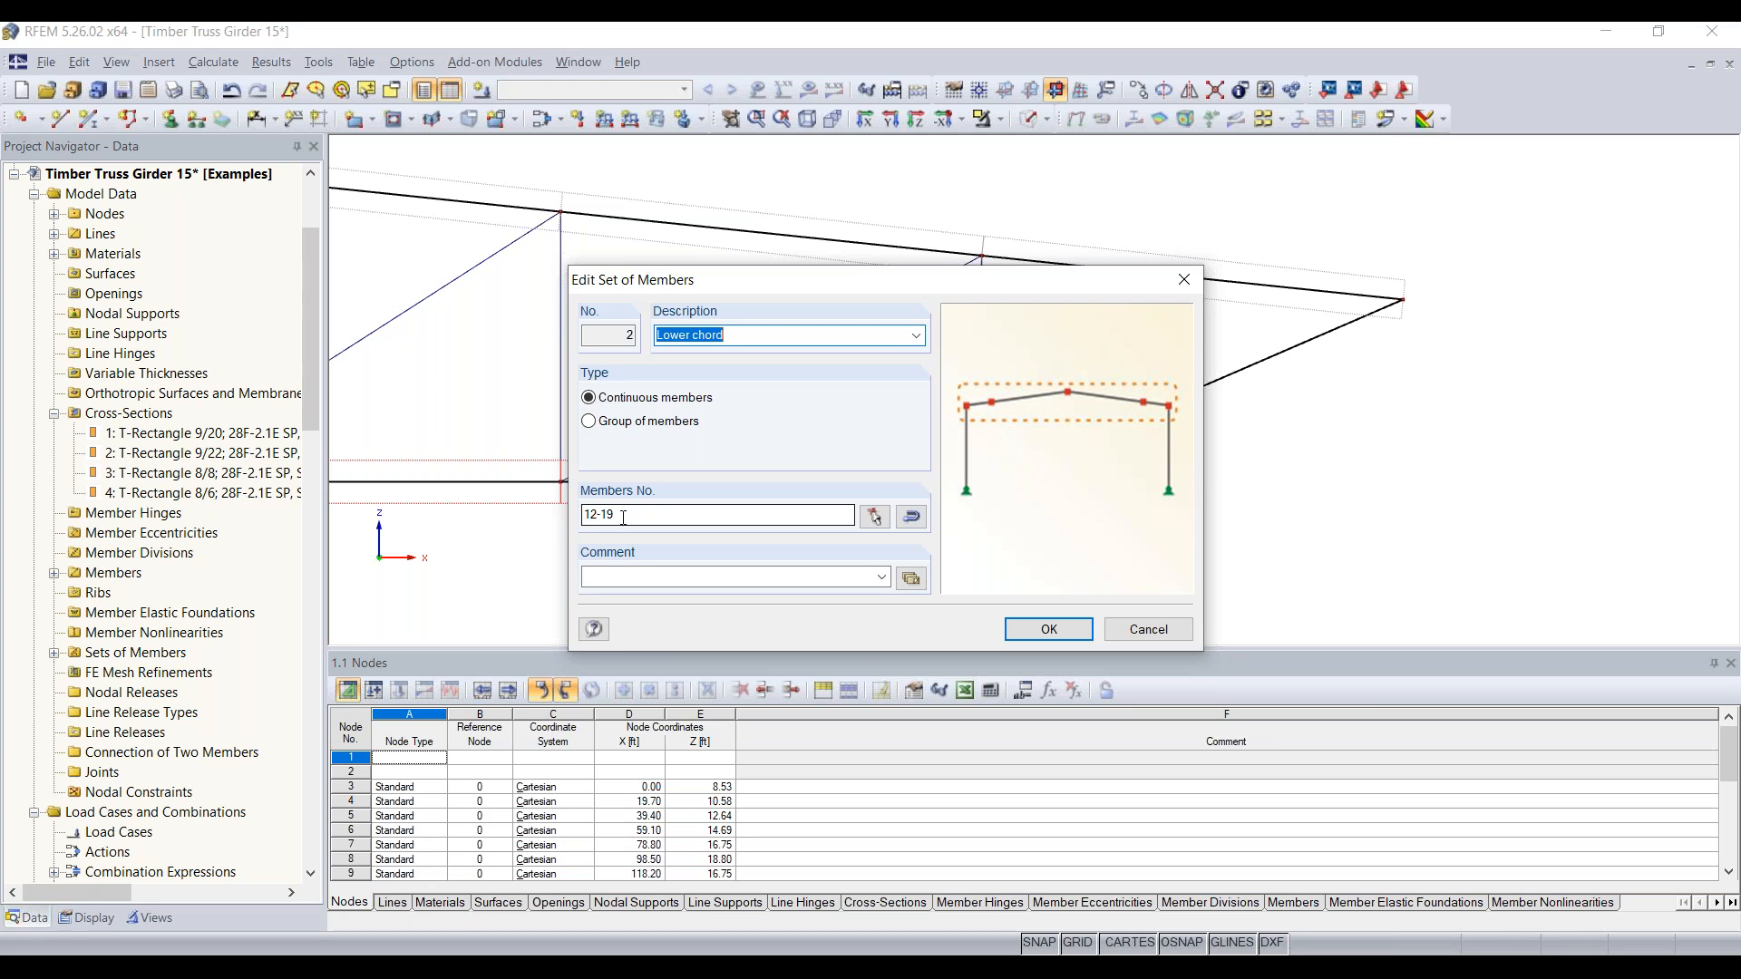
pyautogui.click(776, 522)
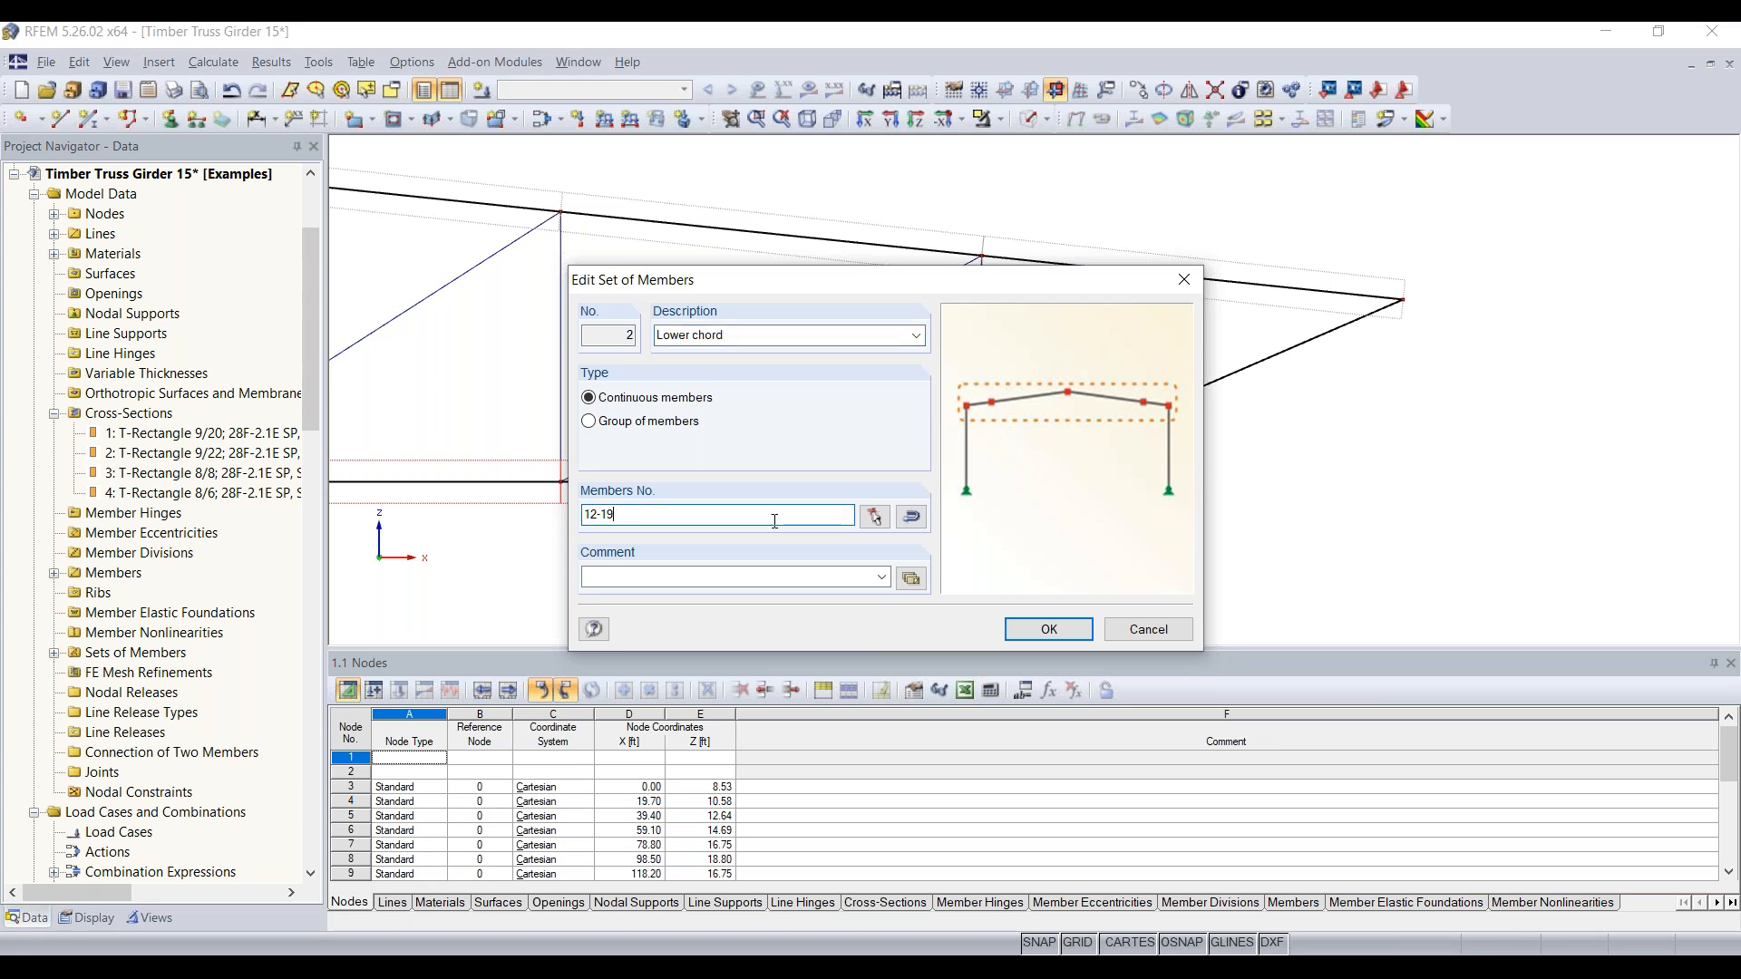
# Add the two end diagonals, members 30 and 21, to the lower chord's set of continuous members
pyautogui.click(874, 517)
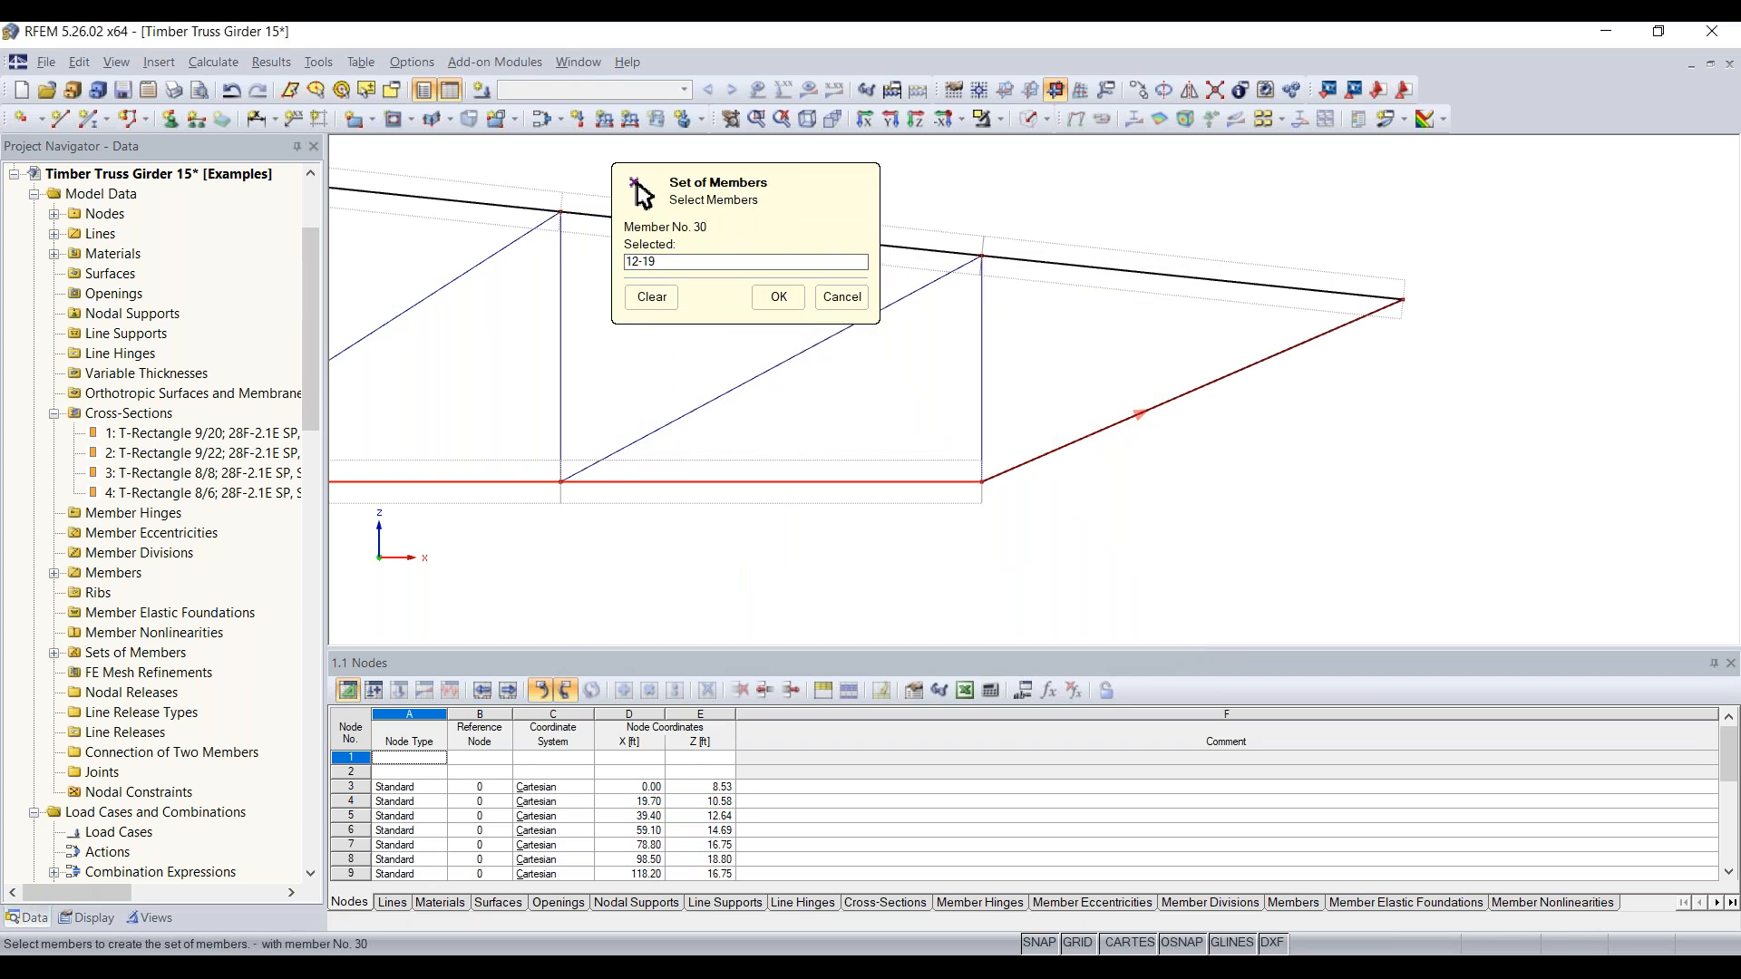
pyautogui.click(1141, 413)
pyautogui.moveTo(700, 564); pyautogui.dragTo(1330, 543, button='middle')
pyautogui.scroll(-3, 780, 535)
pyautogui.moveTo(610, 537); pyautogui.dragTo(1632, 517, button='middle')
pyautogui.moveTo(408, 530); pyautogui.dragTo(895, 528, button='middle')
pyautogui.scroll(4, 739, 453)
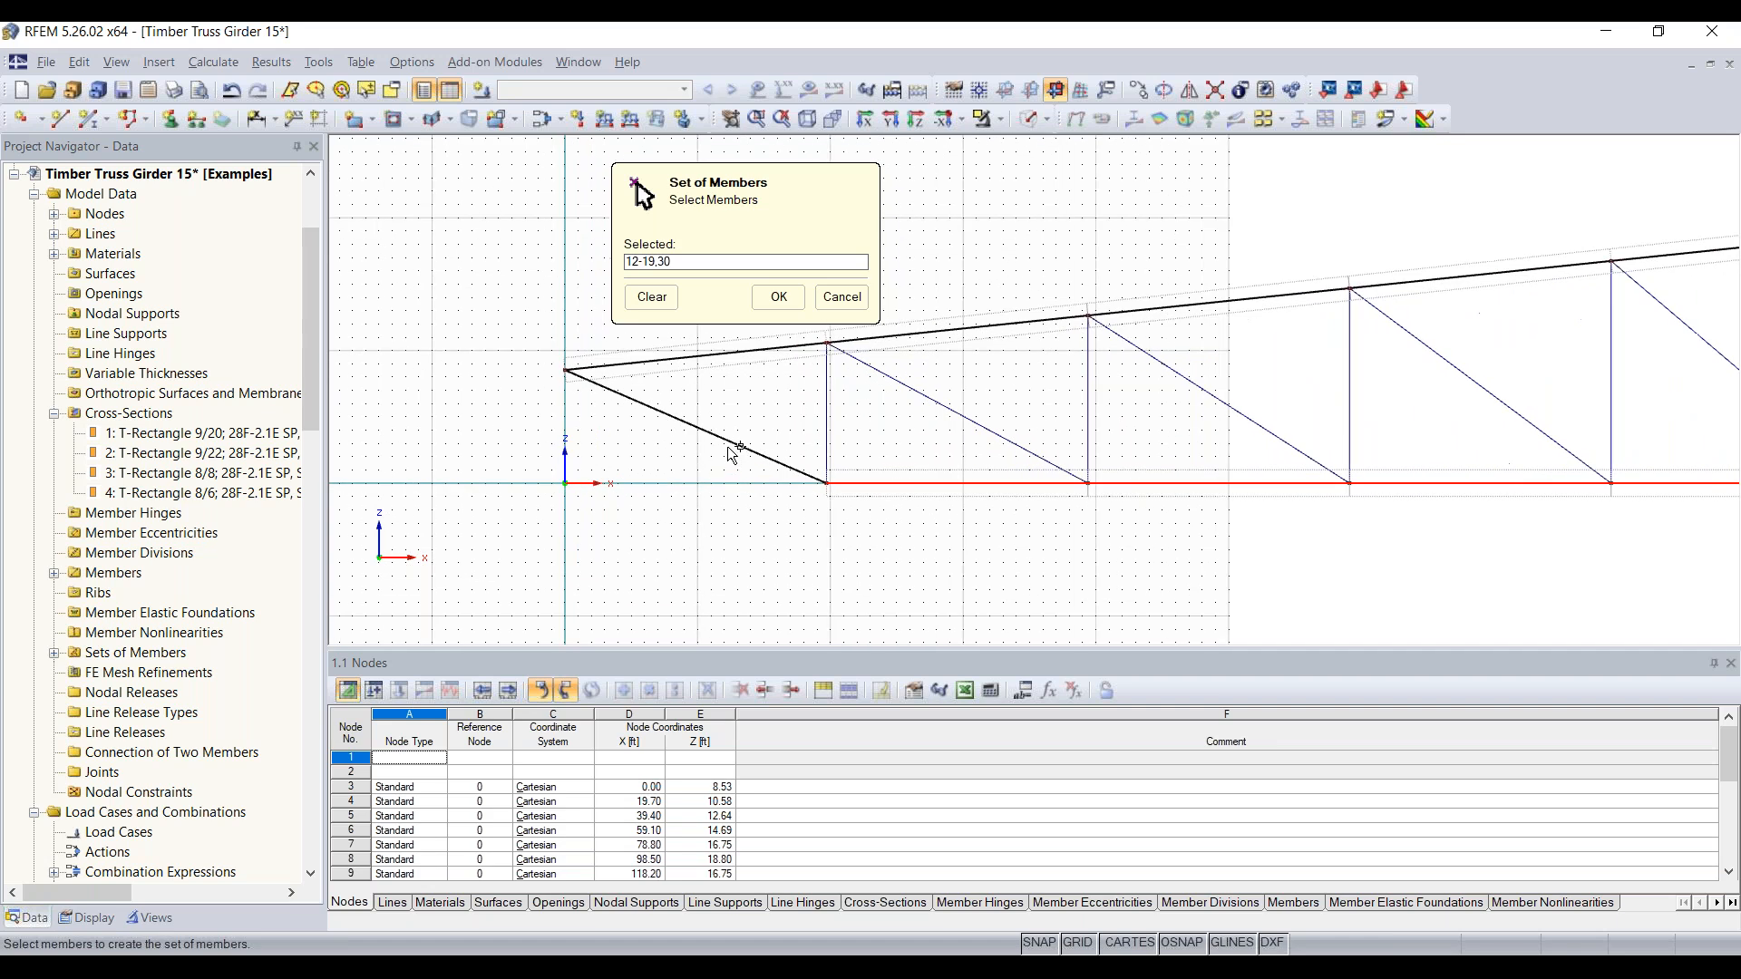
pyautogui.click(733, 440)
pyautogui.click(778, 297)
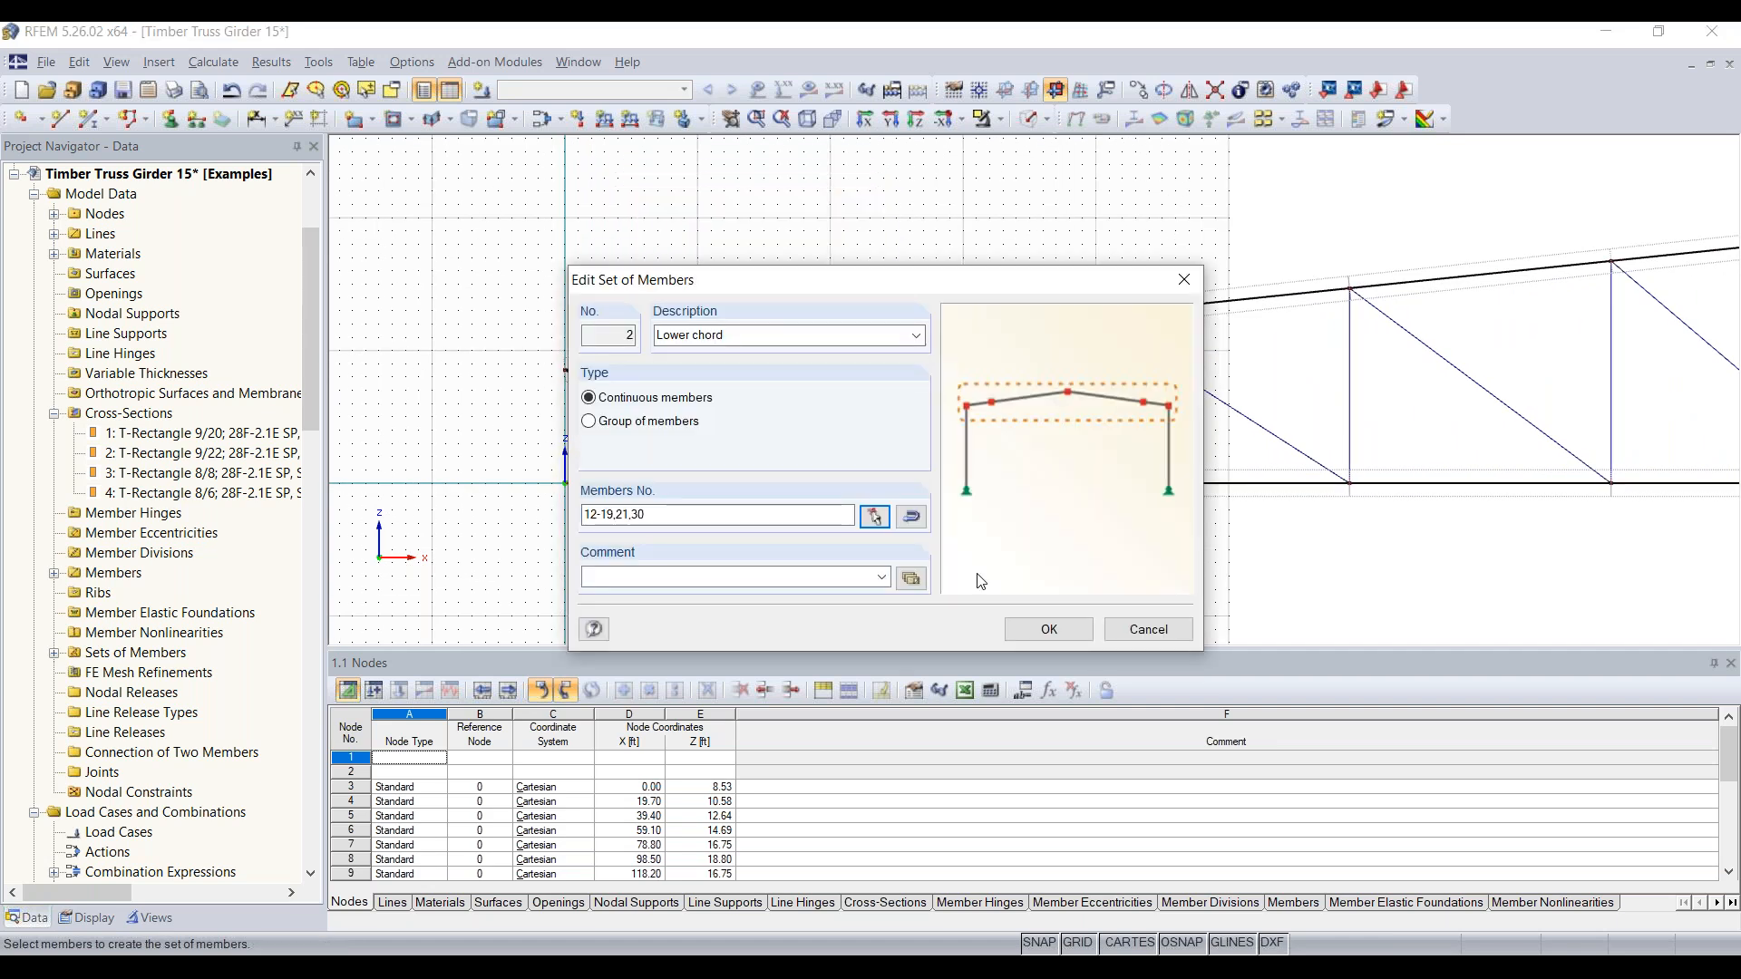
pyautogui.click(1049, 629)
# Examine the lower chord's set of members from the origin end to the far end of the truss
pyautogui.scroll(1, 662, 433)
pyautogui.scroll(3, 662, 432)
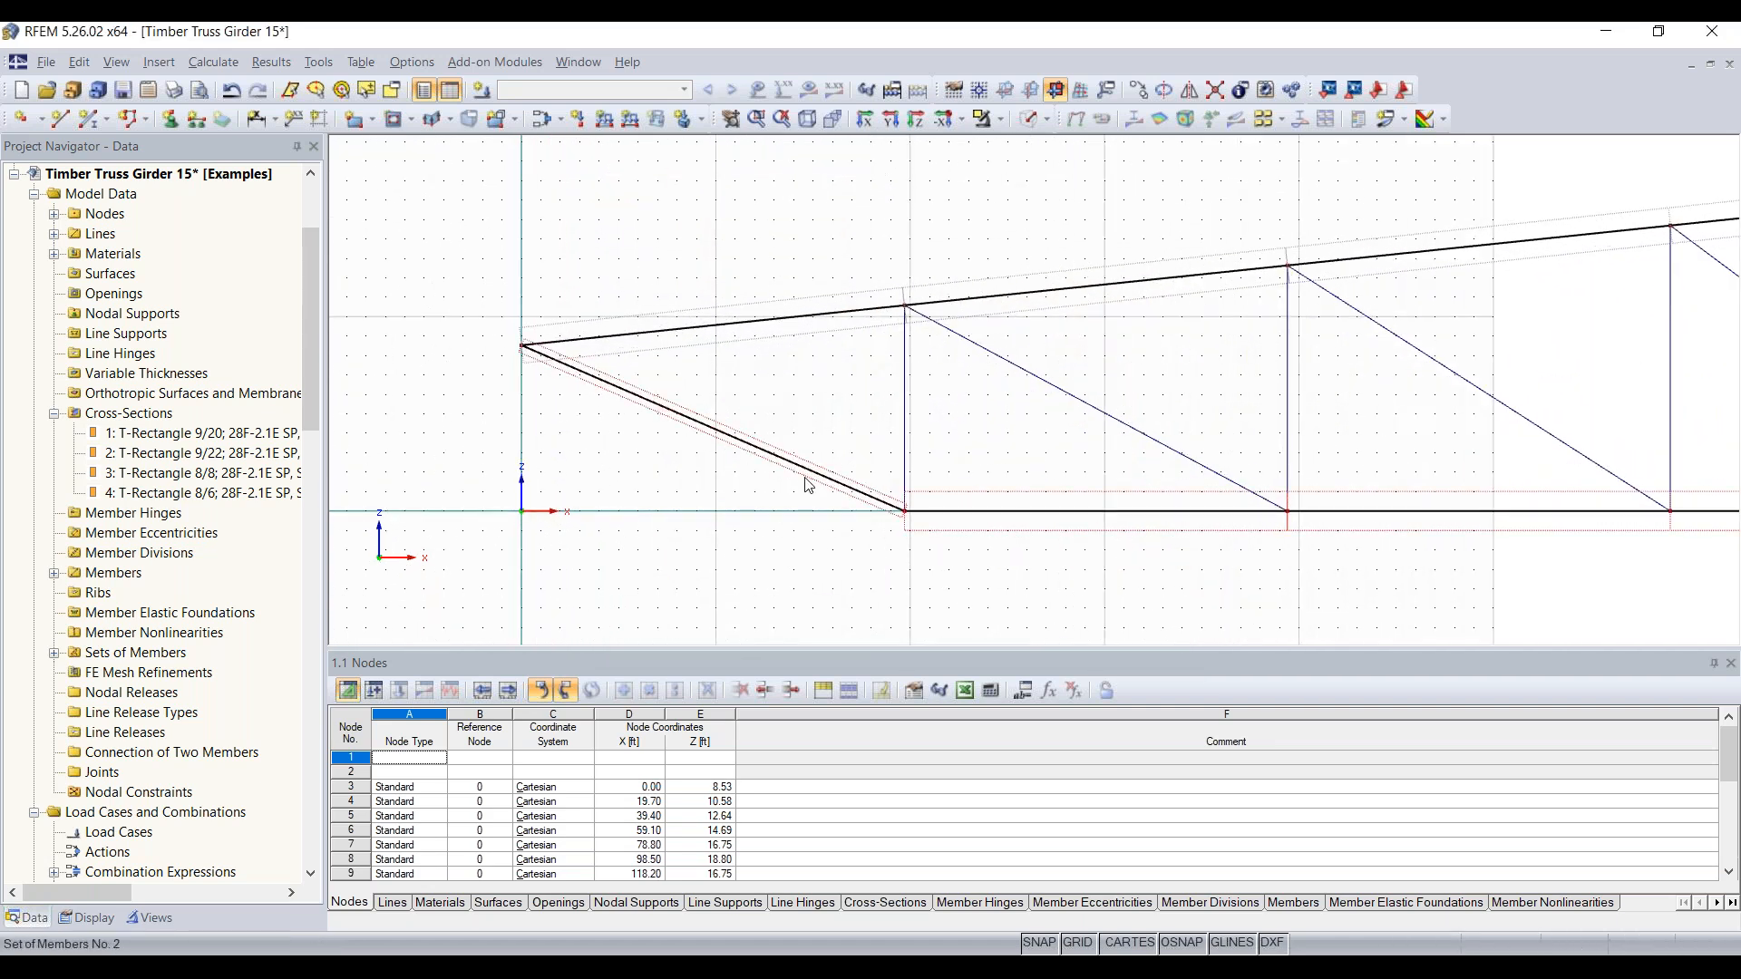
pyautogui.scroll(-6, 1097, 557)
pyautogui.moveTo(1131, 564); pyautogui.dragTo(336, 453, button='middle')
pyautogui.moveTo(1101, 421); pyautogui.dragTo(666, 405, button='middle')
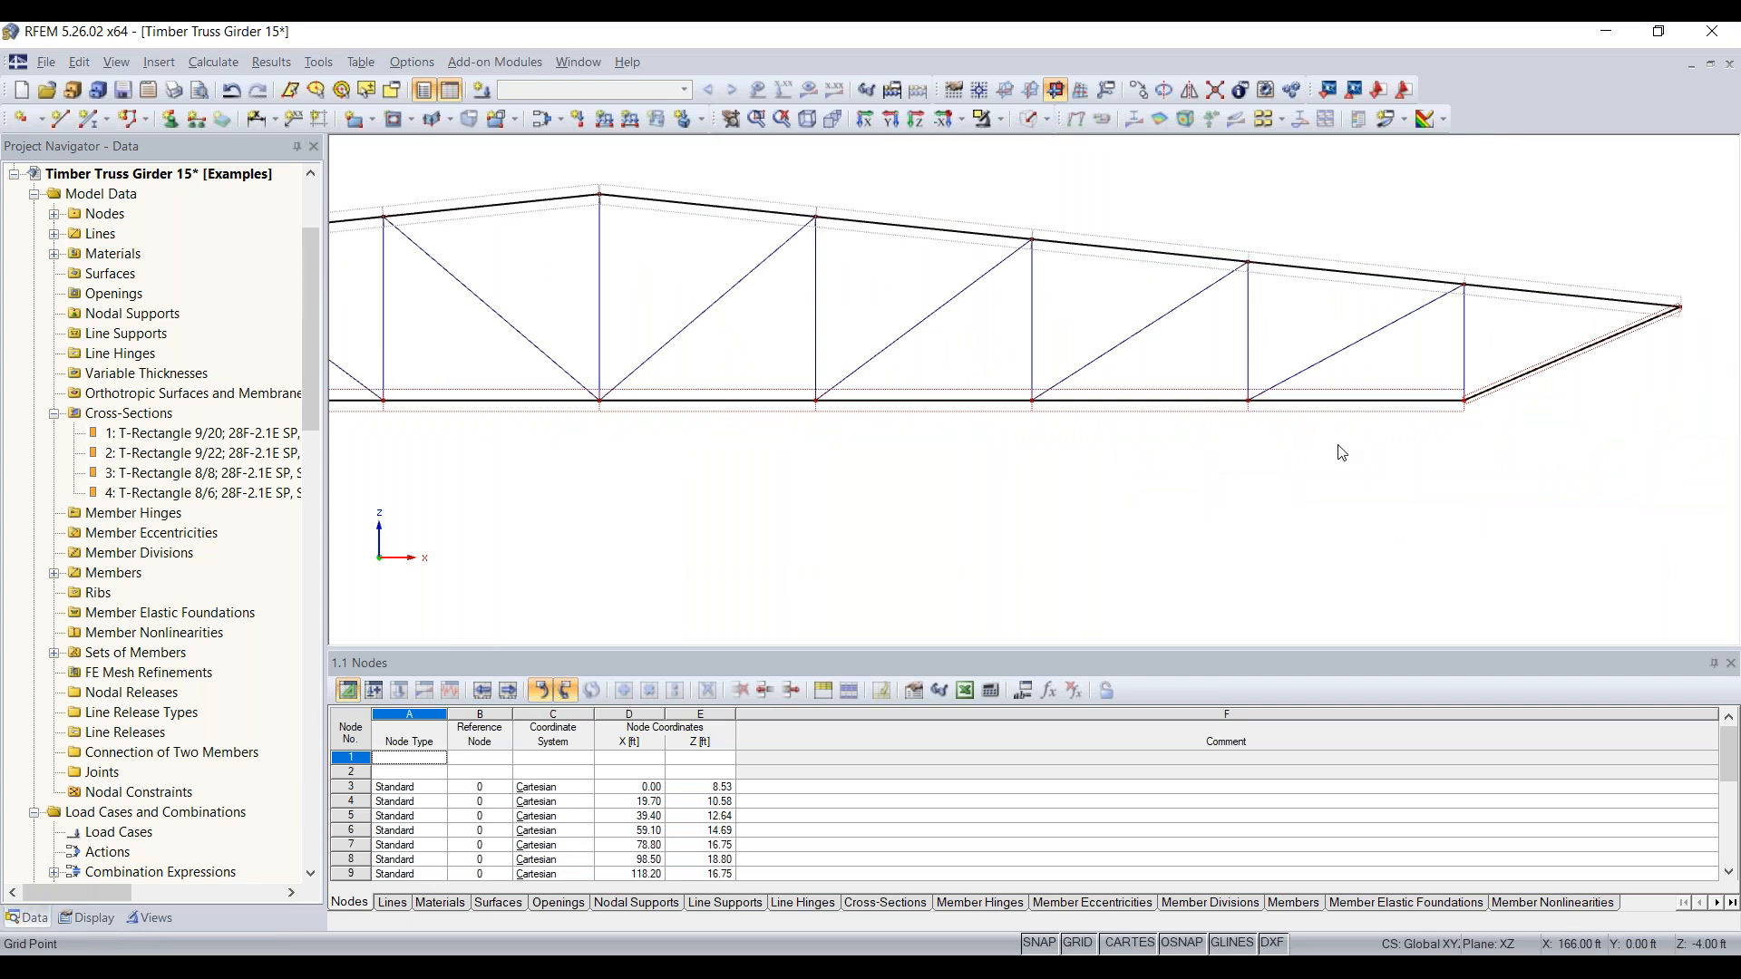
pyautogui.scroll(-6, 1324, 464)
pyautogui.moveTo(1021, 516); pyautogui.dragTo(1232, 516, button='middle')
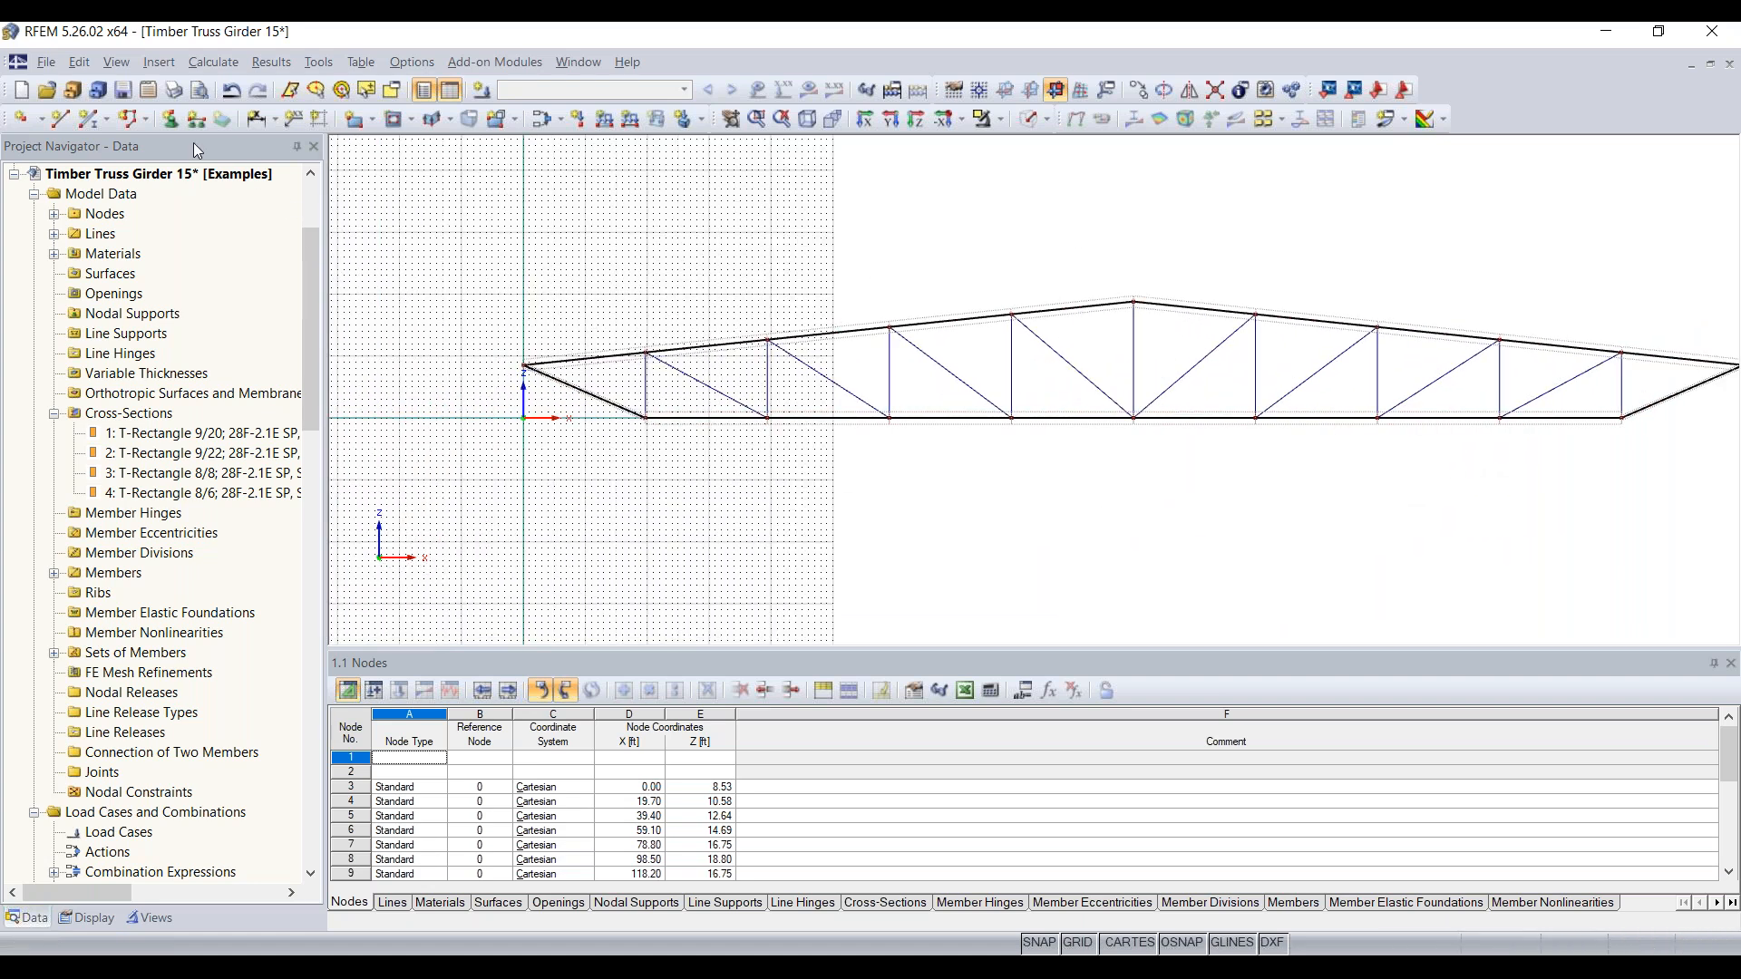
# Place a hinged nodal support on the truss end node above the origin
pyautogui.click(174, 121)
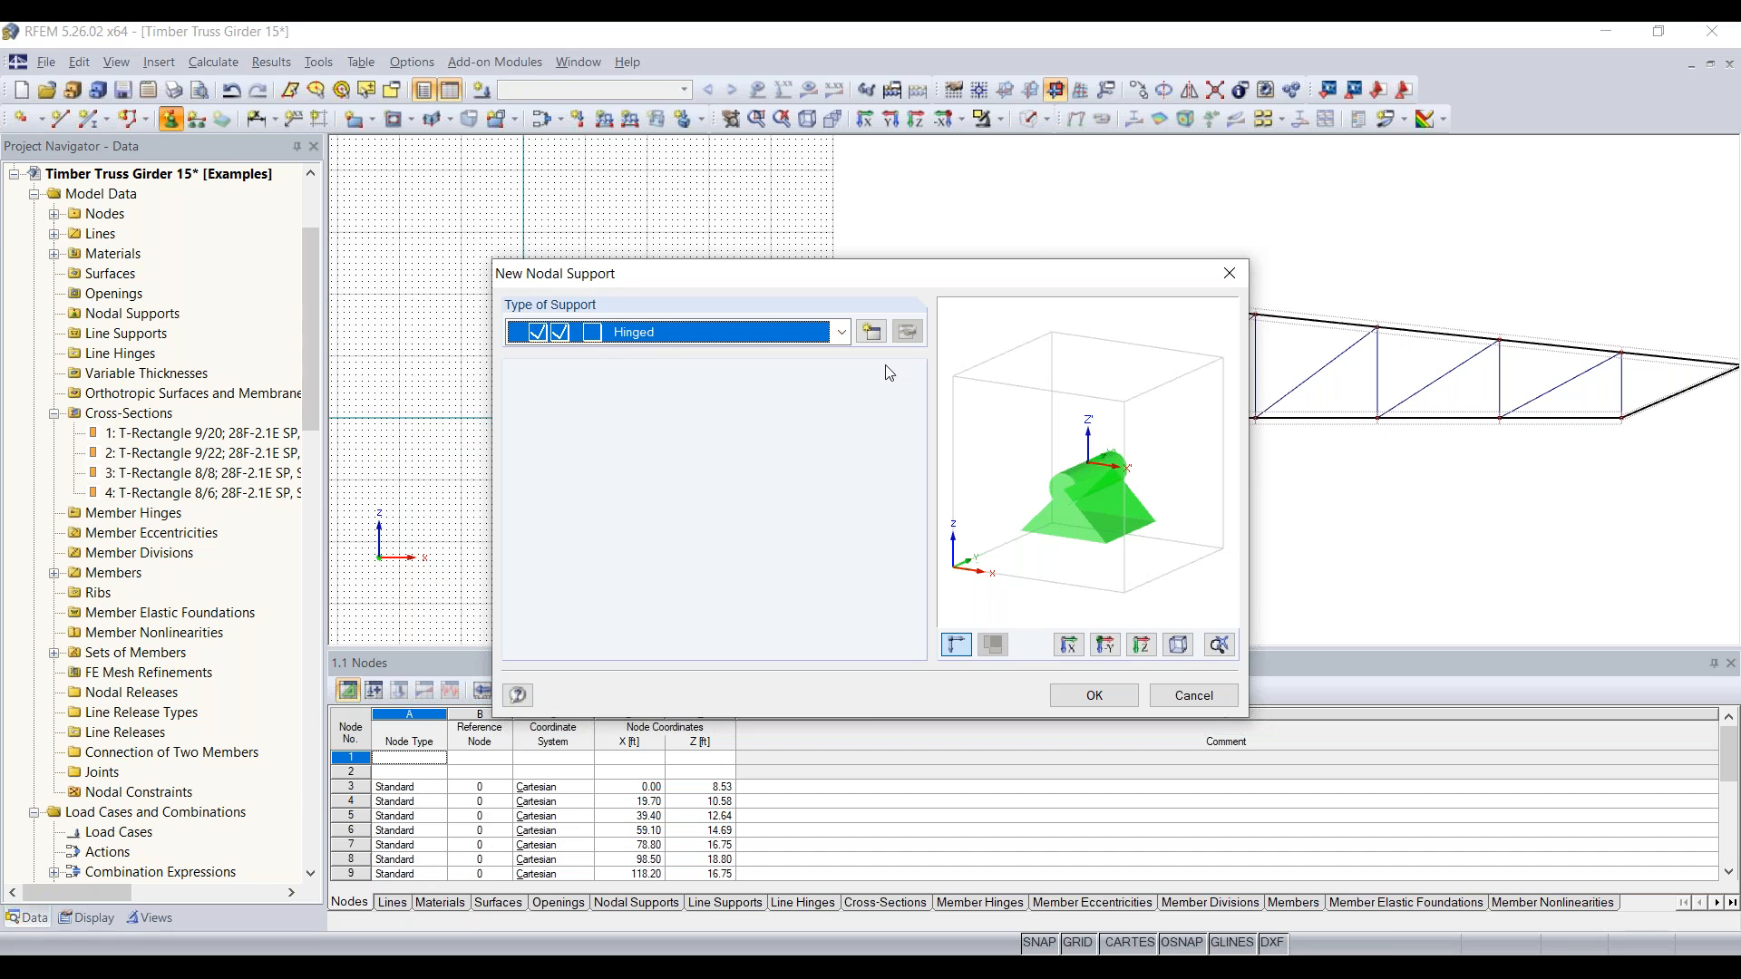
pyautogui.click(843, 333)
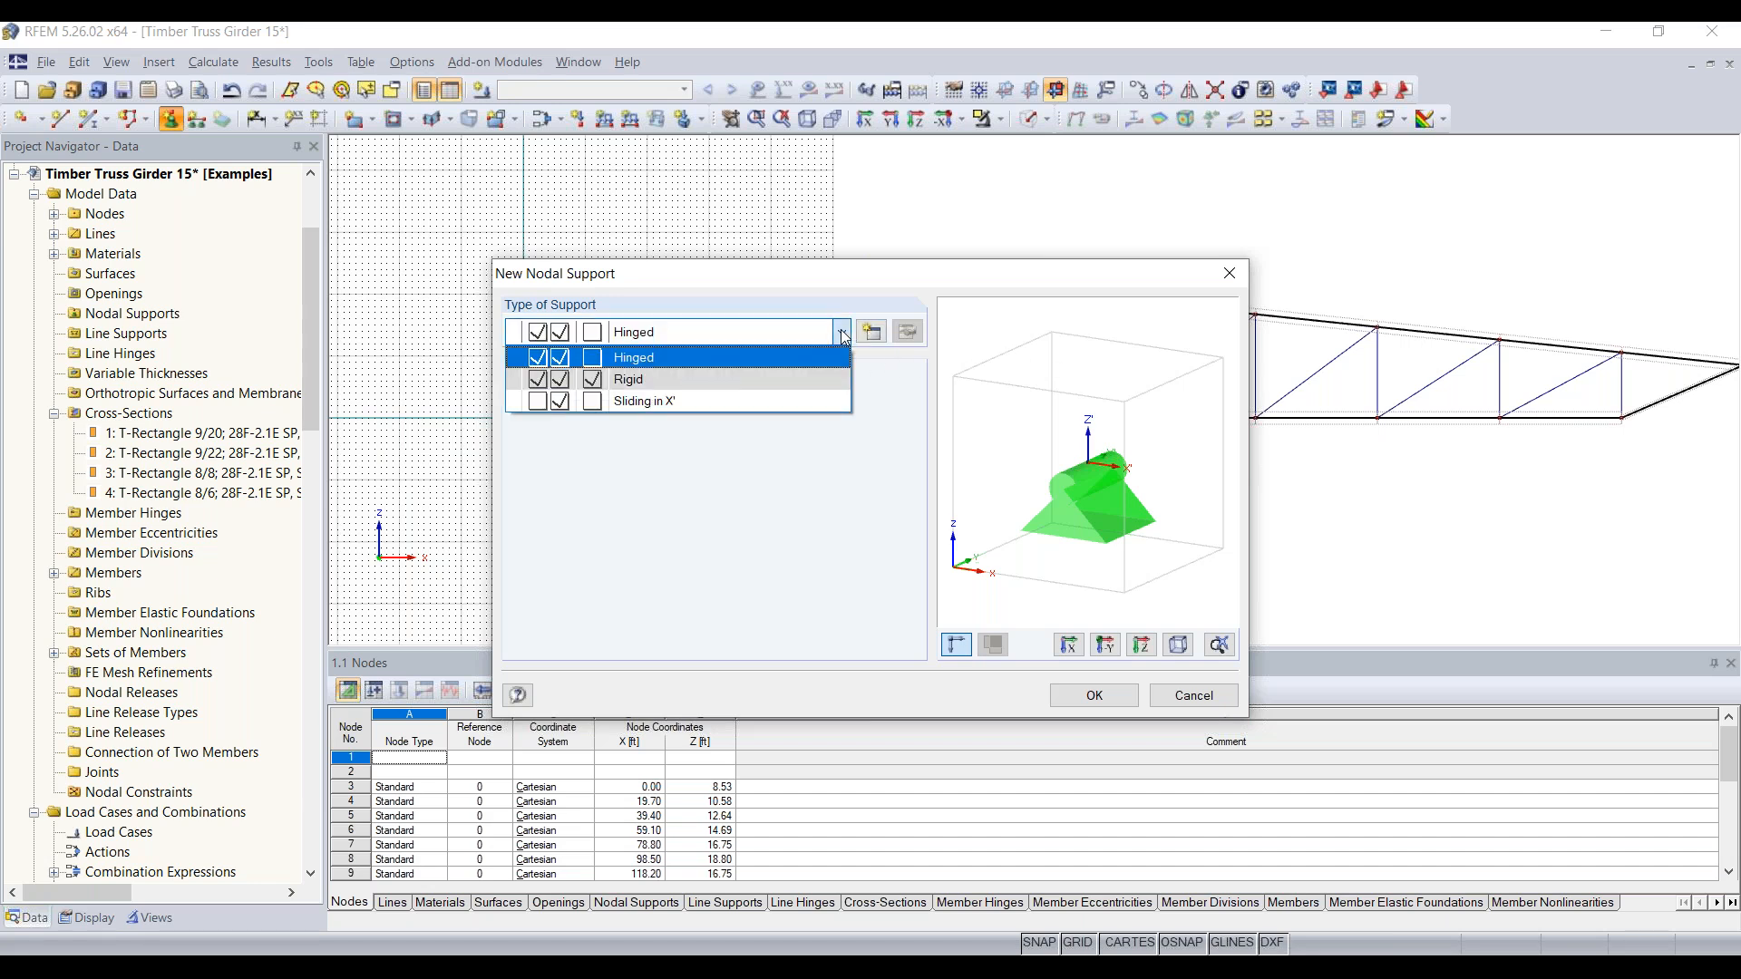
pyautogui.click(822, 358)
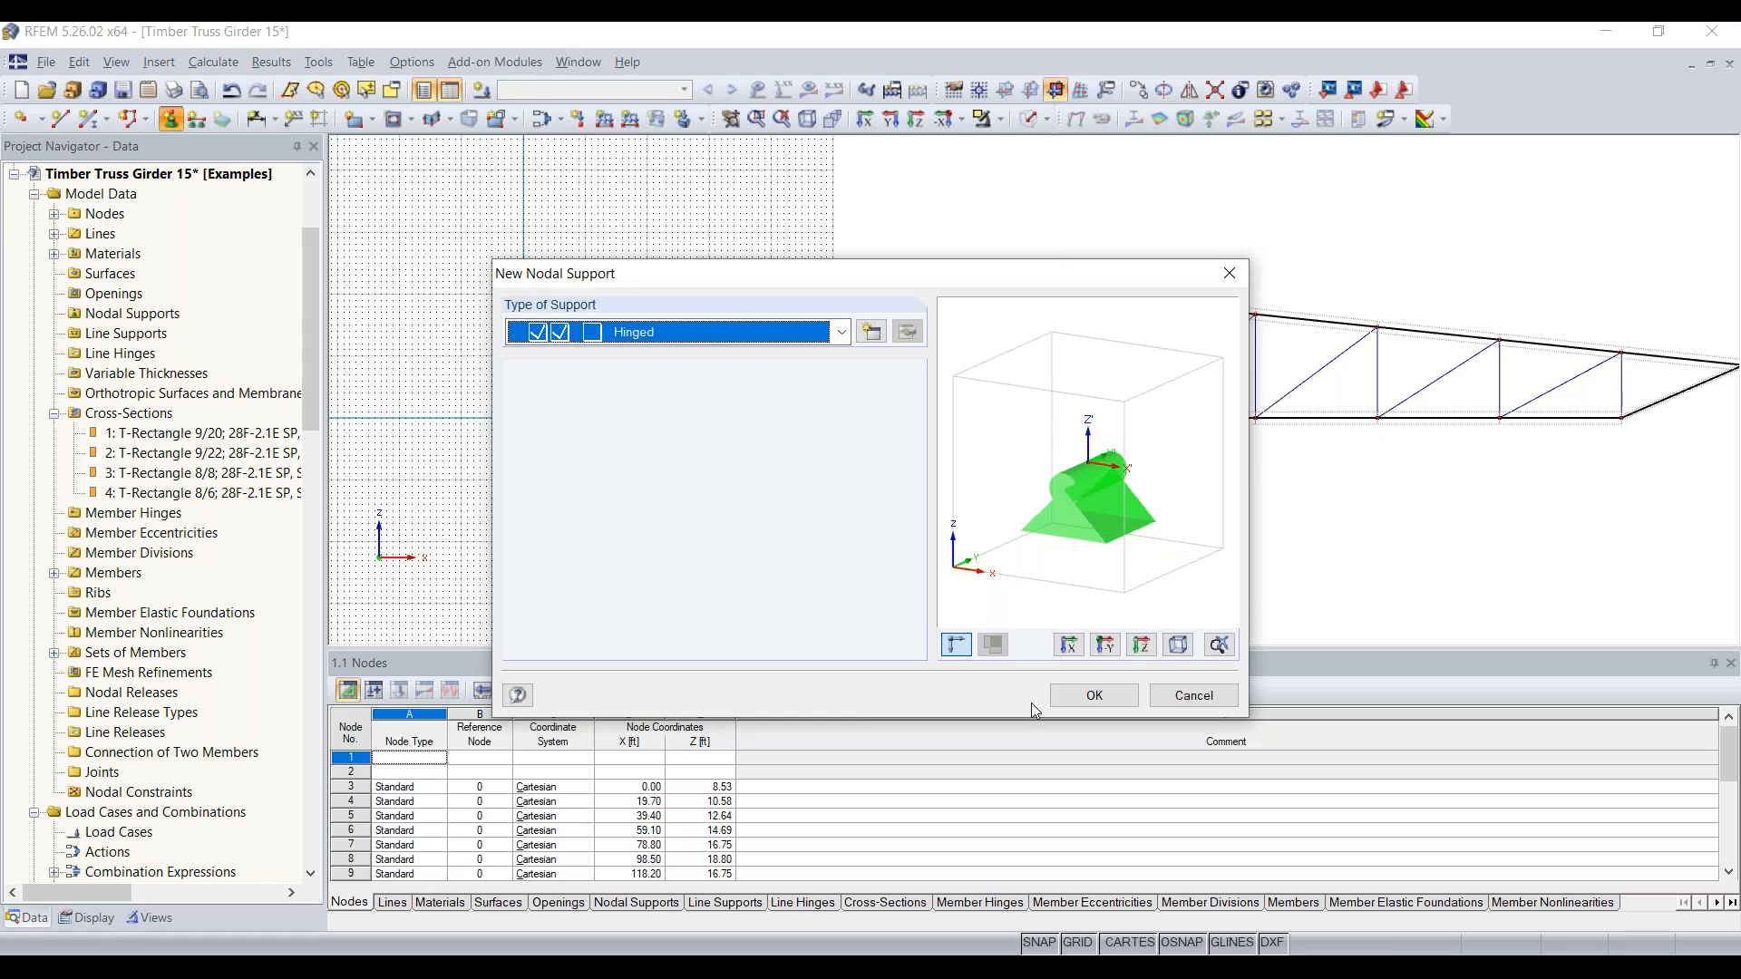
pyautogui.click(1091, 696)
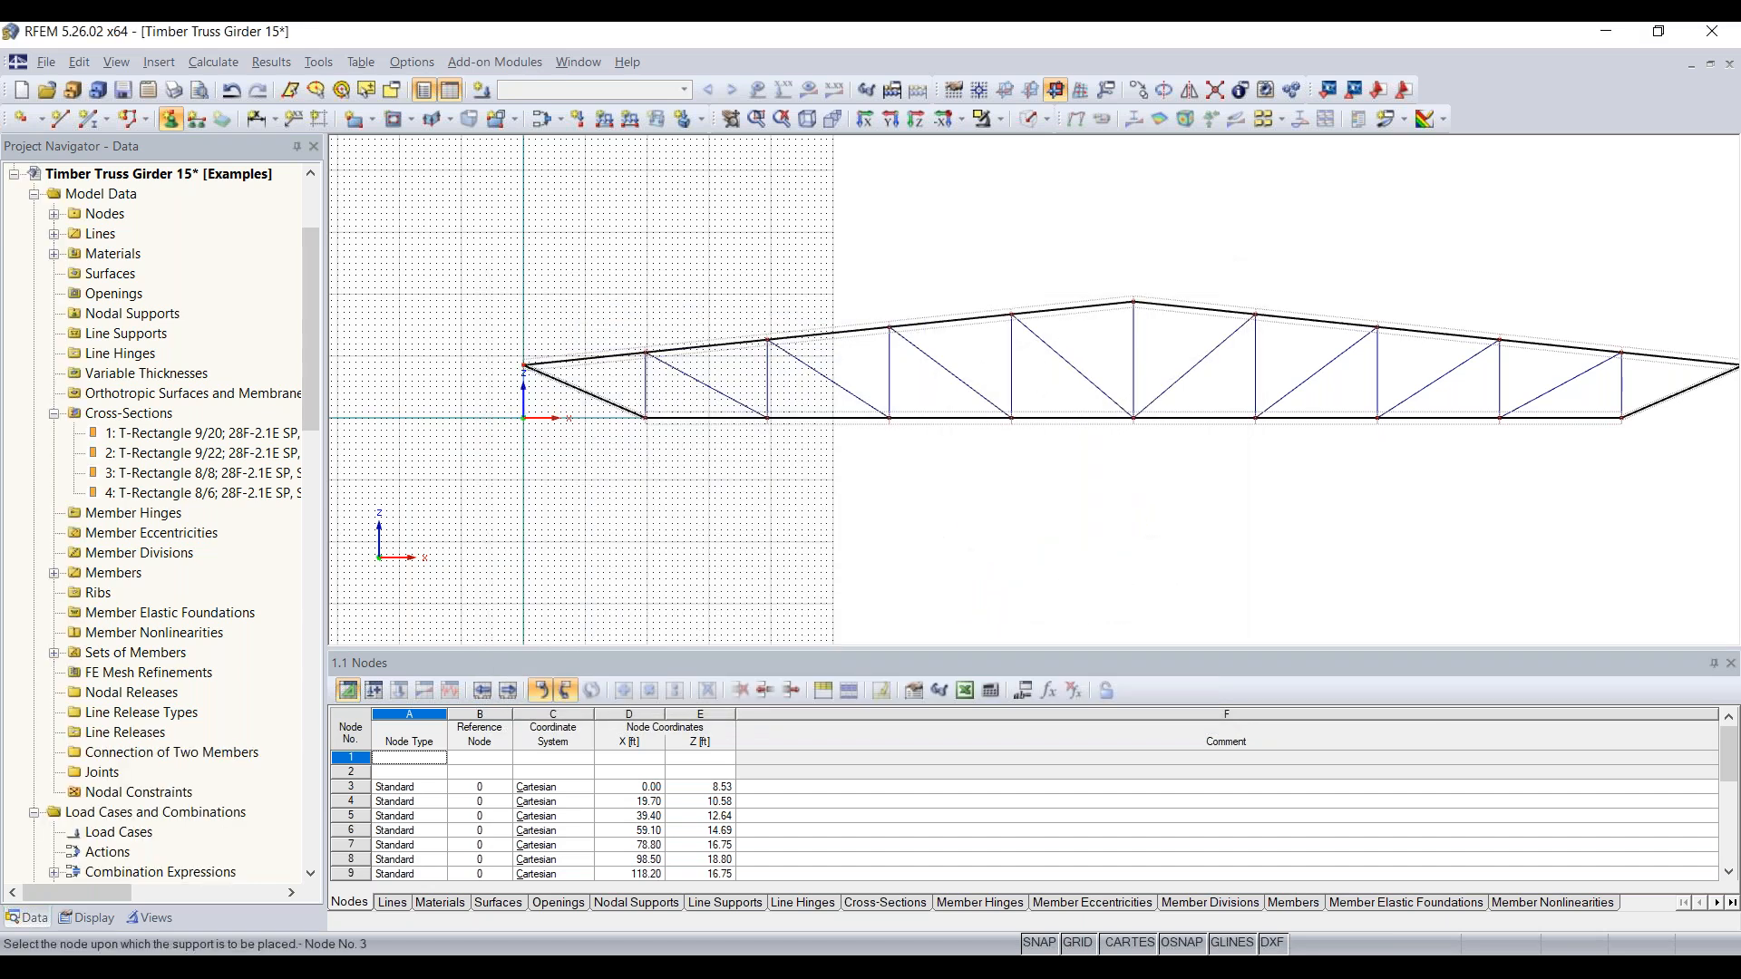
pyautogui.click(526, 367)
pyautogui.scroll(1, 526, 362)
pyautogui.scroll(3, 519, 367)
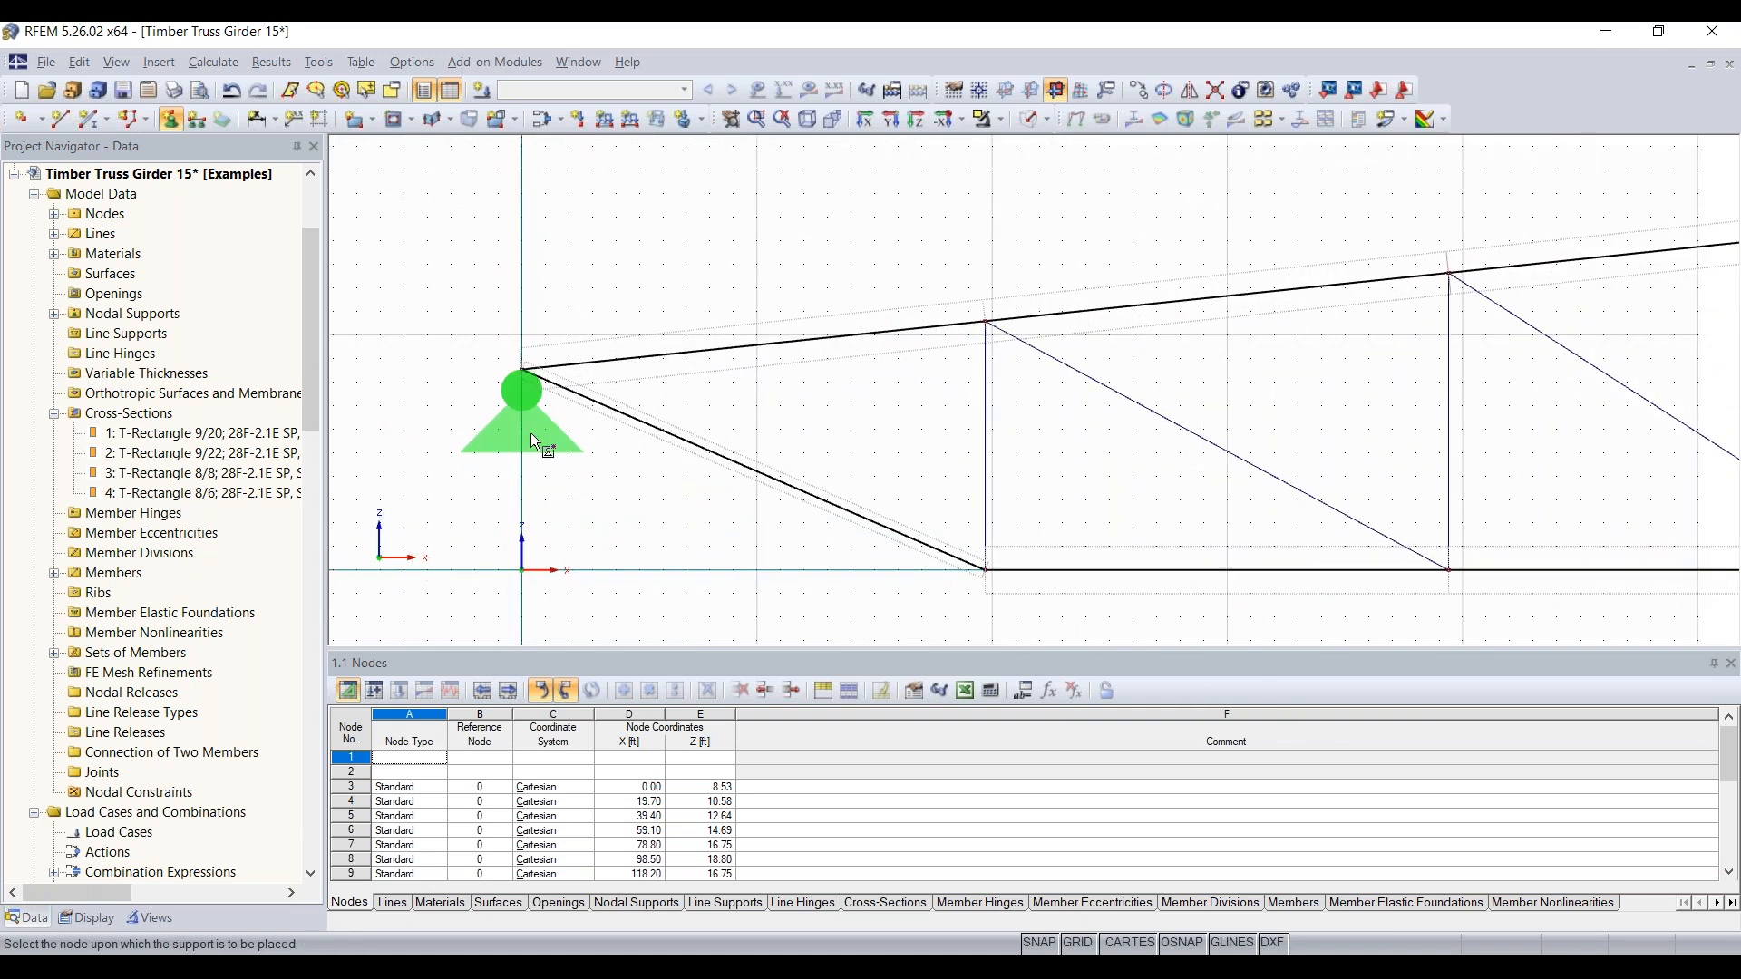
# Create a new nodal support type with uX released and only uZ fixed, in the global axis system
pyautogui.scroll(-4, 531, 433)
pyautogui.scroll(-1, 643, 512)
pyautogui.moveTo(812, 537); pyautogui.dragTo(304, 447, button='middle')
pyautogui.moveTo(1151, 466); pyautogui.dragTo(910, 497, button='middle')
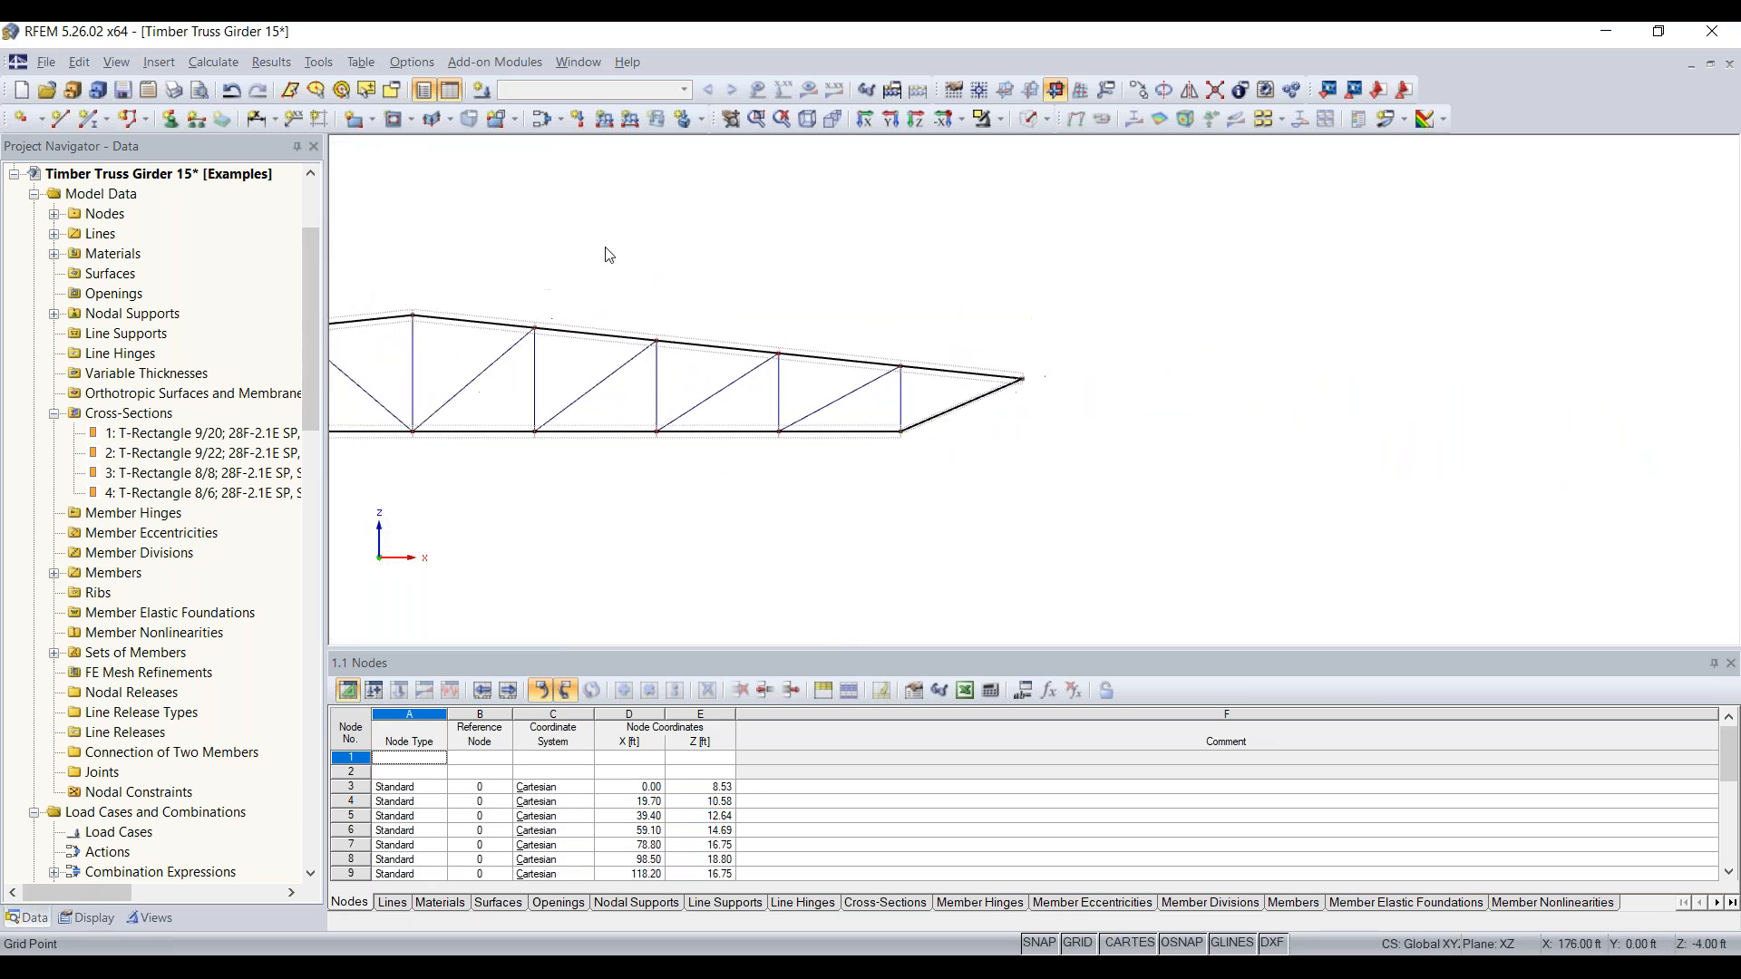
pyautogui.click(170, 119)
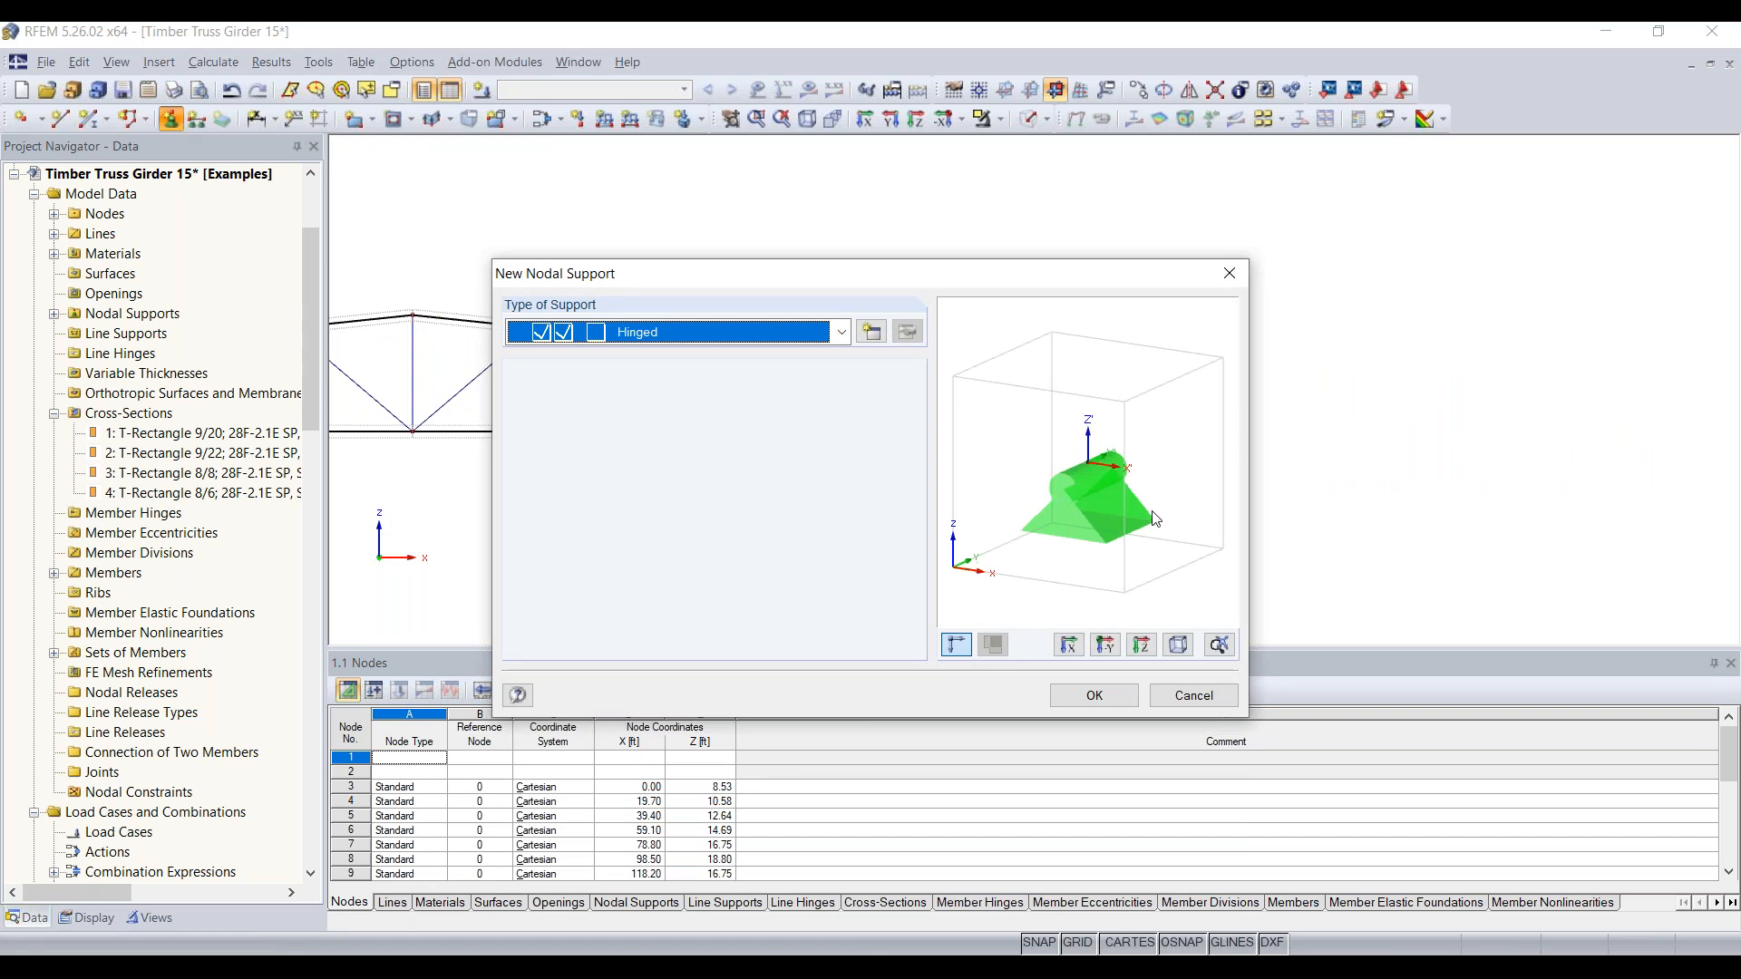
pyautogui.click(876, 334)
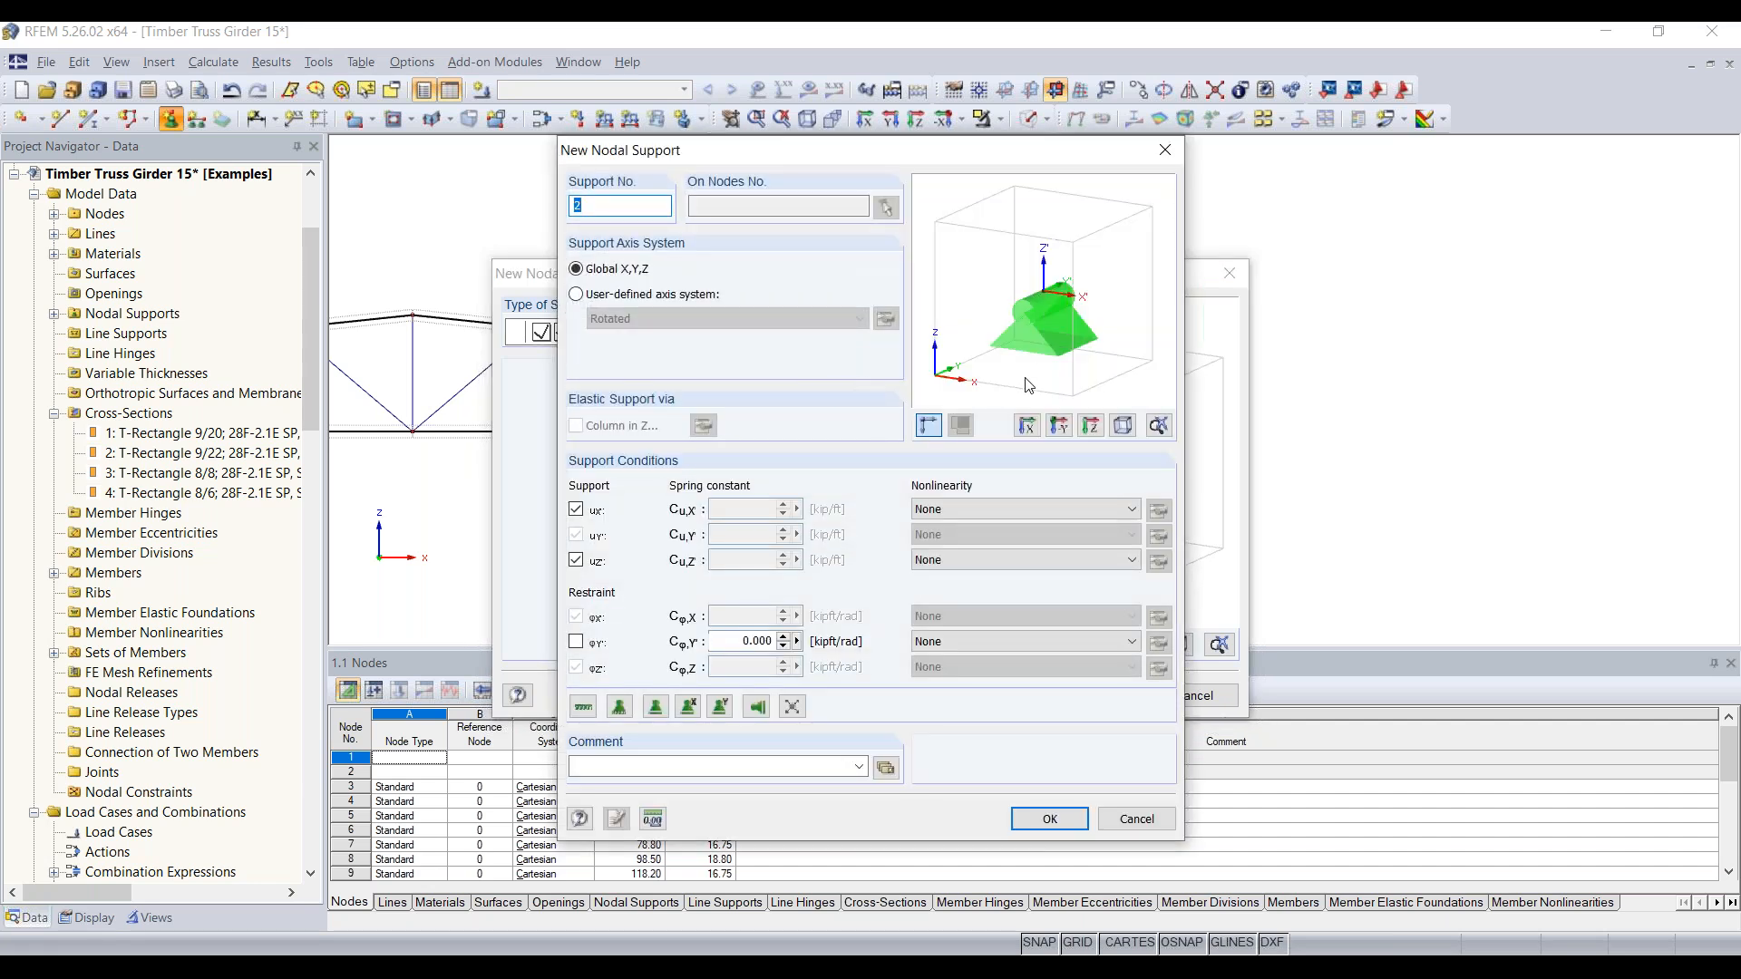
pyautogui.click(575, 510)
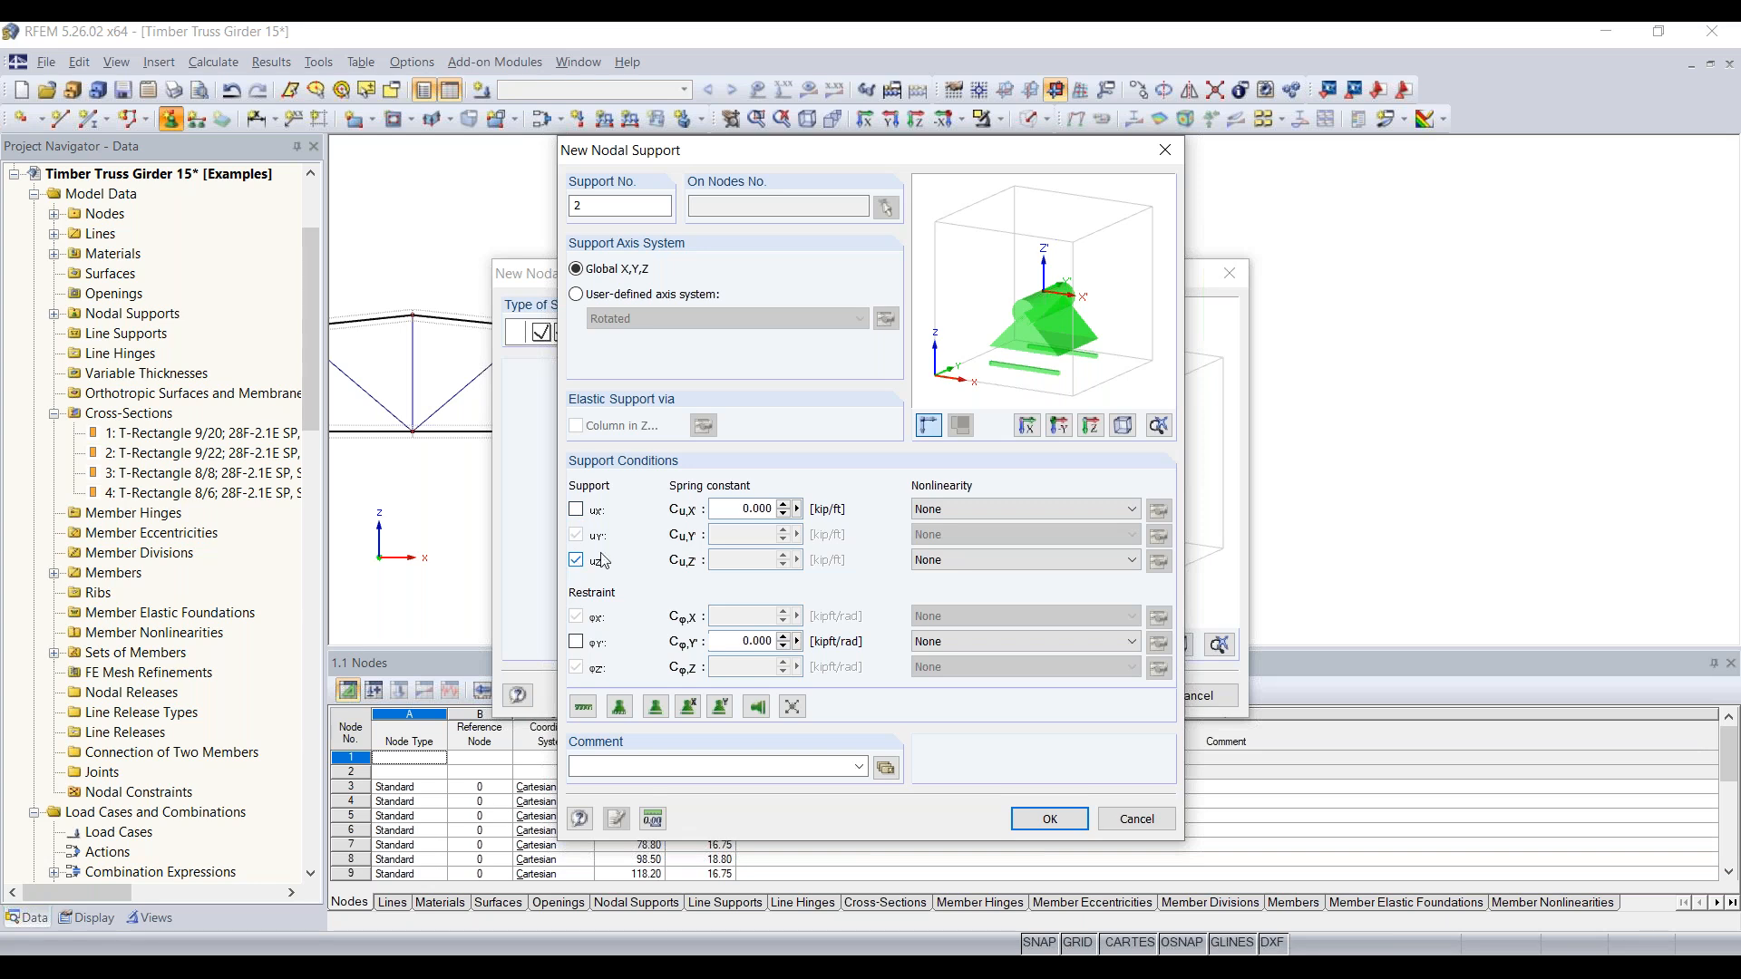
pyautogui.click(1049, 819)
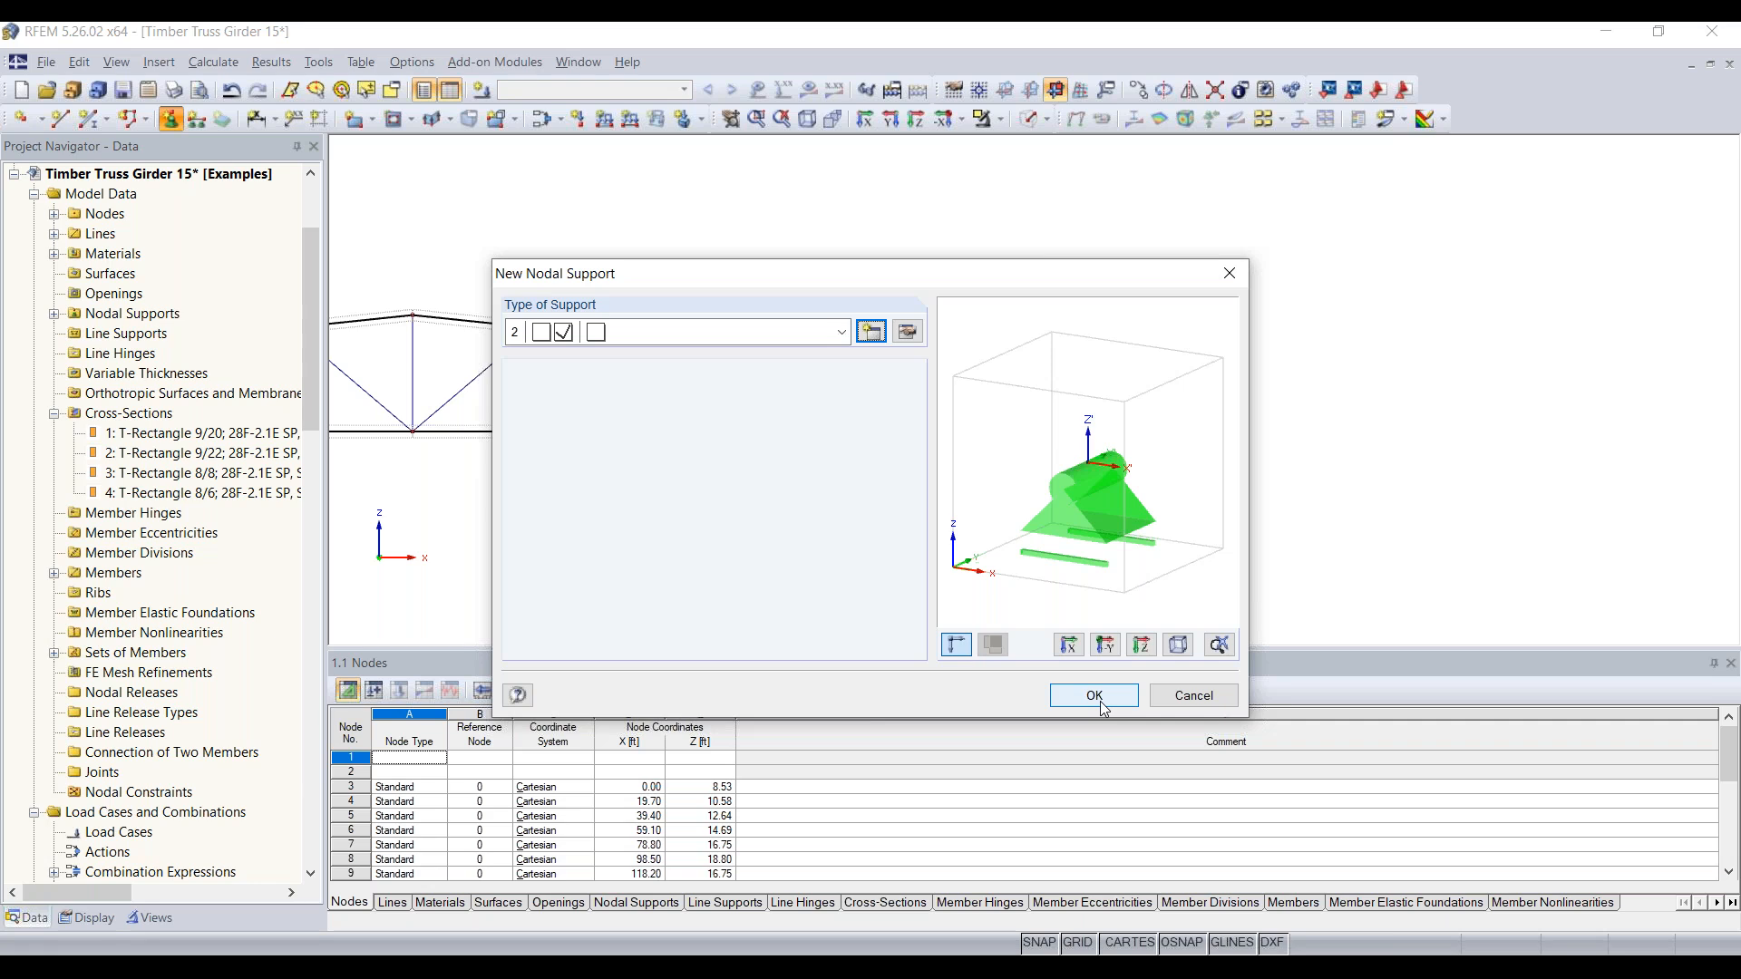
# Place the sliding support on the end node at the truss's far end
pyautogui.click(1097, 698)
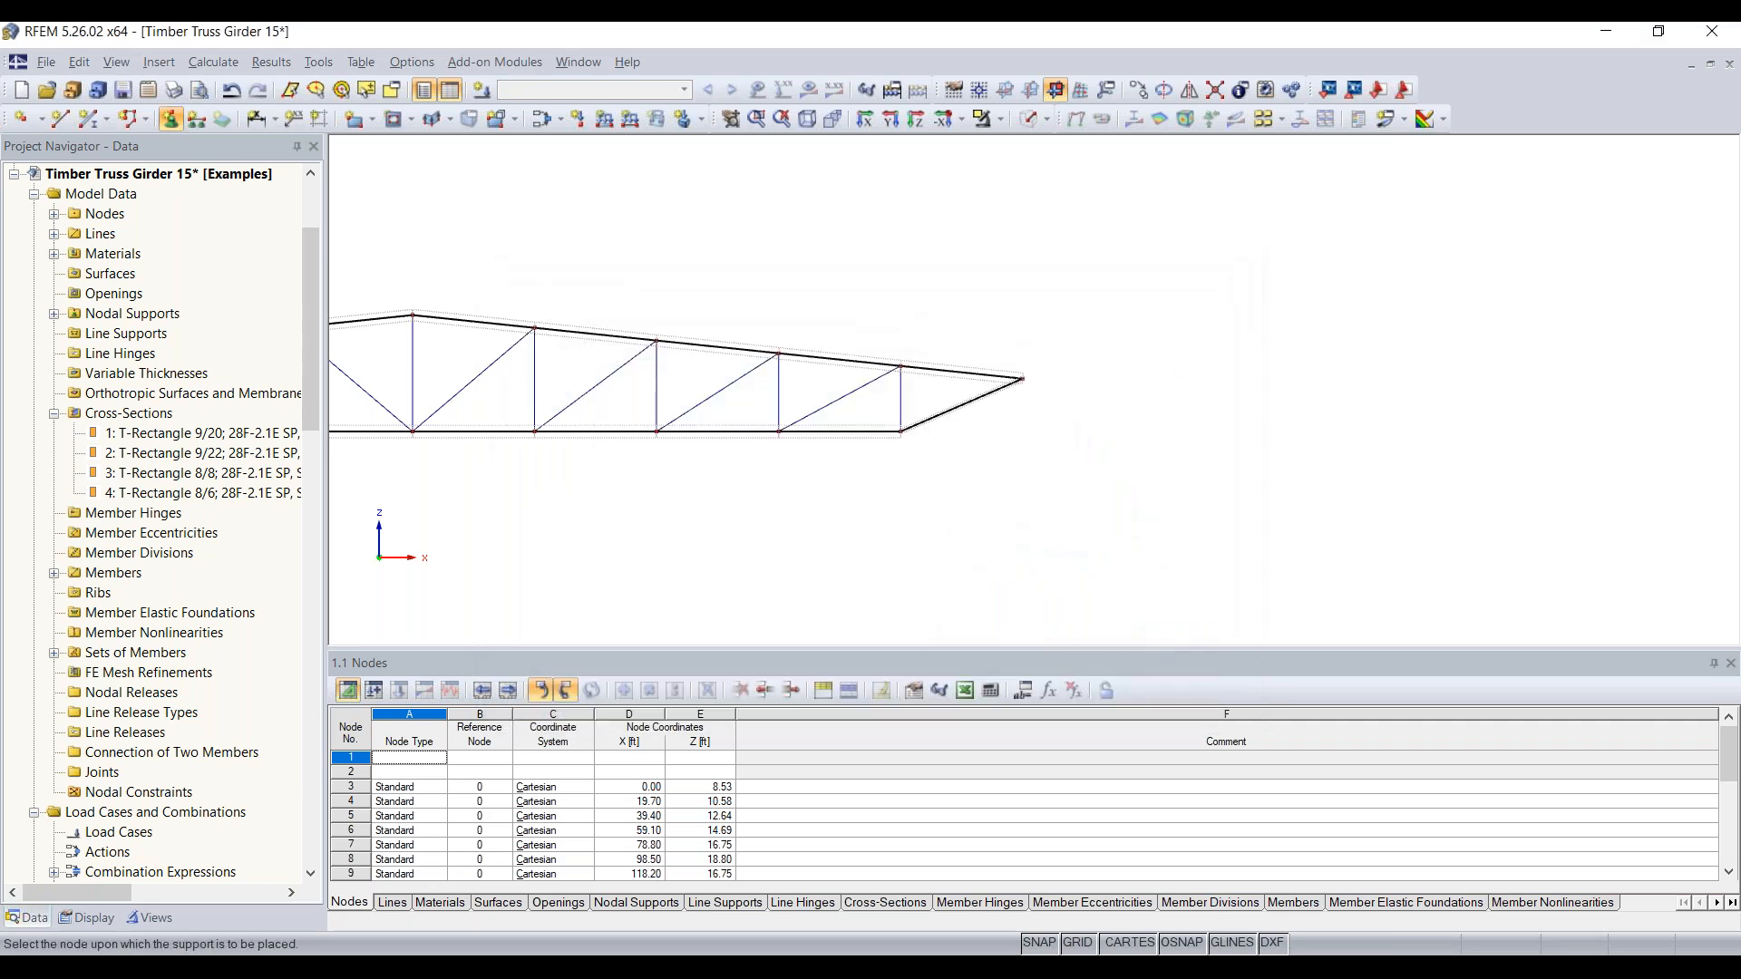
pyautogui.scroll(5, 1014, 400)
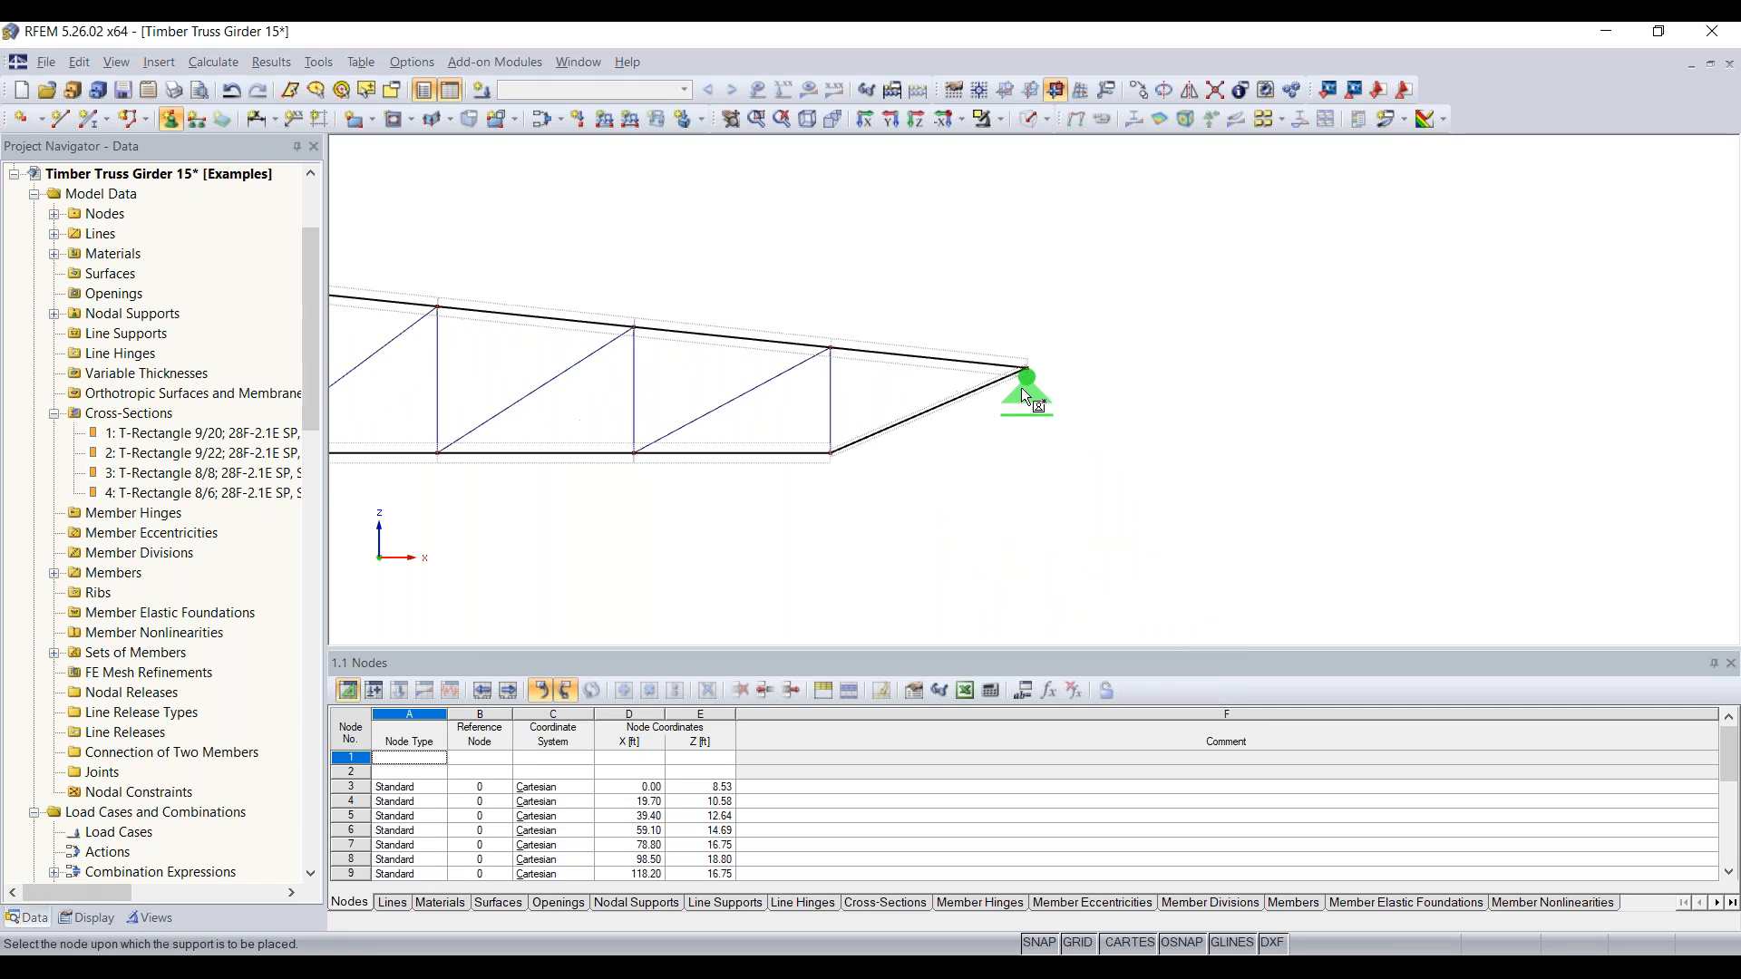
pyautogui.scroll(-5, 1024, 381)
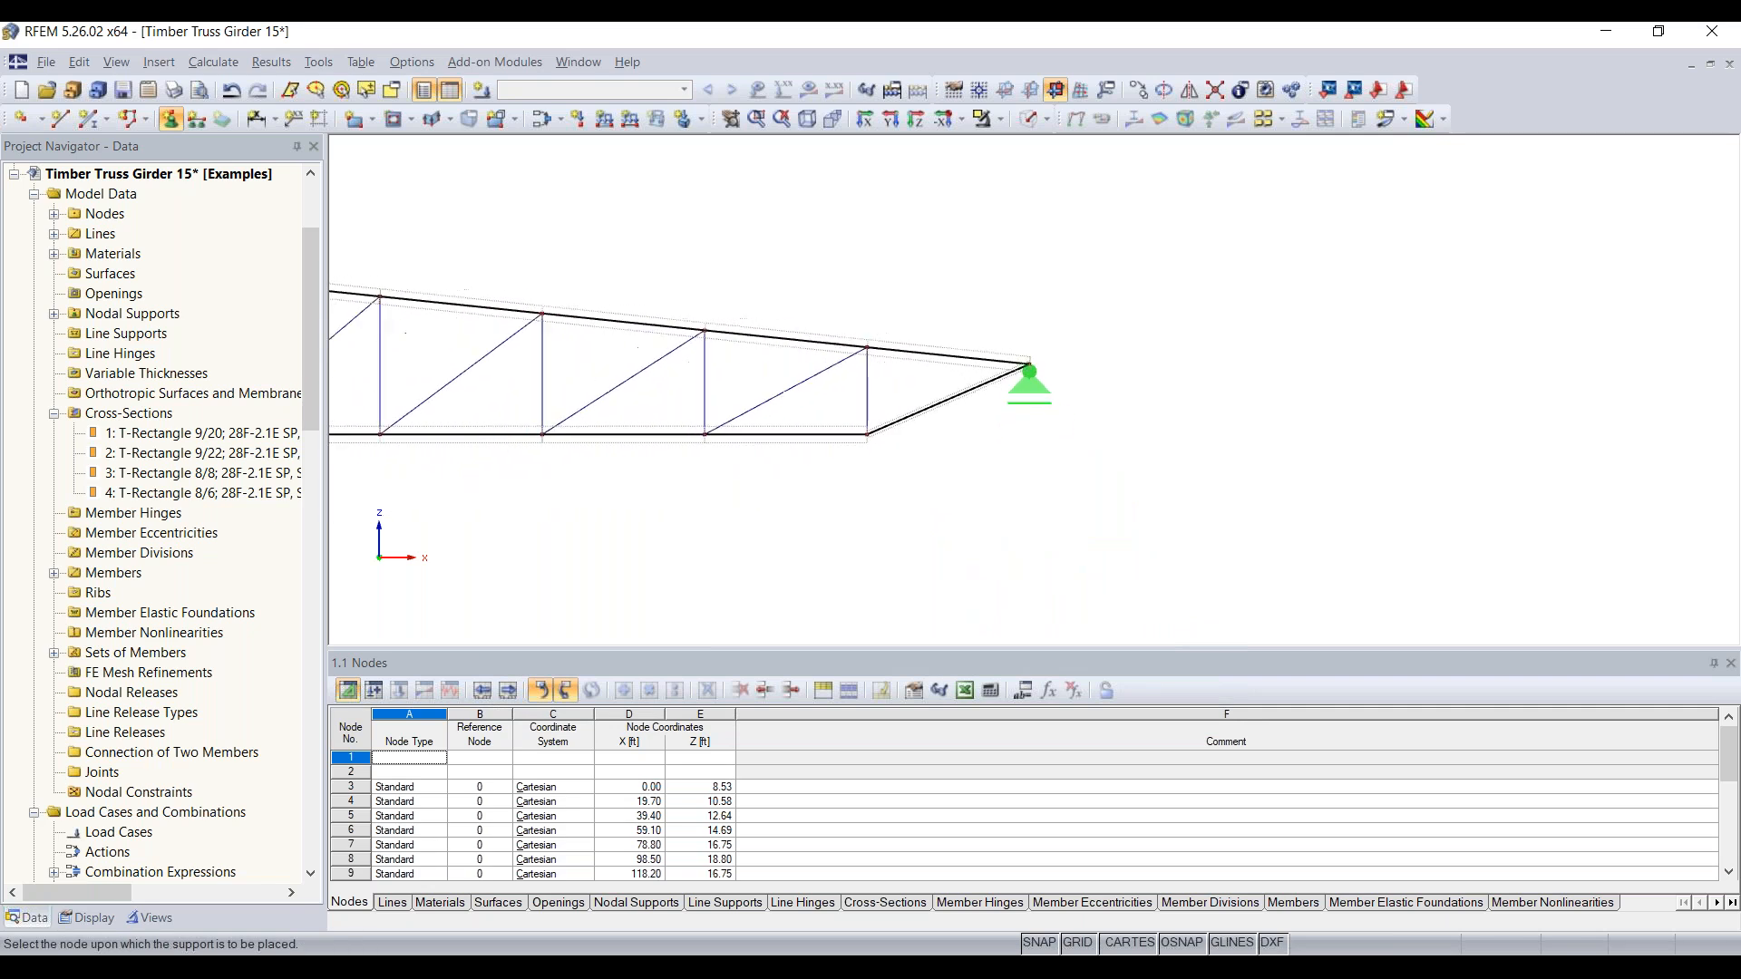
pyautogui.scroll(2, 1288, 543)
pyautogui.moveTo(1128, 536); pyautogui.dragTo(1344, 552, button='middle')
pyautogui.scroll(1, 1197, 537)
pyautogui.scroll(1, 1344, 553)
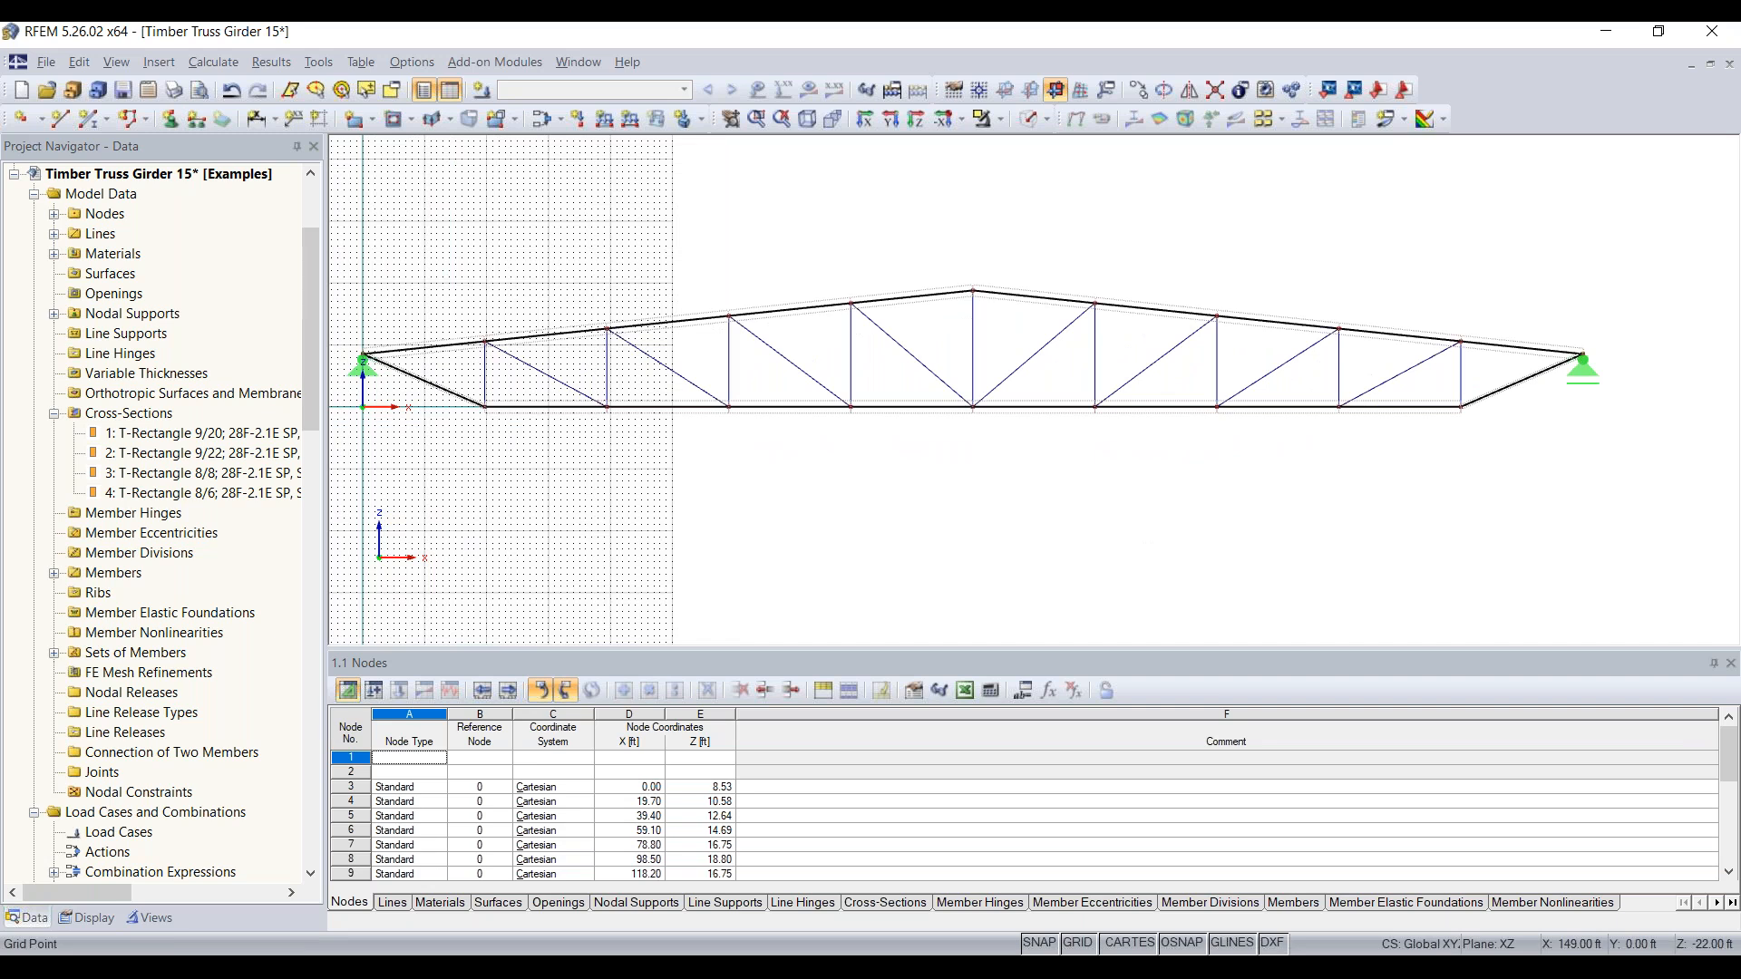
# Set the number of work plane grid points to adapt dynamically to the size of the model
pyautogui.scroll(-4, 1284, 545)
pyautogui.moveTo(1114, 526); pyautogui.dragTo(1157, 476, button='middle')
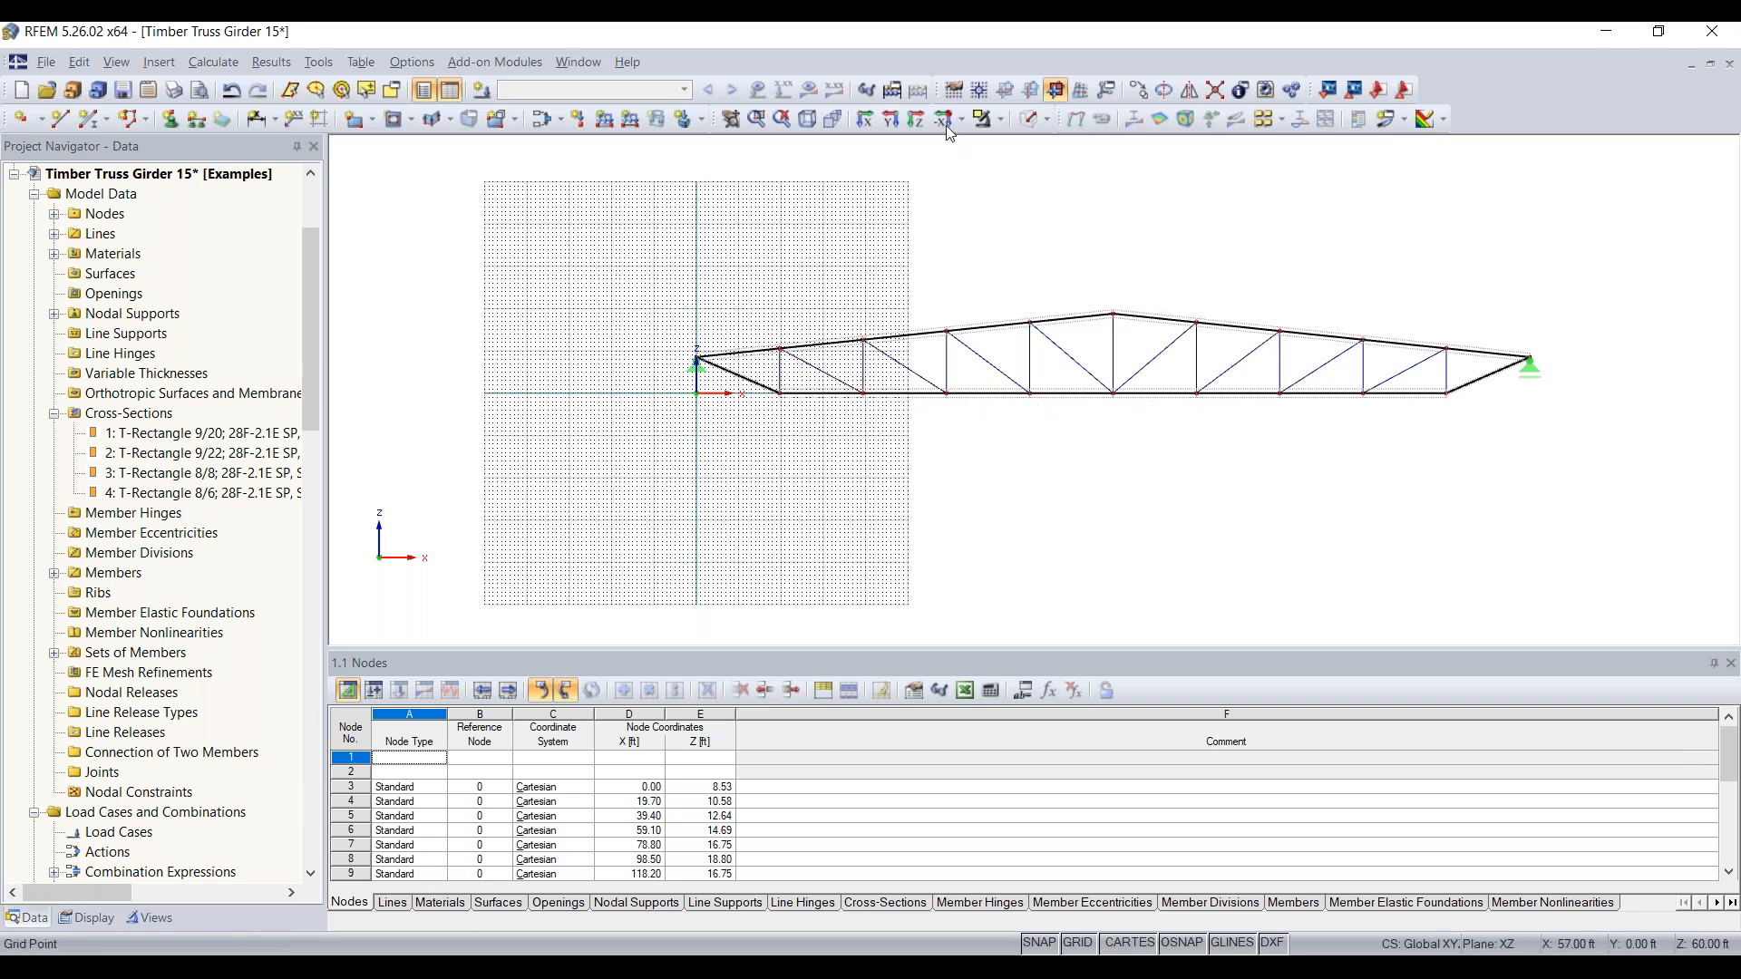
pyautogui.click(954, 94)
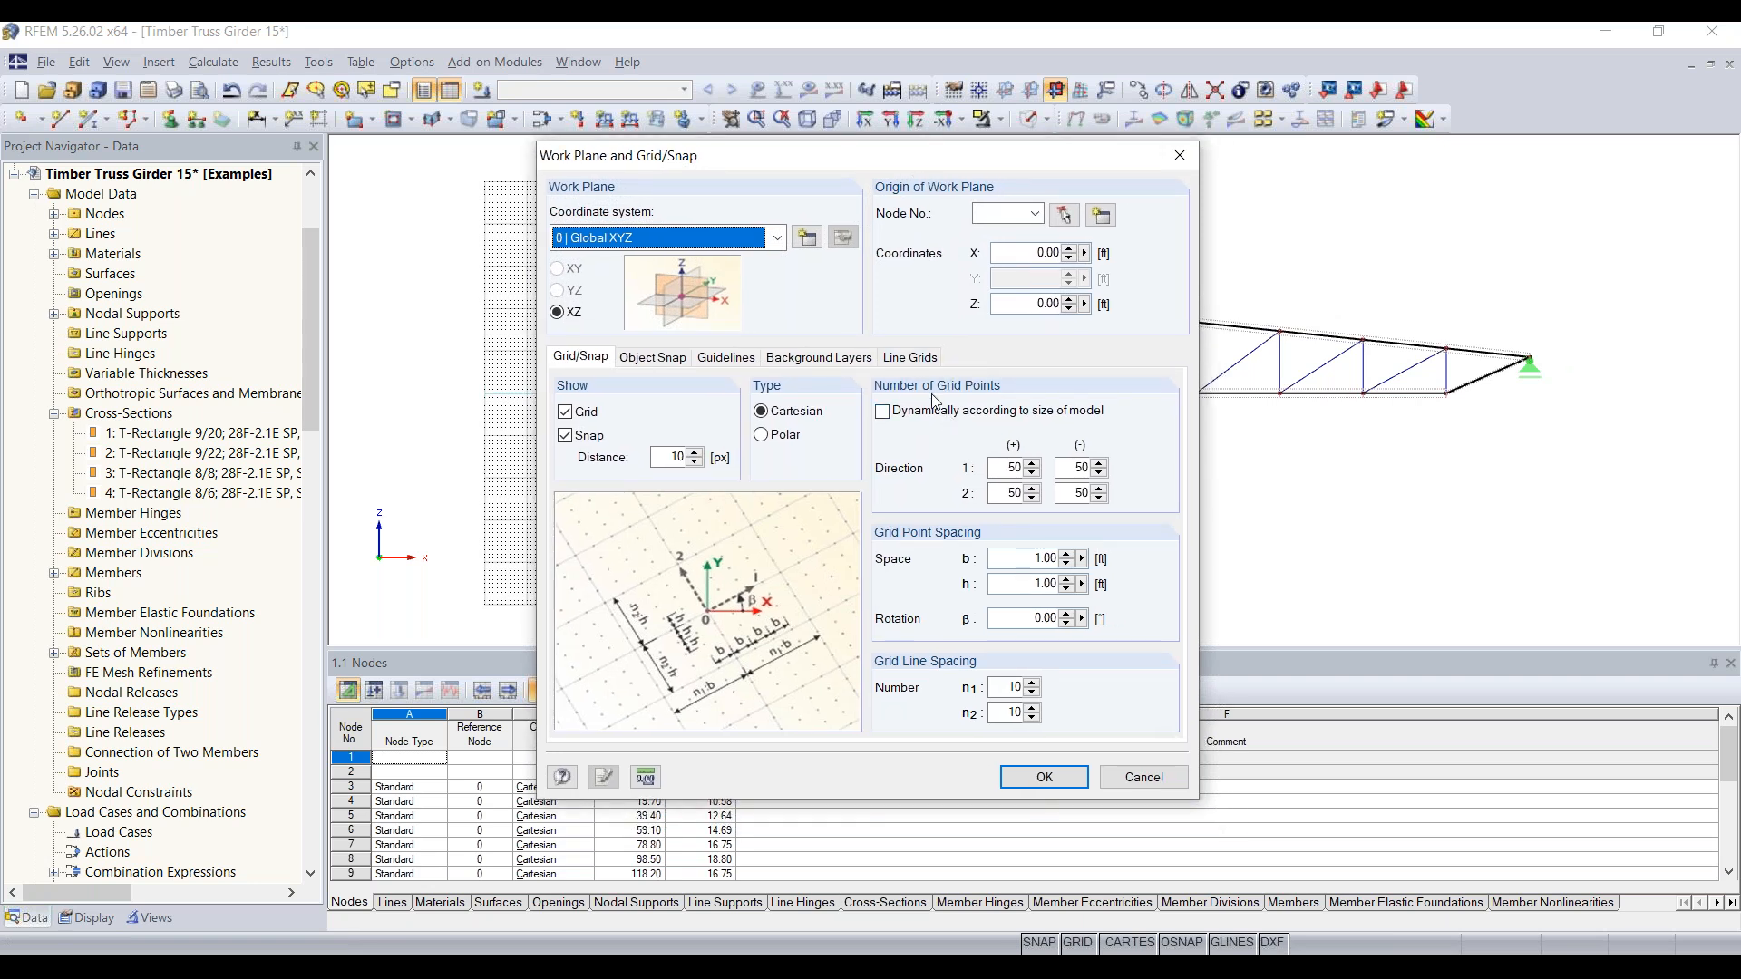
pyautogui.click(995, 418)
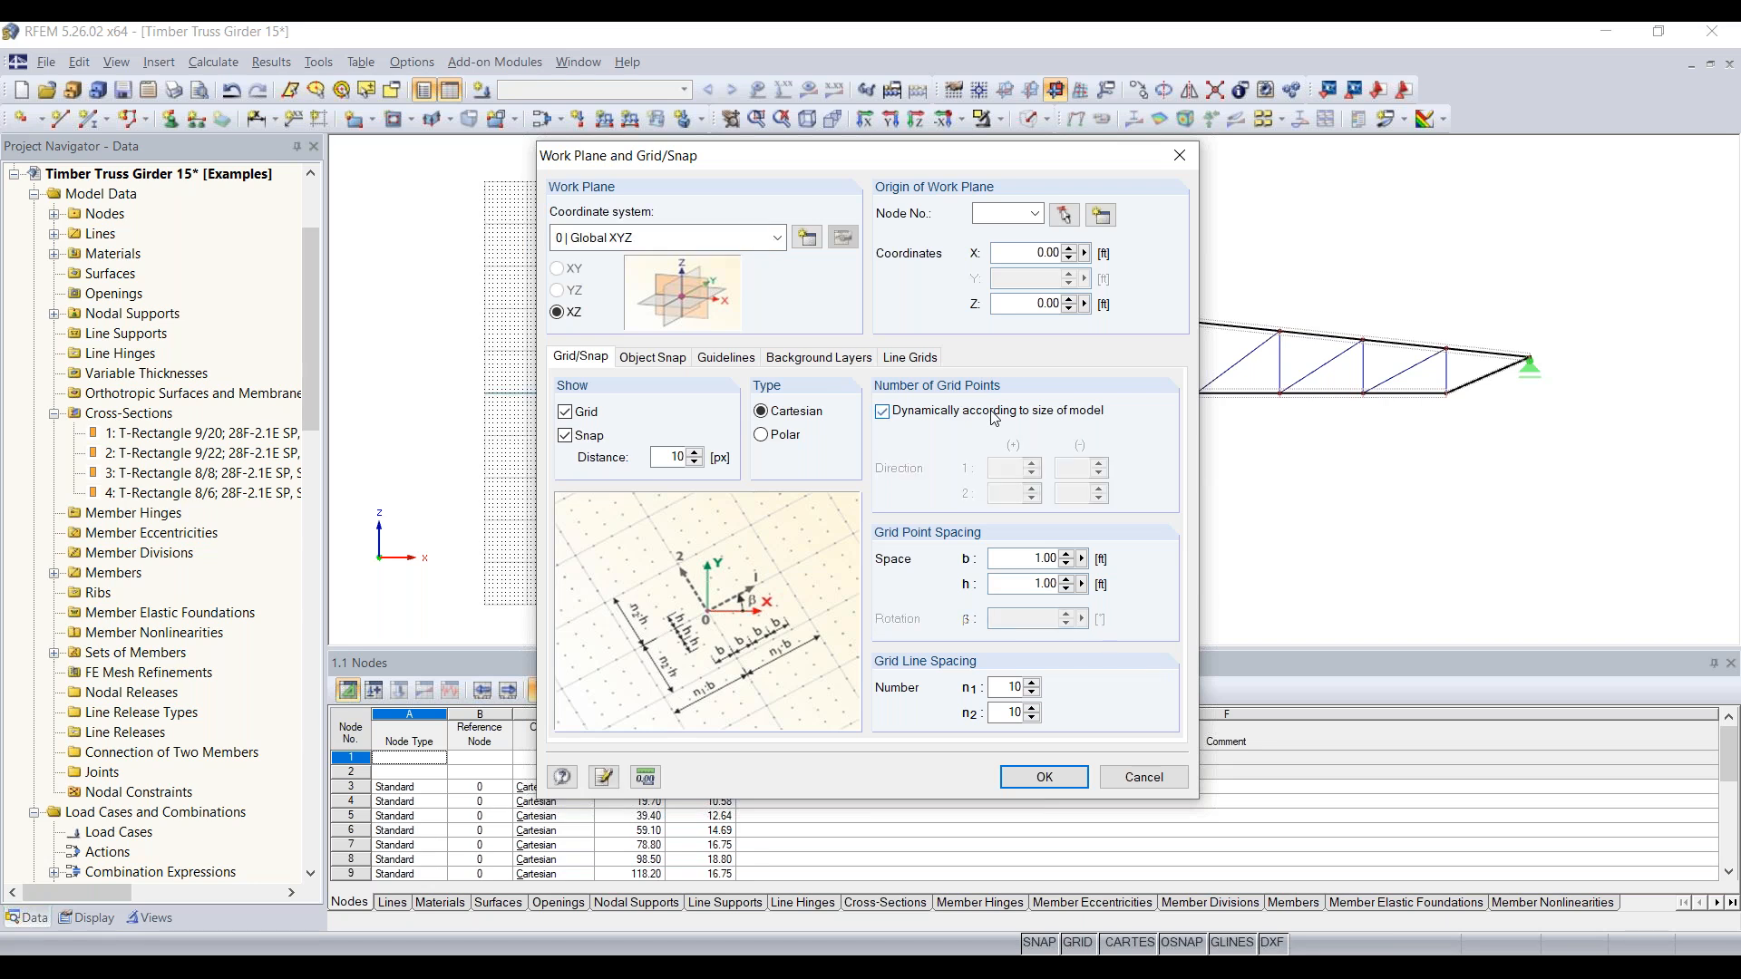
pyautogui.click(1053, 772)
pyautogui.moveTo(1194, 522); pyautogui.dragTo(1114, 556, button='middle')
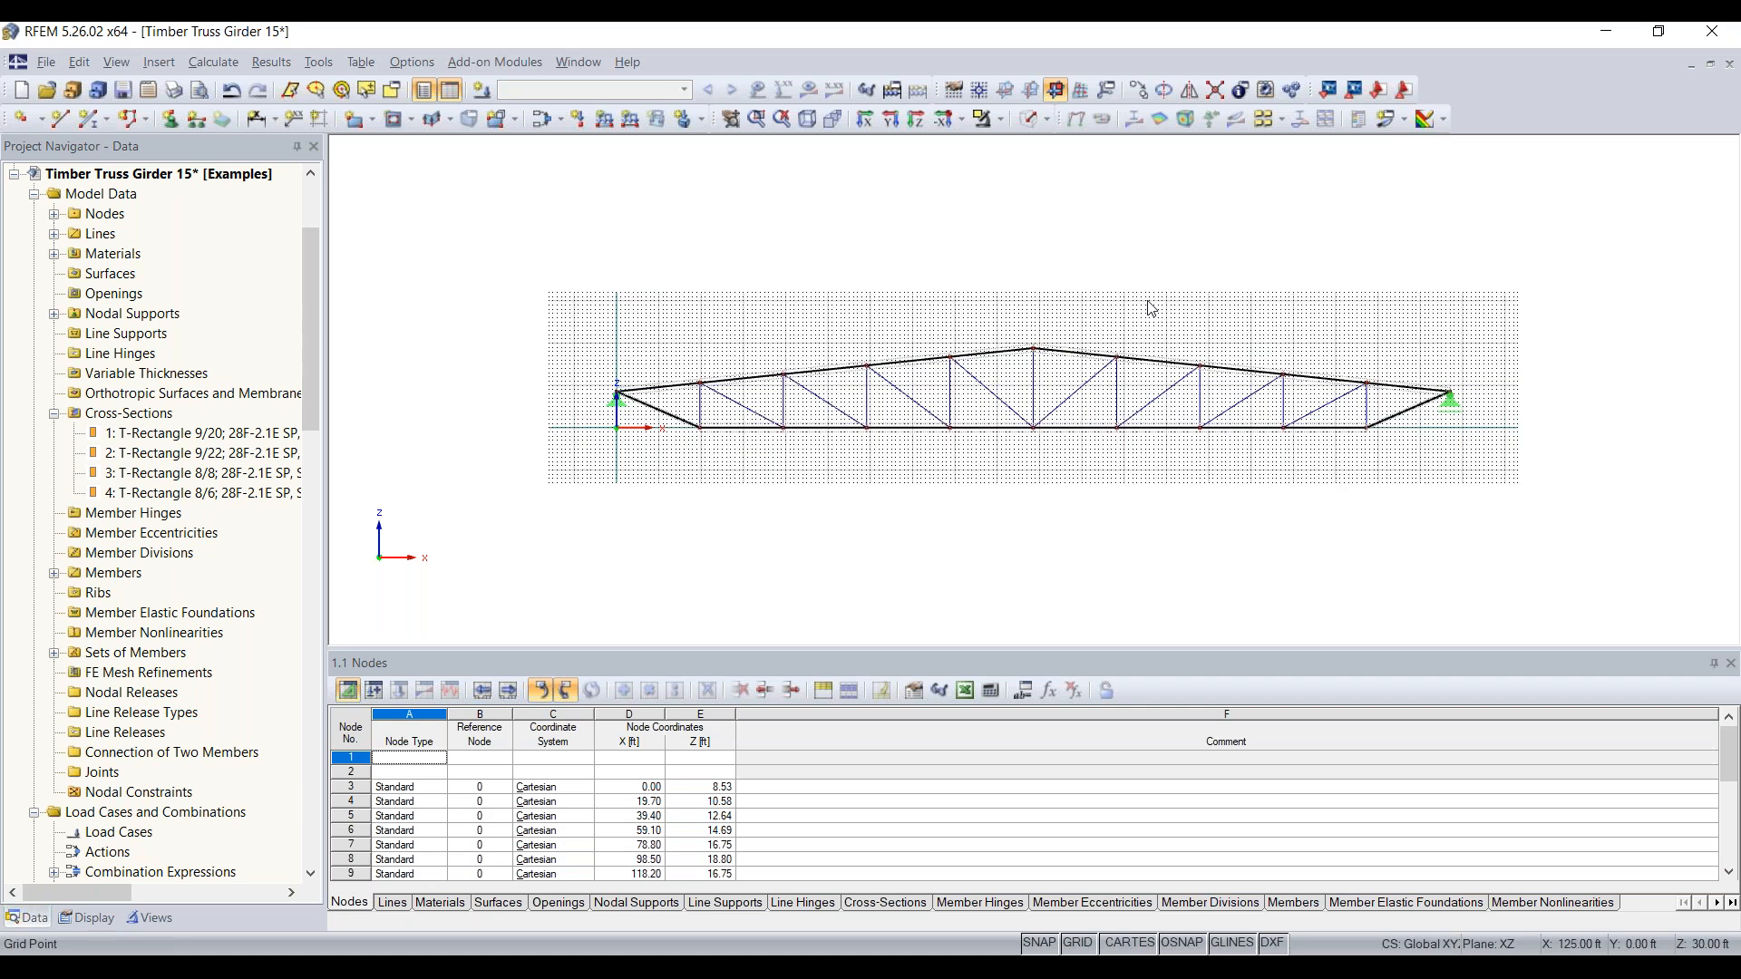
# Display the truss as a solid rendered model
pyautogui.click(1029, 119)
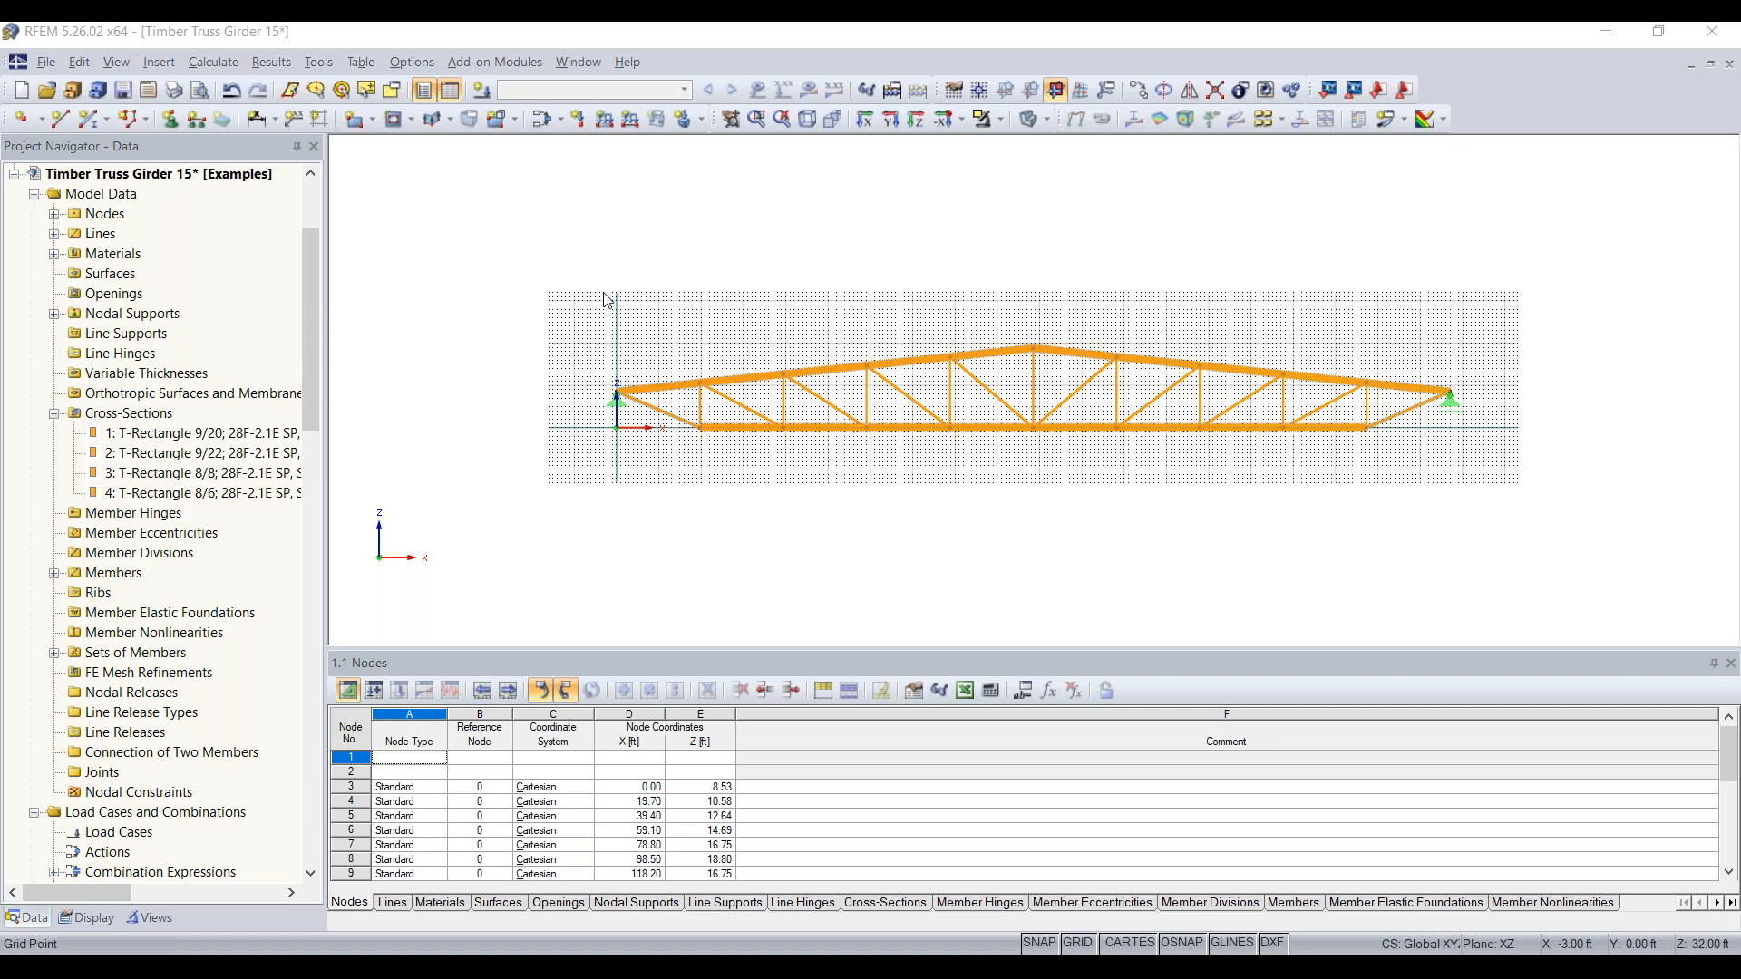
pyautogui.scroll(3, 220, 331)
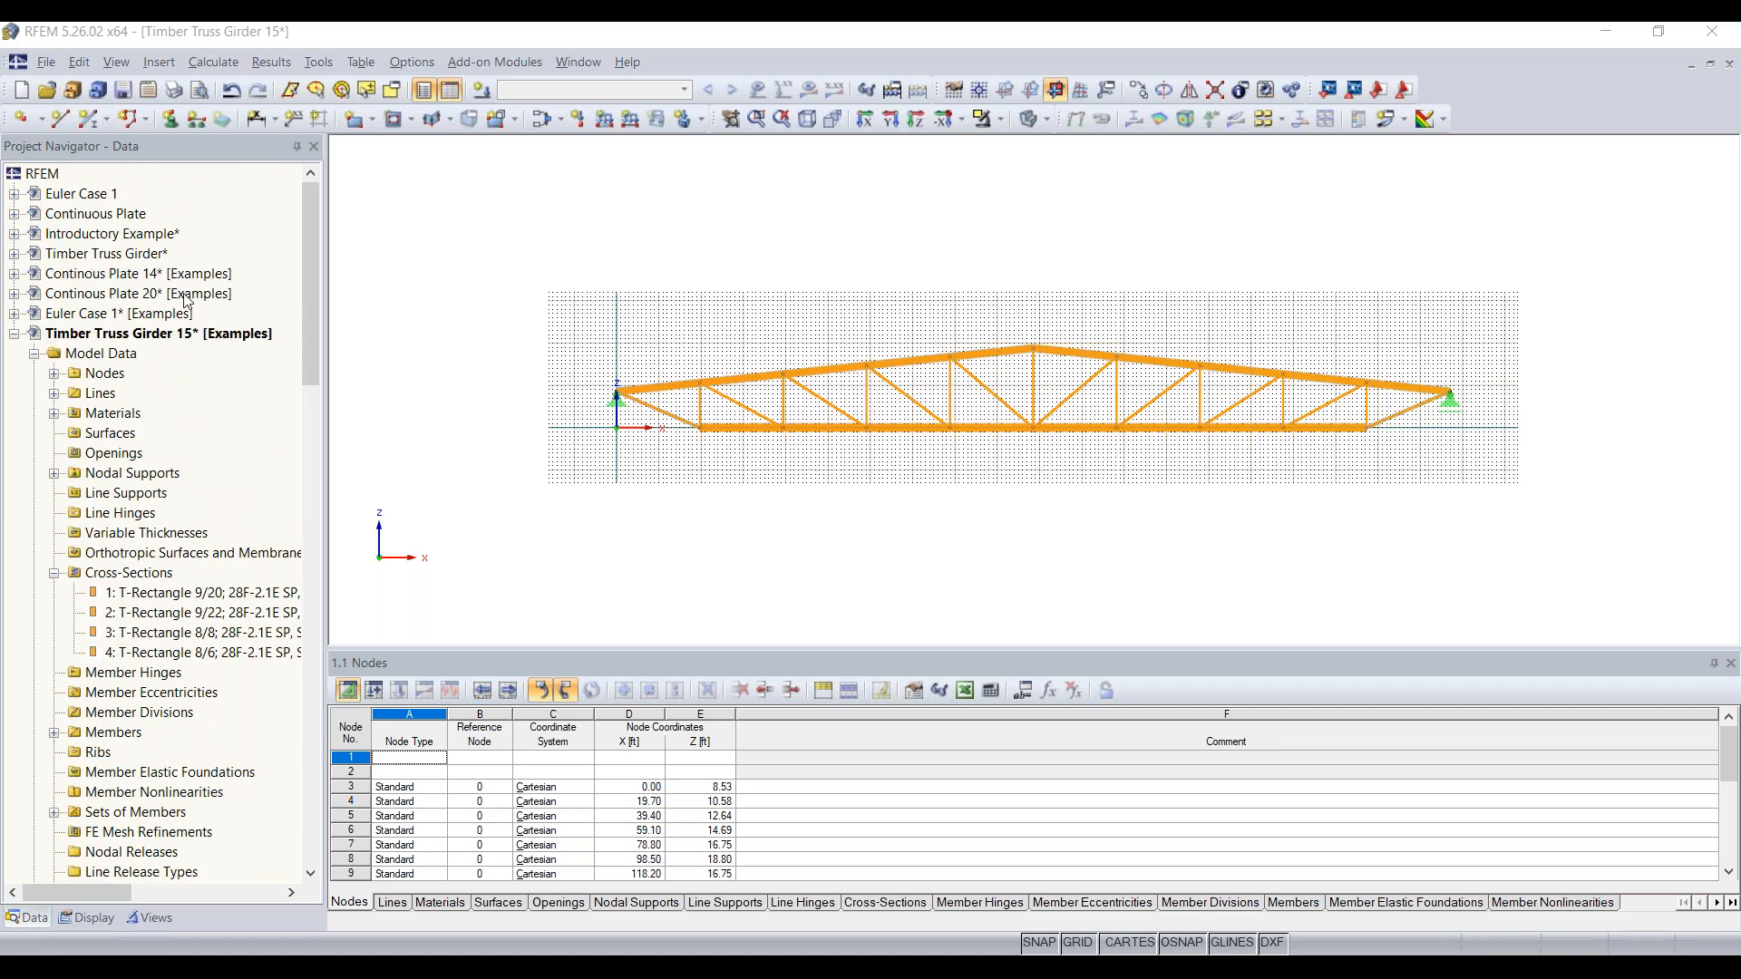
# Switch to the Continous Plate 20 model and open the definition of a new line release
pyautogui.doubleClick(186, 296)
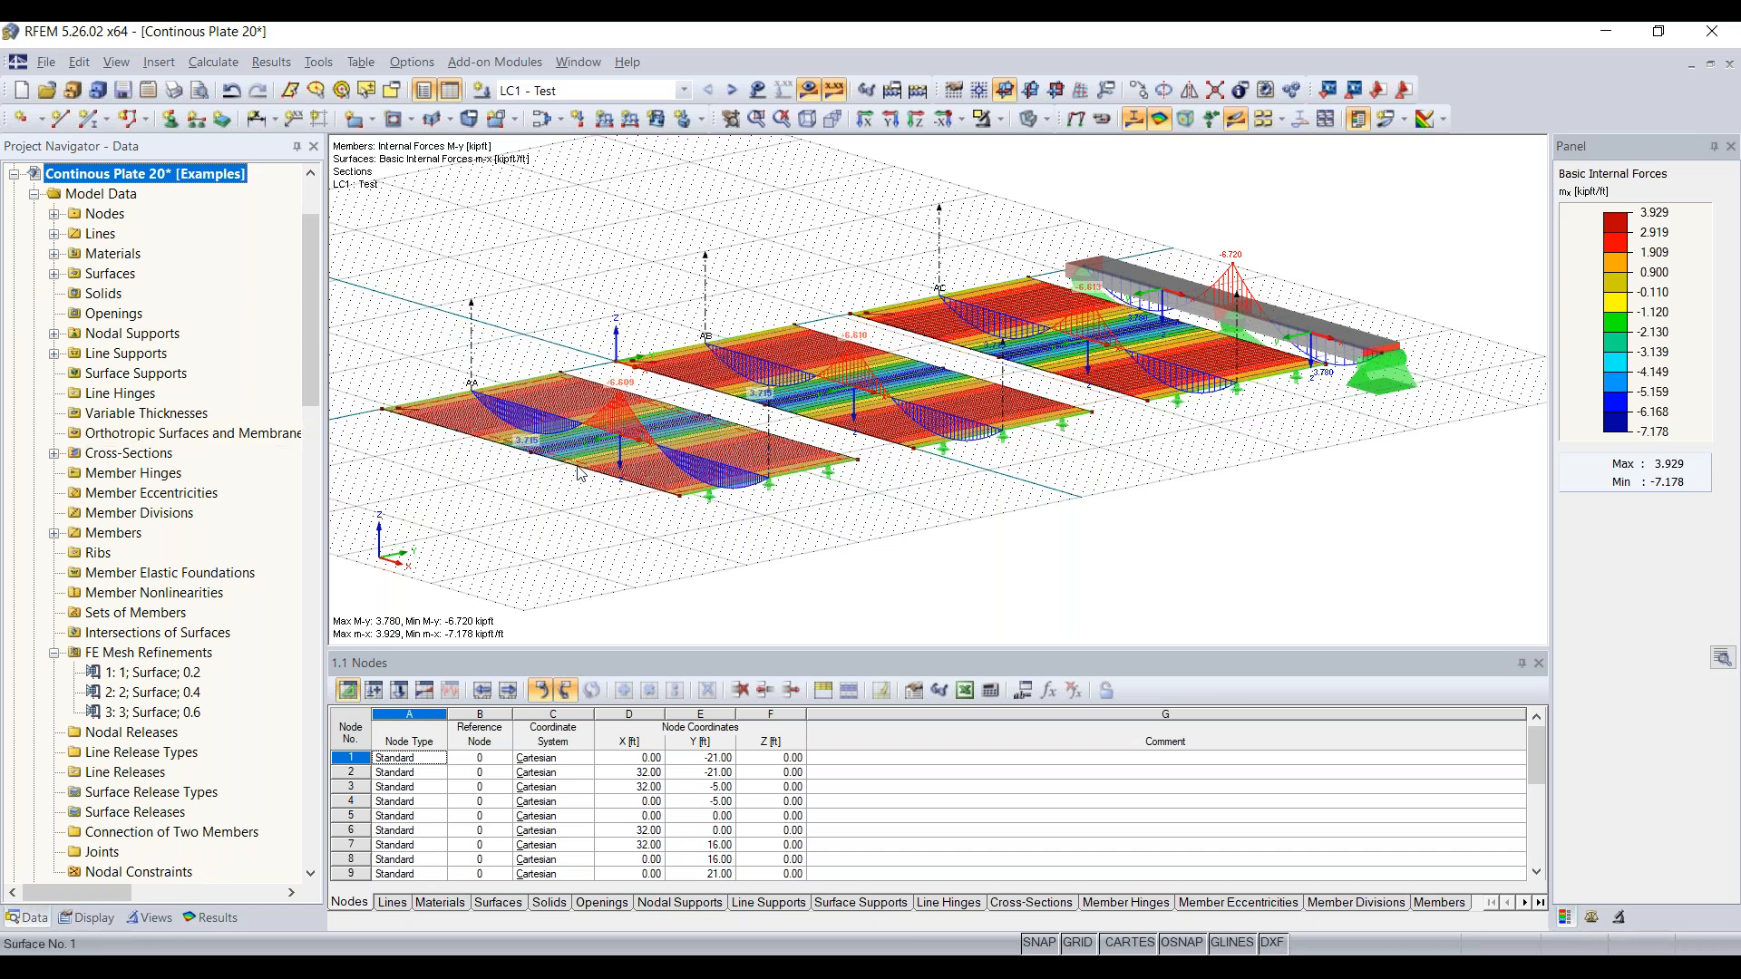
pyautogui.scroll(-3, 148, 535)
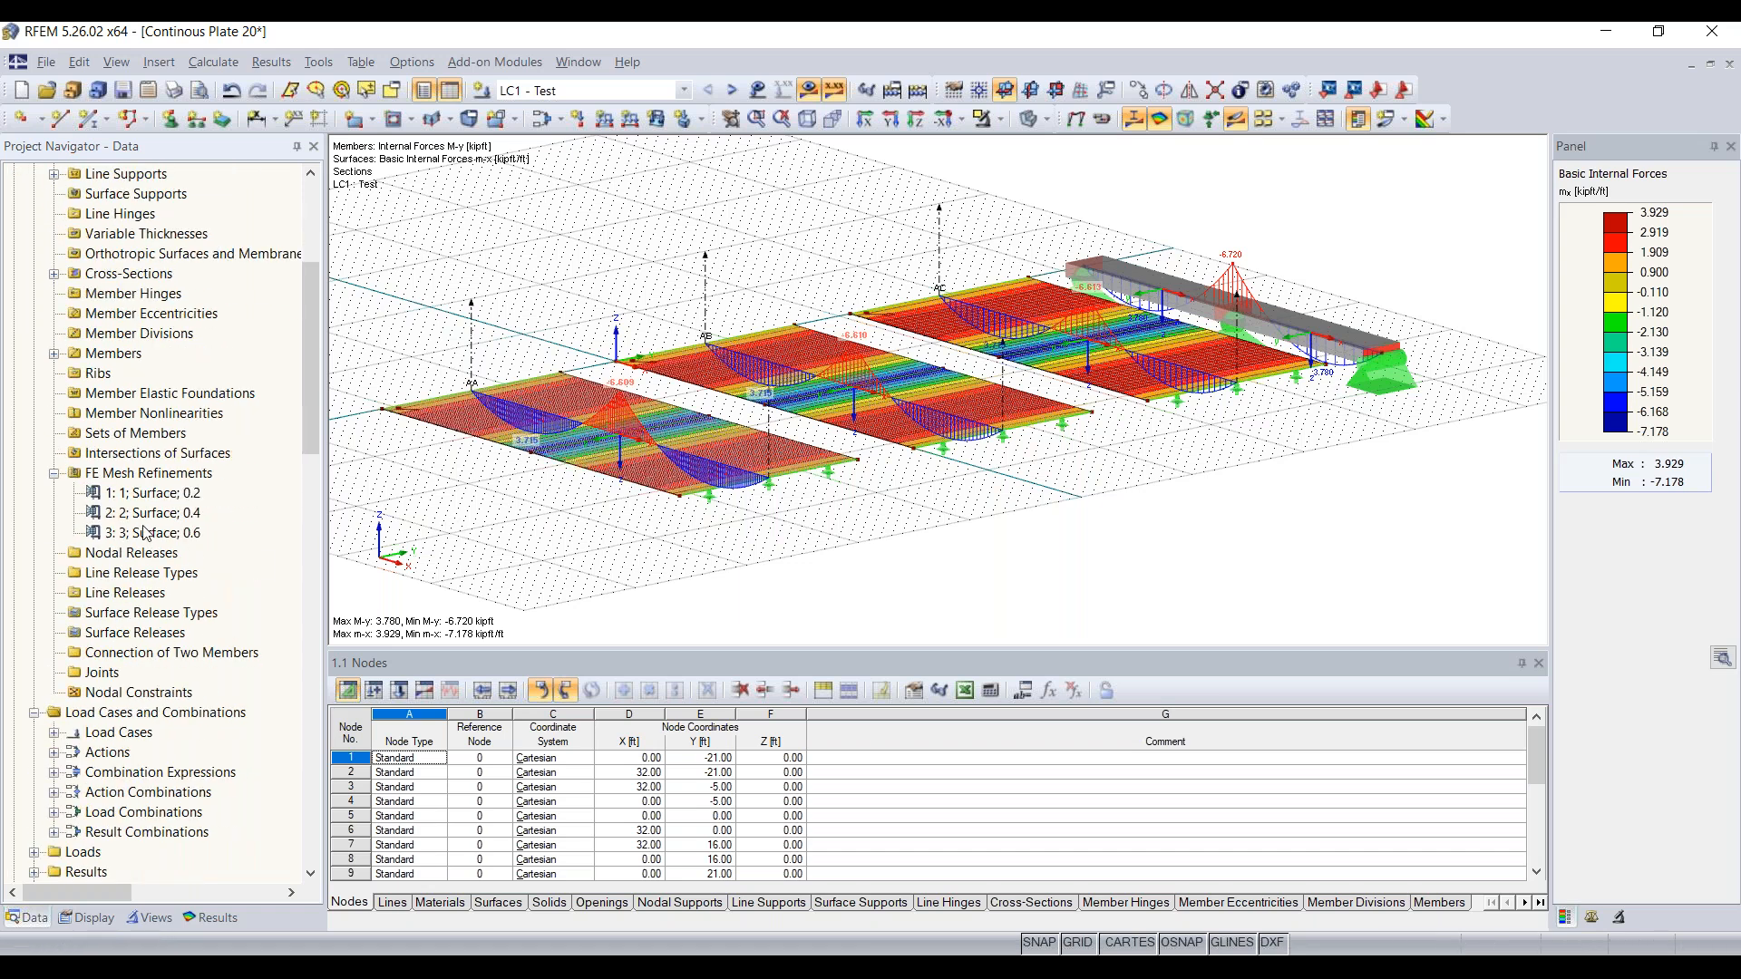
pyautogui.scroll(2, 140, 599)
pyautogui.scroll(-2, 136, 600)
pyautogui.click(130, 595)
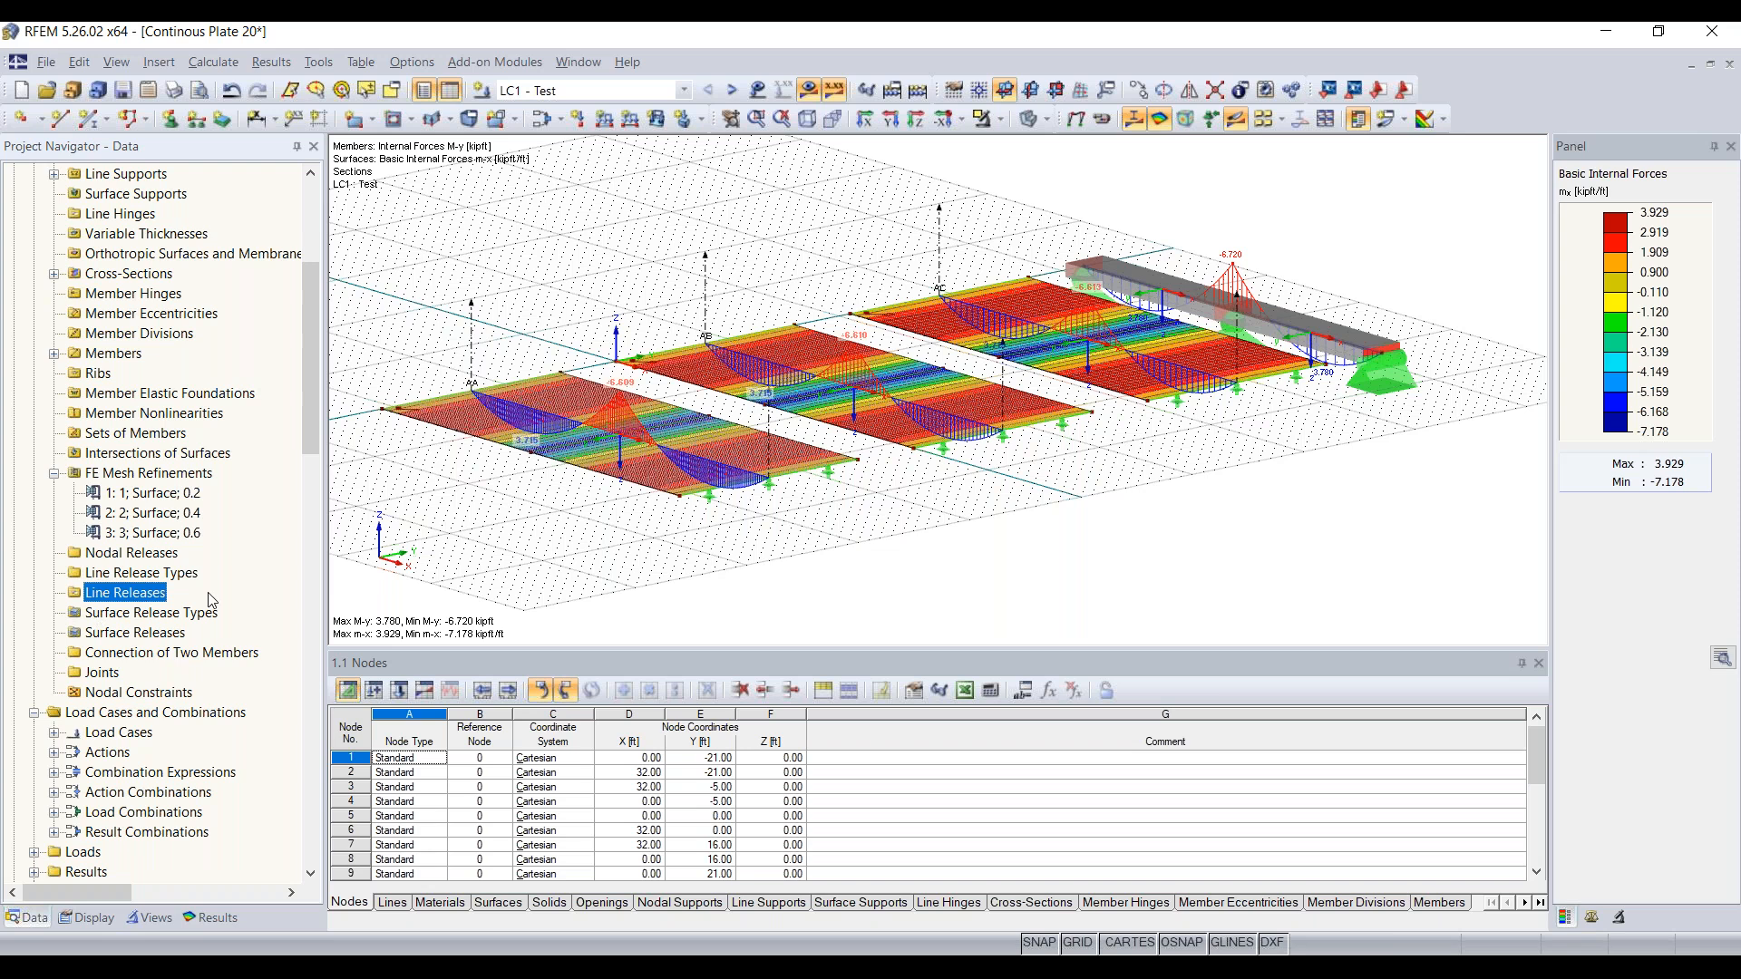
pyautogui.rightClick(130, 600)
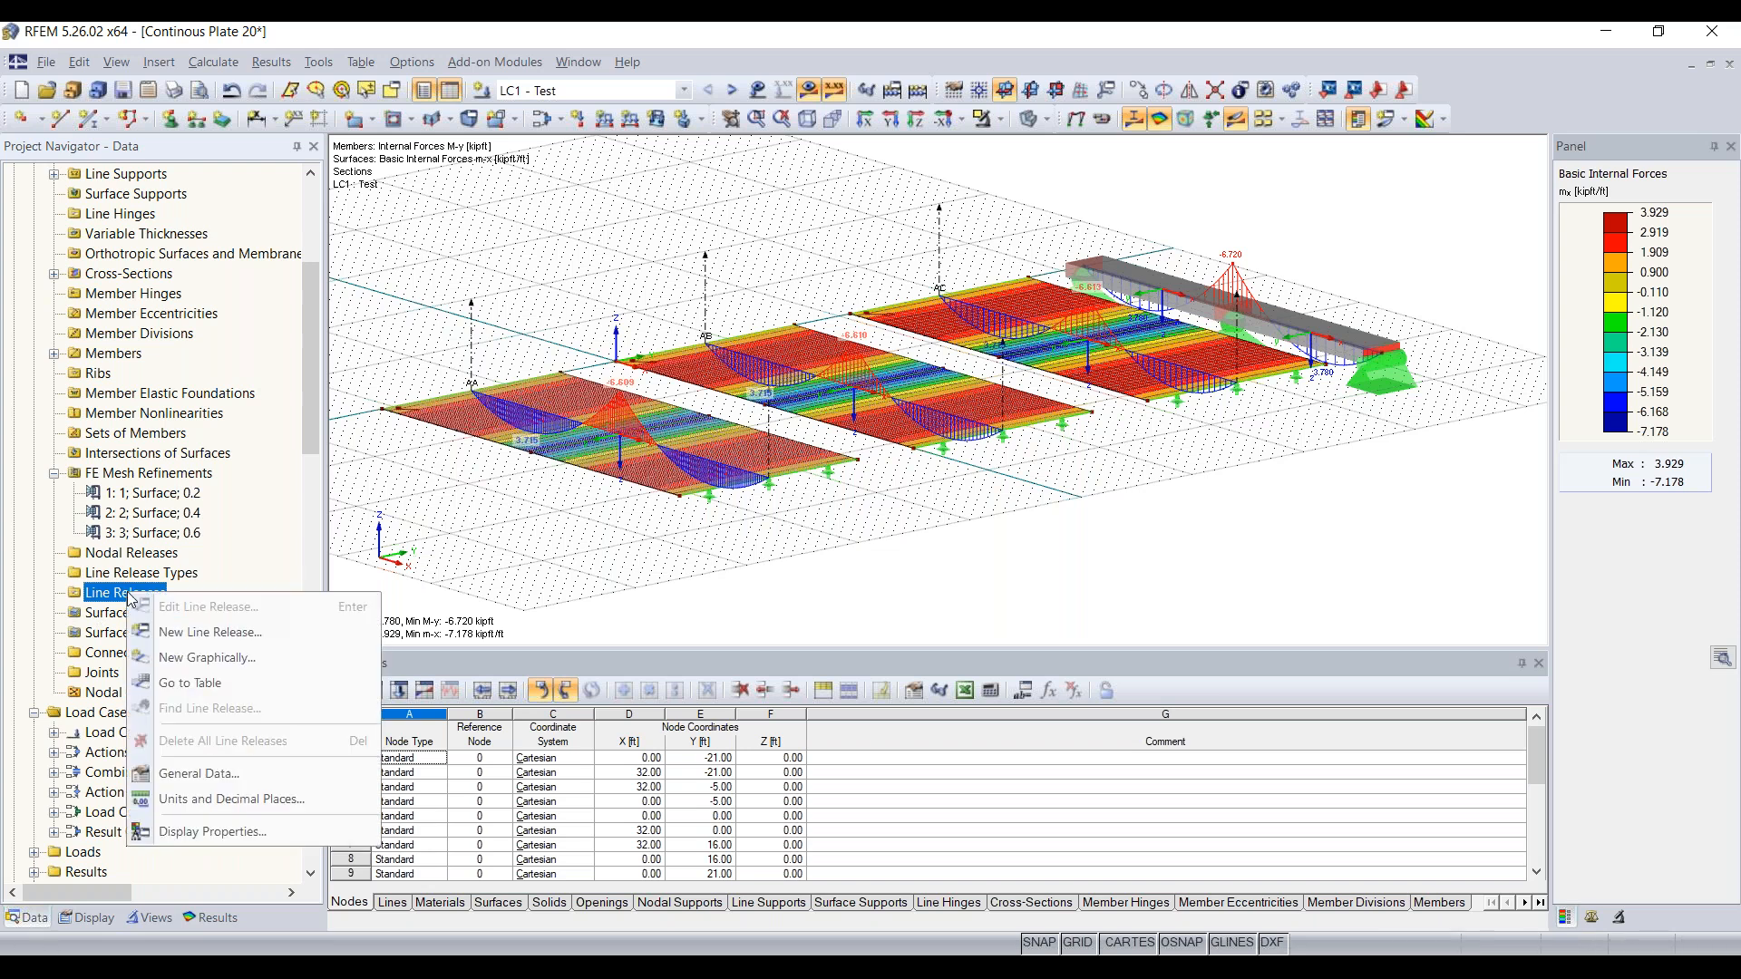
pyautogui.click(196, 635)
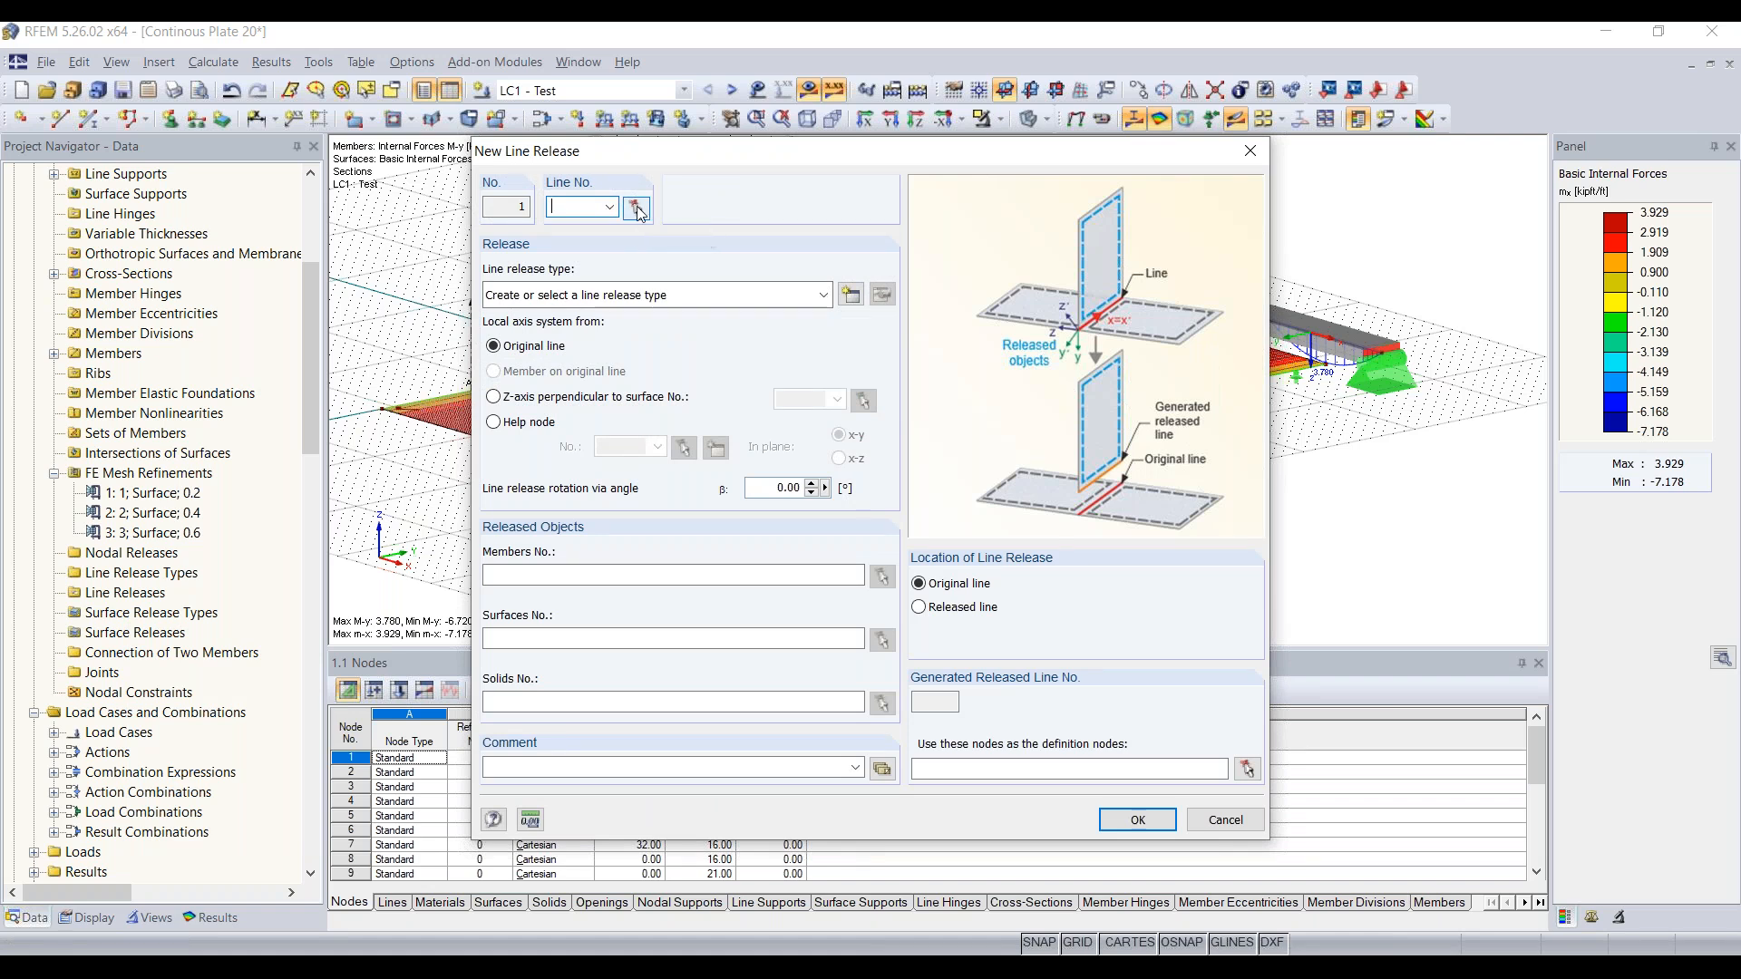
# Examine the translational and rotational options of a new line release type without creating it, and the released surfaces setting
pyautogui.click(851, 295)
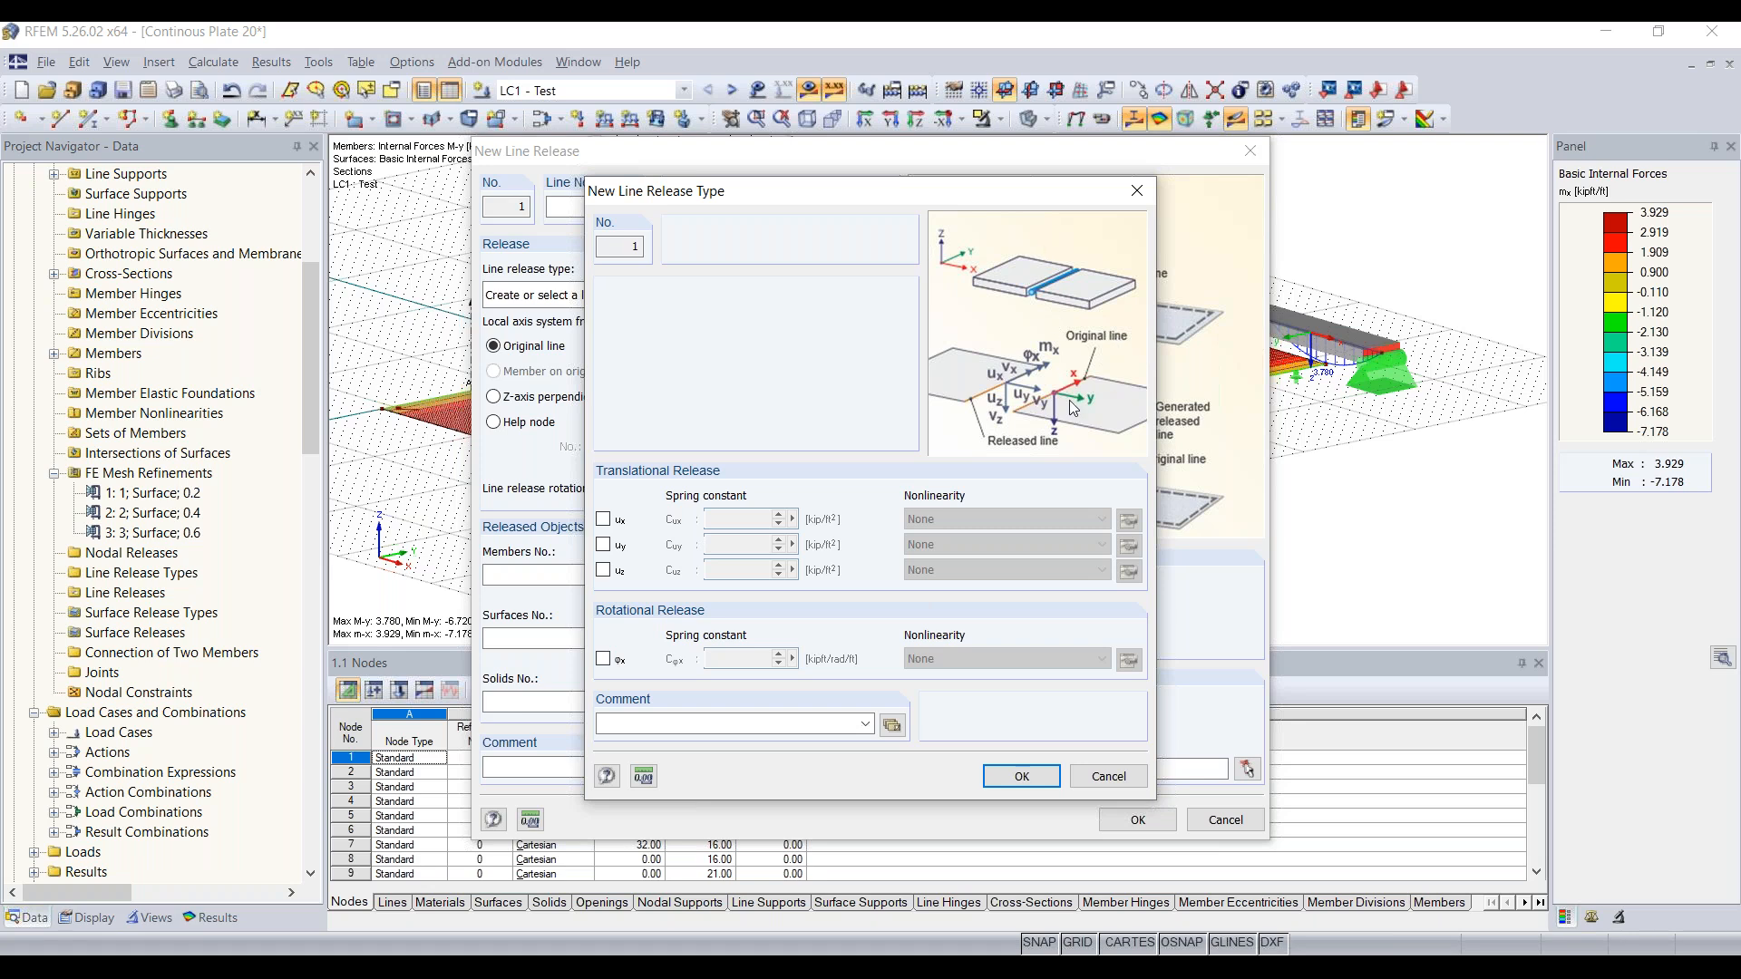
pyautogui.click(1136, 190)
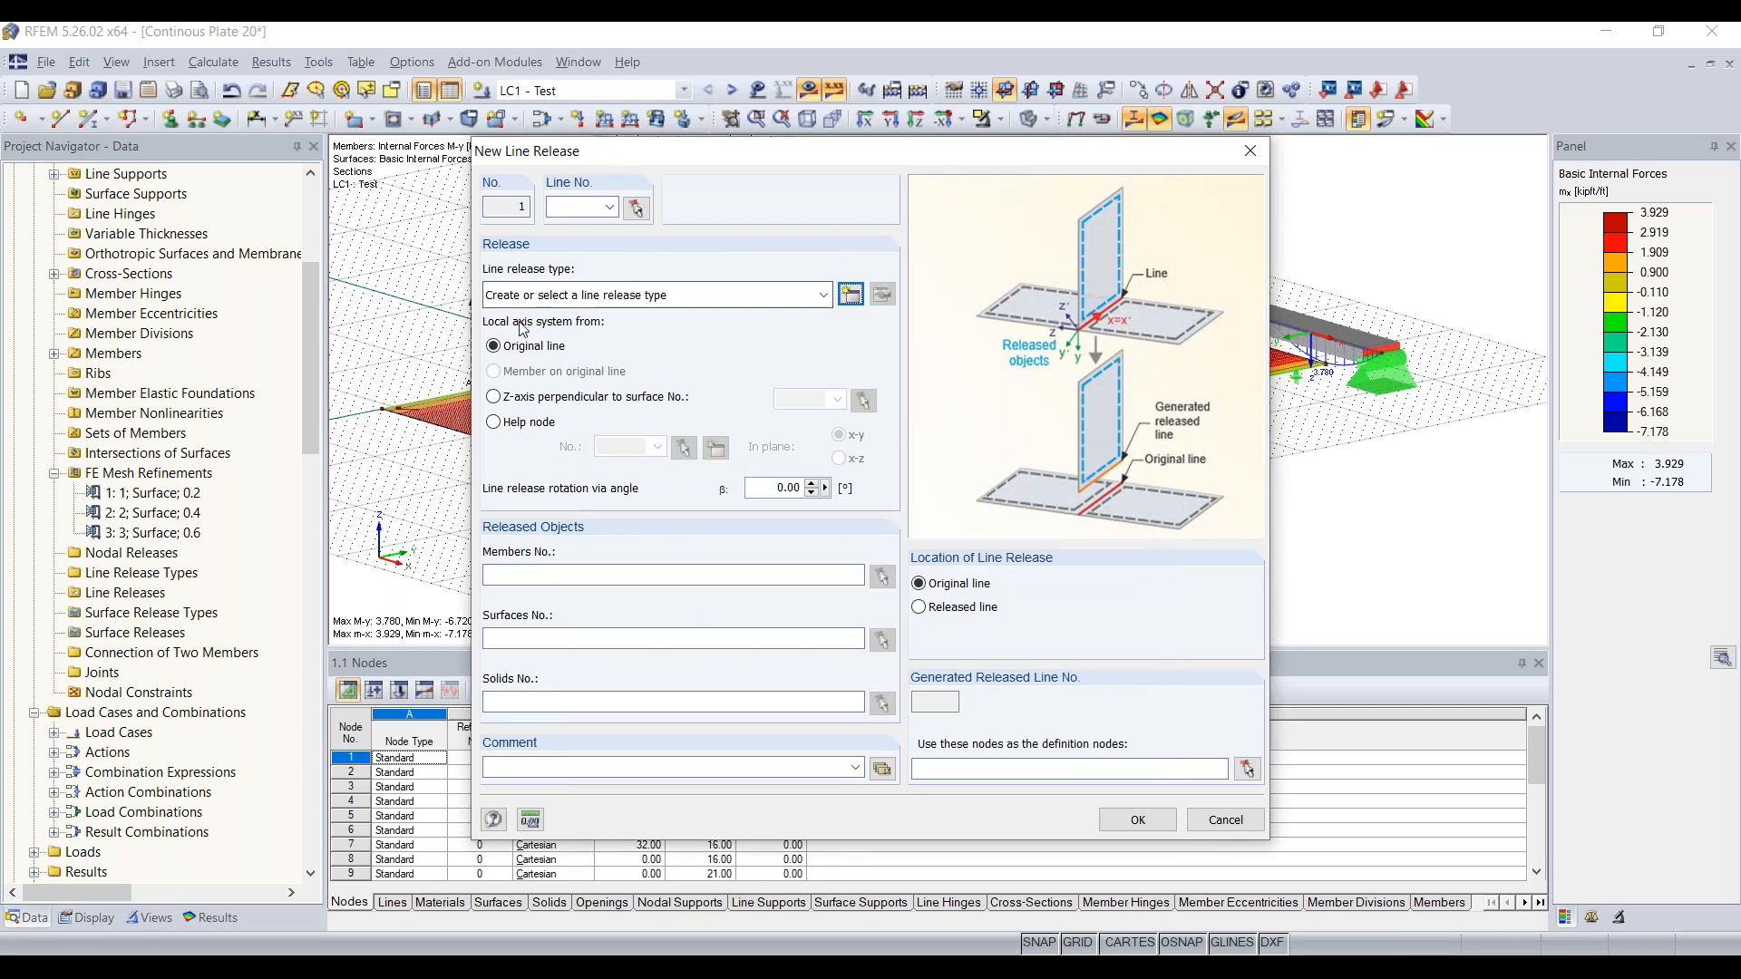
pyautogui.click(592, 635)
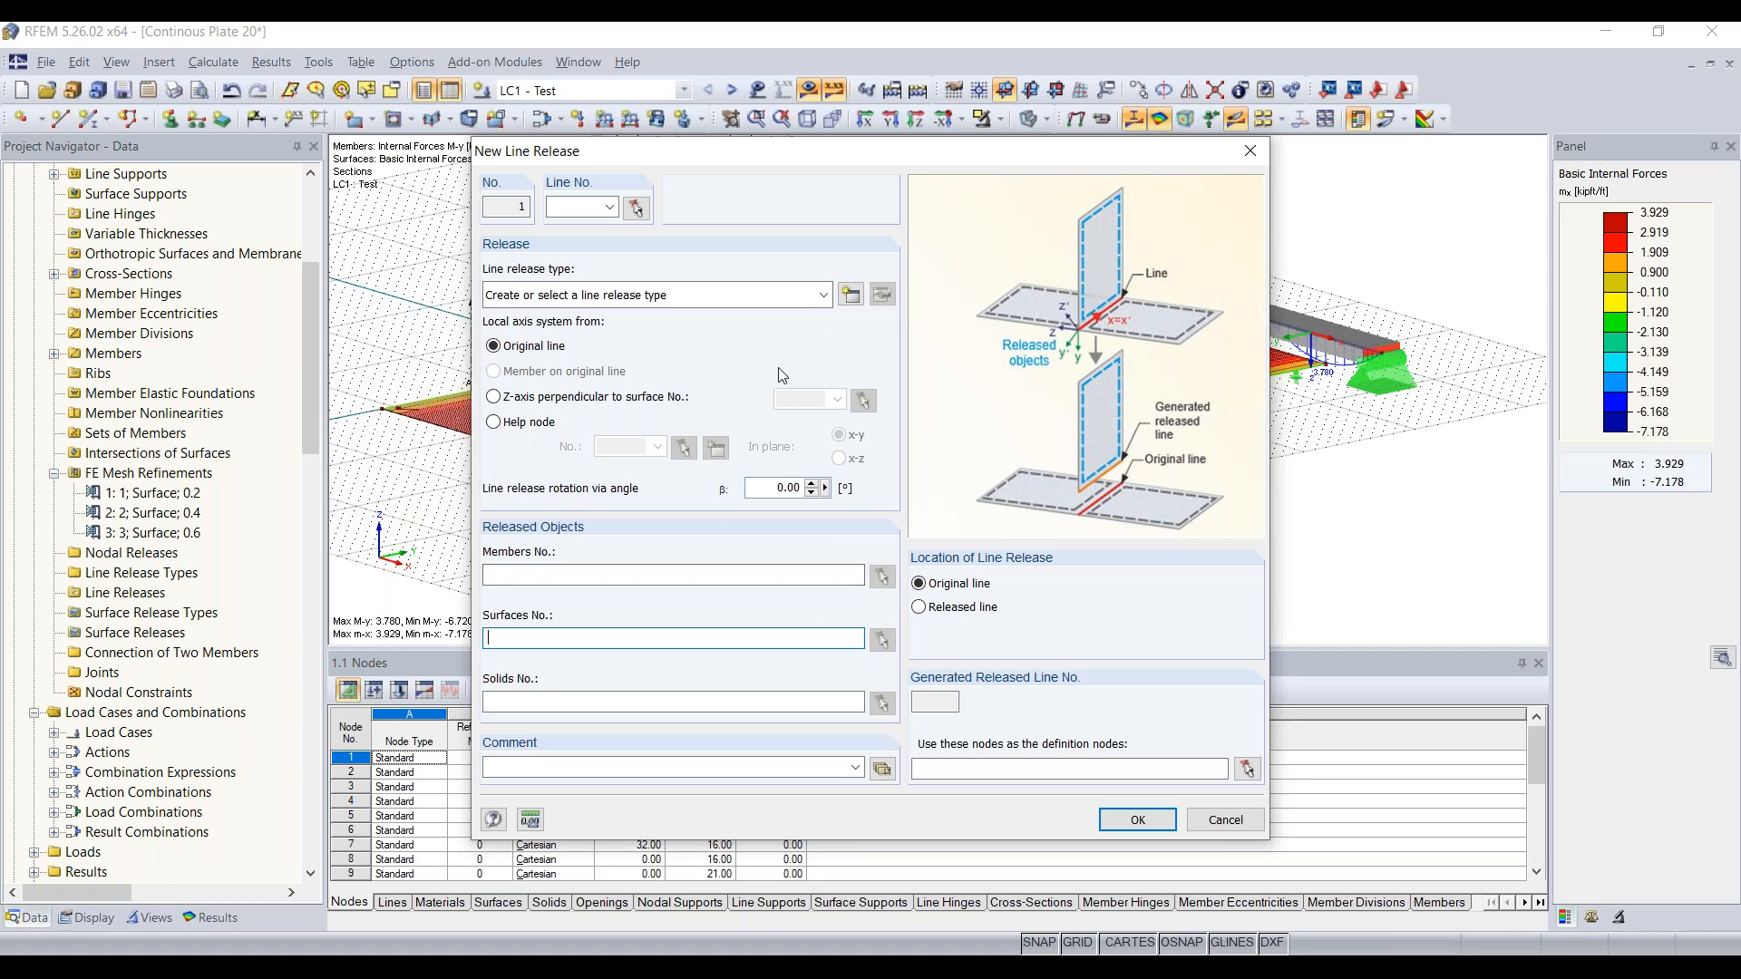
# Dismiss the new line release without creating it and open the Timber Truss Girder 15 model
pyautogui.click(1250, 152)
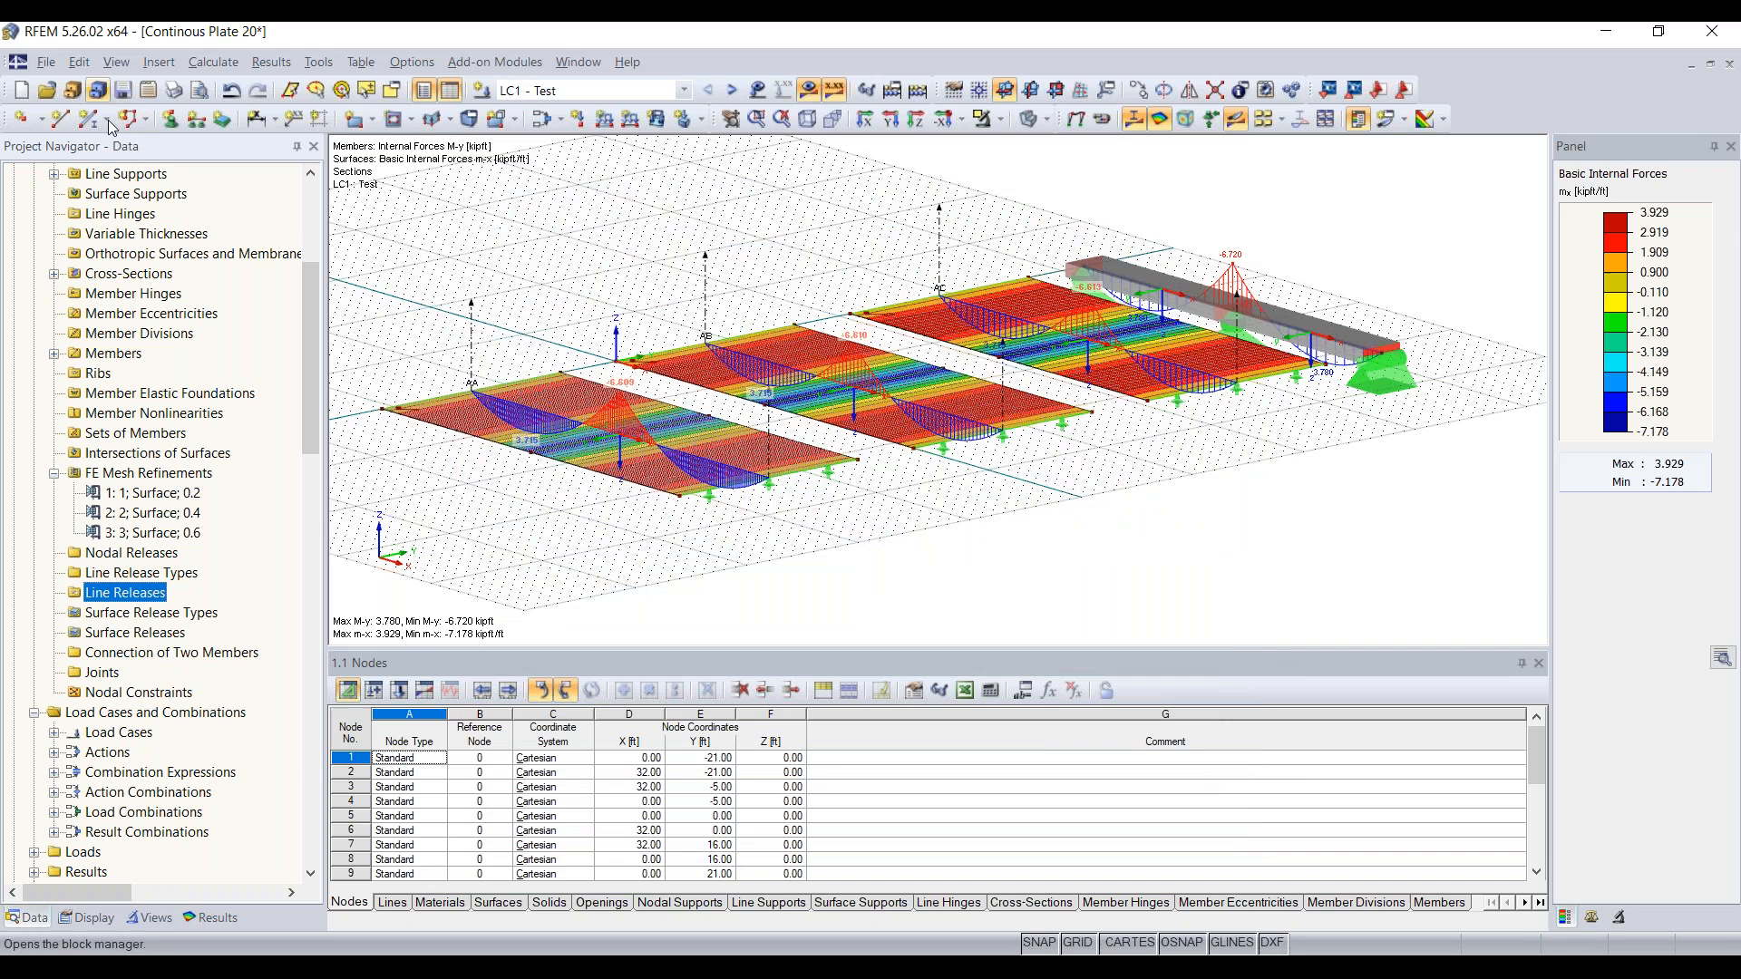
pyautogui.scroll(5, 27, 299)
pyautogui.click(15, 294)
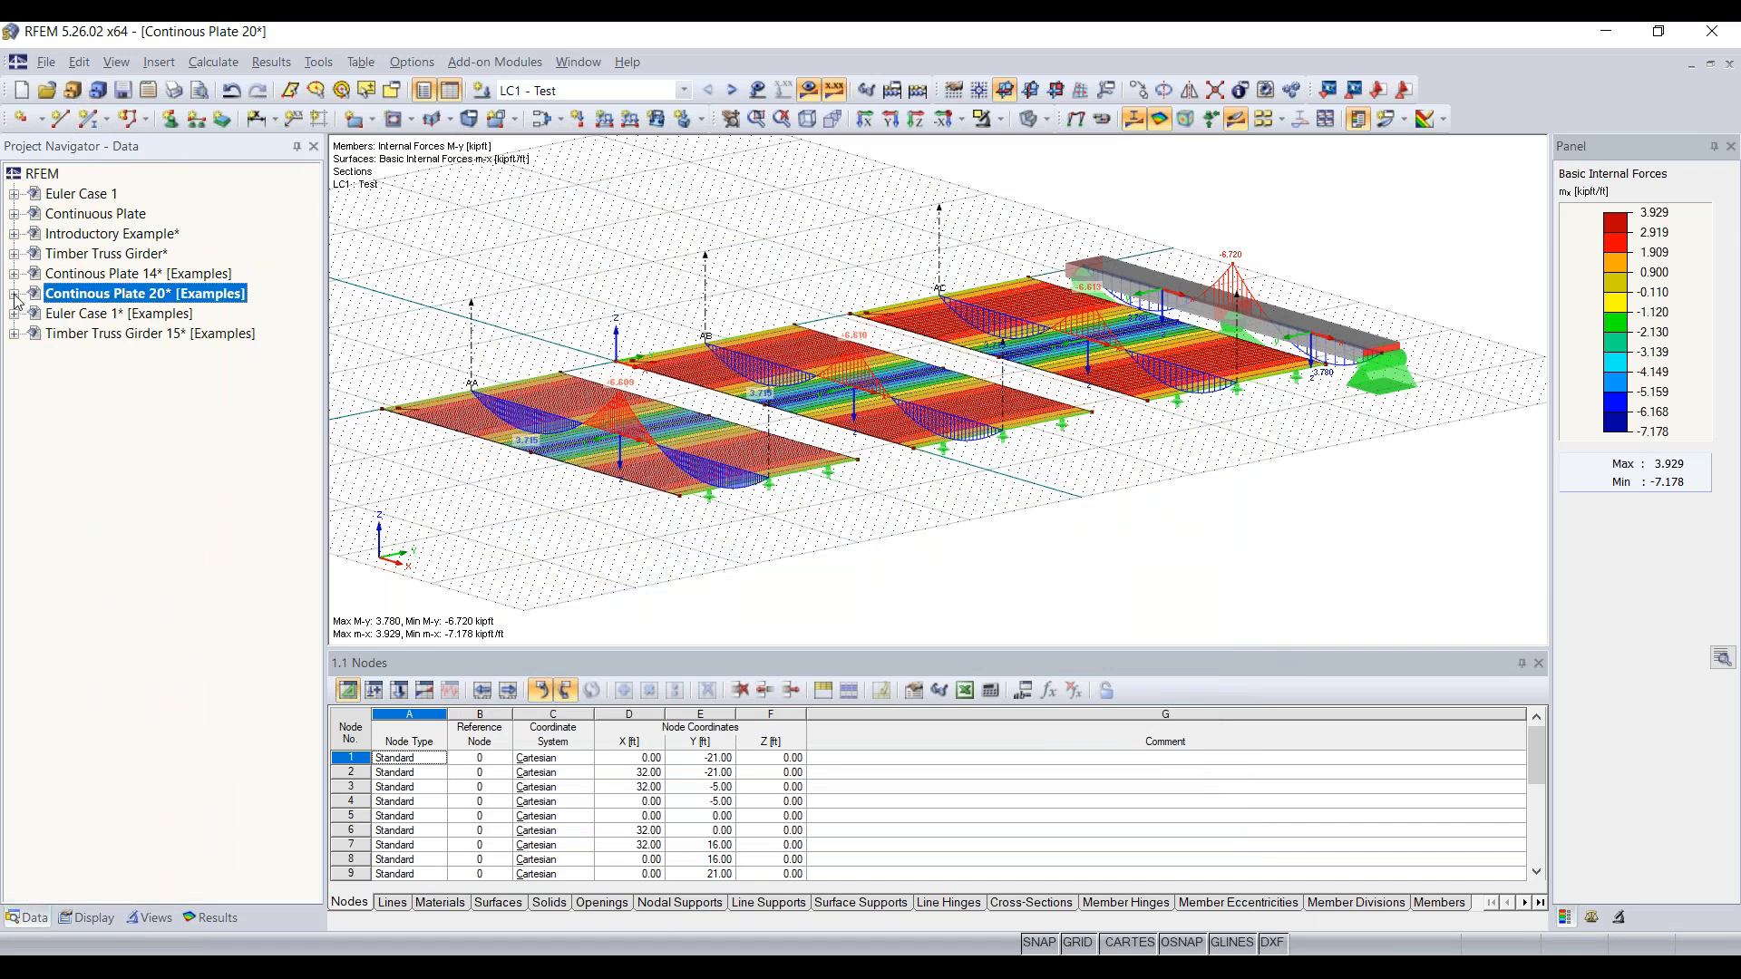
pyautogui.click(134, 335)
pyautogui.doubleClick(134, 335)
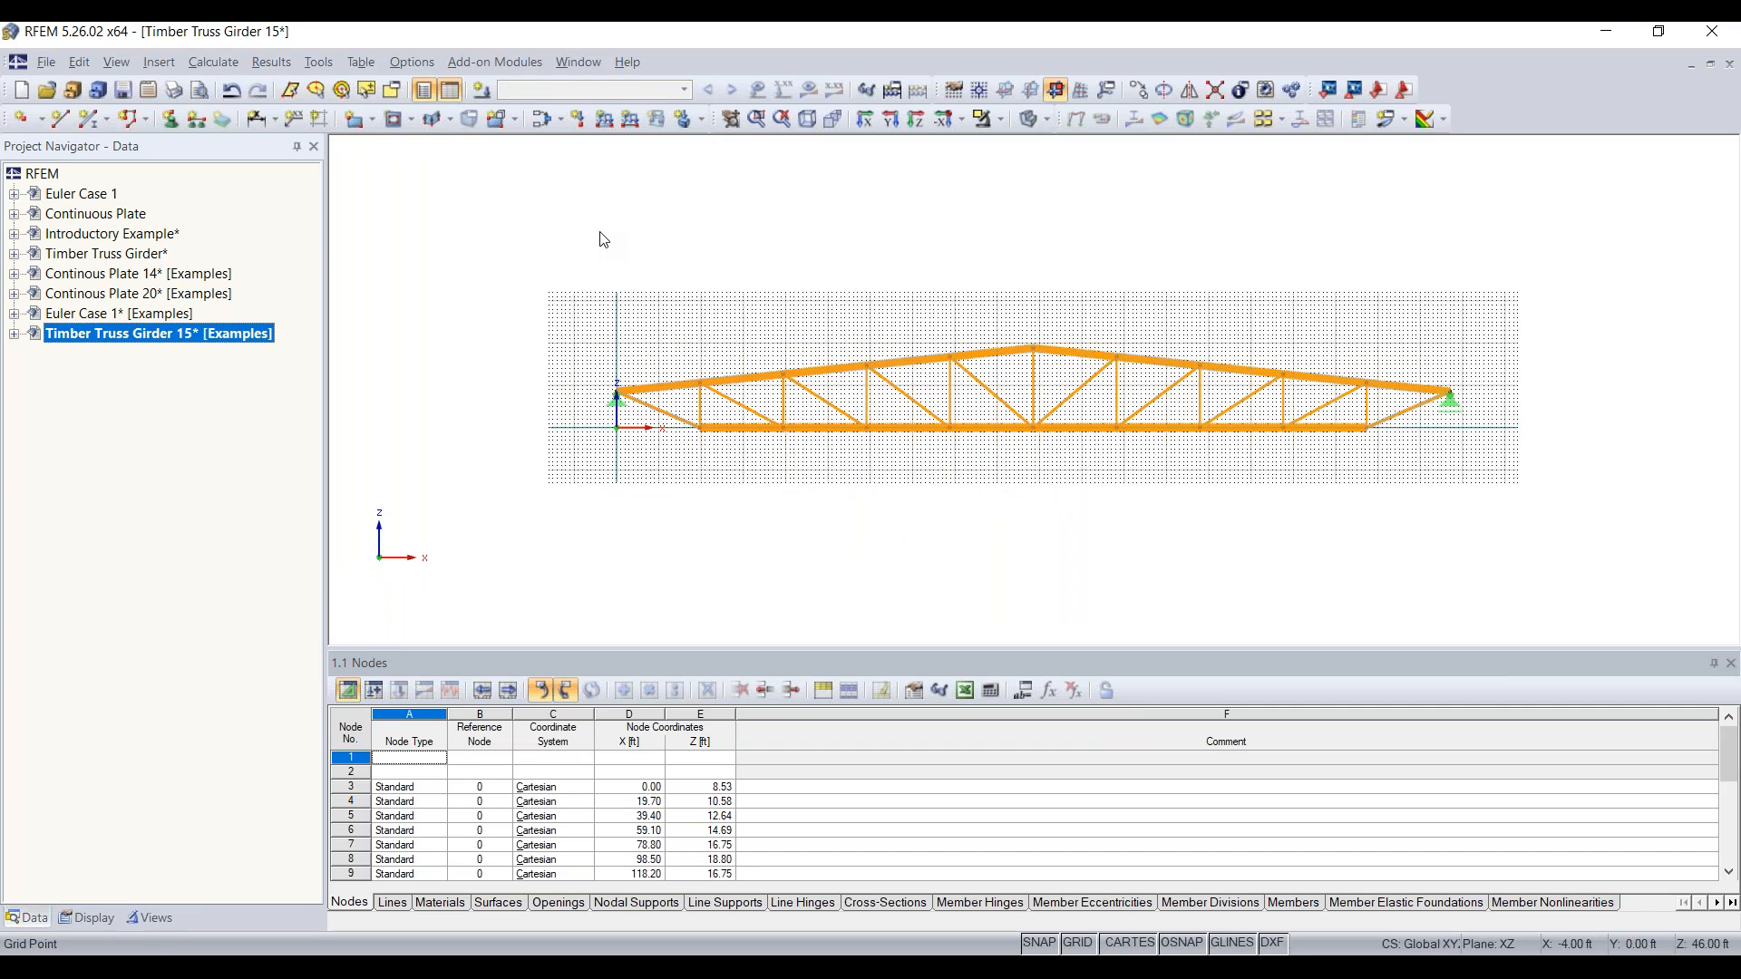
# Look through the Timber Truss Girder 15 model data and bring up the Views navigator
pyautogui.click(15, 334)
pyautogui.scroll(-5, 127, 406)
pyautogui.scroll(-3, 152, 430)
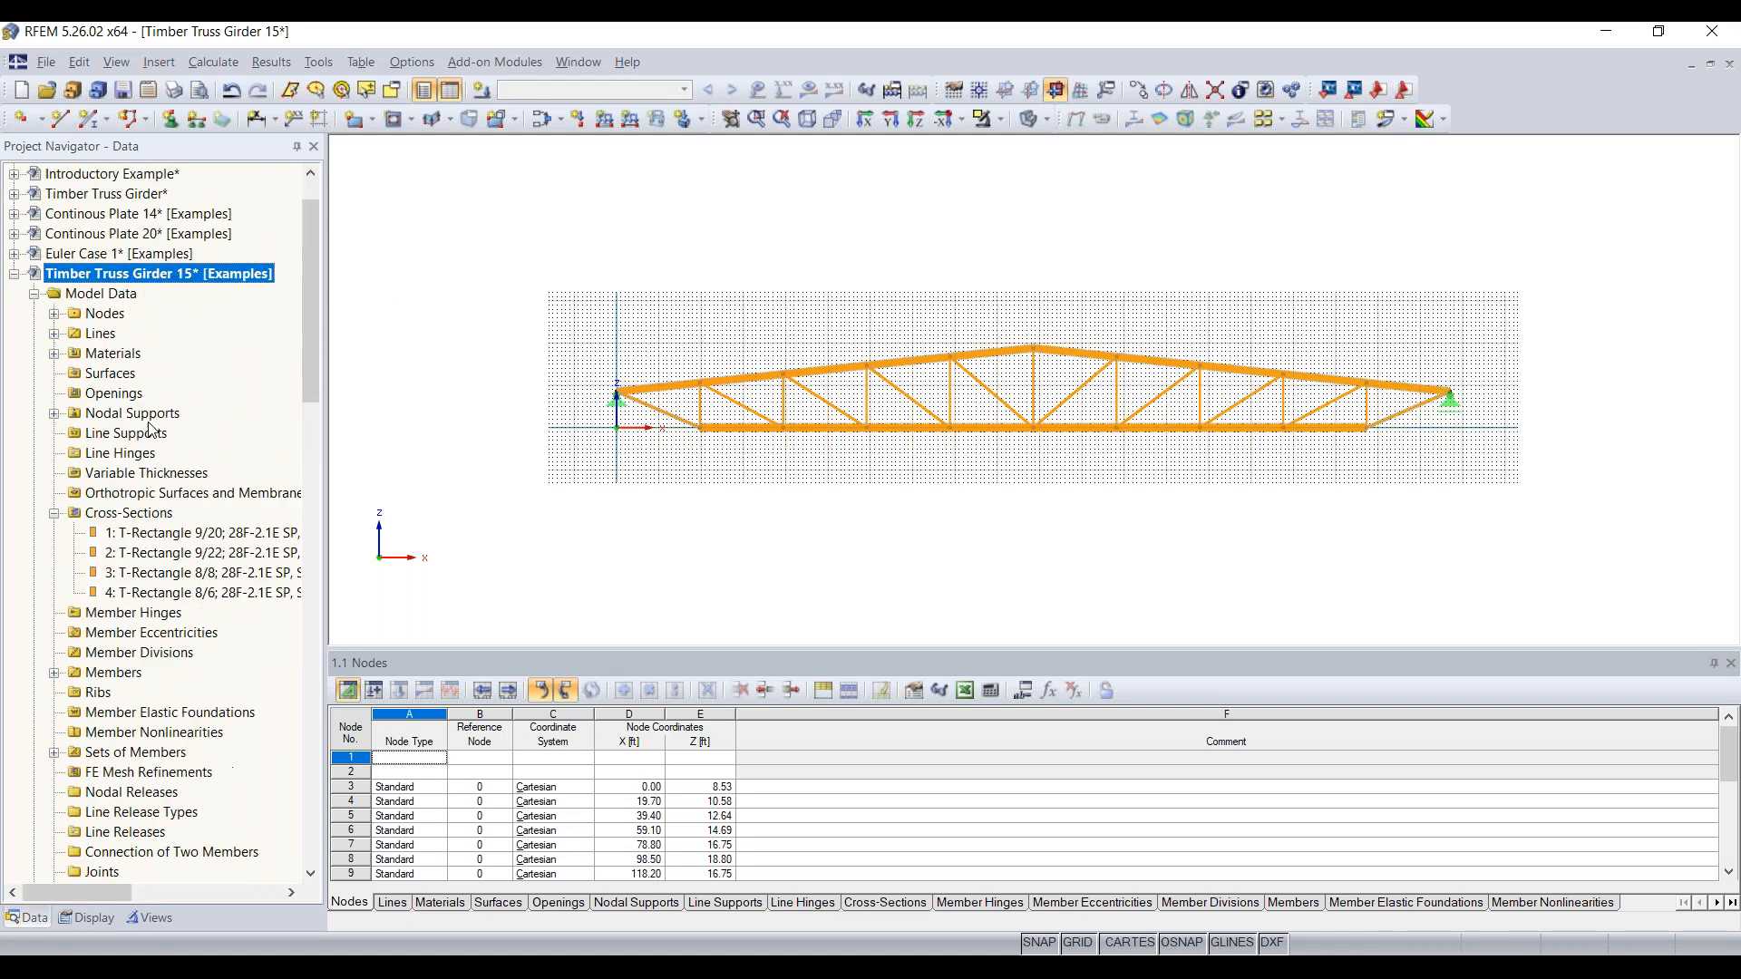
pyautogui.scroll(1, 186, 644)
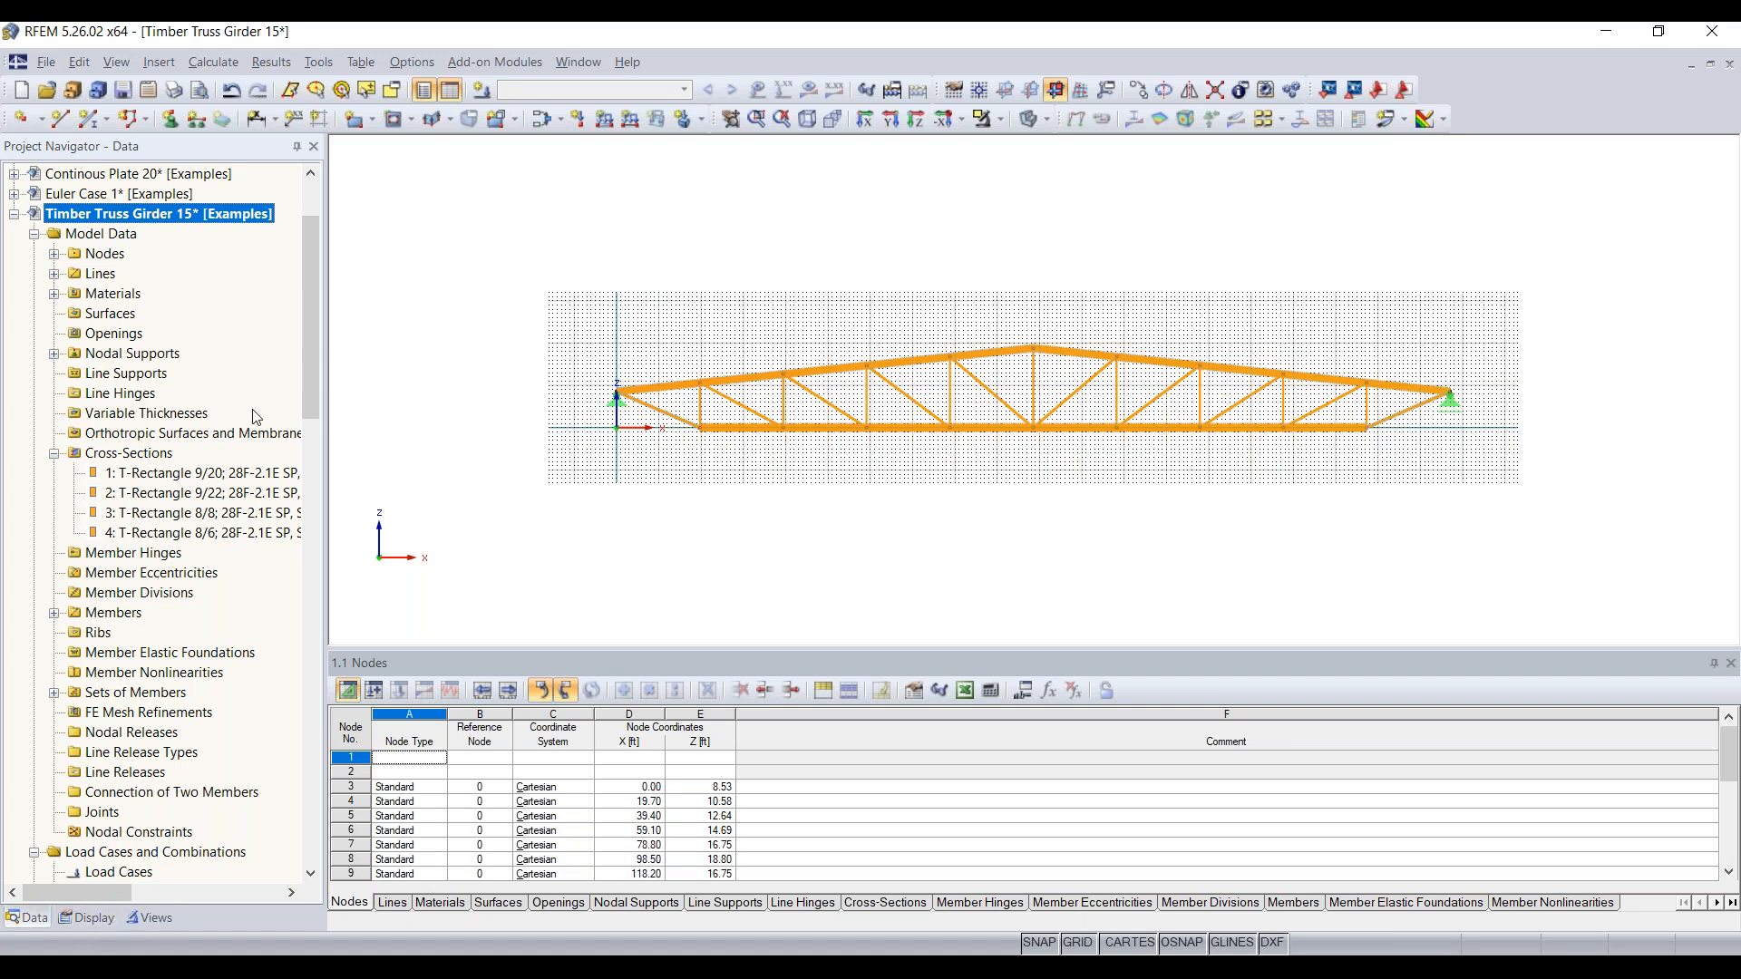
pyautogui.click(89, 921)
pyautogui.click(148, 923)
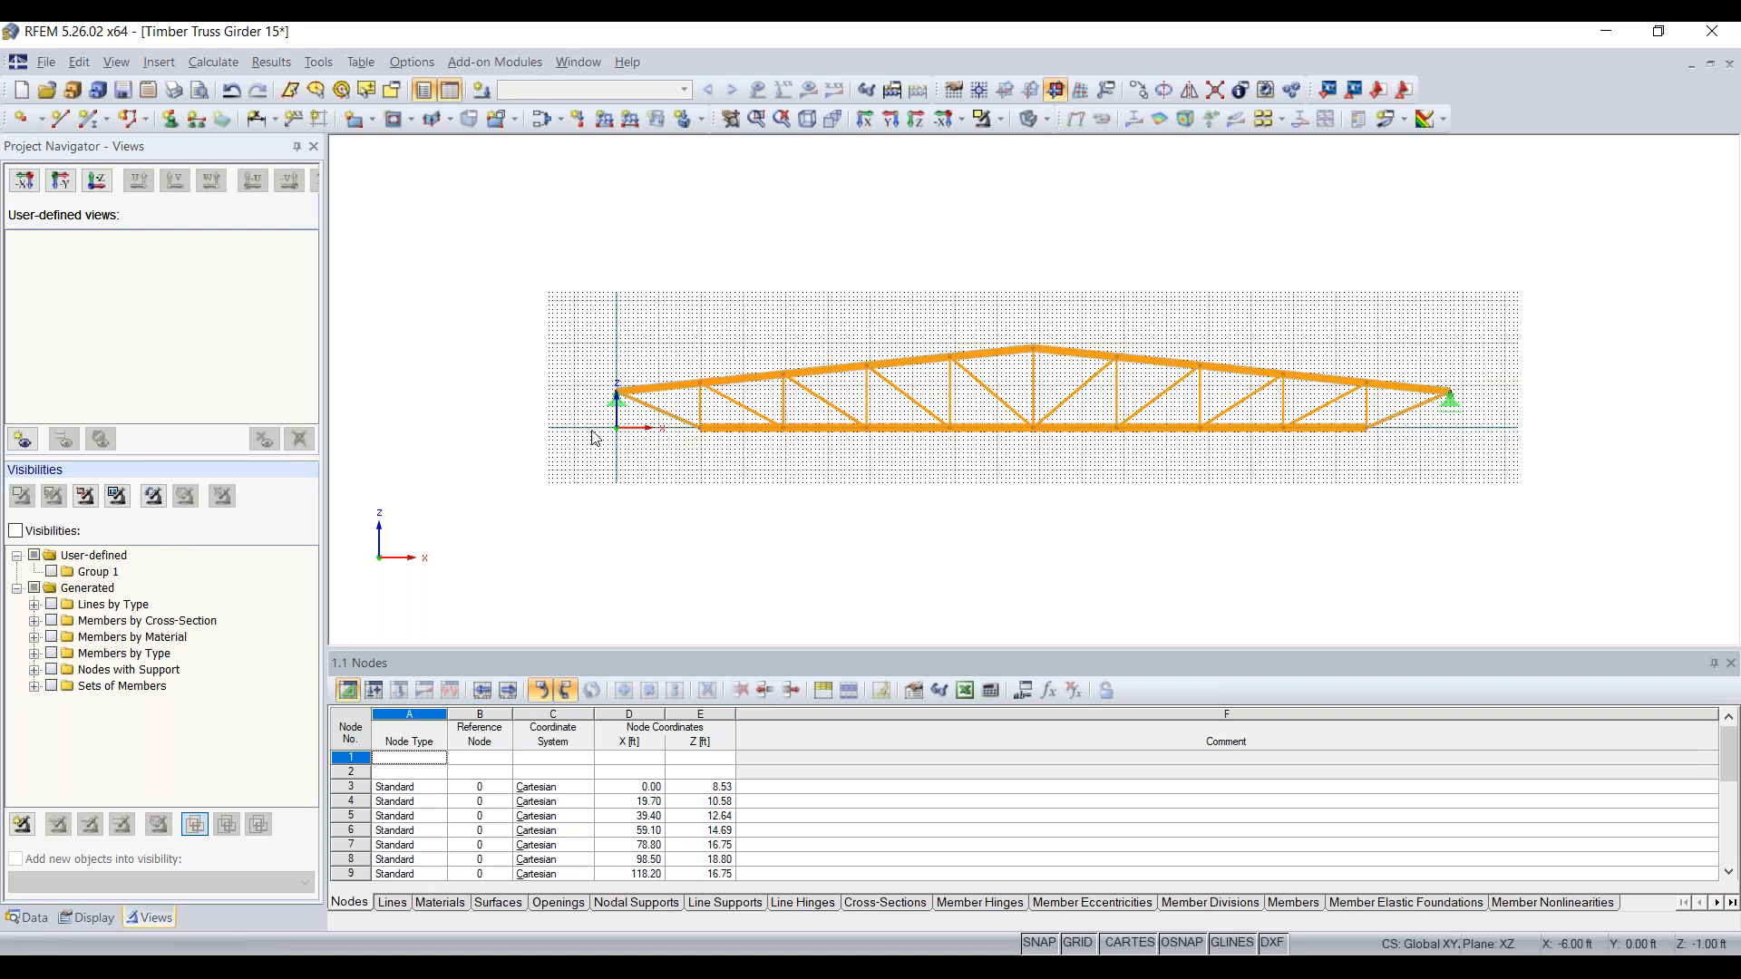
# Select the truss's left end bay and turn on Visibilities mode for the model
pyautogui.scroll(1, 591, 433)
pyautogui.scroll(1, 680, 427)
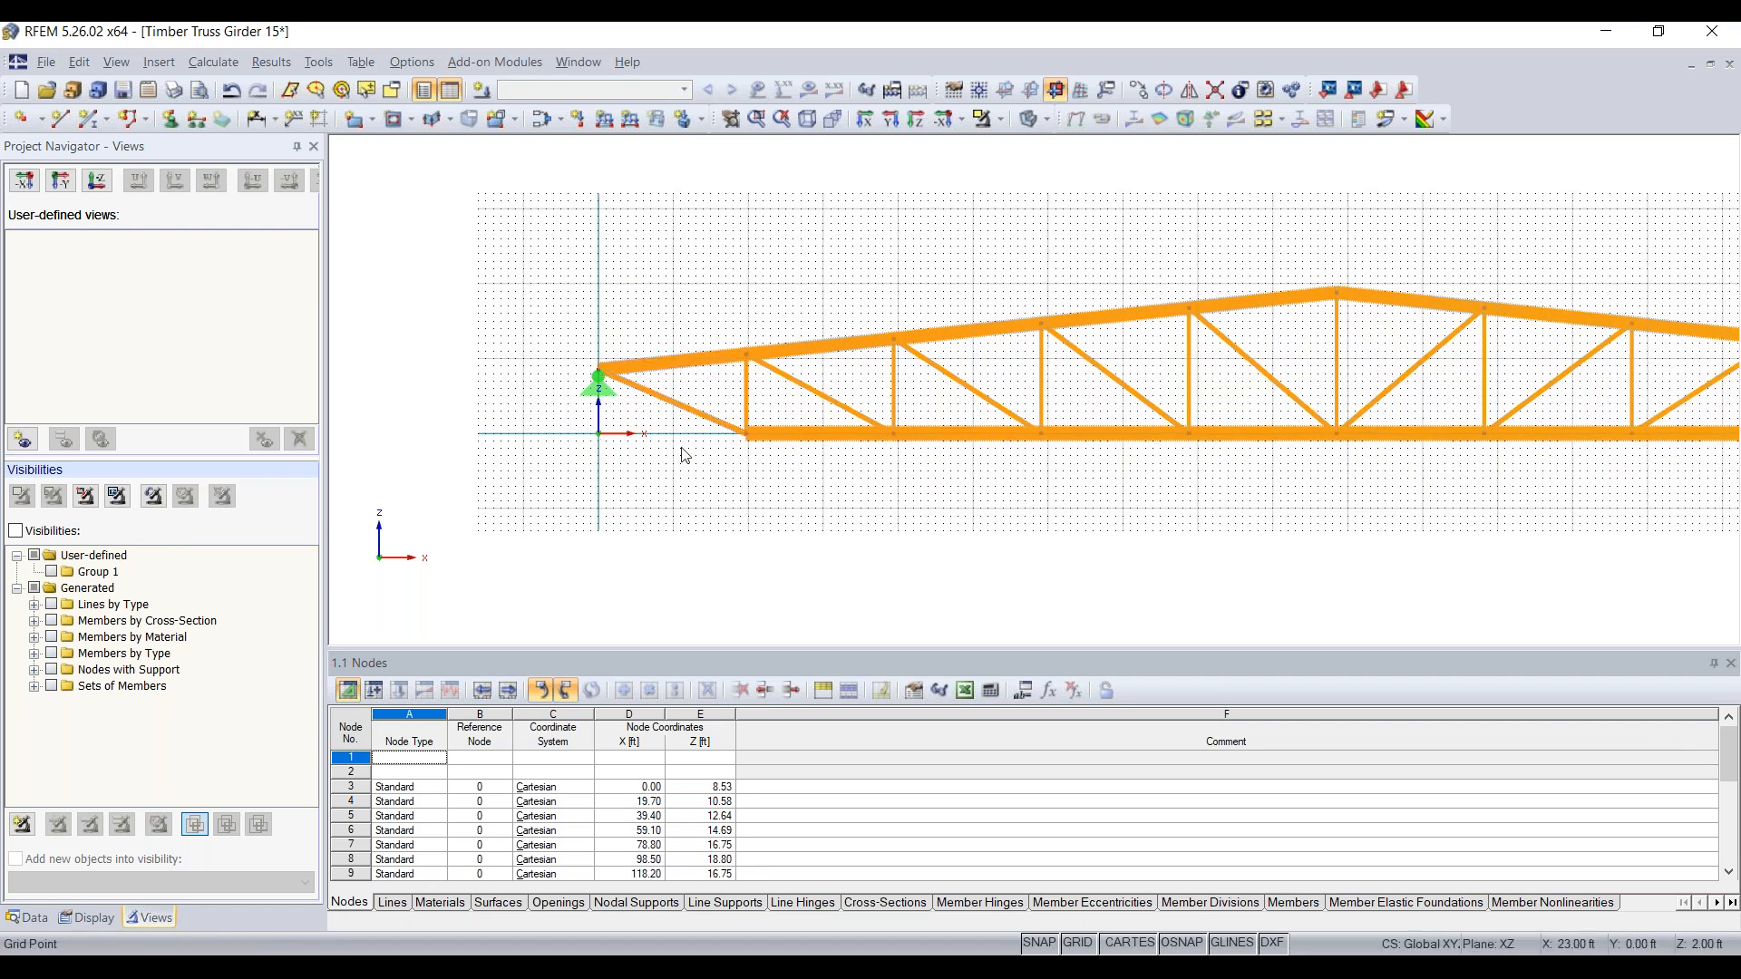
pyautogui.moveTo(547, 465); pyautogui.dragTo(548, 361)
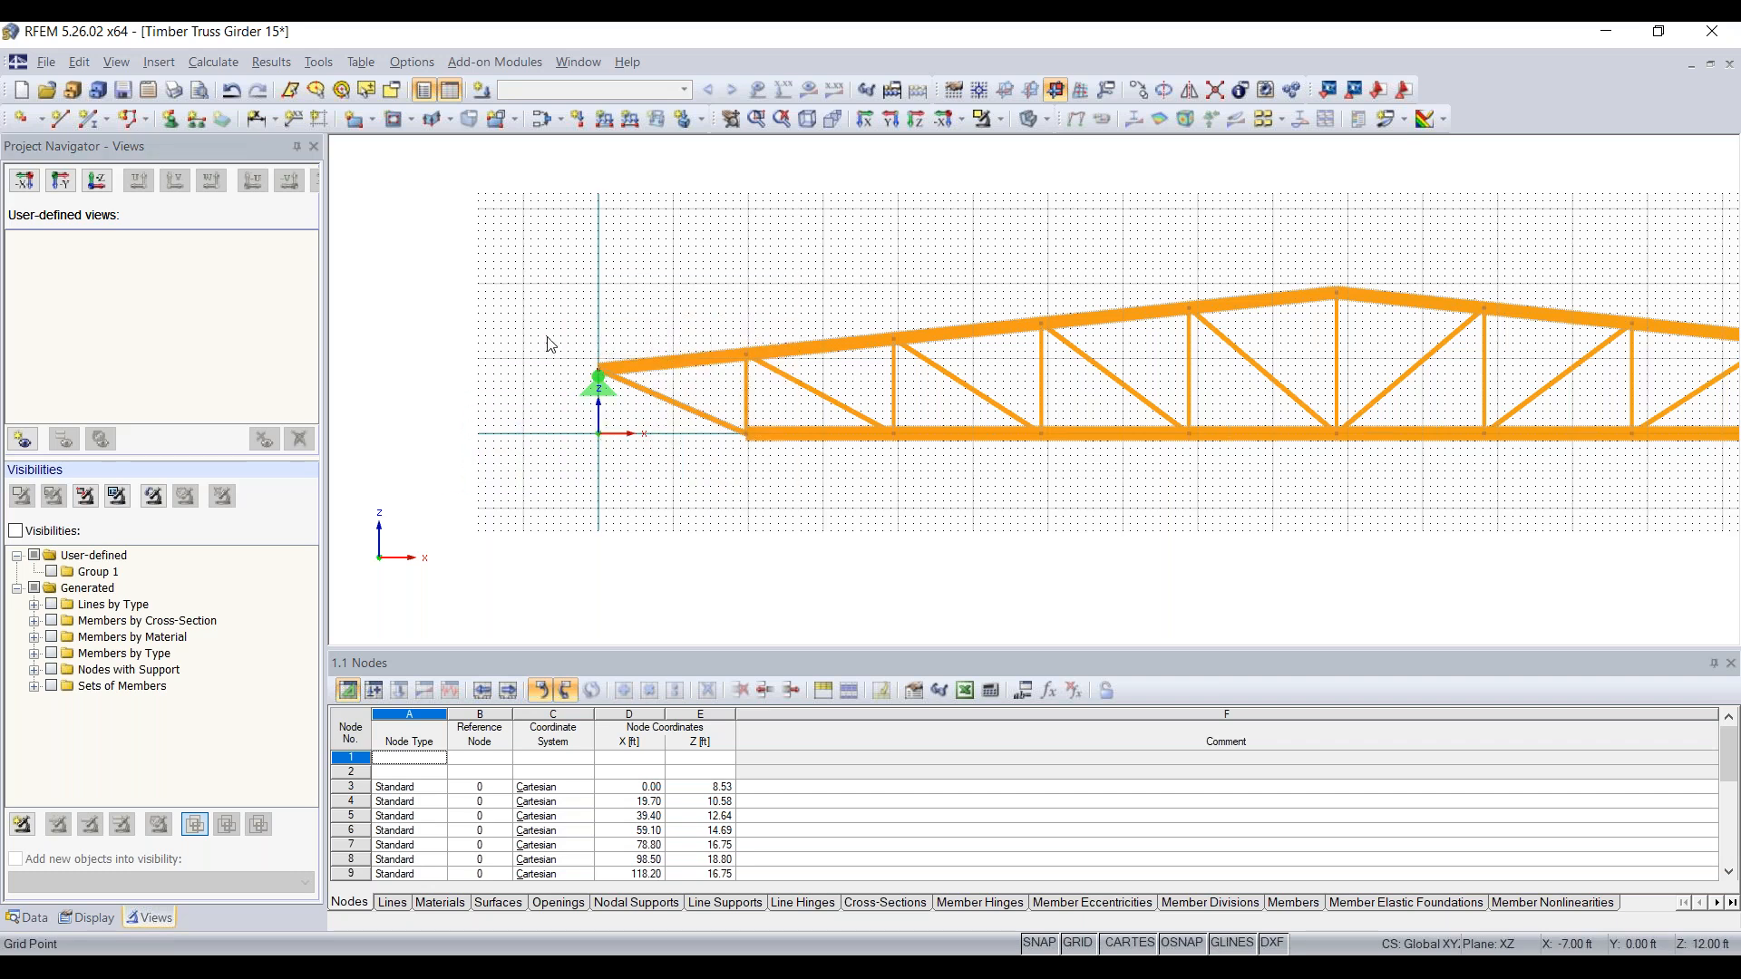
pyautogui.moveTo(525, 496); pyautogui.dragTo(813, 297)
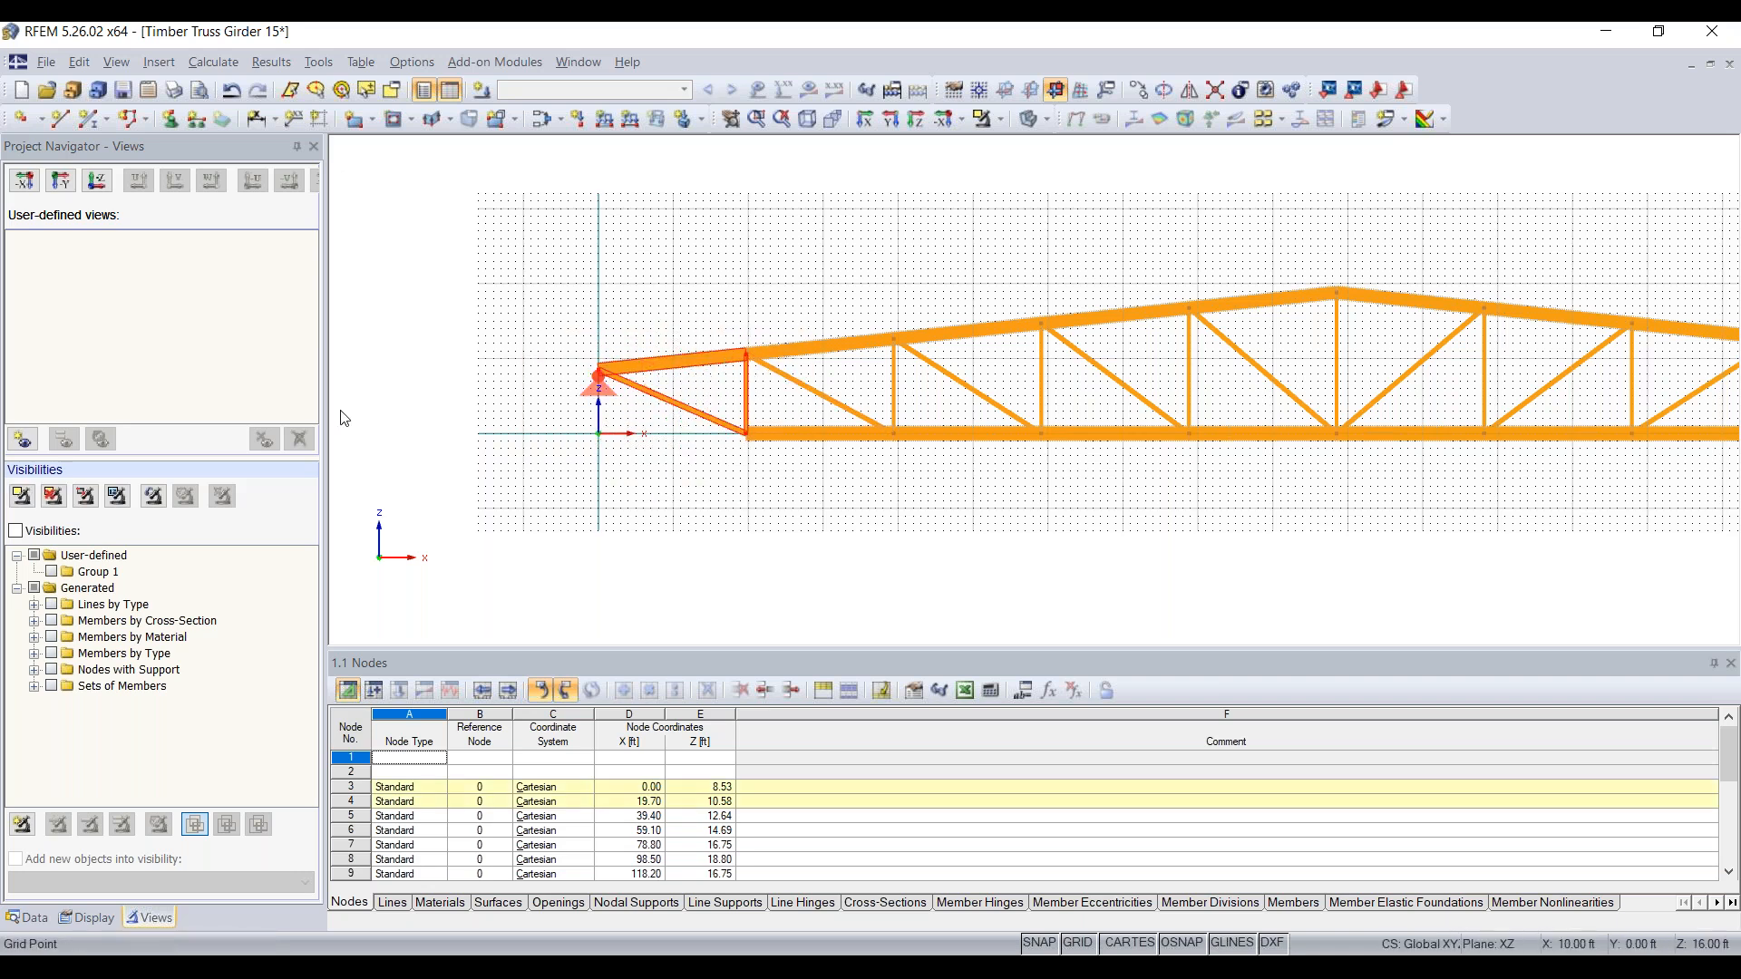
pyautogui.click(39, 533)
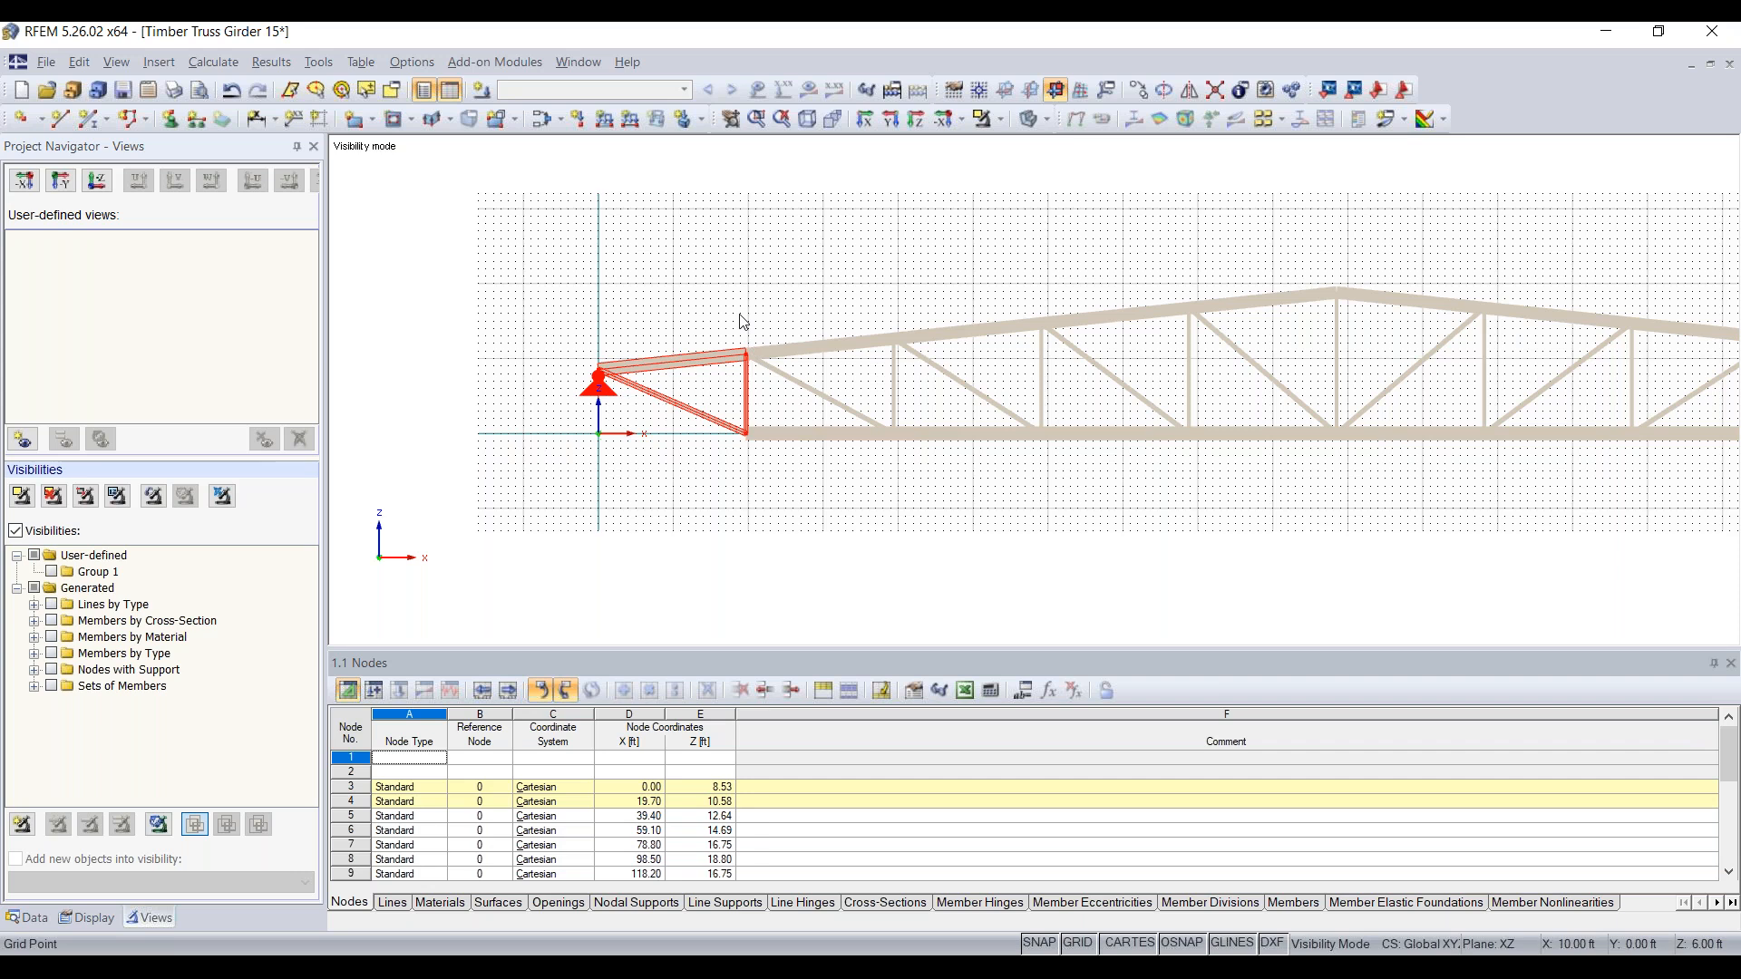
# Save the current display as a user-defined view named Story 1
pyautogui.click(22, 440)
pyautogui.write('Story 1')
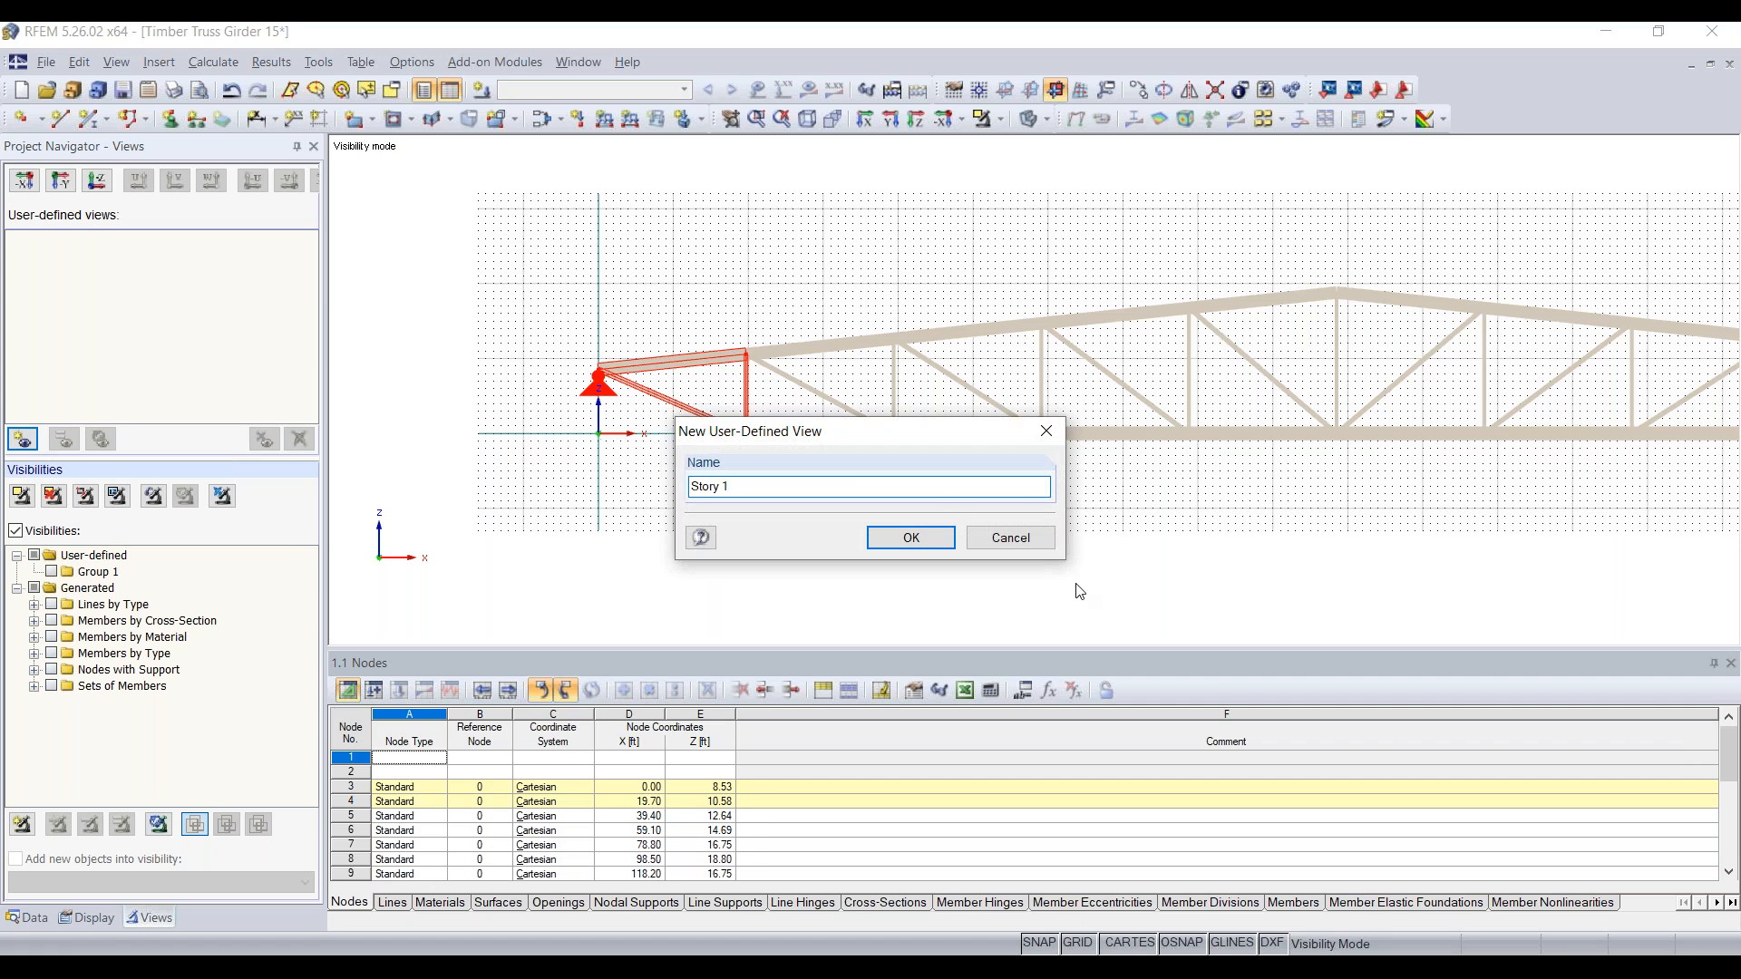
pyautogui.click(926, 547)
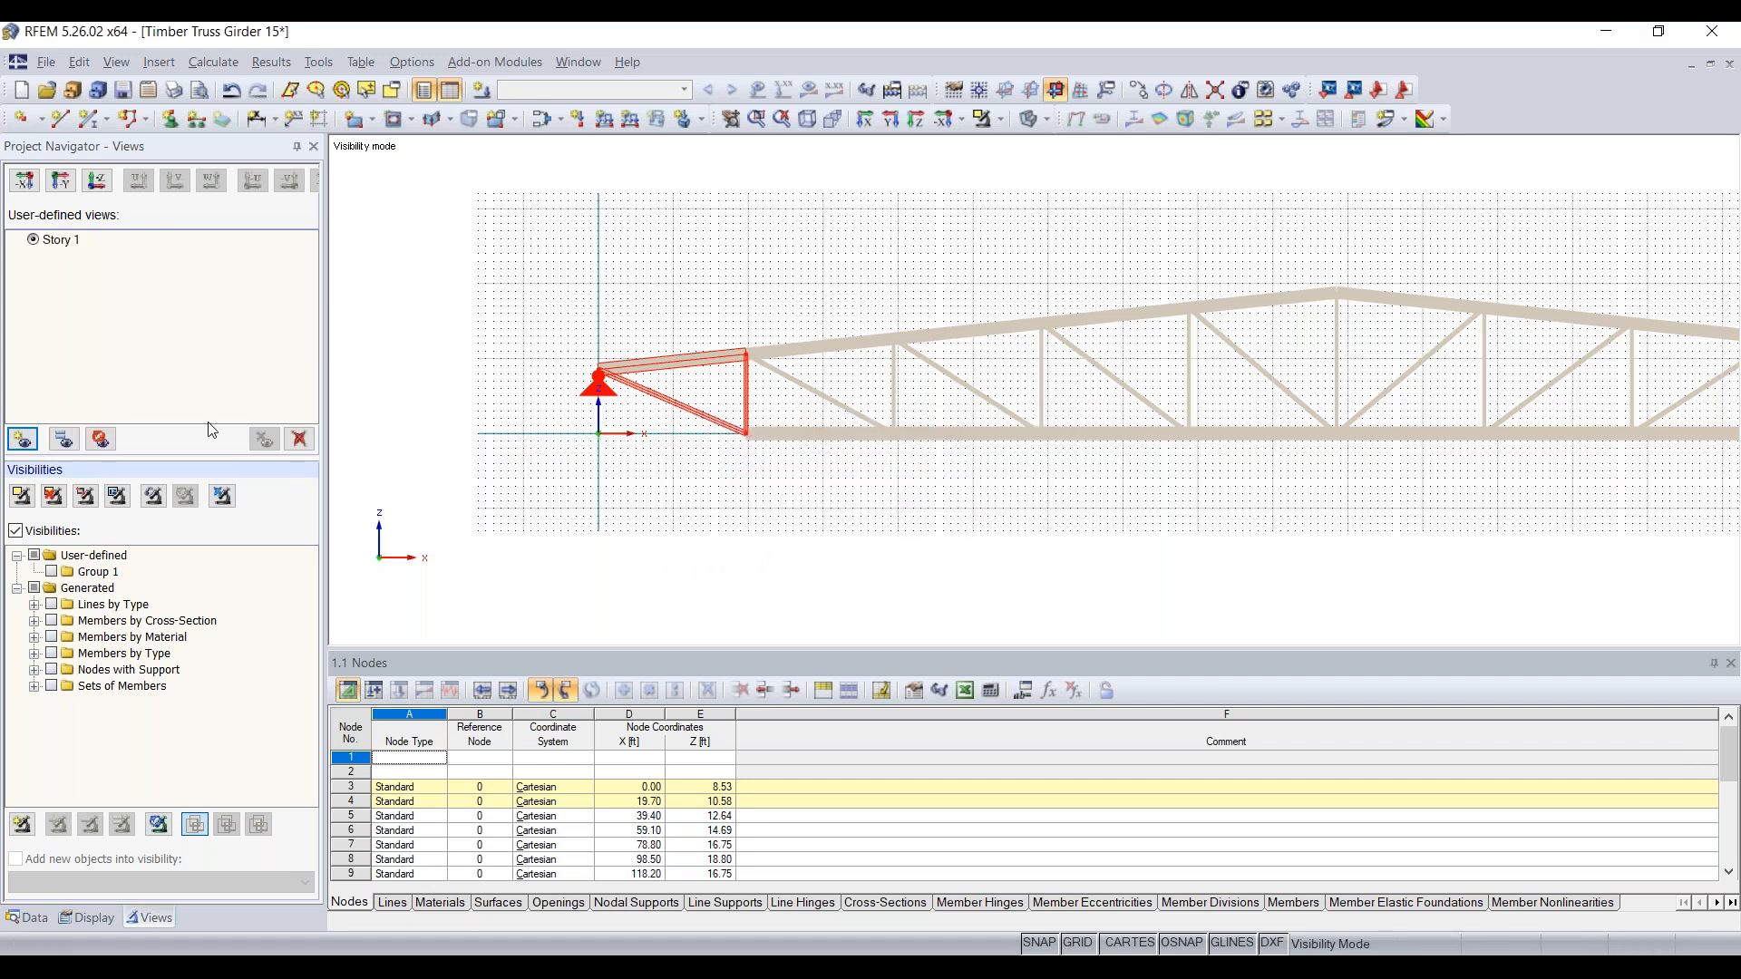
# Toggle the background display of hidden objects and the wired/solid model display off and back on, and clear the selection
pyautogui.rightClick(838, 479)
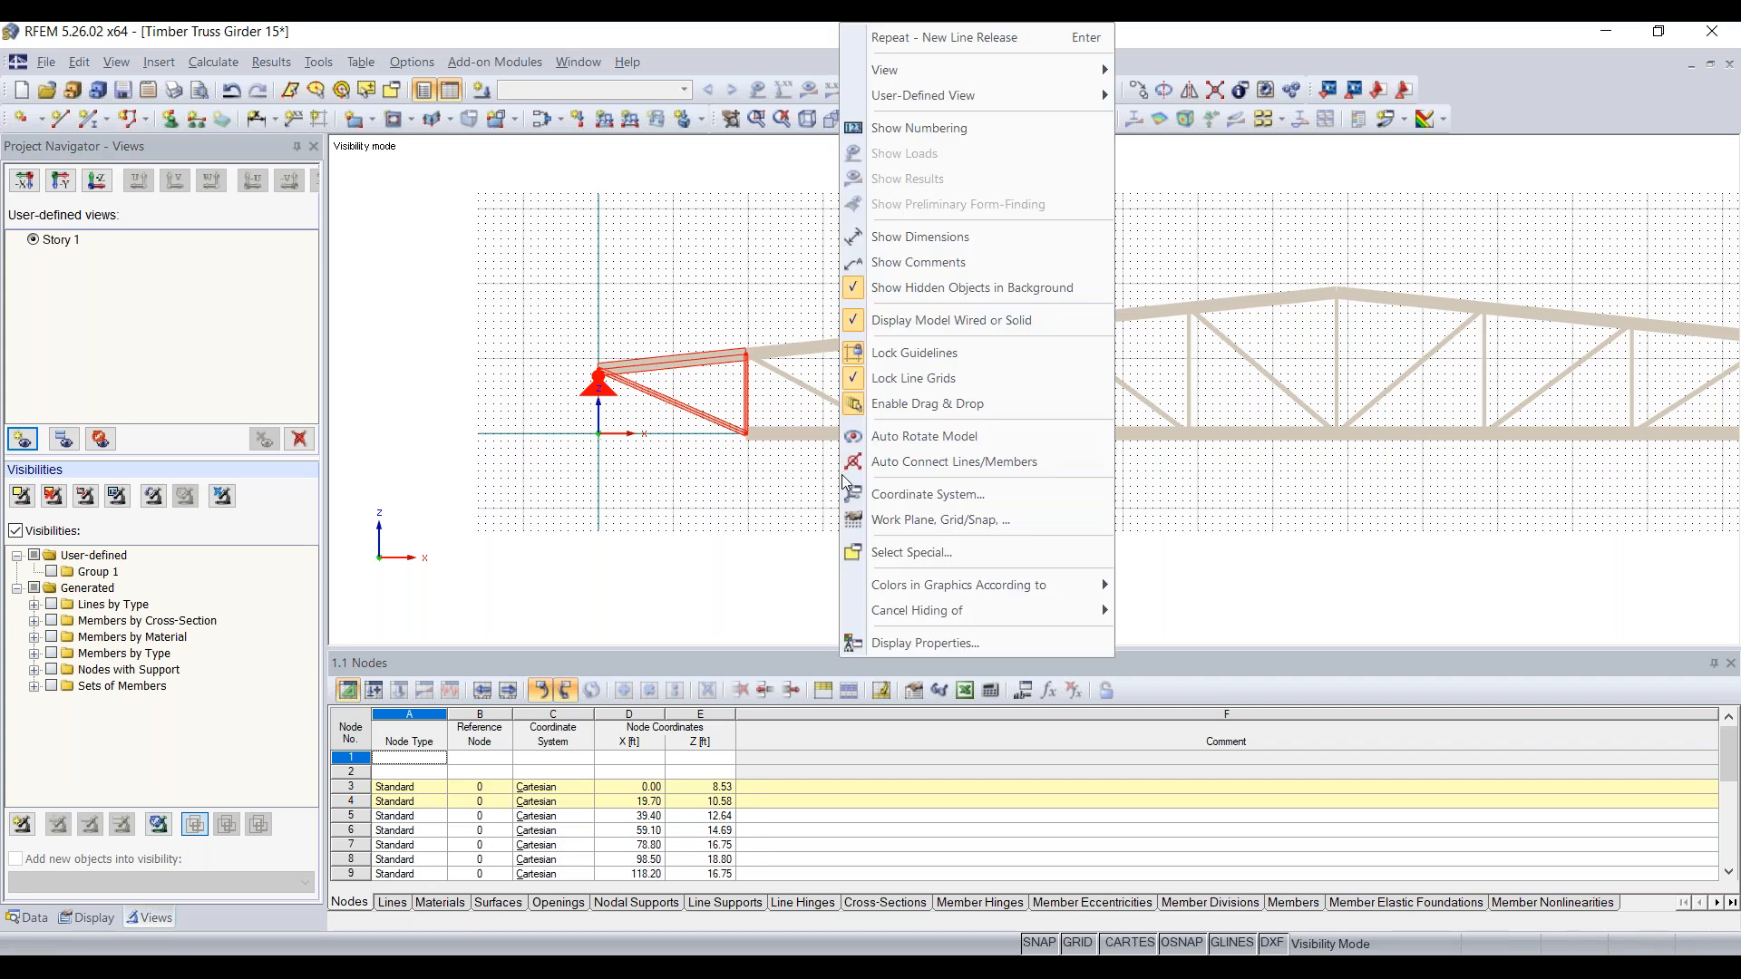
pyautogui.click(939, 302)
pyautogui.rightClick(832, 319)
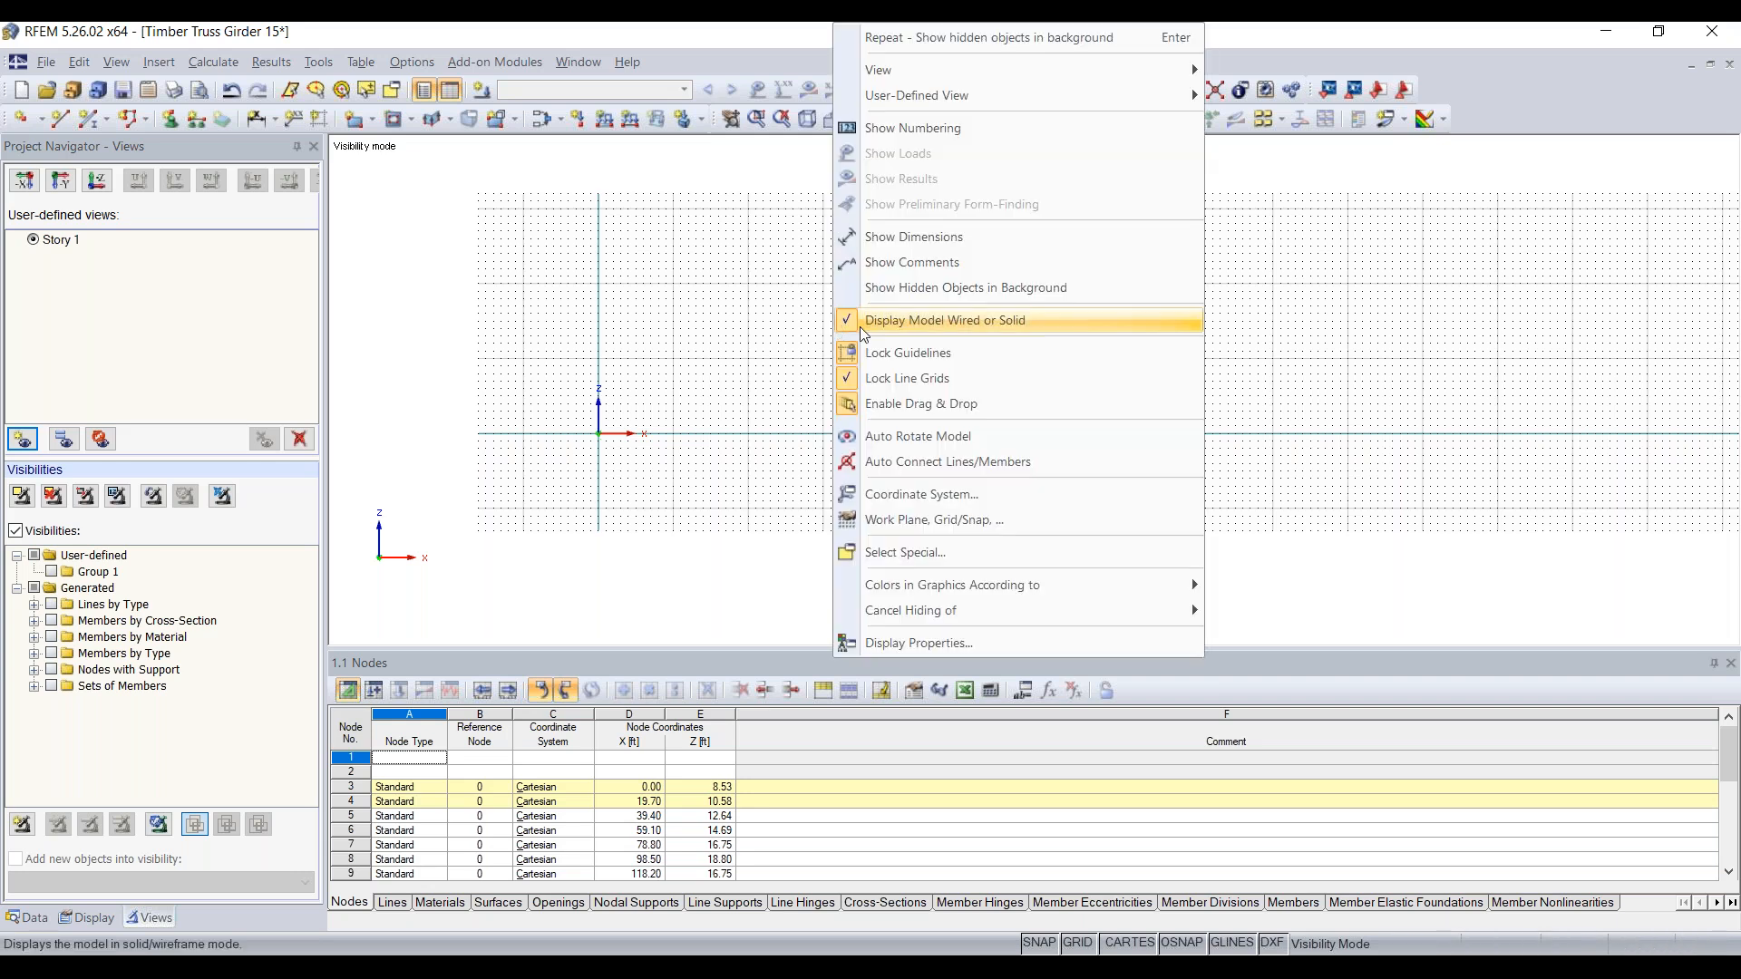
pyautogui.click(905, 319)
pyautogui.rightClick(906, 318)
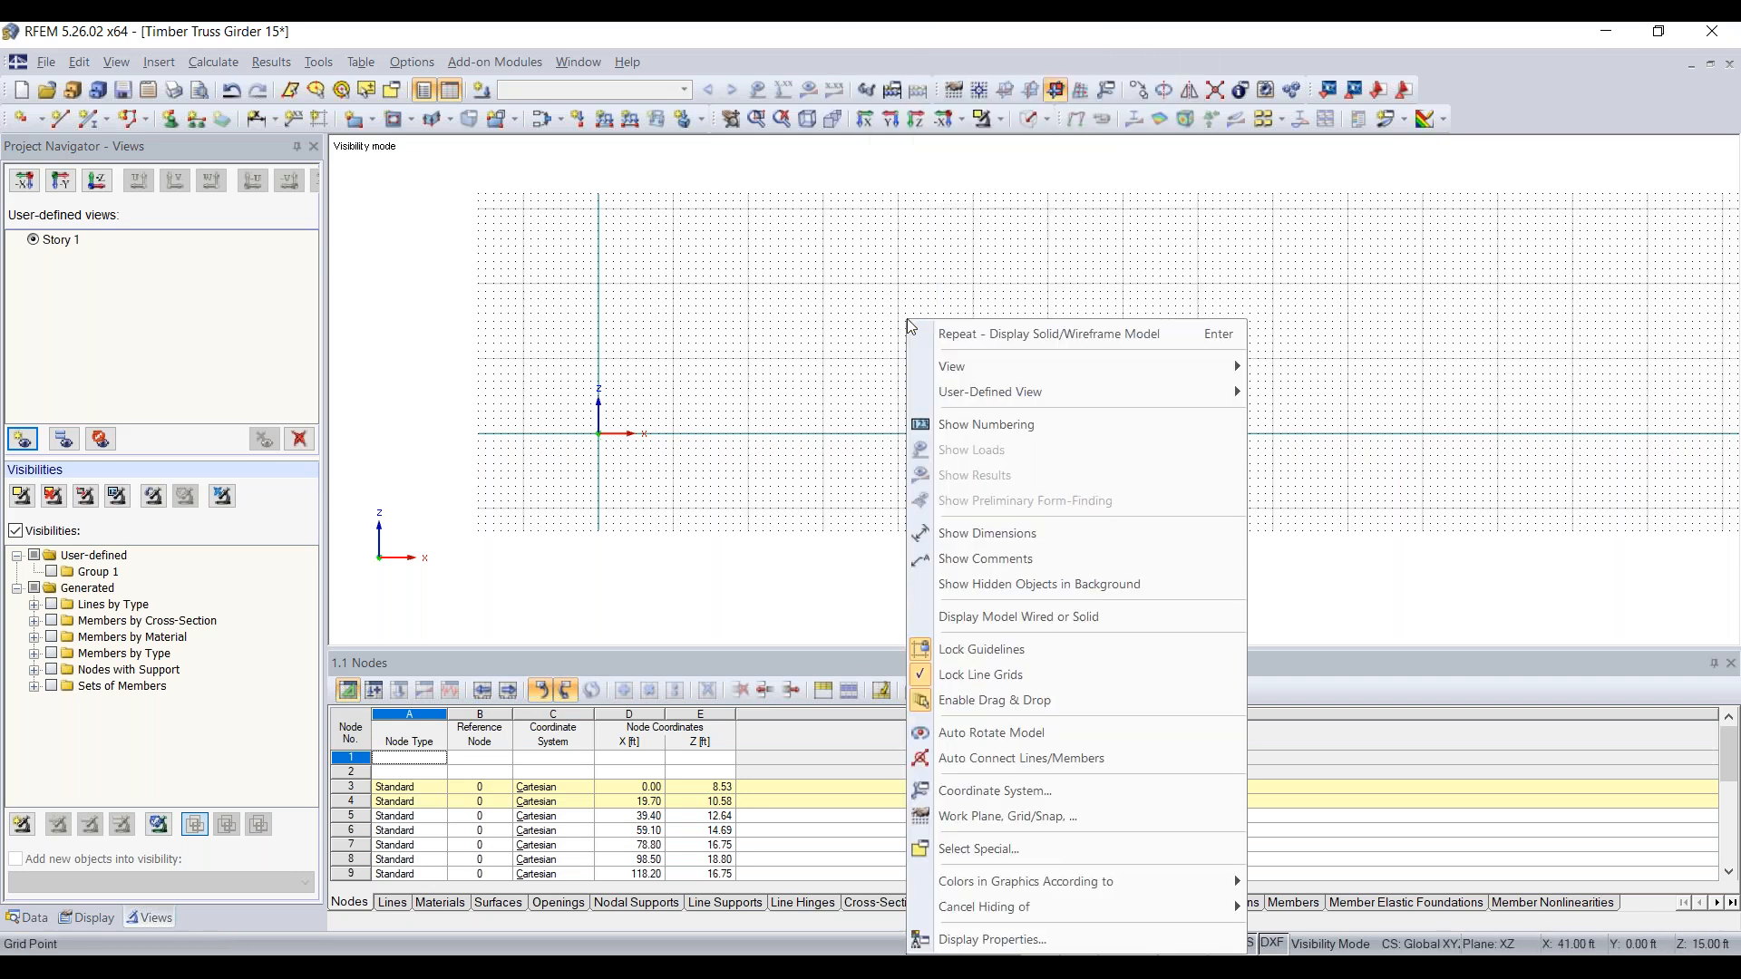
pyautogui.click(1022, 617)
pyautogui.rightClick(840, 408)
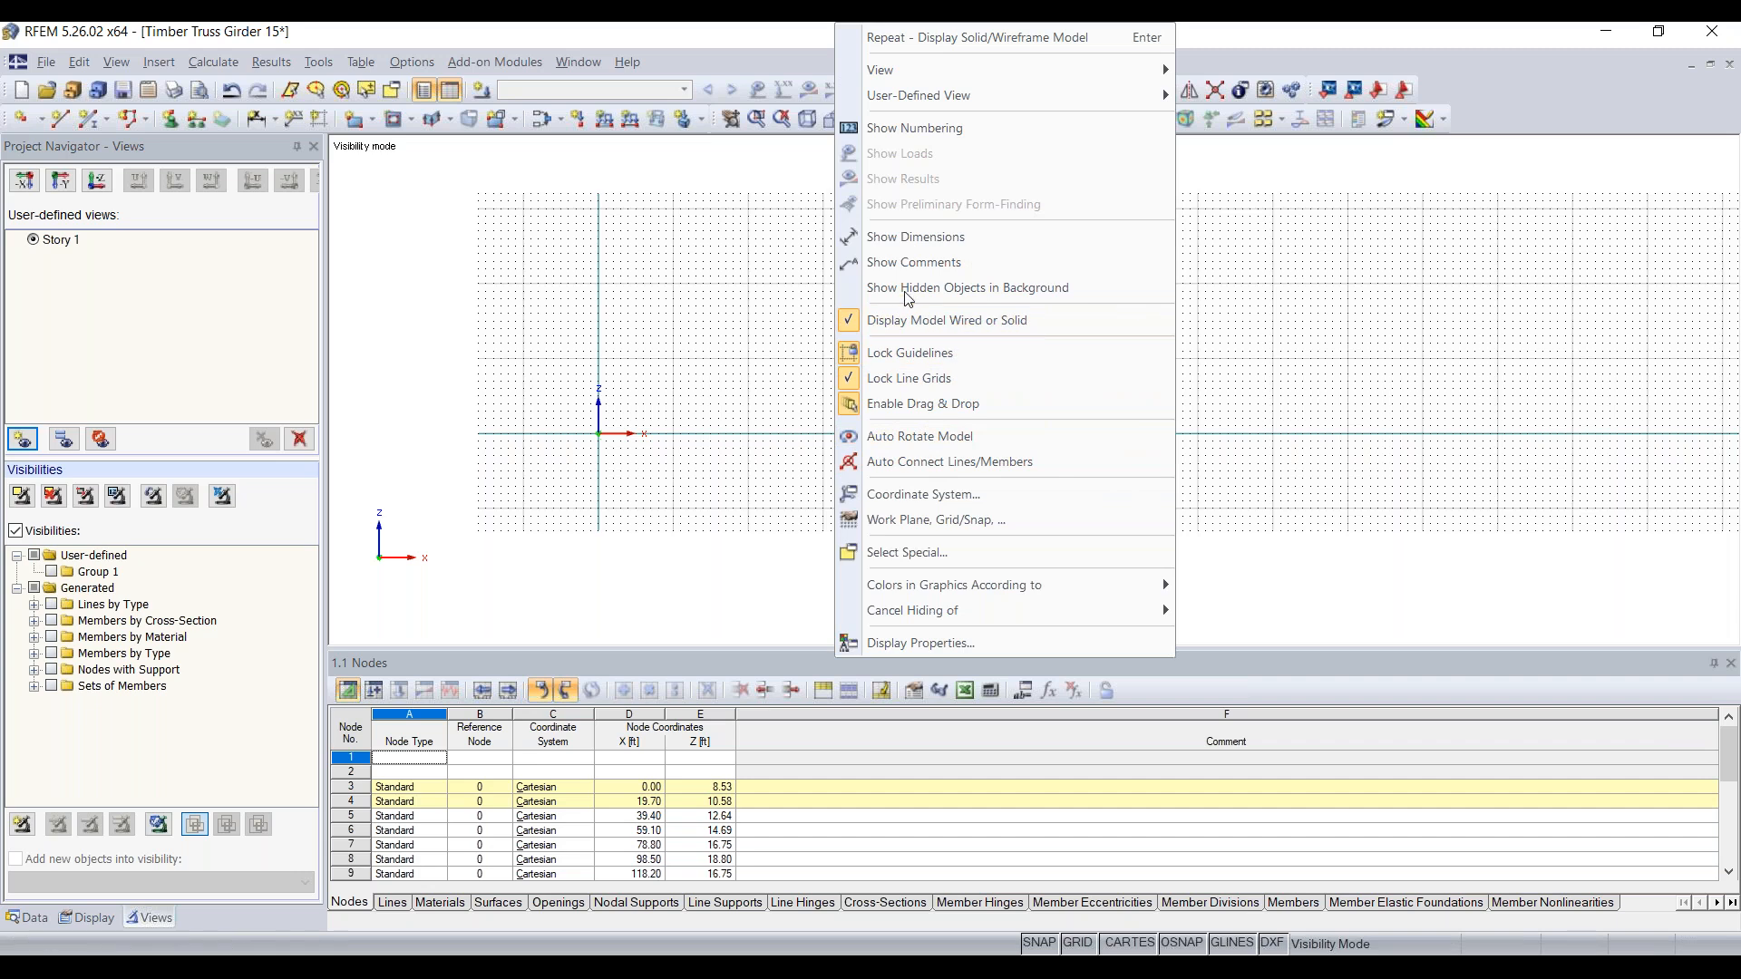
pyautogui.click(961, 287)
pyautogui.click(717, 500)
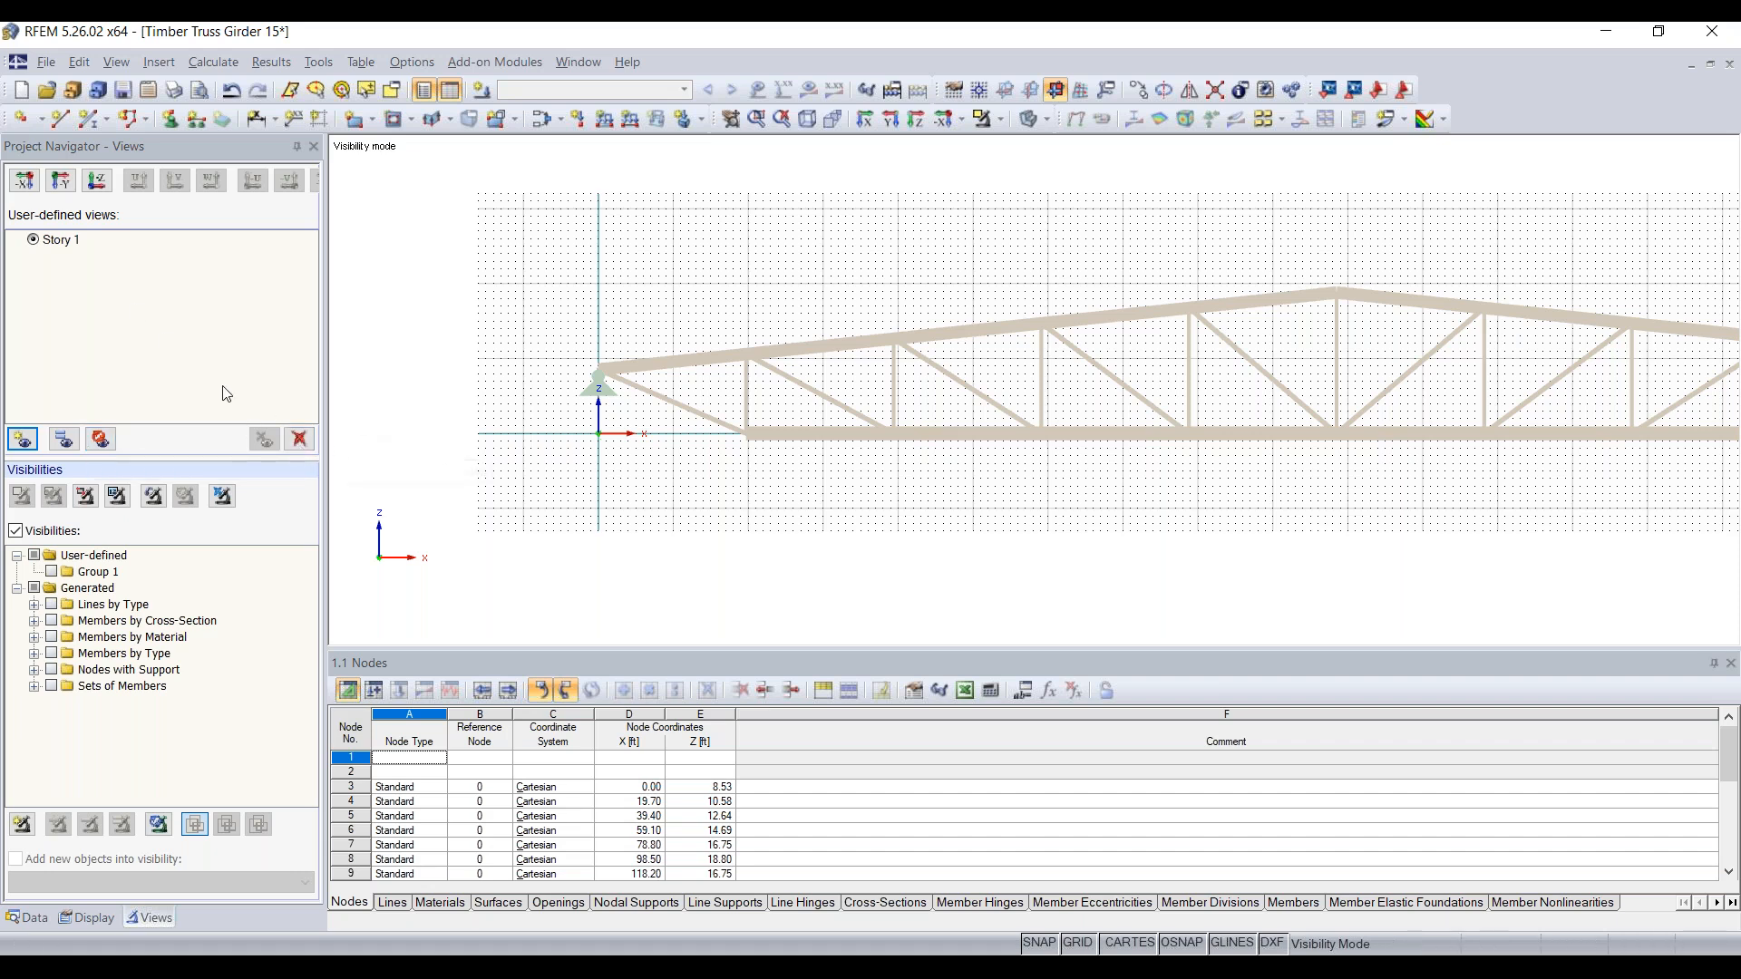
# Delete the user-defined view Story 1 and turn off the Visibilities mode
pyautogui.click(299, 439)
pyautogui.click(814, 524)
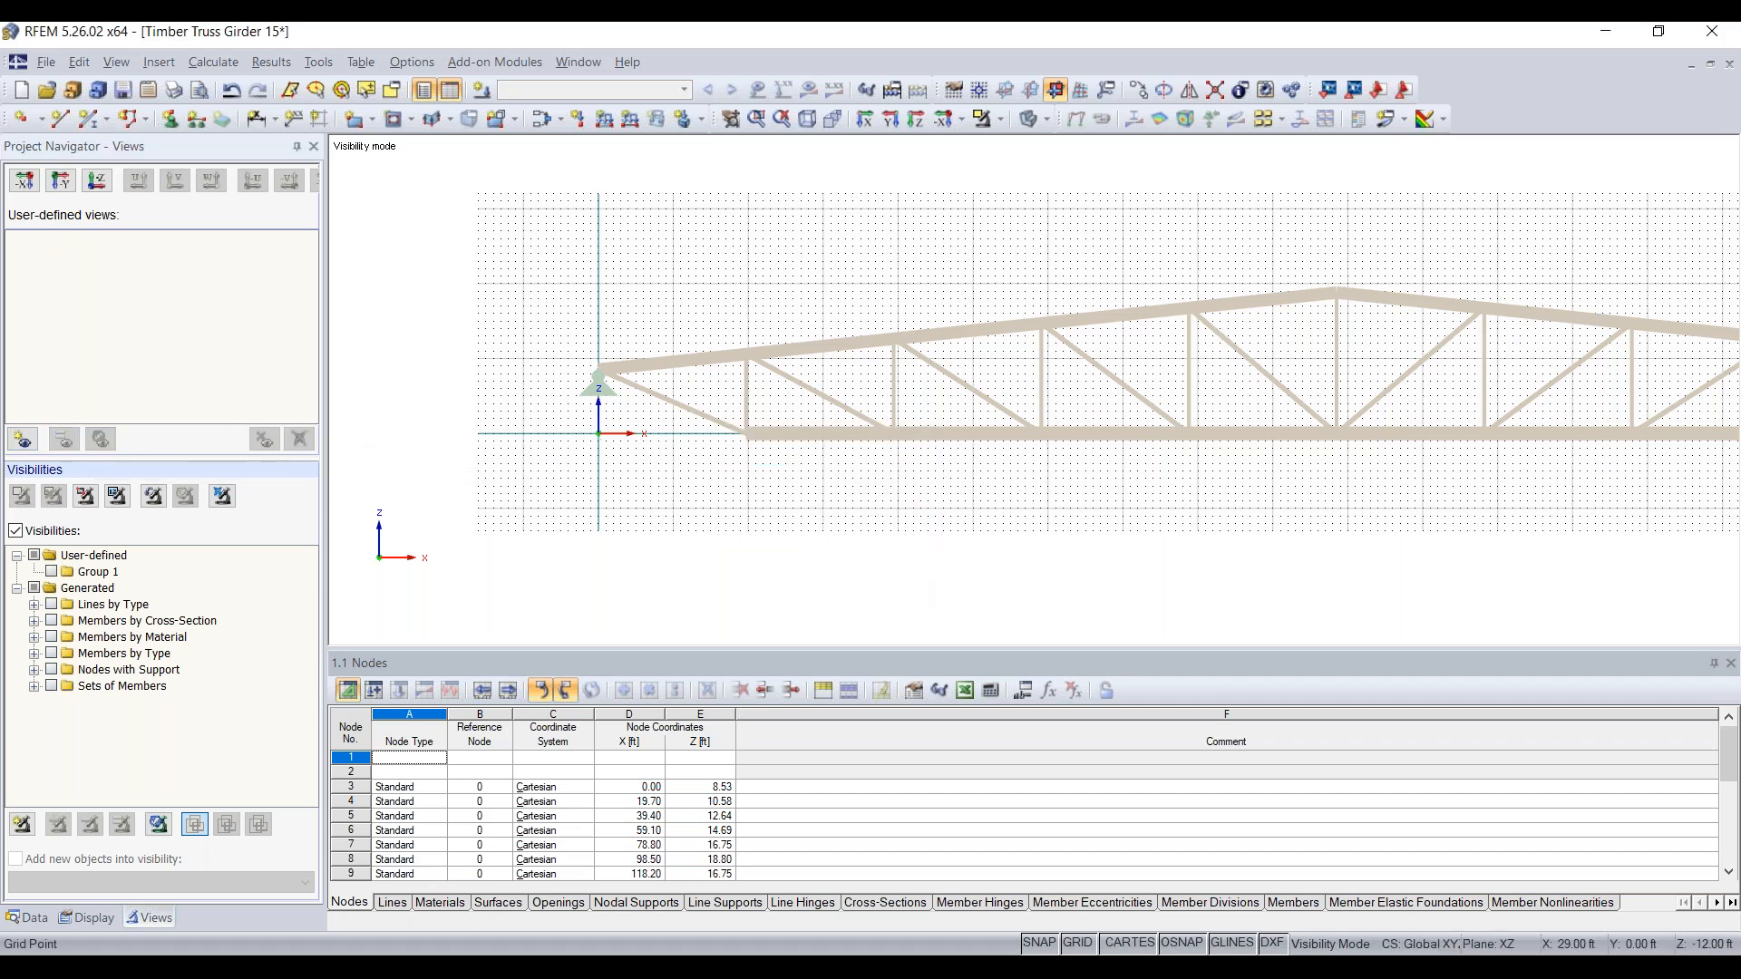
pyautogui.rightClick(872, 167)
pyautogui.press('Escape')
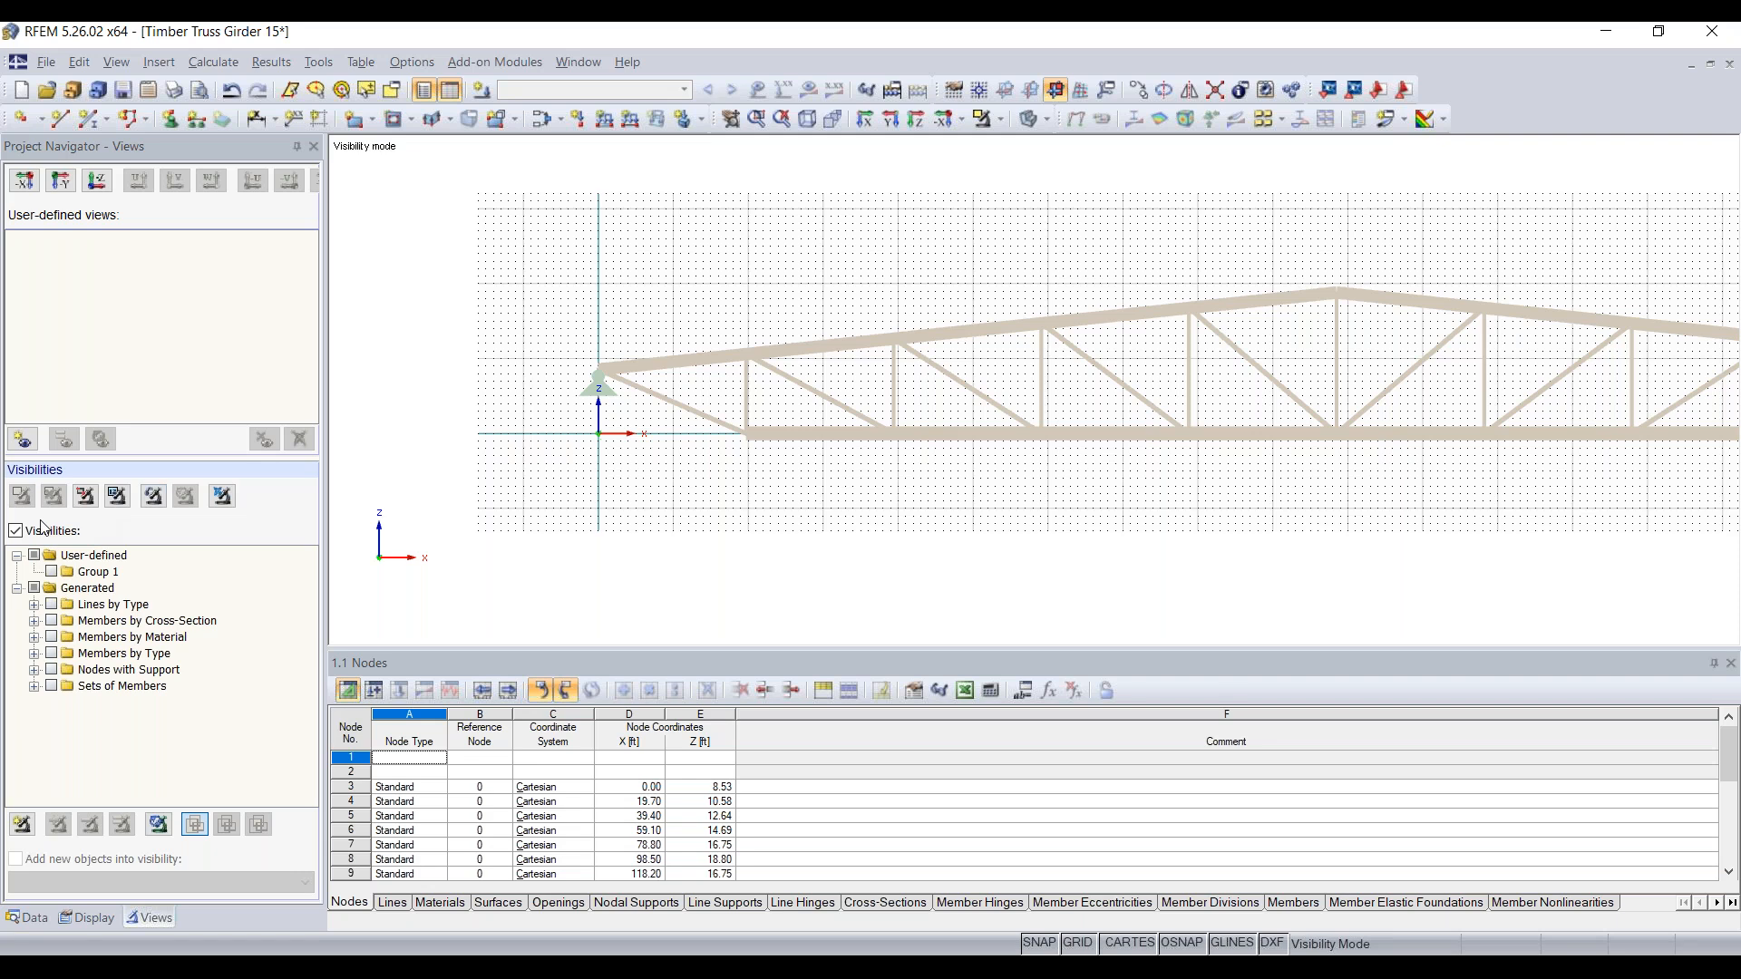
pyautogui.click(44, 530)
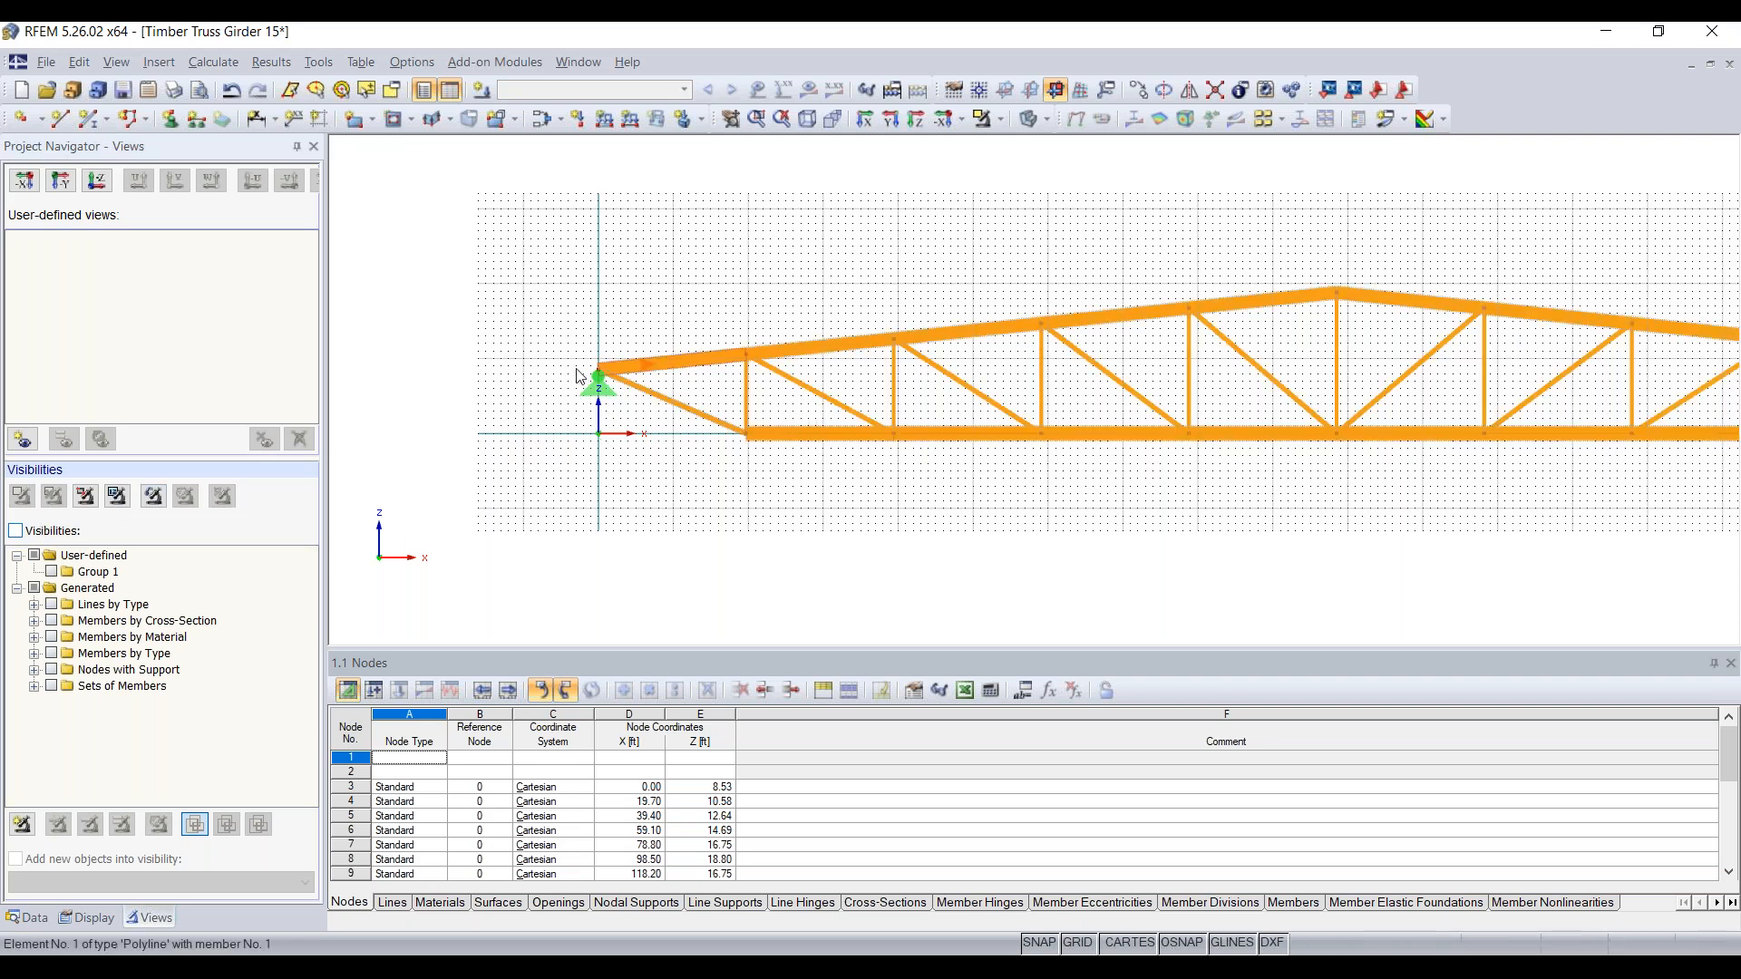
# Limit the visibility by window to the truss's left end bay and save it as user-defined view Story 1
pyautogui.click(91, 501)
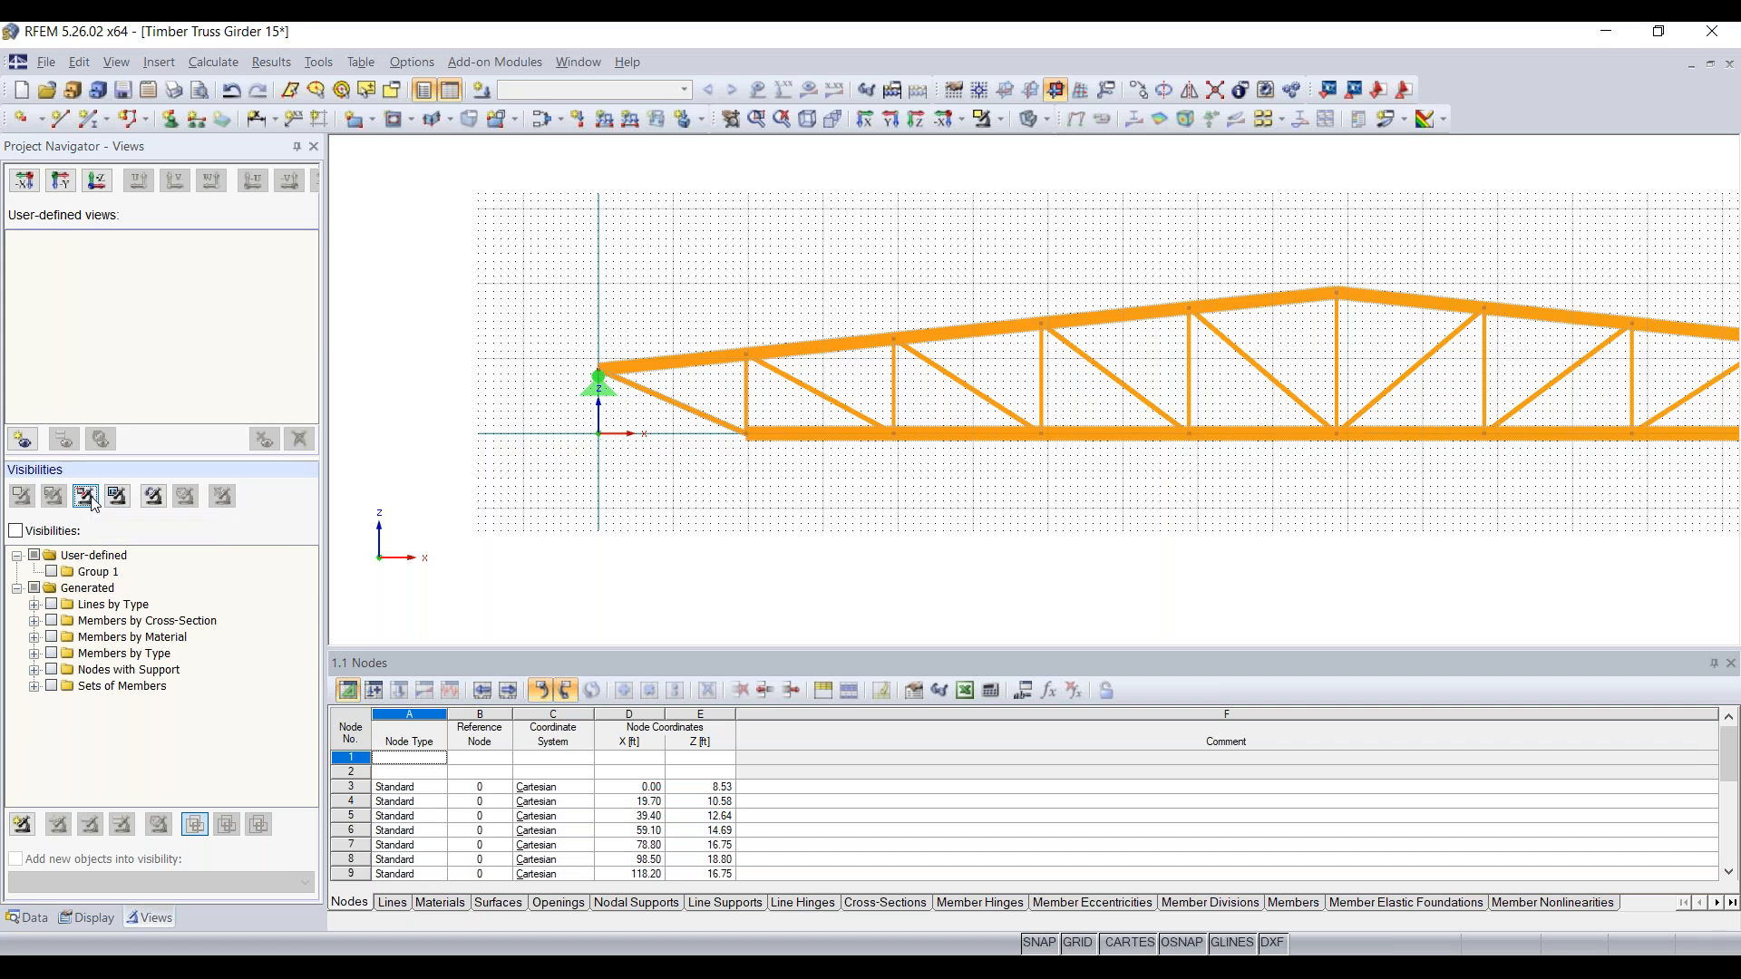
pyautogui.moveTo(558, 471); pyautogui.dragTo(821, 305)
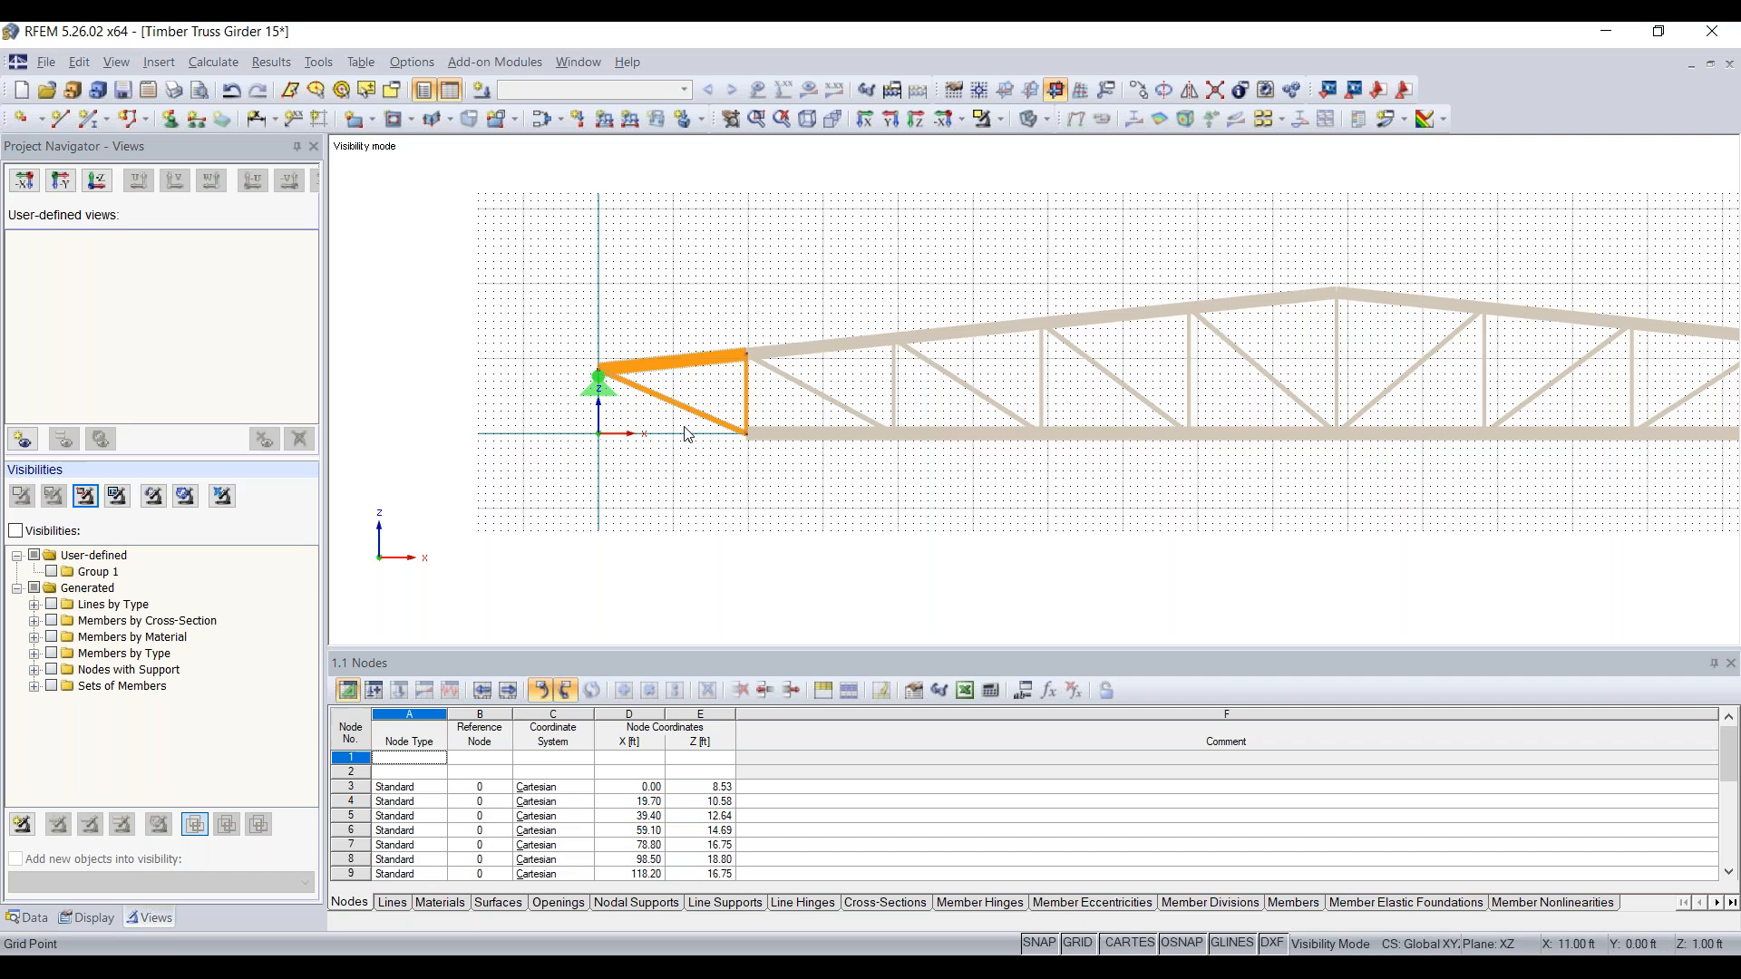
pyautogui.click(23, 439)
pyautogui.write('Stor')
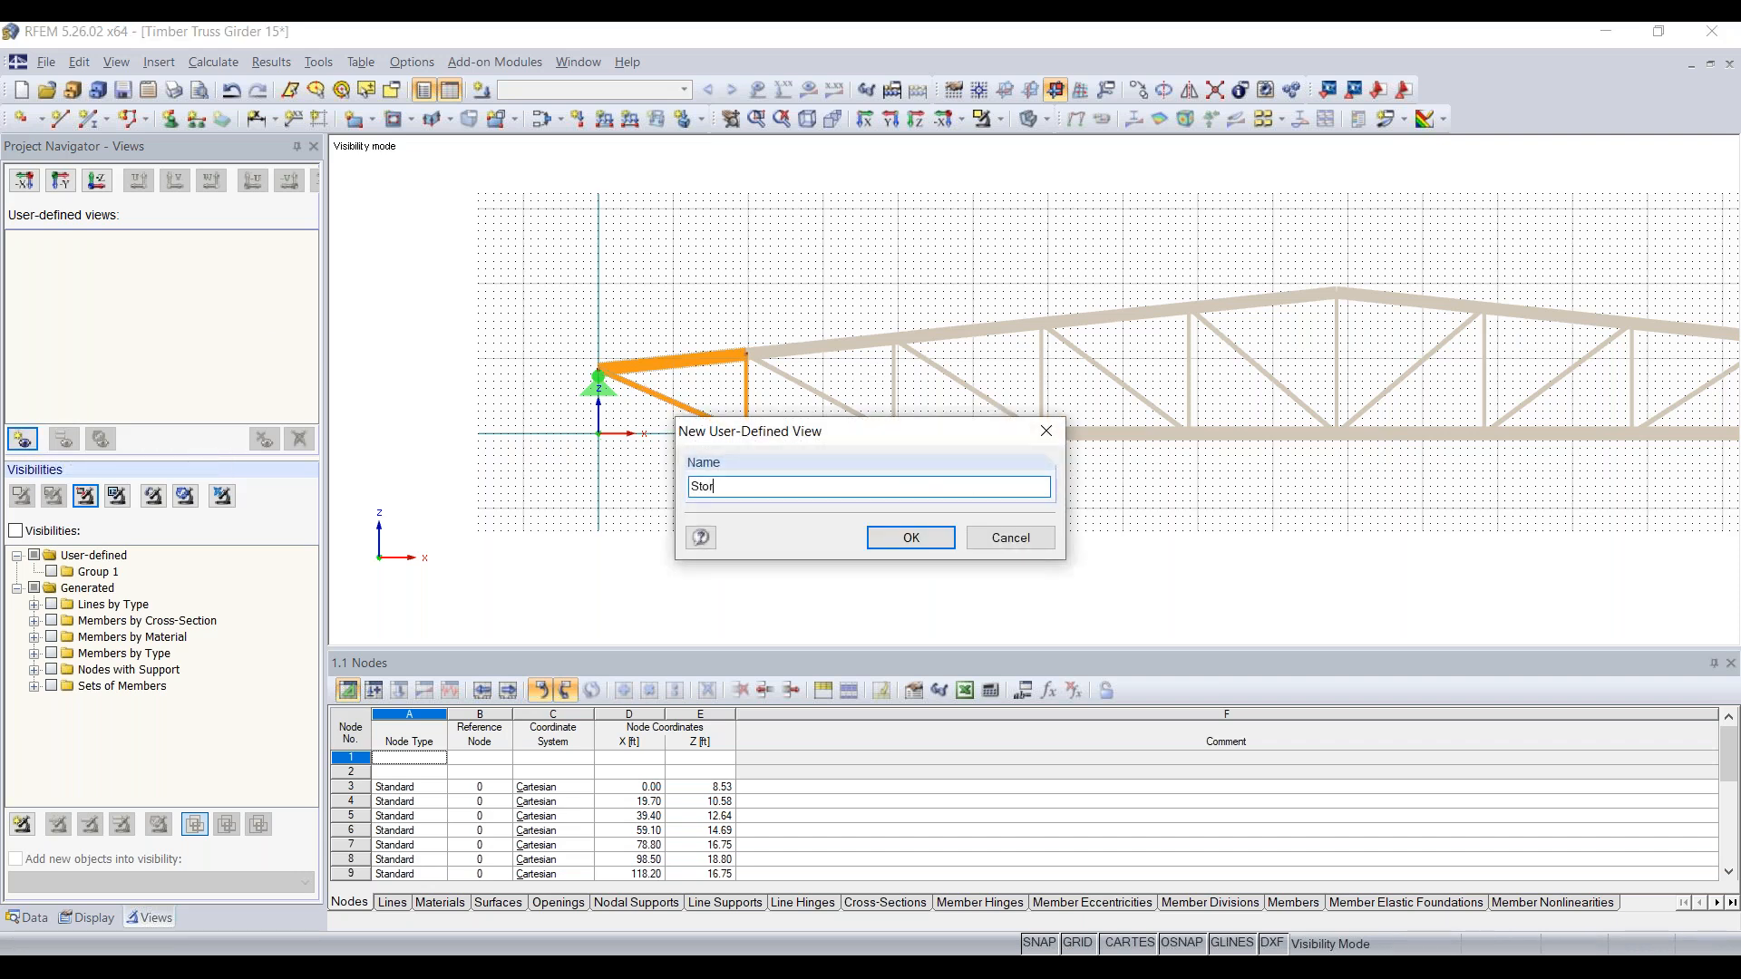
pyautogui.write('y 1')
pyautogui.click(920, 539)
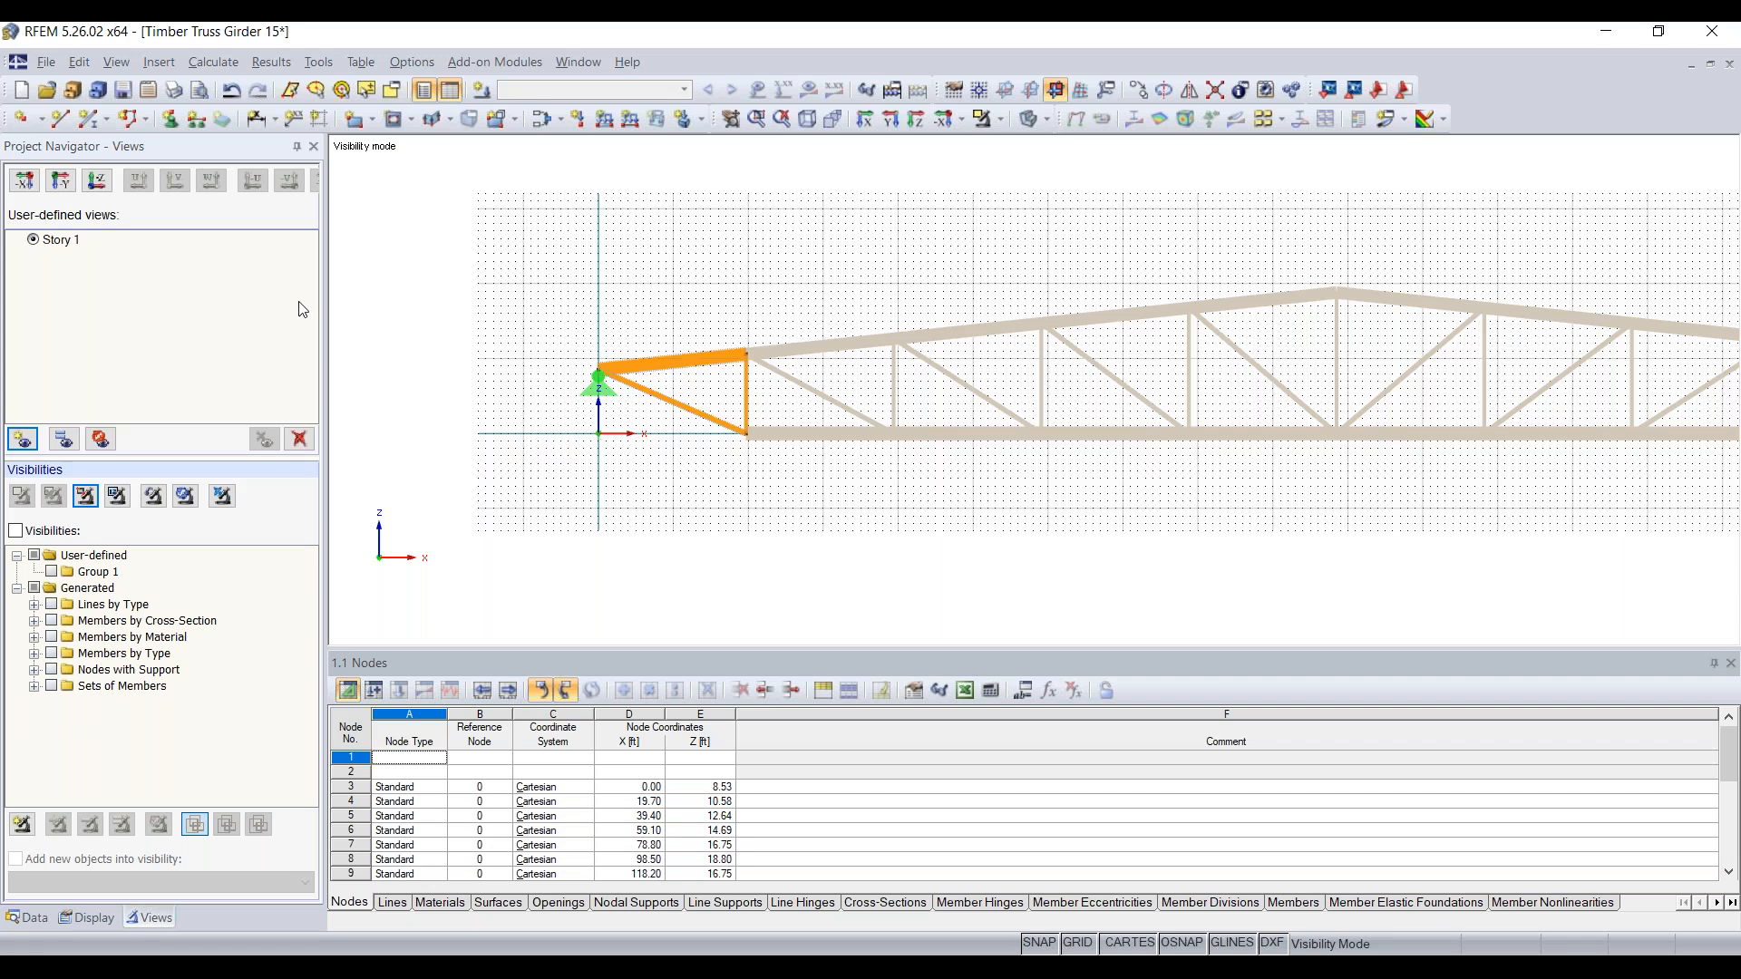
# Turn off the background display of hidden objects and refresh the current user-defined view
pyautogui.rightClick(832, 257)
pyautogui.click(947, 518)
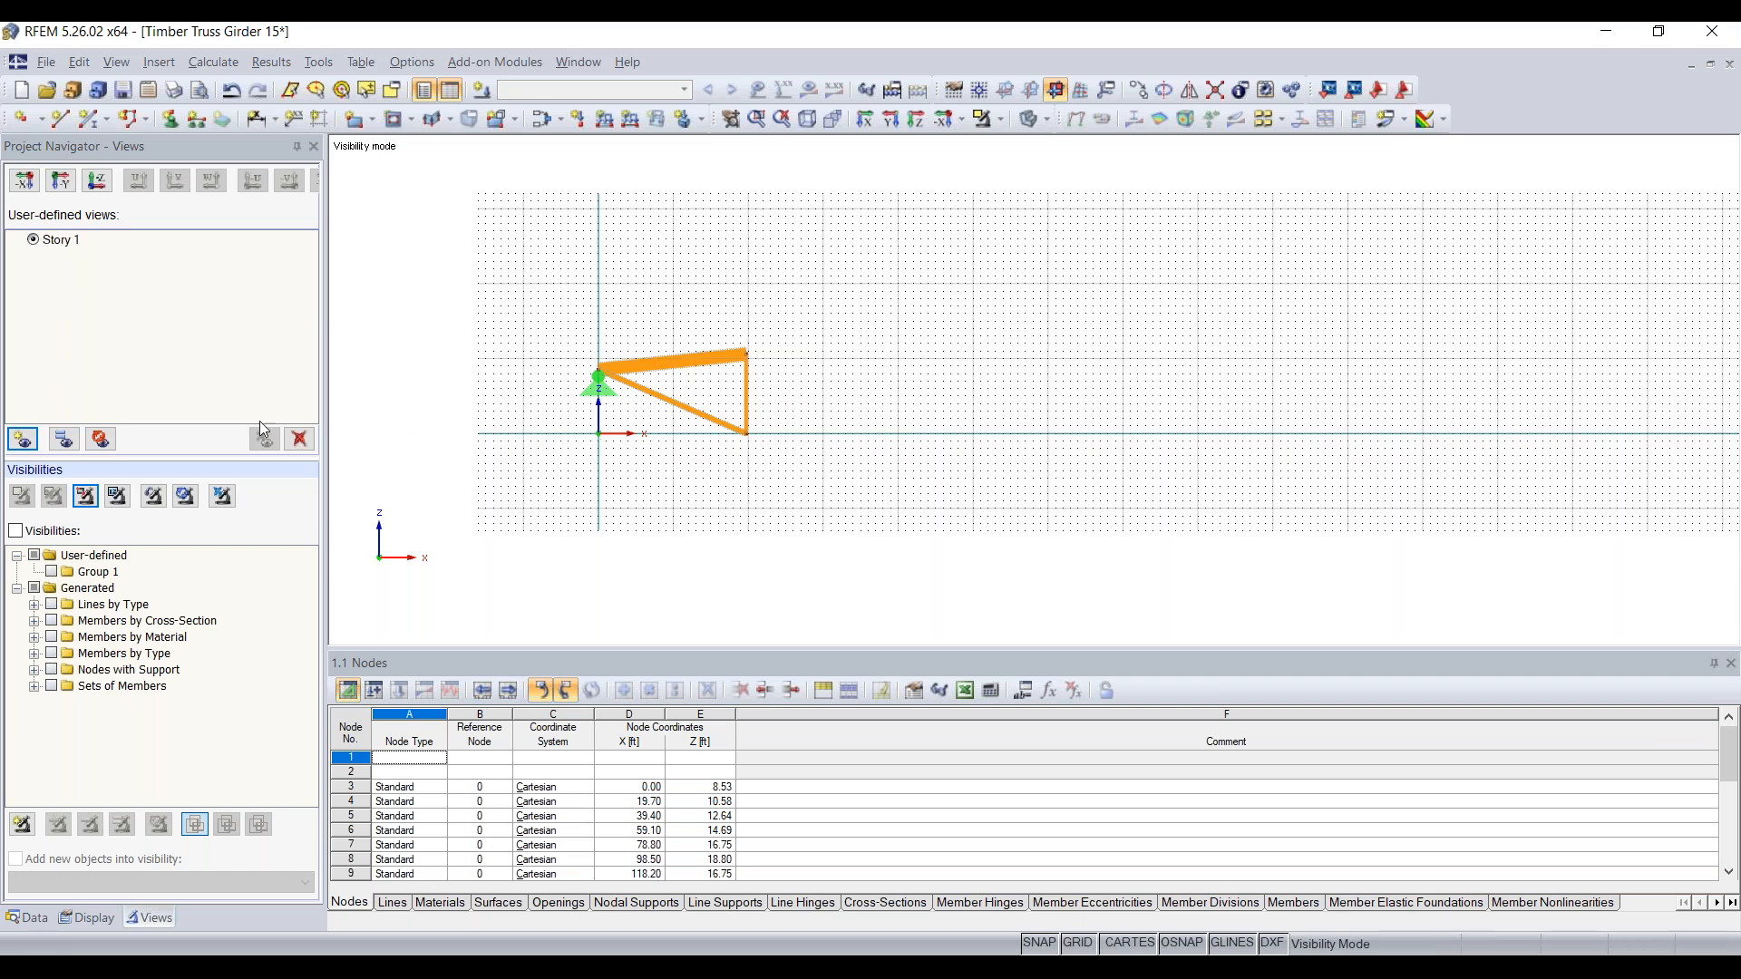
pyautogui.click(102, 440)
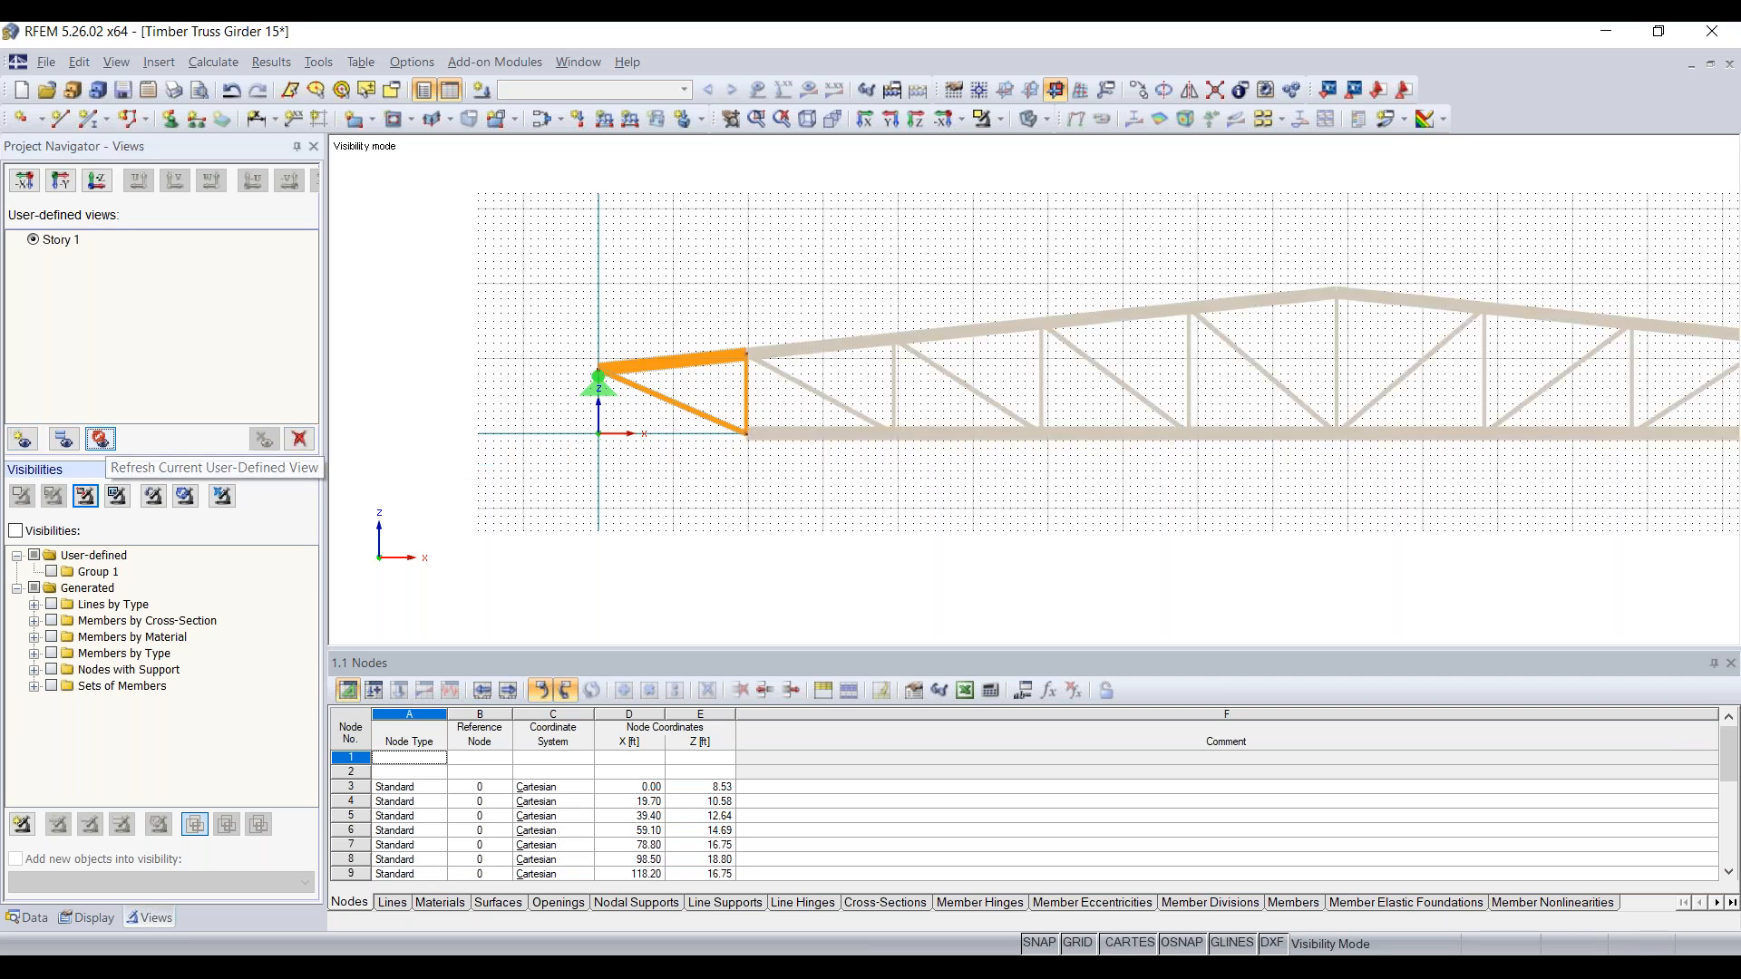
# Switch the background display of hidden objects off and back on for the Story 1 view
pyautogui.rightClick(717, 286)
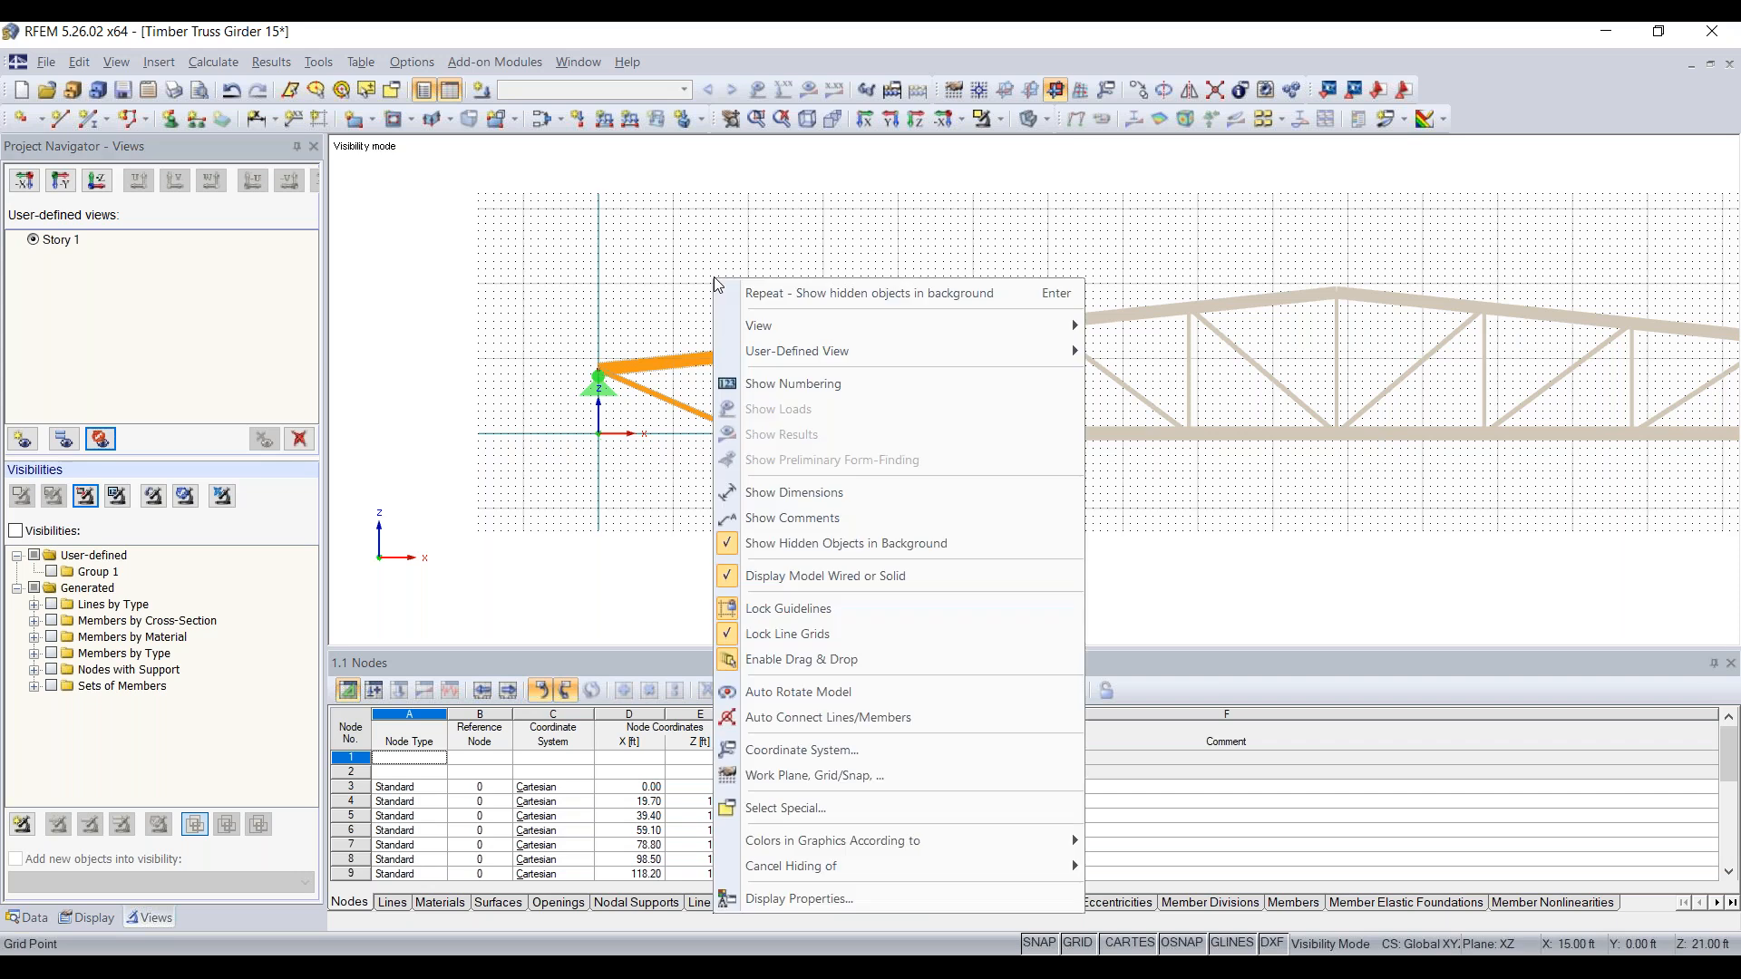
pyautogui.click(798, 541)
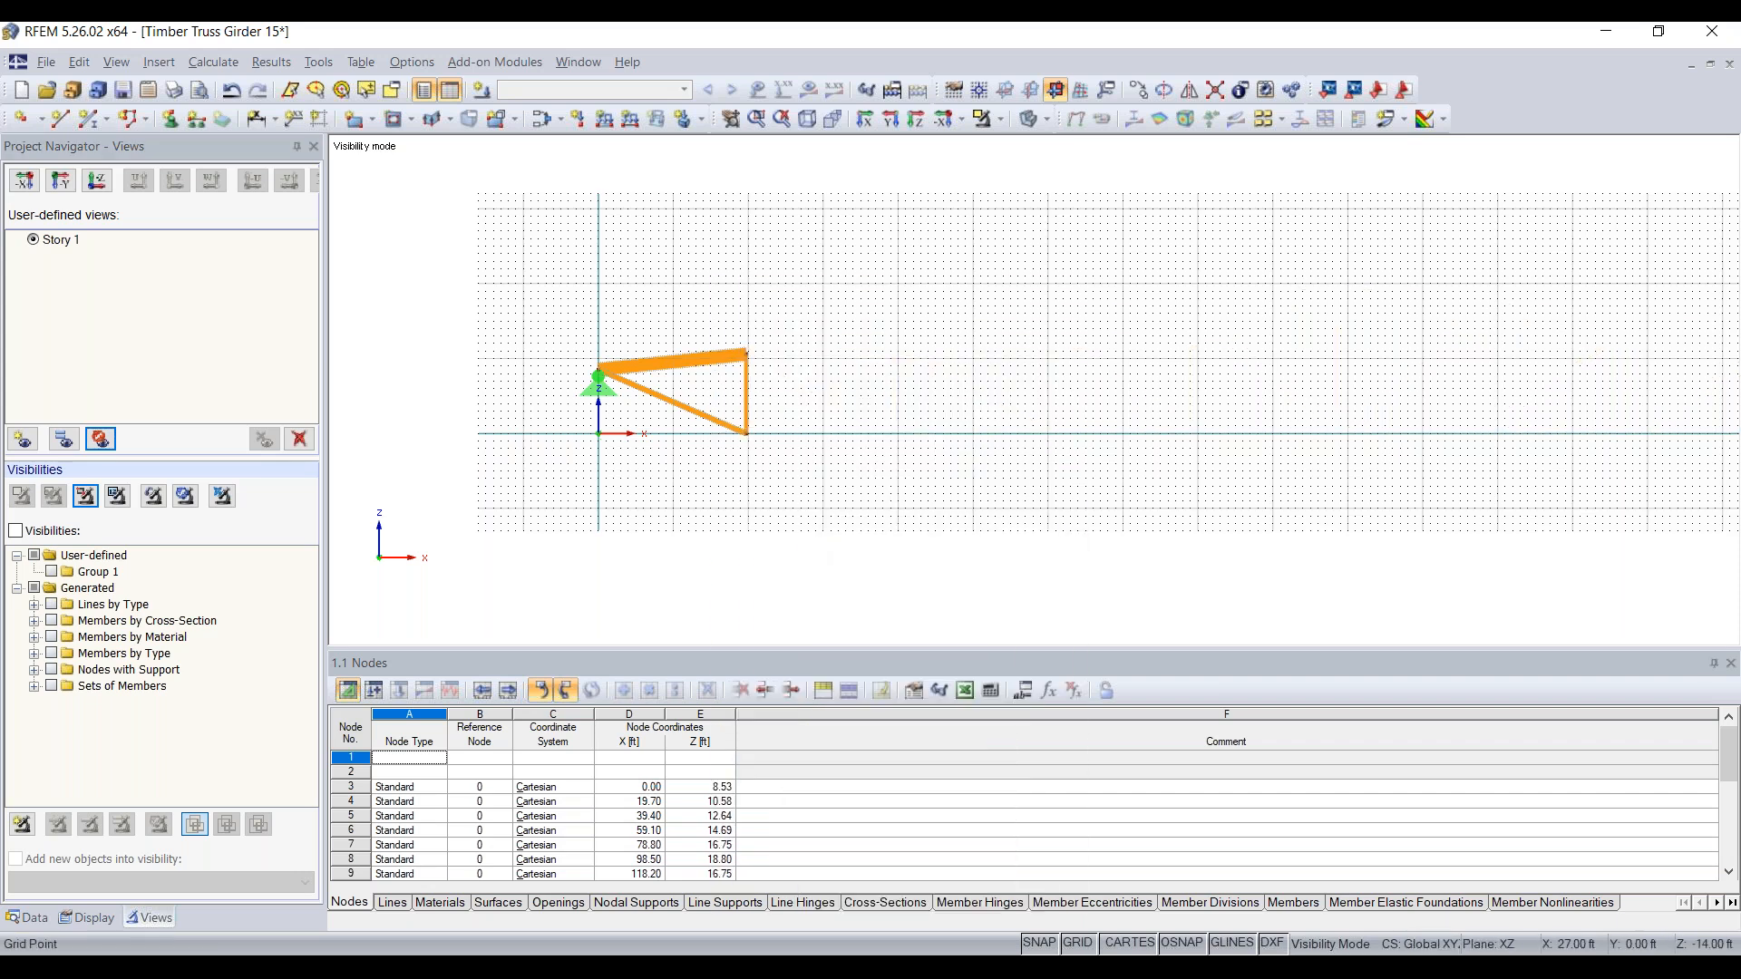
pyautogui.rightClick(719, 284)
pyautogui.click(806, 548)
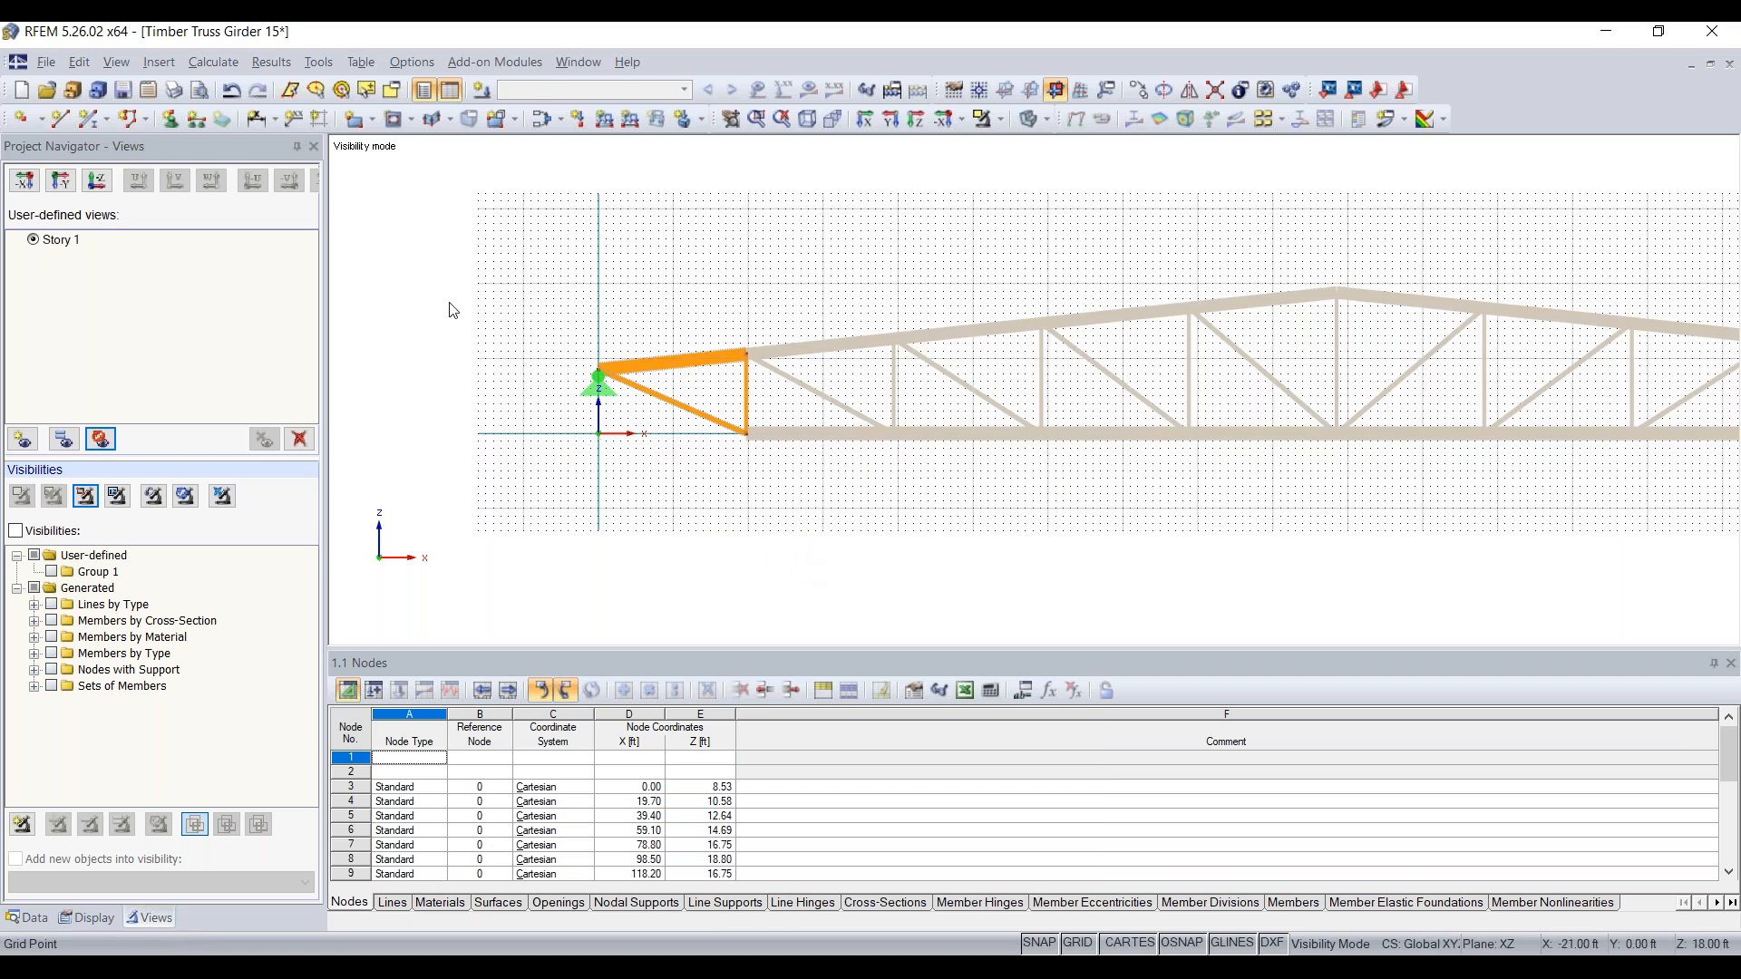
# Cancel the visibility mode to show the whole truss and reapply the user-defined view Story 1
pyautogui.scroll(-2, 449, 308)
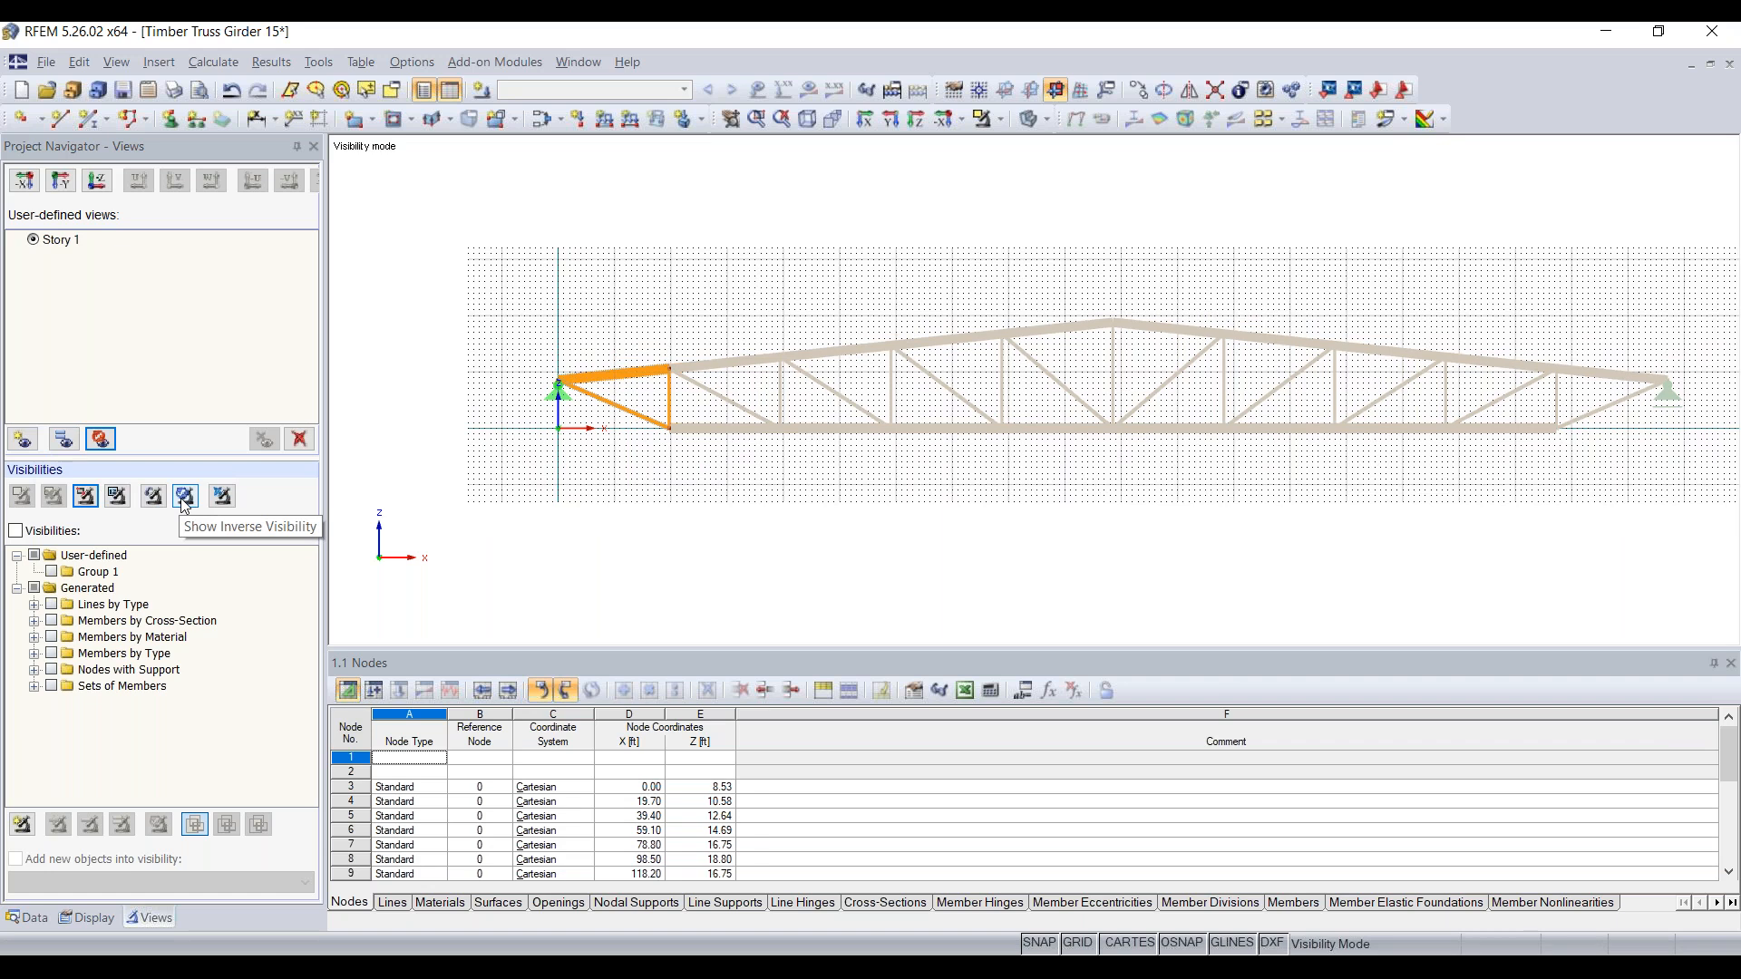
pyautogui.click(223, 497)
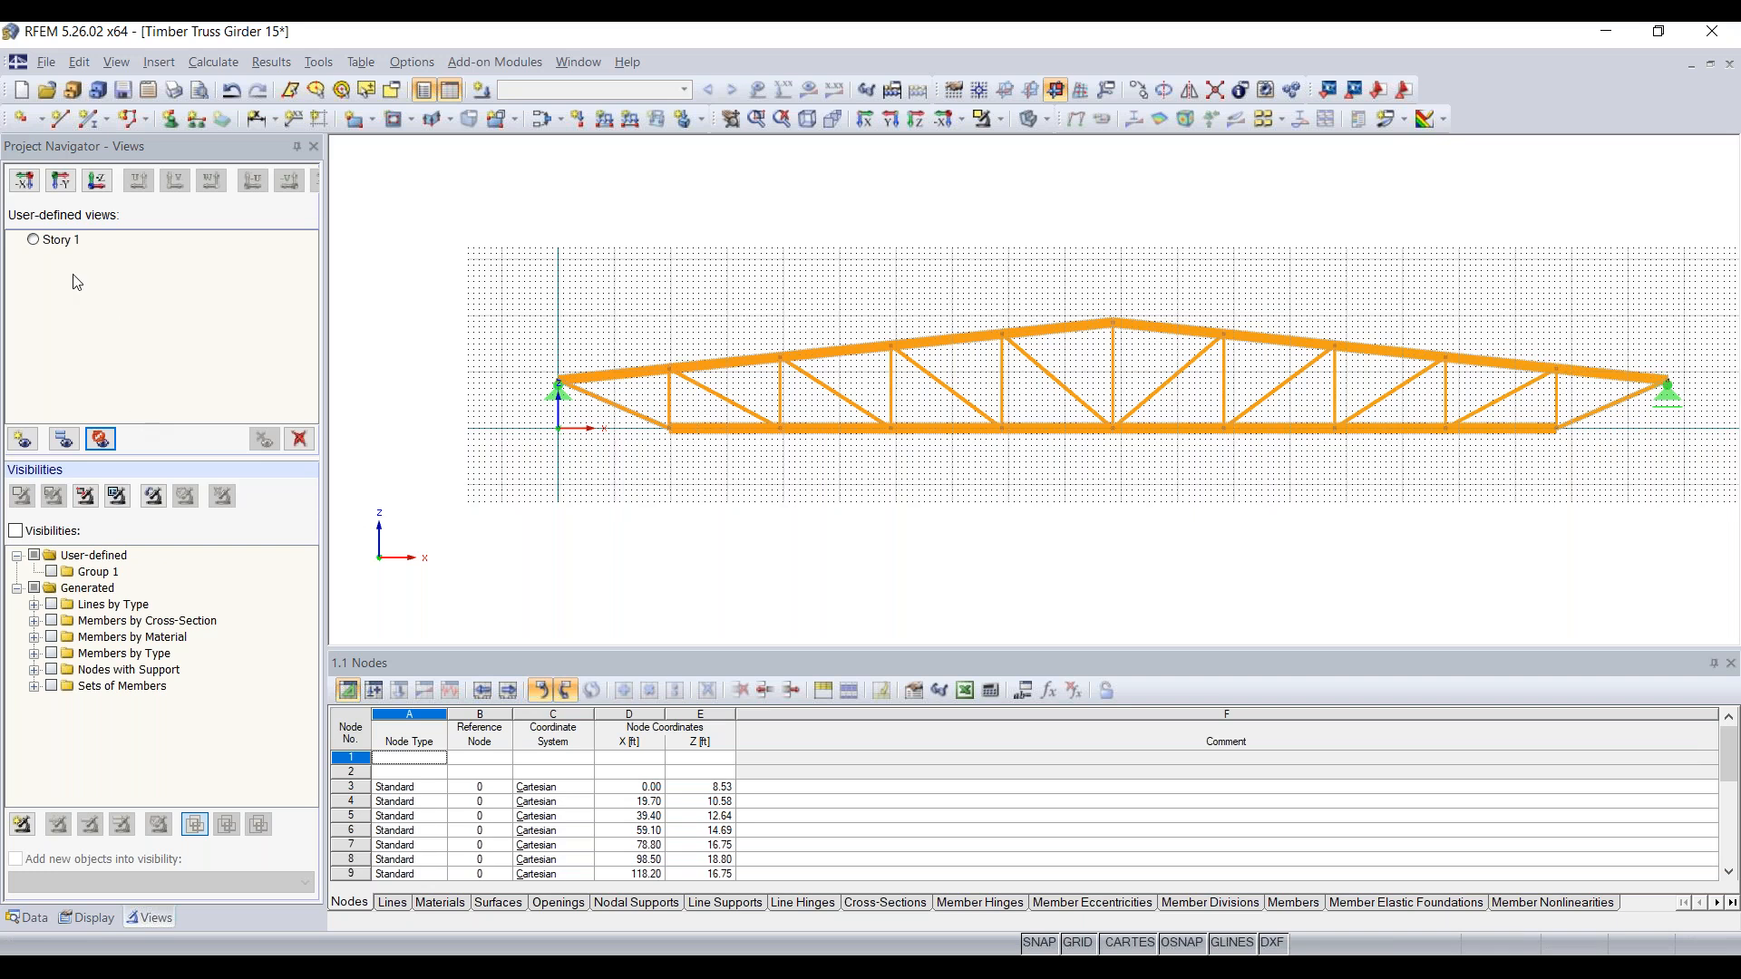
pyautogui.click(36, 242)
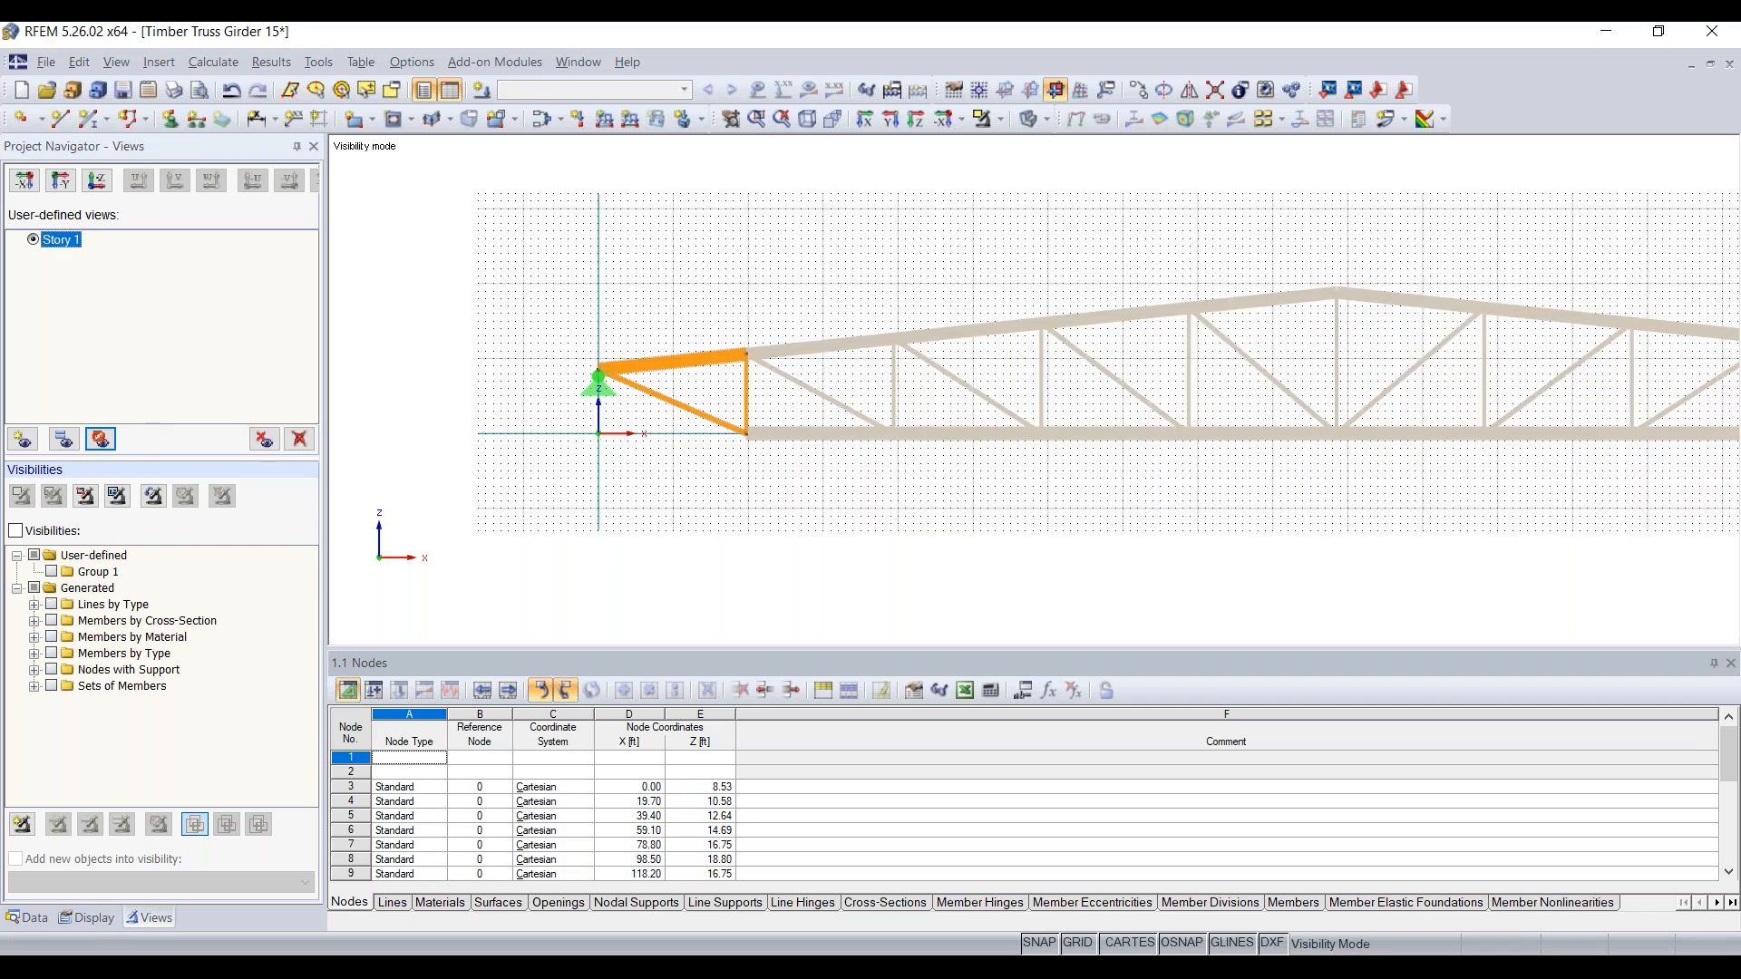
# Turn off the background display of hidden objects, cancel the visibility mode and reactivate the Story 1 view
pyautogui.rightClick(594, 295)
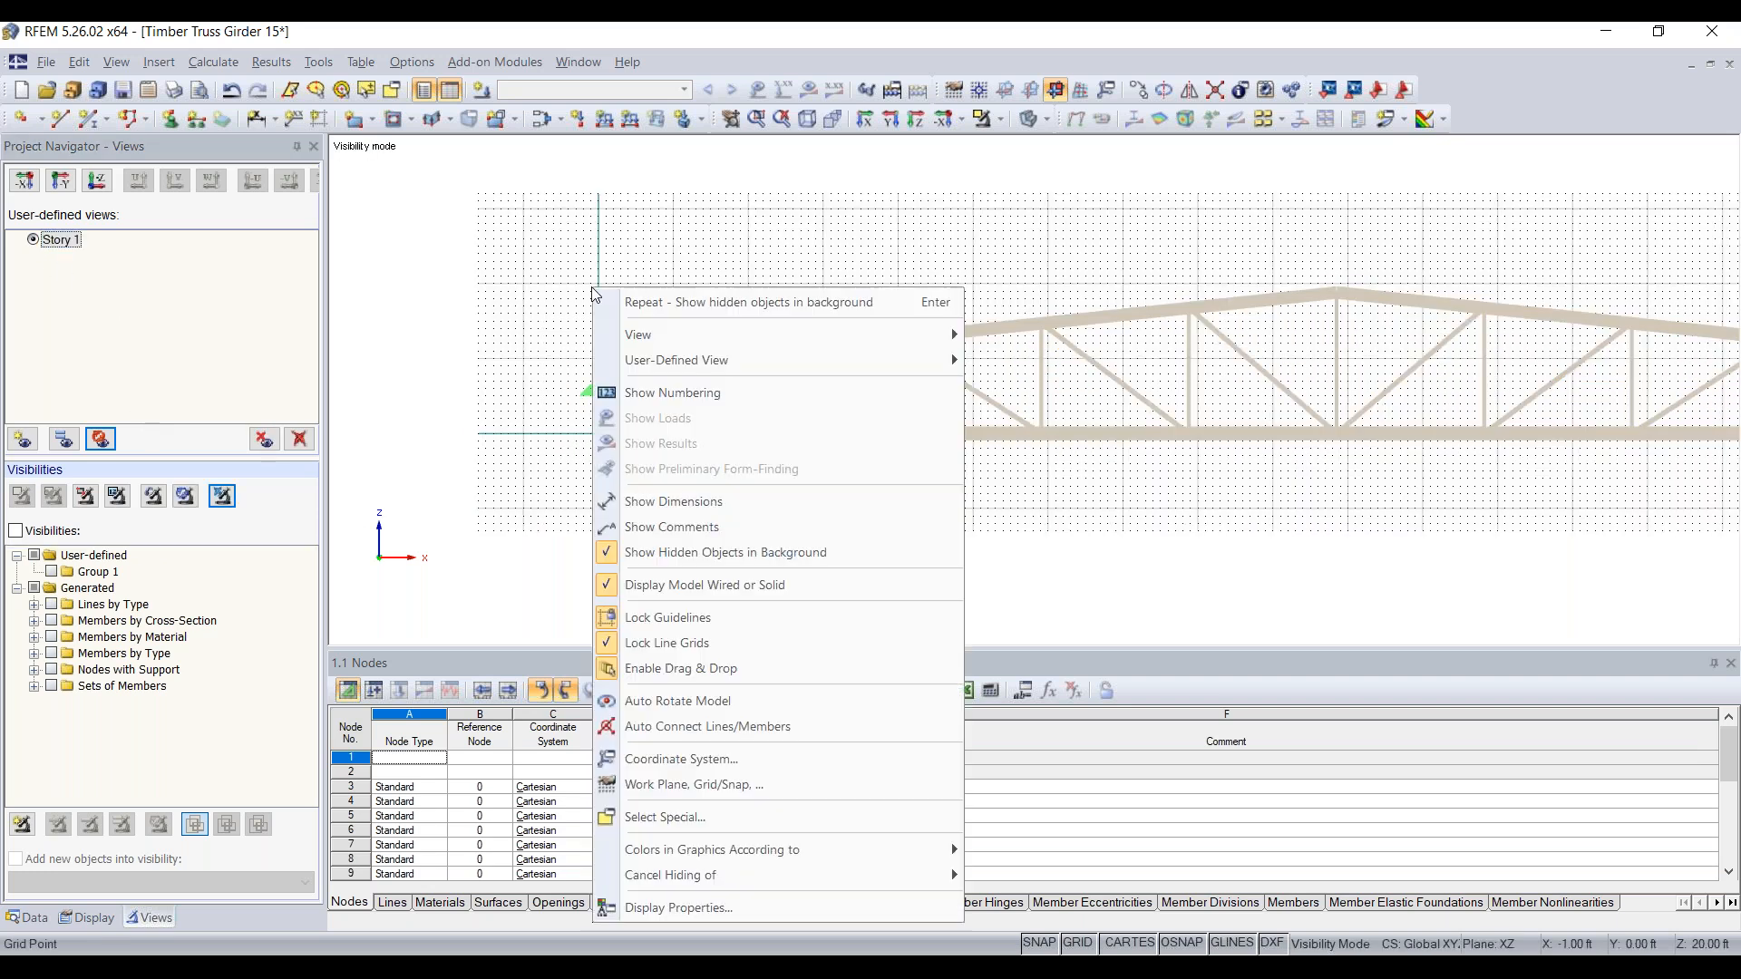
pyautogui.click(703, 549)
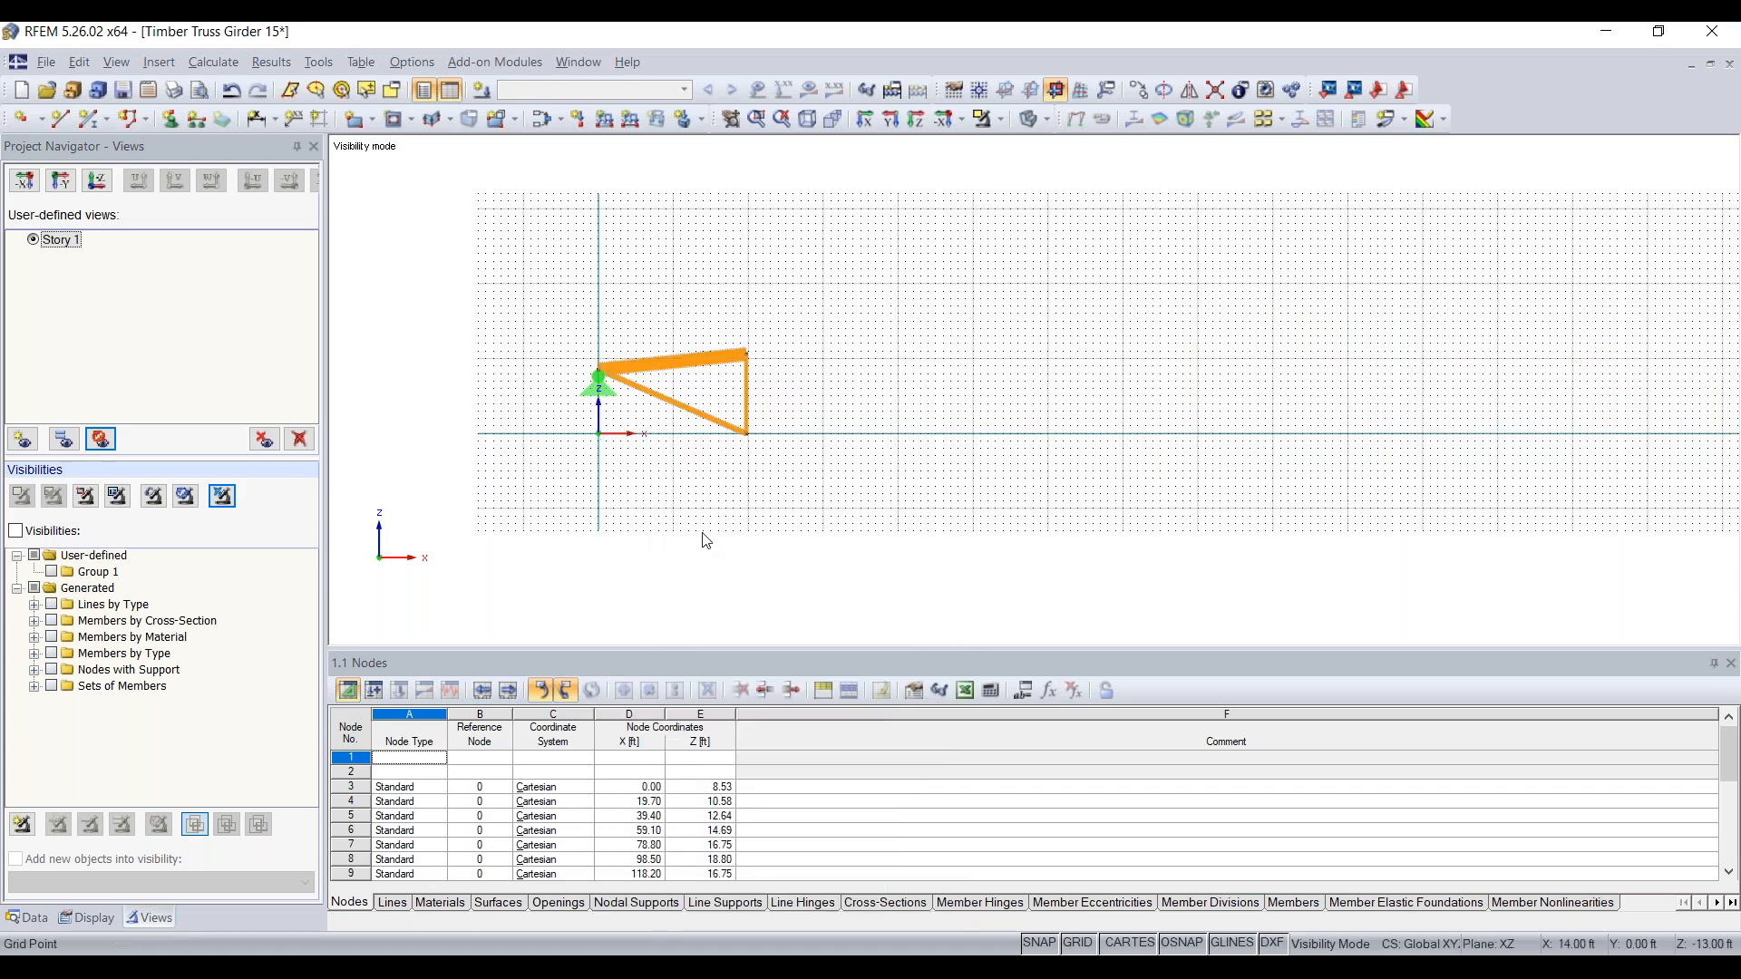
pyautogui.click(222, 497)
pyautogui.click(34, 239)
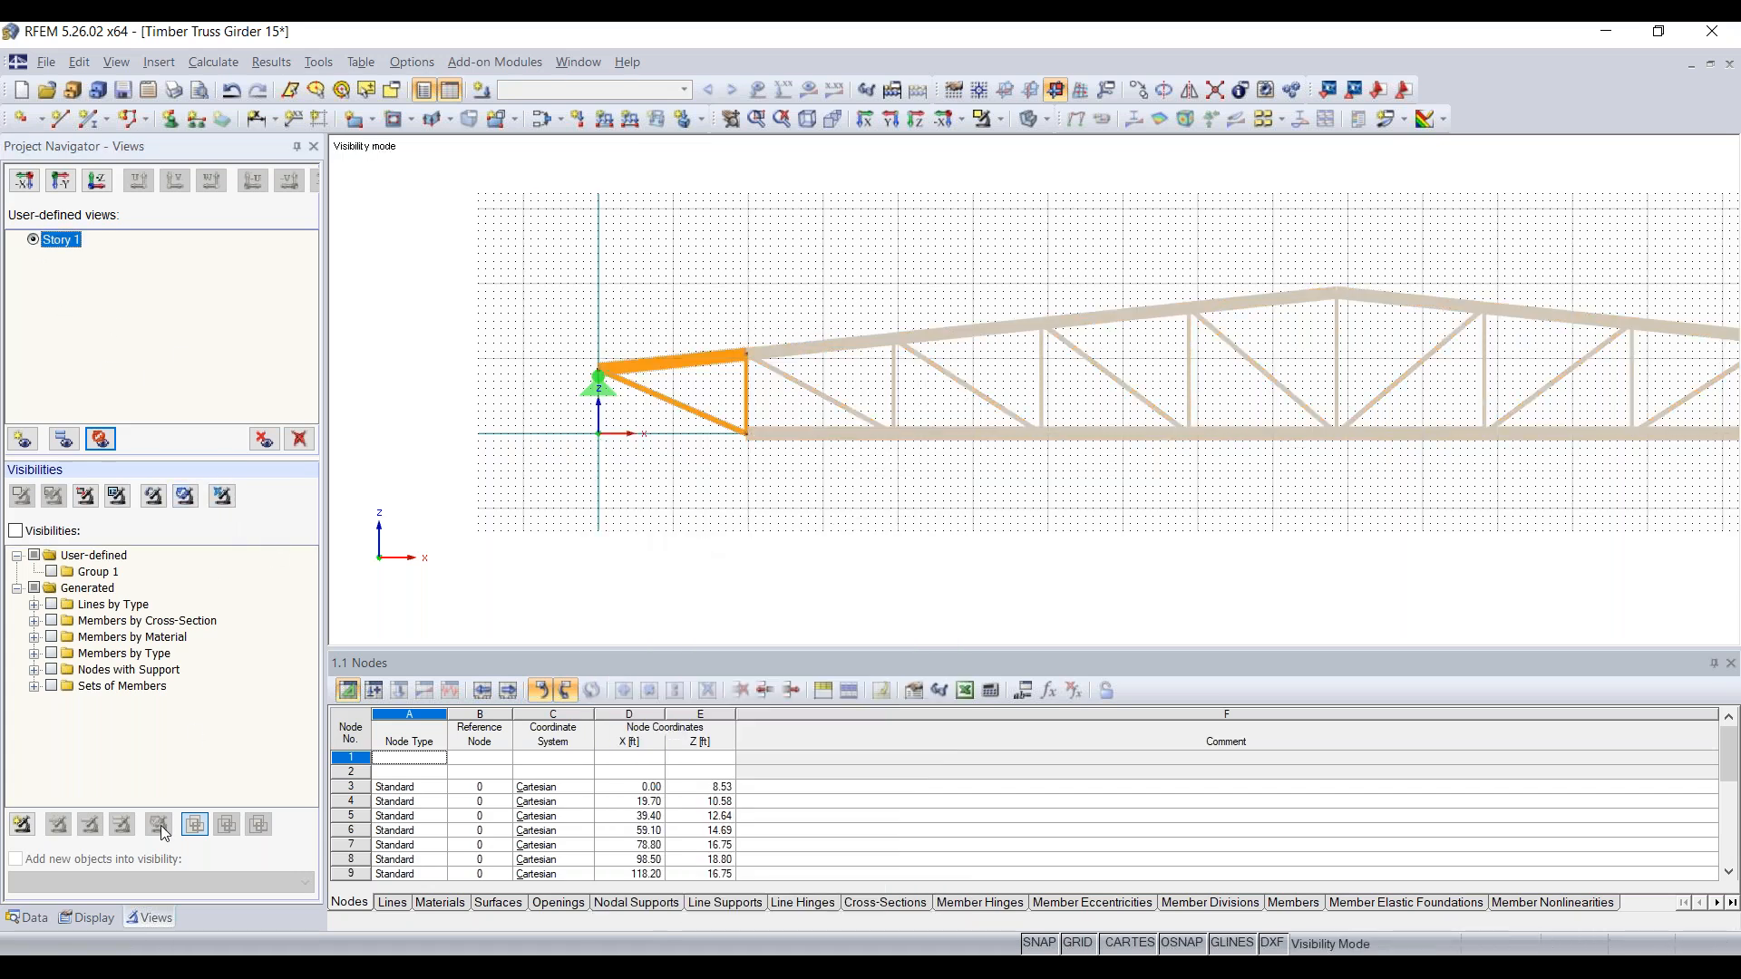
# Cancel the visibility mode to show the whole truss and return to the model data navigator
pyautogui.click(28, 918)
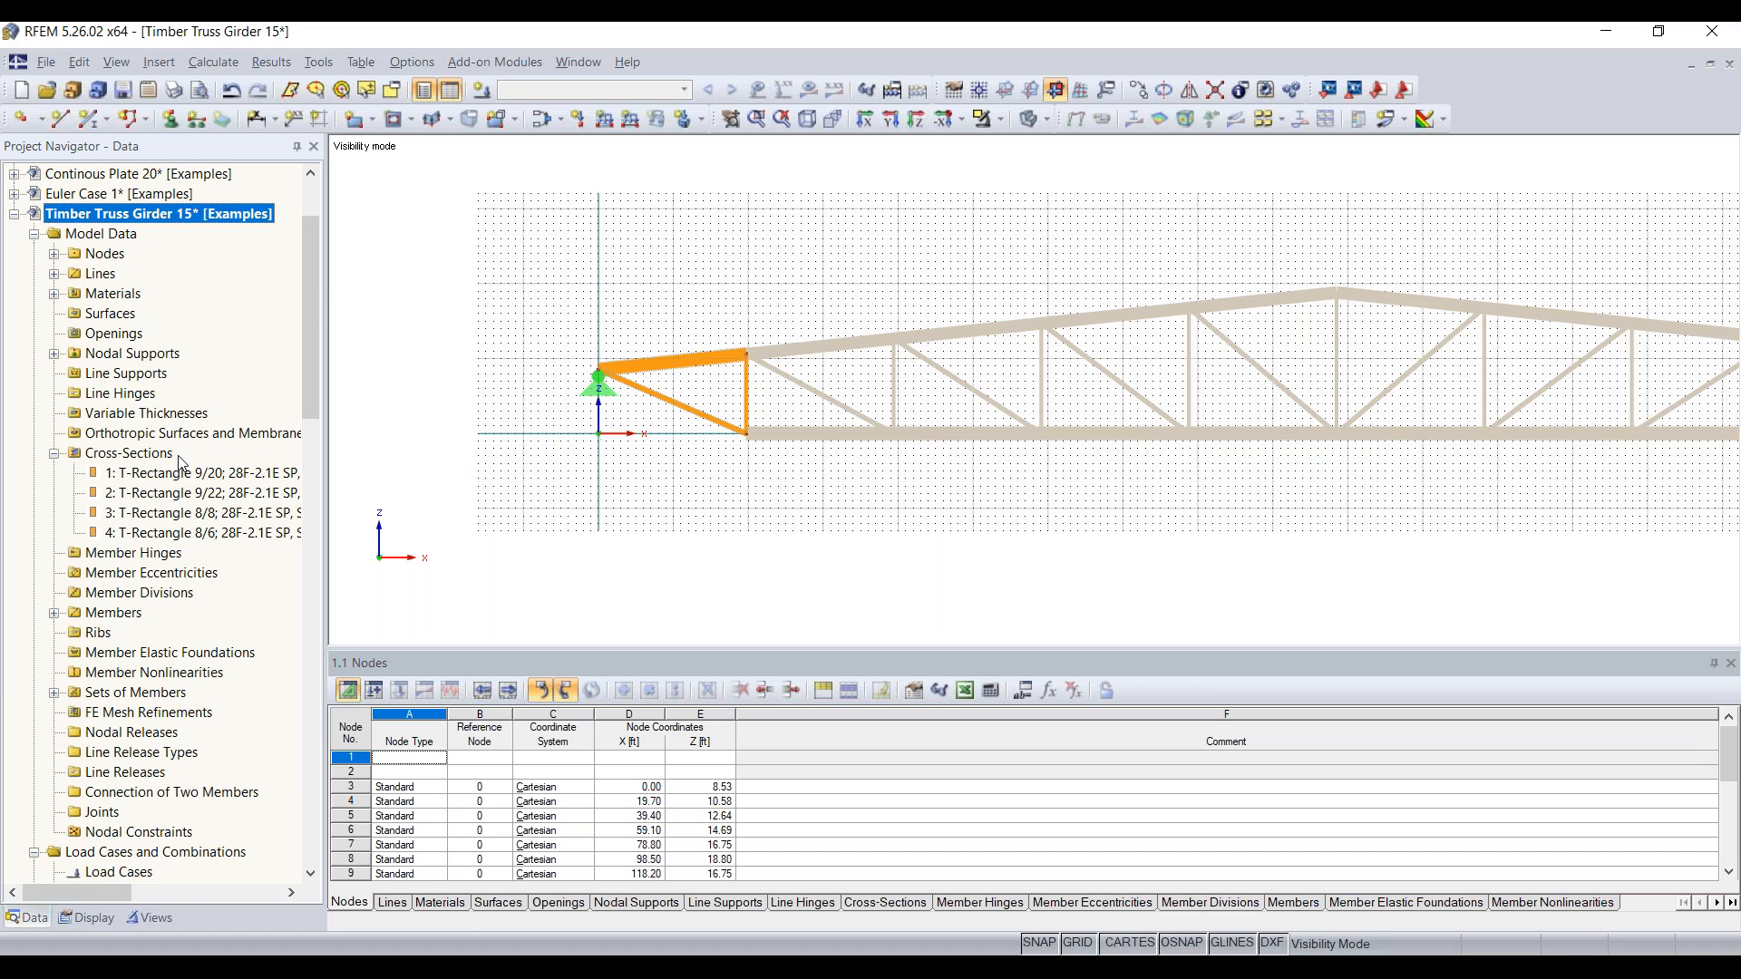
pyautogui.click(95, 921)
pyautogui.click(145, 919)
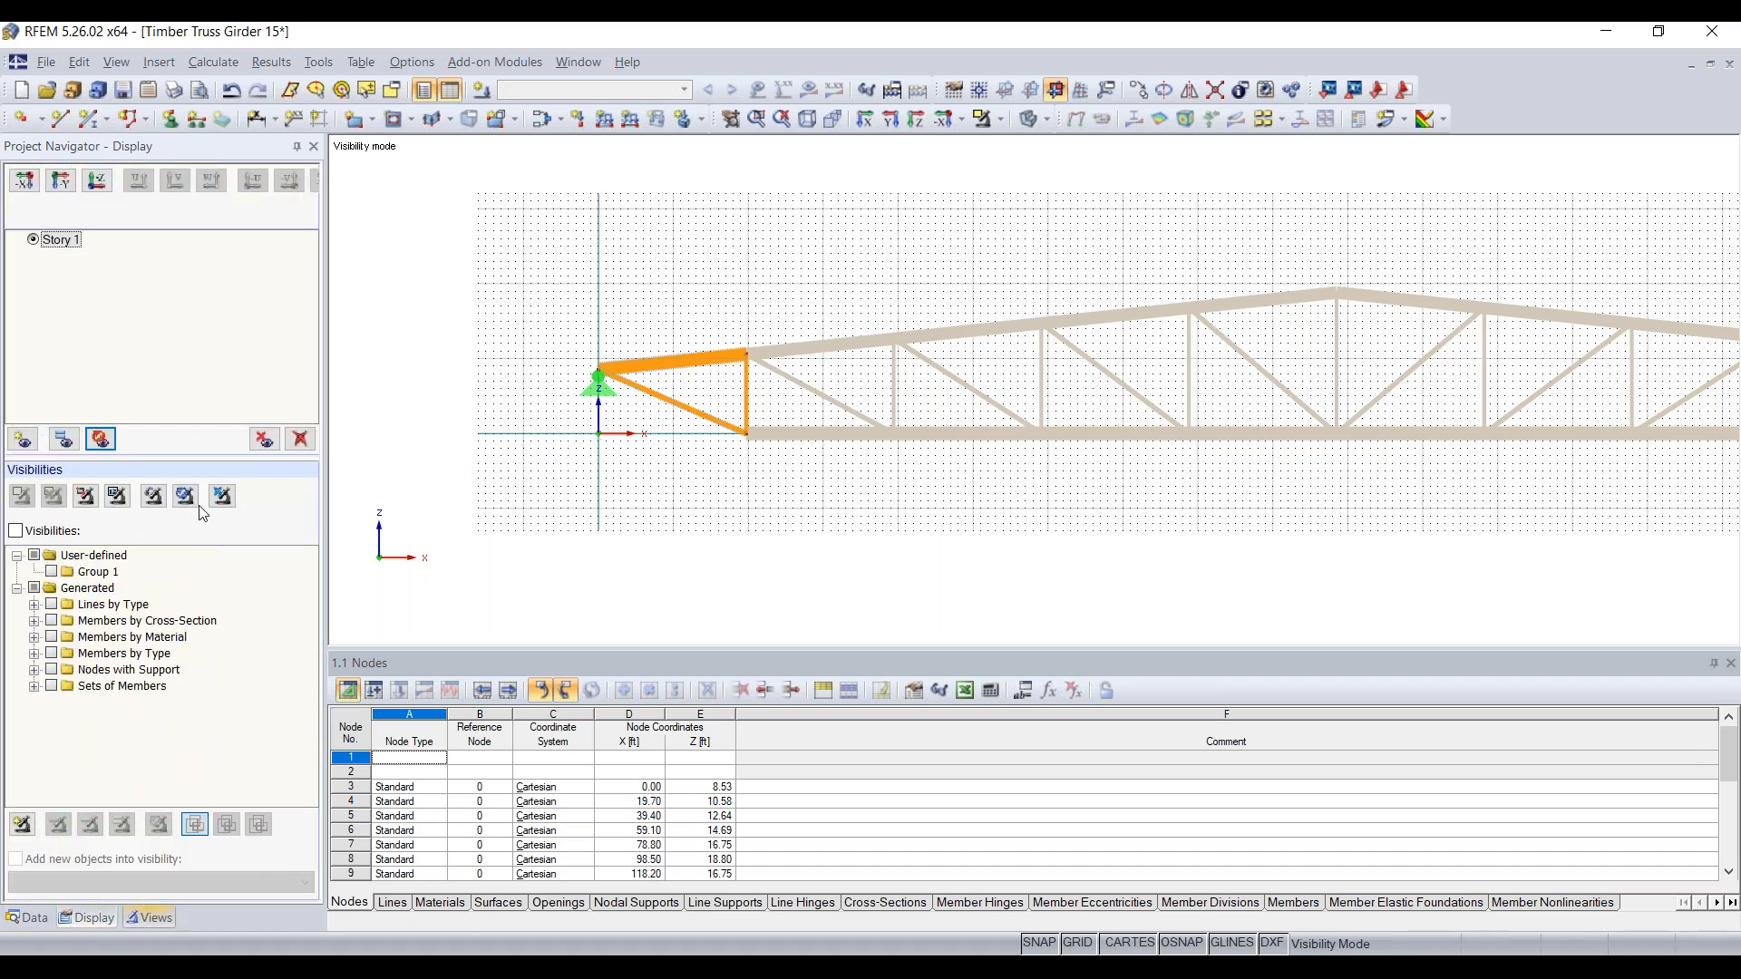
pyautogui.click(223, 496)
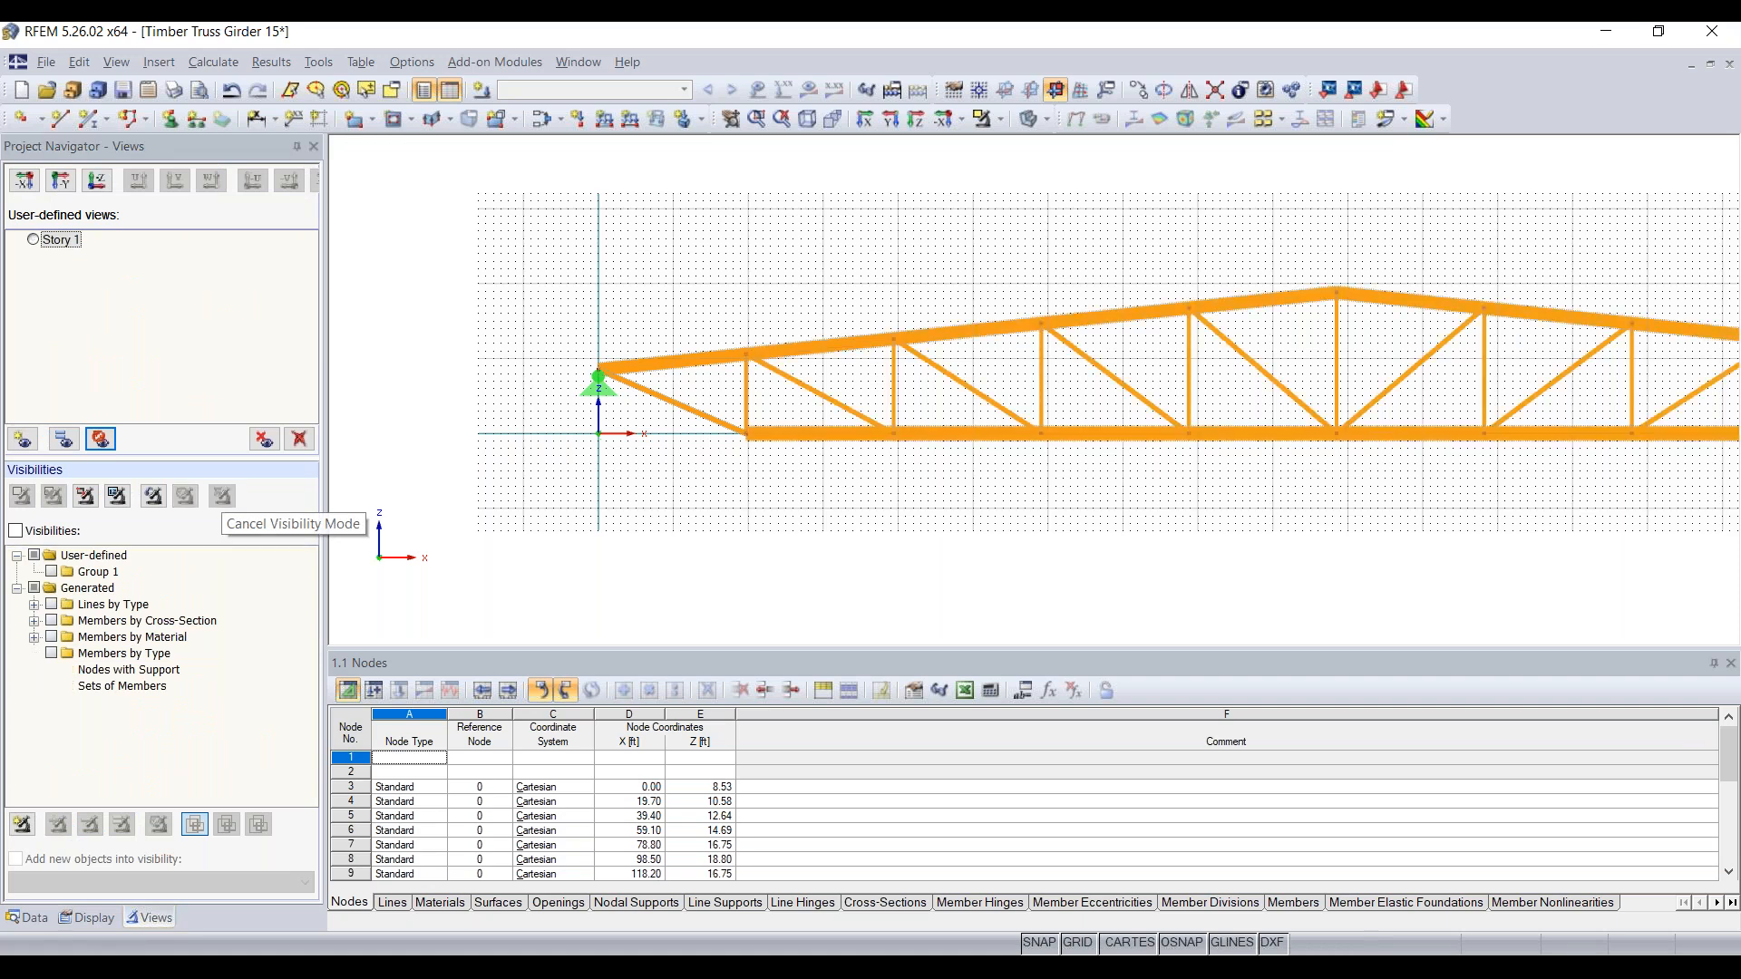
pyautogui.click(28, 921)
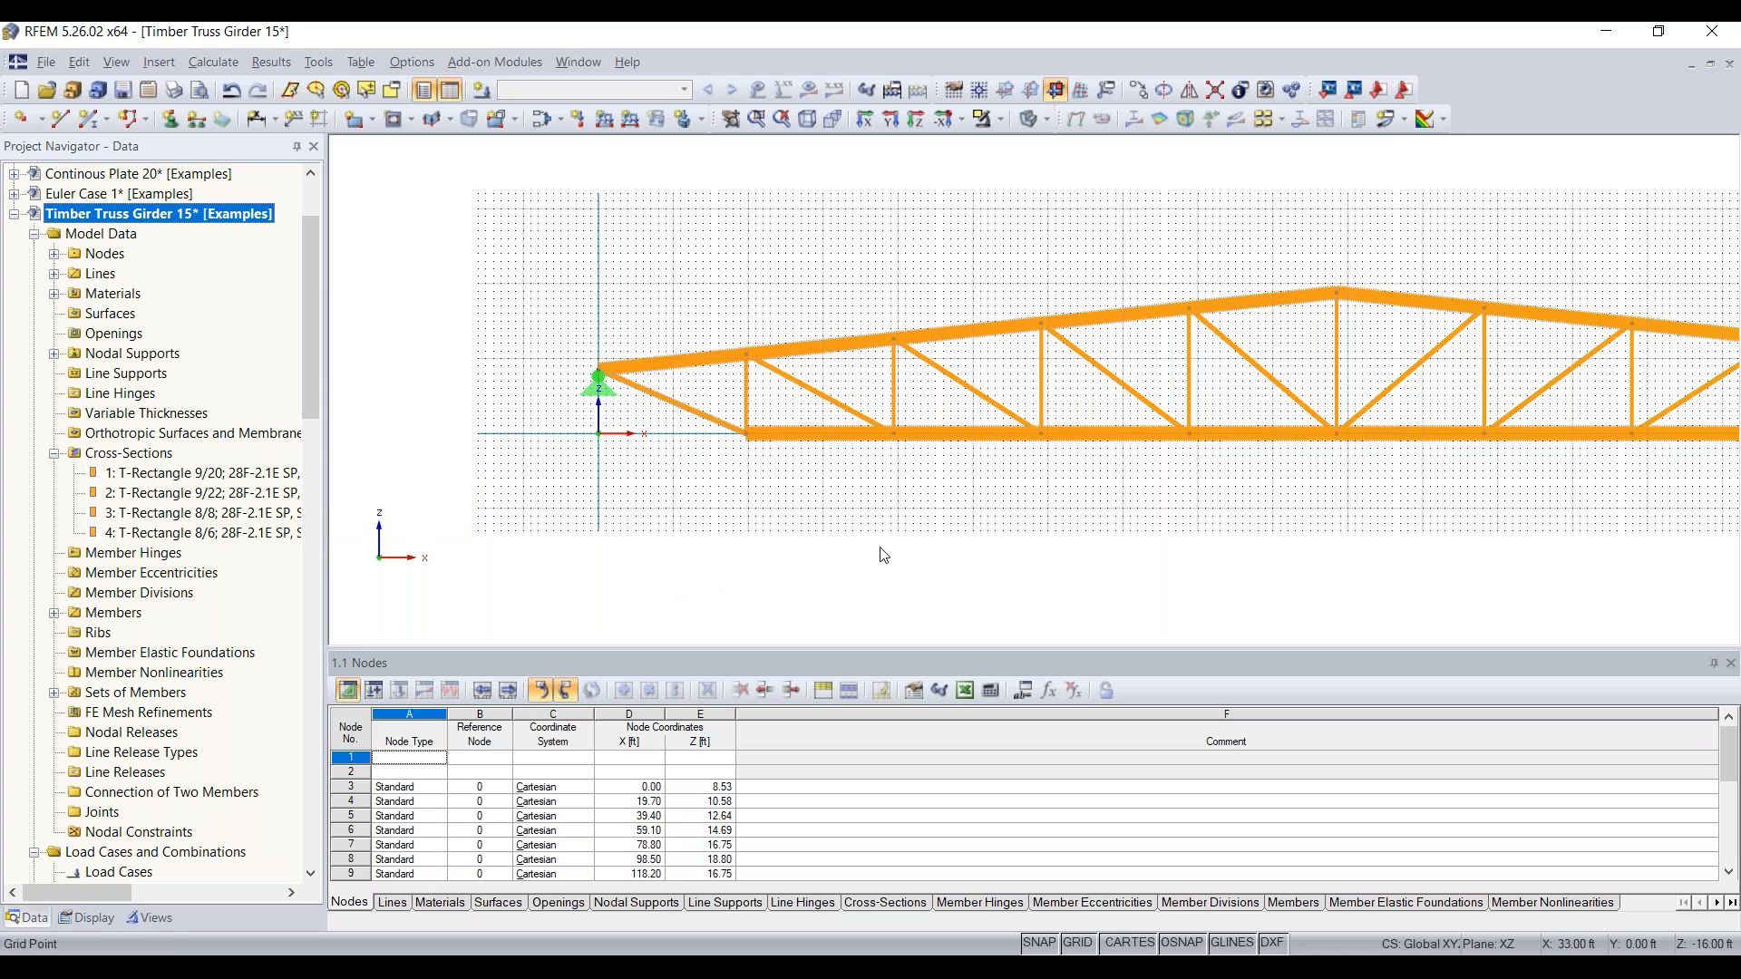
# Try tapering the top chord member just before the ridge by assigning cross-section 3, T-Rectangle 8/8, to its member end
pyautogui.scroll(-1, 950, 542)
pyautogui.moveTo(950, 542); pyautogui.dragTo(723, 533, button='middle')
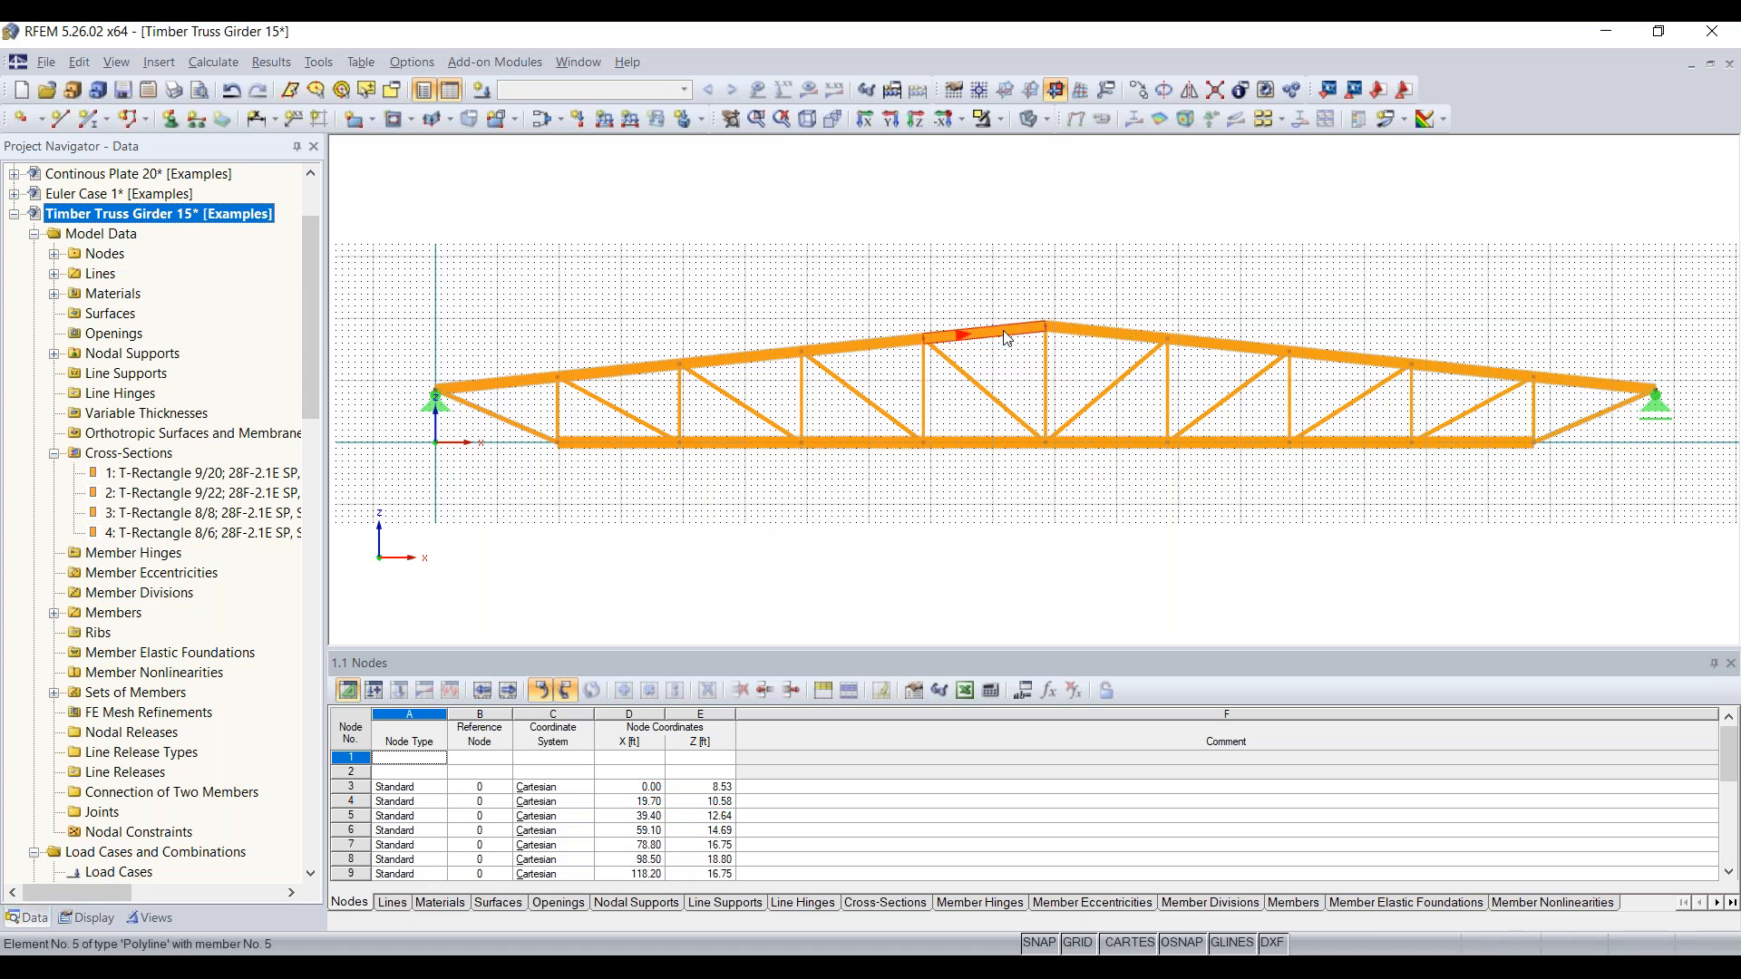
pyautogui.moveTo(1007, 339)
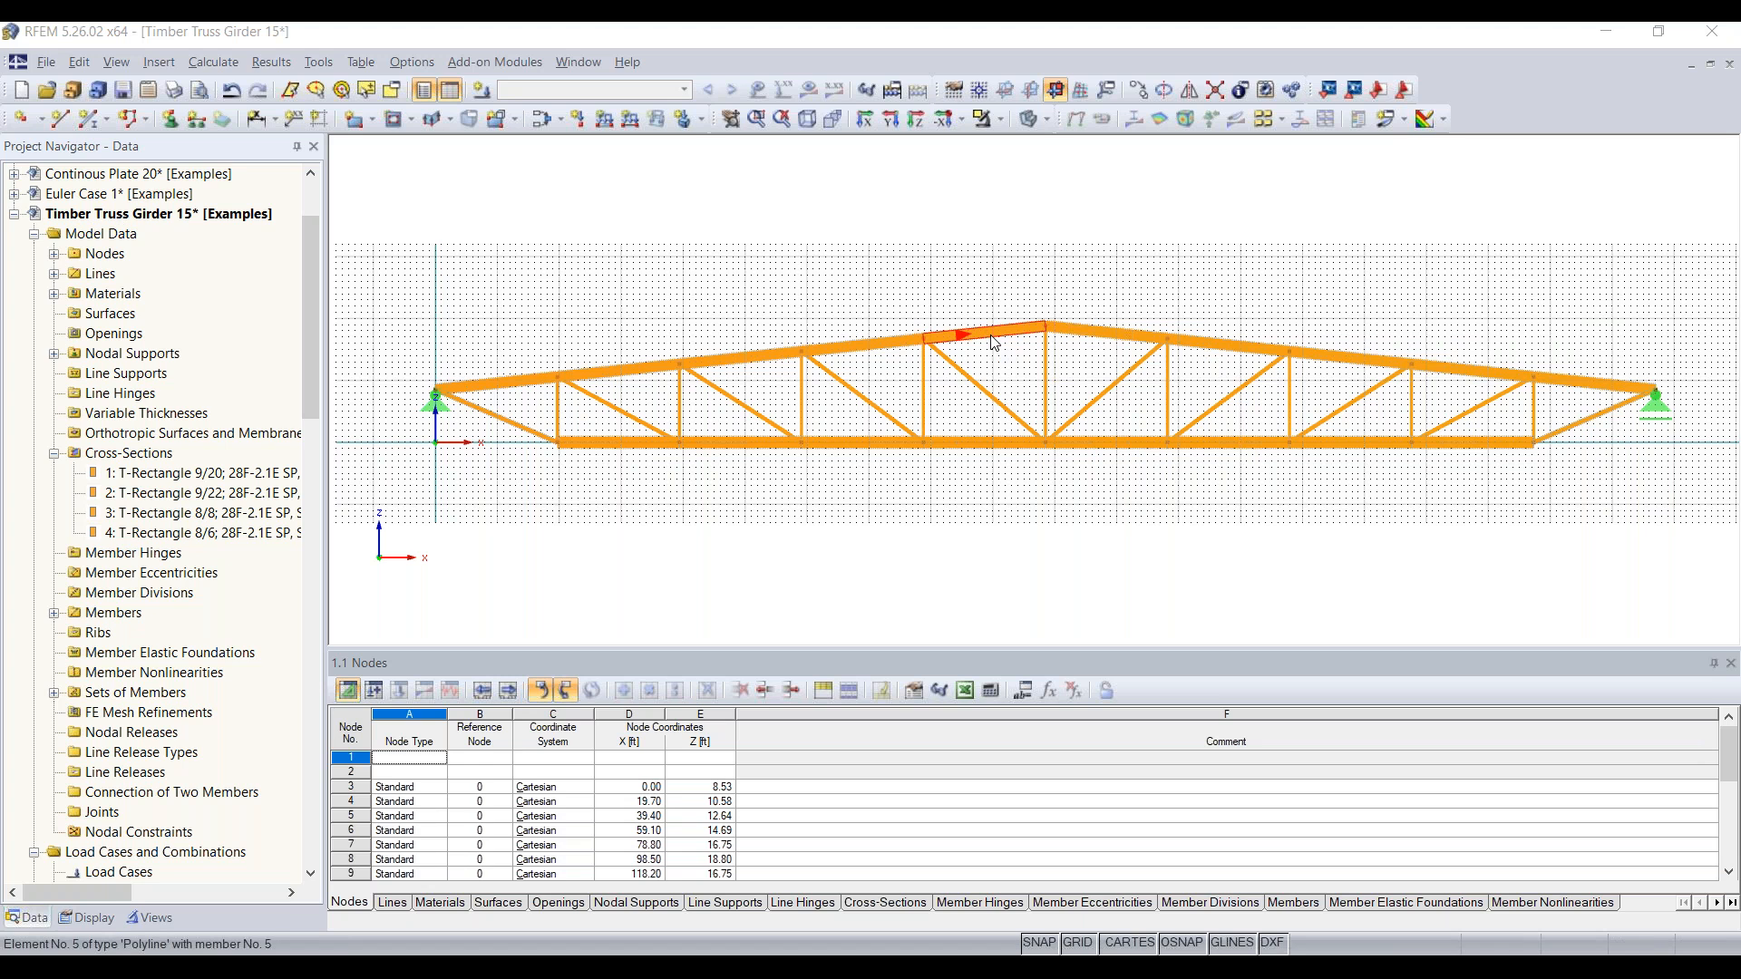
pyautogui.doubleClick(994, 343)
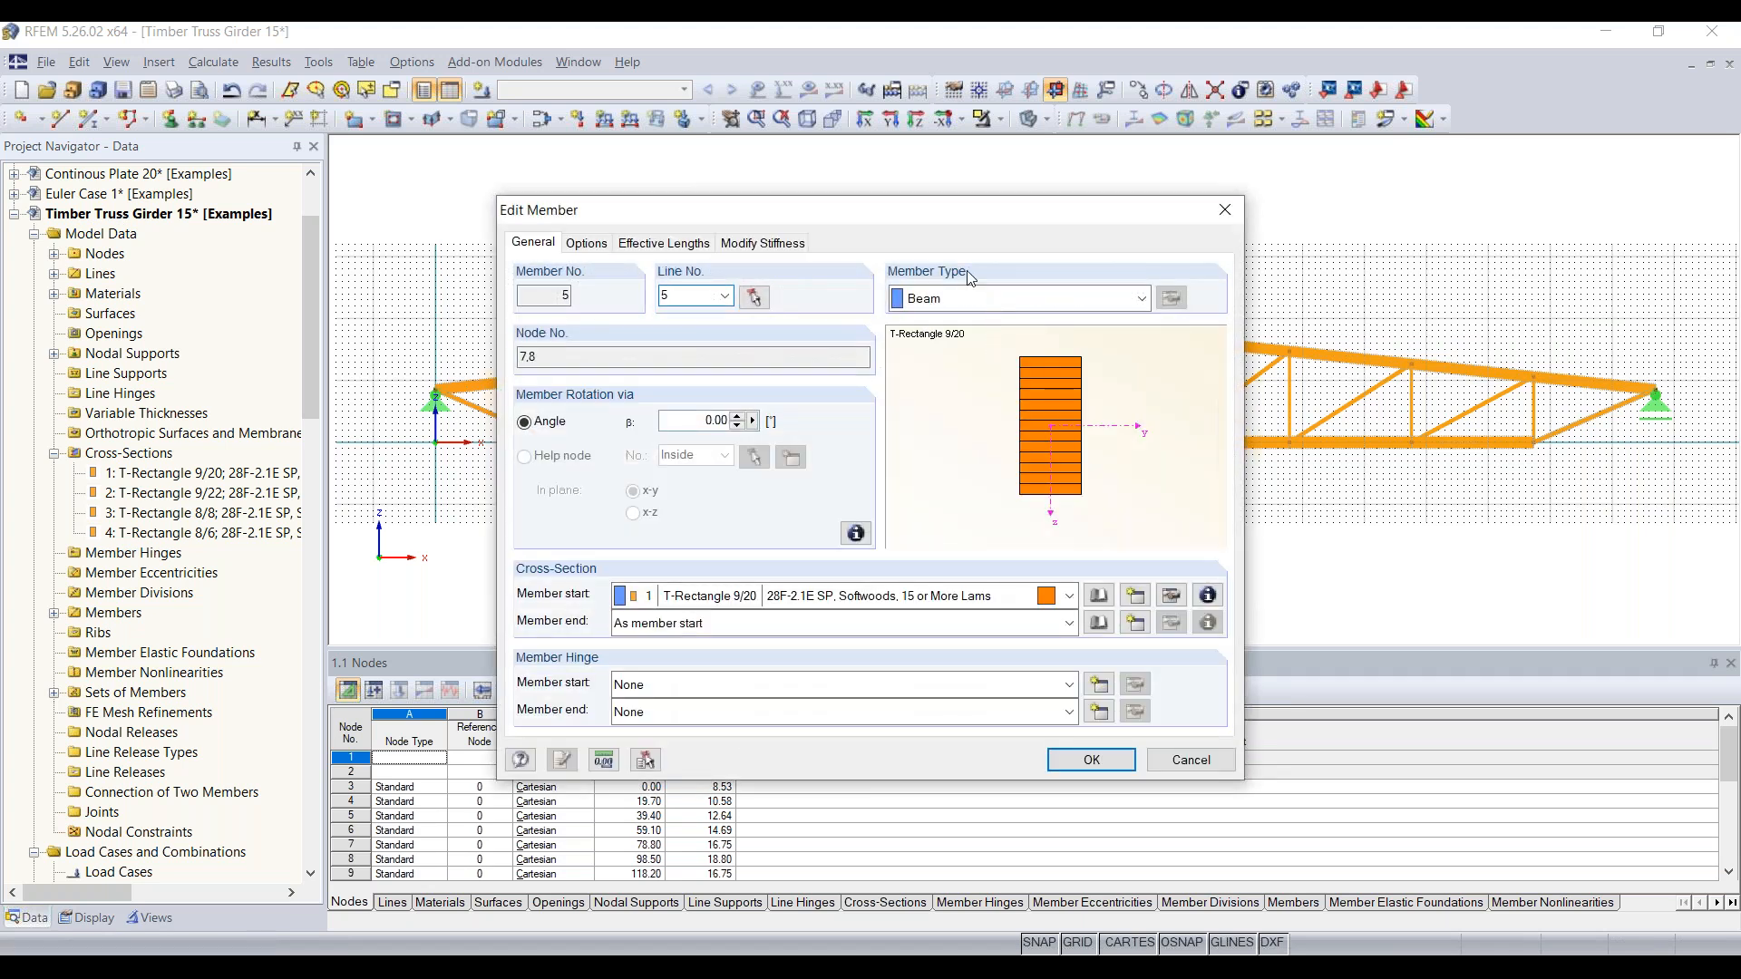
pyautogui.moveTo(979, 243); pyautogui.dragTo(535, 231)
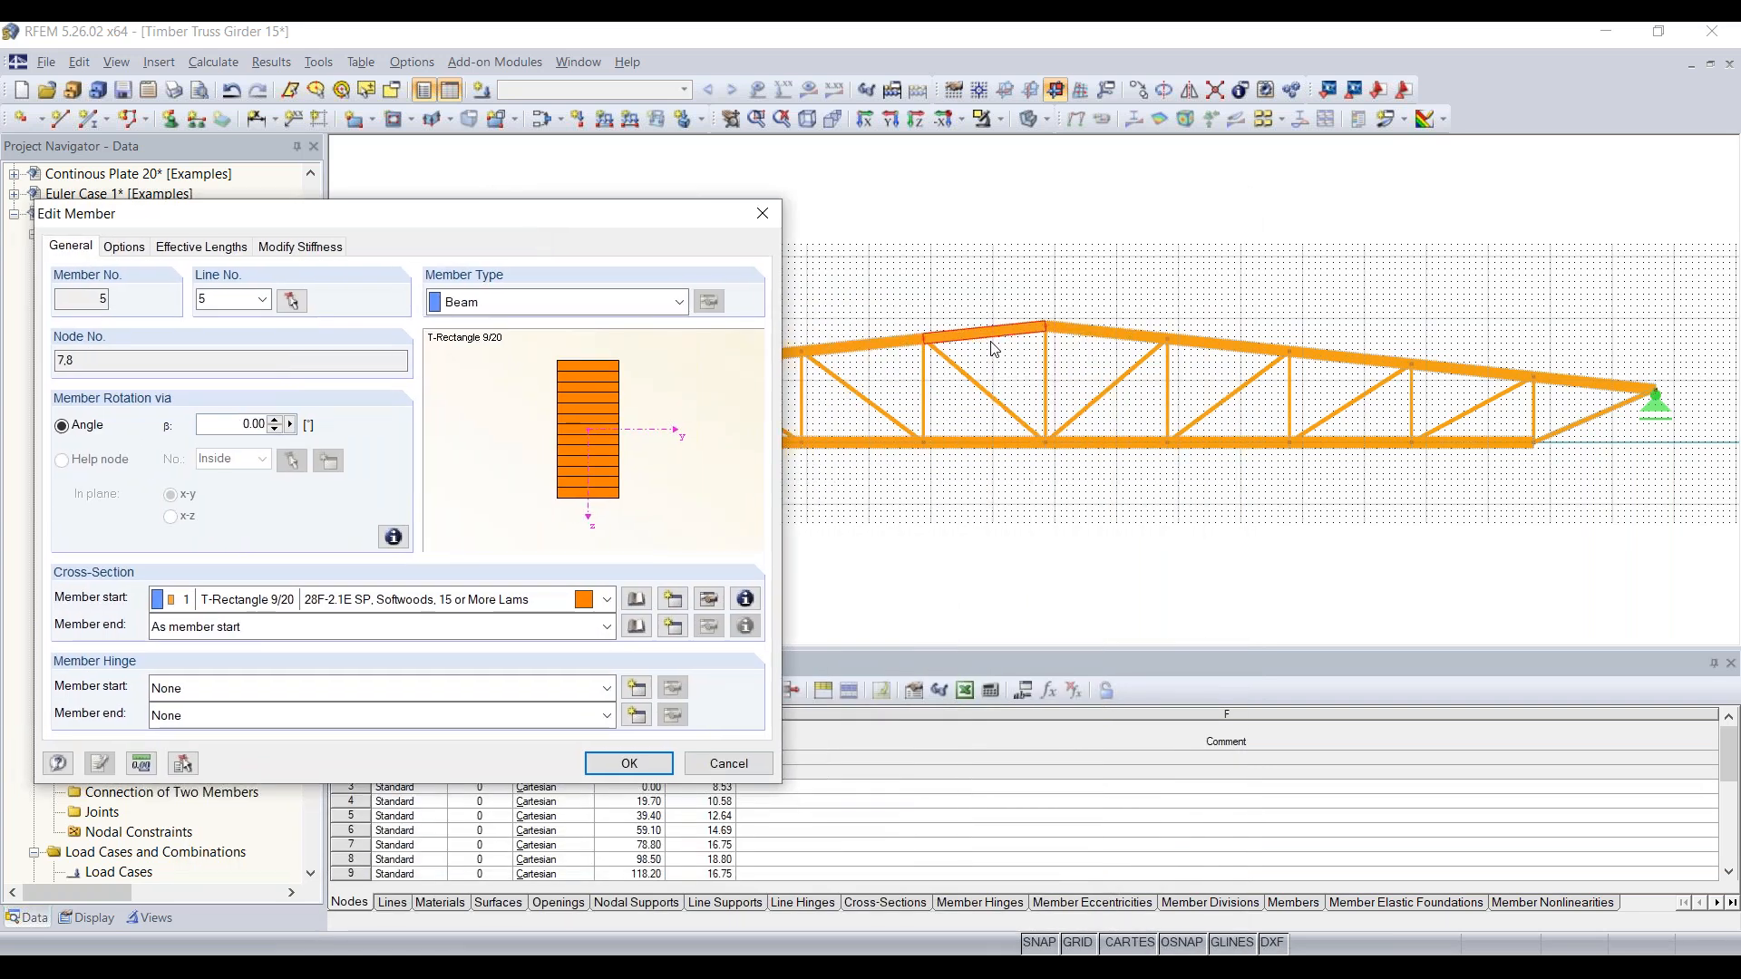
pyautogui.moveTo(621, 225); pyautogui.dragTo(972, 185)
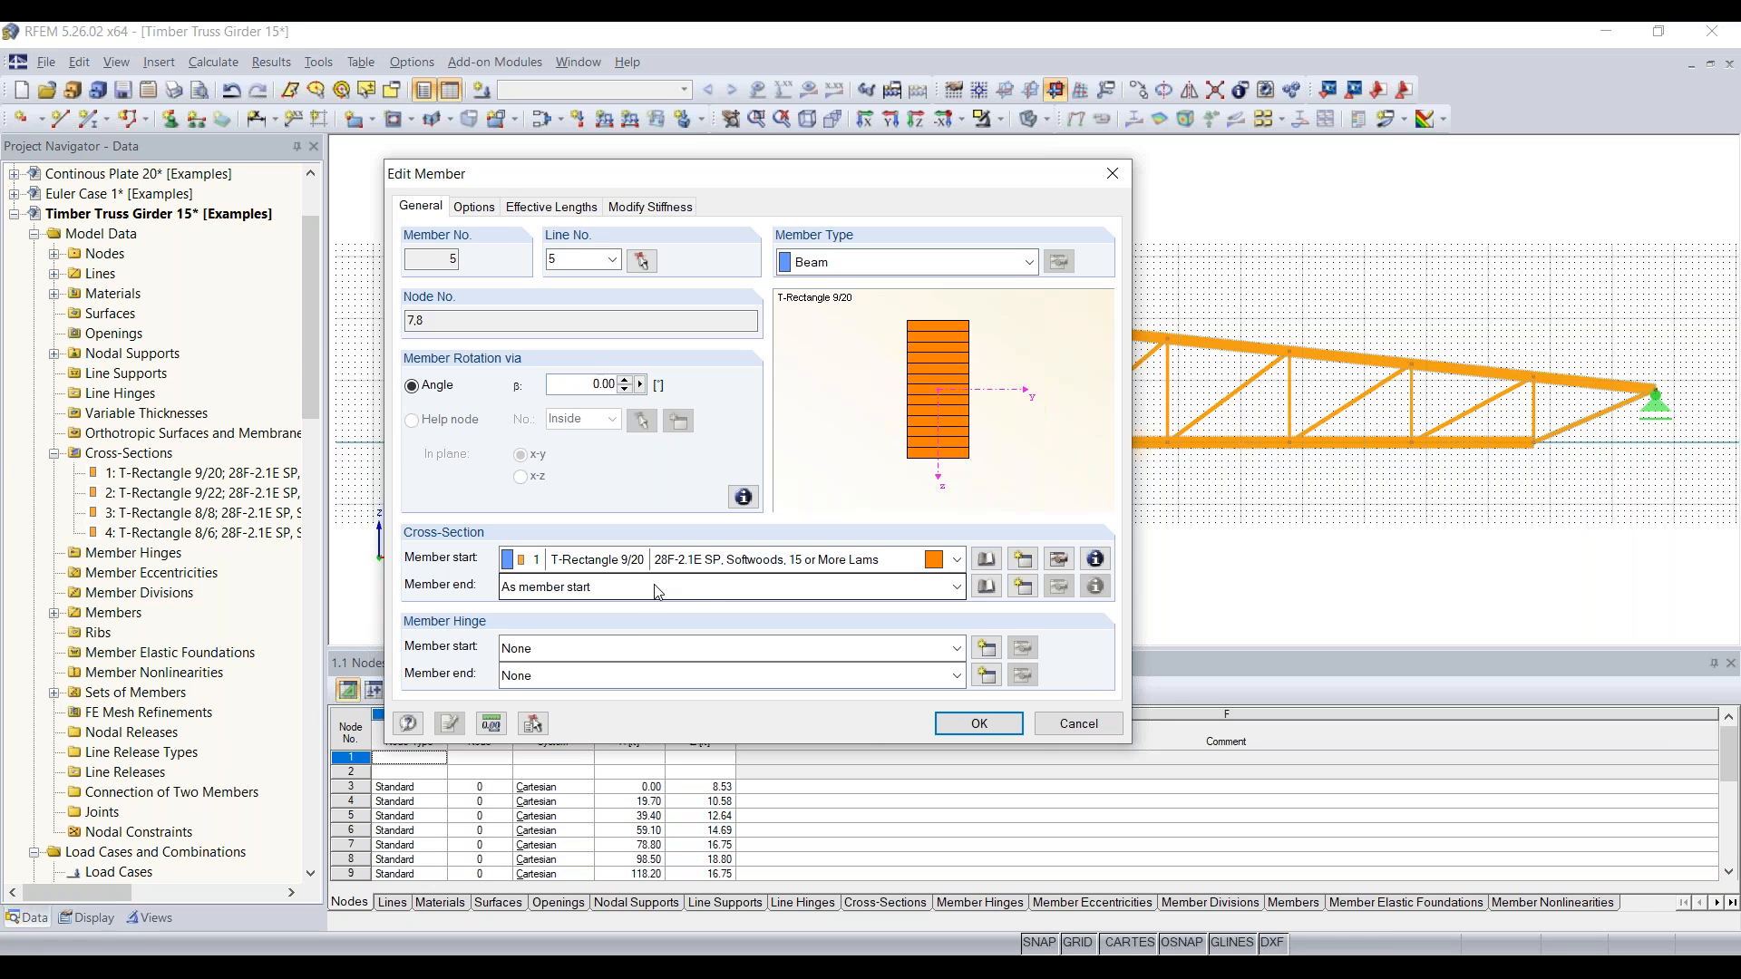
pyautogui.click(757, 592)
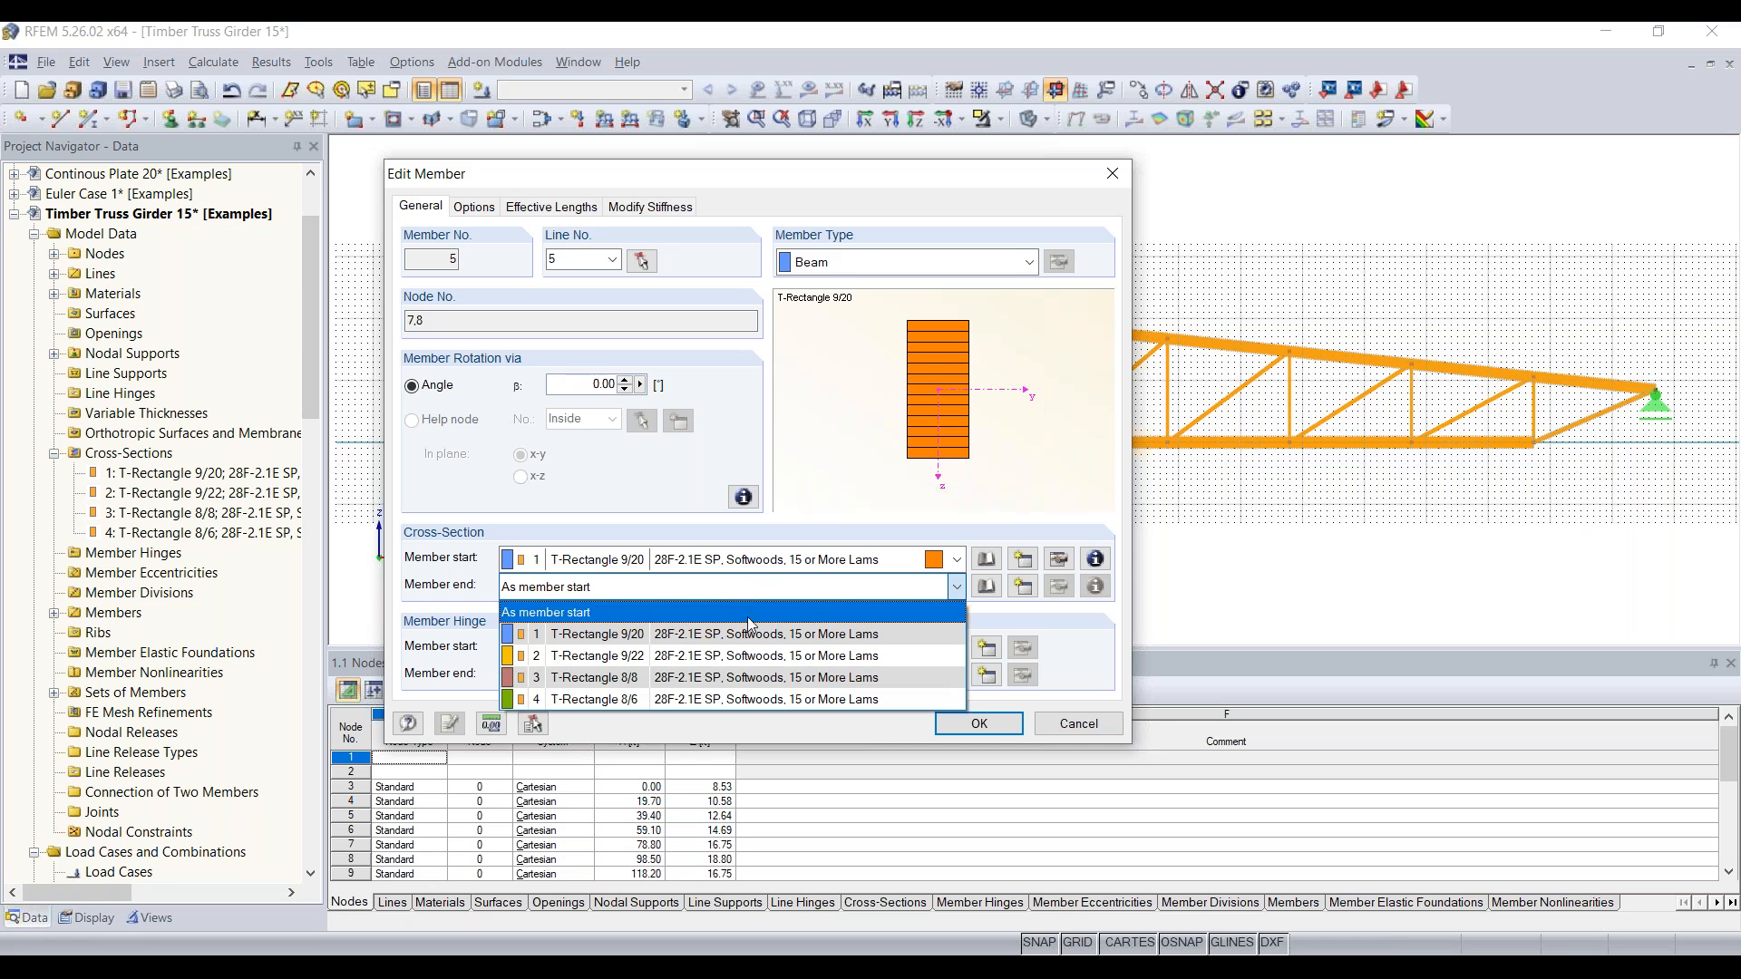
pyautogui.click(734, 687)
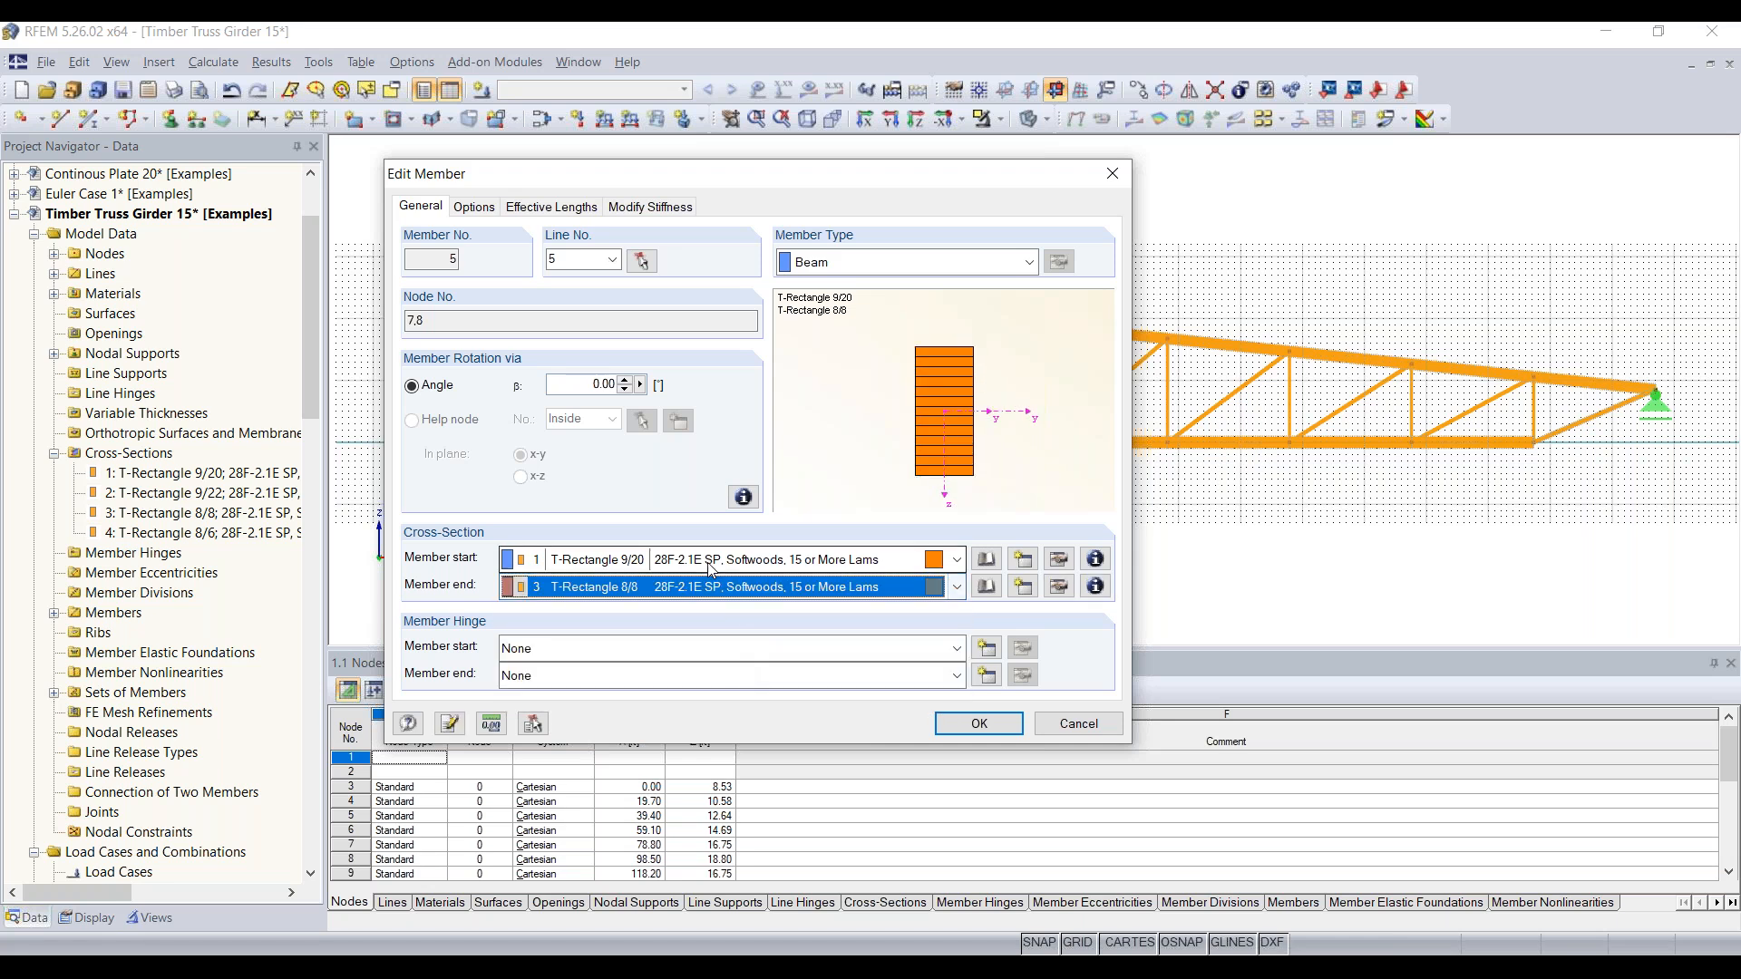
pyautogui.click(977, 723)
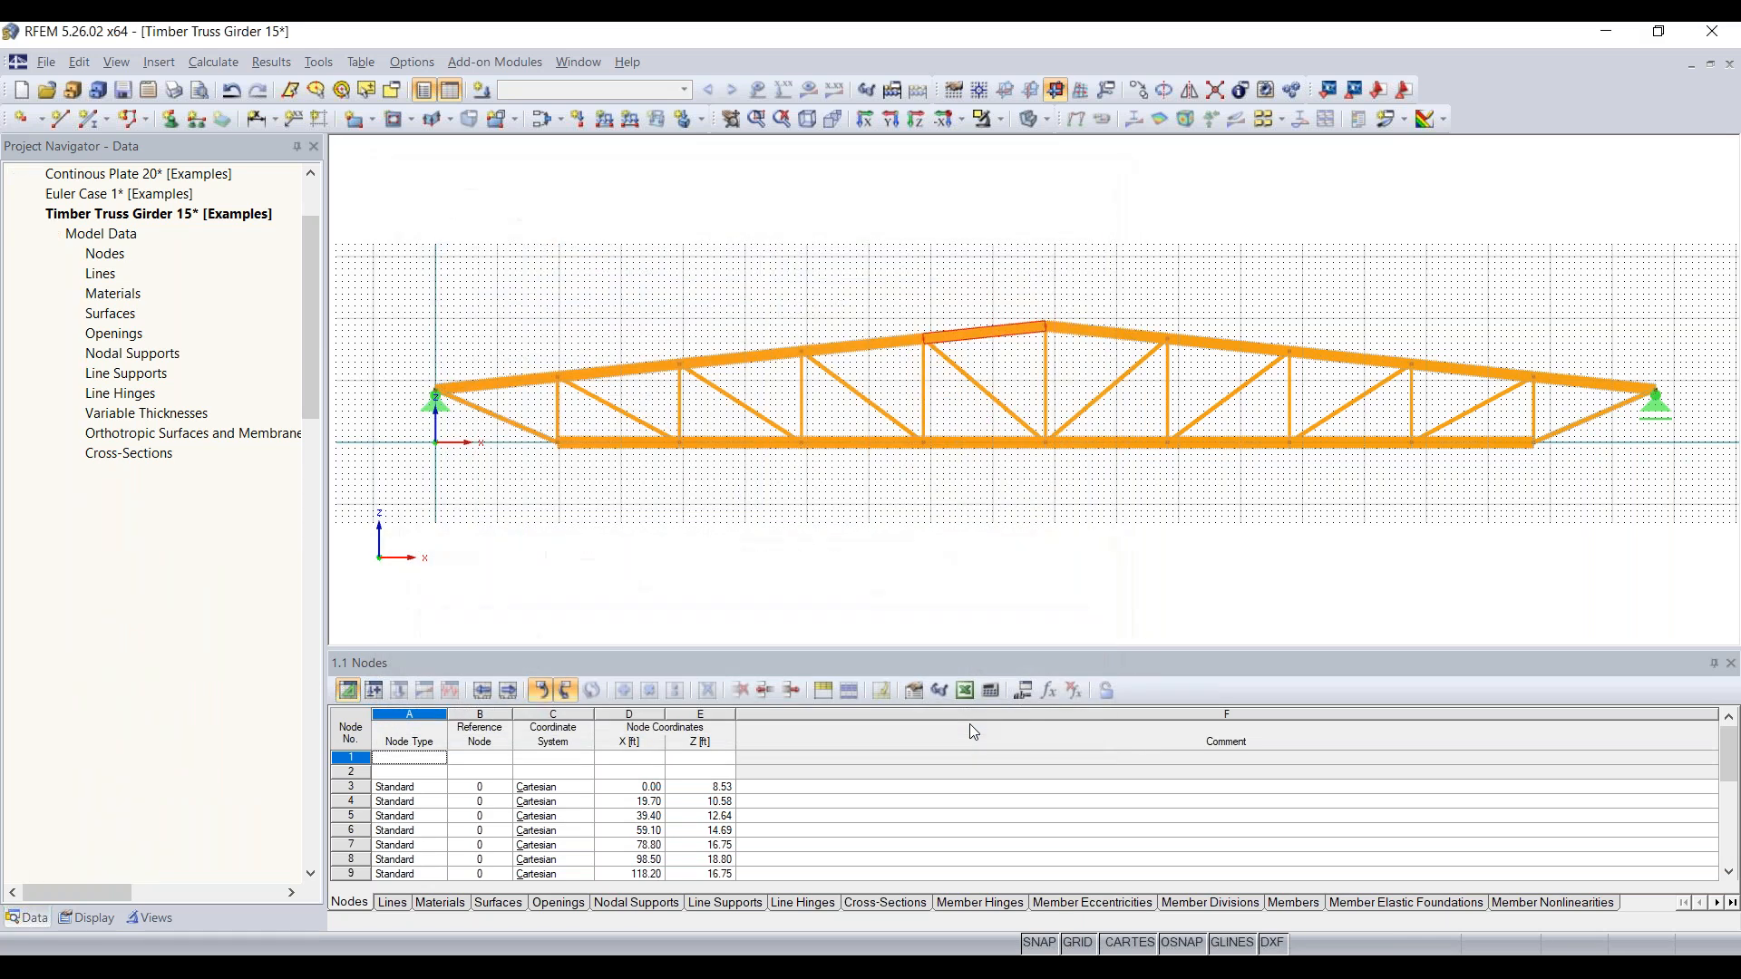
# Inspect the tapered top chord member near the ridge and undo its cross-section change
pyautogui.scroll(4, 1016, 356)
pyautogui.scroll(1, 1016, 355)
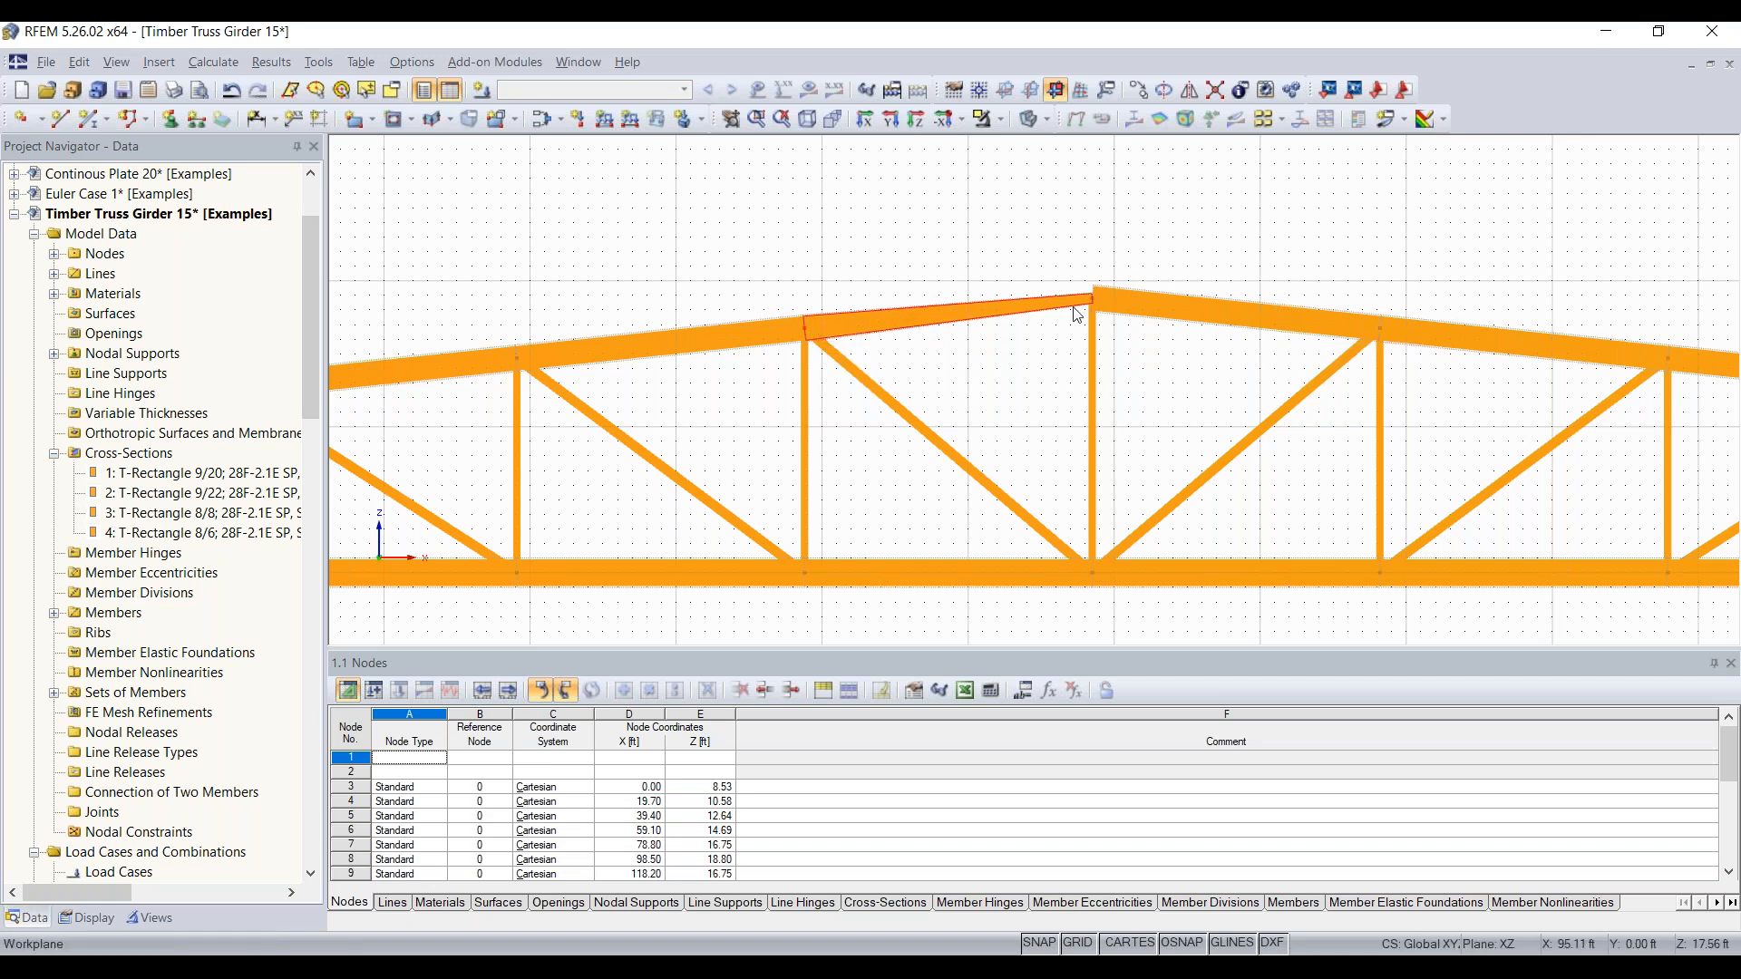
pyautogui.keyDown('ctrl'); pyautogui.moveTo(1065, 327); pyautogui.dragTo(1114, 391, button='middle'); pyautogui.keyUp('ctrl')
pyautogui.scroll(-1, 943, 355)
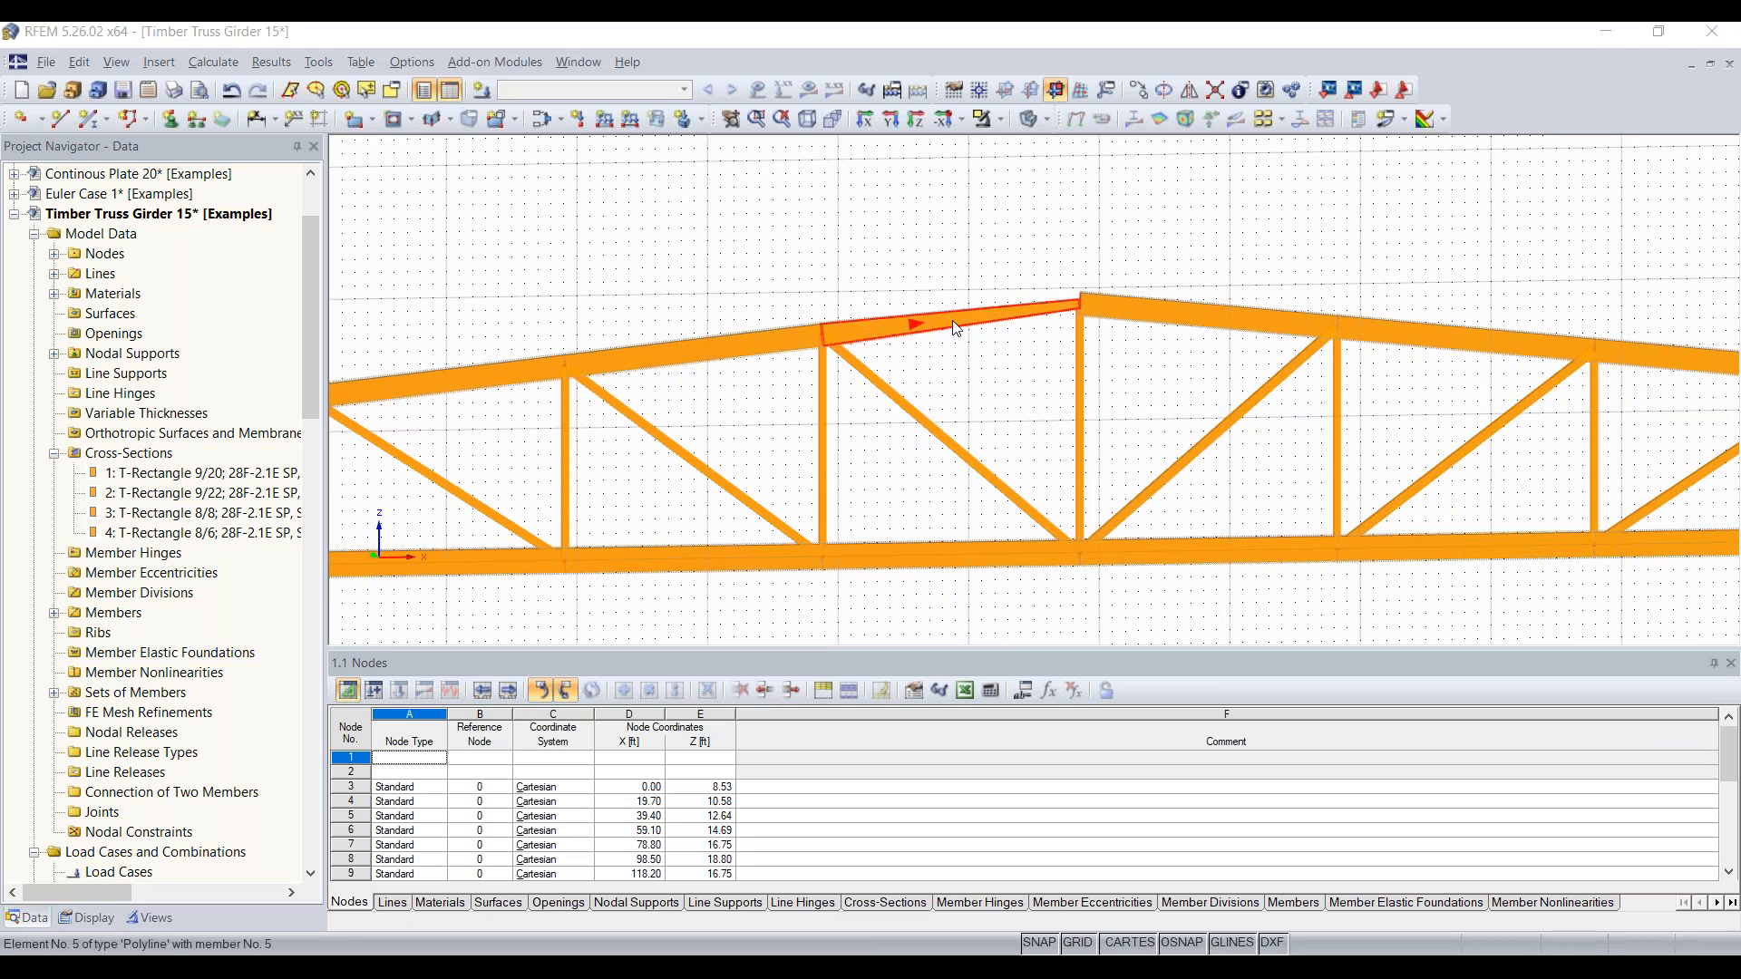
pyautogui.doubleClick(962, 354)
pyautogui.click(1232, 209)
pyautogui.click(229, 90)
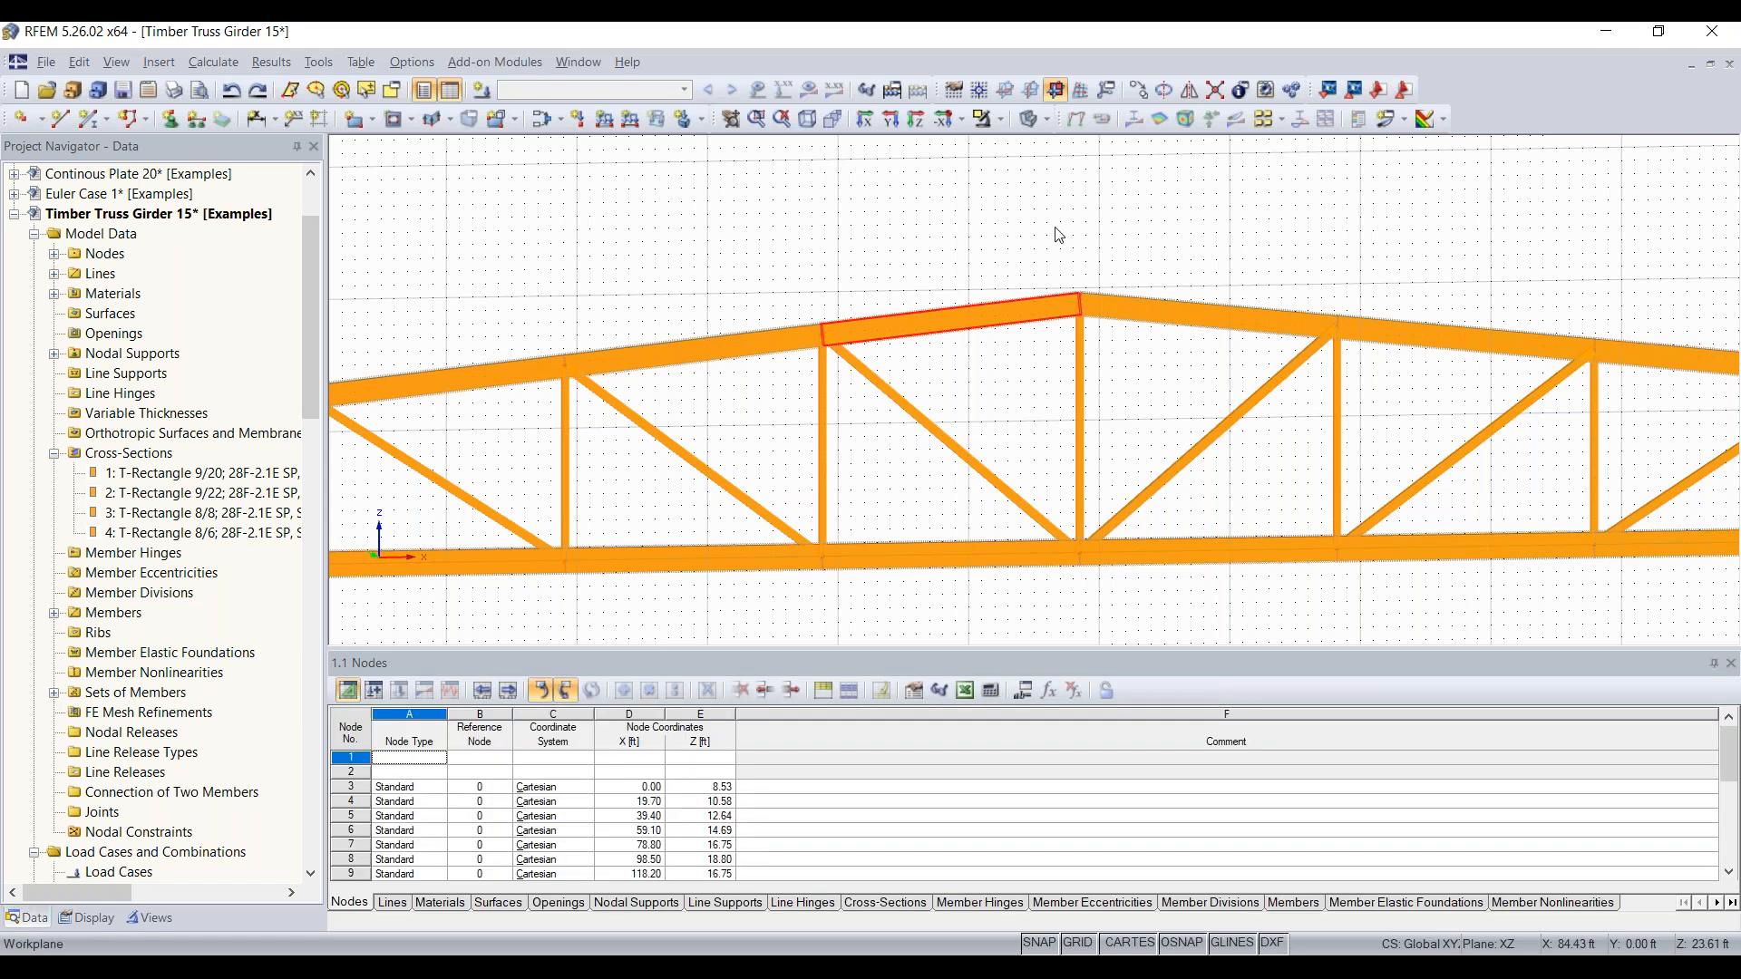
pyautogui.scroll(-2, 1117, 381)
pyautogui.moveTo(1121, 405); pyautogui.dragTo(1096, 381, button='middle')
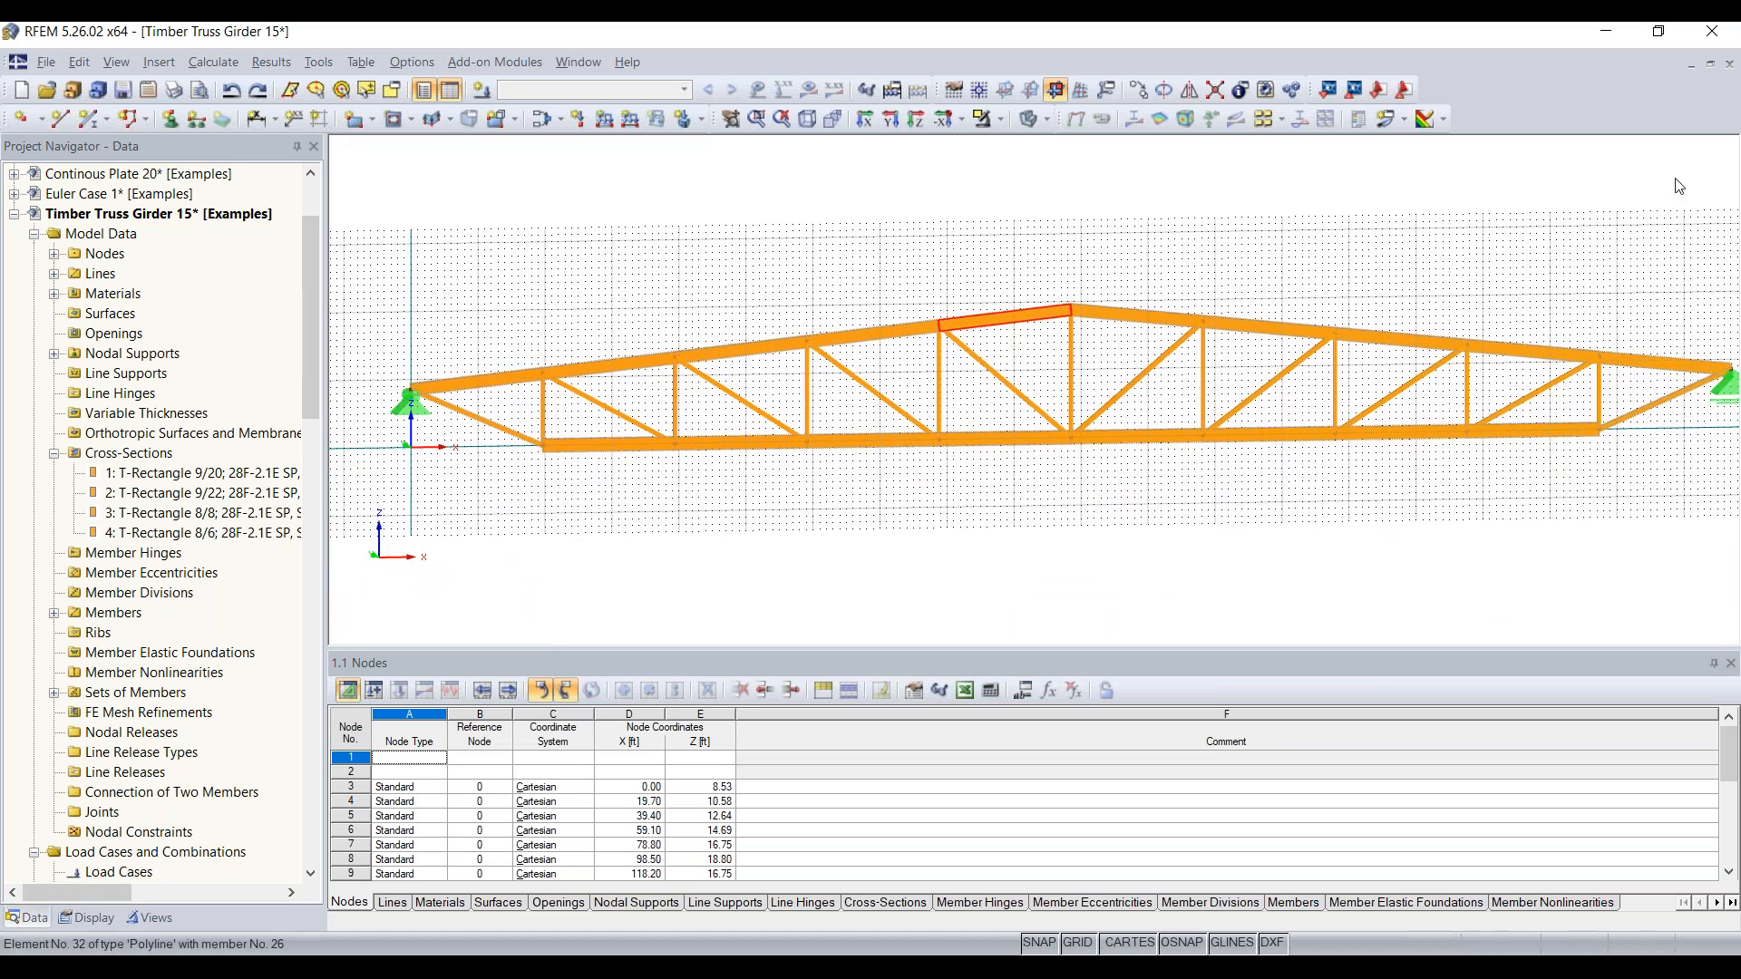
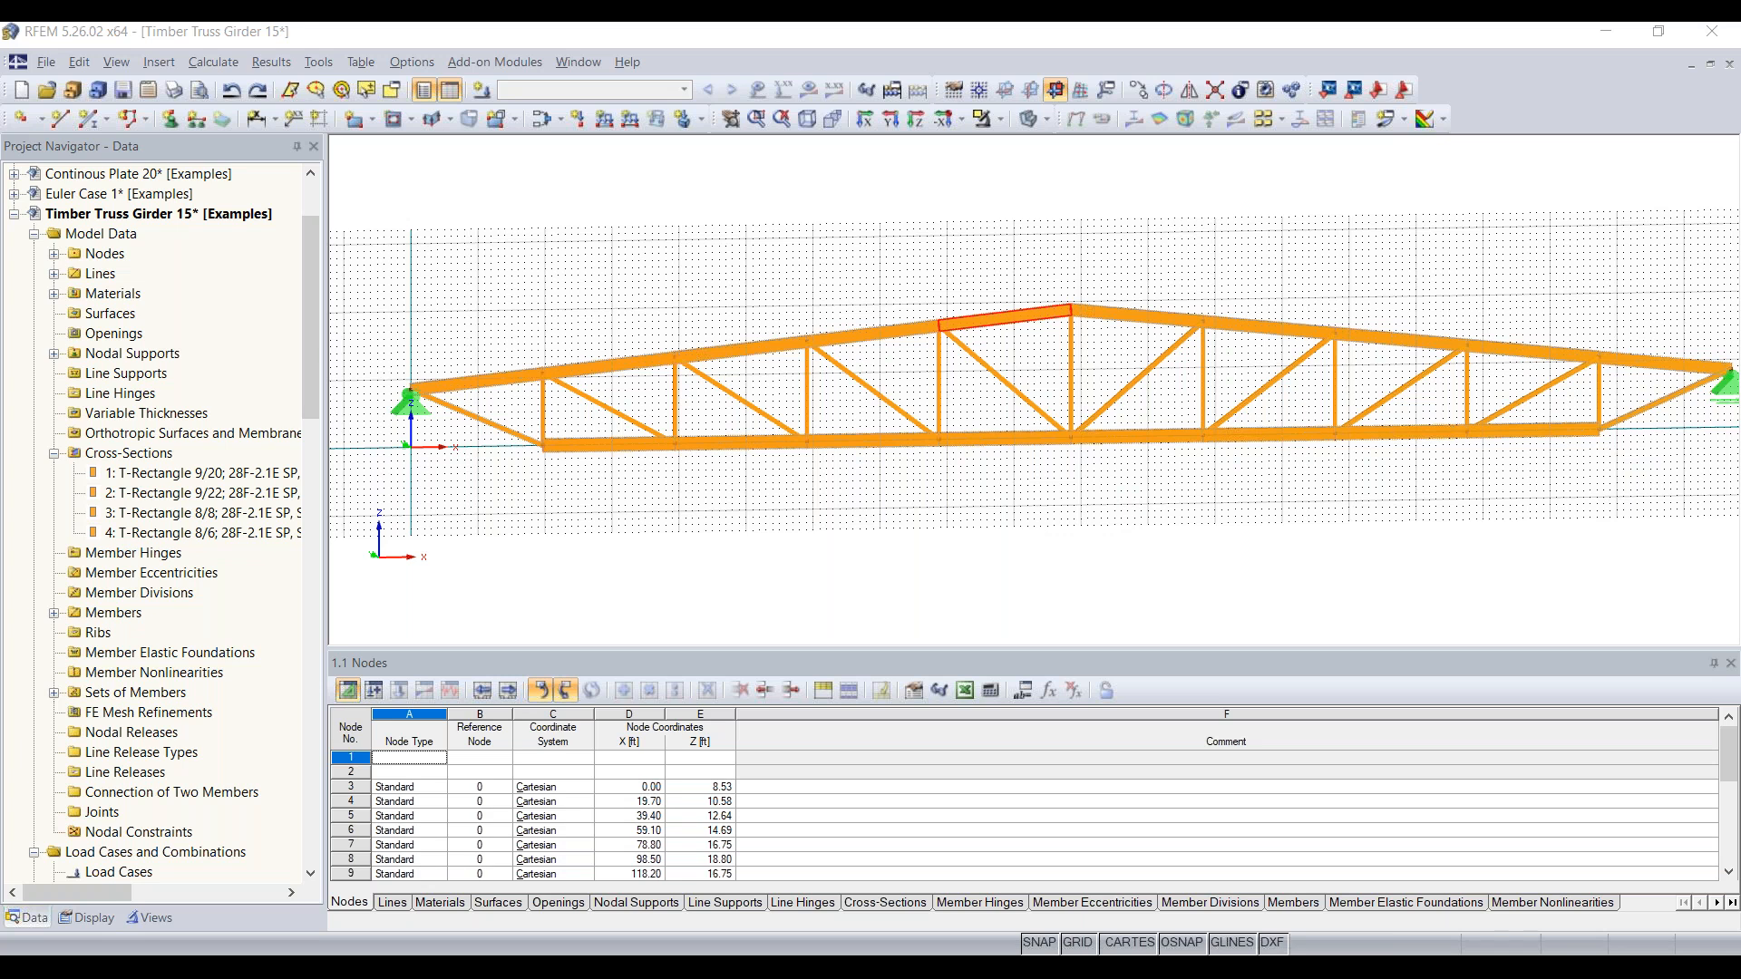
# Create load case LC1 in the Dead category and describe it as "Selfweight + roofload"
pyautogui.scroll(-2, 889, 290)
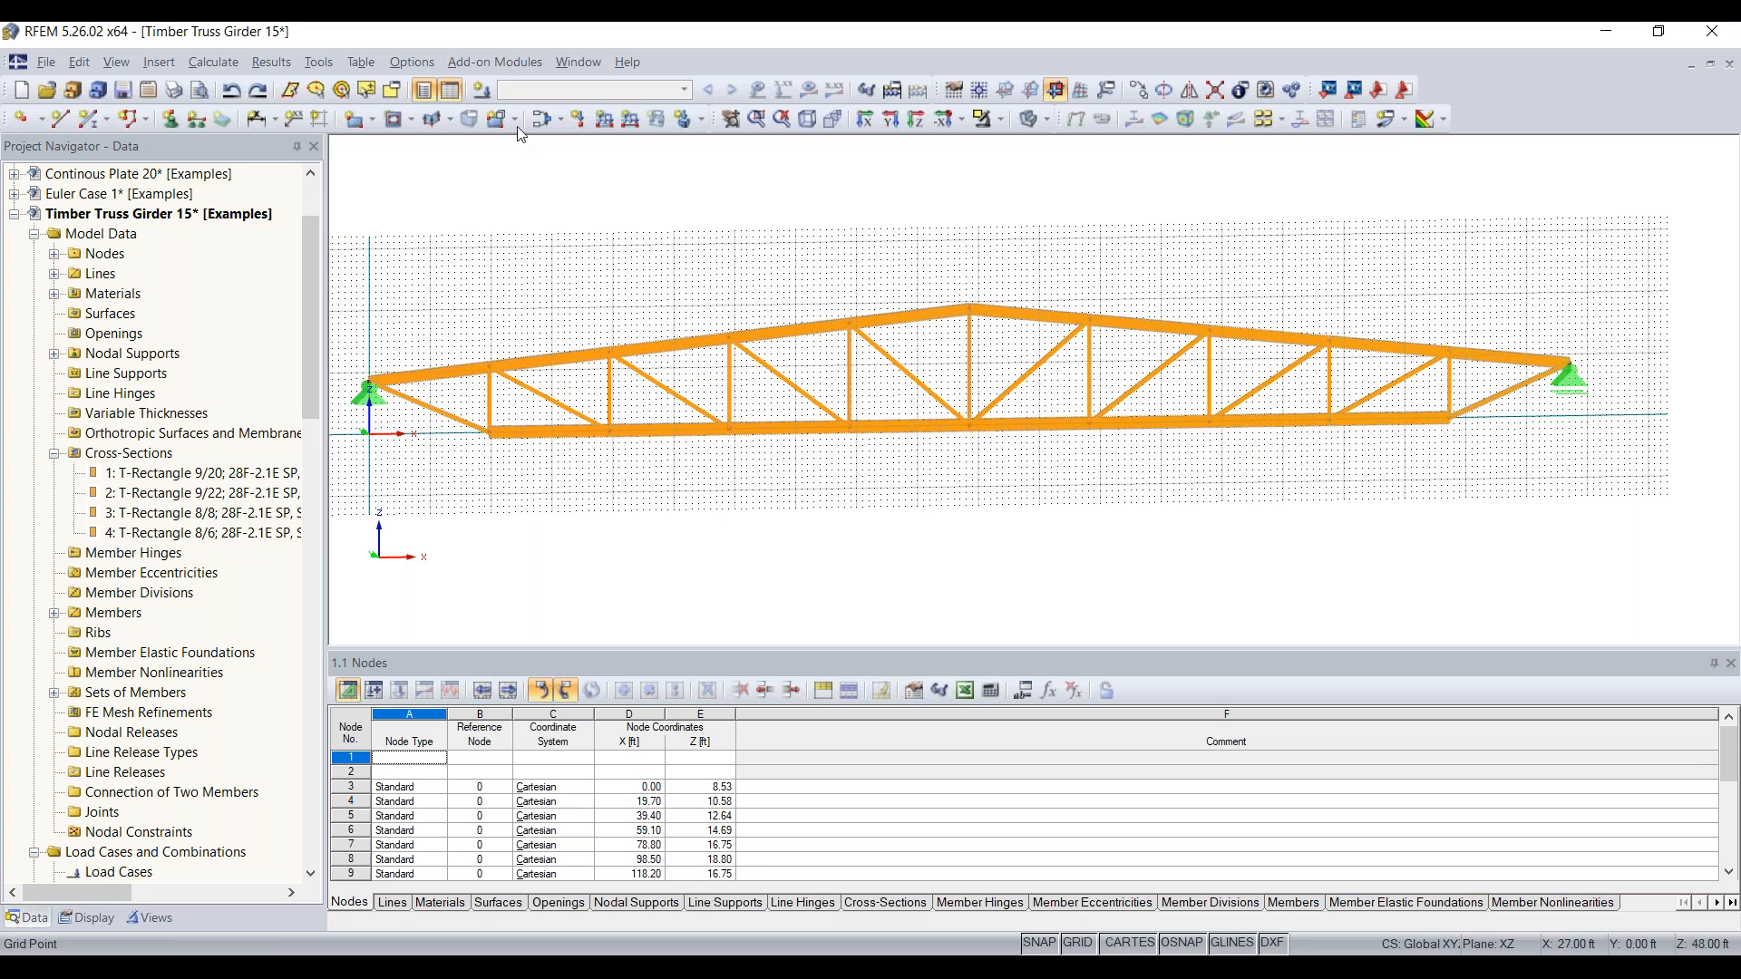
pyautogui.click(480, 89)
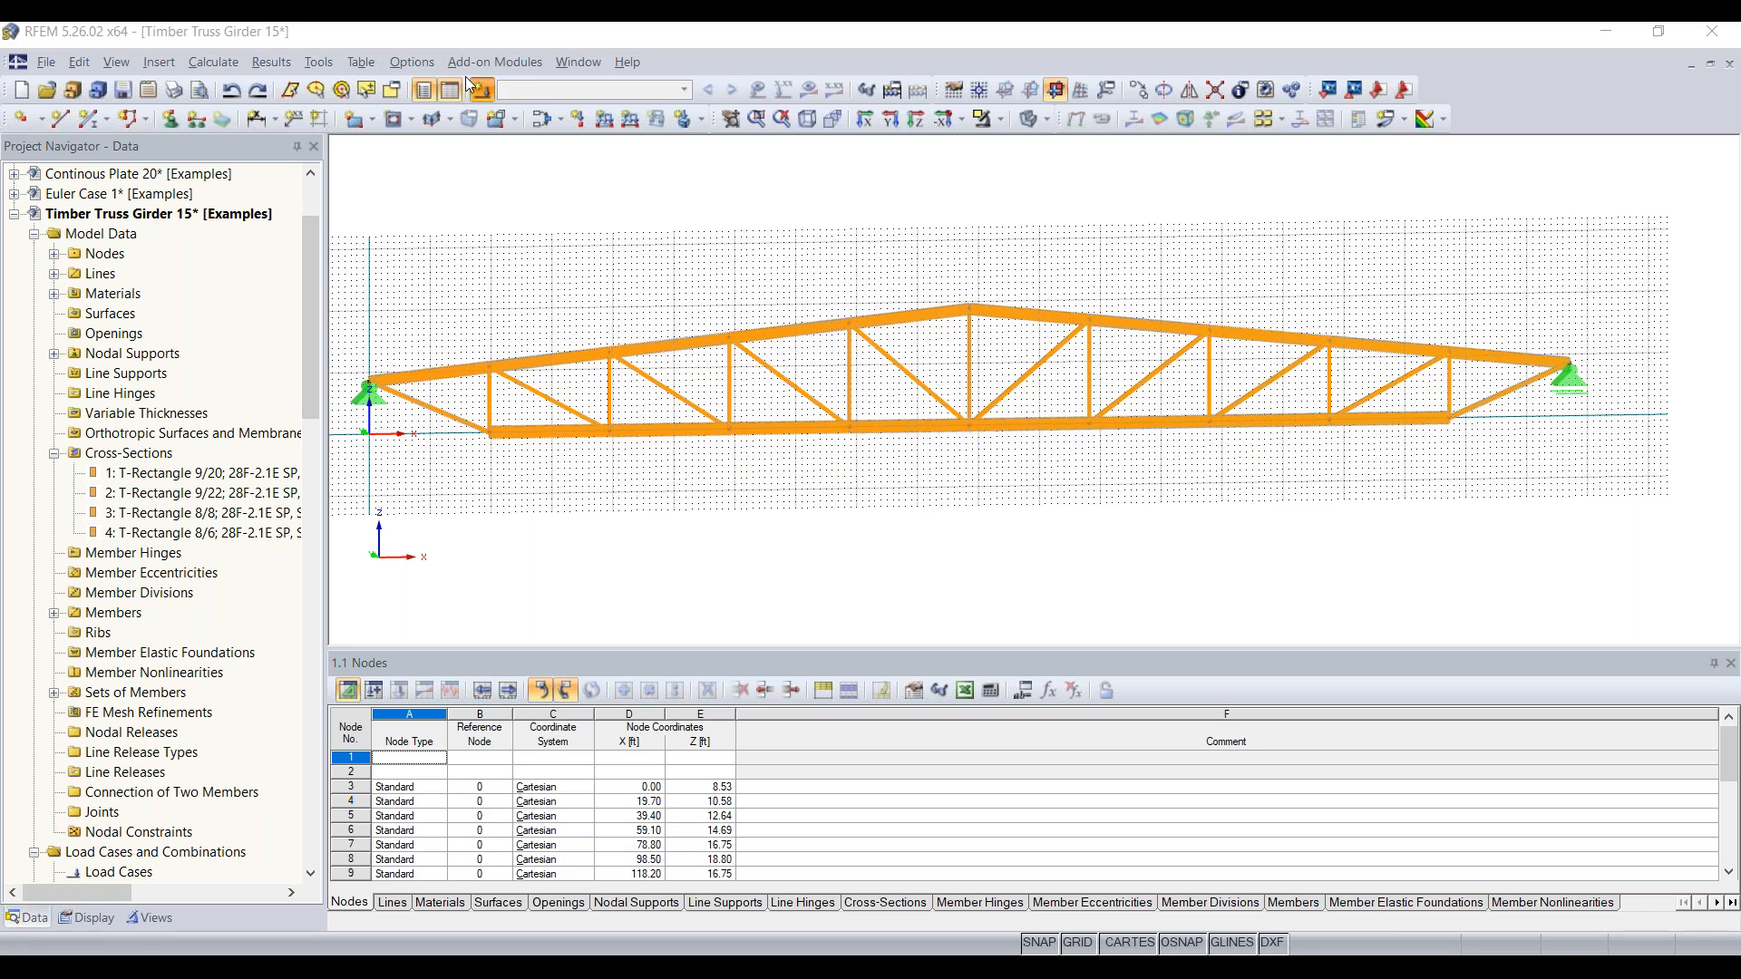
pyautogui.click(481, 89)
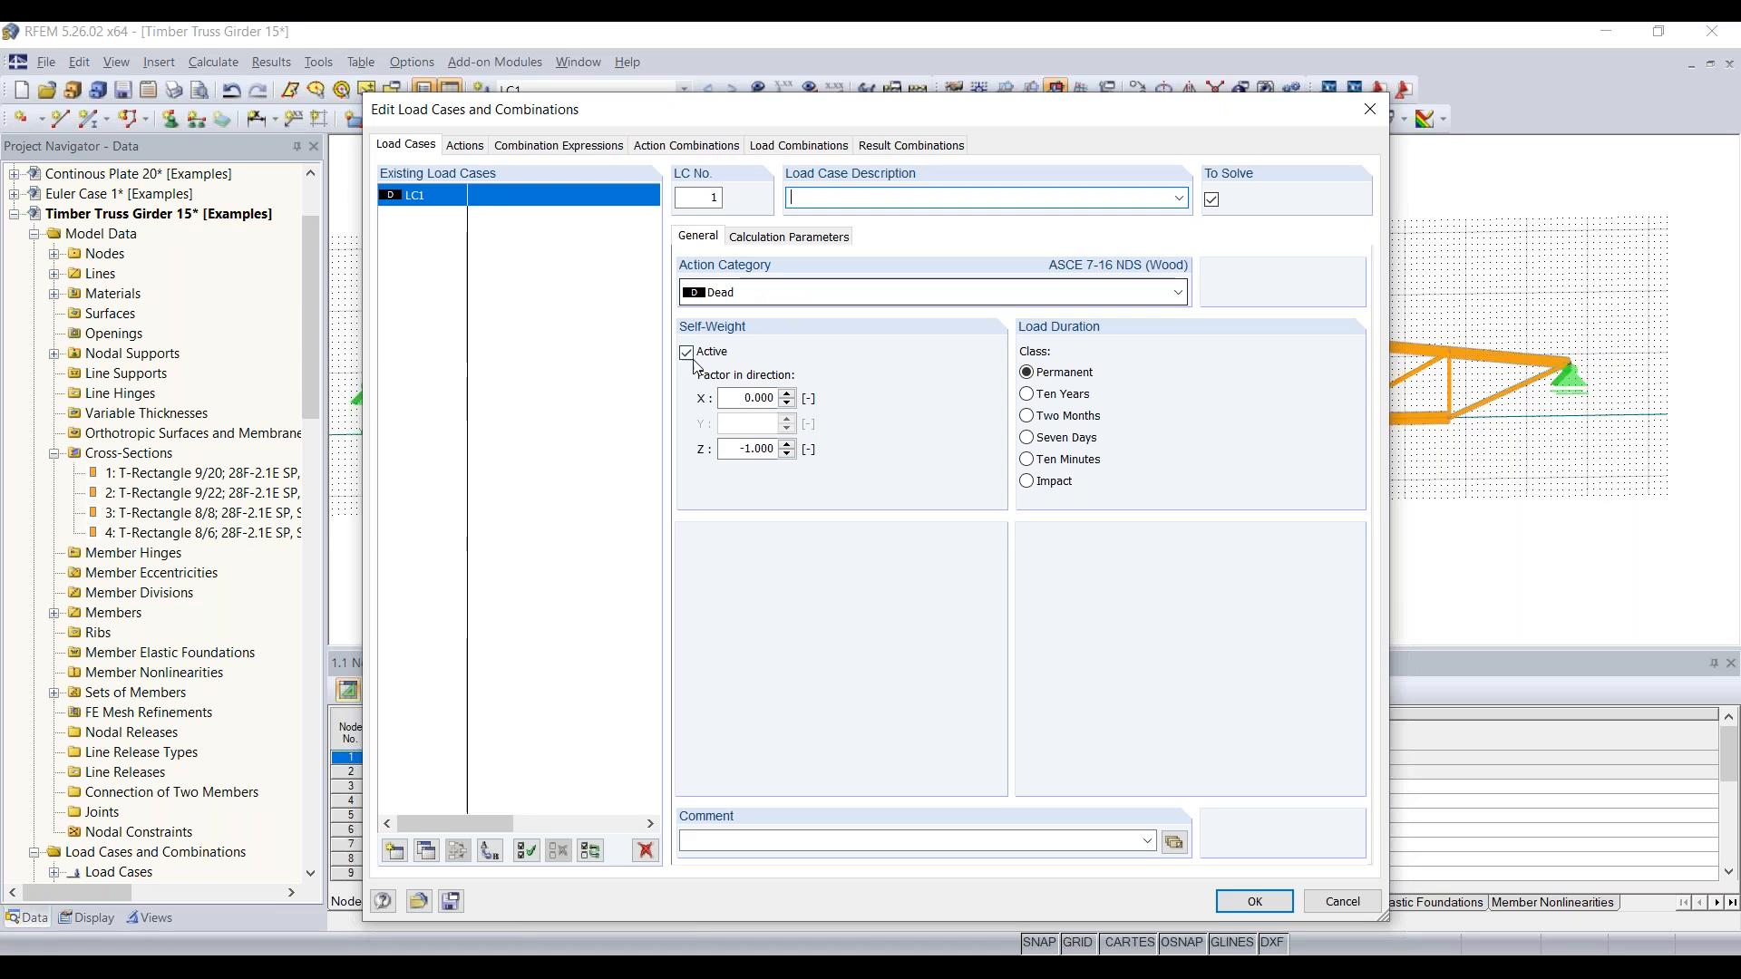
pyautogui.click(739, 449)
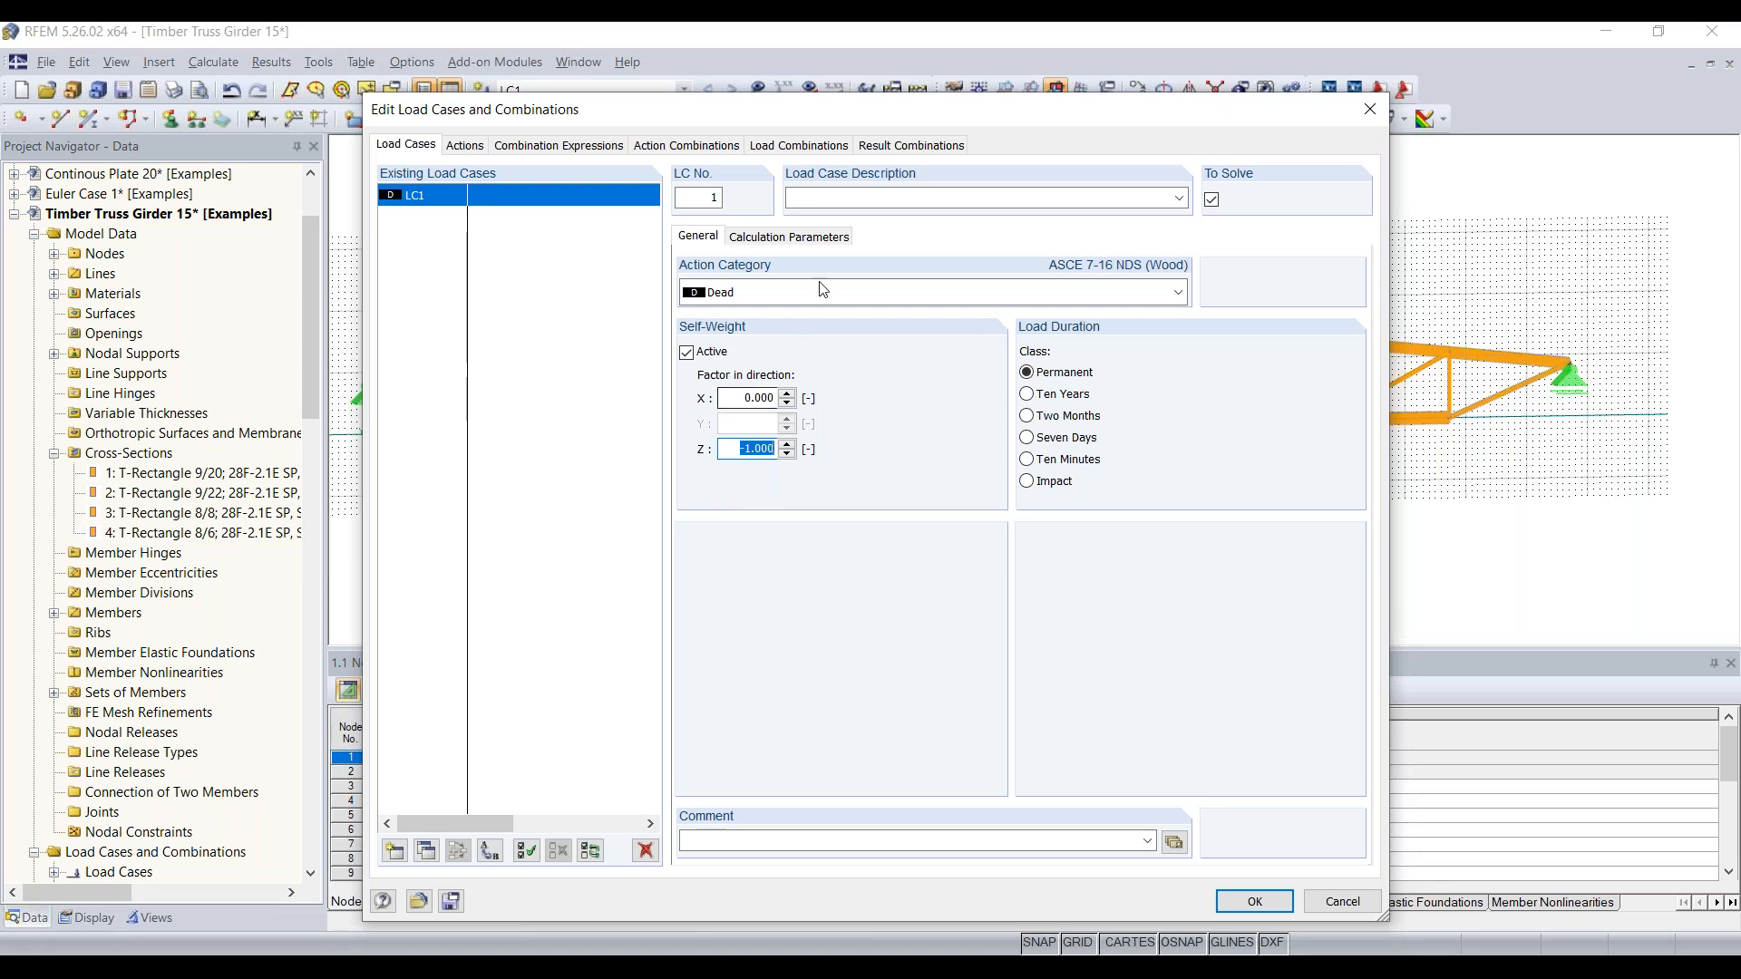
pyautogui.click(869, 200)
pyautogui.write('Self')
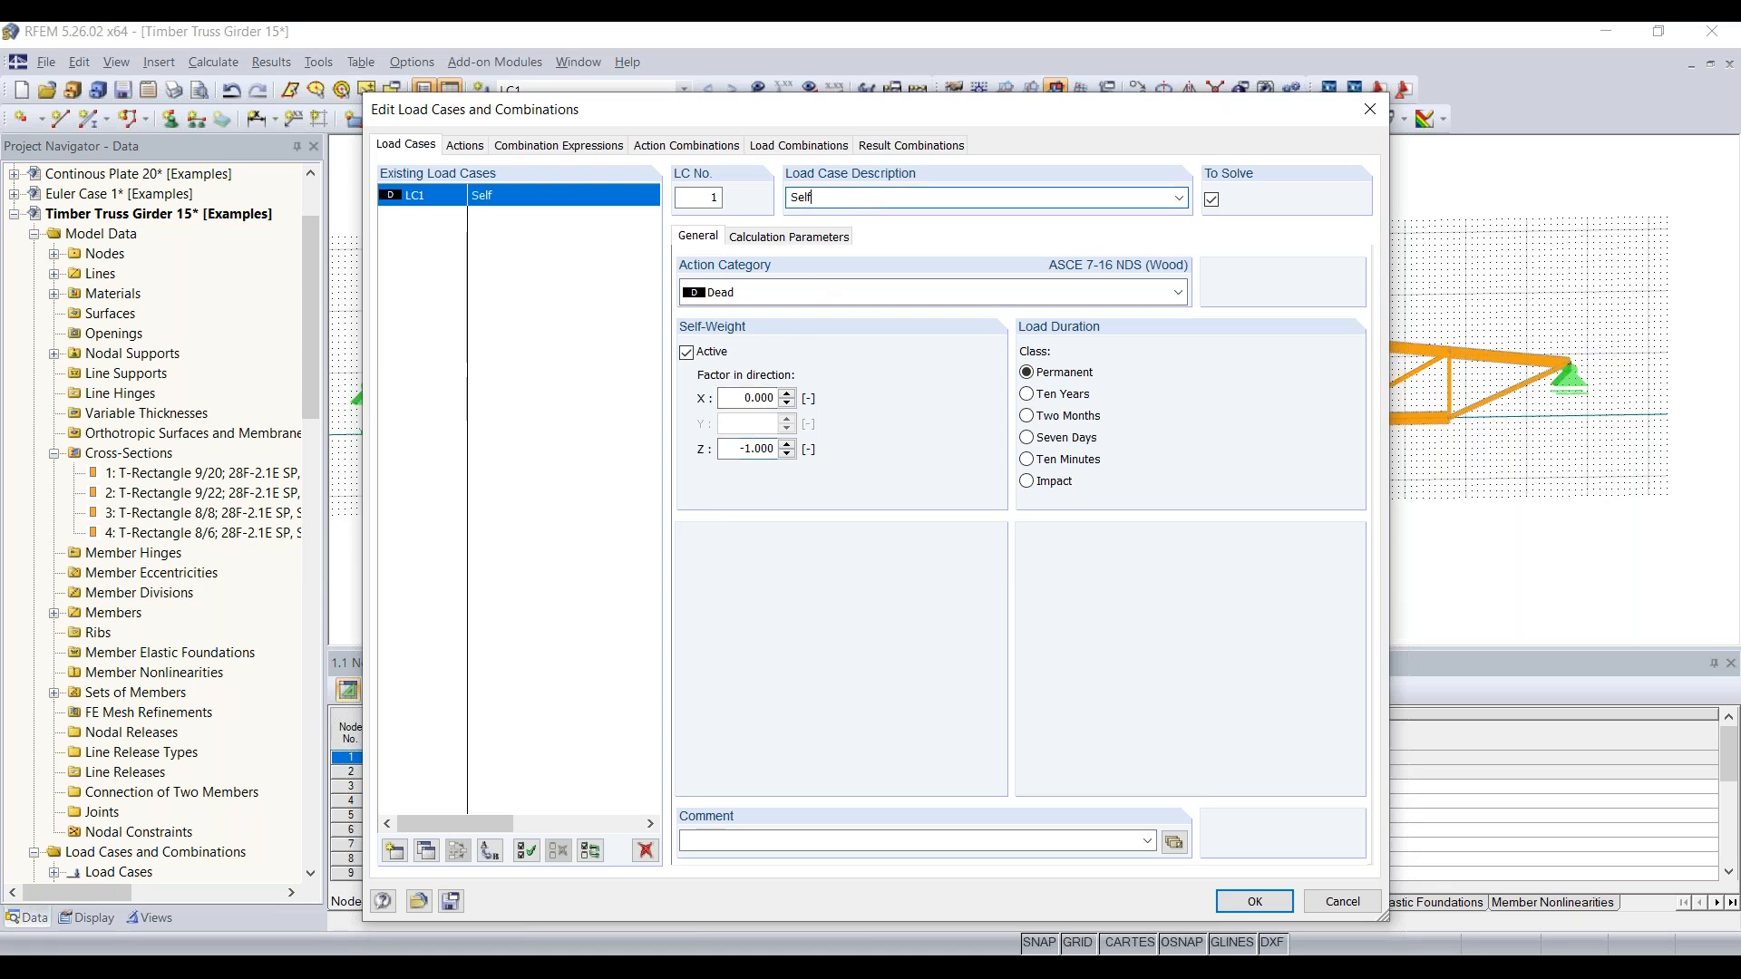
pyautogui.write('weight + roofload')
# Add load cases LC2 "Snow on left side" and LC3 "Snow on right side", both in the Snow category
pyautogui.click(397, 857)
pyautogui.click(909, 292)
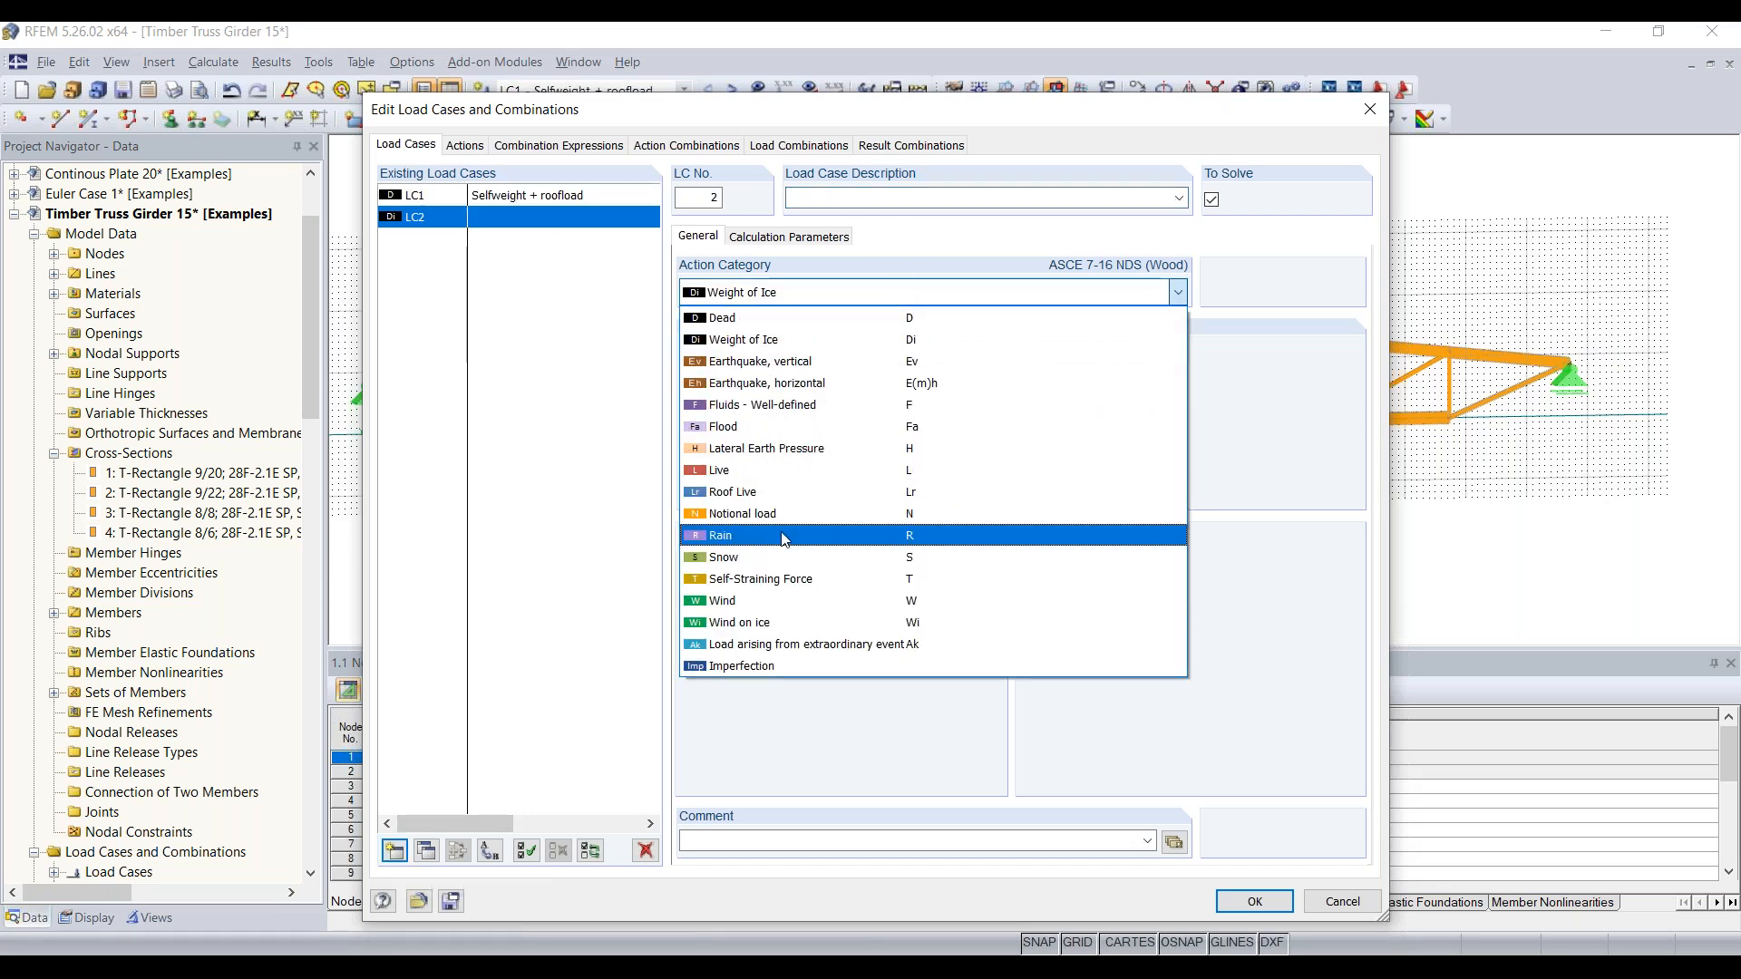
pyautogui.click(770, 557)
pyautogui.click(924, 190)
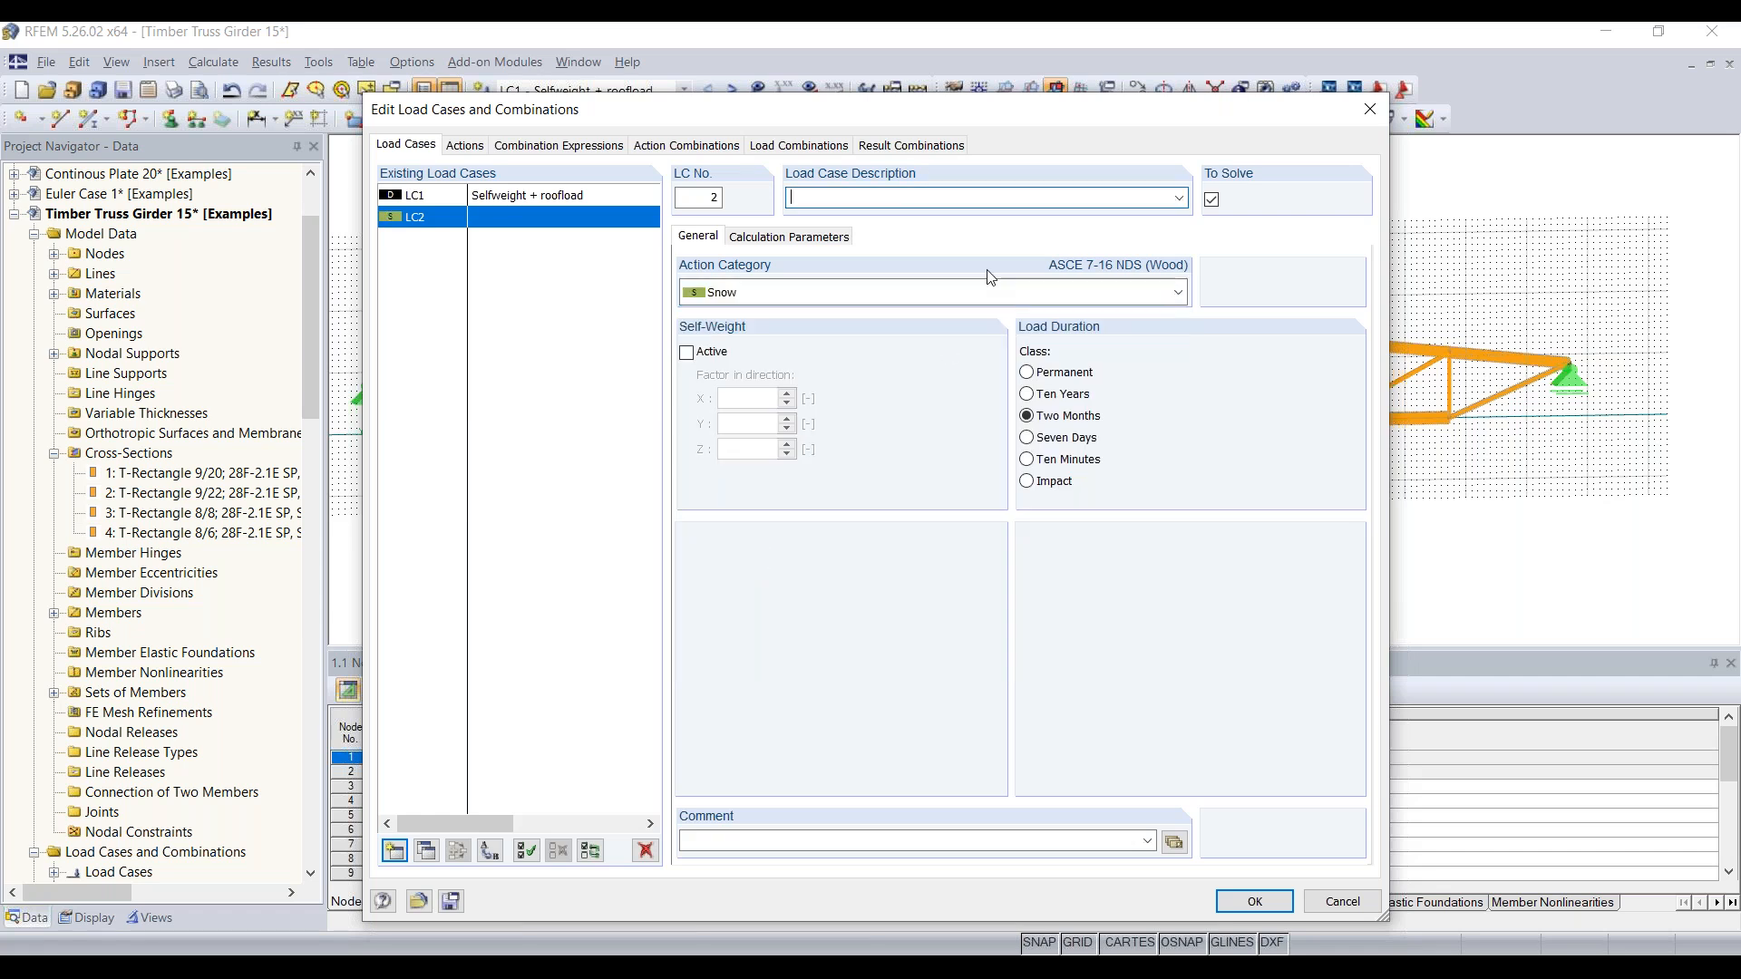
pyautogui.write('Snow on left side')
pyautogui.click(399, 854)
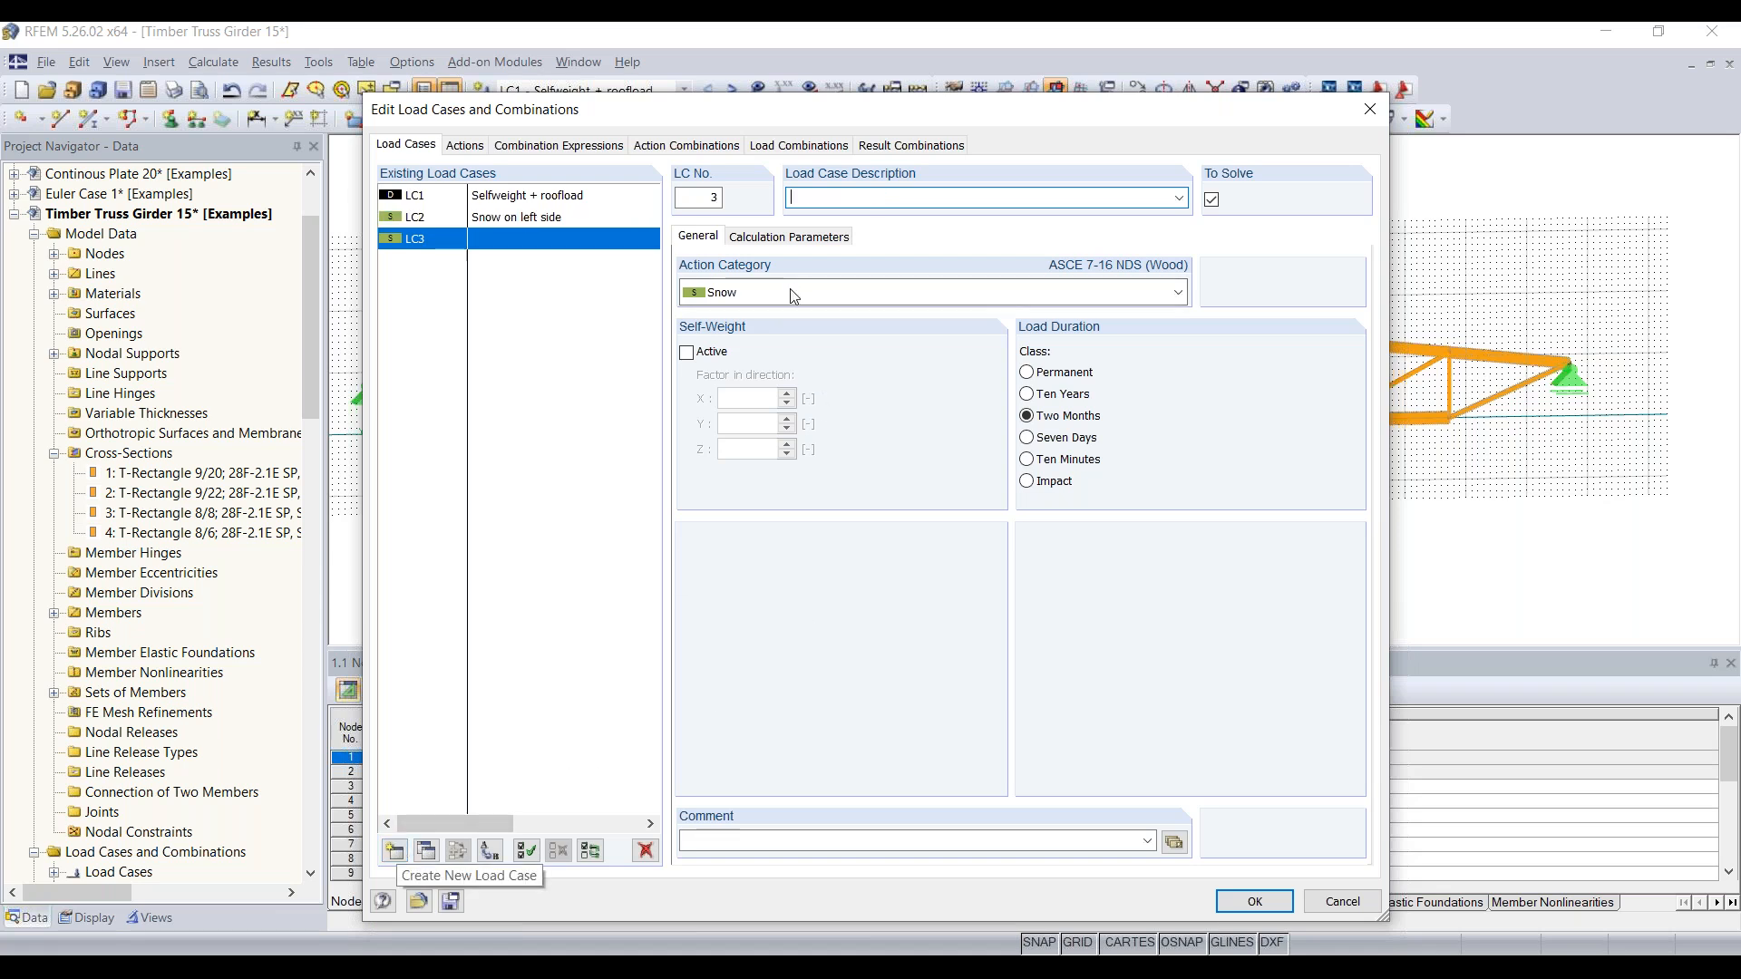
pyautogui.write('Snow on right side')
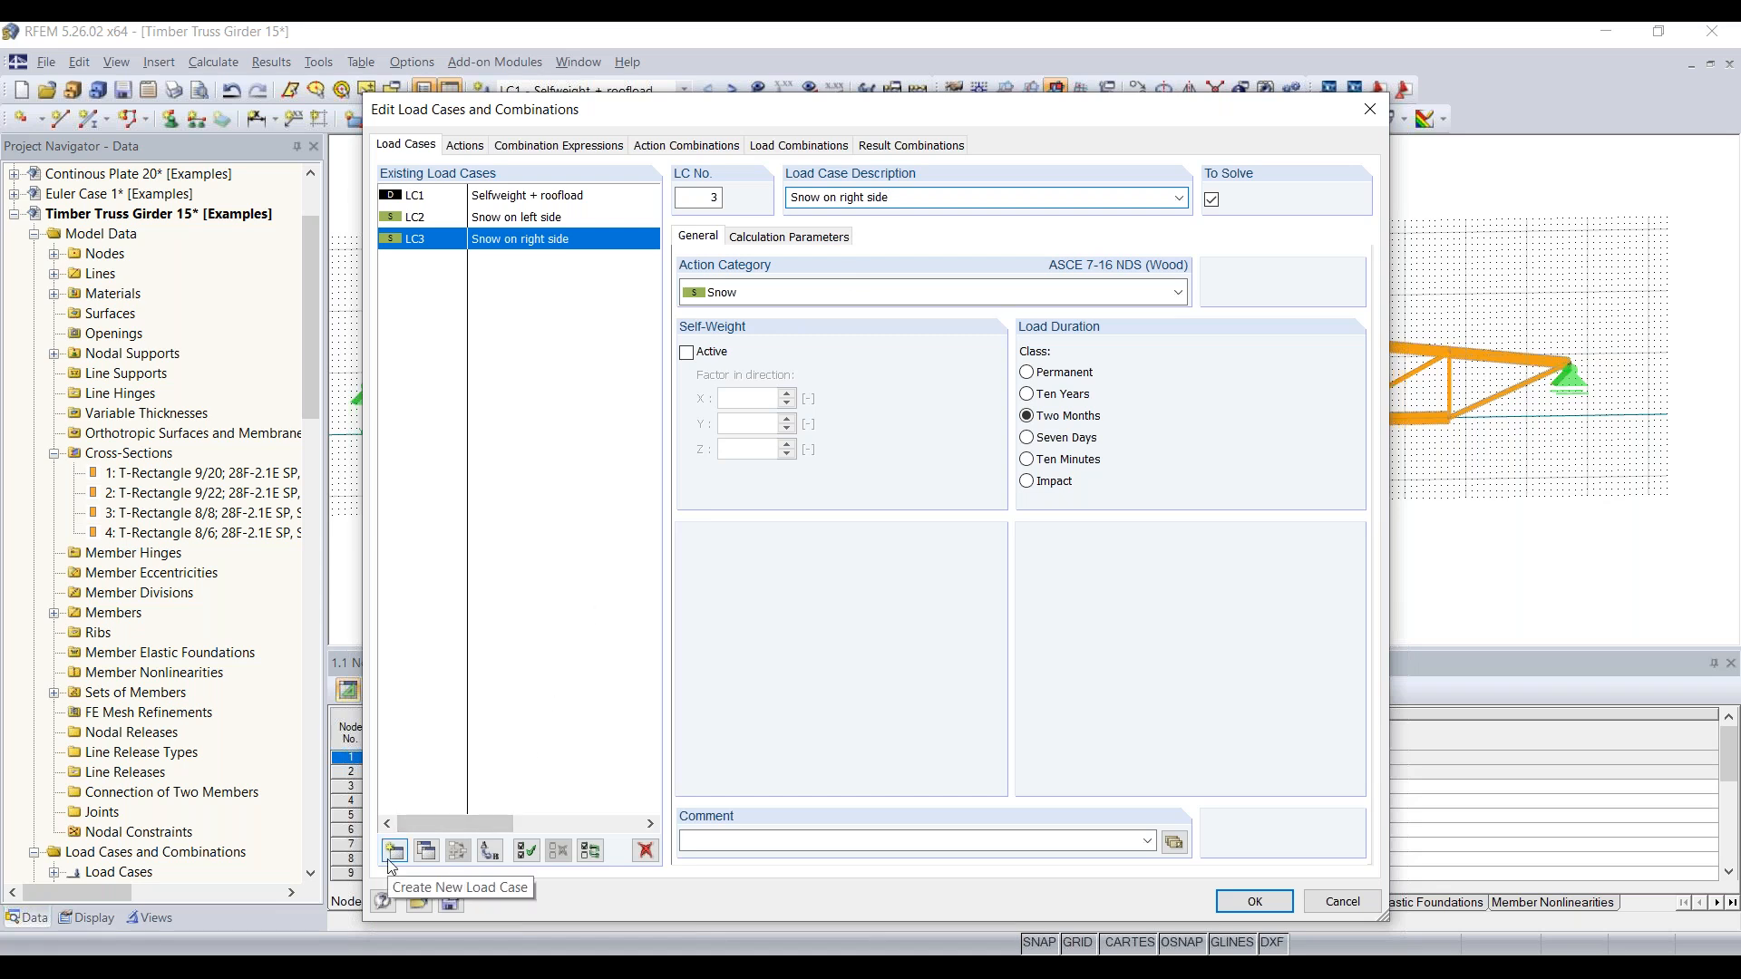
# Add load case LC4 described as "Wind uplift" and assign it the Wind action category
pyautogui.click(388, 858)
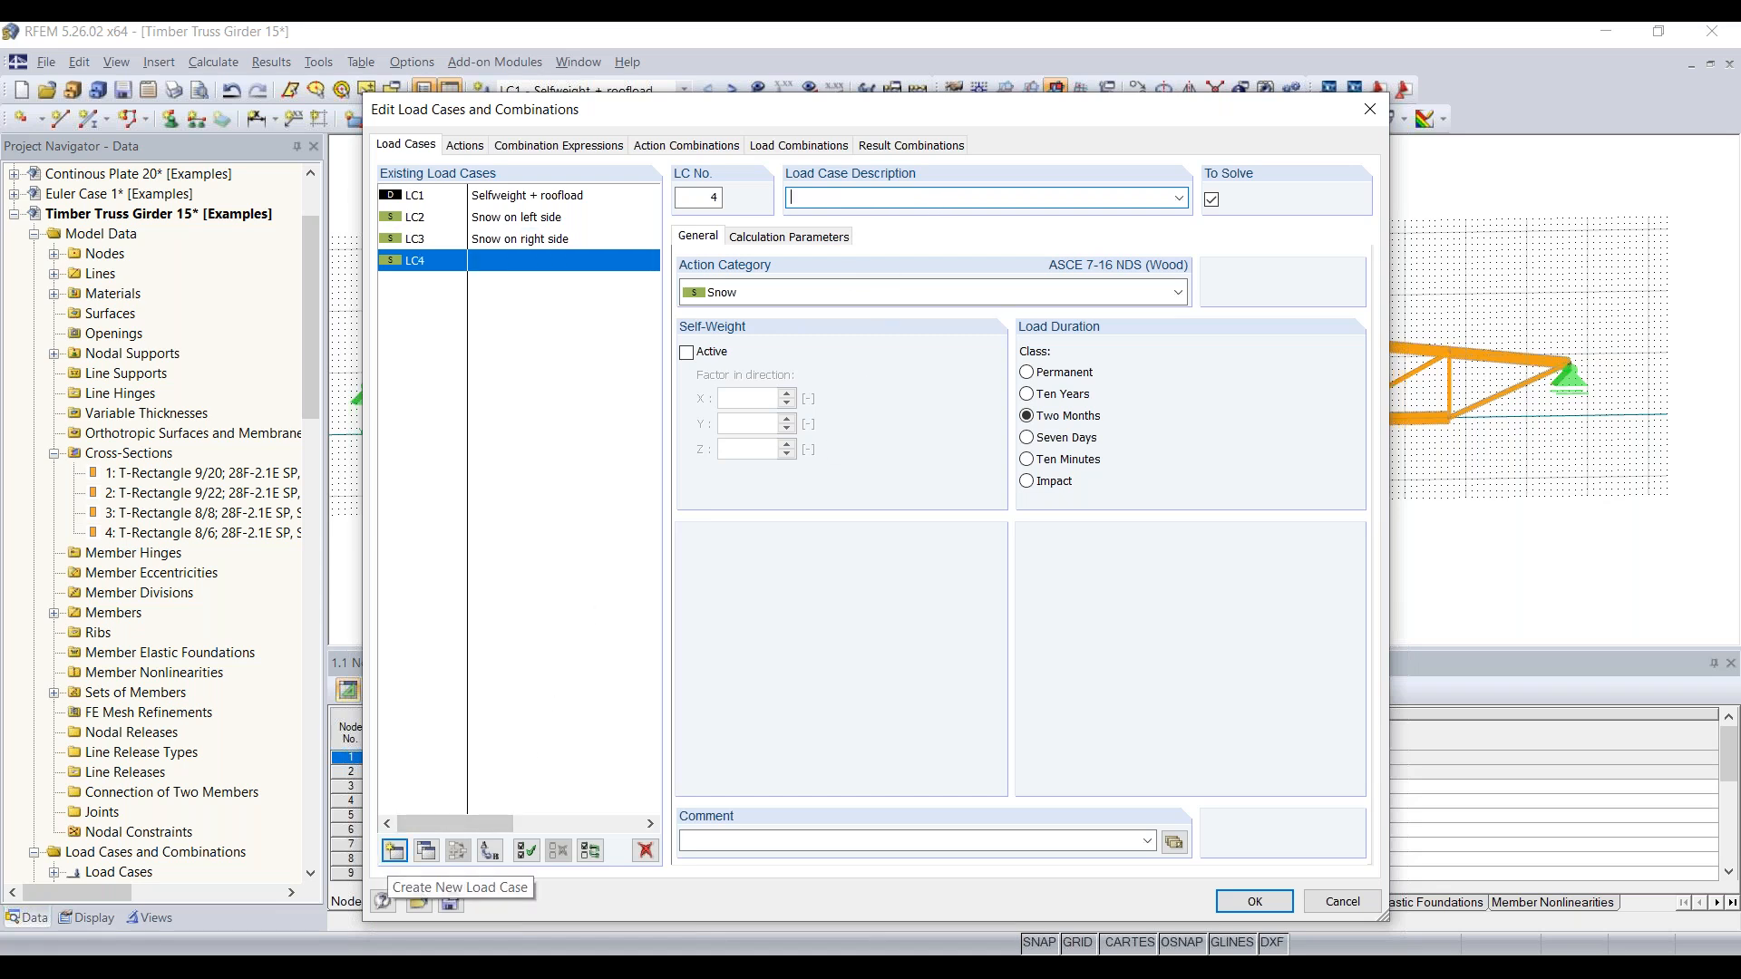
pyautogui.write('Wi')
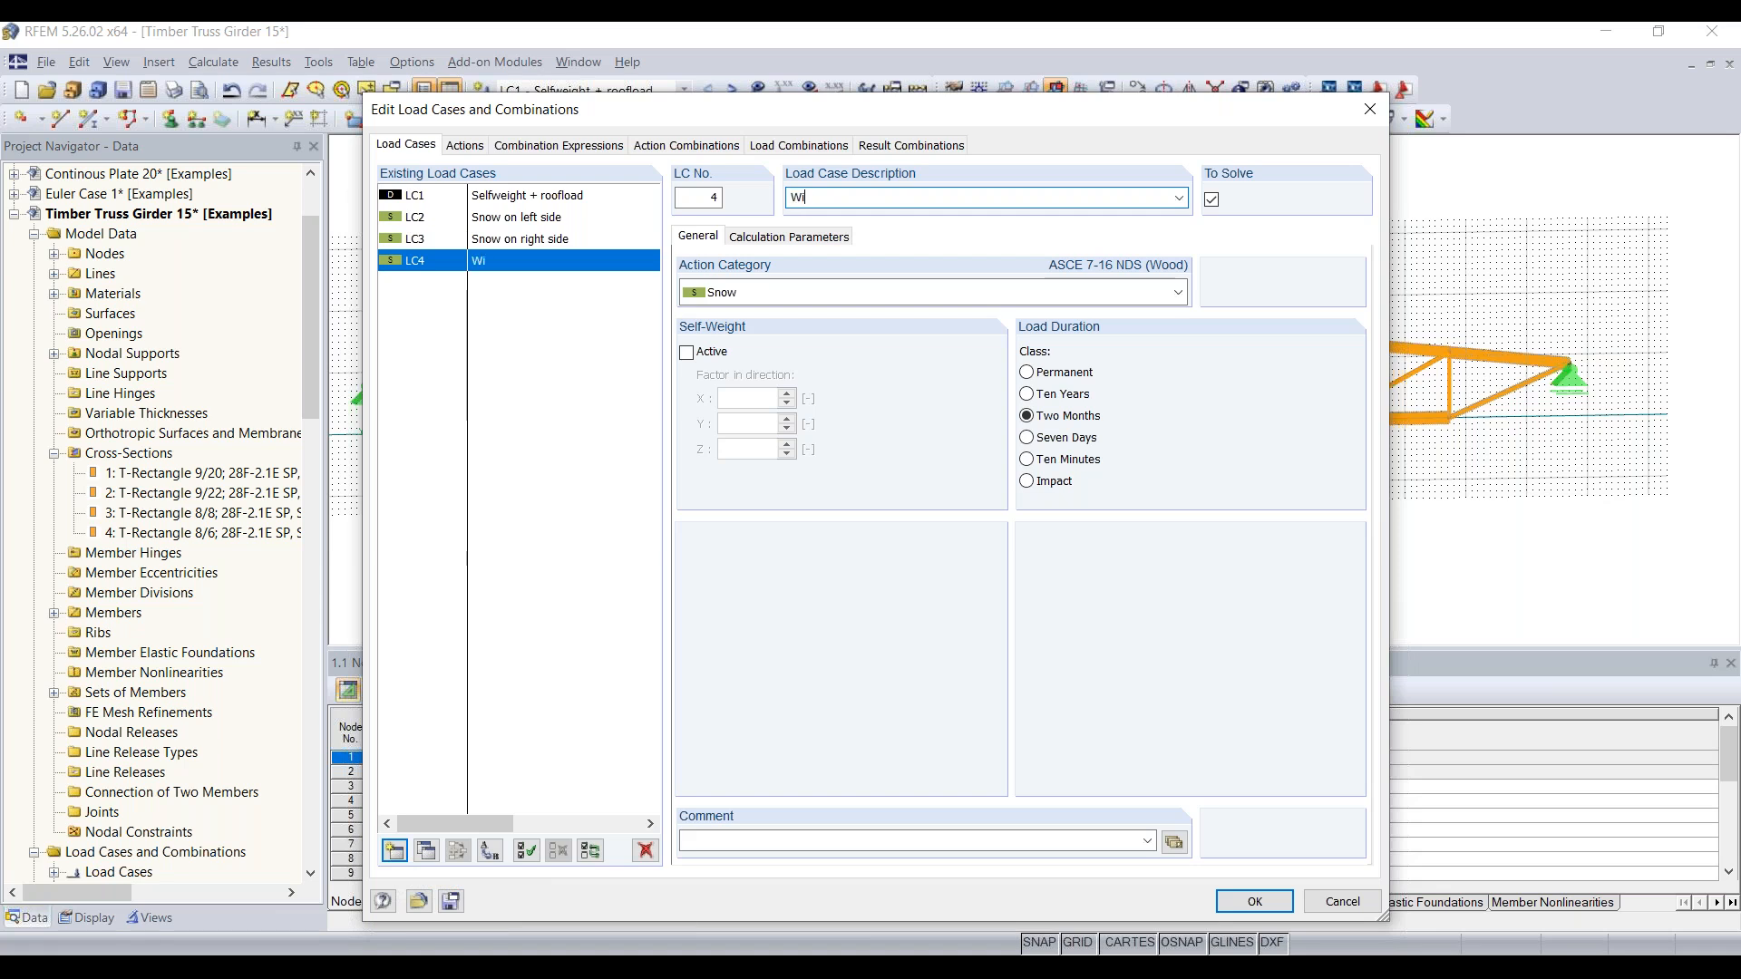
pyautogui.write('nd on sucti')
pyautogui.press('BackSpace')
pyautogui.press('BackSpace')
pyautogui.press('BackSpace')
pyautogui.press('BackSpace')
pyautogui.press('BackSpace')
pyautogui.press('BackSpace')
pyautogui.press('BackSpace')
pyautogui.write('uplift')
pyautogui.click(780, 294)
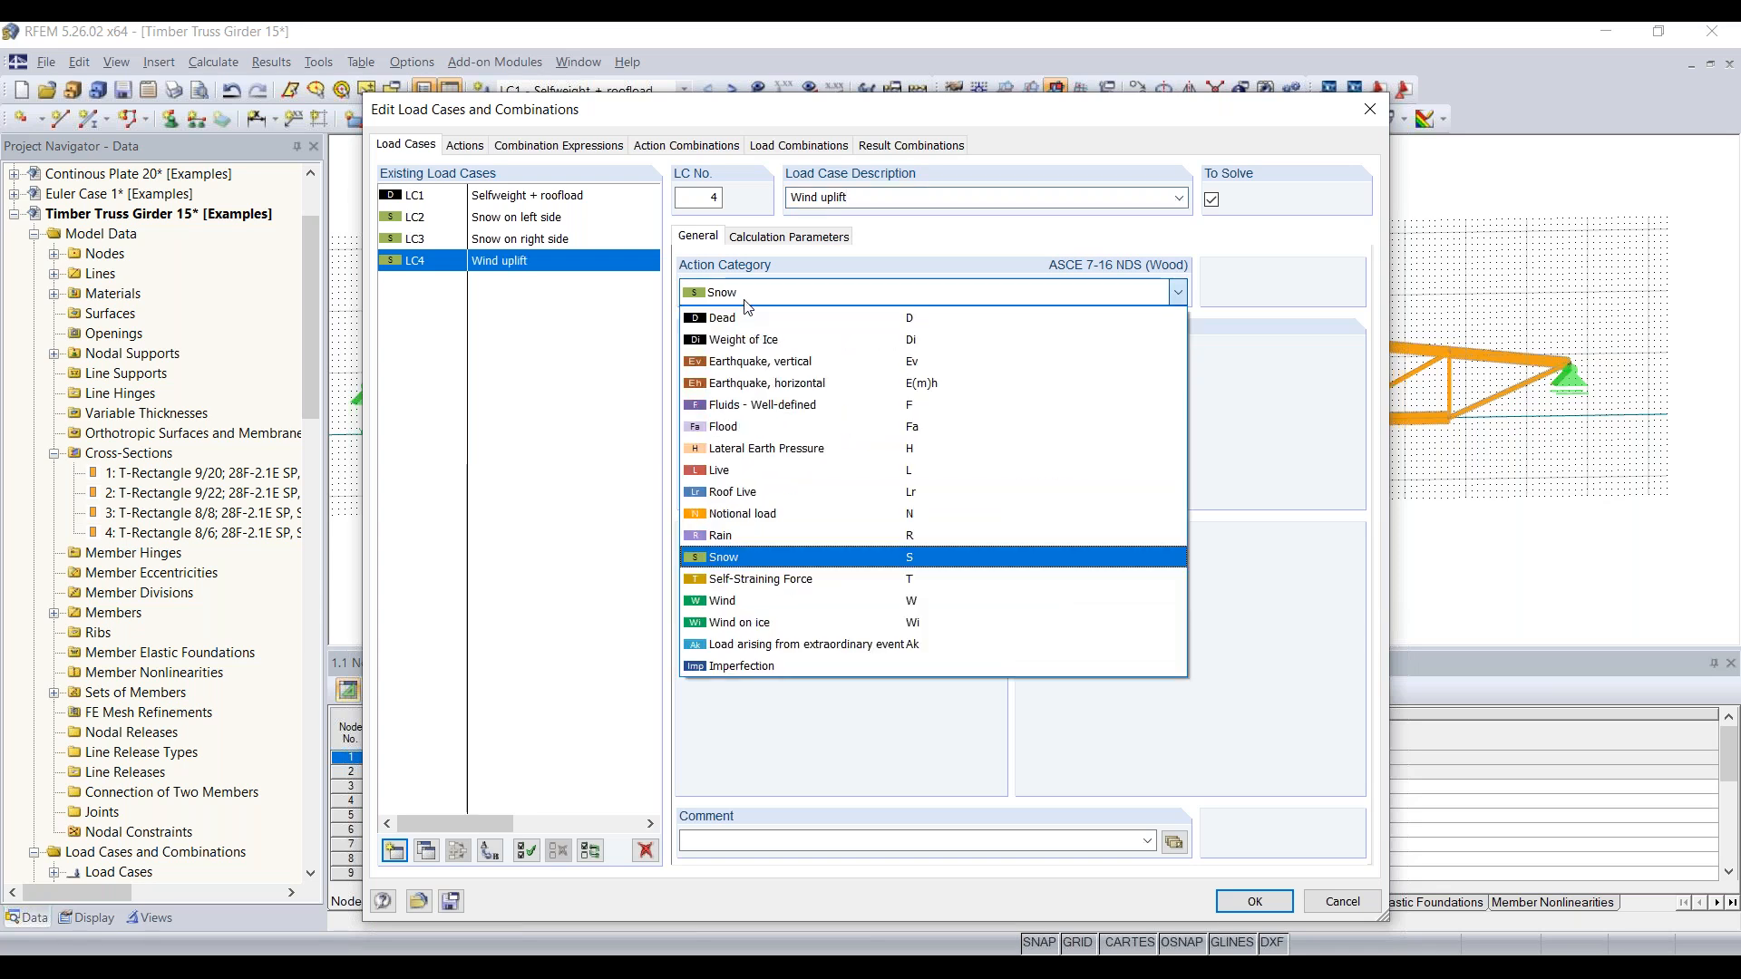
pyautogui.click(734, 602)
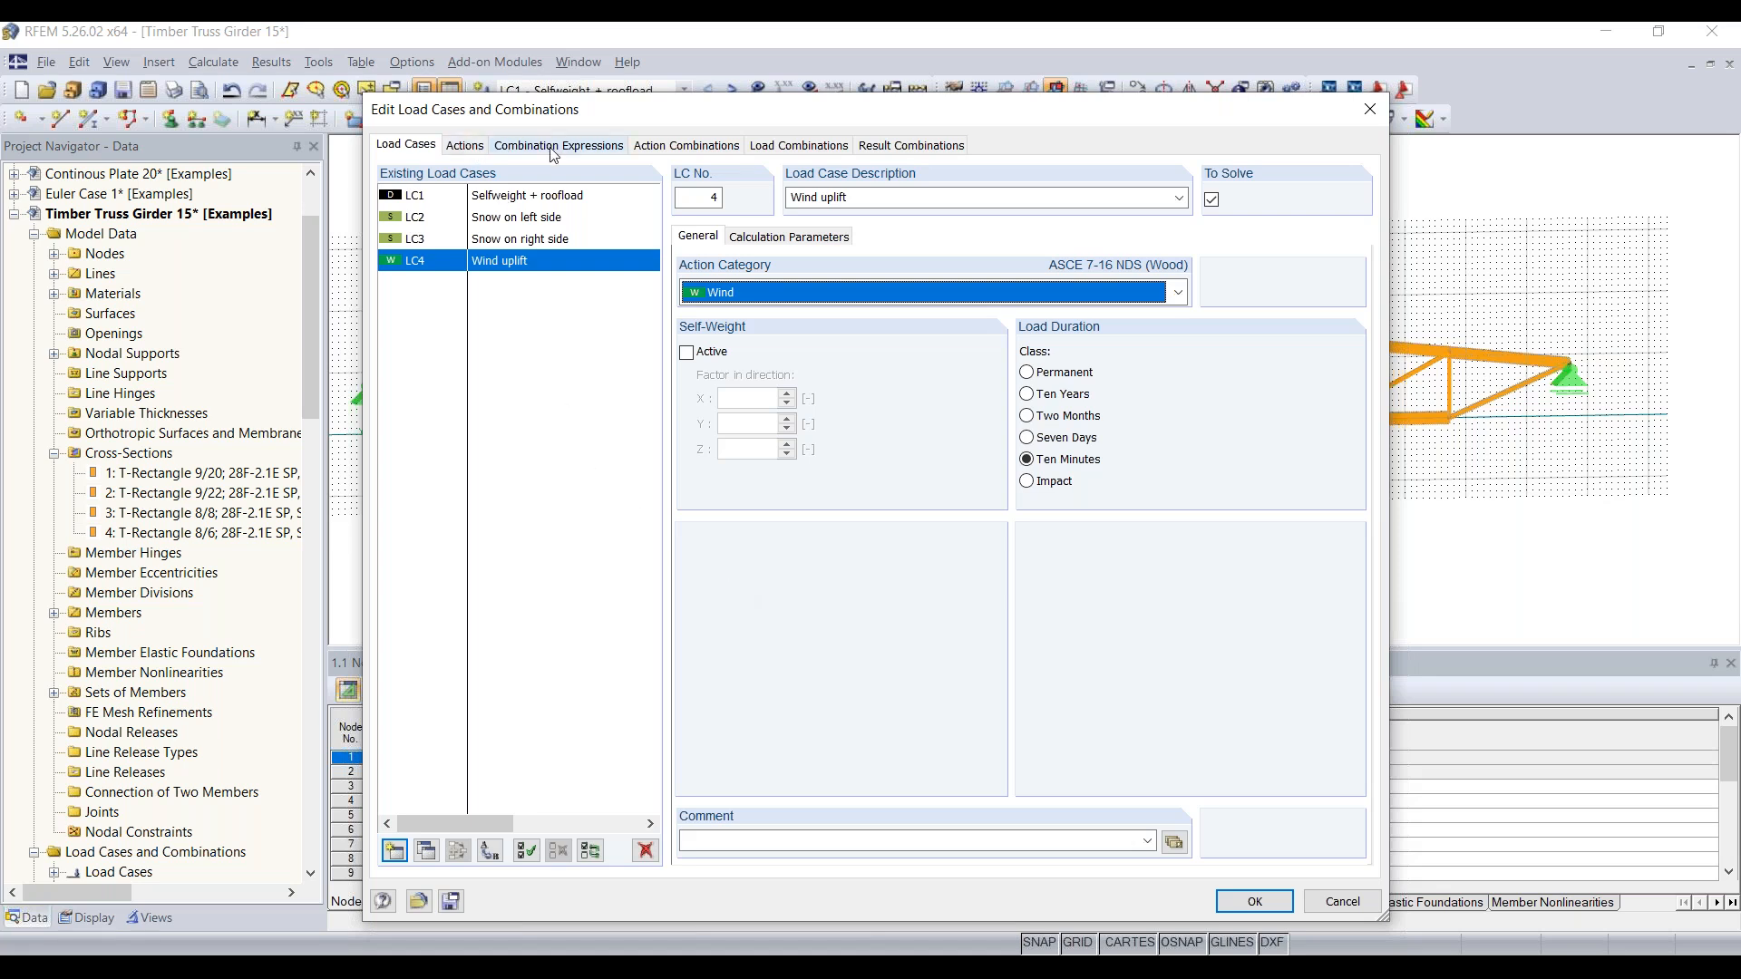
# Set the load cases in the Snow action A2 to act simultaneously
pyautogui.click(466, 146)
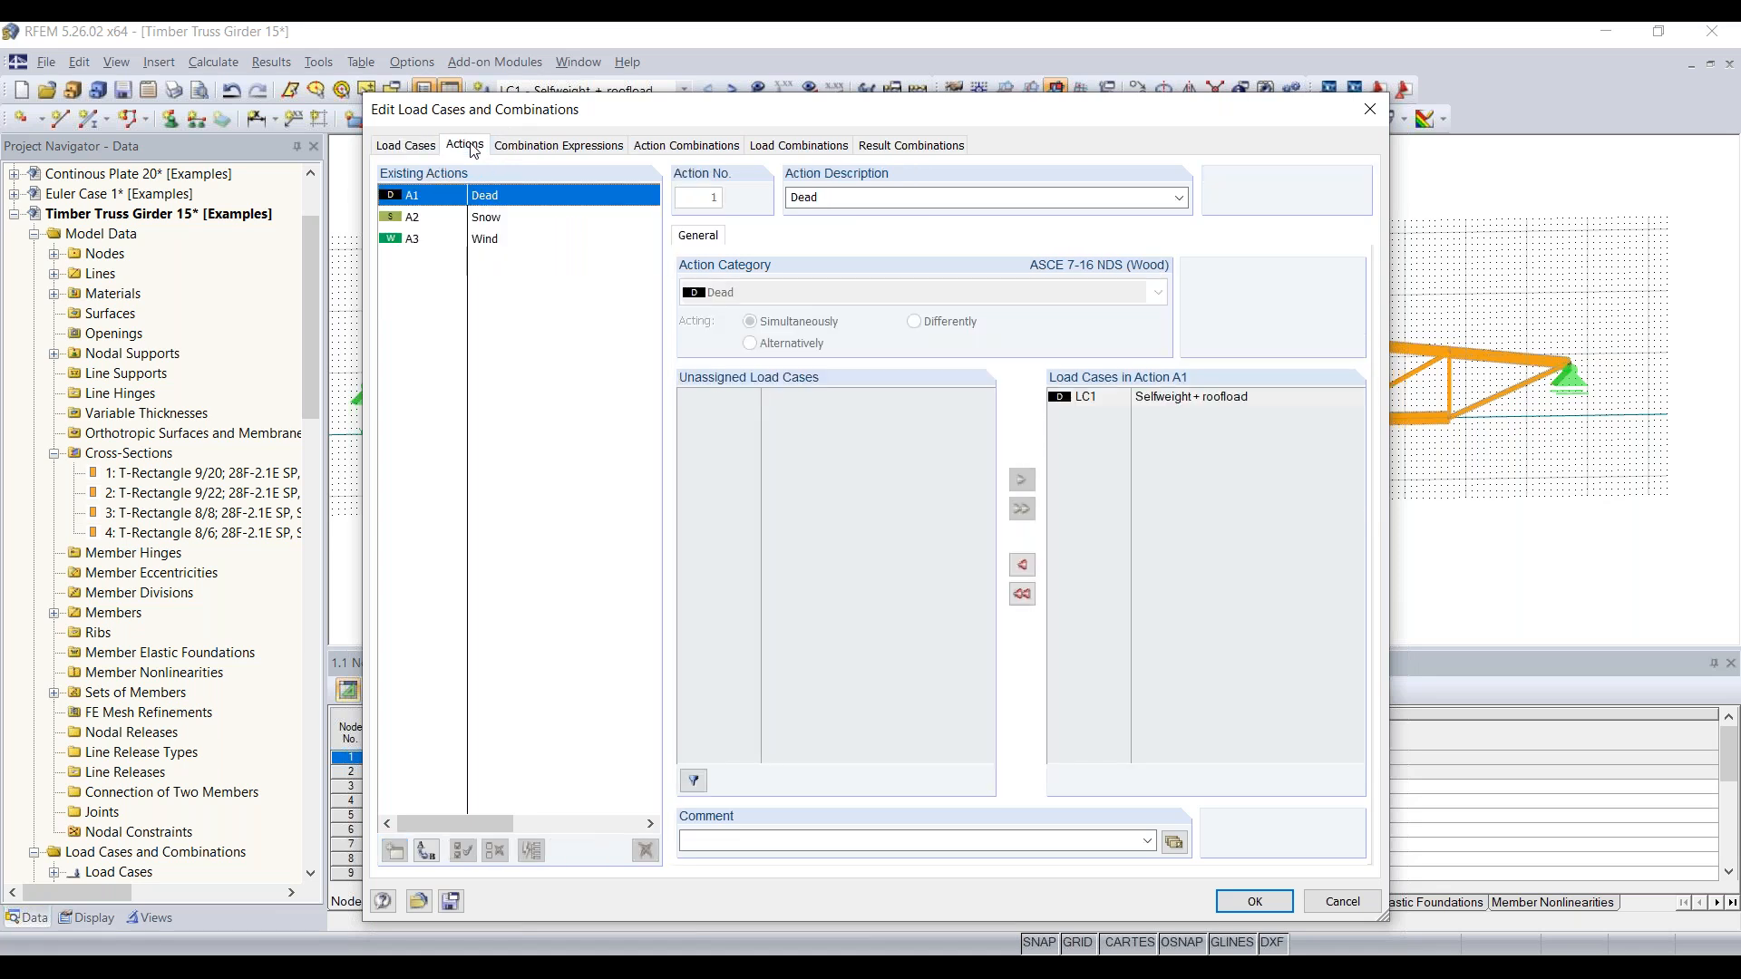
pyautogui.click(496, 221)
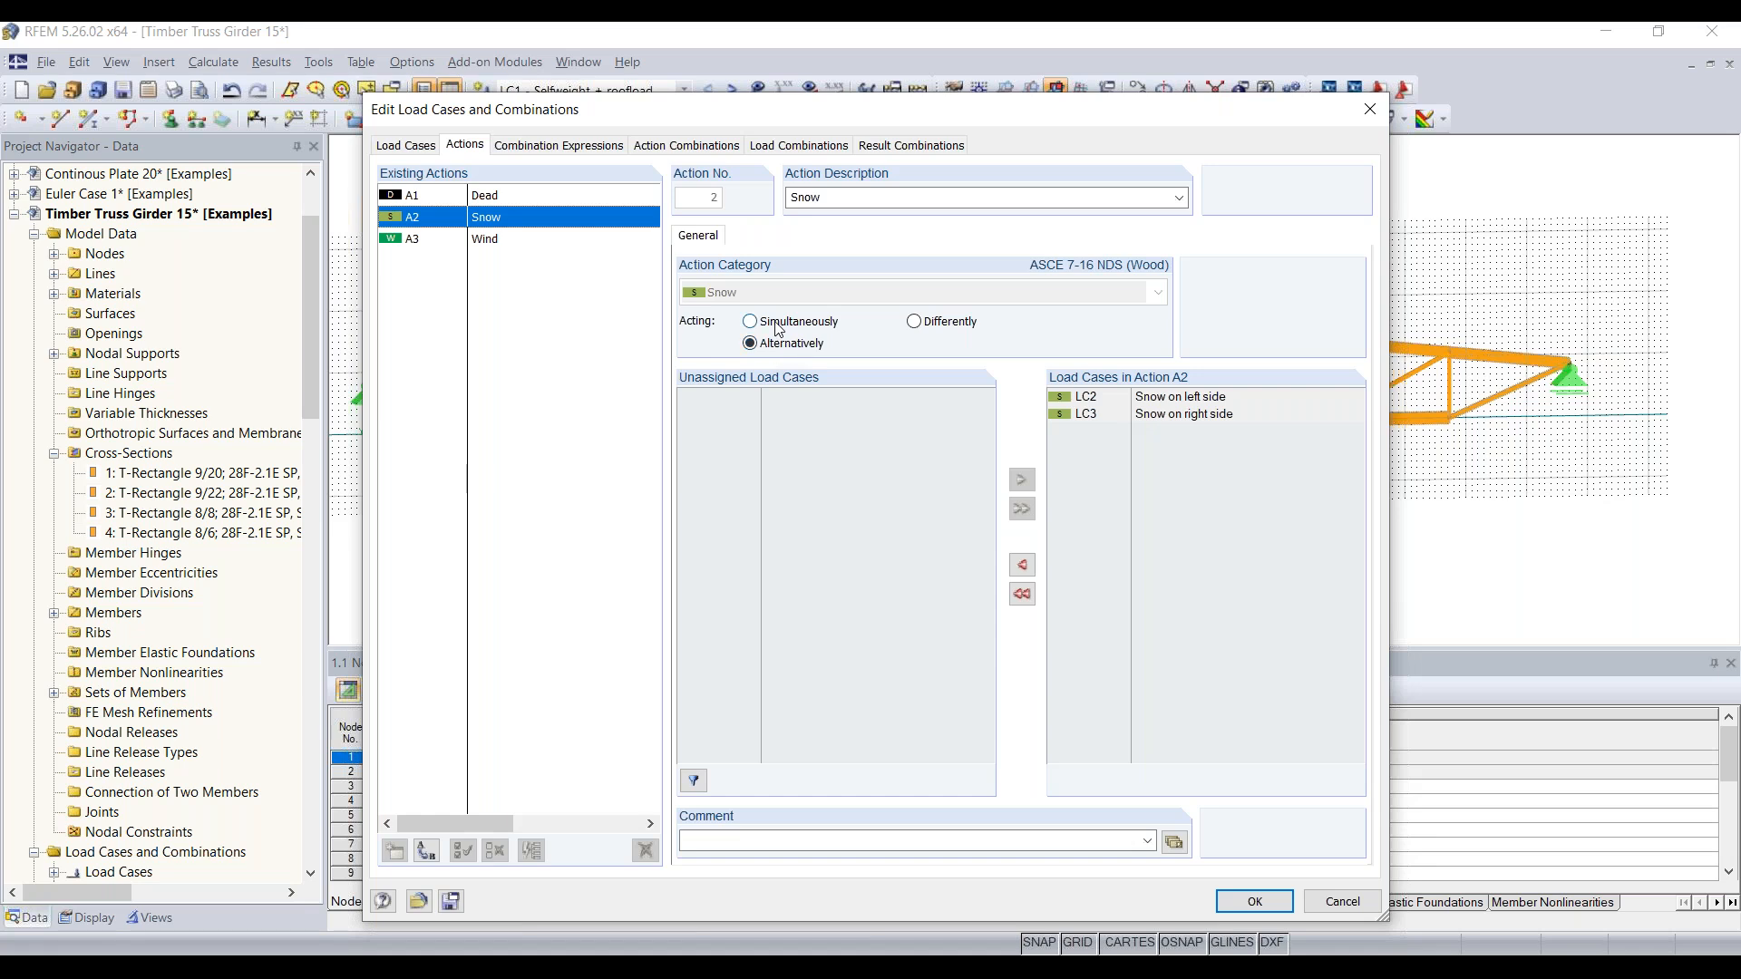
pyautogui.click(778, 329)
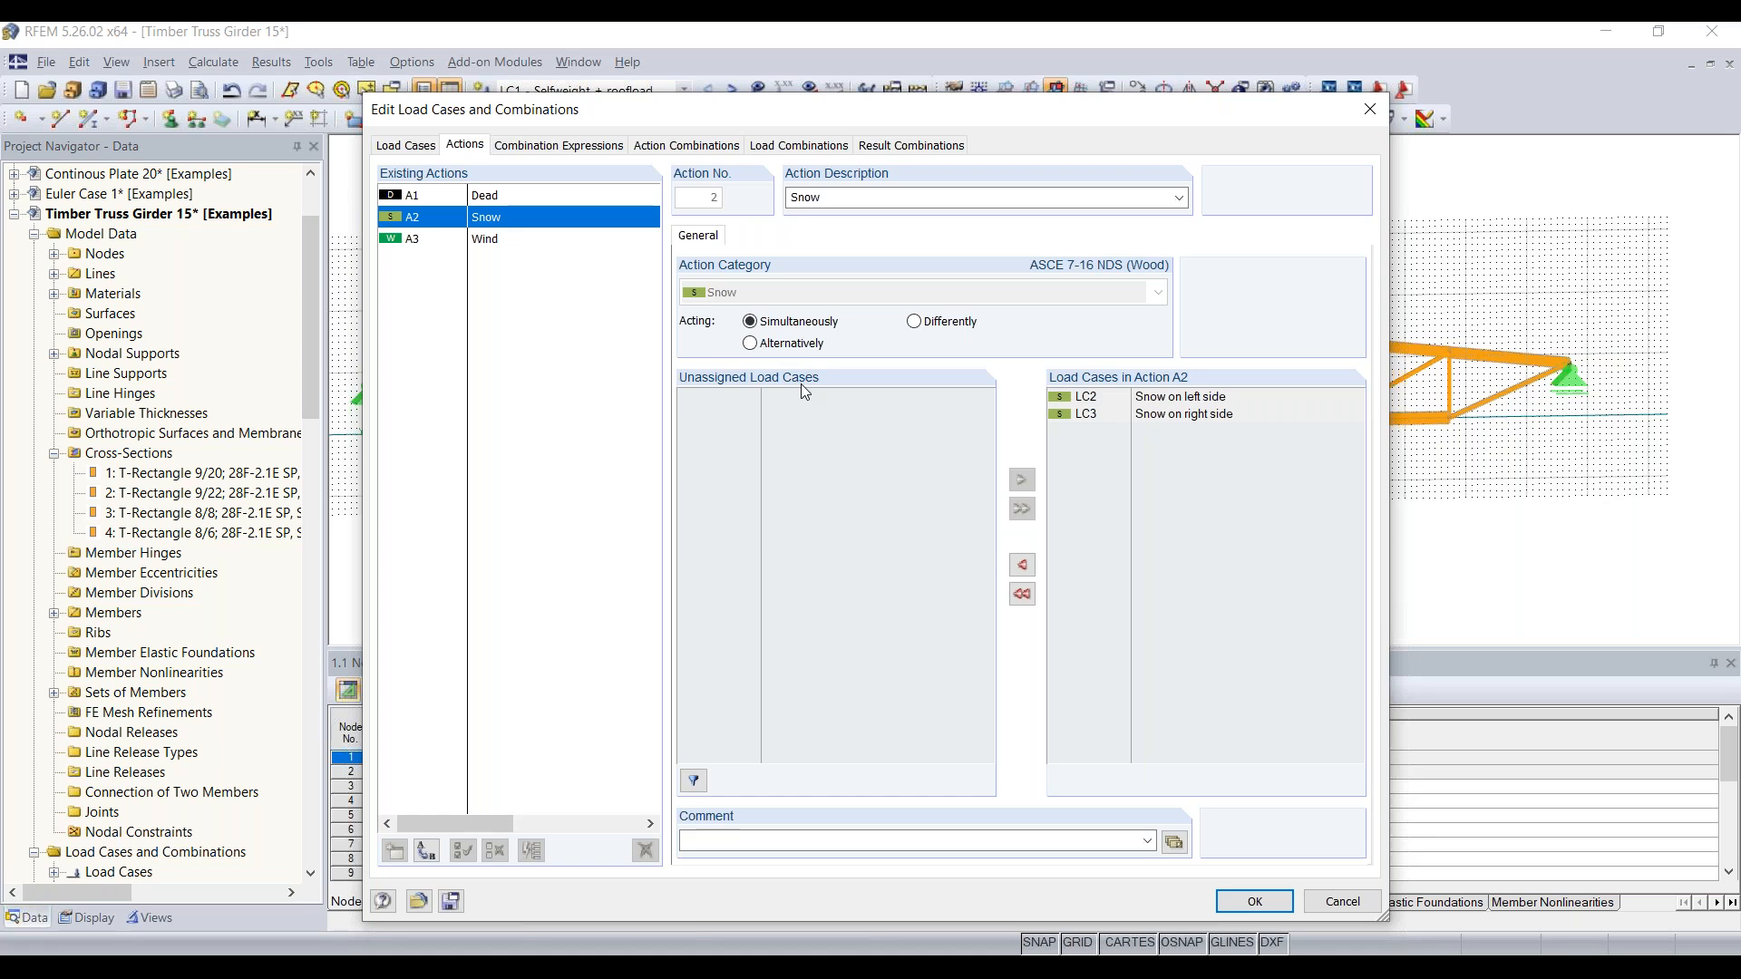
# Examine combination expression CE1 and the ASCE 7-16 Section 2.3 (LRFD) design situation formulas
pyautogui.click(563, 147)
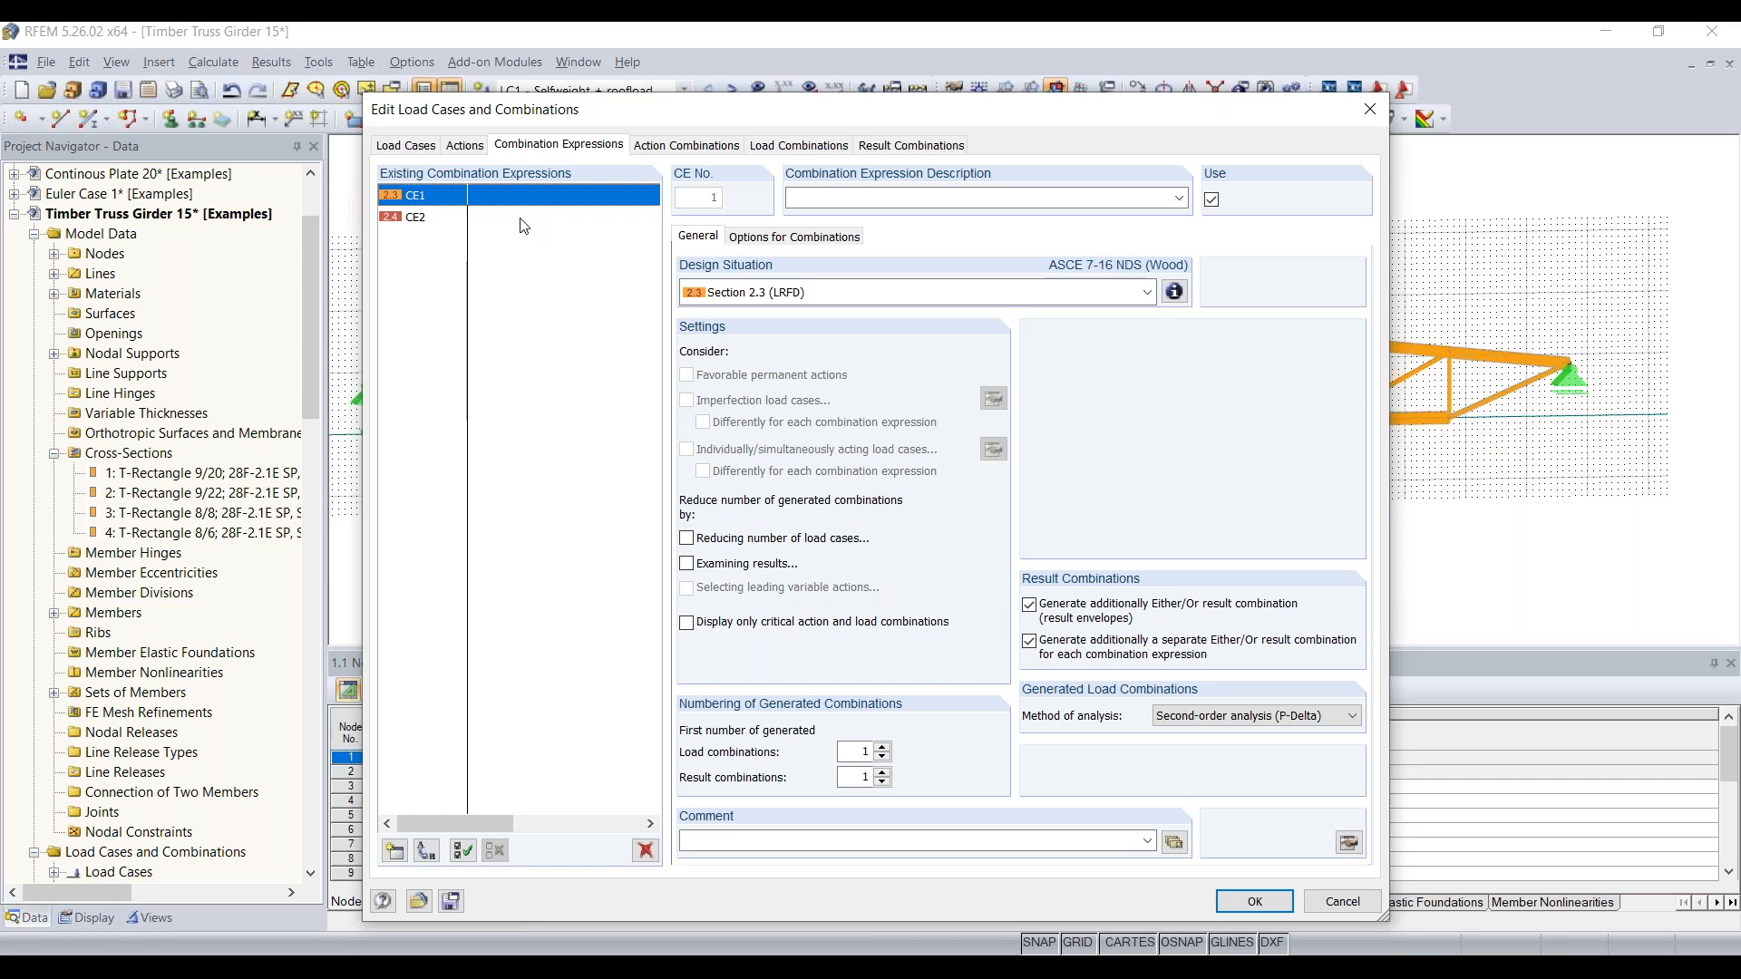
pyautogui.click(1174, 292)
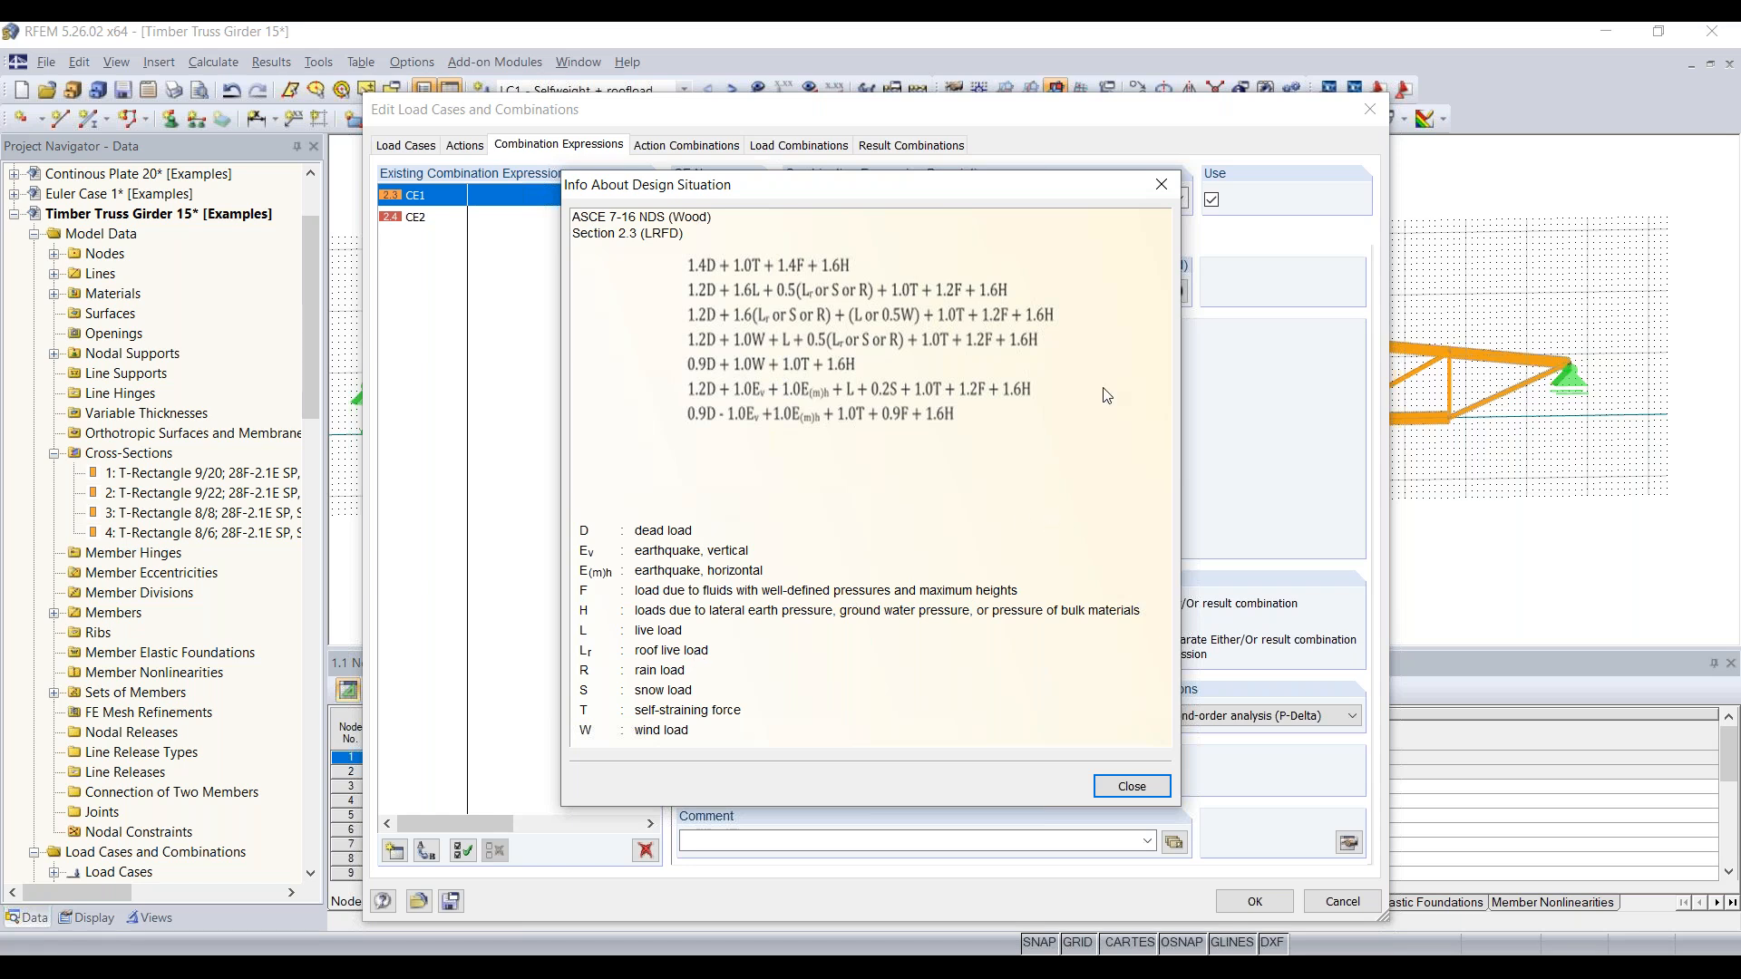
pyautogui.click(1162, 185)
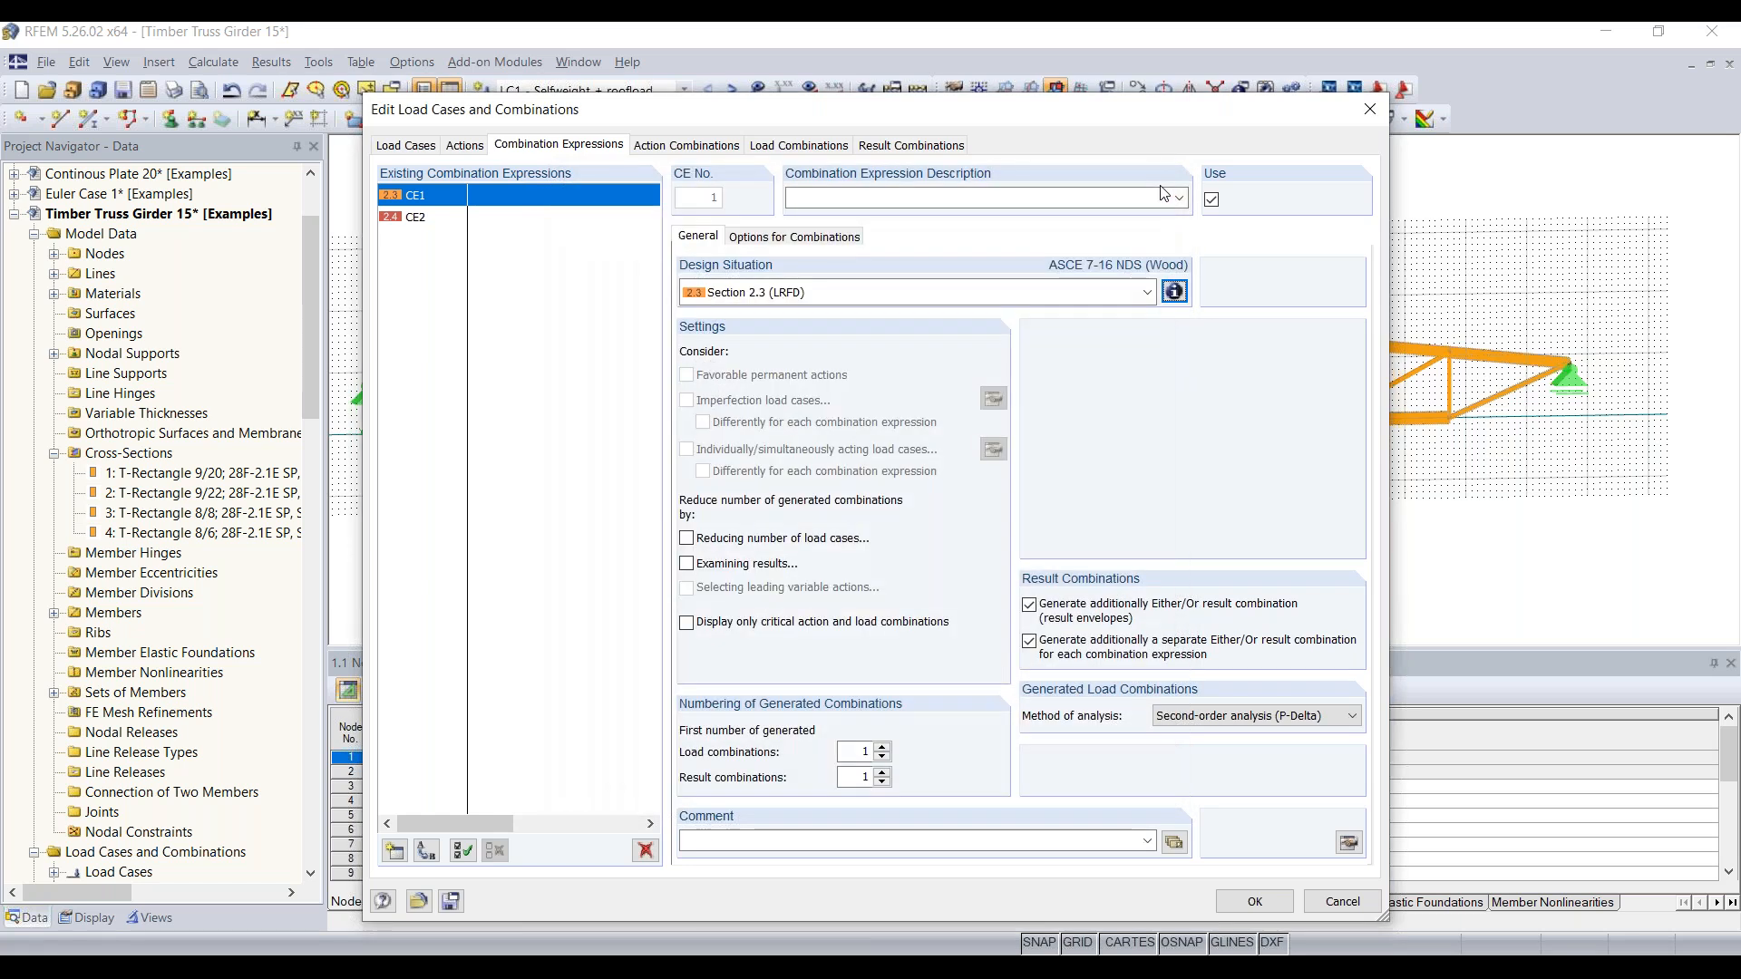
# Generate and review the action, load and result combinations, including RC2, and accept the load case and combination definitions
pyautogui.click(690, 147)
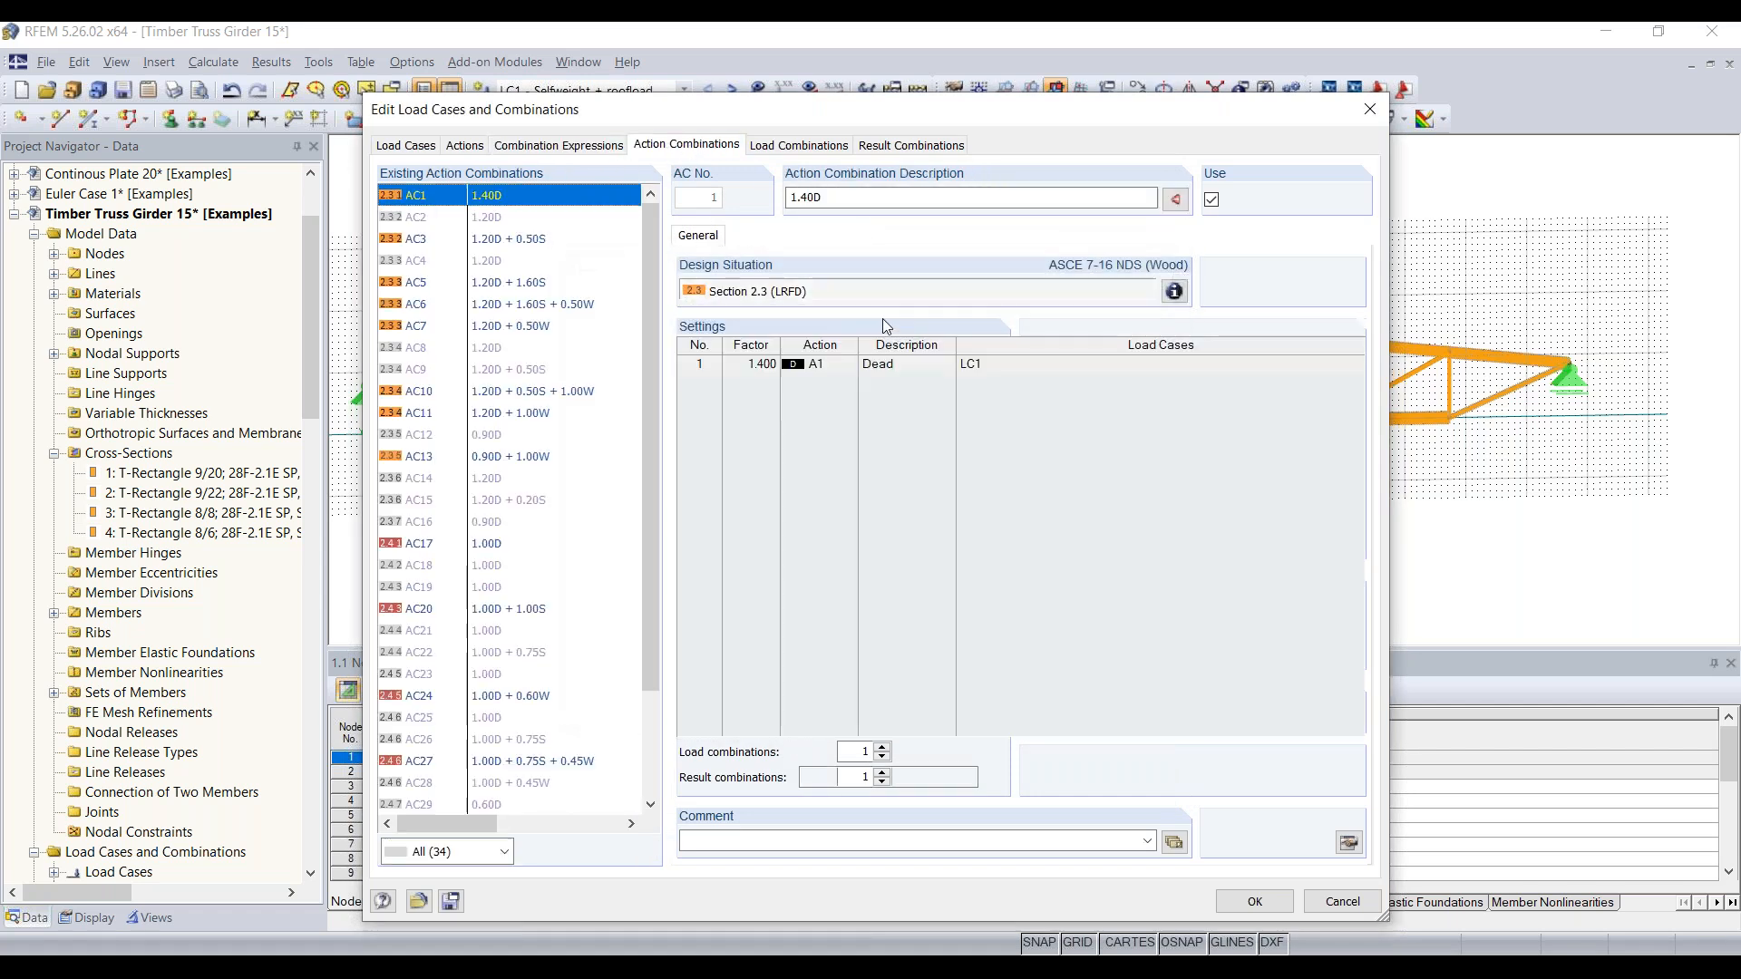
pyautogui.click(800, 146)
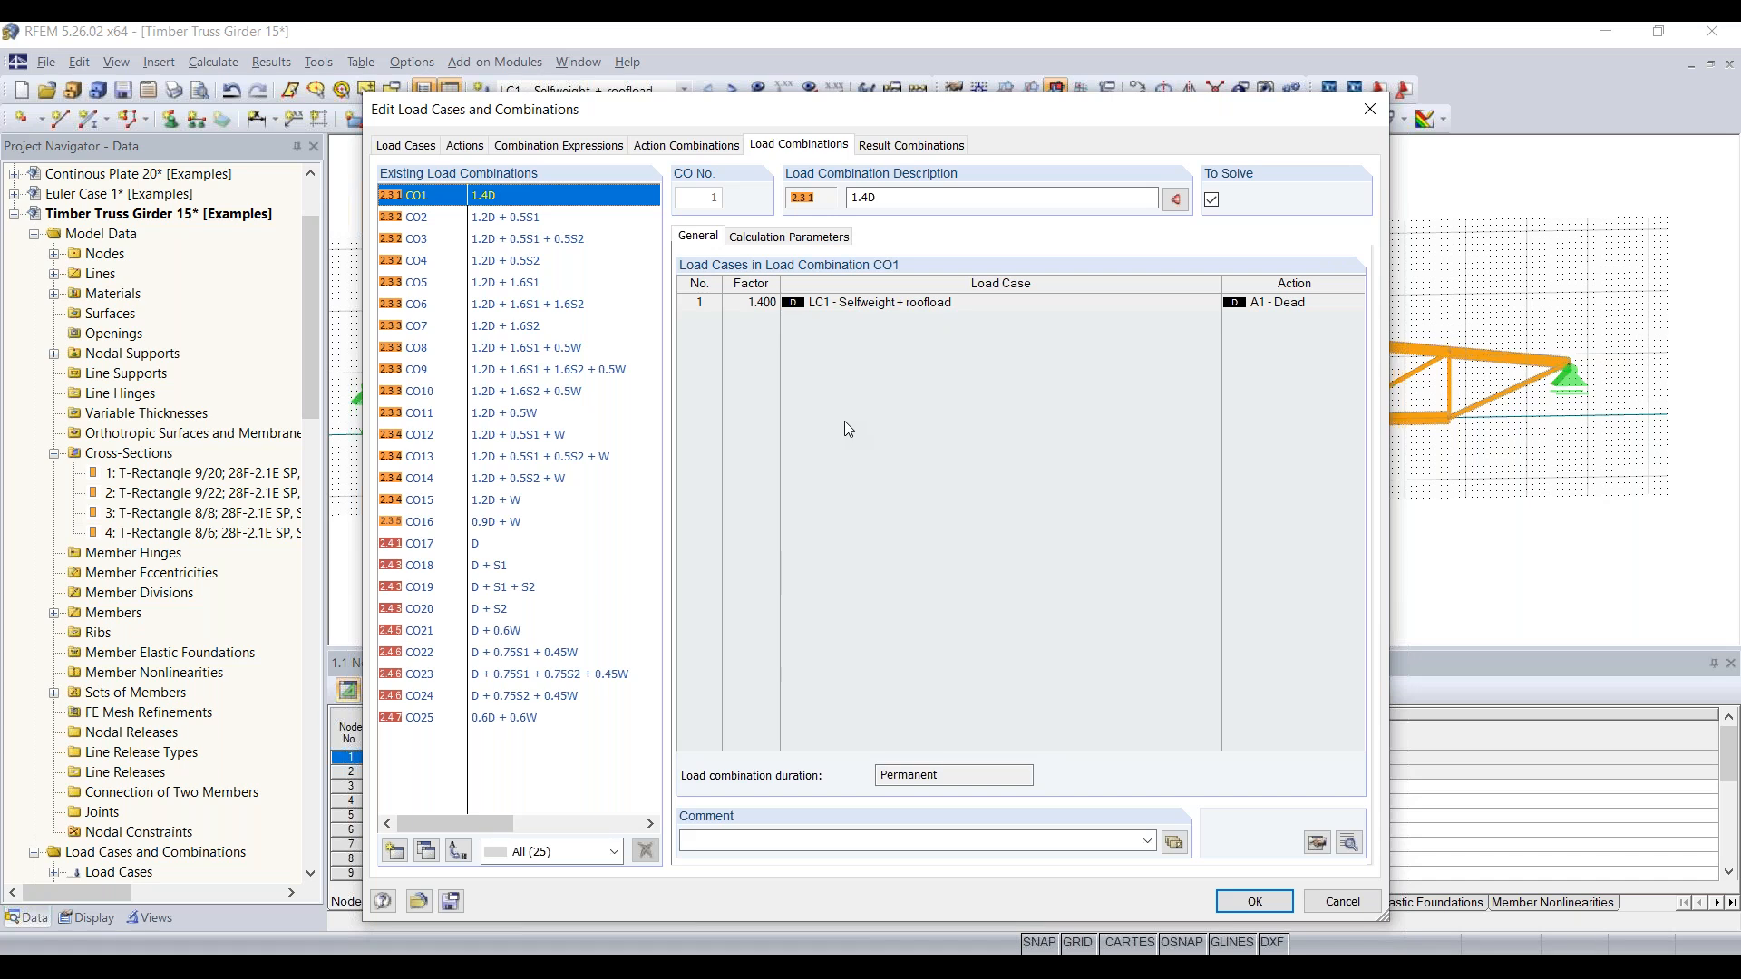
pyautogui.click(892, 153)
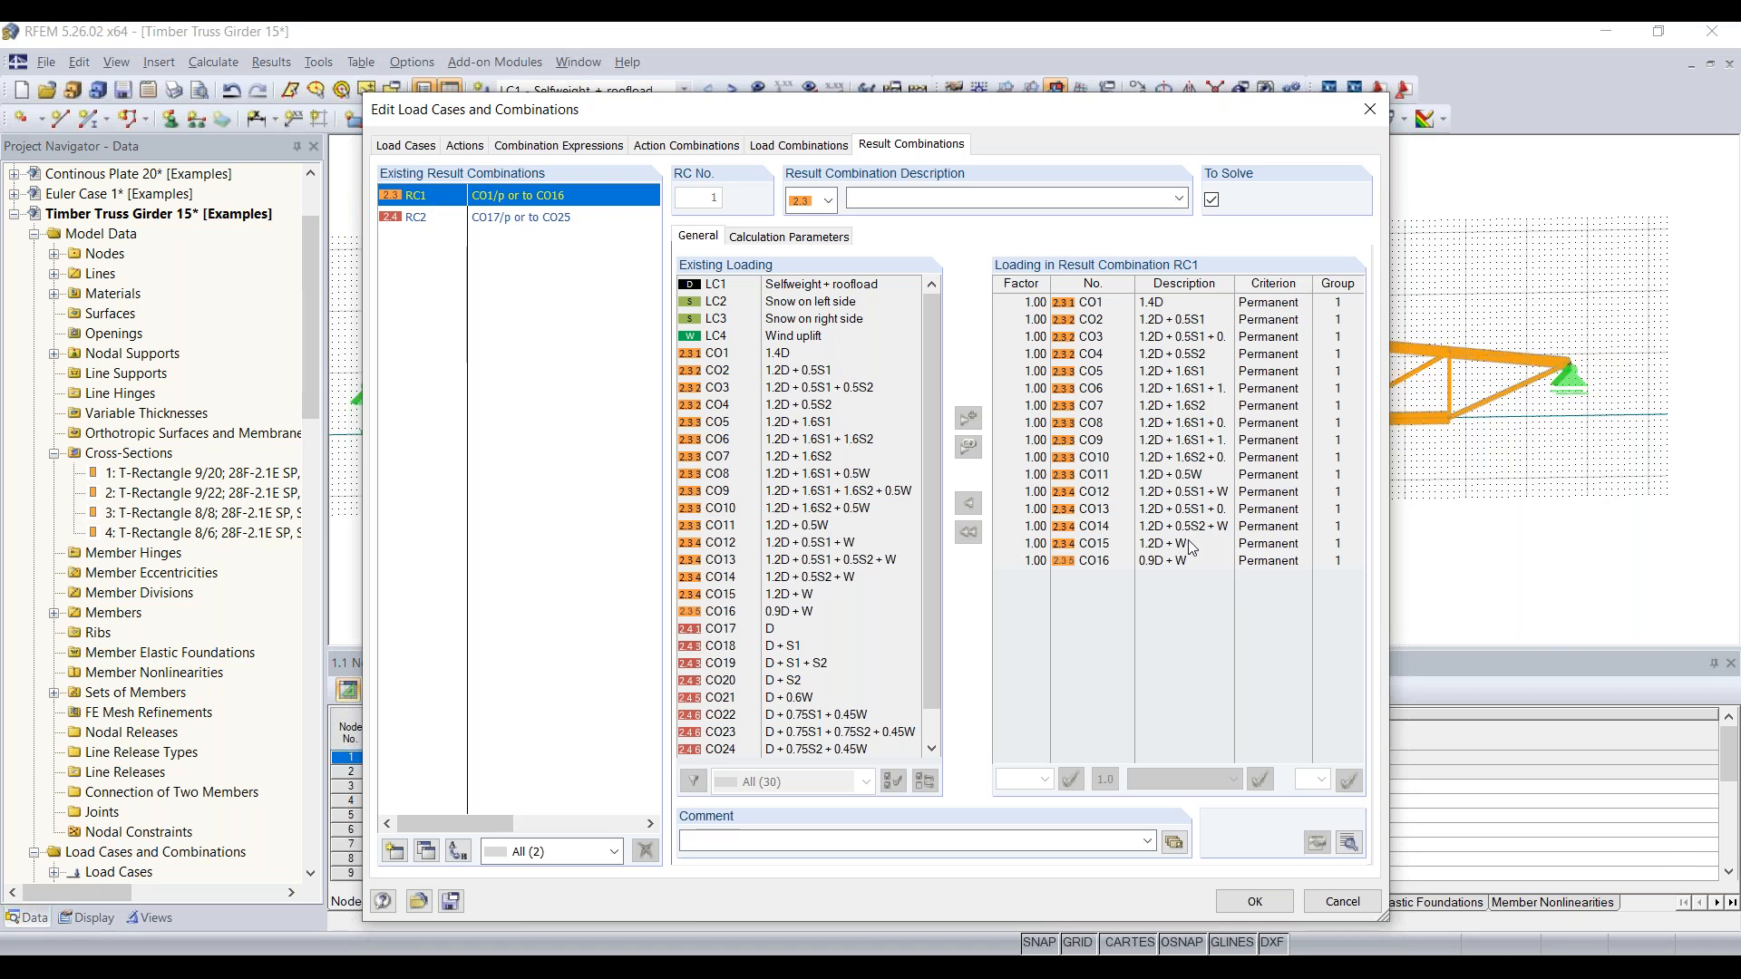
pyautogui.click(531, 220)
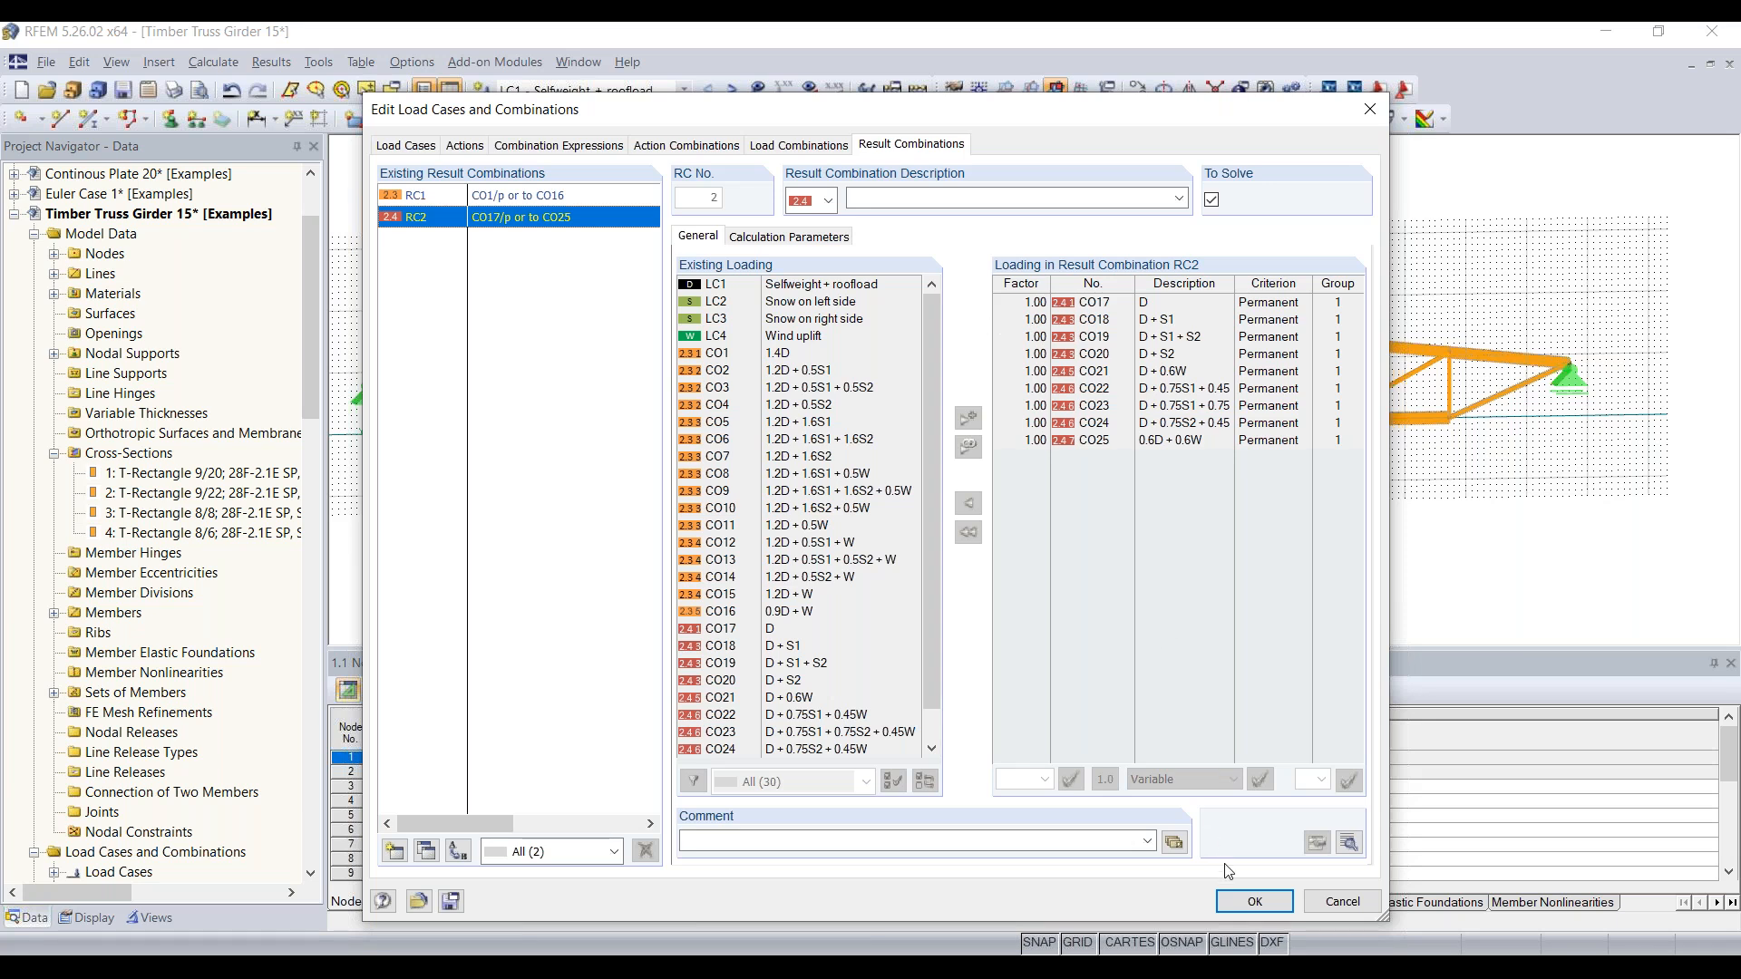
pyautogui.click(1256, 902)
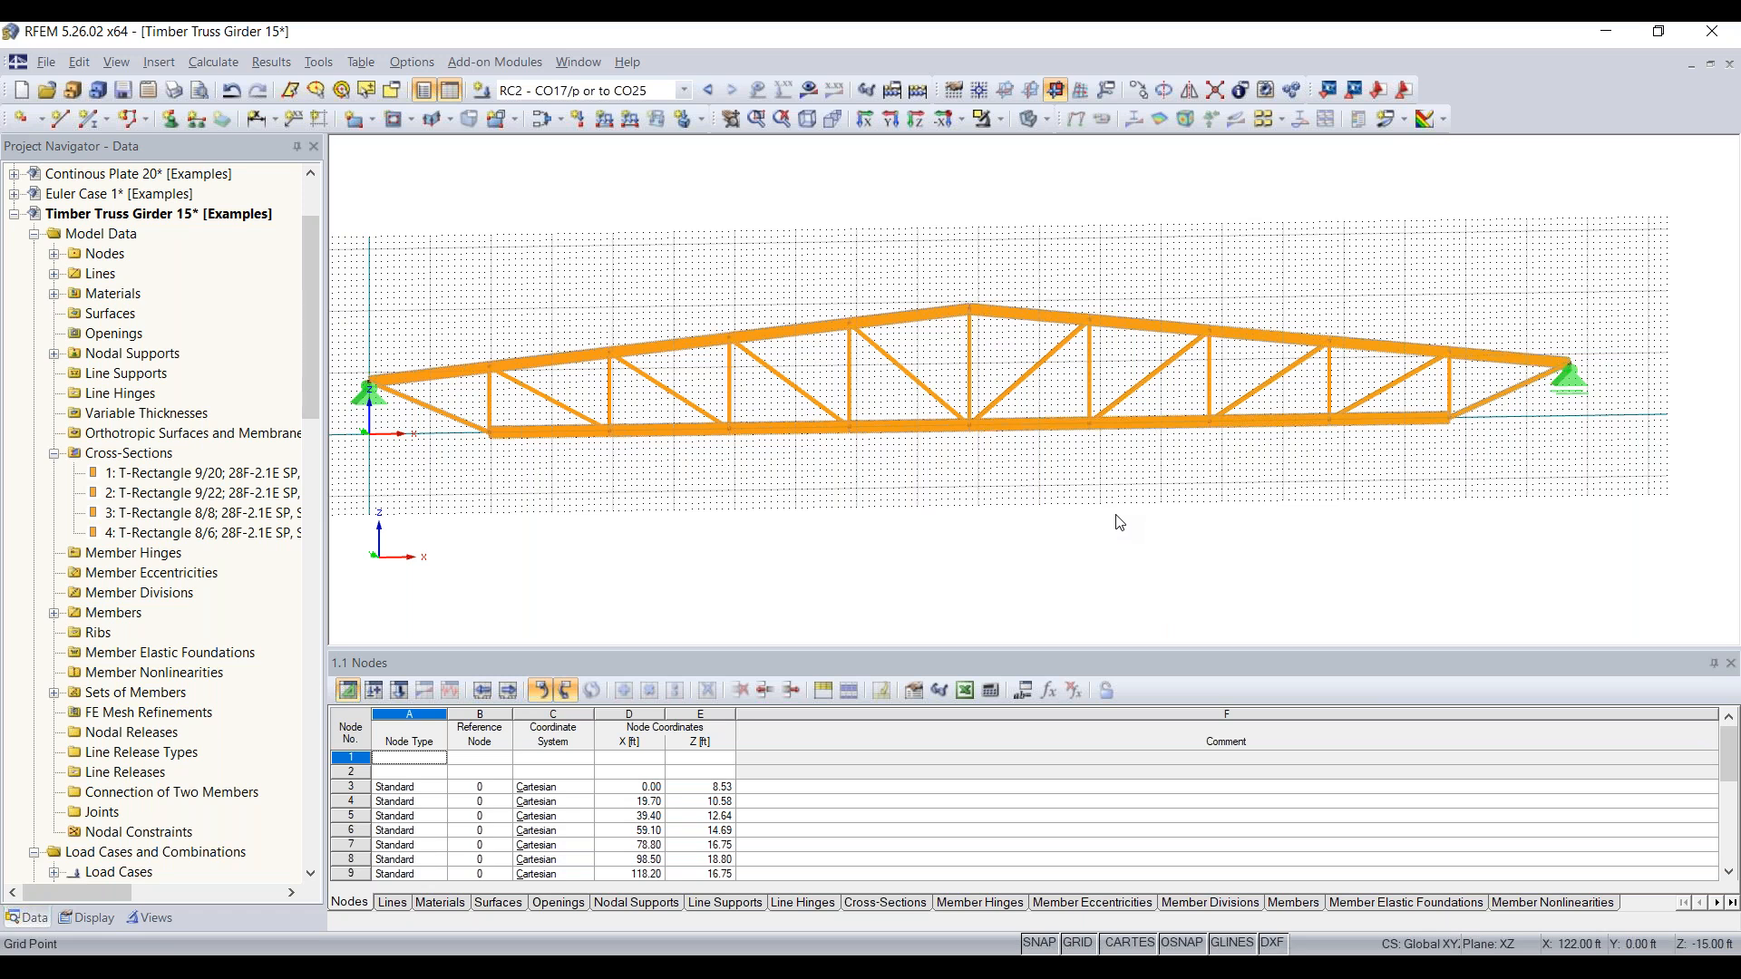
# In LC1, apply a uniform force of -0.2 kip/ft in global ZL to the top chord's set of members
pyautogui.moveTo(982, 537); pyautogui.dragTo(1032, 546, button='middle')
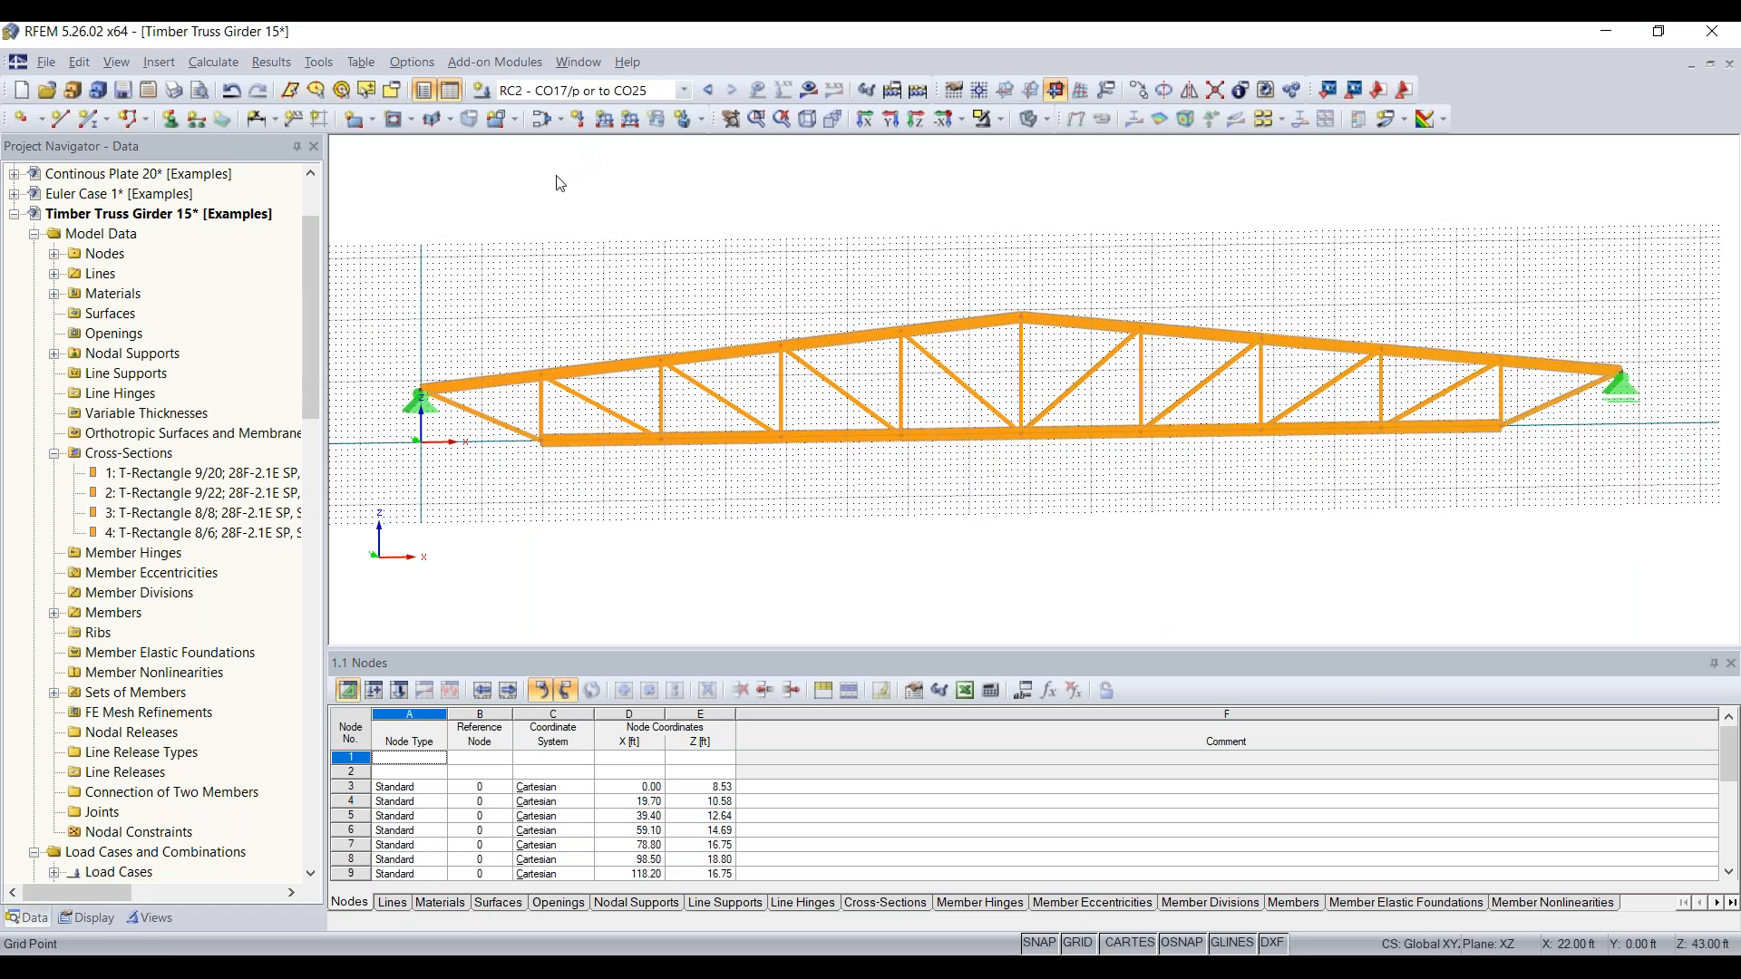
pyautogui.click(579, 92)
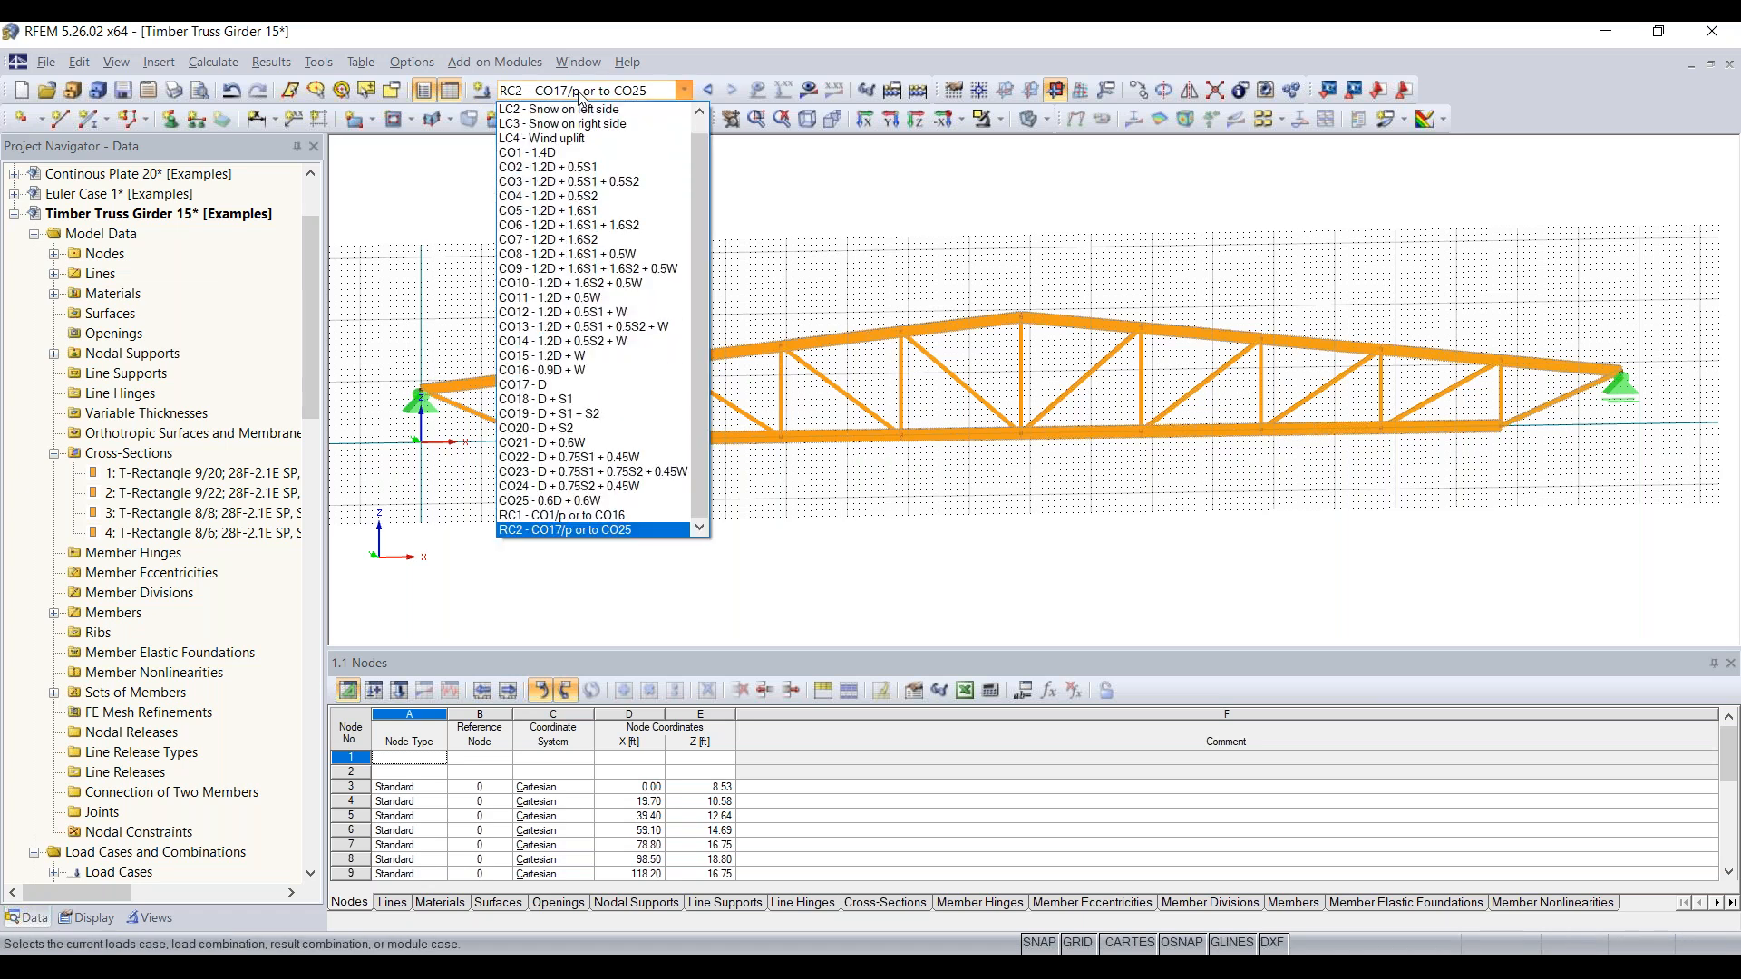
pyautogui.scroll(1, 589, 149)
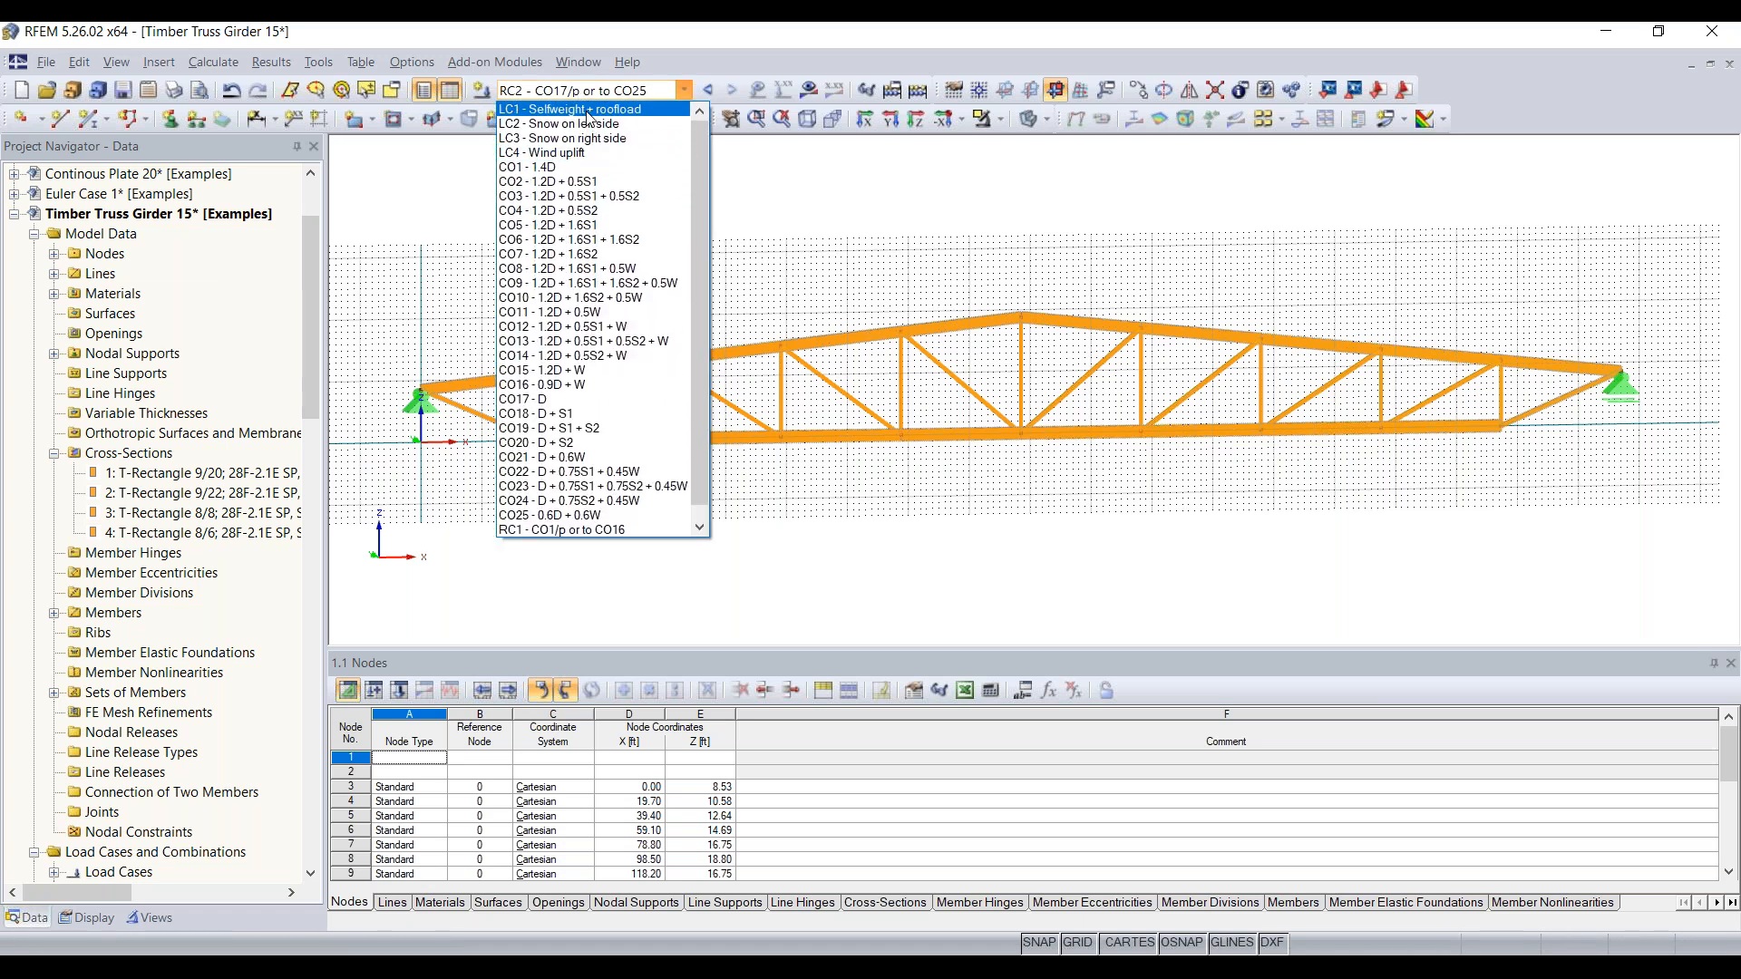
pyautogui.click(587, 111)
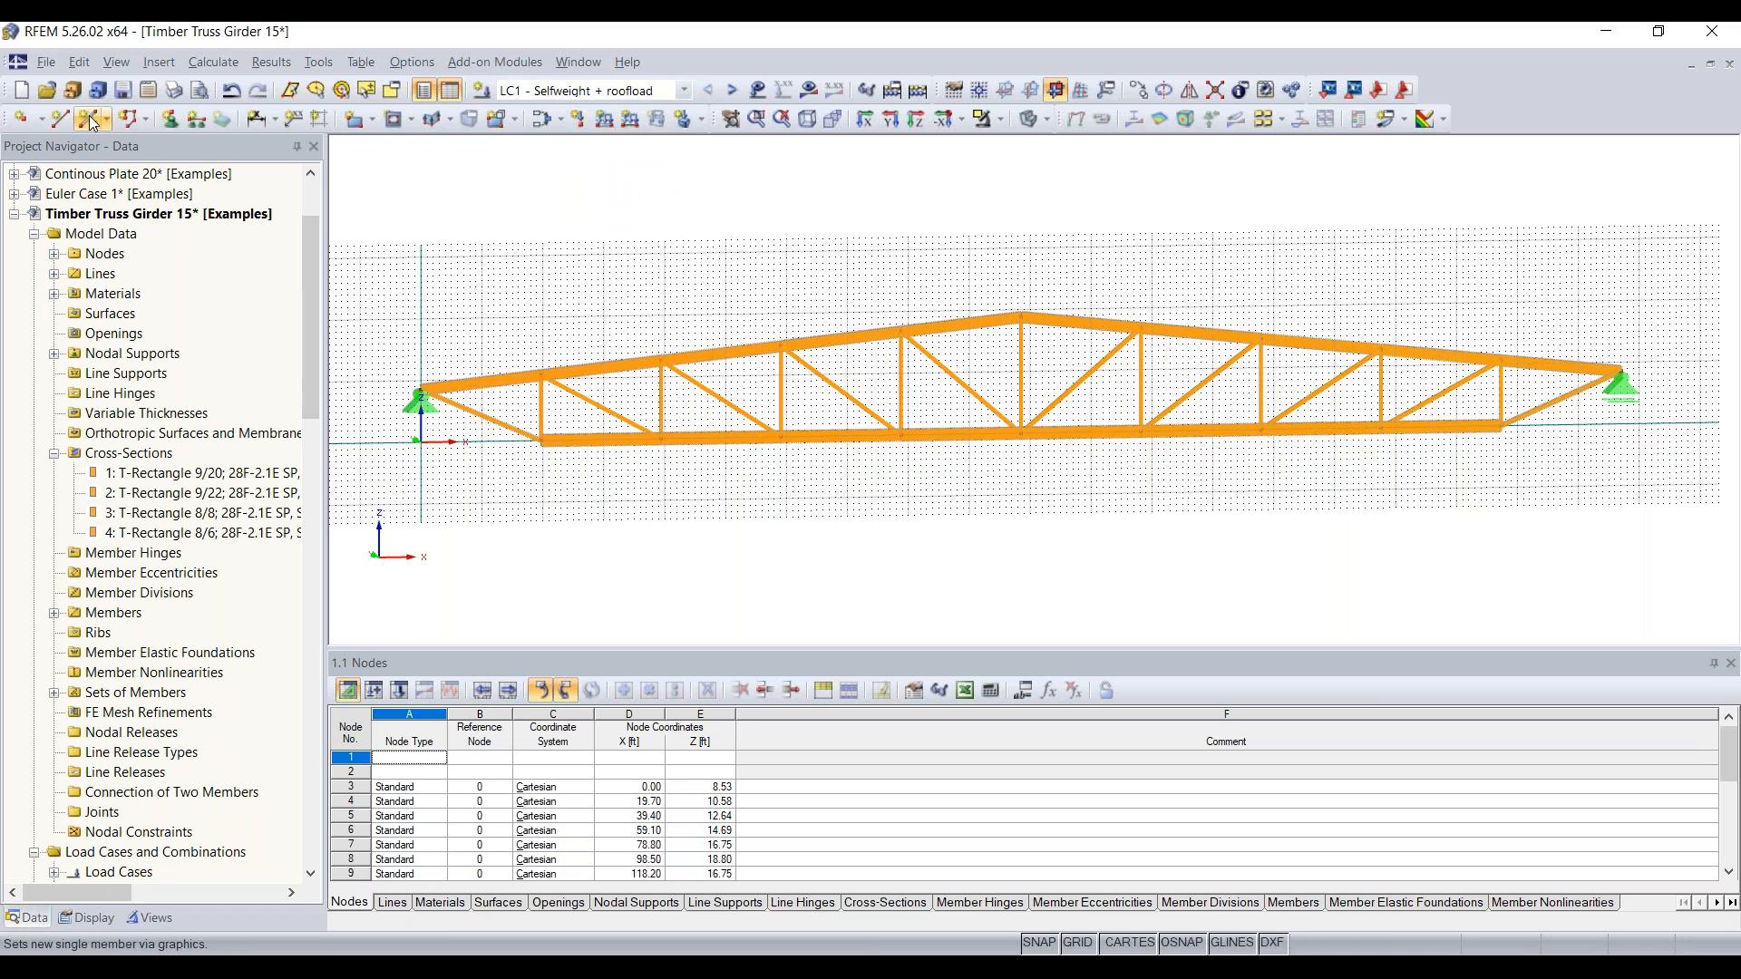
pyautogui.click(604, 119)
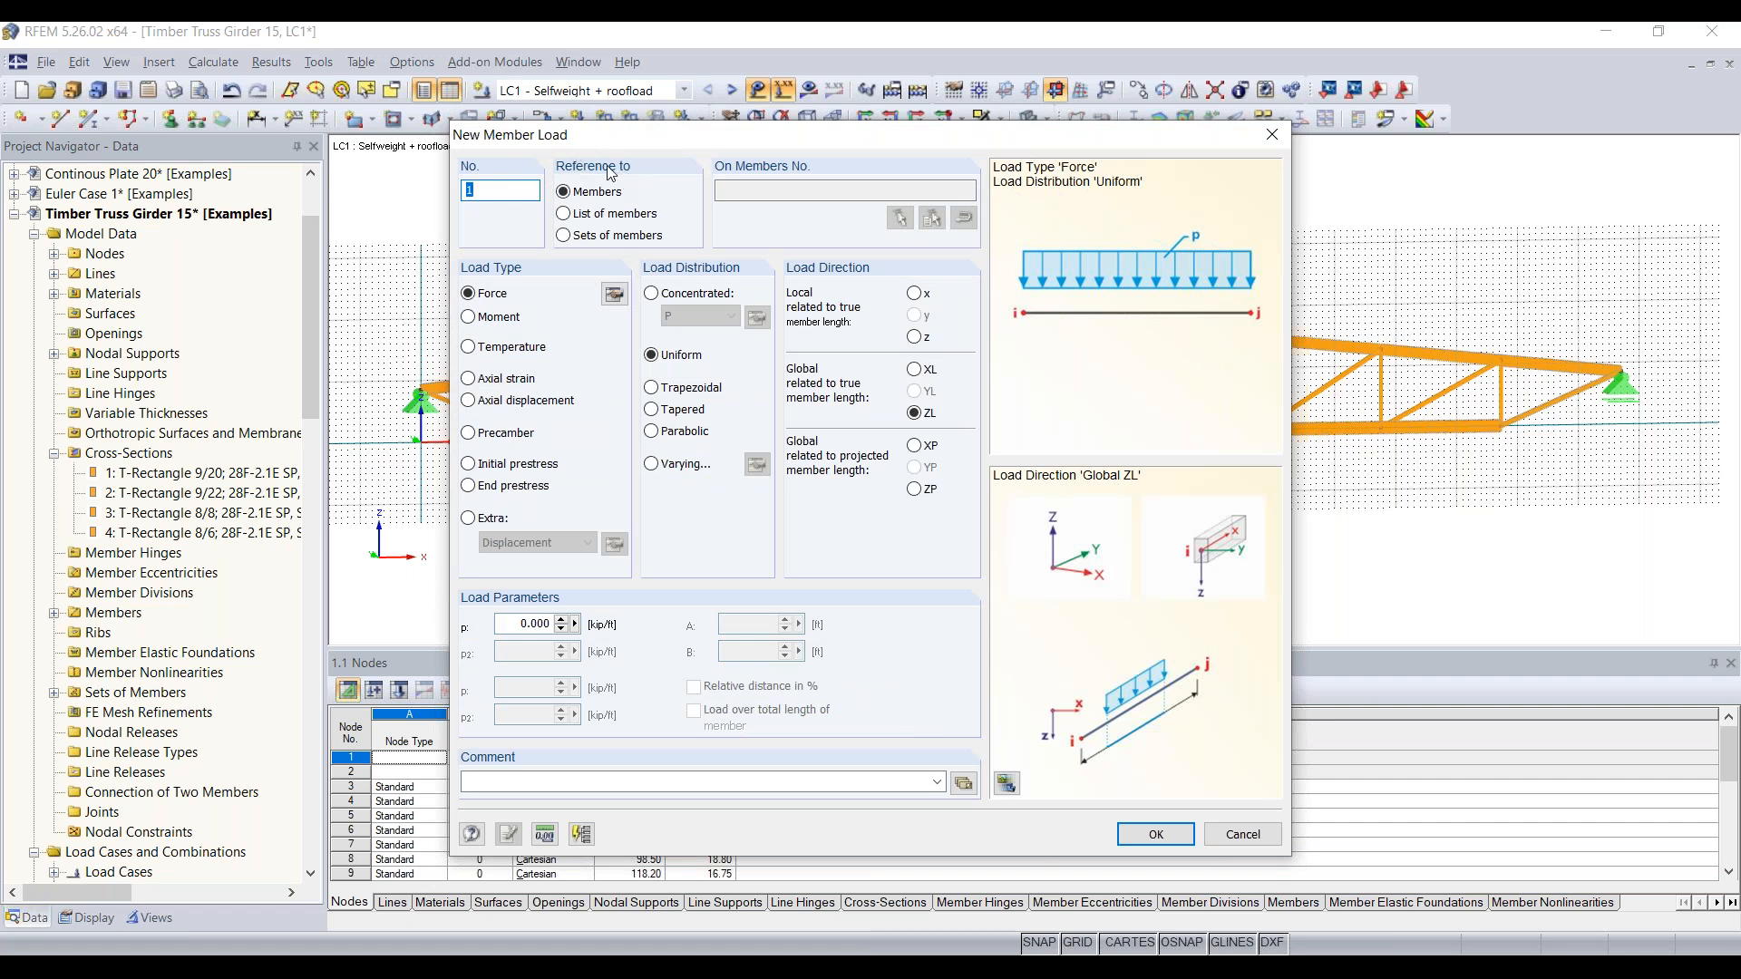
pyautogui.click(587, 238)
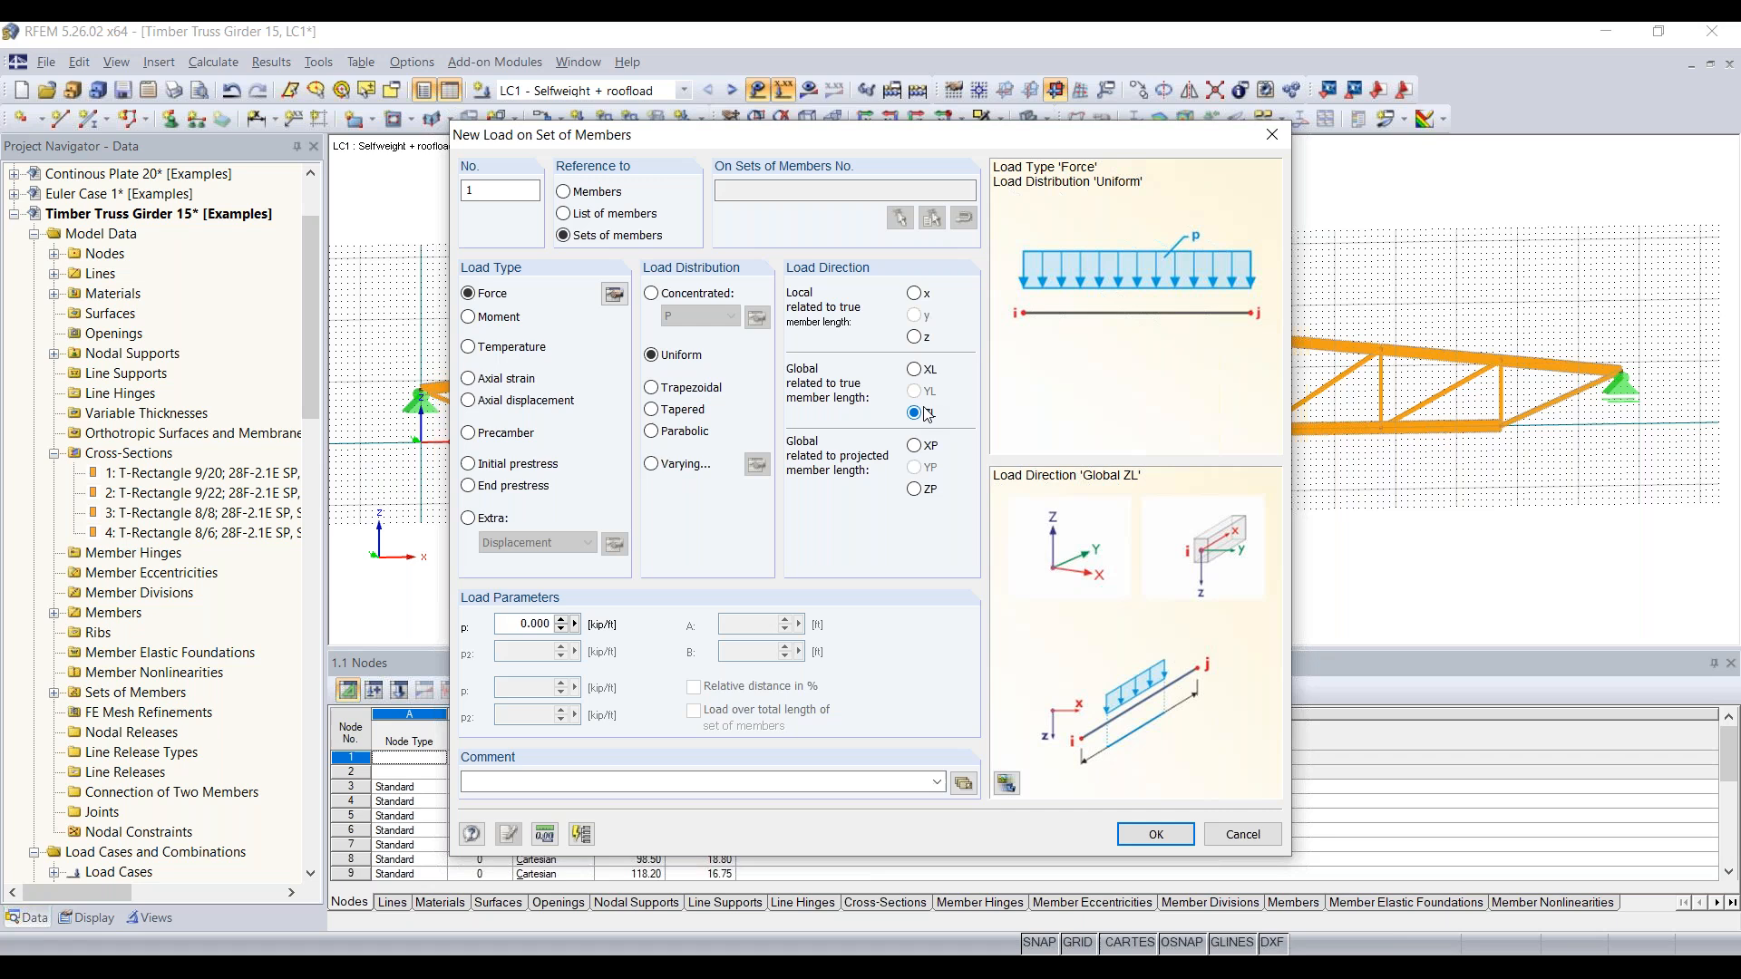
pyautogui.doubleClick(519, 622)
pyautogui.write('-0.2')
pyautogui.click(1154, 833)
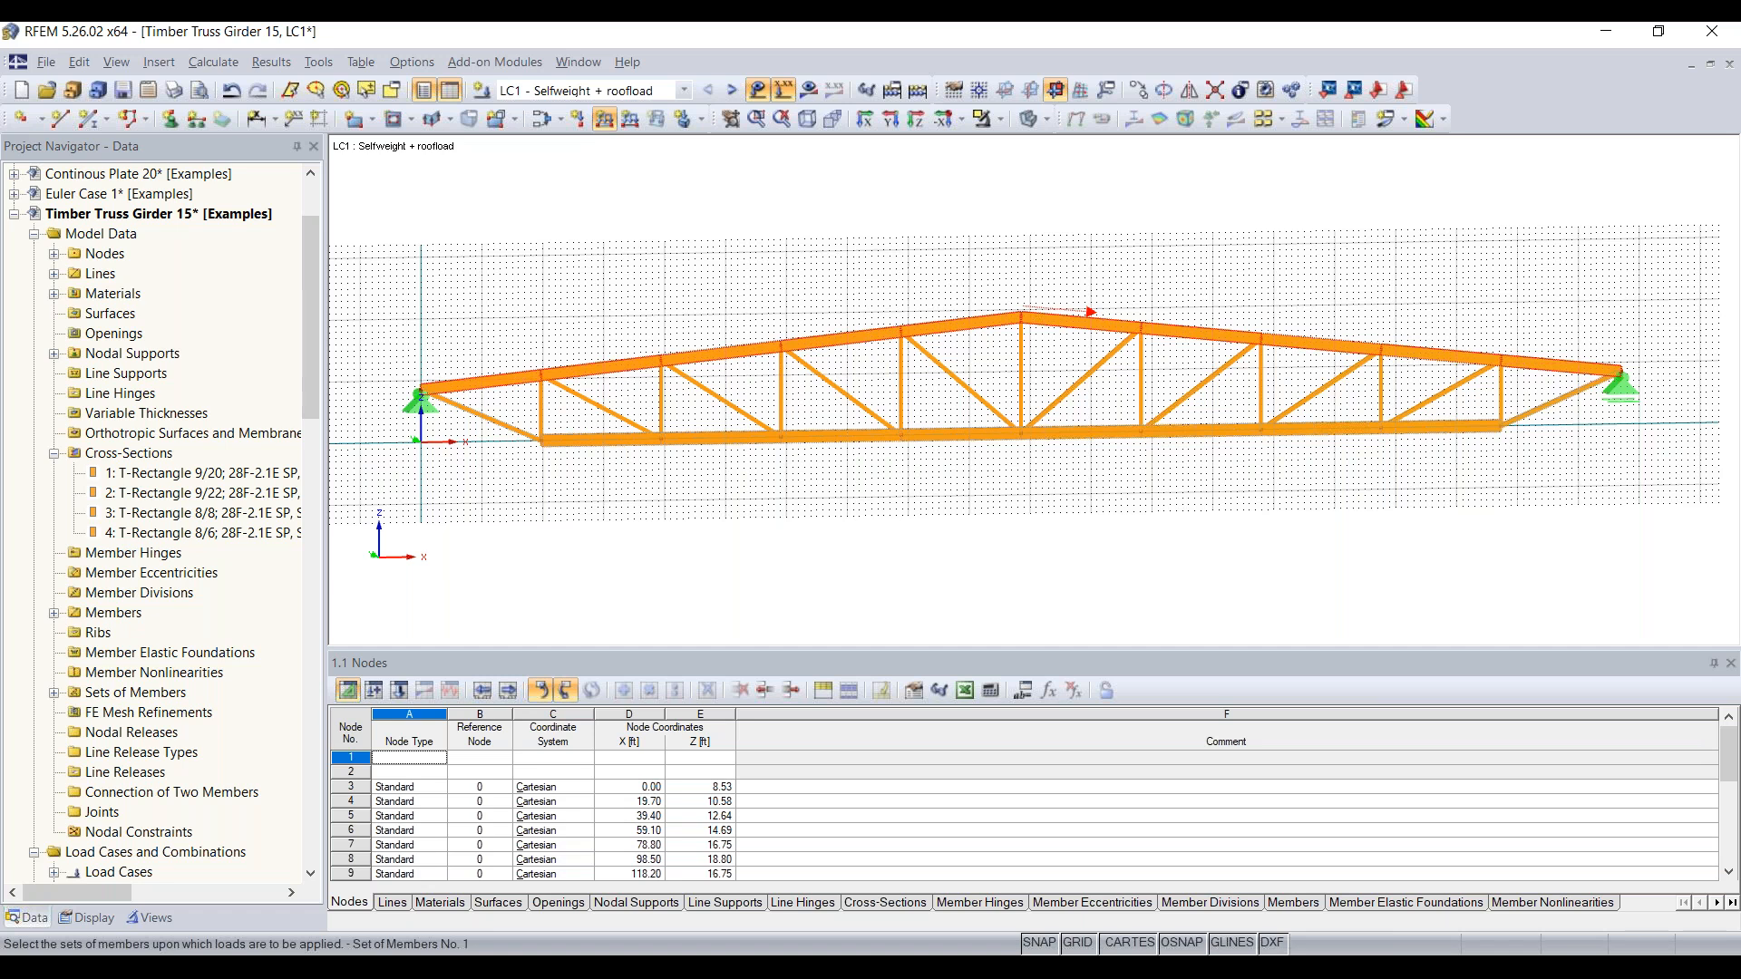
pyautogui.click(988, 319)
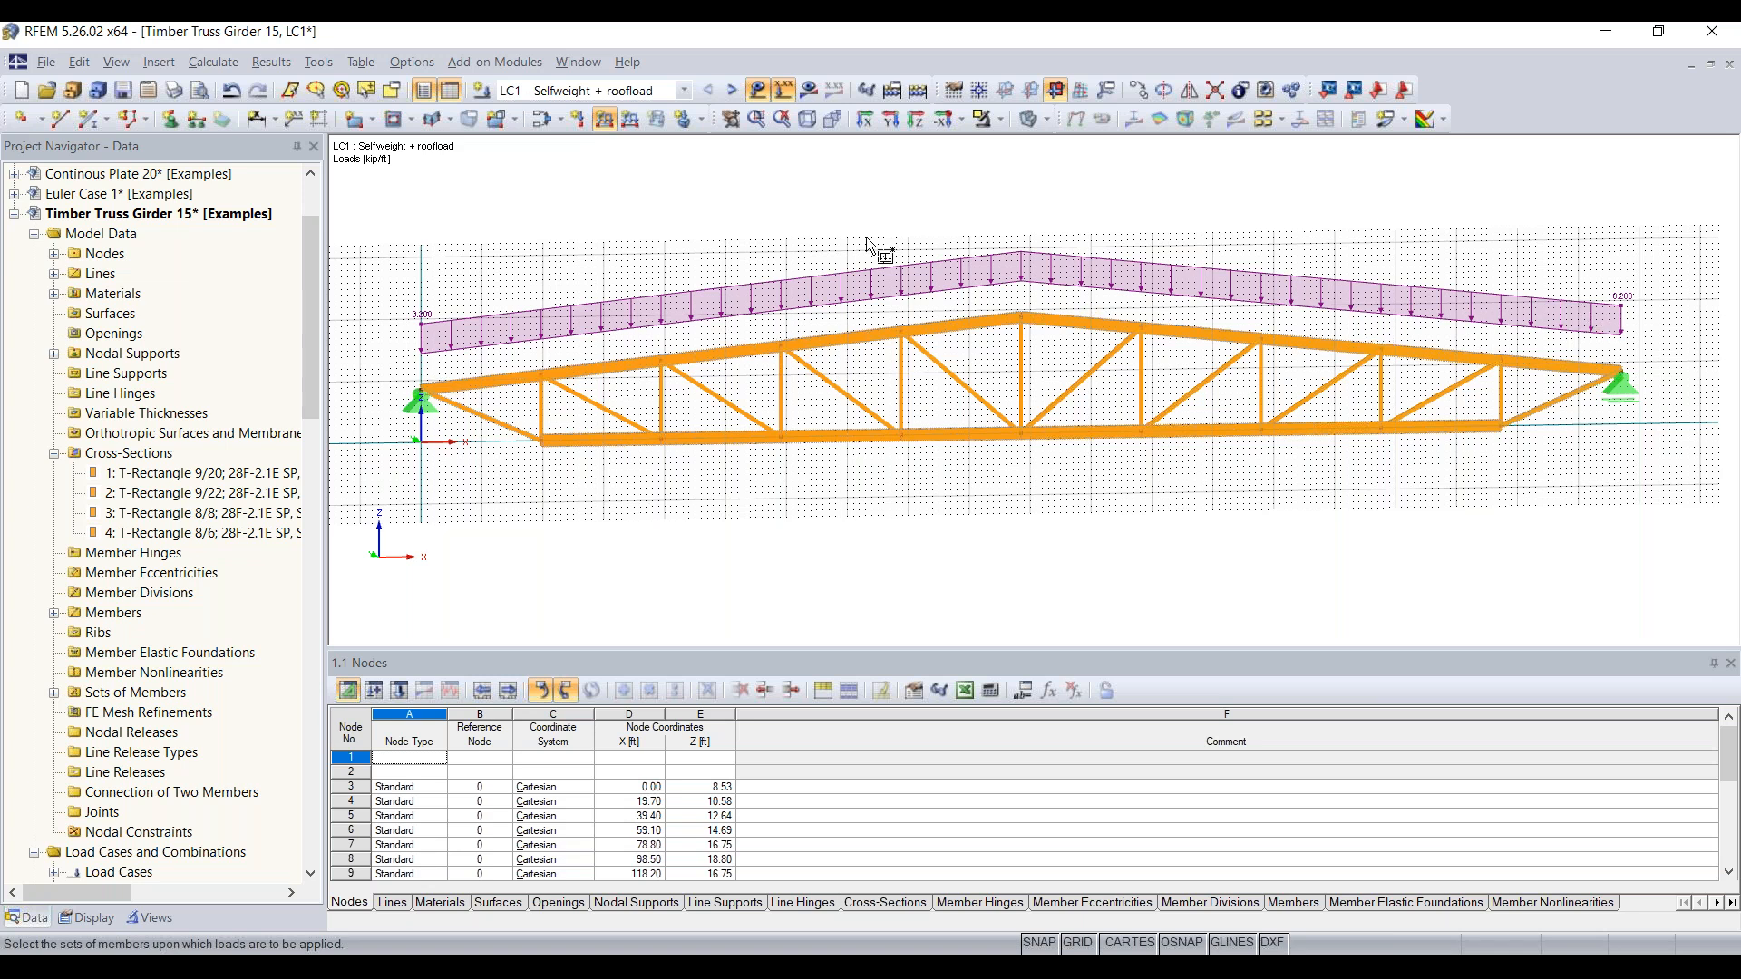
pyautogui.press('Escape')
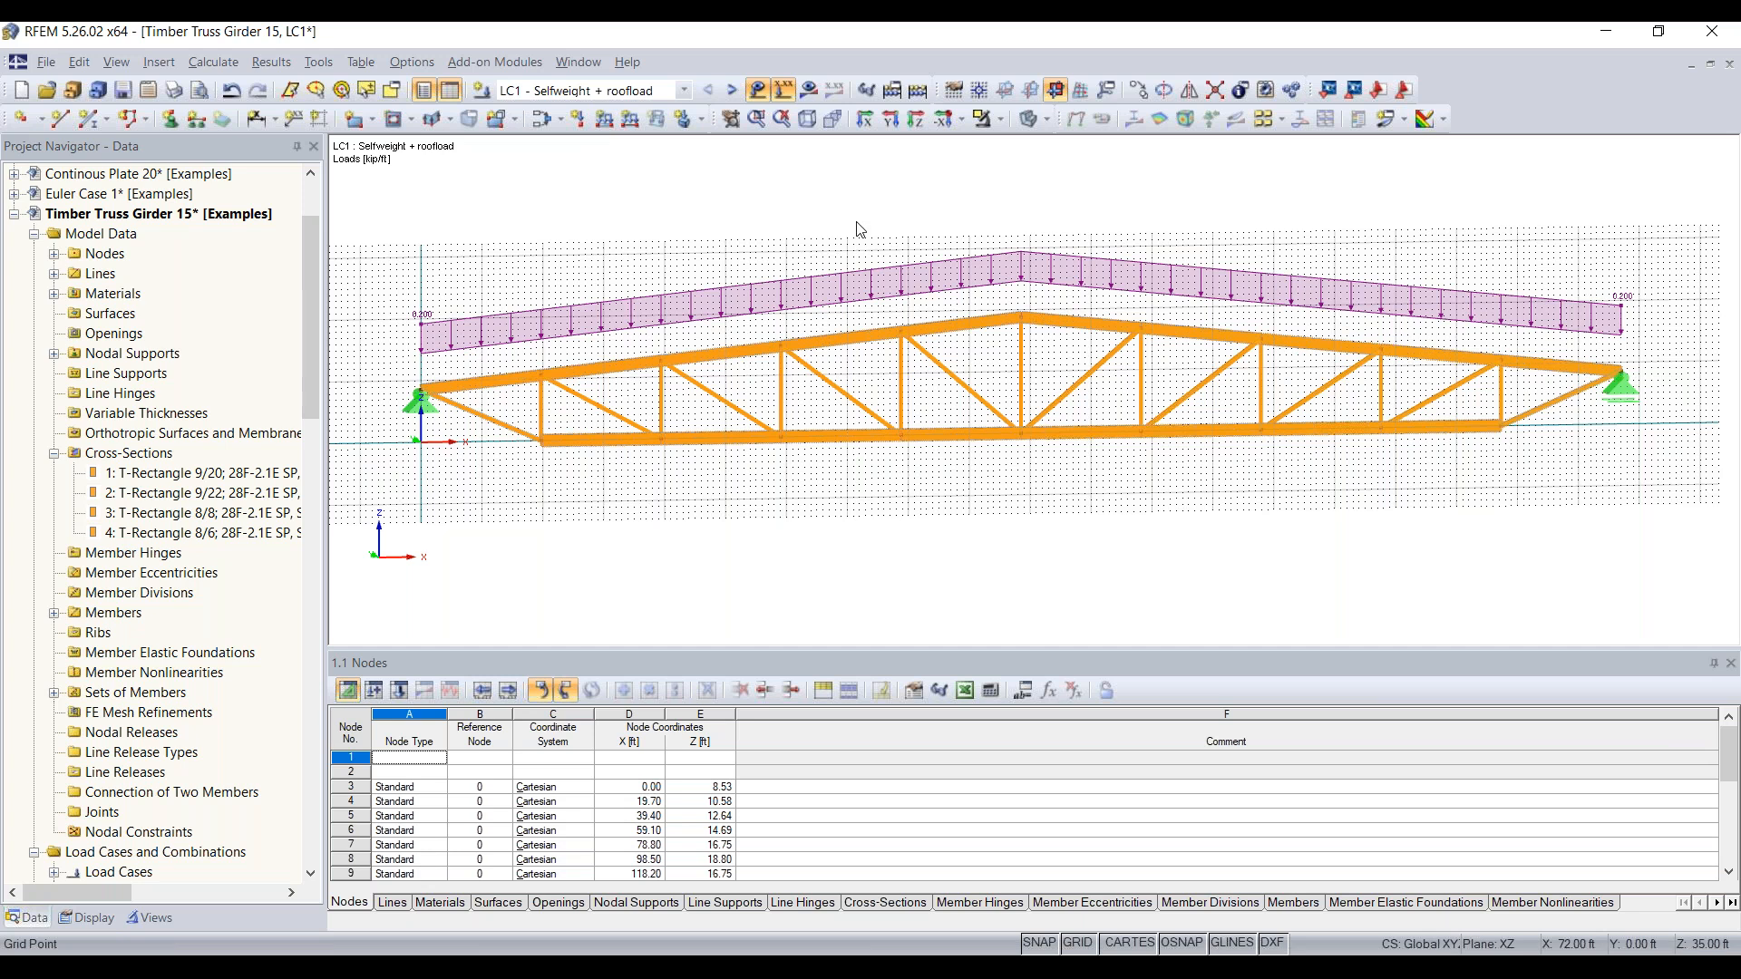
# In LC2, apply a uniform member load of -0.3 kip/ft in projected direction ZP to the individual top-chord members on the truss's left half
pyautogui.click(731, 91)
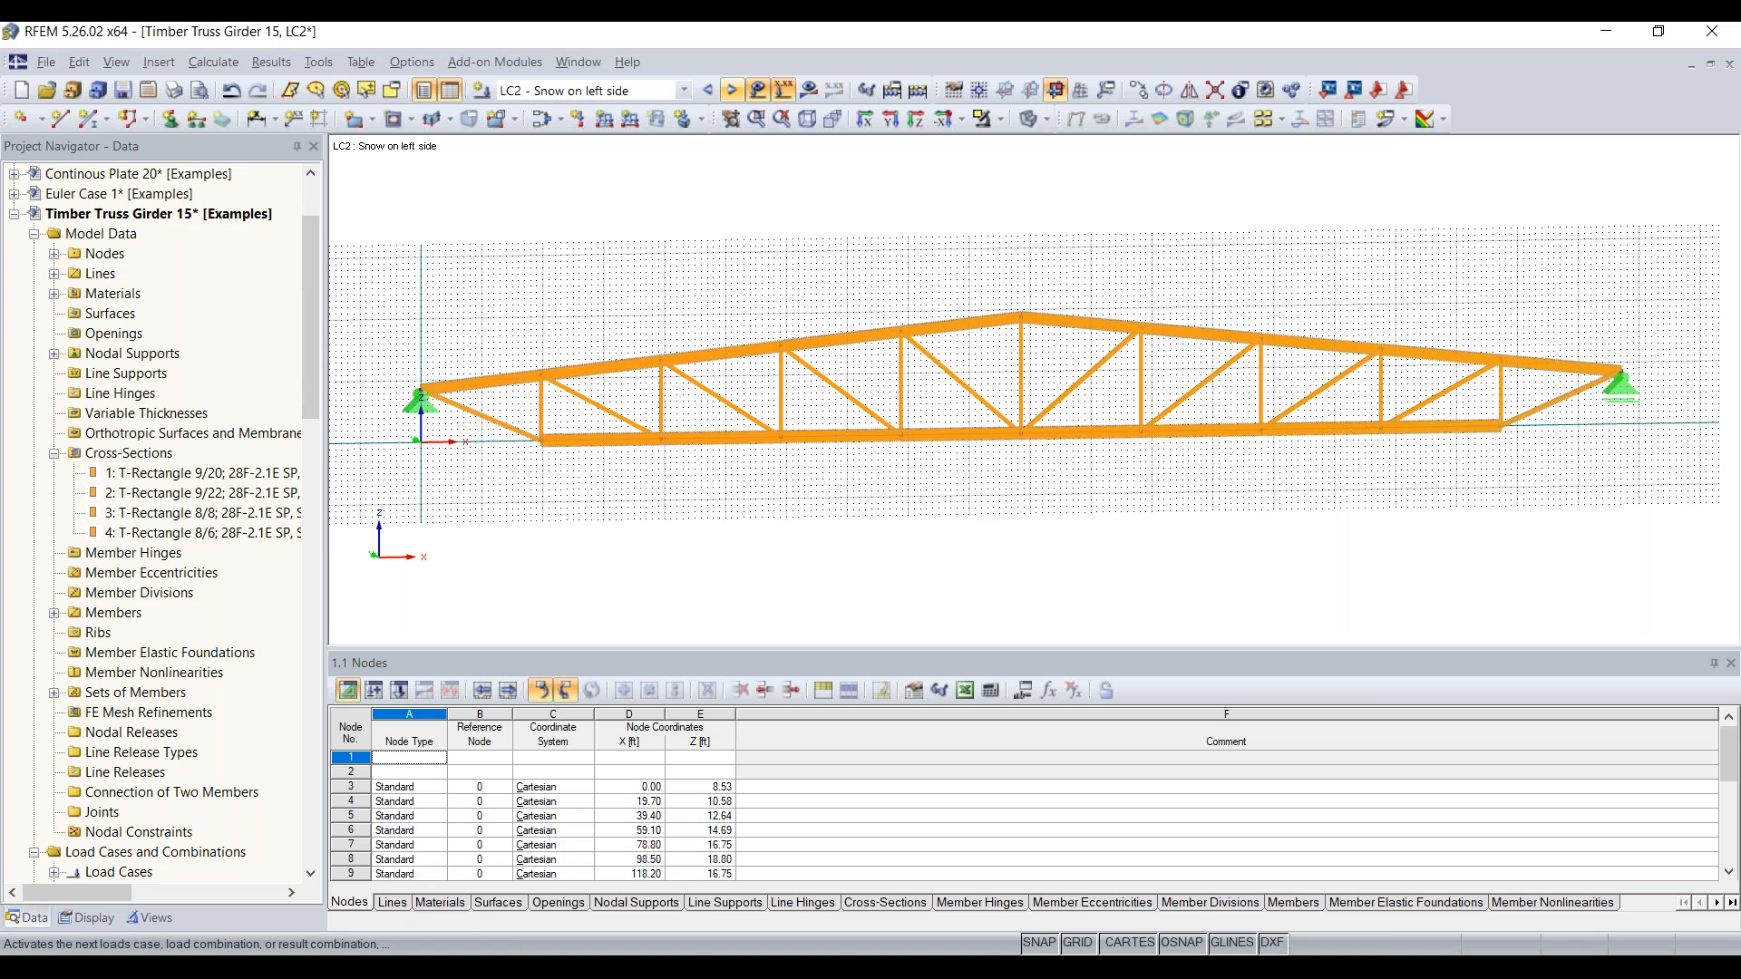
pyautogui.click(606, 120)
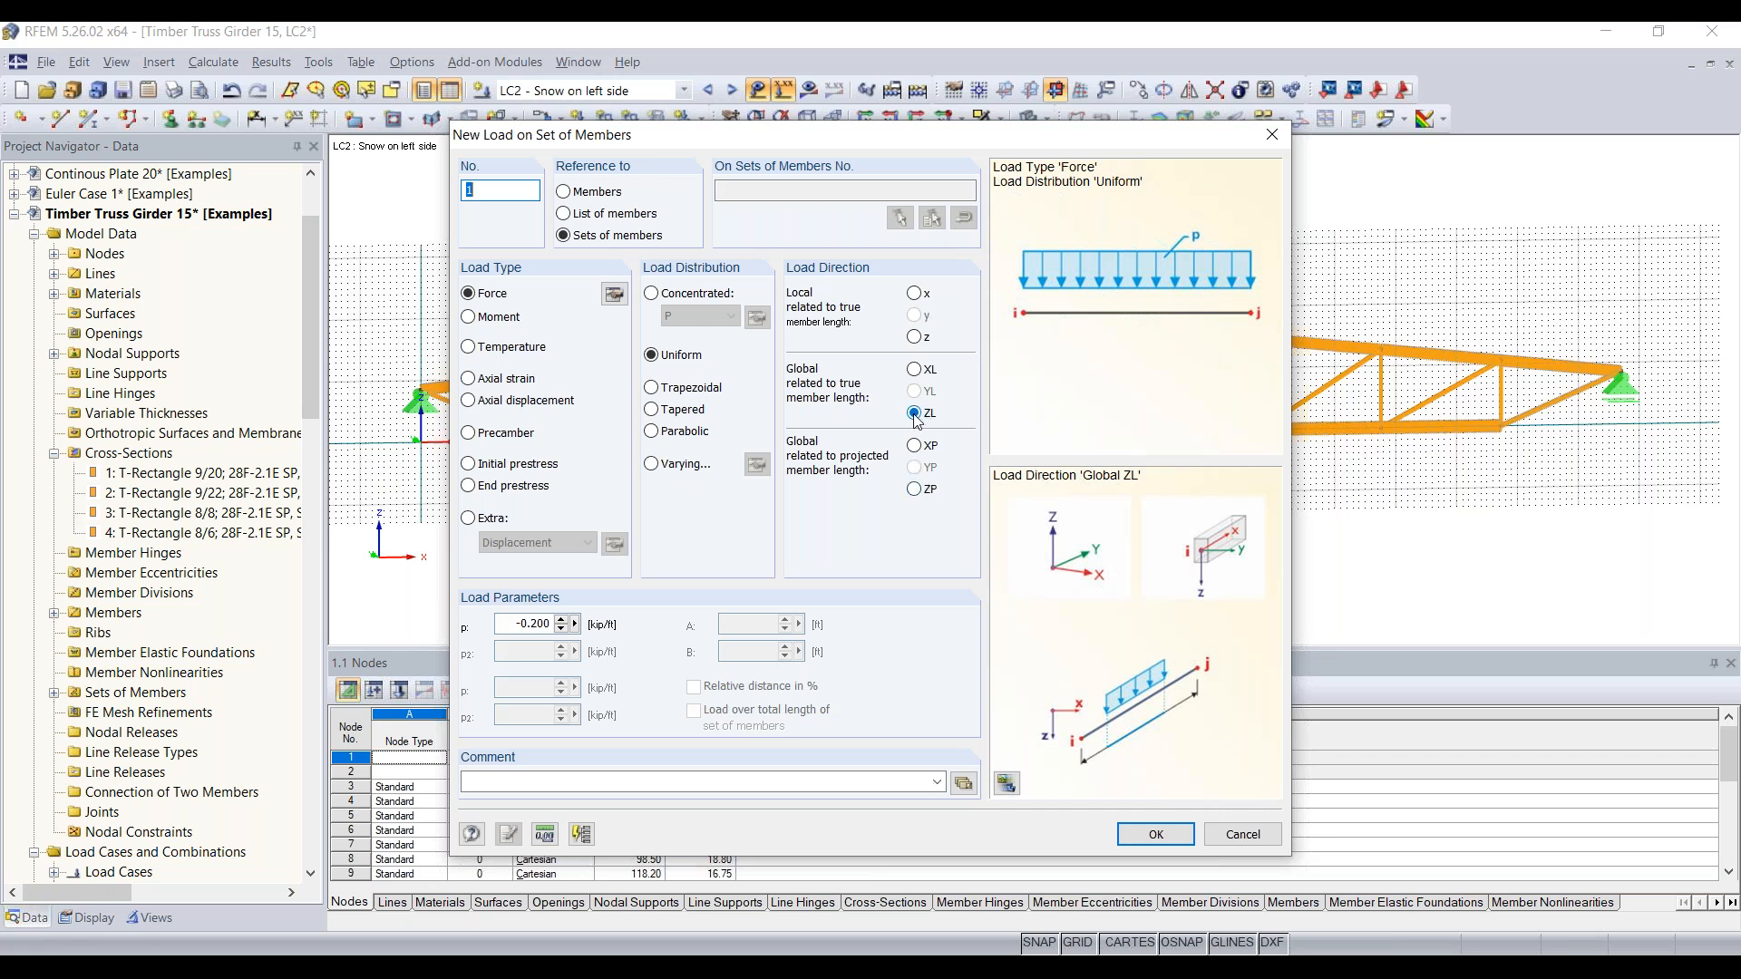
pyautogui.click(914, 489)
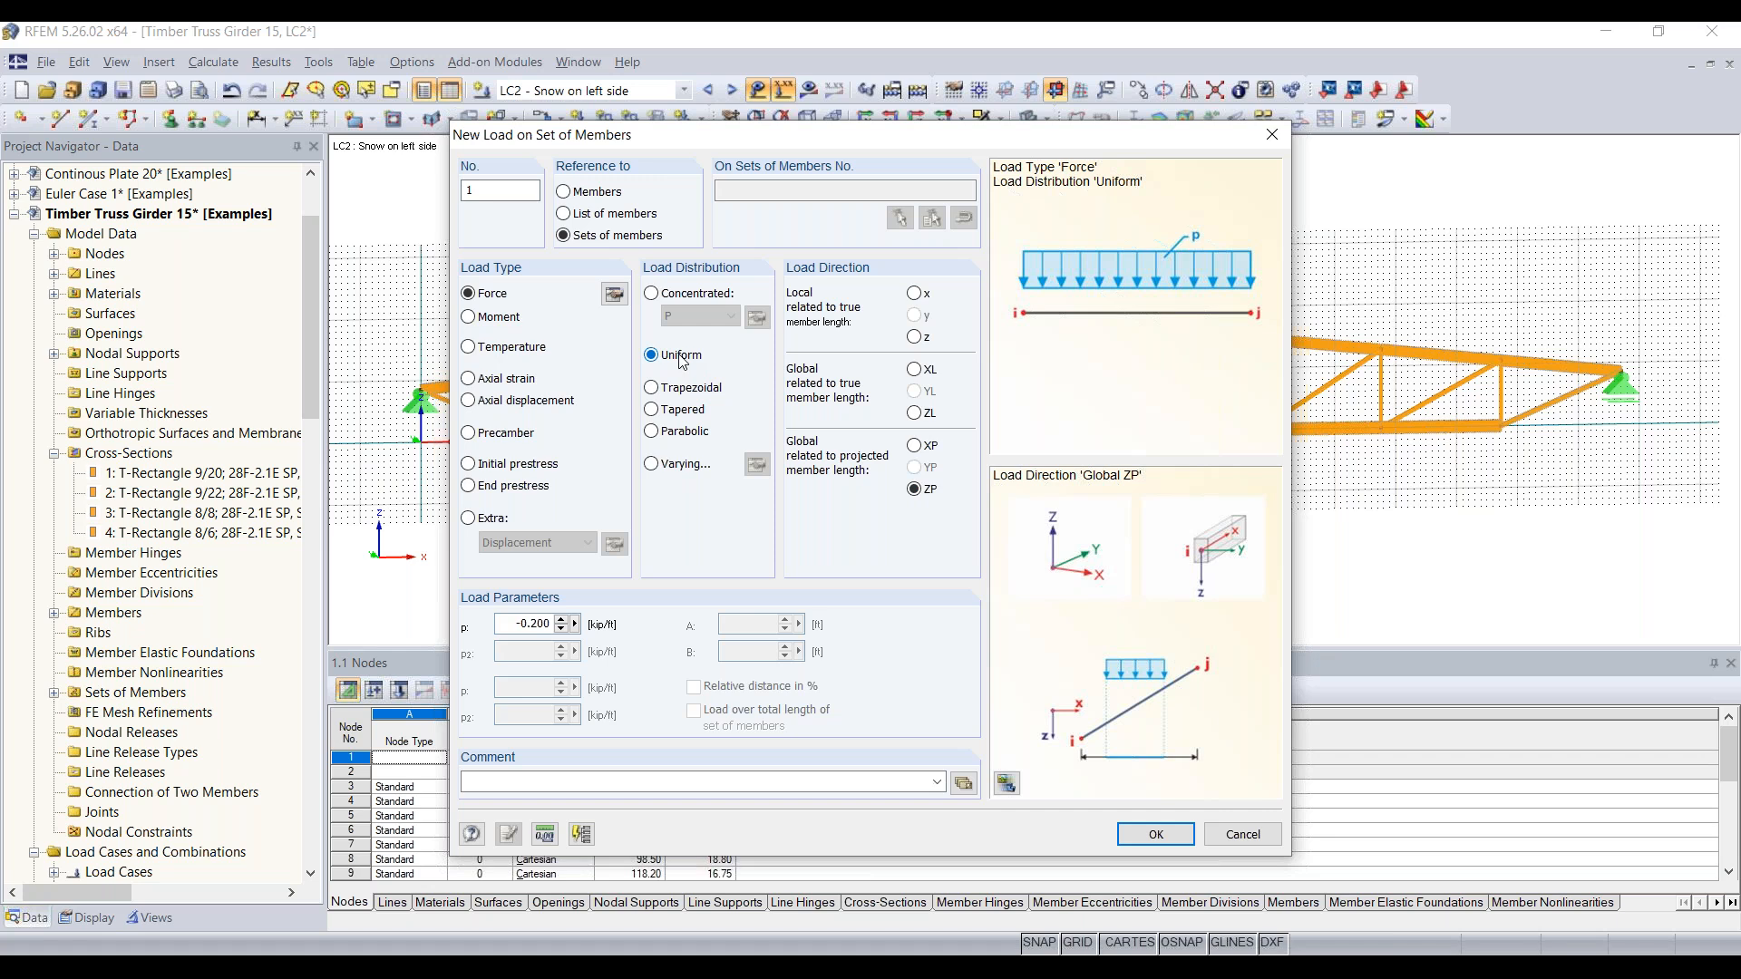
pyautogui.moveTo(505, 625); pyautogui.dragTo(687, 645)
pyautogui.press('BackSpace')
pyautogui.click(1155, 833)
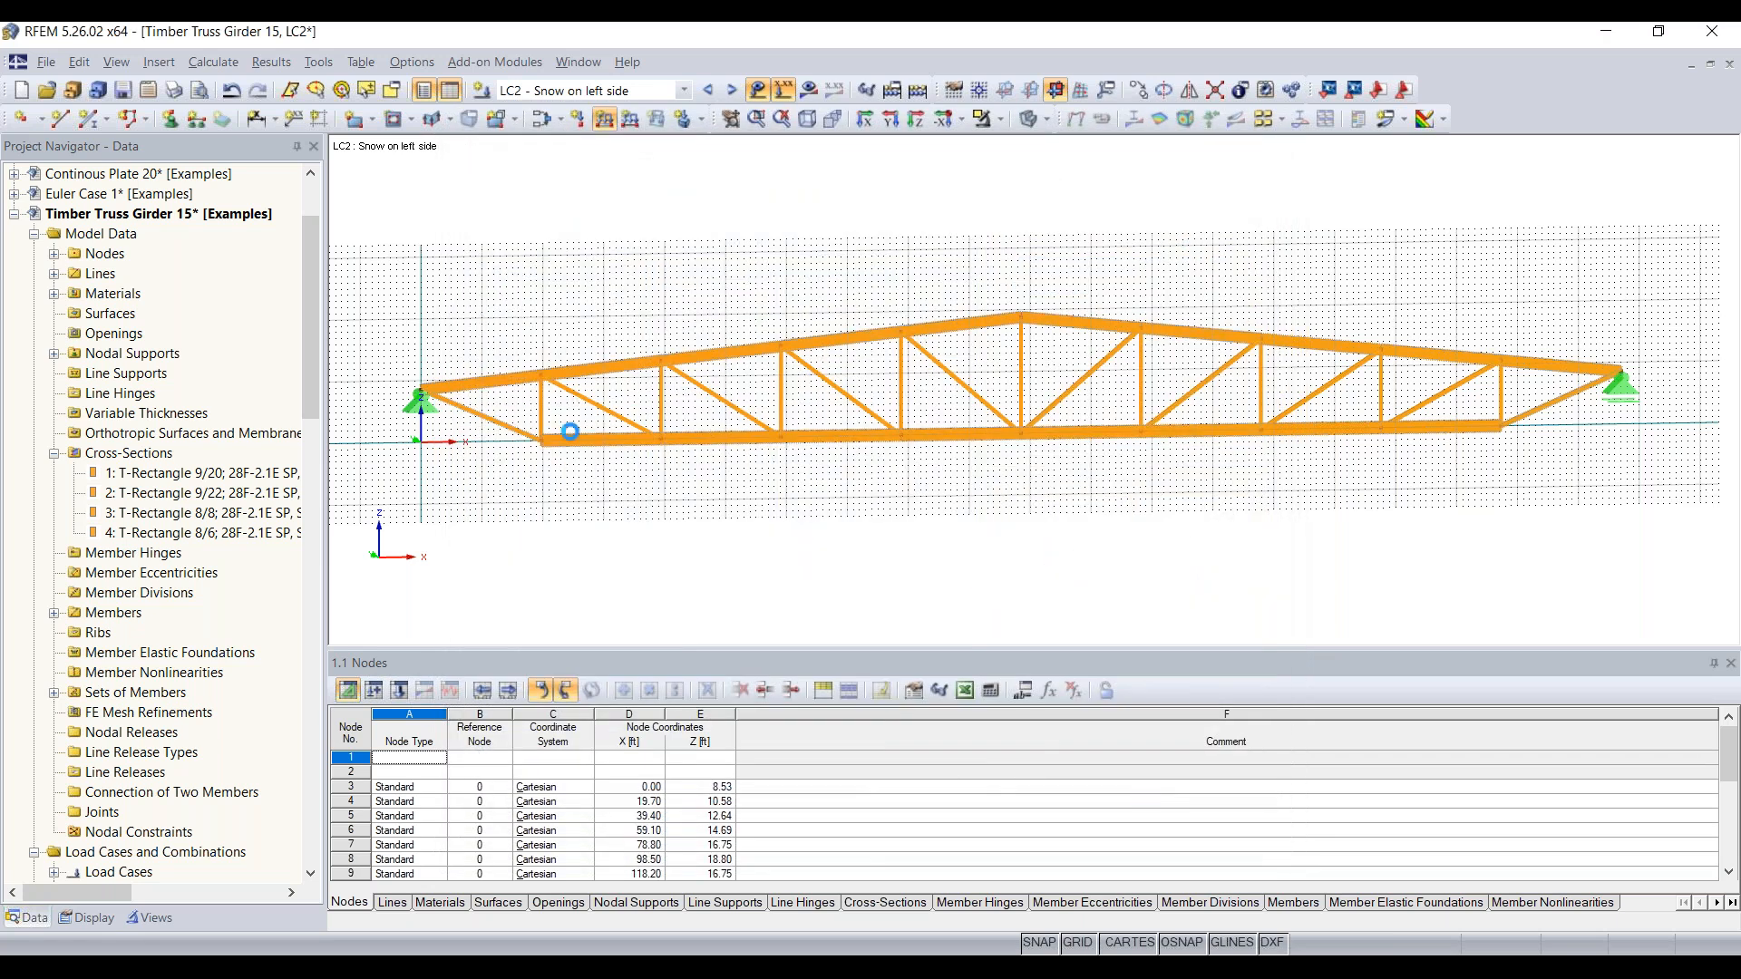
pyautogui.click(605, 124)
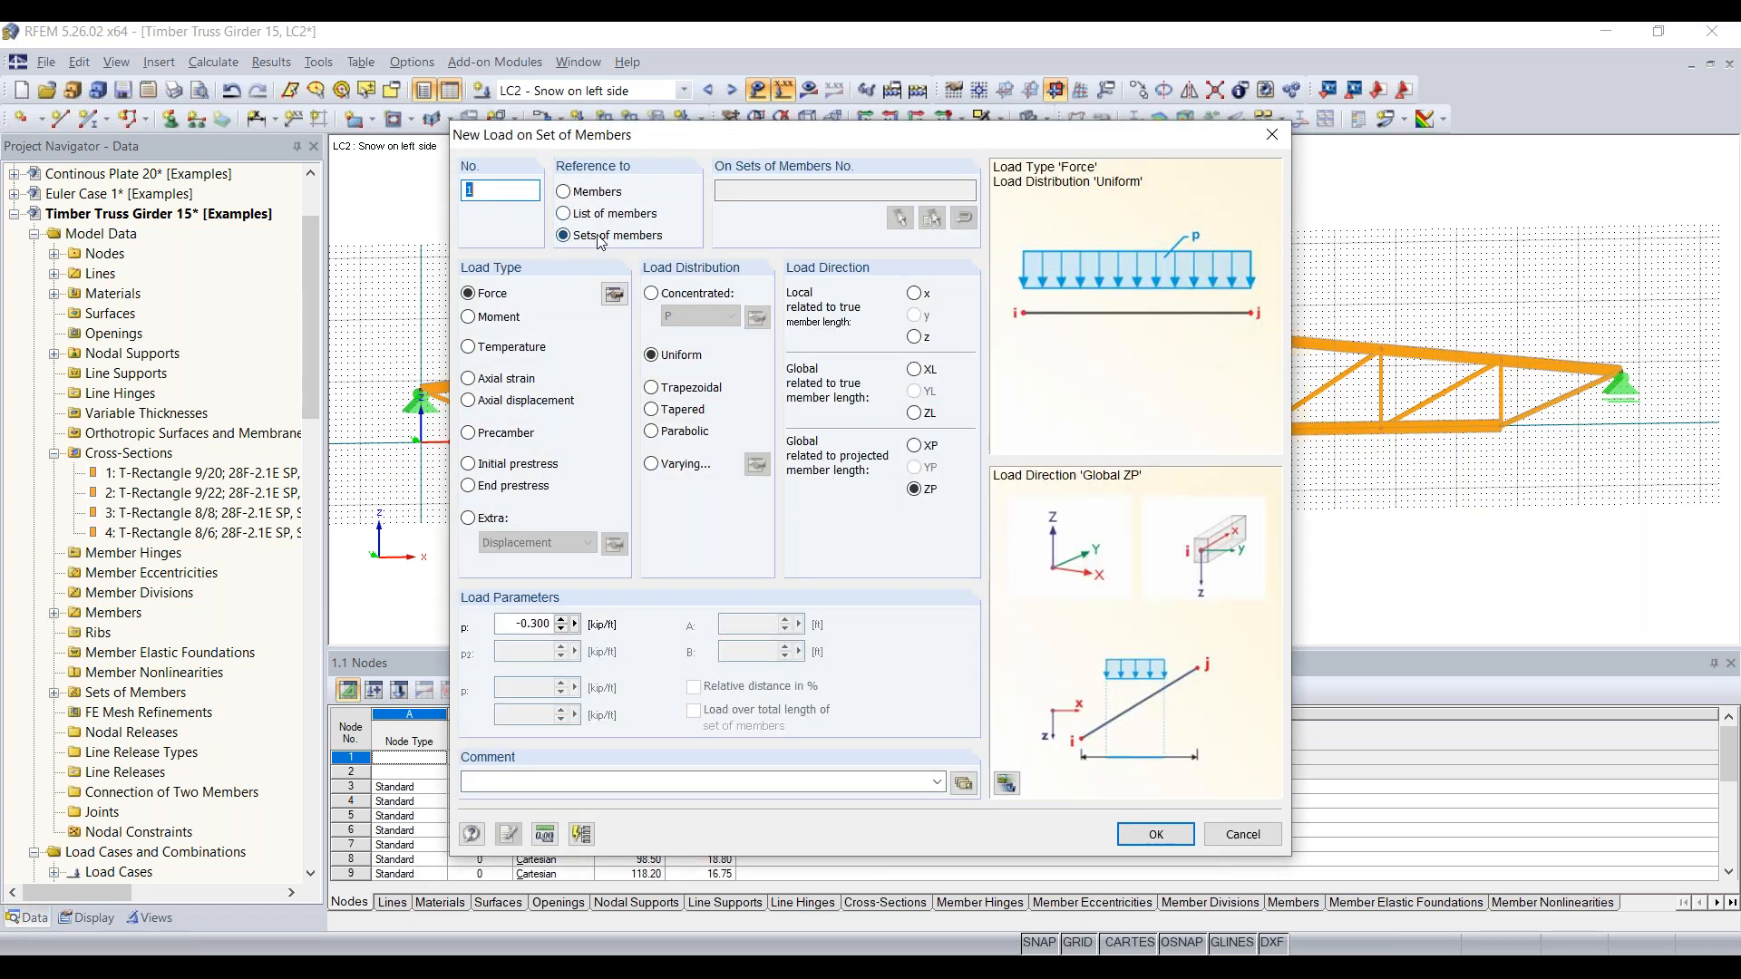
pyautogui.click(564, 192)
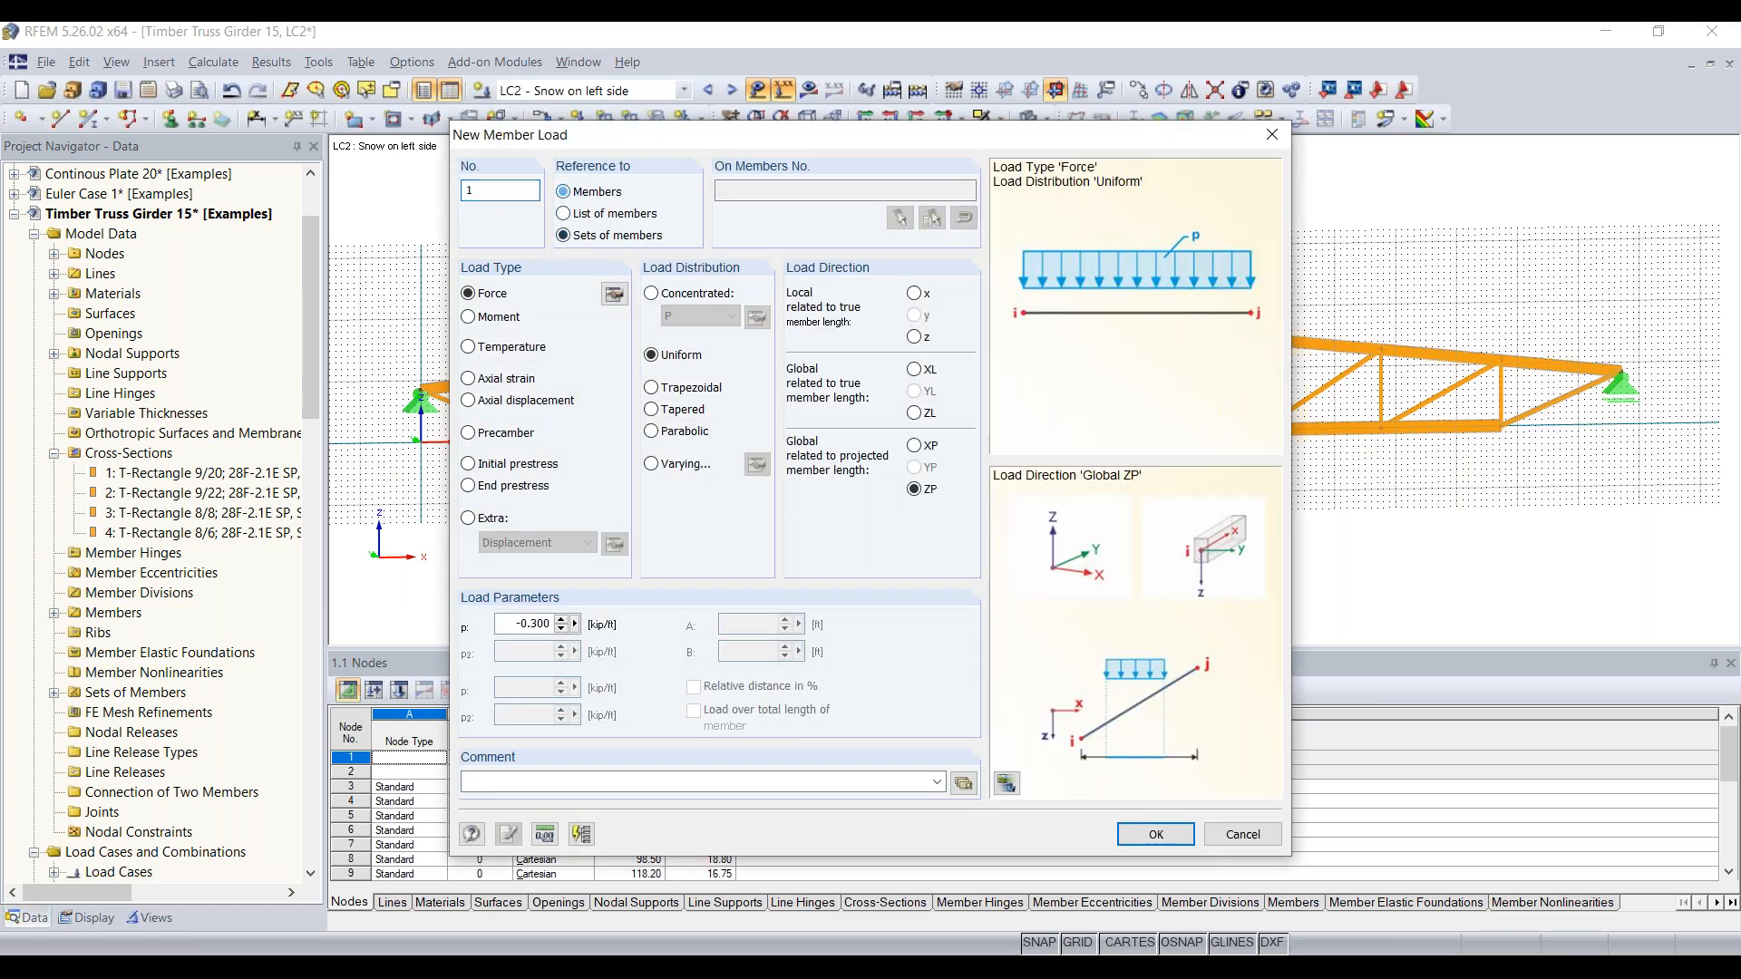
pyautogui.click(1156, 834)
pyautogui.moveTo(389, 424); pyautogui.dragTo(1045, 244)
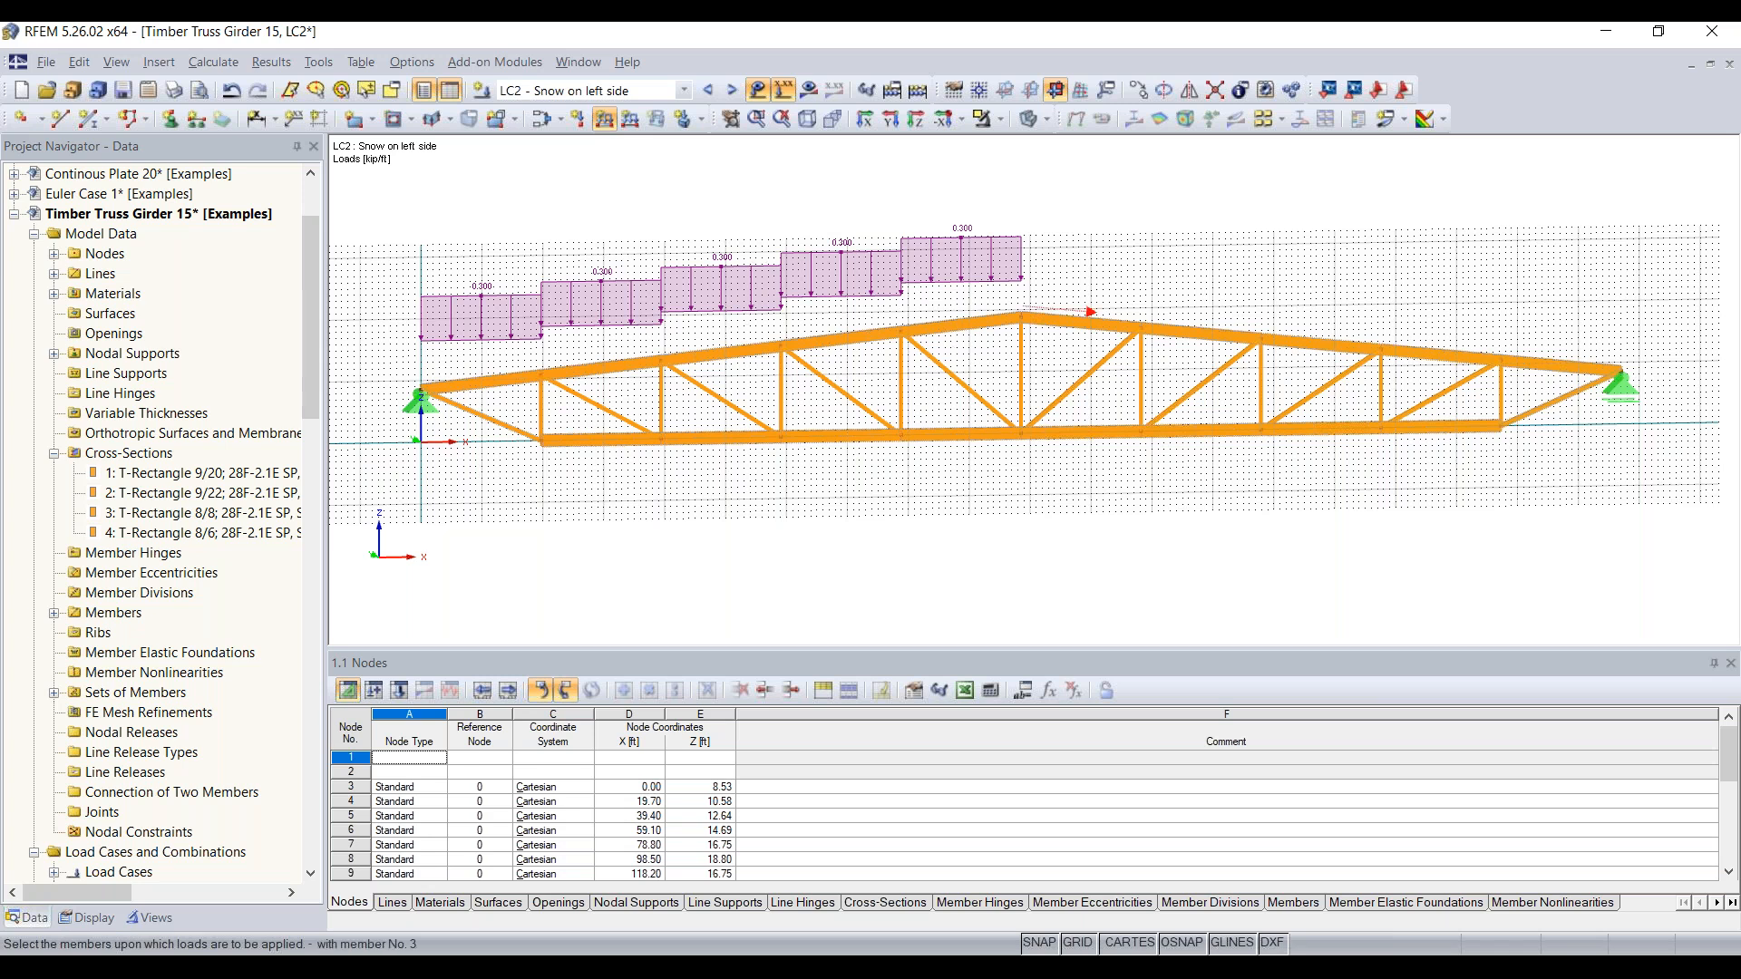
pyautogui.press('Escape')
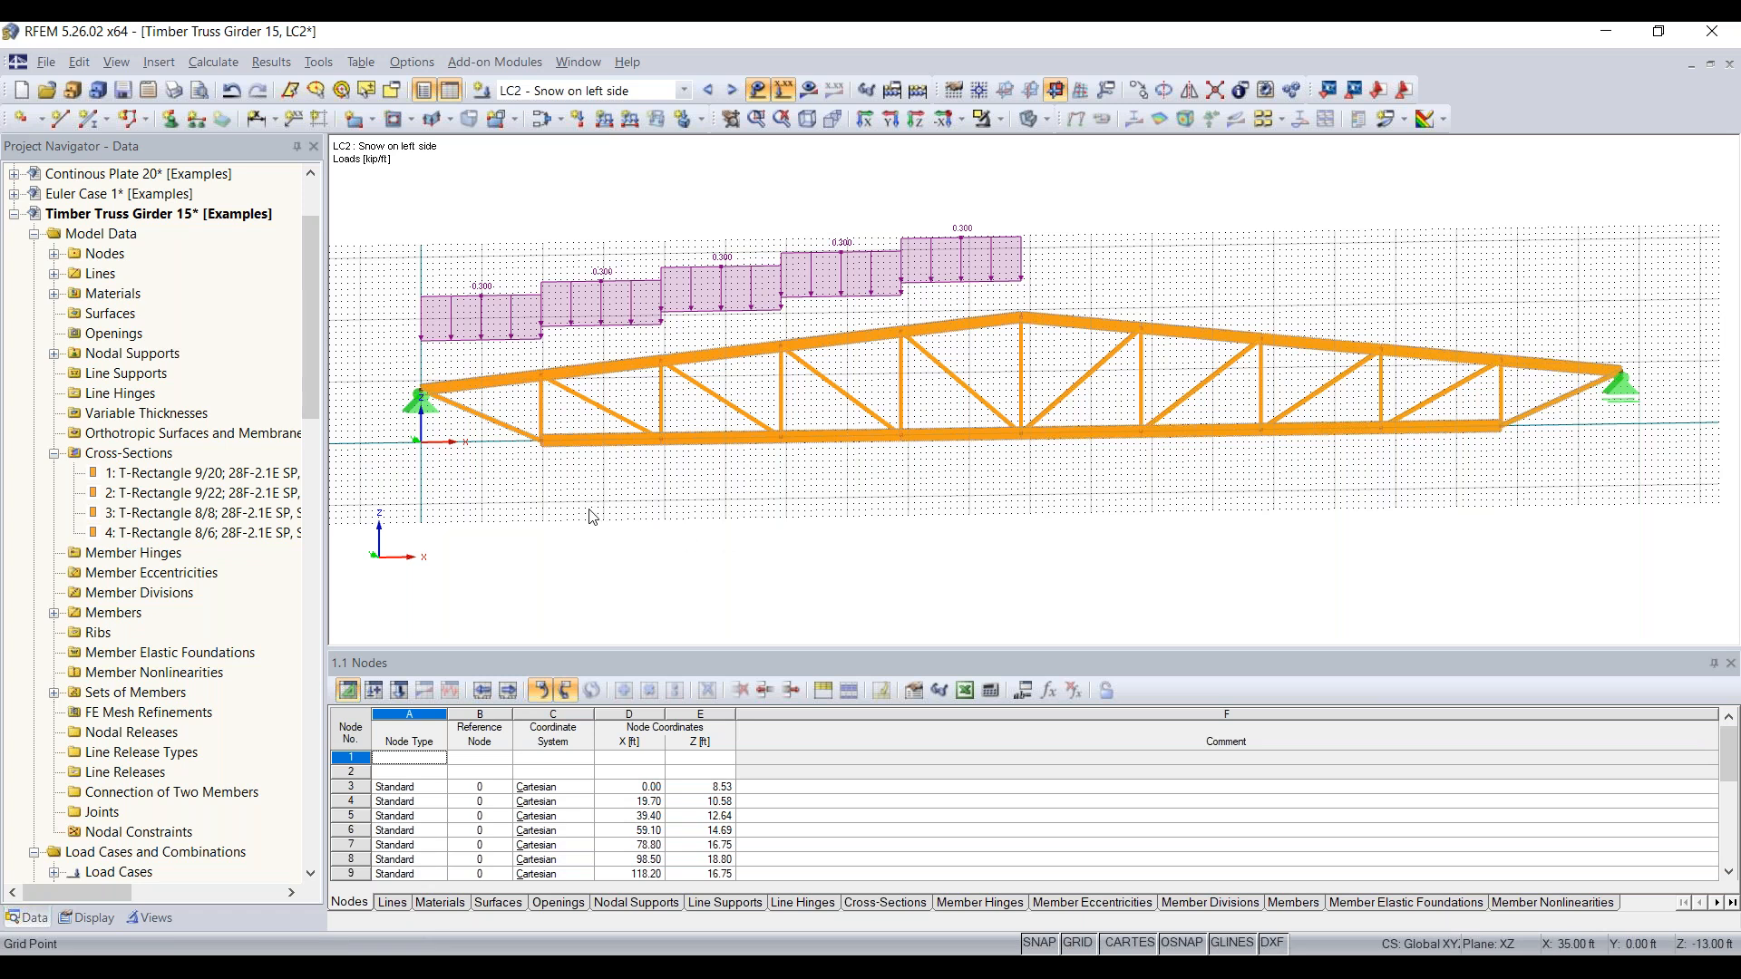
# View the truss from its opposite side and select top-chord members 6-10 on the half without snow load
pyautogui.keyDown('ctrl'); pyautogui.moveTo(563, 524); pyautogui.dragTo(1603, 496, button='middle'); pyautogui.keyUp('ctrl')
pyautogui.rightClick(1604, 496)
pyautogui.keyDown('ctrl'); pyautogui.moveTo(807, 522); pyautogui.dragTo(1025, 512, button='middle'); pyautogui.keyUp('ctrl')
pyautogui.rightClick(1025, 511)
pyautogui.moveTo(883, 529); pyautogui.dragTo(982, 515, button='middle')
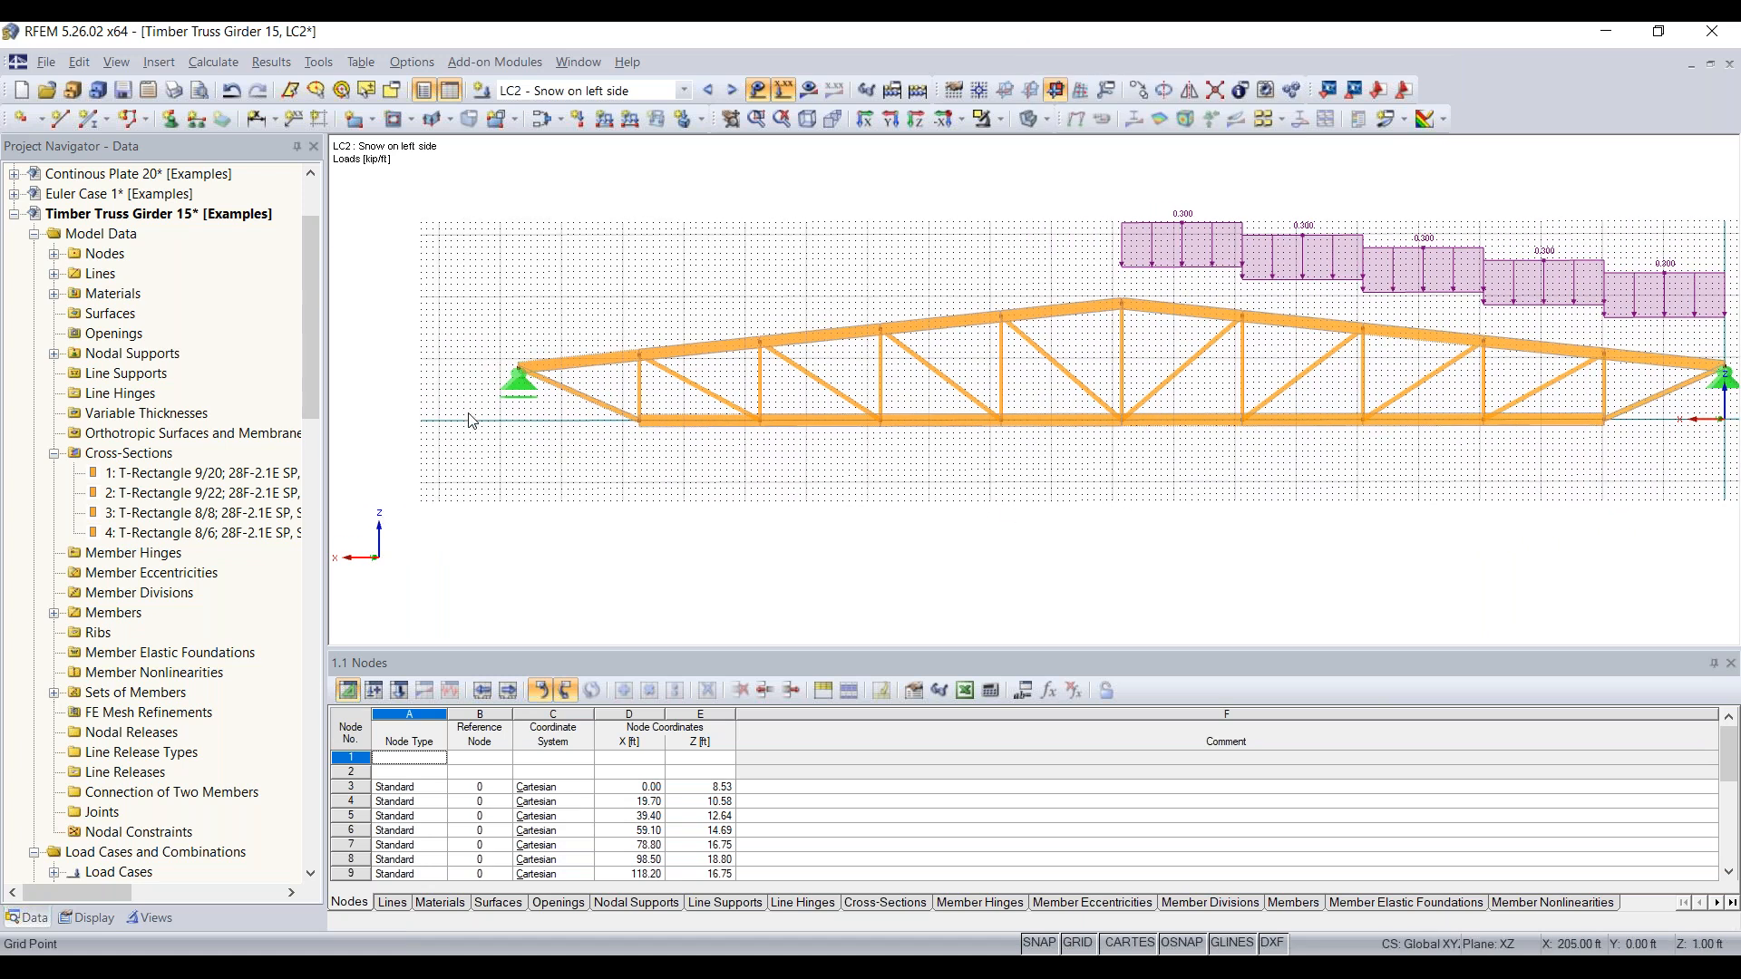
pyautogui.moveTo(469, 414); pyautogui.dragTo(1158, 264)
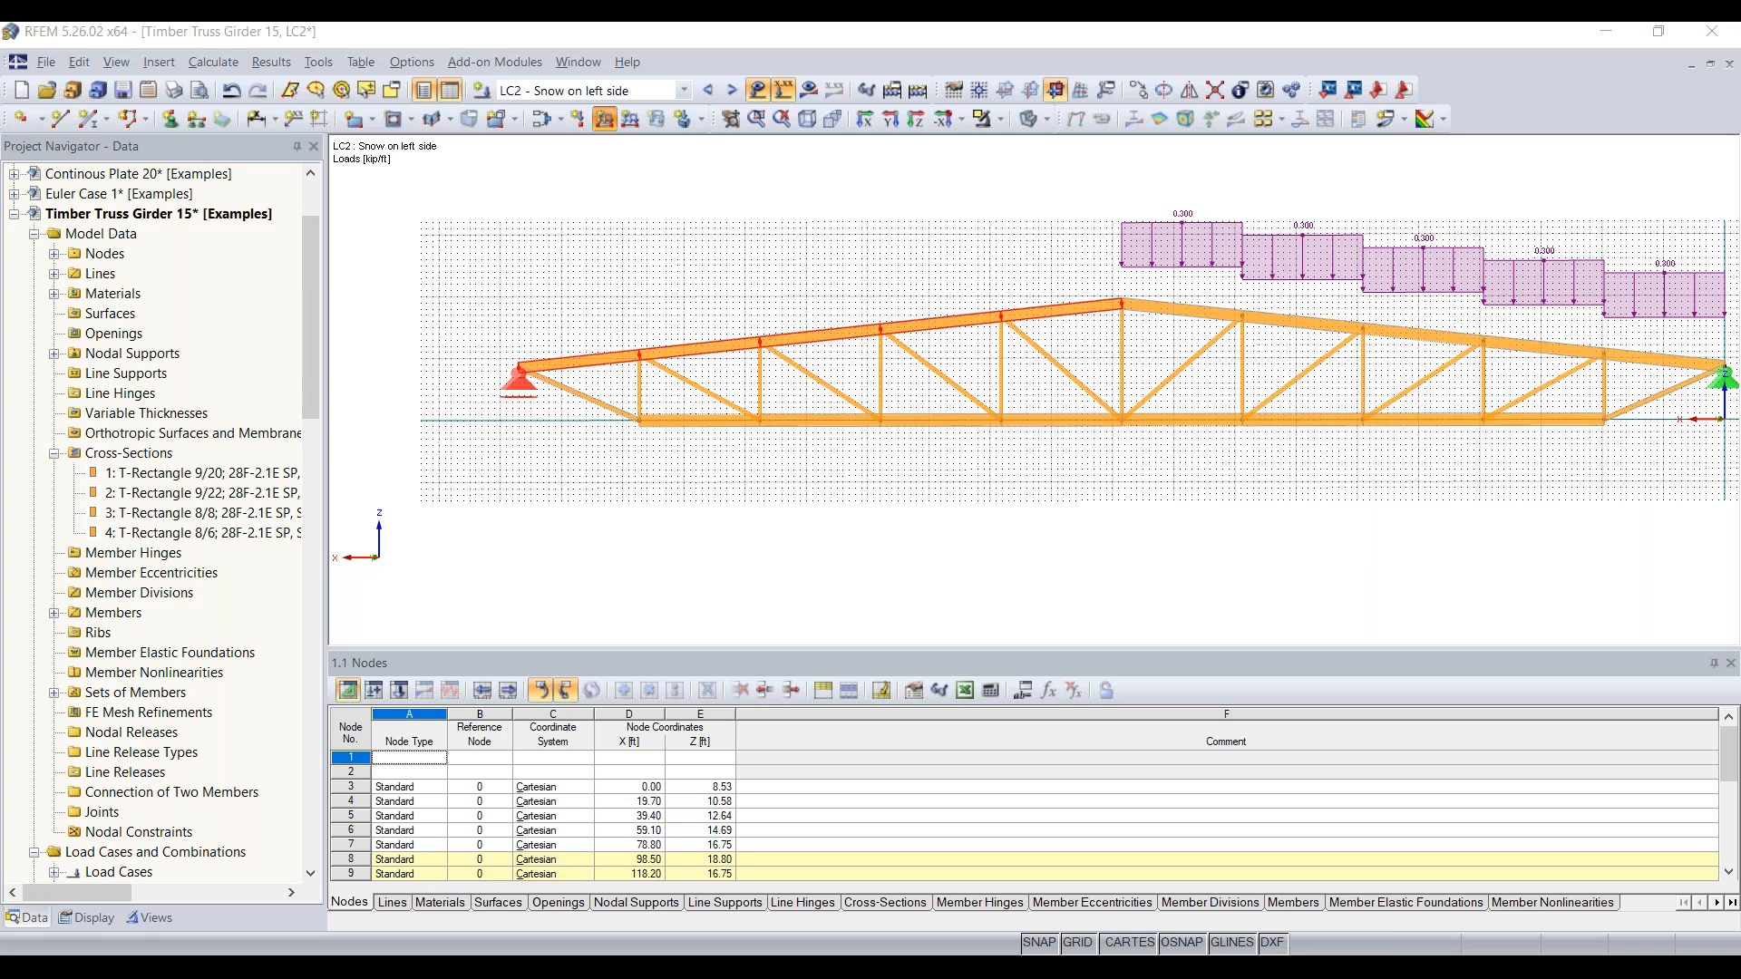
pyautogui.click(604, 119)
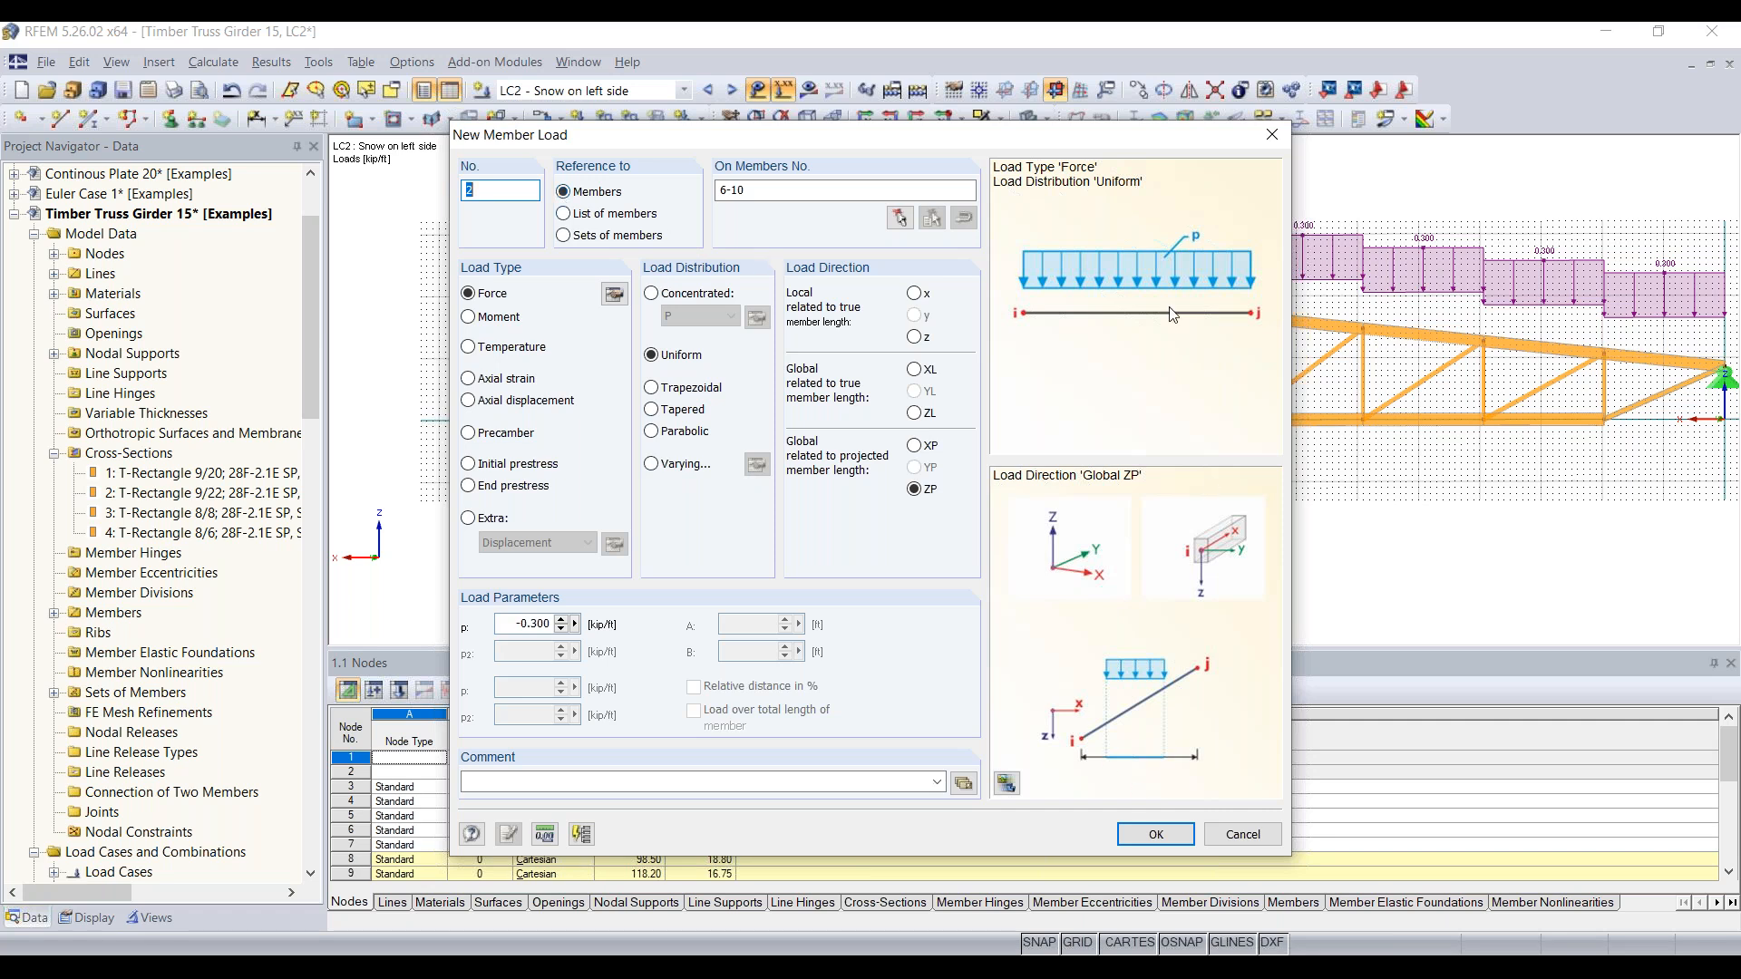
pyautogui.moveTo(990, 146); pyautogui.dragTo(995, 360)
pyautogui.moveTo(997, 437); pyautogui.dragTo(887, 126)
pyautogui.click(1100, 819)
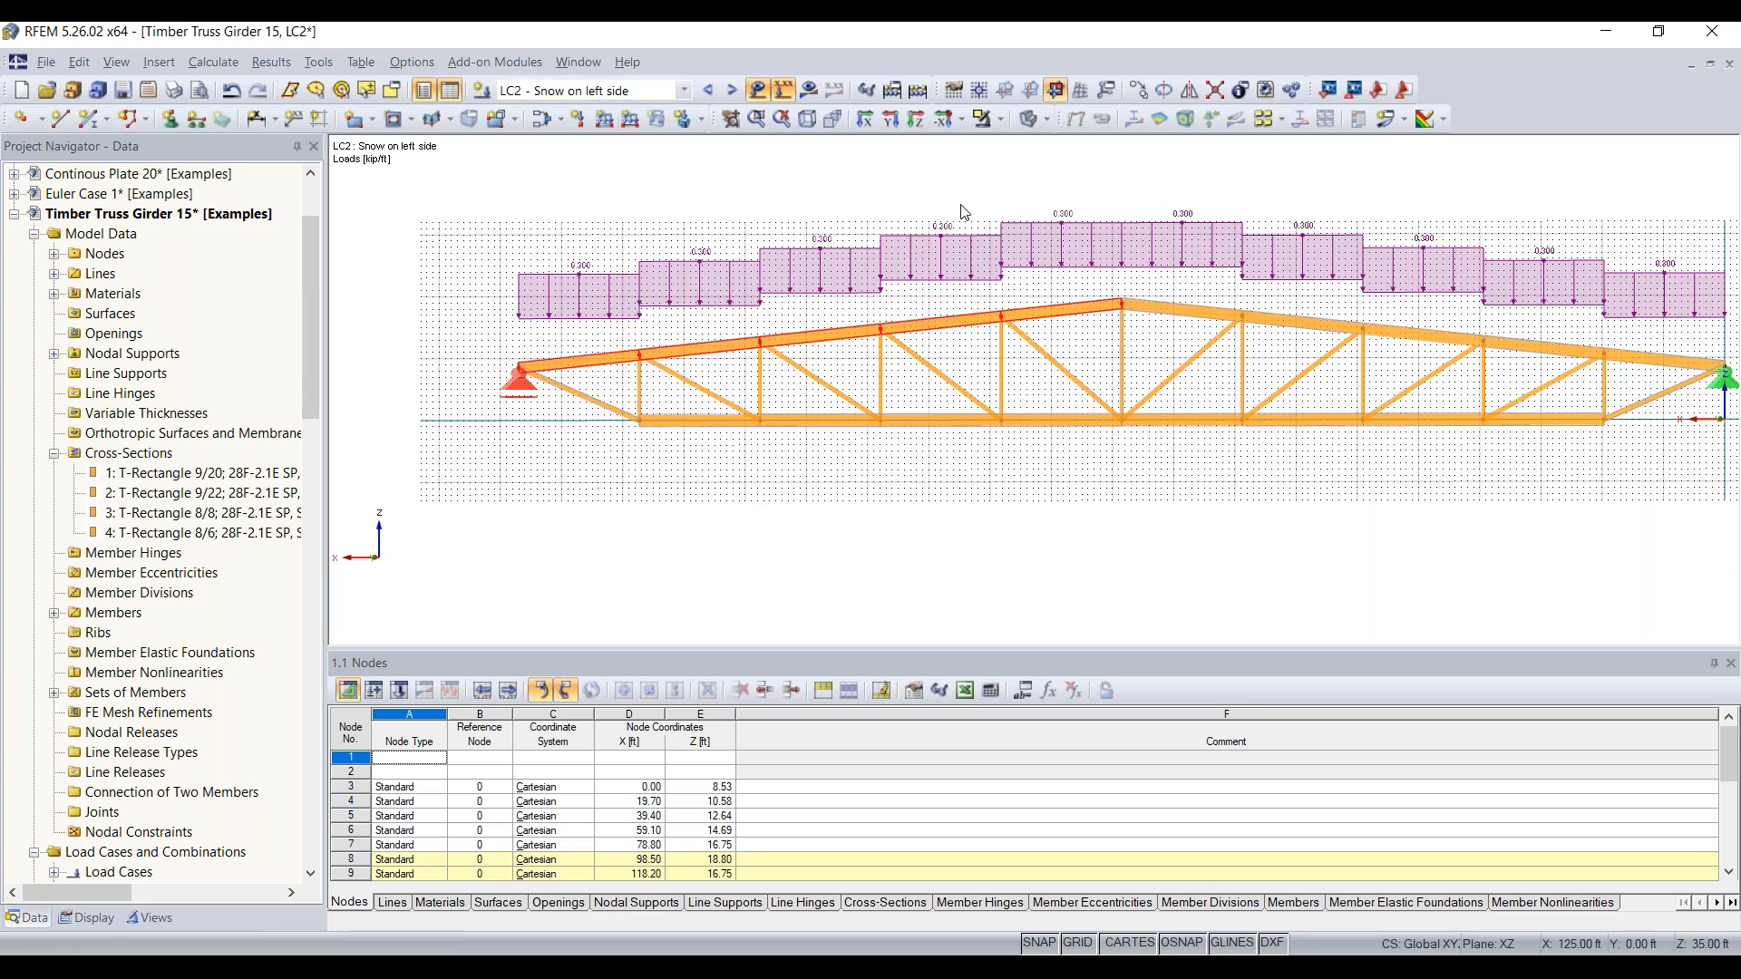
pyautogui.hotkey('ctrl', 'z')
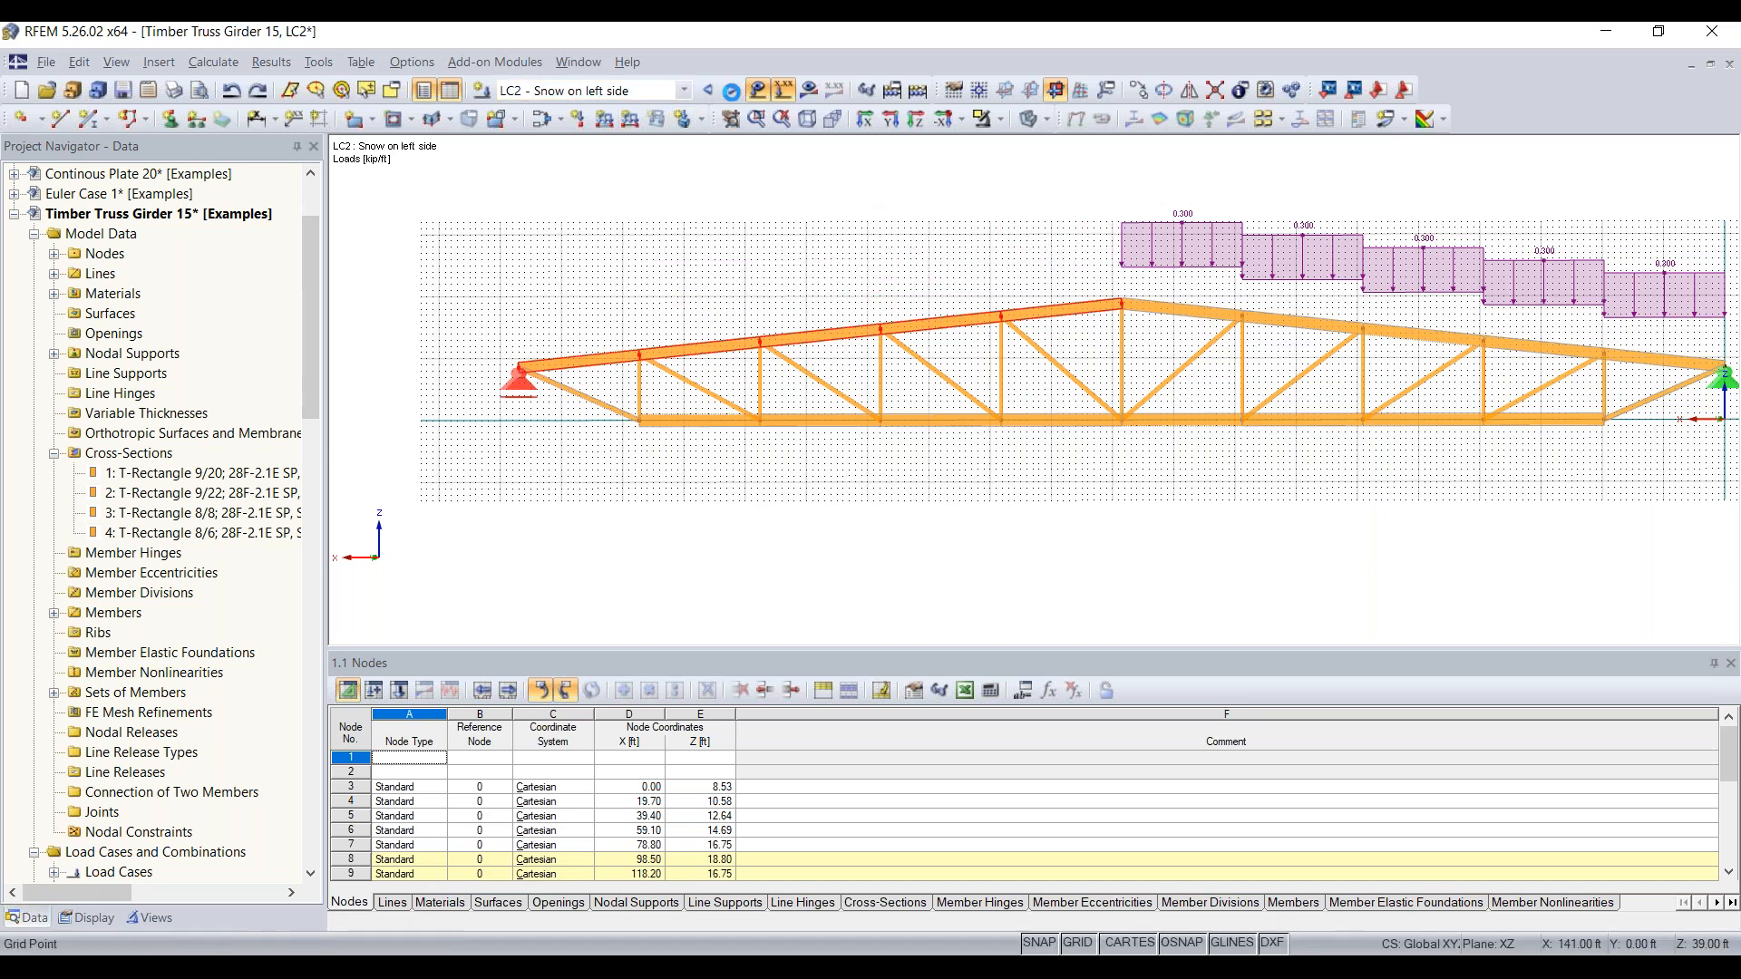
# In LC3, apply a uniform member load of -0.3 kip/ft in projected direction ZP to the selected top-chord members 6-10
pyautogui.click(731, 89)
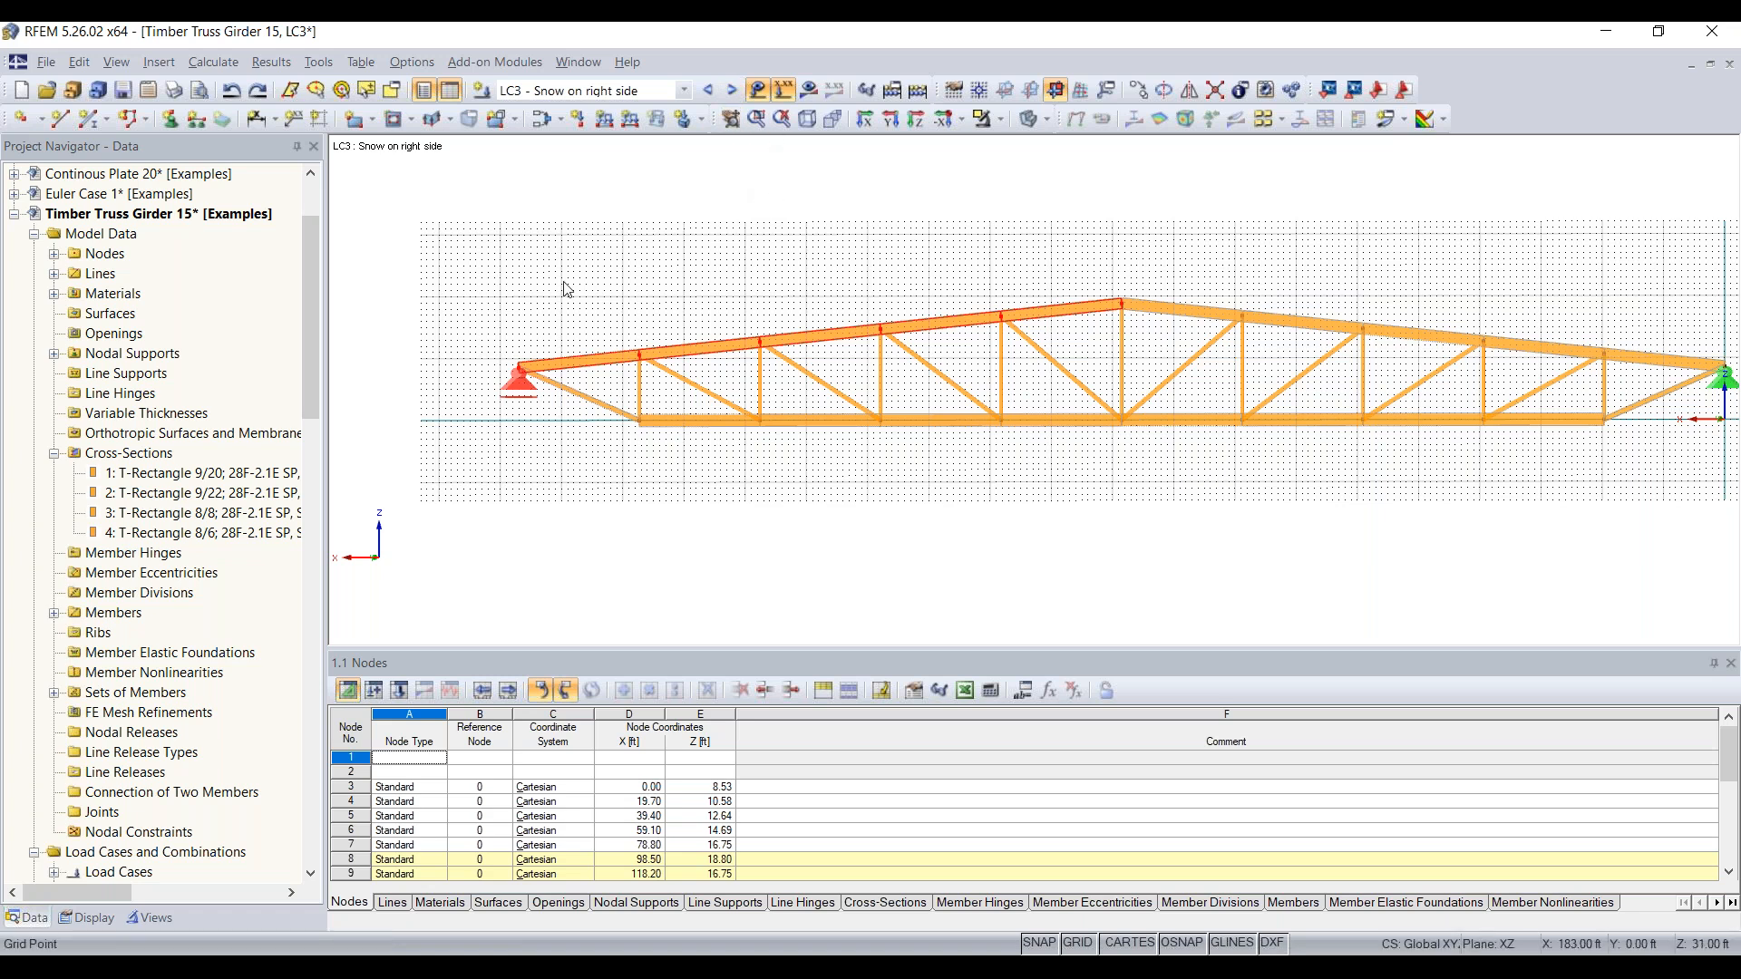
pyautogui.click(604, 119)
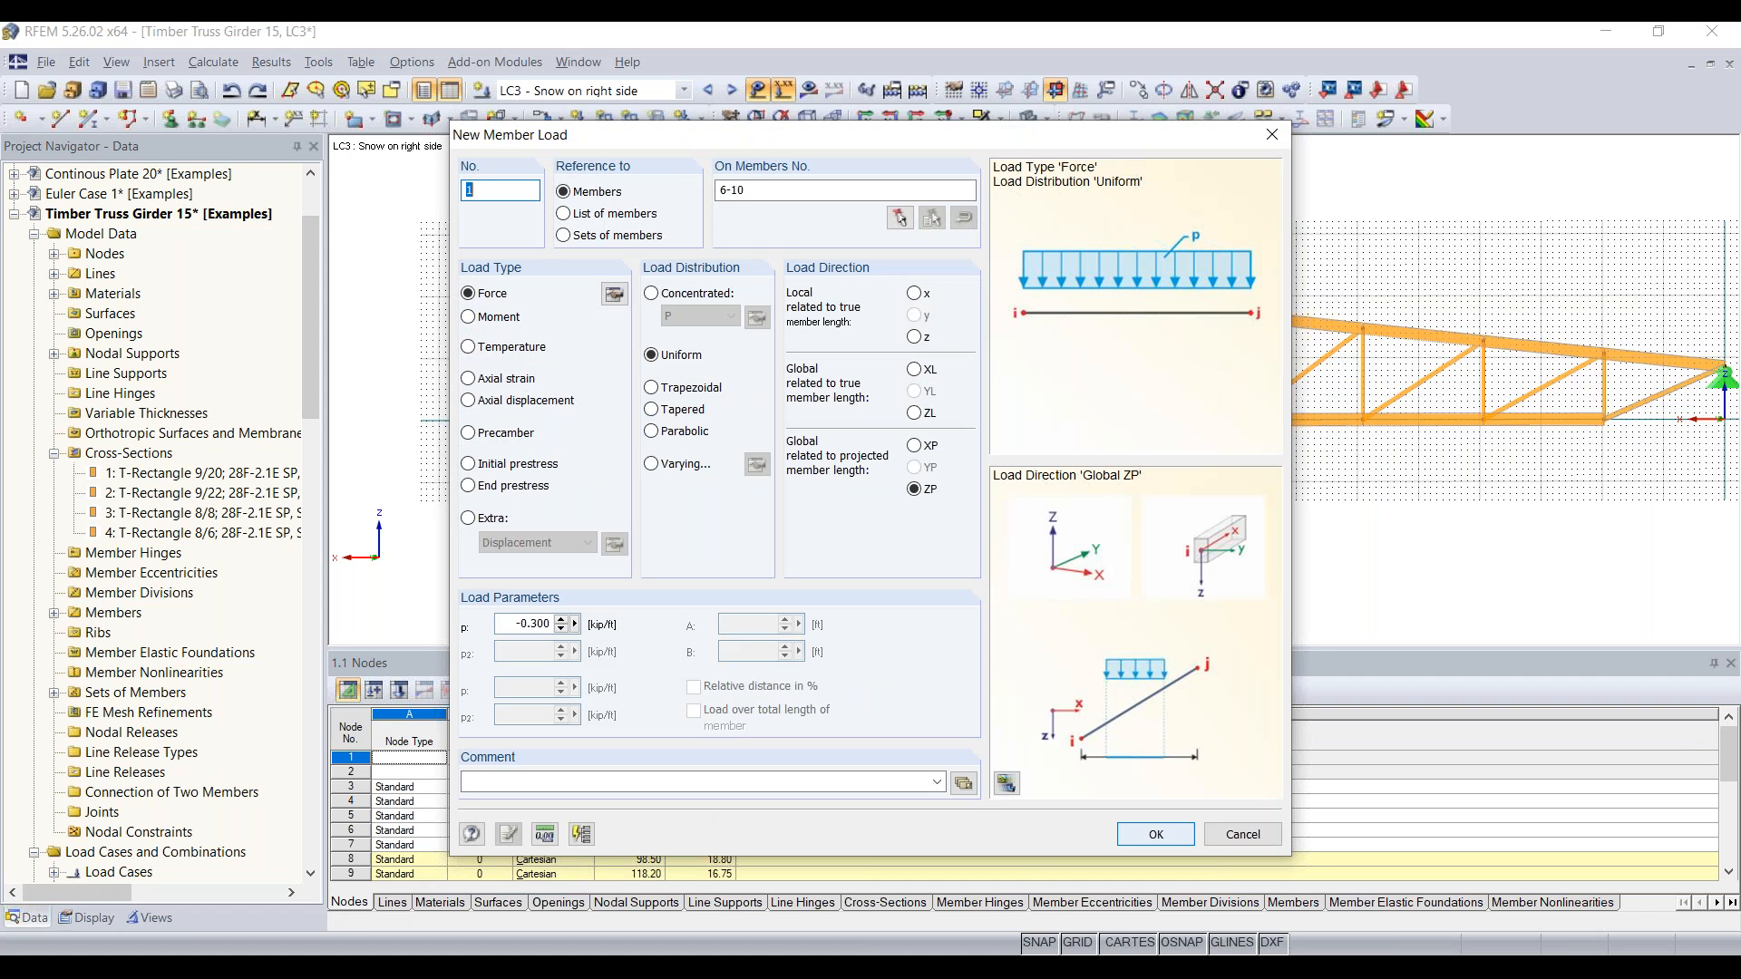
pyautogui.press('Return')
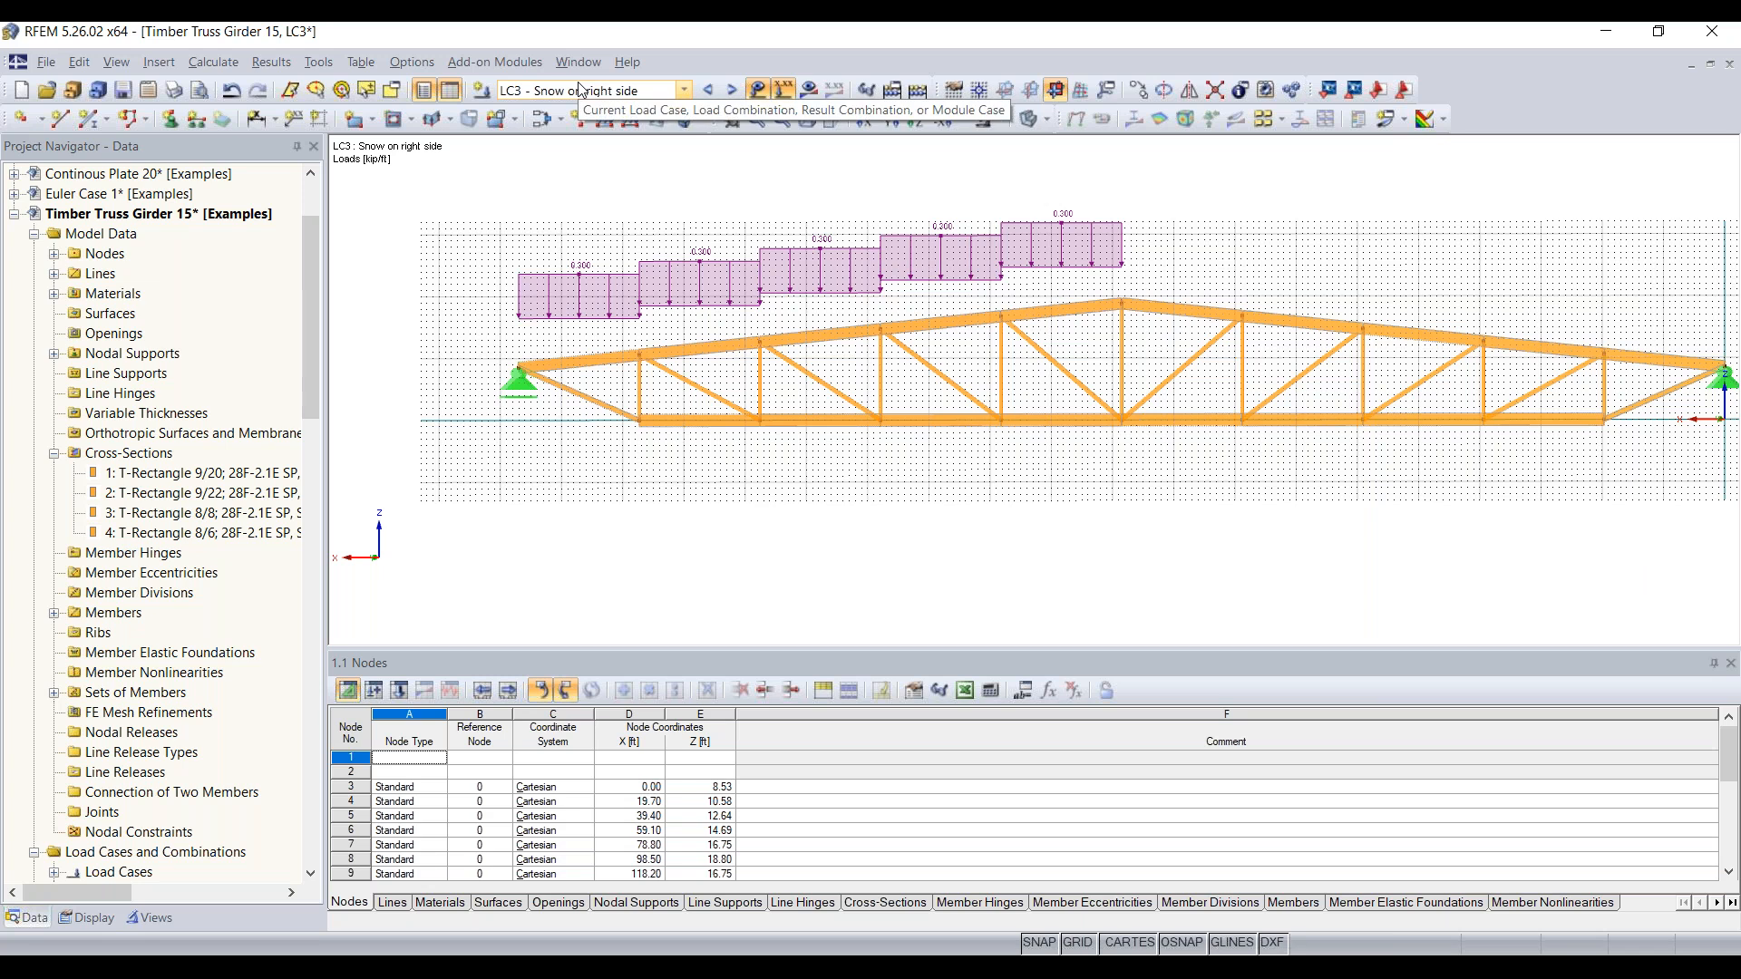
# In LC4, apply a uniform force of -0.035 kip/ft in local z to the top chord's set of members
pyautogui.click(732, 90)
pyautogui.moveTo(1104, 228); pyautogui.dragTo(958, 224, button='middle')
pyautogui.scroll(-1, 984, 221)
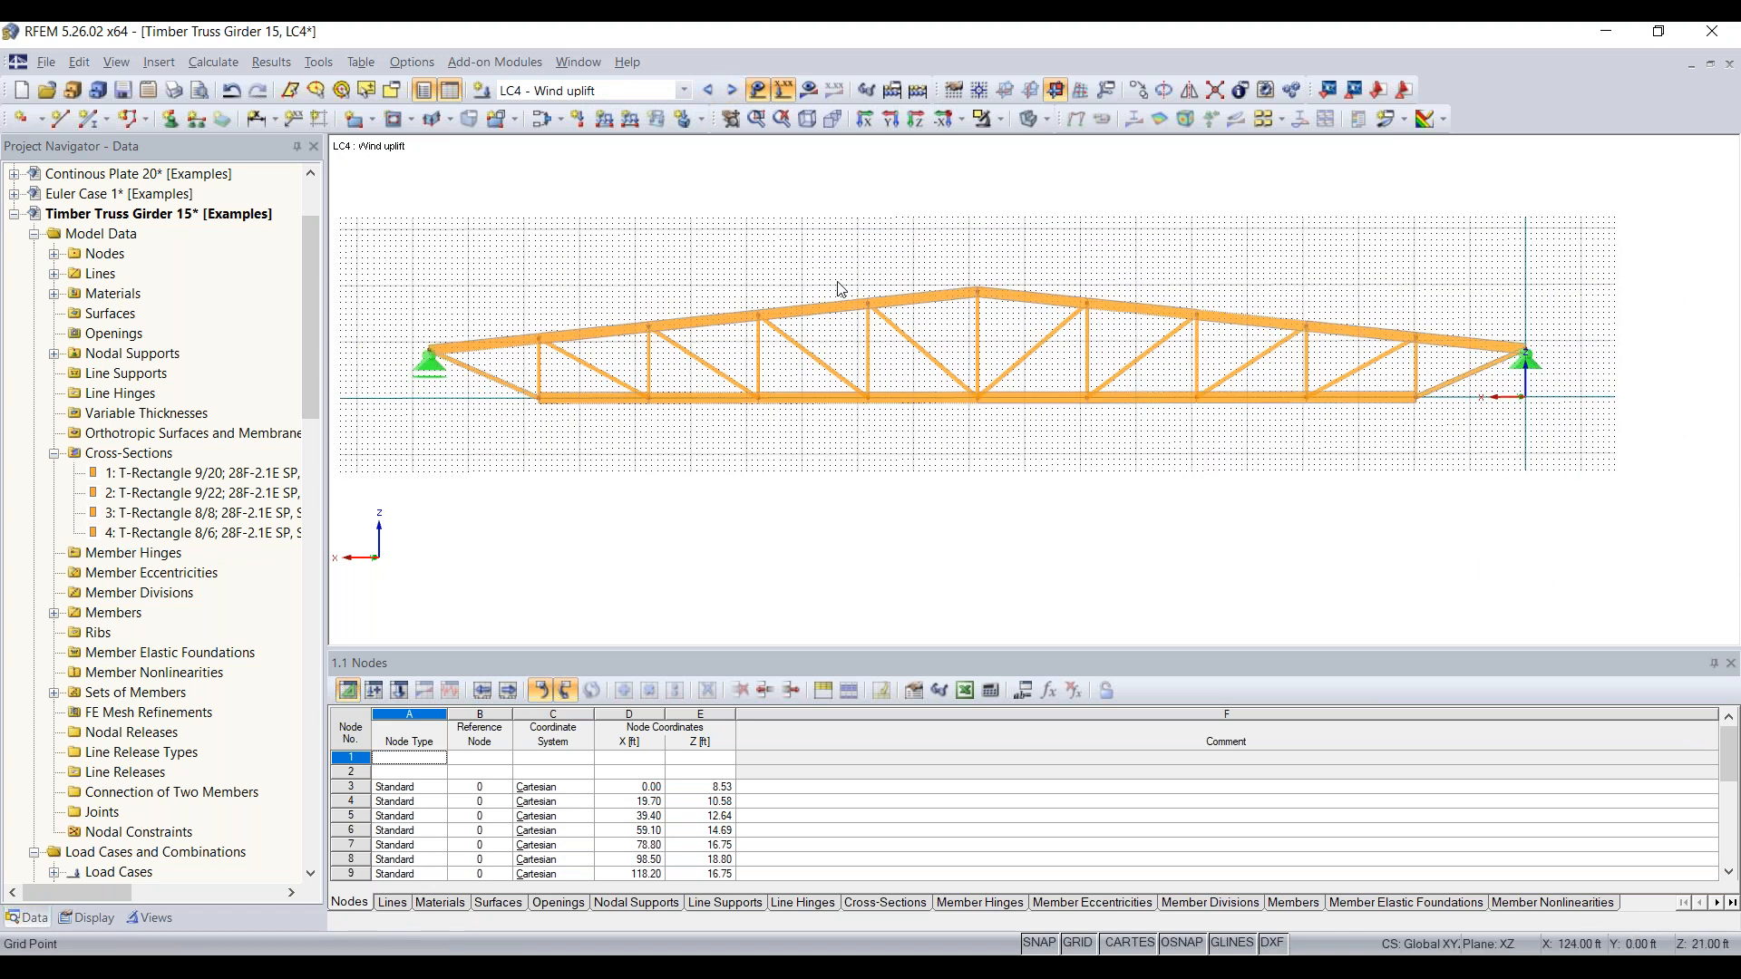
pyautogui.click(605, 120)
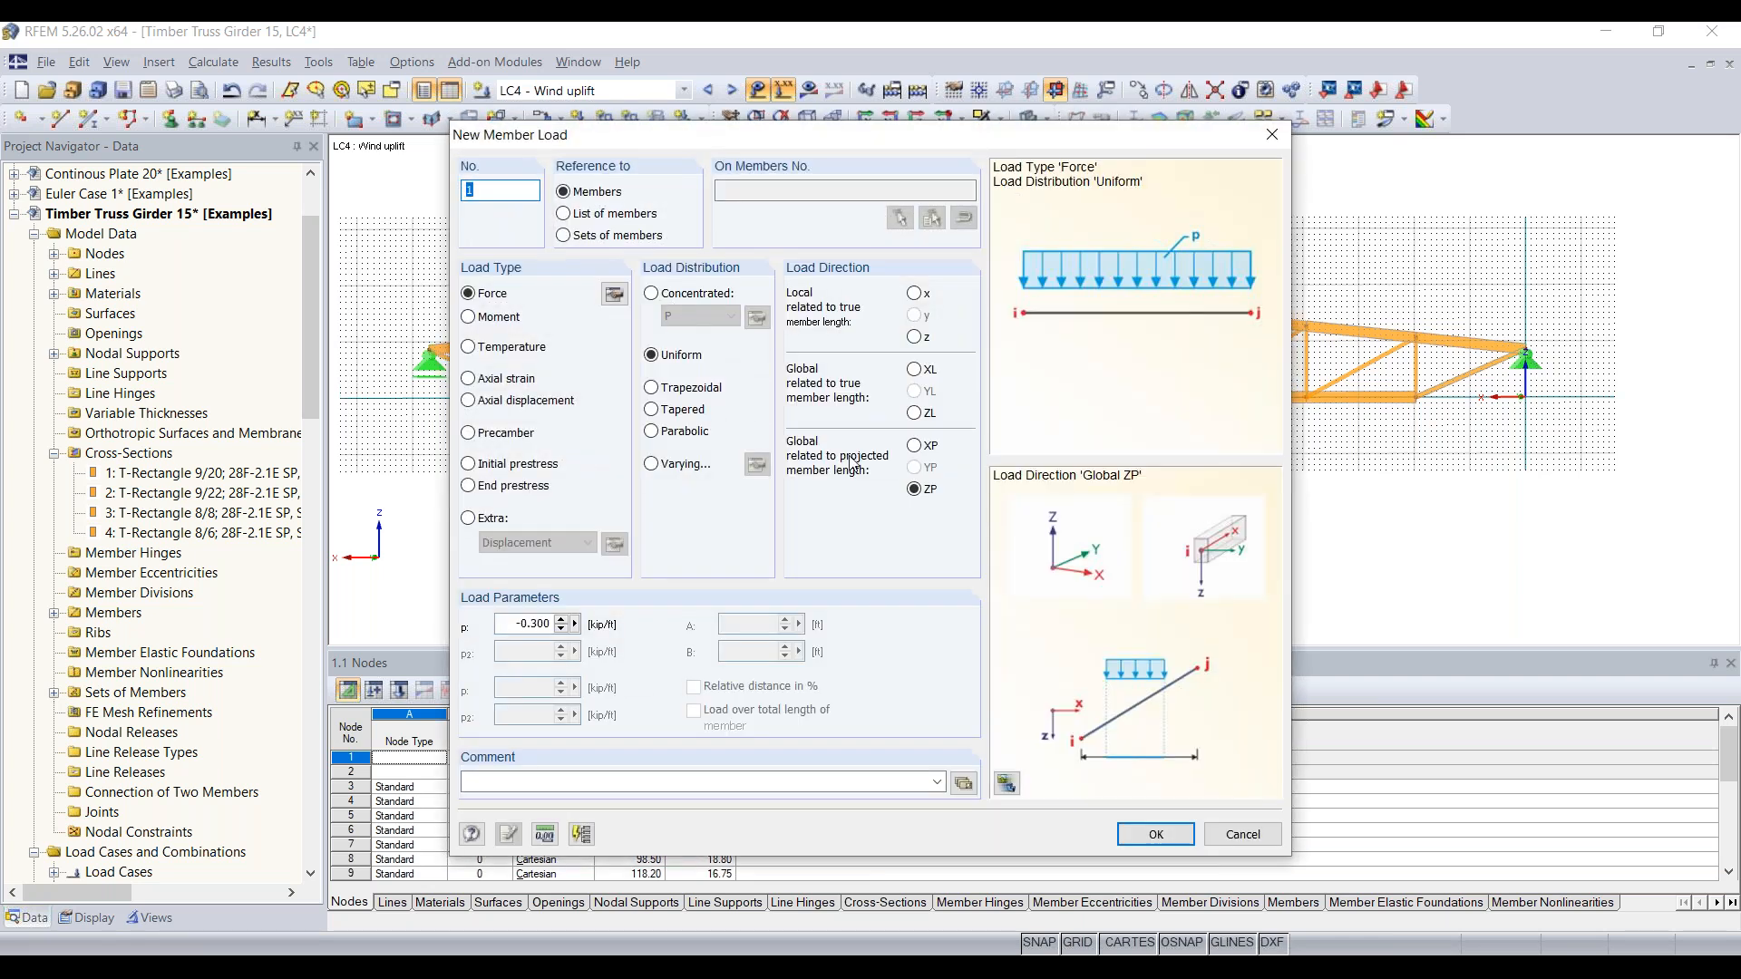
pyautogui.click(915, 338)
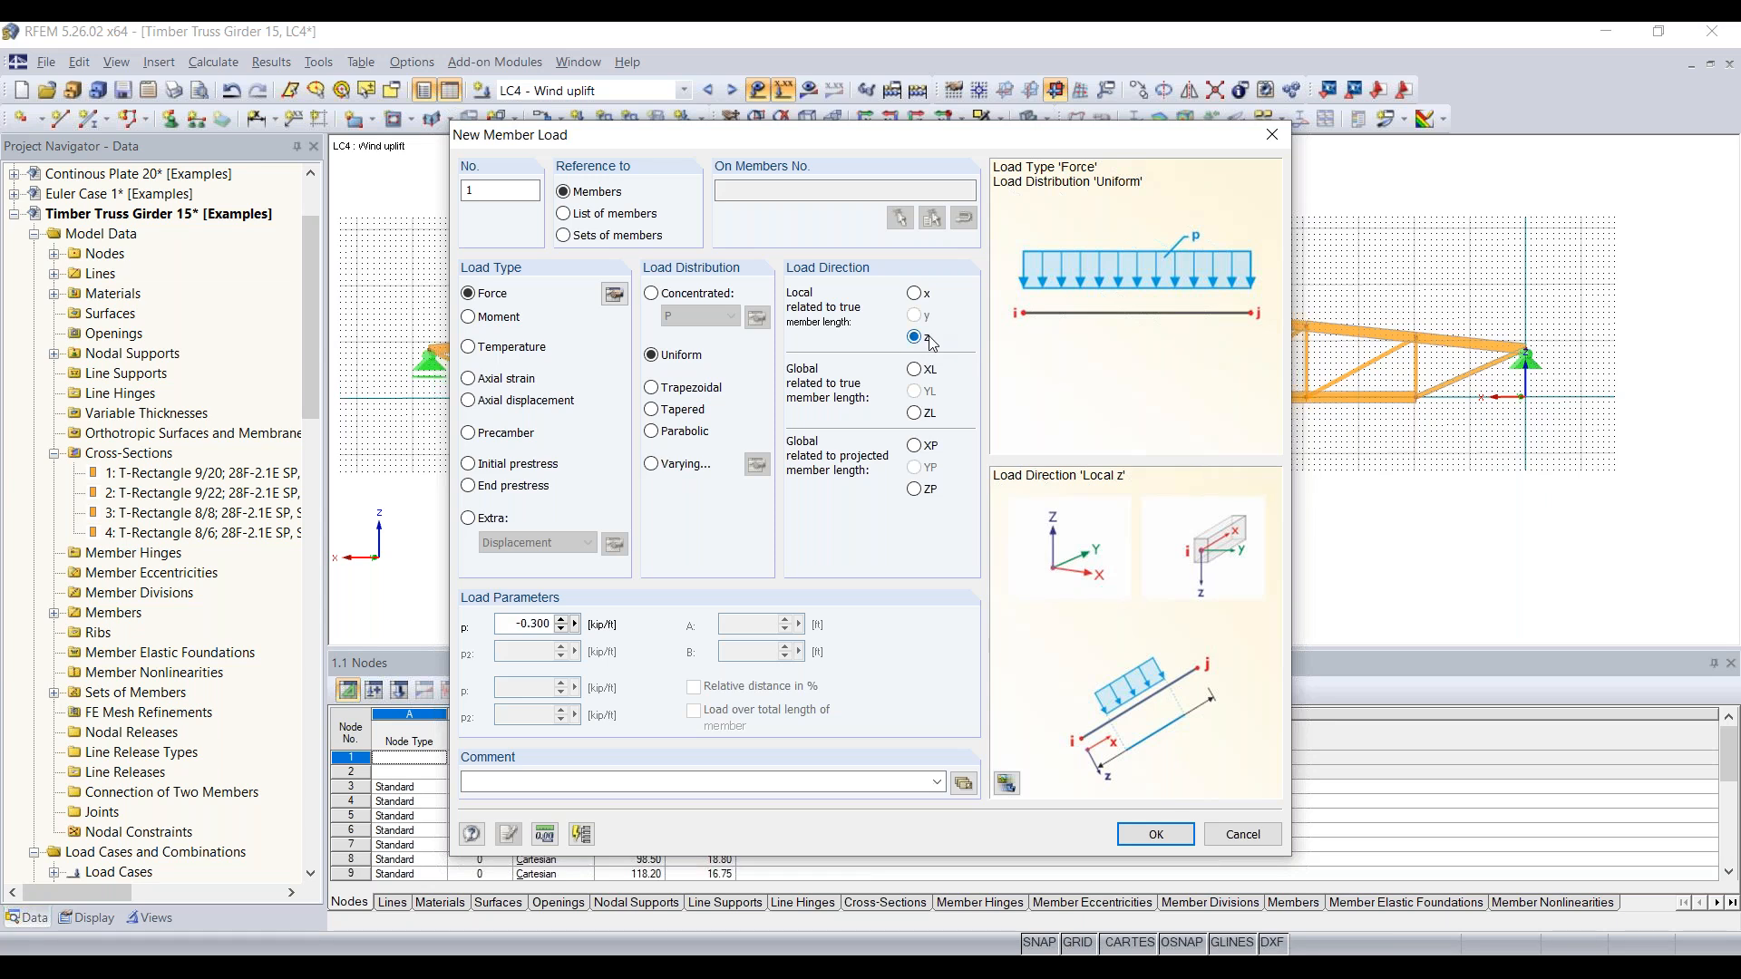
pyautogui.moveTo(514, 624); pyautogui.dragTo(673, 632)
pyautogui.write('-0.035')
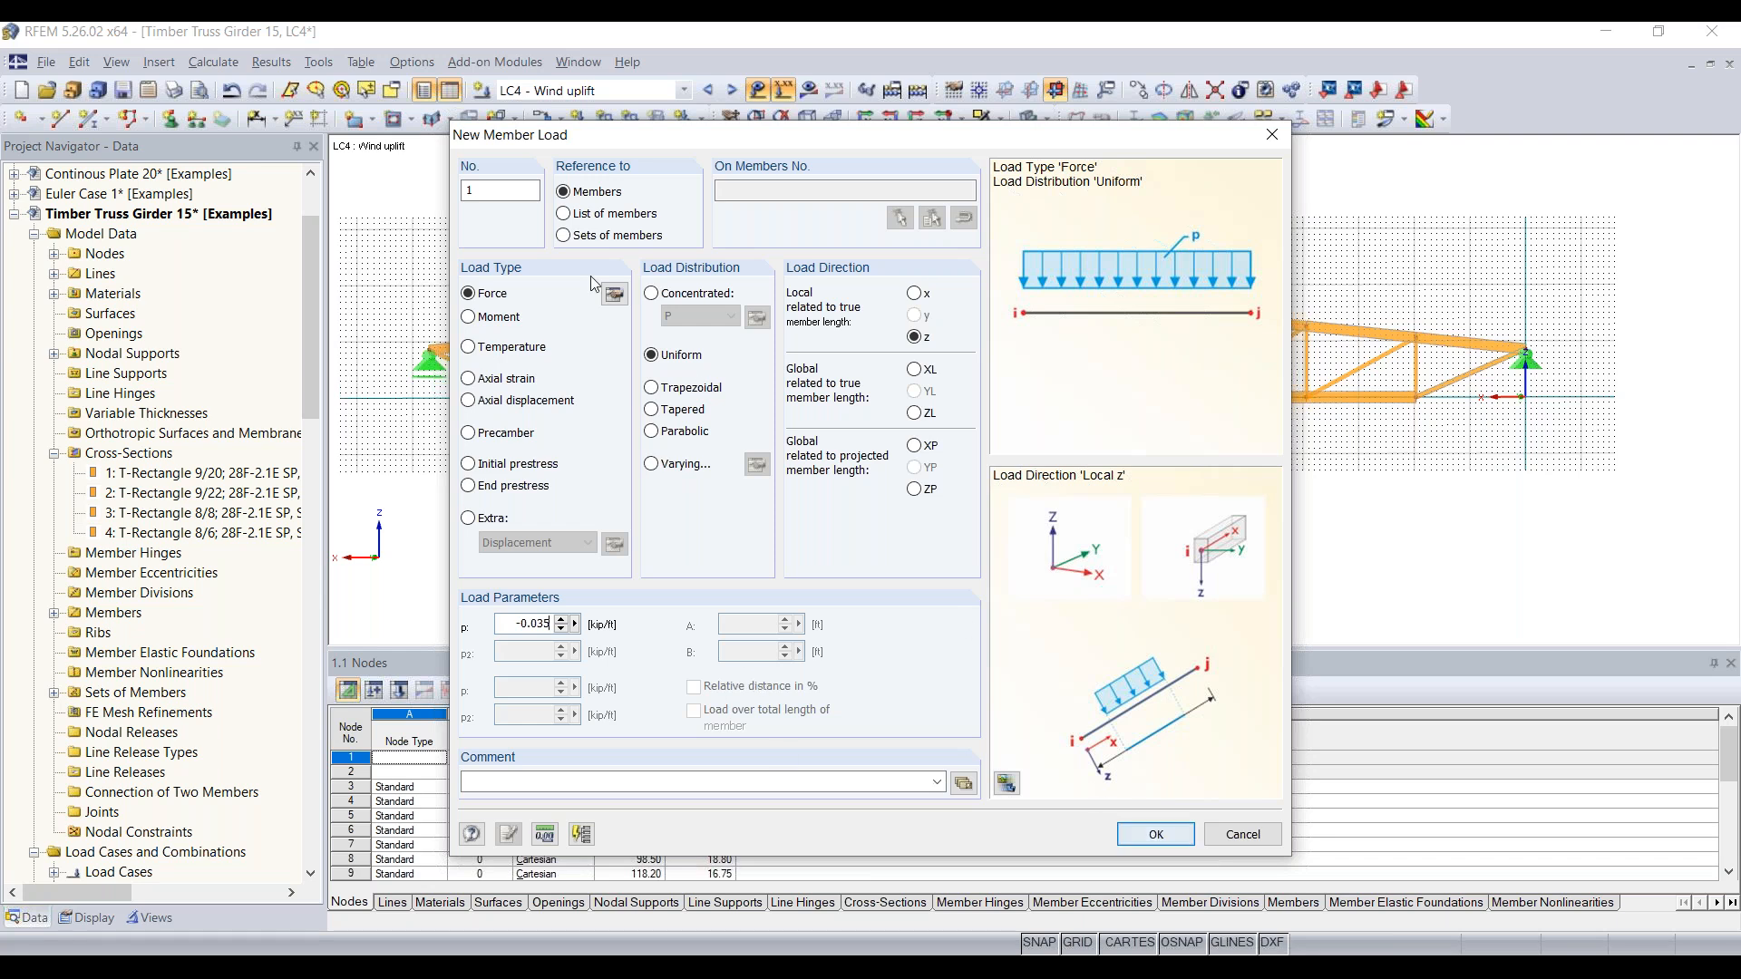
pyautogui.click(566, 235)
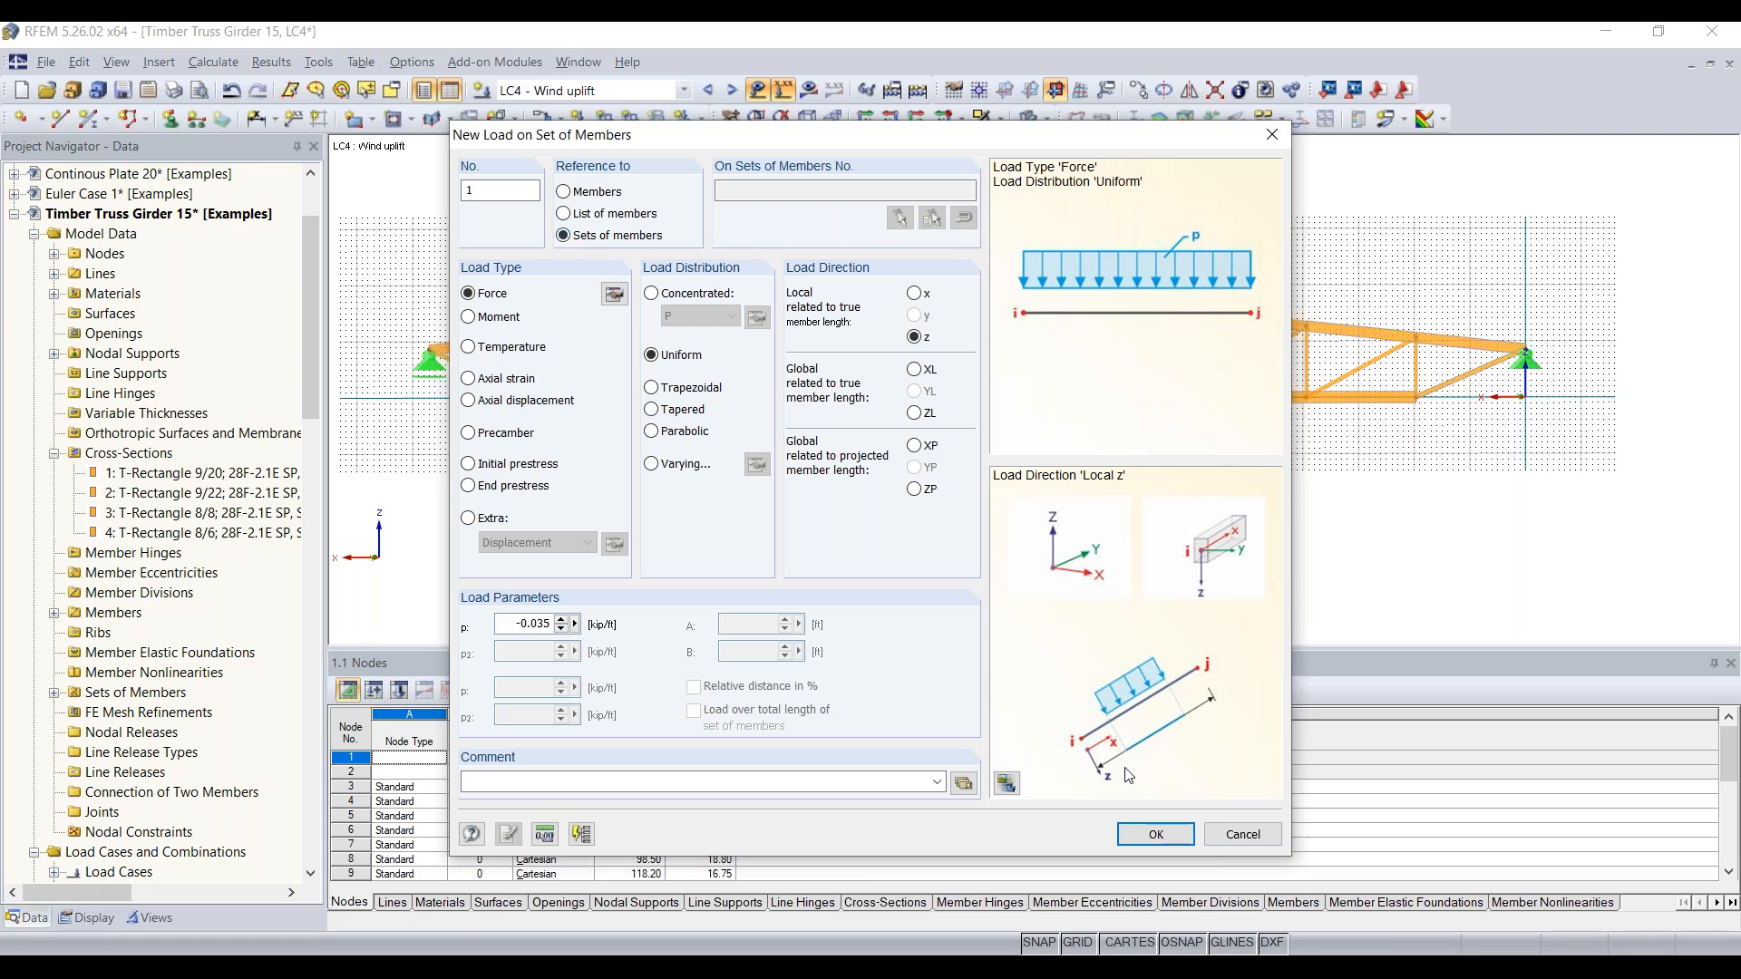
pyautogui.click(1150, 834)
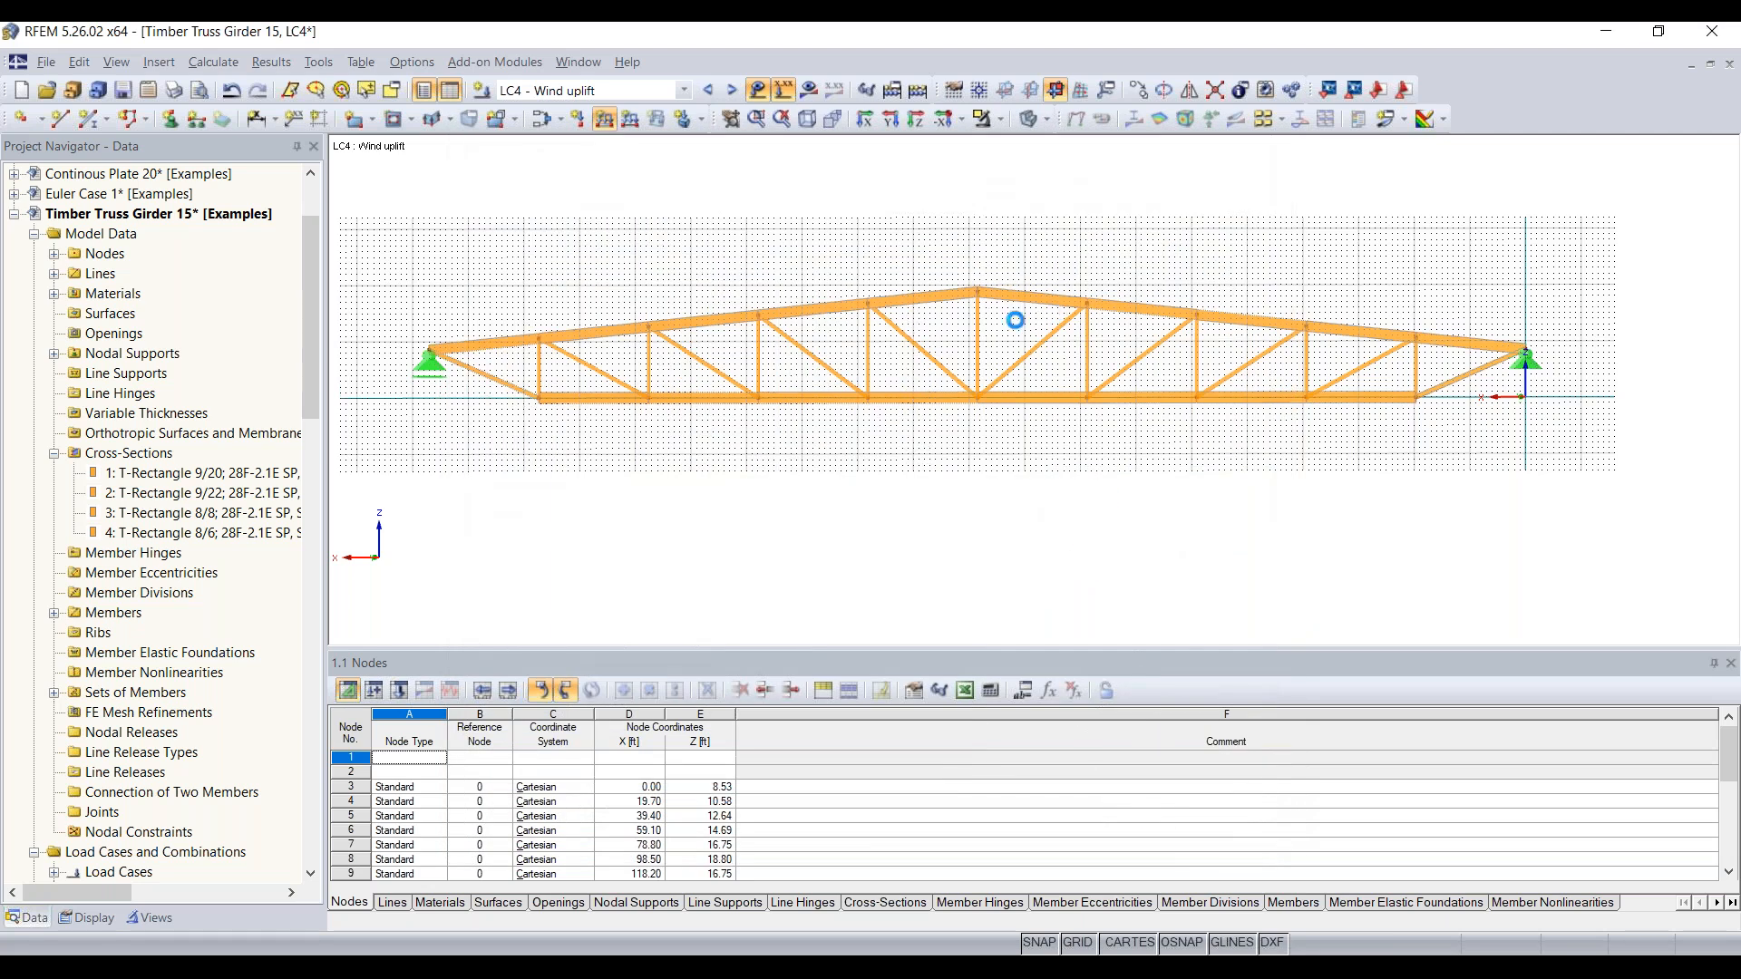
pyautogui.click(914, 289)
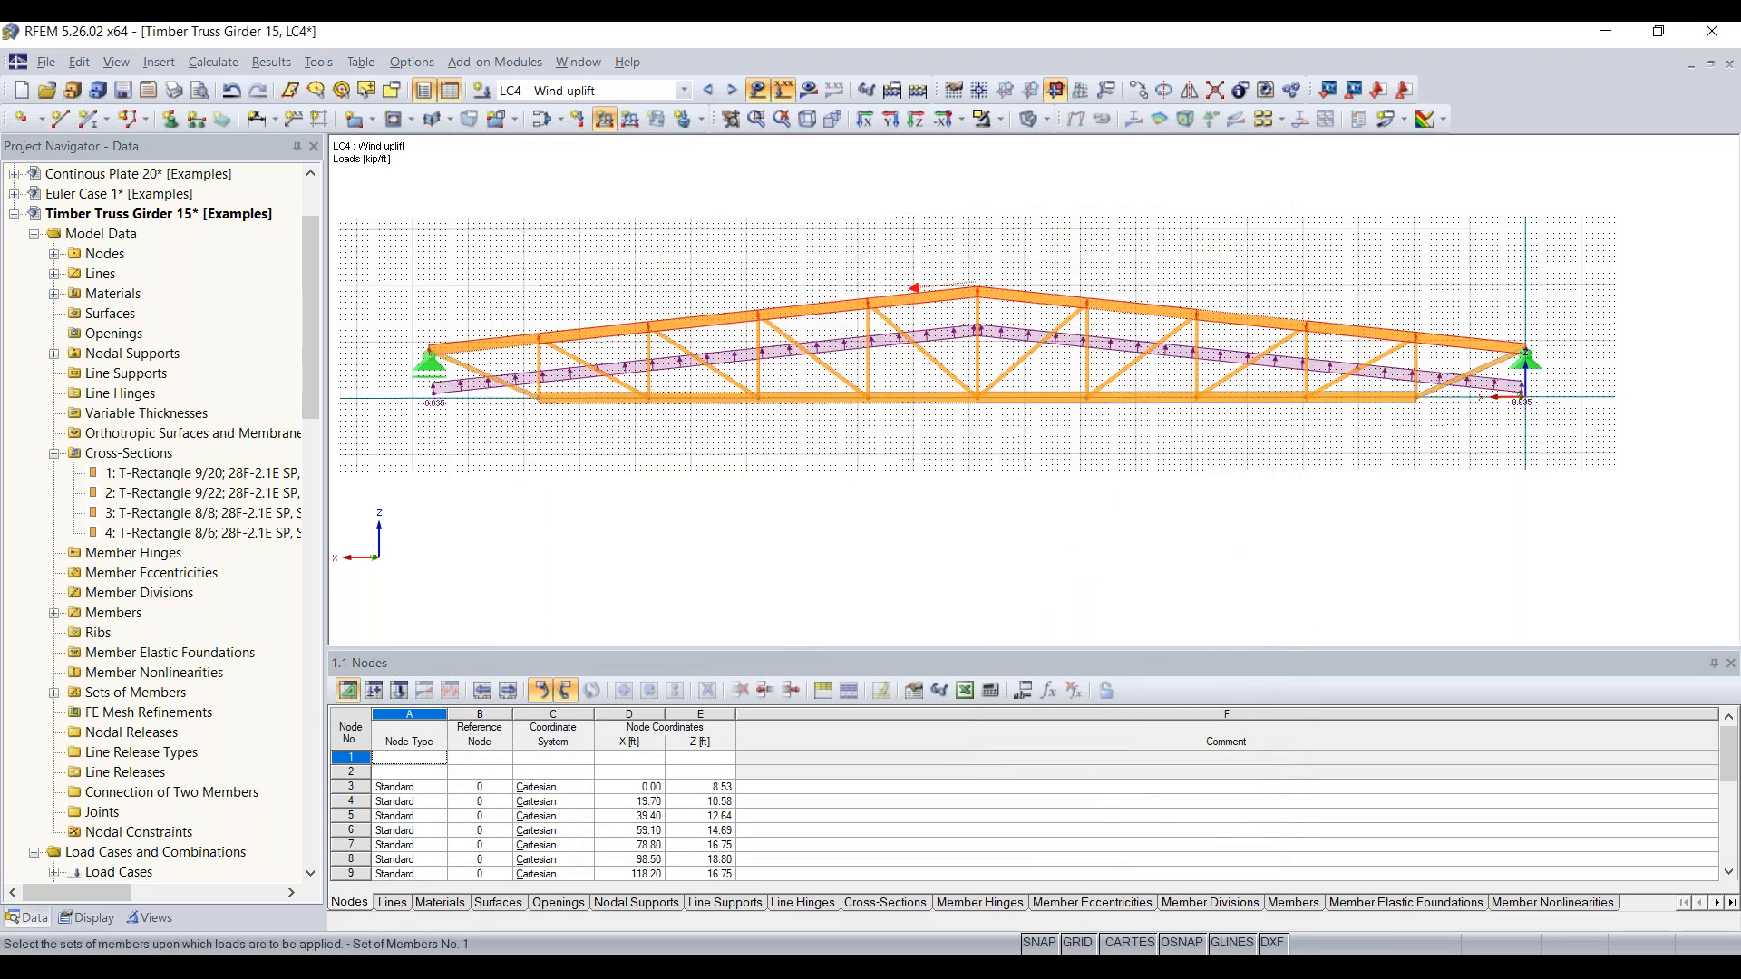
pyautogui.press('Escape')
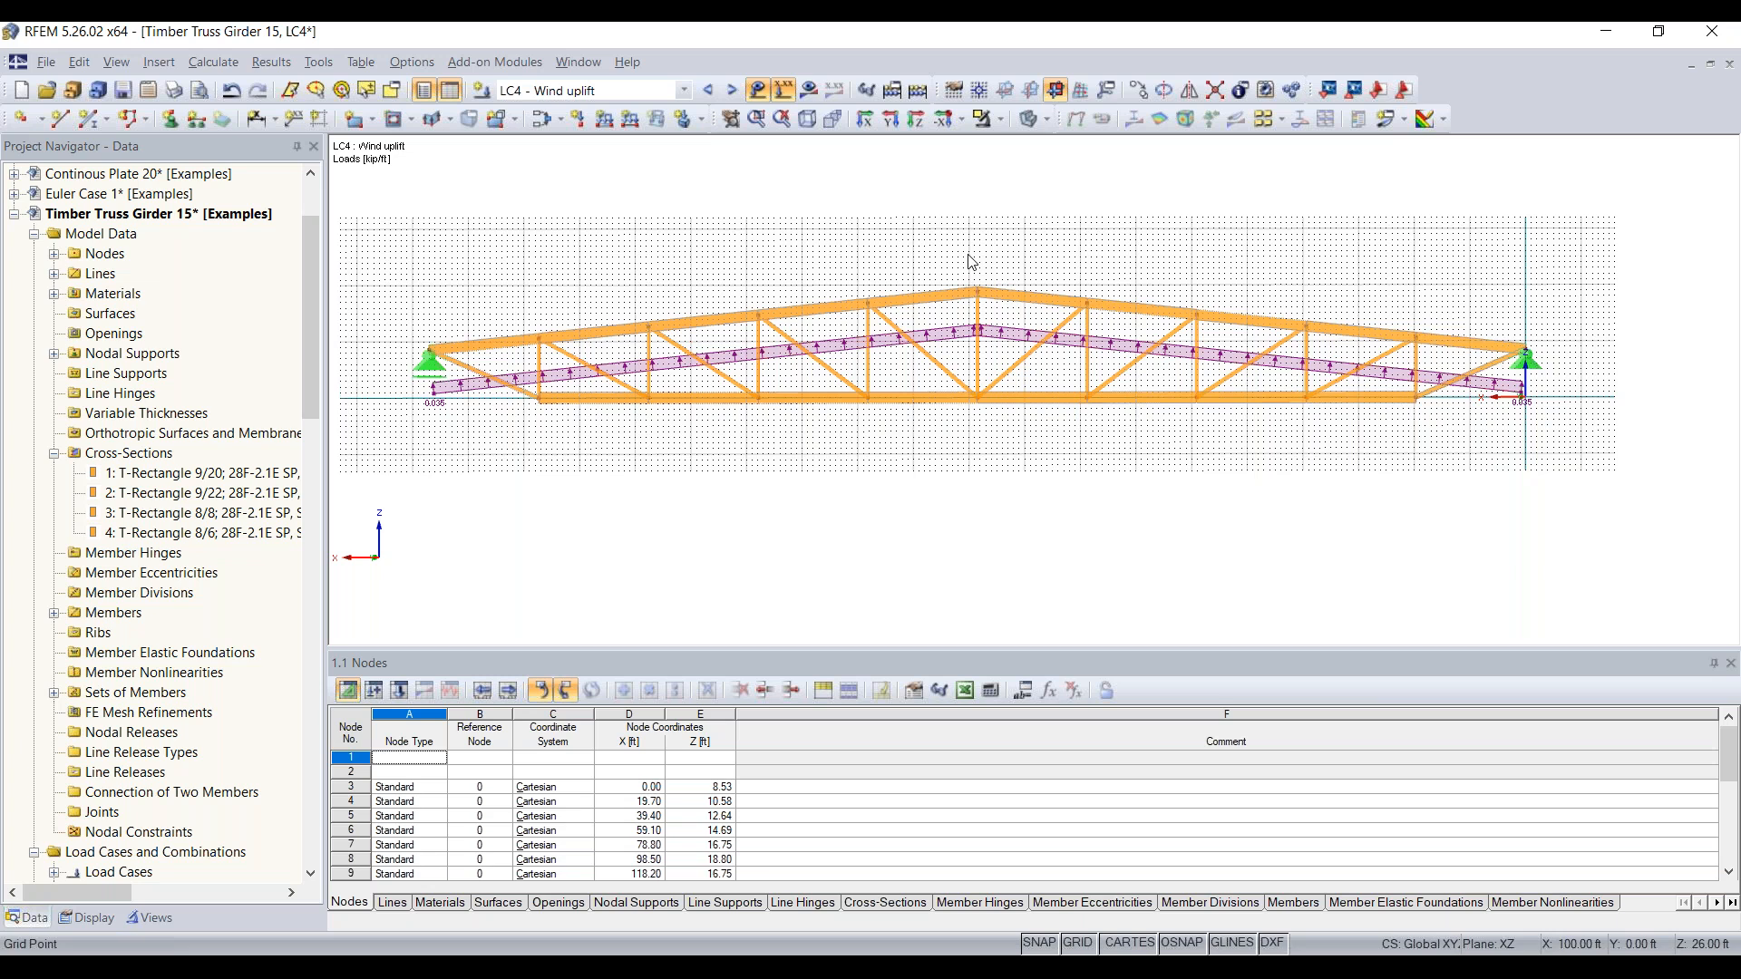
# Calculate the results for the truss girder's load cases and combinations
pyautogui.click(921, 90)
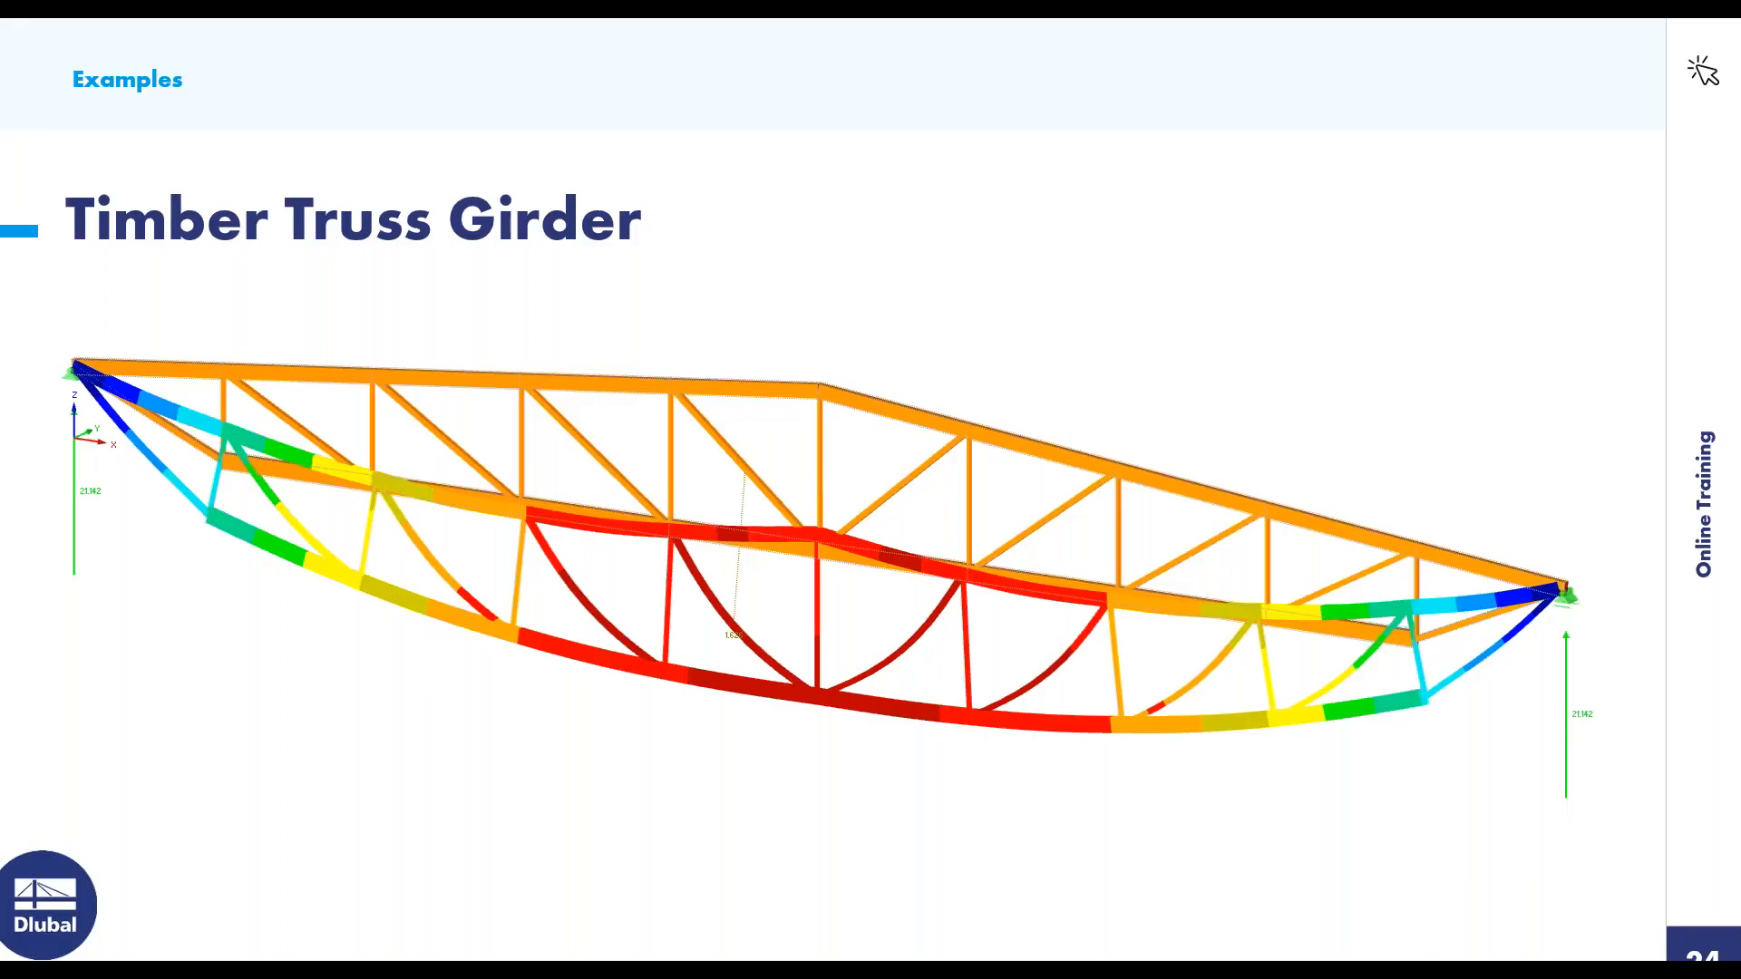
pyautogui.press('Right')
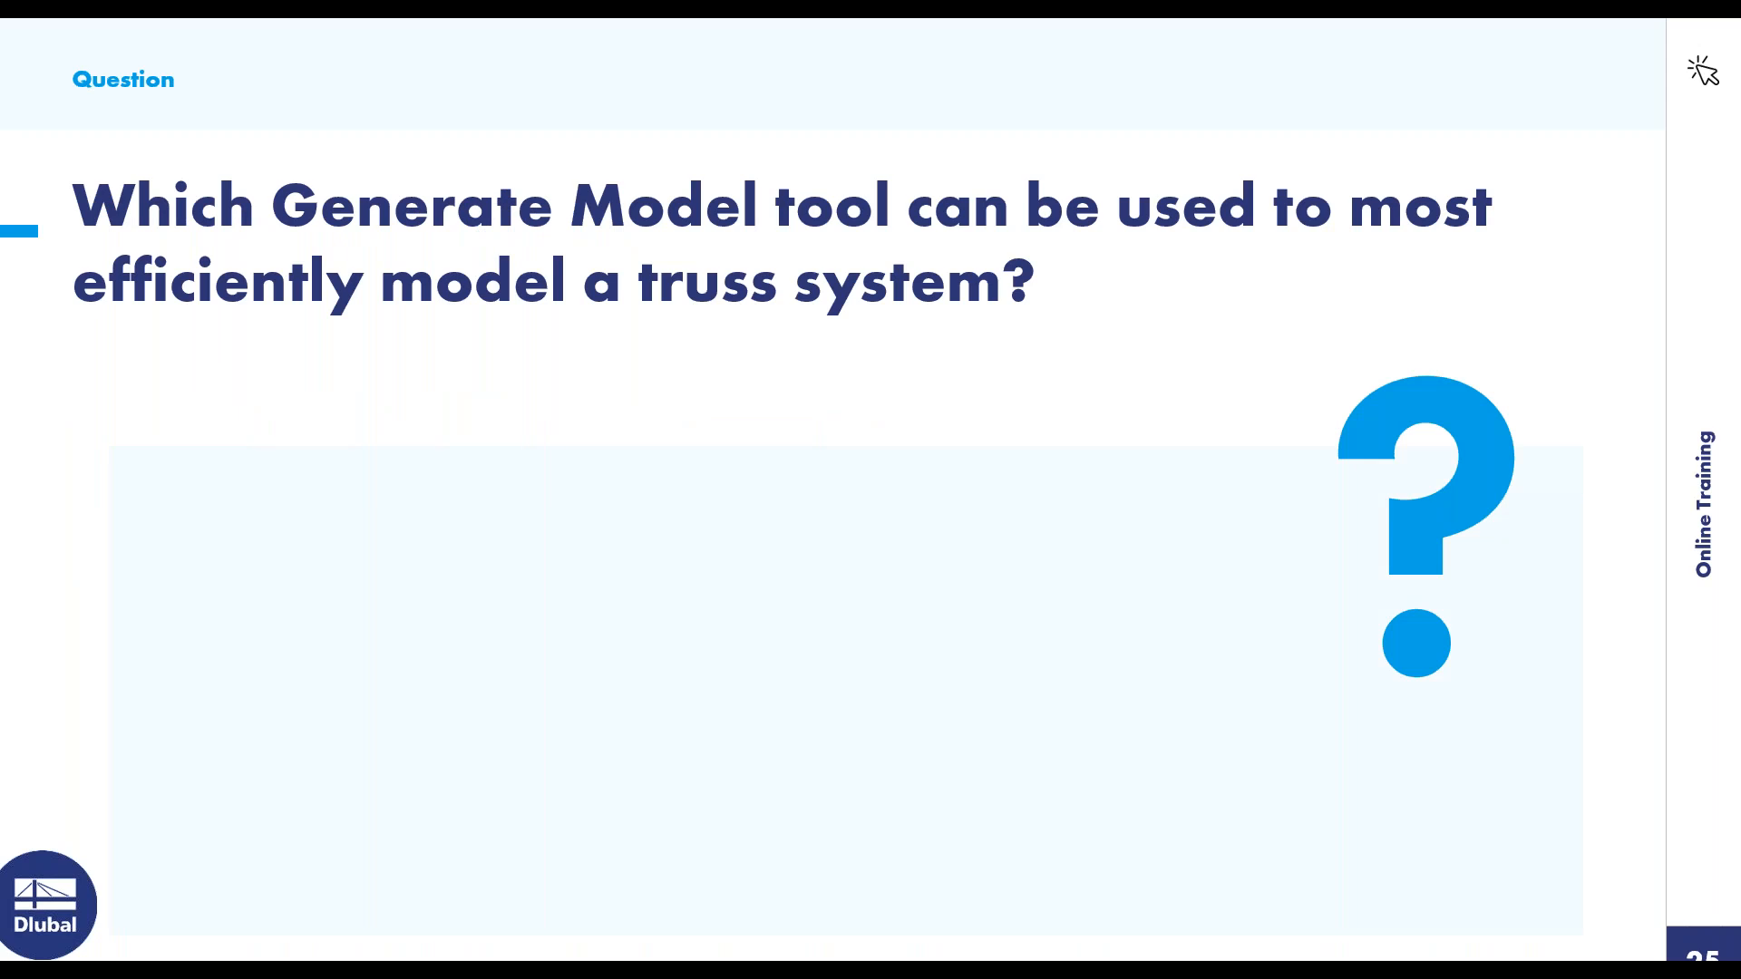
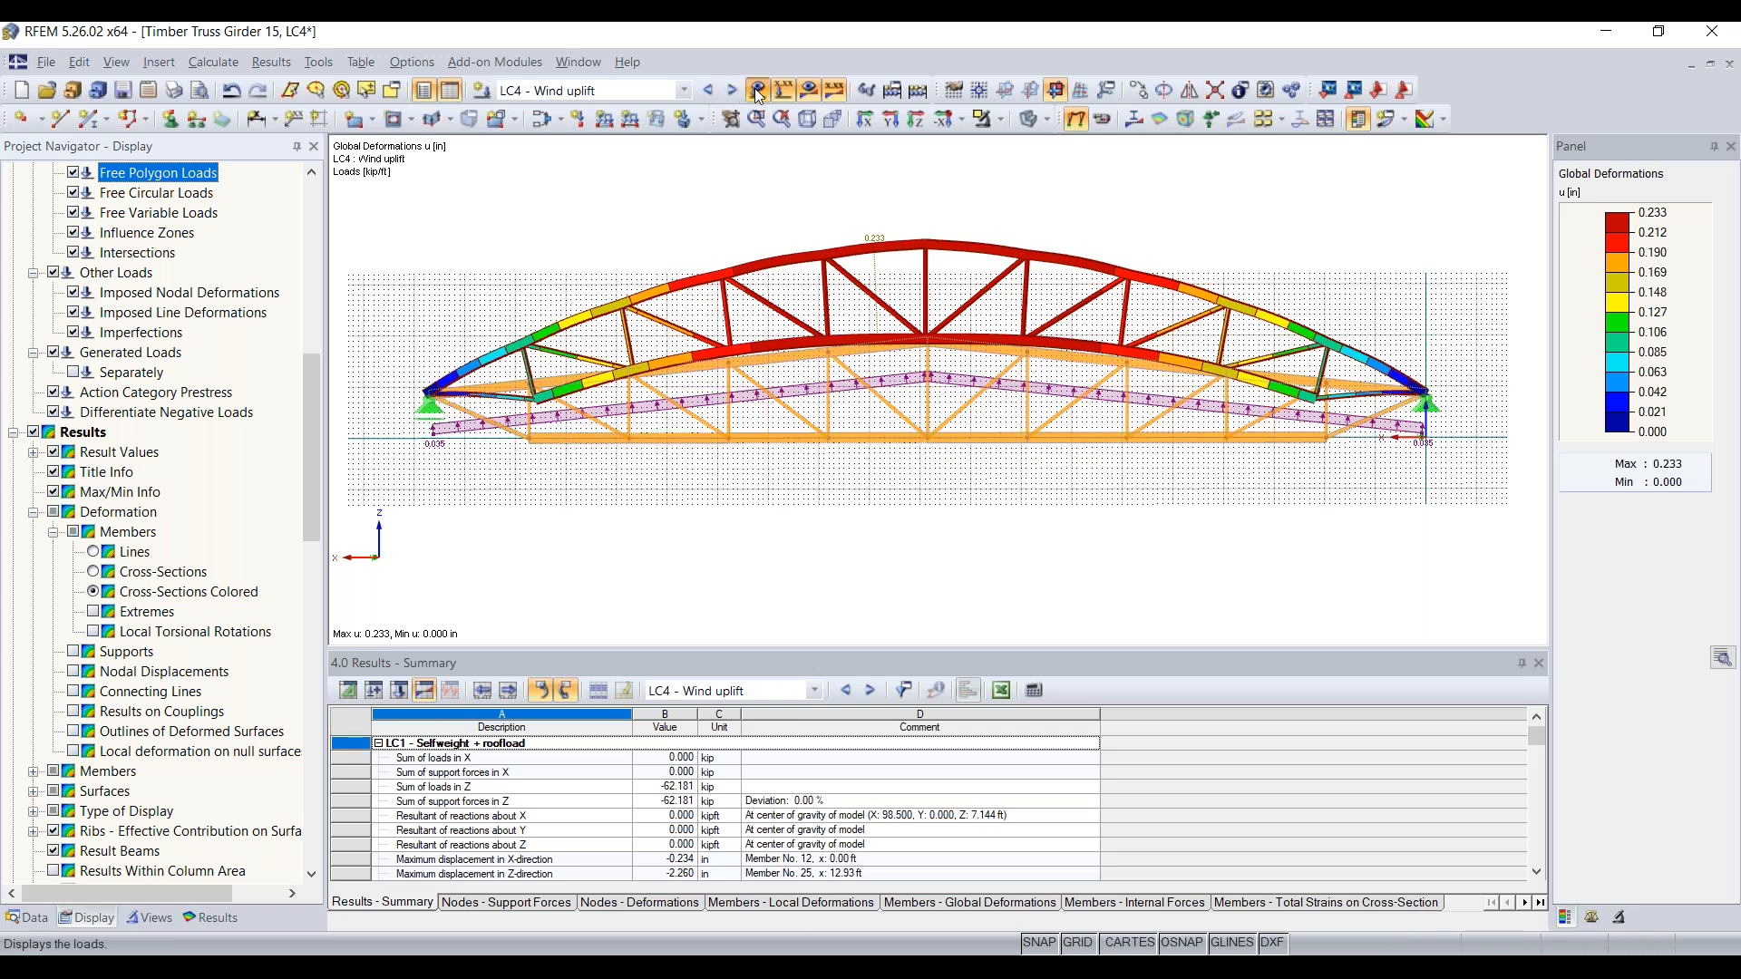
# Hide the LC4 loads and the deformation results so only the truss model is displayed
pyautogui.click(783, 89)
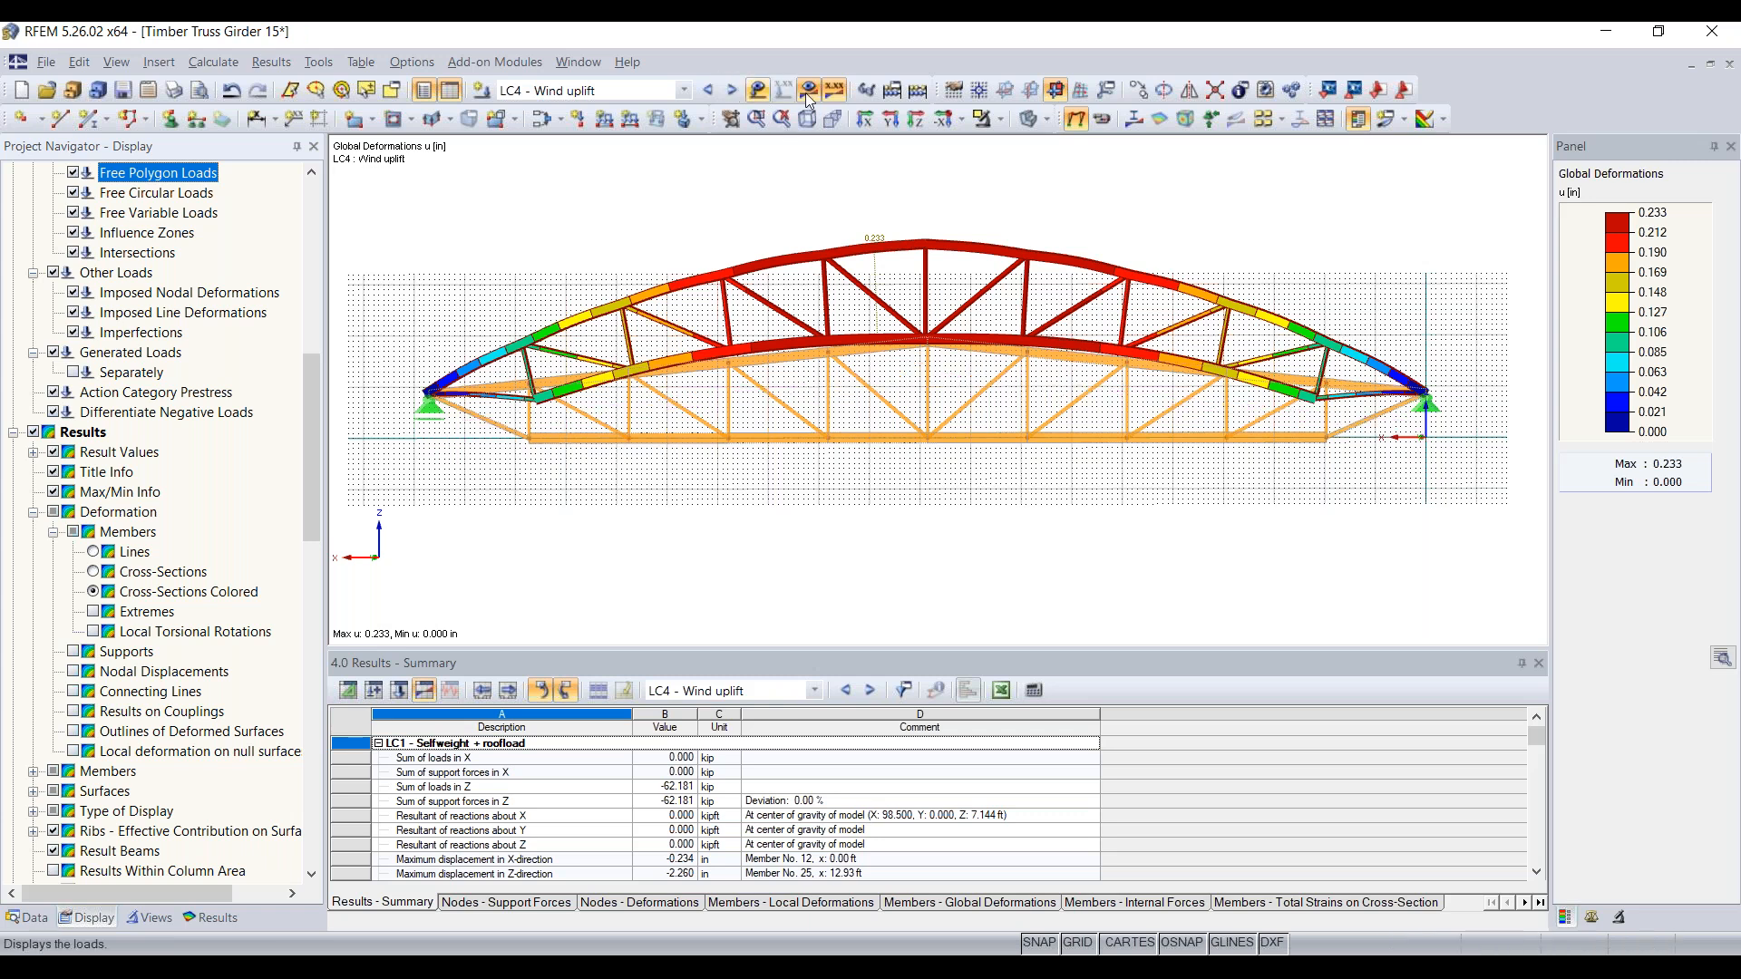
pyautogui.click(809, 90)
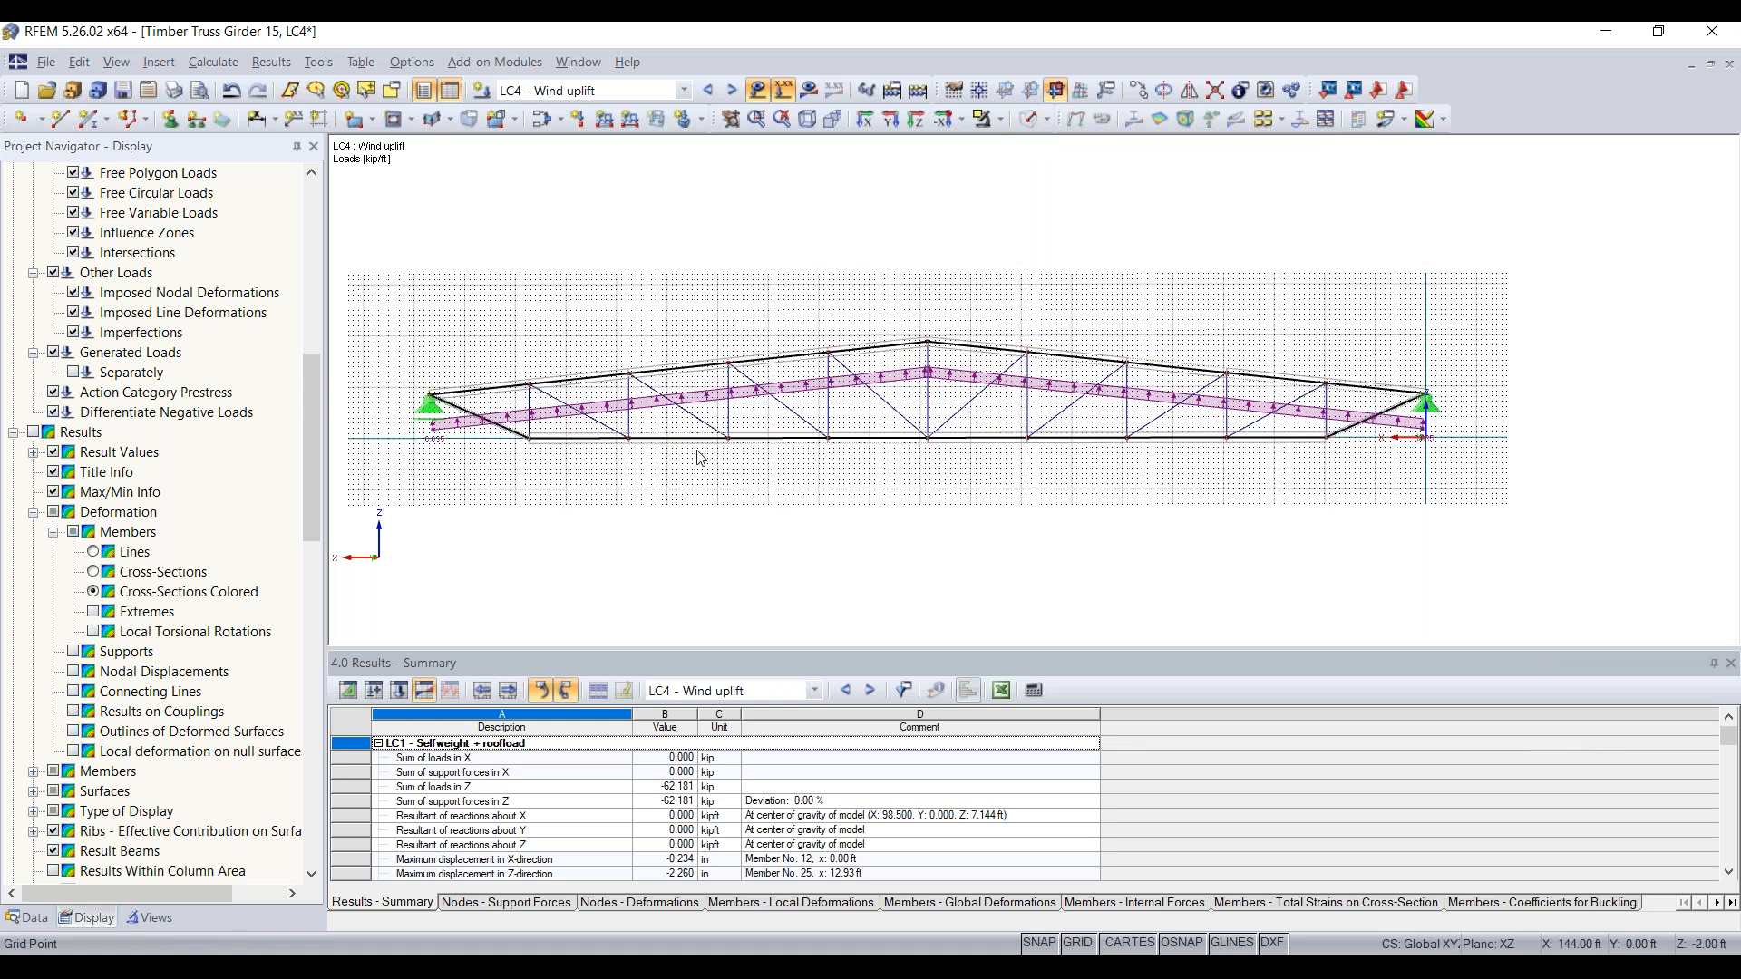
pyautogui.click(783, 89)
# Examine the bottom chord's joints, including the end joint where the inclined end member and vertical meet the chord
pyautogui.scroll(4, 742, 441)
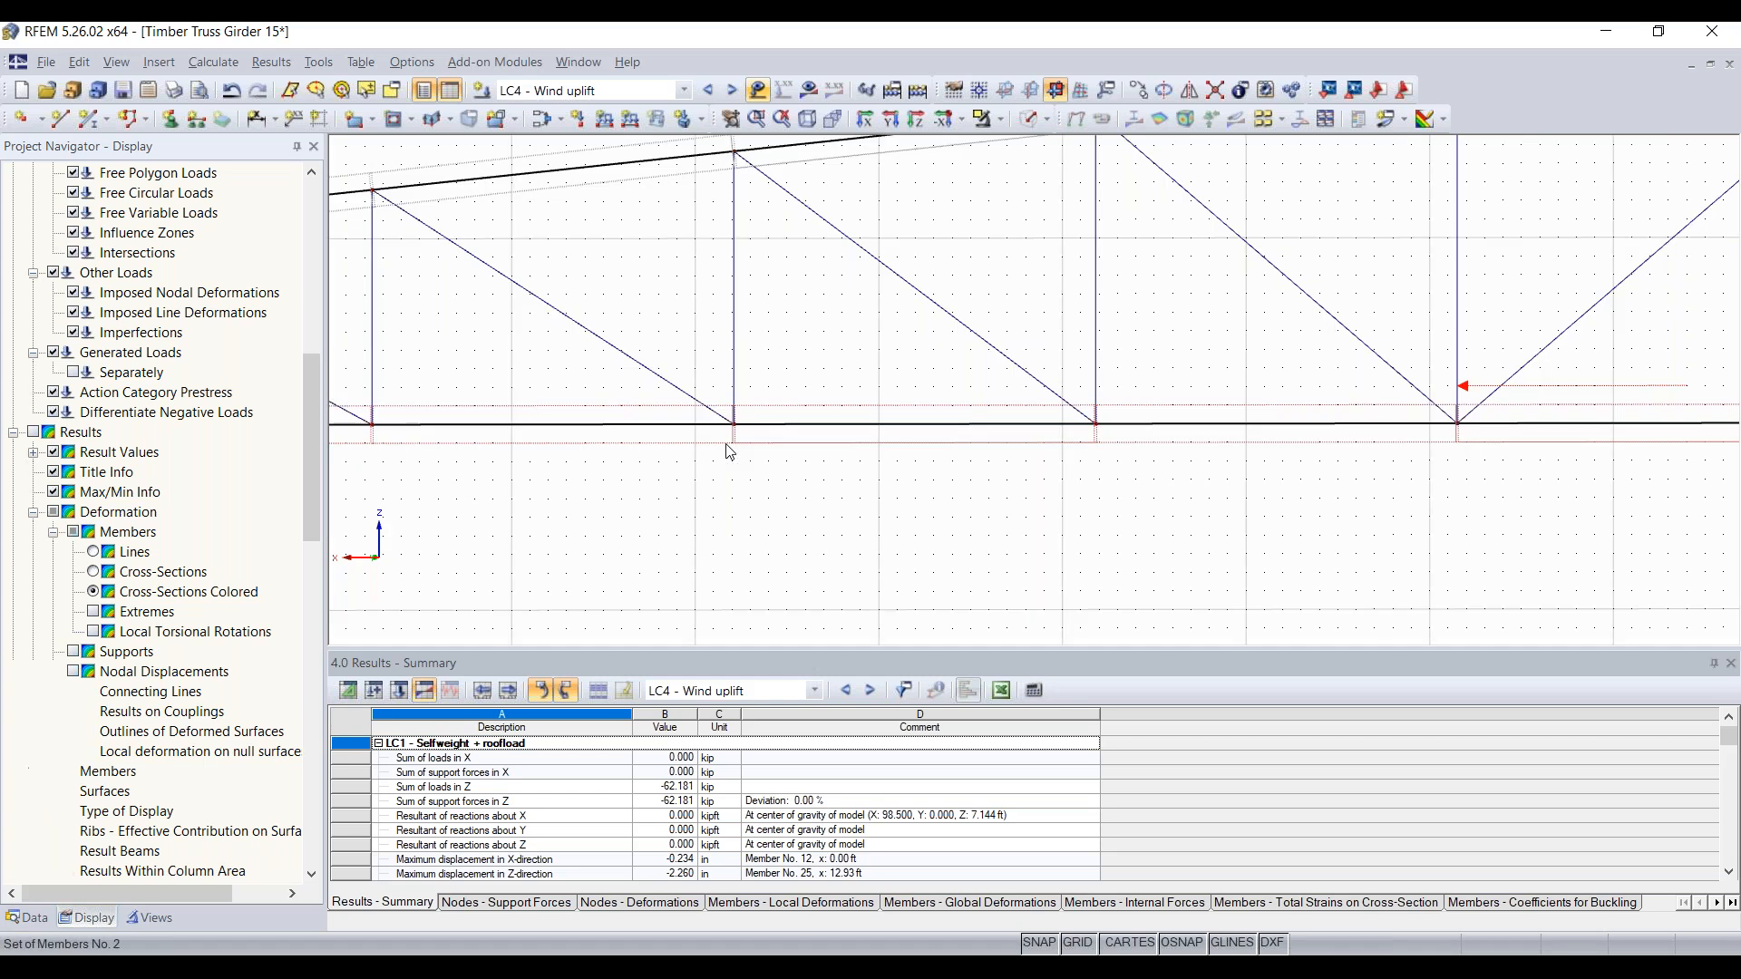
pyautogui.moveTo(762, 303); pyautogui.dragTo(855, 459, button='middle')
pyautogui.moveTo(592, 397); pyautogui.dragTo(880, 427, button='middle')
pyautogui.scroll(-3, 885, 428)
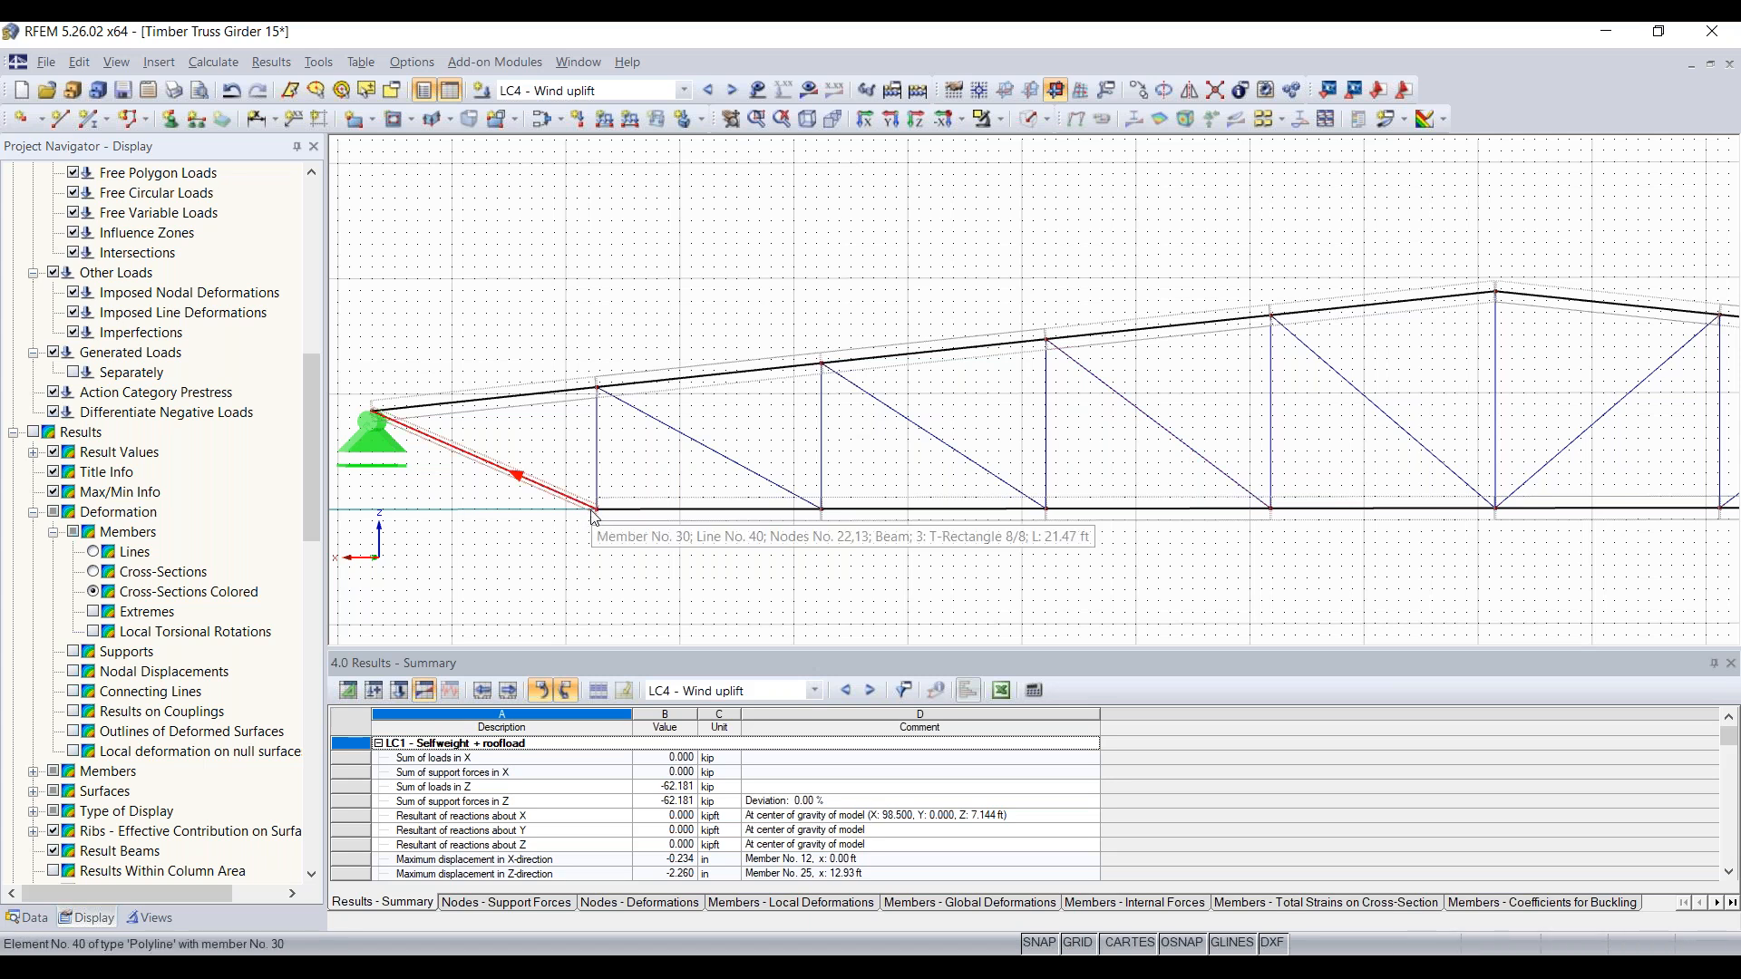
pyautogui.scroll(5, 602, 518)
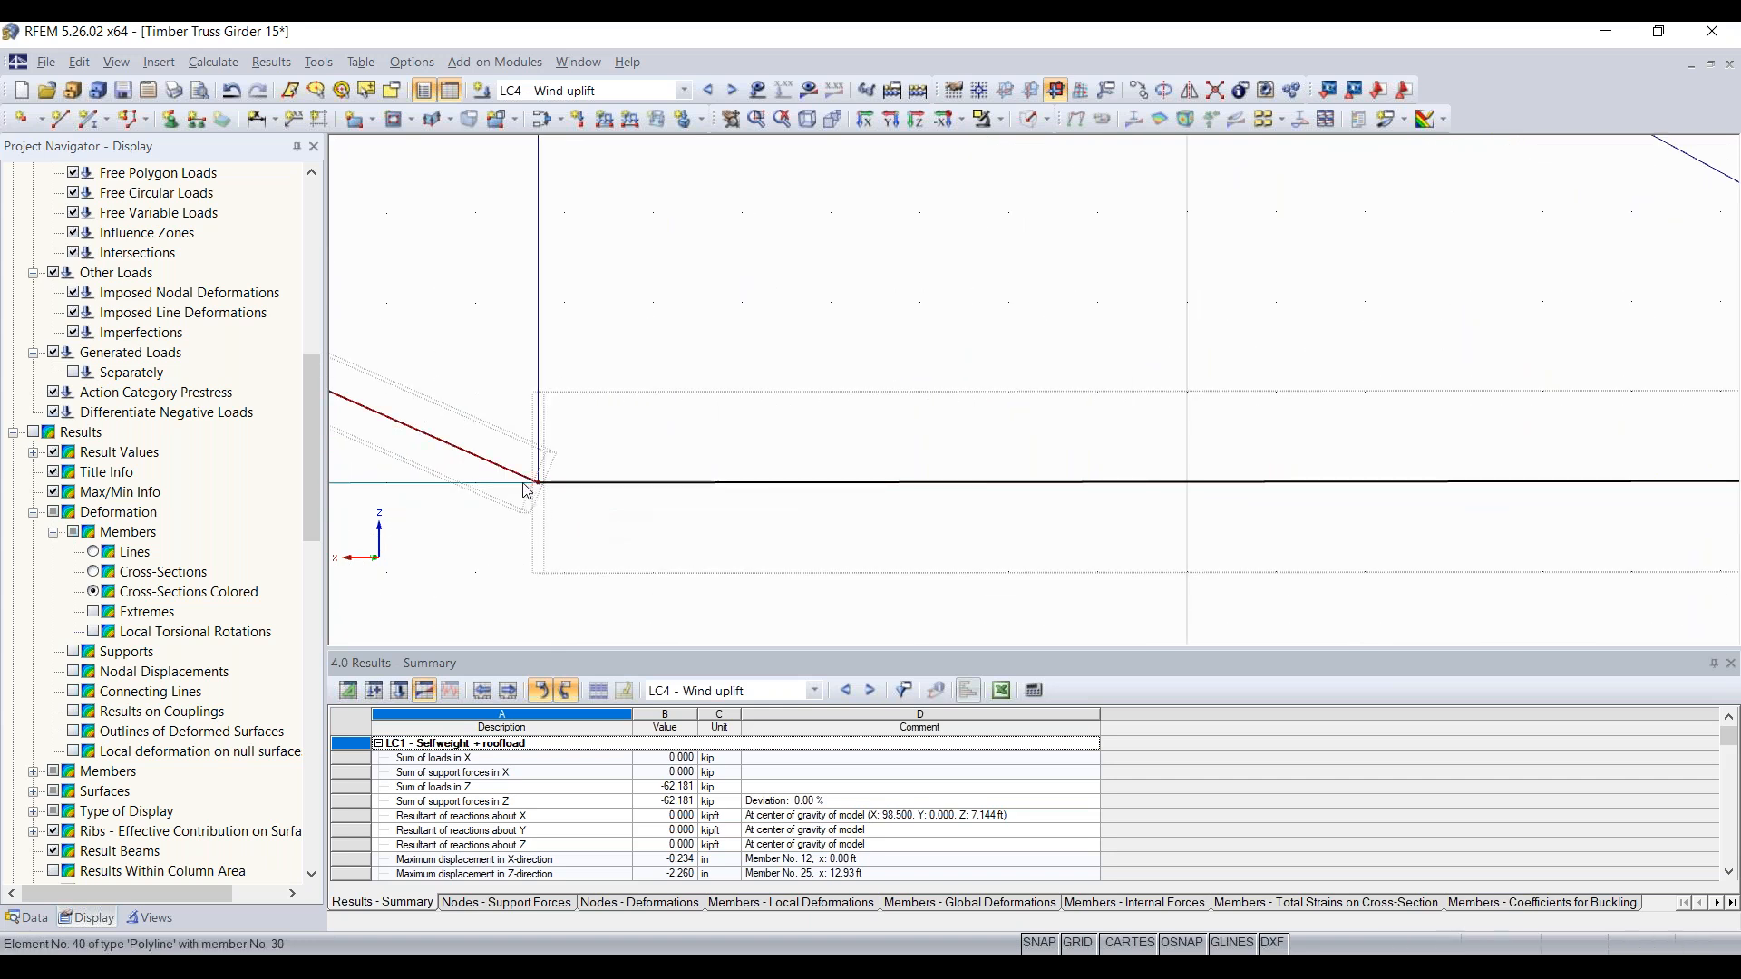
pyautogui.scroll(-4, 684, 519)
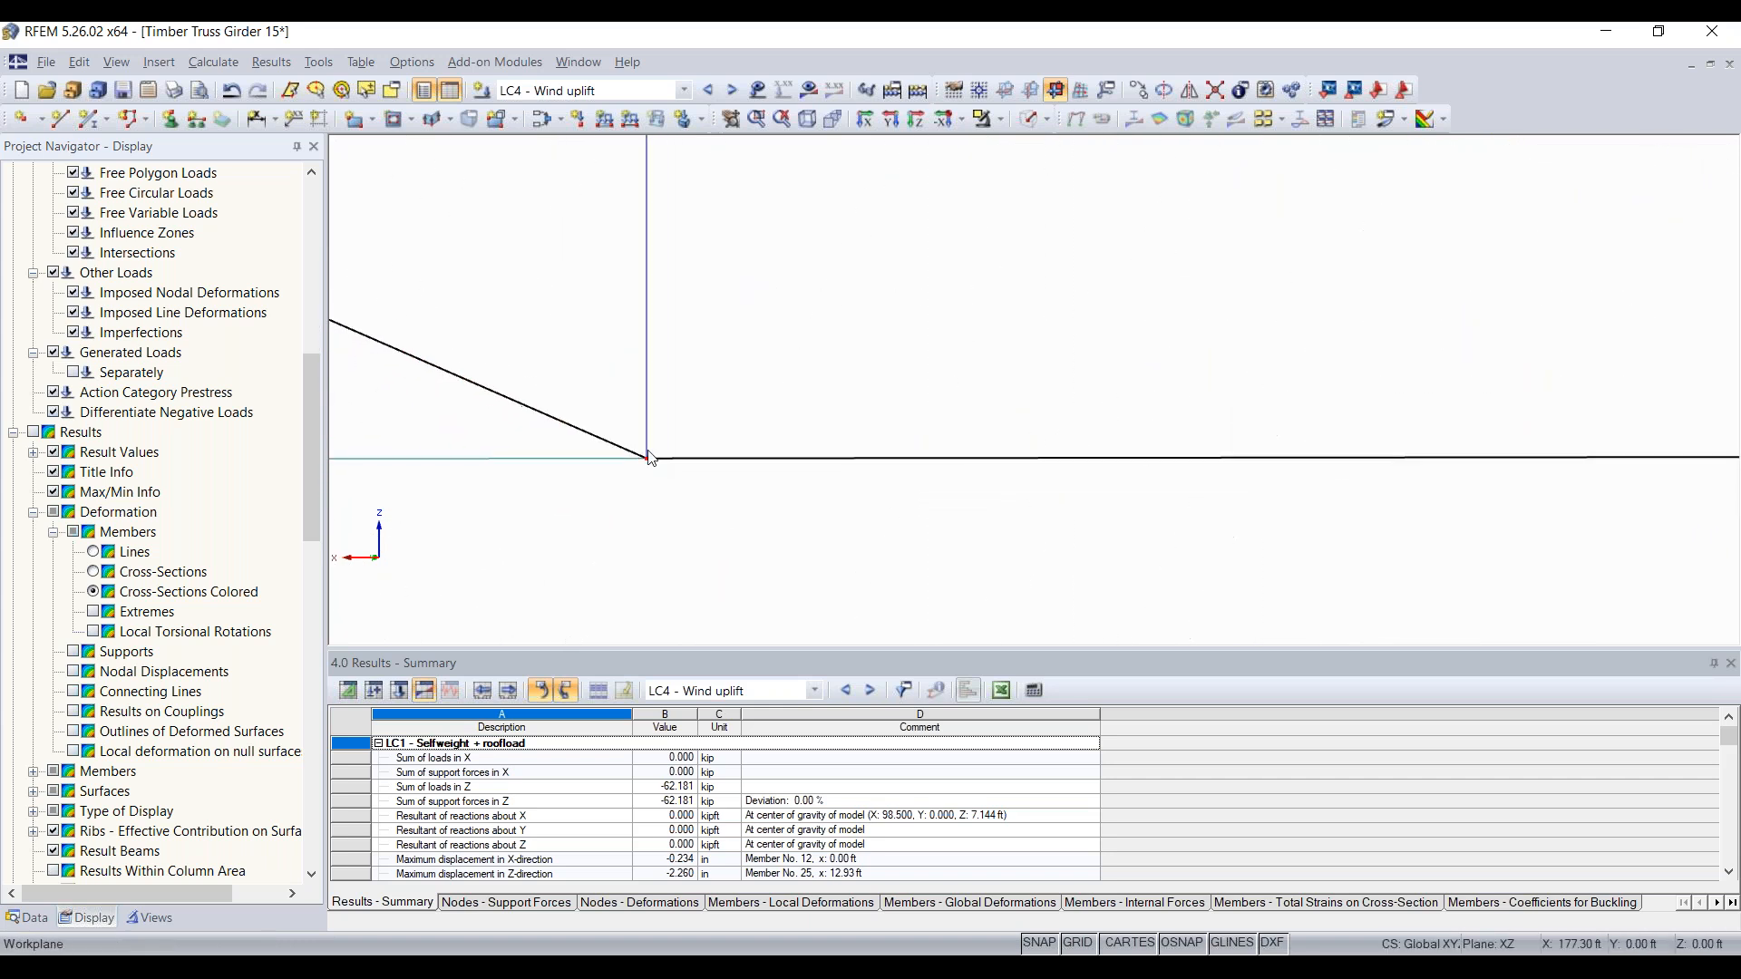
pyautogui.scroll(5, 653, 372)
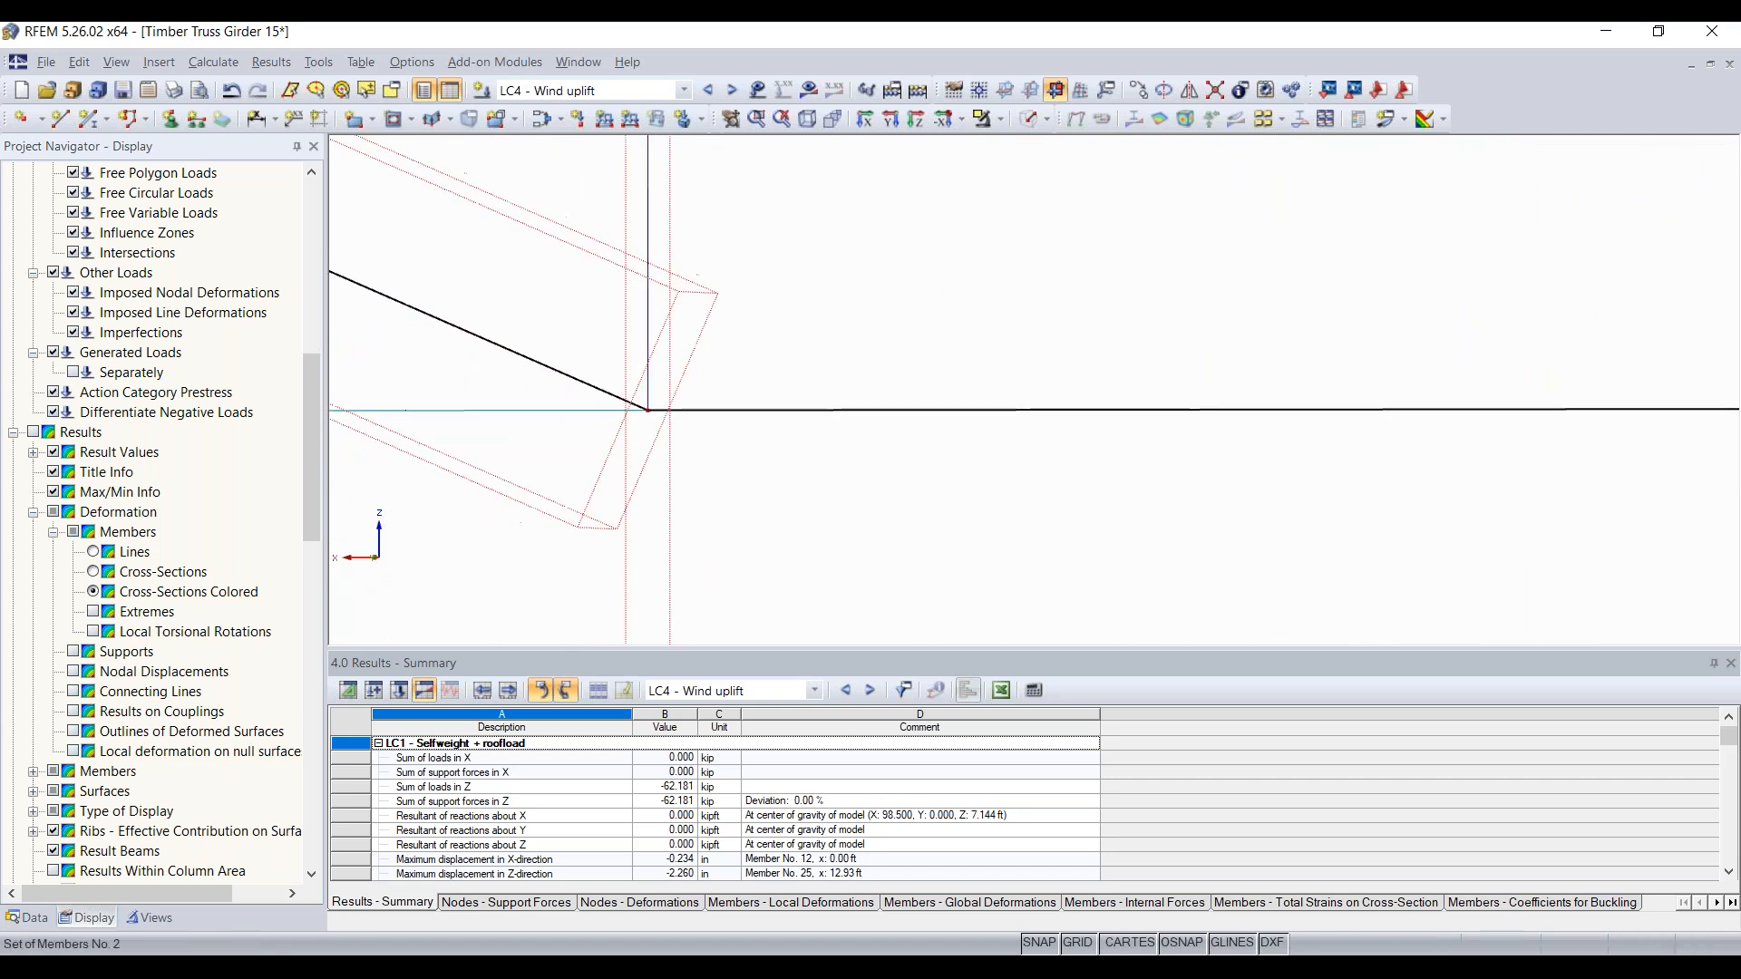
pyautogui.moveTo(701, 246); pyautogui.dragTo(729, 550, button='middle')
pyautogui.moveTo(769, 181); pyautogui.dragTo(773, 590, button='middle')
pyautogui.moveTo(771, 362); pyautogui.dragTo(768, 542, button='middle')
# Examine how the verticals and diagonals connect to the continuous top chord at its nodes near the support
pyautogui.scroll(-4, 766, 491)
pyautogui.scroll(6, 744, 365)
pyautogui.scroll(-8, 850, 492)
pyautogui.scroll(-5, 850, 492)
pyautogui.scroll(10, 851, 493)
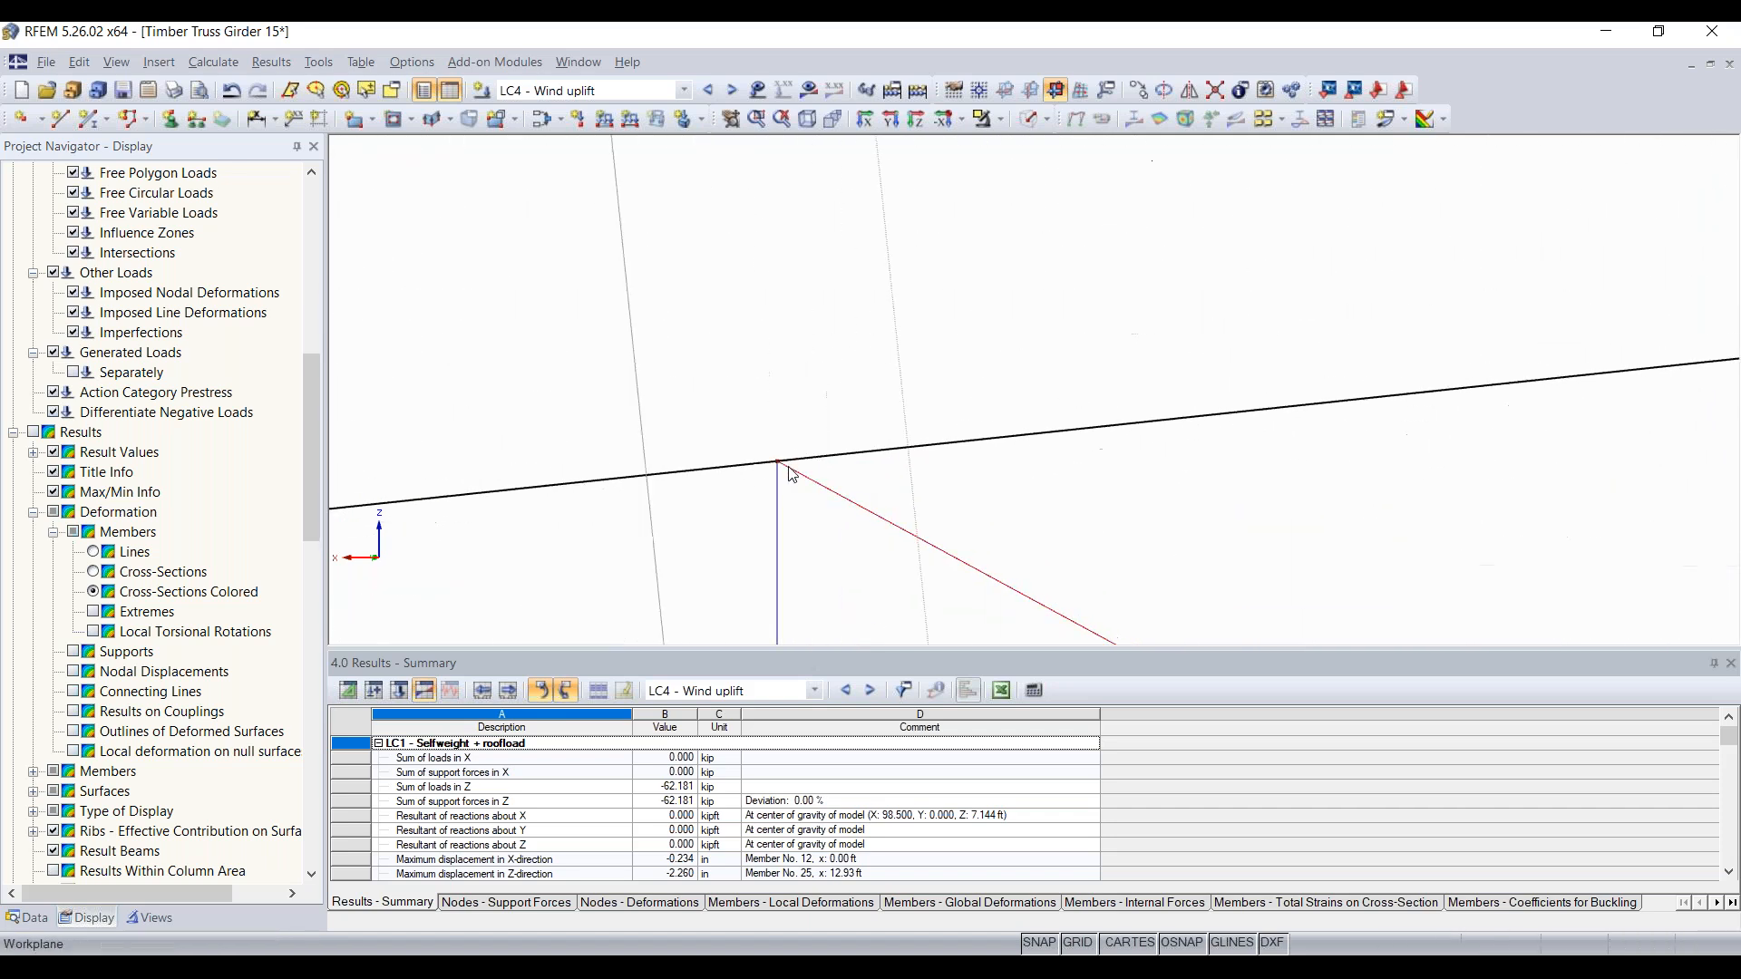
pyautogui.scroll(4, 768, 467)
pyautogui.moveTo(904, 453); pyautogui.dragTo(804, 396, button='middle')
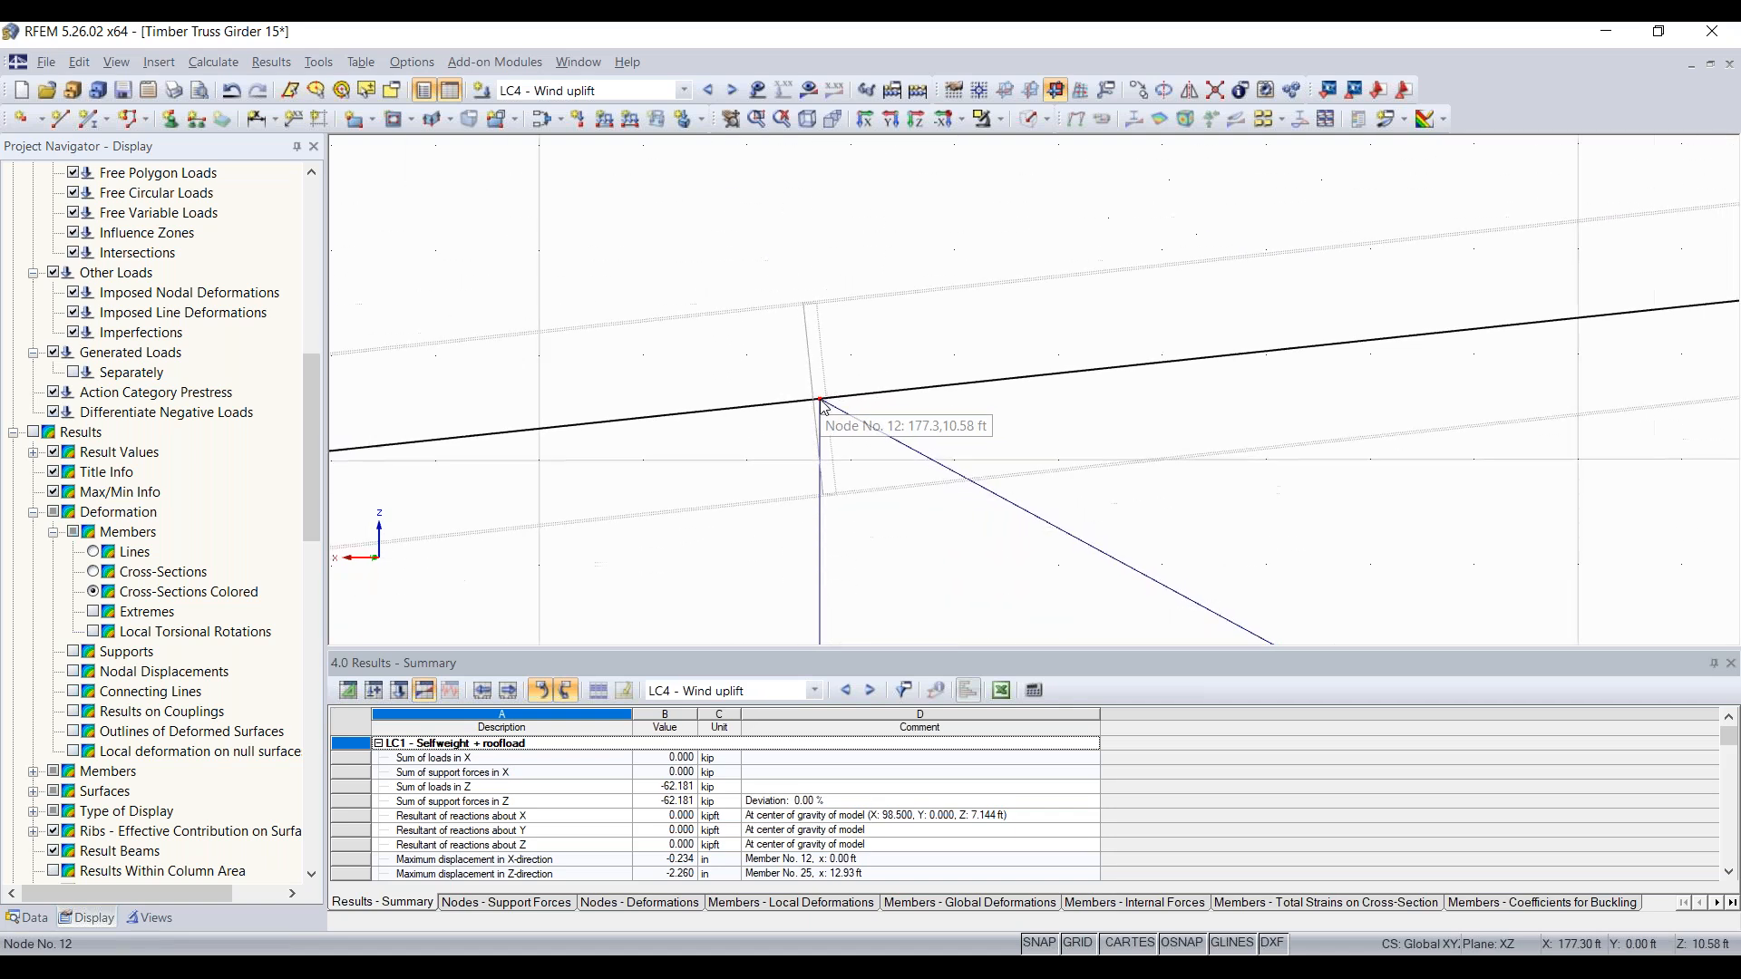
pyautogui.scroll(-3, 988, 416)
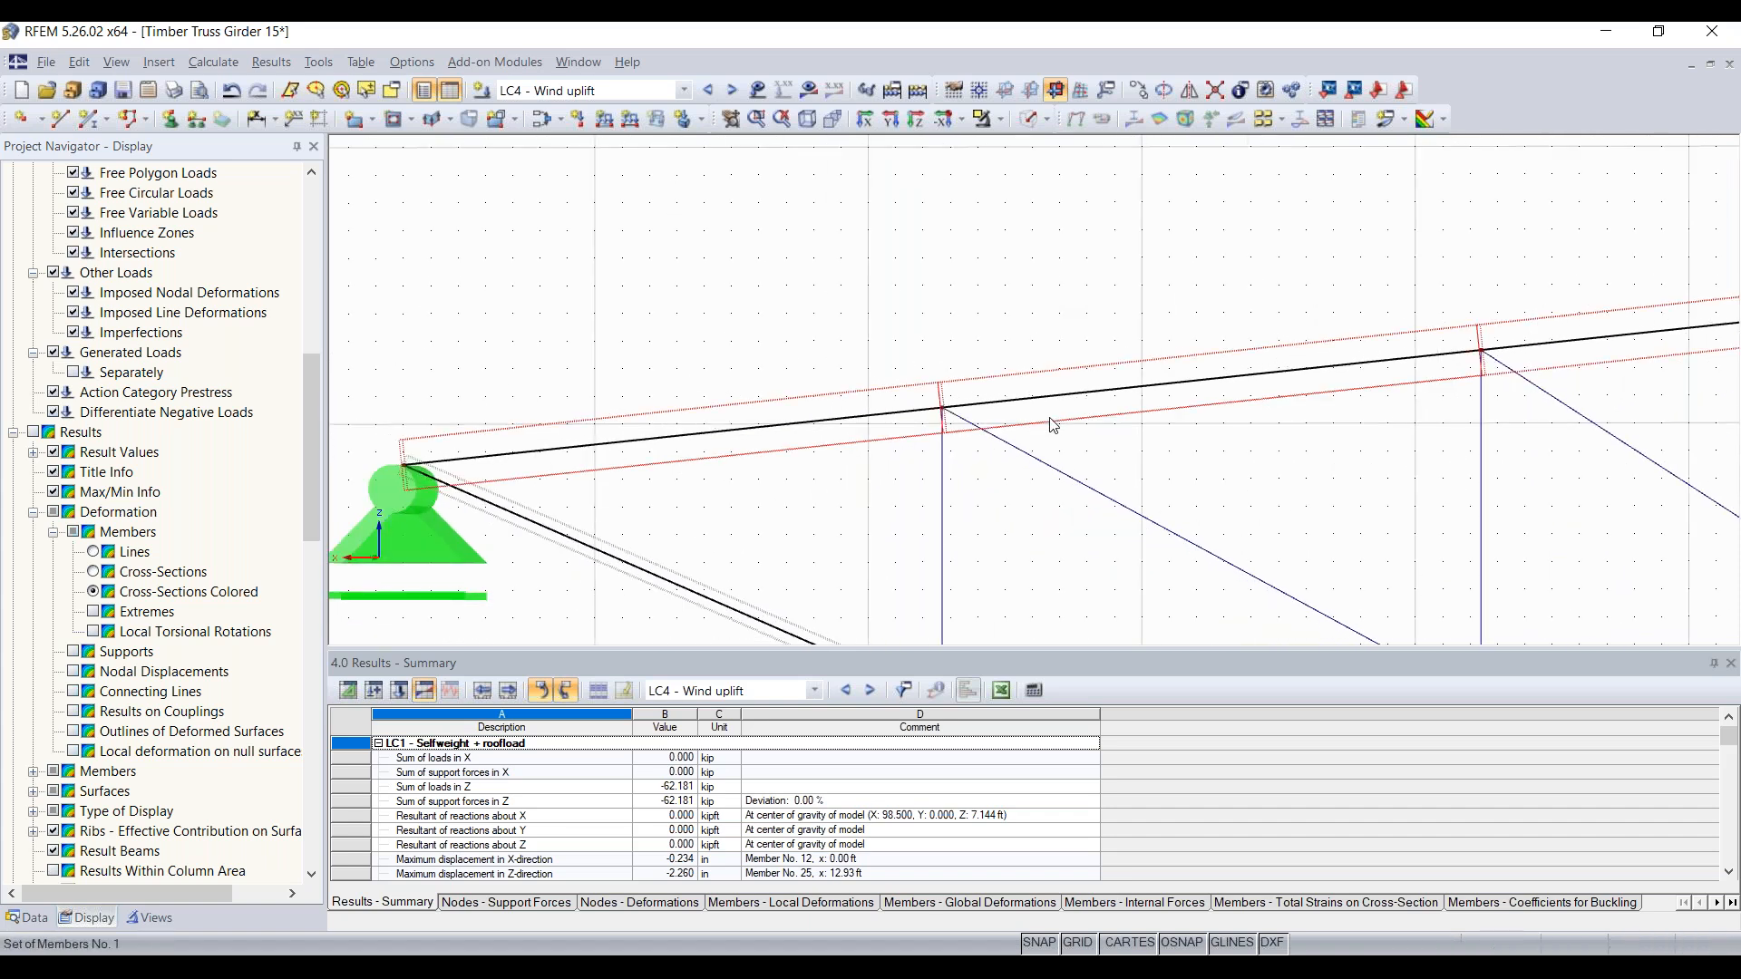
pyautogui.scroll(-5, 1053, 432)
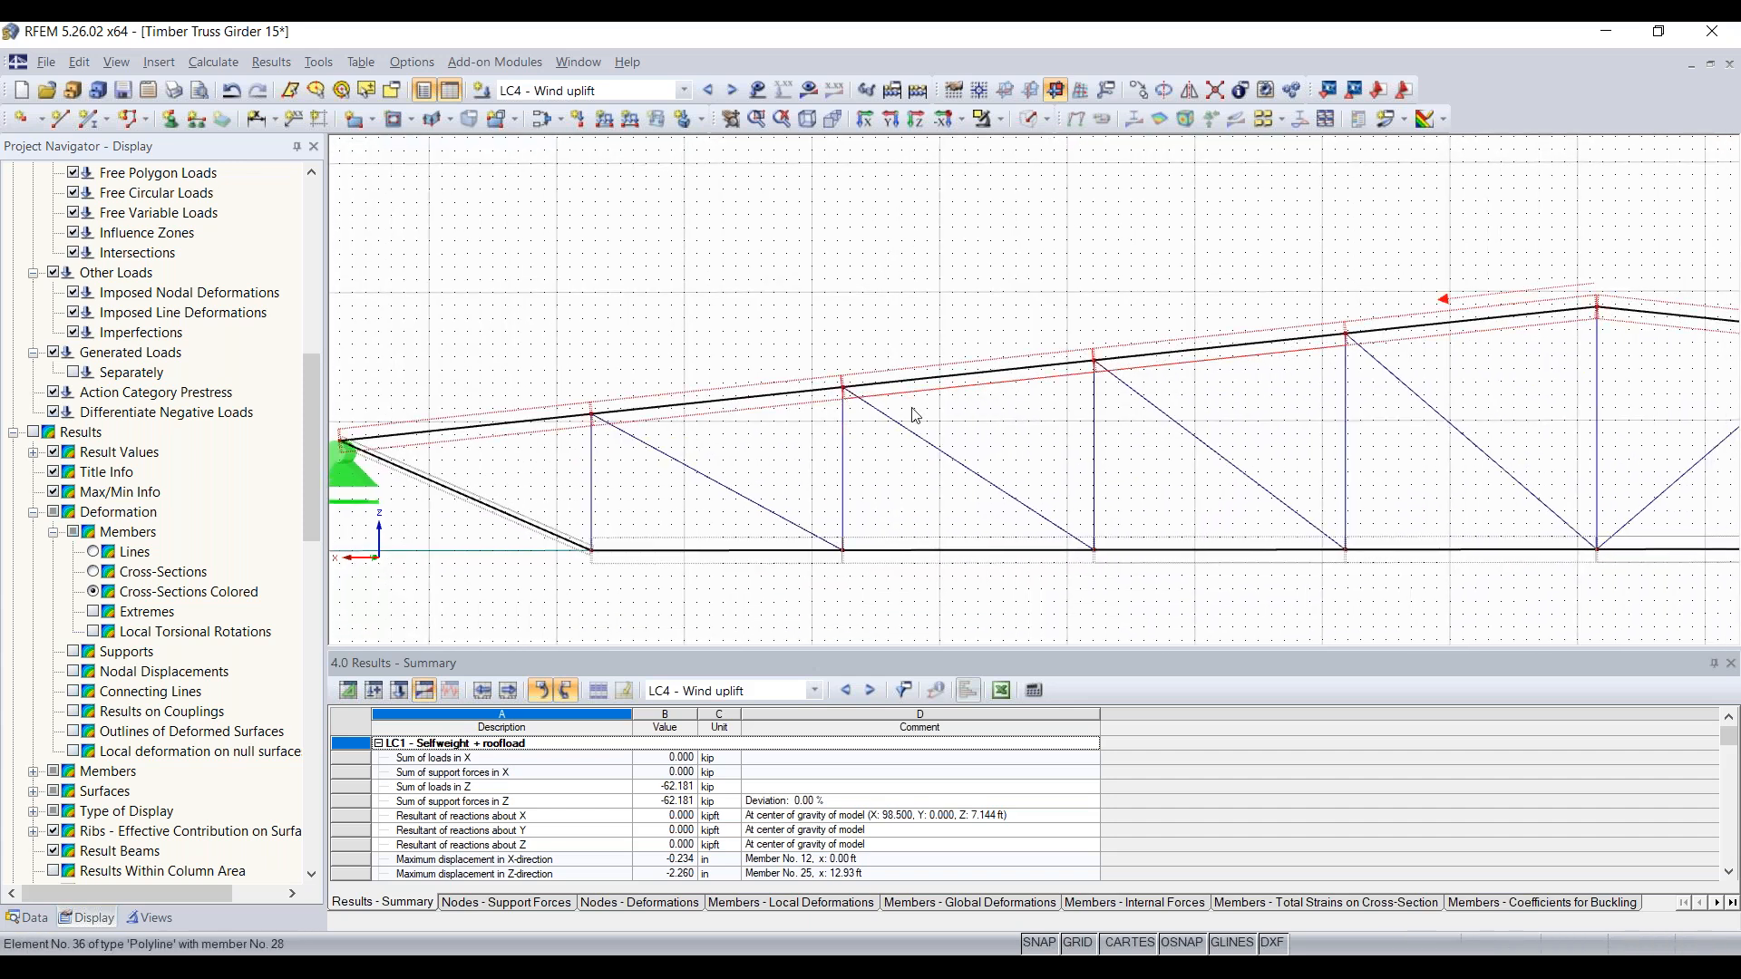
pyautogui.scroll(8, 843, 390)
pyautogui.moveTo(835, 486); pyautogui.dragTo(852, 304, button='middle')
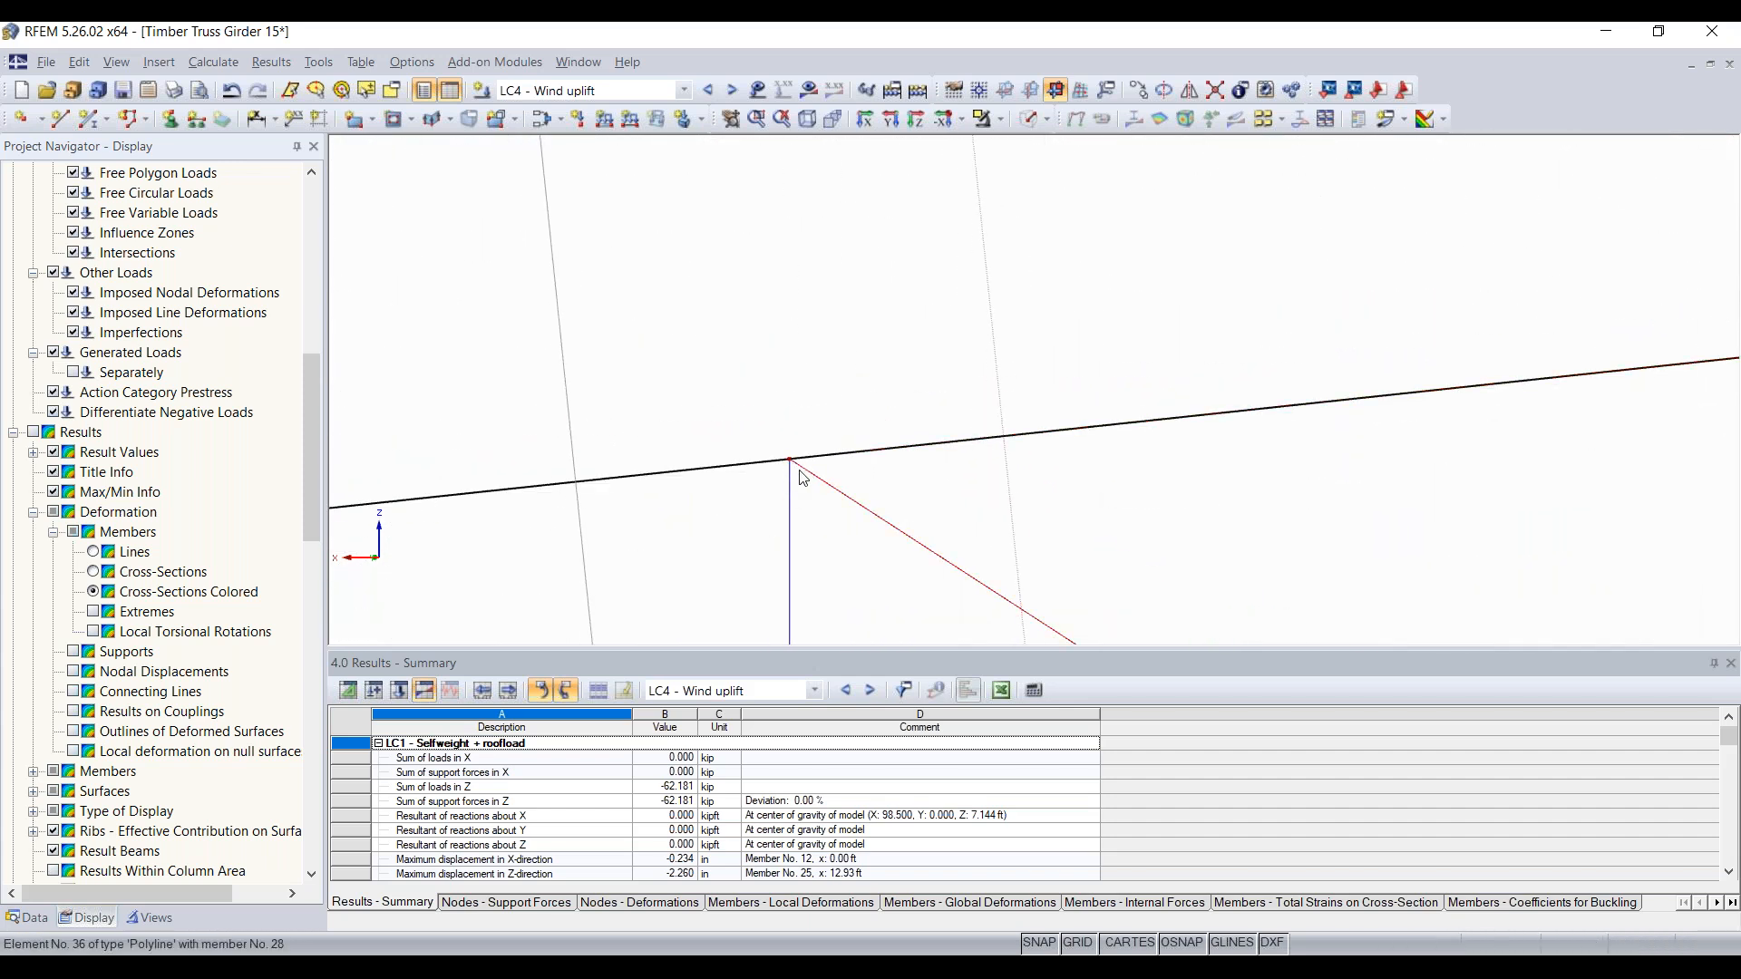
pyautogui.scroll(-8, 907, 488)
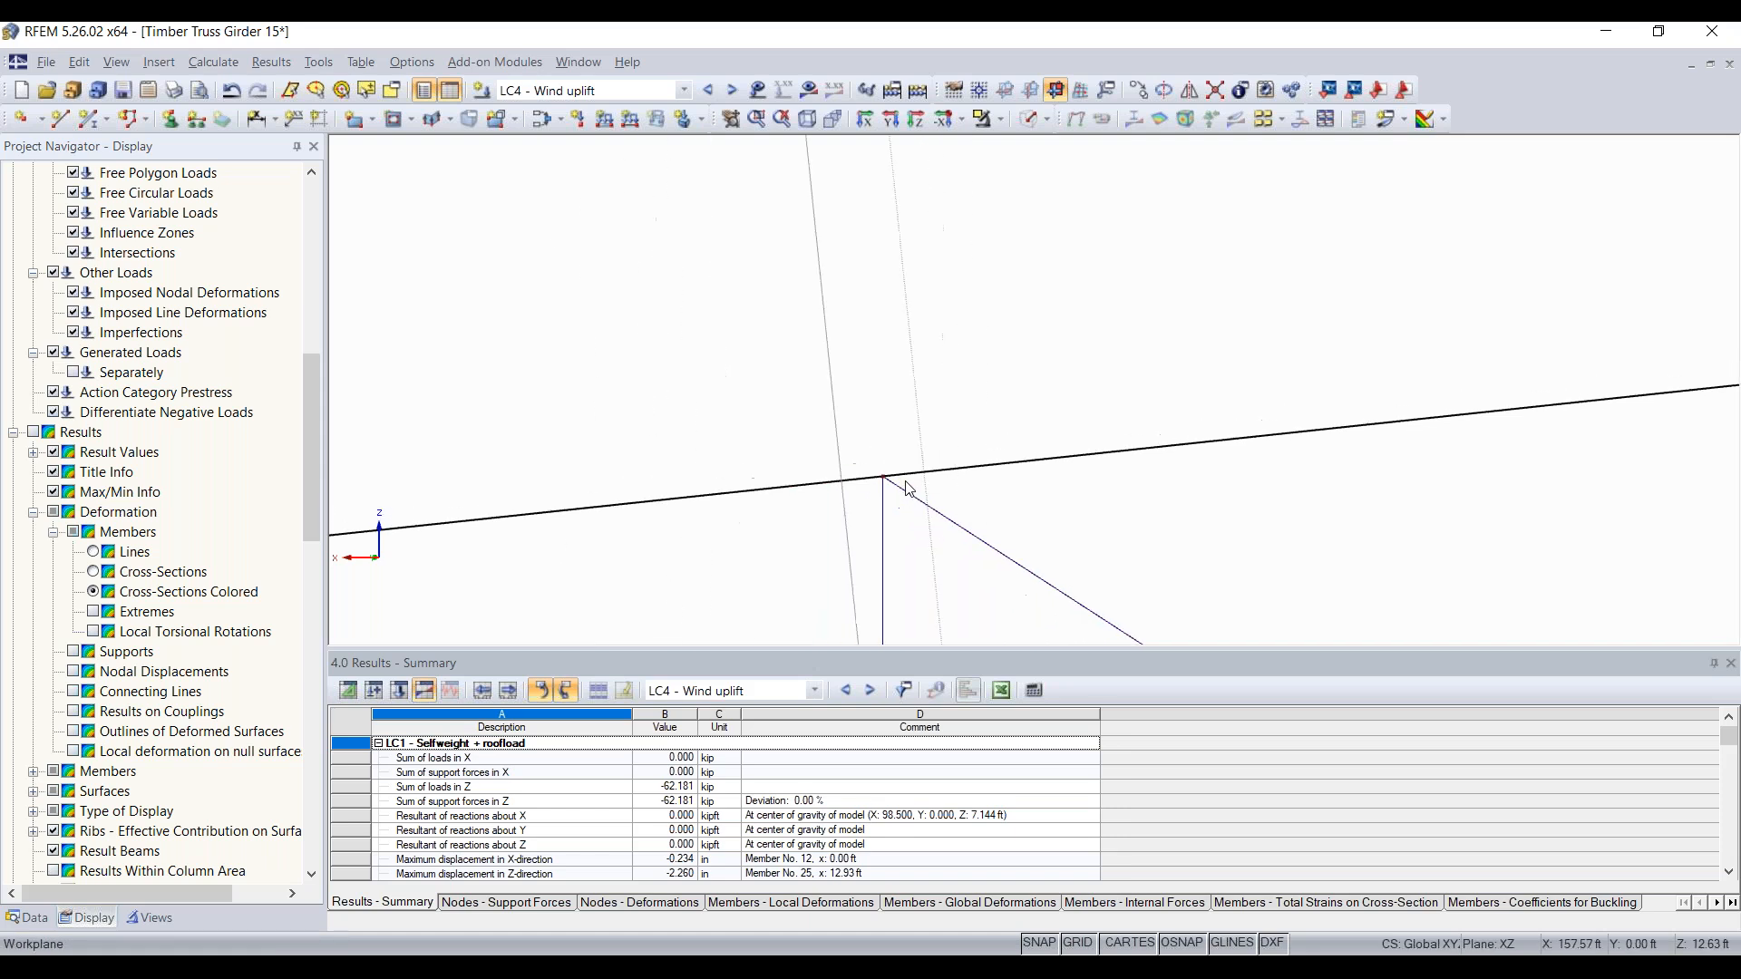
pyautogui.scroll(-6, 909, 489)
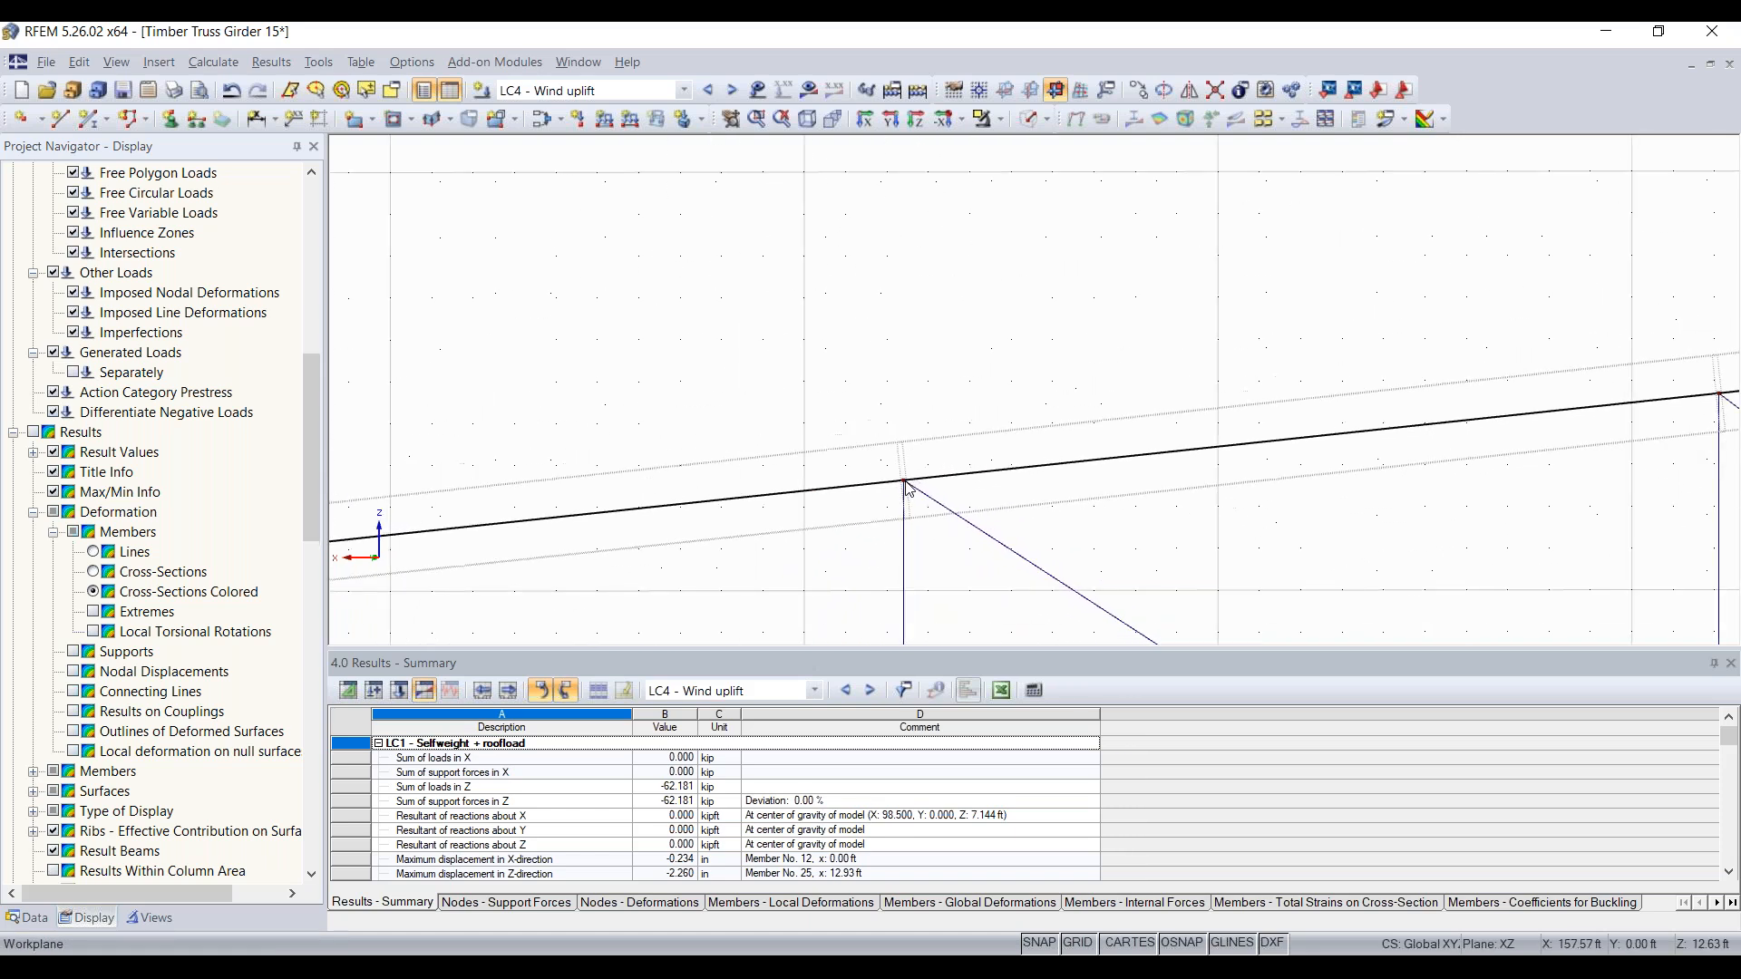
pyautogui.scroll(-6, 906, 483)
pyautogui.moveTo(973, 432); pyautogui.dragTo(621, 321, button='middle')
pyautogui.scroll(-1, 621, 321)
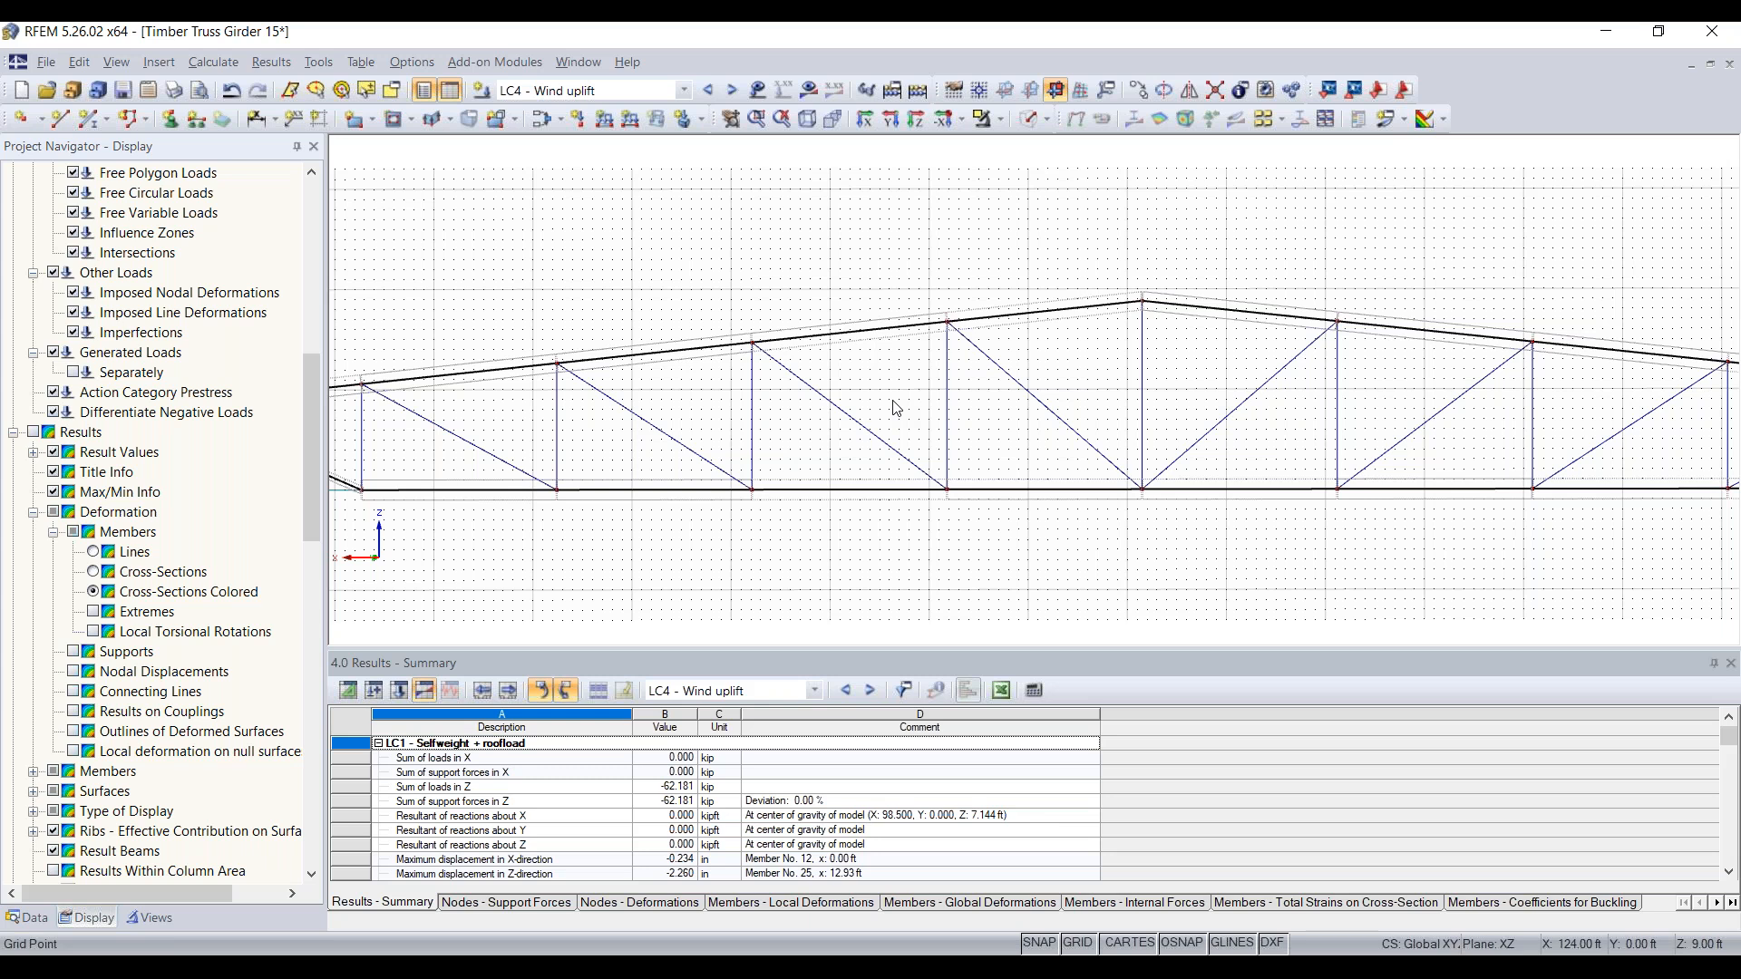
# Make LC1 - Selfweight + roofload the current load case and display its global deformations
pyautogui.click(656, 91)
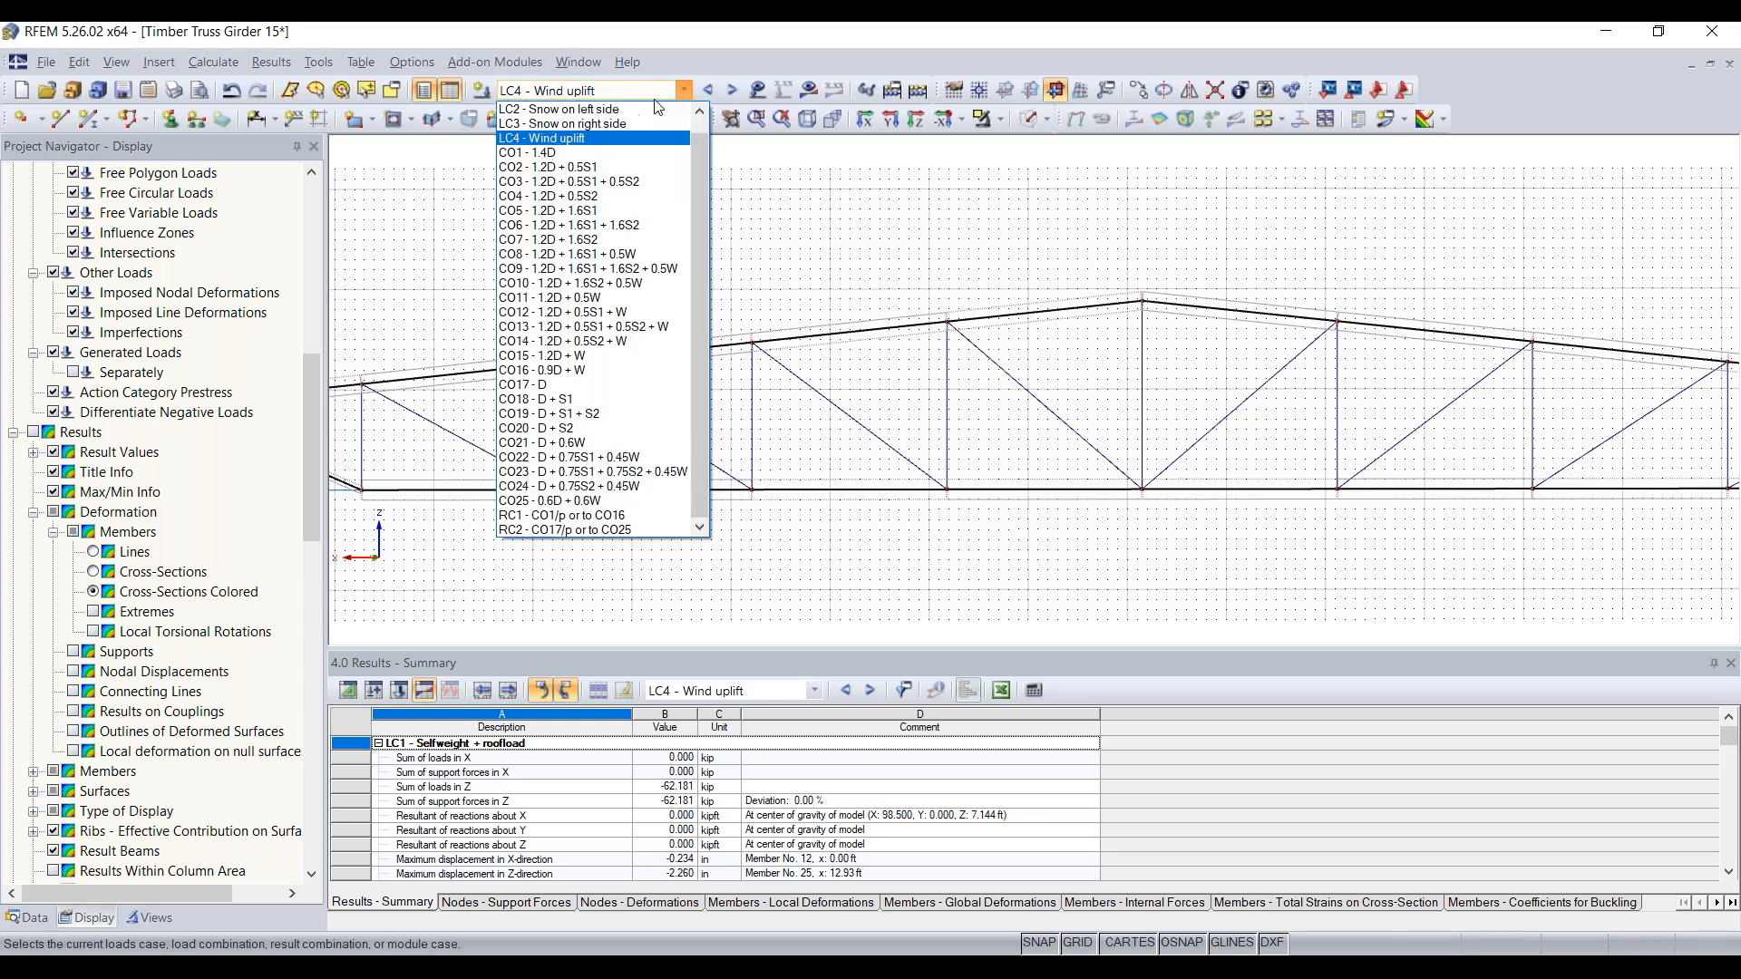
pyautogui.click(649, 109)
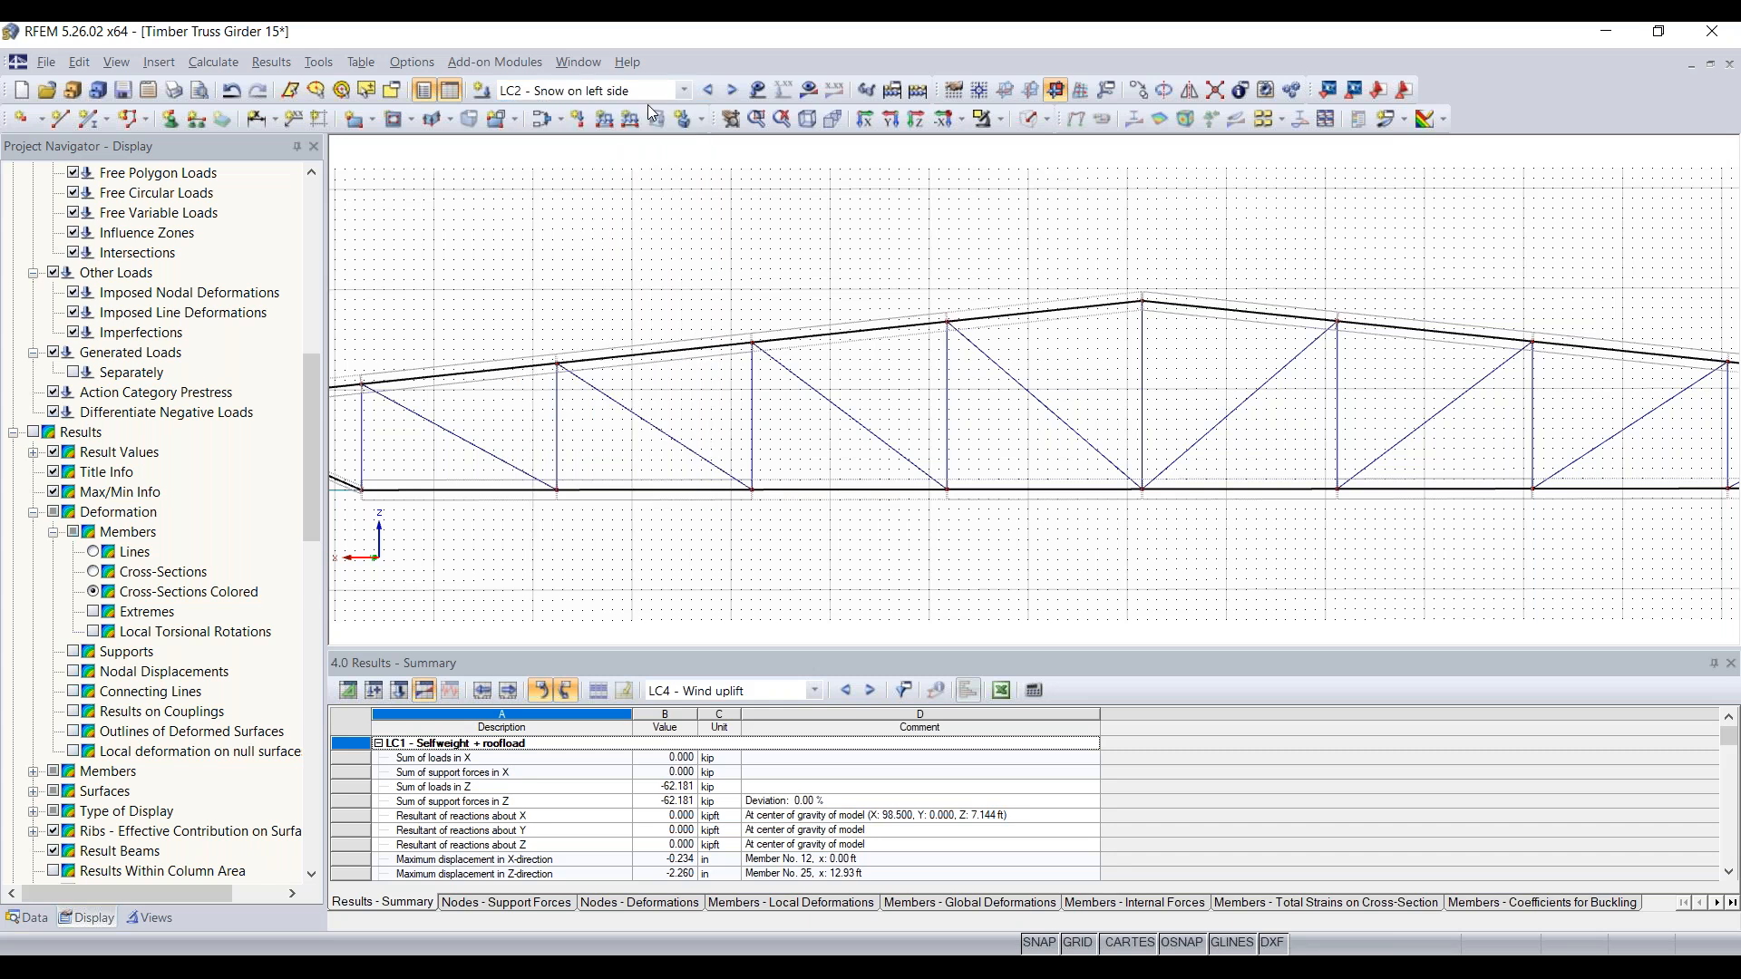
pyautogui.click(640, 89)
pyautogui.scroll(3, 635, 107)
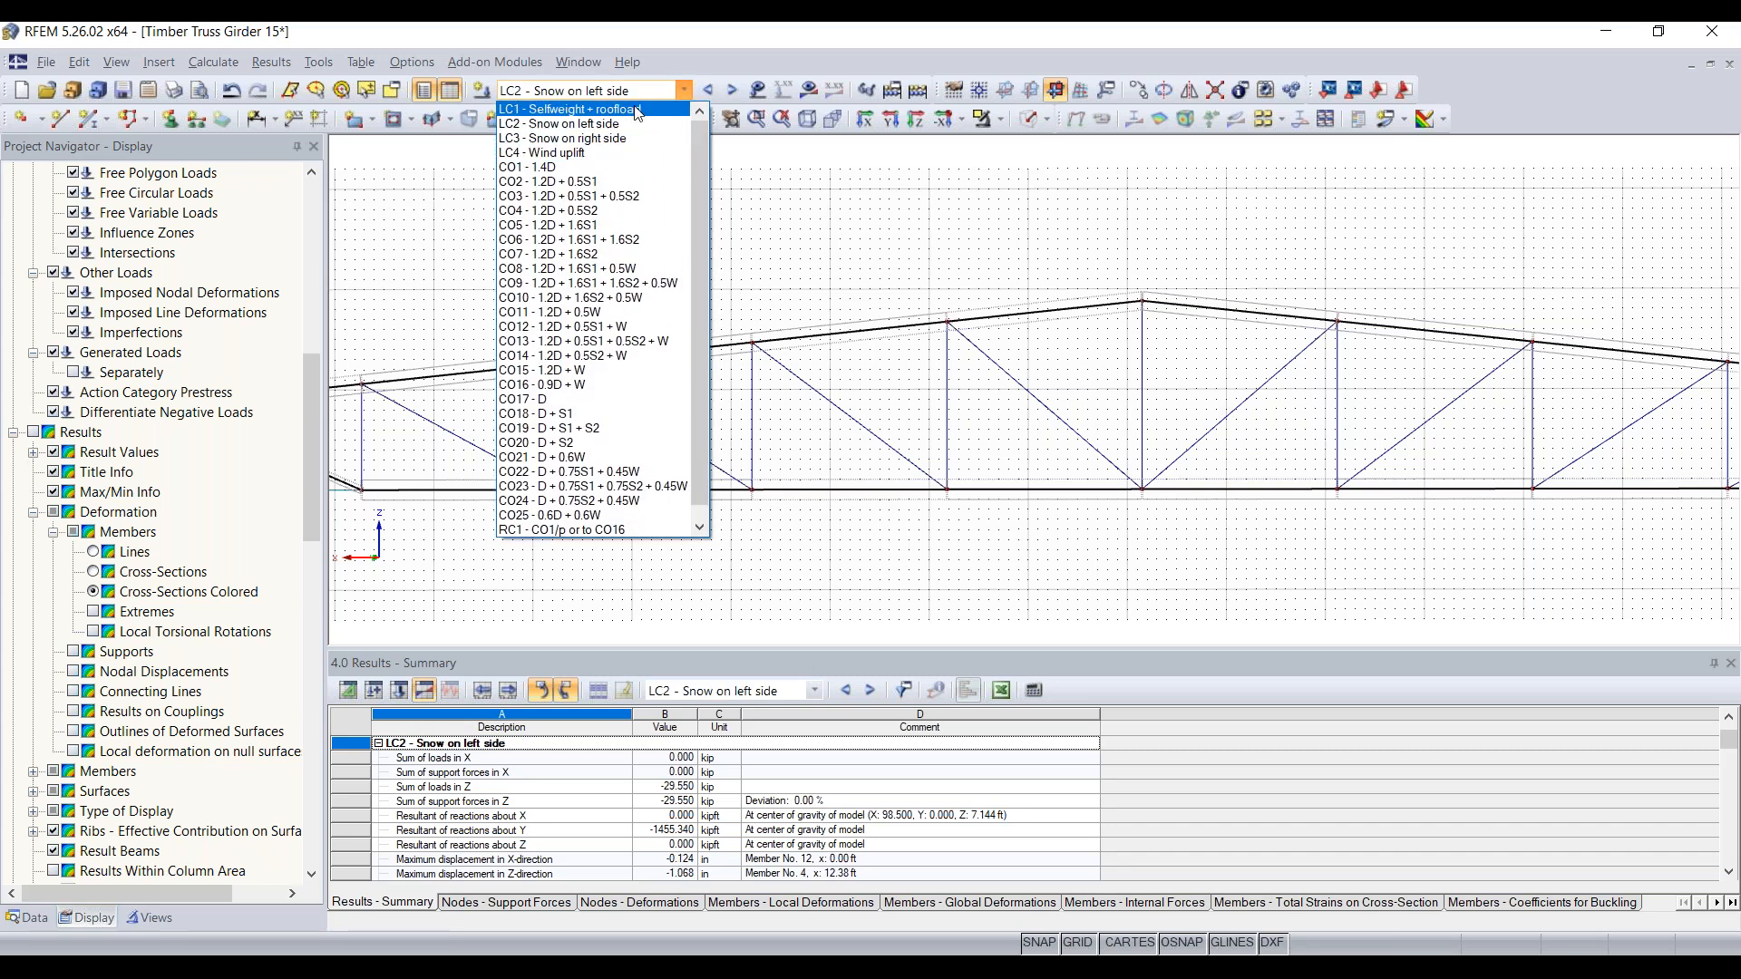
pyautogui.click(634, 105)
pyautogui.scroll(-2, 725, 231)
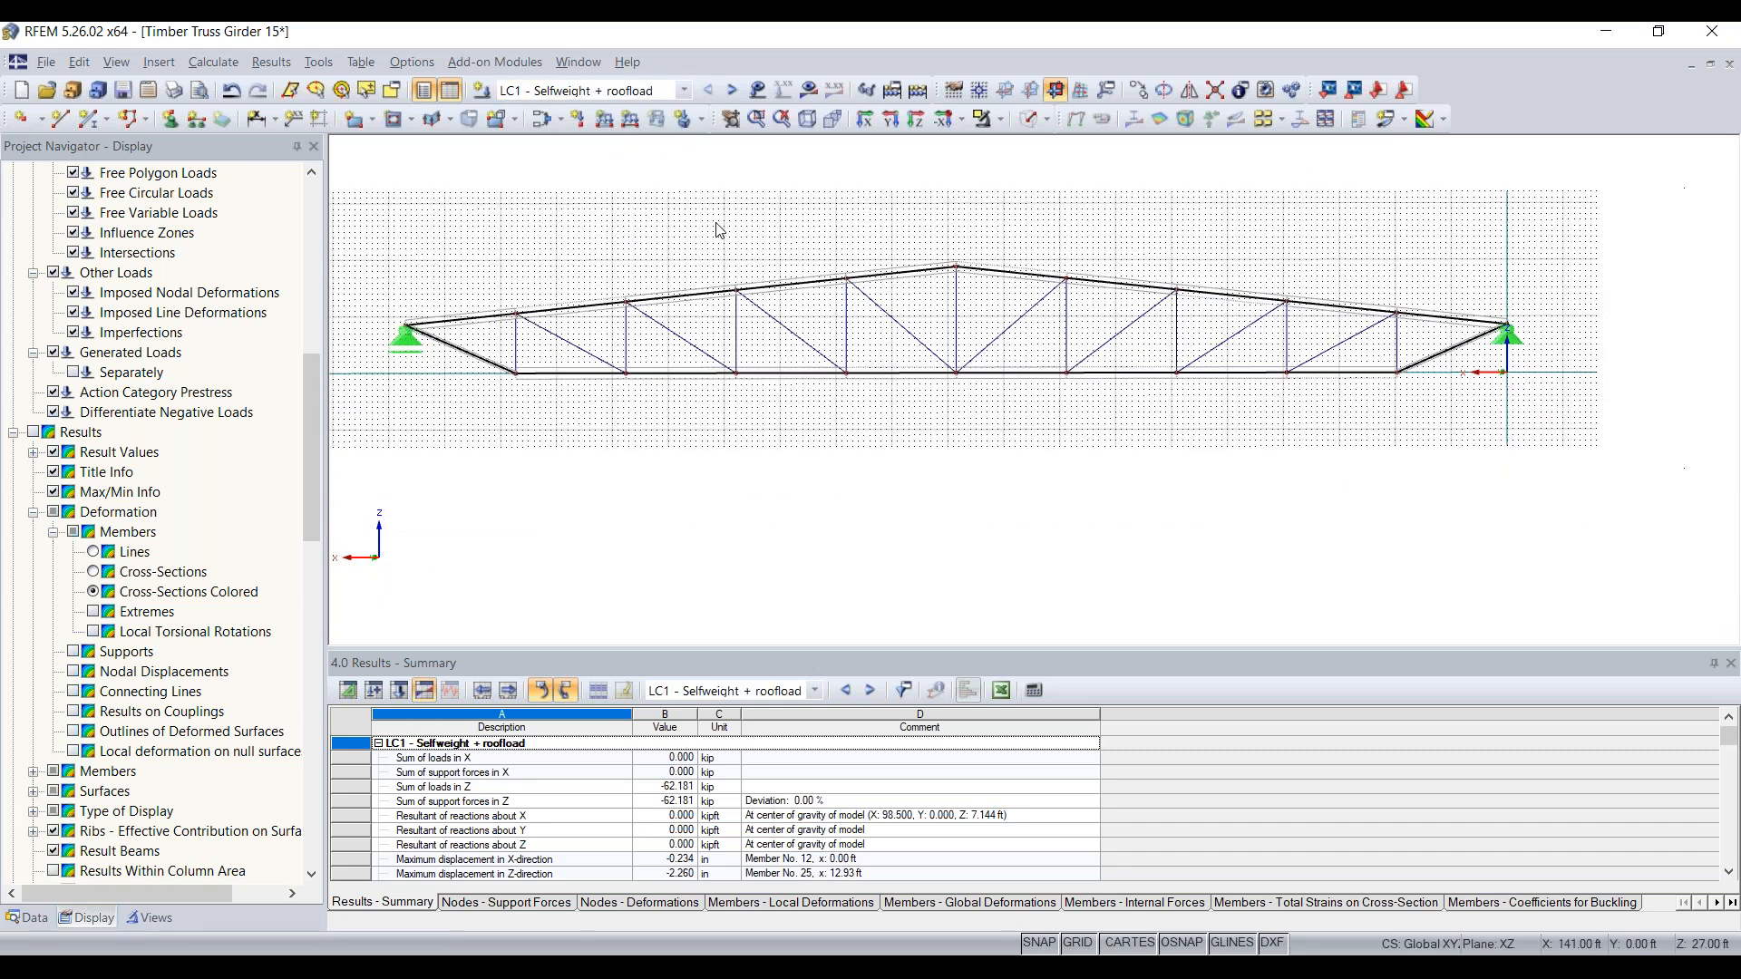
pyautogui.scroll(7, 186, 535)
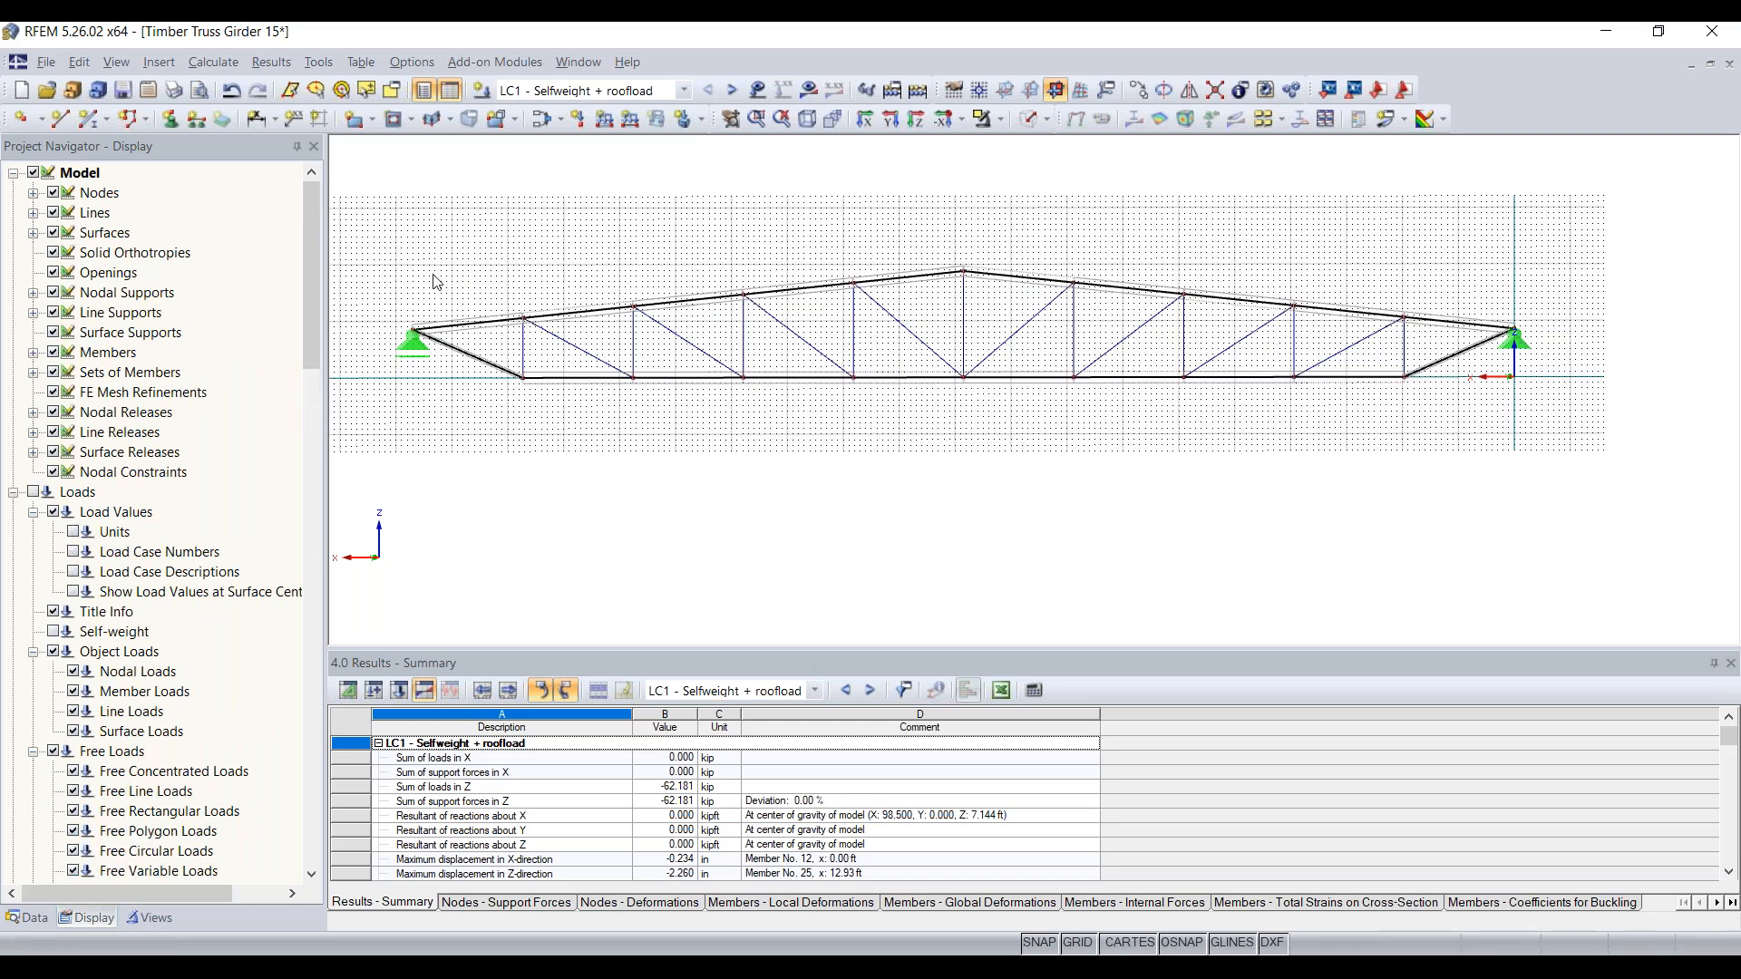
pyautogui.click(809, 90)
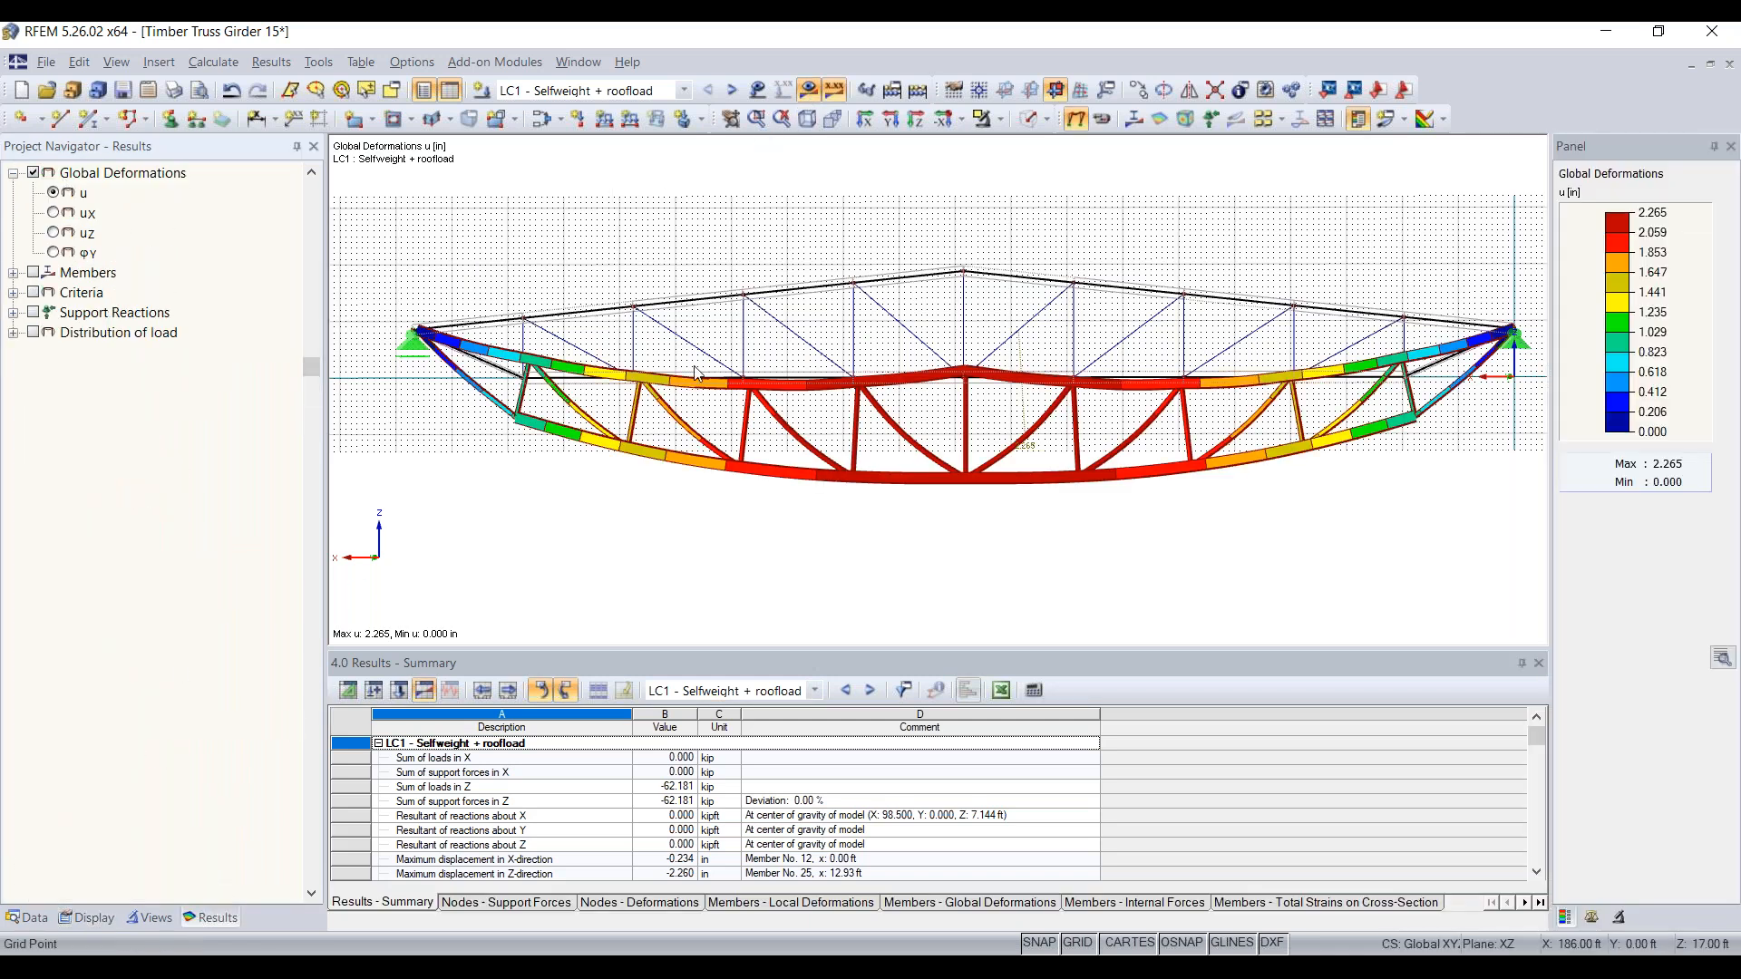
pyautogui.moveTo(1034, 532); pyautogui.dragTo(977, 527, button='middle')
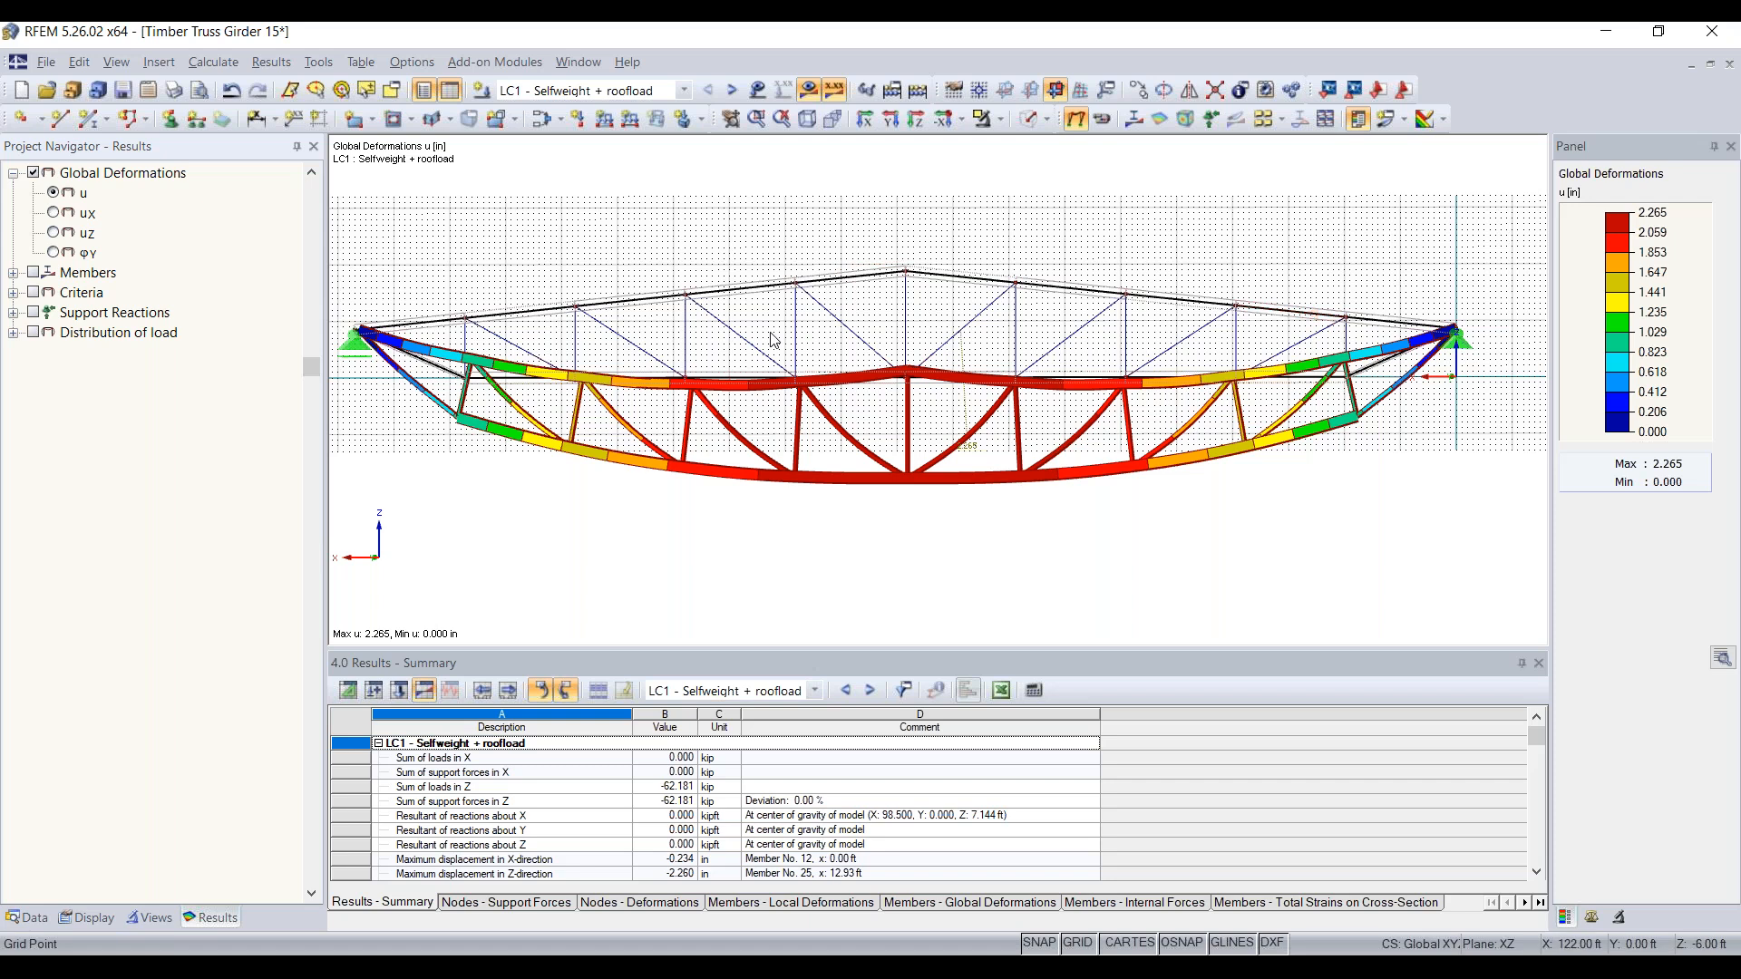
# Inspect the uZ component of LC1's global deformations and return to the total deformation u
pyautogui.click(54, 233)
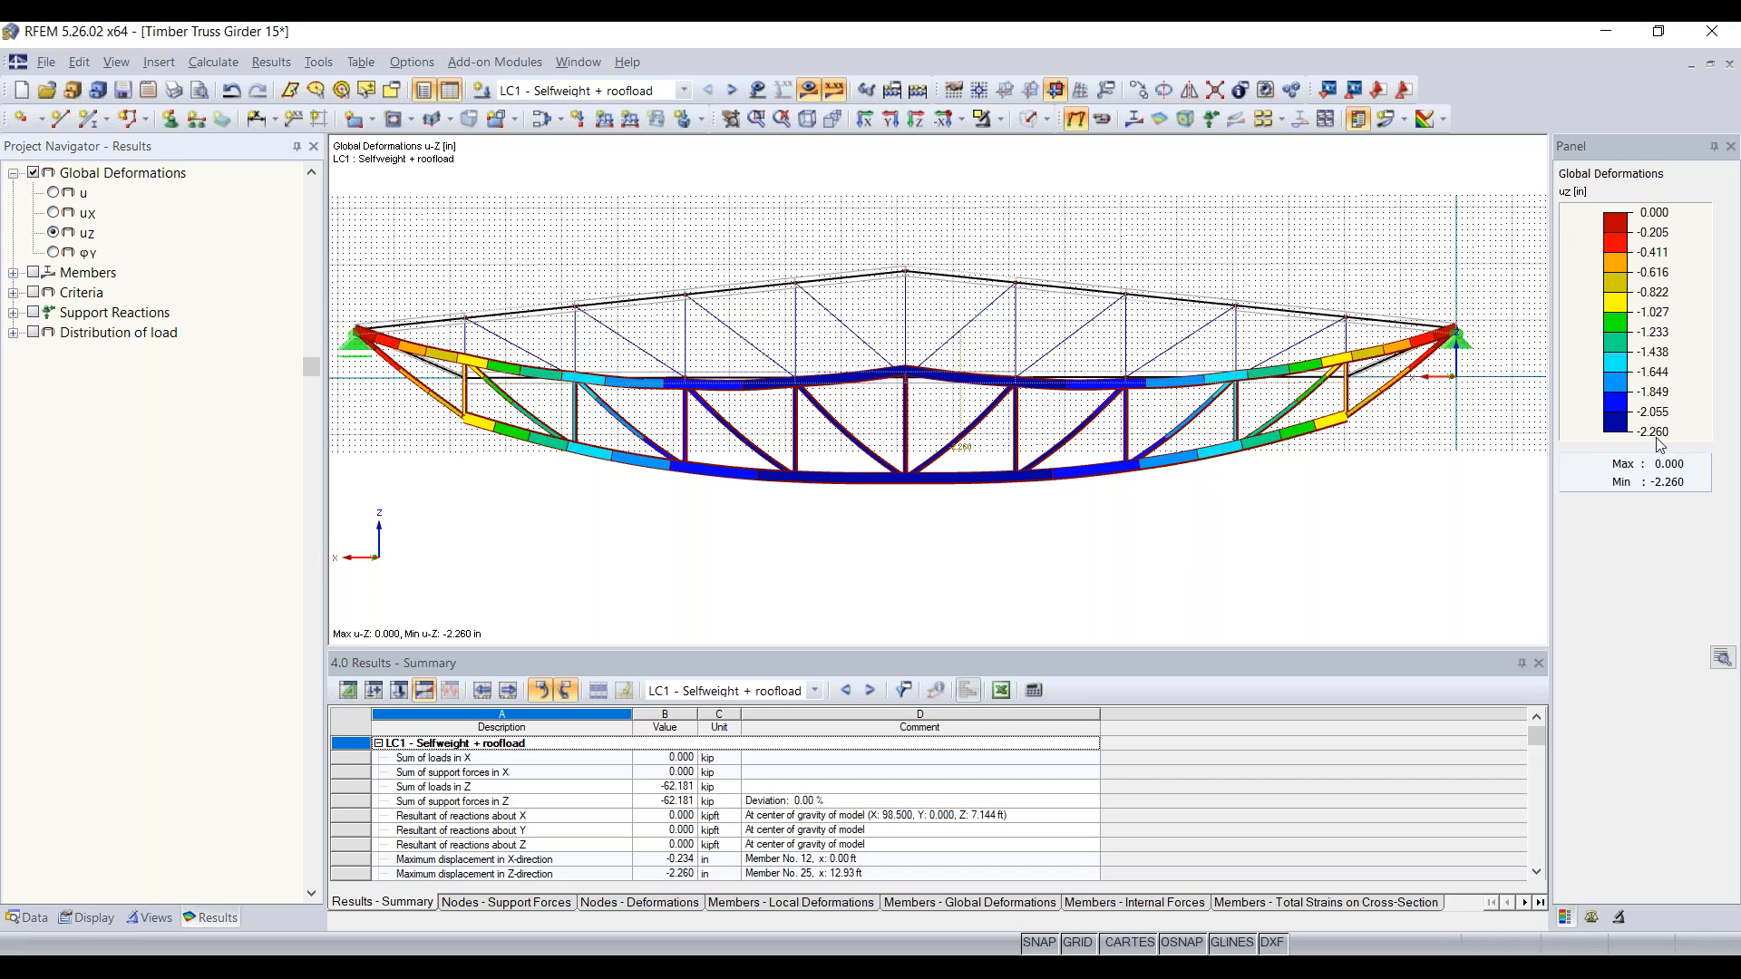
pyautogui.click(53, 192)
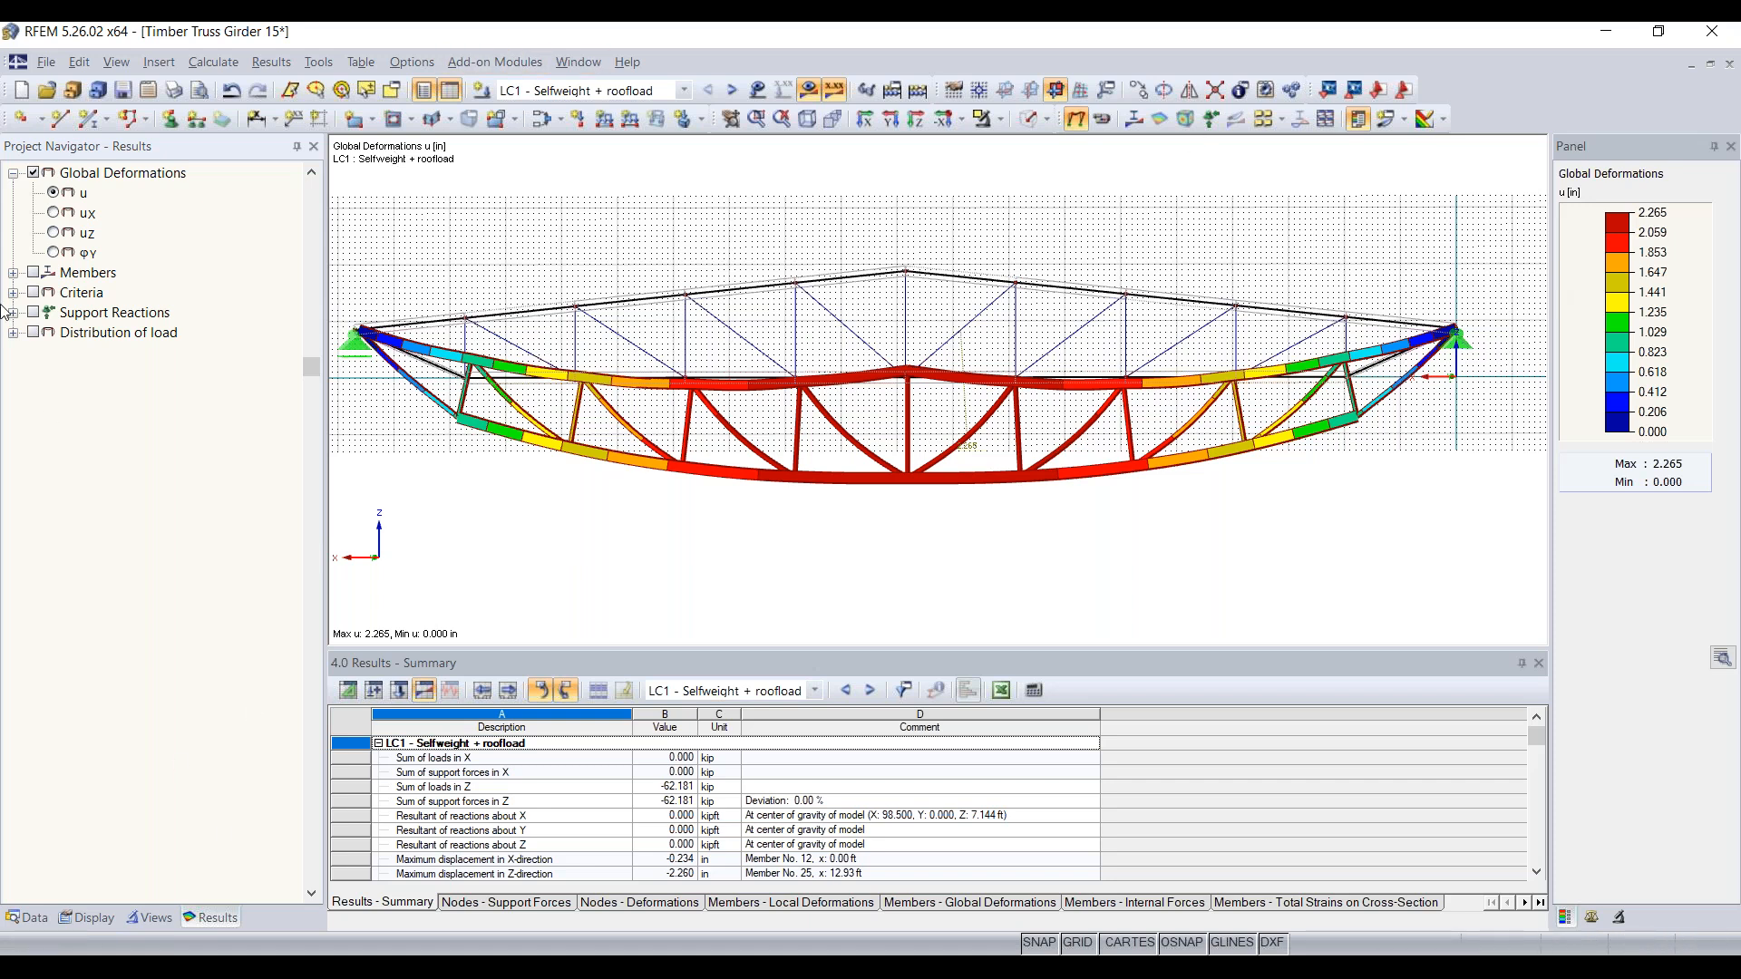
# Display the member axial forces N for LC1 and examine the diagrams along the top and bottom chords
pyautogui.click(12, 273)
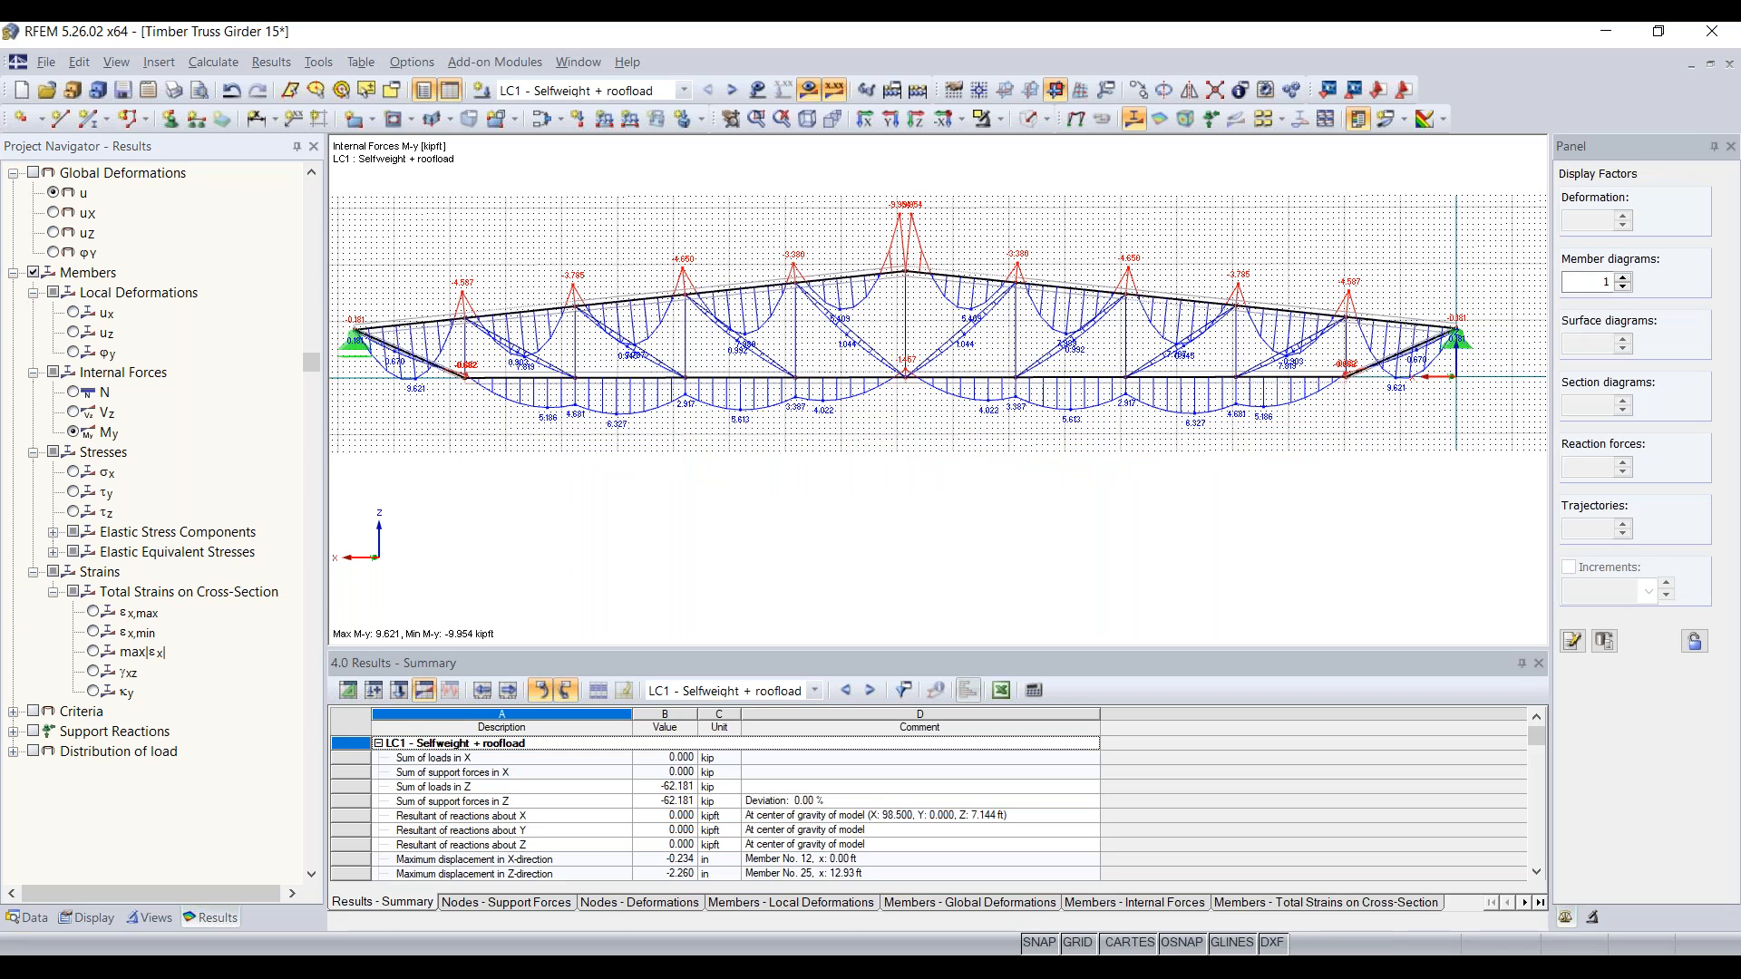
pyautogui.click(73, 392)
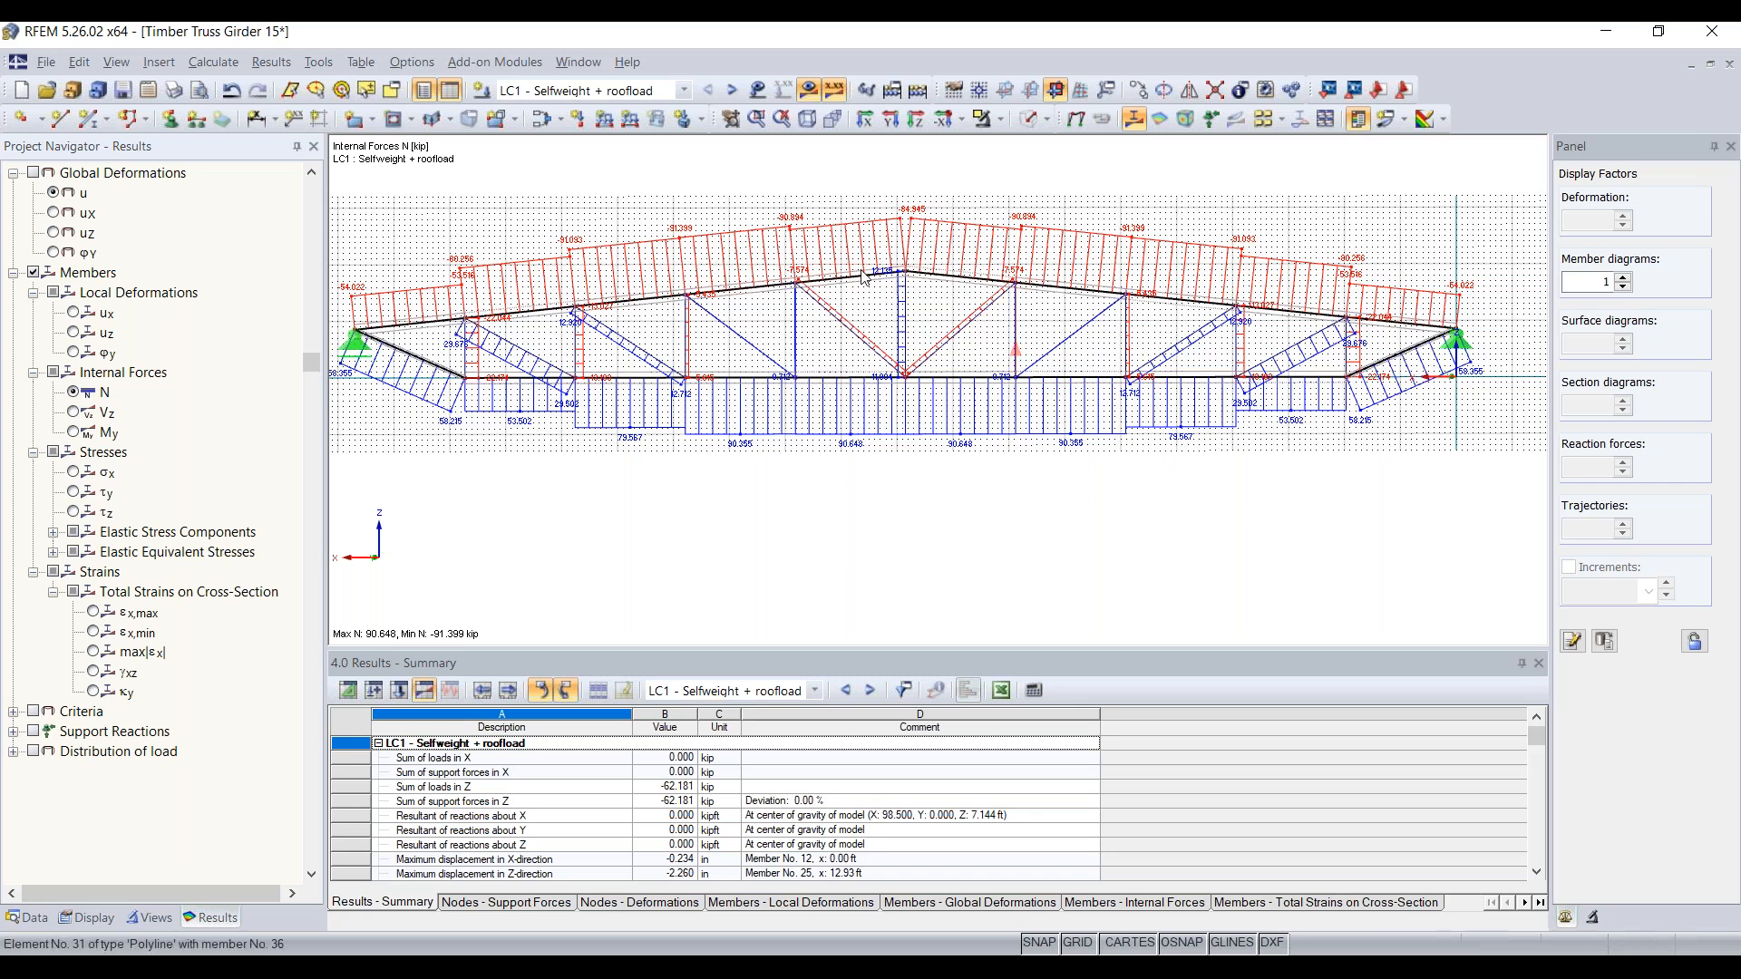
pyautogui.scroll(-2, 766, 265)
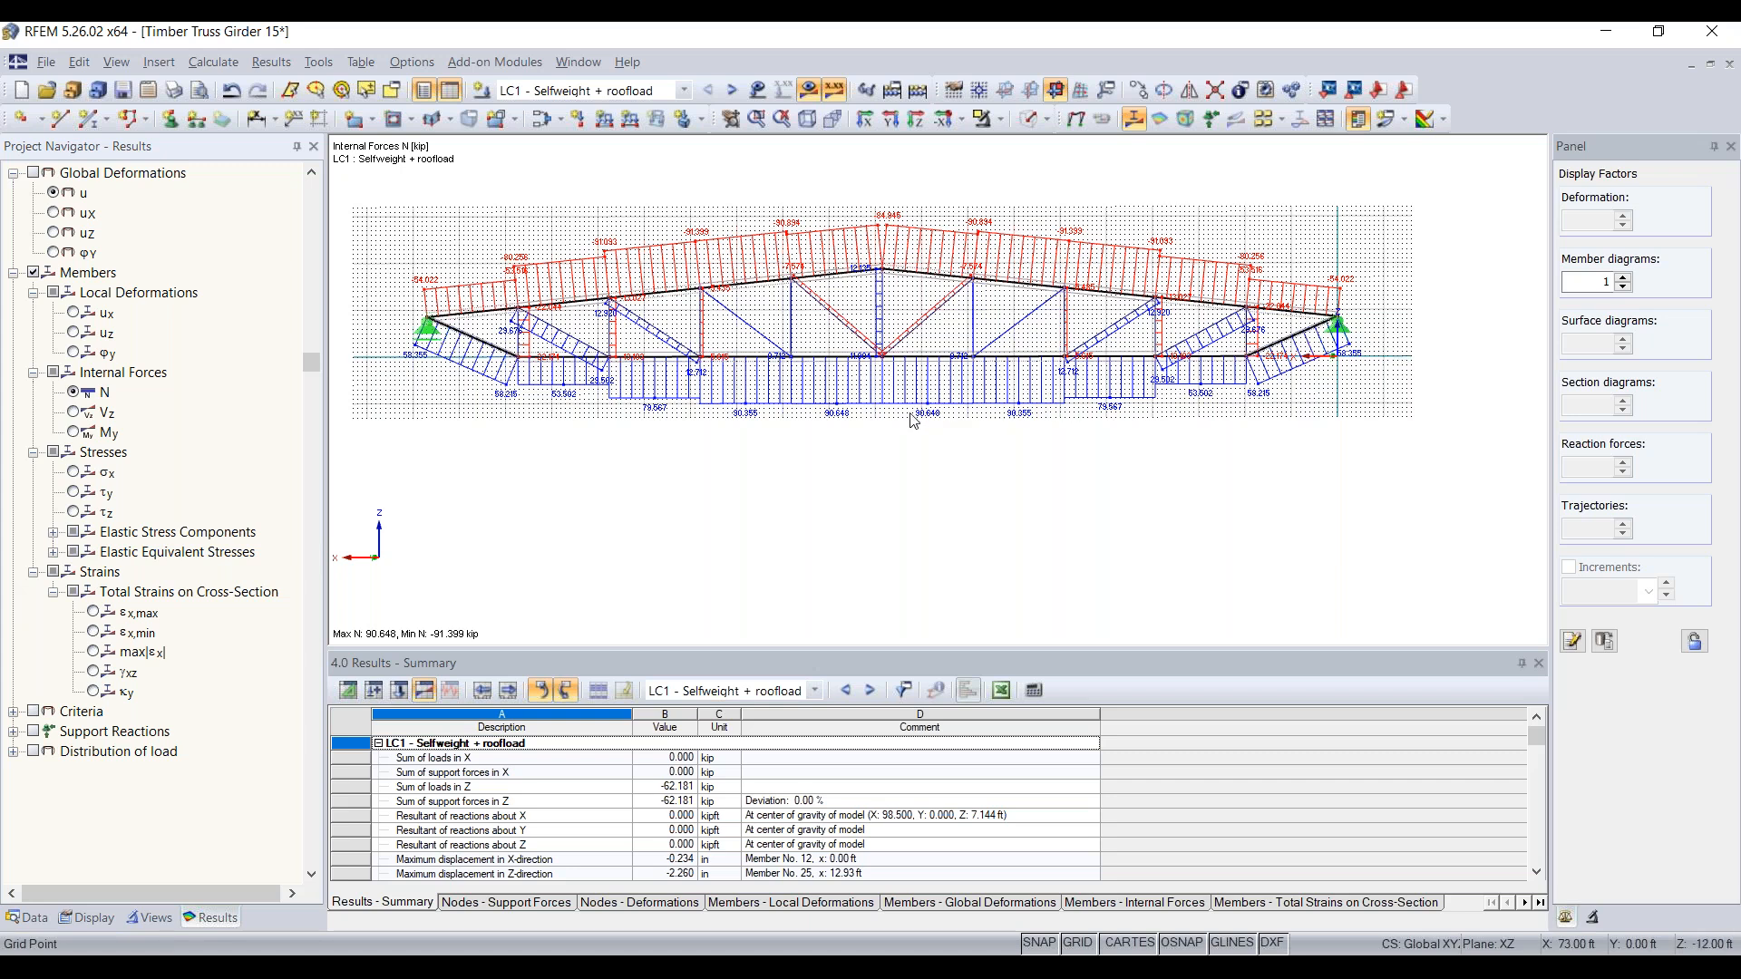
pyautogui.scroll(1, 839, 419)
pyautogui.scroll(2, 846, 422)
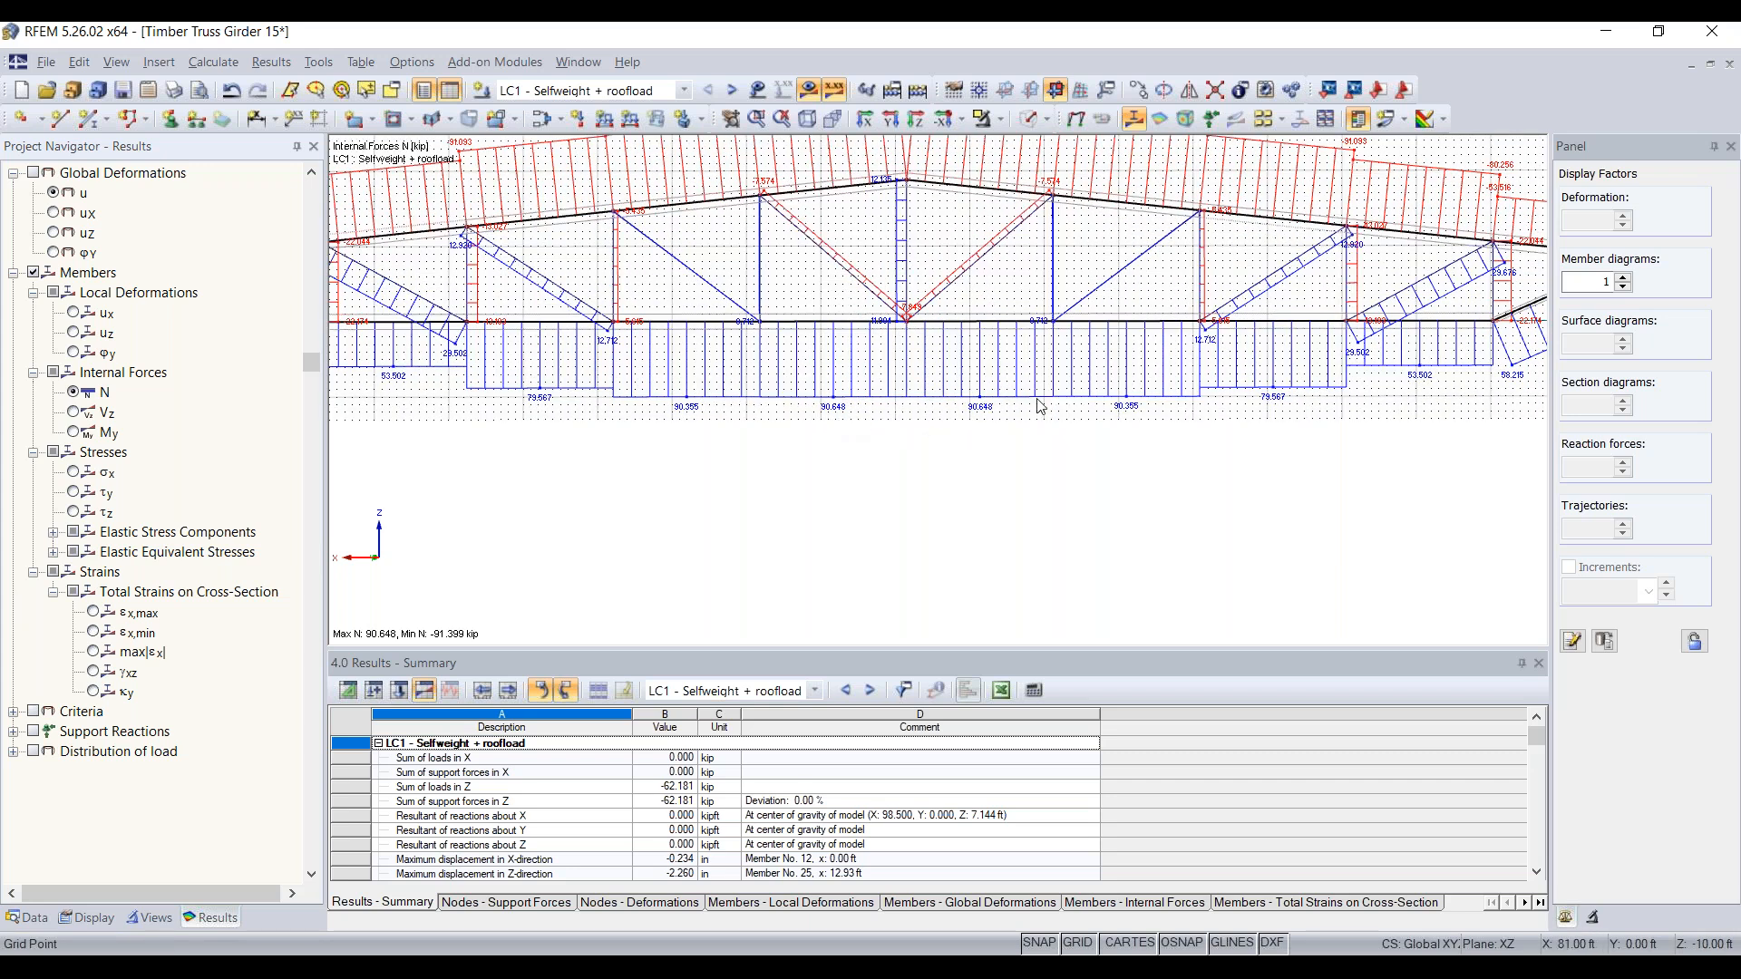
pyautogui.scroll(-2, 1039, 409)
pyautogui.scroll(-1, 1039, 409)
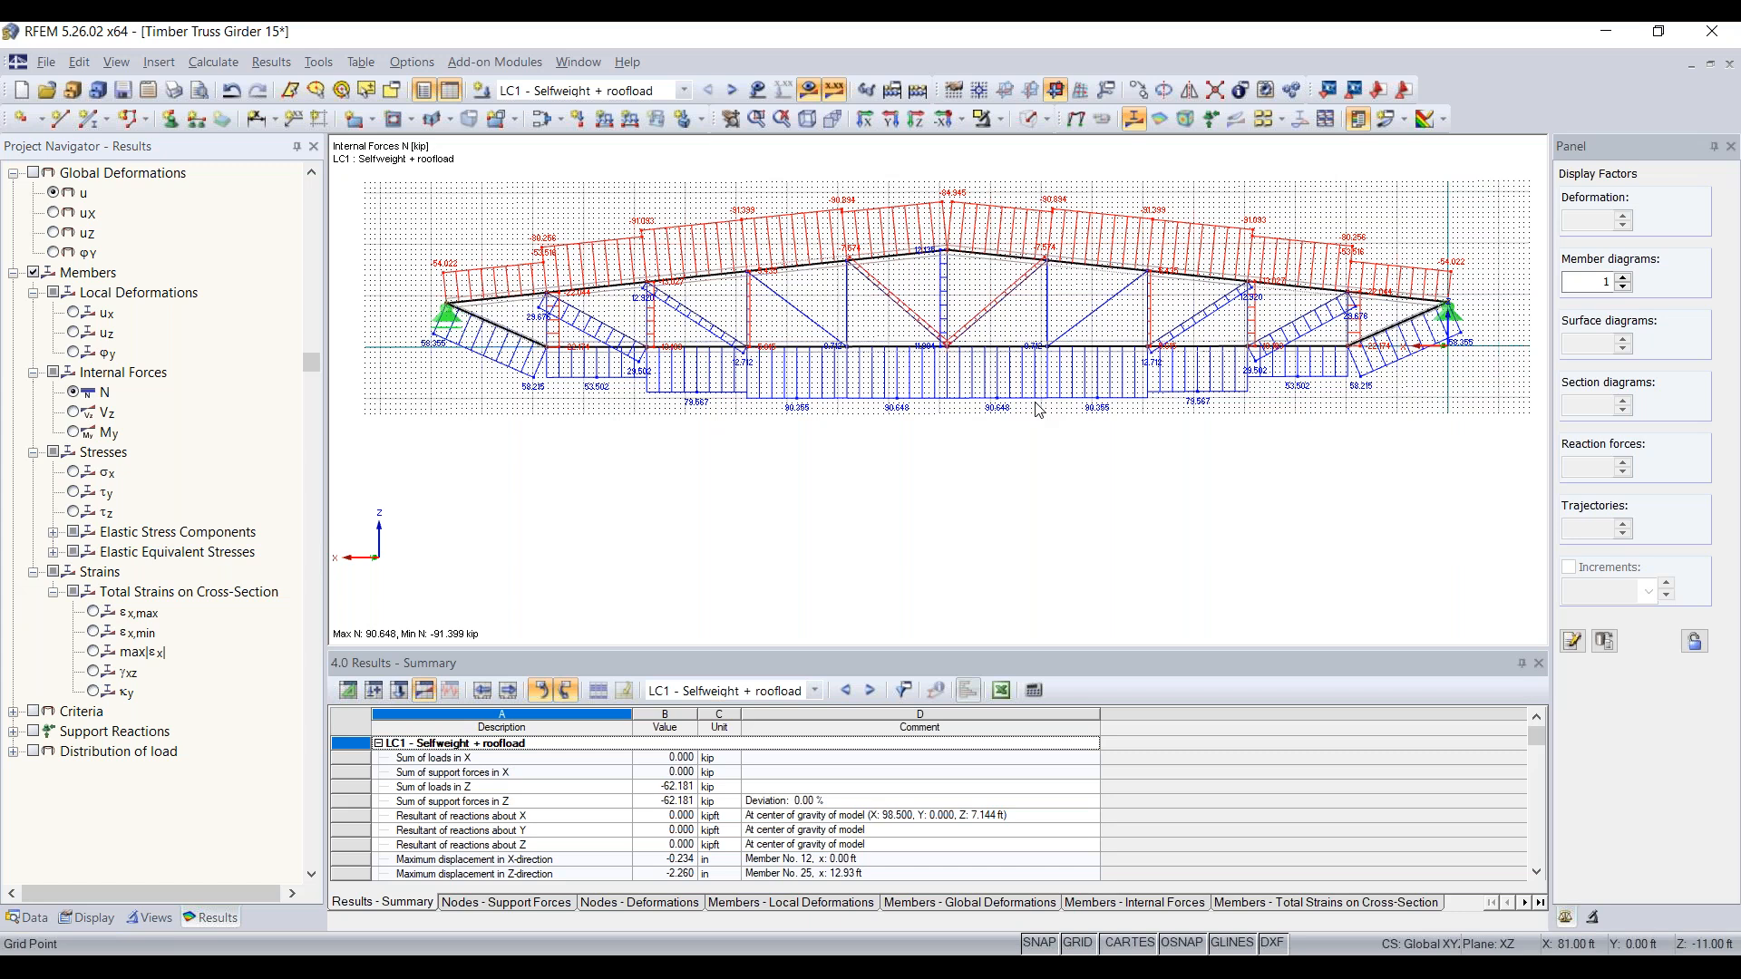
# Examine the axial force diagrams in the end panels at both supports, including the inclined end members of the lower chord
pyautogui.scroll(3, 477, 322)
pyautogui.moveTo(486, 380); pyautogui.dragTo(653, 436, button='middle')
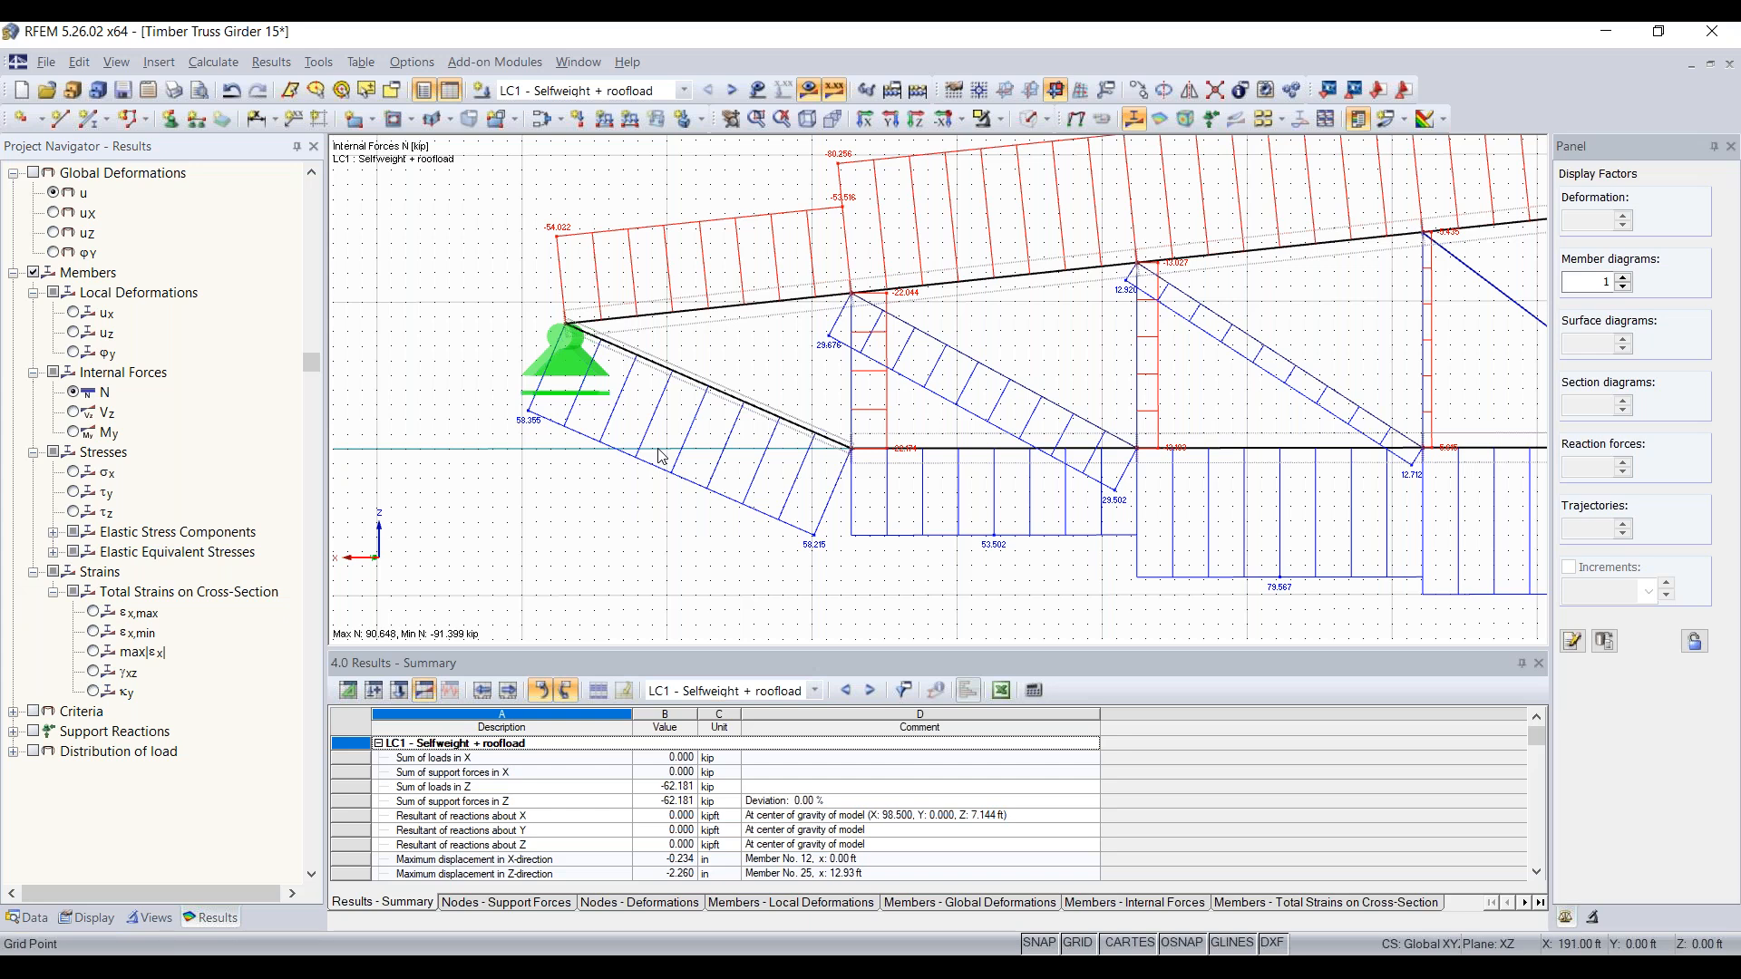
pyautogui.scroll(-3, 717, 399)
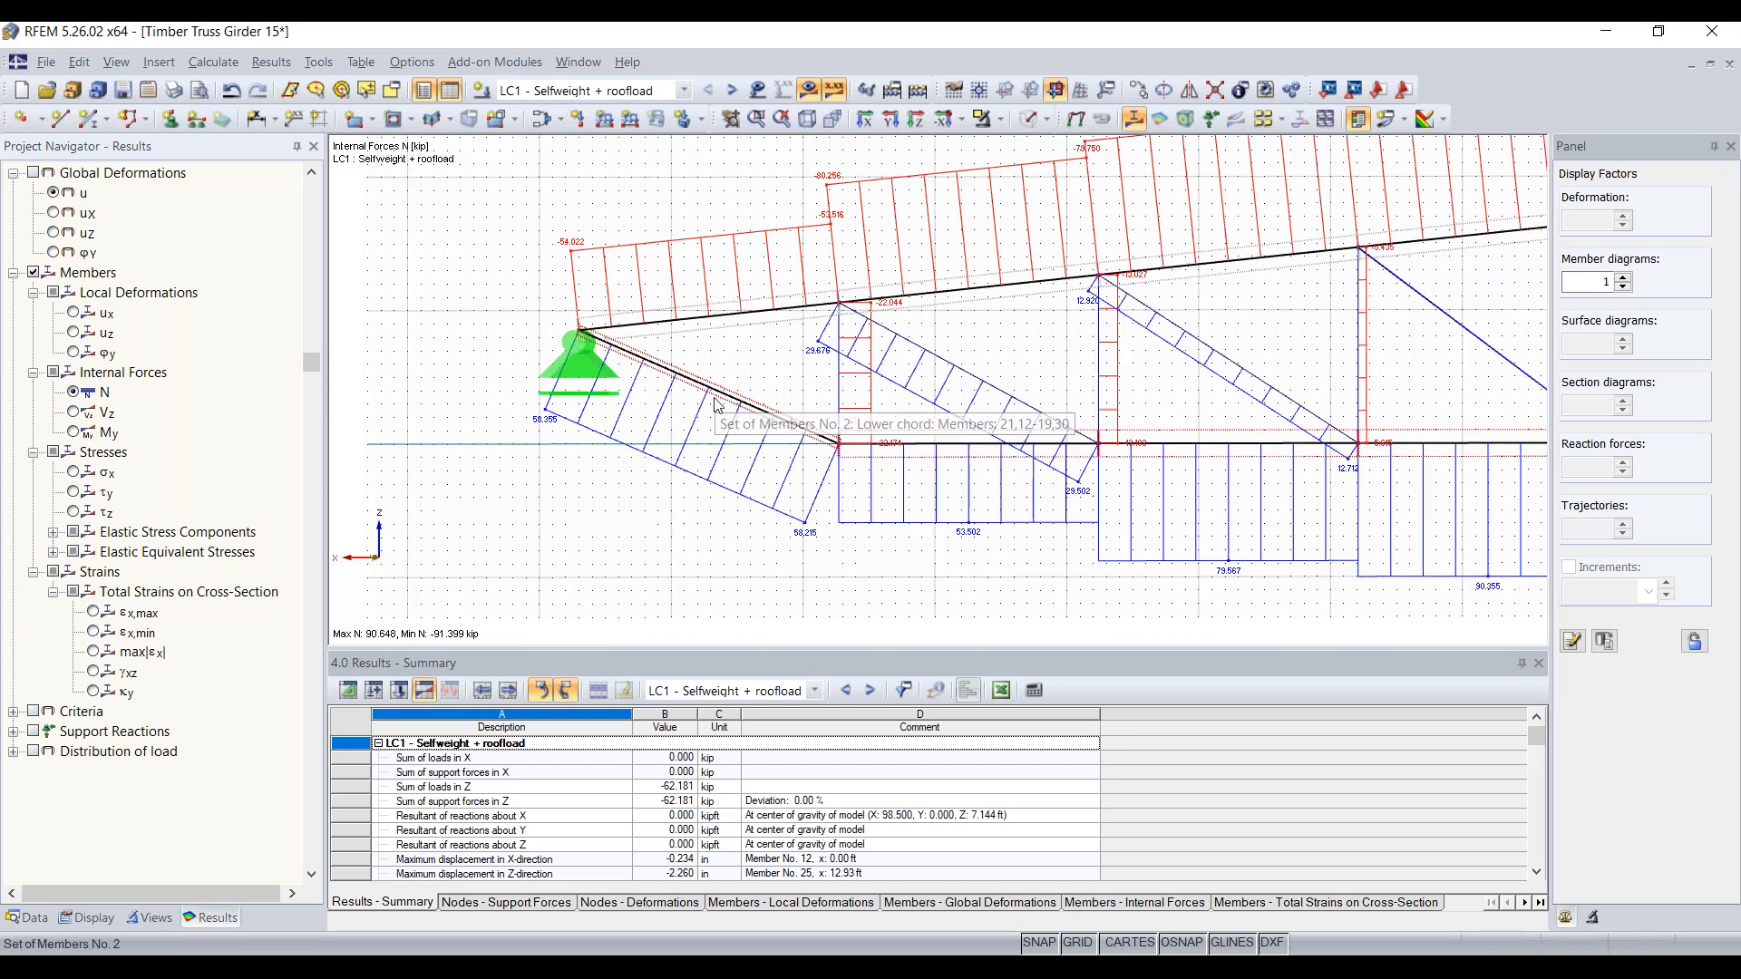
pyautogui.scroll(-1, 714, 406)
pyautogui.moveTo(932, 486); pyautogui.dragTo(326, 500, button='middle')
pyautogui.moveTo(911, 447); pyautogui.dragTo(678, 484, button='middle')
pyautogui.scroll(4, 886, 463)
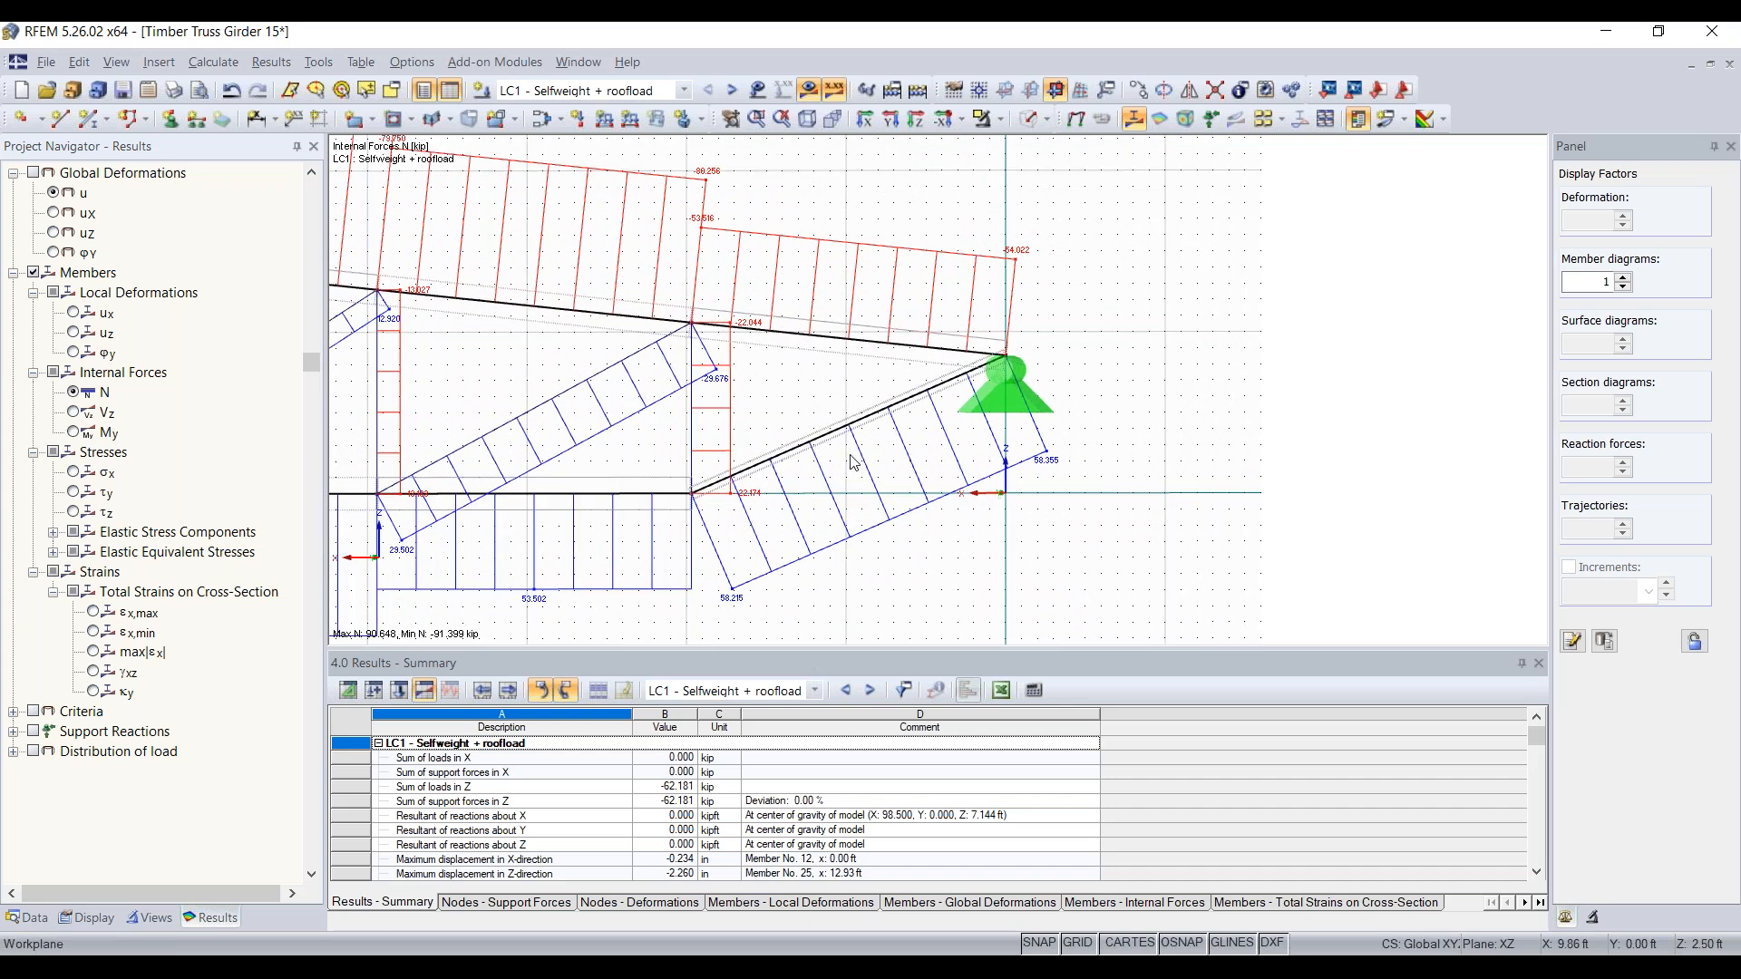
pyautogui.click(777, 447)
pyautogui.scroll(-1, 808, 450)
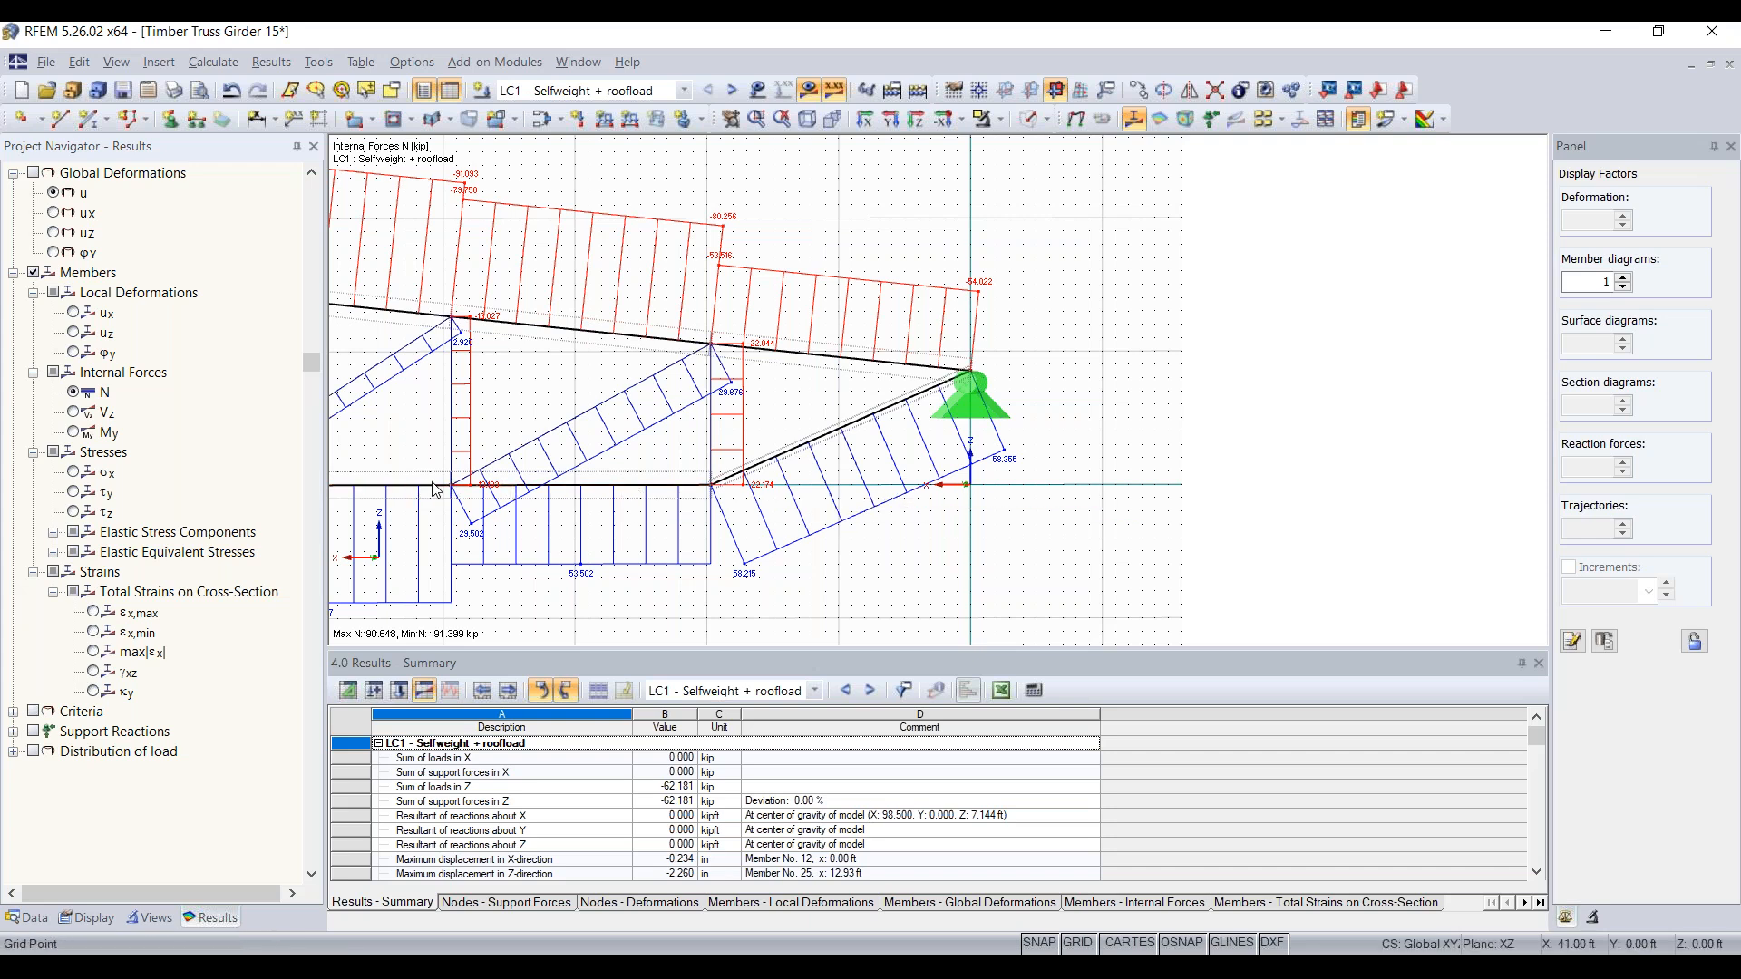
# Inspect the shear force Vz diagram over the whole truss and switch to the bending moment My diagram
pyautogui.scroll(-1, 458, 489)
pyautogui.scroll(-6, 458, 489)
pyautogui.moveTo(458, 490); pyautogui.dragTo(995, 451, button='middle')
pyautogui.scroll(-1, 848, 477)
pyautogui.moveTo(850, 478); pyautogui.dragTo(1038, 450, button='middle')
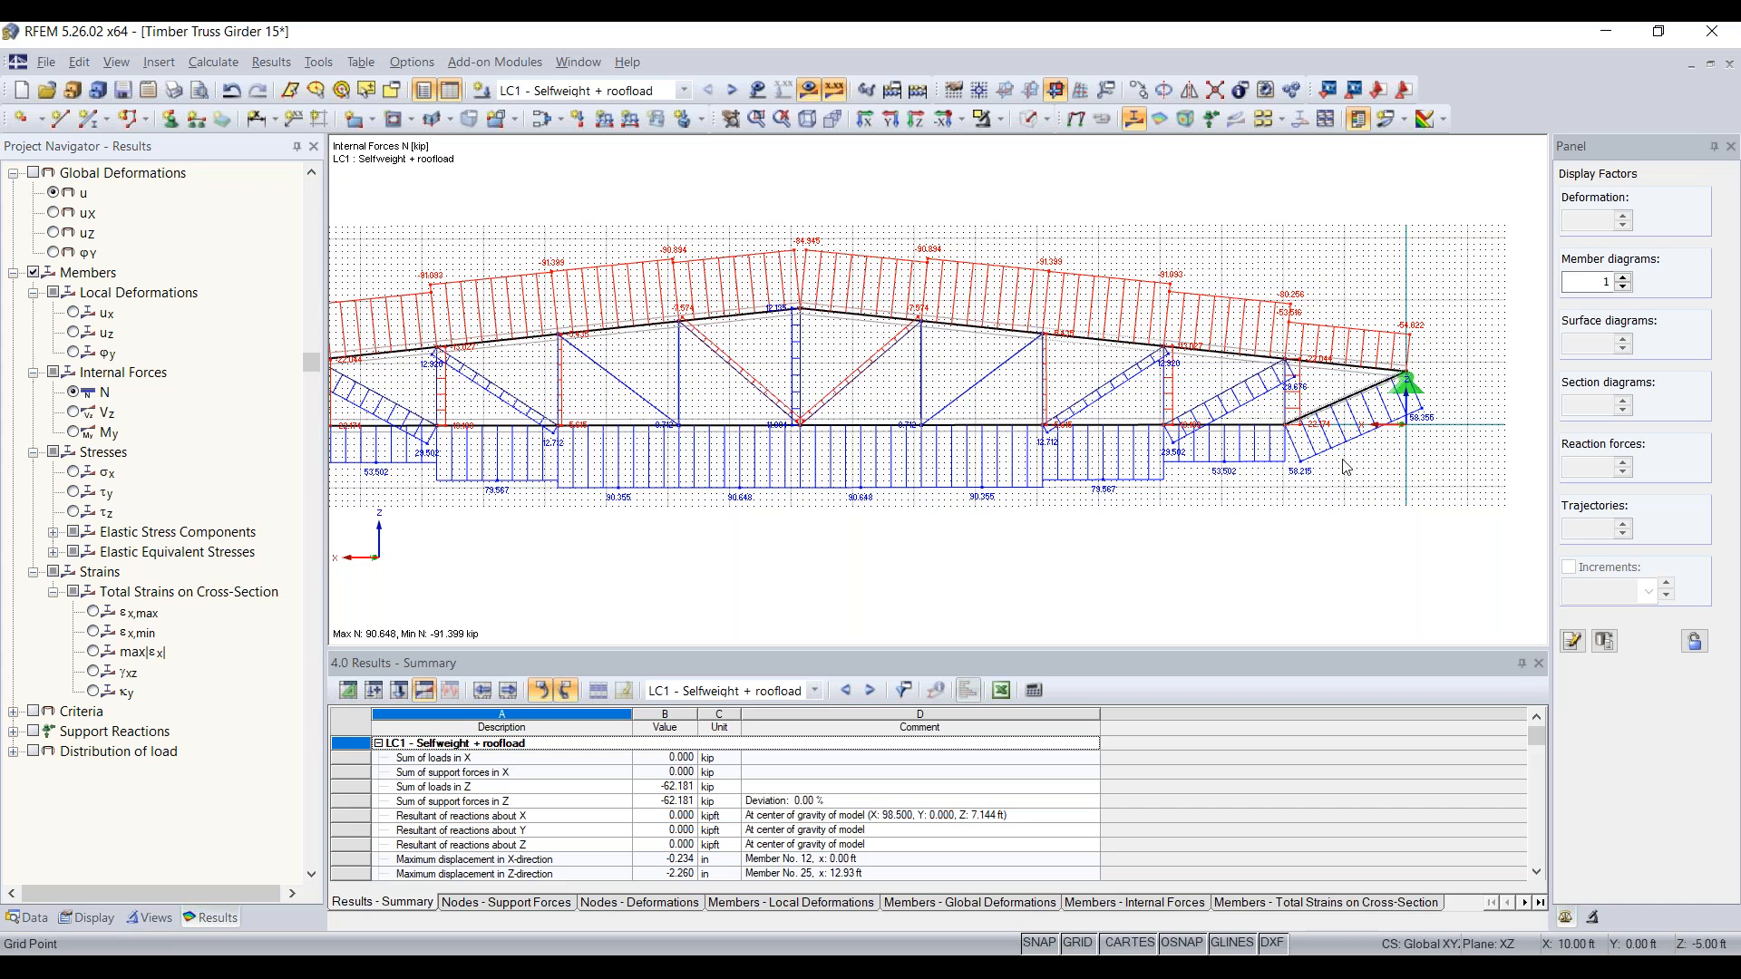
pyautogui.scroll(-2, 1044, 447)
pyautogui.moveTo(1045, 446); pyautogui.dragTo(1165, 429, button='middle')
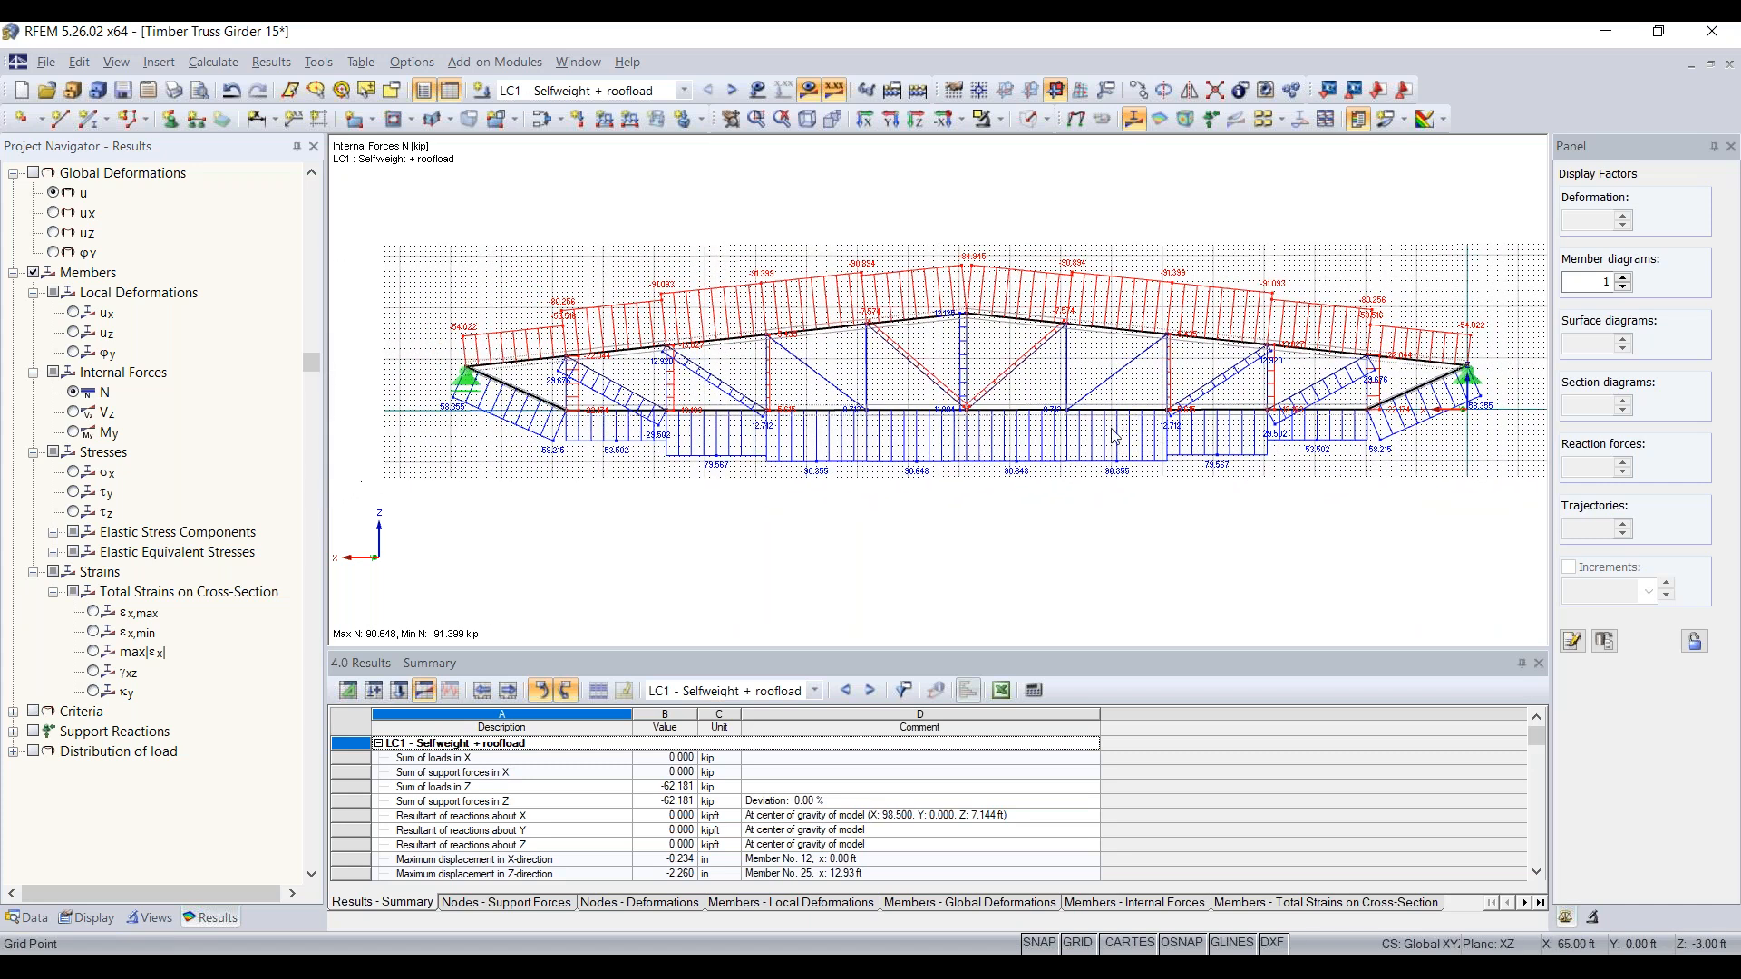
pyautogui.click(74, 414)
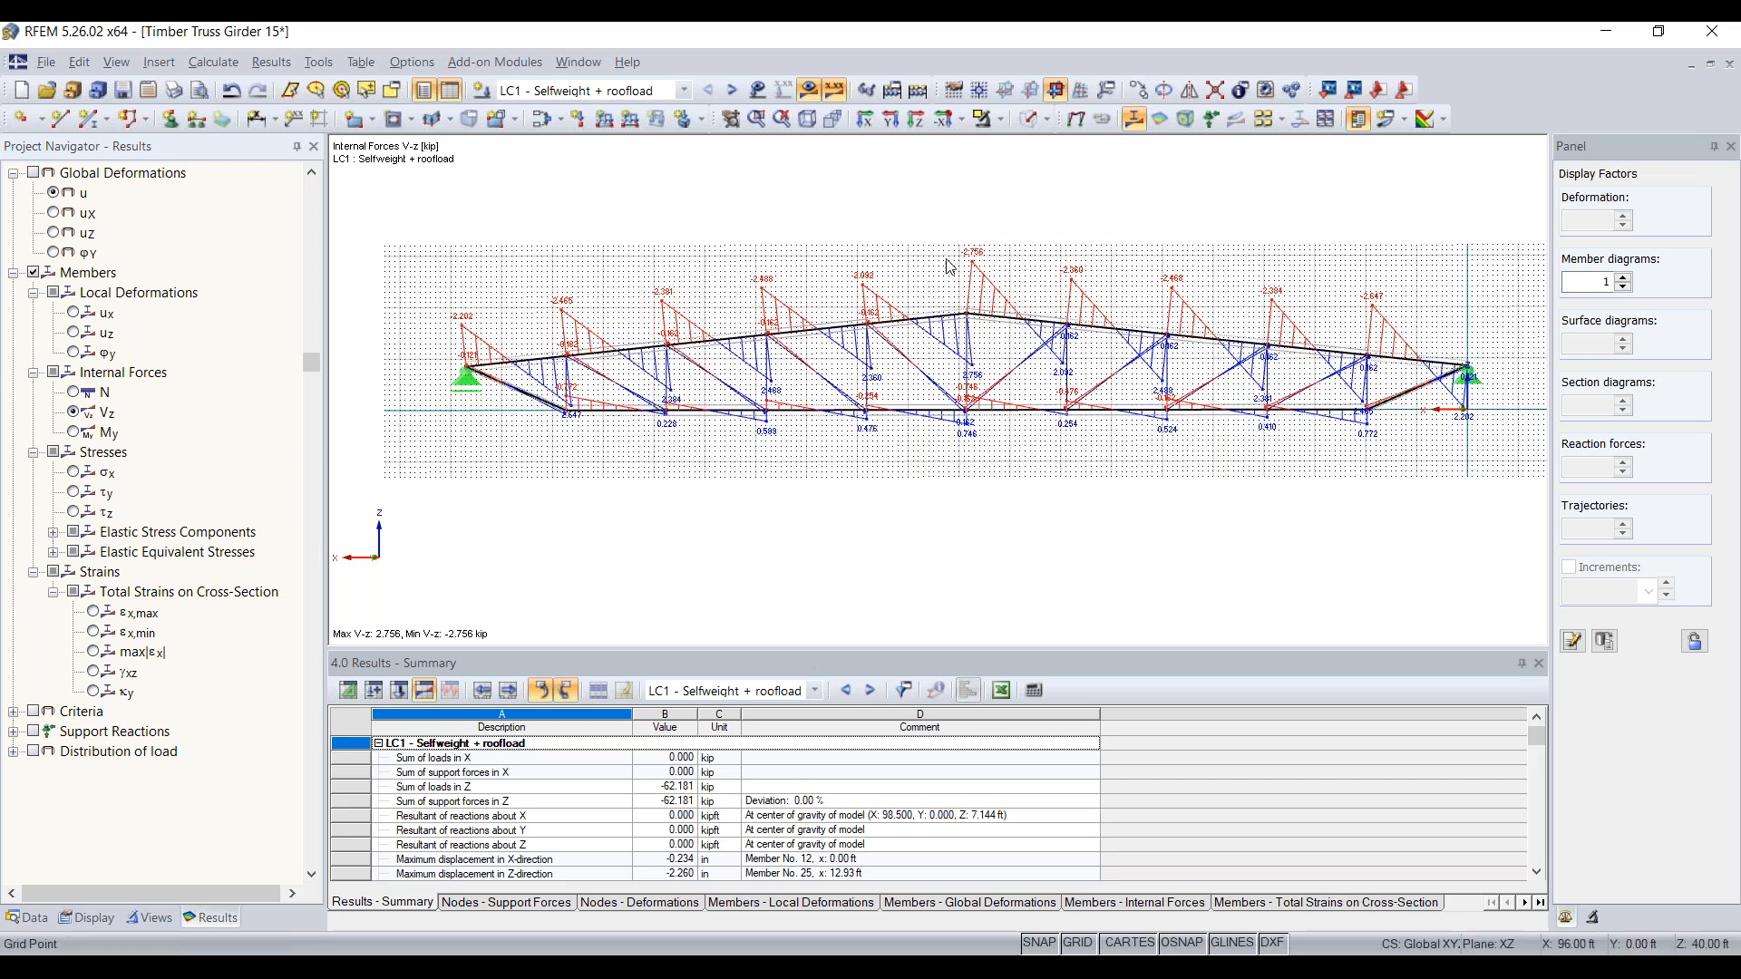
pyautogui.moveTo(1097, 338)
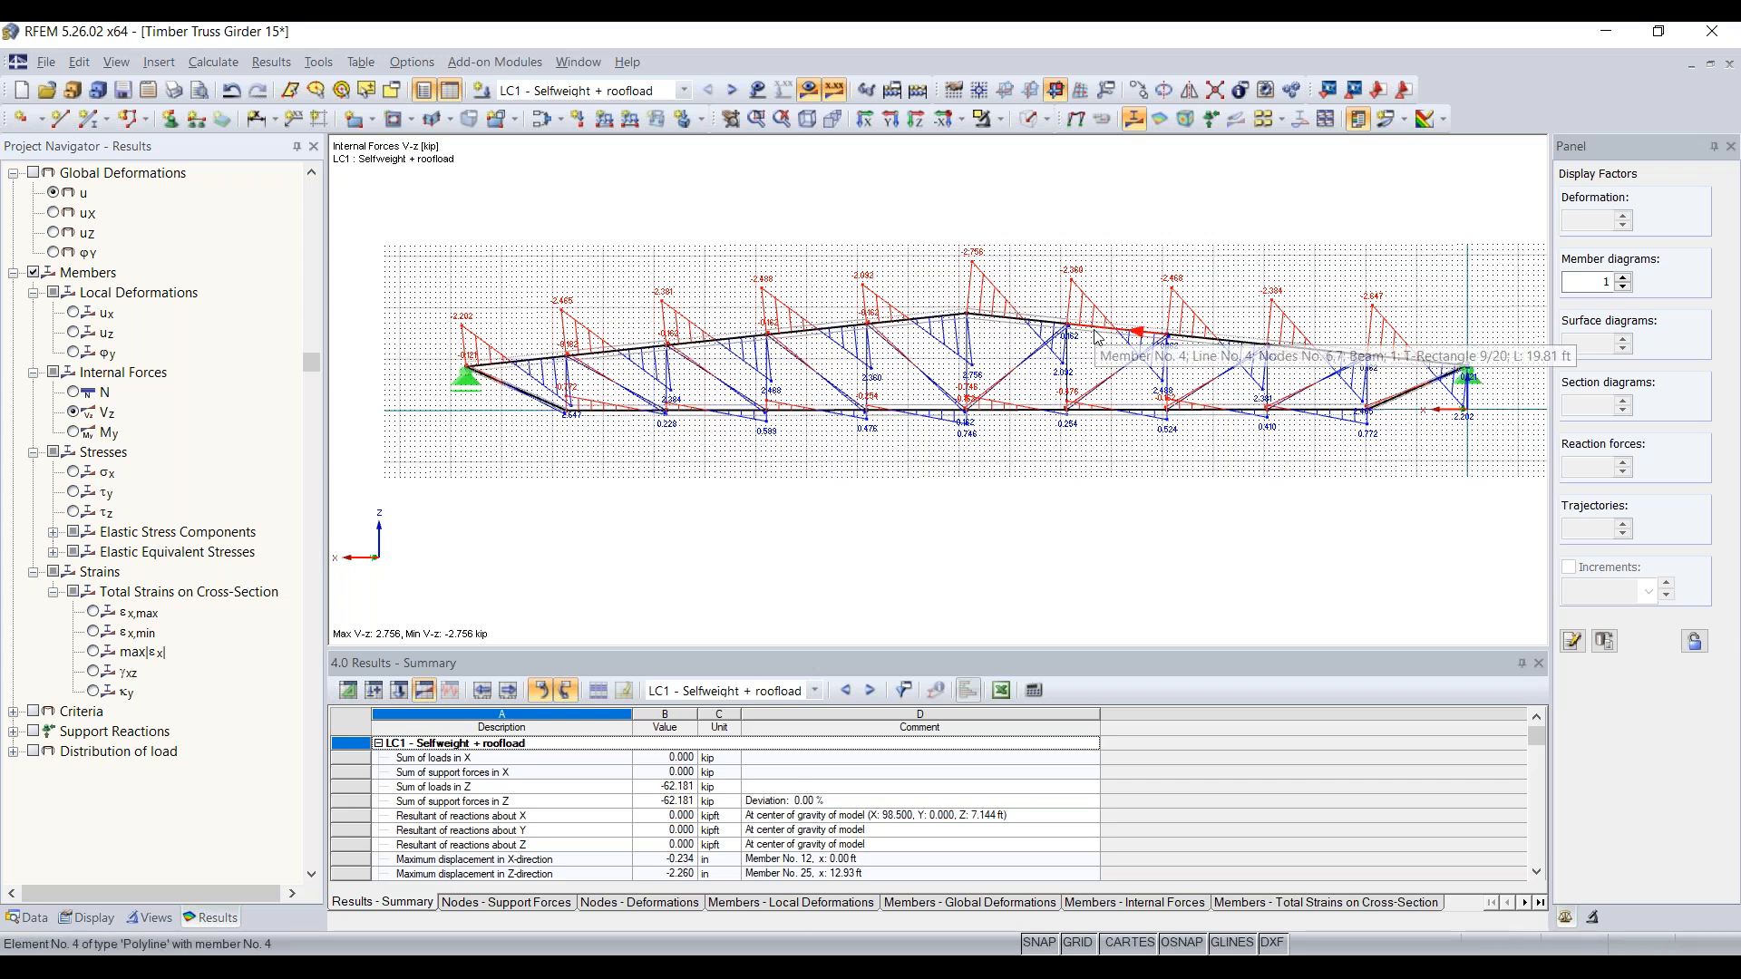
pyautogui.click(74, 433)
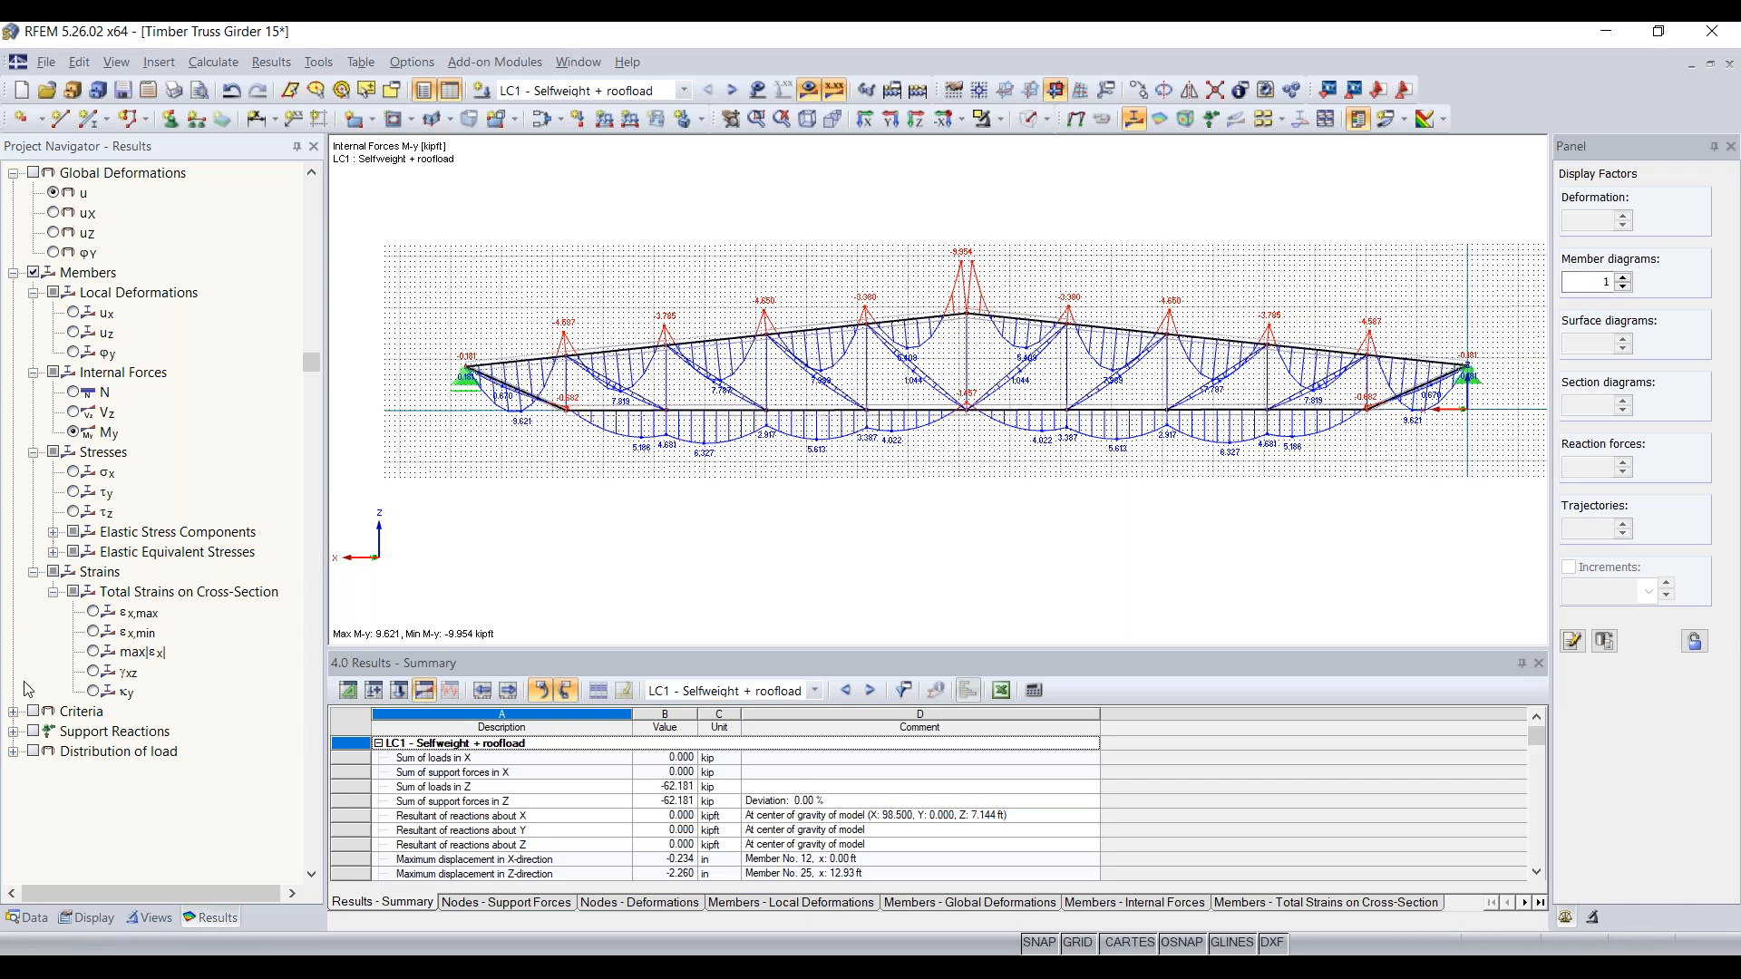
# Show the support reactions together with the moment diagram and hide the work plane grid
pyautogui.click(33, 732)
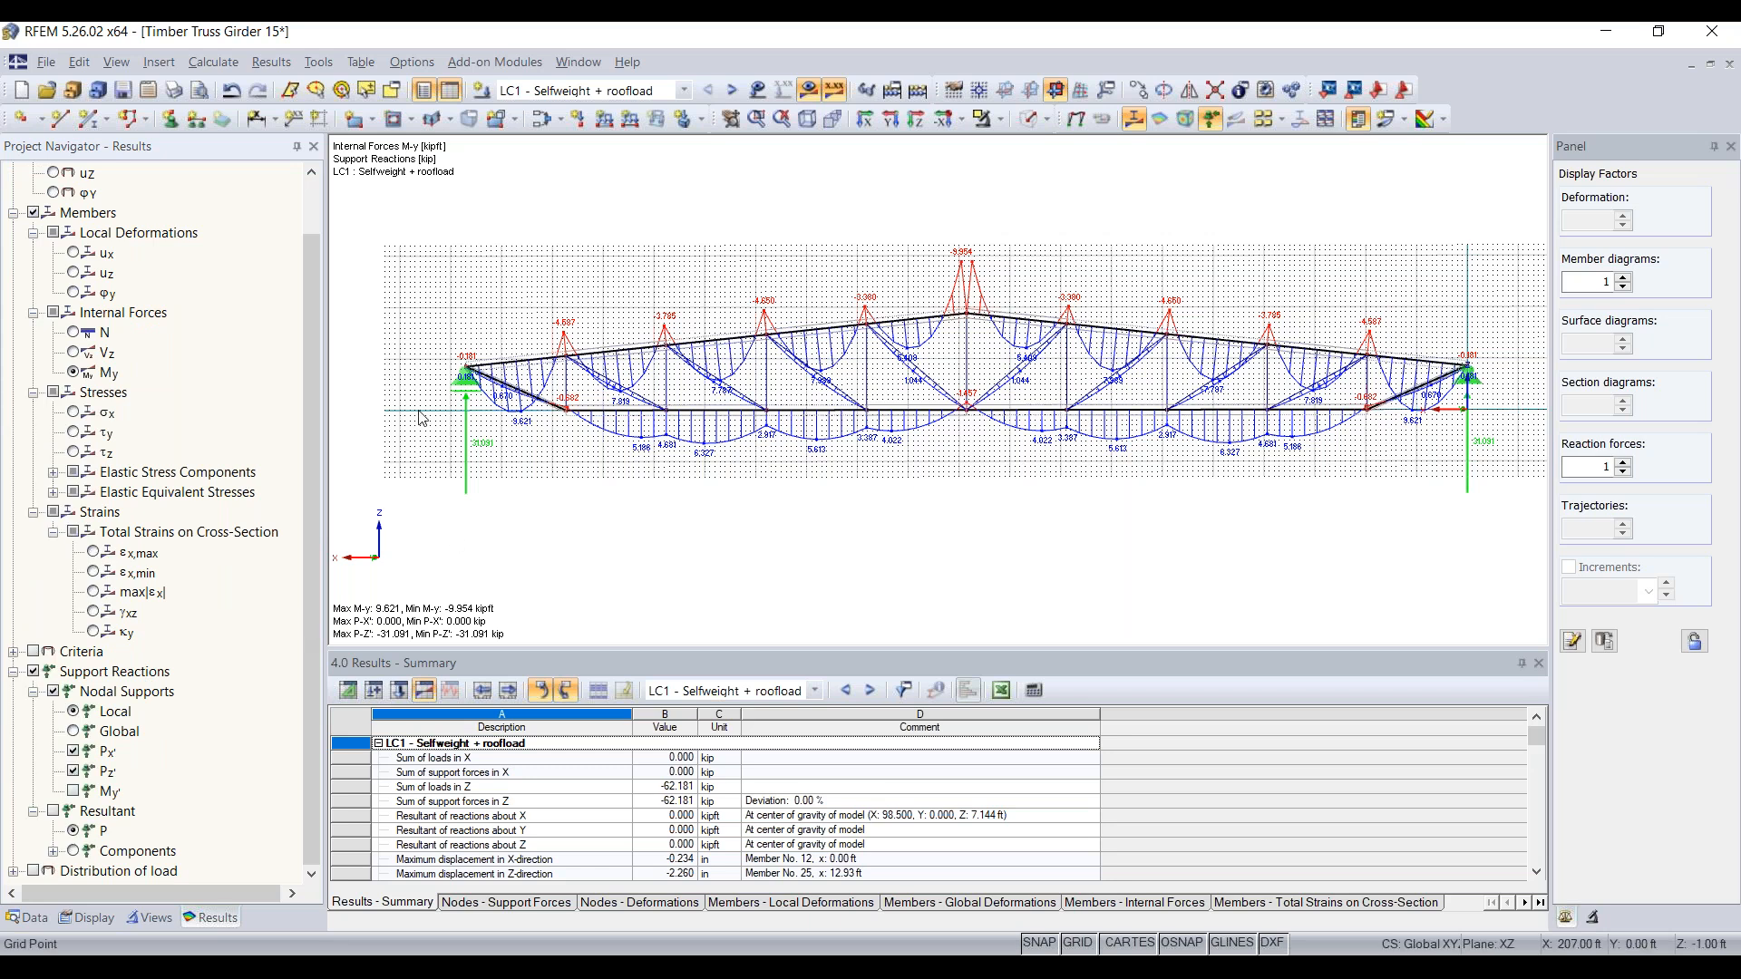
pyautogui.moveTo(538, 482); pyautogui.dragTo(472, 487, button='middle')
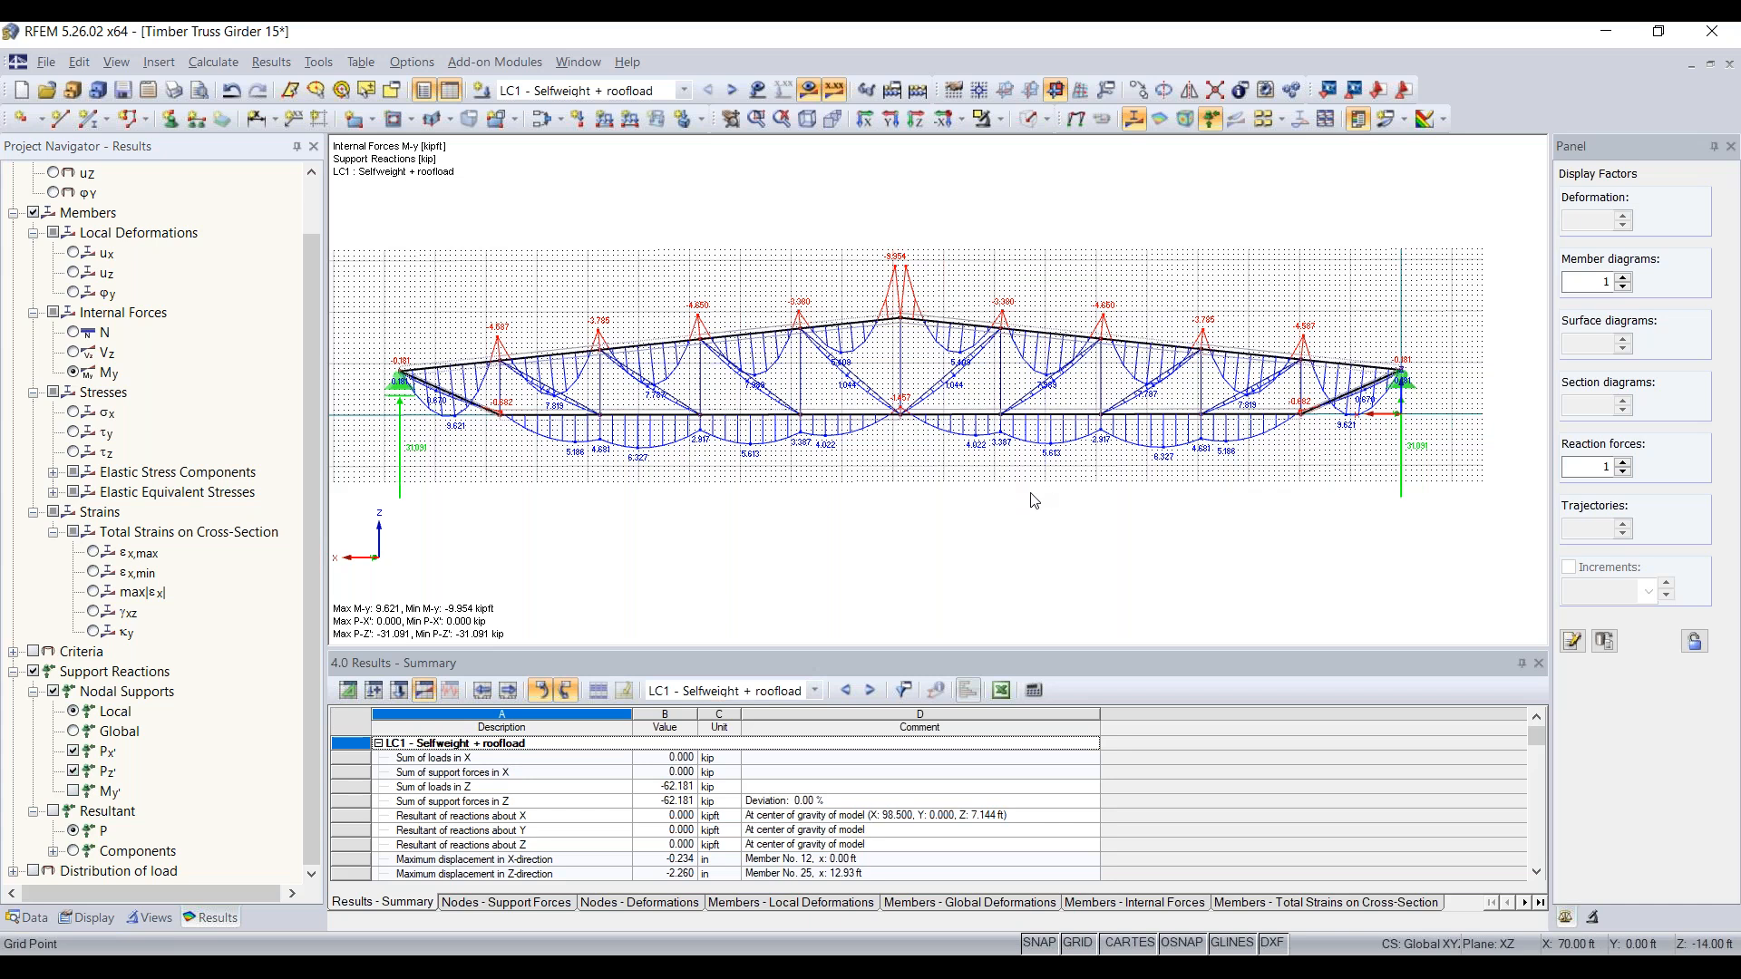
pyautogui.click(1086, 946)
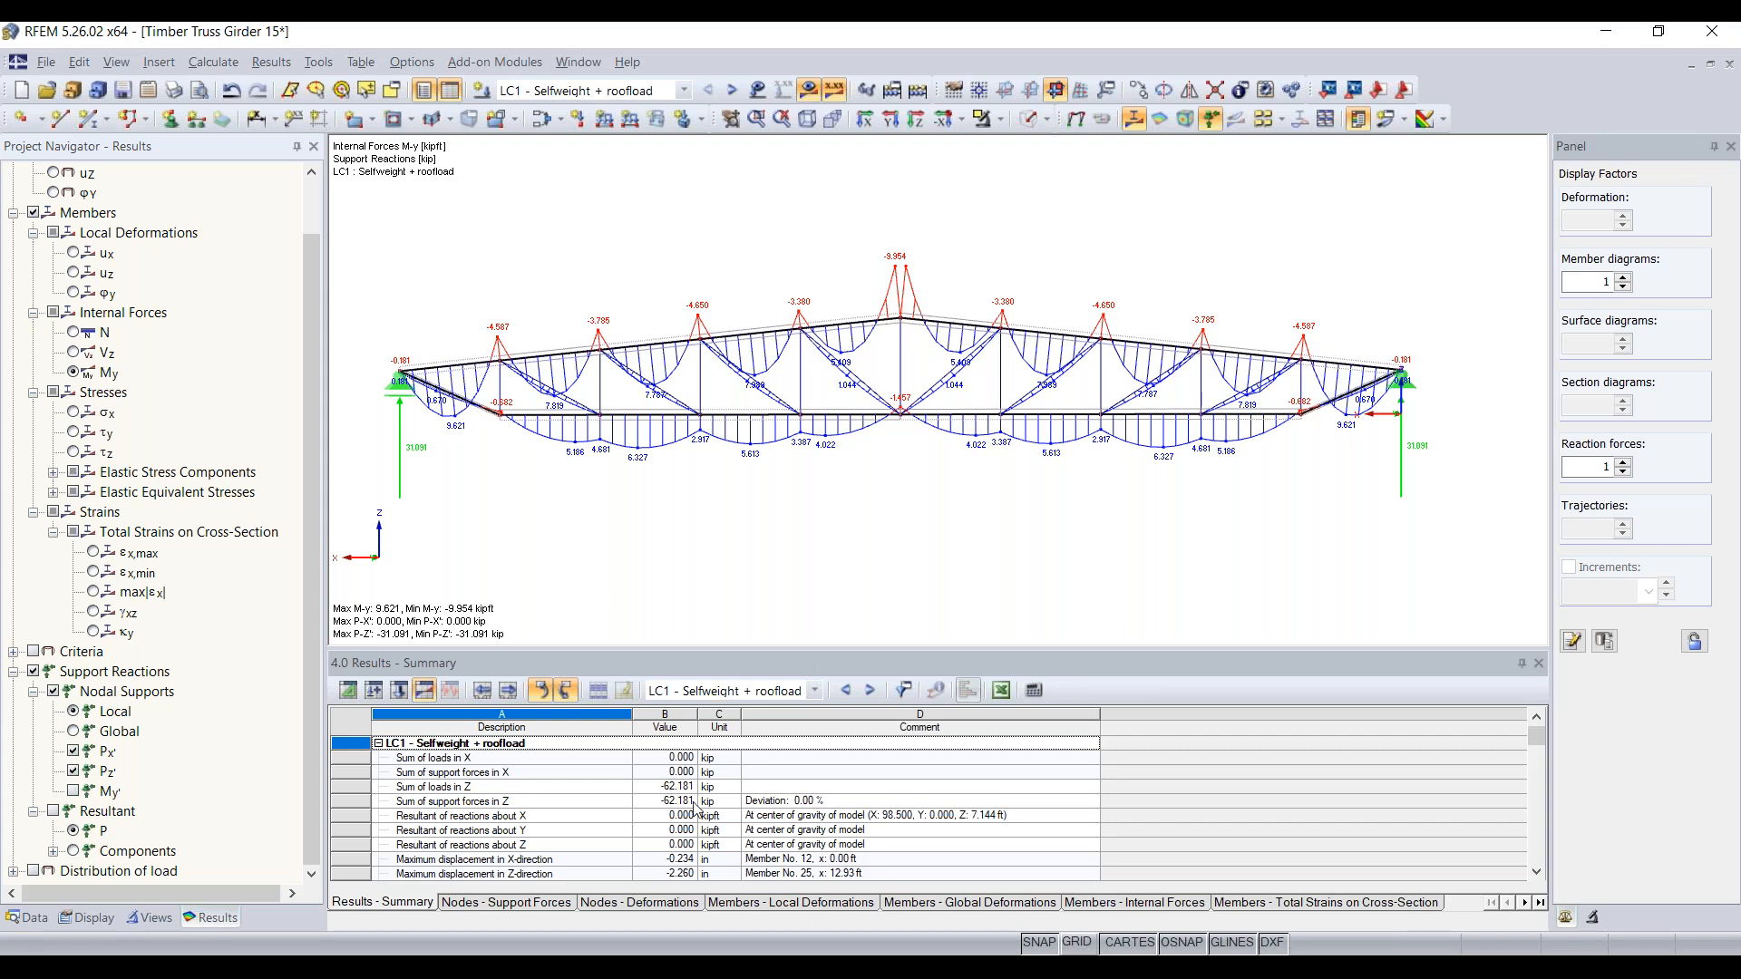
# Compare the sum of loads and the sum of support forces in Z, including their deviation, in LC1's results summary
pyautogui.click(422, 794)
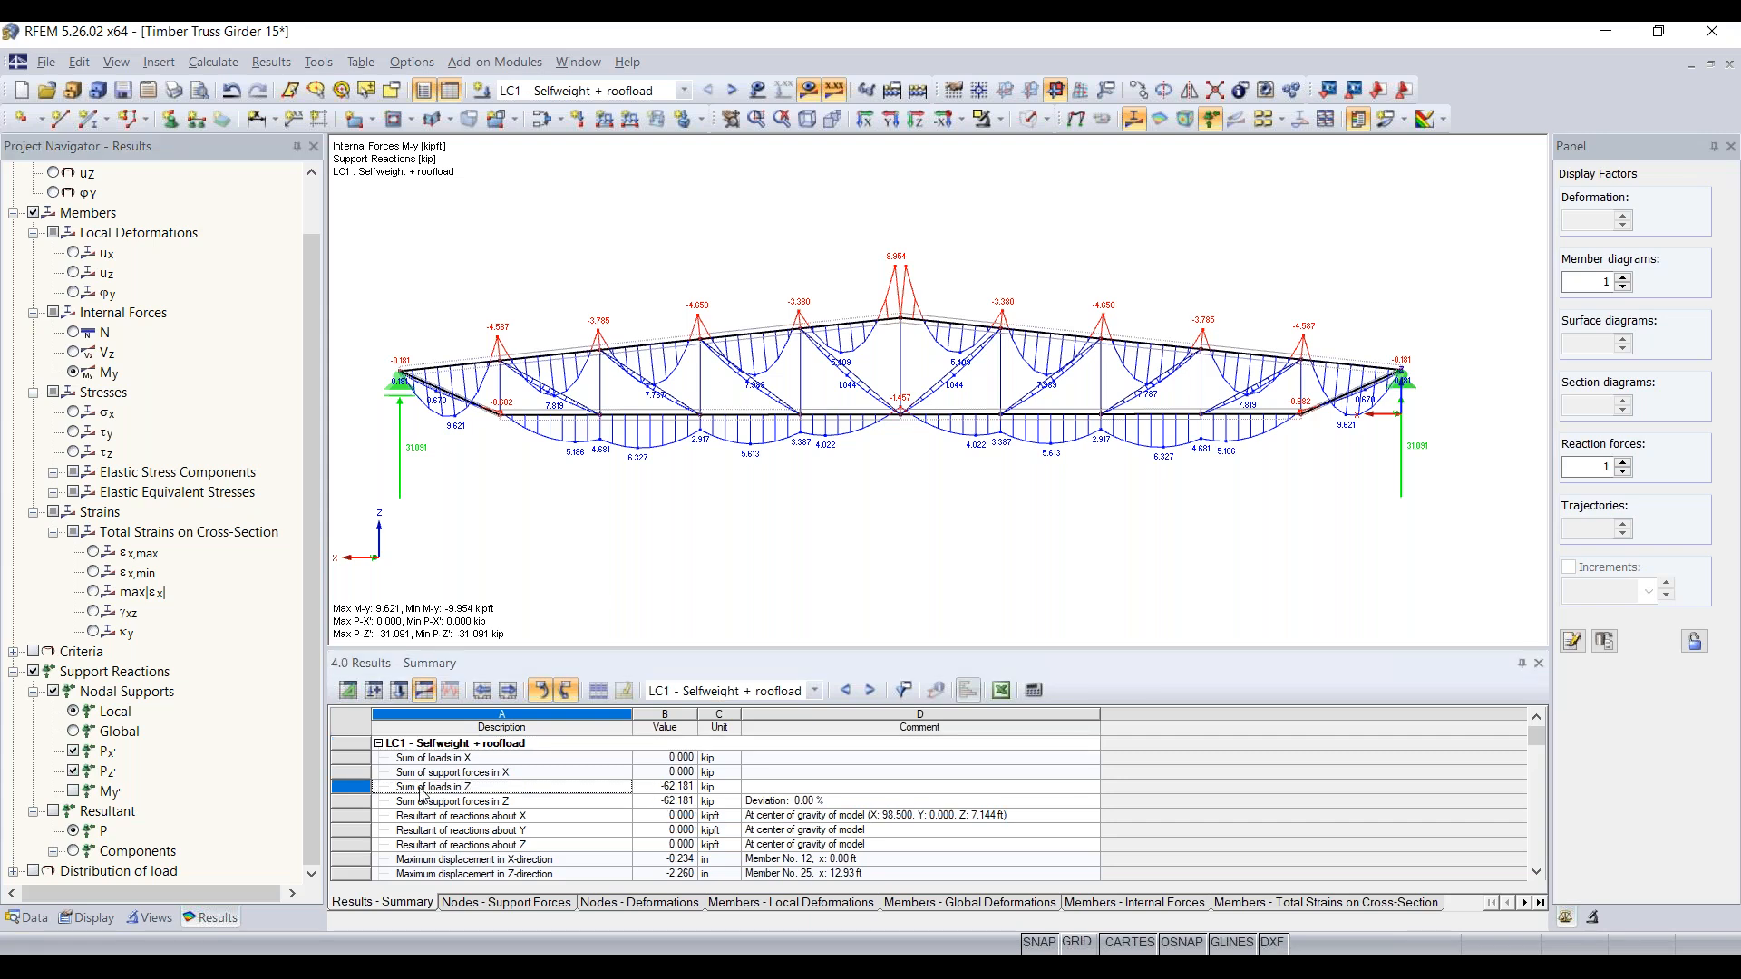
pyautogui.click(472, 805)
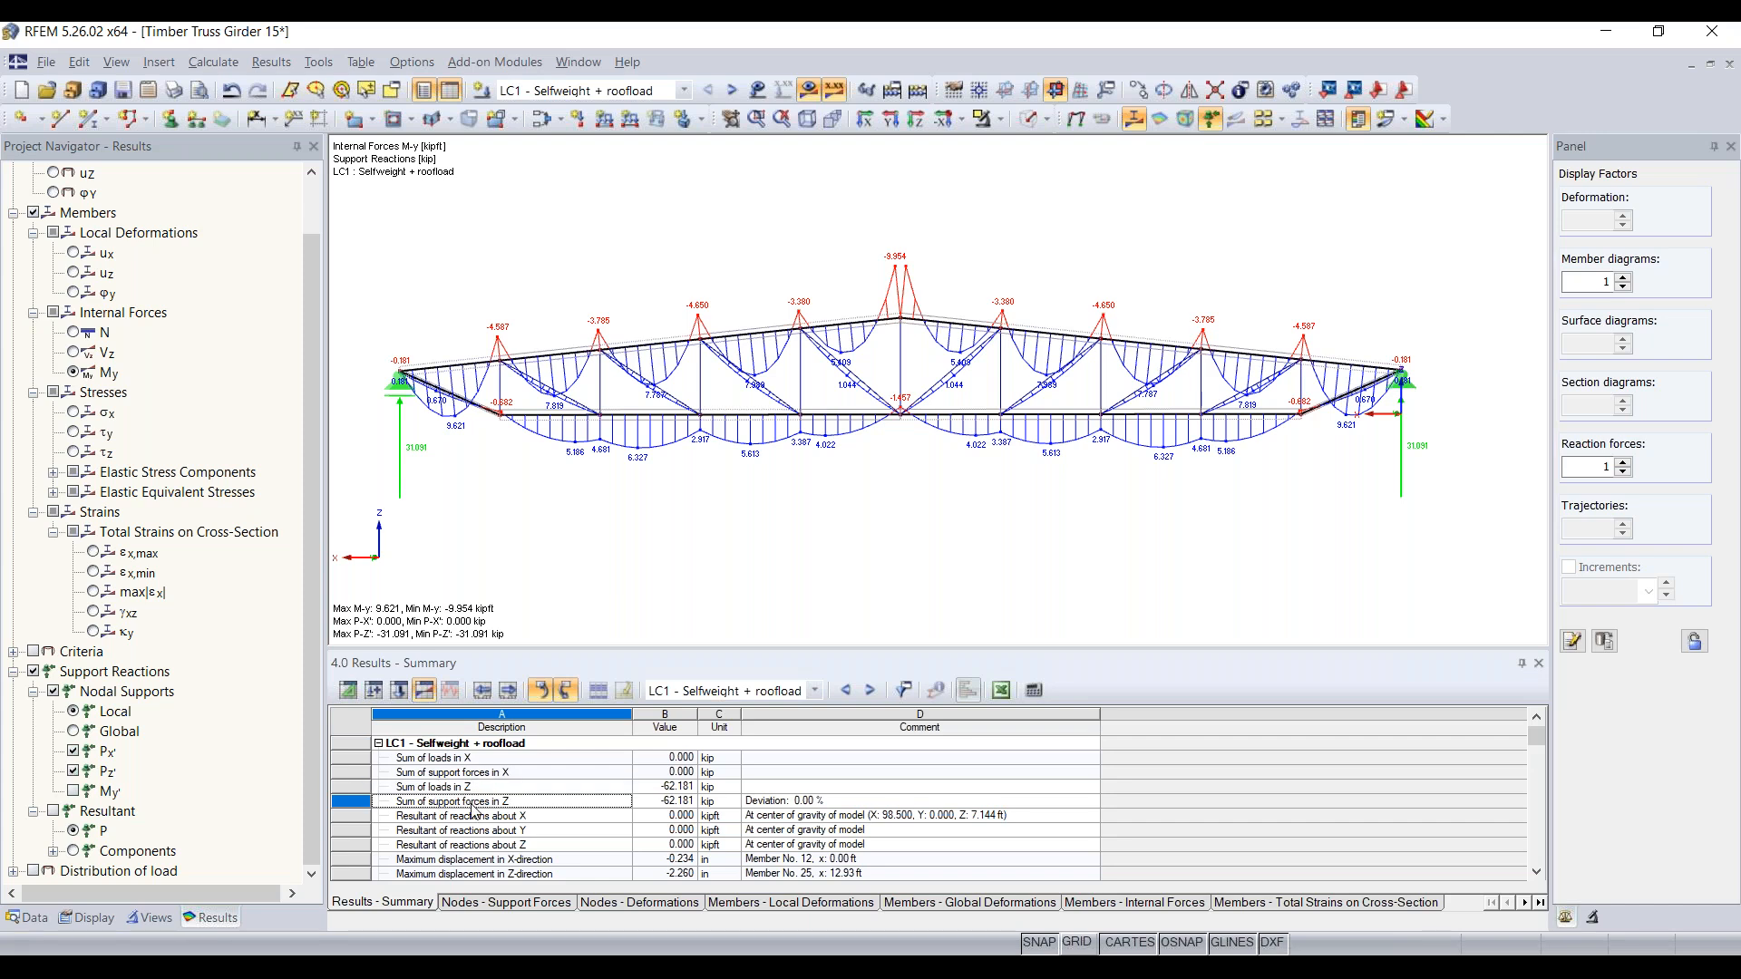
pyautogui.click(669, 790)
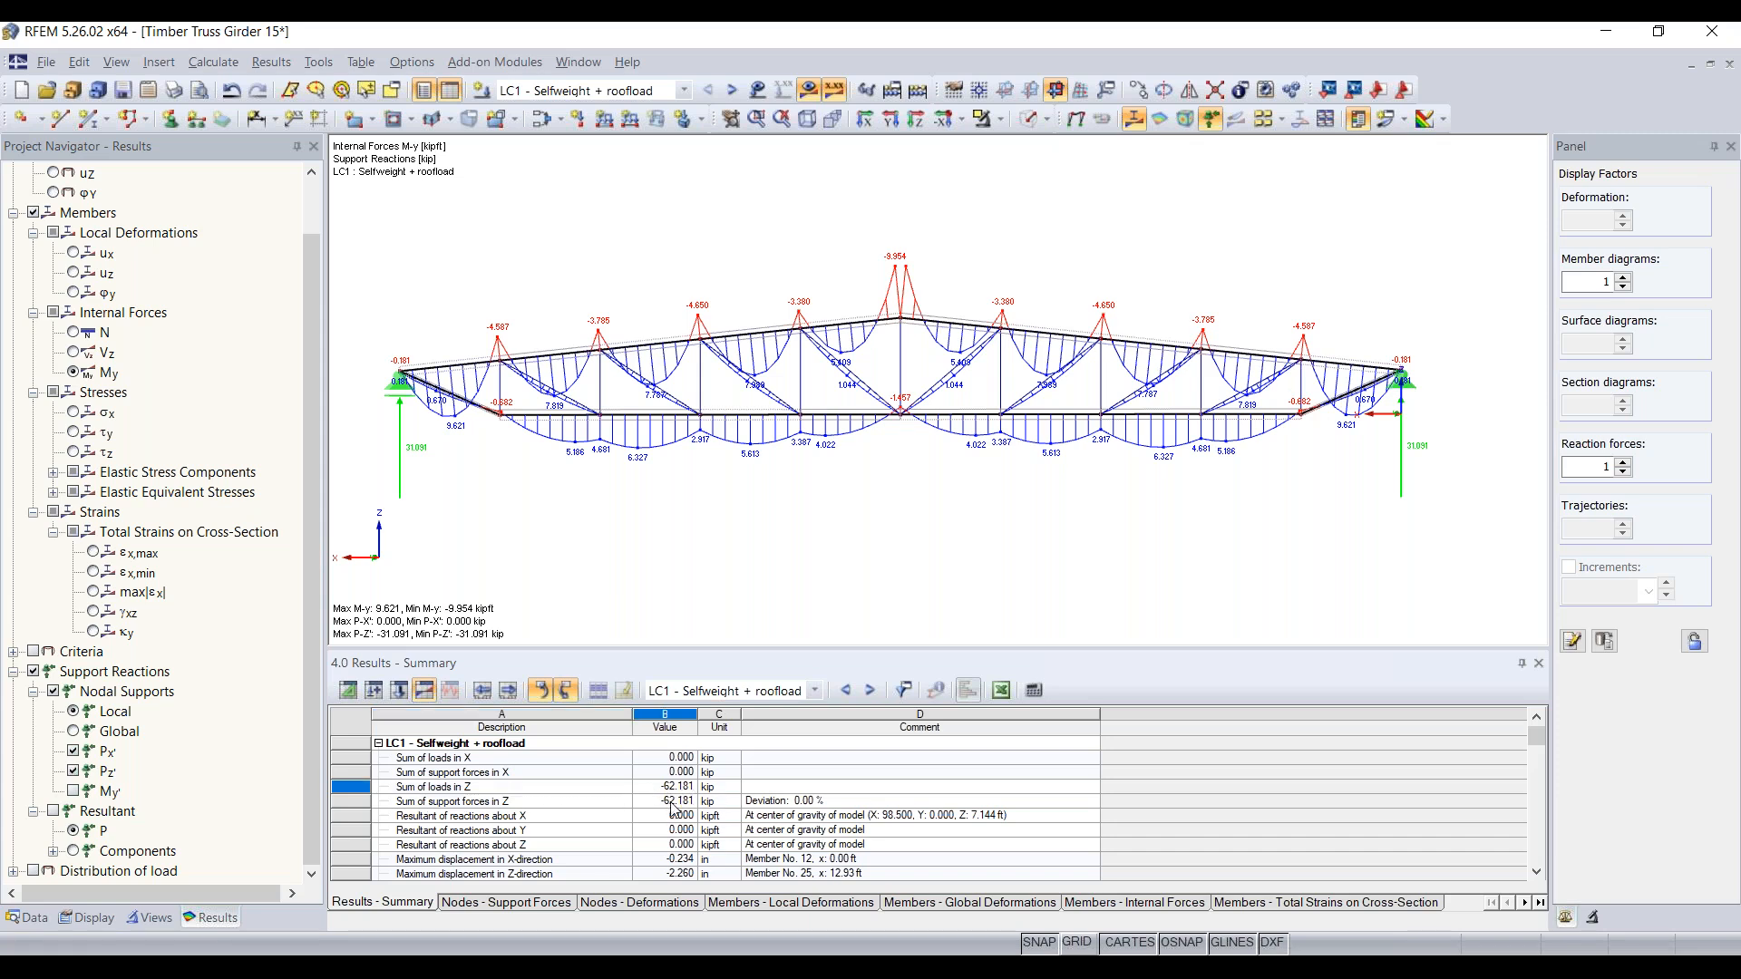
pyautogui.click(671, 802)
pyautogui.click(801, 809)
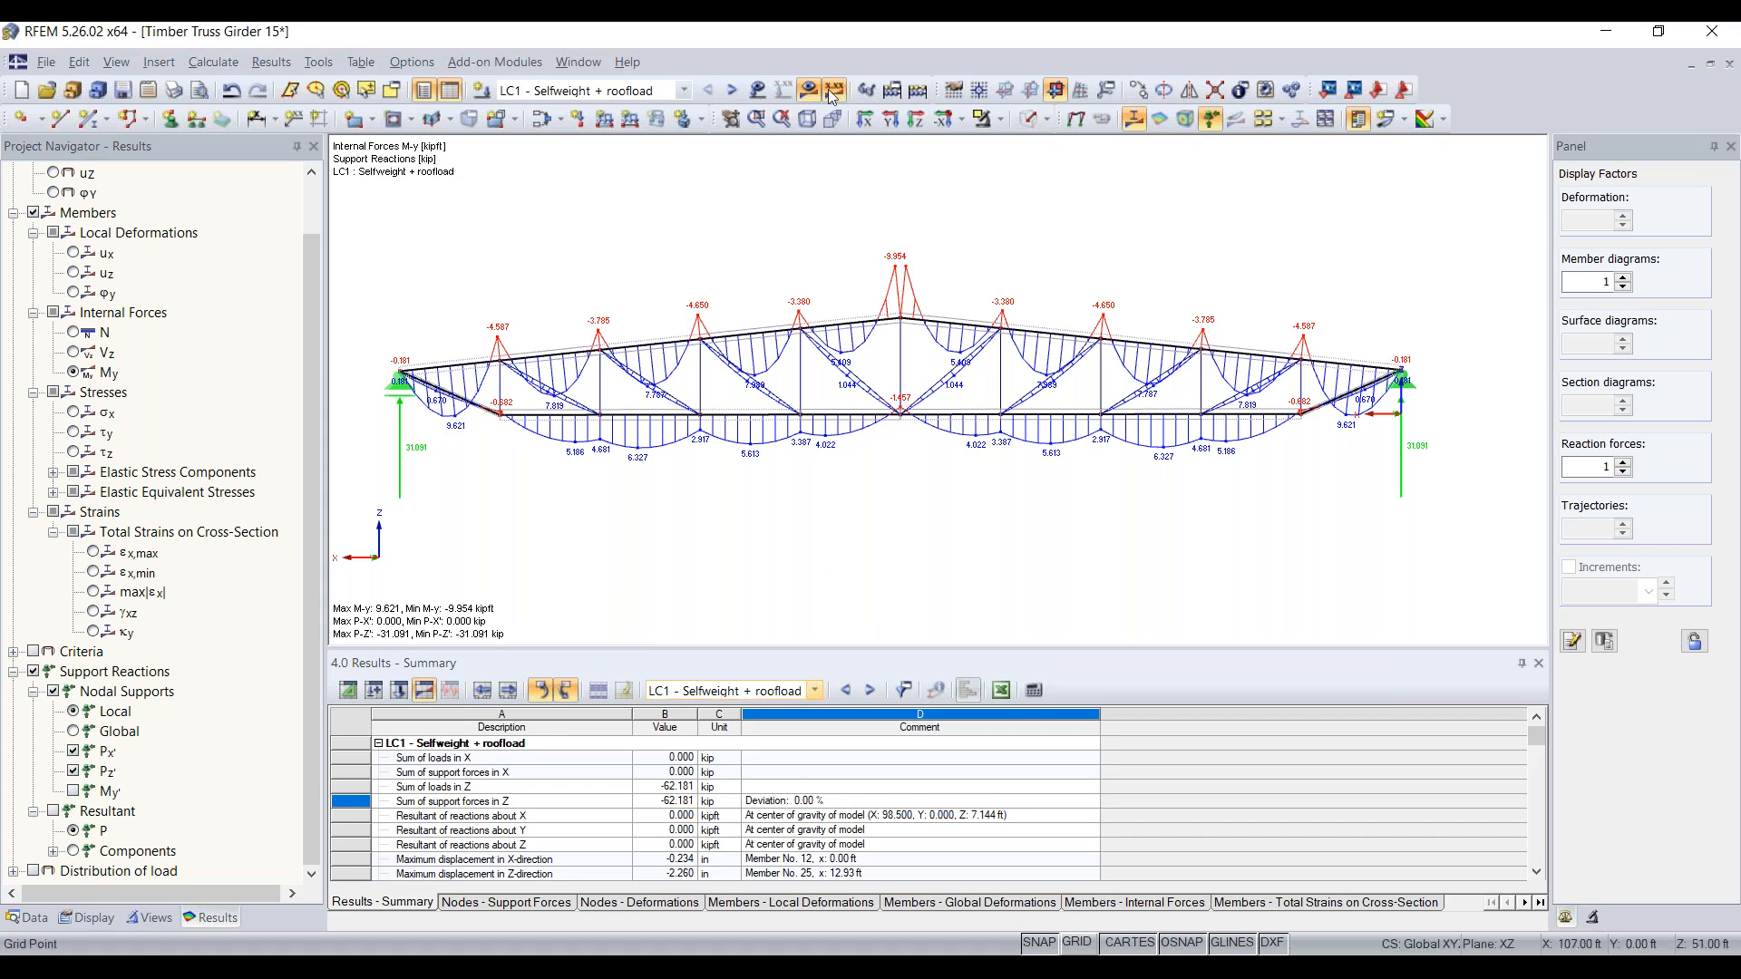
# Return the member diagrams to axial force N and look through the available timber design add-on modules
pyautogui.scroll(1, 134, 370)
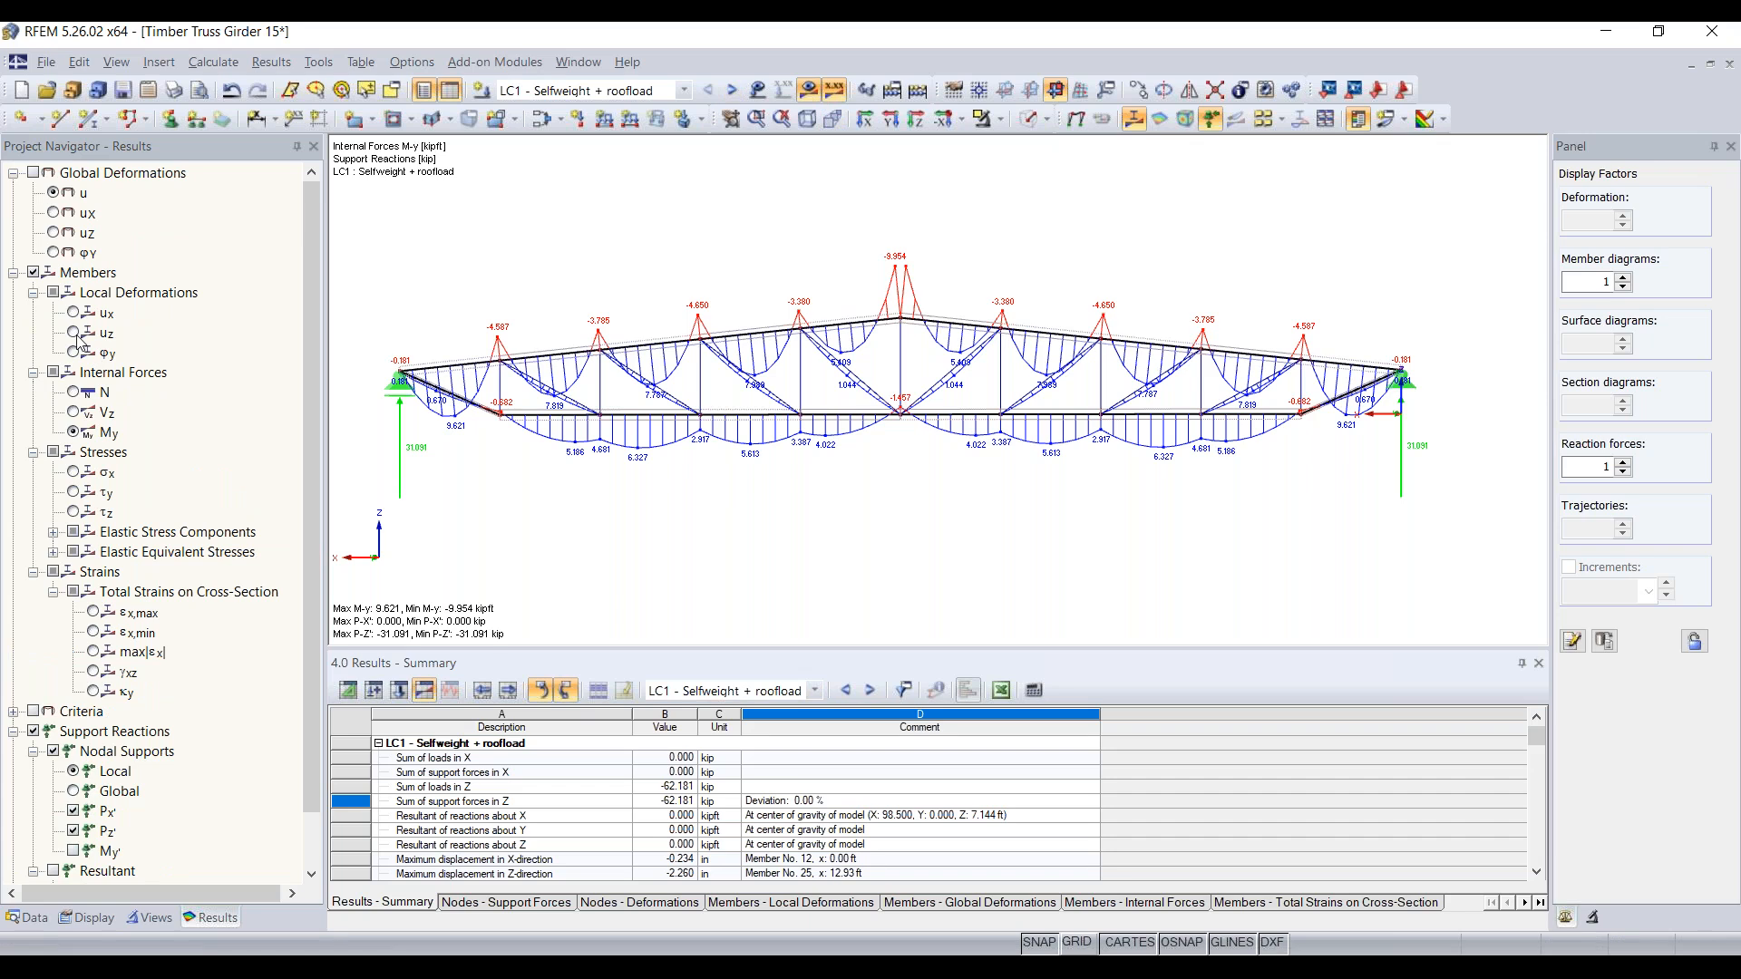
pyautogui.click(74, 392)
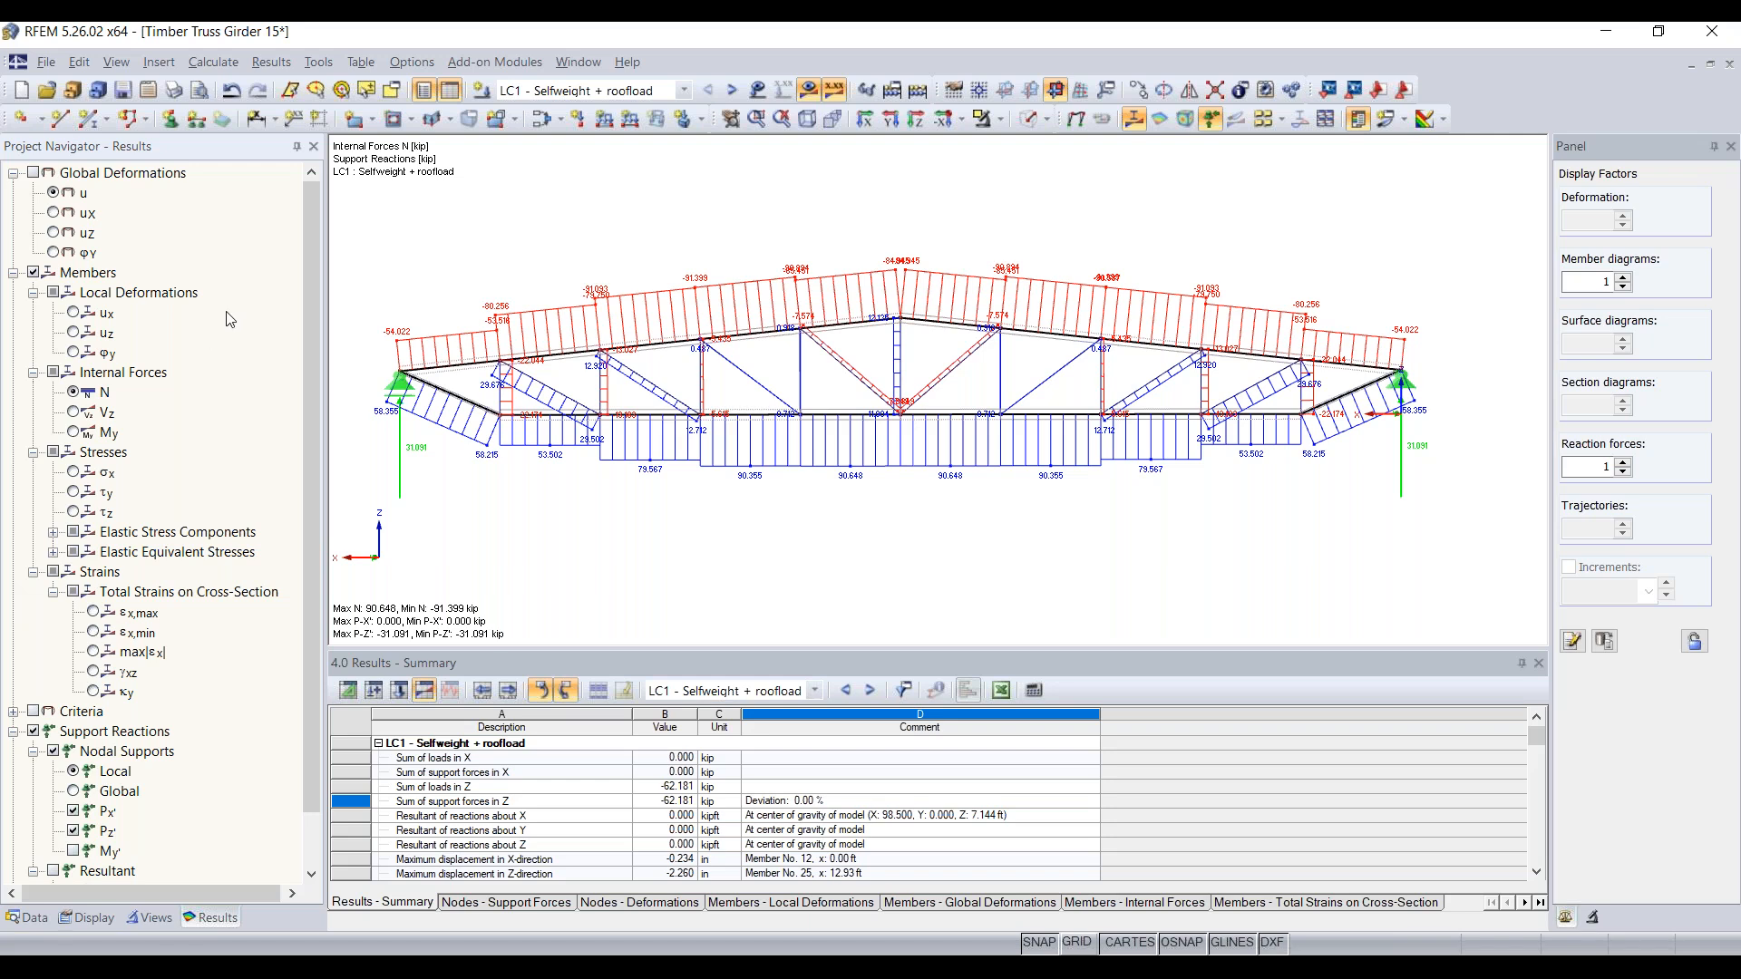
pyautogui.click(492, 66)
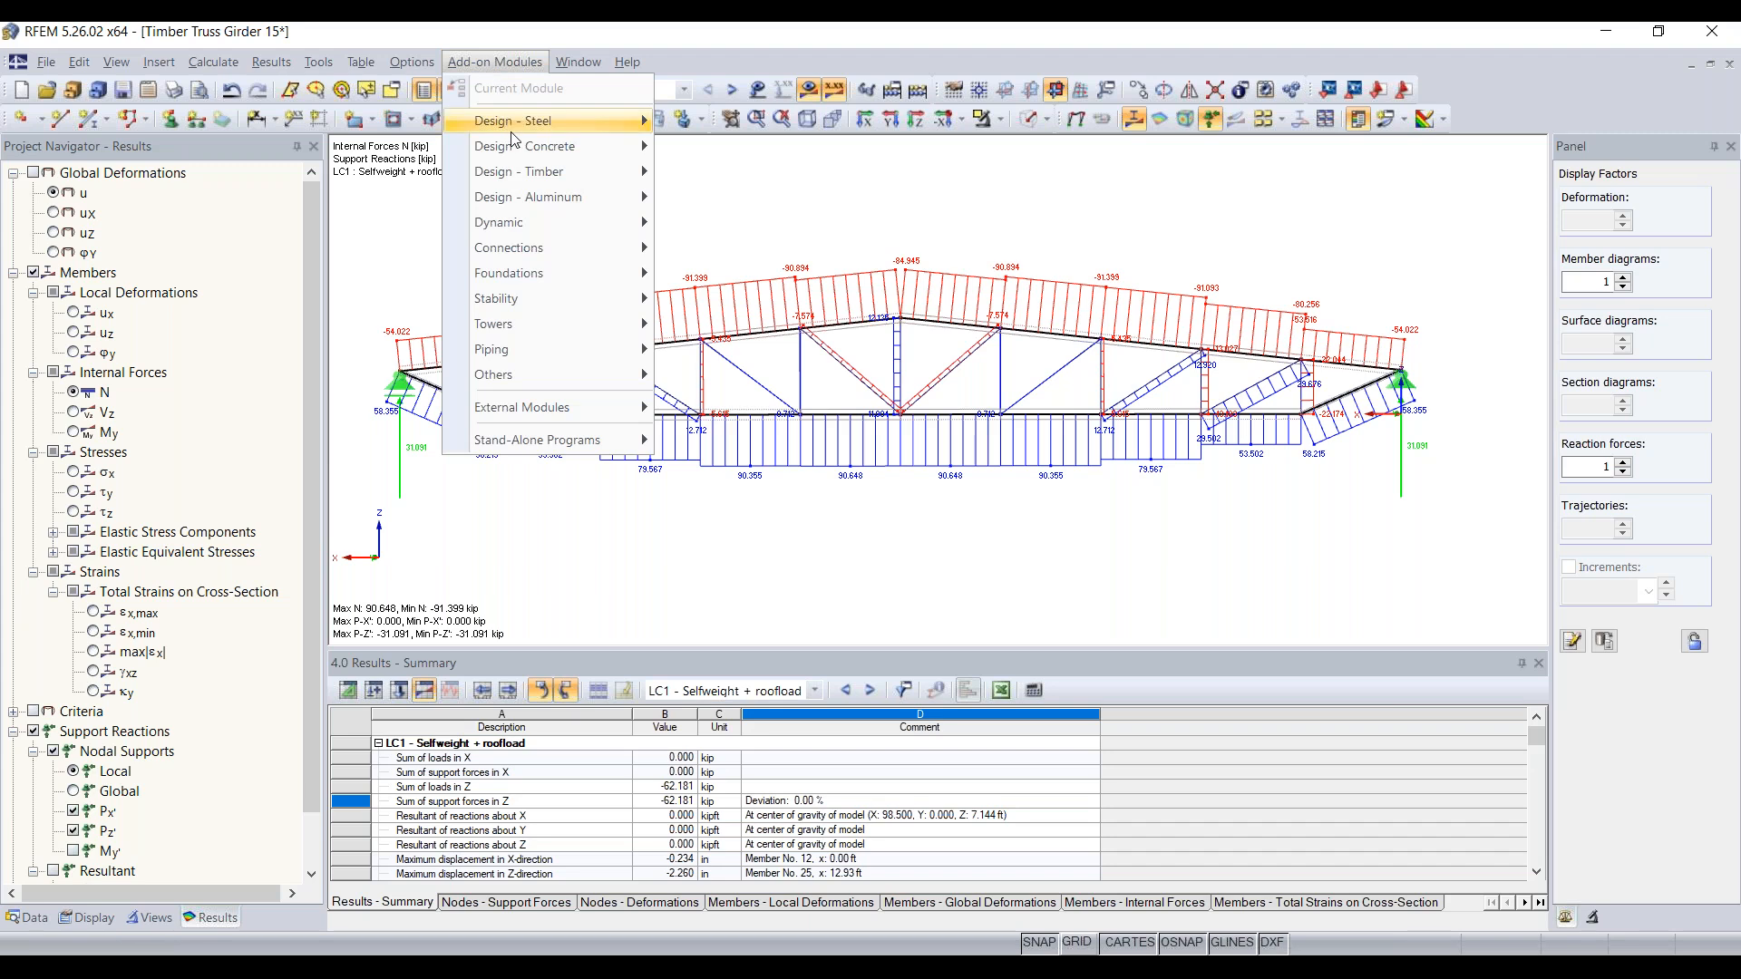
pyautogui.moveTo(526, 174)
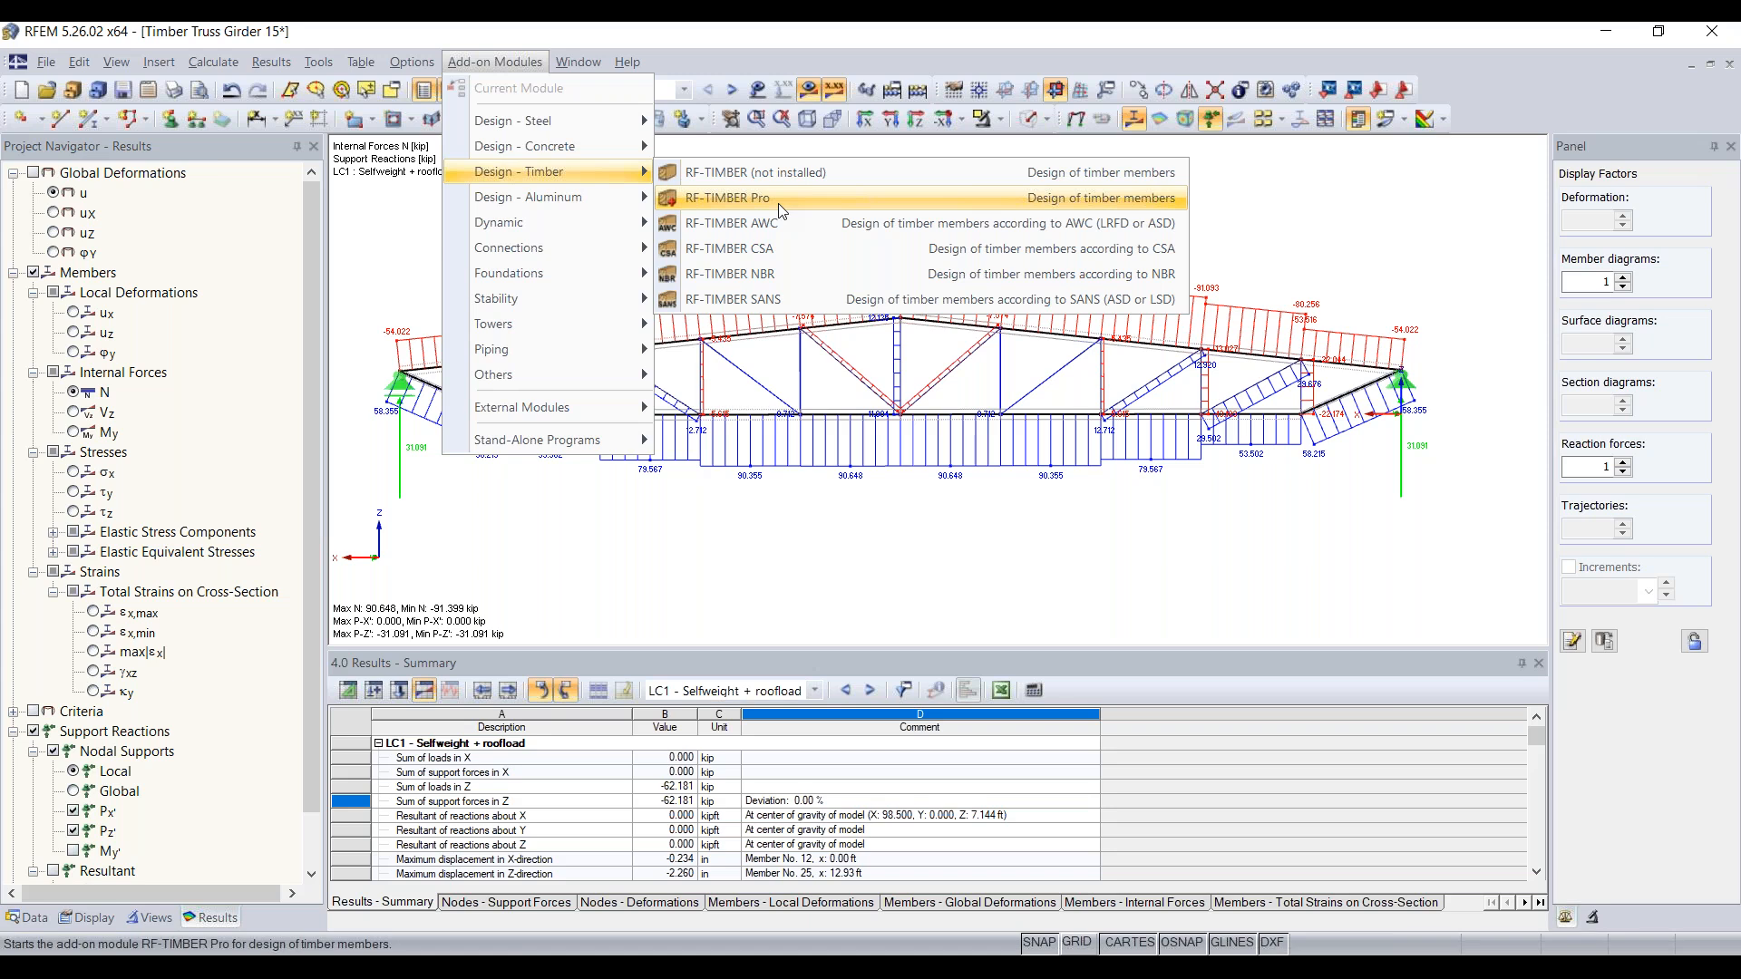
pyautogui.click(526, 63)
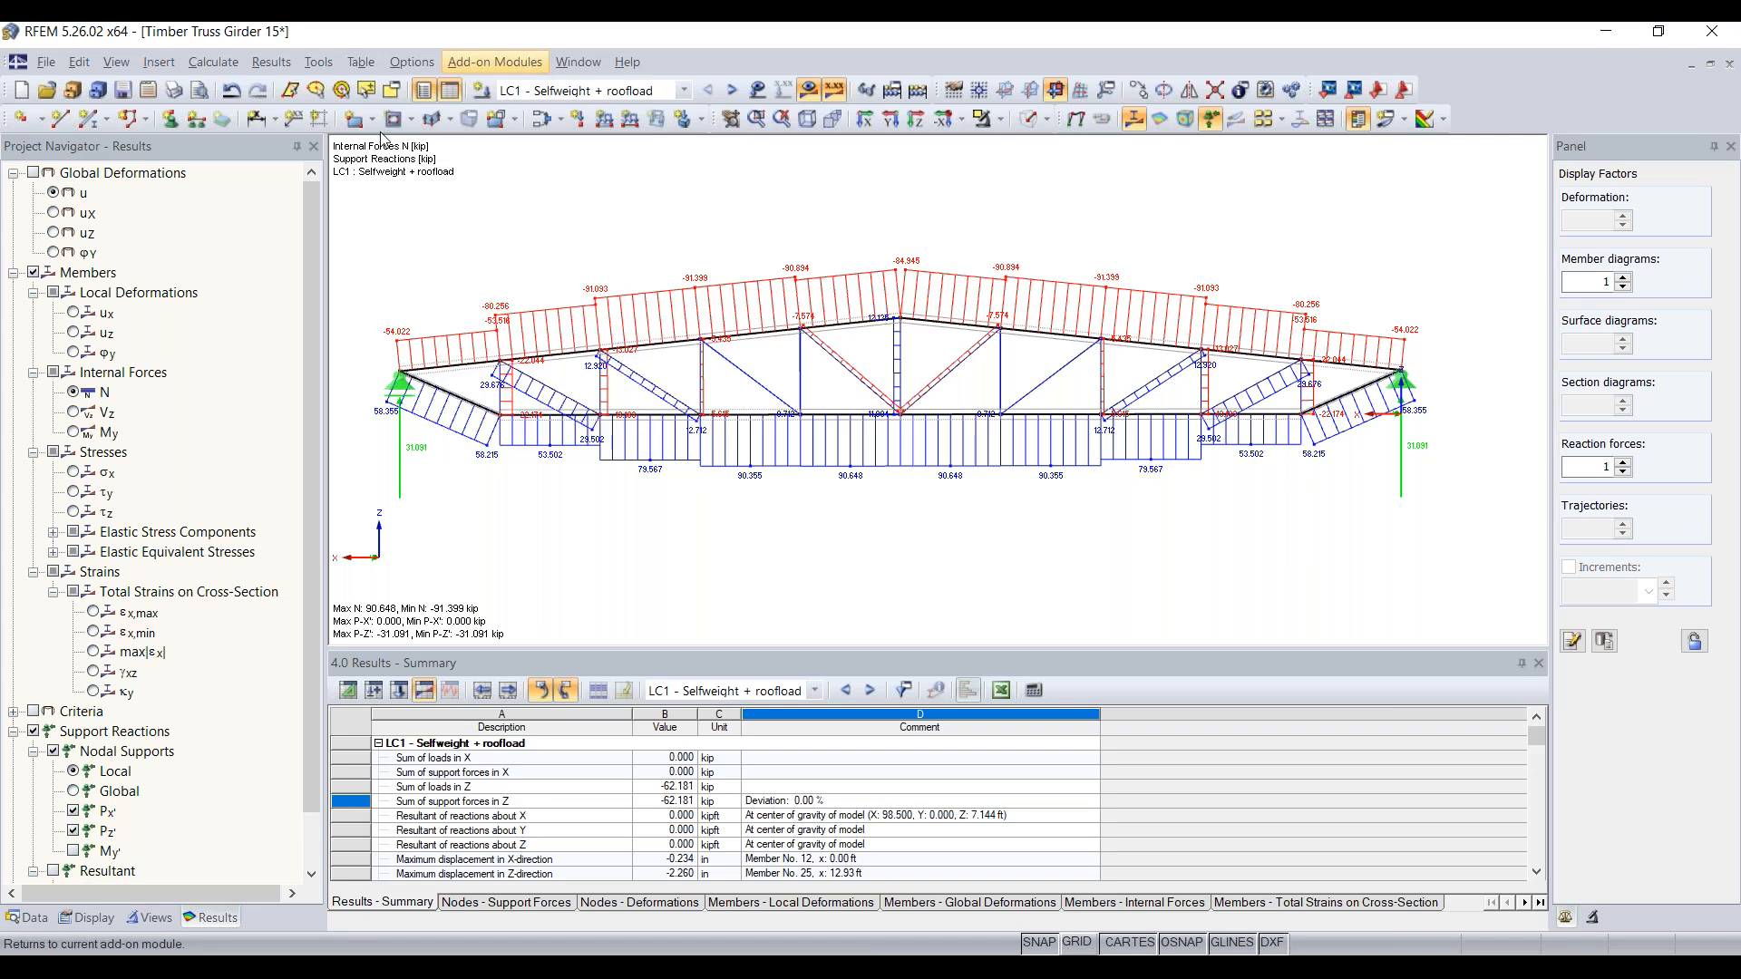
# Browse the project's add-on modules in the data navigator, including the timber modules and the favorites
pyautogui.click(36, 920)
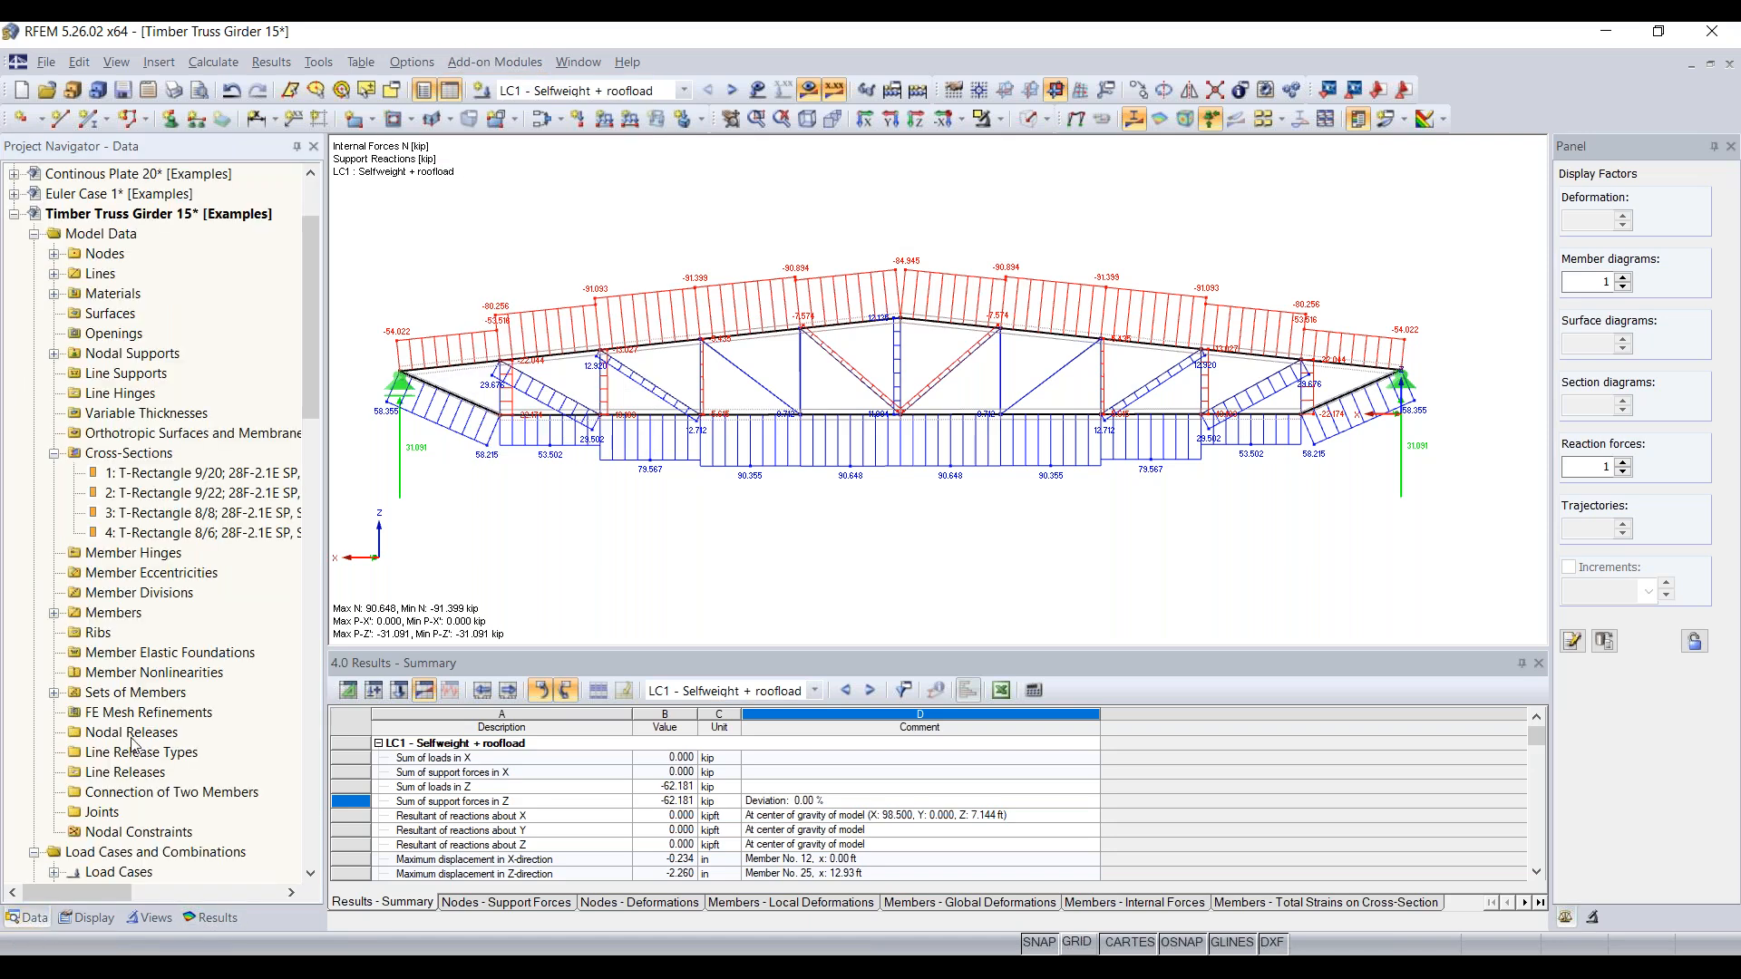
pyautogui.scroll(-7, 154, 703)
pyautogui.scroll(-10, 154, 703)
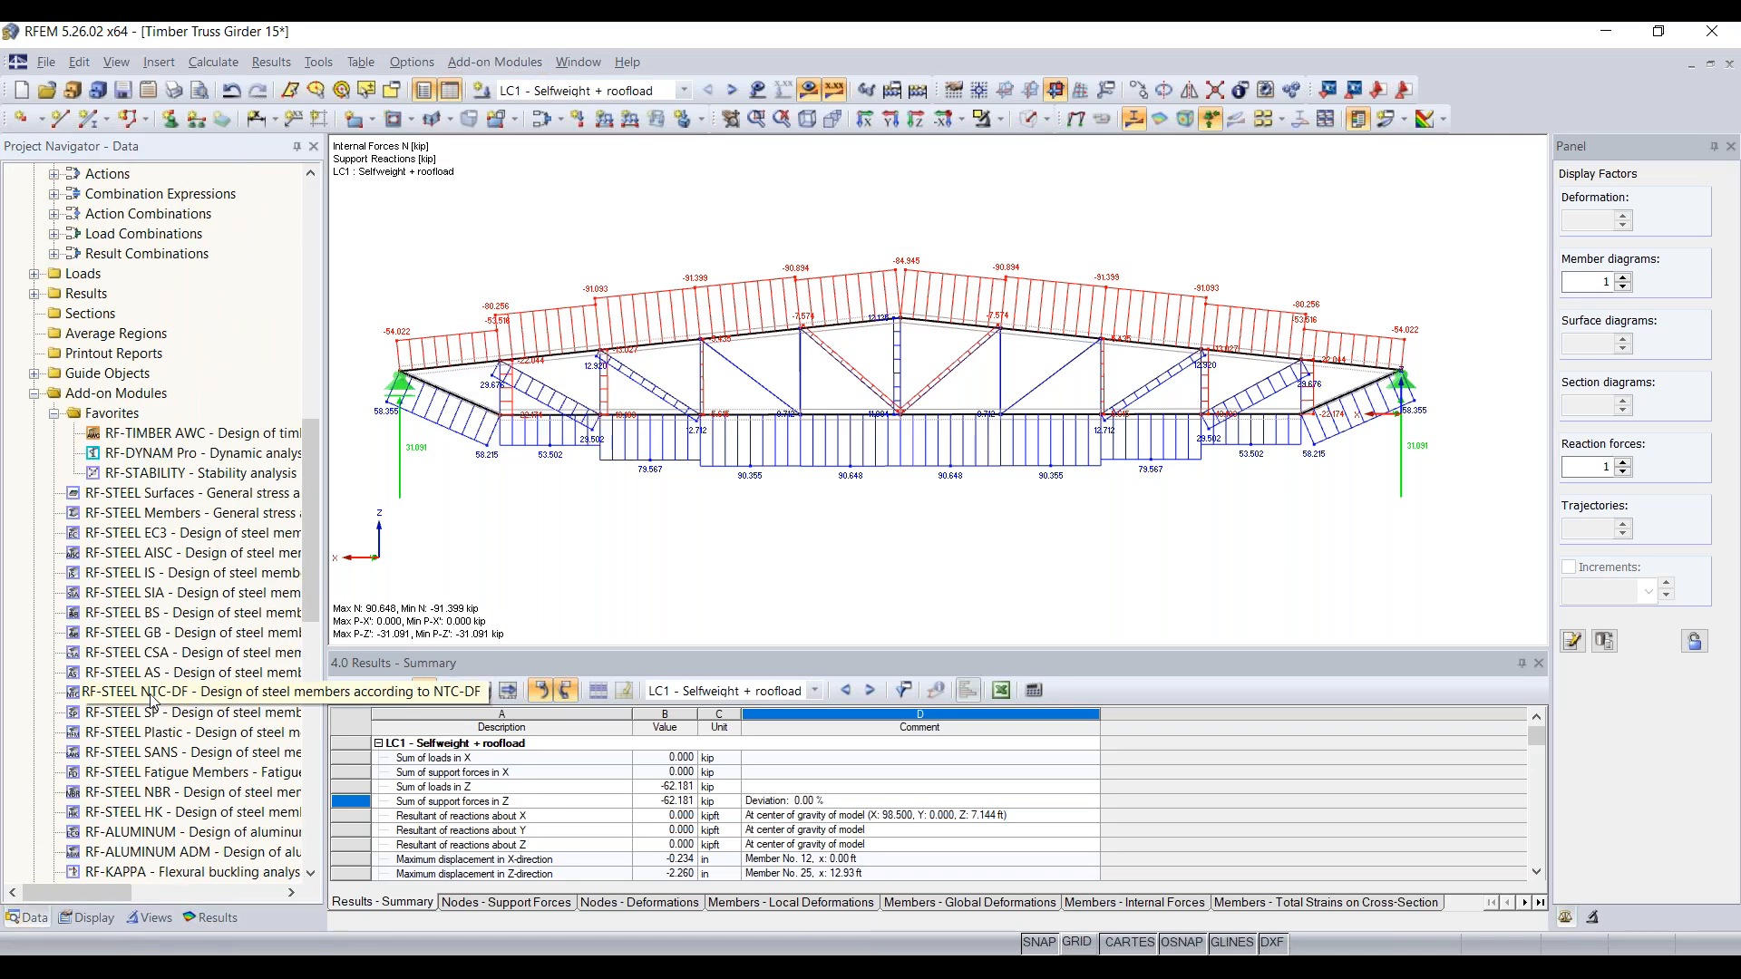
pyautogui.scroll(-5, 152, 701)
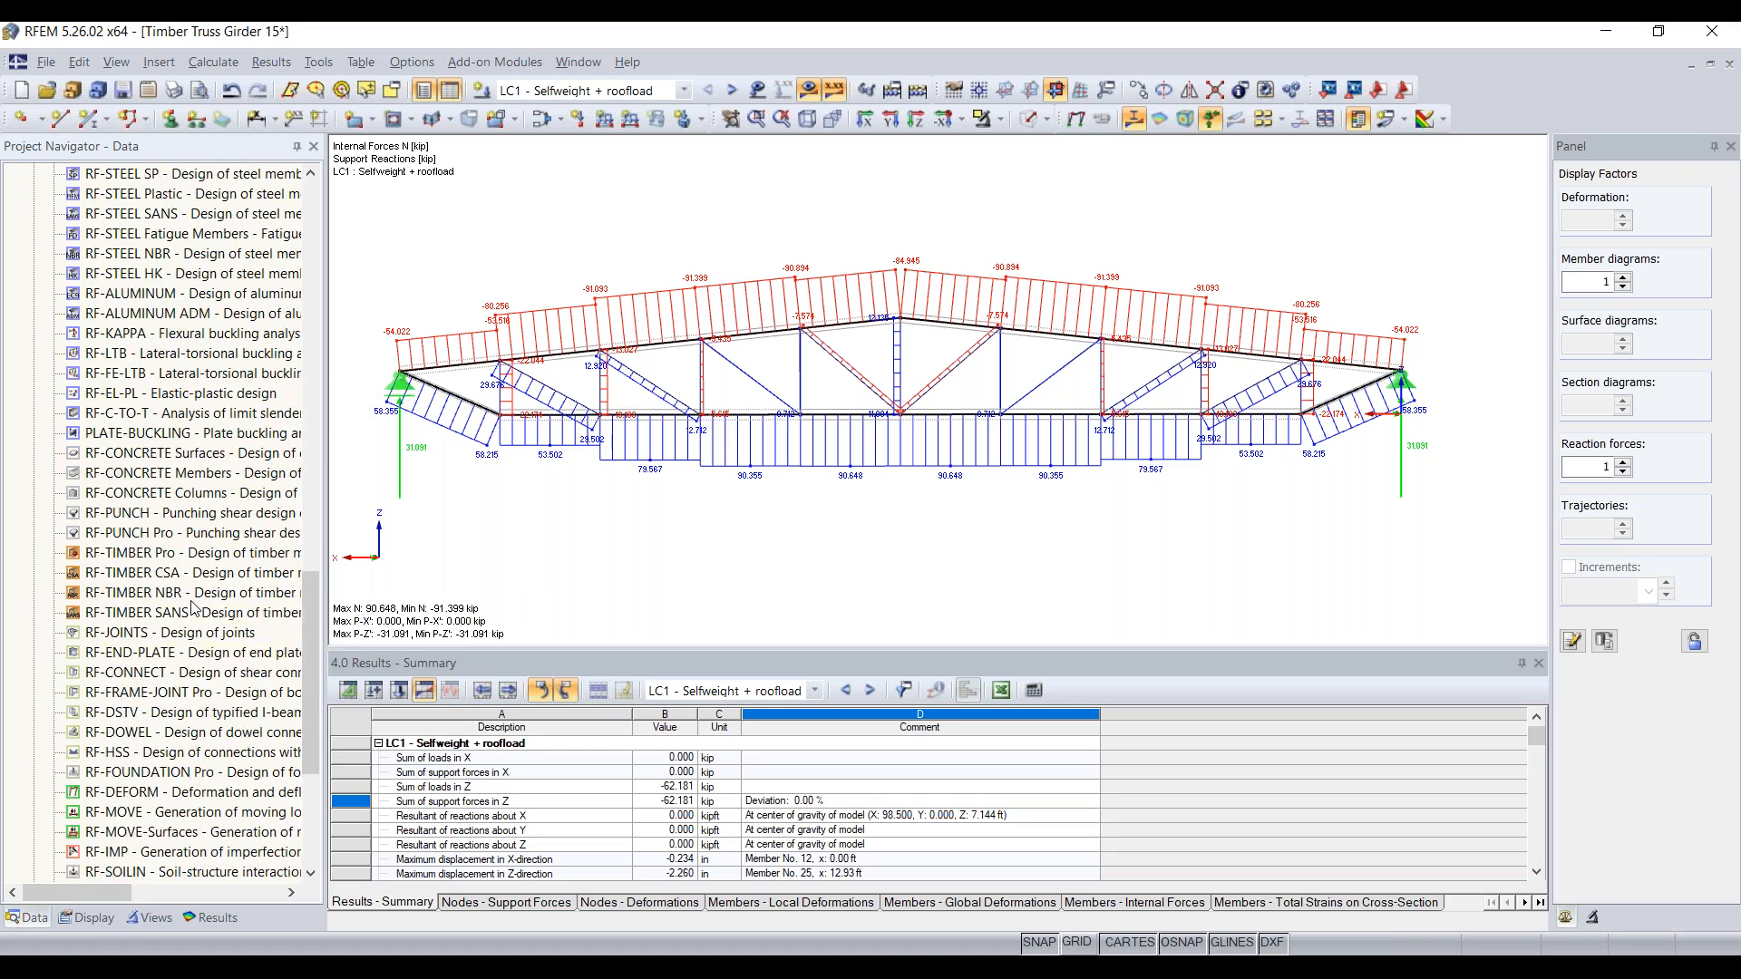
pyautogui.scroll(1, 196, 578)
pyautogui.scroll(8, 194, 578)
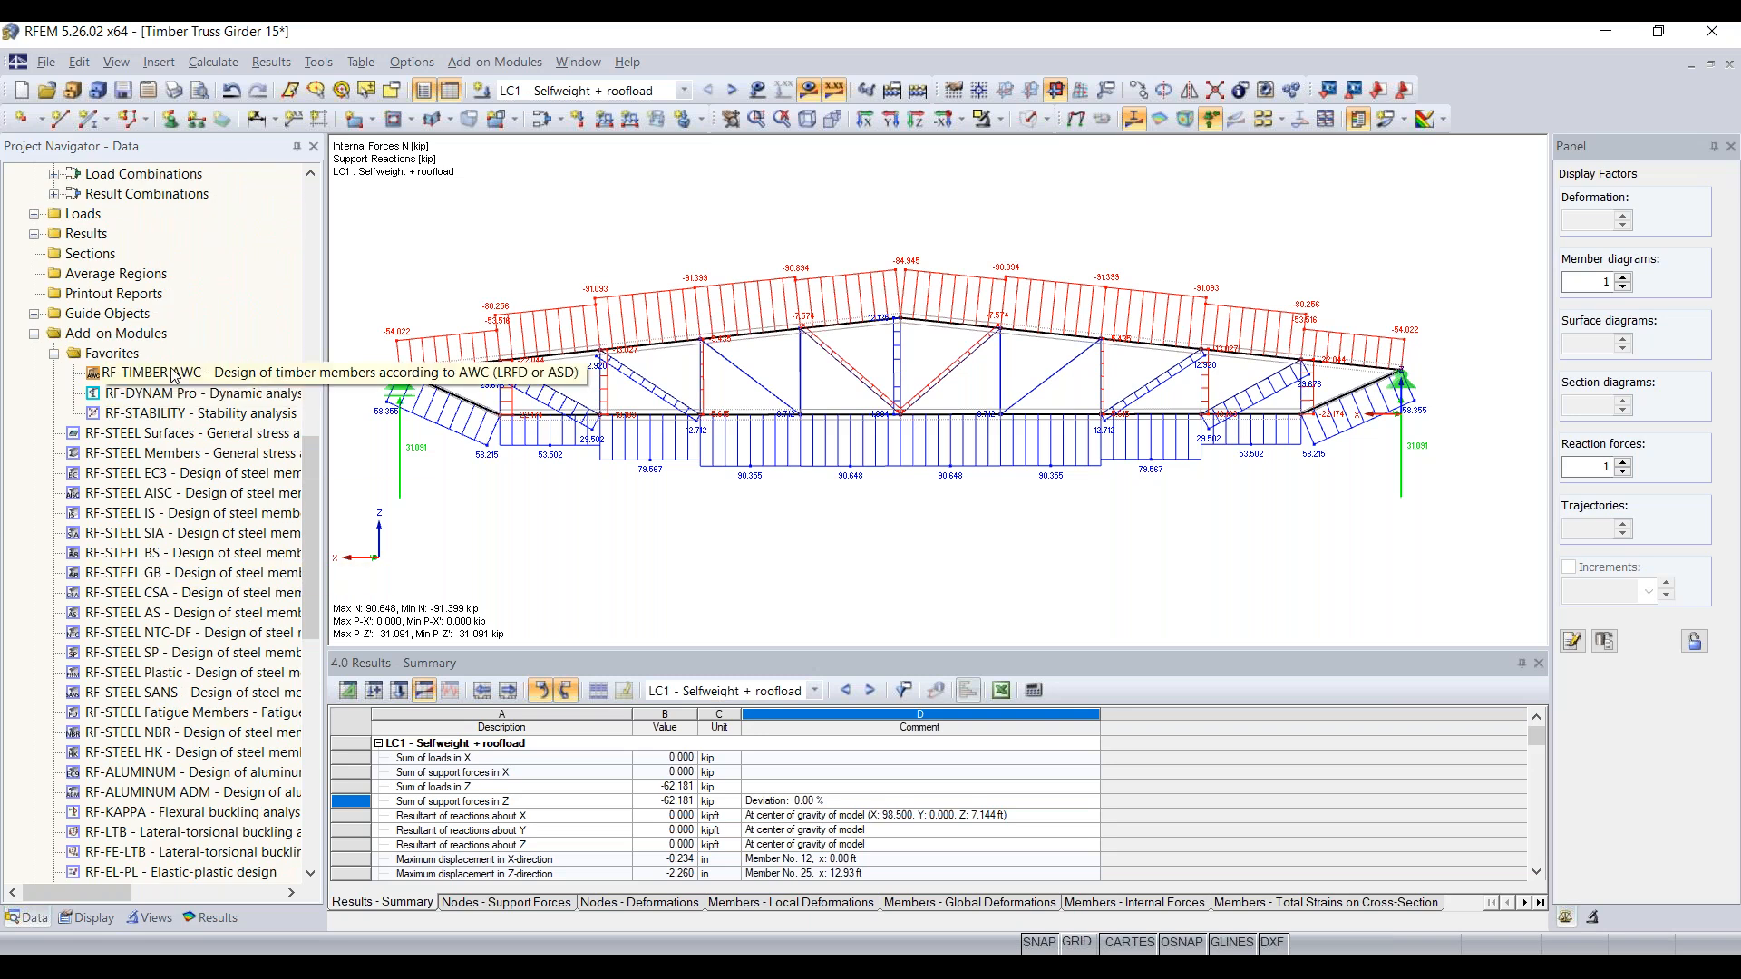
# Add RF-ALUMINUM to the favorite add-on modules and remove it from the favorites again
pyautogui.scroll(-5, 188, 490)
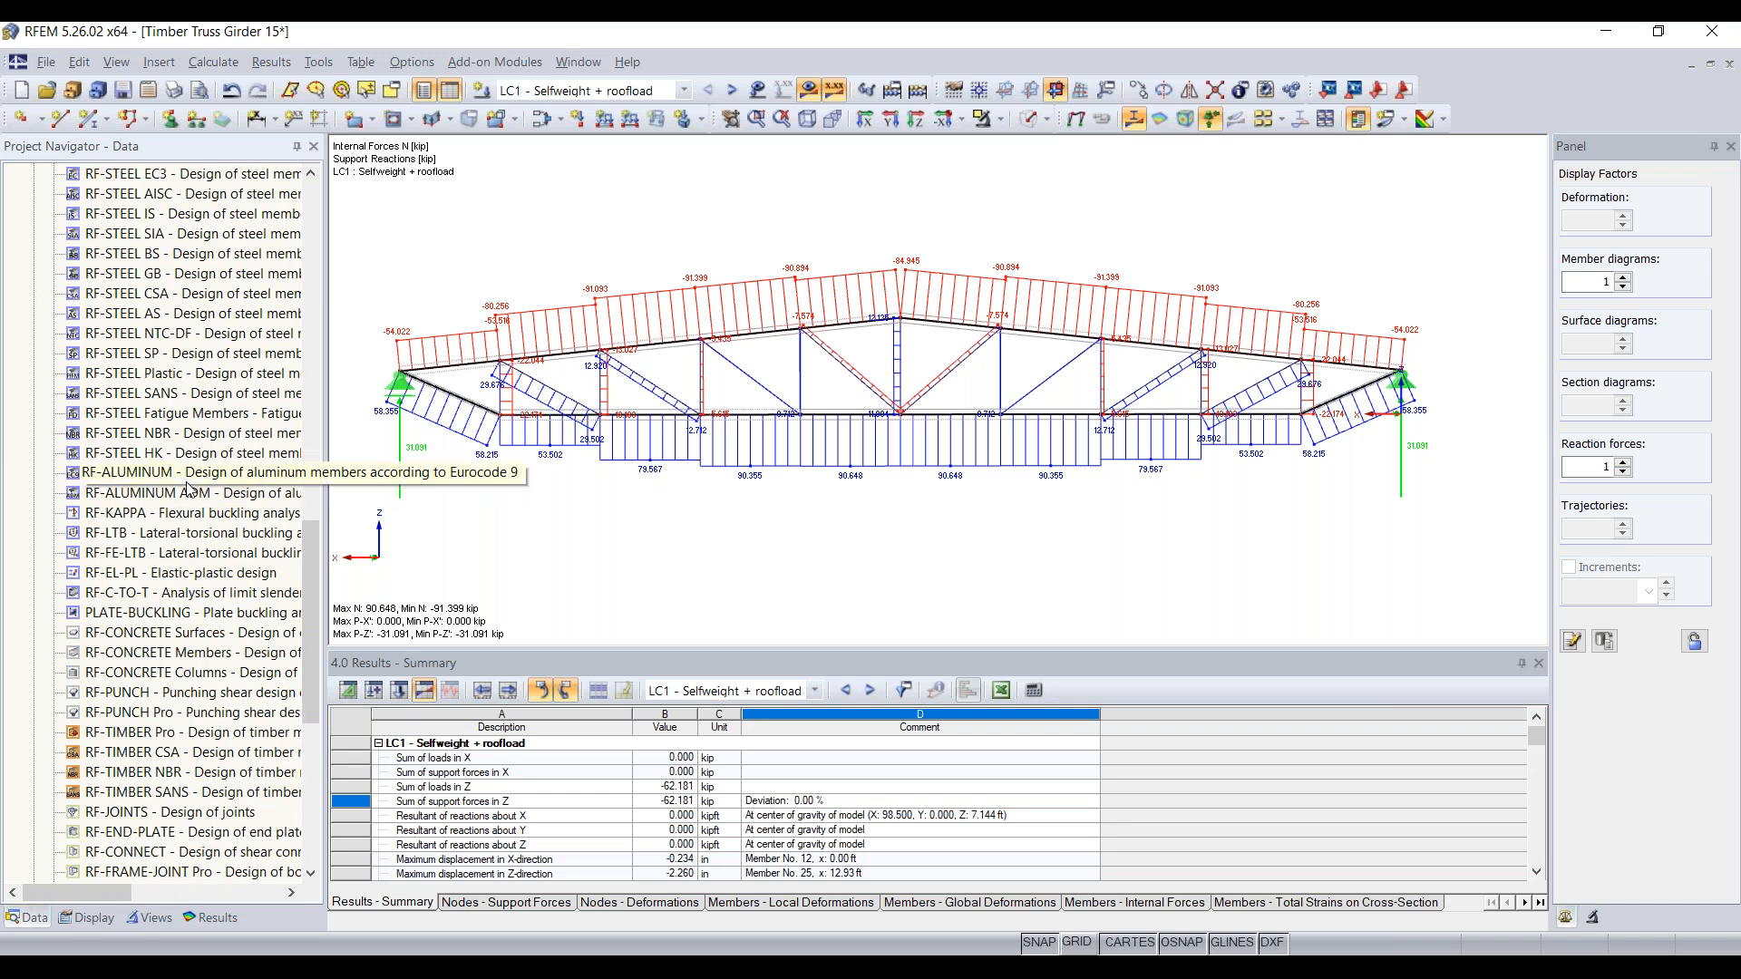
pyautogui.rightClick(189, 472)
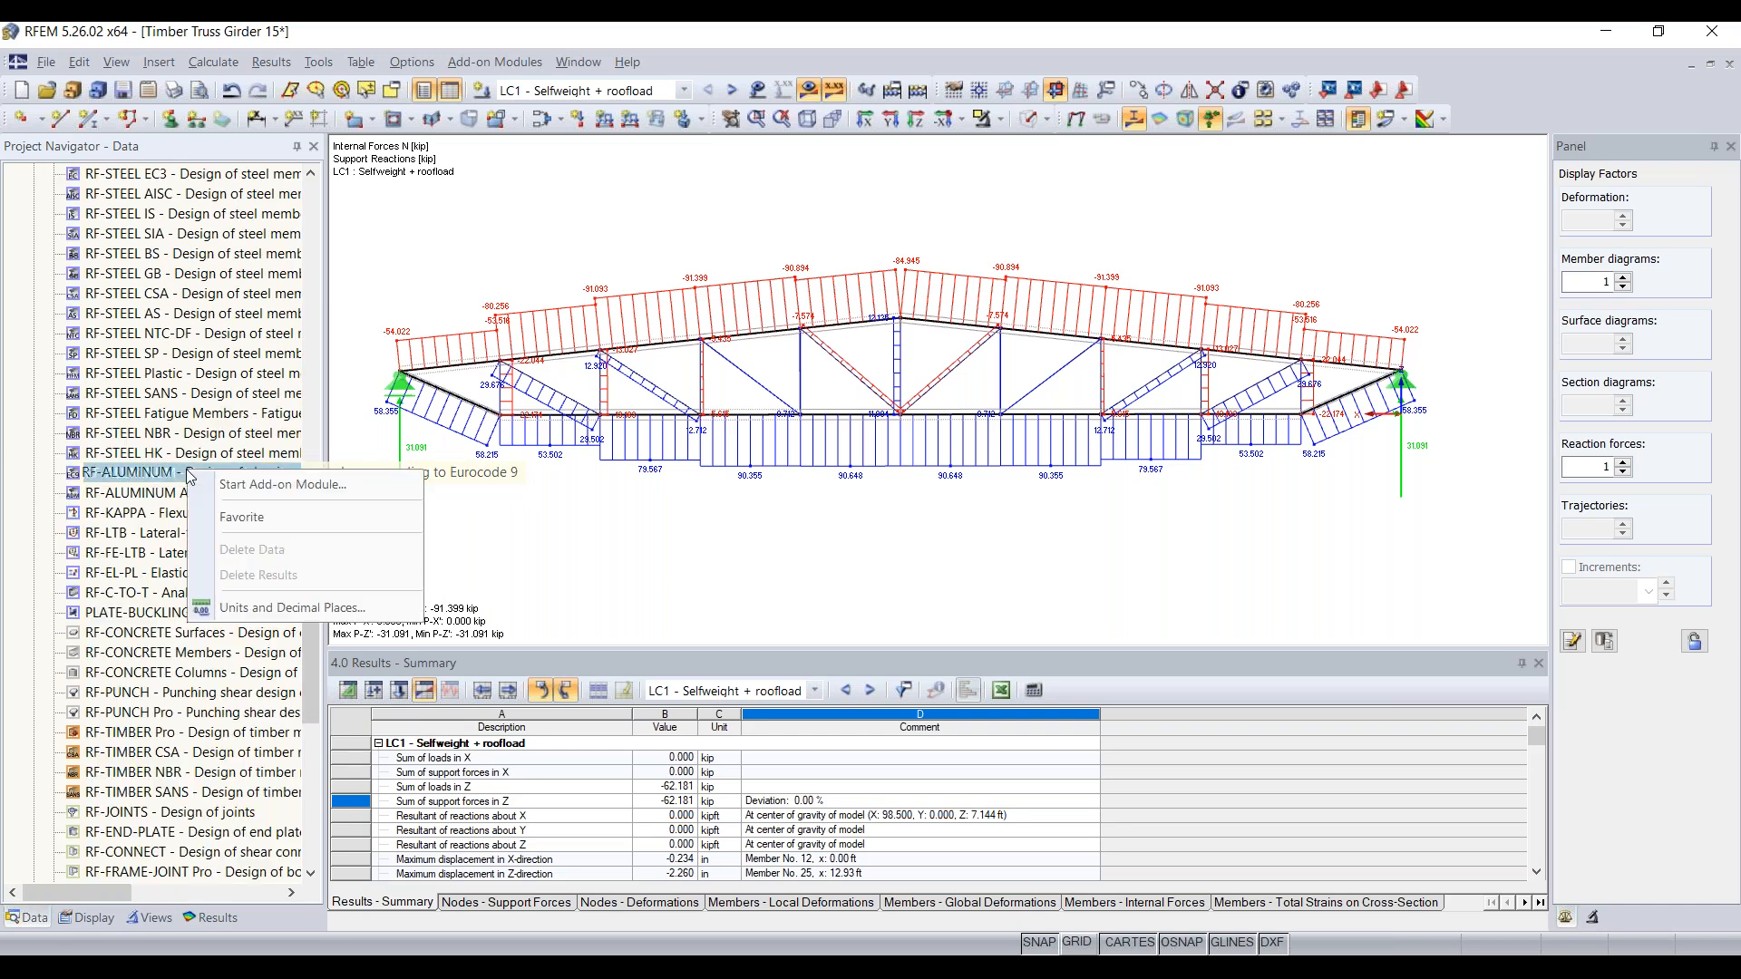
pyautogui.click(251, 521)
pyautogui.scroll(8, 251, 526)
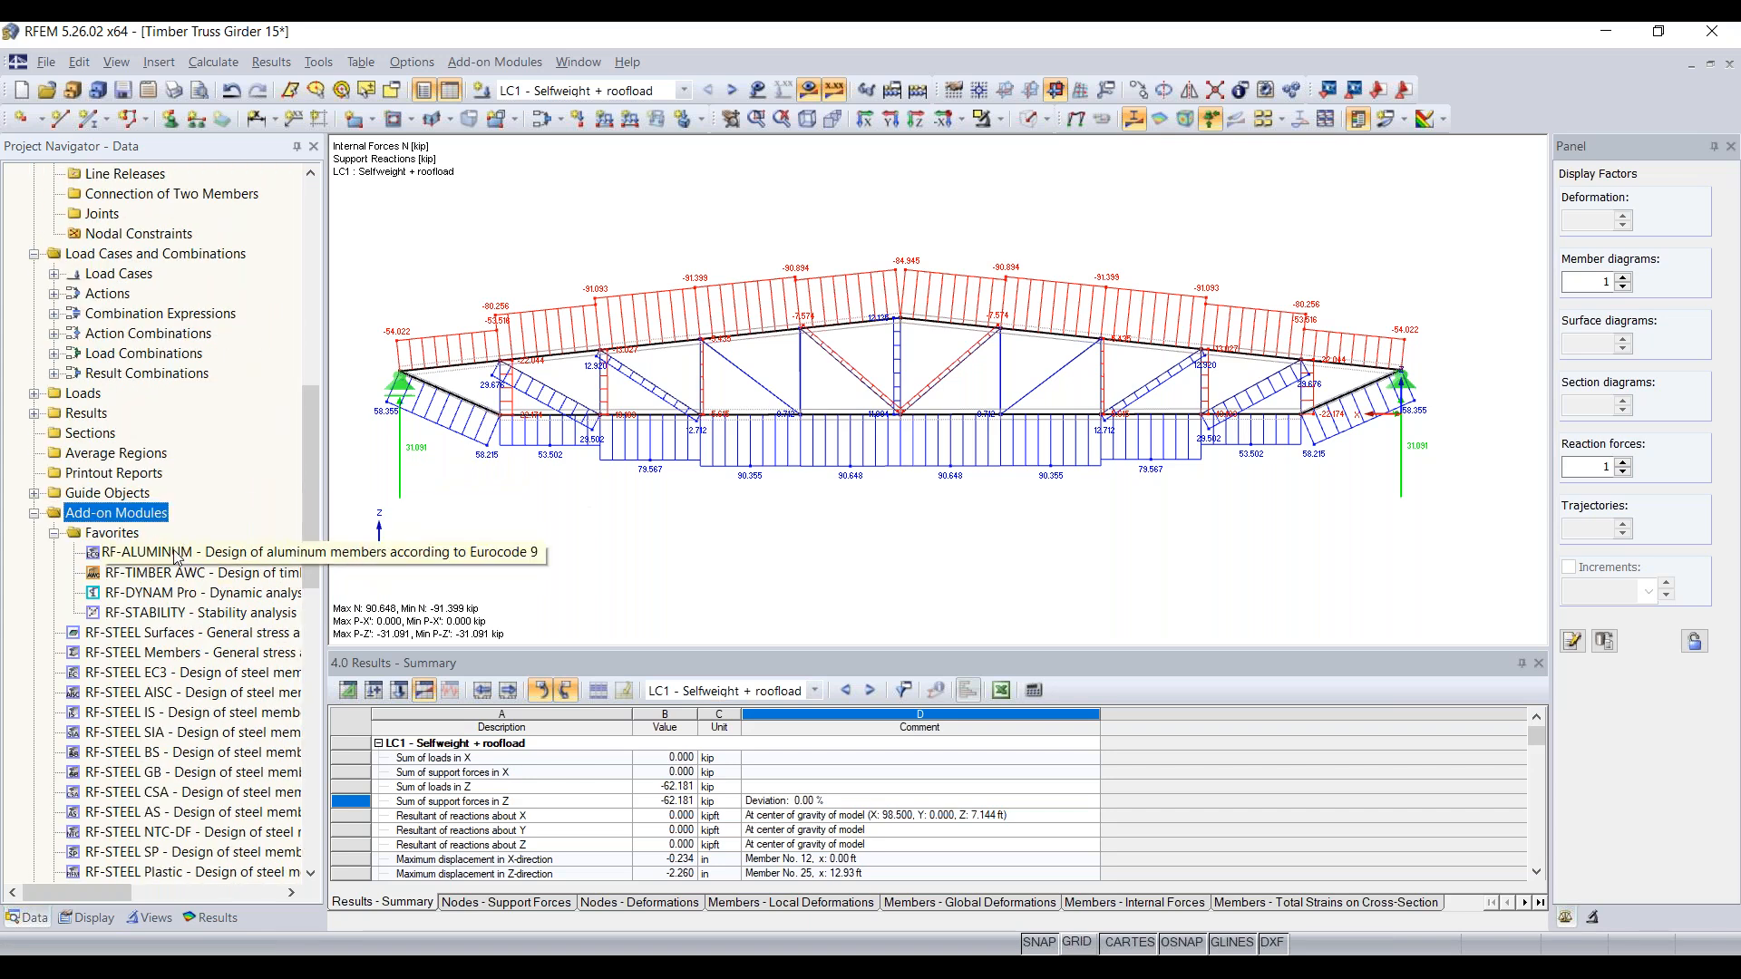
pyautogui.rightClick(172, 552)
pyautogui.click(286, 607)
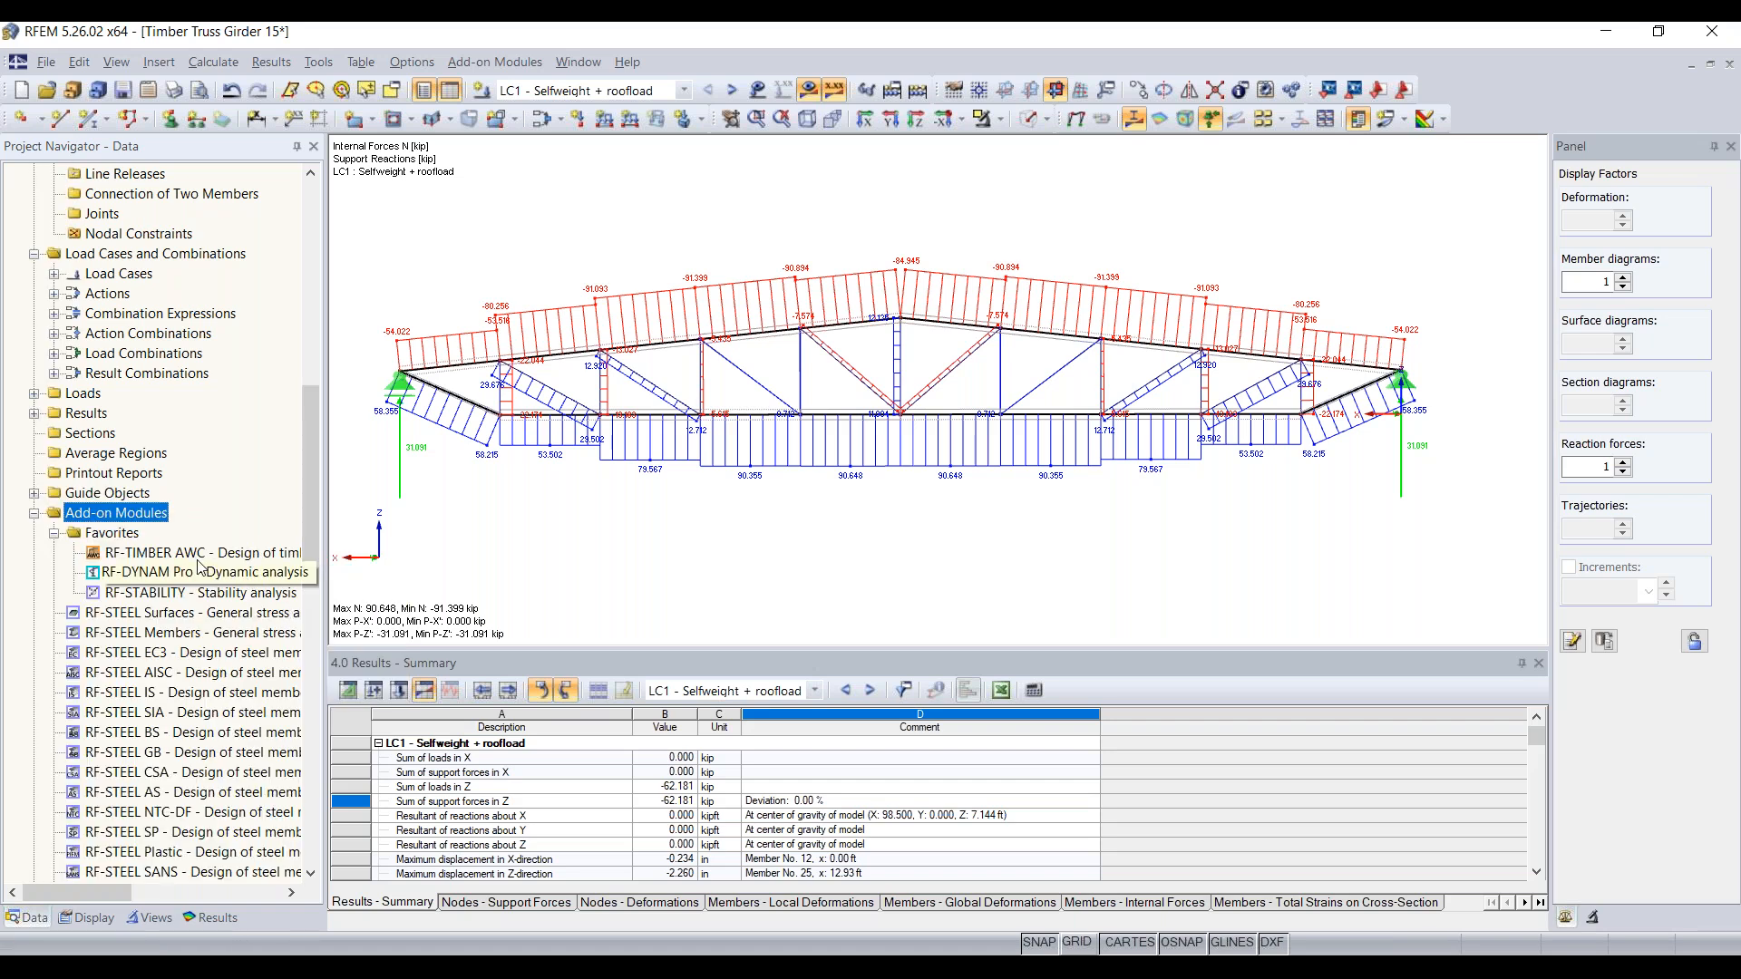
# Open the RF-TIMBER AWC add-on module for designing the truss's timber members
pyautogui.doubleClick(185, 555)
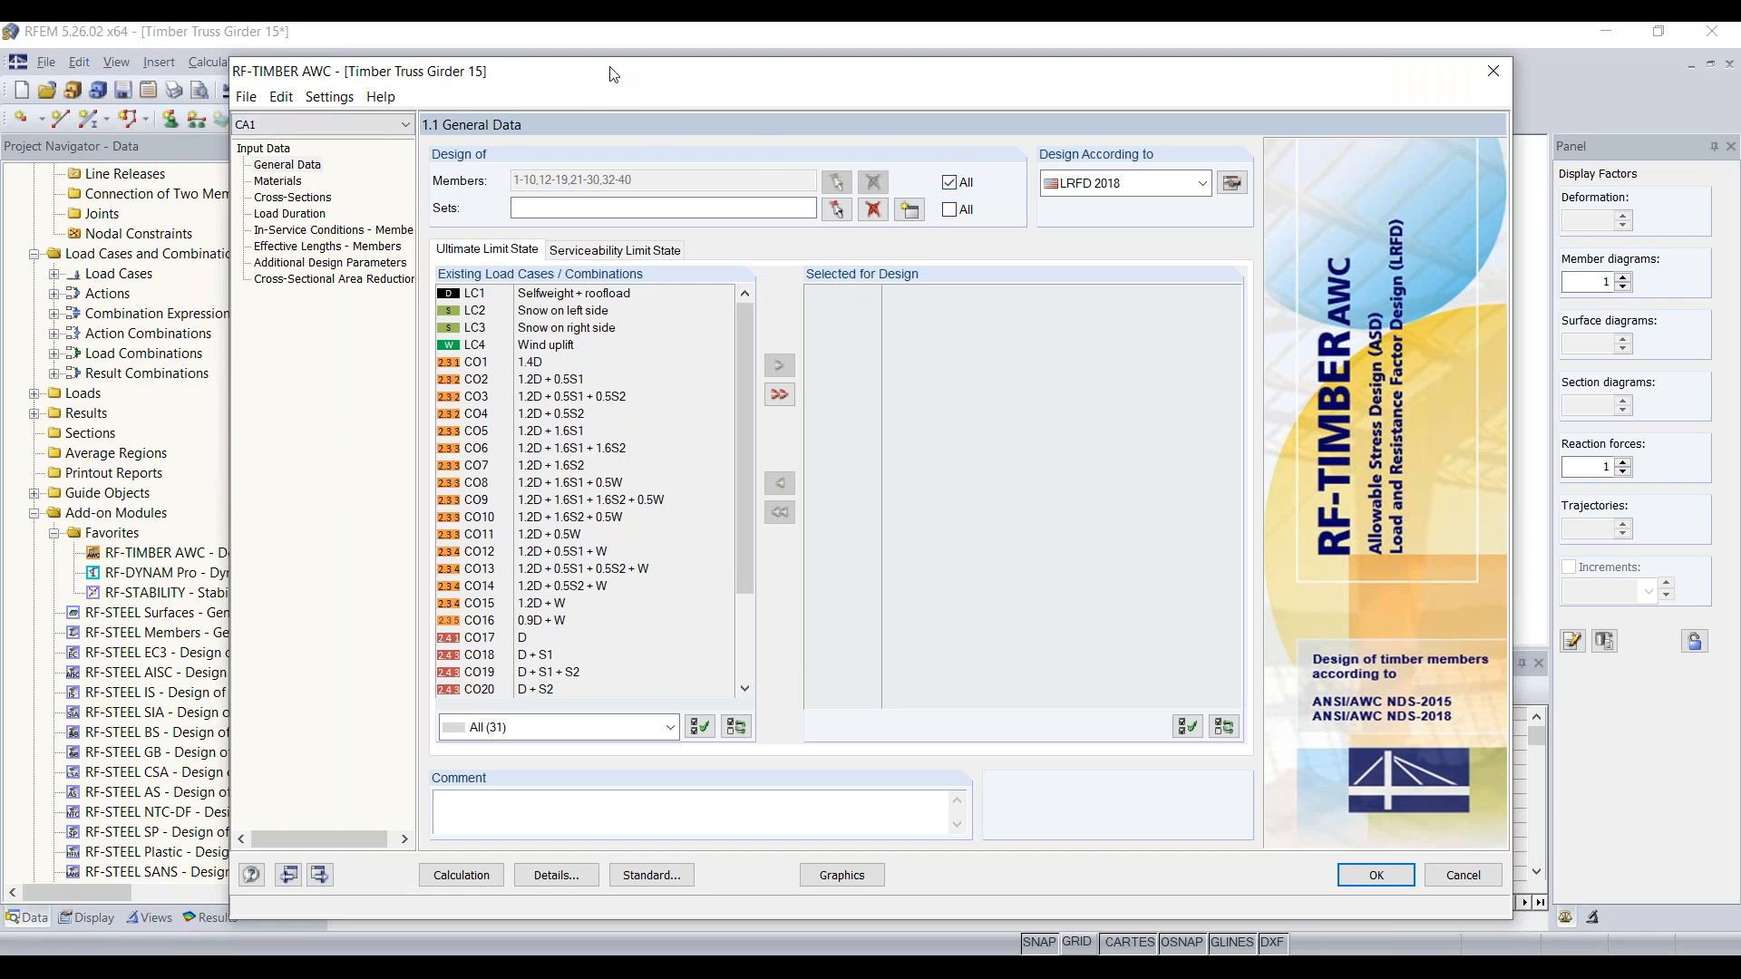
# Clear the individual members from the design, select all sets of members instead, and keep LRFD 2018 as the design standard
pyautogui.moveTo(613, 75); pyautogui.dragTo(591, 70)
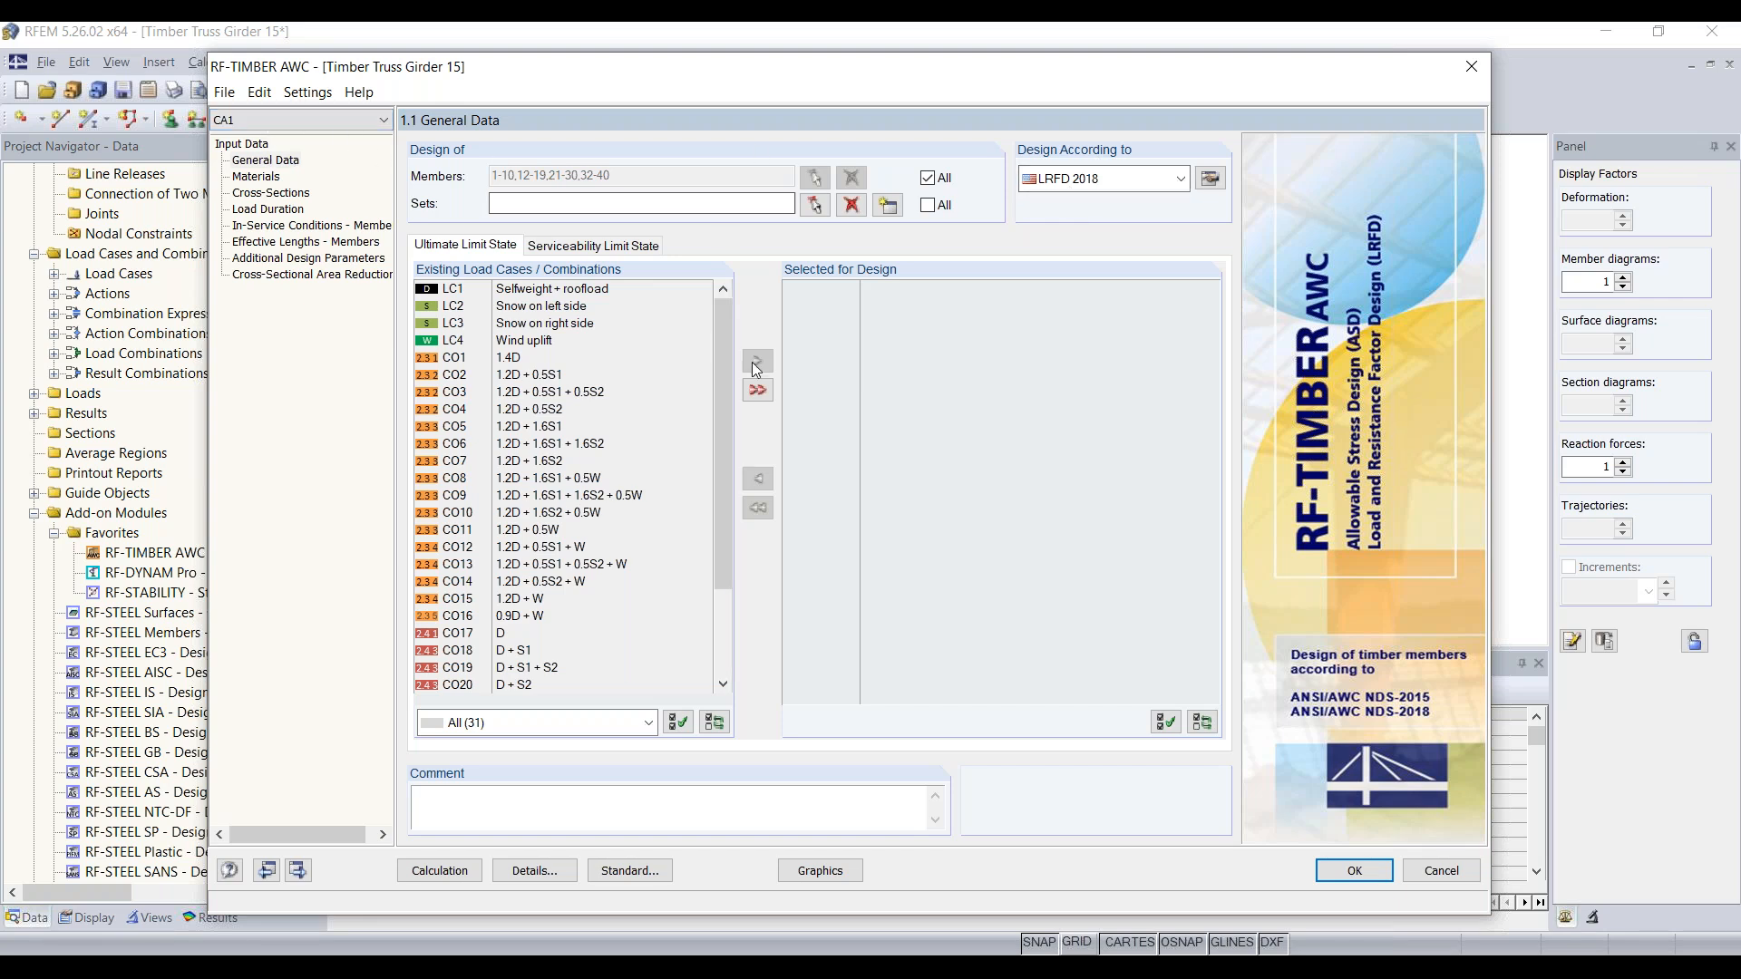
pyautogui.click(281, 160)
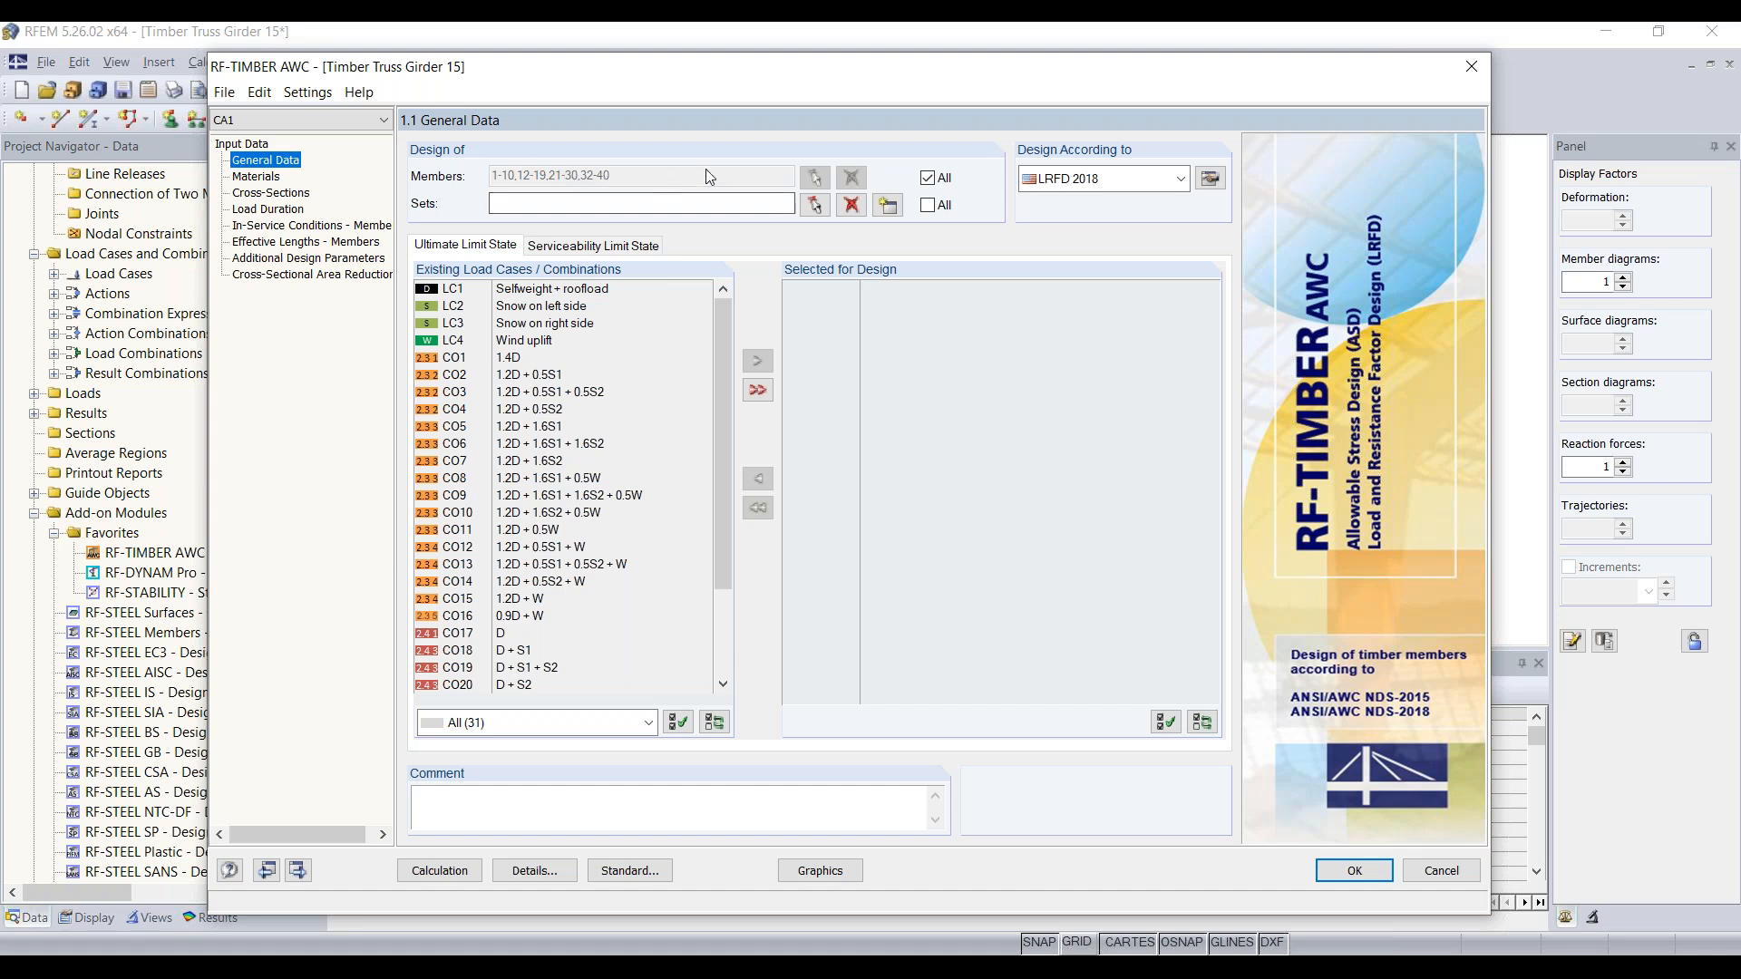
pyautogui.click(928, 179)
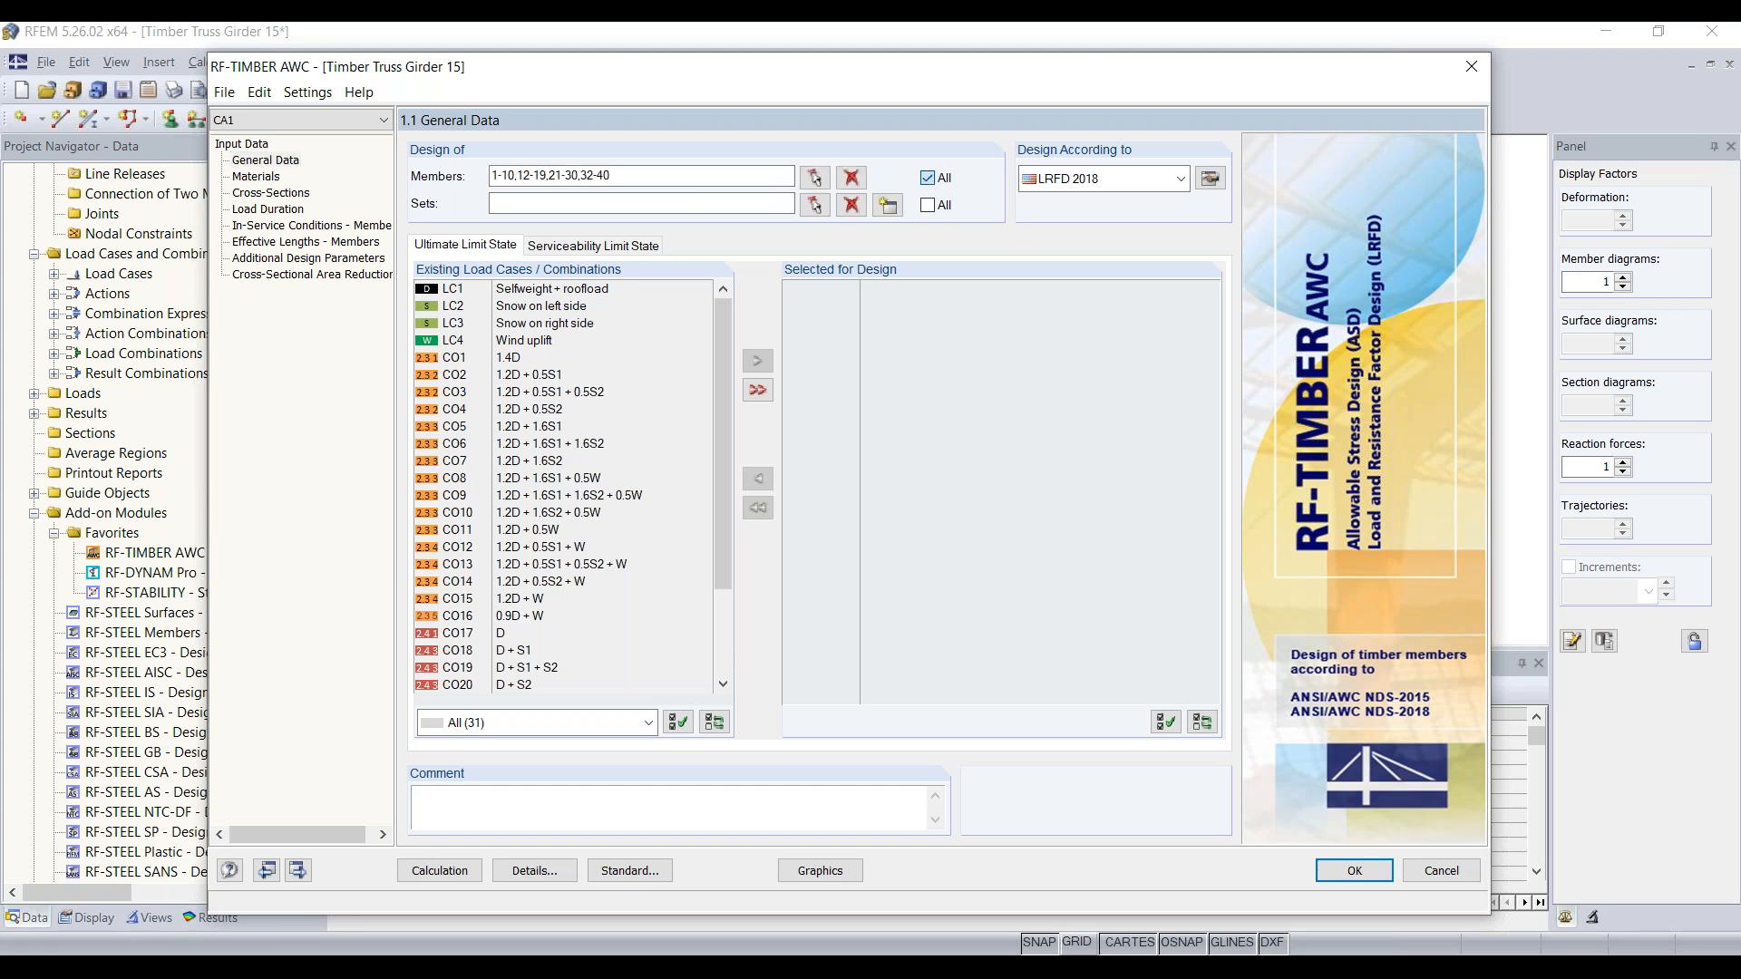
pyautogui.click(942, 180)
pyautogui.click(851, 178)
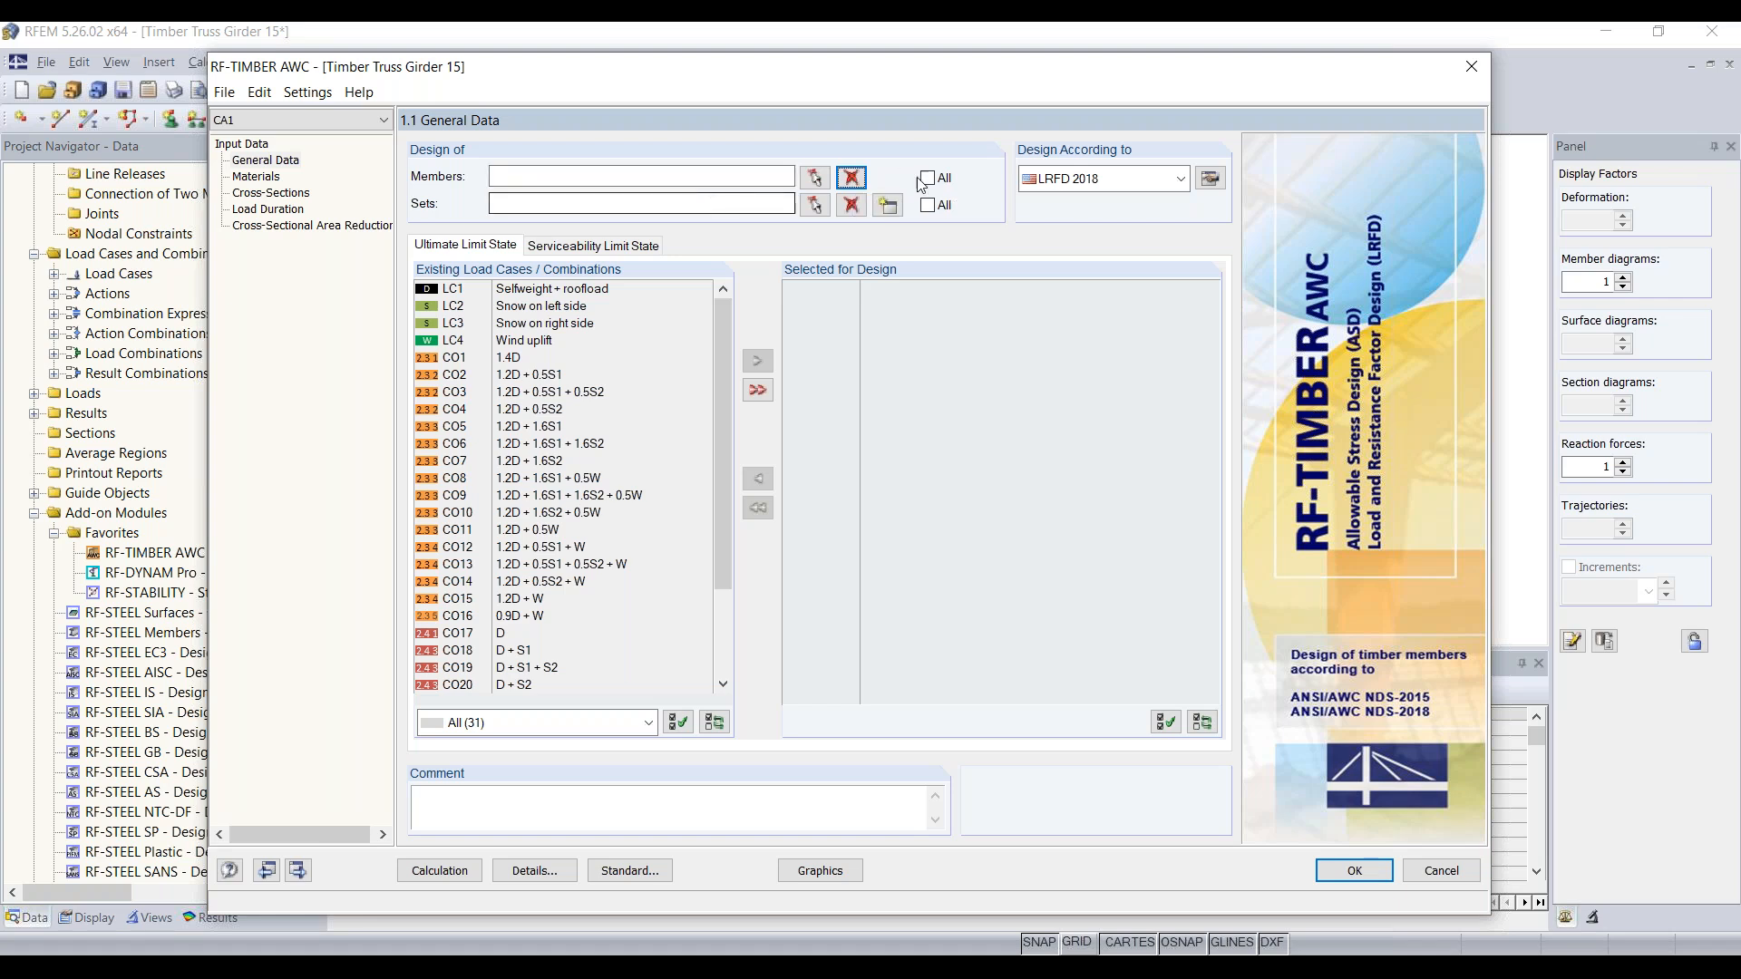
pyautogui.click(932, 206)
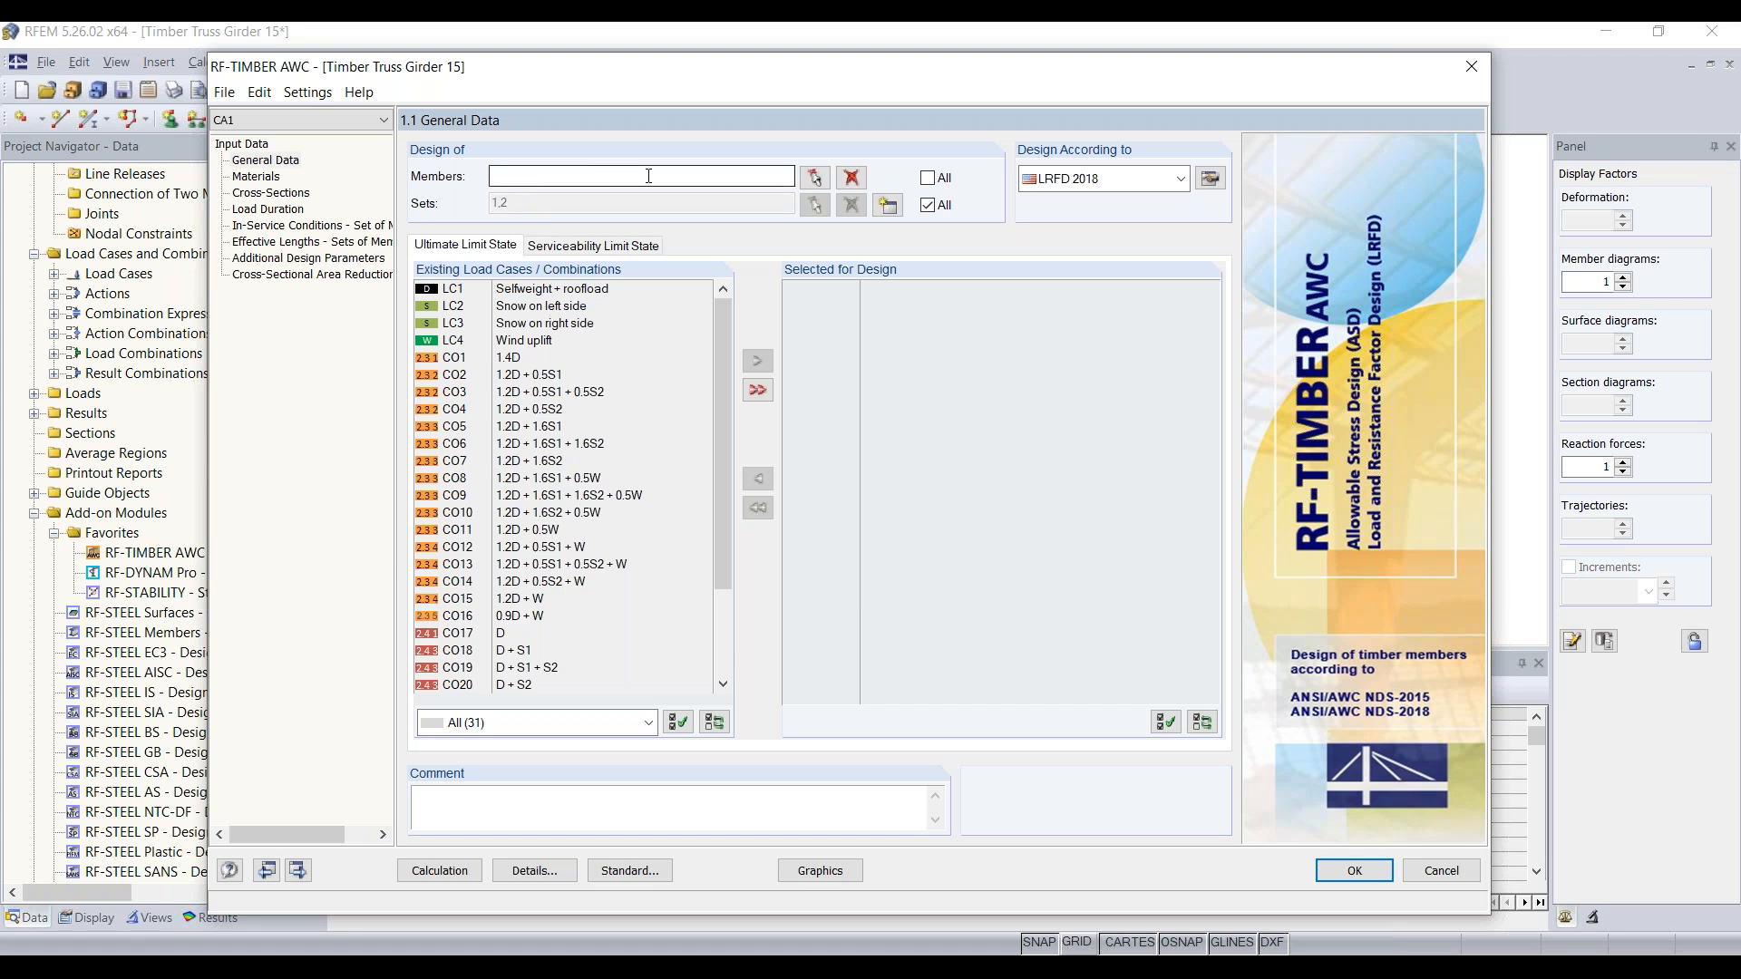
pyautogui.click(1122, 187)
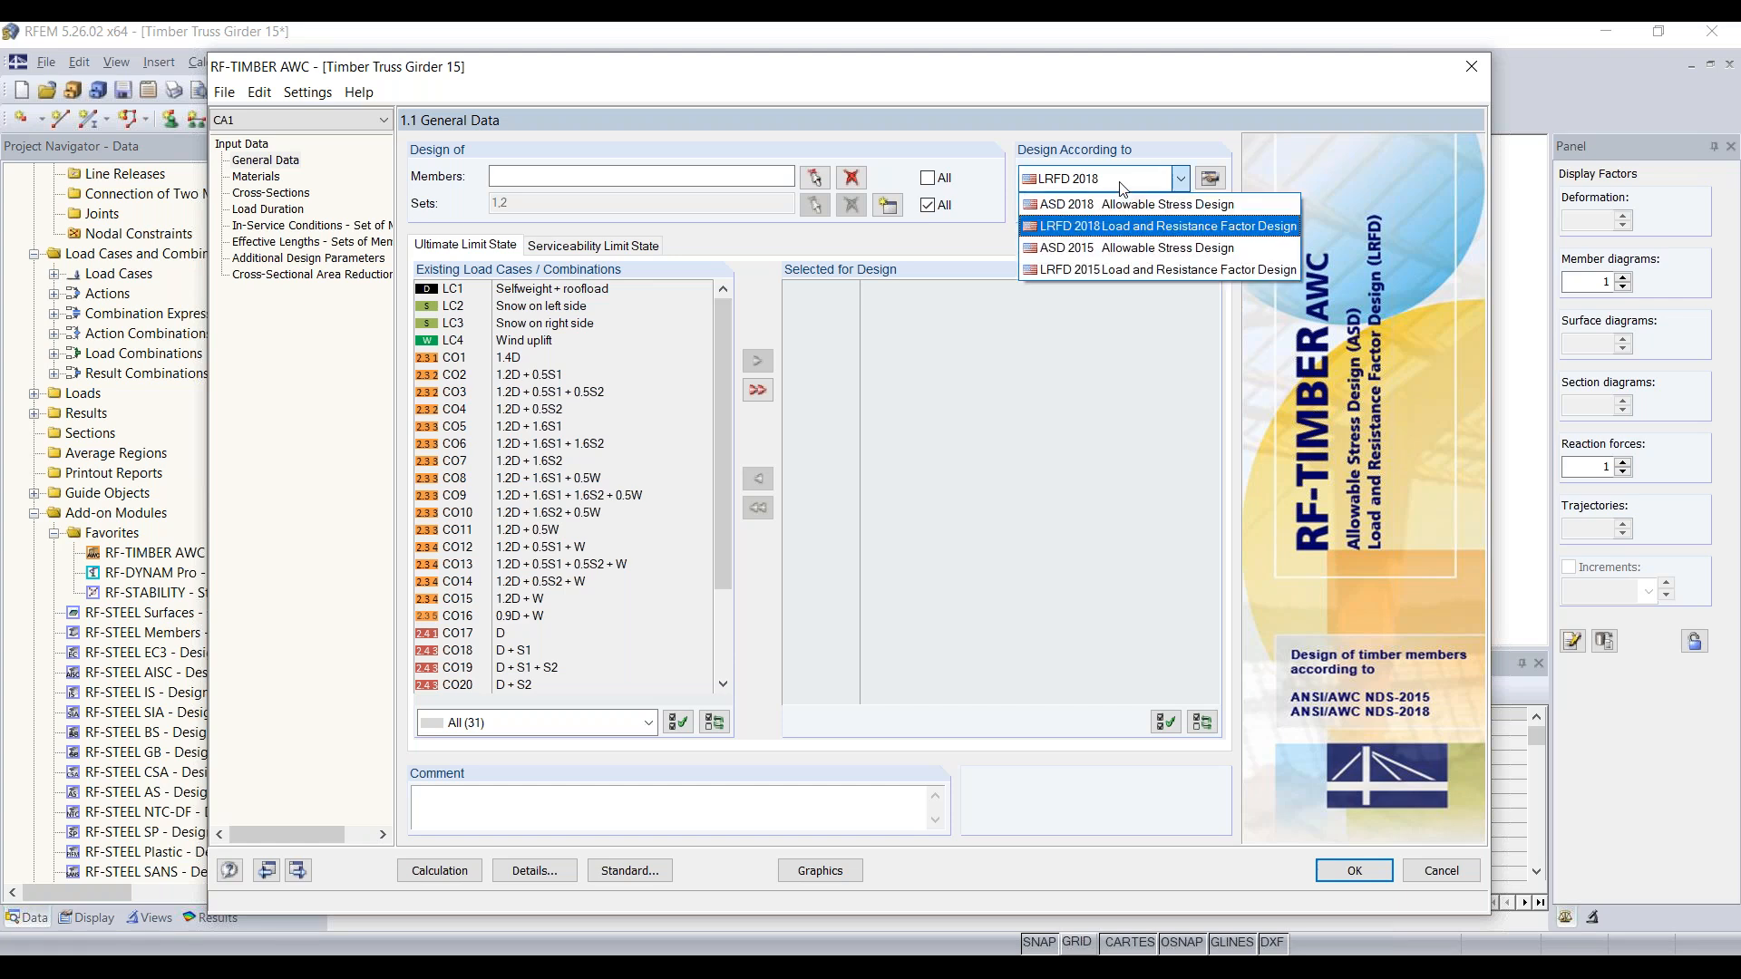
pyautogui.click(1133, 231)
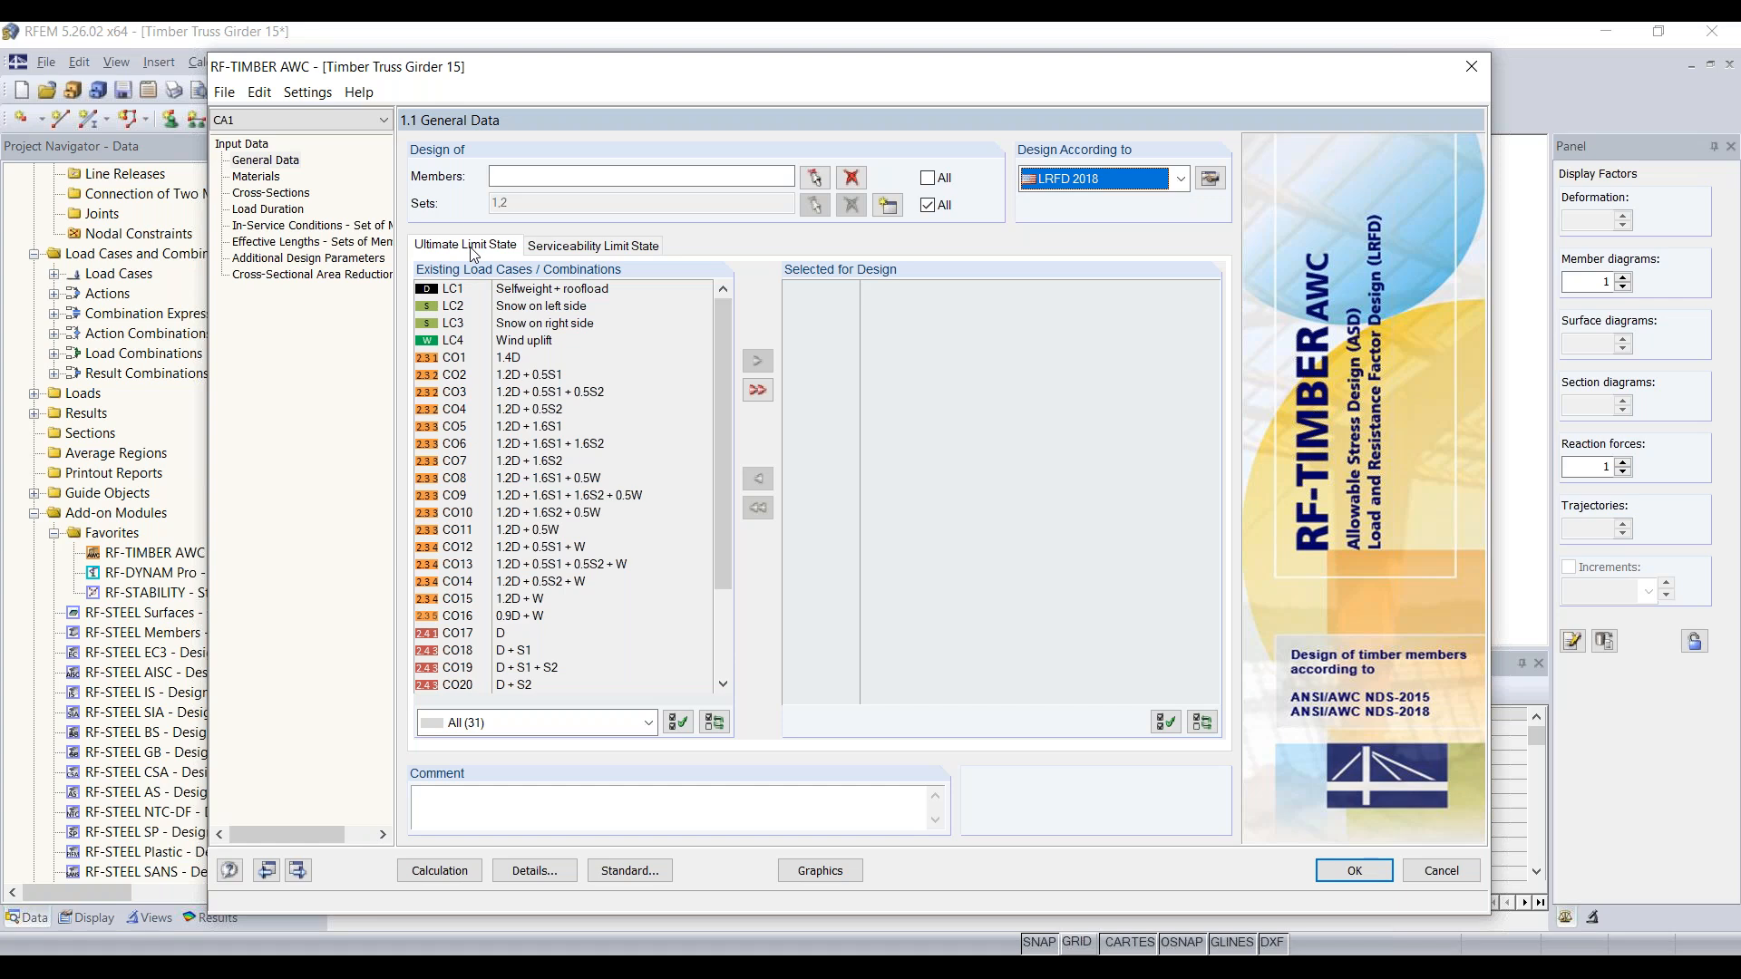
# Add load combinations CO1 to CO16 to the ultimate limit state design
pyautogui.click(484, 357)
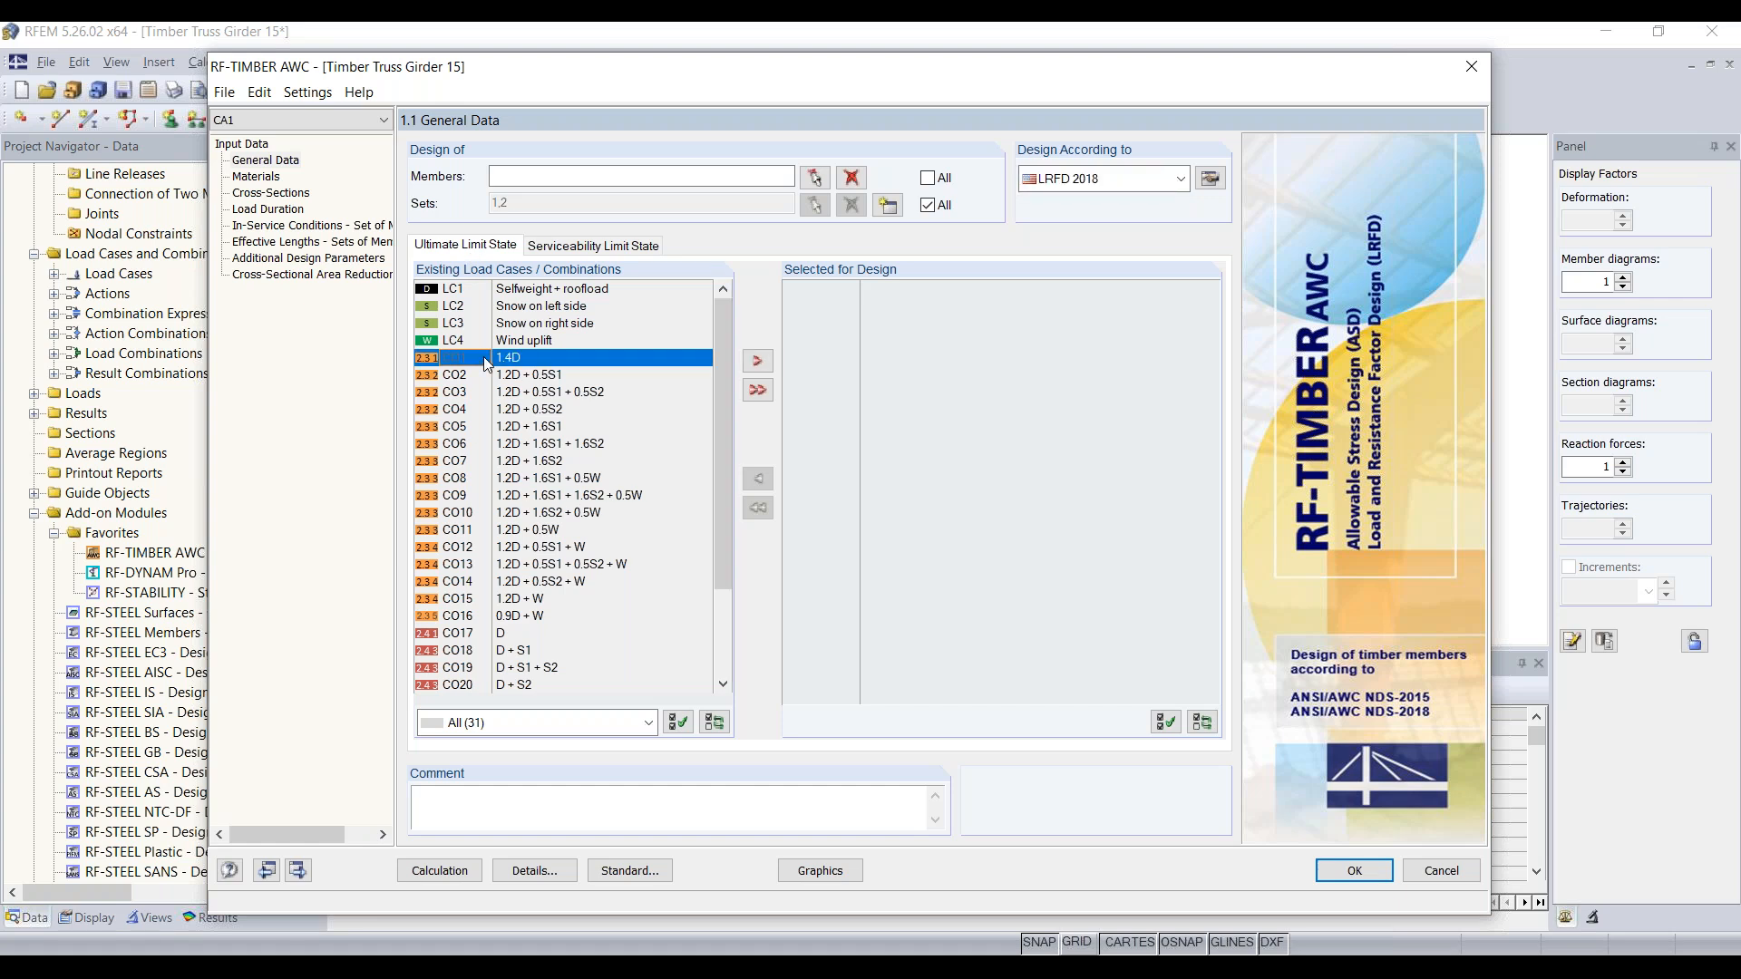
pyautogui.keyDown('shift'); pyautogui.click(514, 620); pyautogui.keyUp('shift')
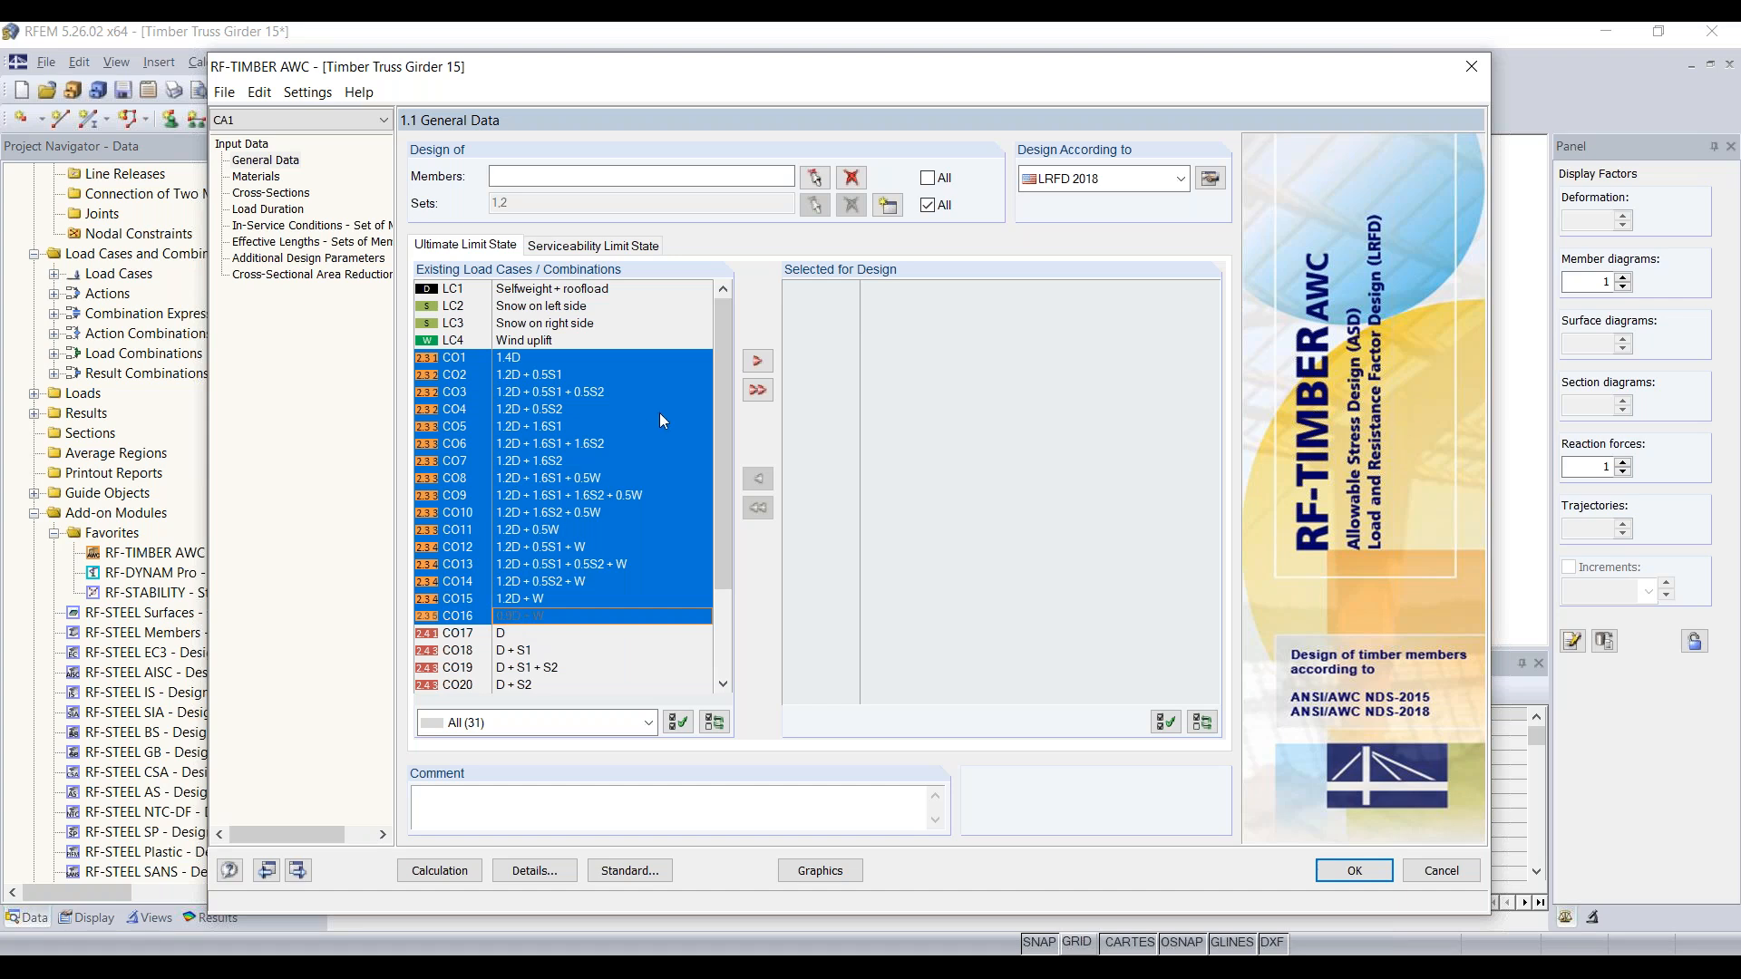
pyautogui.click(756, 360)
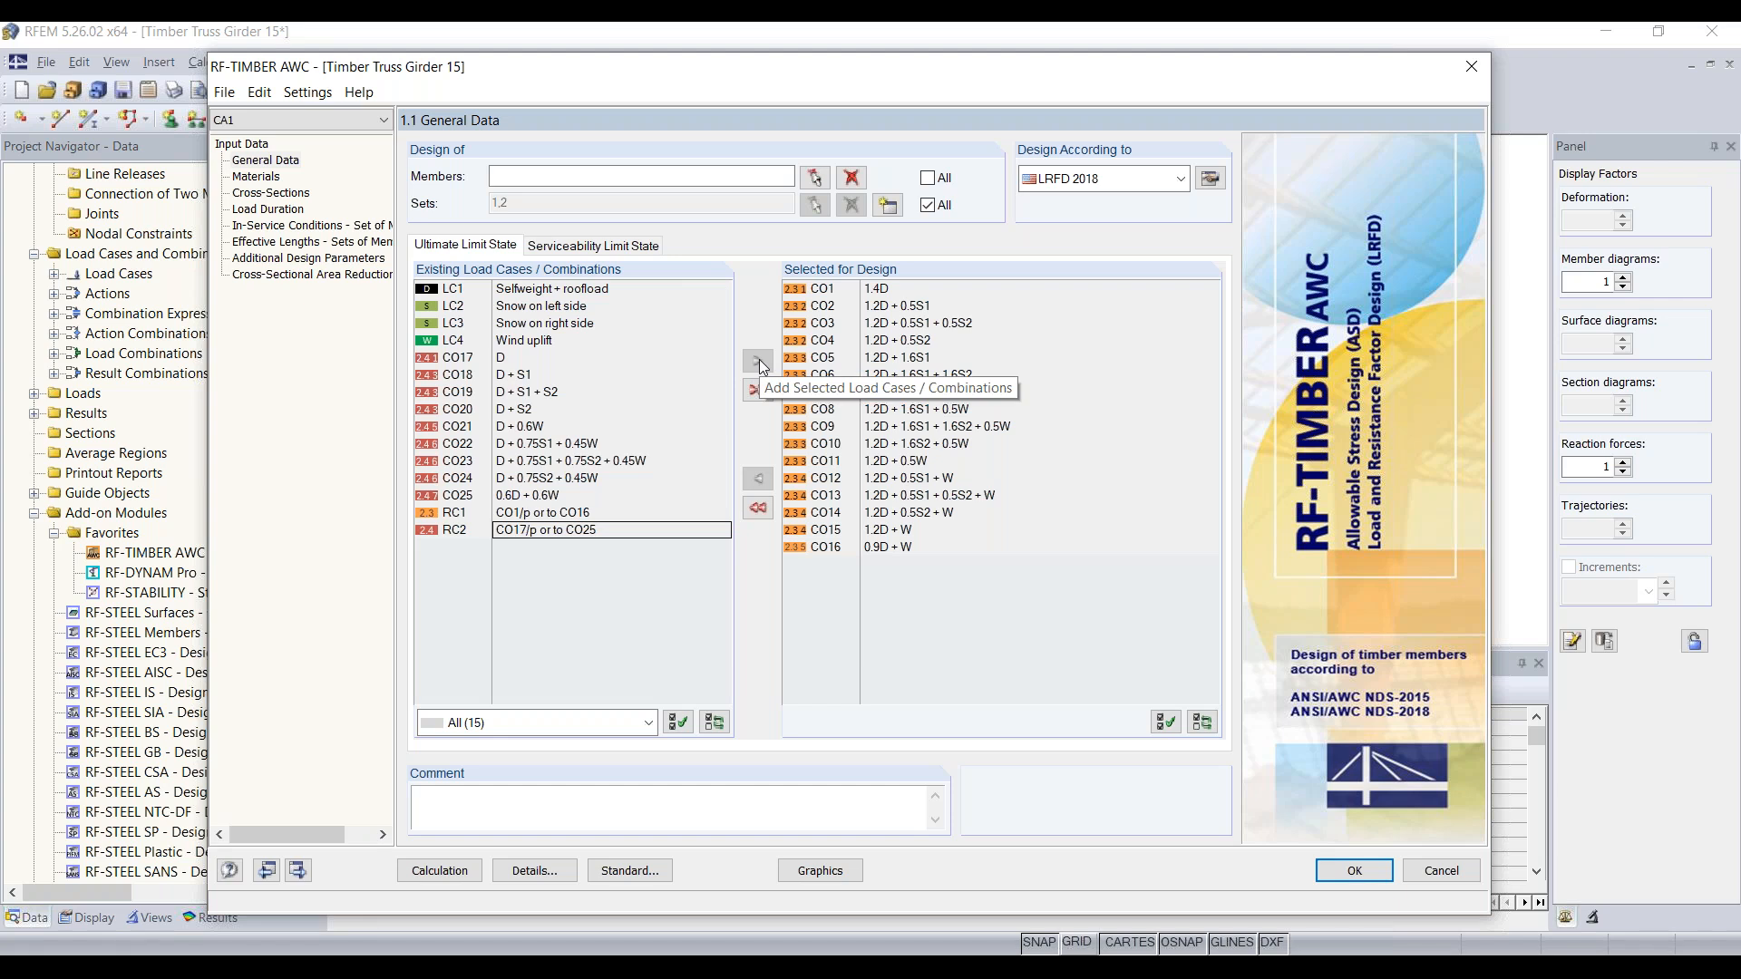
pyautogui.click(501, 513)
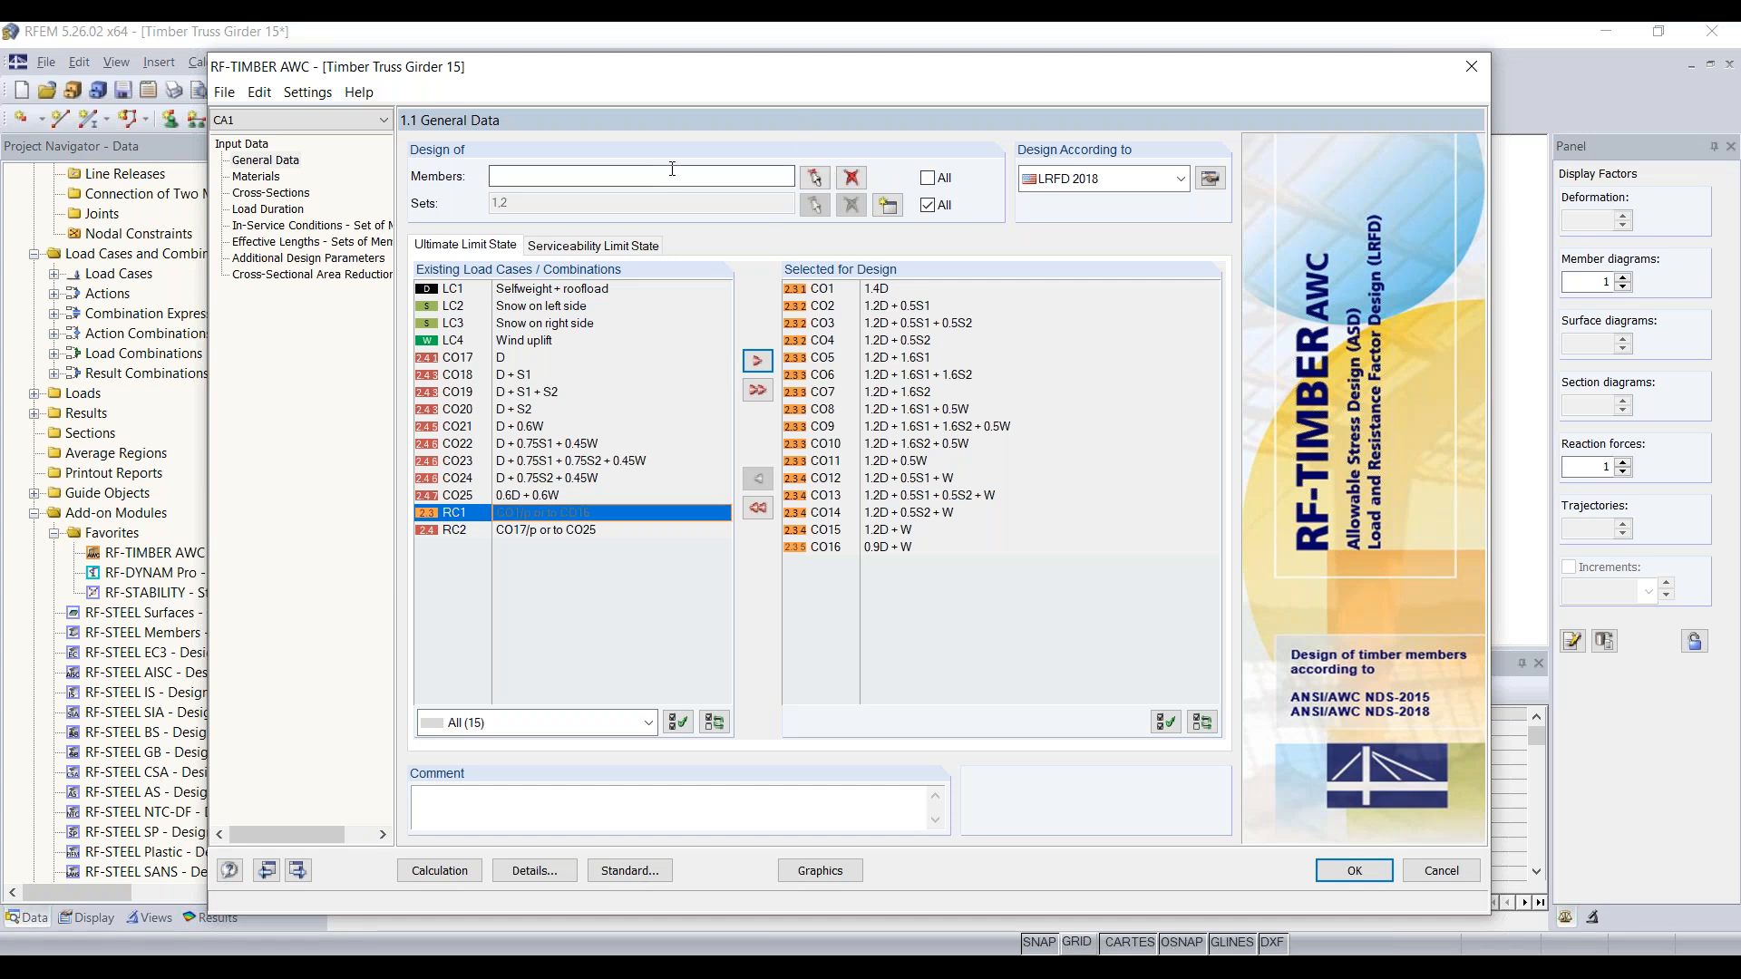
# Examine the properties of material No. 2, 28F-2.1E SP, and the cross-sections assigned to the truss members
pyautogui.click(264, 176)
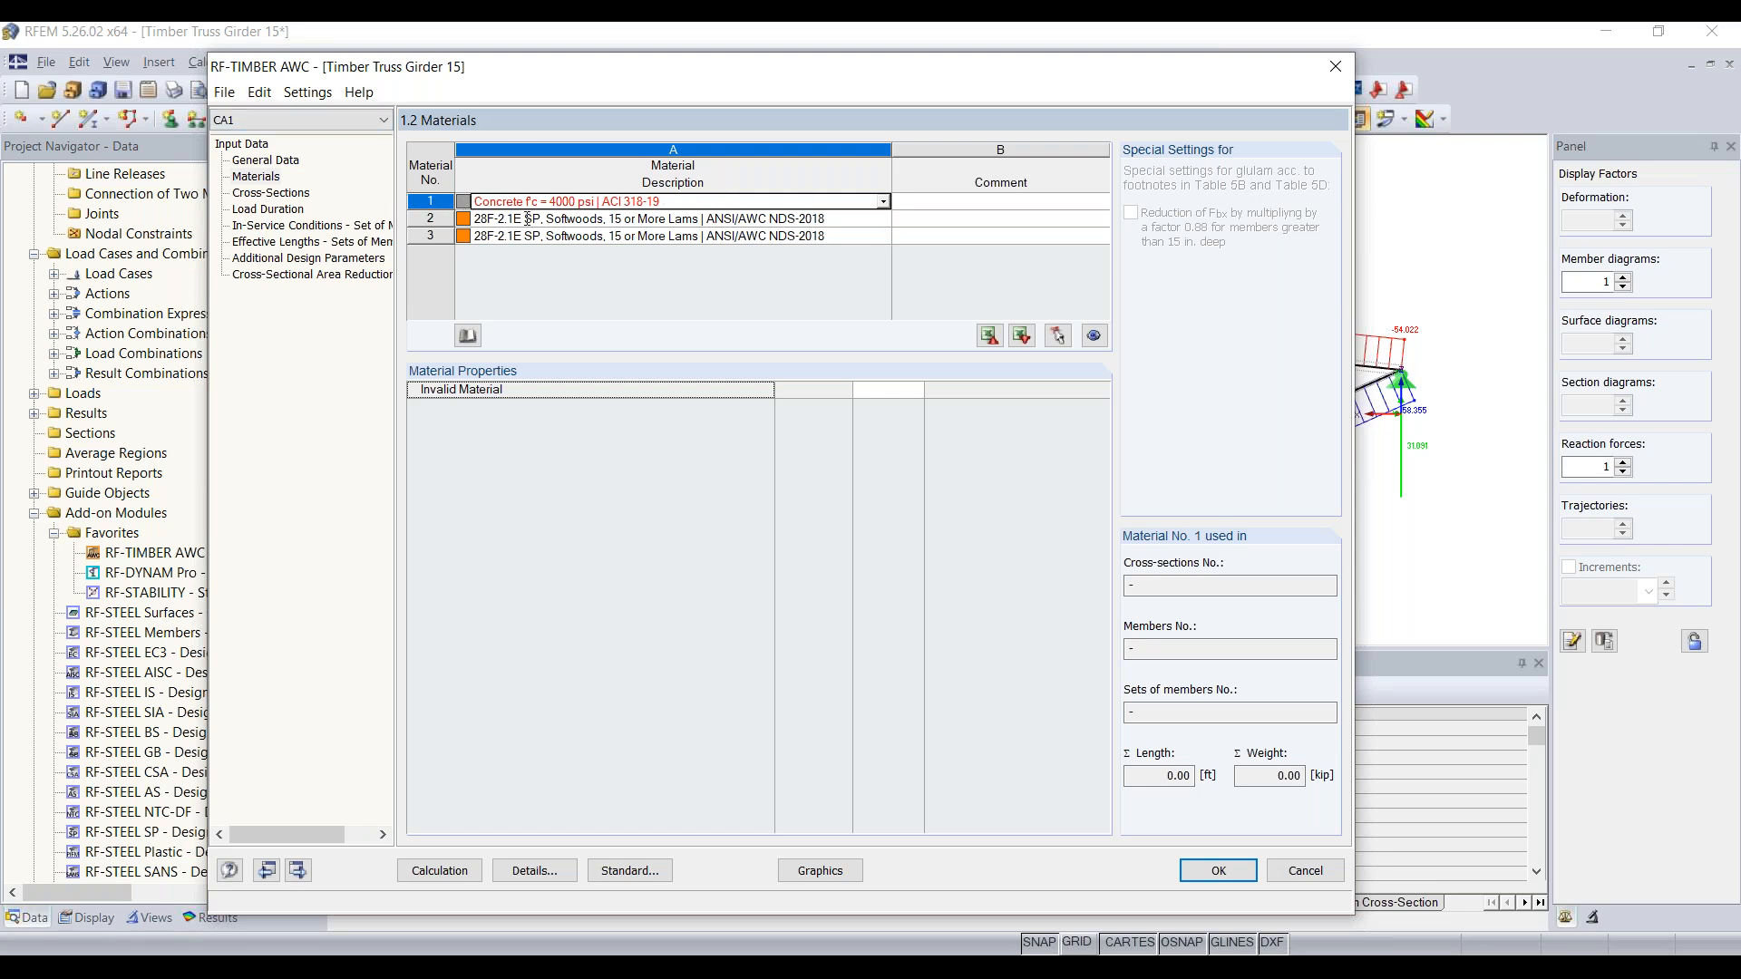
pyautogui.click(666, 218)
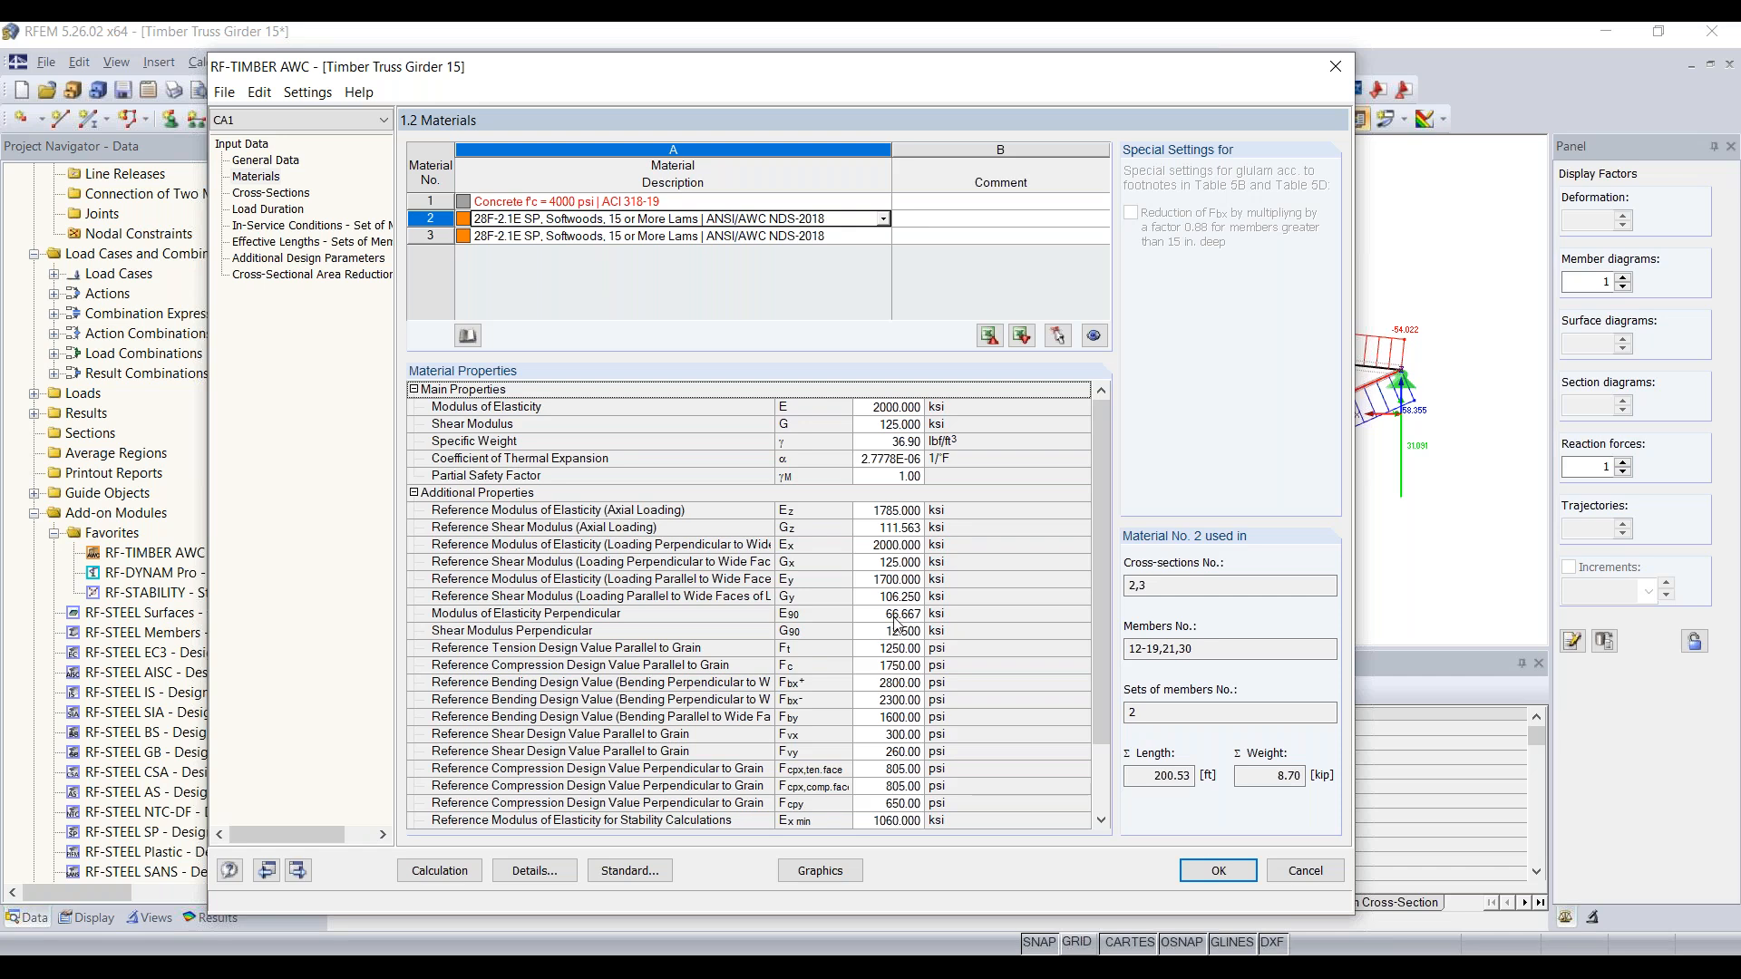
pyautogui.scroll(-2, 839, 651)
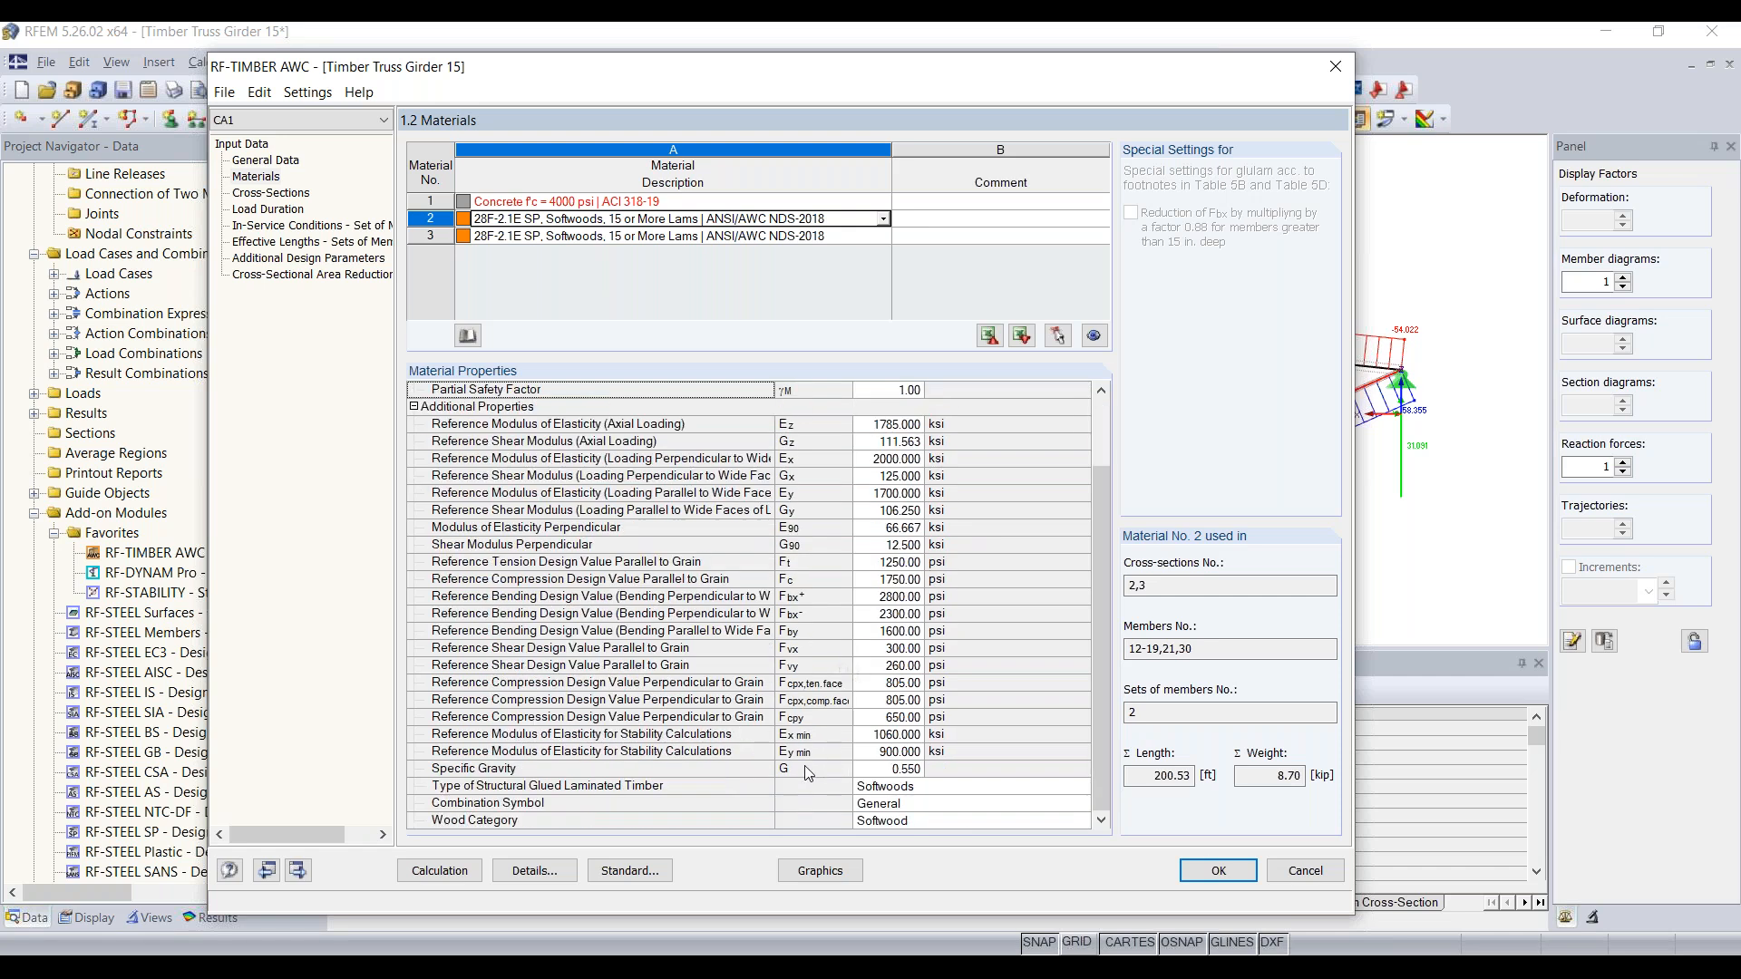
pyautogui.scroll(2, 769, 685)
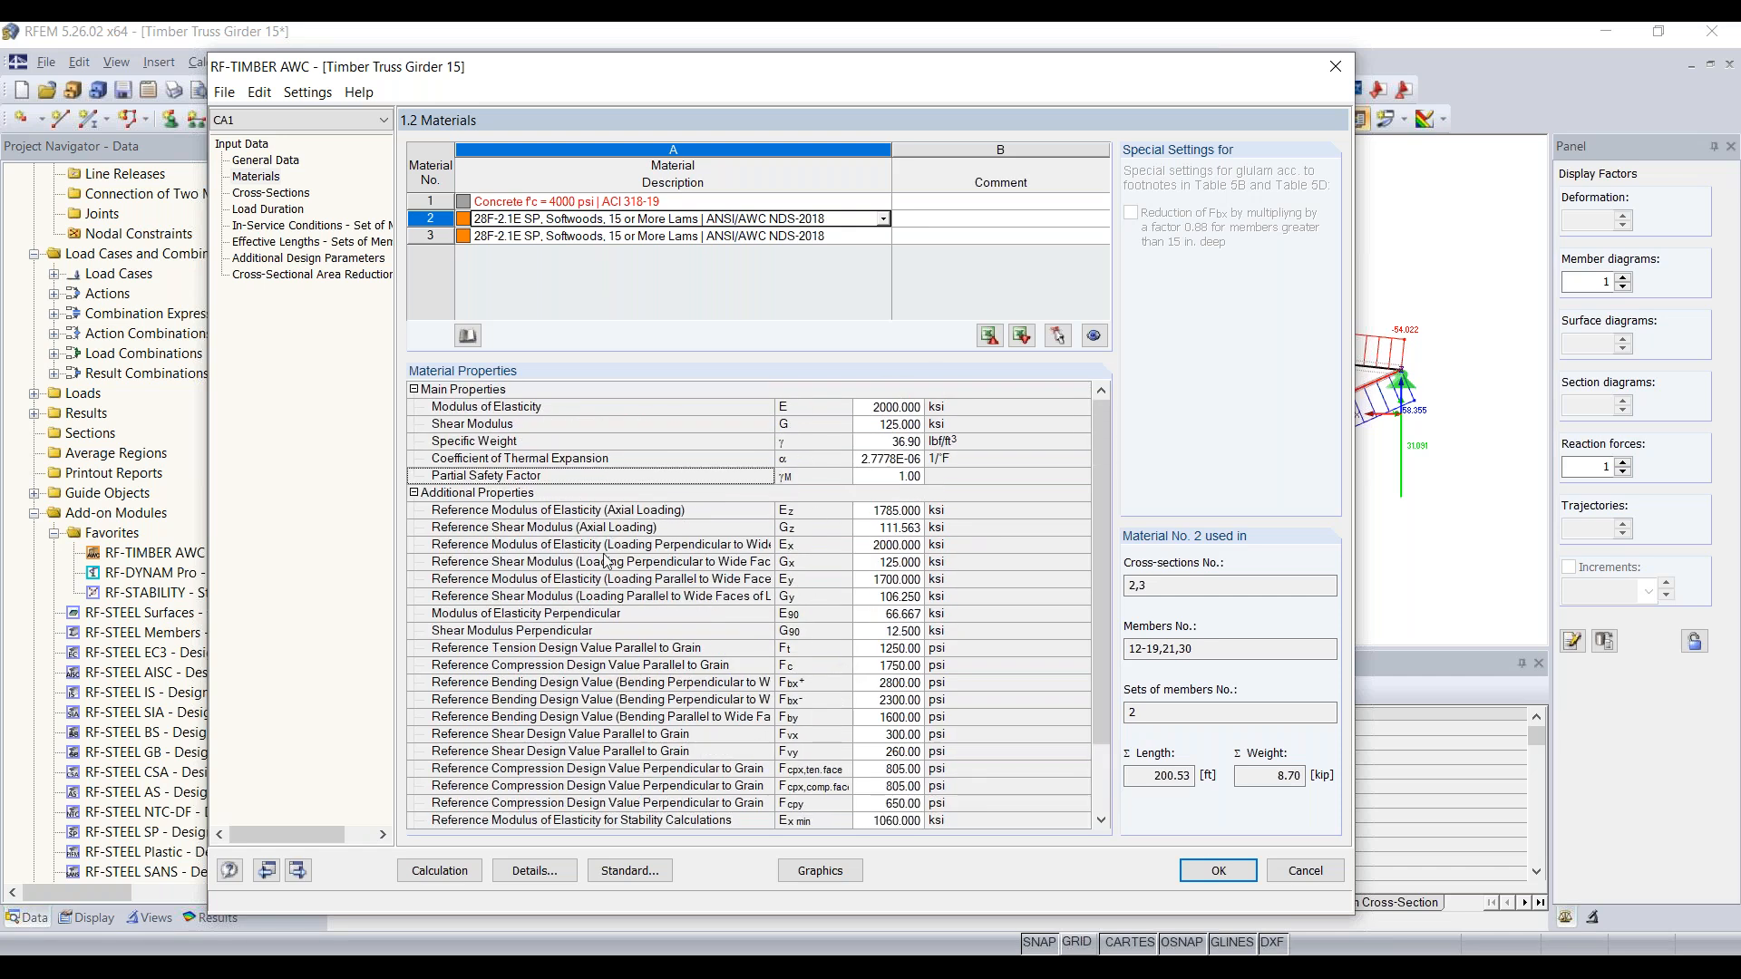
pyautogui.click(264, 194)
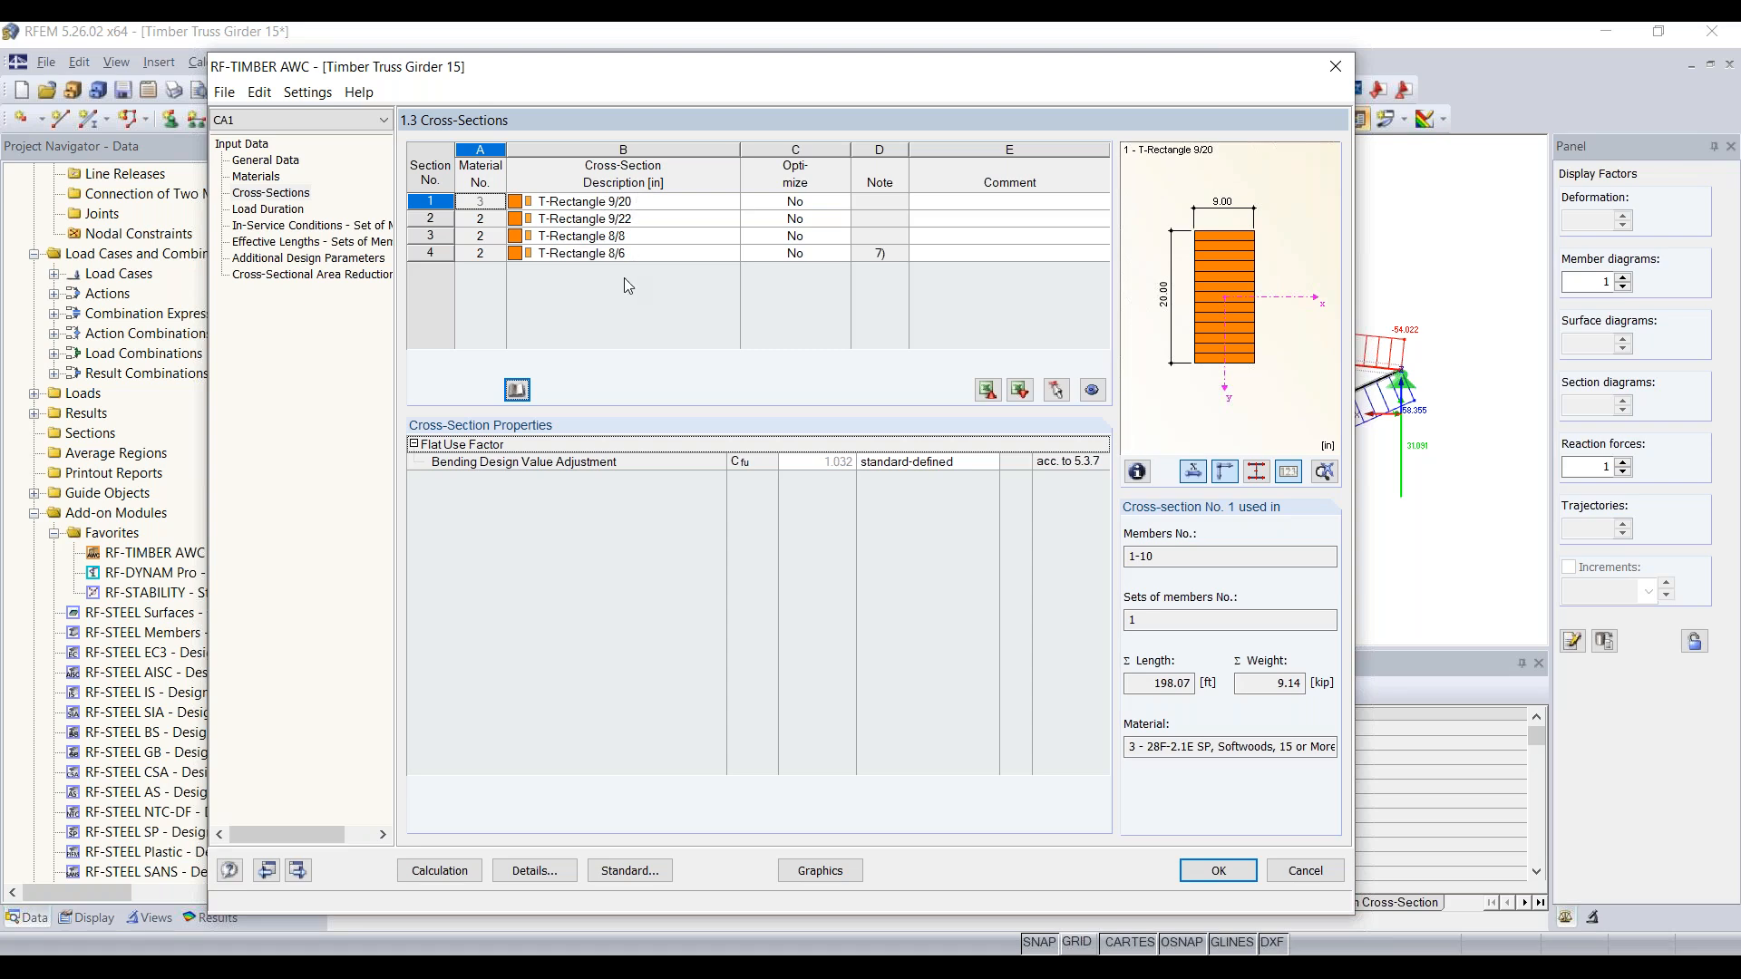
pyautogui.click(630, 202)
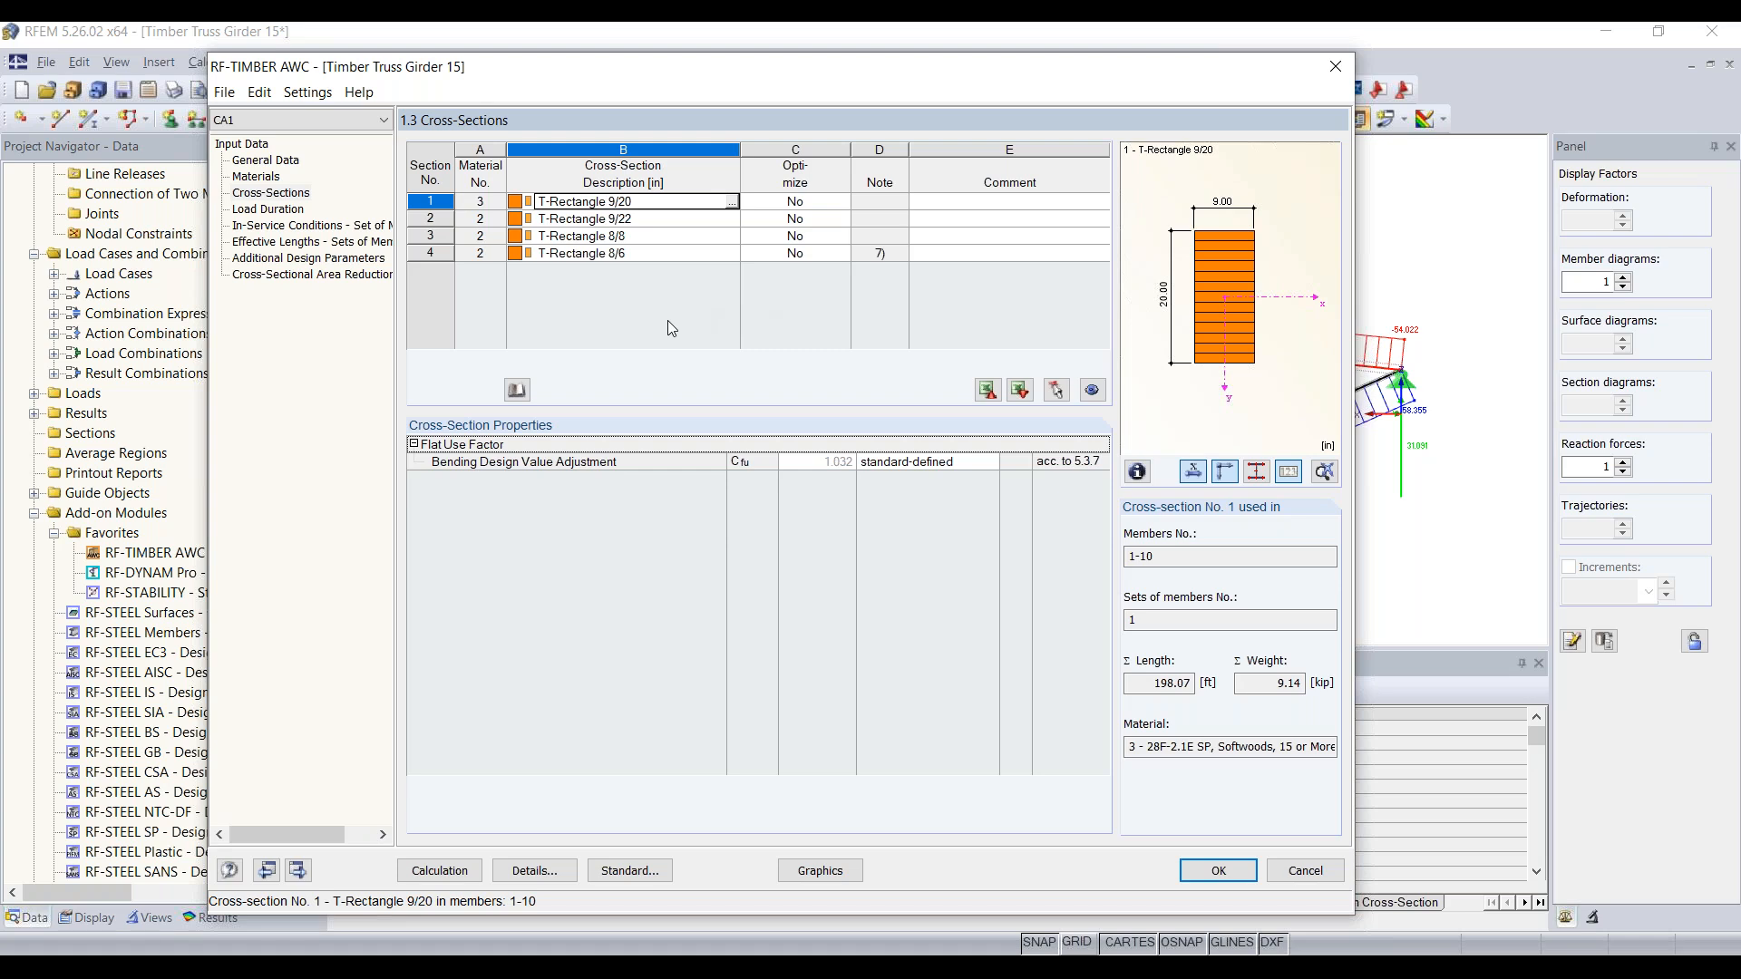
# Examine the load duration factors, comparing the user-defined settings with the design situation option, and leave the design situation option active
pyautogui.click(255, 210)
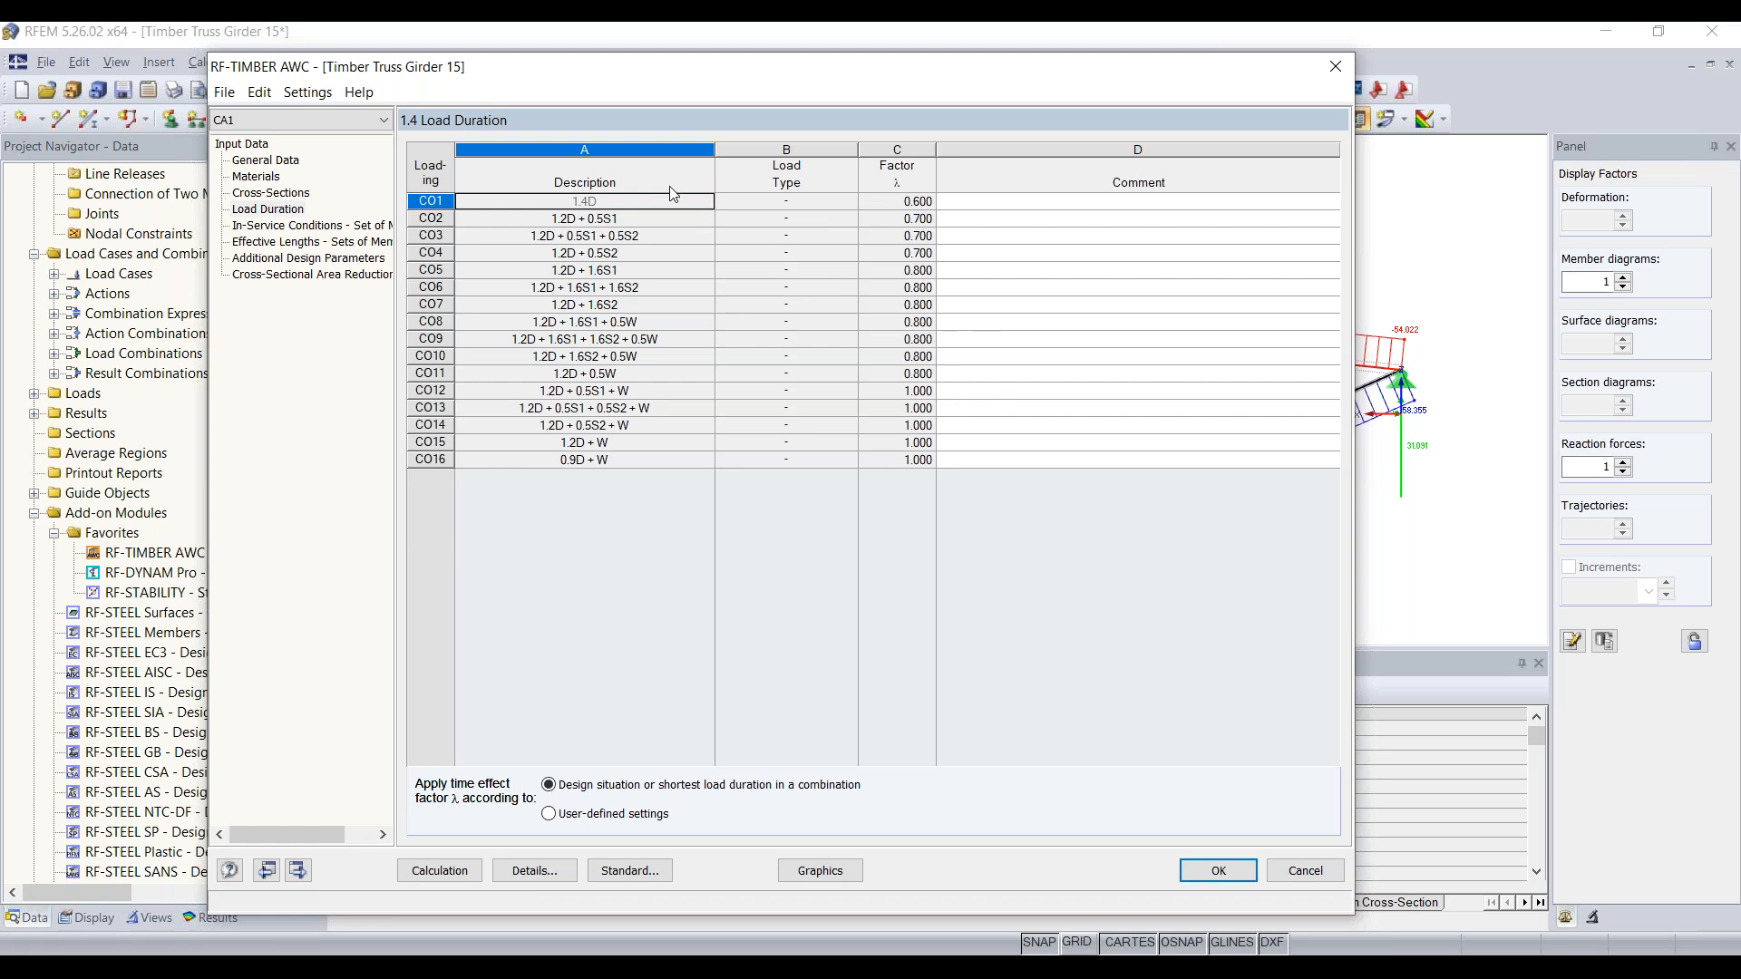
pyautogui.click(832, 204)
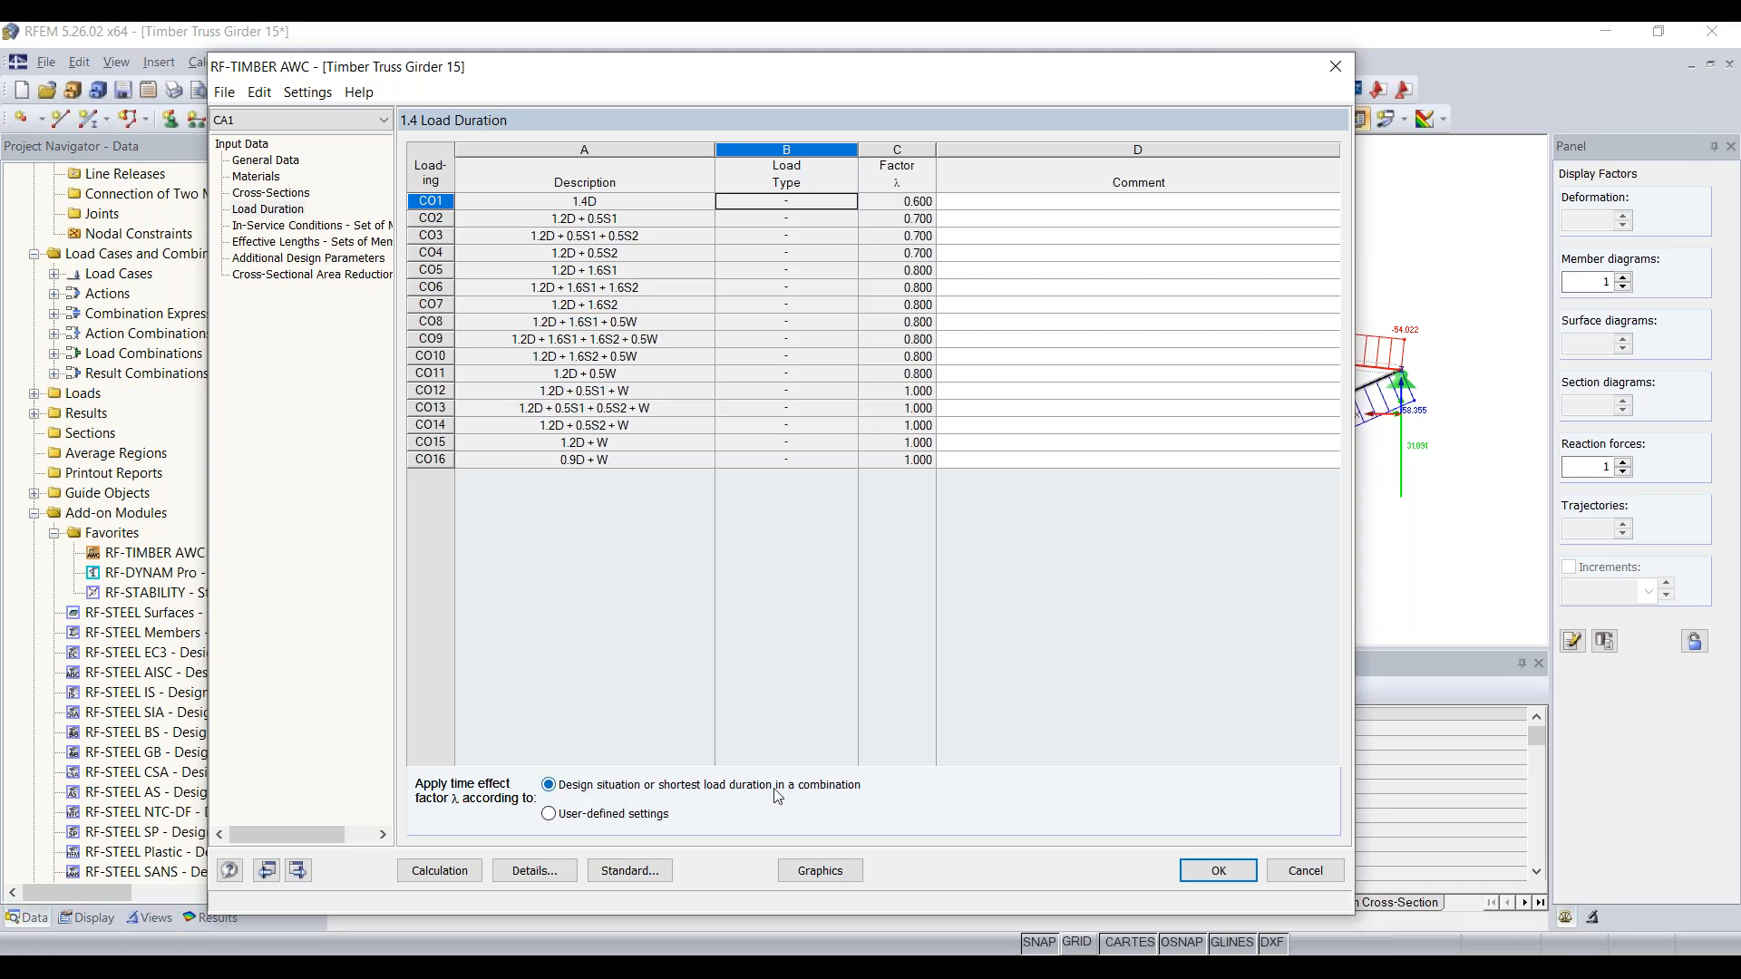
pyautogui.click(633, 815)
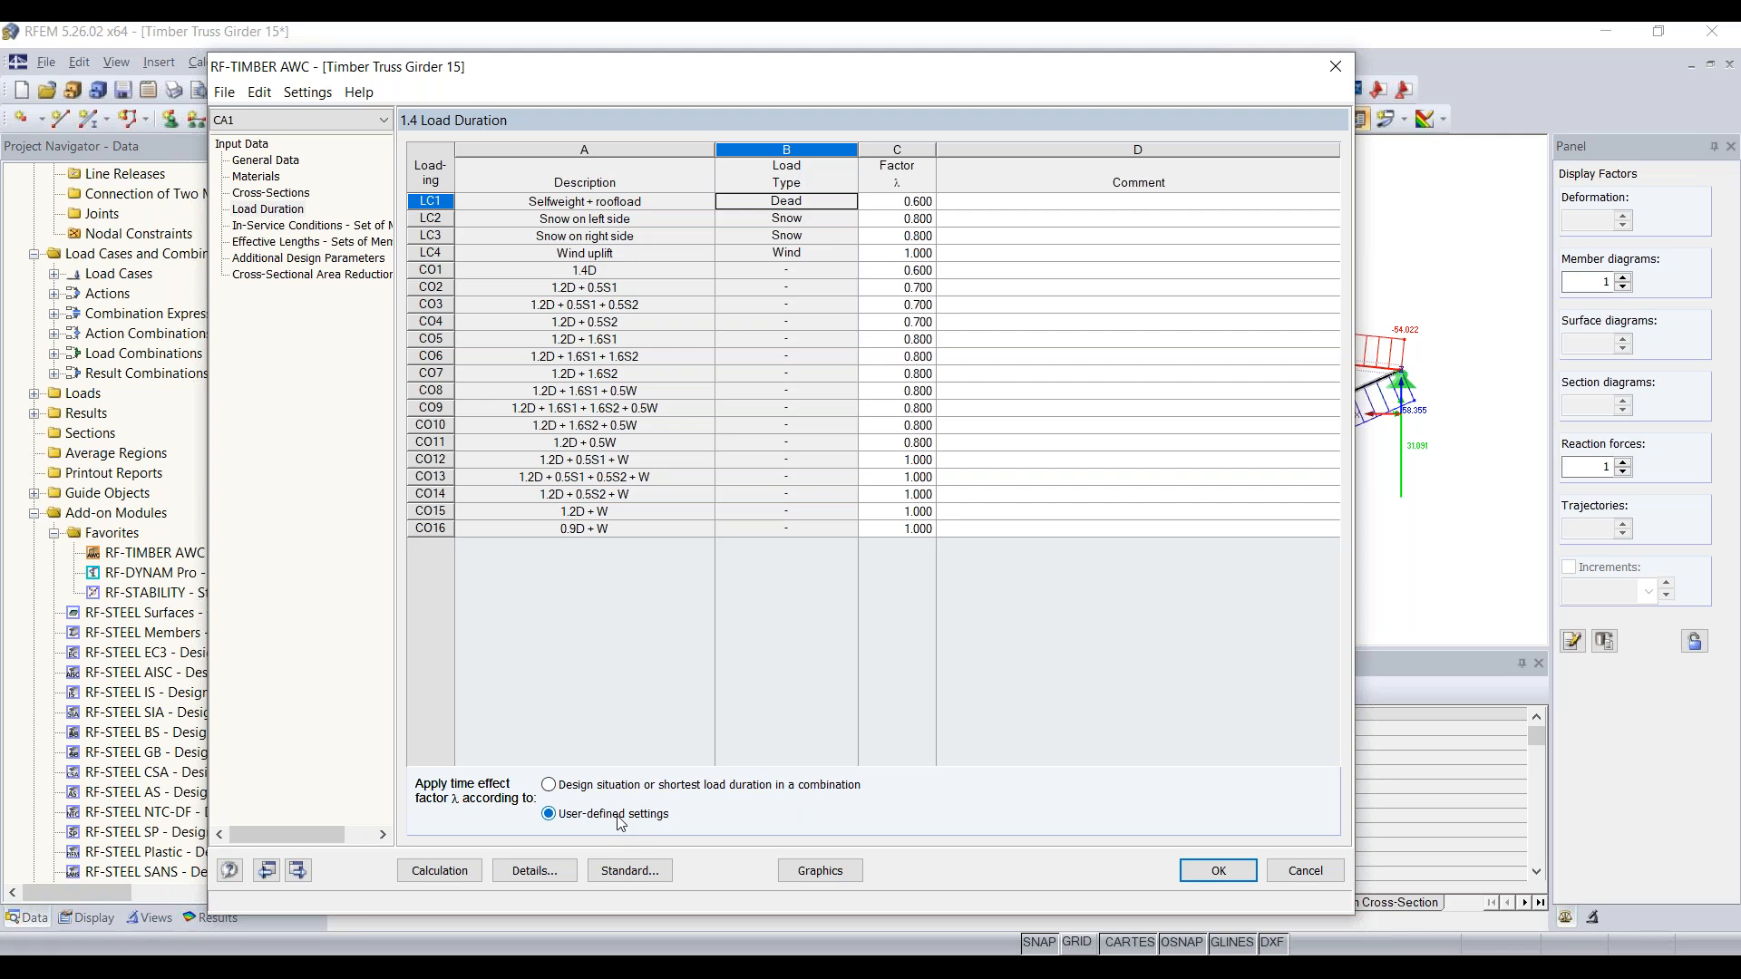
pyautogui.click(597, 791)
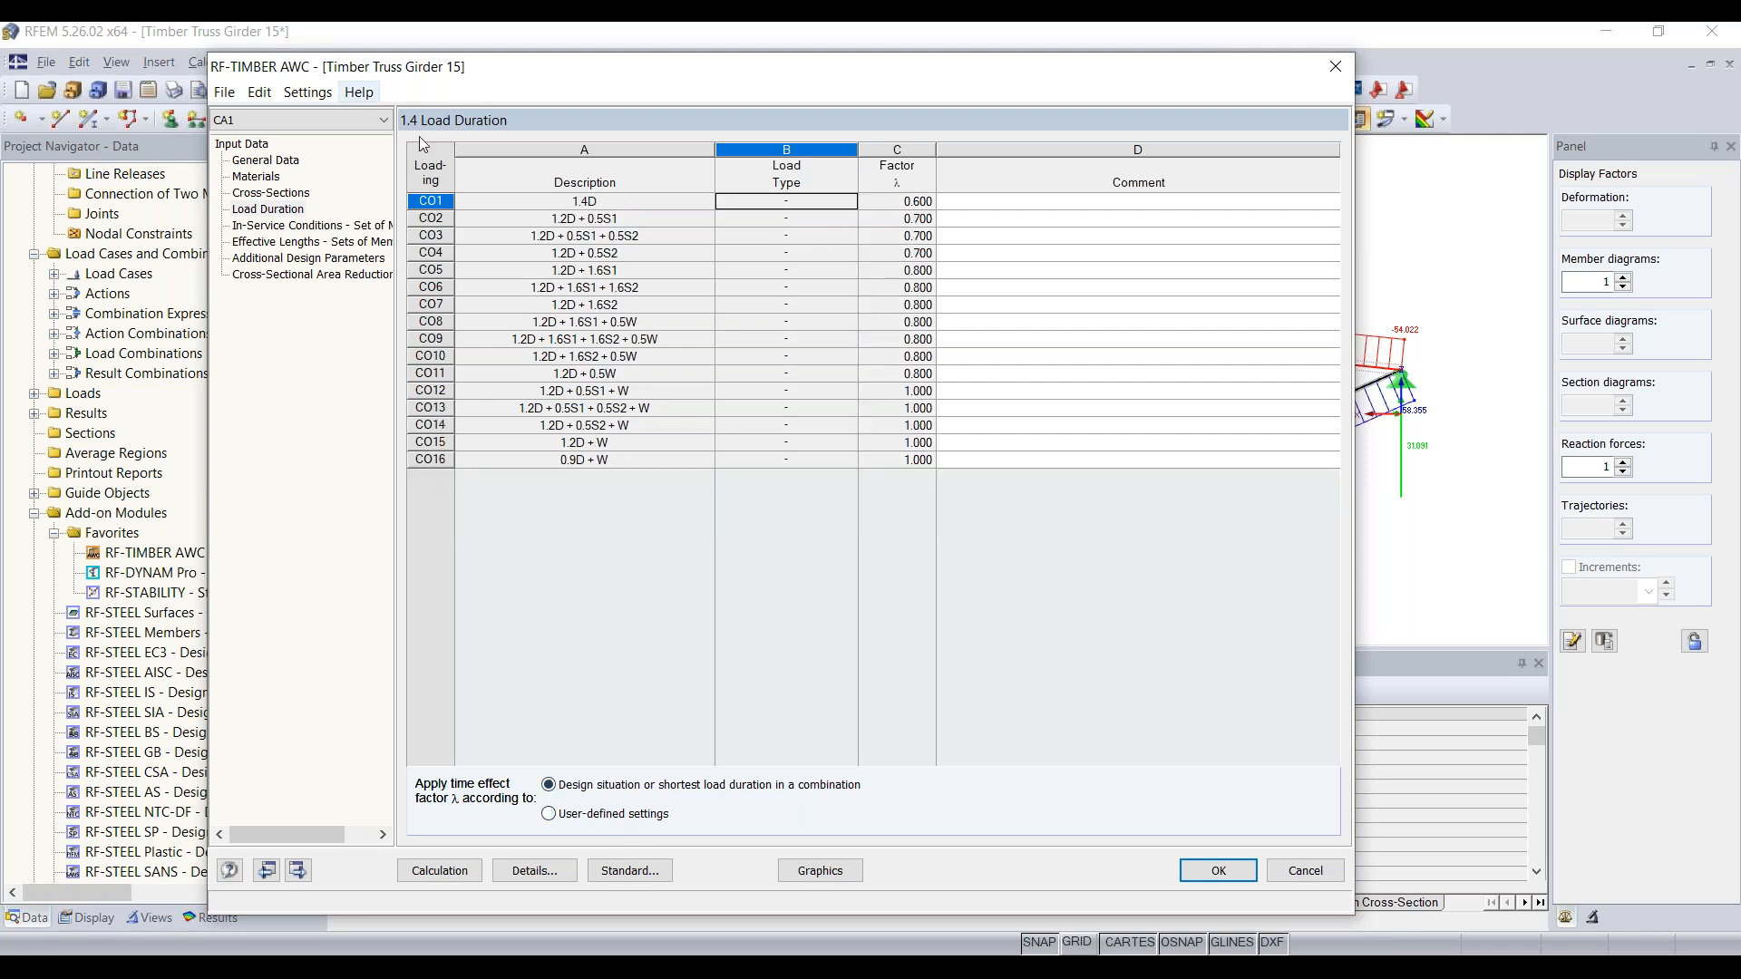
# Examine the in-service moisture conditions and the available temperature ranges for the sets of members
pyautogui.click(324, 227)
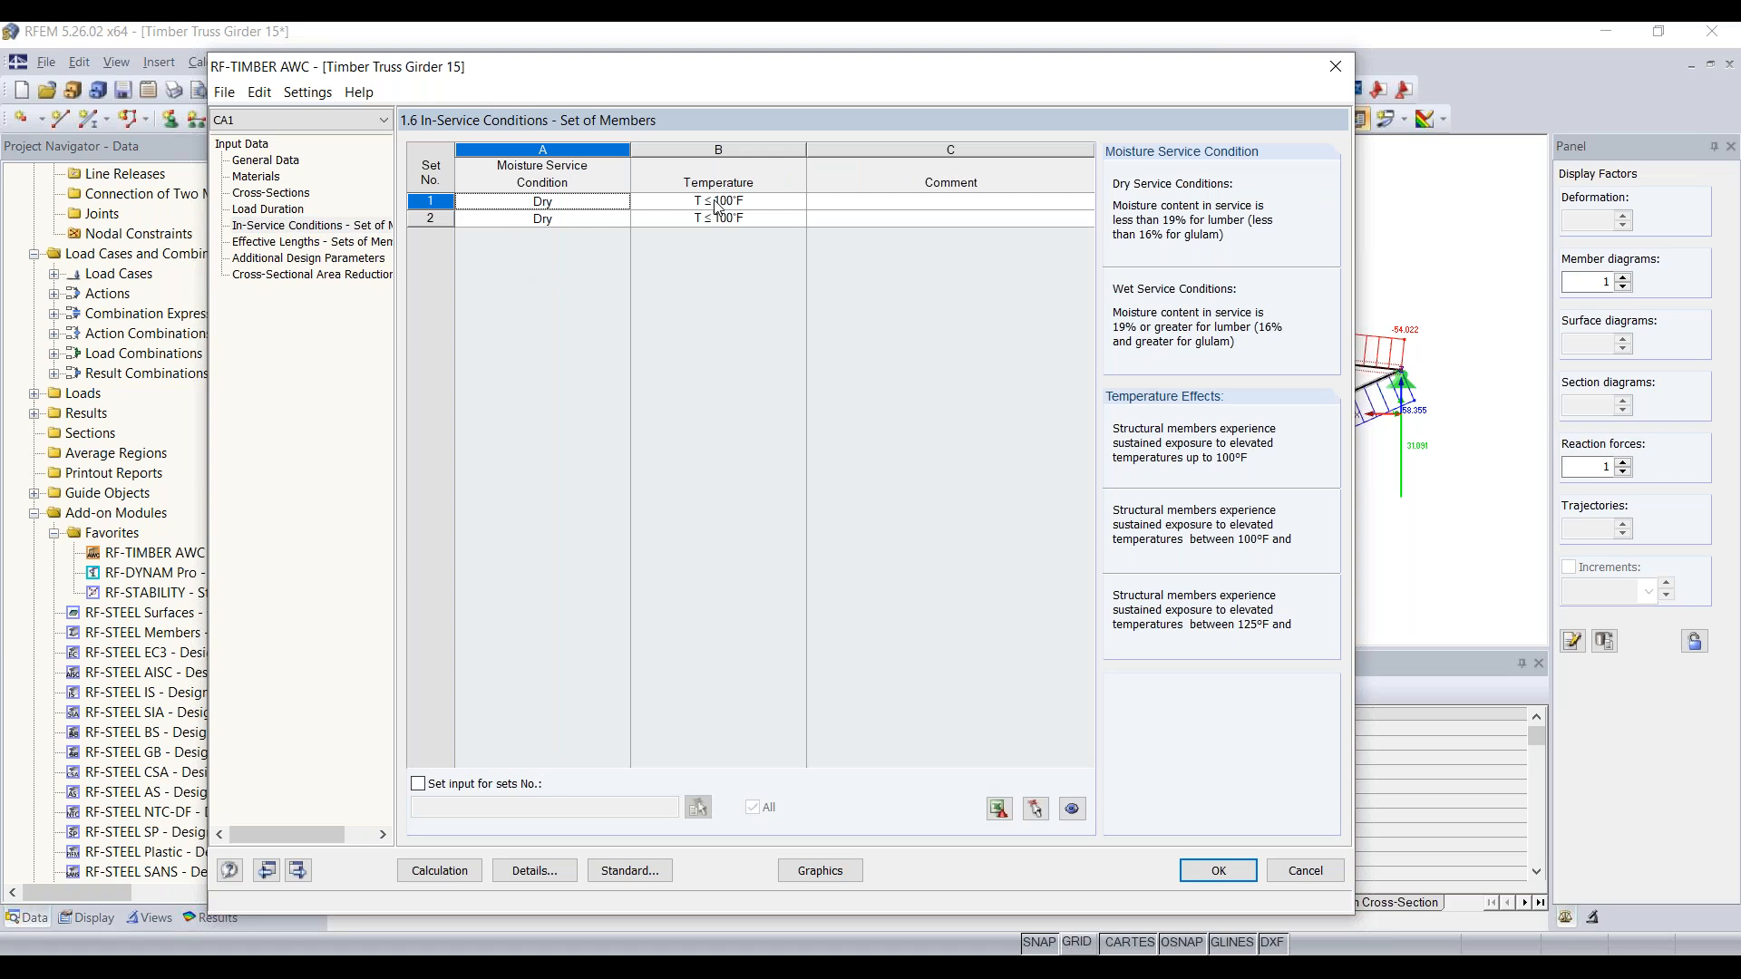
pyautogui.click(596, 202)
pyautogui.click(623, 207)
pyautogui.click(623, 207)
pyautogui.click(712, 209)
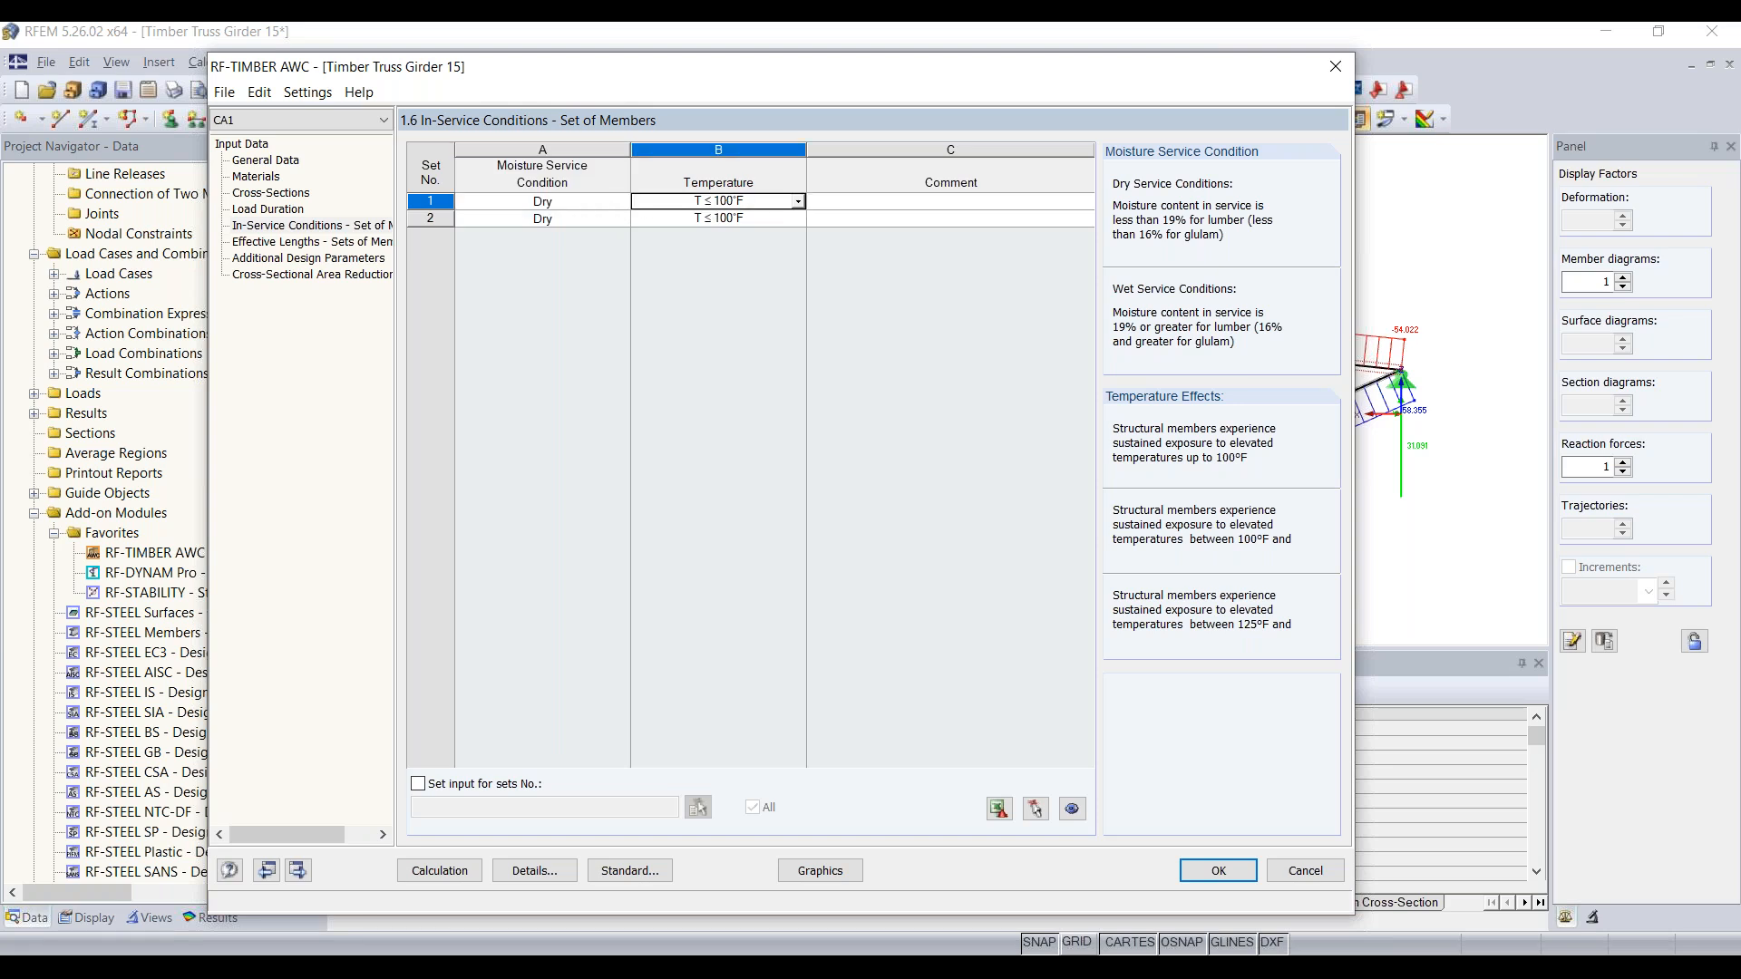
pyautogui.click(799, 203)
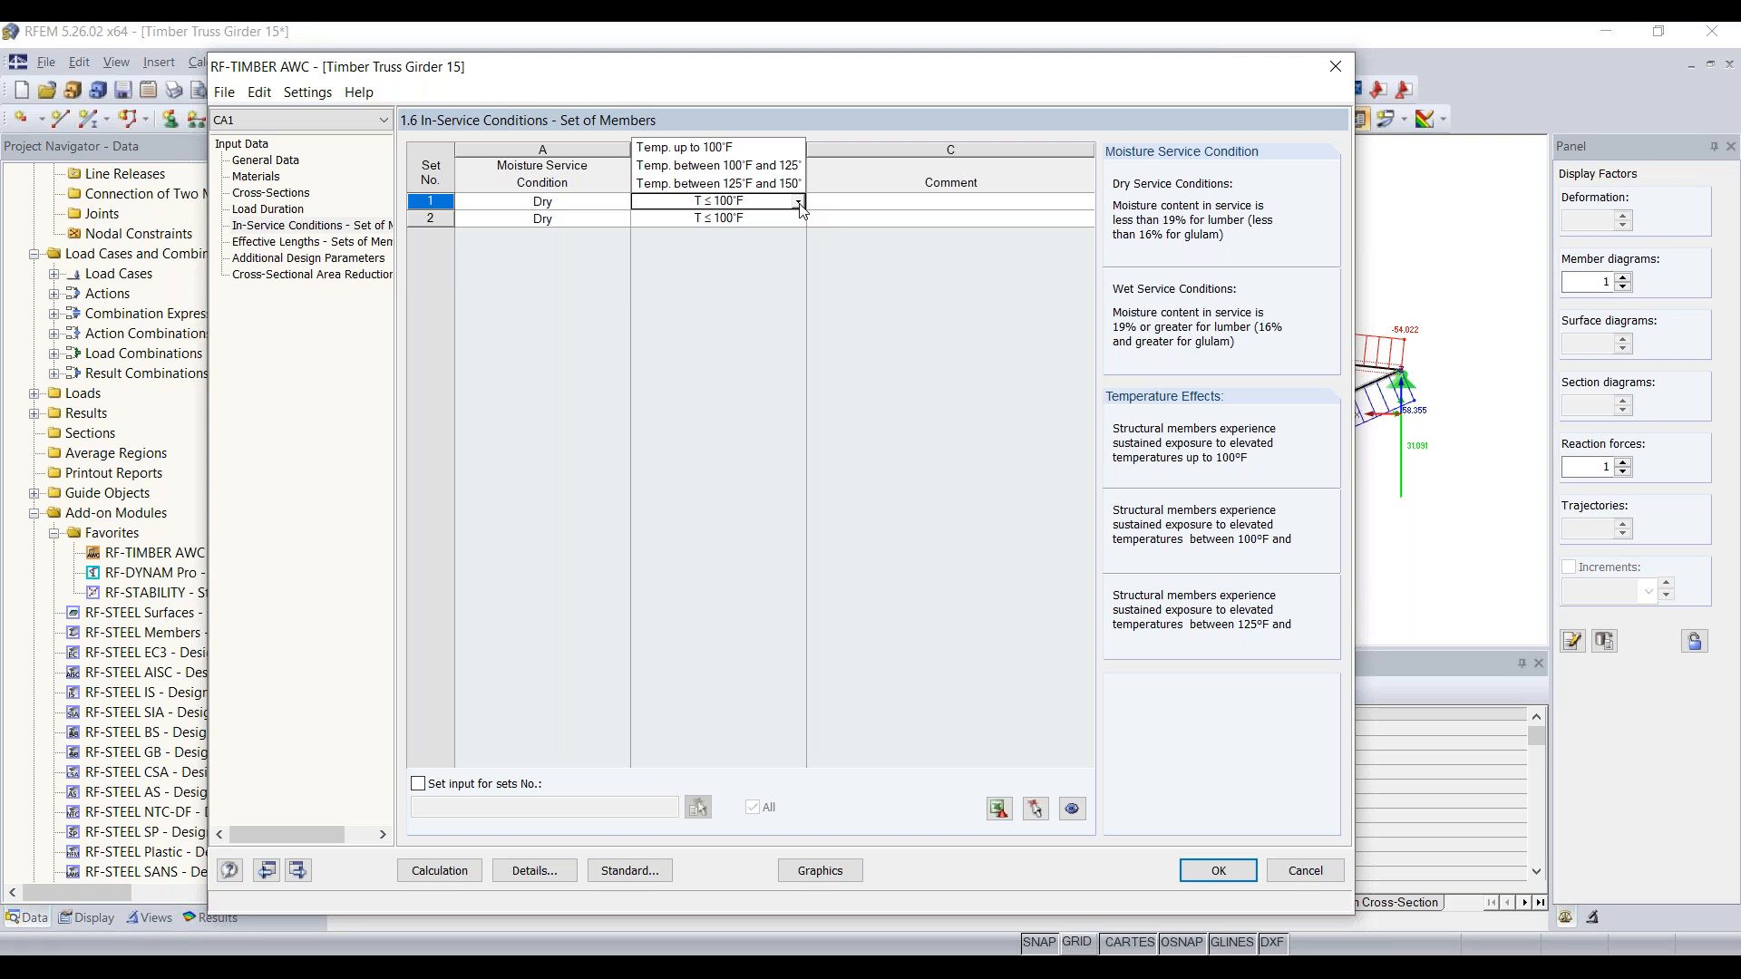
pyautogui.click(799, 204)
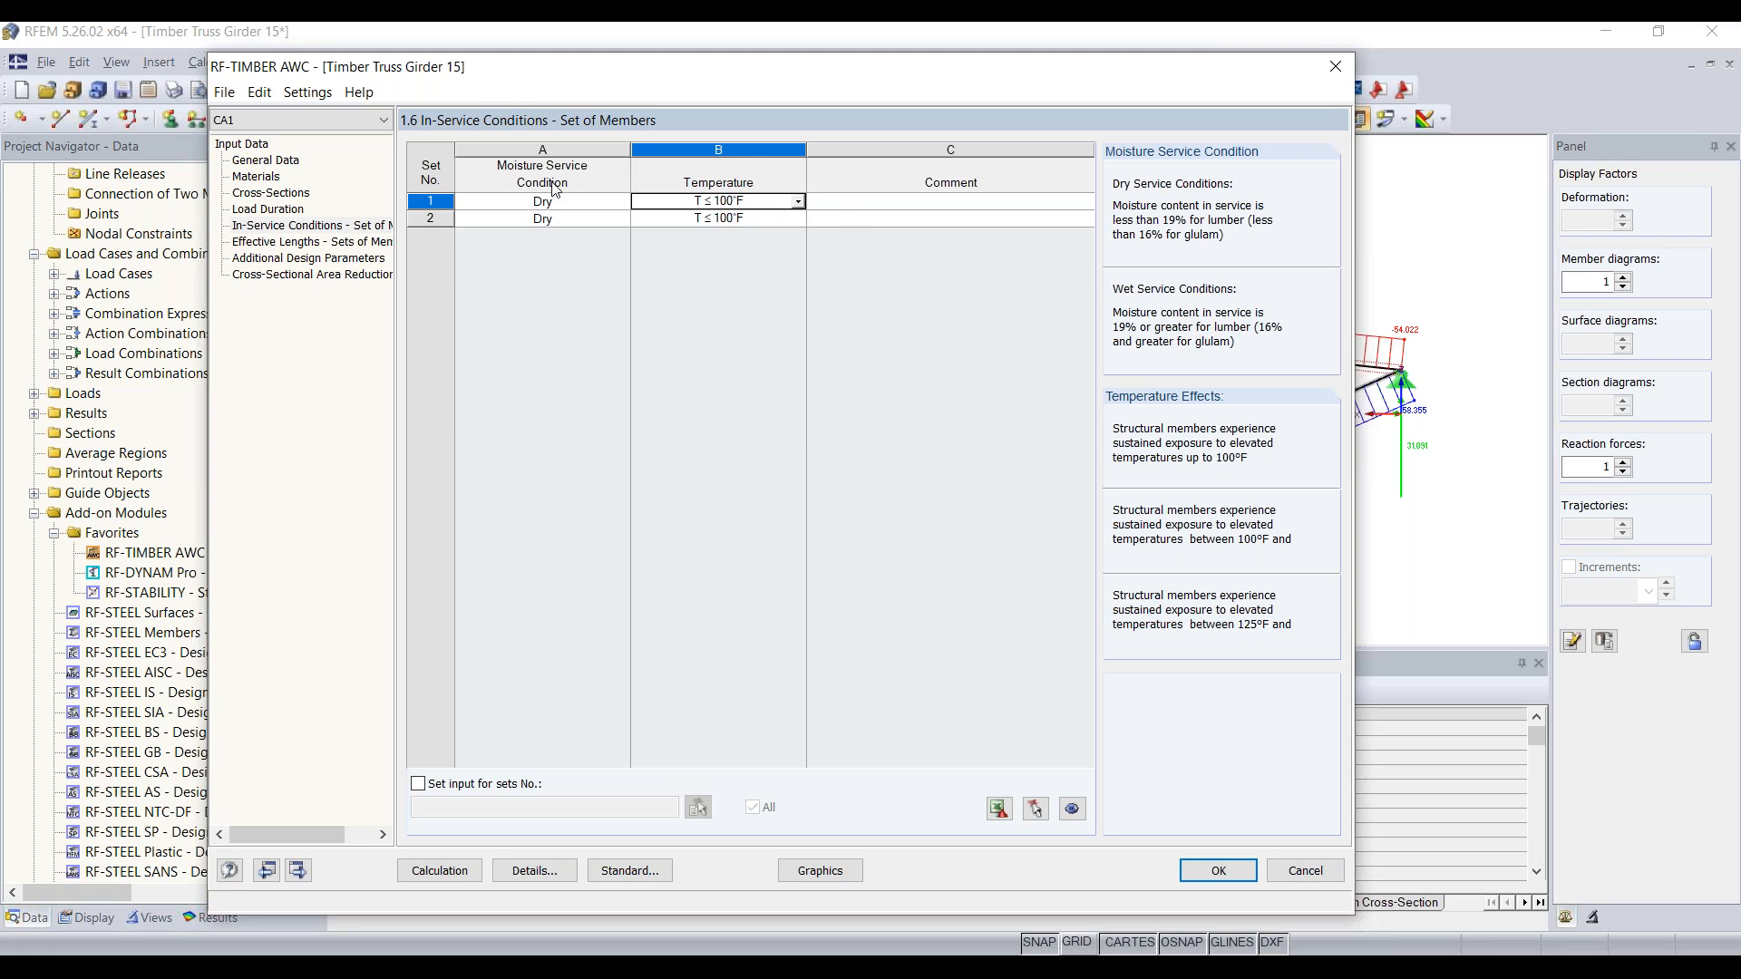
# Disable buckling and lateral-torsional buckling in the effective lengths of the upper chord set
pyautogui.click(277, 245)
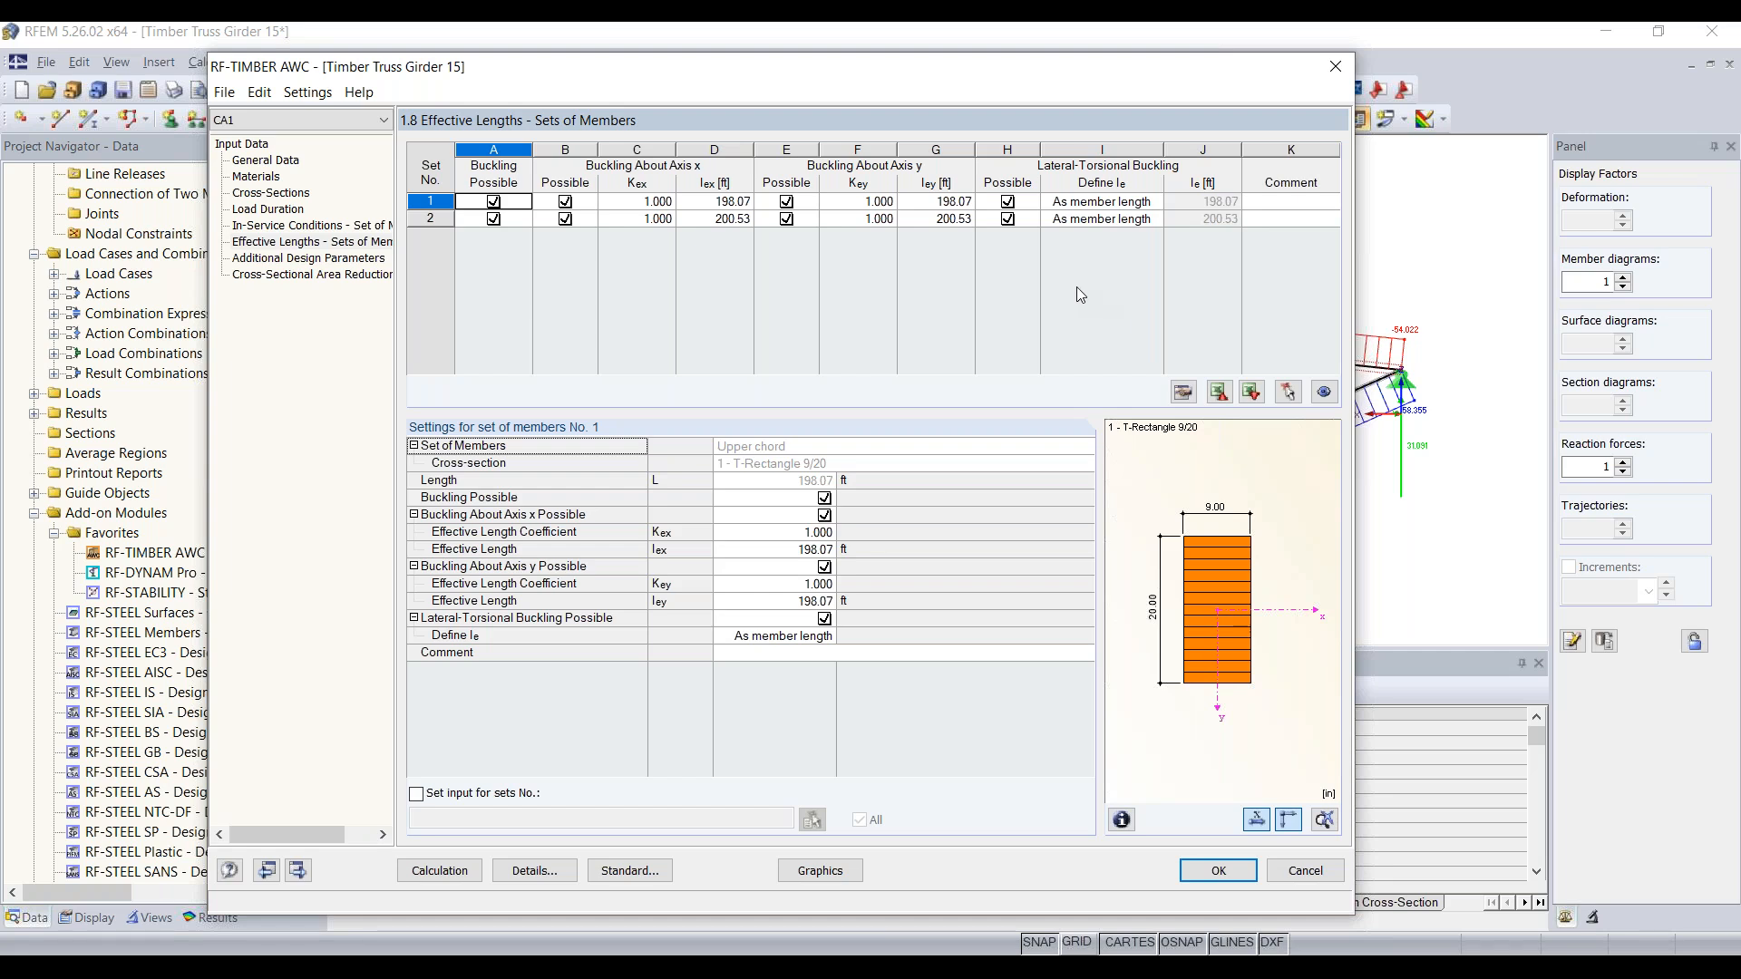
pyautogui.moveTo(868, 72); pyautogui.dragTo(982, 490)
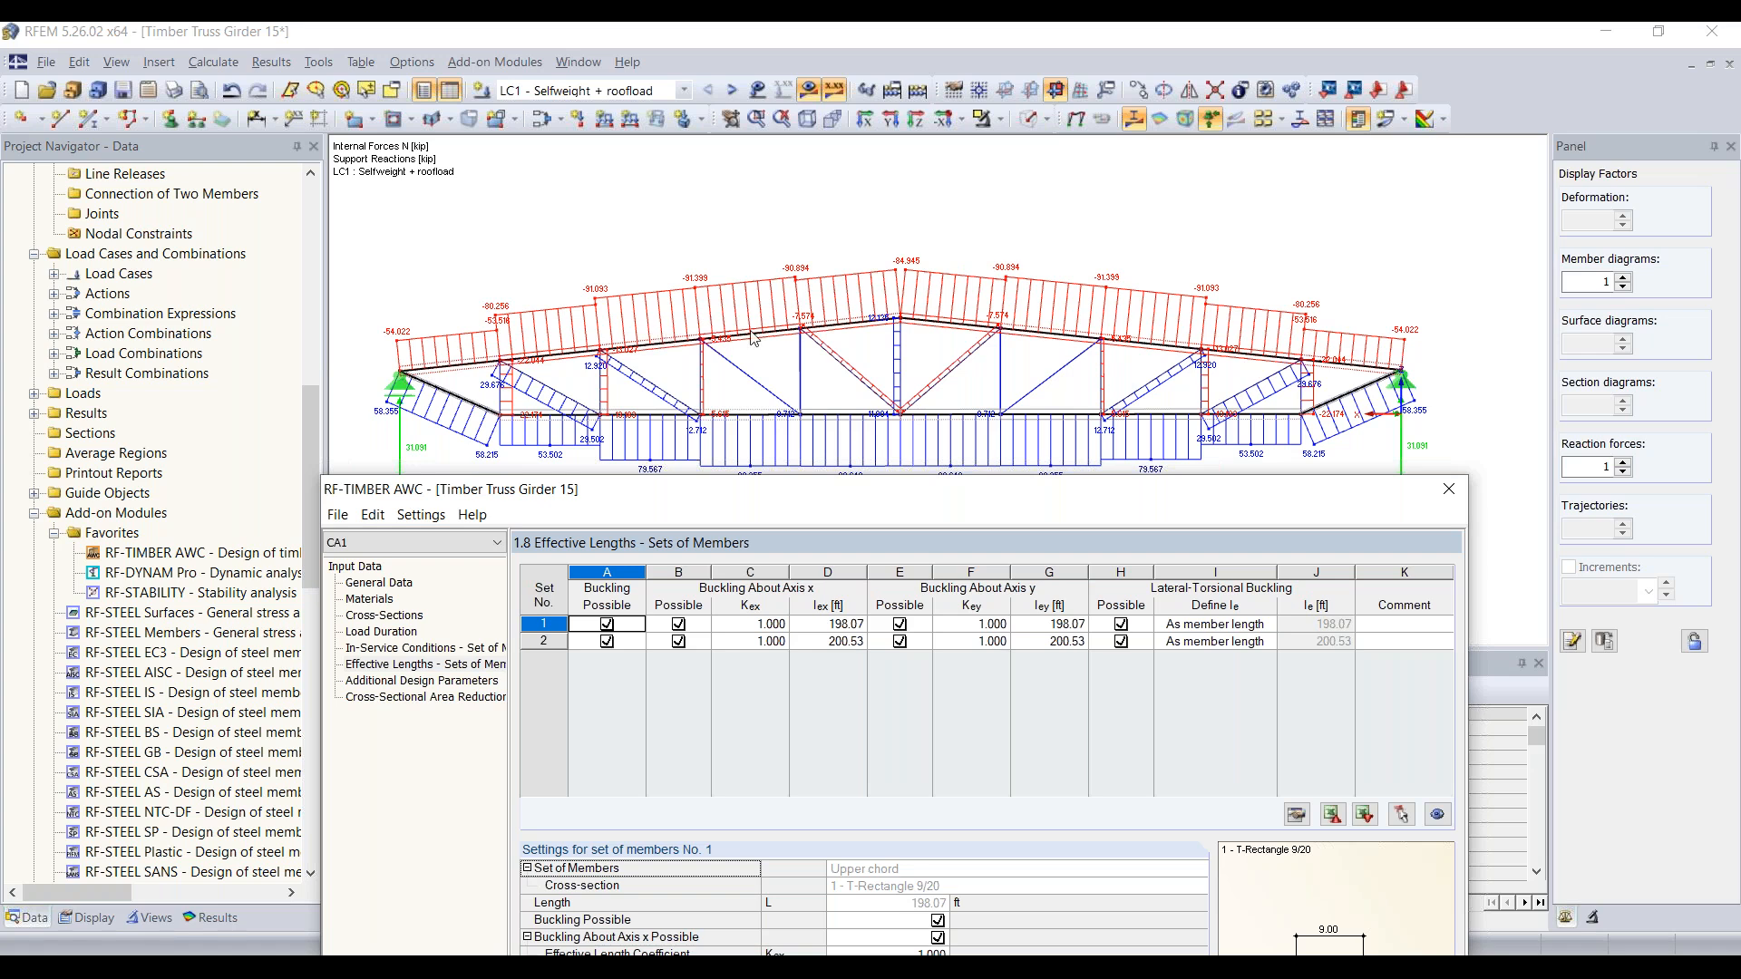
pyautogui.moveTo(753, 490); pyautogui.dragTo(686, 98)
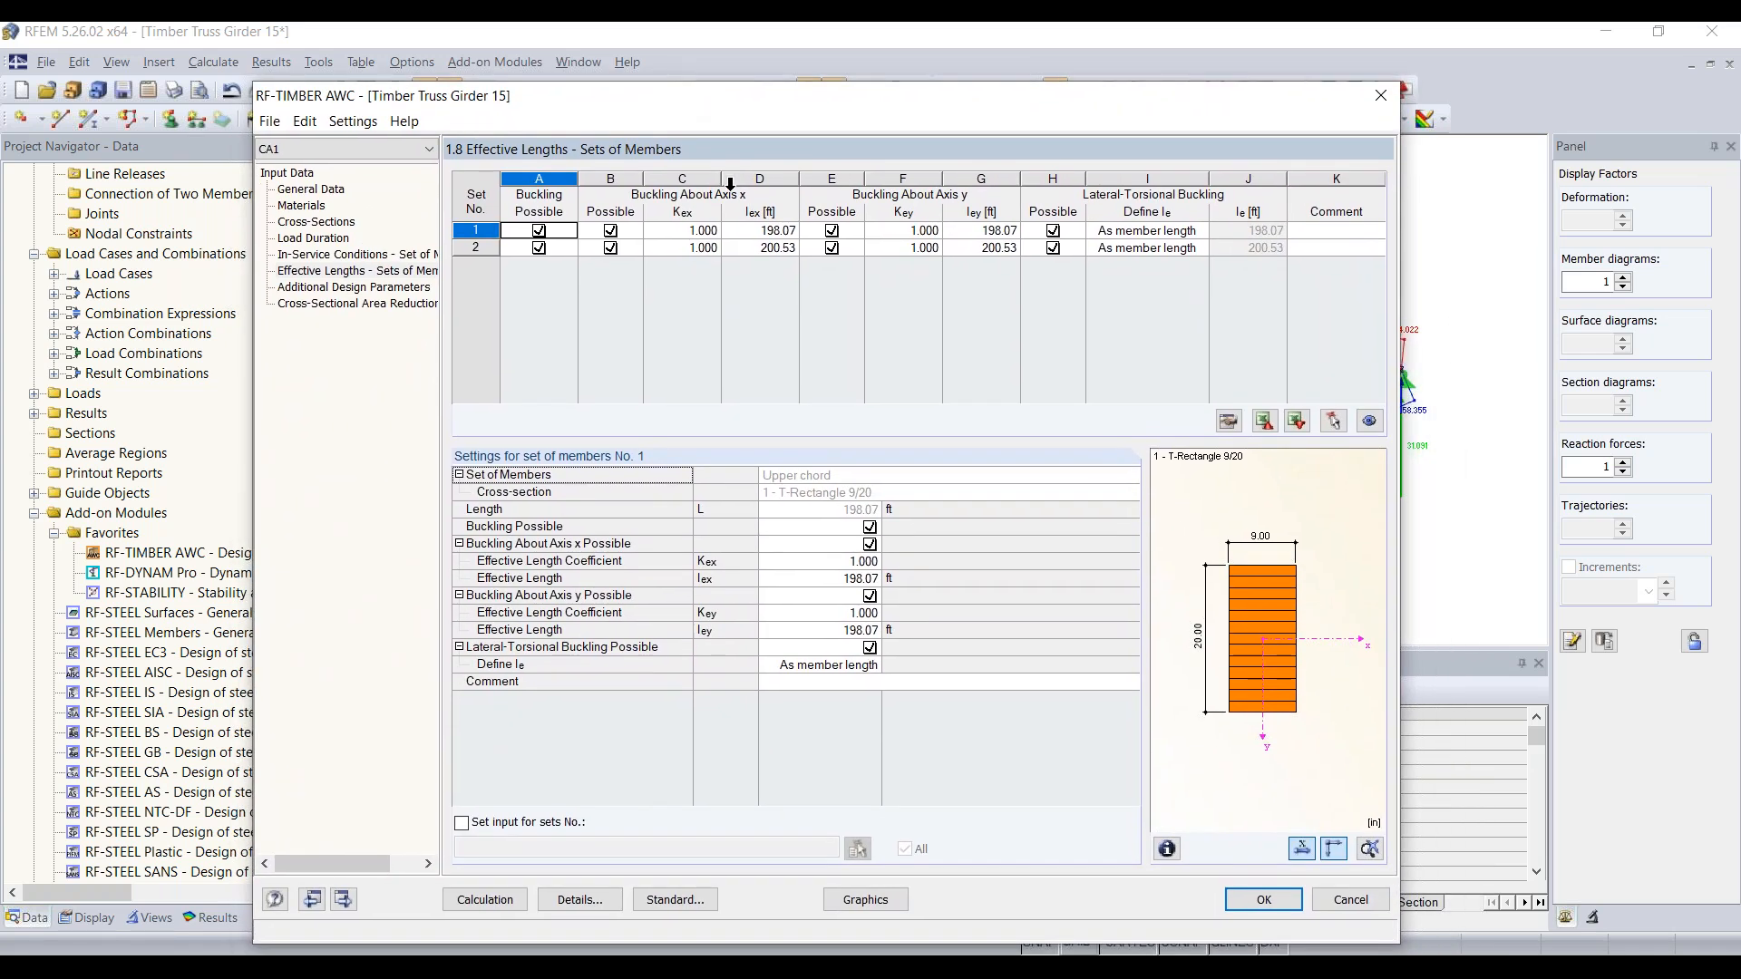
pyautogui.click(533, 232)
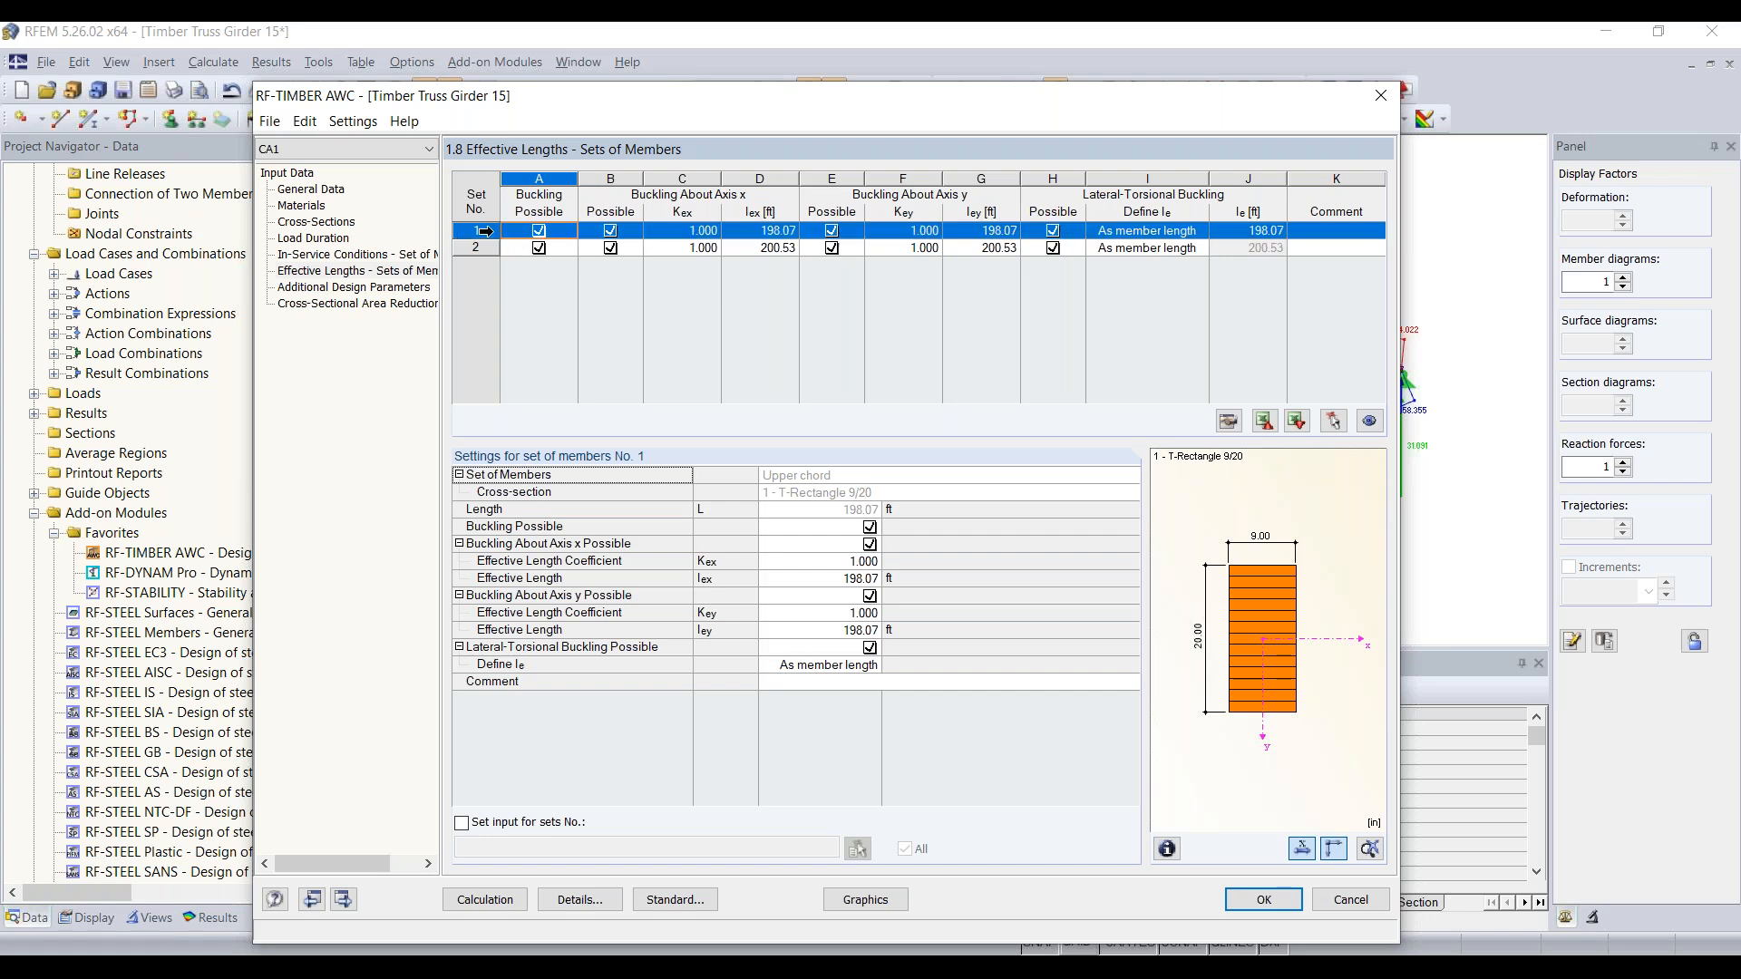
pyautogui.click(539, 231)
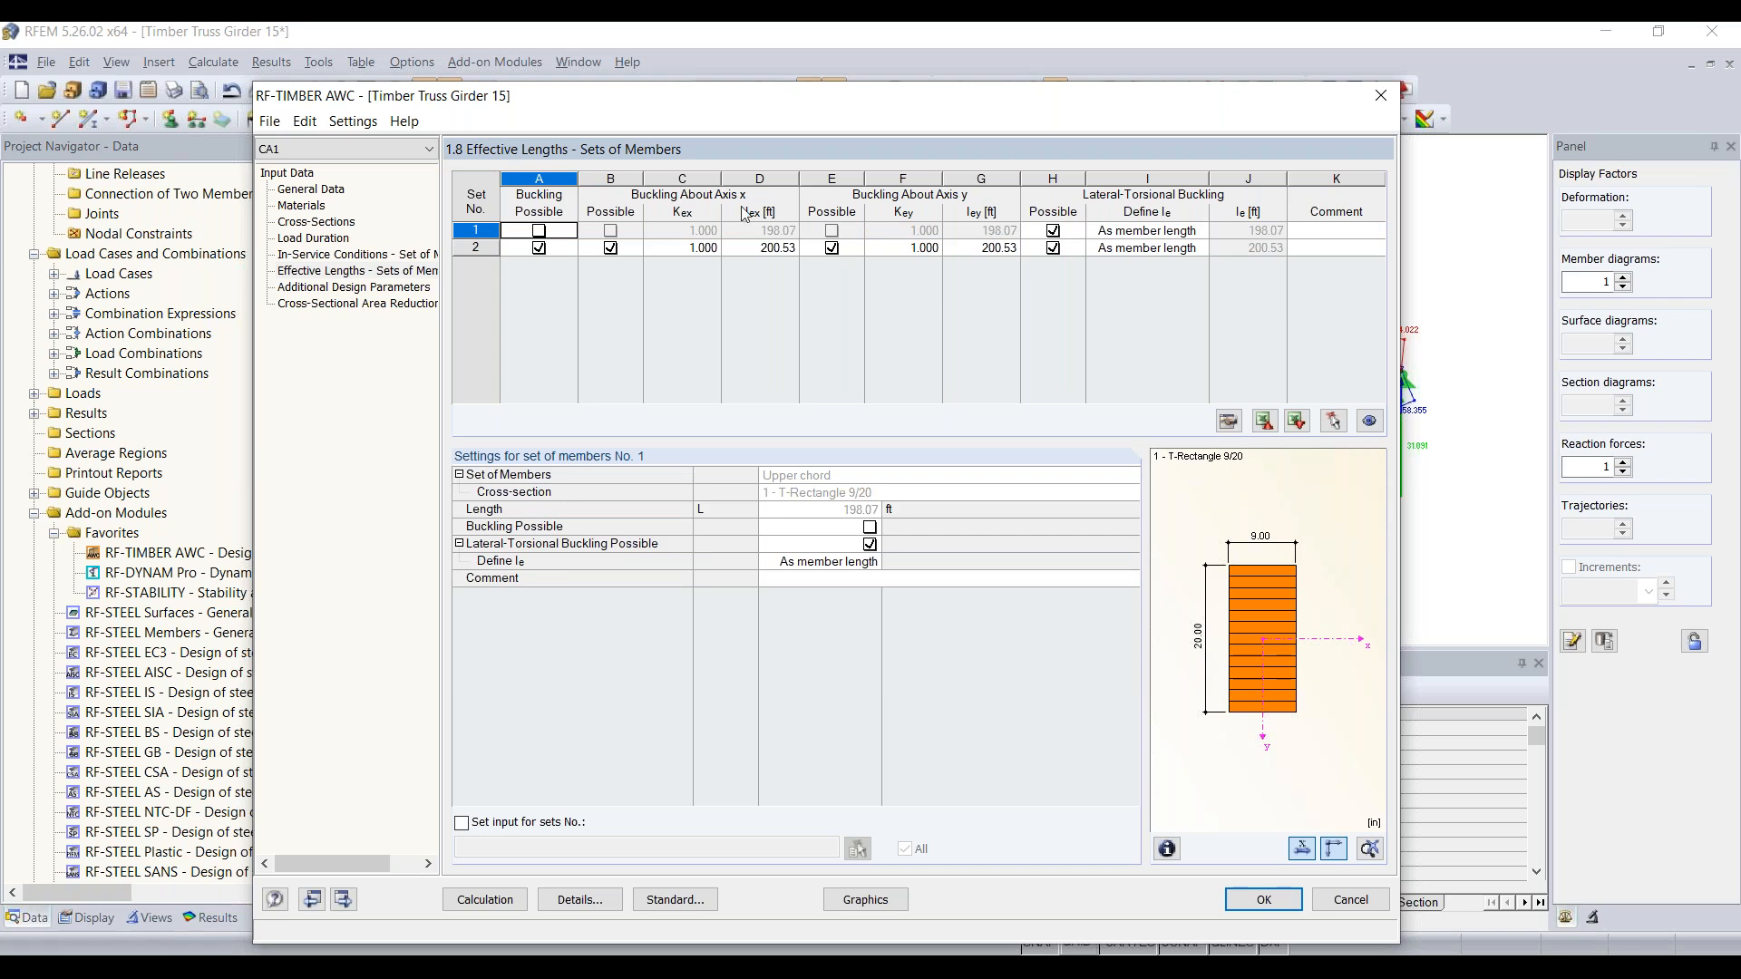
pyautogui.click(1053, 231)
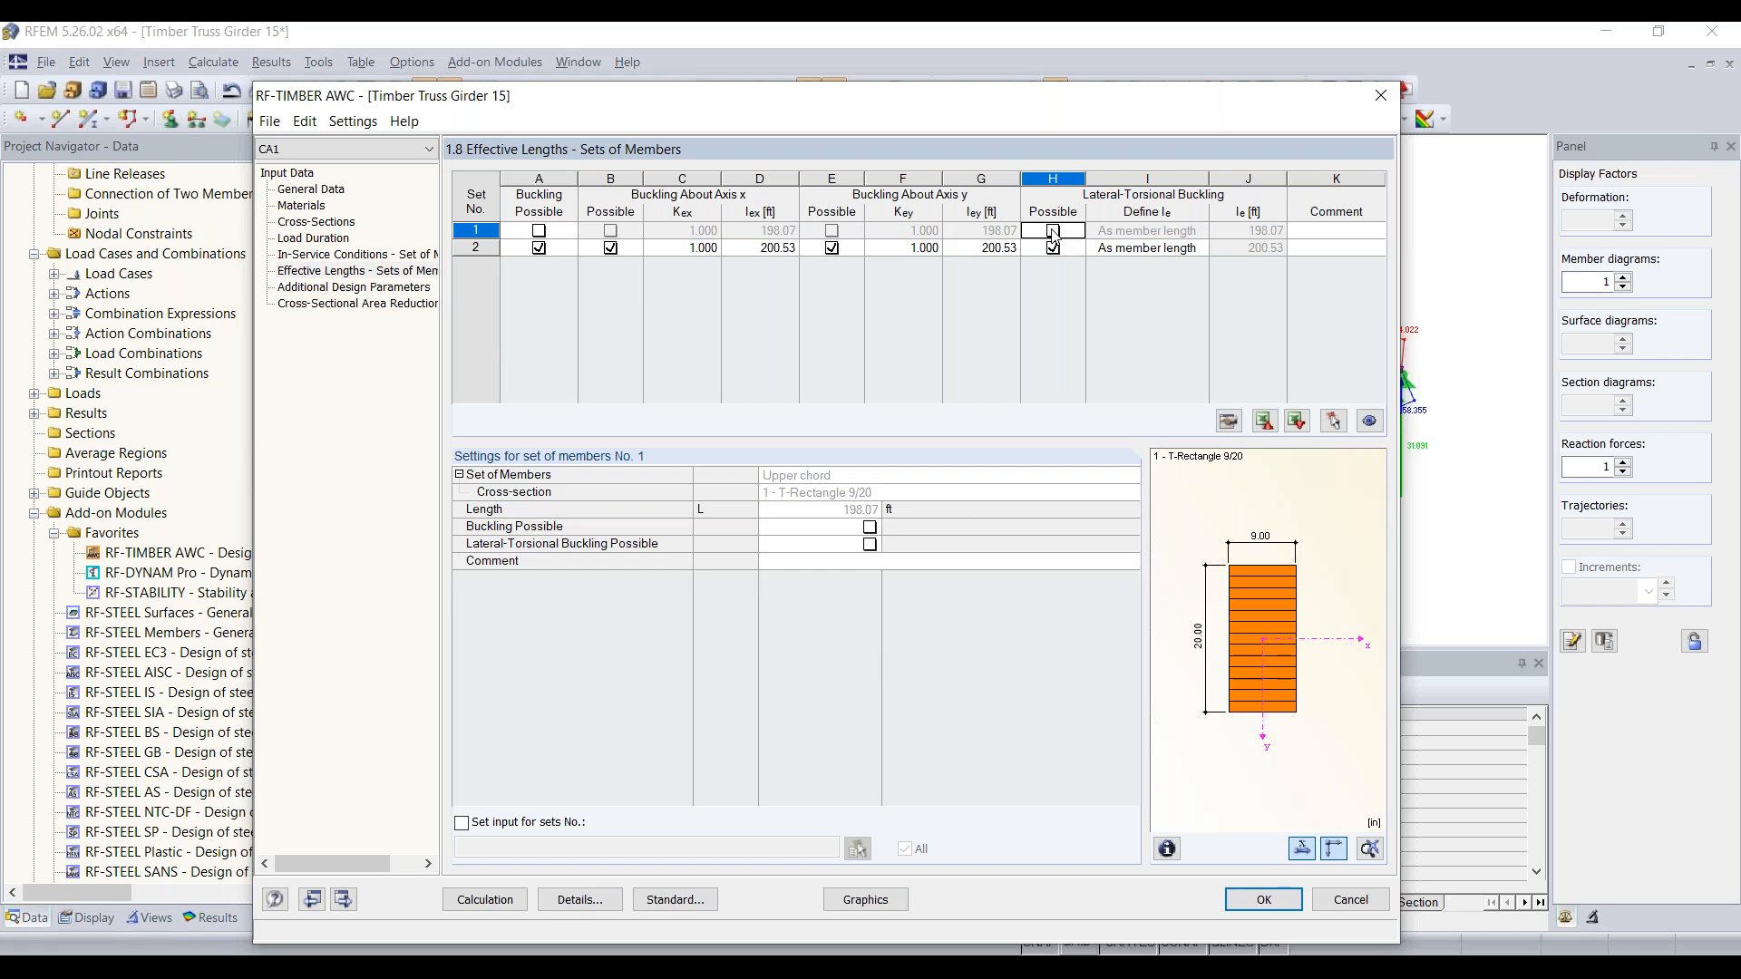
# Check the truss model behind the dialog, and disable buckling and lateral-torsional buckling for the lower chord set
pyautogui.moveTo(884, 107); pyautogui.dragTo(959, 524)
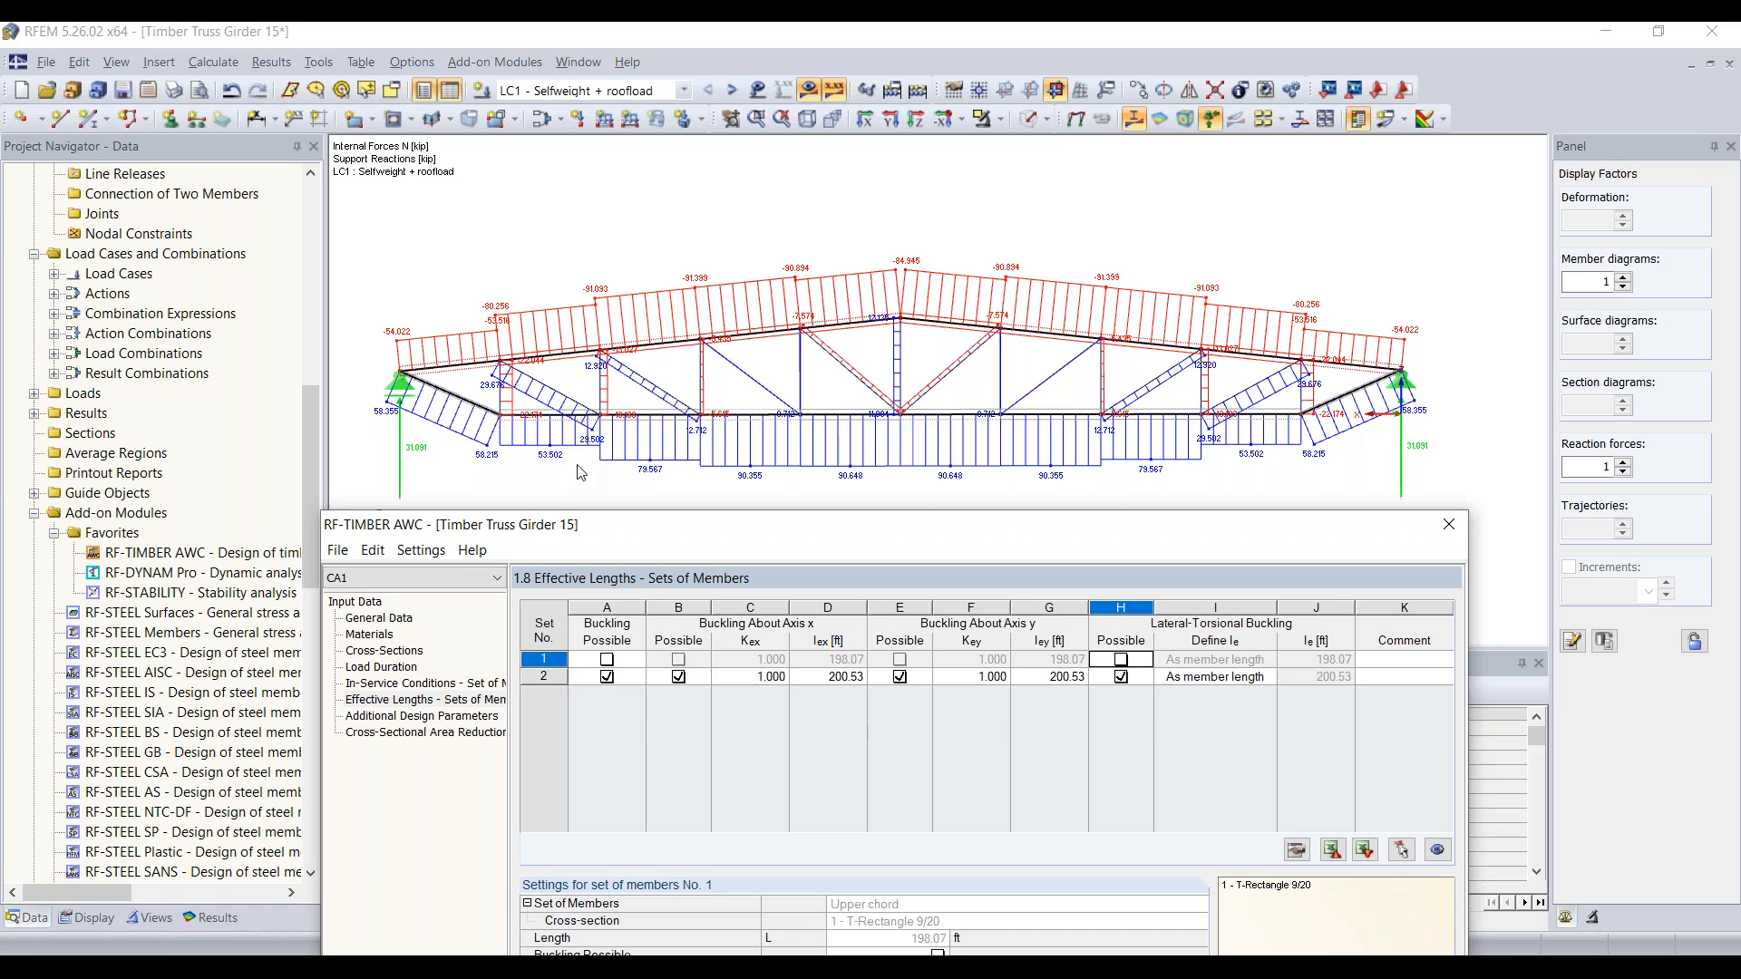
pyautogui.moveTo(650, 533); pyautogui.dragTo(632, 97)
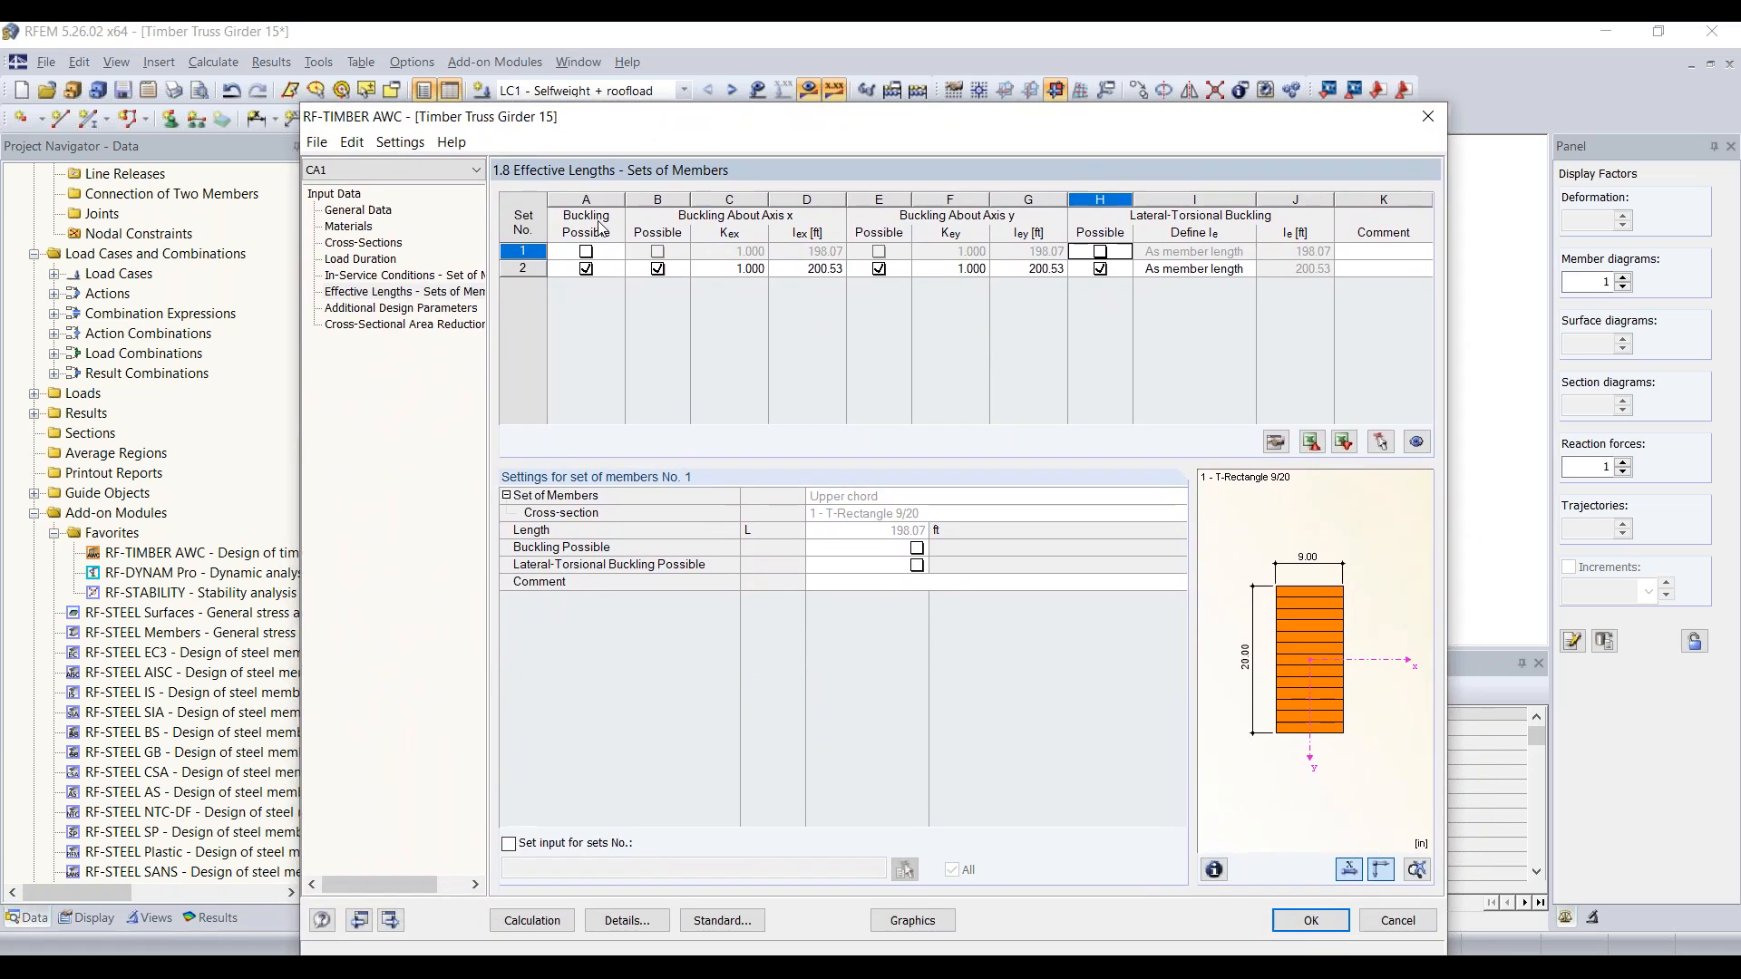
pyautogui.click(586, 268)
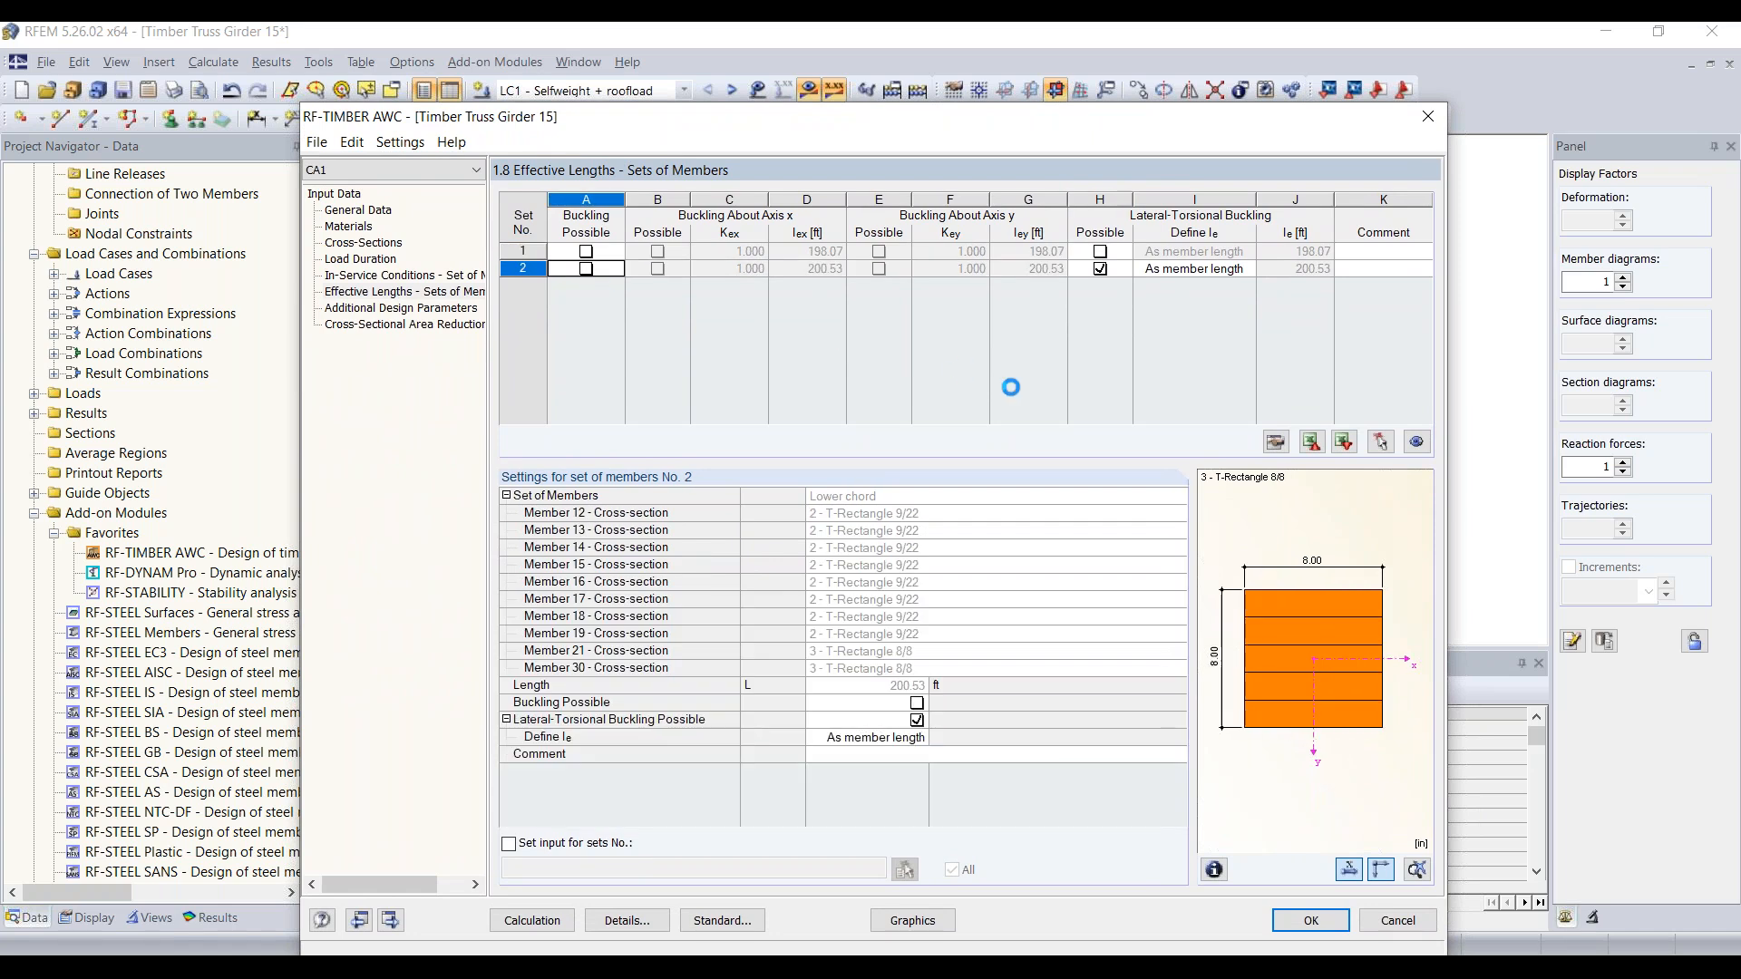
pyautogui.click(1100, 268)
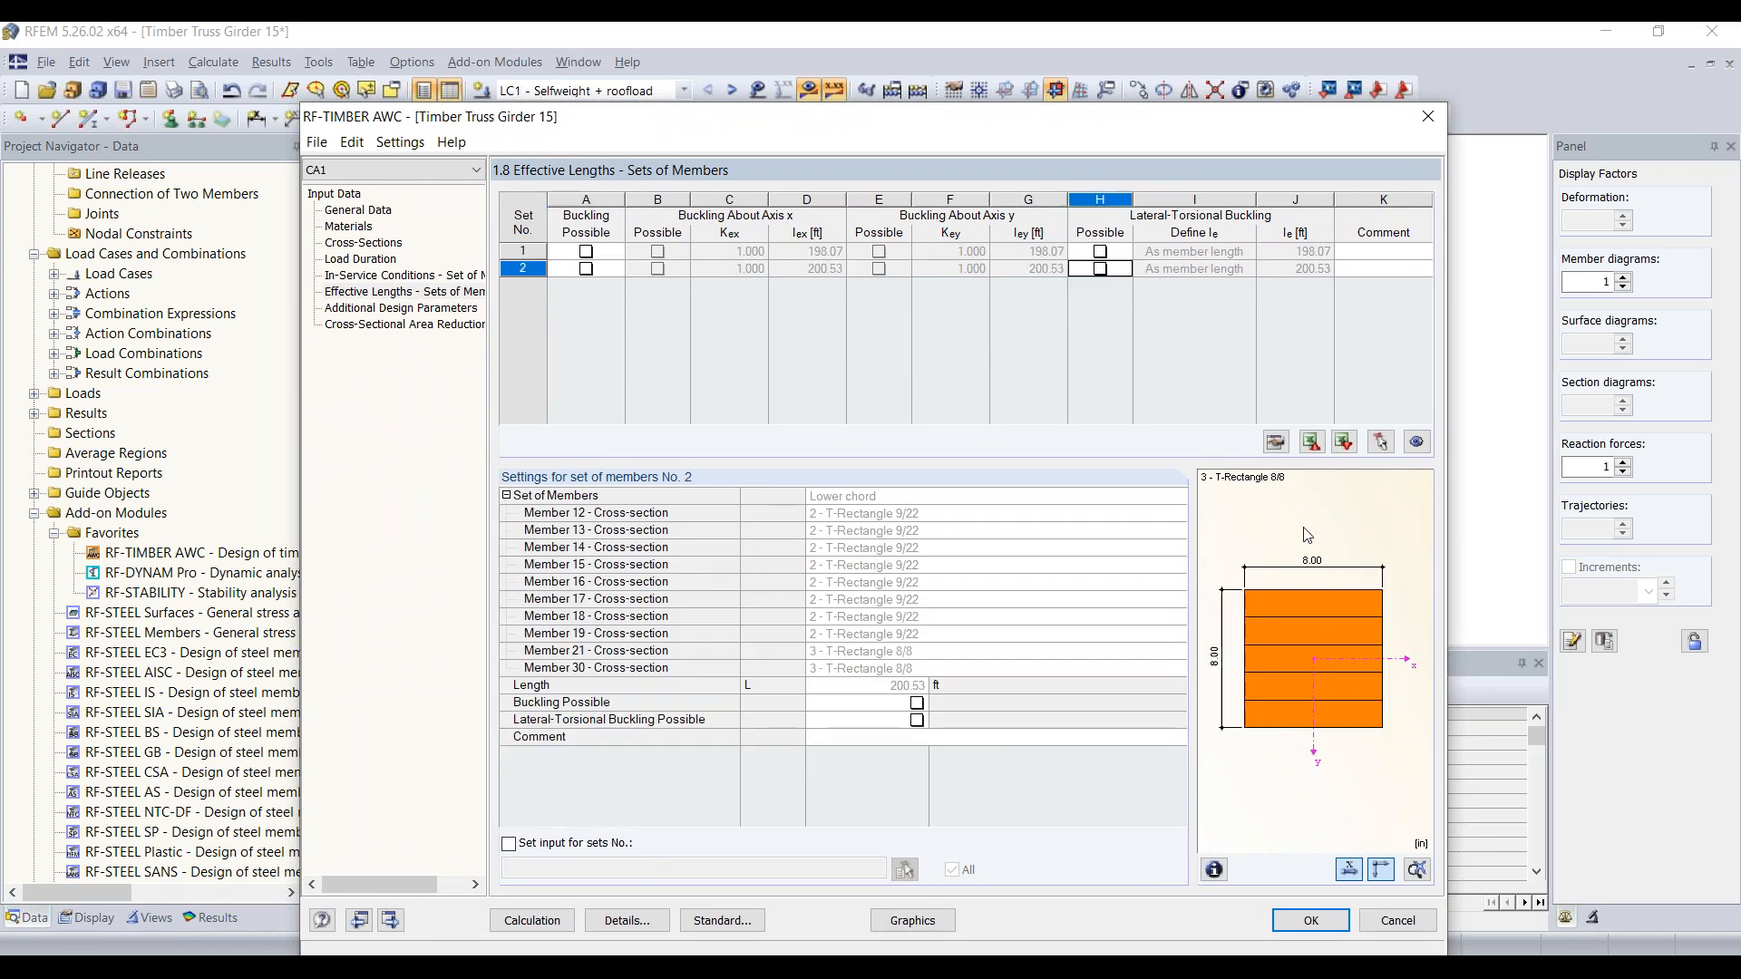
# Review the resistance and stability settings in the design details, keeping stability analysis by the equivalent member method active
pyautogui.moveTo(966, 120); pyautogui.dragTo(964, 72)
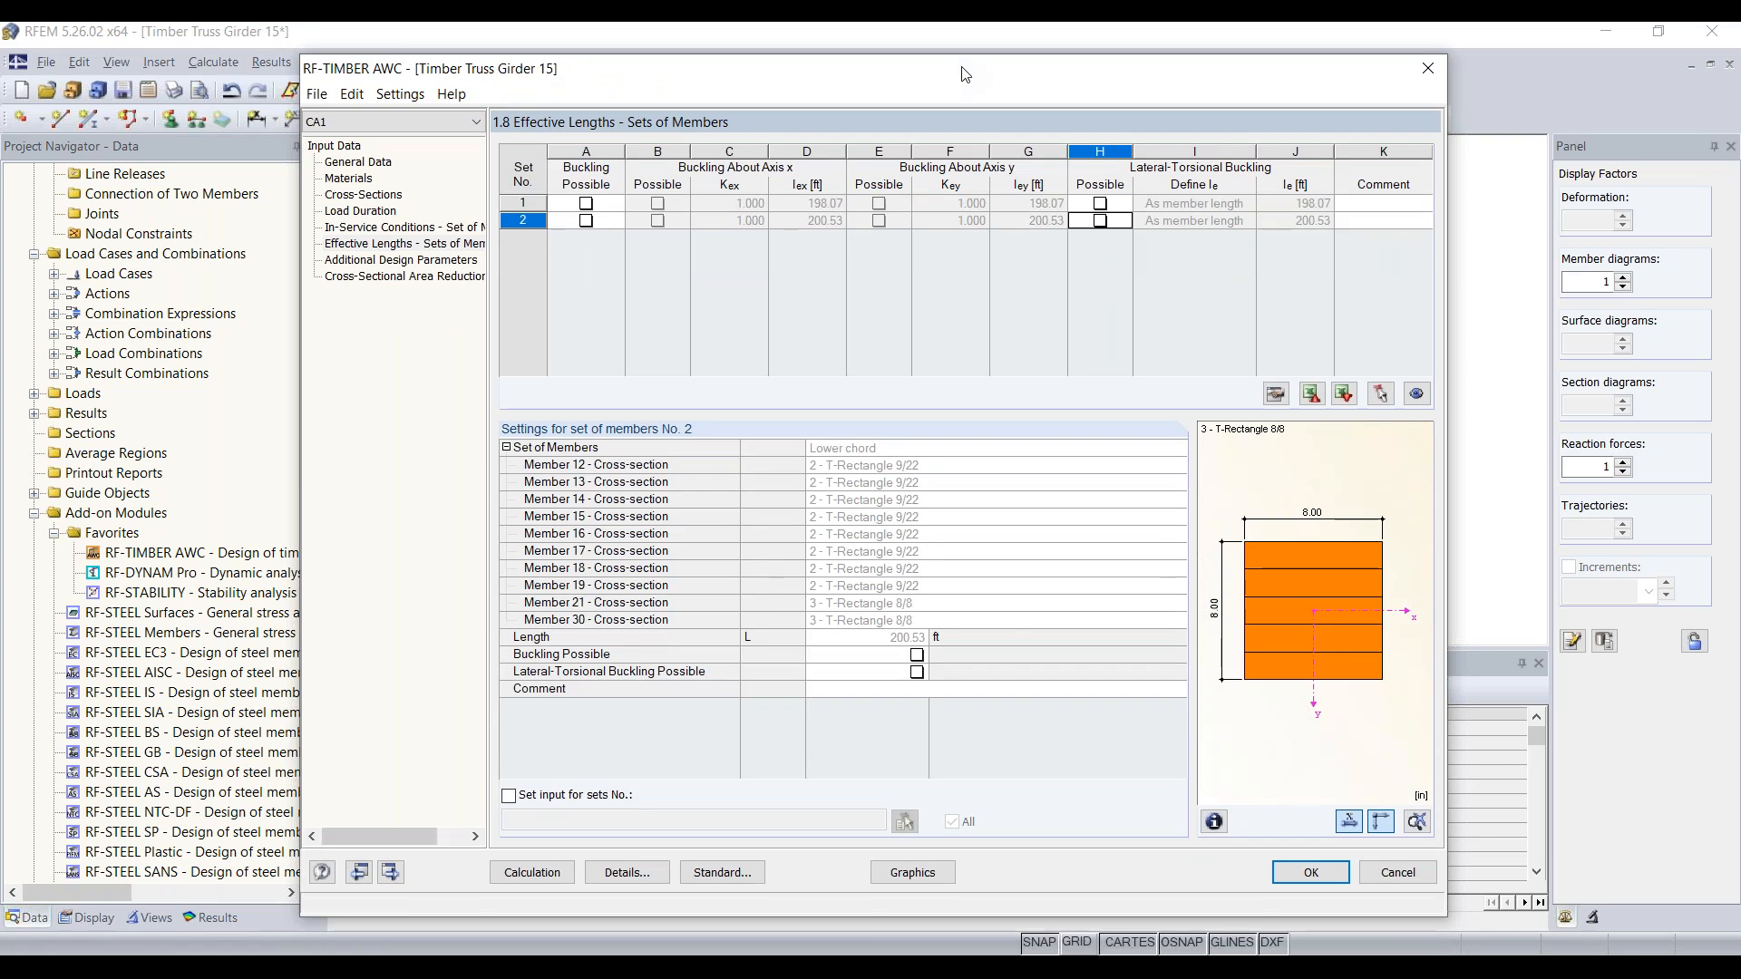
pyautogui.click(643, 873)
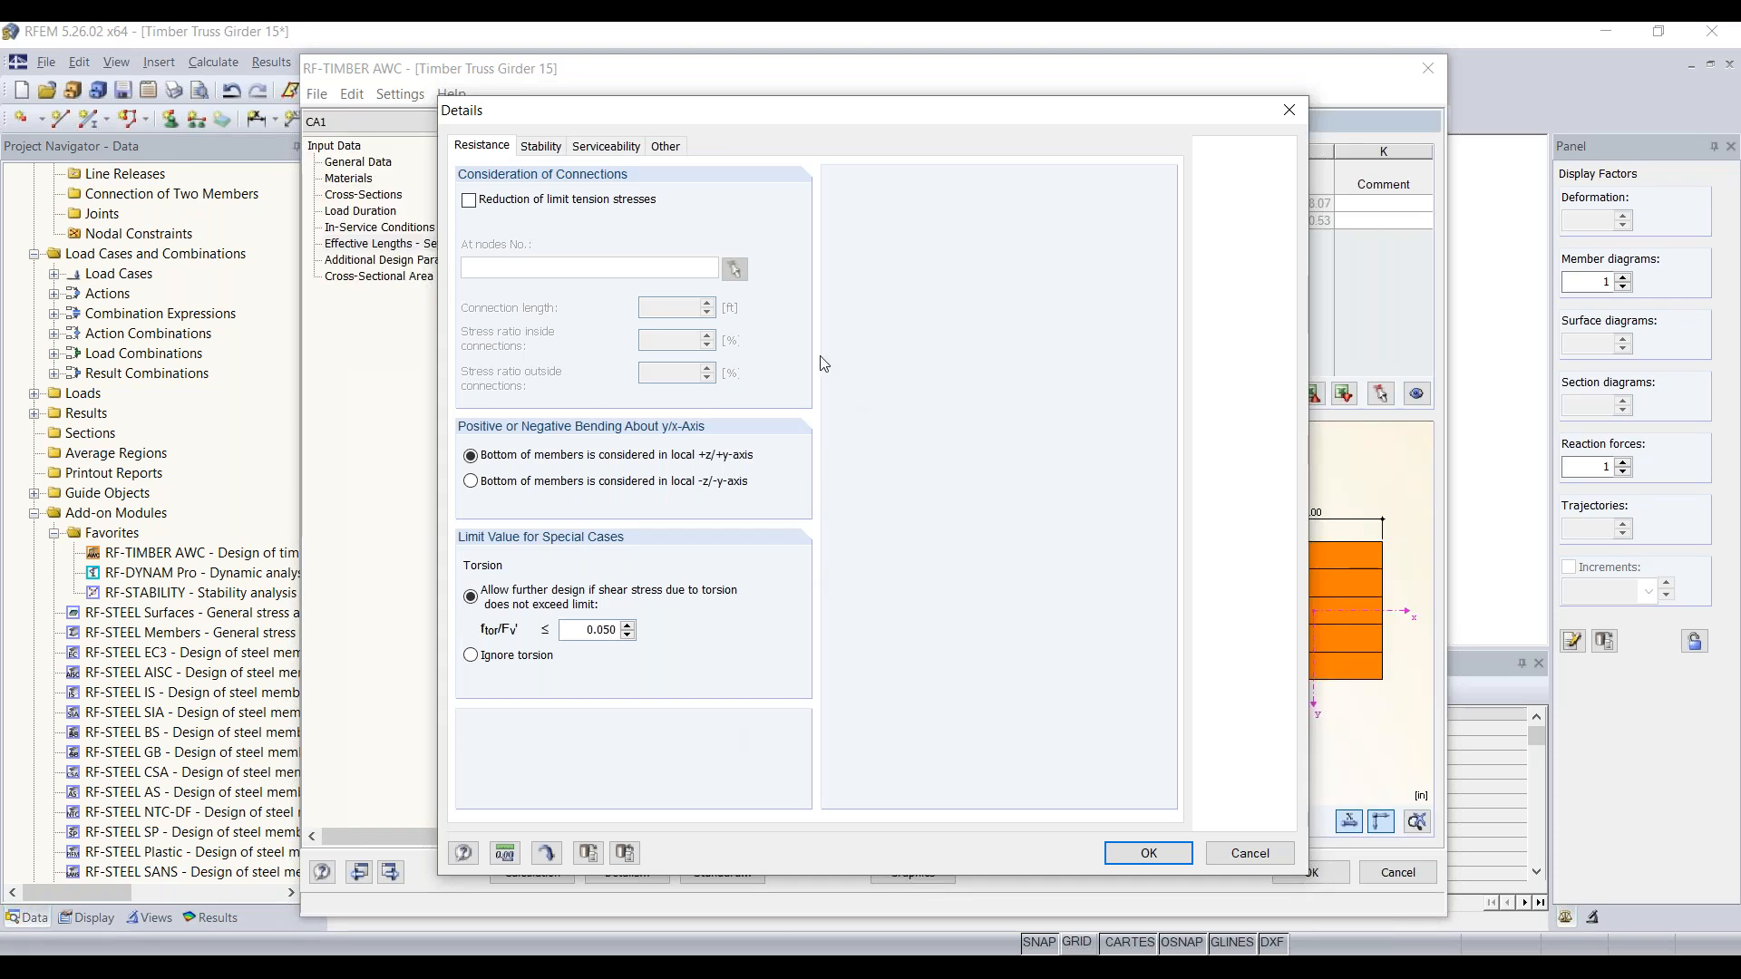
pyautogui.click(544, 148)
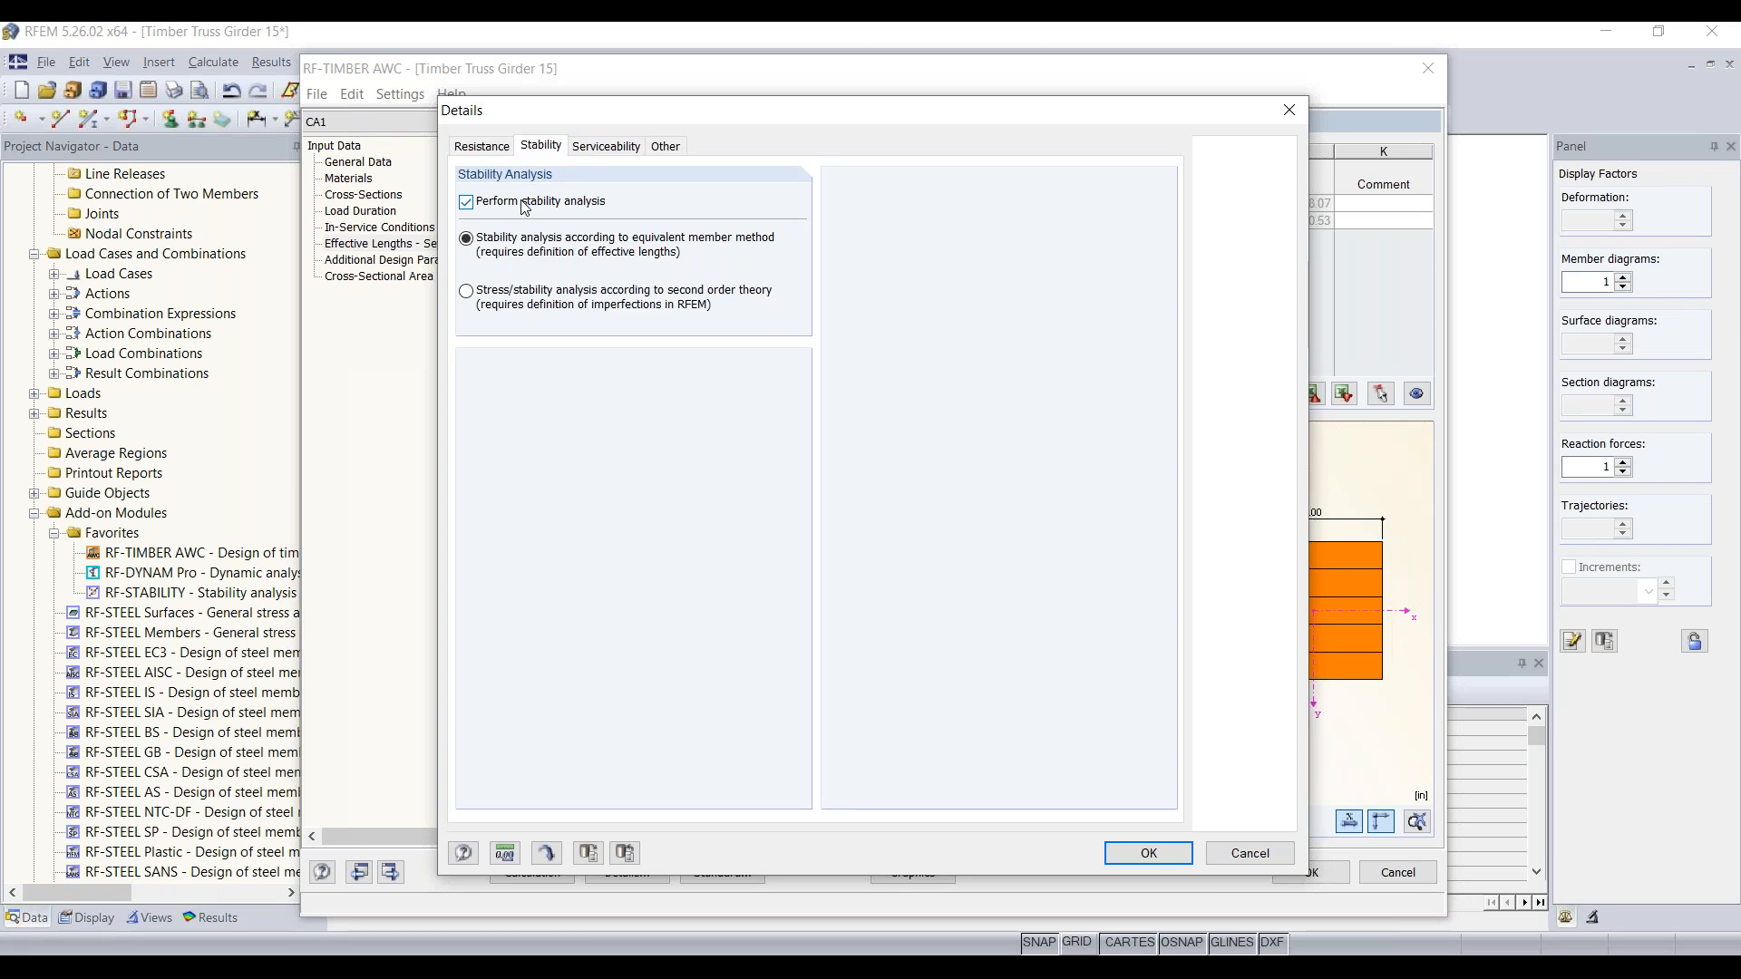
pyautogui.click(1148, 854)
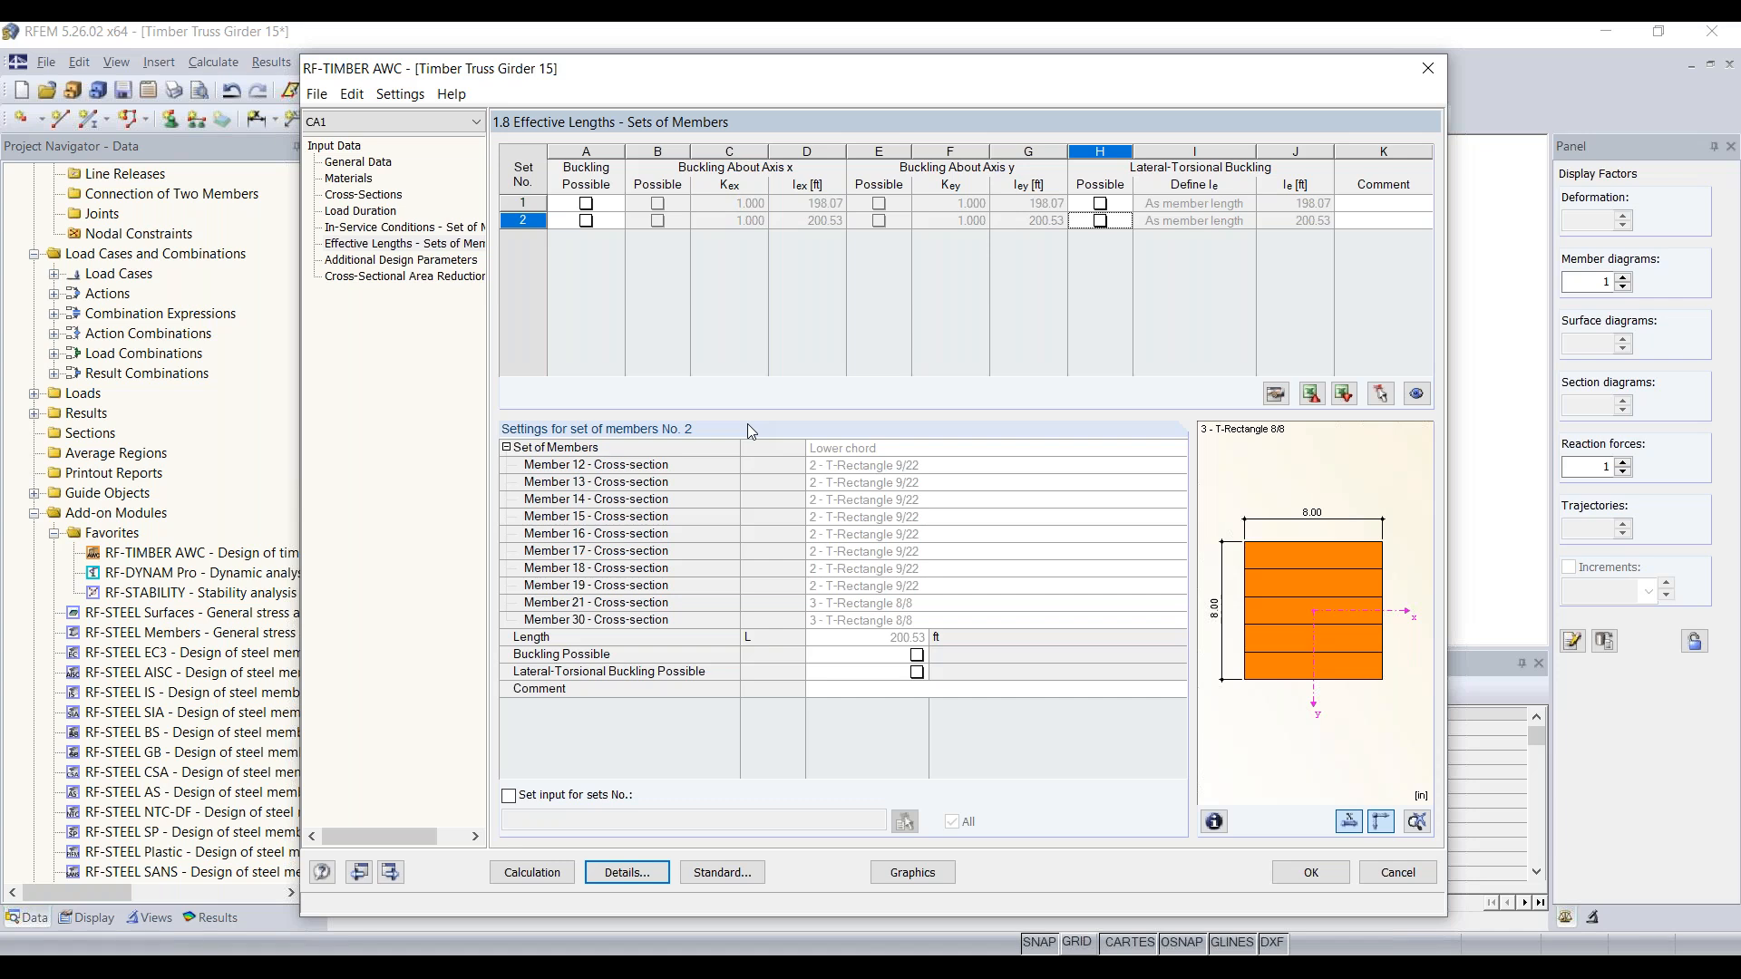
# Examine the shear reduction and edge-bonded factor options for member 1 in the additional design parameters, keeping No Shear Reduction and Edge-Bonded
pyautogui.click(426, 259)
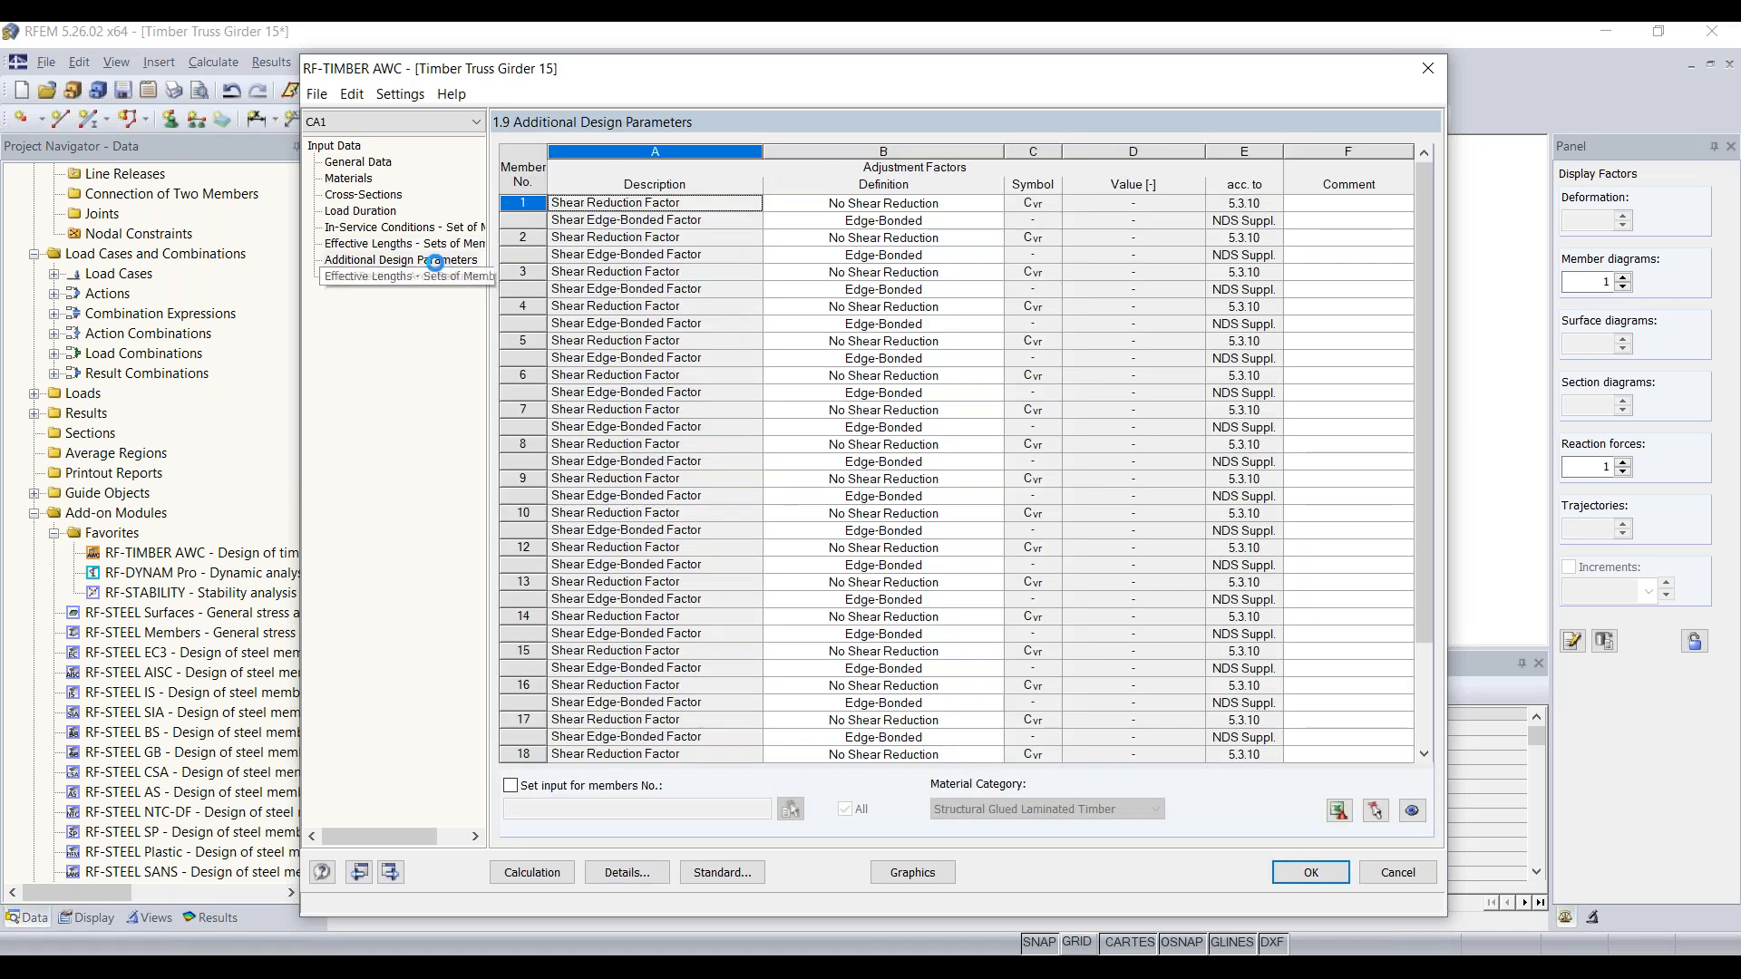
pyautogui.click(926, 210)
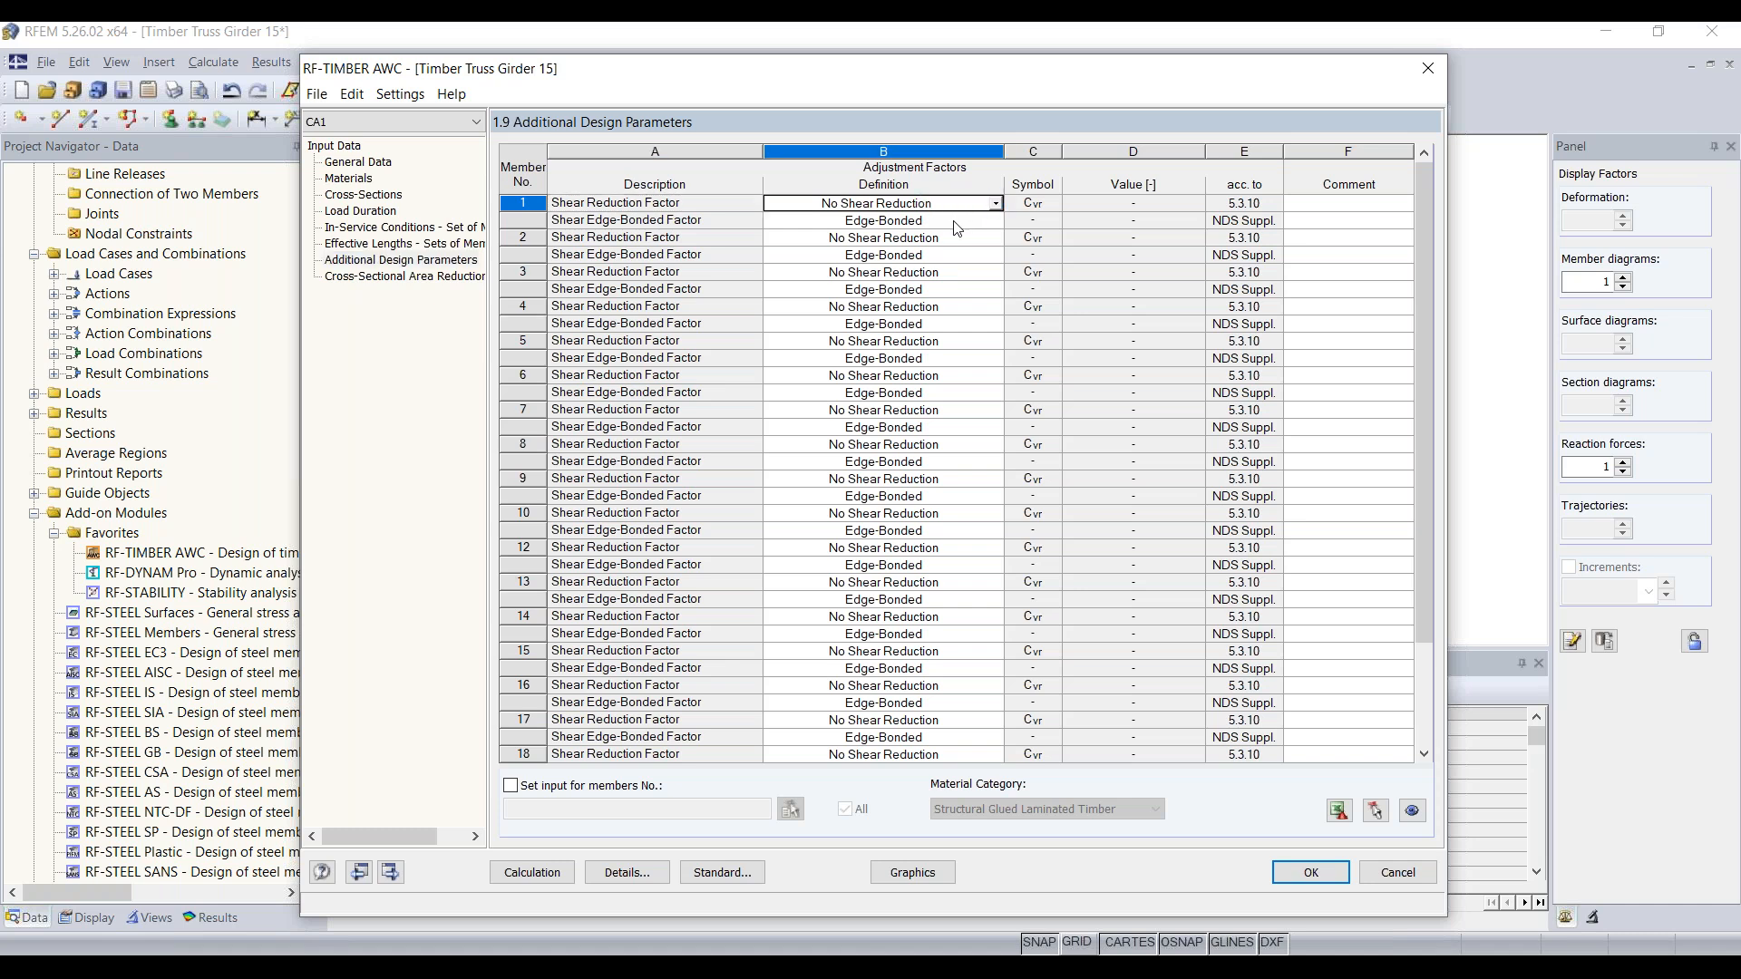
pyautogui.click(957, 222)
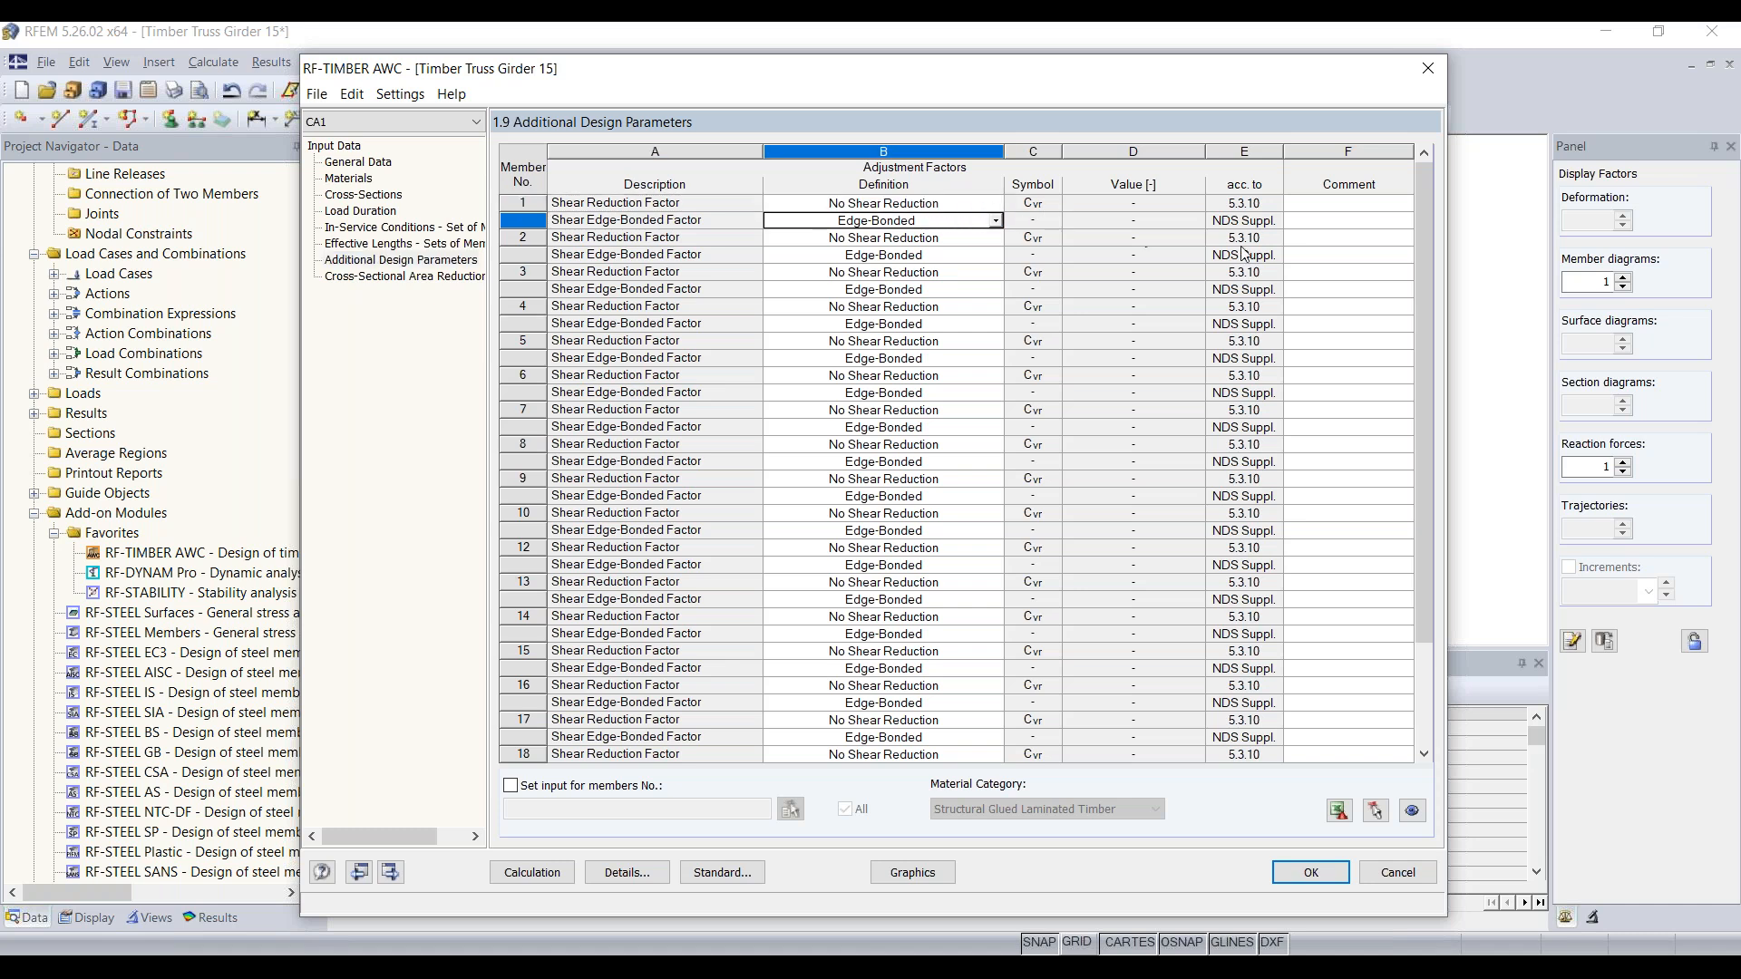
pyautogui.click(996, 221)
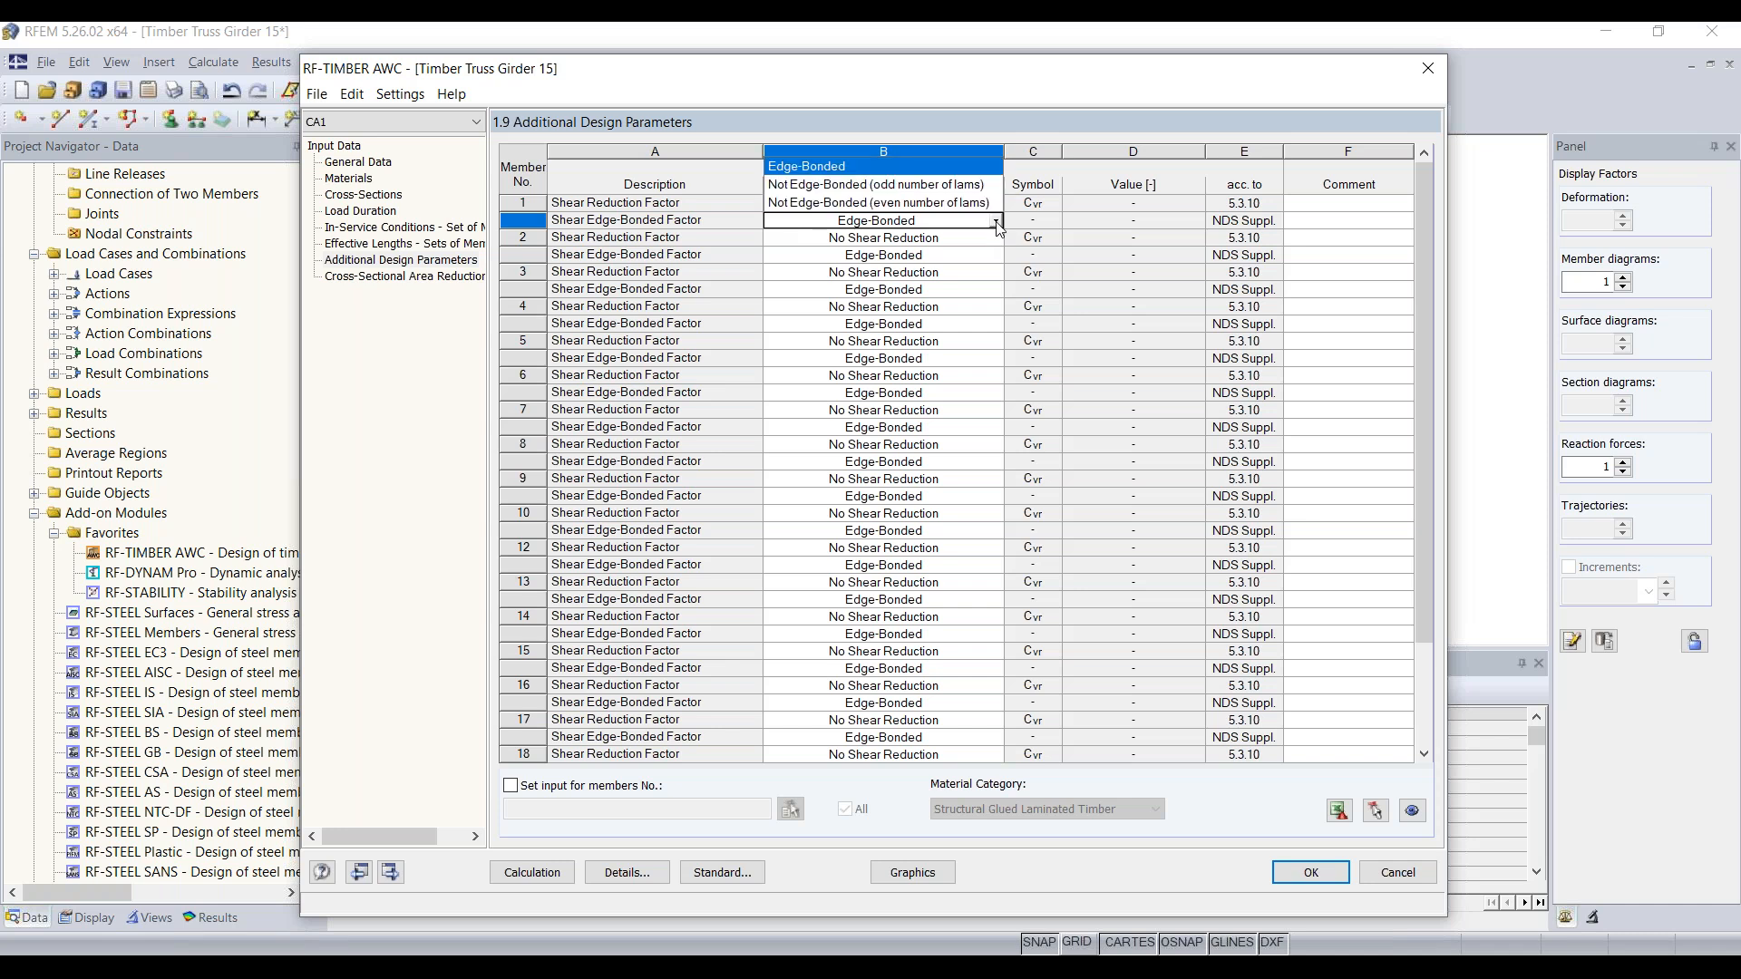
pyautogui.press('Down')
pyautogui.press('Down')
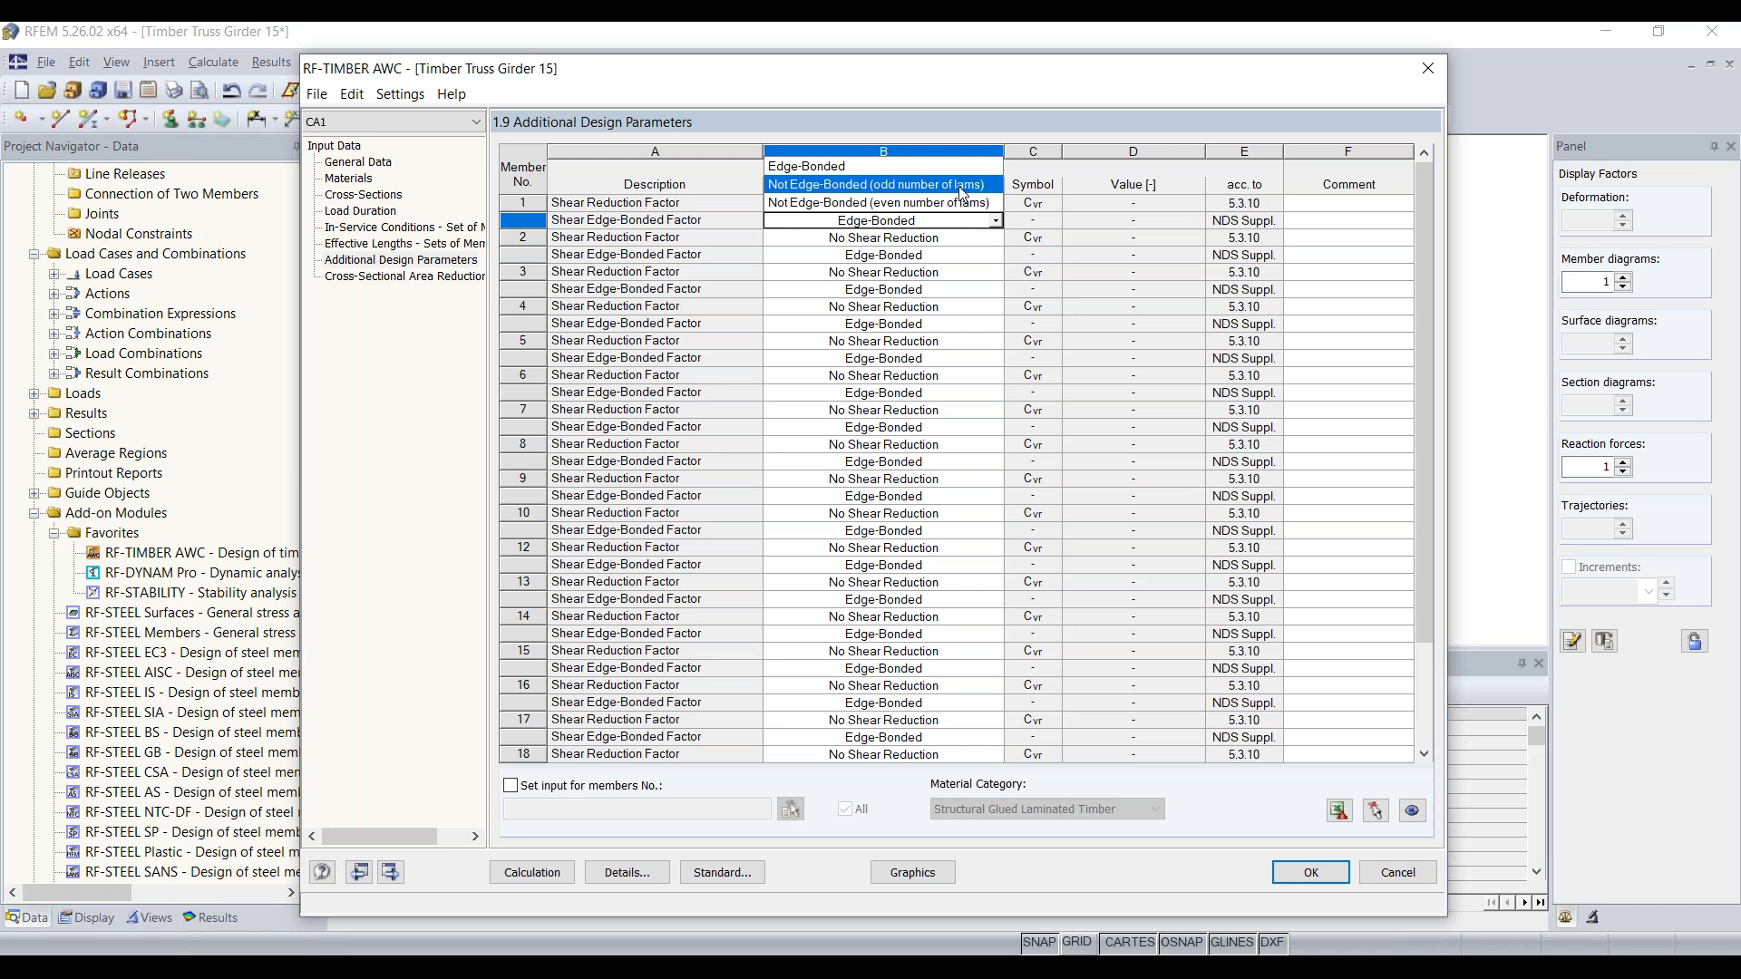
pyautogui.click(998, 227)
pyautogui.click(981, 209)
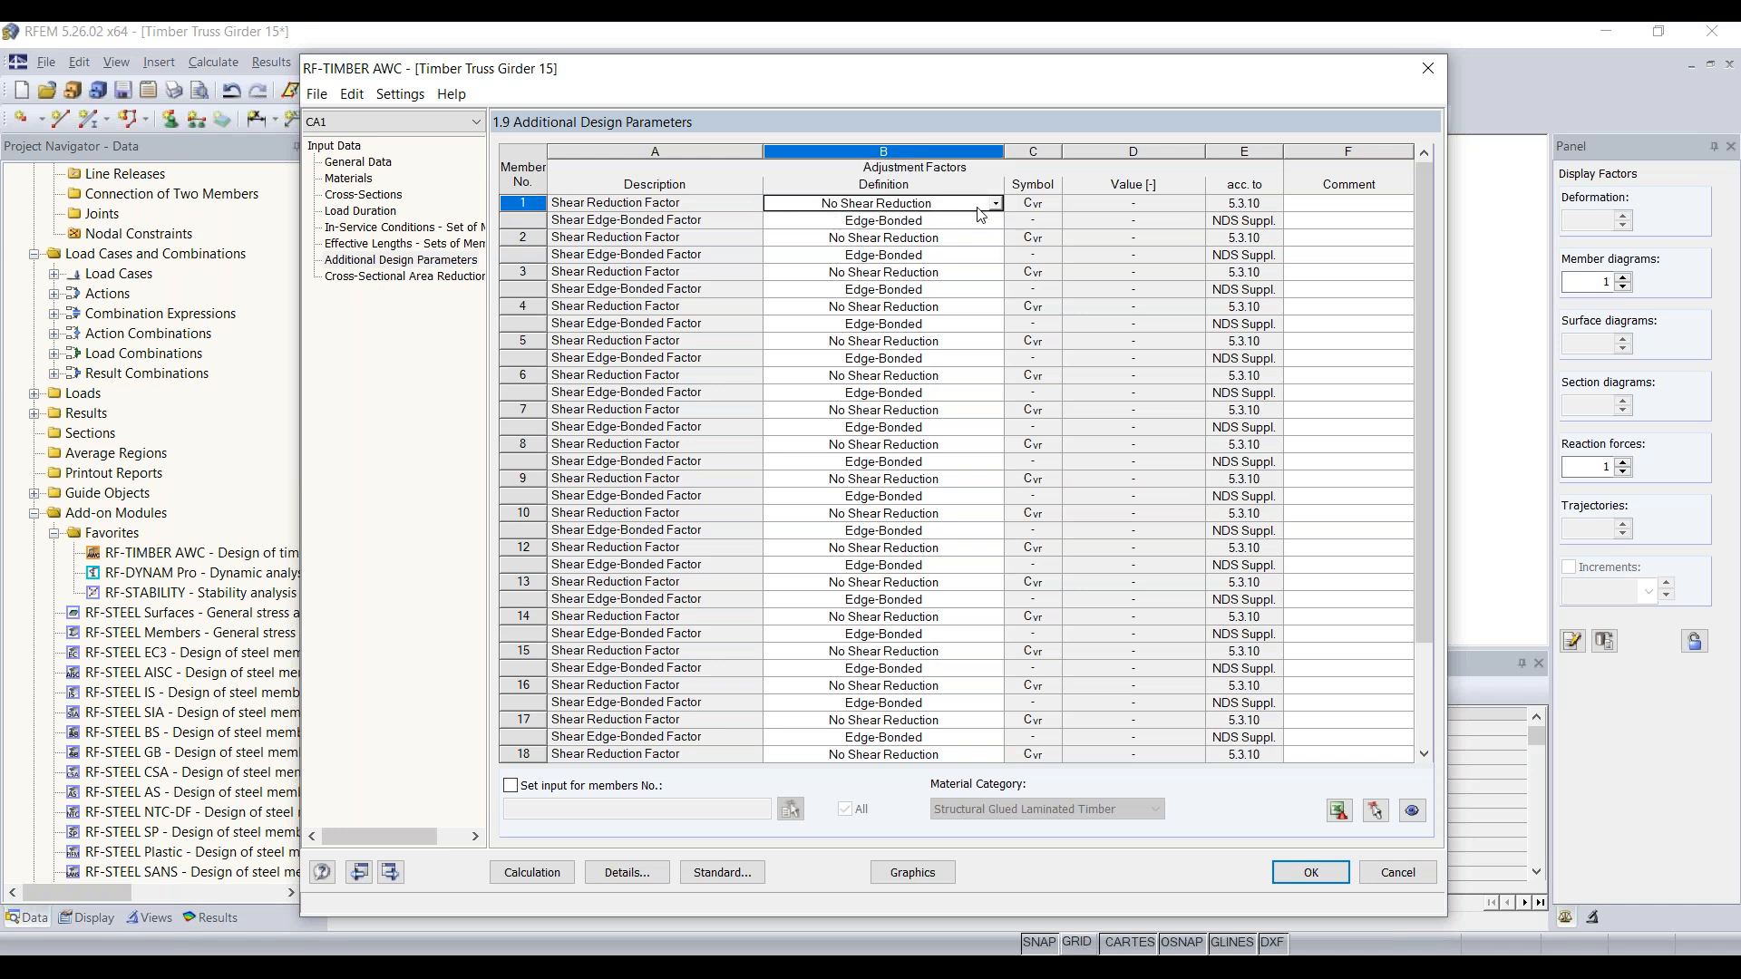
pyautogui.click(995, 205)
pyautogui.press('Down')
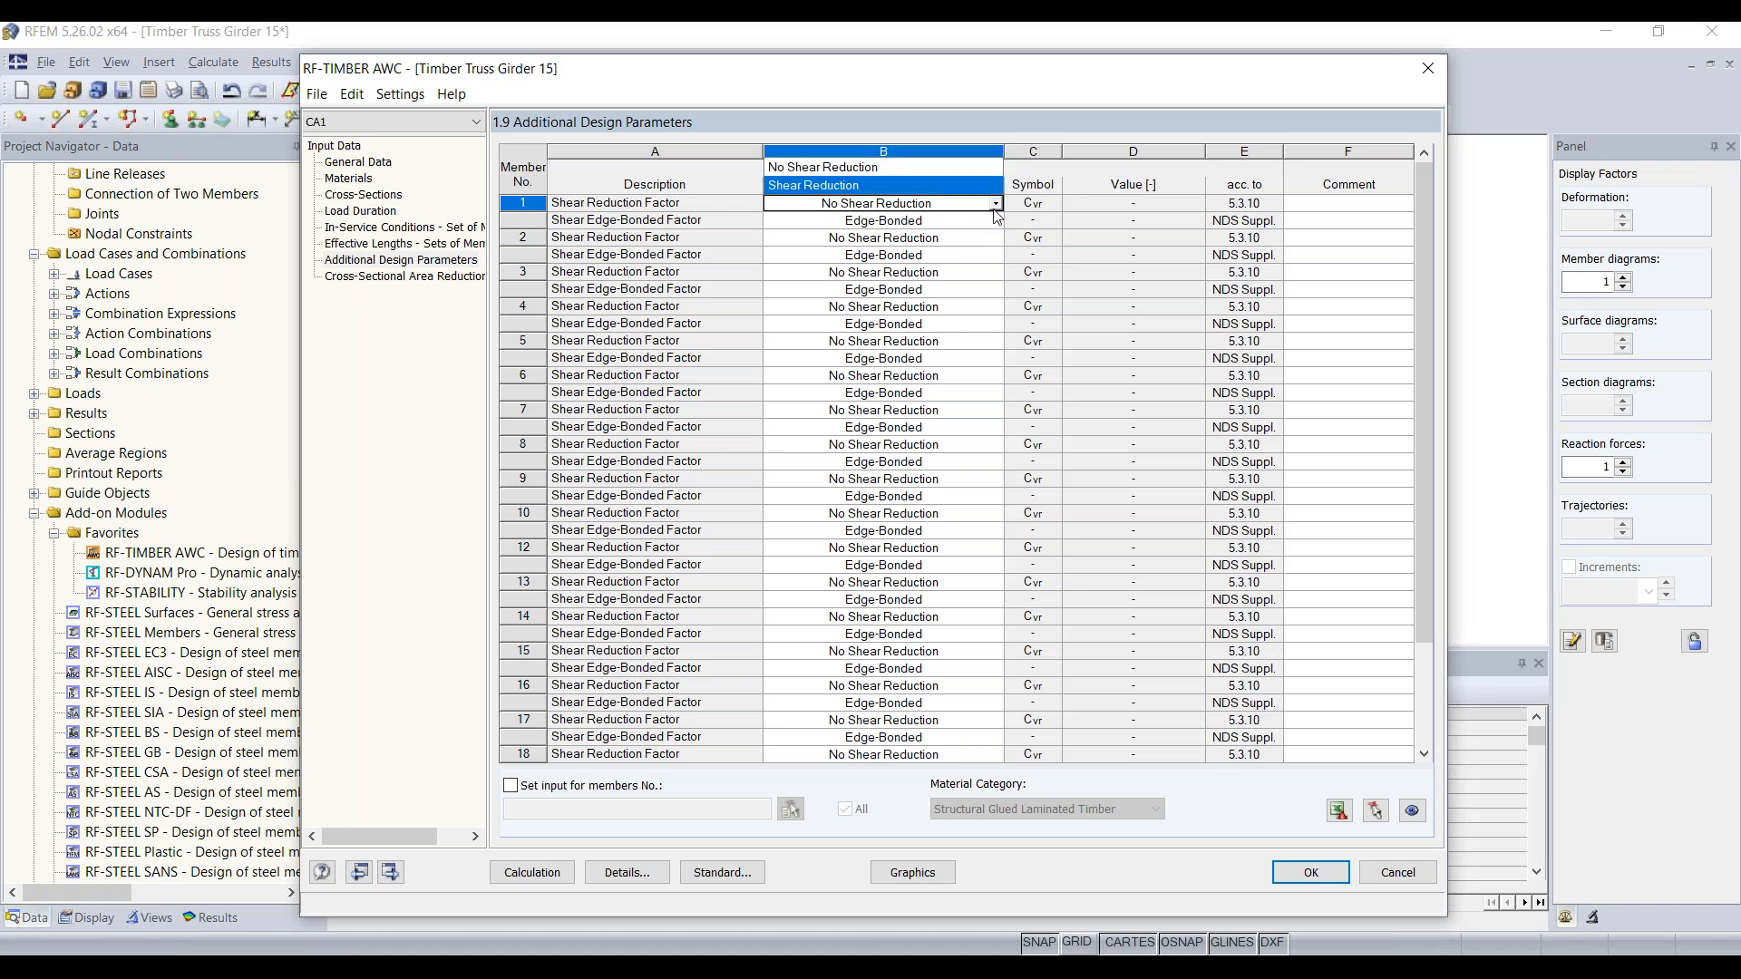
pyautogui.click(995, 208)
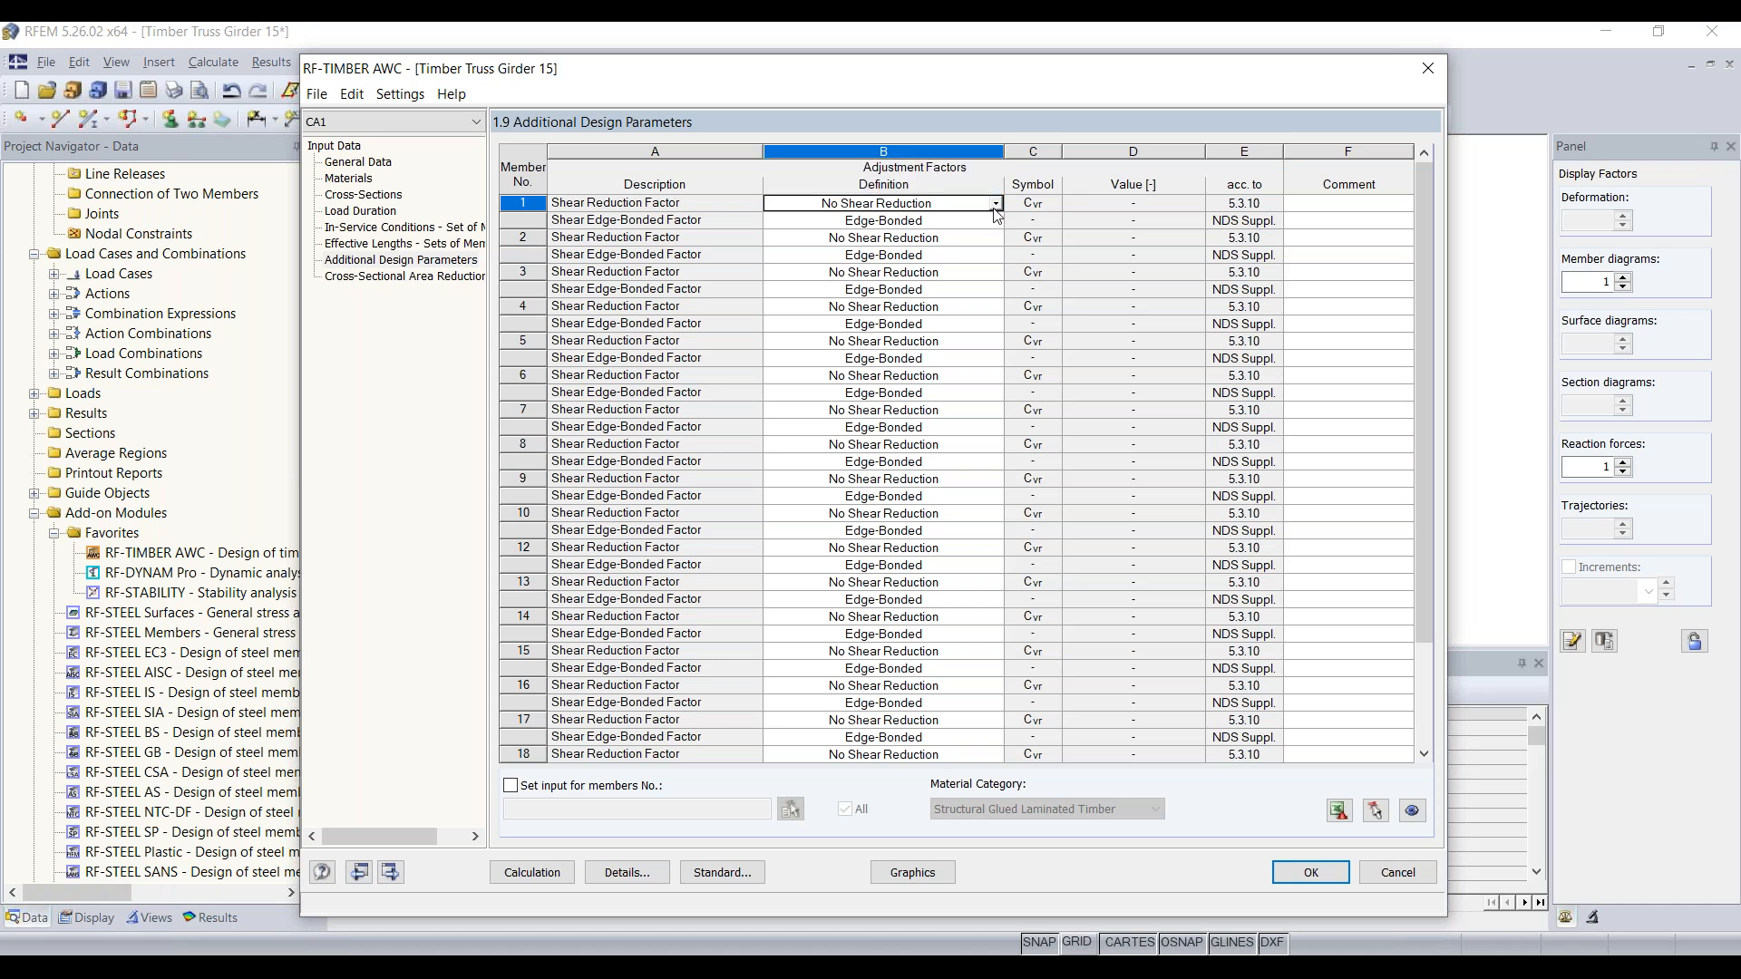
# Check the cross-sectional area reduction settings without defining any reduction, and run the timber design calculation
pyautogui.click(396, 277)
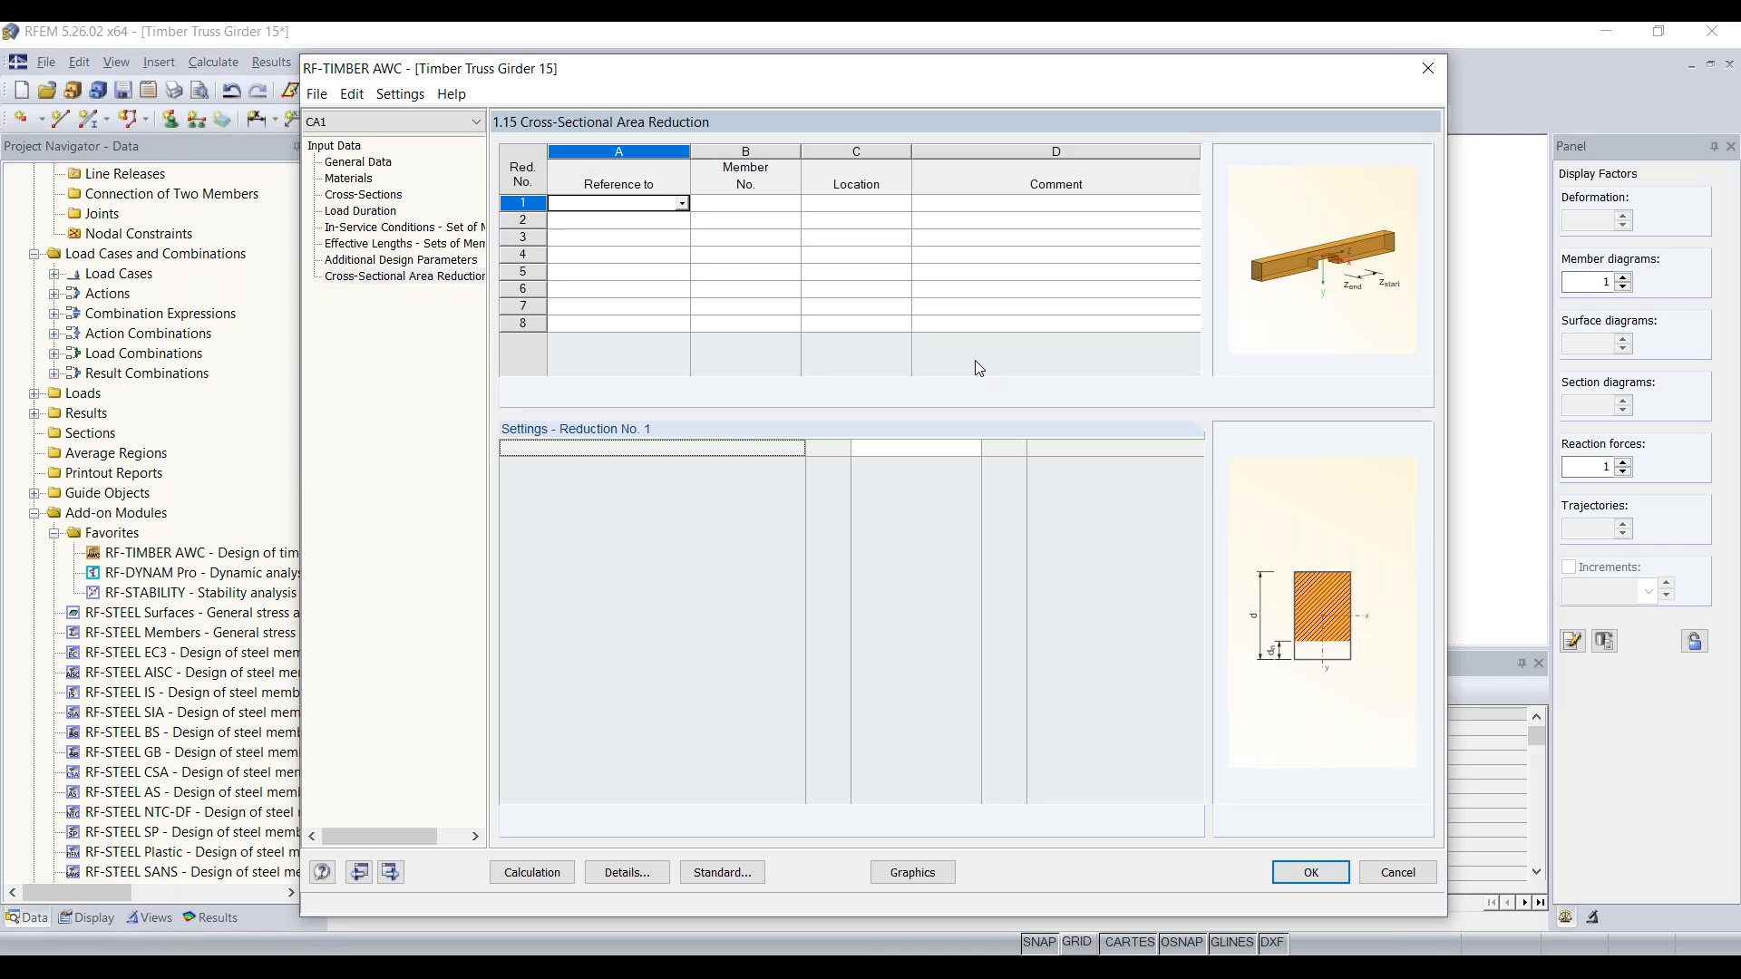
pyautogui.click(531, 873)
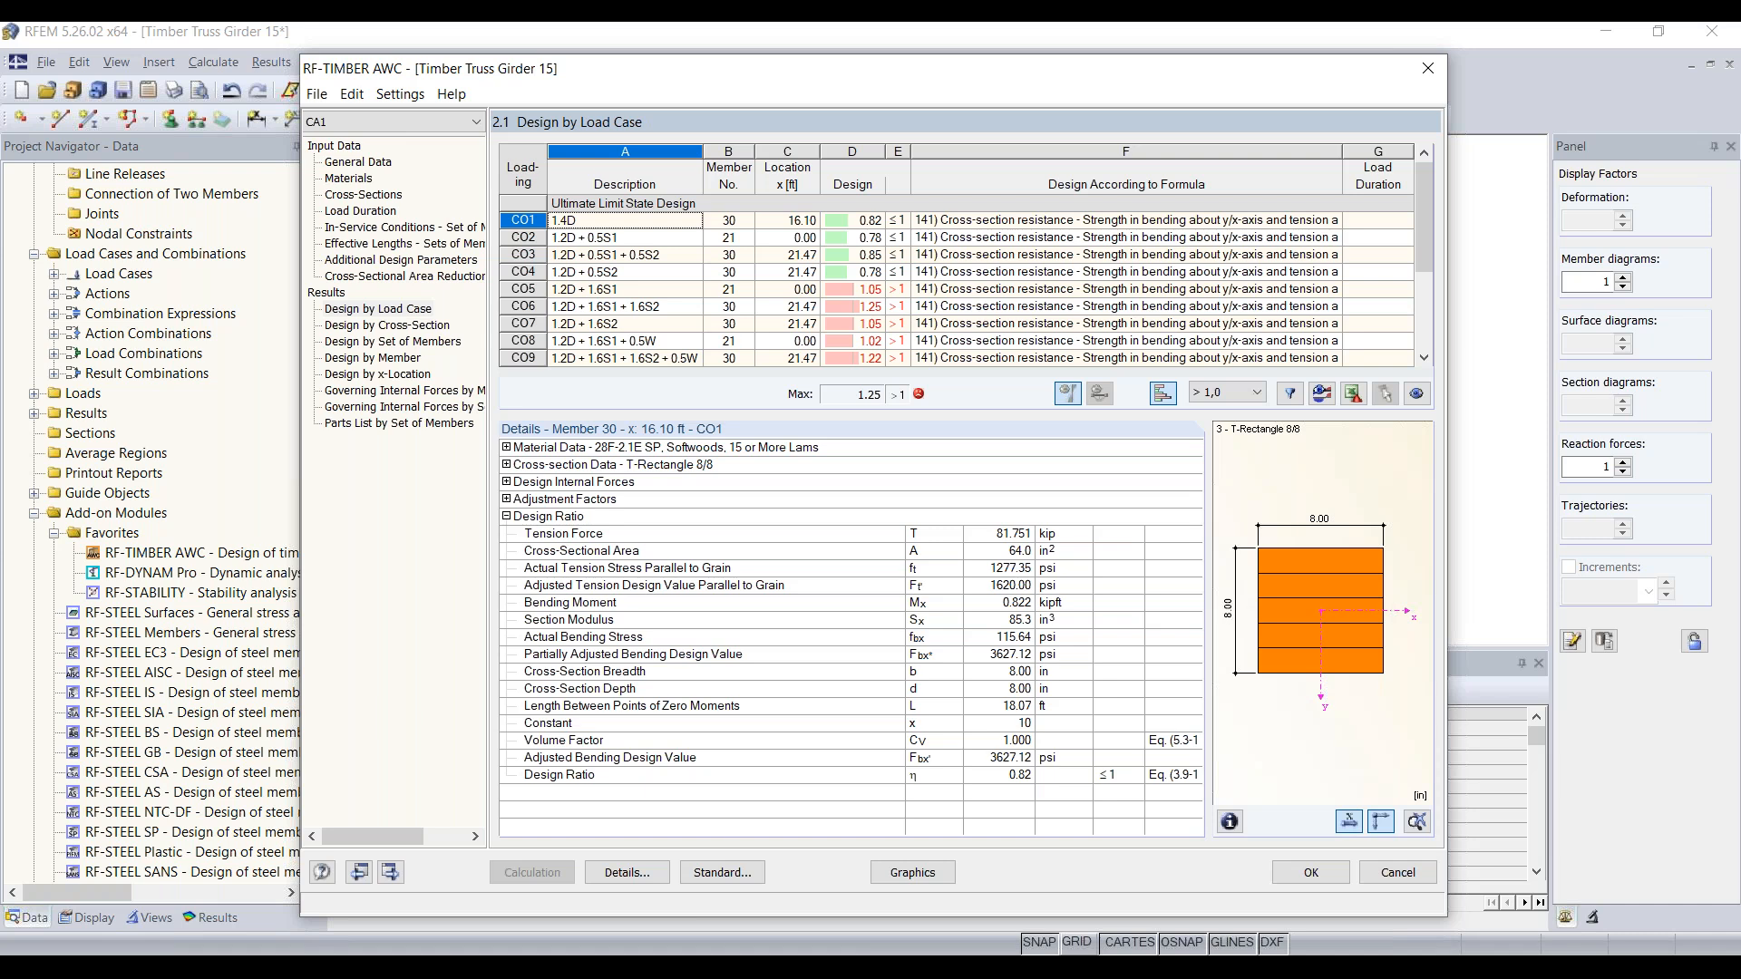
pyautogui.click(1304, 905)
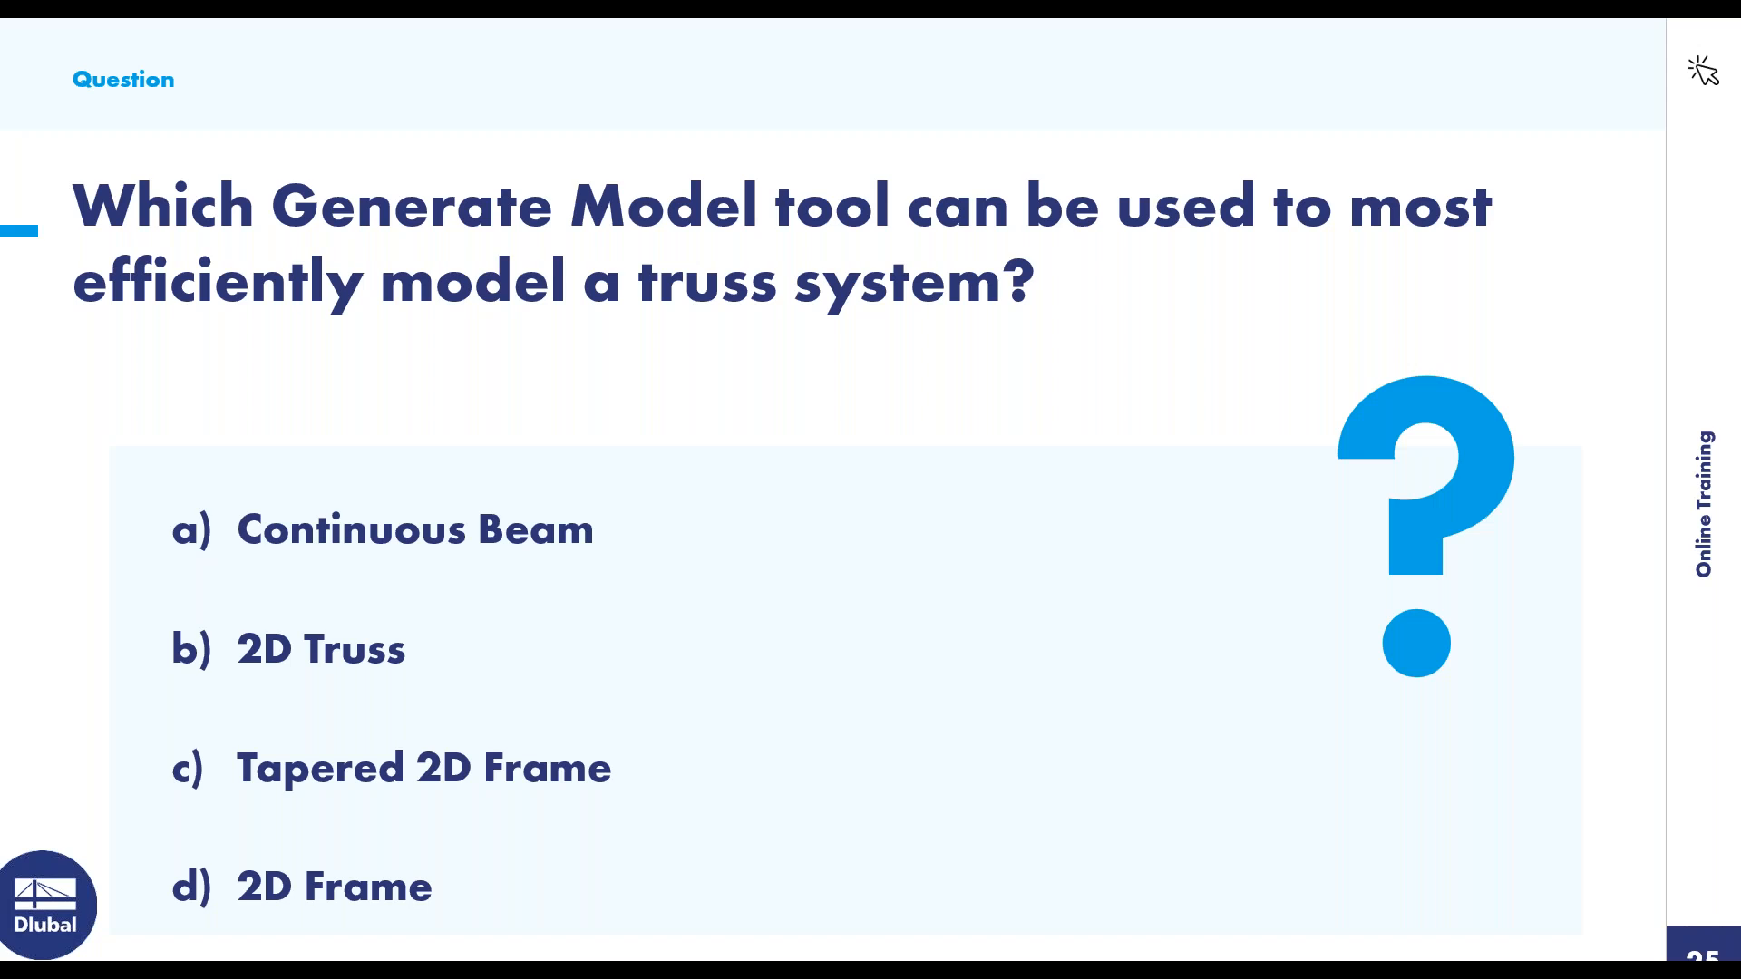
pyautogui.press('Right')
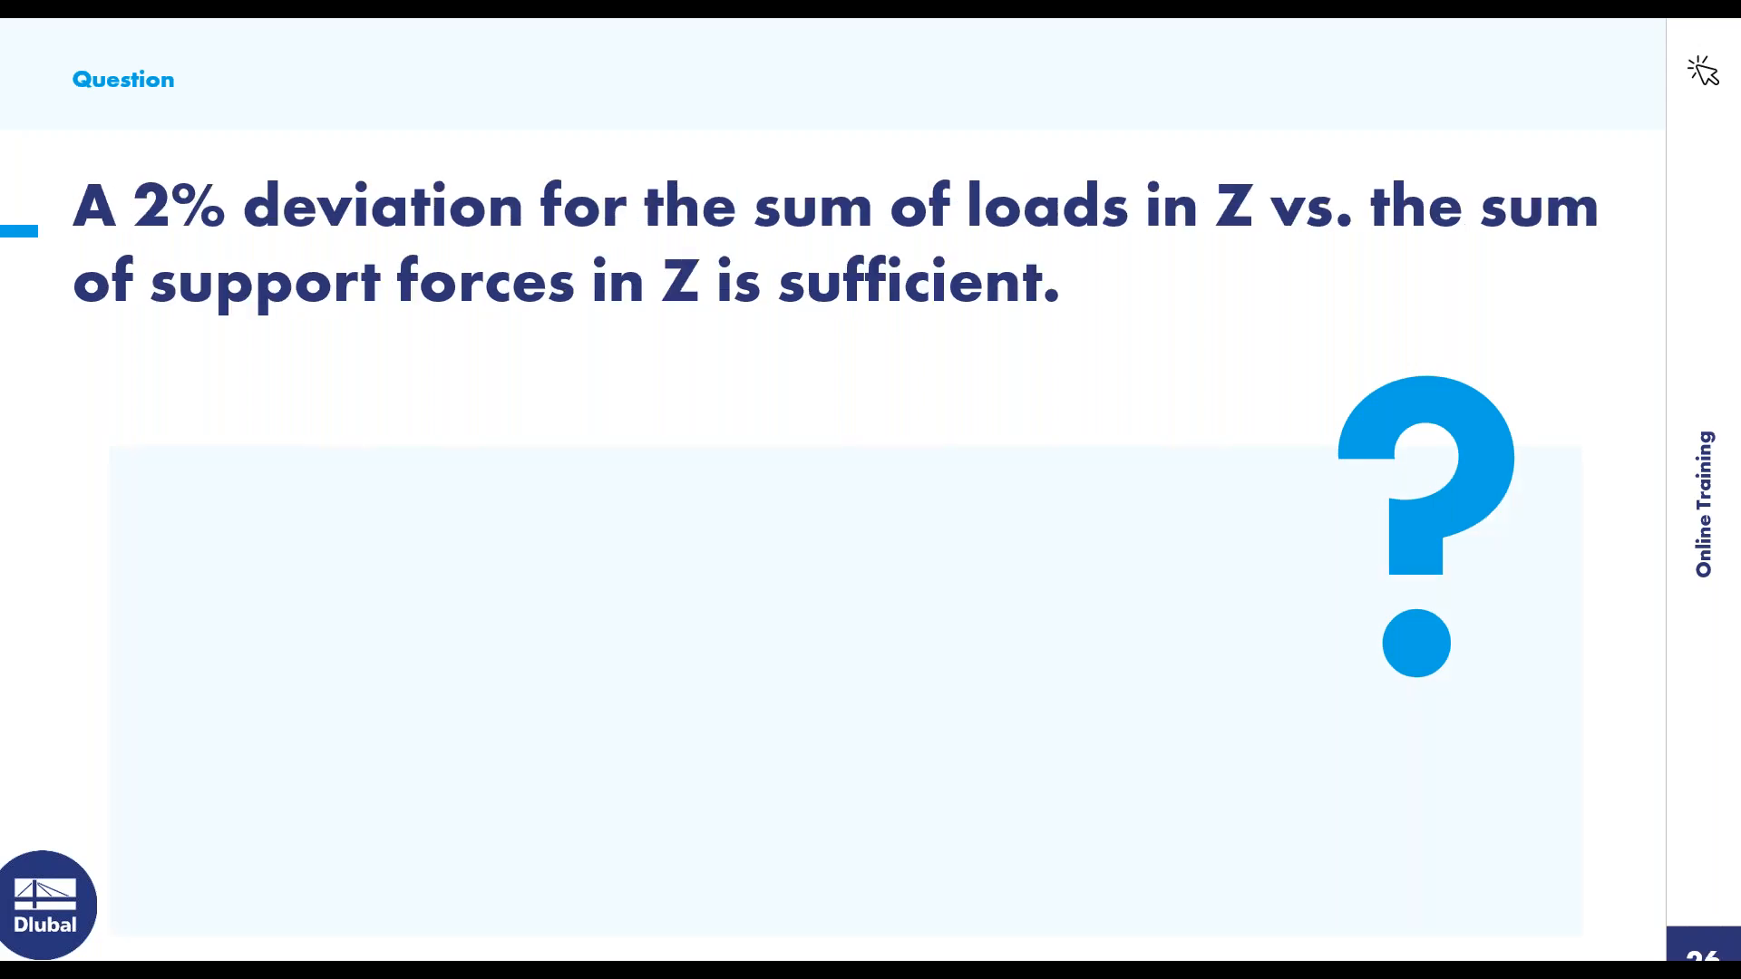
pyautogui.press('Right')
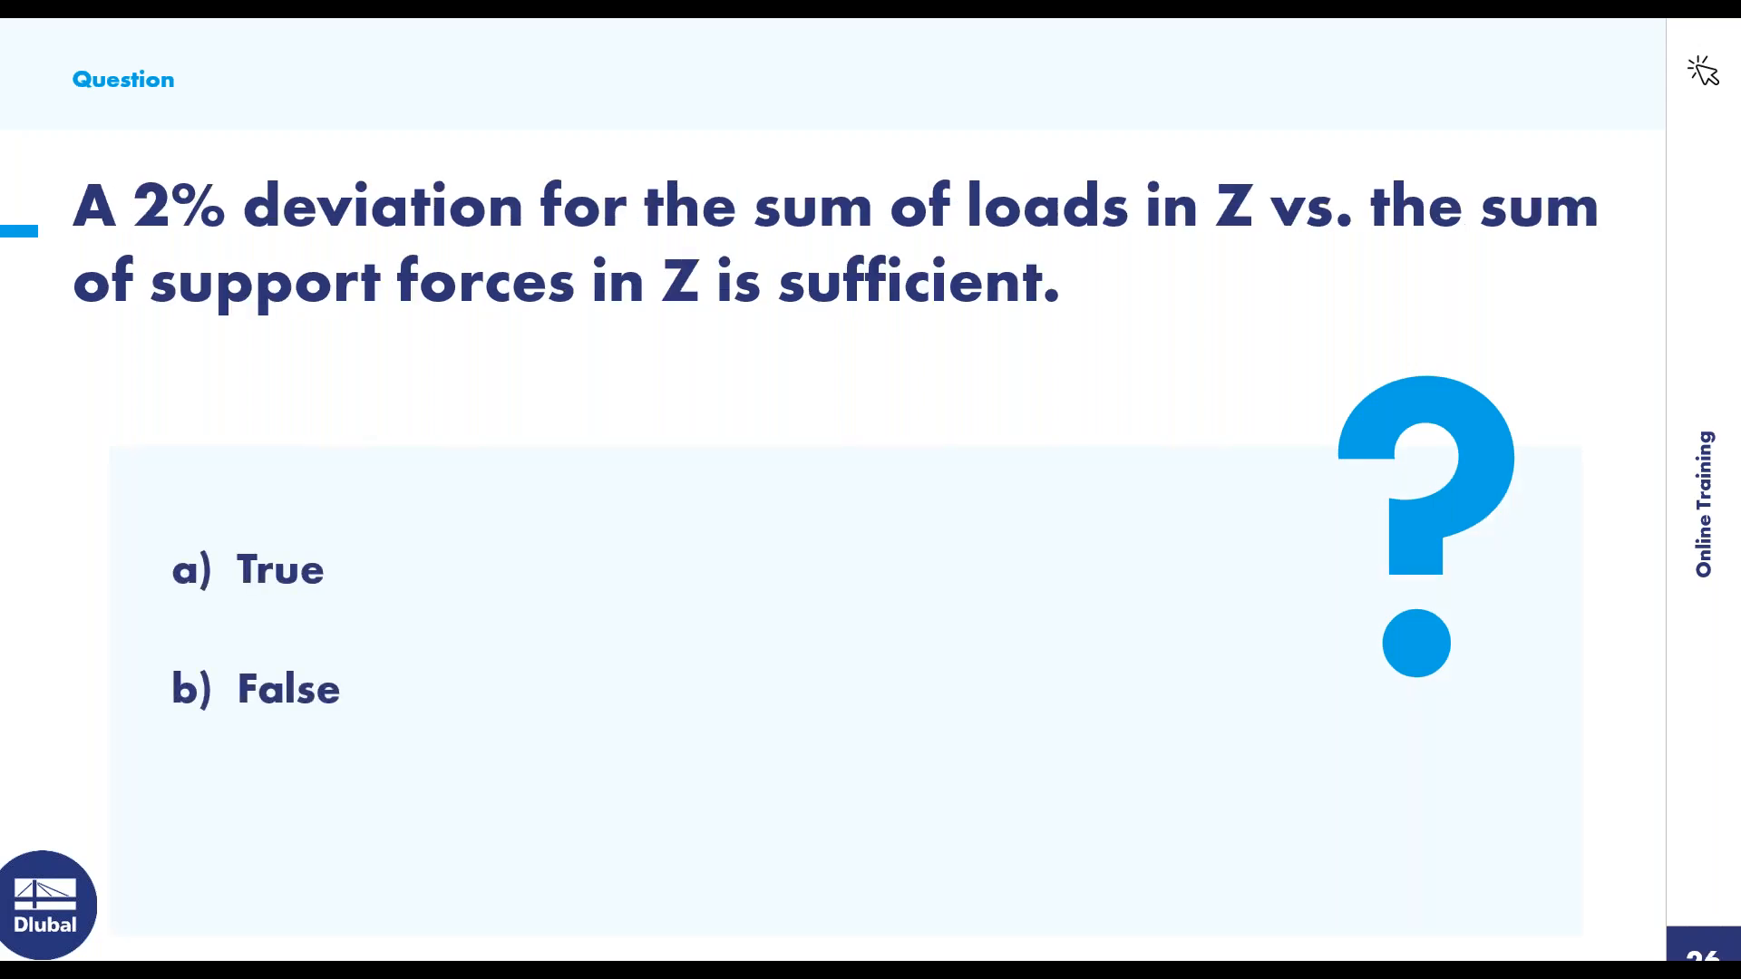
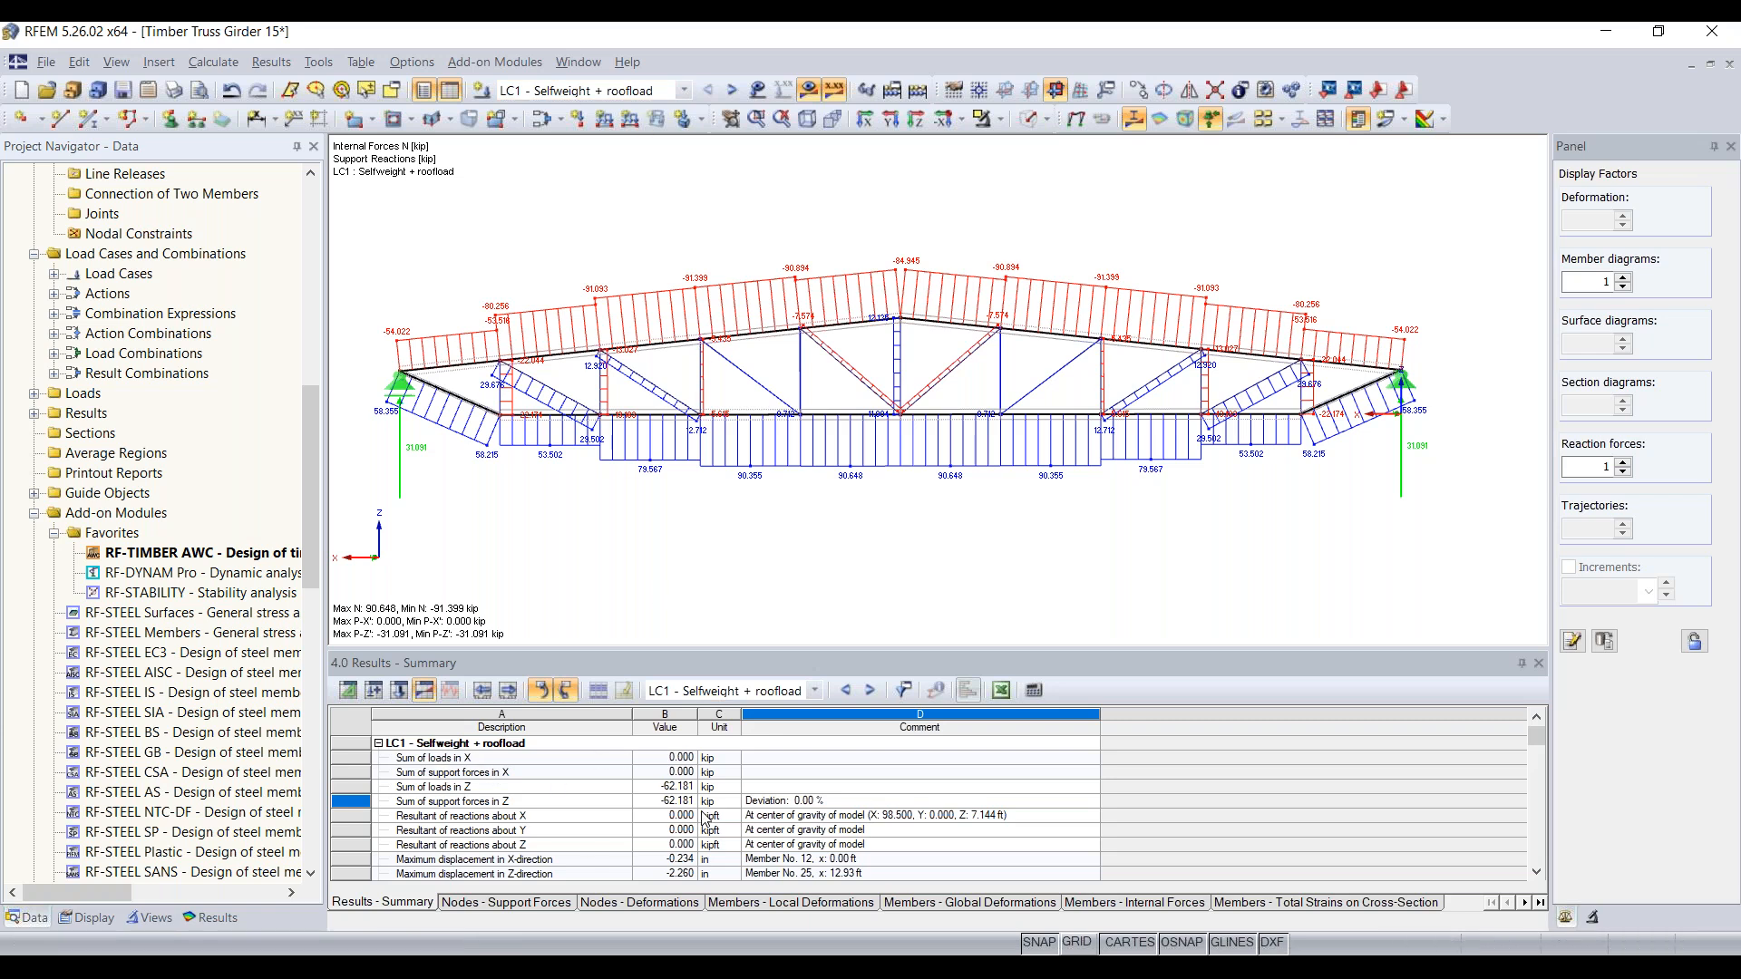
# Compare the sum of loads with the sum of support forces in Z for LC1 in the results summary, including the deviation
pyautogui.click(605, 786)
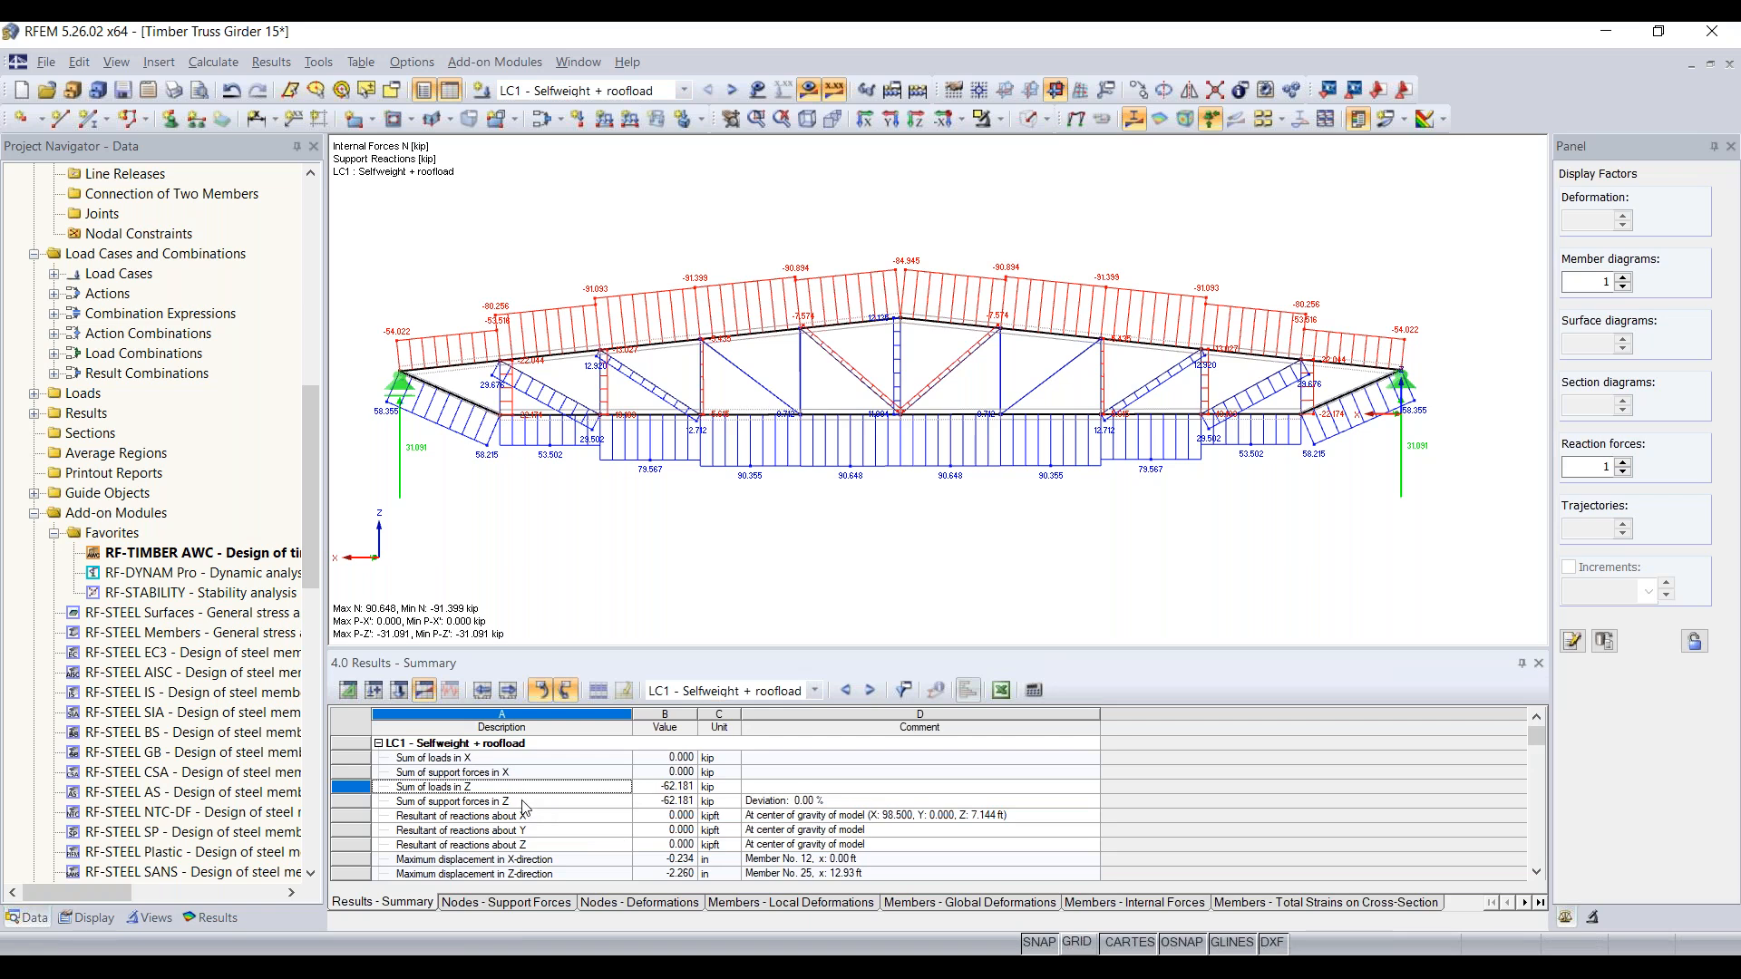
pyautogui.click(525, 802)
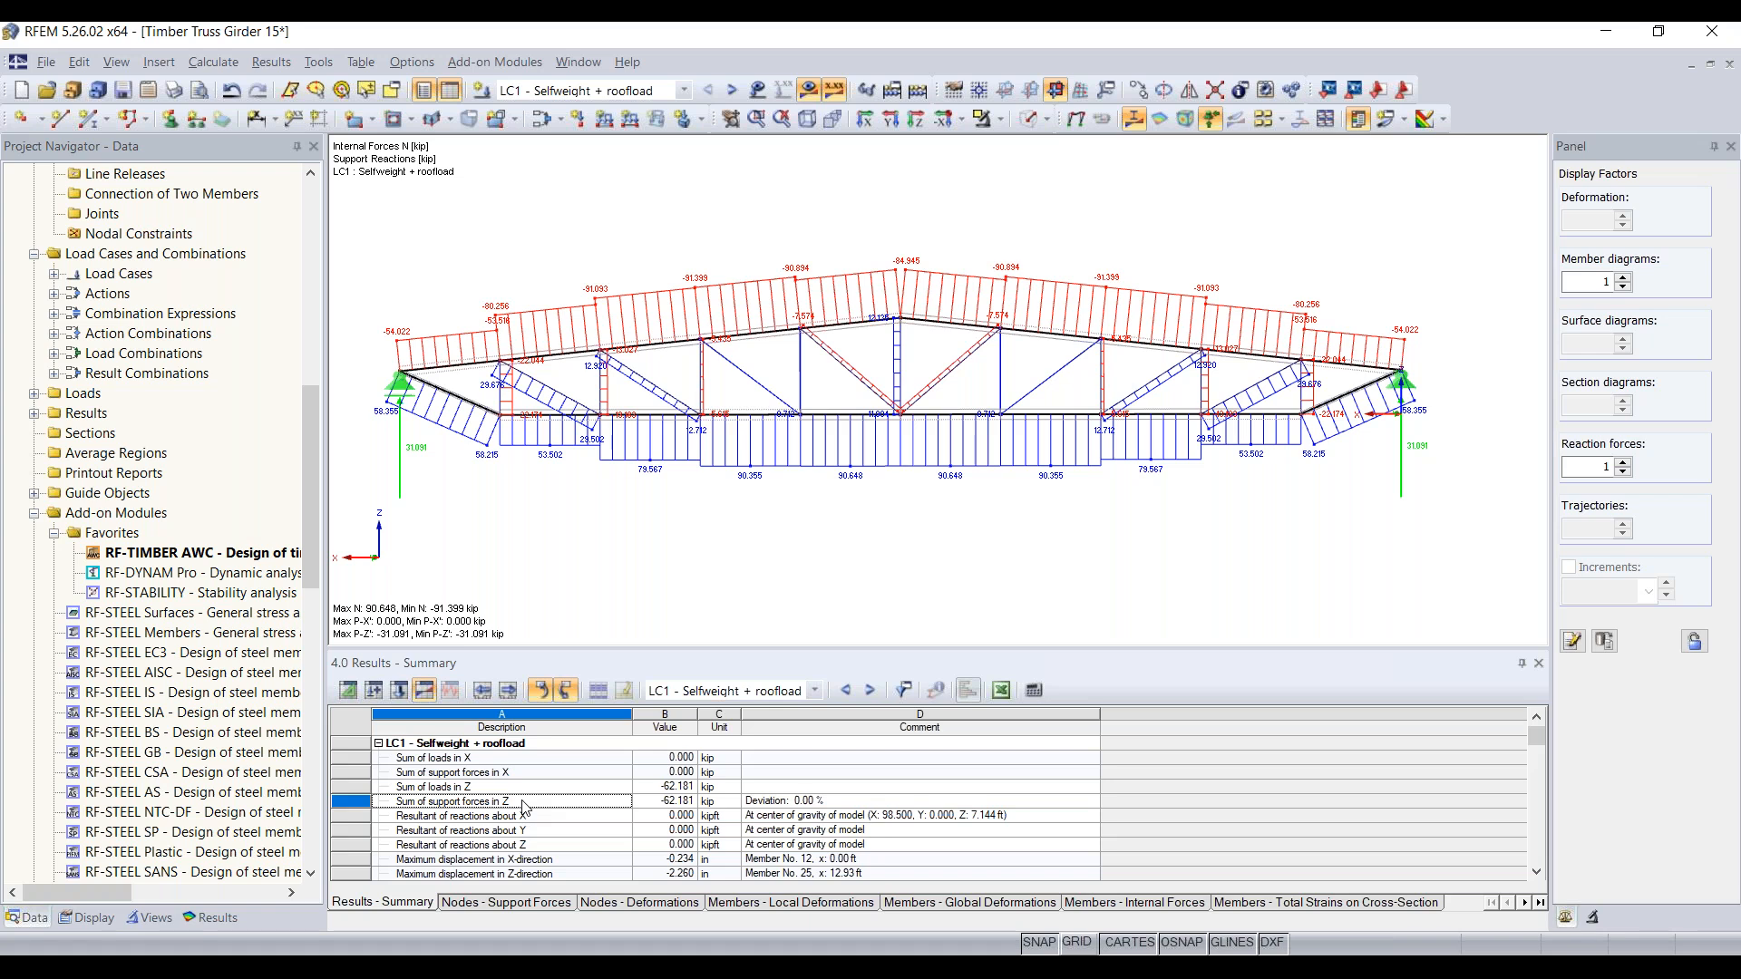
pyautogui.click(802, 804)
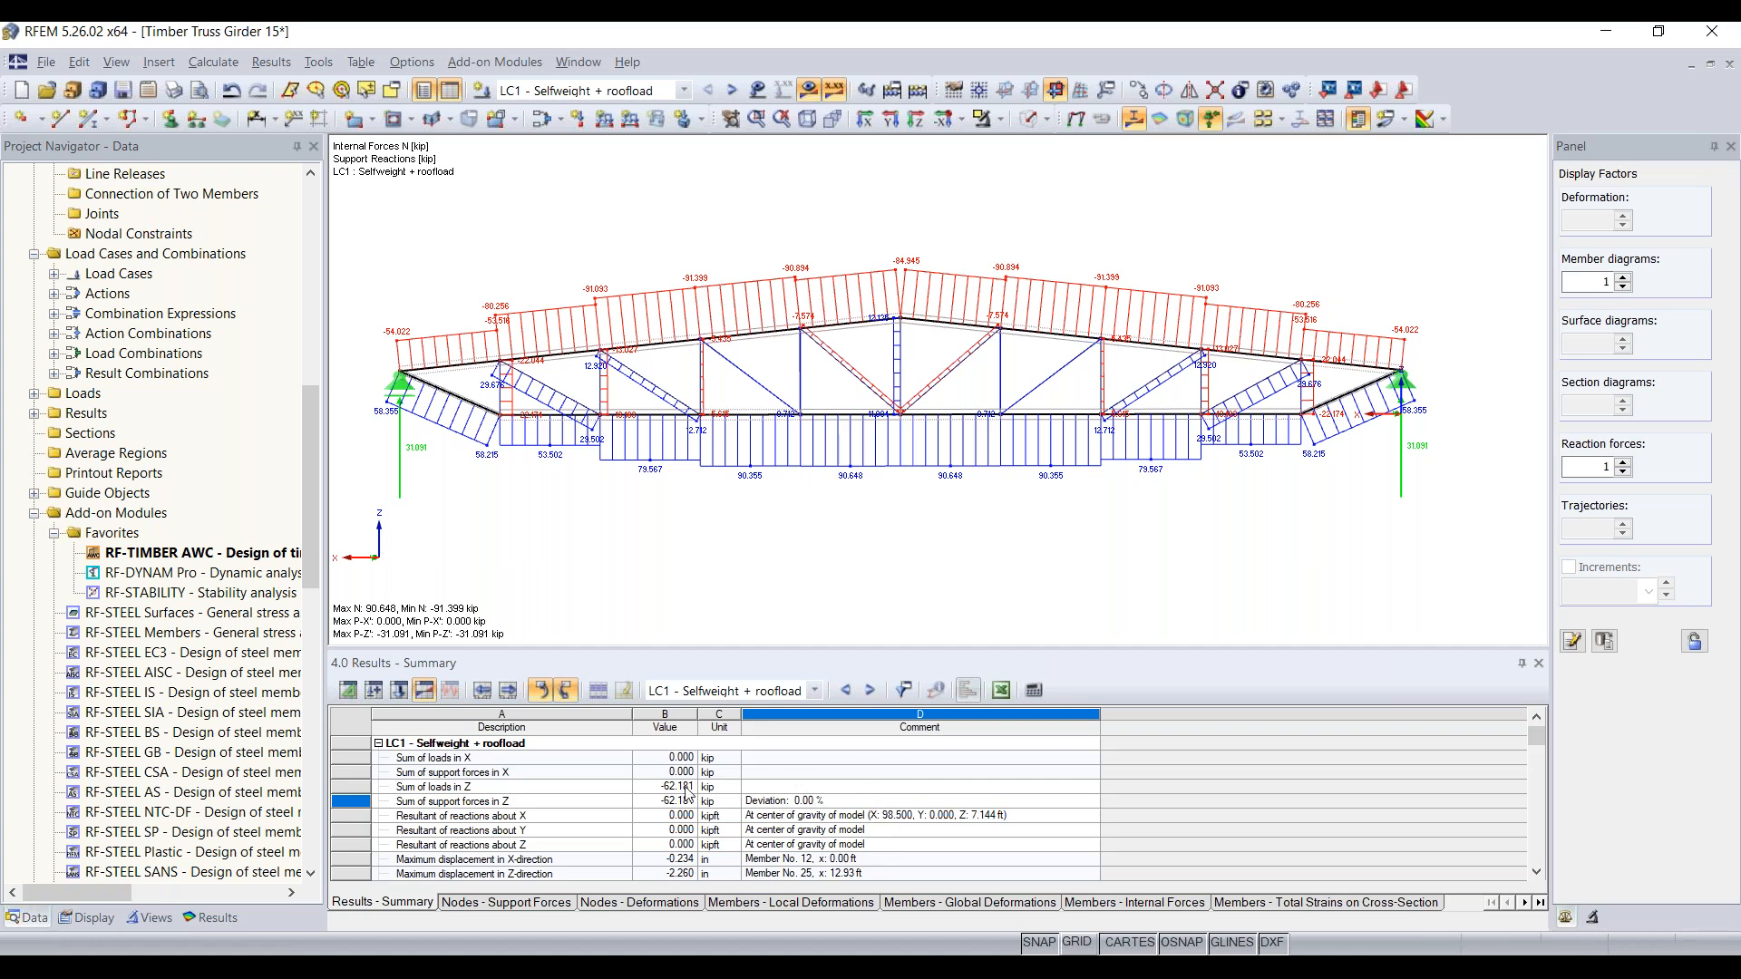
pyautogui.click(410, 786)
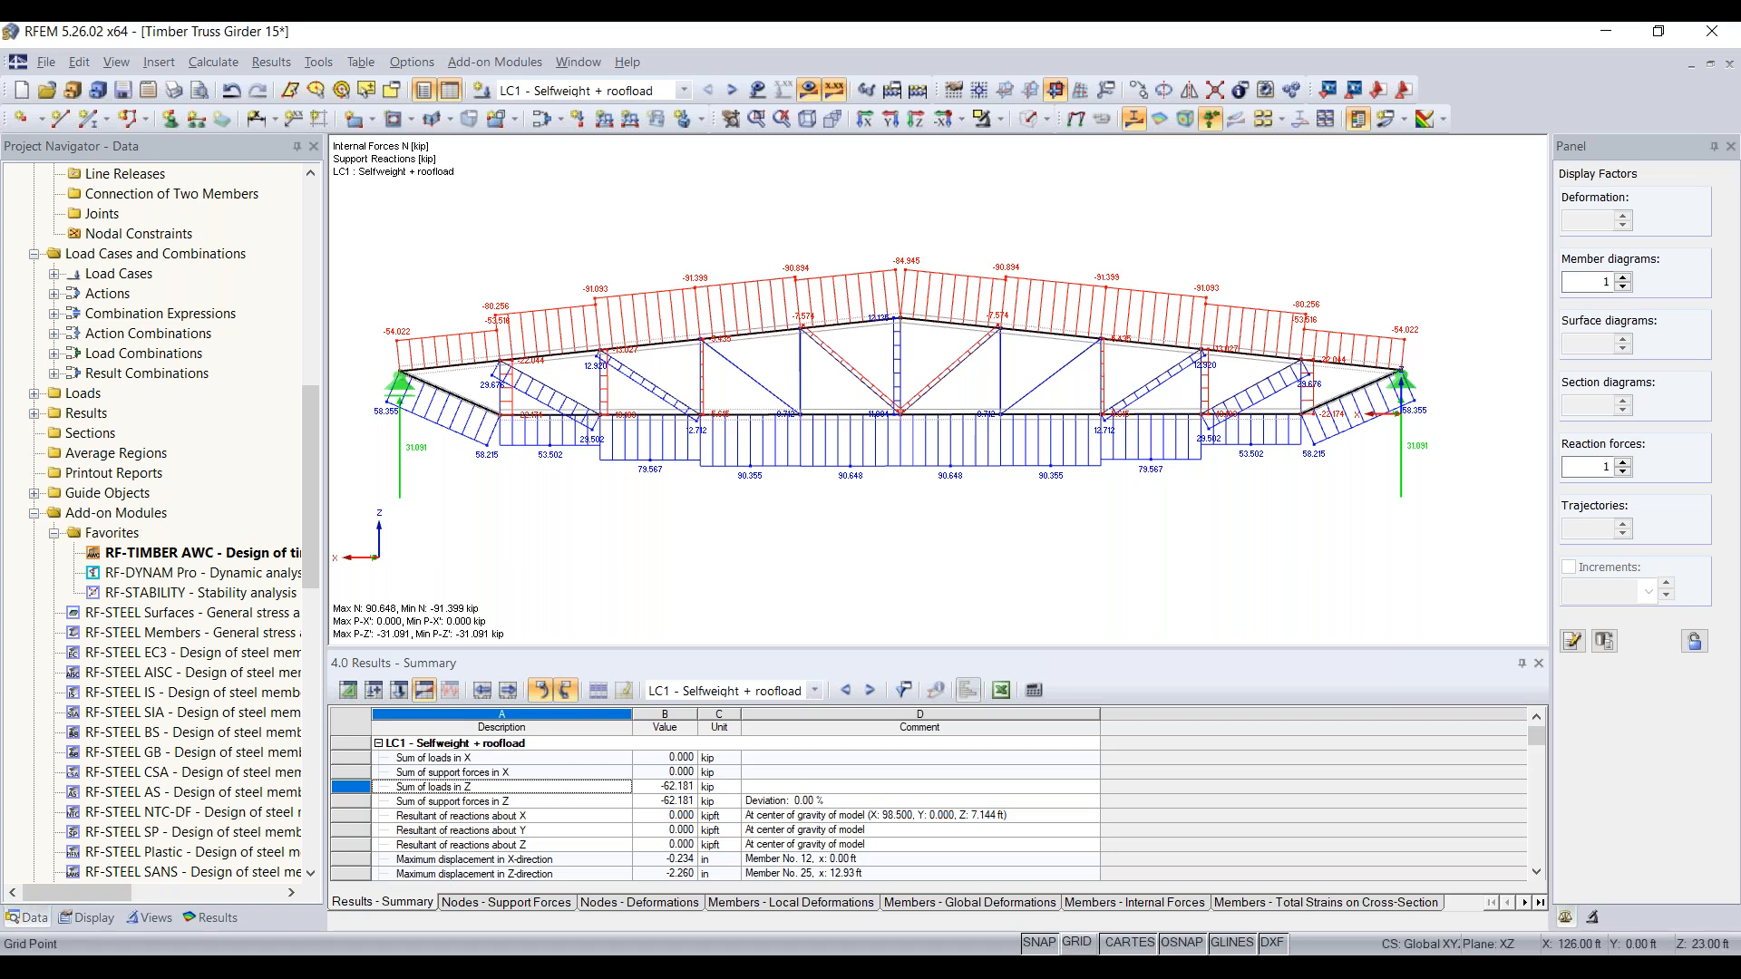
pyautogui.click(576, 803)
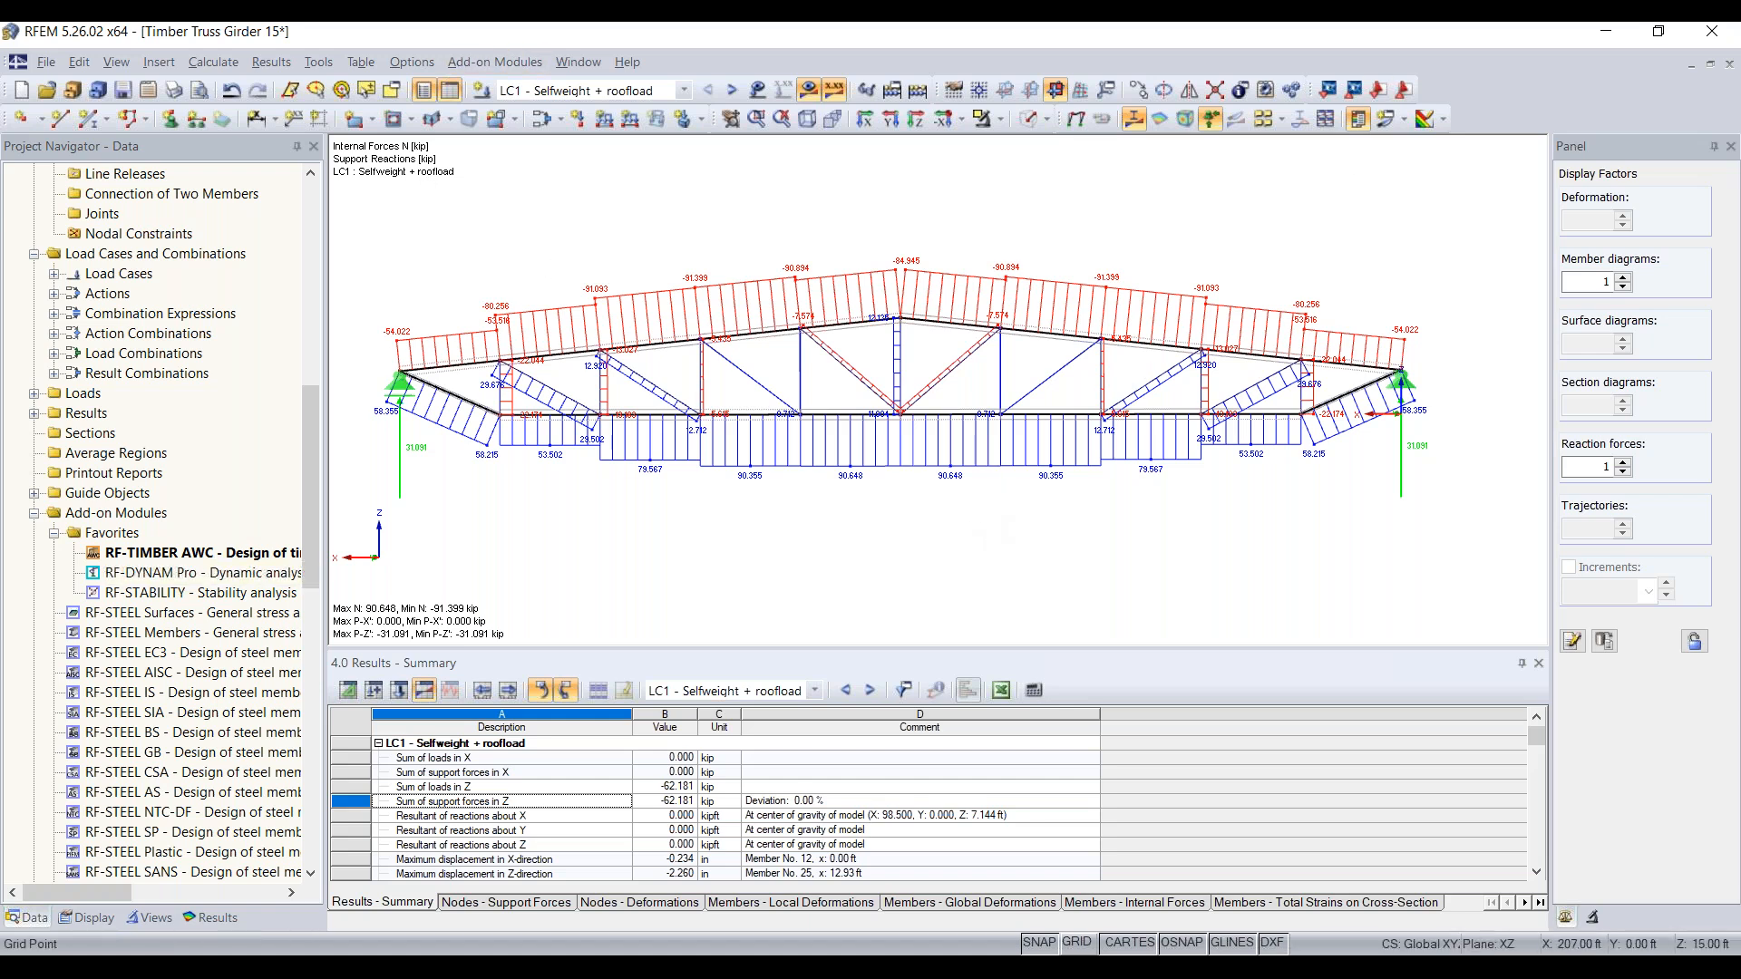
# Reopen the RF-TIMBER AWC results and review the designs by cross-section and by set of members
pyautogui.doubleClick(252, 553)
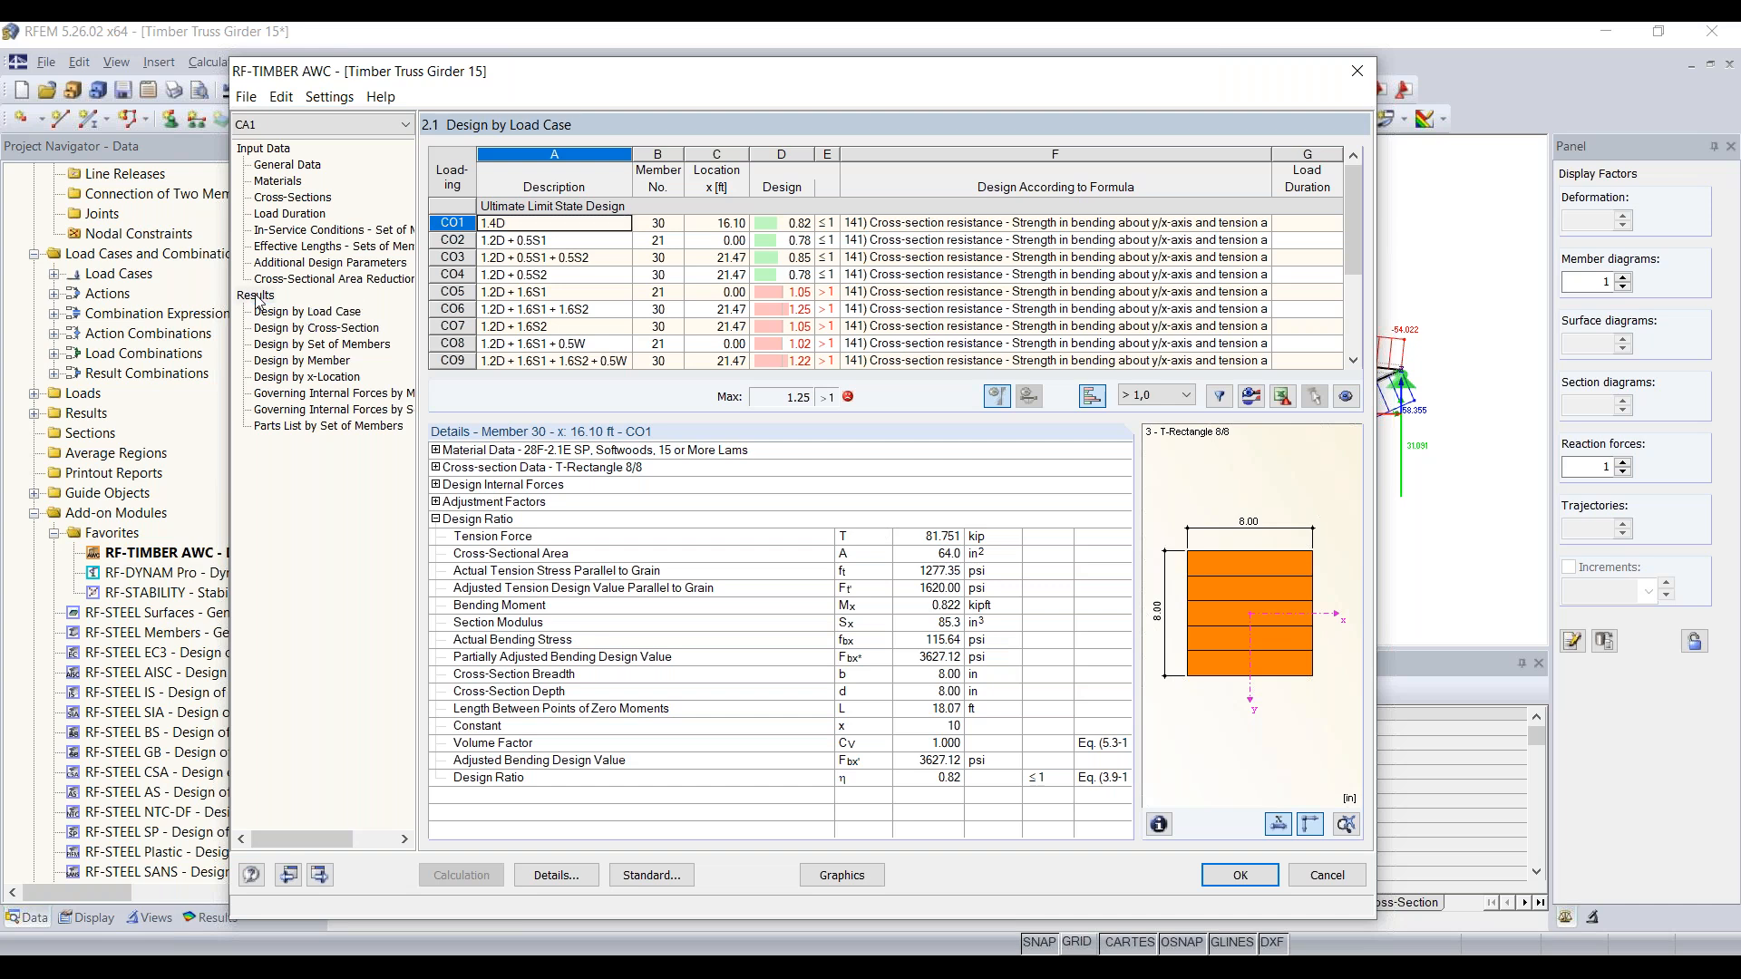
pyautogui.click(323, 328)
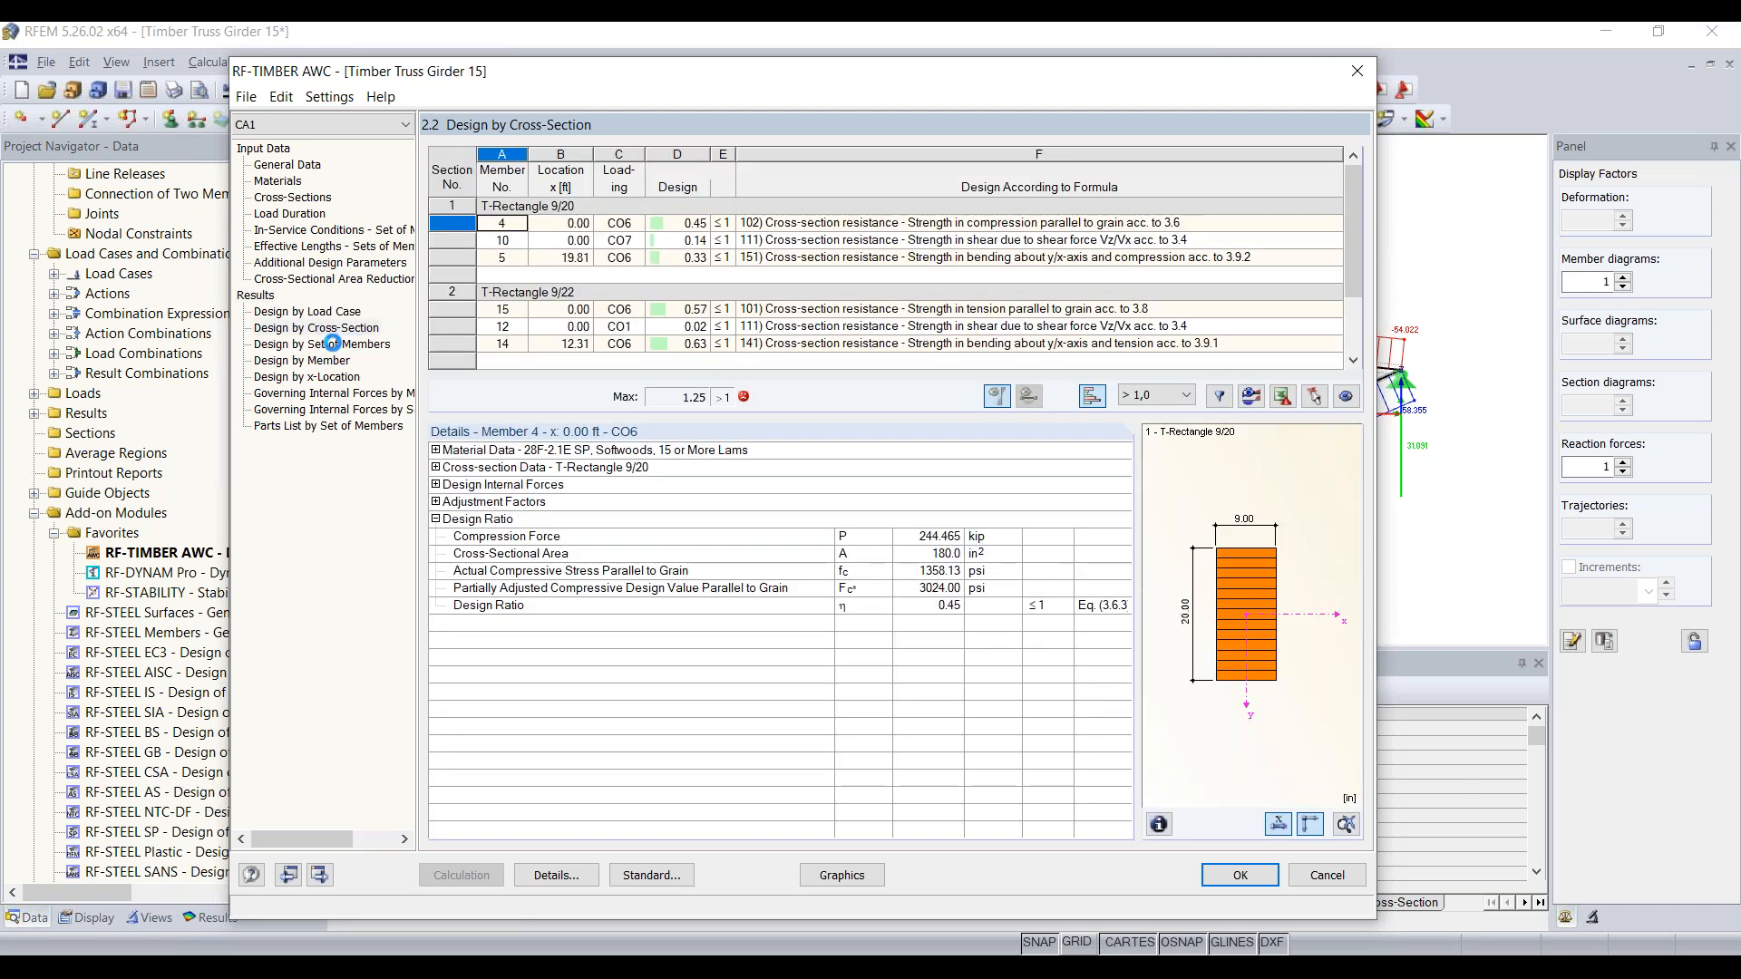
pyautogui.click(332, 344)
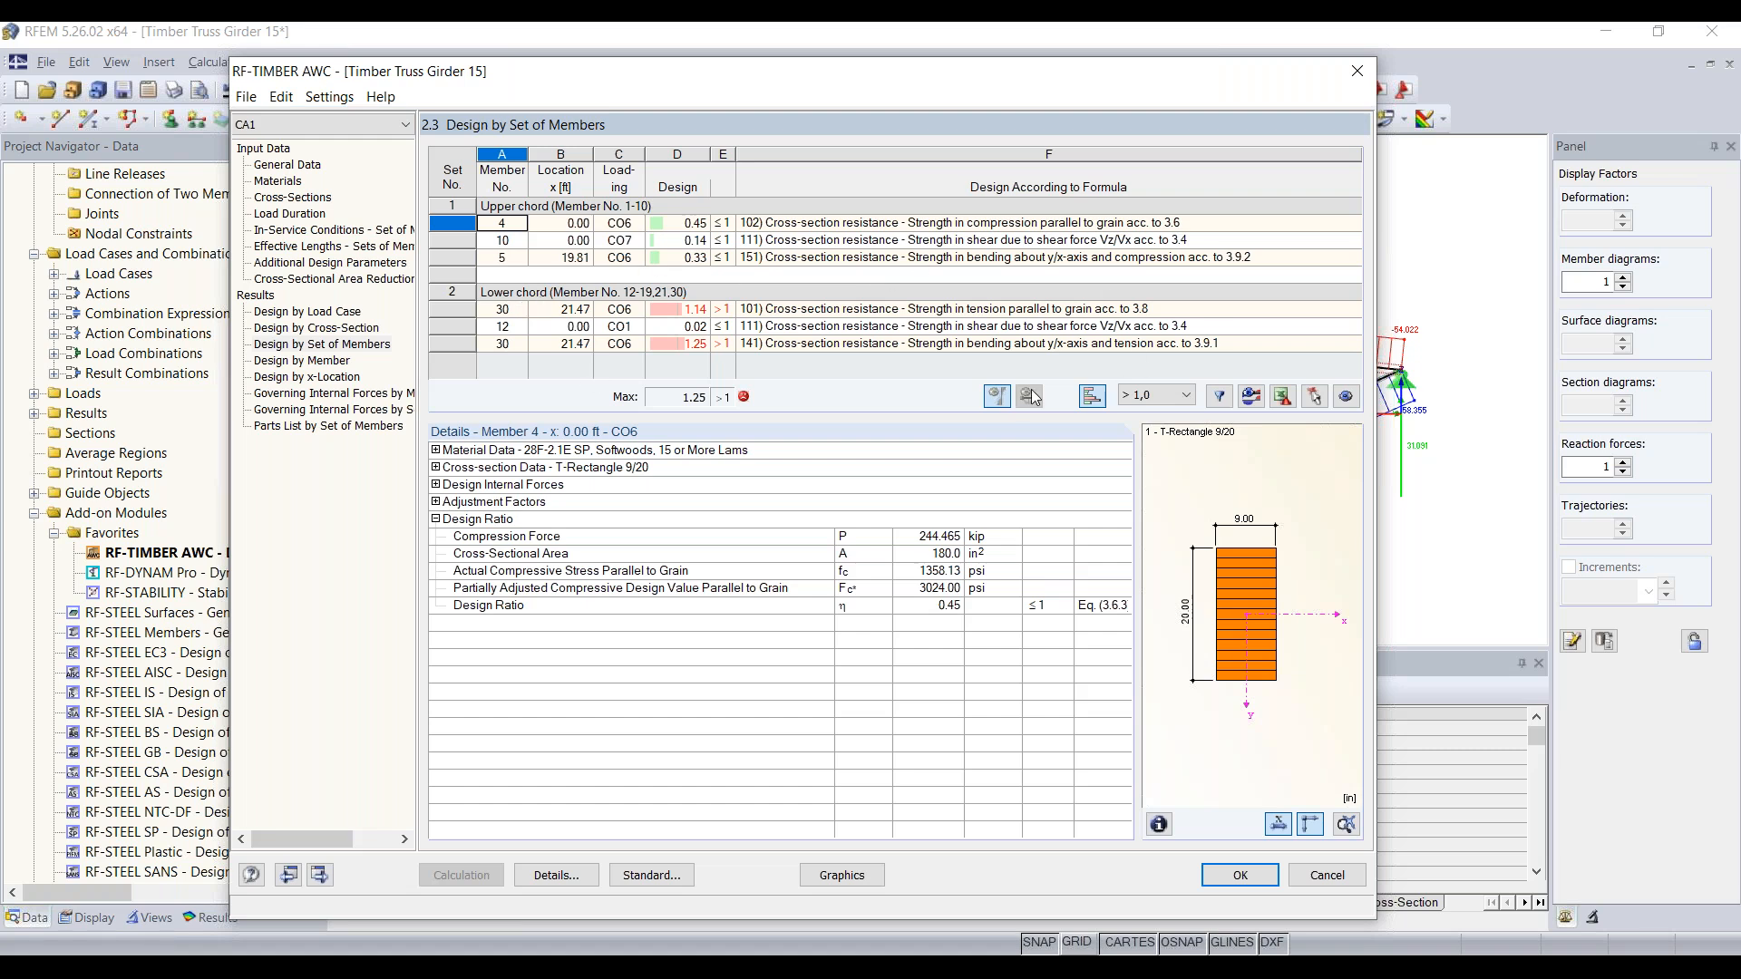
# In the results by cross-section, examine the tension check and the combined bending and tension check for T-Rectangle 8/8
pyautogui.click(326, 328)
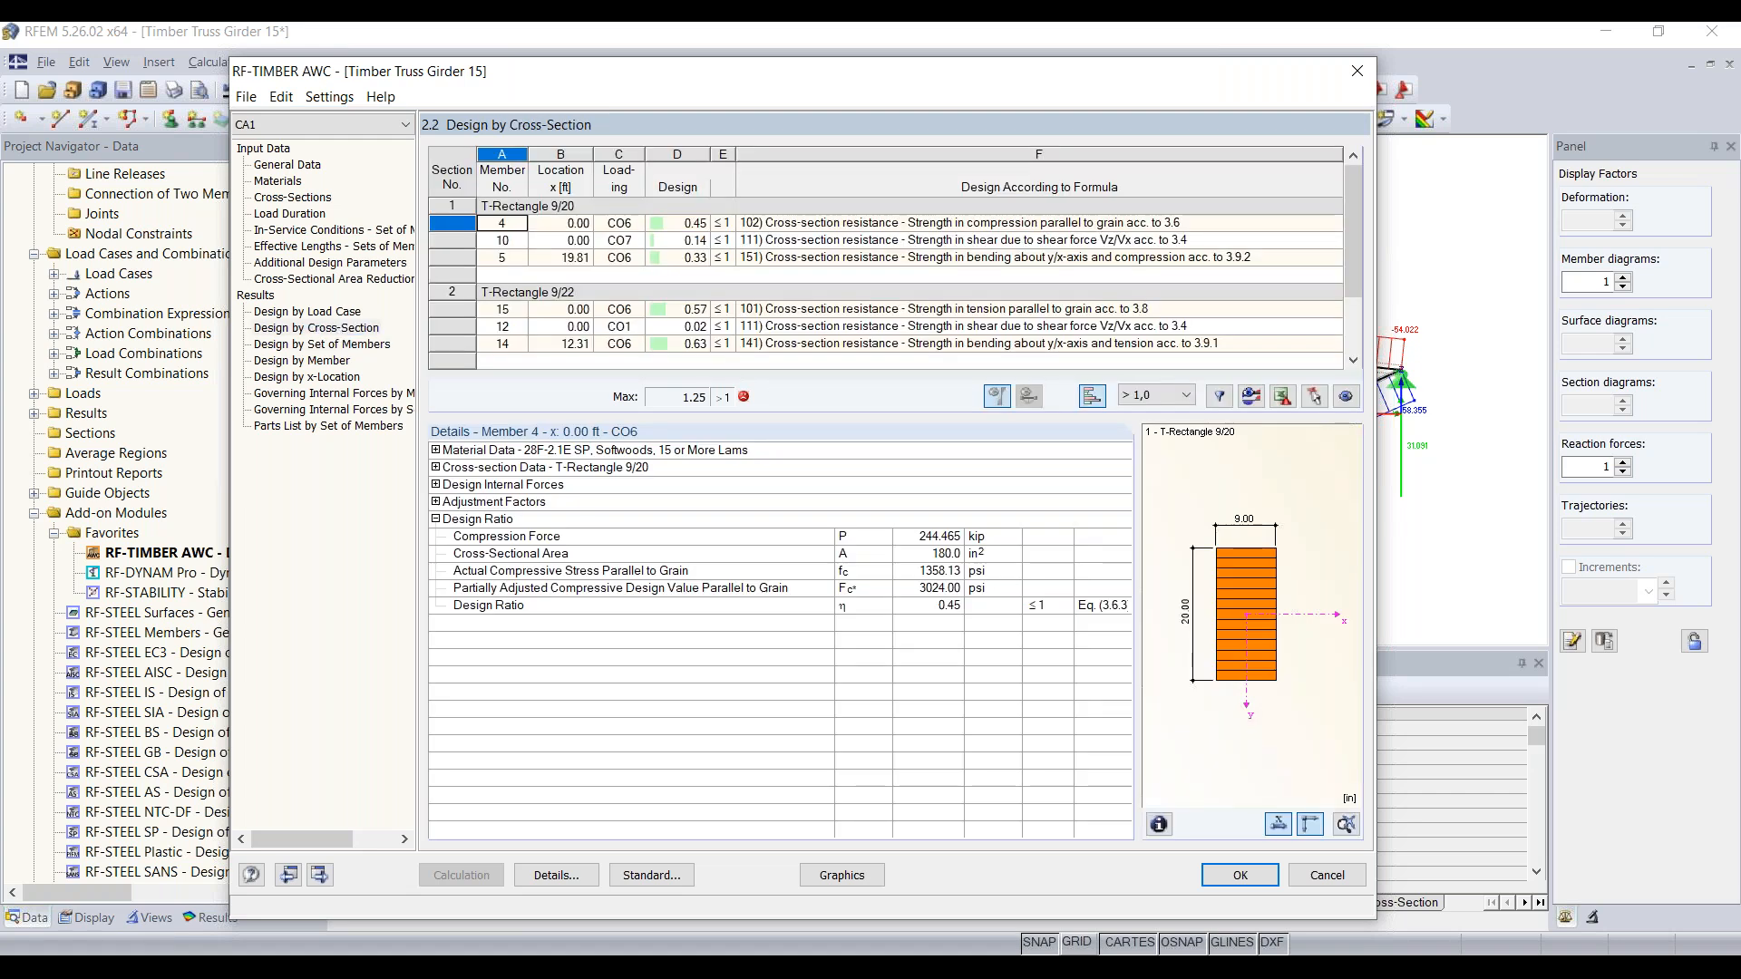
pyautogui.scroll(-2, 575, 260)
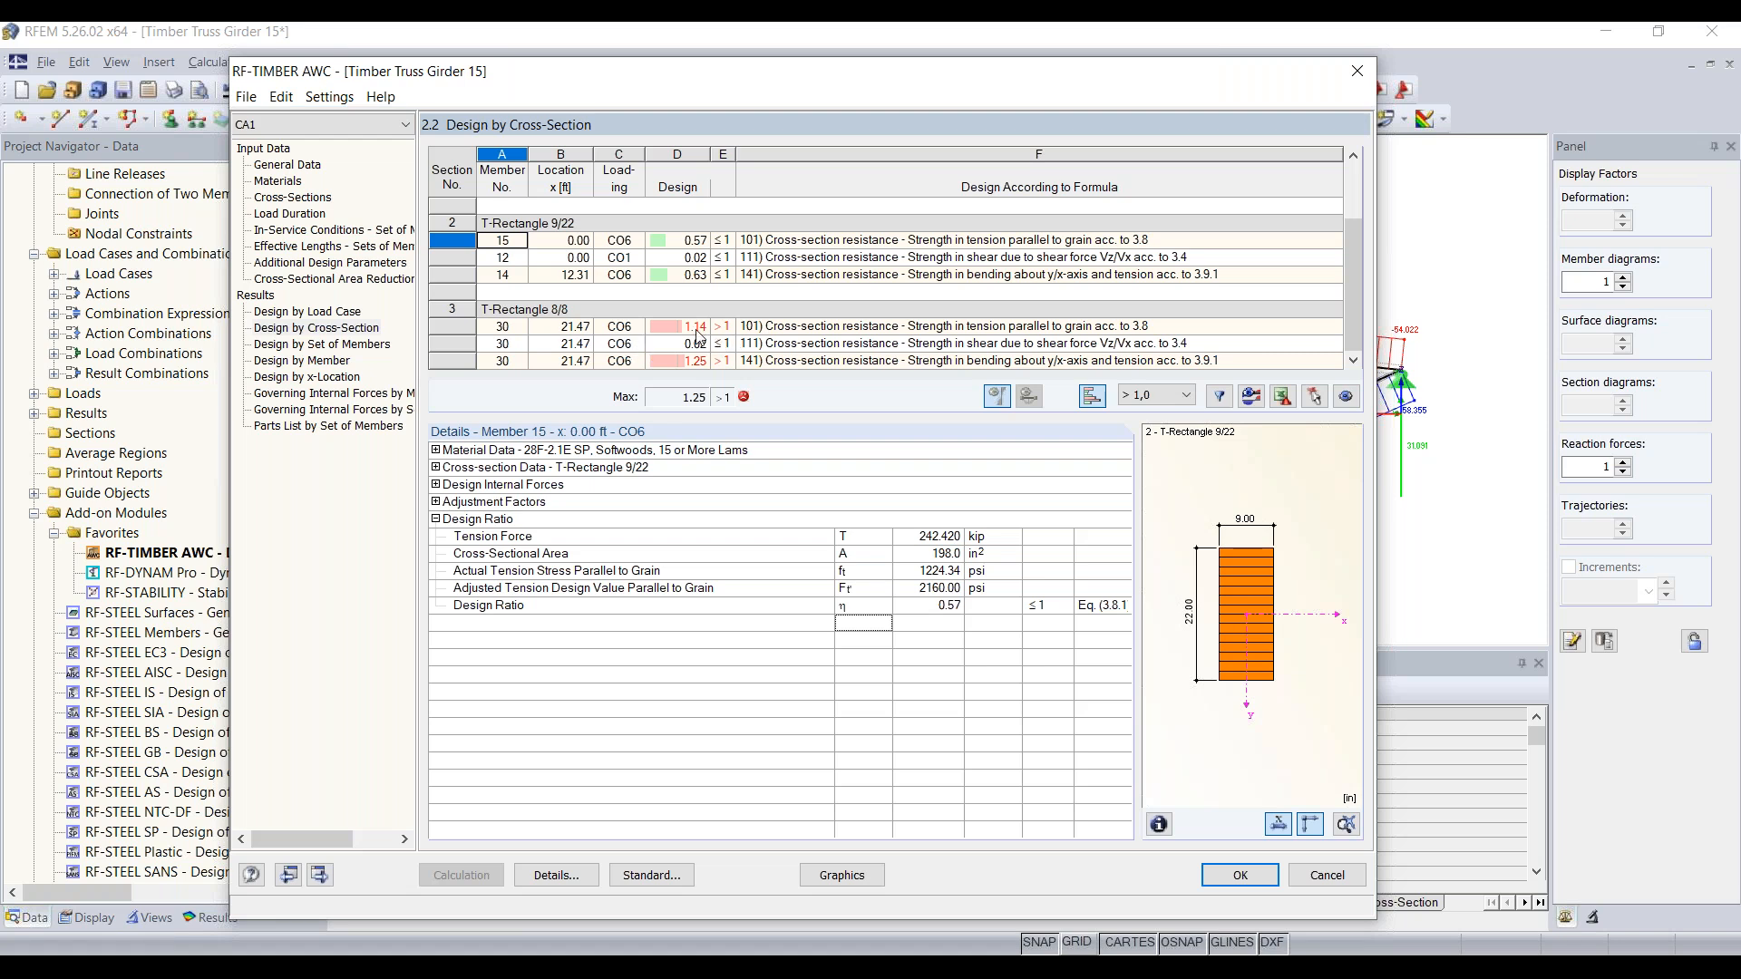
pyautogui.click(849, 328)
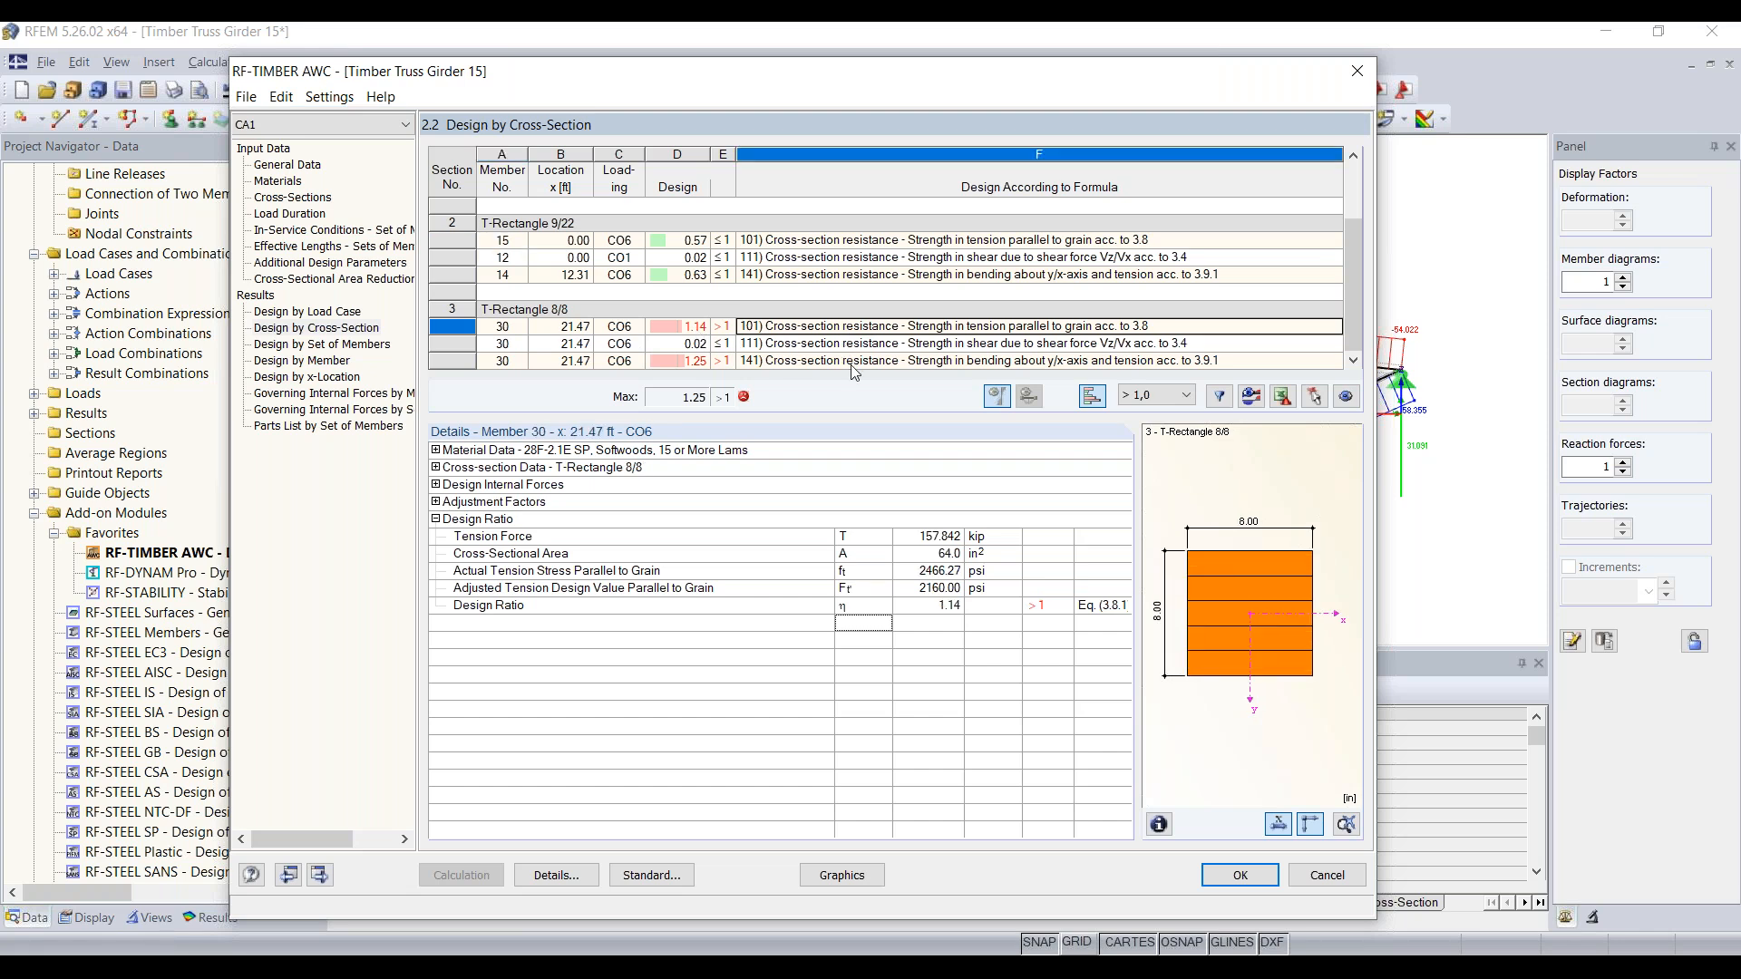
pyautogui.click(854, 362)
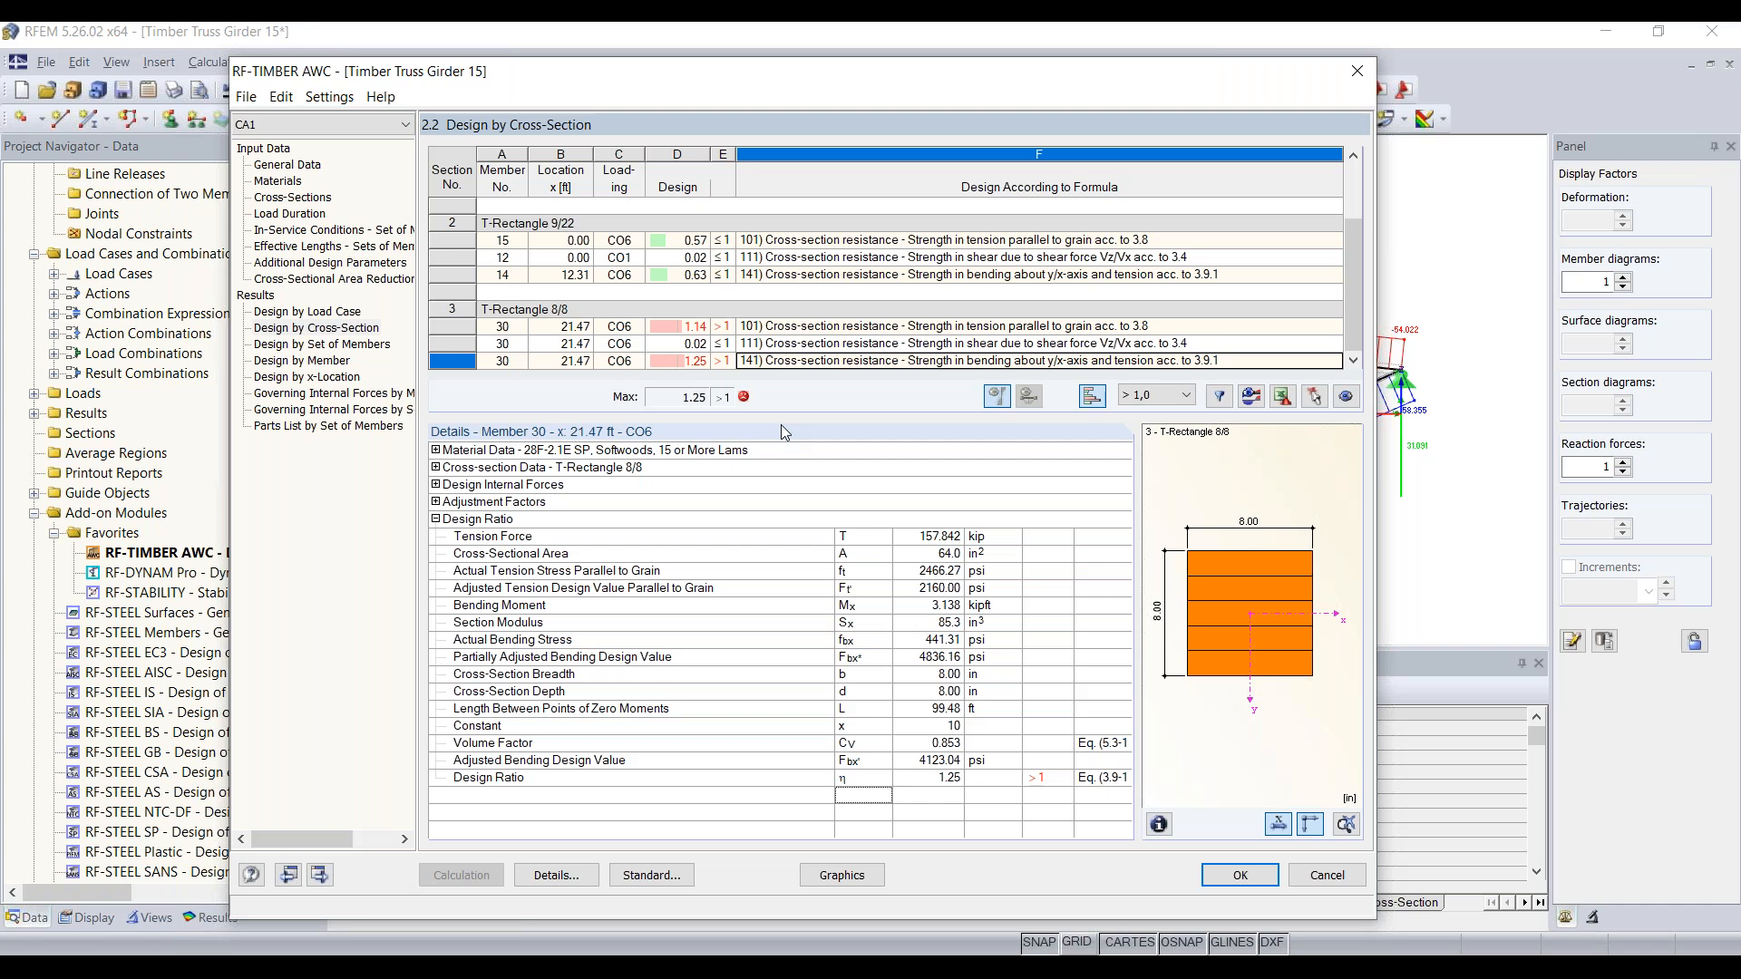
# Expand the material data, cross-section data and design internal forces for the combined check of member 30, and inspect the normal force
pyautogui.click(435, 450)
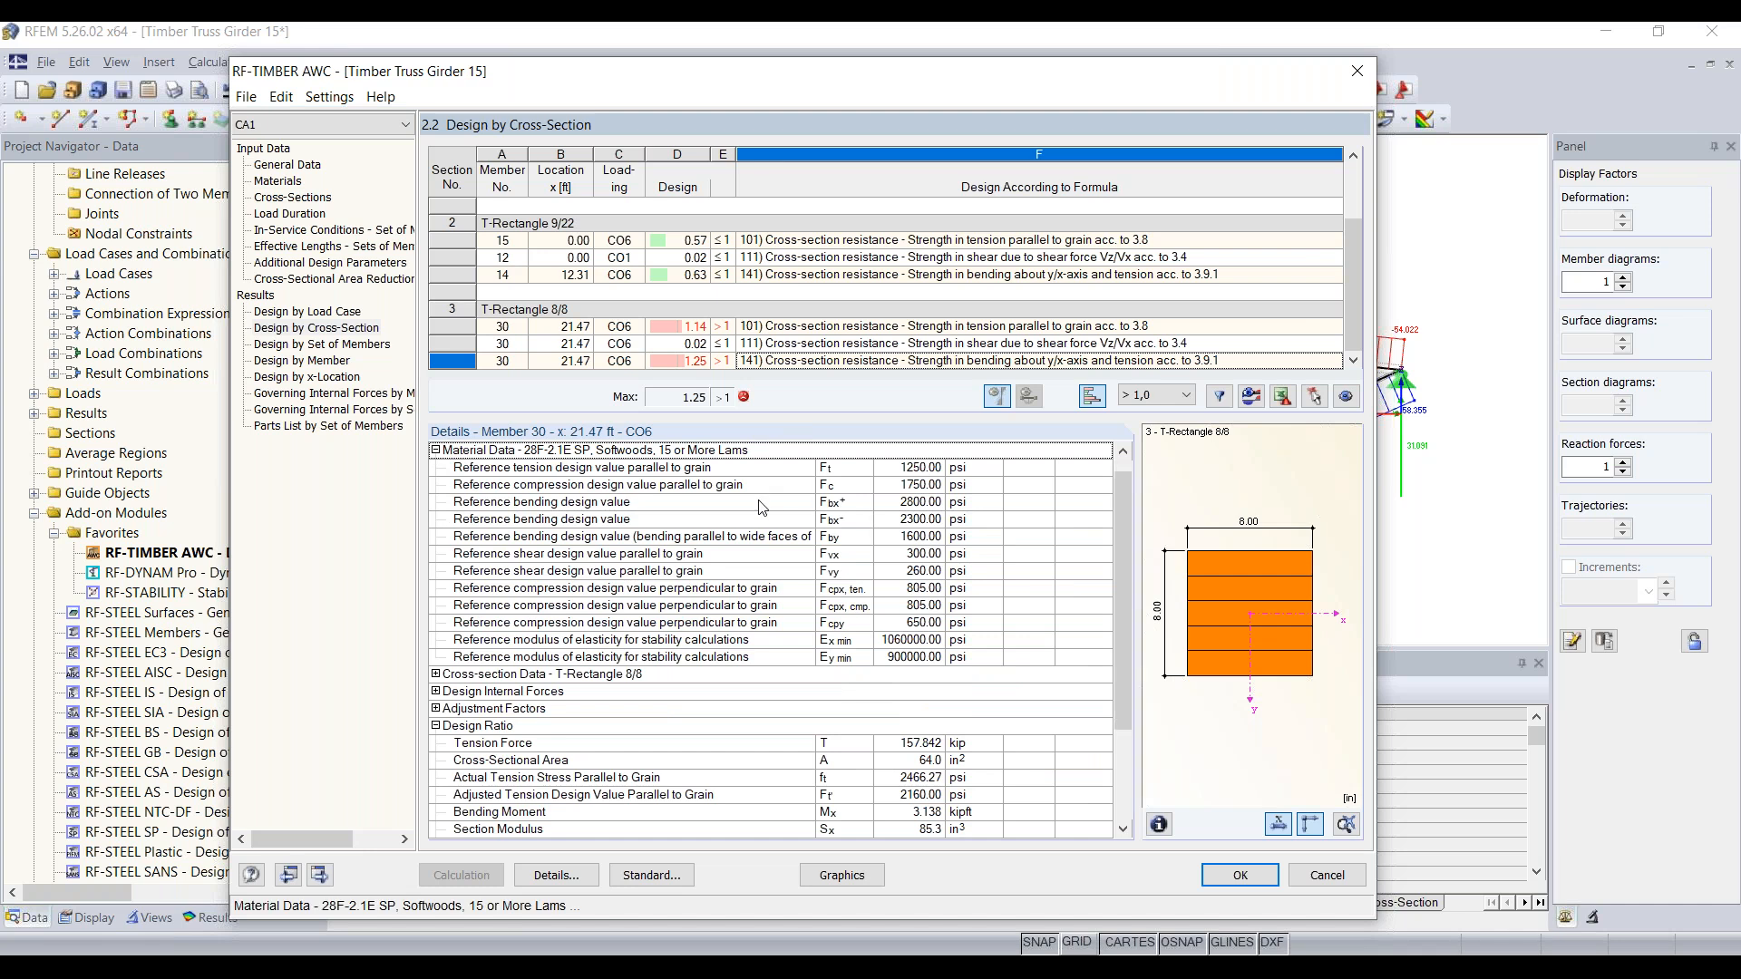
pyautogui.scroll(-2, 763, 503)
pyautogui.click(436, 571)
pyautogui.scroll(-1, 746, 597)
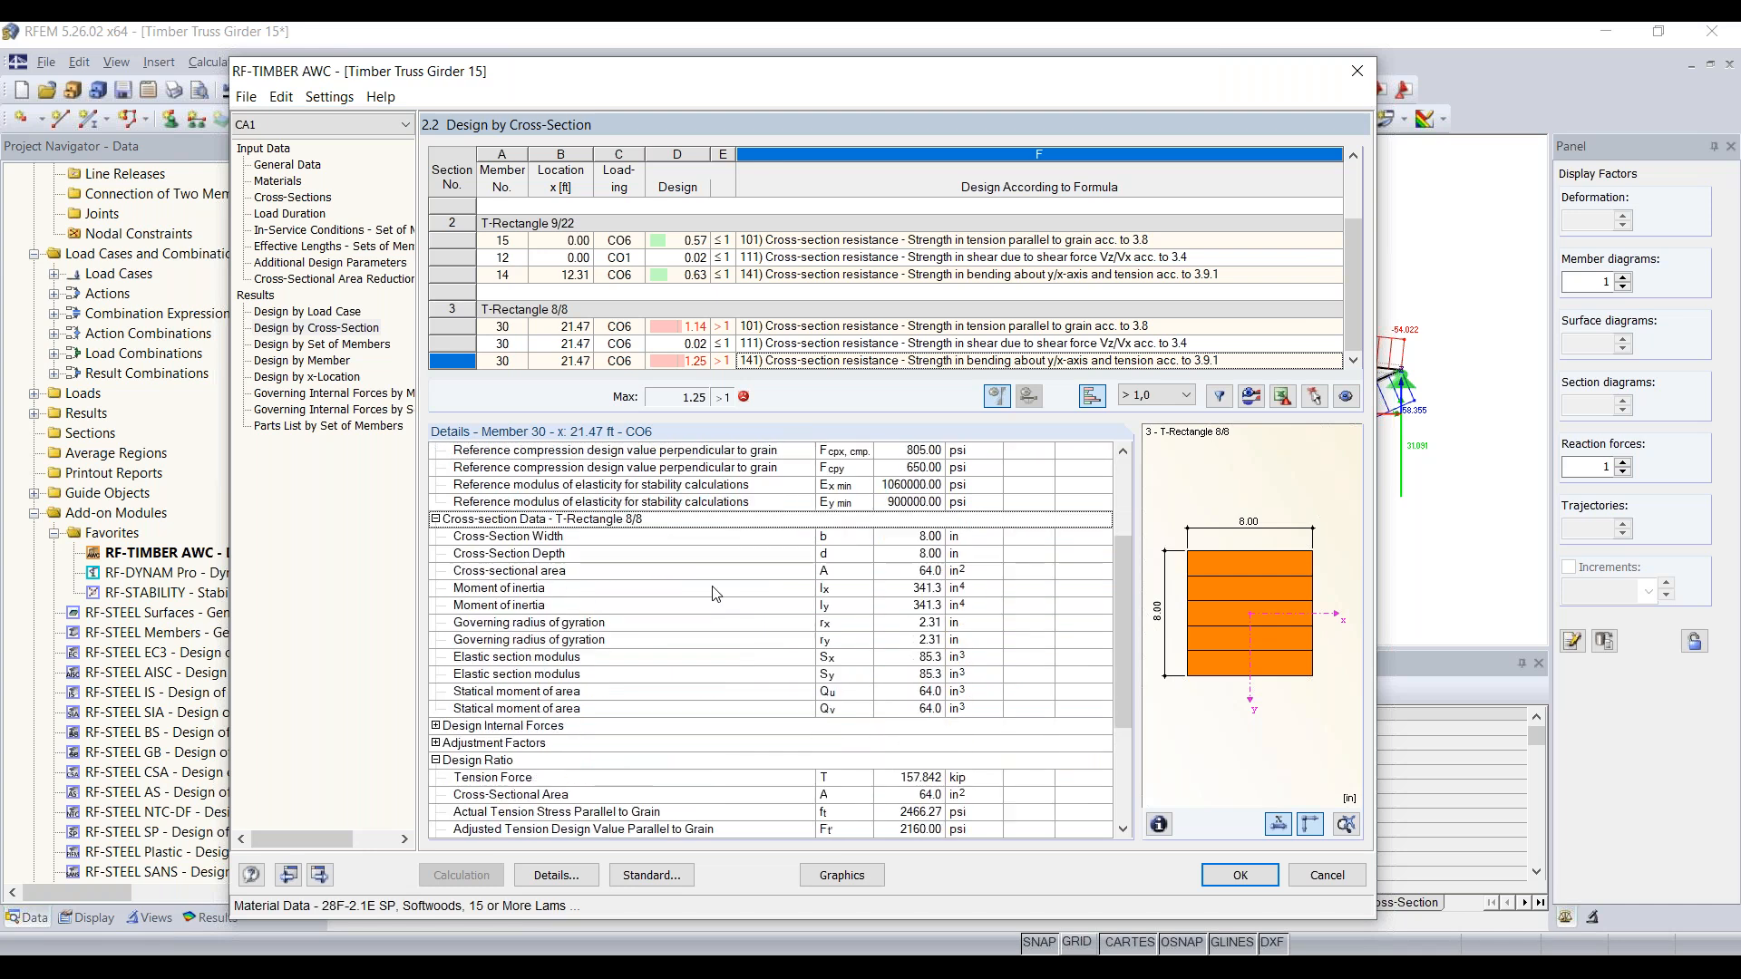
pyautogui.scroll(-3, 784, 602)
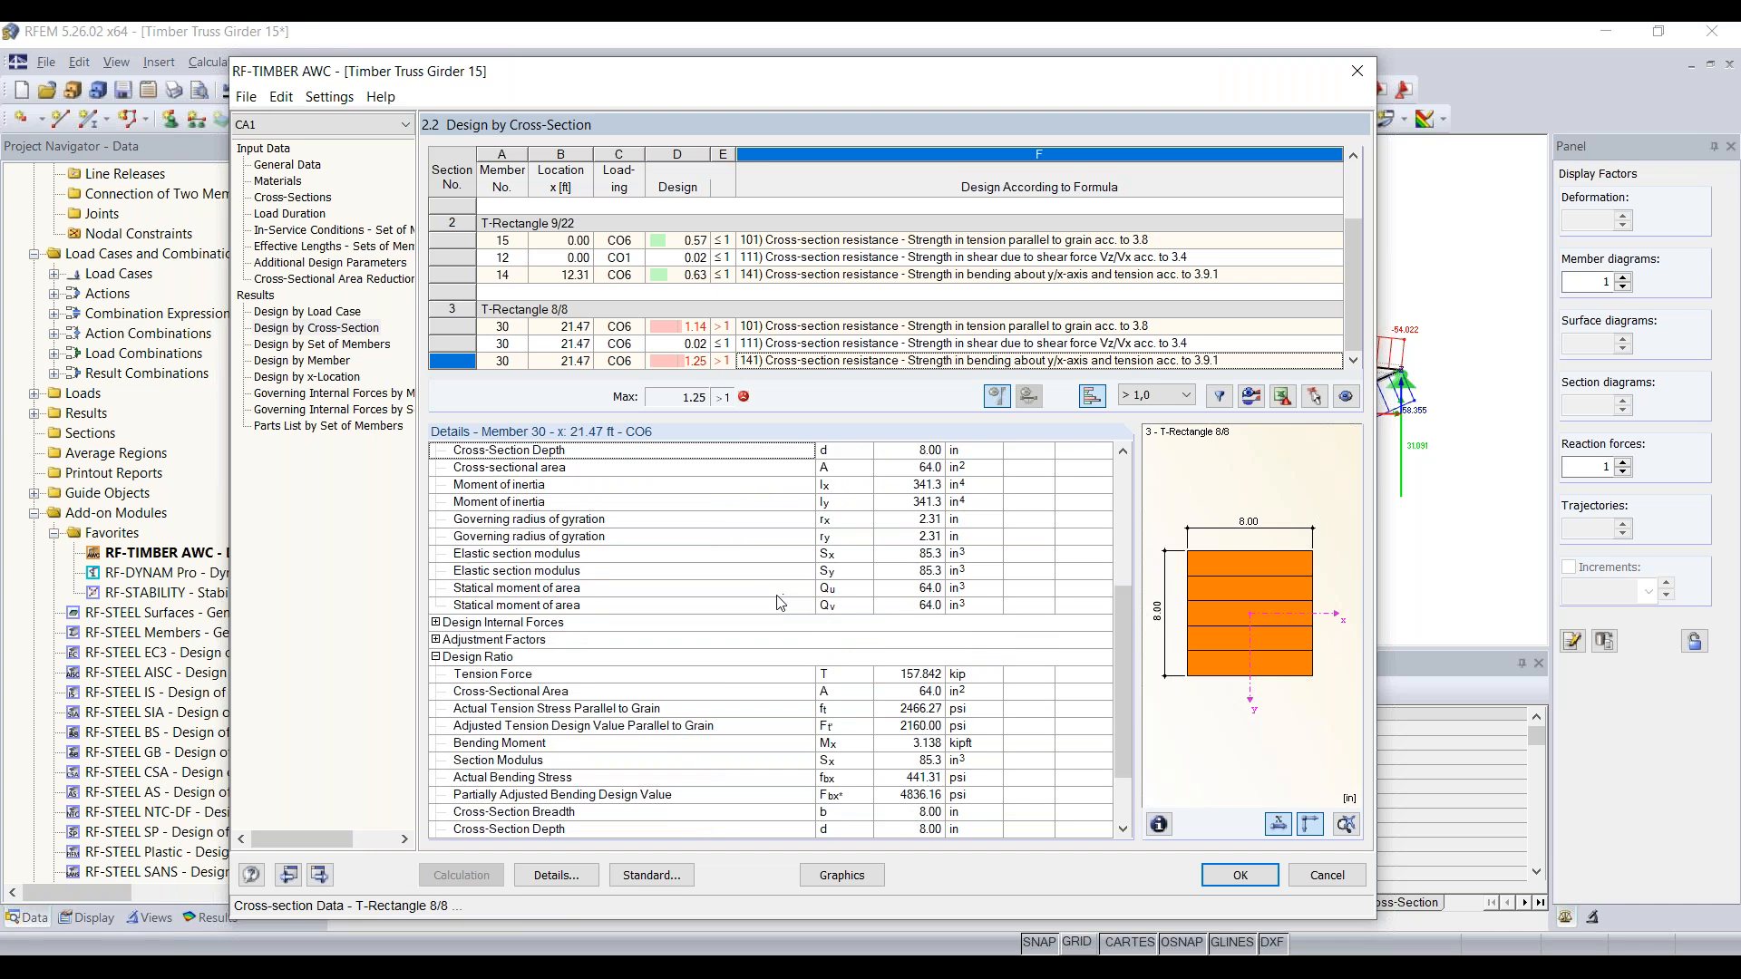
pyautogui.click(435, 571)
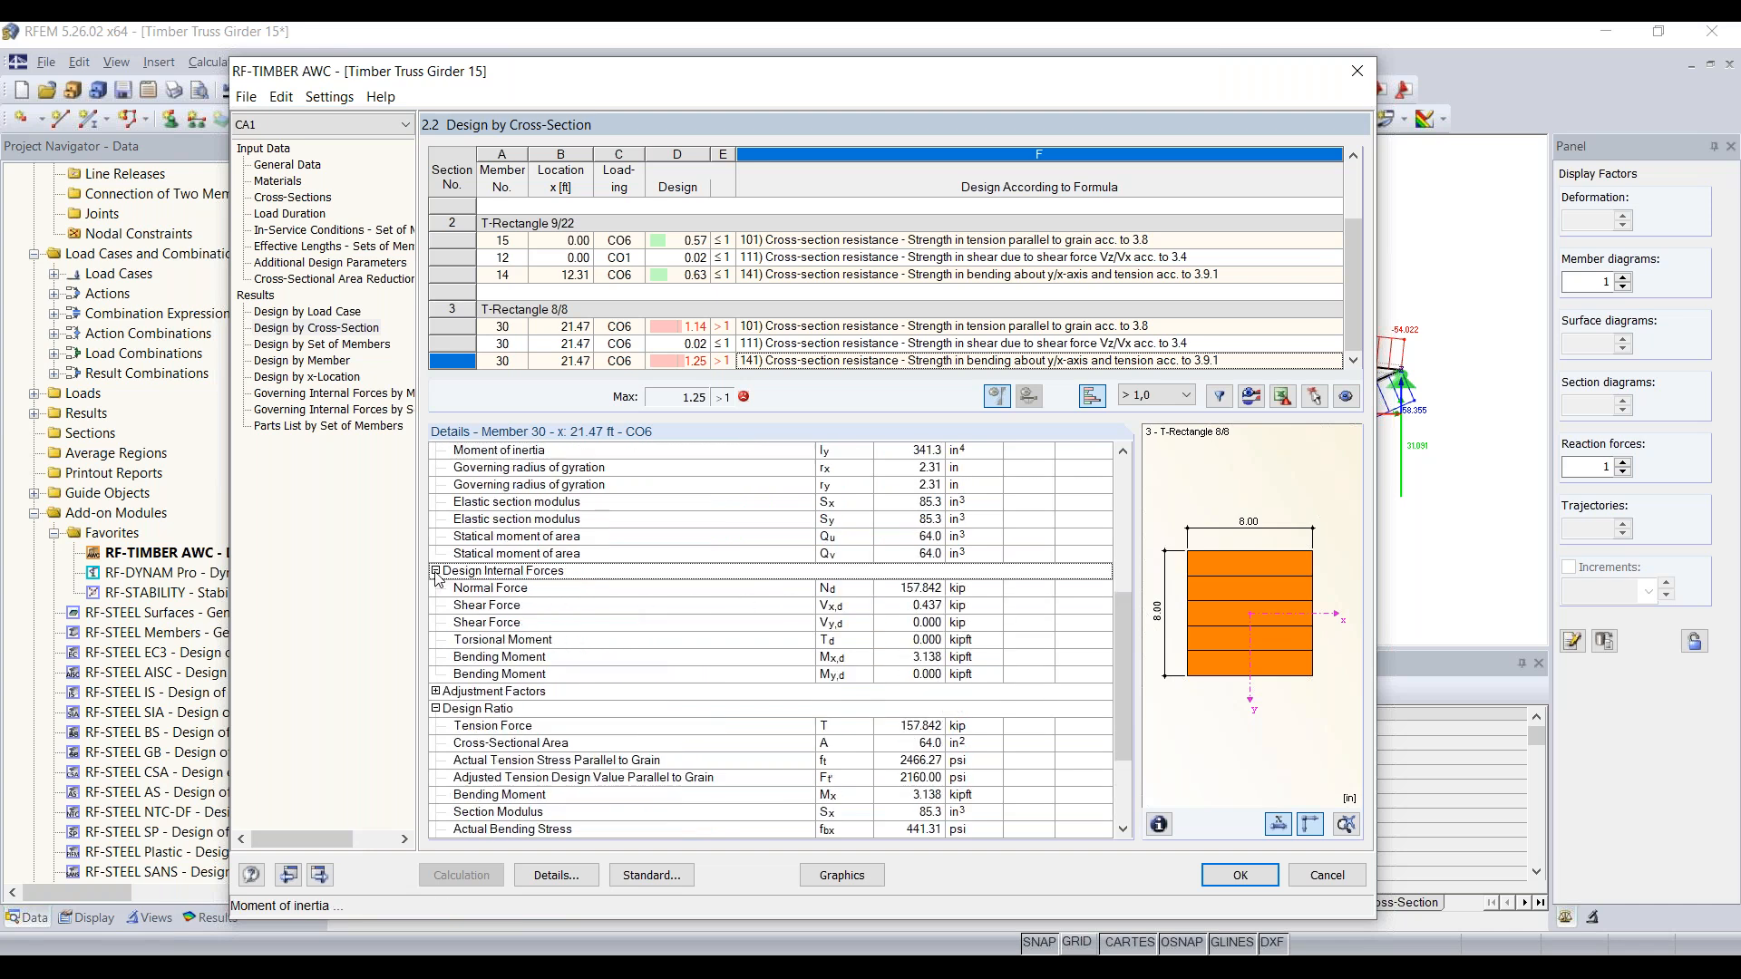
pyautogui.click(714, 589)
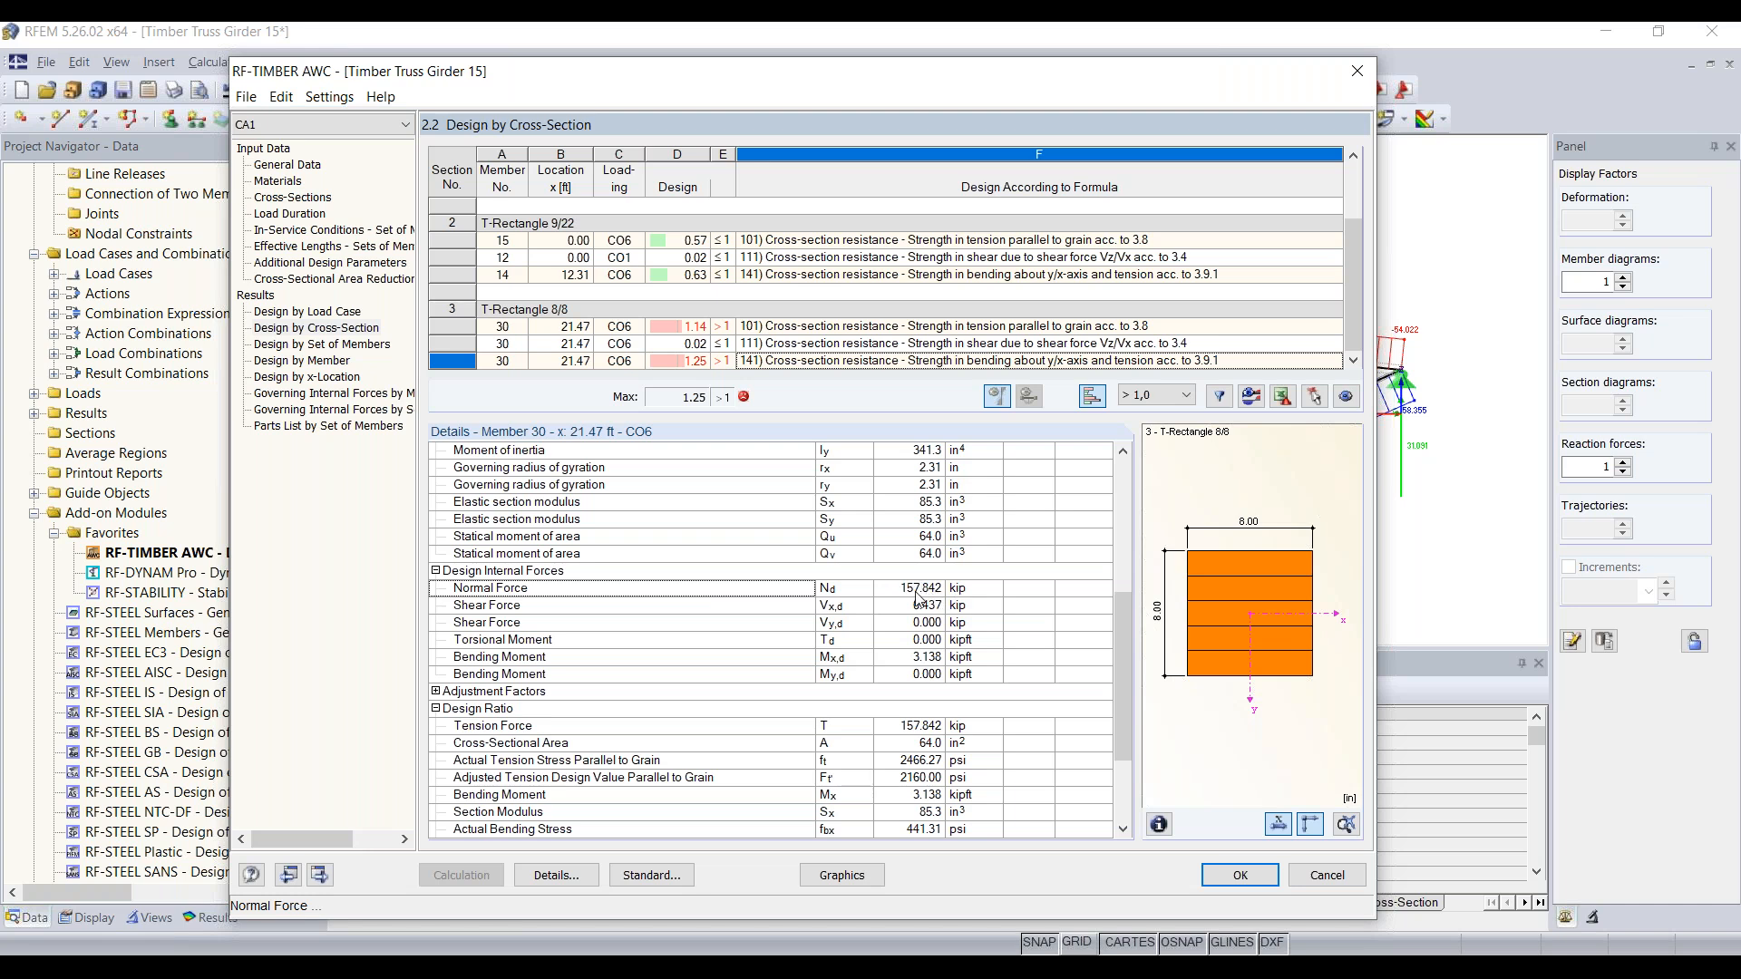
# Expand the adjustment factors for member 30's combined bending and tension check and examine the tension, bending and design ratio values
pyautogui.scroll(-1, 919, 599)
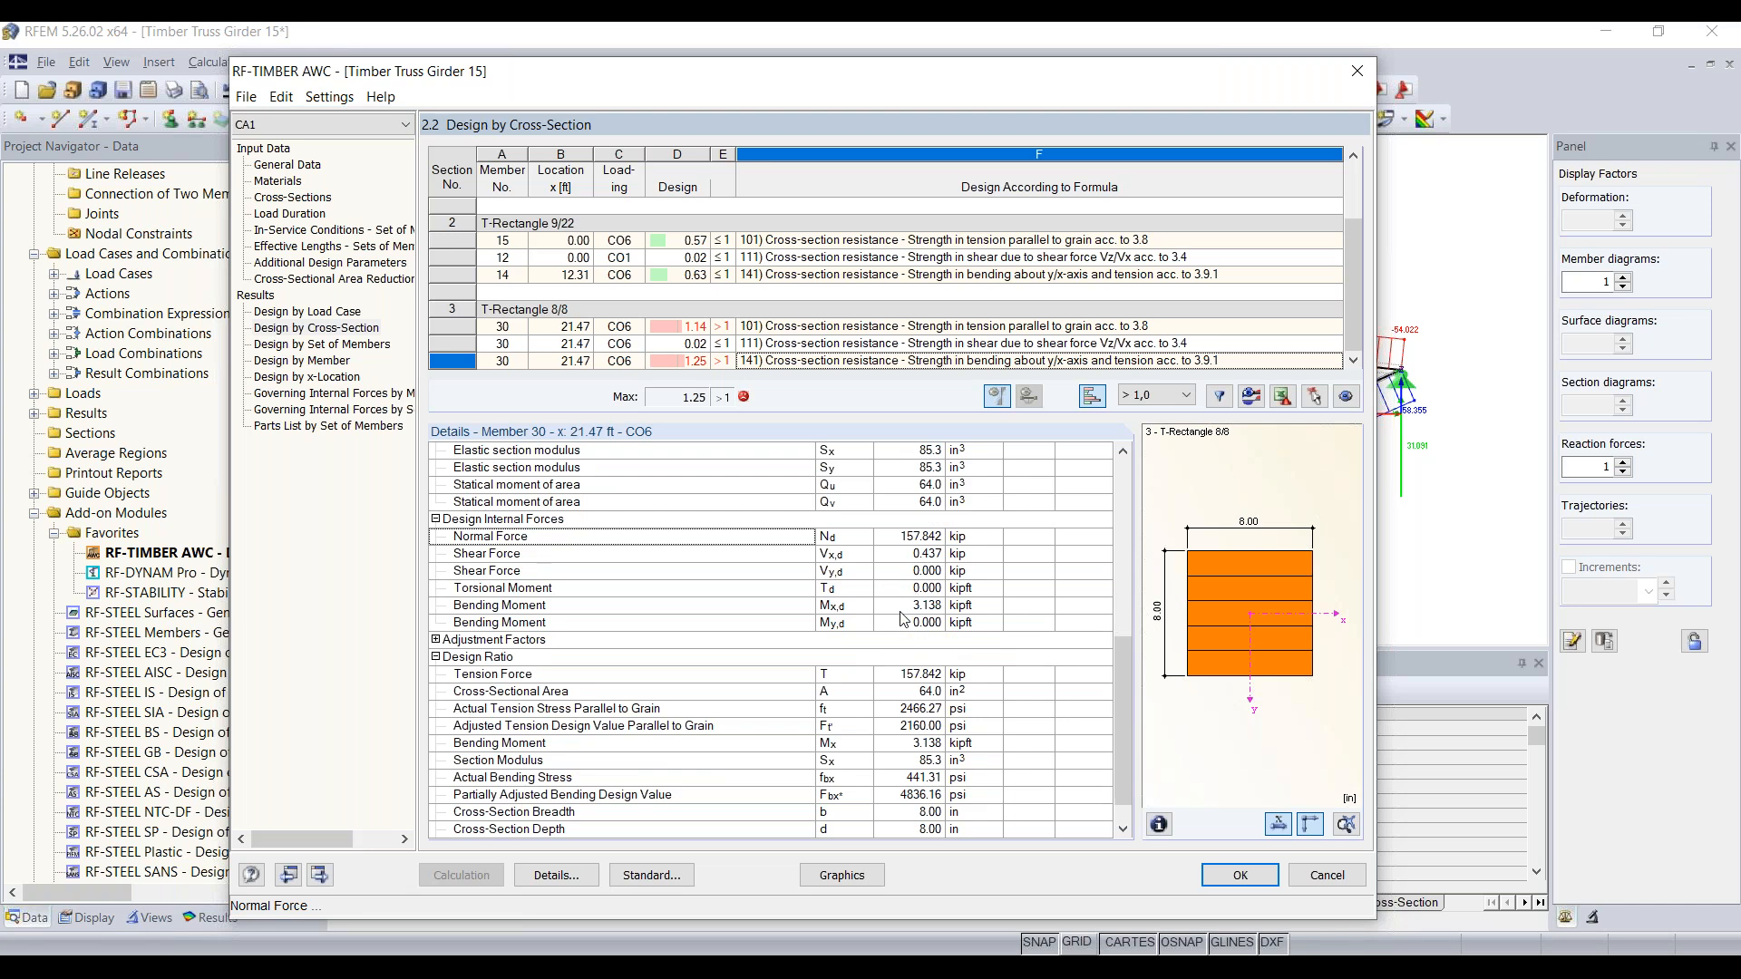
pyautogui.scroll(-2, 903, 619)
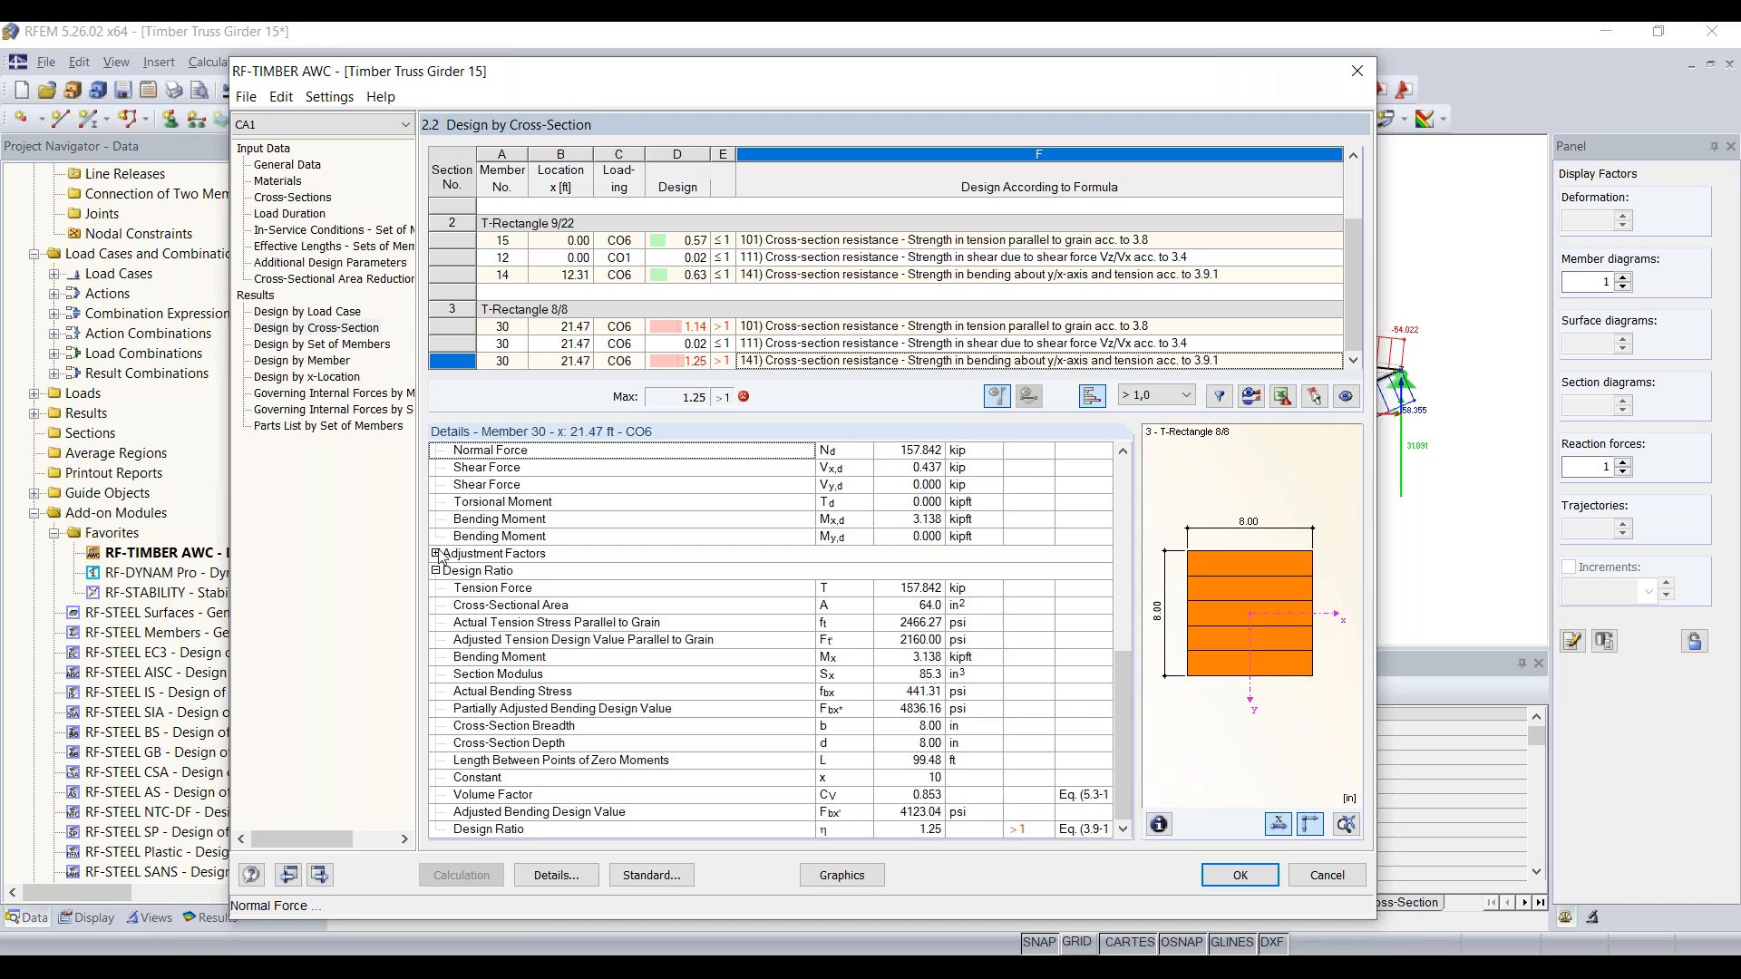
pyautogui.click(436, 554)
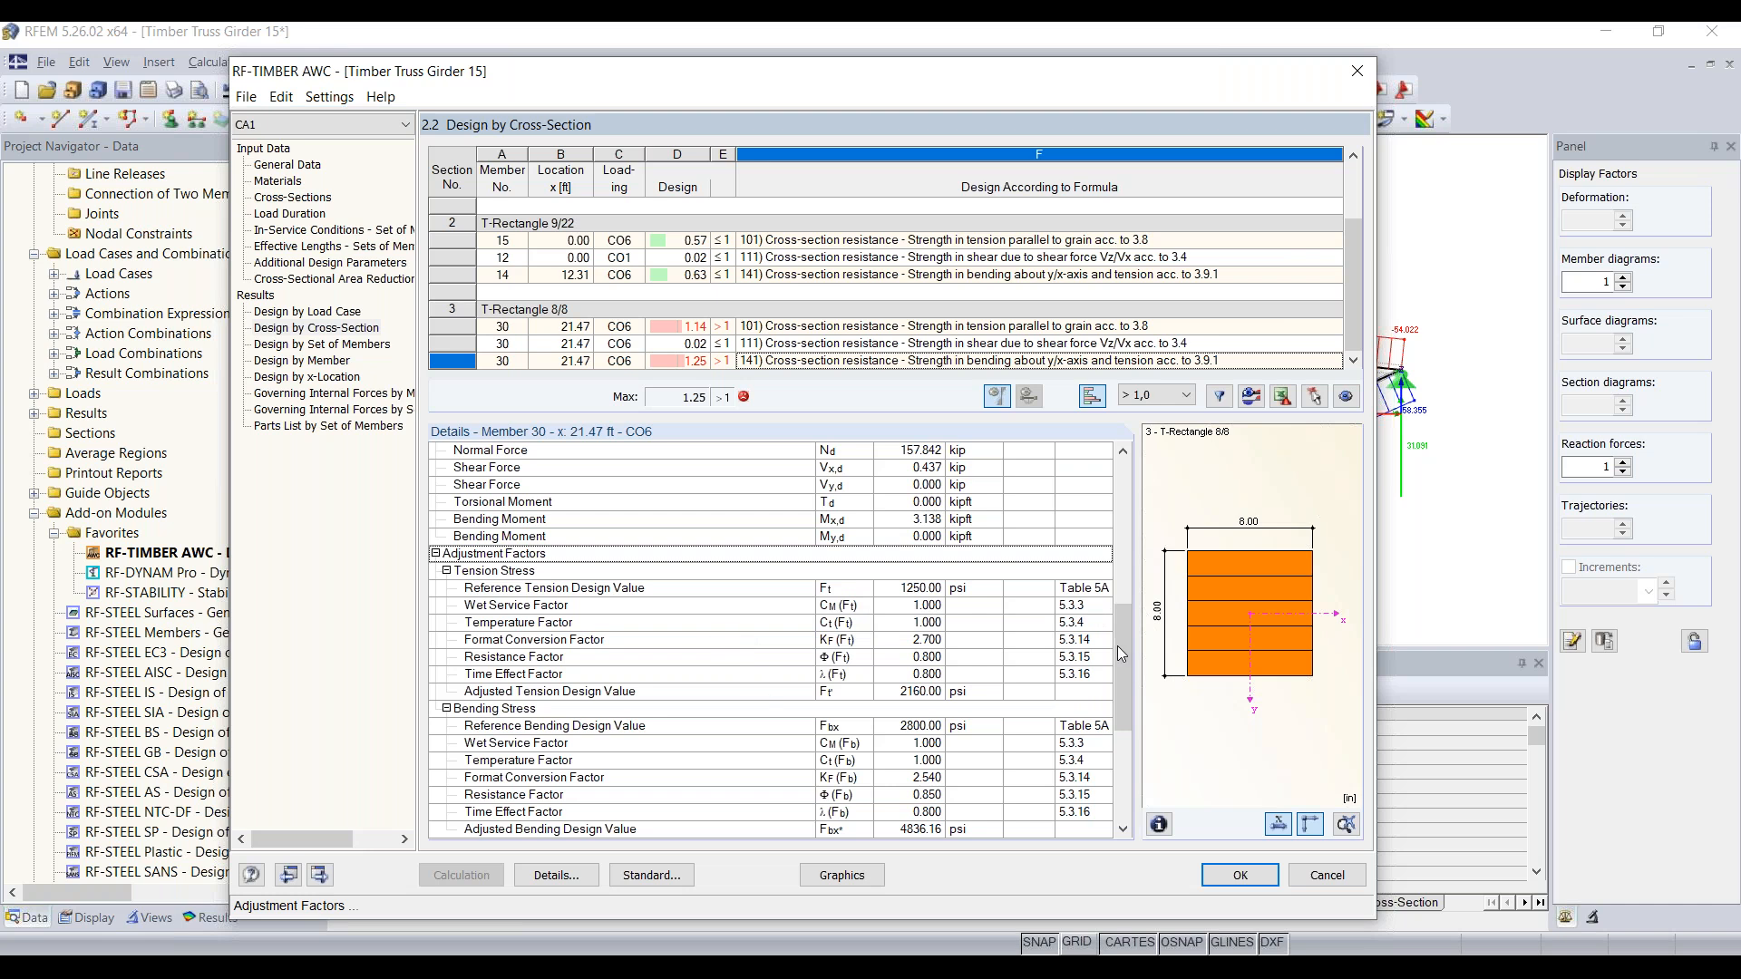
pyautogui.scroll(-2, 988, 653)
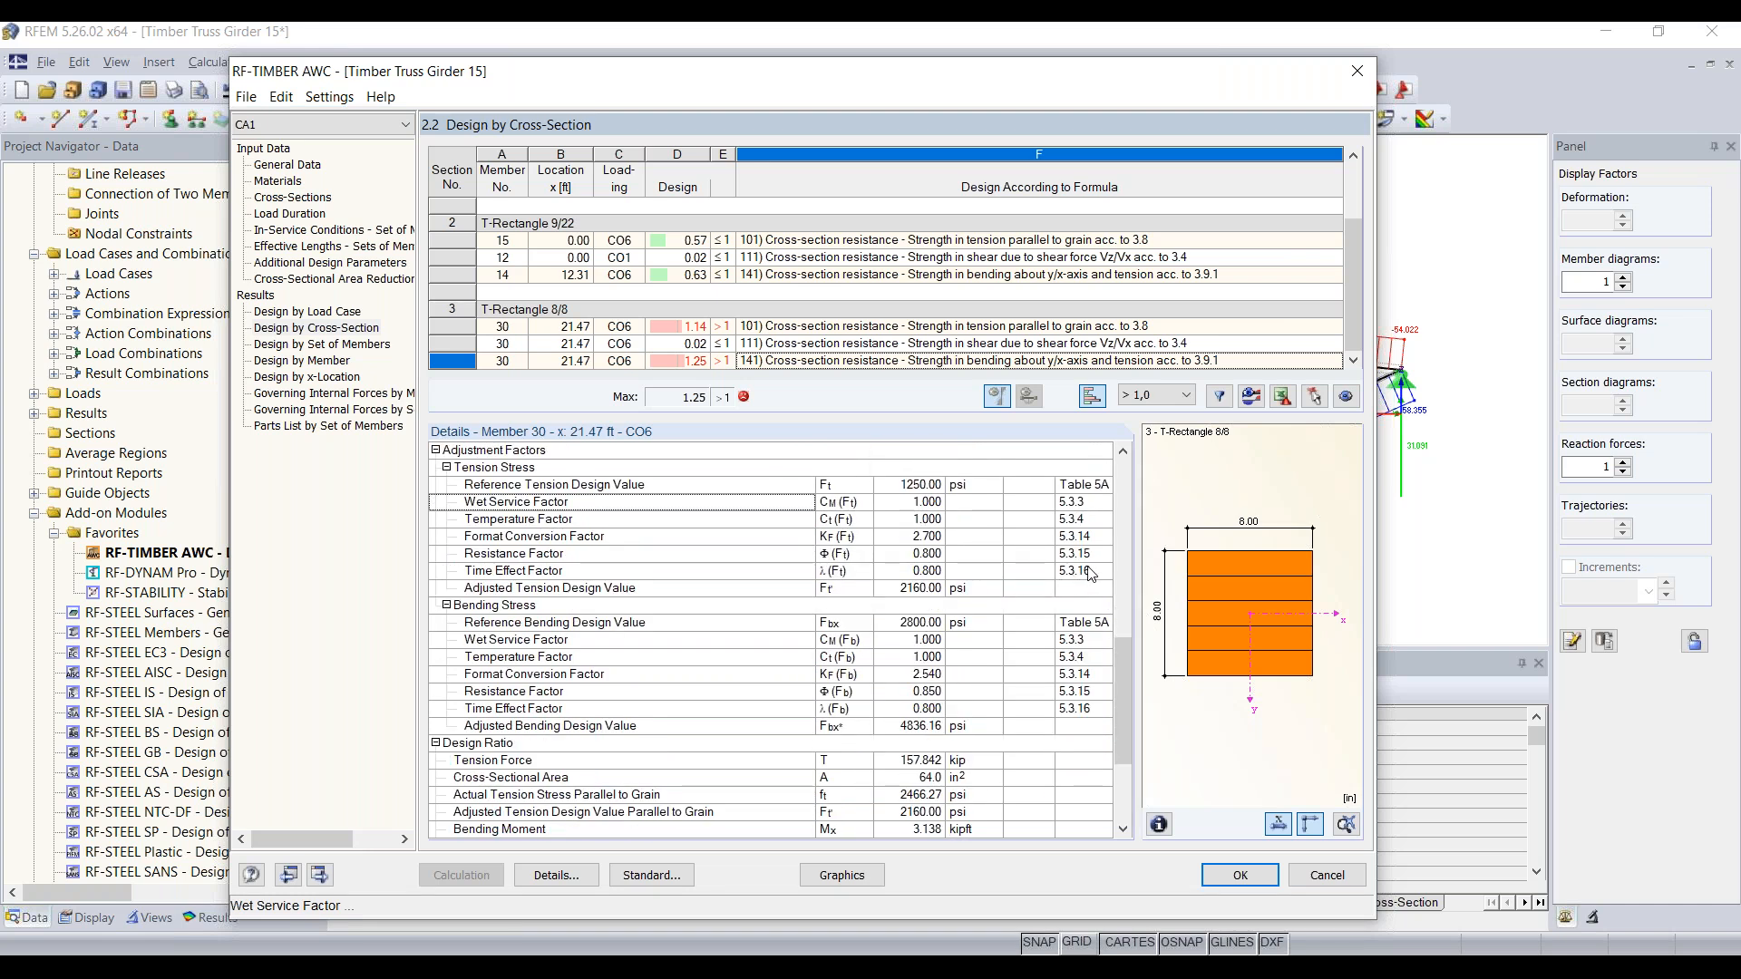
pyautogui.scroll(-1, 1076, 573)
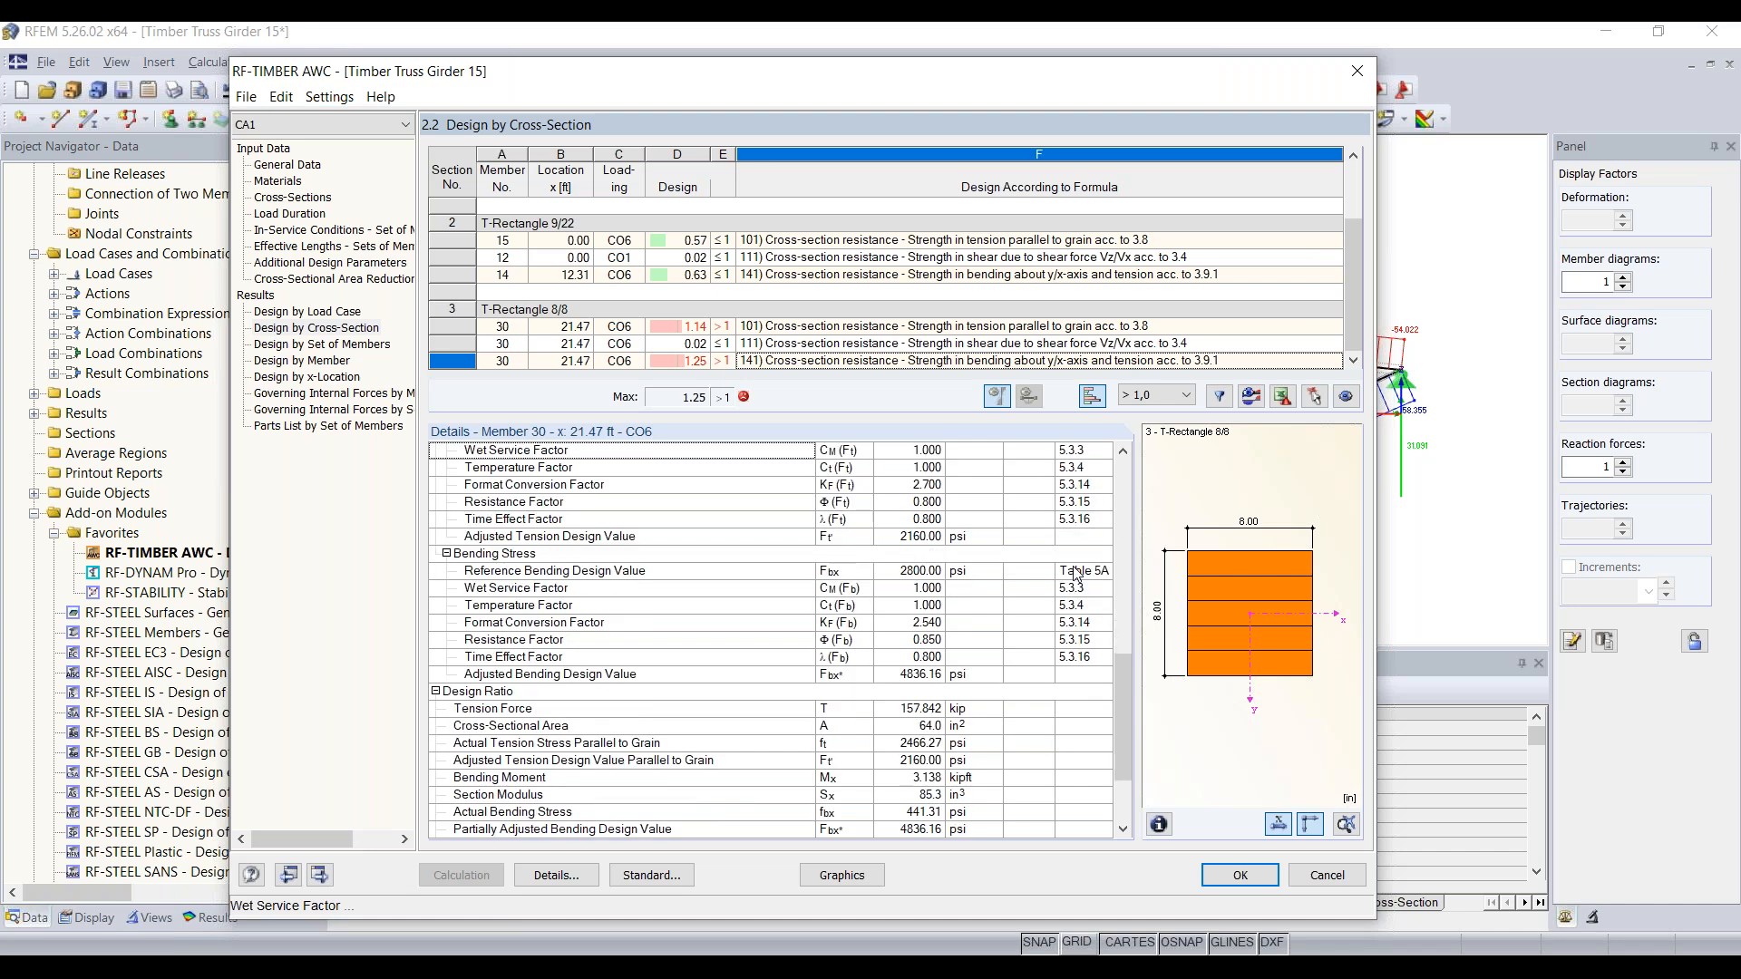
pyautogui.scroll(-1, 1076, 573)
pyautogui.scroll(3, 731, 563)
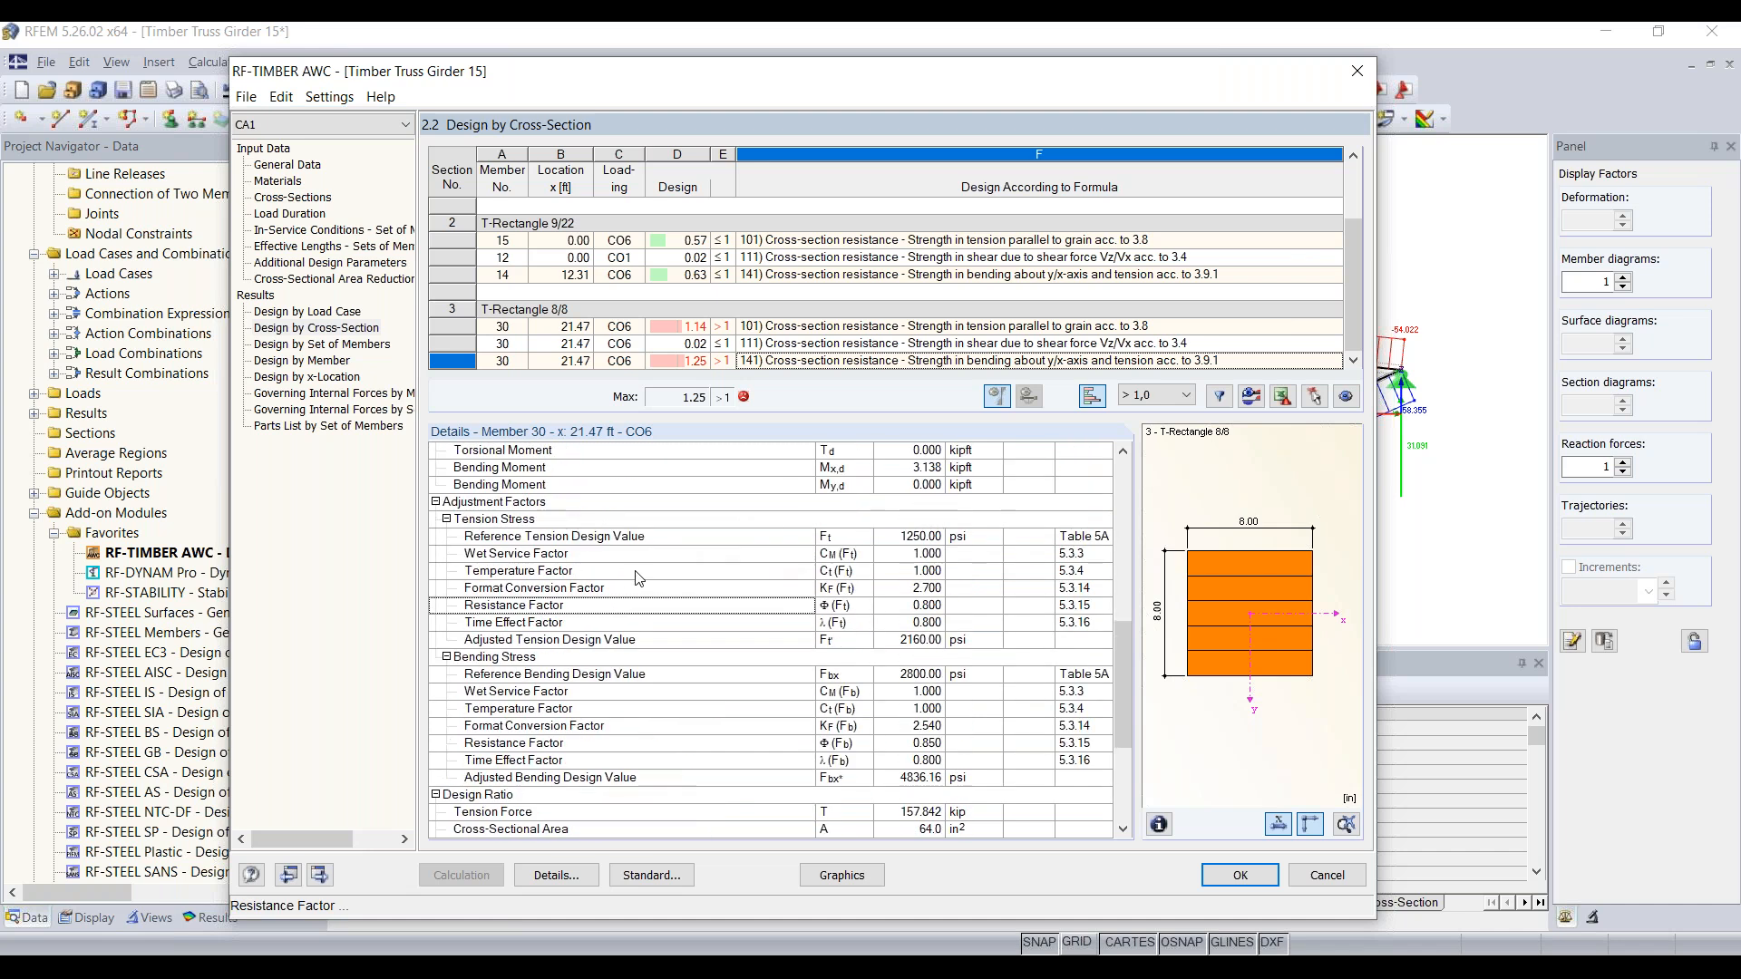
pyautogui.scroll(-2, 630, 651)
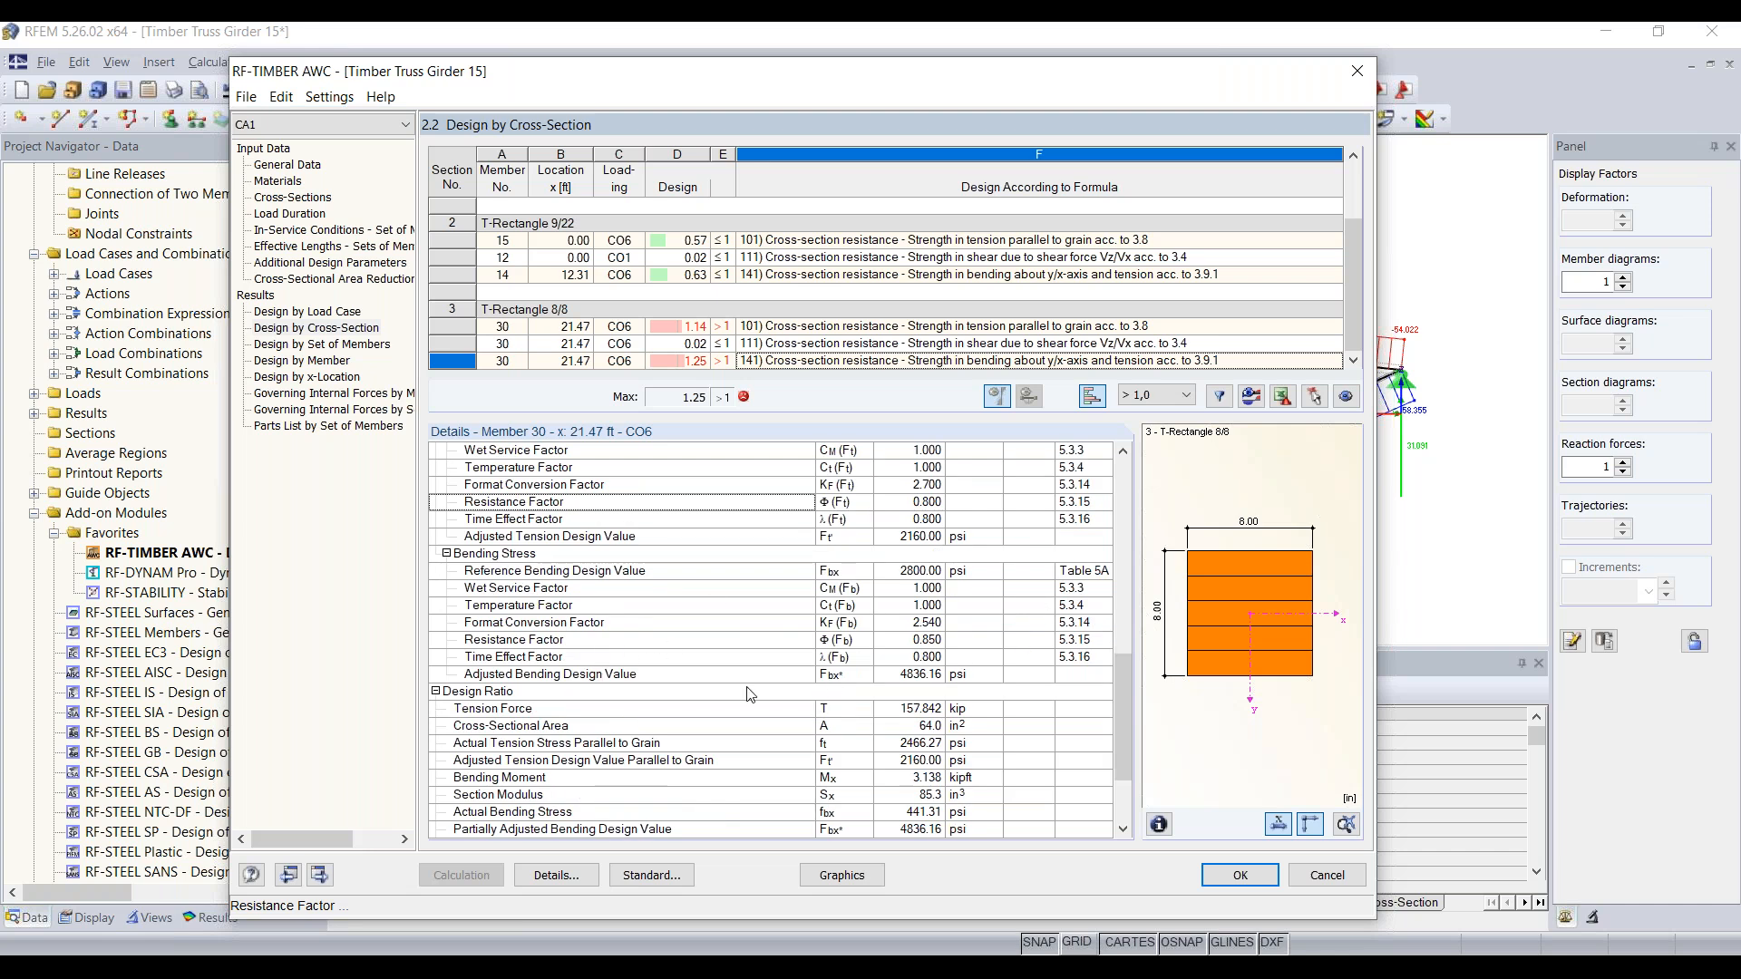
pyautogui.scroll(2, 835, 626)
pyautogui.scroll(-3, 834, 626)
pyautogui.scroll(-2, 903, 603)
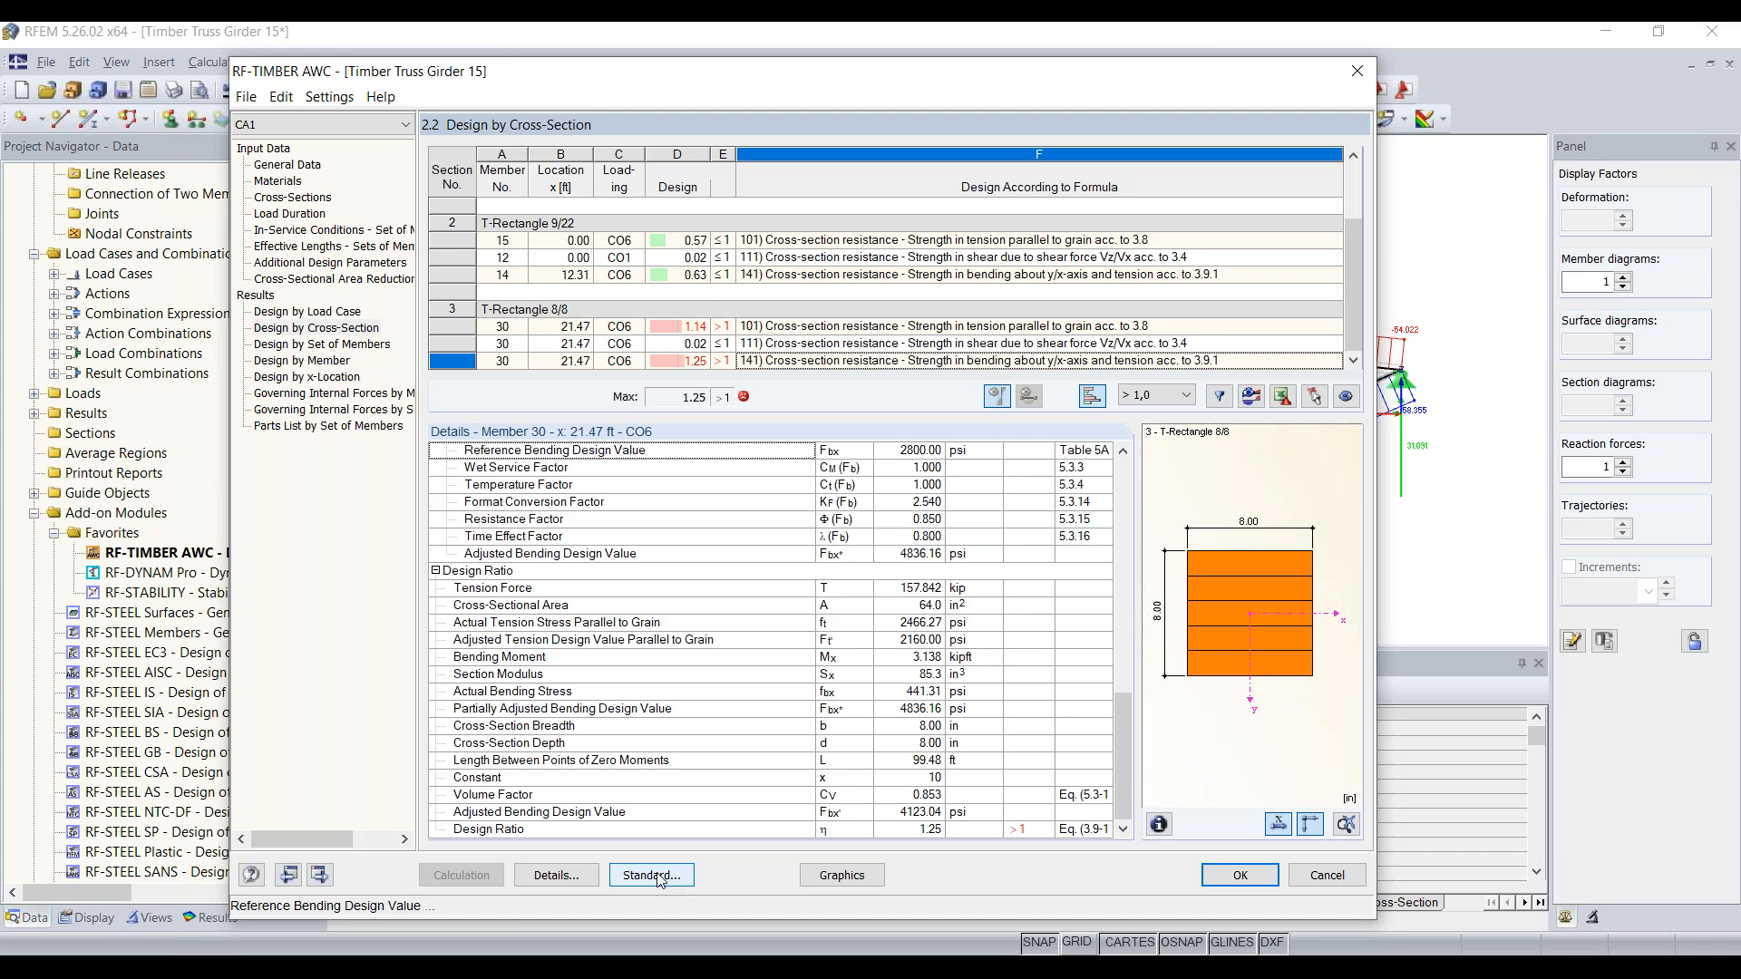
# Set the maximum allowable design ratio for cross-section optimization to 0.90 in the design details
pyautogui.click(556, 876)
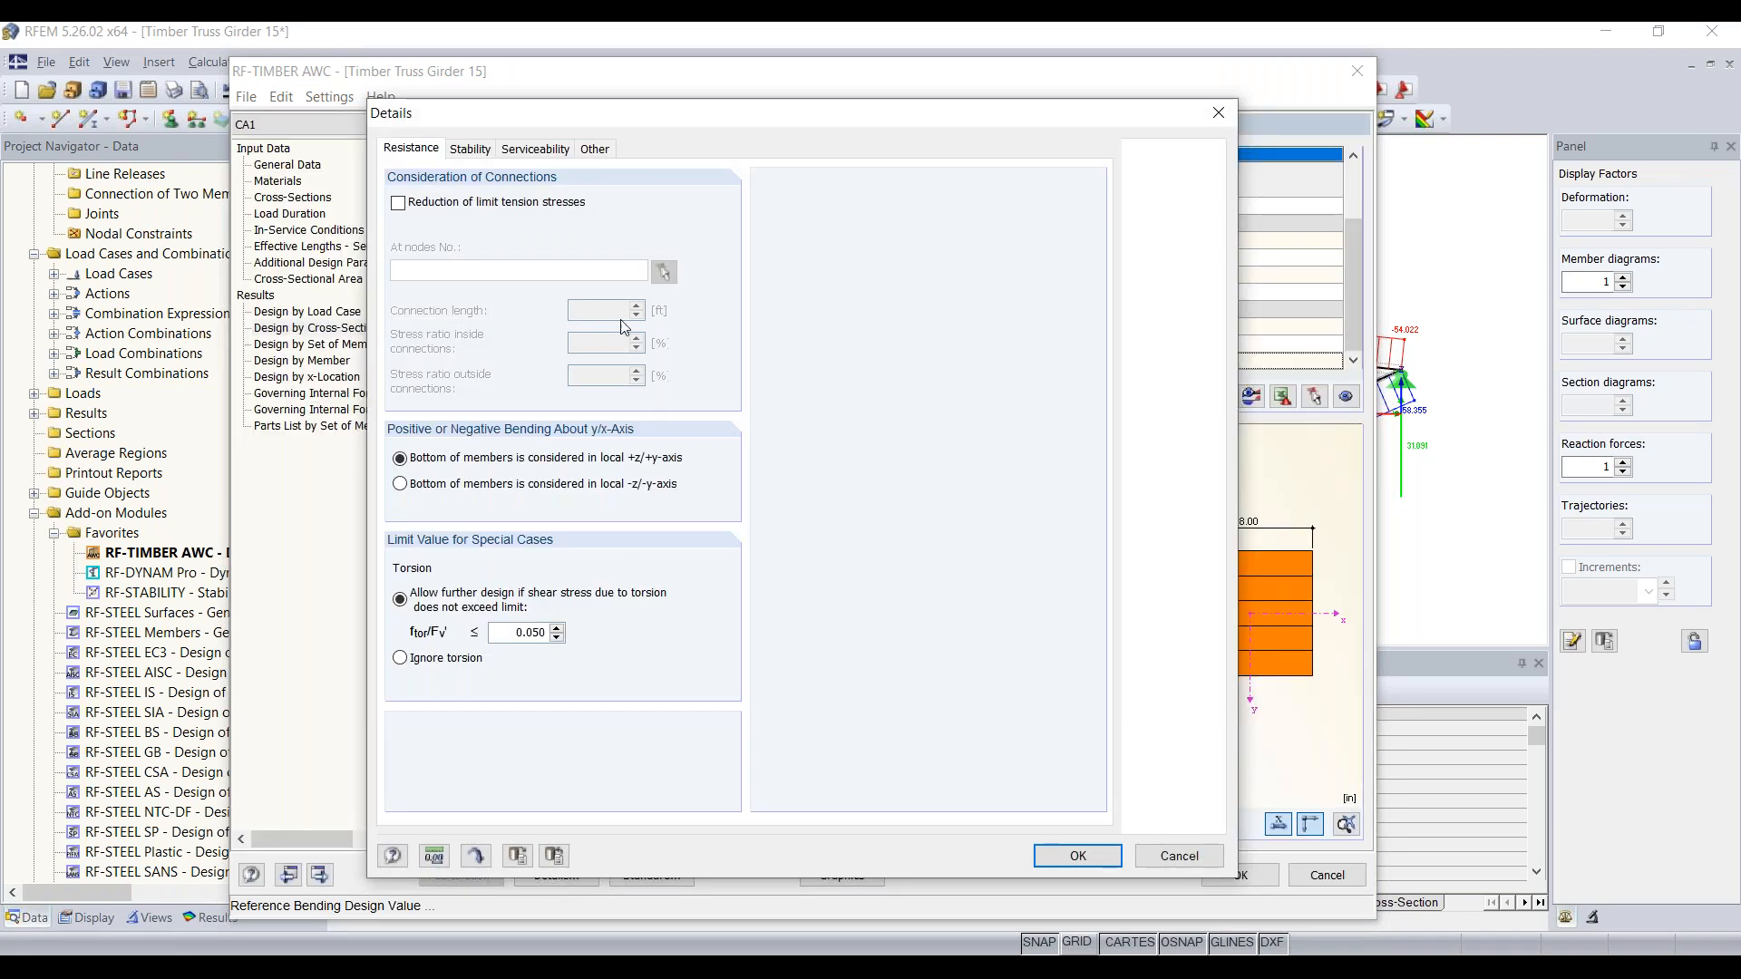
pyautogui.click(593, 151)
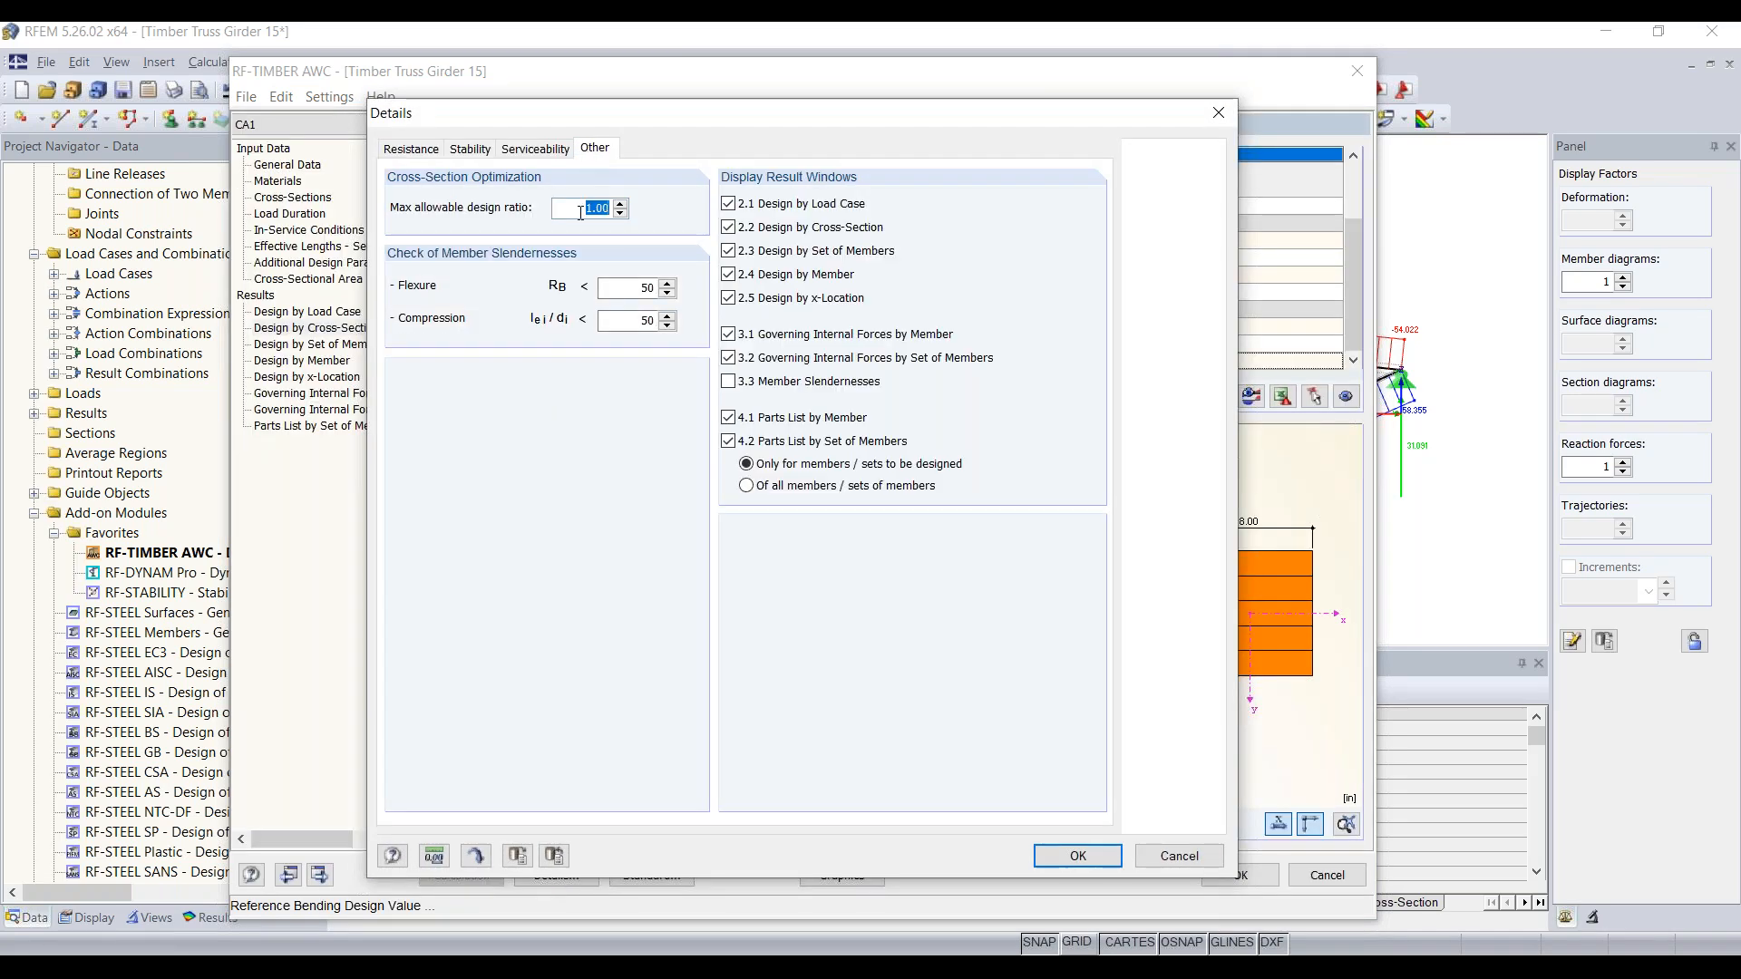
pyautogui.write('0.90')
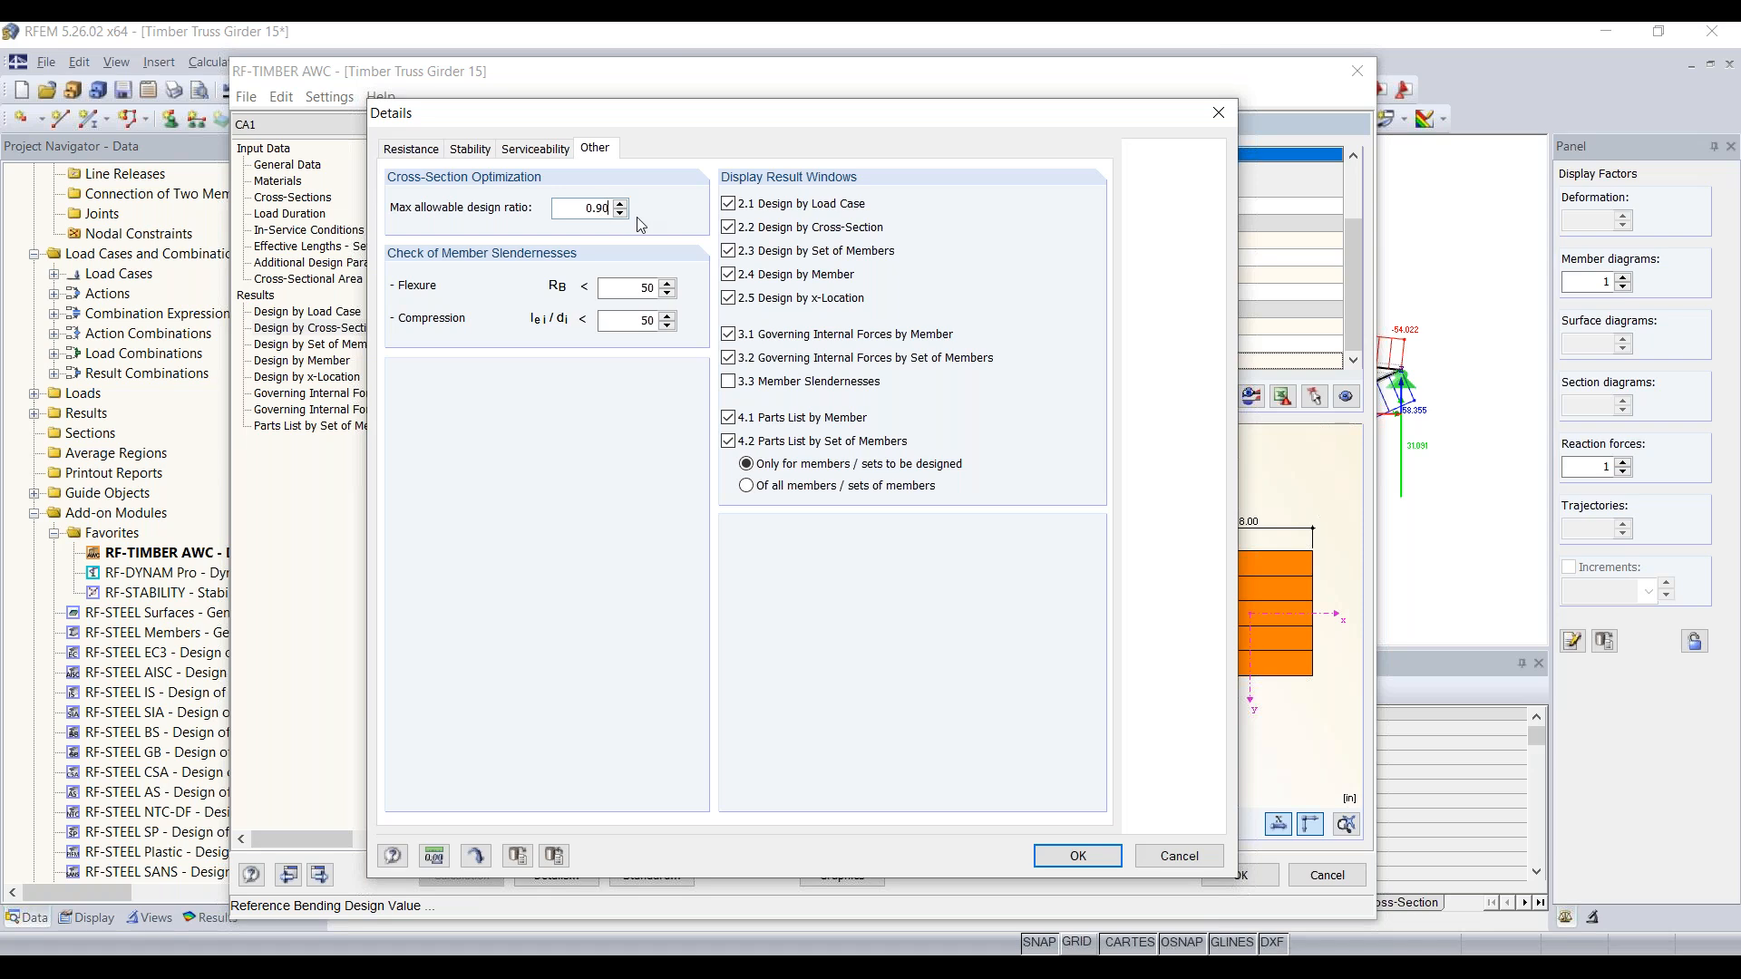
pyautogui.click(1079, 856)
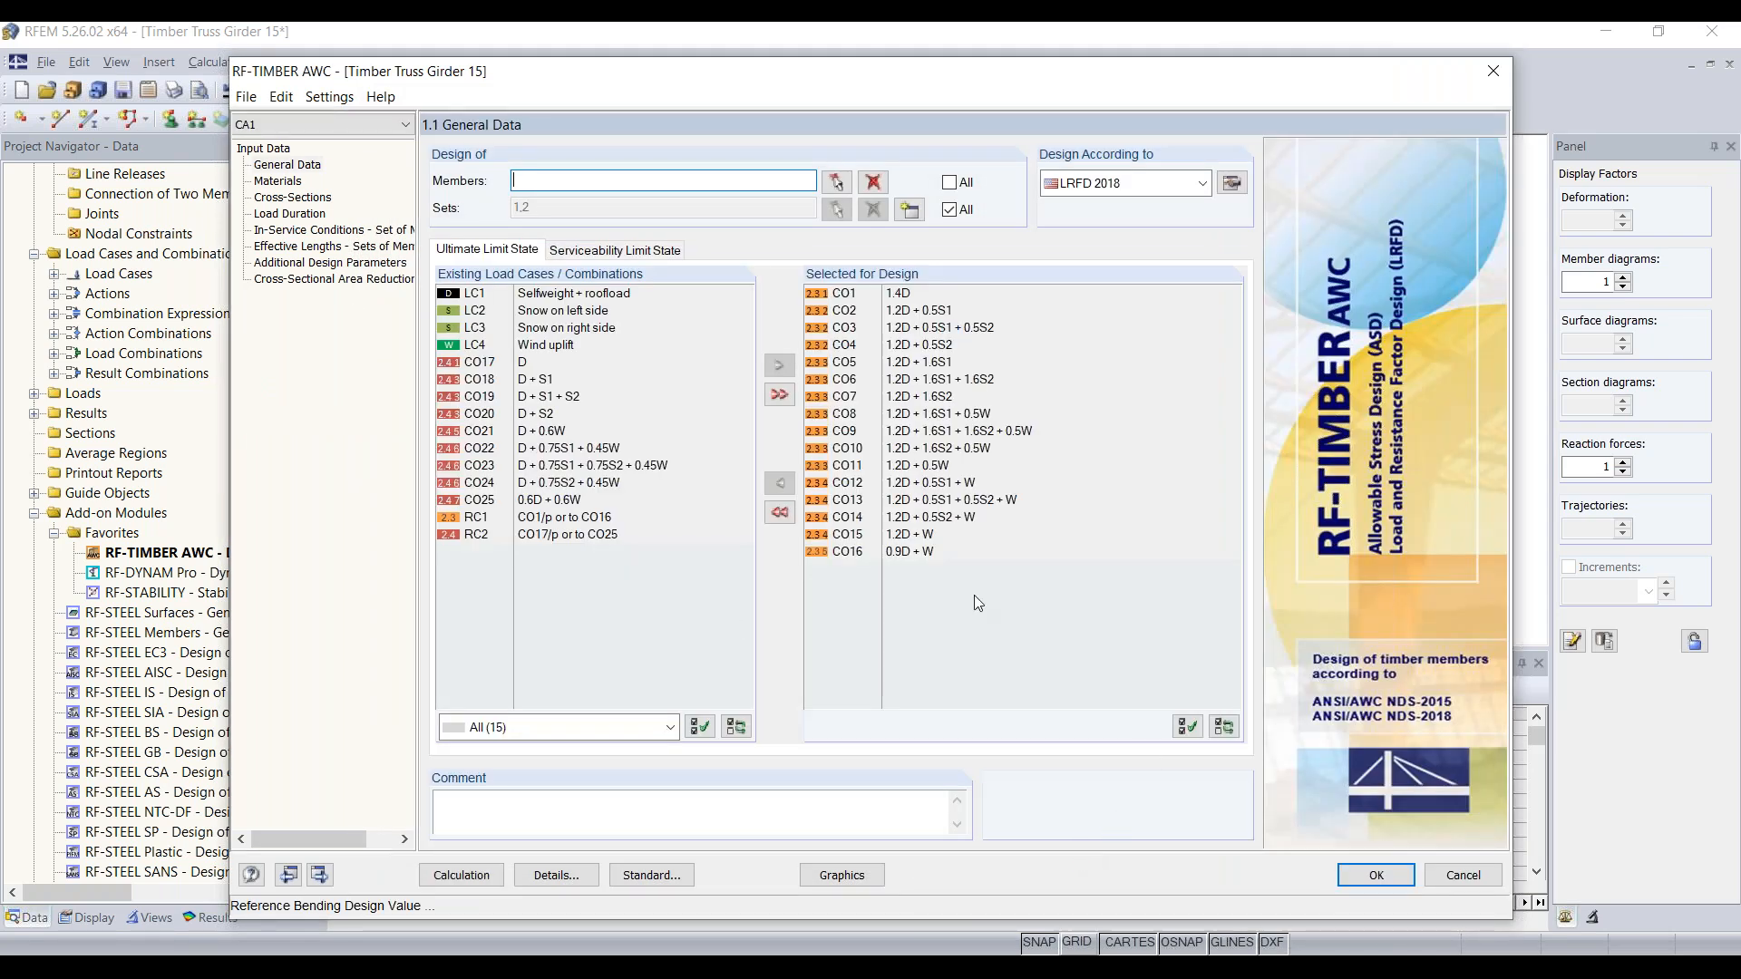
# Activate optimization for cross-section 3, T-Rectangle 8/8, in the cross-section input data
pyautogui.click(311, 198)
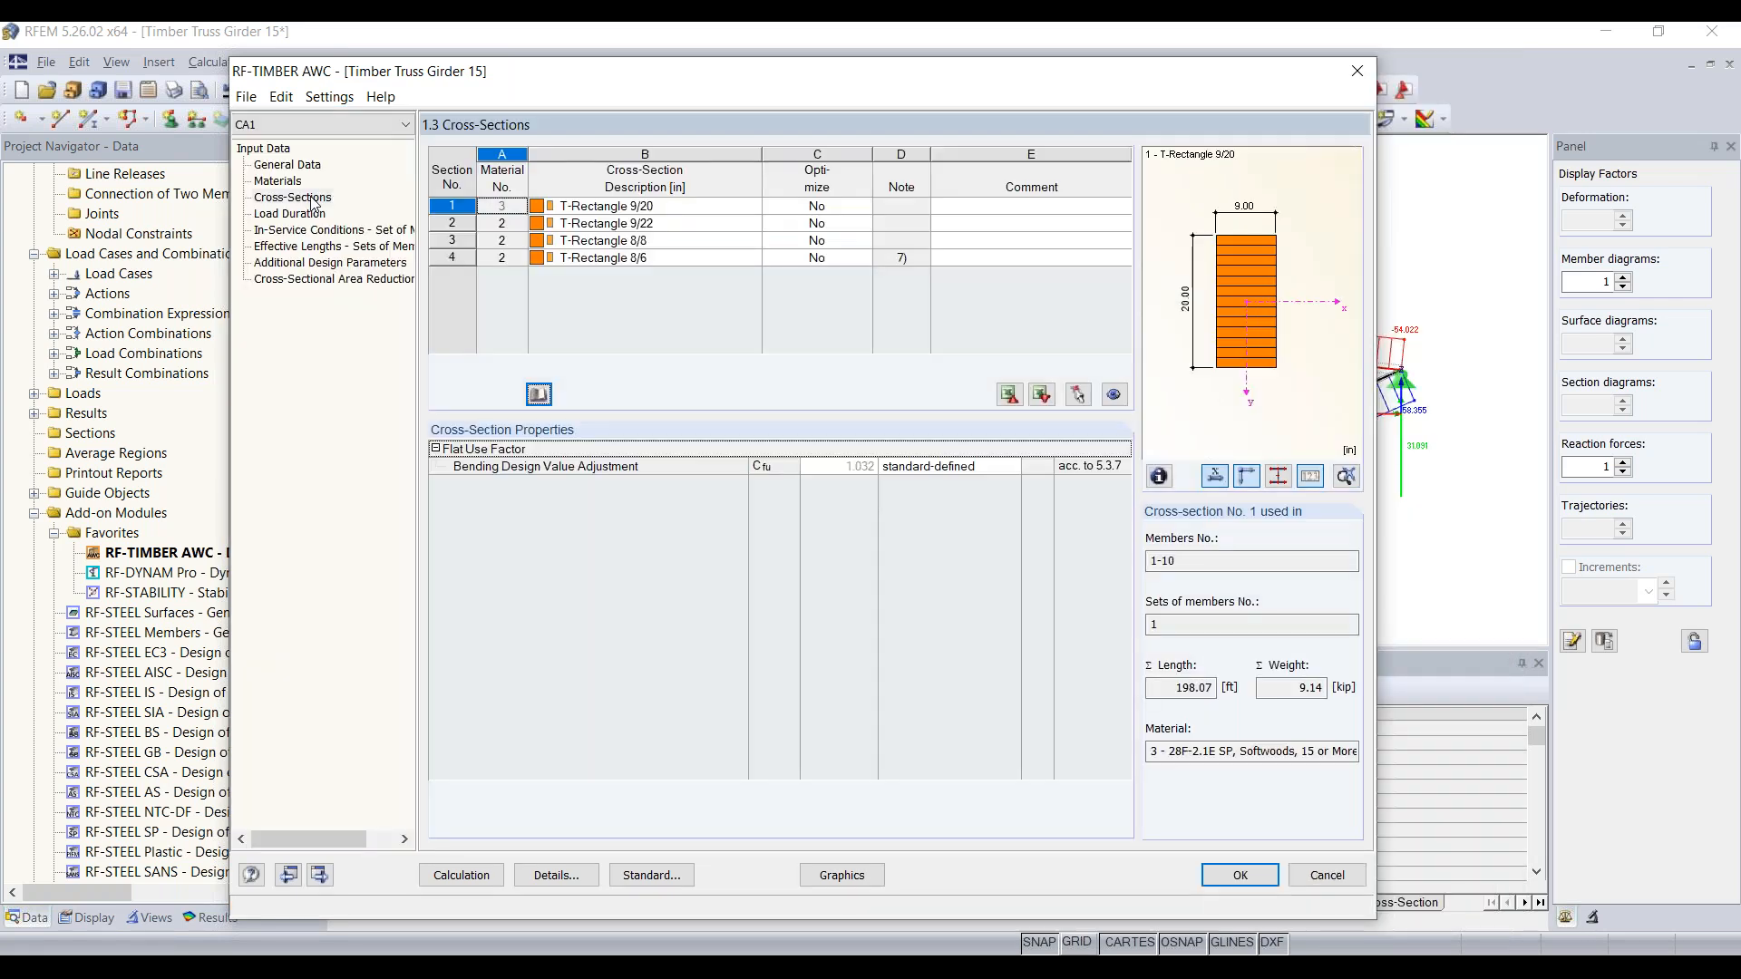
pyautogui.click(656, 241)
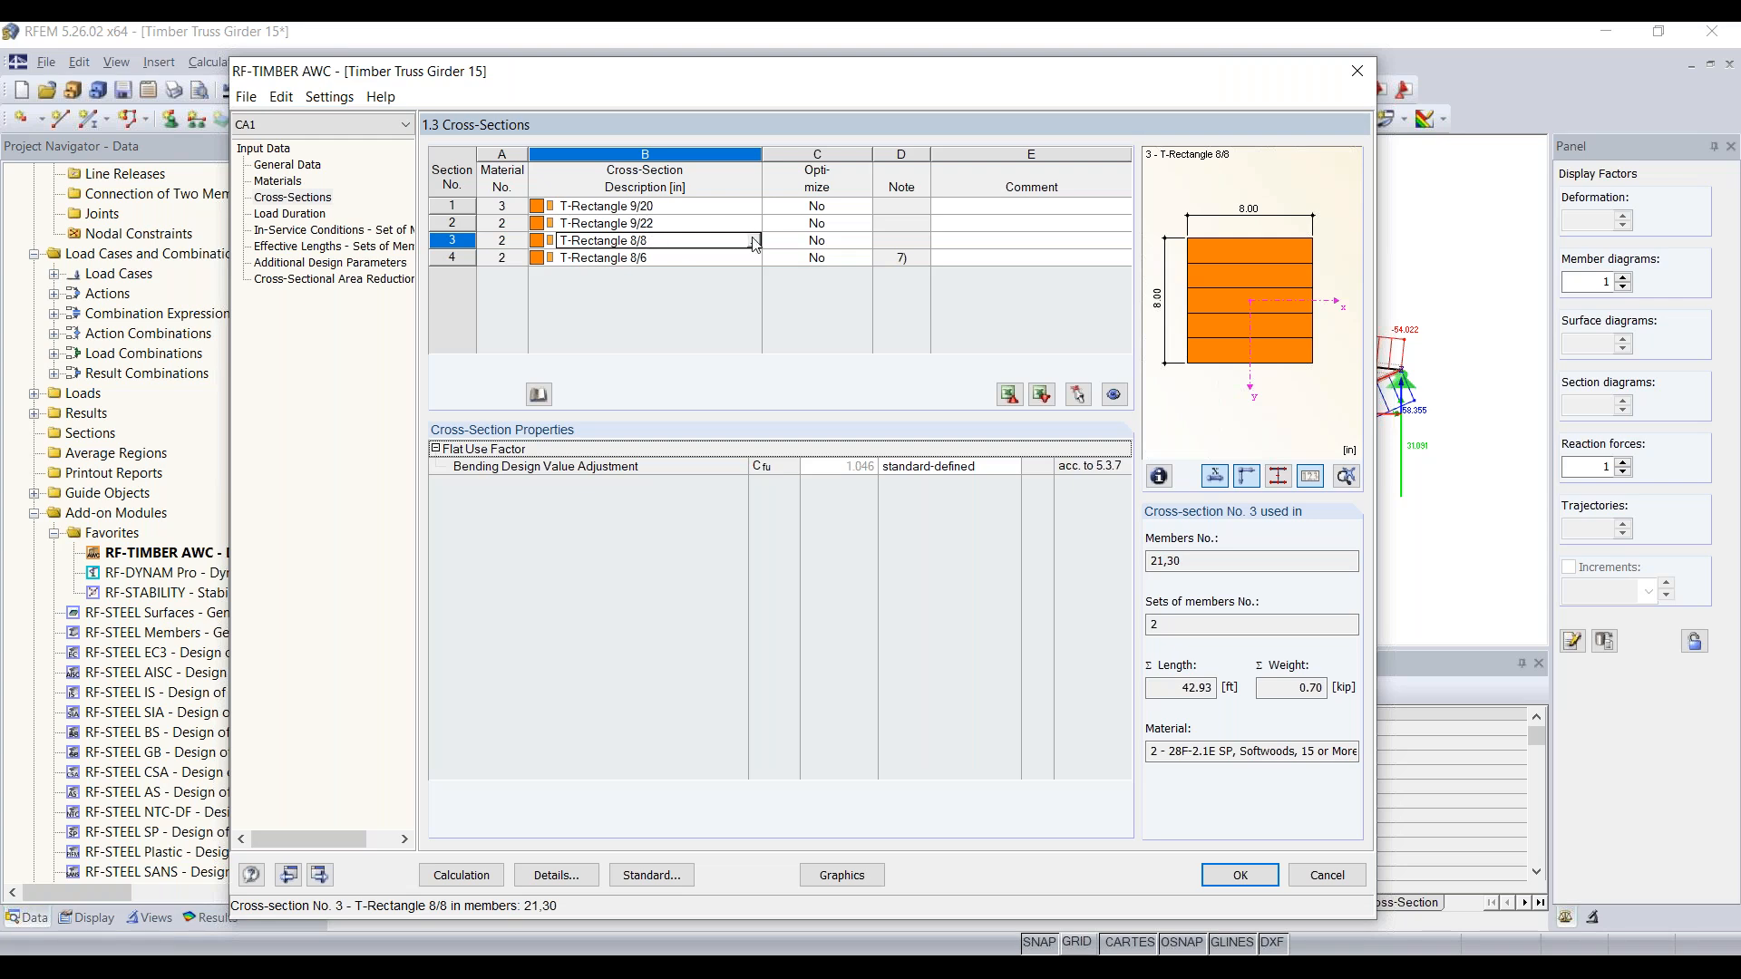
pyautogui.click(816, 241)
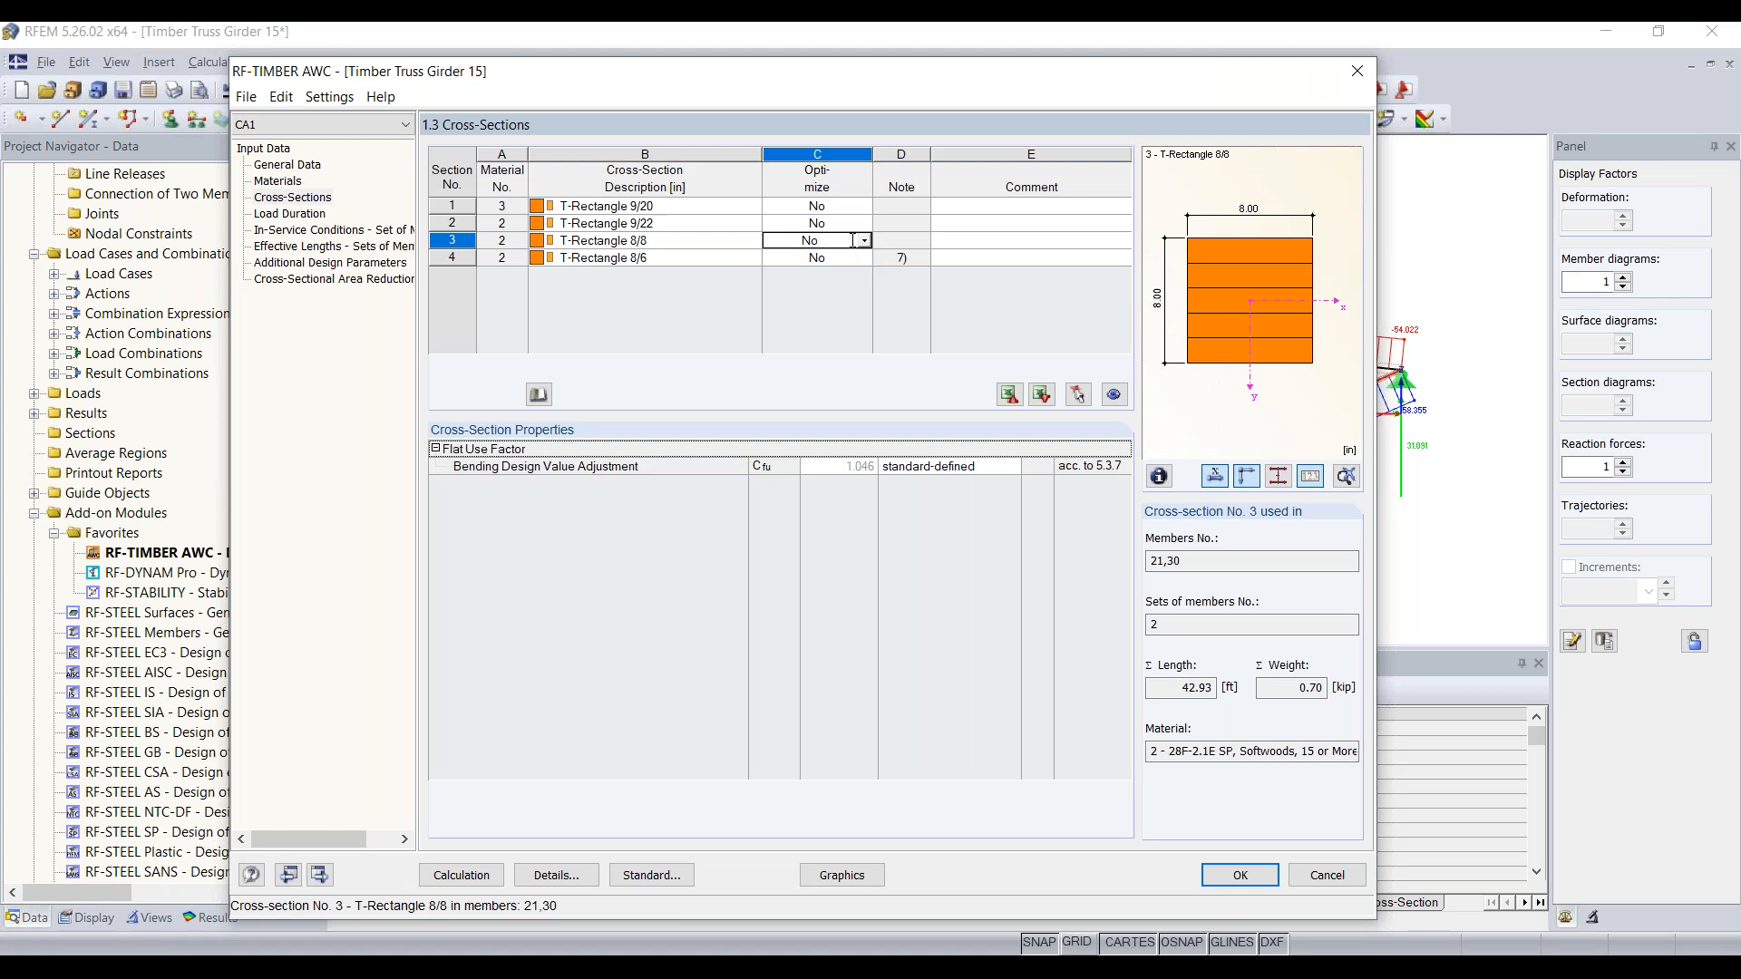
pyautogui.click(867, 241)
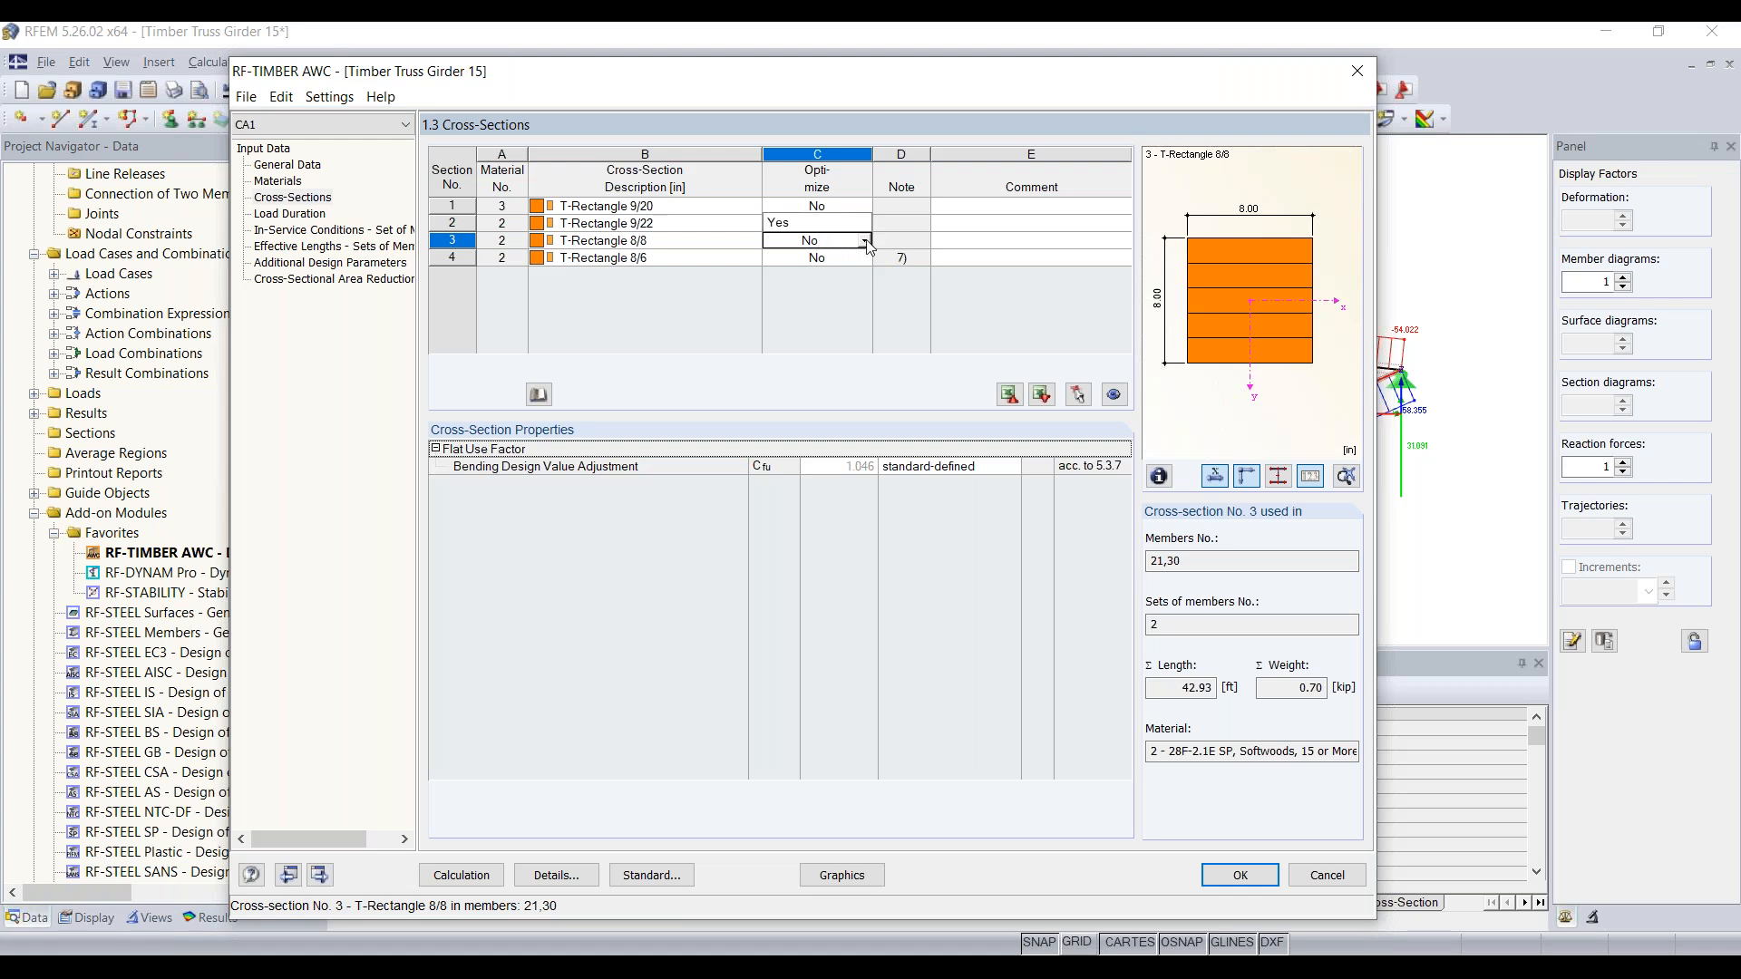
pyautogui.click(816, 225)
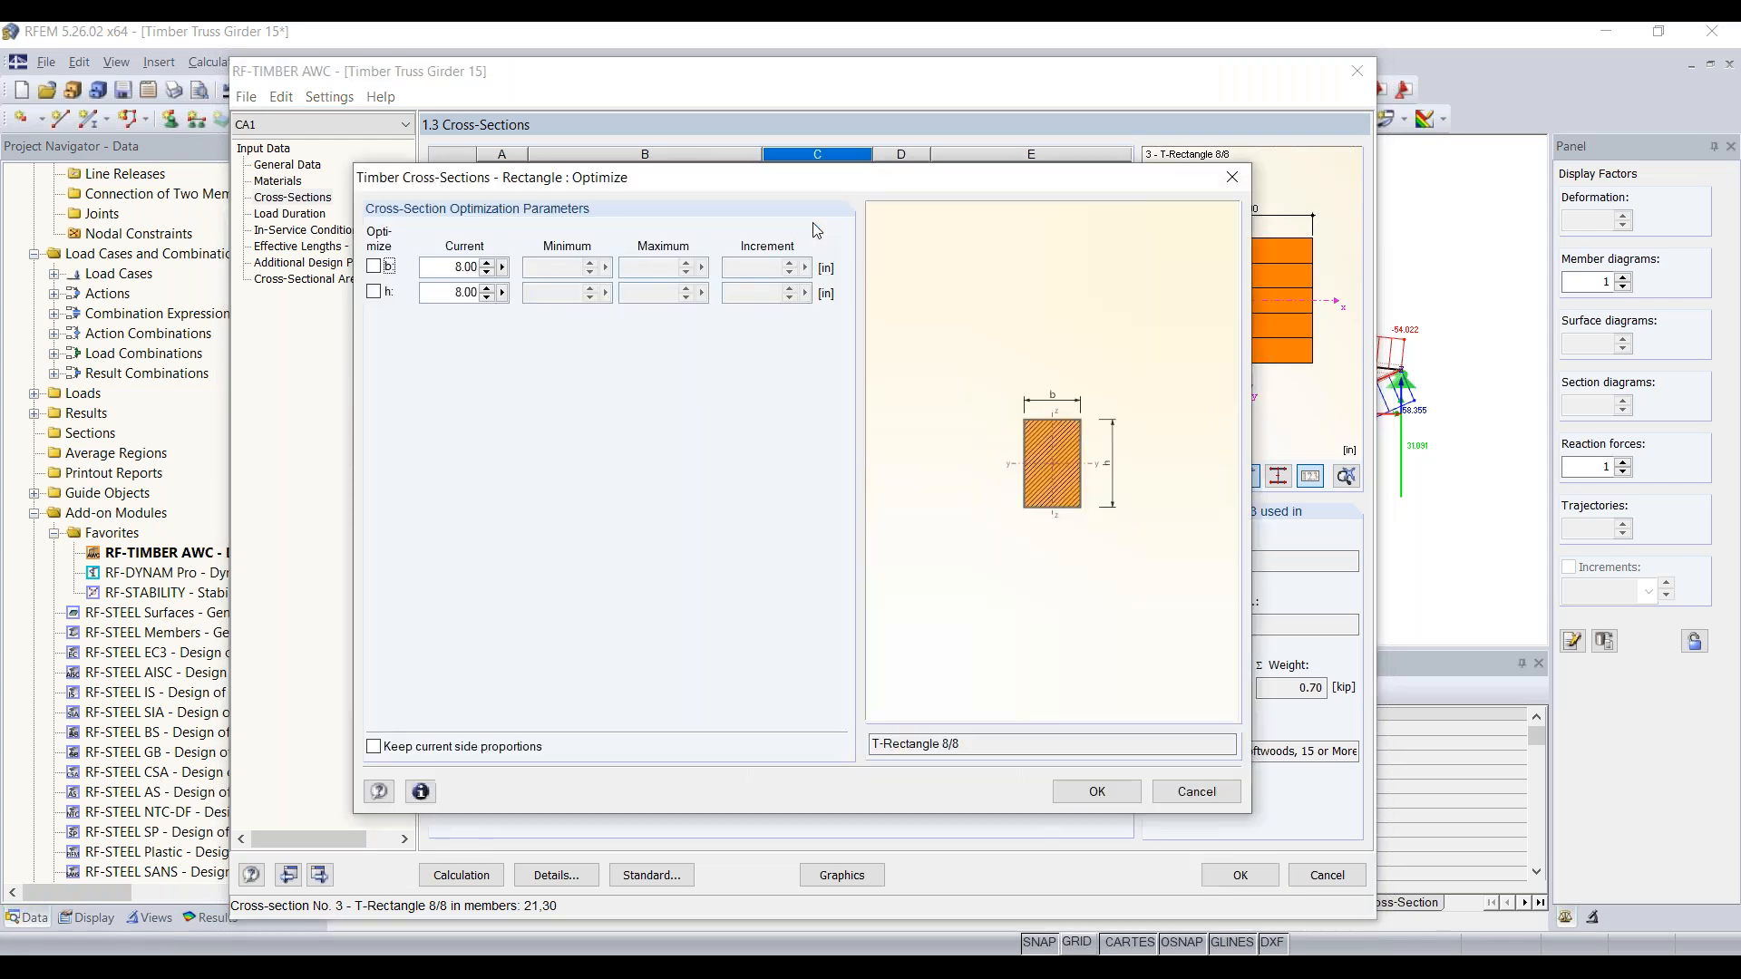
# Include both width b and height h in the optimization and keep the current side proportions
pyautogui.moveTo(660, 187); pyautogui.dragTo(652, 167)
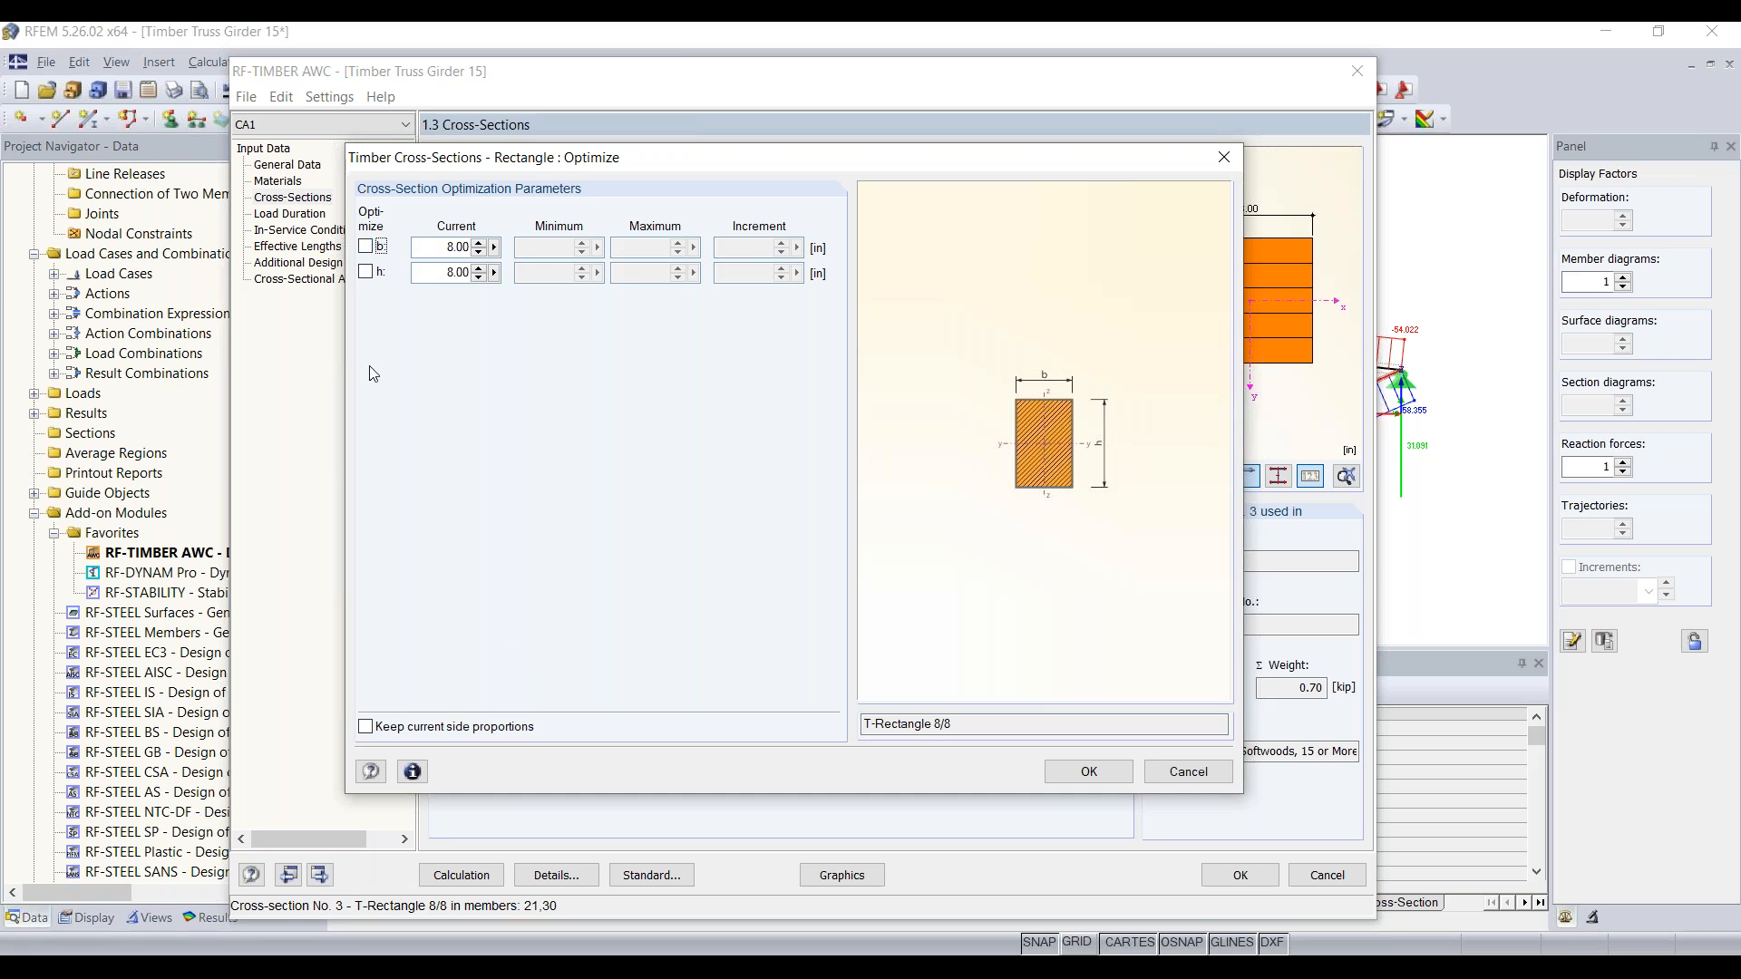
pyautogui.click(366, 727)
pyautogui.click(365, 247)
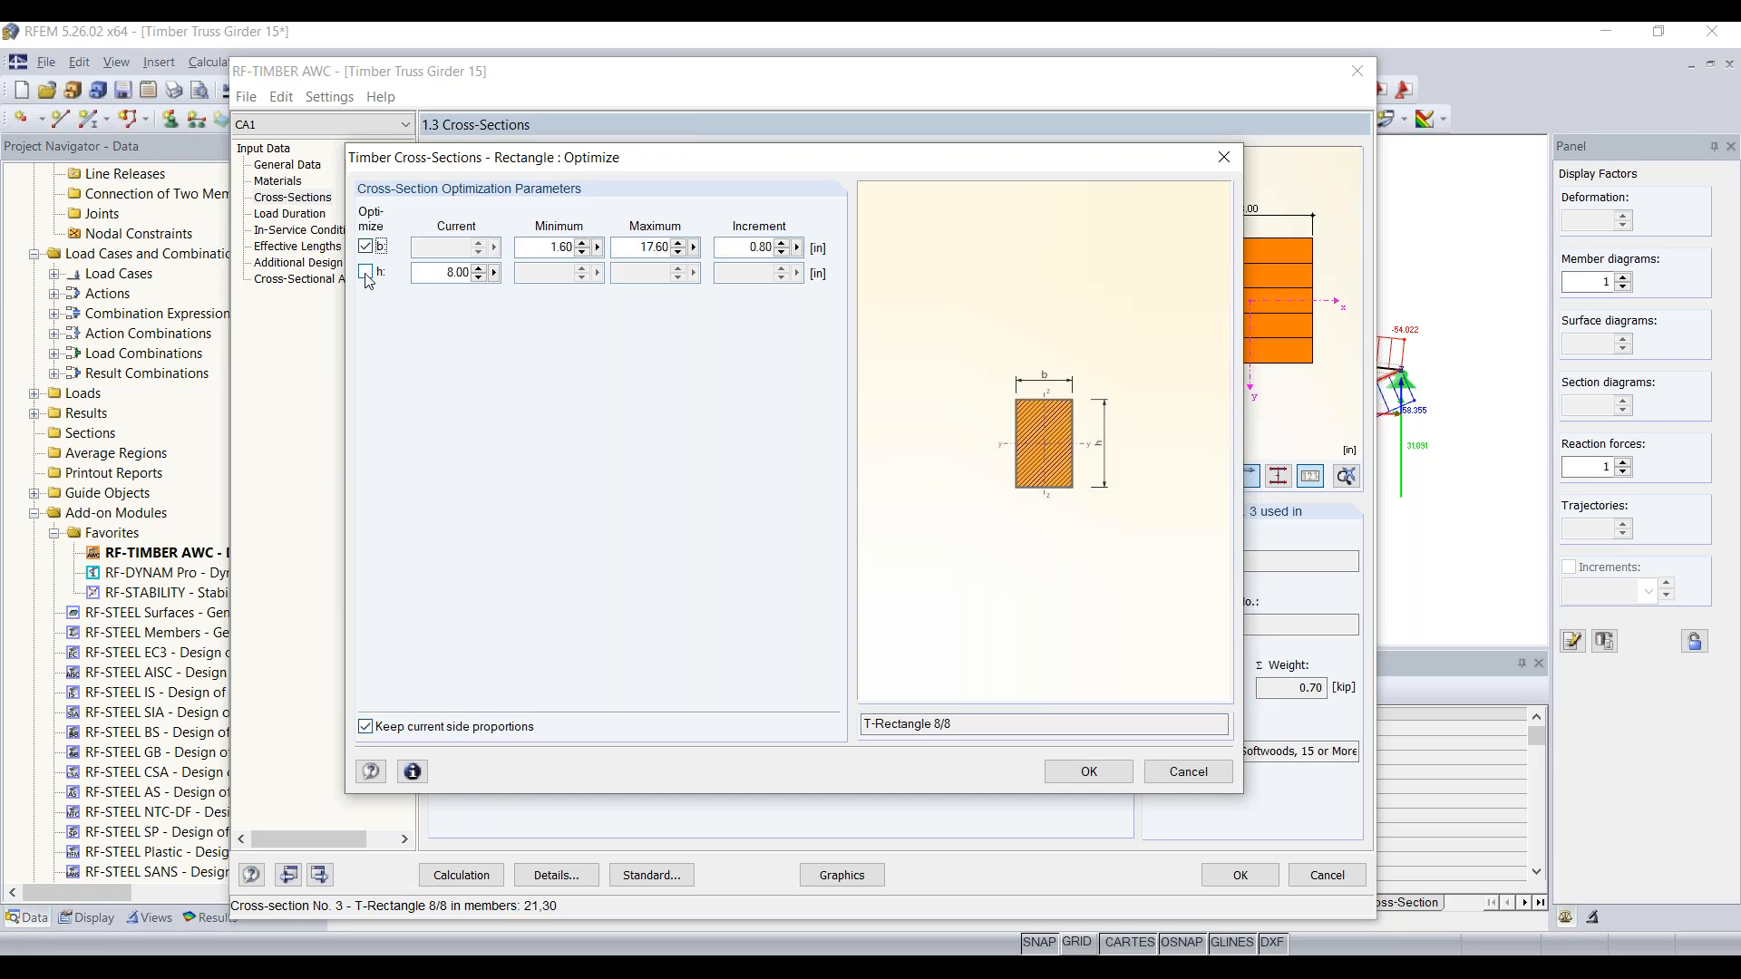
pyautogui.click(366, 272)
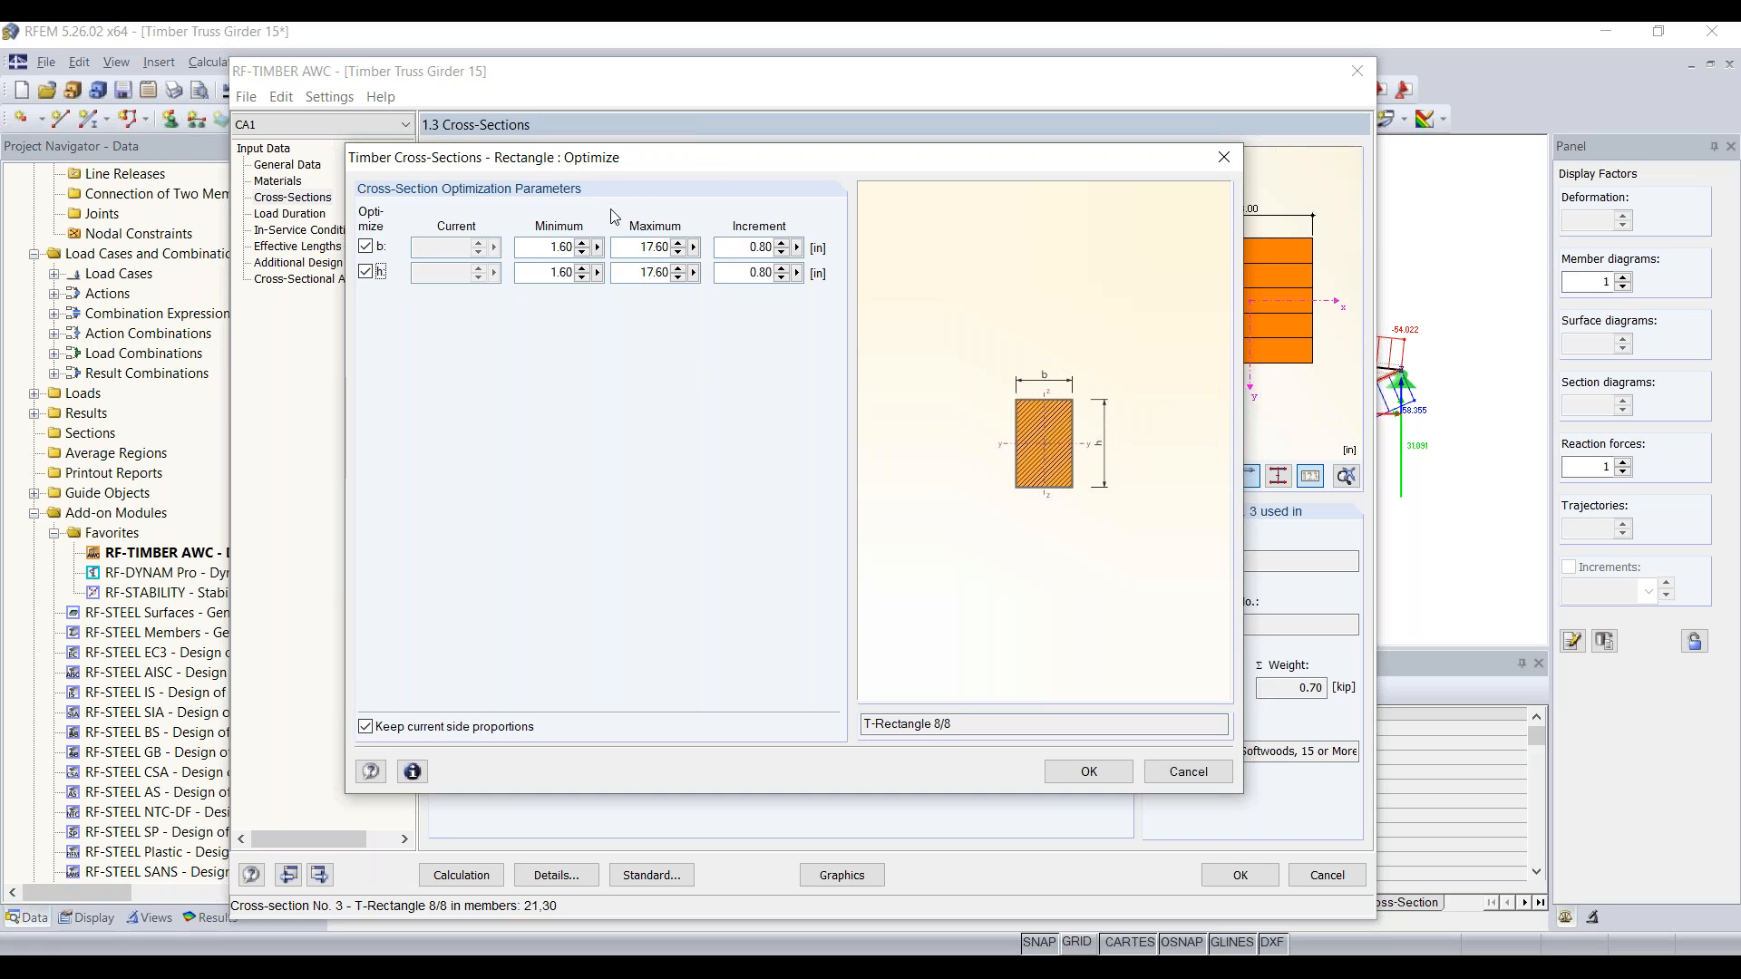
# Set the optimization range for both b and h to a minimum of 8 in and a maximum of 17 in
pyautogui.click(544, 245)
pyautogui.doubleClick(544, 245)
pyautogui.write('8')
pyautogui.doubleClick(538, 273)
pyautogui.write('8')
pyautogui.doubleClick(644, 247)
pyautogui.write('17')
pyautogui.doubleClick(639, 274)
pyautogui.write('17')
# Set the optimization increment for both b and h to 1 in and accept the parameters
pyautogui.moveTo(747, 247); pyautogui.dragTo(858, 249)
pyautogui.write('1')
pyautogui.moveTo(735, 274); pyautogui.dragTo(789, 275)
pyautogui.write('1')
pyautogui.click(1091, 772)
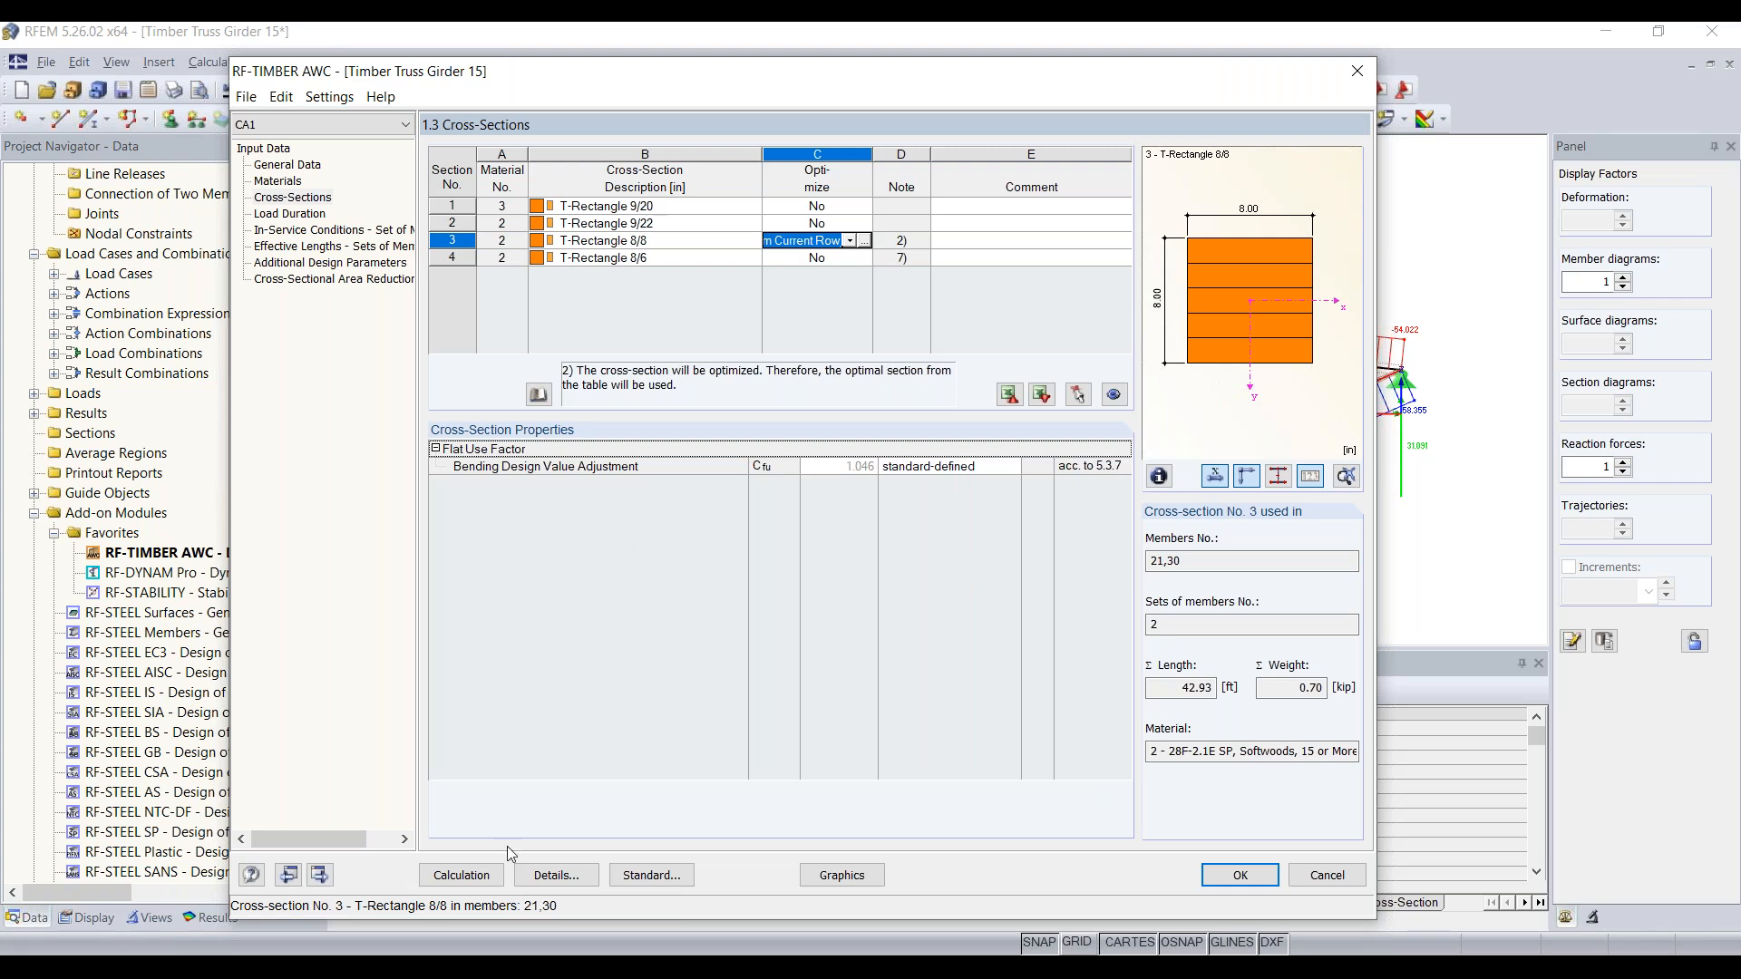
# Run the design calculation with the optimization and review the design ratios by load case and by cross-section
pyautogui.click(480, 885)
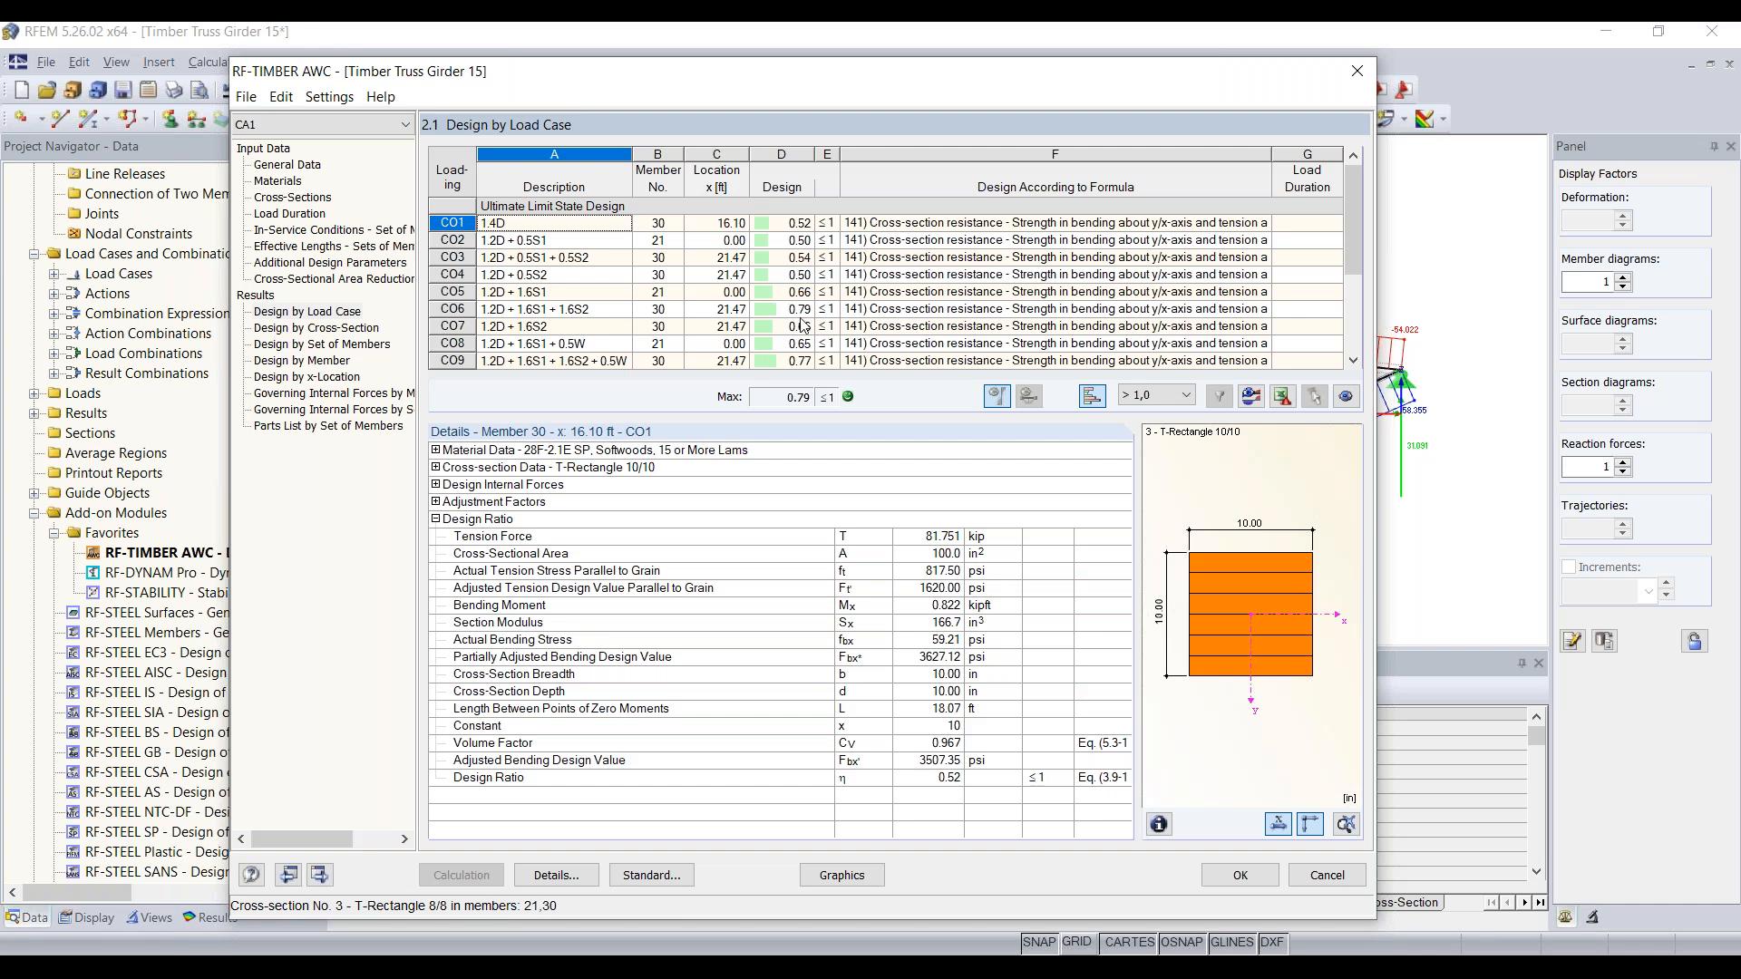
pyautogui.scroll(-3, 801, 321)
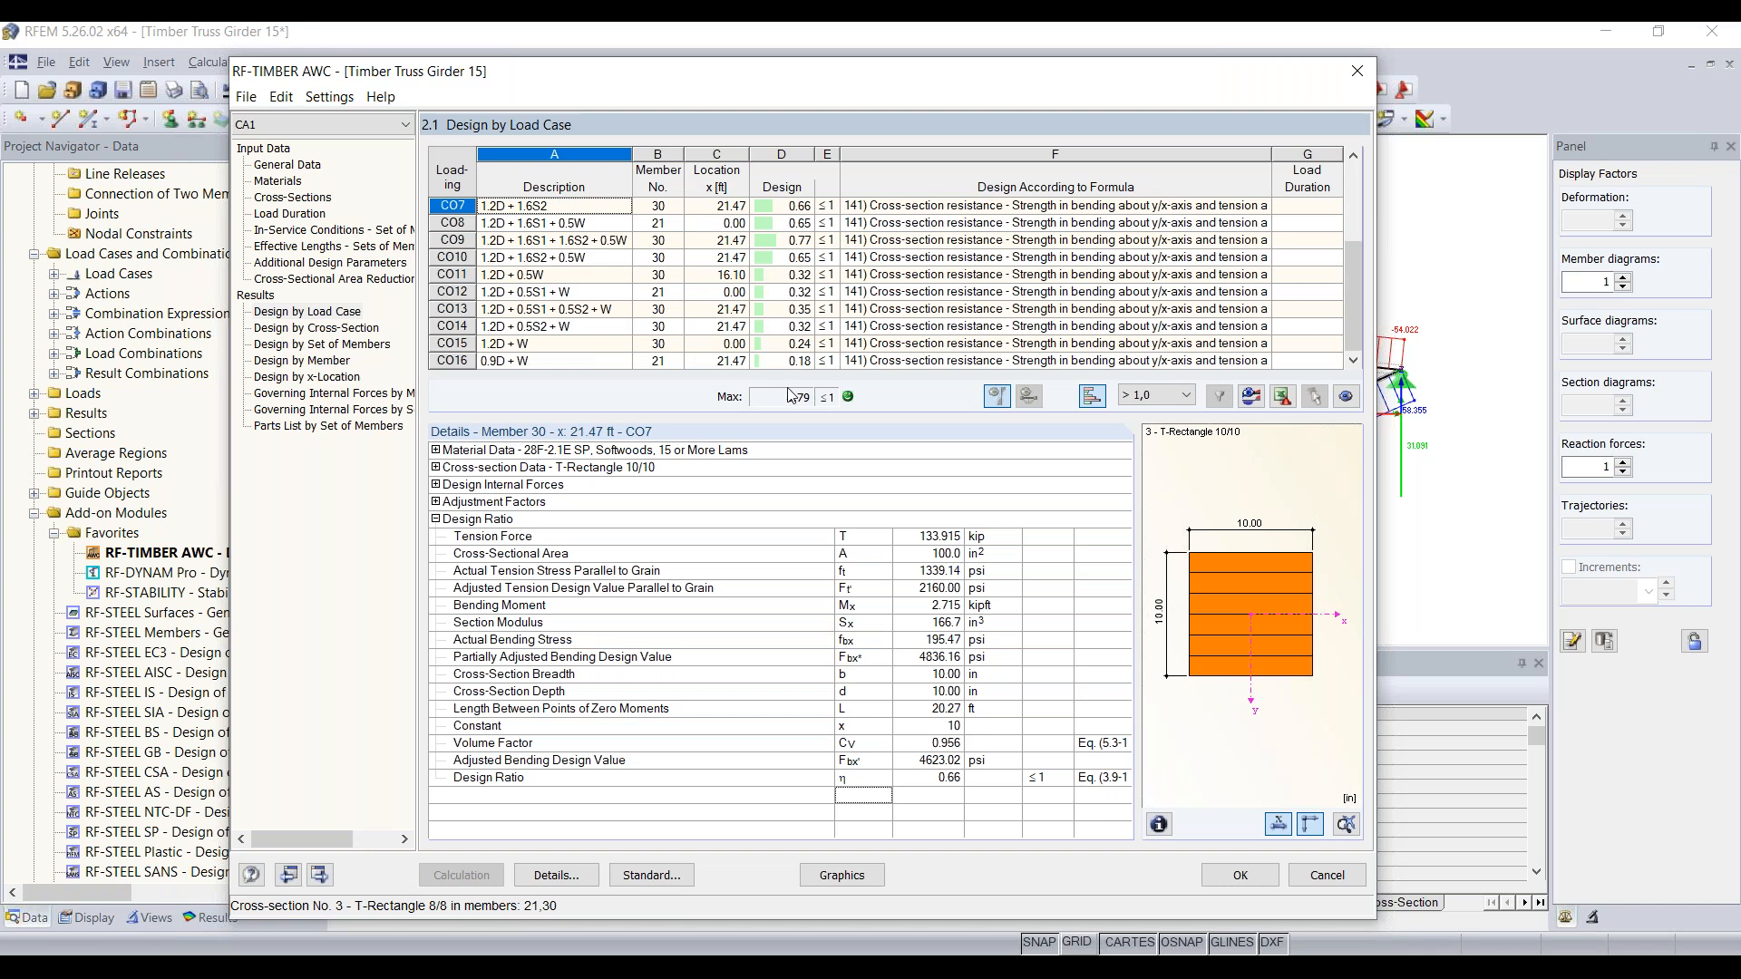
pyautogui.click(293, 328)
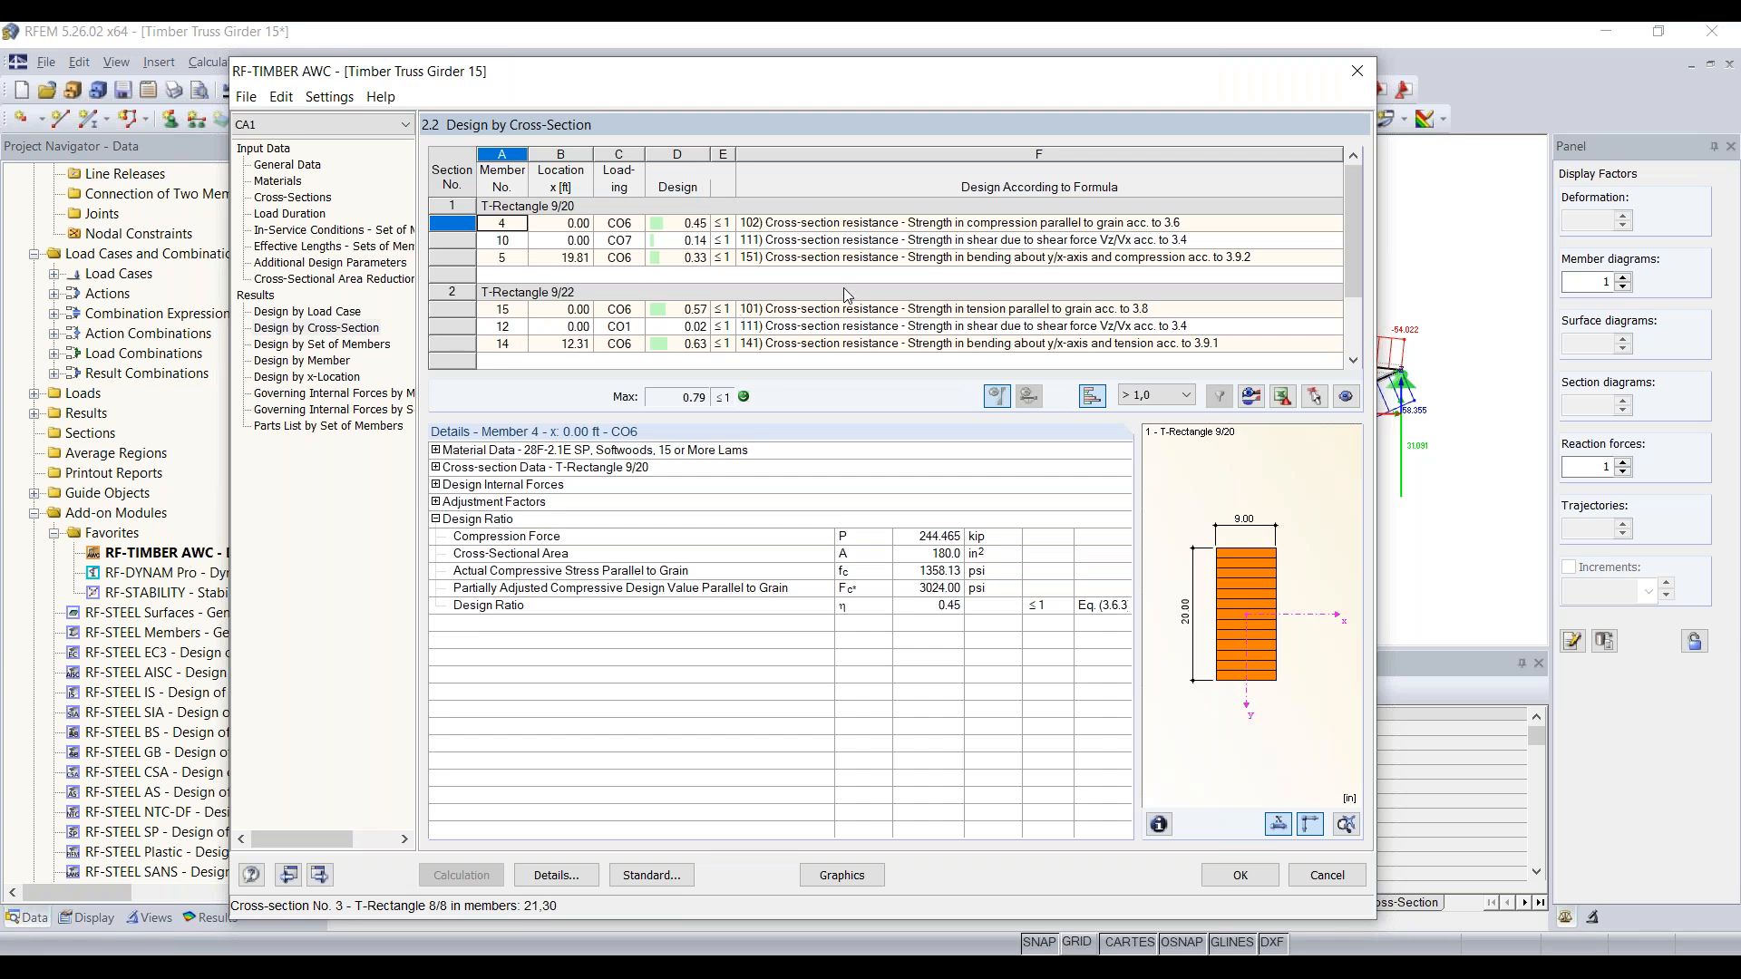
pyautogui.moveTo(1349, 206); pyautogui.dragTo(1349, 245)
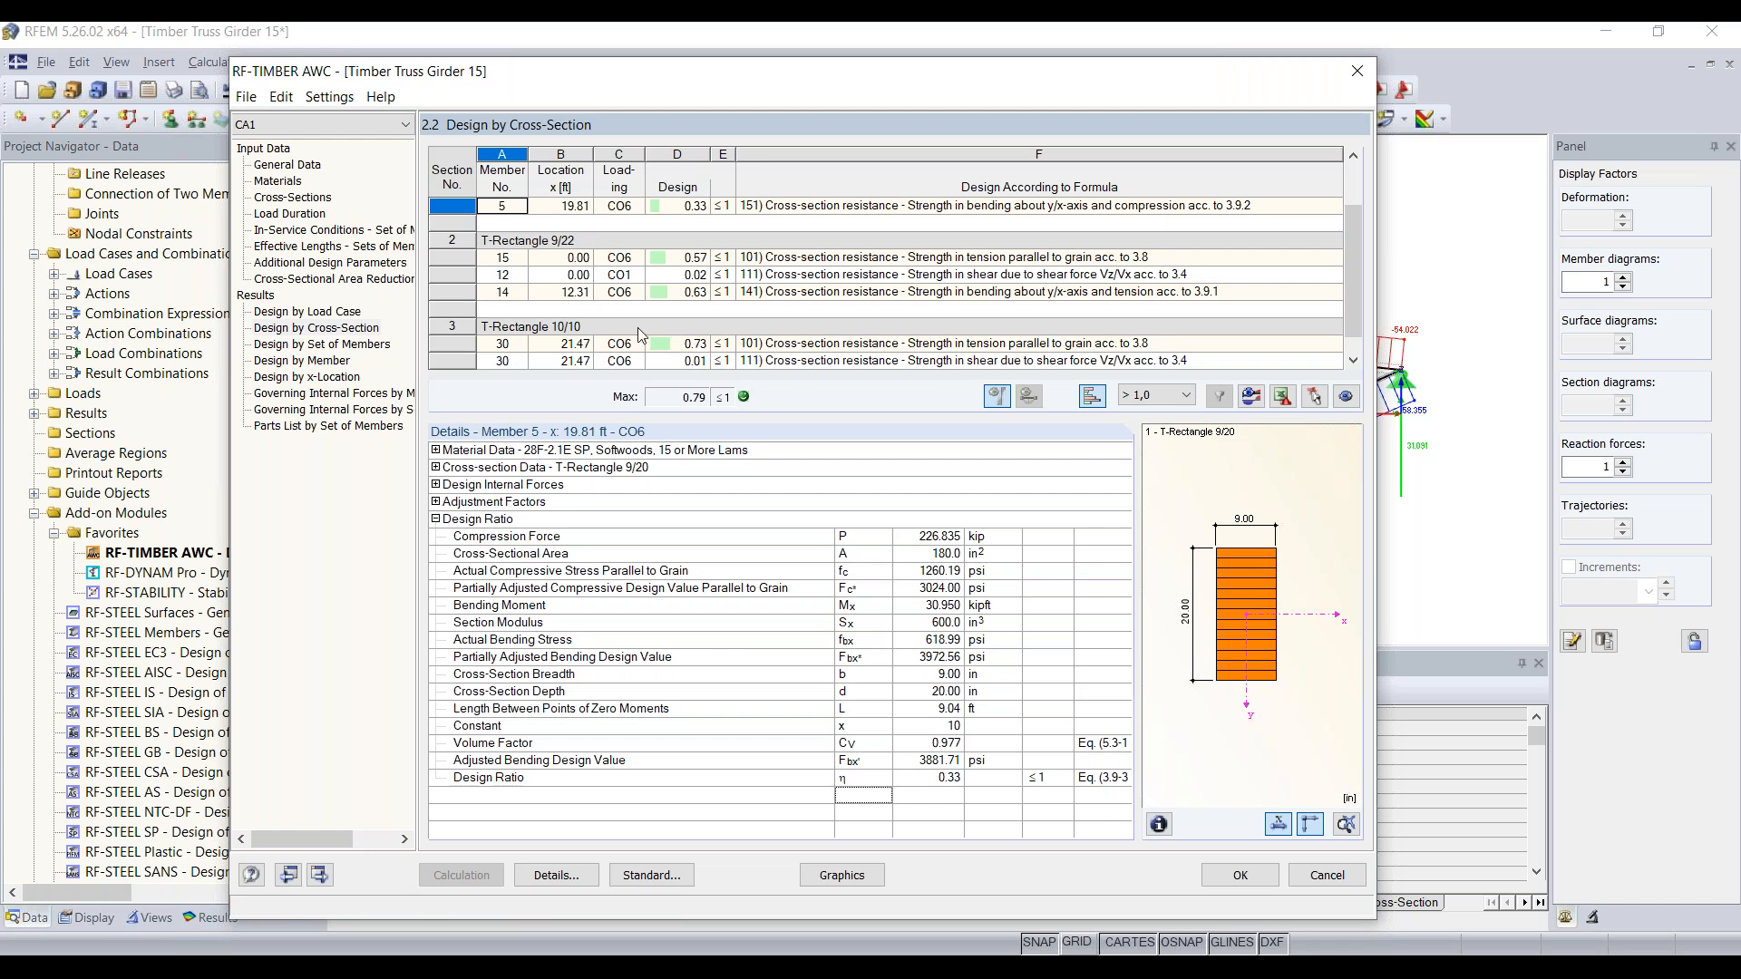
pyautogui.scroll(1, 655, 324)
# Compare the optimized cross-section 3 with its RFEM counterpart in the cross-section list, and inspect T-Rectangle 8/6
pyautogui.click(319, 195)
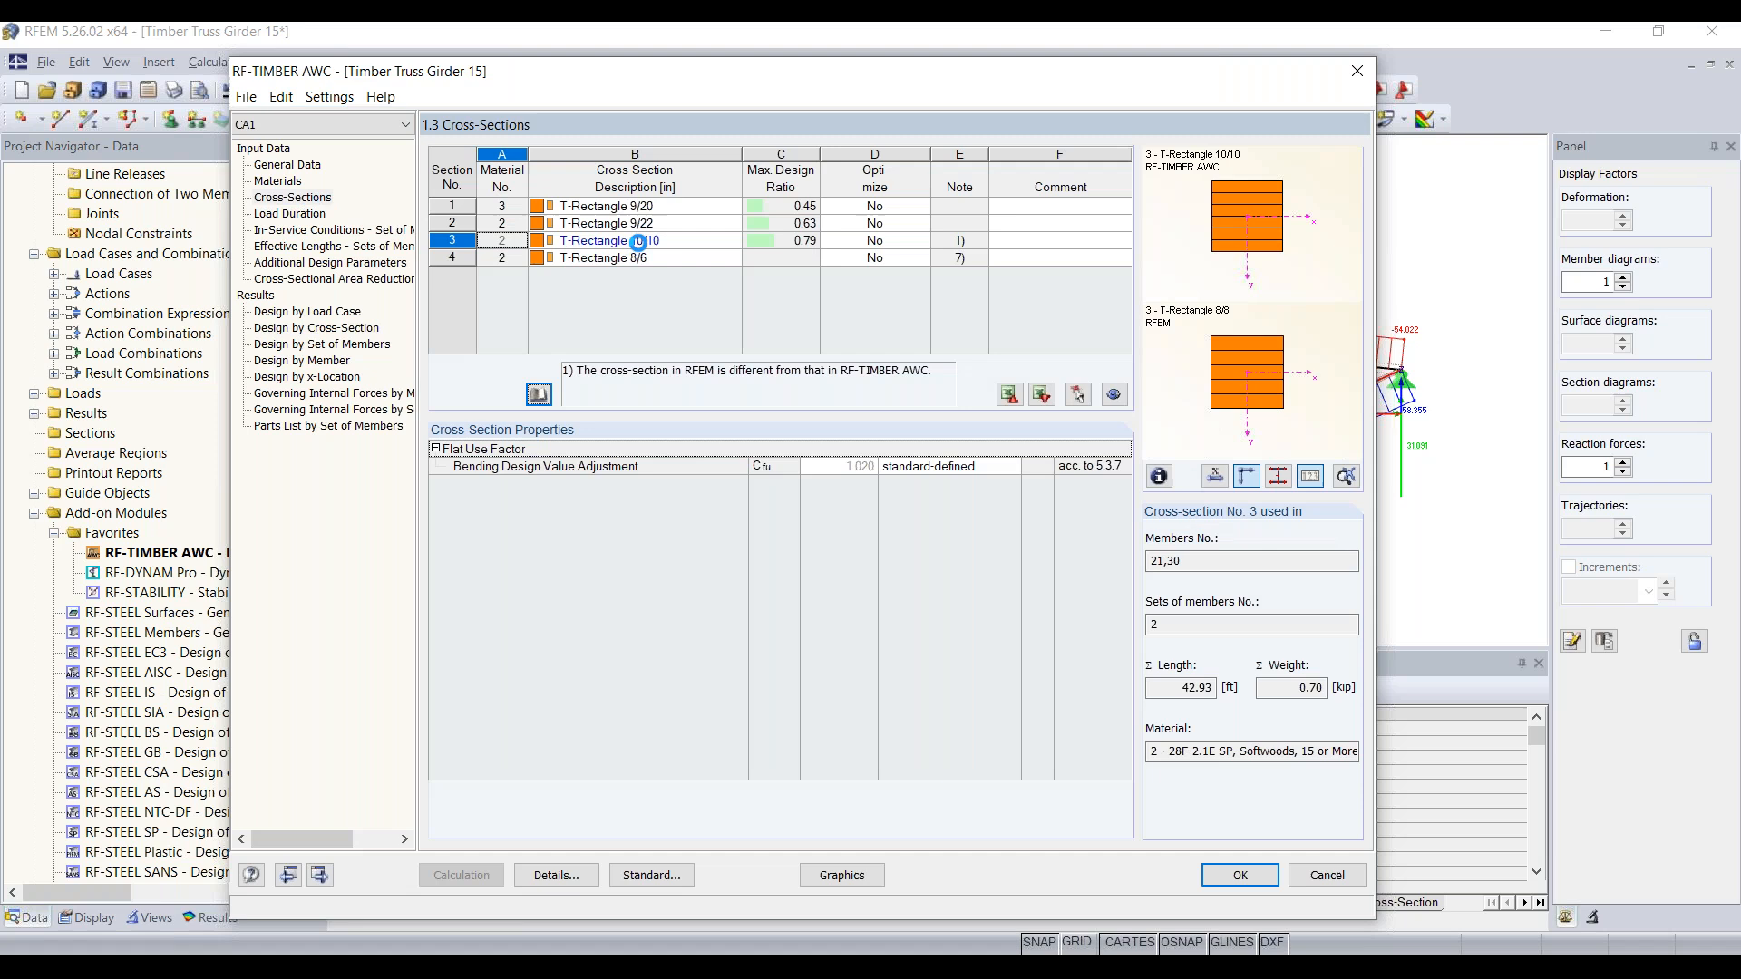
pyautogui.click(455, 241)
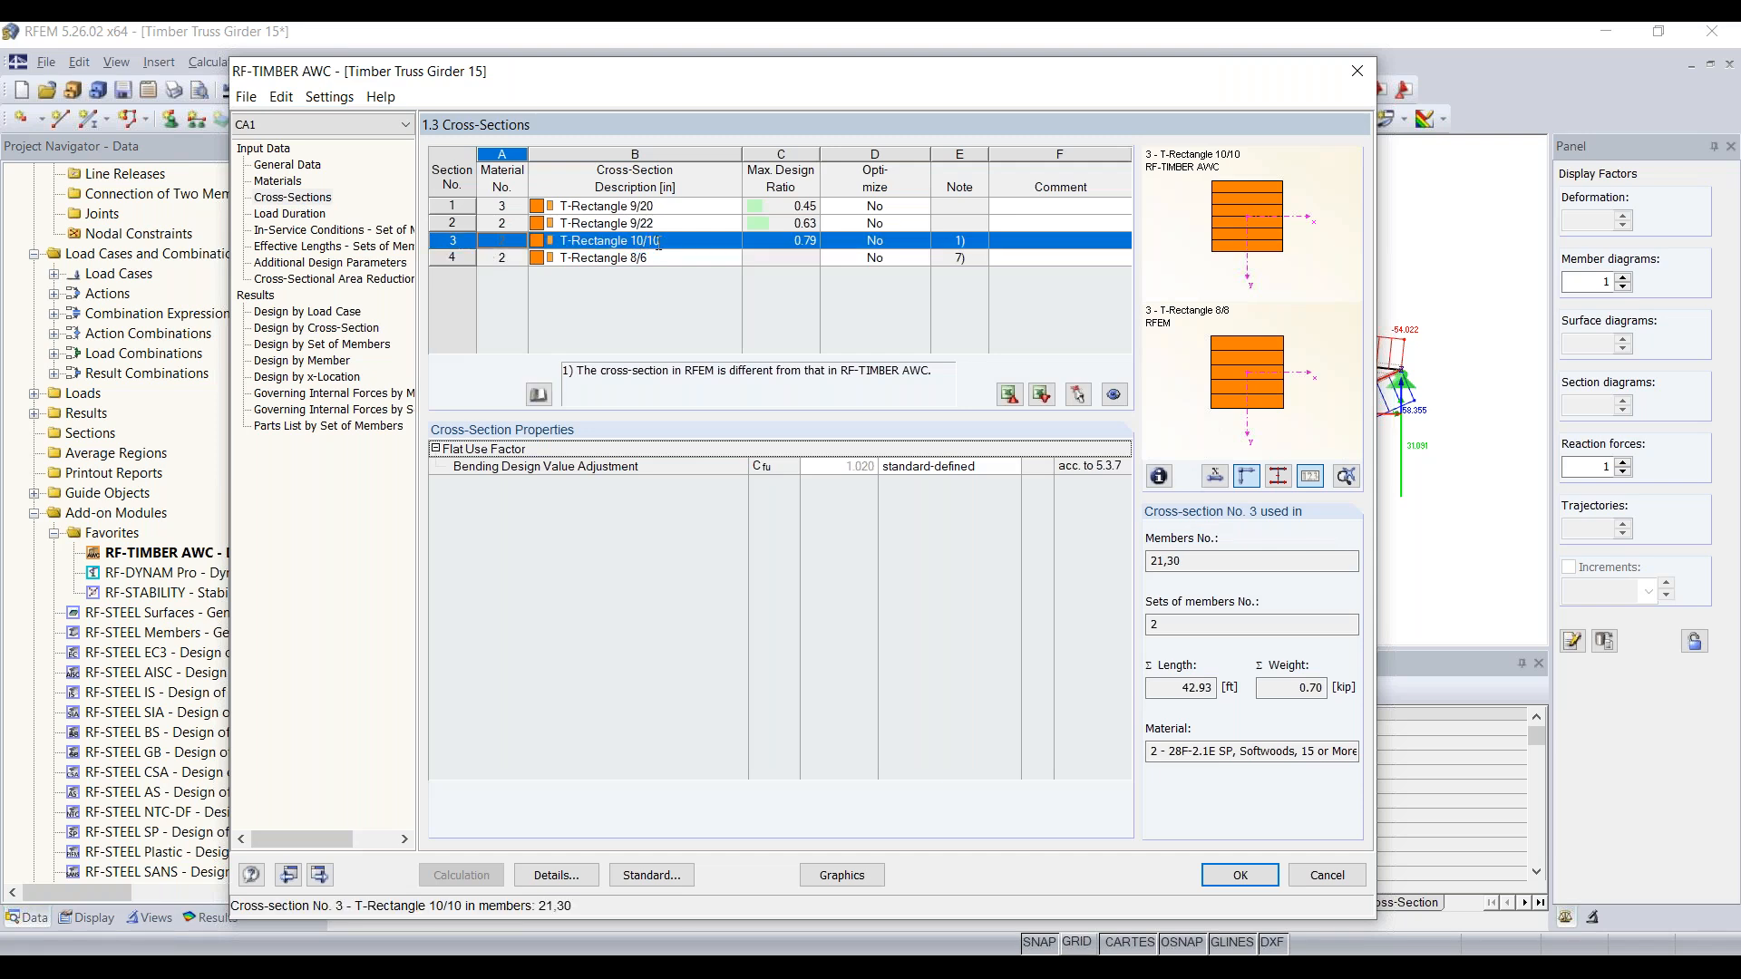
pyautogui.click(705, 258)
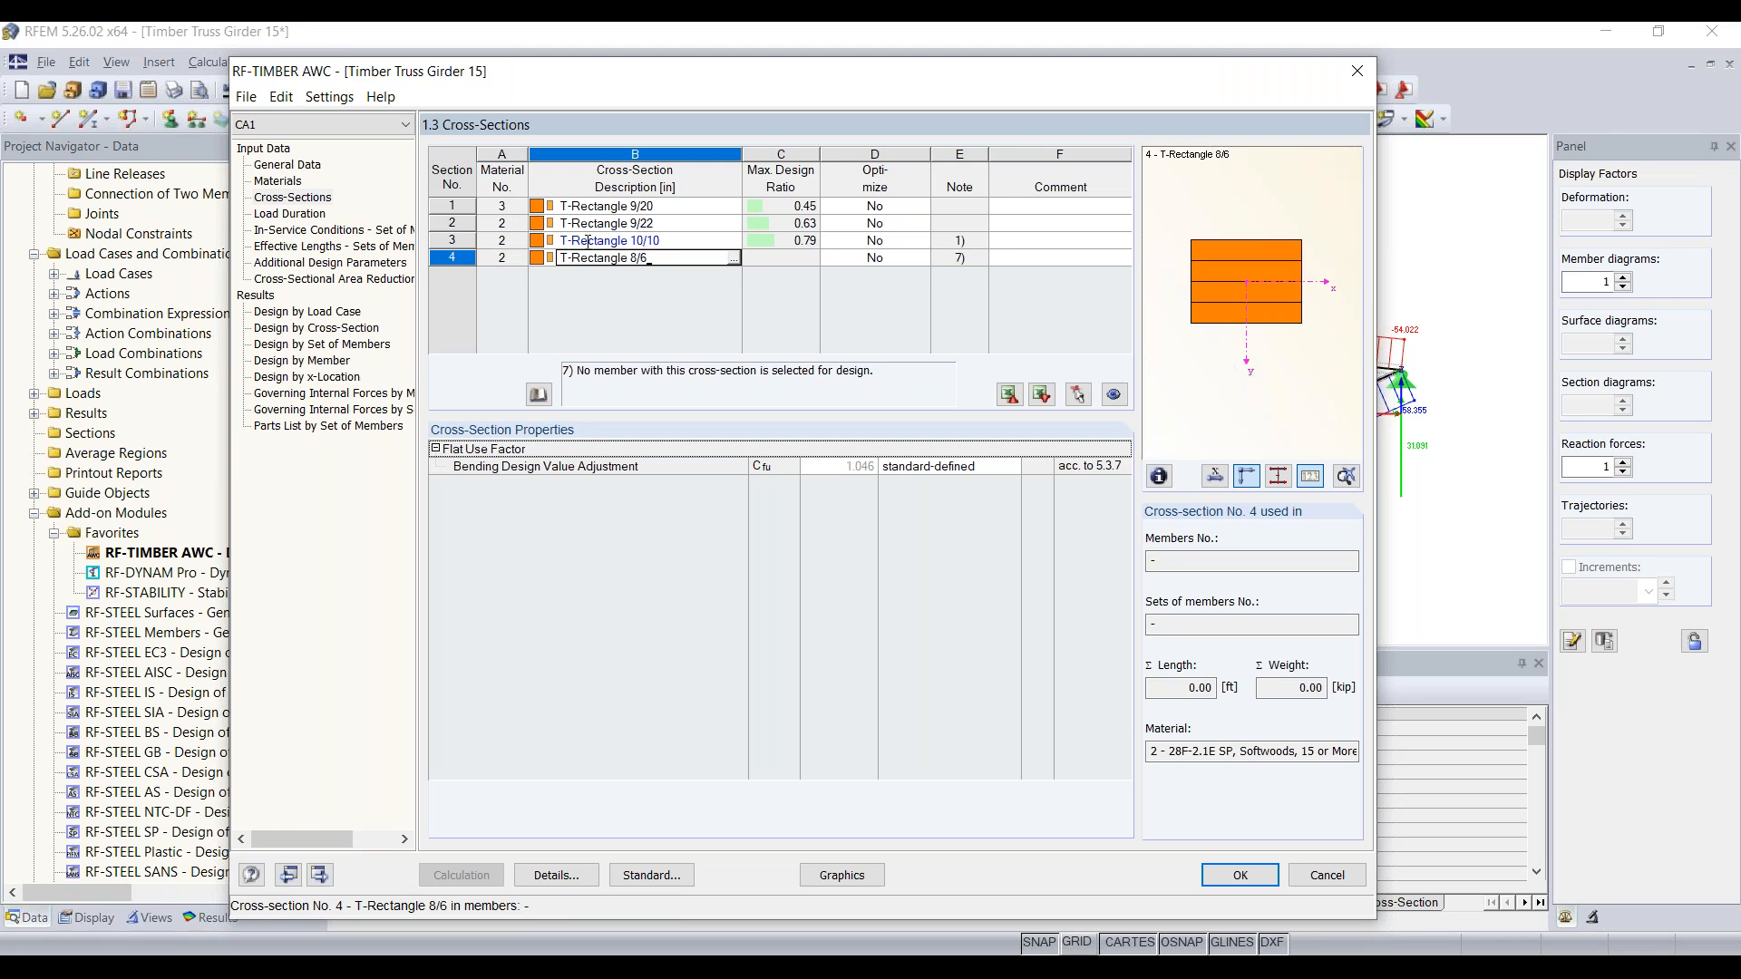
pyautogui.click(588, 241)
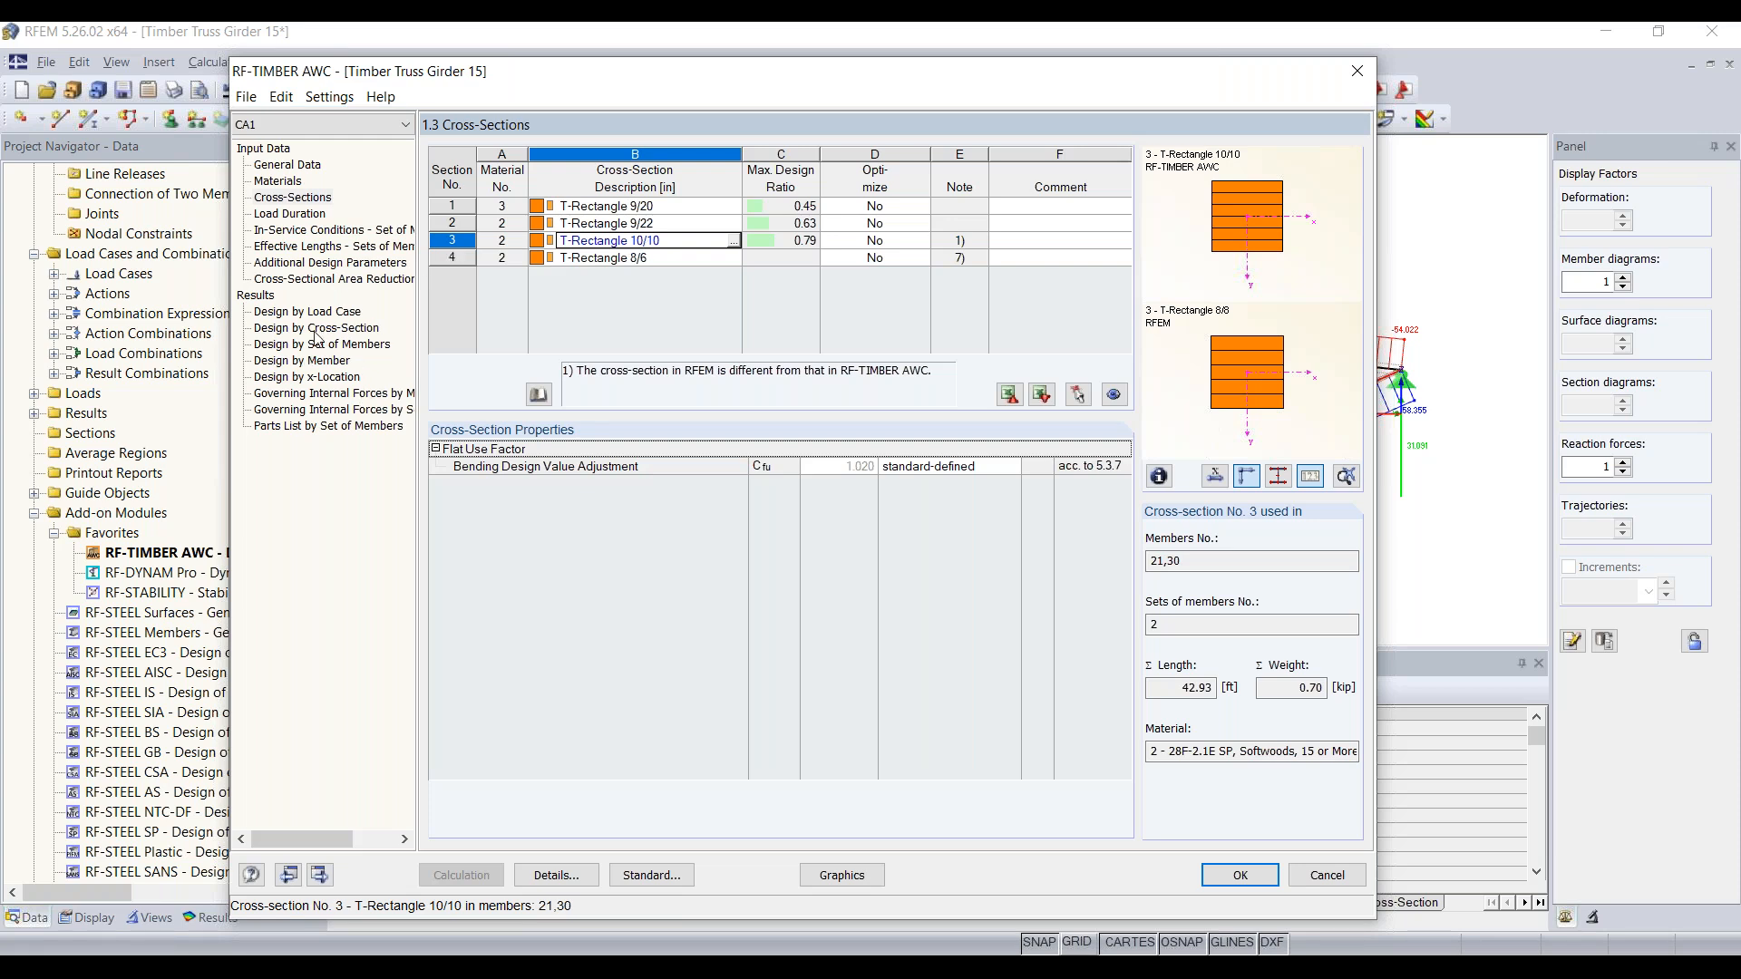
# Uncover the truss model behind the module window briefly and review the design results by set of members and by cross-section
pyautogui.moveTo(660, 81); pyautogui.dragTo(670, 521)
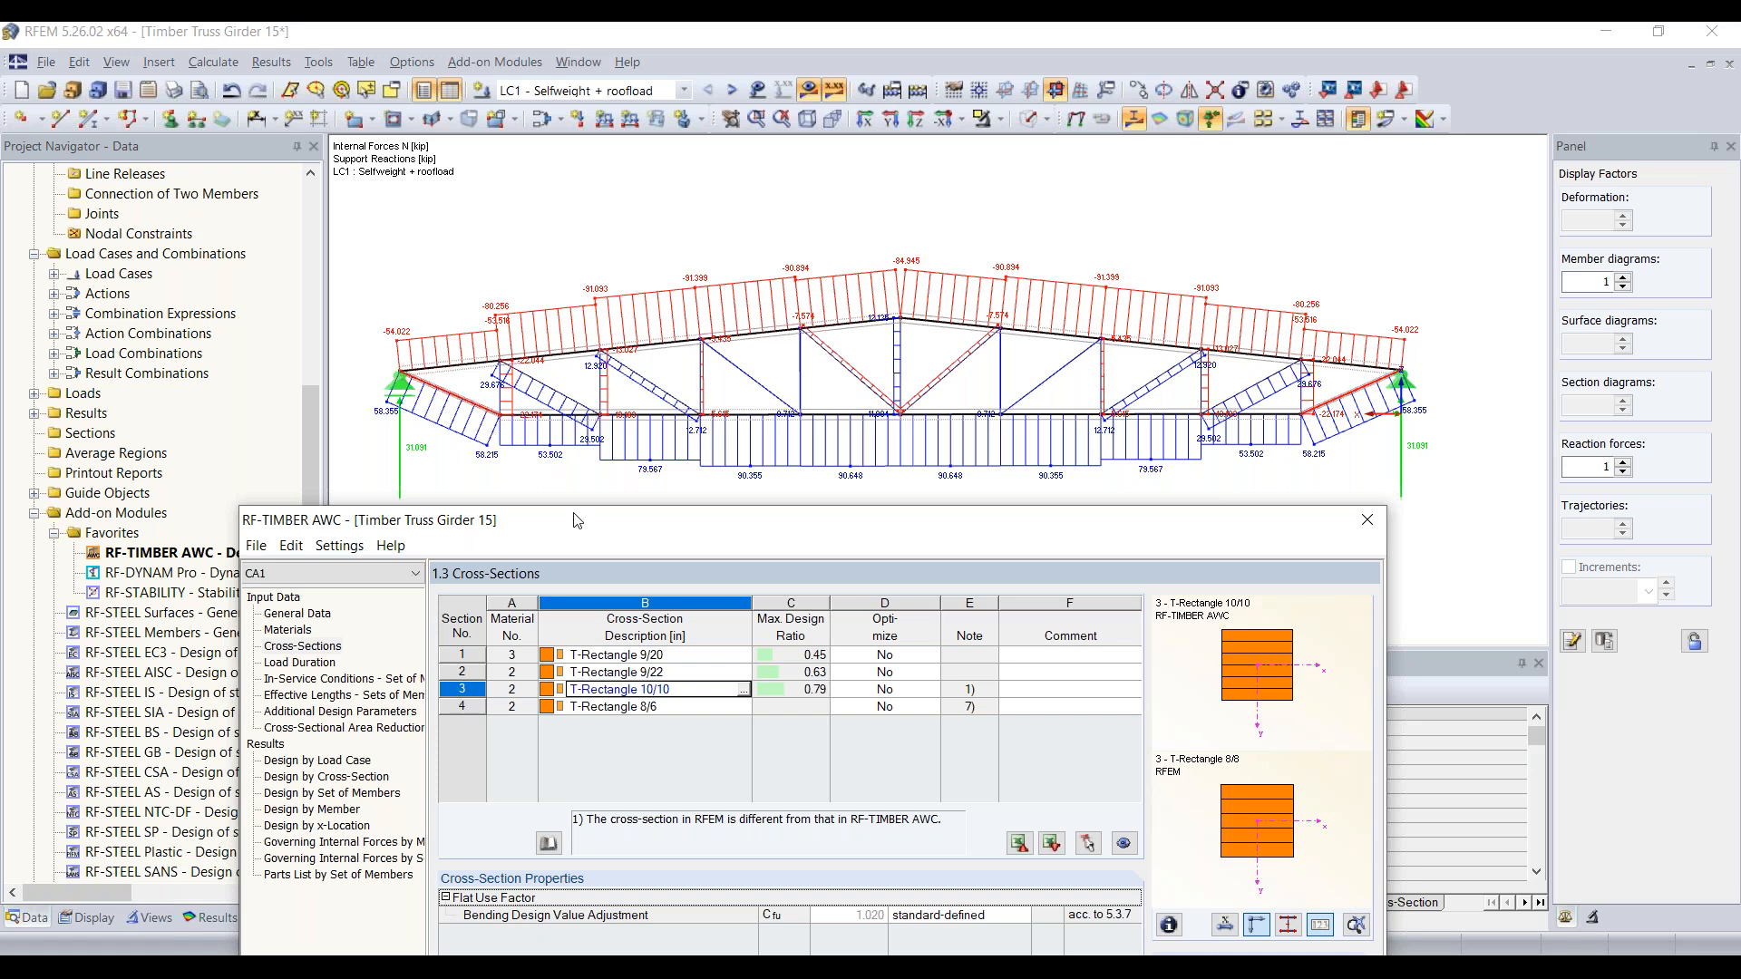
pyautogui.moveTo(648, 526); pyautogui.dragTo(591, 106)
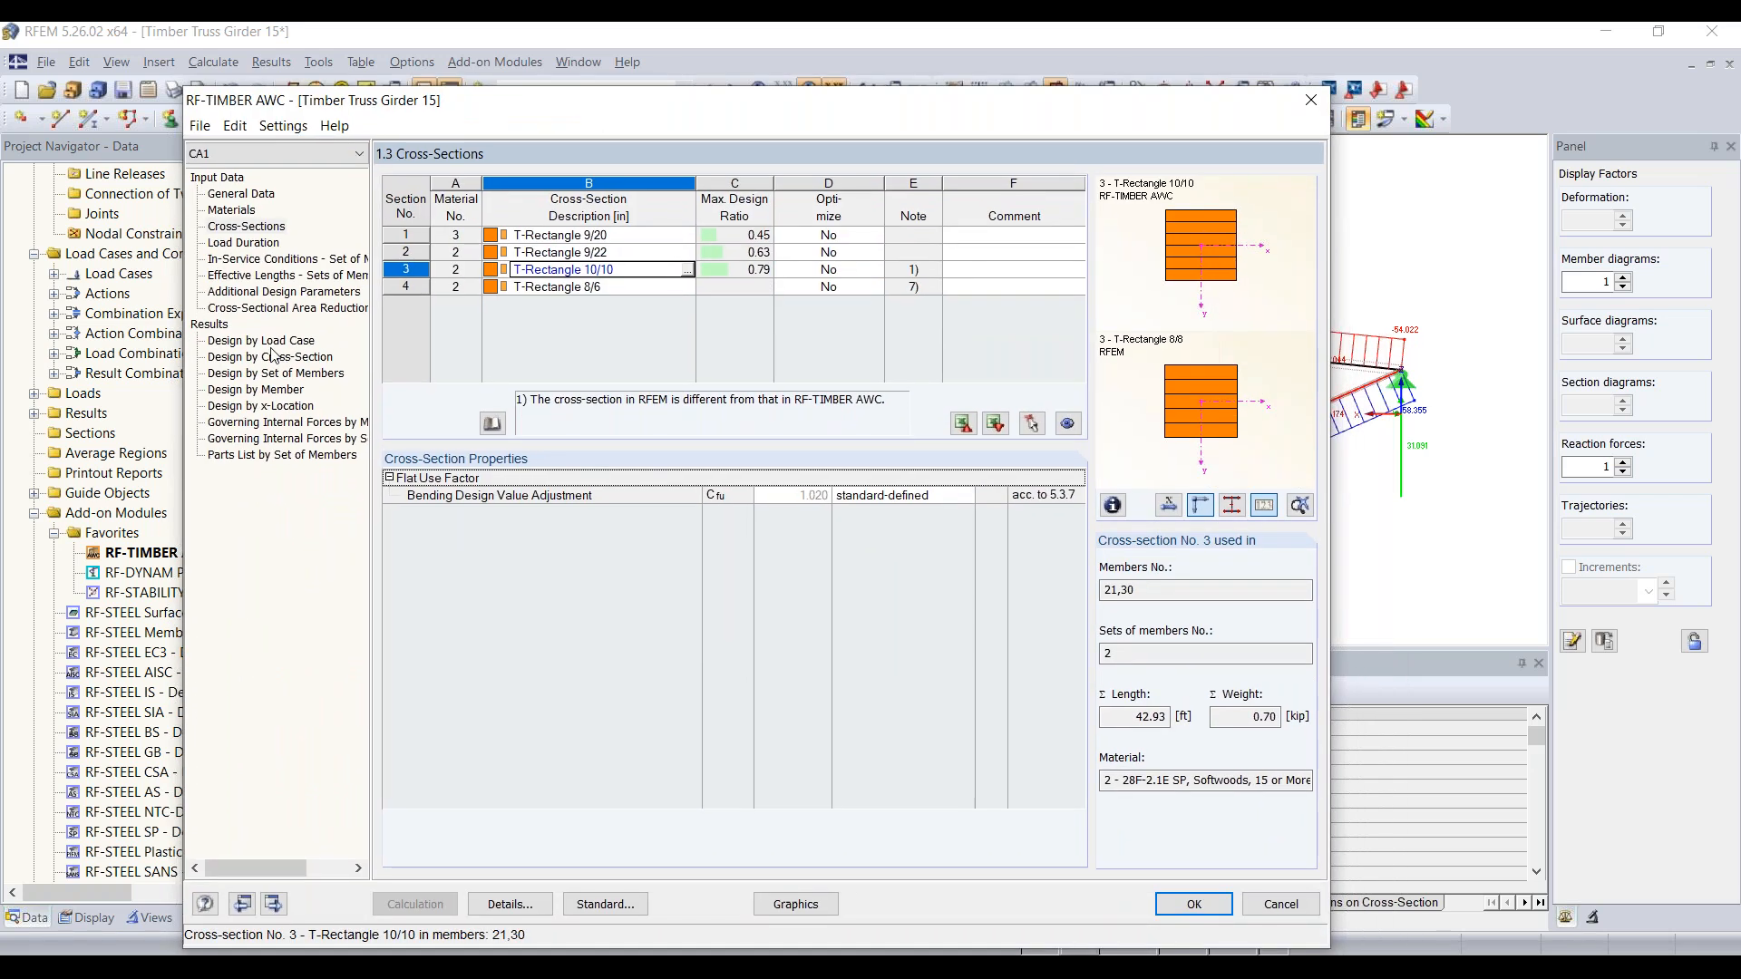
pyautogui.click(273, 375)
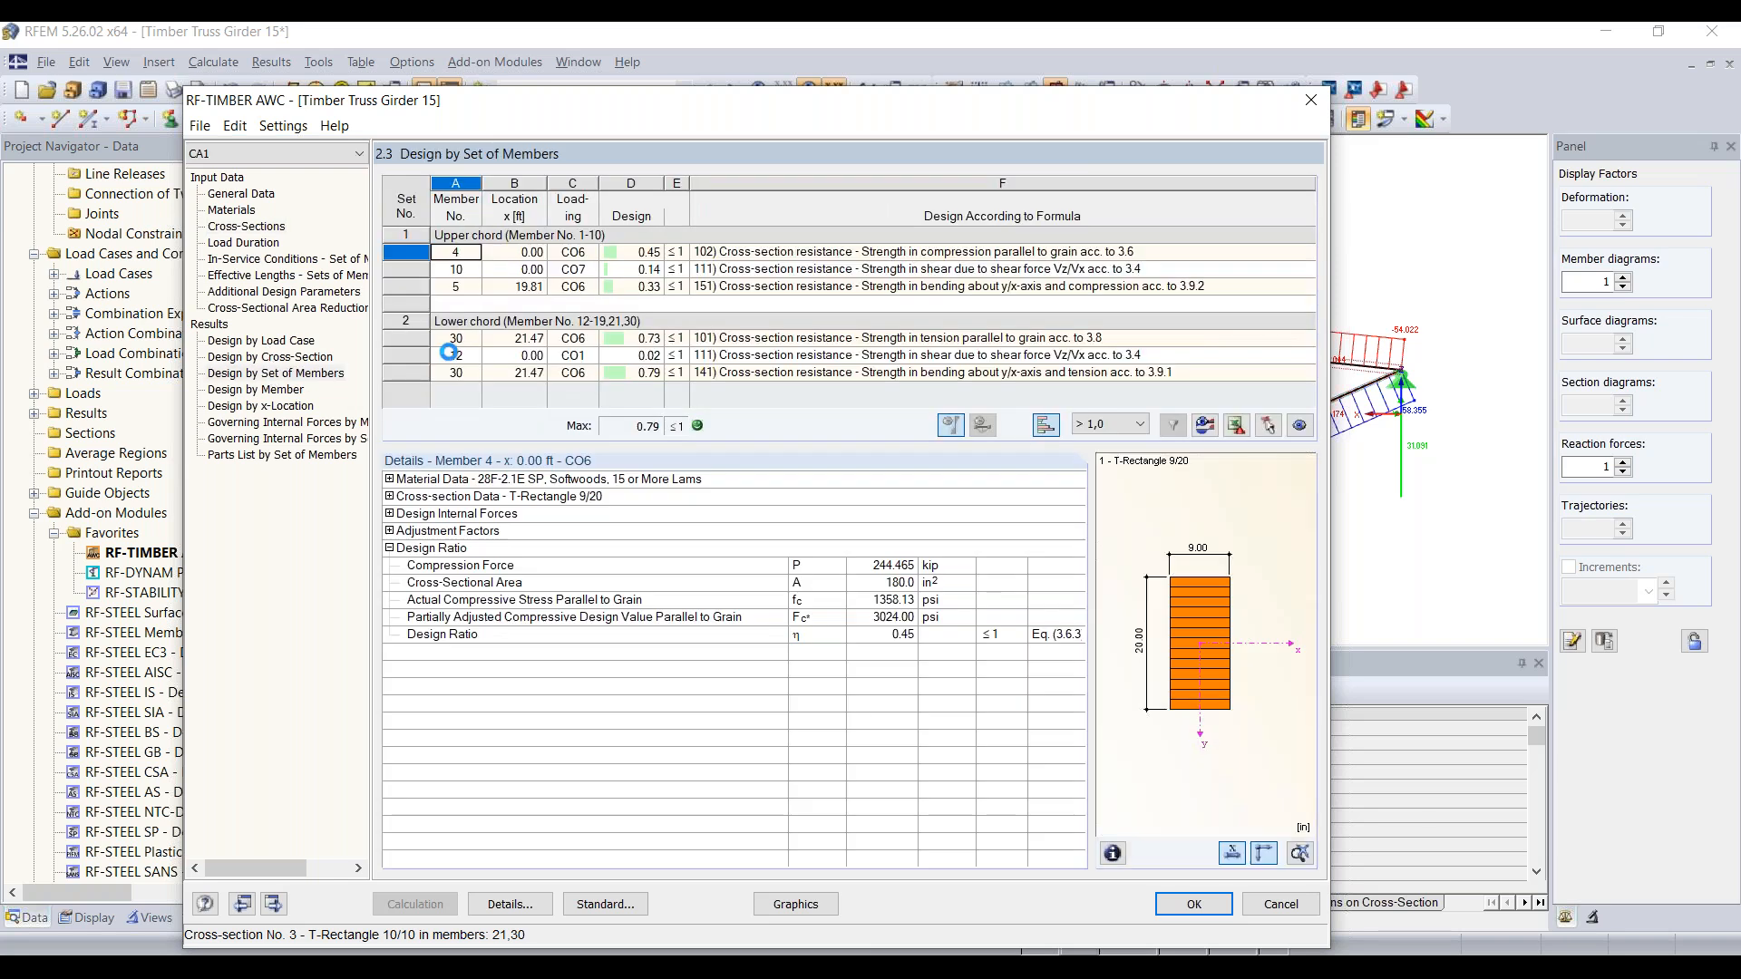
pyautogui.click(242, 238)
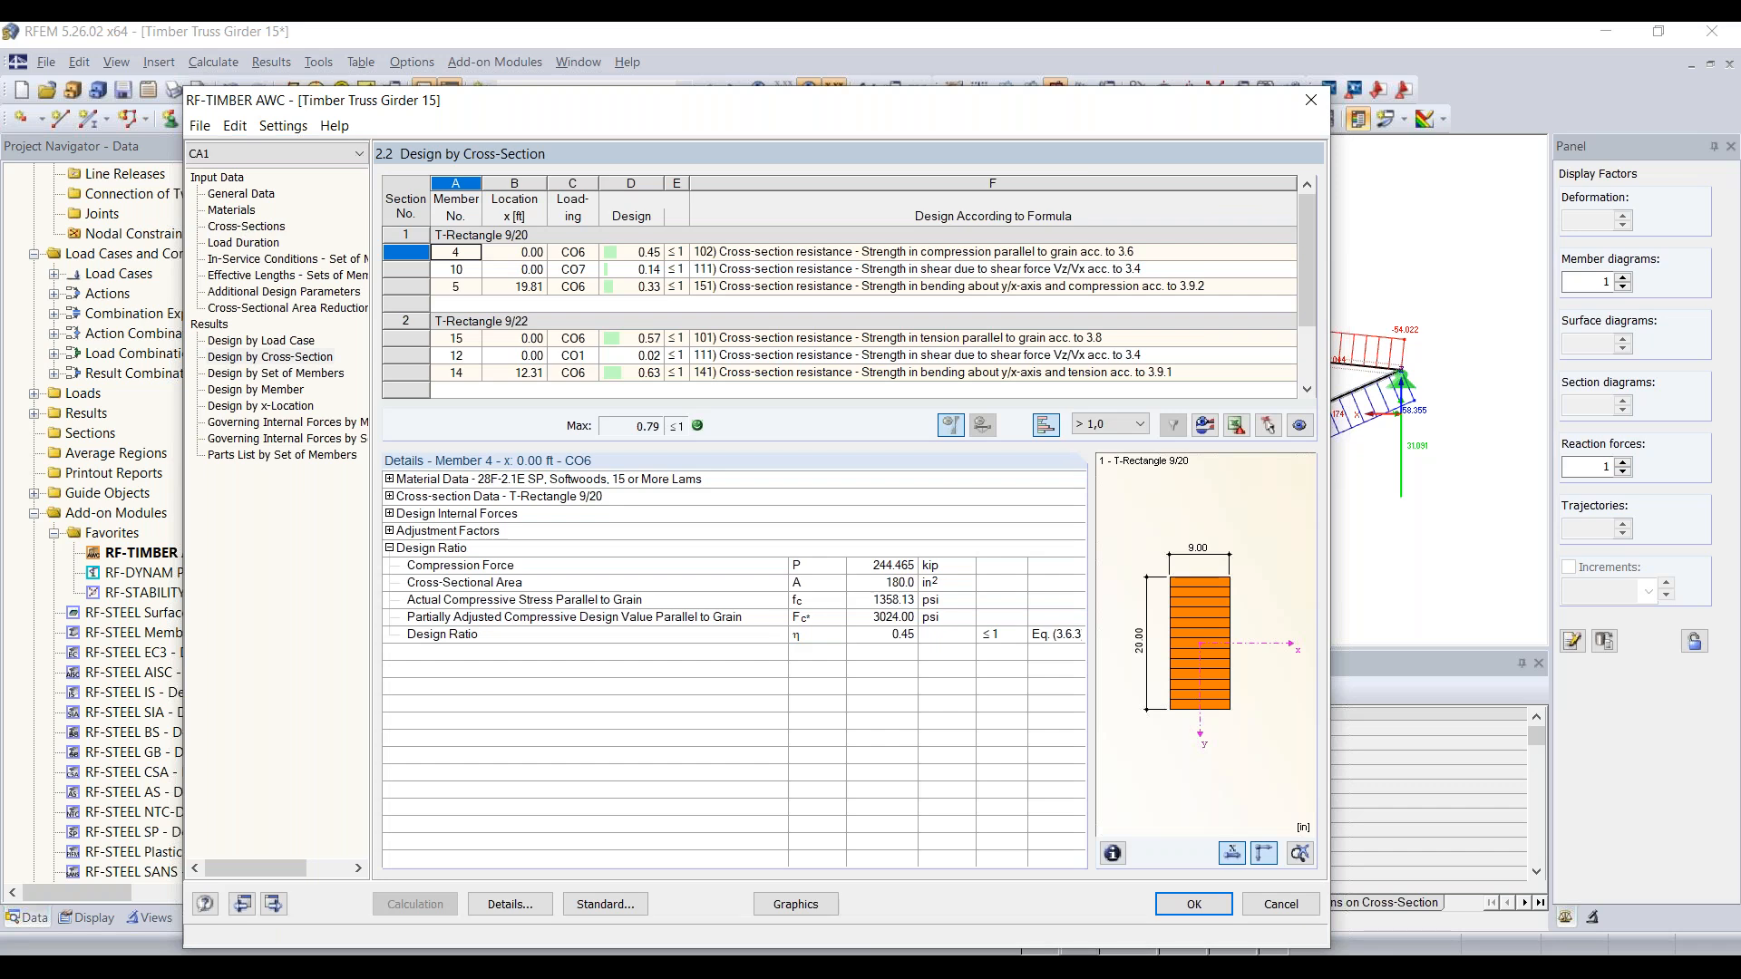
# Export all cross-sections, including the optimized T-Rectangle 10/10, to RFEM with the old results deleted, and rerun the design calculation
pyautogui.click(246, 228)
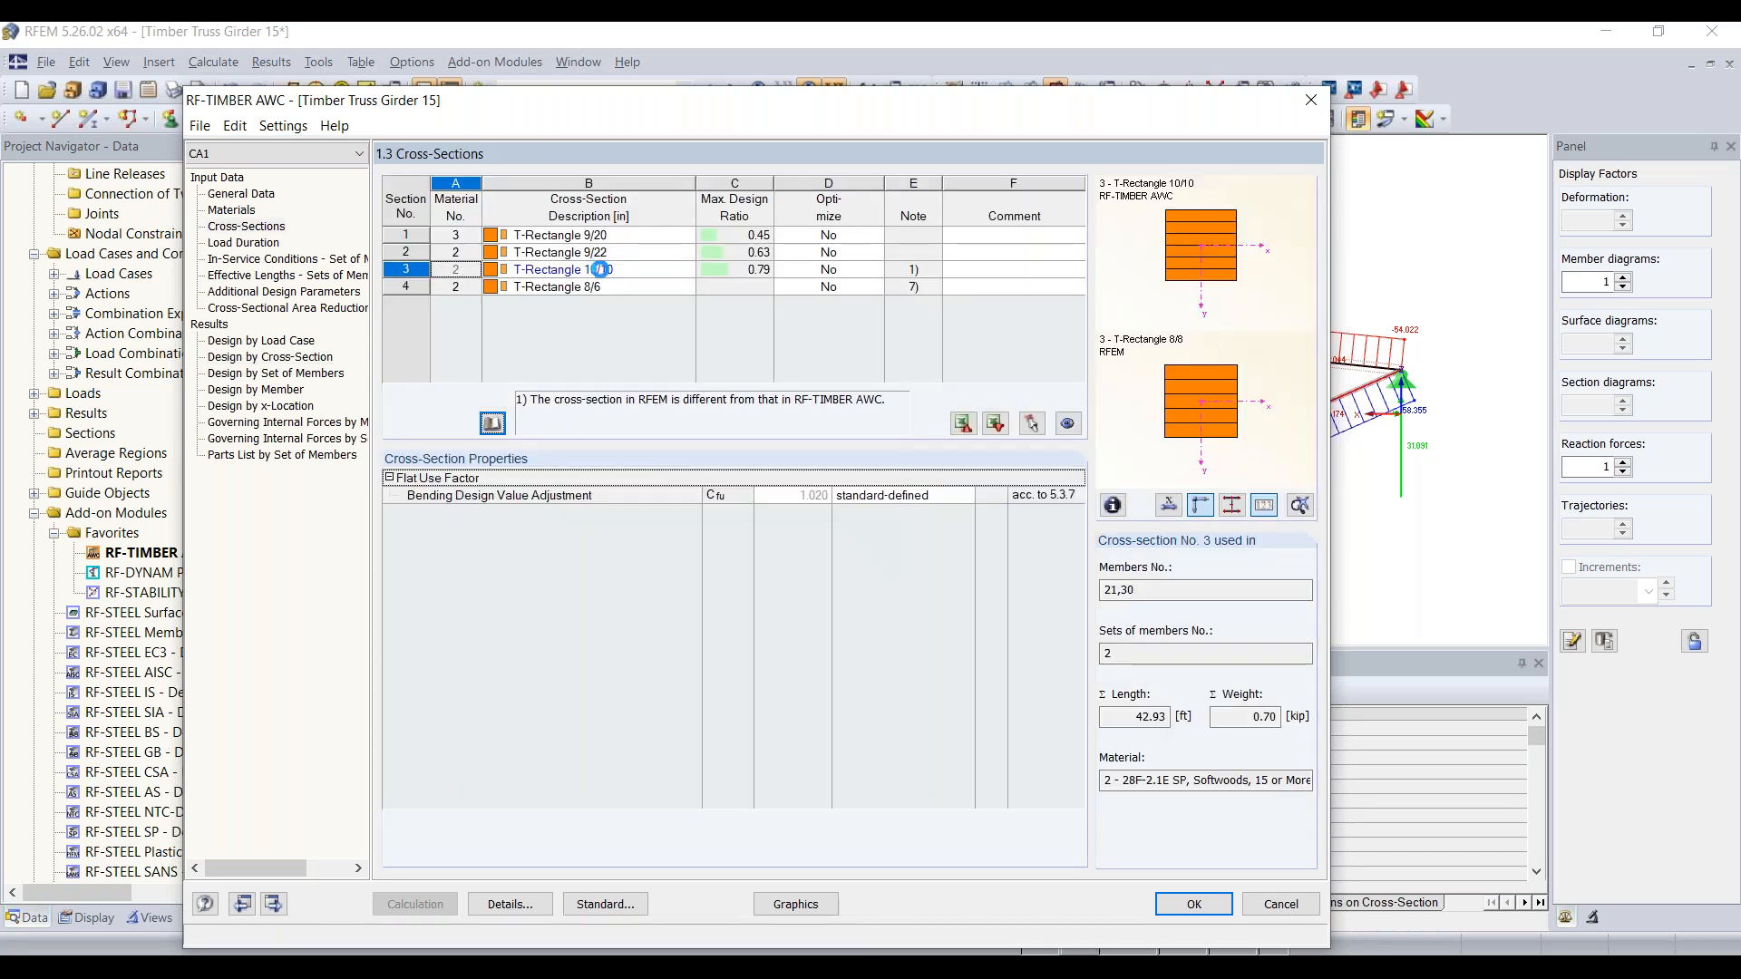
pyautogui.rightClick(599, 269)
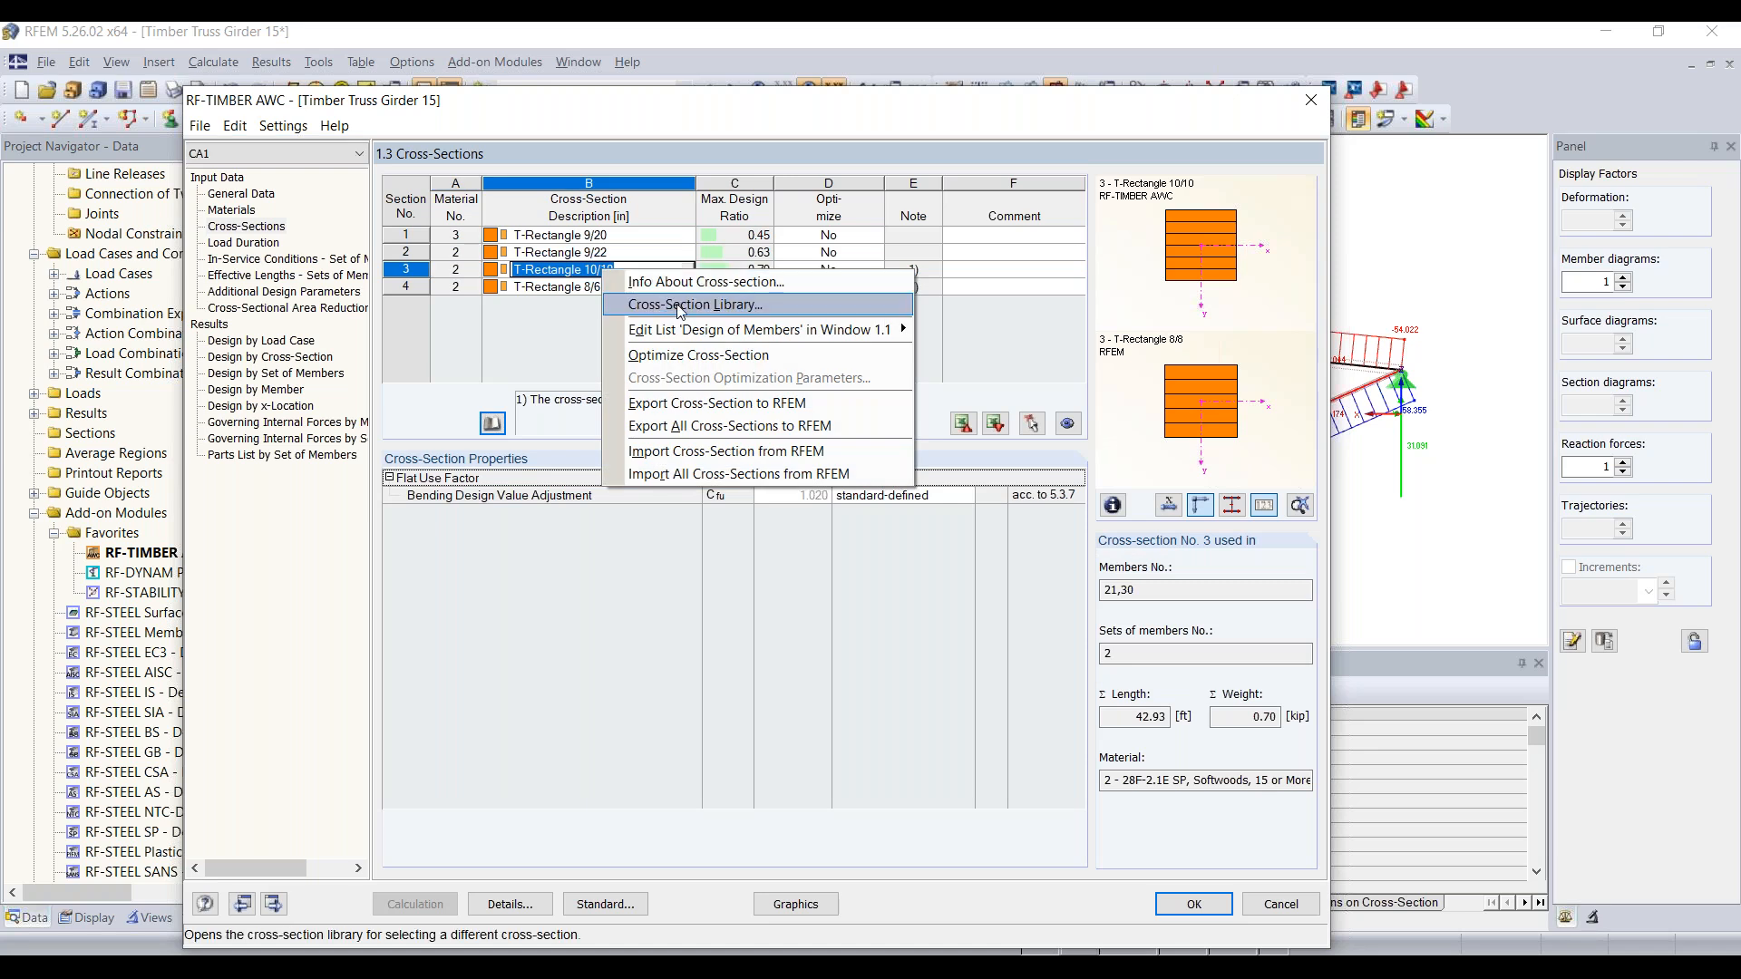
pyautogui.click(733, 426)
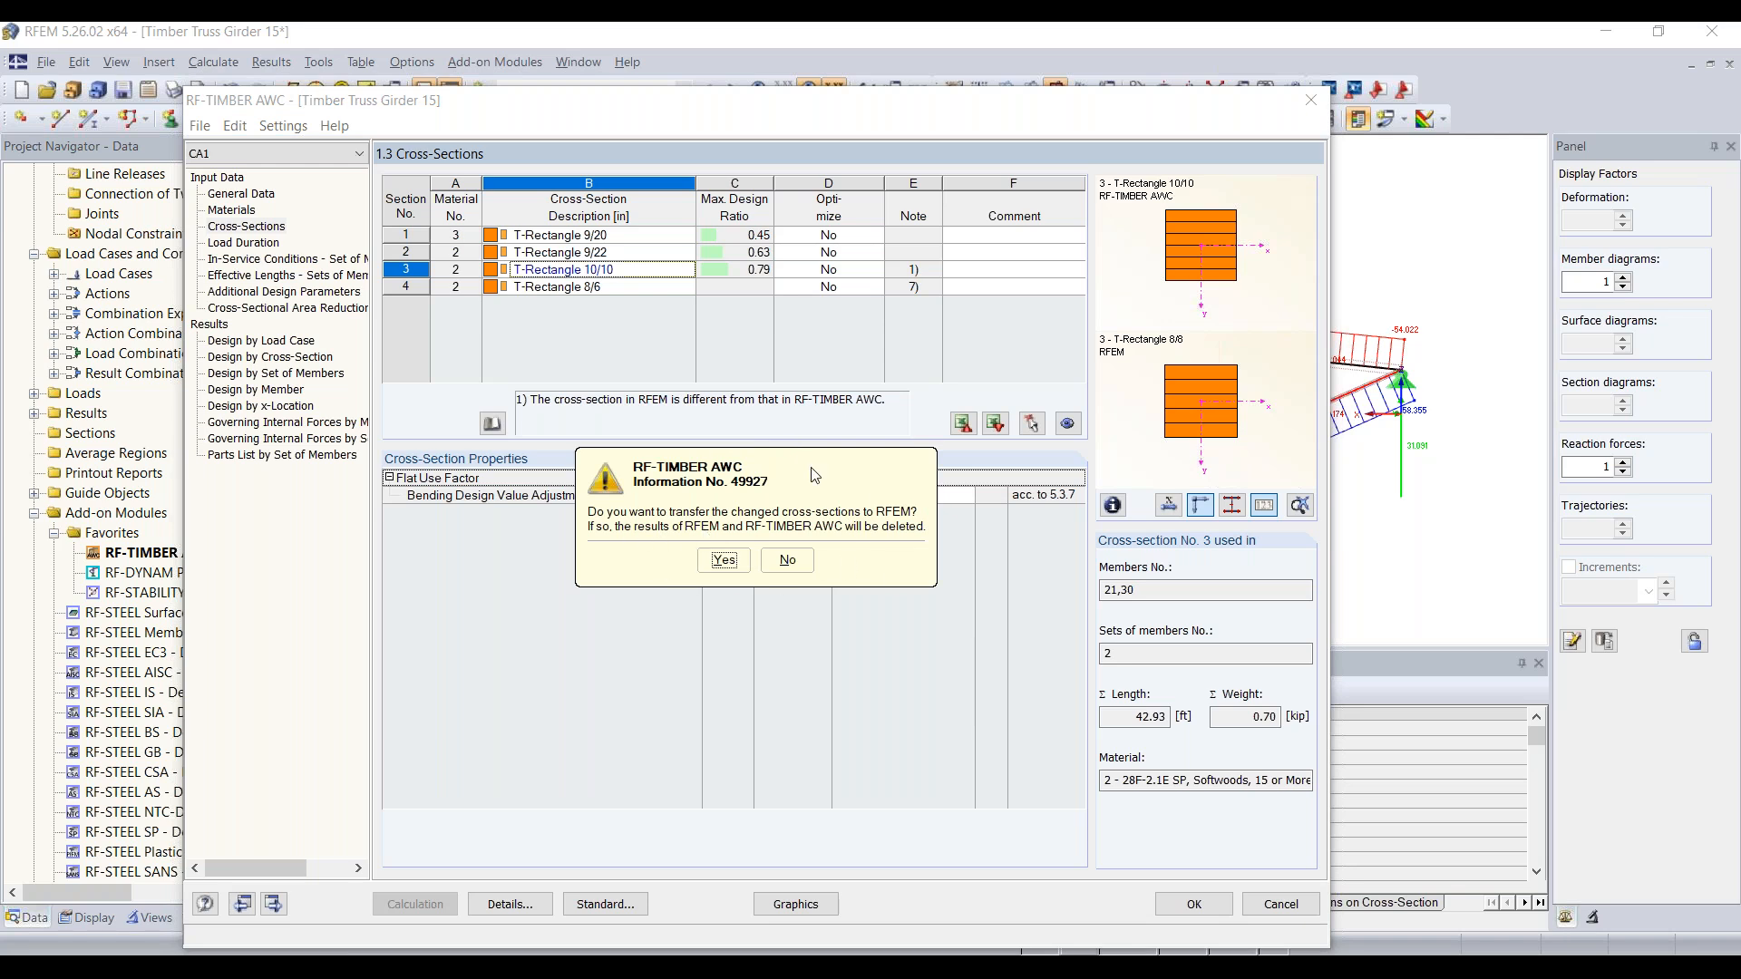
pyautogui.click(724, 560)
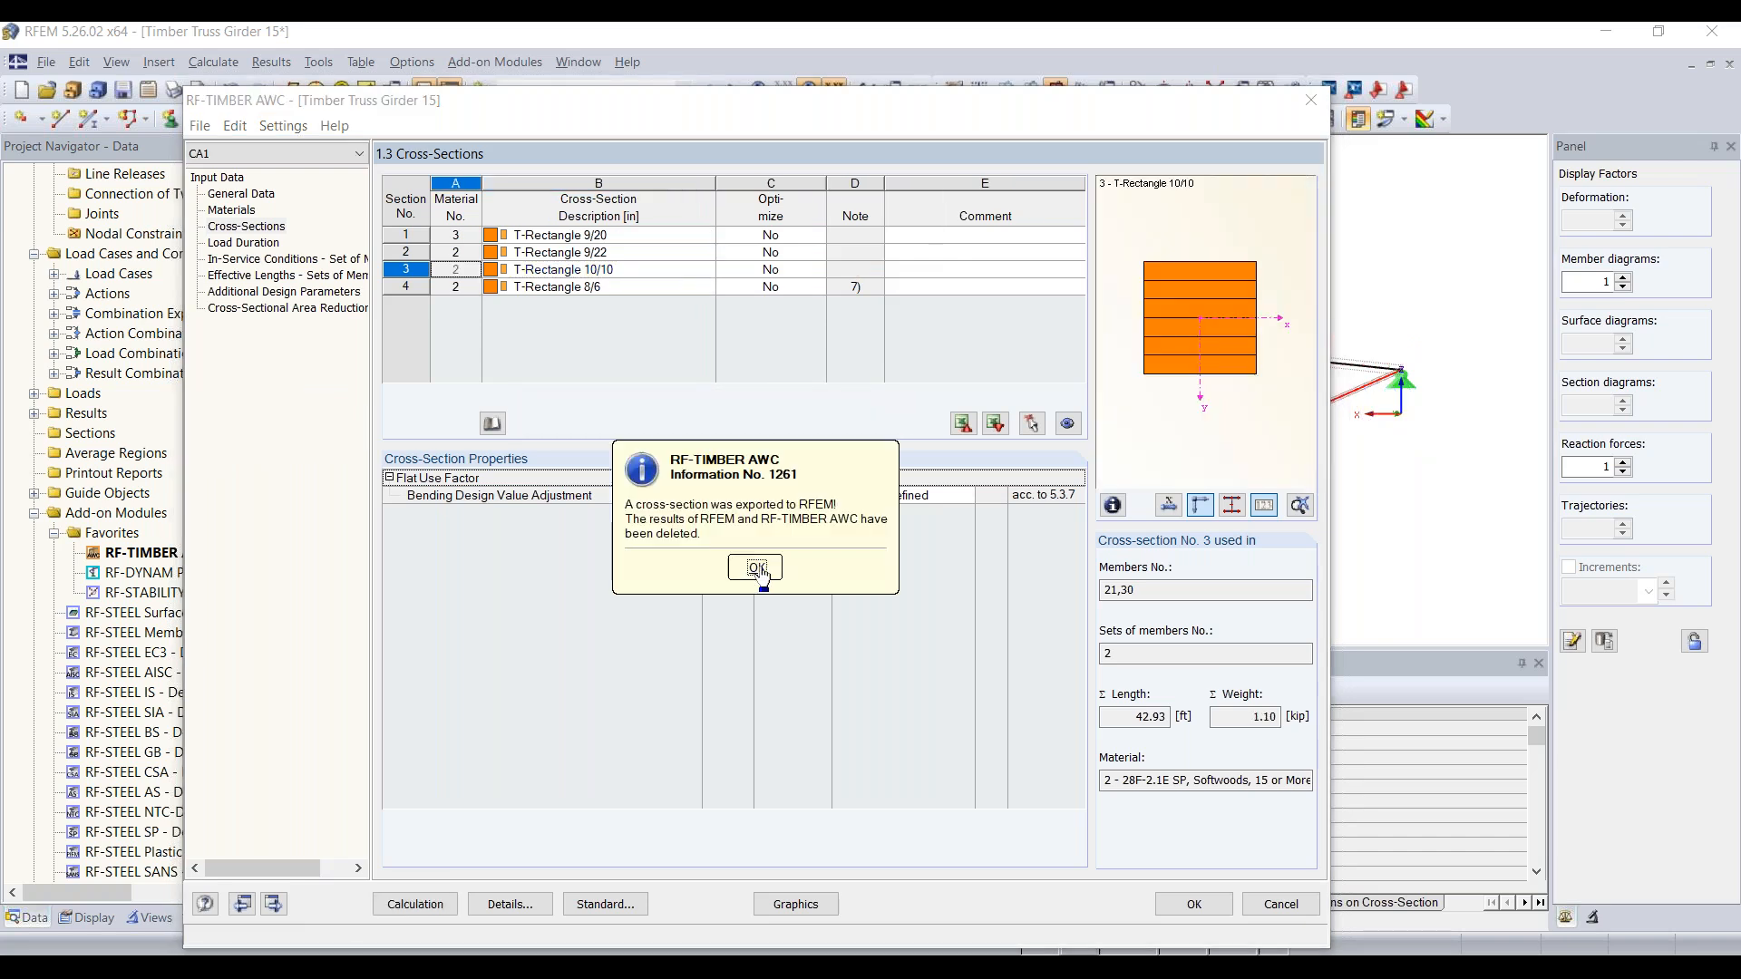
pyautogui.click(757, 568)
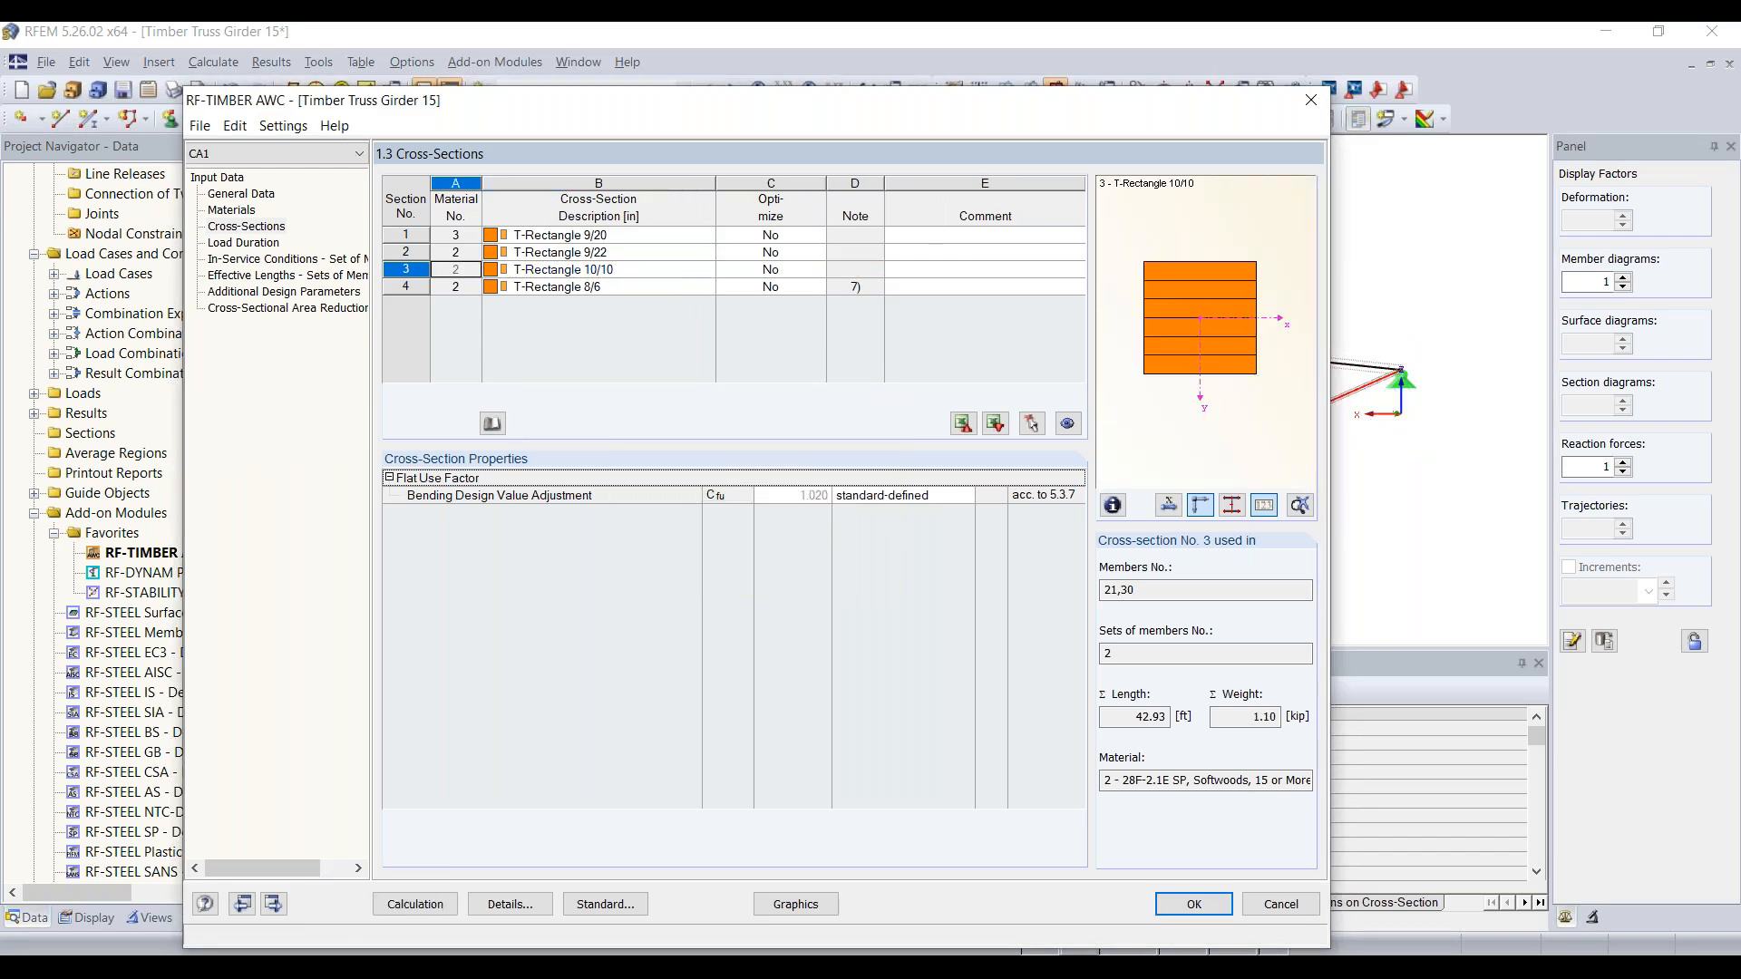
pyautogui.click(439, 901)
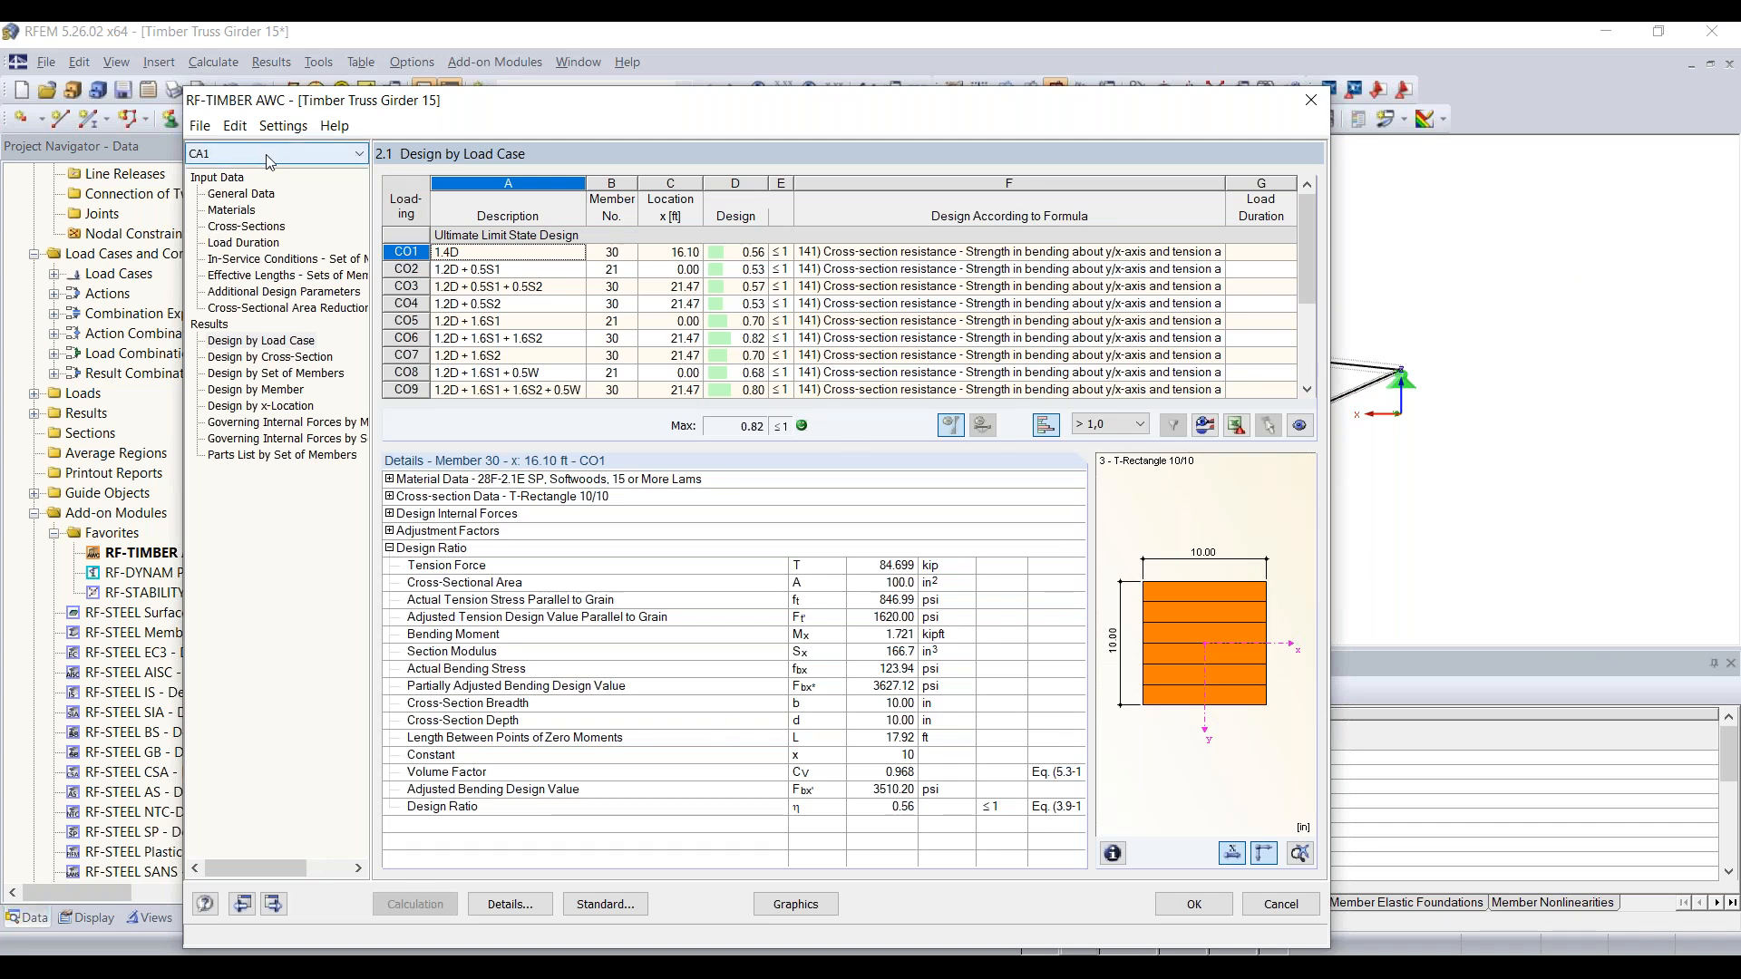
# Rename design case 1 as "Upper + lower chords"
pyautogui.click(200, 127)
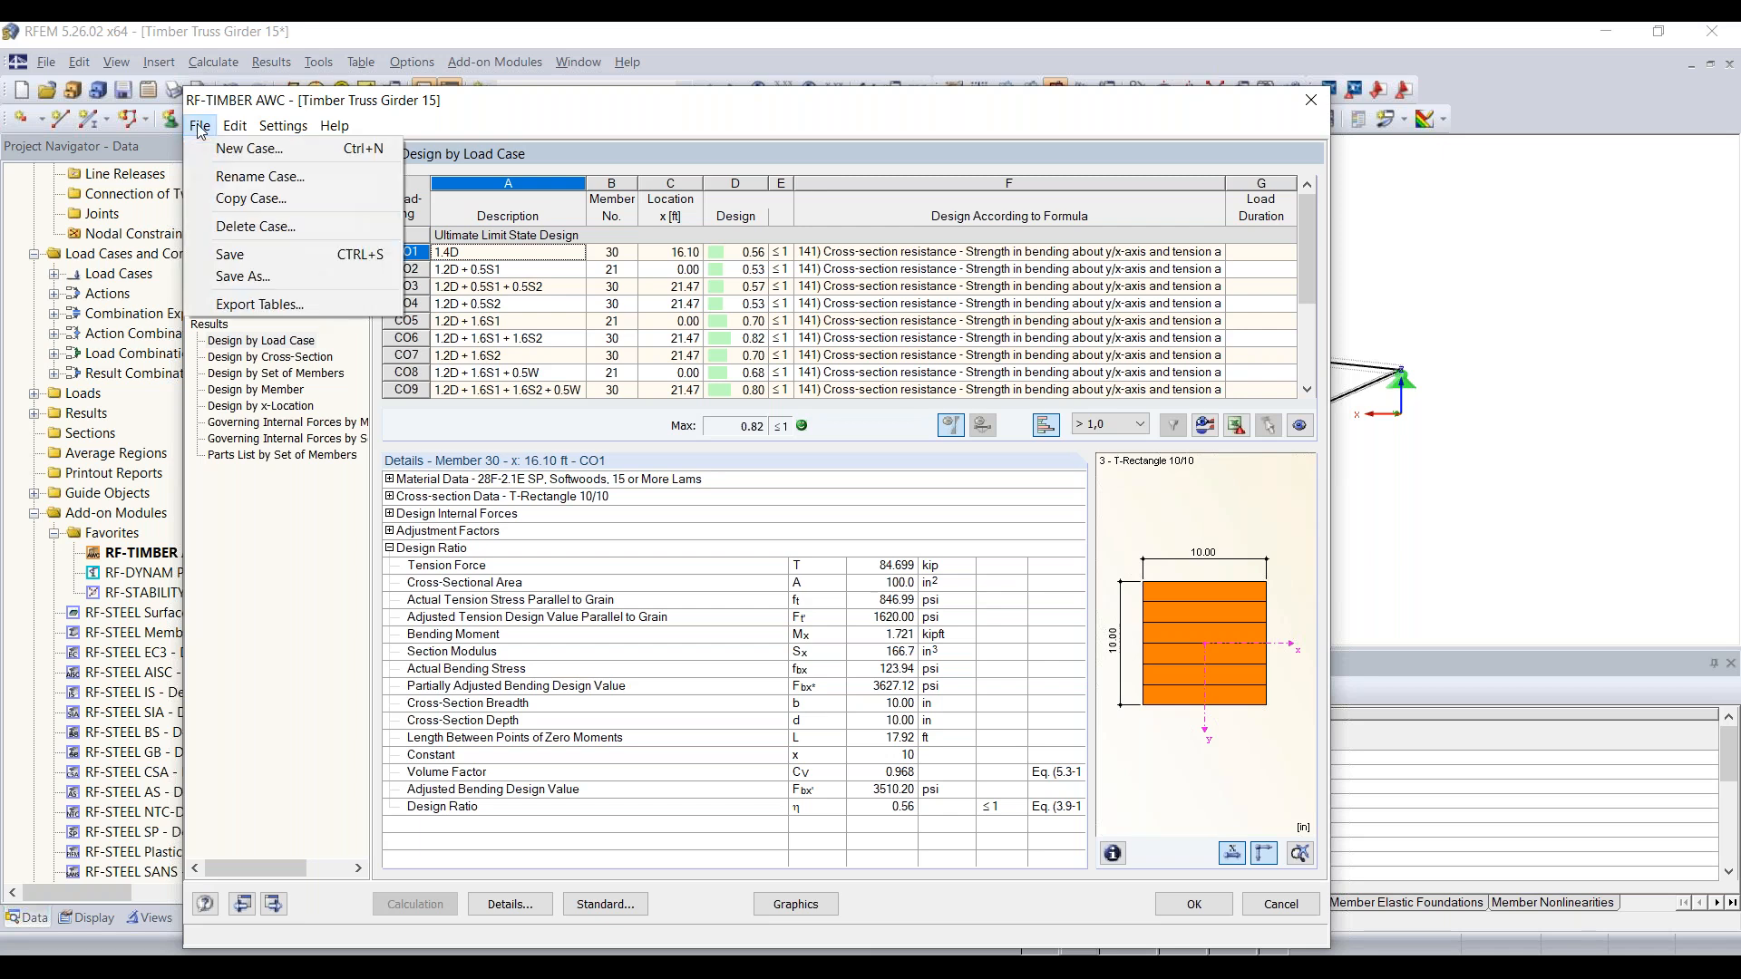
pyautogui.click(260, 176)
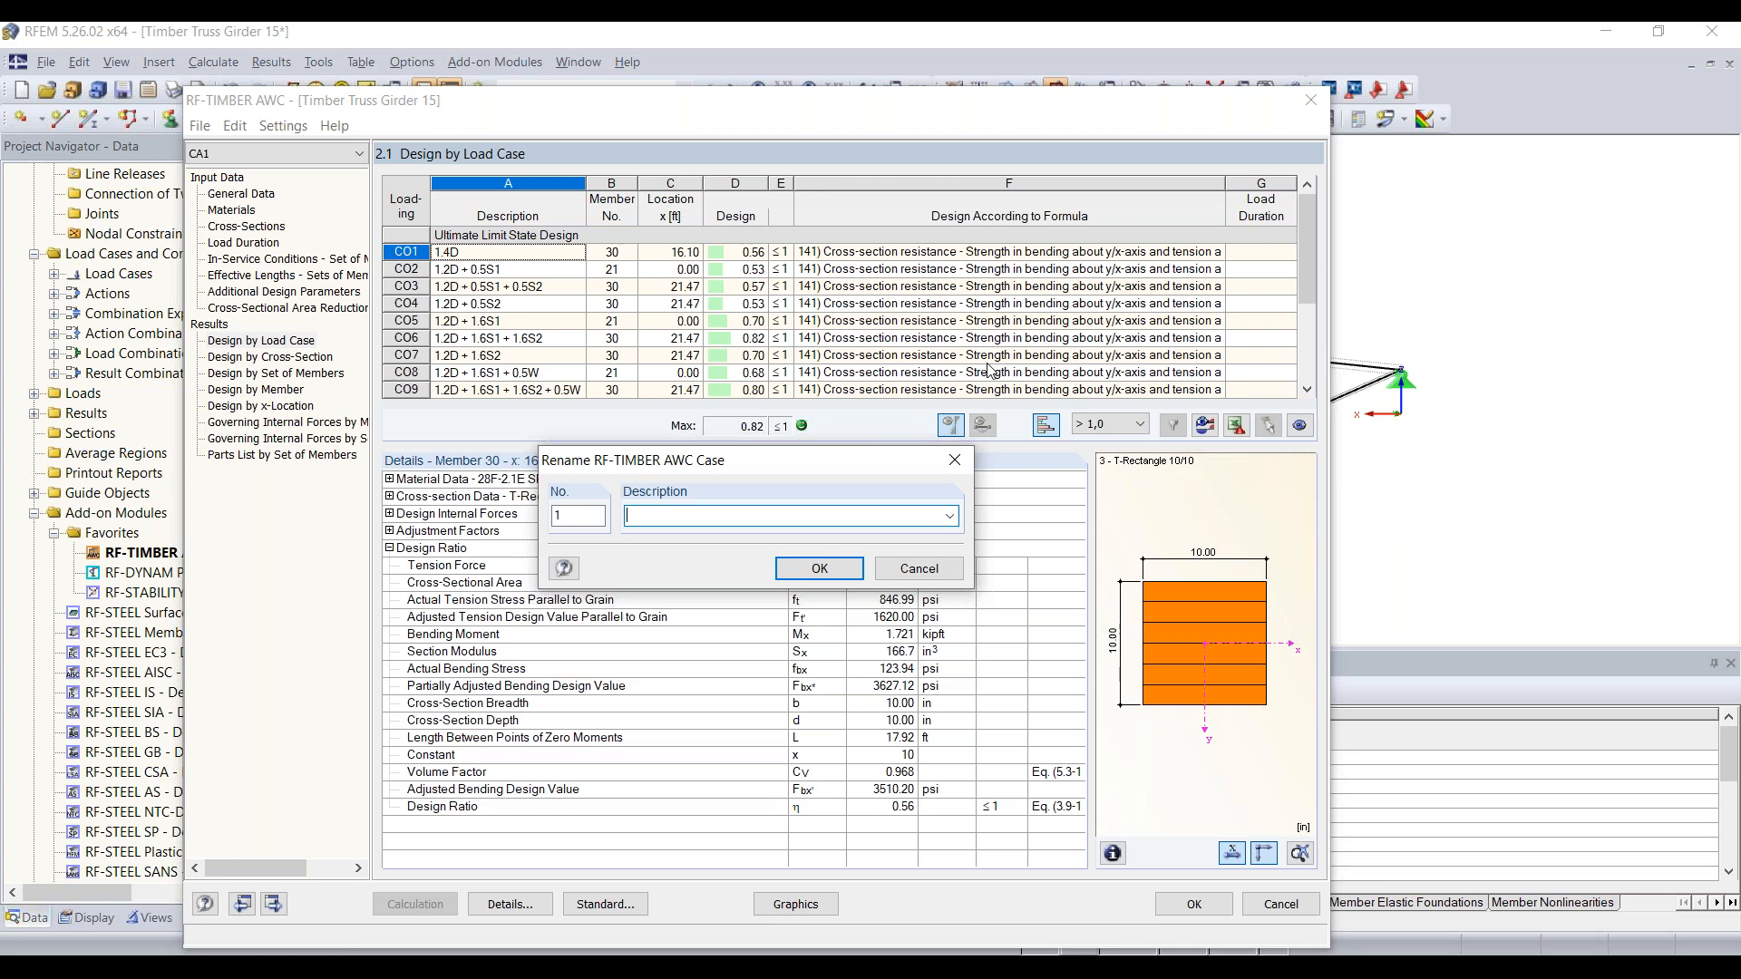
pyautogui.write('Upper + lower chords')
pyautogui.press('Return')
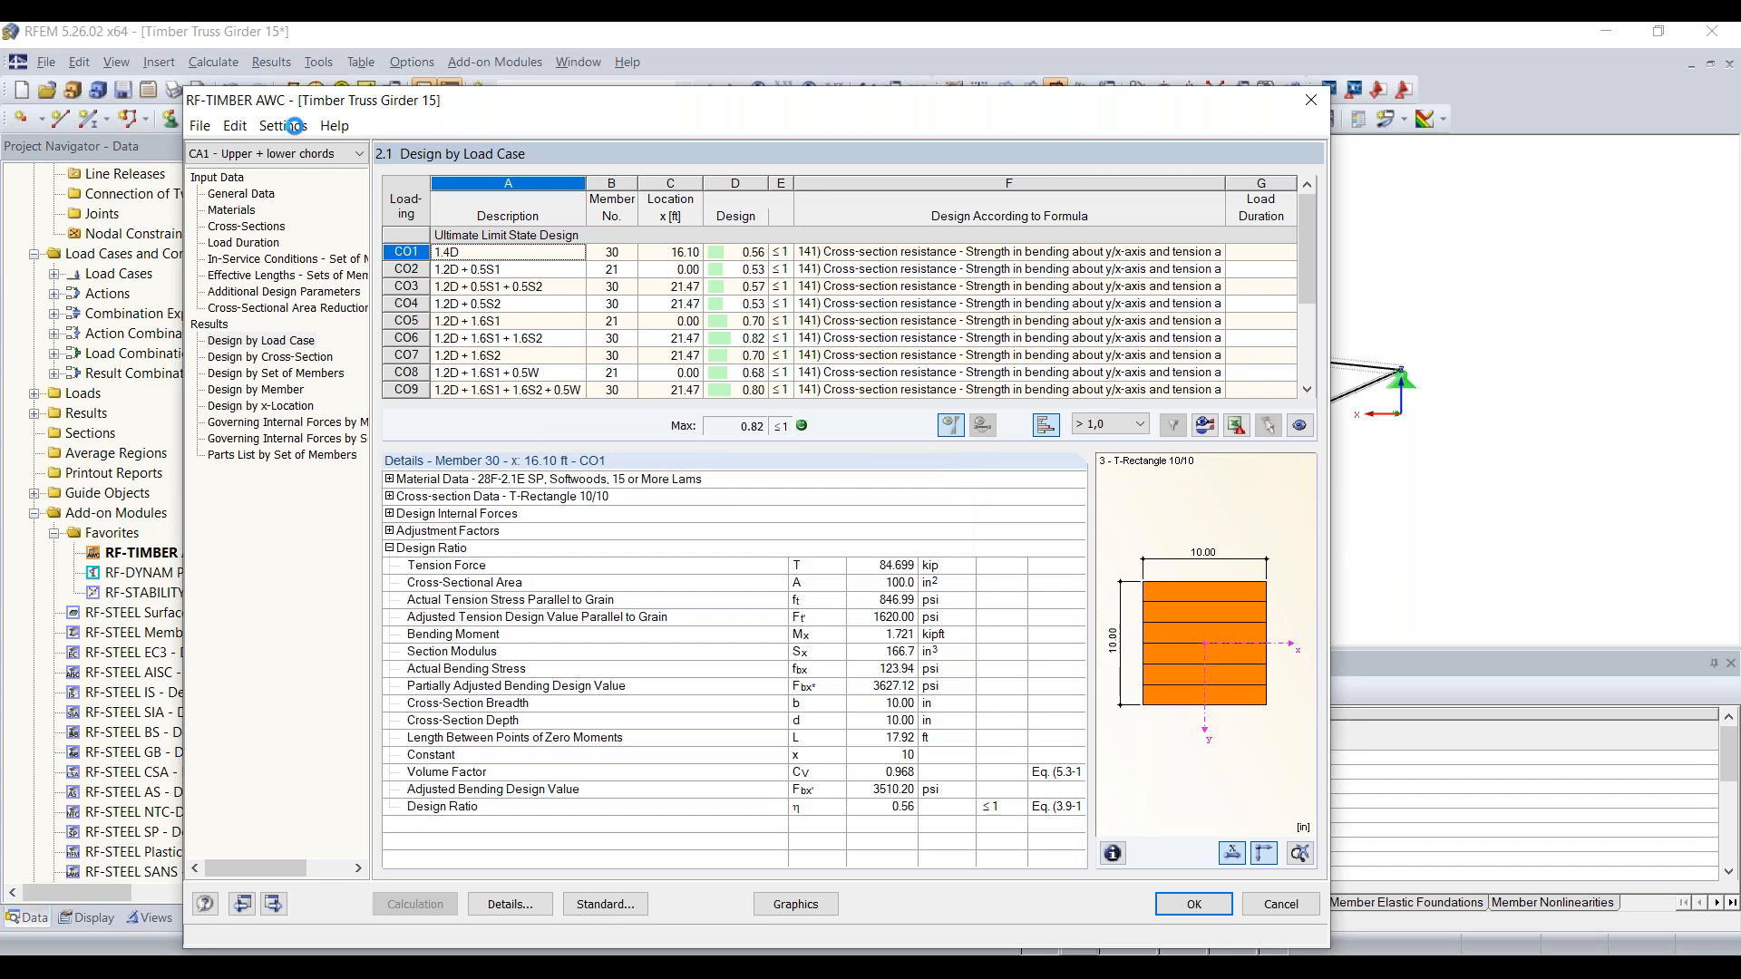
# Create a new design case No. 2 with the description "Diagonals"
pyautogui.click(197, 127)
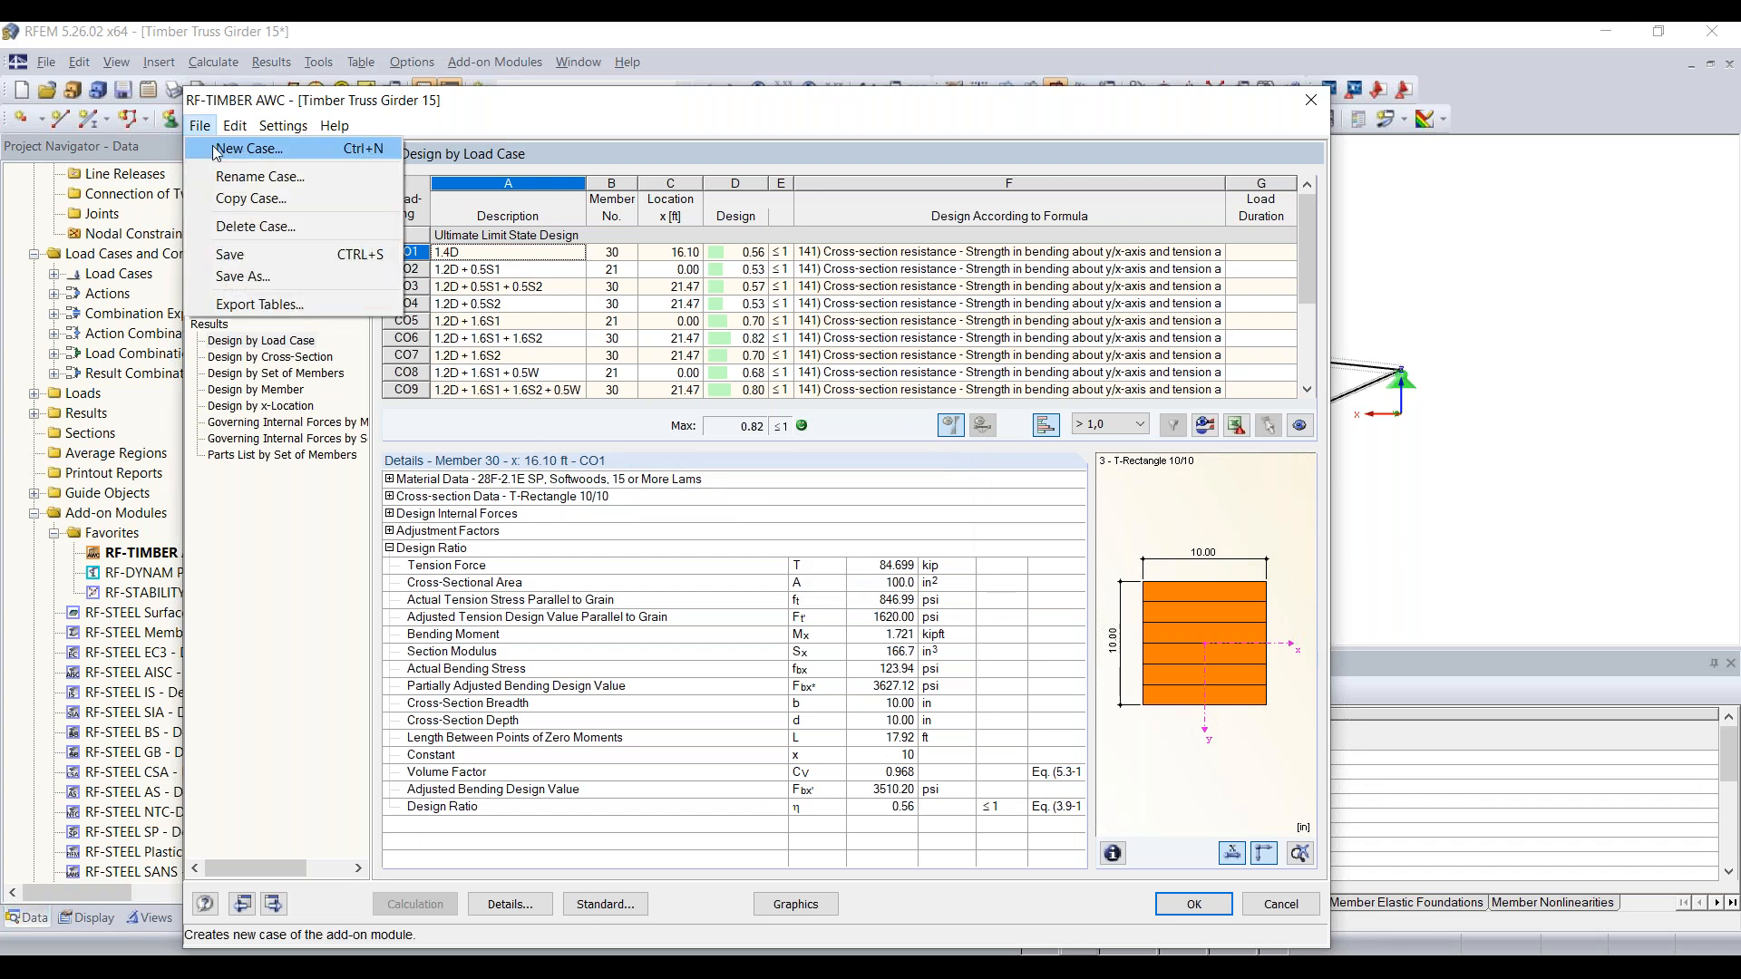
pyautogui.click(216, 149)
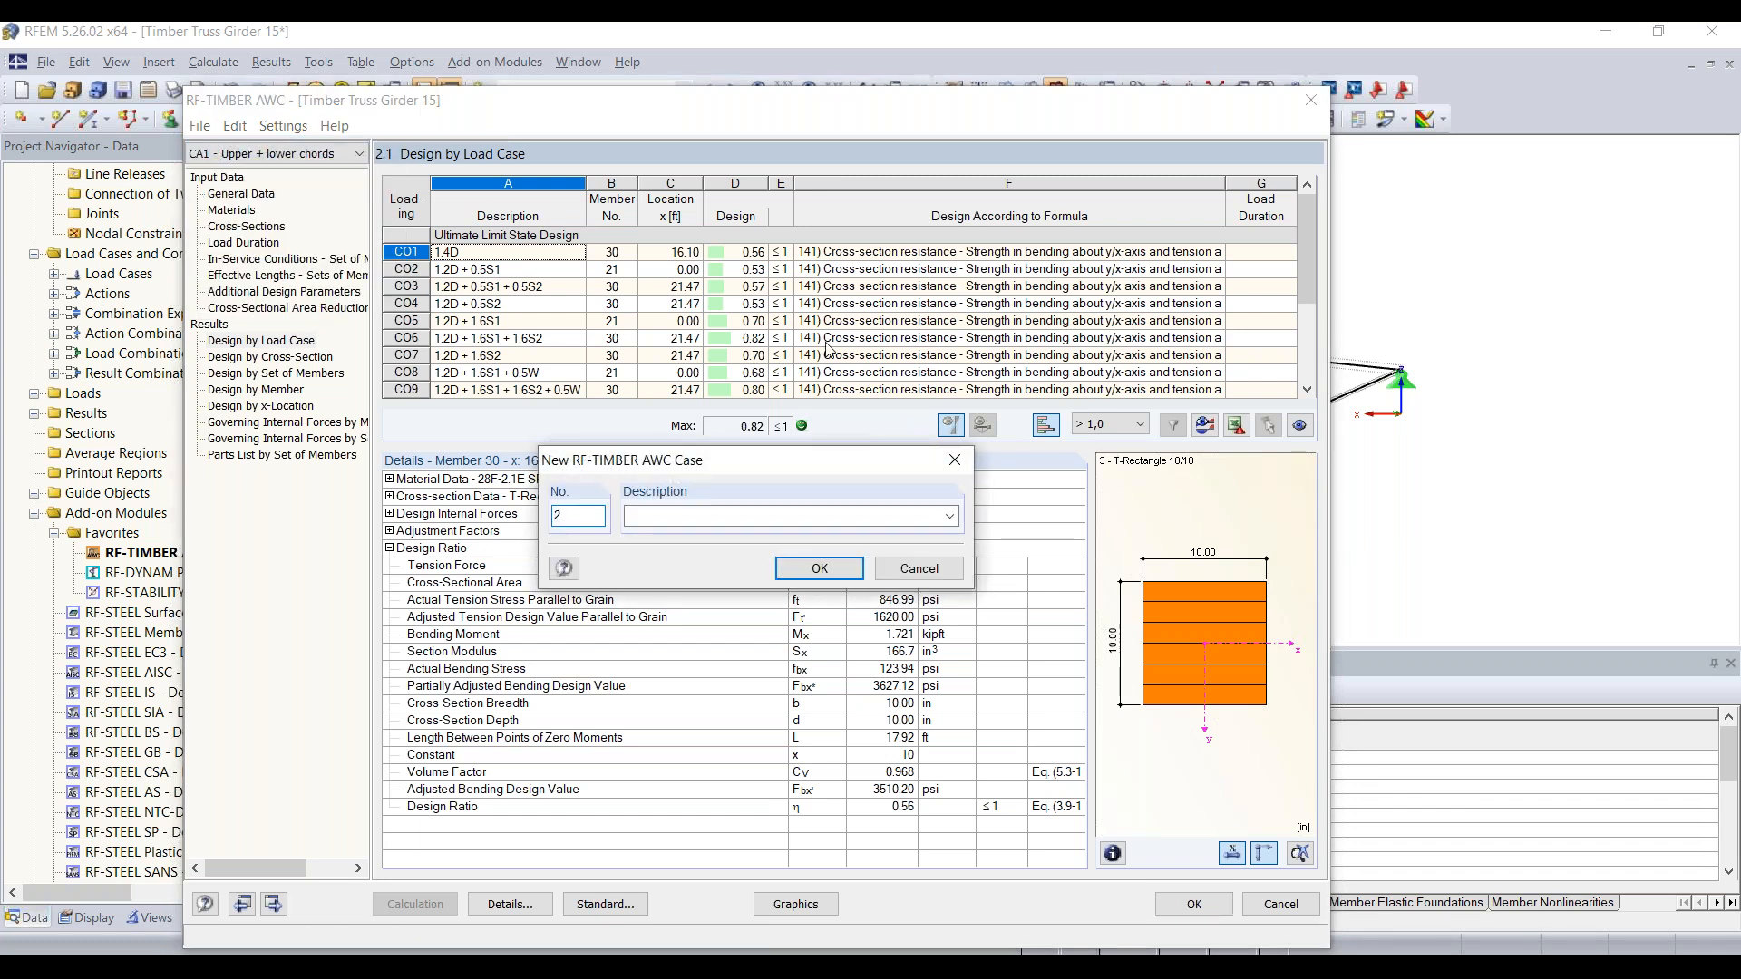
pyautogui.click(756, 514)
pyautogui.write('Diag')
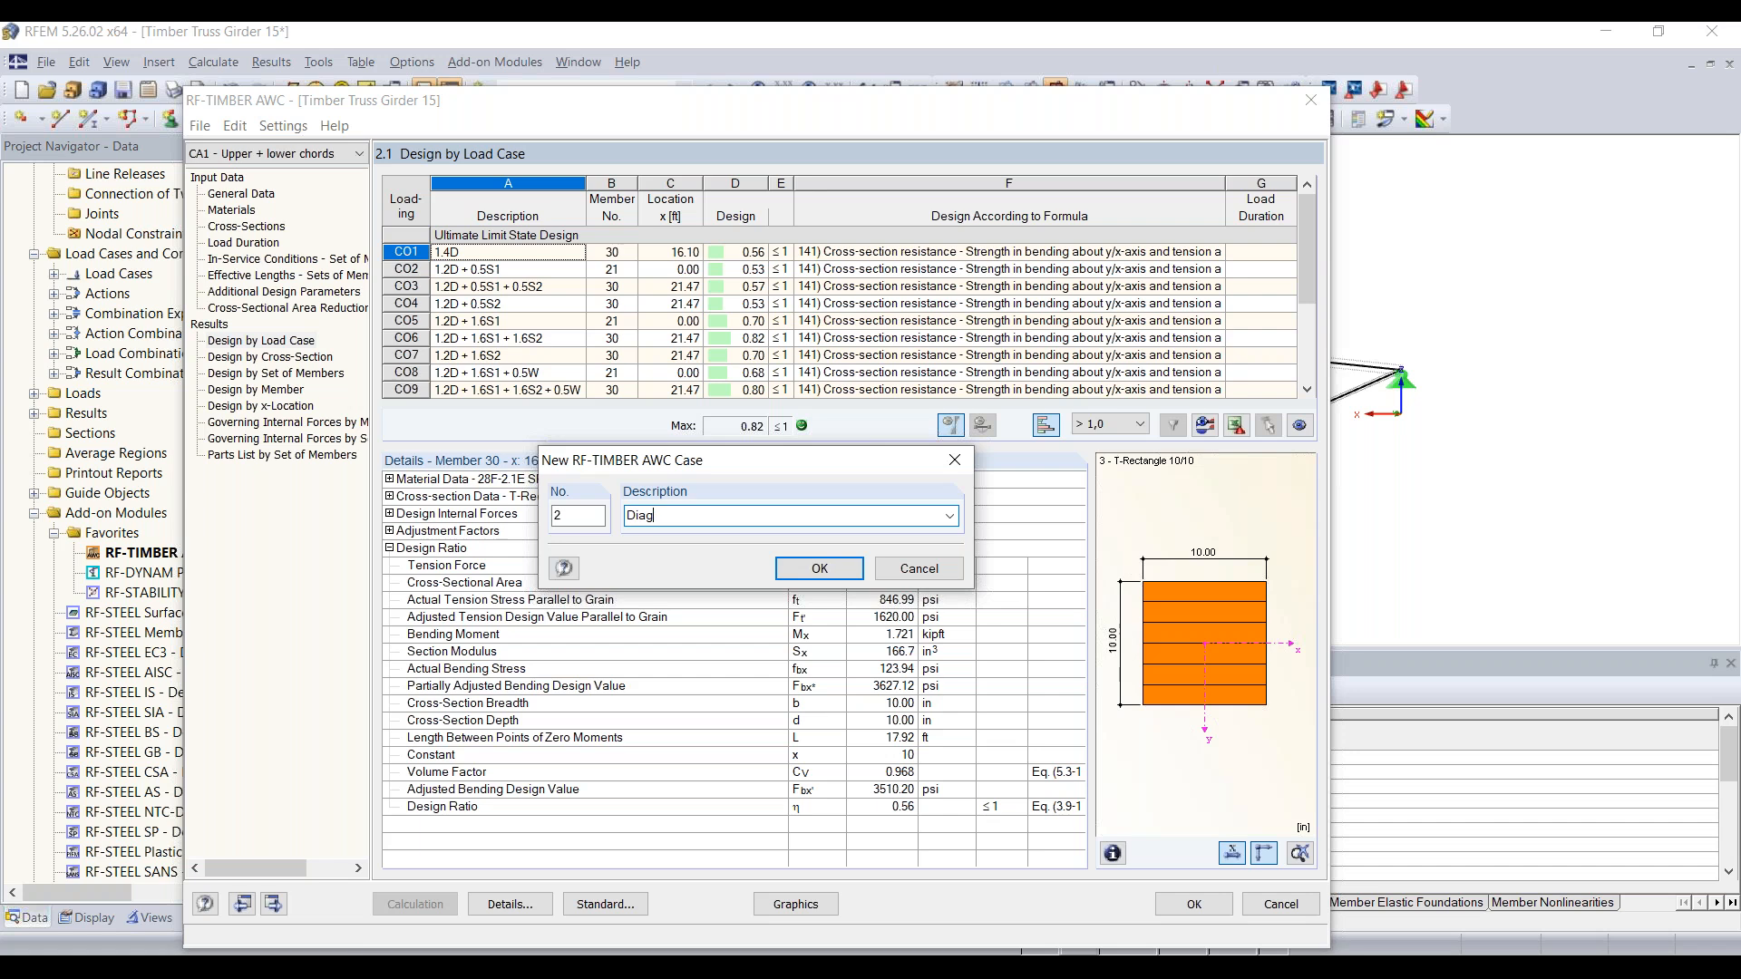
pyautogui.write('onals')
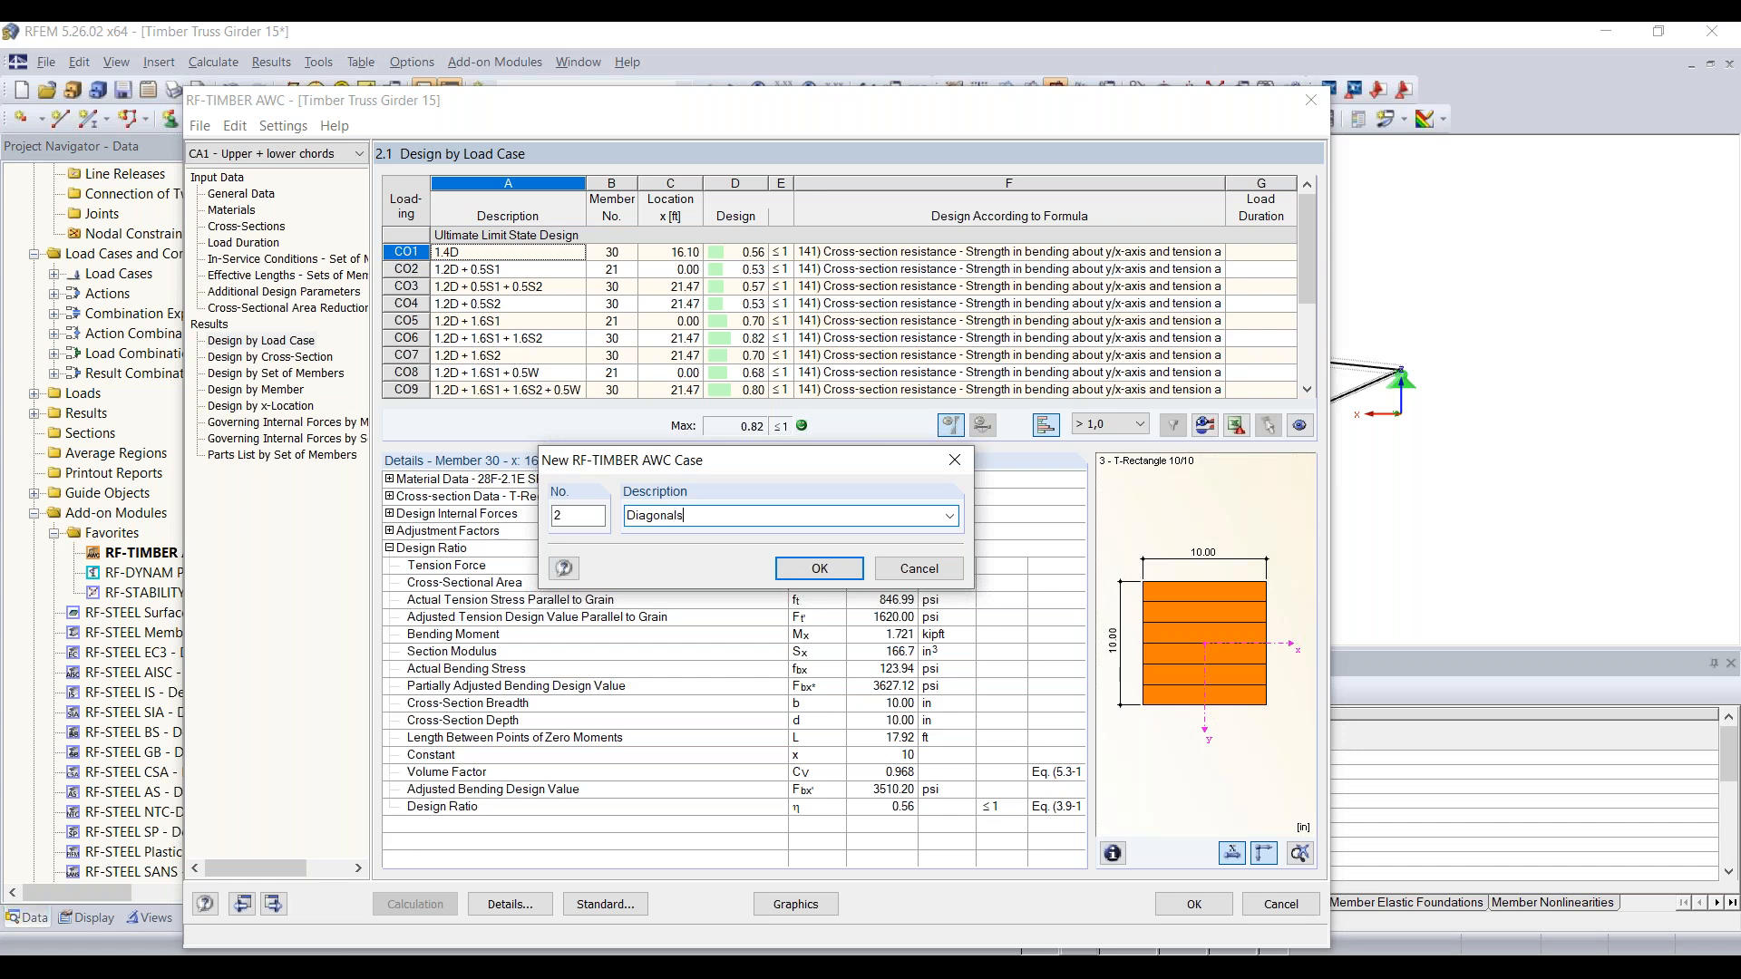
pyautogui.click(825, 571)
pyautogui.click(691, 554)
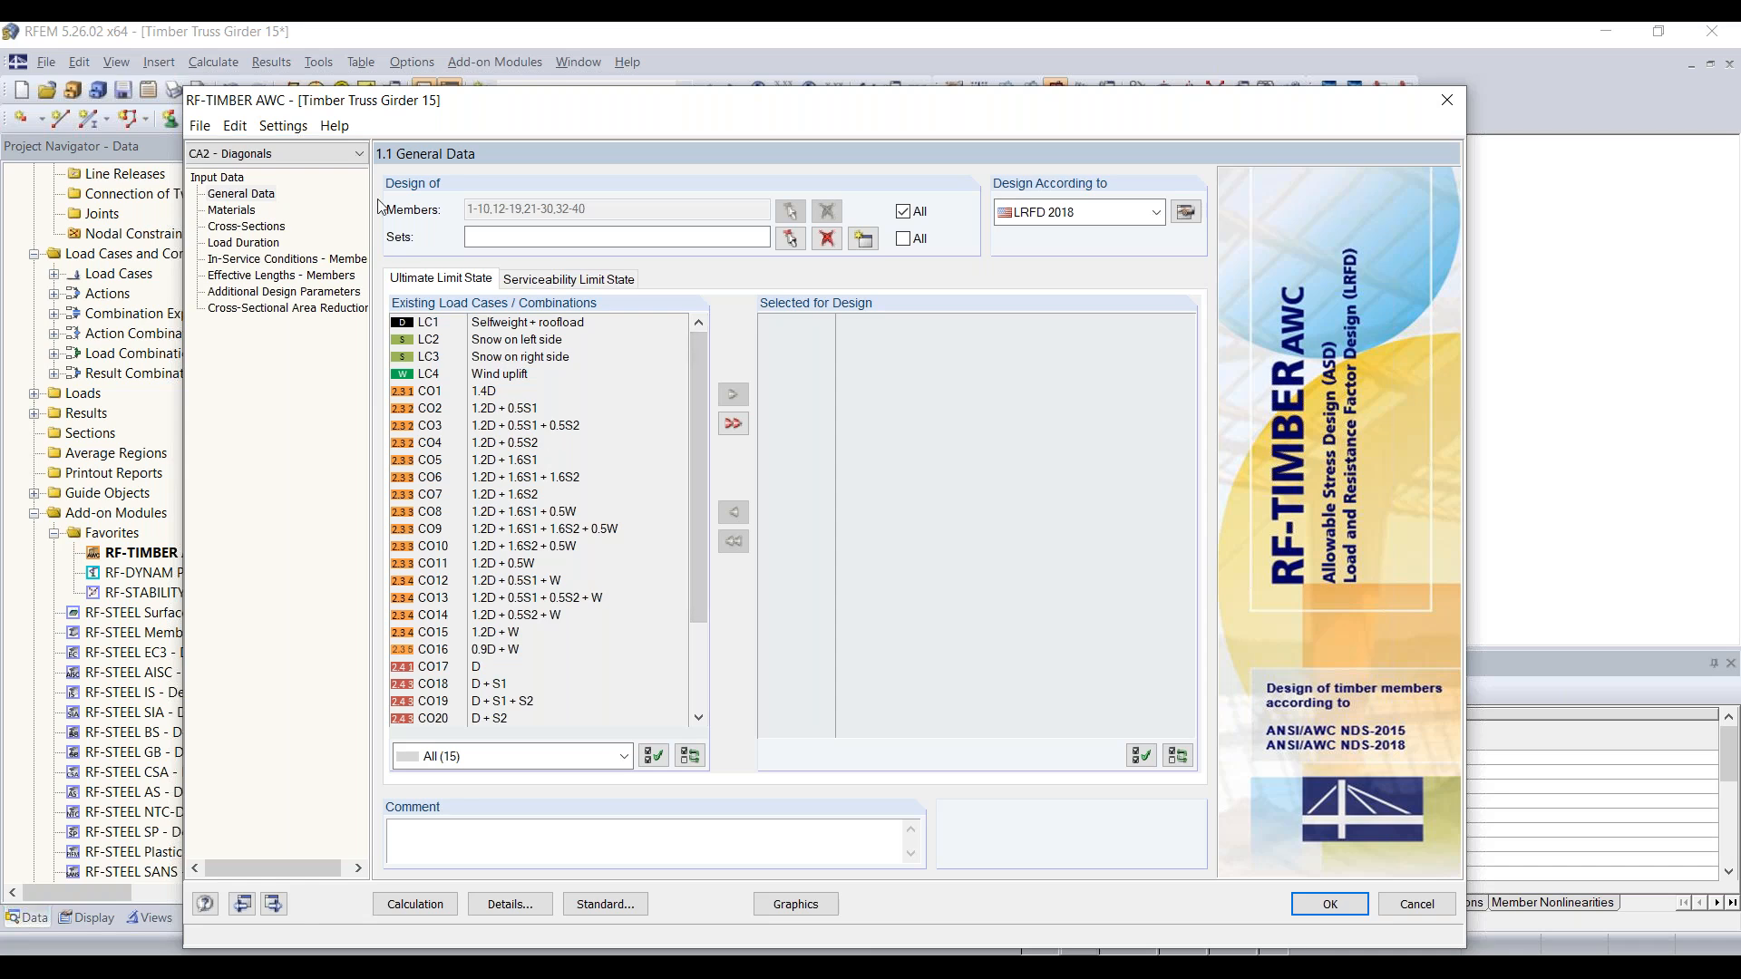
# Remove all preset members from the Diagonals case and start selecting members graphically, with the selection window moved clear of the truss
pyautogui.click(902, 212)
pyautogui.click(826, 211)
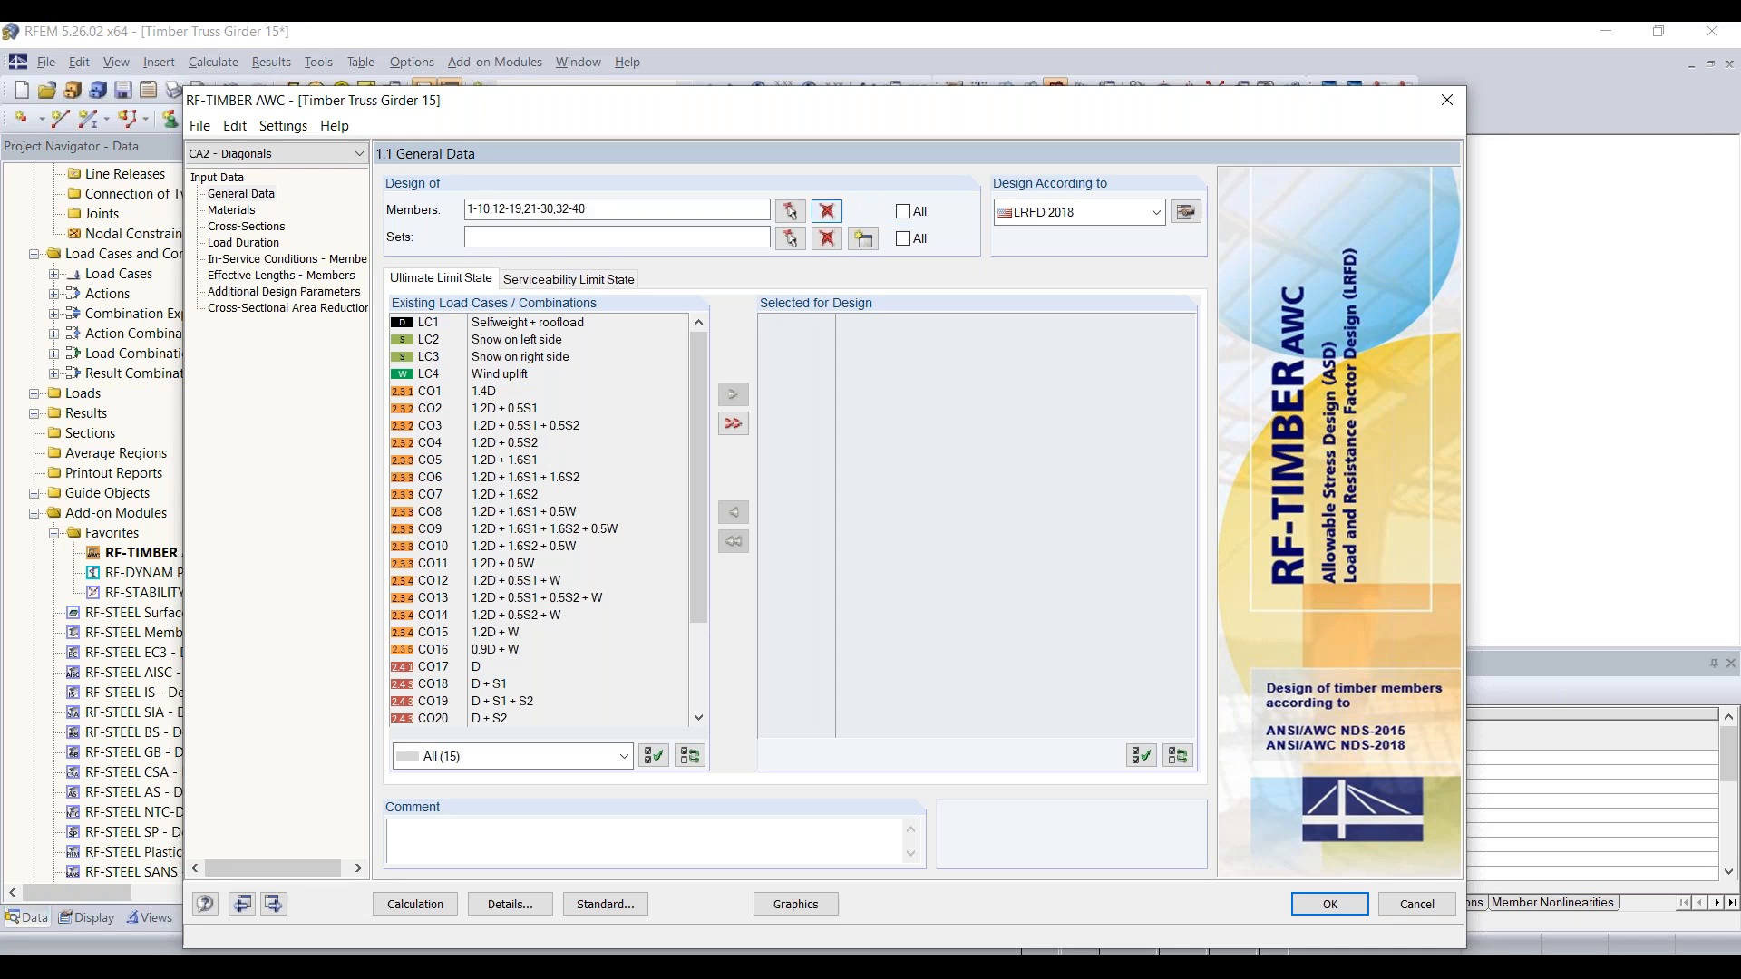
pyautogui.click(790, 212)
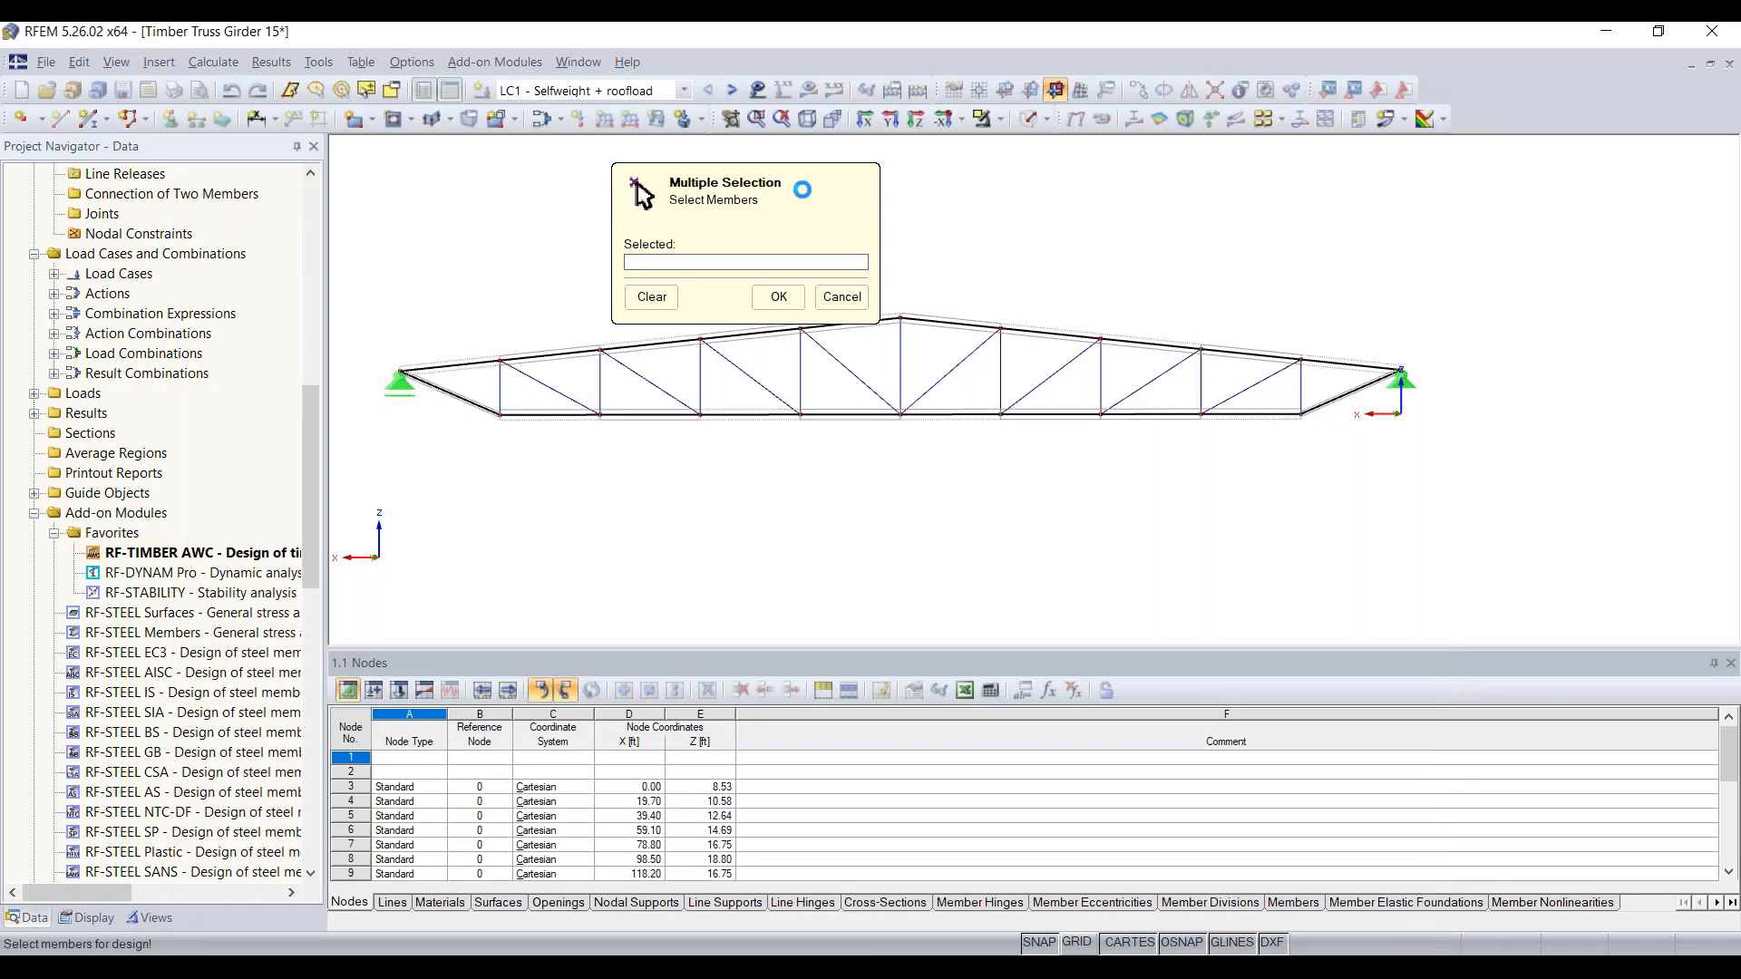
pyautogui.moveTo(803, 190); pyautogui.dragTo(286, 209)
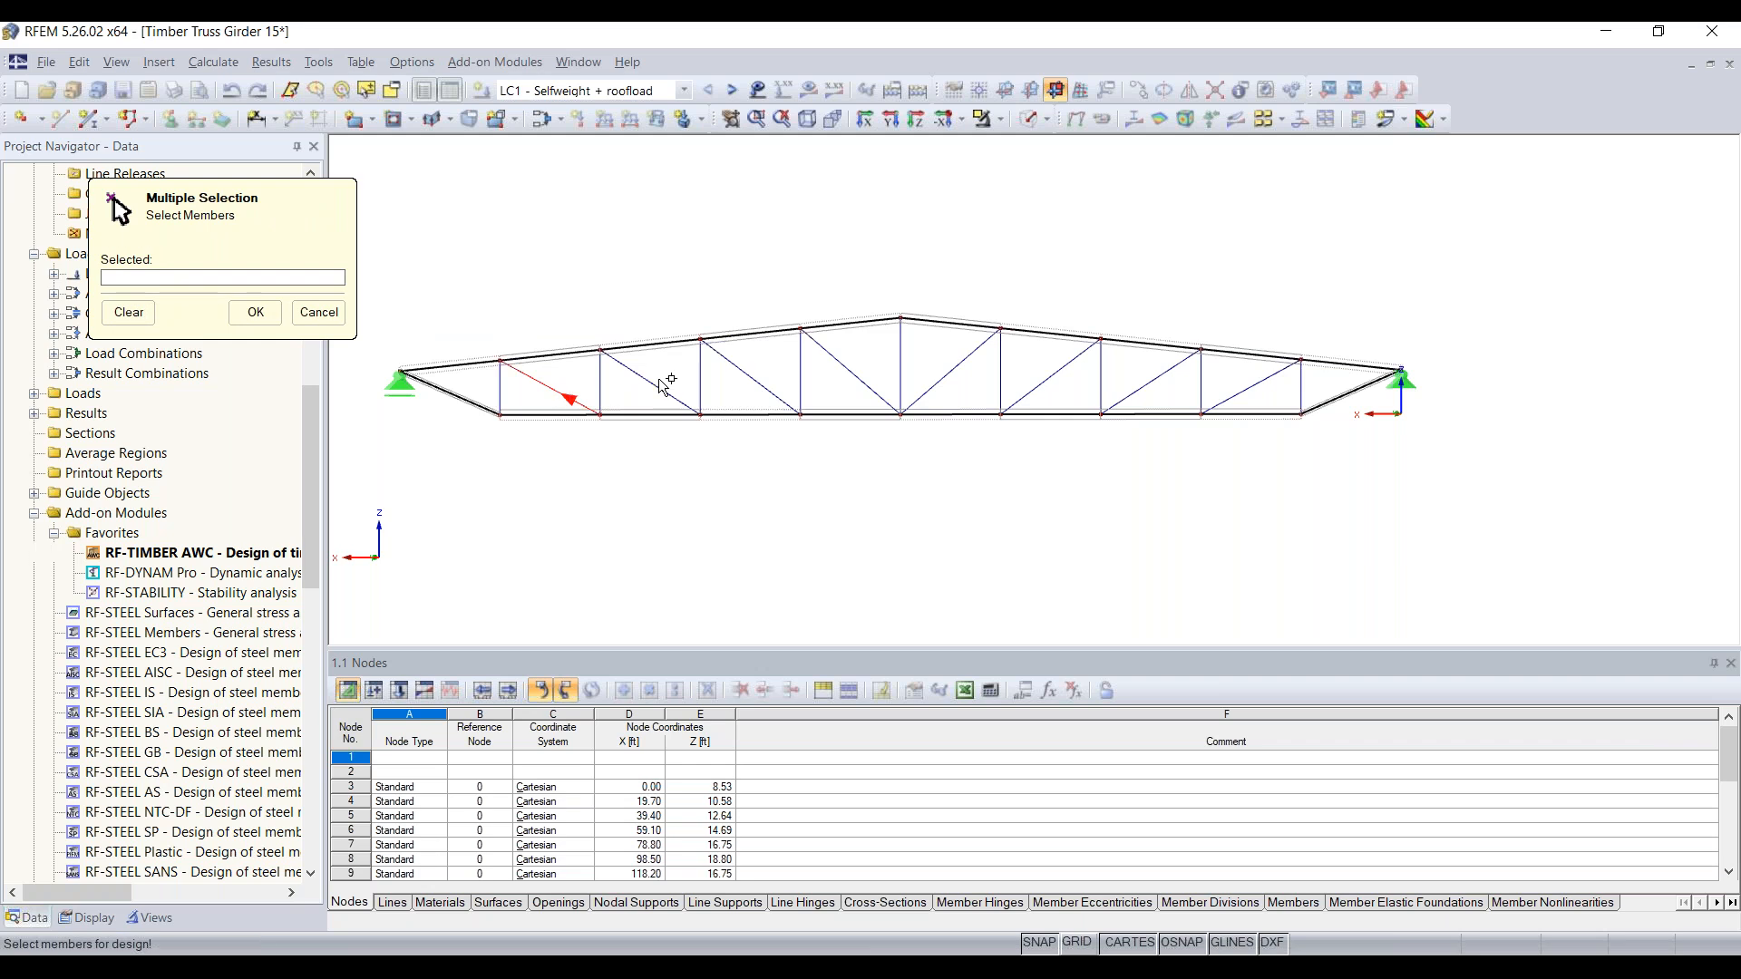
# Open the special selection, activate the Members category and look through its filter criteria
pyautogui.click(392, 92)
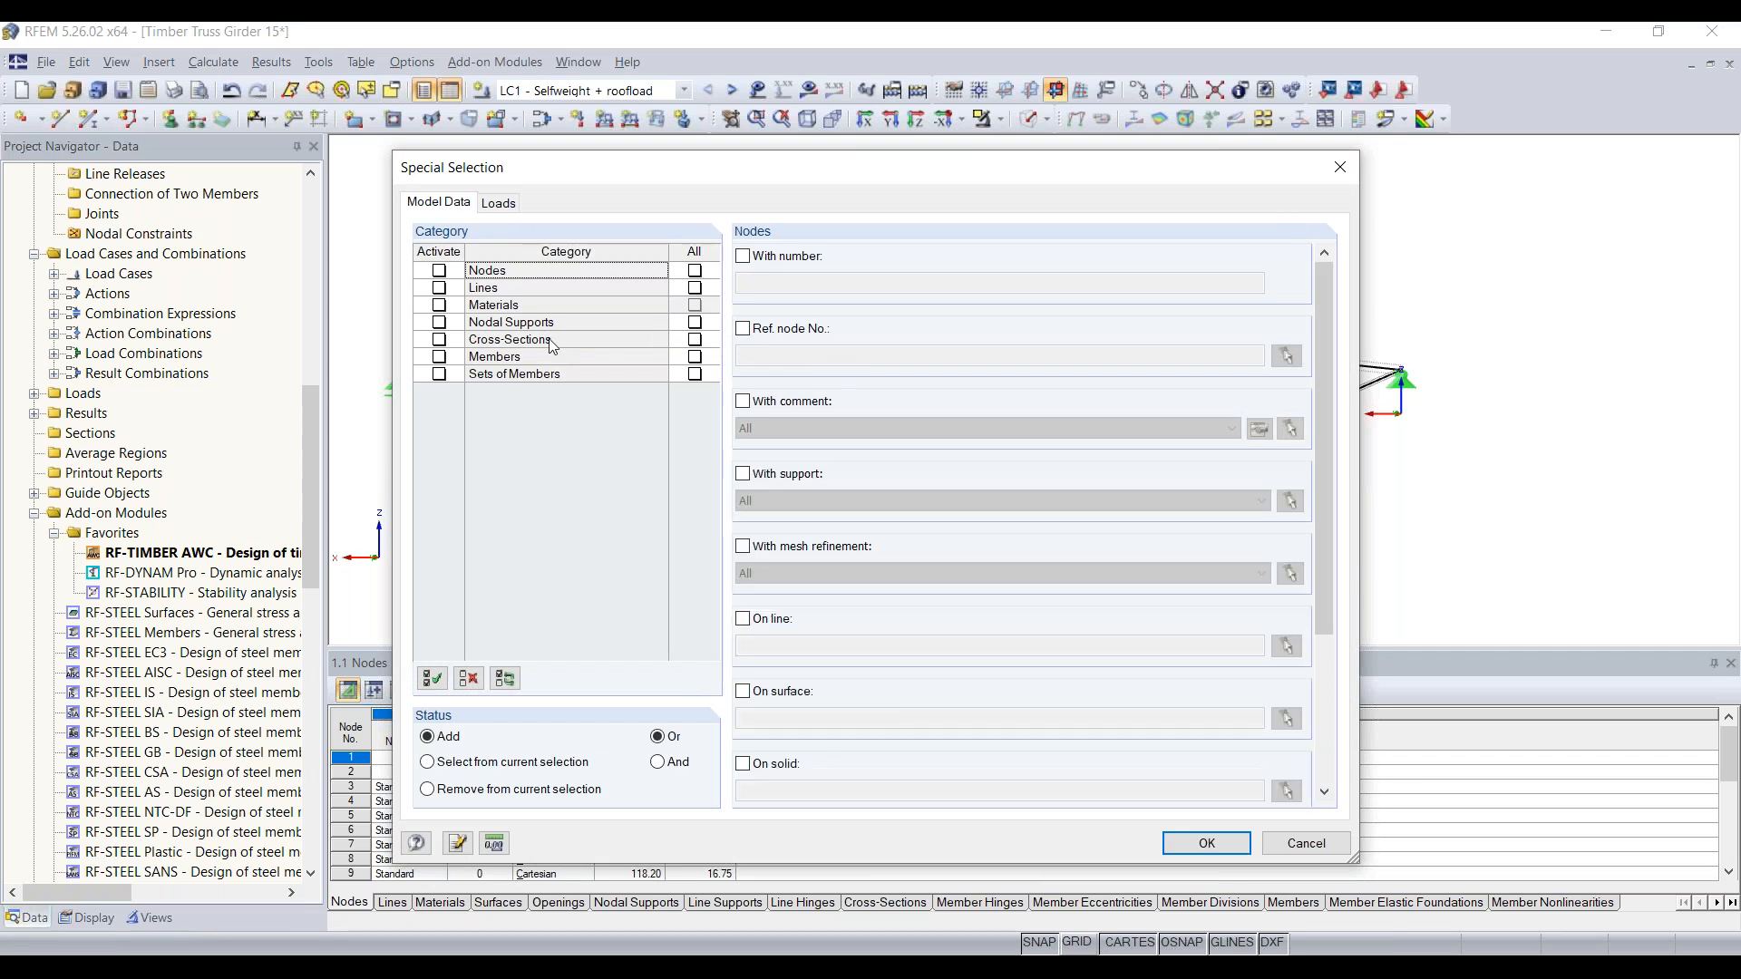
pyautogui.click(440, 360)
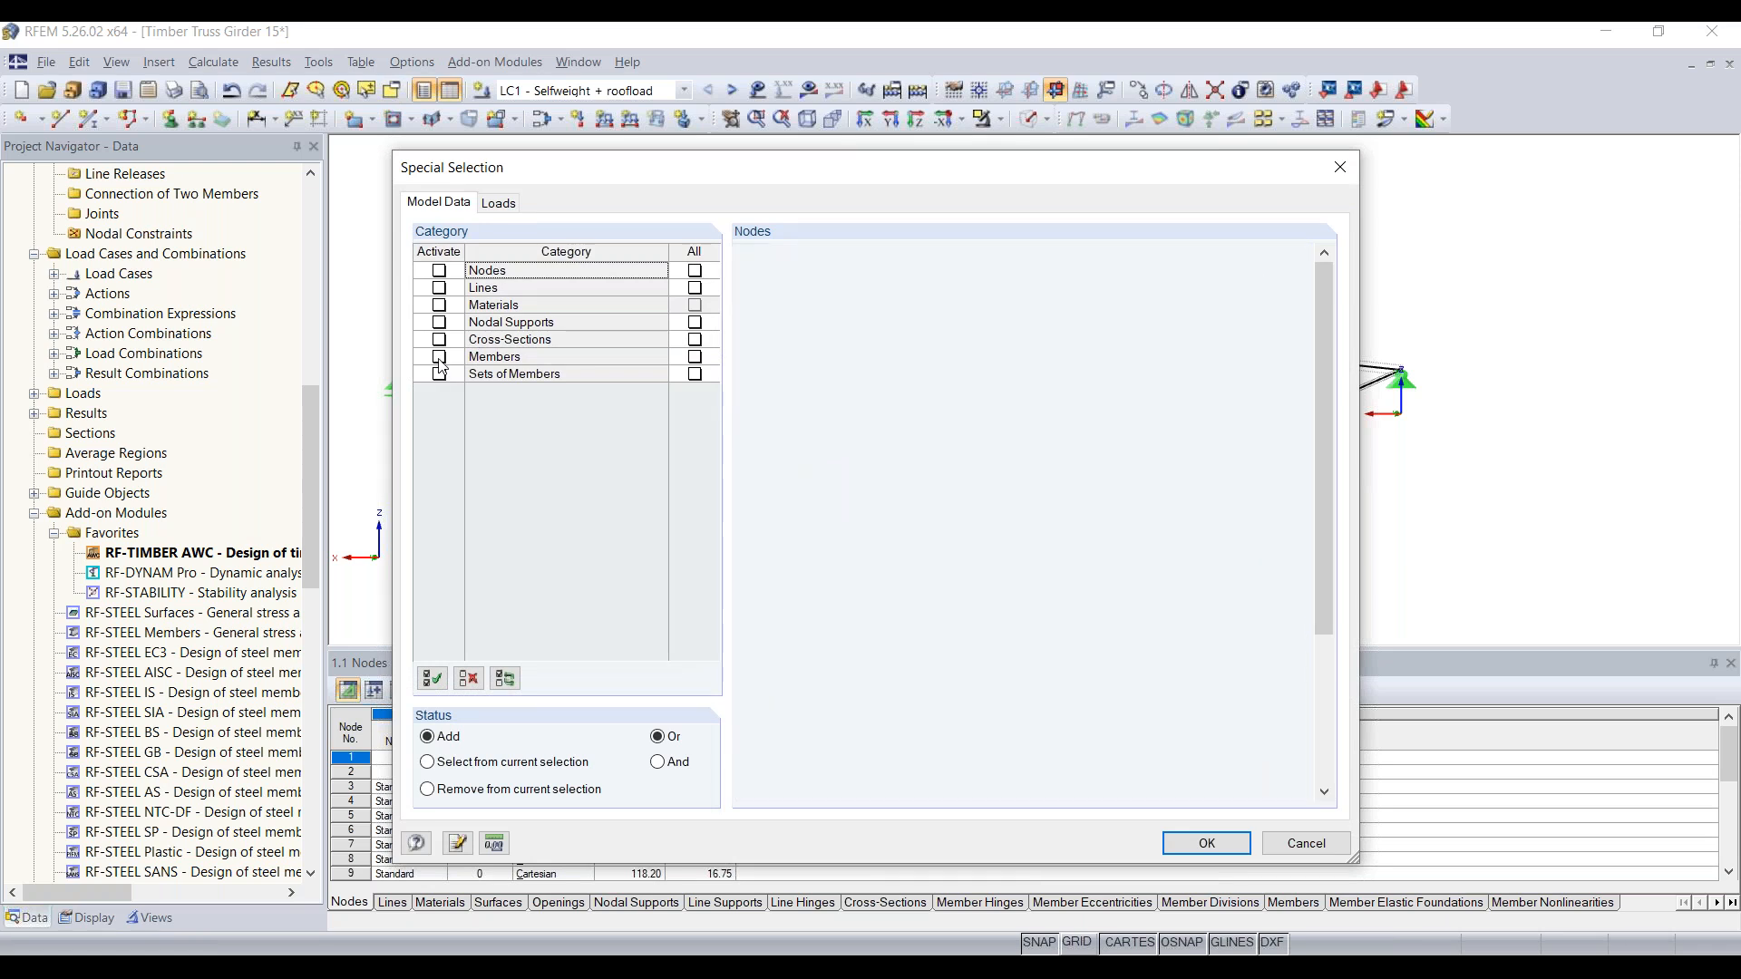
pyautogui.click(440, 358)
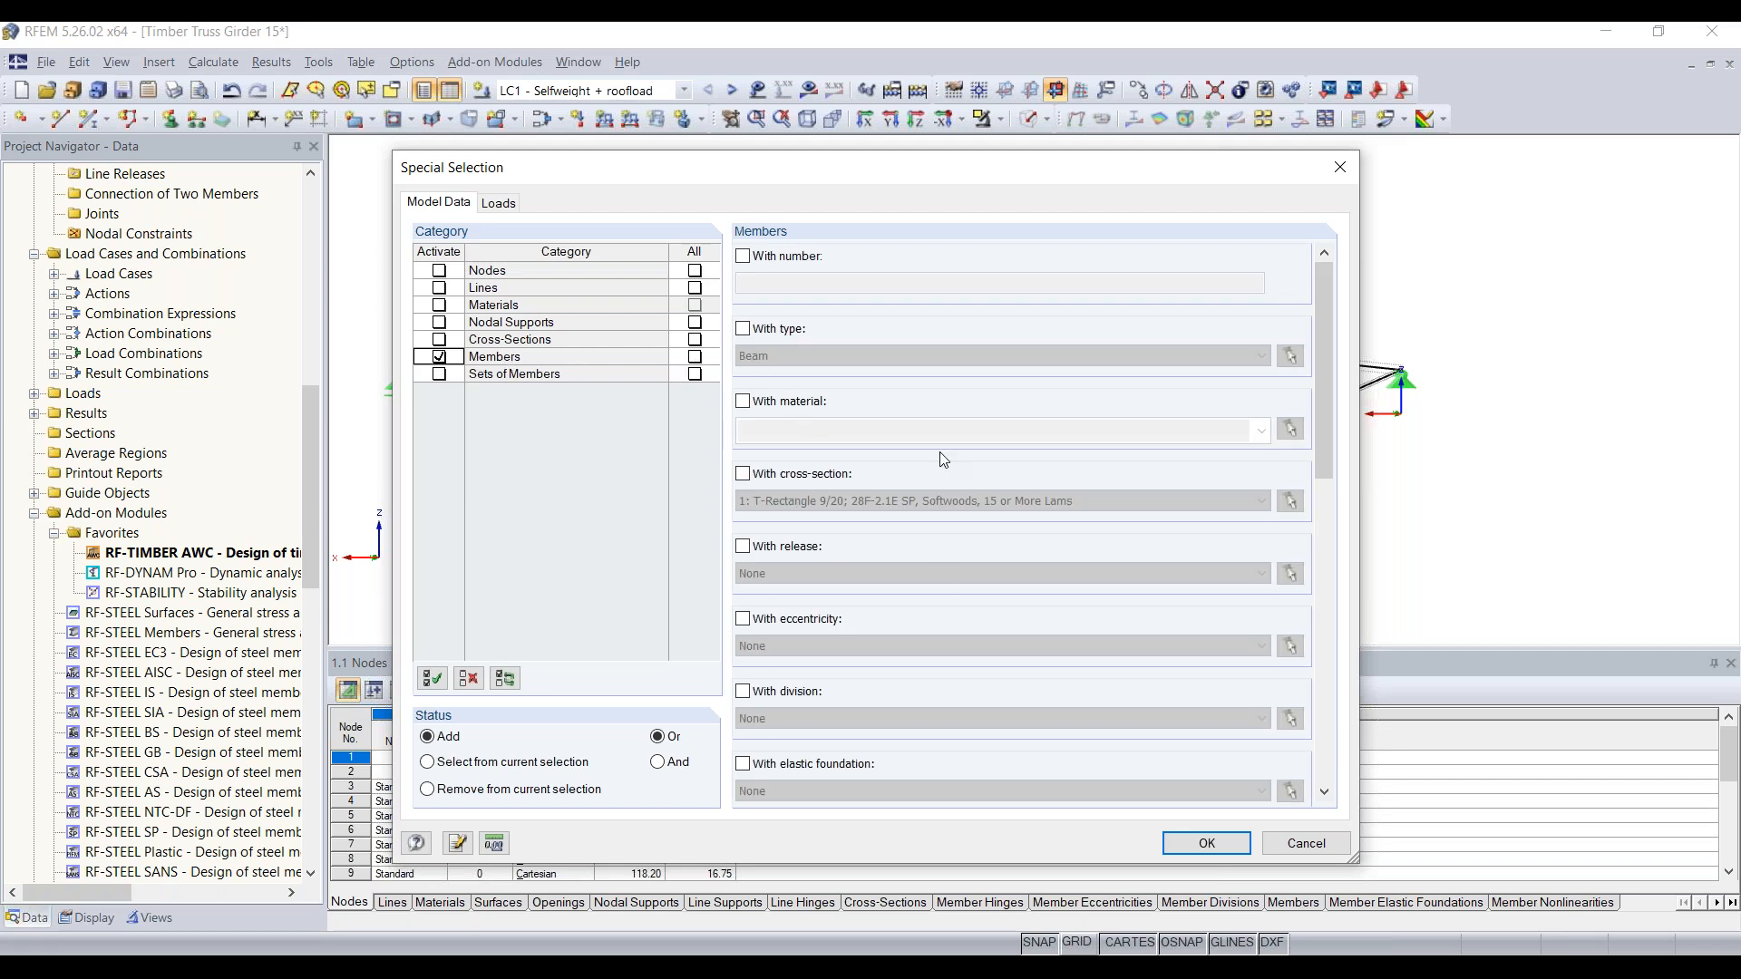
pyautogui.scroll(-1, 918, 528)
pyautogui.scroll(-5, 912, 520)
pyautogui.scroll(7, 912, 520)
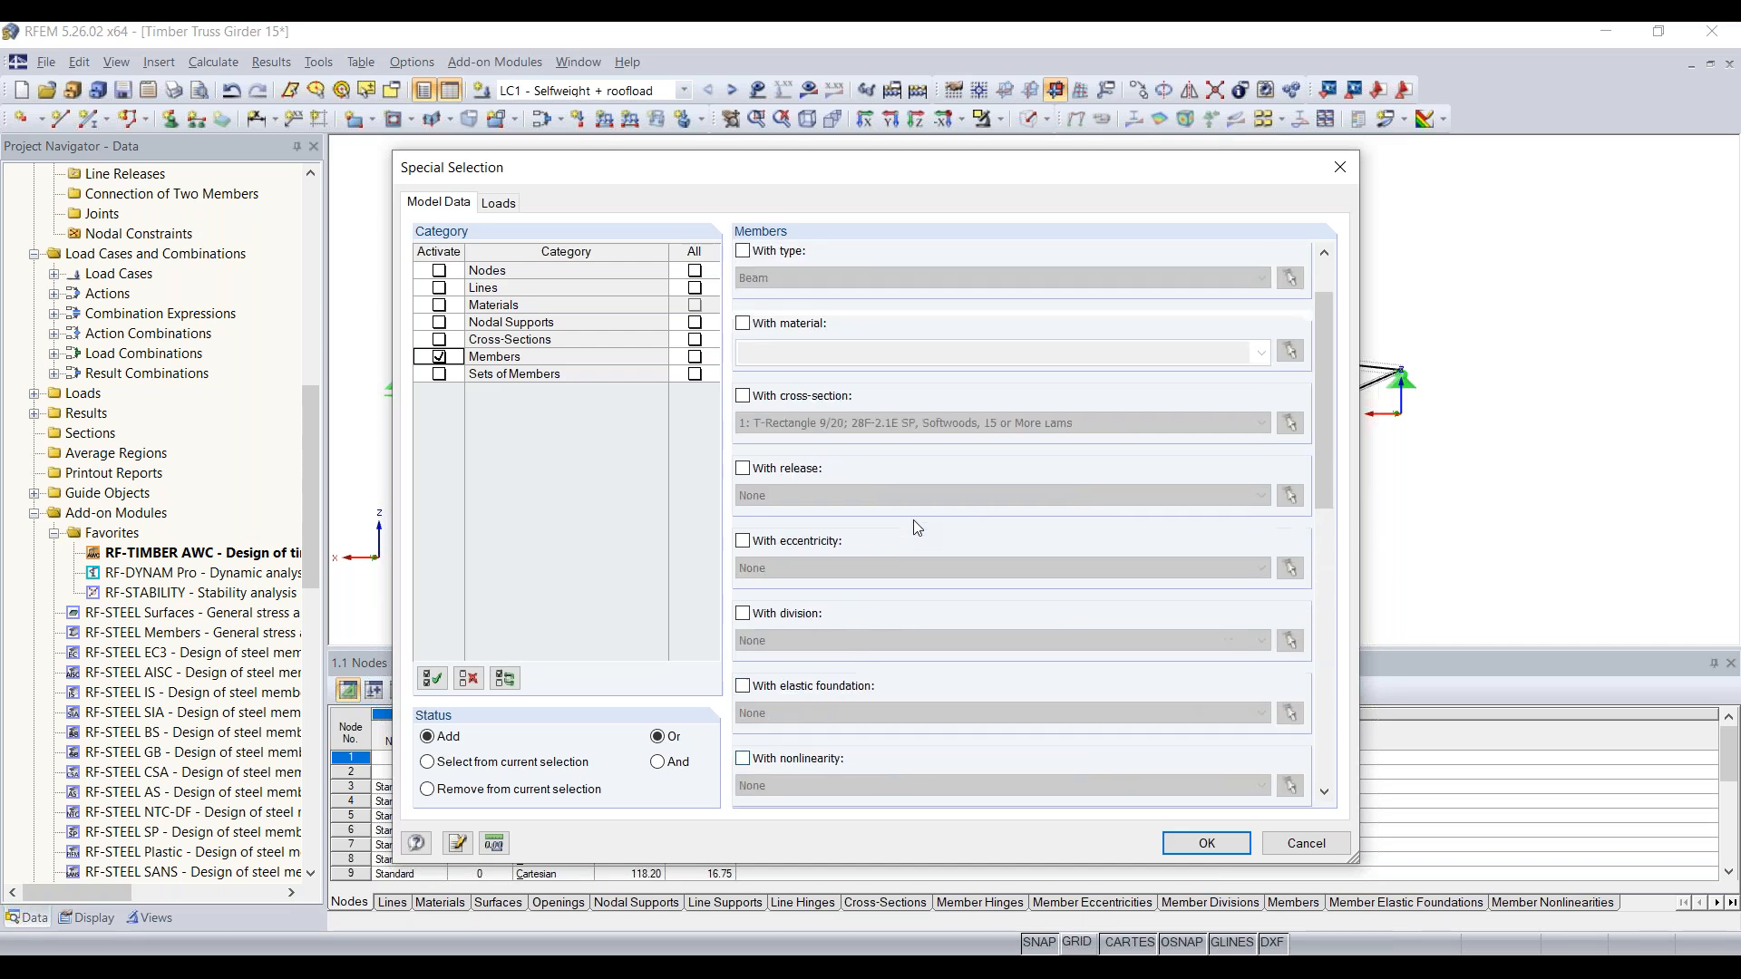
# Select the members with cross-section 3, T-Rectangle 10/10, and adopt them for the design of the Diagonals case
pyautogui.click(743, 473)
pyautogui.click(854, 506)
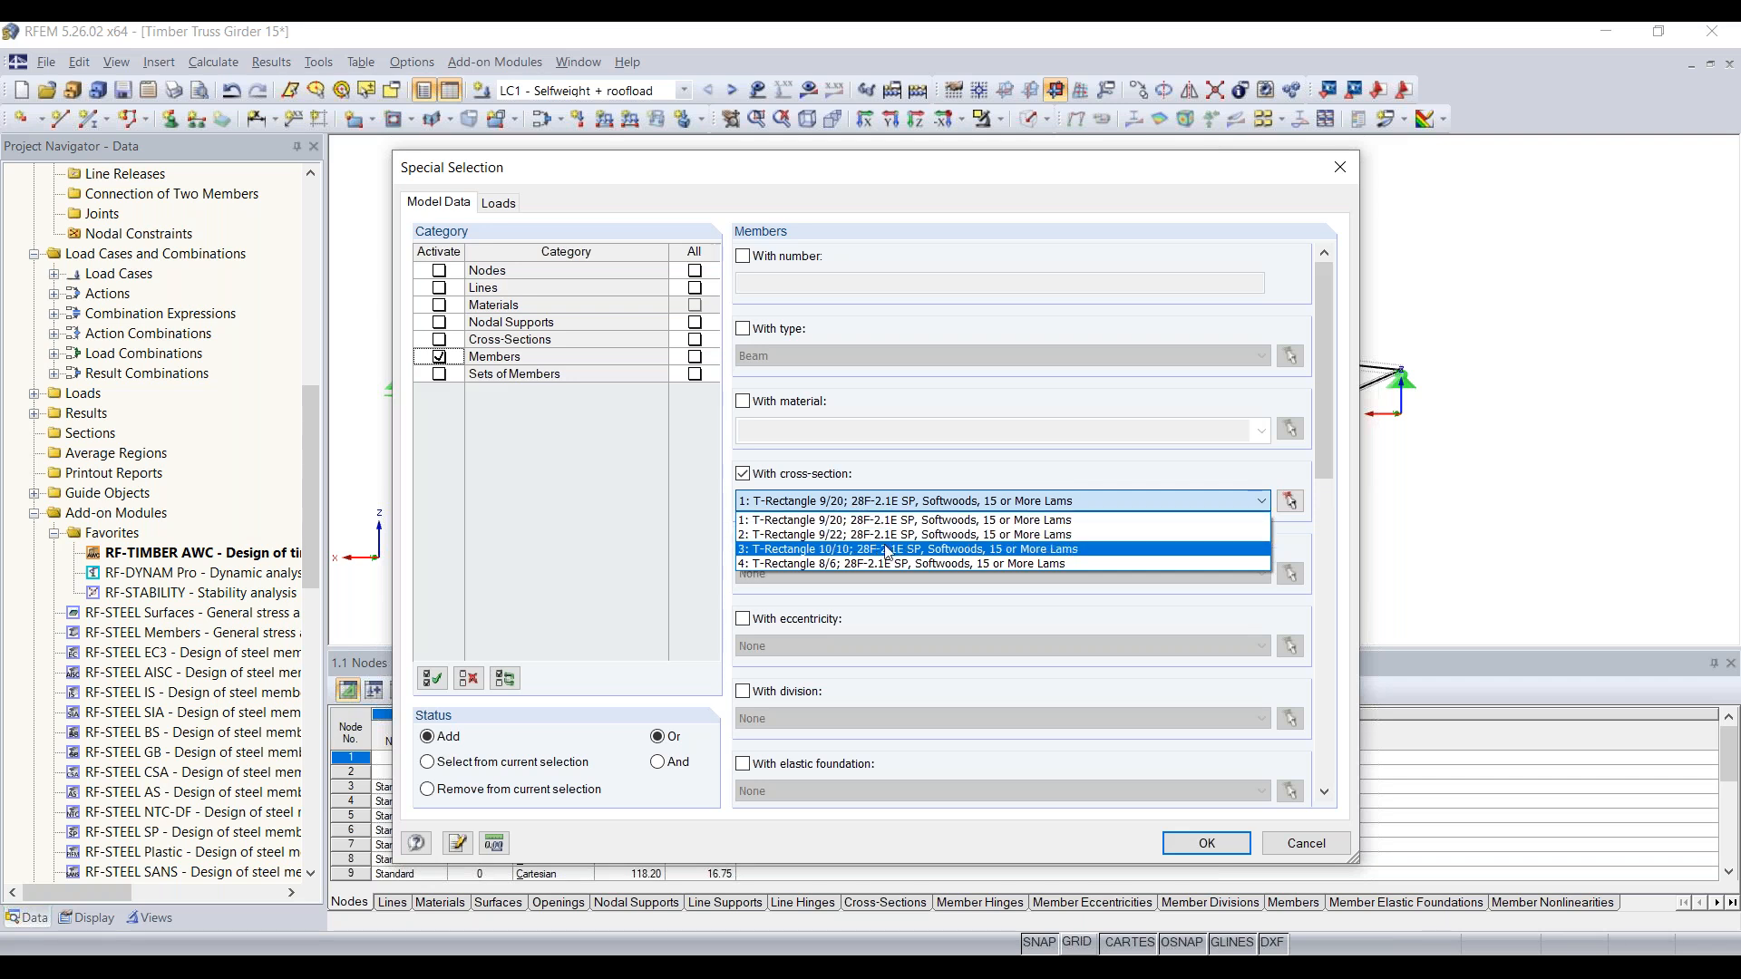
pyautogui.click(888, 552)
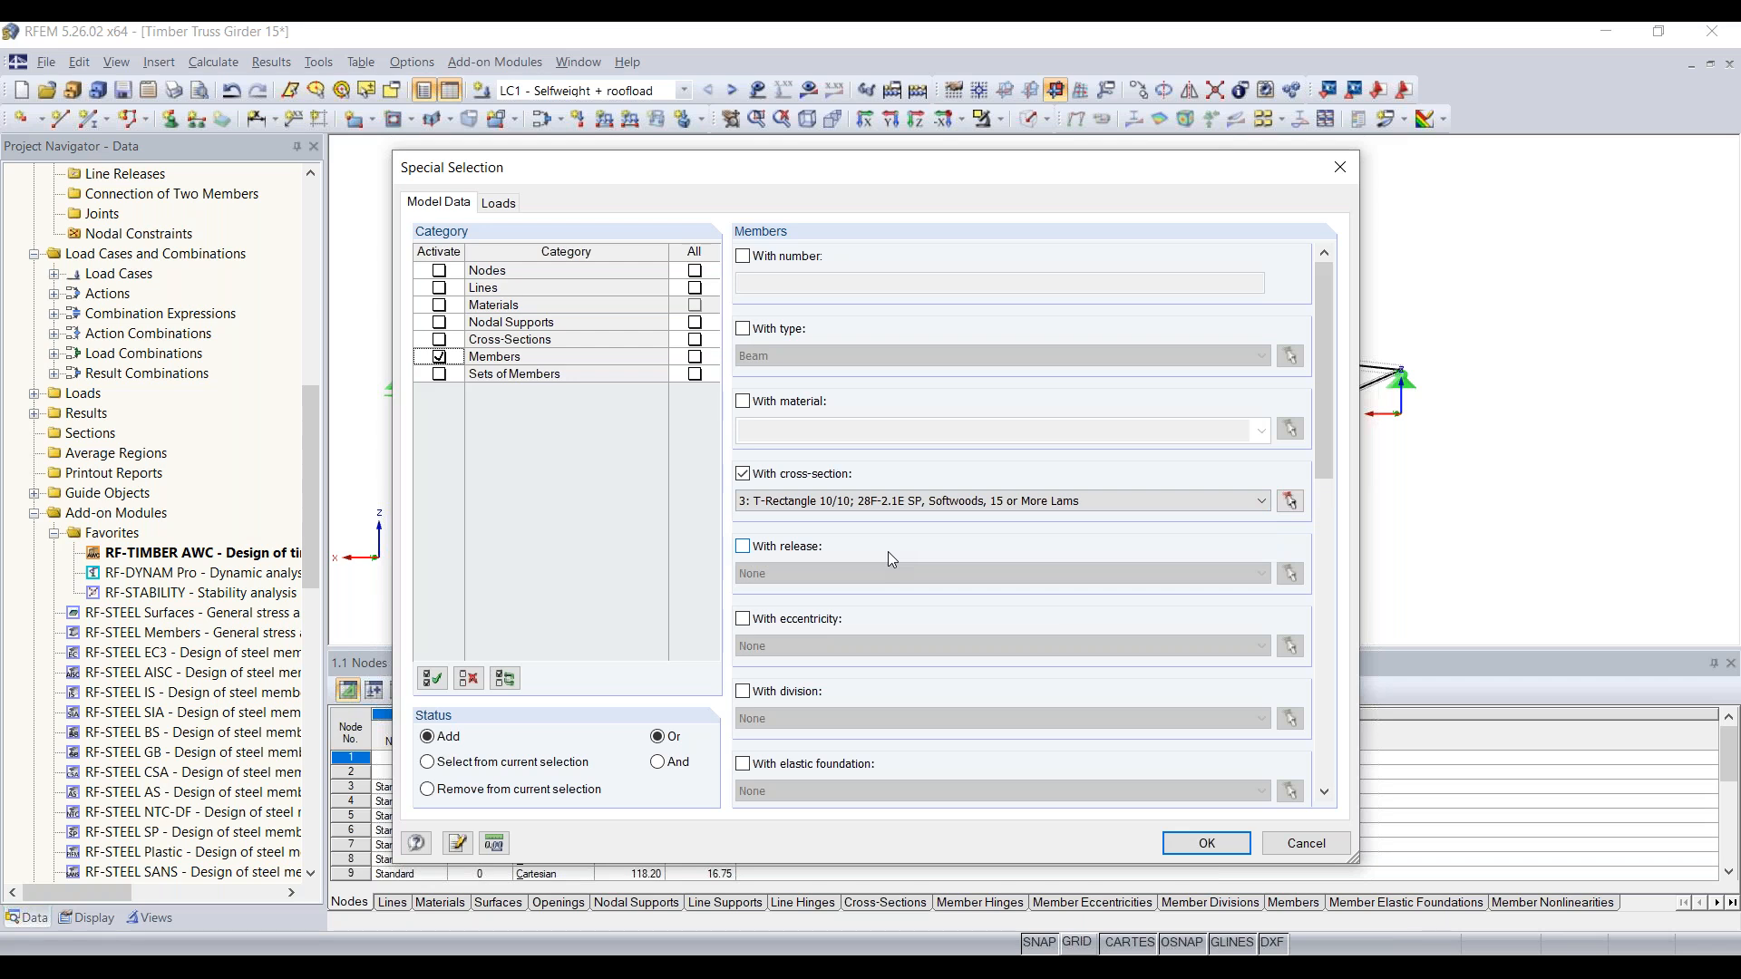
pyautogui.click(909, 504)
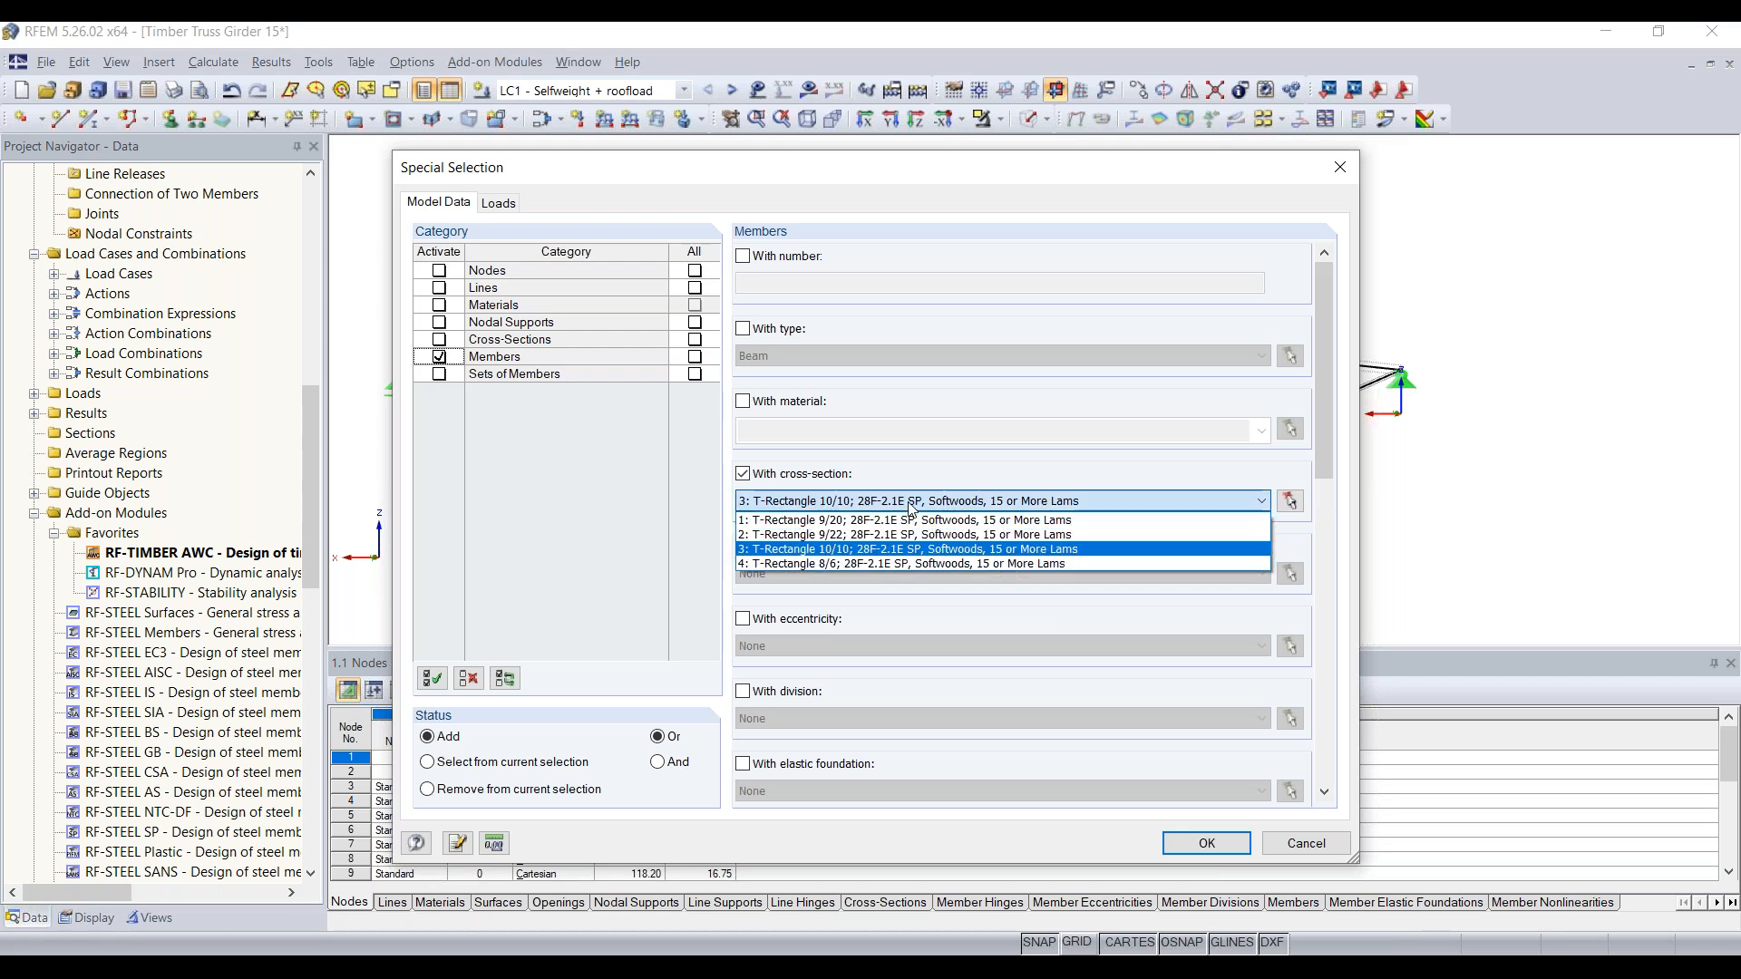
pyautogui.click(909, 504)
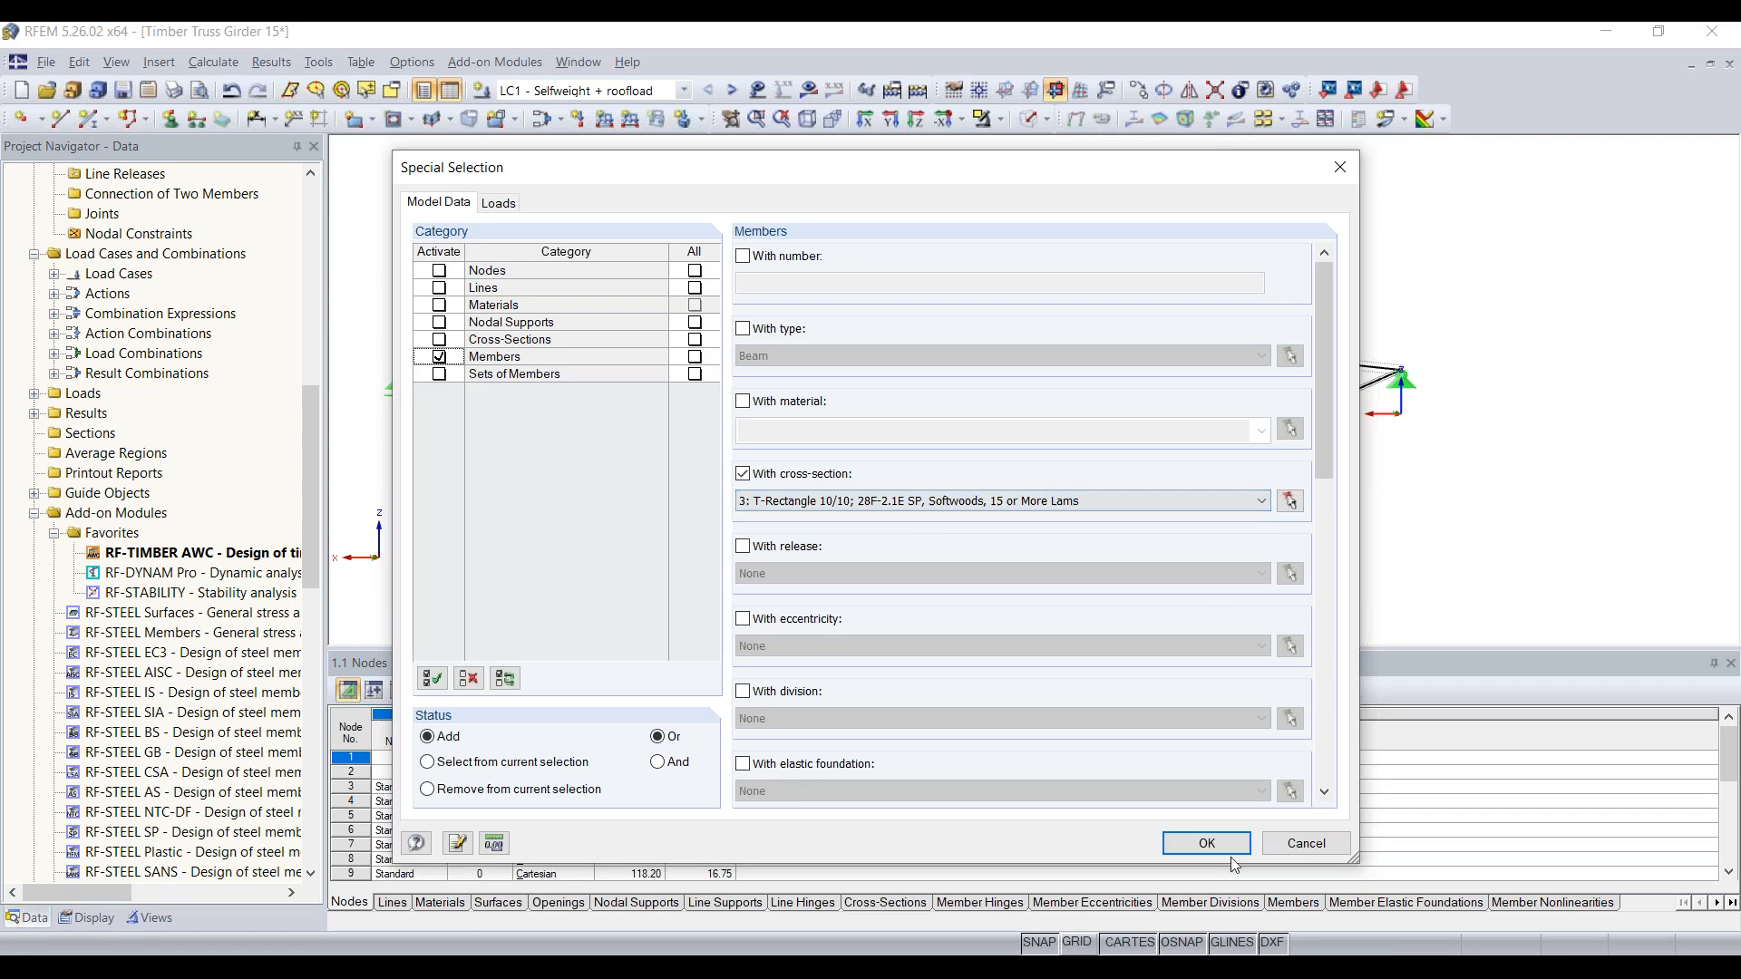
pyautogui.click(1206, 844)
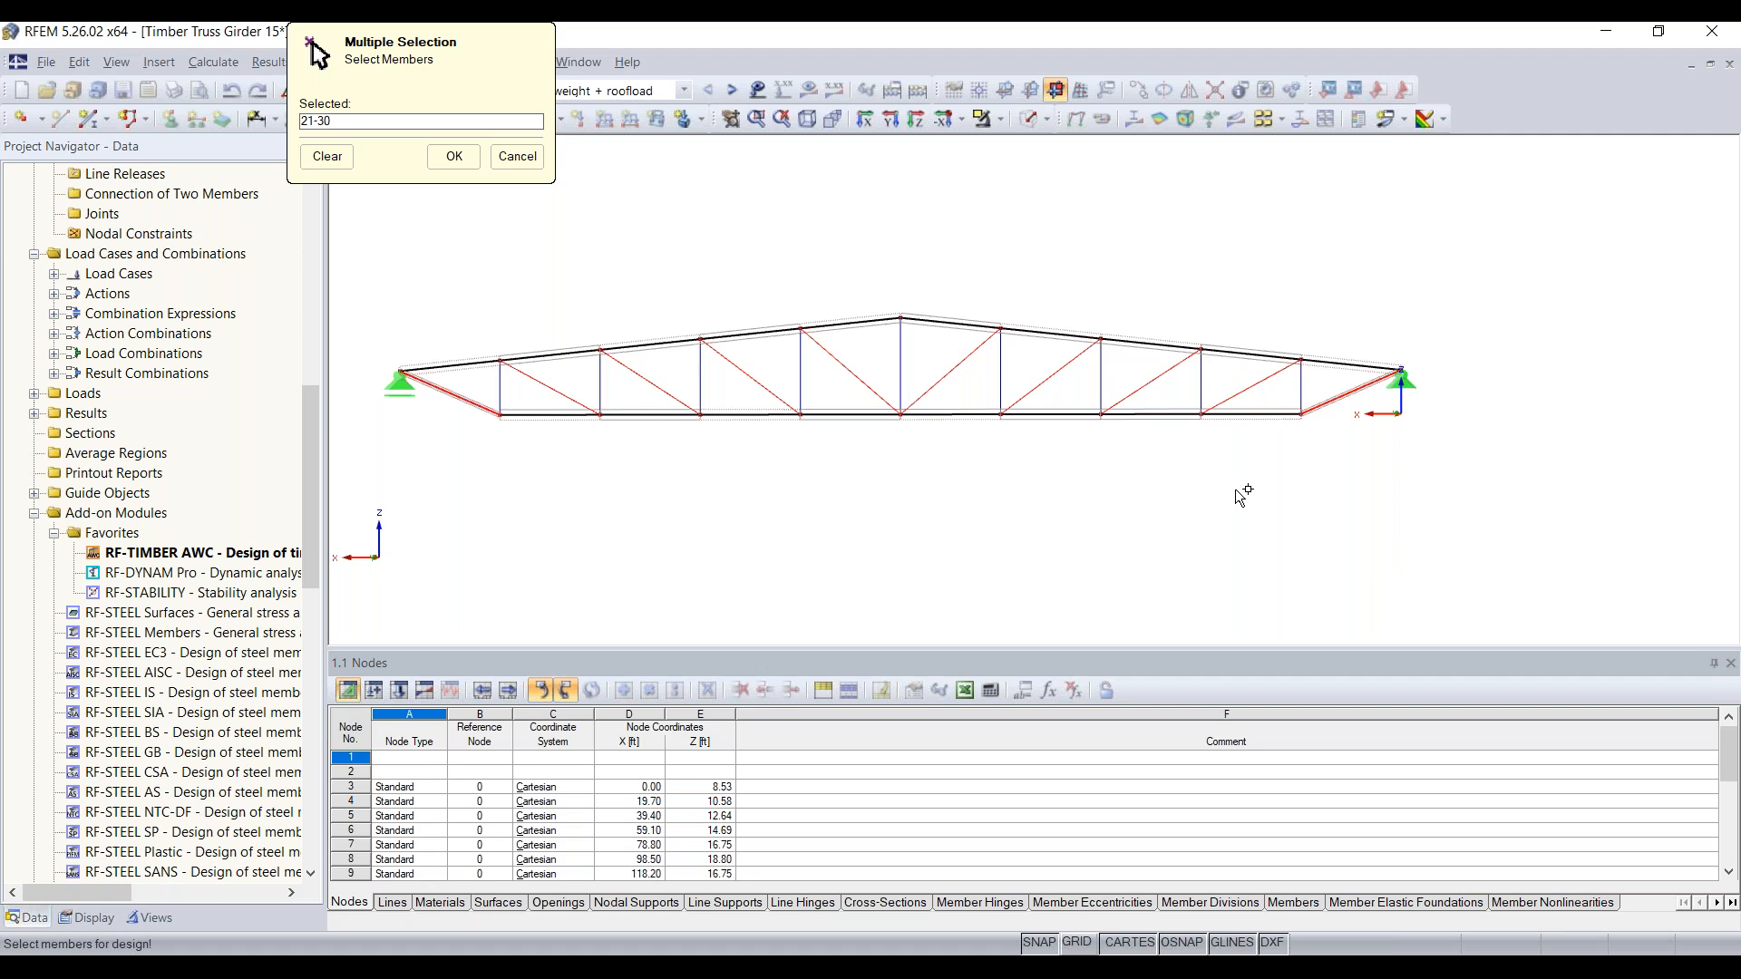
pyautogui.click(454, 157)
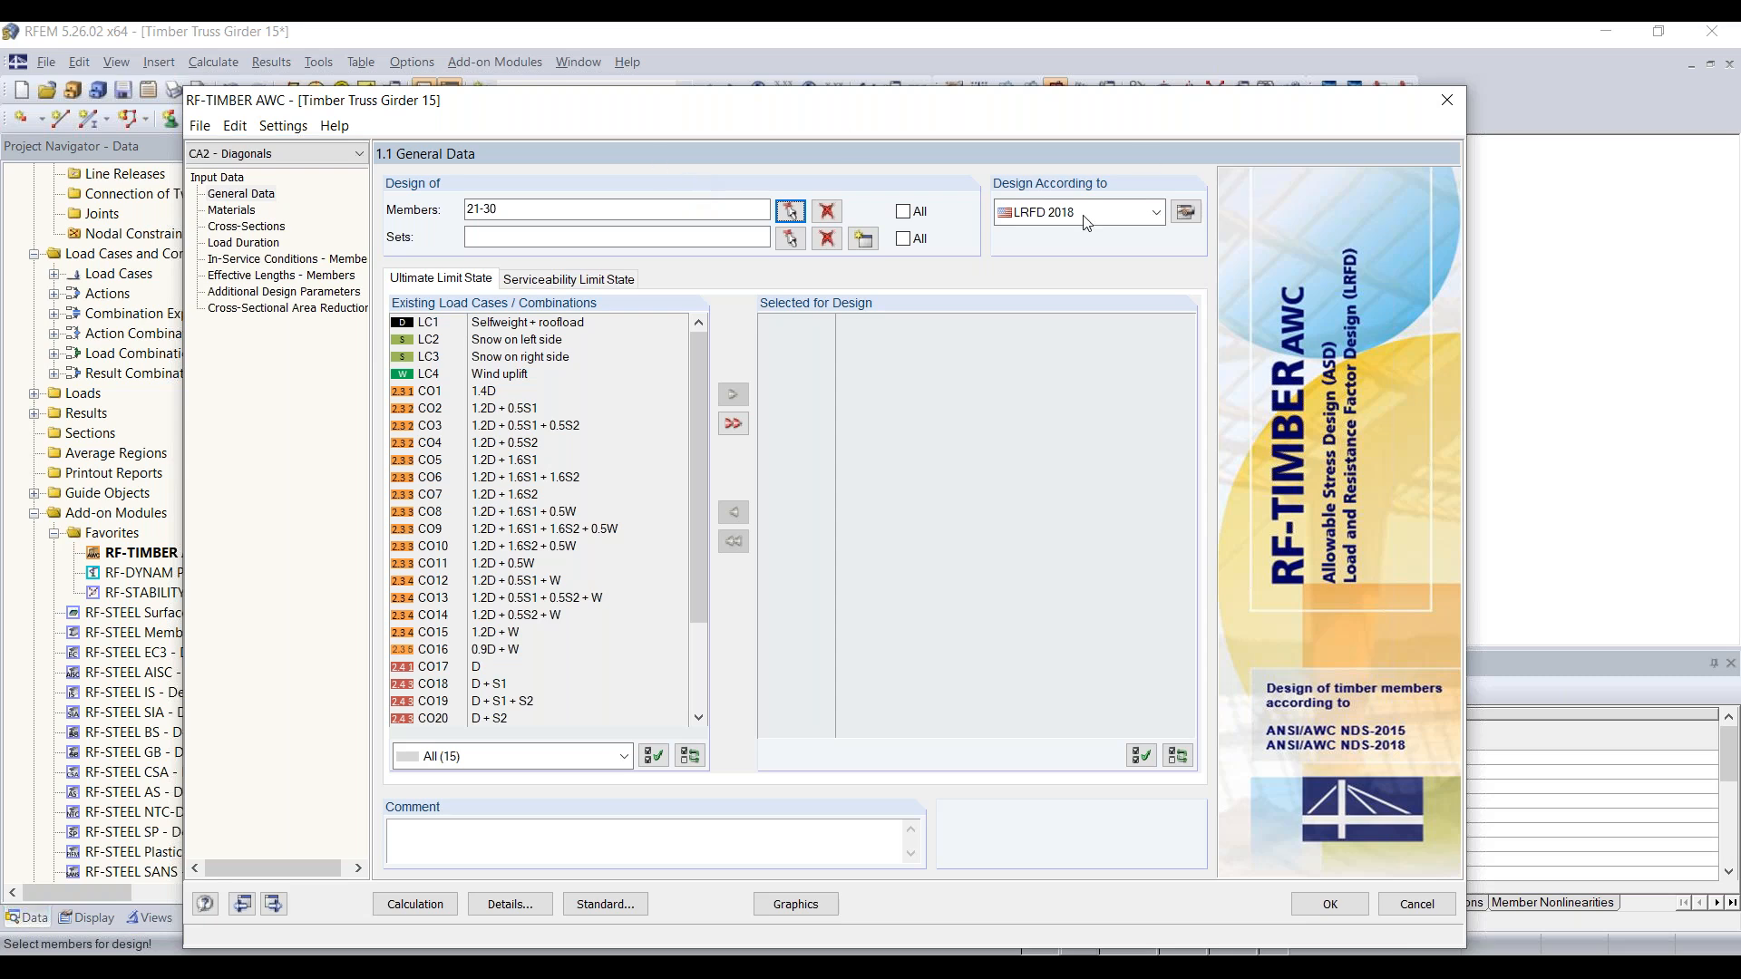
# Add load combinations CO1 to CO16 to the ultimate limit state design of the Diagonals case
pyautogui.click(506, 394)
pyautogui.keyDown('shift'); pyautogui.click(510, 650); pyautogui.keyUp('shift')
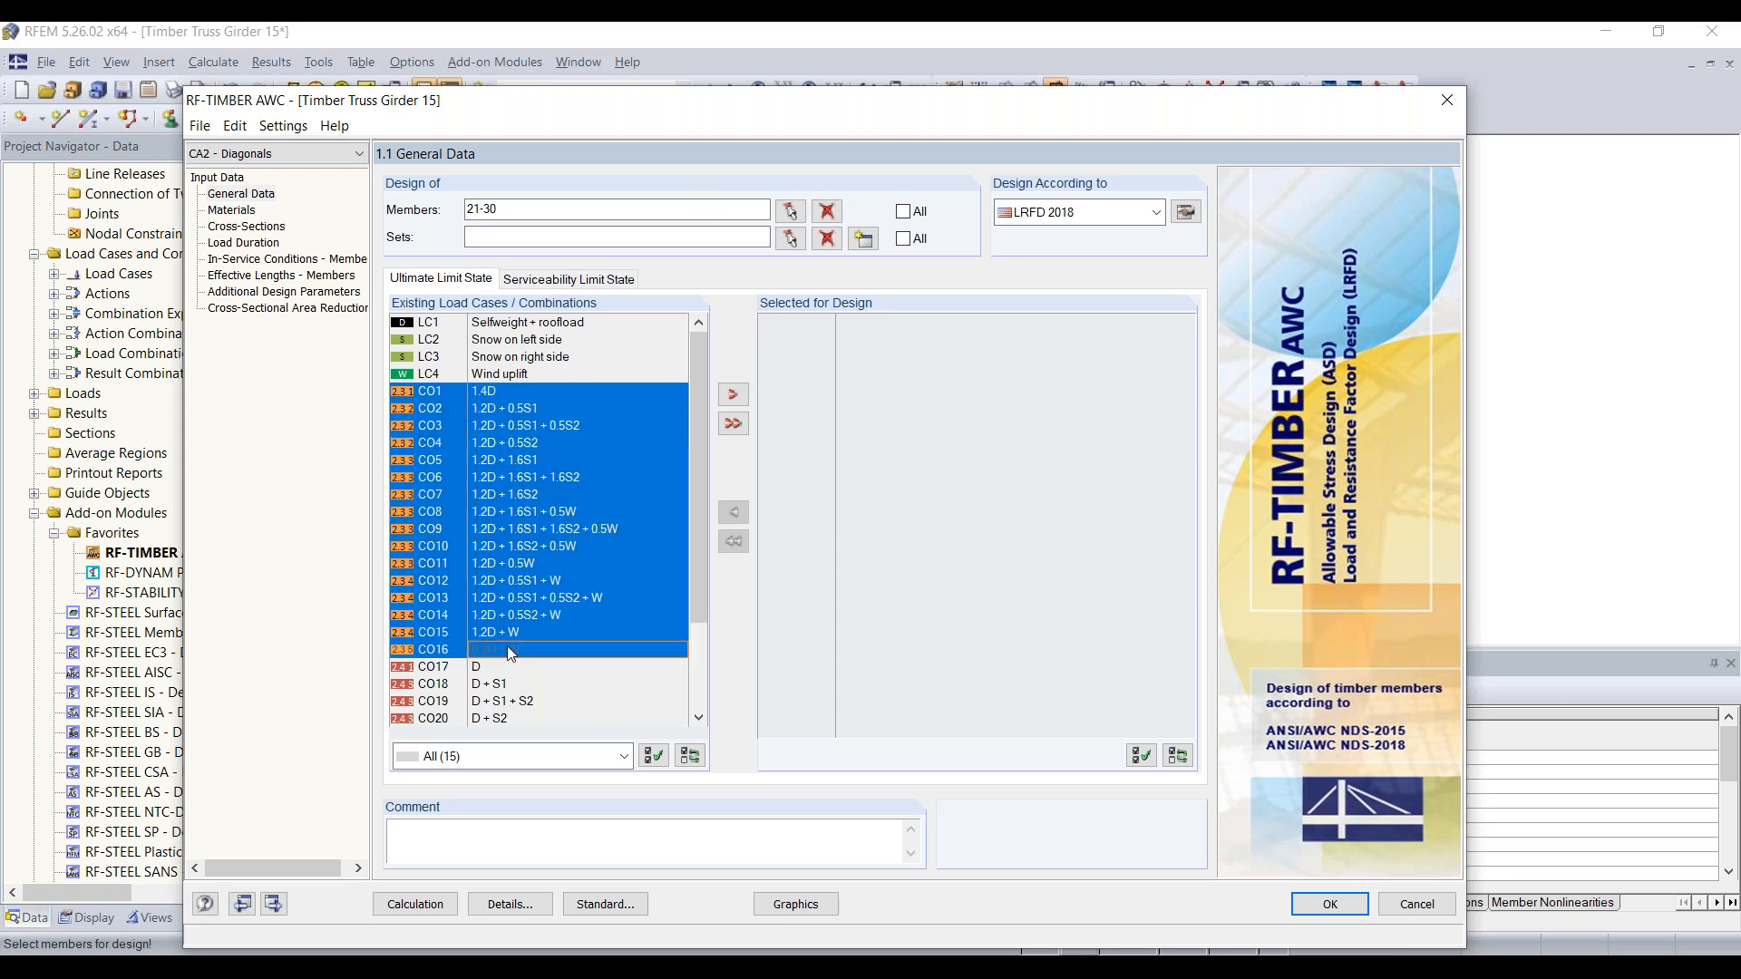
pyautogui.click(733, 393)
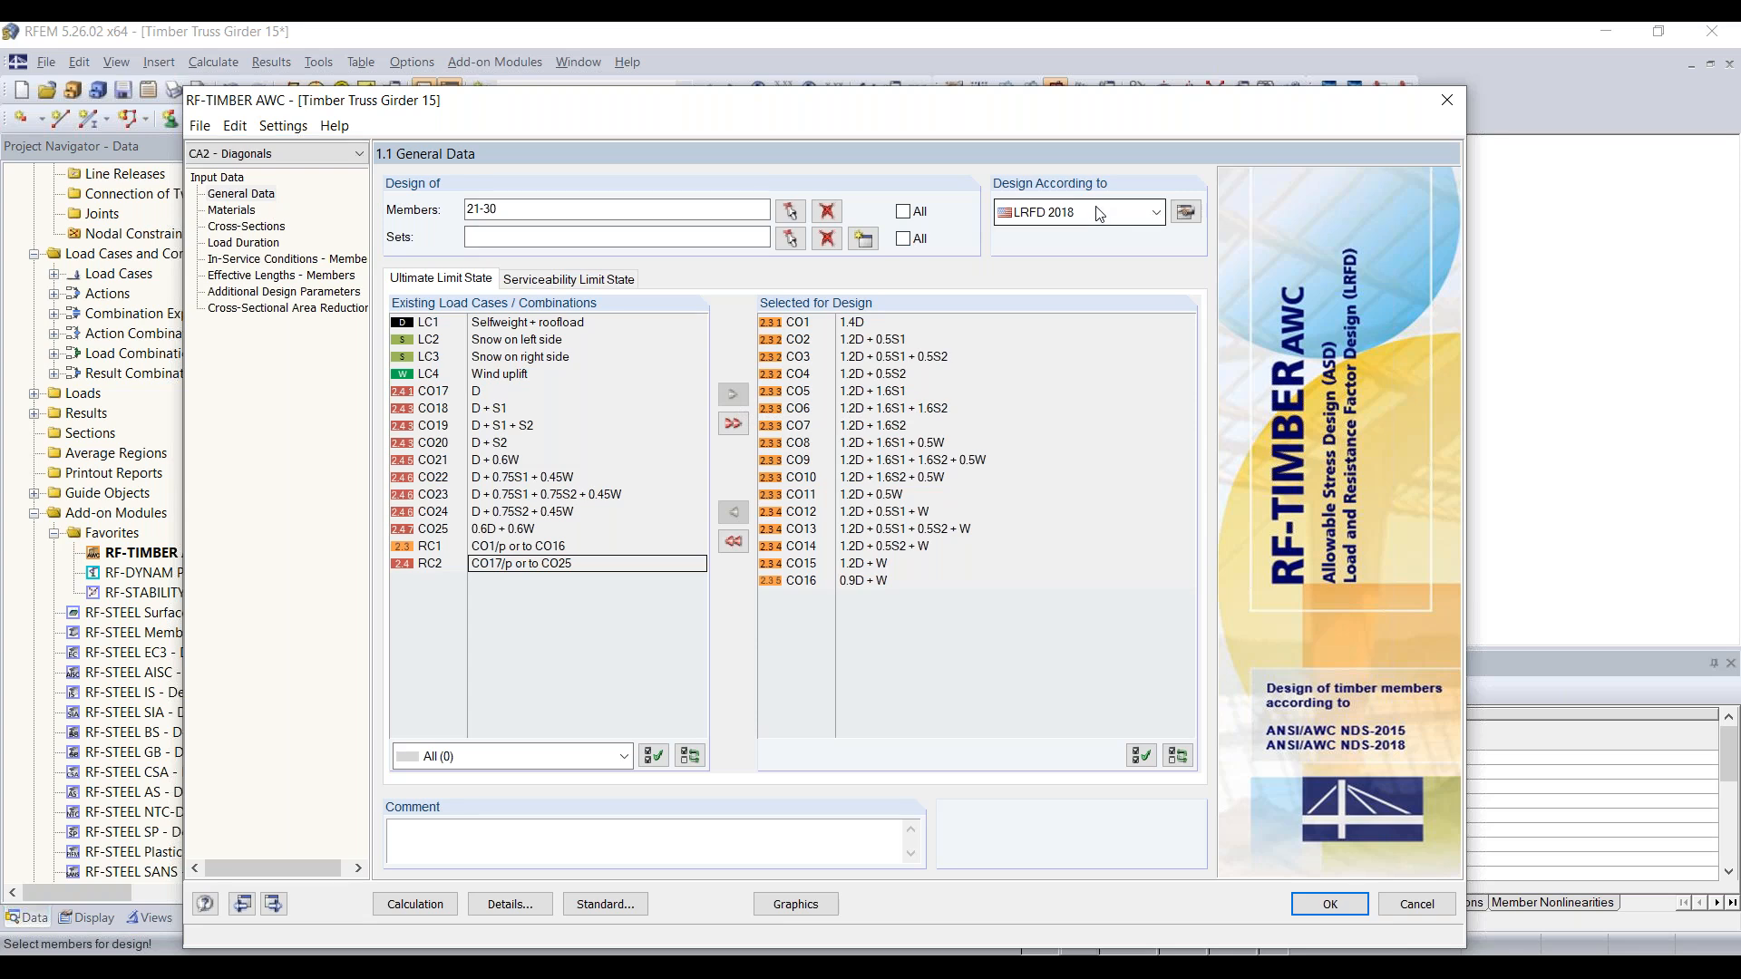
# Check the Diagonals case's input data from materials and load duration through effective lengths to cross-sectional area reduction
pyautogui.click(237, 212)
pyautogui.click(217, 227)
pyautogui.click(247, 243)
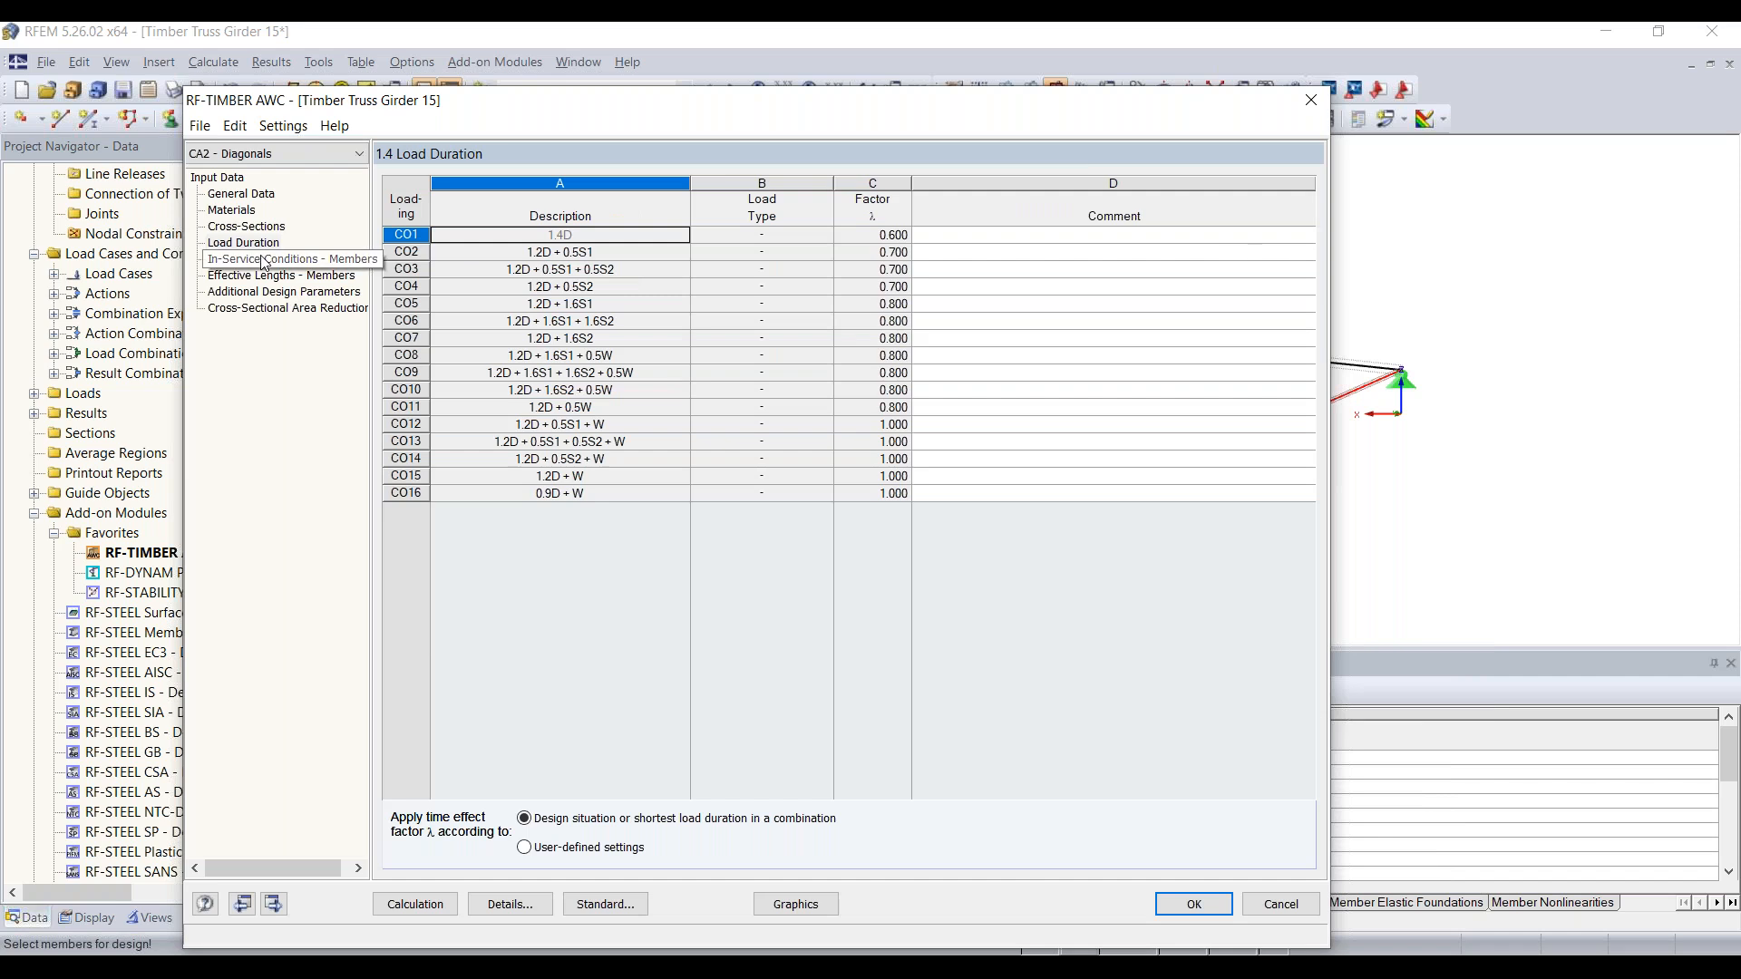
pyautogui.click(264, 261)
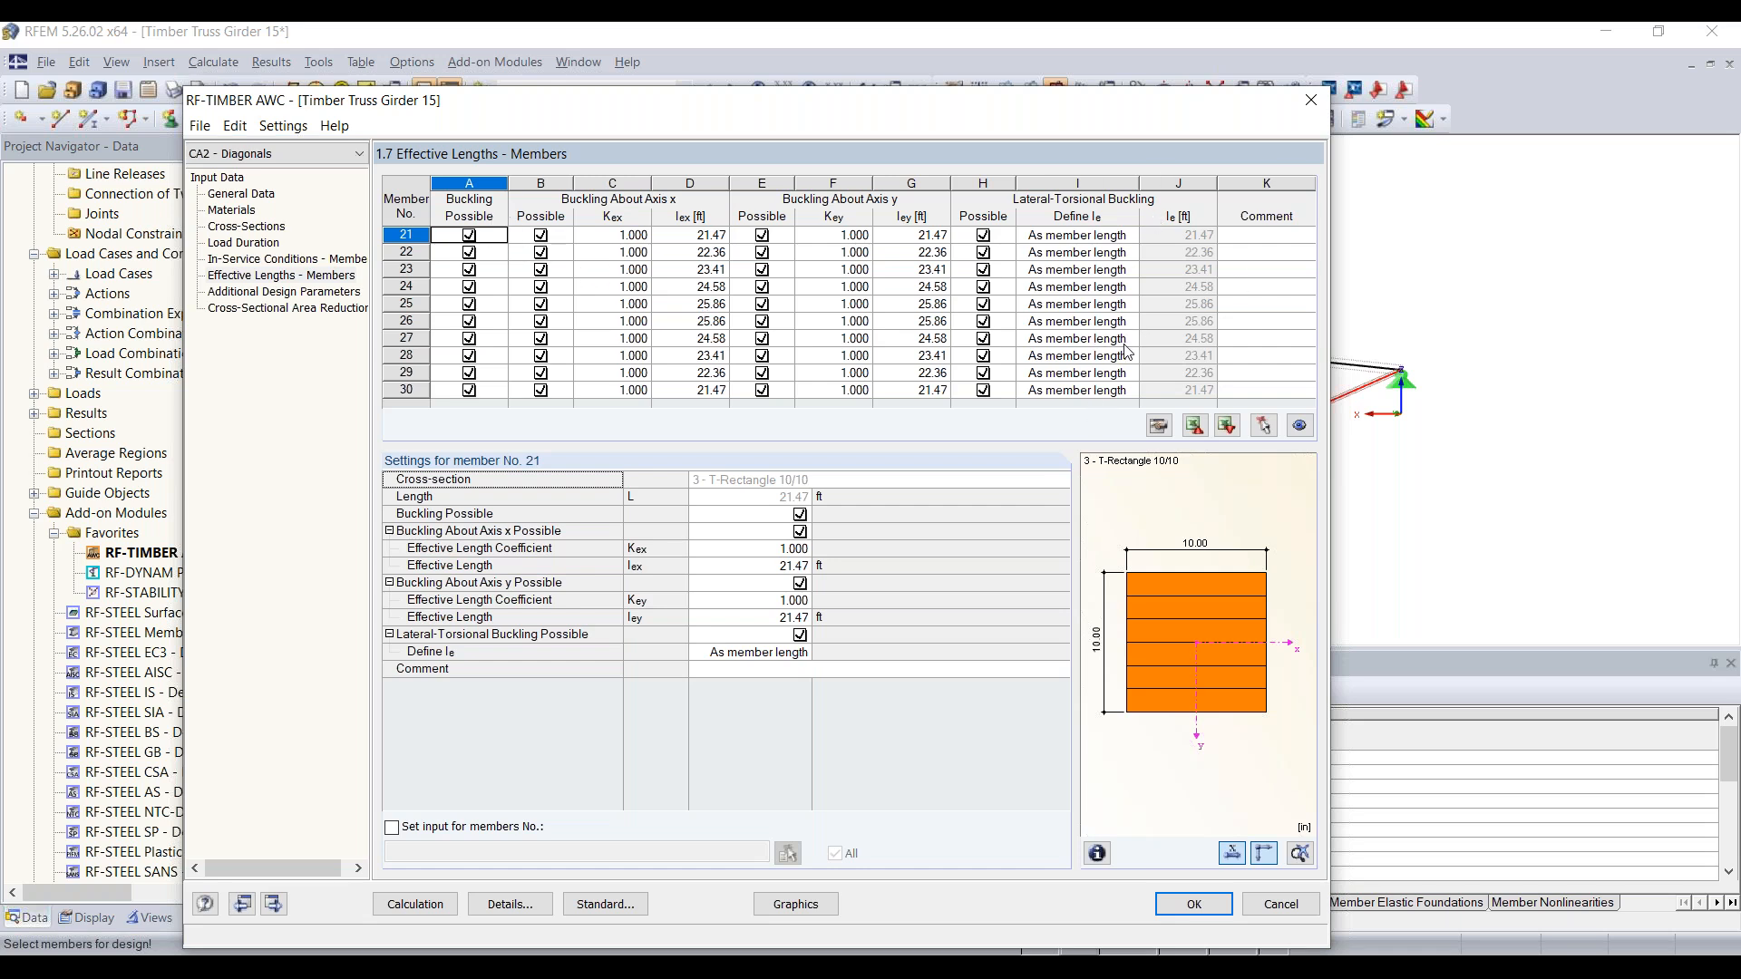
pyautogui.click(283, 293)
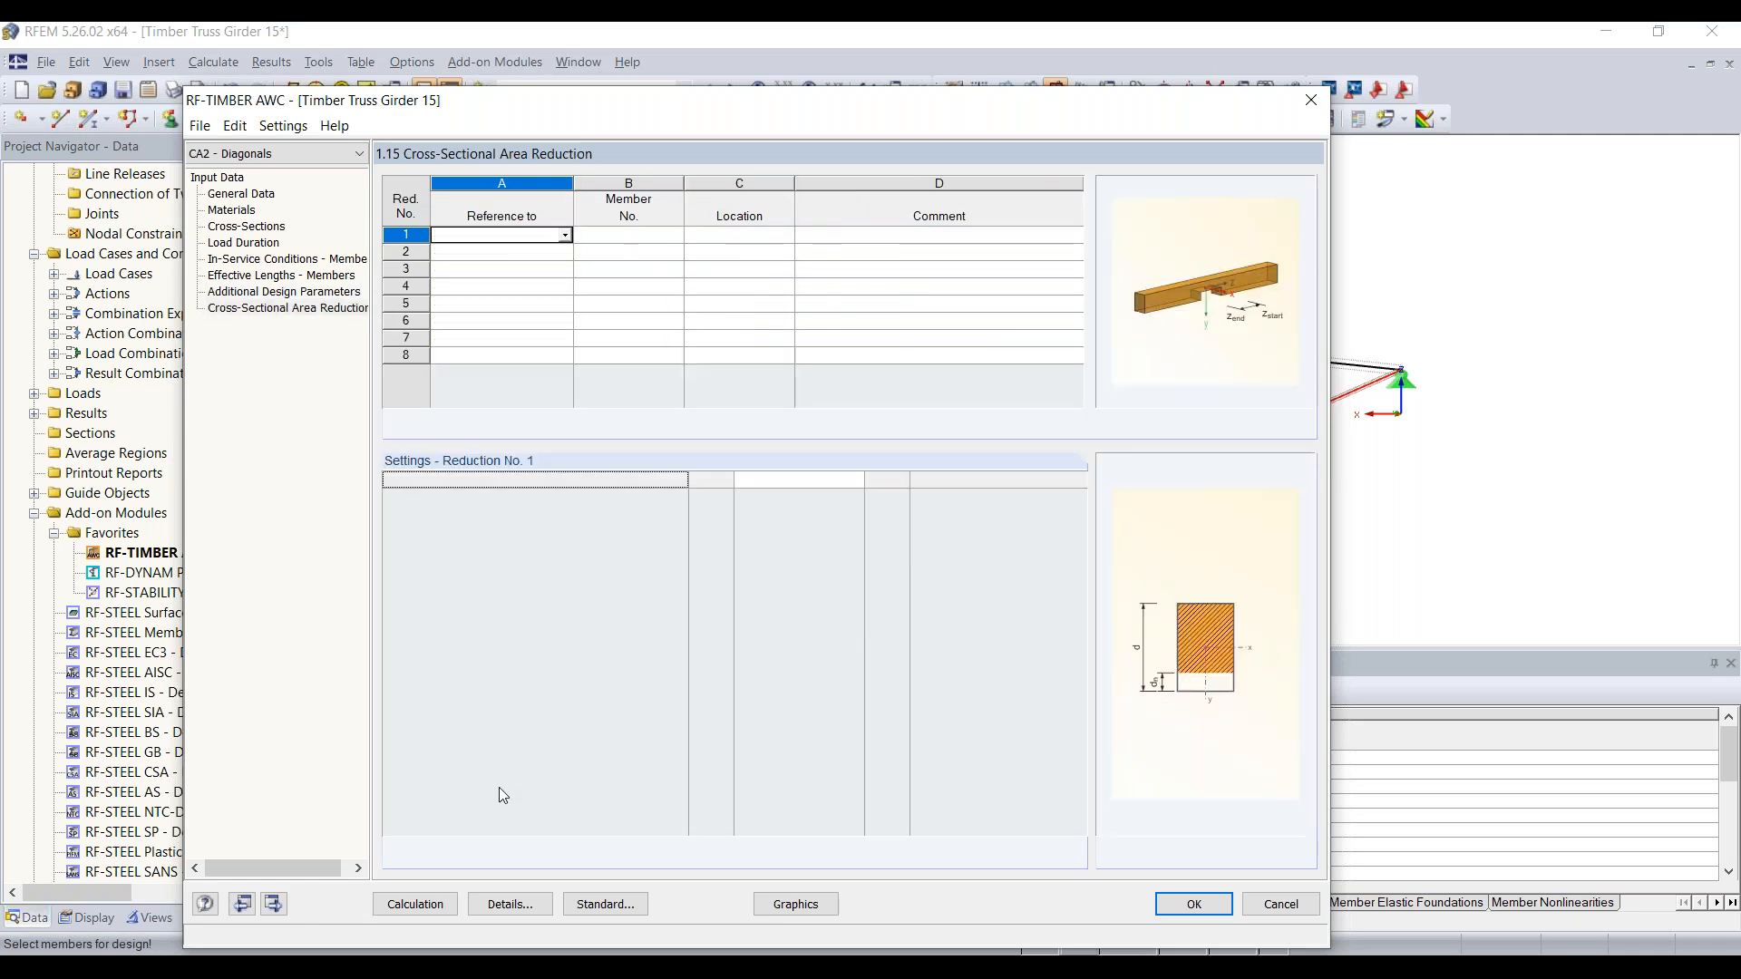
# Calculate the Diagonals case and filter its design results by load case to the maximum design ratio
pyautogui.click(406, 907)
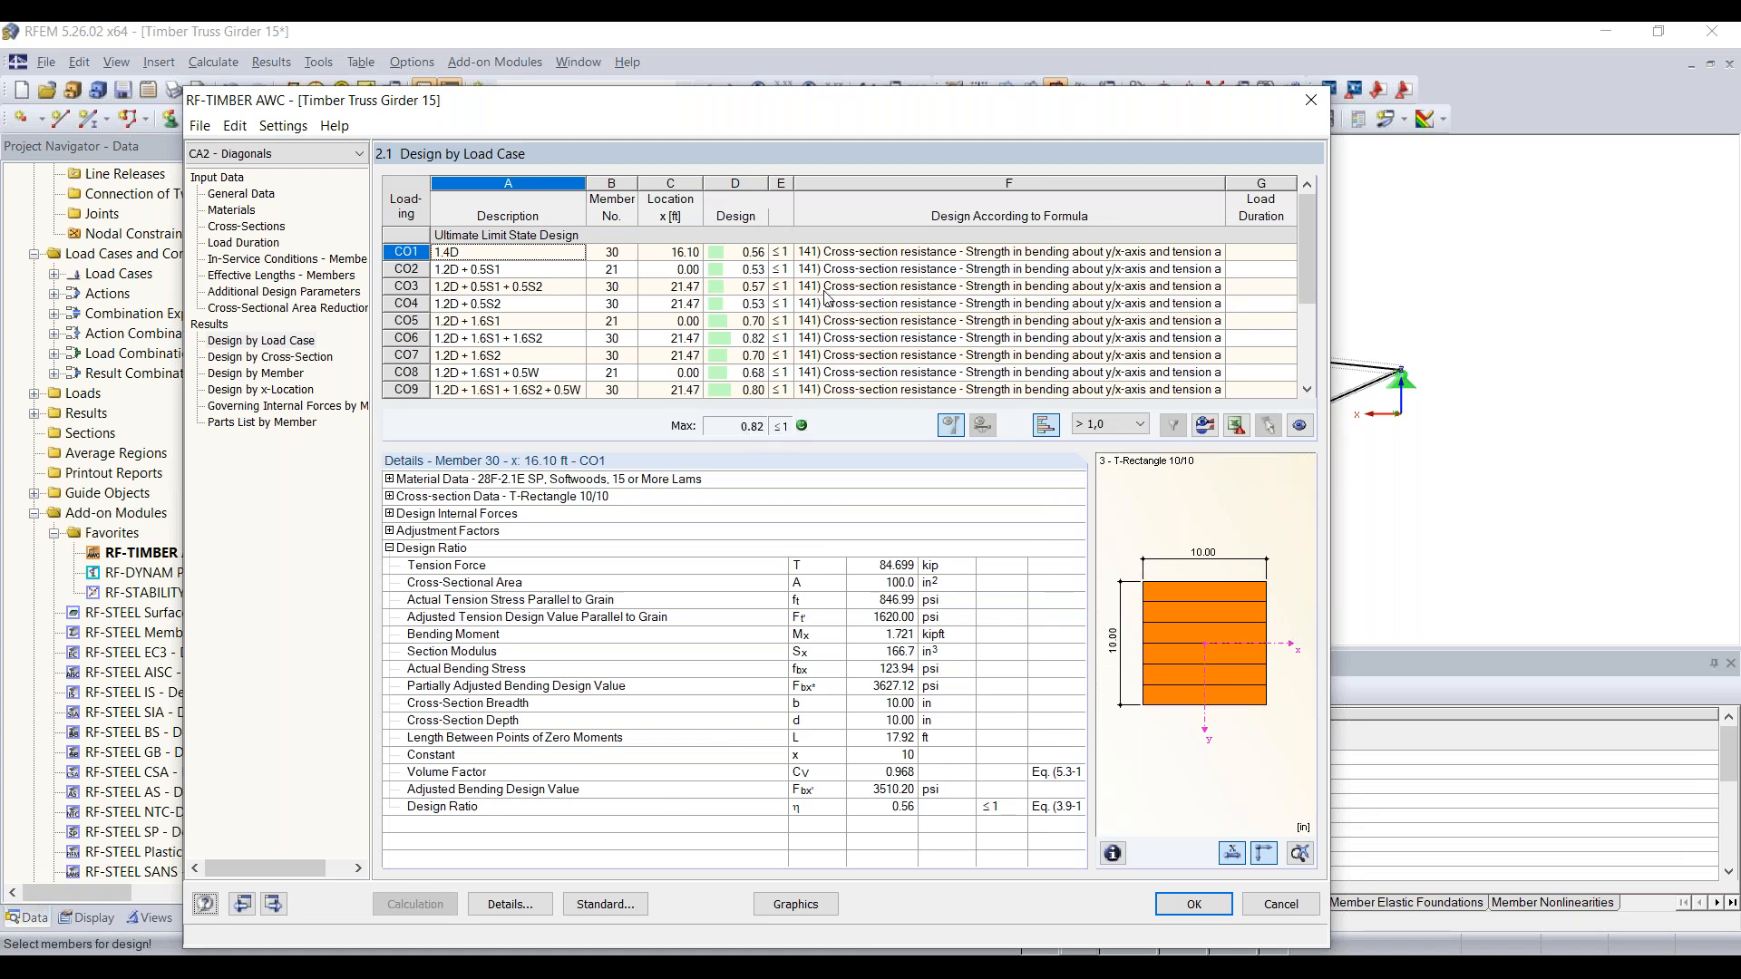
pyautogui.scroll(-2, 825, 295)
pyautogui.scroll(3, 826, 308)
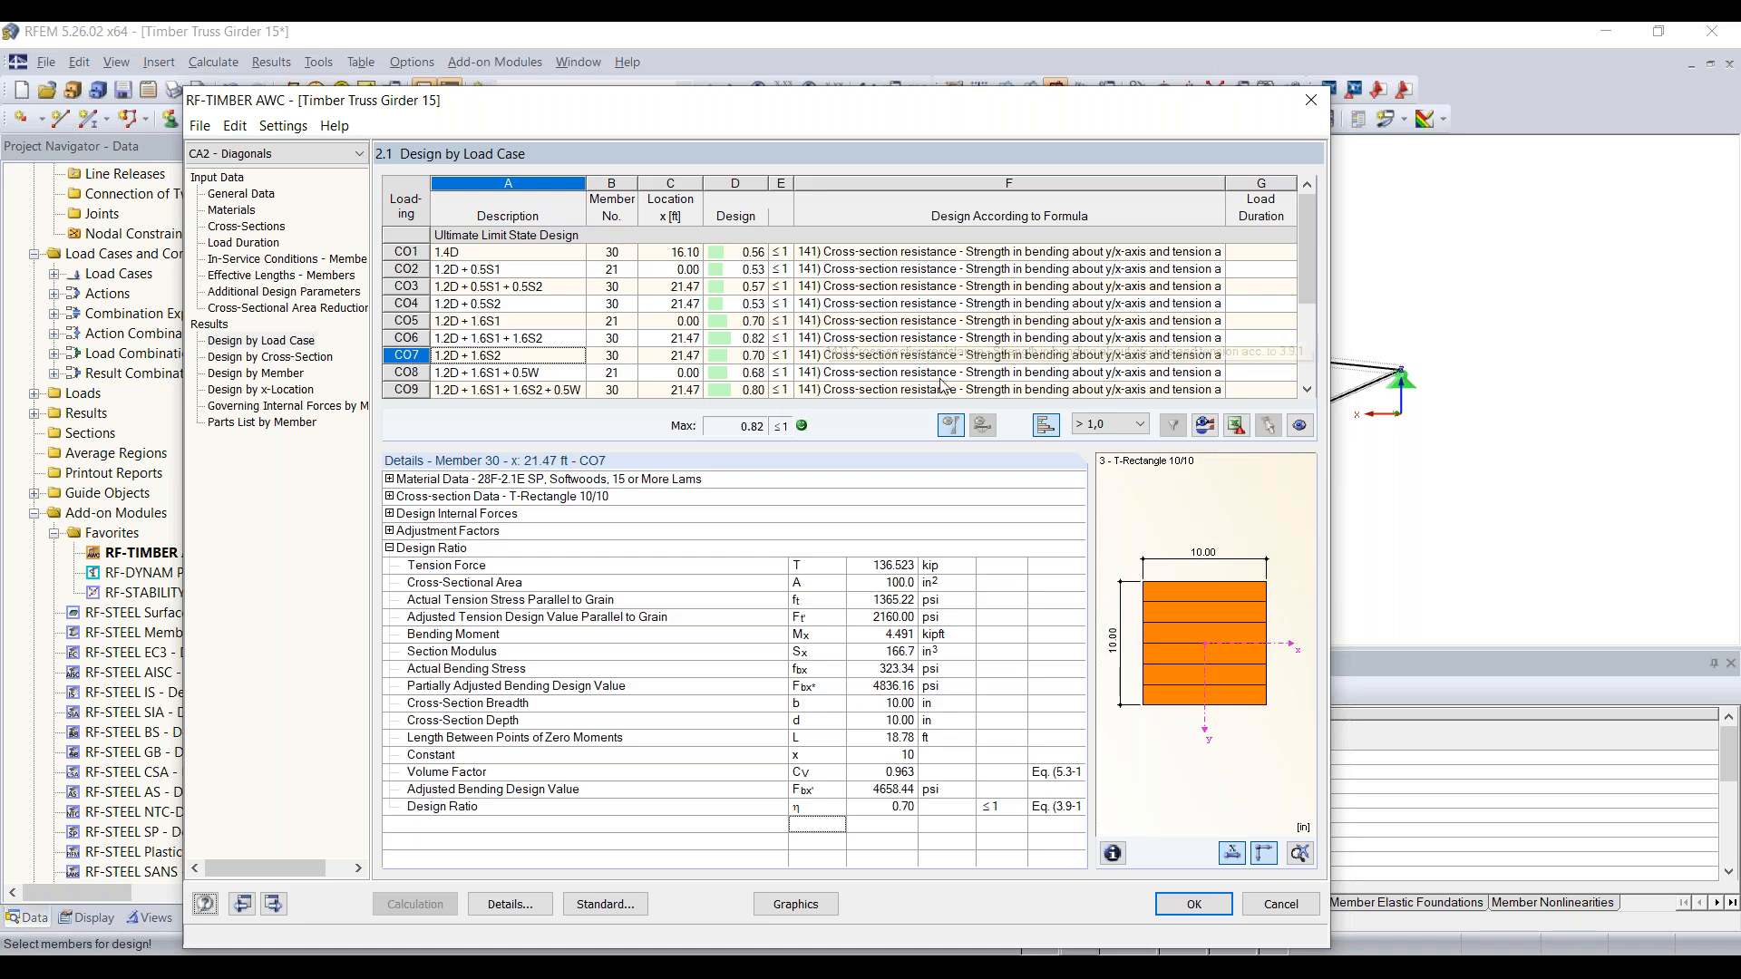
pyautogui.click(1123, 431)
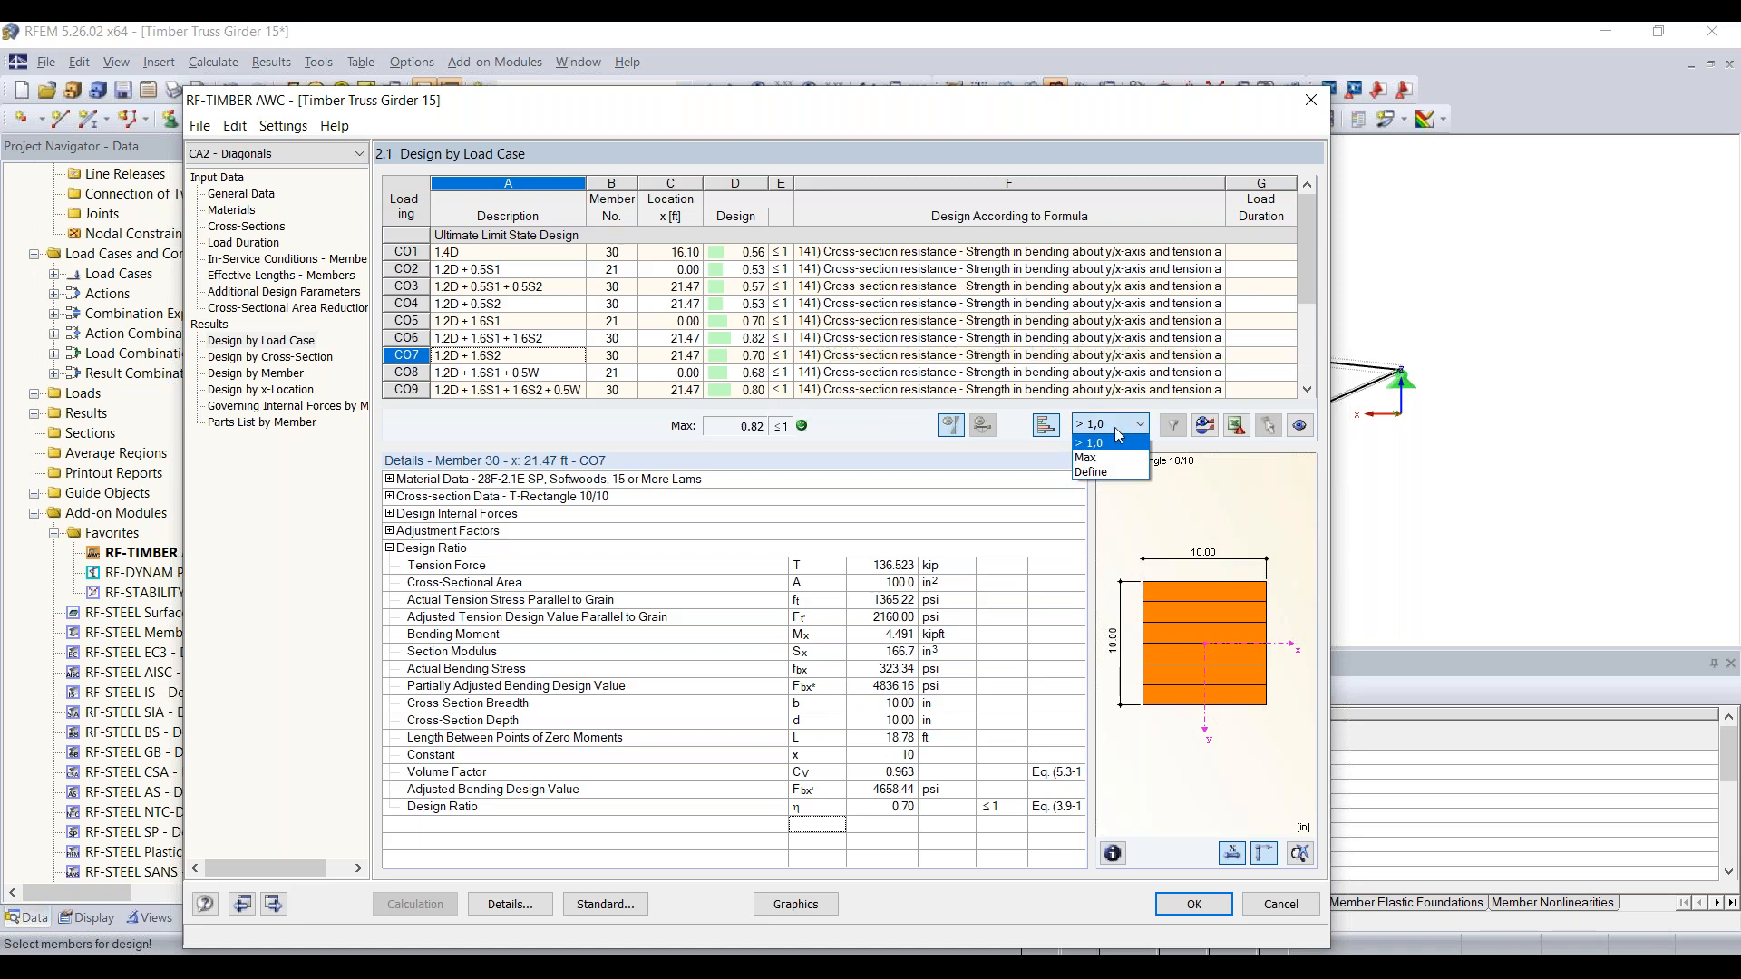
pyautogui.click(1088, 457)
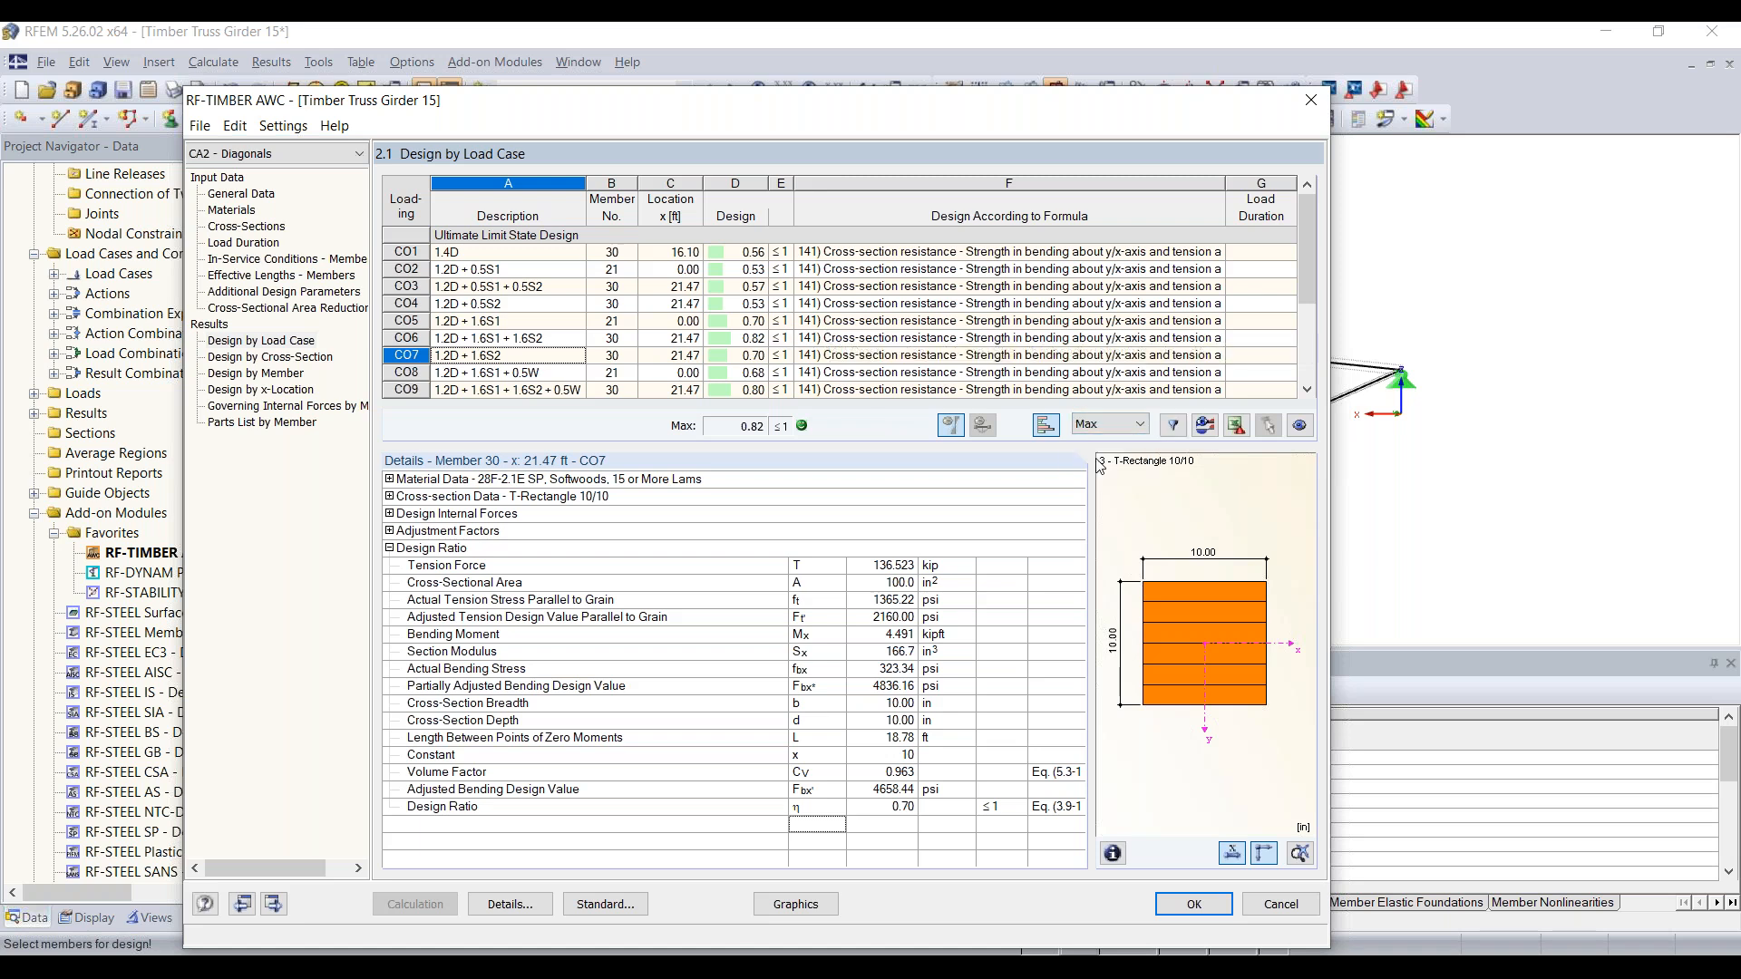
pyautogui.click(1172, 426)
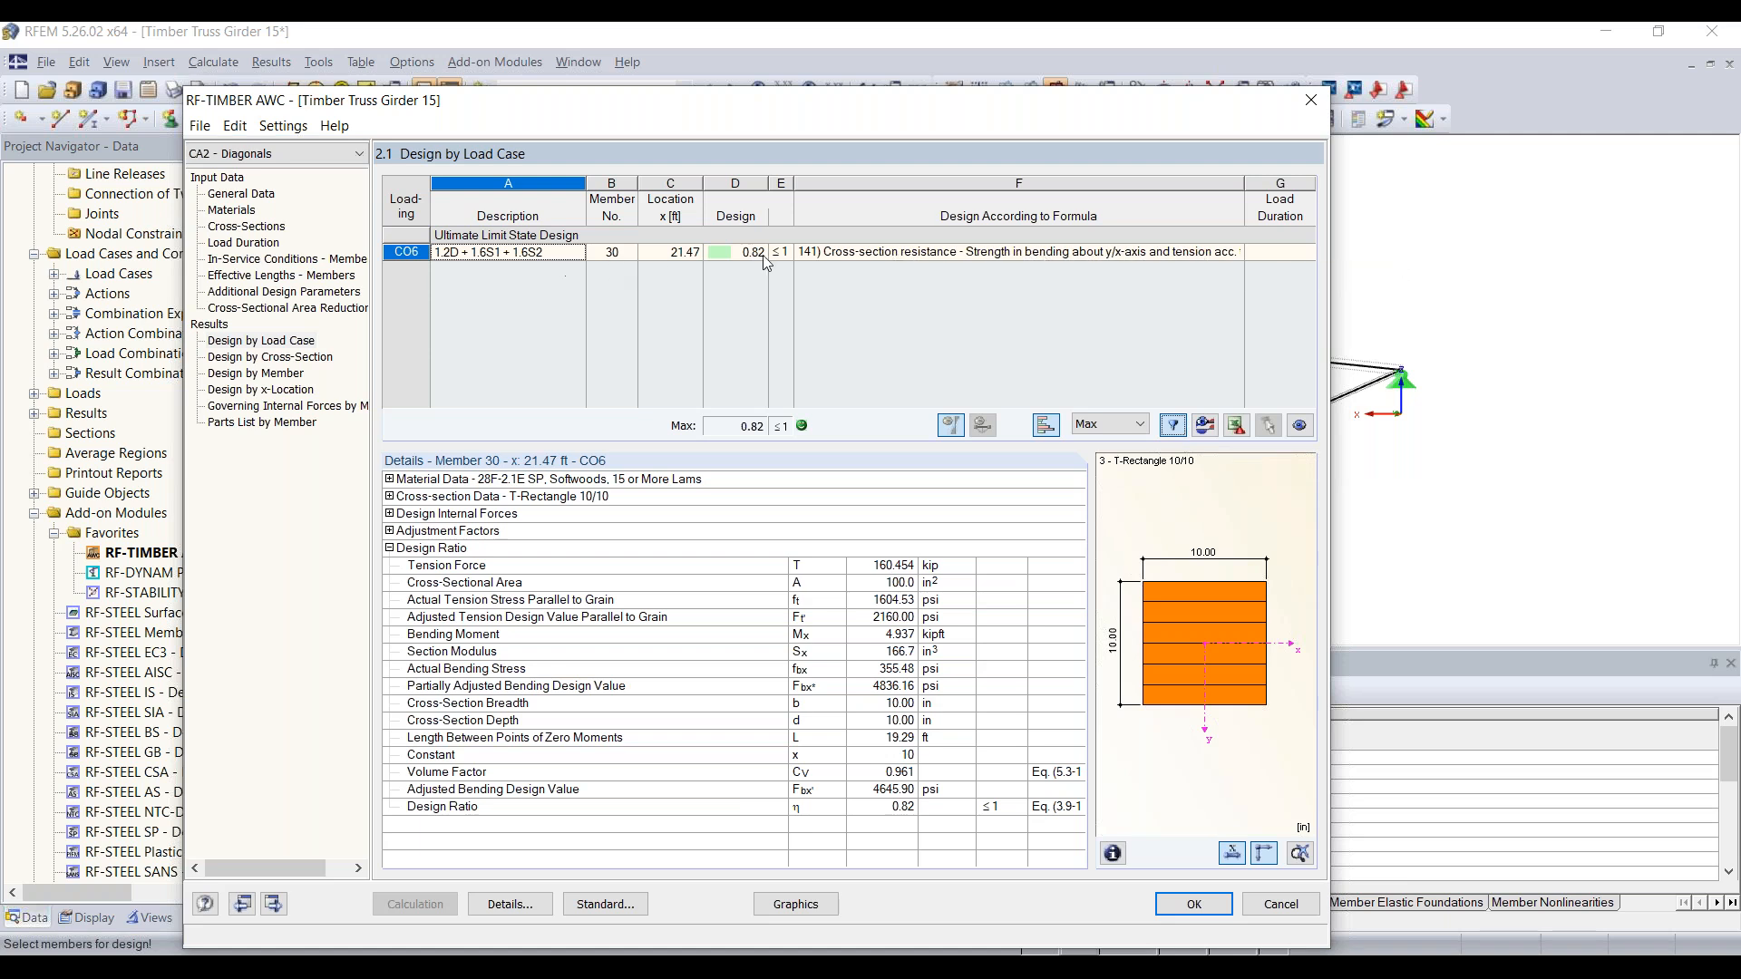
# Locate the governing member 30 of load combination CO6 in the truss model
pyautogui.click(397, 253)
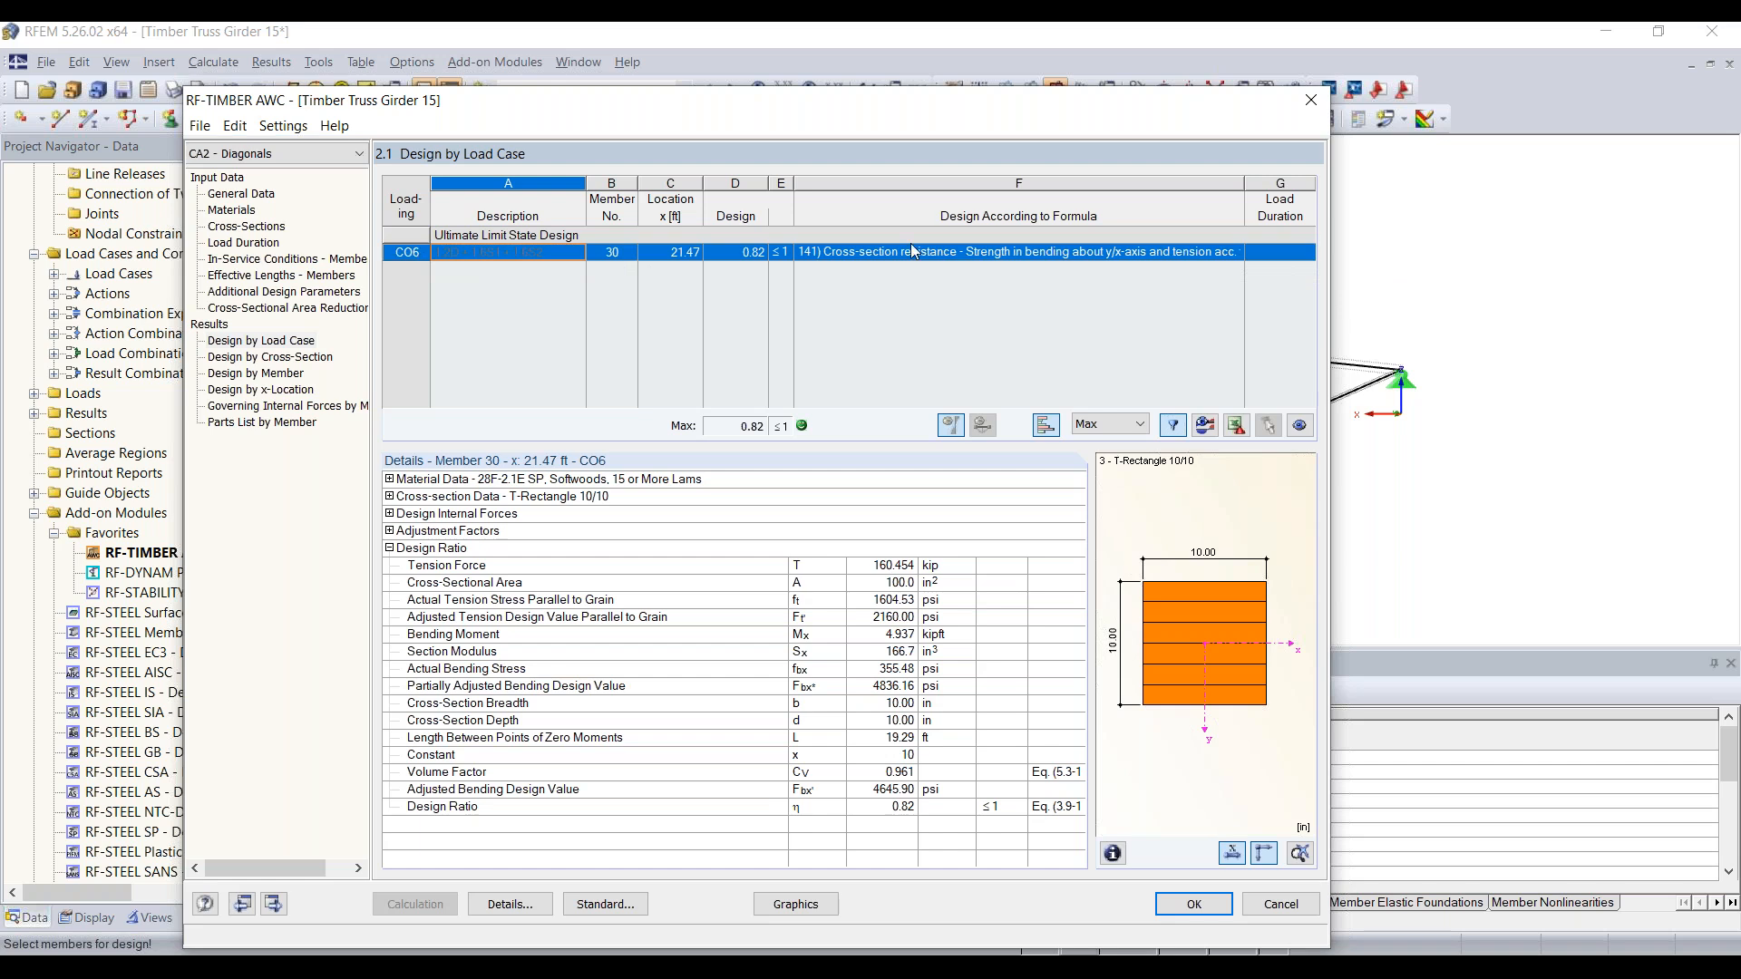
pyautogui.click(613, 254)
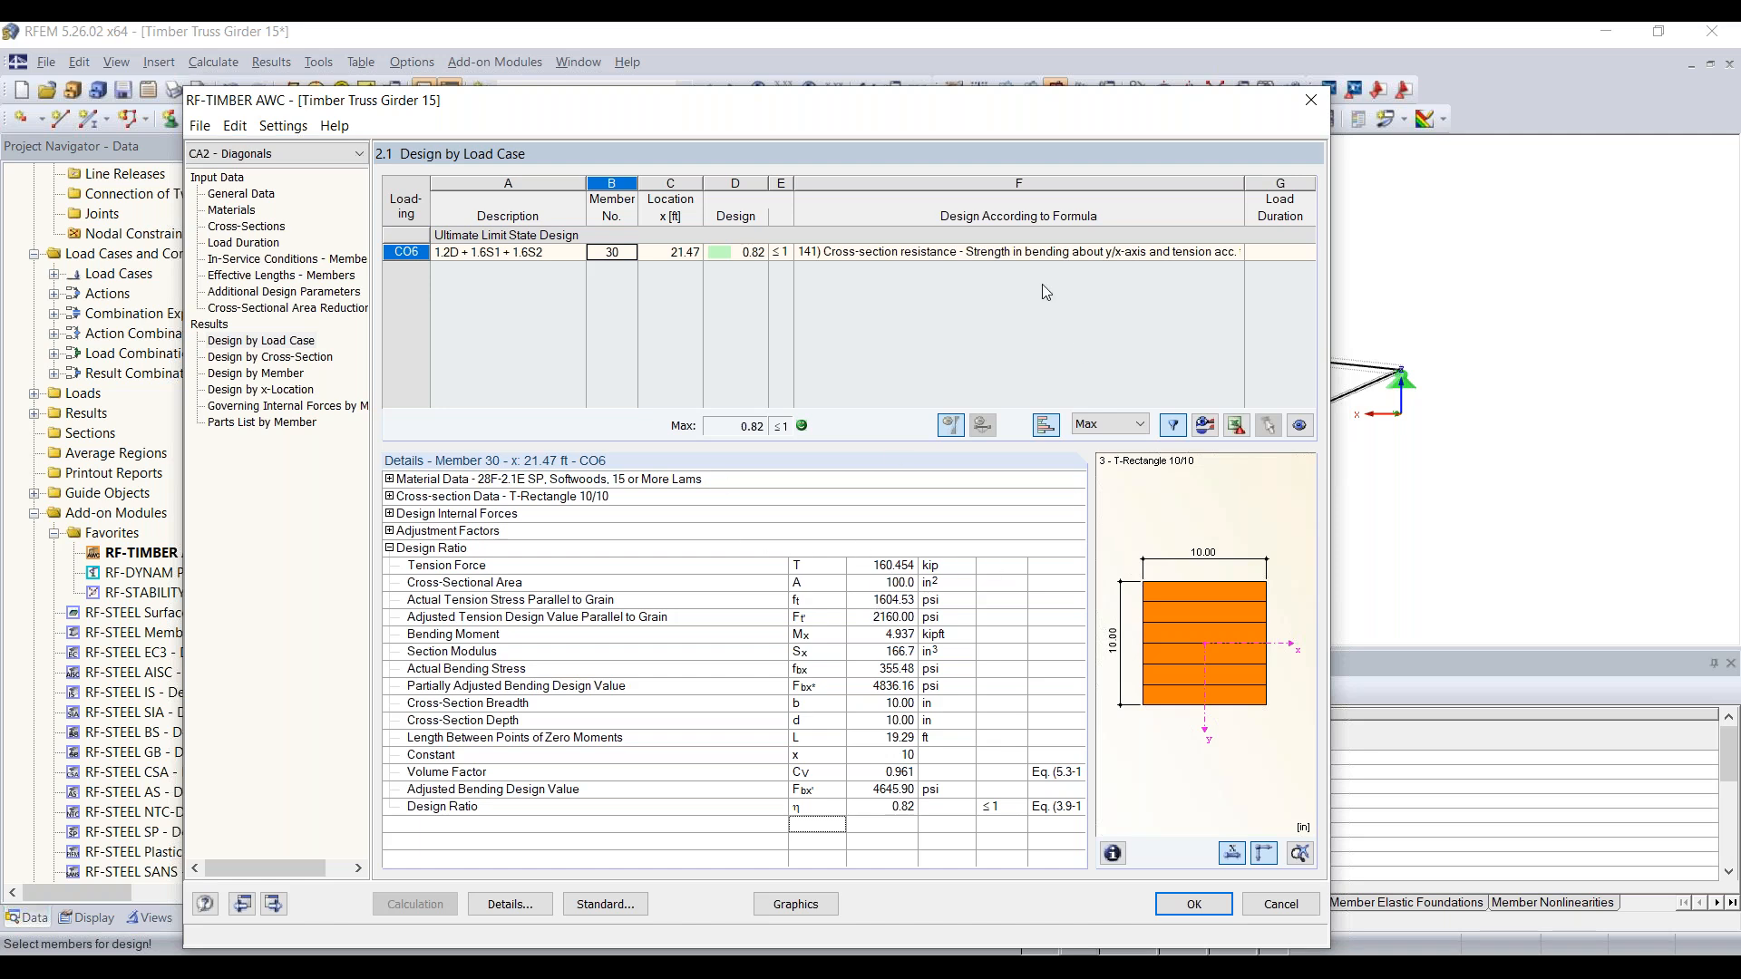
pyautogui.moveTo(922, 105); pyautogui.dragTo(941, 334)
pyautogui.click(739, 485)
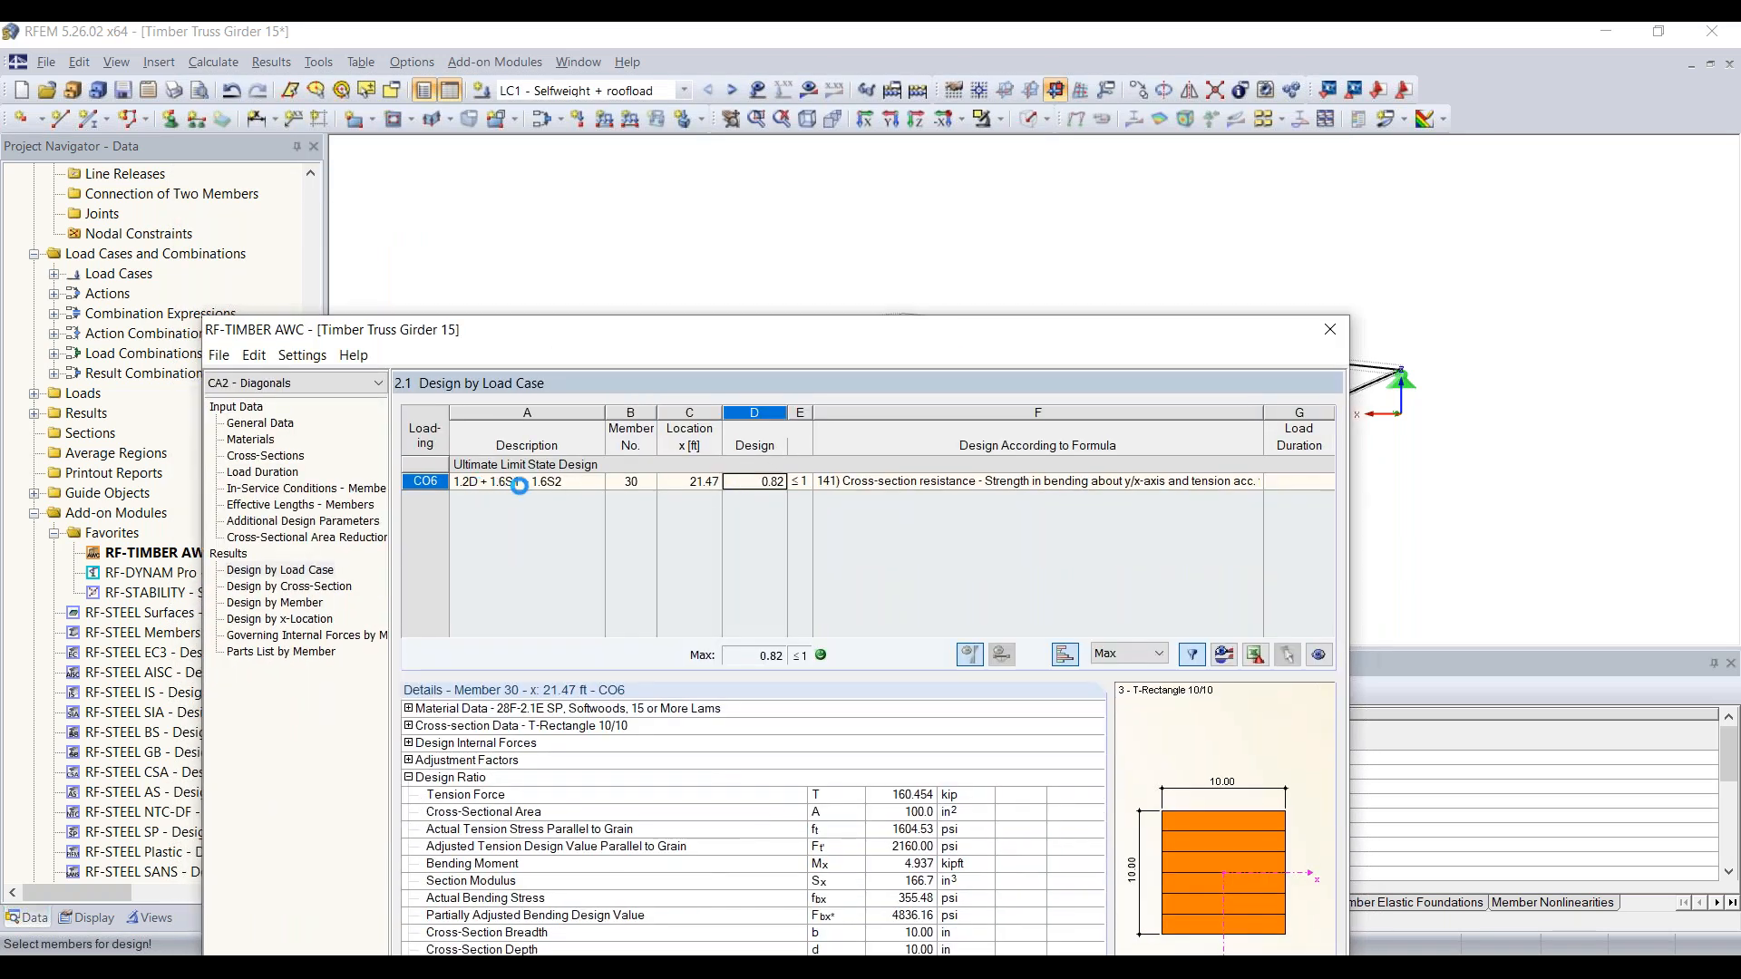
pyautogui.click(623, 484)
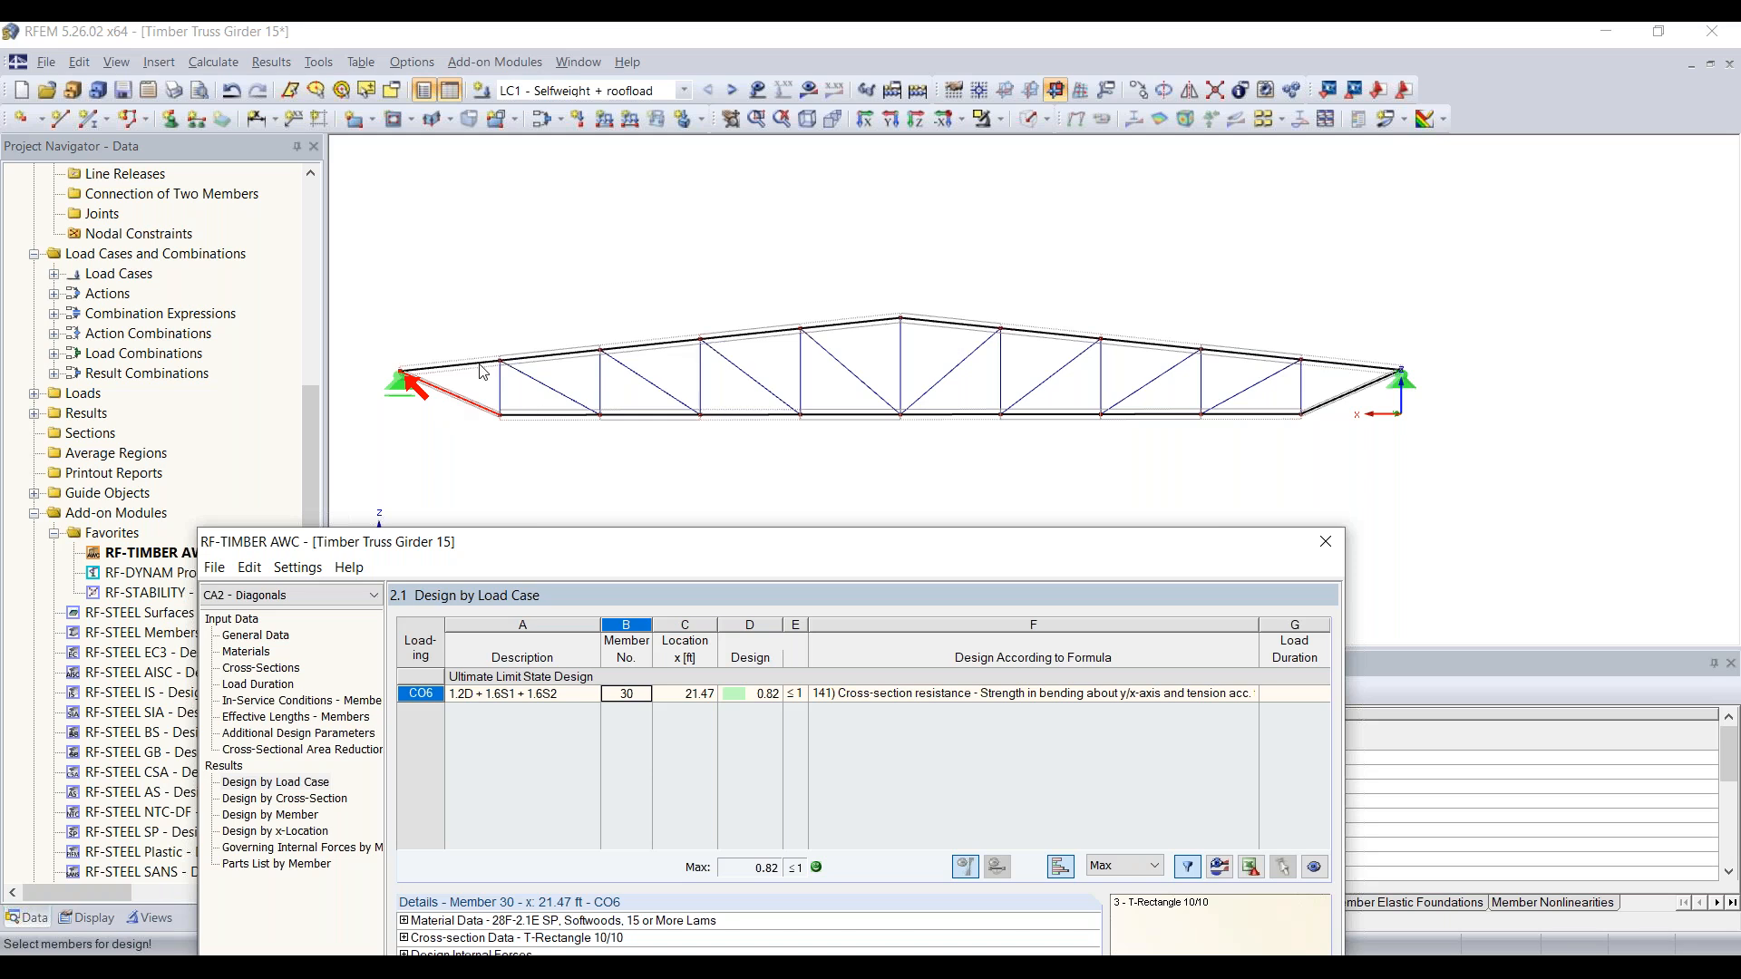
pyautogui.moveTo(681, 544); pyautogui.dragTo(706, 141)
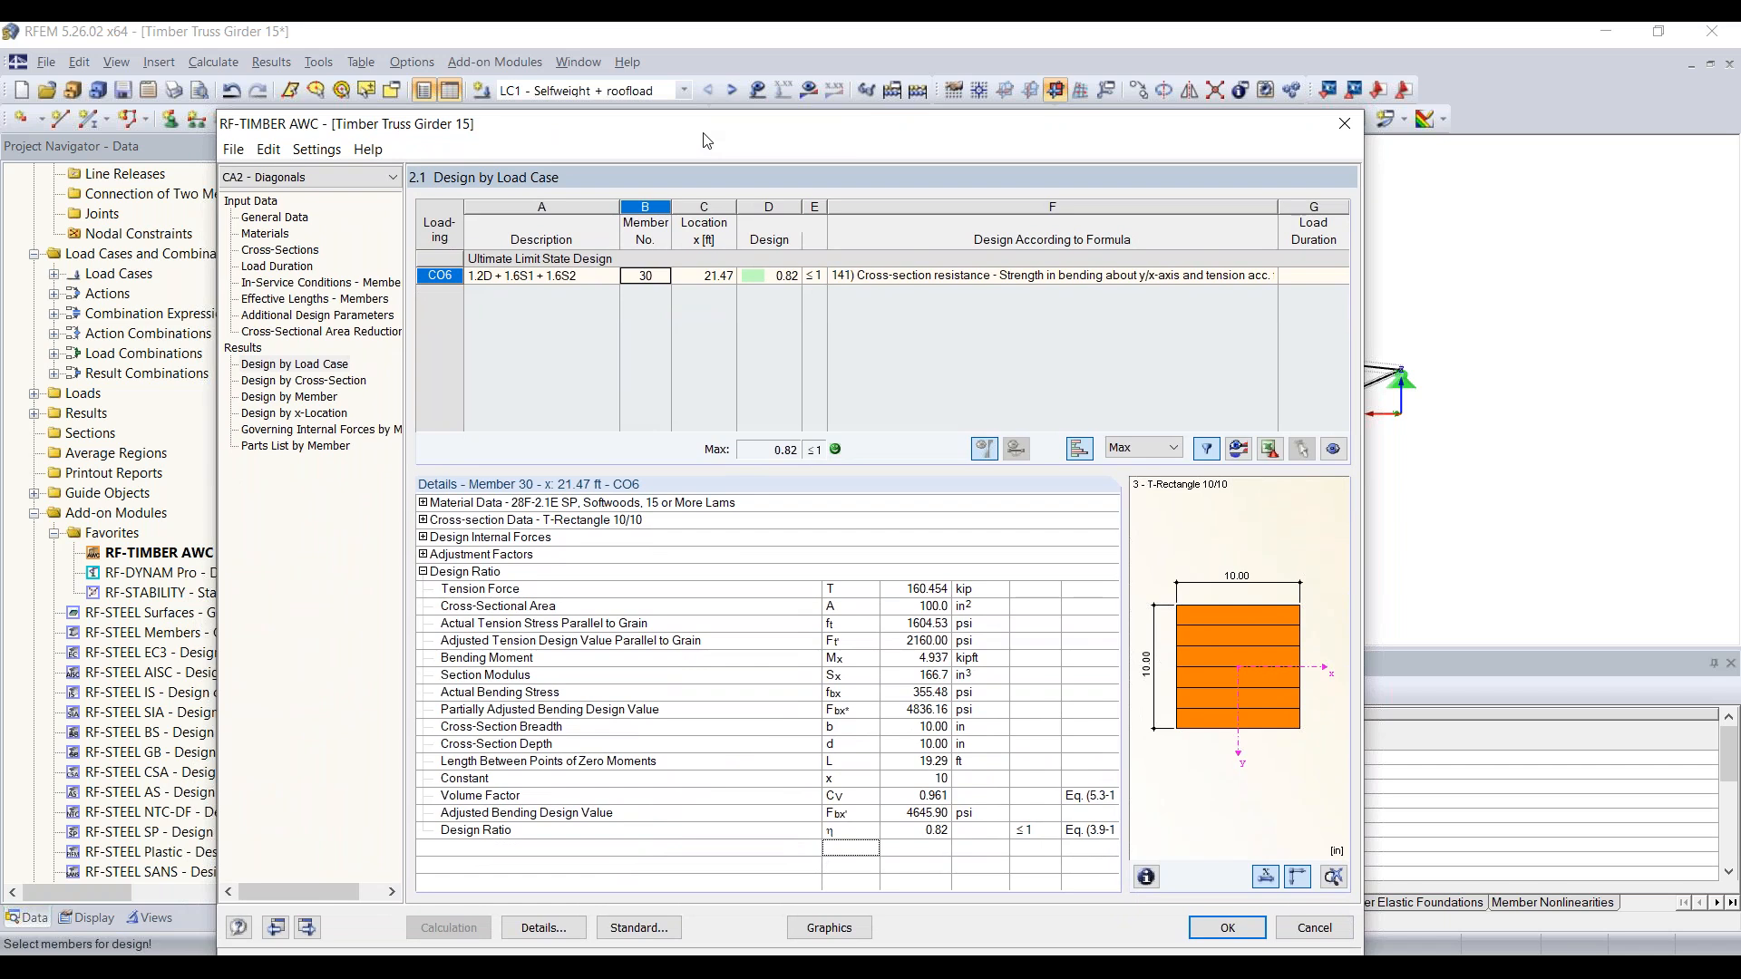
# Check the Diagonals results by cross-section and examine the design ratios graphically along the truss
pyautogui.click(332, 382)
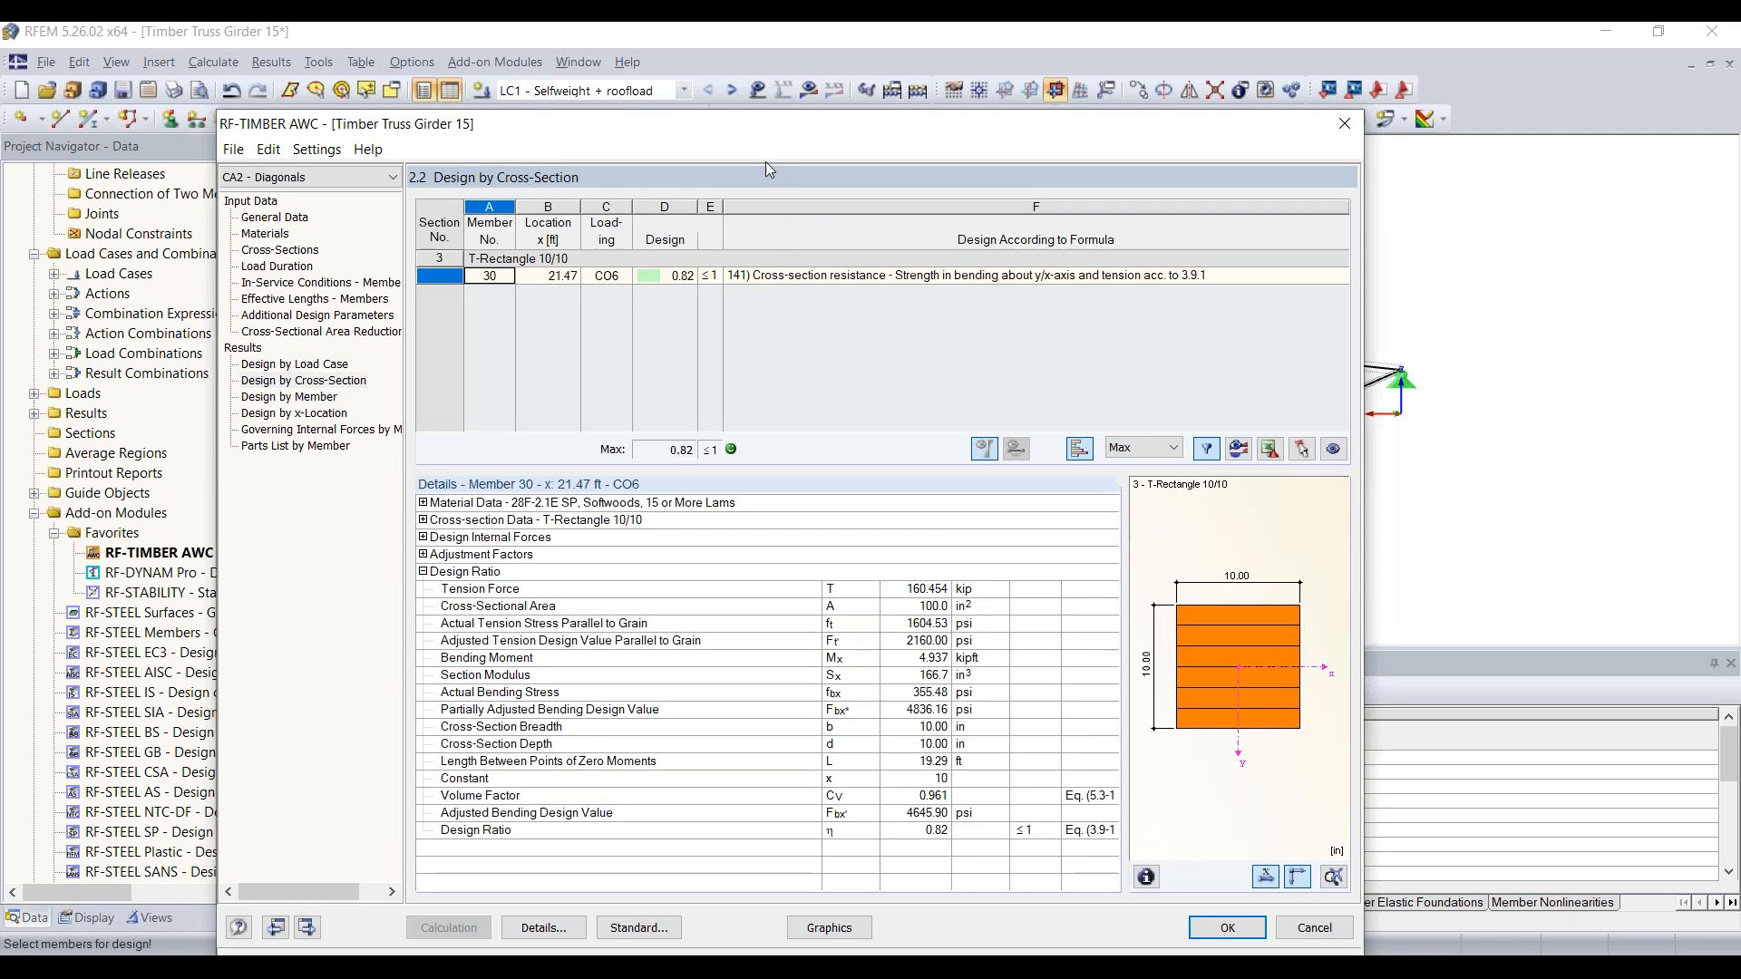
pyautogui.moveTo(755, 123); pyautogui.dragTo(765, 56)
pyautogui.click(841, 861)
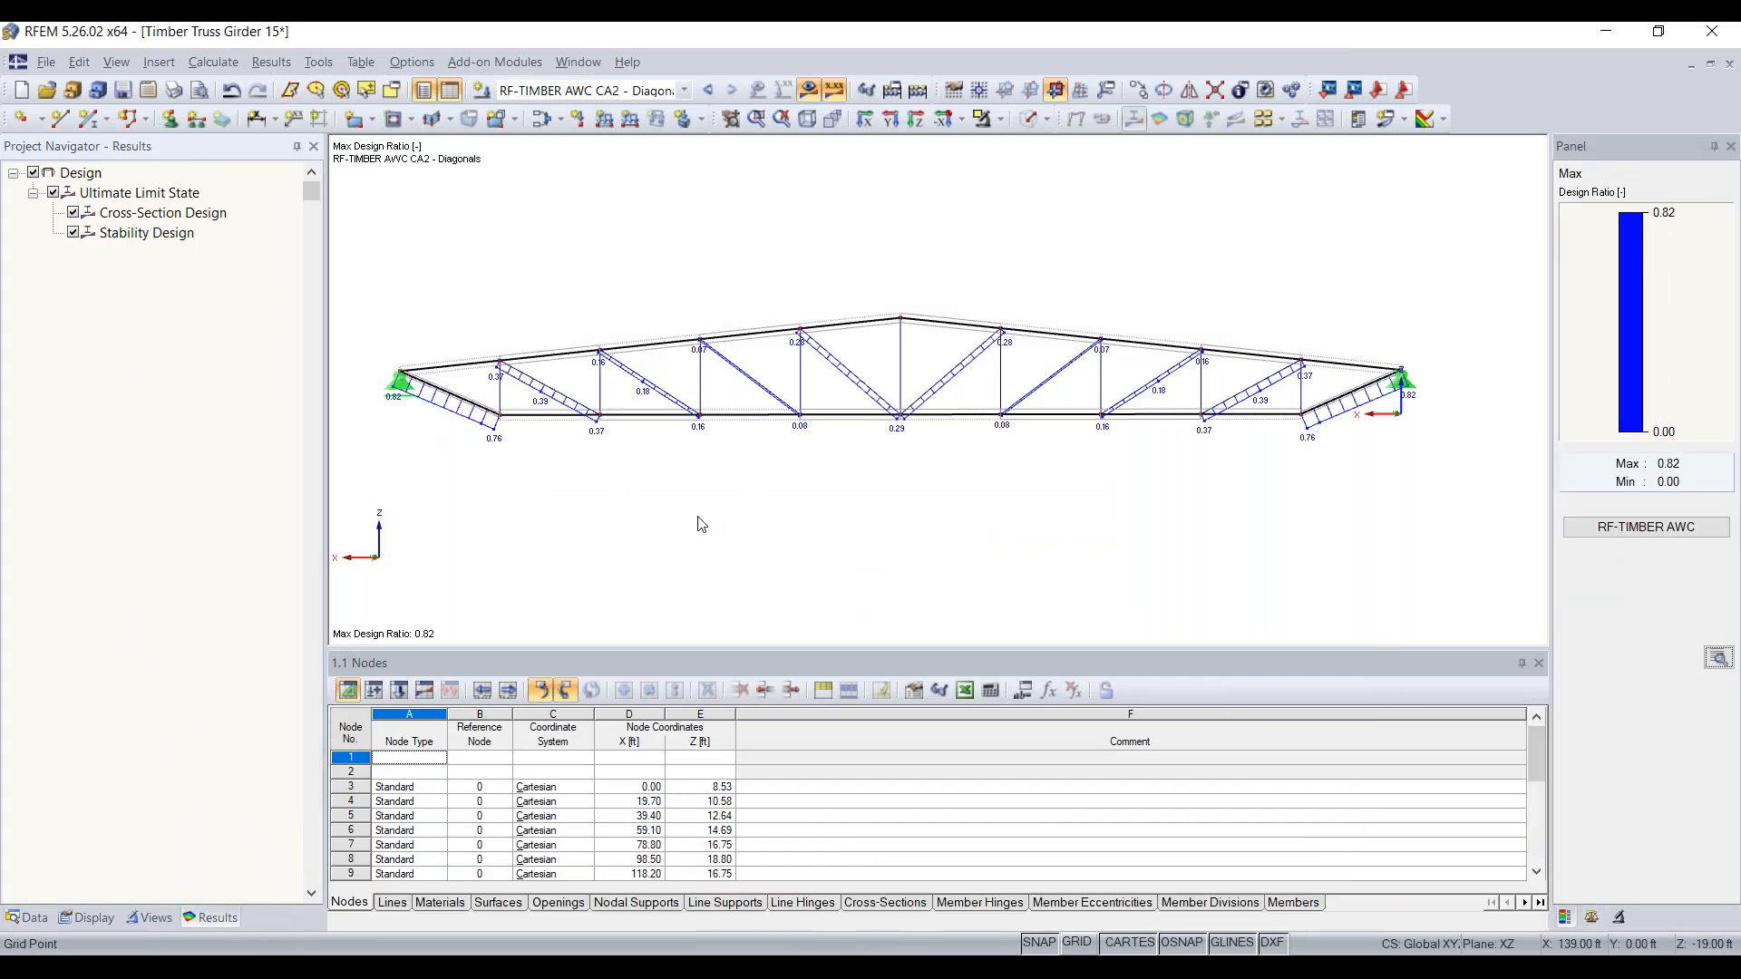
pyautogui.moveTo(695, 519); pyautogui.dragTo(744, 528, button='middle')
pyautogui.scroll(1, 660, 426)
pyautogui.moveTo(626, 437); pyautogui.dragTo(545, 439, button='middle')
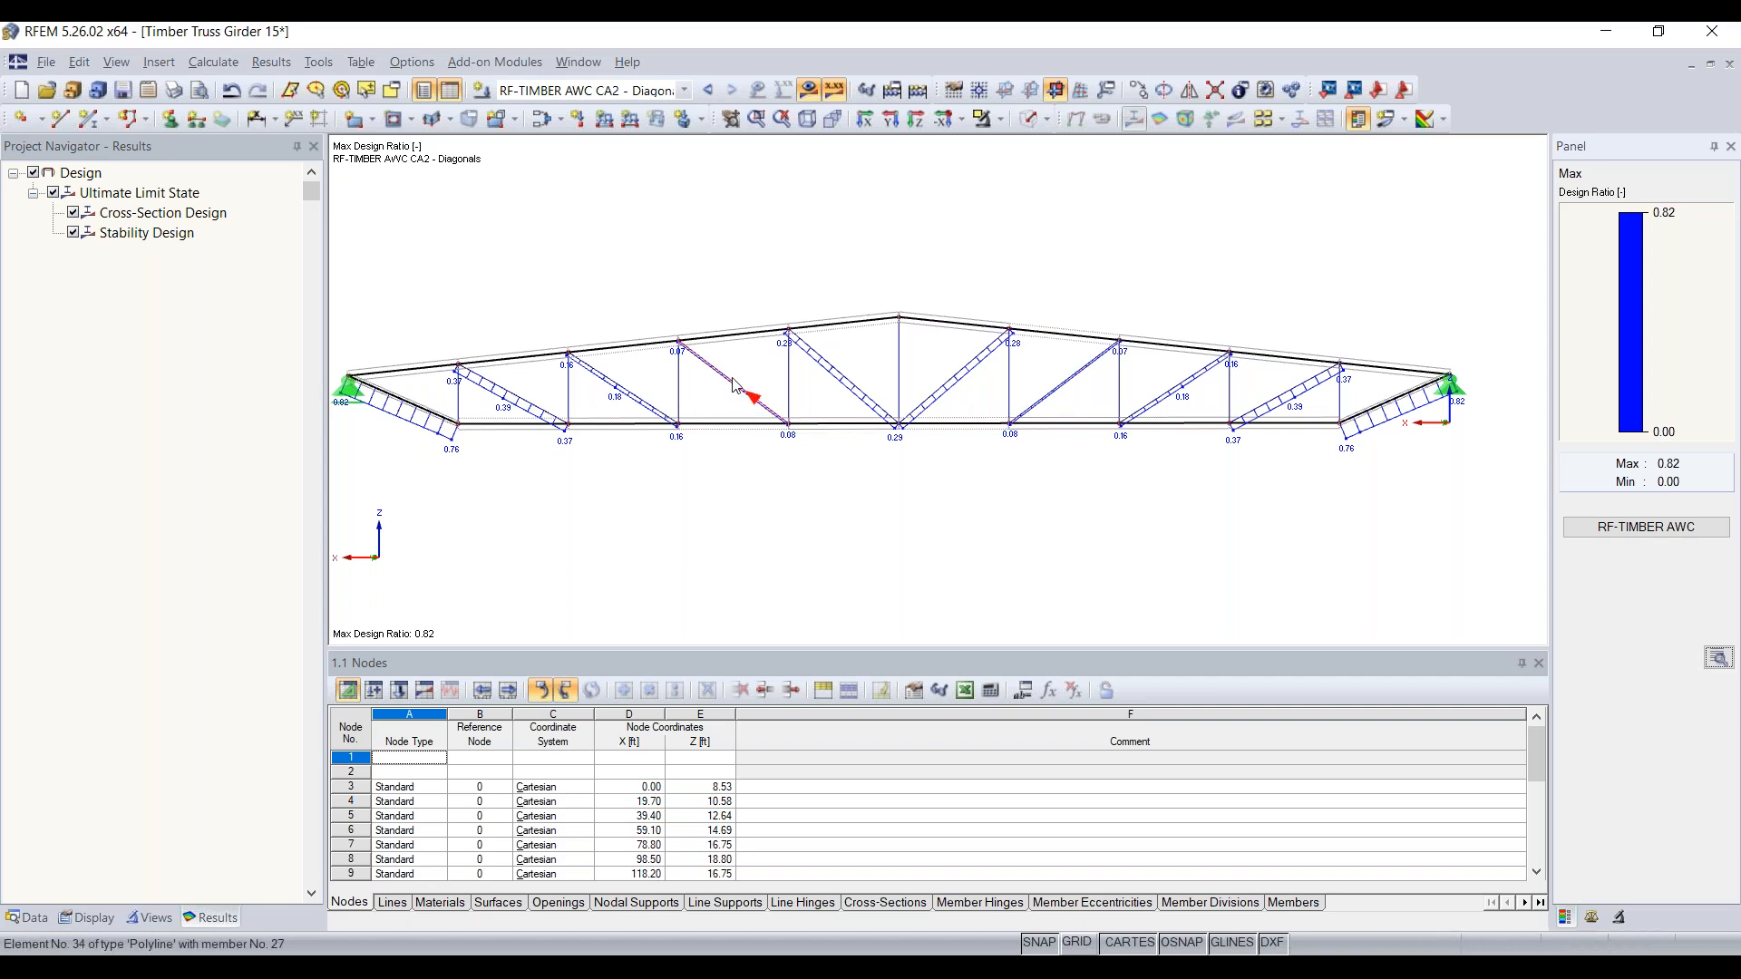
pyautogui.scroll(2, 712, 374)
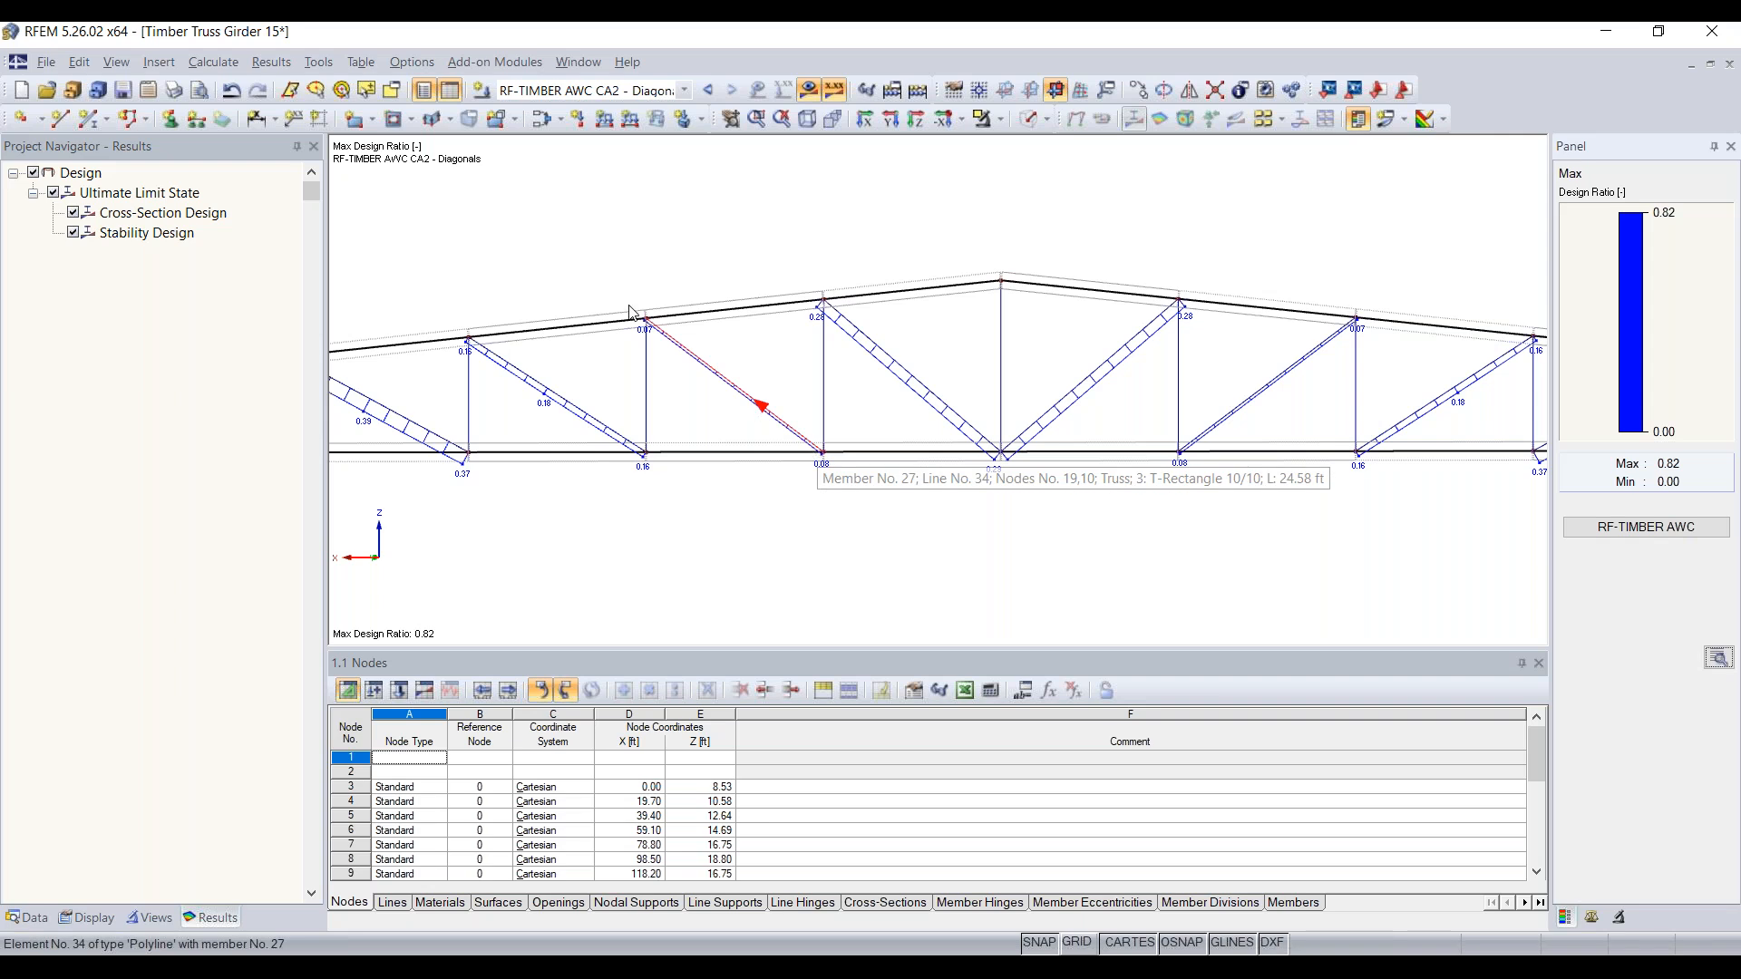
pyautogui.scroll(-2, 920, 529)
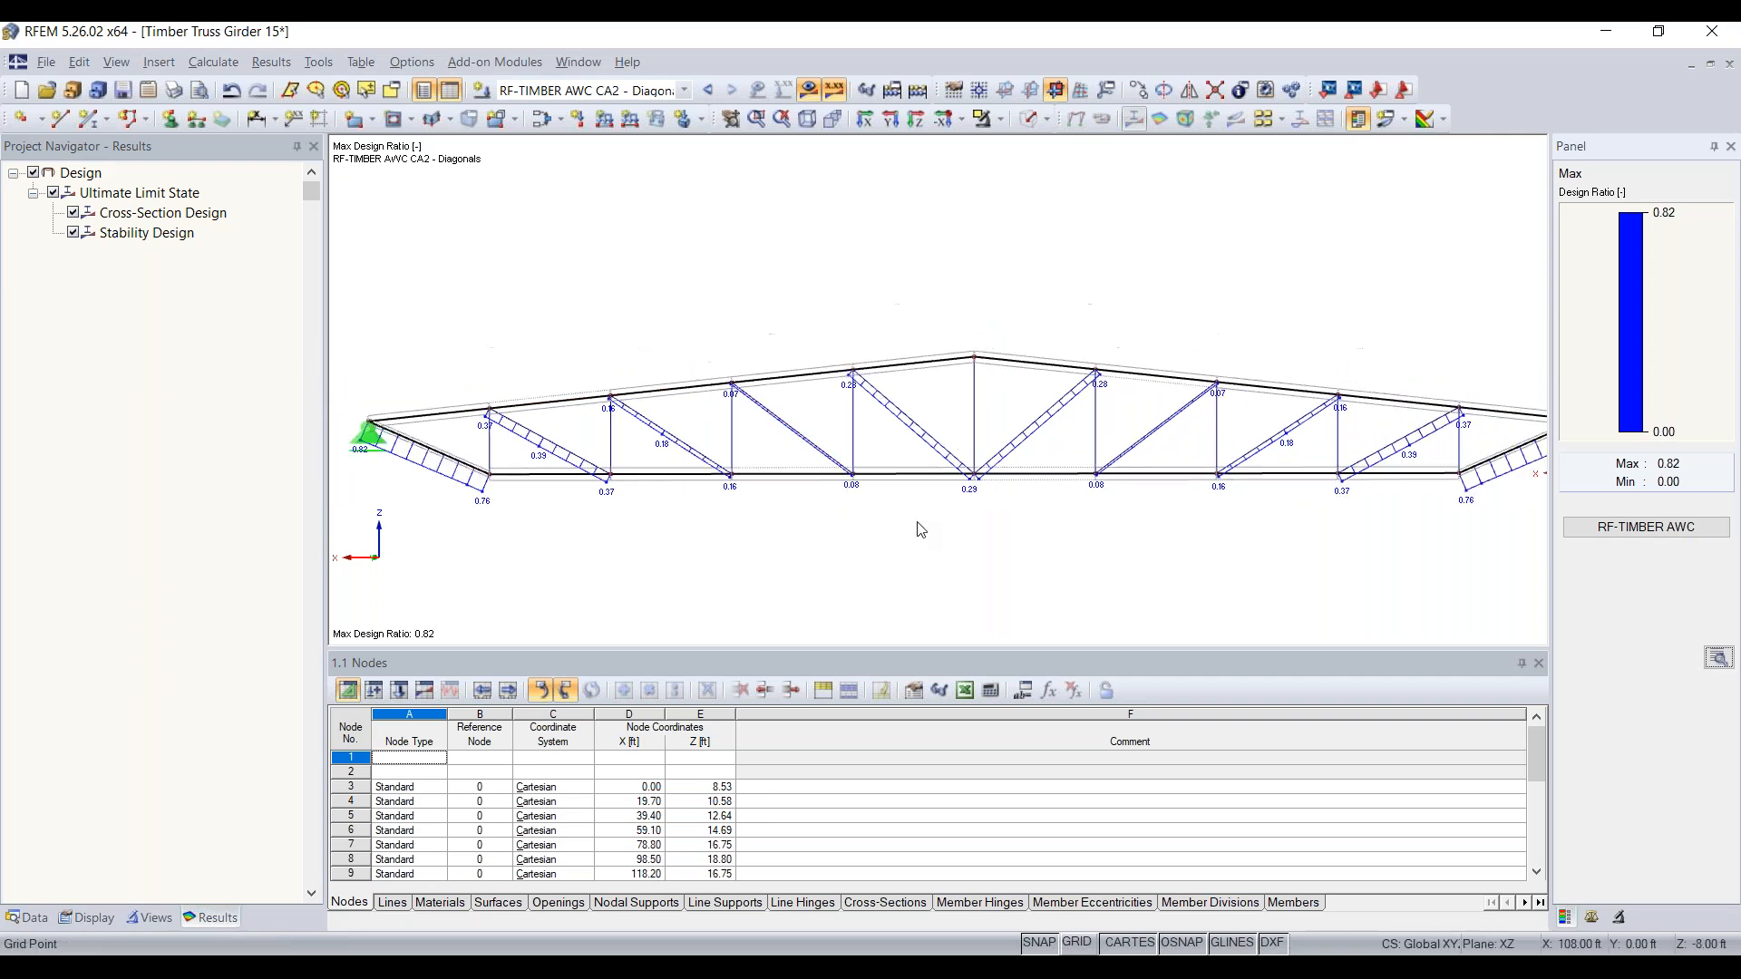
pyautogui.moveTo(1135, 545); pyautogui.dragTo(991, 501, button='middle')
pyautogui.scroll(-2, 997, 496)
# Reopen the RF-TIMBER AWC module and create design case 3 with the description Verticals
pyautogui.click(1684, 532)
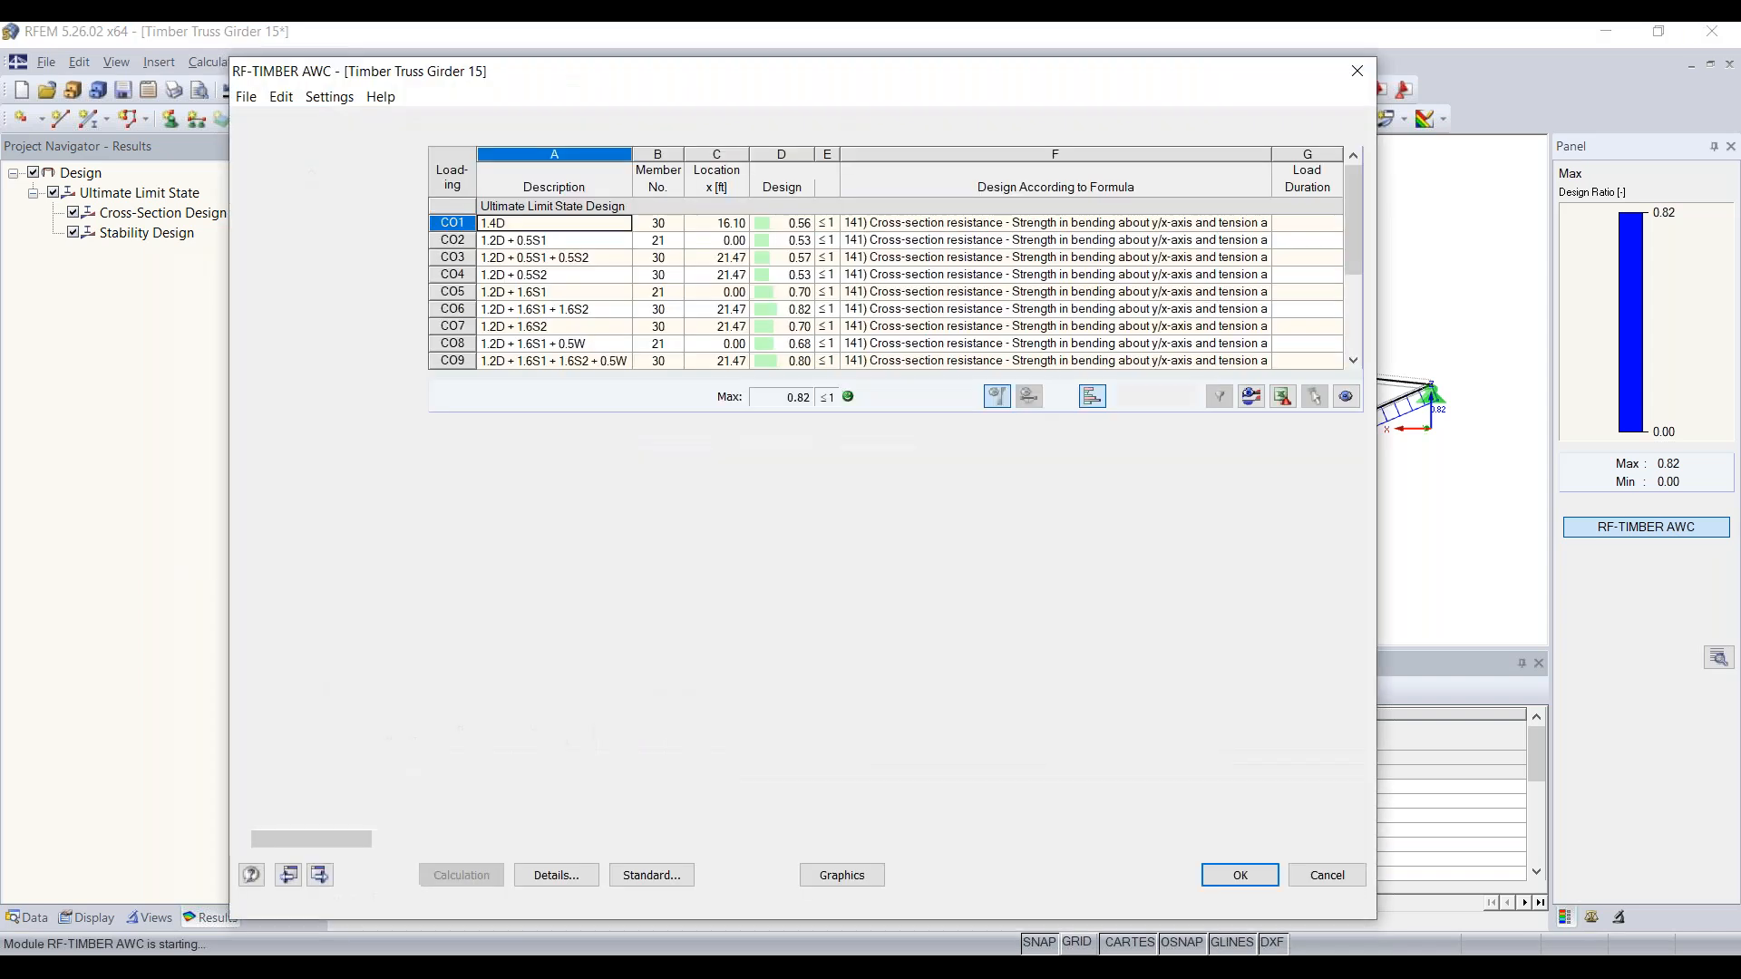
pyautogui.click(247, 97)
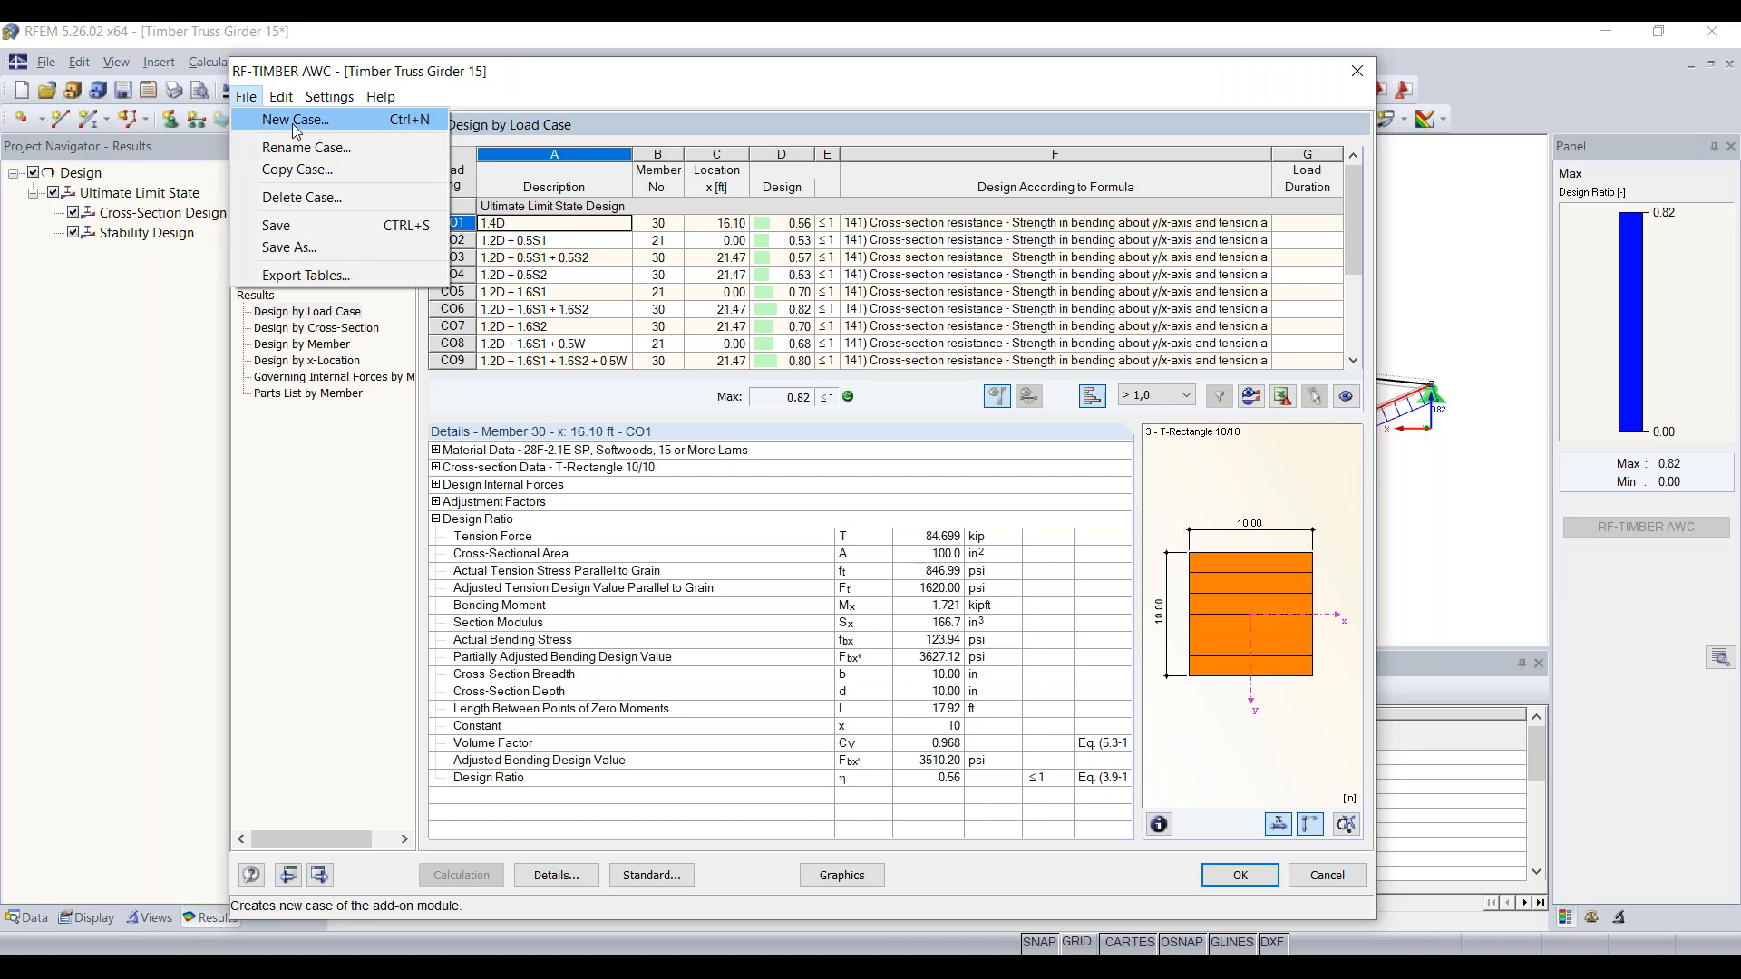
pyautogui.click(295, 127)
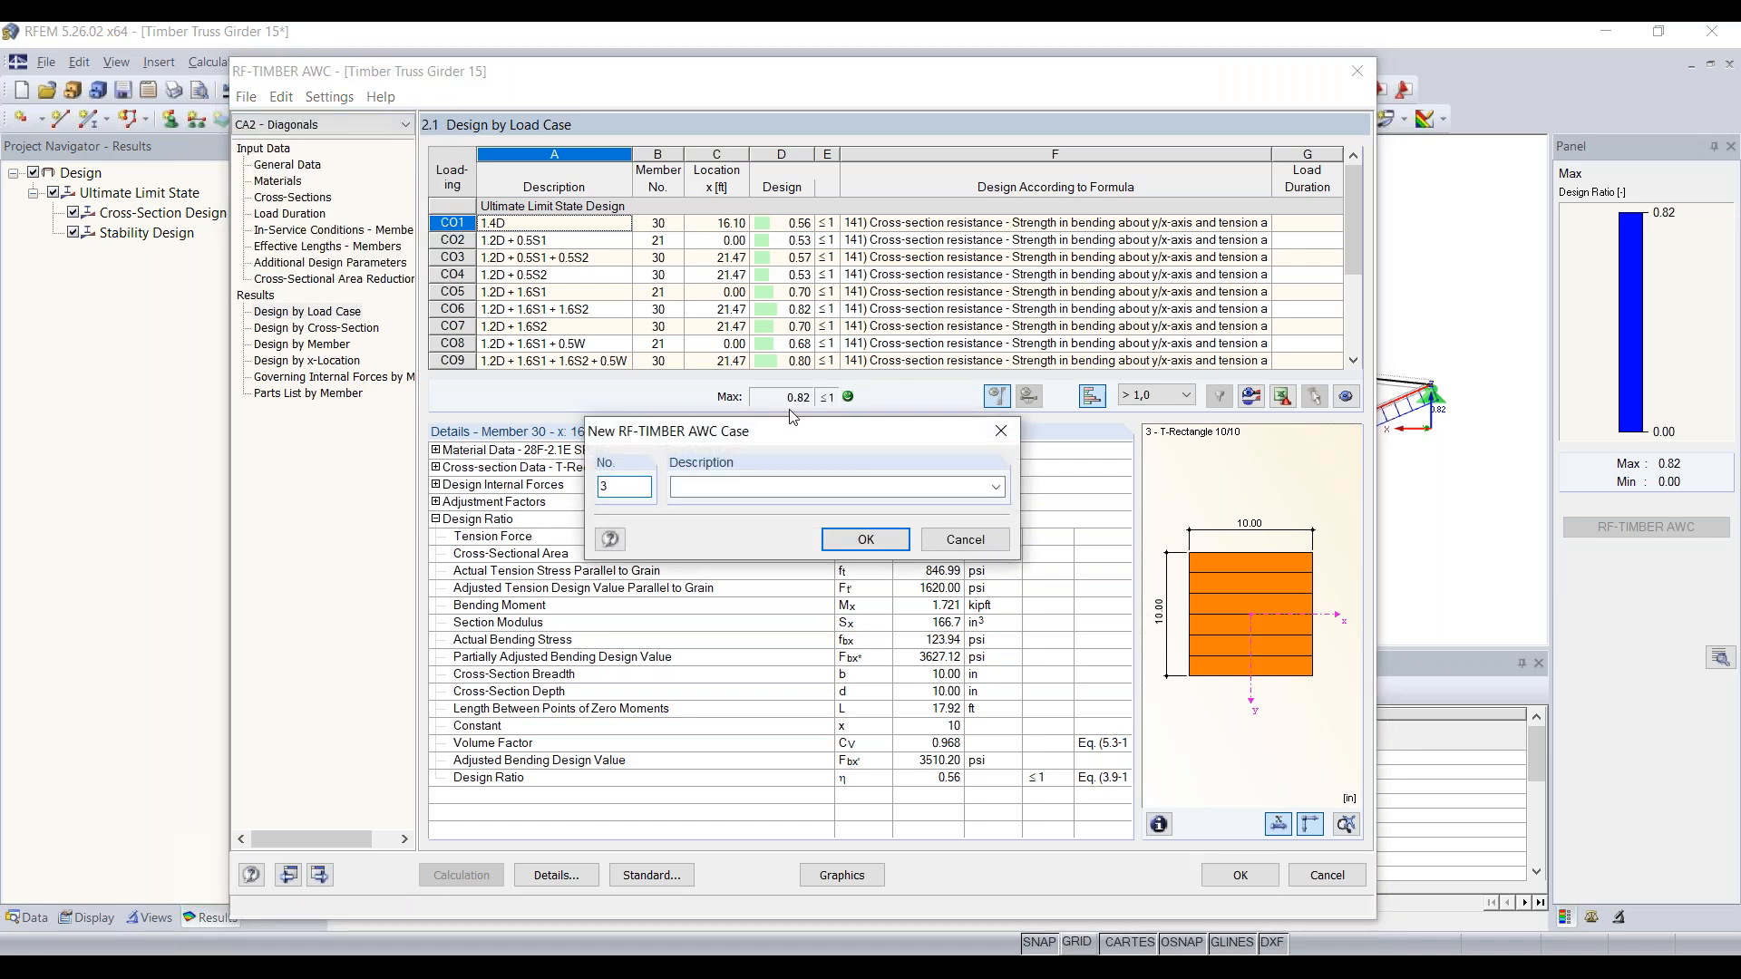
pyautogui.write('Verticals')
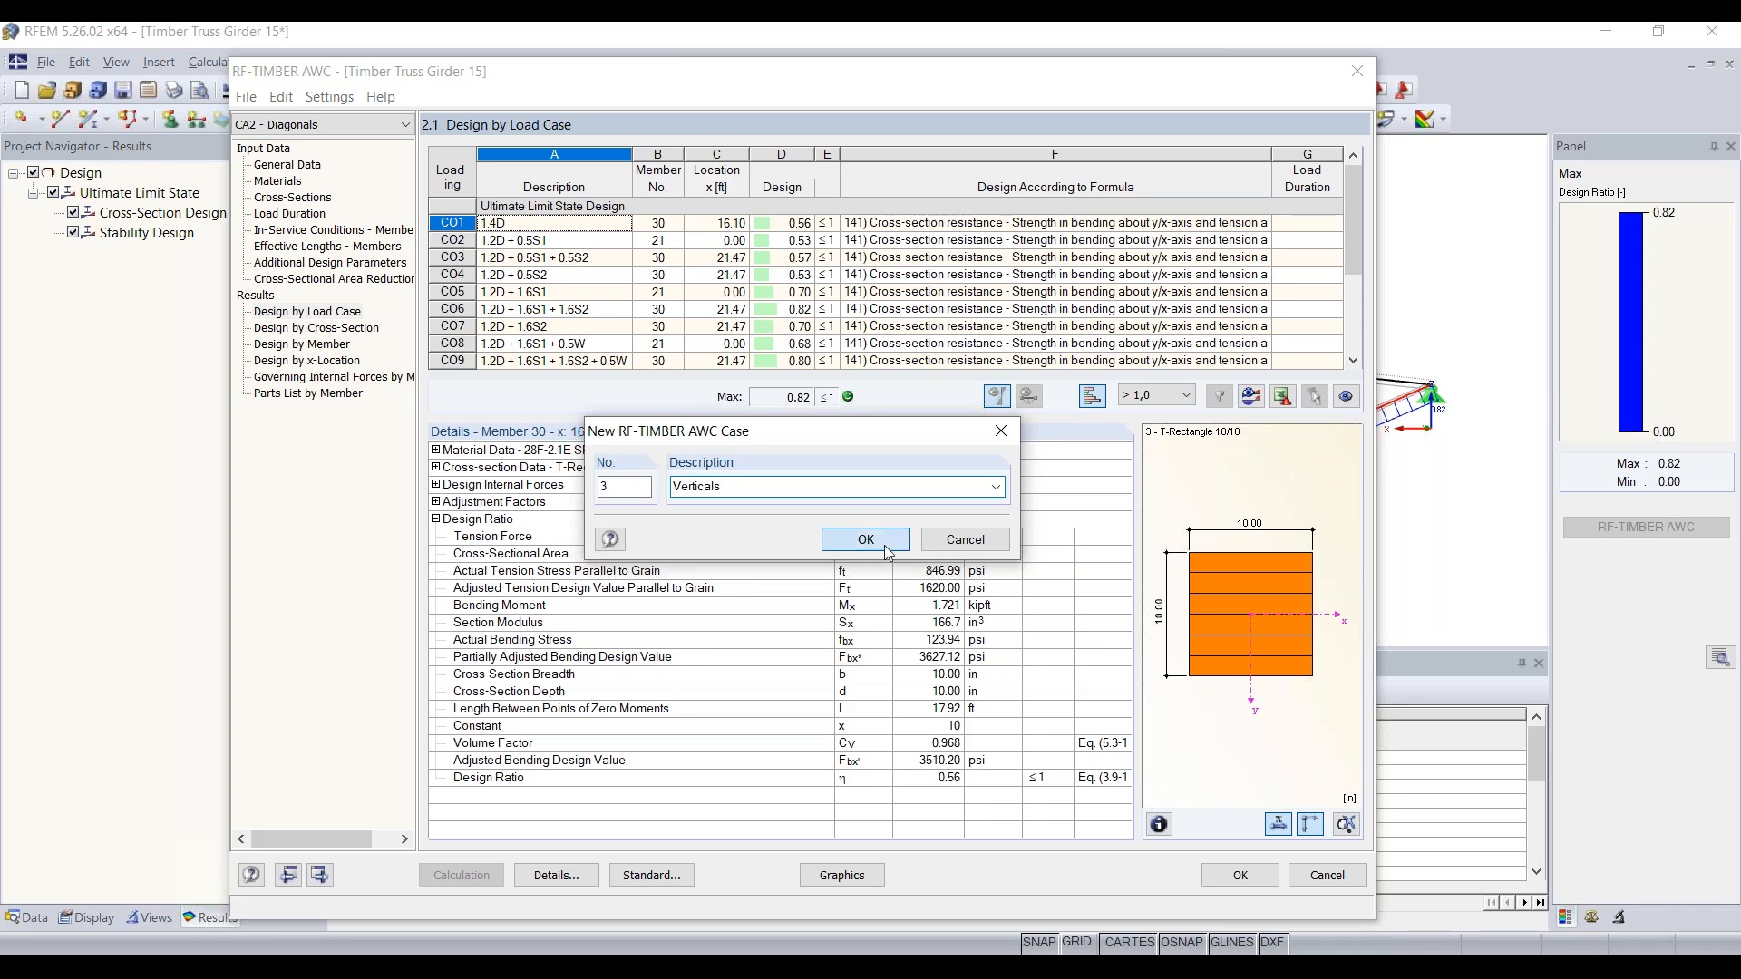
pyautogui.click(884, 544)
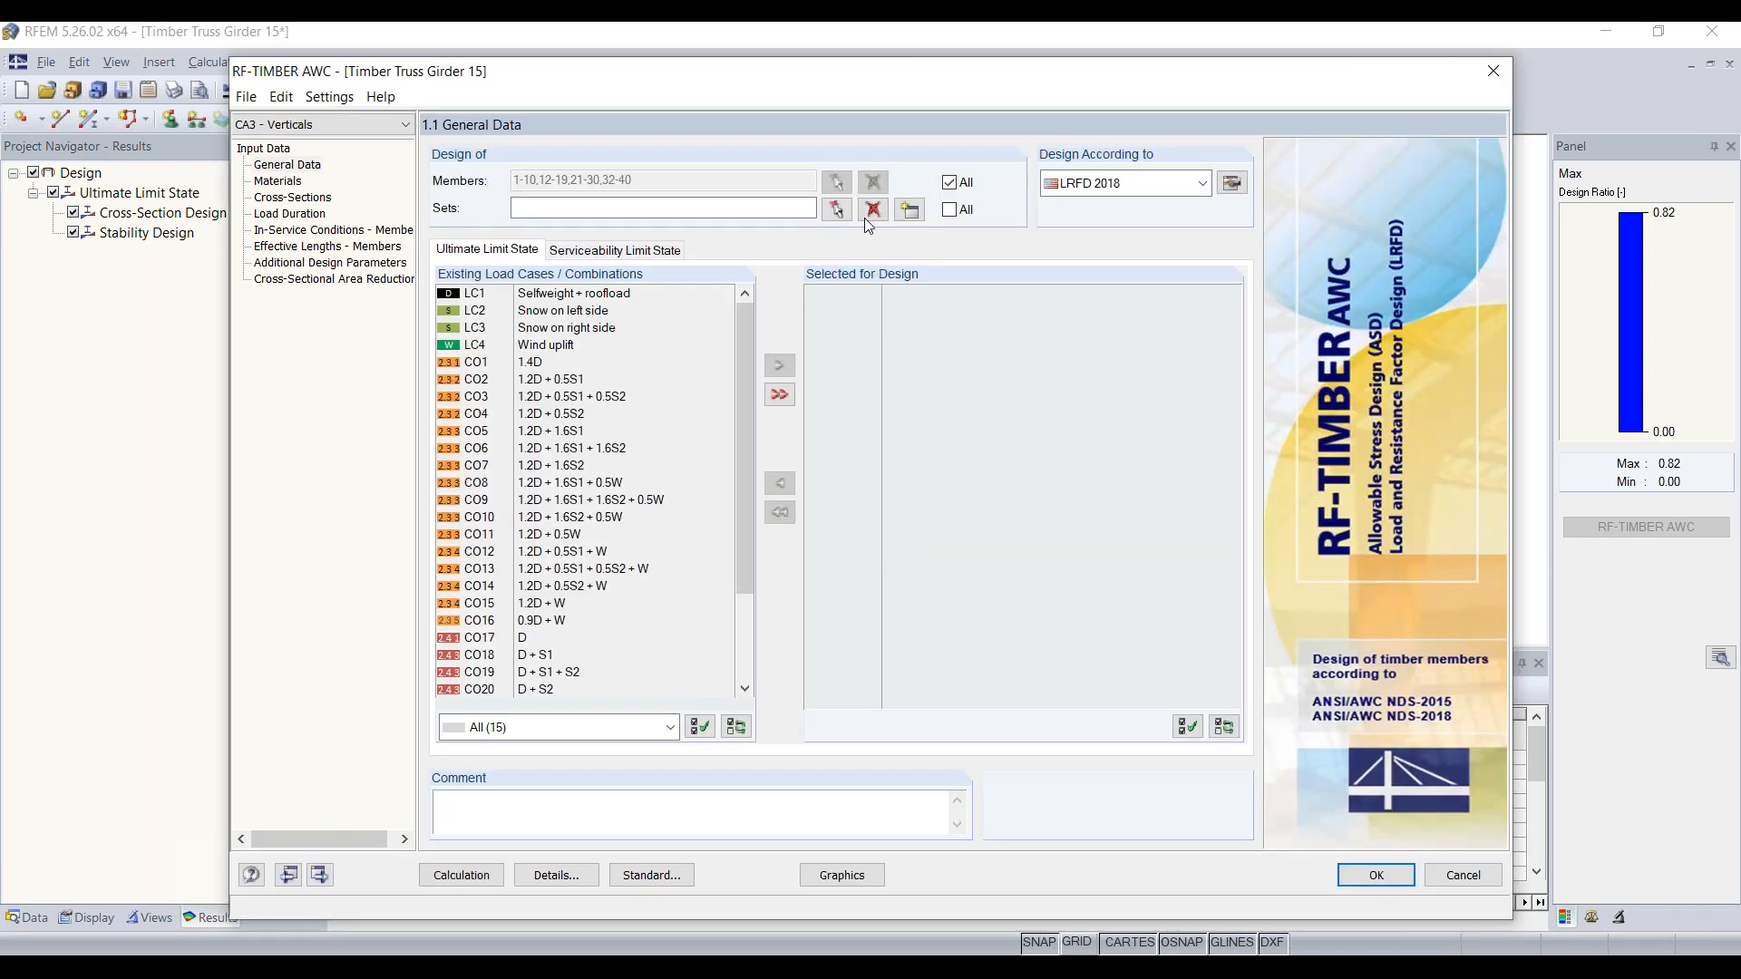
# Try to replace the all-members setting of the Verticals case with members picked through the special selection
pyautogui.click(948, 181)
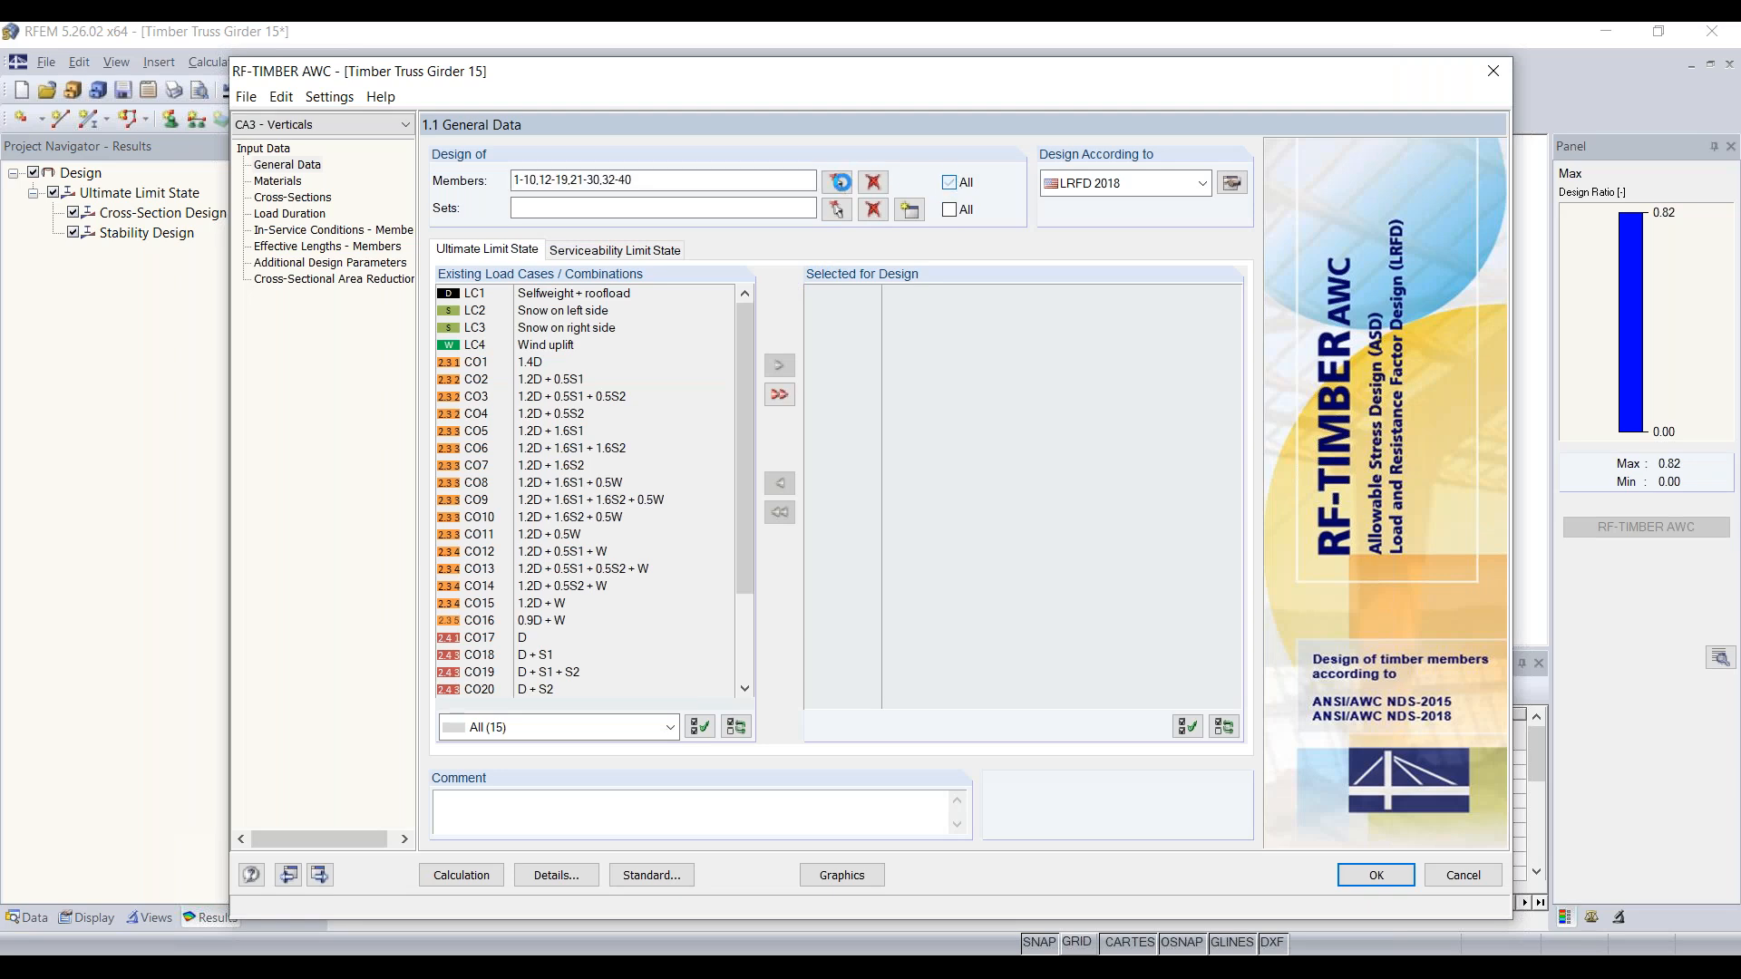
pyautogui.click(836, 183)
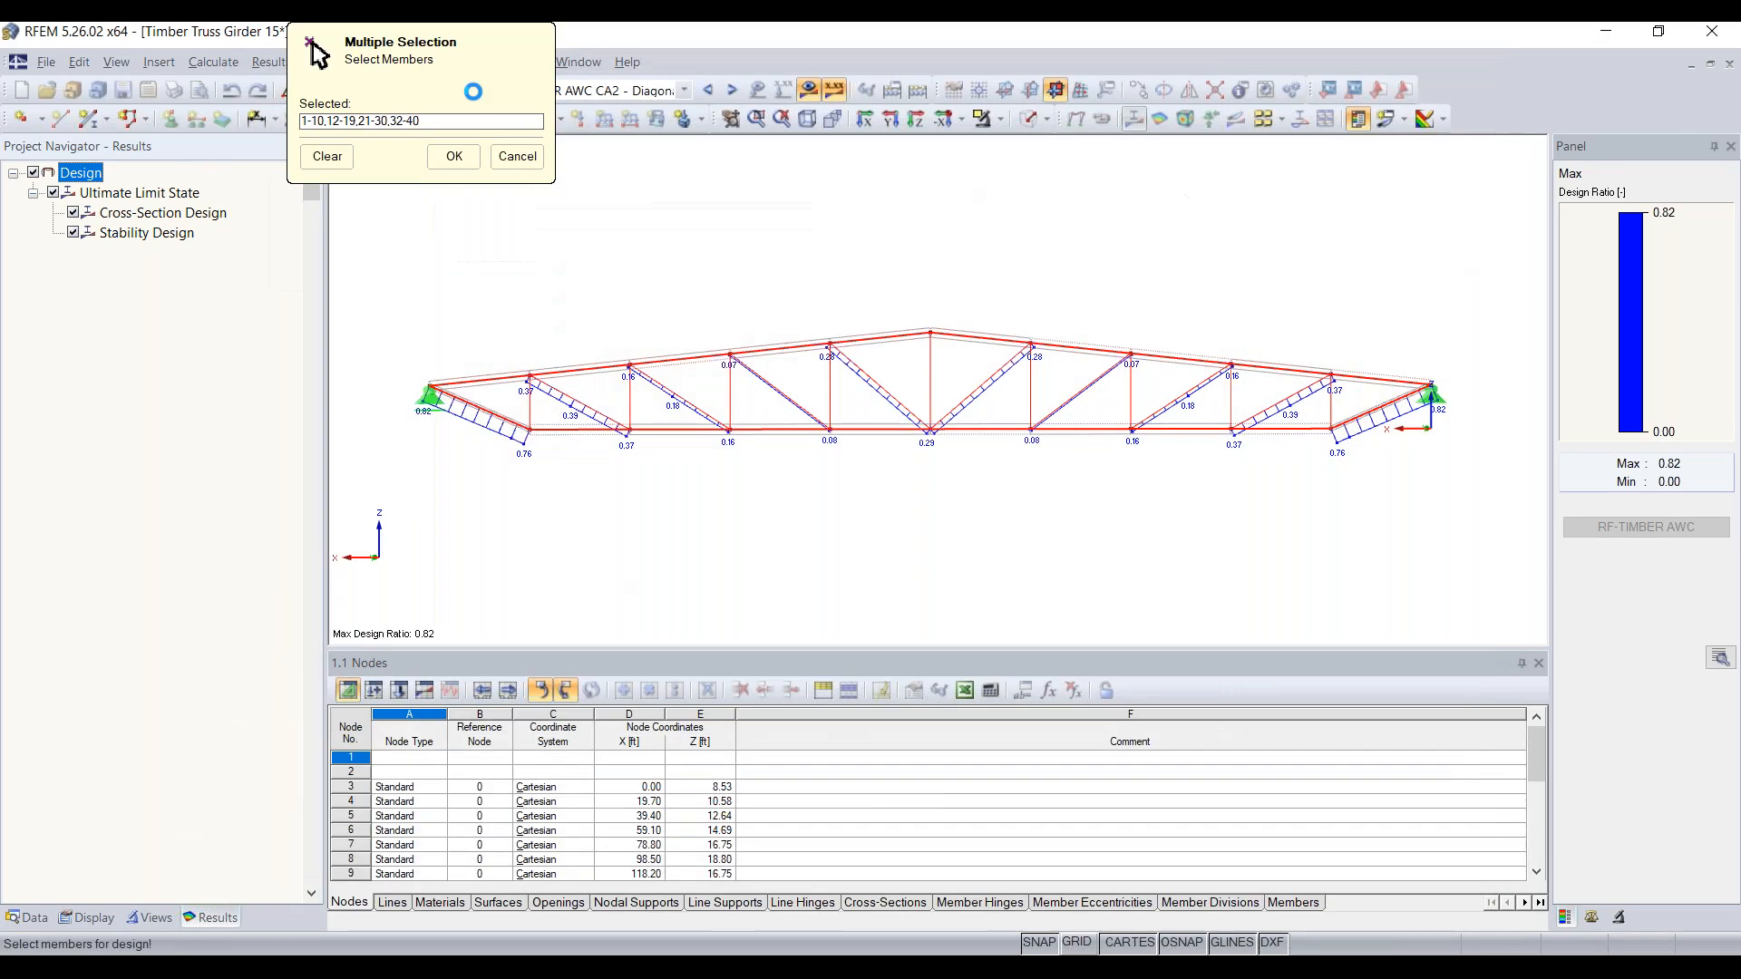
pyautogui.moveTo(465, 75); pyautogui.dragTo(243, 177)
pyautogui.click(393, 96)
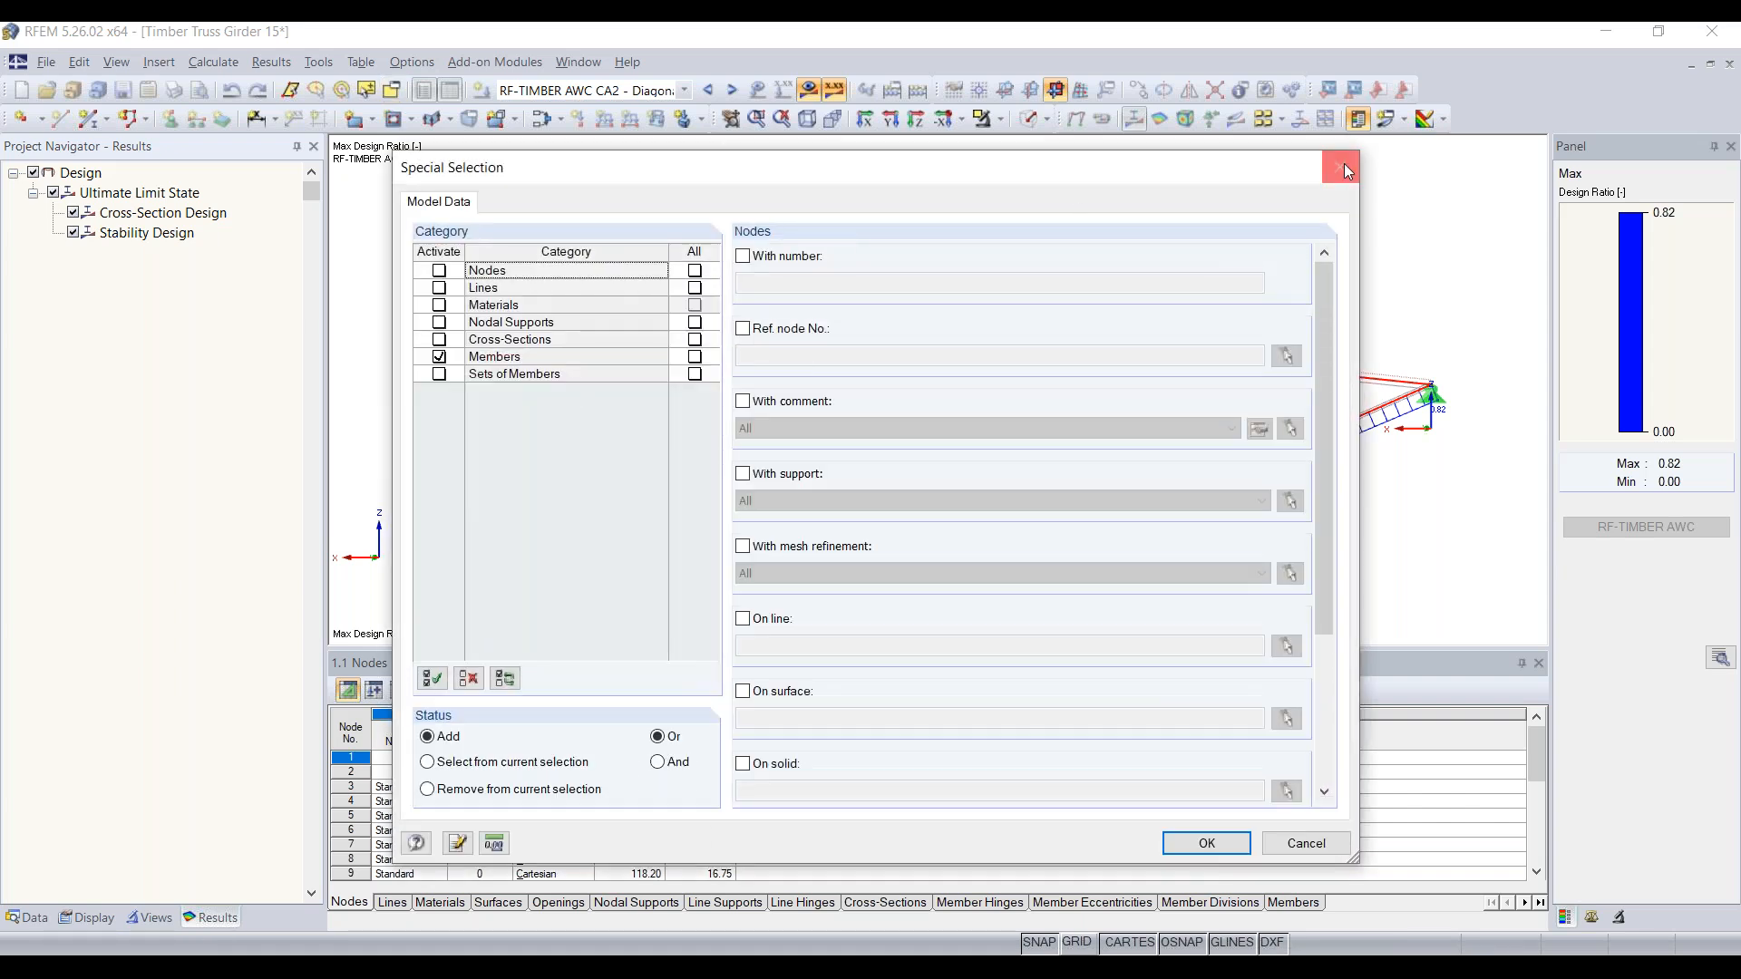
pyautogui.click(1344, 163)
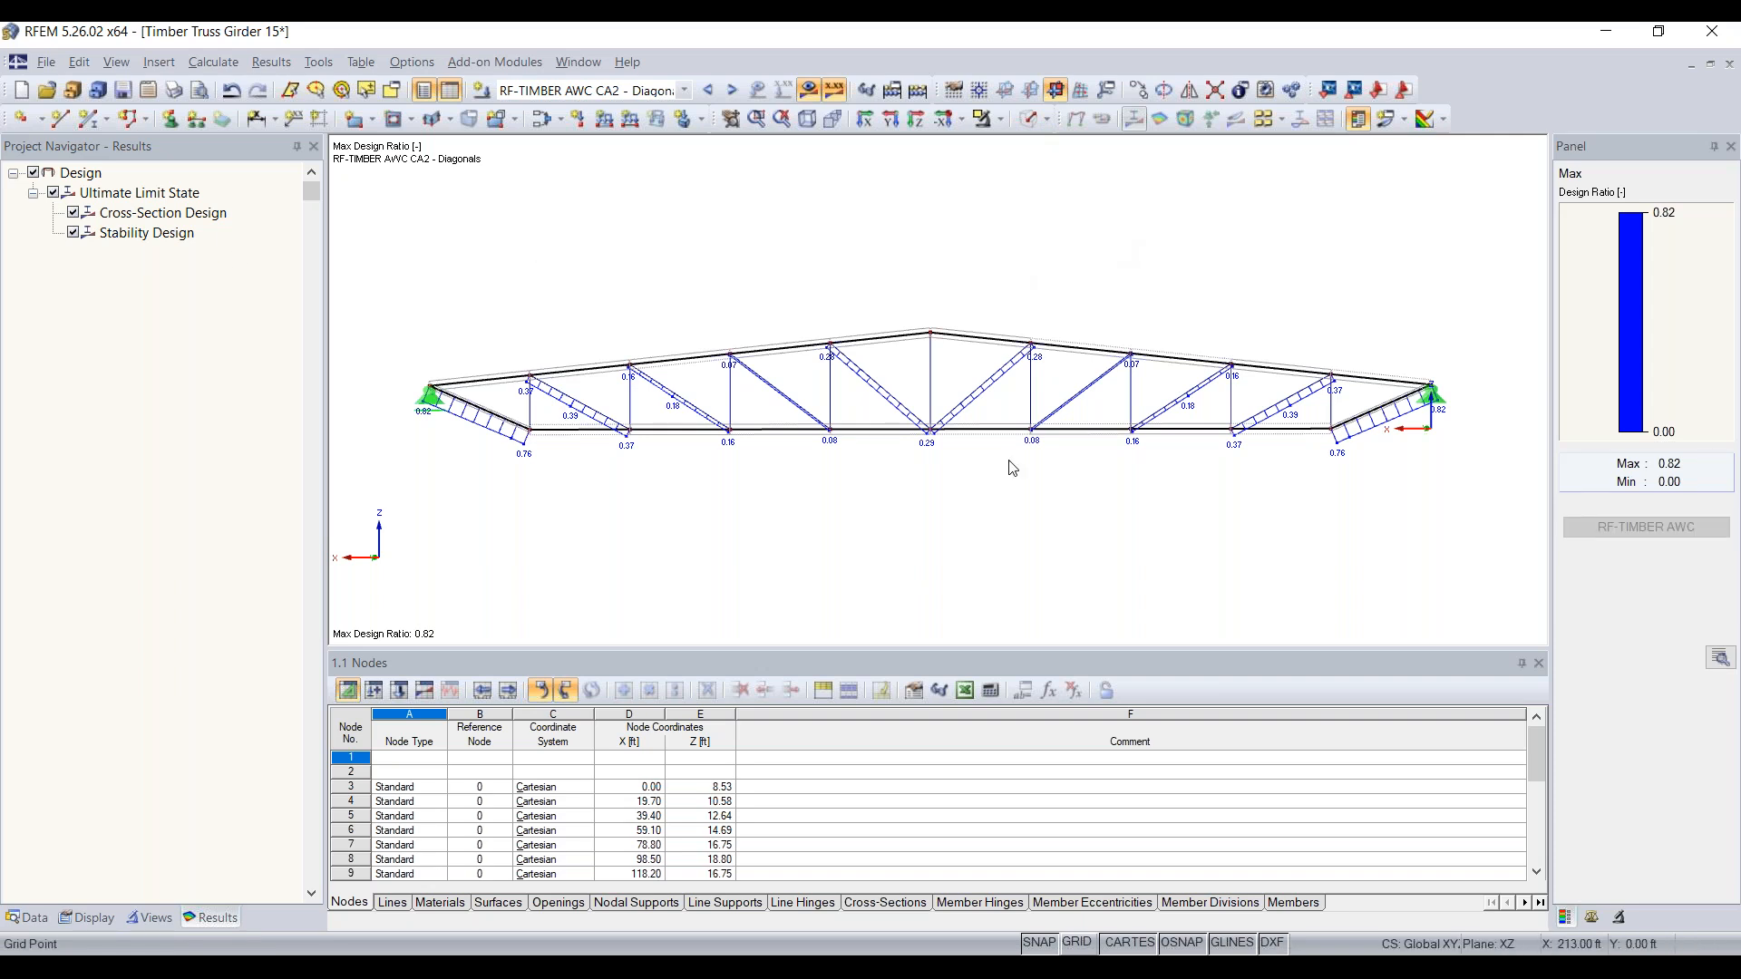
# Close the member editing dialog and try to reopen RF-TIMBER AWC from the favorite add-on modules
pyautogui.click(29, 918)
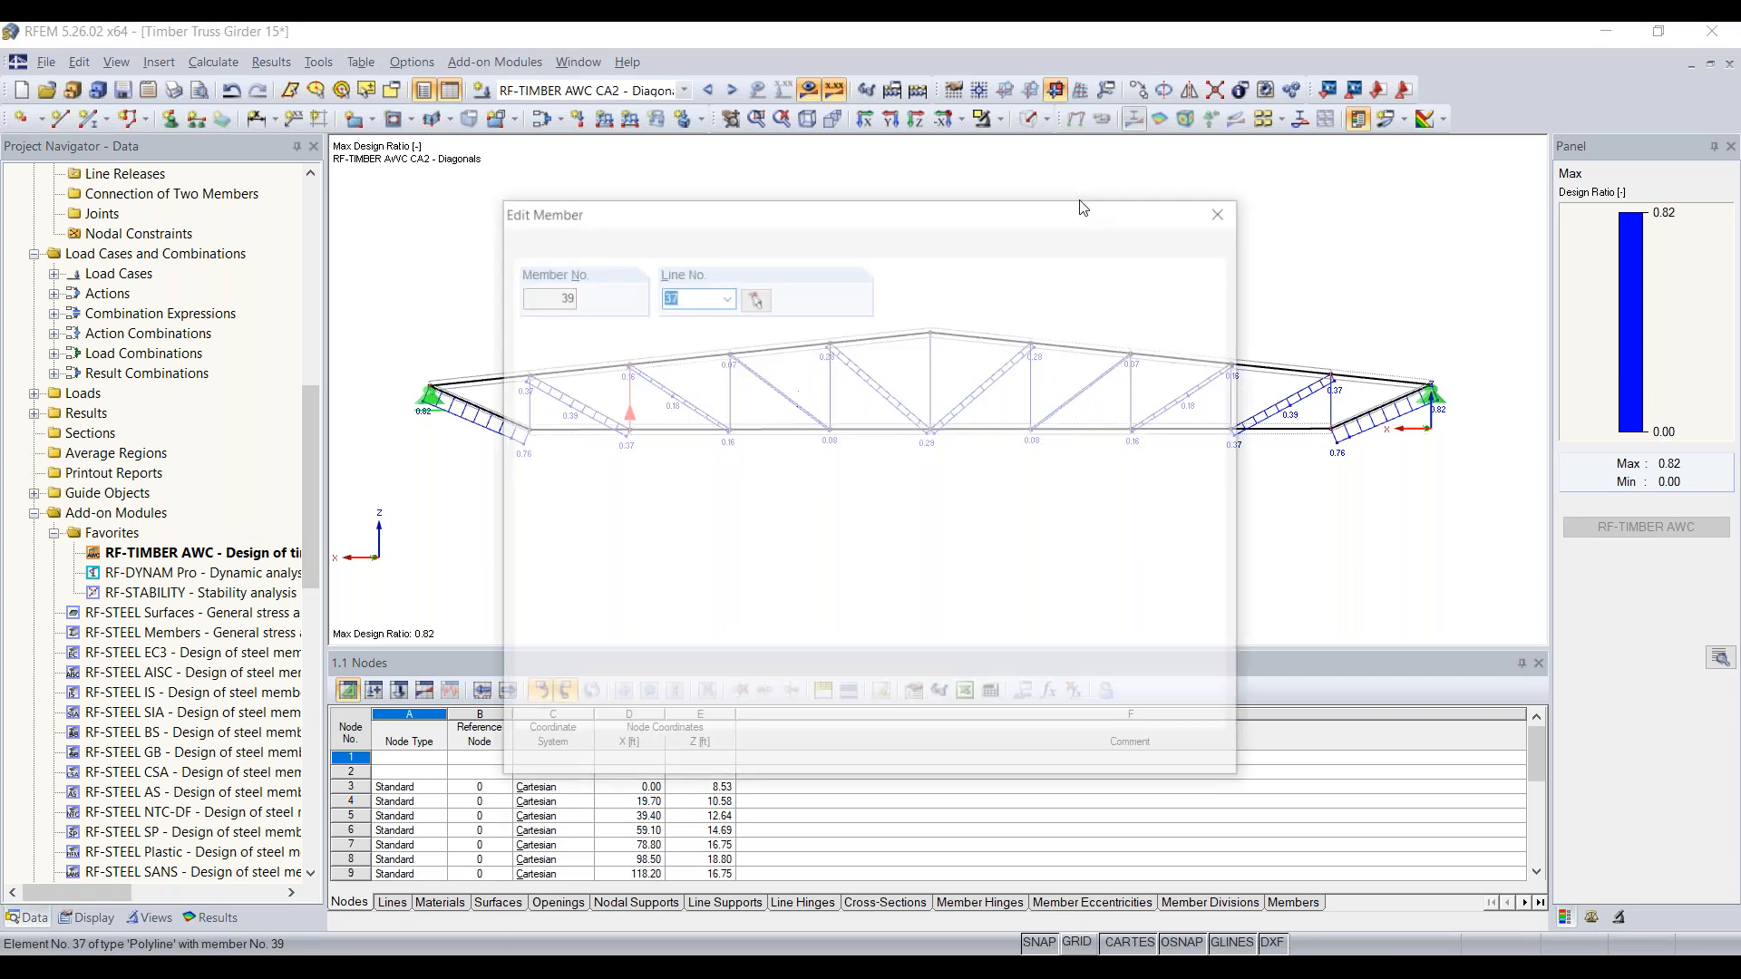
pyautogui.click(1225, 210)
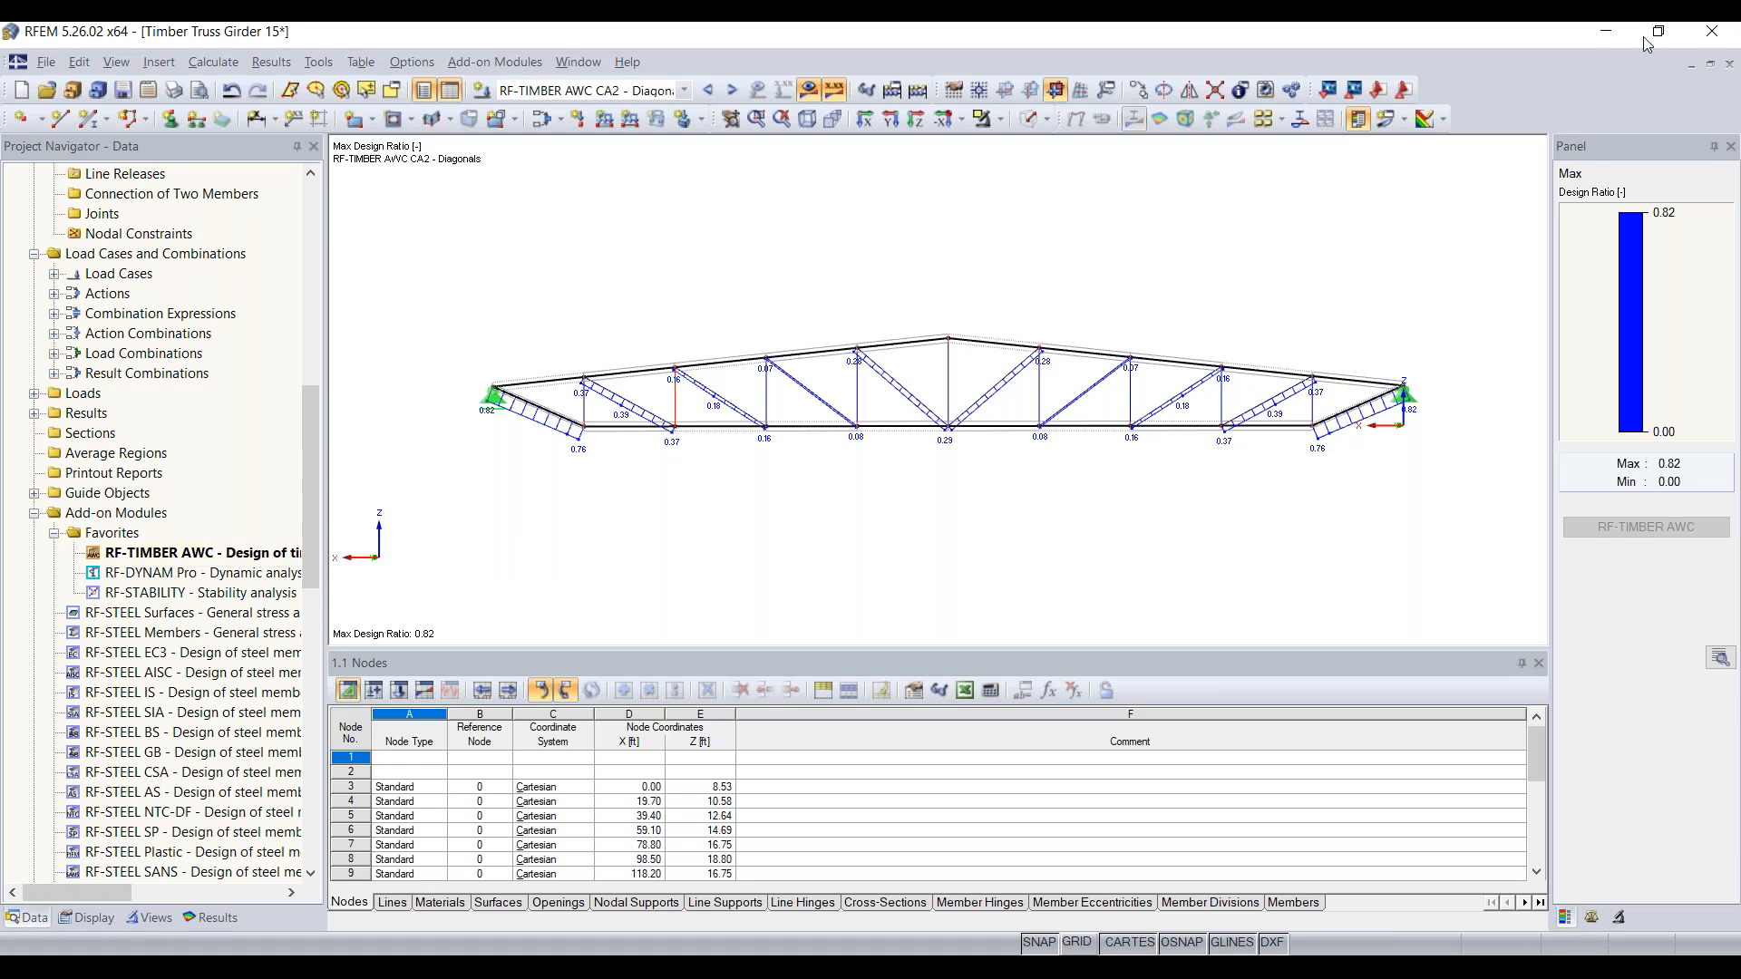
pyautogui.click(1606, 33)
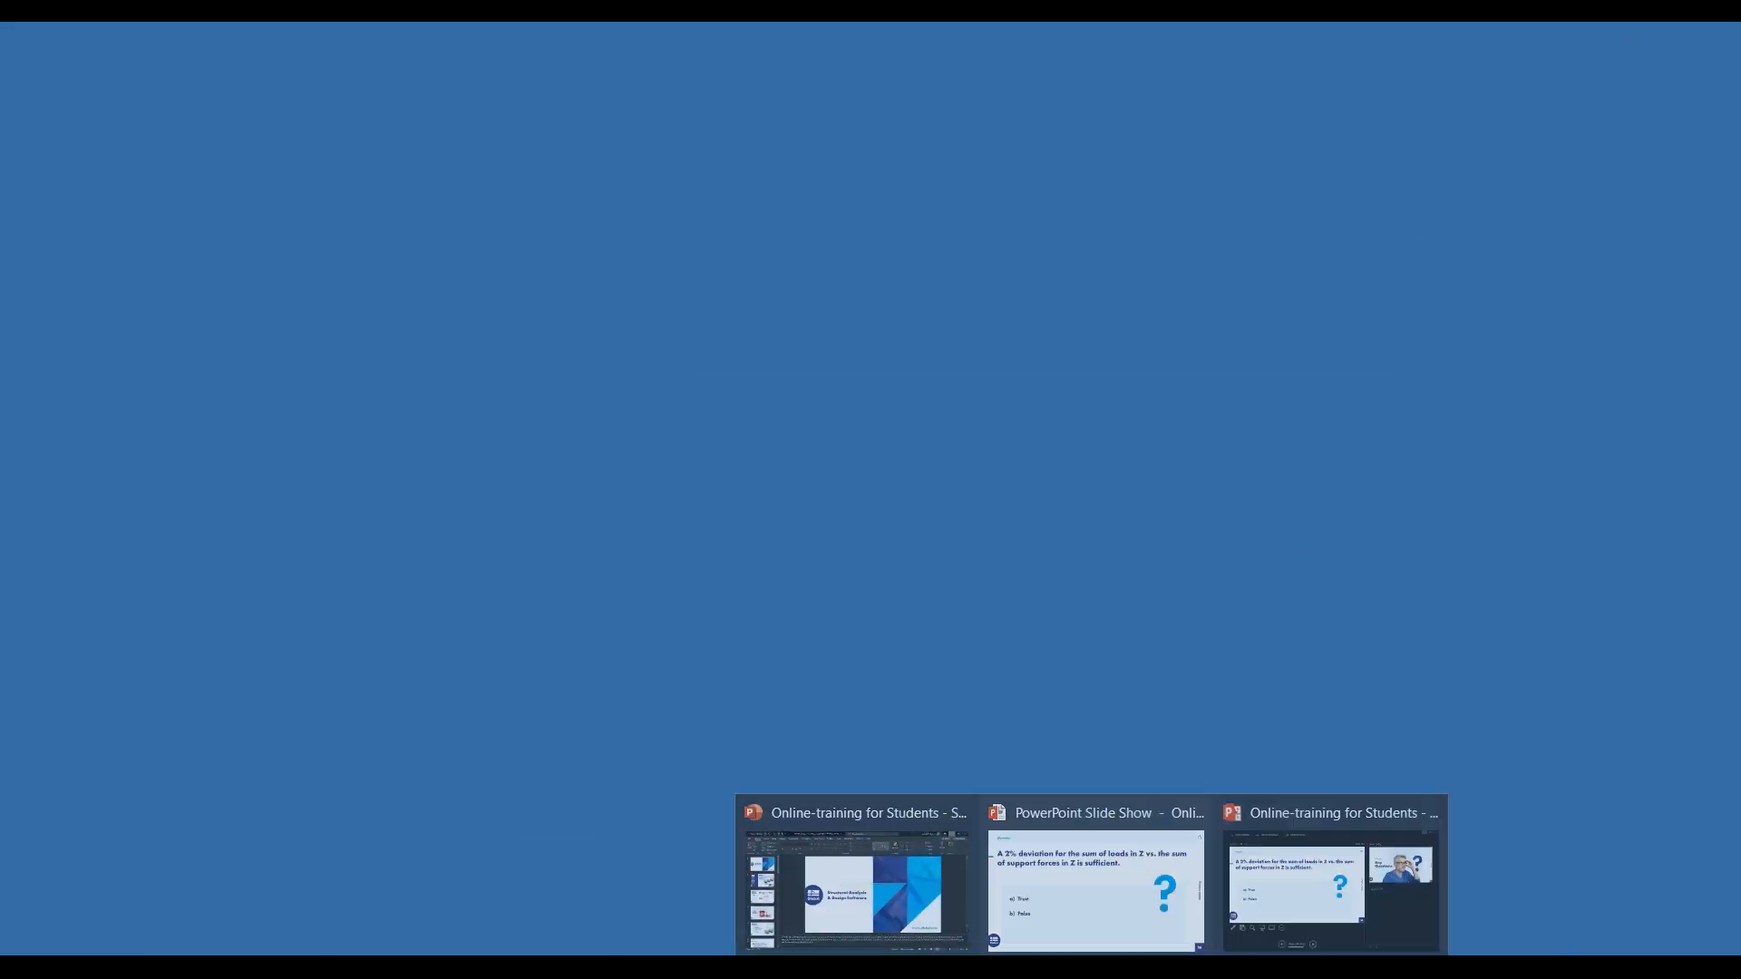
pyautogui.click(1048, 967)
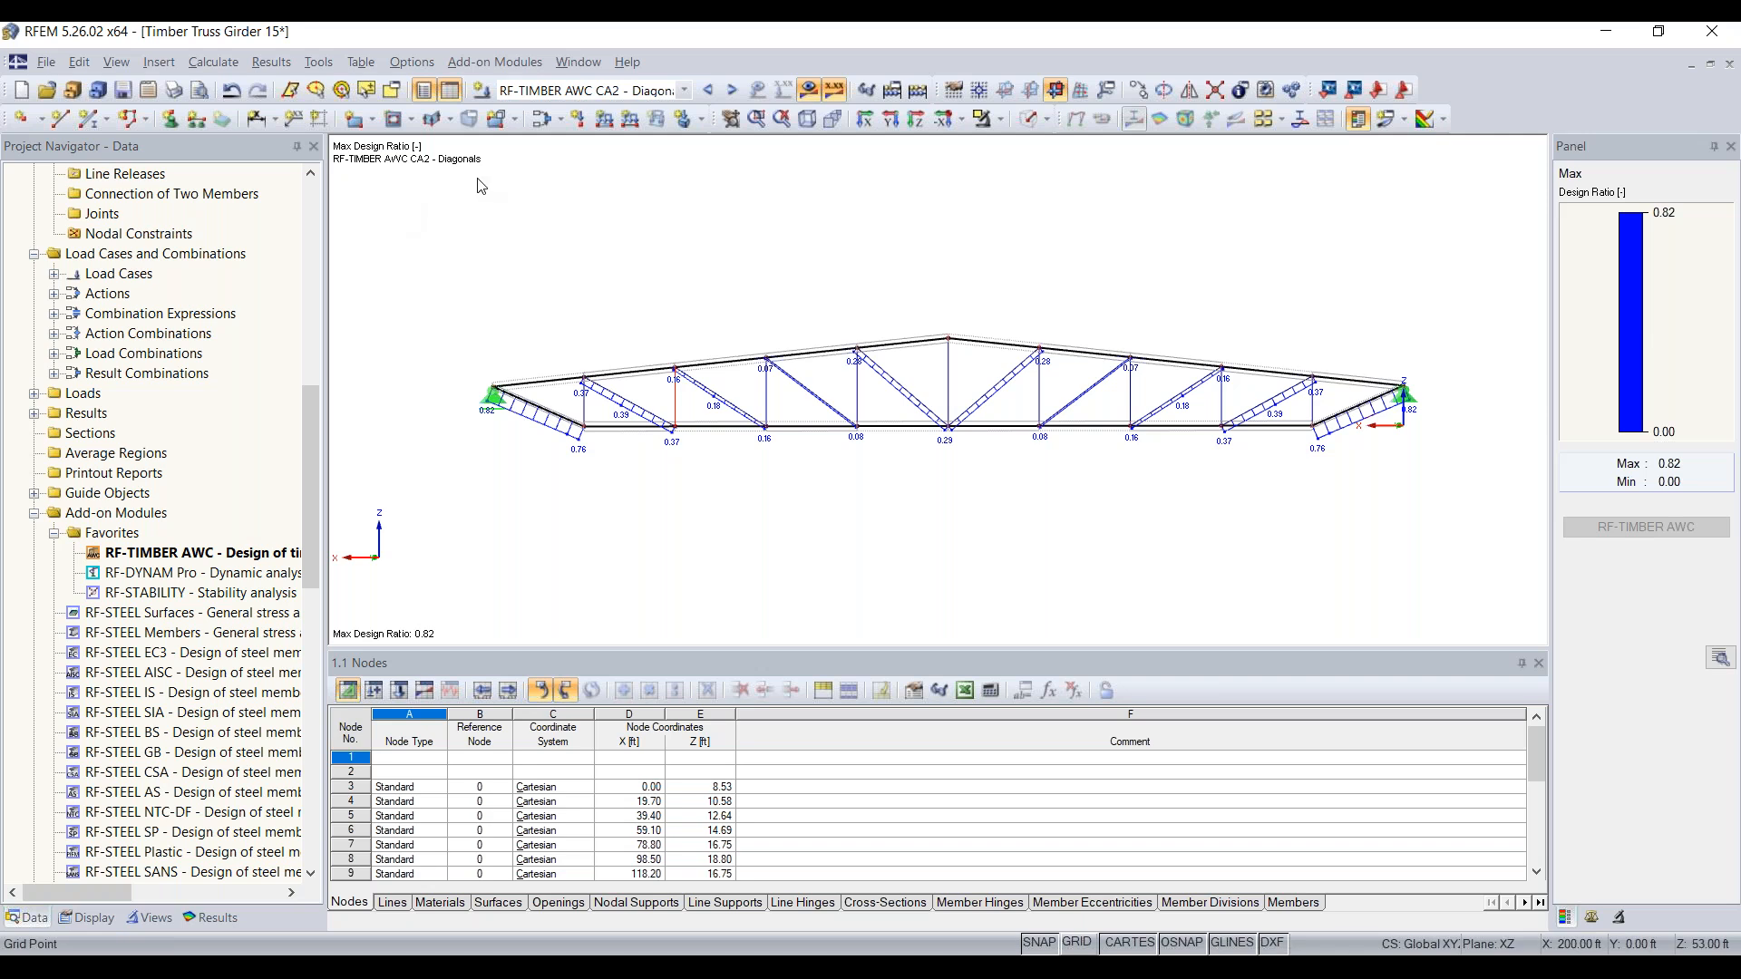
pyautogui.doubleClick(239, 546)
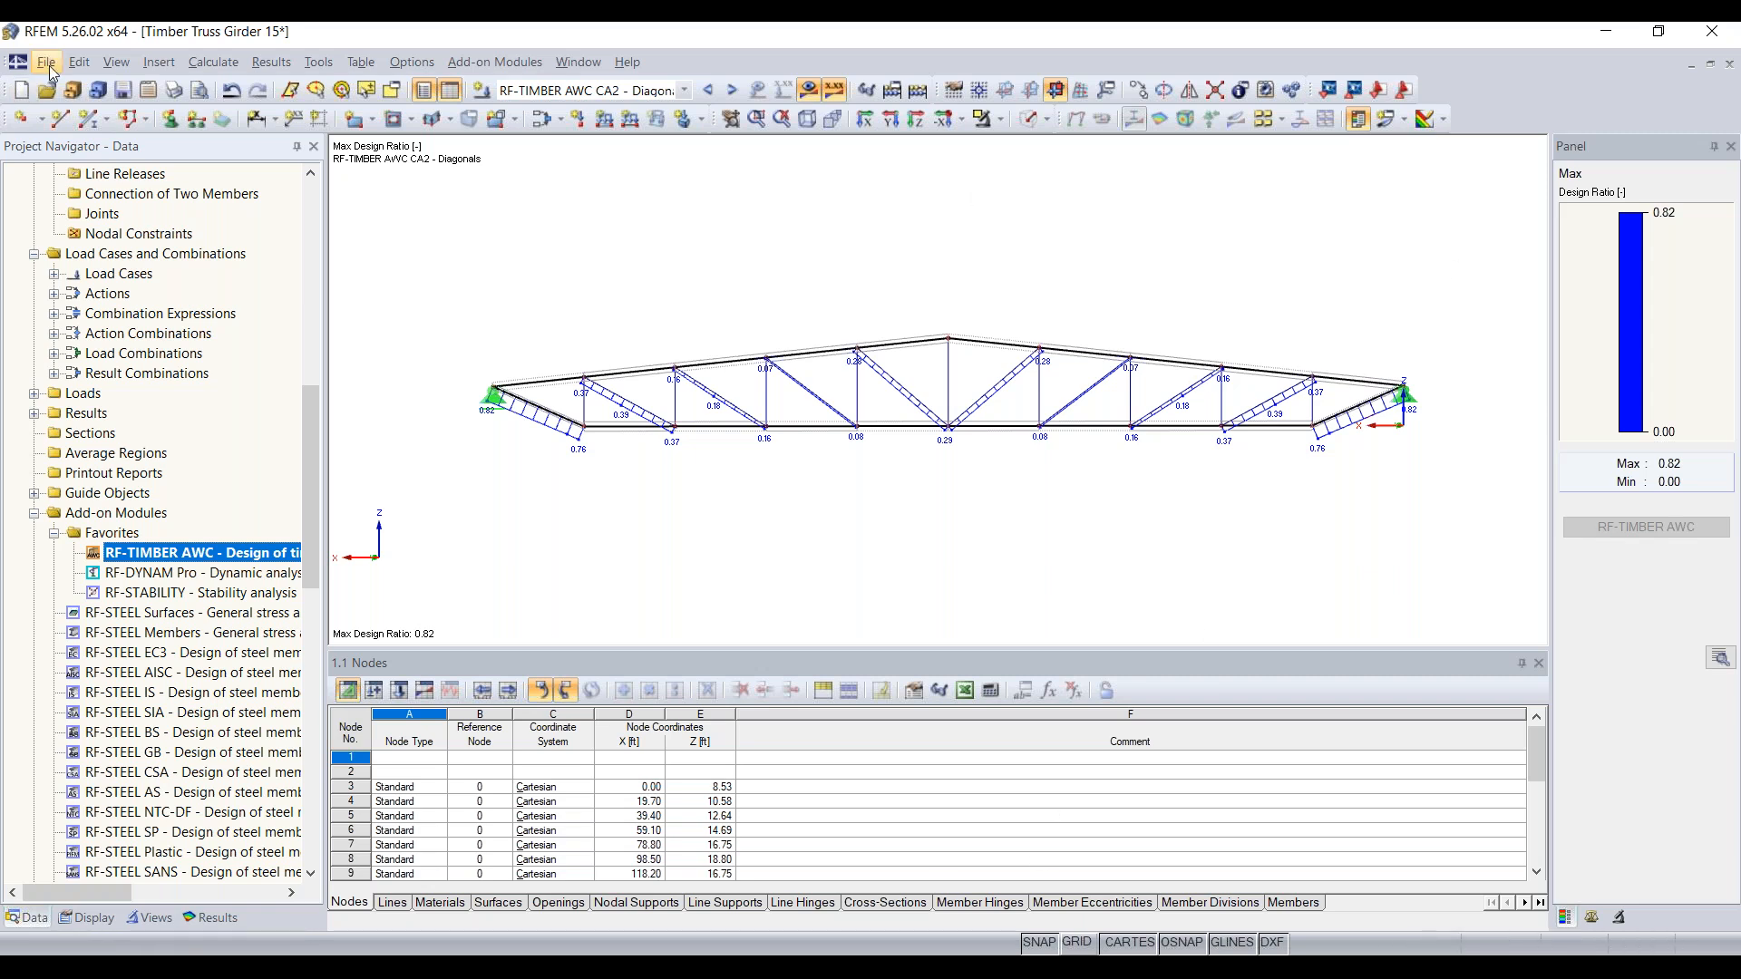
# Save the Timber Truss Girder 15 model and all other open models
pyautogui.click(121, 91)
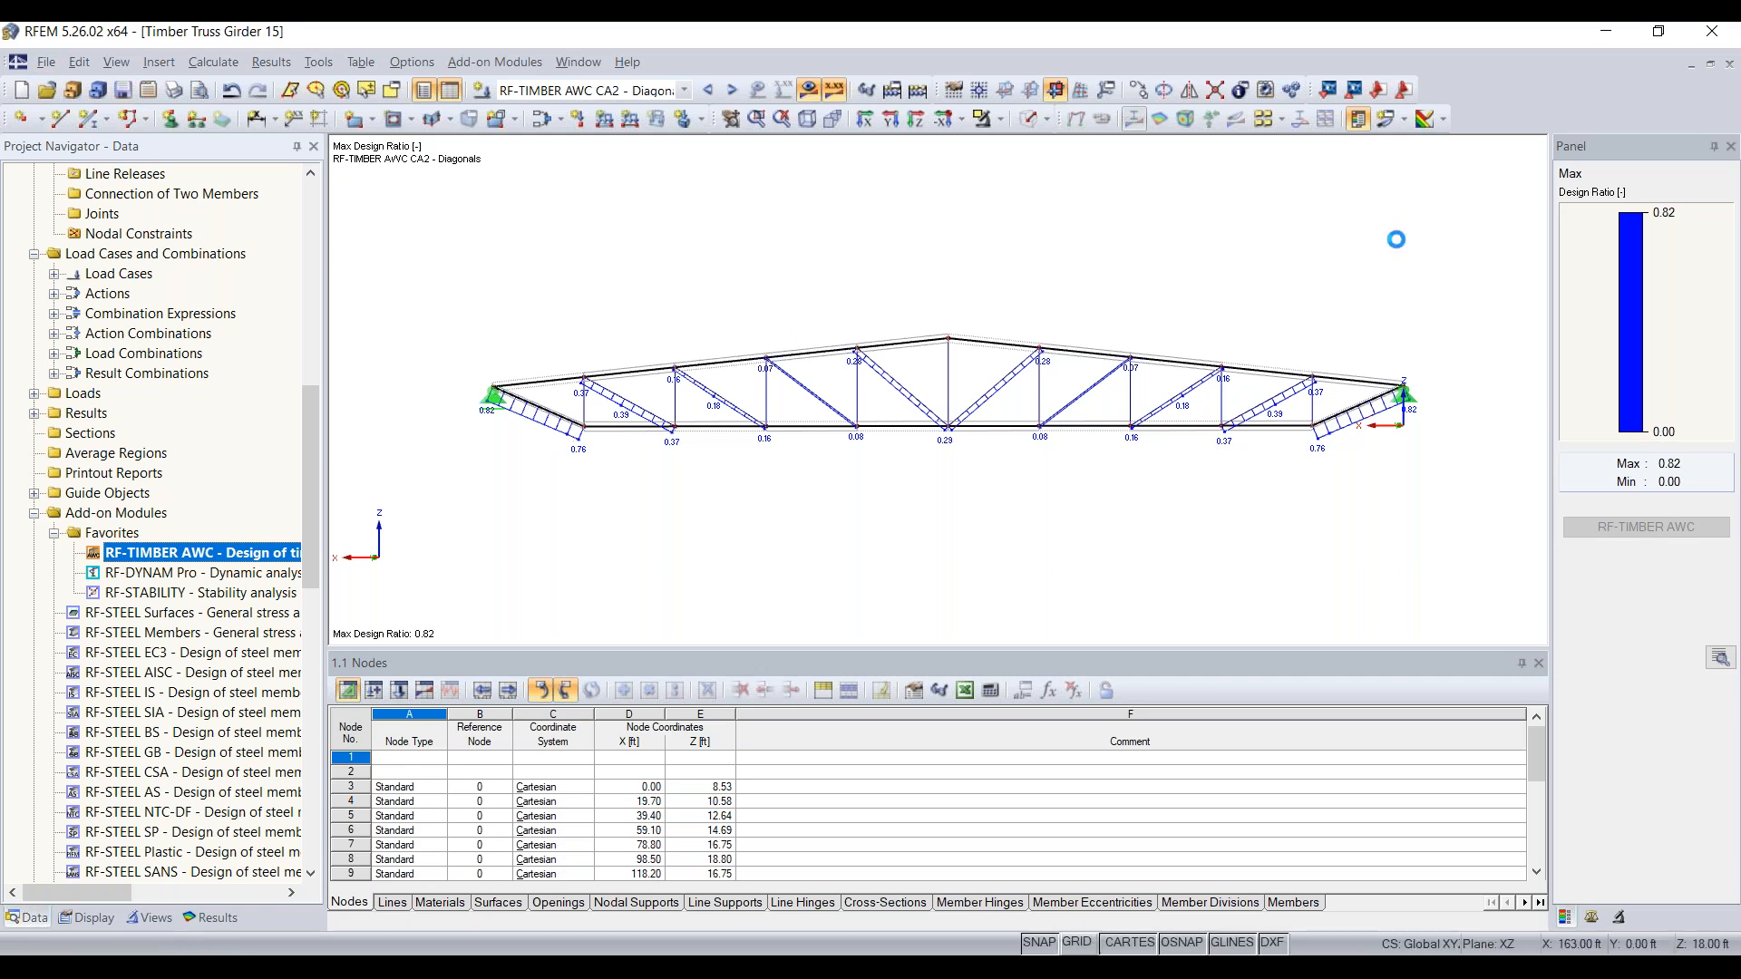
pyautogui.click(46, 61)
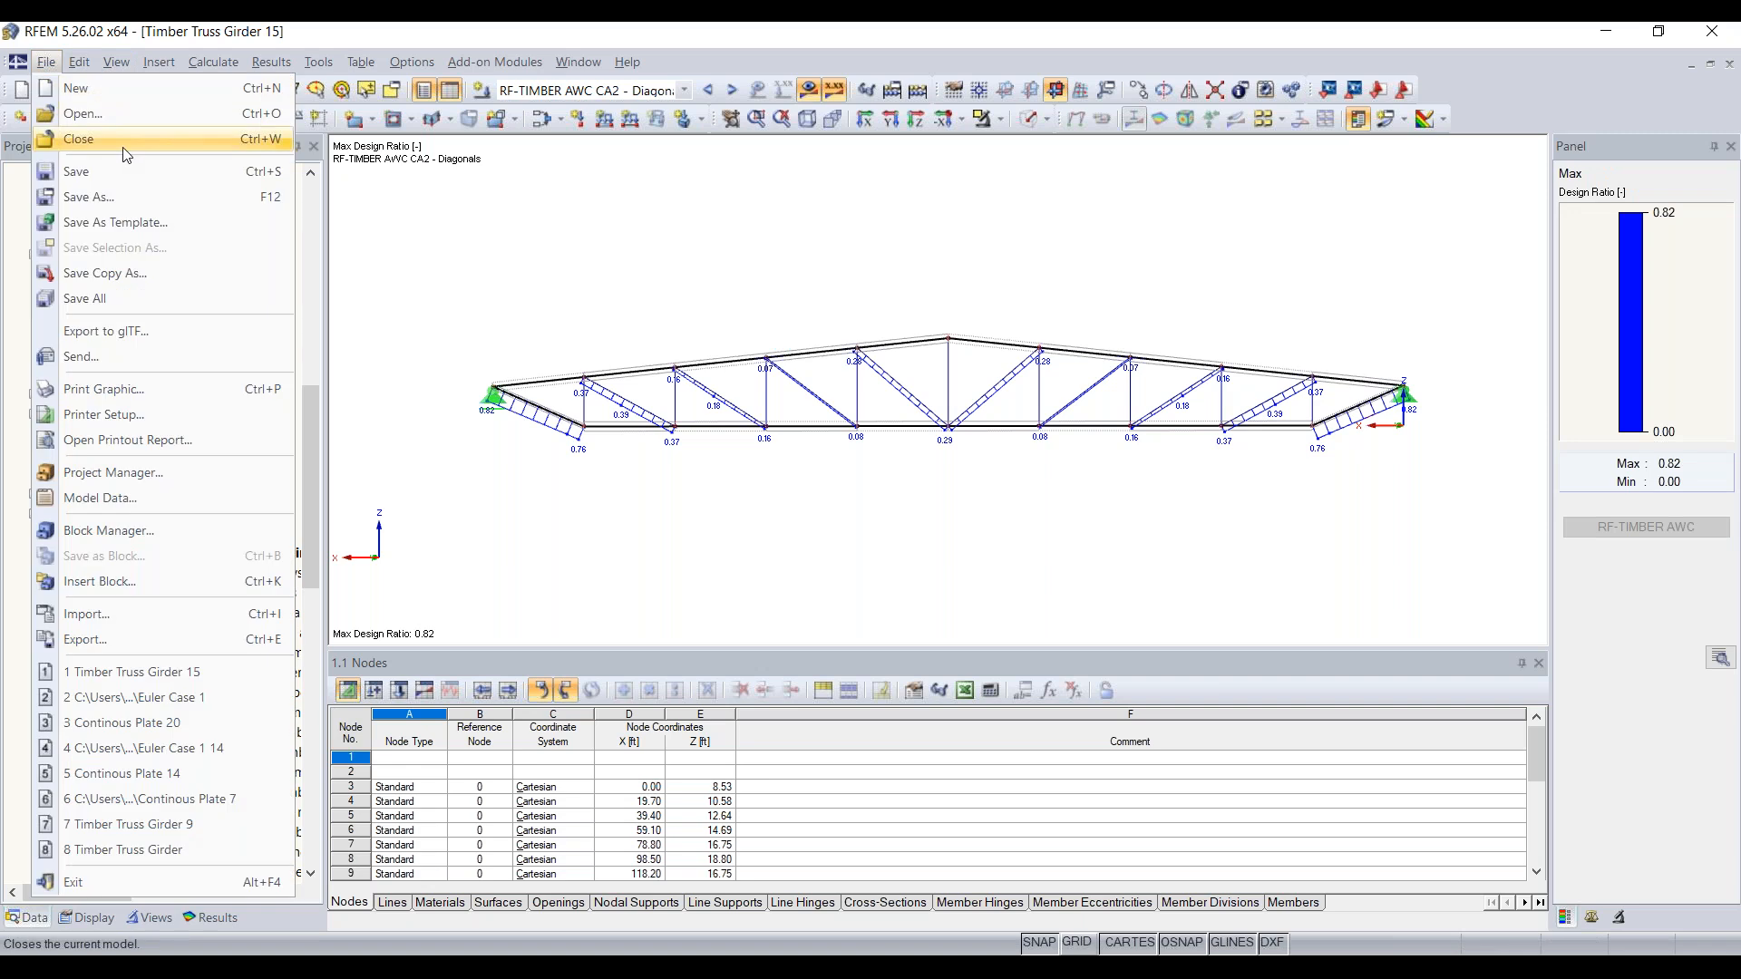
pyautogui.click(121, 299)
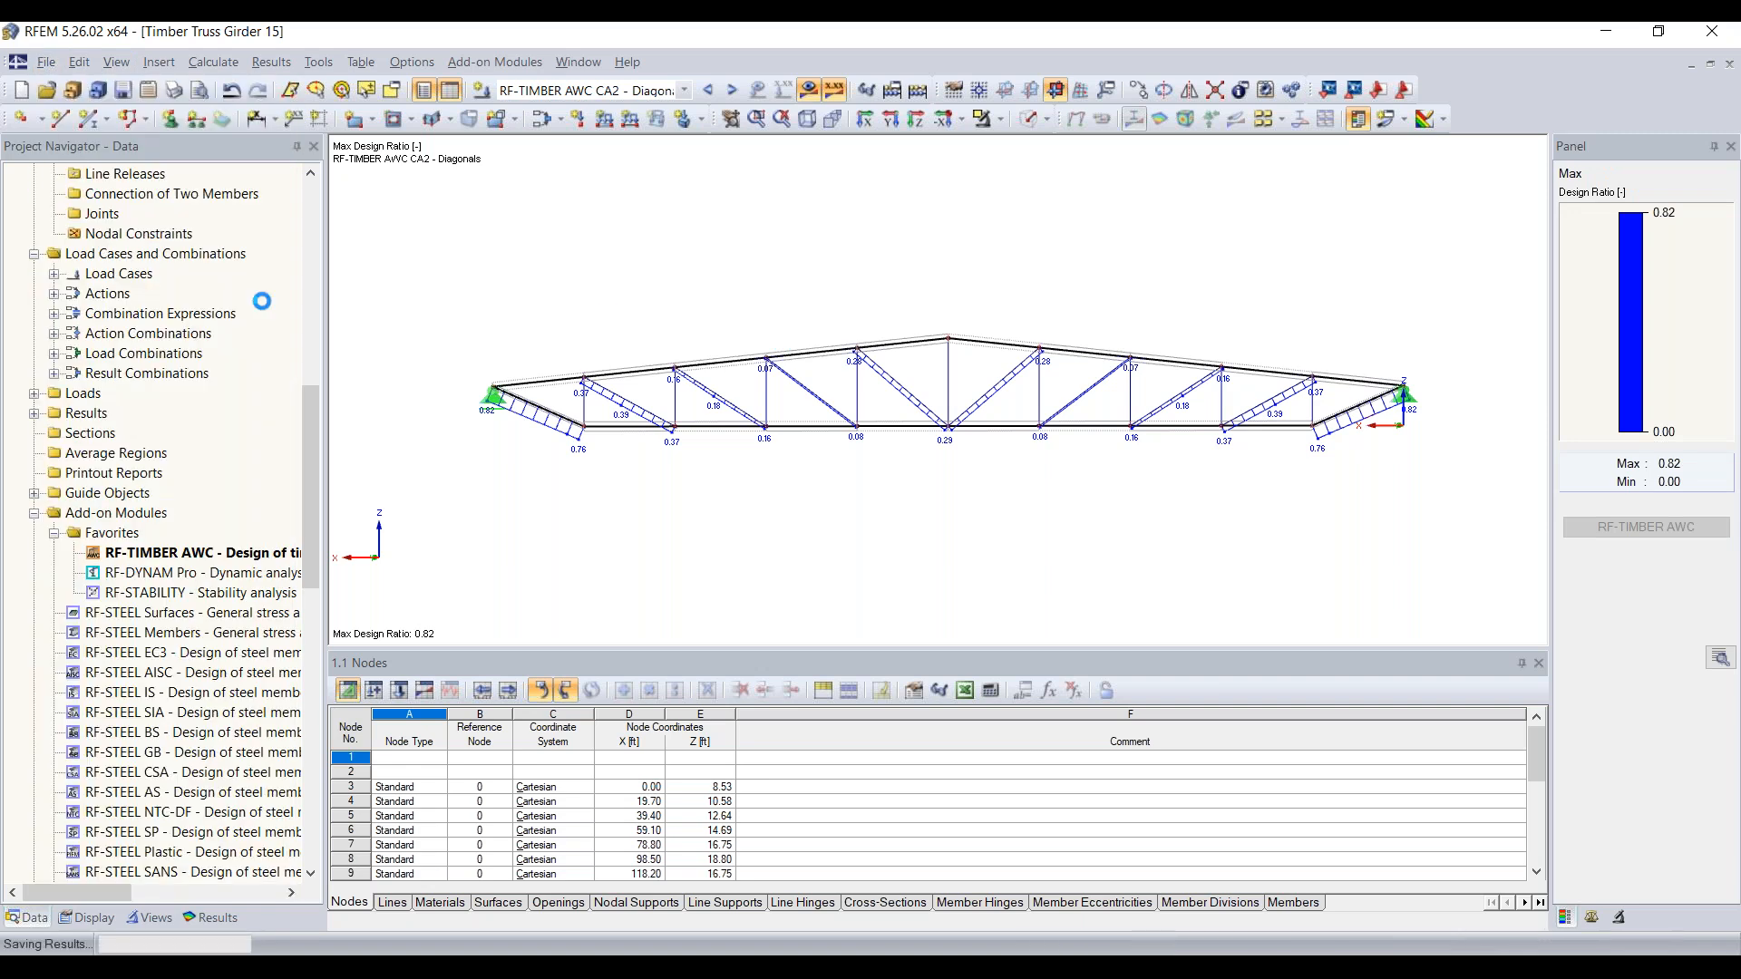